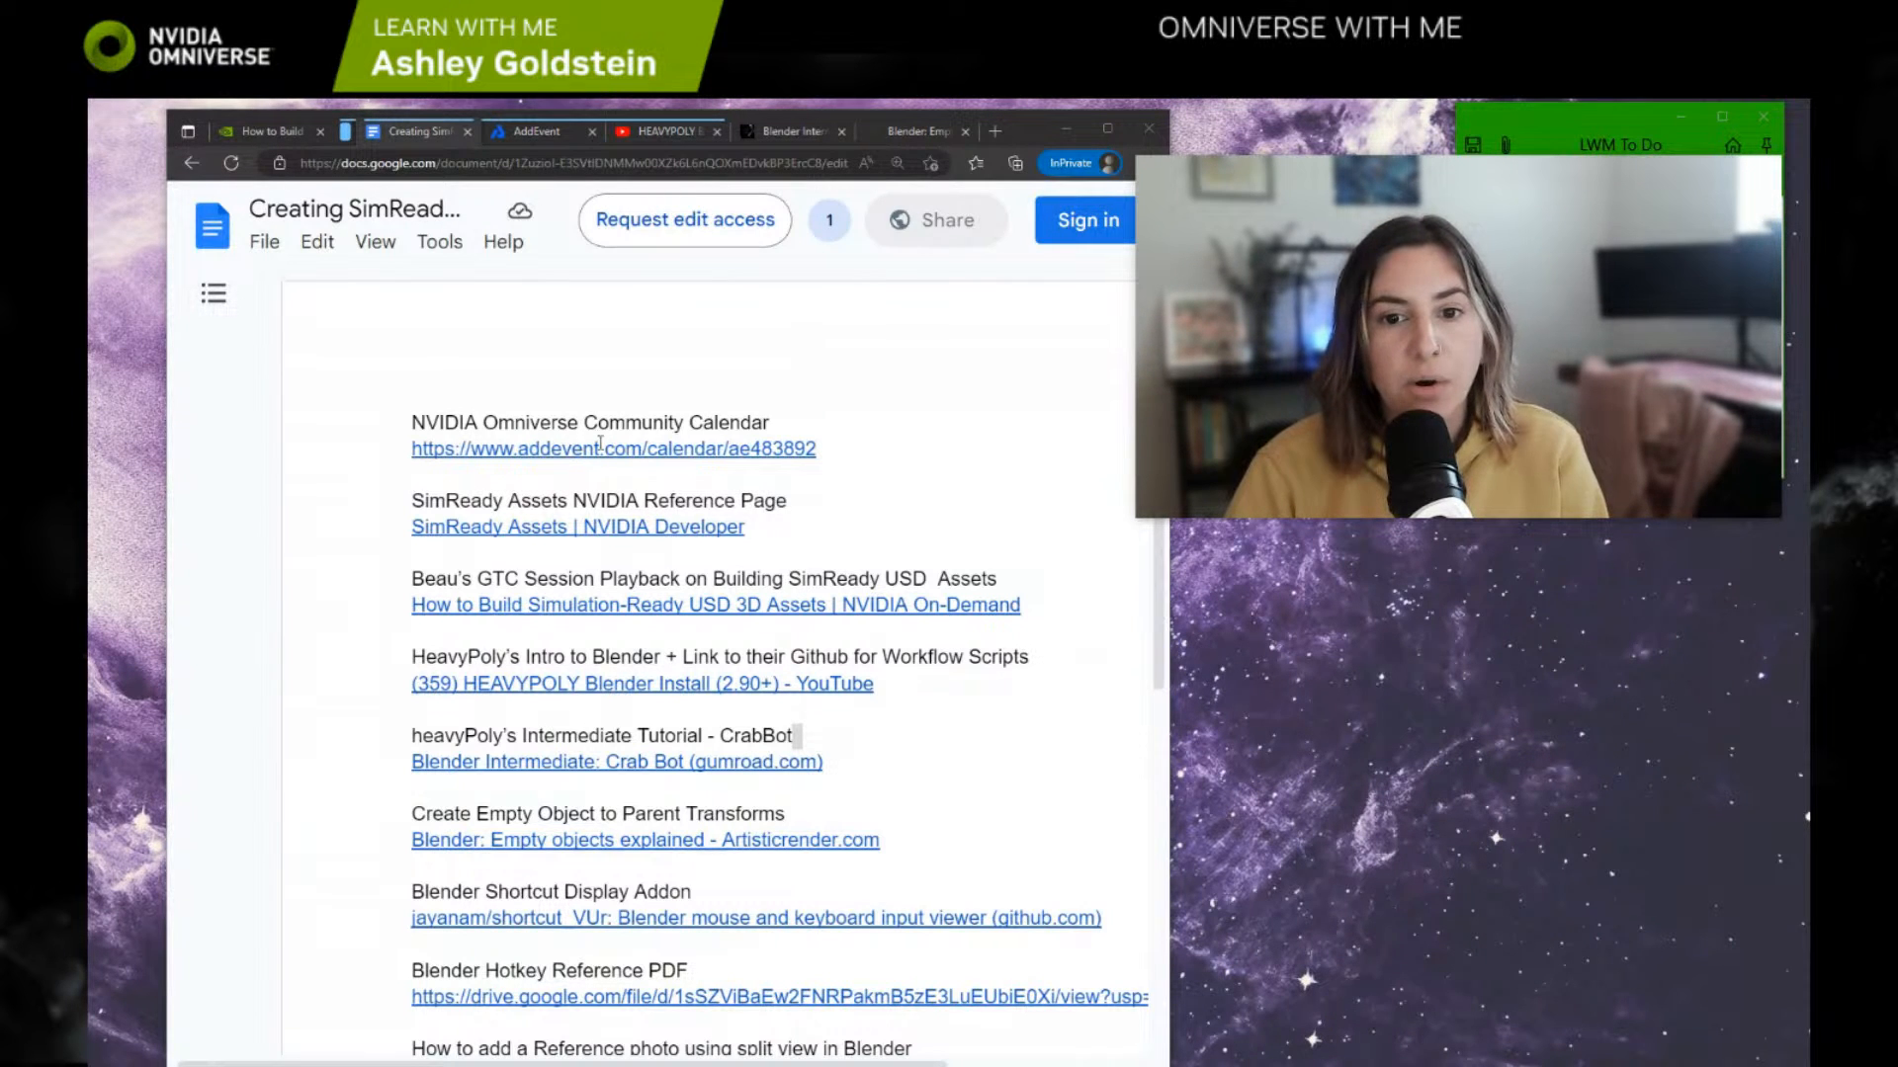
Step: Open the NVIDIA Omniverse Community calendar and look through its upcoming events at an enlarged page size
left_click(539, 137)
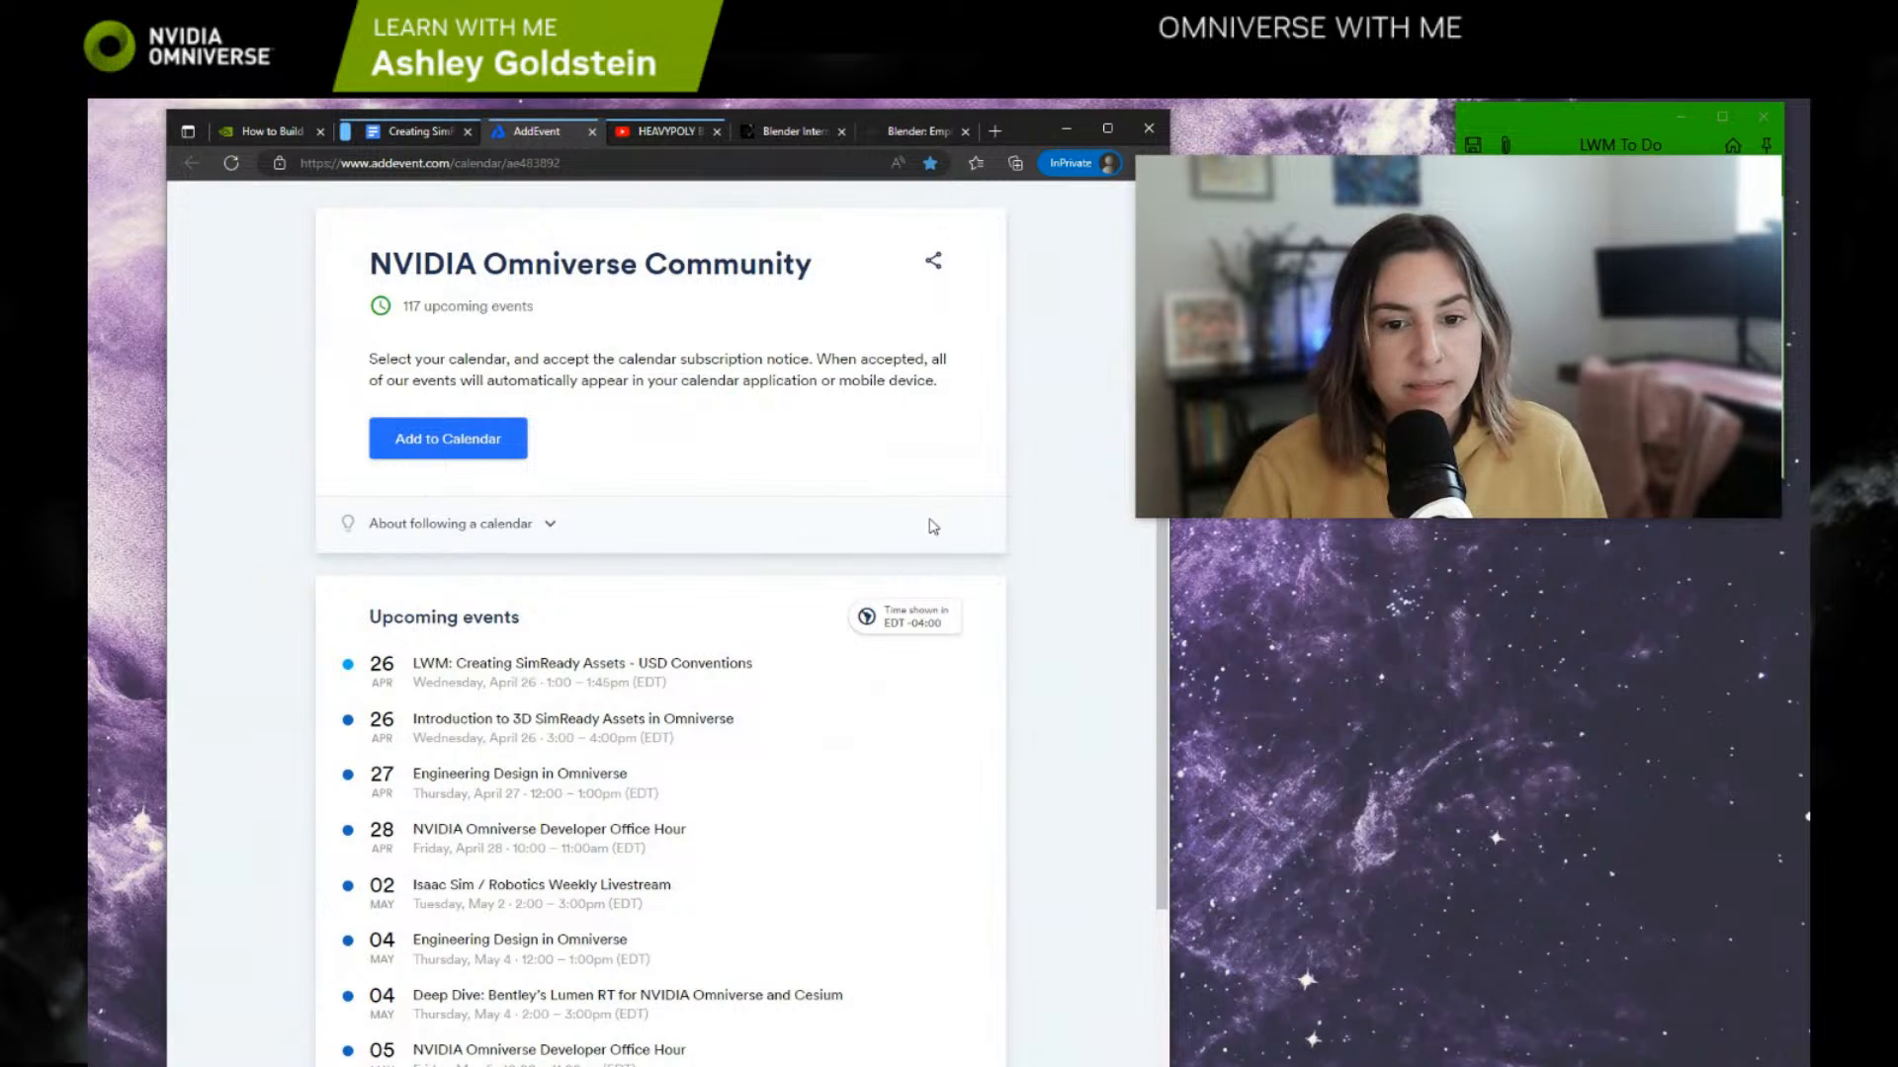
scroll(964, 515, "up", 1, "ctrl")
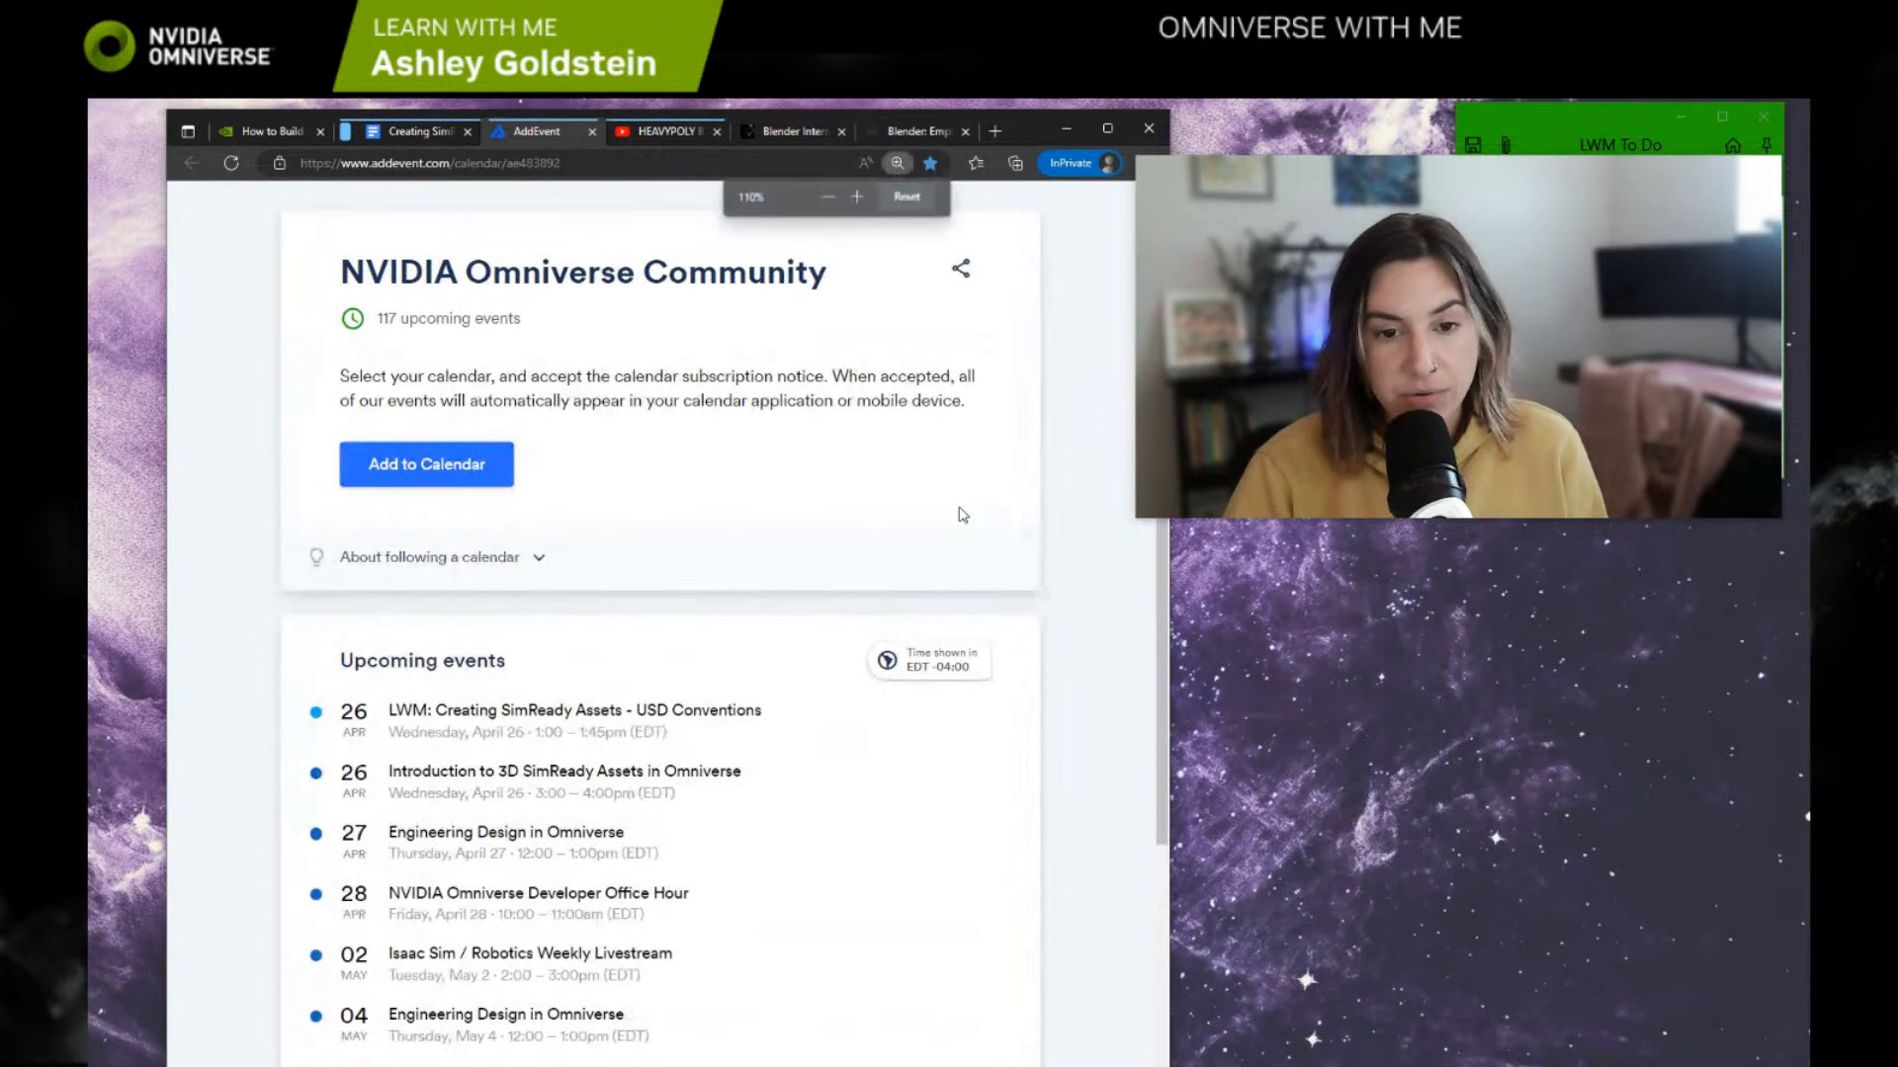
scroll(864, 465, "up", 1, "ctrl")
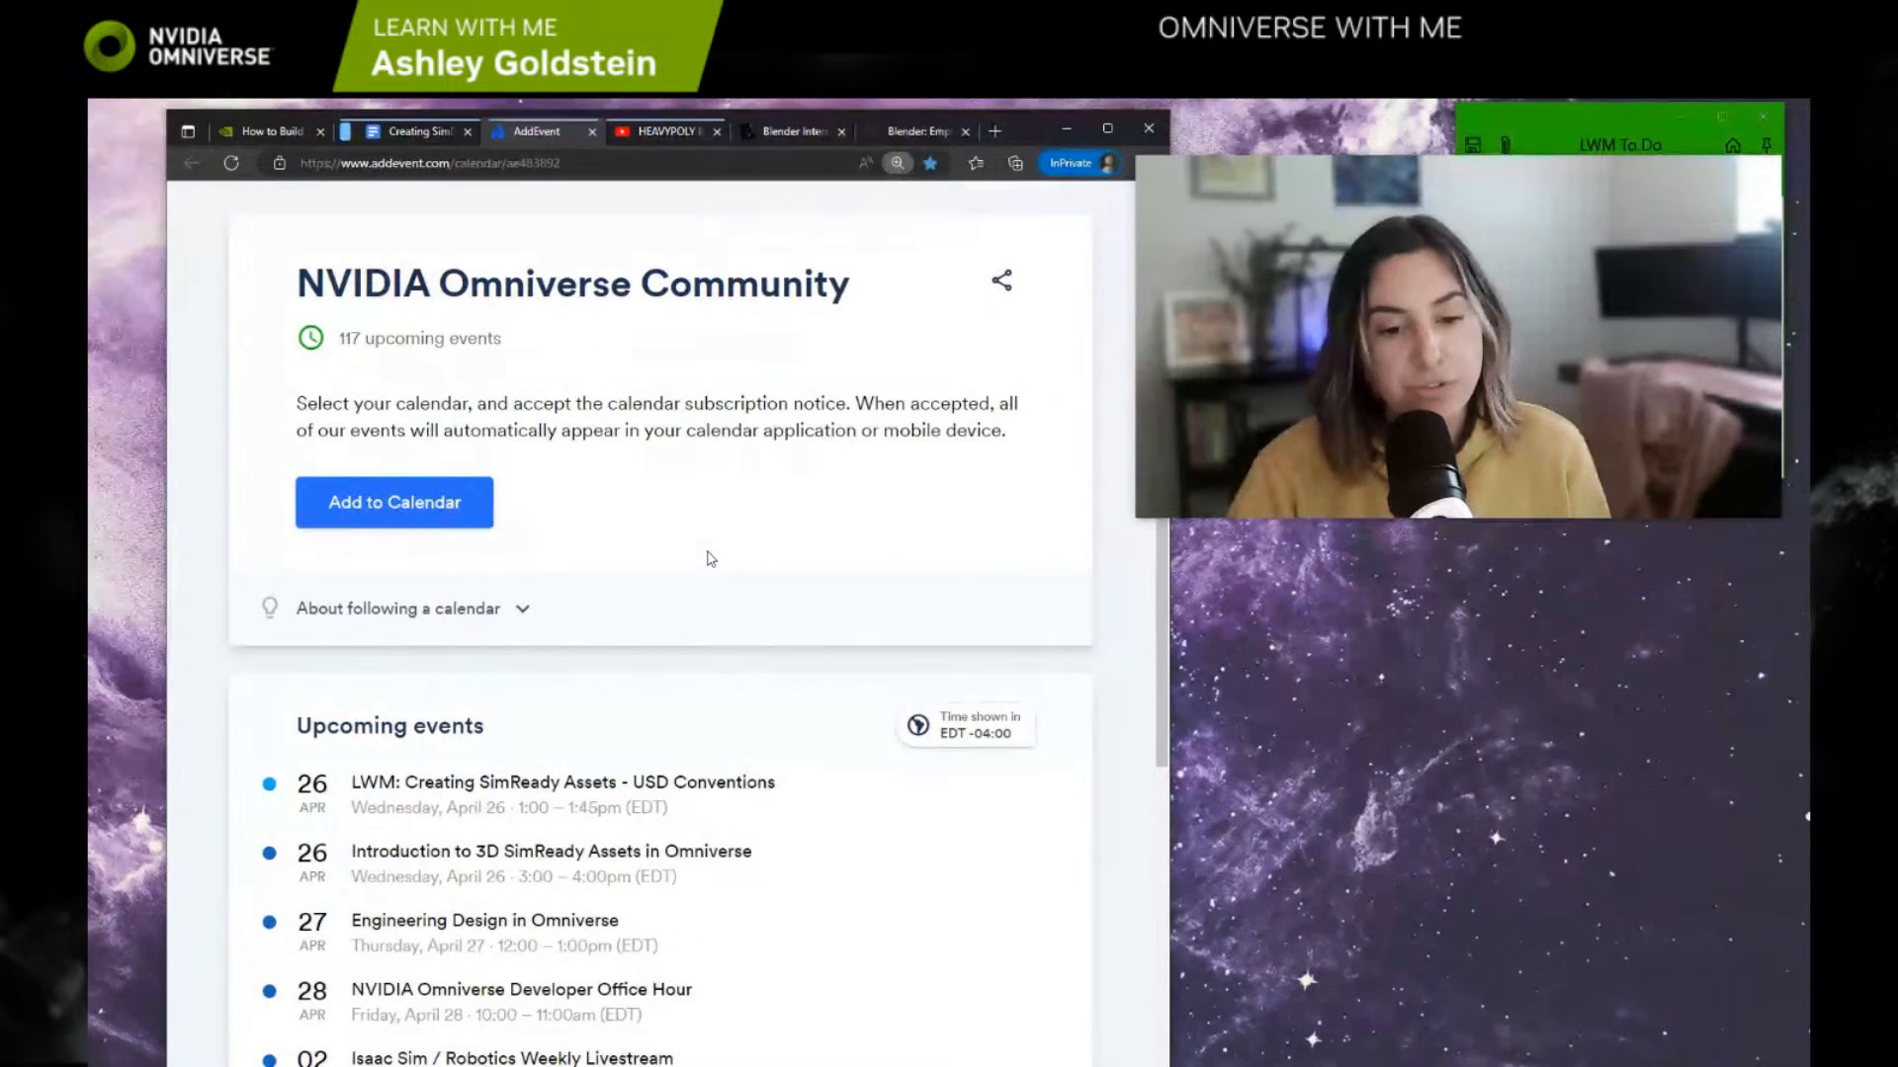
scroll(708, 559, "down", 3)
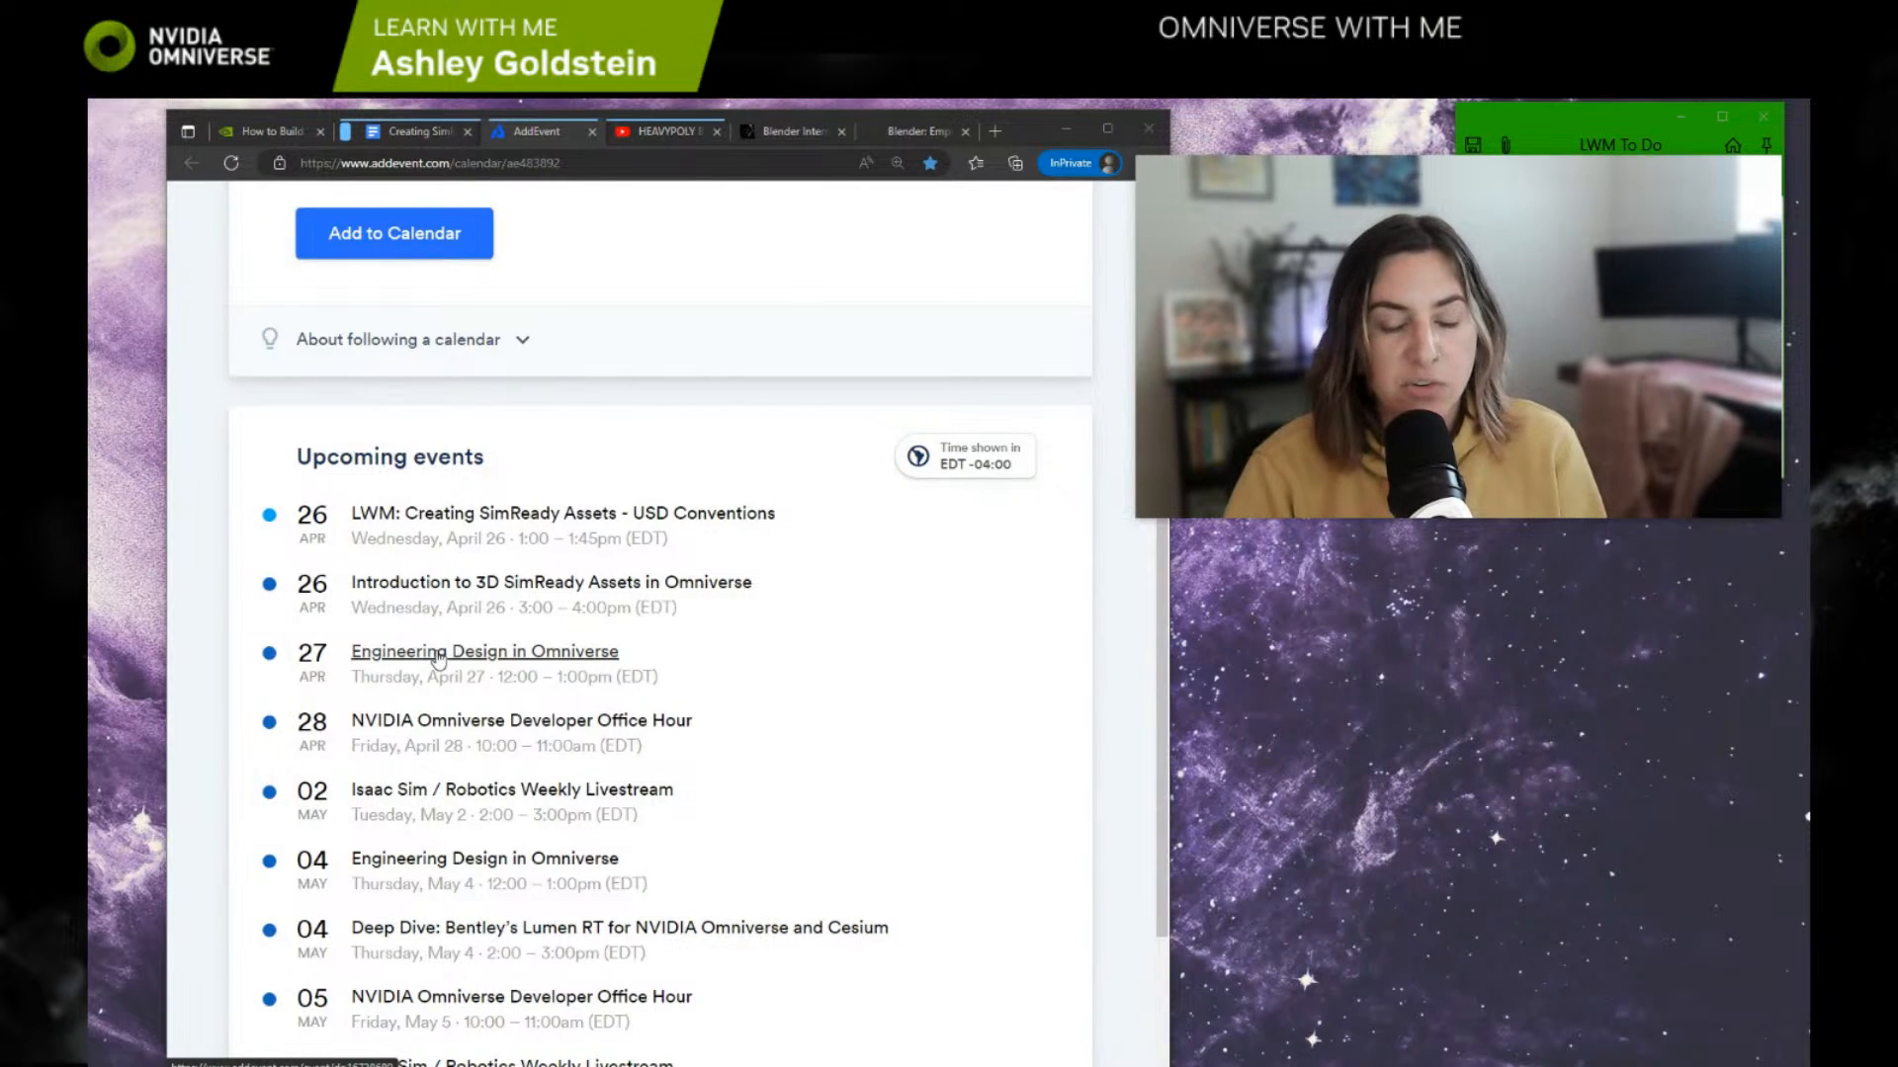
scroll(435, 661, "down", 2)
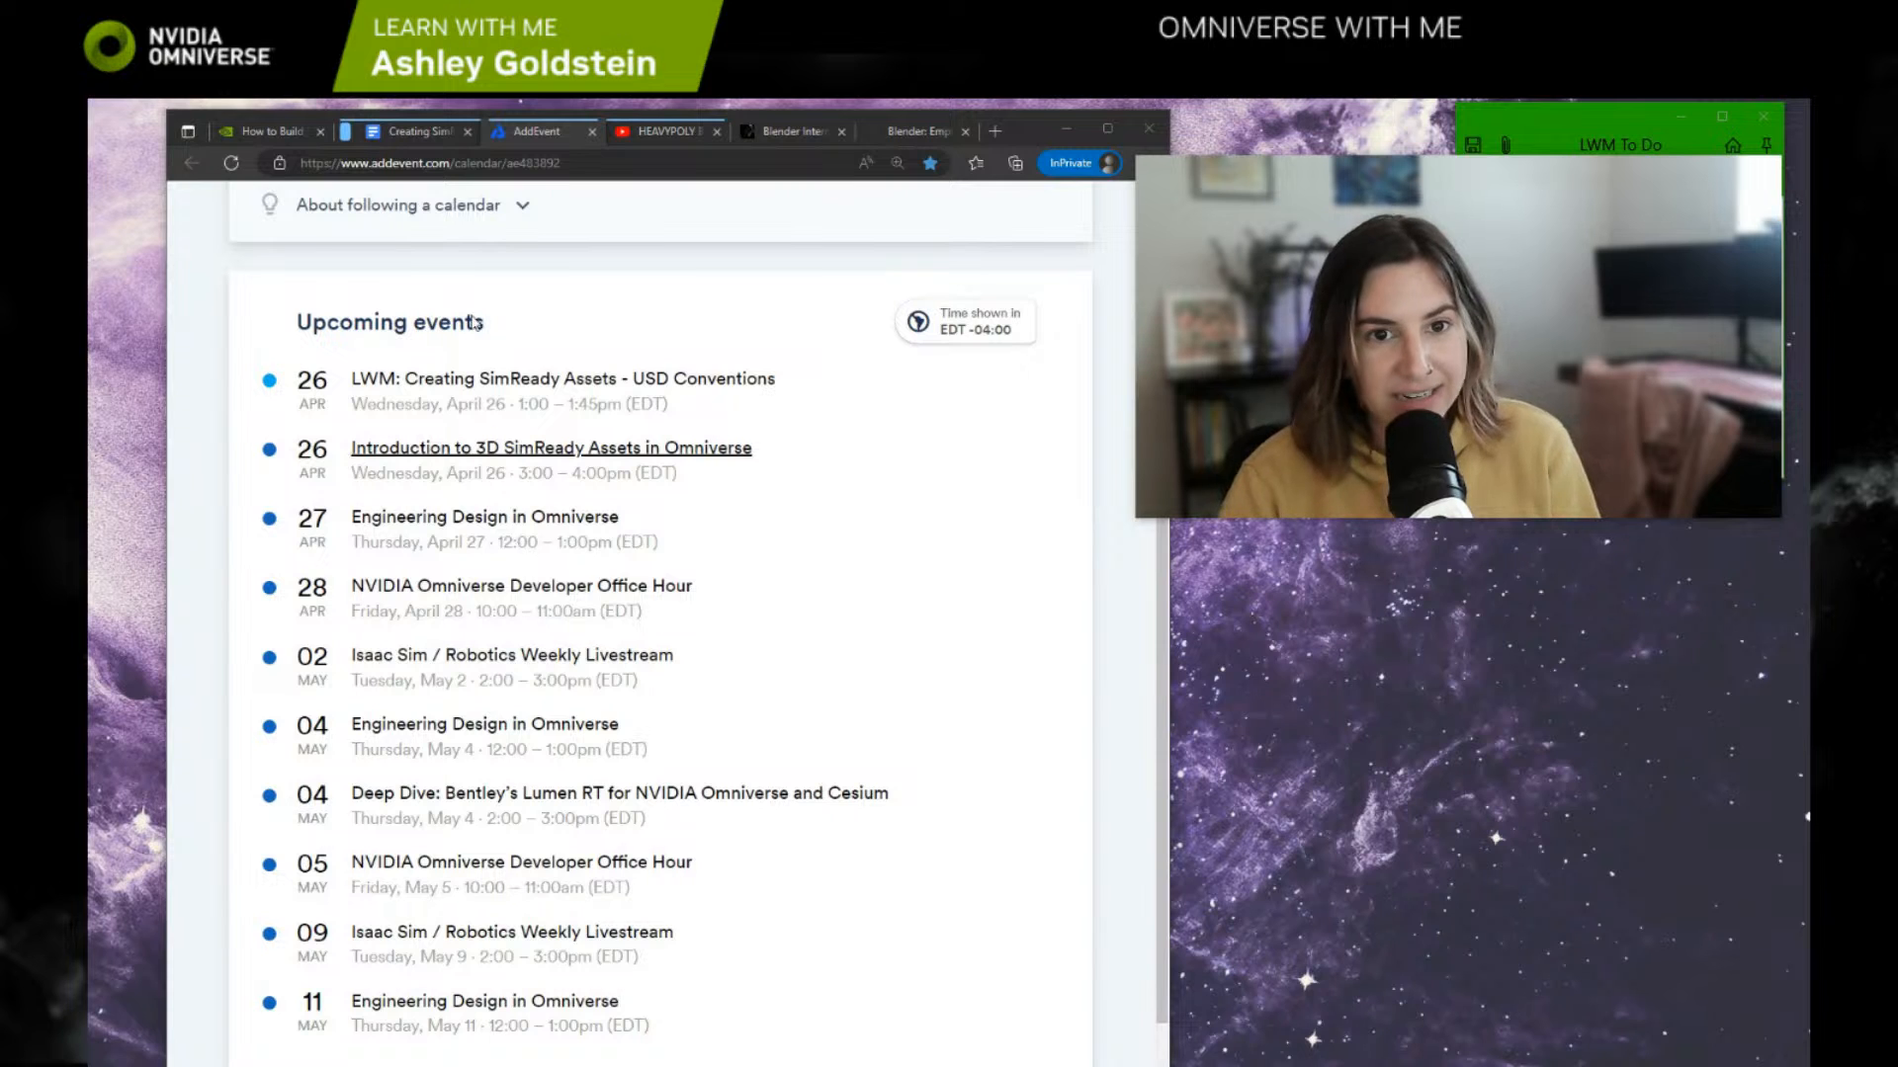
Step: View the Crab Bot tutorial page linked in the resource document, and skip the HEAVYPOLY Blender Install video ahead to 5:18
left_click(437, 130)
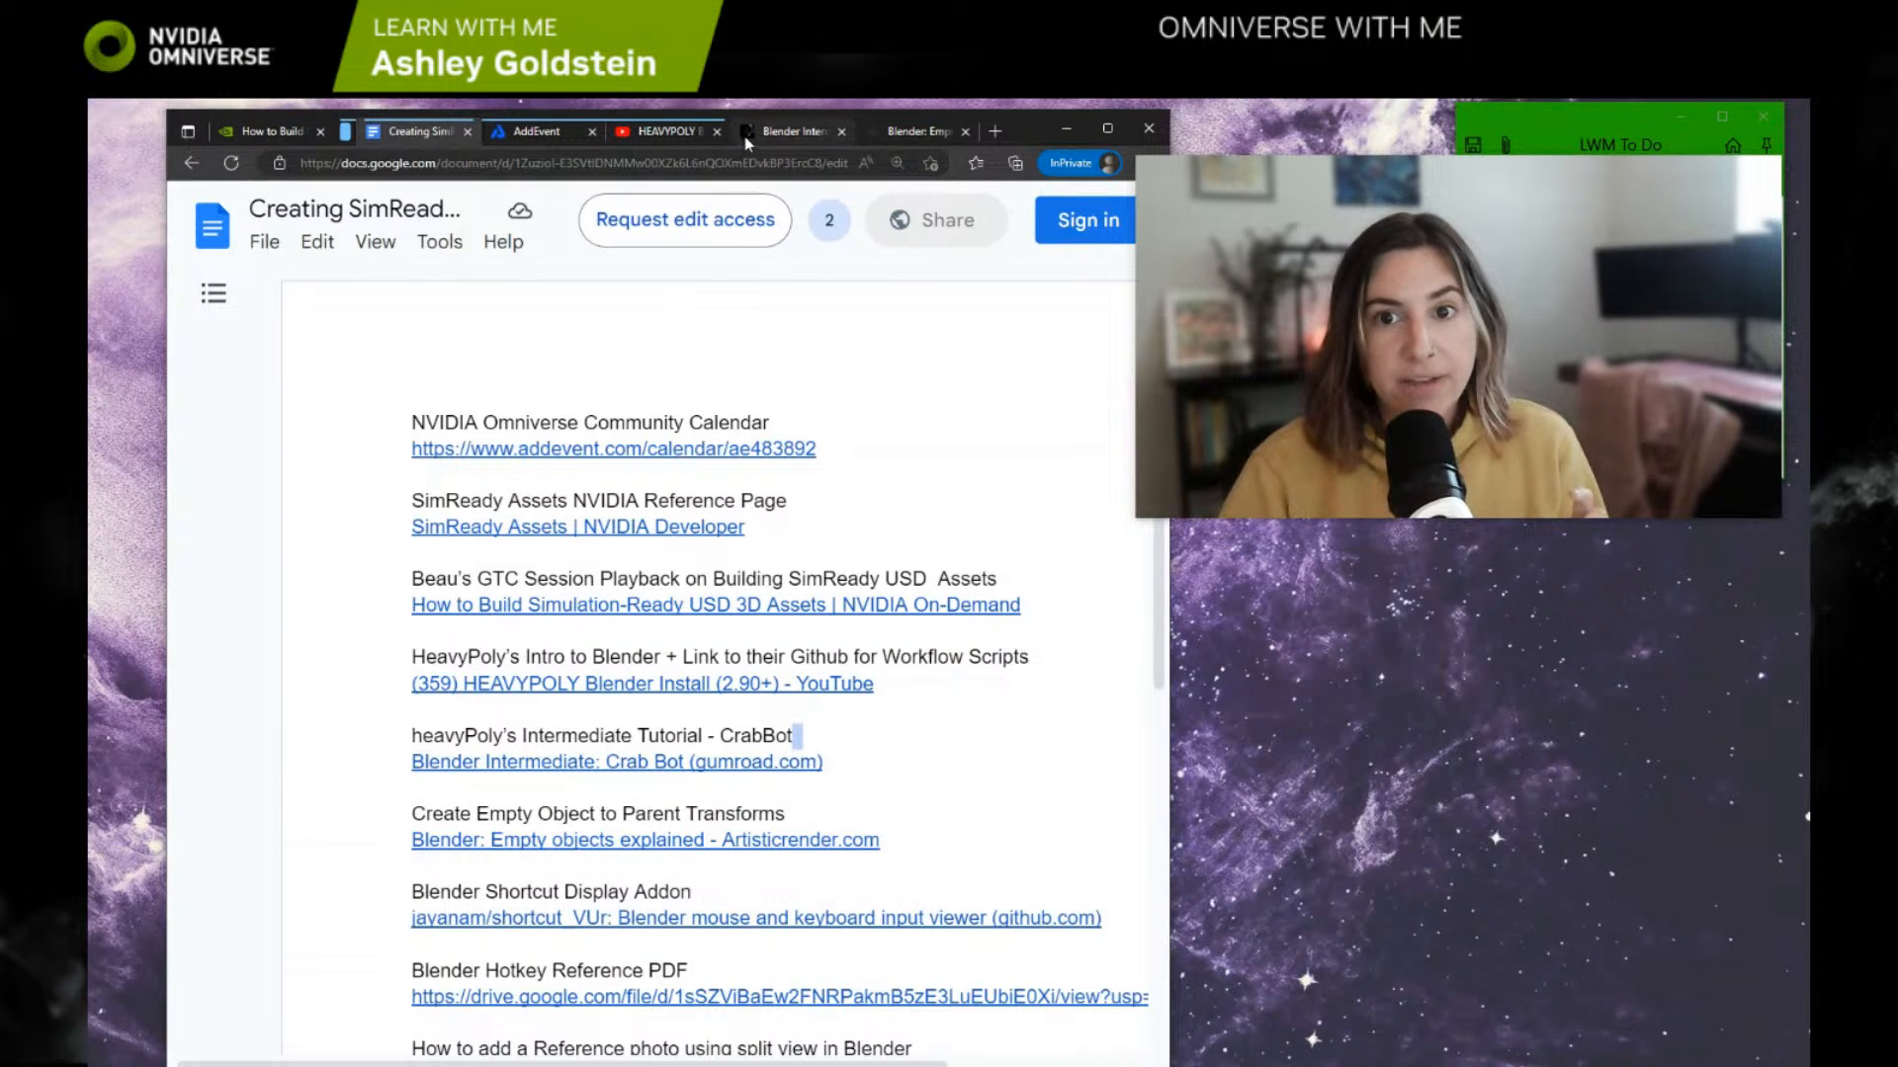
left_click(805, 139)
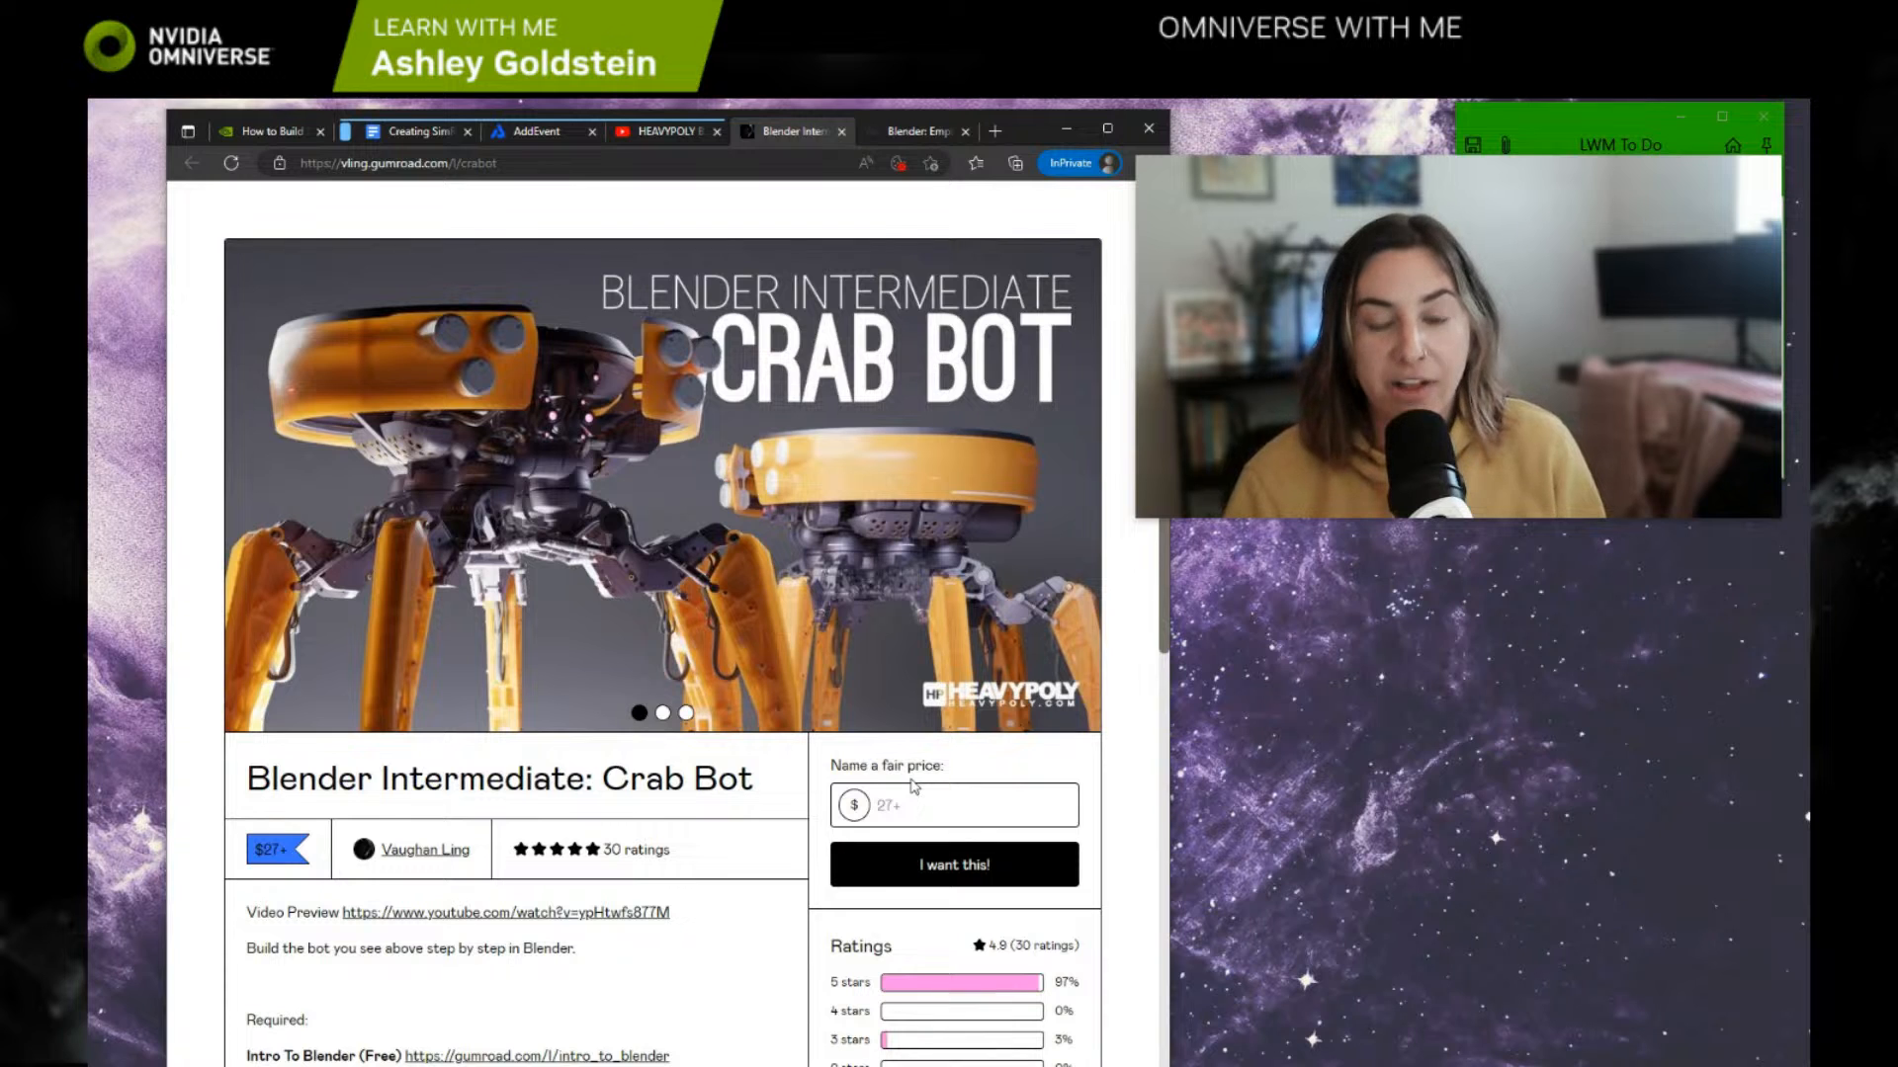
left_click(648, 135)
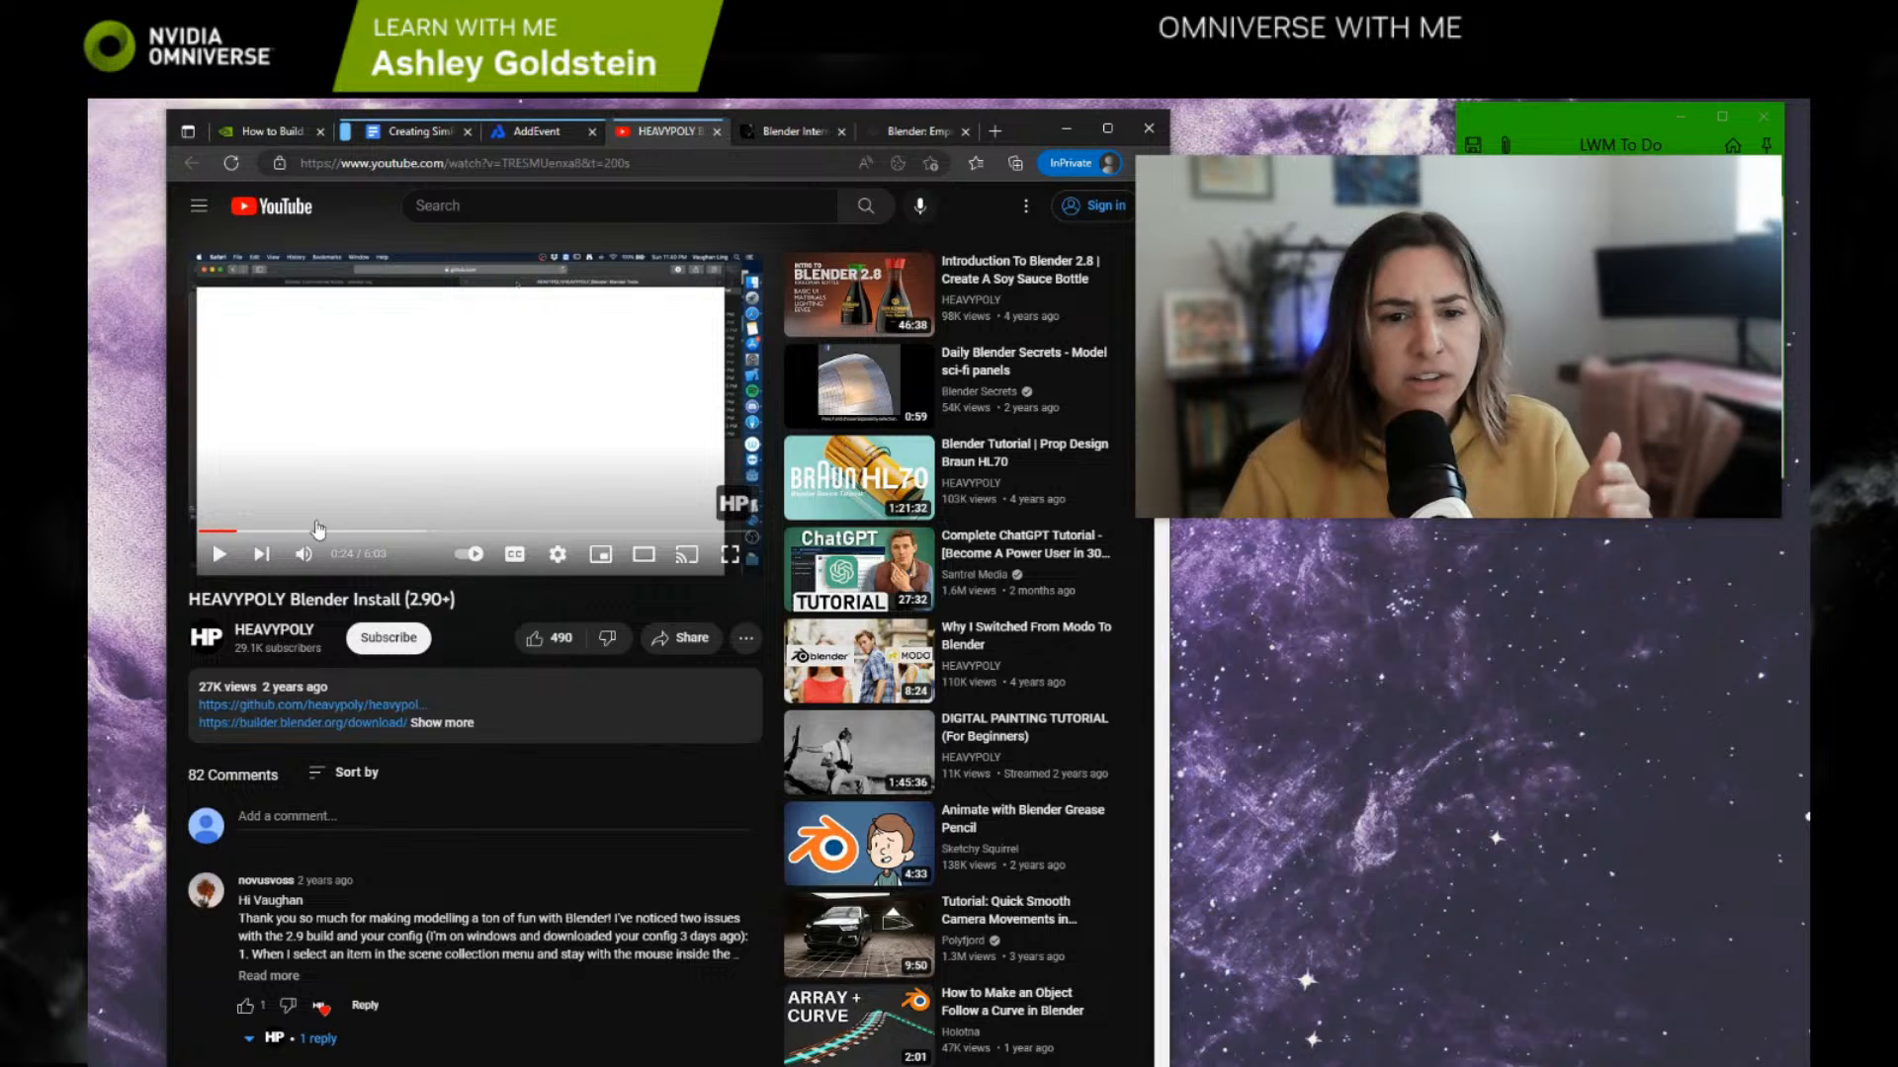
left_click(415, 535)
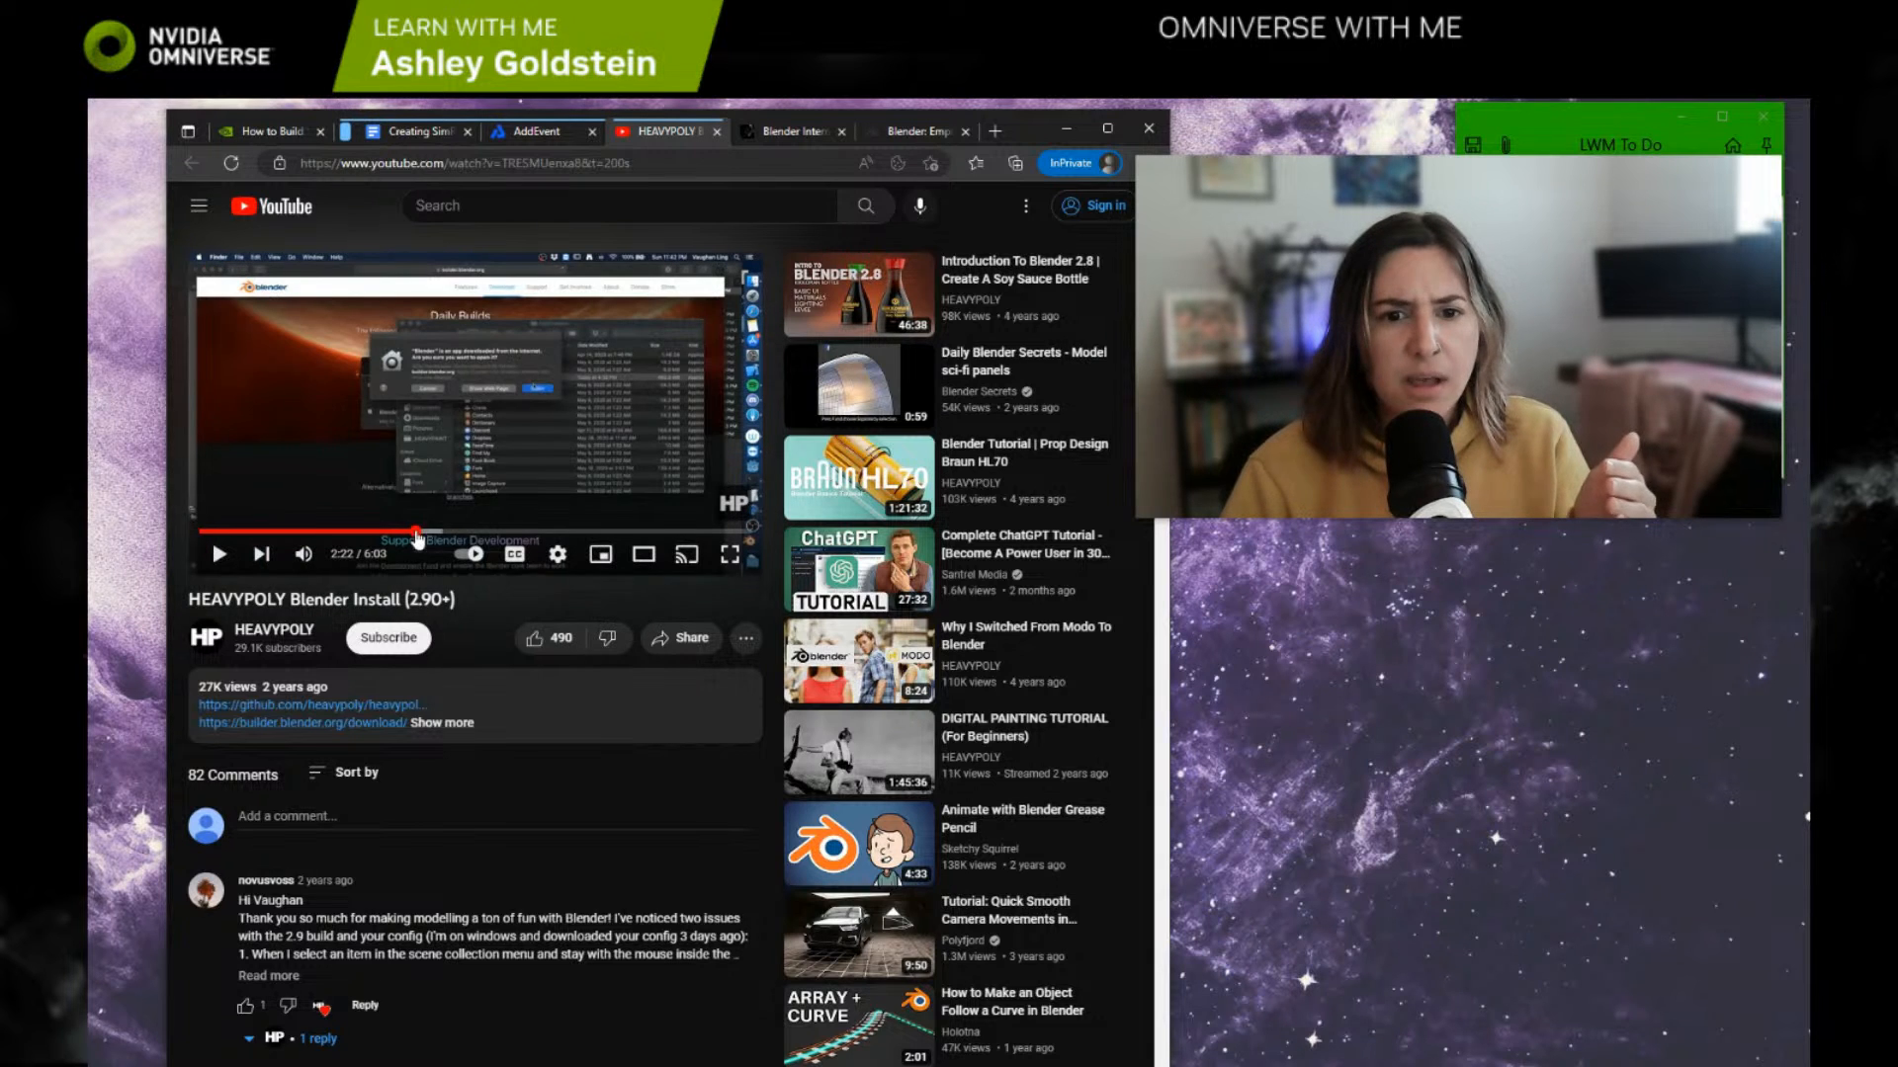
left_click_drag(465, 545, 681, 543)
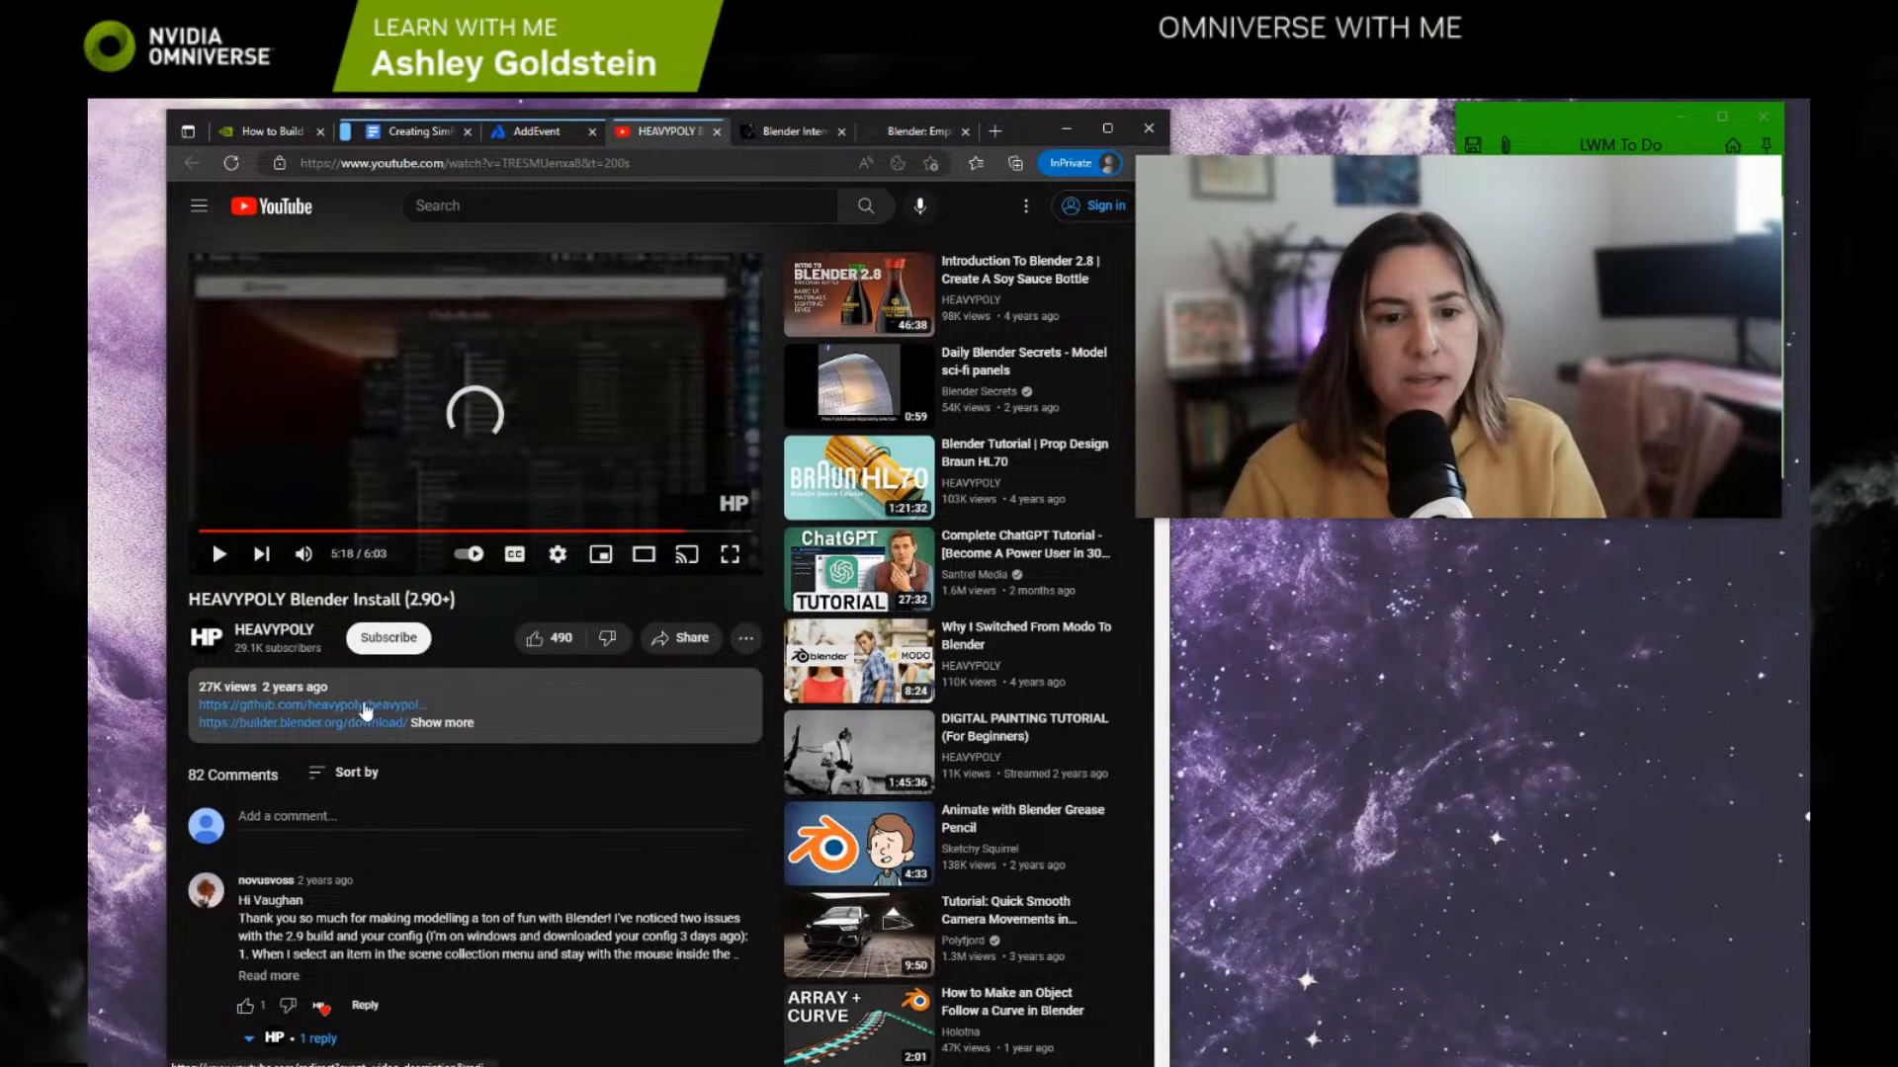
Step: Try to open the heavypoly_blender GitHub link from the video's full description, reload it once, and return to the video
left_click(438, 725)
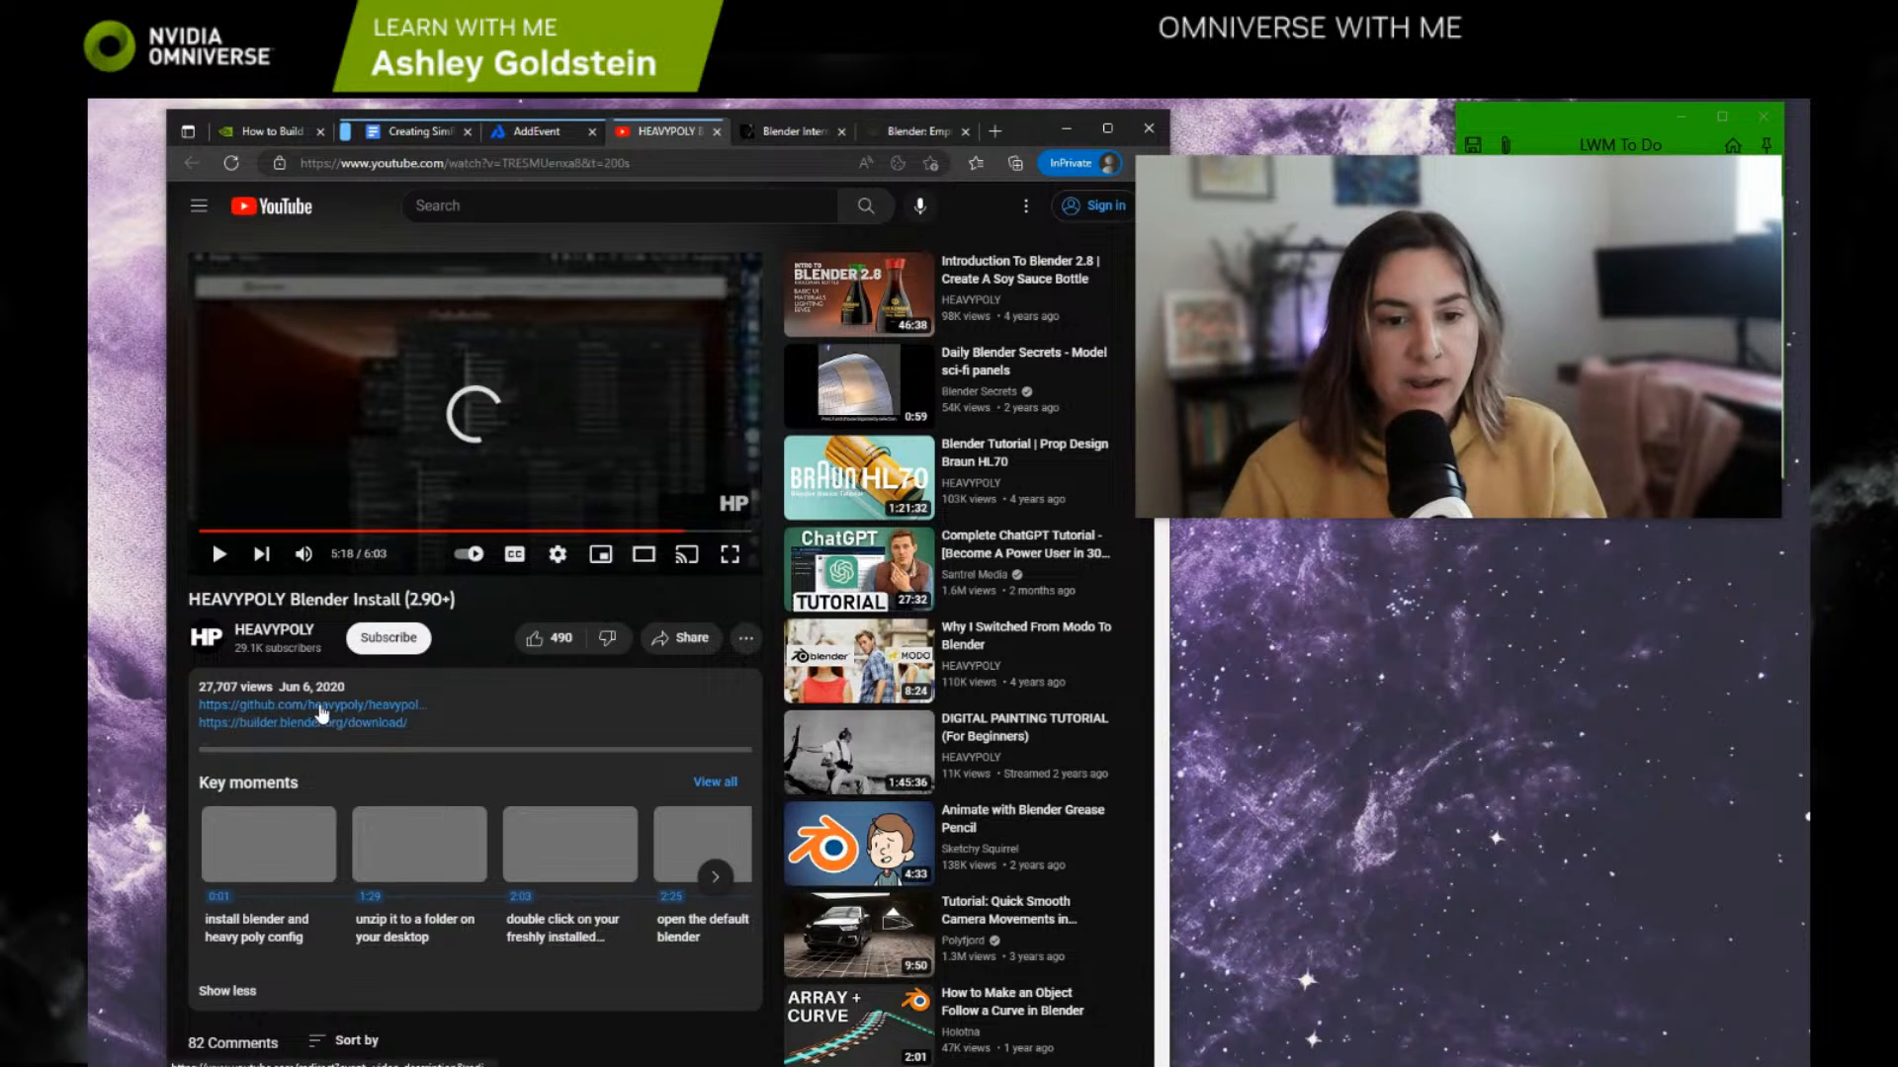
left_click(321, 723)
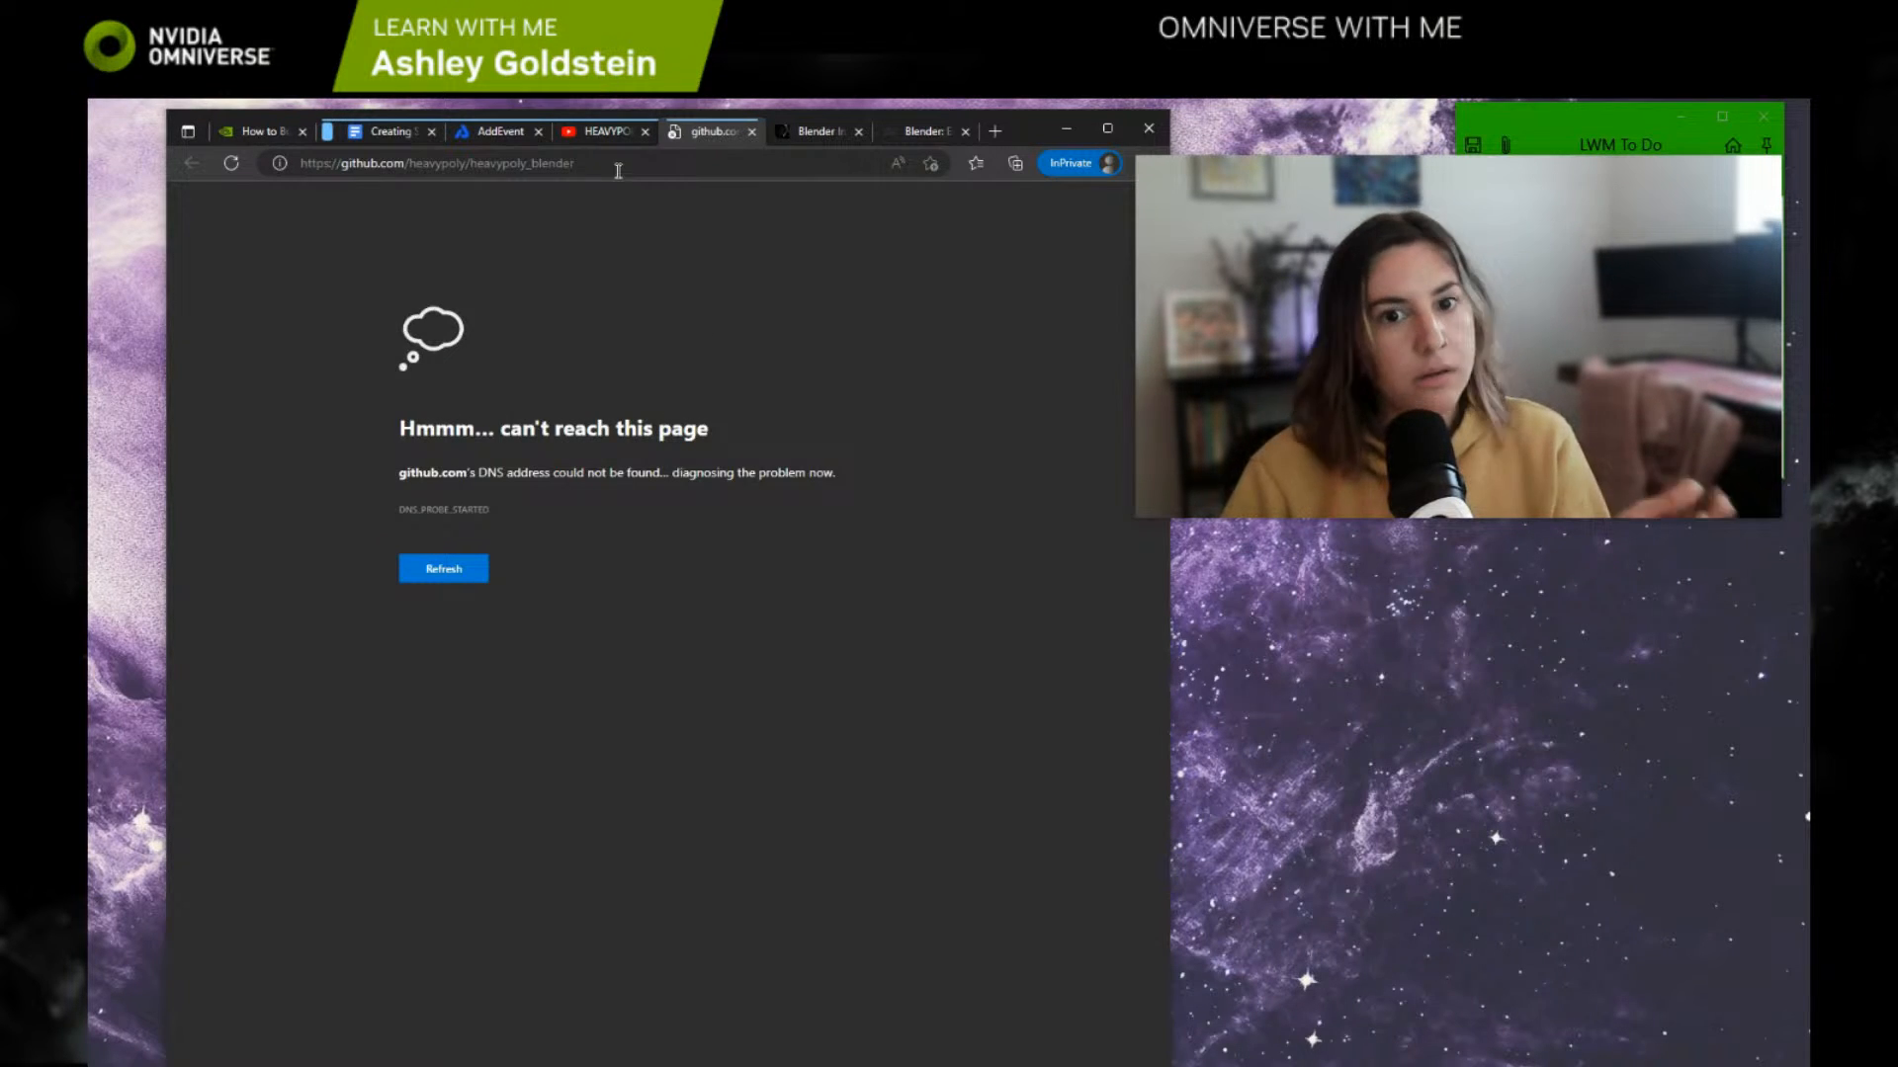
left_click(617, 169)
key("Return")
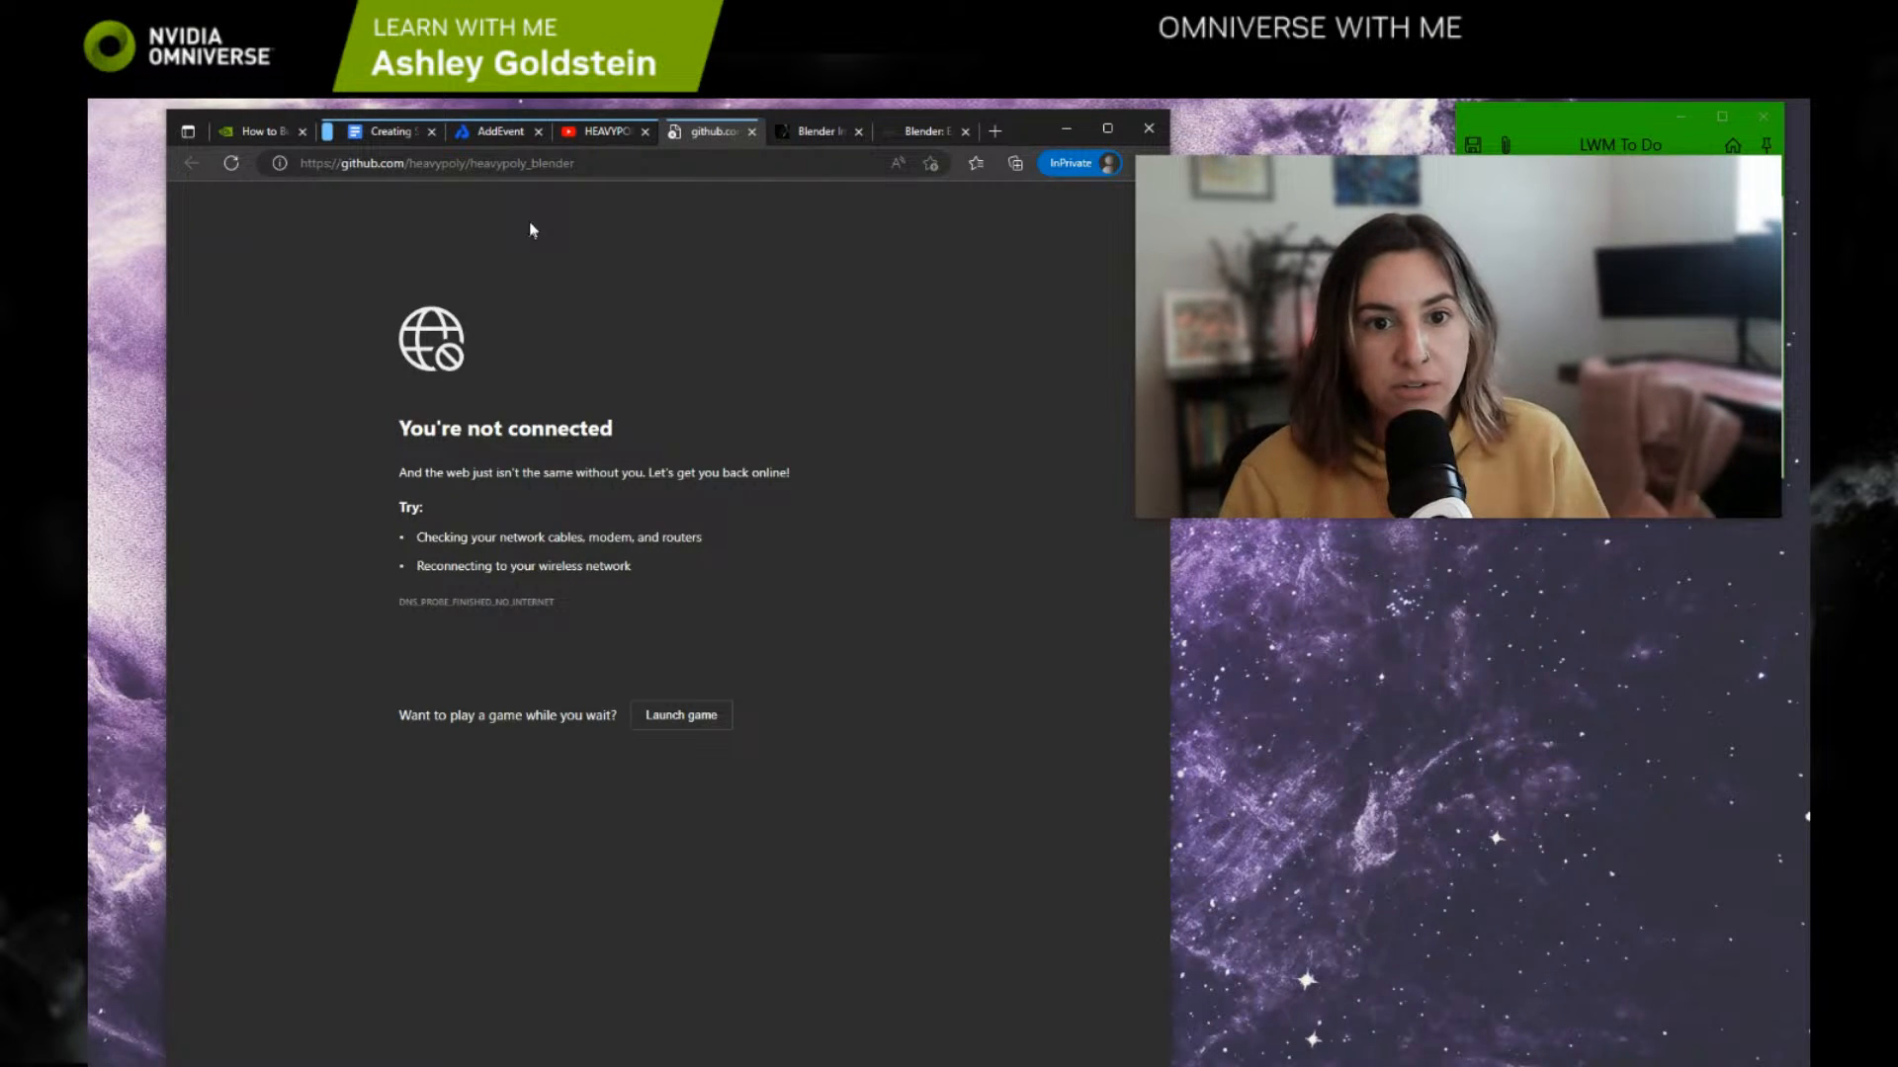
left_click(605, 134)
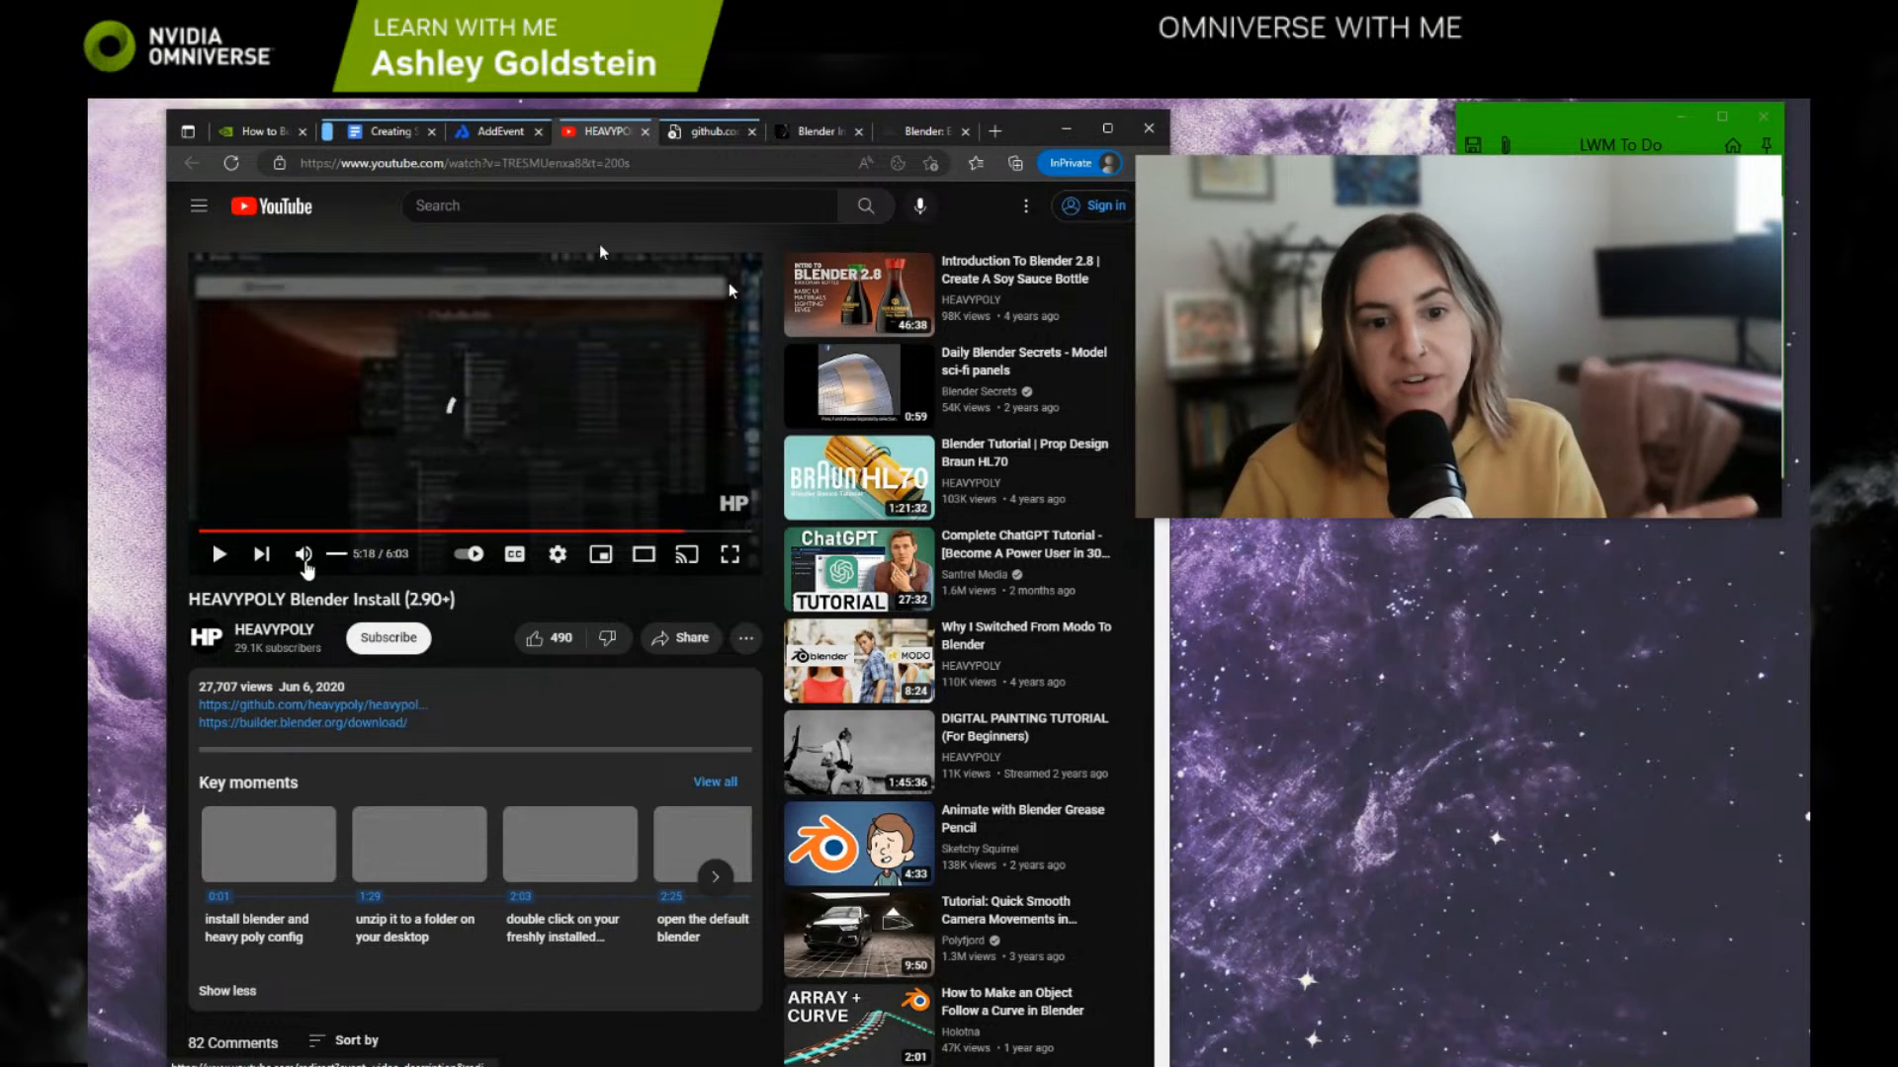
Step: Review the remaining tutorial links in the resource document, highlighting the defect detection synthetic data blog link
left_click(387, 130)
scroll(614, 725, "down", 2)
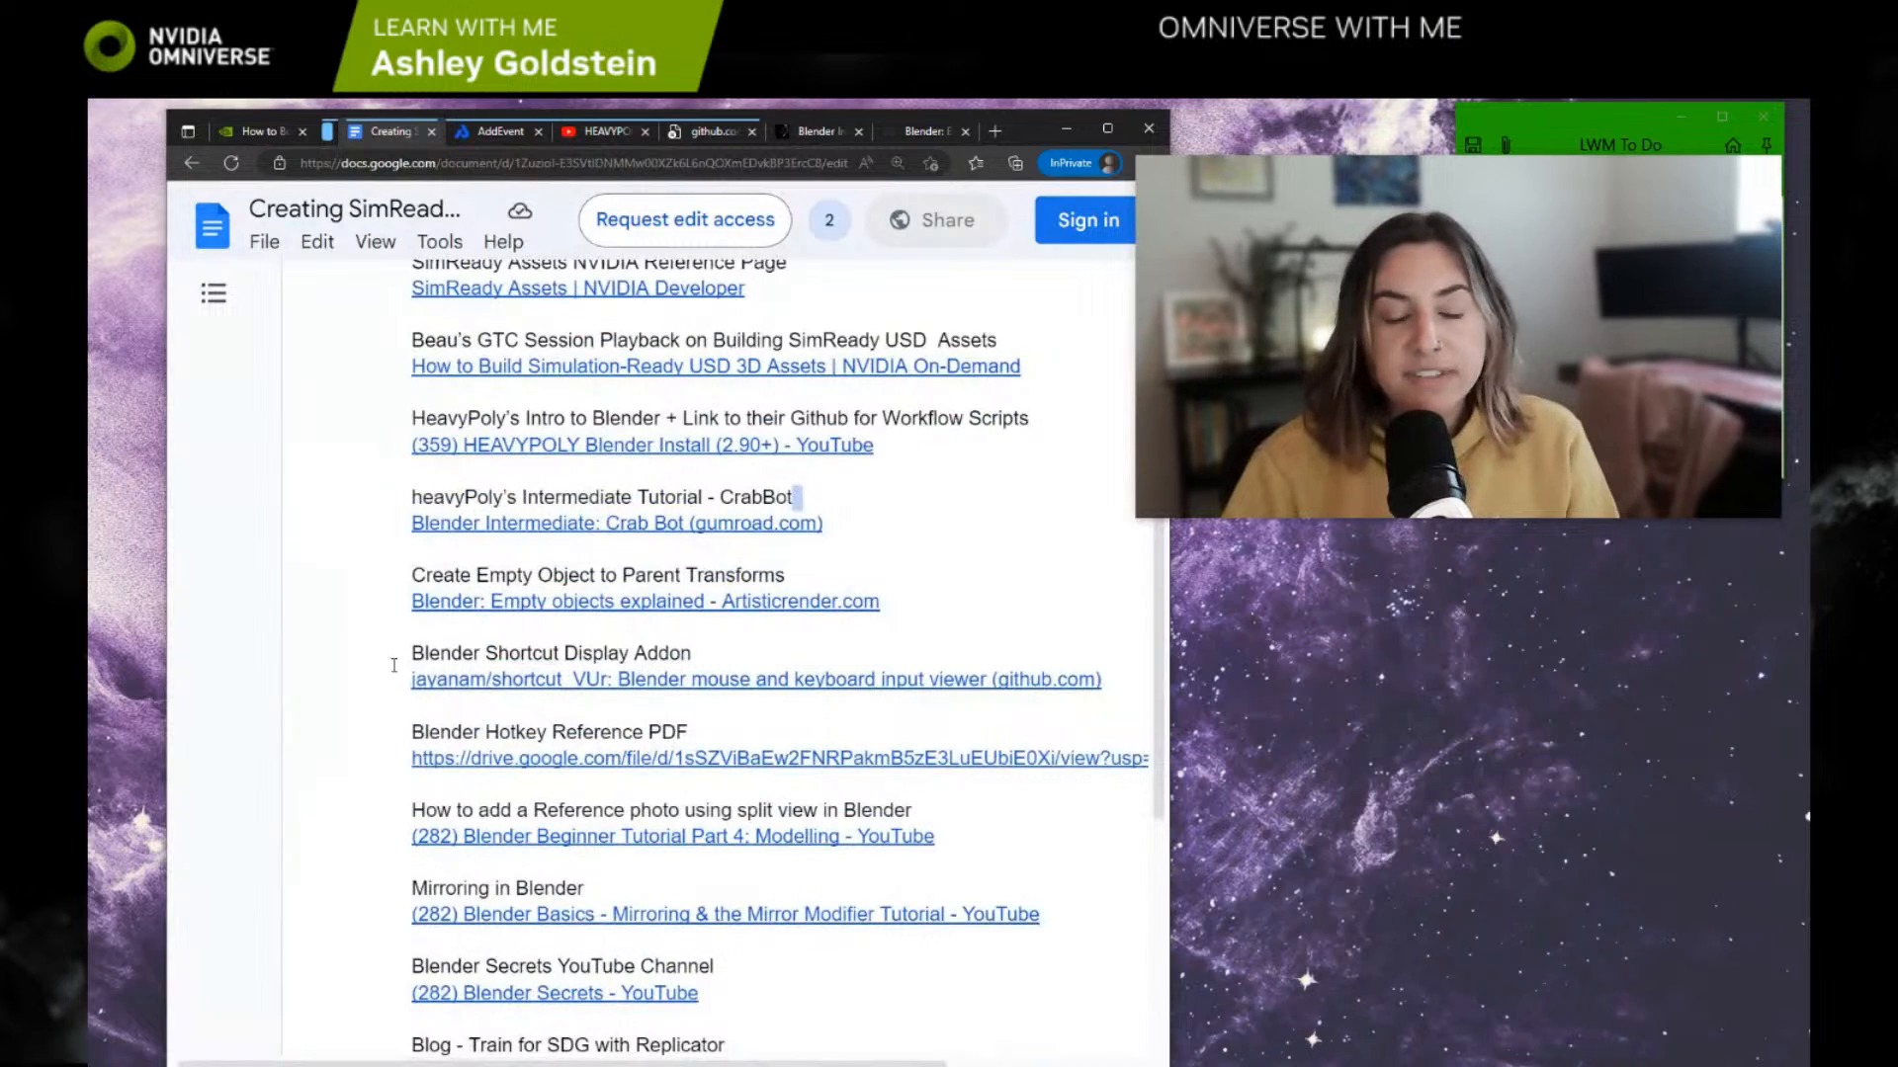
scroll(543, 637, "down", 1)
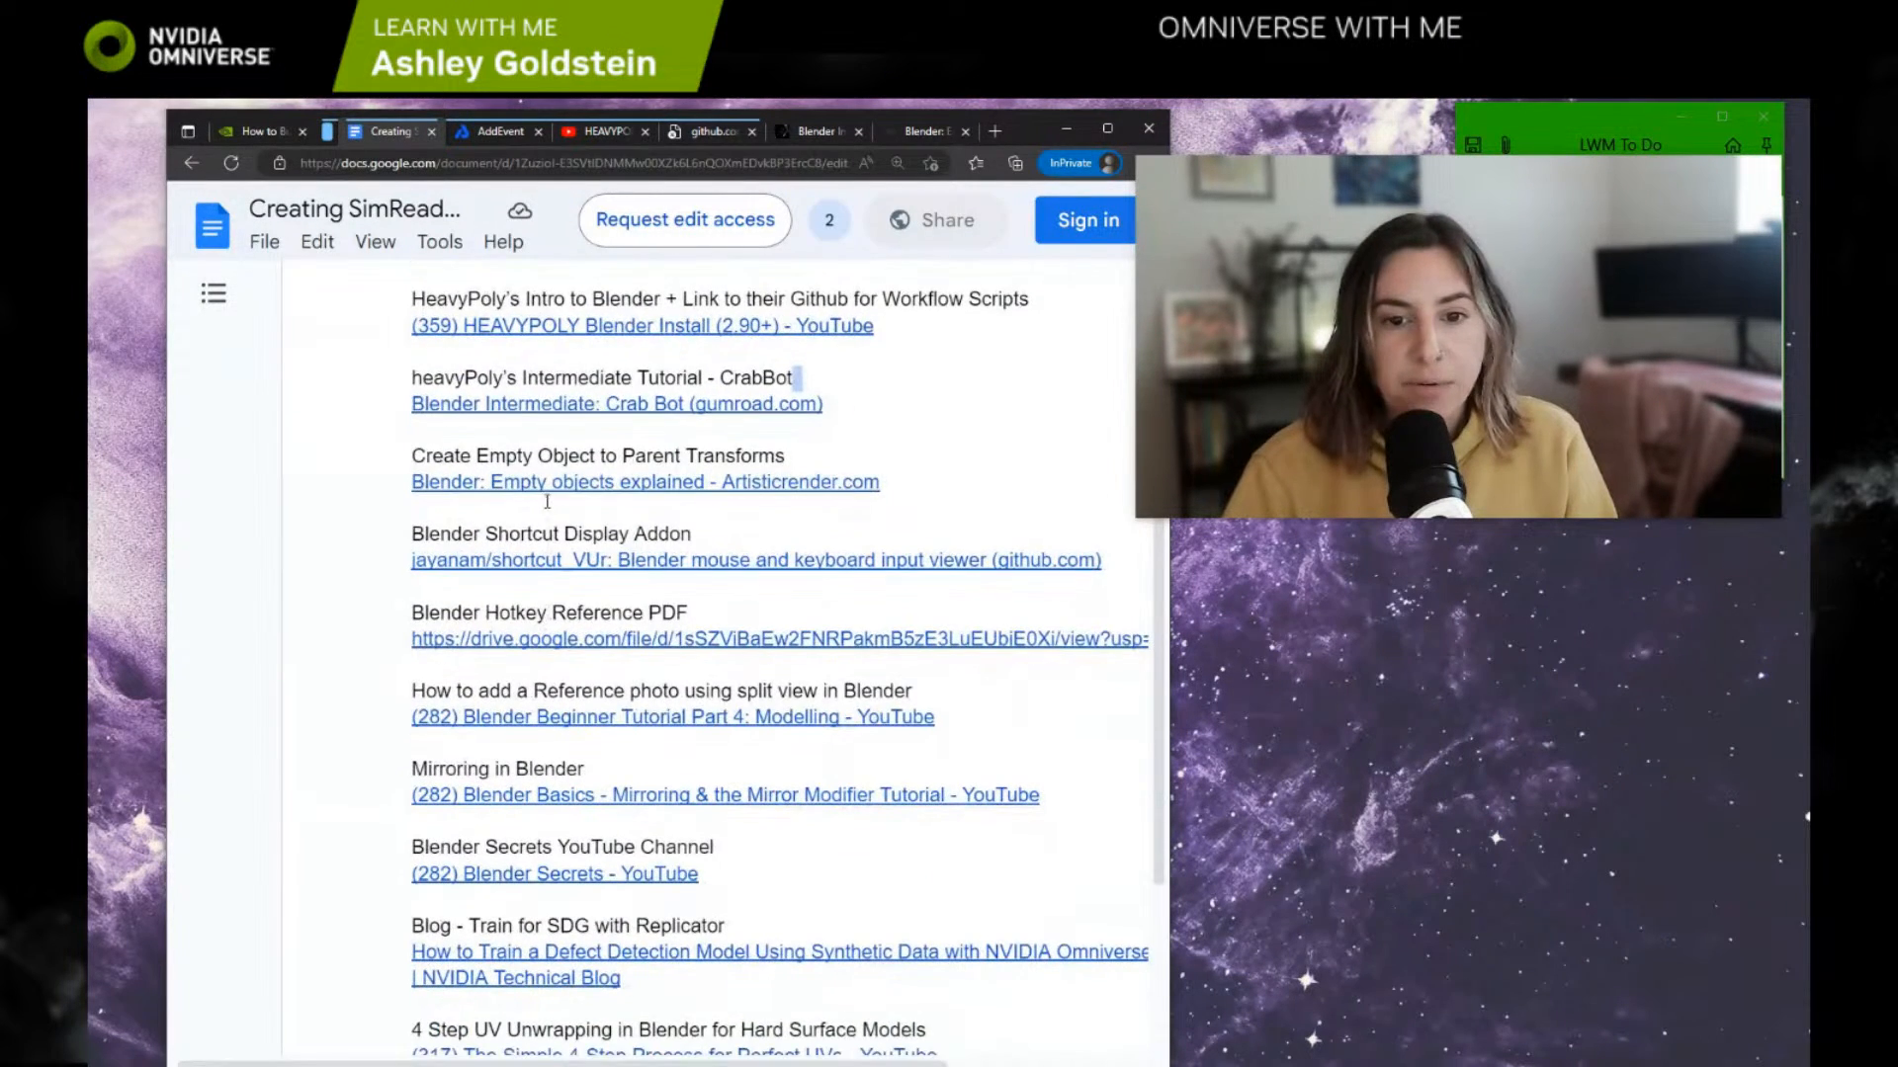
scroll(680, 571, "down", 1)
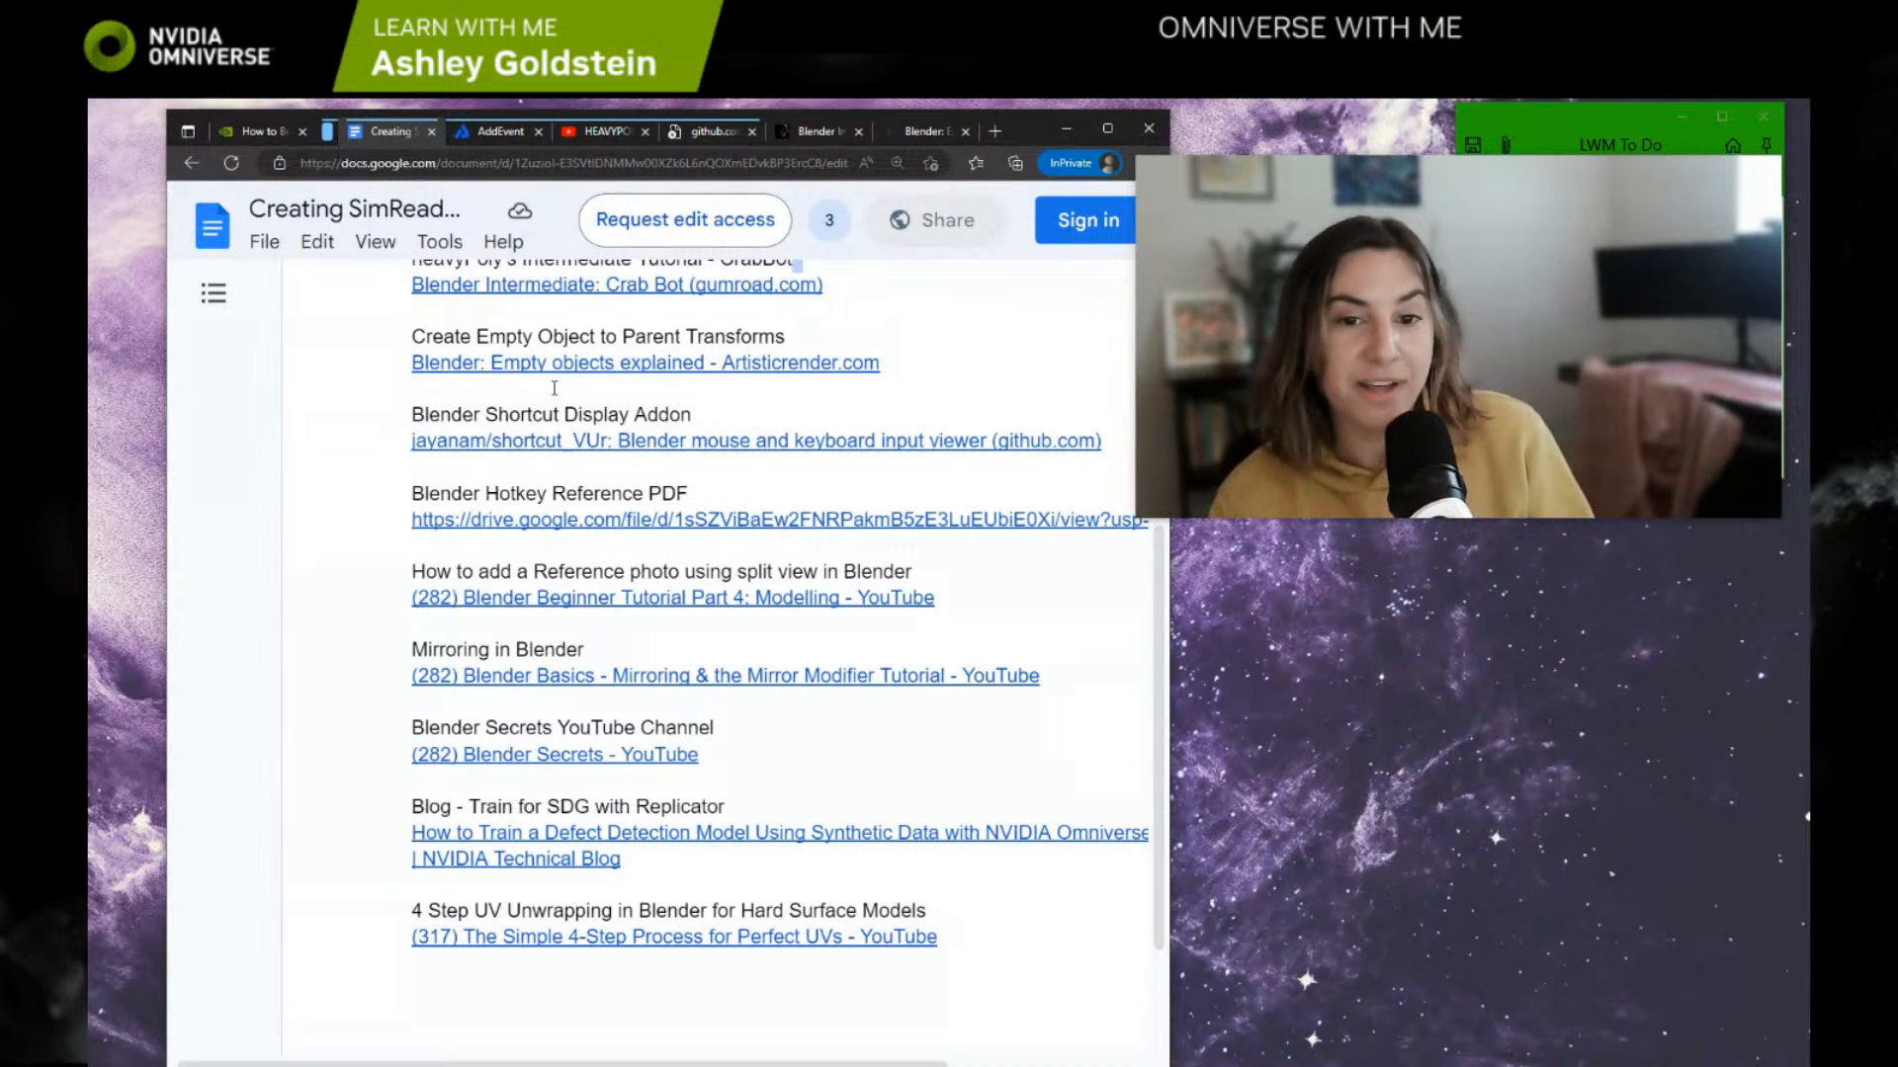
triple_click(600, 858)
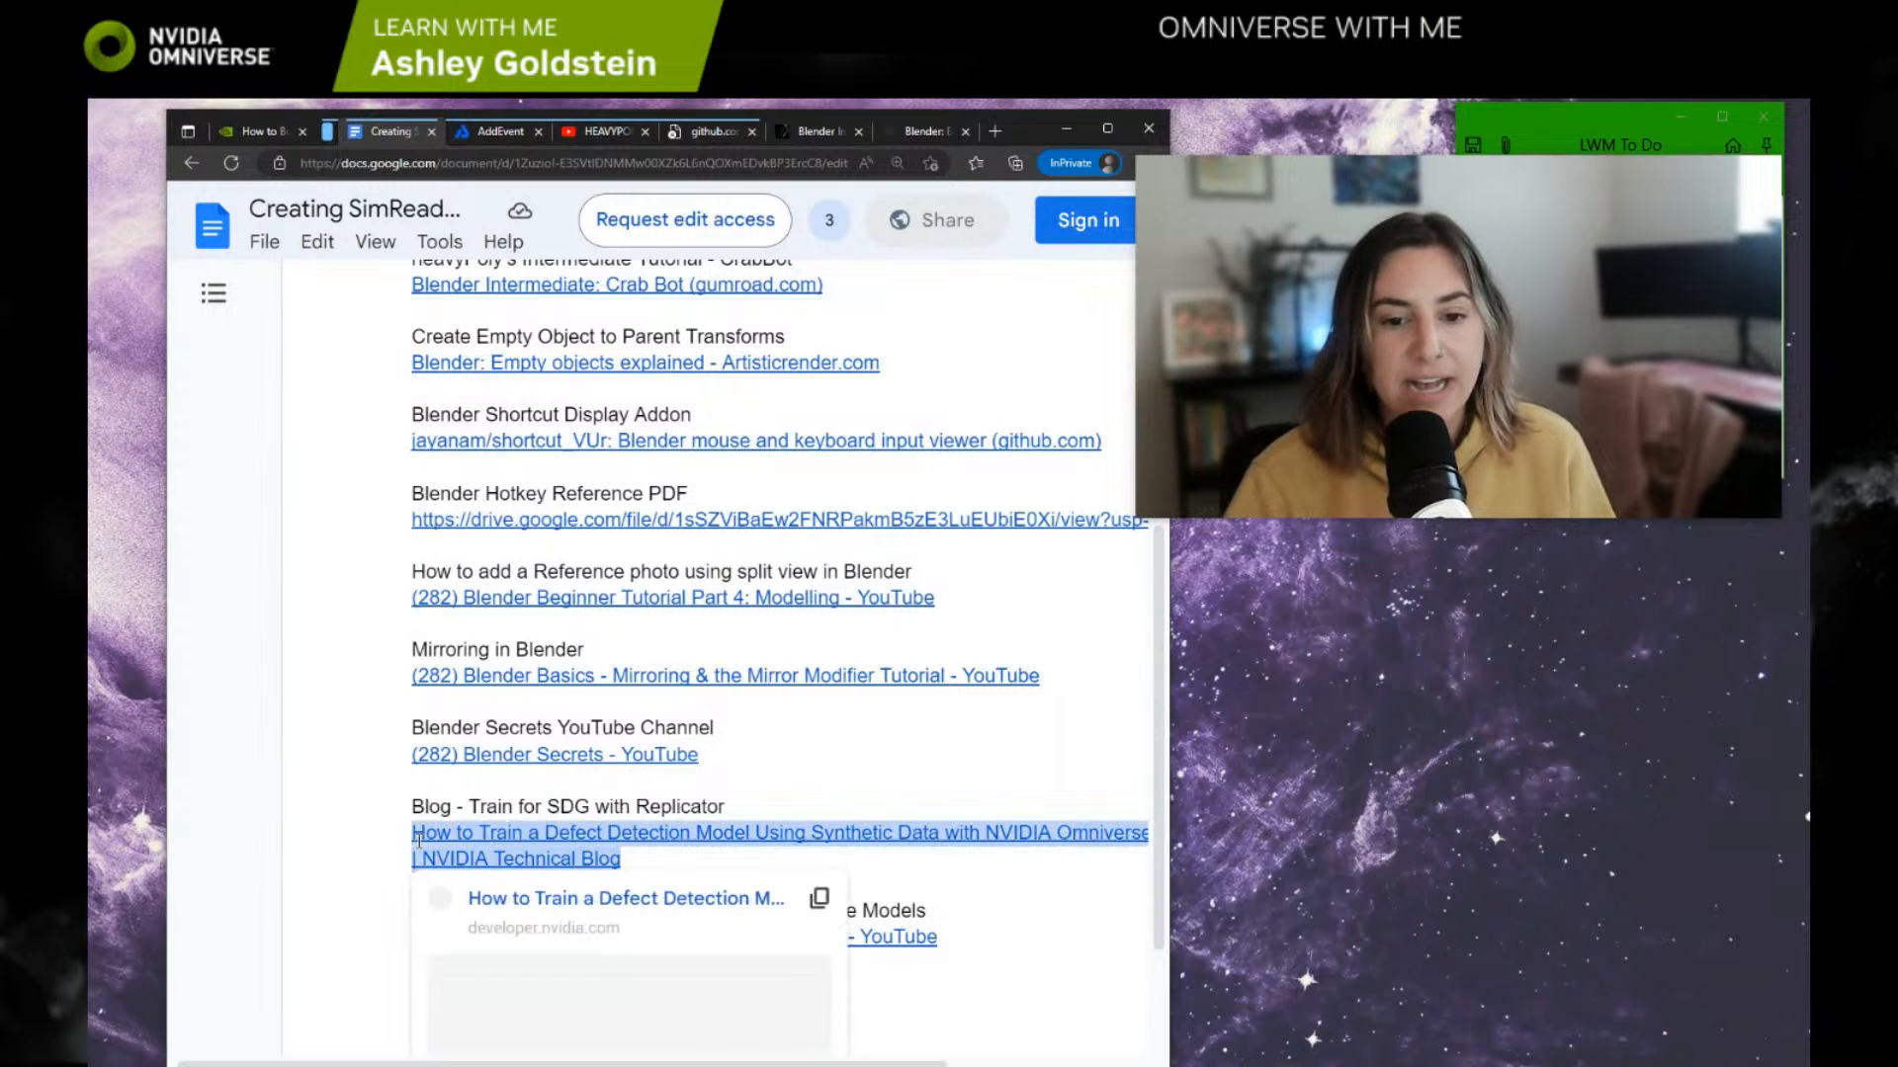
left_click(663, 848)
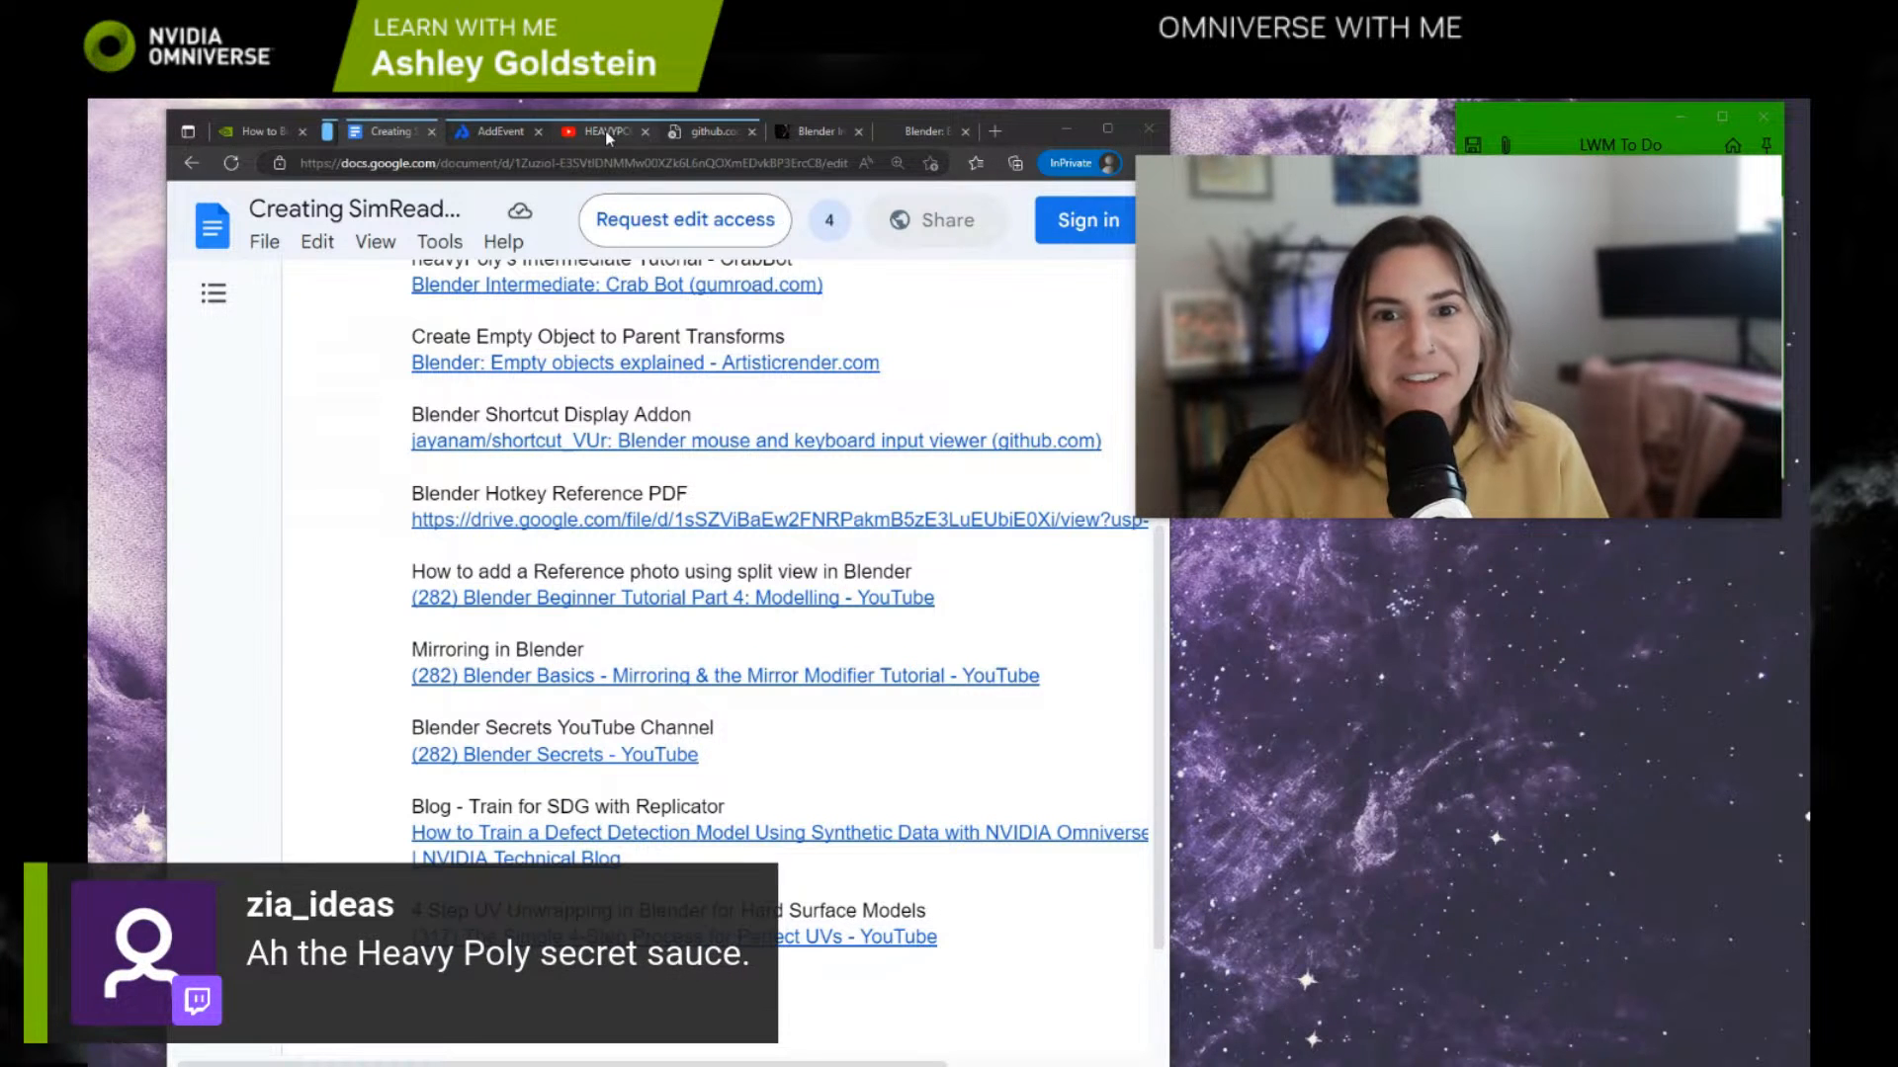
Step: Switch from the Crab Bot page to Blender by moving the browser window aside, and maximize the trash can project's window
left_click(804, 132)
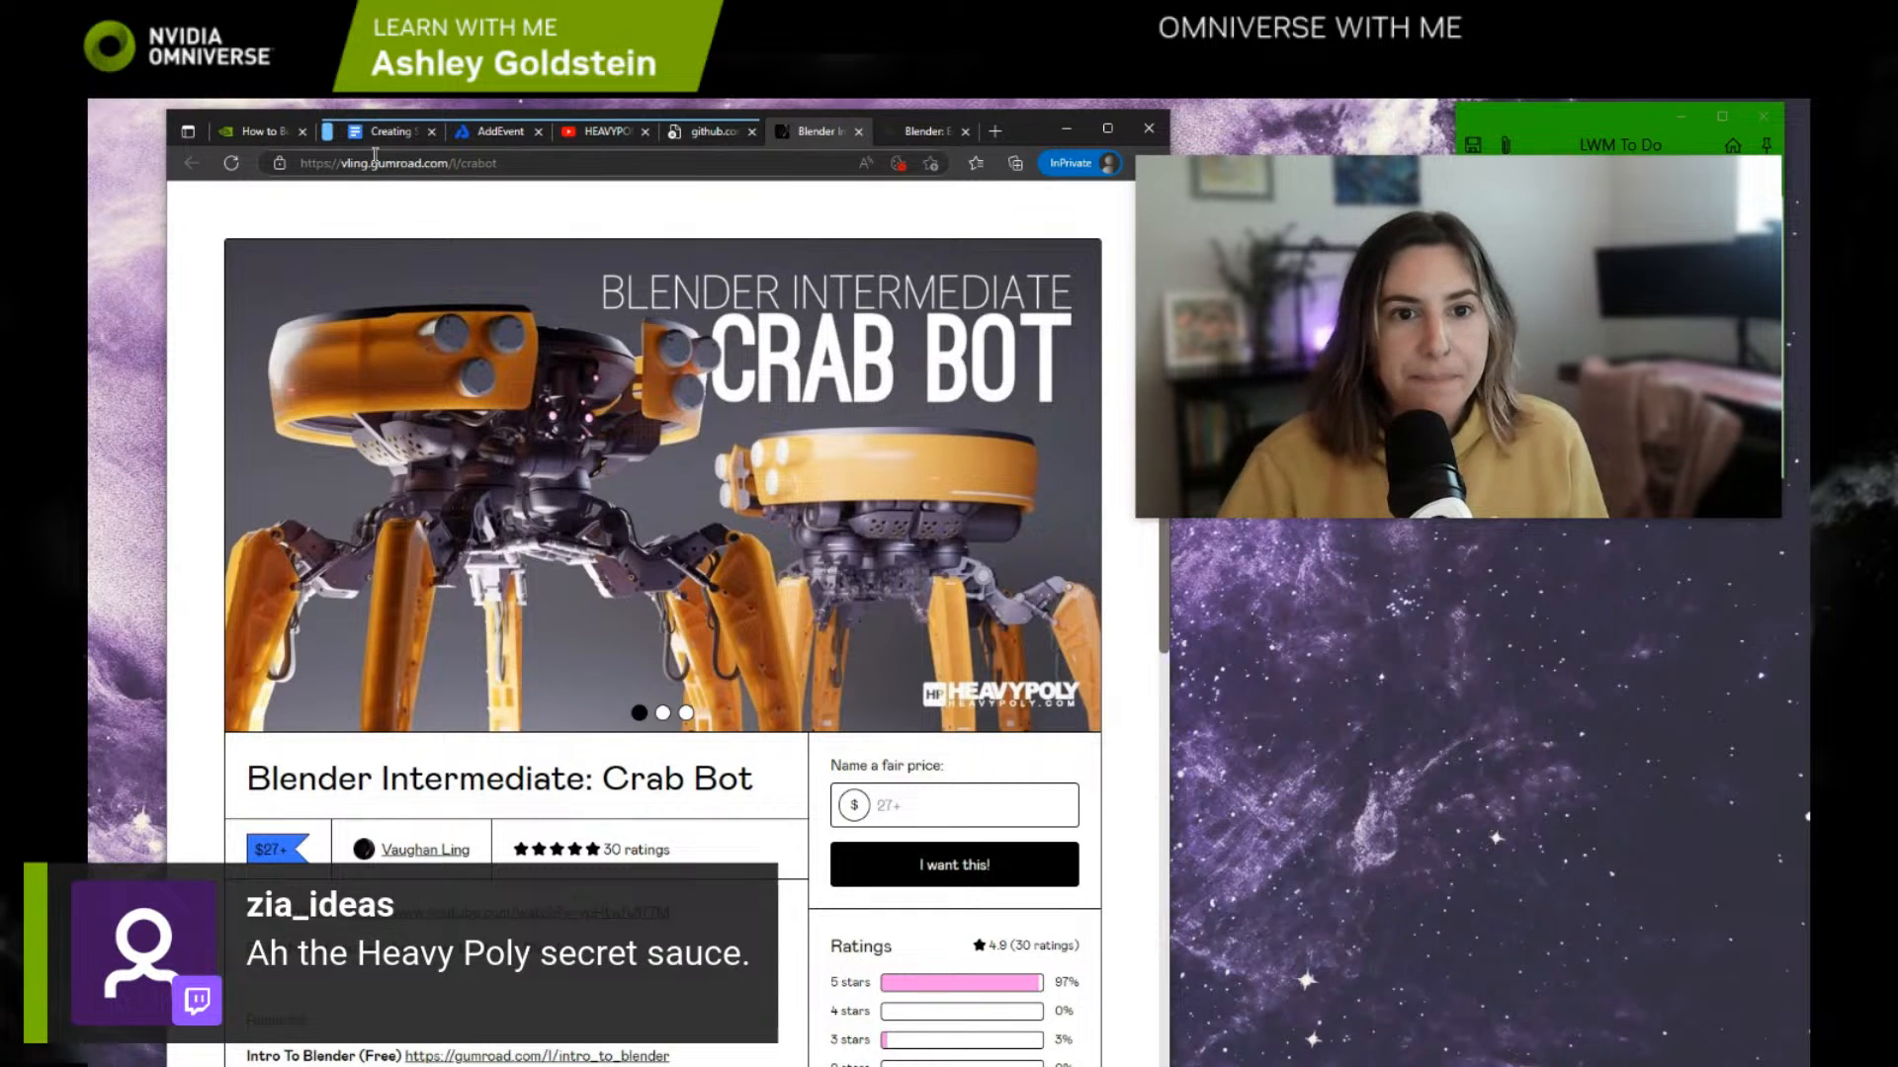
left_click_drag(1026, 121, 1204, 309)
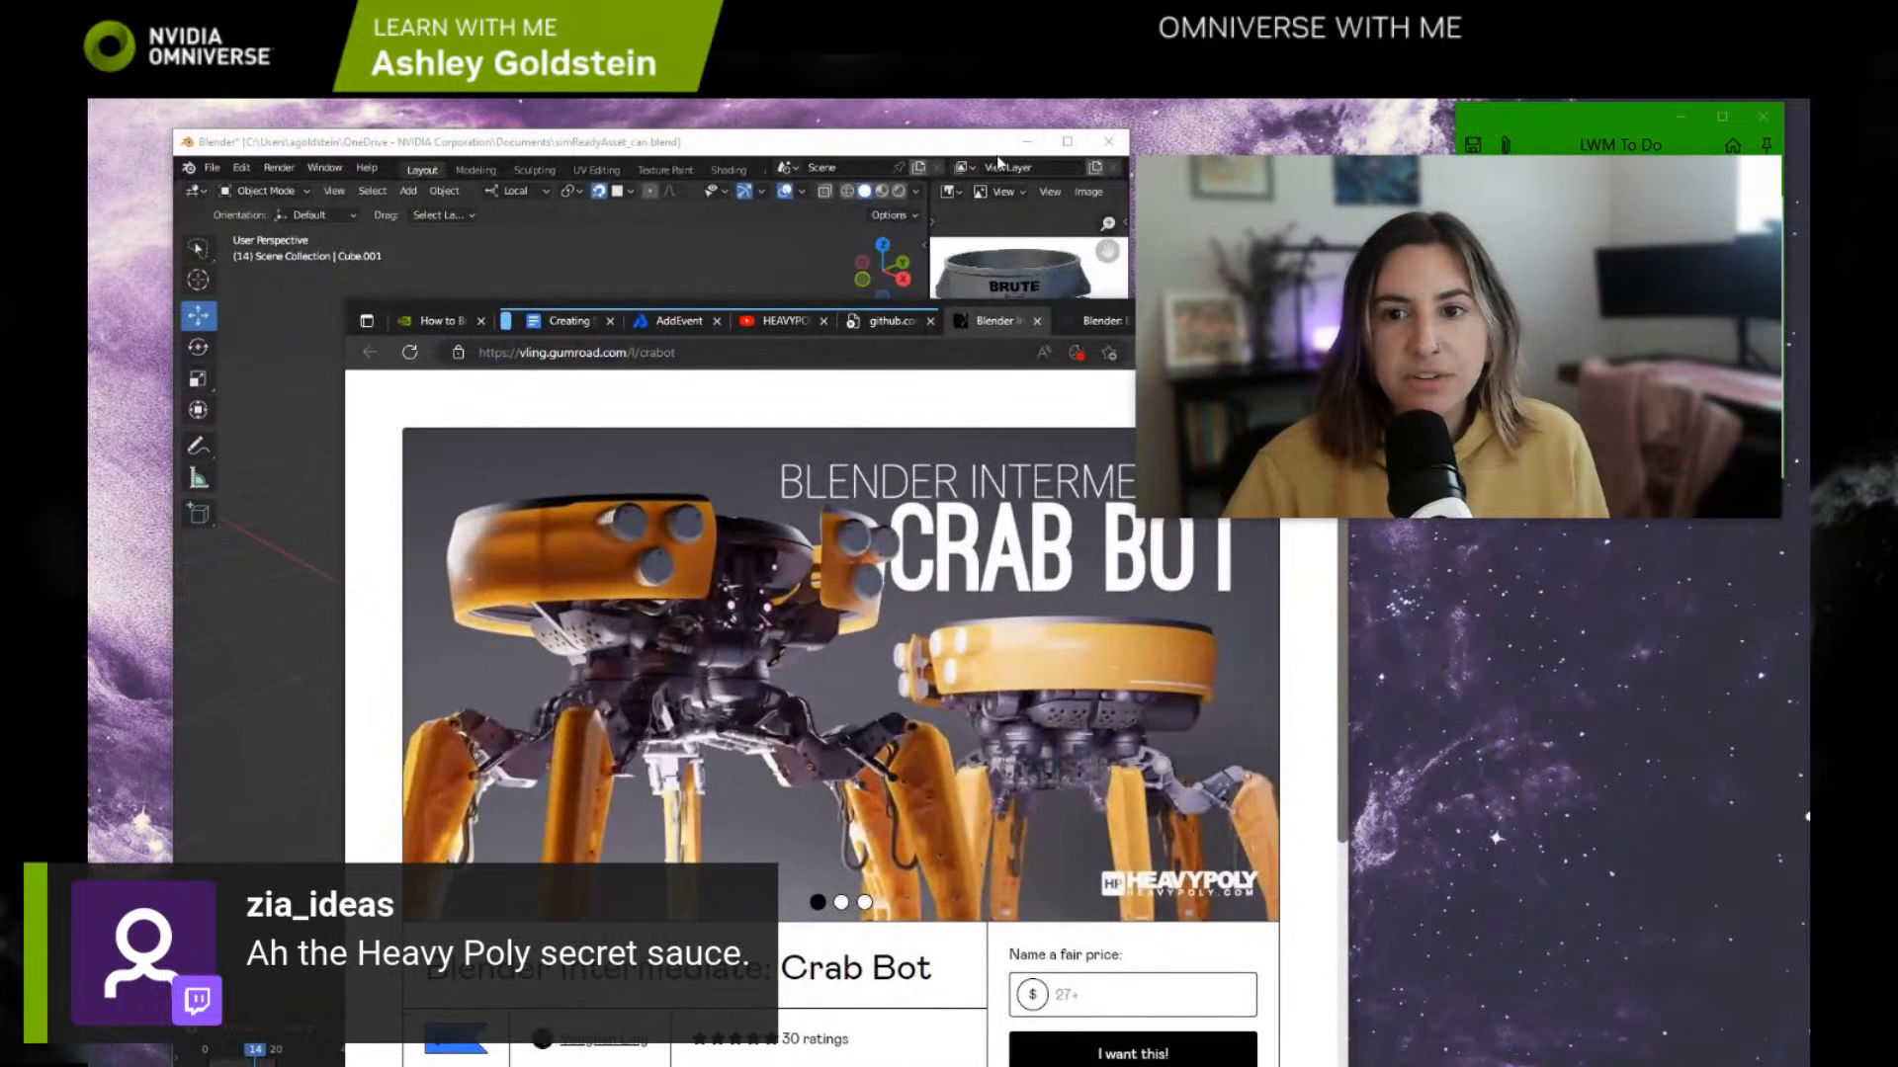
mouse_move(957, 148)
left_mouse_down()
mouse_move(845, 165)
mouse_move(943, 163)
left_mouse_up()
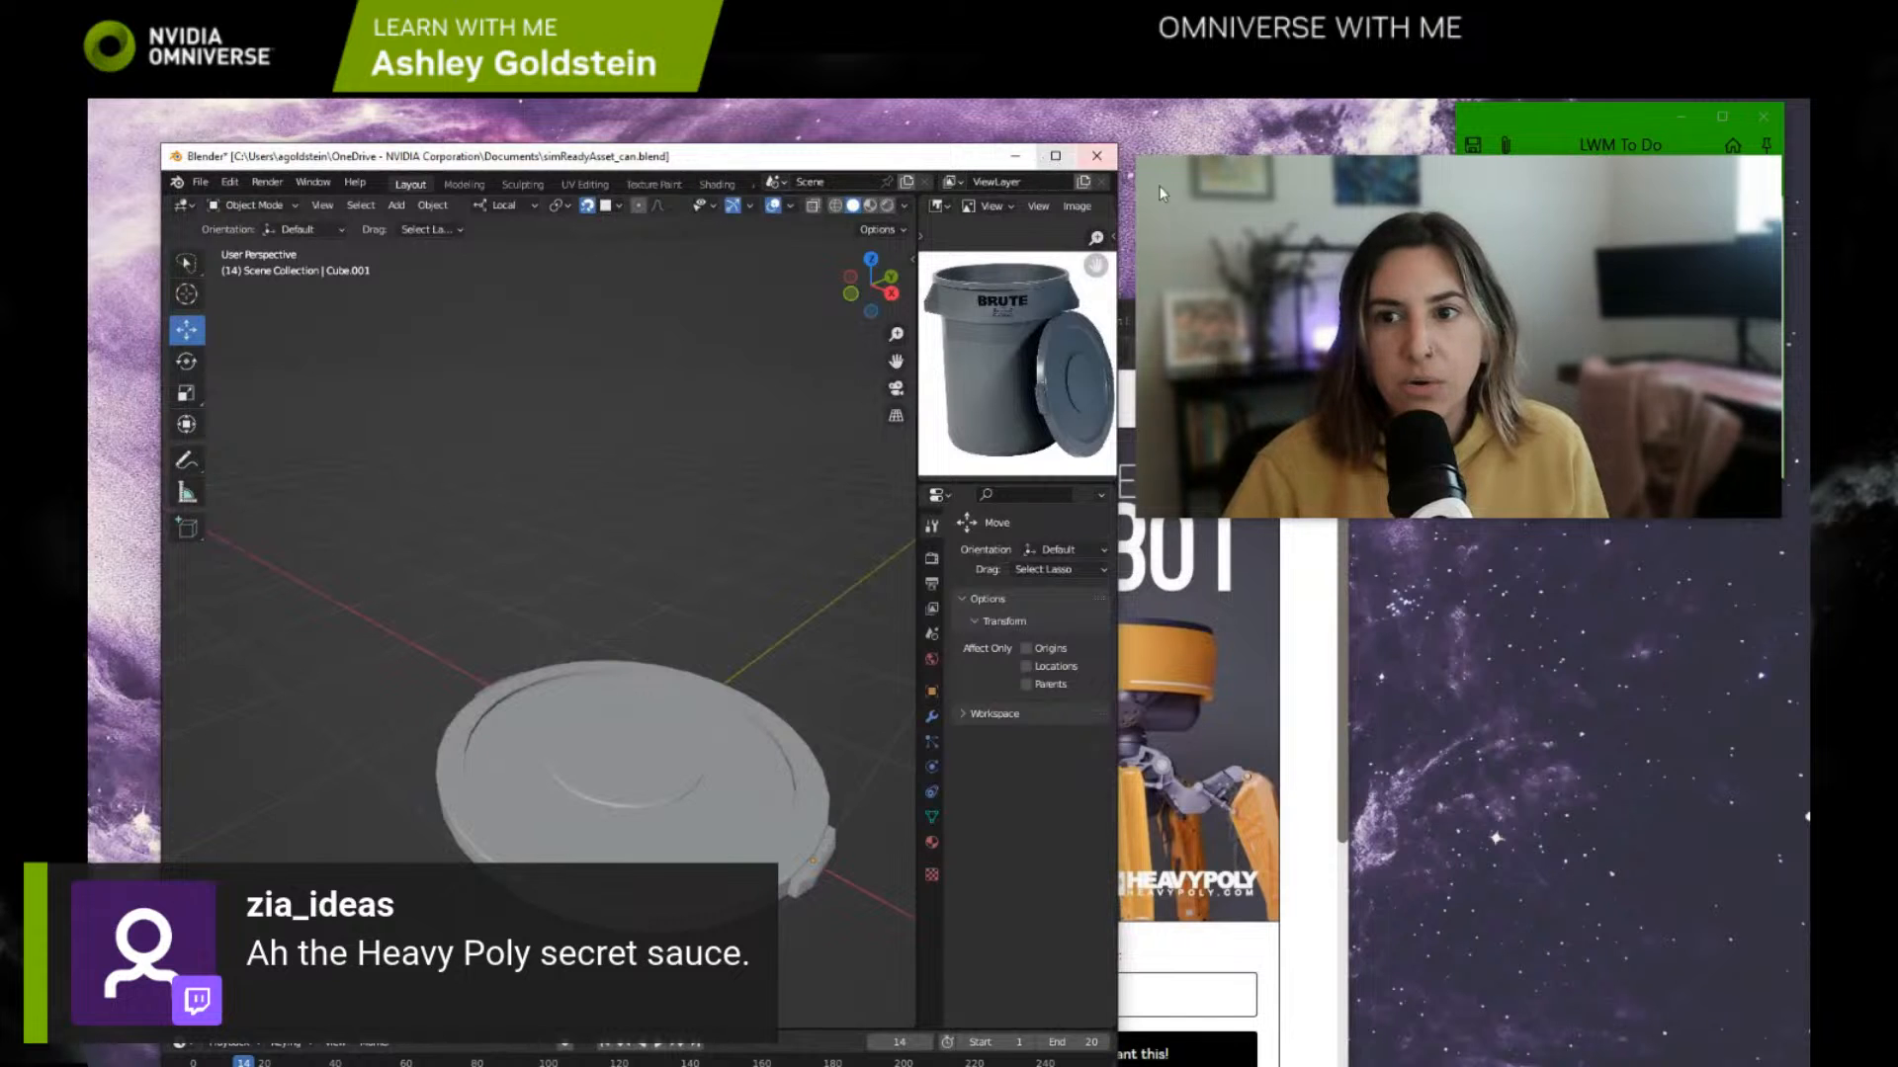
left_click_drag(1138, 156, 1477, 590)
mouse_move(1595, 120)
left_mouse_down()
mouse_move(1567, 136)
mouse_move(1594, 128)
left_mouse_up()
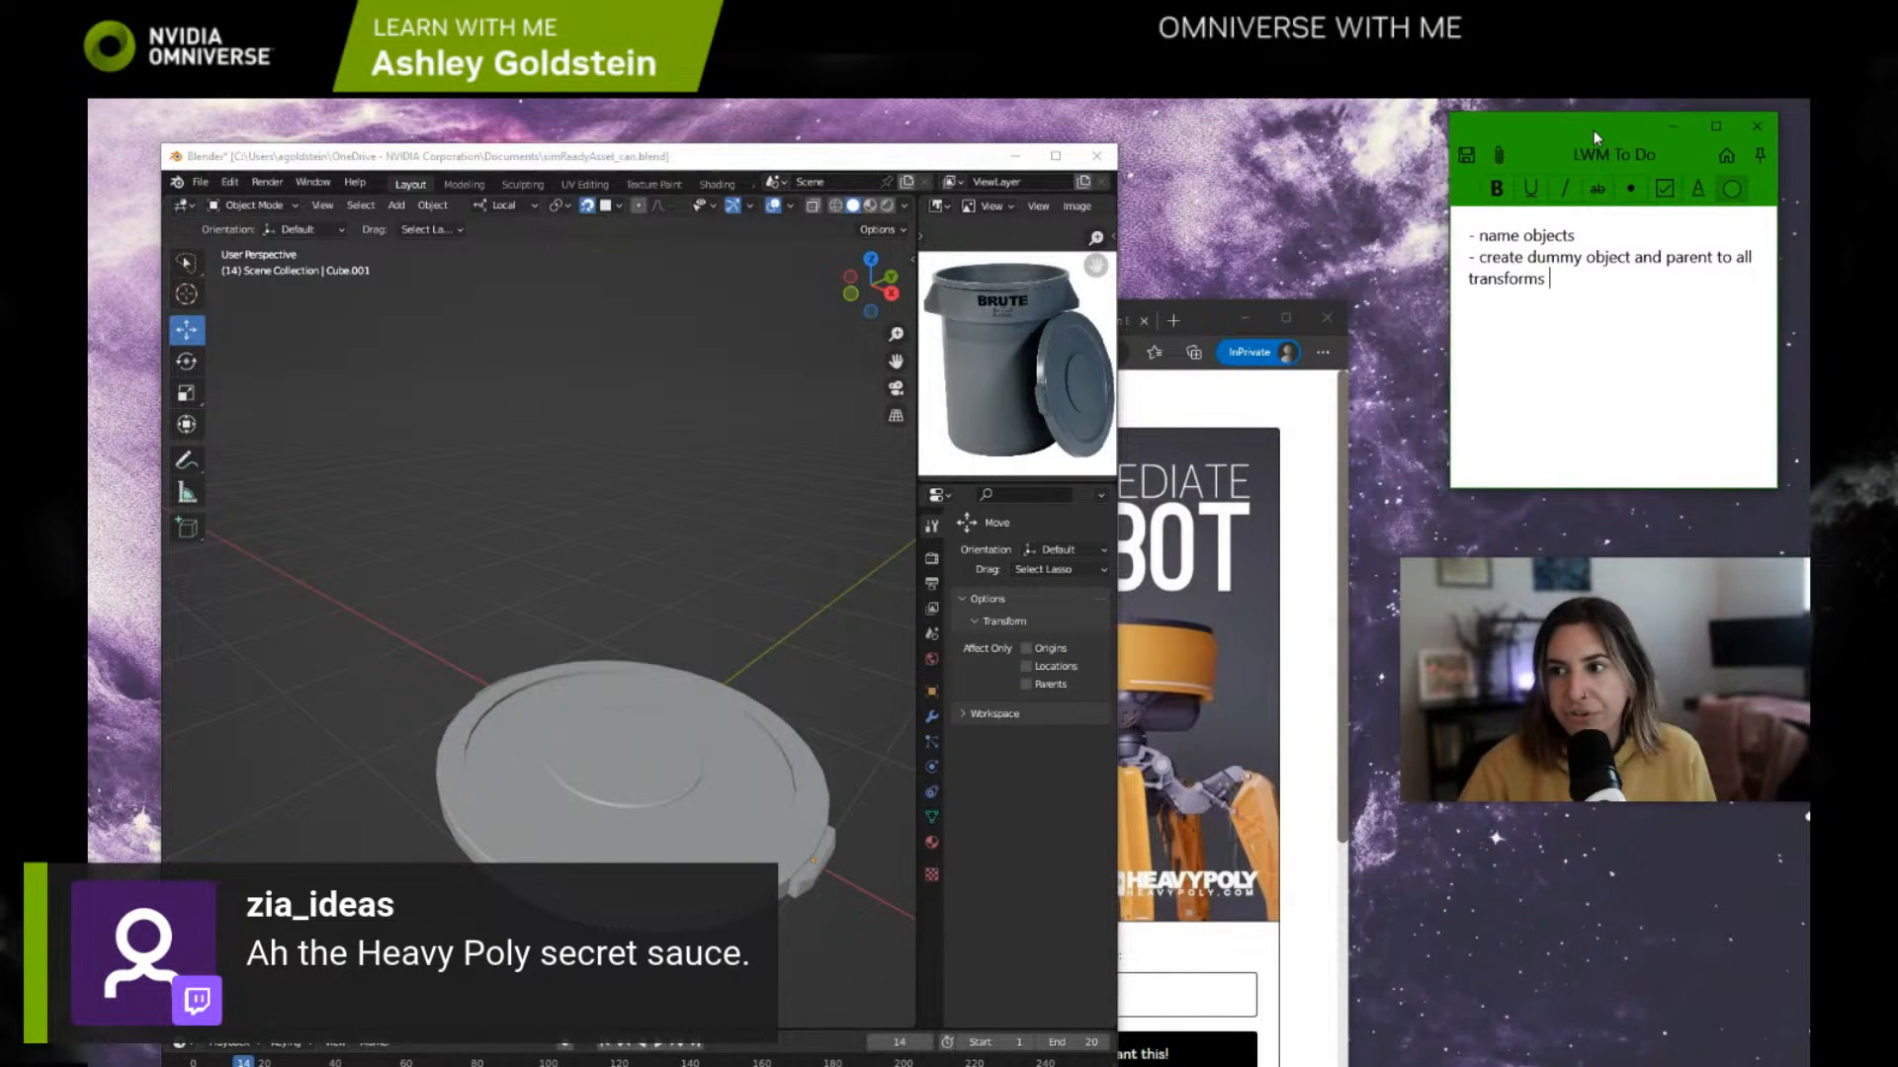
left_click_drag(786, 157, 821, 149)
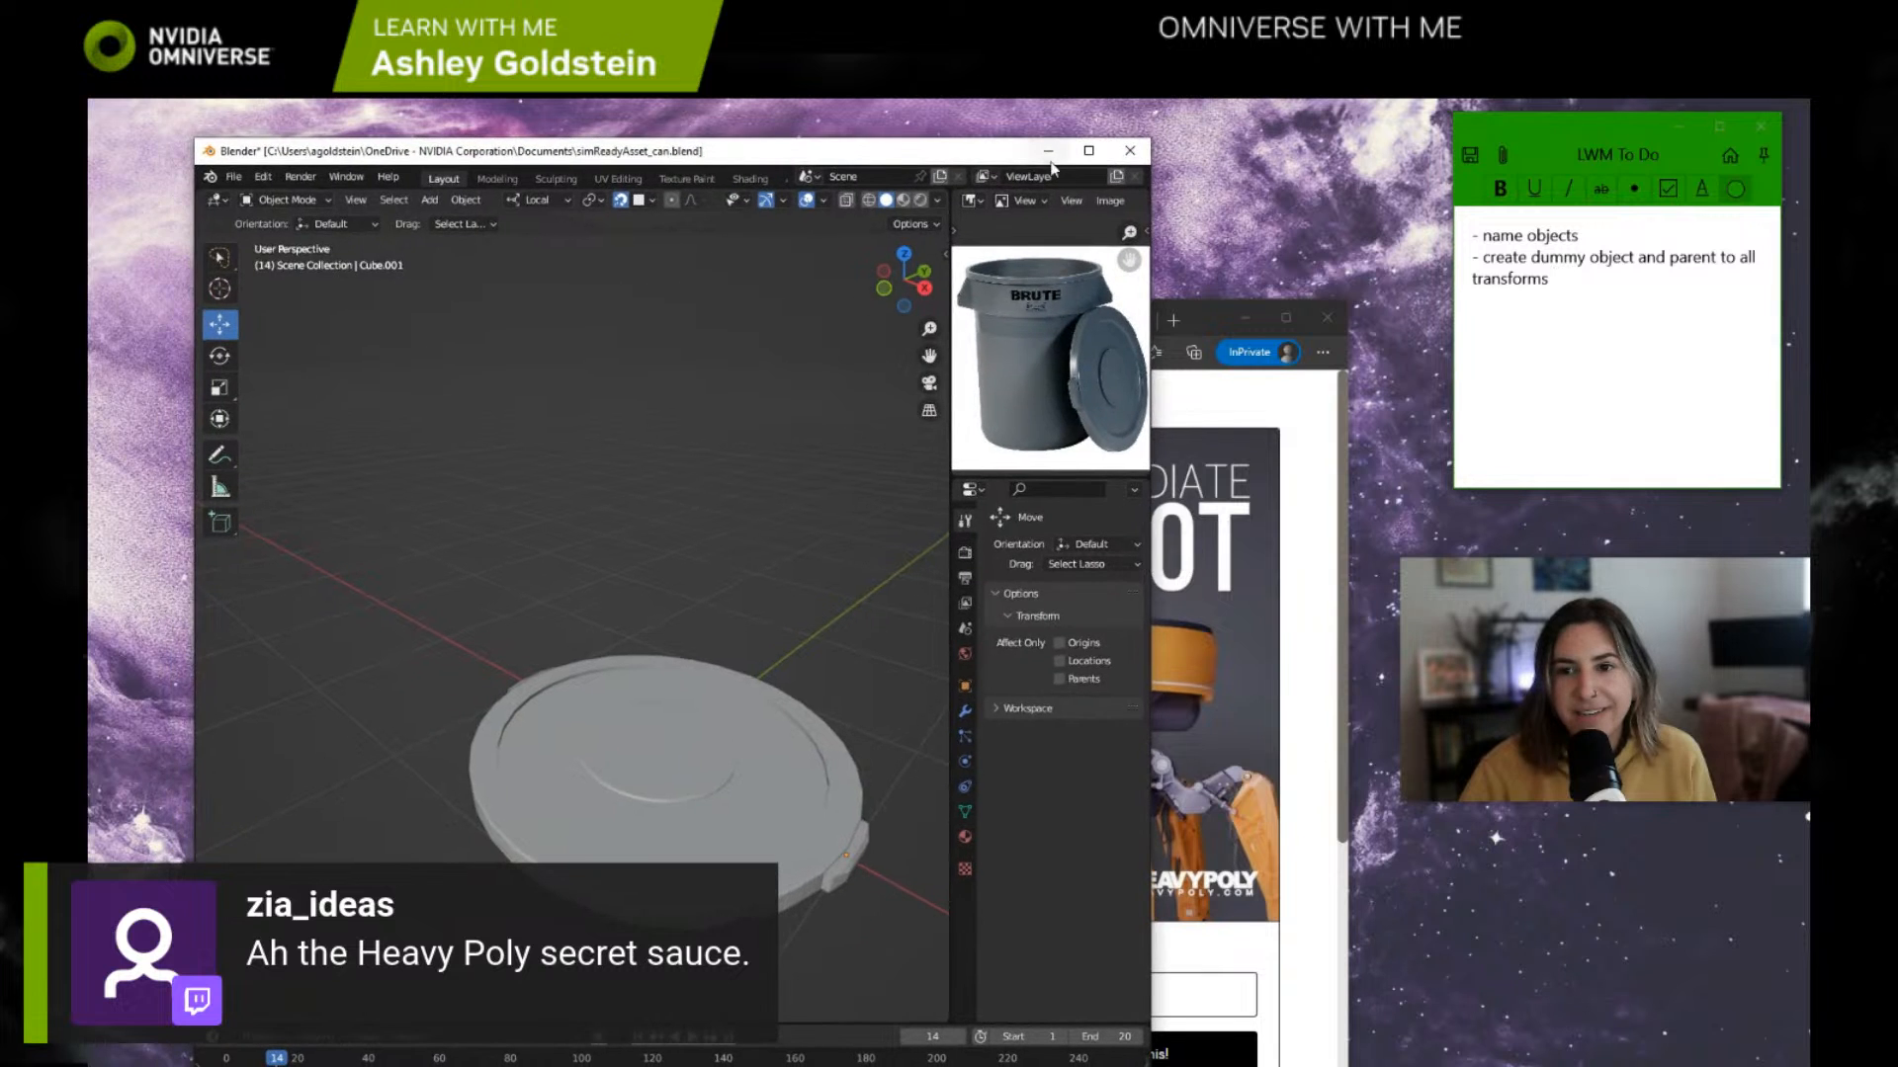
left_click(1089, 150)
Step: Examine the side handle of the trash can lid model up close against the reference photo
scroll(925, 661, "down", 3)
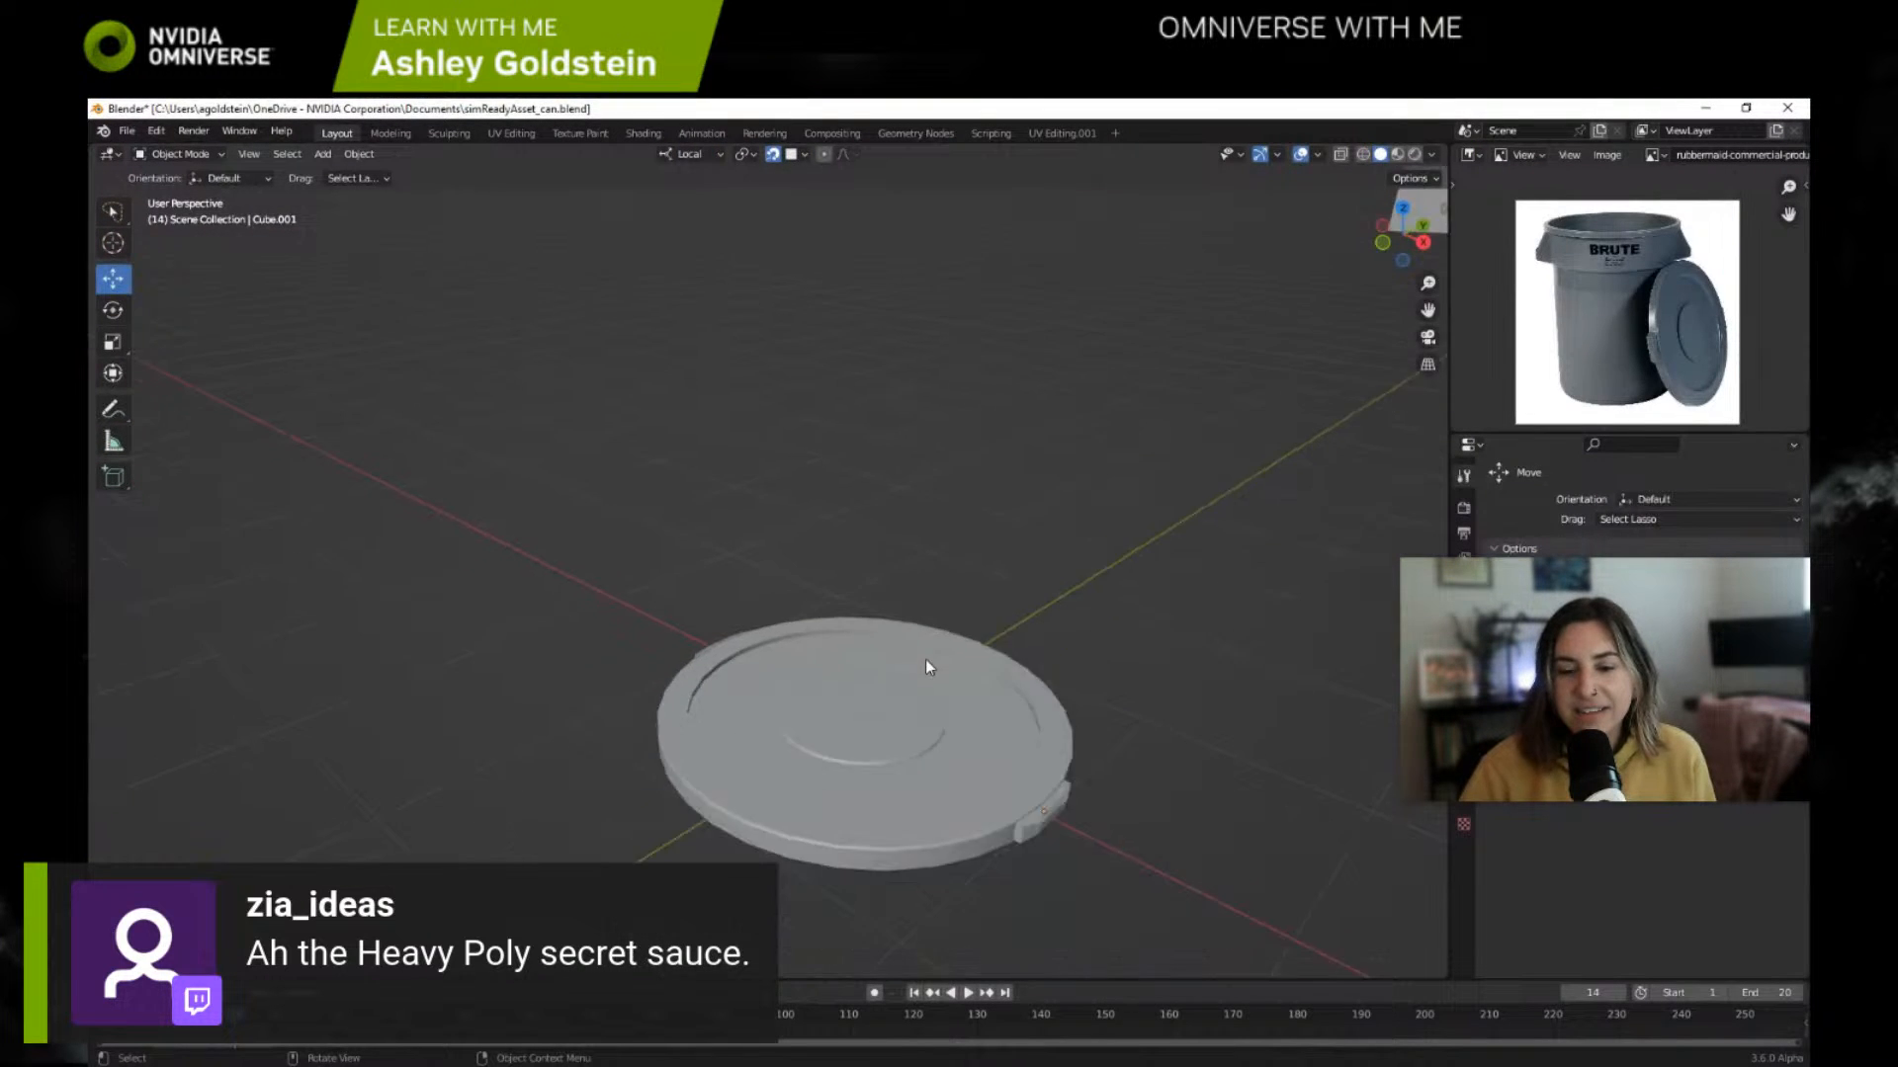
scroll(929, 667, "up", 3)
middle_click_drag(974, 736, 878, 615, "shift")
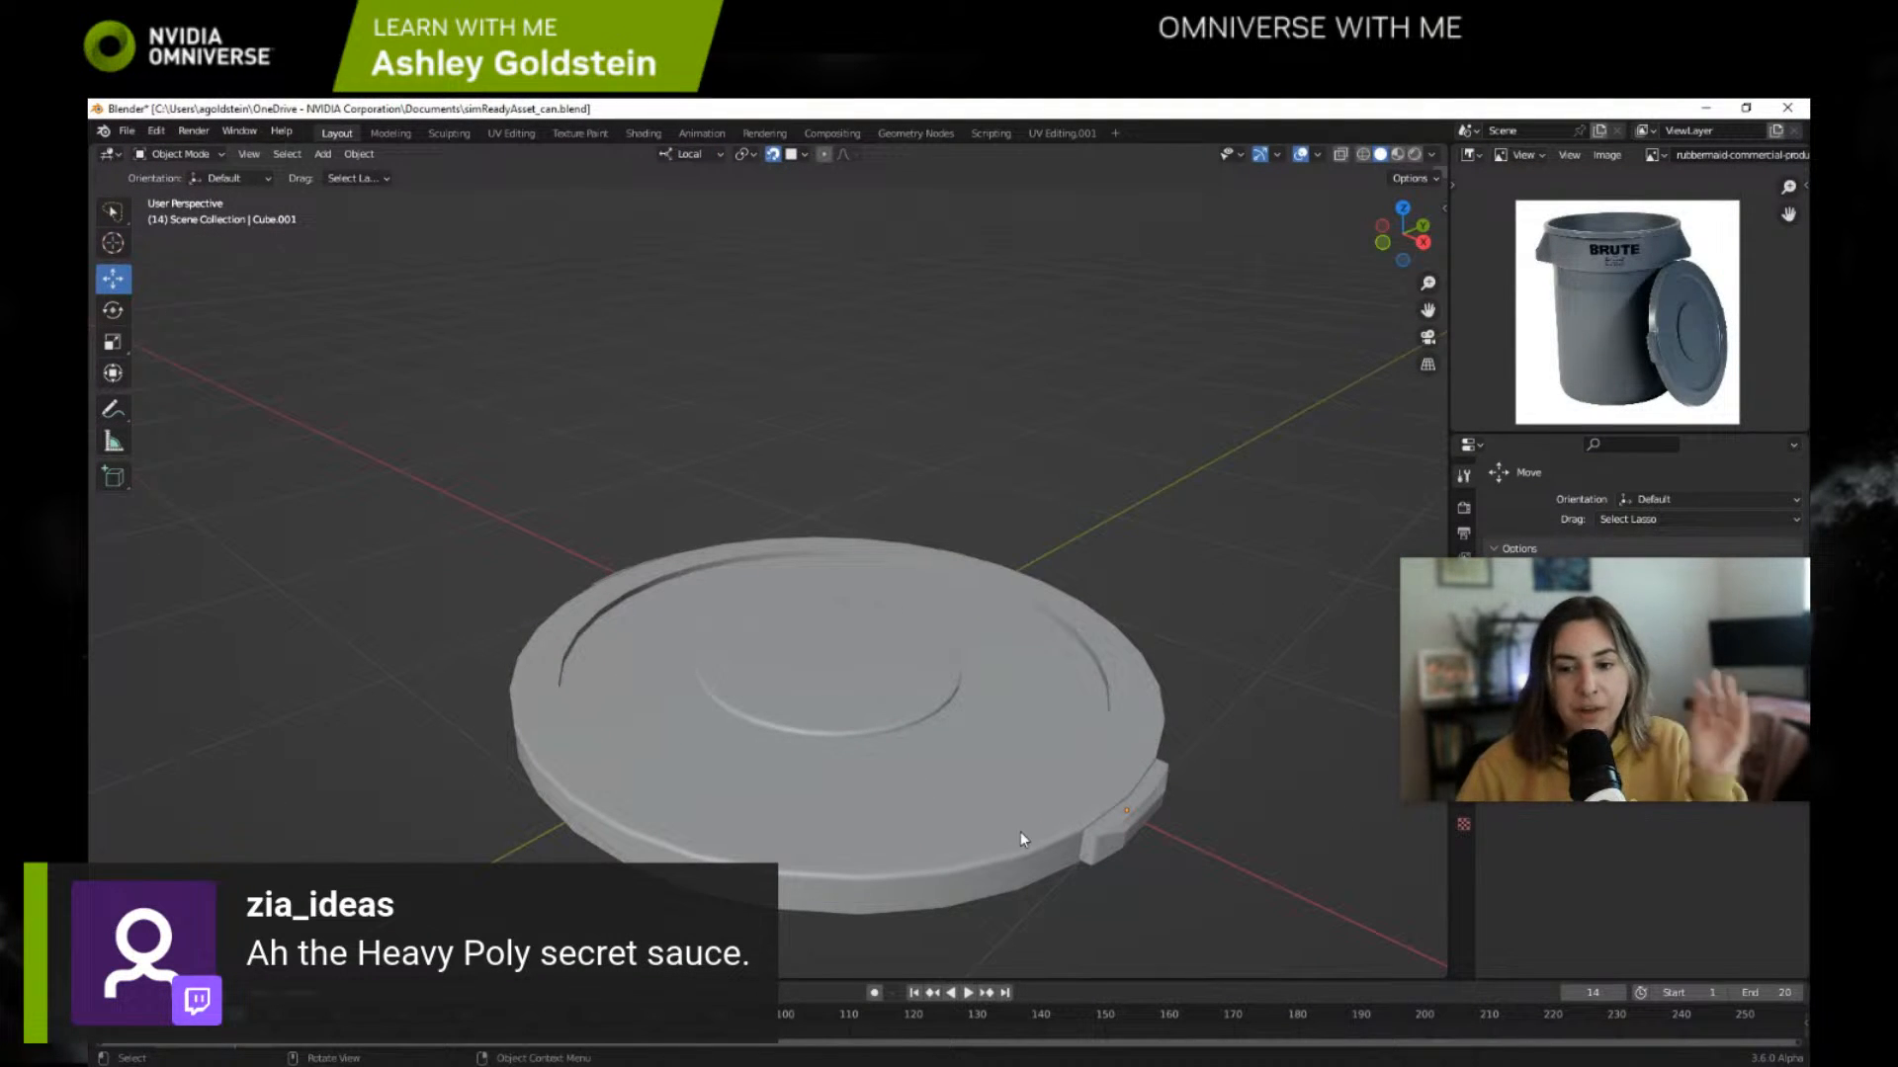
middle_click_drag(992, 817, 927, 668)
scroll(832, 754, "up", 3)
left_click(1053, 672)
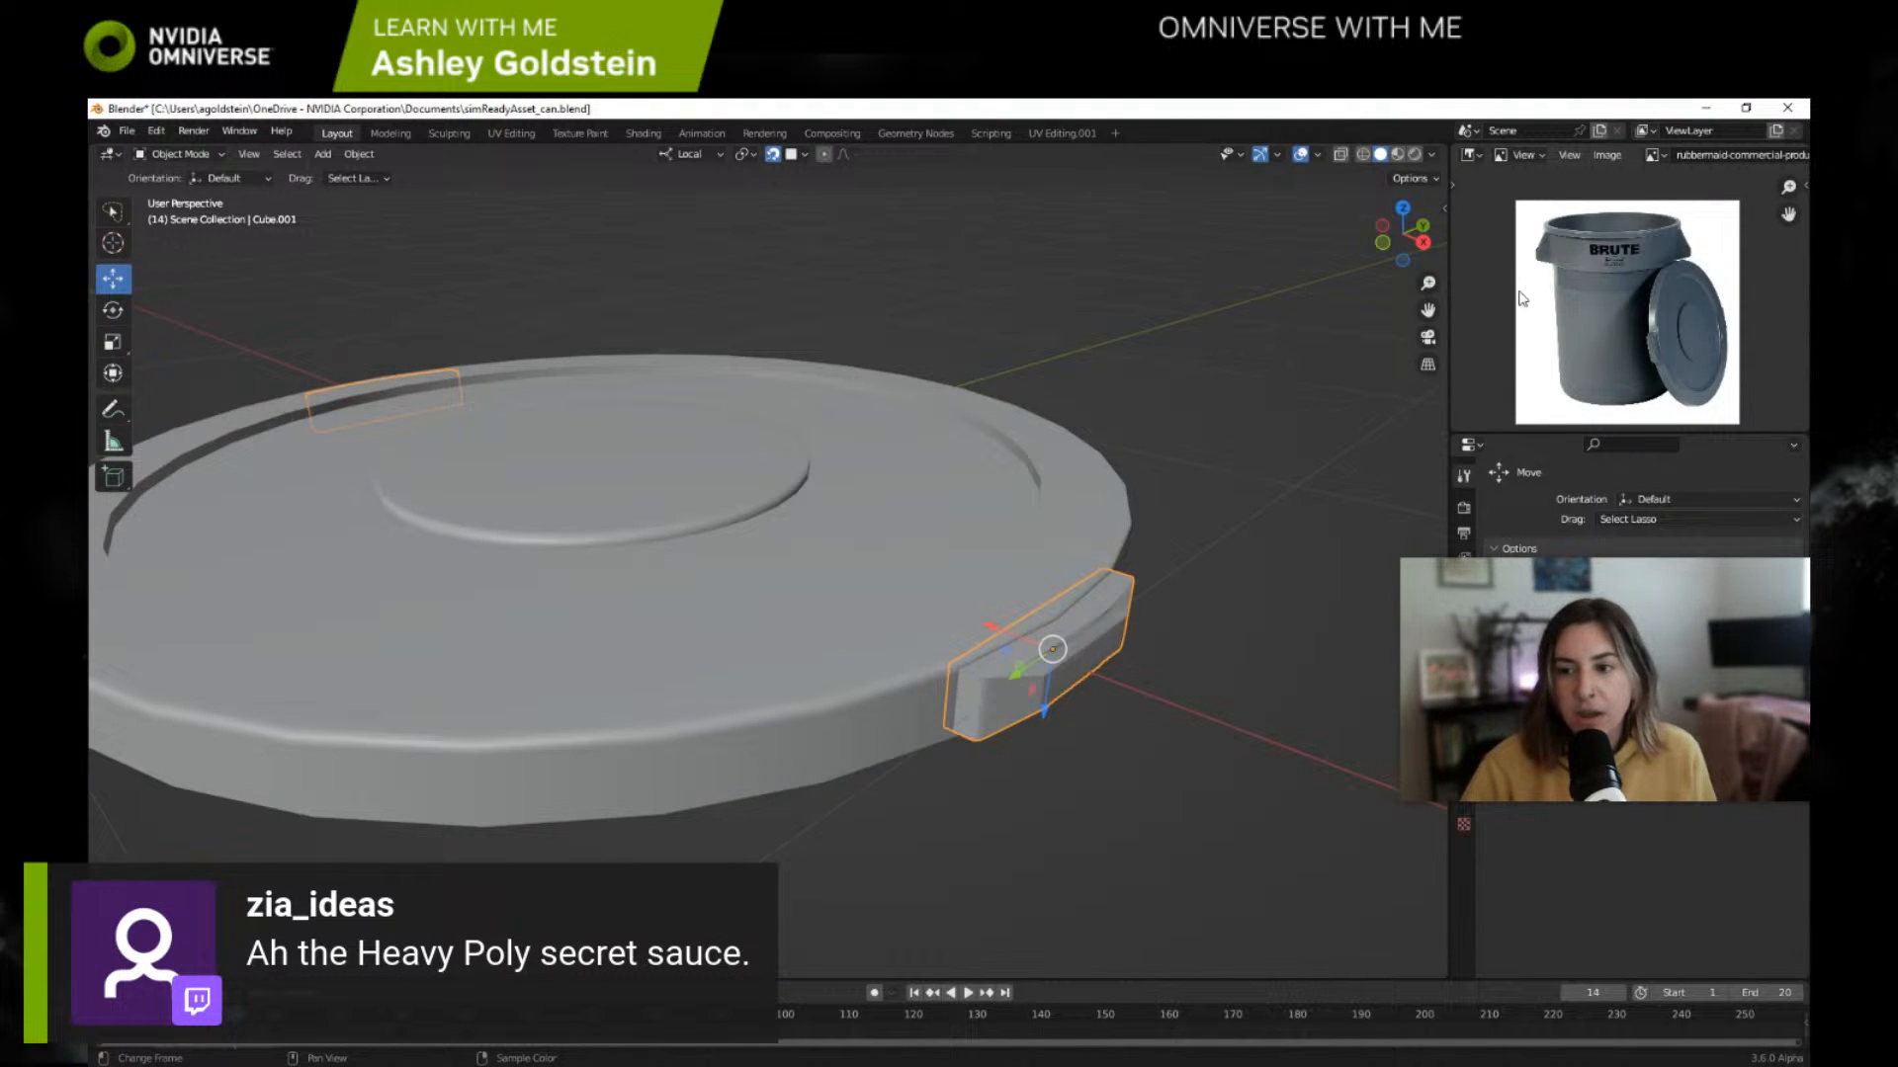
left_click(1237, 502)
mouse_move(1537, 361)
middle_mouse_down()
mouse_move(1521, 369)
mouse_move(1528, 345)
middle_mouse_up()
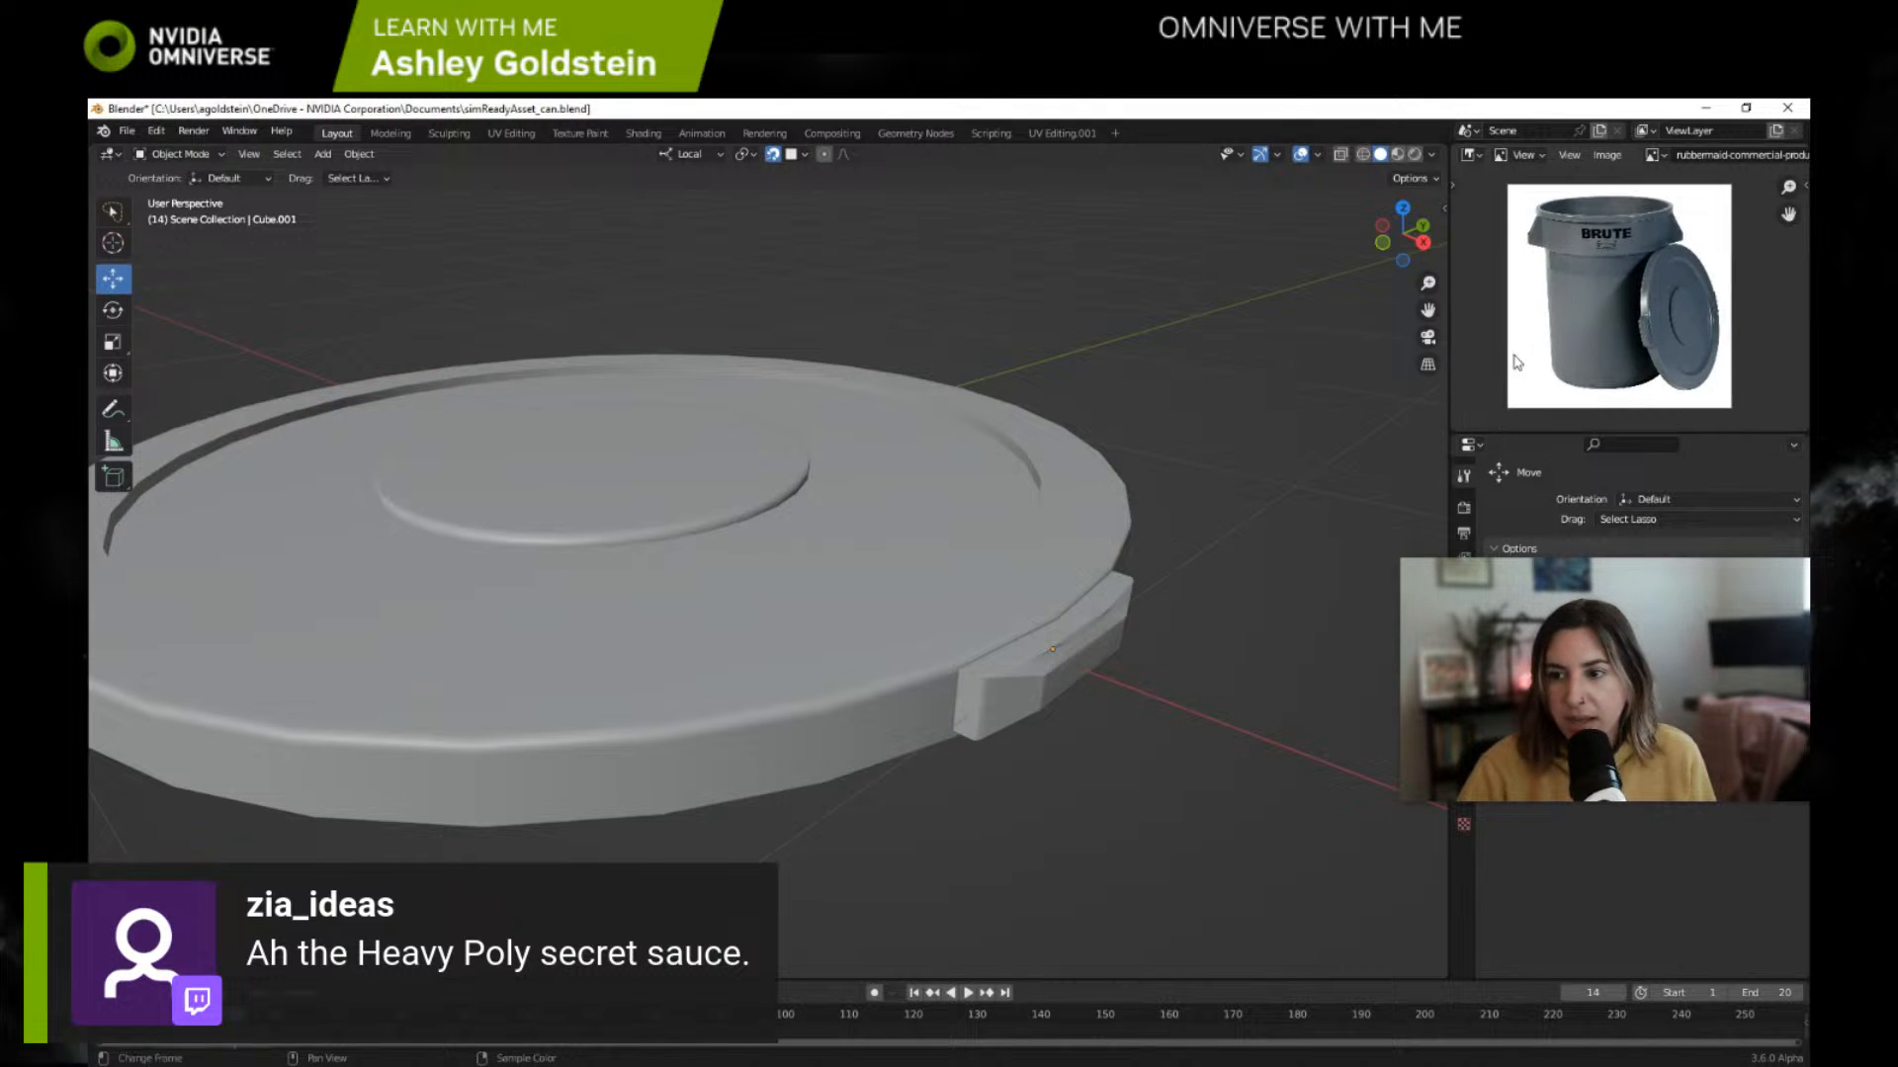
left_click(390, 133)
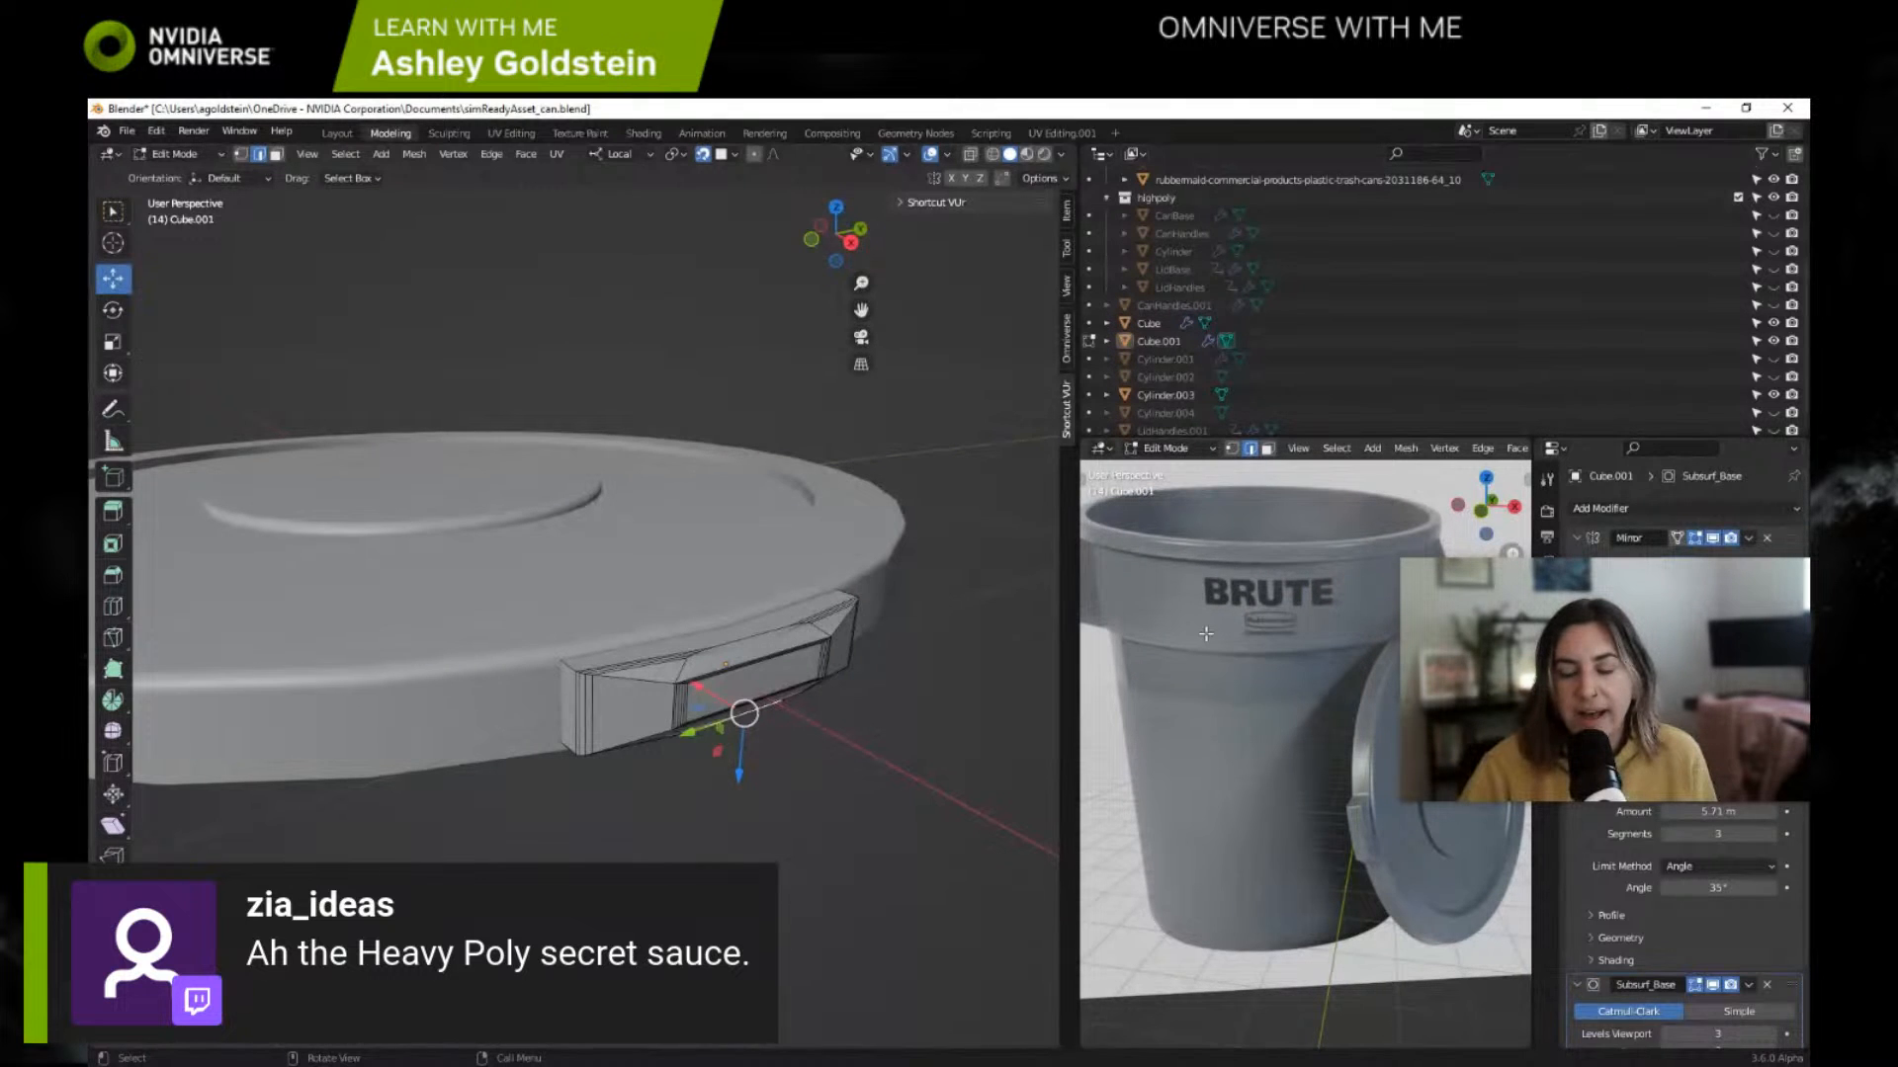
left_click(336, 133)
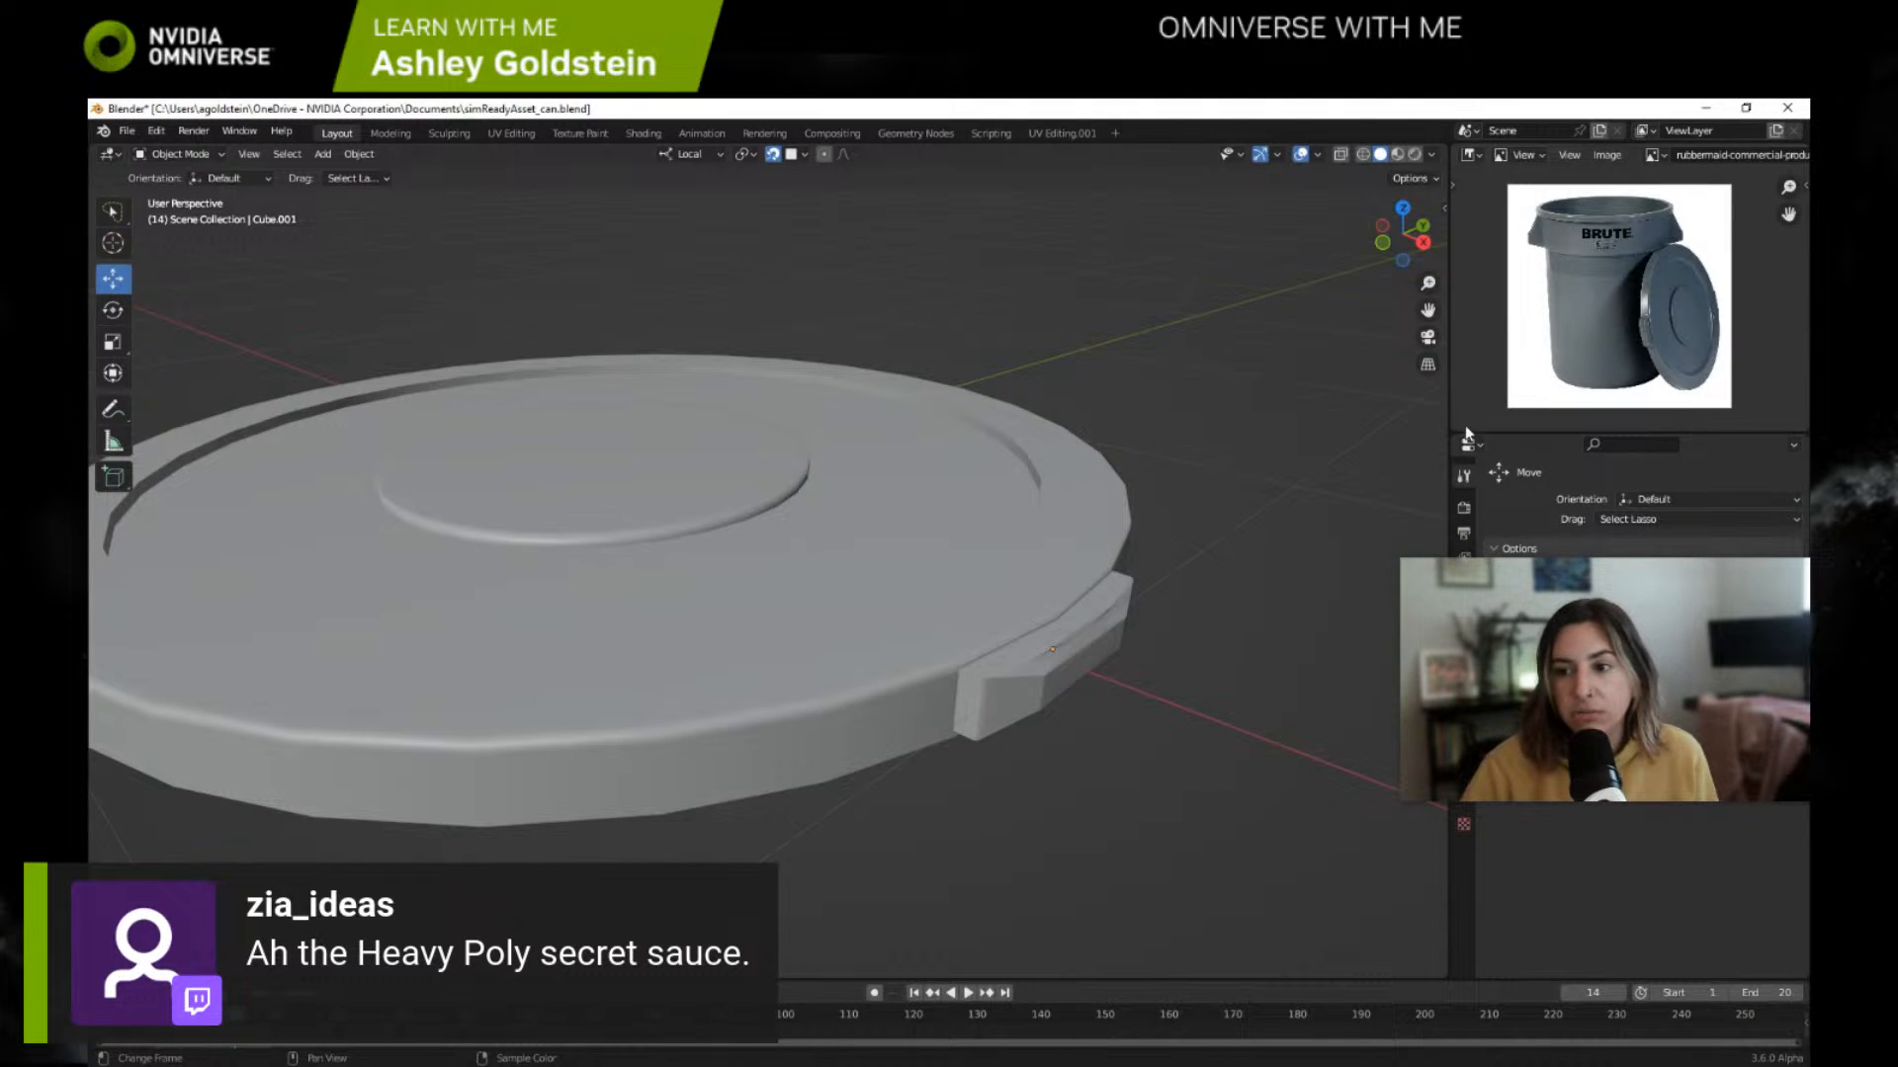
right_click(1445, 142)
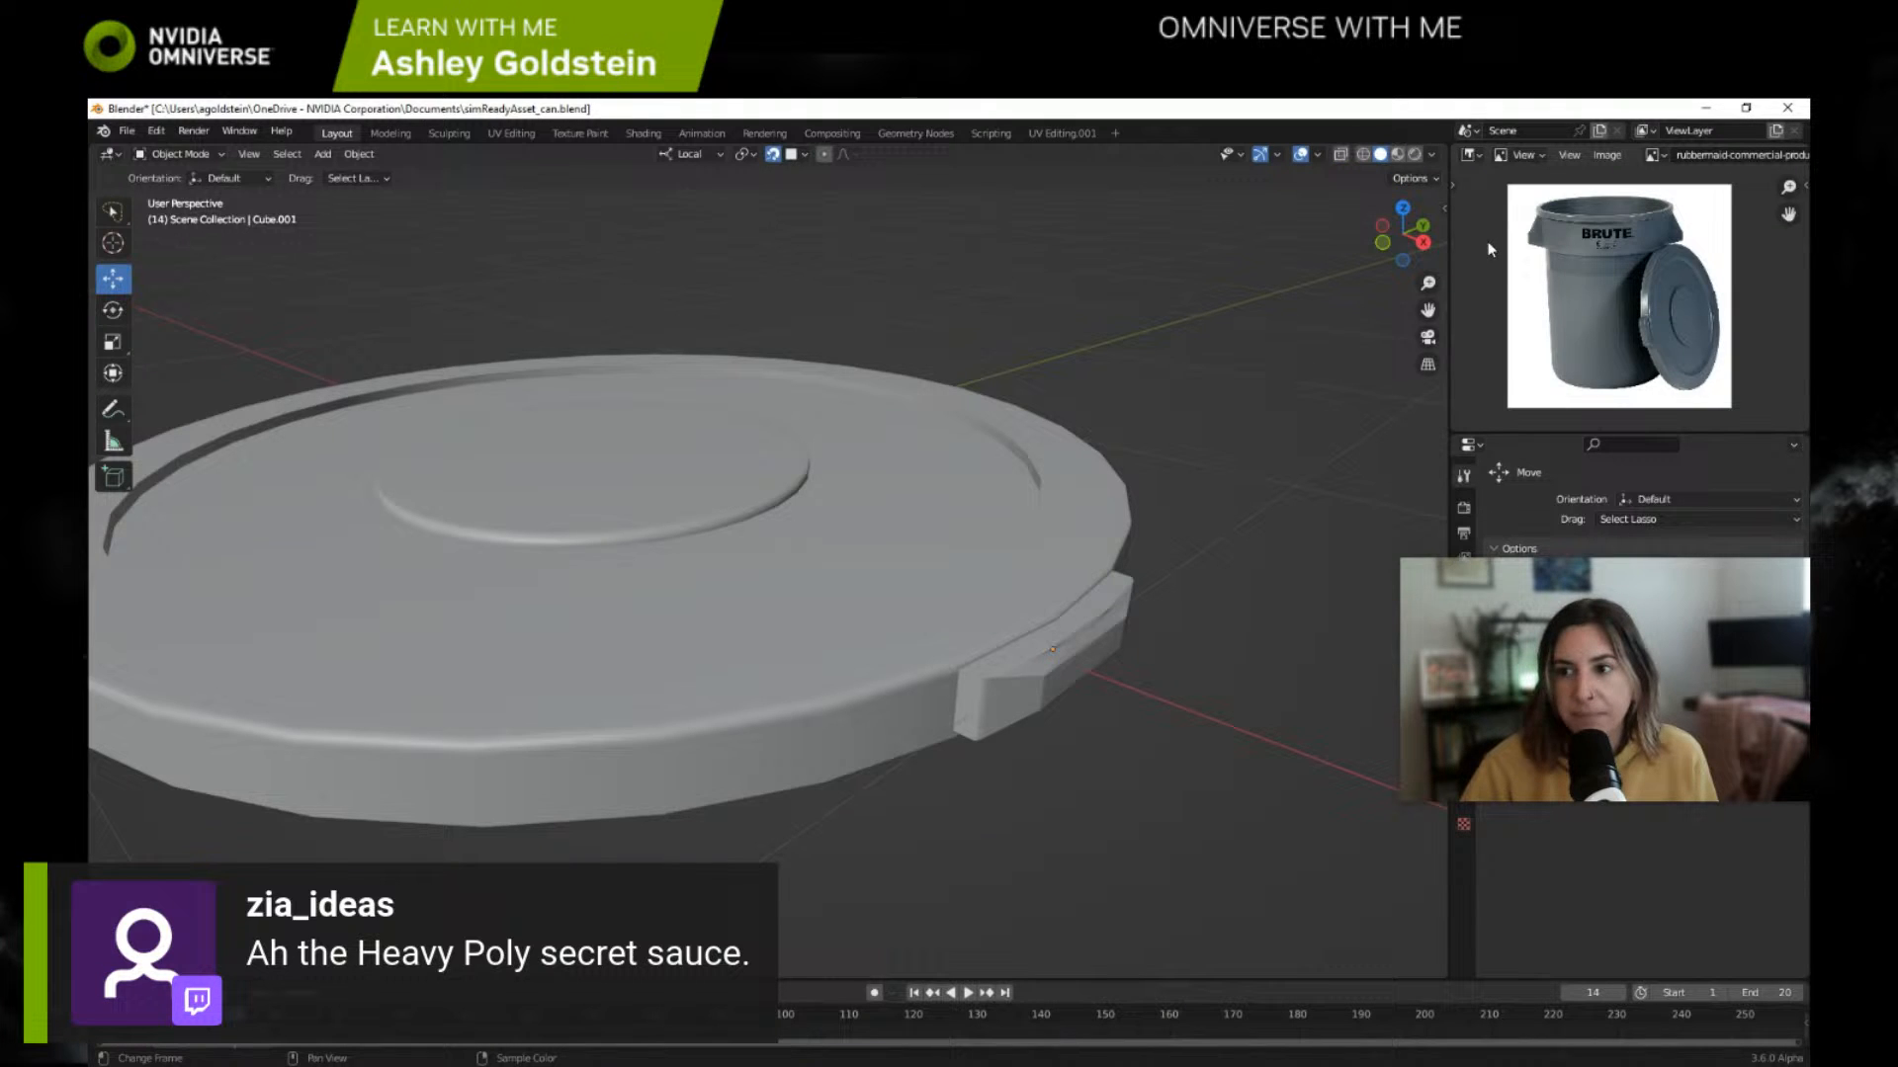
left_click(1471, 155)
left_click(1480, 162)
left_click(1471, 155)
left_click(1473, 158)
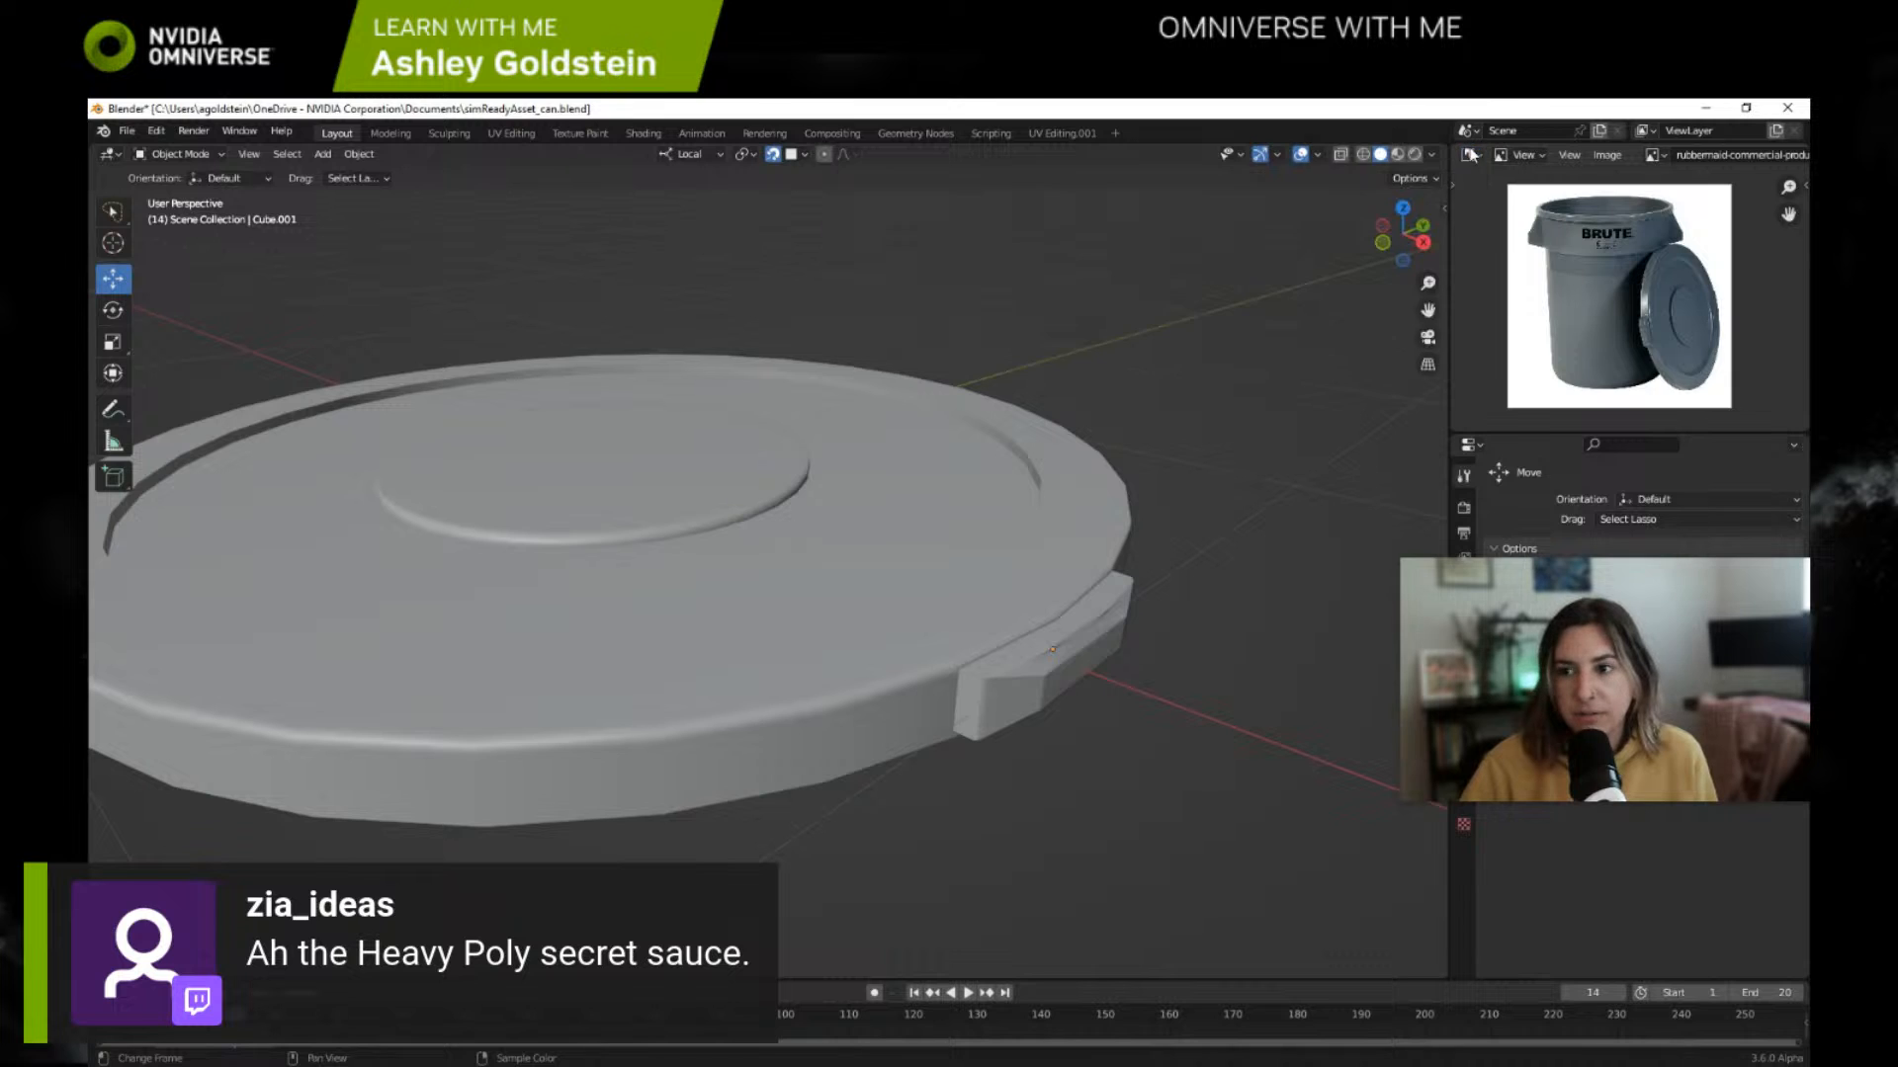
left_click(1473, 156)
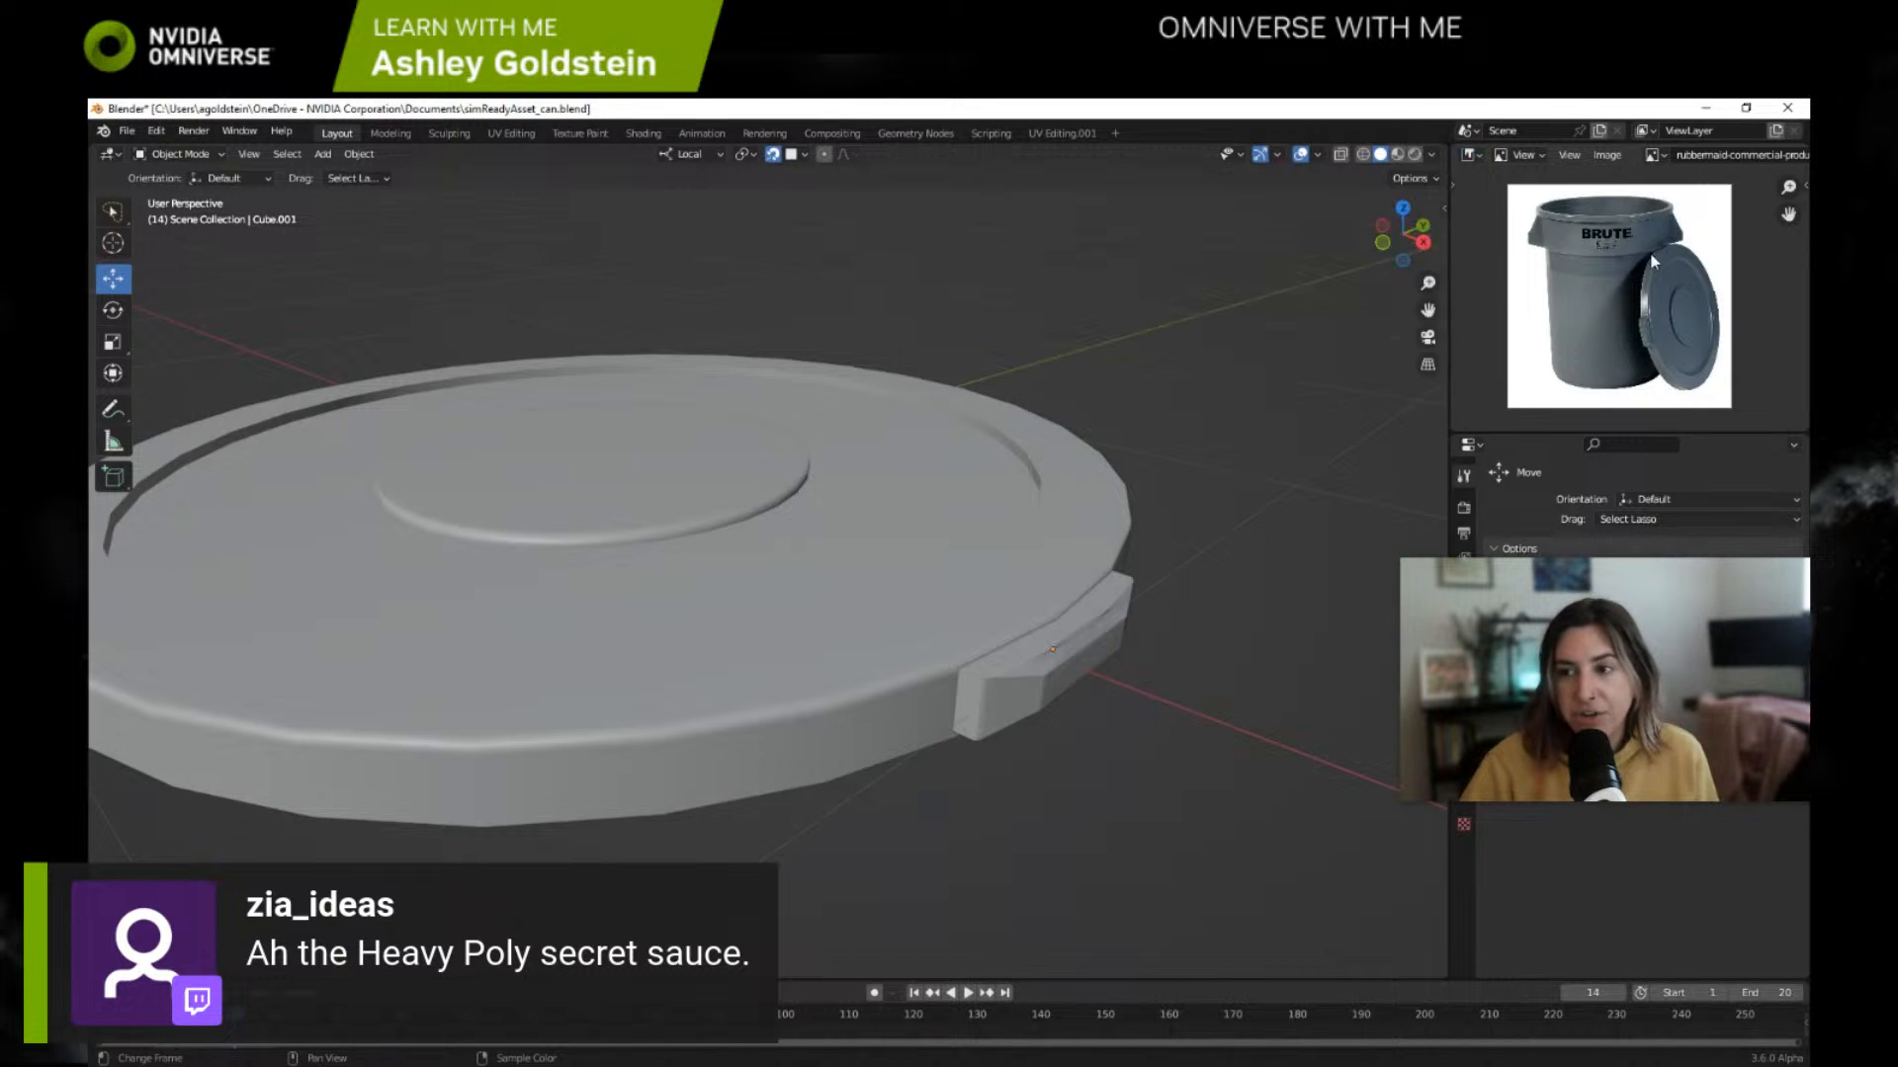
Step: Enlarge the trash can reference photo and frame the lid and its handle
scroll(1599, 247, "up", 3)
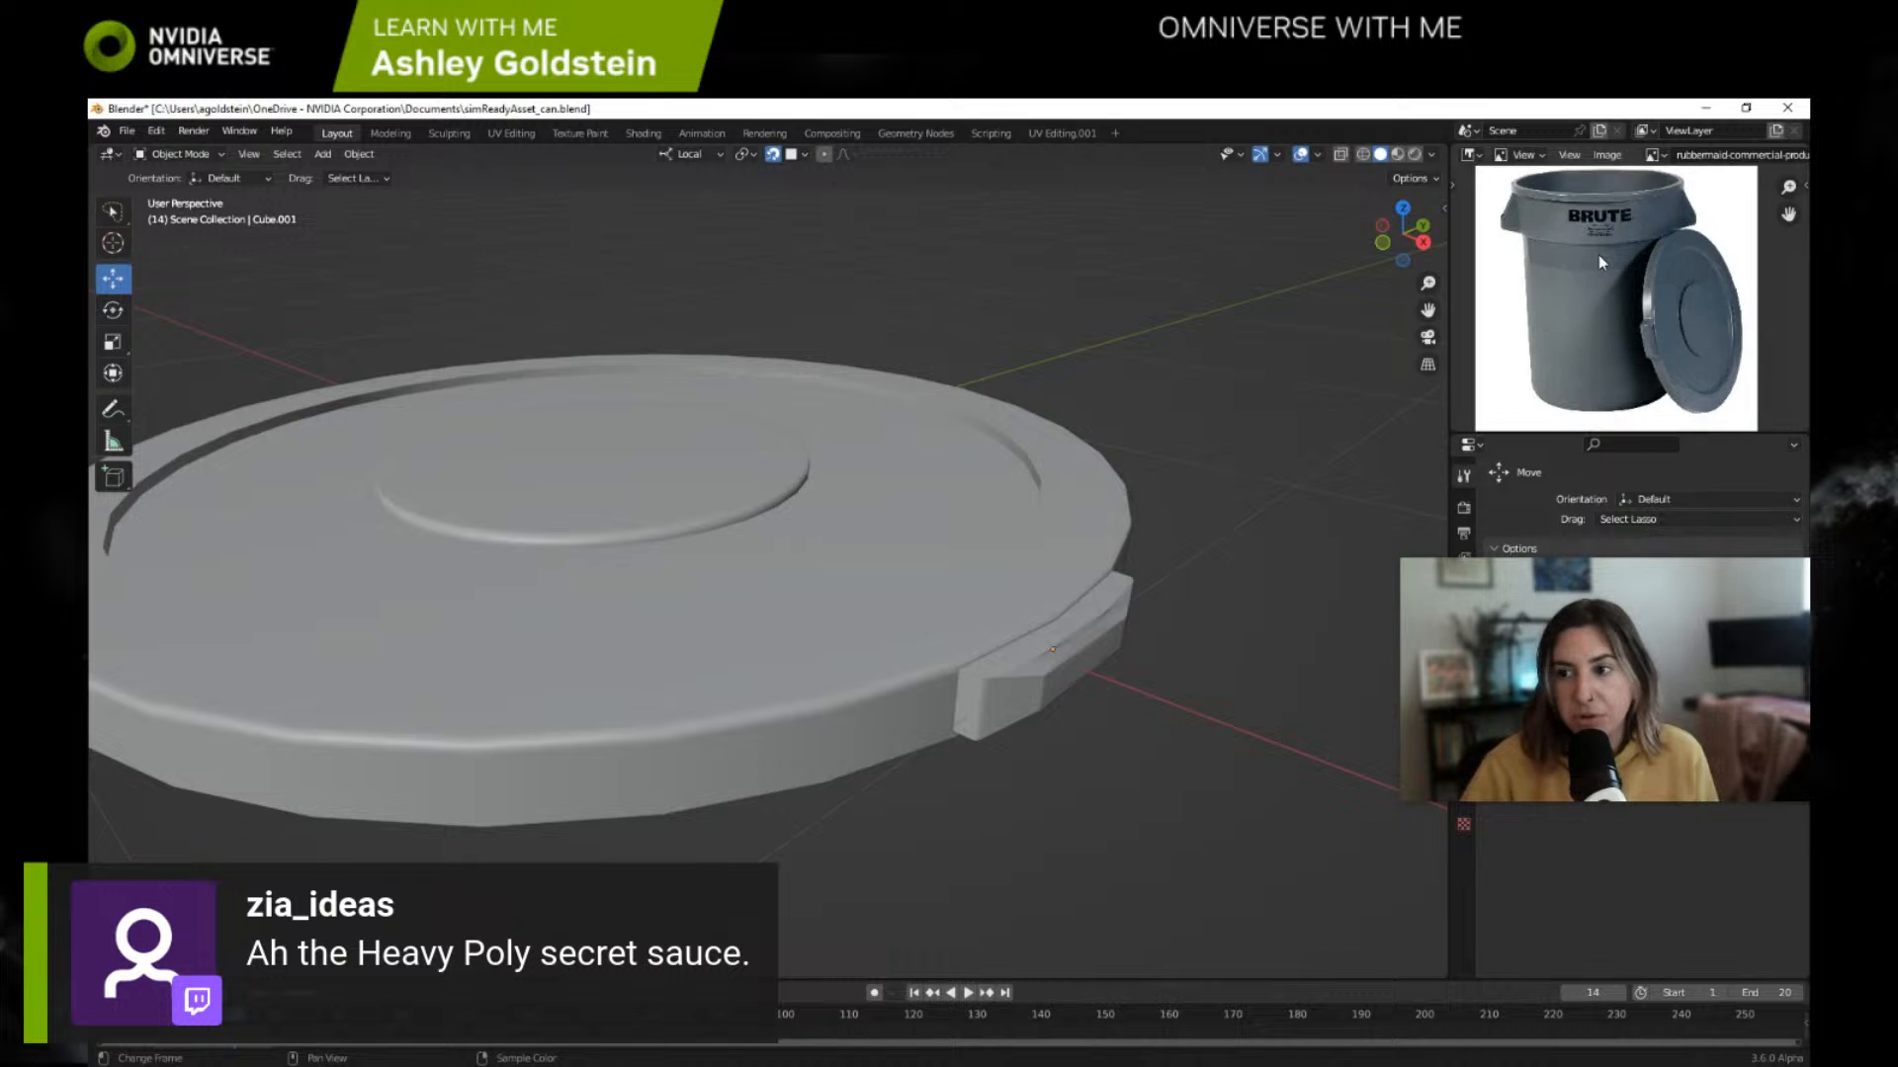
middle_click_drag(1598, 257, 1613, 323)
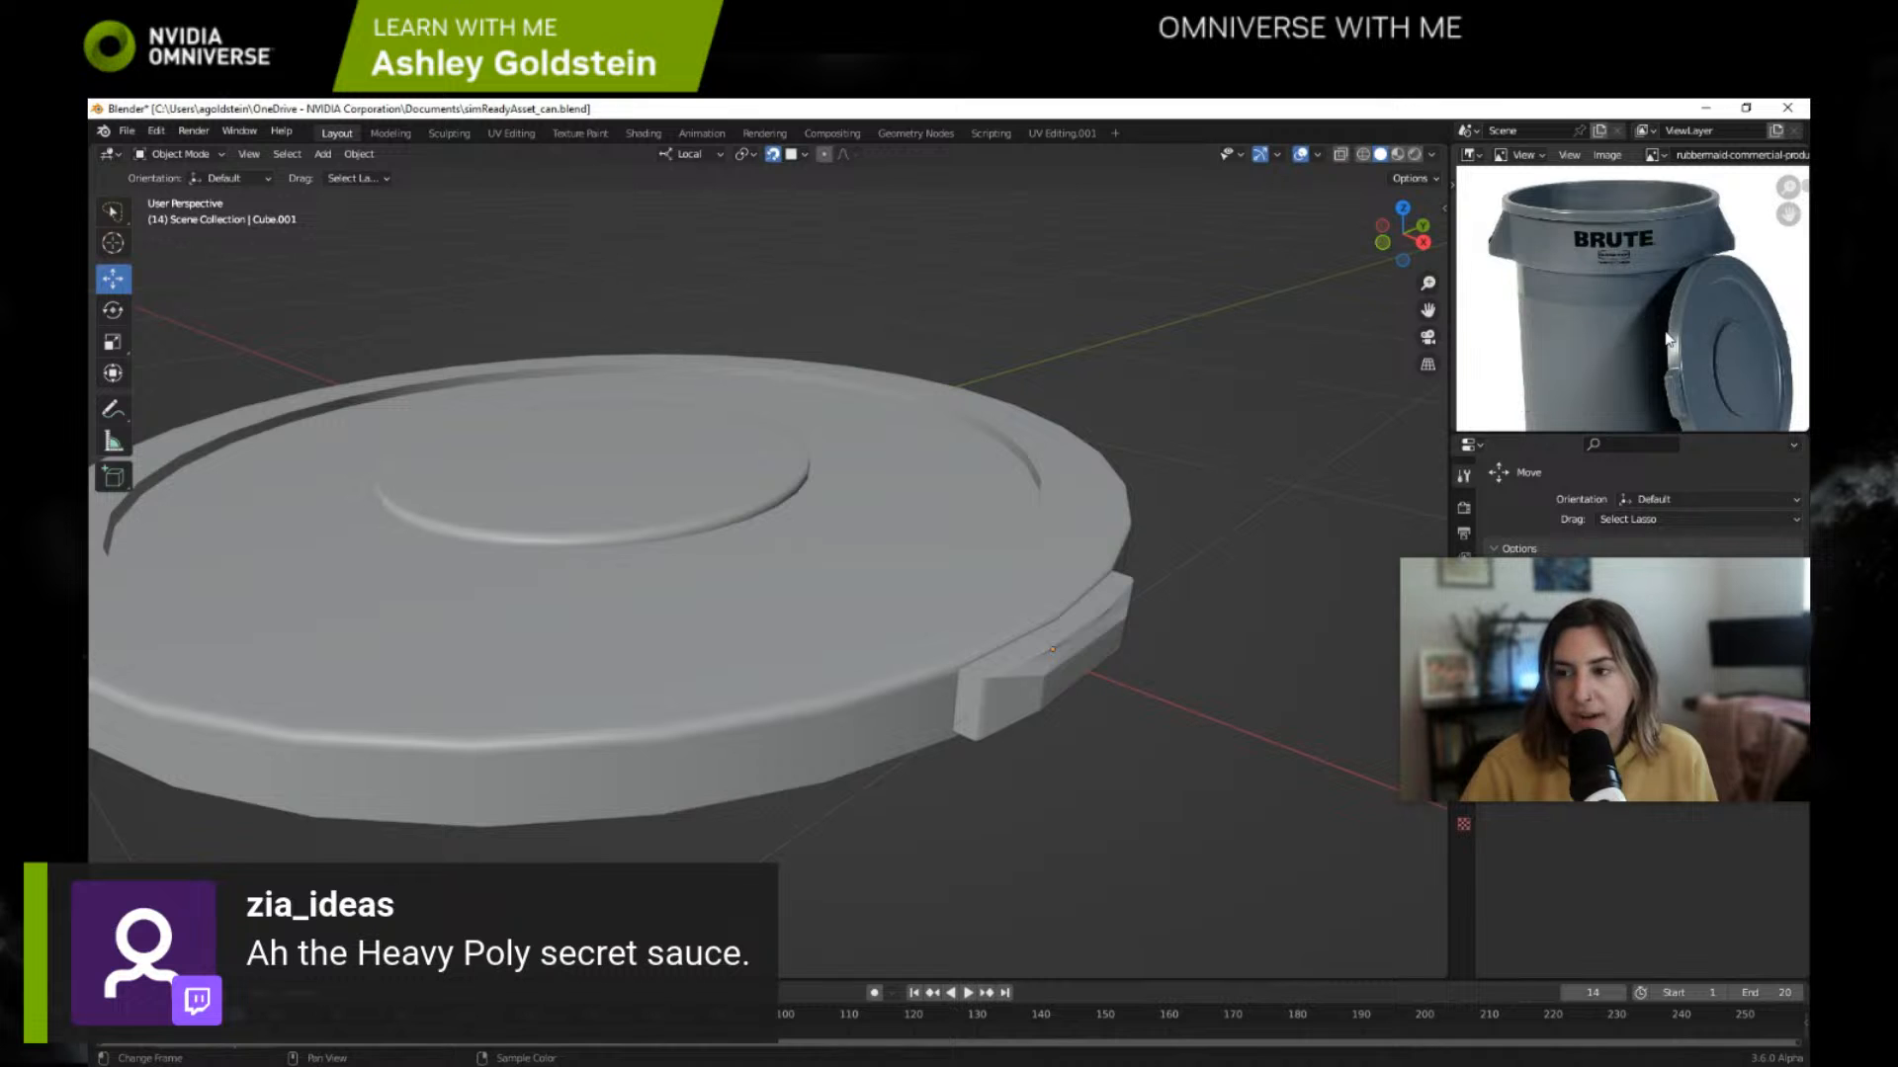
Step: Reframe the trash can reference photo to show the whole can with its lid
mouse_move(1593, 319)
middle_mouse_down()
mouse_move(1548, 269)
mouse_move(1623, 272)
mouse_move(1589, 290)
mouse_move(1624, 308)
middle_mouse_up()
key("Home")
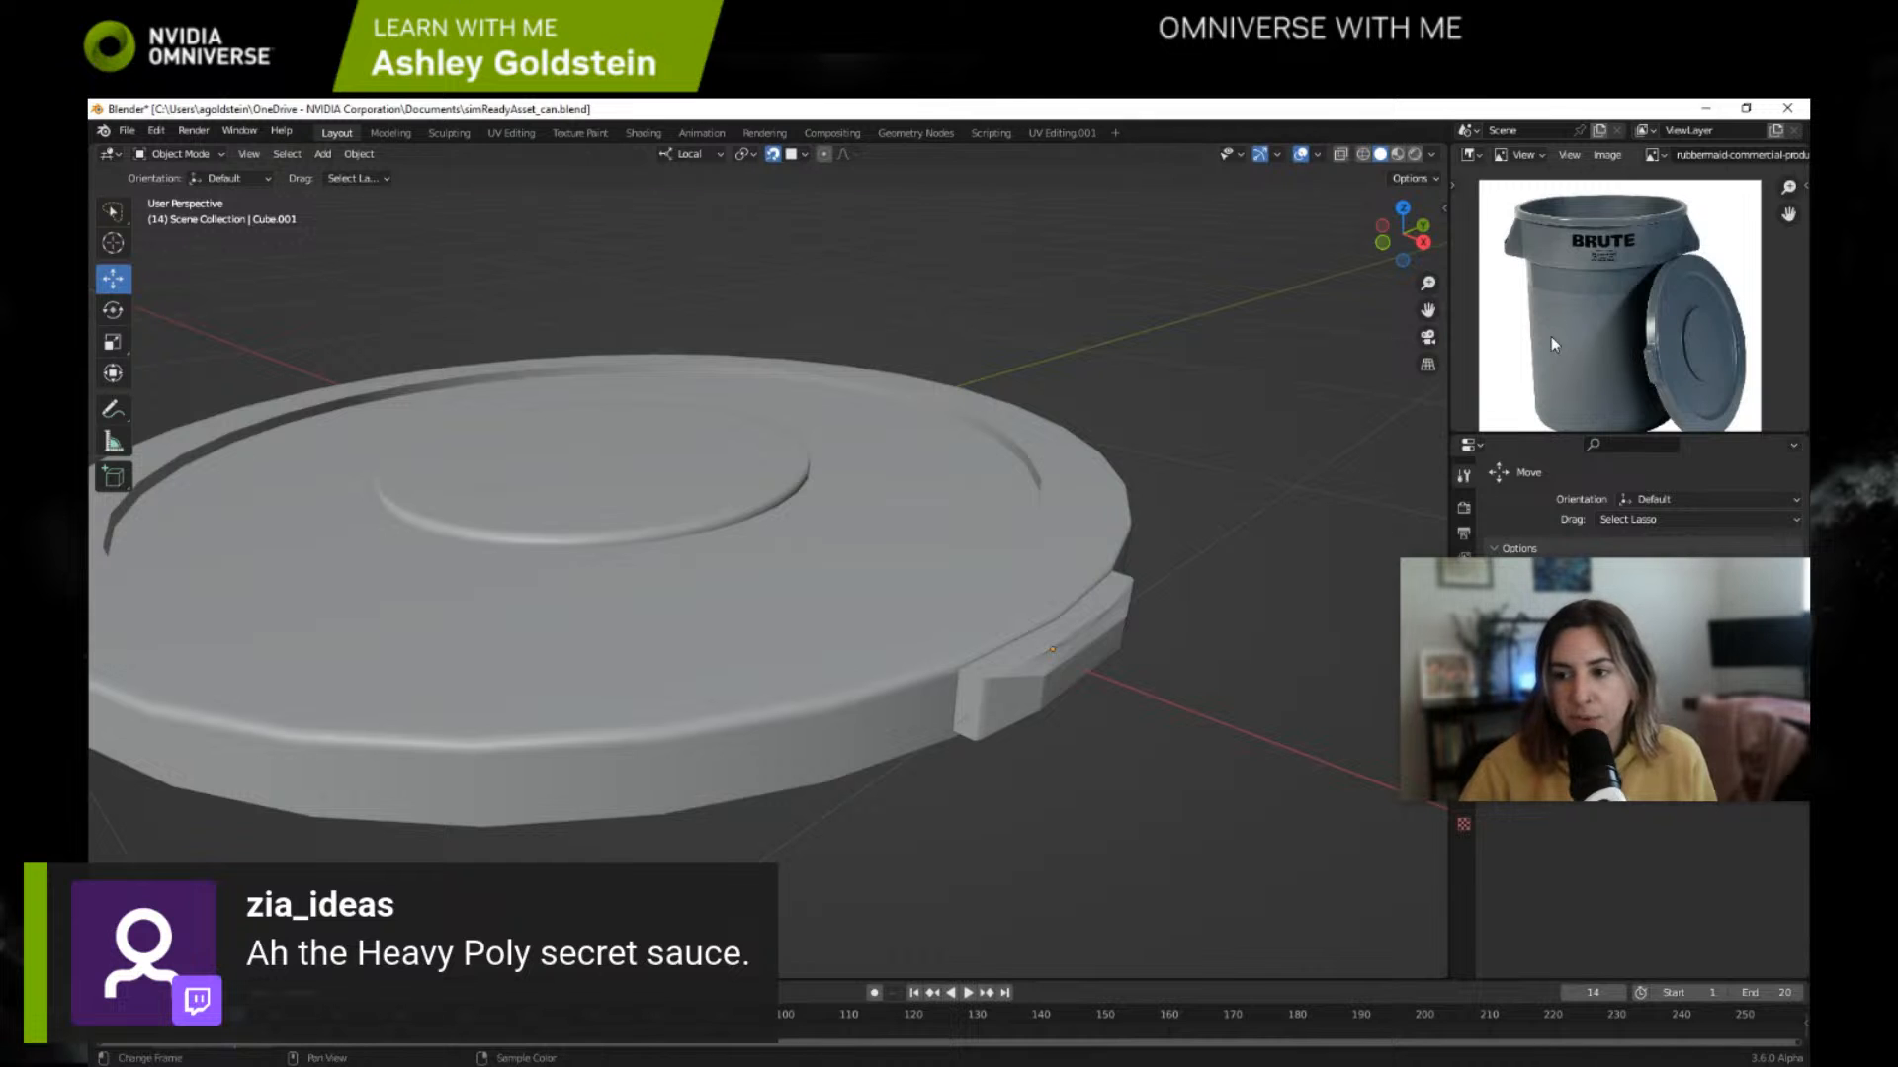
middle_click_drag(1551, 336, 1568, 336)
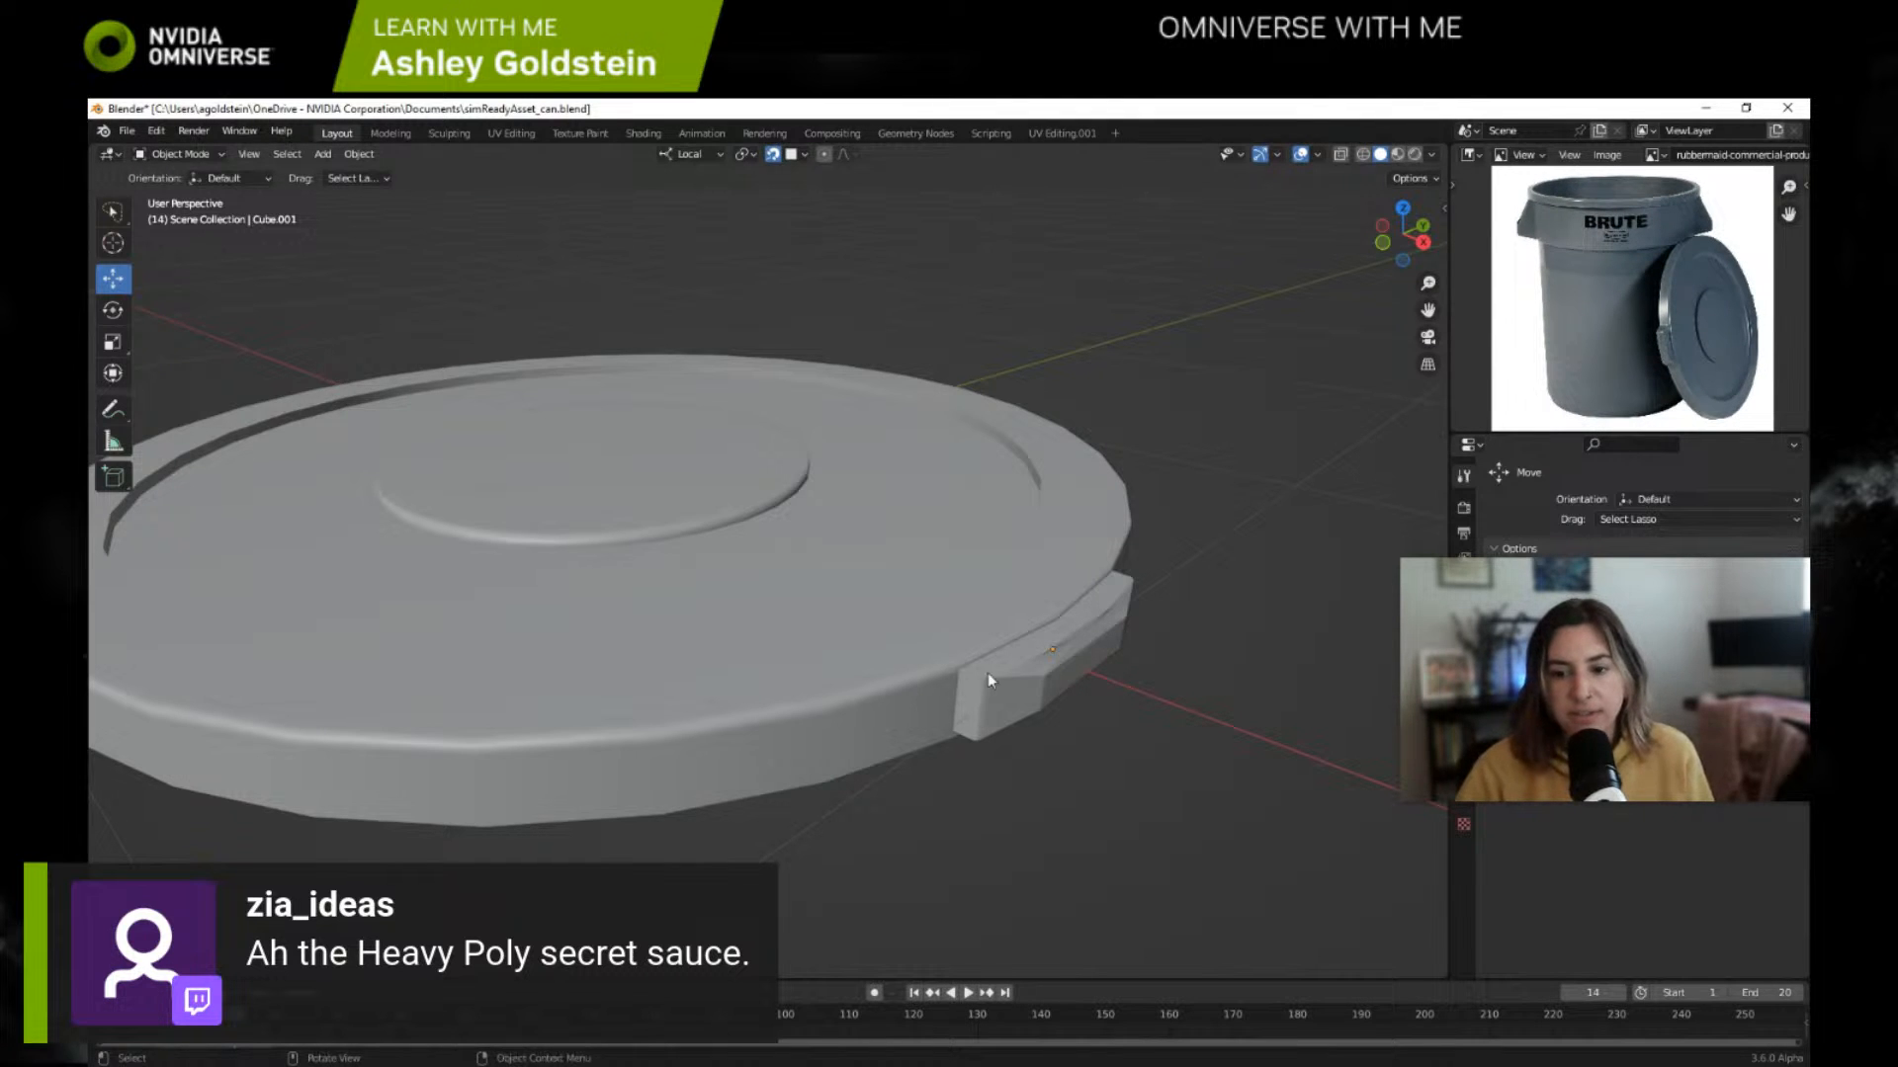
Step: Select the lid's side handle, inspect its mesh up close in Edit Mode, and return to Object Mode
middle_click_drag(1040, 680, 984, 664)
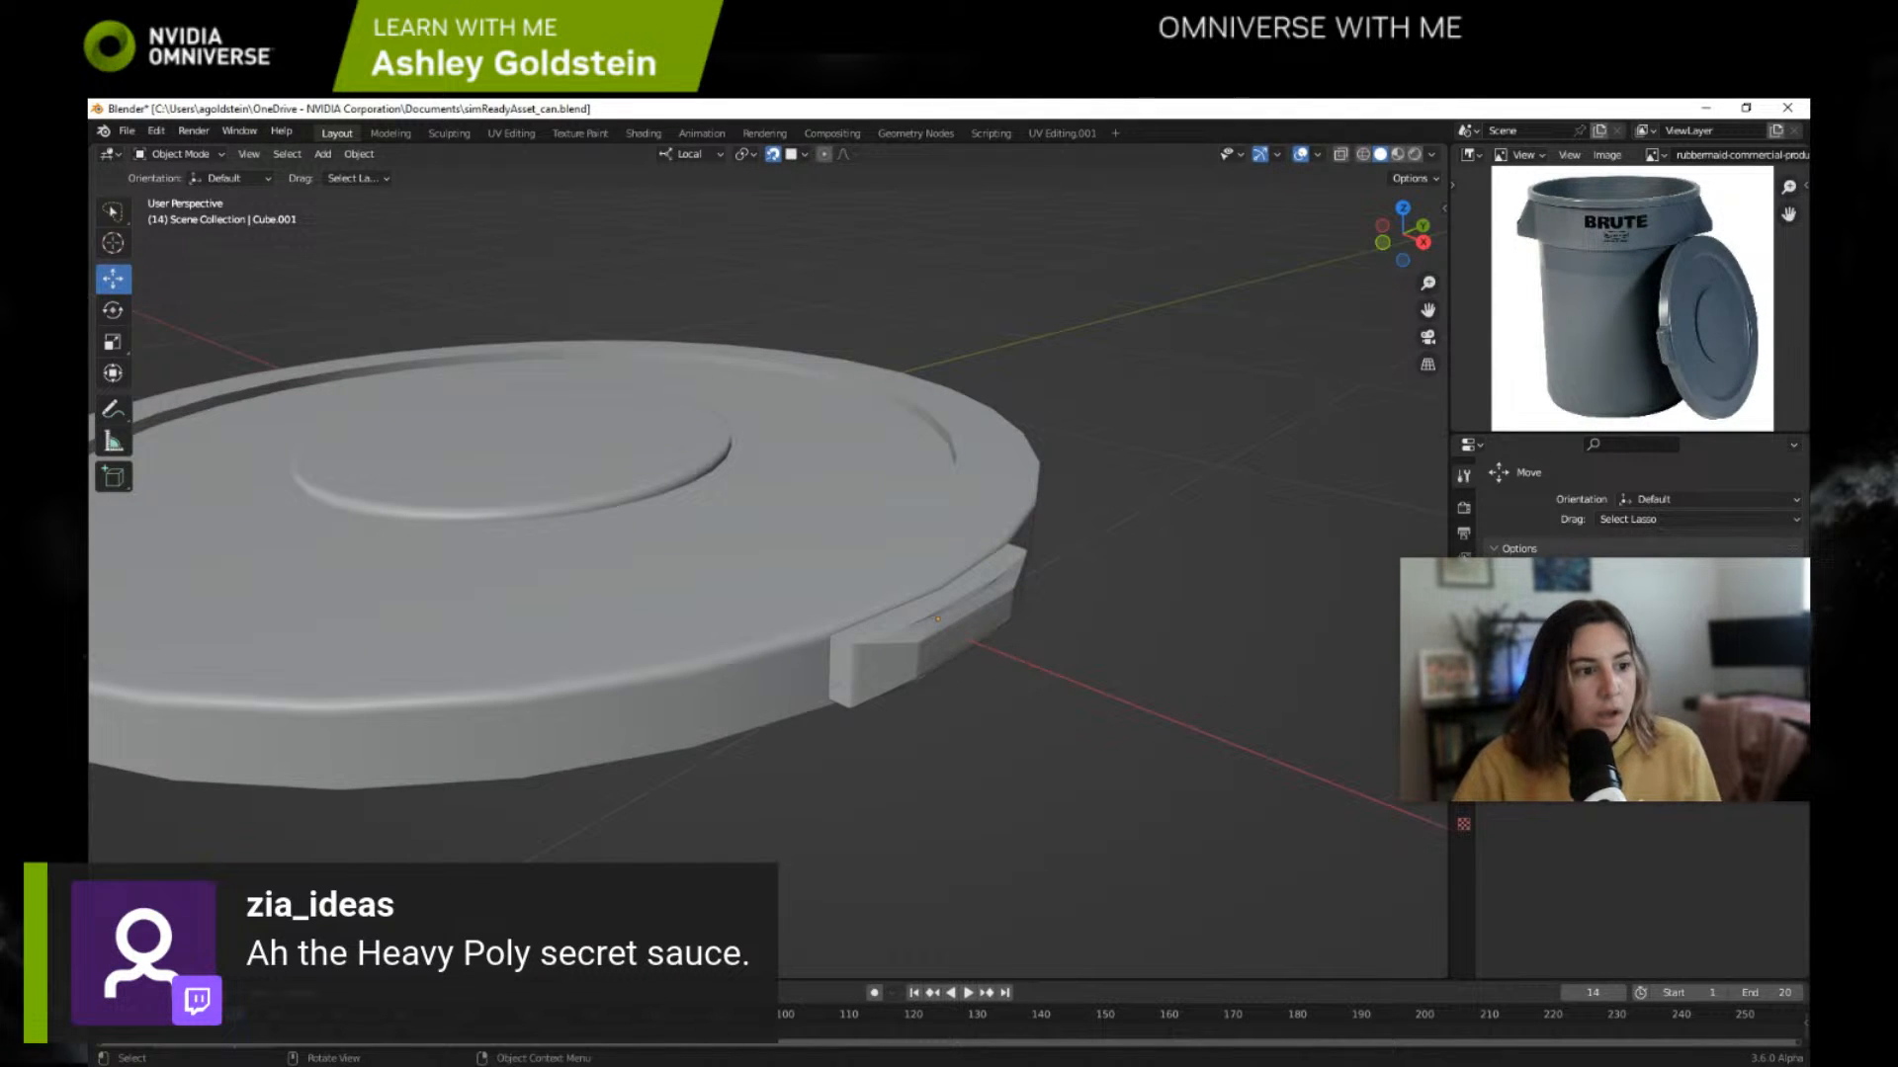
left_click(944, 637)
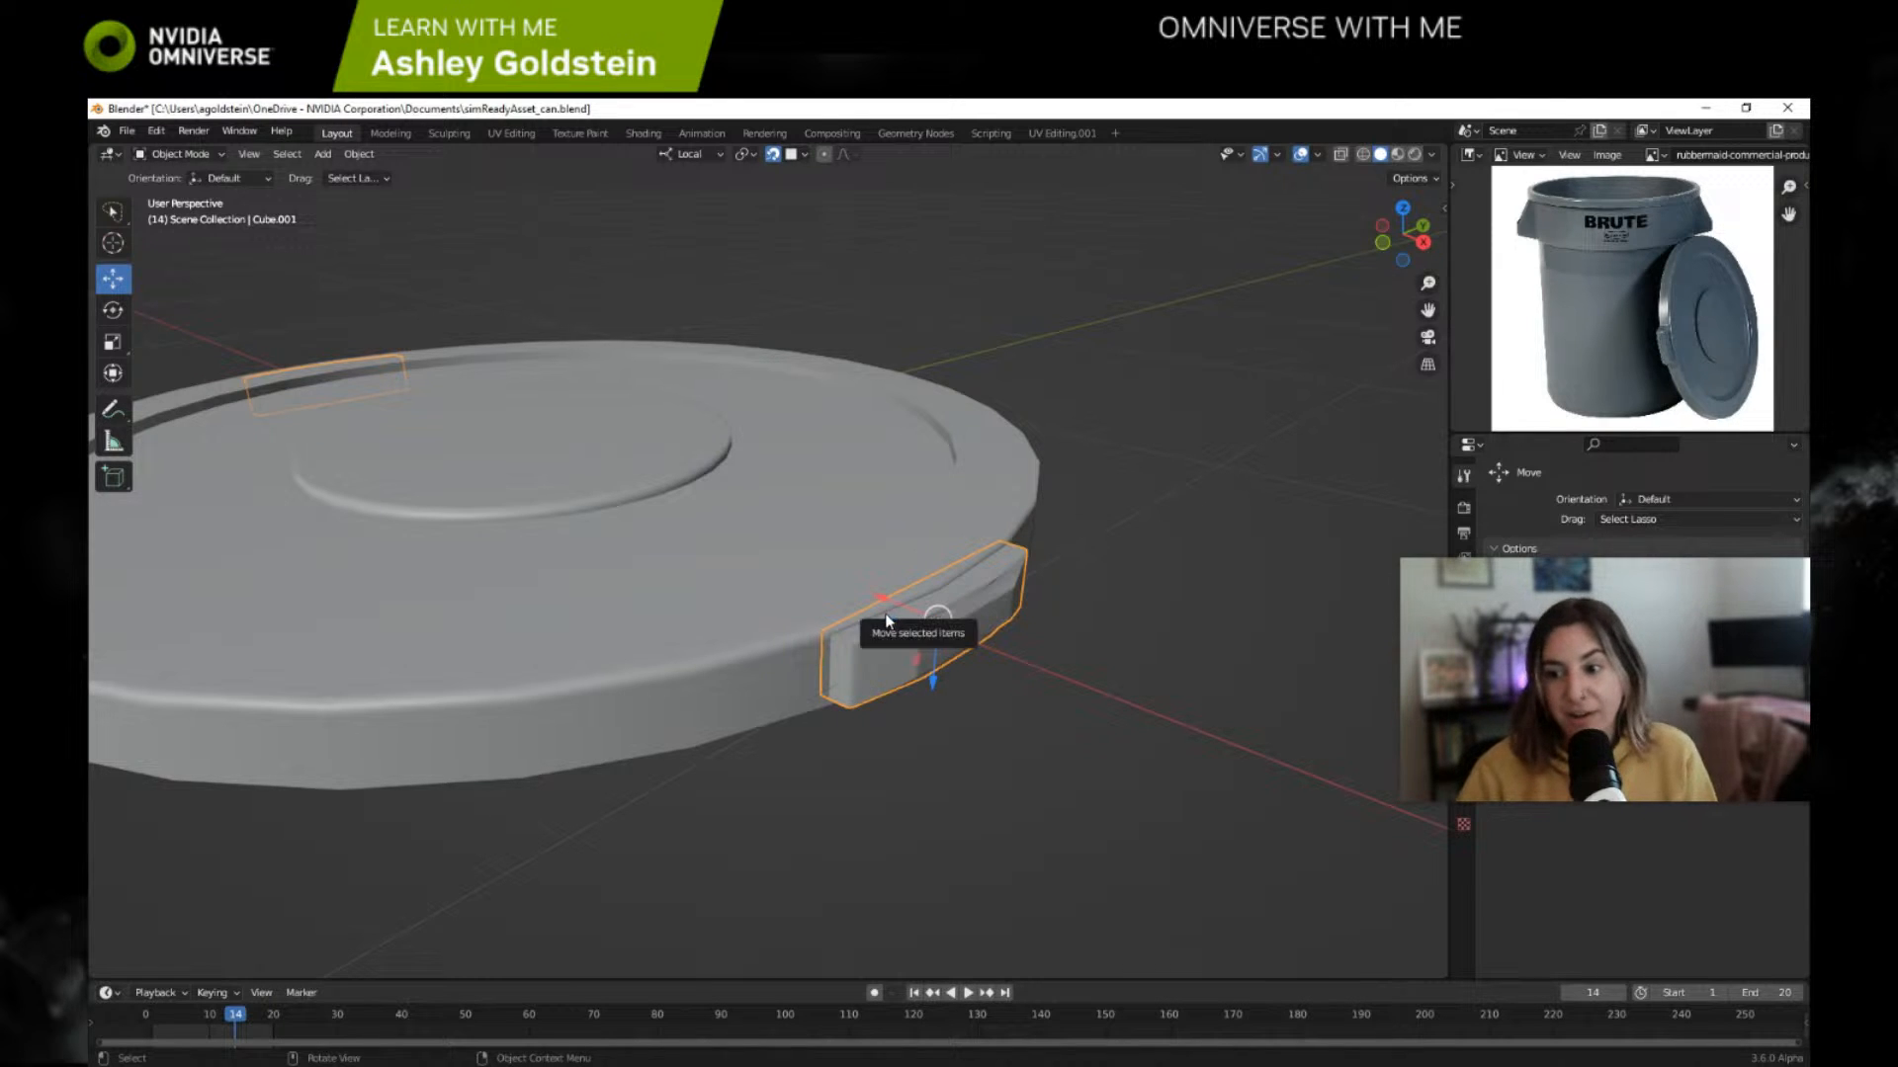
scroll(994, 629, "up", 2)
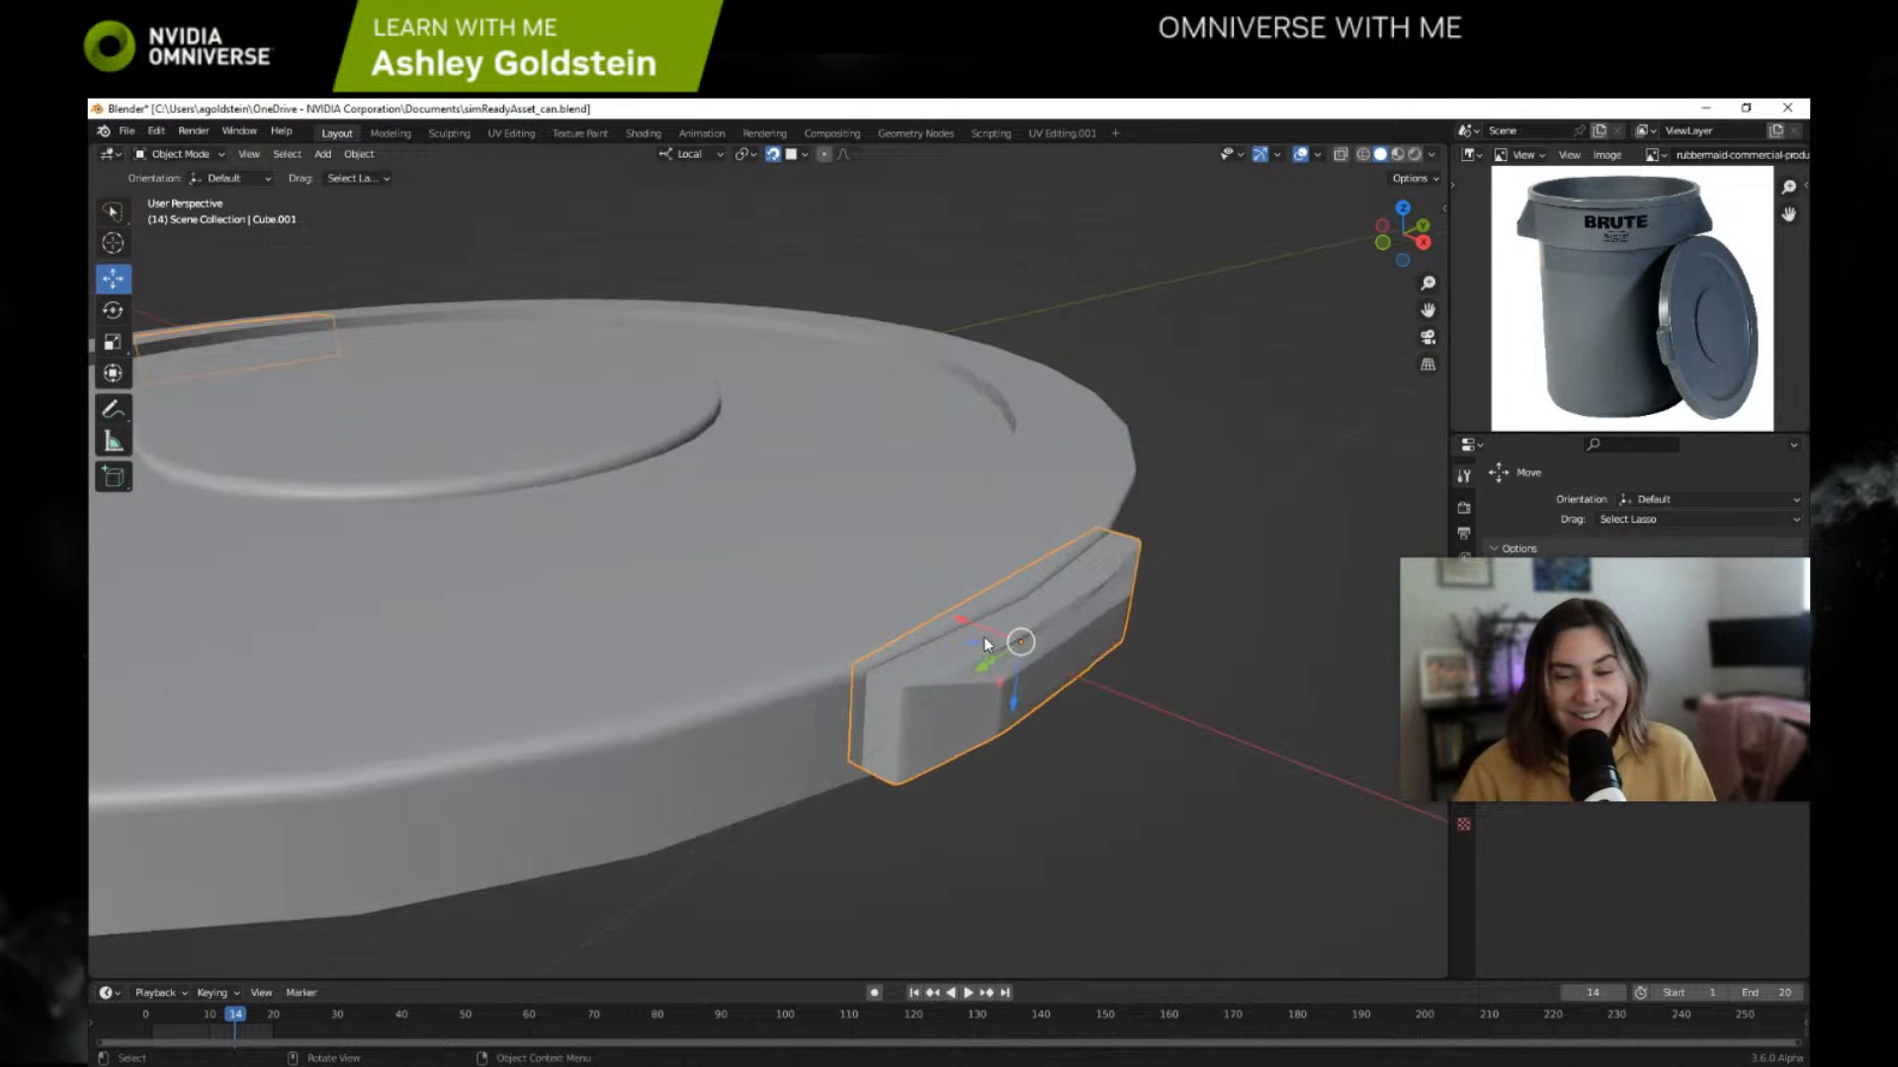
mouse_move(996, 668)
middle_mouse_down()
mouse_move(1011, 645)
mouse_move(991, 631)
mouse_move(993, 657)
middle_mouse_up()
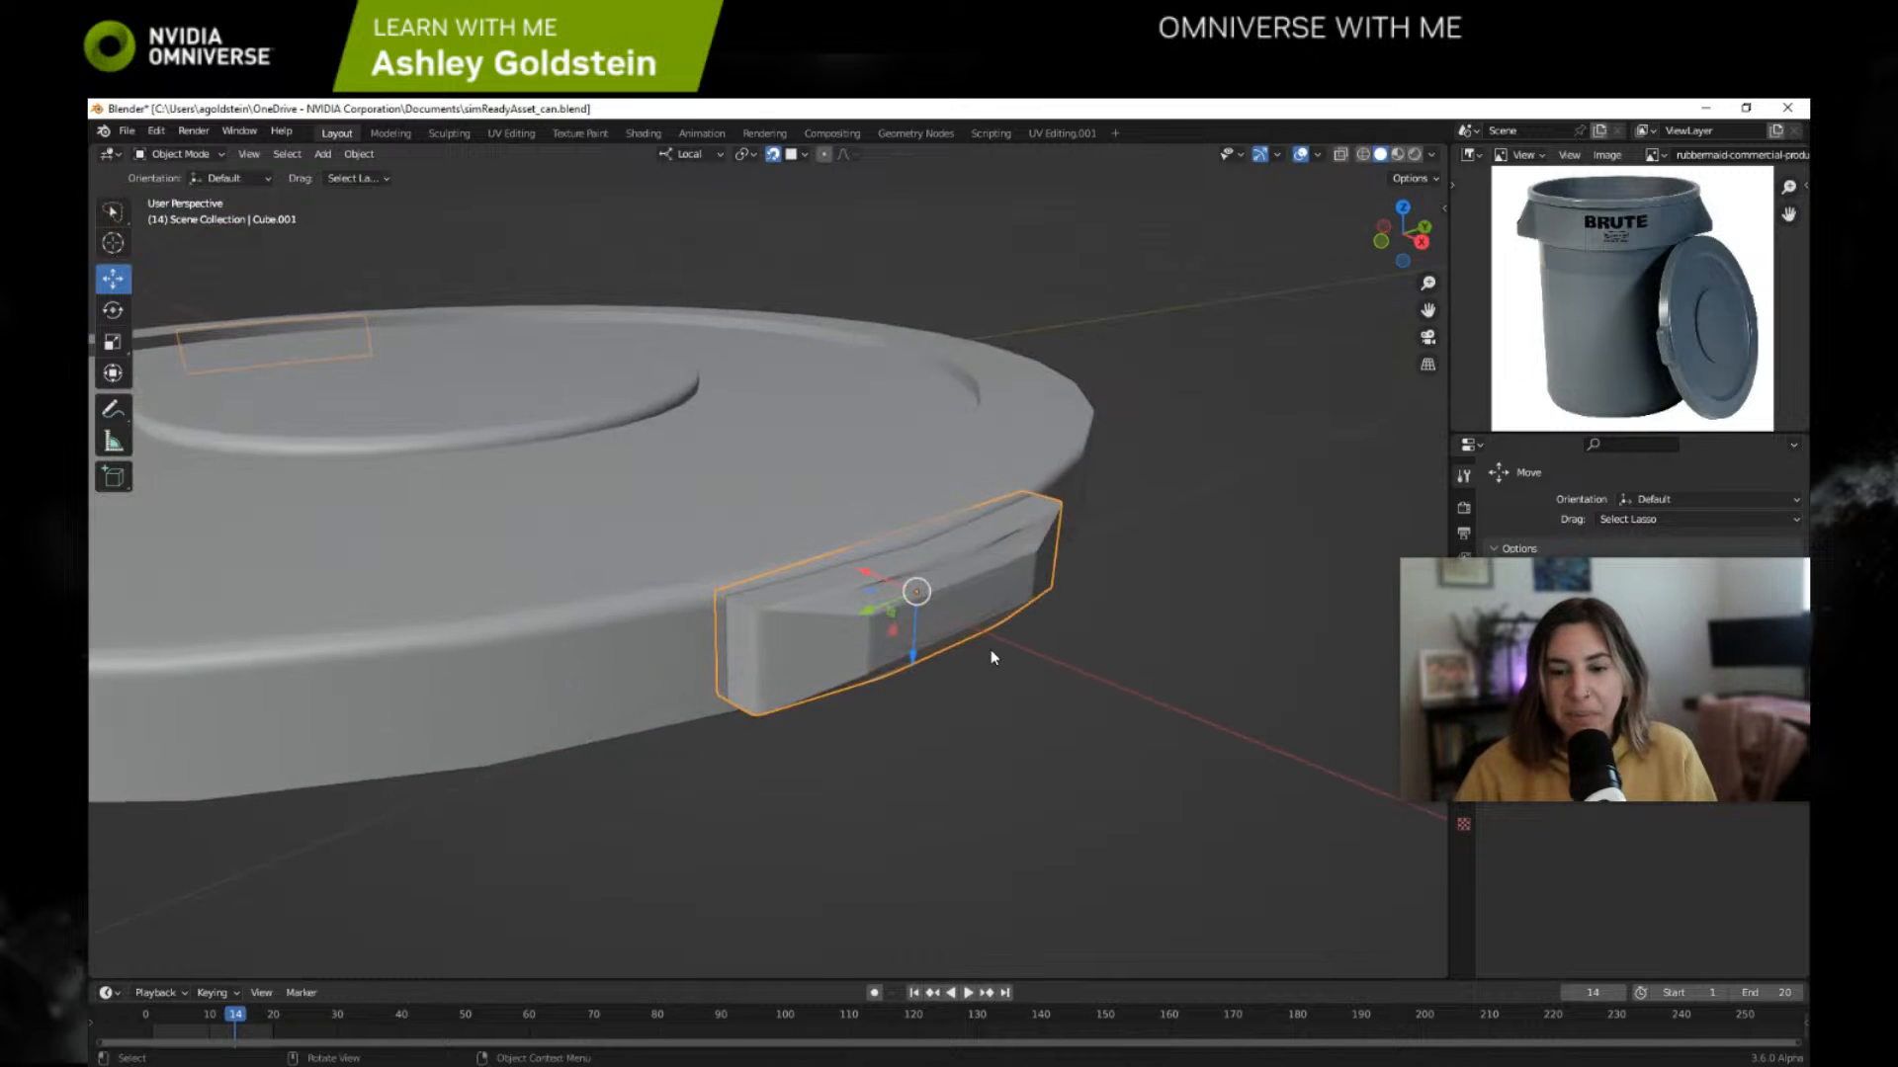
key("Tab")
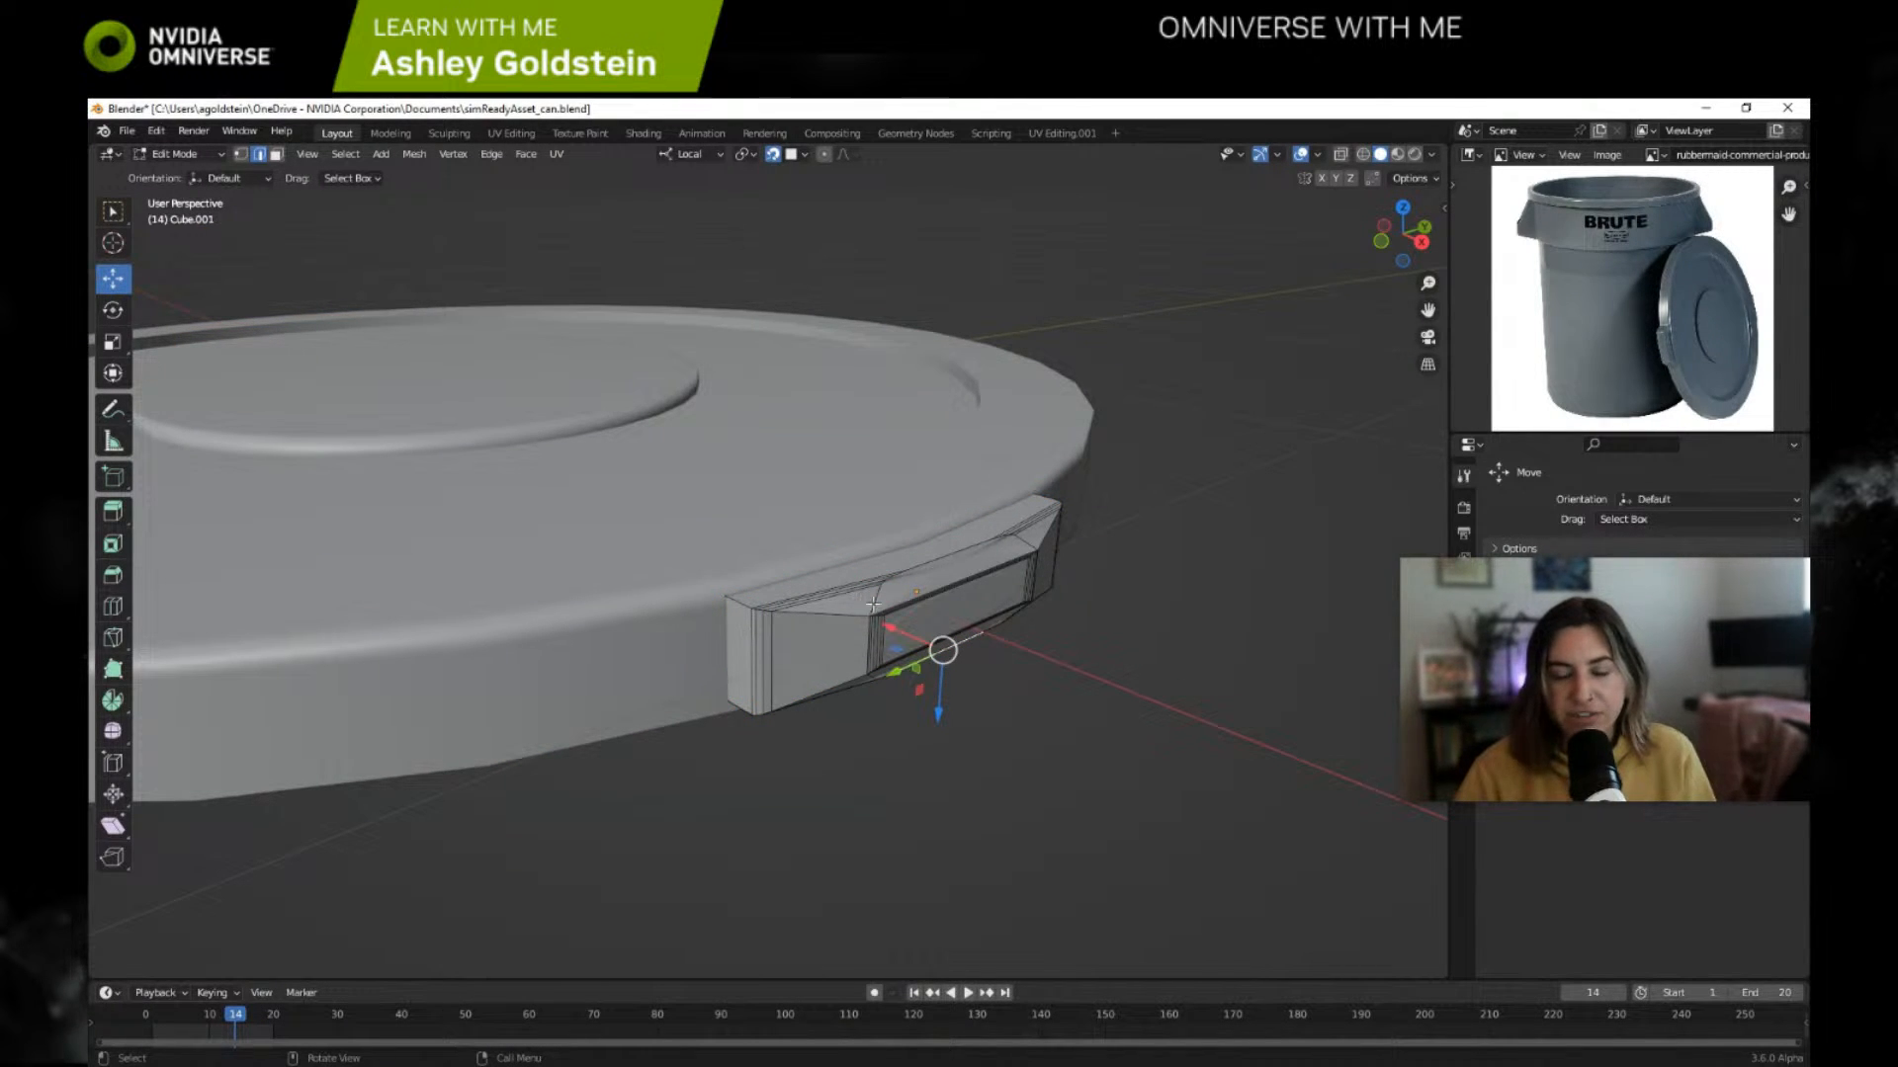
left_click(176, 154)
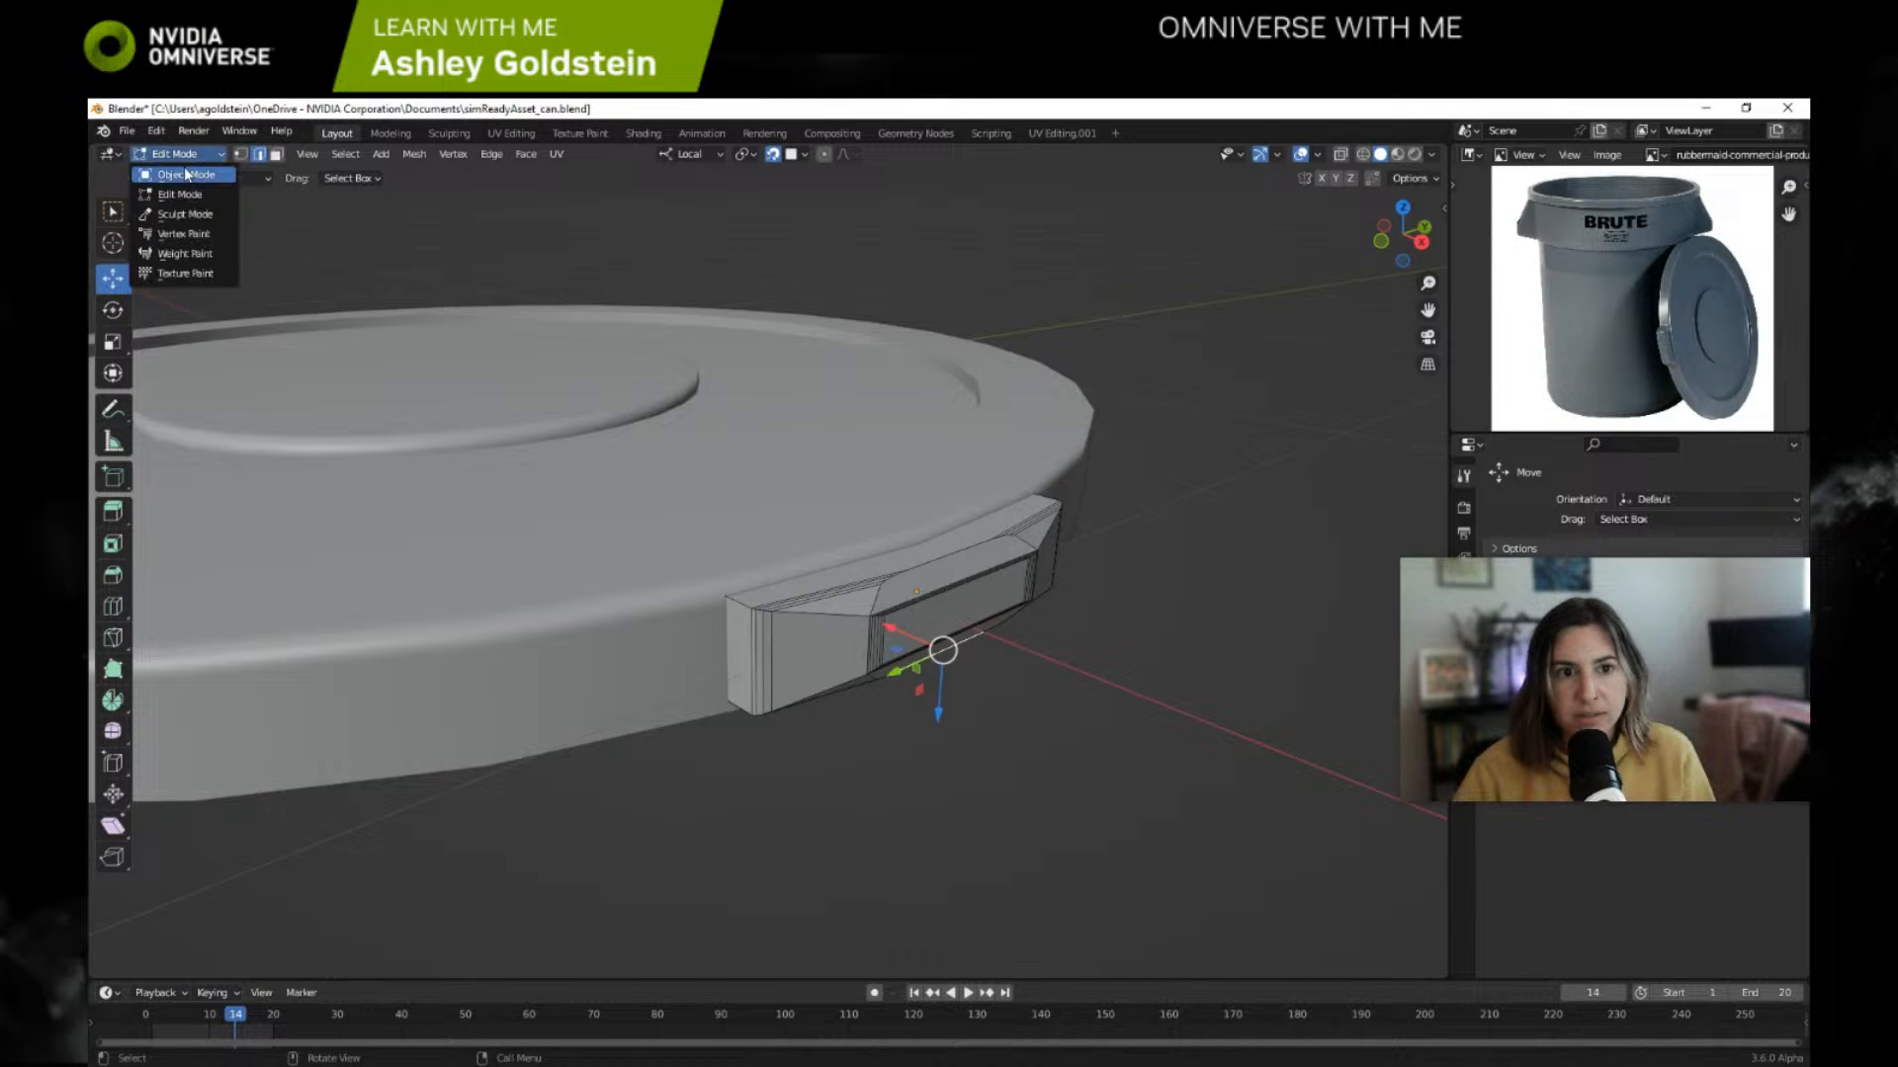
left_click(186, 175)
scroll(850, 633, "down", 5)
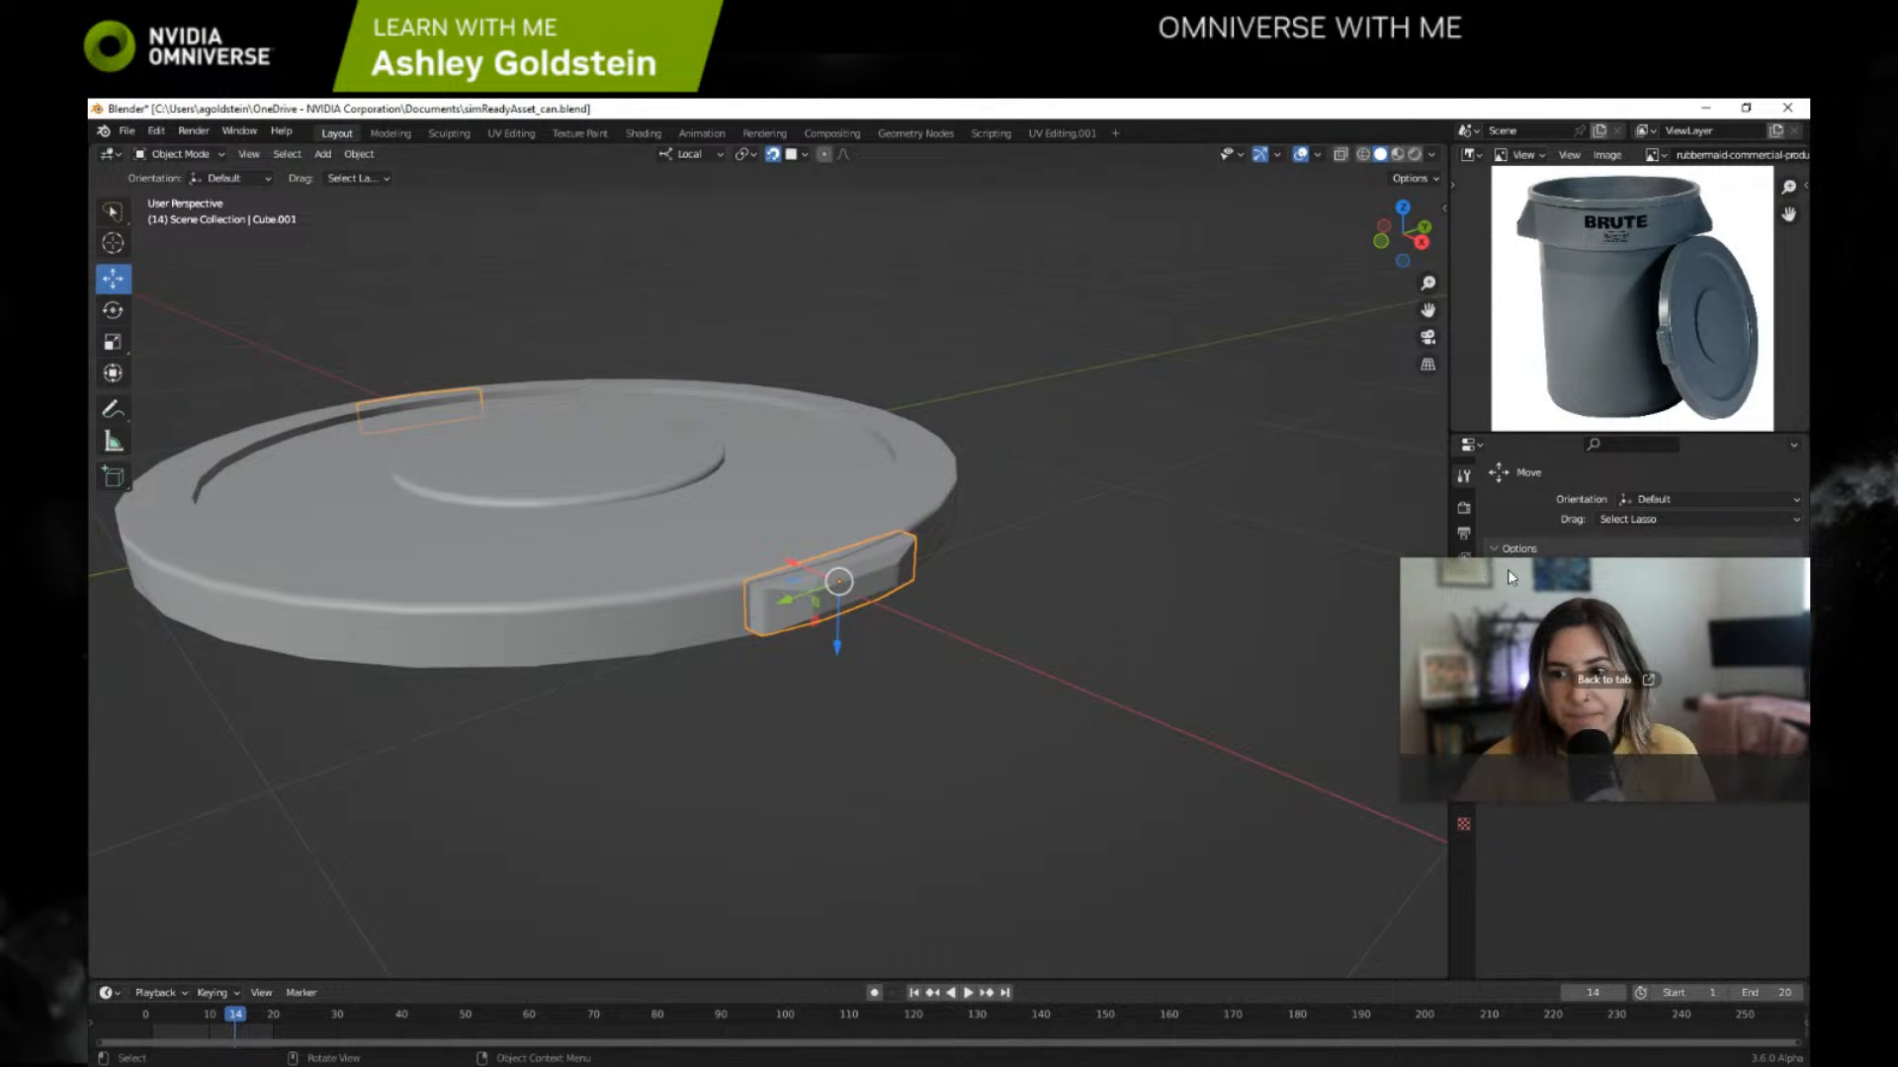
Step: Switch to the Modeling workspace, select the lid object Cylinder.003, and return to Object Mode
left_click_drag(1511, 578, 1503, 663)
left_click(385, 137)
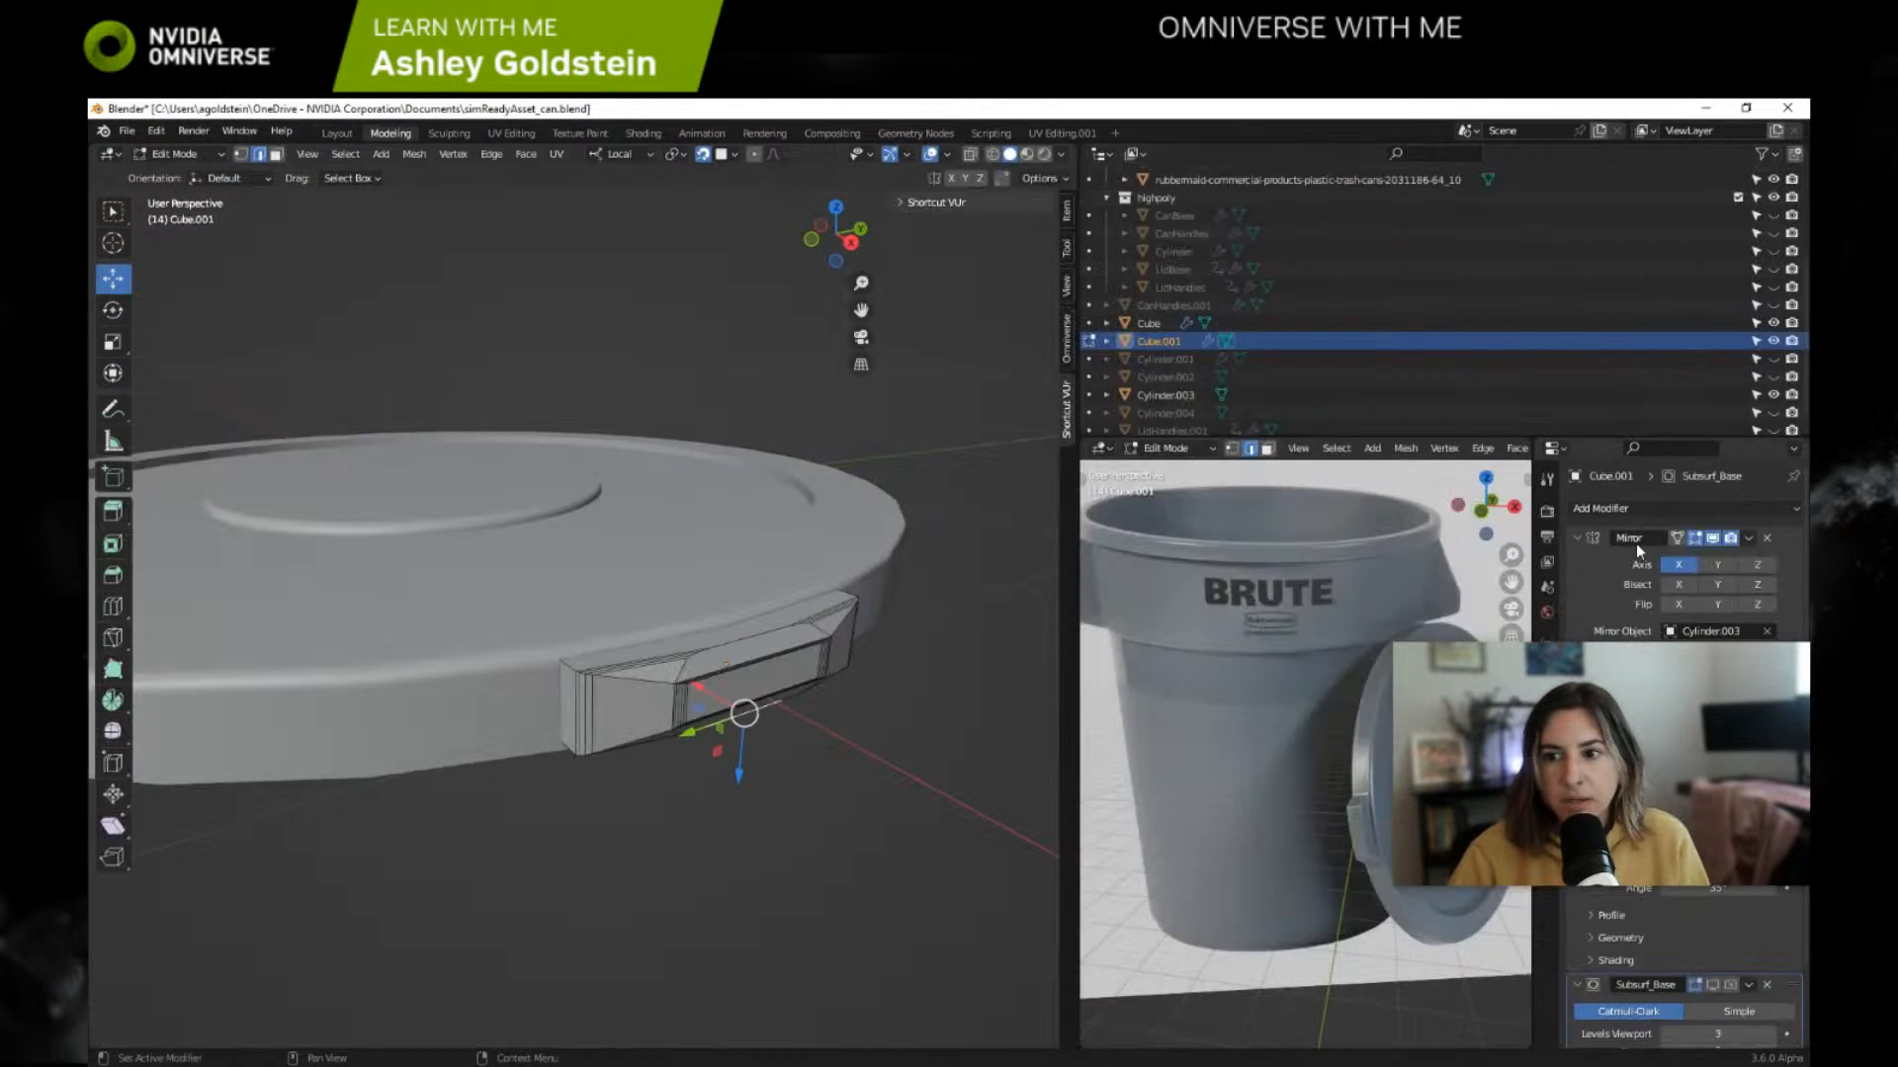
scroll(1148, 335, "down", 1)
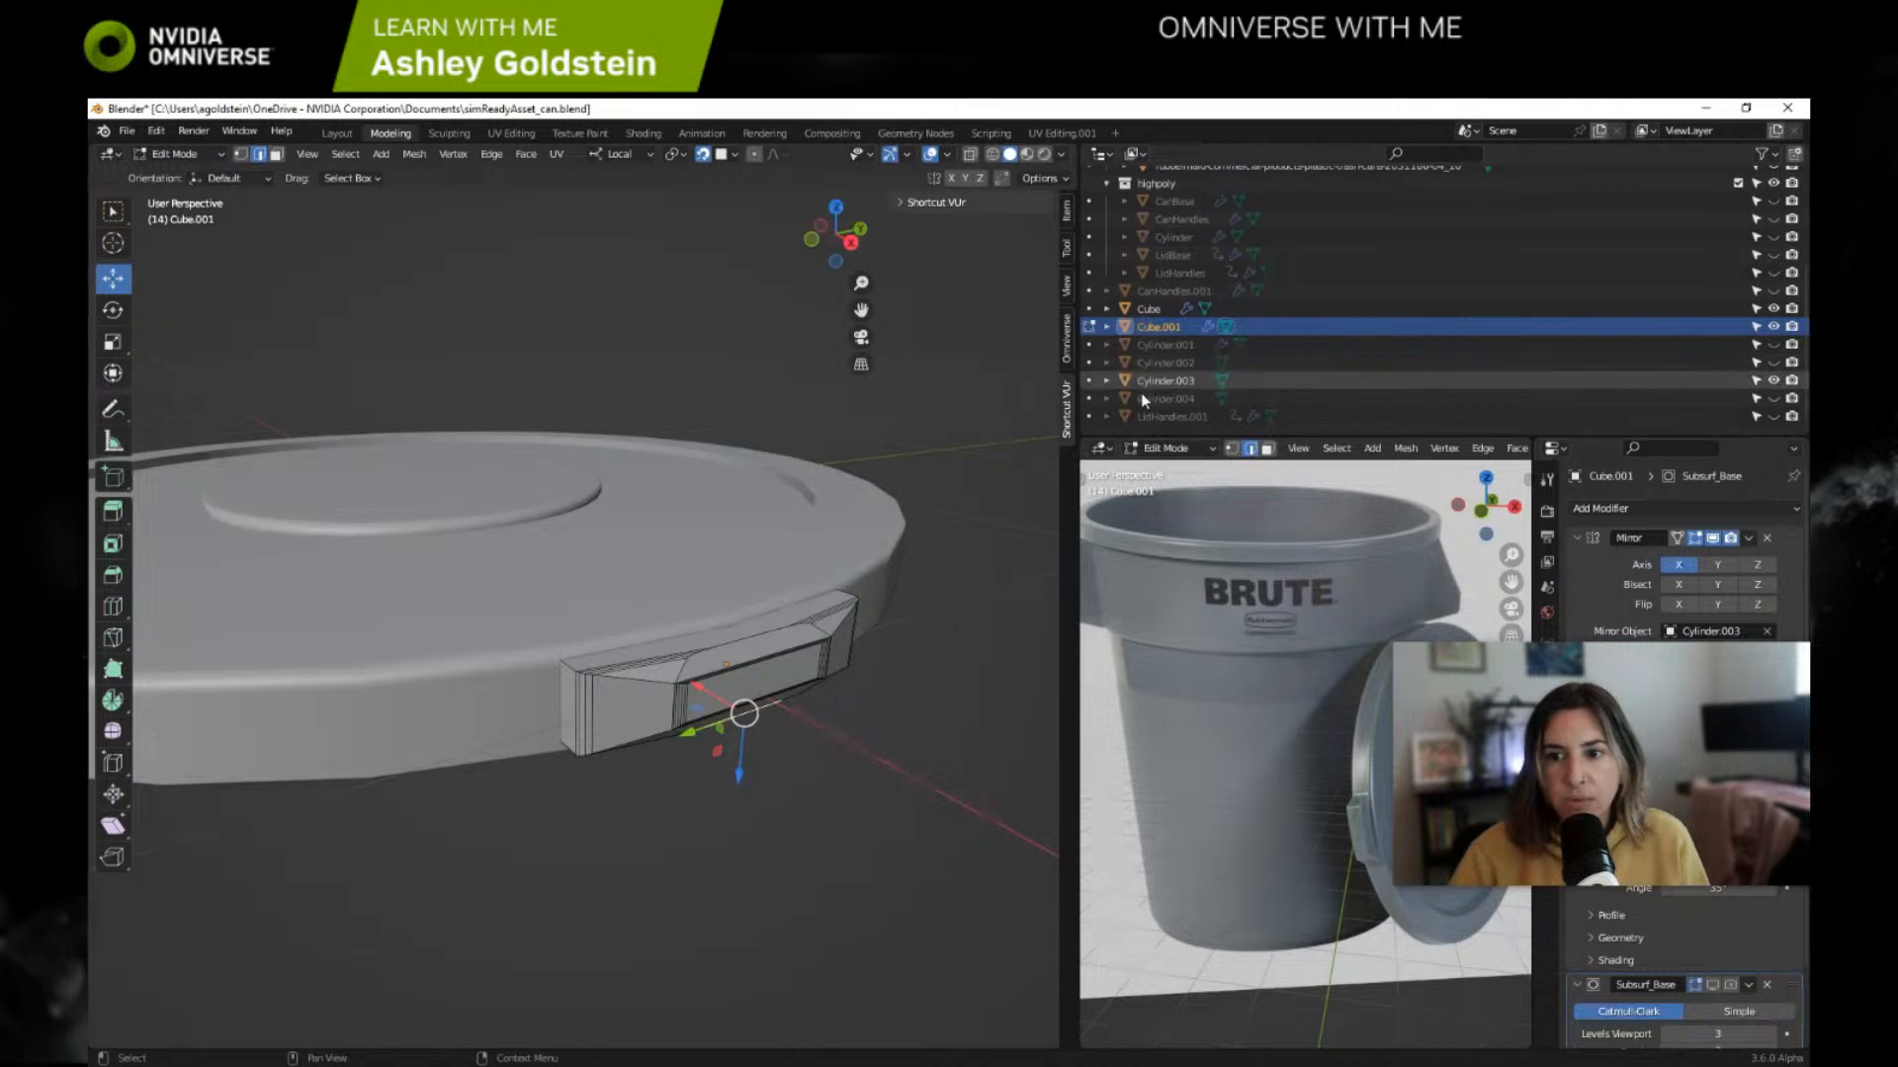
left_click(1151, 380)
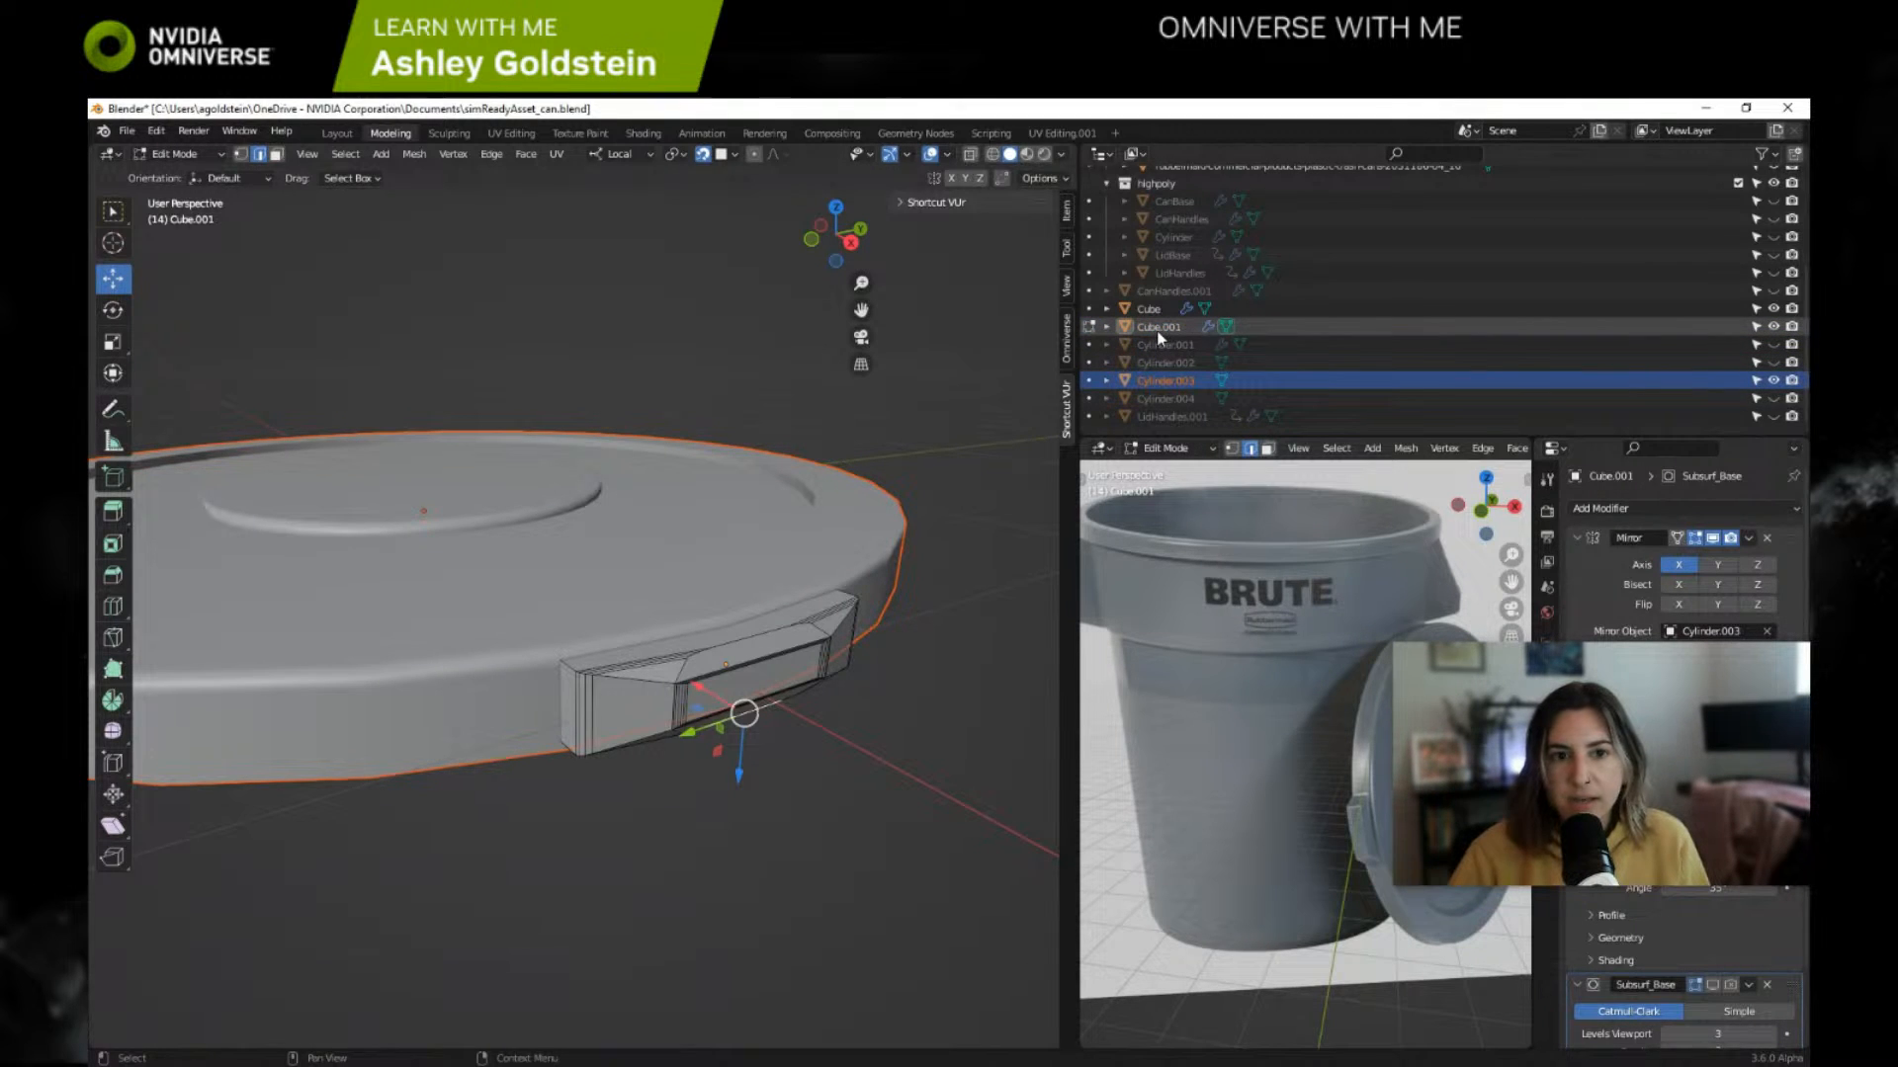
left_click(176, 154)
left_click(178, 174)
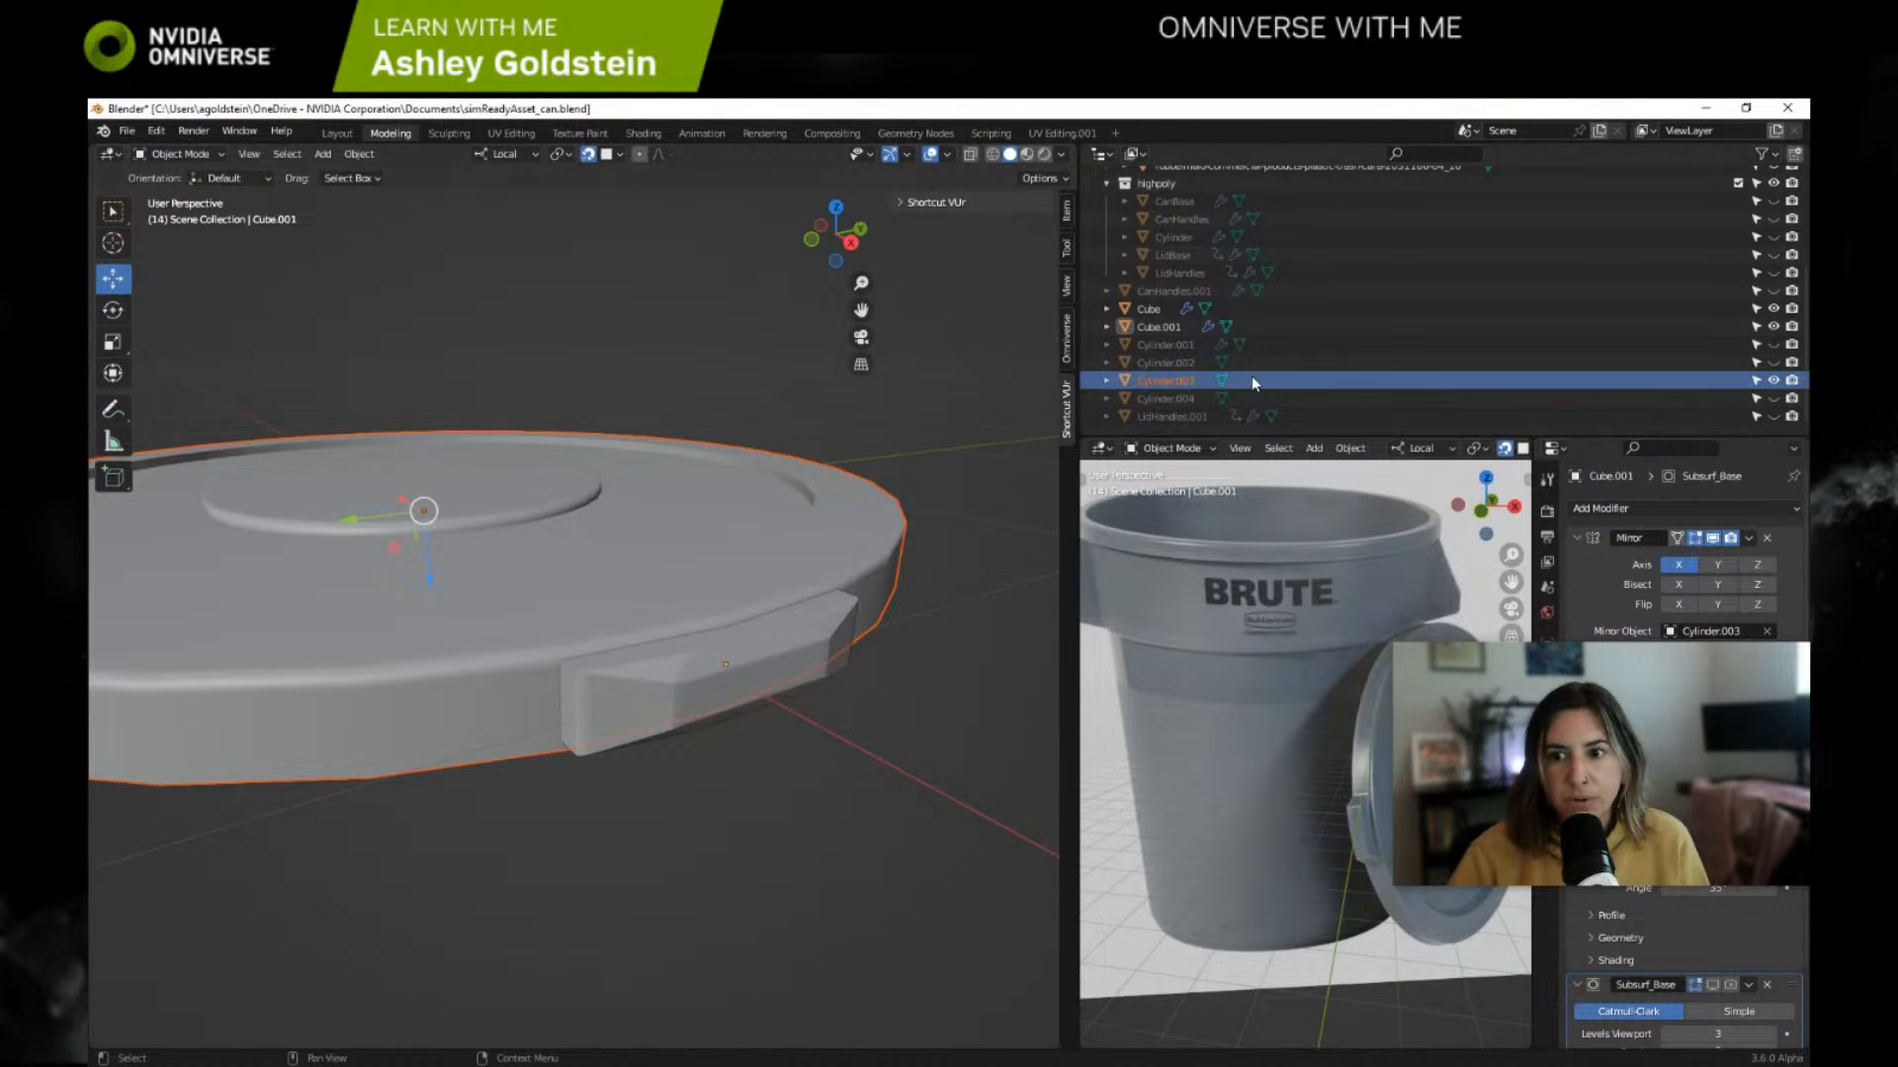
Step: Try to join the lid Cylinder.003 into the handle Cube.001 with its modifiers still live, and undo the join
left_click(1162, 327)
left_click(1166, 381)
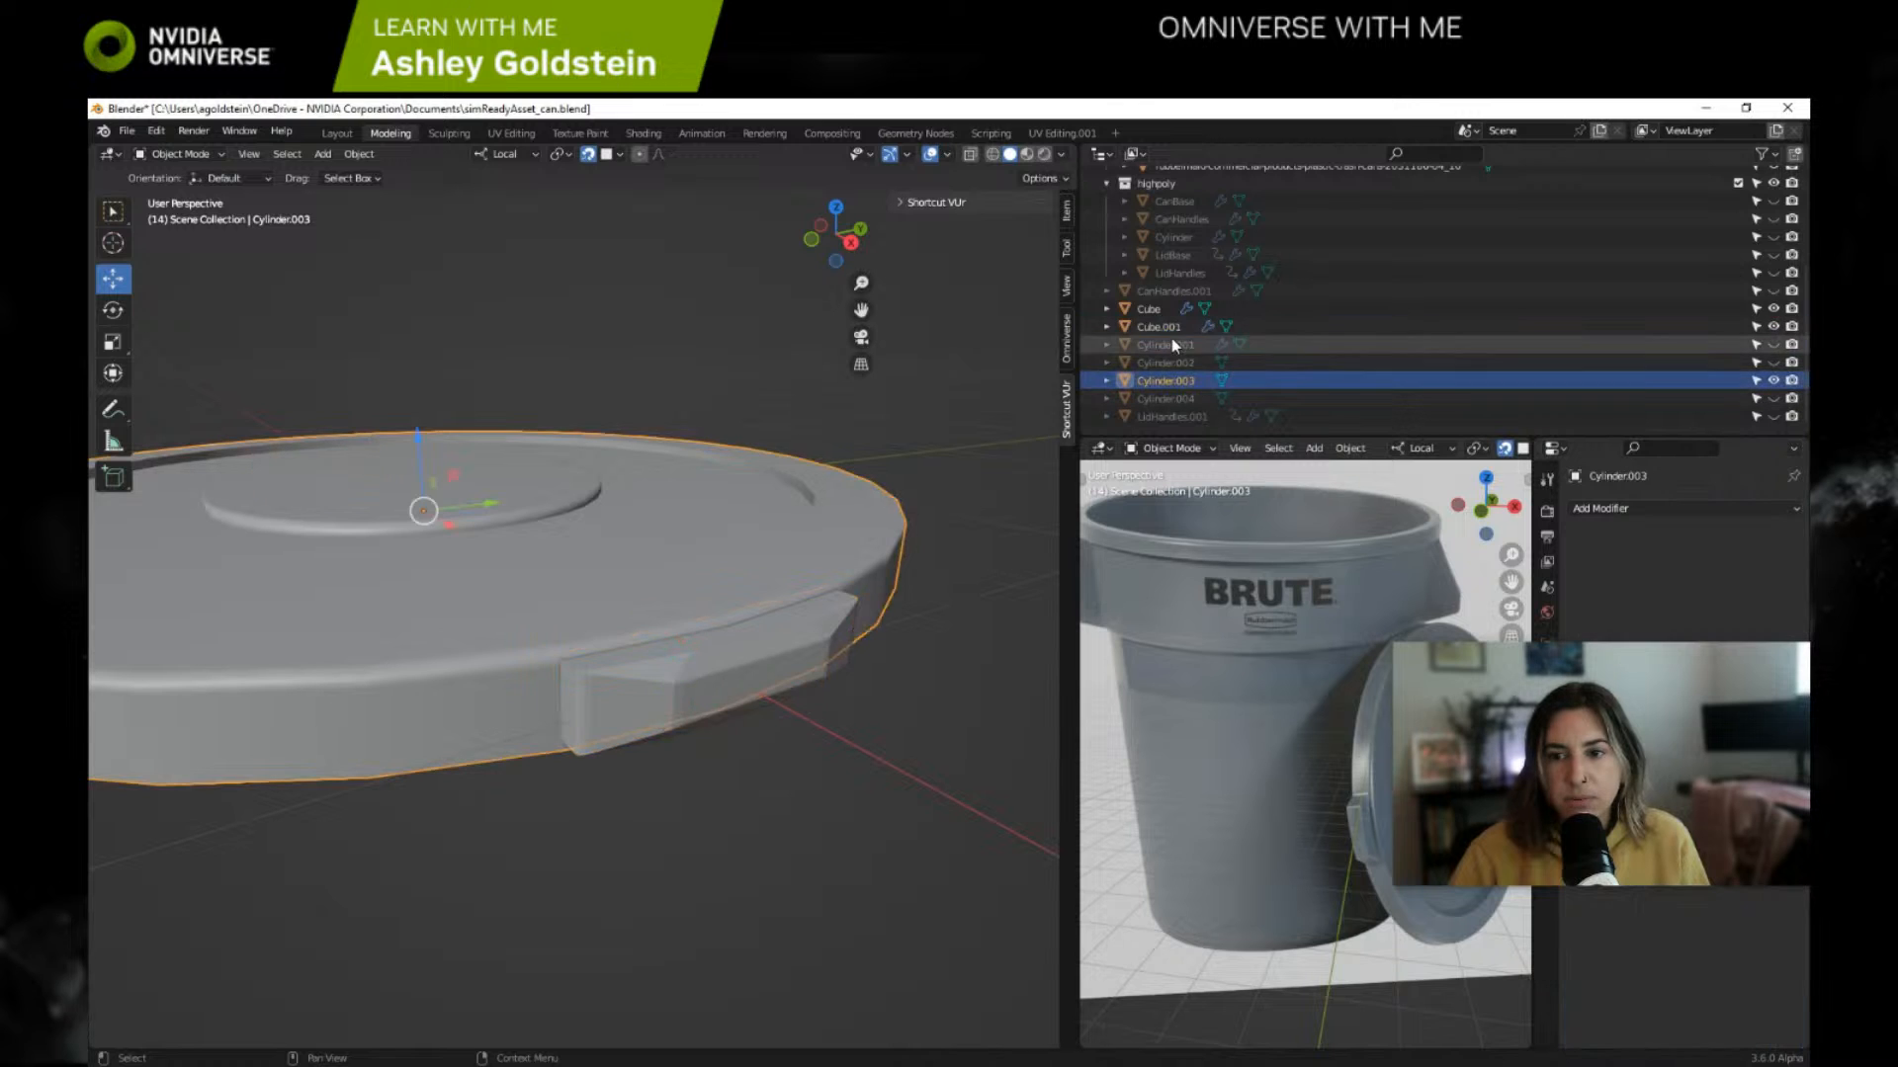
left_click(1166, 330, "ctrl")
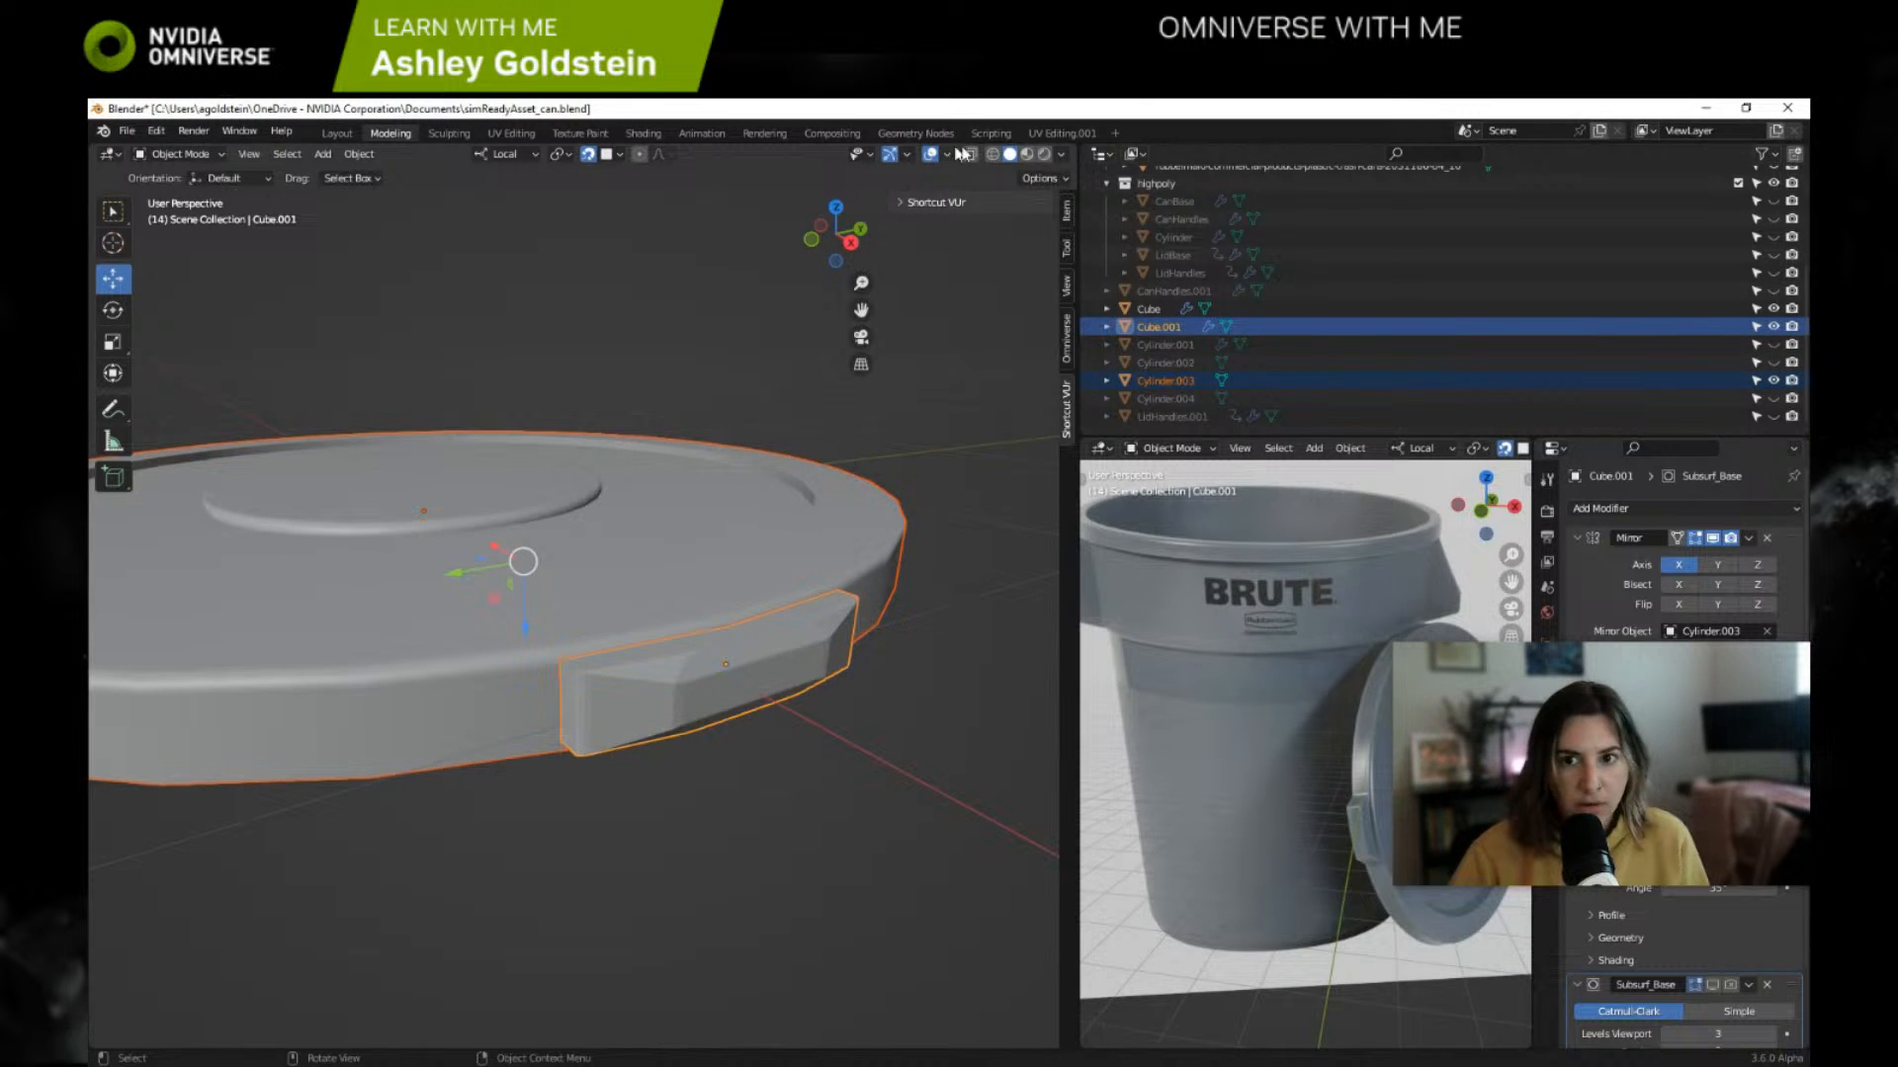
left_click(900, 203)
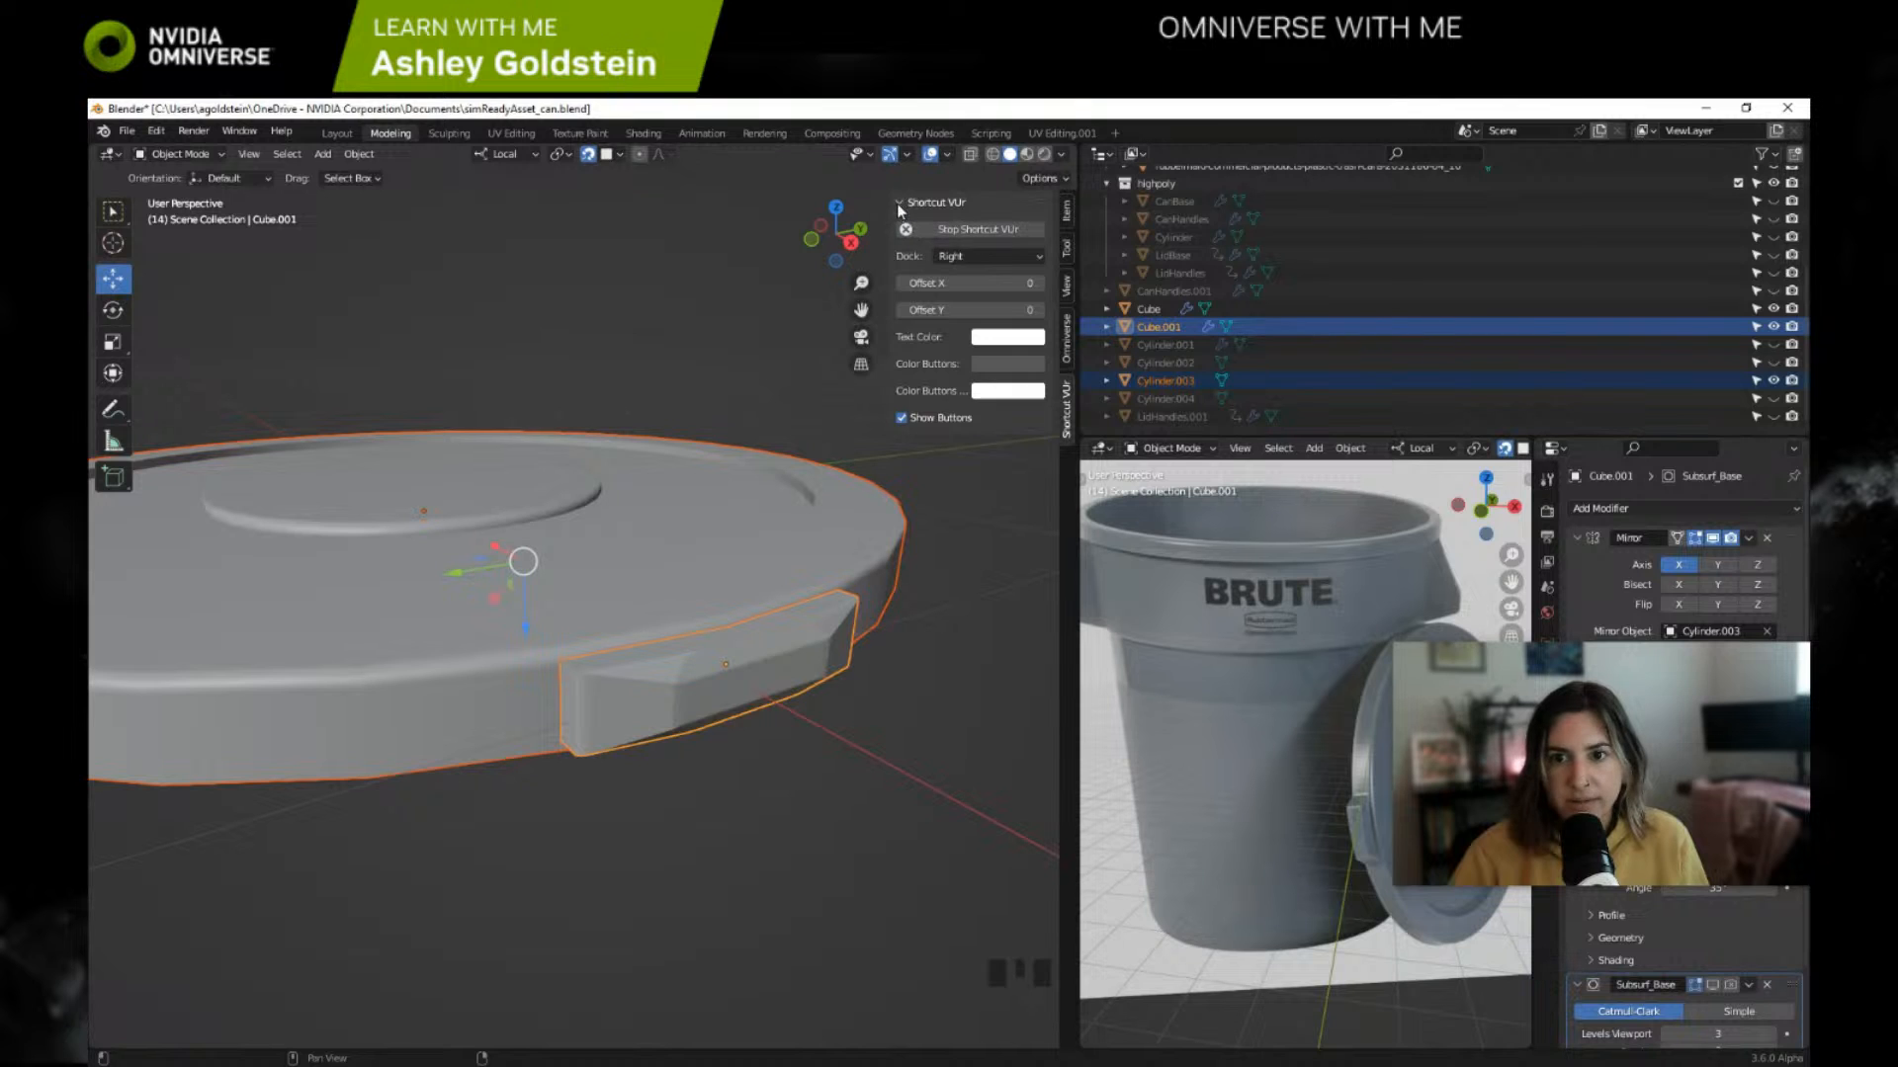
left_click(899, 203)
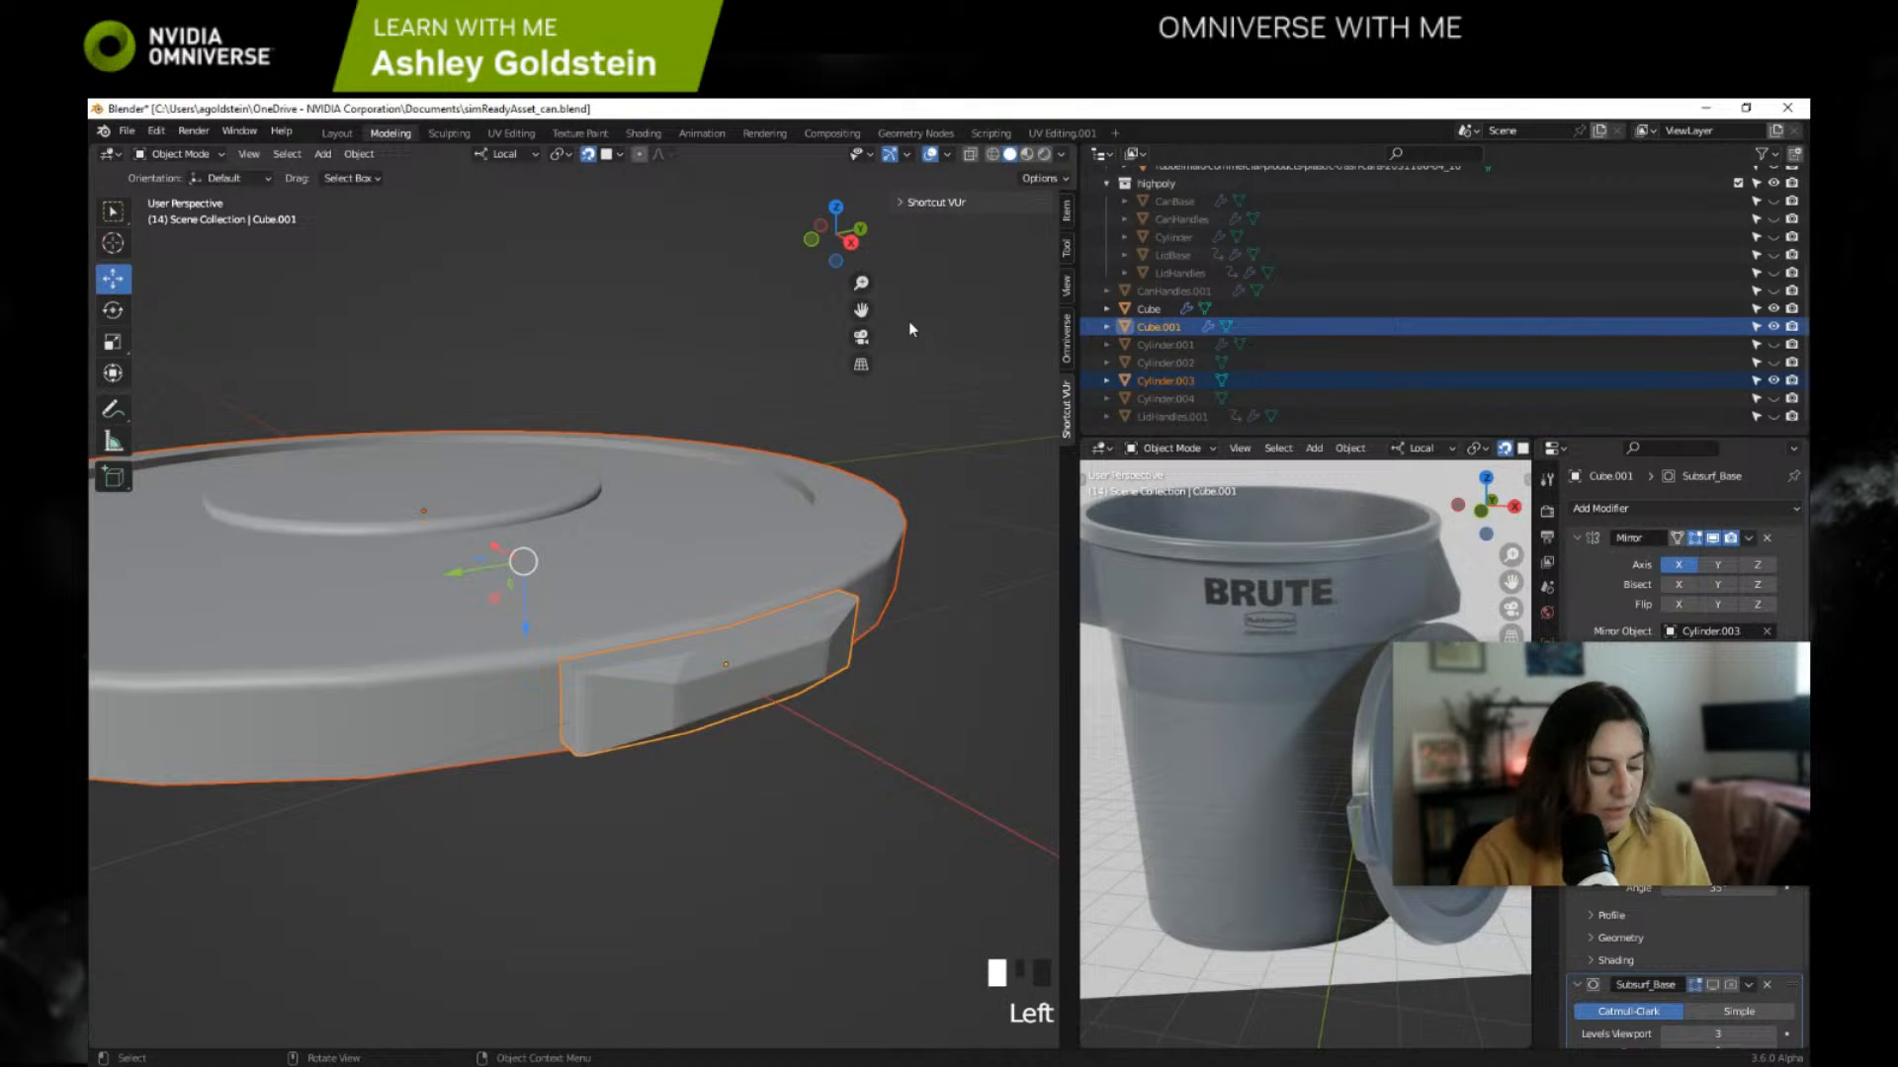
key("ctrl+j")
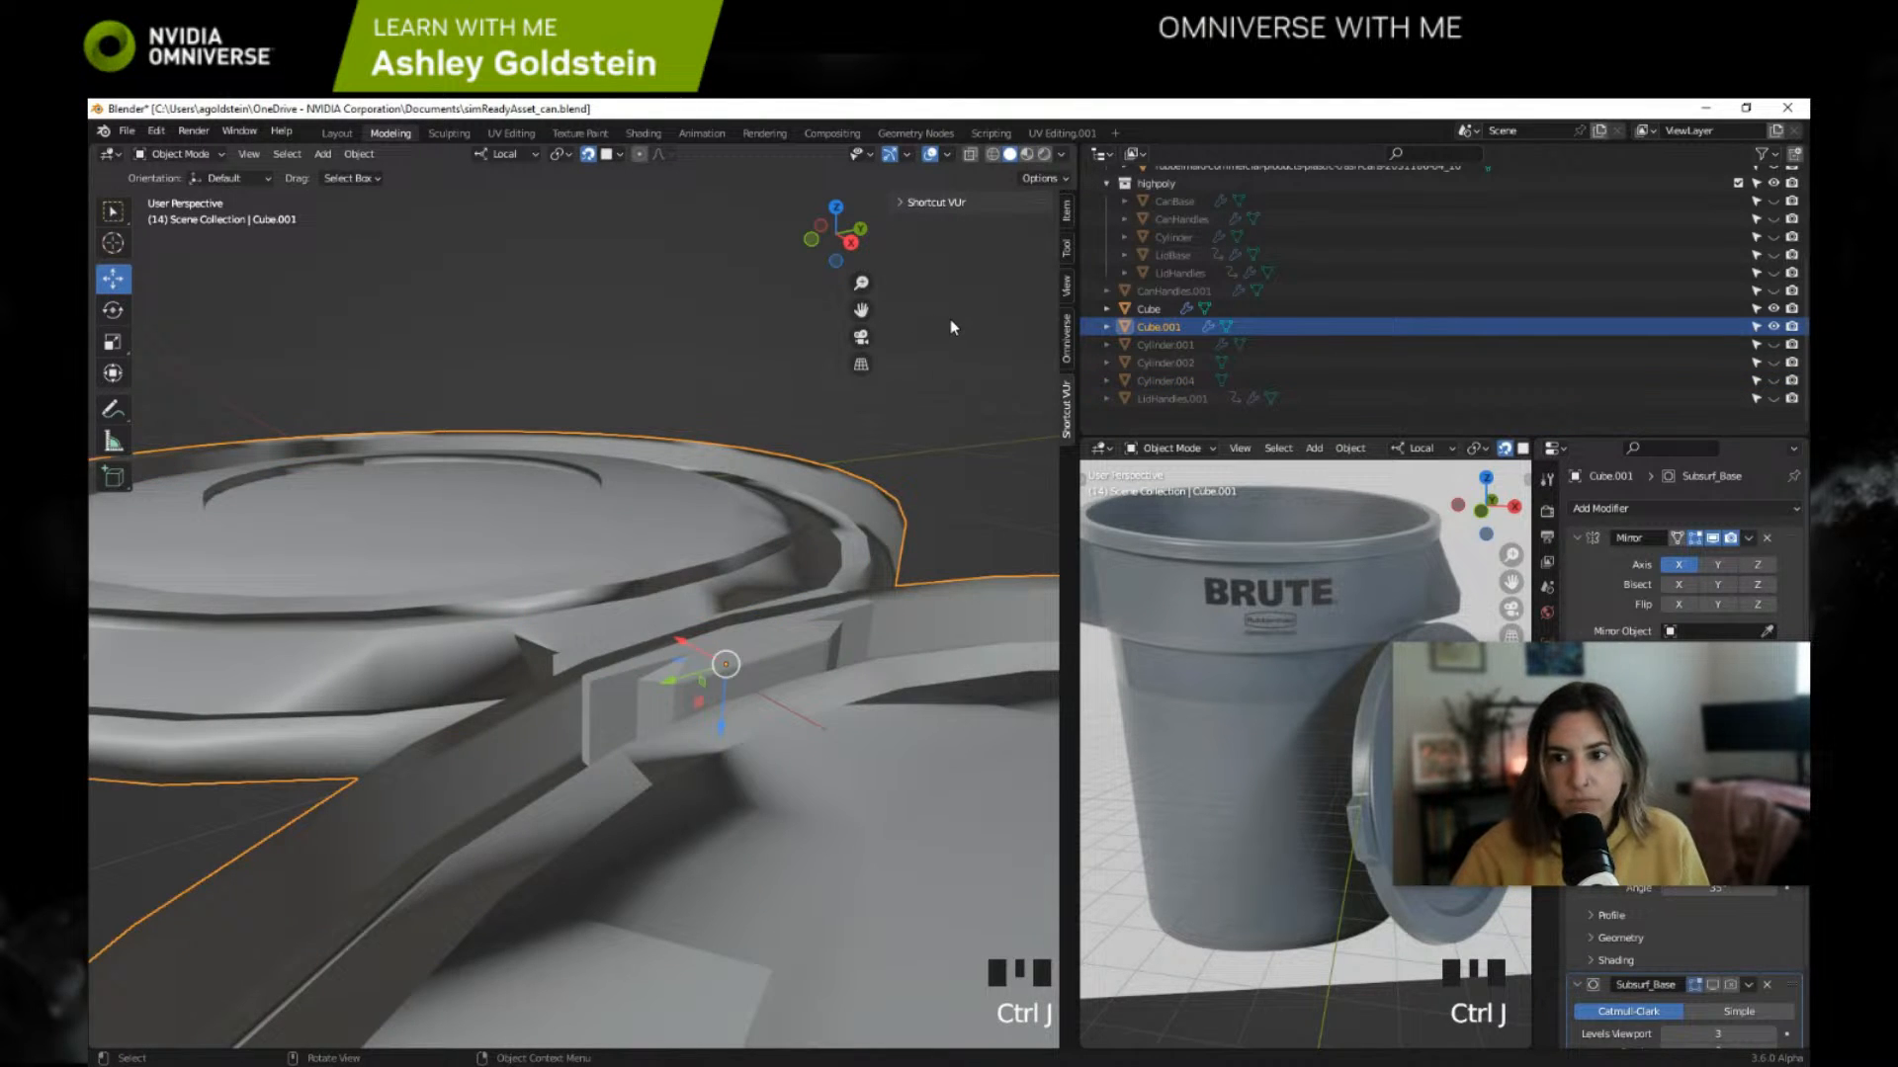
scroll(944, 396, "down", 9)
middle_click_drag(909, 447, 911, 373)
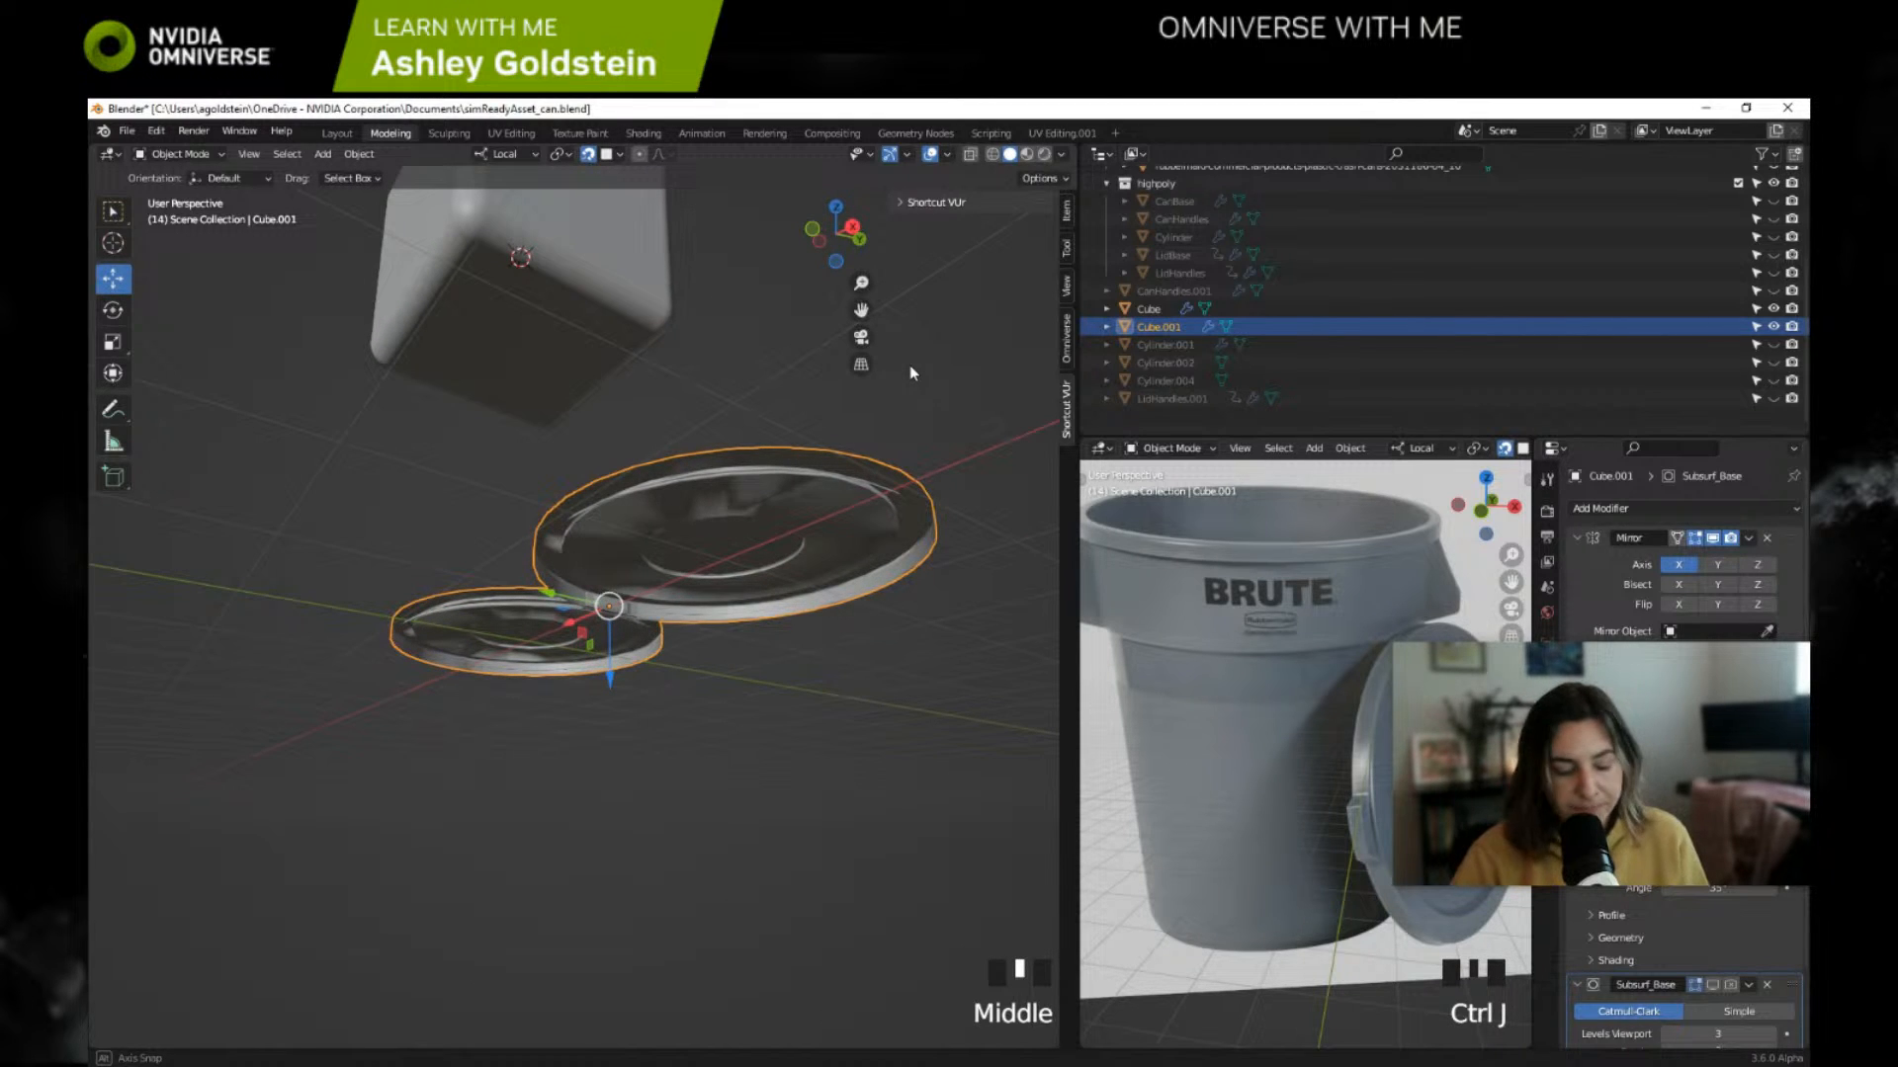
key("ctrl+z")
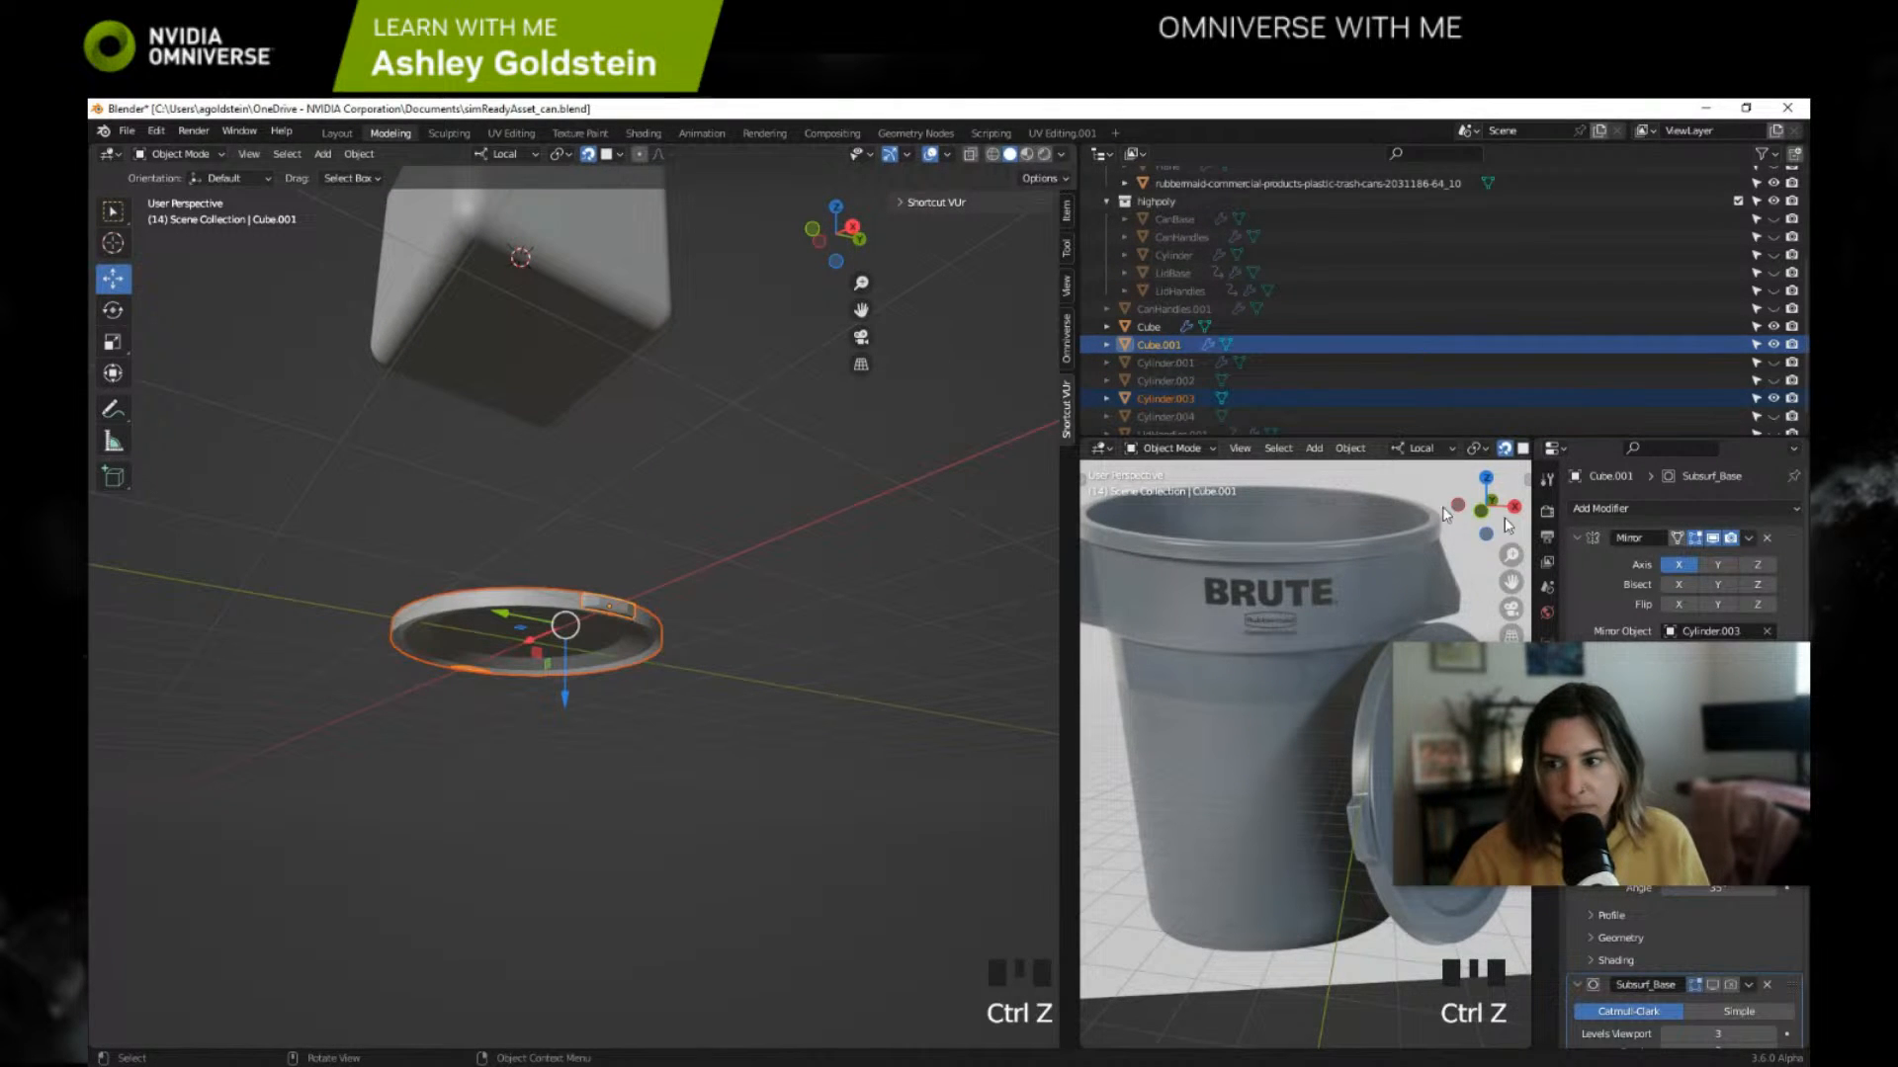
Step: Apply the Mirror modifier on the handle object Cube.001 alone
left_click_drag(1593, 686, 1521, 123)
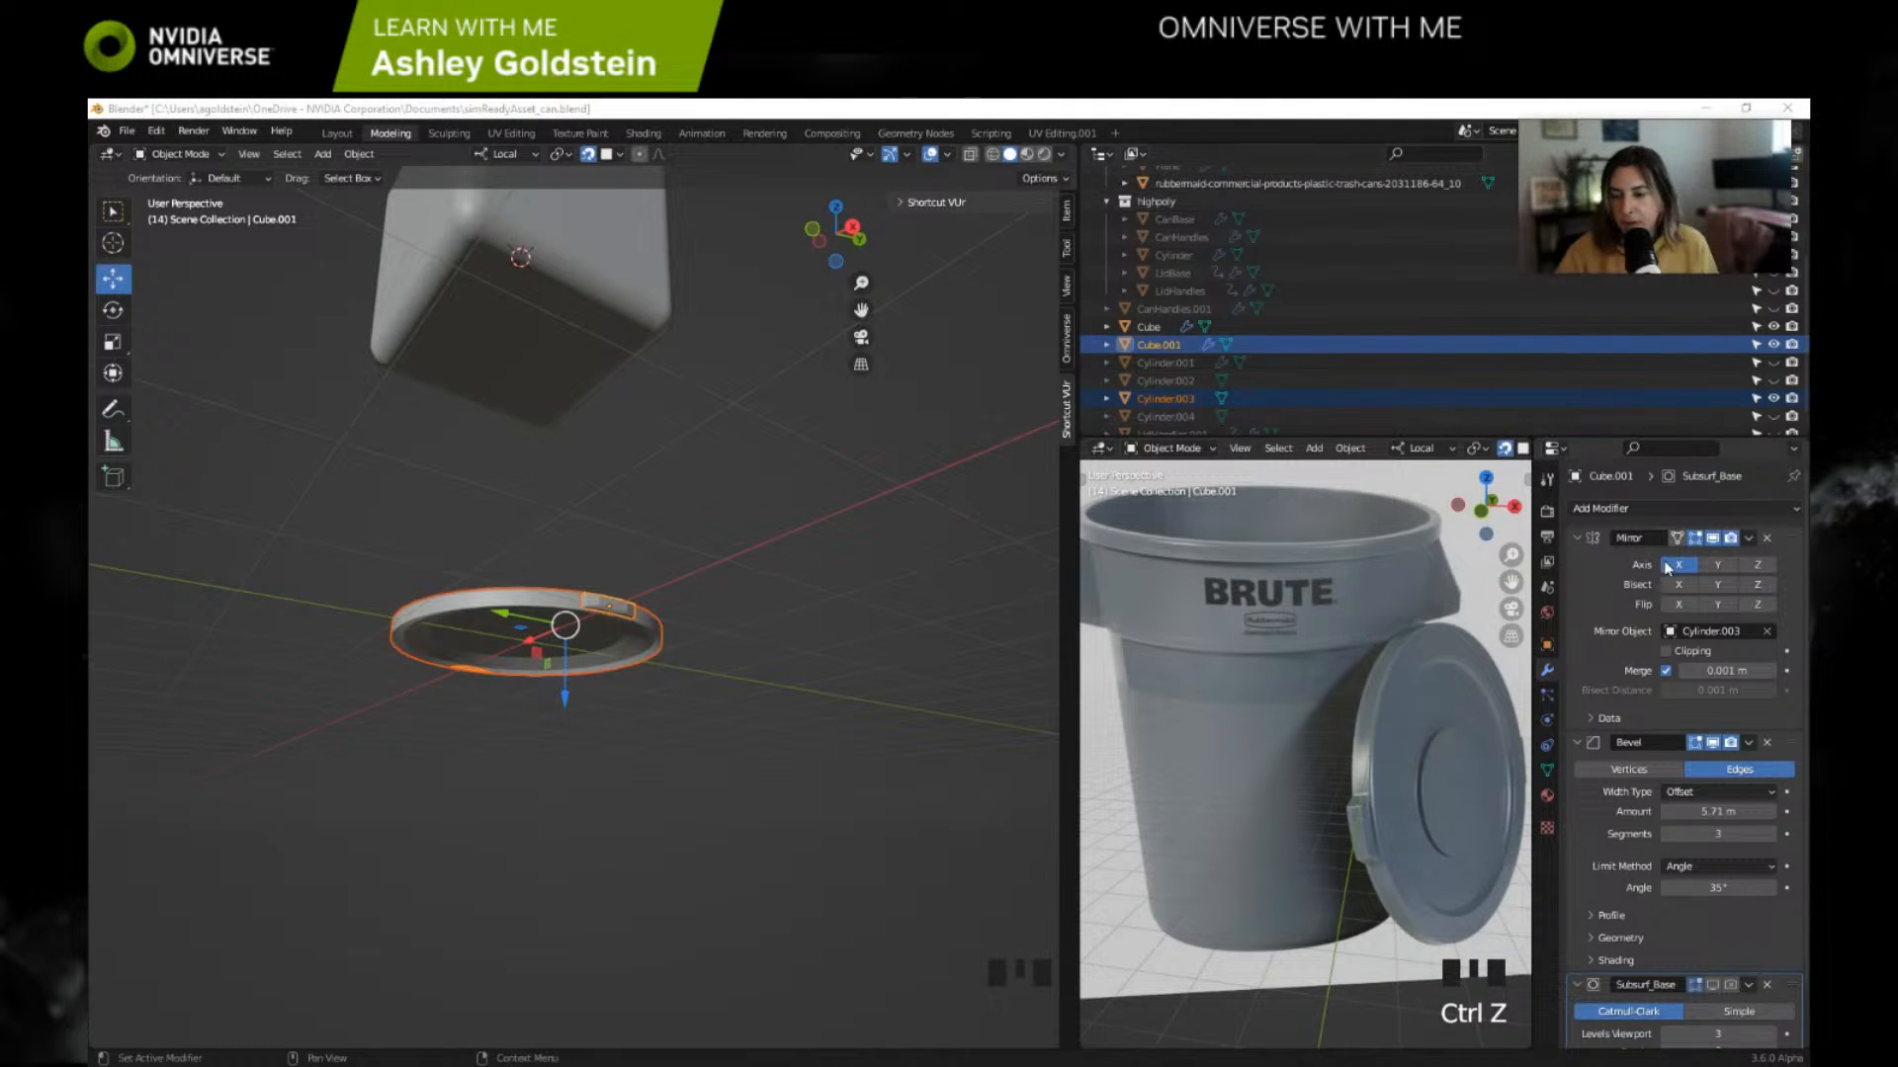
left_click(1152, 346)
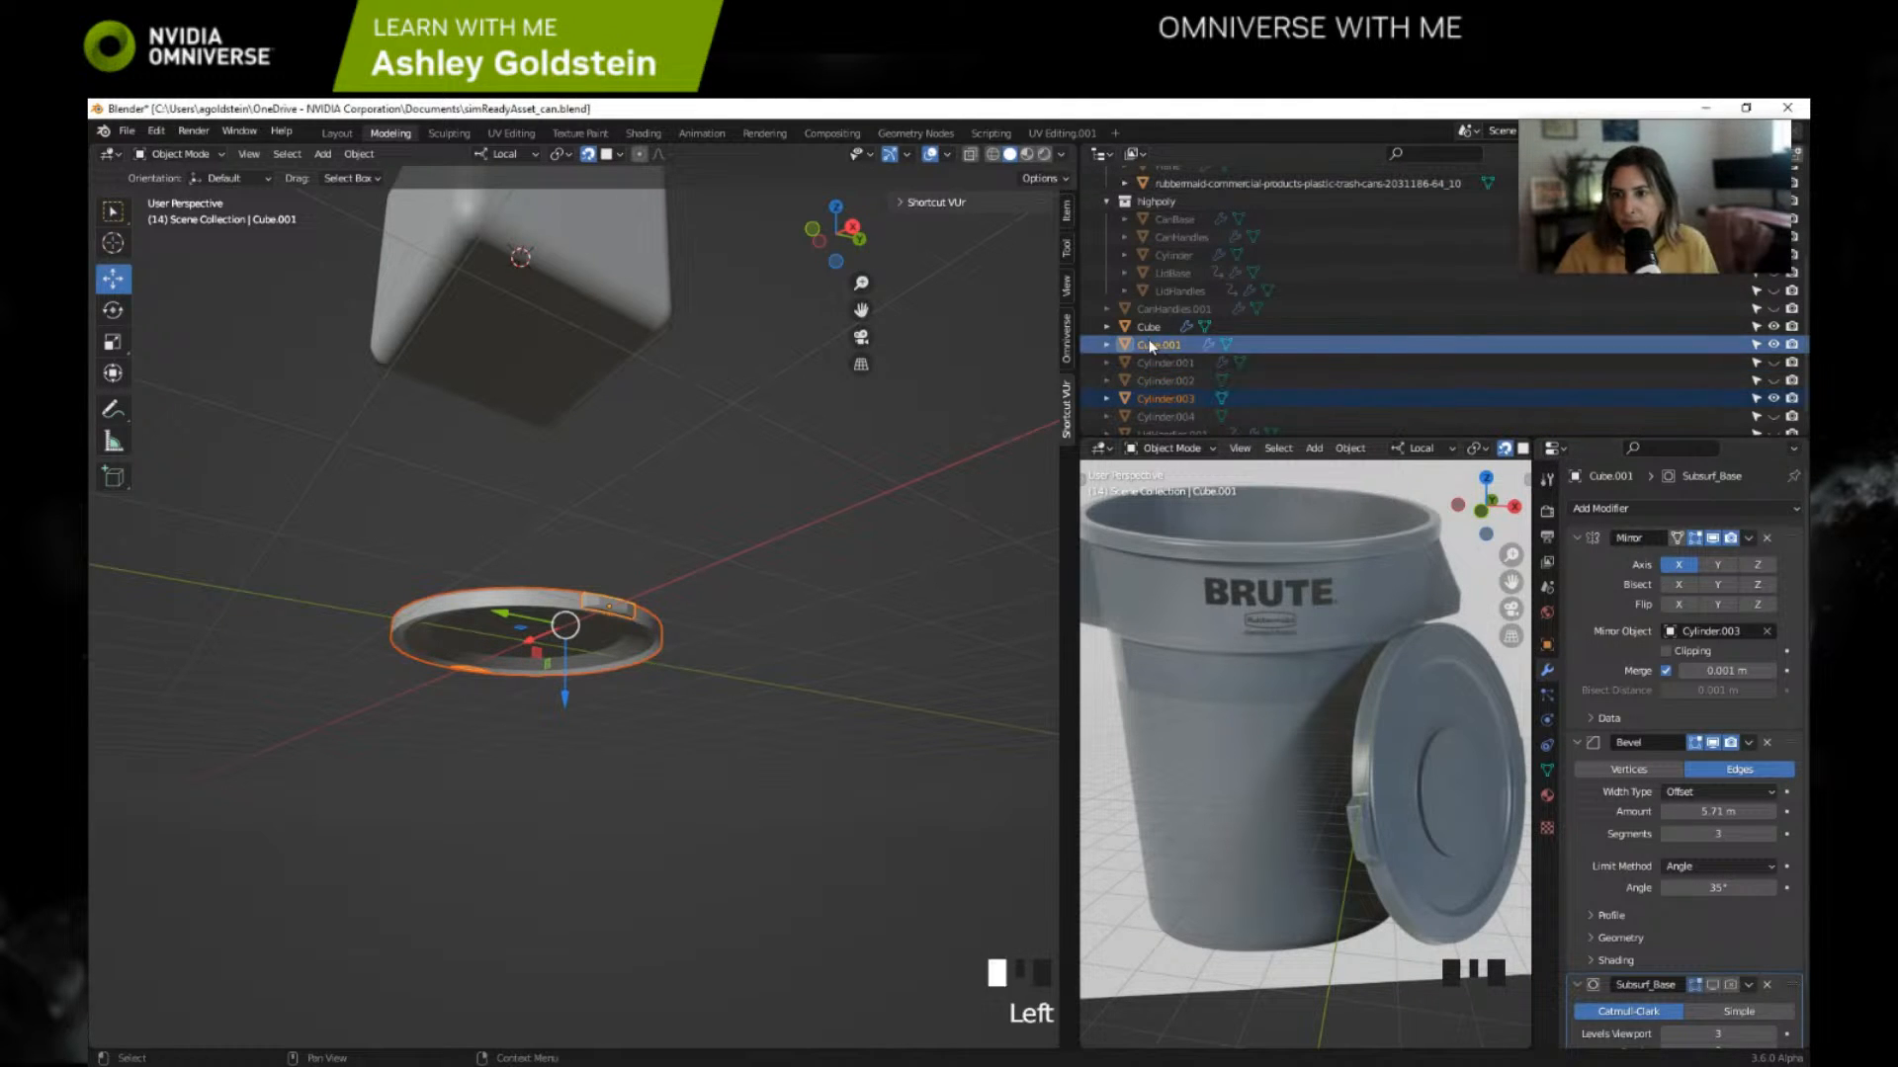
left_click(1749, 538)
left_click(1681, 560)
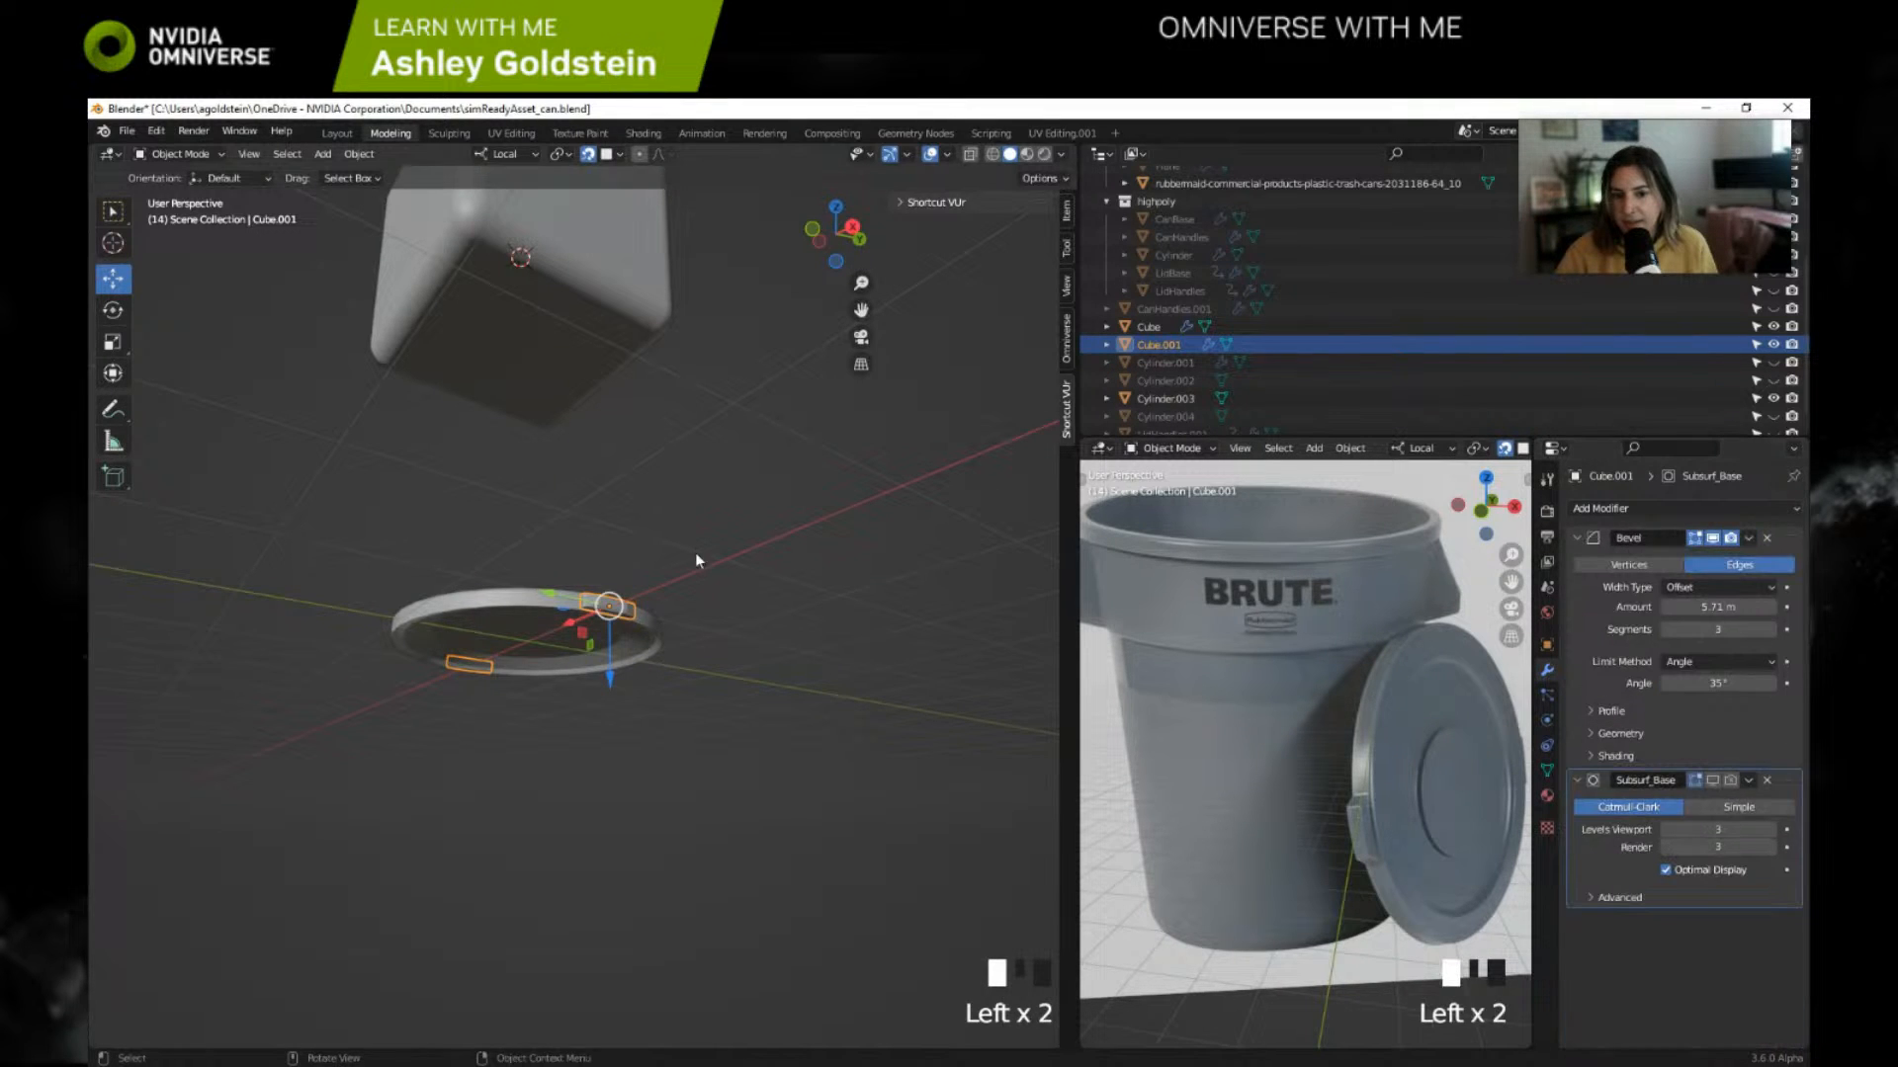
Step: Try applying the handle's Subsurf_Base modifier ahead of its Bevel, check the shape up close, and undo it
middle_click_drag(696, 553, 744, 654)
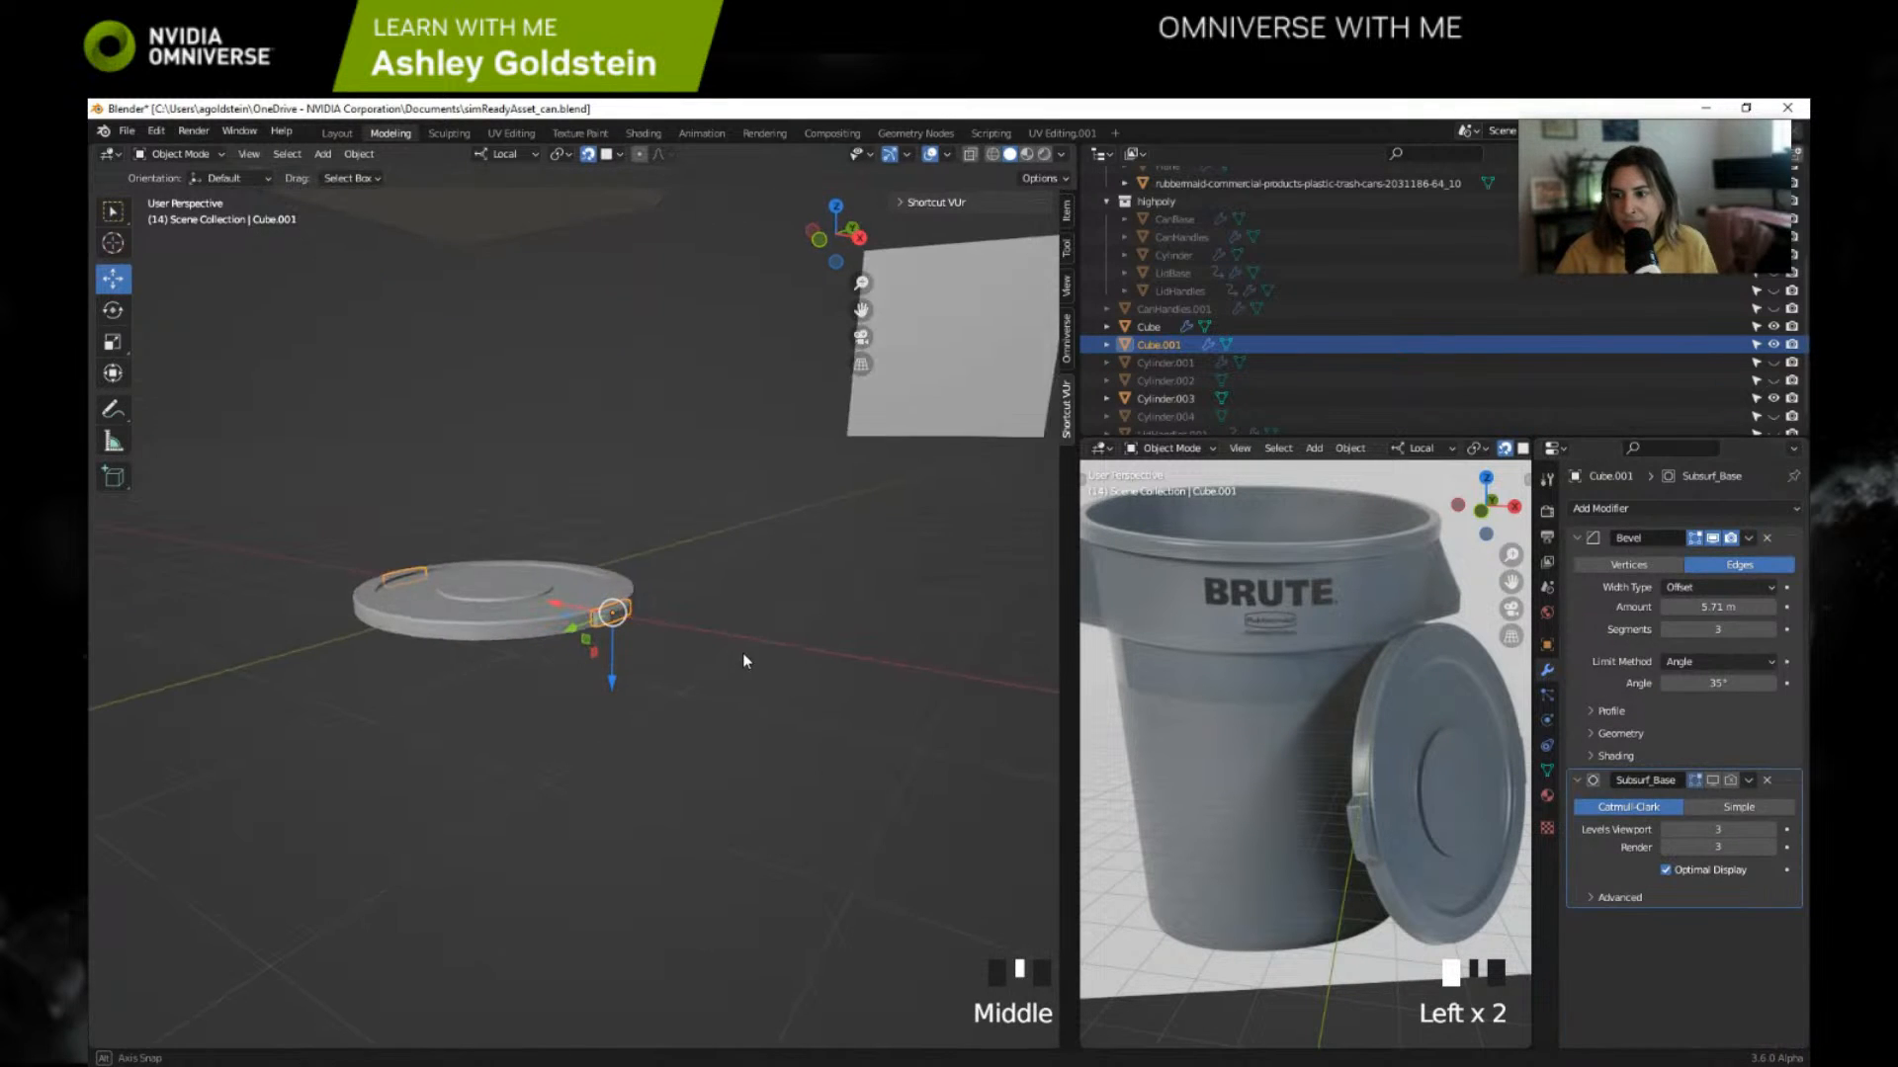
left_click(1752, 780)
left_click(1680, 802)
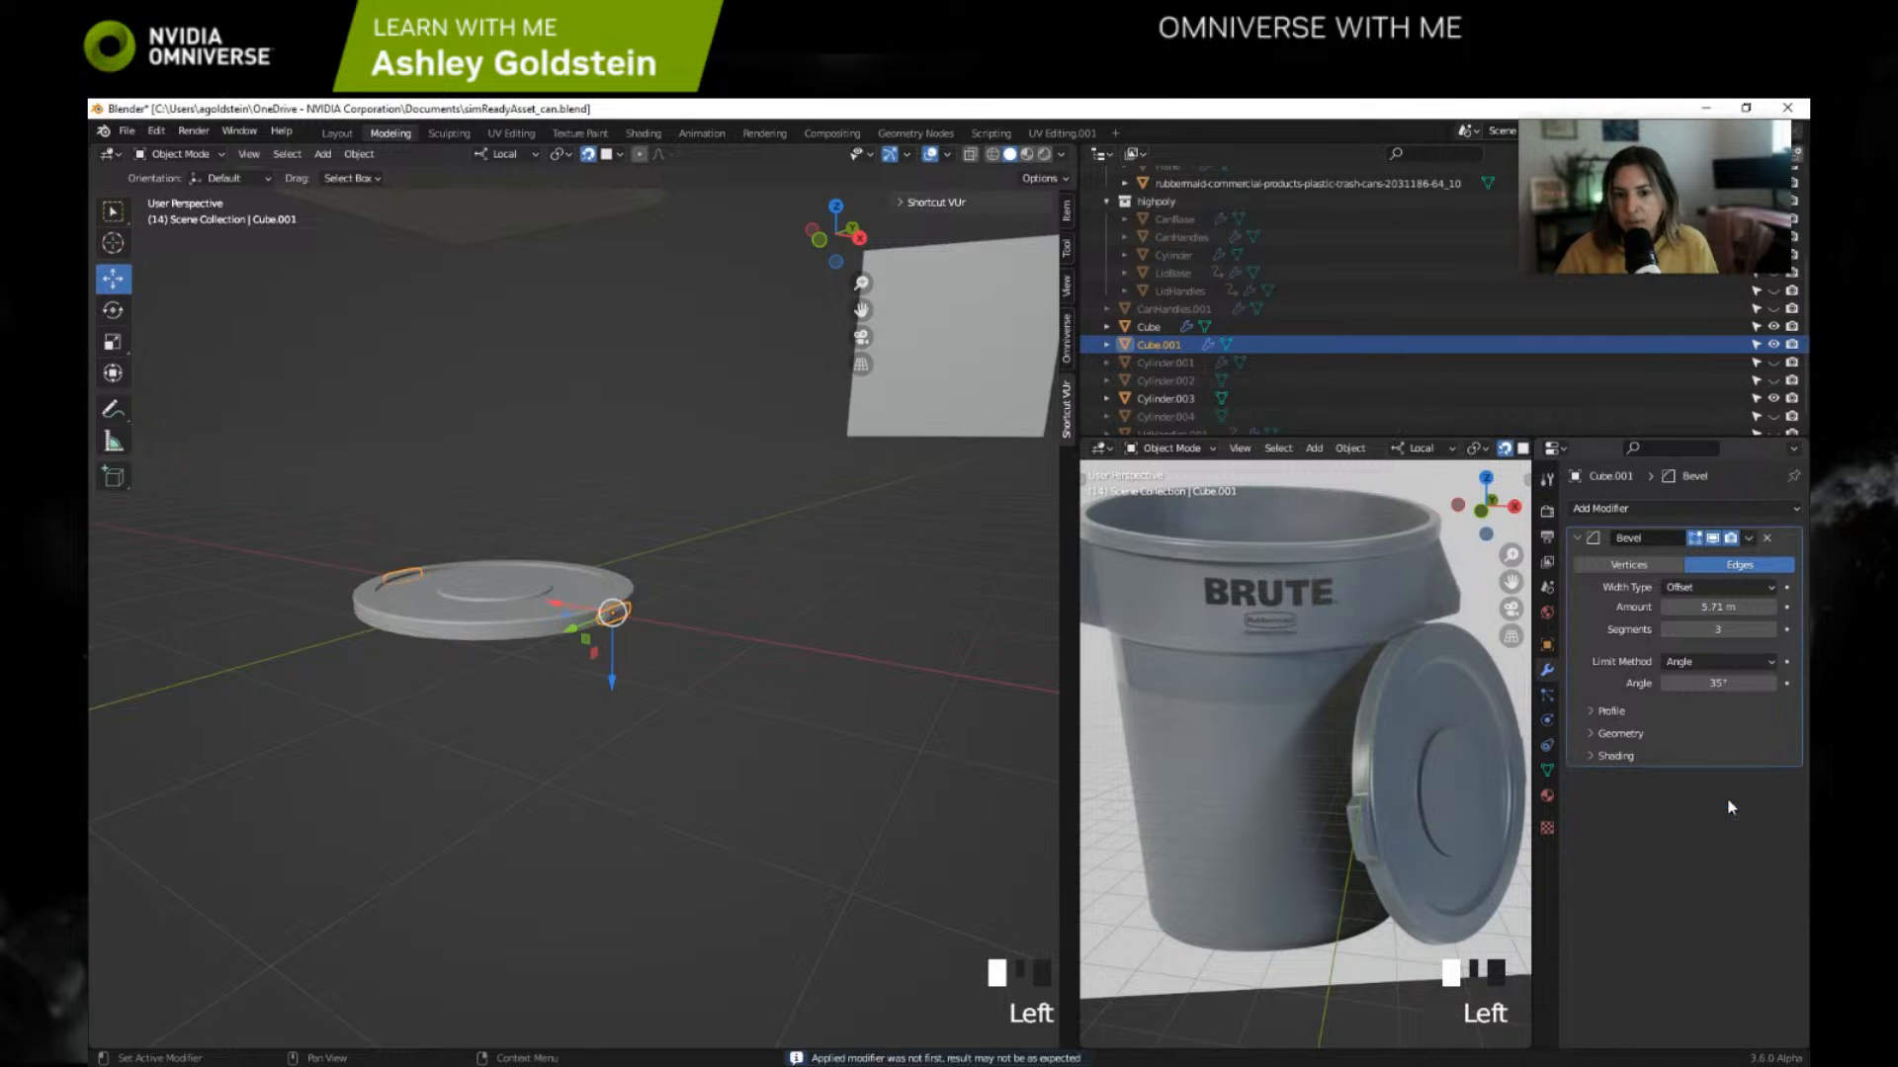
scroll(714, 619, "up", 1)
scroll(714, 643, "up", 7)
middle_click_drag(714, 657, 680, 695)
key("ctrl+z")
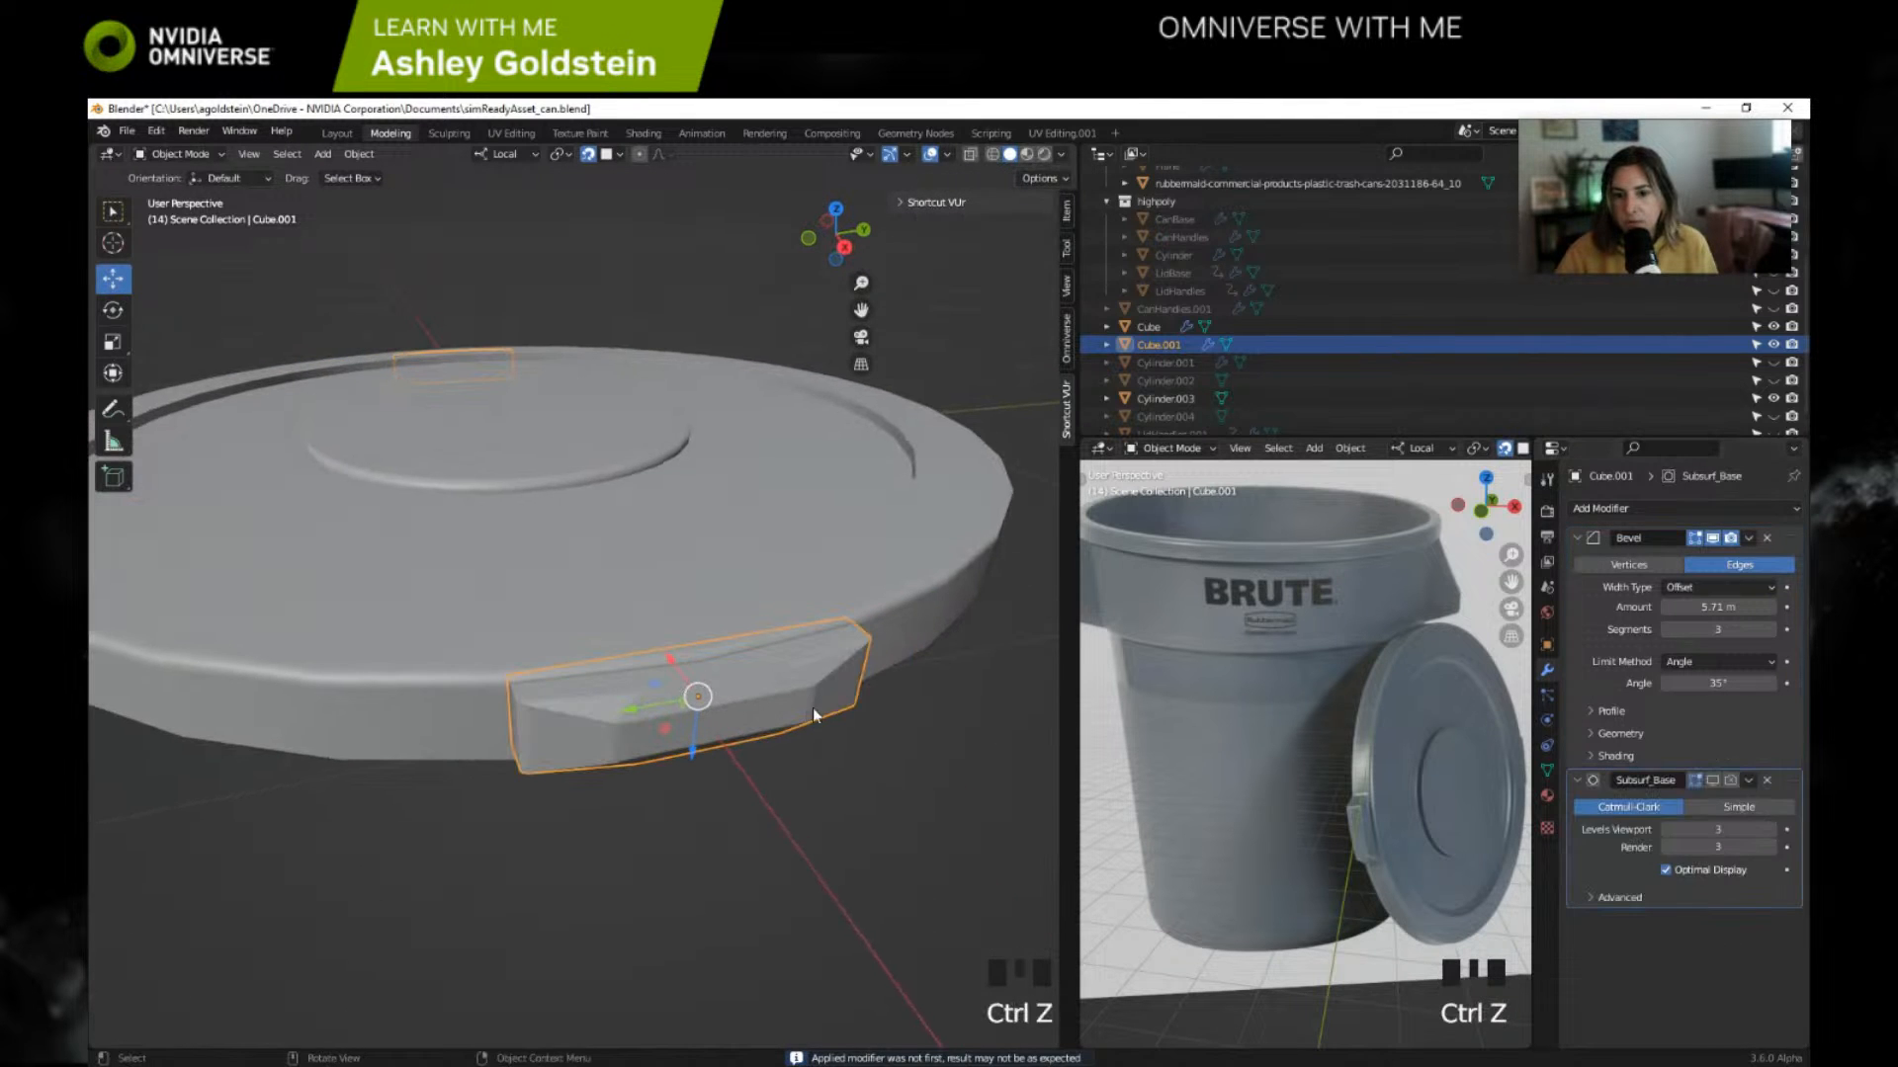
Step: Remove the Subsurf_Base modifier from the handle and apply its Bevel modifier
left_click(1747, 780)
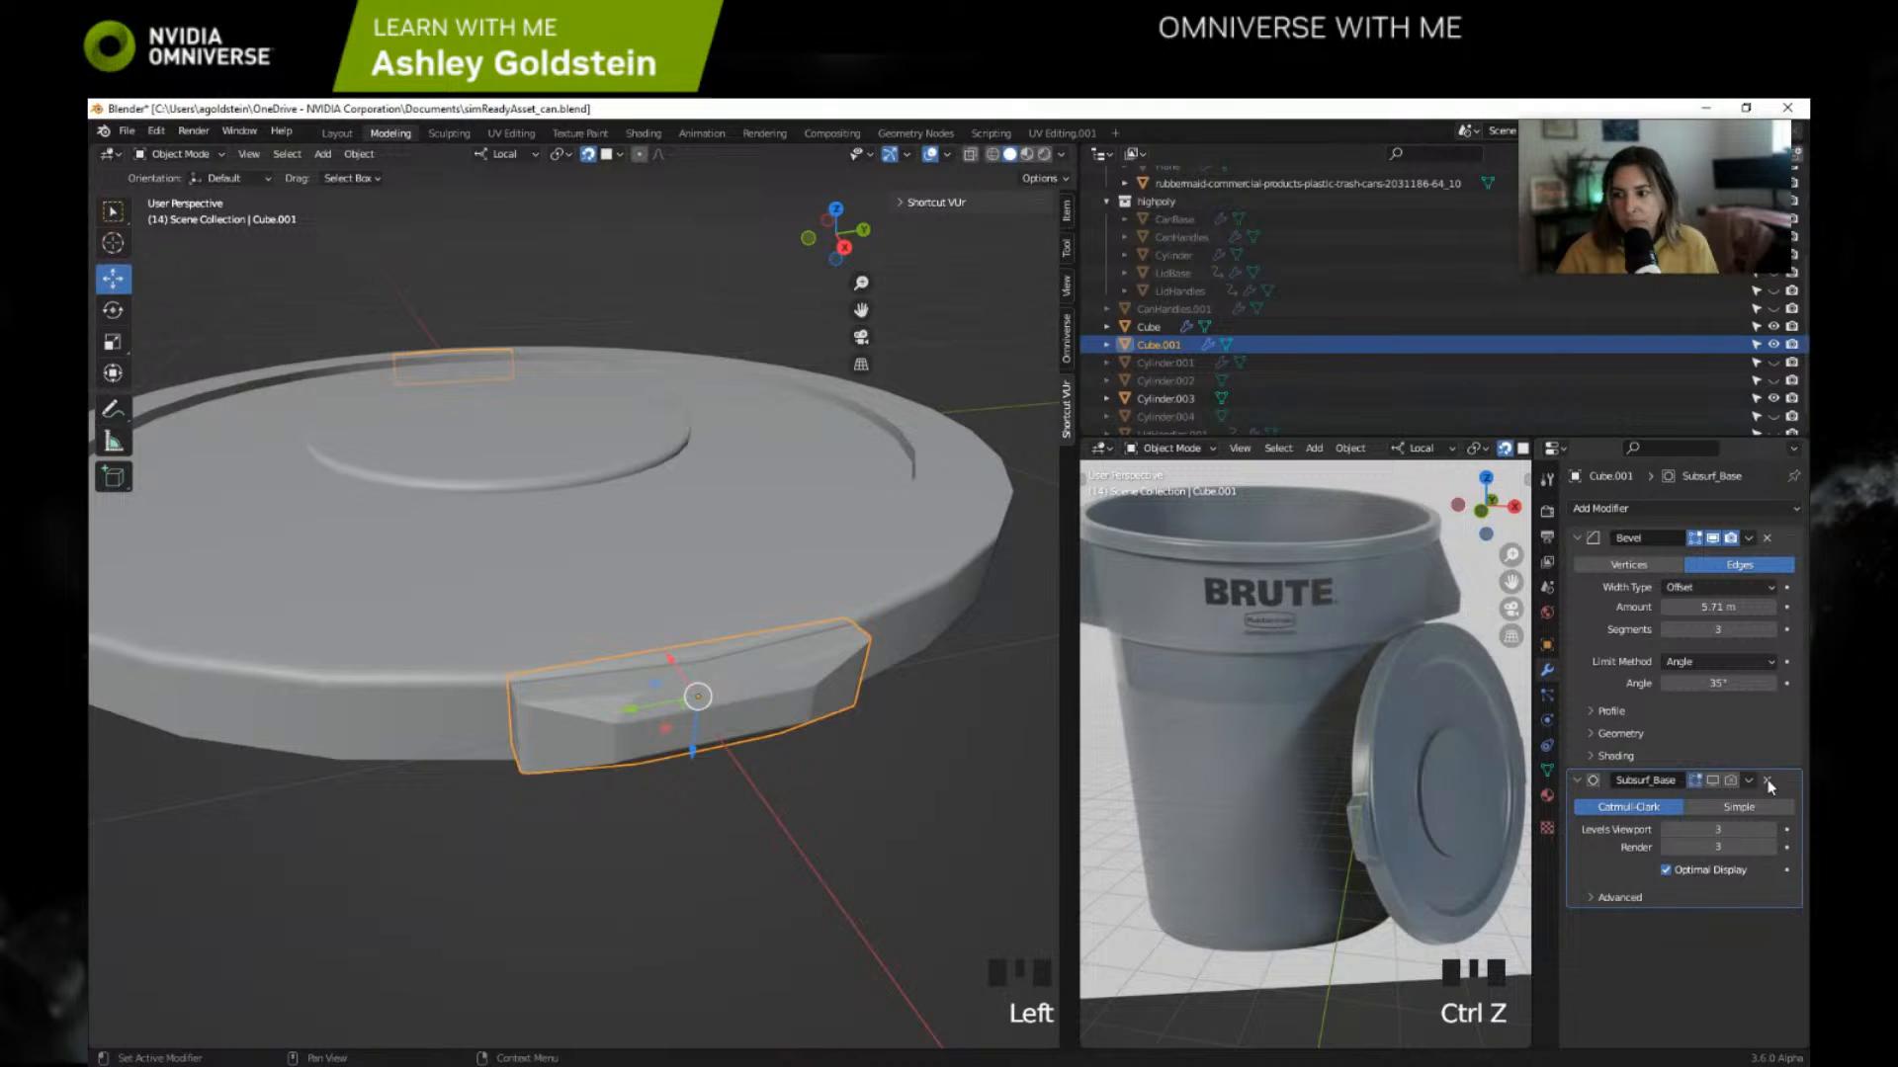
left_click(1767, 780)
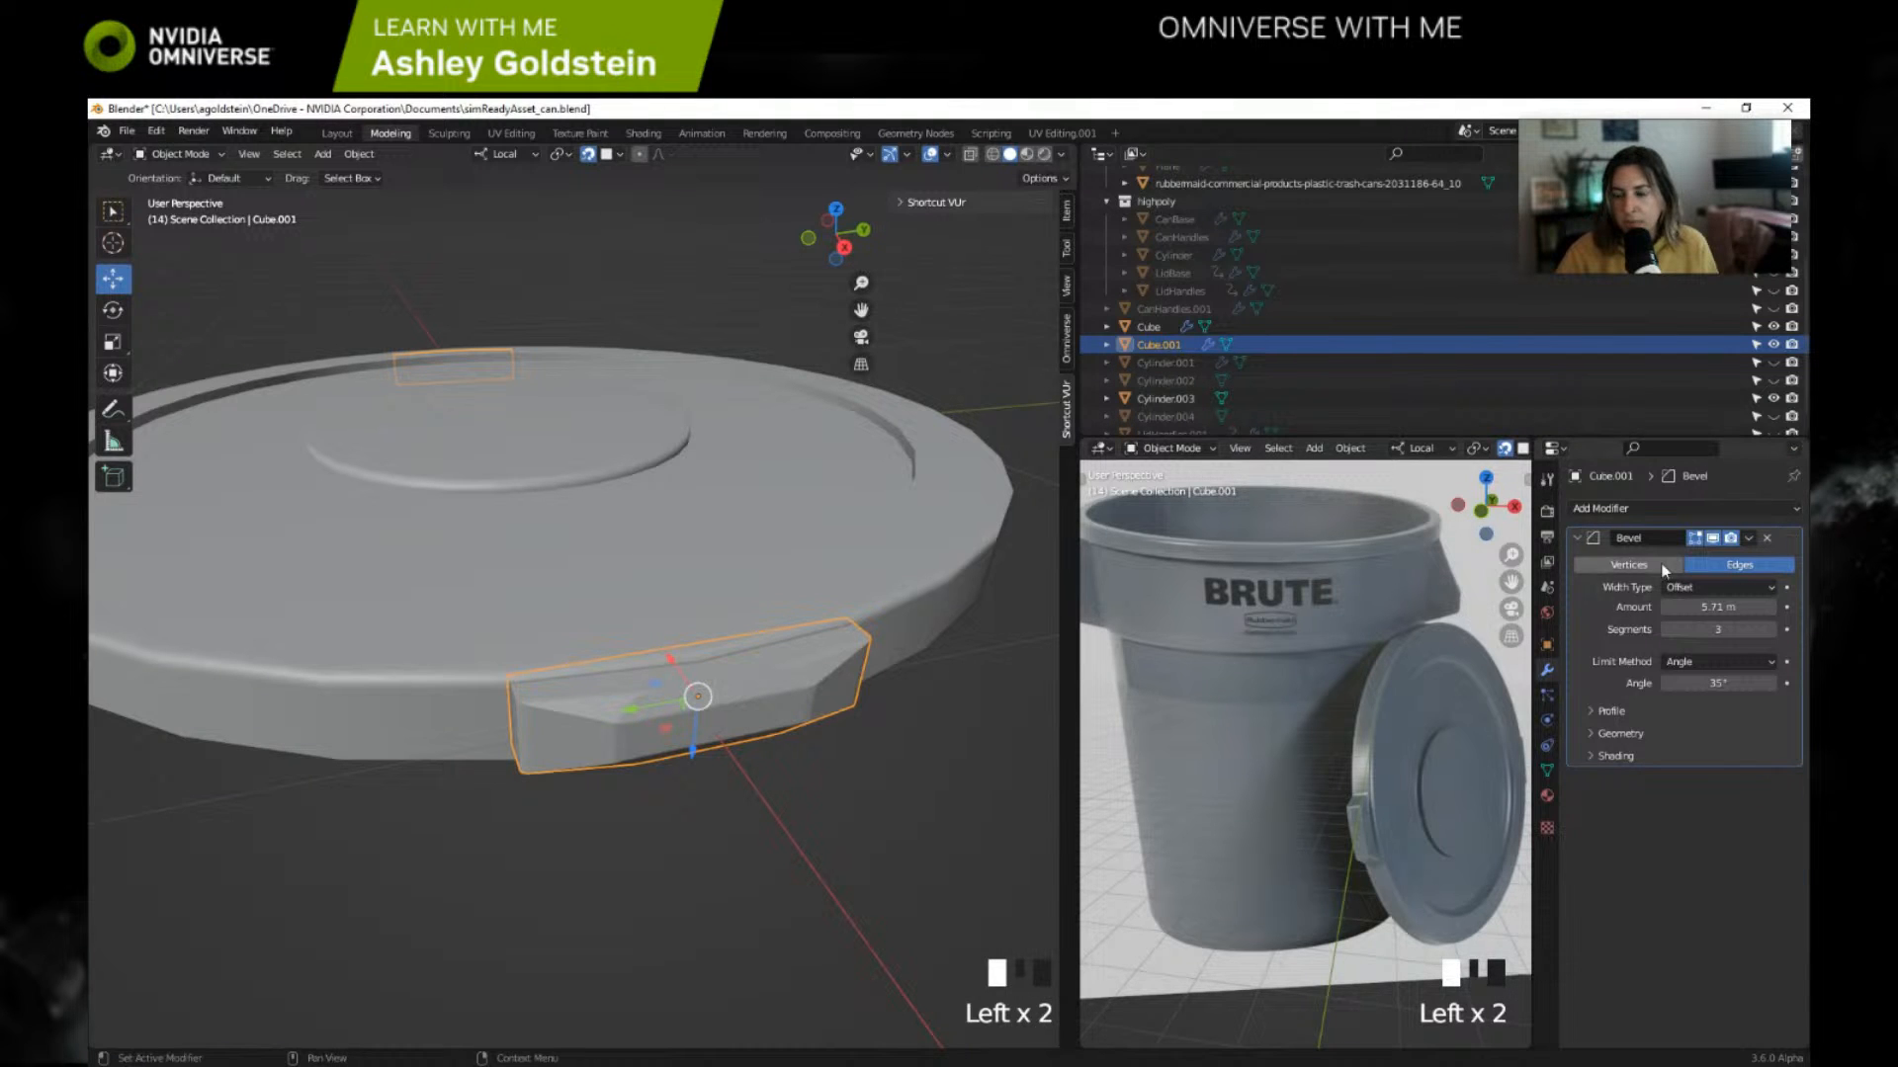
left_click(1747, 539)
left_click(1704, 560)
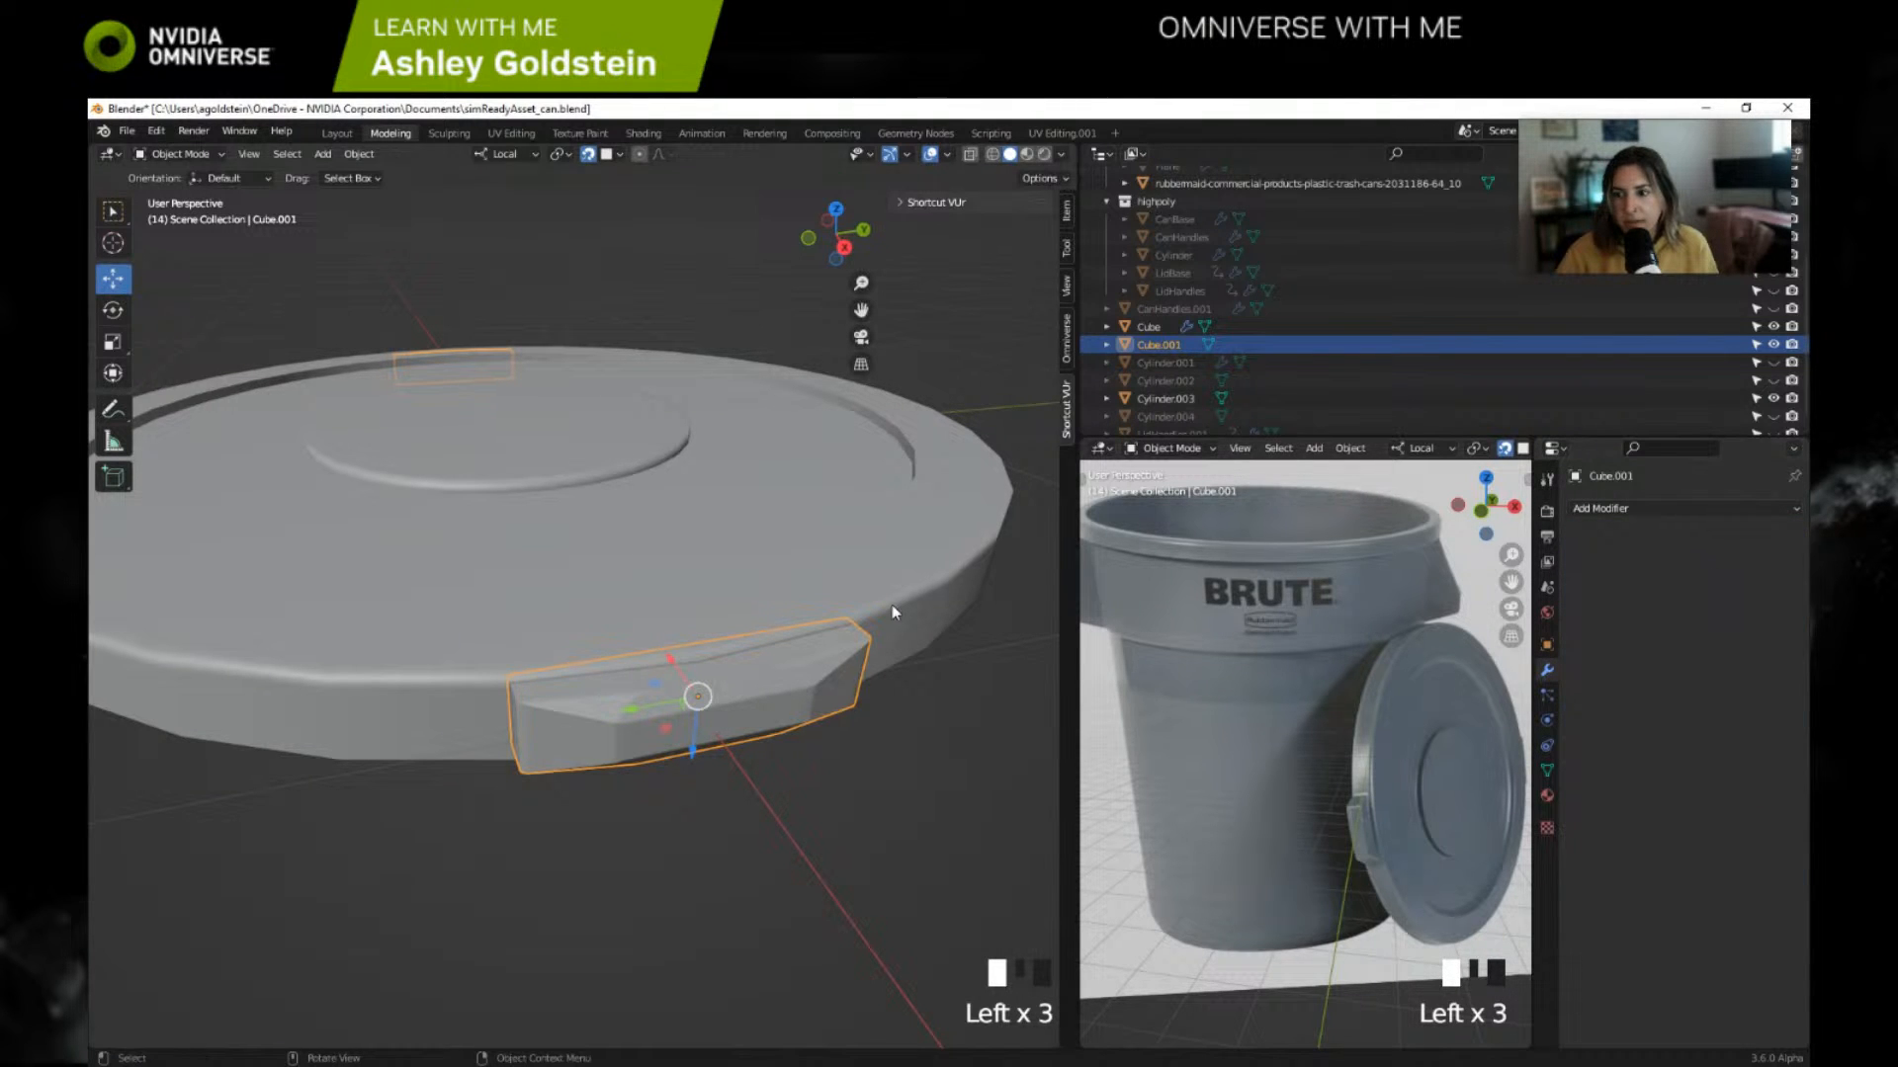
Step: Try joining the lid with the modifier-free handle, inspect the merged mesh, and undo the join
left_click(1155, 399)
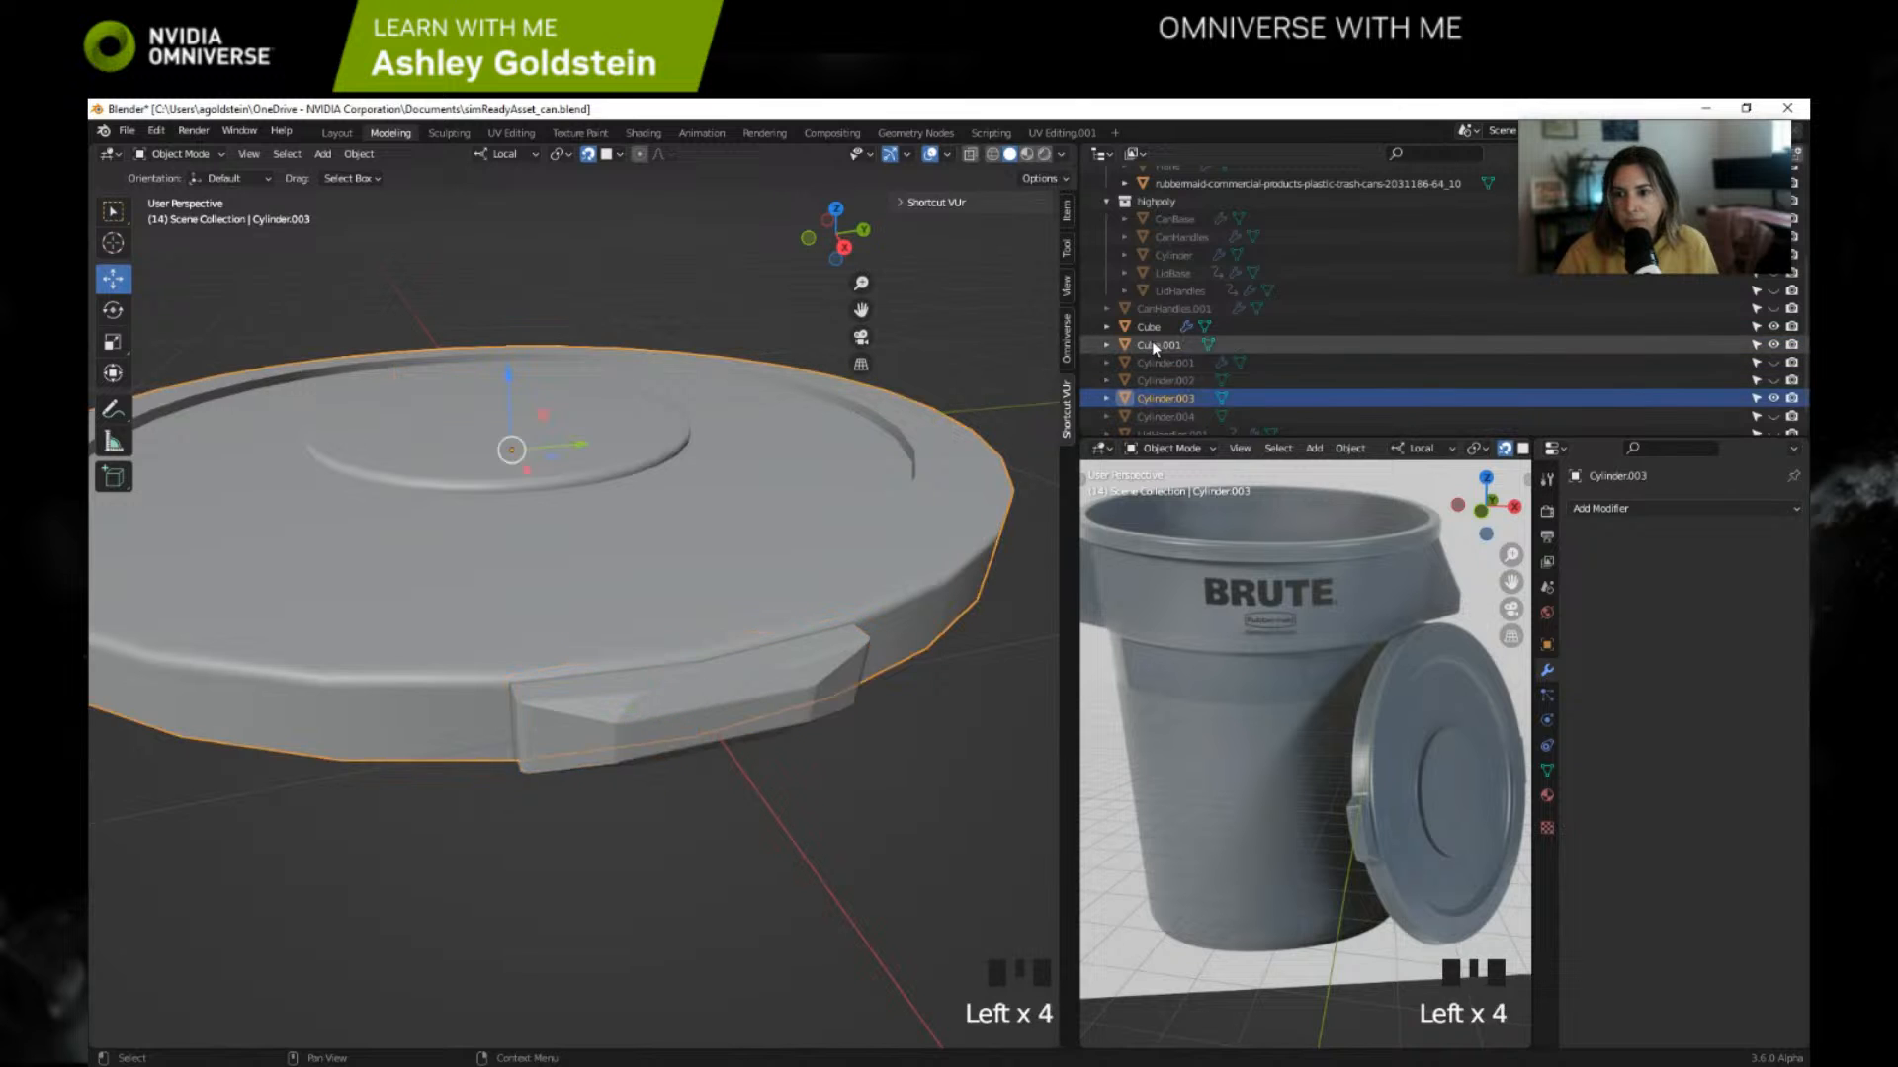
left_click(1154, 345, "ctrl")
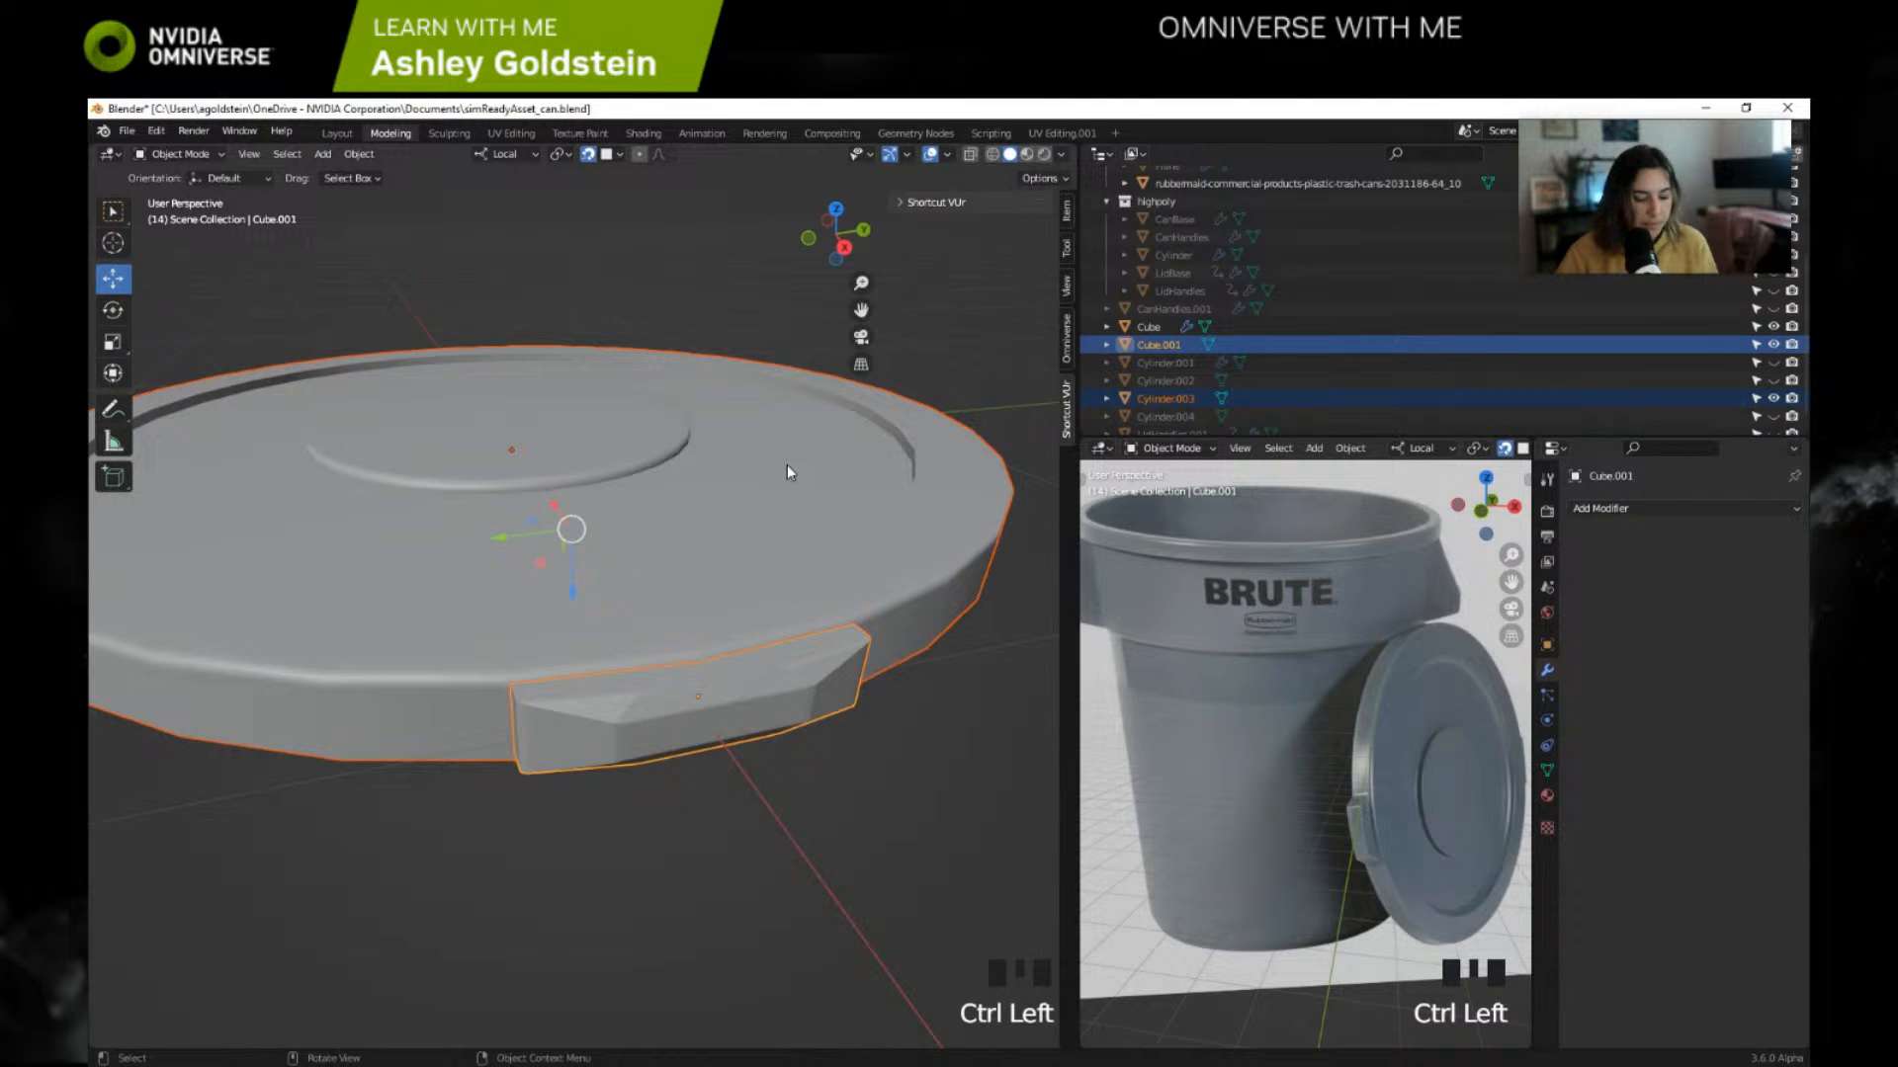
key("ctrl+j")
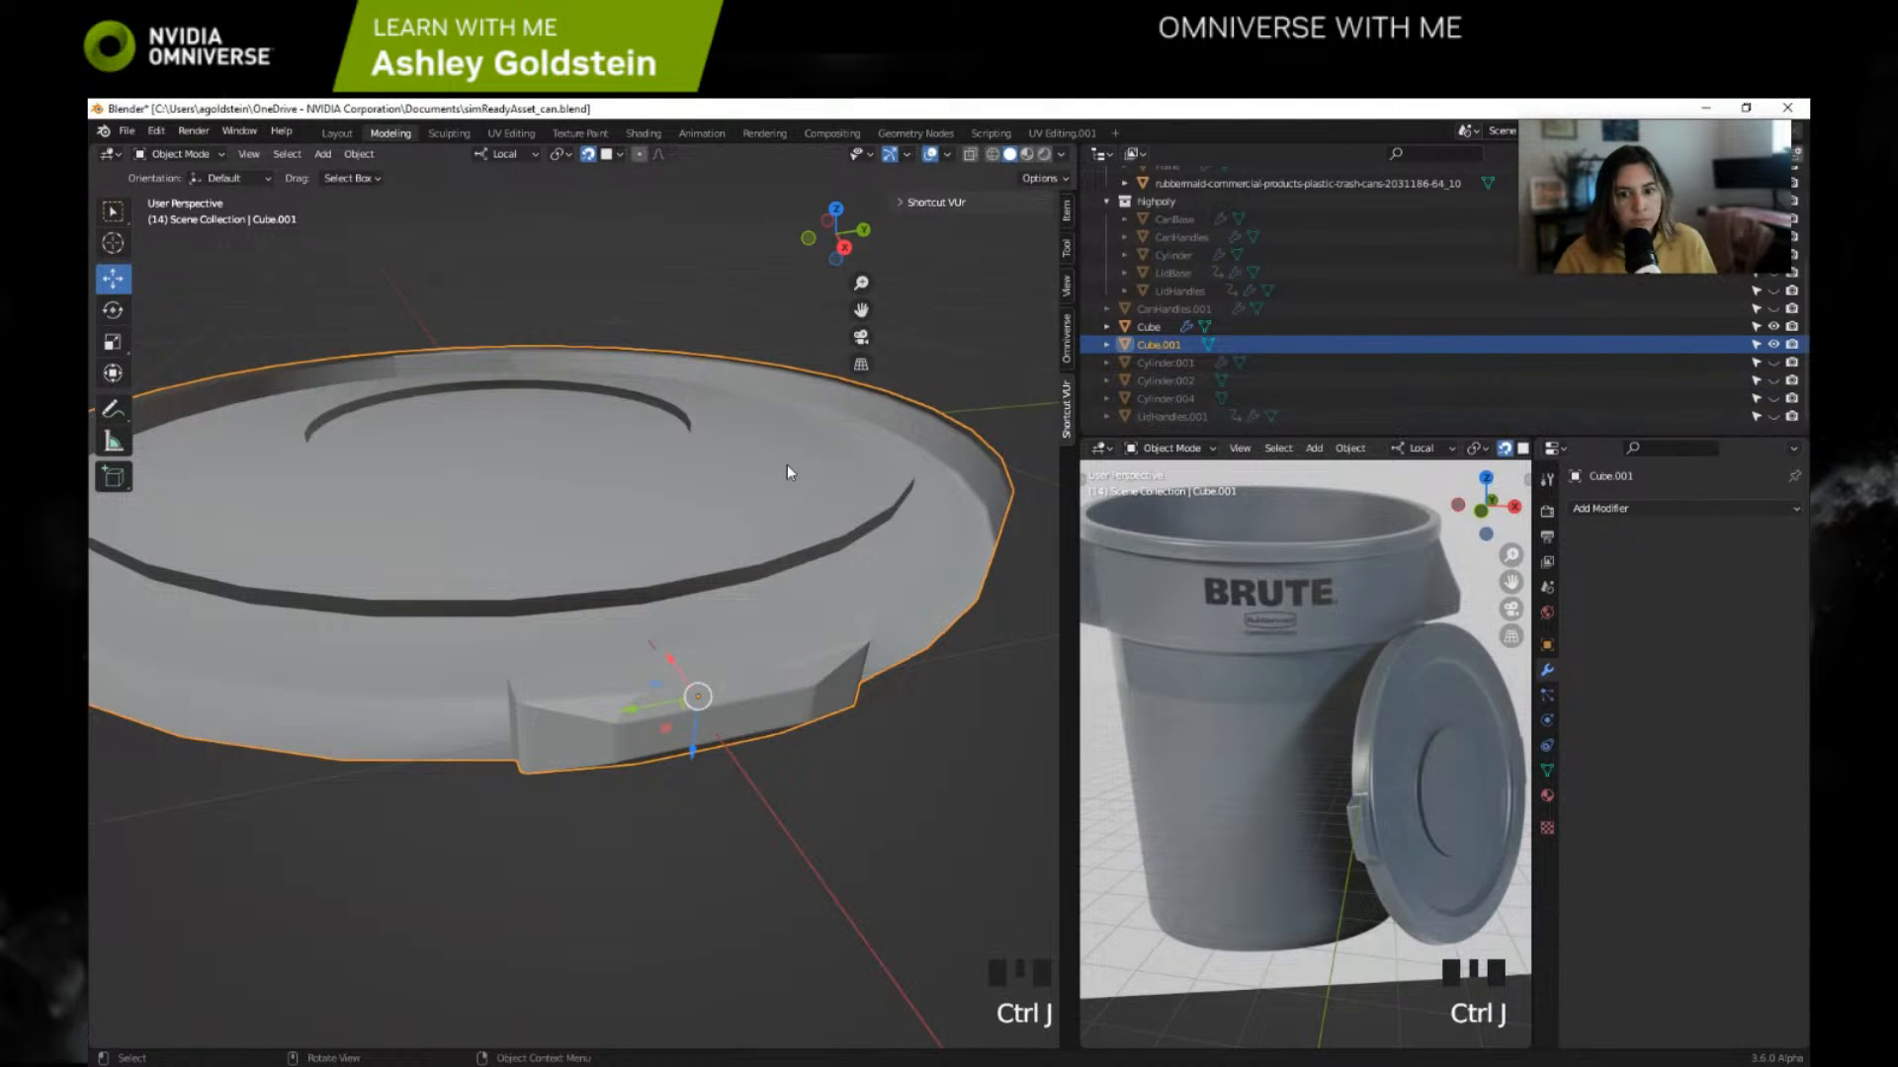
middle_click_drag(695, 525, 733, 534)
key("ctrl+z")
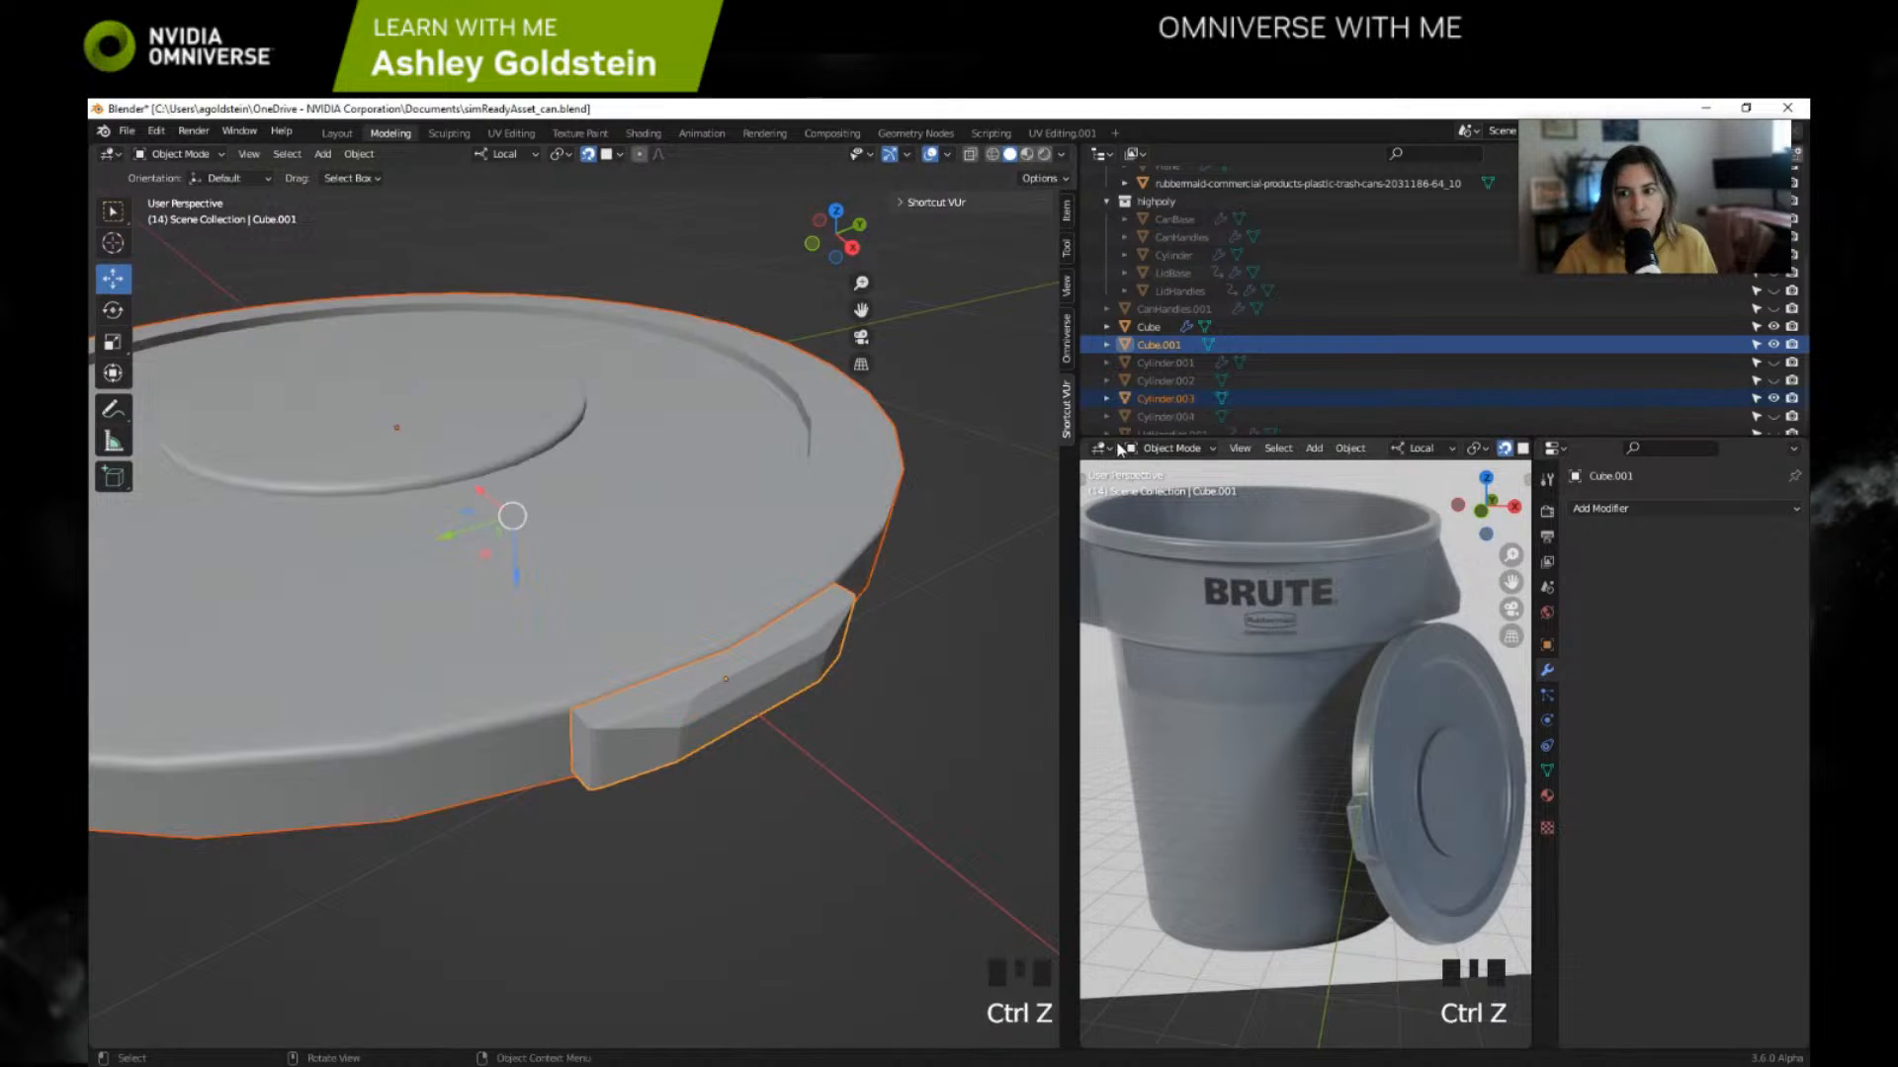
Step: Select only the lid object Cylinder.003 and switch back to the Layout workspace
left_click(1177, 396)
scroll(906, 504, "down", 2)
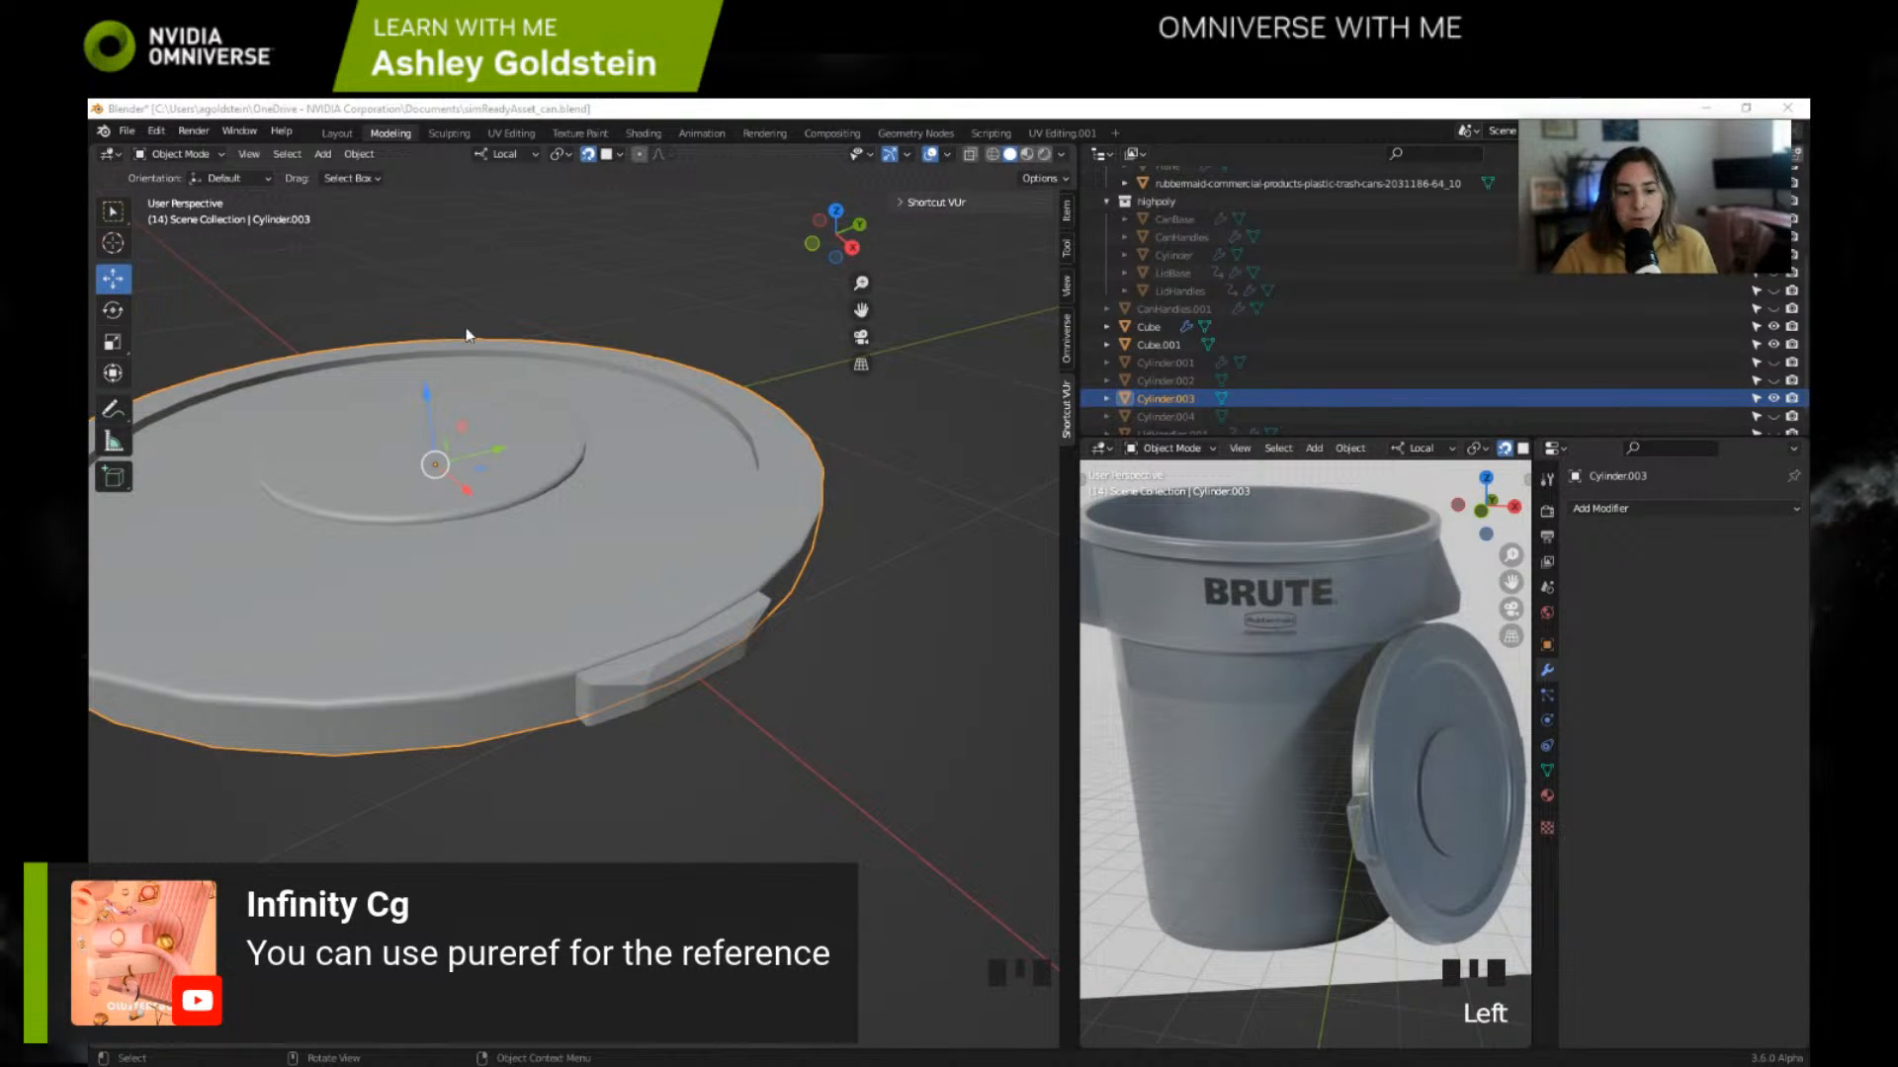
left_click(348, 132)
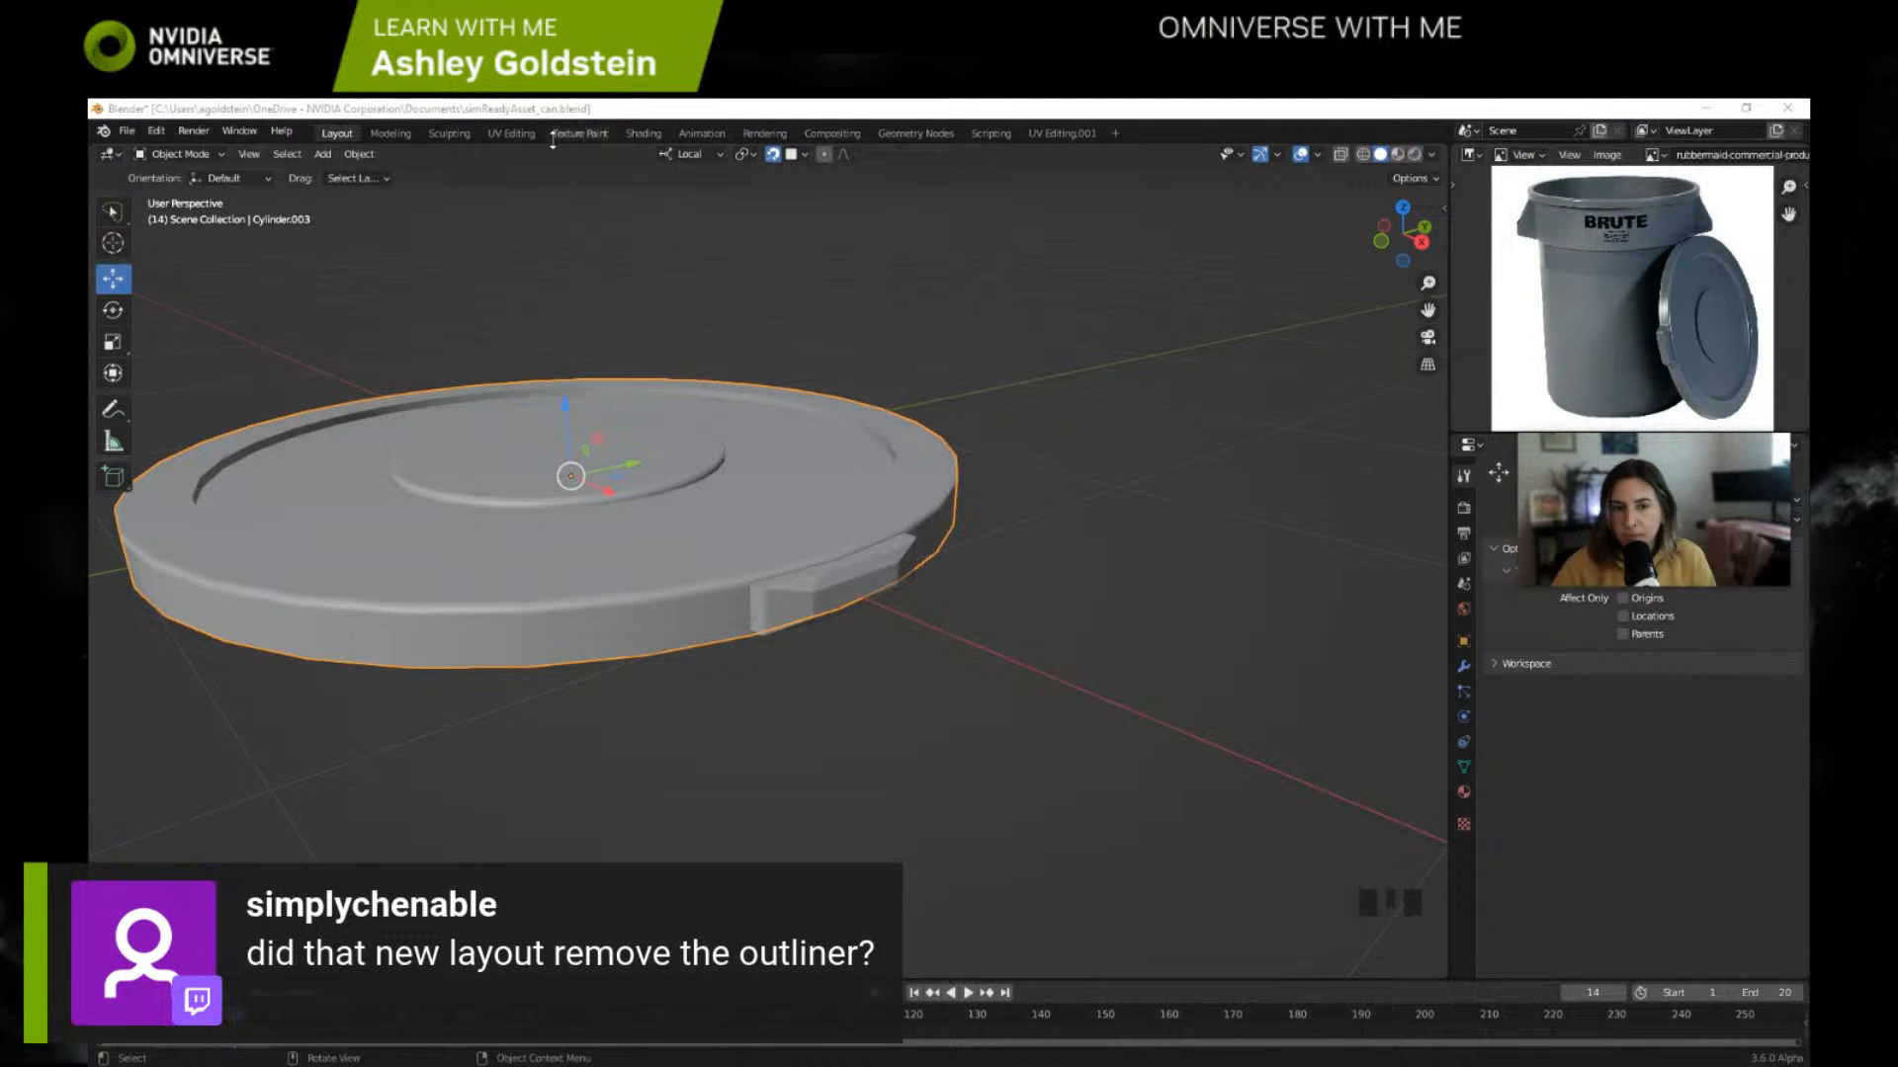
Step: Switch to the Modeling workspace and return the lid Cylinder.003 from Edit Mode to Object Mode
left_click(397, 134)
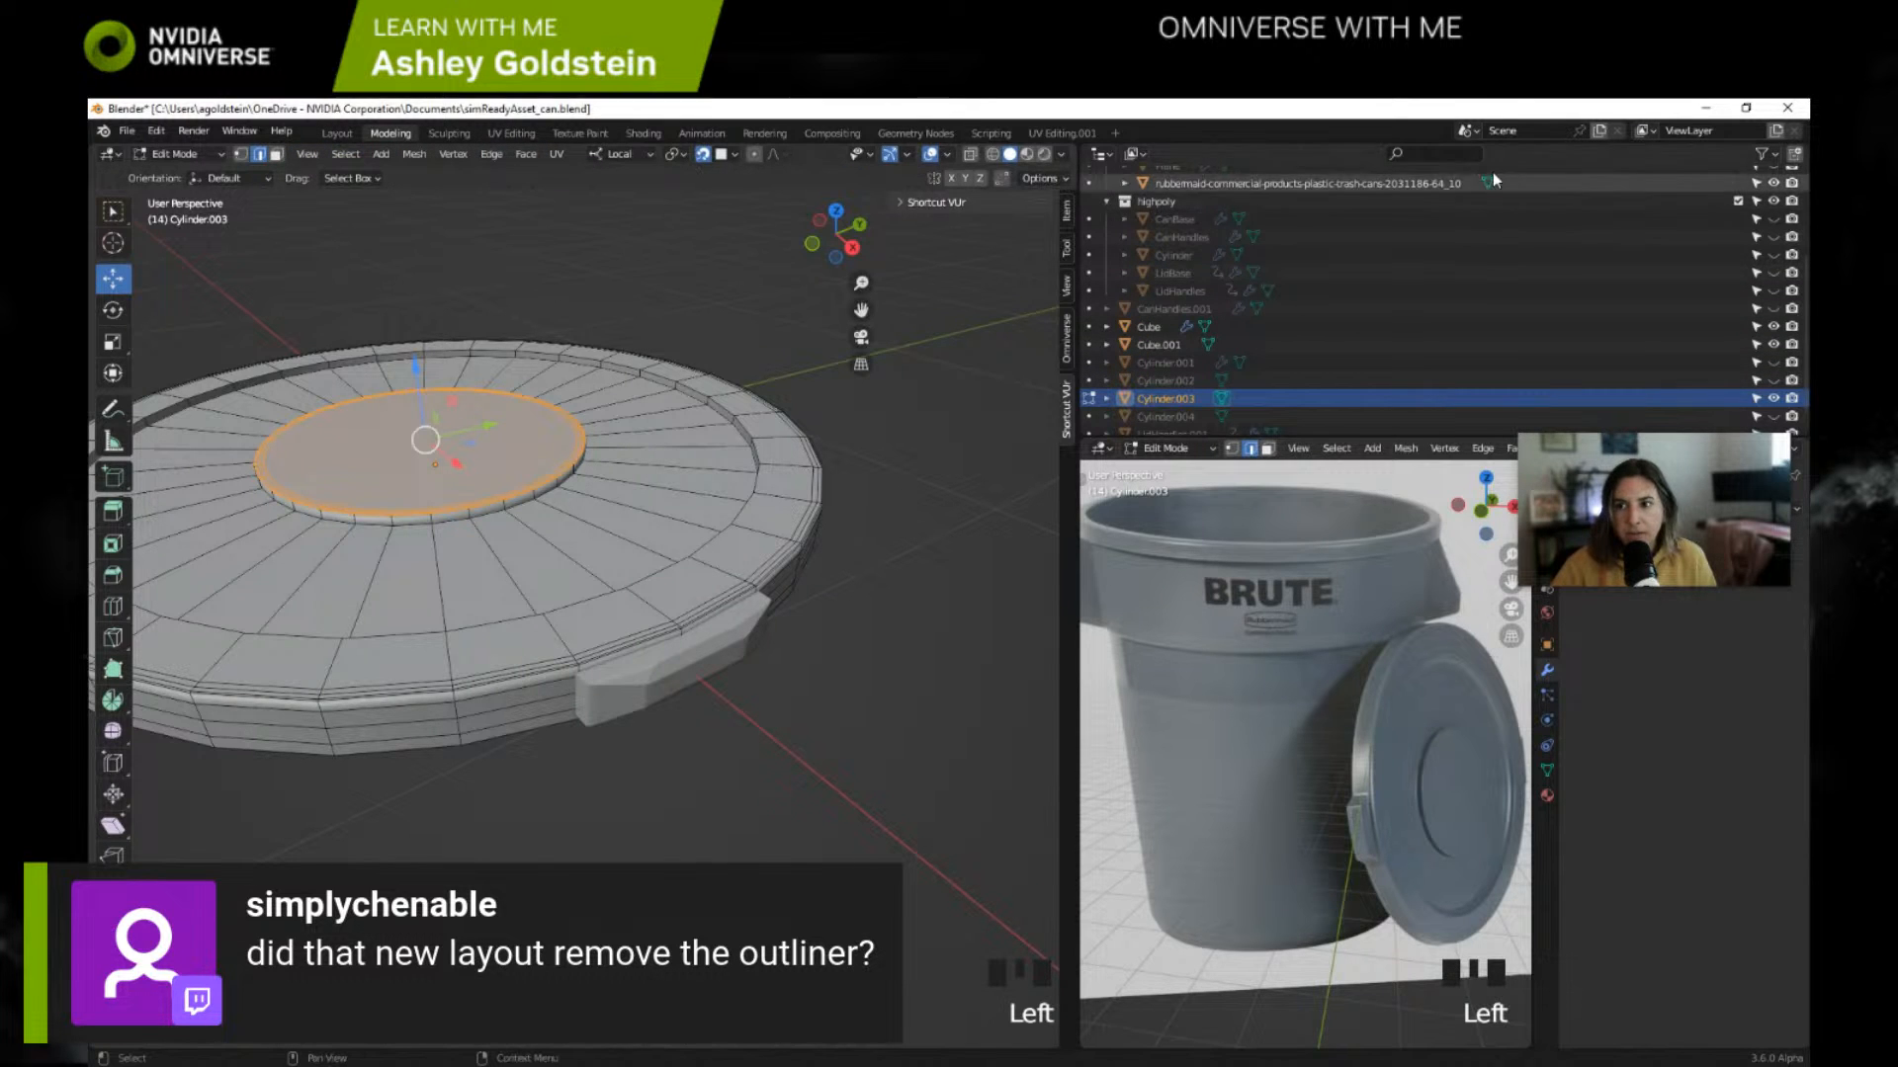
left_click(339, 133)
mouse_move(1602, 472)
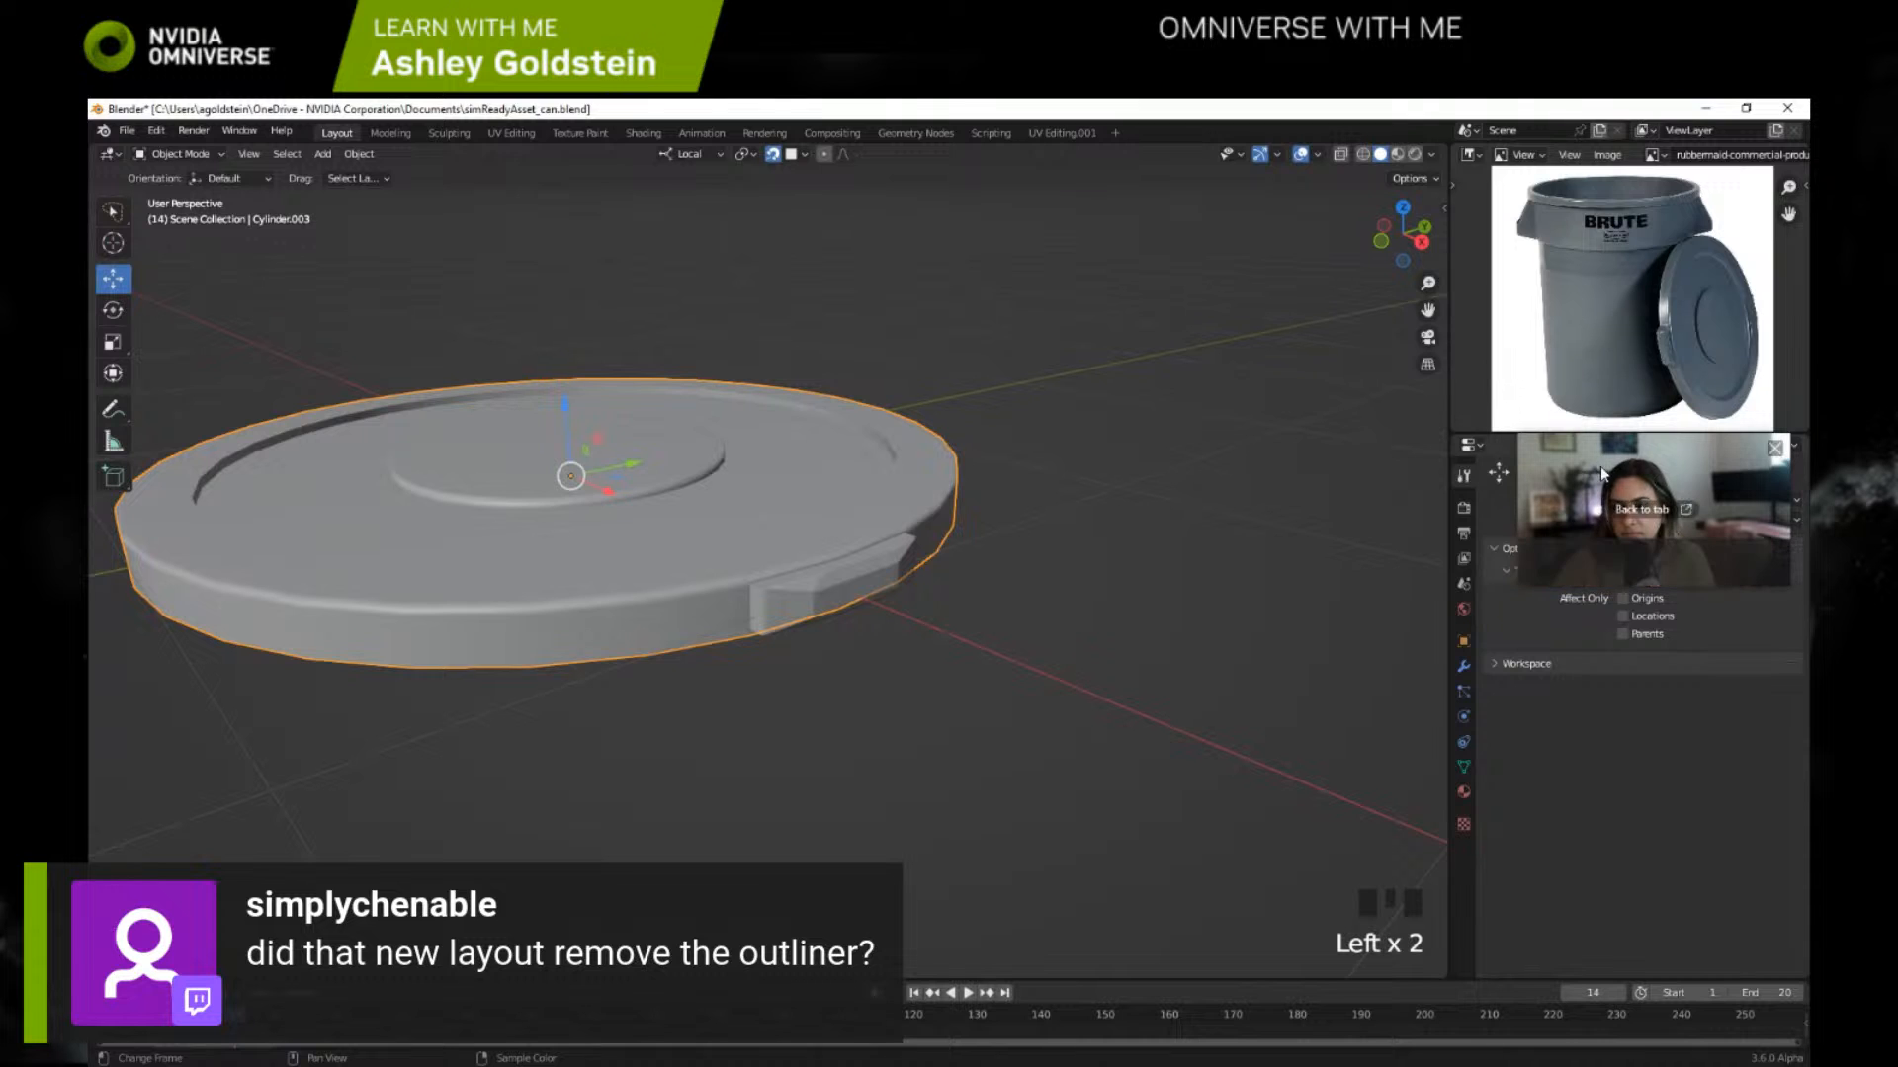
left_click_drag(1628, 470, 1645, 944)
left_click(388, 133)
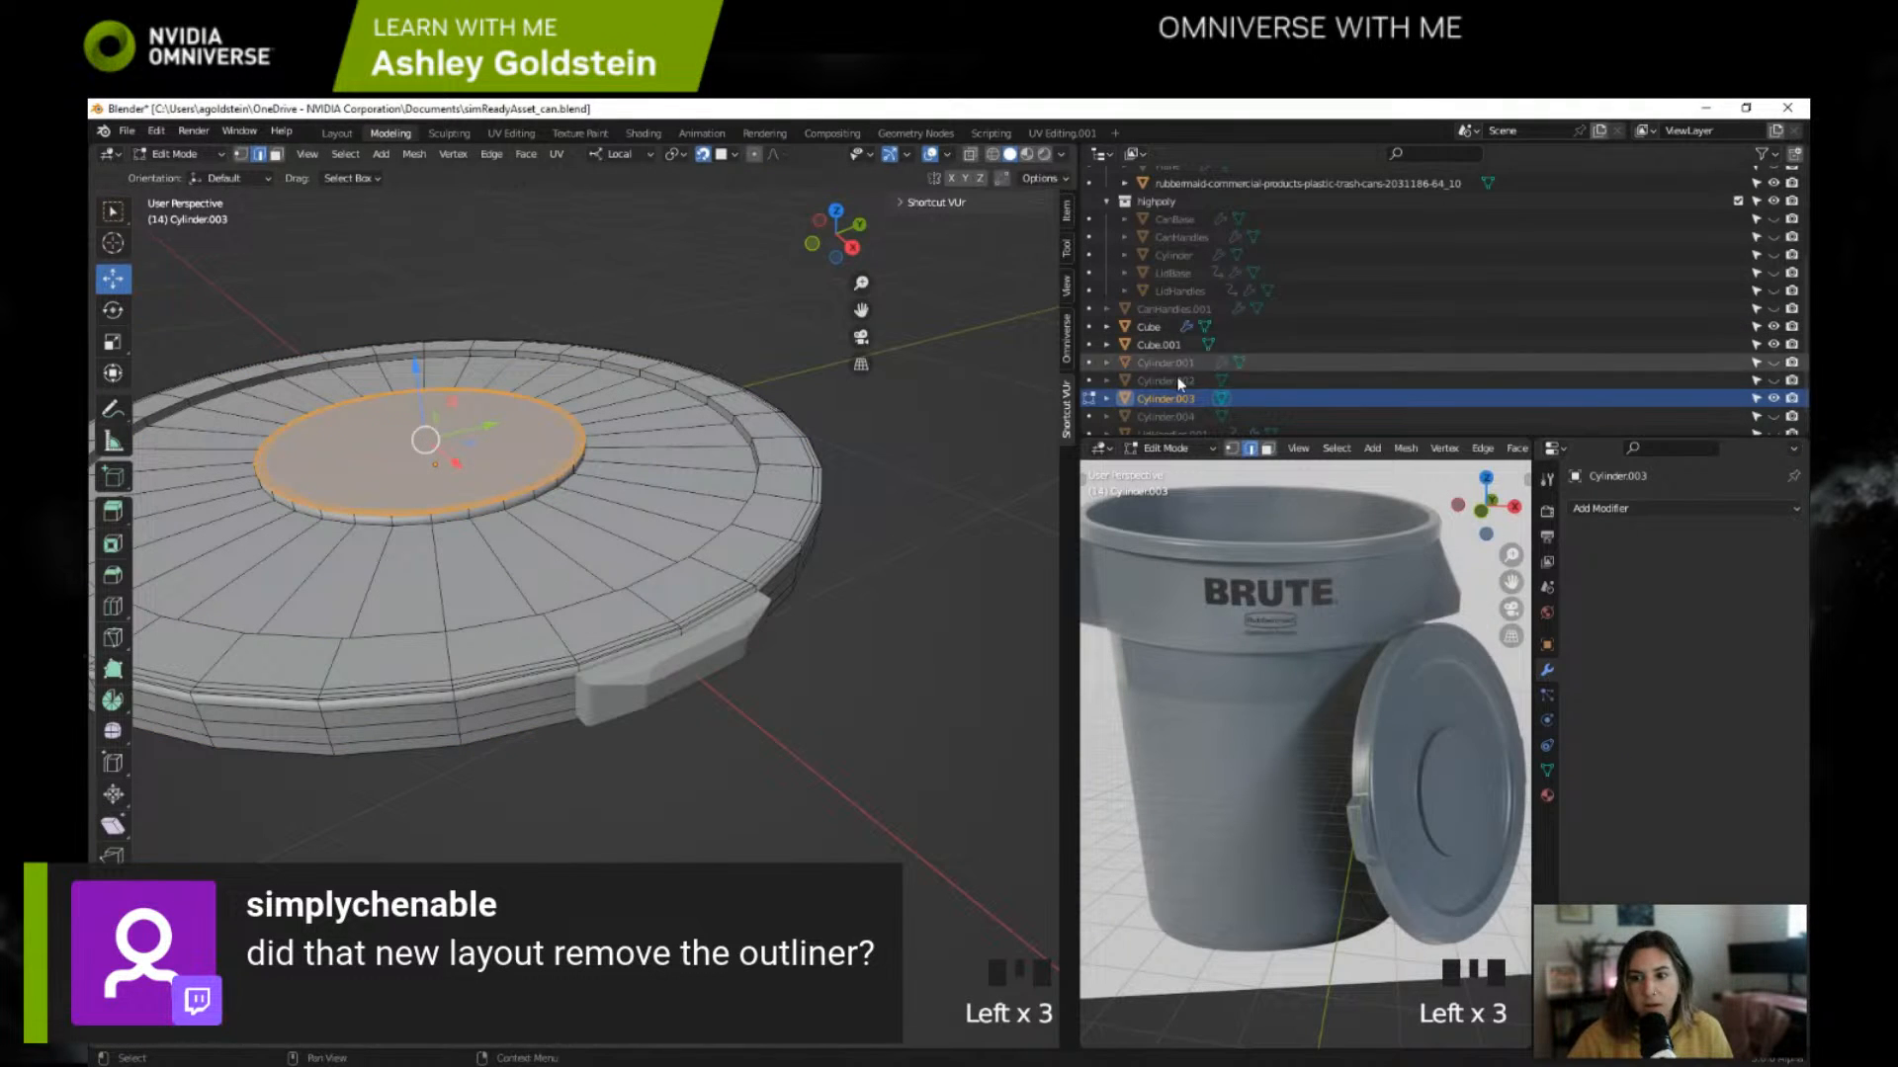
key("Tab")
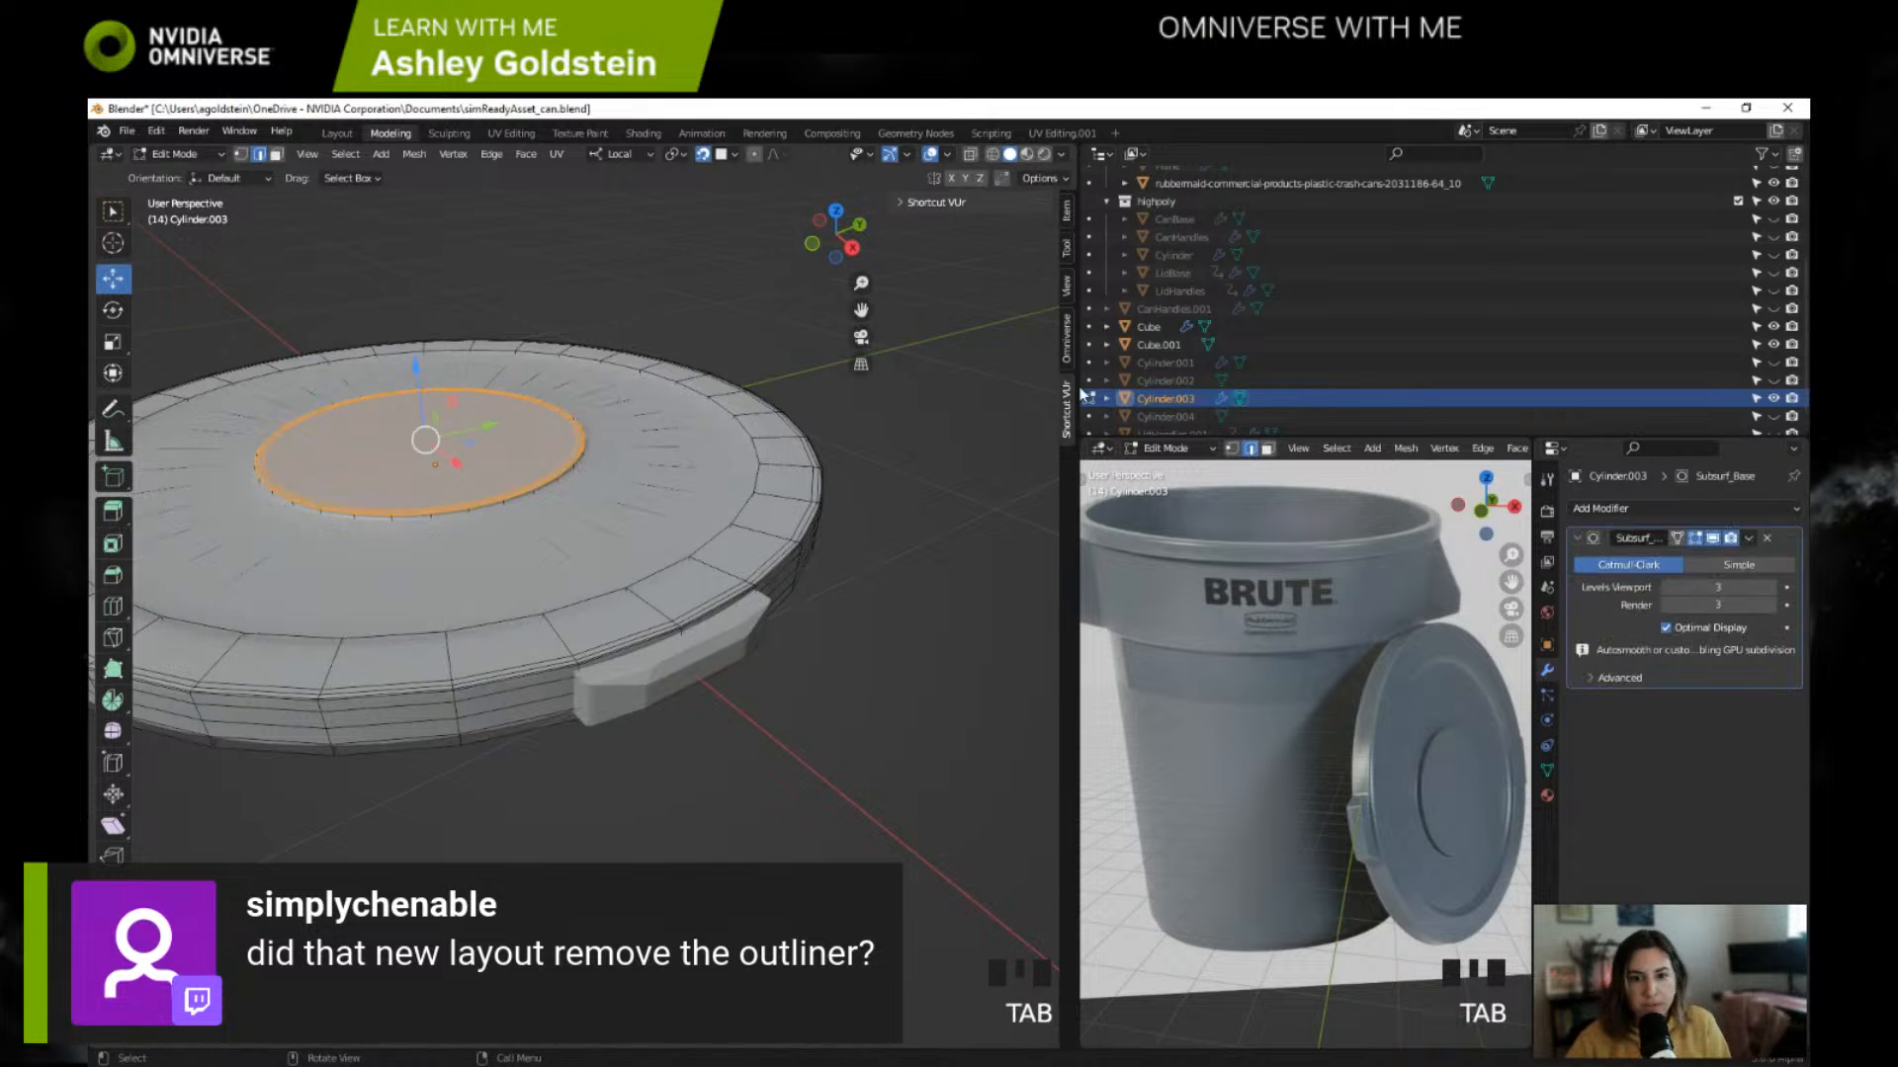
scroll(794, 441, "down", 2)
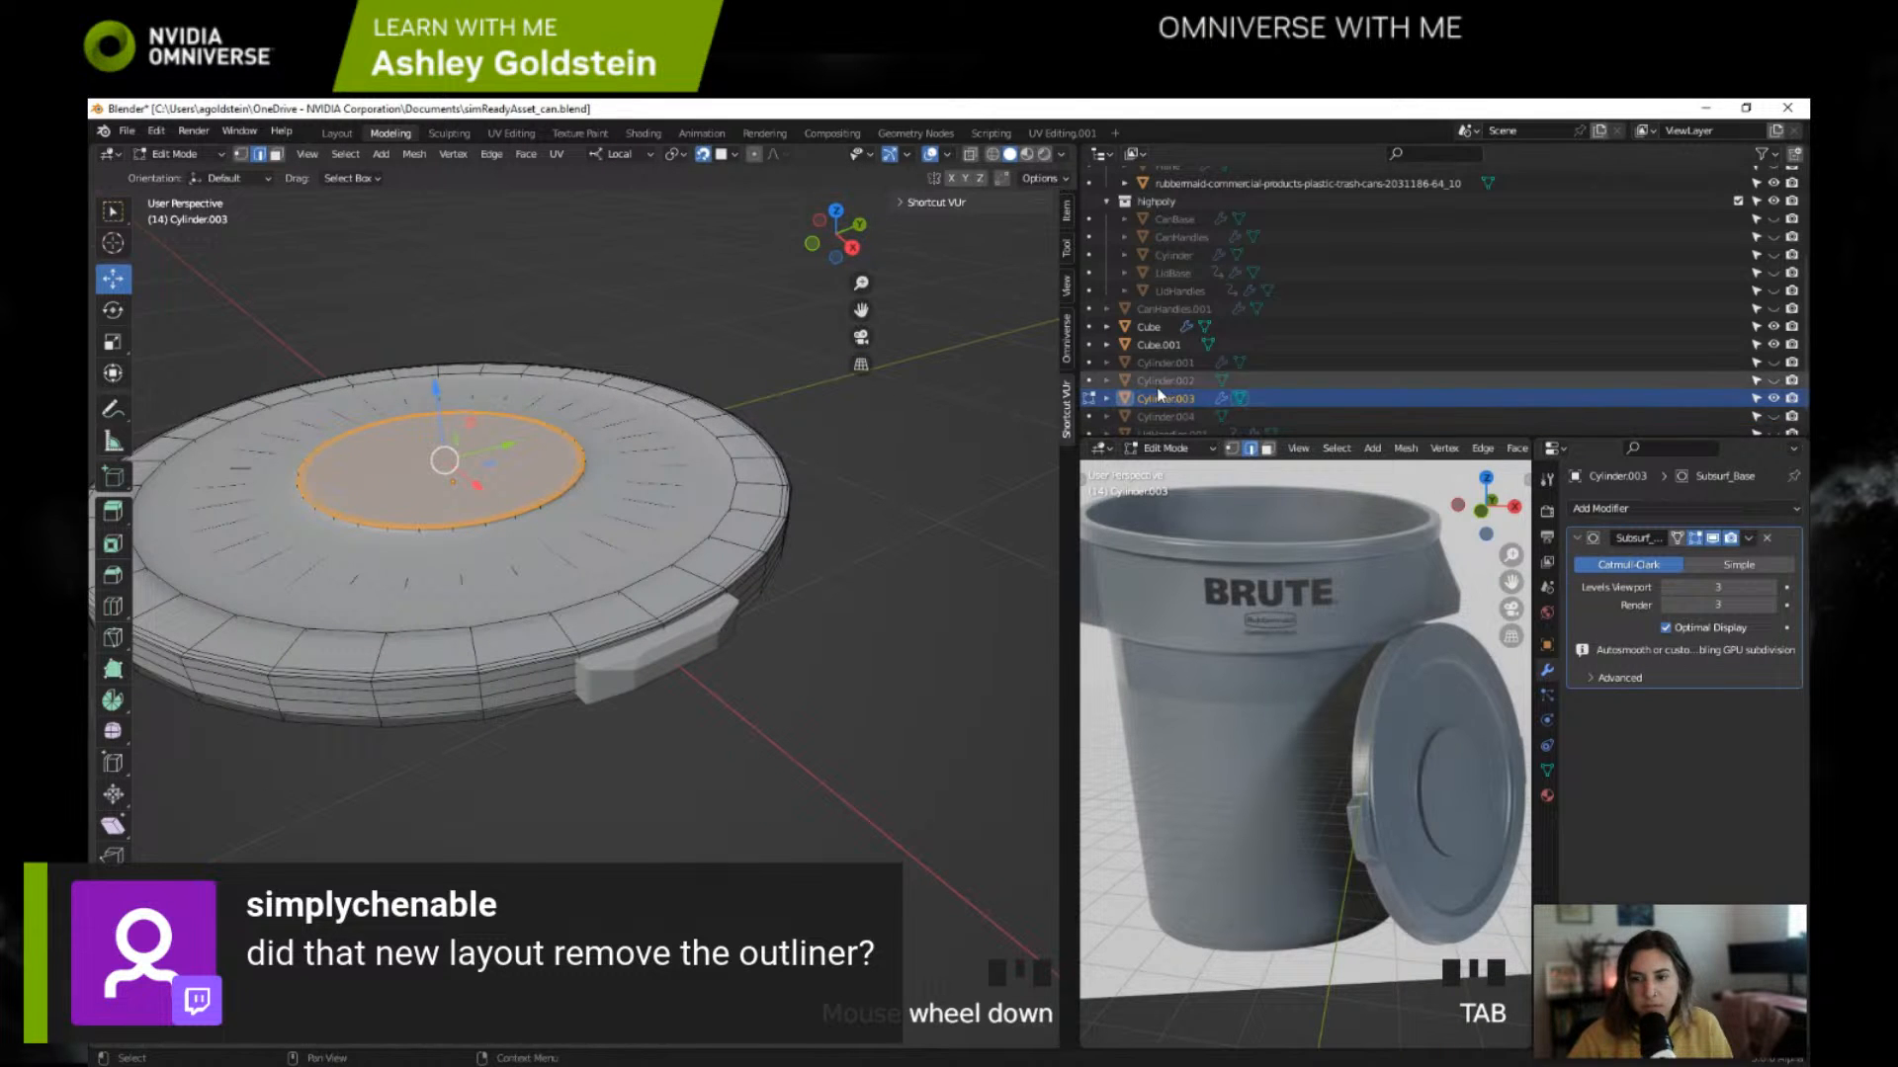
left_click(218, 156)
left_click(186, 174)
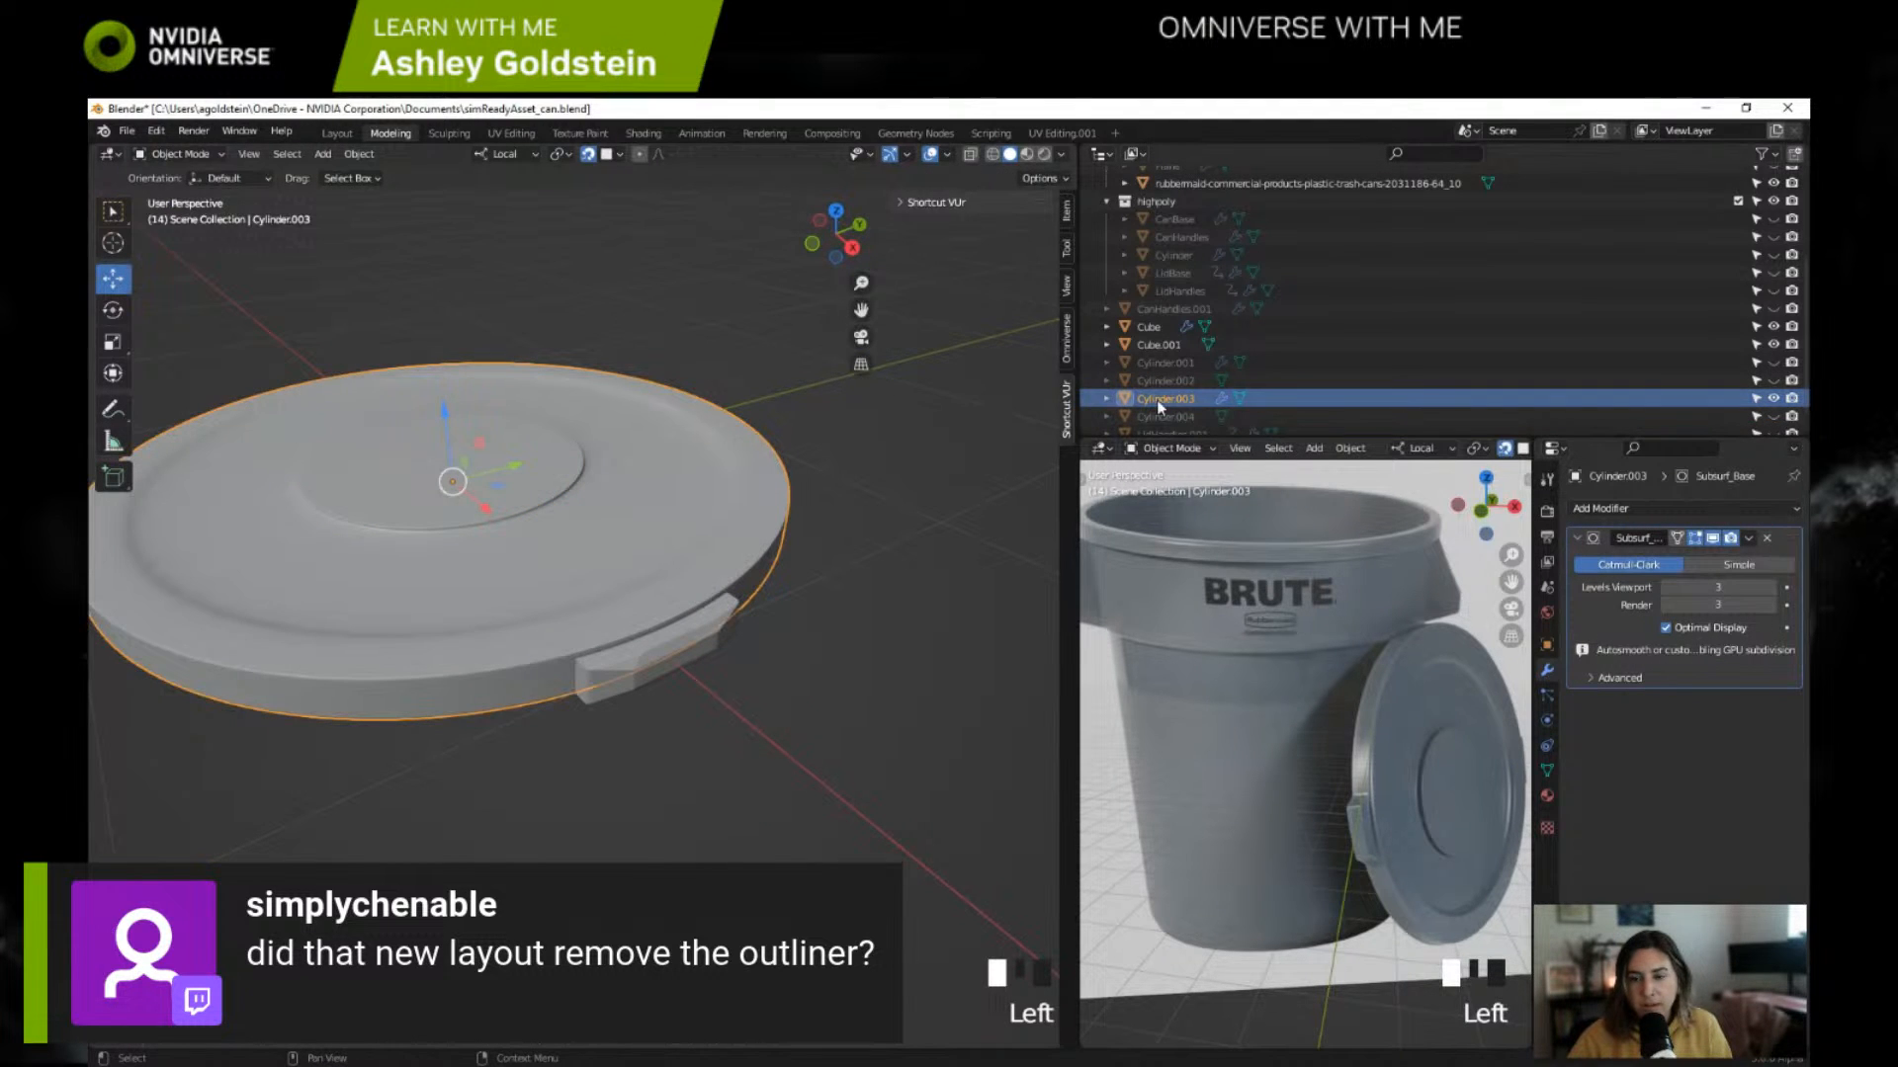
Step: Select only the lid Cylinder.003 and apply its Subsurf_Base modifier
left_click(1161, 344)
left_click(1162, 345)
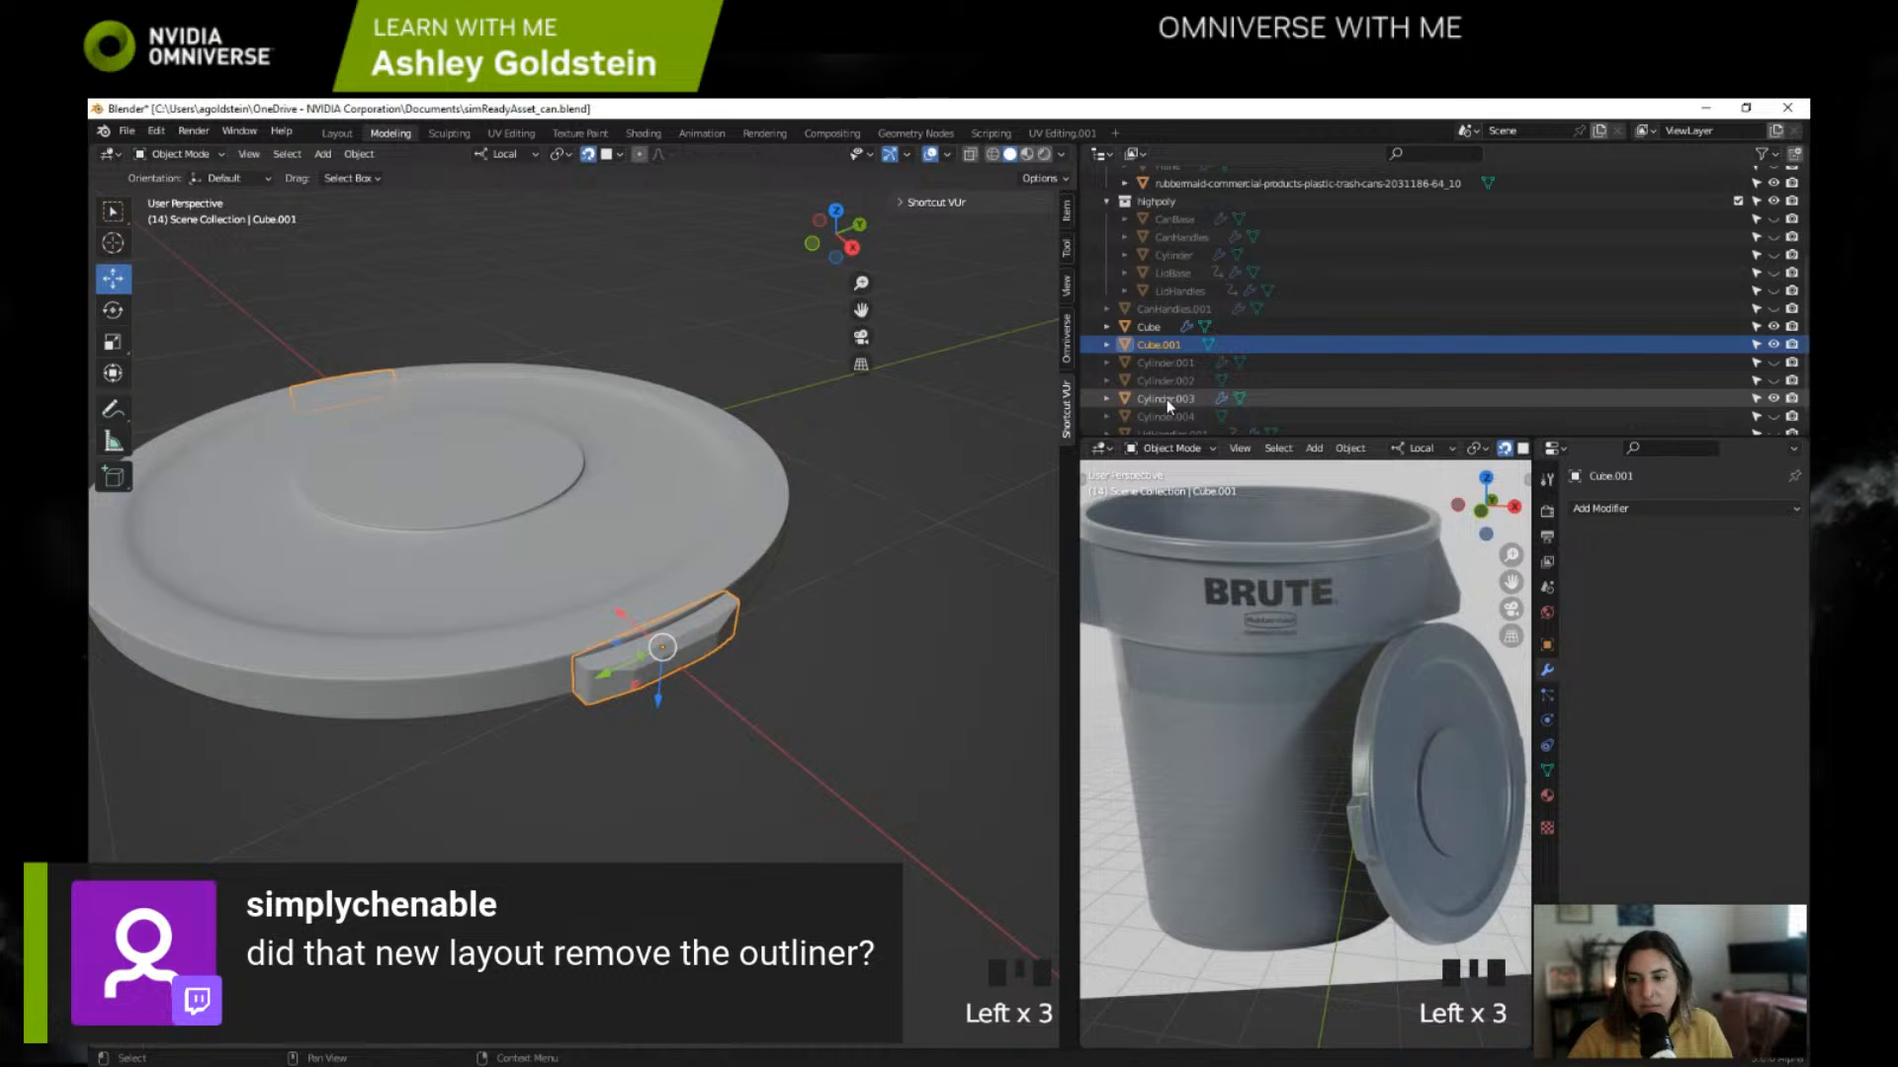
left_click(1166, 399, "ctrl")
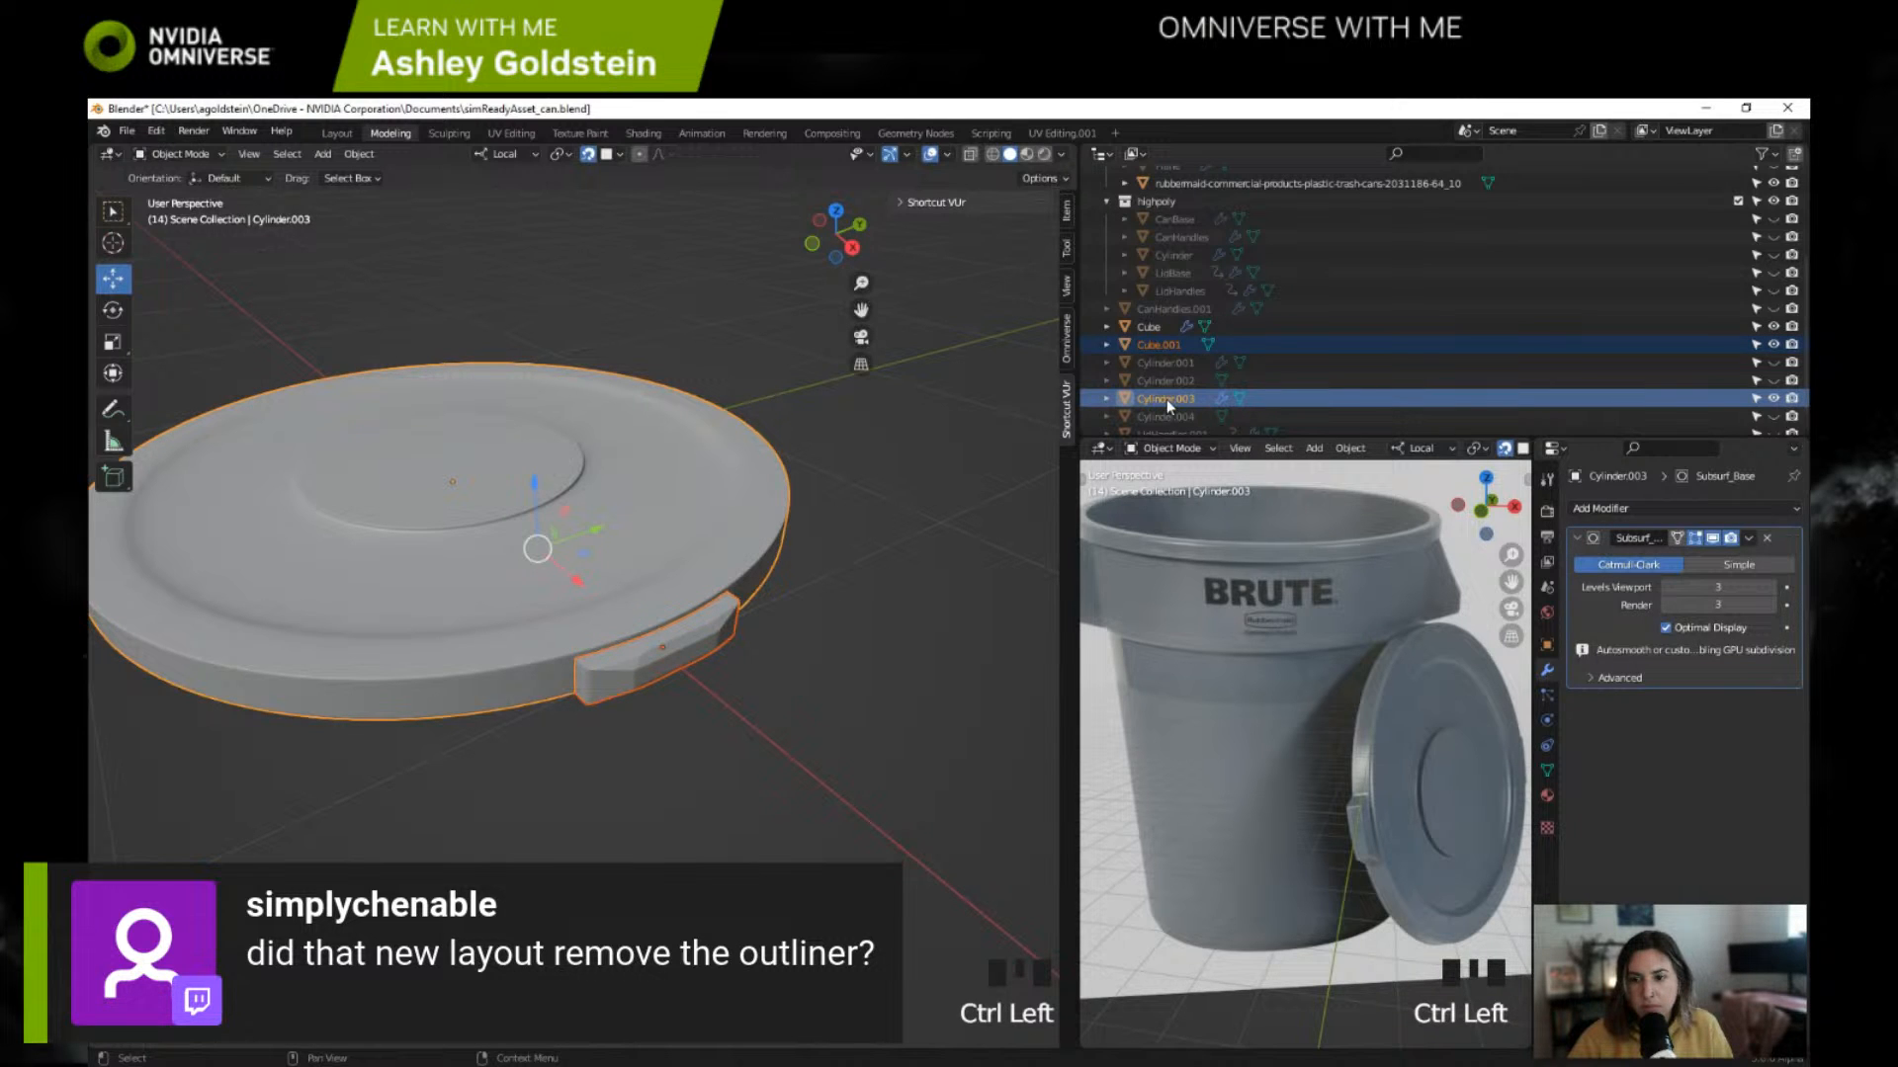
left_click(1166, 399)
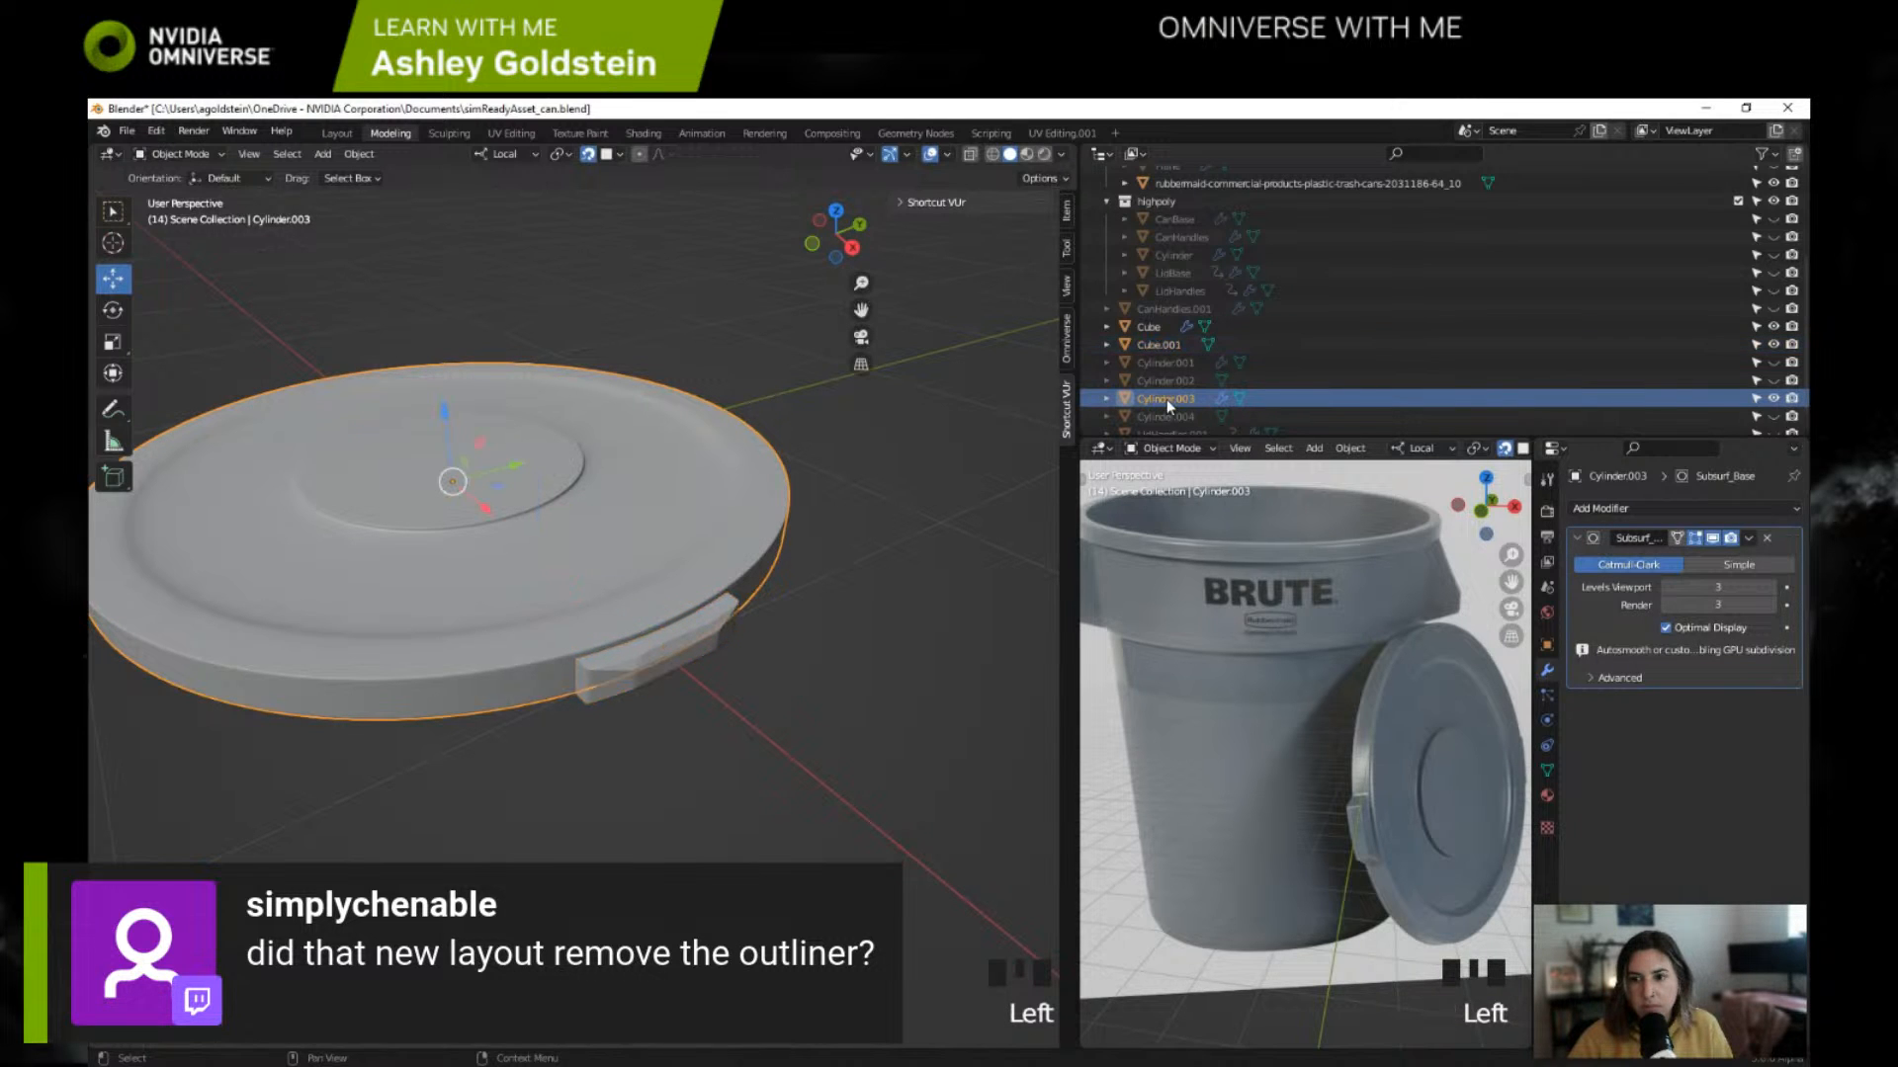
left_click(1749, 543)
left_click(1744, 562)
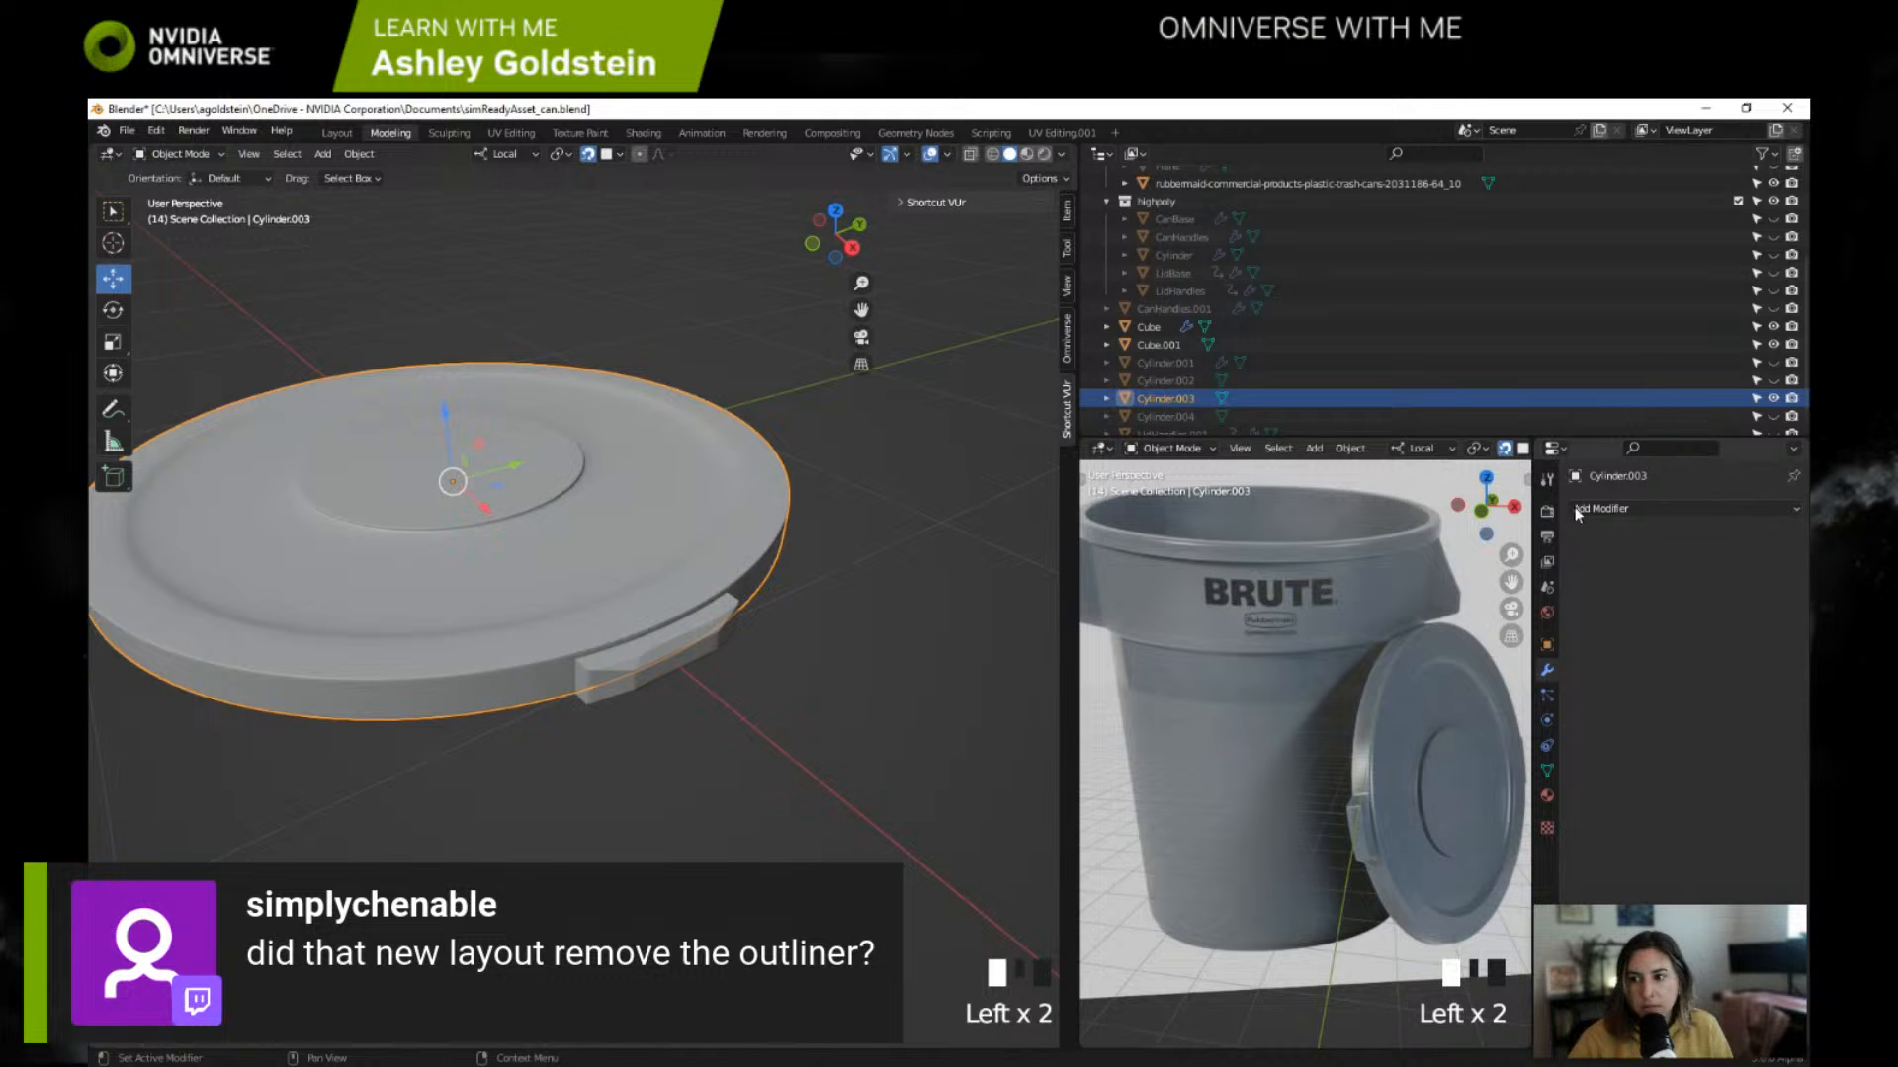
Step: Try joining the lid Cylinder.003 into the handle Cube.001, and undo the join
left_click(1168, 346, "ctrl")
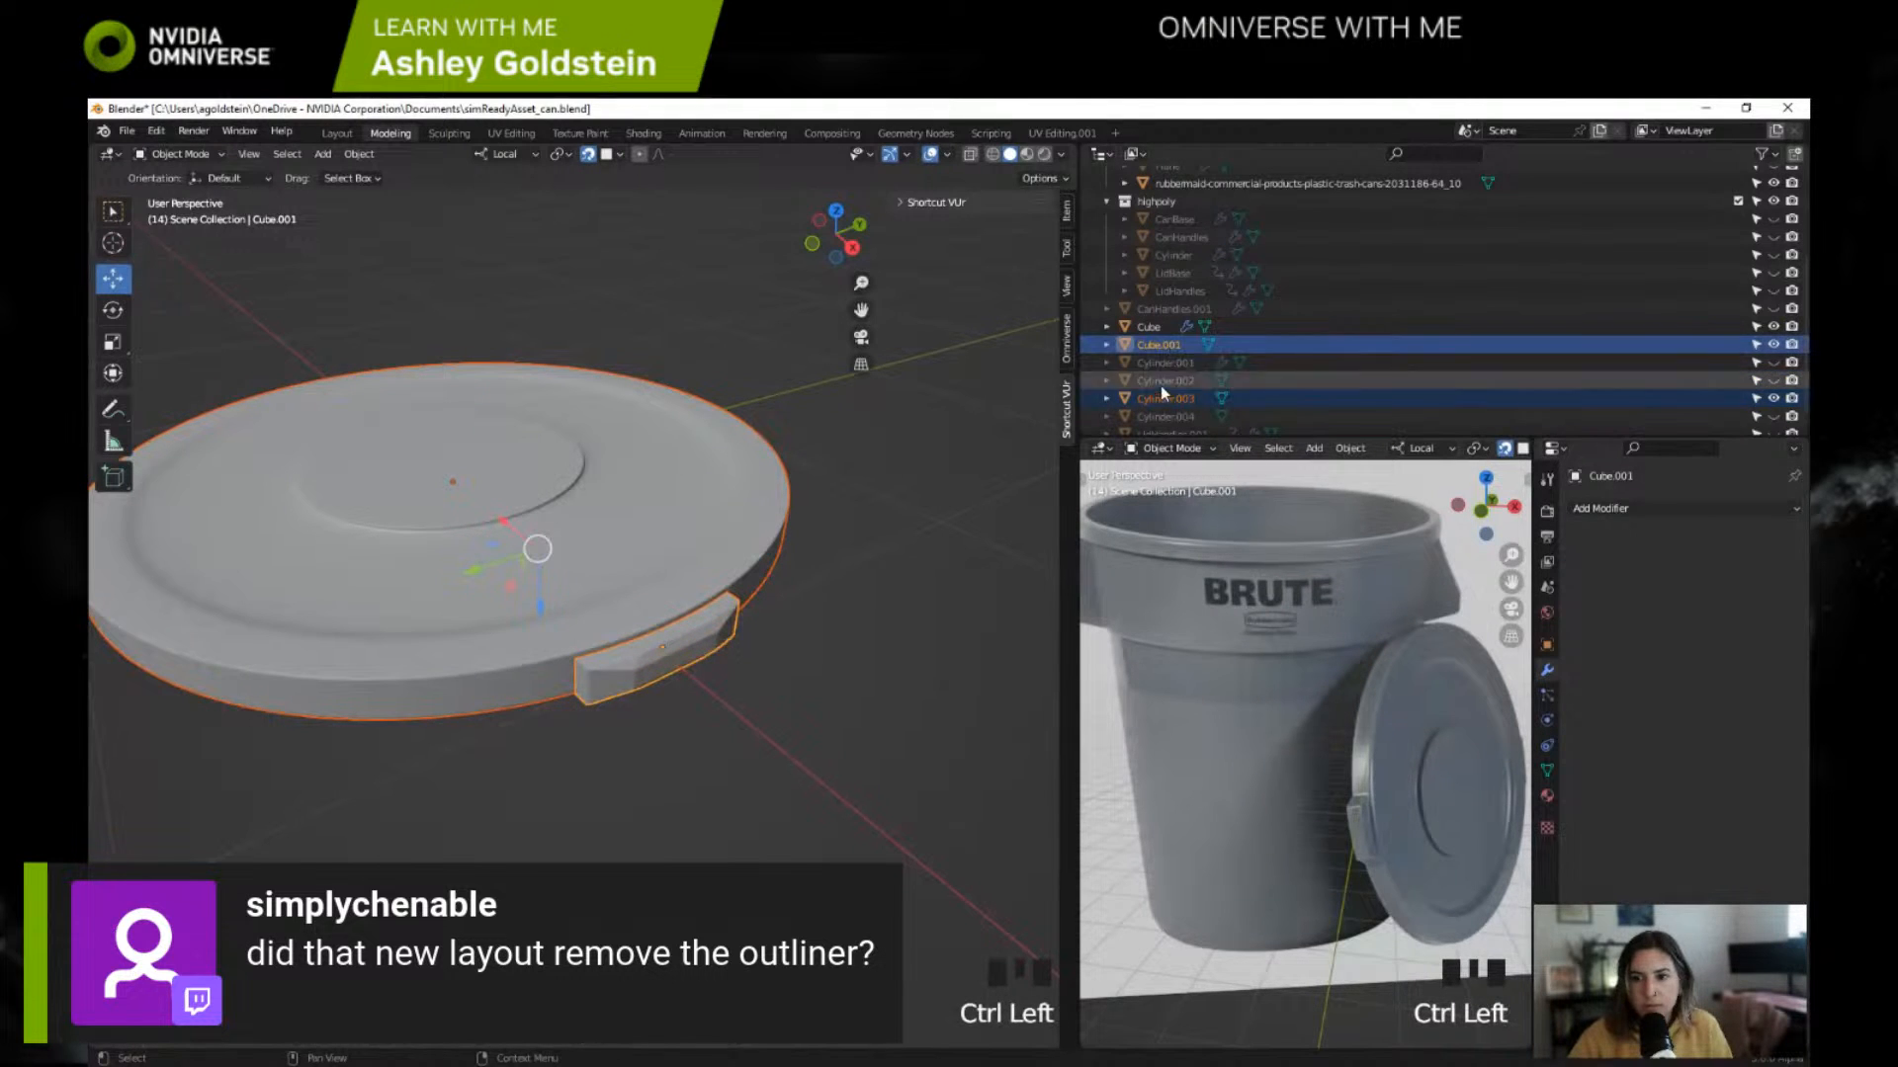
key("ctrl+j")
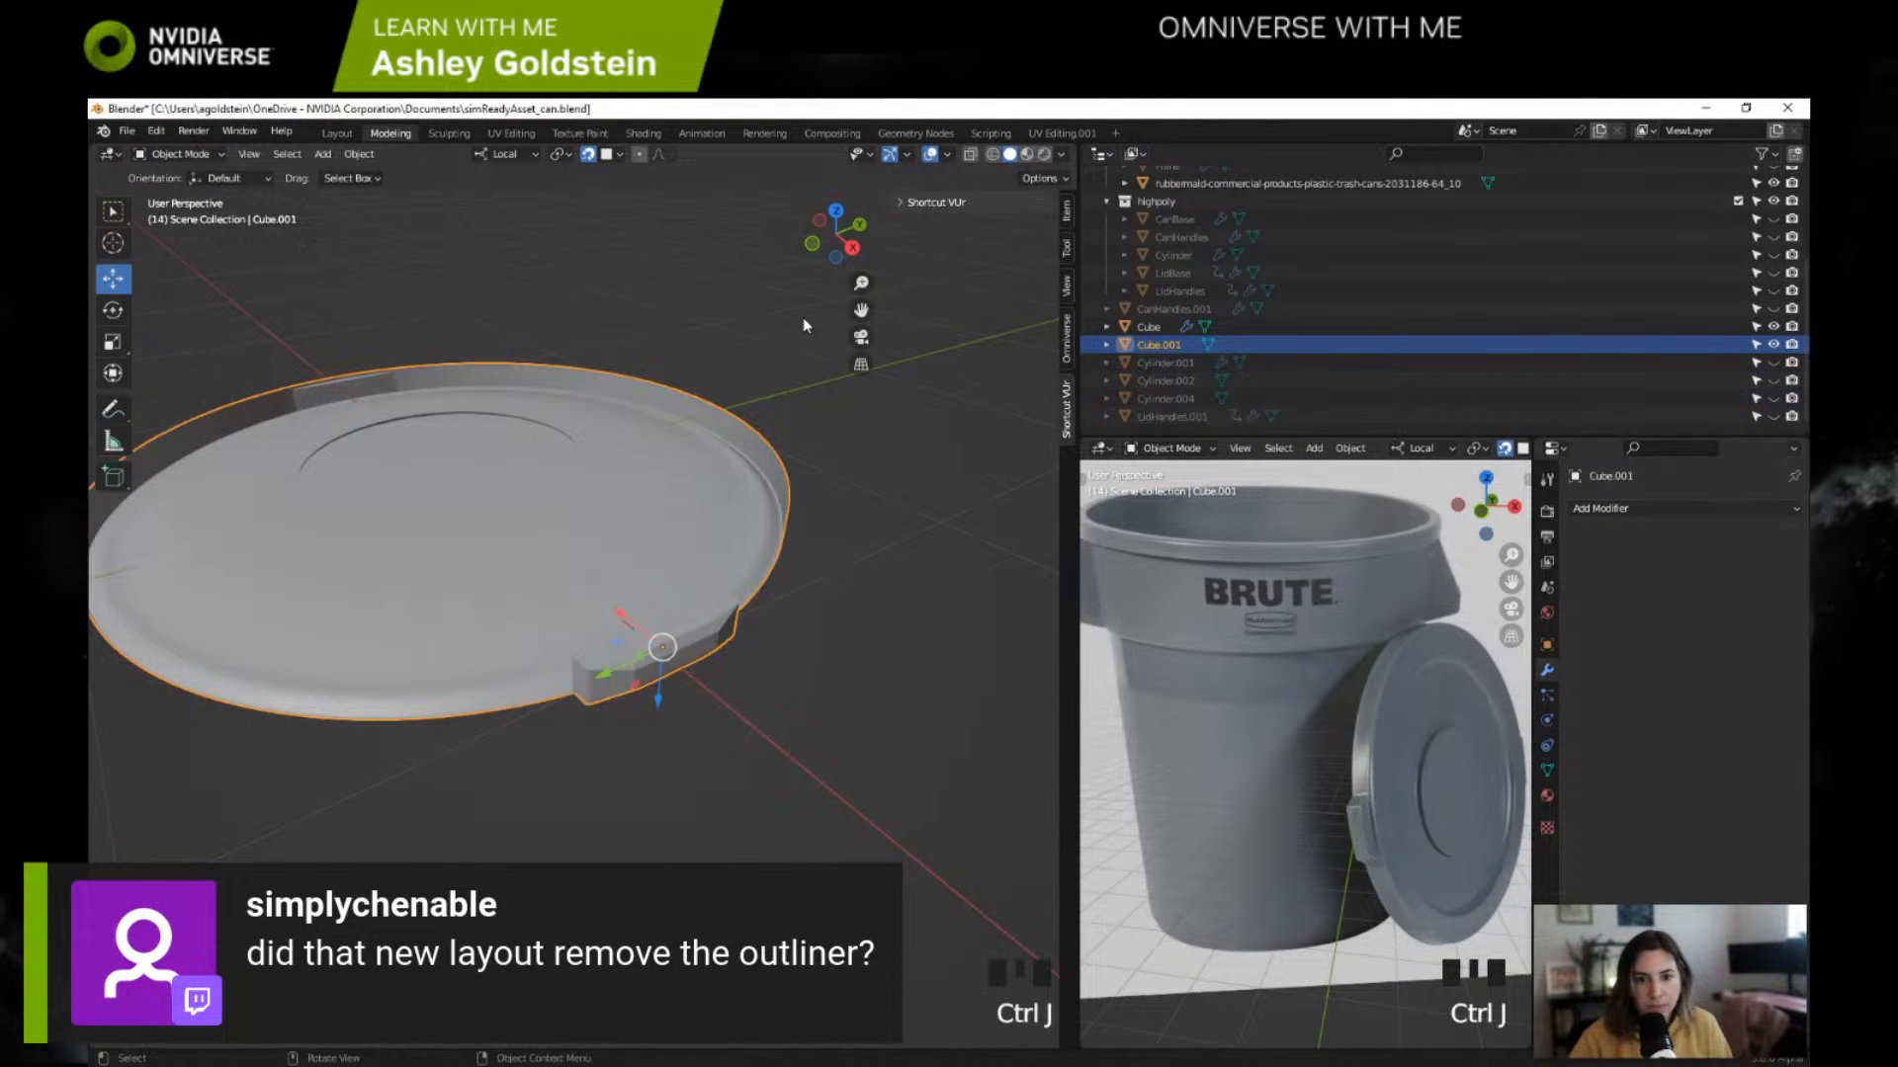
key("ctrl+z")
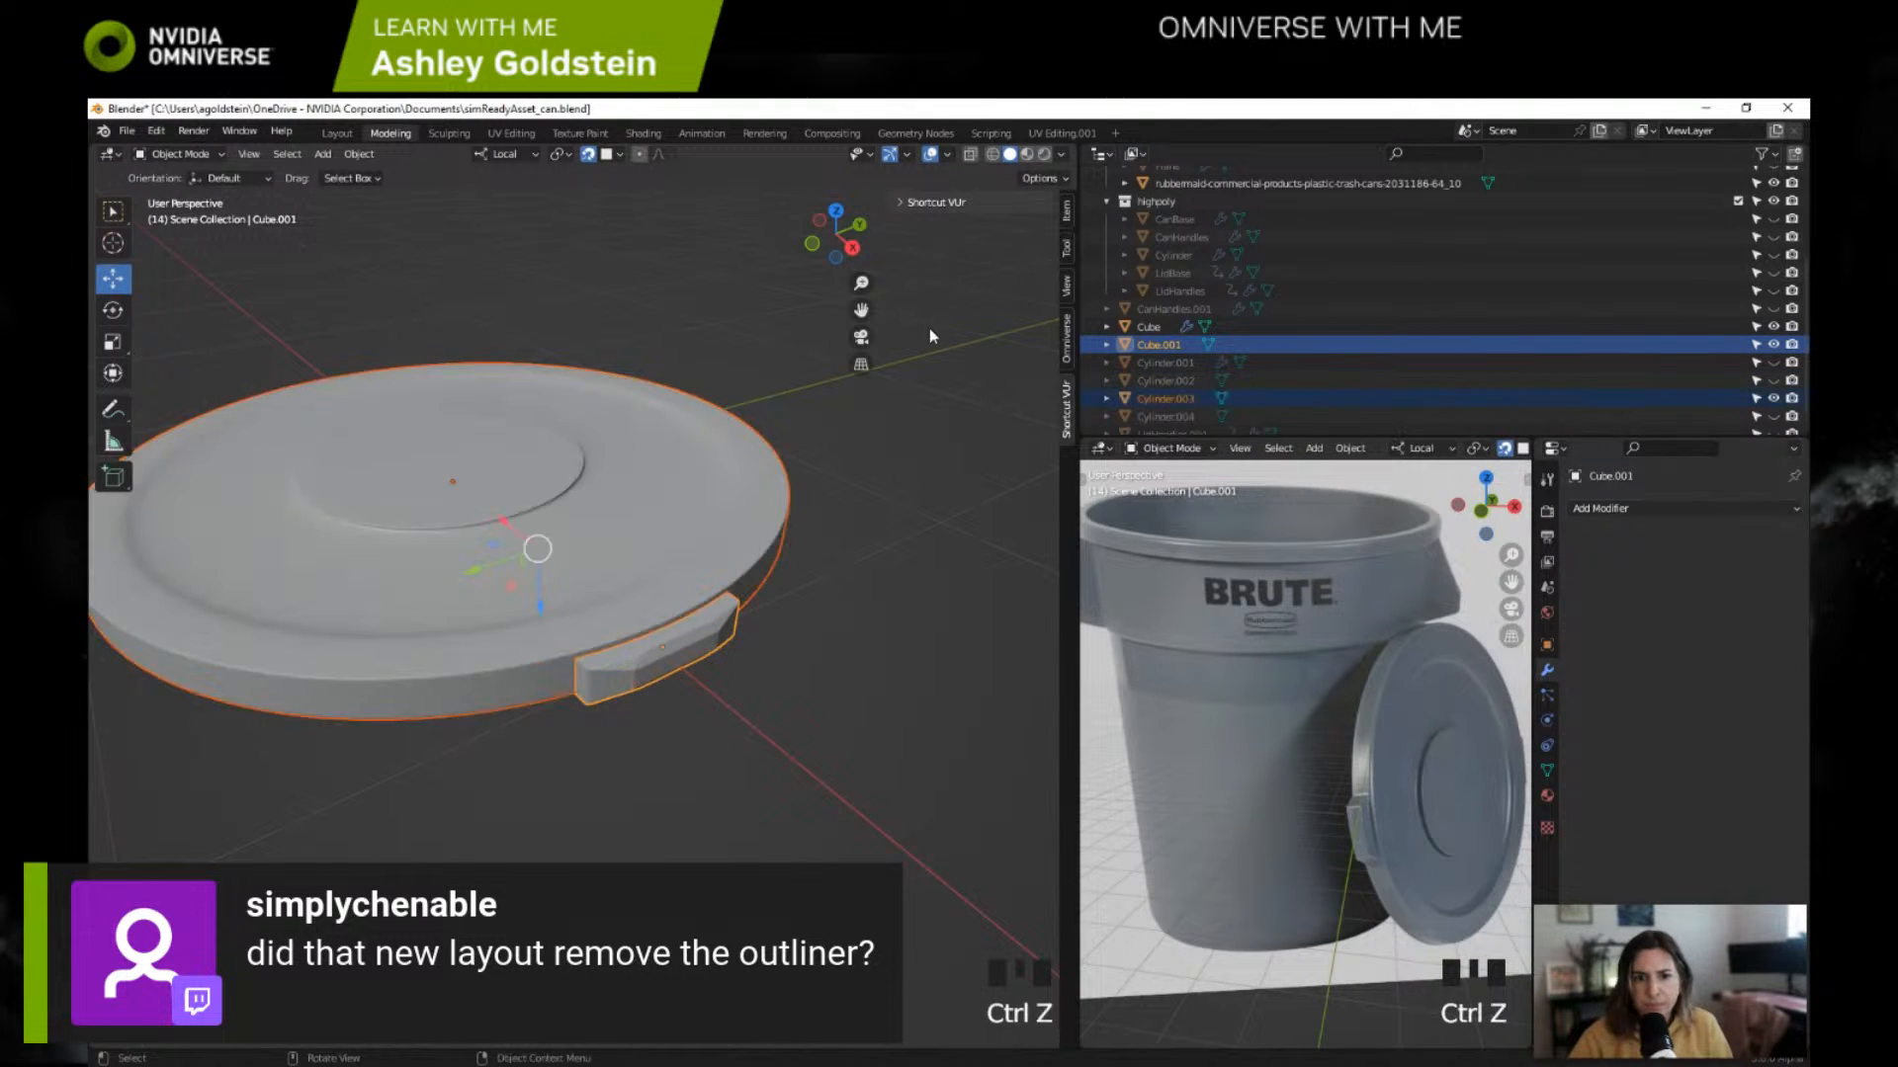
Step: Hide the leftover Cube object, trying out and undoing a move of the lid Cylinder.003 along the way
left_click(1167, 328)
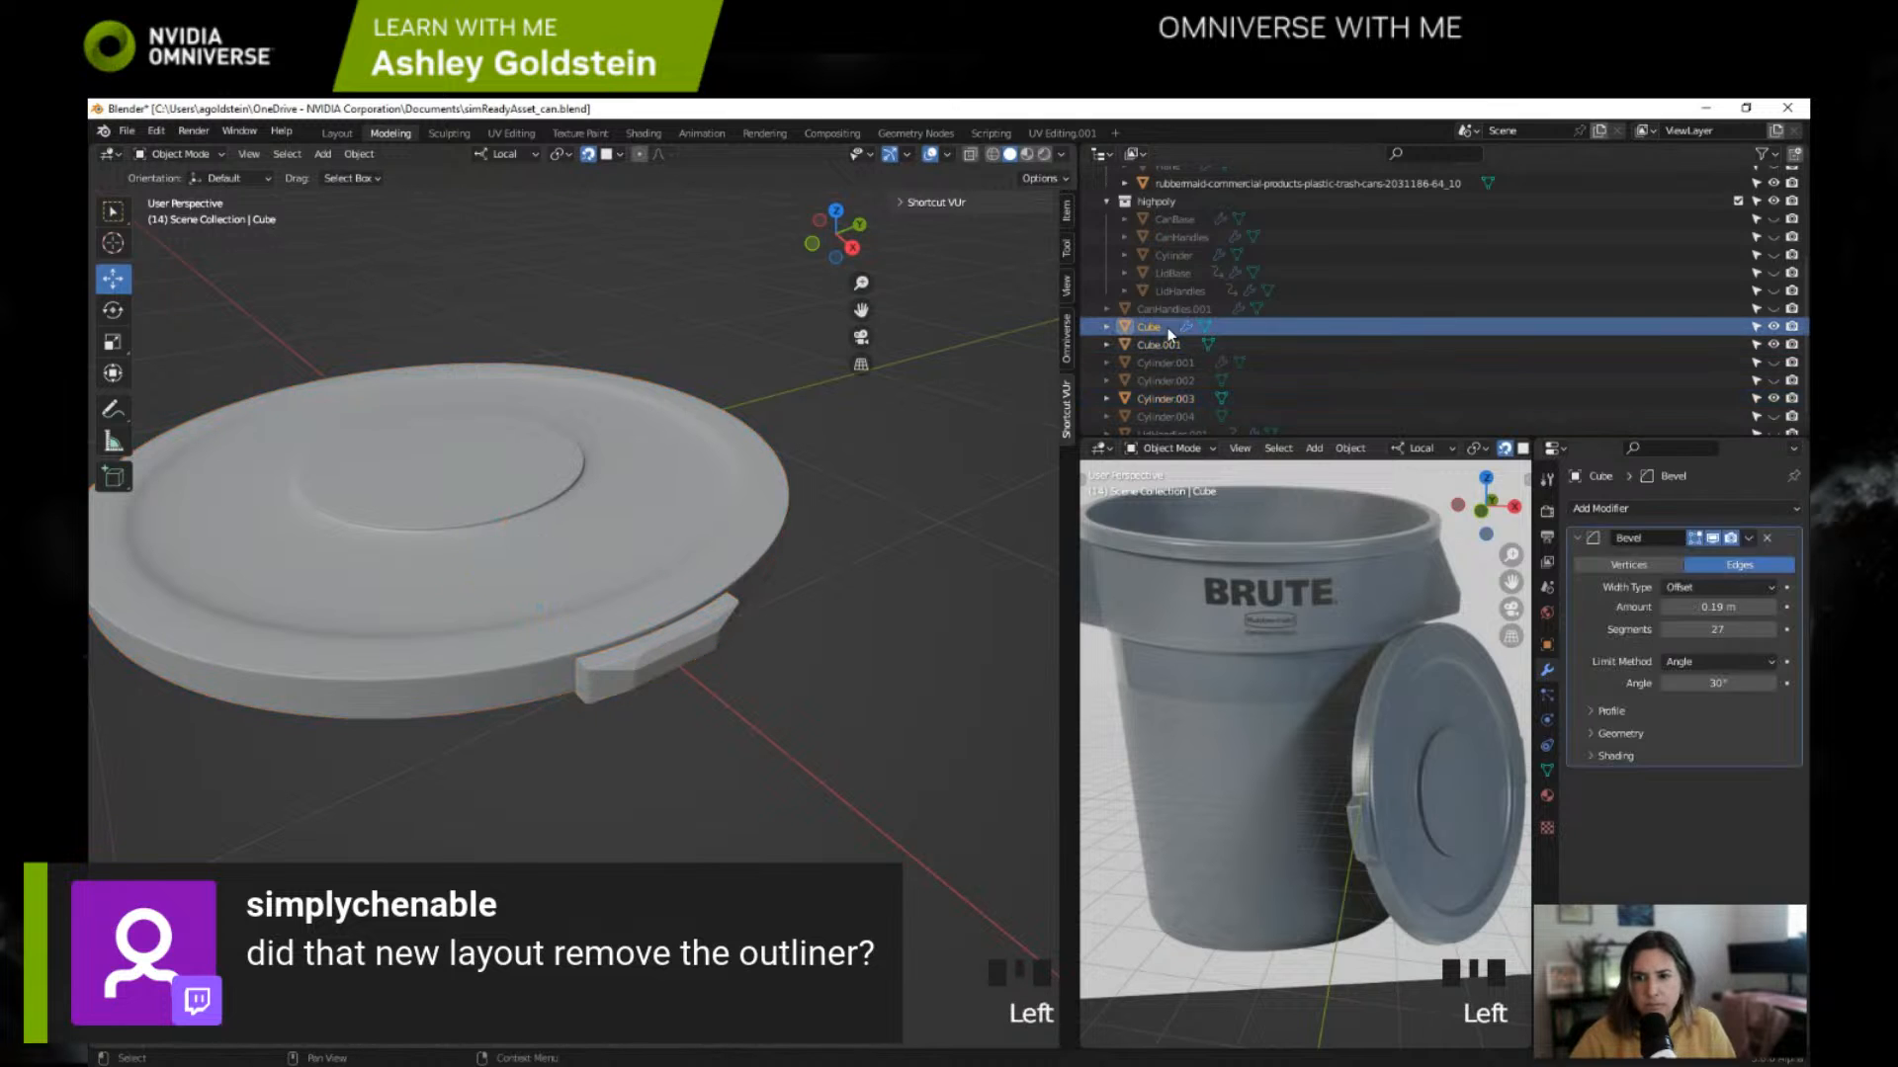
left_click(1775, 327)
left_click(1772, 327)
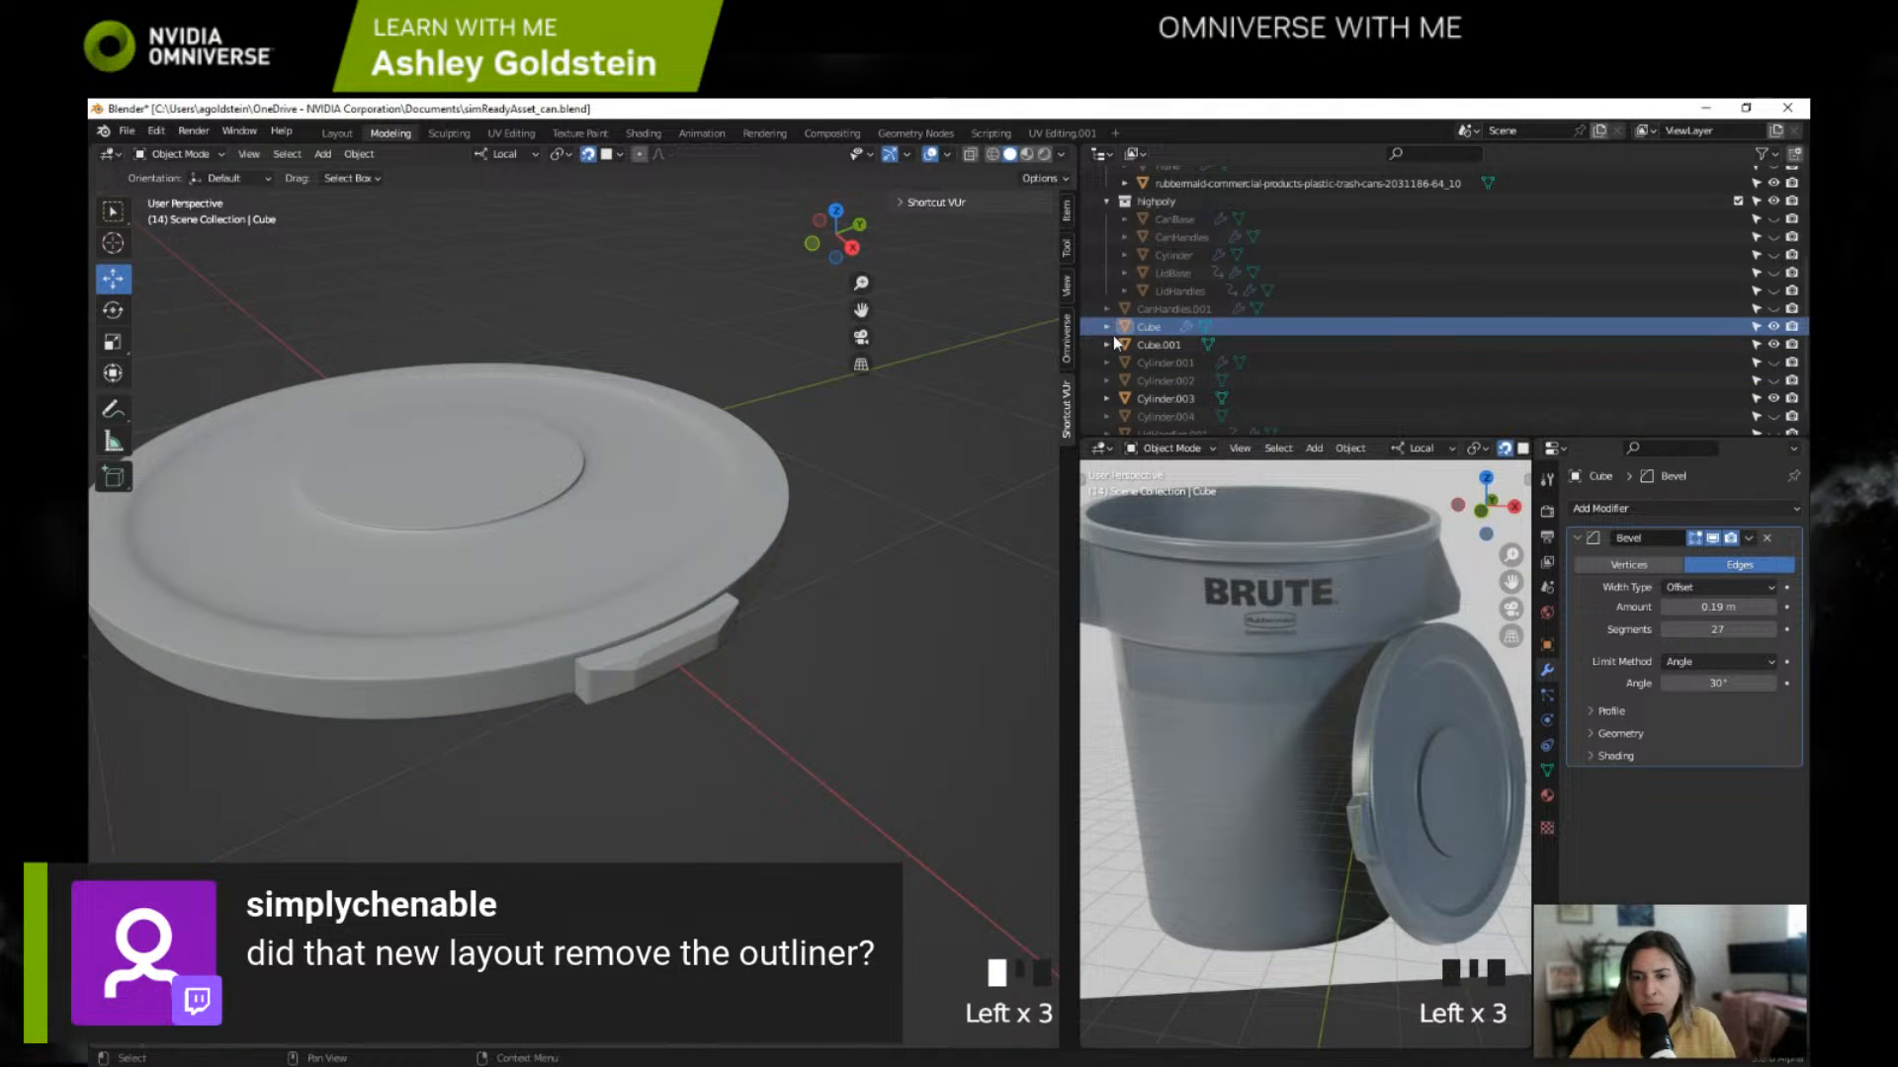
left_click(1178, 400)
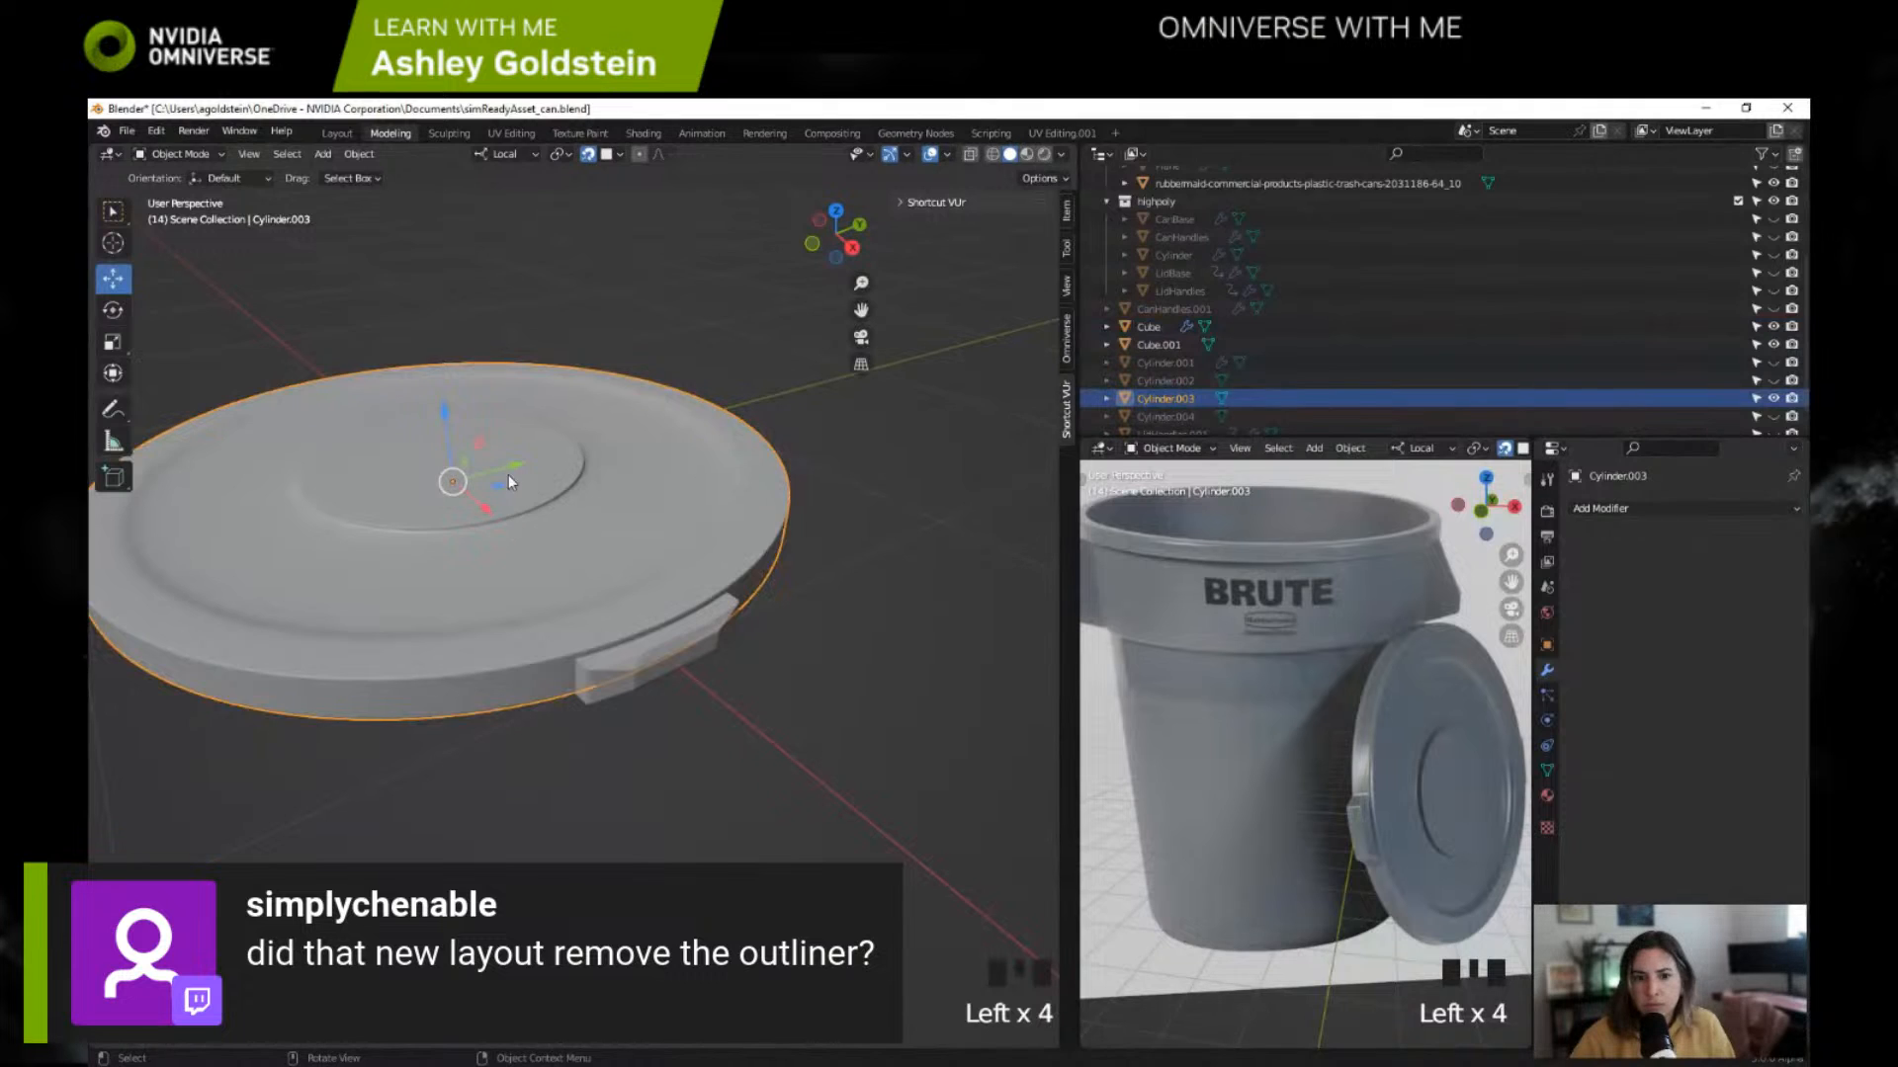
left_click_drag(508, 481, 791, 402)
key("ctrl+z")
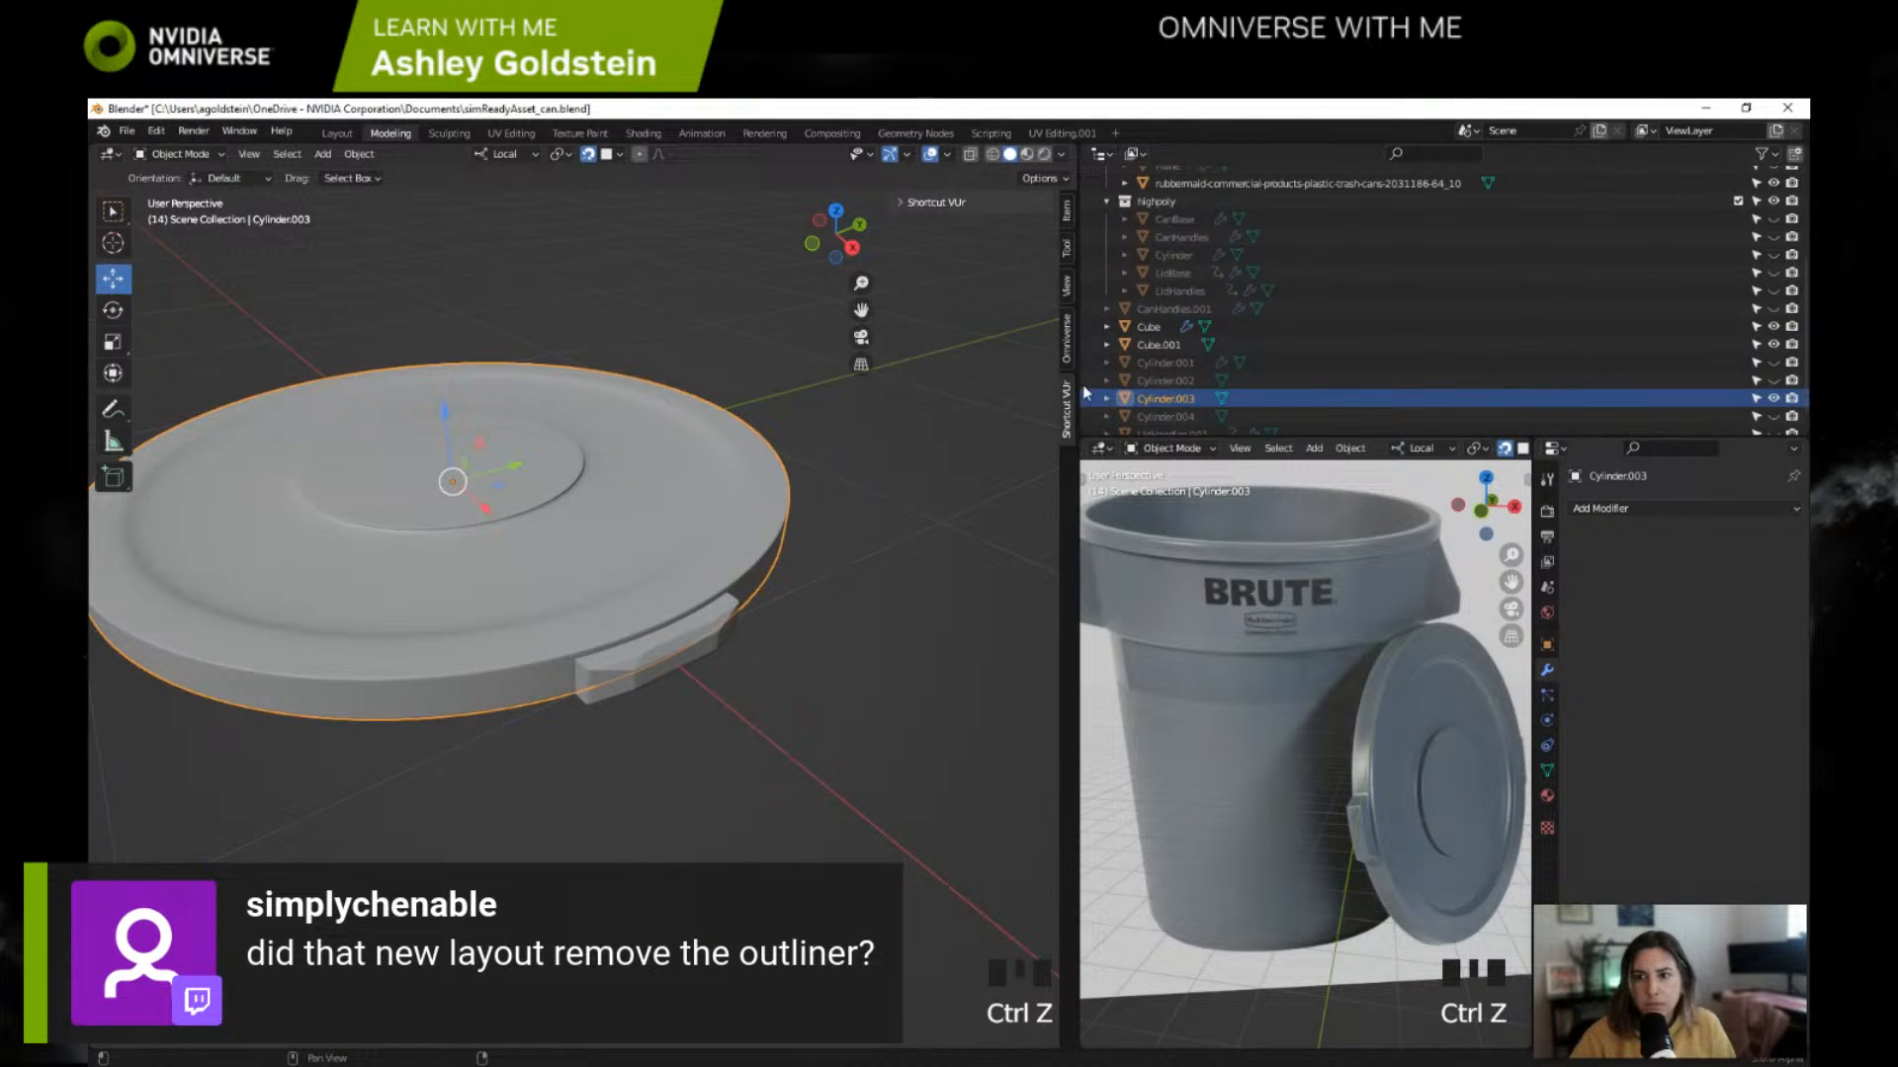
left_click(1170, 353)
left_click(1157, 328)
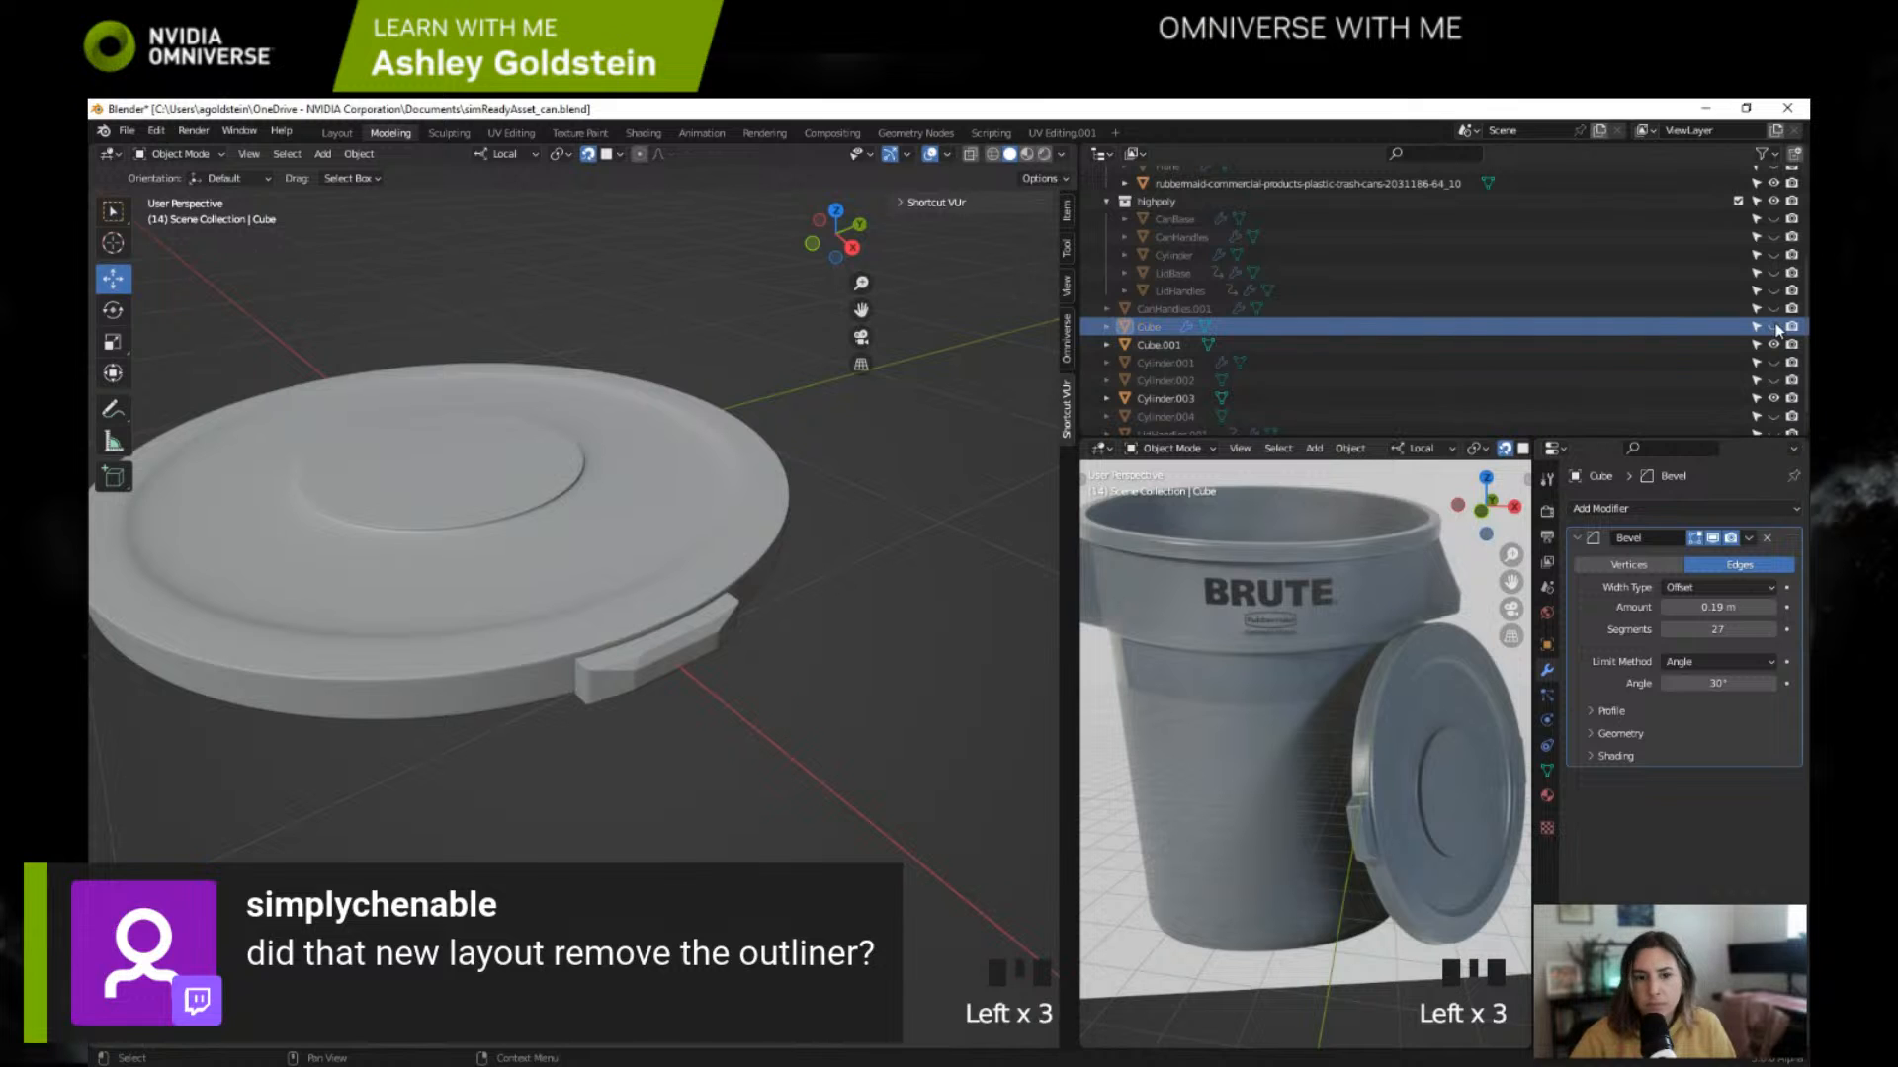
Step: Try joining the handle Cube.001 into the lid Cylinder.003, inspect the merged mesh from several sides, and undo the join
left_click(1158, 344)
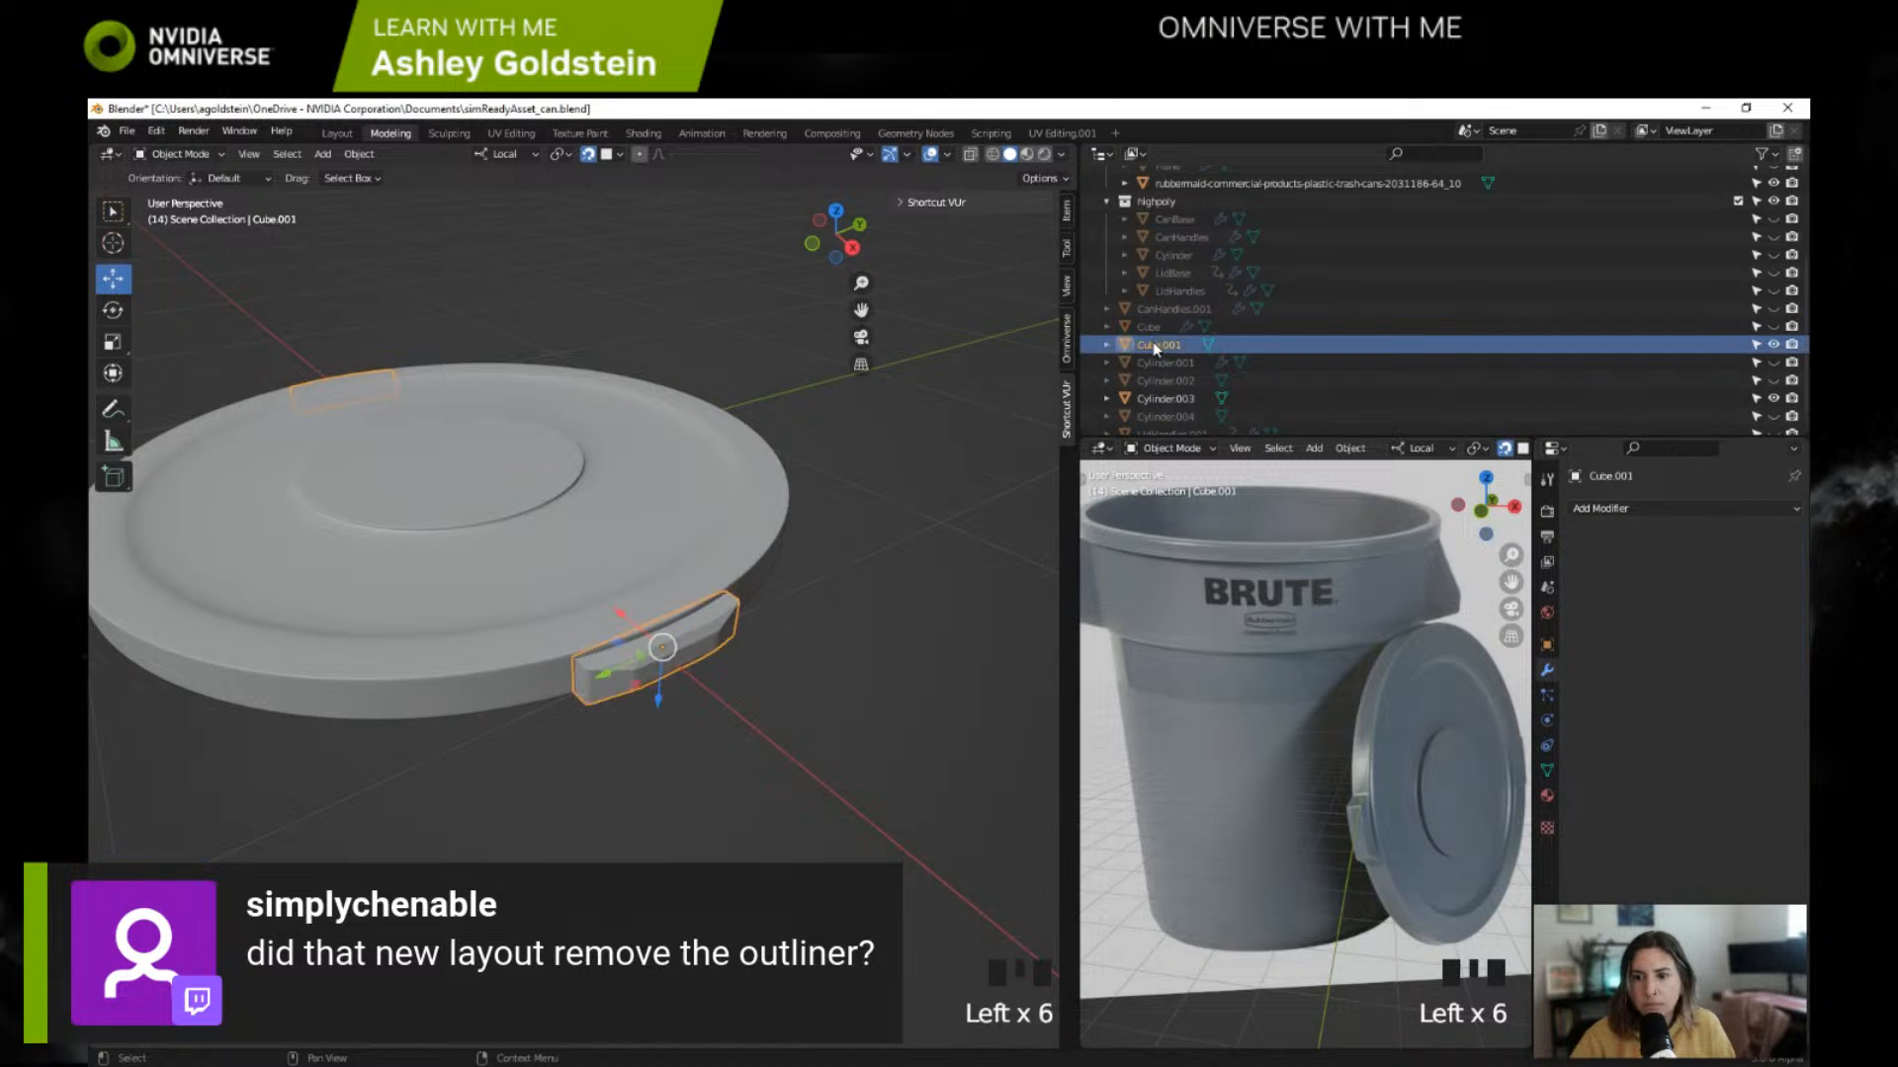
scroll(1169, 384, "down", 1)
left_click(1169, 384, "ctrl")
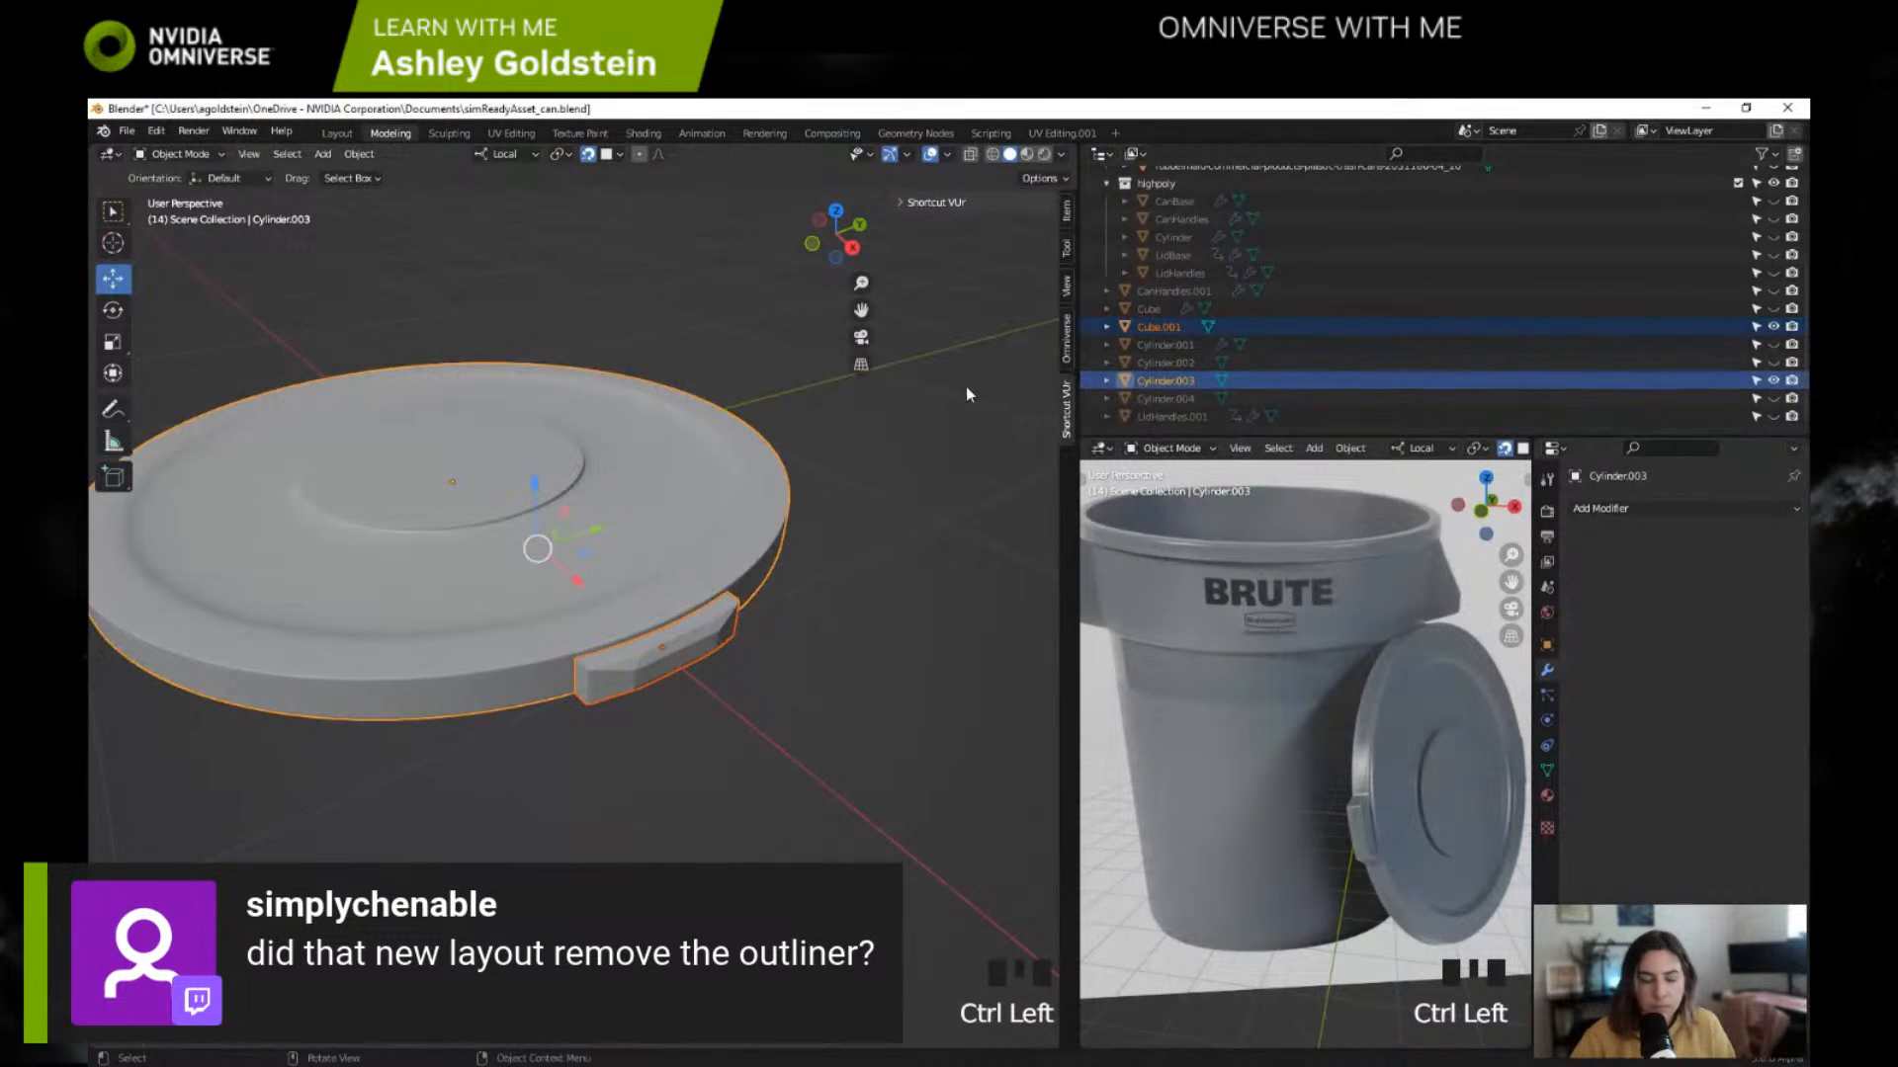
key("ctrl+j")
middle_click_drag(810, 485, 326, 473)
middle_click_drag(326, 473, 711, 320, "shift")
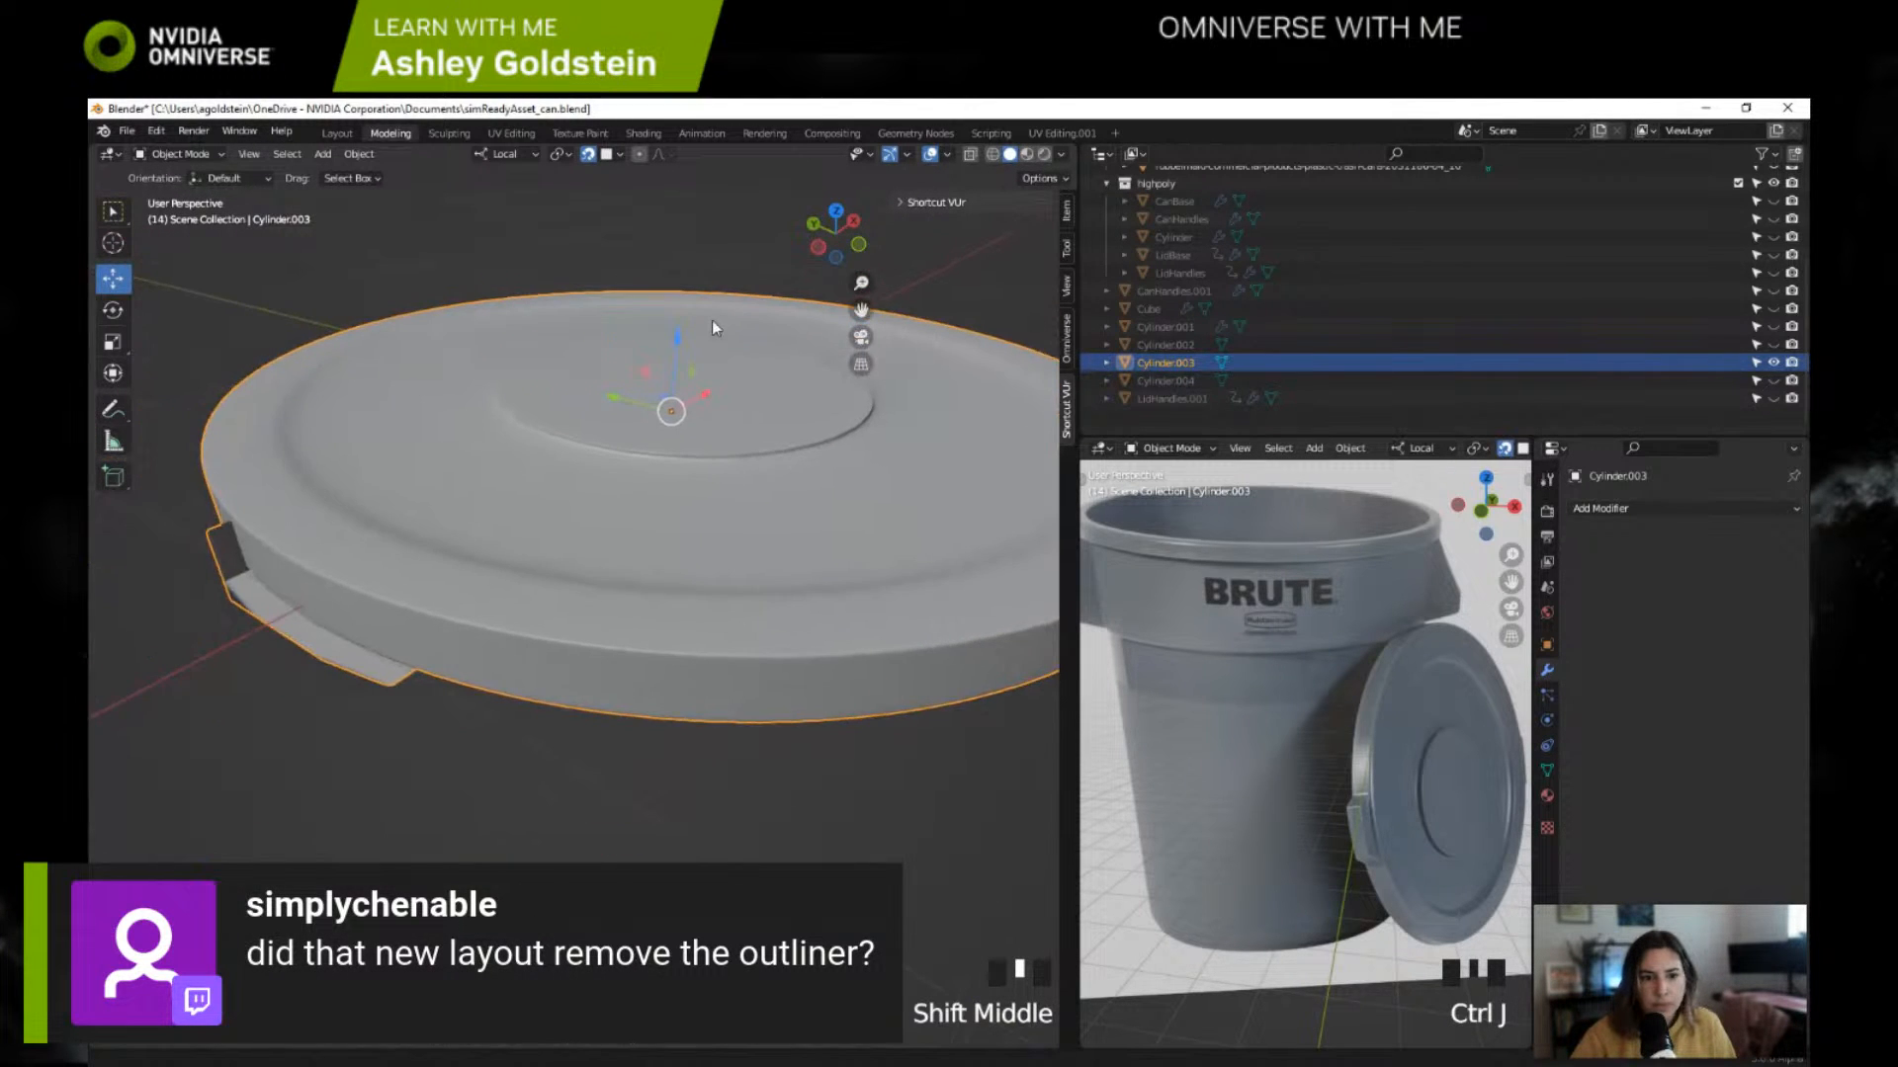
middle_click_drag(524, 469, 771, 554)
scroll(601, 490, "down", 1)
key("ctrl+z")
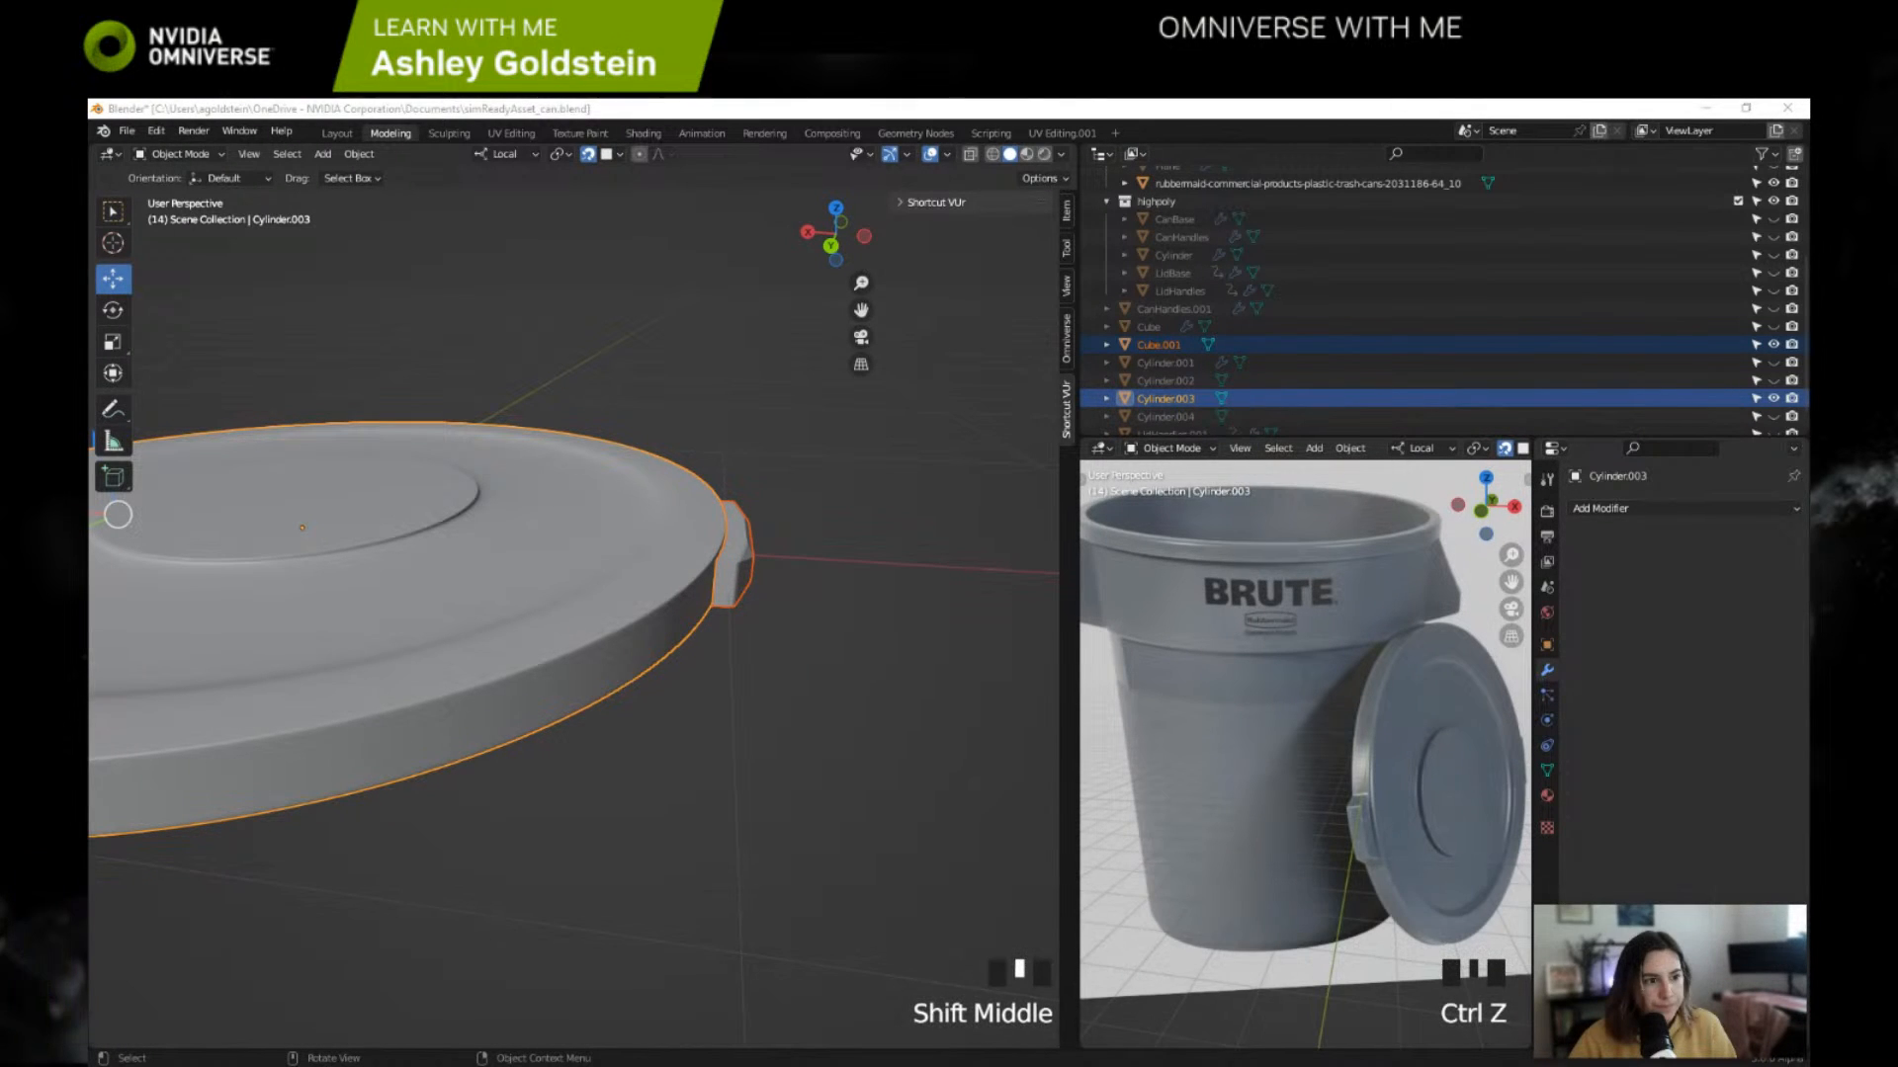
Step: Recalculate the normals of the lid's selected central faces in Edit Mode and return to Object Mode
left_click(679, 597)
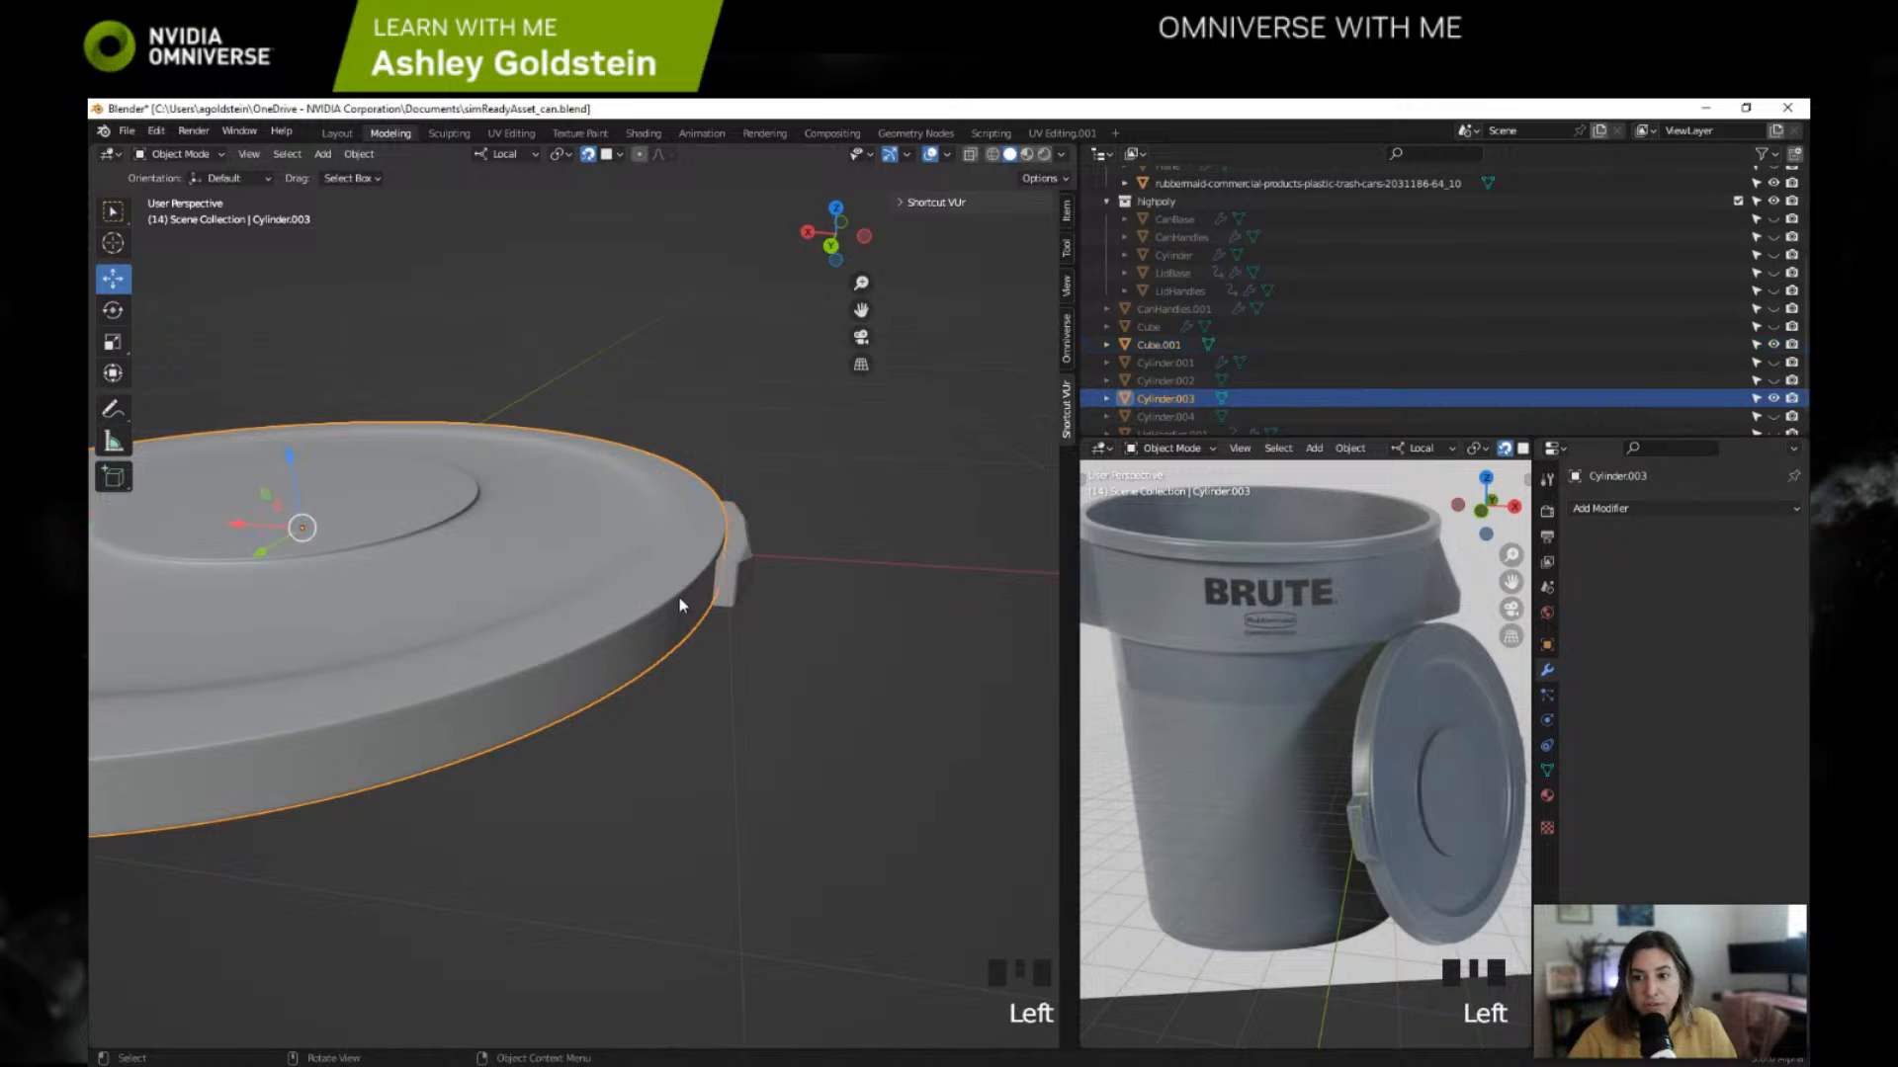
scroll(679, 597, "down", 2)
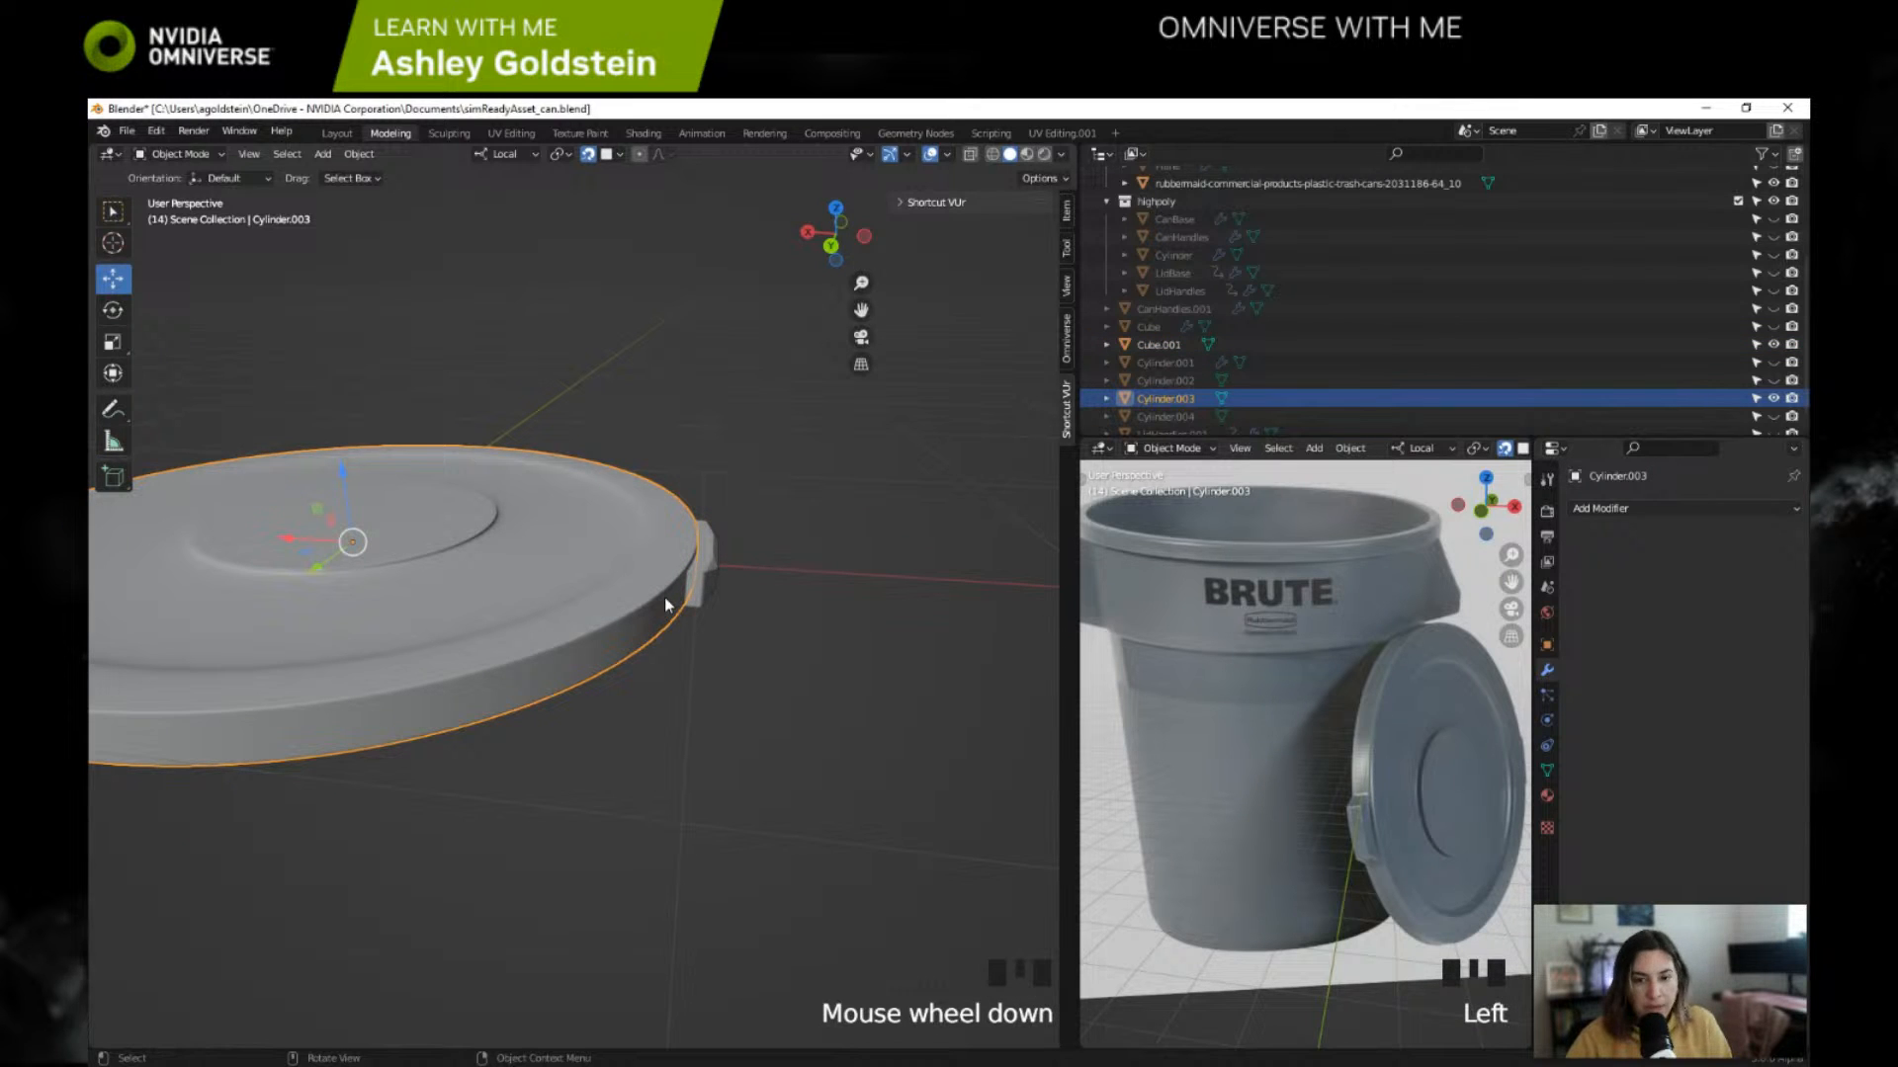
left_click(666, 598)
key("Tab")
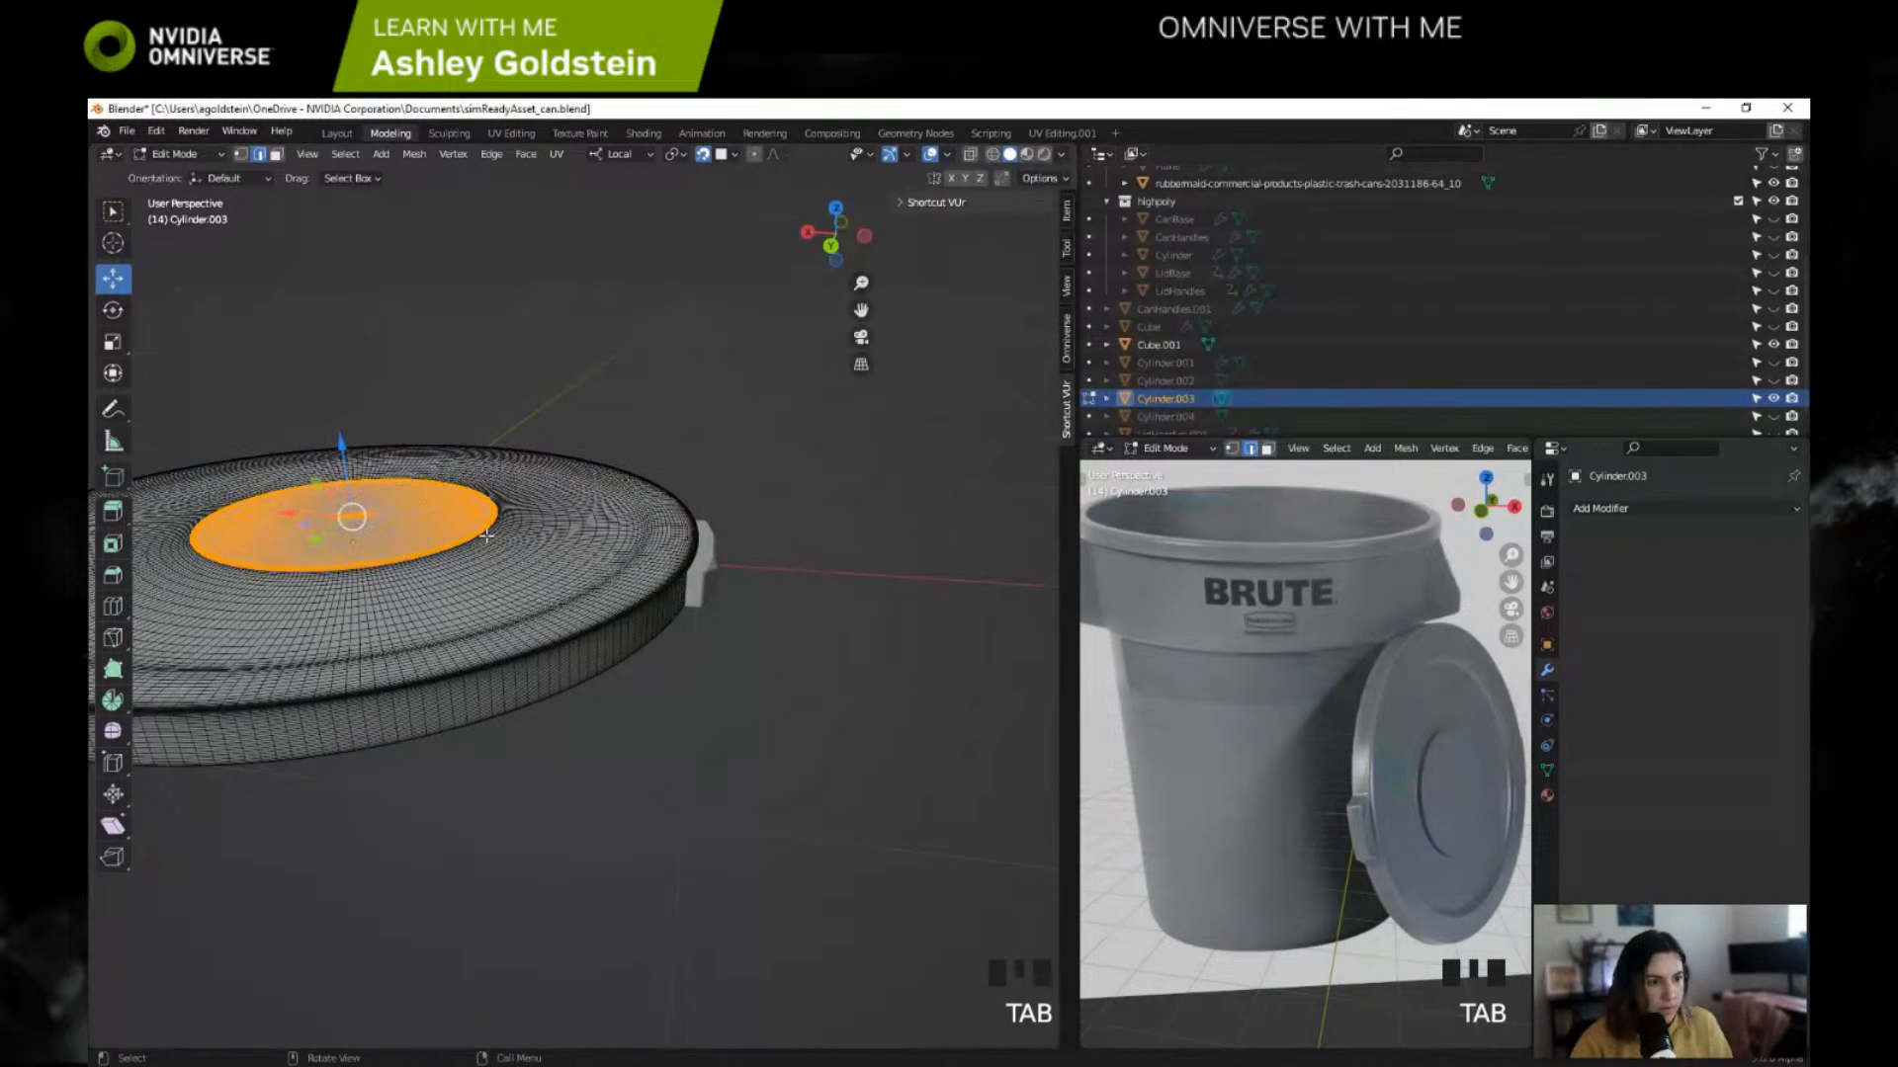
key("shift+n")
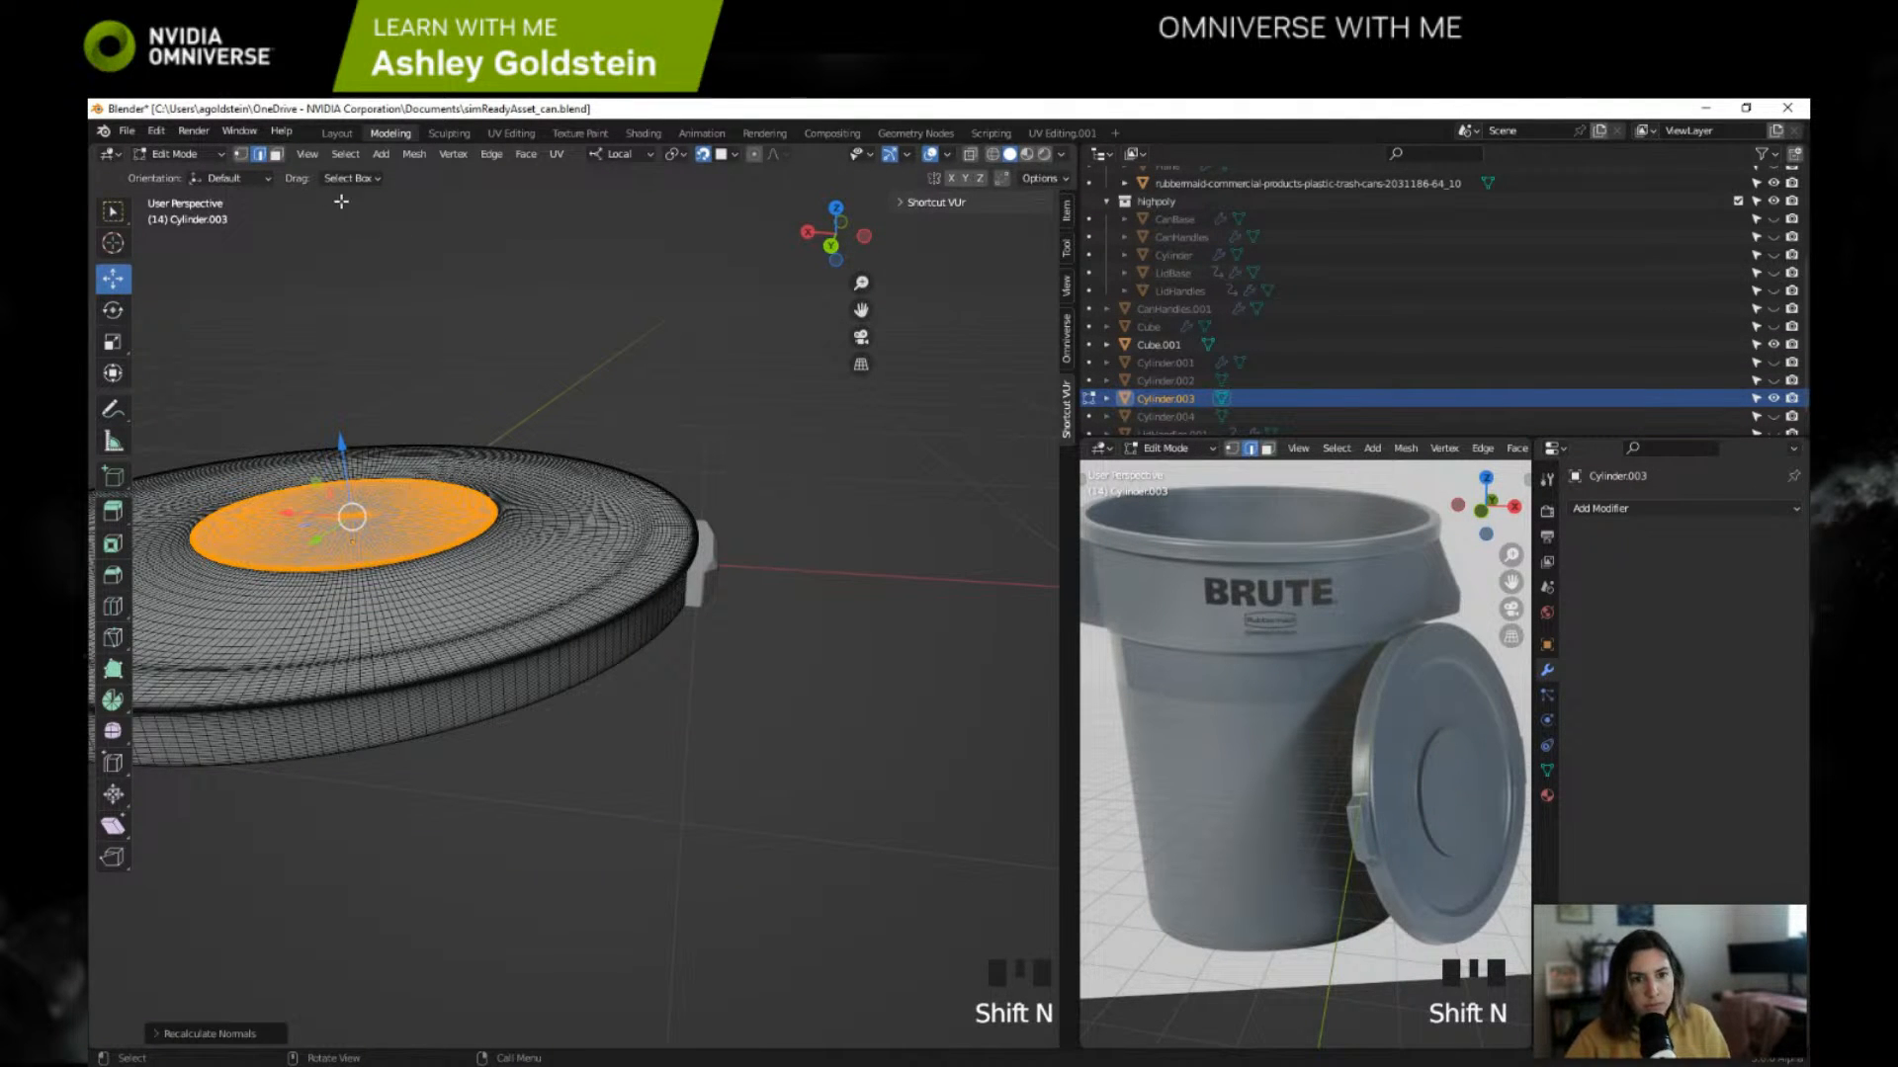
left_click(210, 151)
left_click(209, 173)
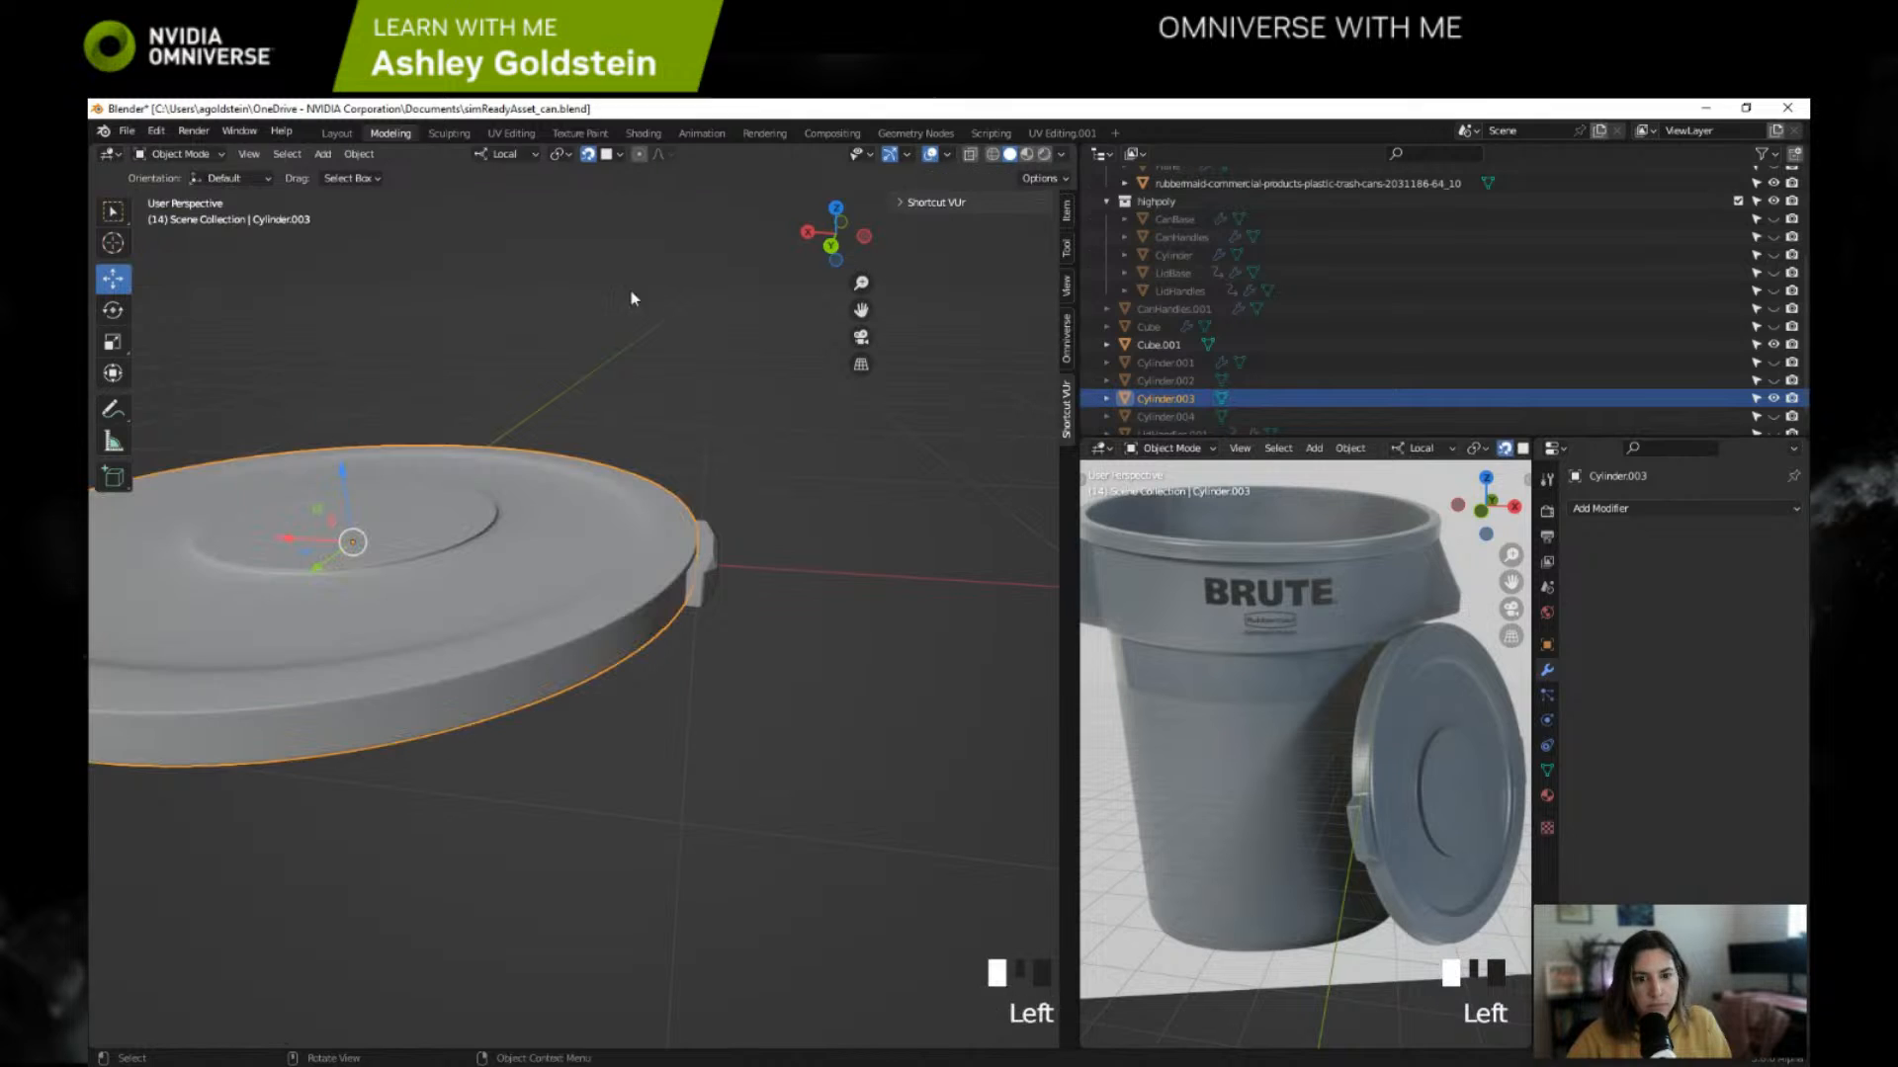
Step: Retry joining the lid into the handle Cube.001, undo it, and inspect both unjoined meshes in Edit Mode
left_click(1172, 344, "ctrl")
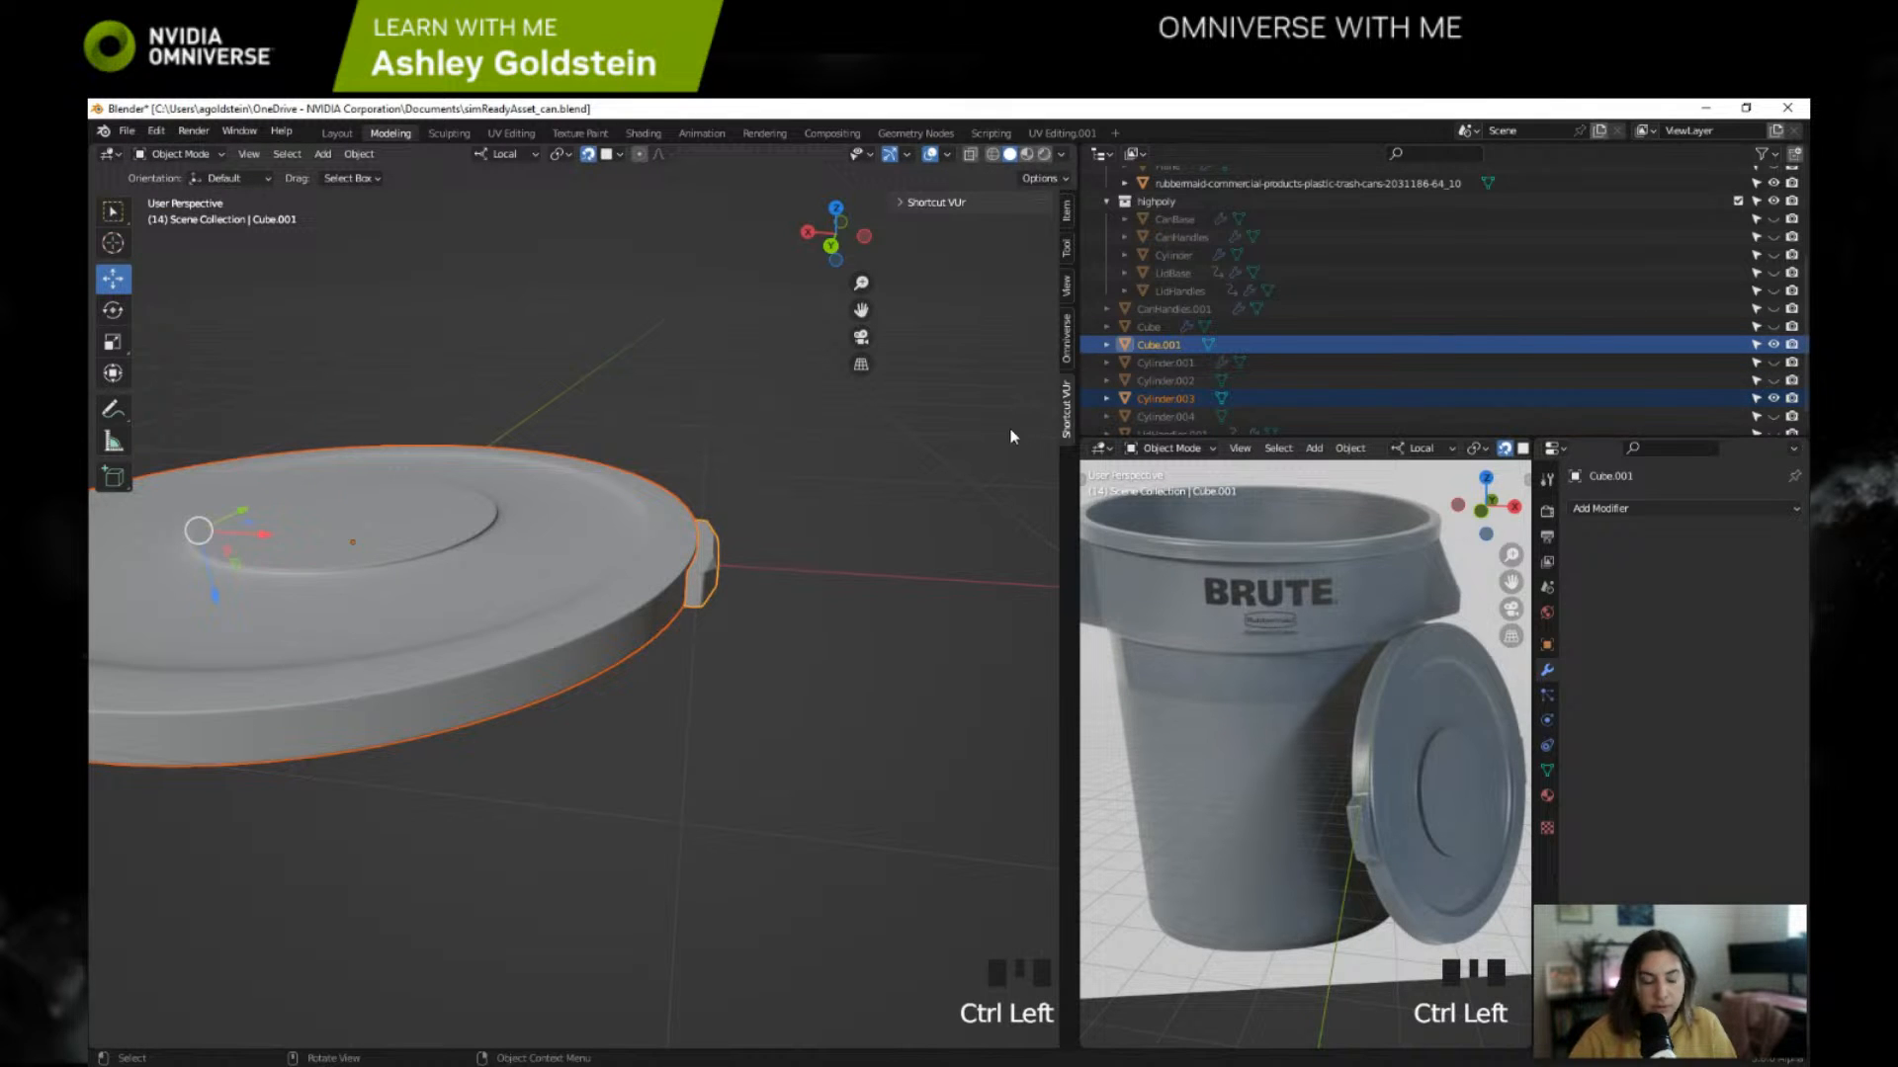
key("ctrl+j")
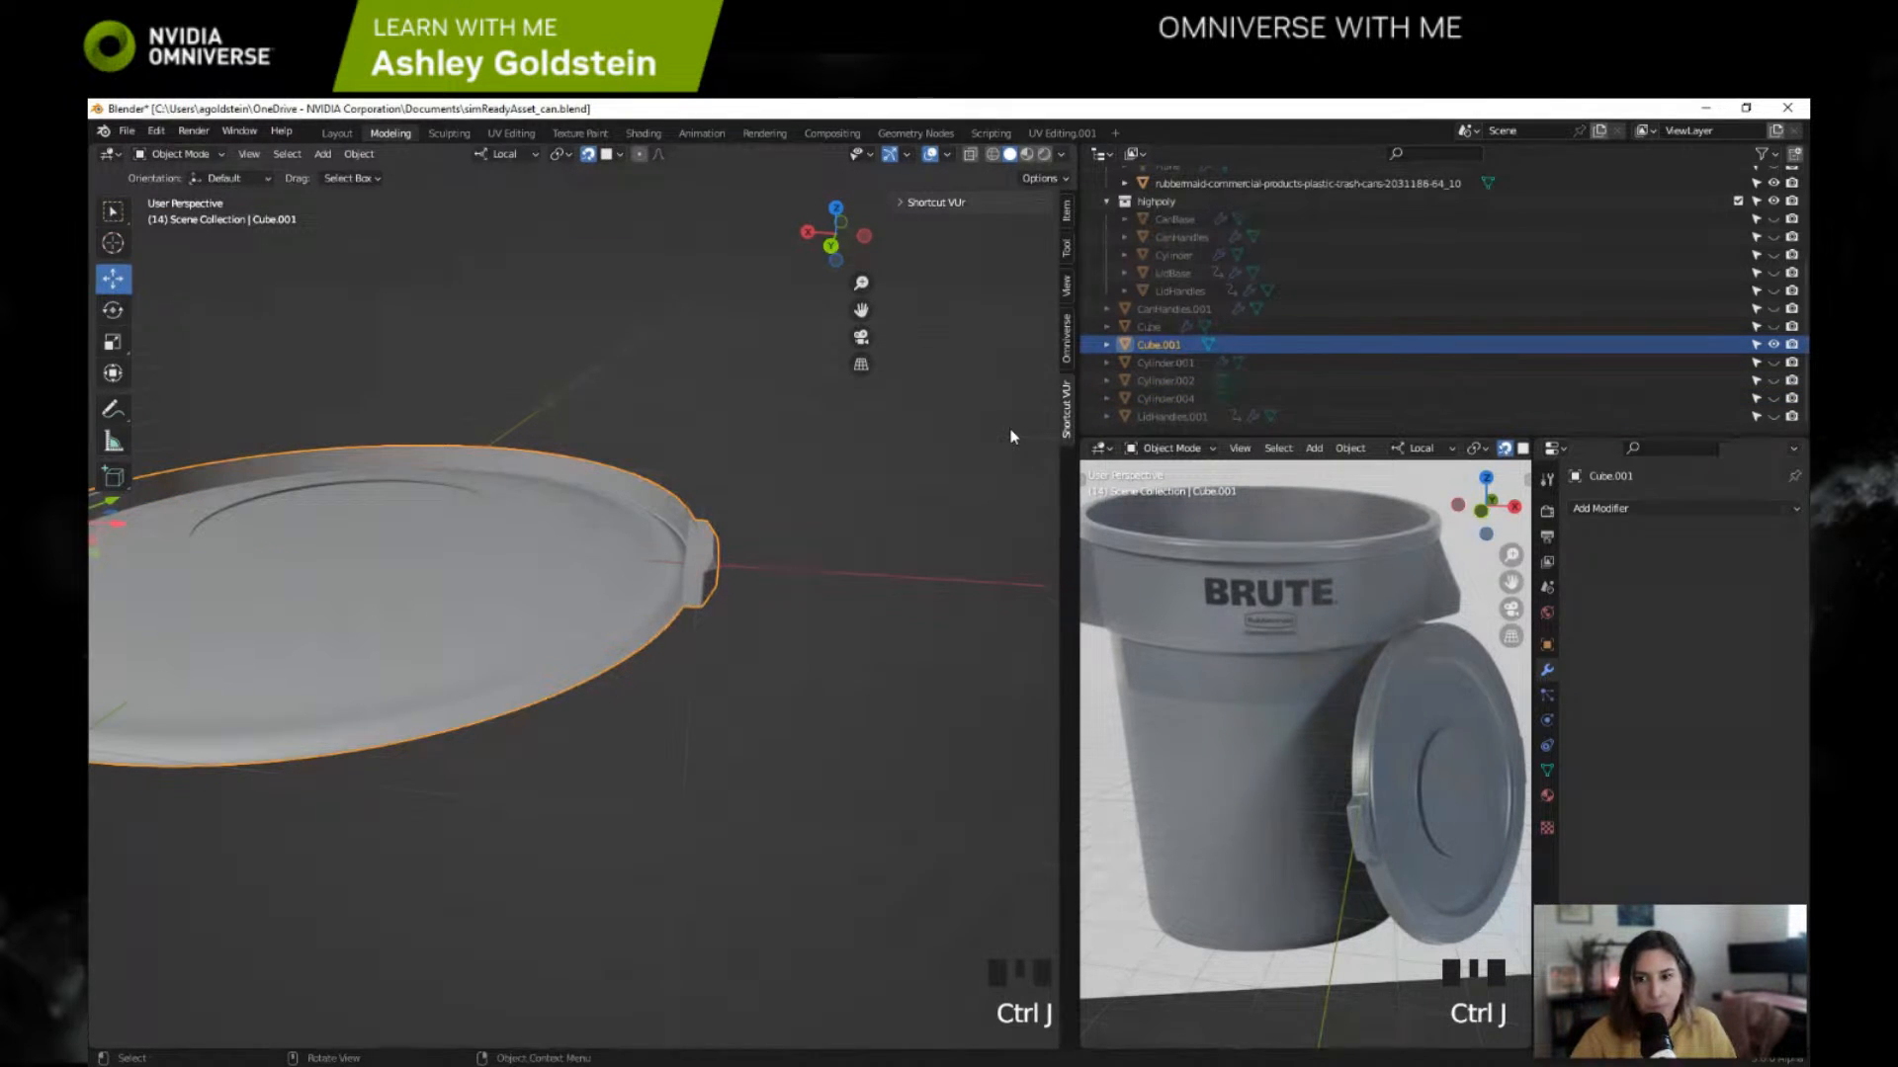
key("ctrl+z")
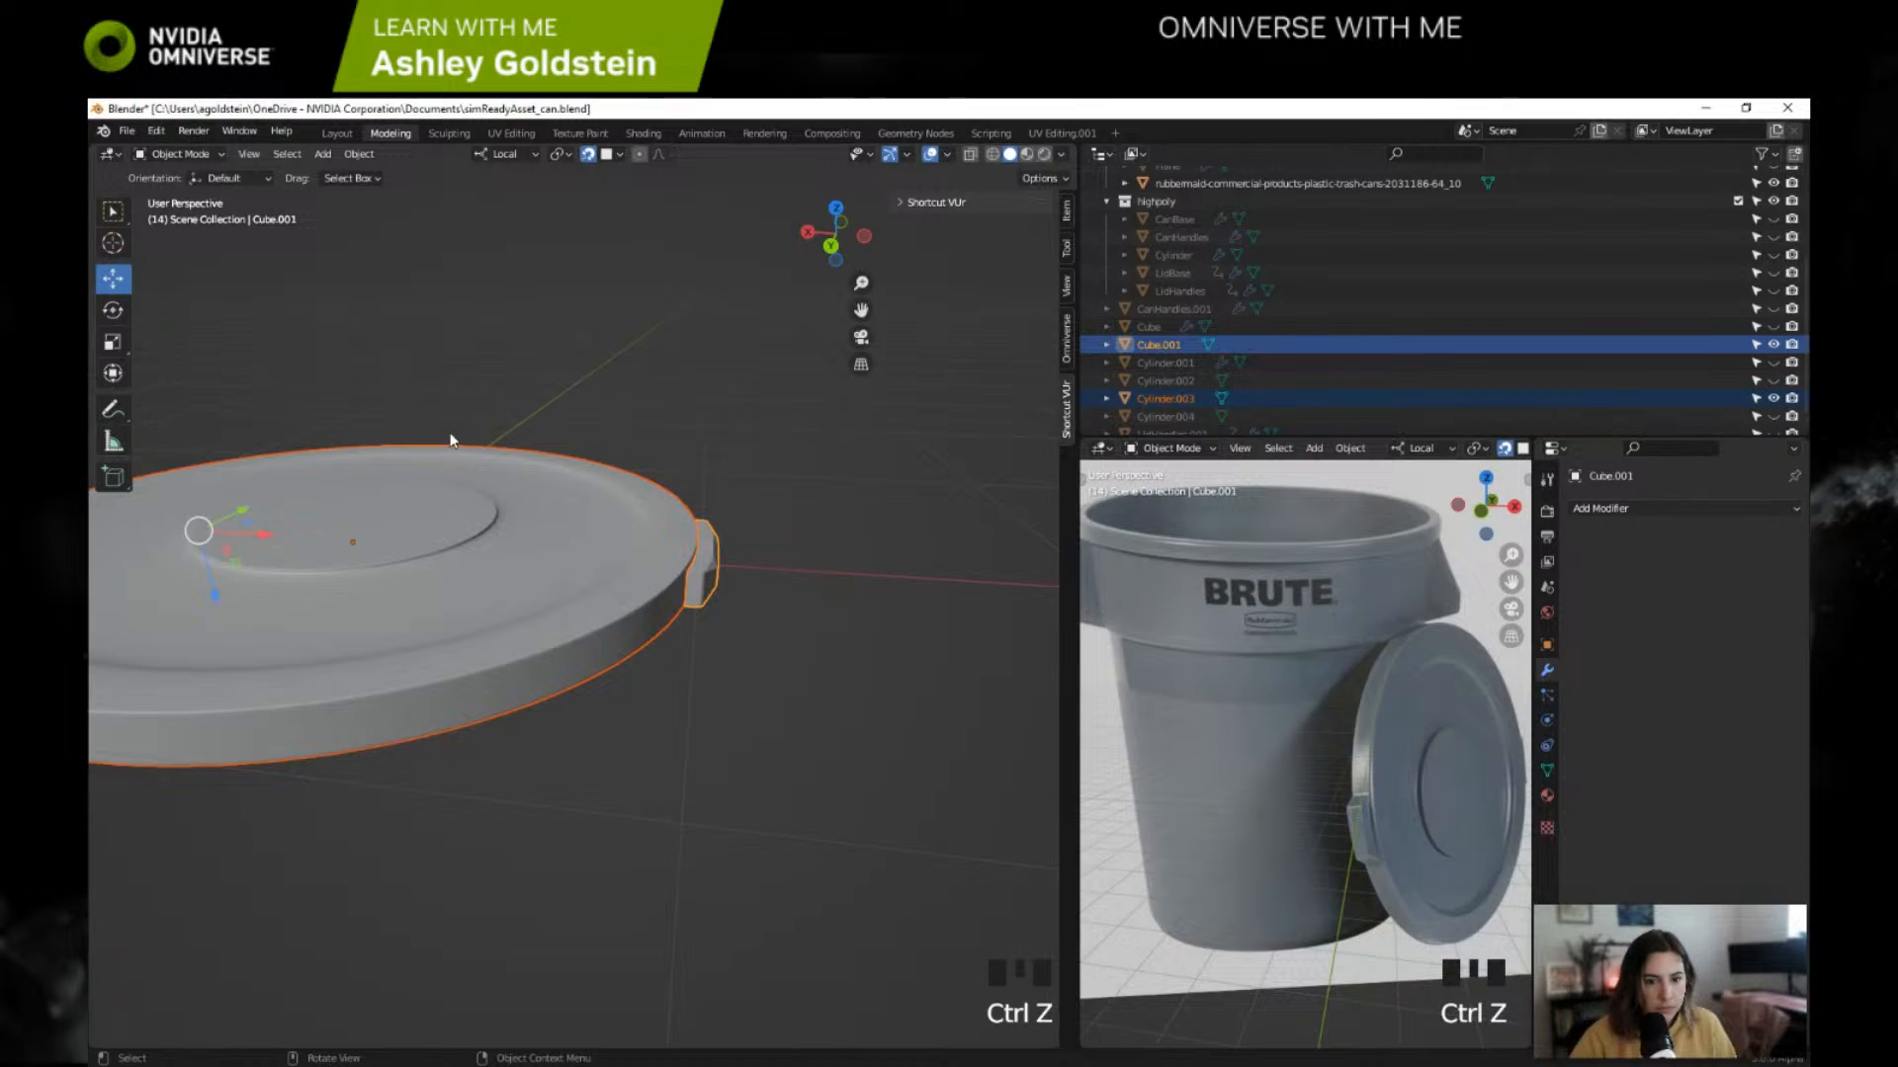
key("Tab")
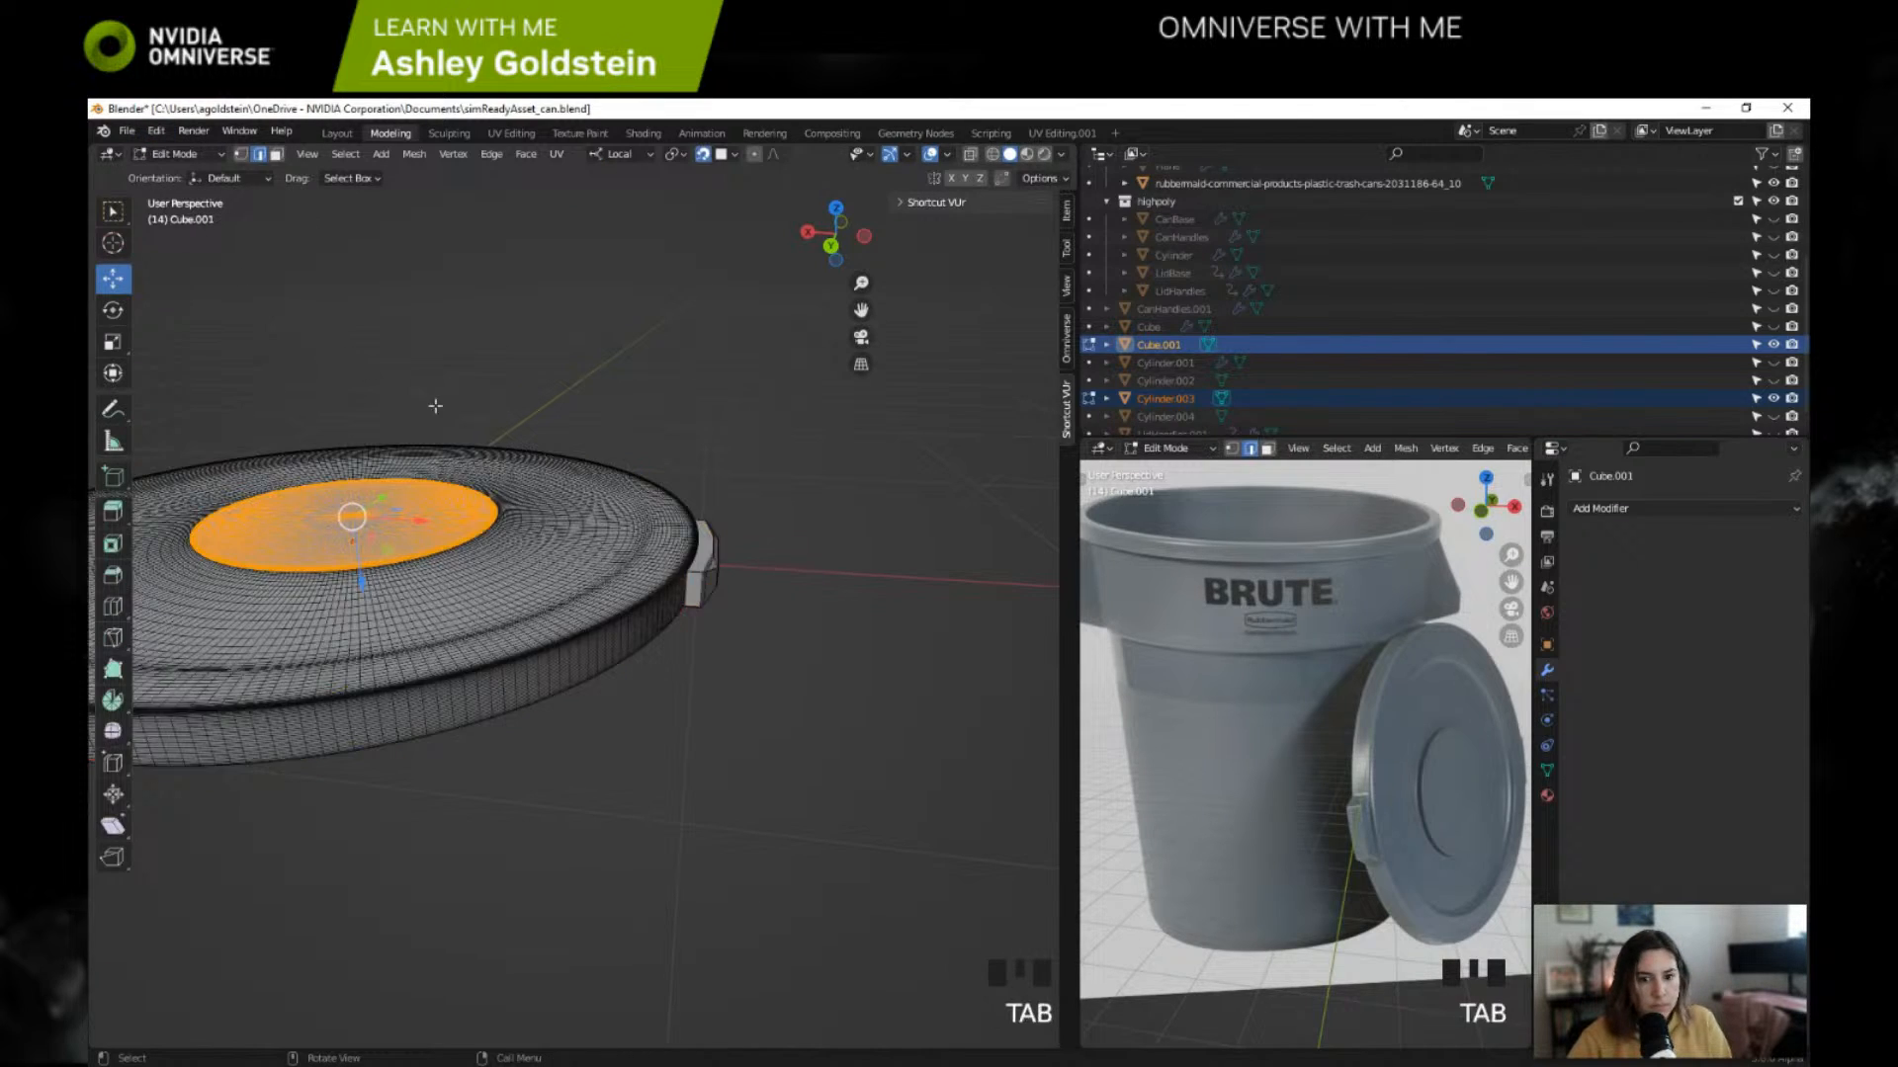
middle_click_drag(436, 406, 734, 401)
key("ctrl+z")
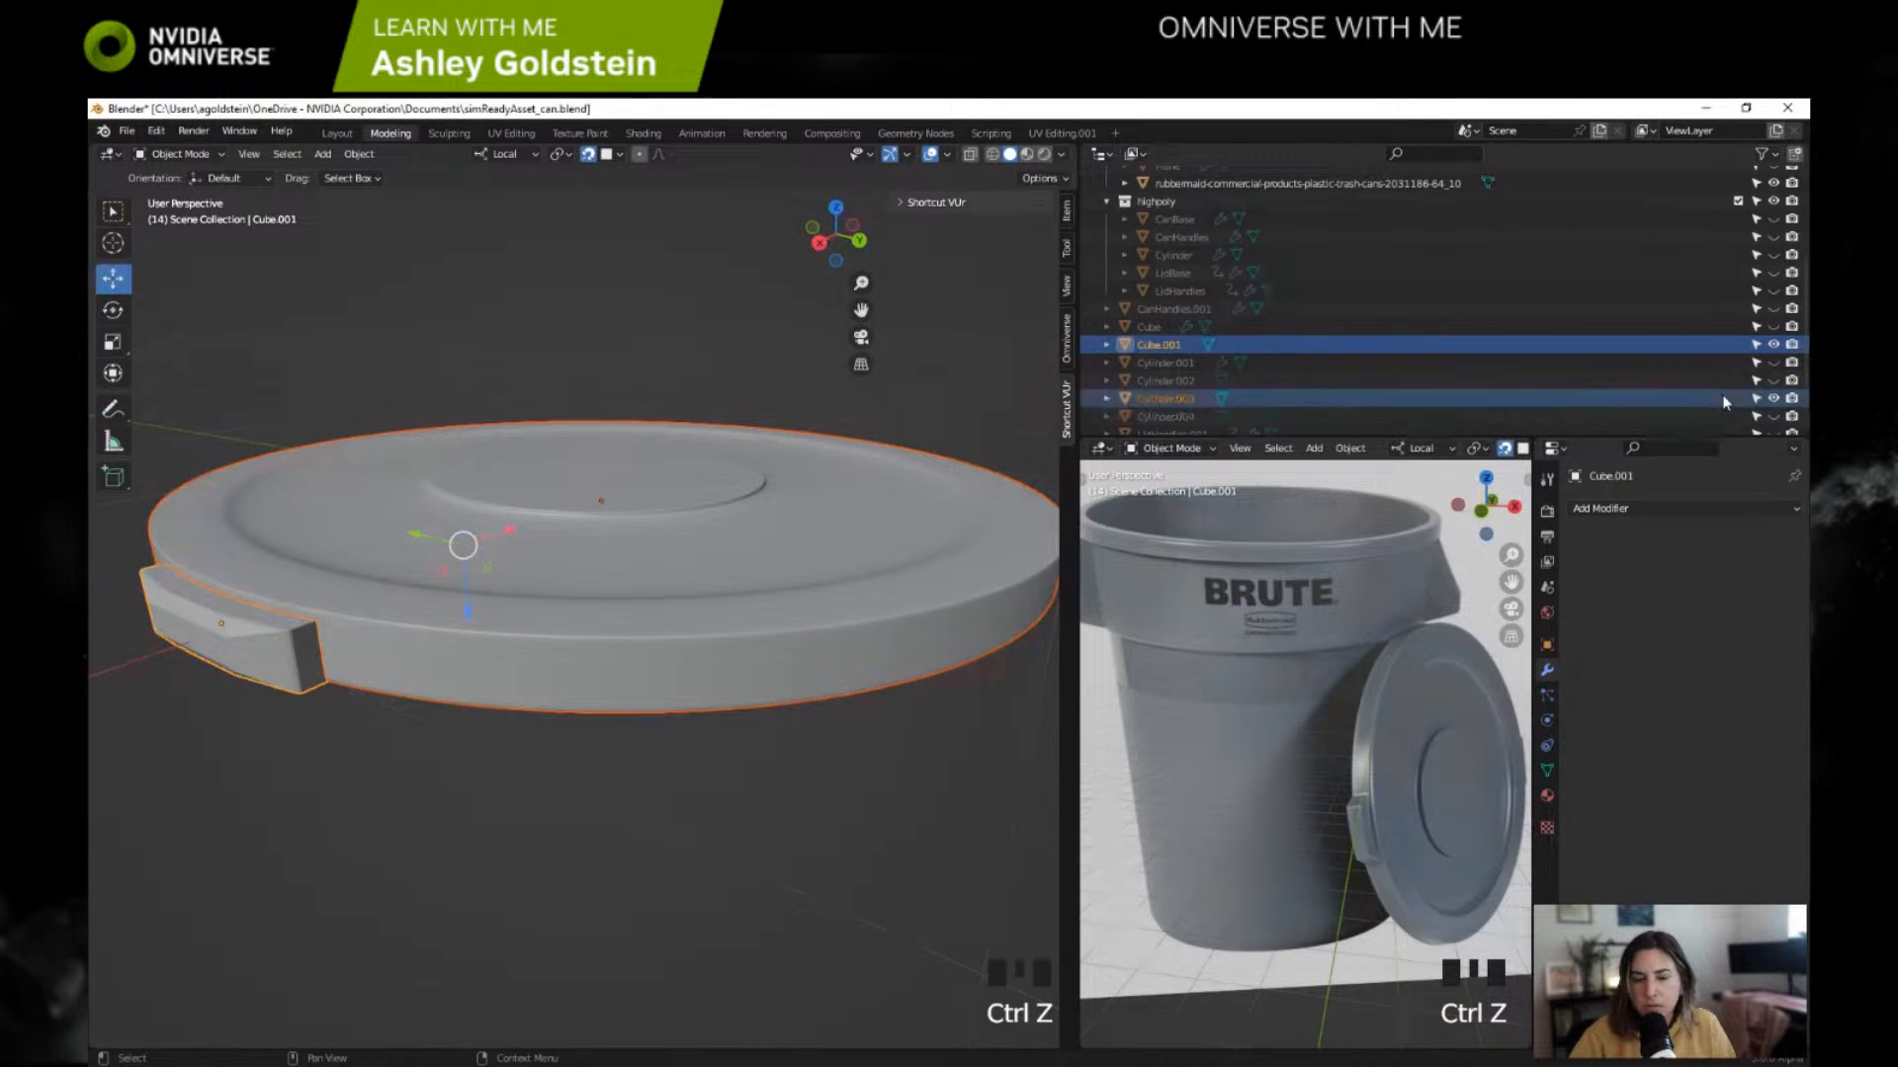
Step: Hide the lid Cylinder.003 and briefly show the Cube object to check it against the handle Cube.001
left_click(1773, 398)
left_click(1773, 326)
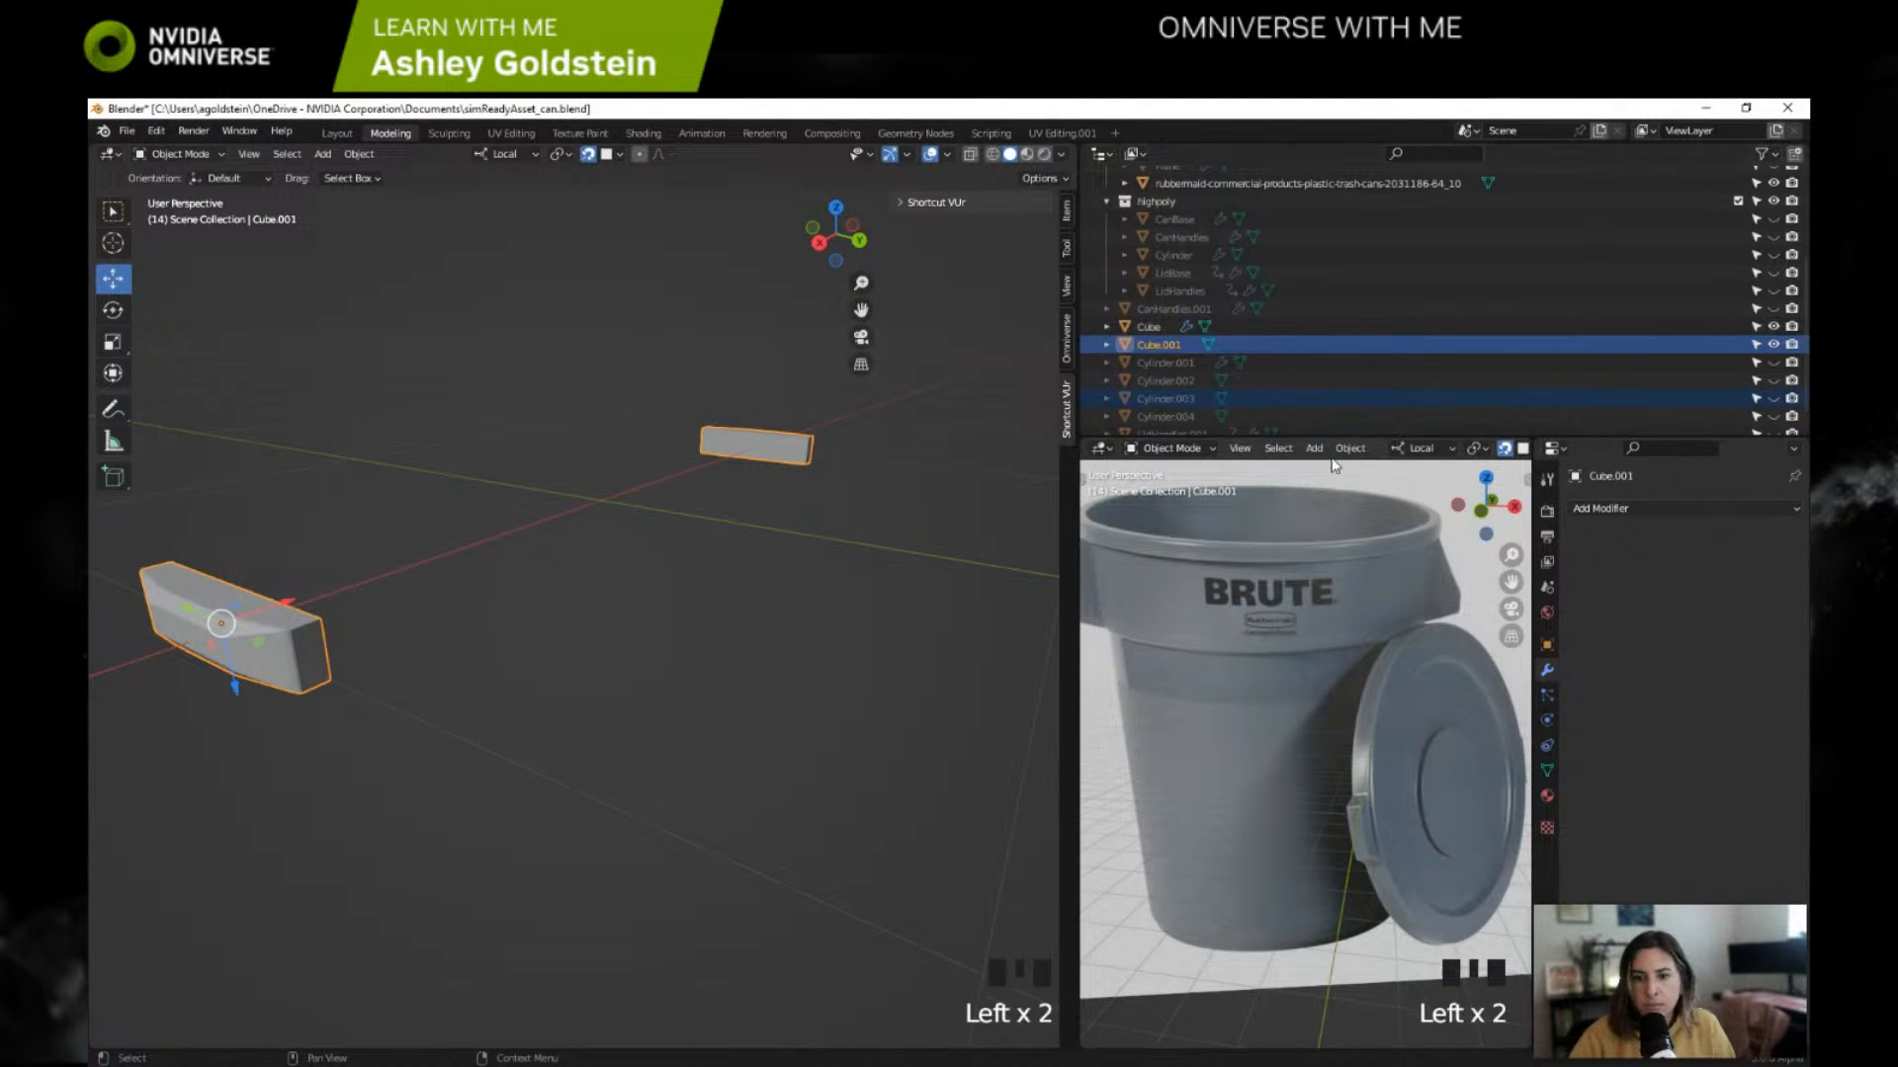
left_click(1156, 328)
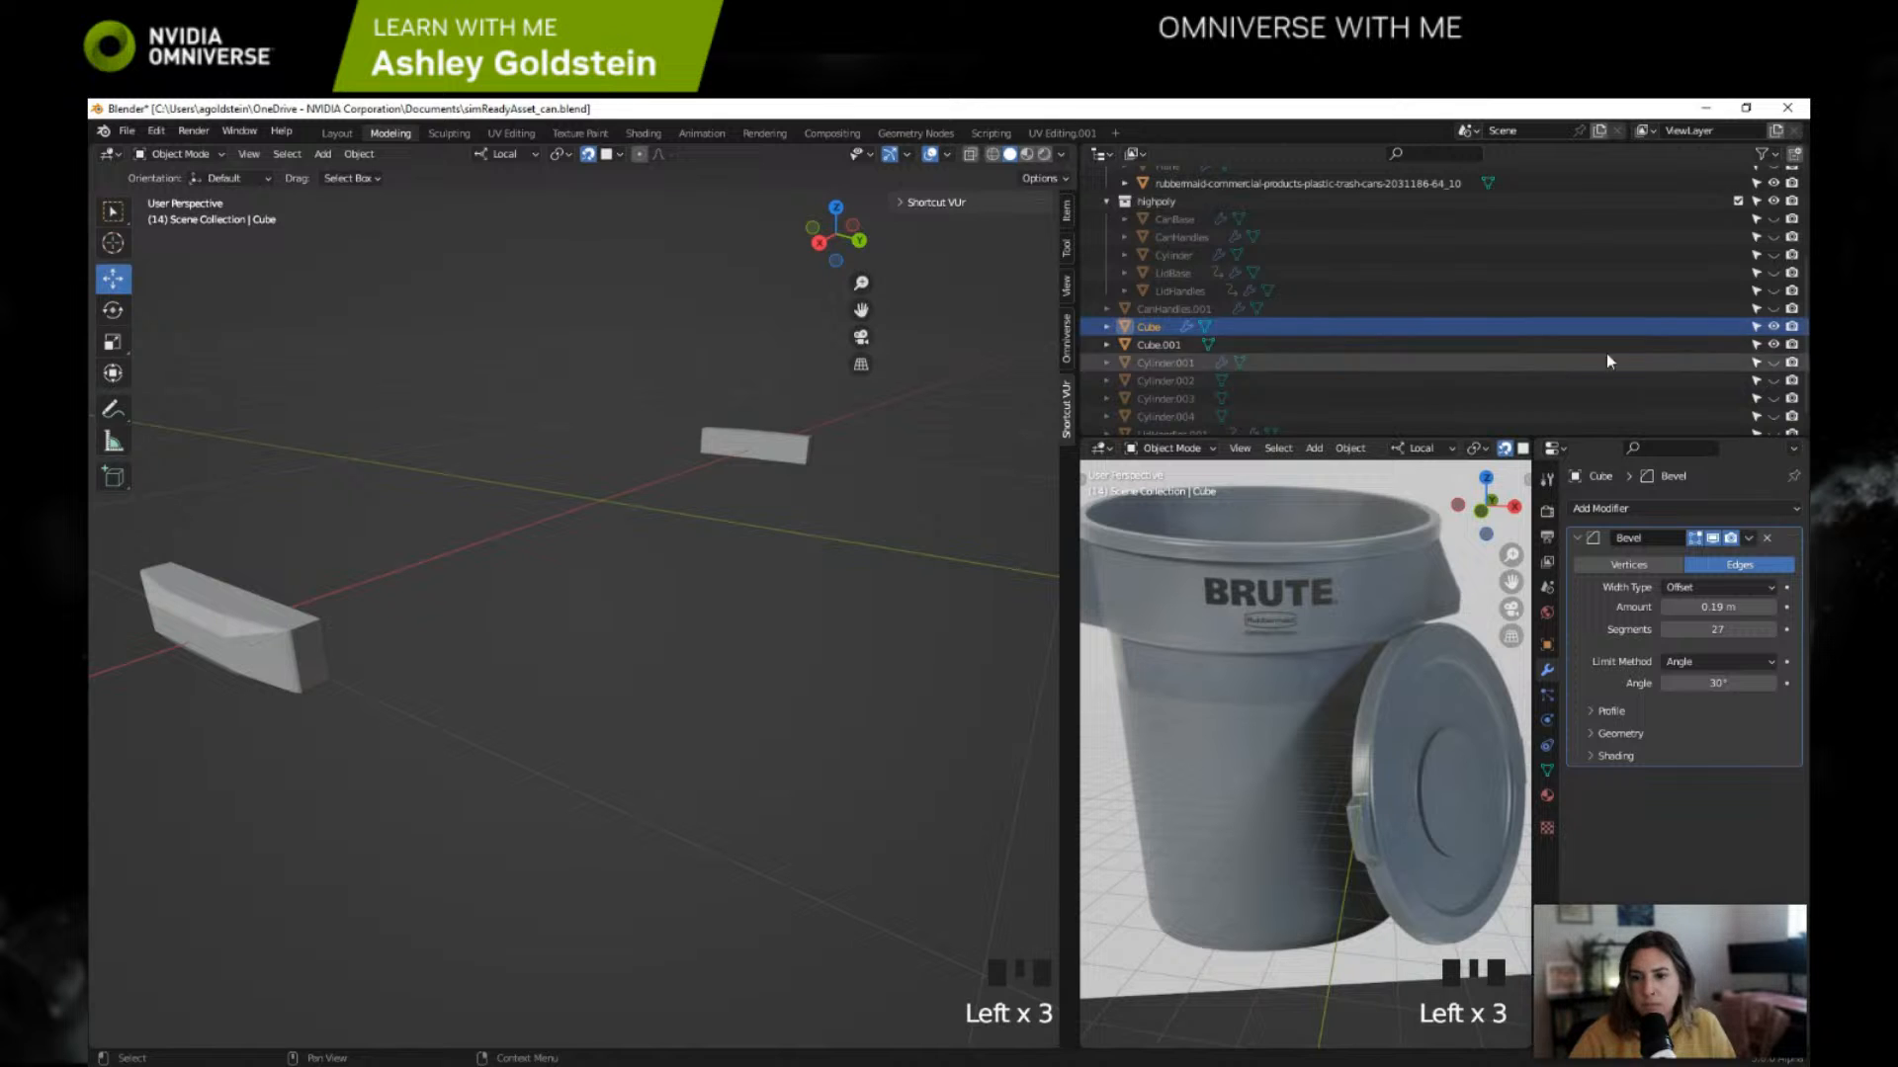
left_click(1774, 326)
Step: Unhide the low-poly lid Cylinder.004 and examine its face layout in Edit Mode
scroll(1384, 397, "down", 1)
left_click(1200, 399)
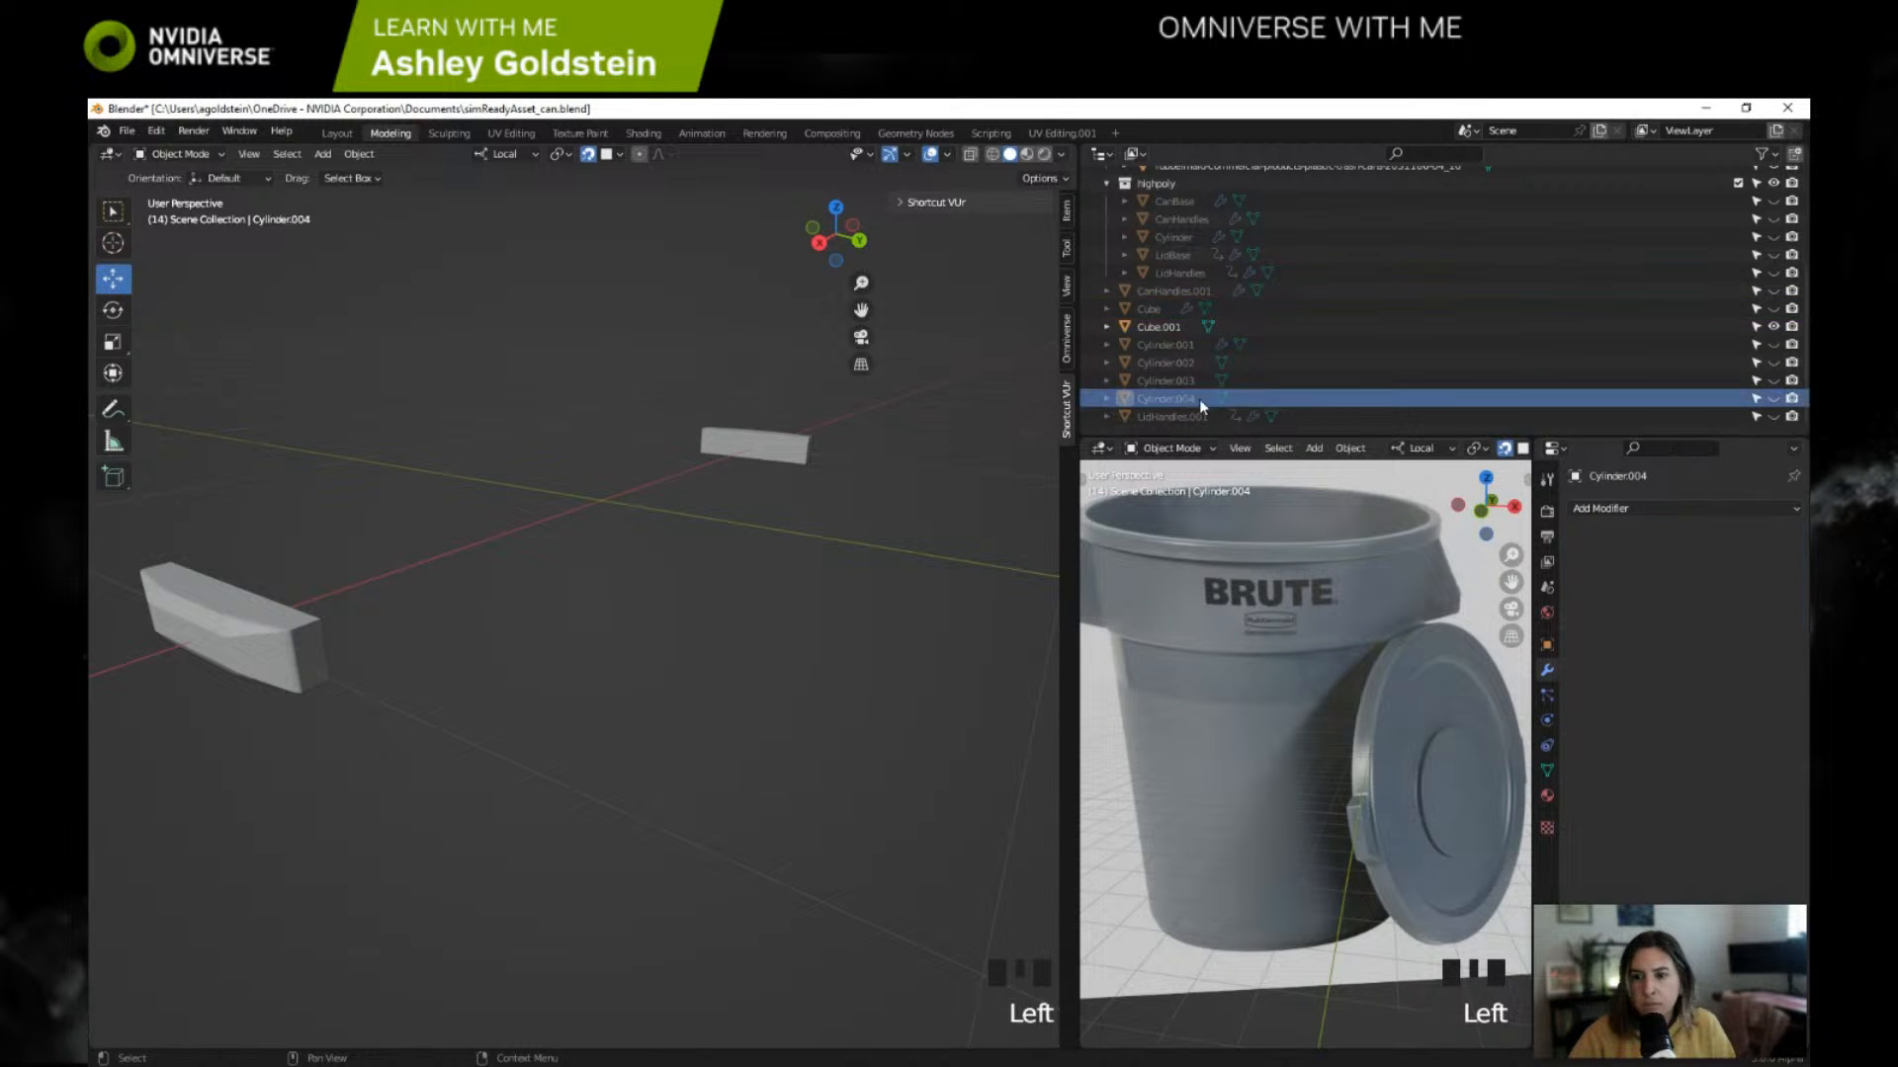
left_click(1773, 399)
scroll(893, 407, "down", 3)
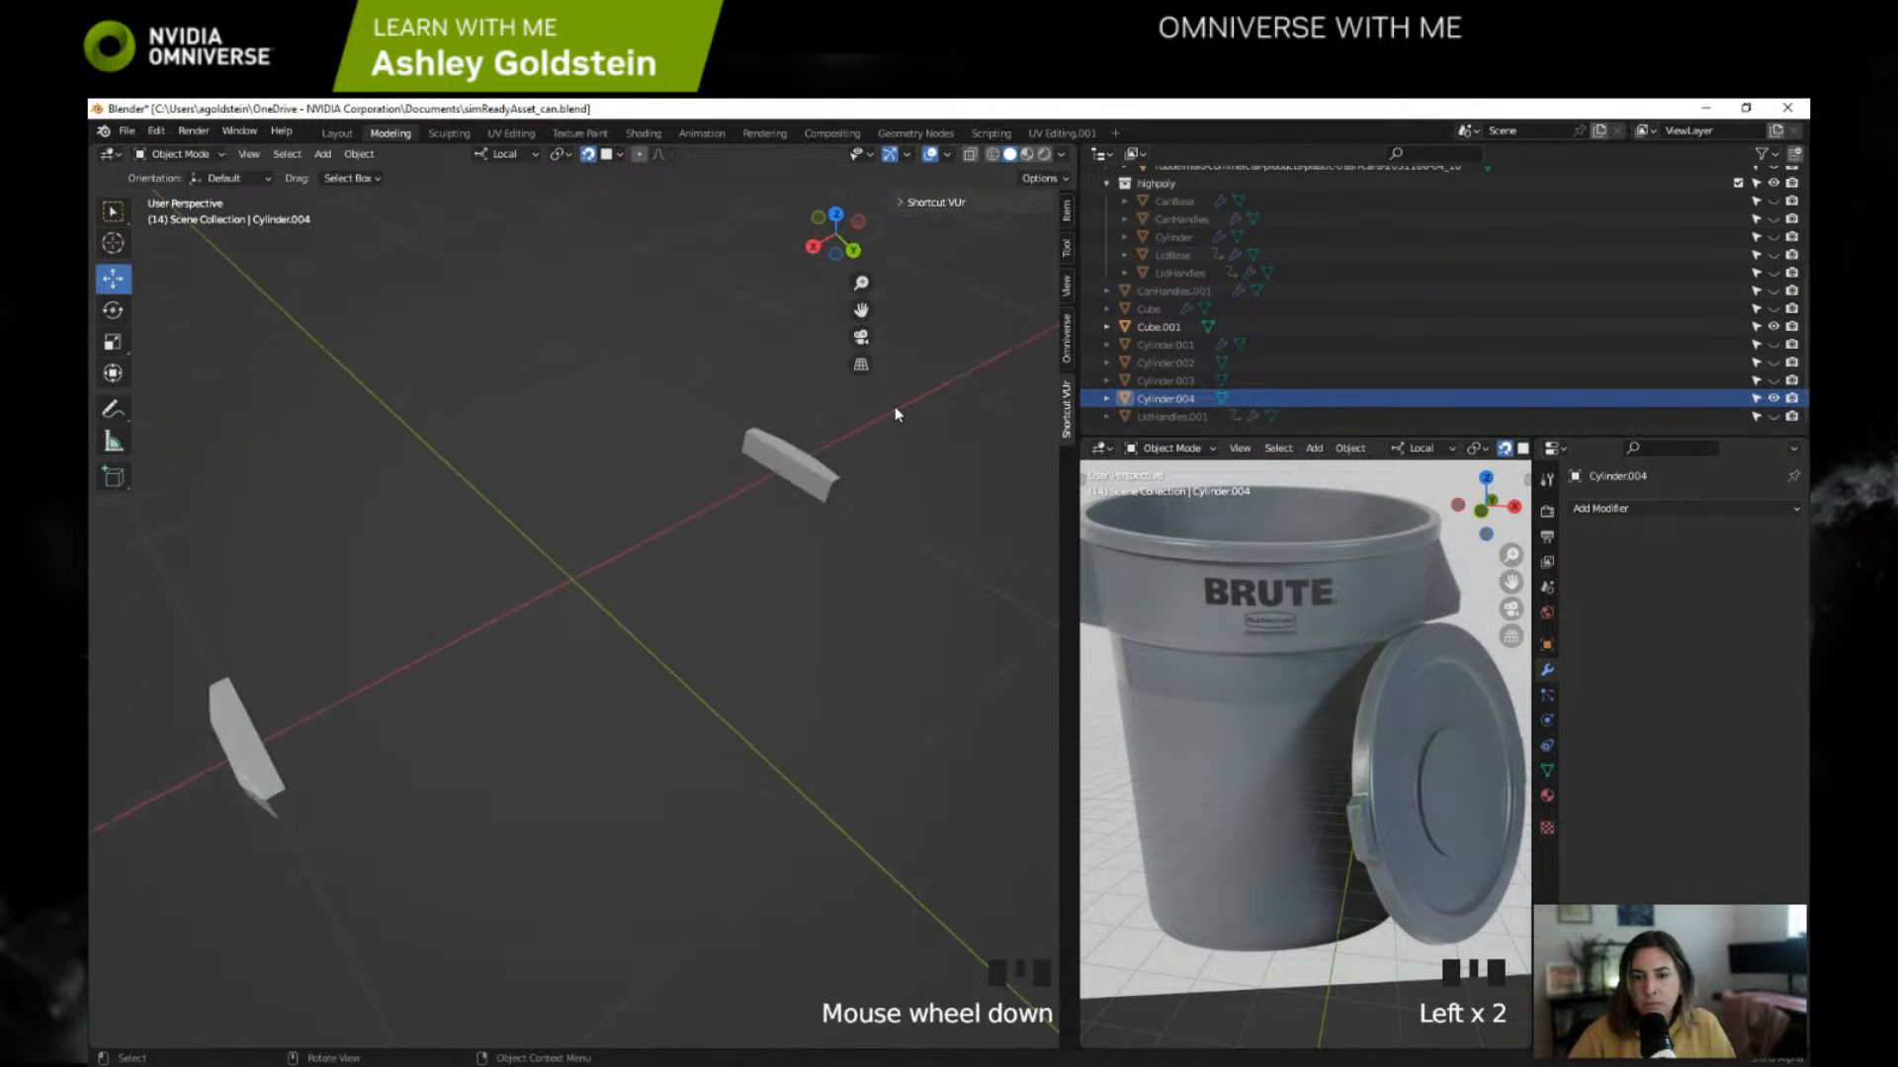
middle_click_drag(893, 406, 638, 696, "shift")
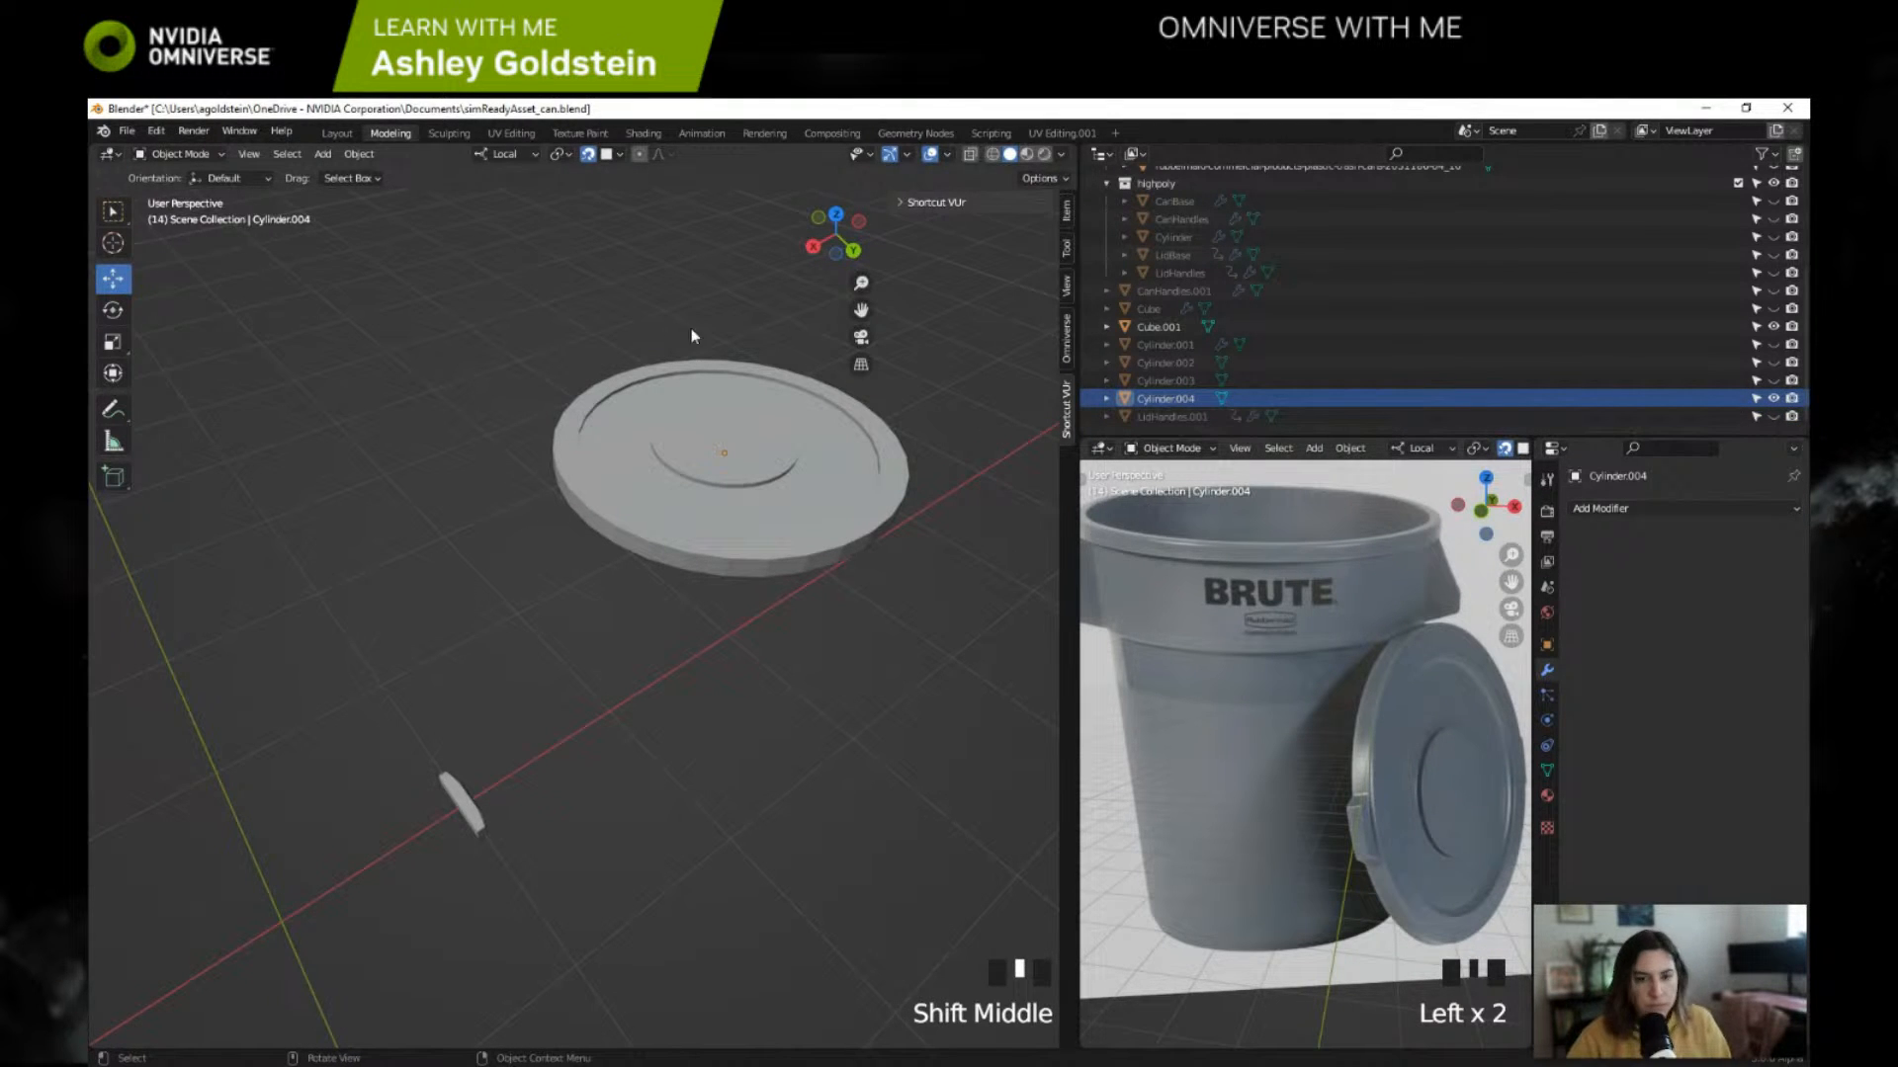
left_click(185, 155)
left_click(182, 176)
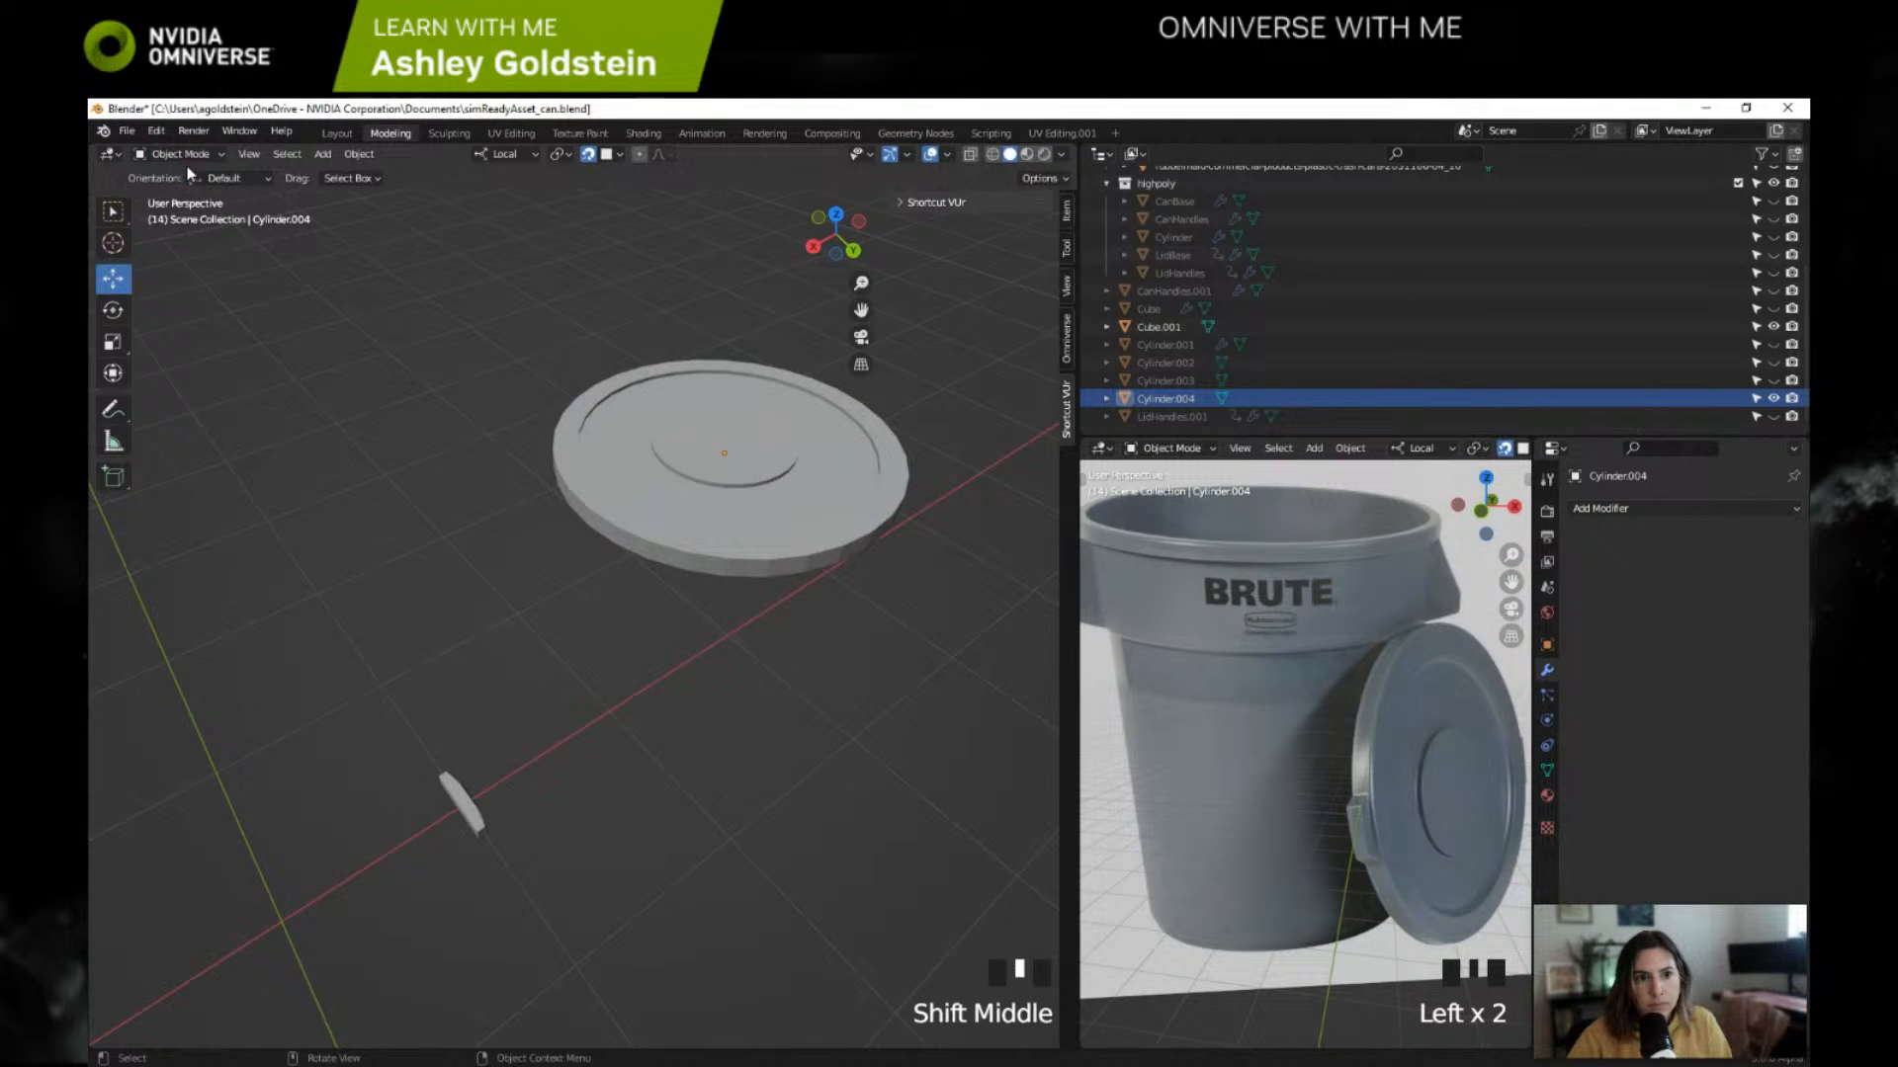
double_click(726, 414)
key("Tab")
middle_click_drag(726, 413, 835, 387)
middle_click_drag(793, 399, 512, 441)
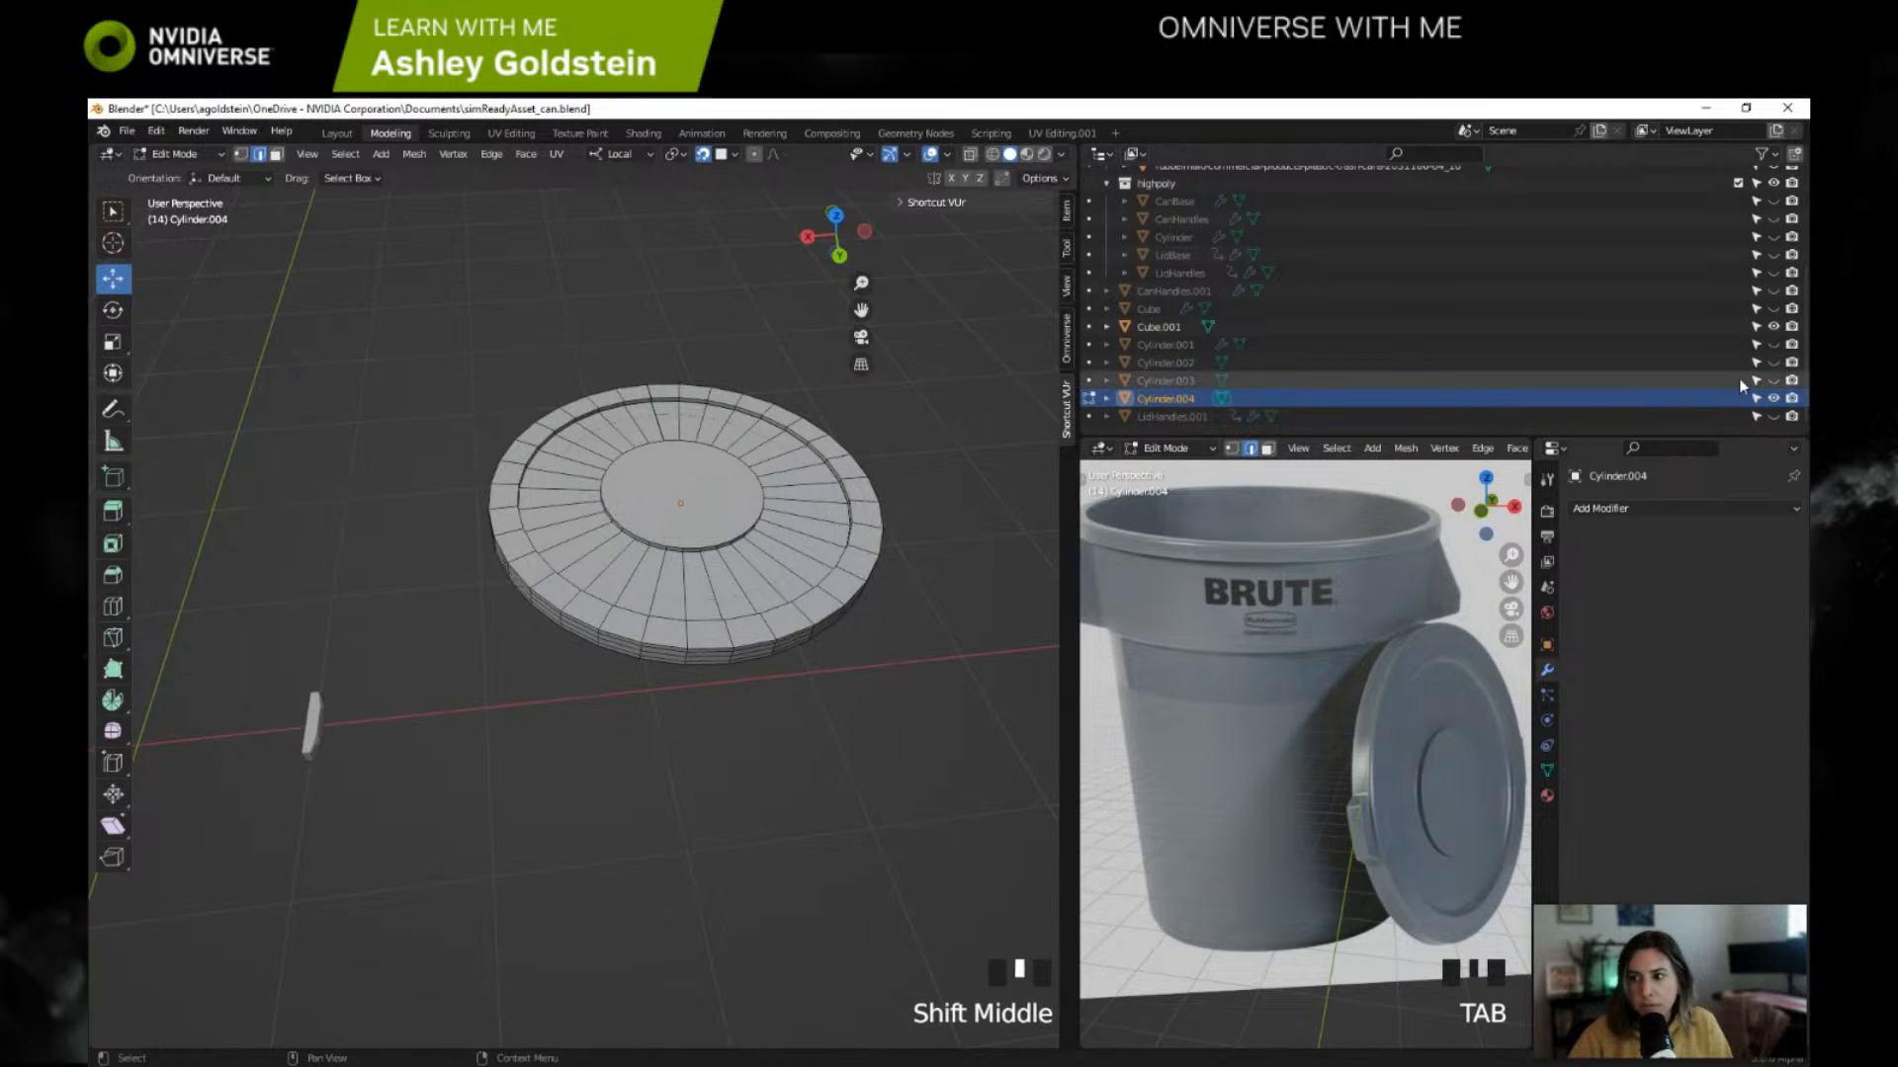
middle_click_drag(885, 432, 715, 498, "shift")
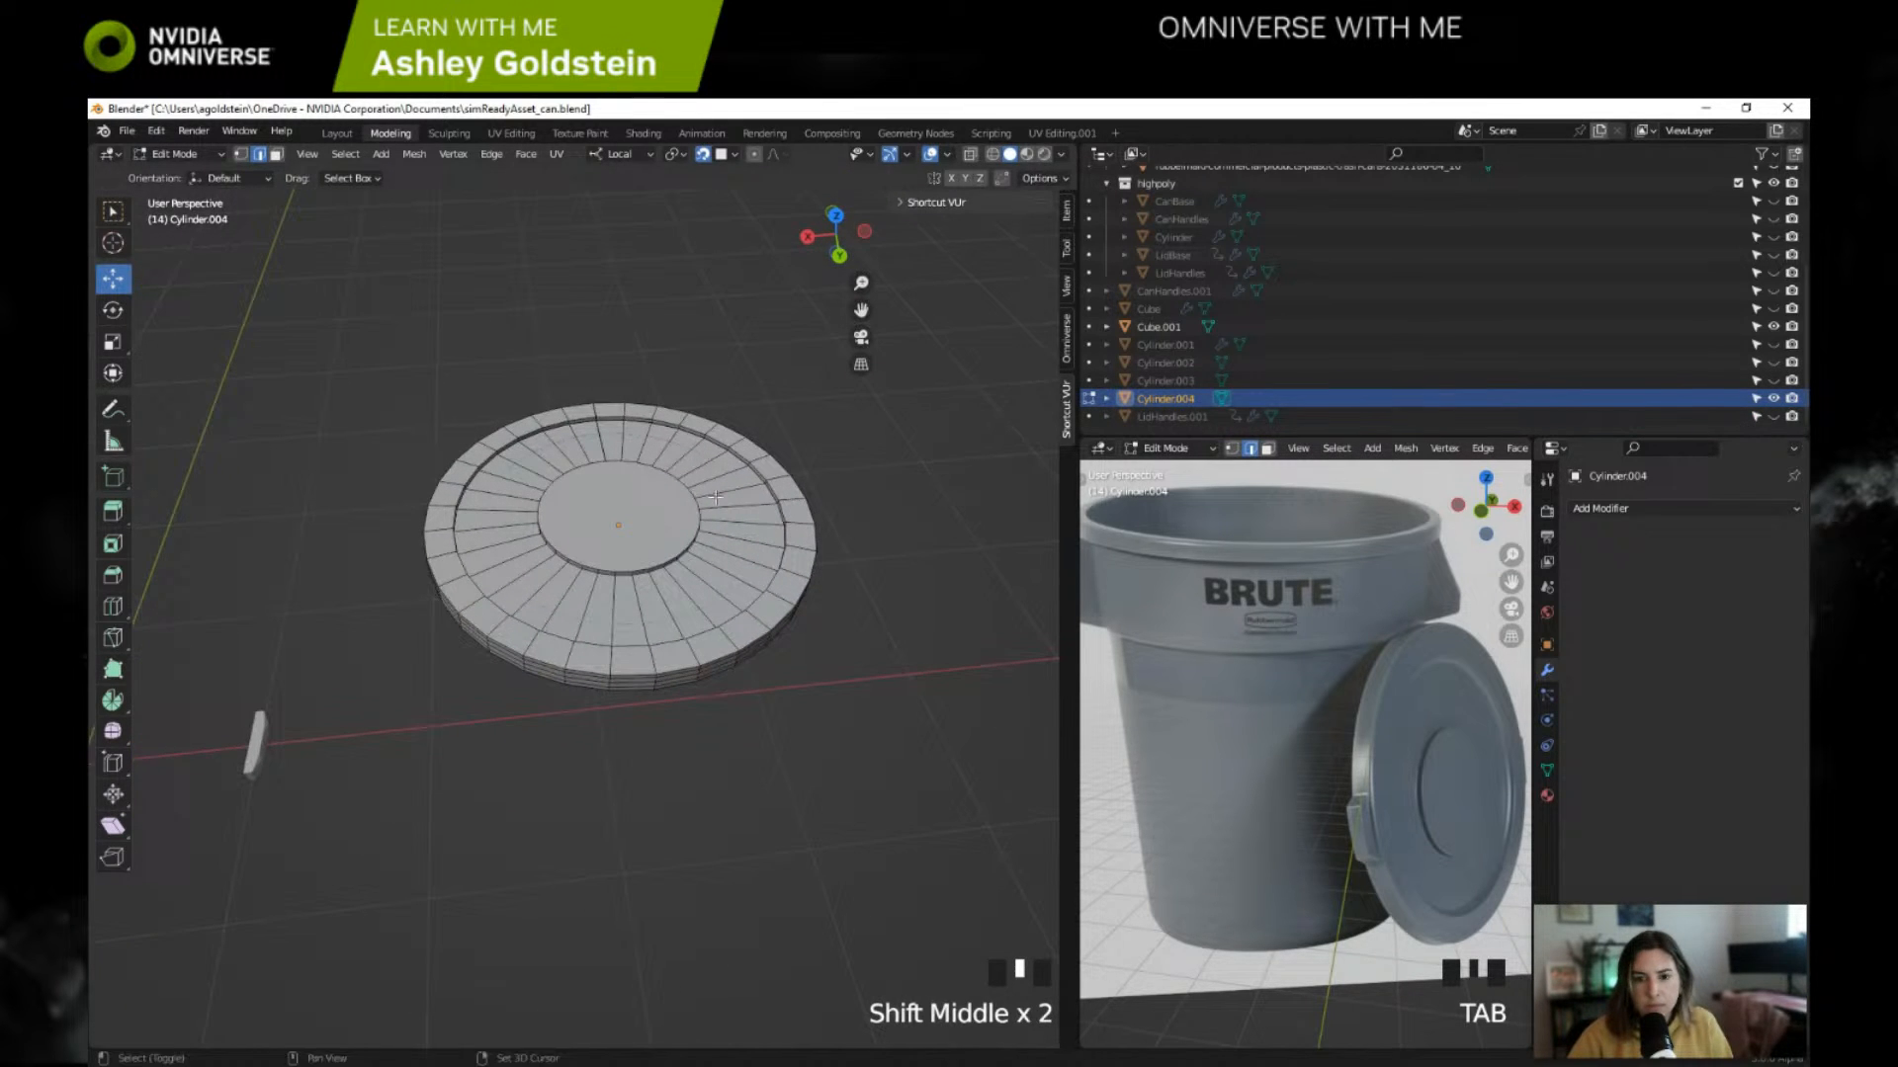
Step: Undo the recent edits back to the point where the lid Cylinder.003 still has its subdivision surface modifier
left_click(1179, 328)
key("ctrl+z")
key("ctrl+z")
key("ctrl+z")
key("ctrl+z")
key("ctrl+z")
key("ctrl+z")
key("ctrl+z")
key("ctrl+z")
key("ctrl+z")
key("ctrl+z")
key("ctrl+z")
key("ctrl+z")
key("ctrl+z")
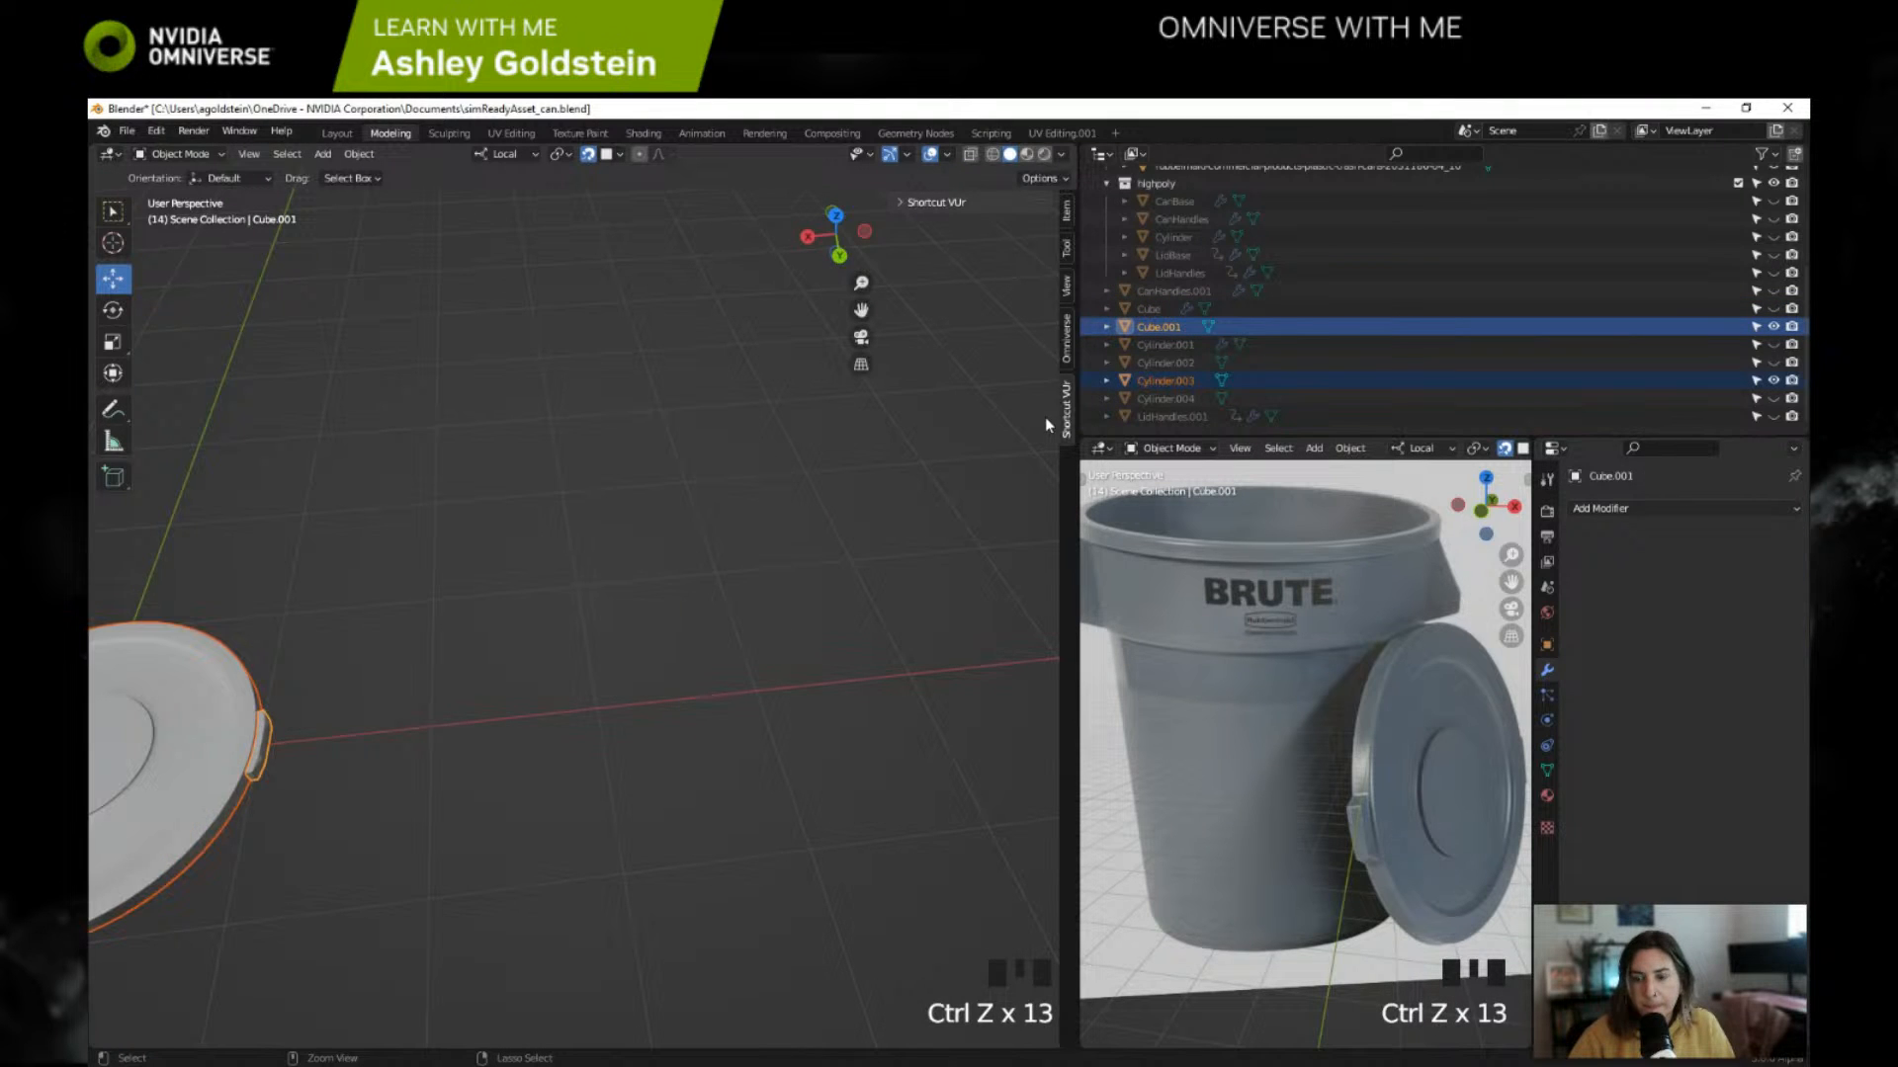
key("ctrl+z")
key("ctrl+z")
key("ctrl+z")
key("ctrl+z")
key("ctrl+z")
key("ctrl+z")
key("ctrl+z")
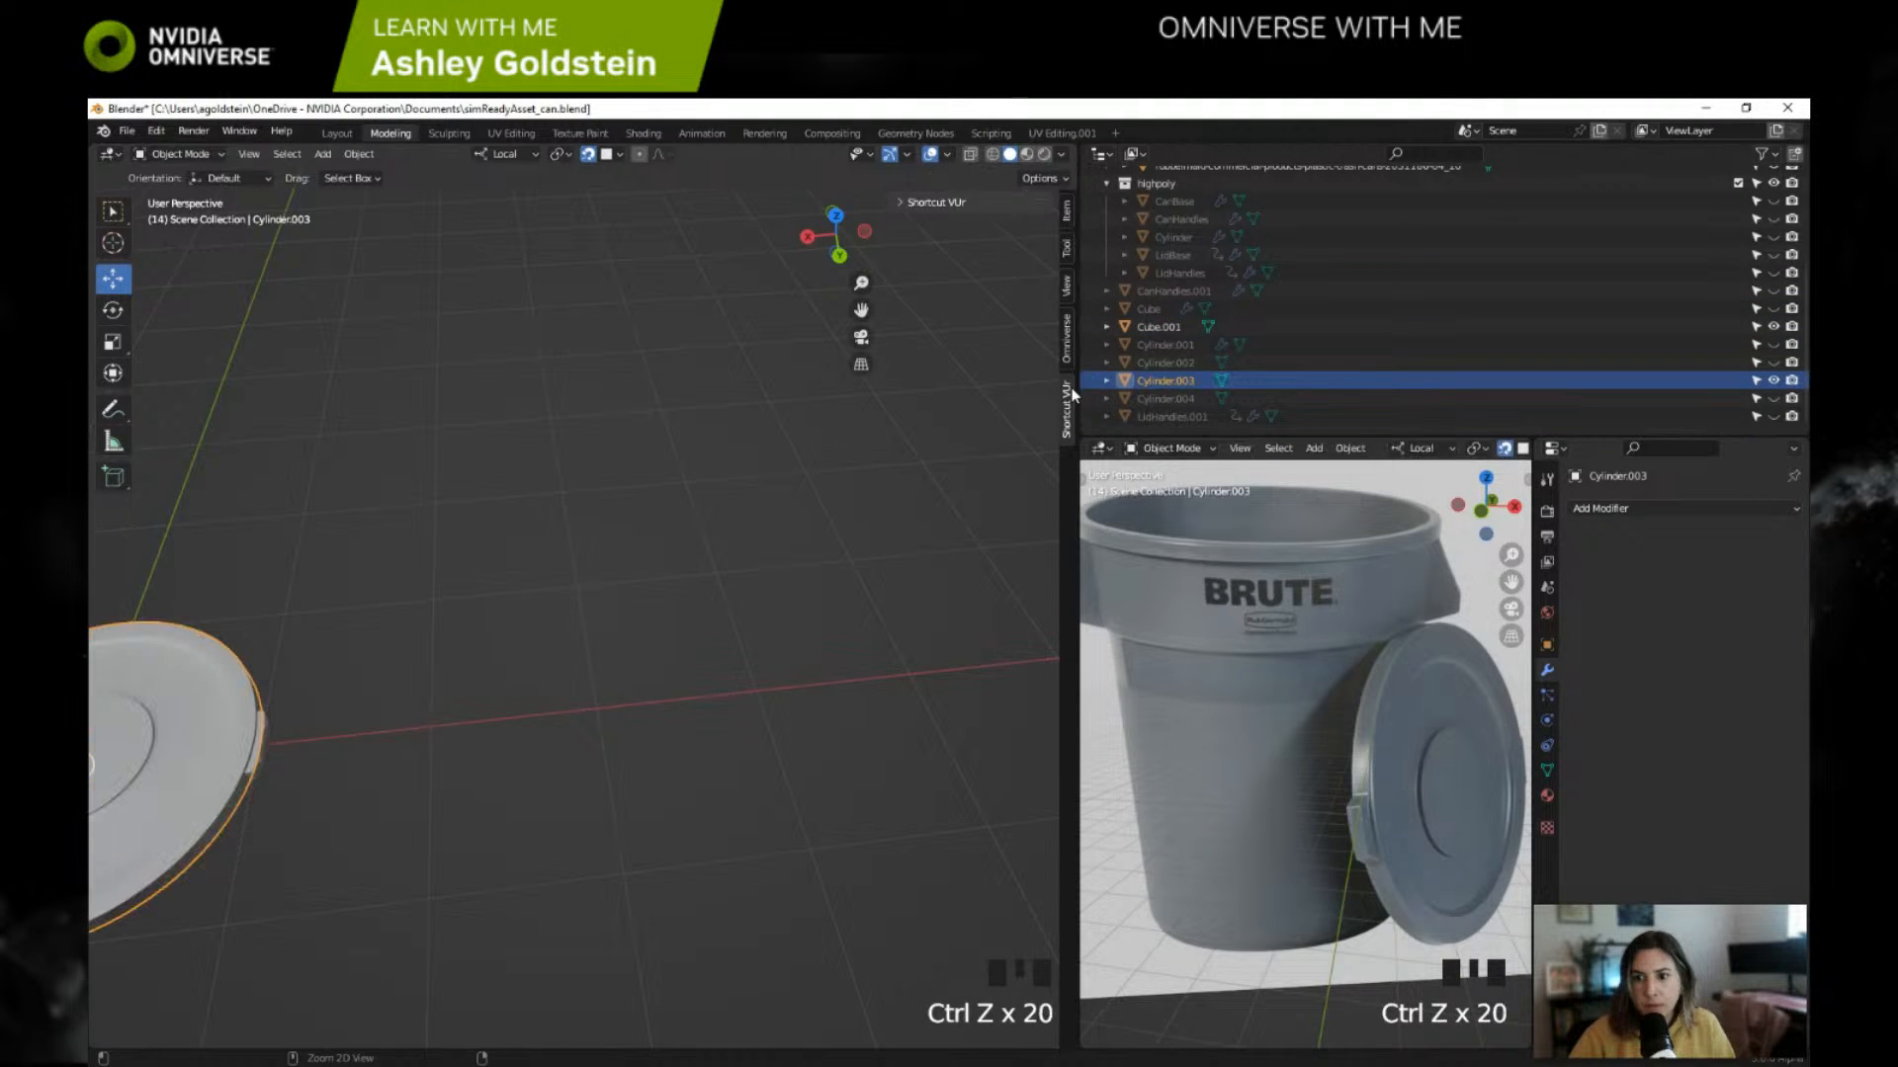
key("ctrl+z")
key("ctrl+z")
key("ctrl+z")
key("ctrl+z")
key("ctrl+z")
key("ctrl+z")
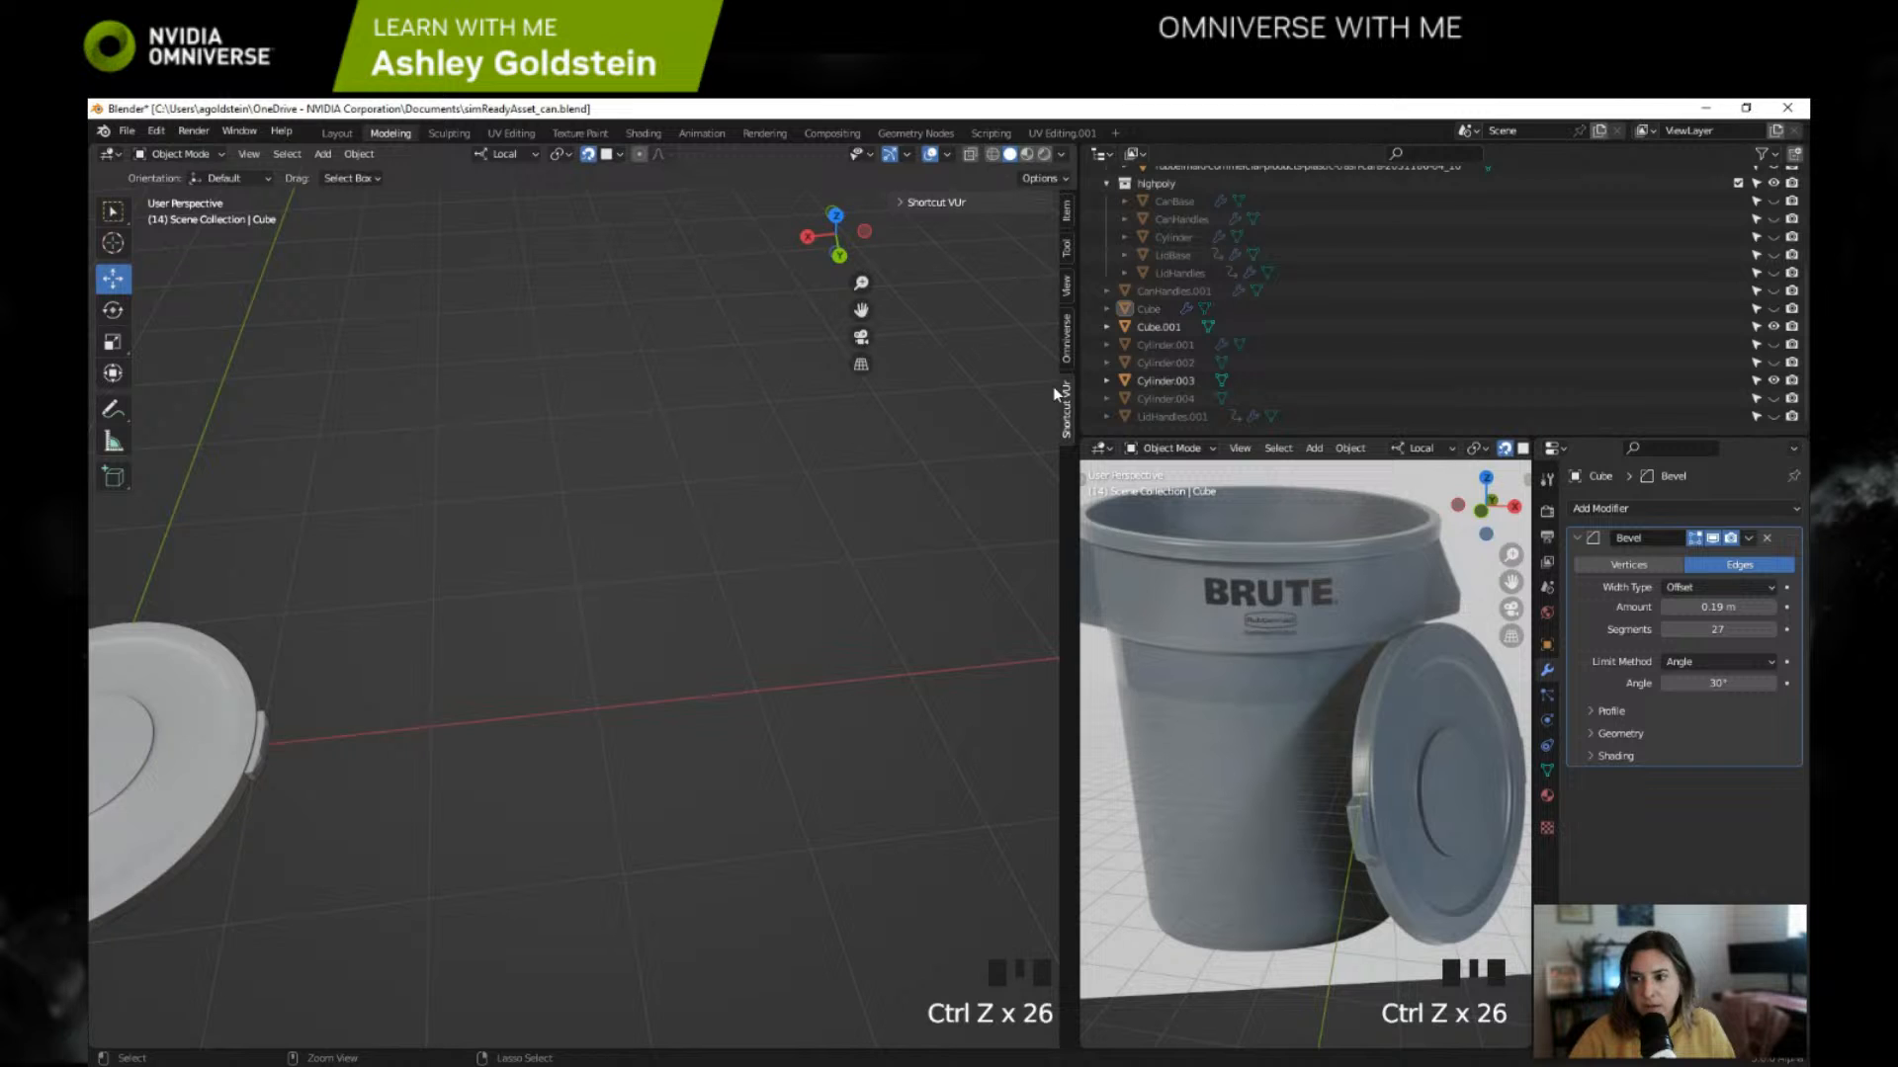
key("ctrl+z")
key("ctrl+z")
key("ctrl+z")
key("ctrl+z")
key("ctrl+z")
key("ctrl+z")
key("ctrl+z")
key("ctrl+z")
key("ctrl+z")
key("ctrl+z")
key("ctrl+z")
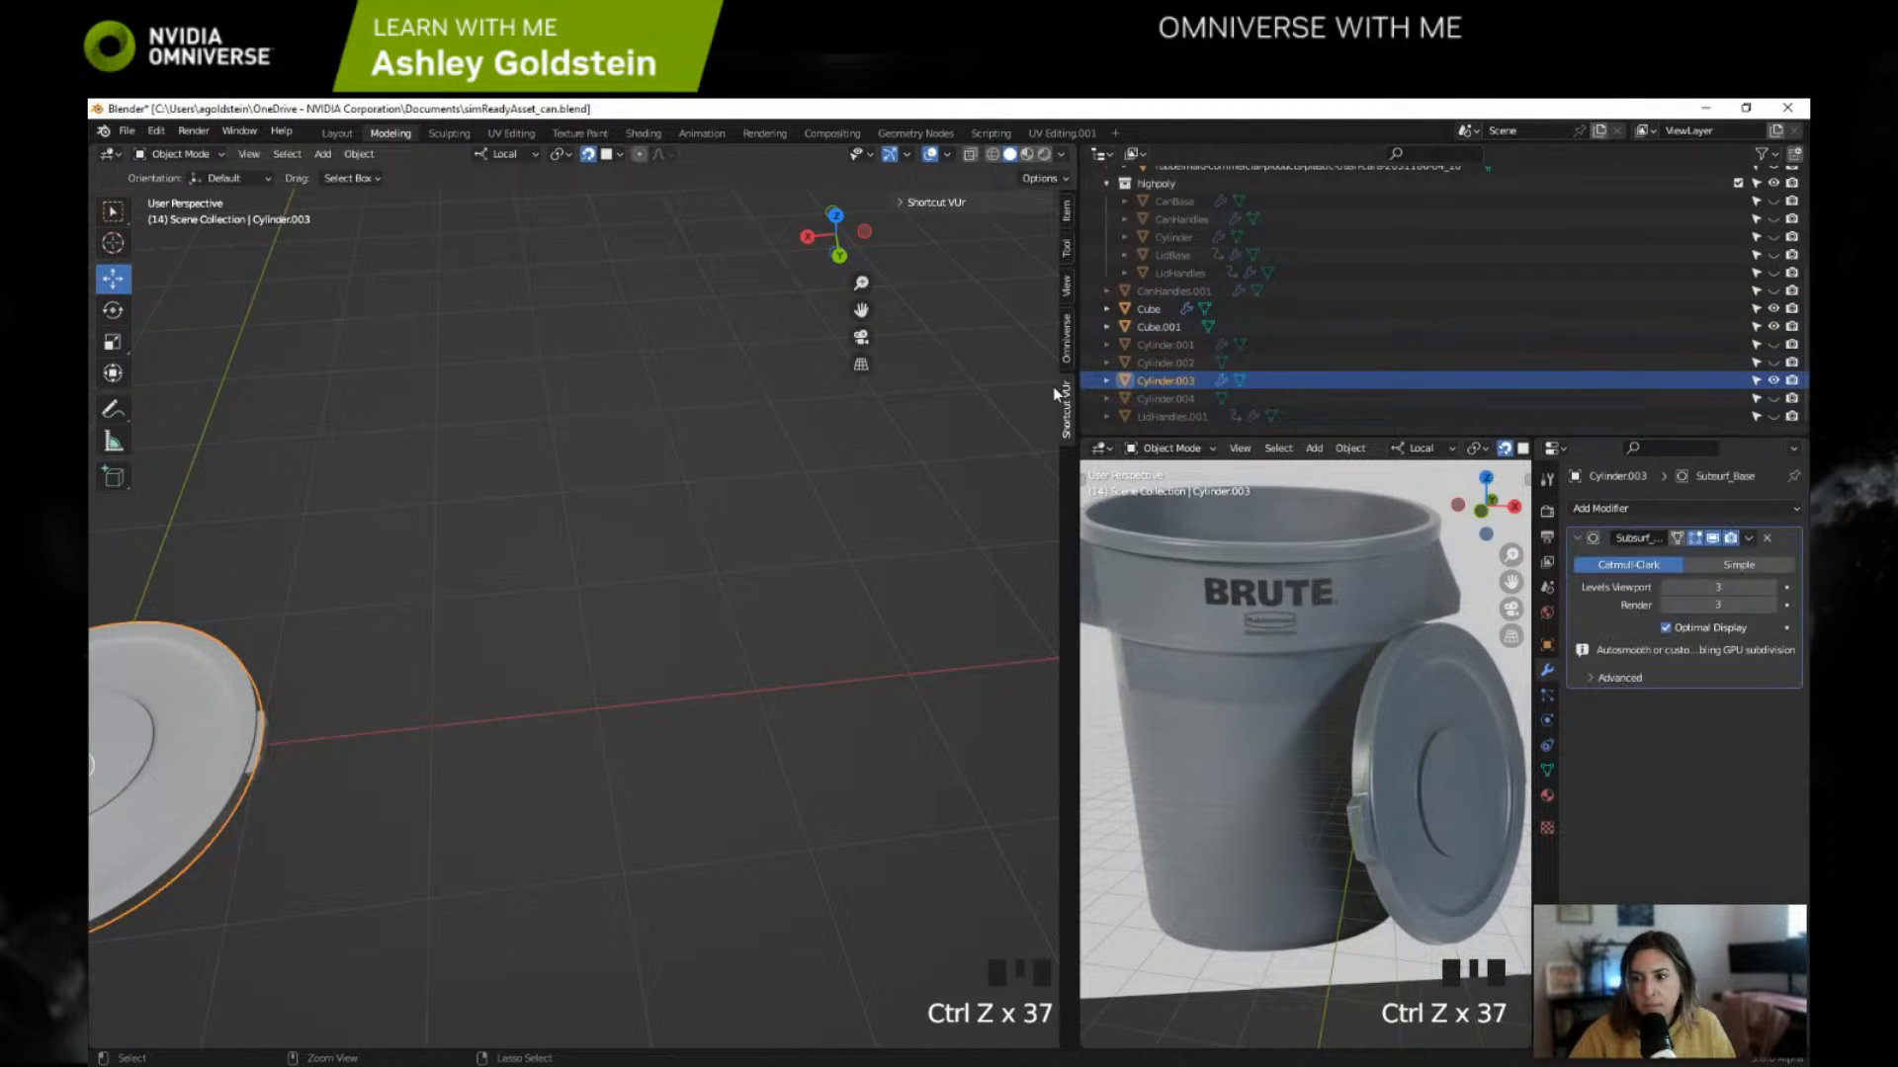
key("ctrl+z")
key("ctrl+z")
key("ctrl+z")
key("ctrl+z")
key("ctrl+z")
key("ctrl+z")
Step: Hide the subdivided lid Cylinder.003 and unhide and select the low-poly lid Cylinder.004
left_click(1161, 325)
middle_click_drag(889, 446, 943, 453, "shift")
middle_click_drag(553, 474, 664, 494, "shift")
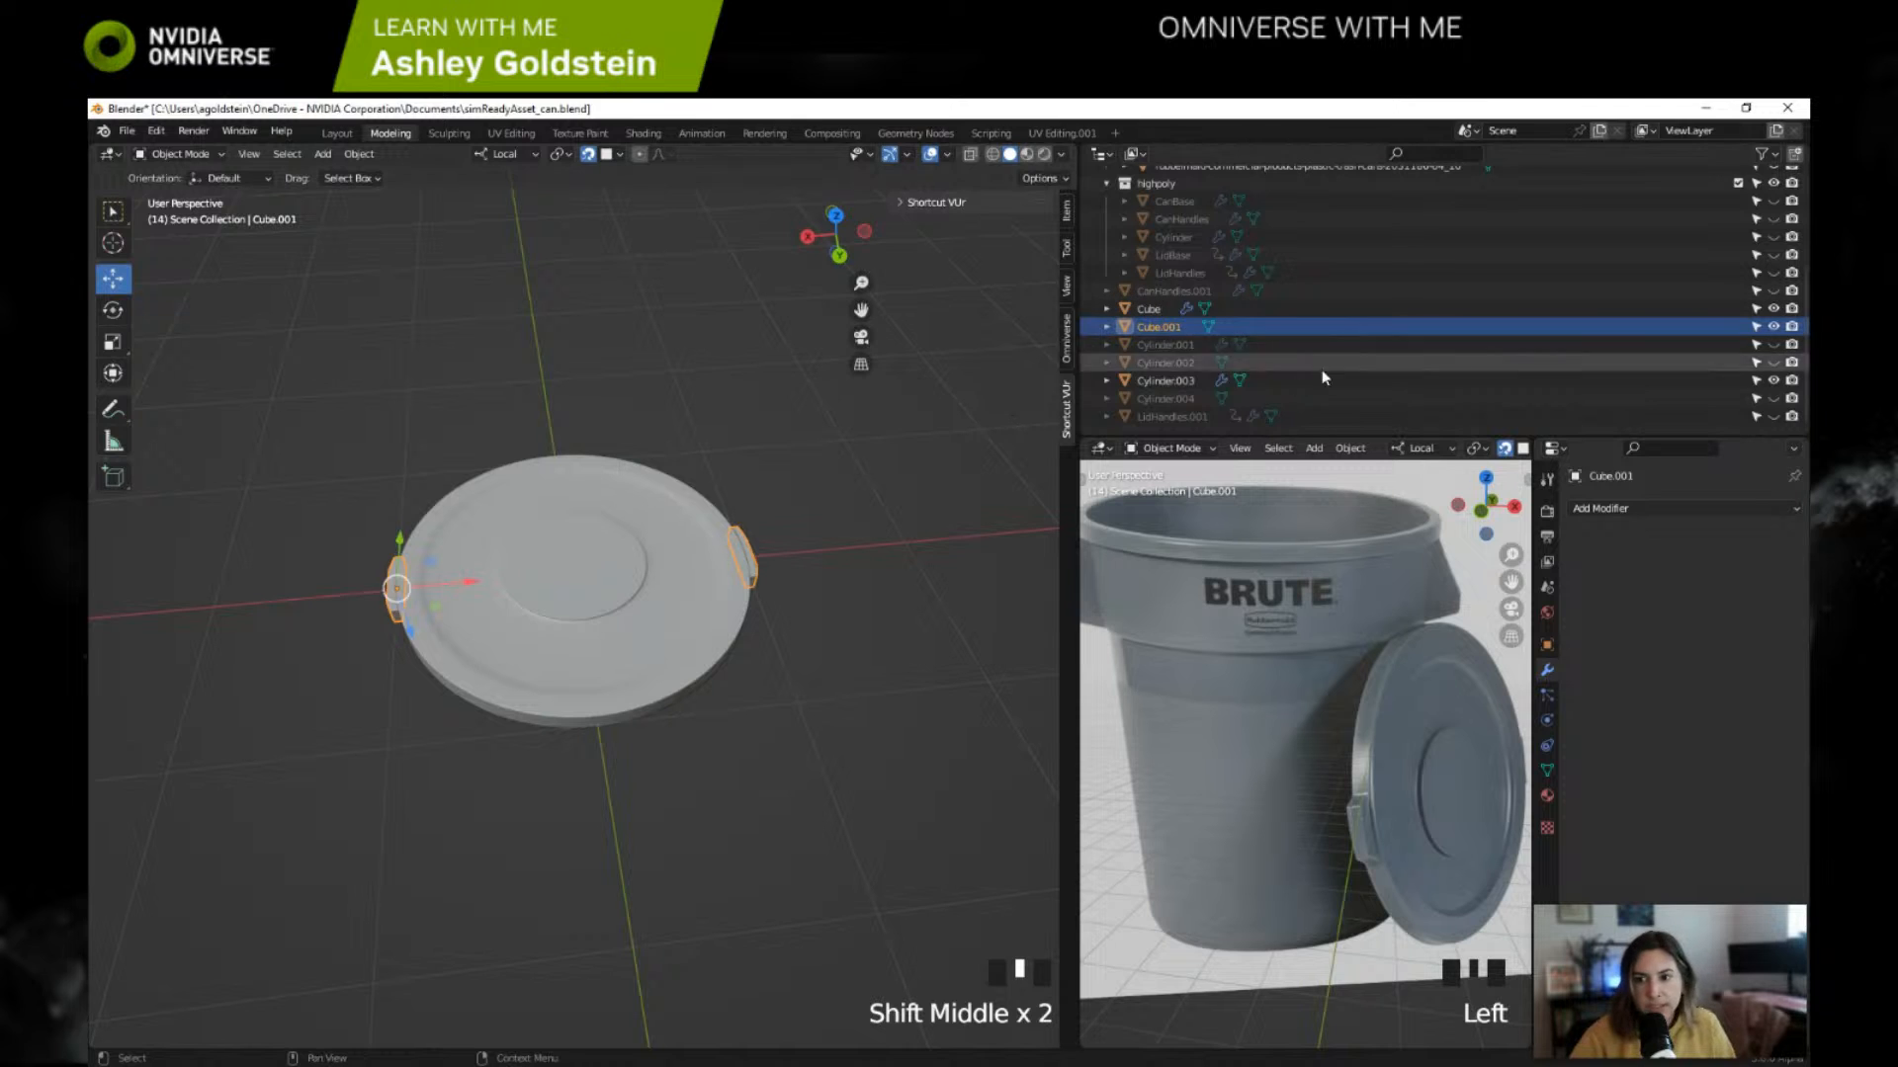
left_click(1178, 382)
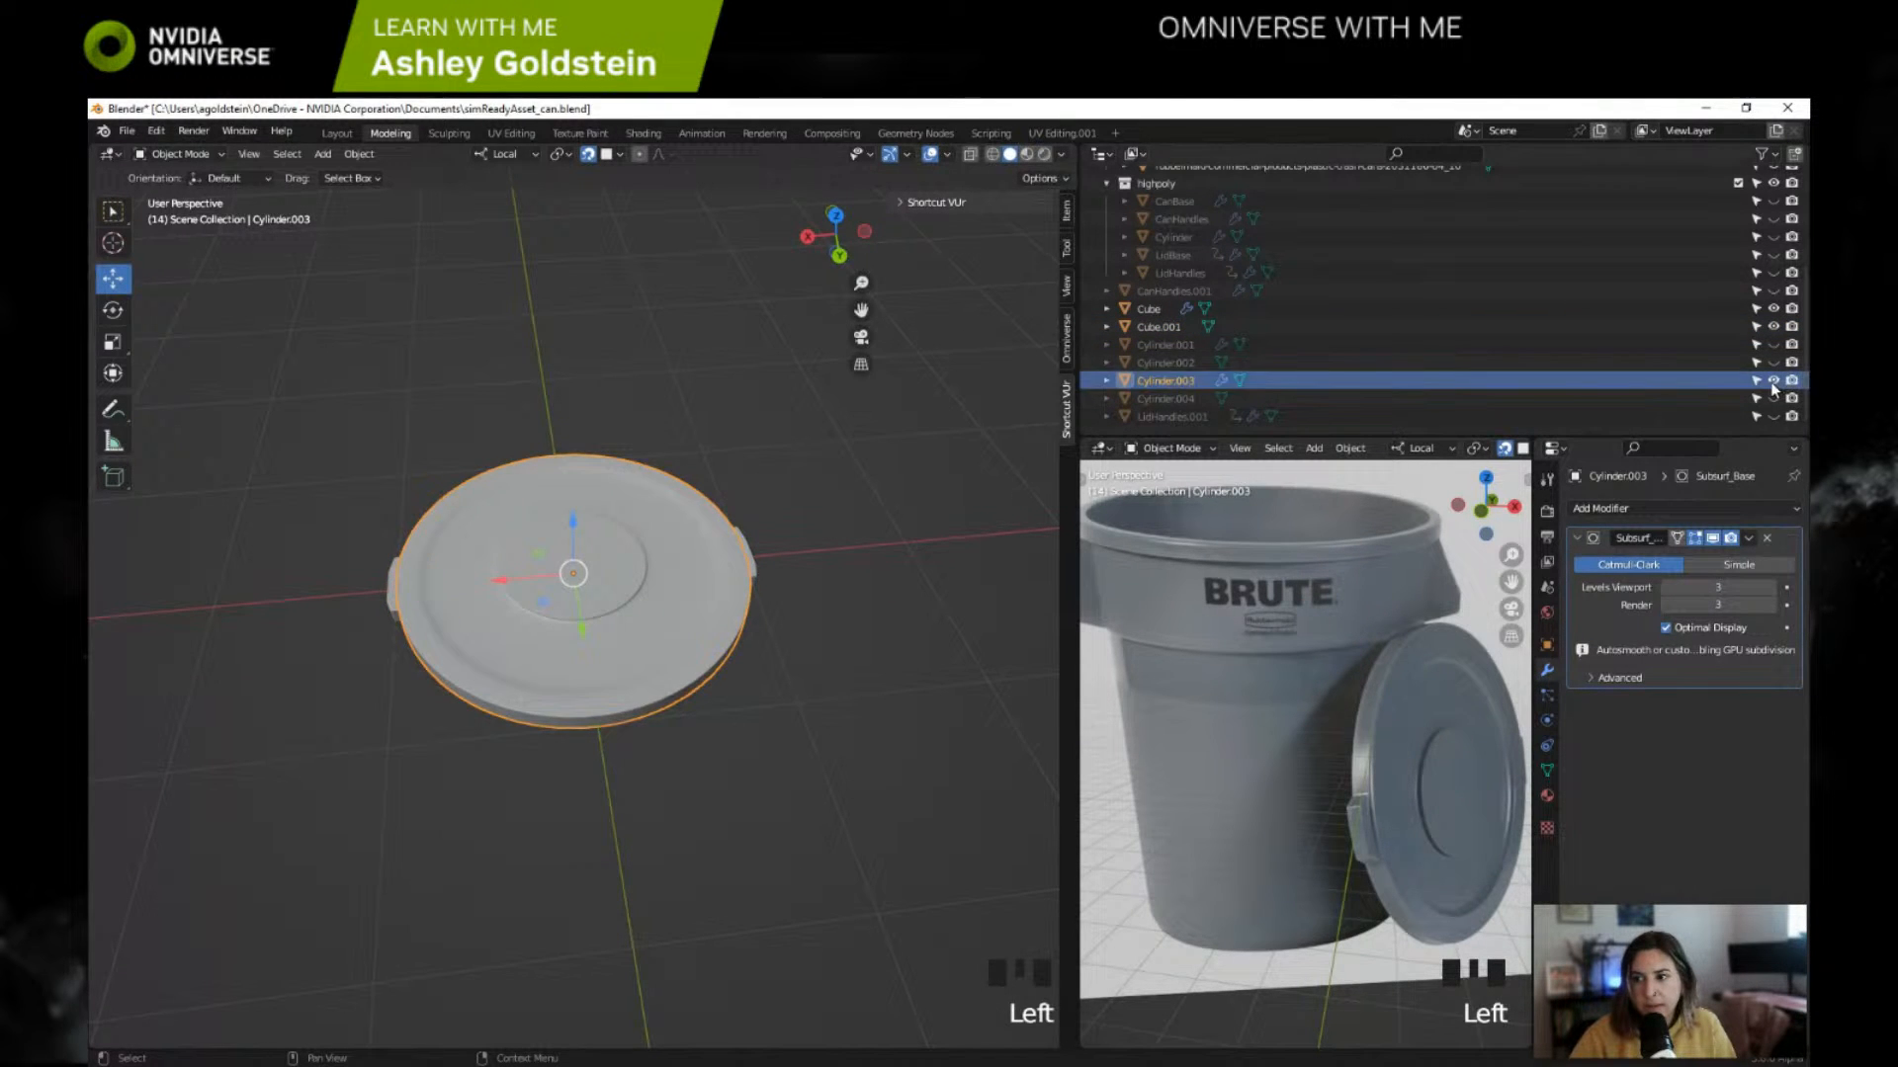
left_click(1774, 380)
left_click(1774, 399)
left_click(1166, 398)
scroll(1025, 339, "down", 2)
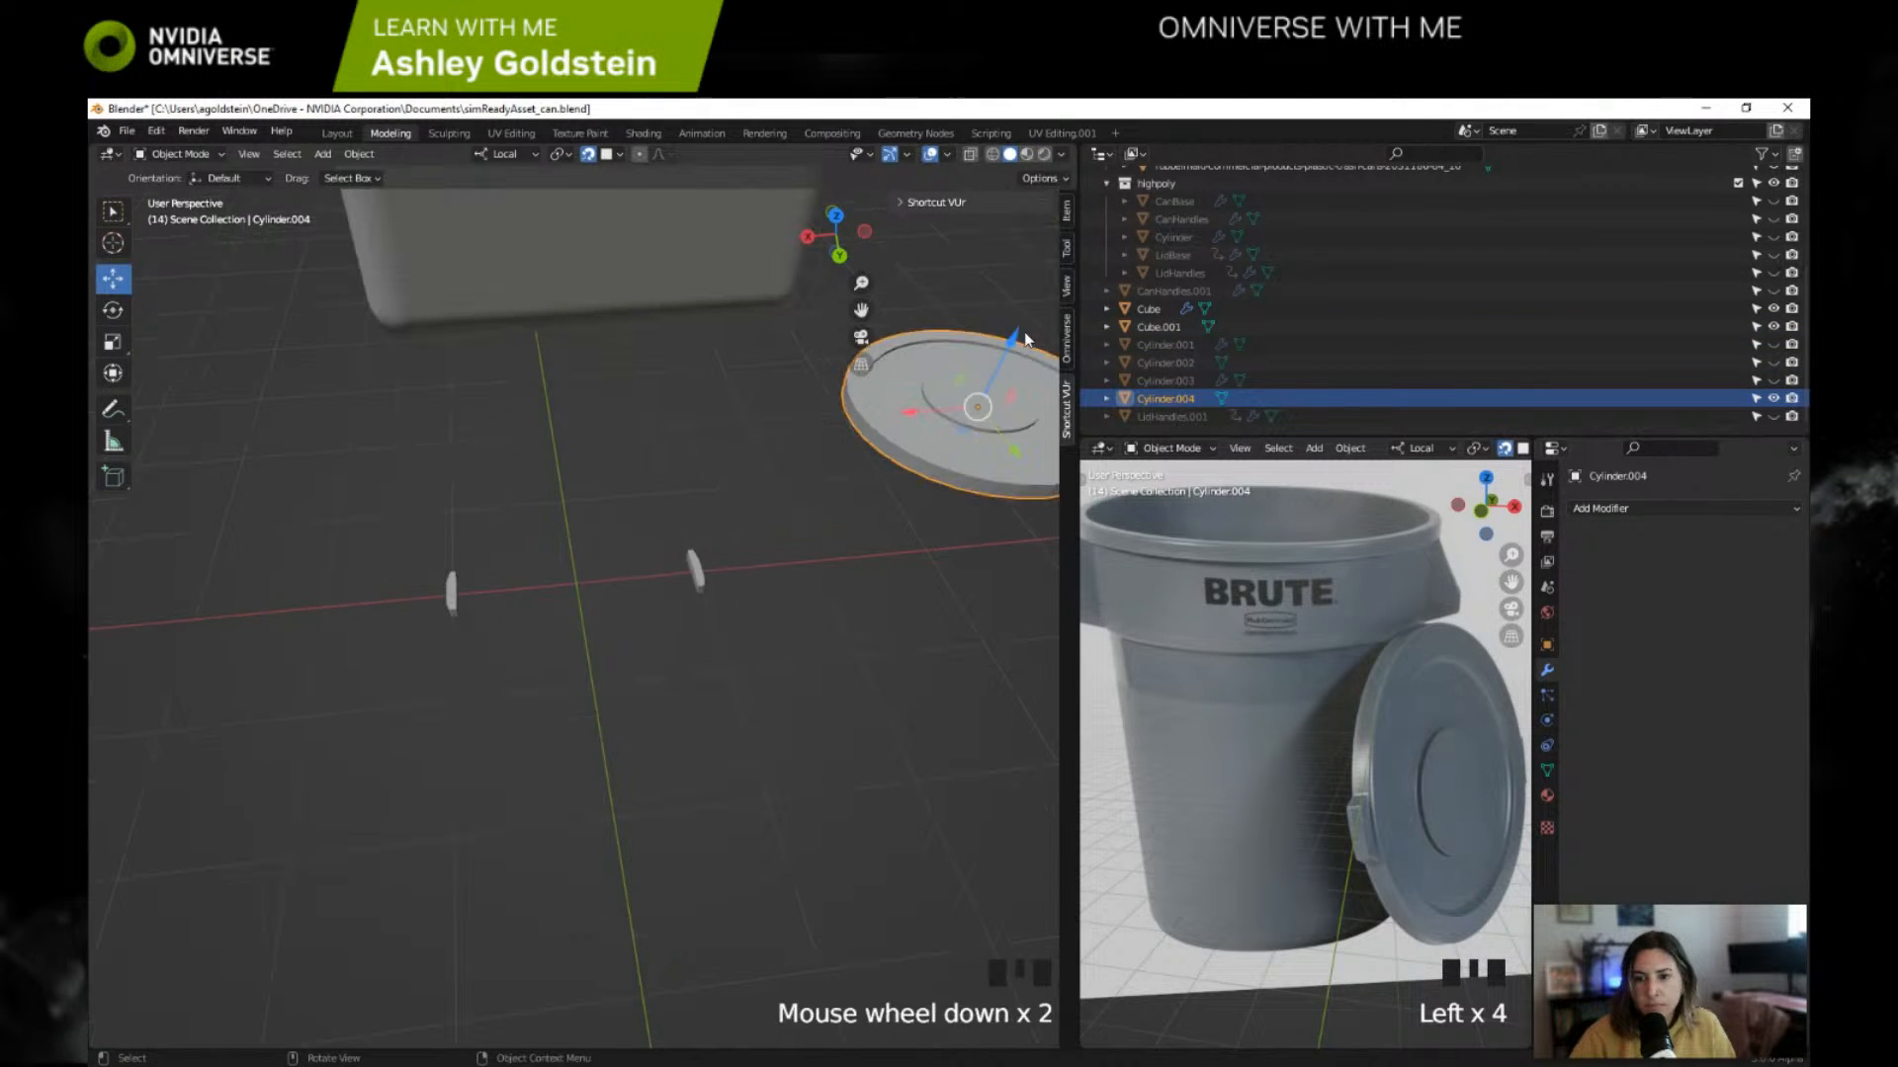
Step: Move the lid Cylinder.004 between the two Cube.001 handles, centred on the axes and level with them
left_click_drag(976, 406, 596, 554)
scroll(584, 598, "up", 4)
left_click_drag(576, 445, 498, 560)
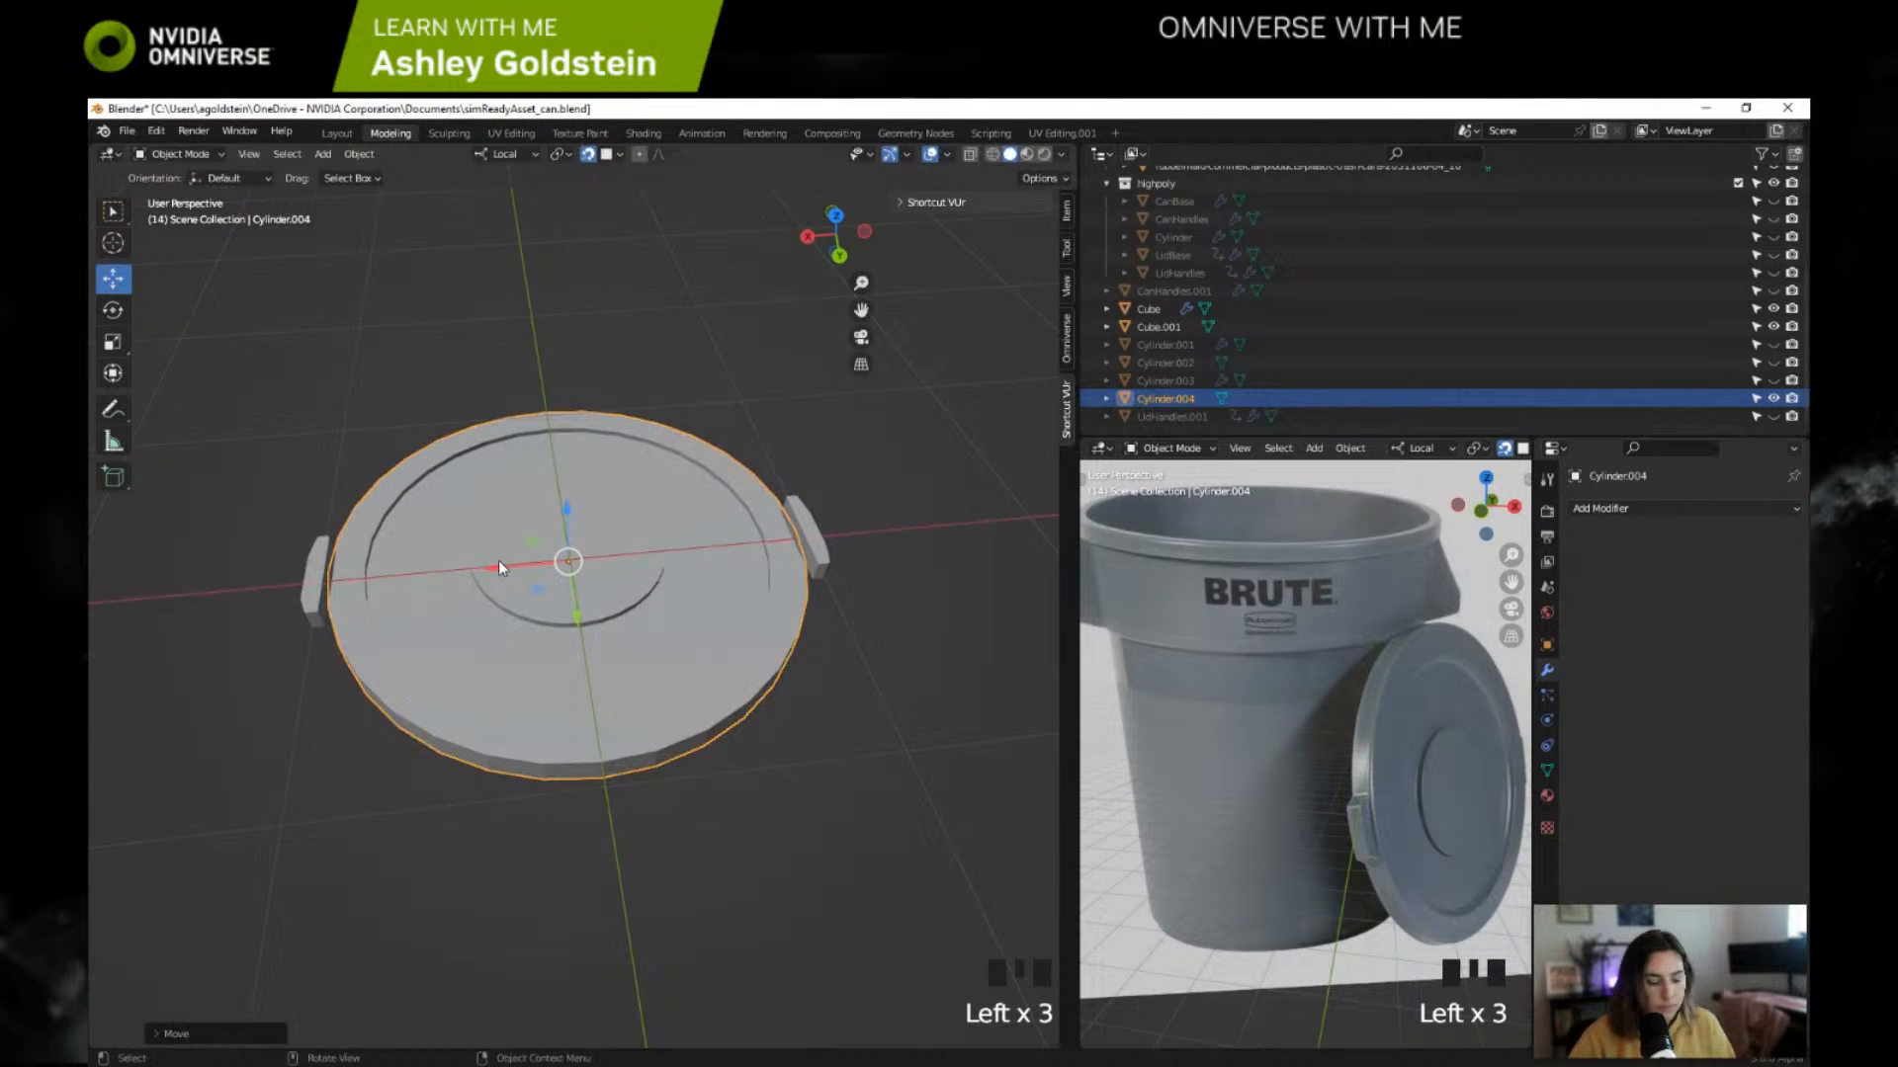
middle_click_drag(601, 520, 605, 457)
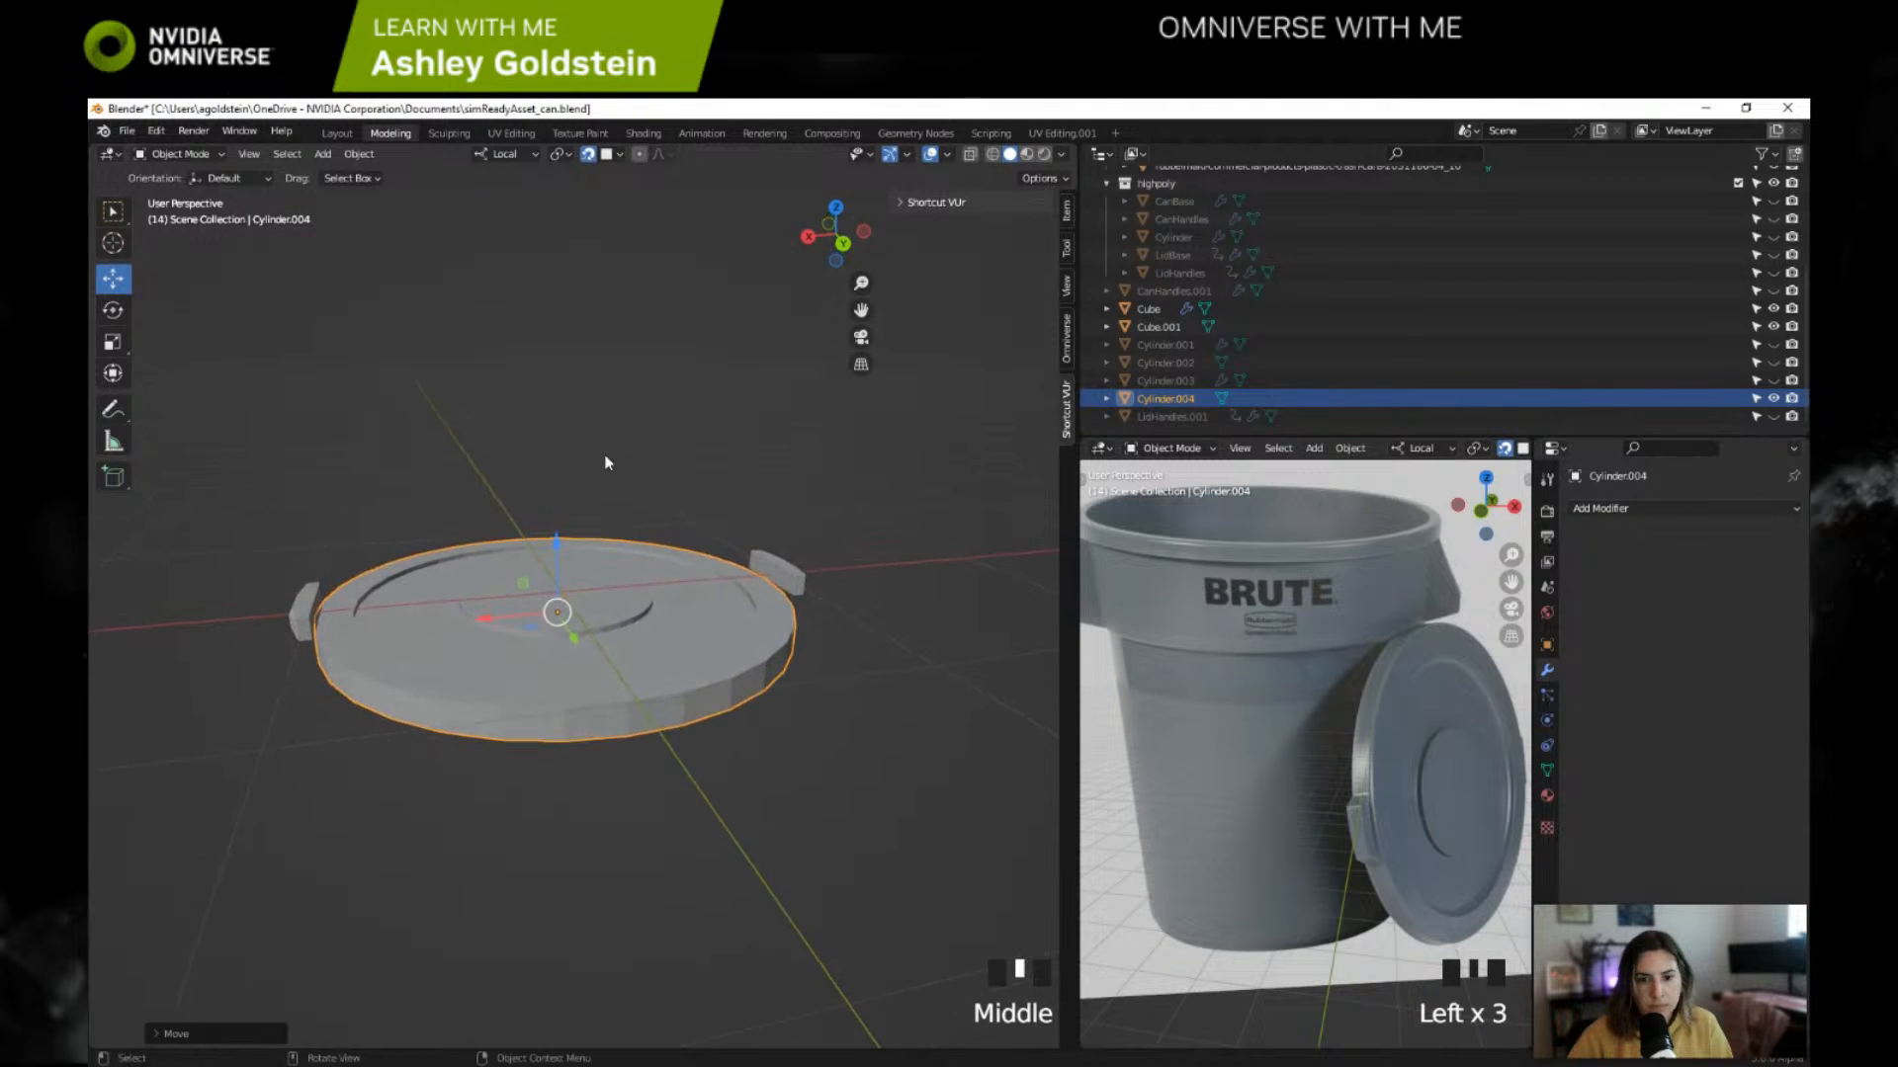
middle_click_drag(561, 549, 744, 443)
left_click_drag(485, 539, 494, 522)
middle_click_drag(494, 522, 523, 669)
left_click_drag(567, 651, 758, 631)
Step: Hide the bevelled Cube object and check the lid's alignment with the handles in top, right and back views
left_click(835, 210)
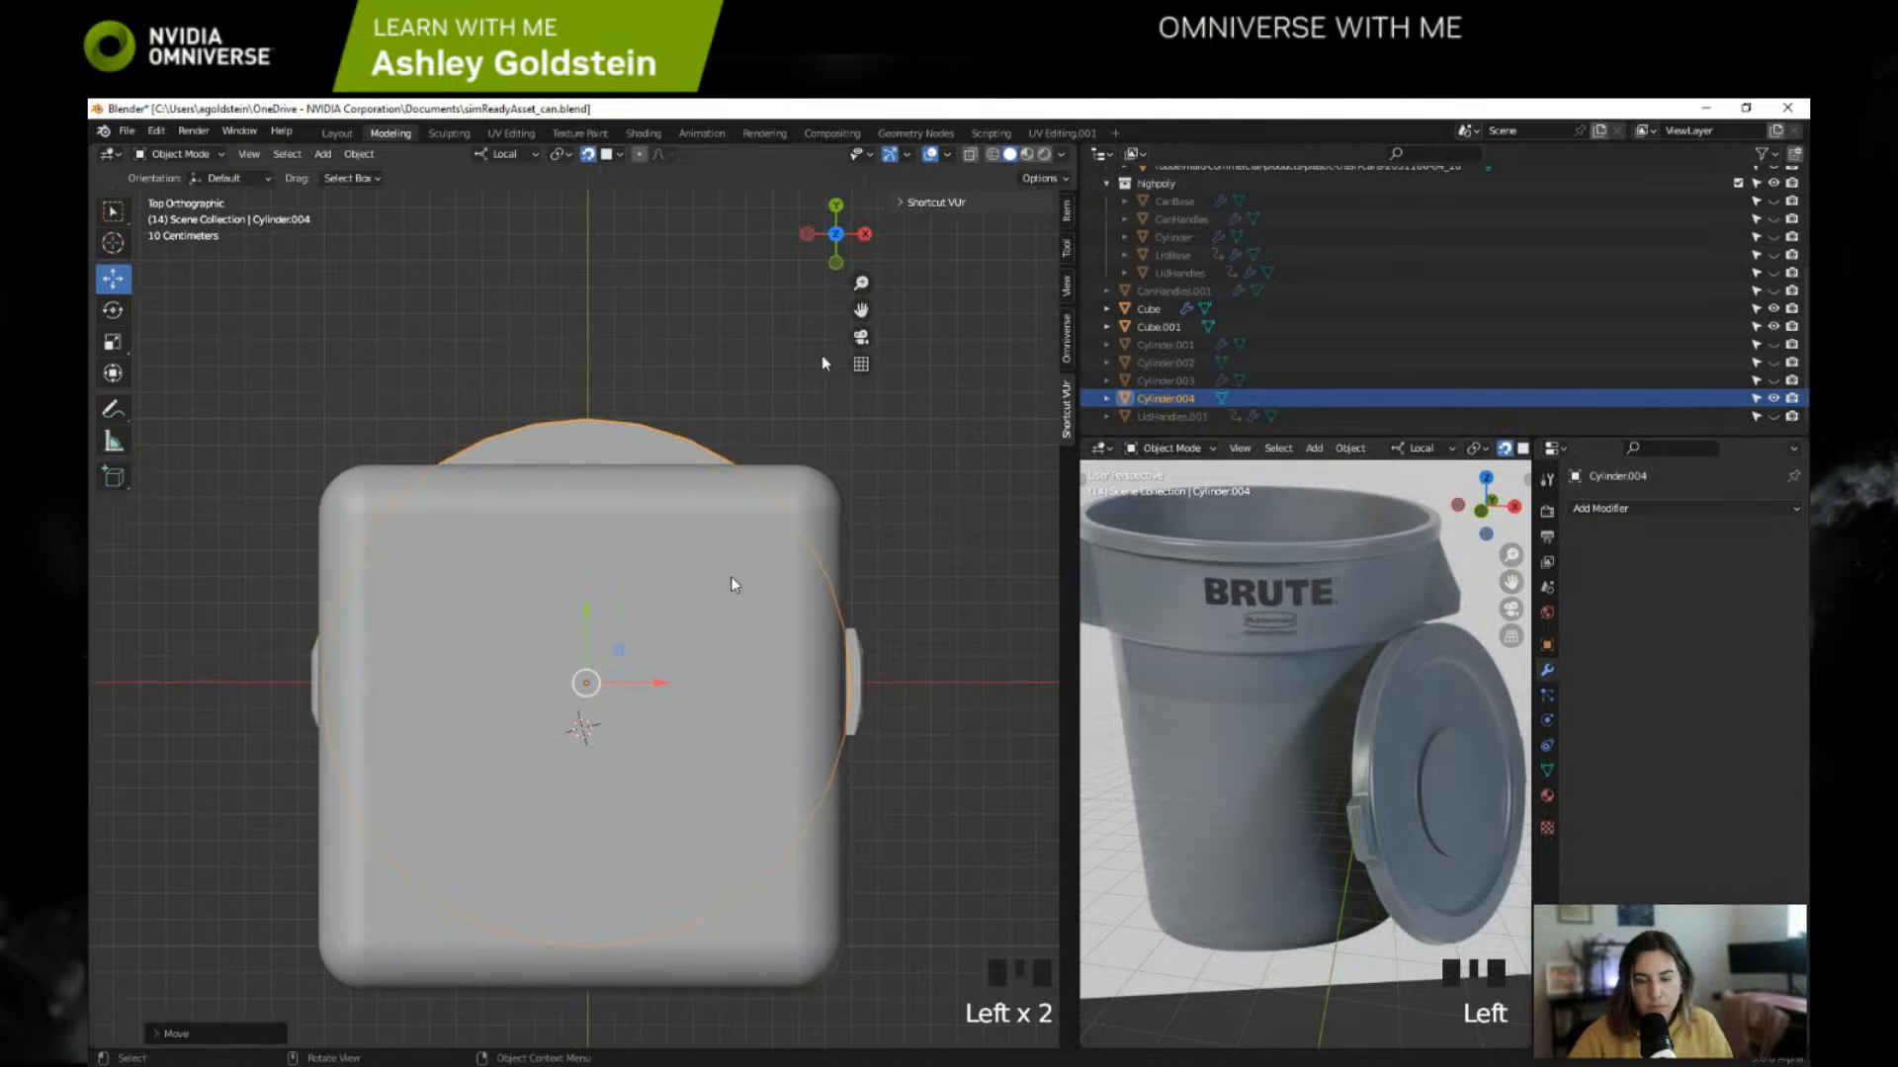
left_click(1773, 308)
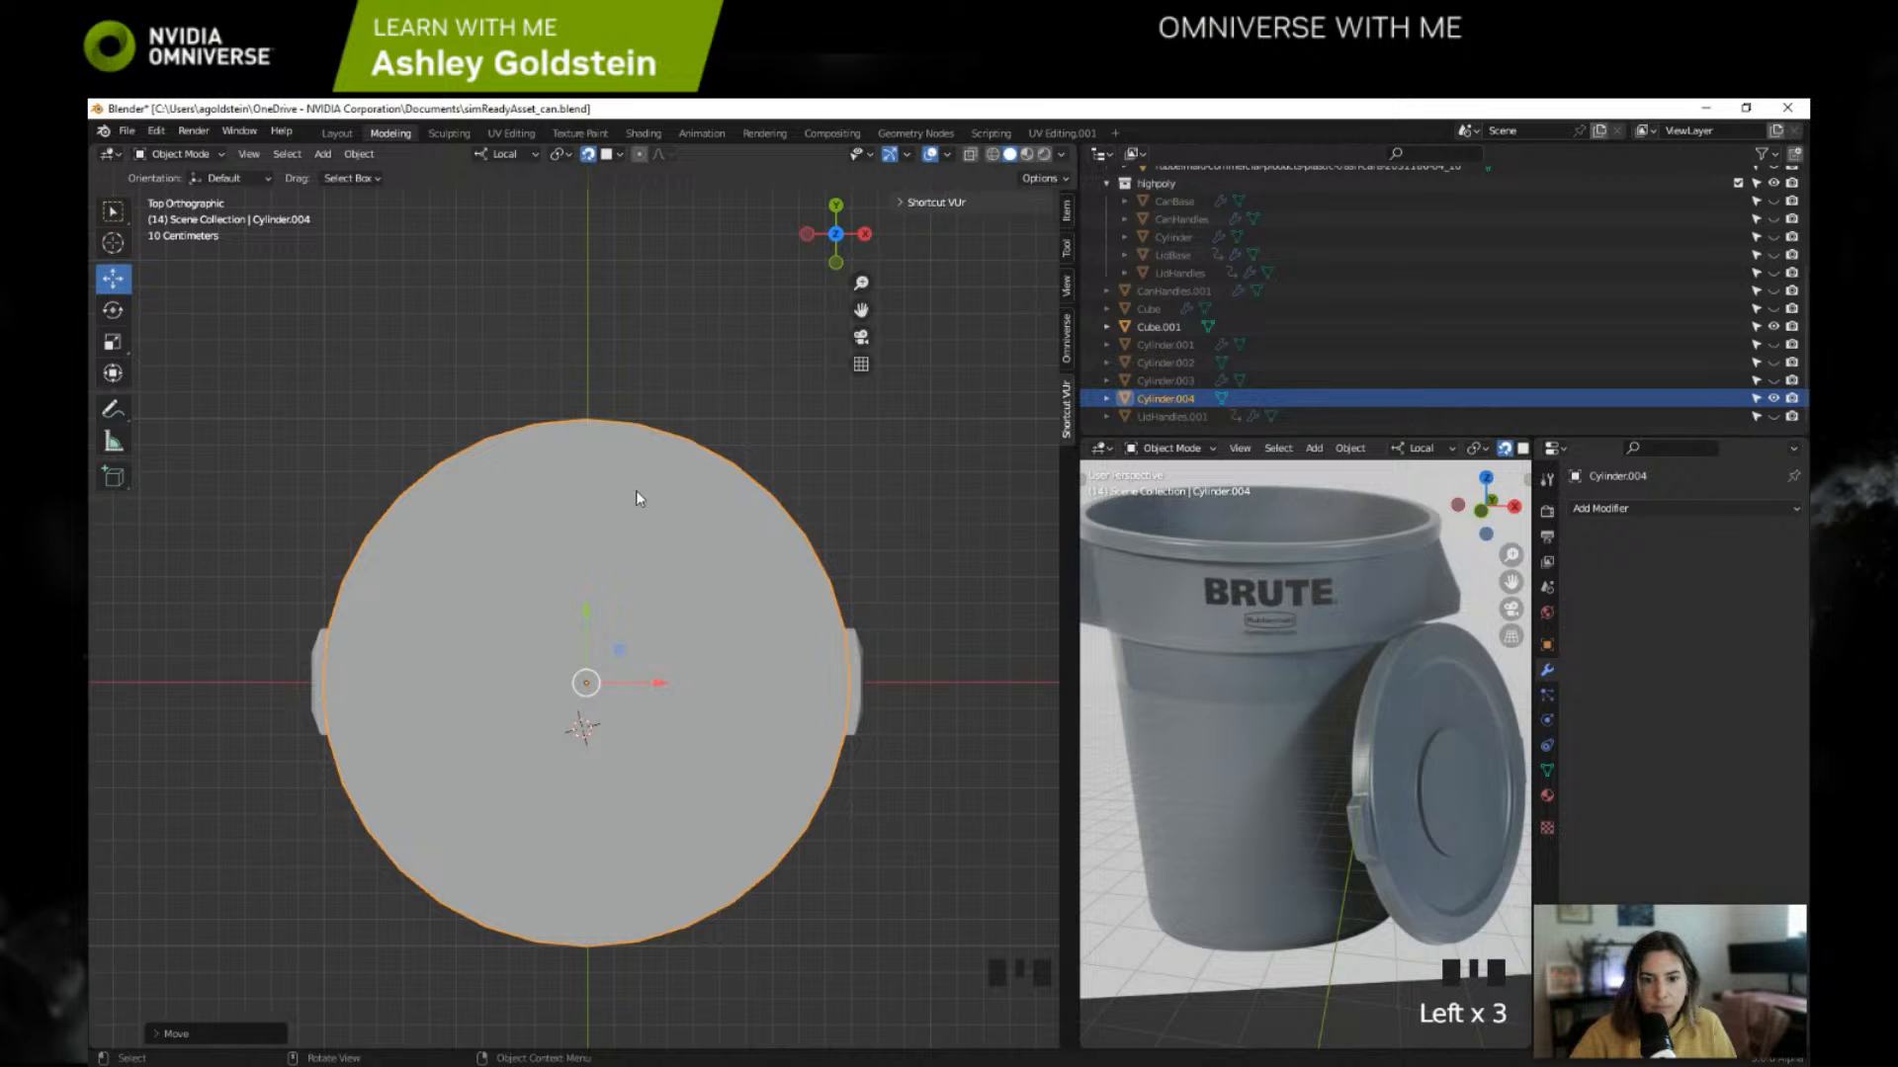
left_click(865, 234)
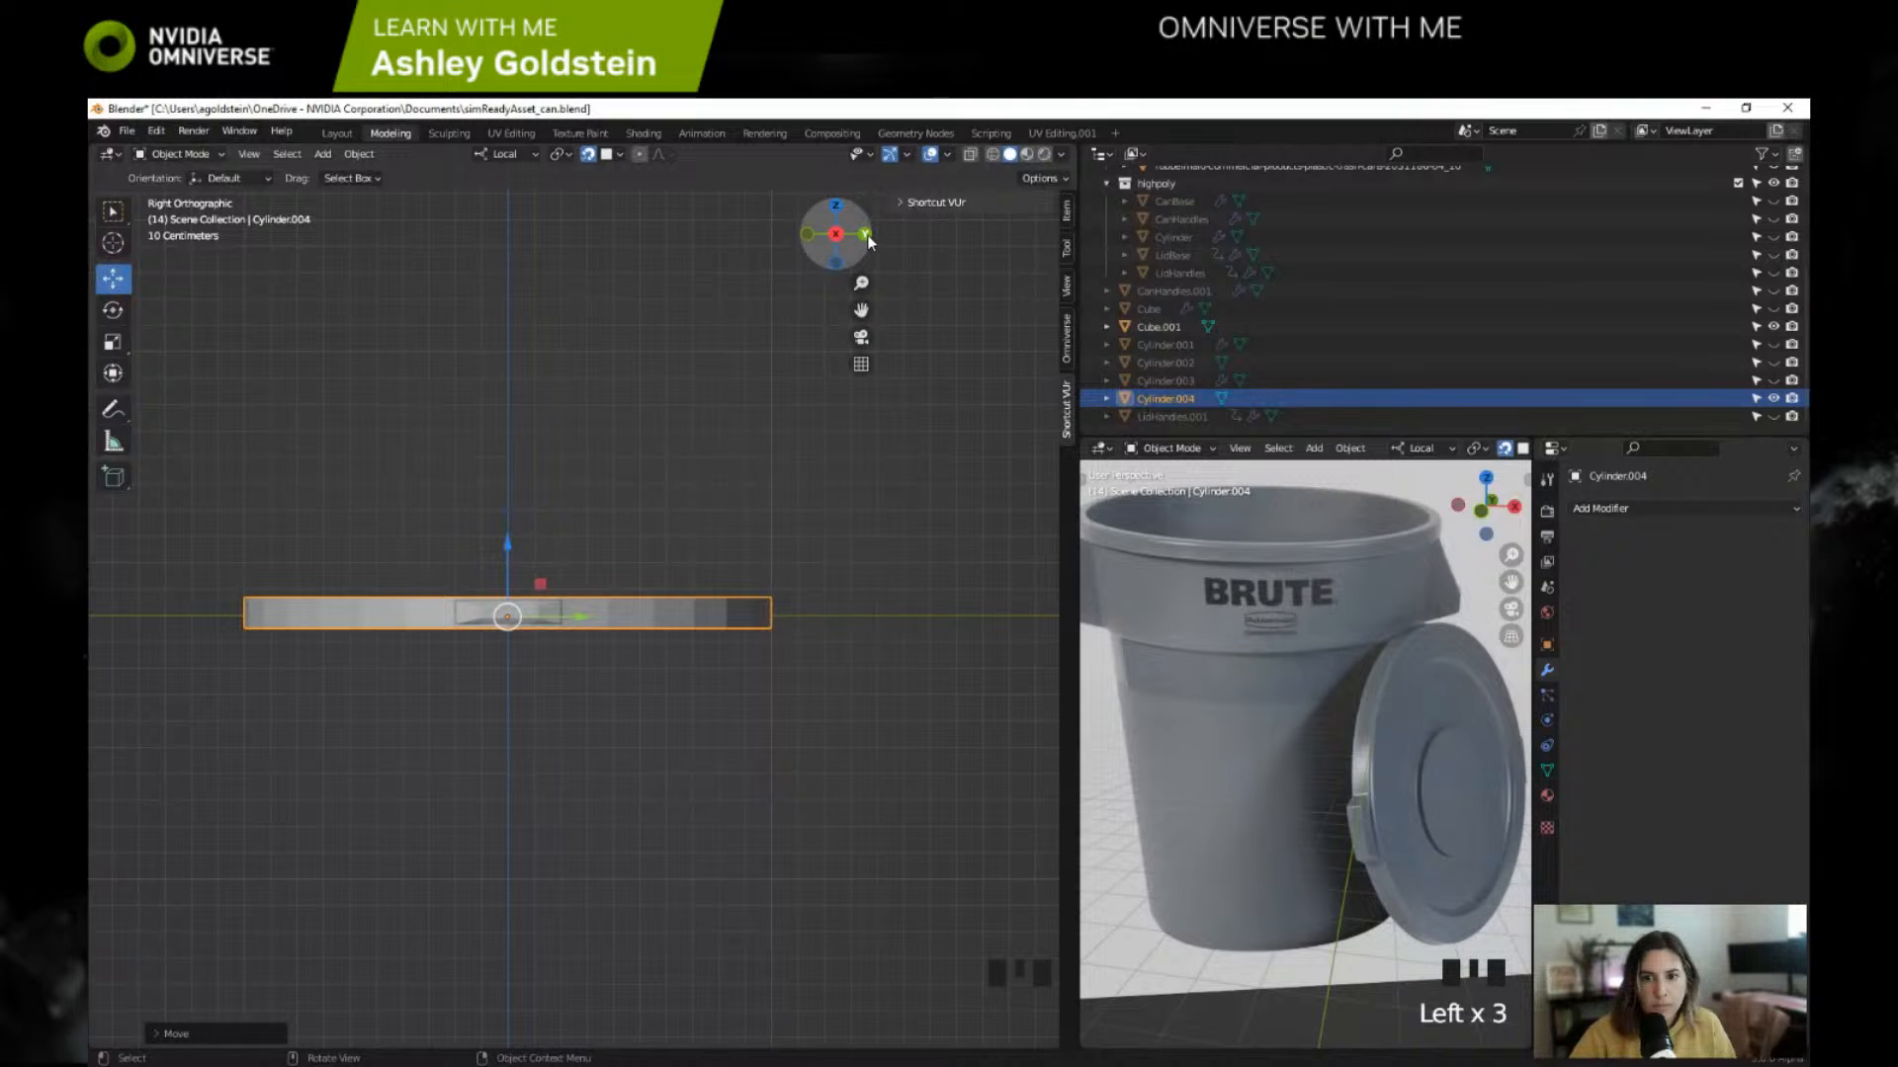
left_click(867, 234)
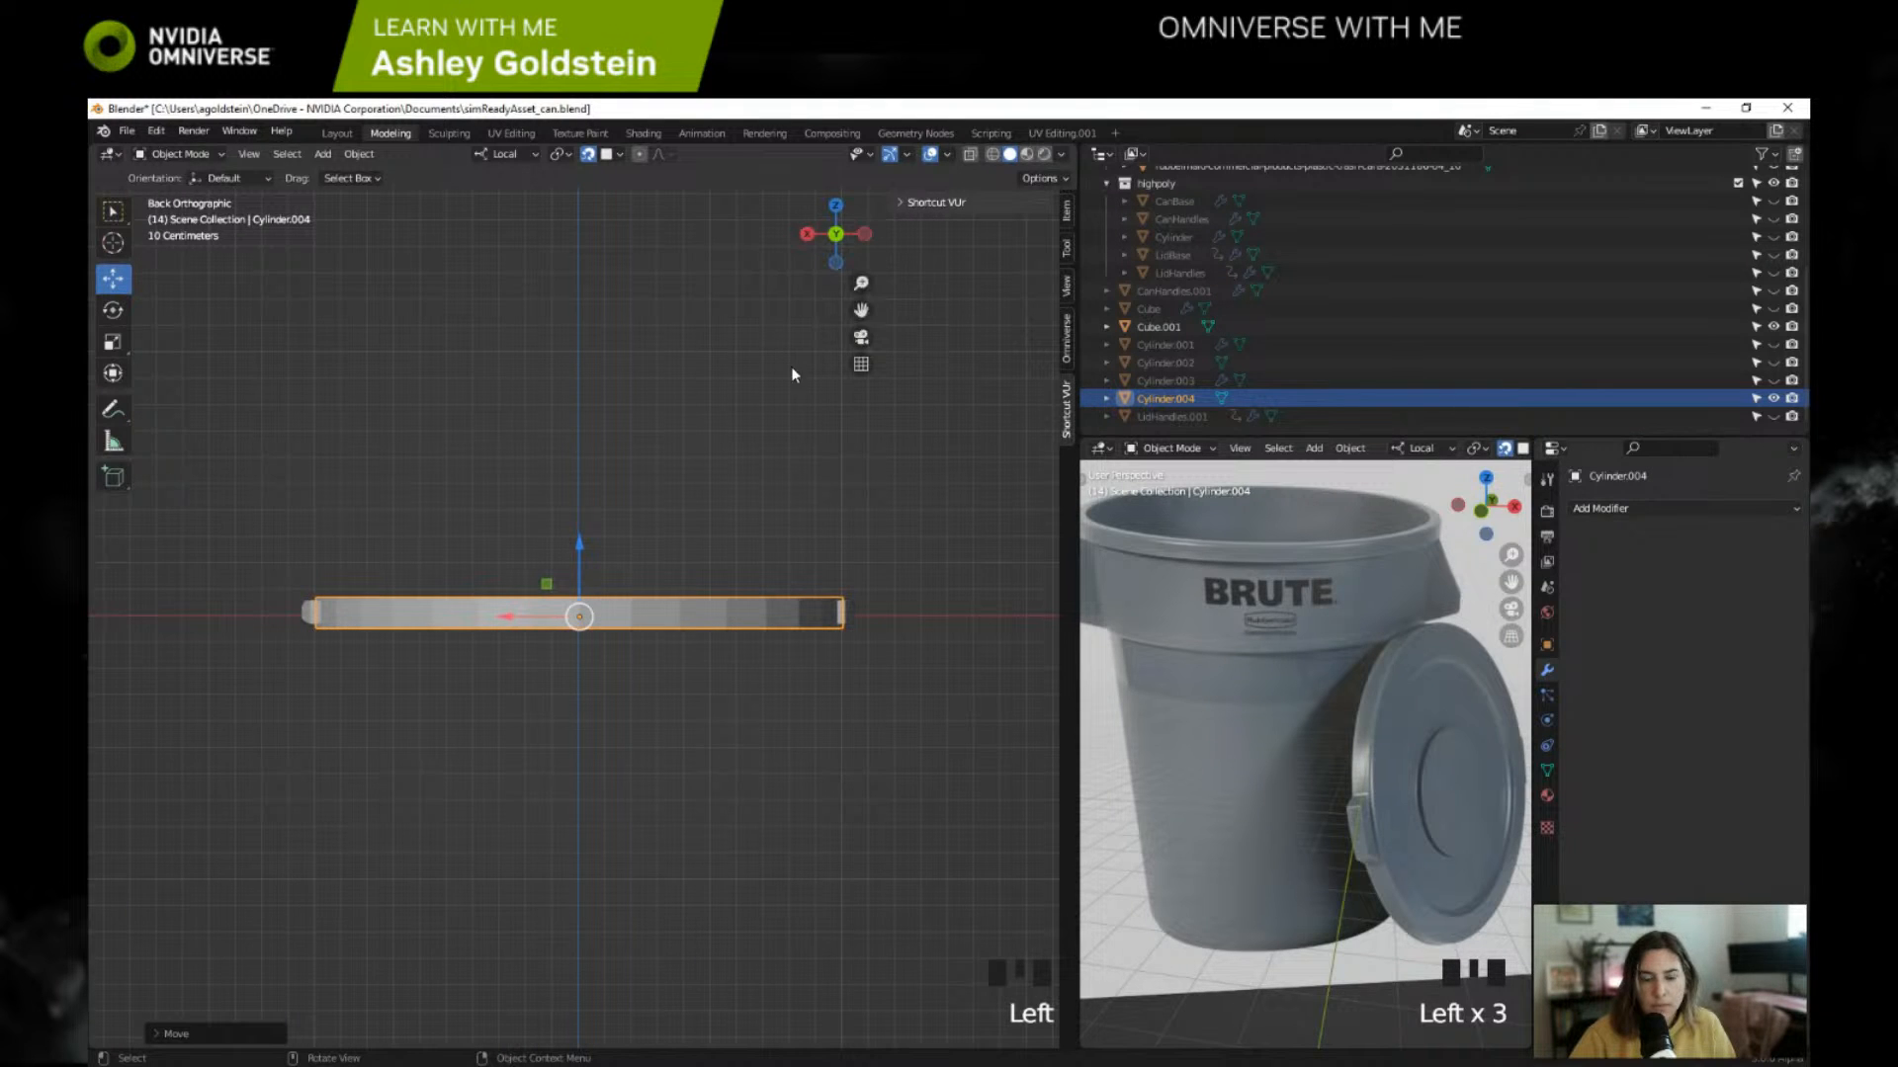
middle_click_drag(790, 366, 710, 577)
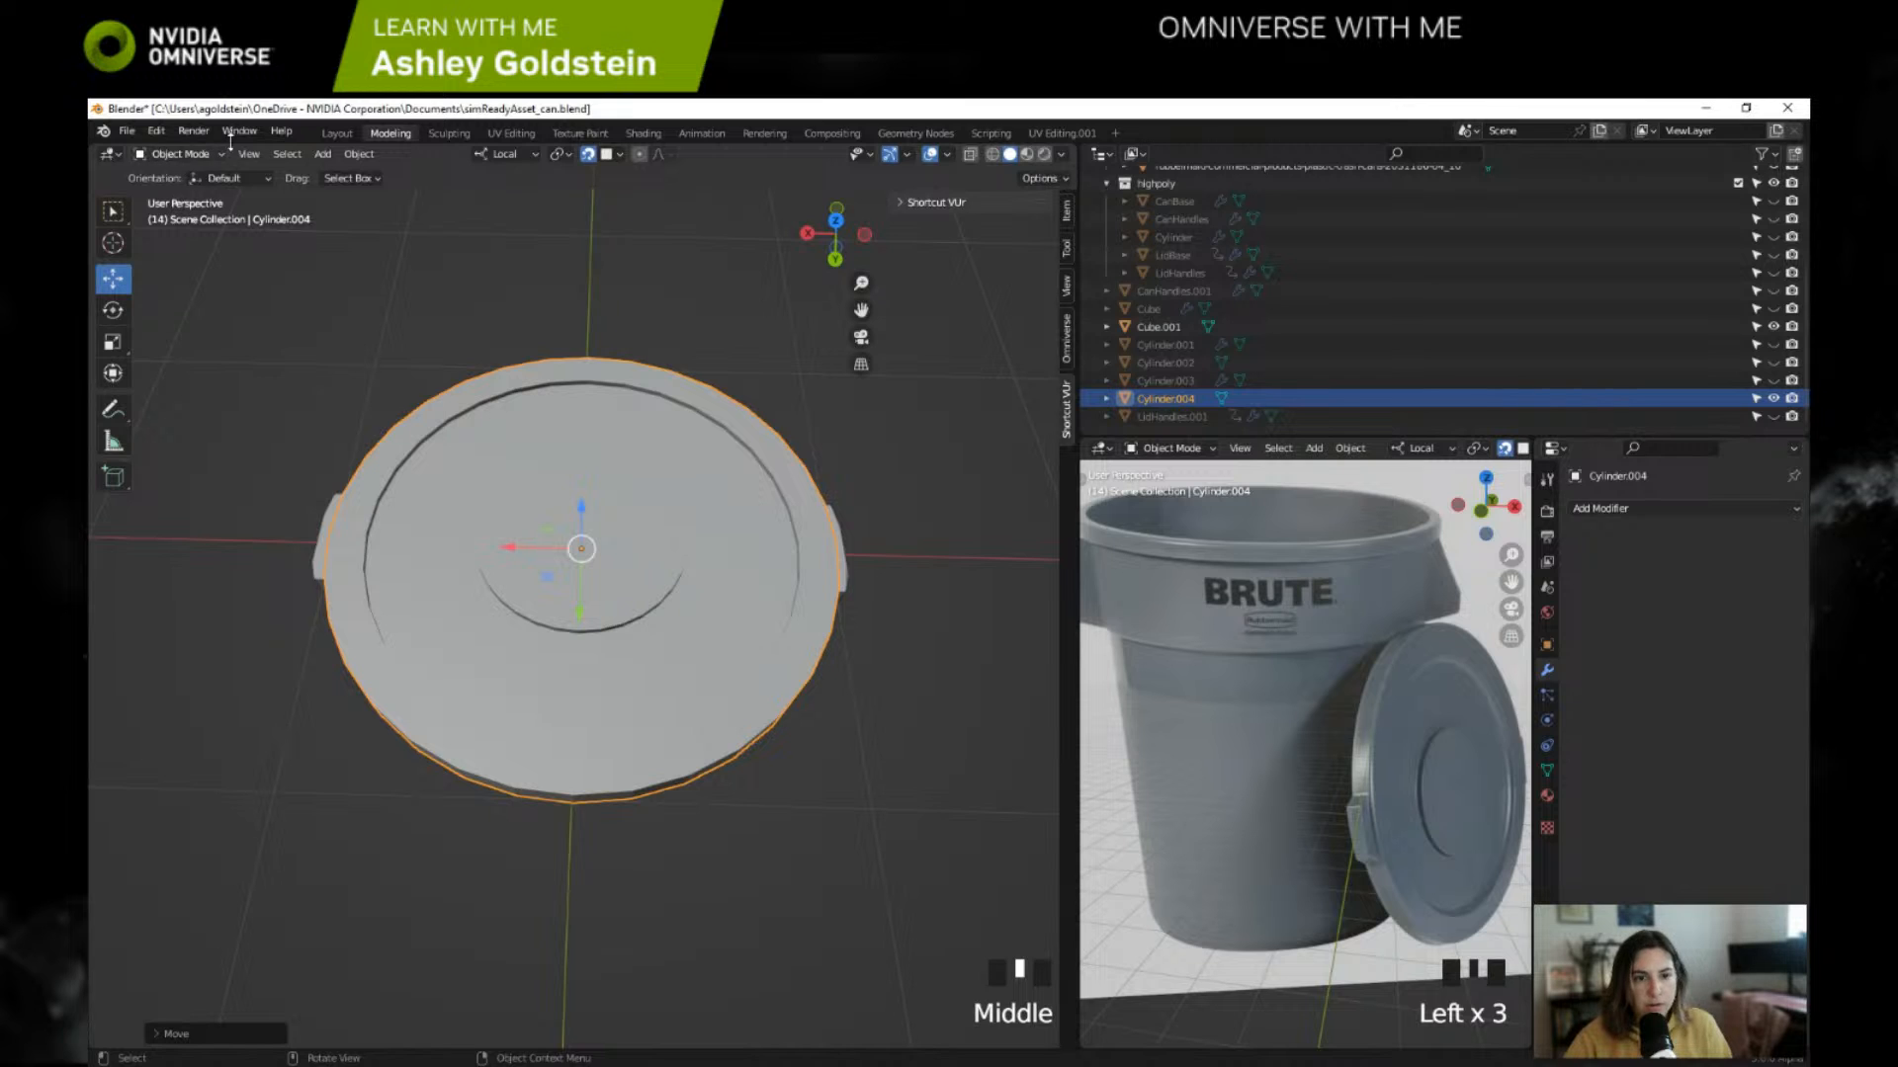
Step: Switch to the Layout workspace, split the properties area horizontally, and turn its upper half into a taller Outliner
left_click(337, 132)
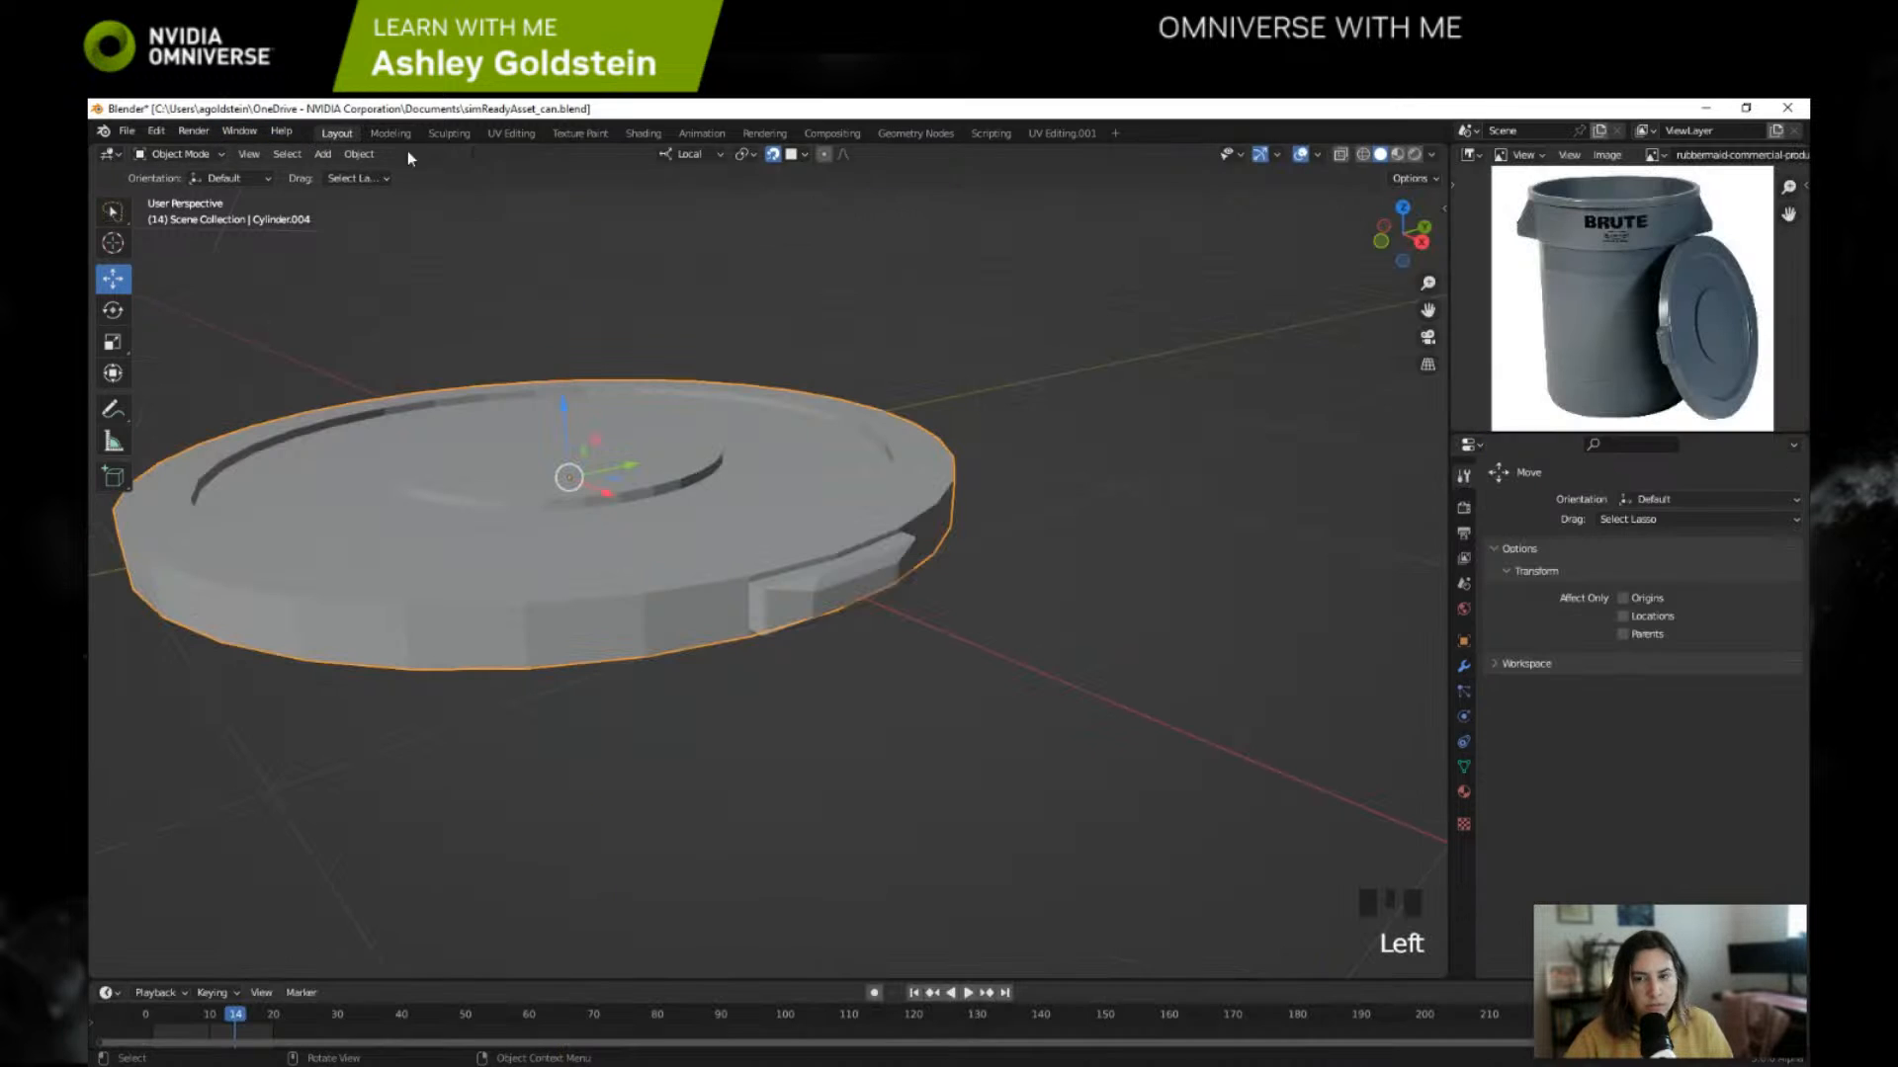
right_click(1450, 145)
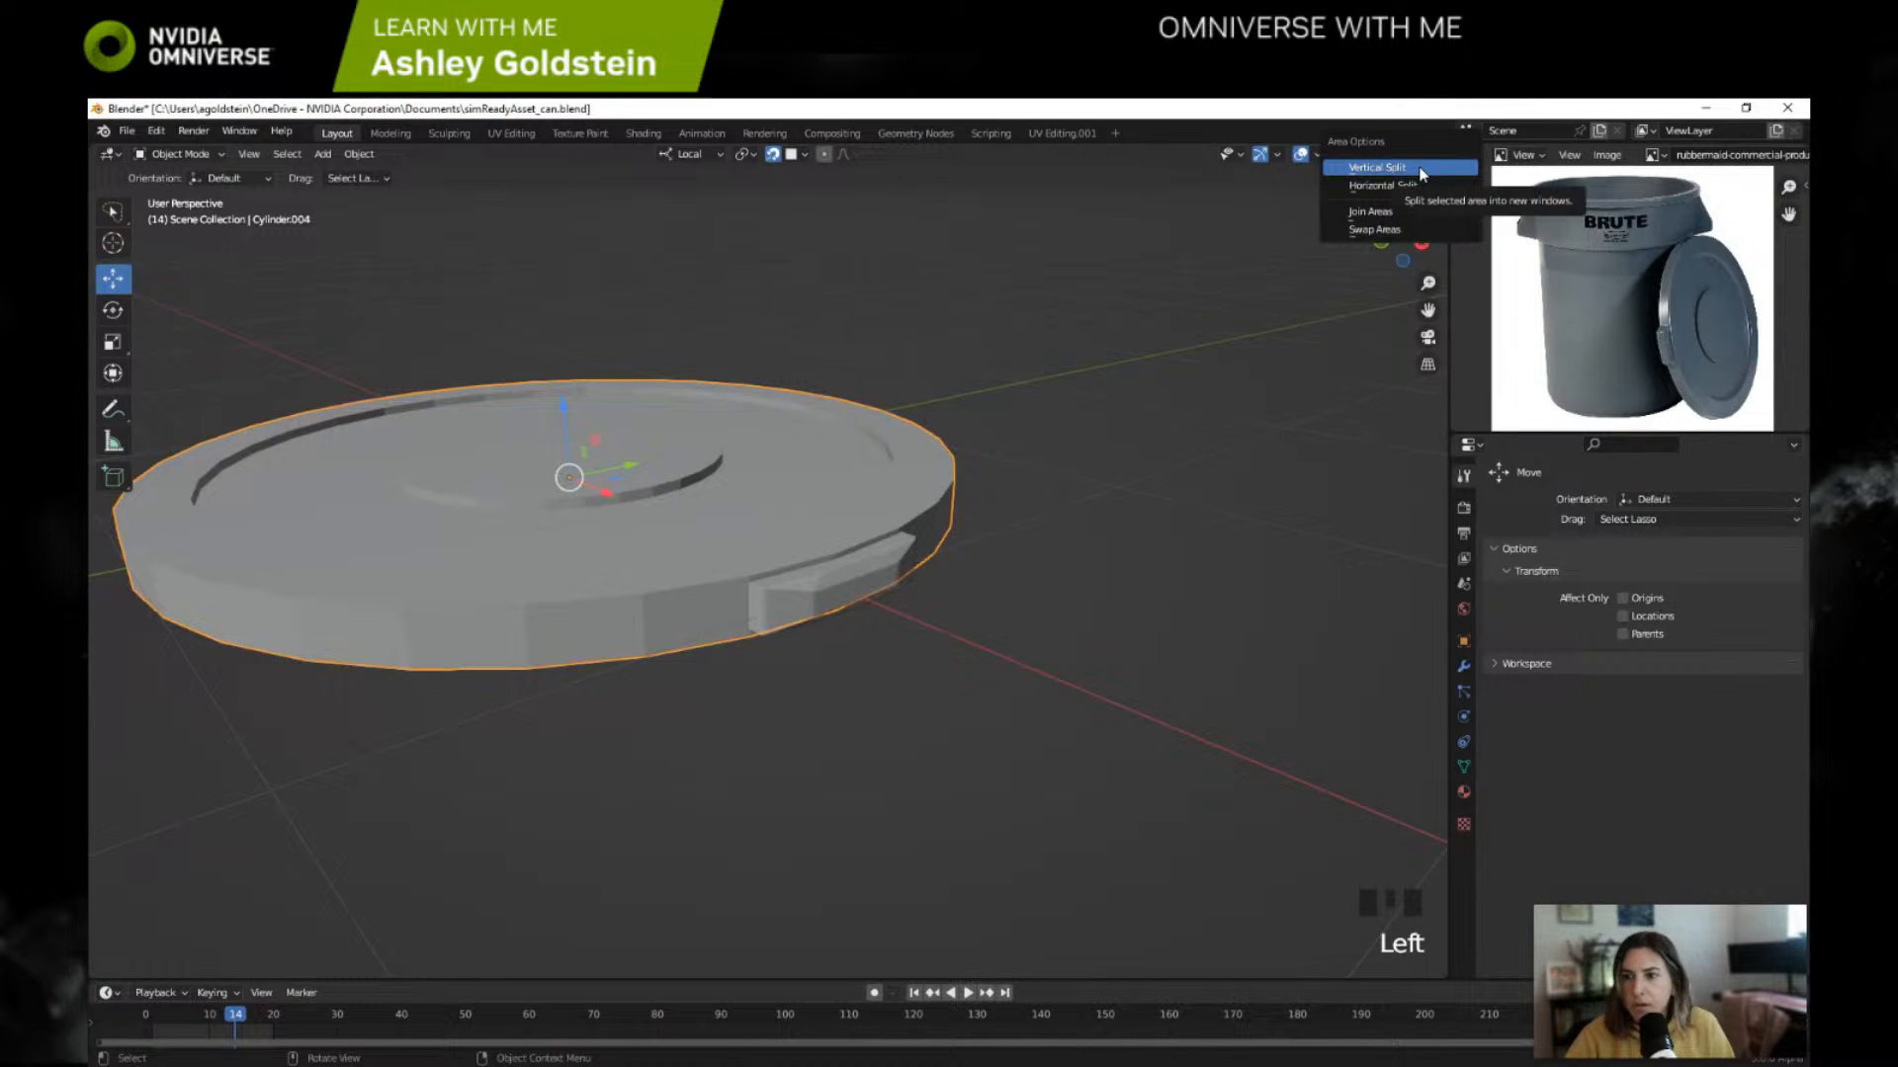
left_click(1417, 186)
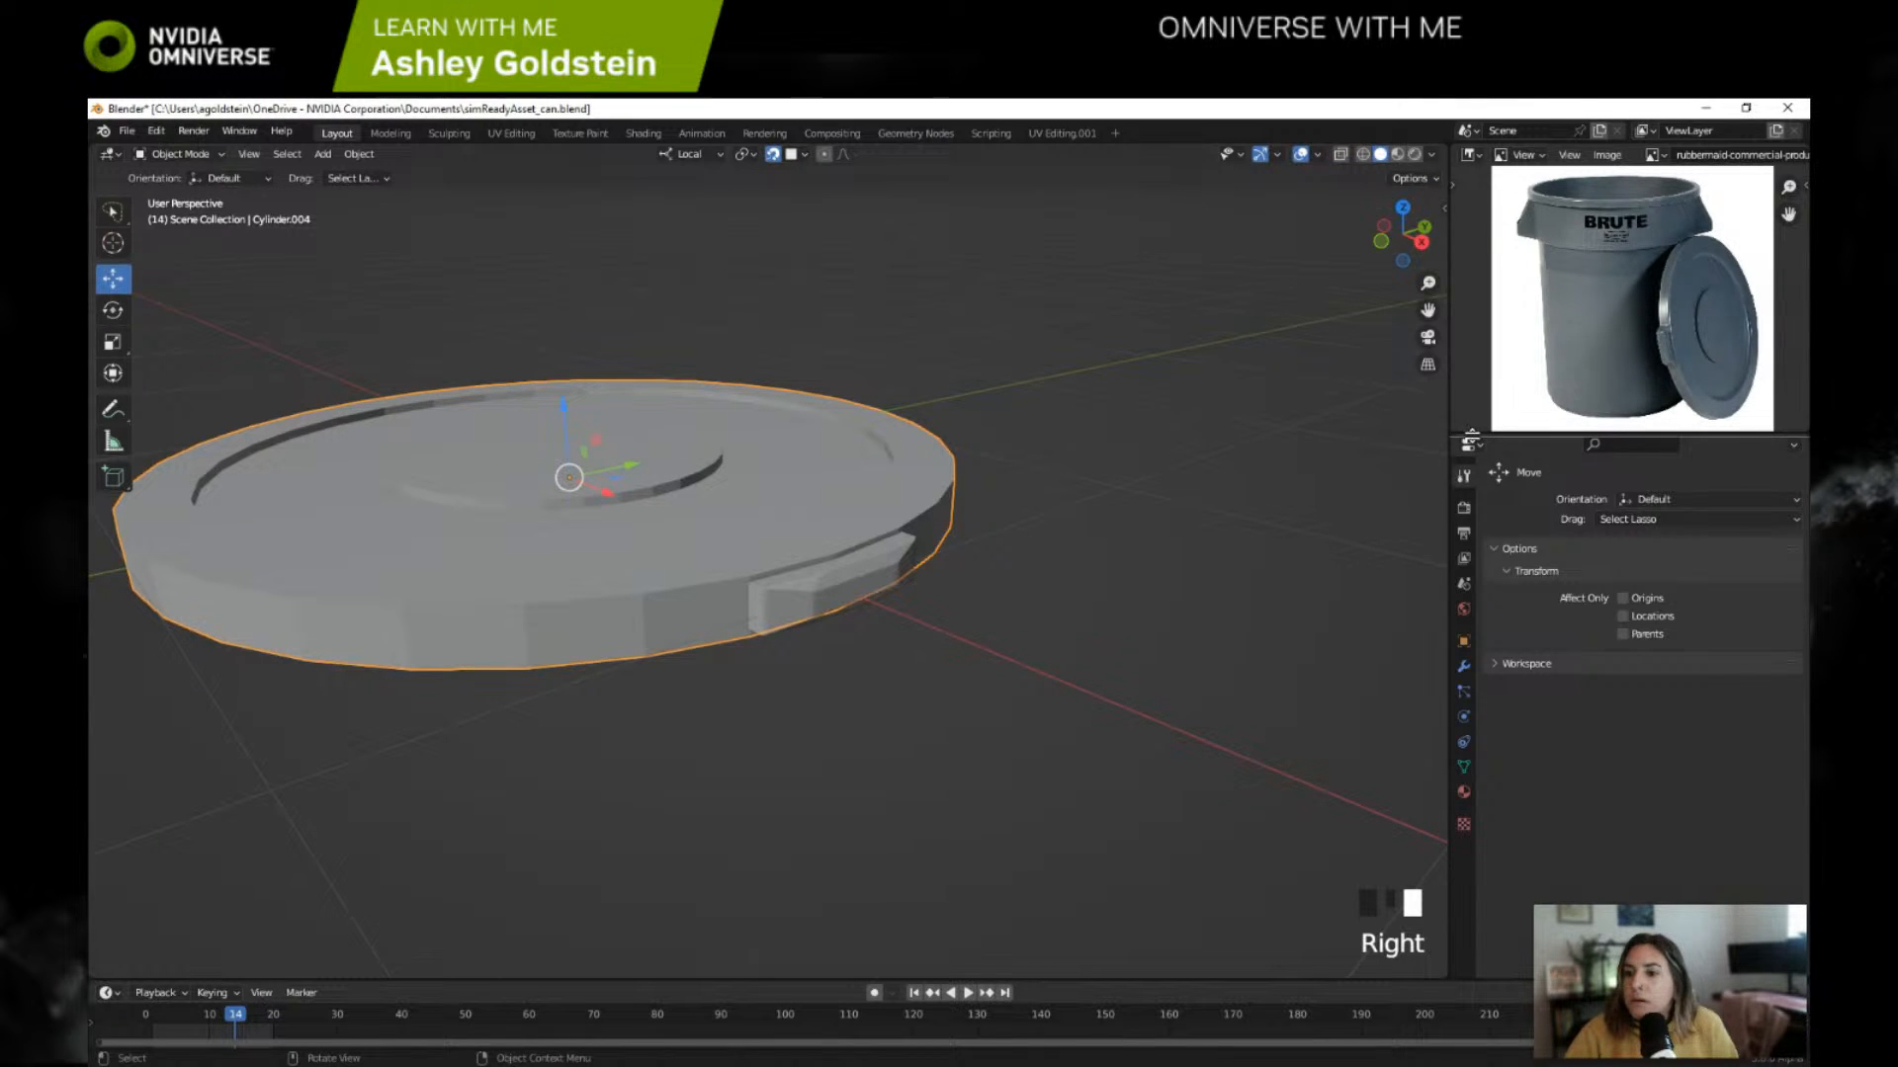
left_click(1509, 621)
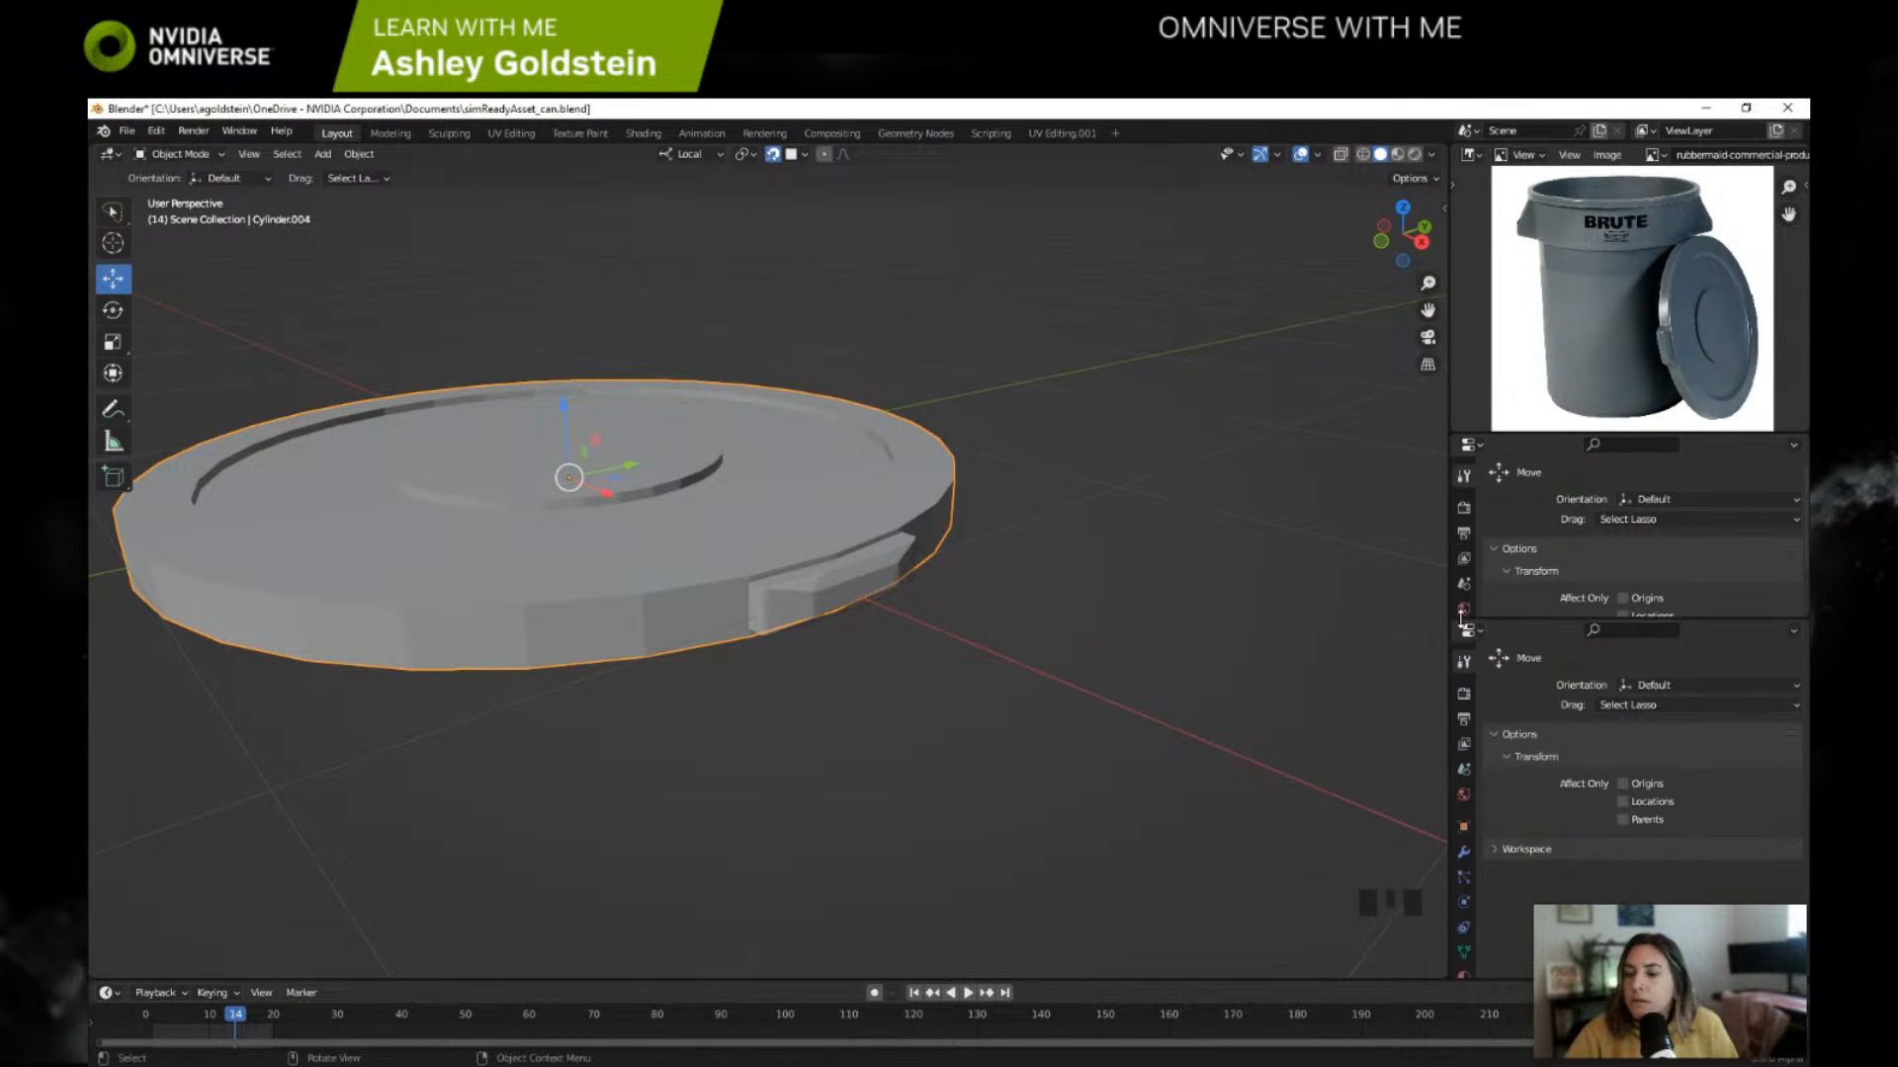
left_click(1470, 445)
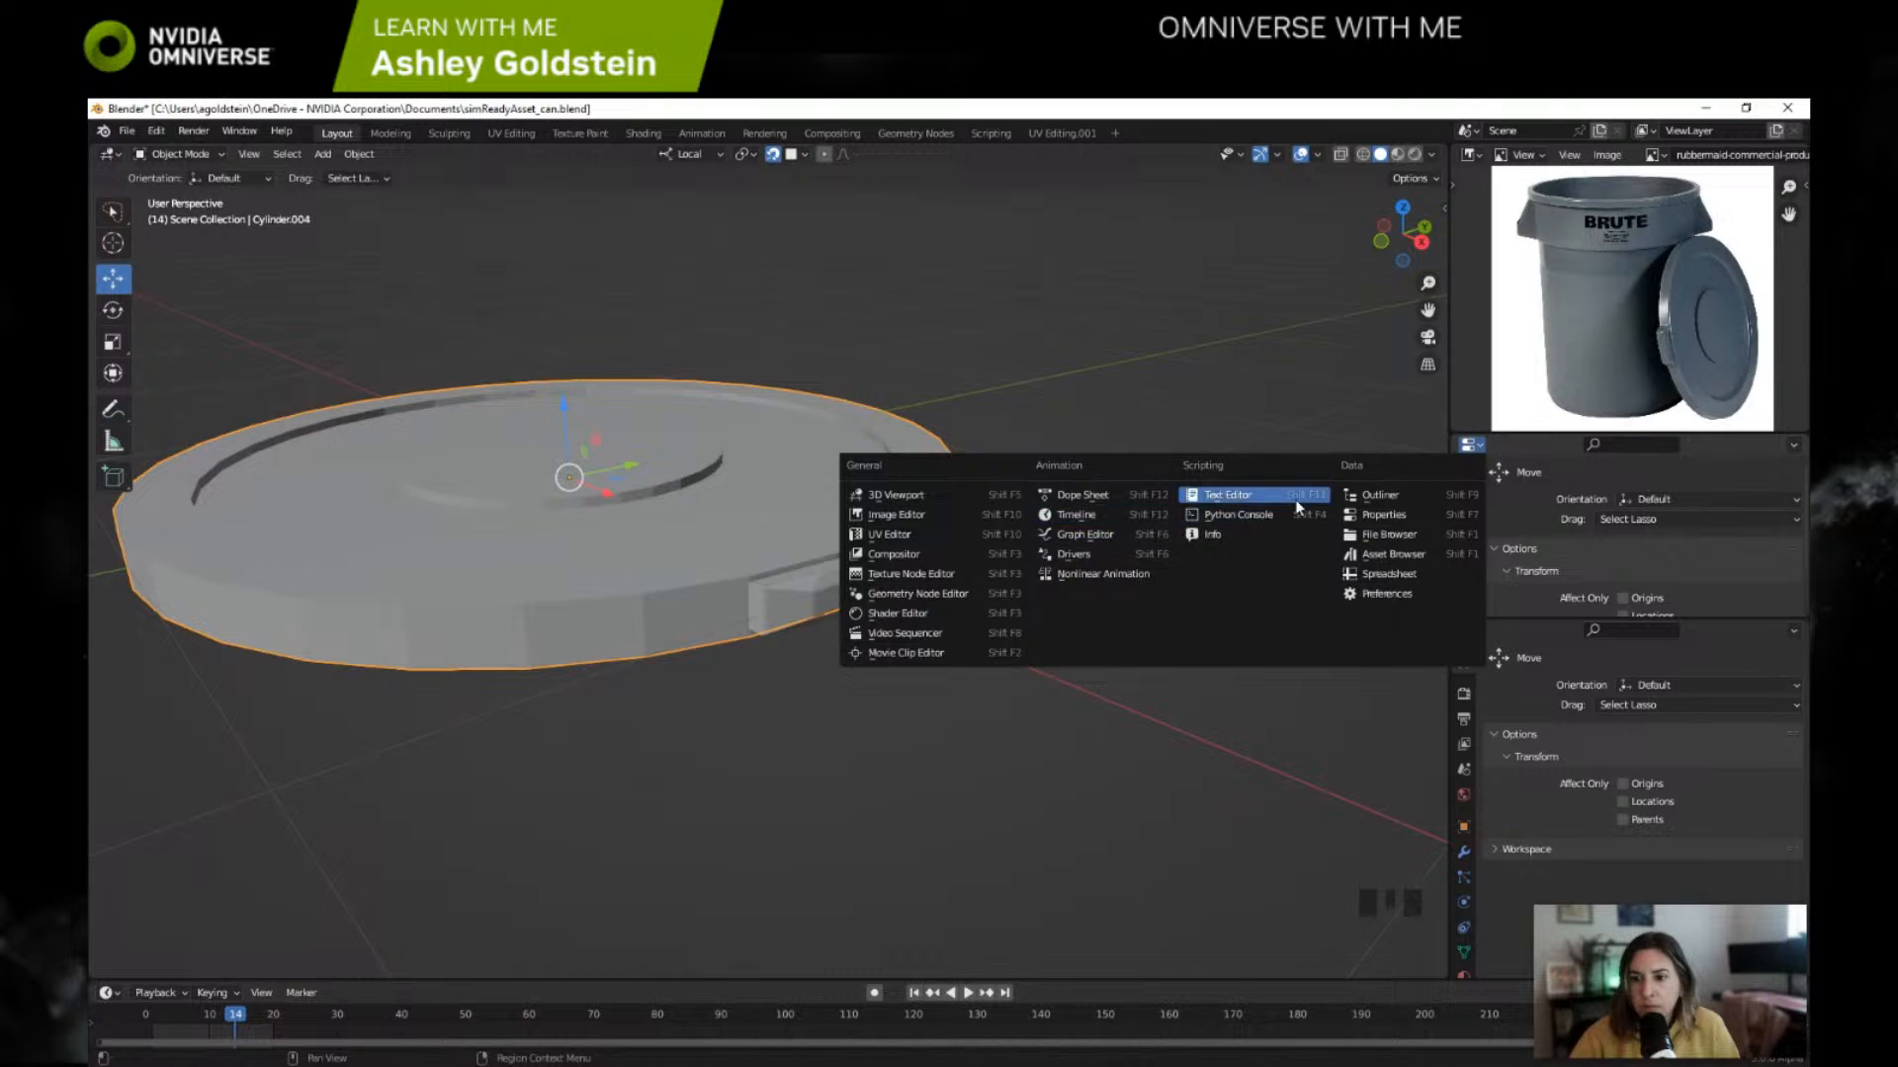
left_click(1381, 494)
left_click_drag(1550, 627, 1550, 735)
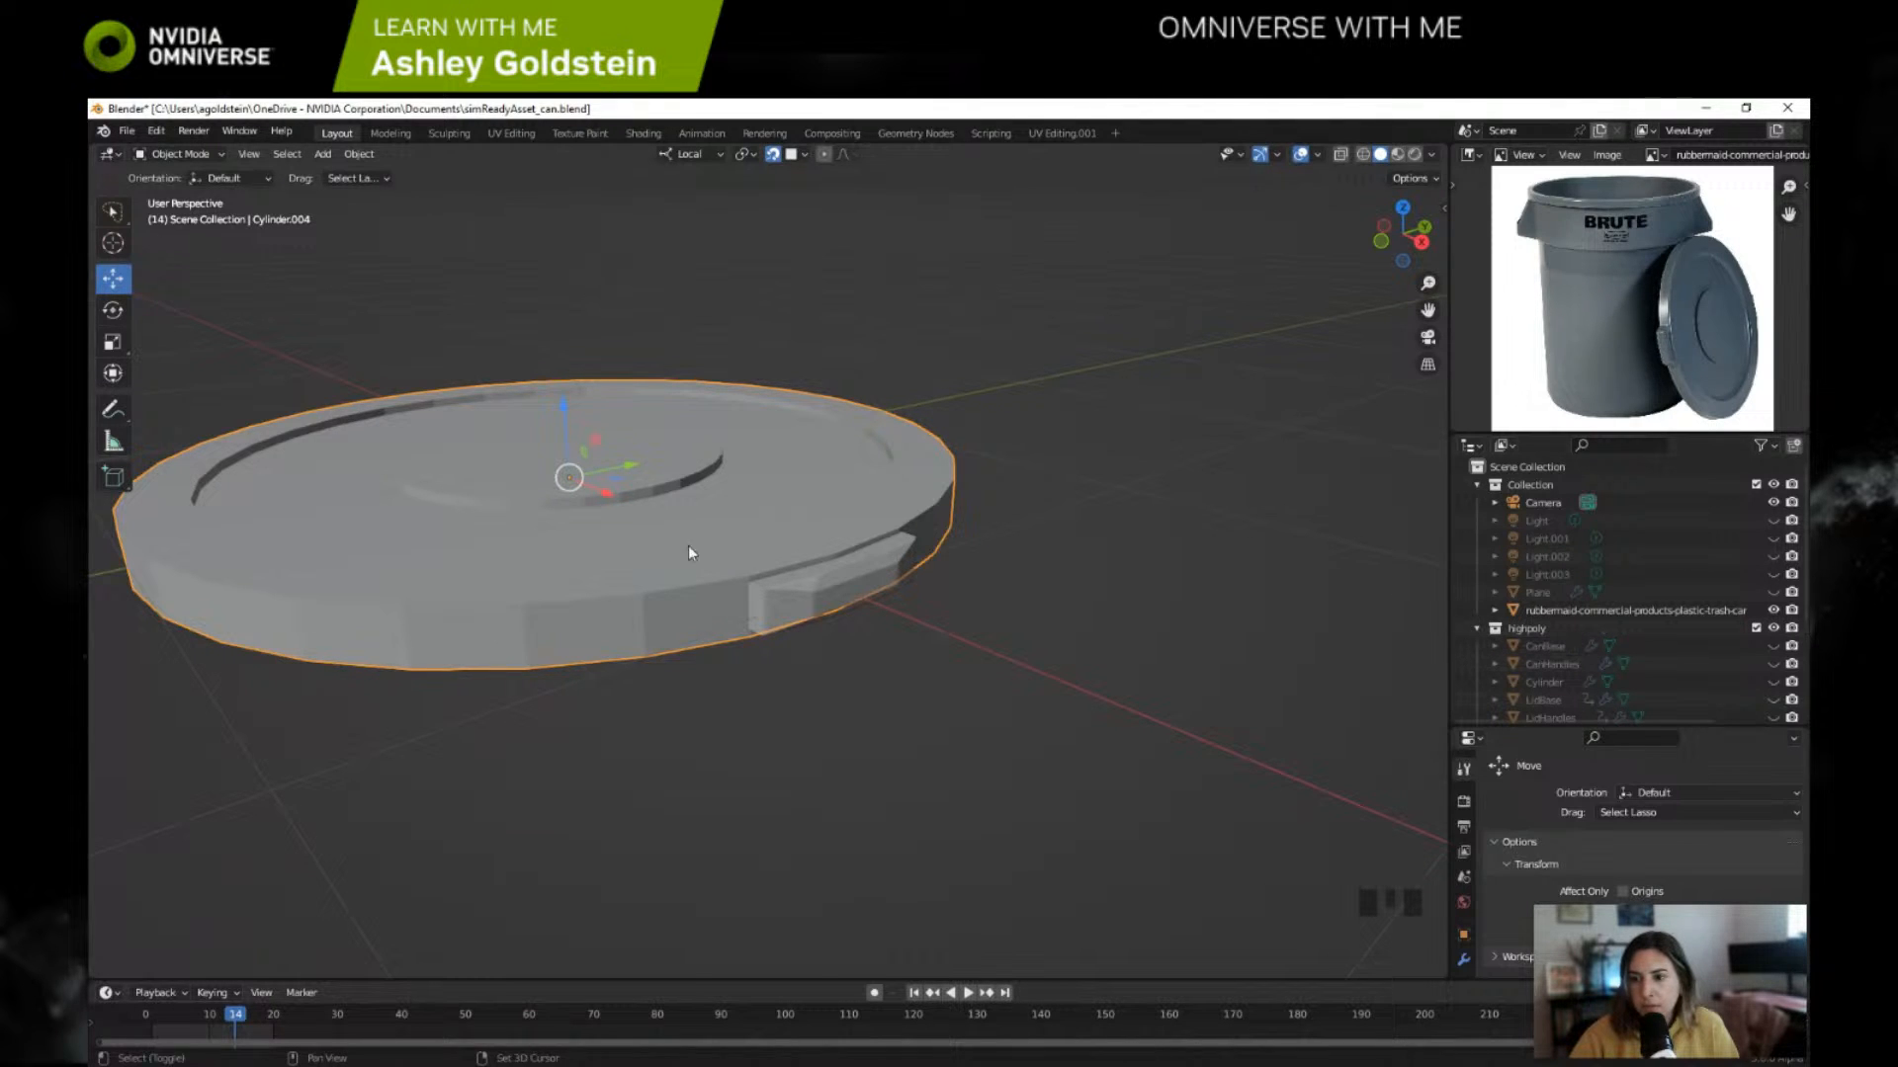
Step: Add a horizontal loop cut around the upper part of the outer side of lid Cylinder.004 in Edit Mode
middle_click_drag(691, 550, 771, 560, "shift")
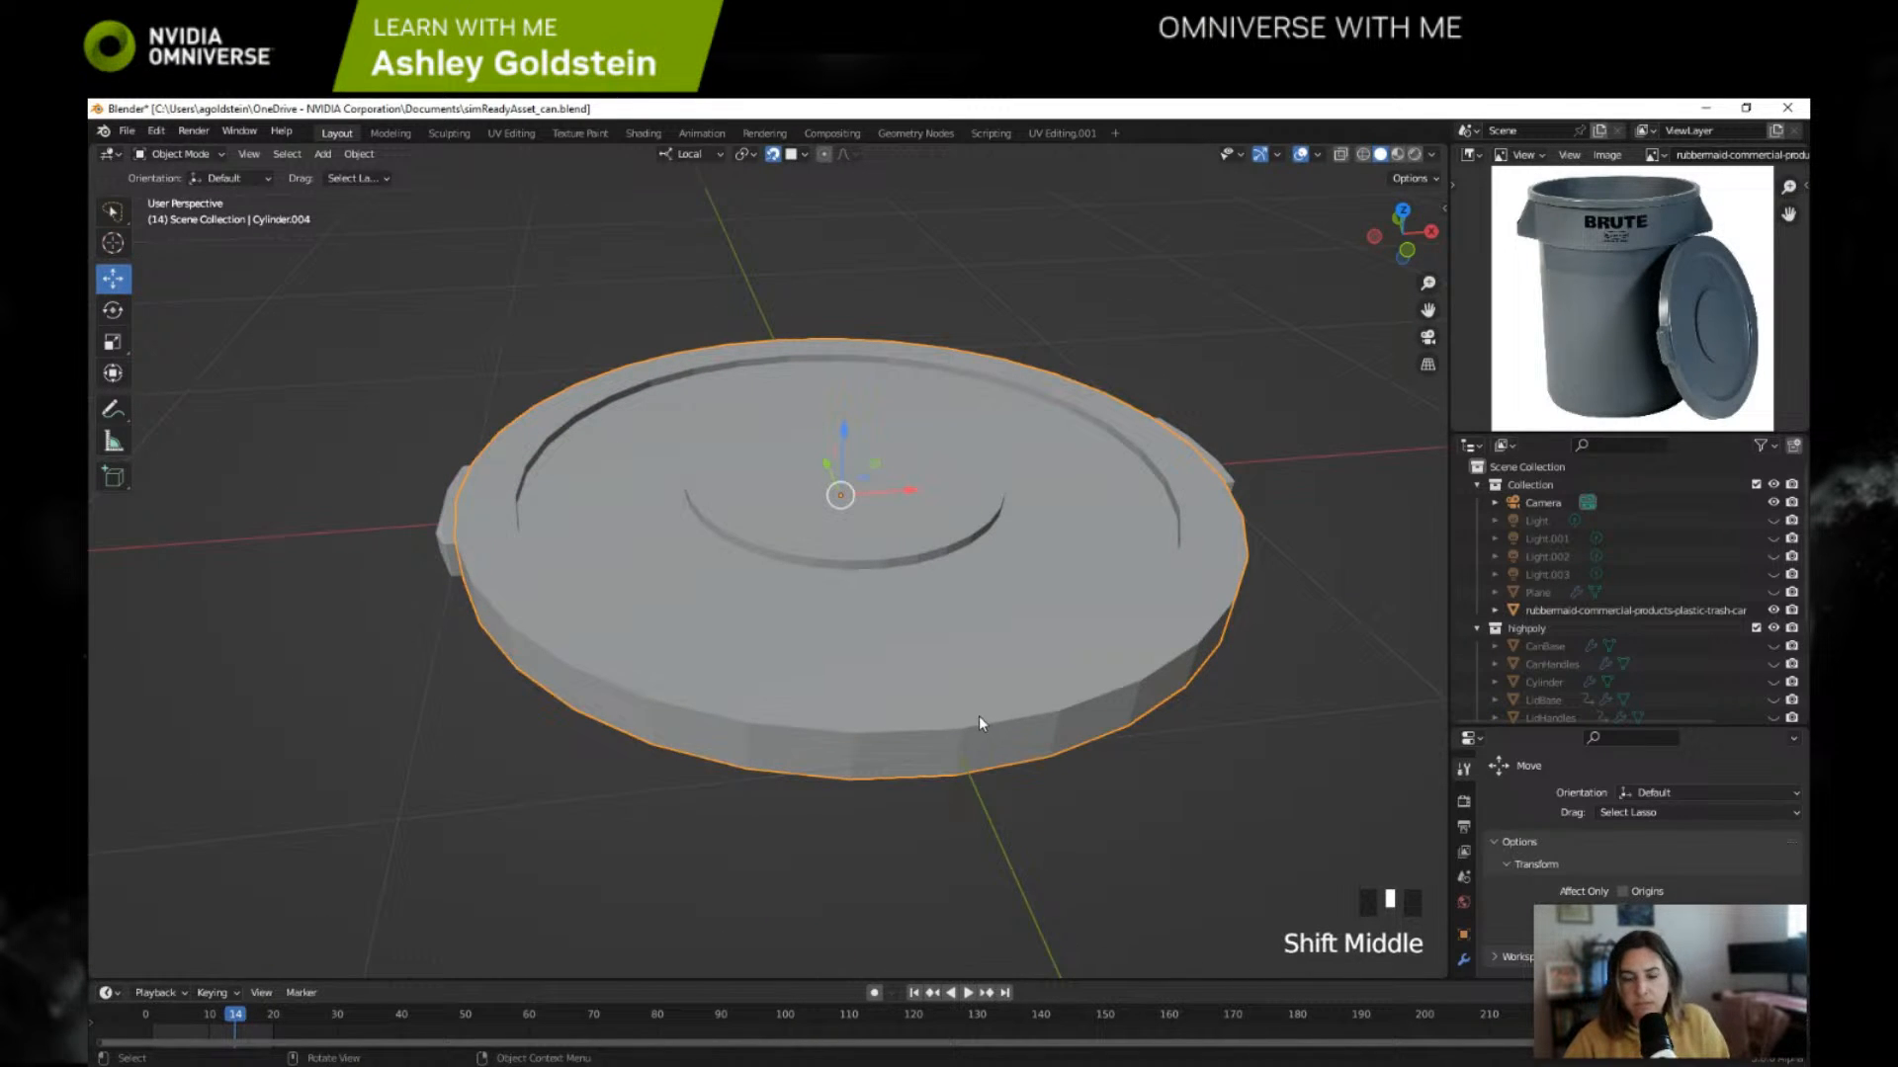
key("Tab")
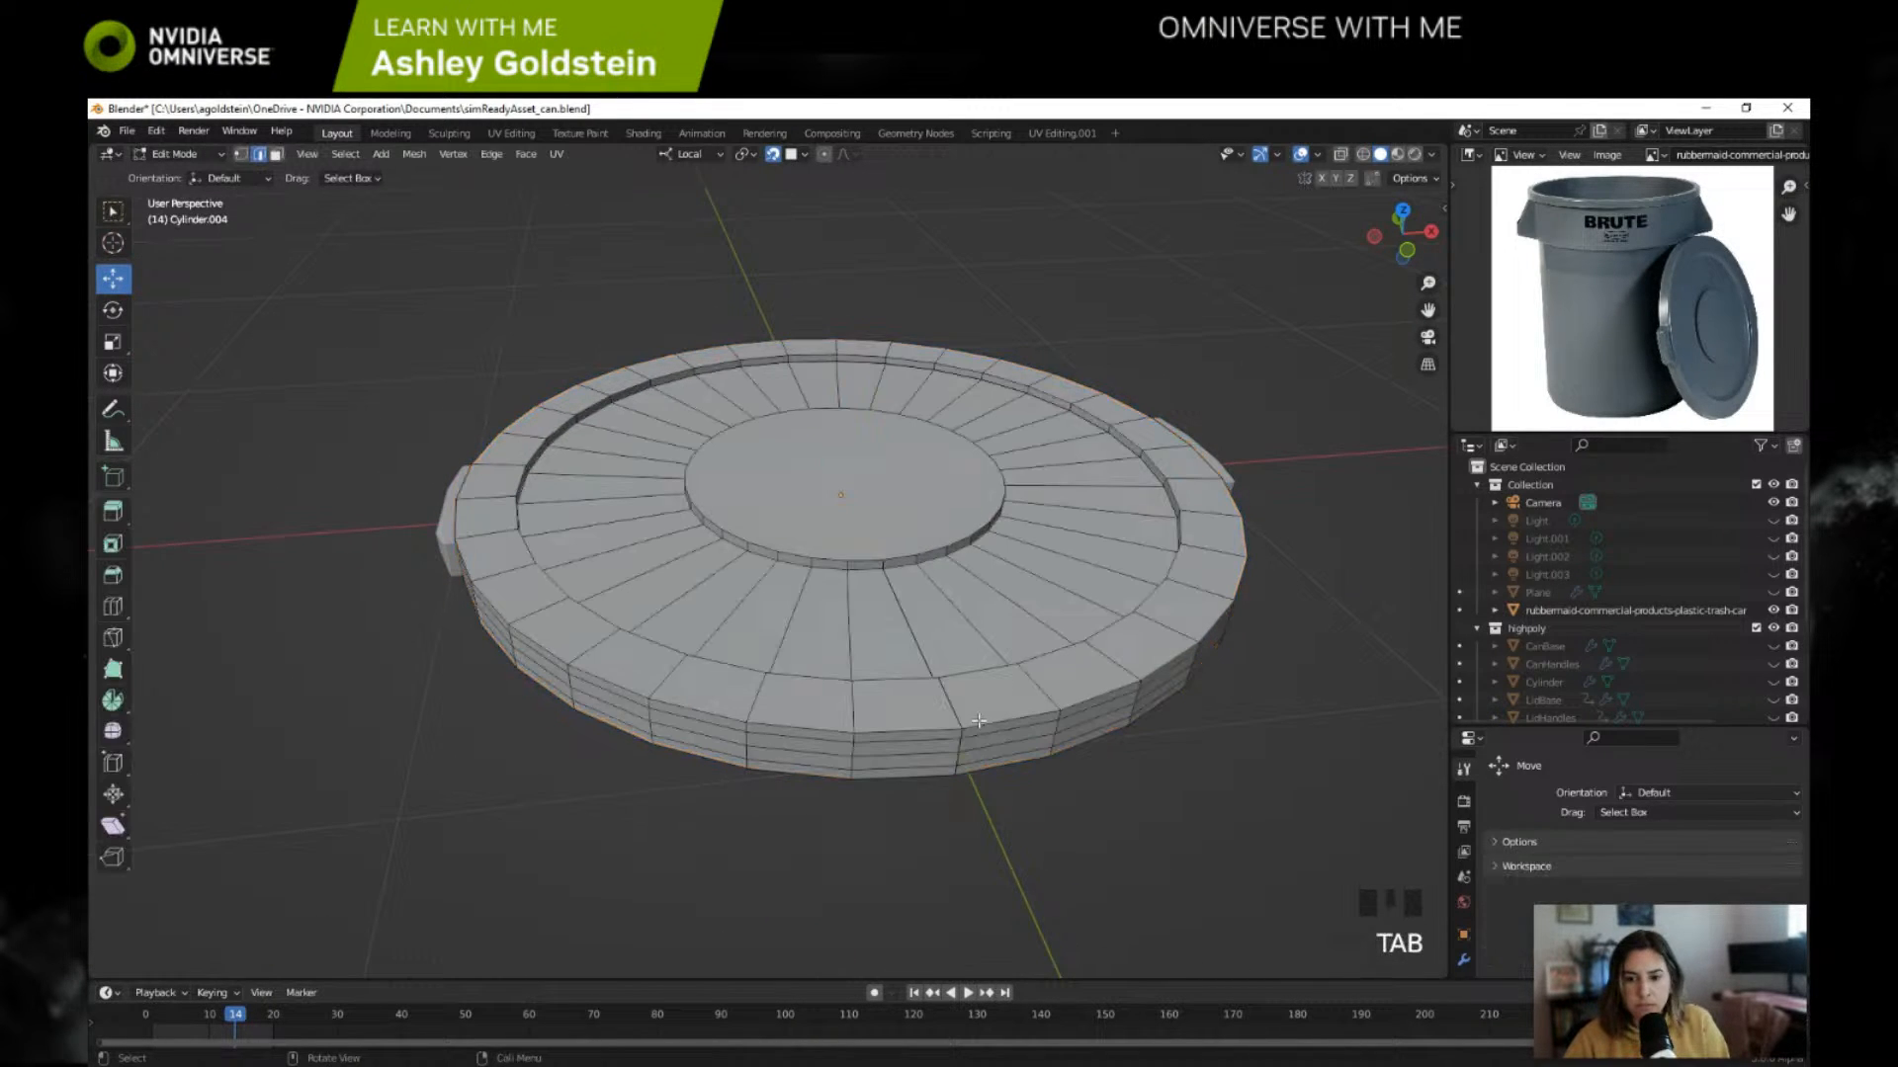
left_click(937, 756)
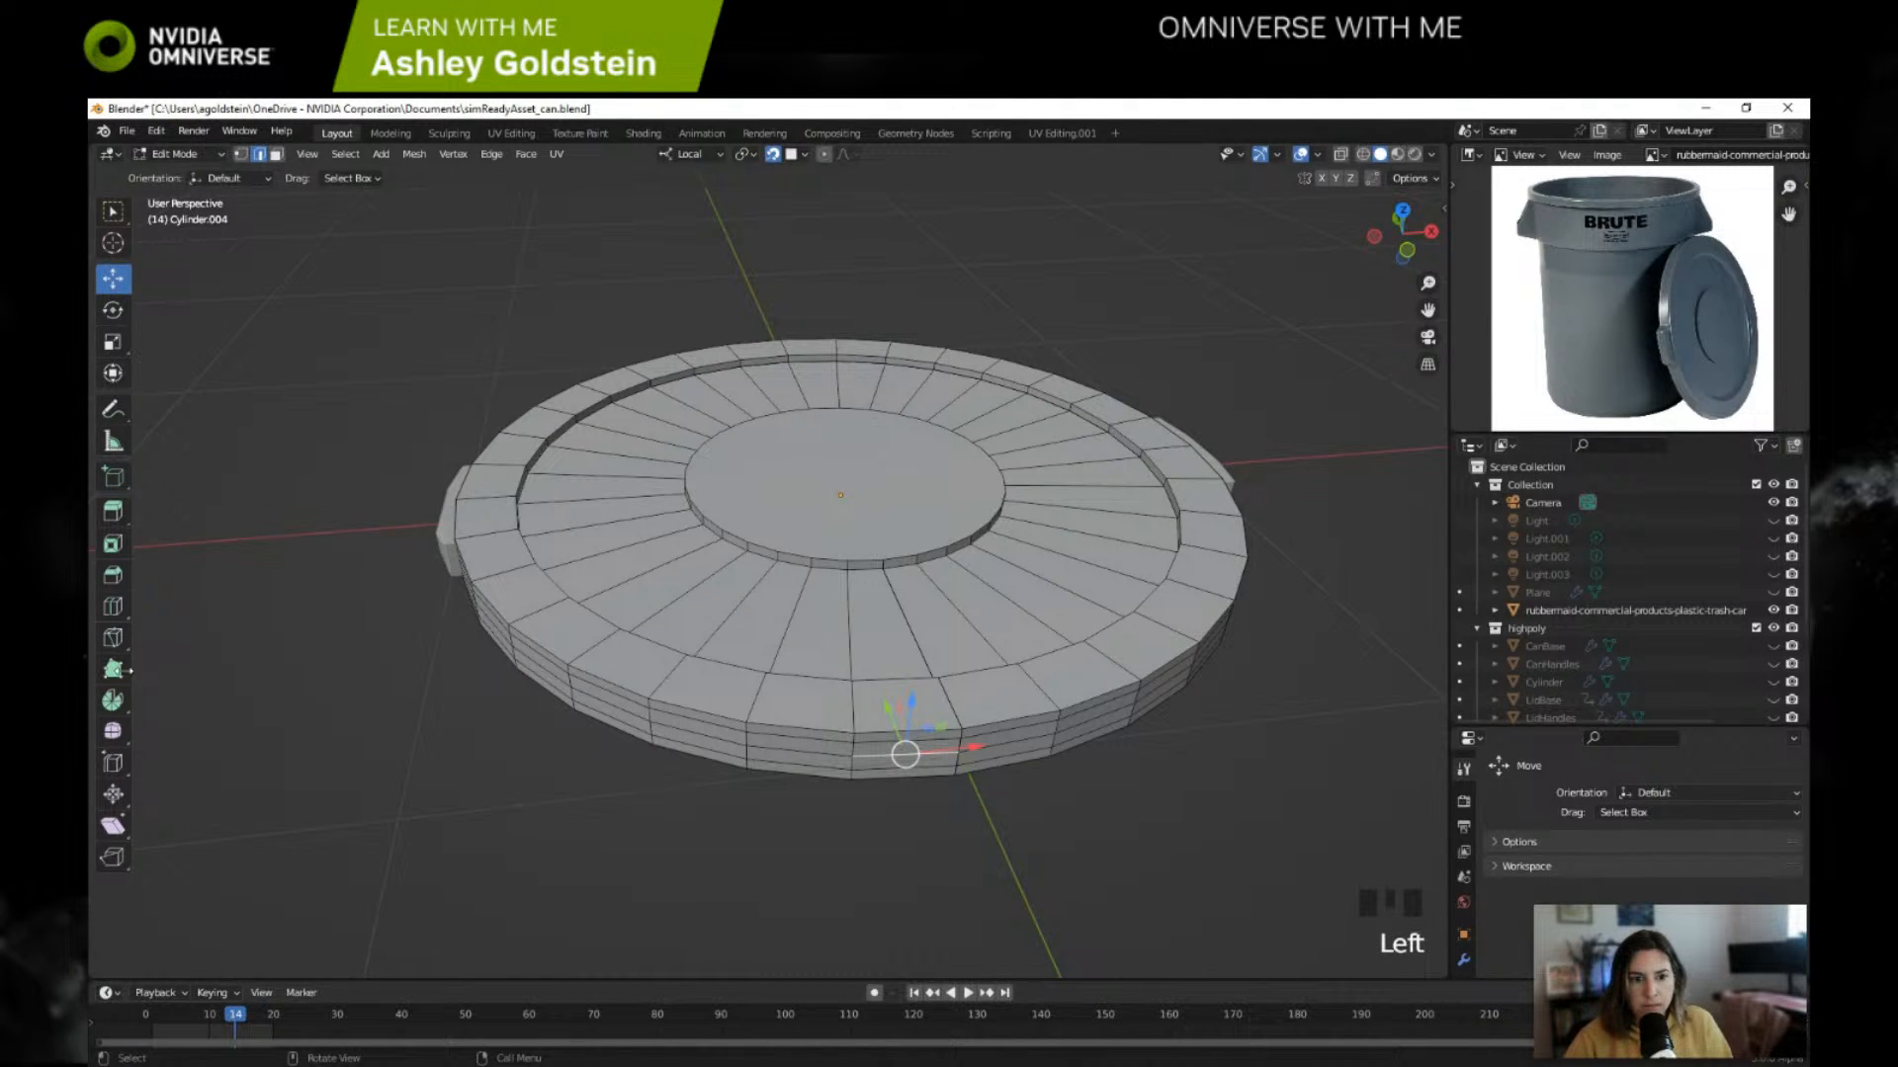
left_click(109, 609)
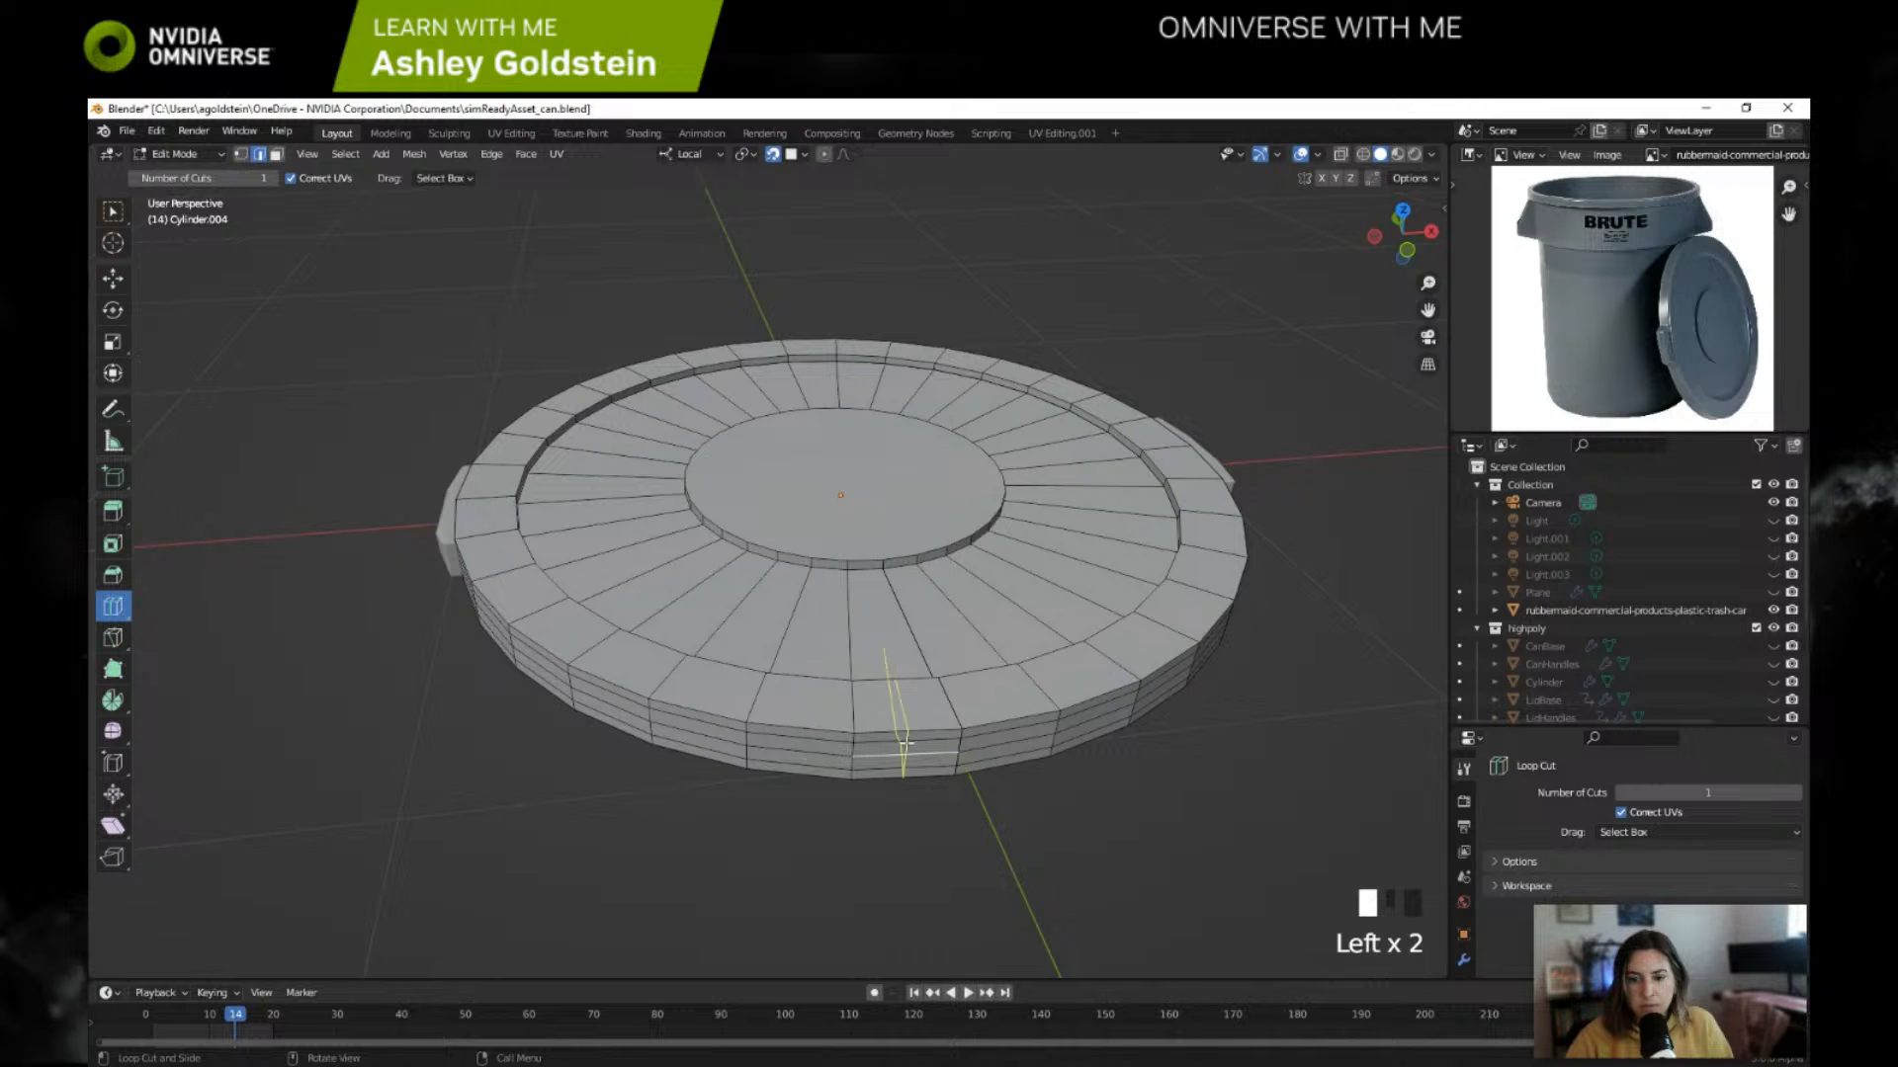
left_click(949, 751)
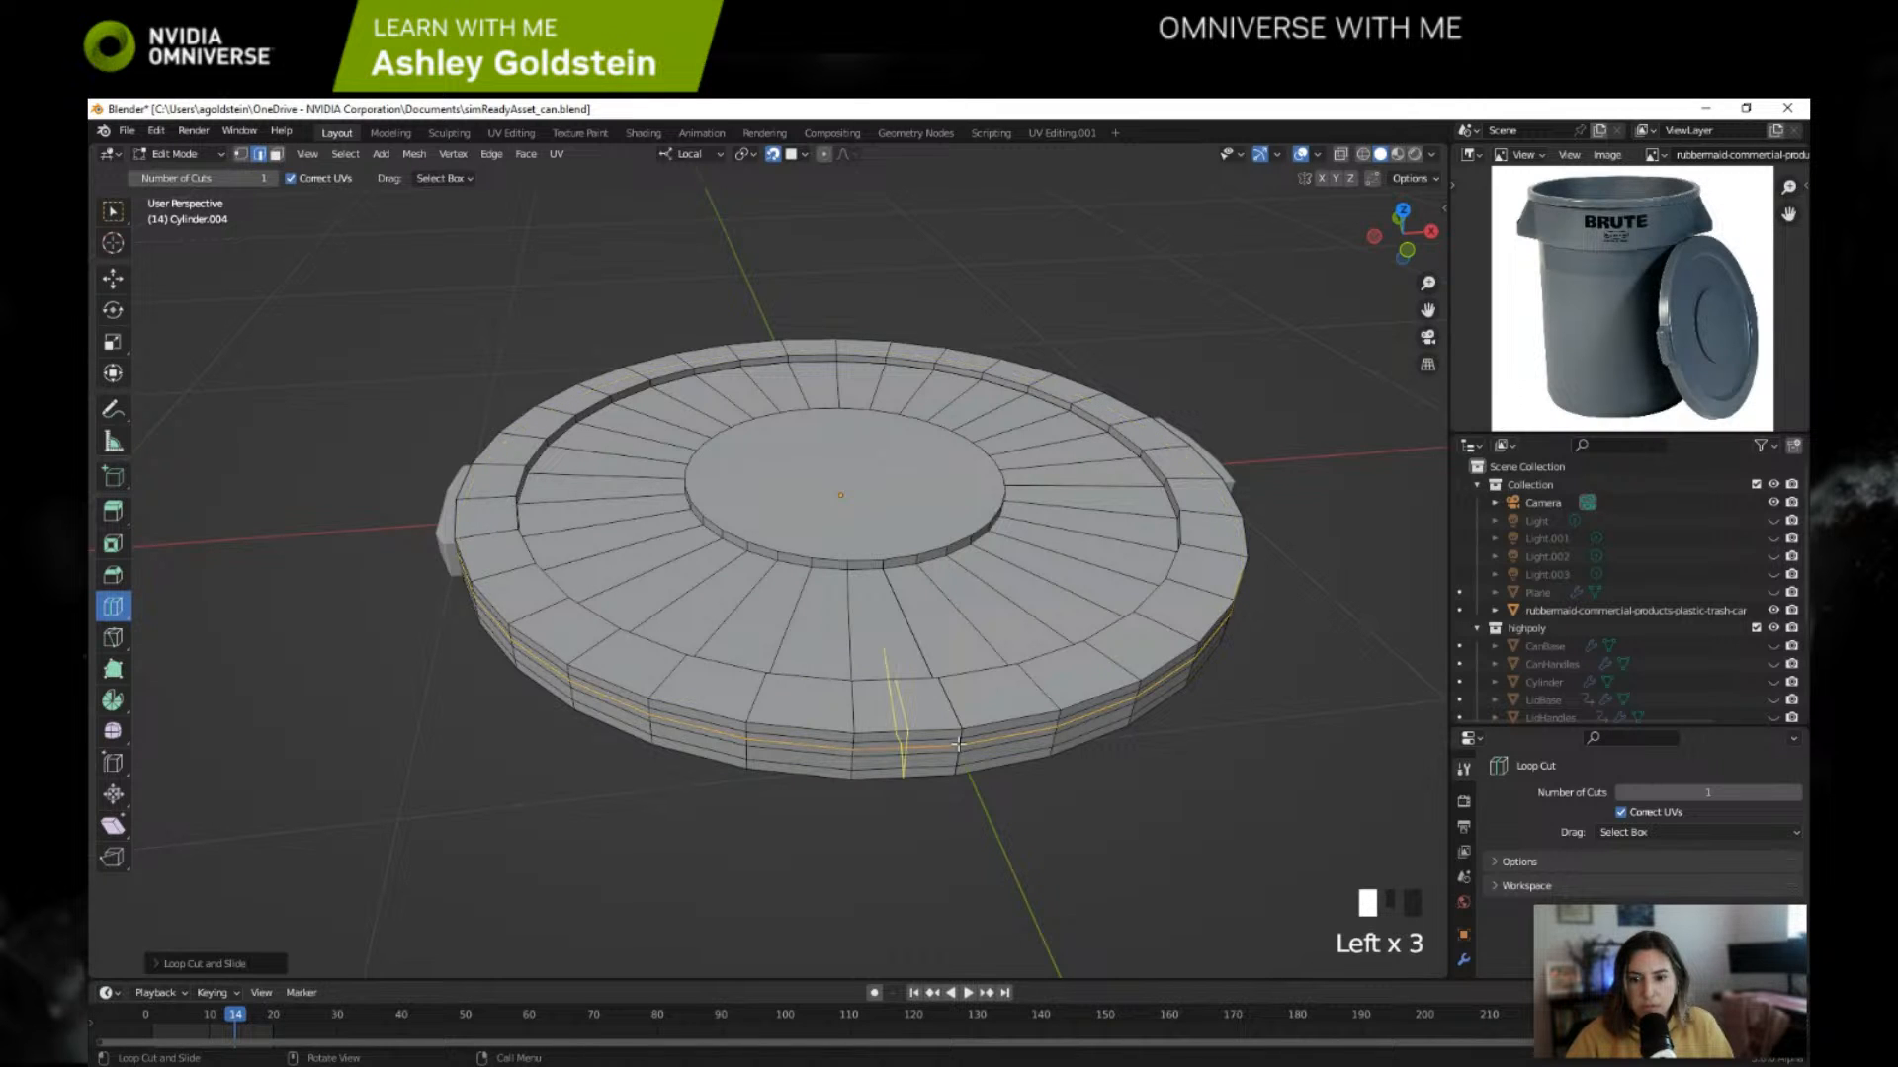
Step: Try bevelling the new side loop and add another horizontal loop cut lower around the lid's outer side
key("ctrl+b")
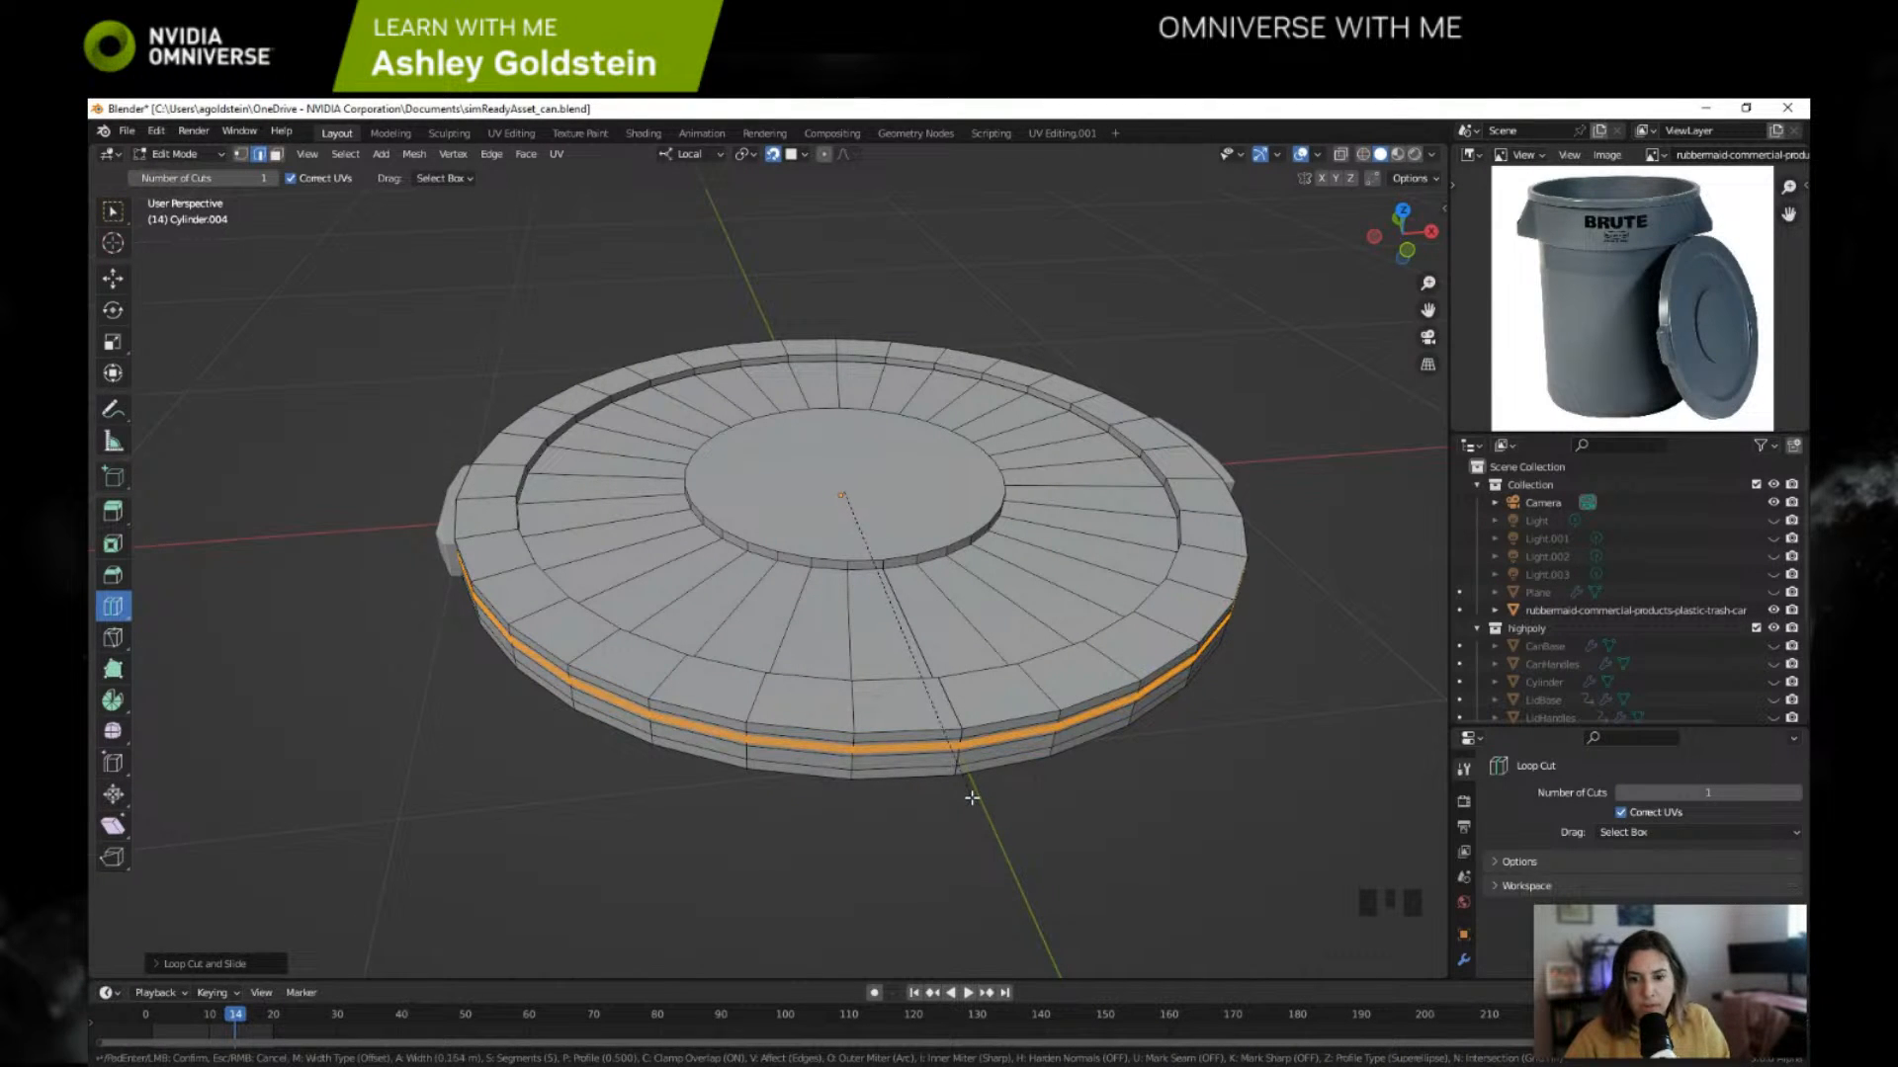
left_click(971, 799)
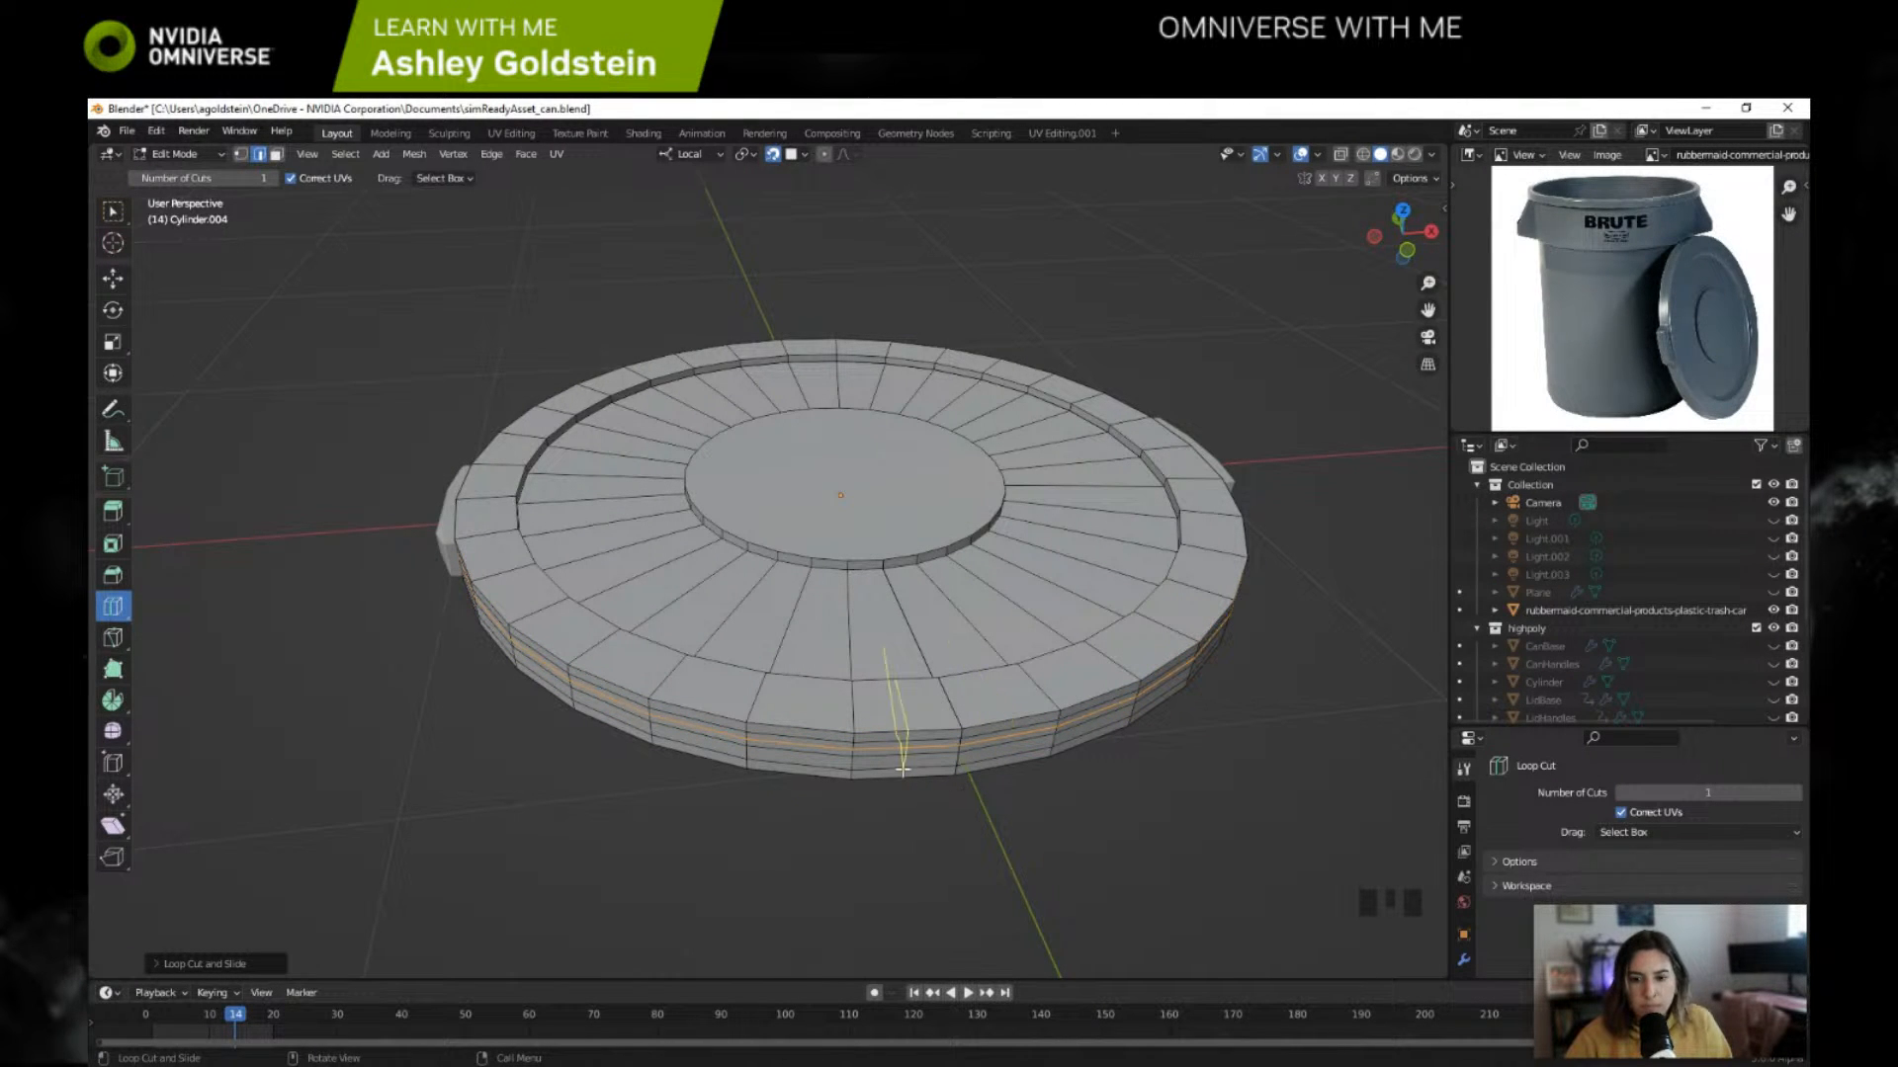
left_click(953, 763)
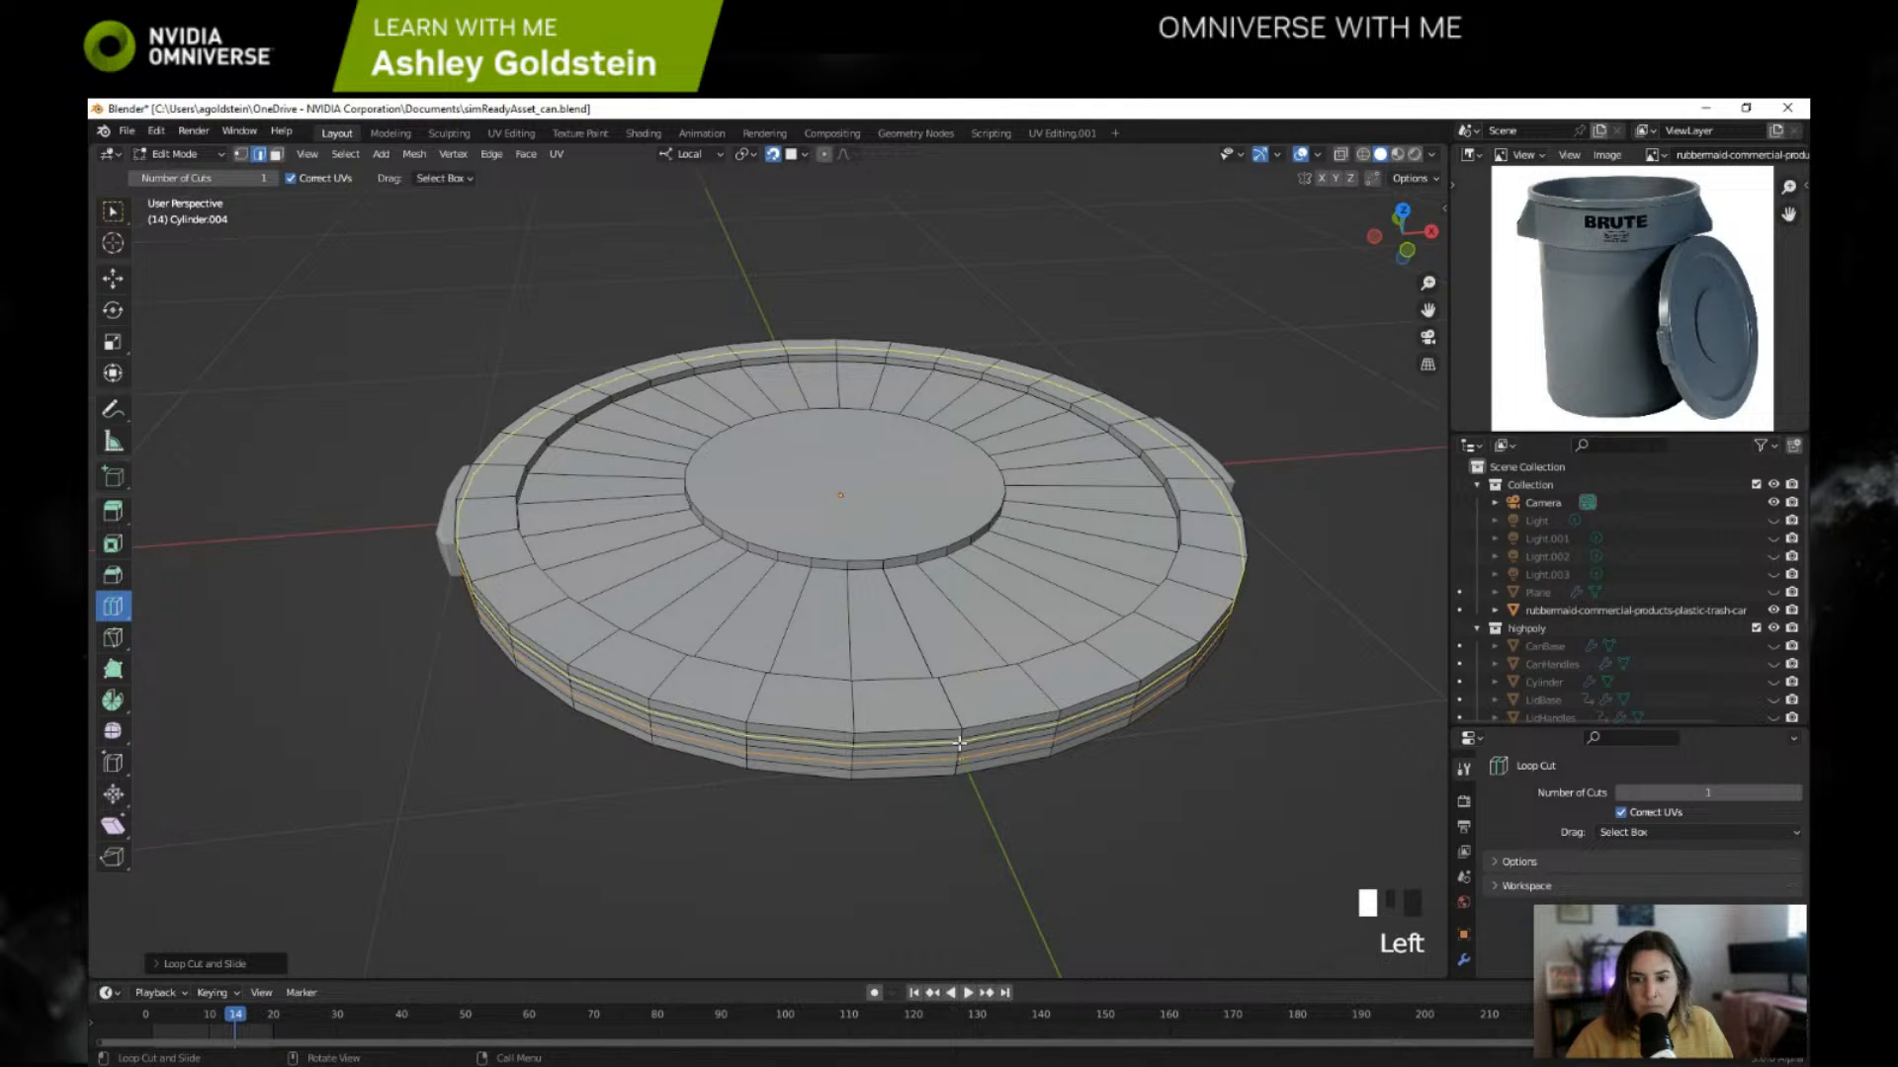
key("Tab")
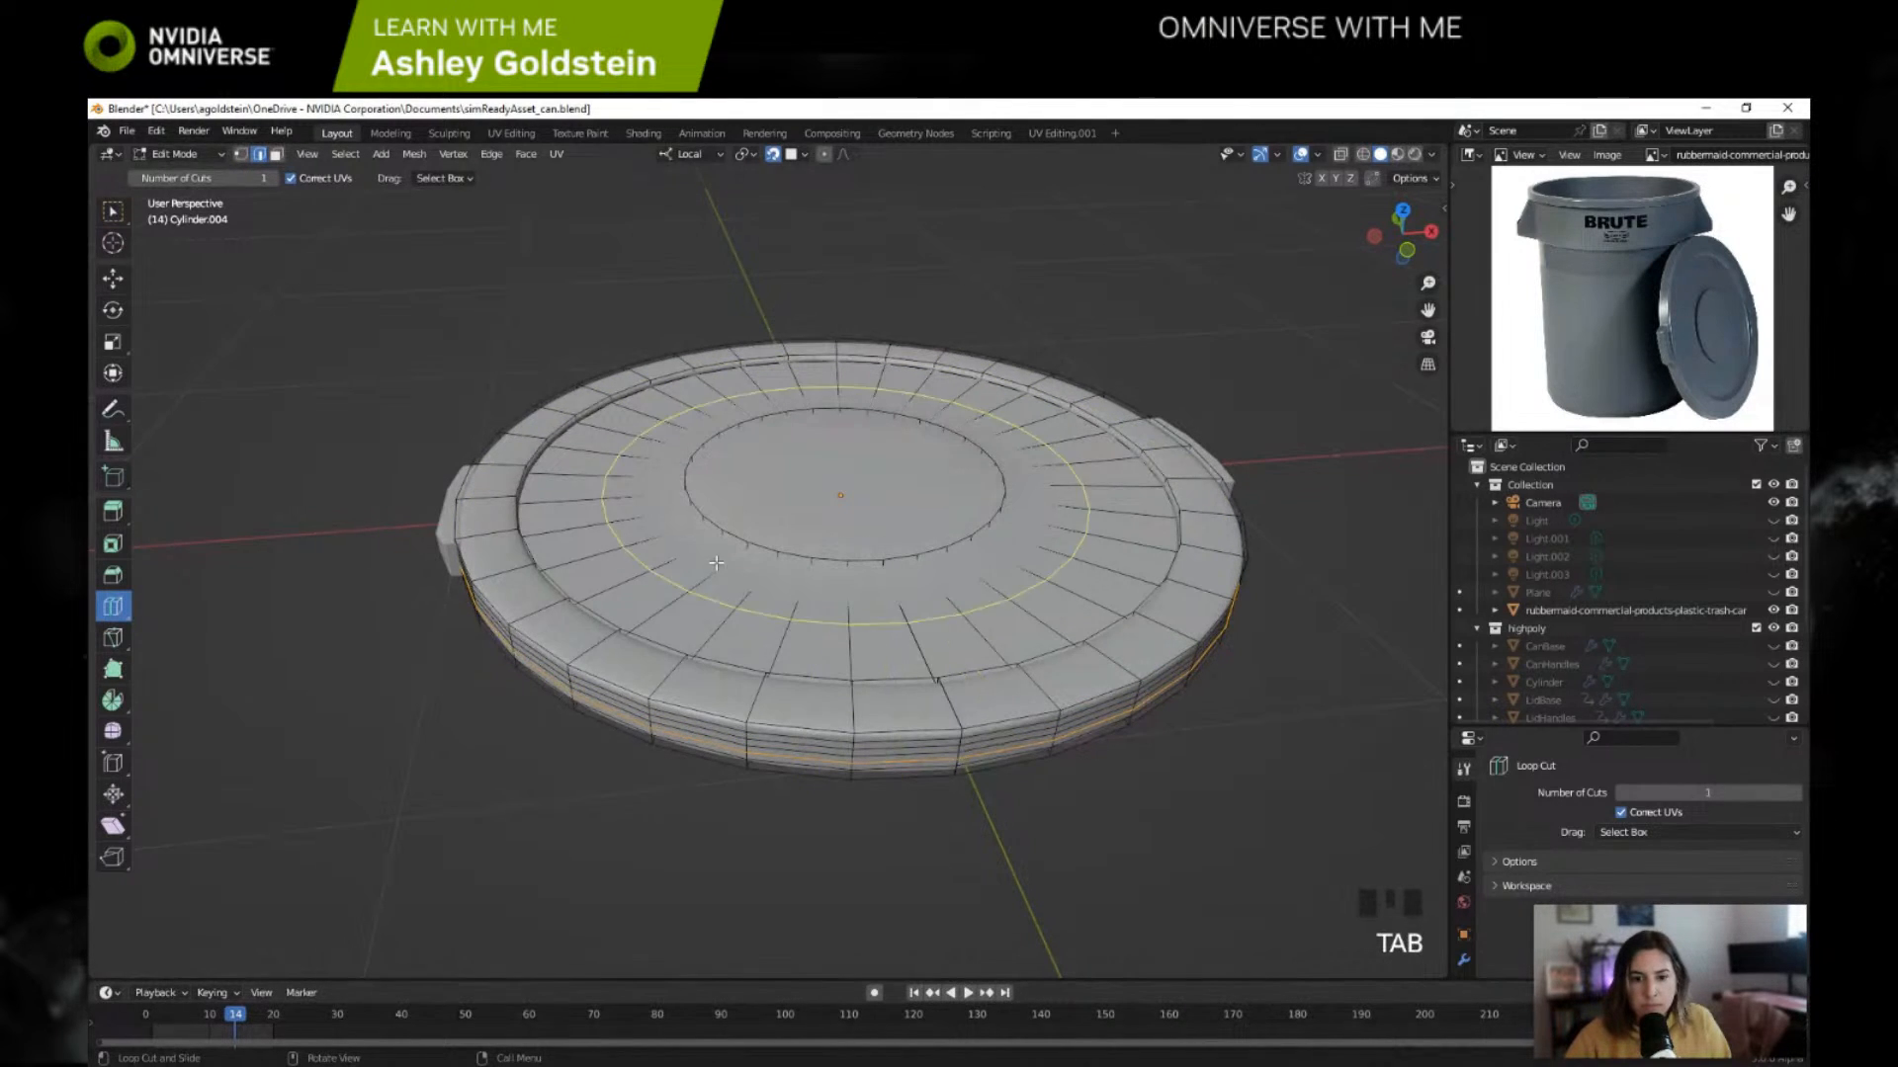
Step: Inspect the smoothed lid and its handles in Object Mode from a few angles
left_click(212, 160)
left_click(175, 181)
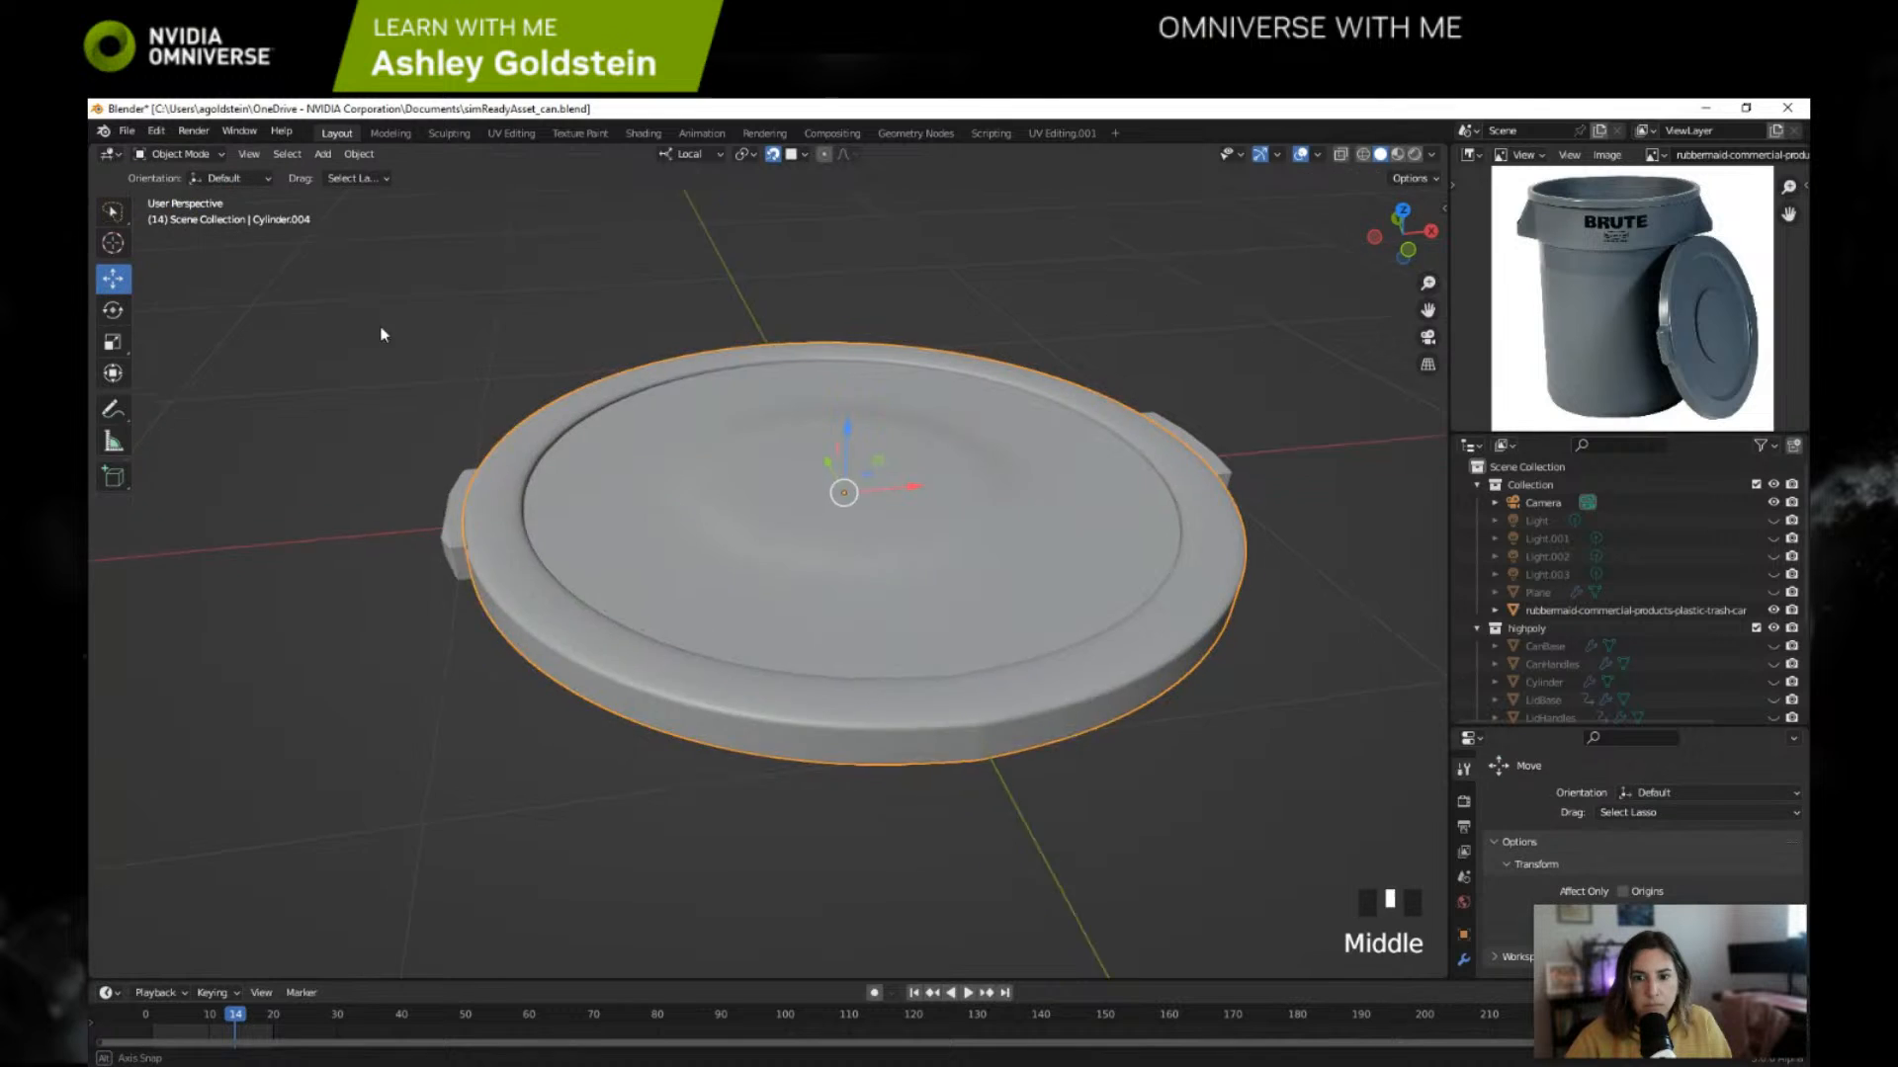
mouse_move(381, 330)
middle_mouse_down()
mouse_move(411, 317)
mouse_move(392, 334)
middle_mouse_up()
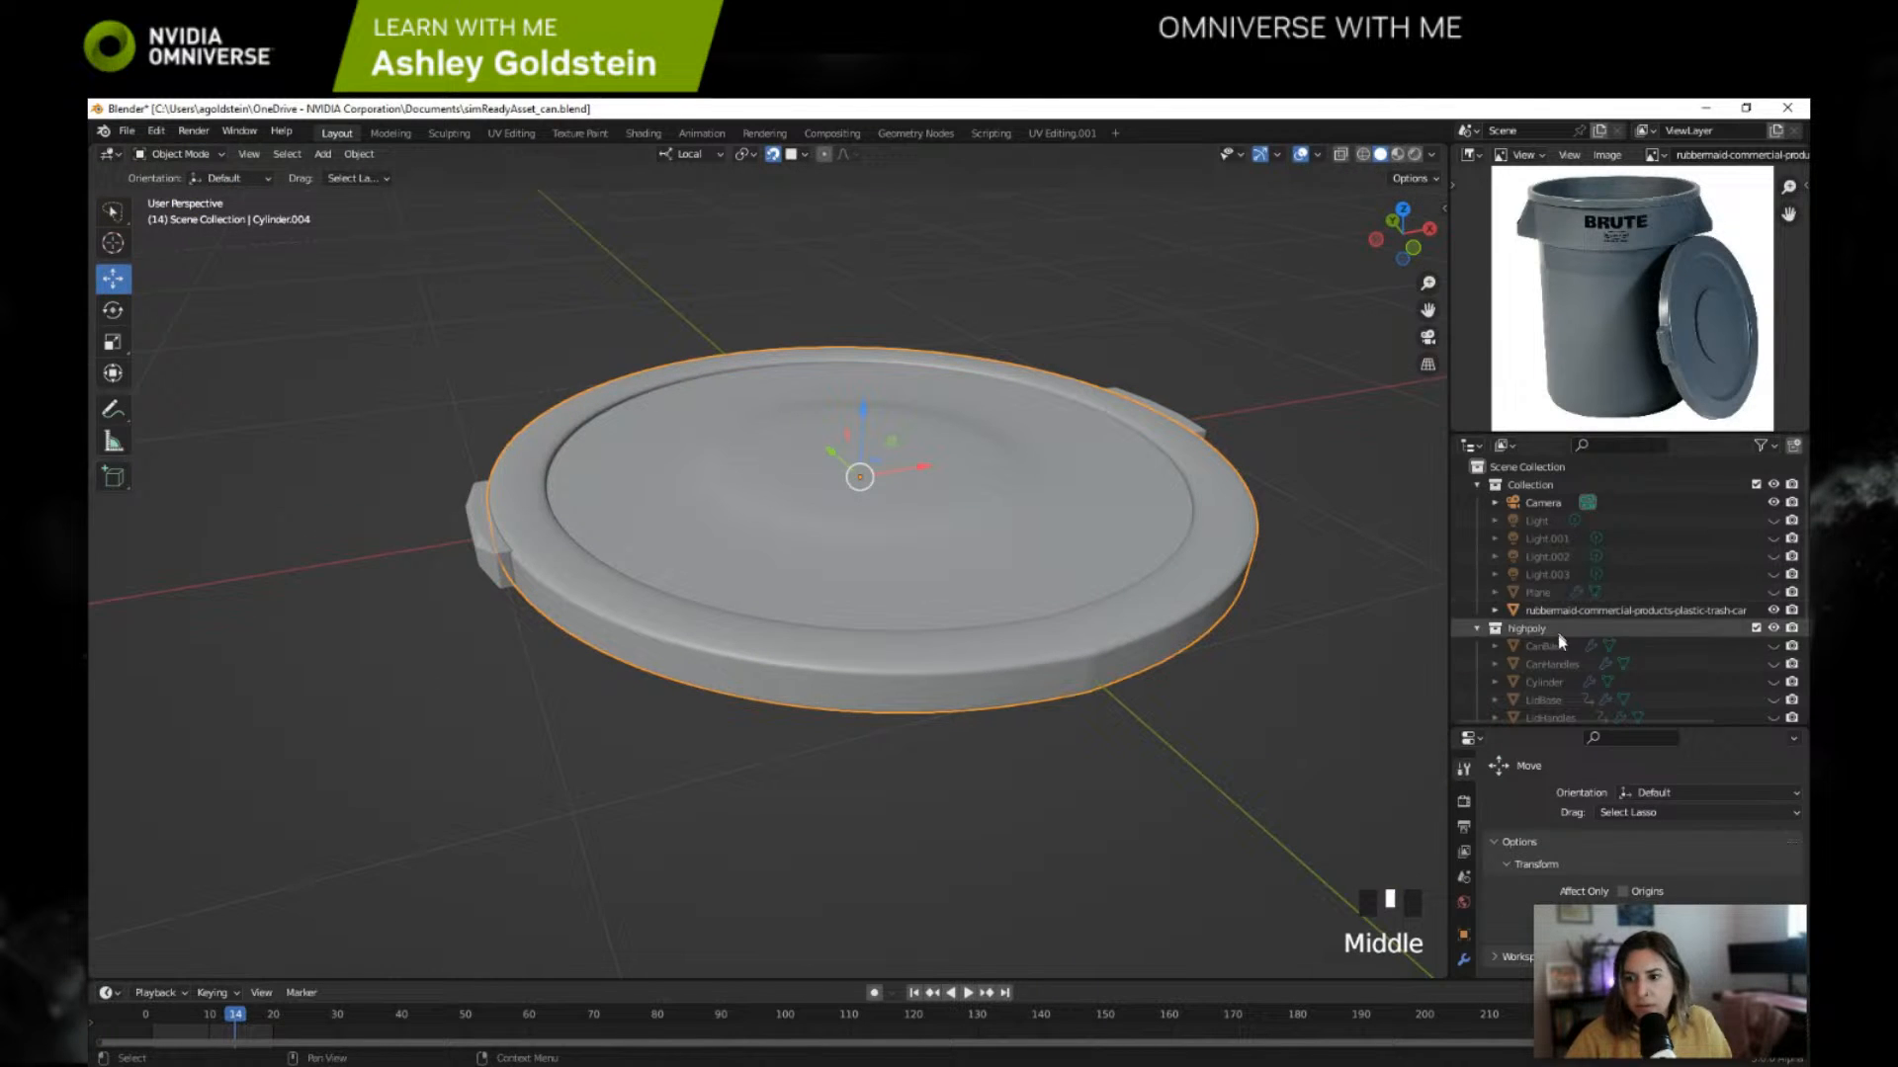
scroll(1561, 623, "down", 5)
middle_click_drag(1135, 636, 1058, 663)
Step: Check the unsmoothed low-poly lid's mesh in Edit Mode and its faceted side and handles in Object Mode
key("Tab")
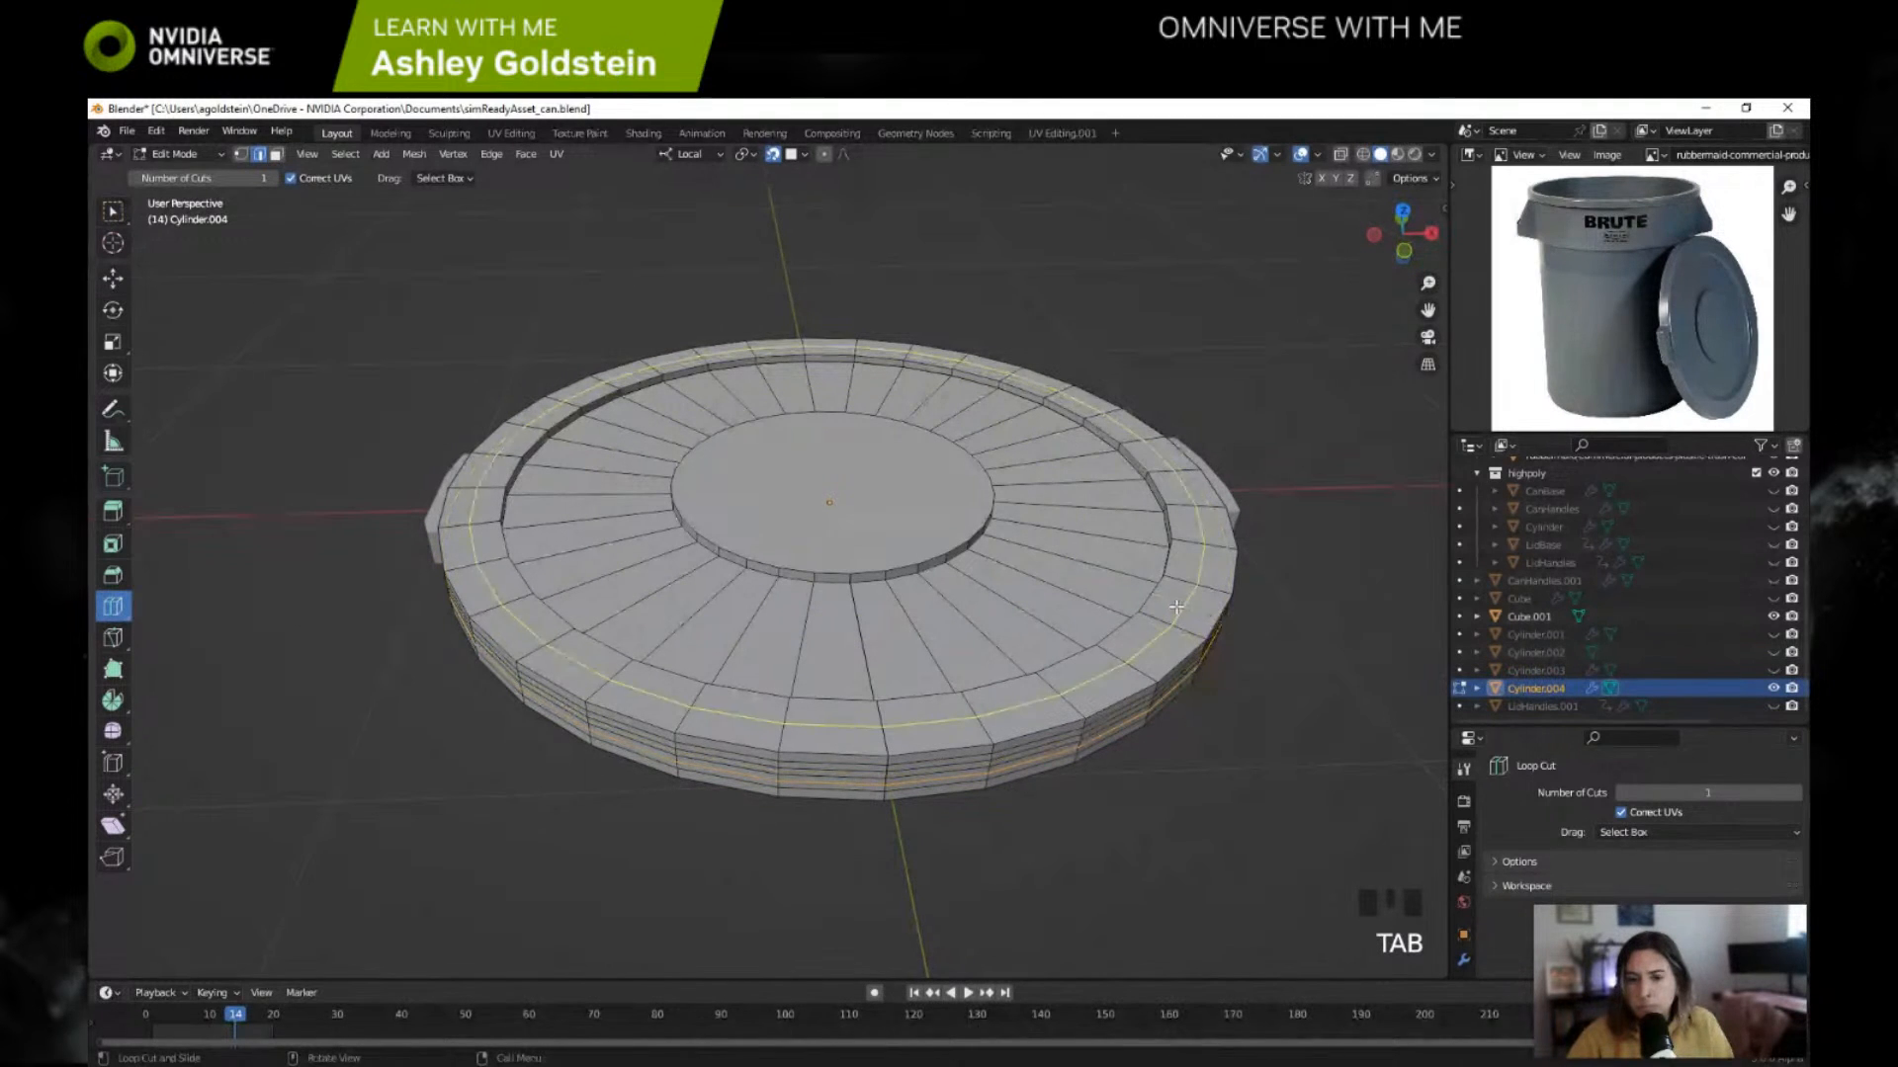
left_click(193, 154)
left_click(207, 174)
middle_click_drag(263, 211, 381, 246)
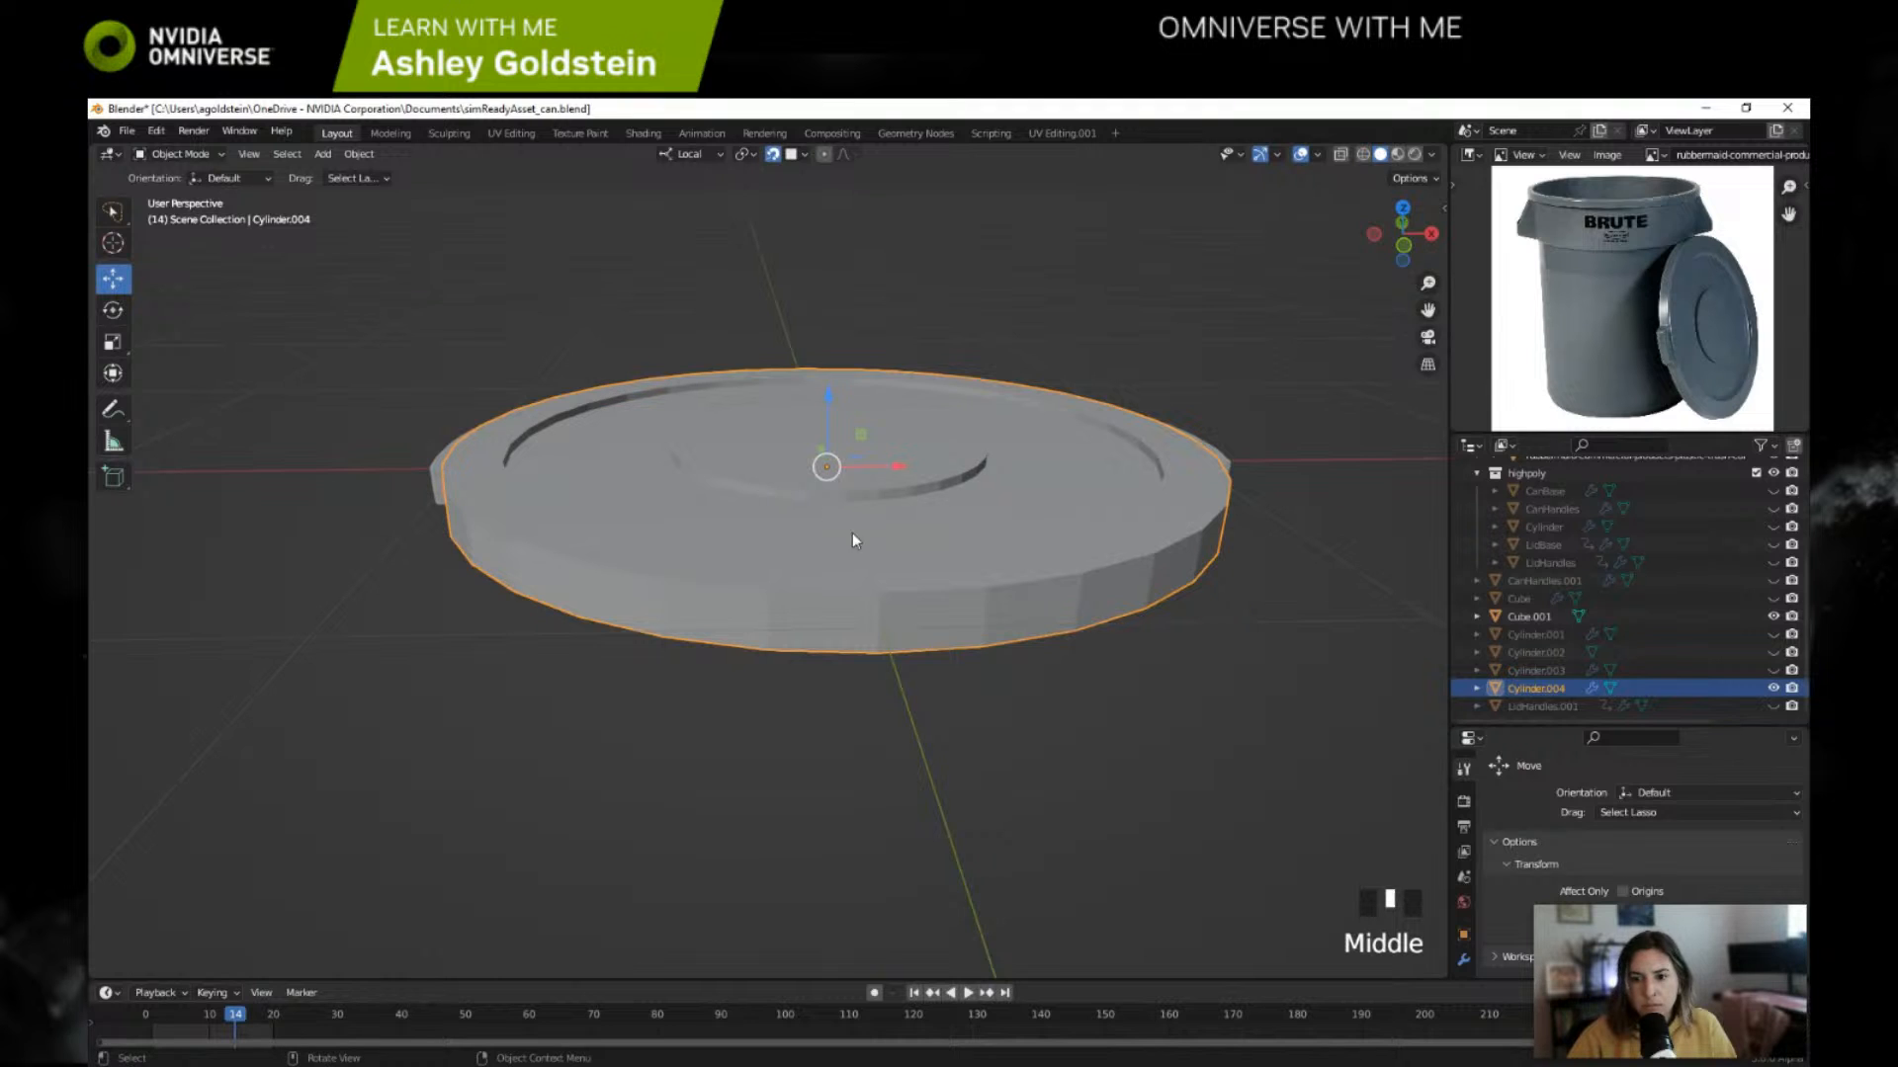
mouse_move(990, 605)
middle_mouse_down("shift")
mouse_move(1054, 622)
mouse_move(921, 593)
mouse_move(1053, 617)
mouse_move(991, 613)
middle_mouse_up("shift")
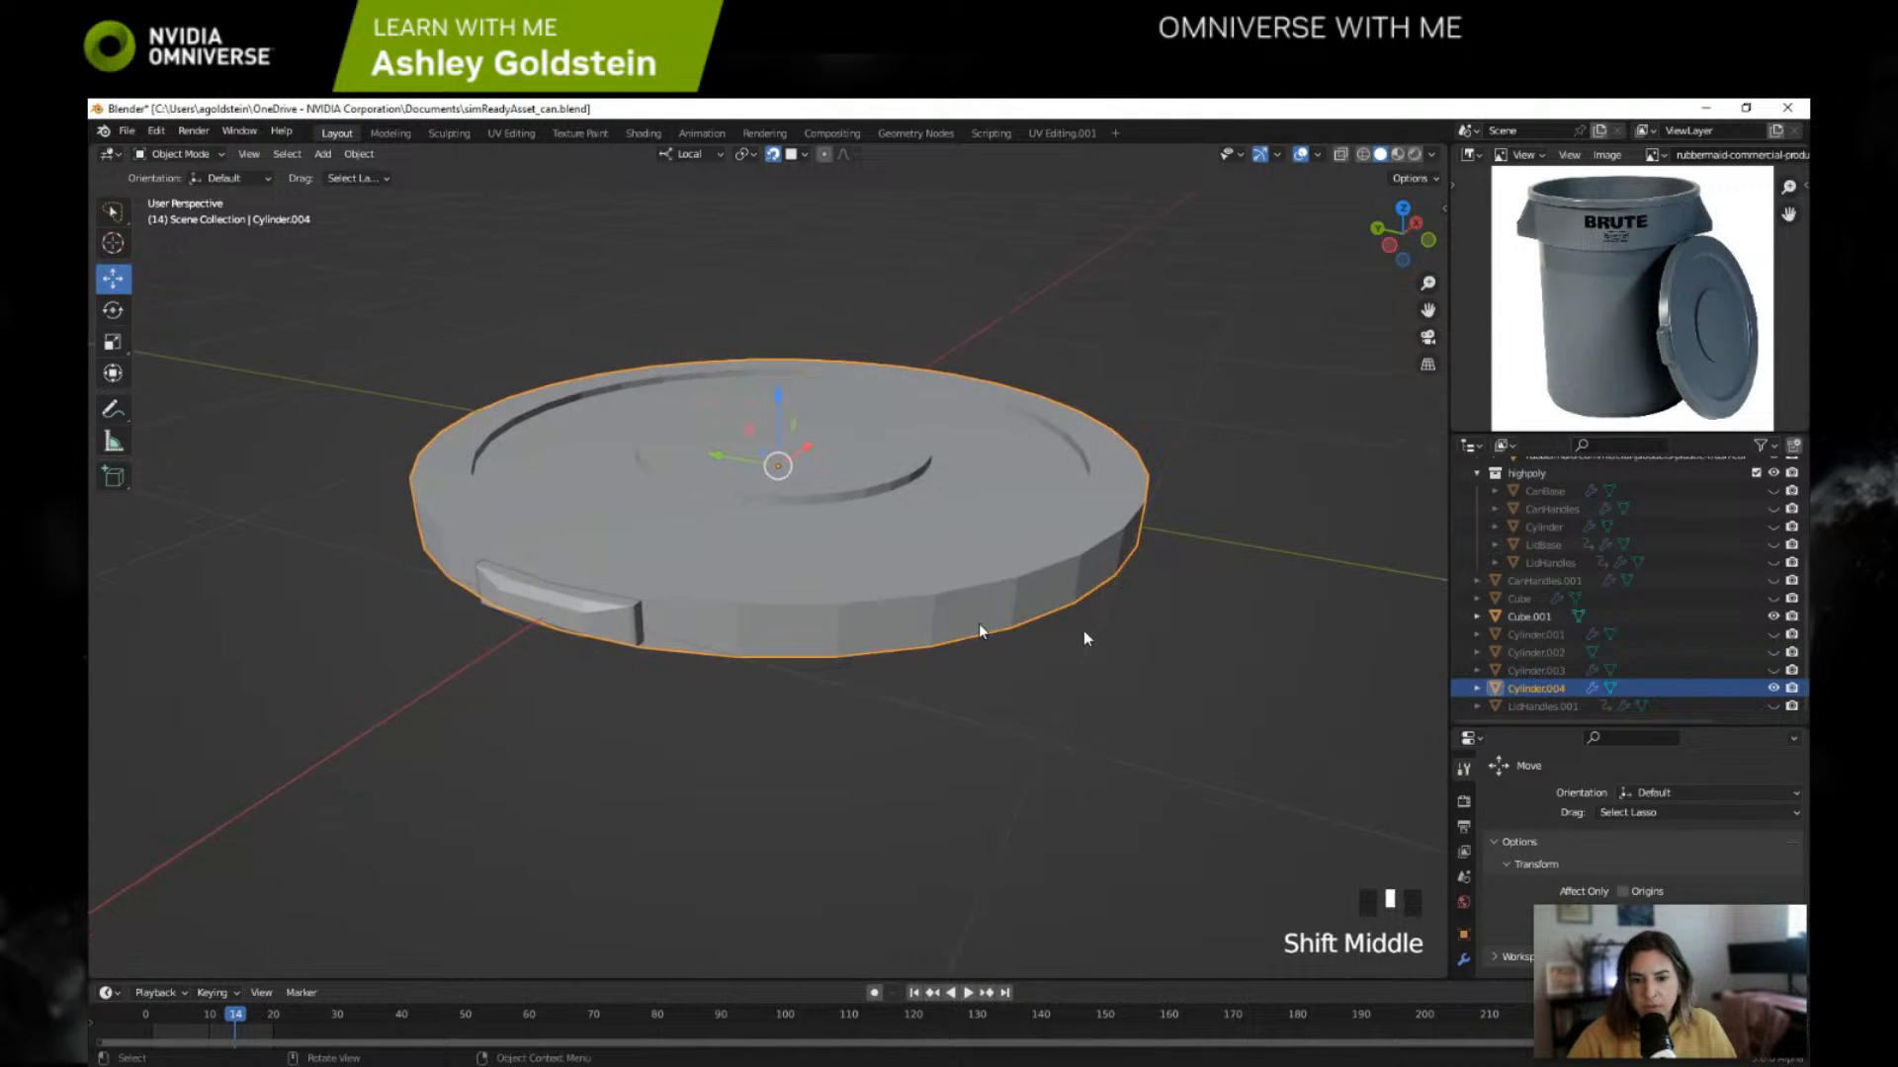
middle_click_drag(1154, 640, 1082, 657)
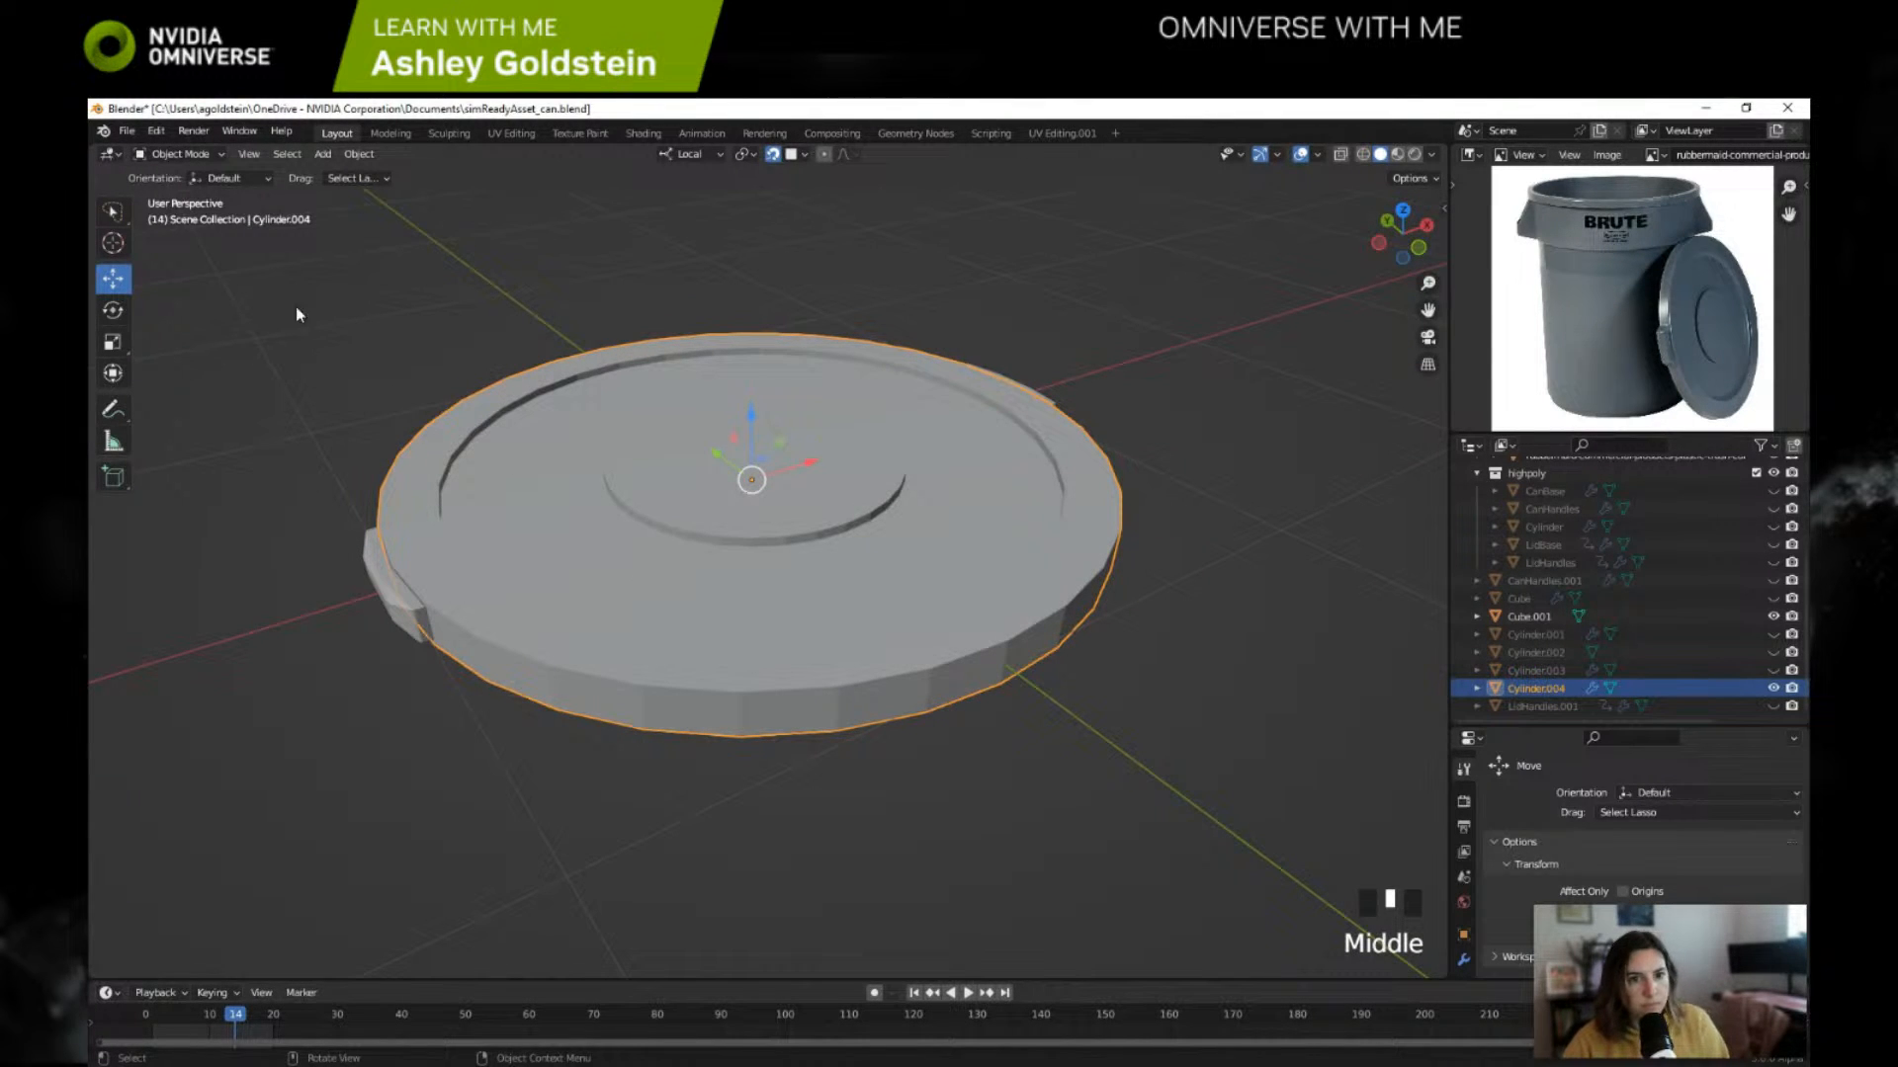
Step: Try selecting the lowest ring of side faces on lid Cylinder.004 in Edit Mode with face selection
left_click(188, 154)
left_click(180, 194)
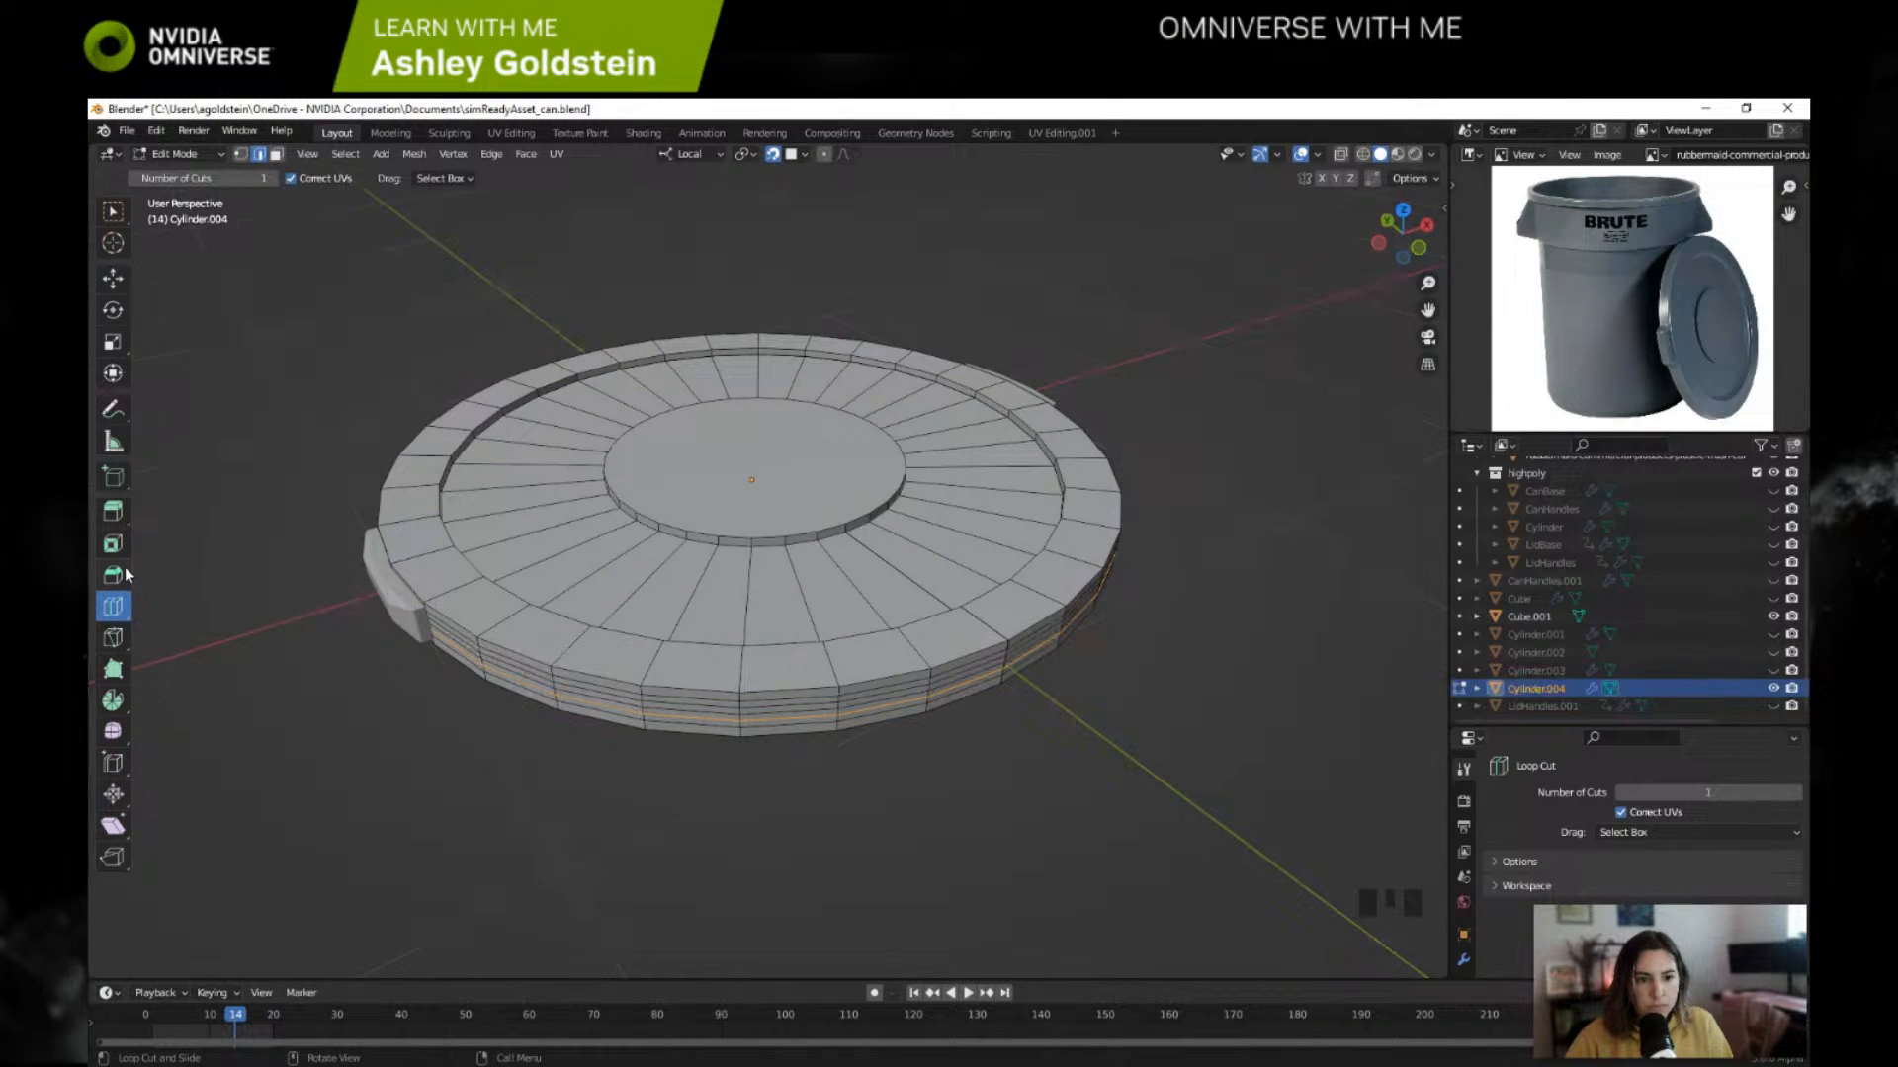
left_click(276, 154)
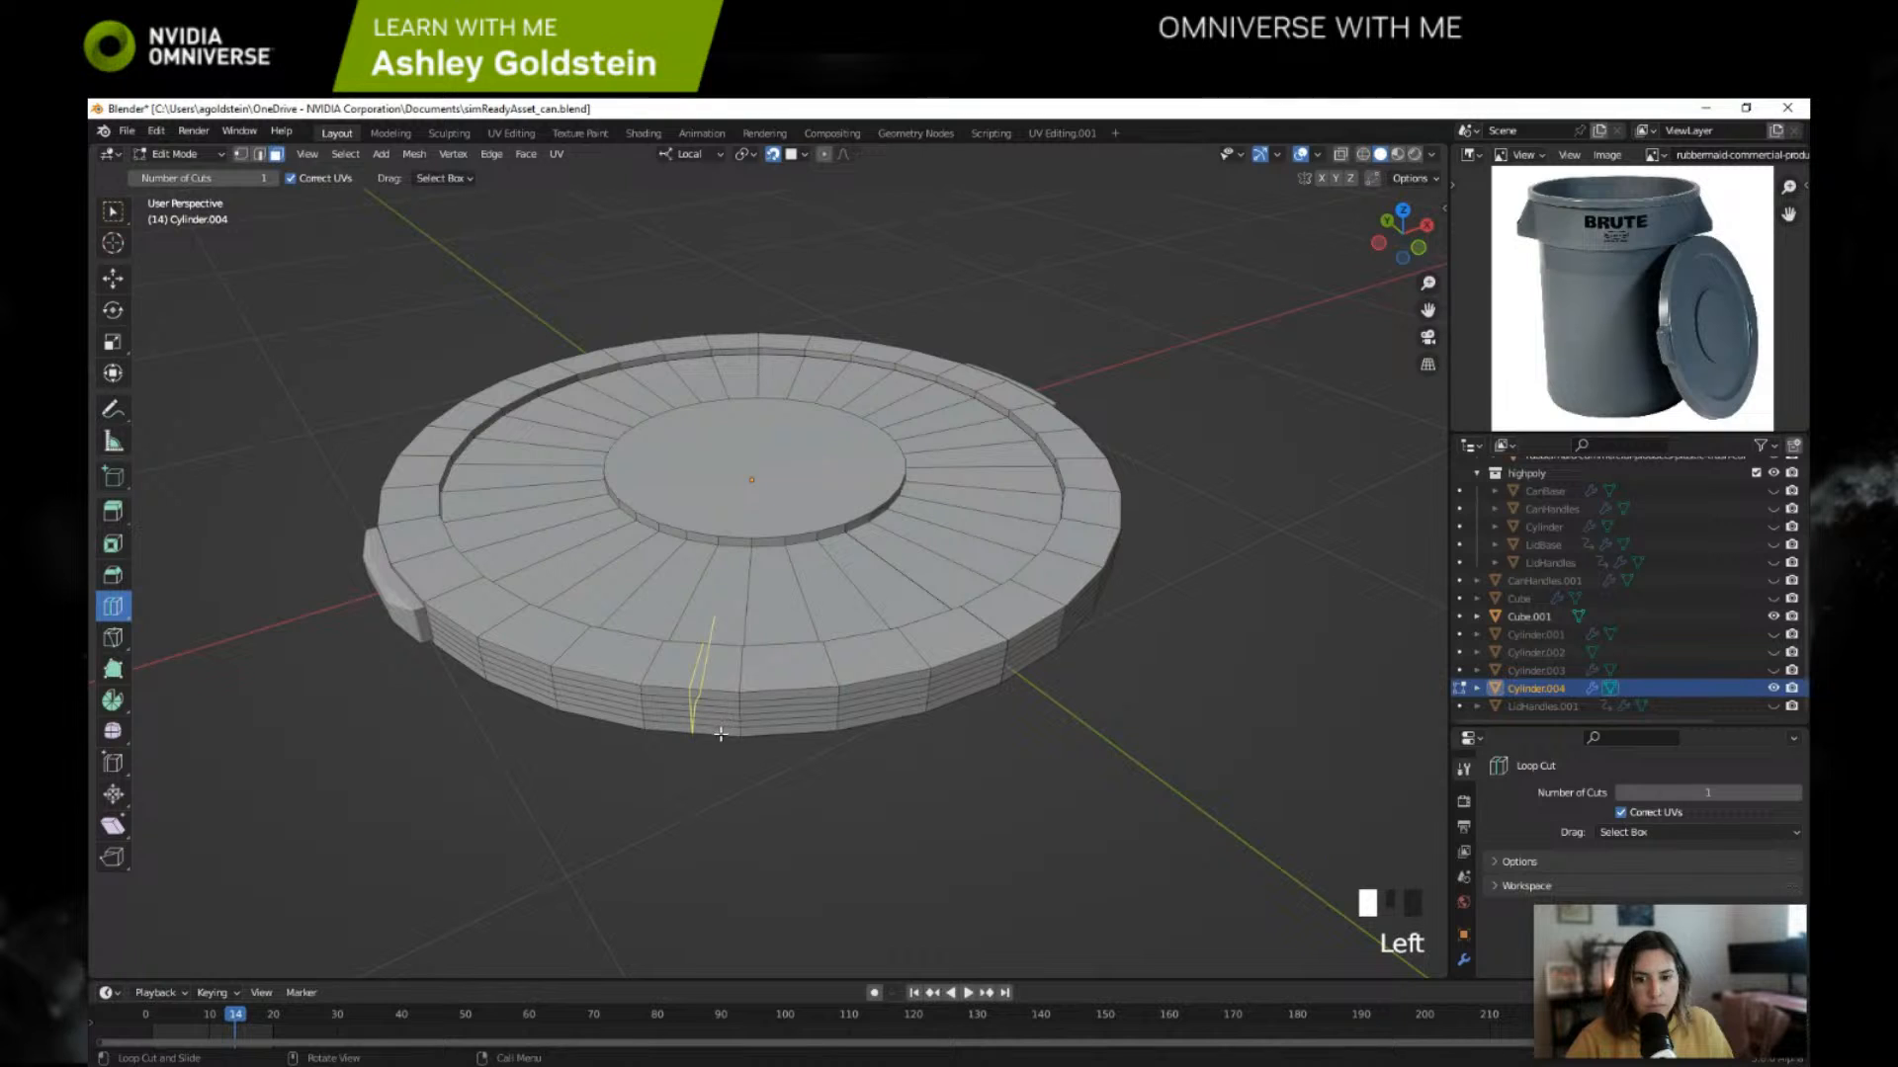
left_click(111, 604)
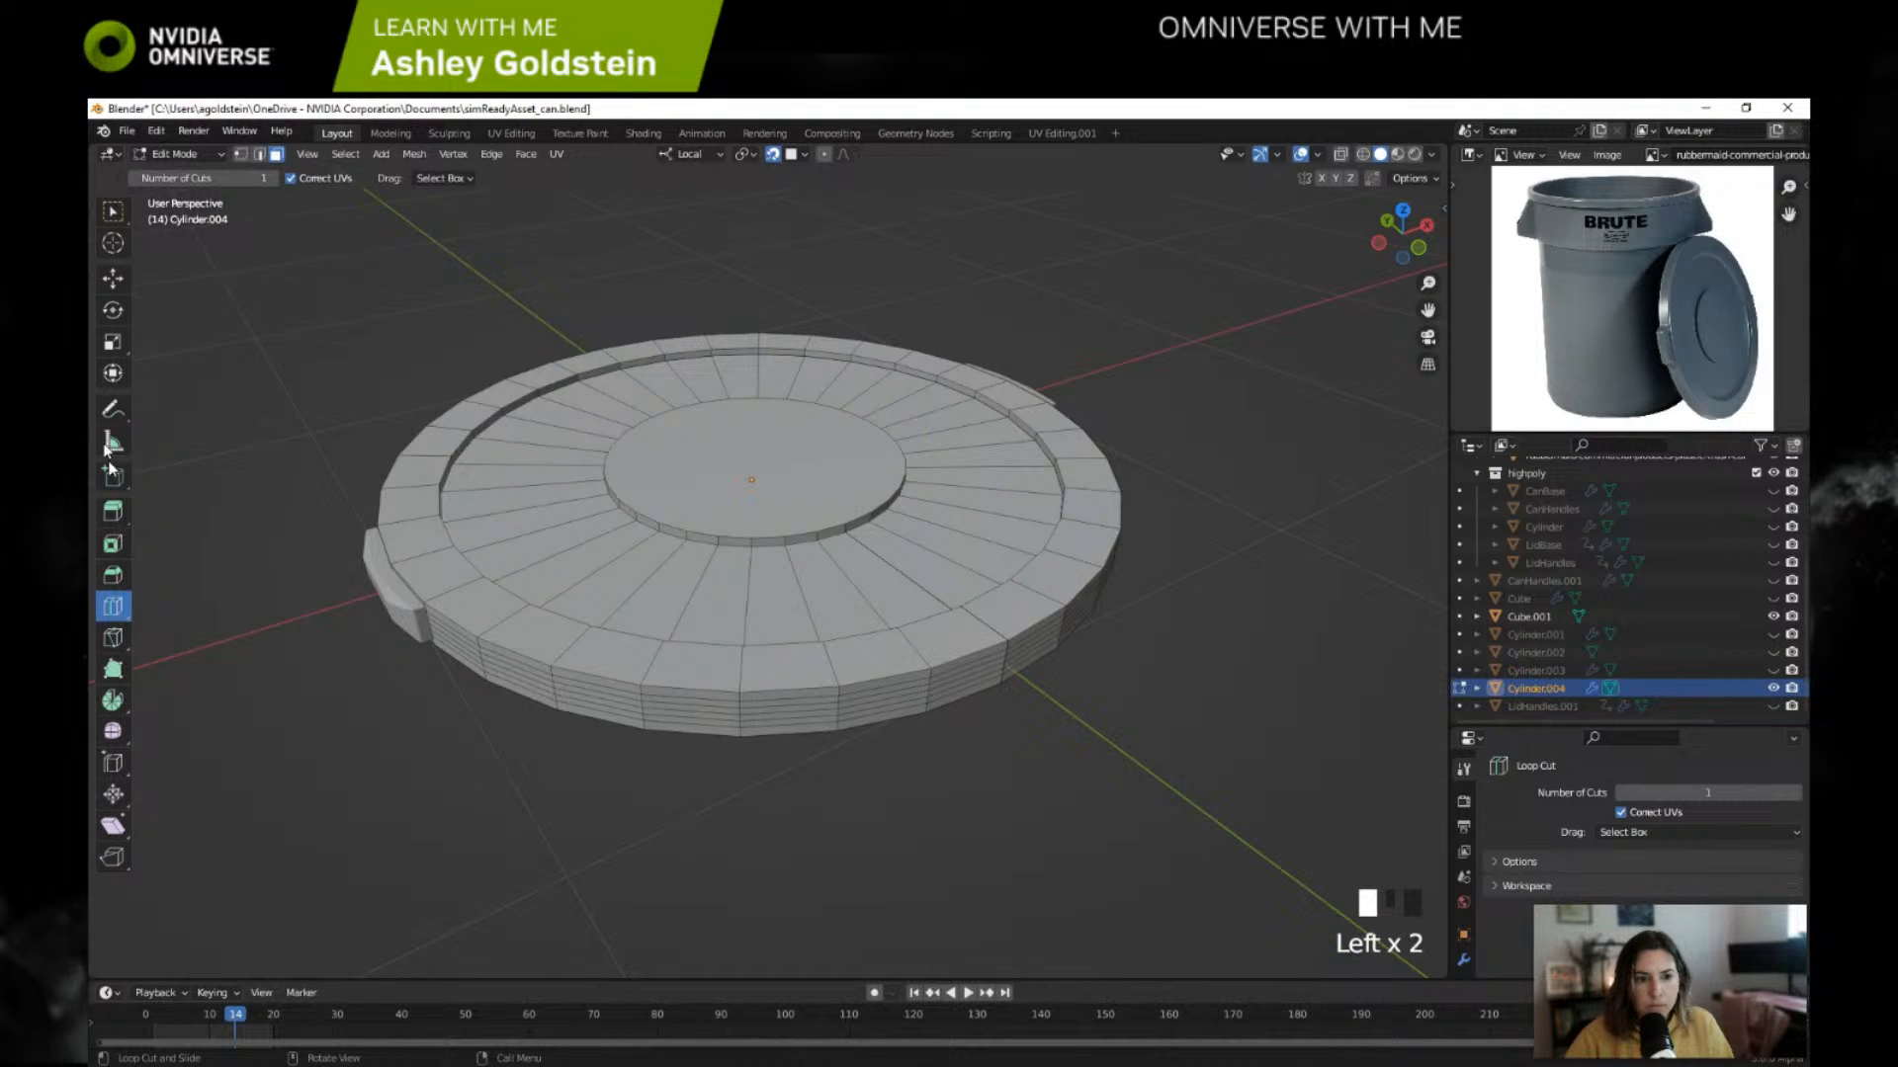
left_click(113, 279)
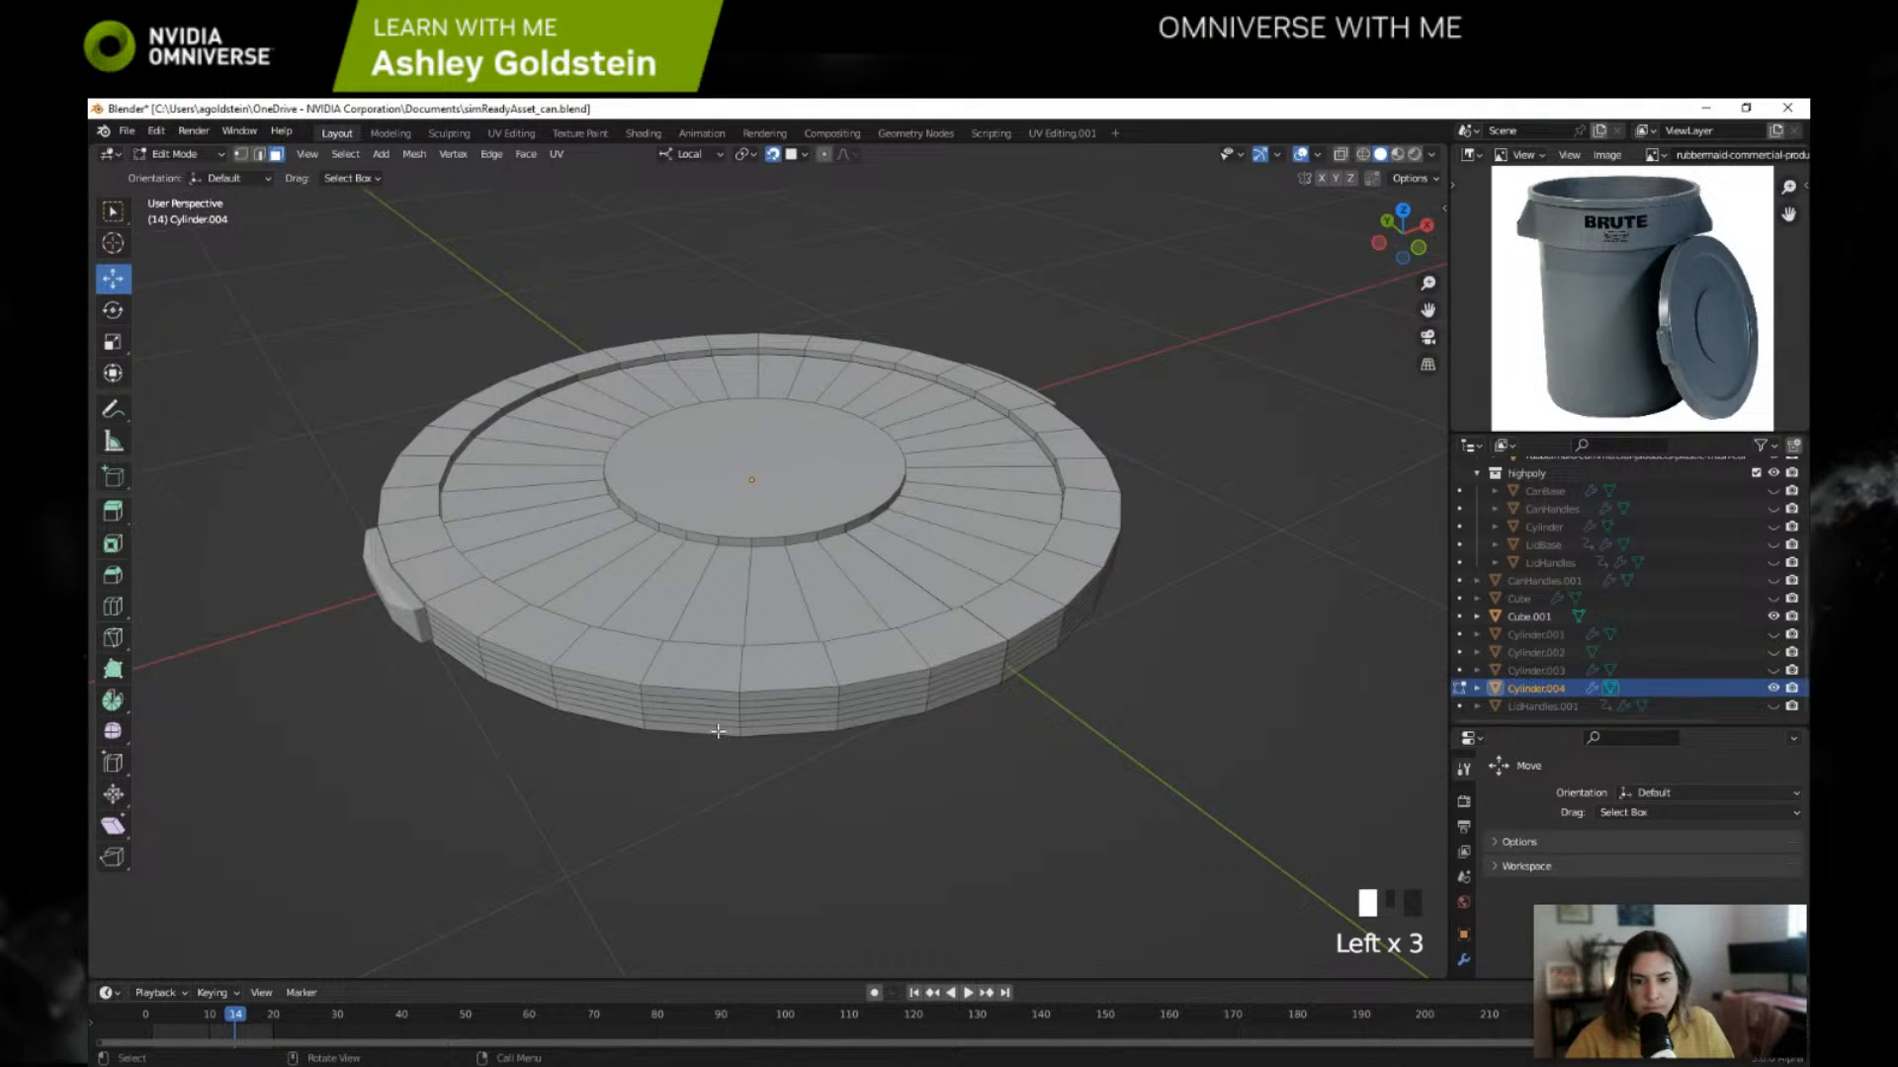
left_click(718, 731)
left_click(718, 731, "shift")
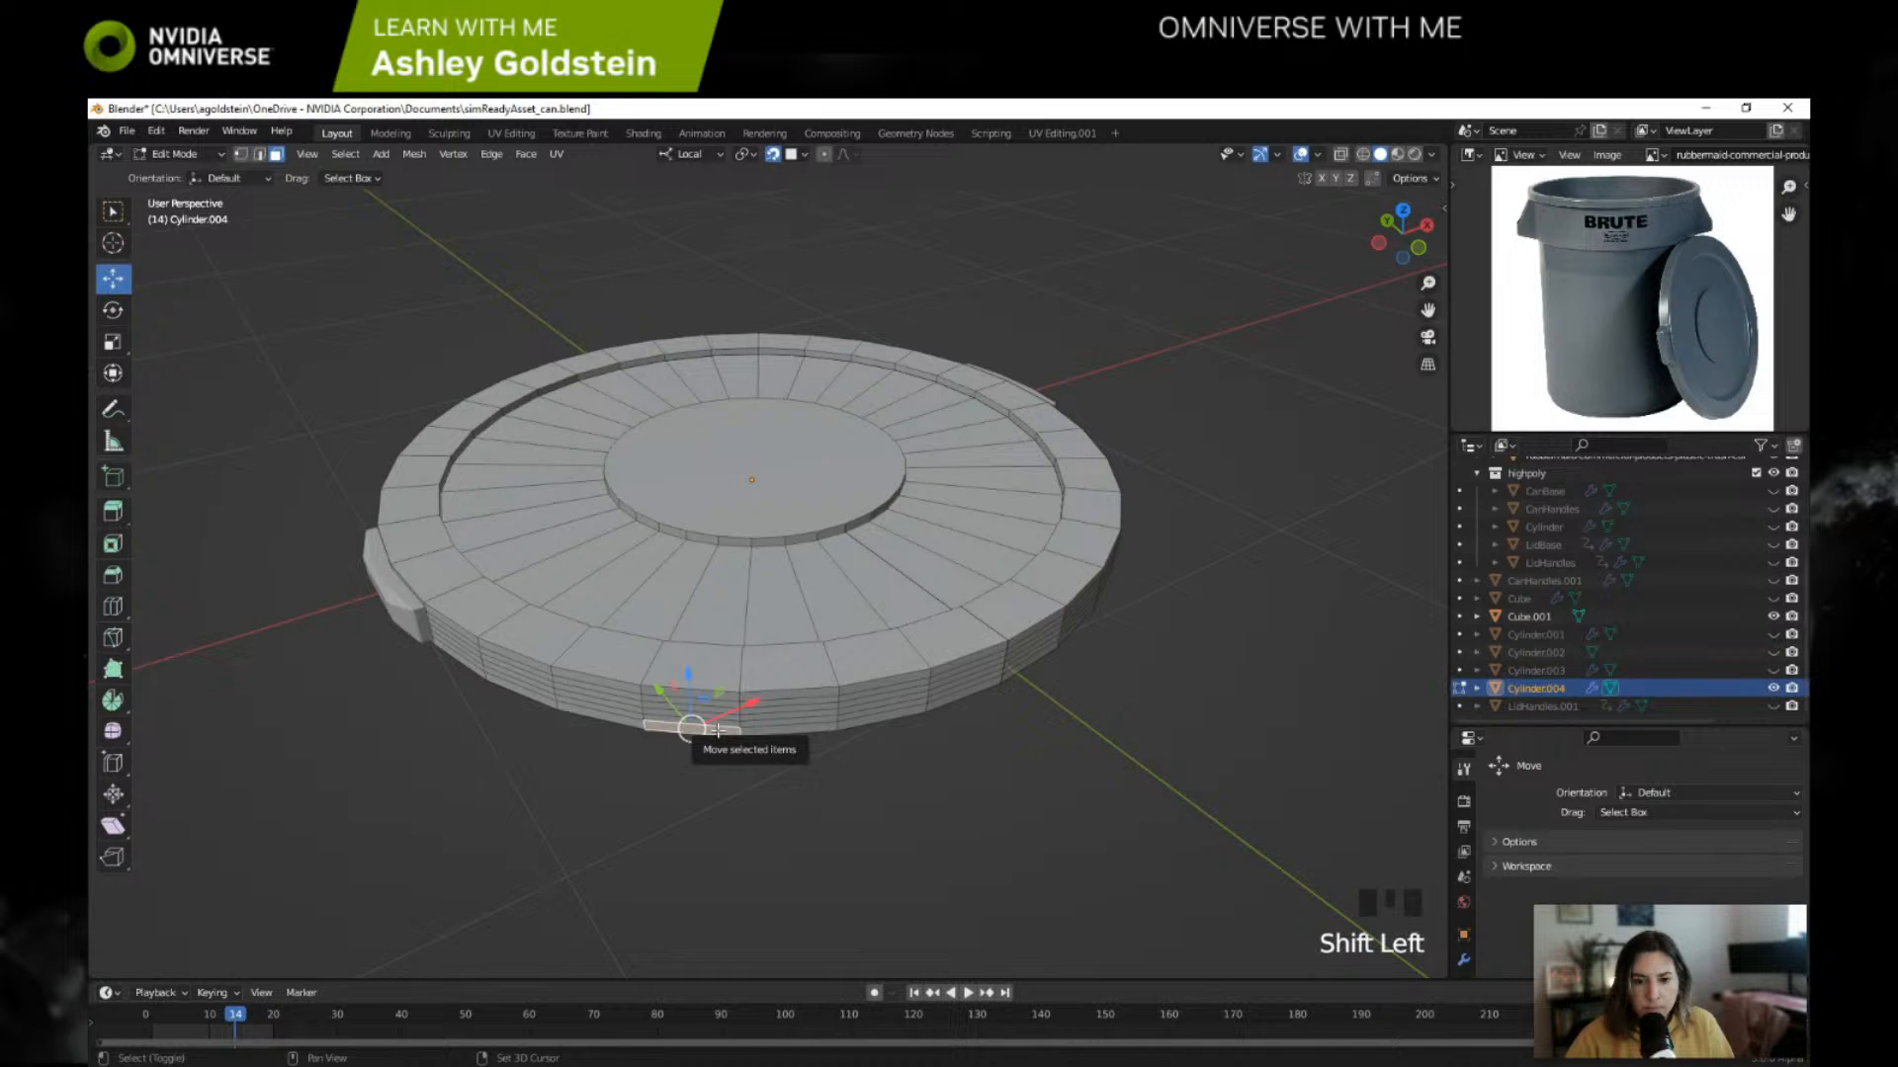
left_click(717, 732, "alt+shift")
left_click(717, 731, "alt+shift")
left_click(727, 732)
double_click(730, 732)
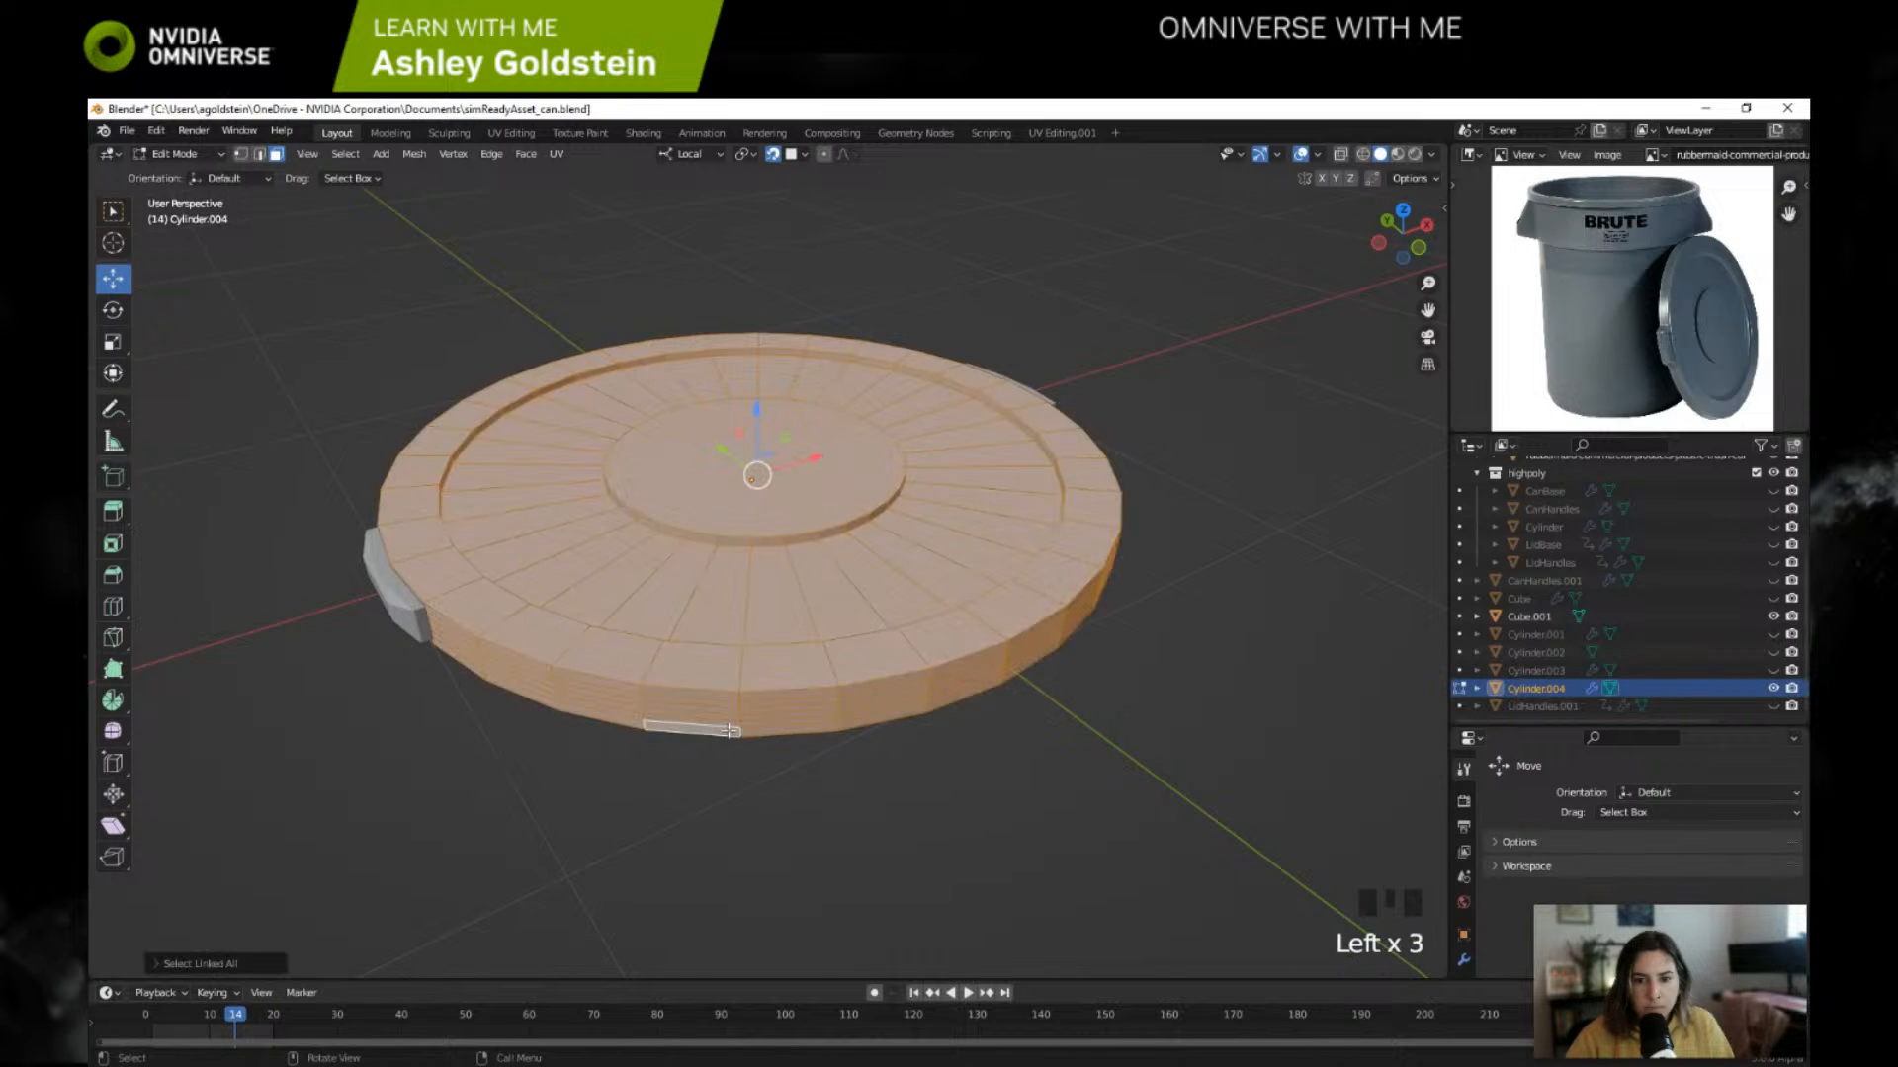
left_click(730, 729)
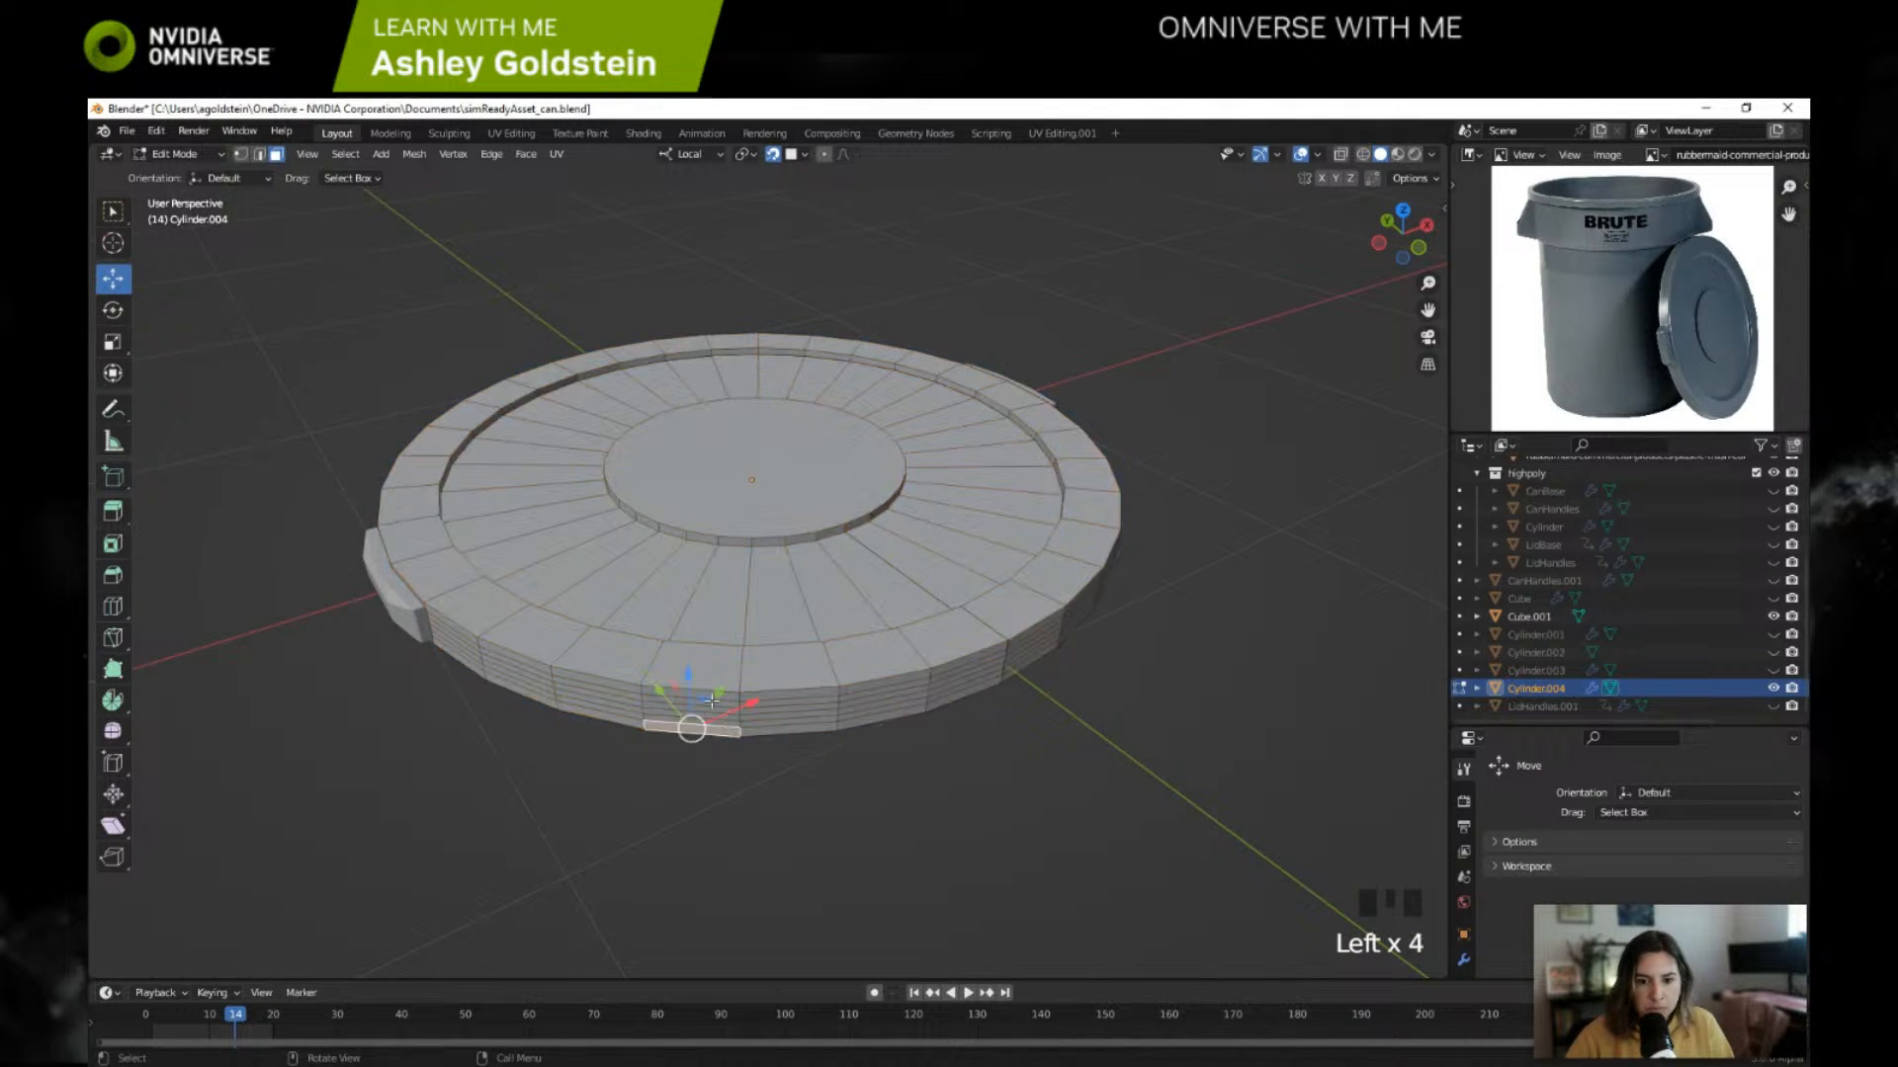
Step: Try bevelling the lowest horizontal edge loop around the lid's outer side using edge selection
scroll(729, 732, "up", 2)
middle_click_drag(726, 870, 739, 731, "shift")
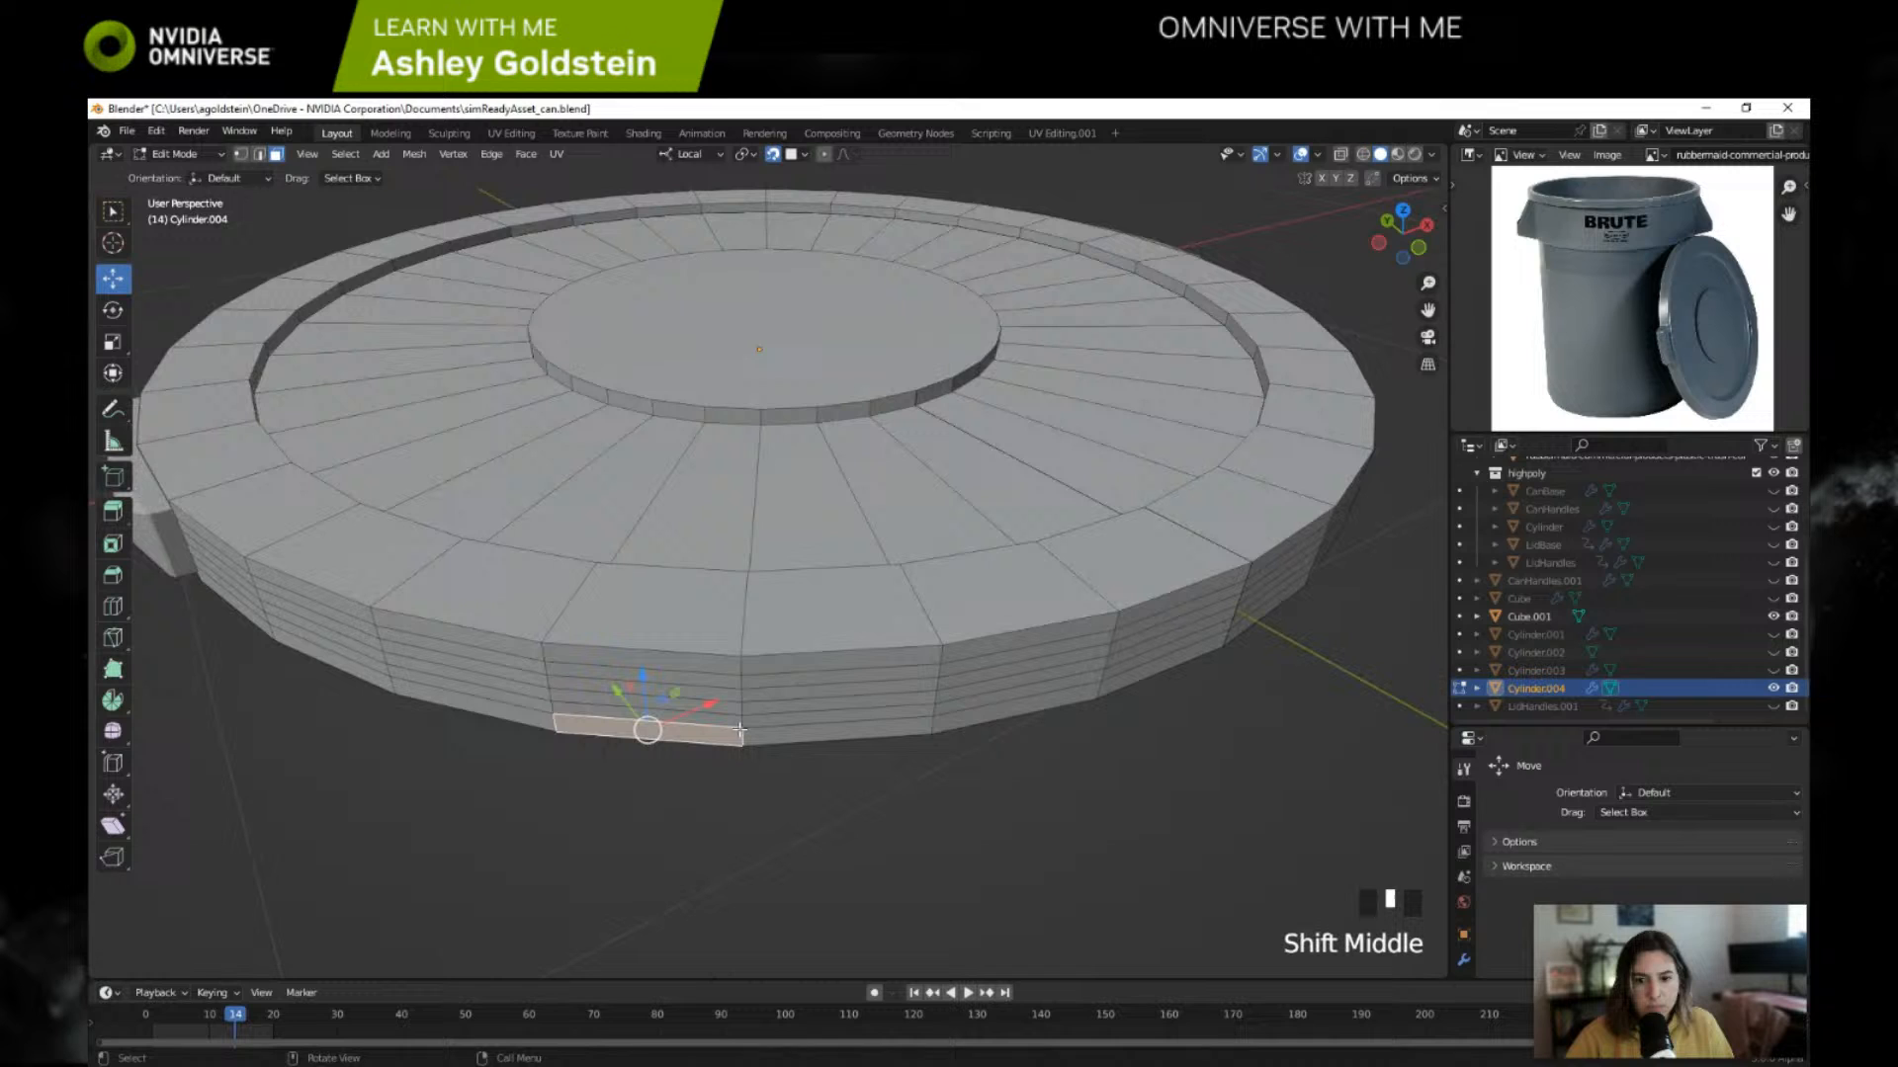
left_click(259, 154)
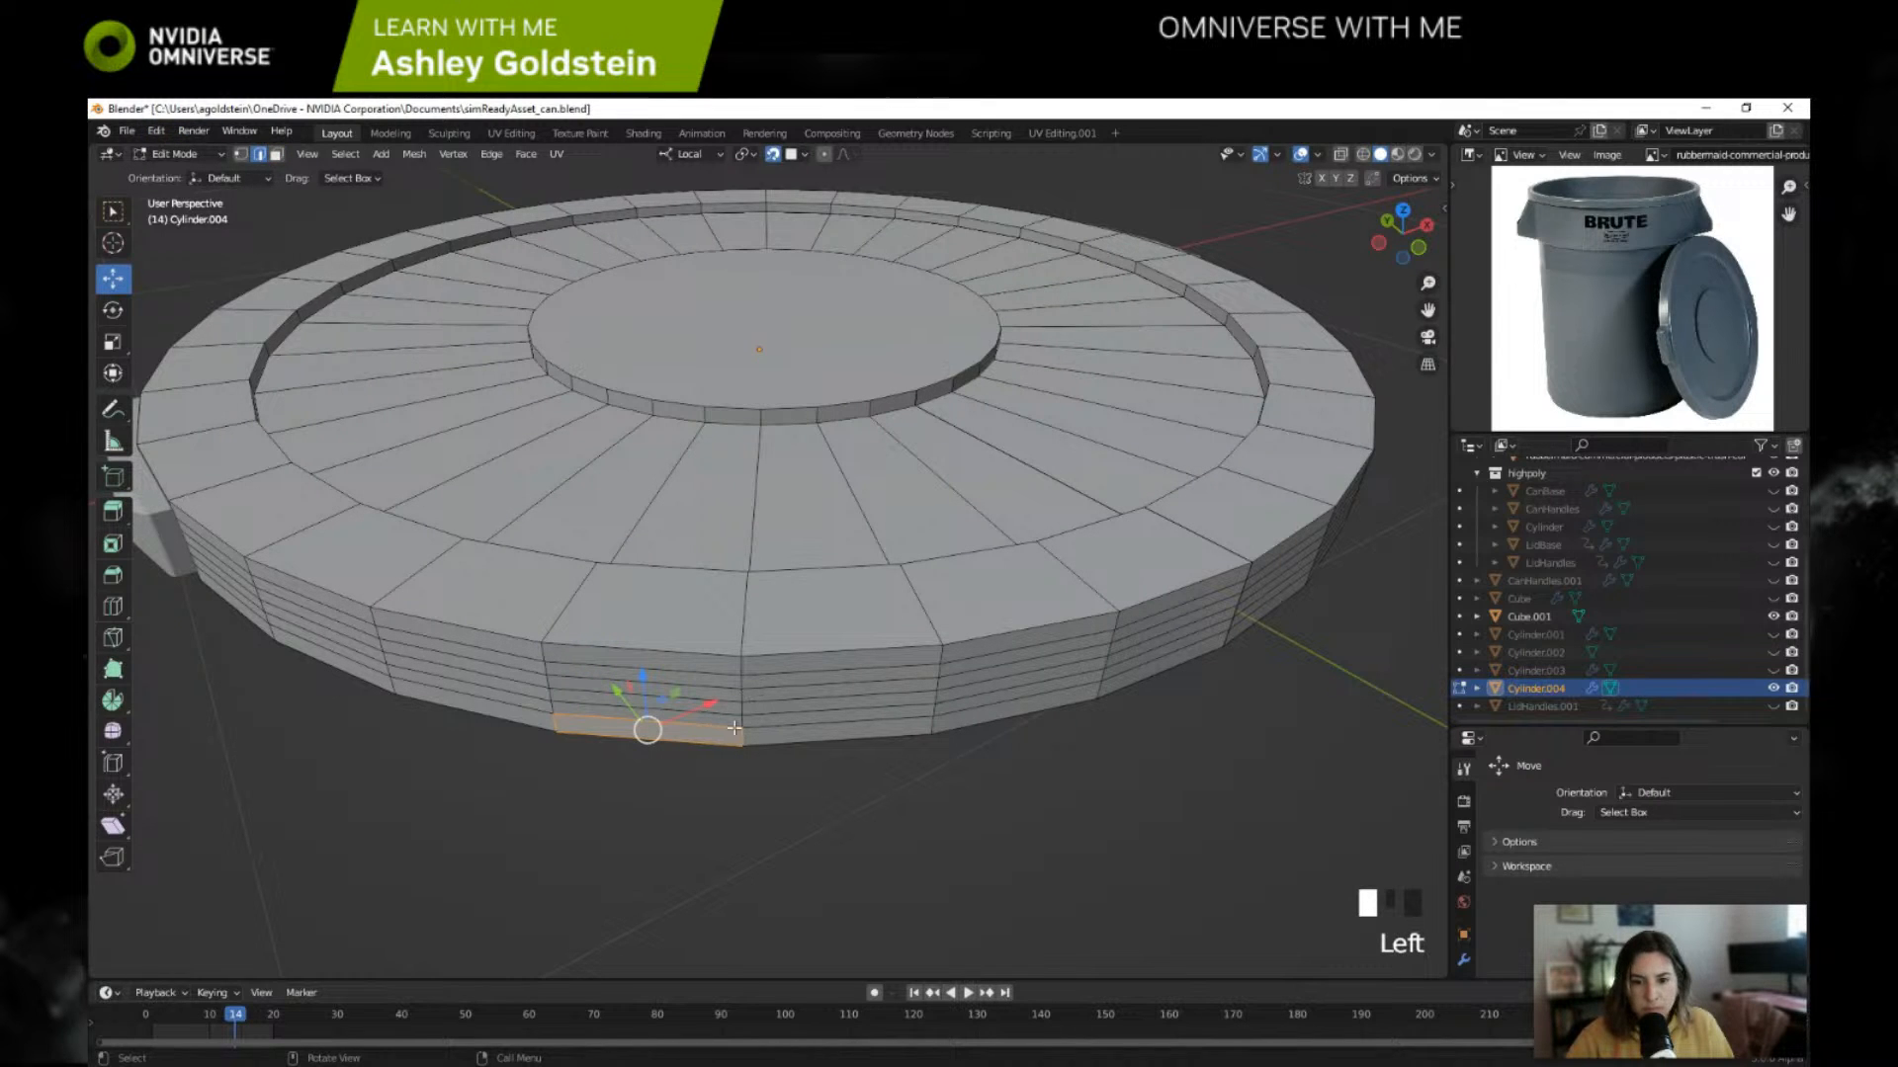
left_click(767, 727)
left_click(767, 726, "alt")
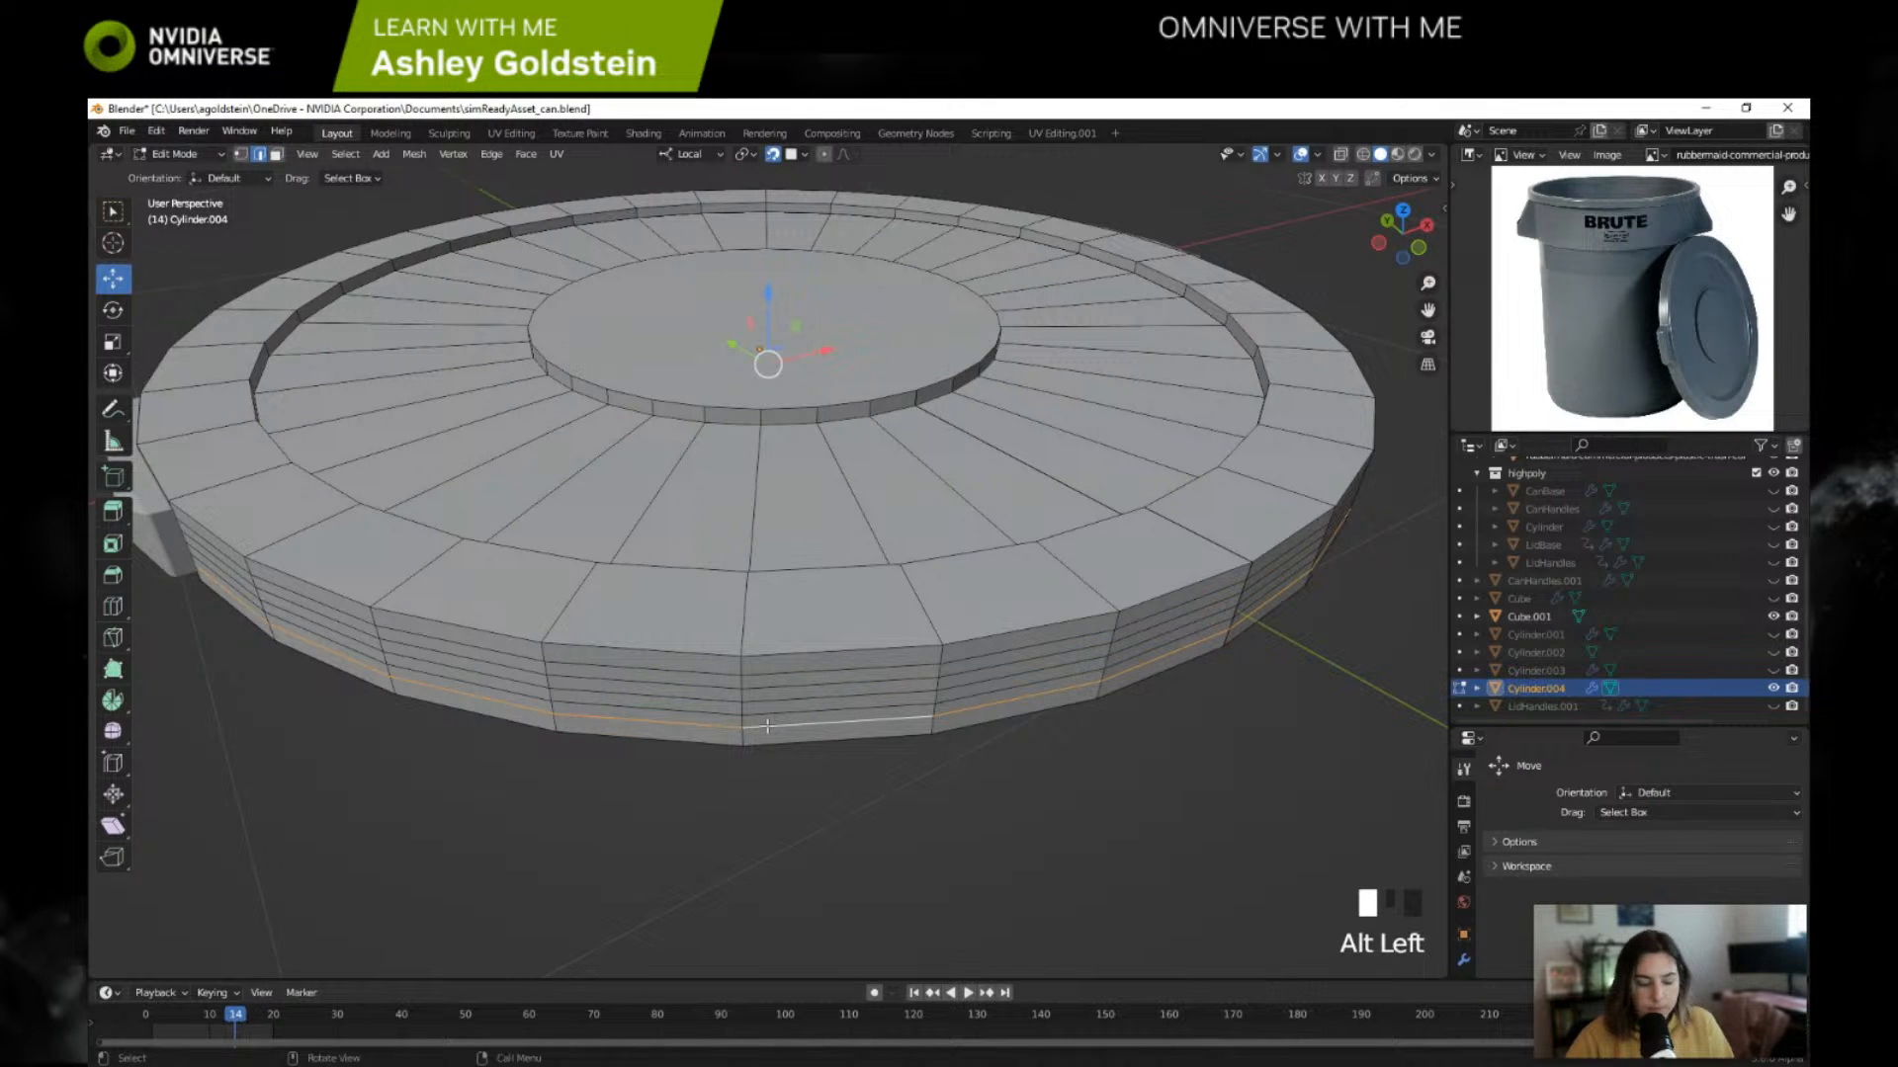
key("ctrl+b")
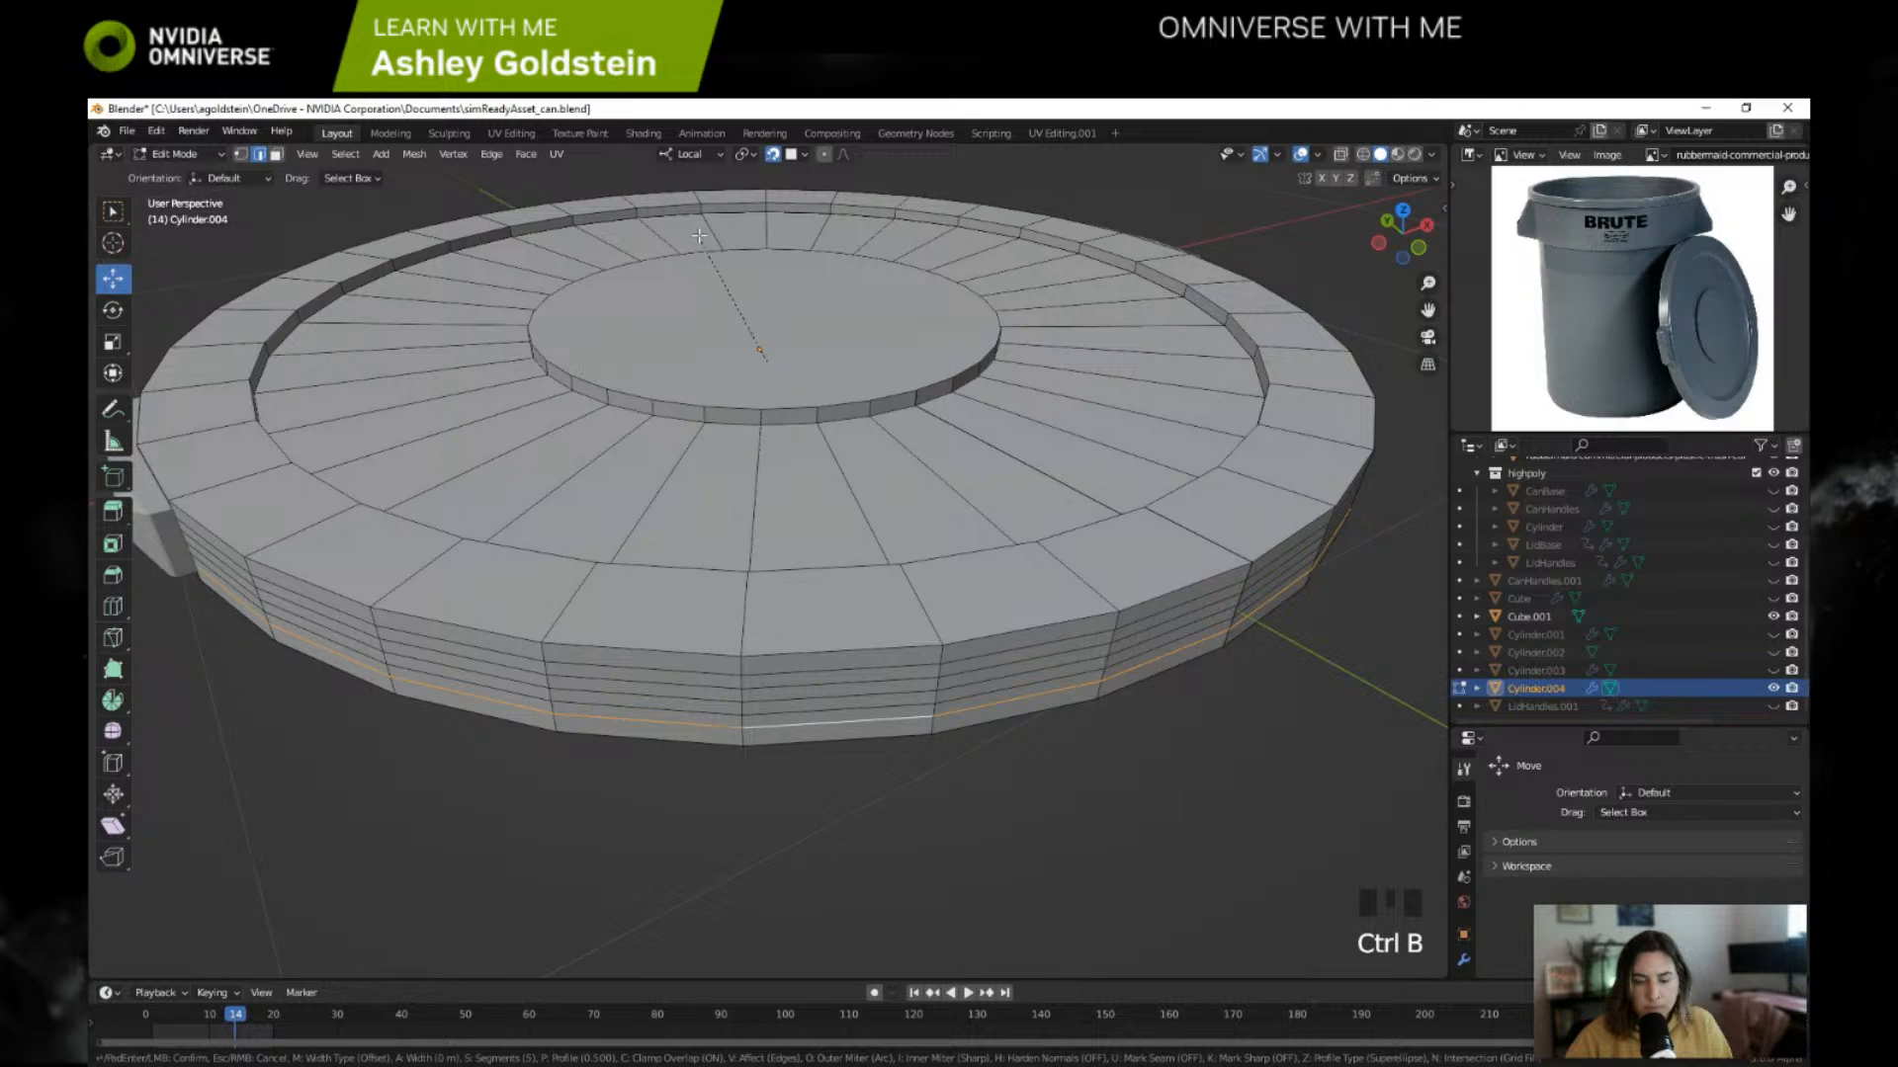
scroll(815, 823, "down", 3)
left_click(816, 811)
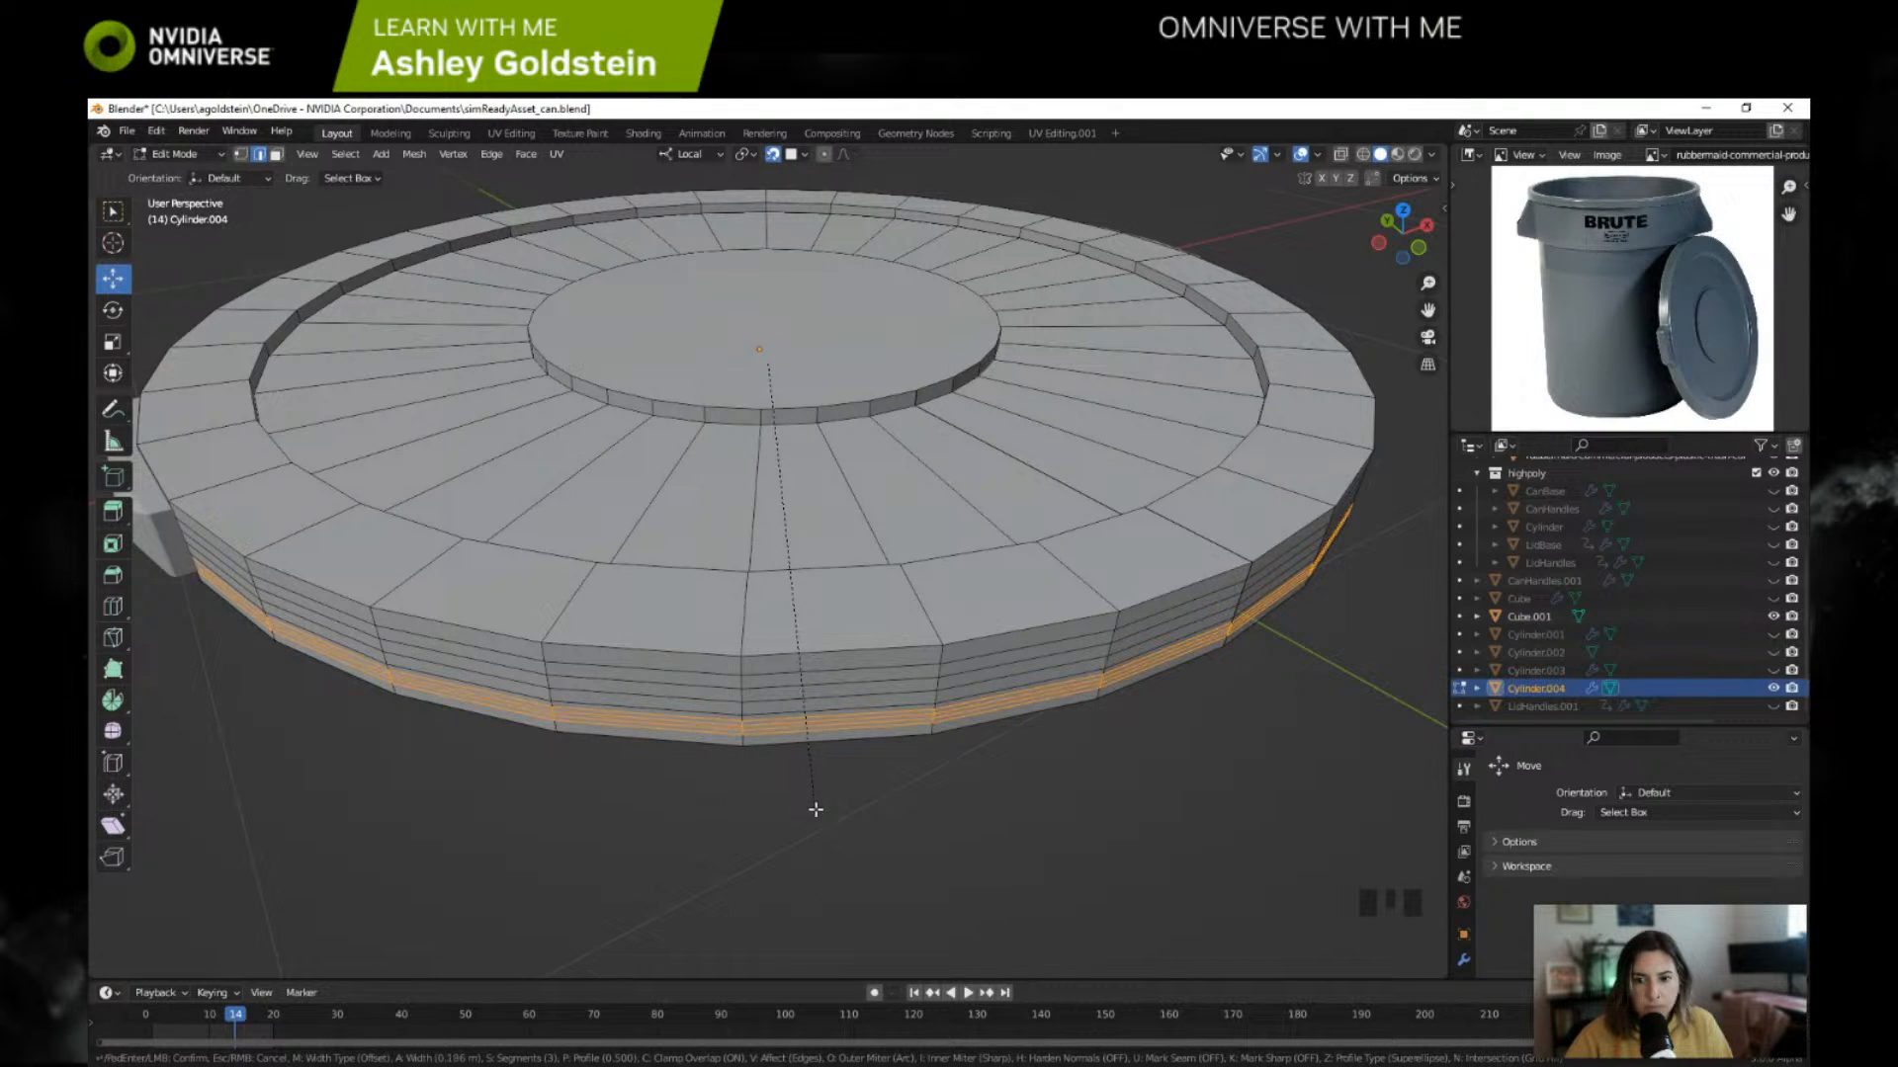
Step: Check the bevelled side of the lid in Object Mode and undo the bevel
left_click(170, 154)
left_click(178, 173)
middle_click_drag(448, 585, 472, 569)
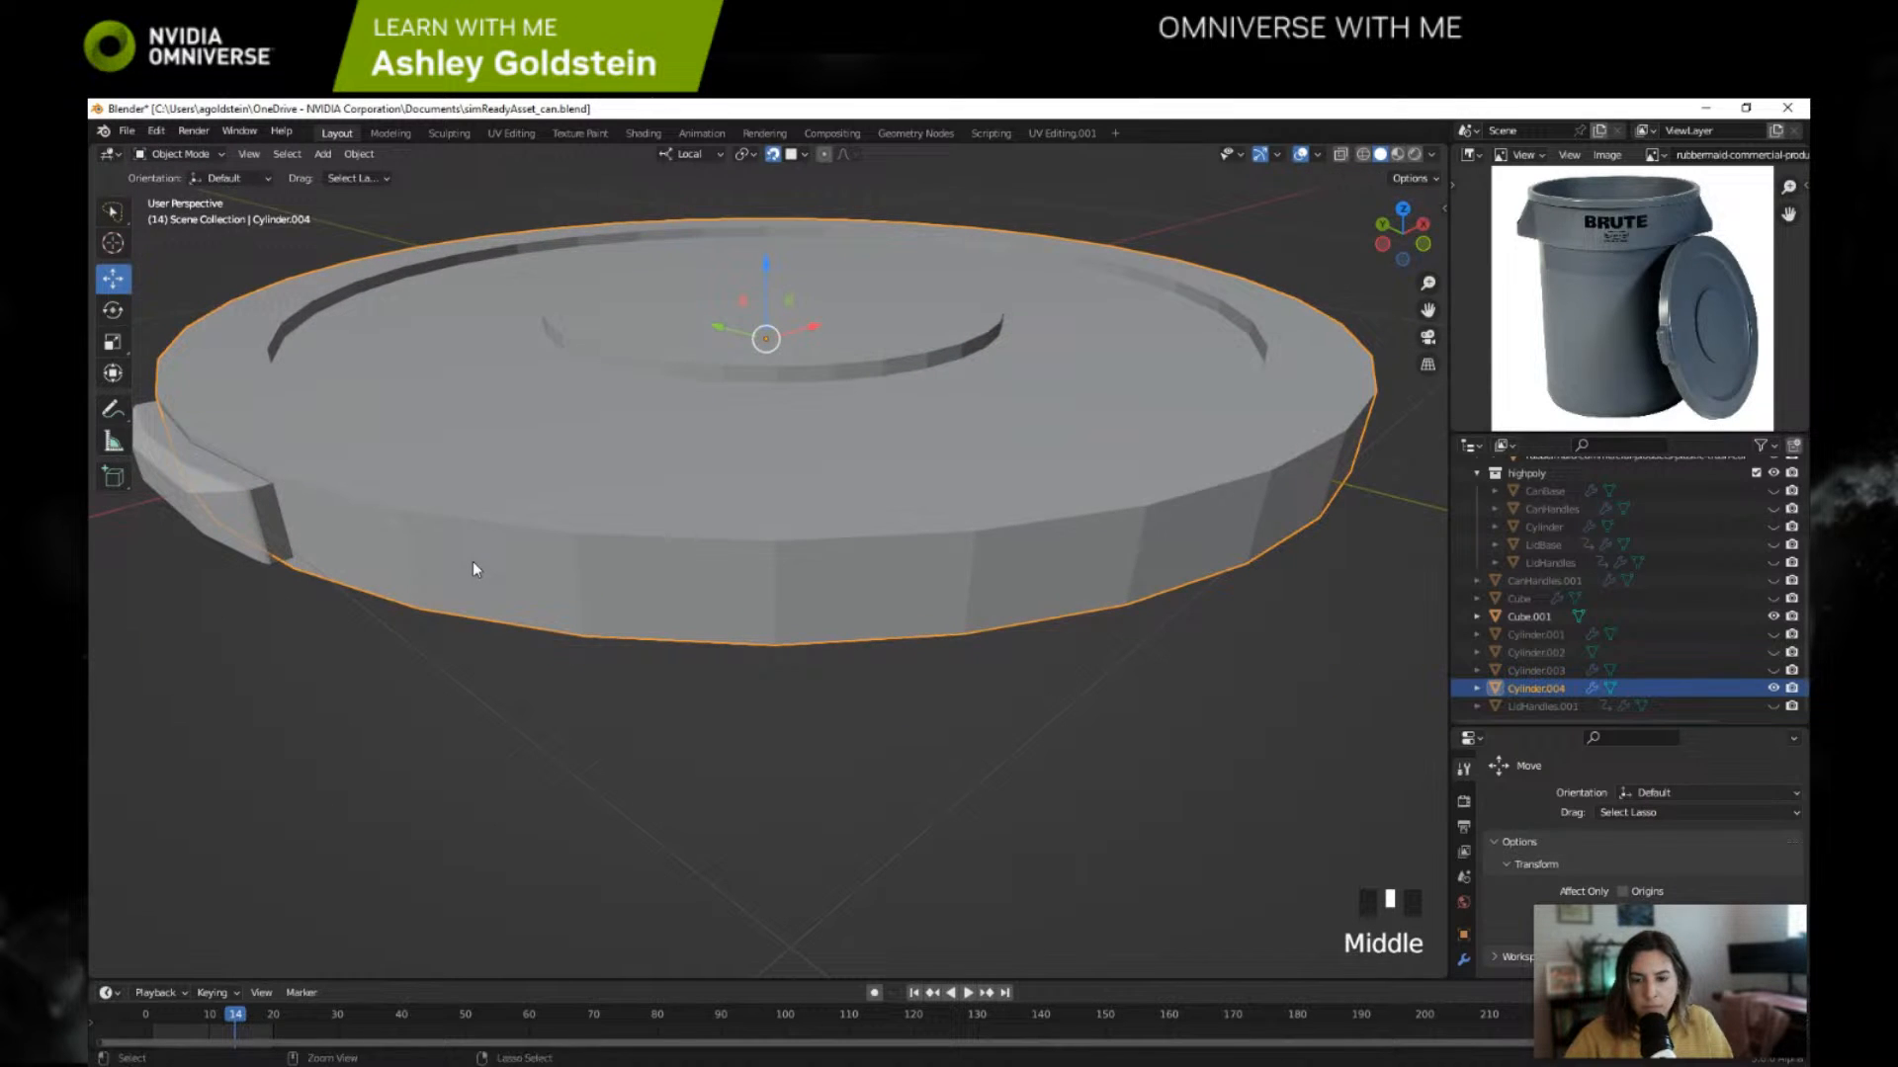
key("ctrl+z")
key("ctrl+z")
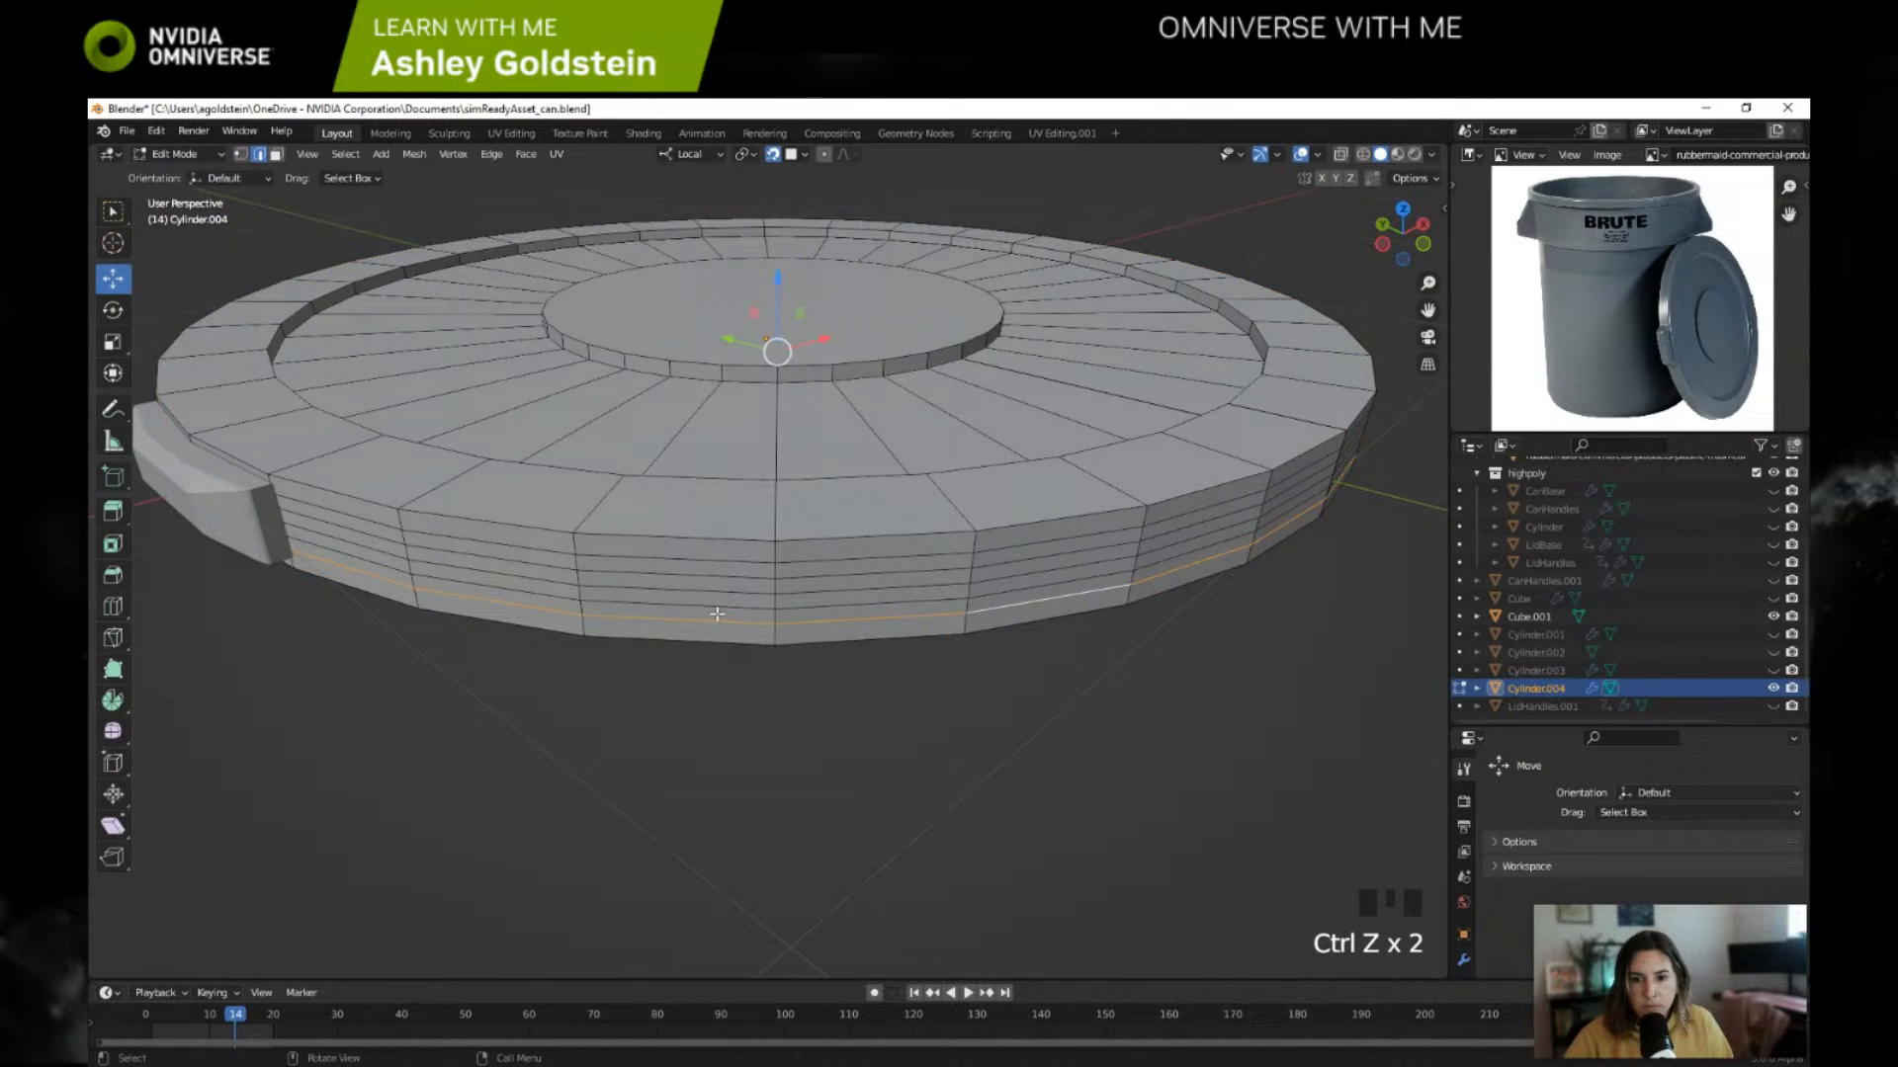
left_click(768, 622)
left_click(774, 622, "alt")
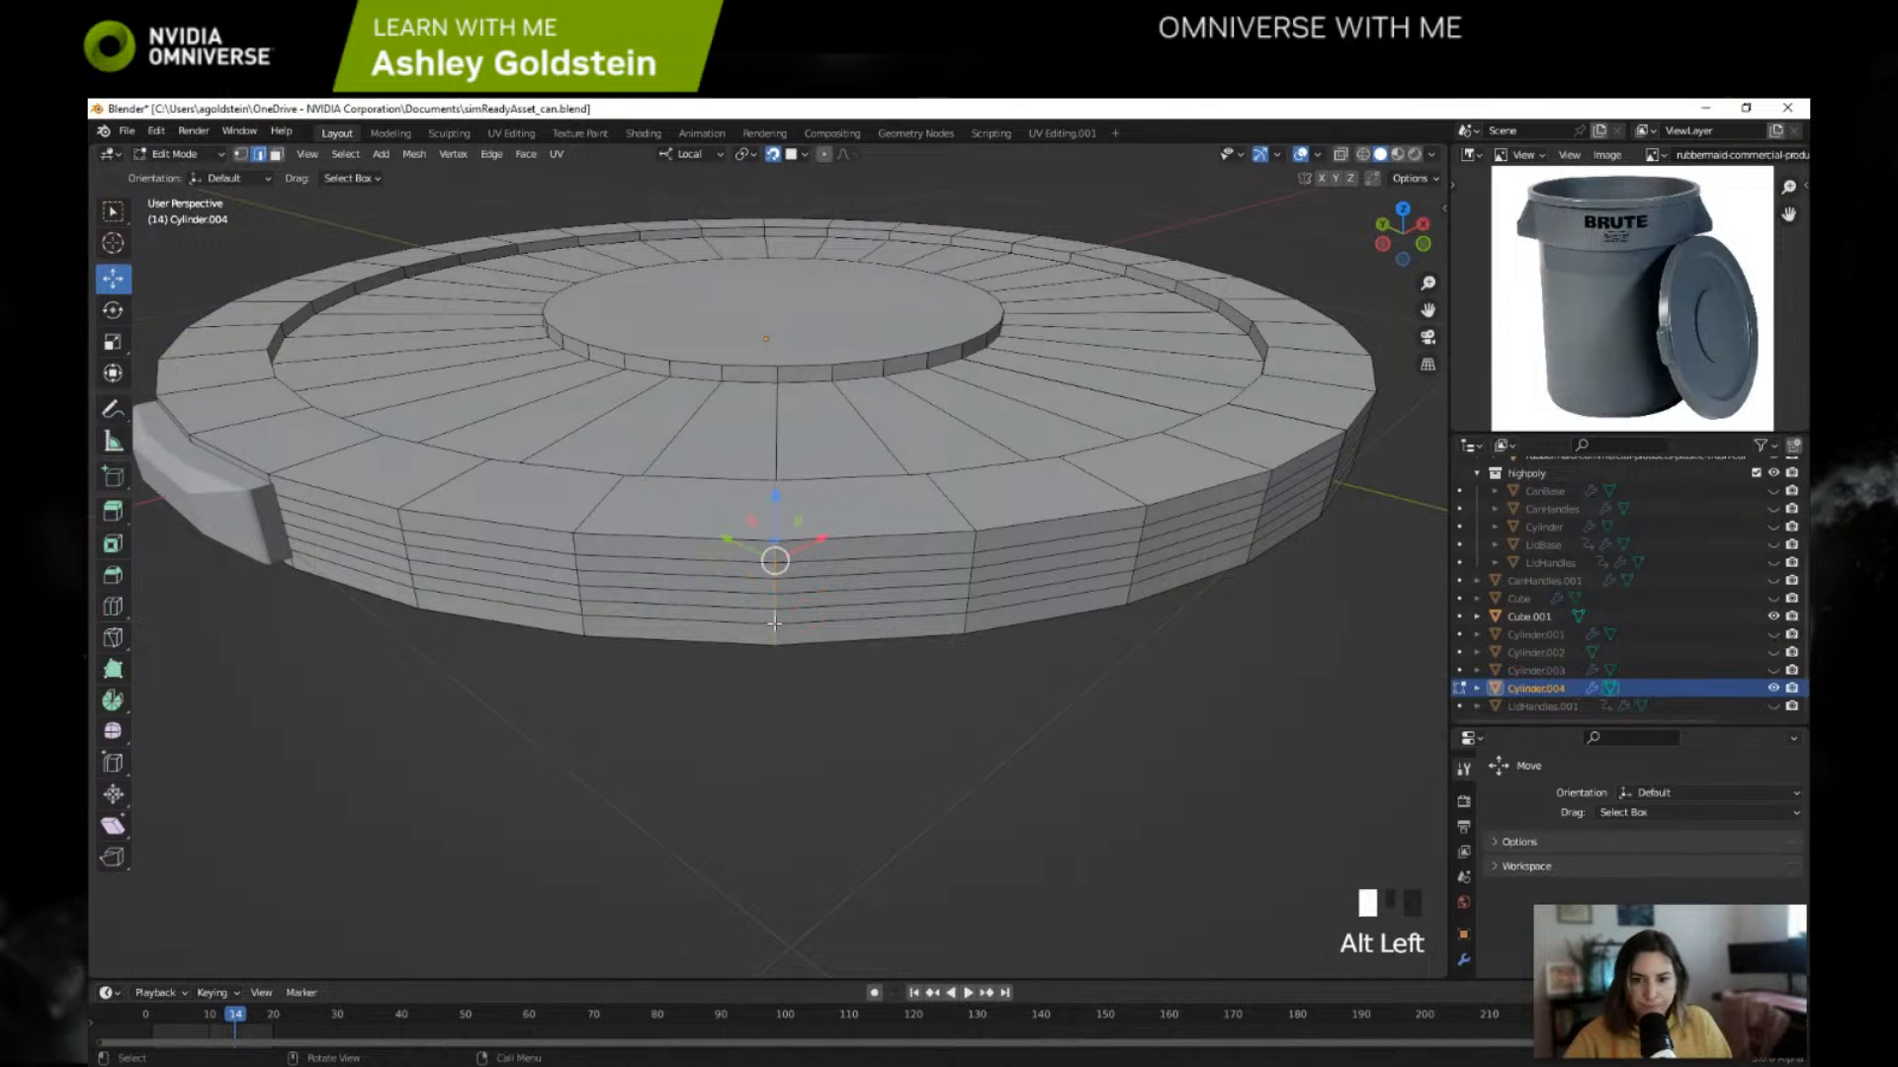
key("ctrl+b")
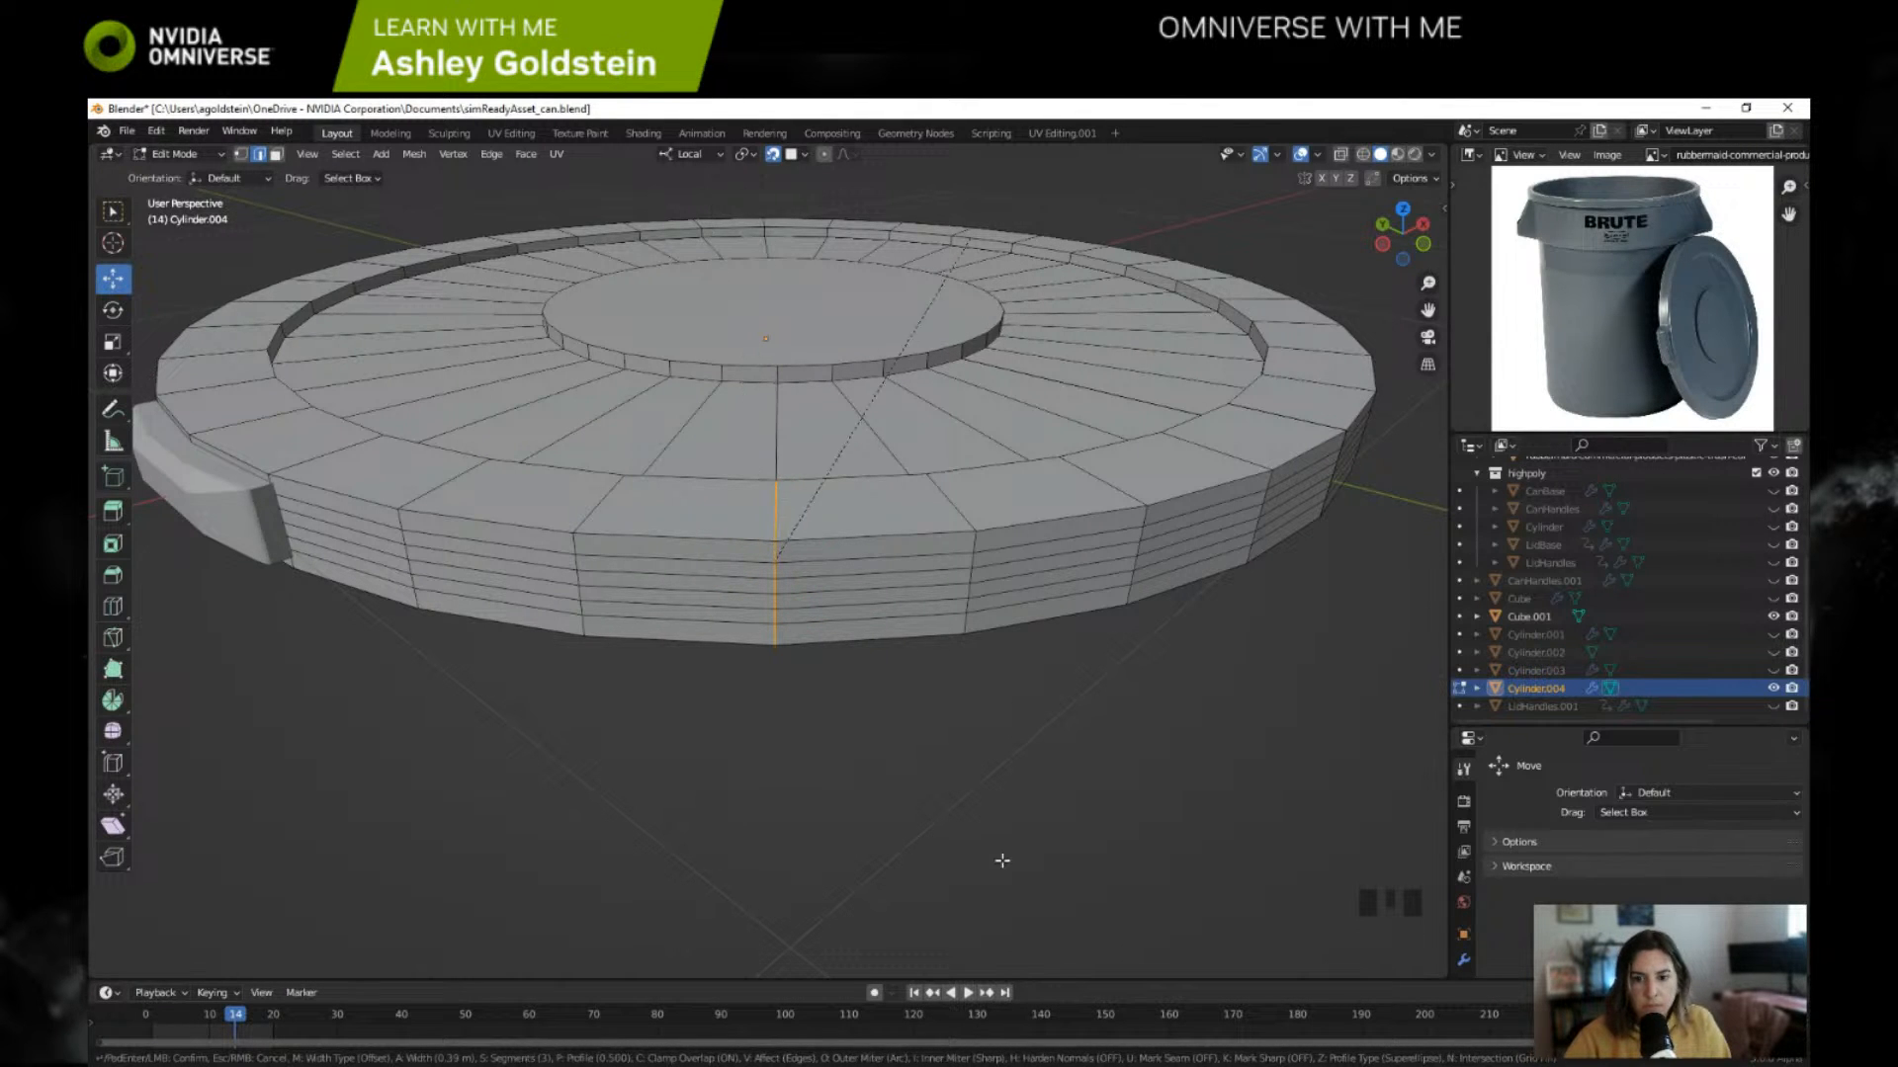
key("Escape")
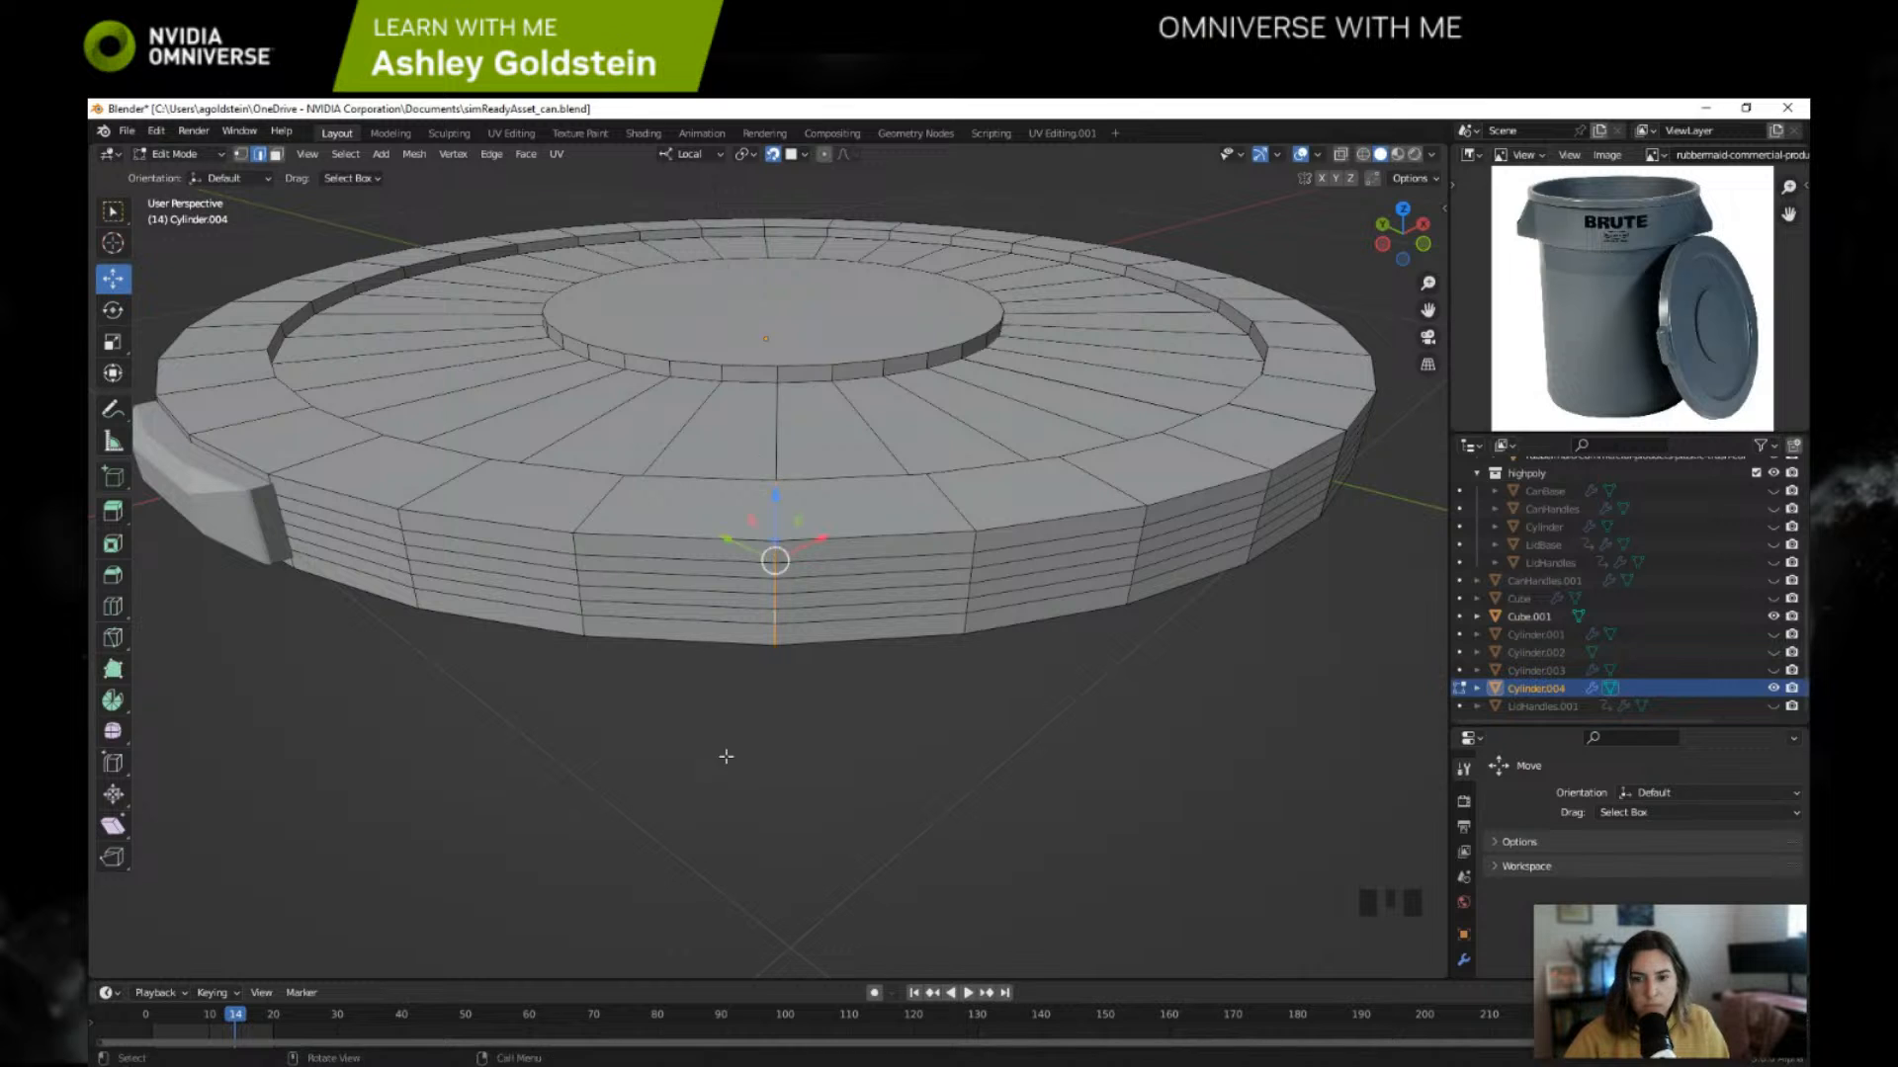
mouse_move(732, 753)
middle_mouse_down()
mouse_move(745, 769)
mouse_move(728, 750)
mouse_move(714, 770)
middle_mouse_up()
left_click(713, 770)
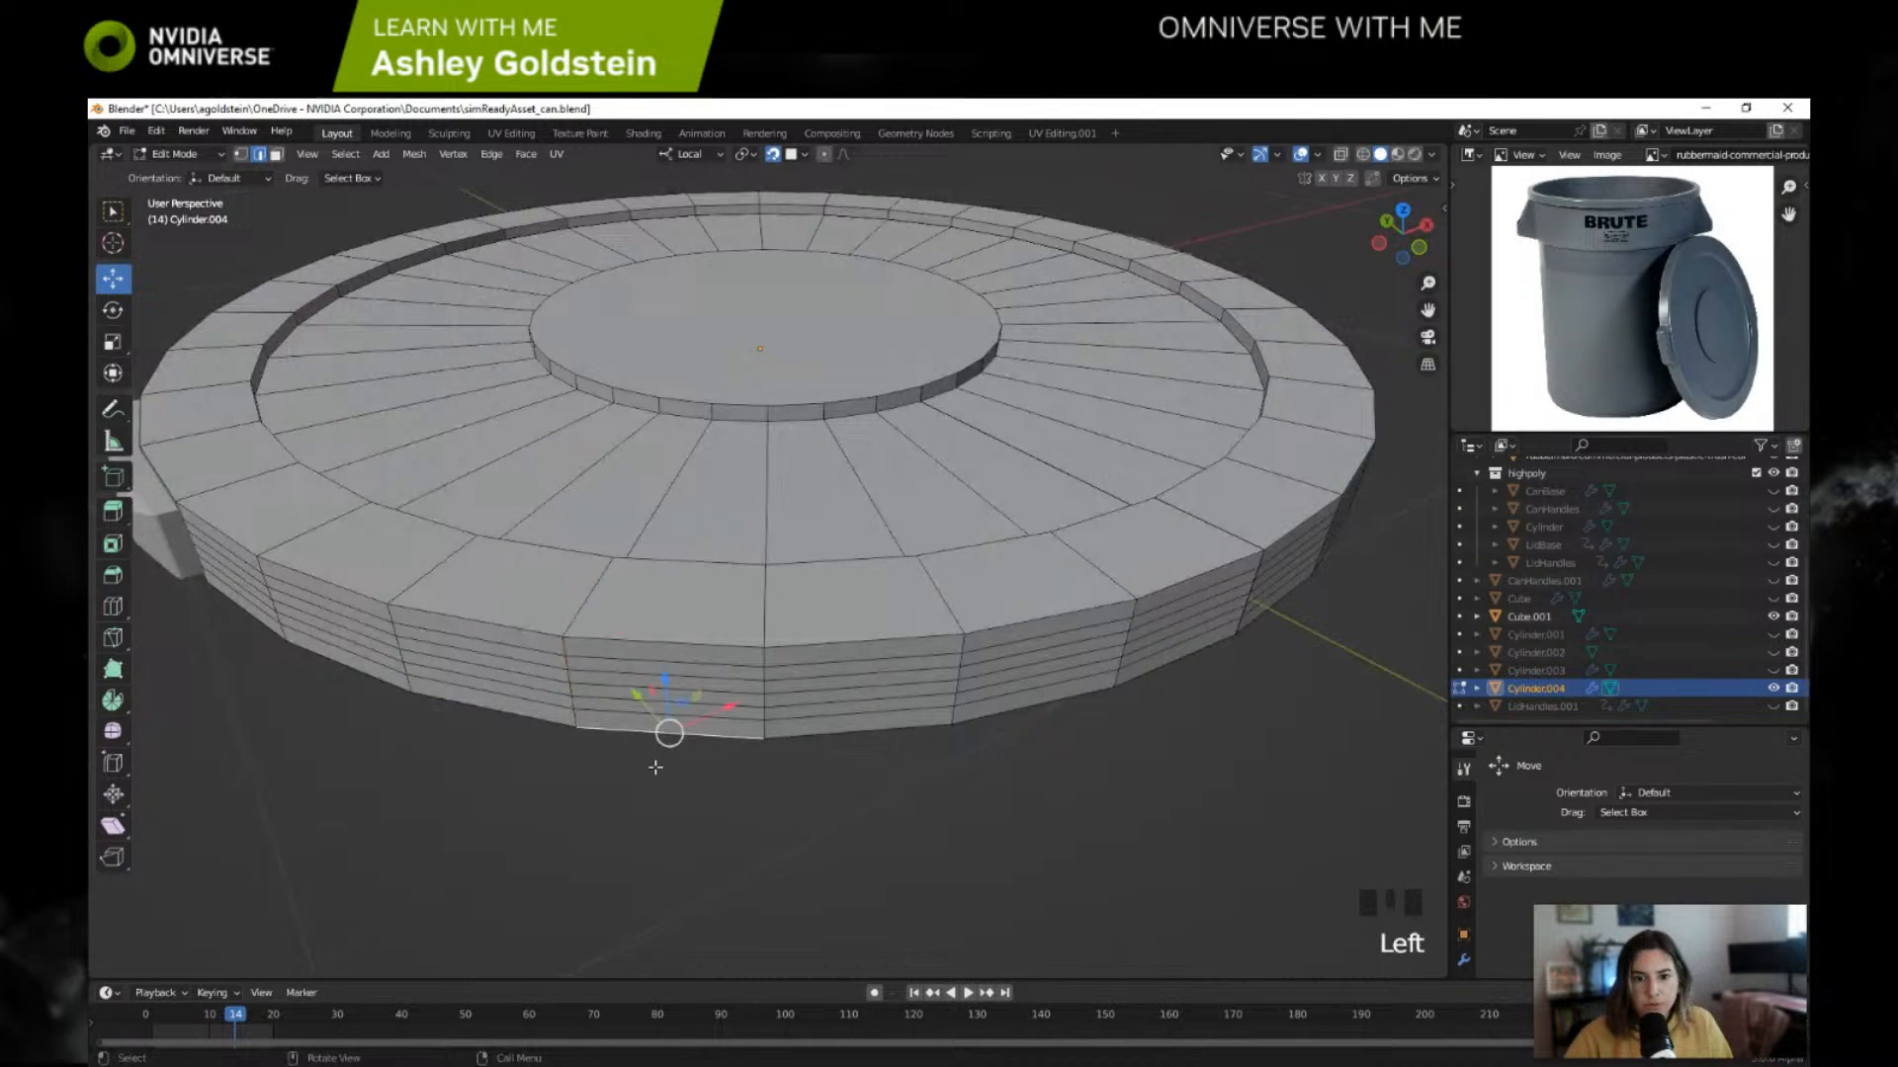
Step: Join the handles object Cube.001 into the lid Cylinder.004 in Object Mode
scroll(657, 766, "down", 1)
left_click(198, 156)
left_click(198, 177)
scroll(573, 654, "down", 1)
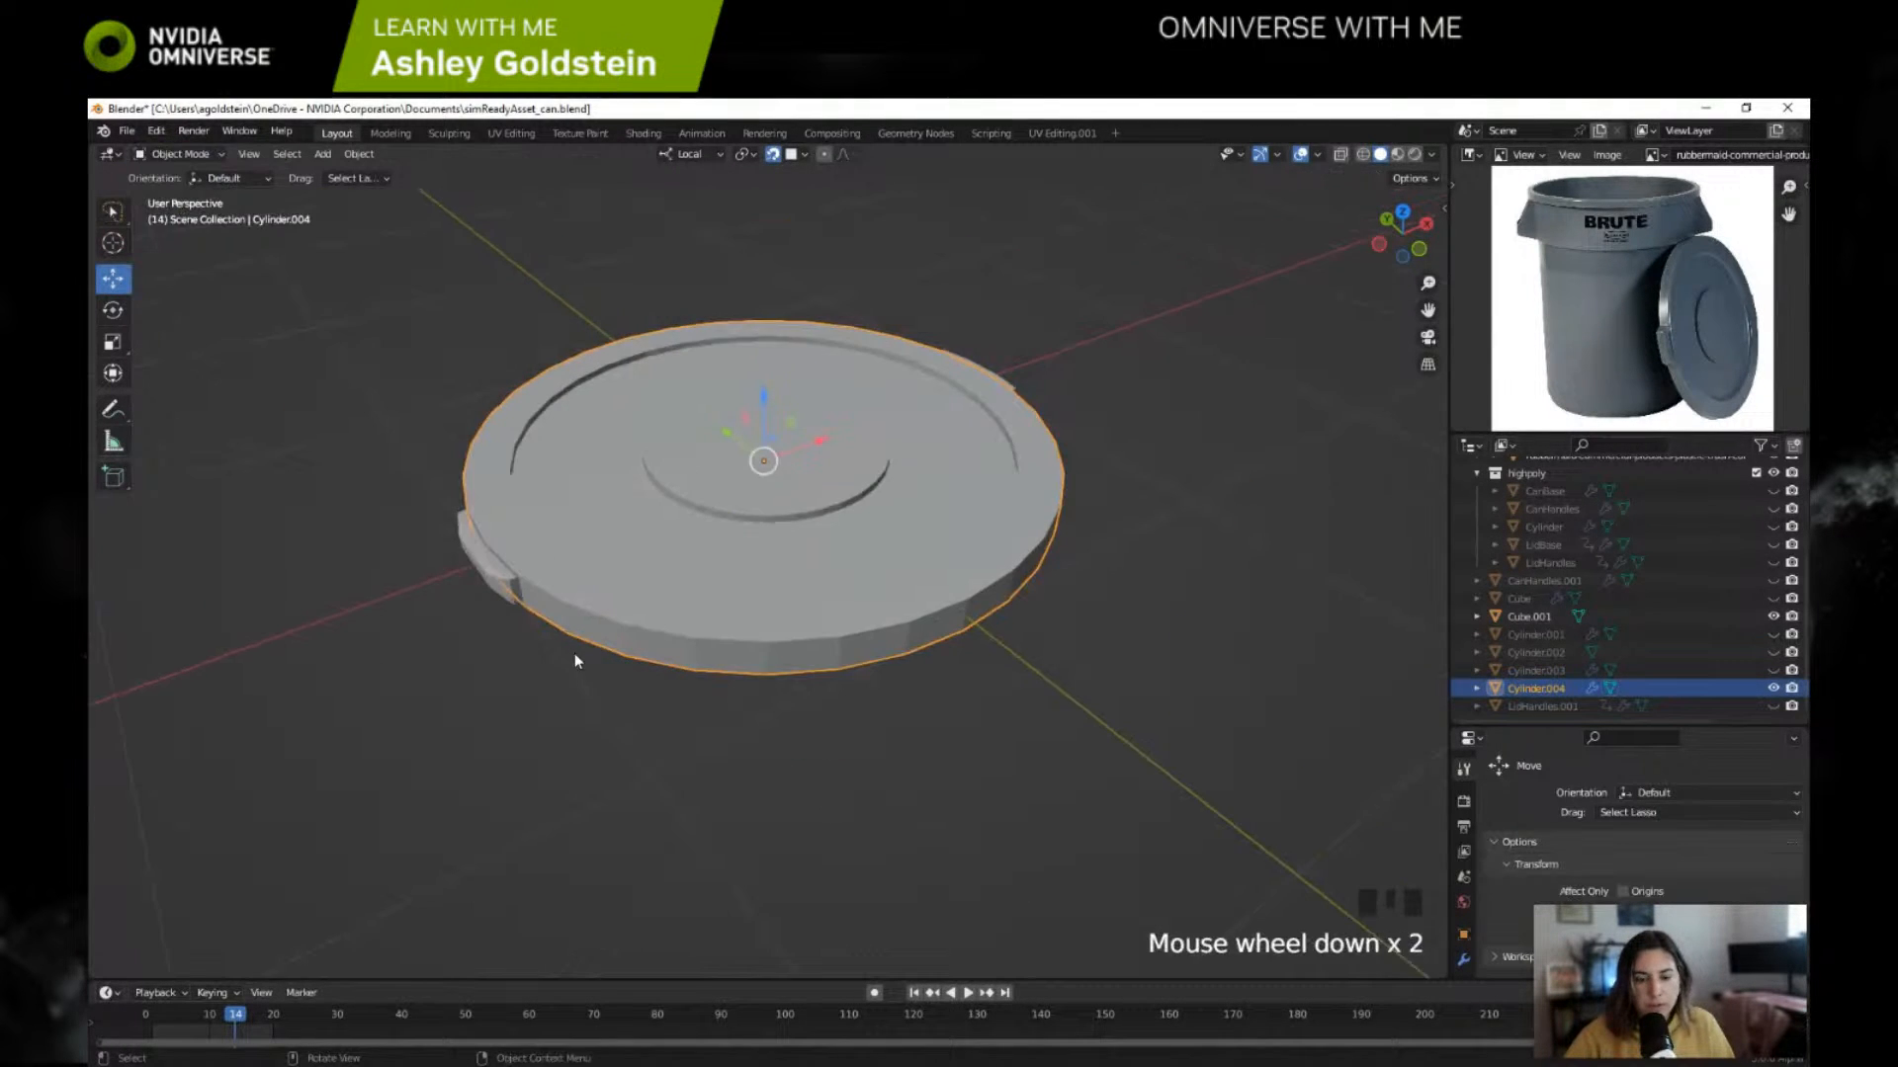
mouse_move(573, 655)
middle_mouse_down("shift")
mouse_move(620, 686)
mouse_move(691, 651)
mouse_move(596, 670)
middle_mouse_up("shift")
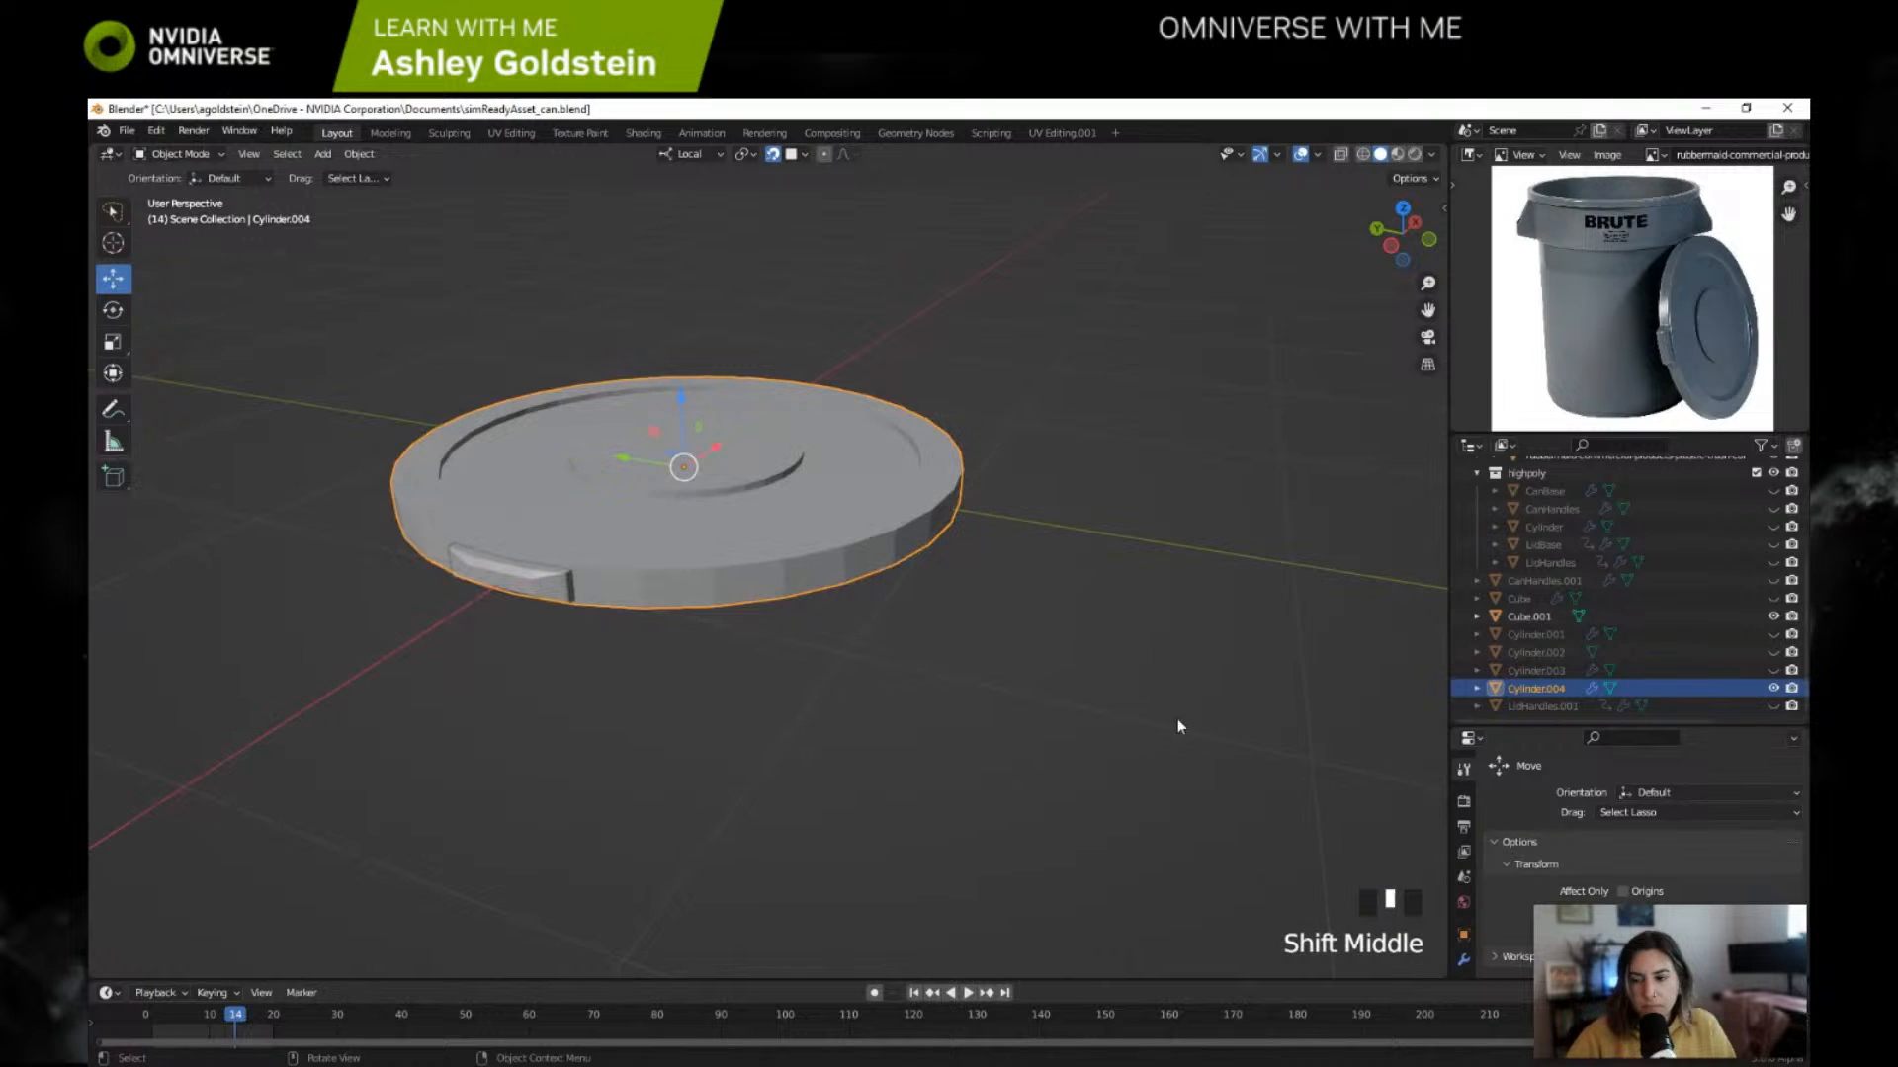
left_click(1548, 624)
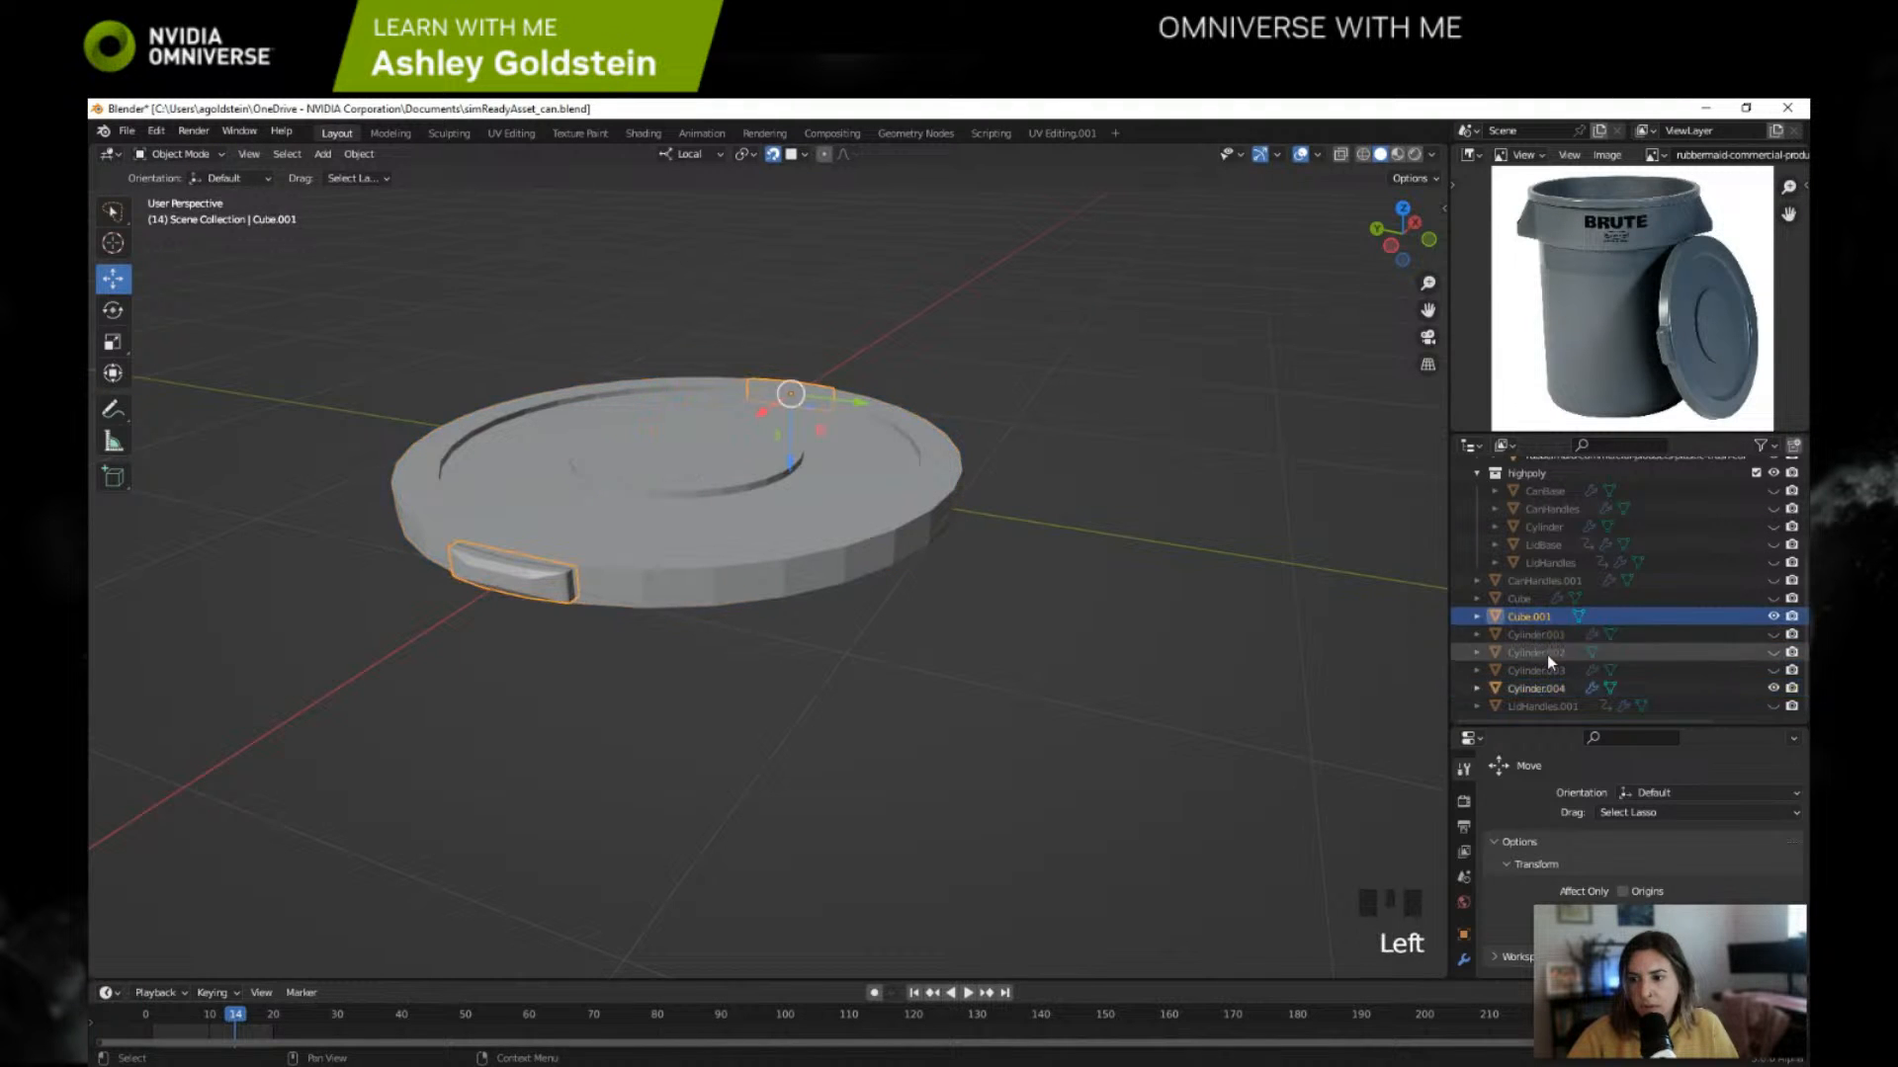
left_click(1548, 687, "ctrl")
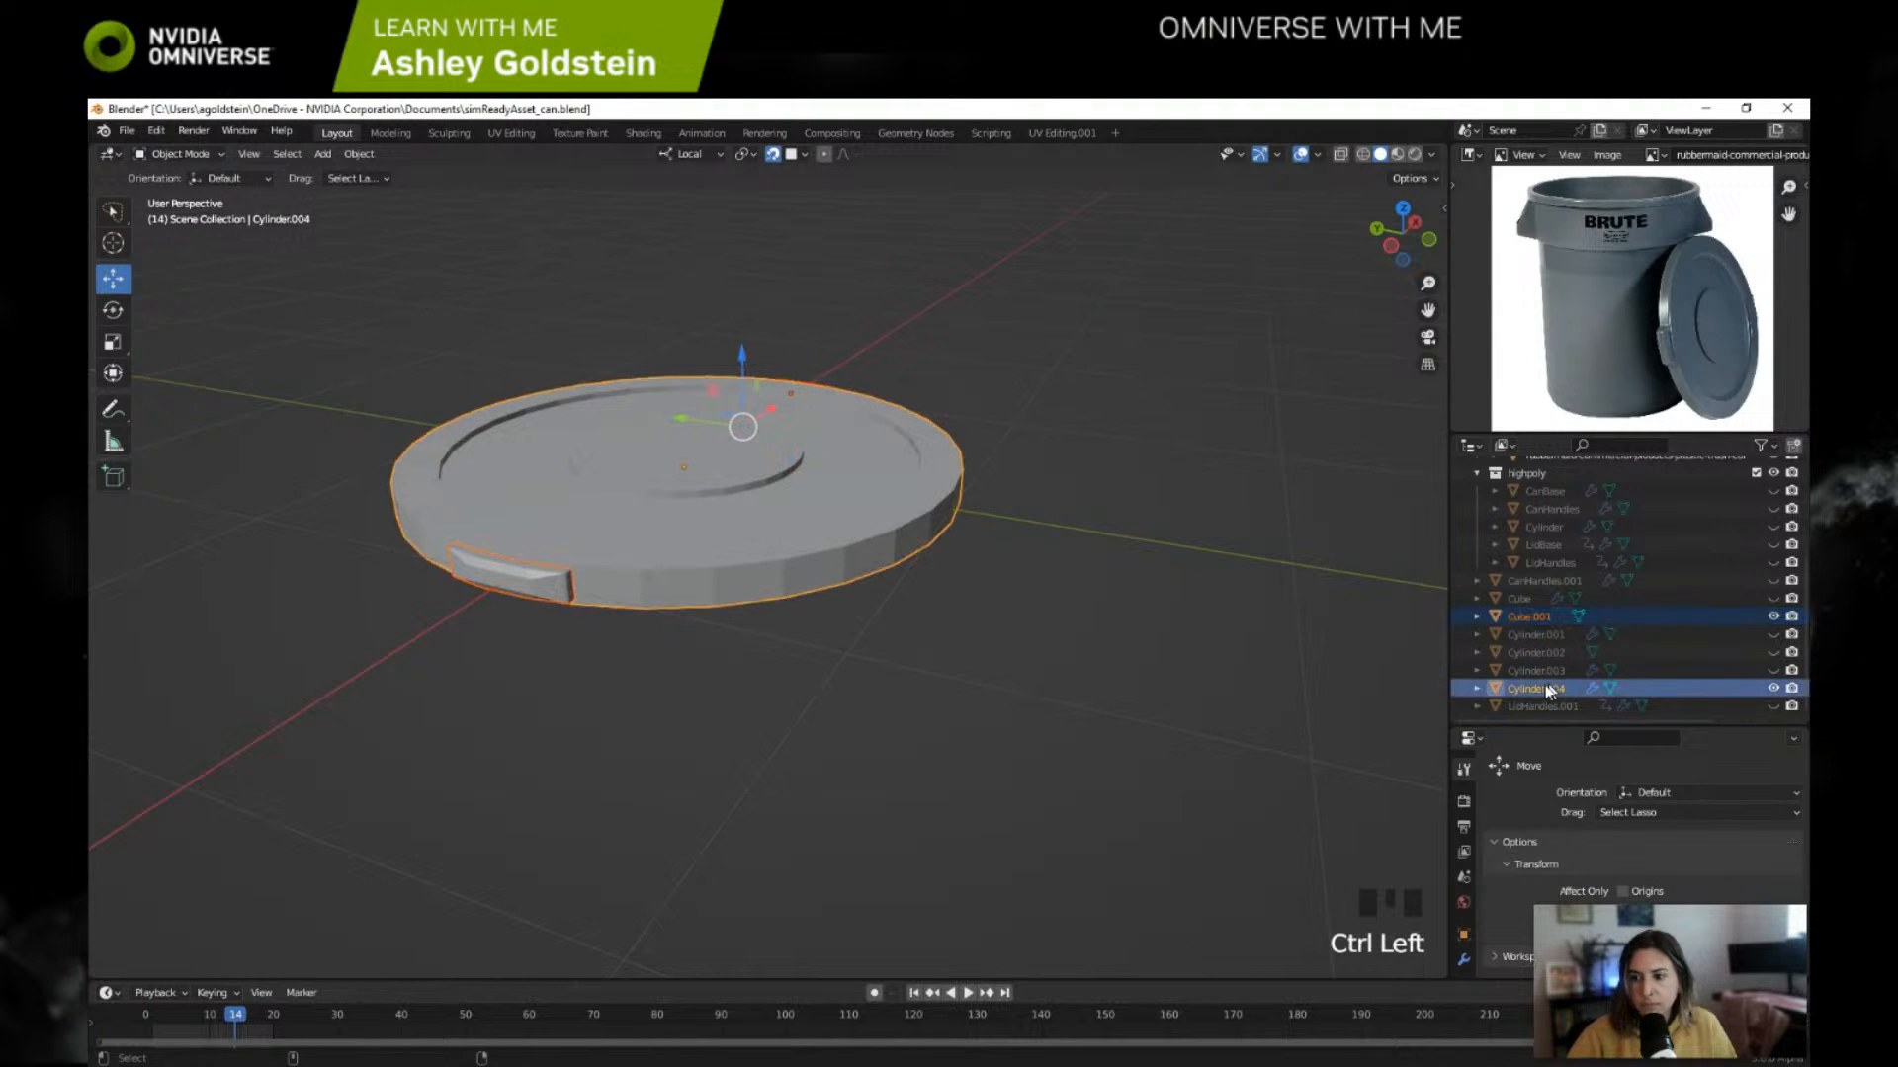
key("ctrl+j")
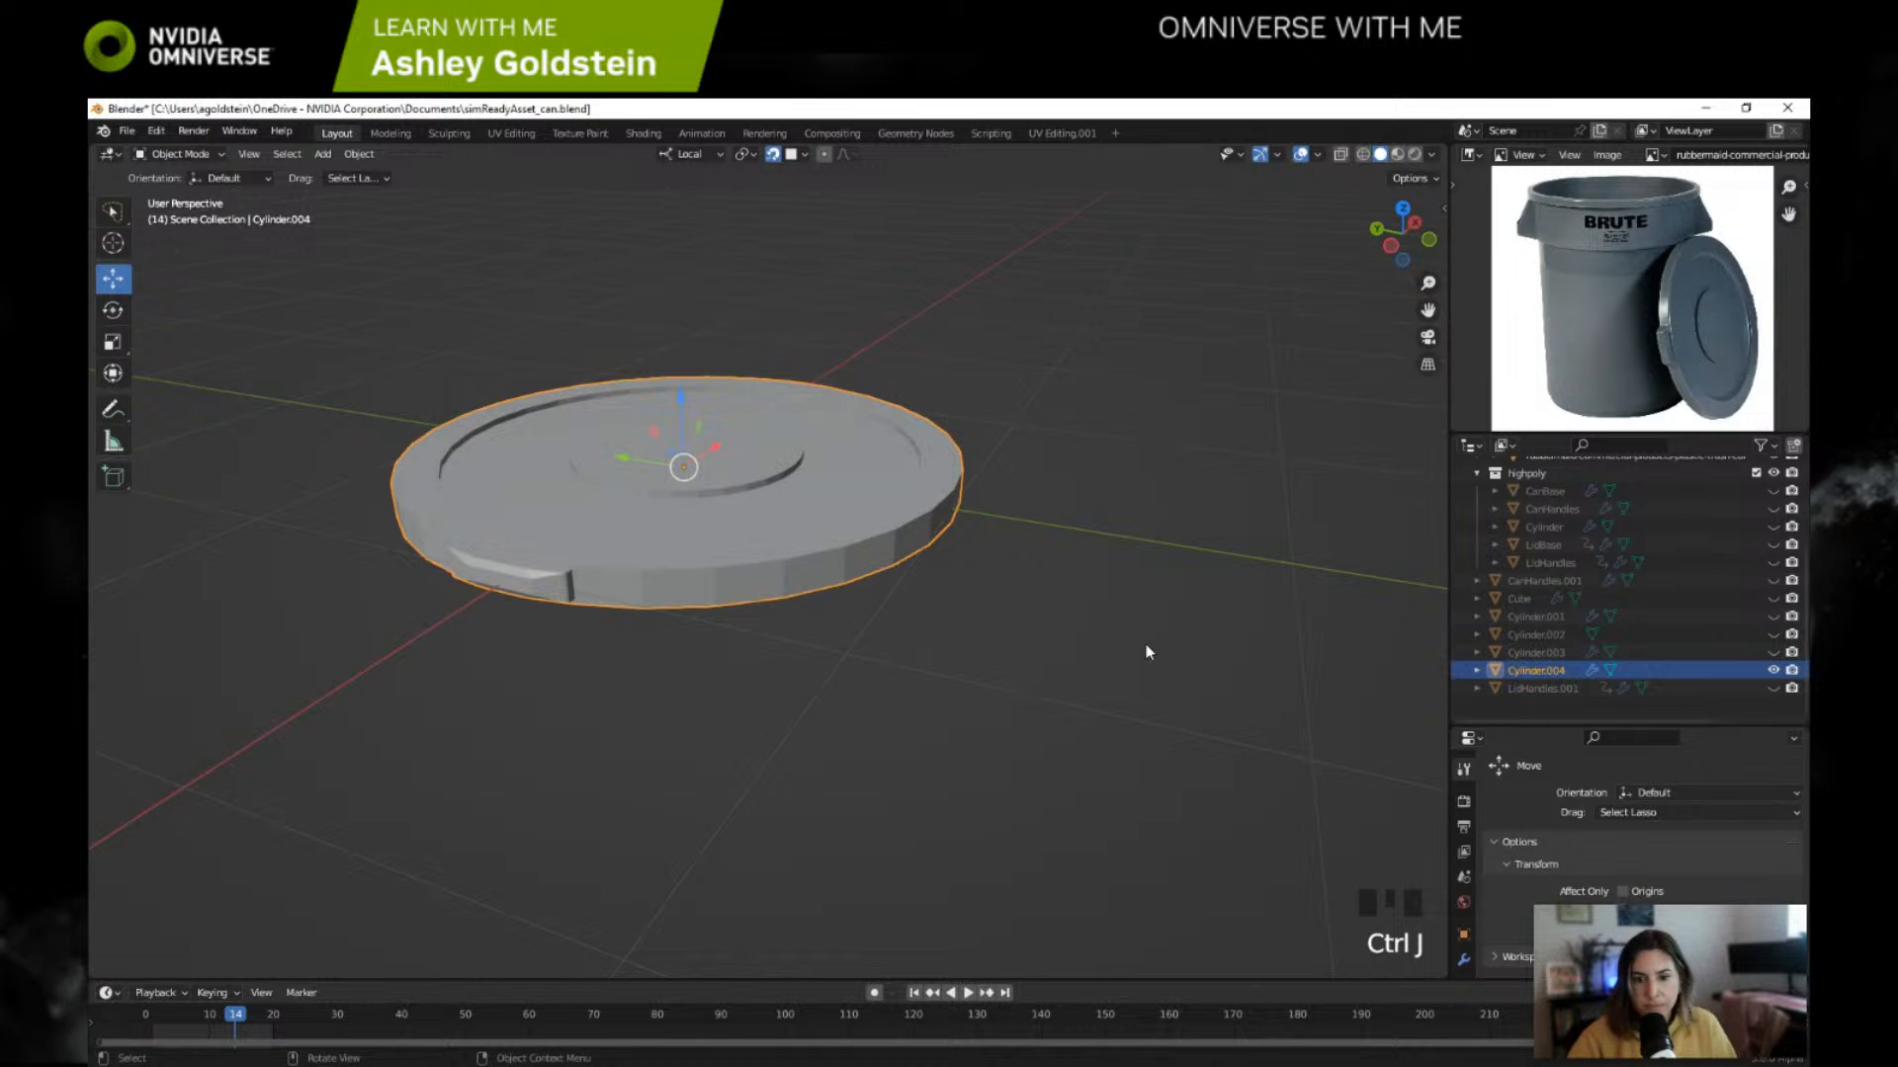
Step: Inspect the joined lid from several distances and examine its mesh and UV layout in the UV Editing workspace
scroll(1157, 652, "down", 2)
middle_click_drag(1202, 642, 1443, 740)
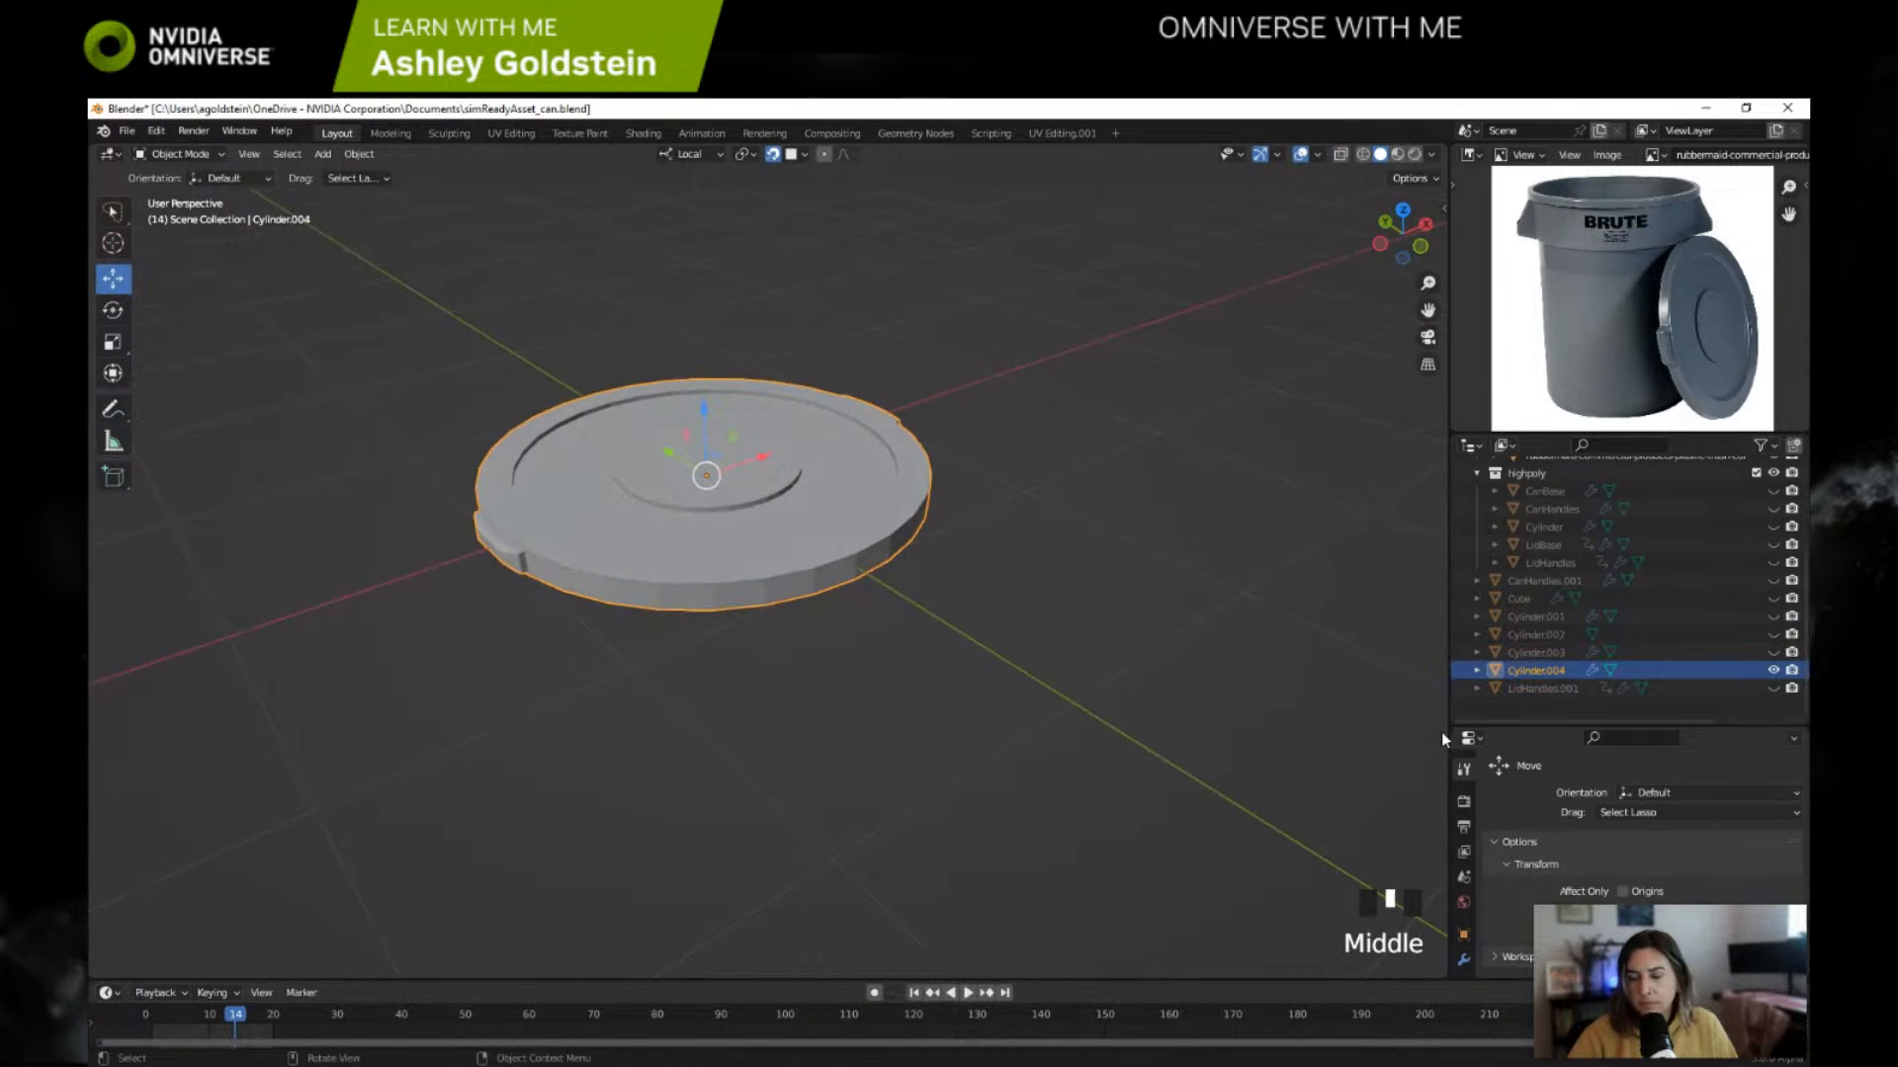
scroll(1030, 605, "up", 2)
middle_click_drag(1030, 605, 1058, 623, "shift")
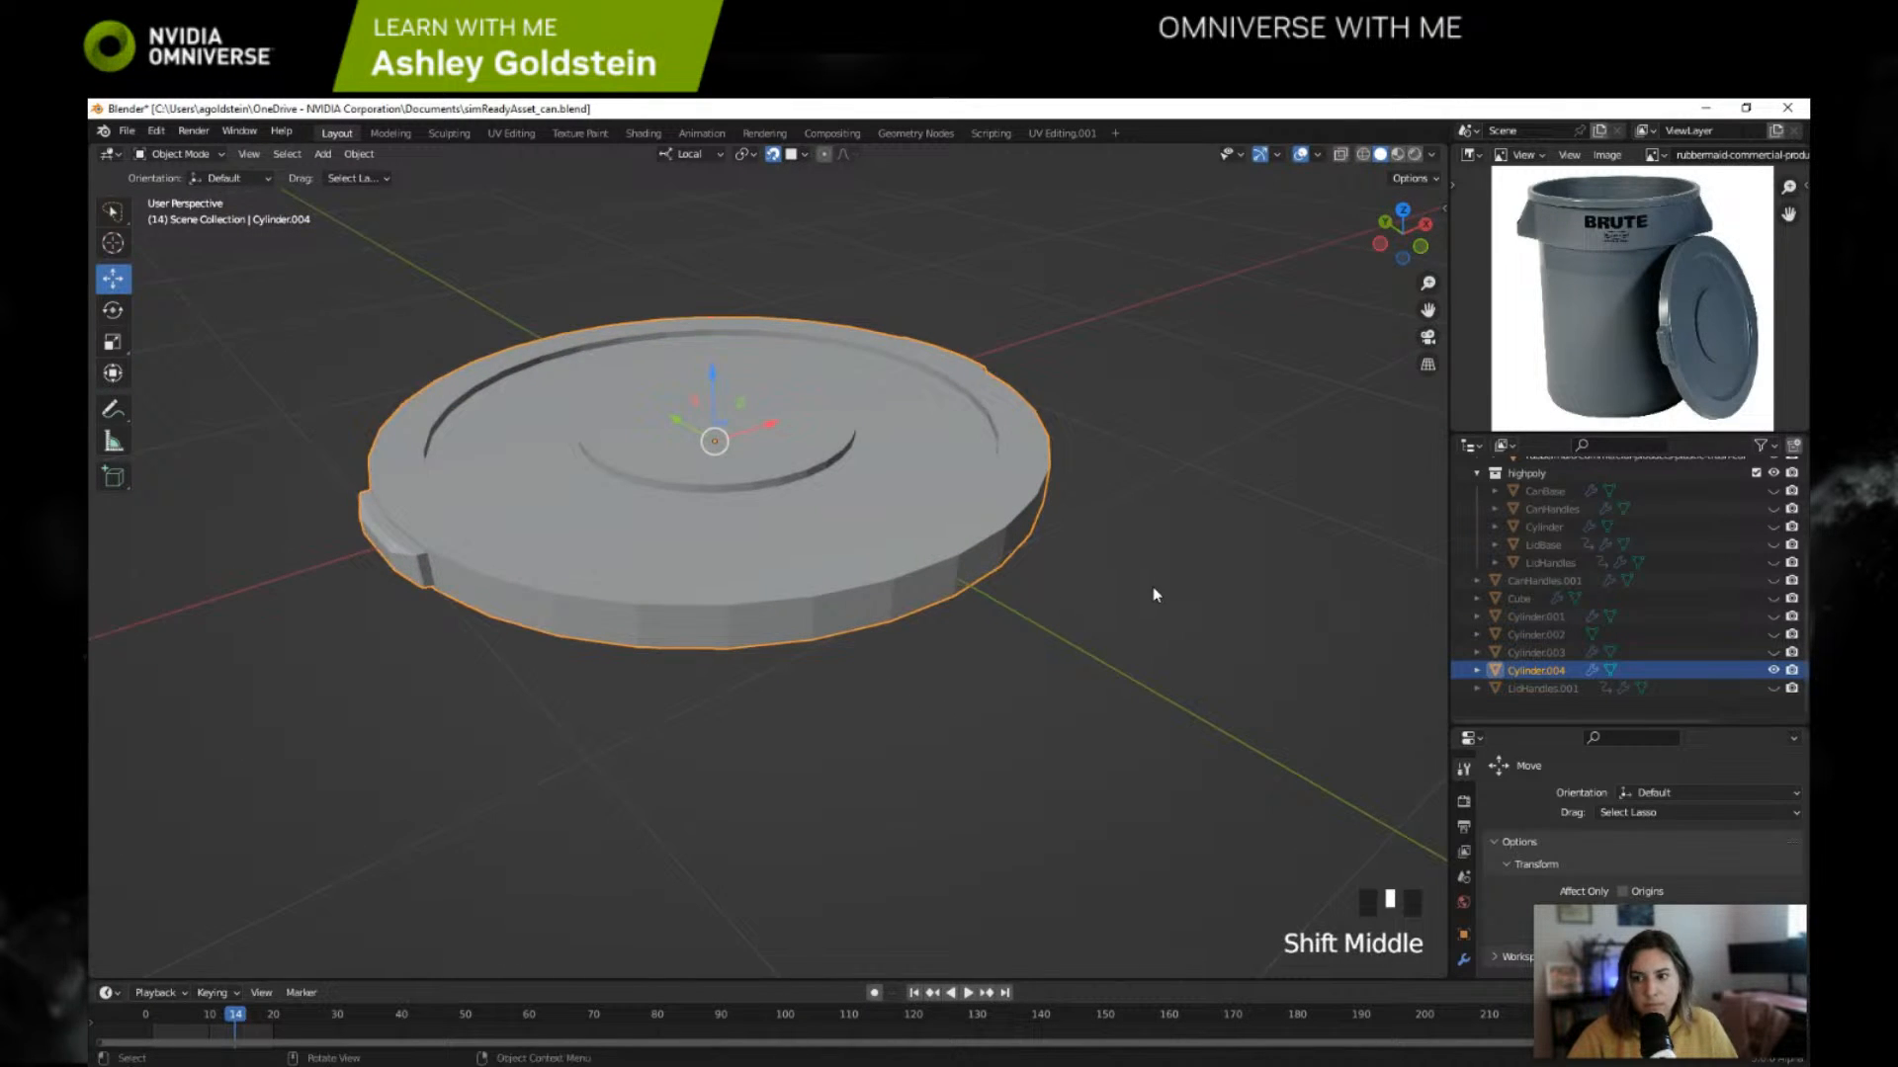
scroll(1153, 589, "down", 2)
scroll(1152, 593, "down", 1)
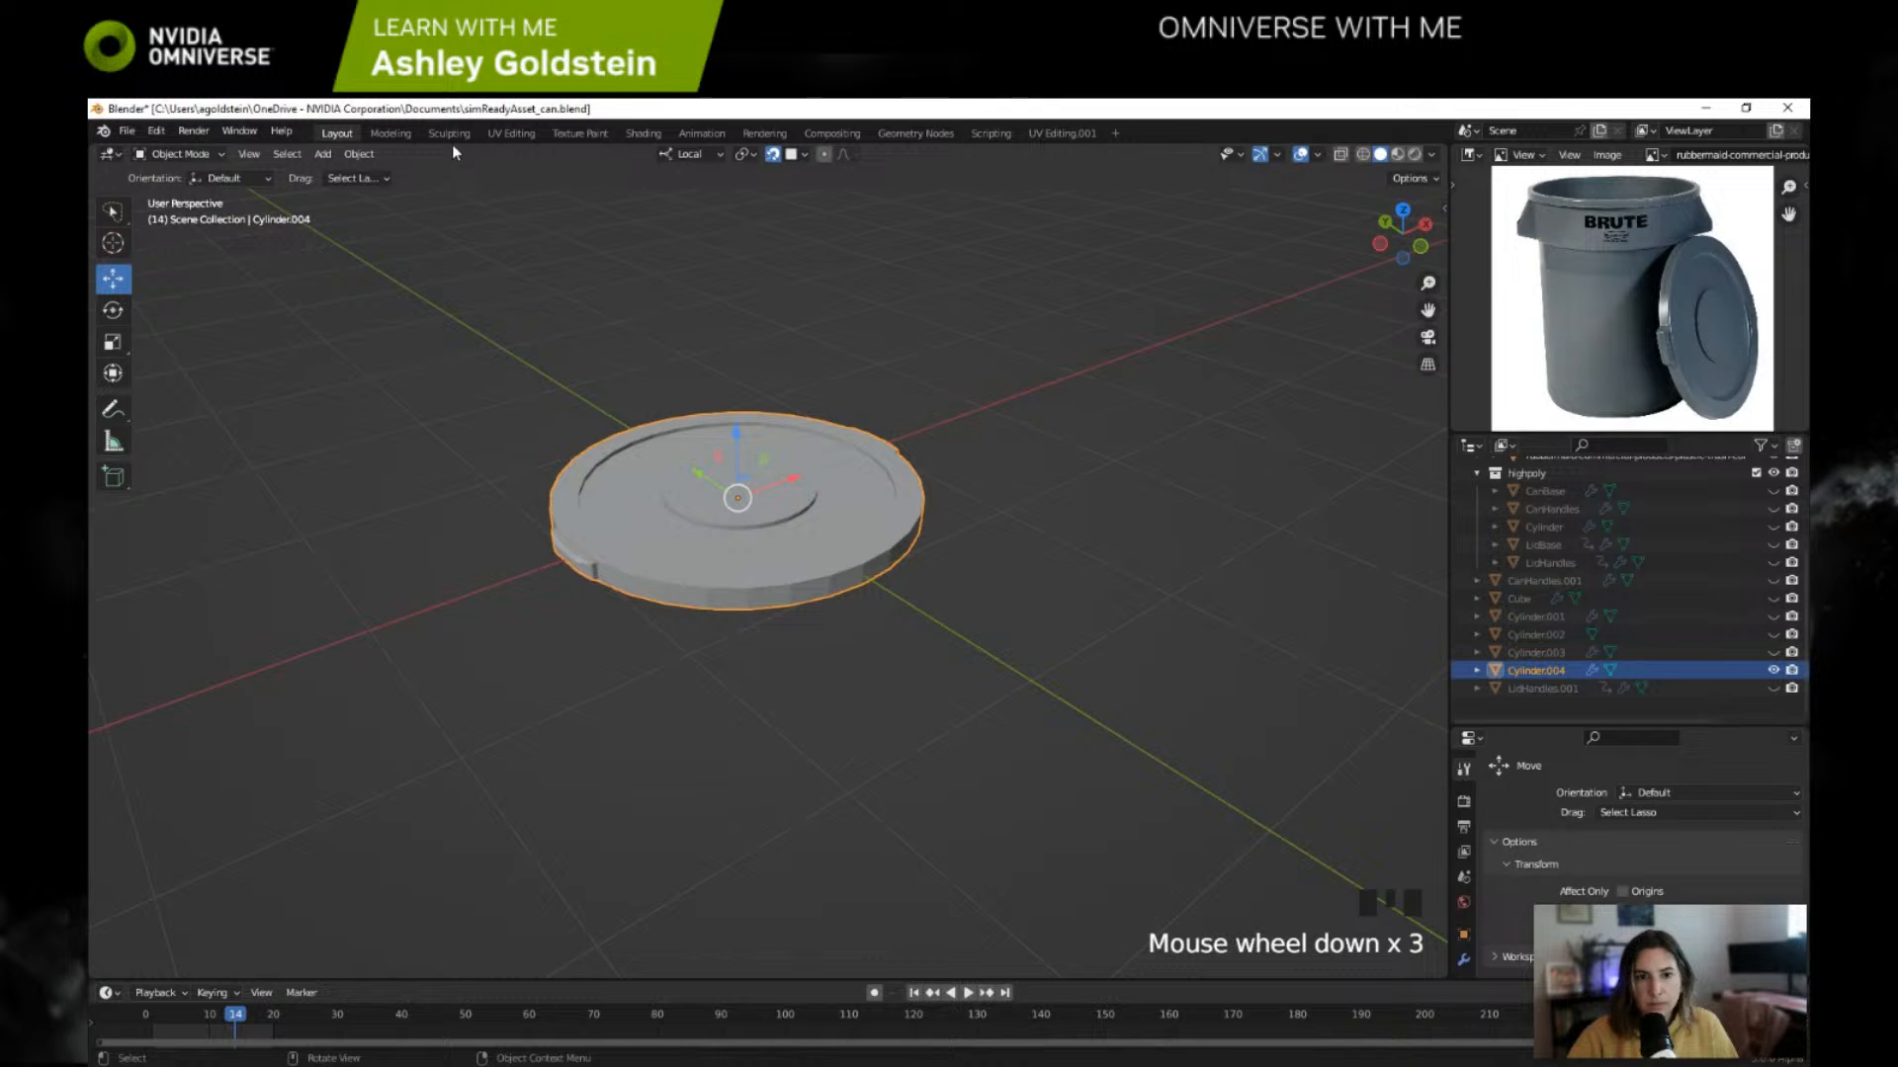
left_click(511, 132)
middle_click_drag(1092, 719, 970, 454, "shift")
scroll(1149, 675, "up", 1)
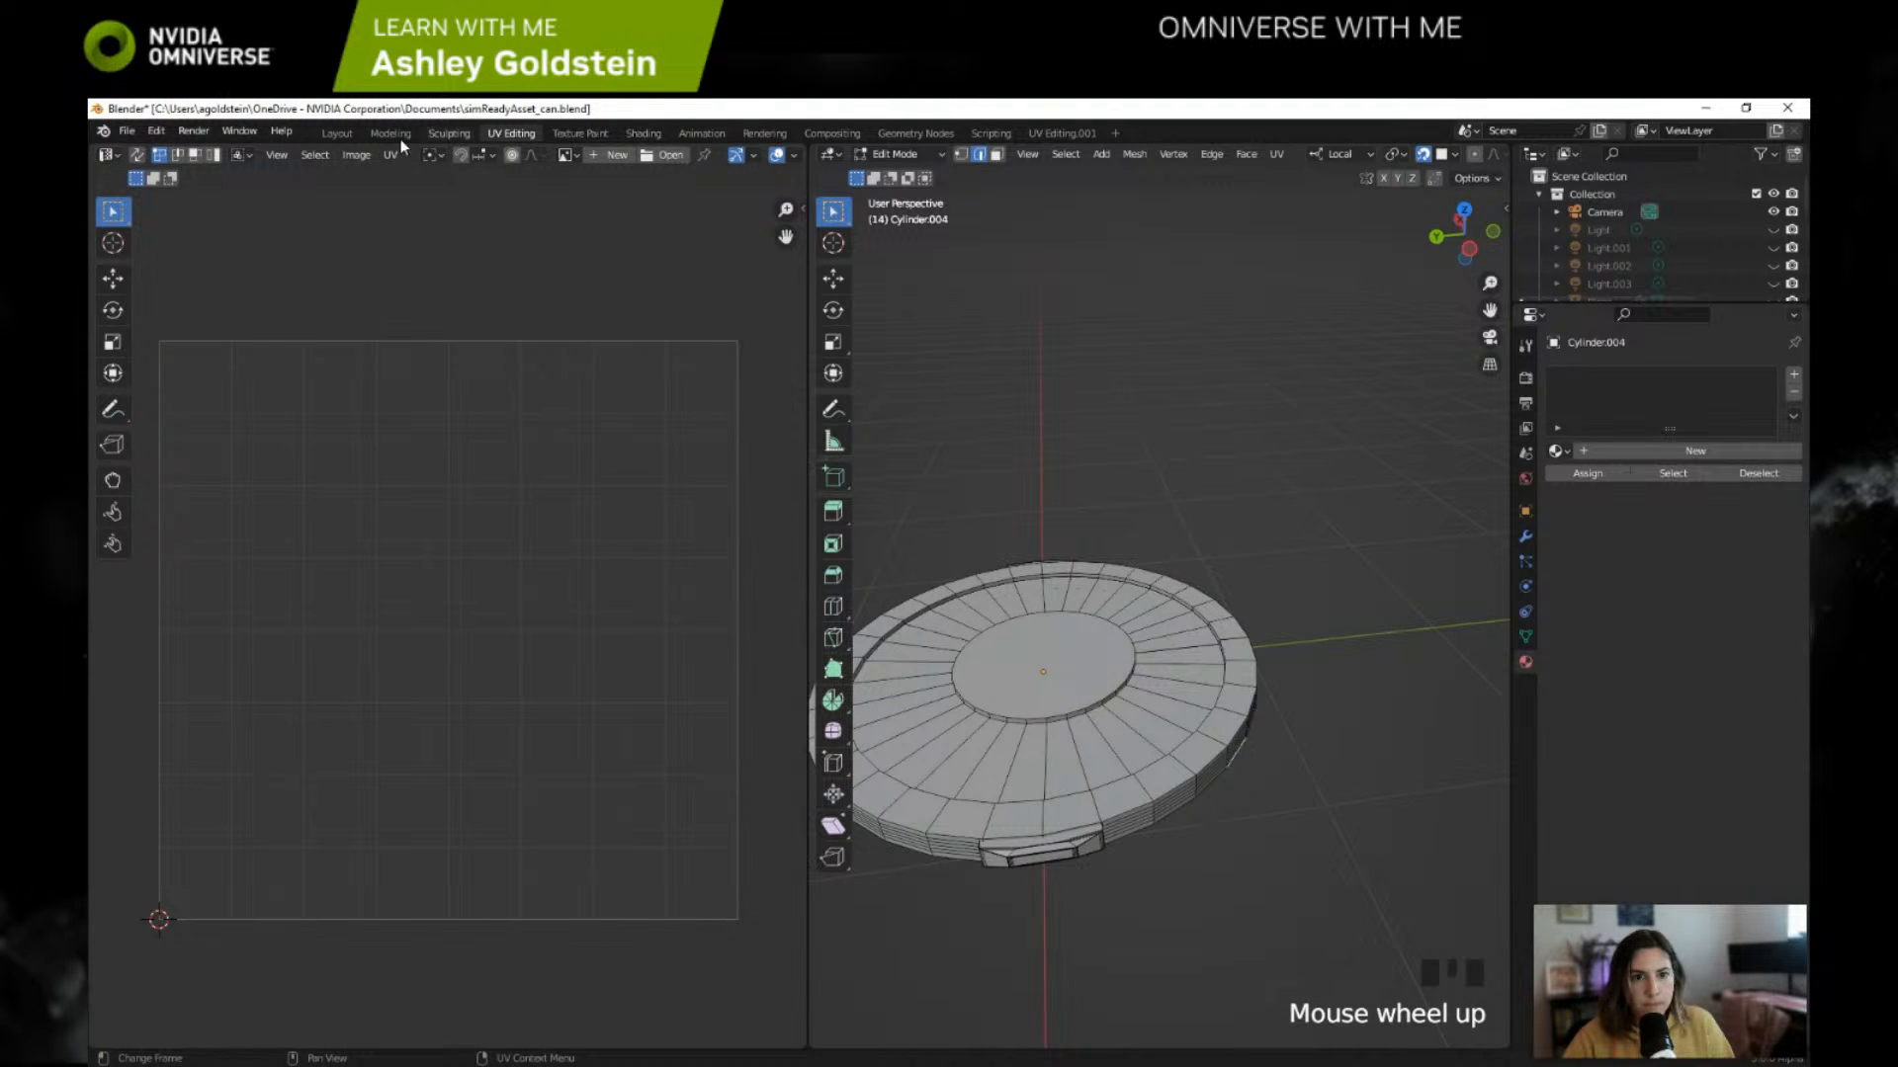
Step: Return to the Layout workspace, apply Shade Smooth to the joined lid, and check its side
left_click(337, 132)
right_click(833, 571)
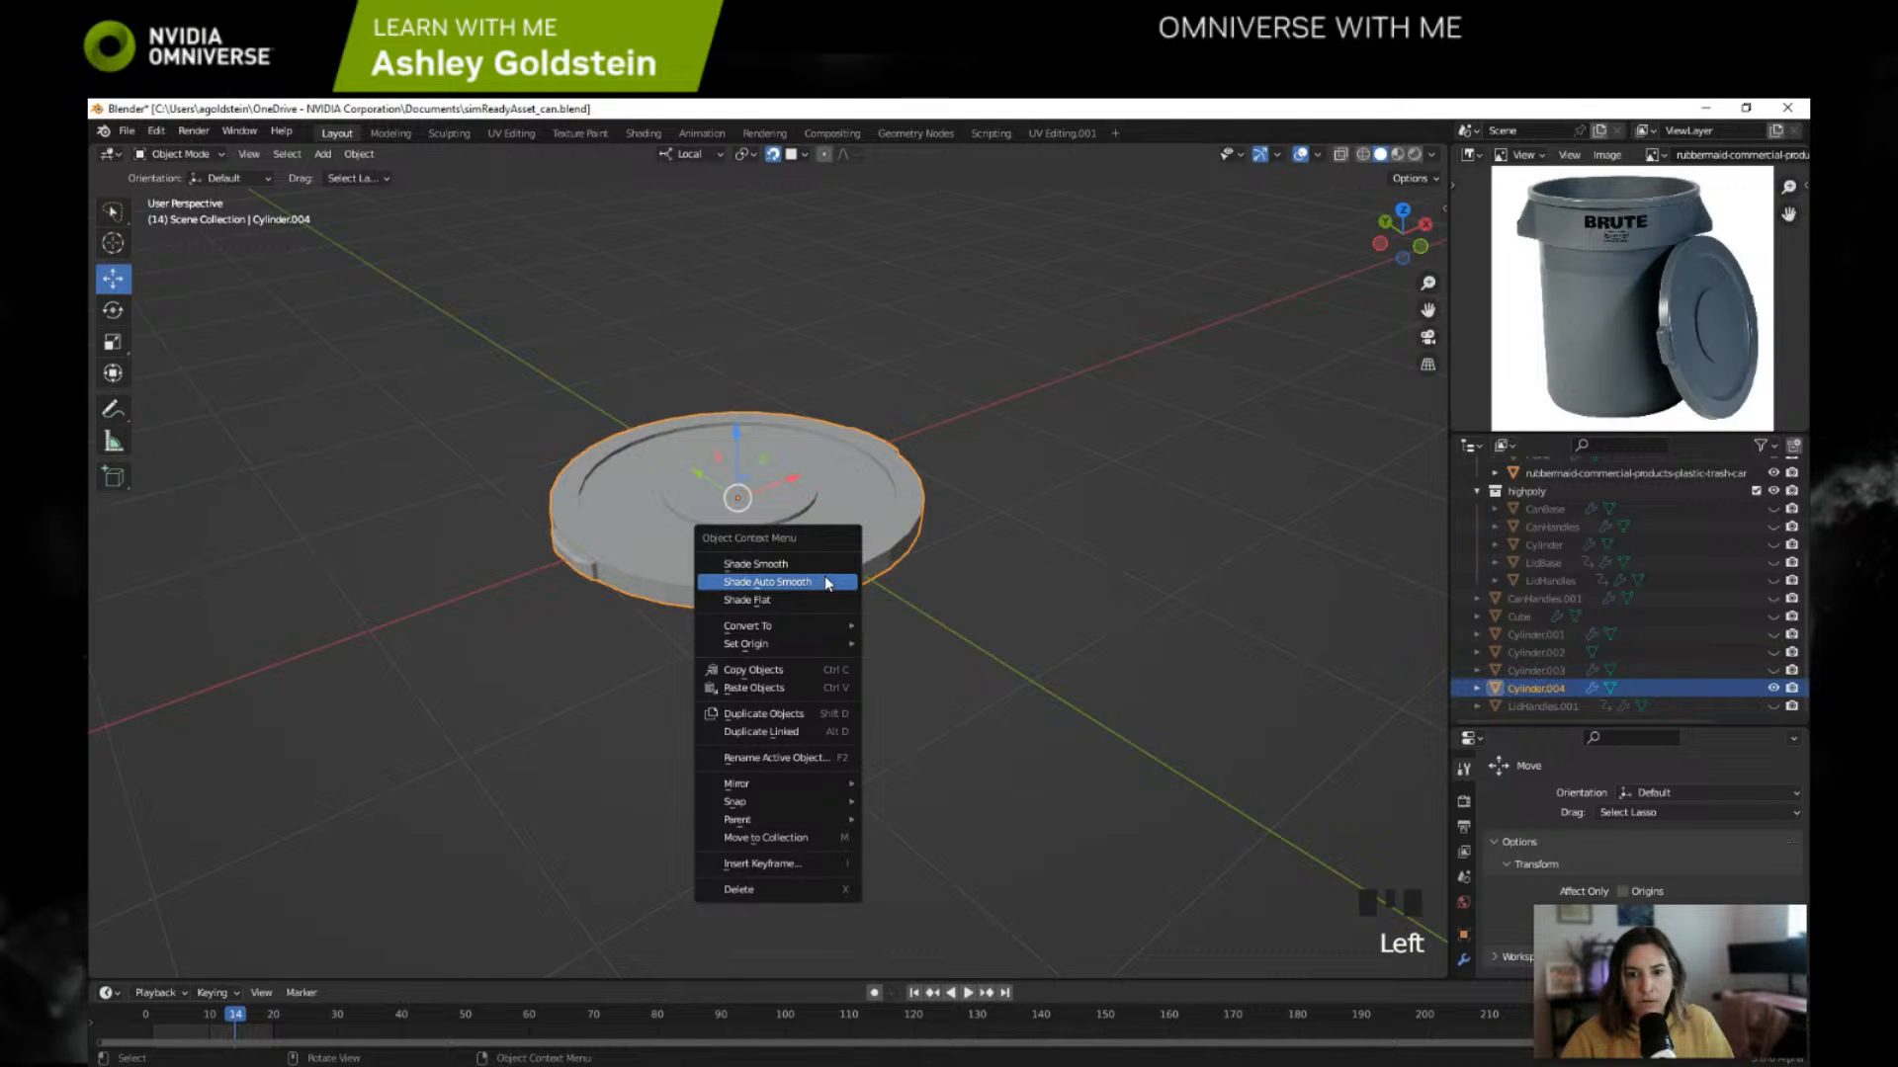
right_click(815, 565)
scroll(814, 569, "up", 2)
mouse_move(815, 569)
middle_mouse_down("shift")
mouse_move(822, 538)
mouse_move(797, 552)
mouse_move(818, 504)
mouse_move(807, 597)
middle_mouse_up("shift")
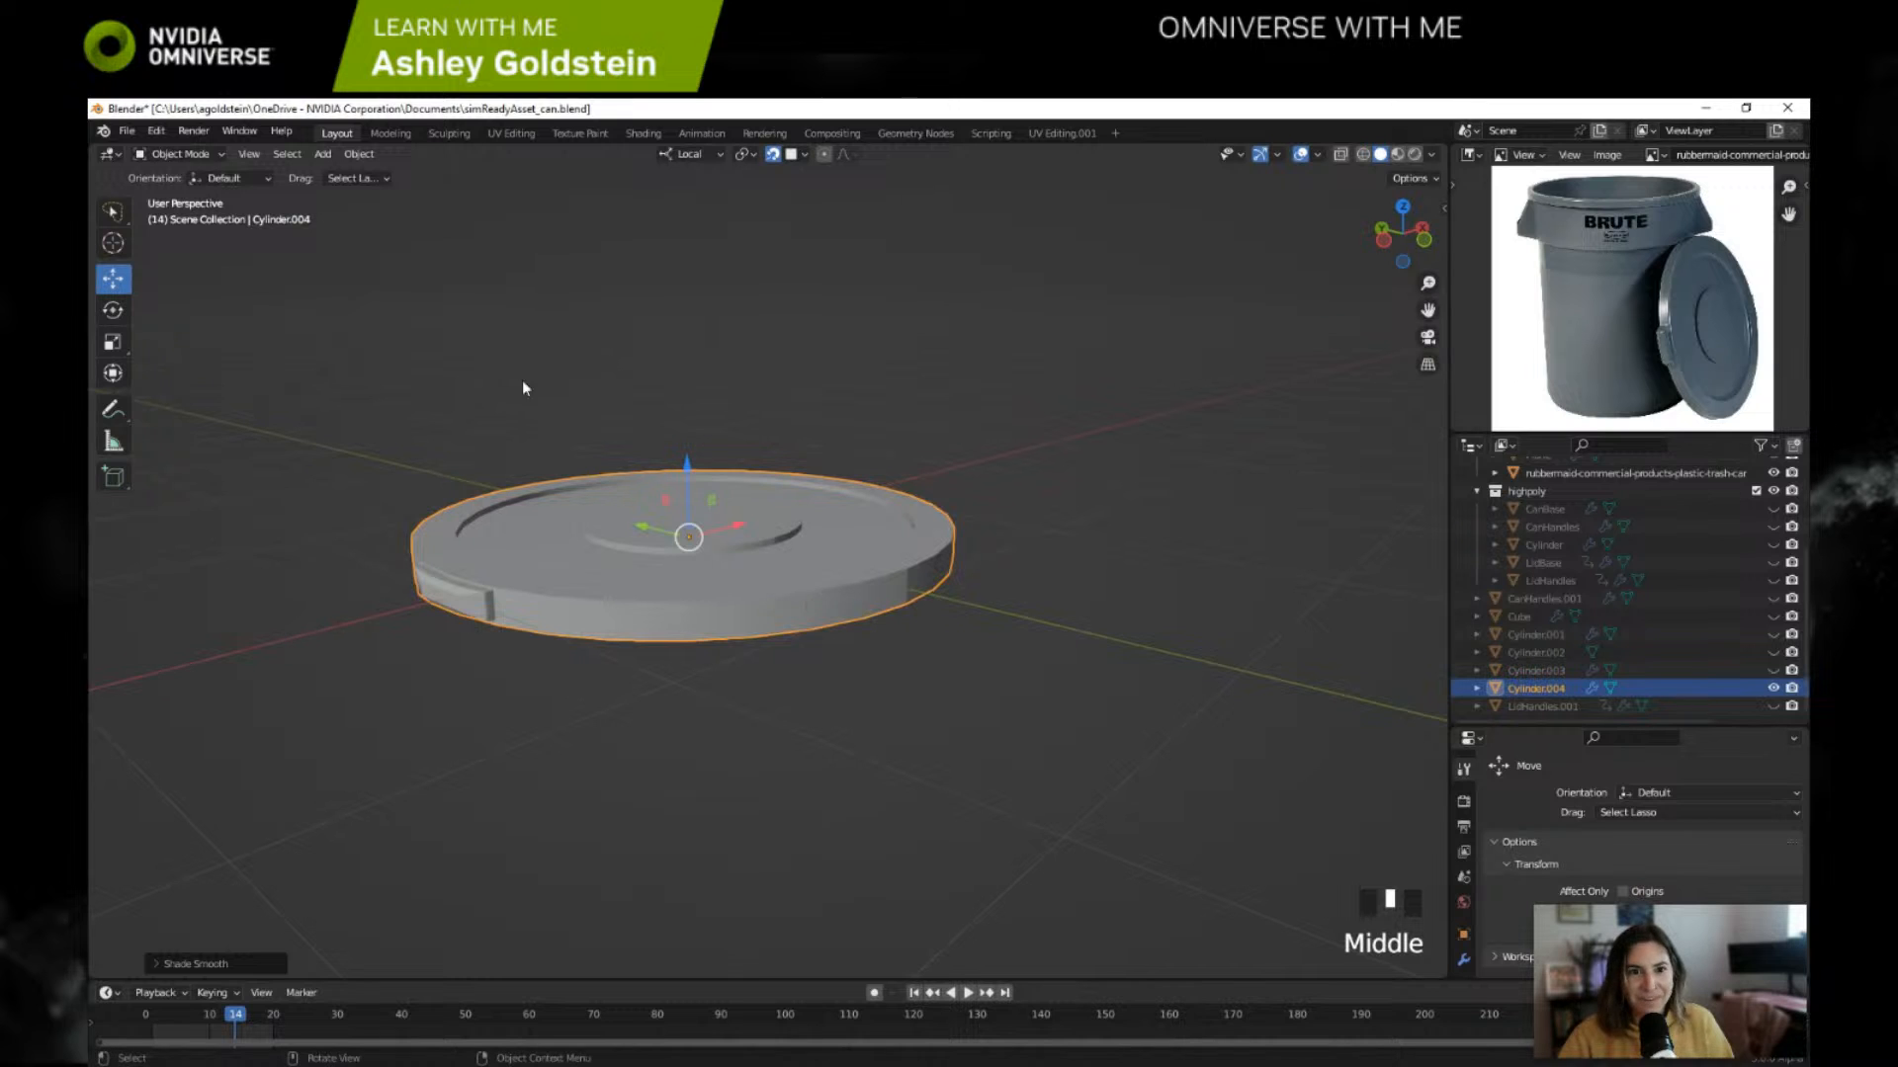
Step: Open the UV Editing workspace, unwrap the entire lid mesh, and check the resulting UV islands
left_click(512, 133)
middle_click_drag(971, 530, 1055, 424, "shift")
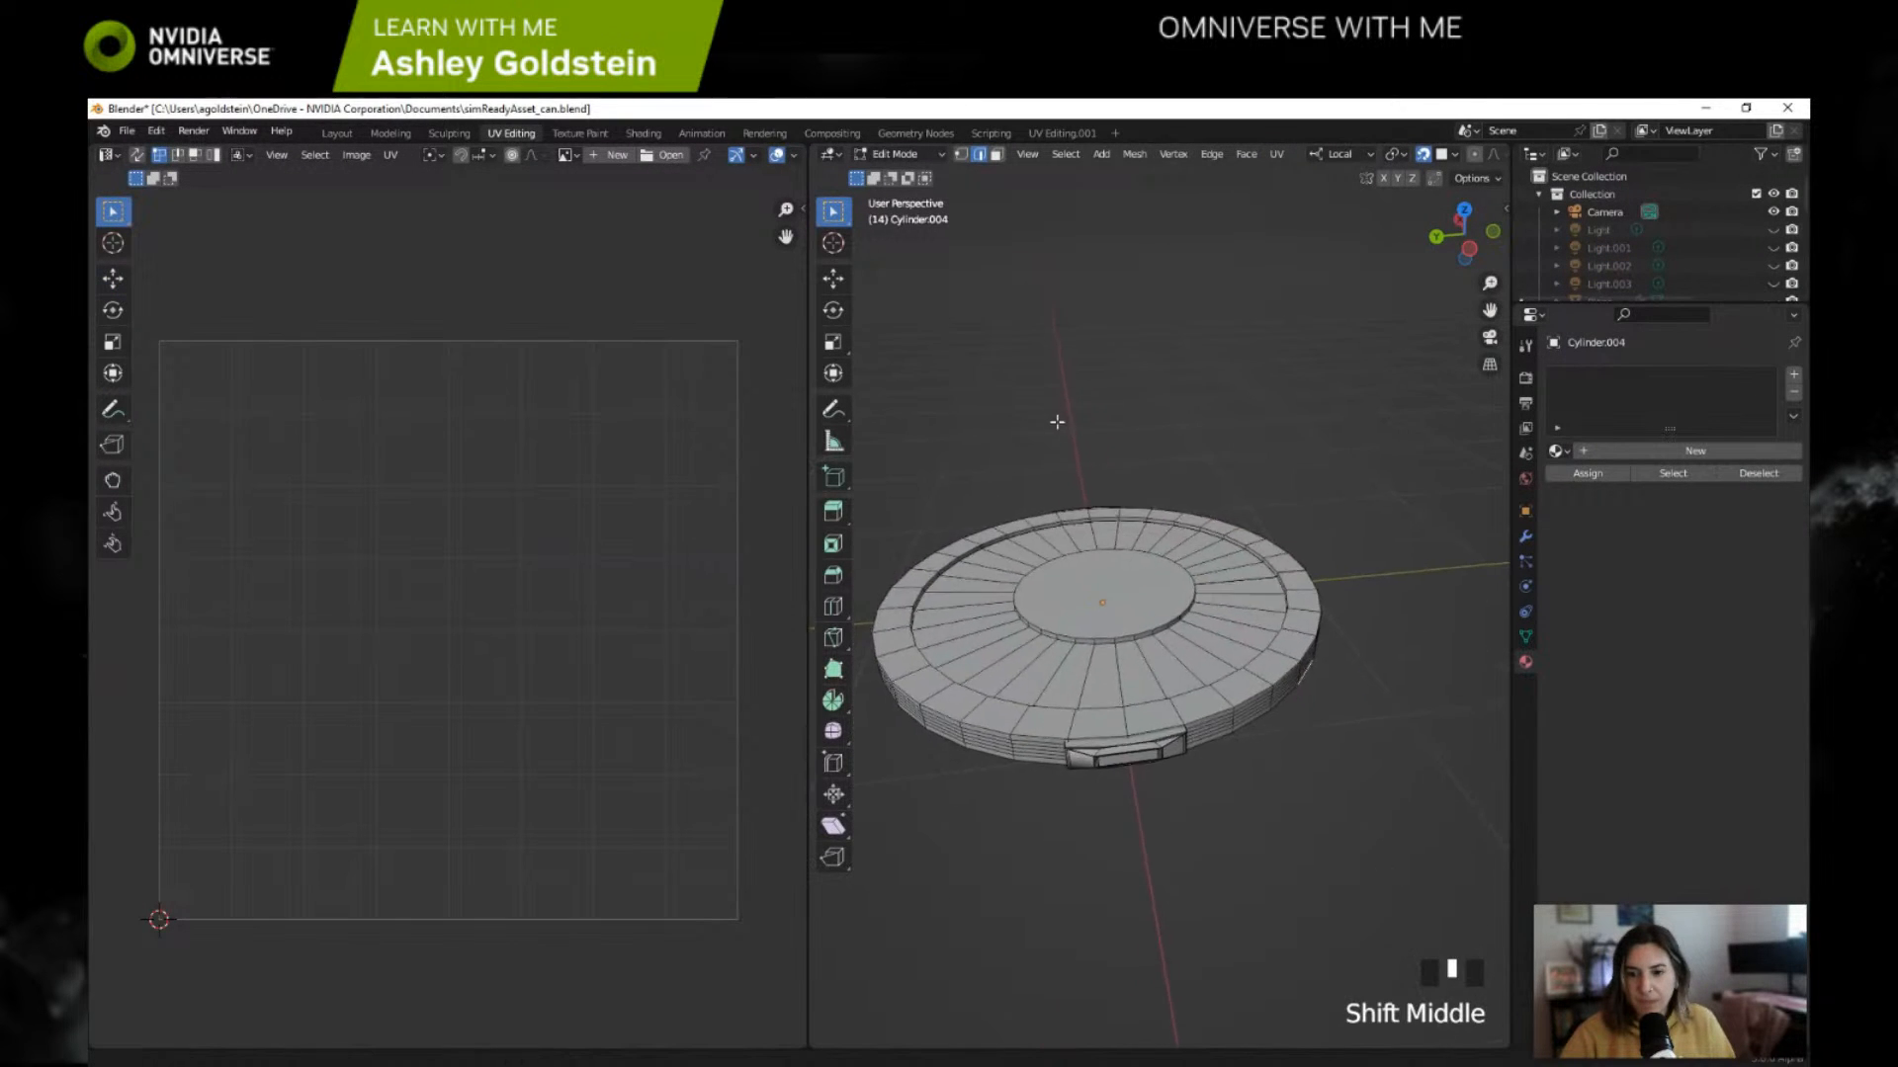
scroll(1078, 491, "up", 2)
middle_click_drag(1078, 491, 1278, 480, "shift")
key("a")
scroll(1205, 488, "down", 3)
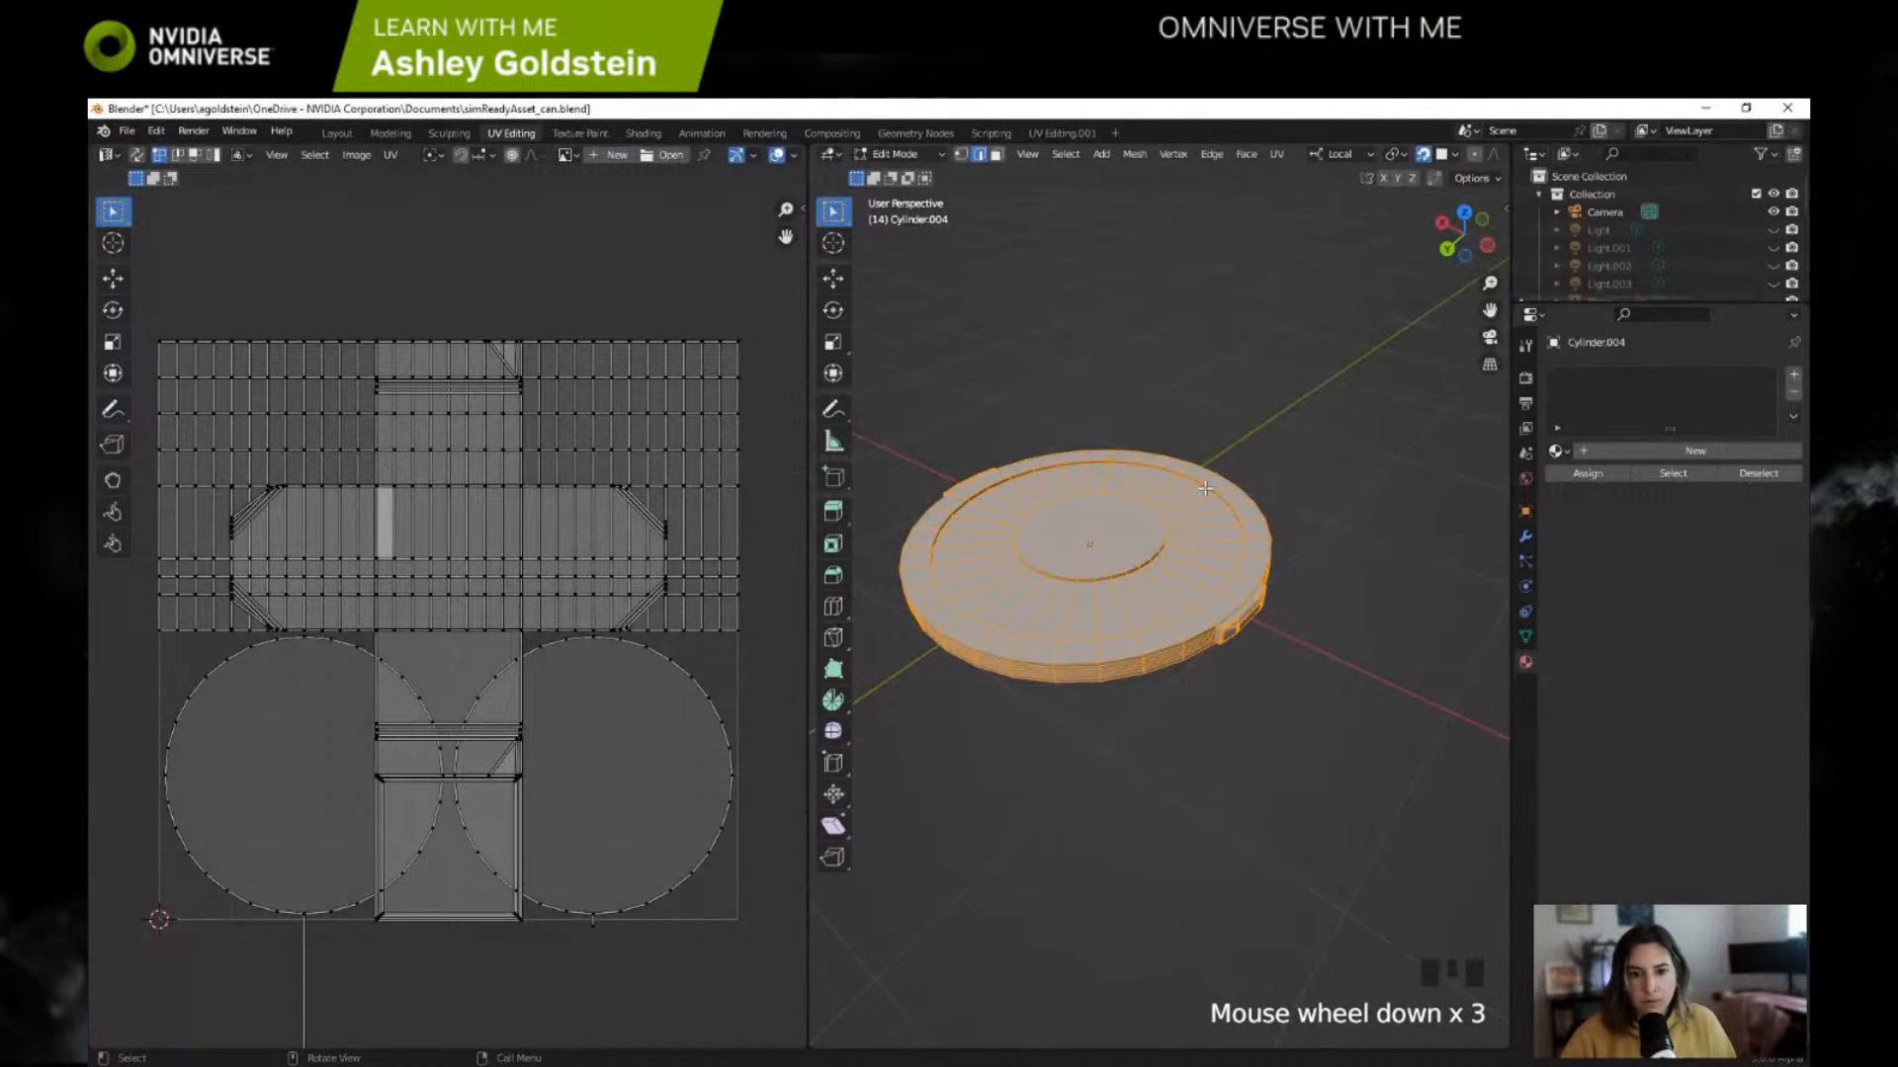
key("u")
left_click(1203, 494)
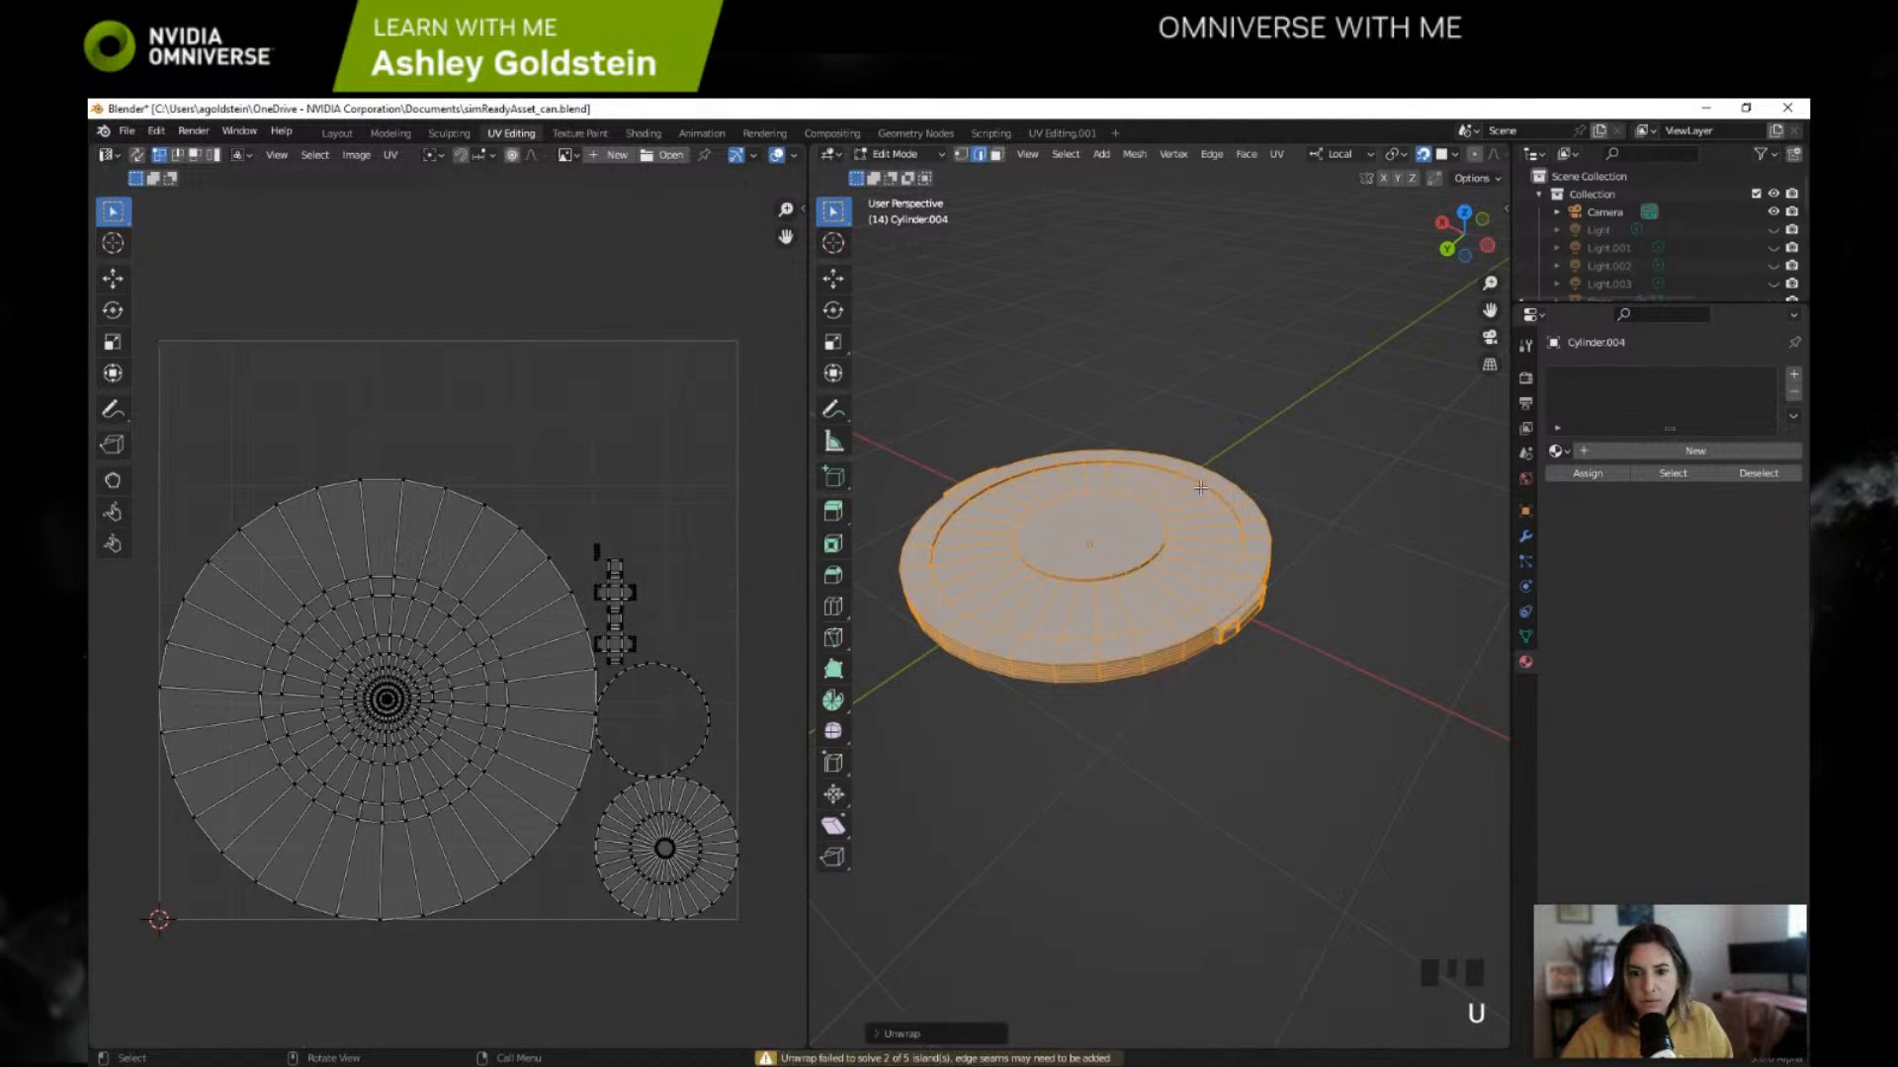
scroll(633, 614, "up", 2)
scroll(633, 615, "down", 5)
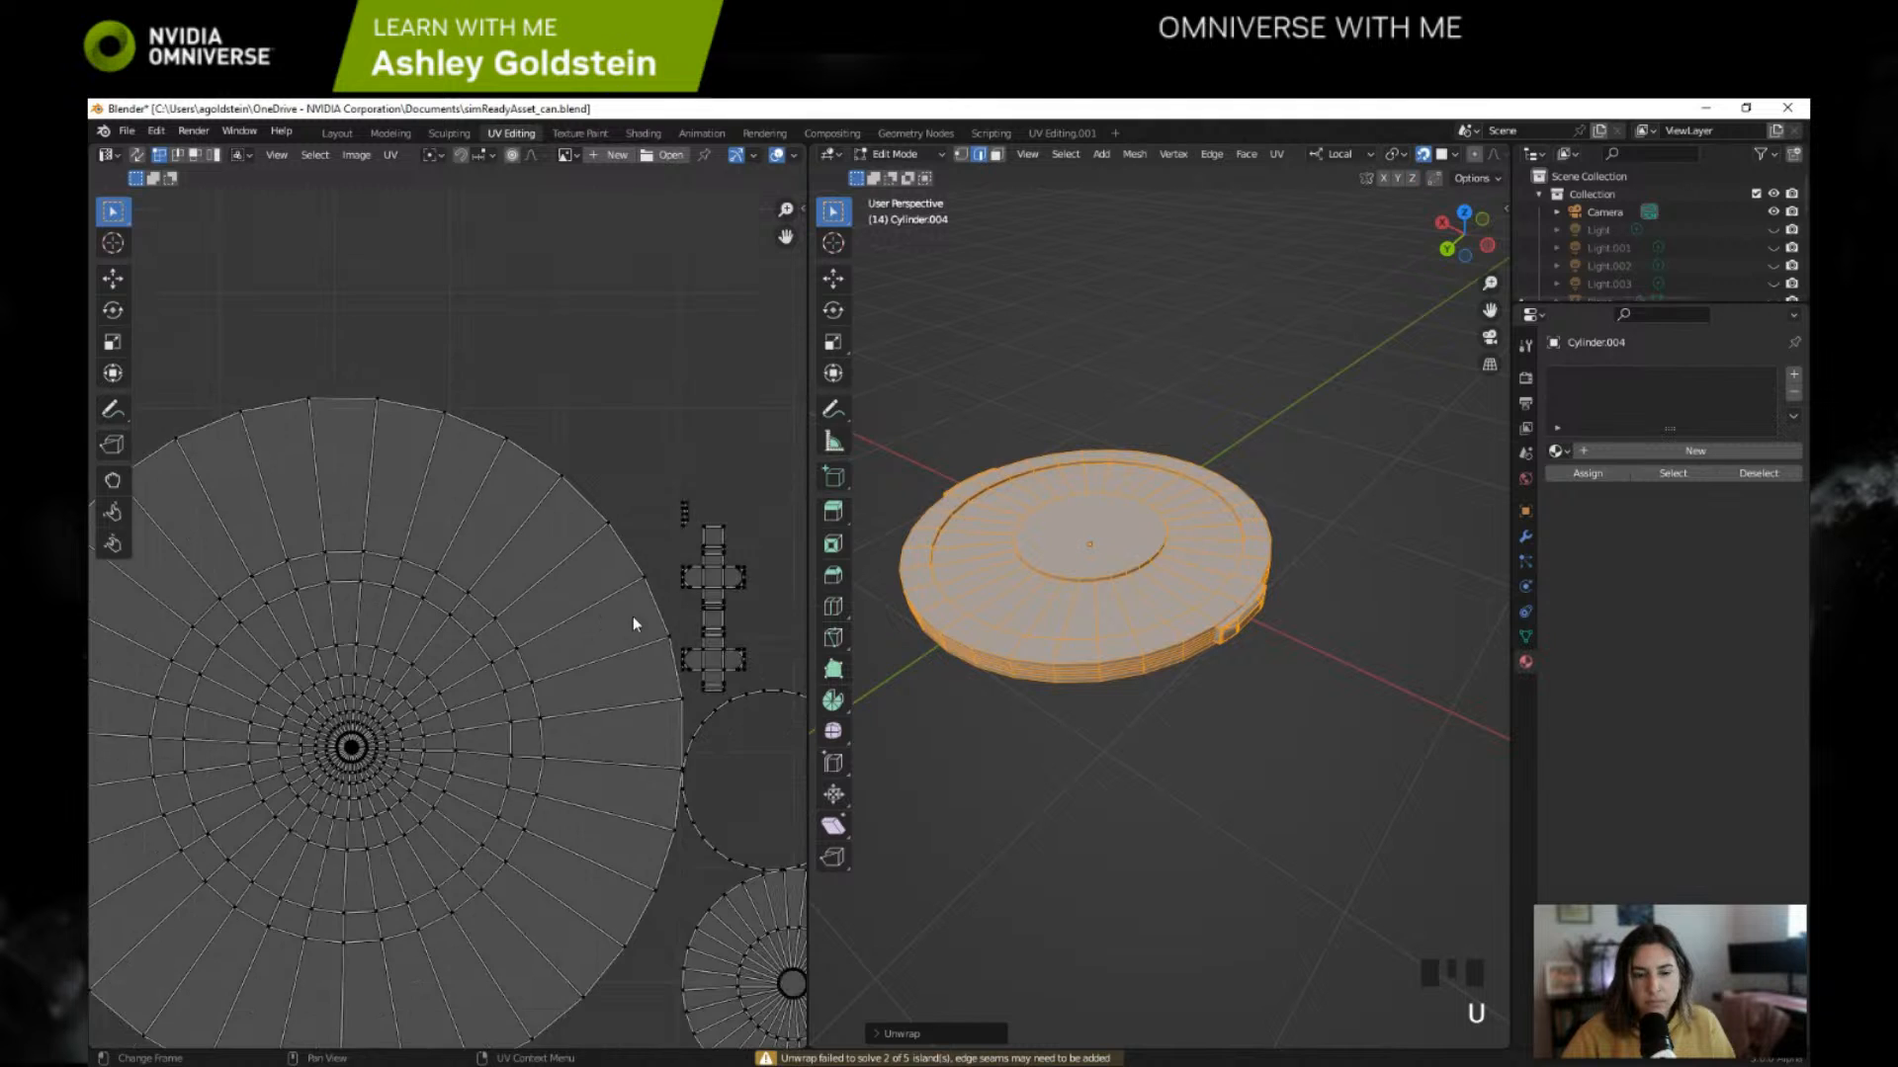
middle_click_drag(1063, 580, 1079, 561, "shift")
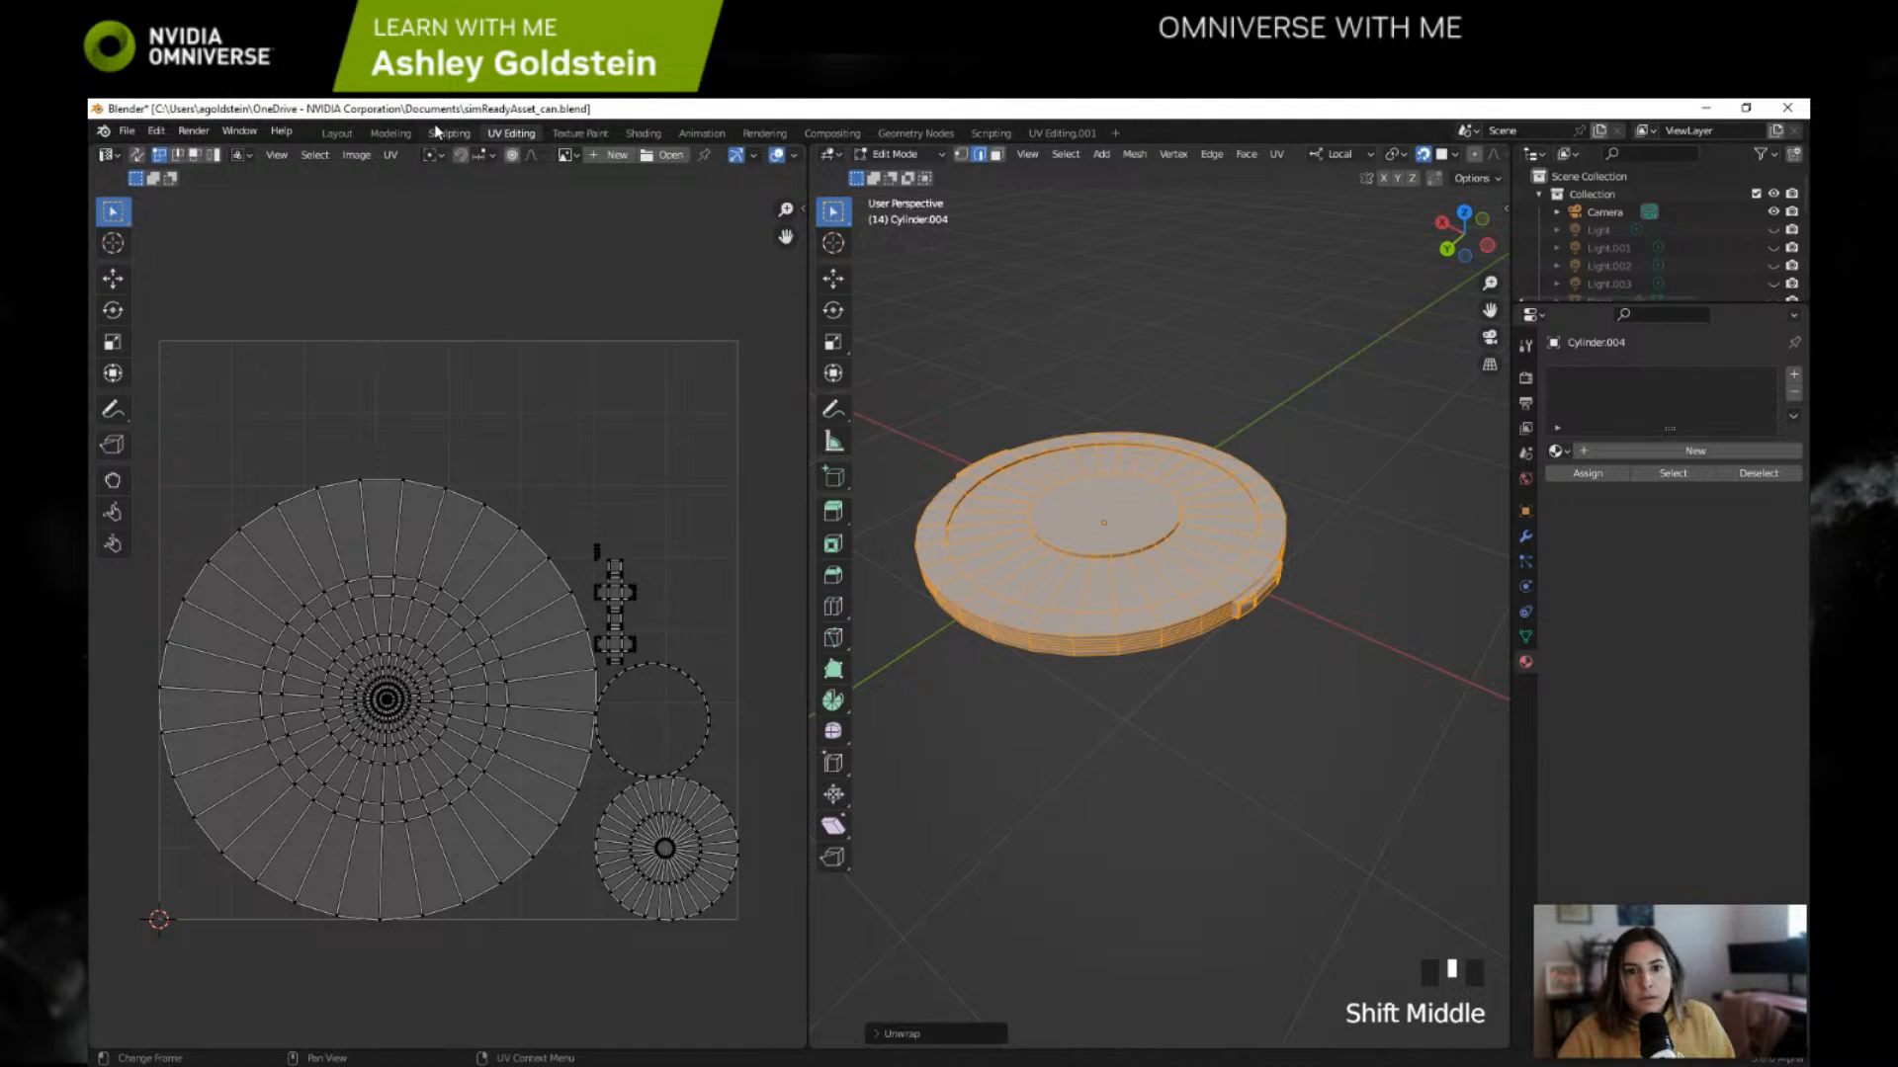
Step: Create a new material for the lid and assign a Checker Texture to its Base Color
left_click(1623, 450)
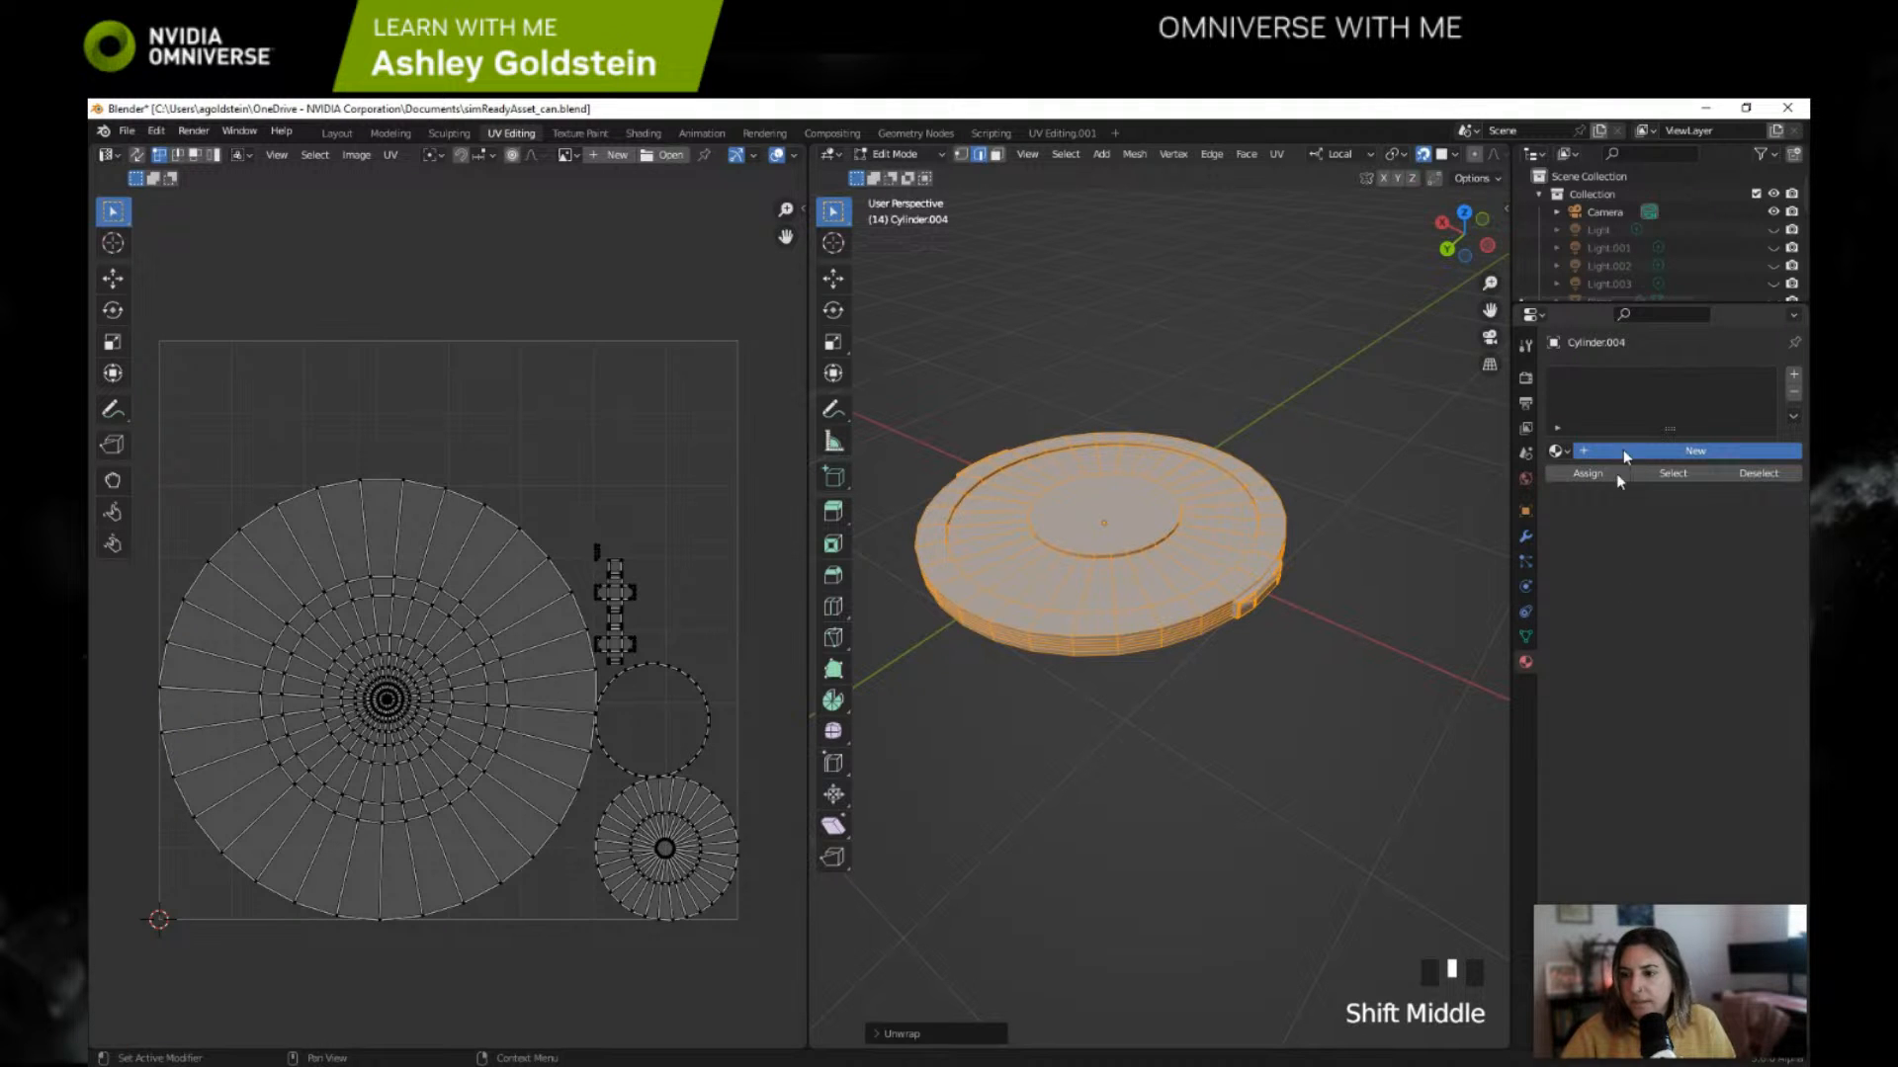
left_click(1655, 663)
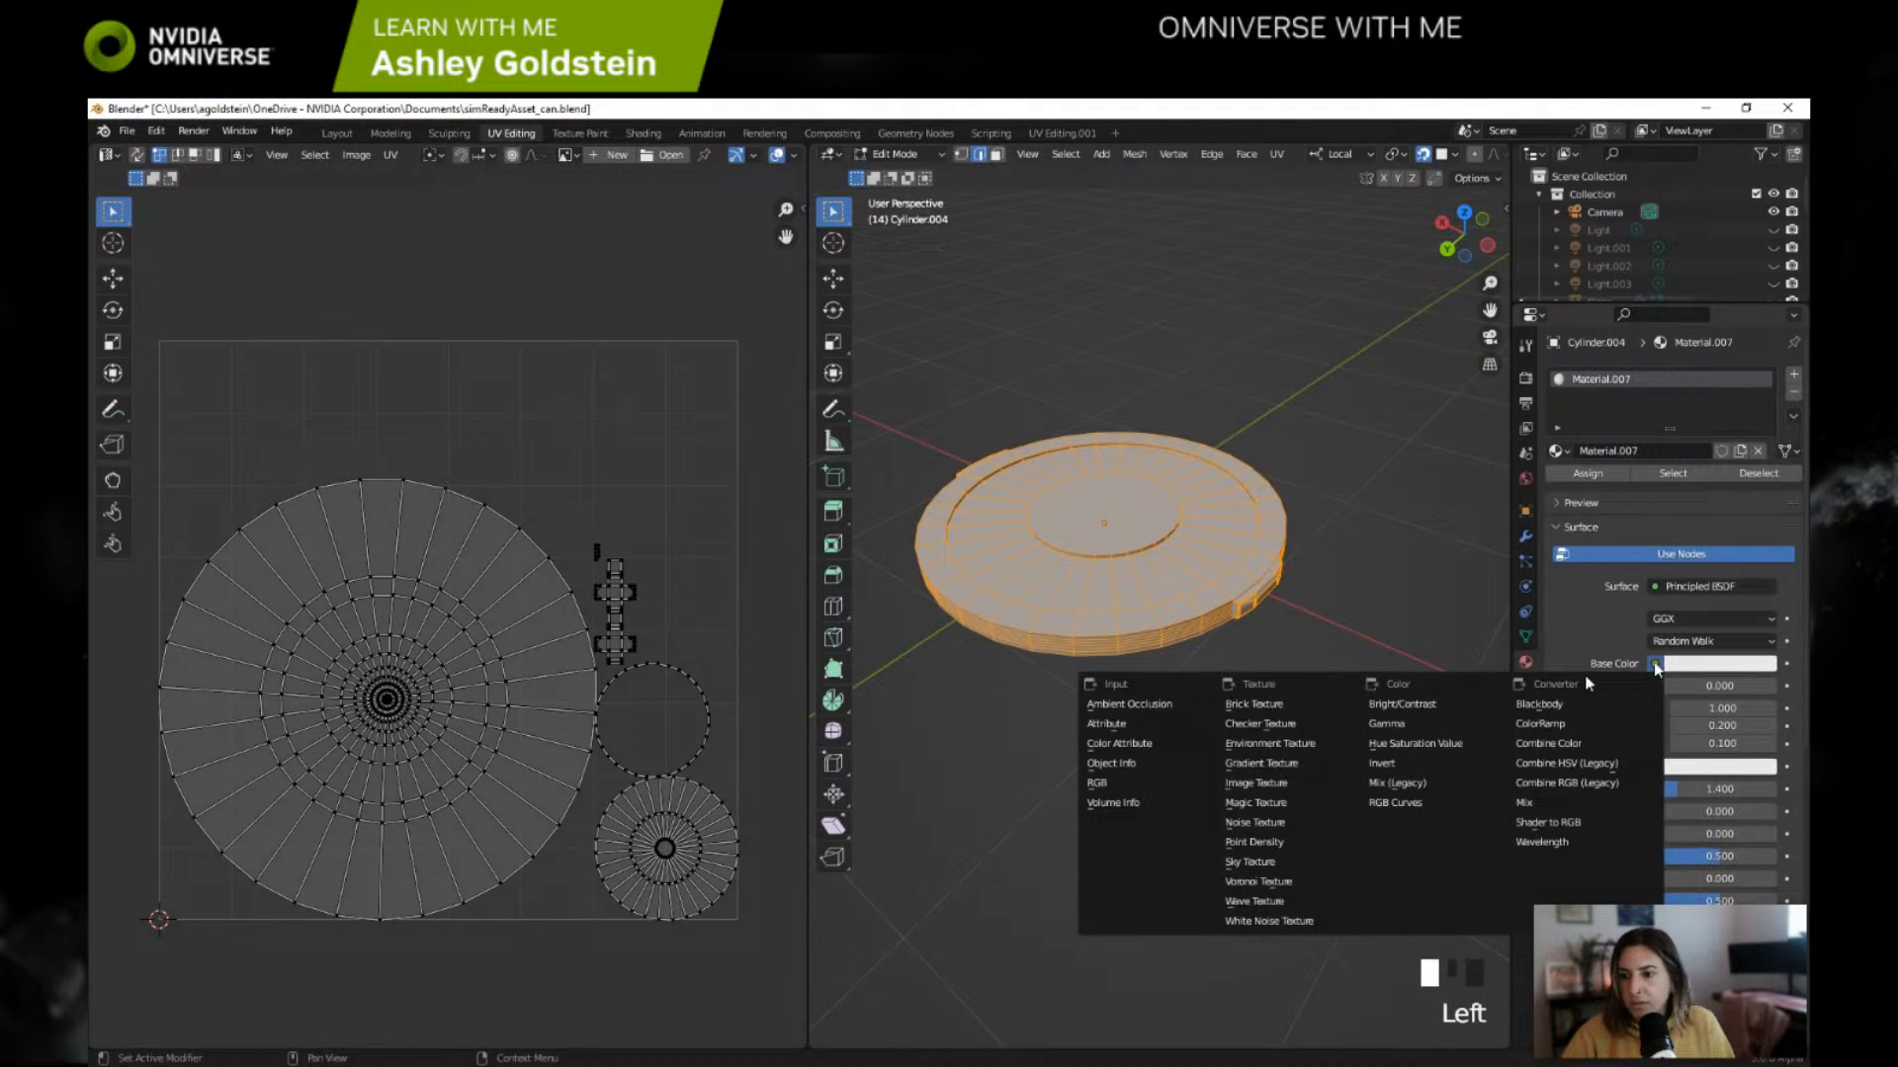
left_click(1275, 724)
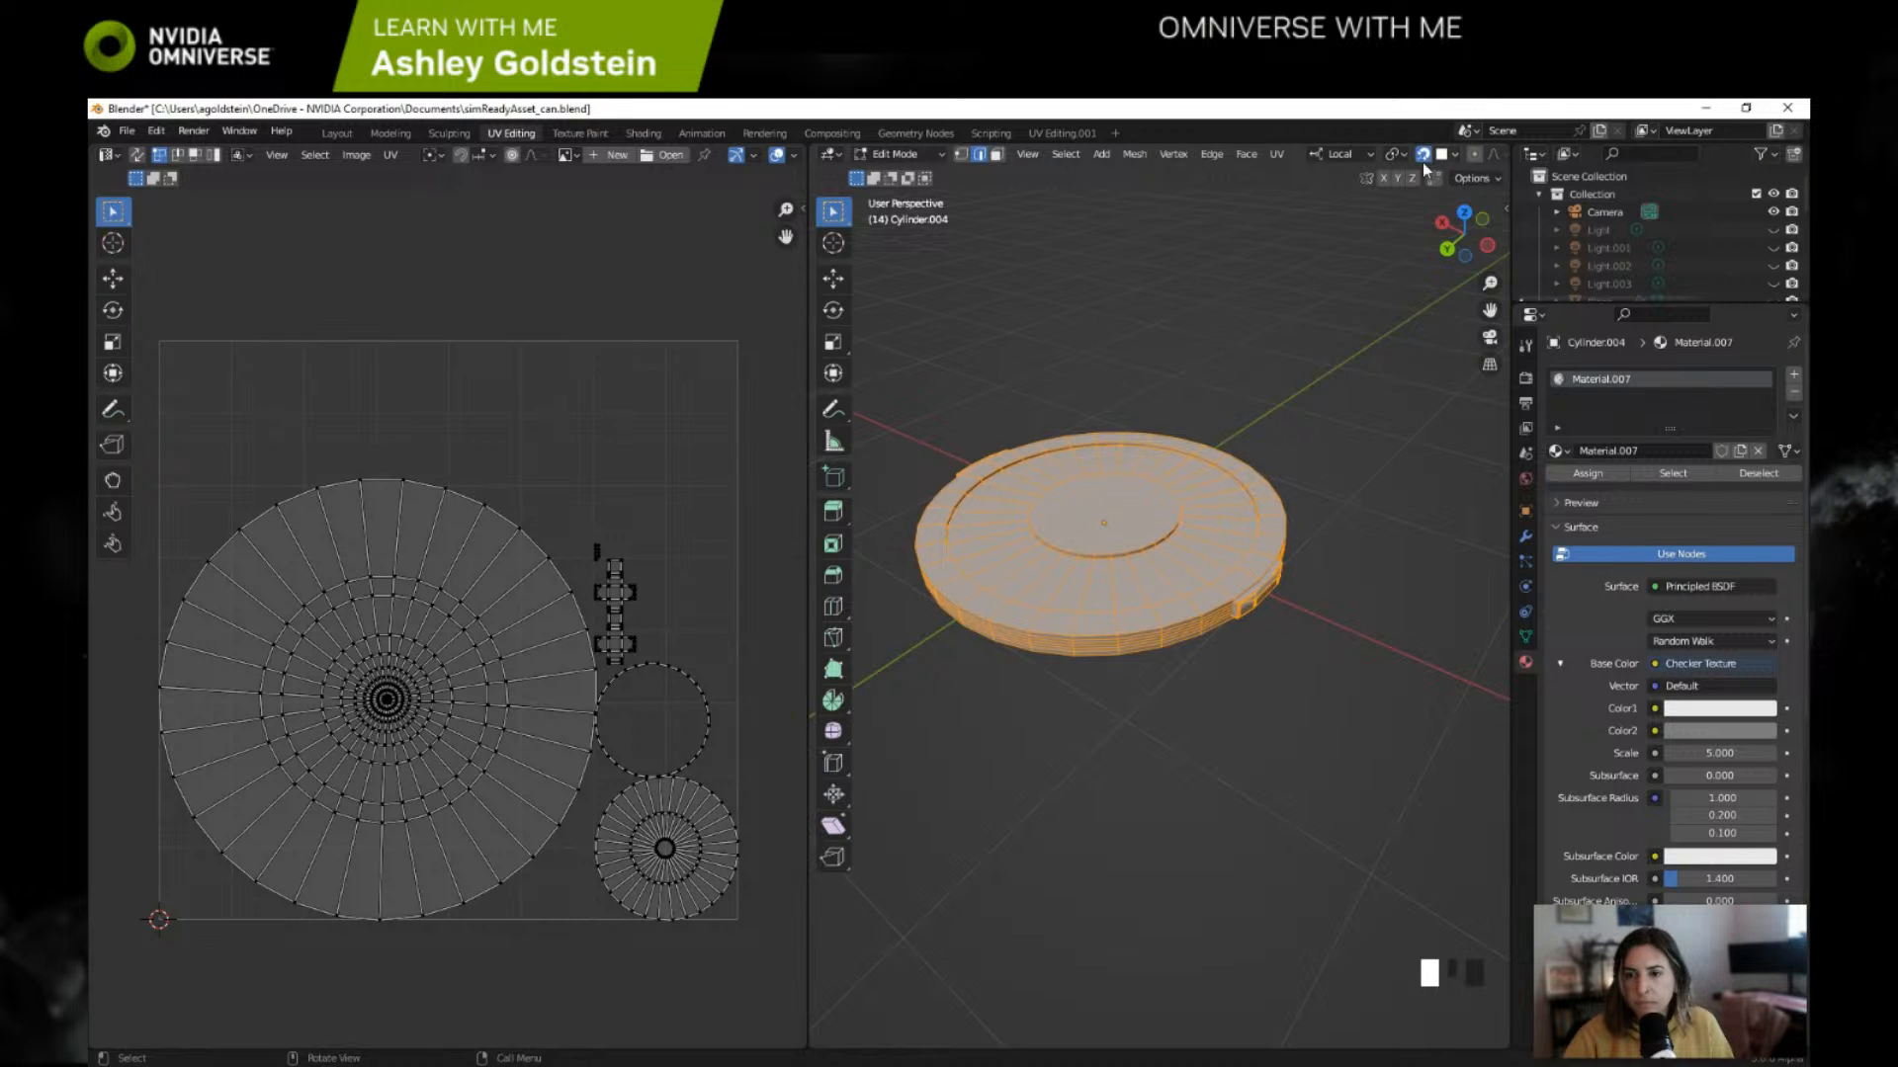
Step: Display the checker material on the lid with Material Preview shading in the Modeling workspace and clear the mesh selection
left_click(402, 138)
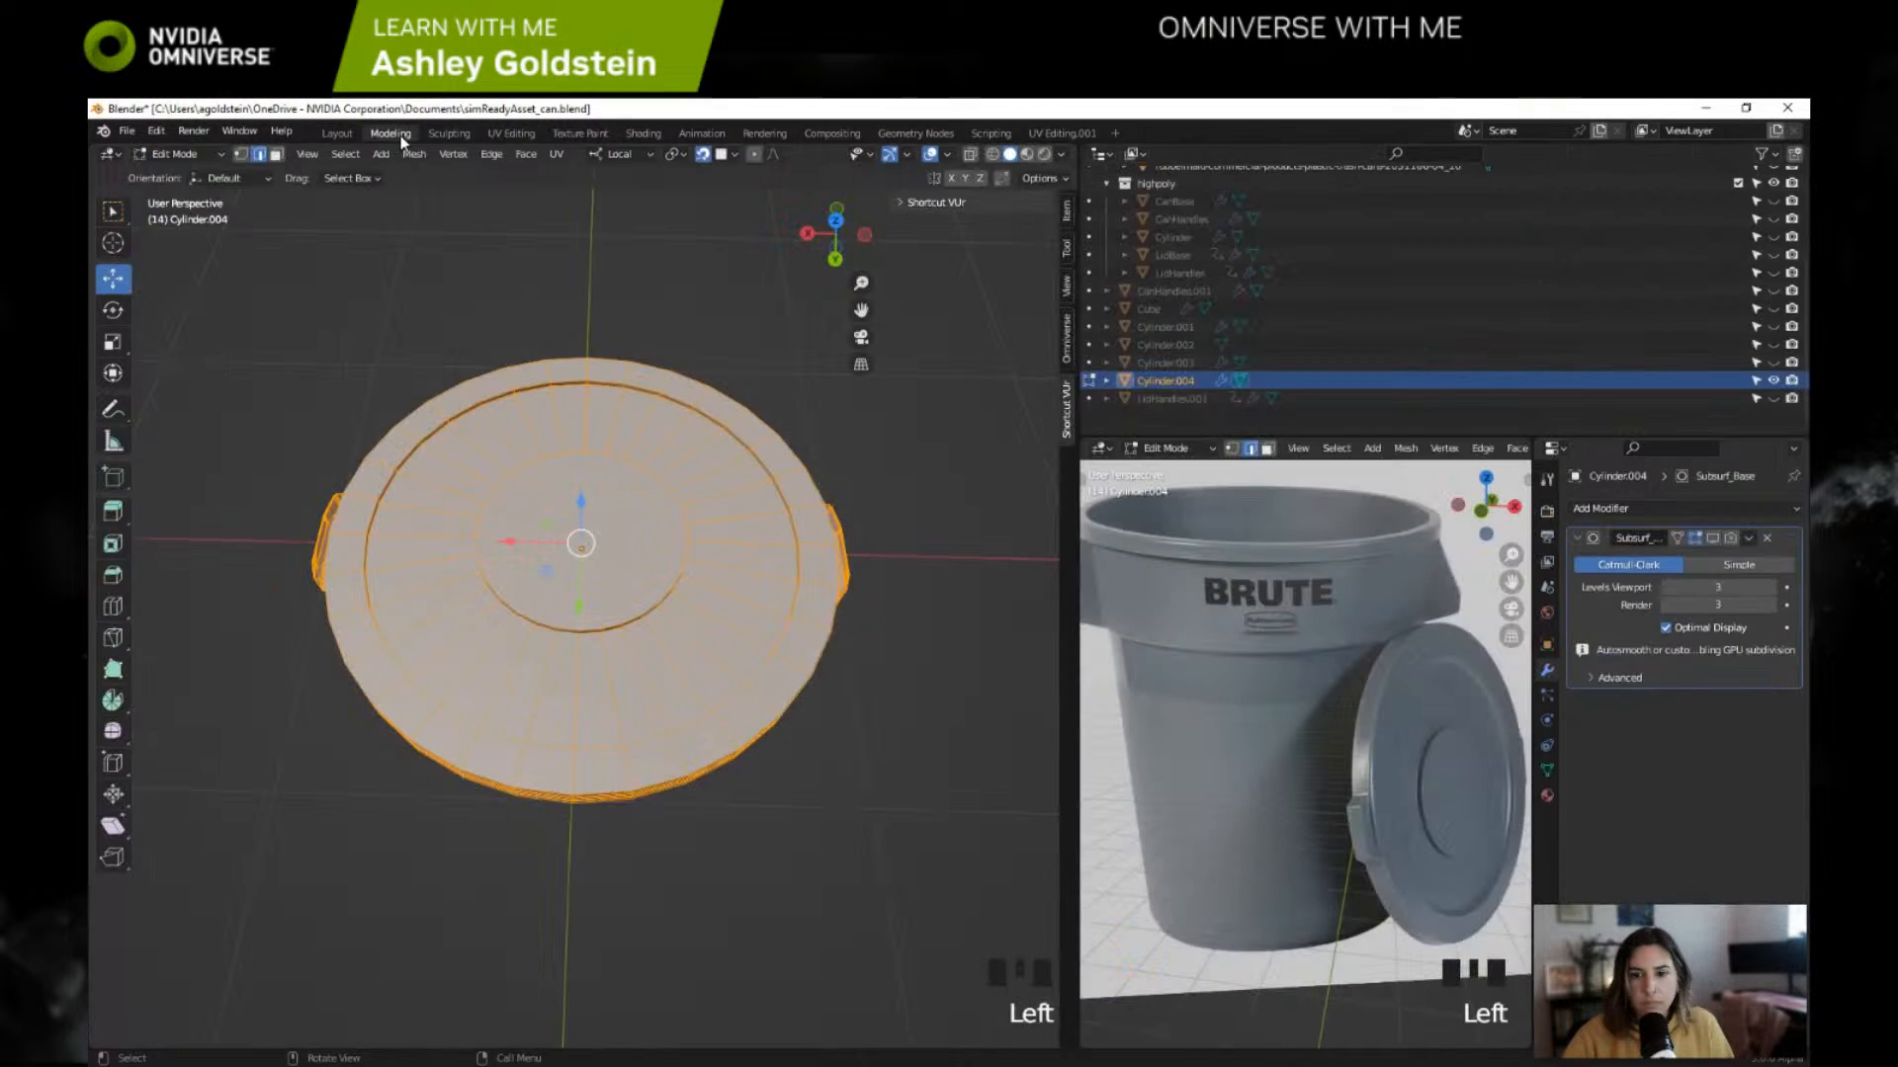
left_click(1028, 155)
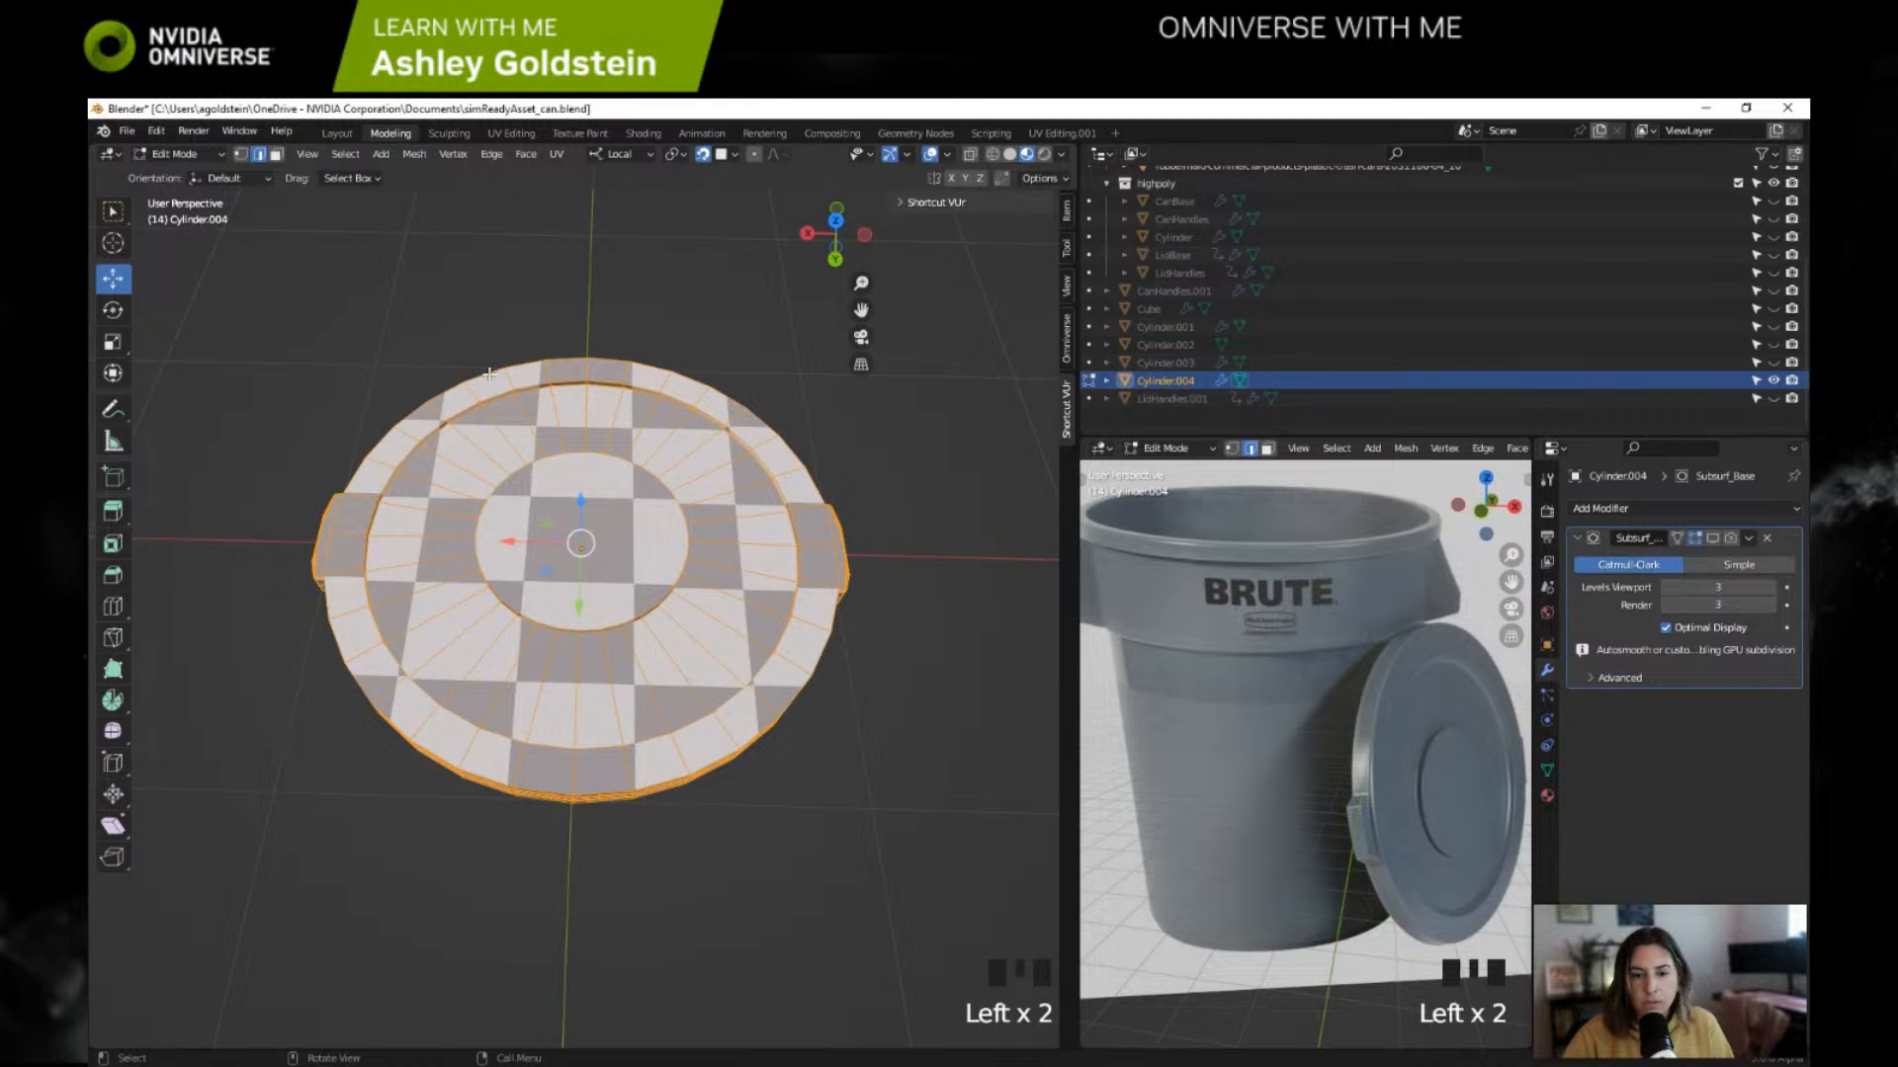
left_click(621, 324)
middle_click_drag(726, 306, 692, 237)
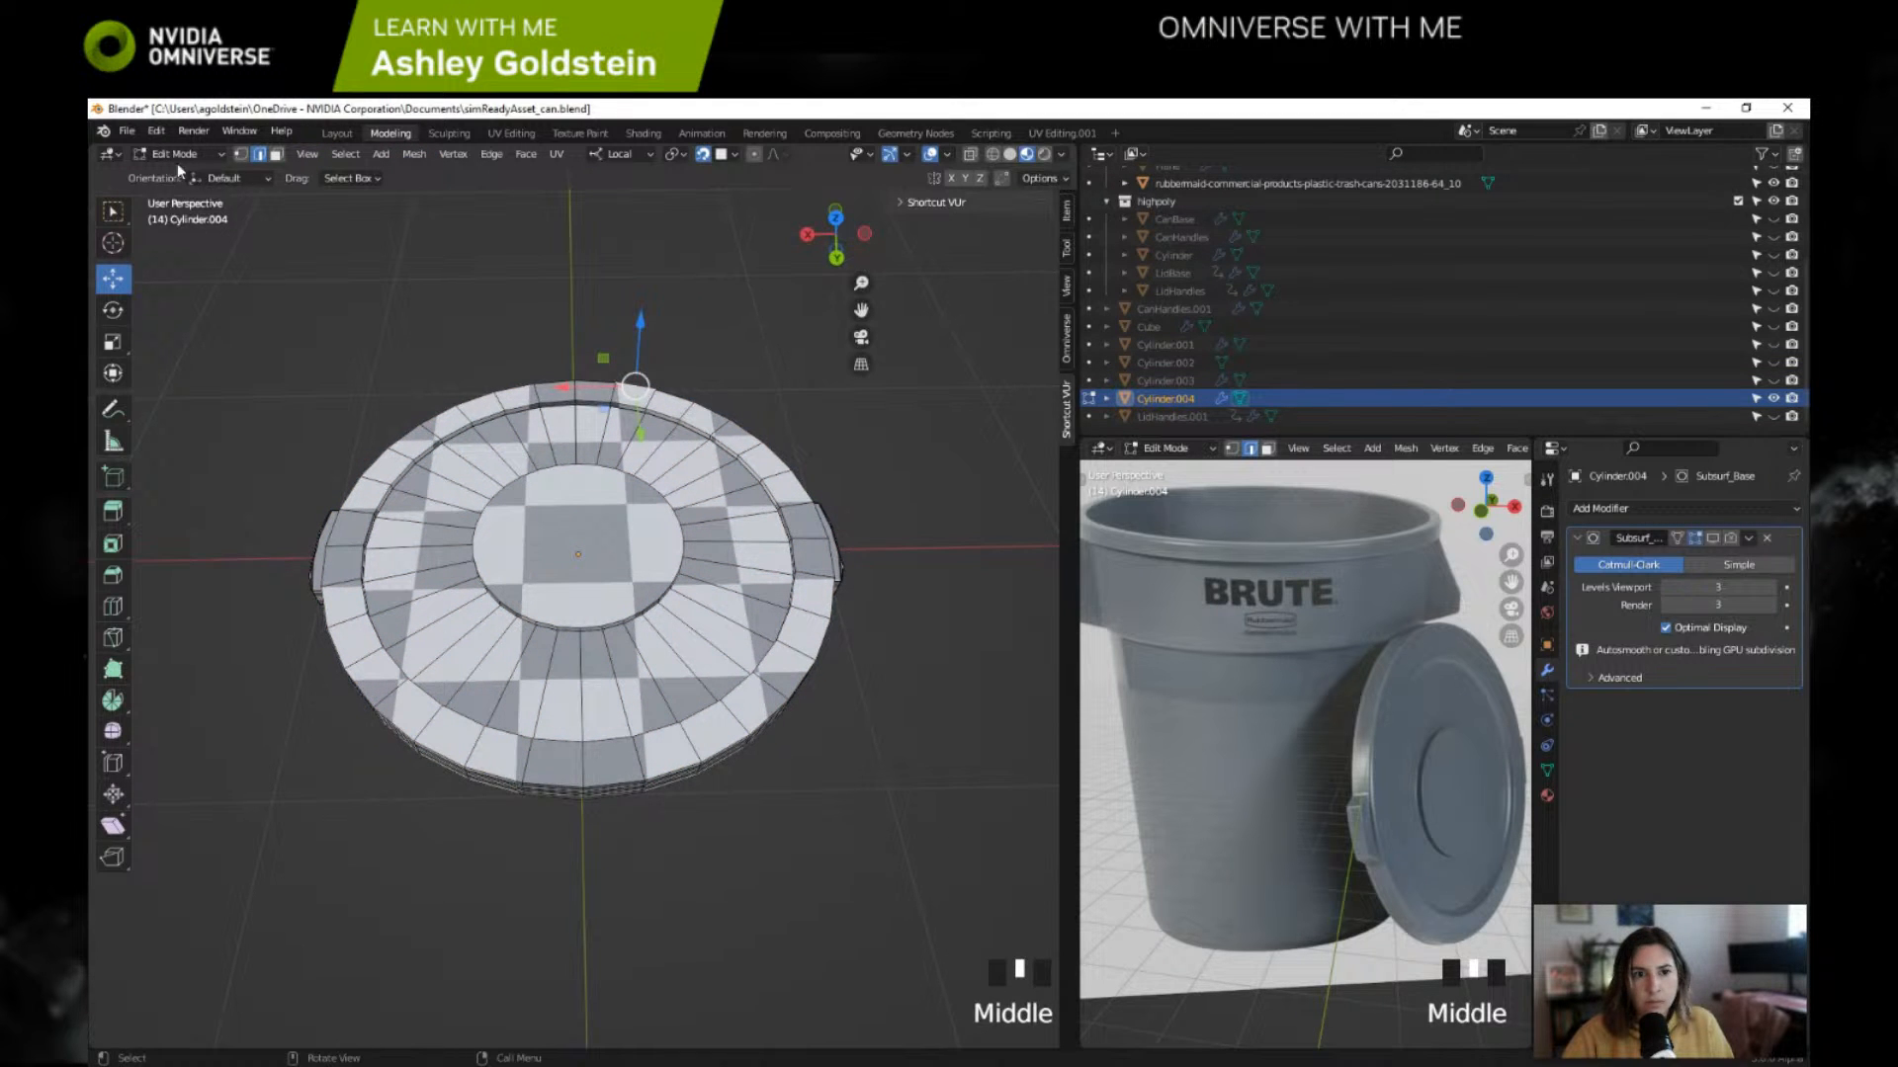
Step: Switch the lid to Object Mode, view its checker pattern from the handle side, and deselect it
left_click(176, 154)
left_click(178, 174)
middle_click_drag(521, 222, 611, 354)
right_click(595, 347)
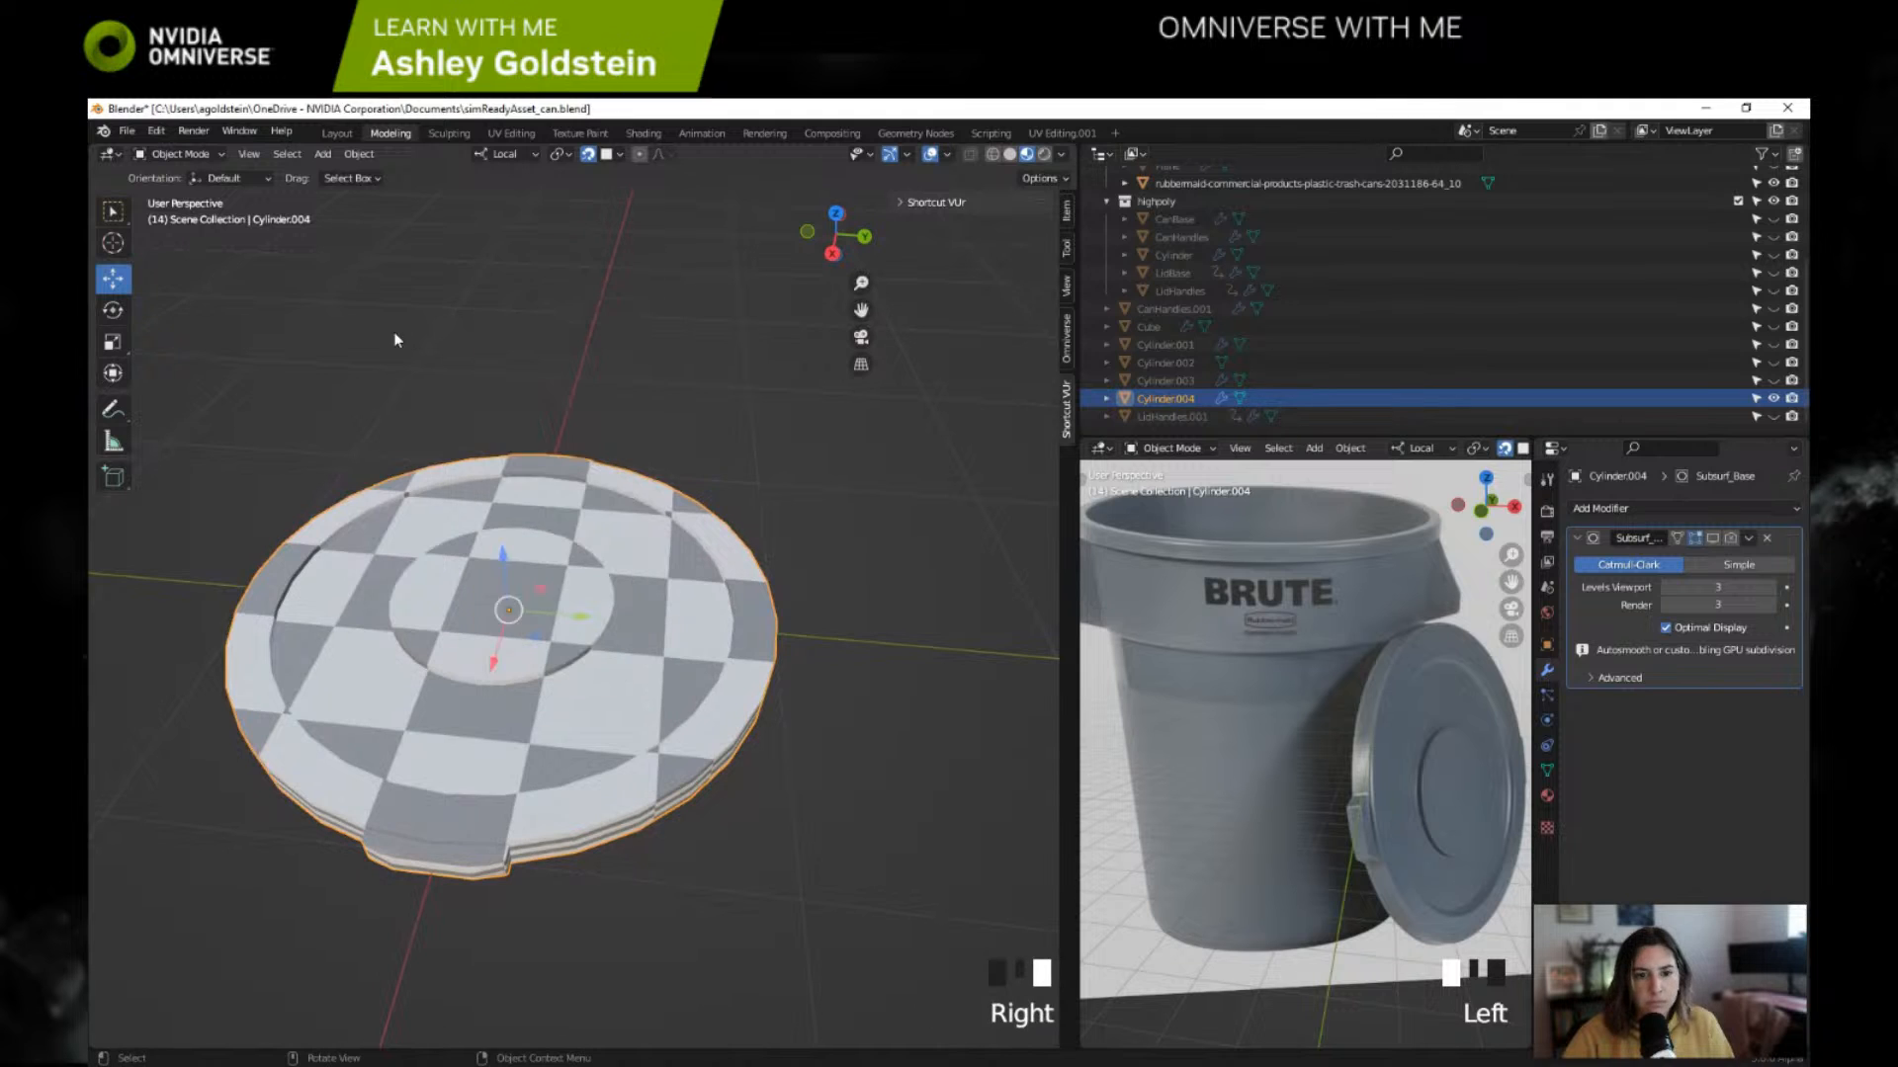
left_click(393, 334)
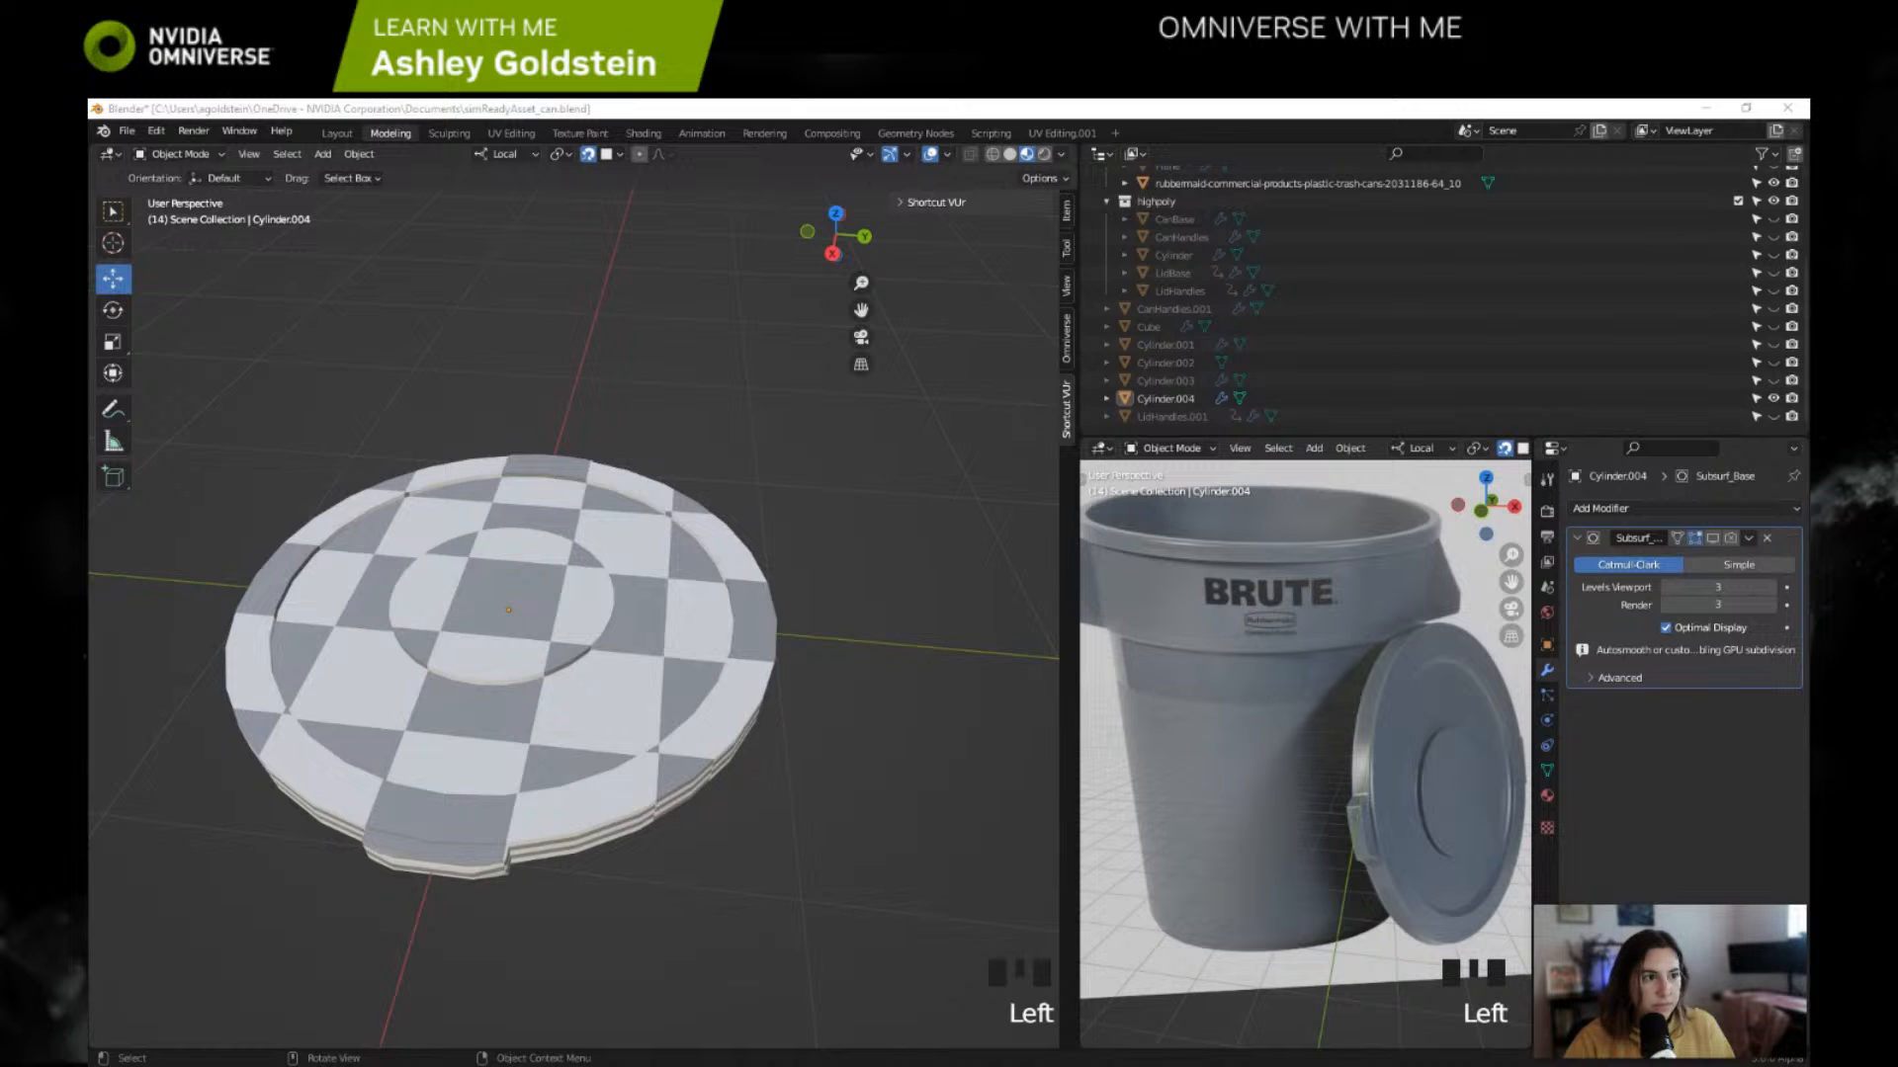
Step: Check the lid in the Layout workspace, then return to the Modeling workspace in Object Mode
left_click(351, 135)
middle_click_drag(397, 340, 441, 468, "shift")
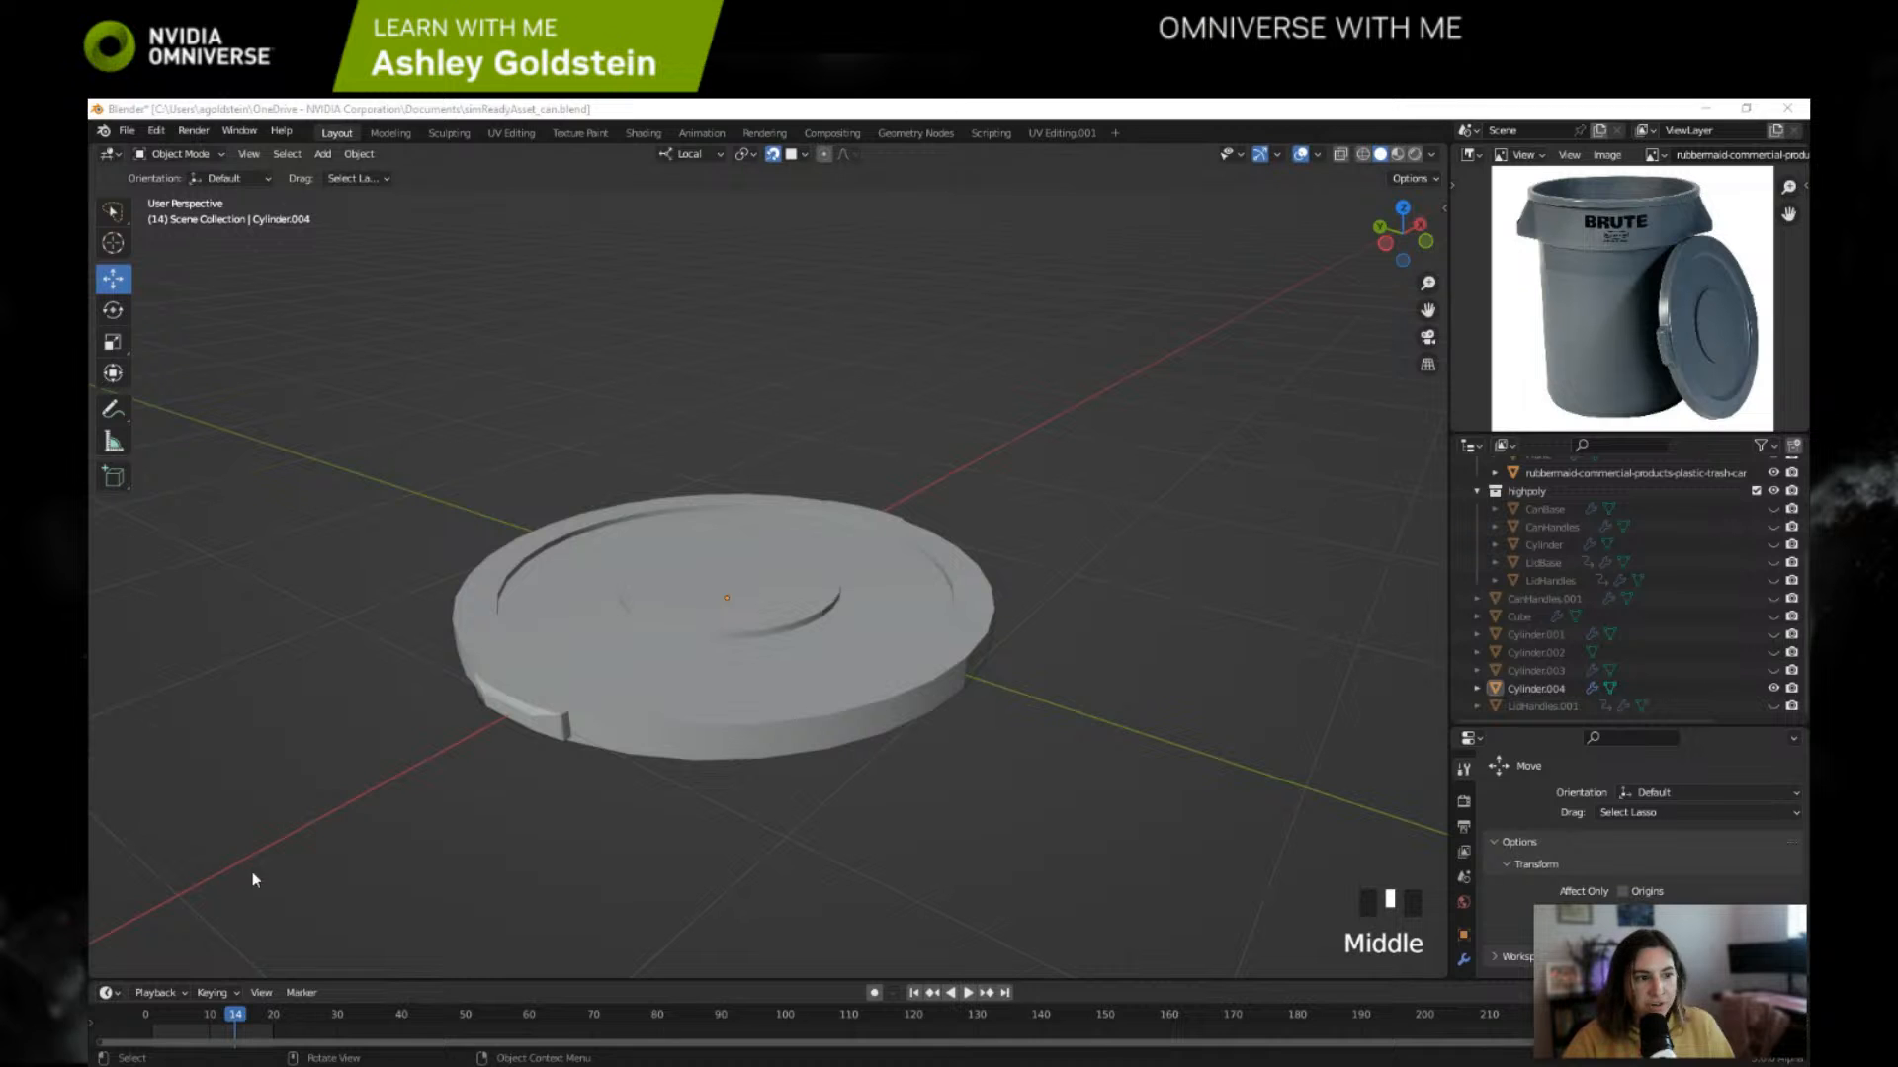
middle_click_drag(578, 419, 596, 437)
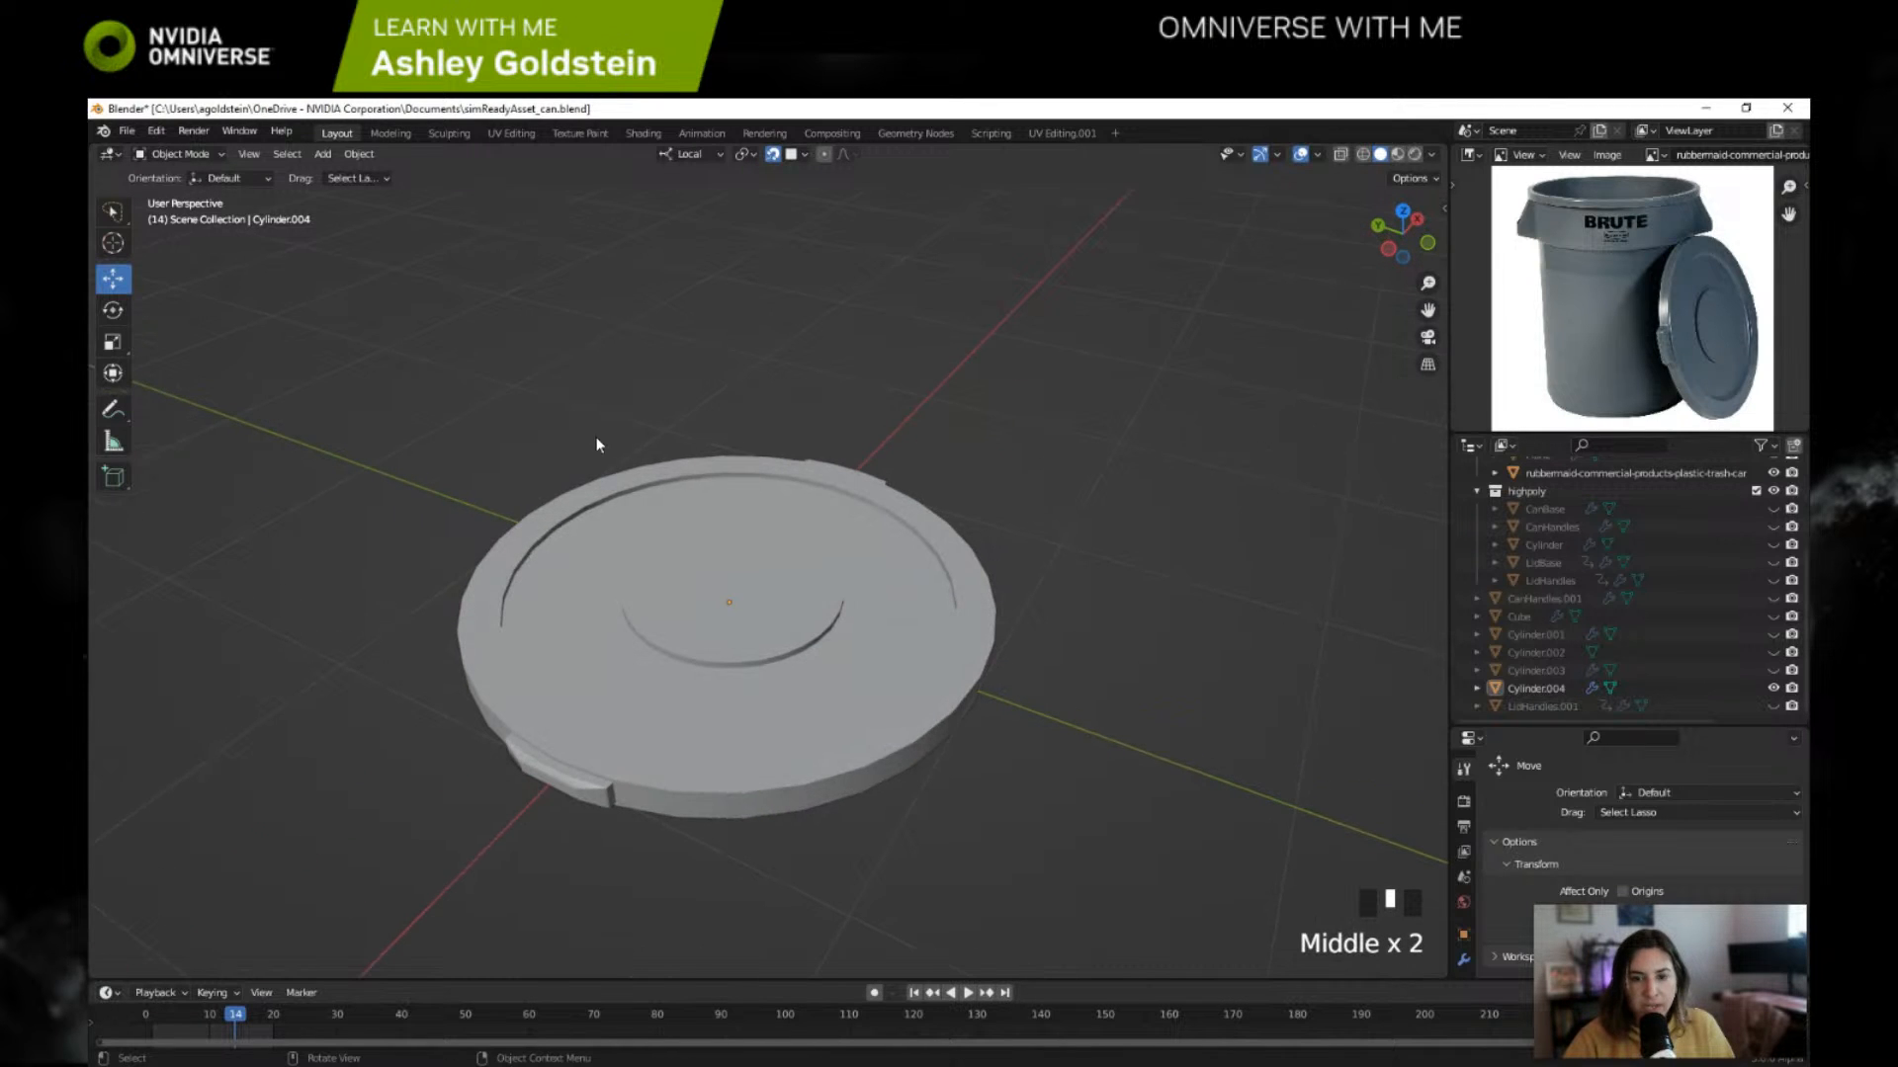
left_click(400, 133)
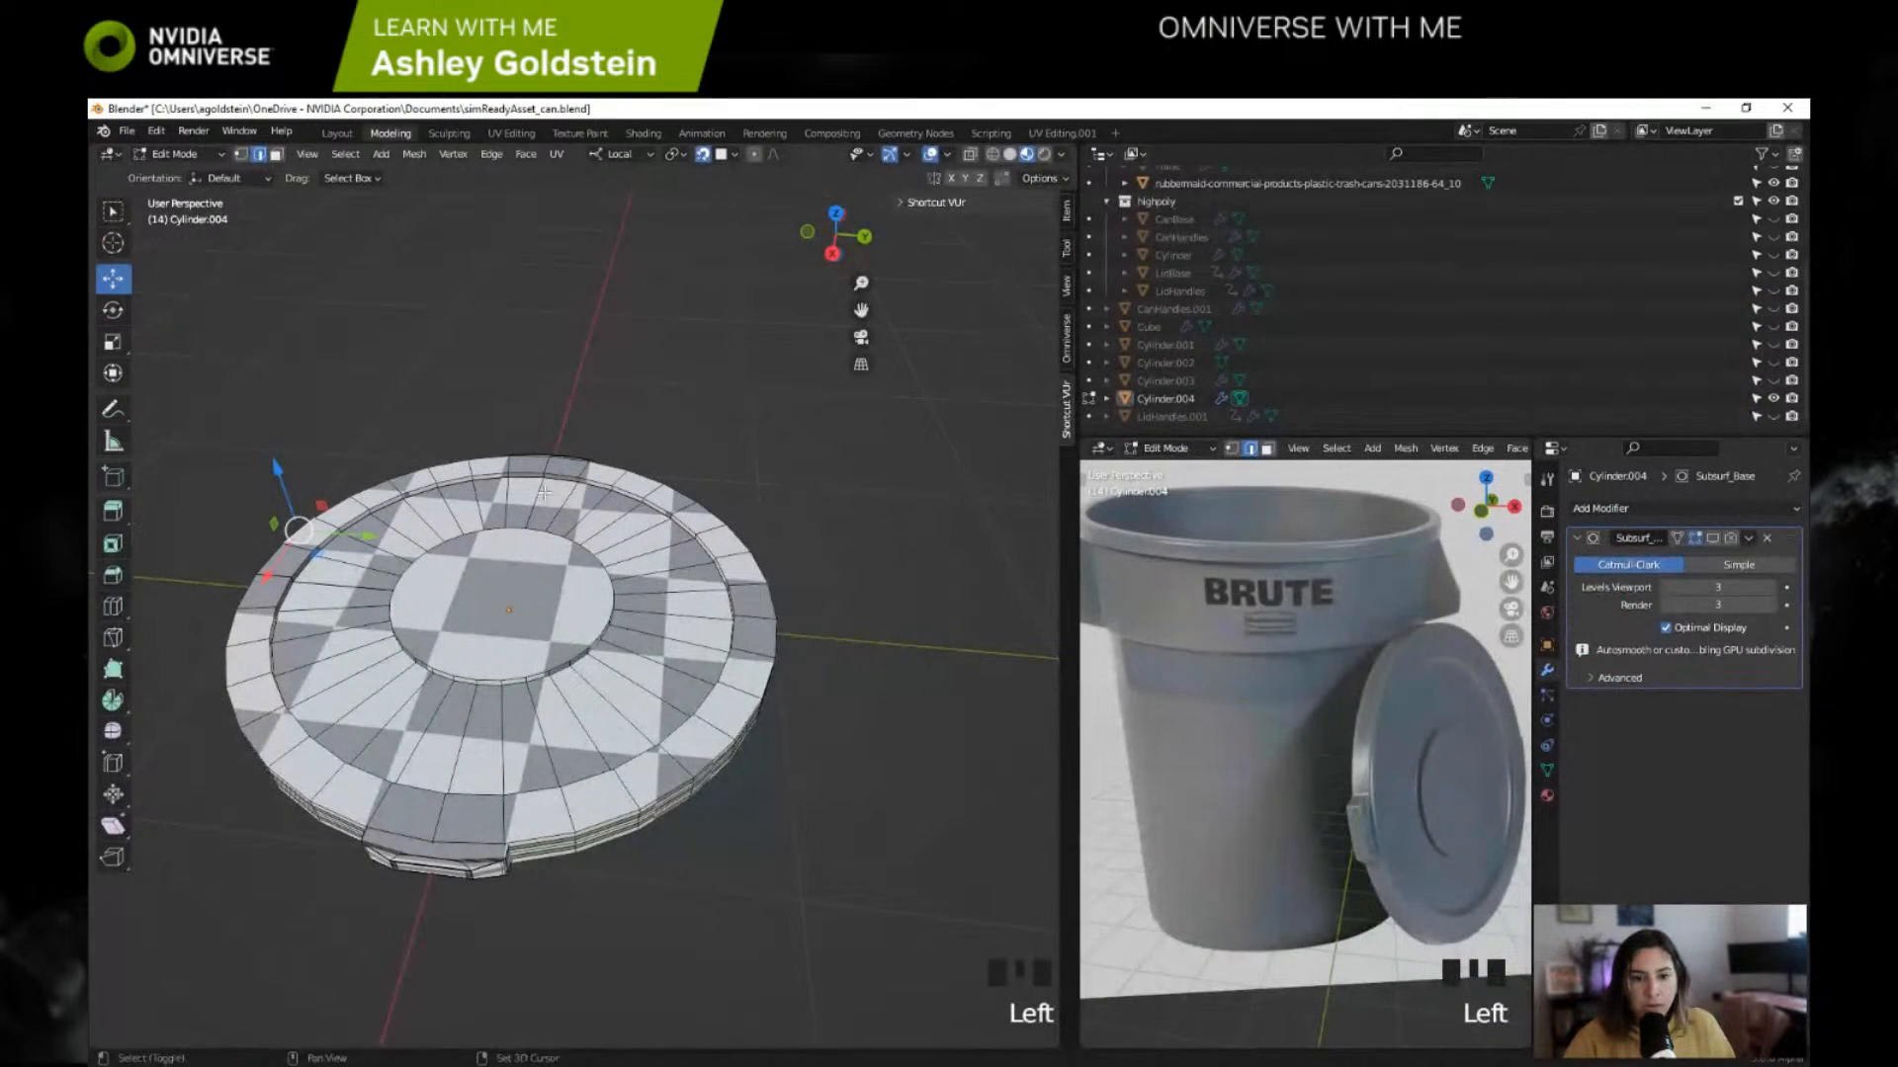
key("Tab")
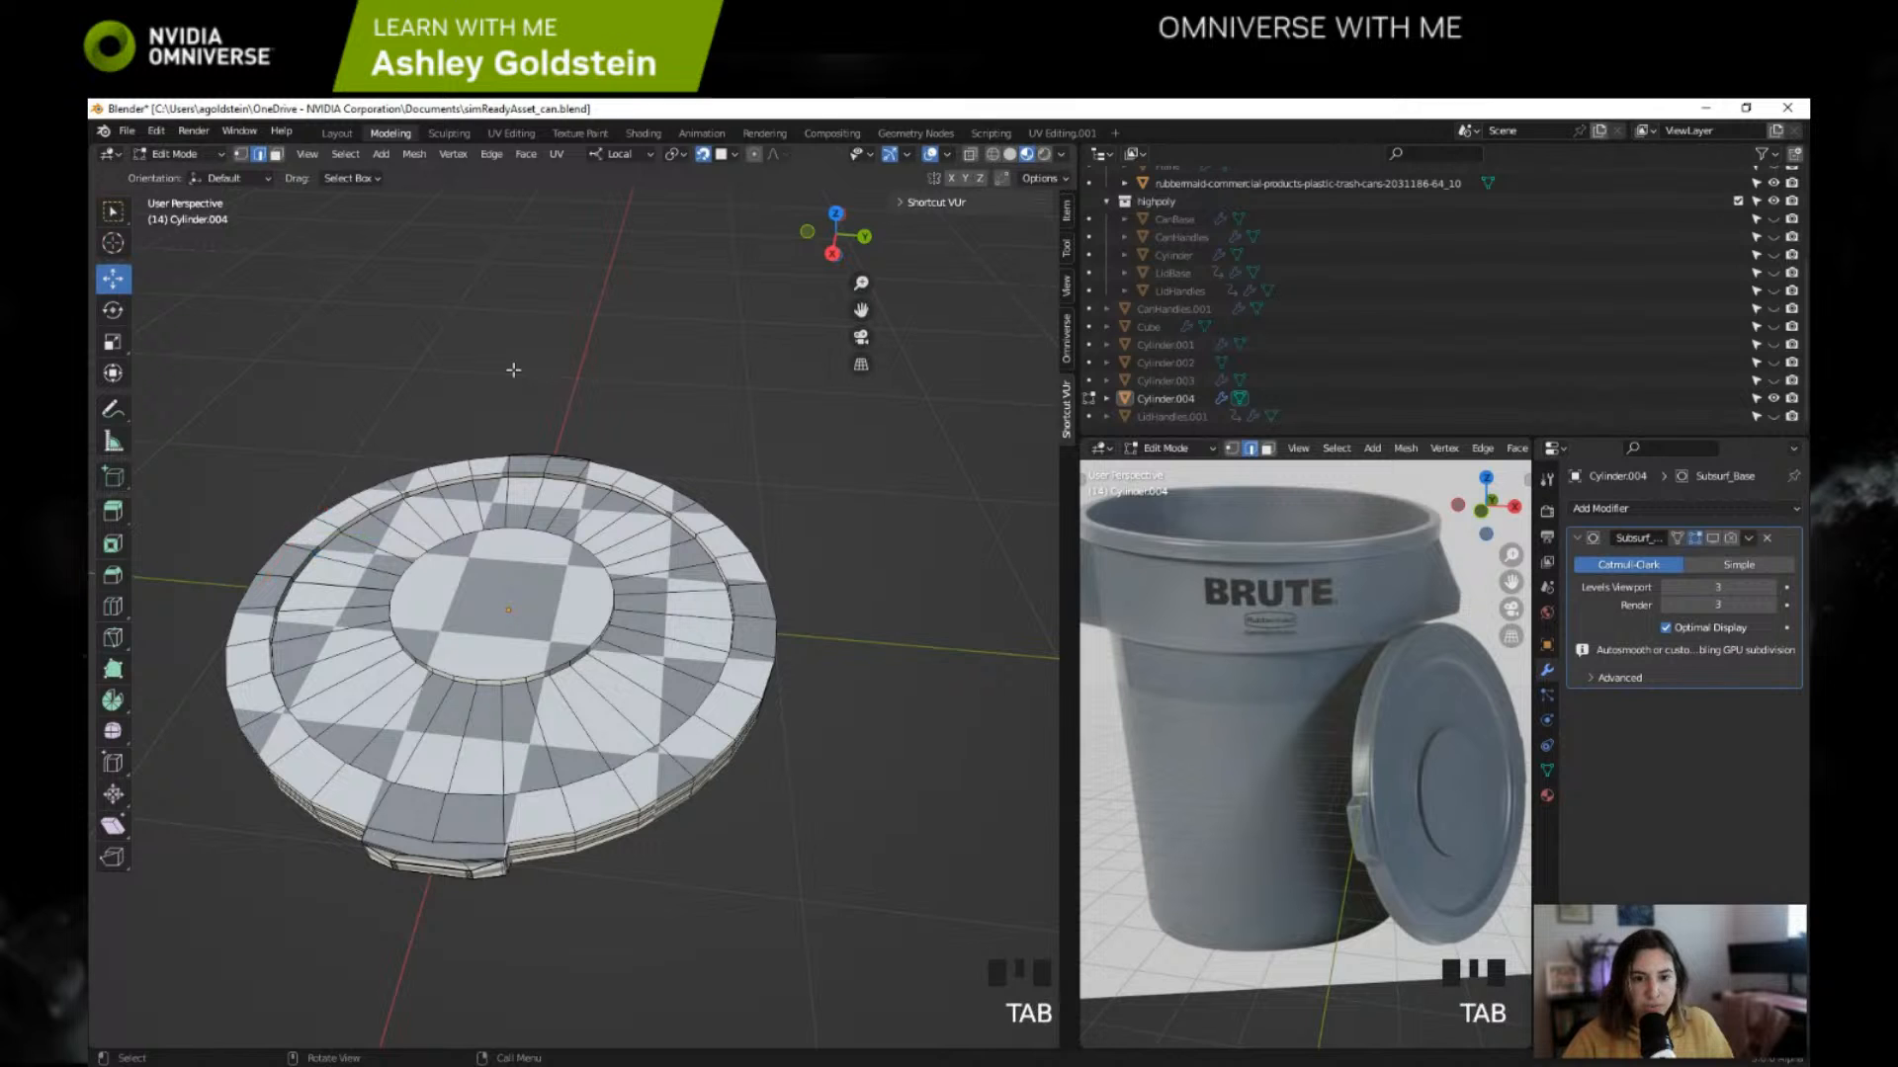
left_click(206, 156)
left_click(173, 170)
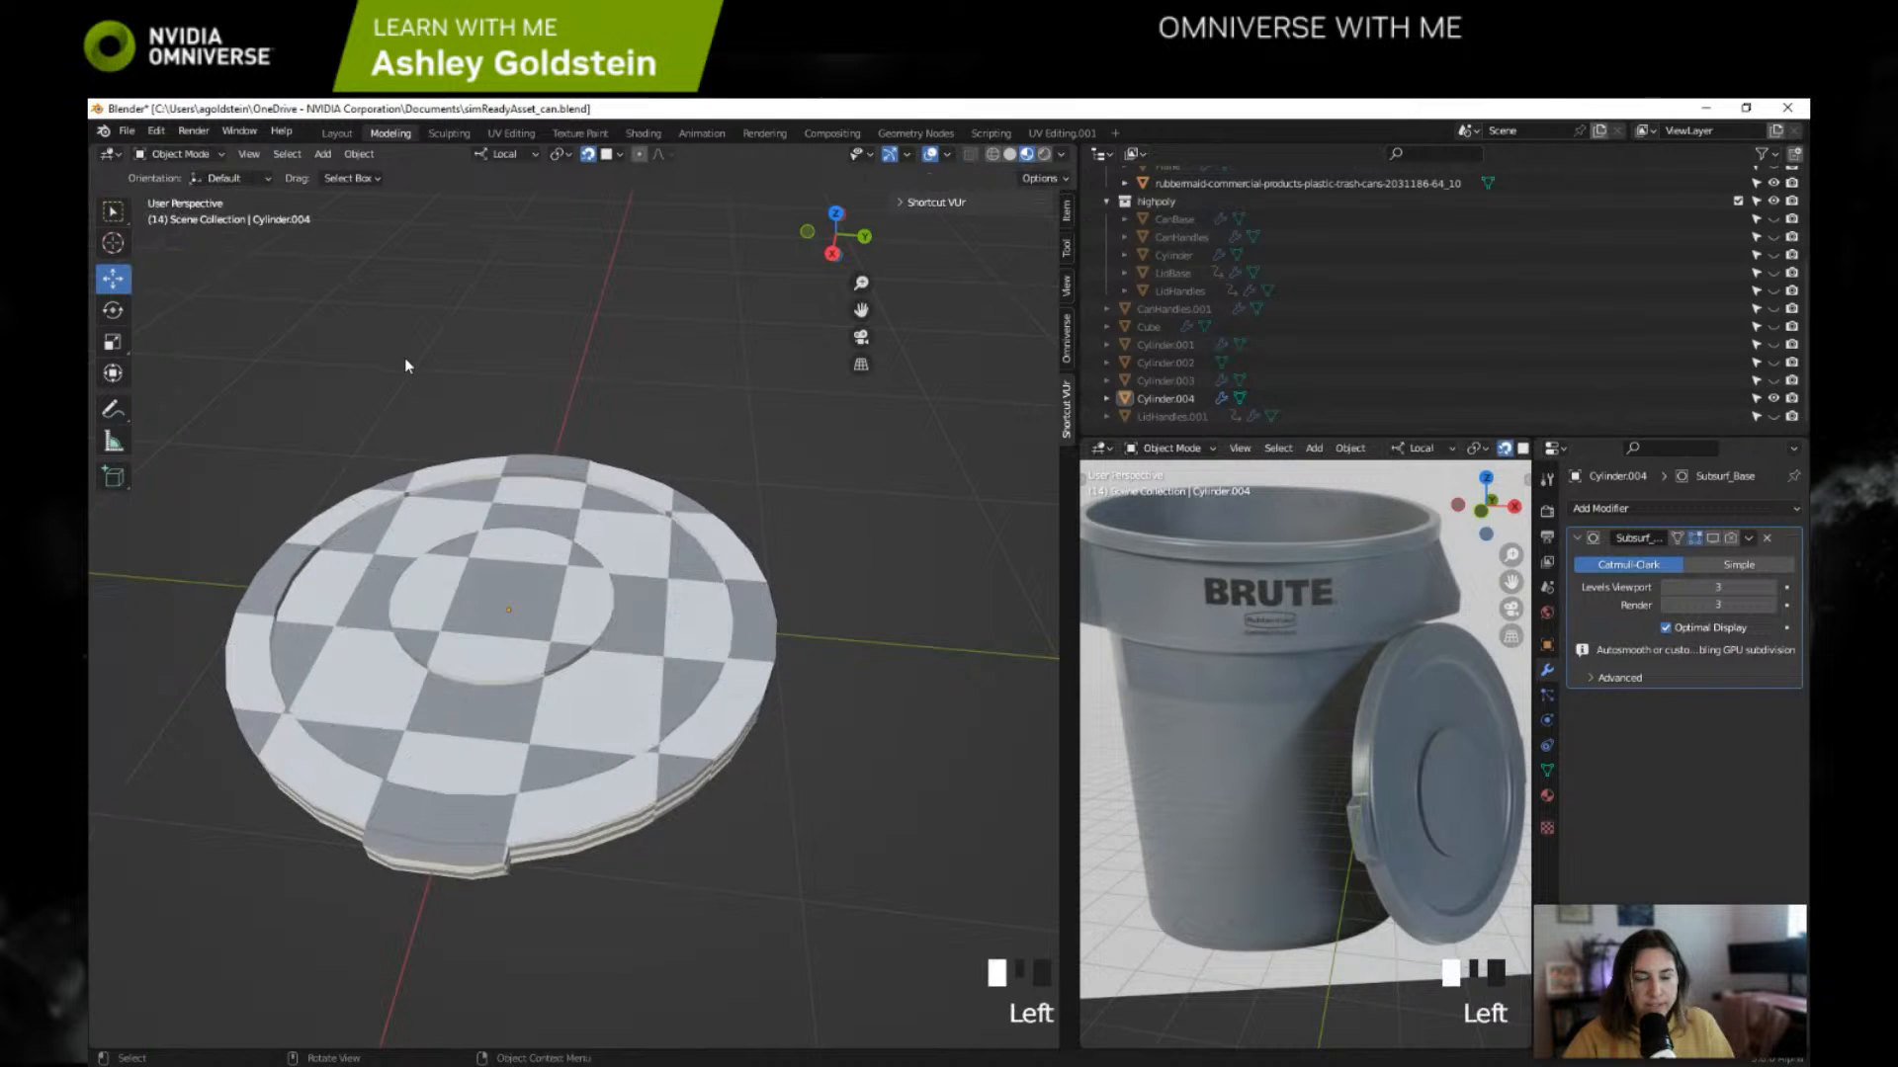
Step: Examine the checker pattern on the lid's top, side and handles in Object Mode and Edit Mode
middle_click_drag(405, 358, 569, 306, "shift")
middle_click_drag(314, 404, 404, 384)
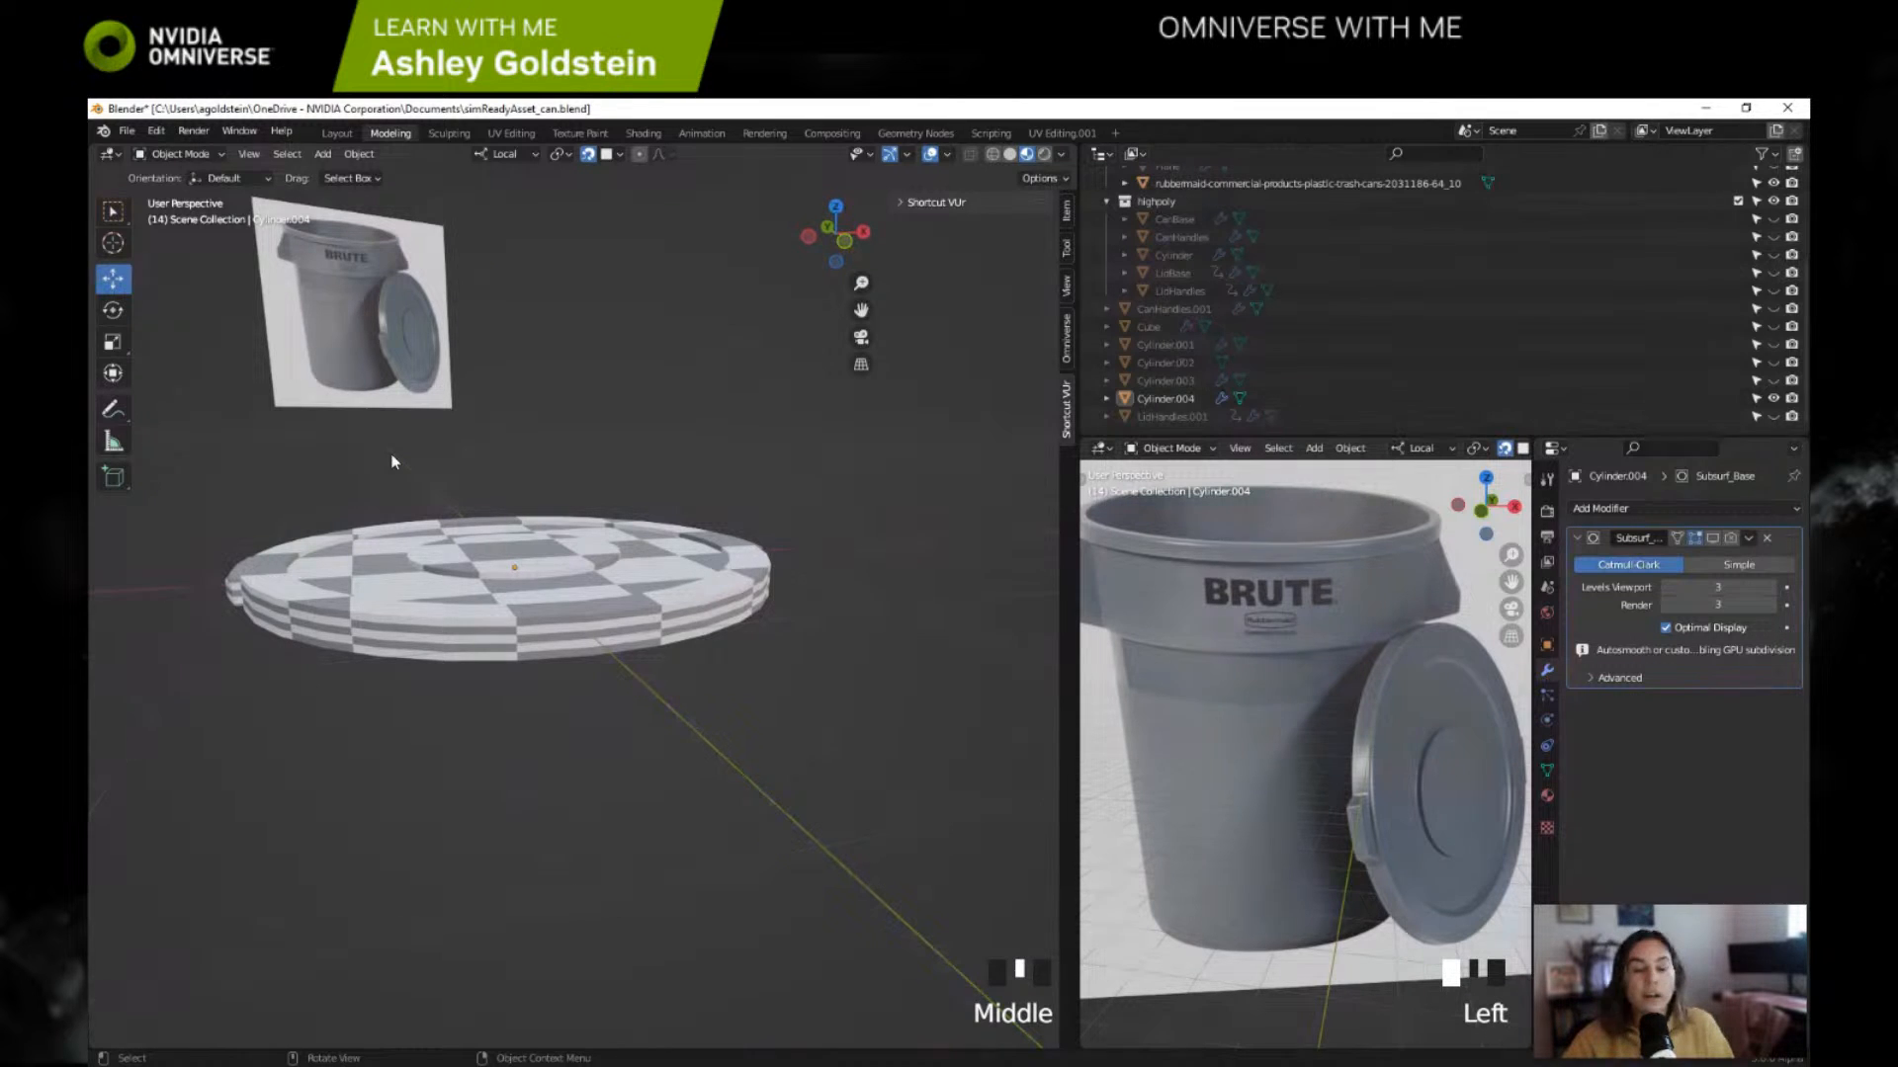
middle_click_drag(368, 480, 707, 512, "shift")
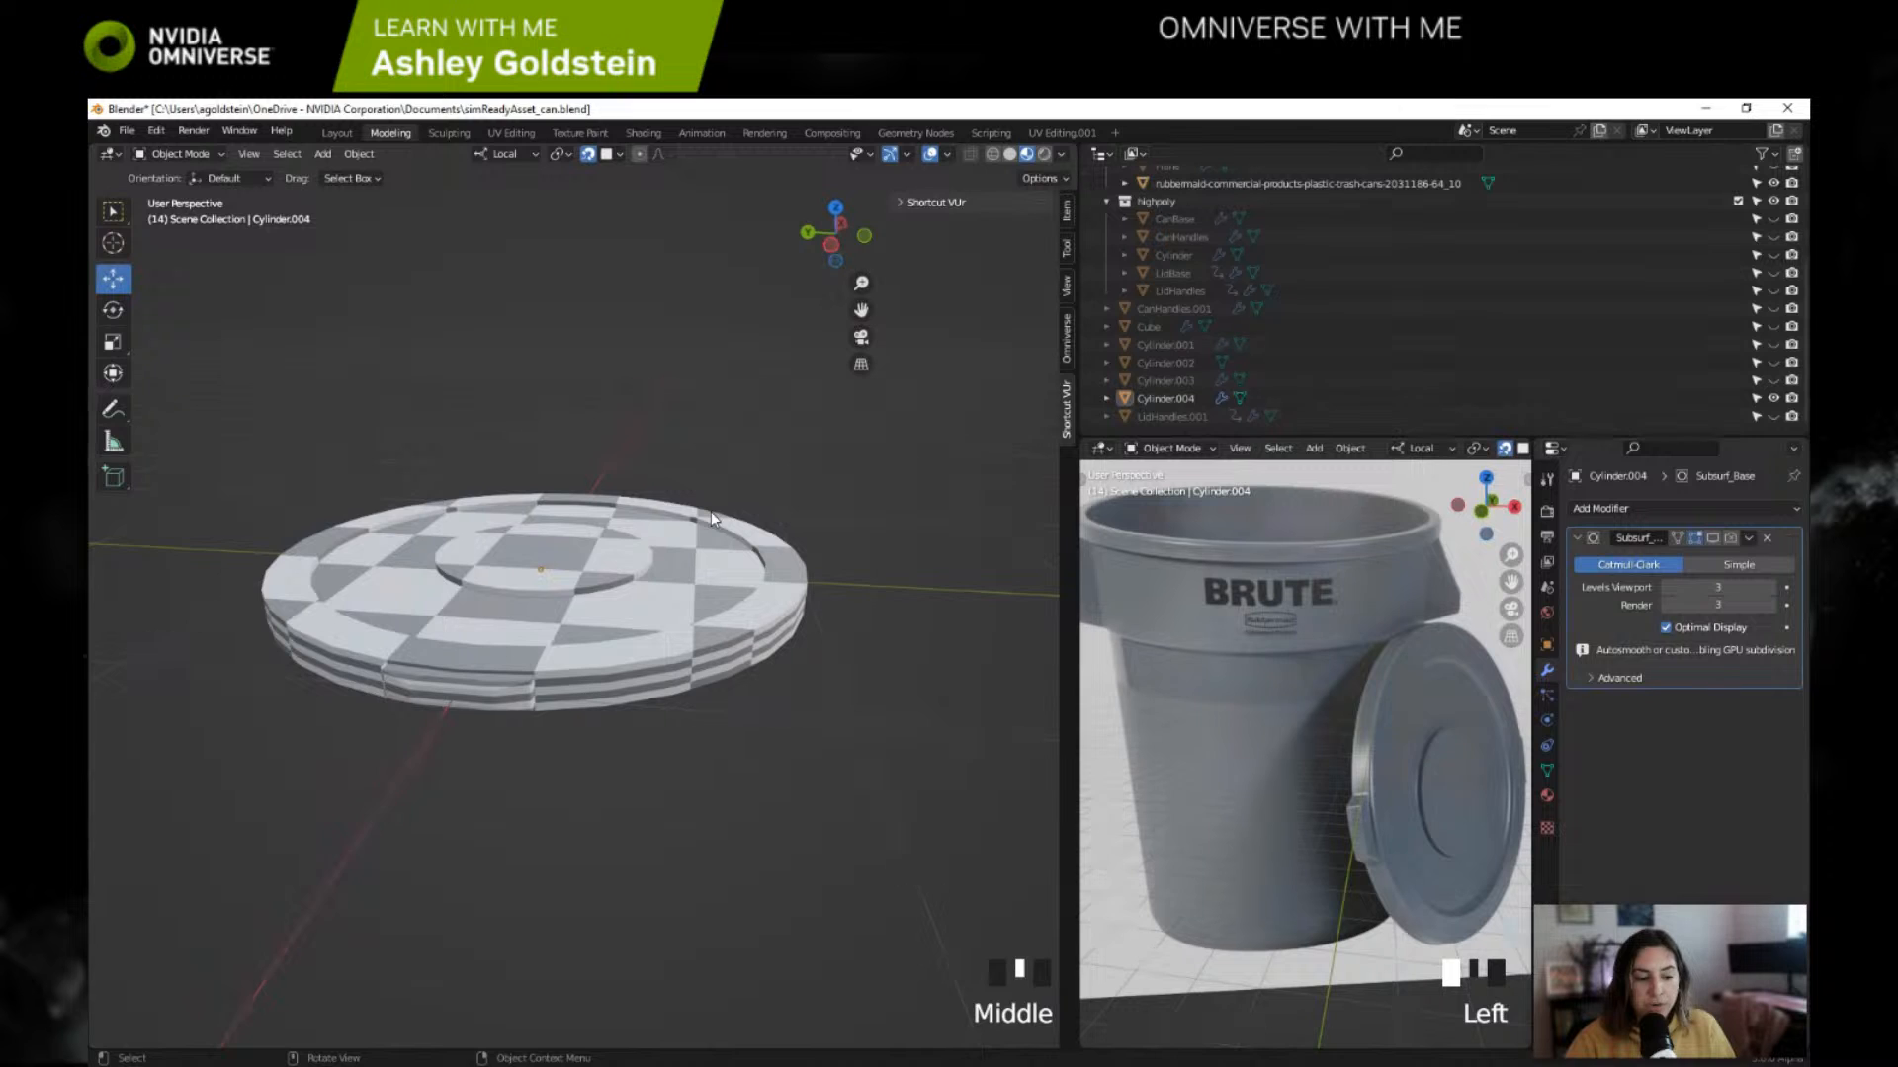
middle_click_drag(769, 488, 817, 445, "shift")
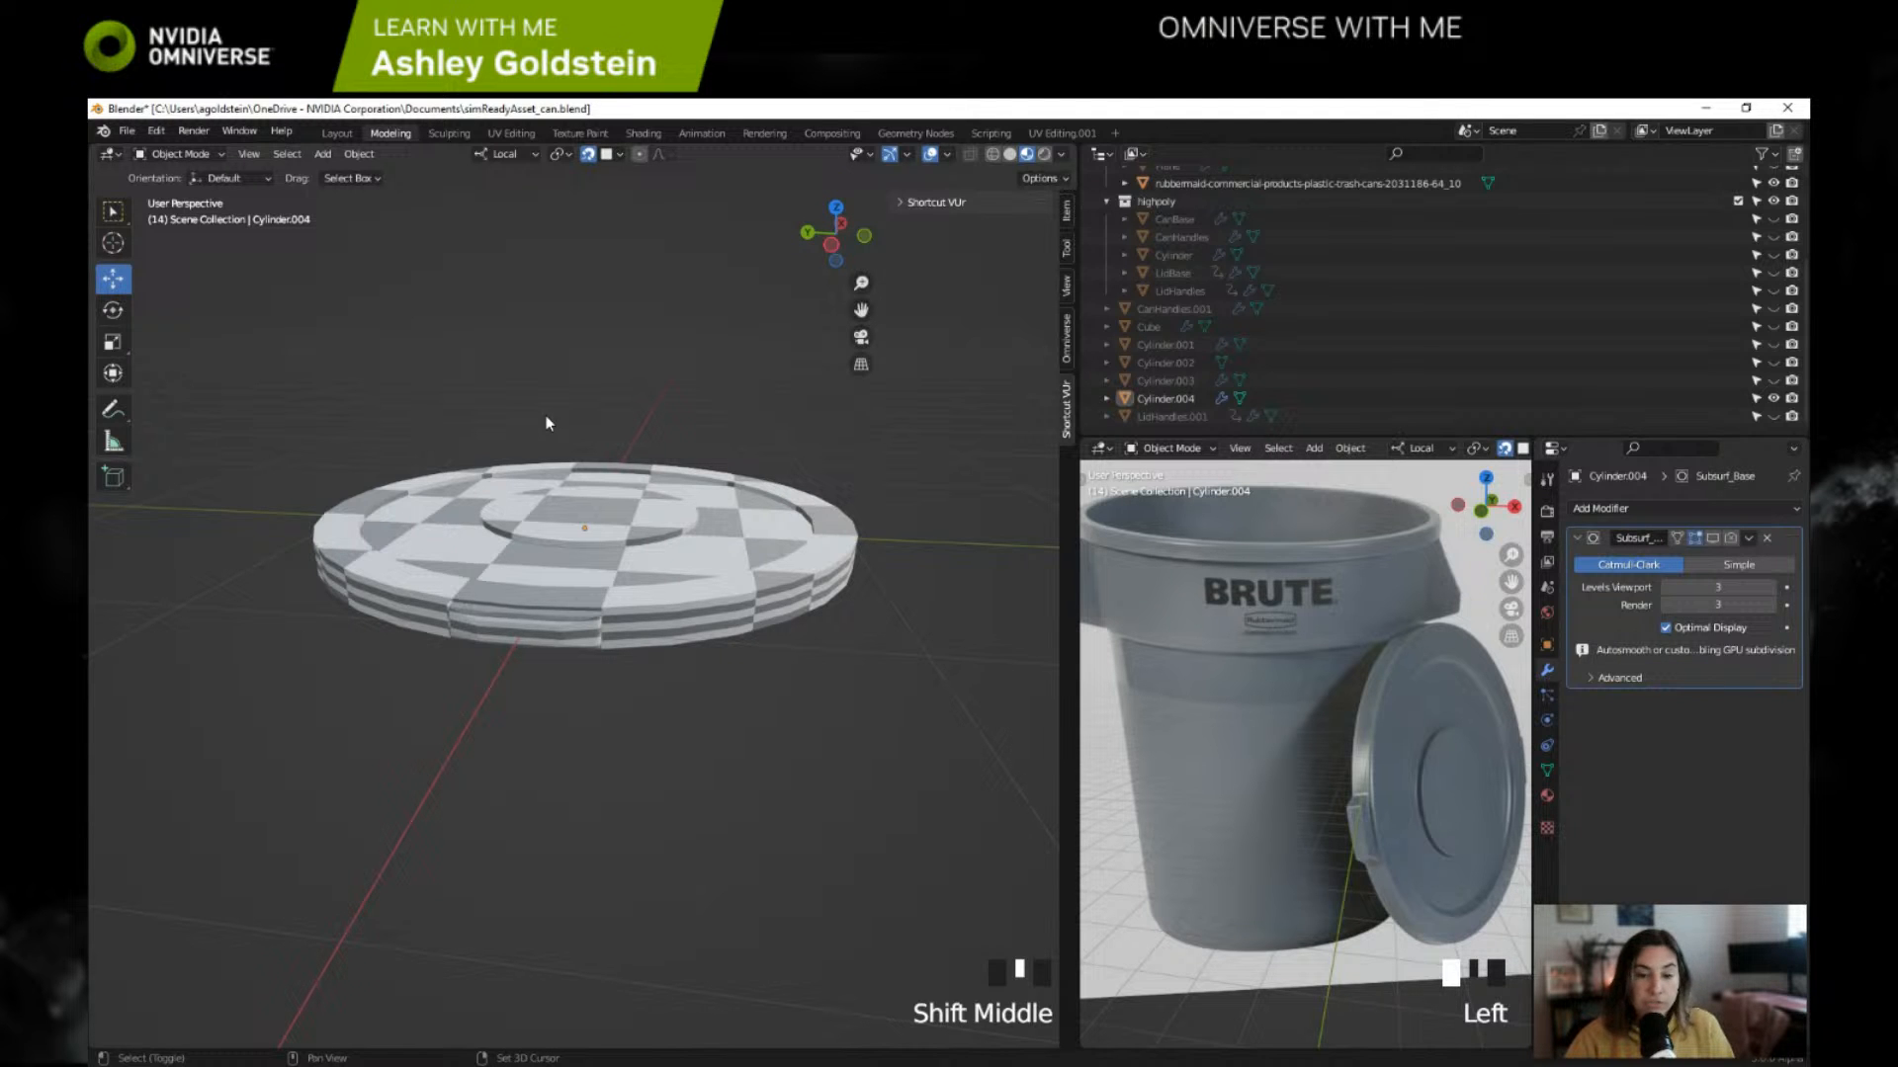
middle_click_drag(546, 416, 769, 425)
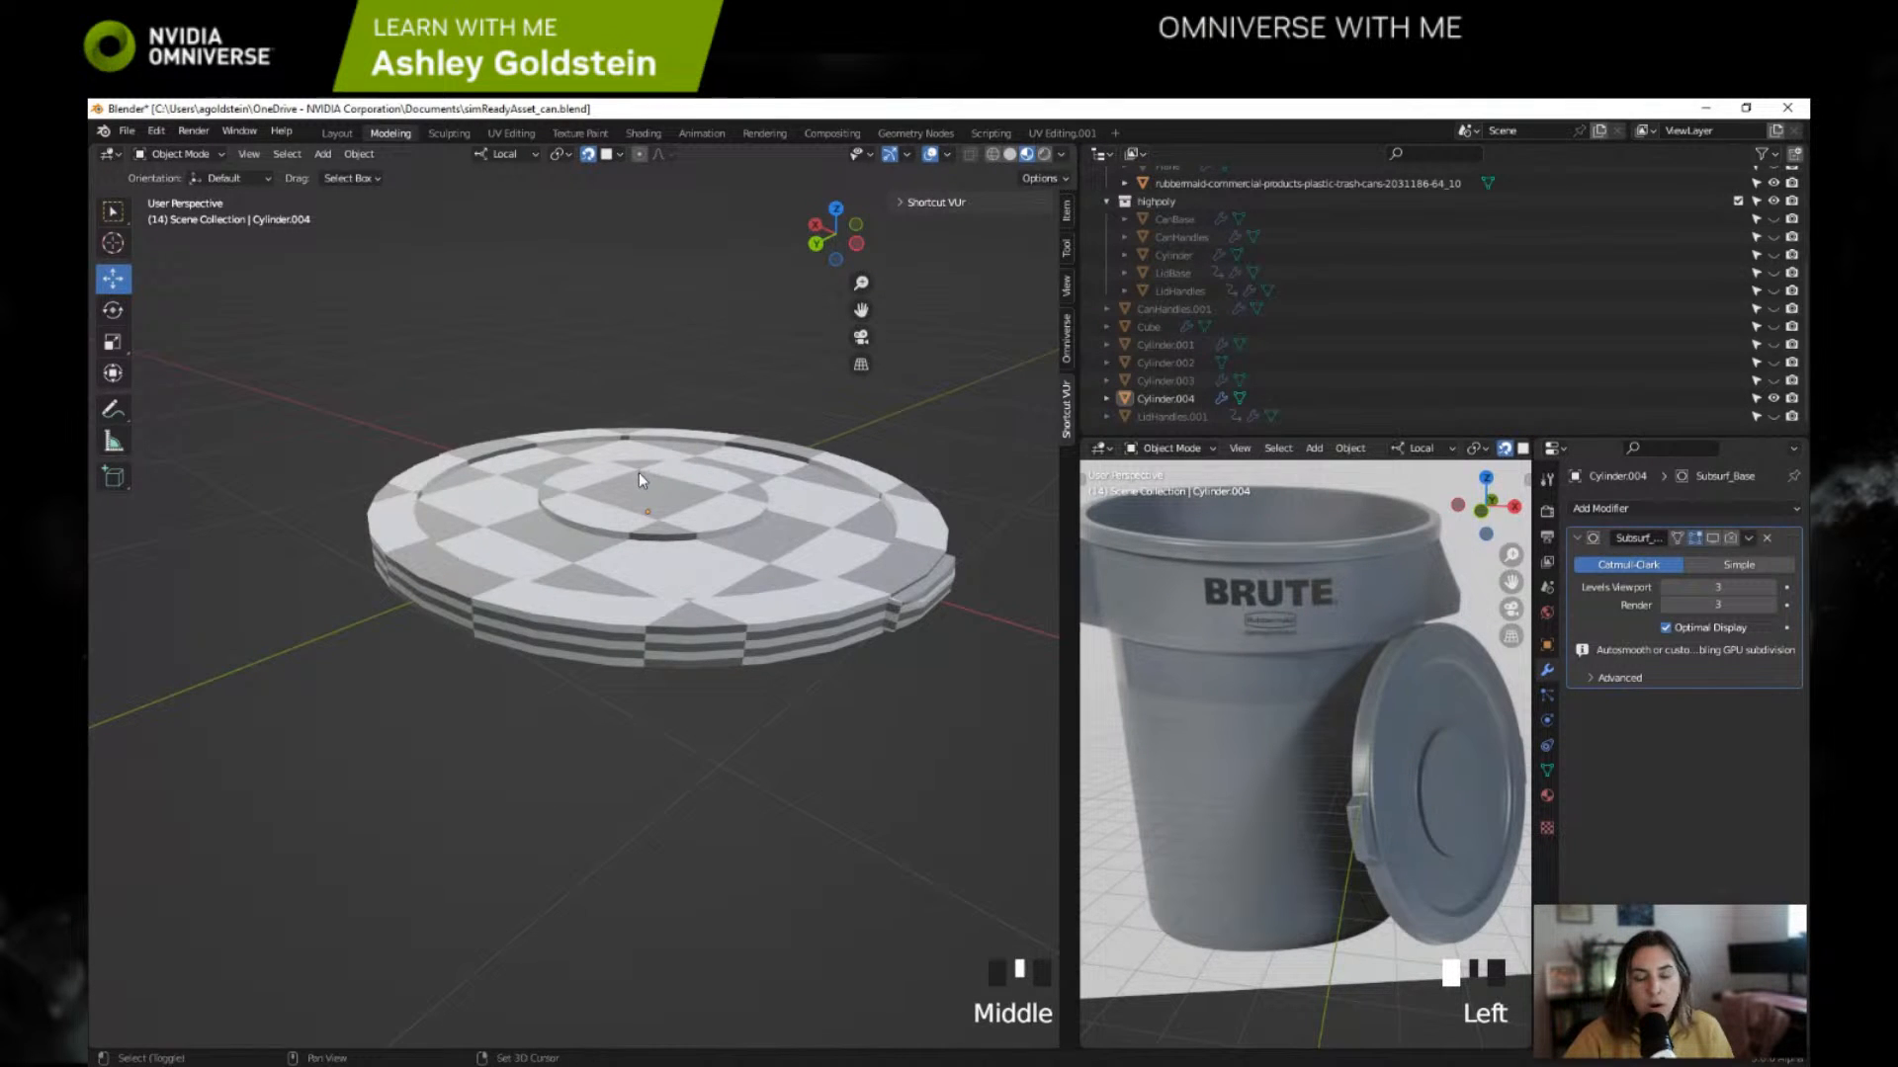
middle_click_drag(639, 473, 615, 555, "shift")
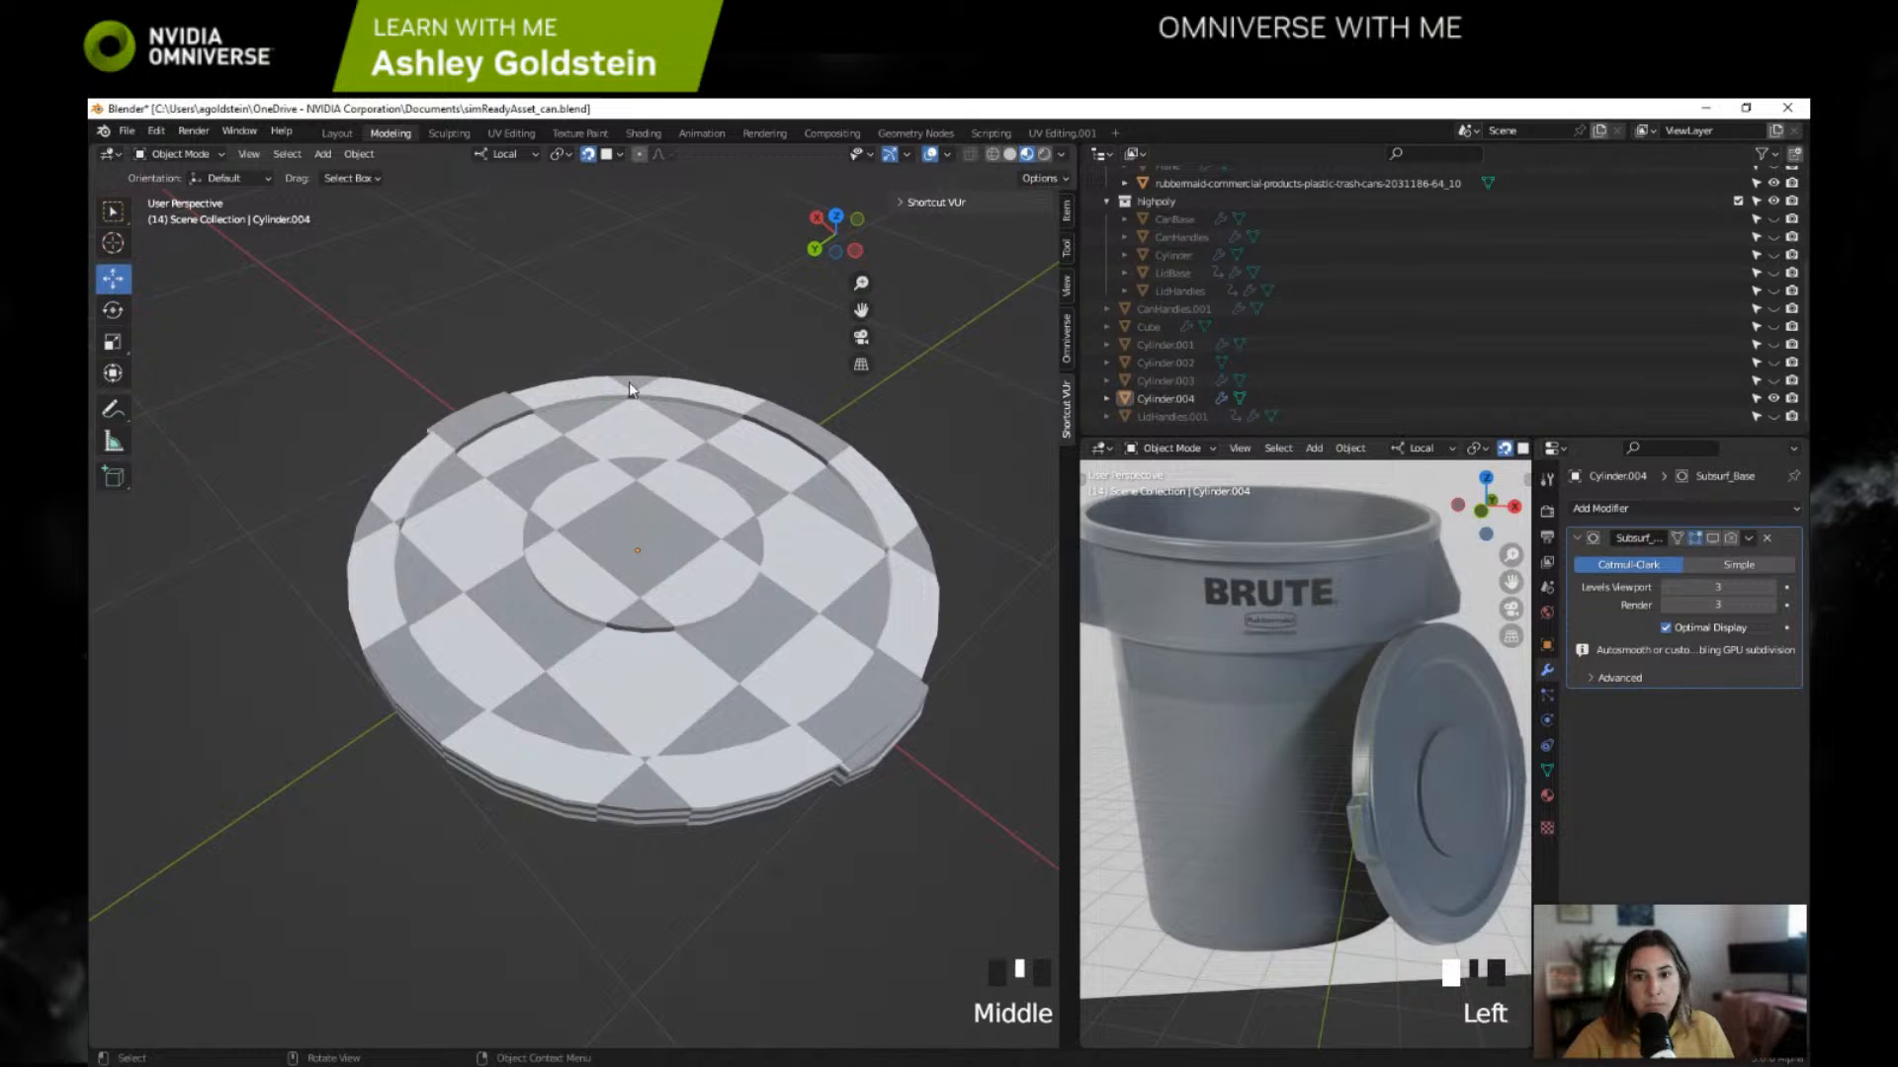
key("Tab")
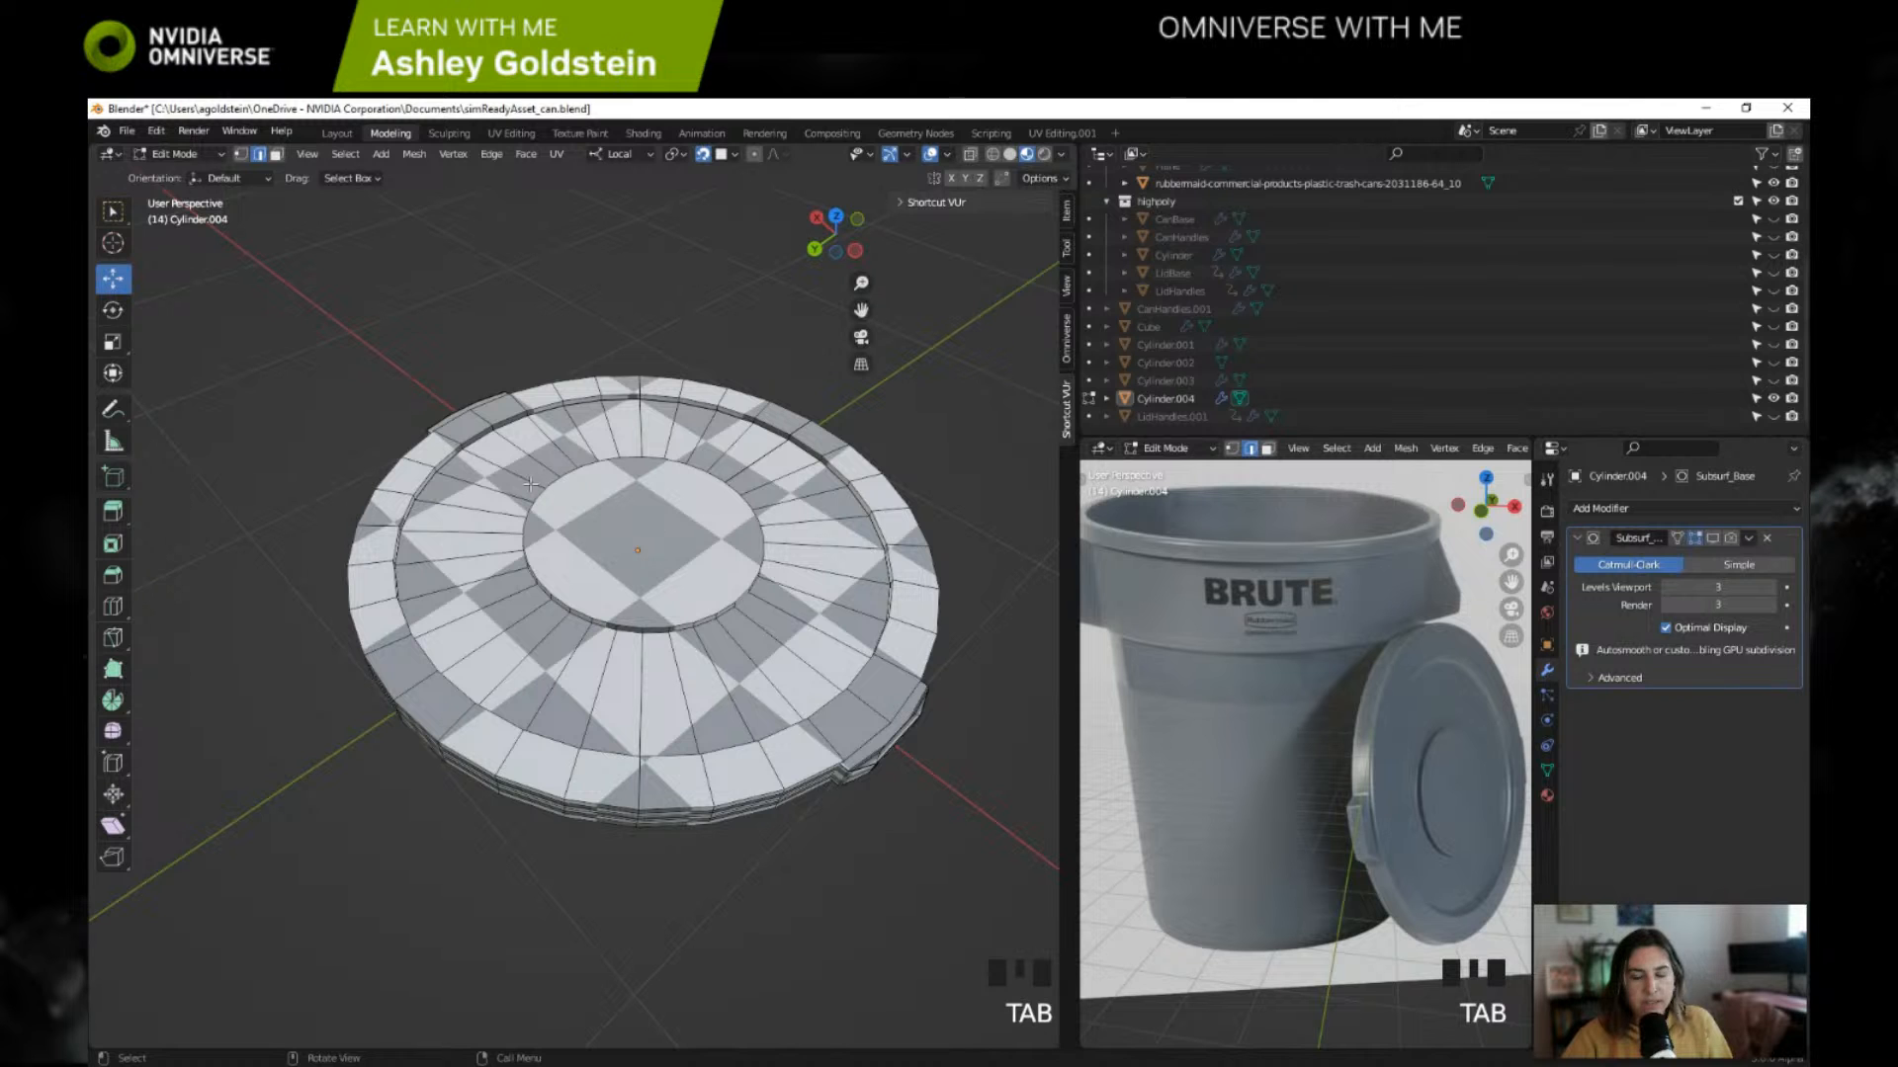
middle_click_drag(480, 489, 455, 640)
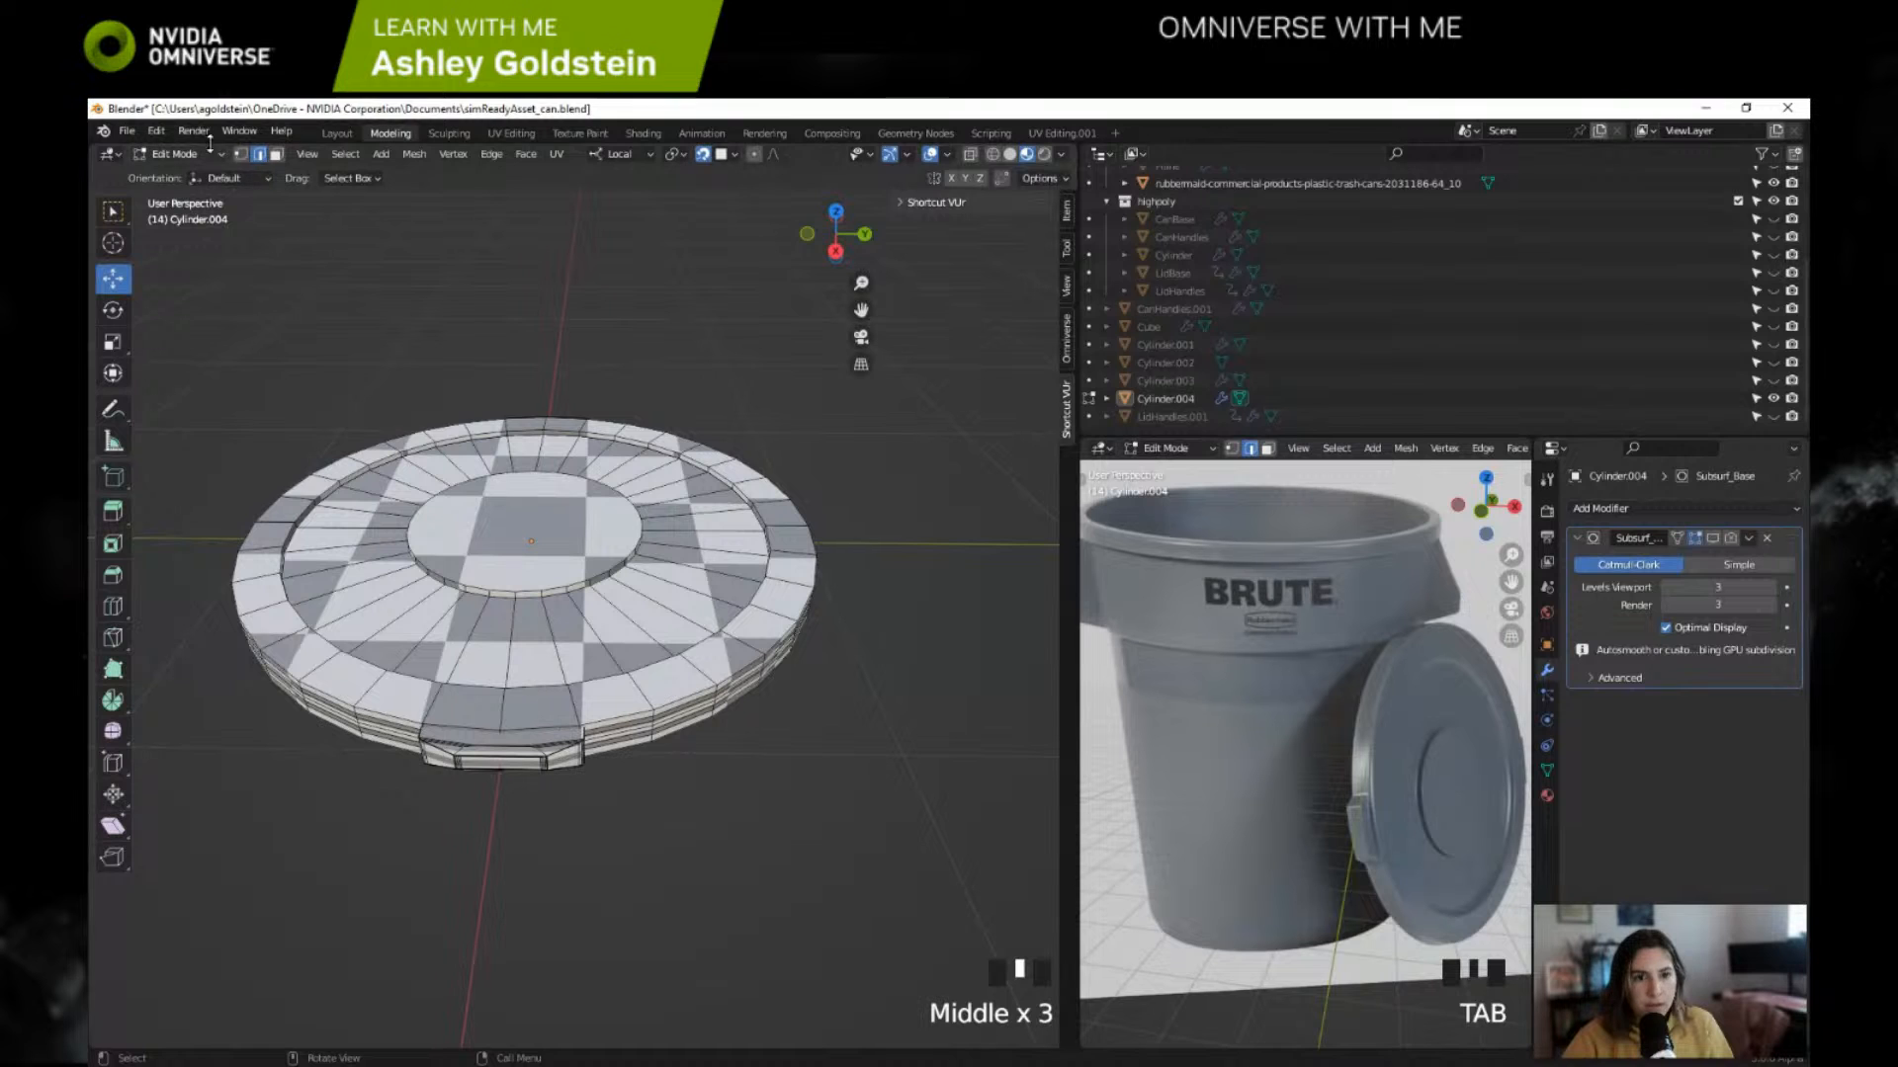
Step: Return to the Layout workspace, view the whole lid from farther away, and select Cylinder.004
left_click(337, 133)
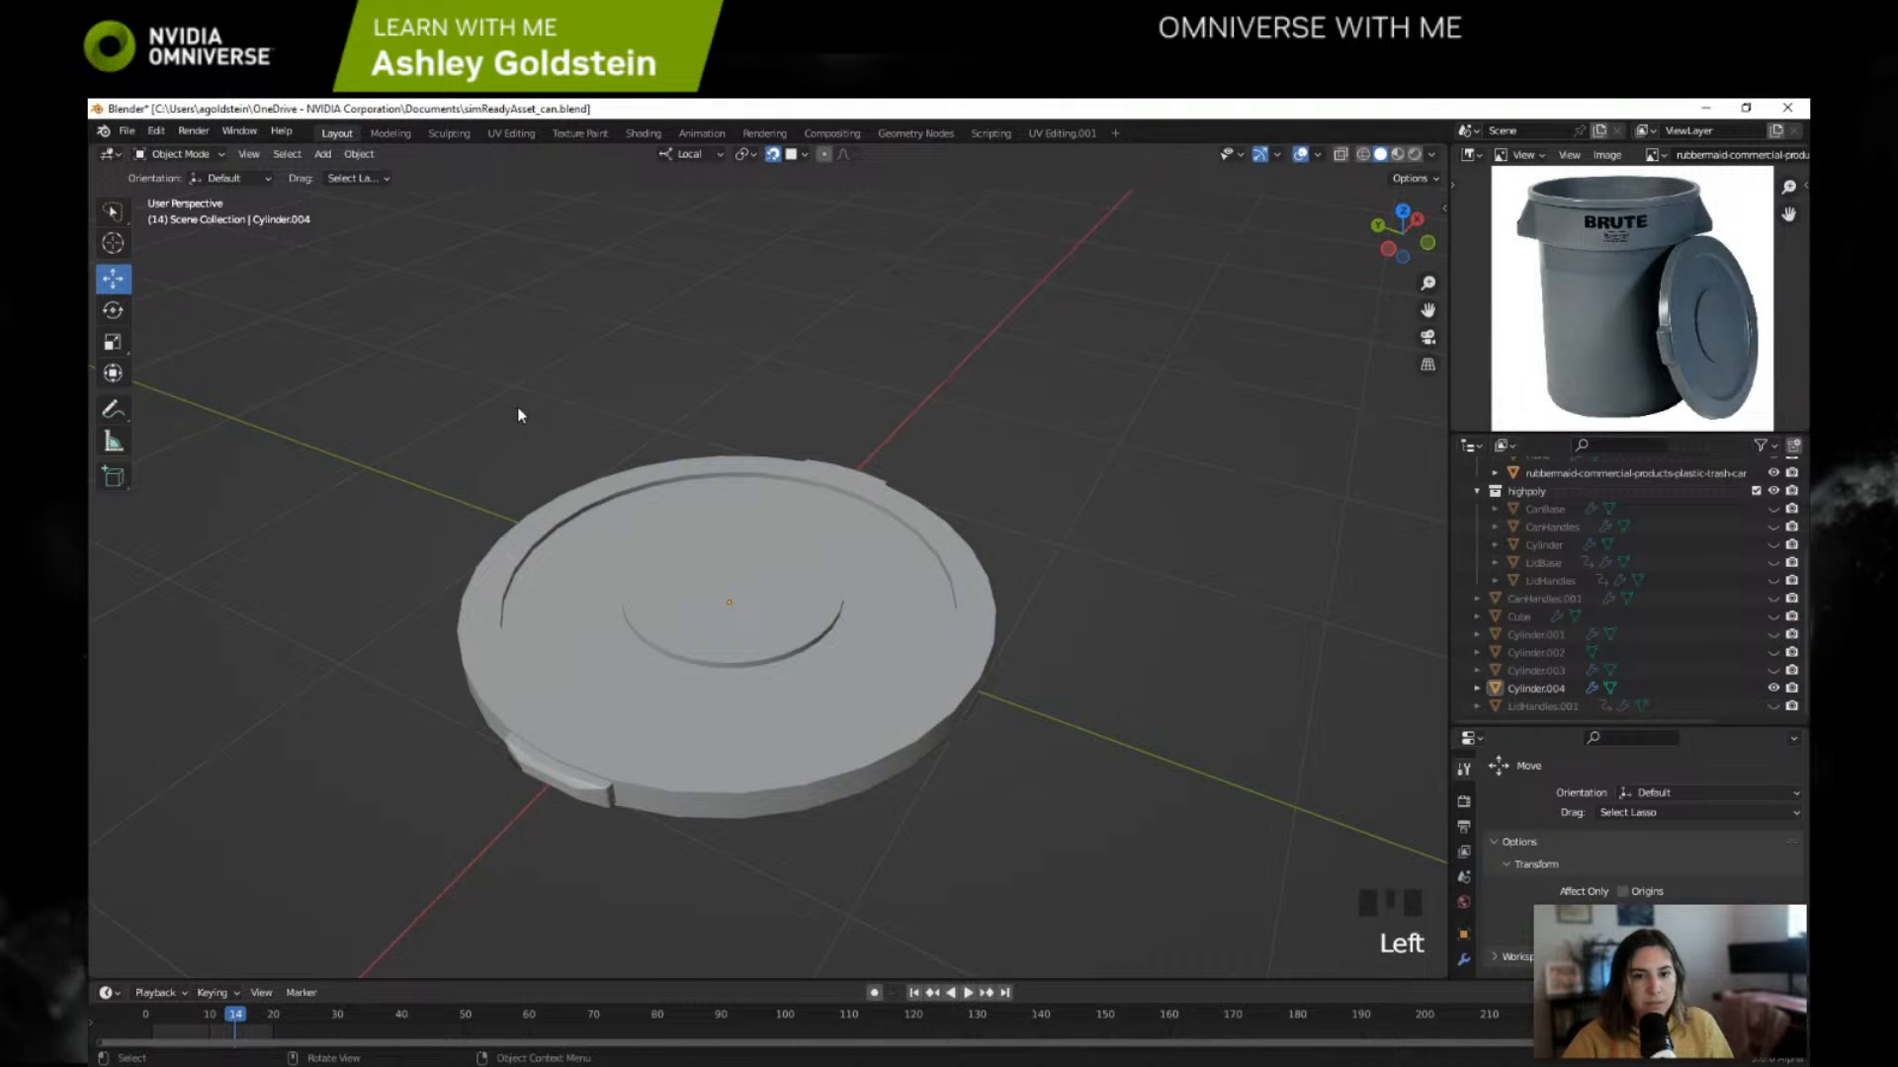
middle_click_drag(518, 415, 586, 288, "shift")
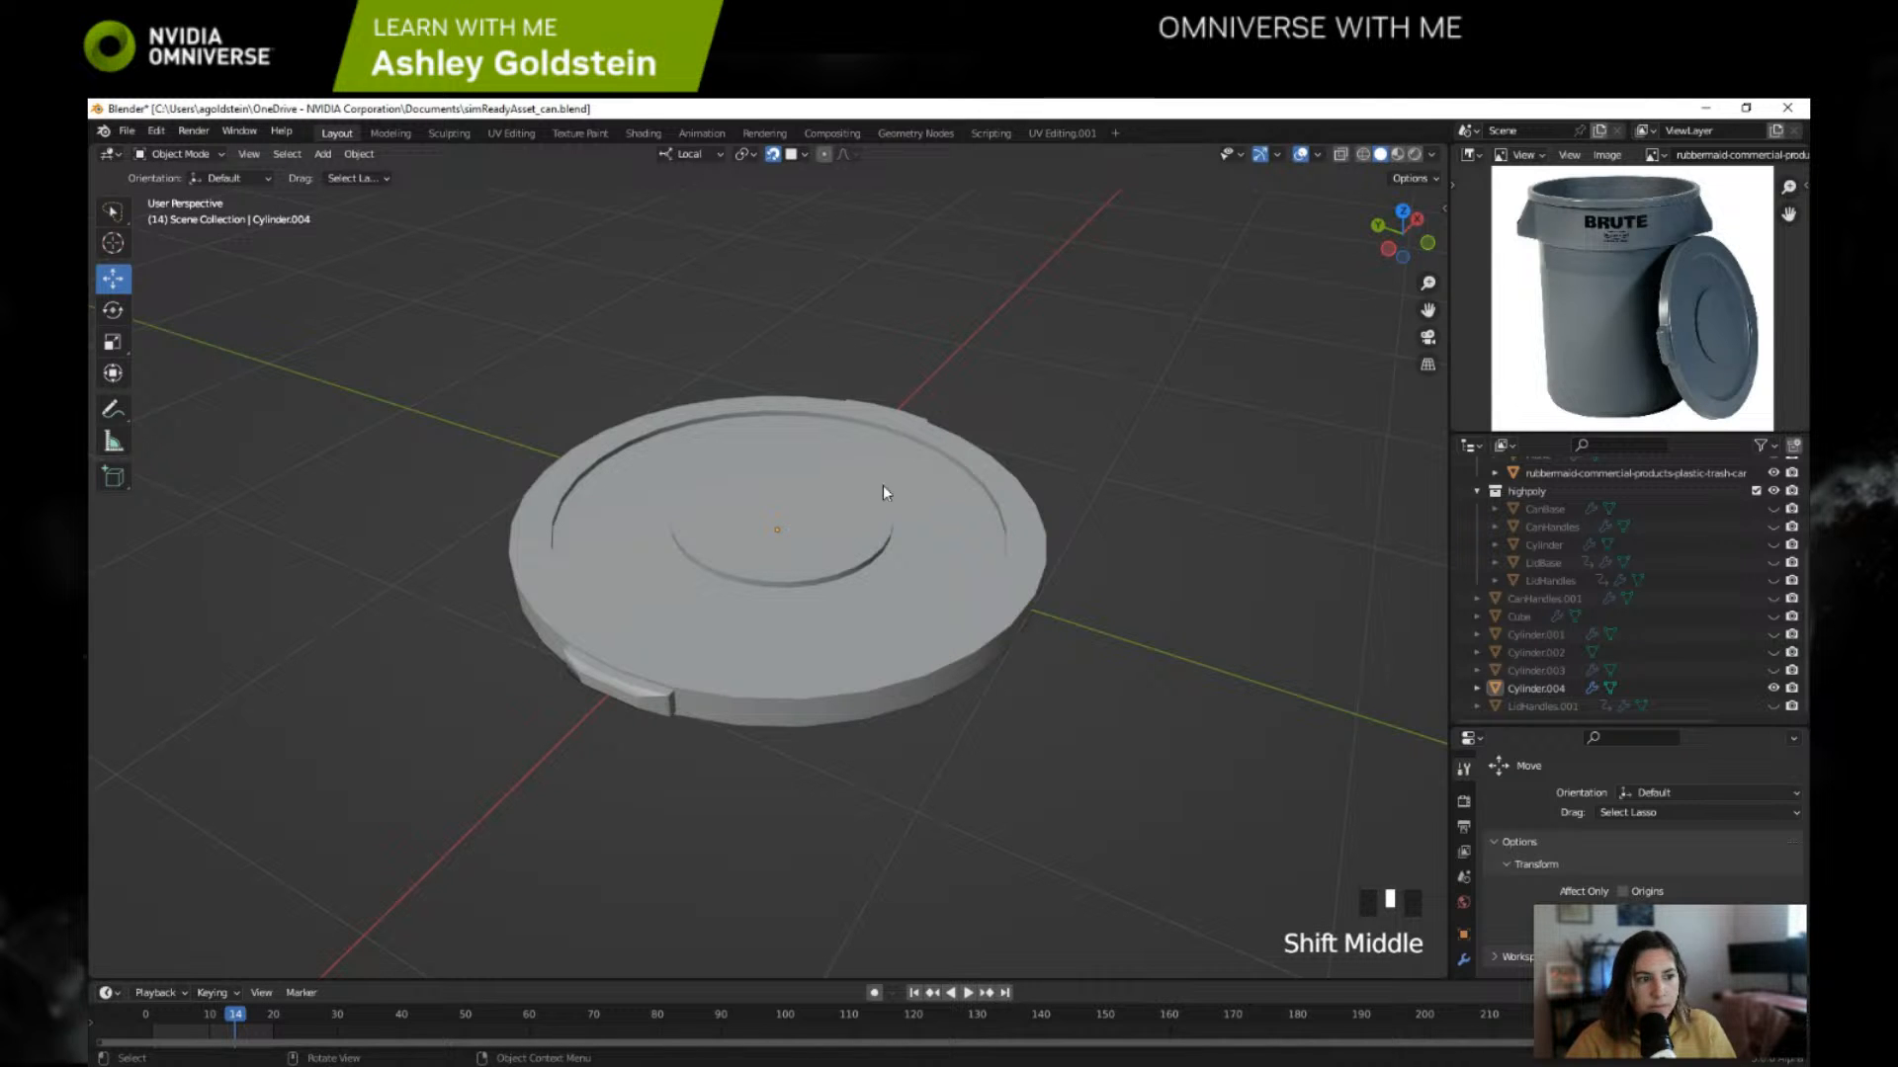
middle_click_drag(1051, 474, 1017, 430, "shift")
scroll(996, 512, "down", 4)
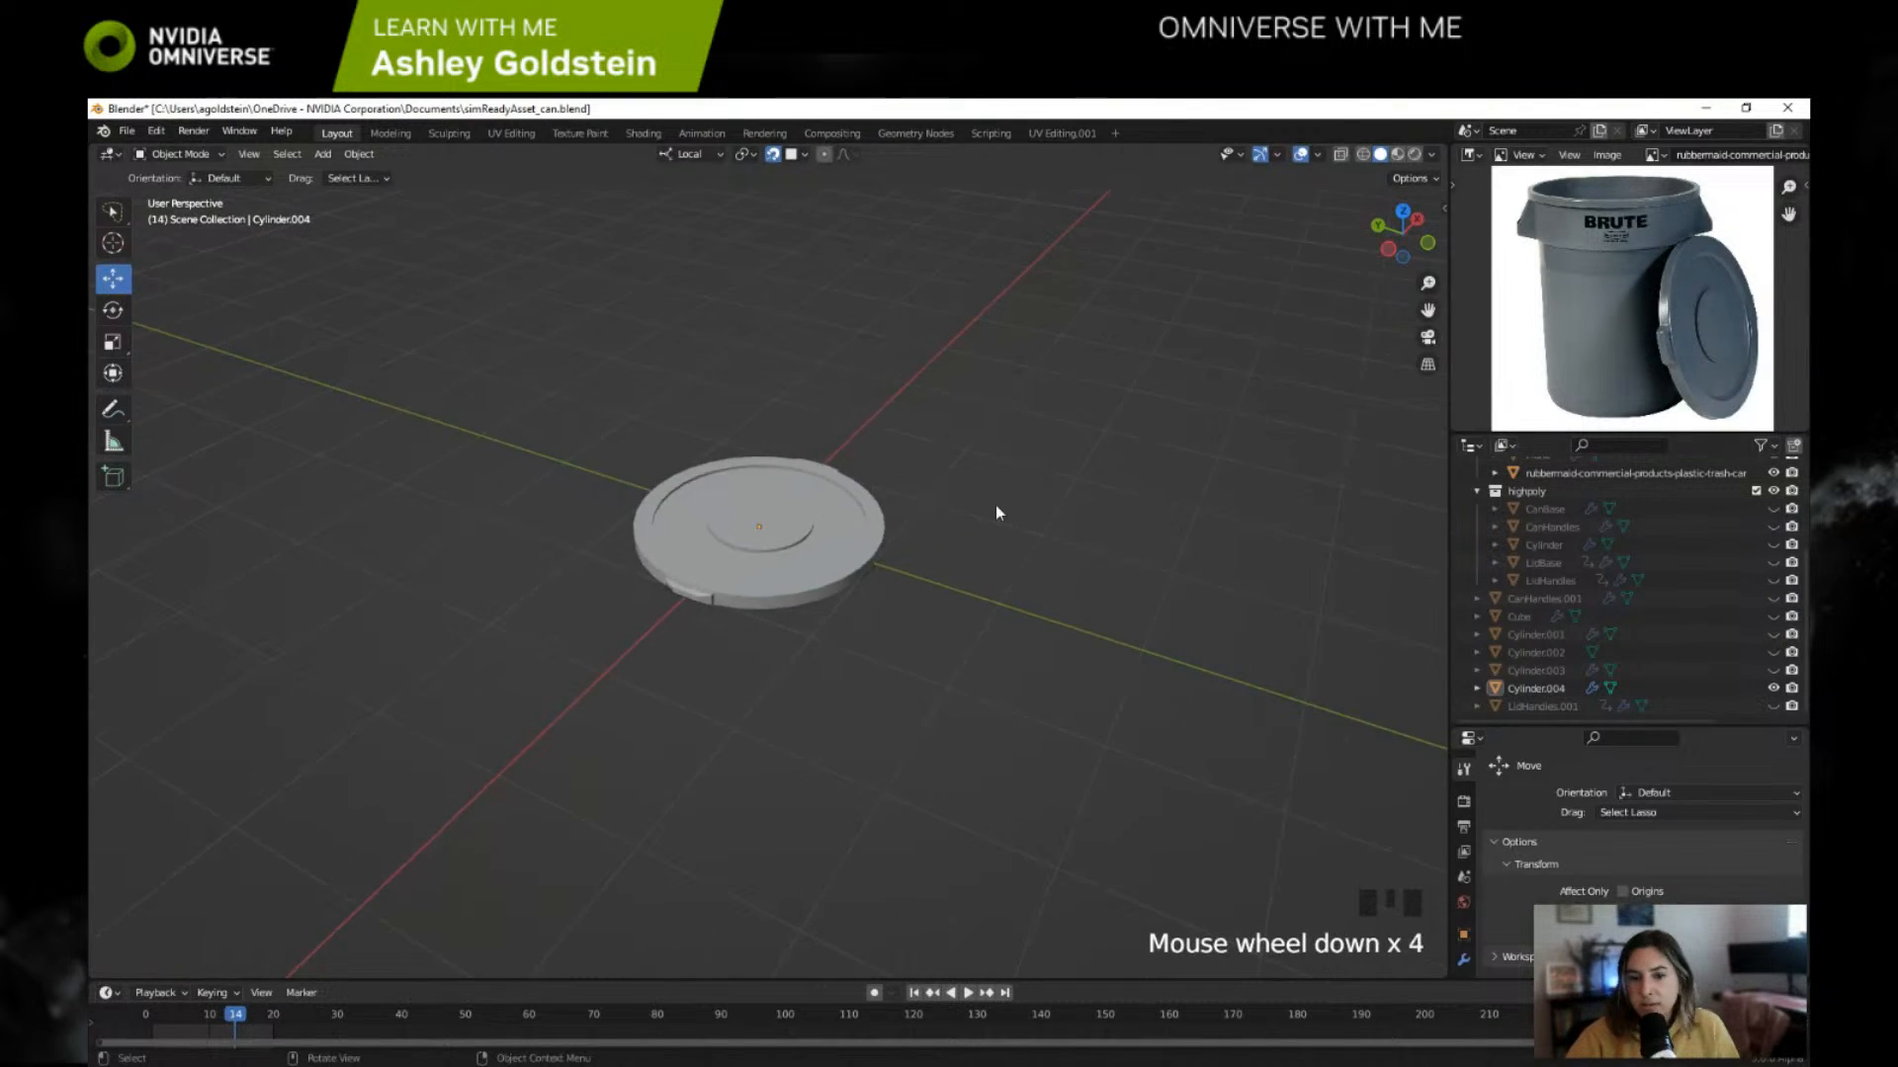
scroll(996, 512, "down", 2)
left_click(1542, 689)
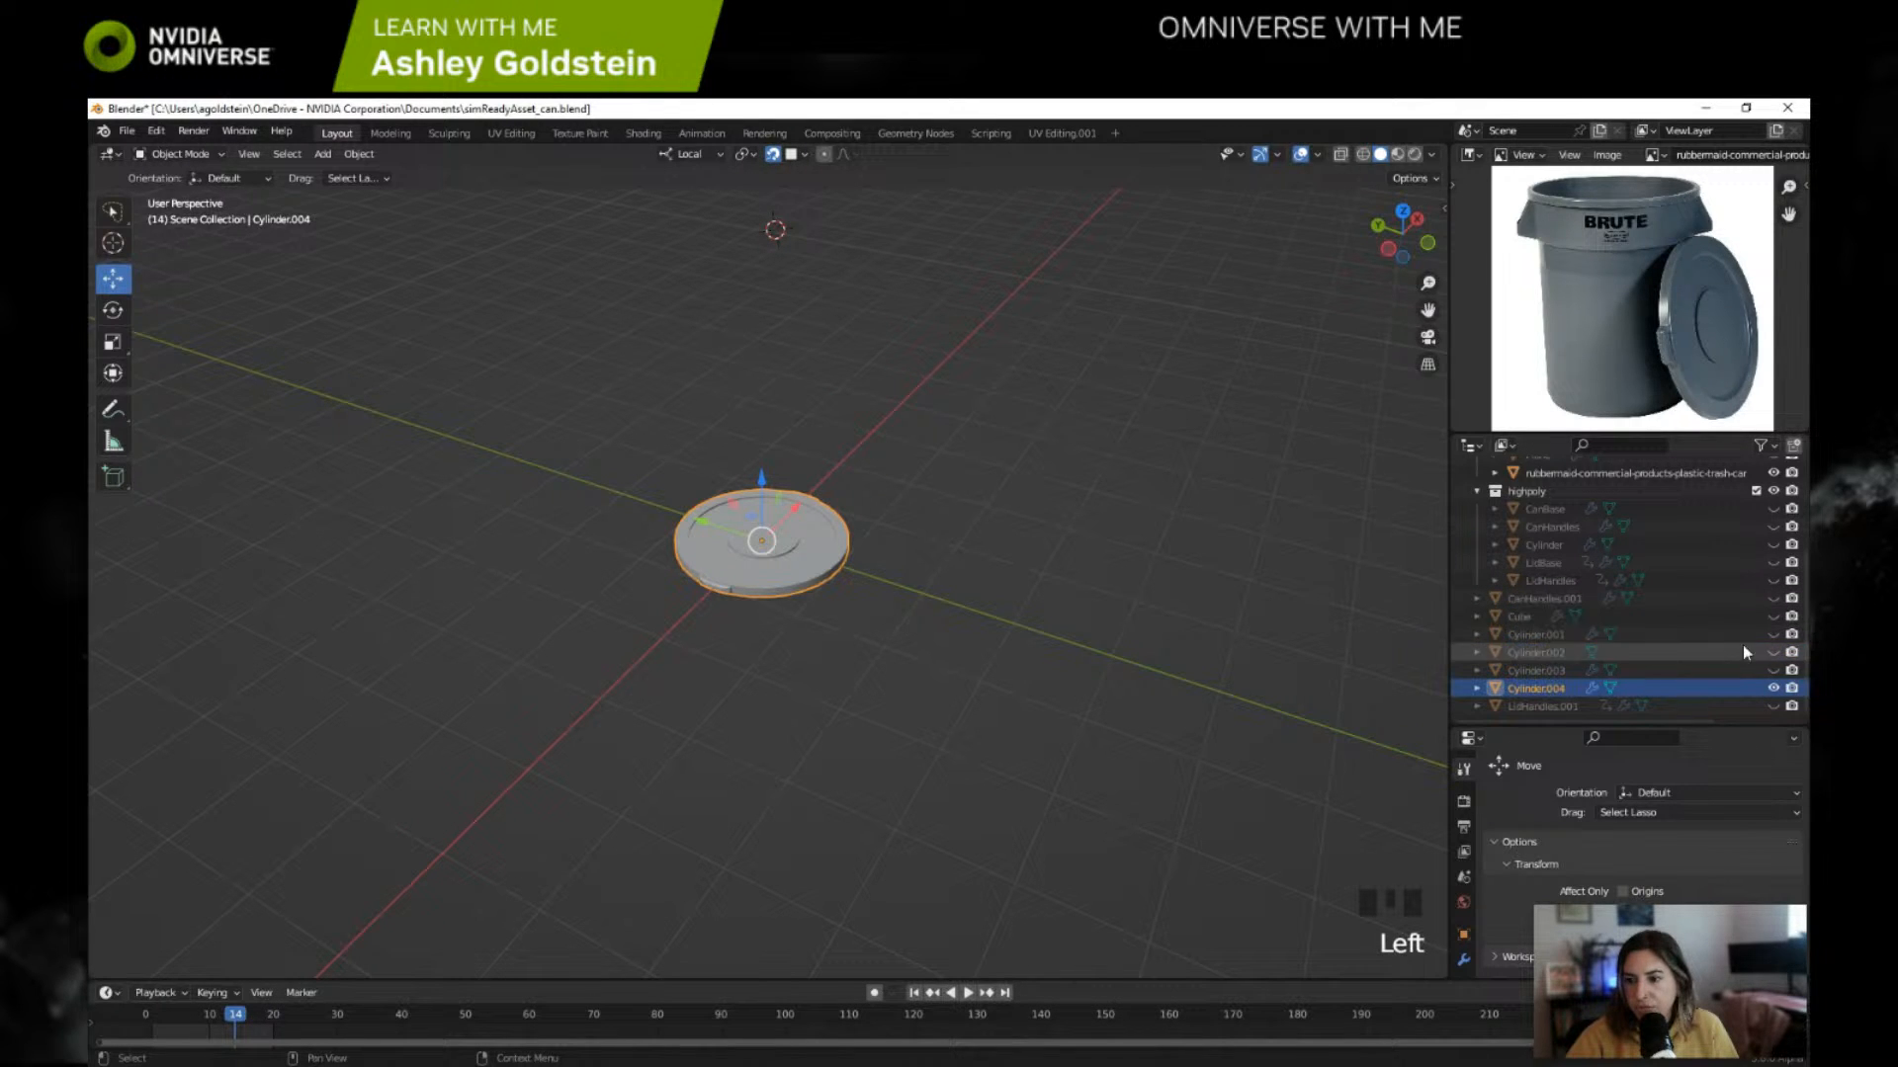
Step: Toggle the visibility of Cylinder.001, Cylinder.002 and Cylinder.003 one by one to identify the can body
left_click(1773, 635)
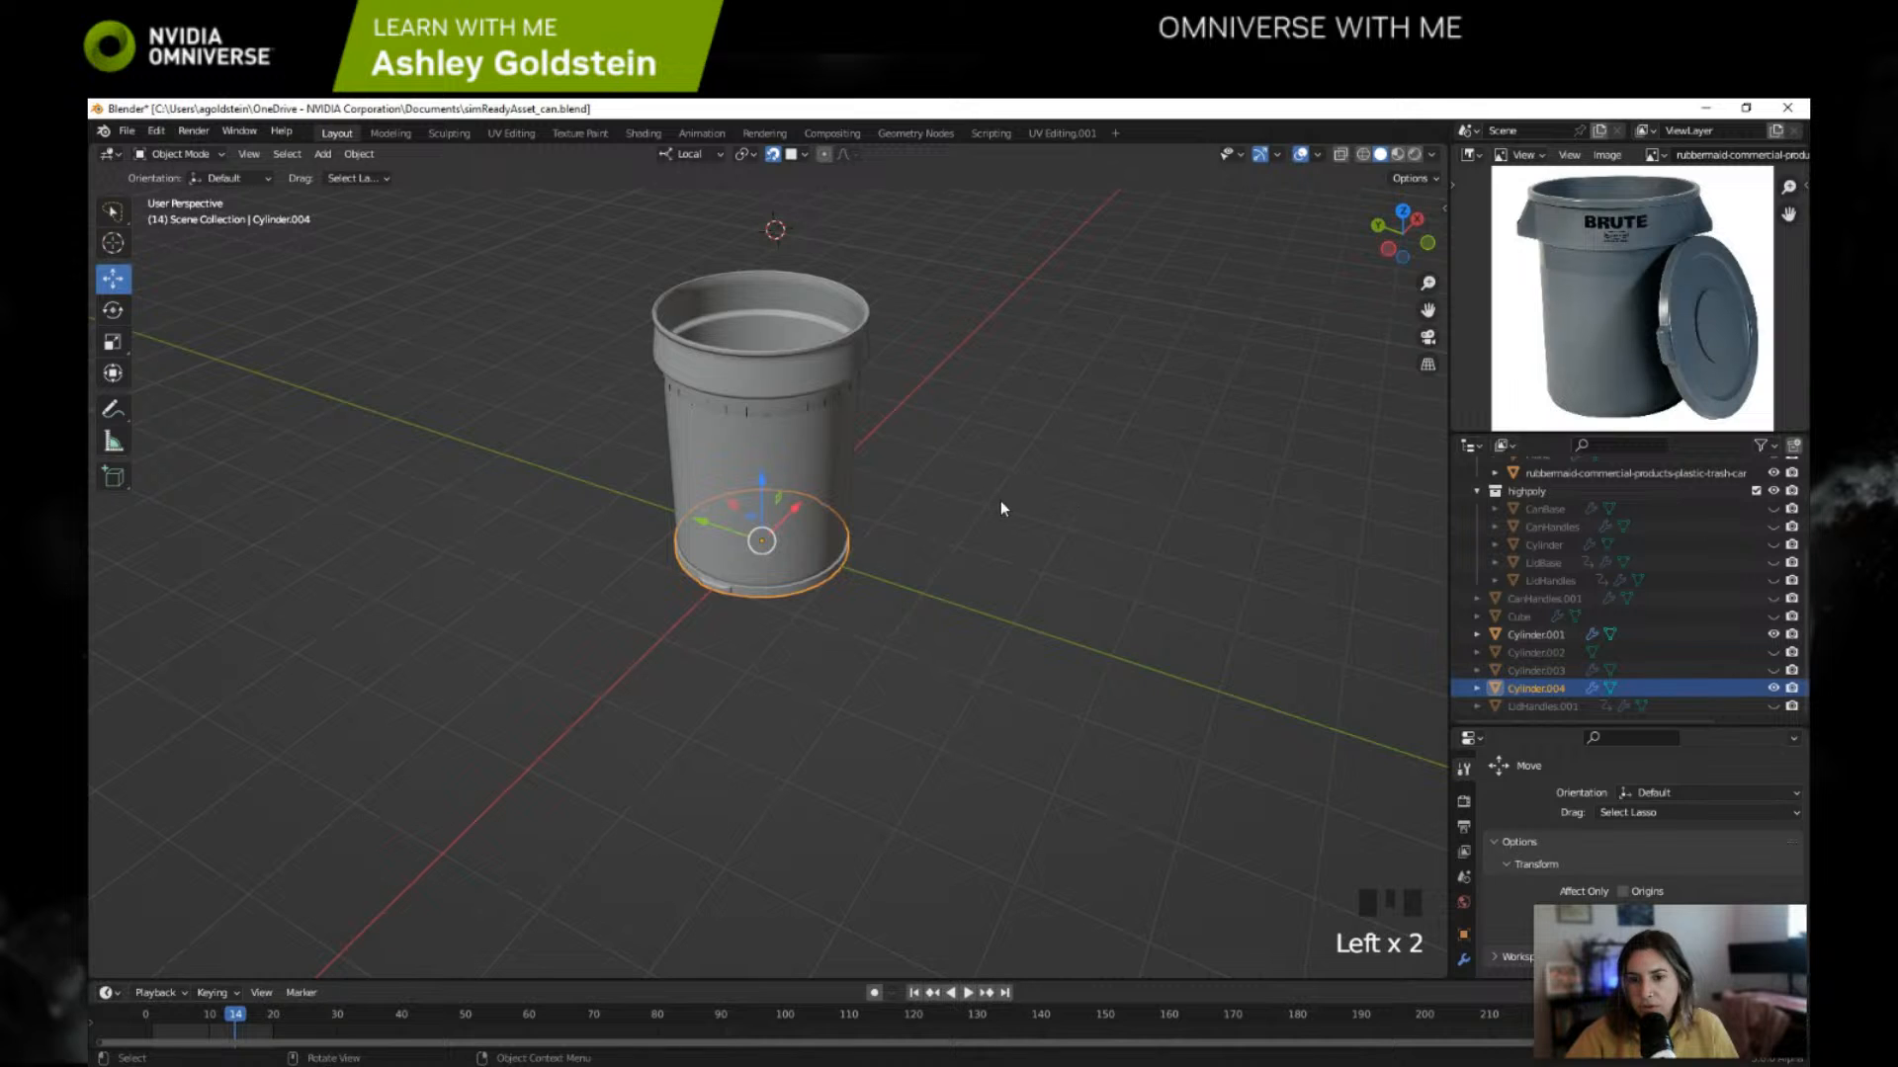
scroll(1000, 500, "up", 2)
scroll(1000, 500, "down", 1)
left_click(1773, 635)
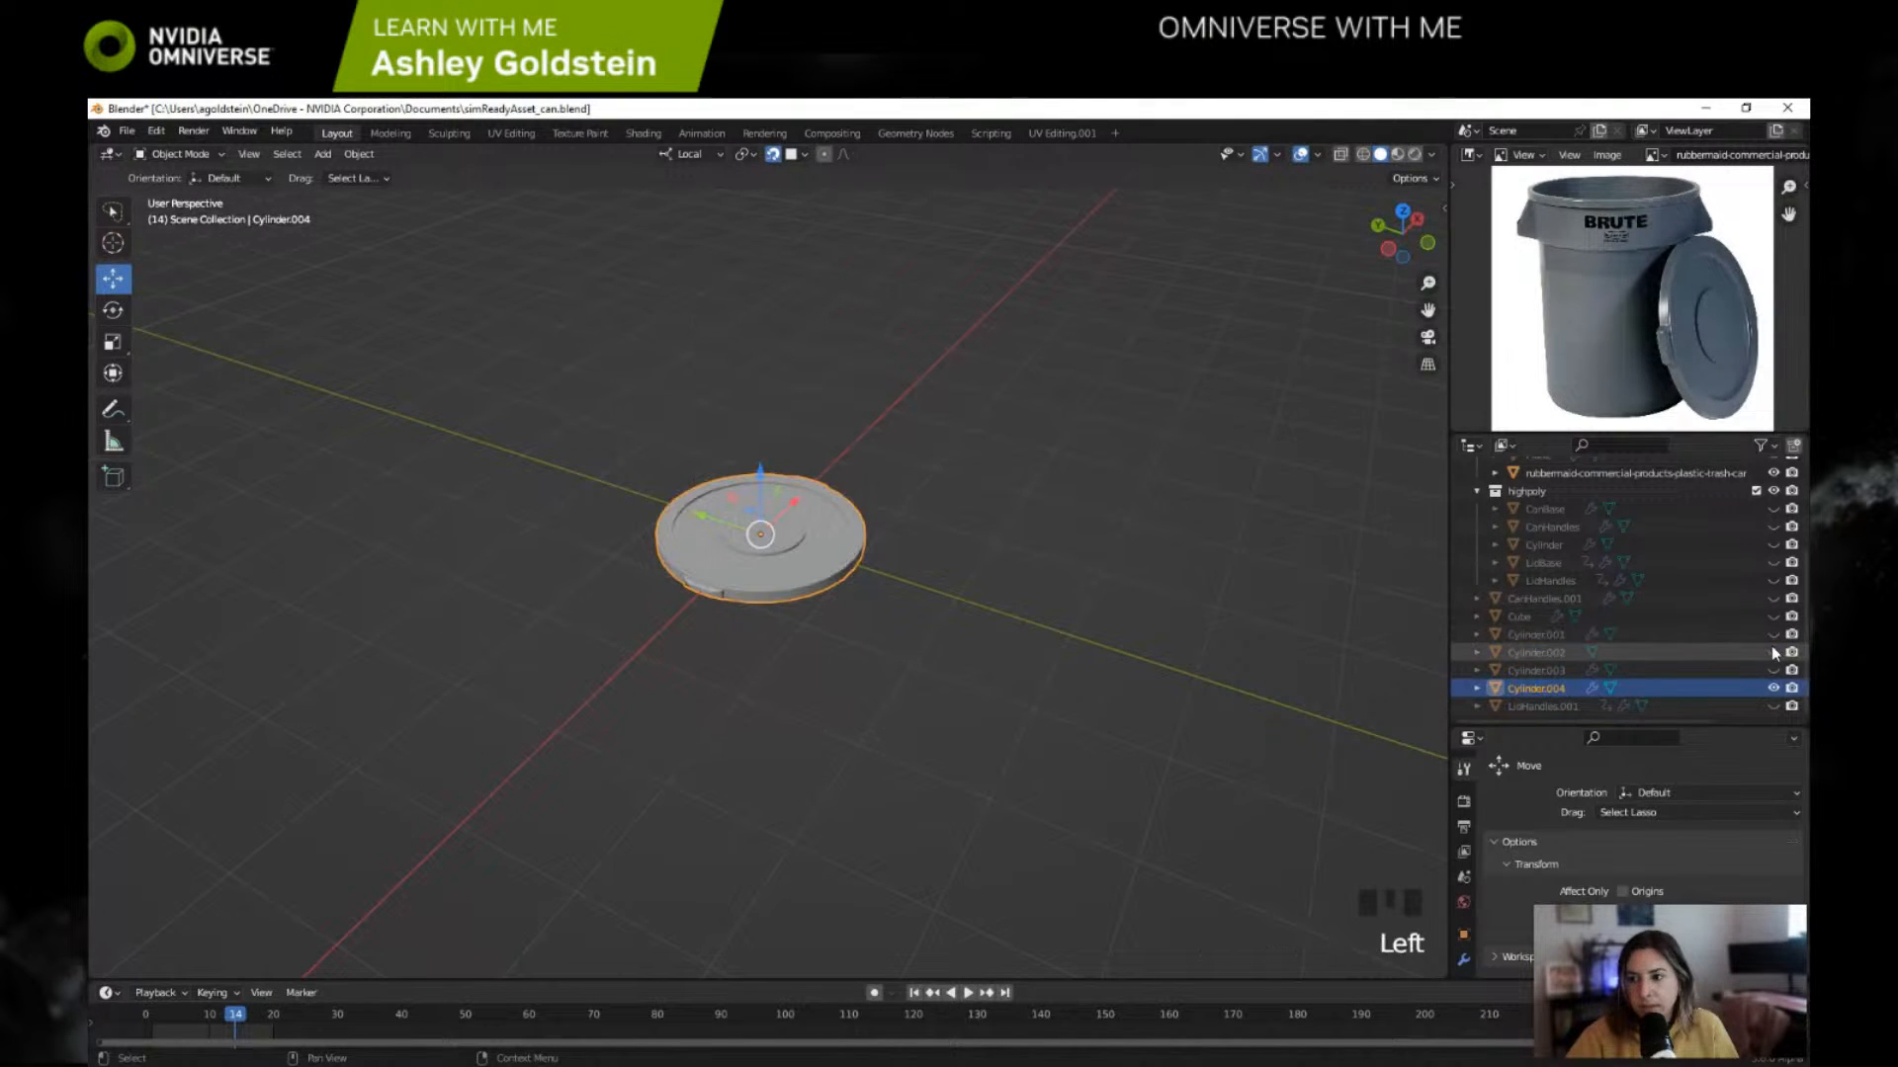
left_click(1774, 652)
left_click(1774, 652)
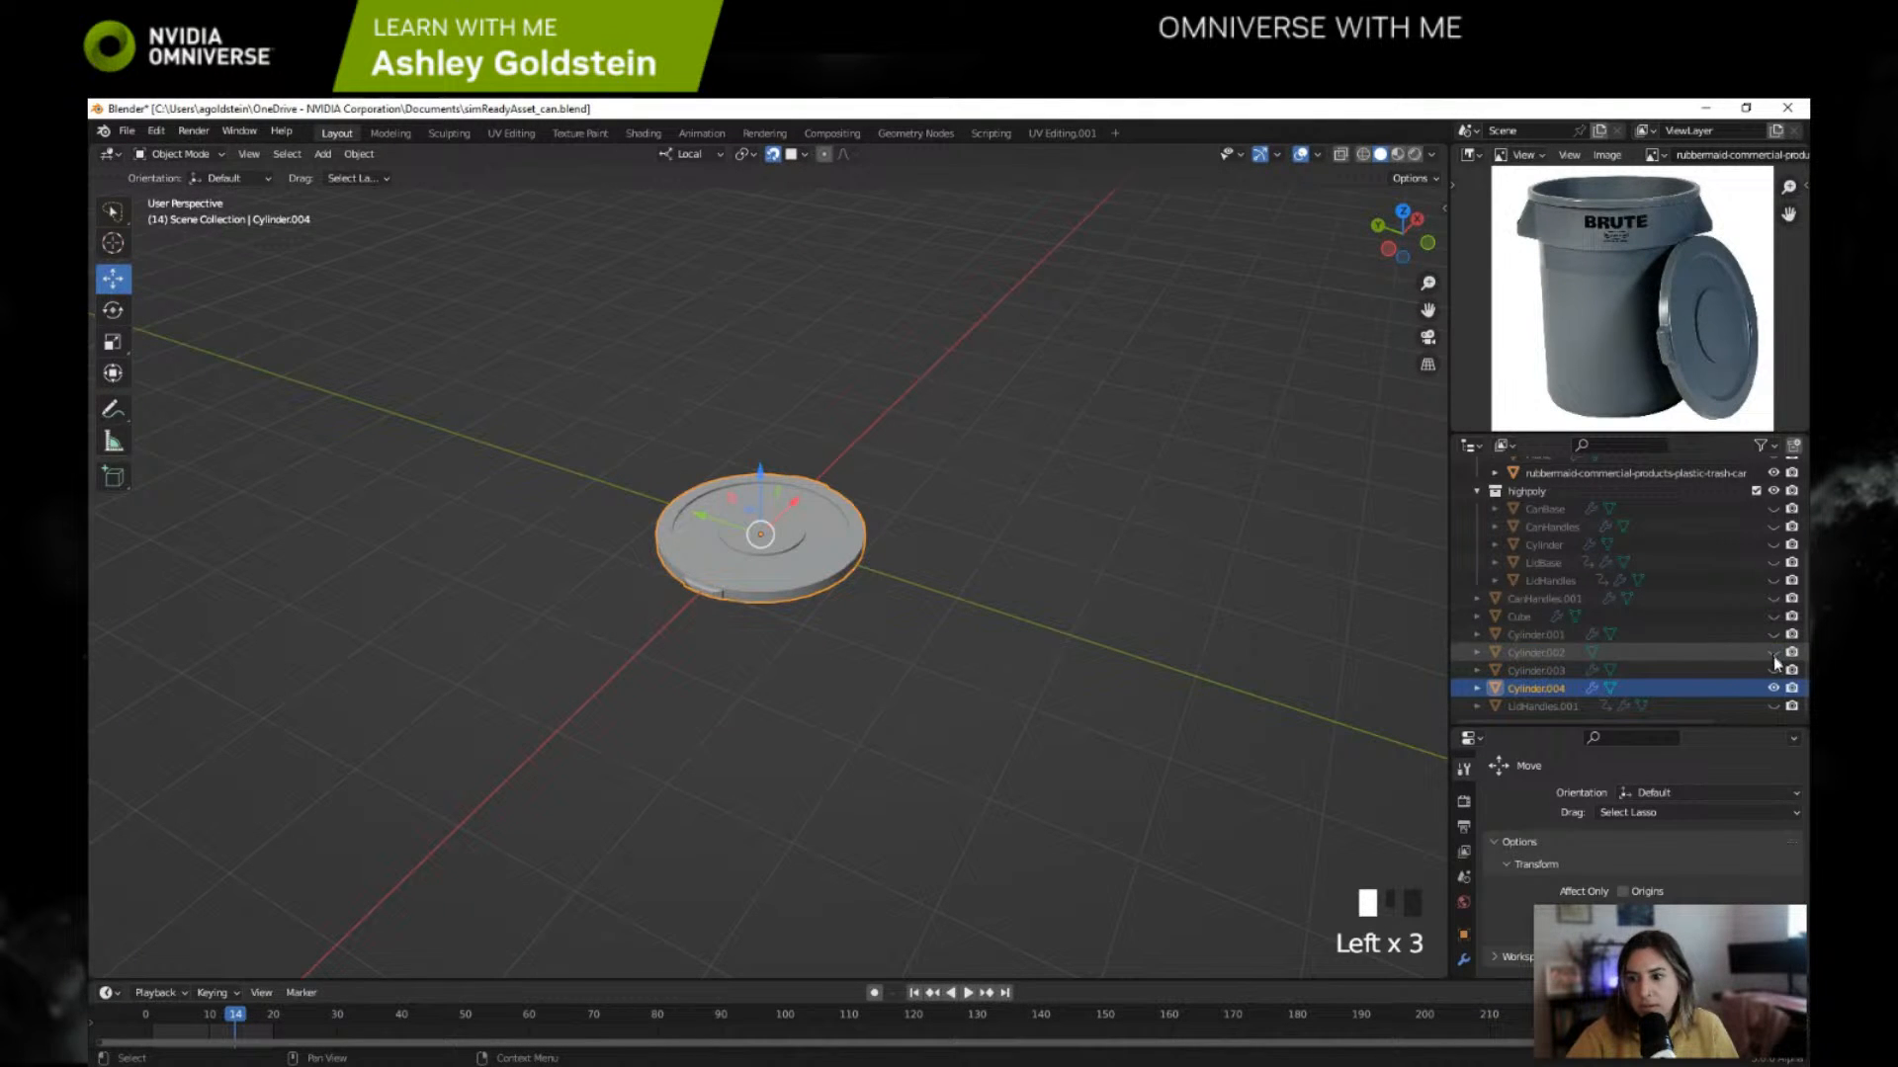
left_click(1773, 670)
left_click(1773, 670)
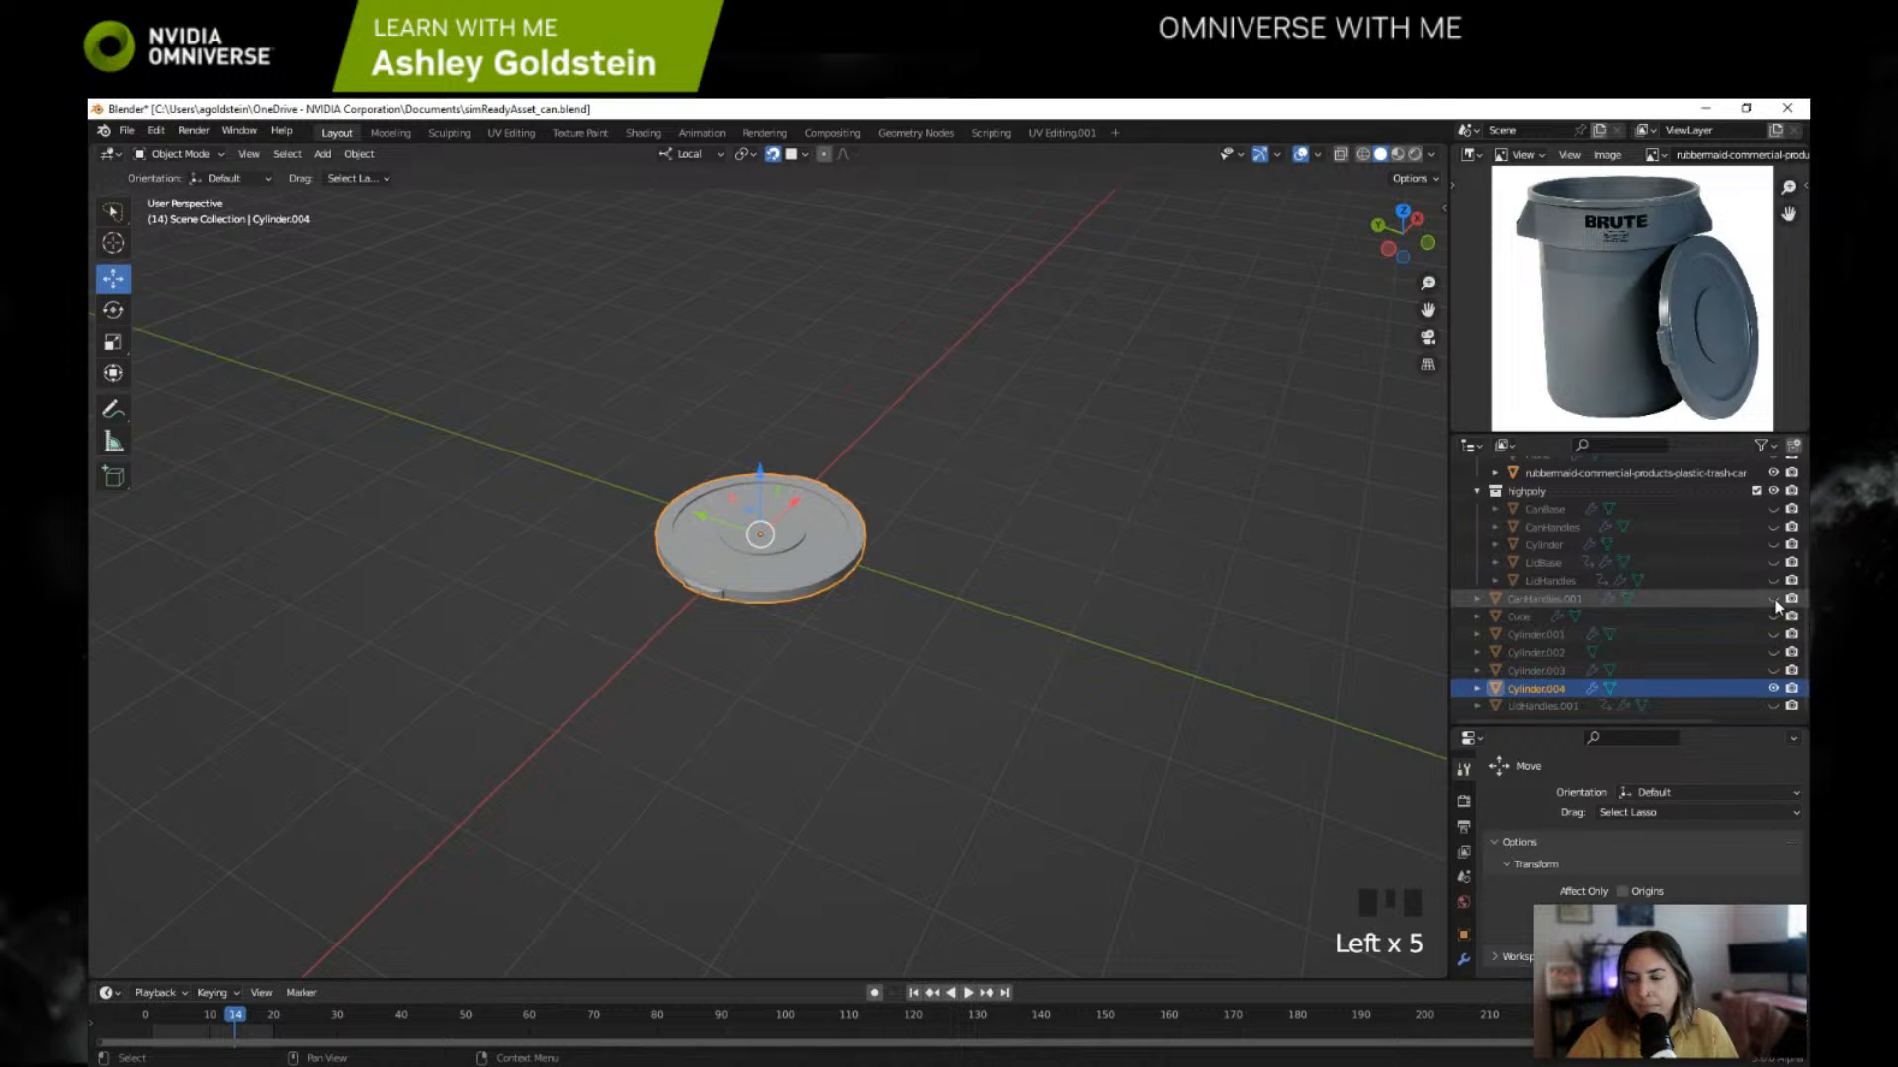
Step: Make CanHandles.001 and Cylinder.001 visible so the can body and its handles show in the viewport
left_click(1774, 599)
left_click(1773, 635)
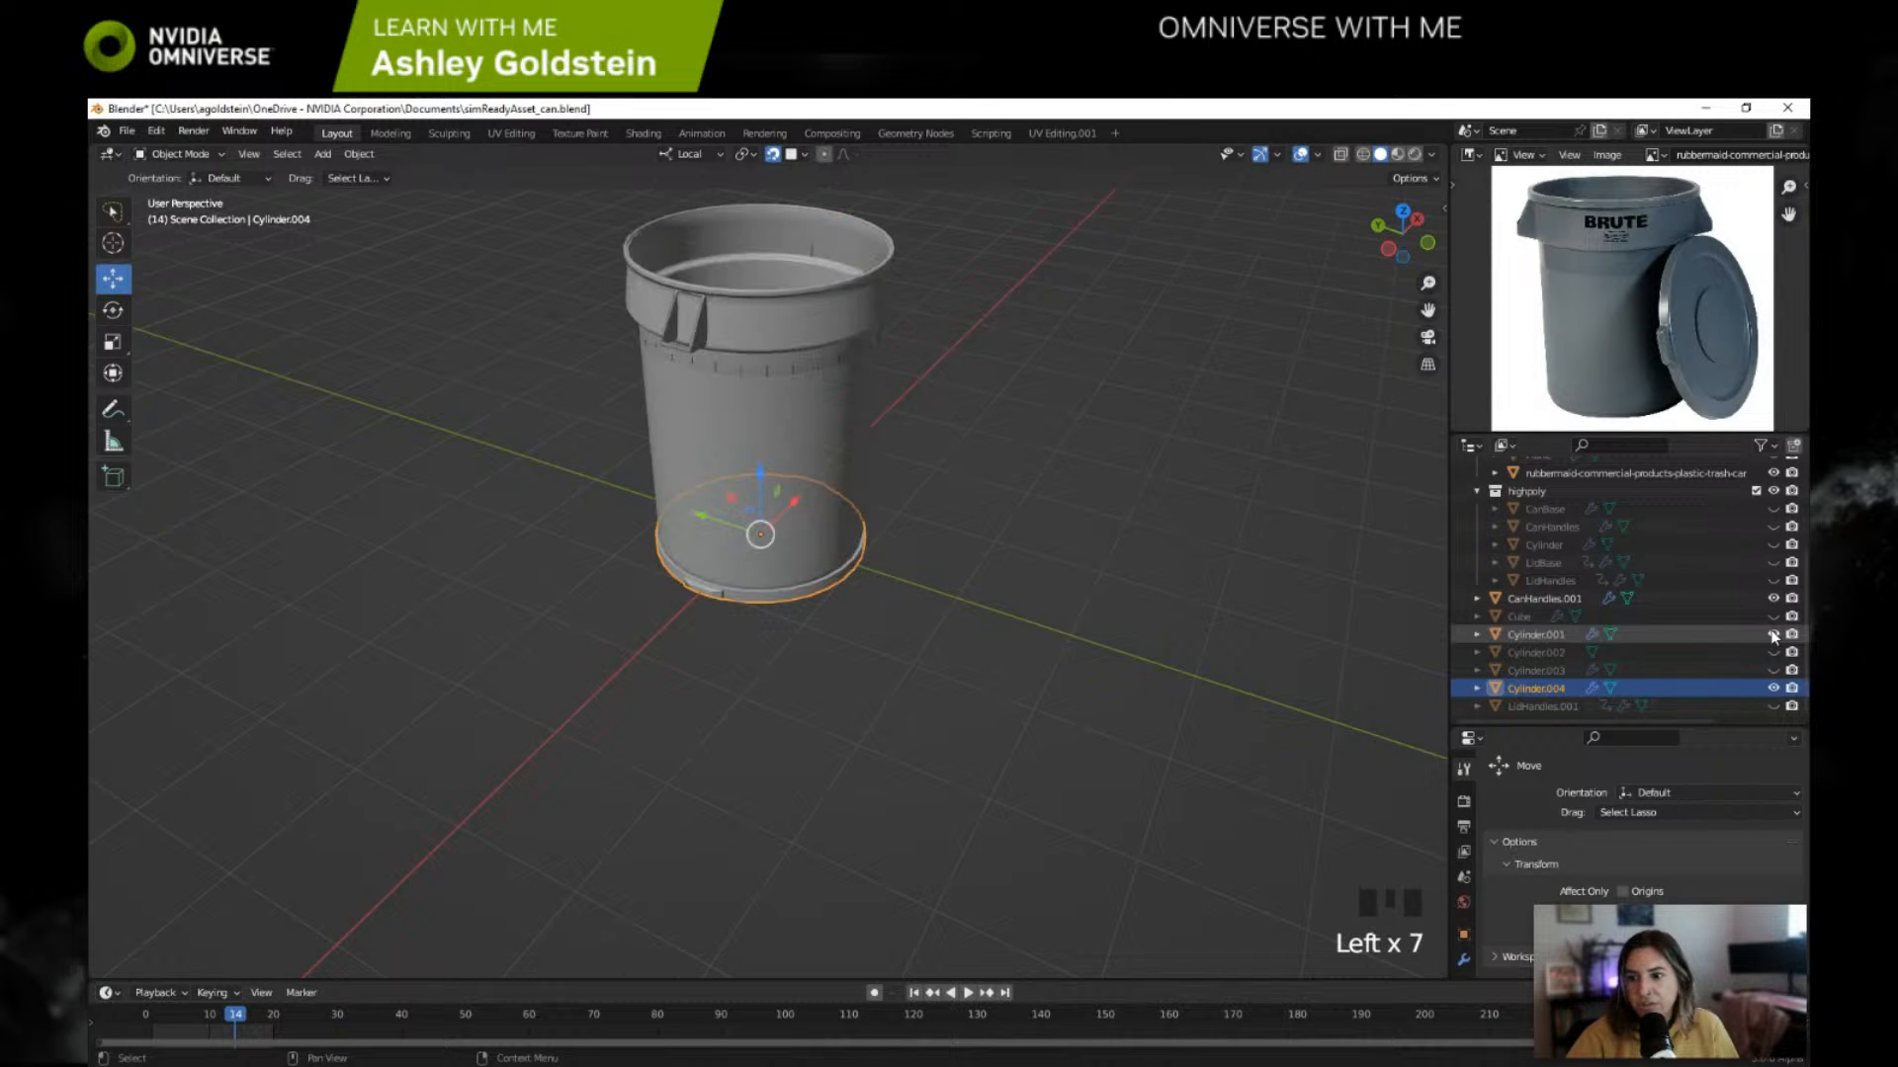
scroll(959, 421, "up", 2, "shift")
middle_click_drag(960, 422, 776, 475, "shift")
left_click(775, 466, "shift")
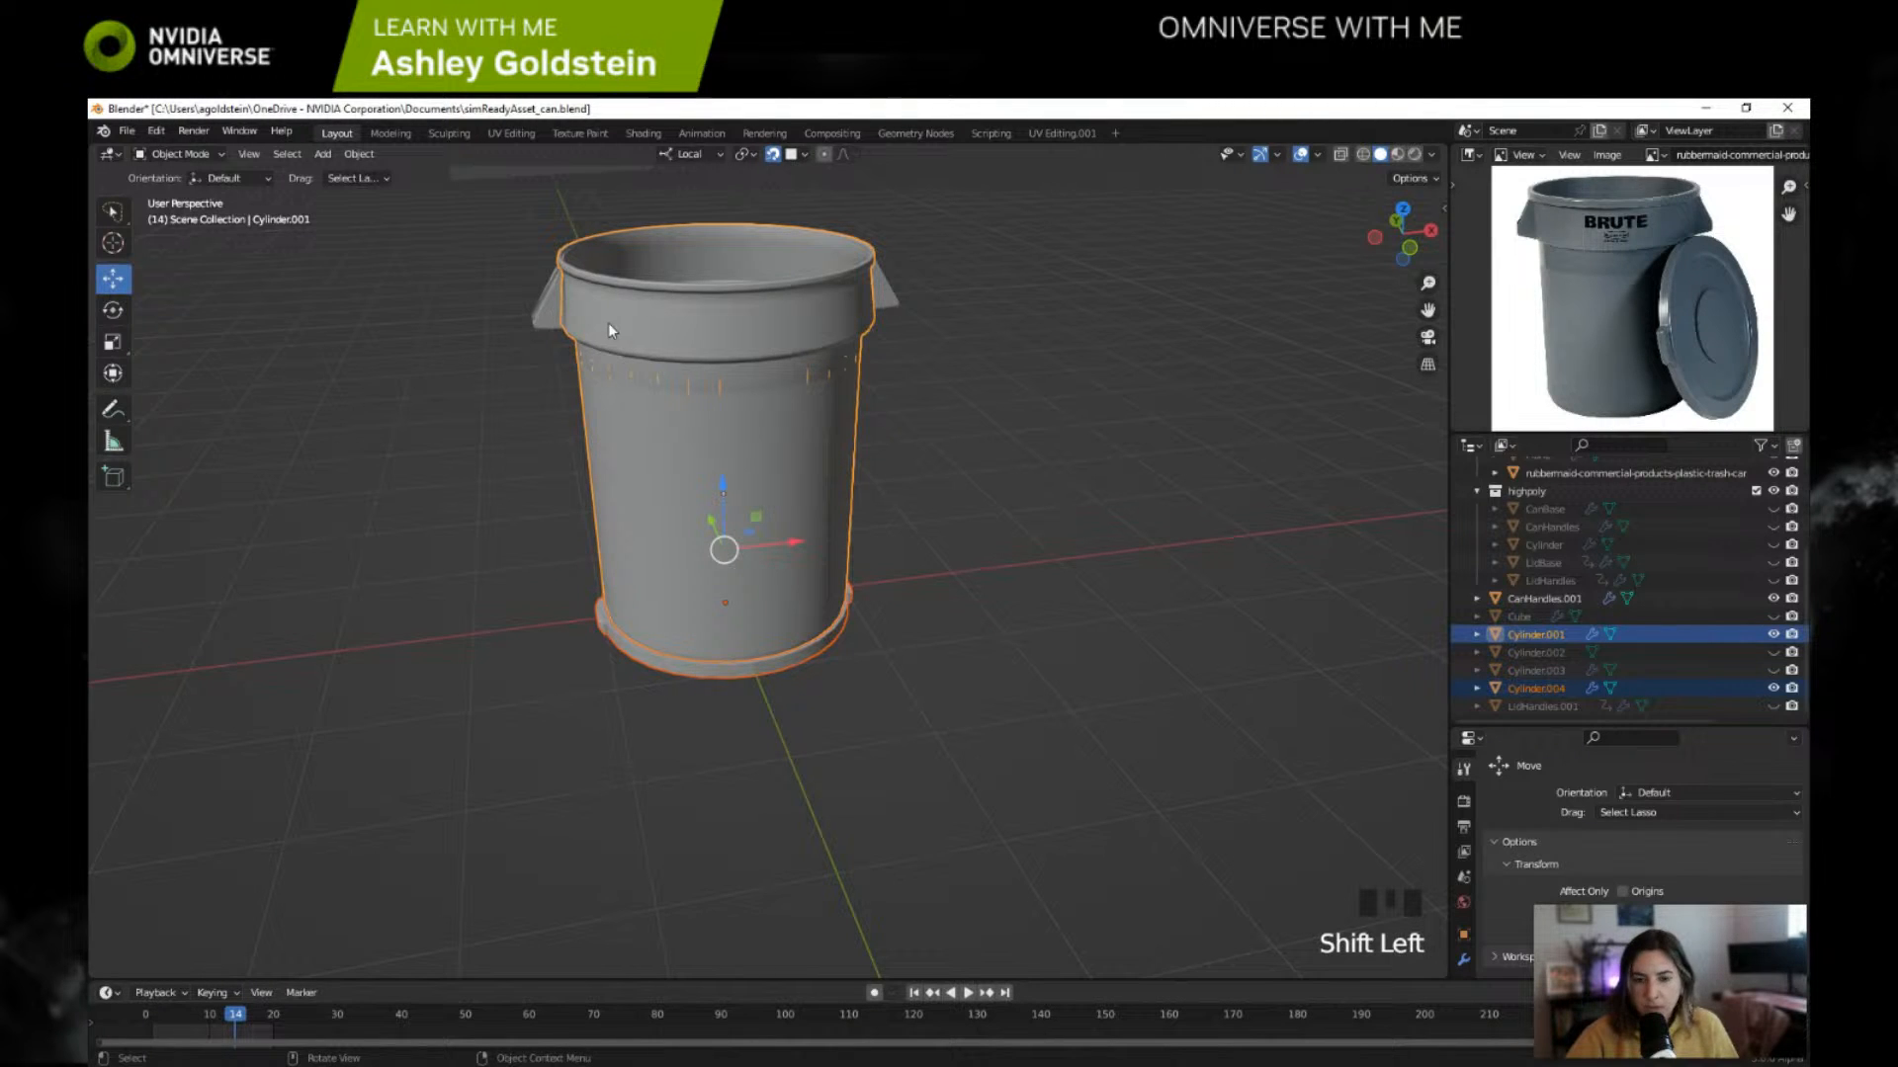
key("Tab")
key("Tab")
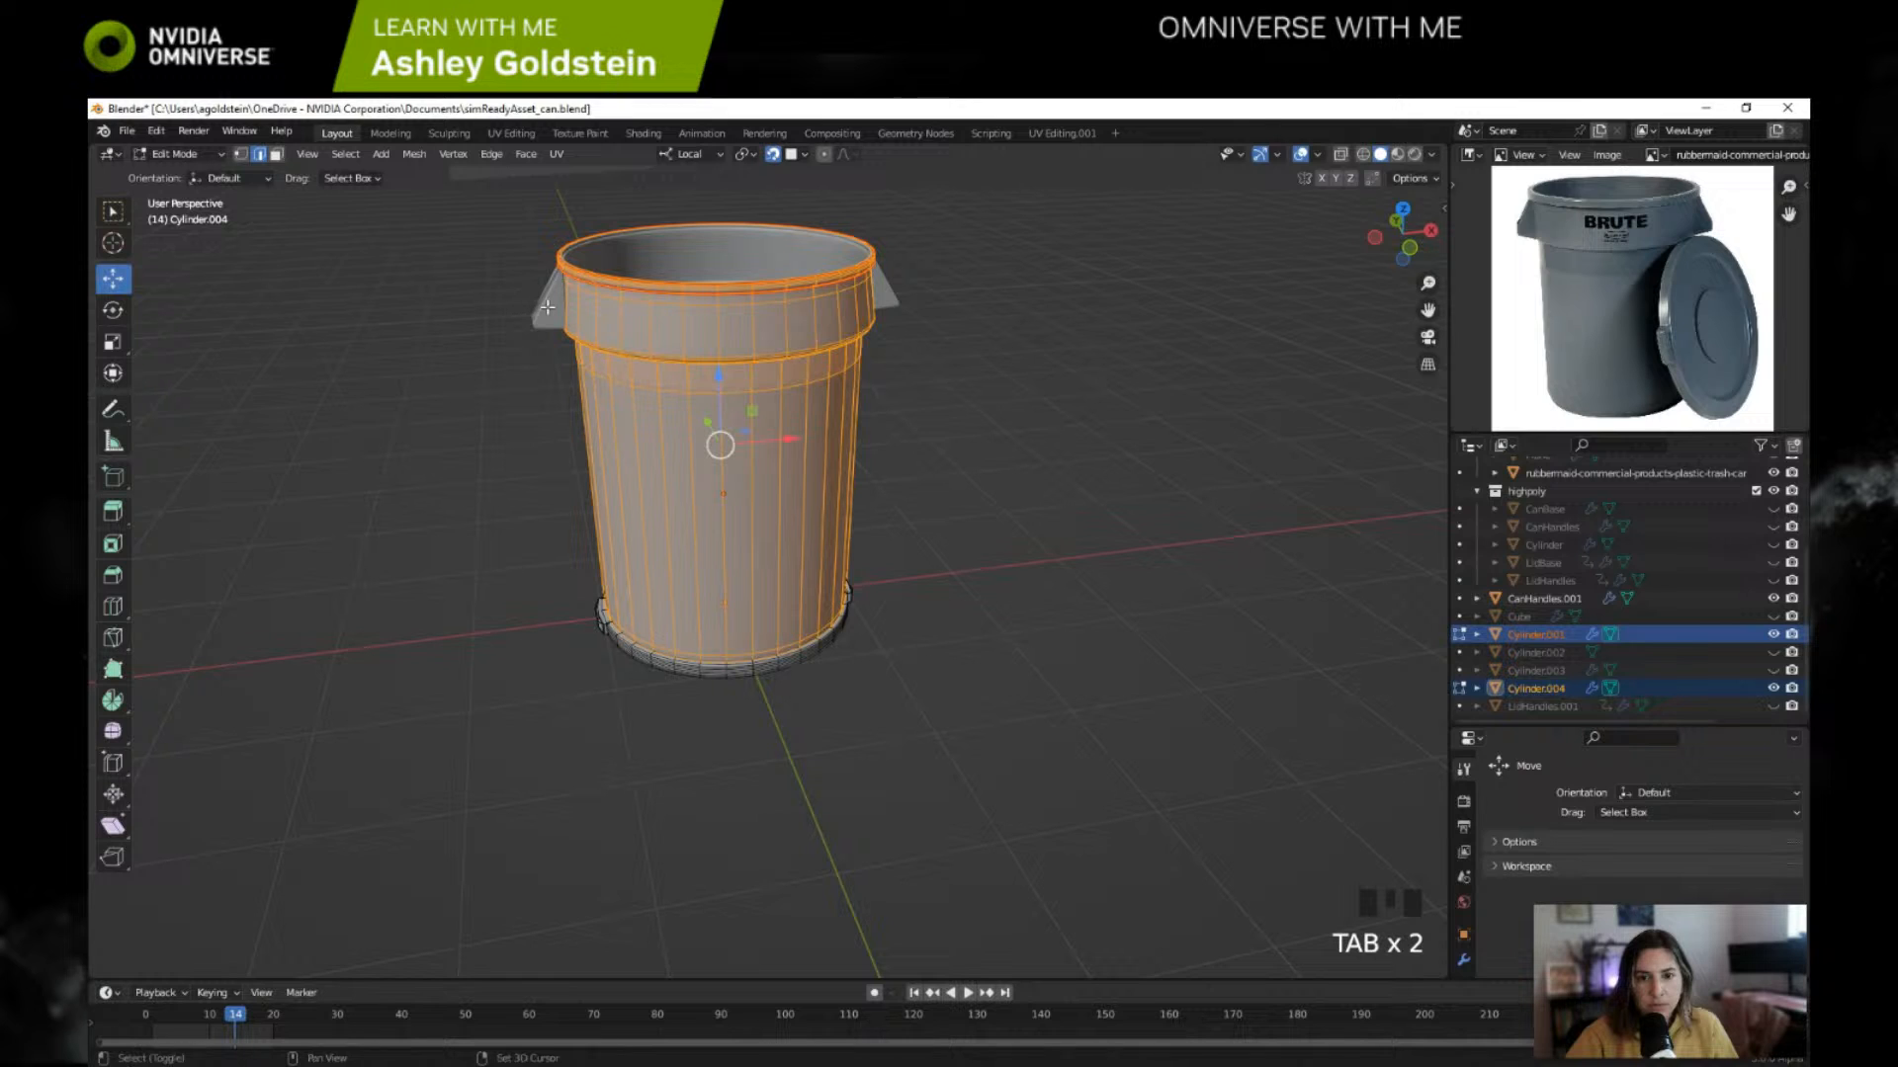
left_click(176, 154)
left_click(201, 176)
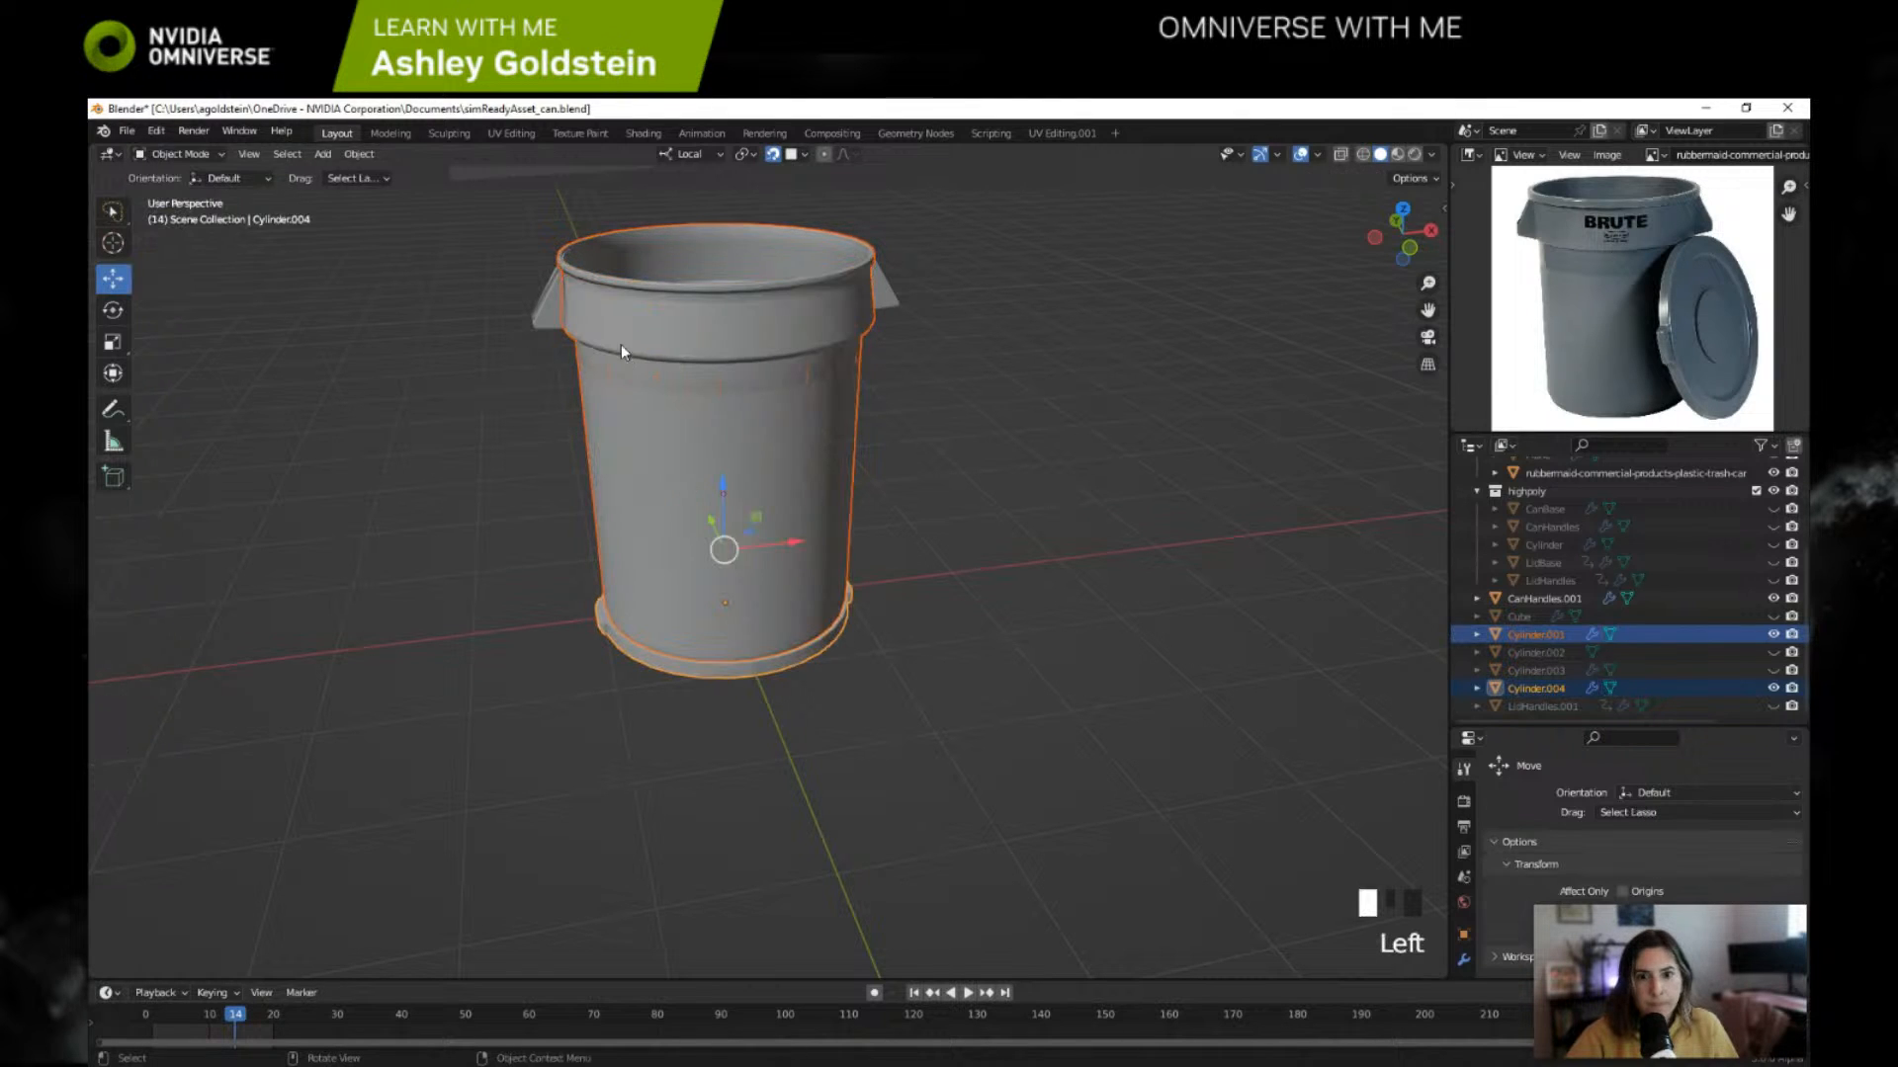
Step: Try to join the can body Cylinder.001 with CanHandles.001, and undo the join
left_click(538, 308)
left_click(702, 418)
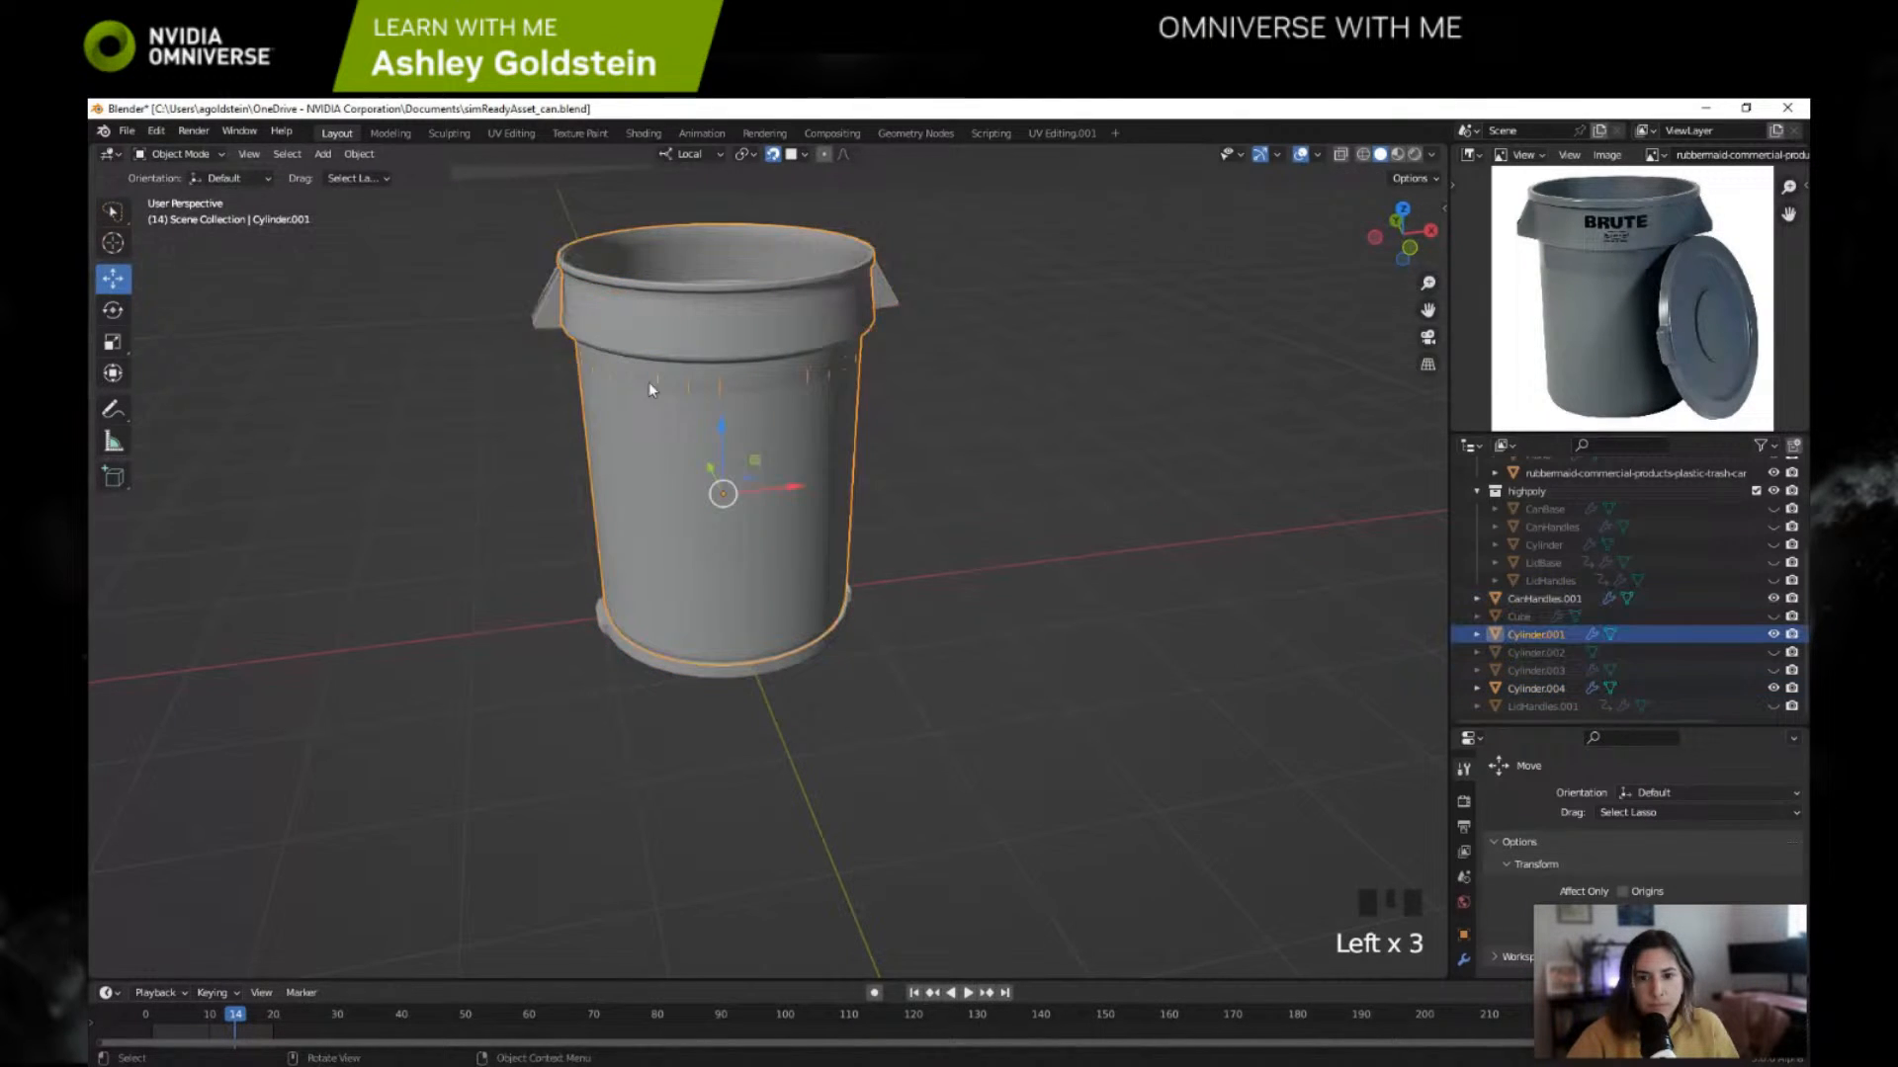
left_click(553, 313, "shift")
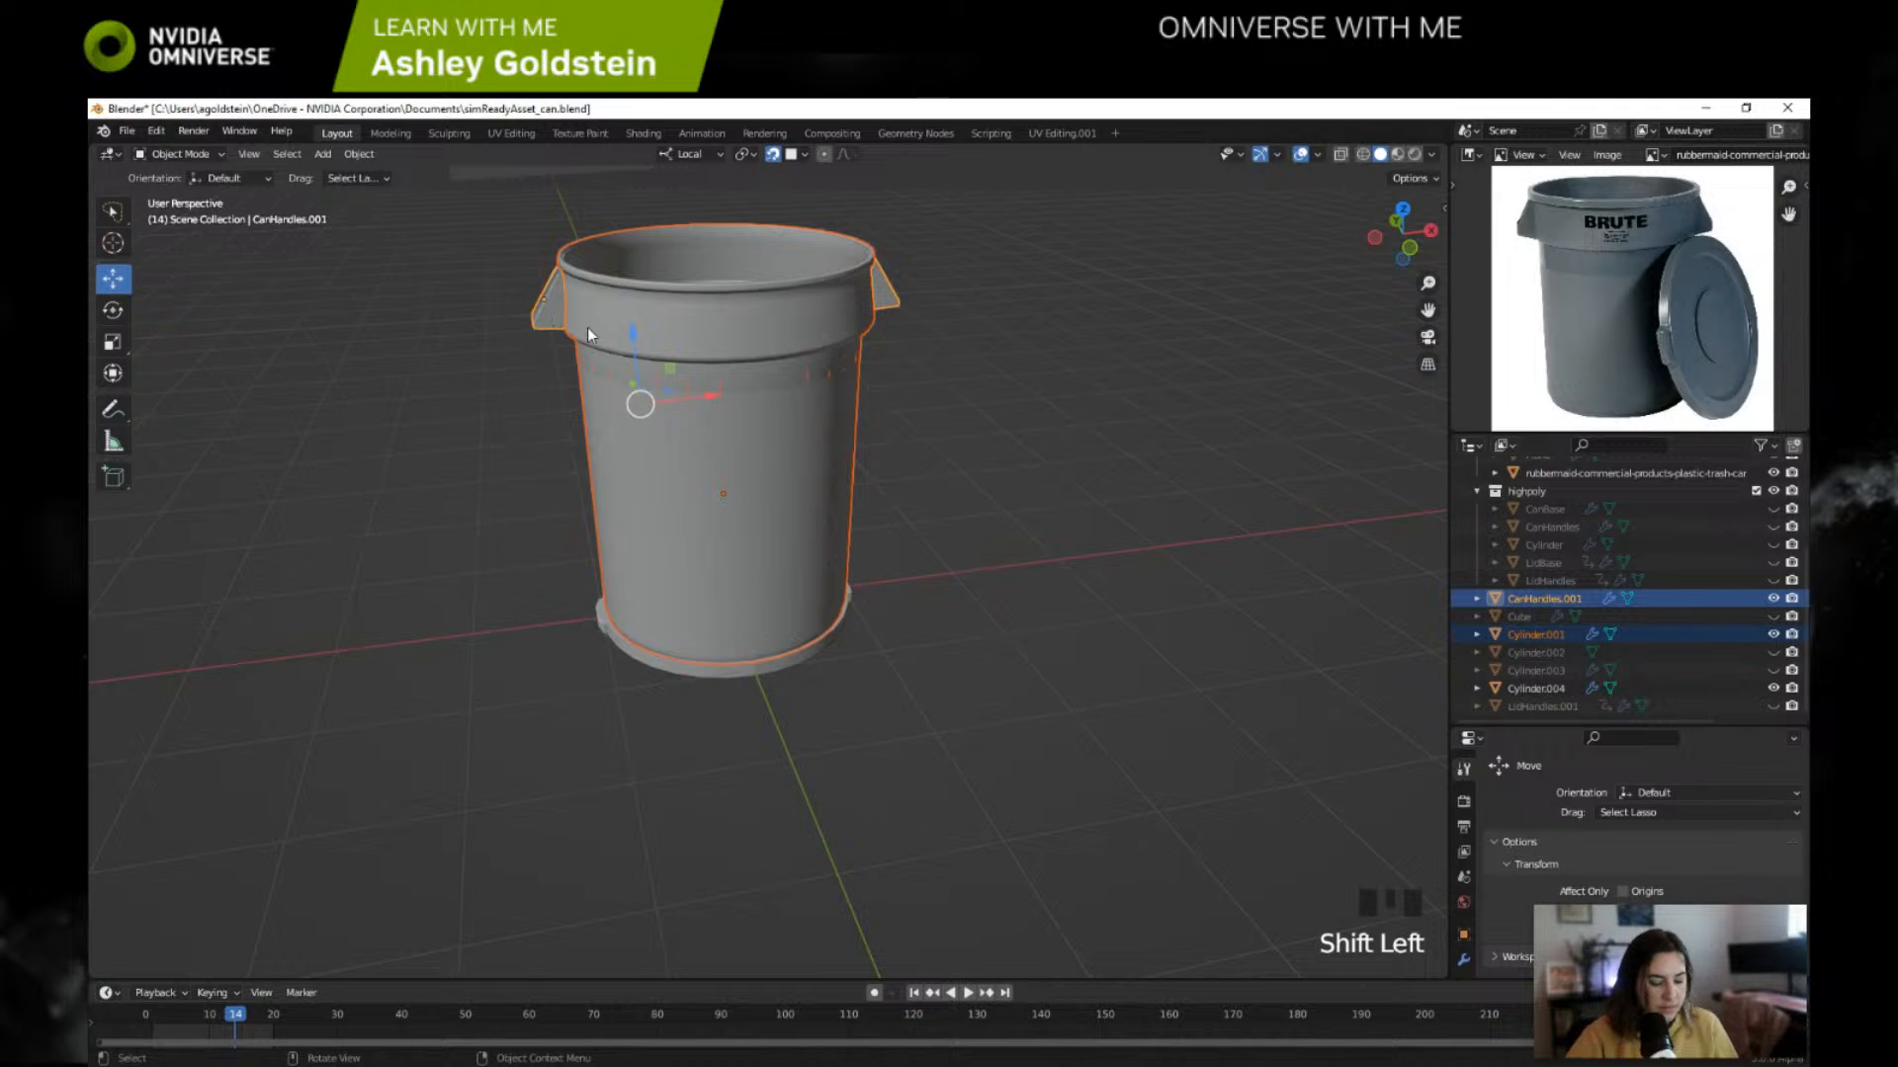
key("ctrl+j")
key("ctrl+z")
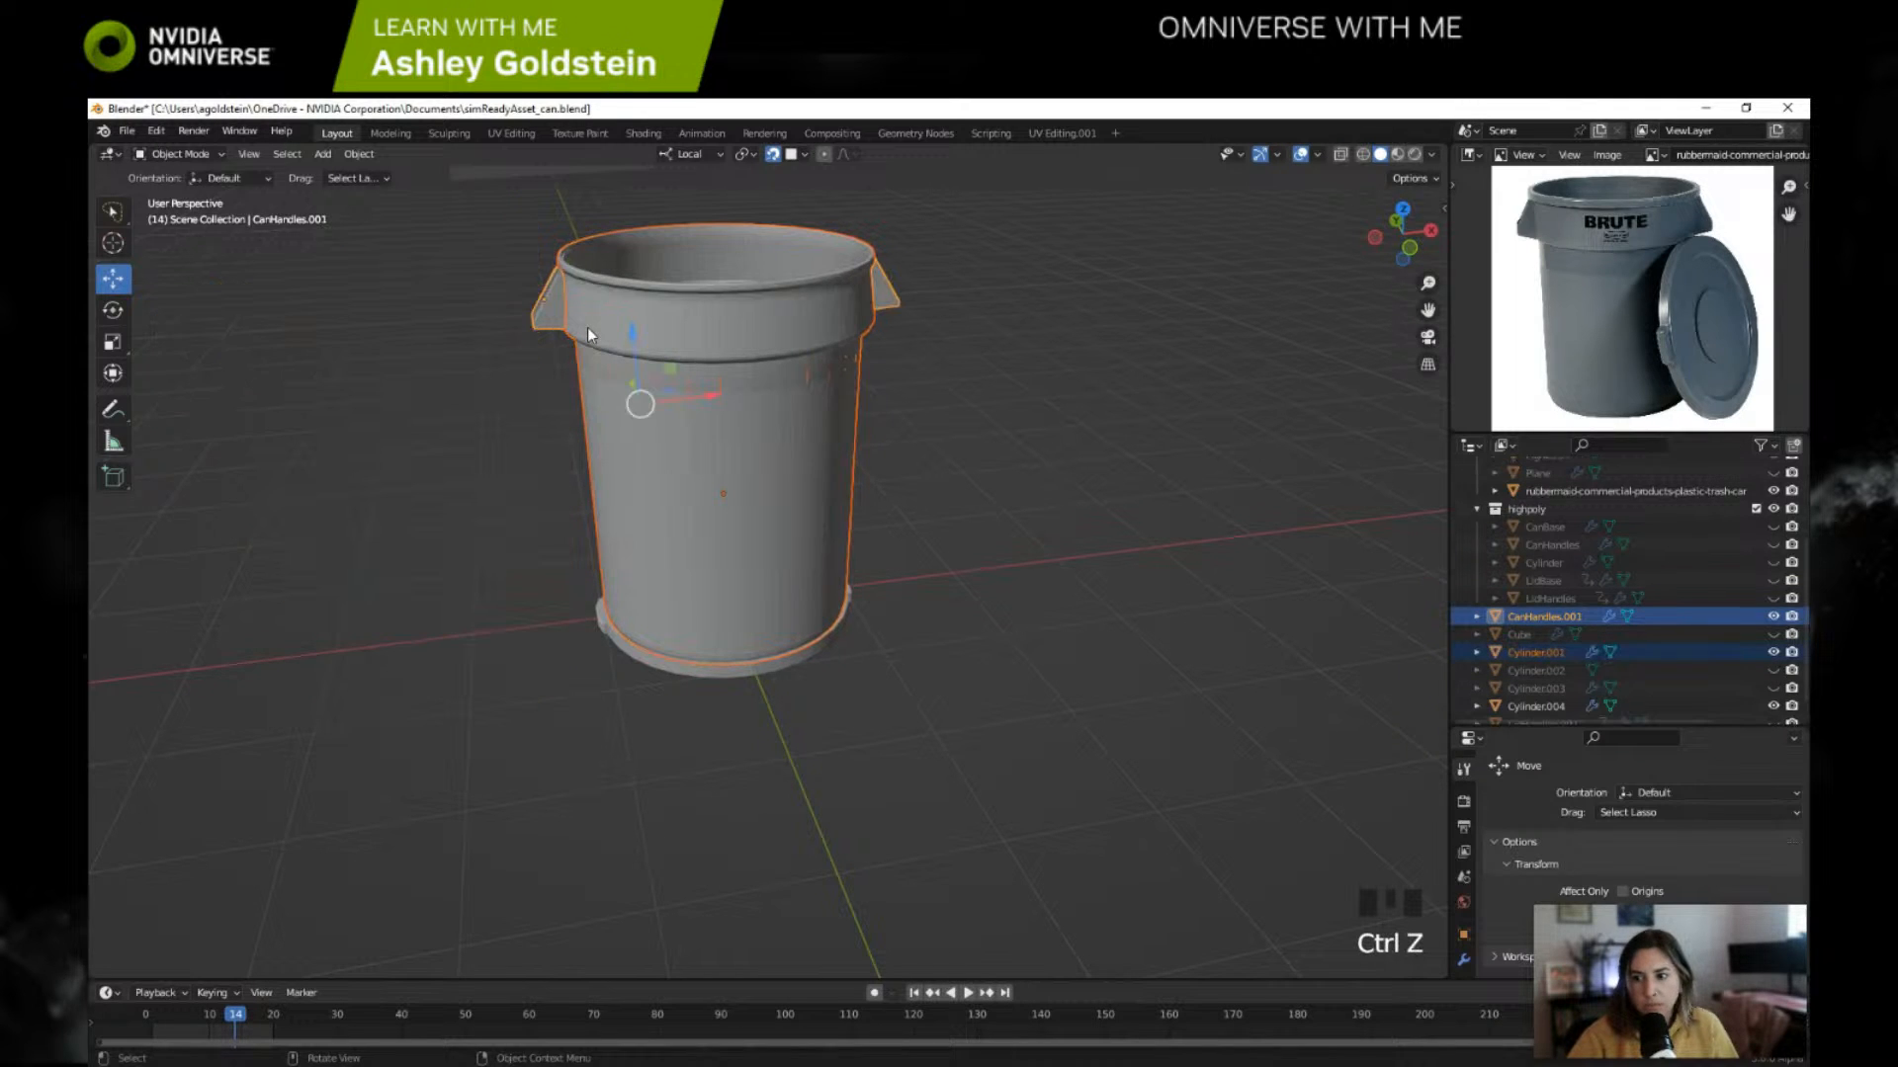
Step: Apply the Mirror and Solidify modifiers on CanHandles.001
left_click(1548, 616)
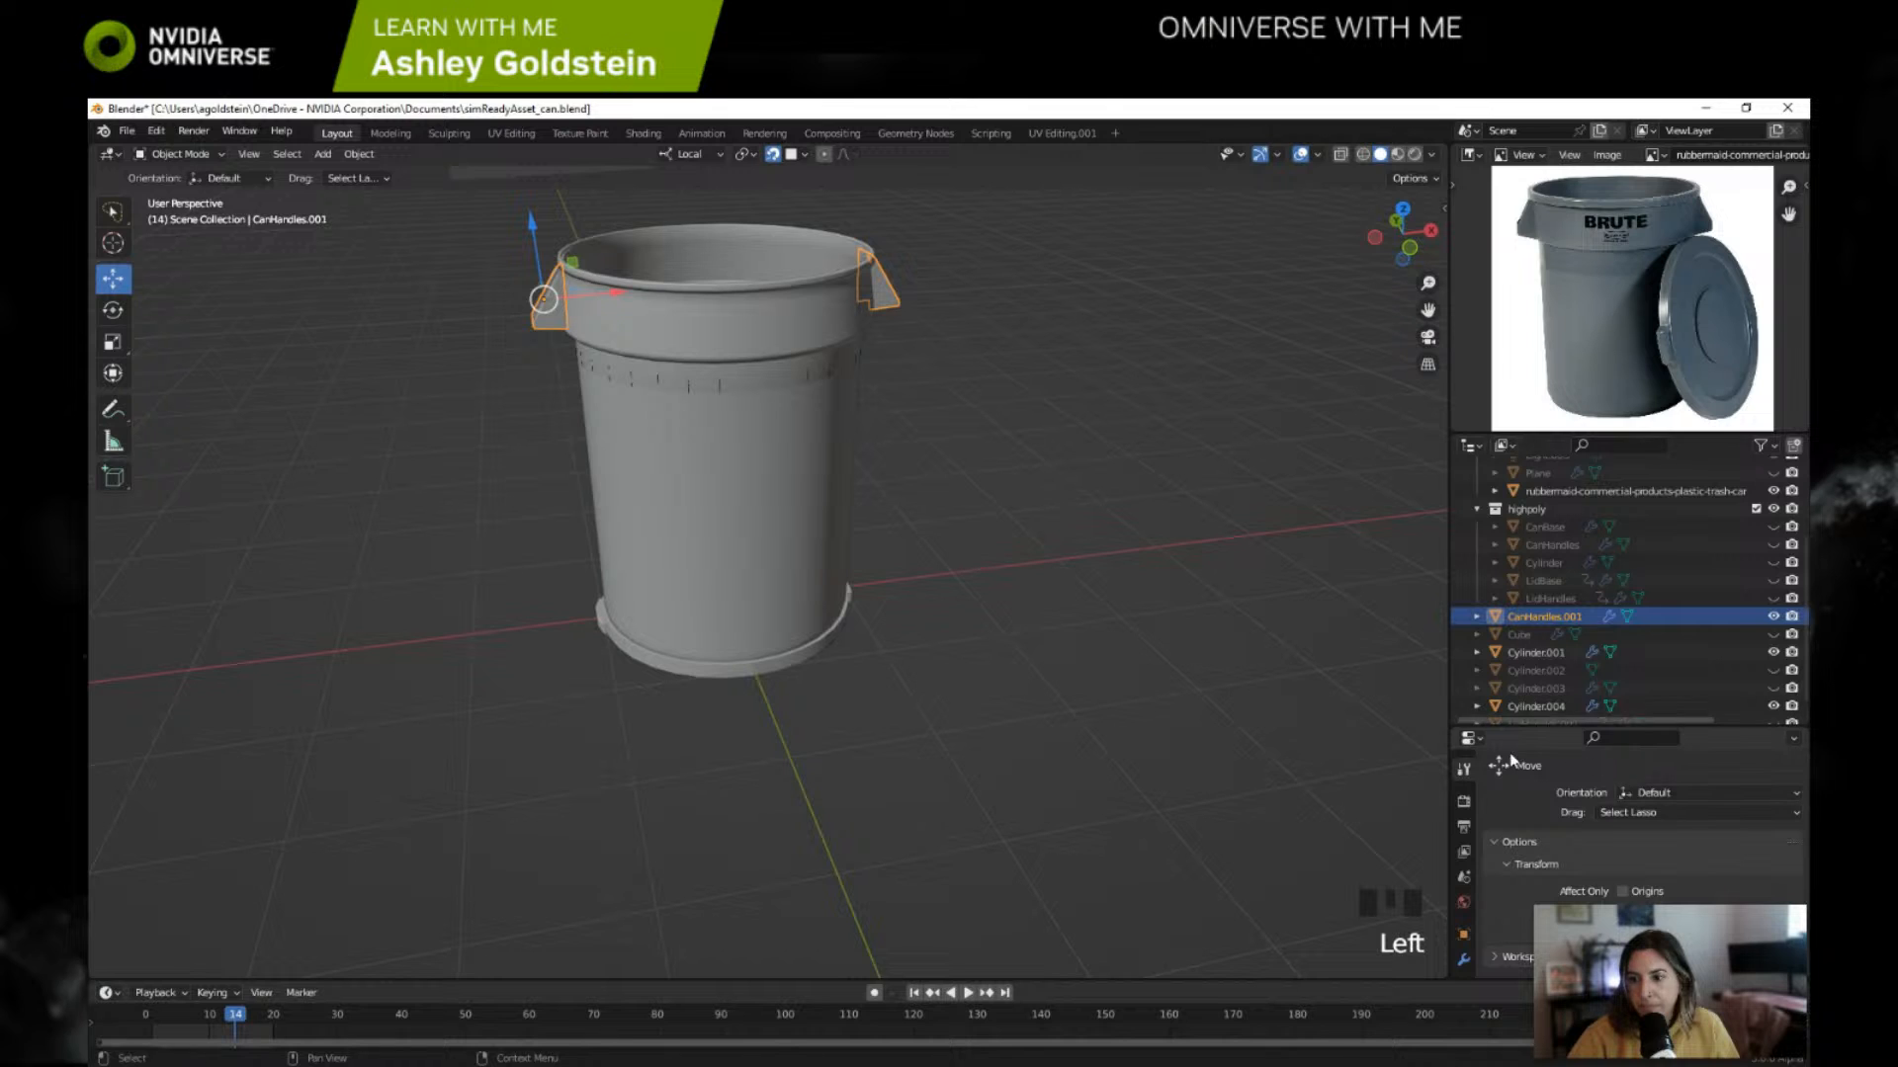
left_click(1463, 959)
scroll(1659, 832, "down", 2)
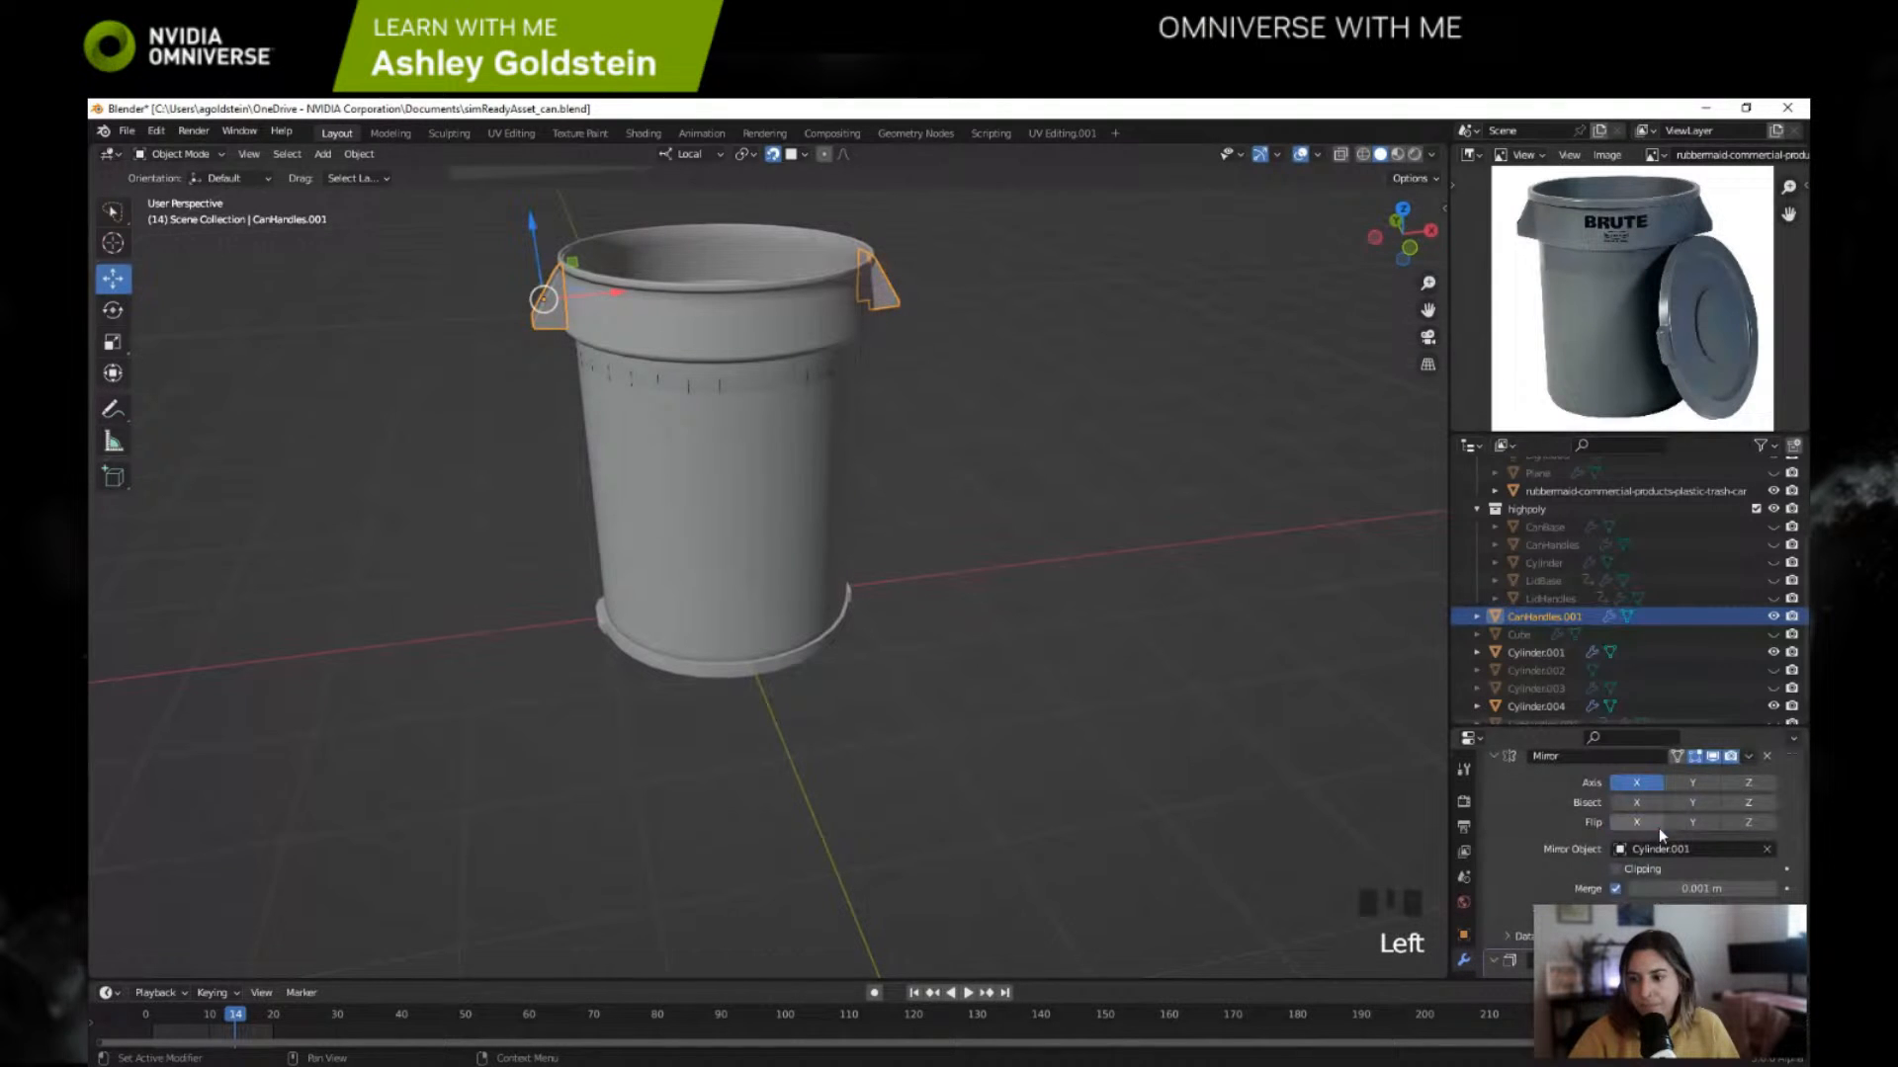
left_click(1750, 757)
left_click(1737, 778)
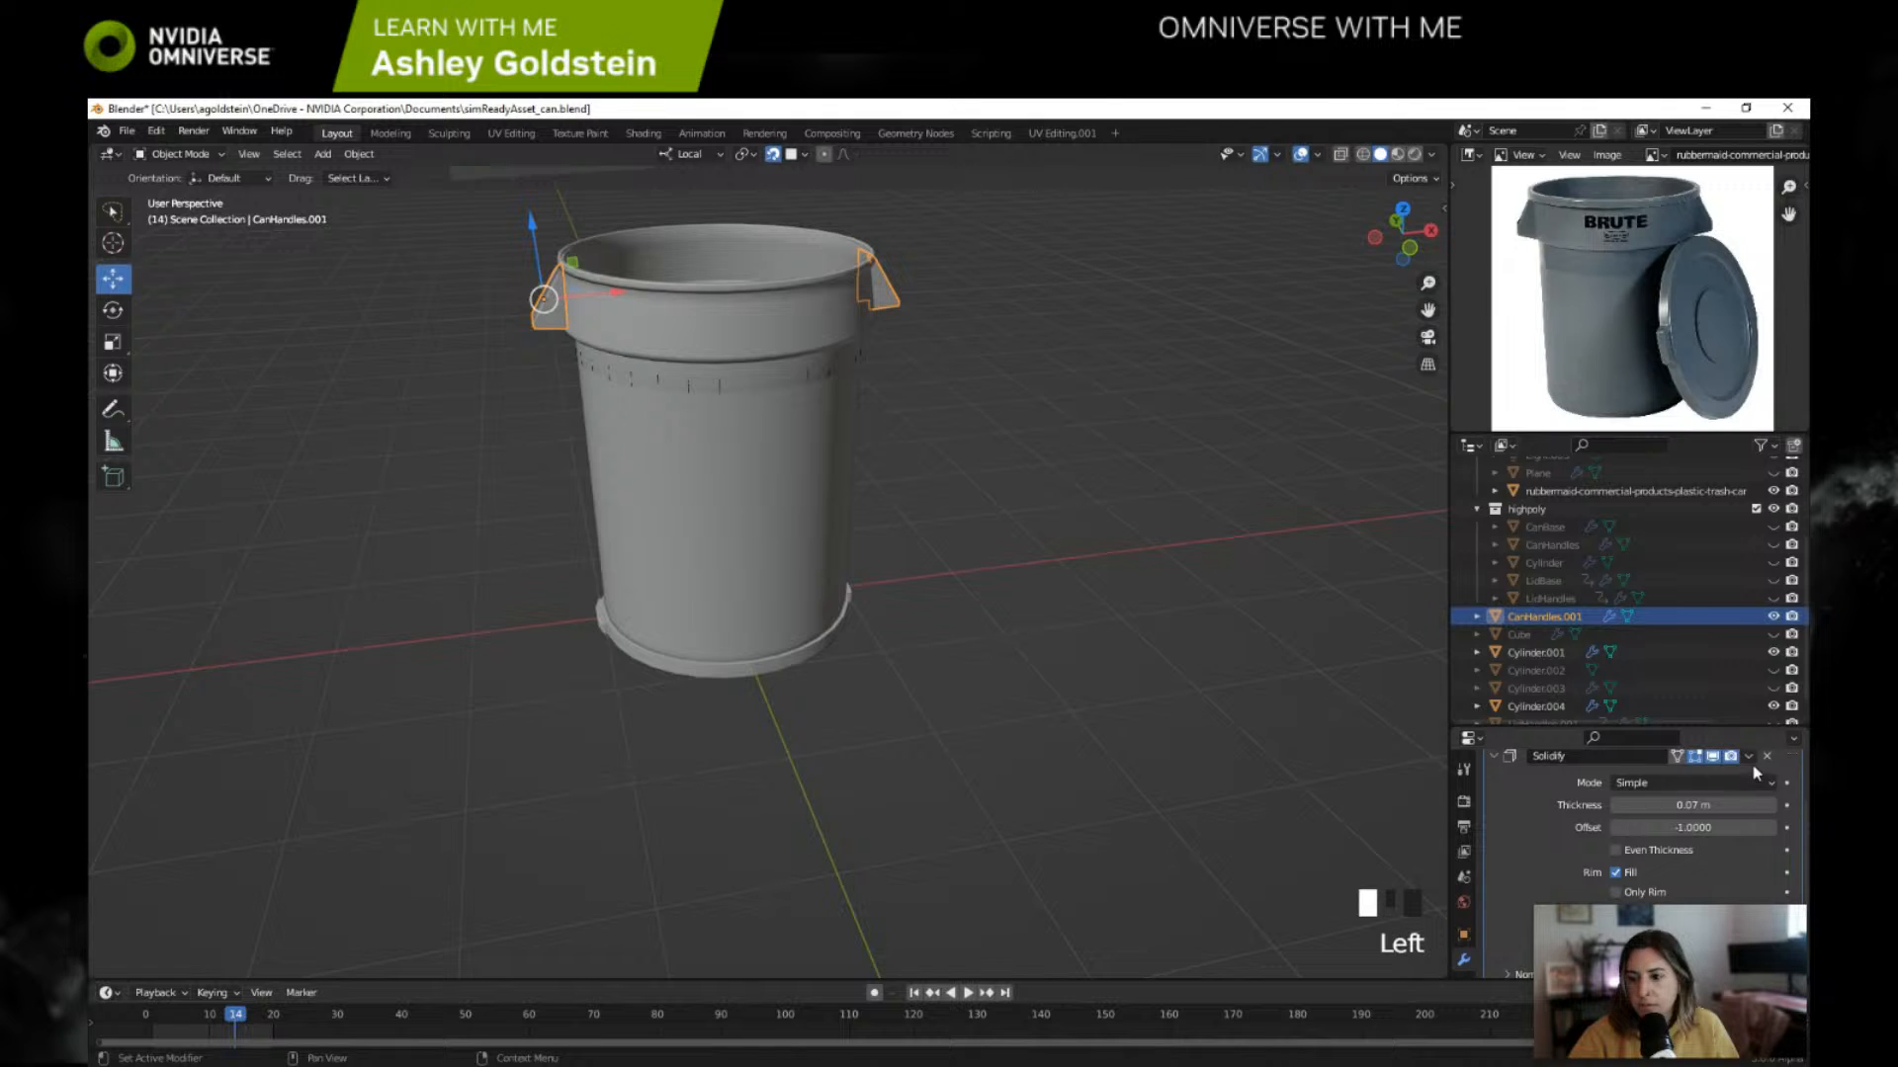
left_click(1748, 756)
left_click(1741, 779)
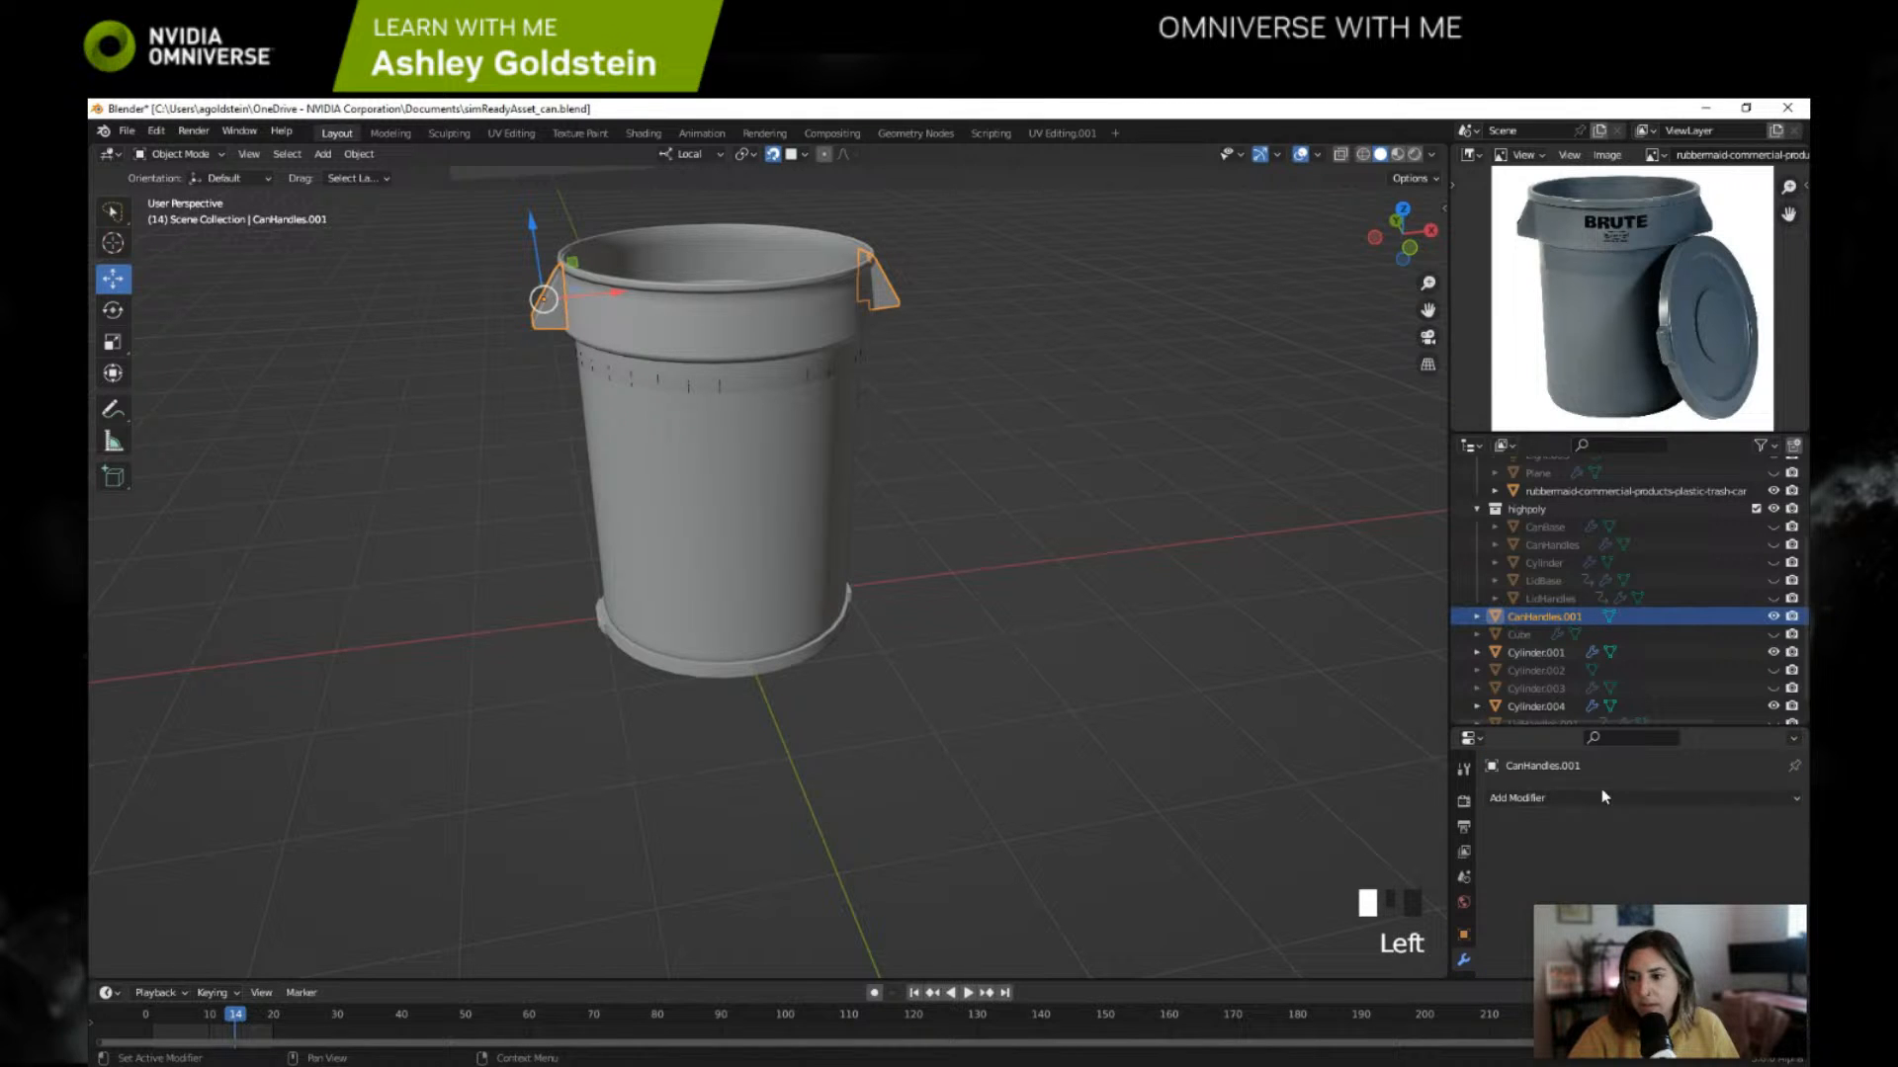
Step: Apply the Solidify and WeightedNormal modifiers on the can body Cylinder.001
left_click(1560, 652)
scroll(1657, 806, "down", 1)
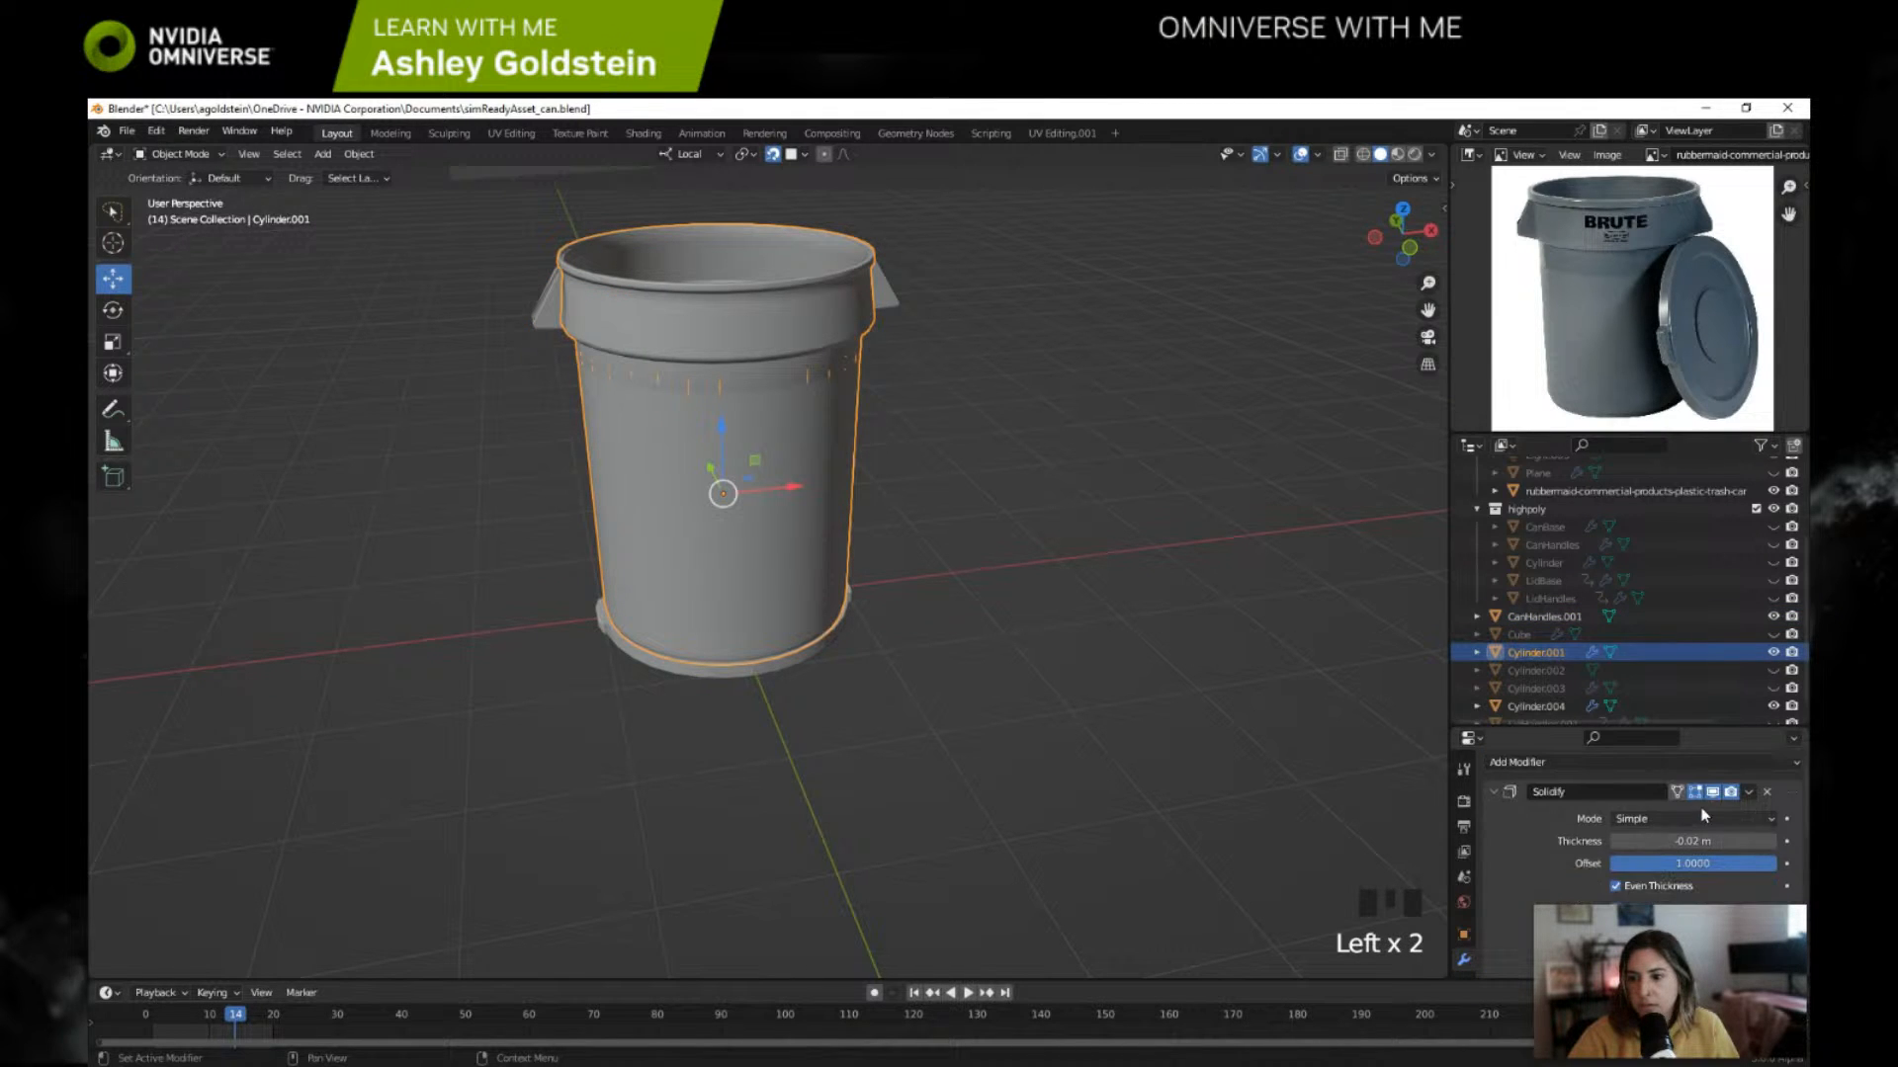
left_click(1749, 791)
left_click(1736, 814)
scroll(1736, 812, "down", 3)
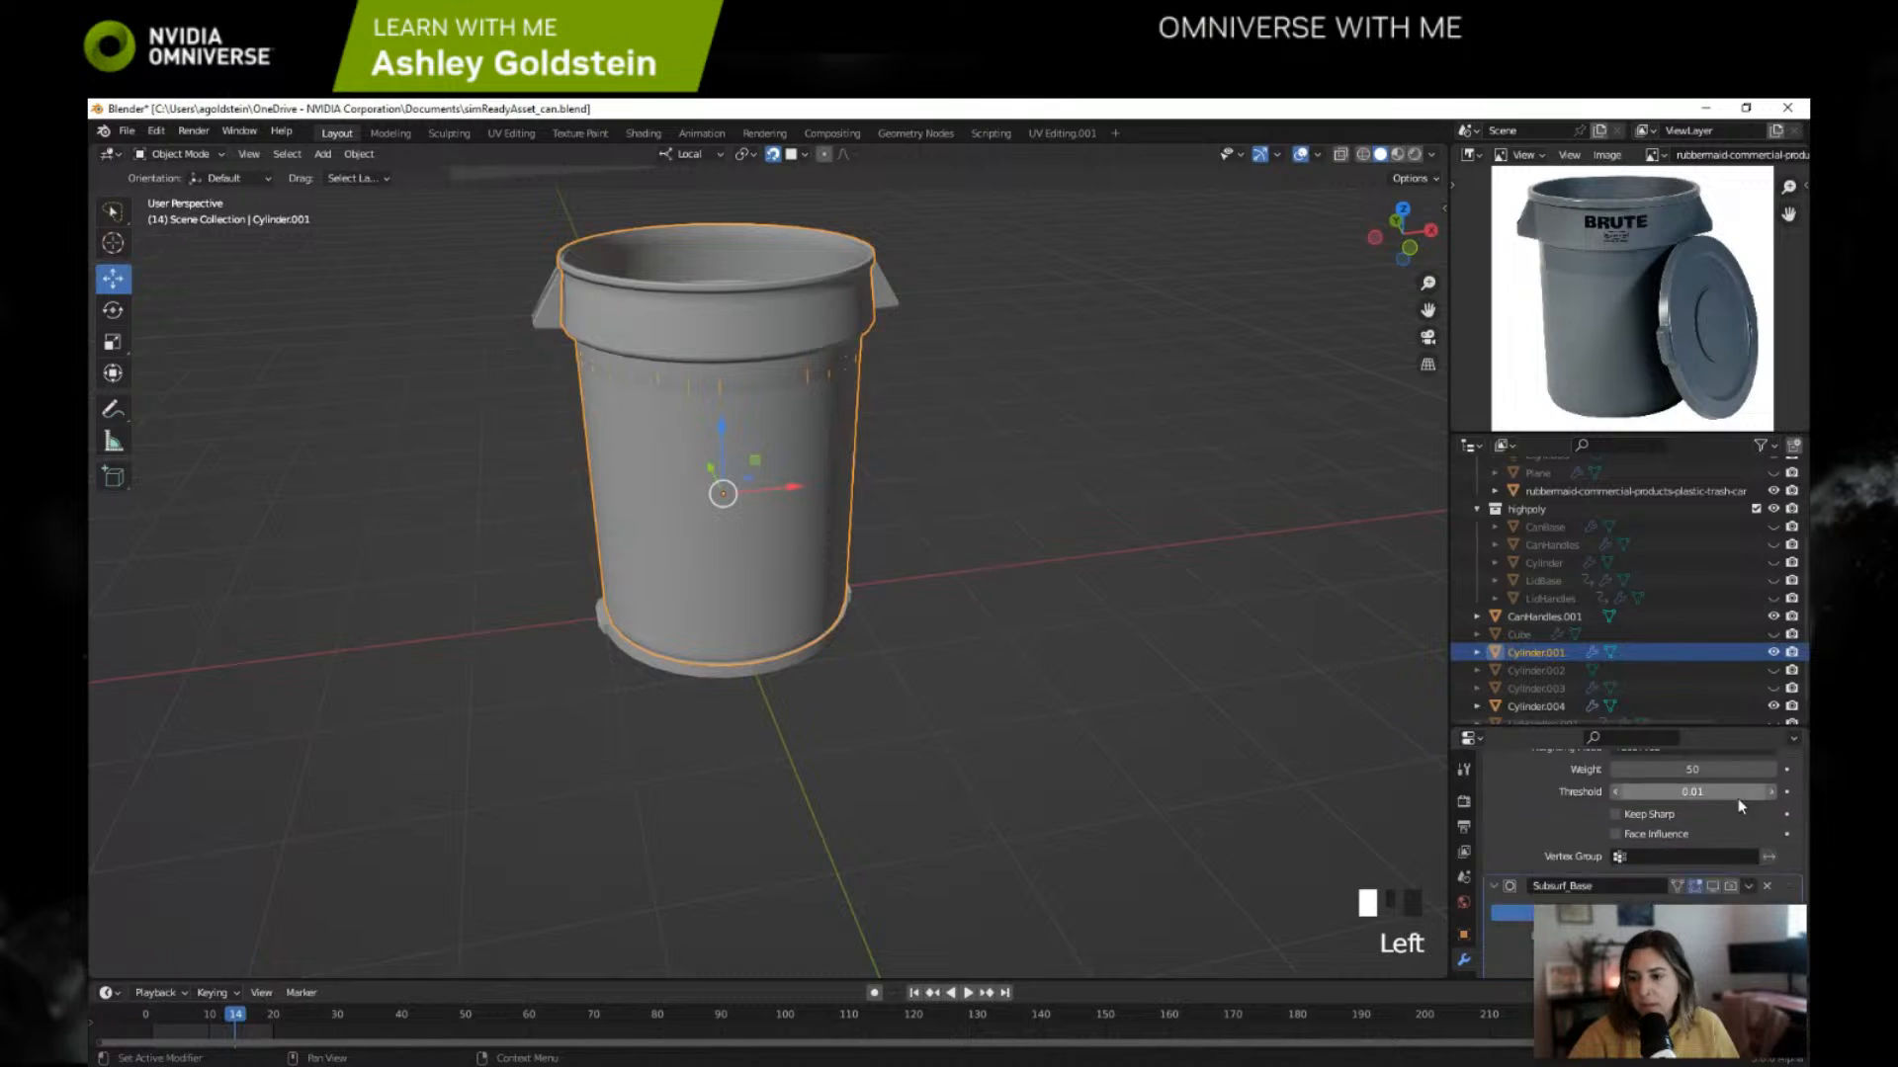
scroll(1737, 815, "up", 3)
left_click(1749, 792)
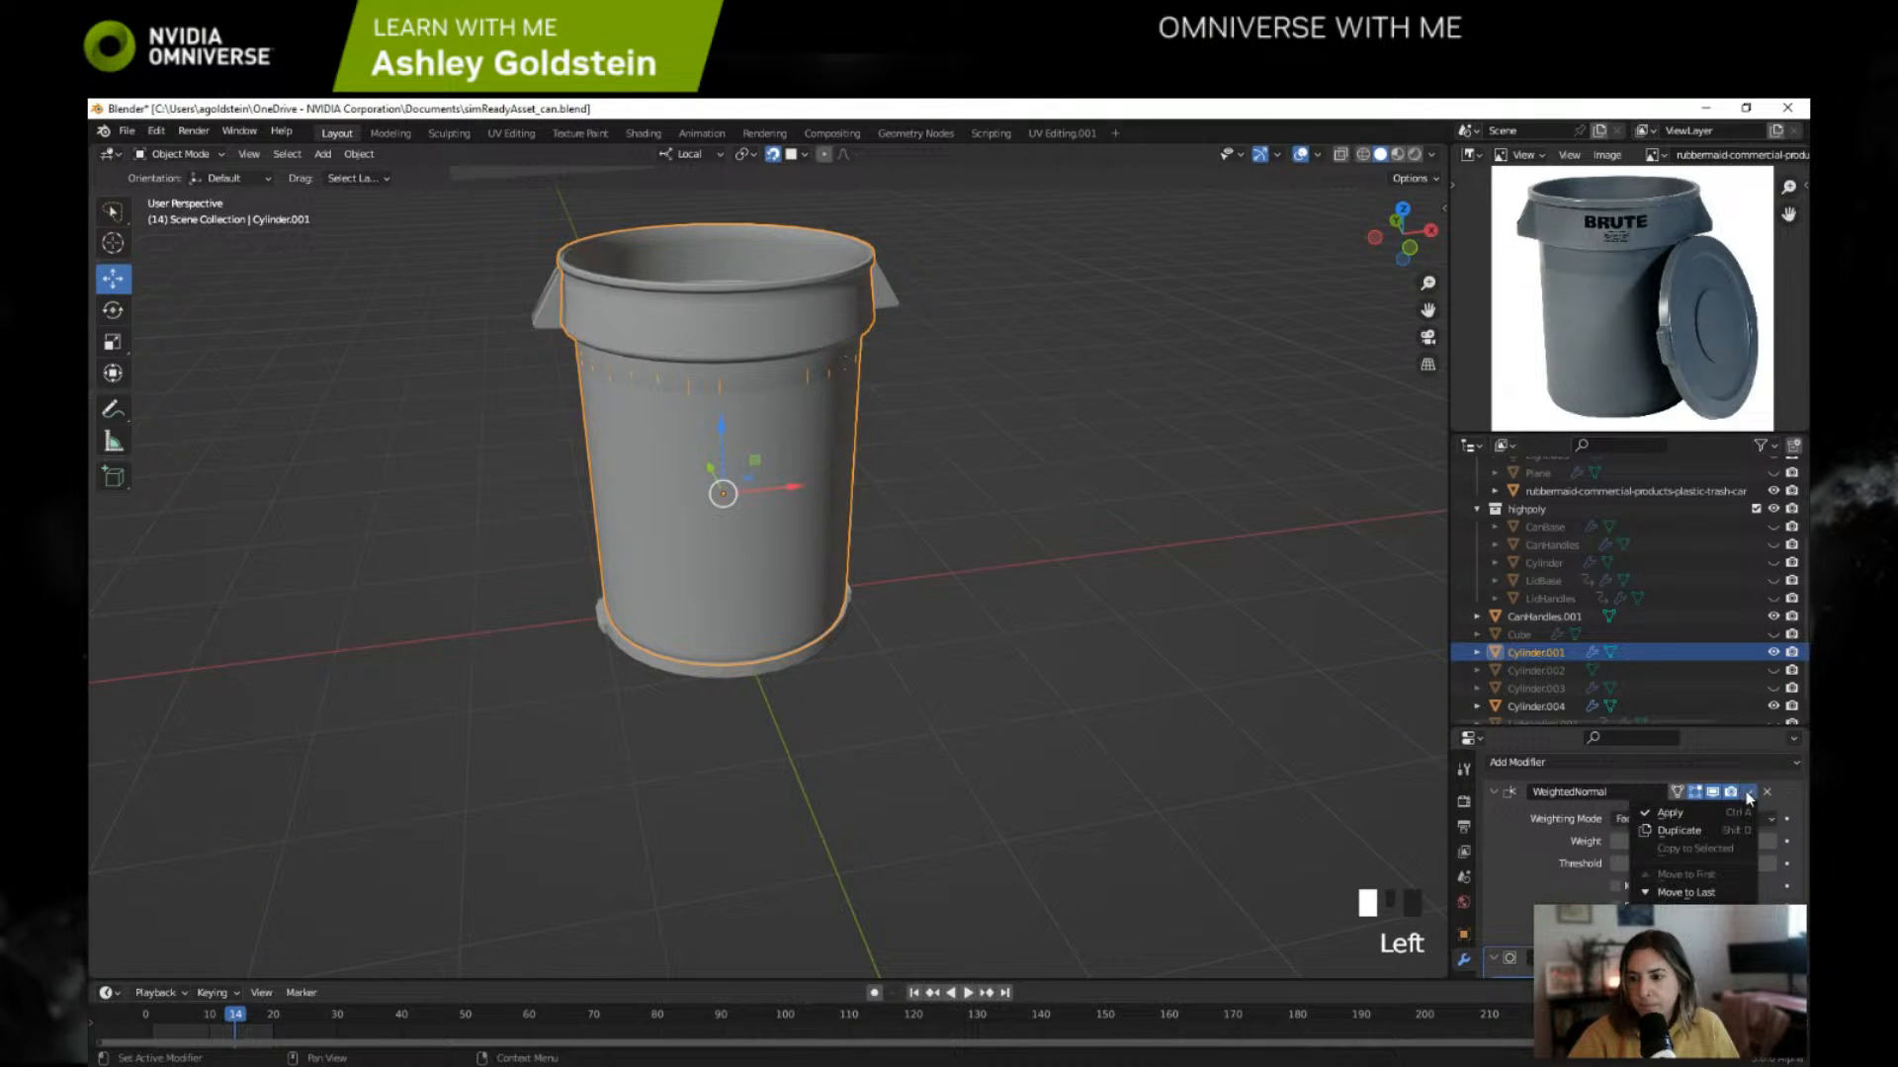
left_click(1735, 814)
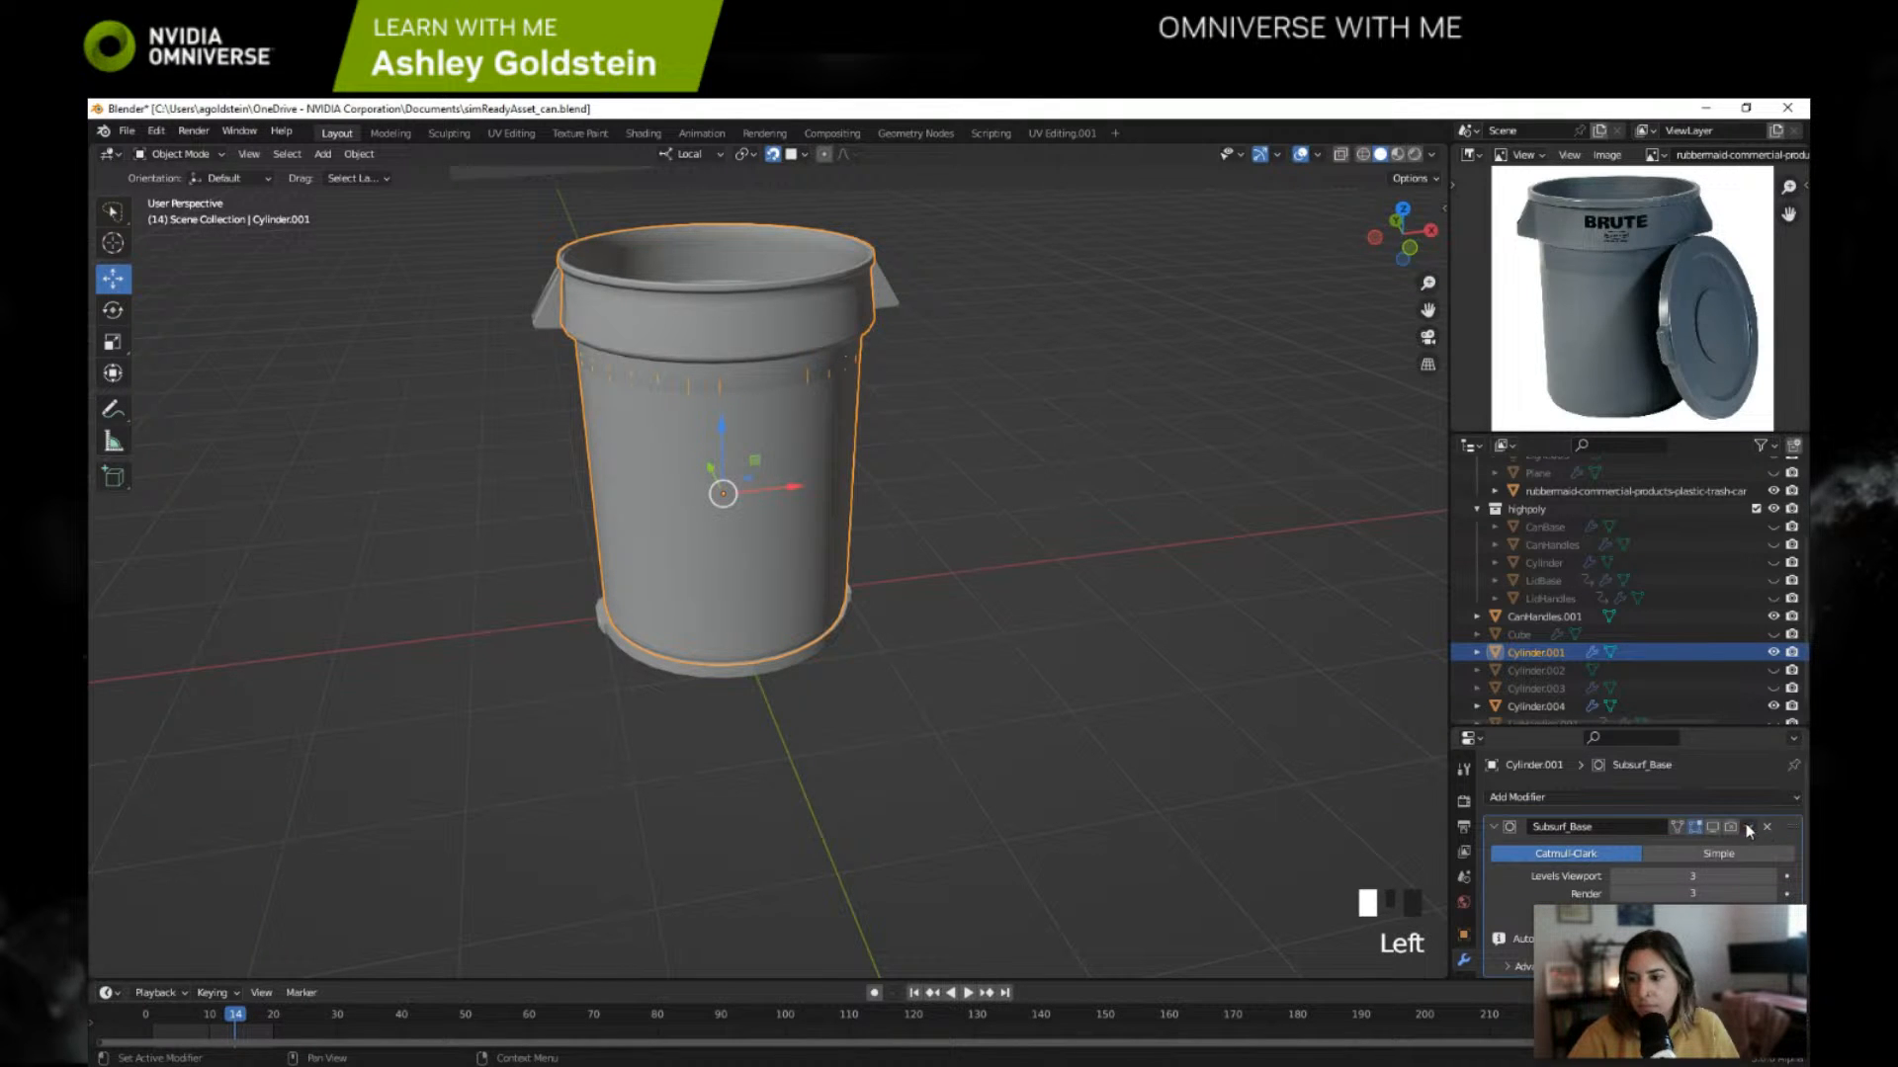
Step: Try applying the Subsurf_Base modifier on Cylinder.001 twice, undoing it each time
left_click(1749, 827)
left_click(1726, 843)
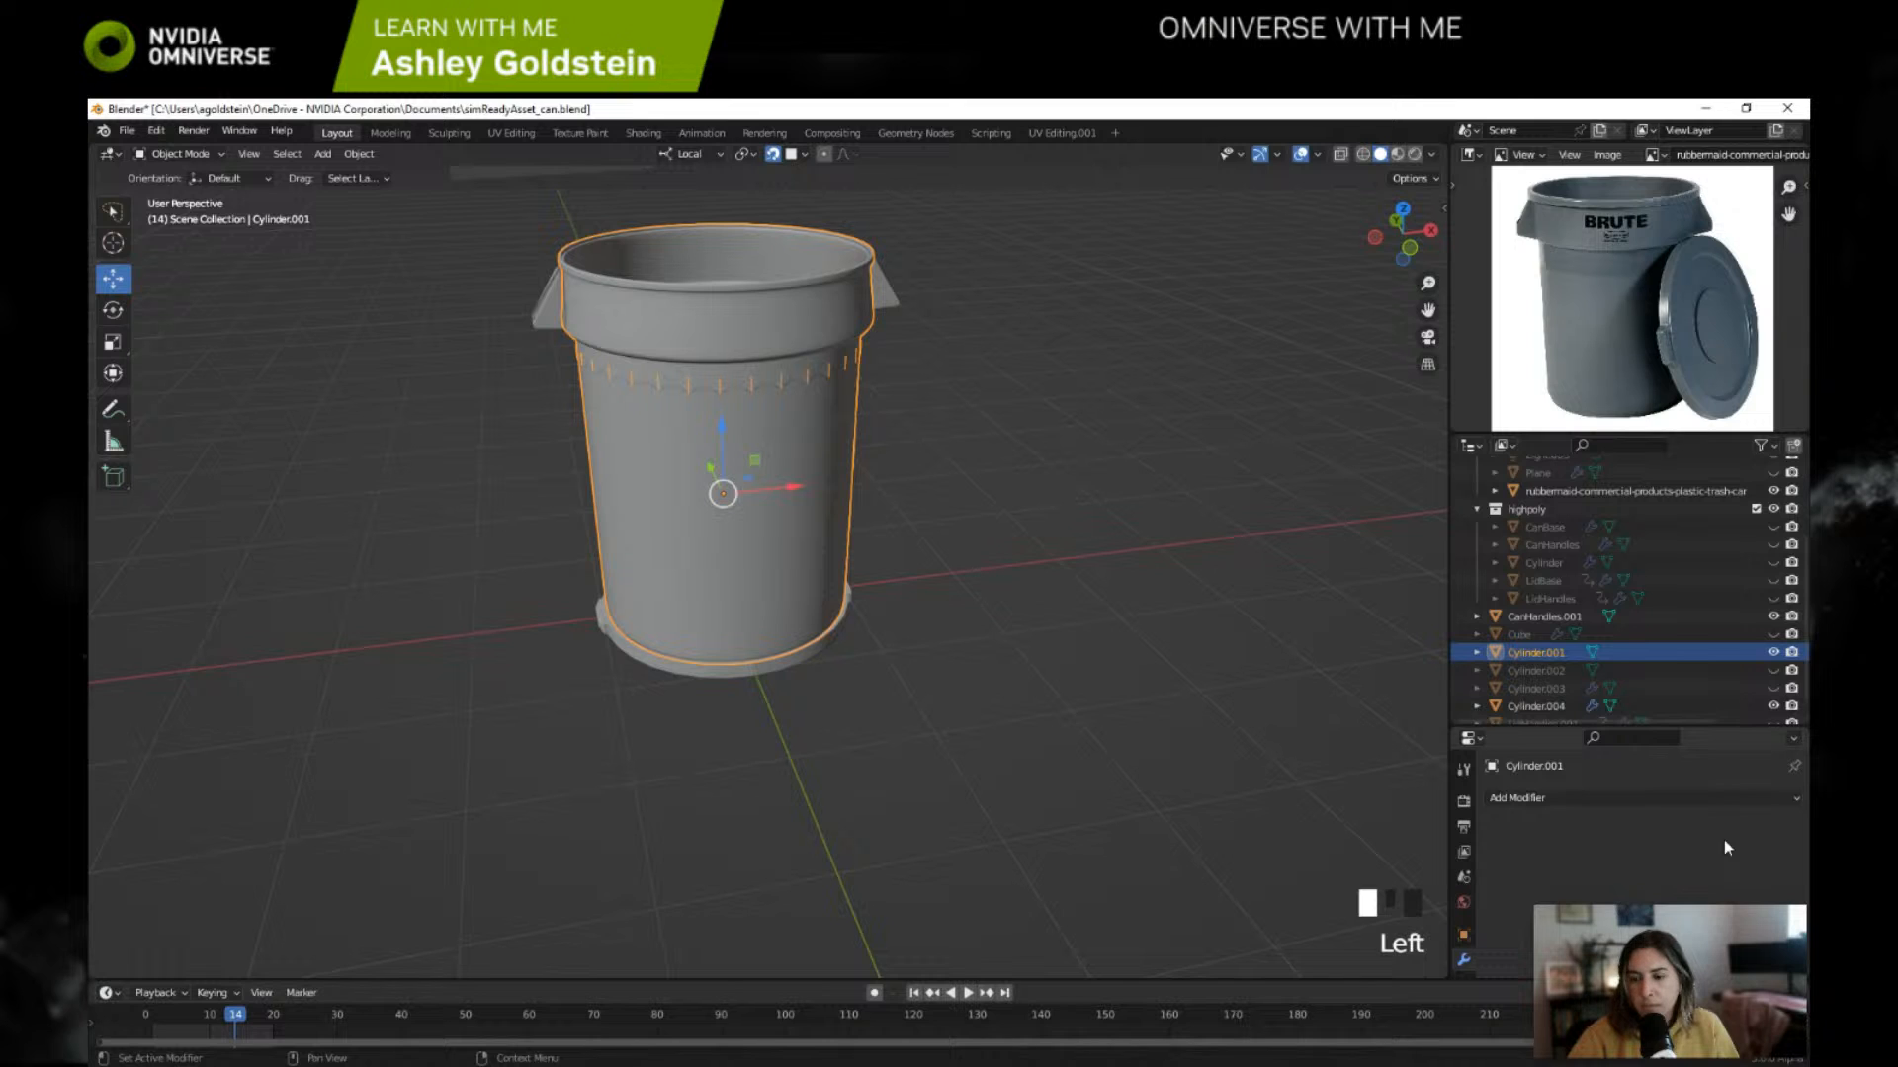
key("ctrl+z")
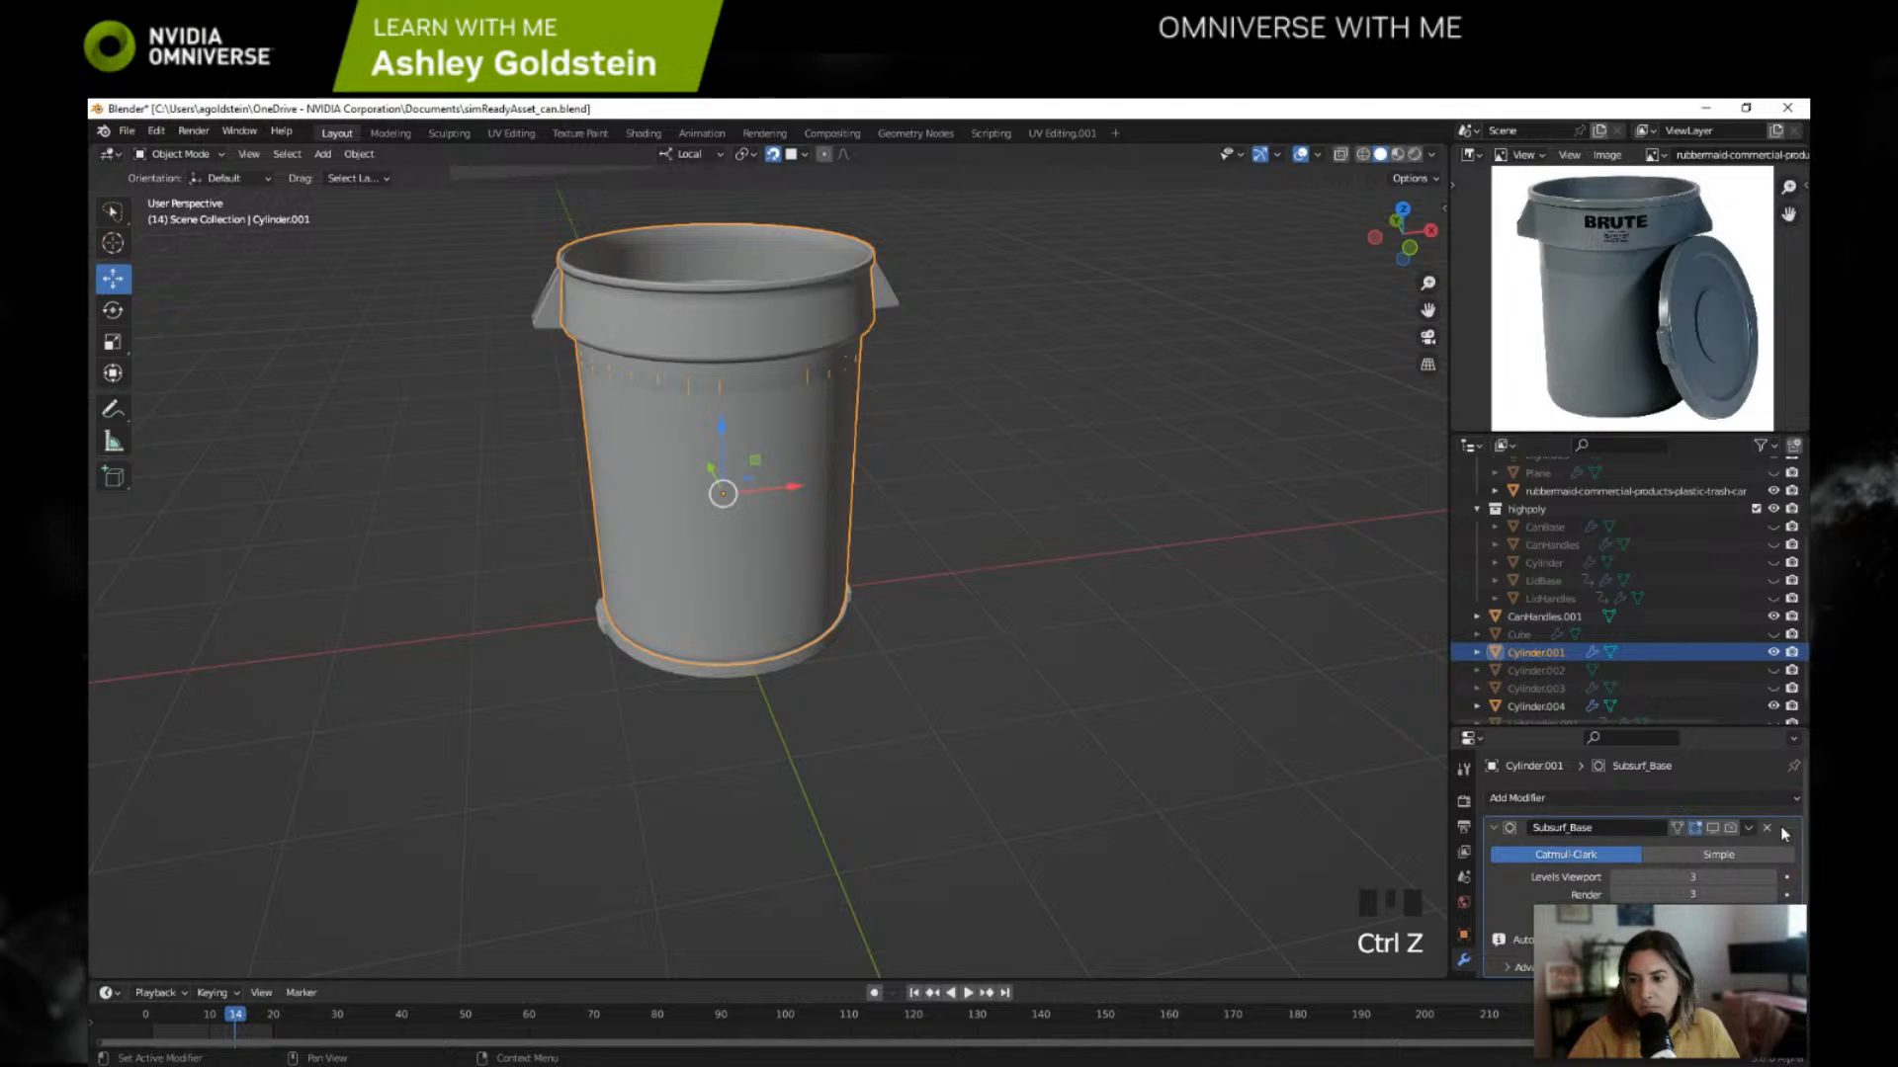
left_click(1749, 827)
left_click(1715, 850)
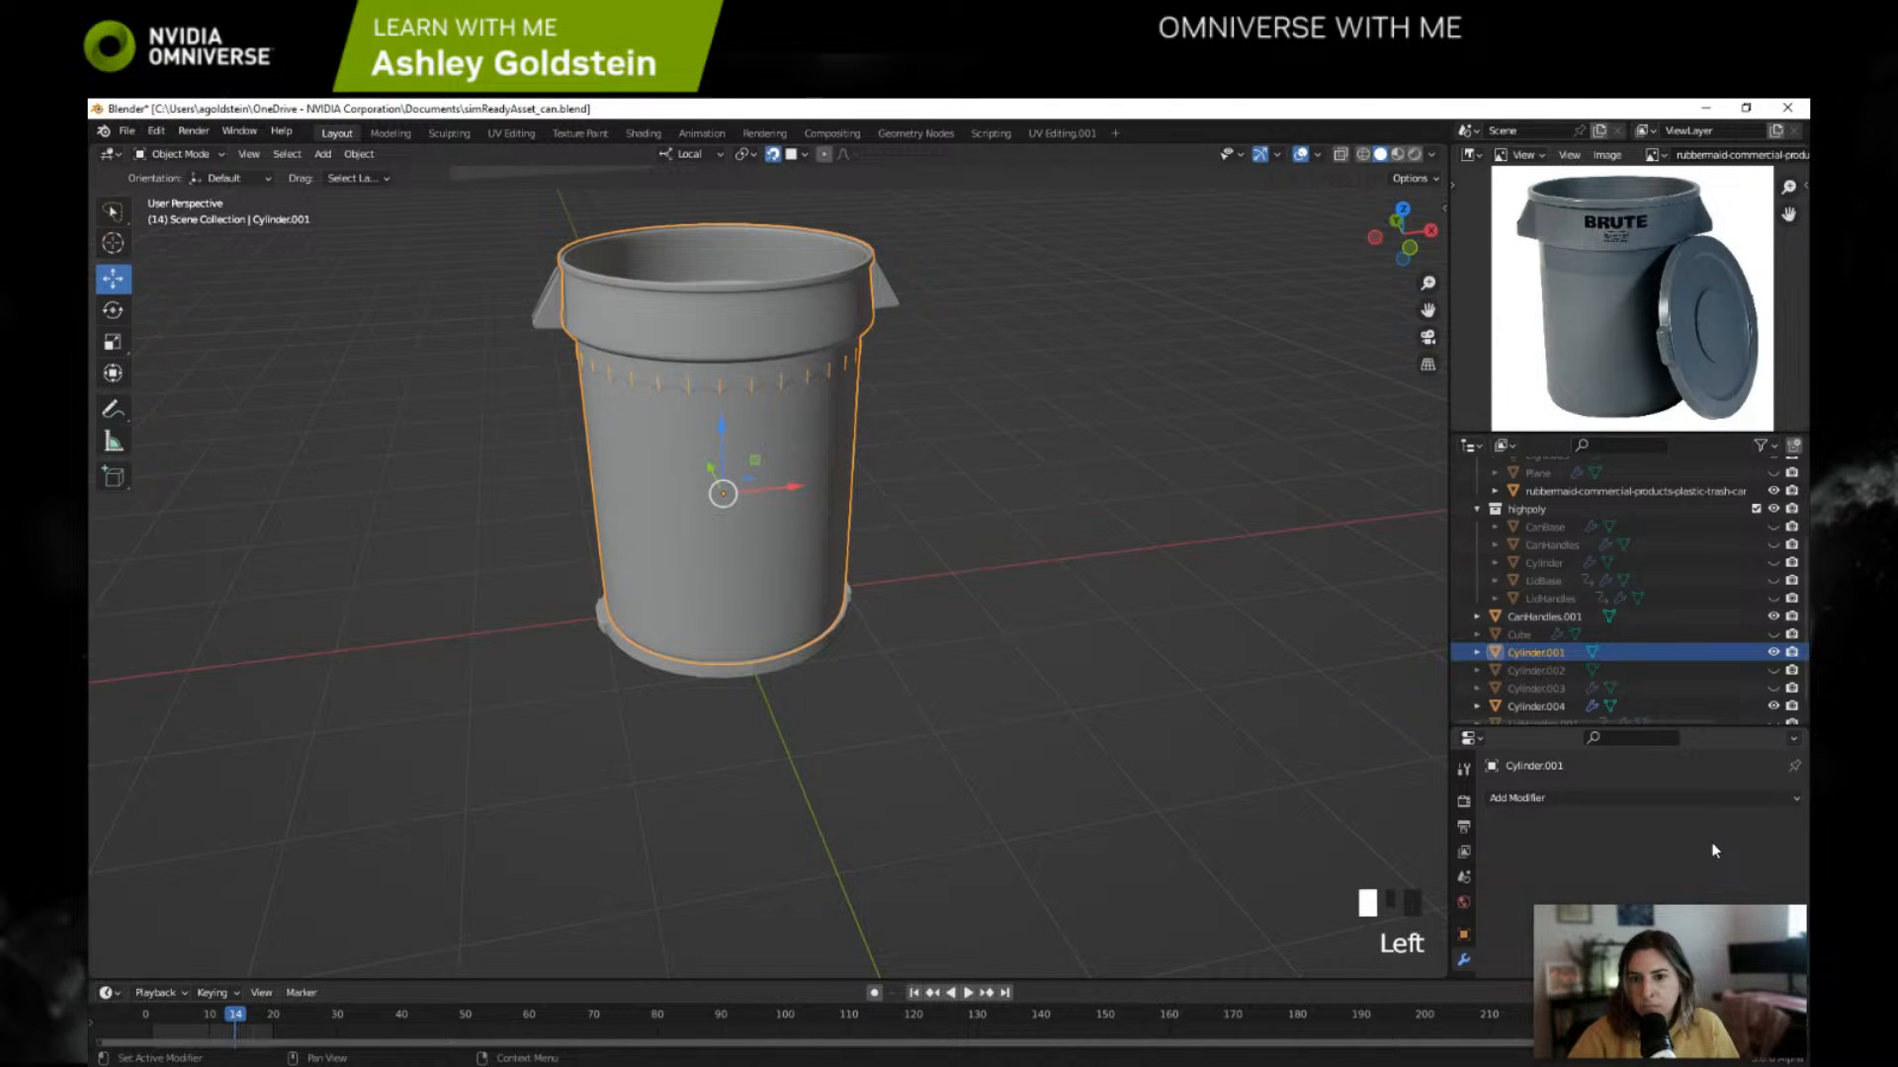
key("ctrl+z")
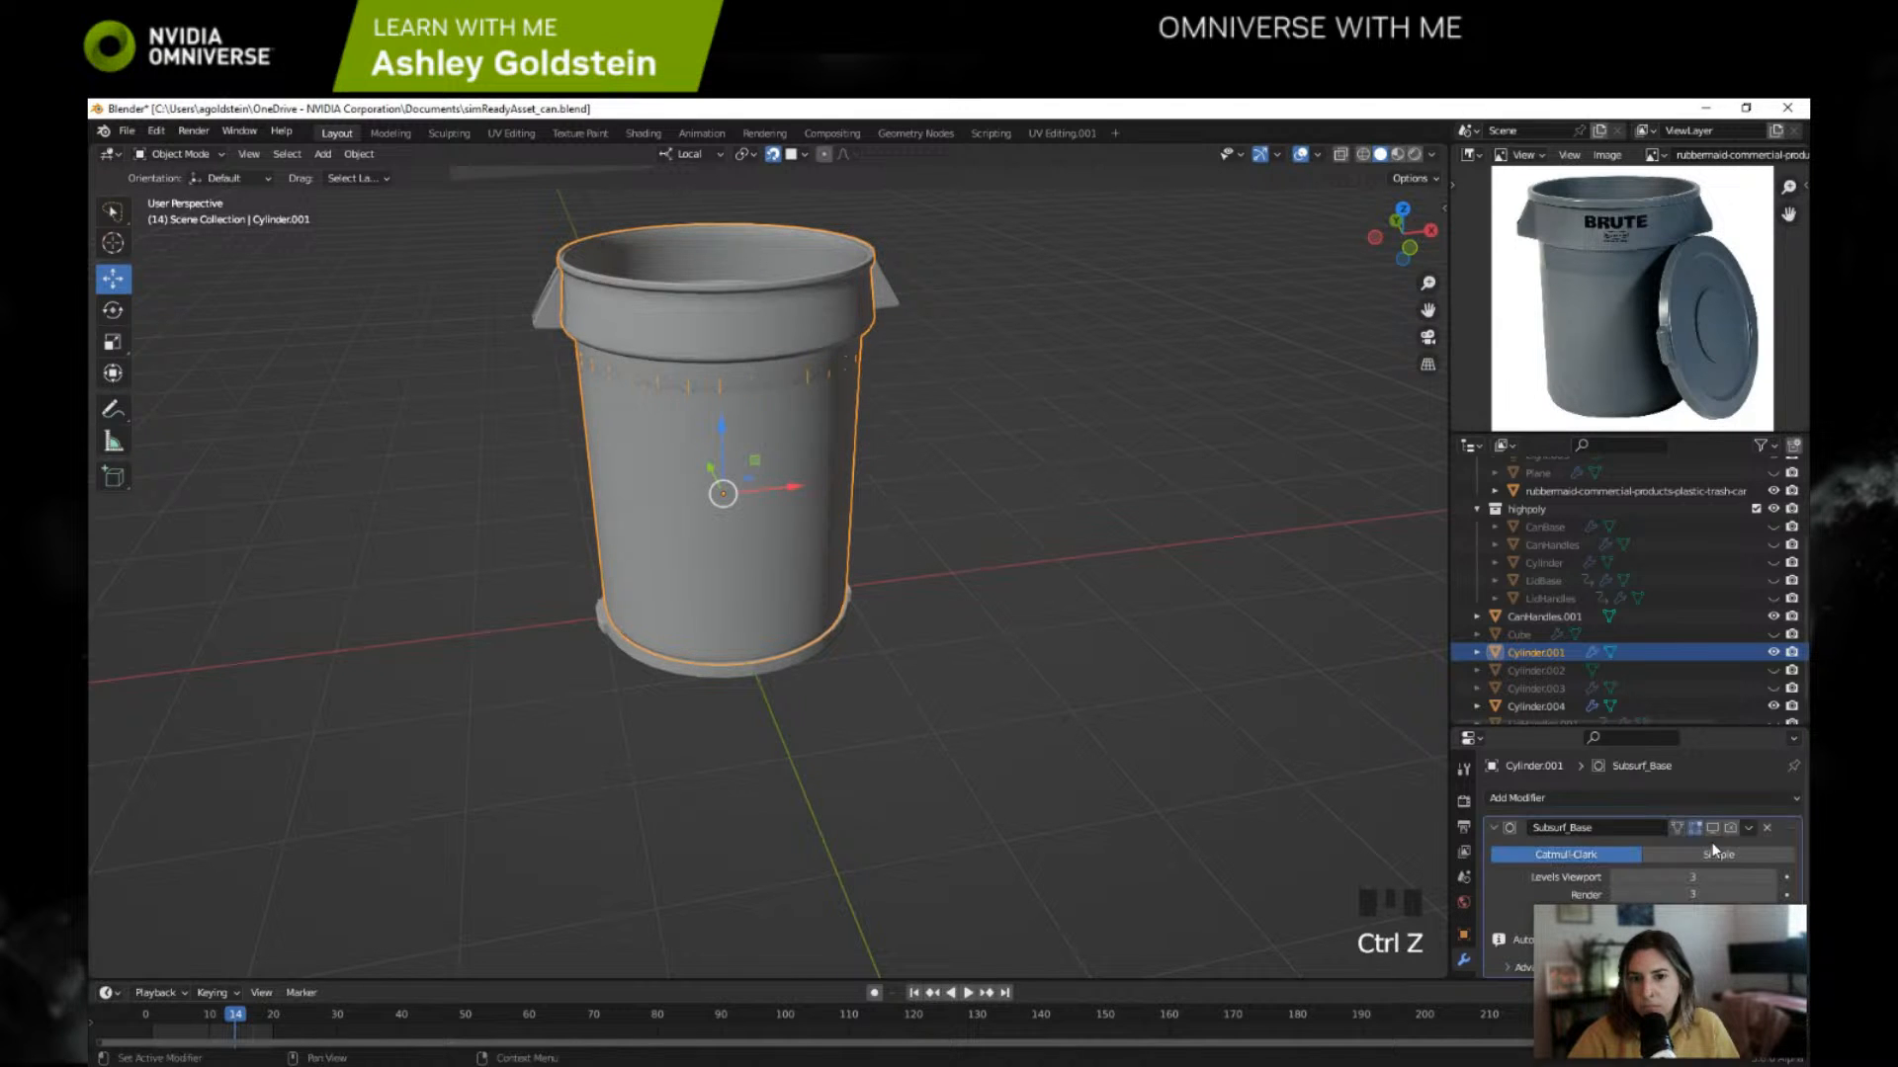
Step: Remove the Subsurf_Base modifier from Cylinder.001 and join the can body with CanHandles.001 into one object
left_click(1768, 829)
mouse_move(1050, 609)
middle_mouse_down()
mouse_move(1167, 637)
mouse_move(1206, 614)
mouse_move(1059, 603)
middle_mouse_up()
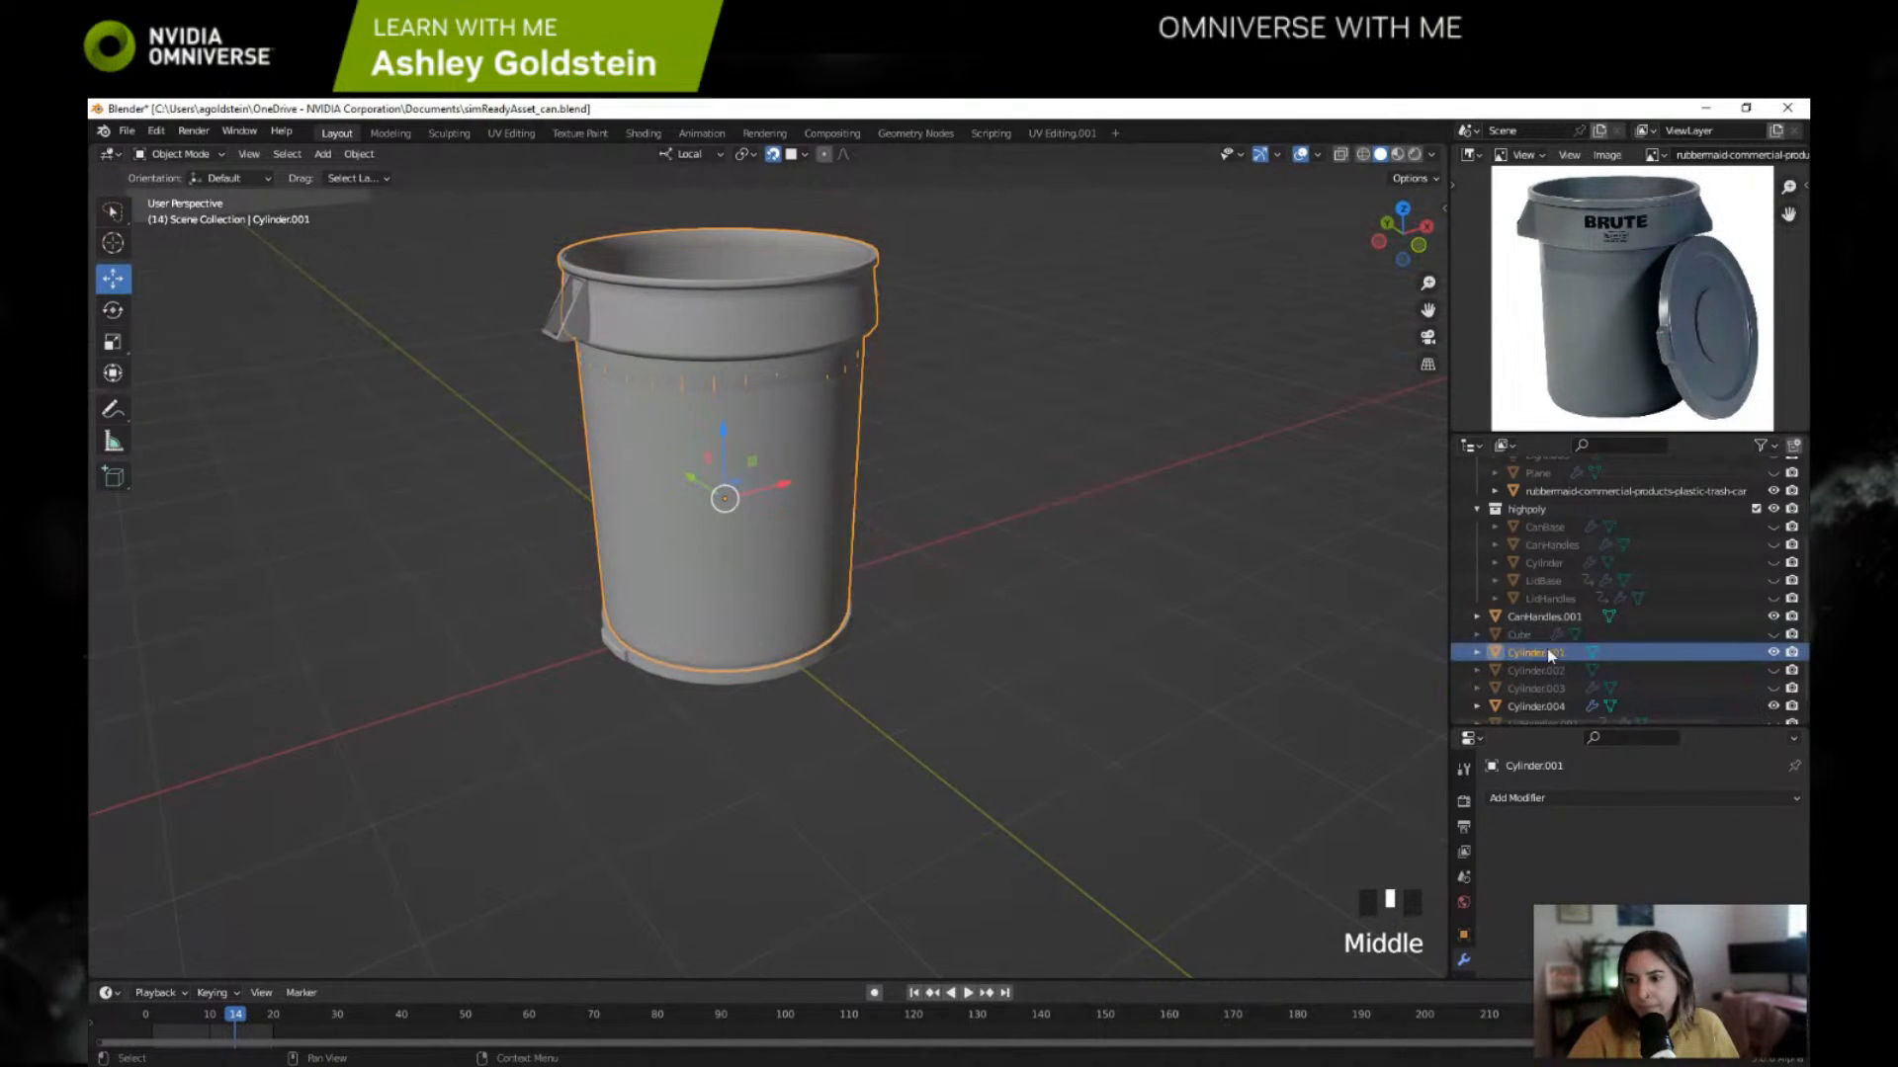
left_click(575, 326, "shift")
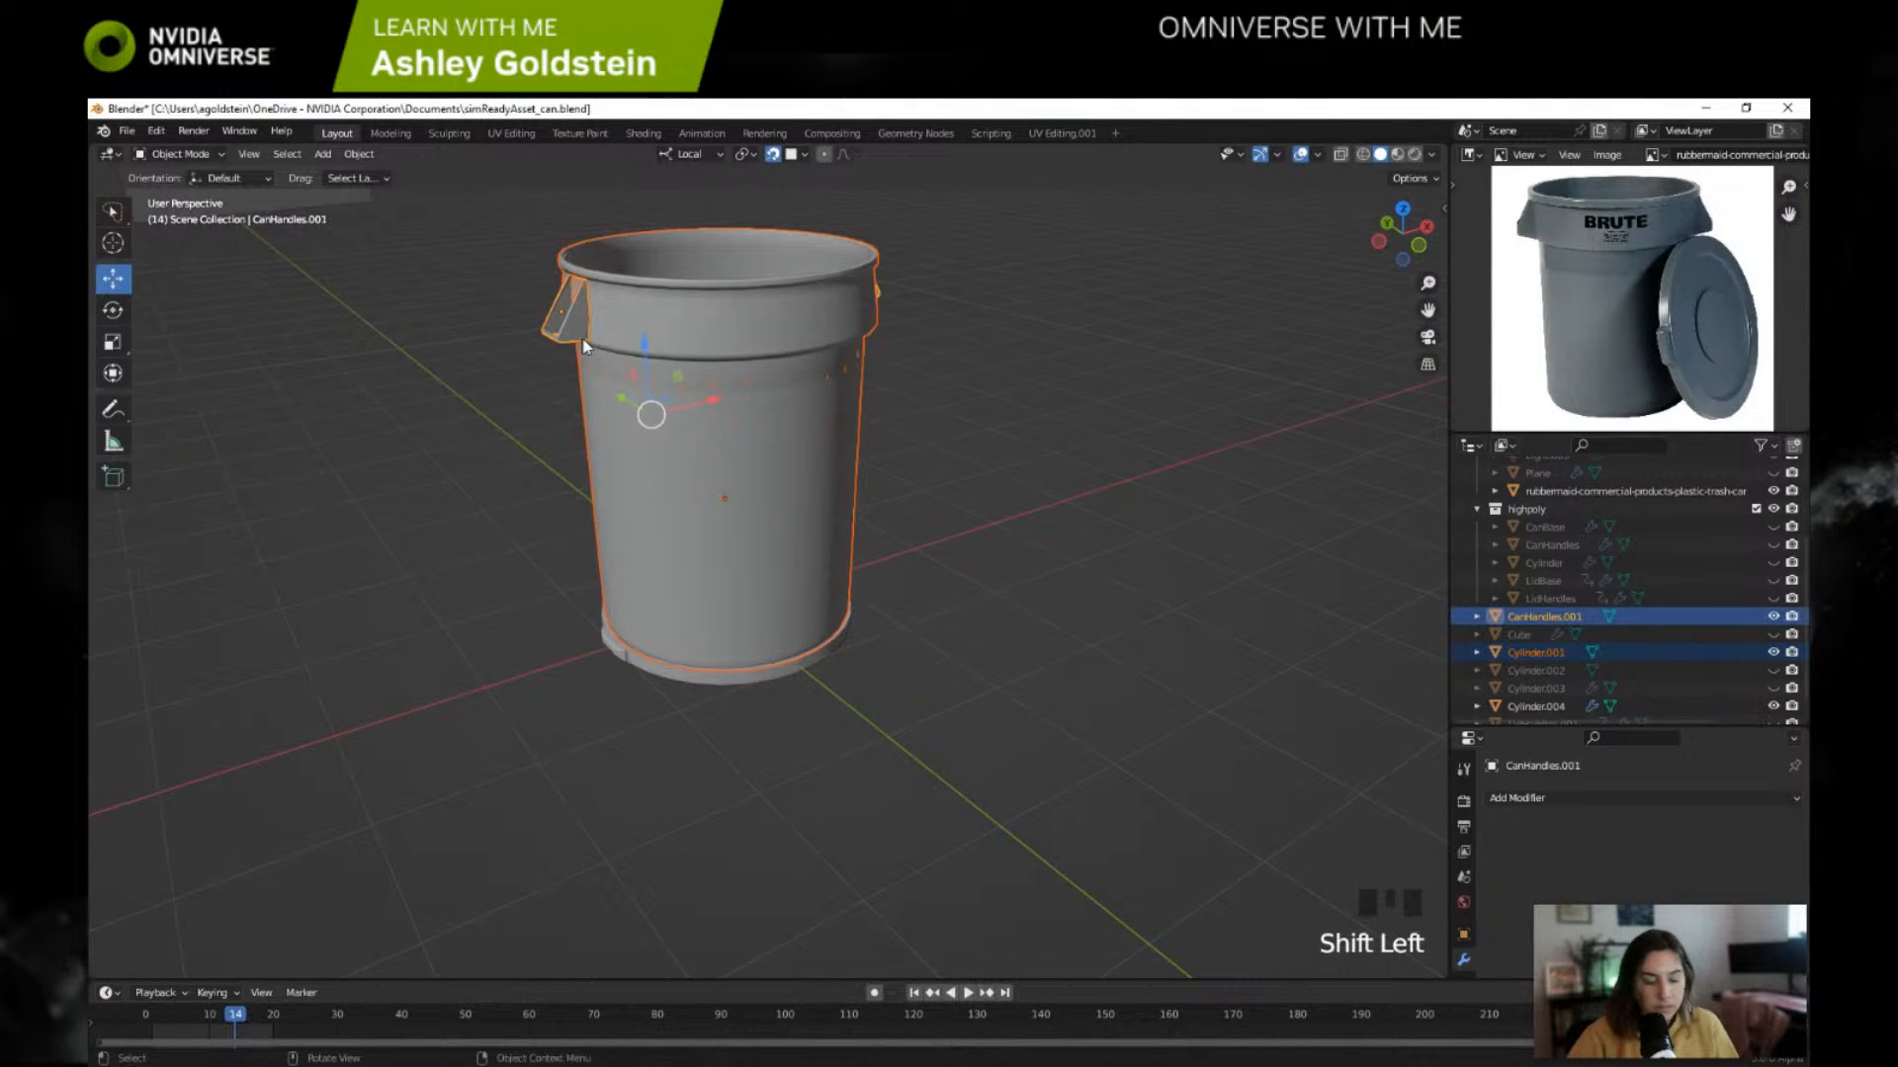
key("ctrl+j")
key("ctrl+z")
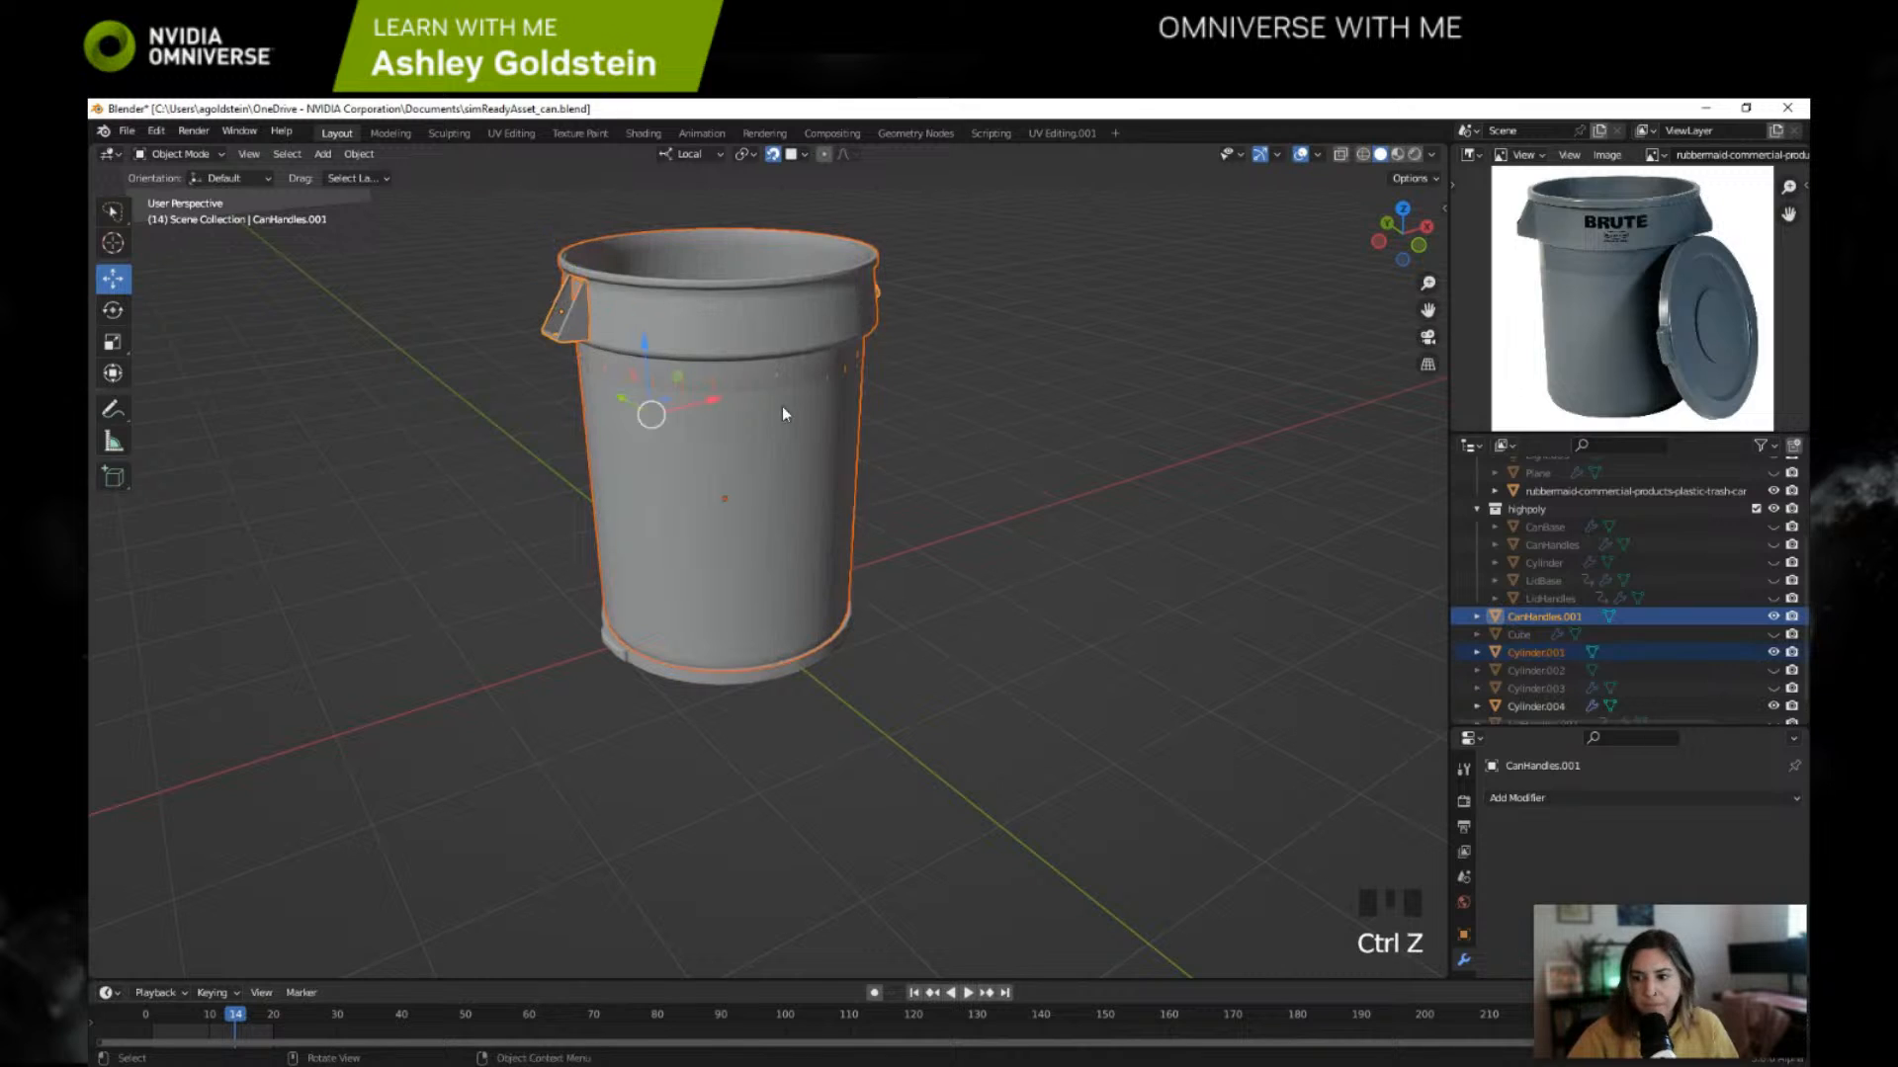
middle_click(773, 405)
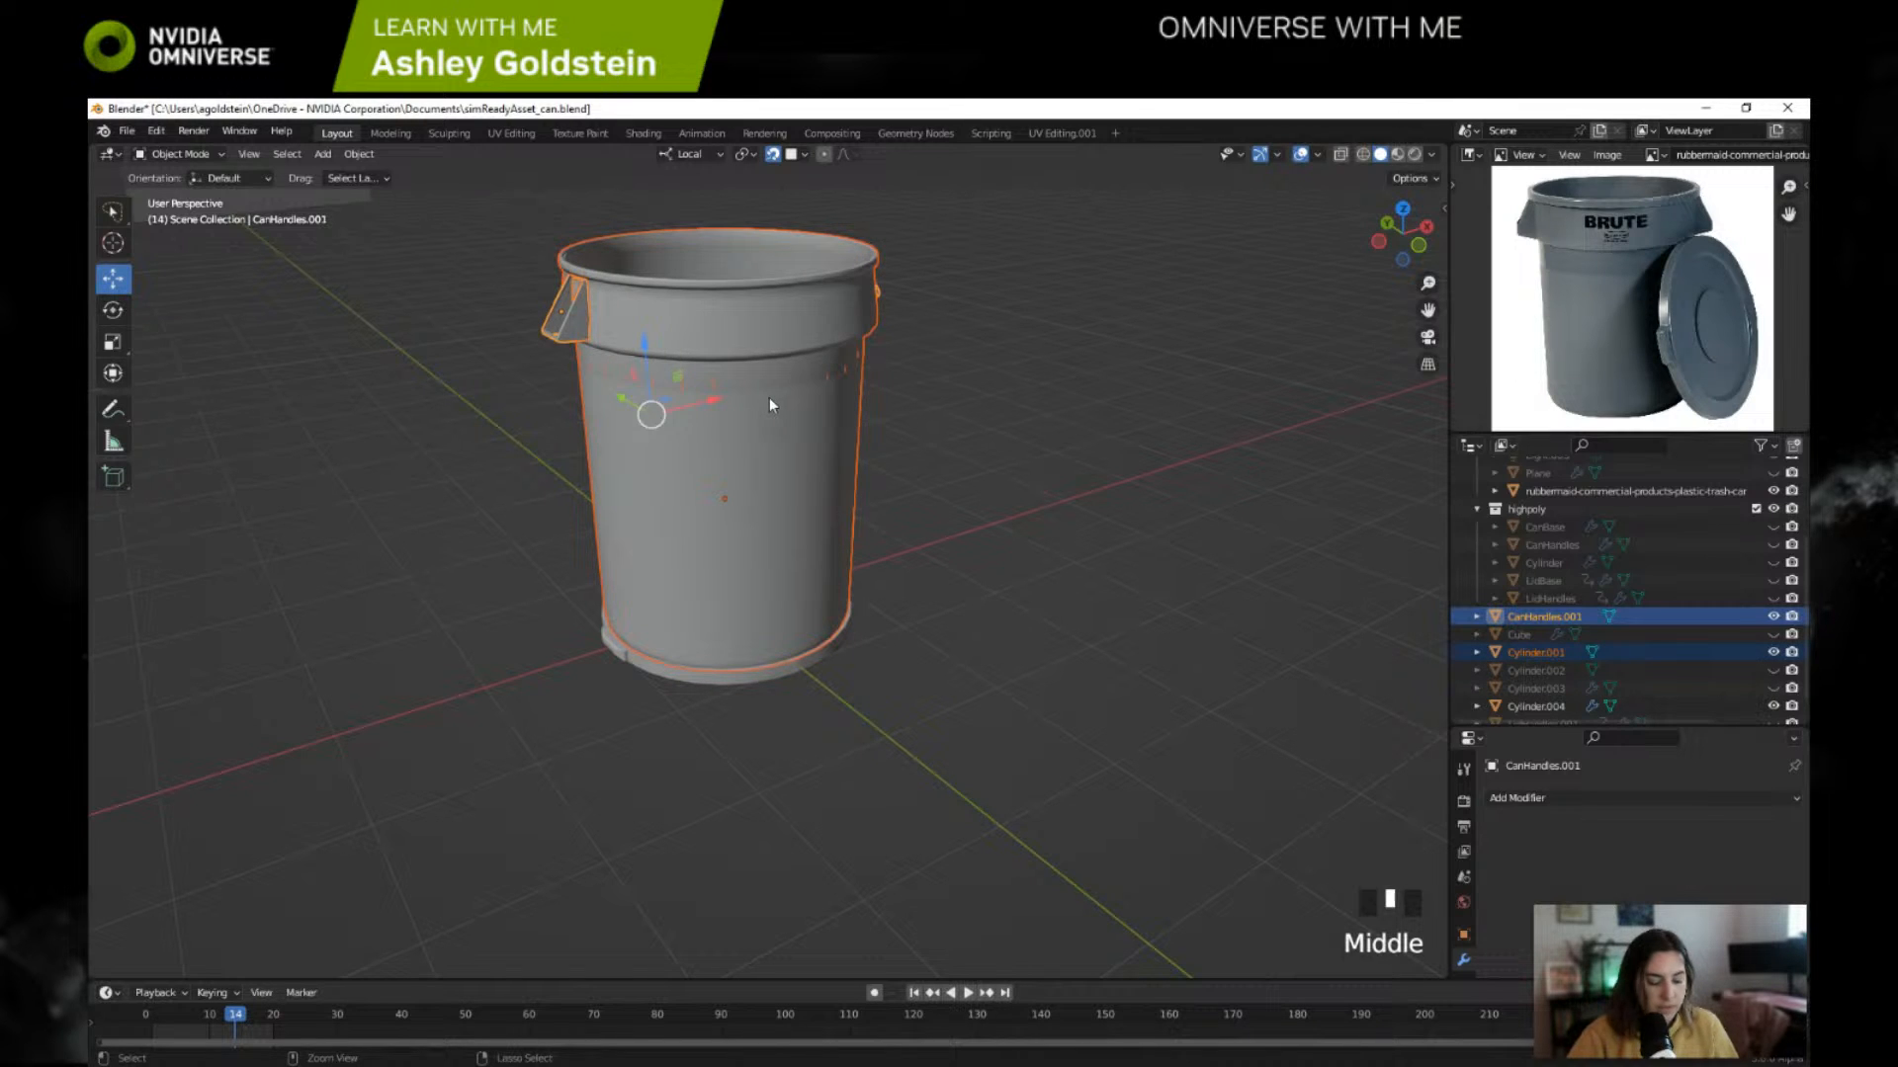
key("ctrl+j")
Step: Apply smooth shading to the joined can and handles, undoing the first attempt and shading it again
right_click(770, 401)
right_click(770, 398)
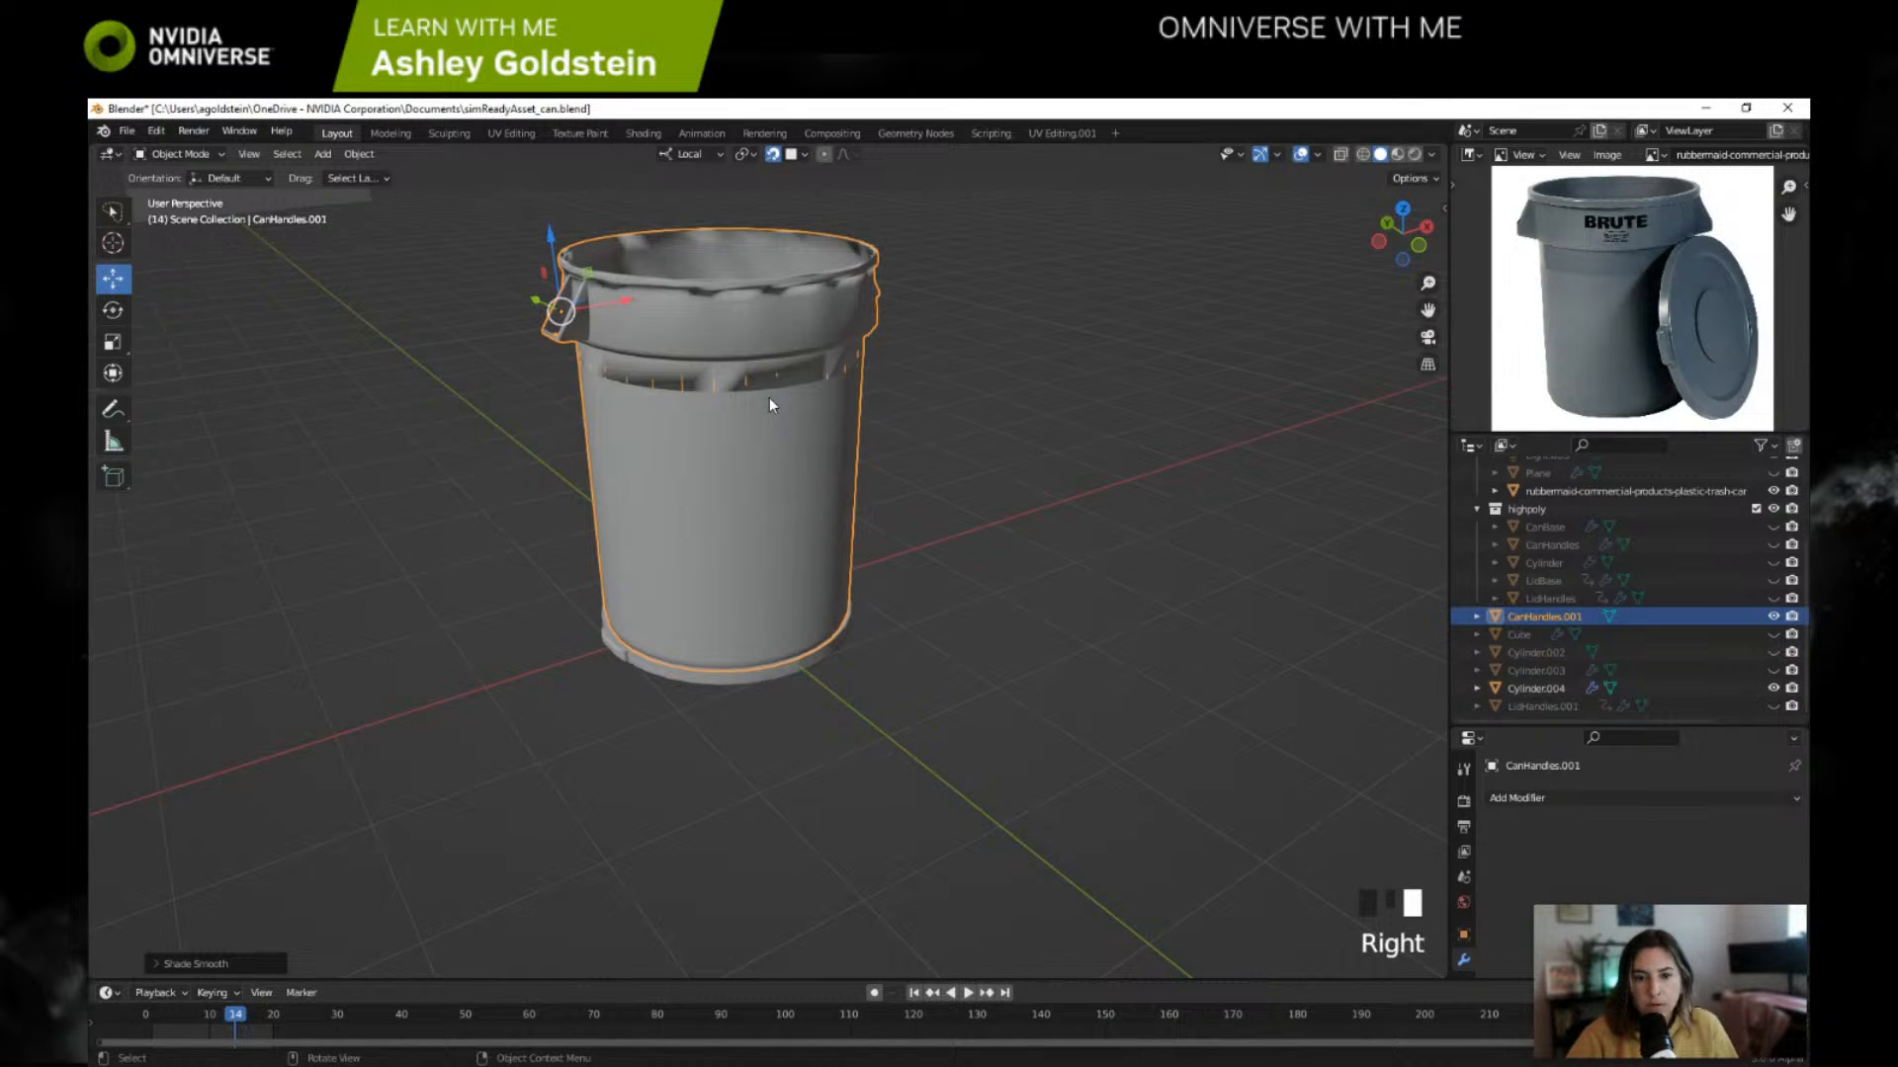
key("ctrl+z")
right_click(769, 397)
left_click(755, 382)
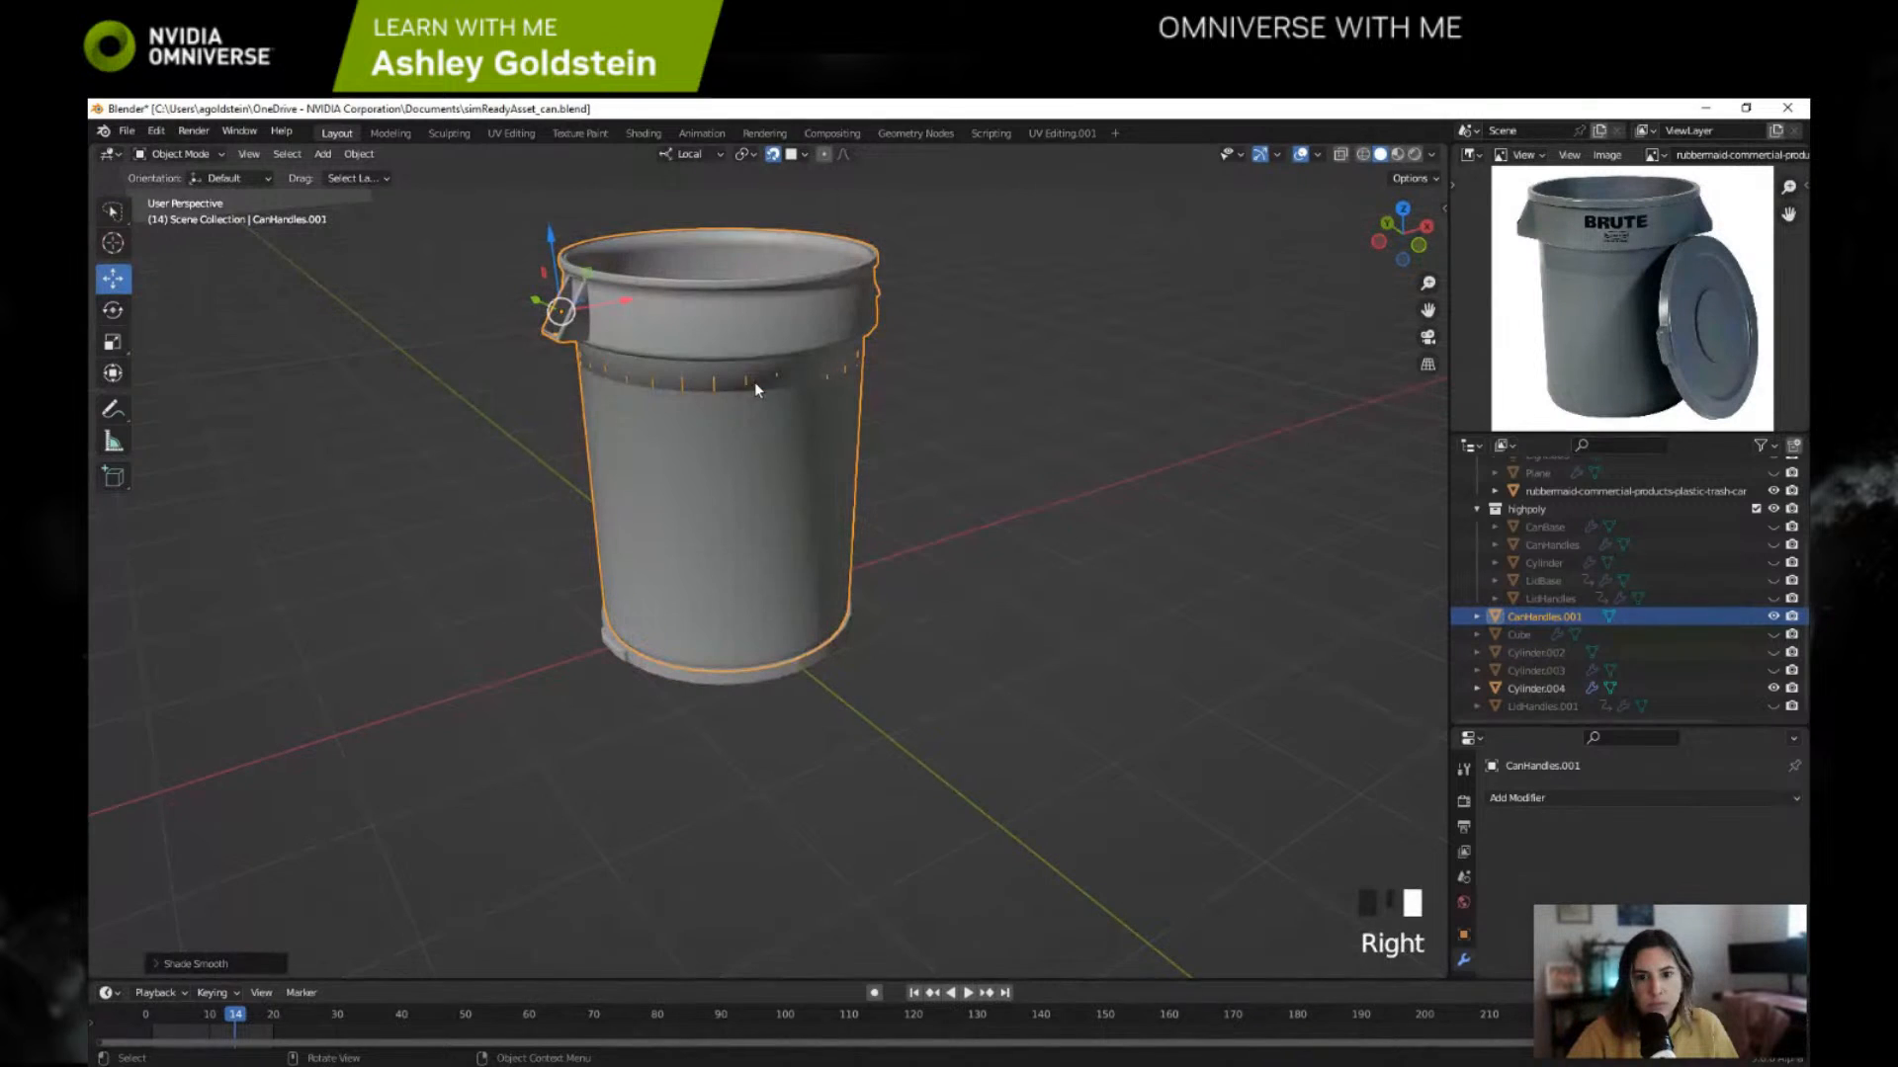
Step: Deselect the can, check its shading up close around the rim and body, and choose Shade Smooth once more
middle_click_drag(755, 381, 894, 538)
left_click(916, 381)
scroll(890, 534, "up", 2)
right_click(800, 494)
key("Escape")
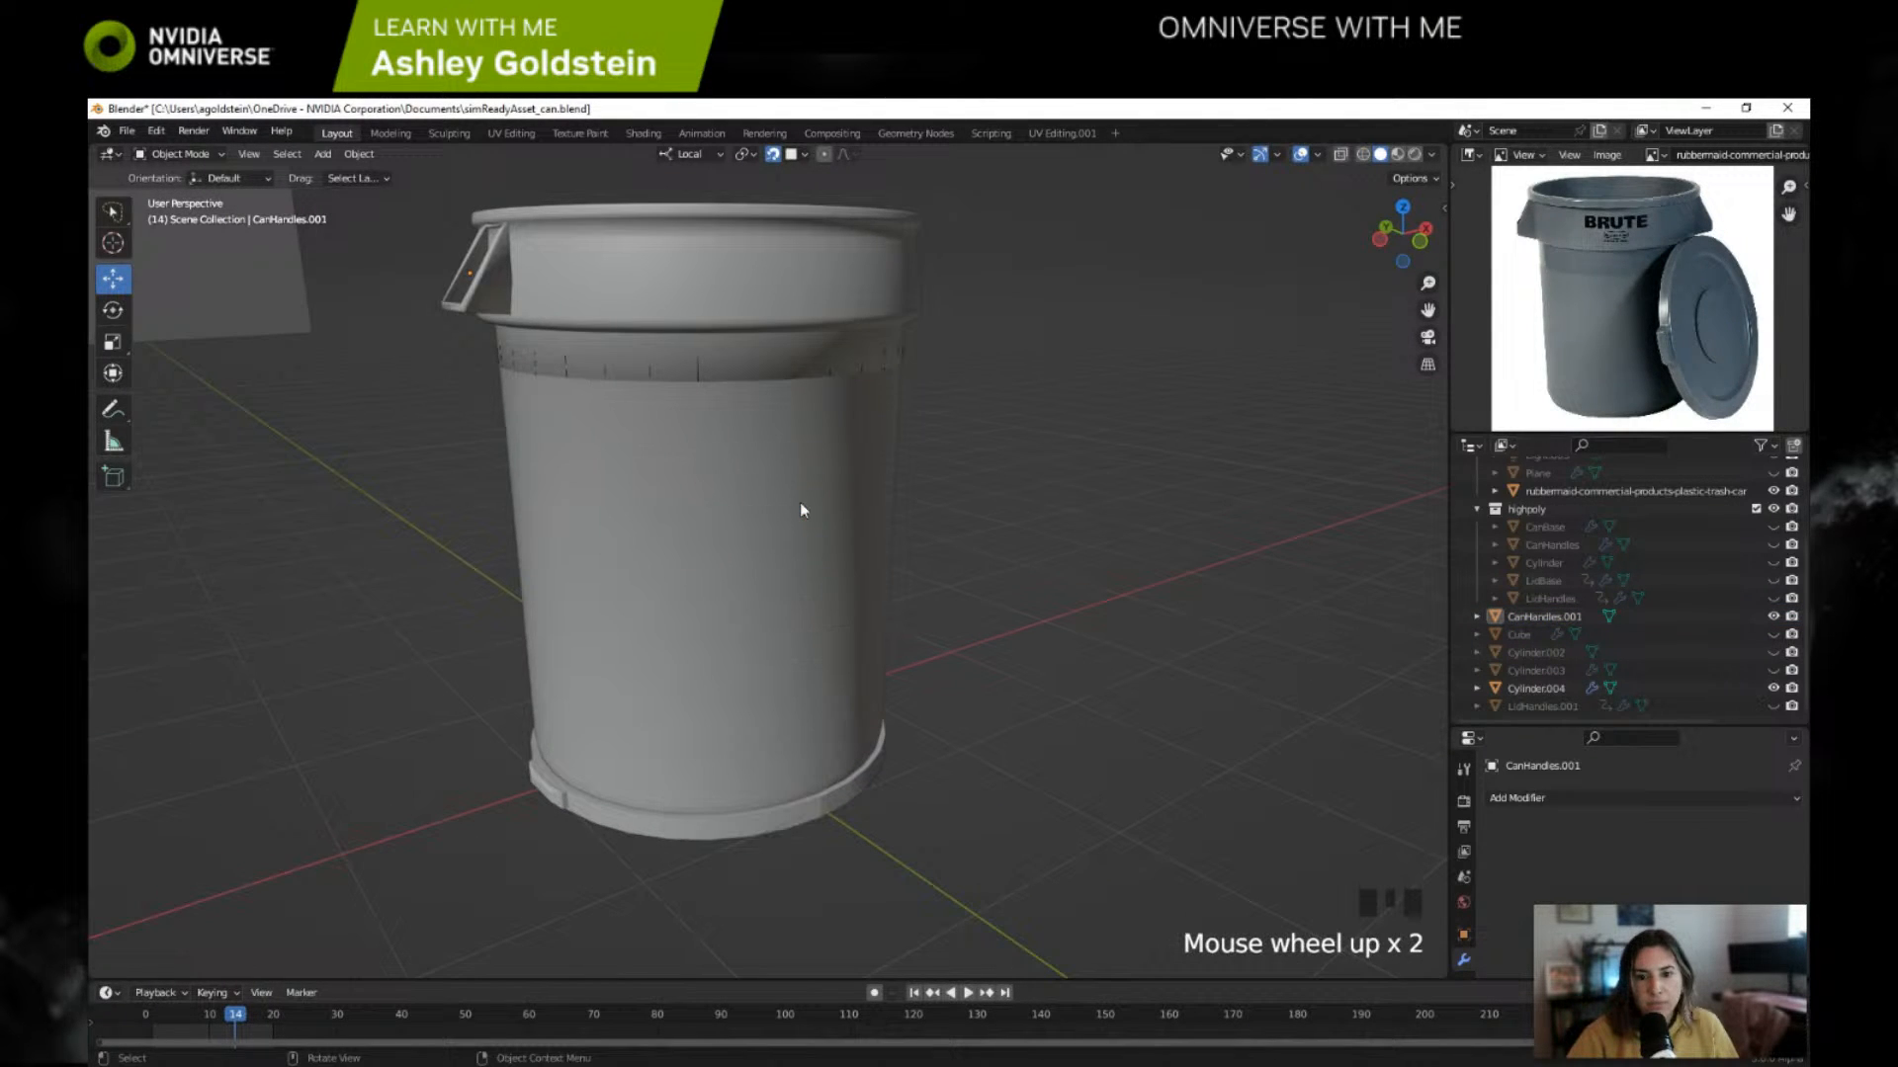
middle_click_drag(996, 508, 877, 517)
right_click(796, 510)
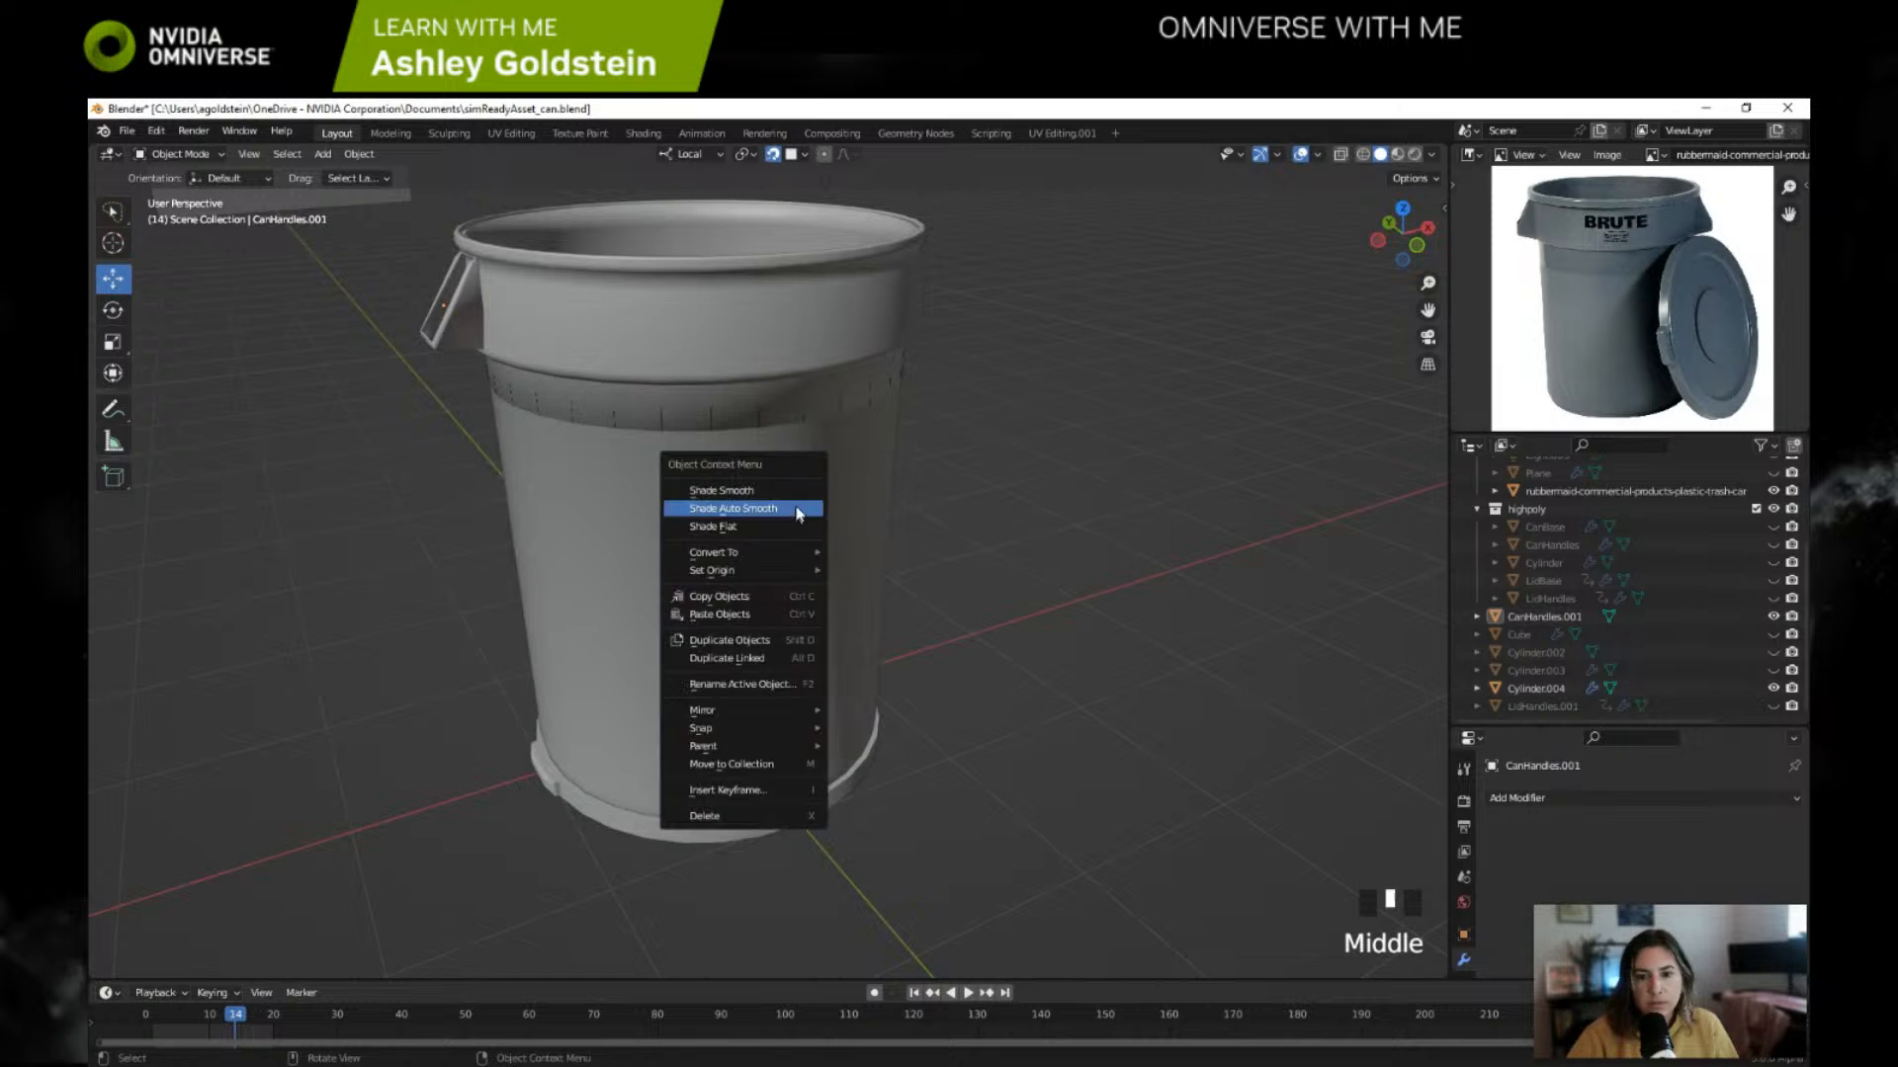
left_click(785, 492)
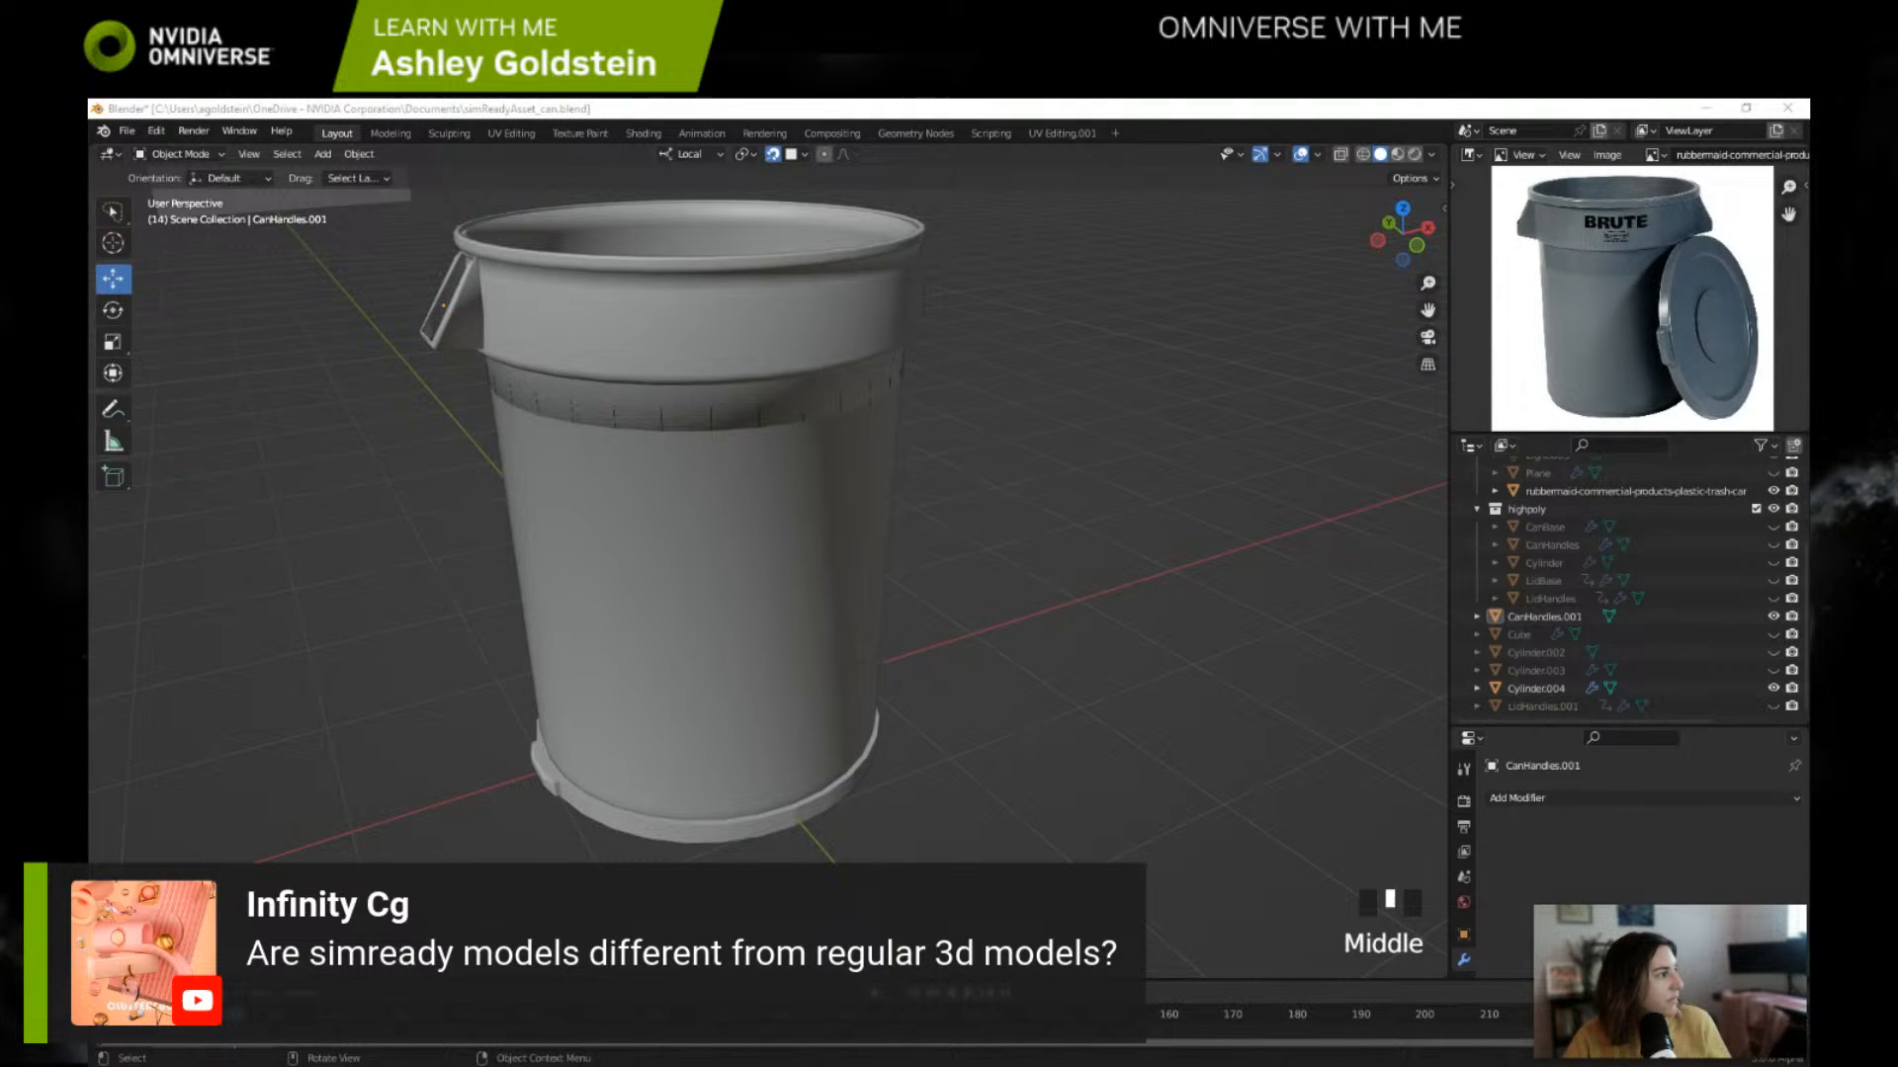
Step: Switch to Discord, open the simready channel of the NVIDIA Omniverse server, and read back through its earlier messages
left_click_drag(91, 440, 951, 184)
scroll(644, 767, "down", 5)
scroll(644, 767, "down", 8)
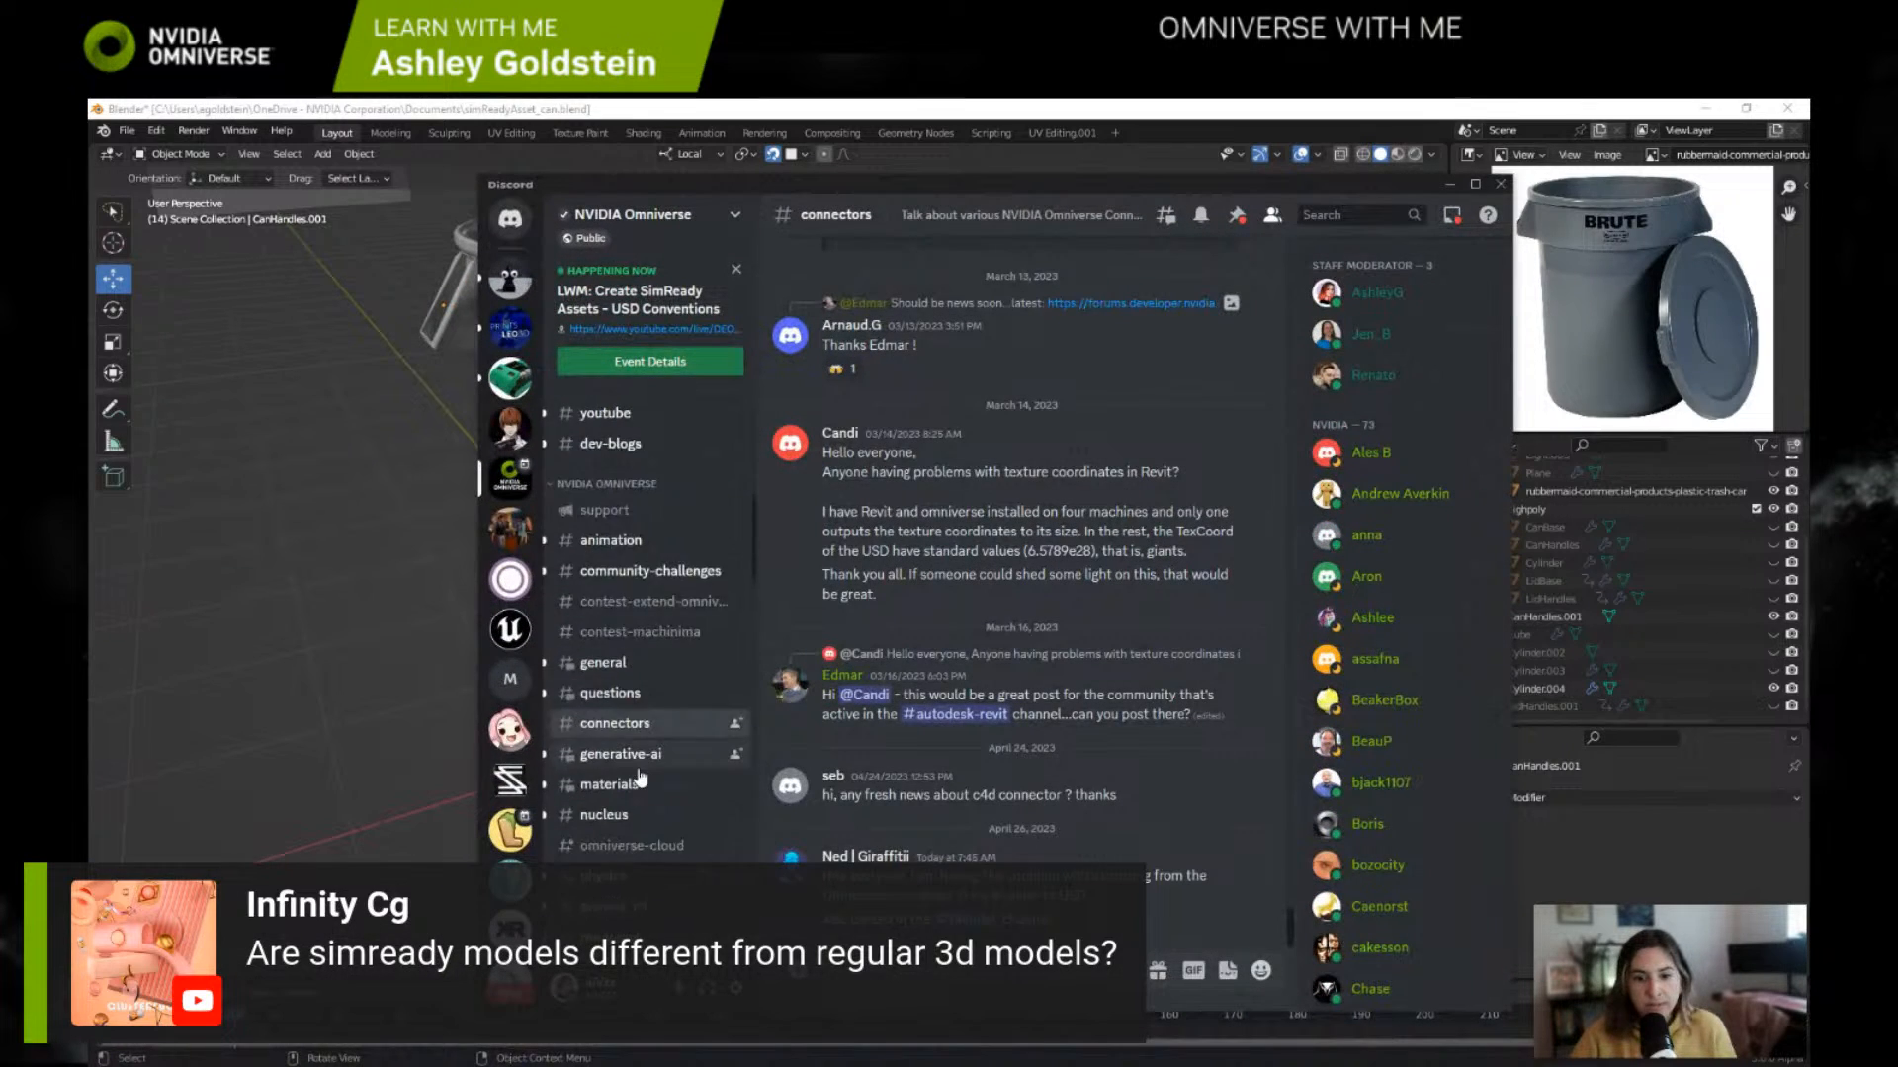
left_click(631, 652)
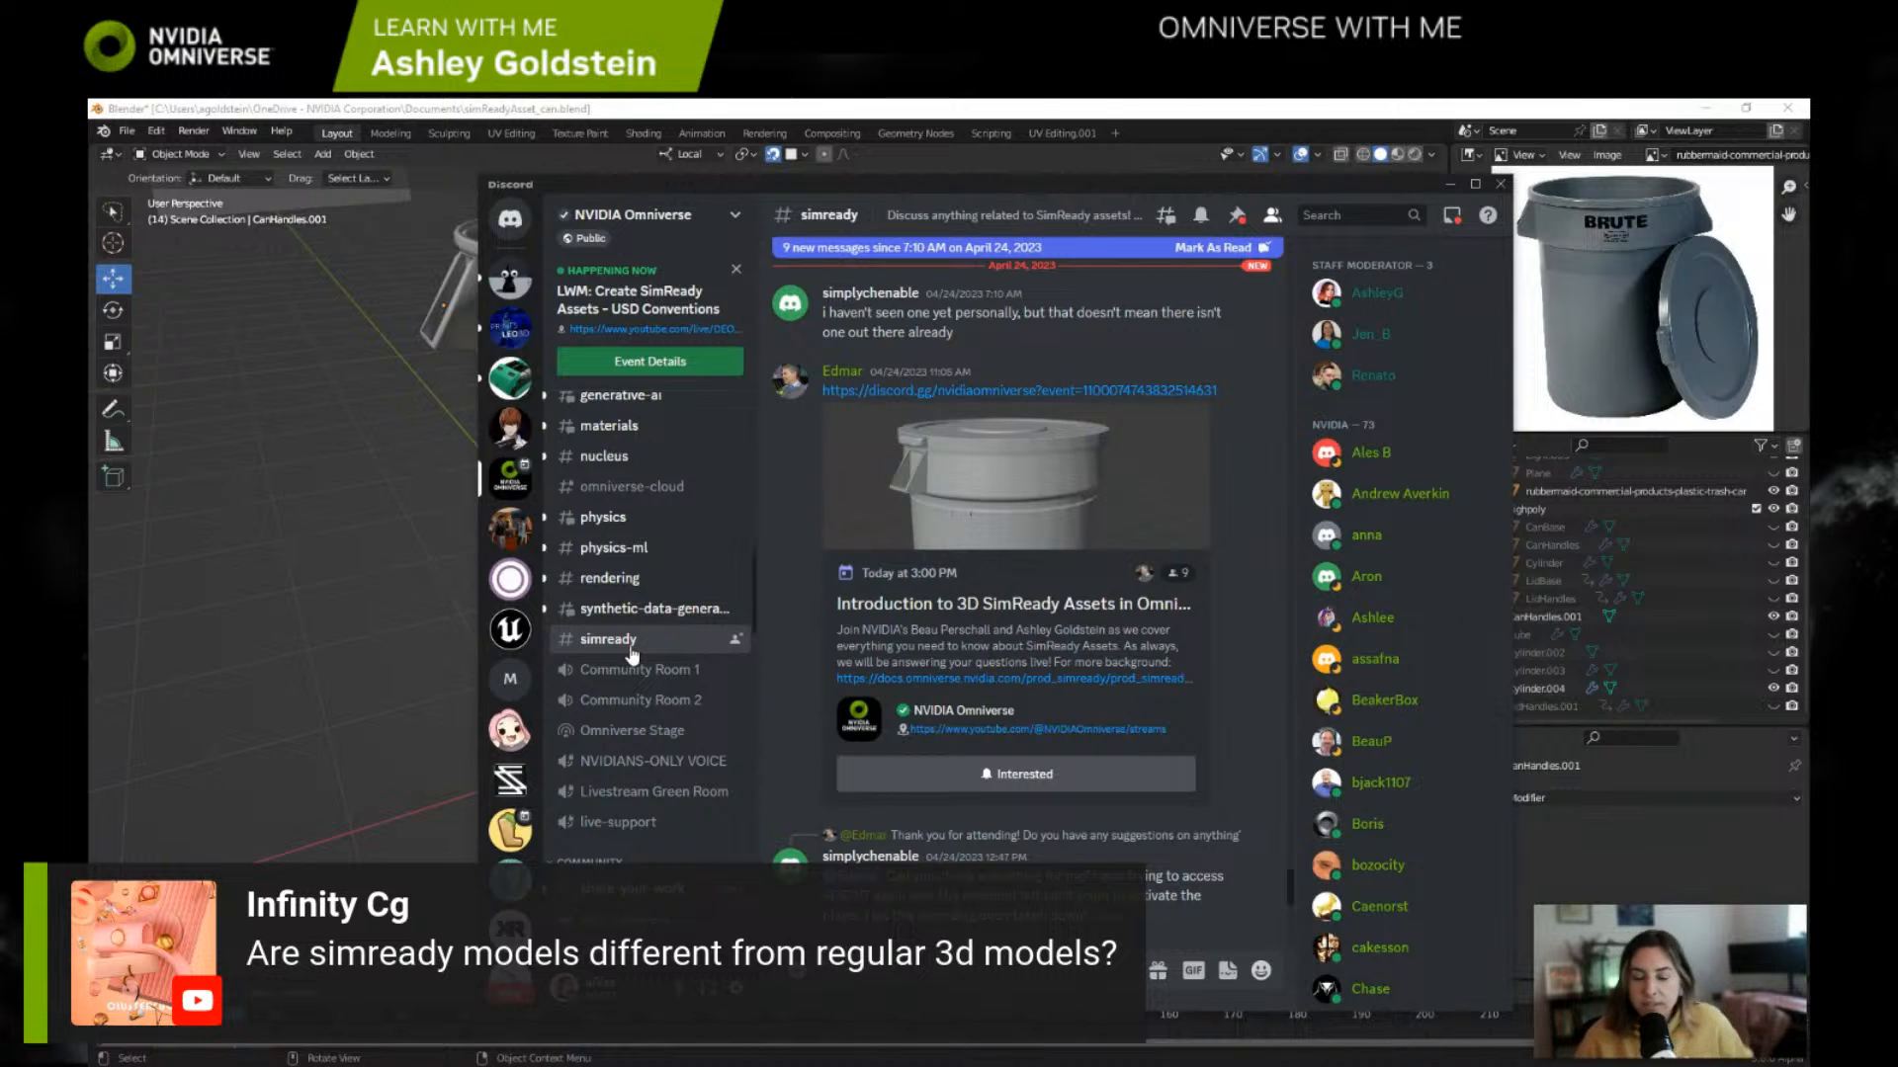
scroll(1103, 519, "up", 6)
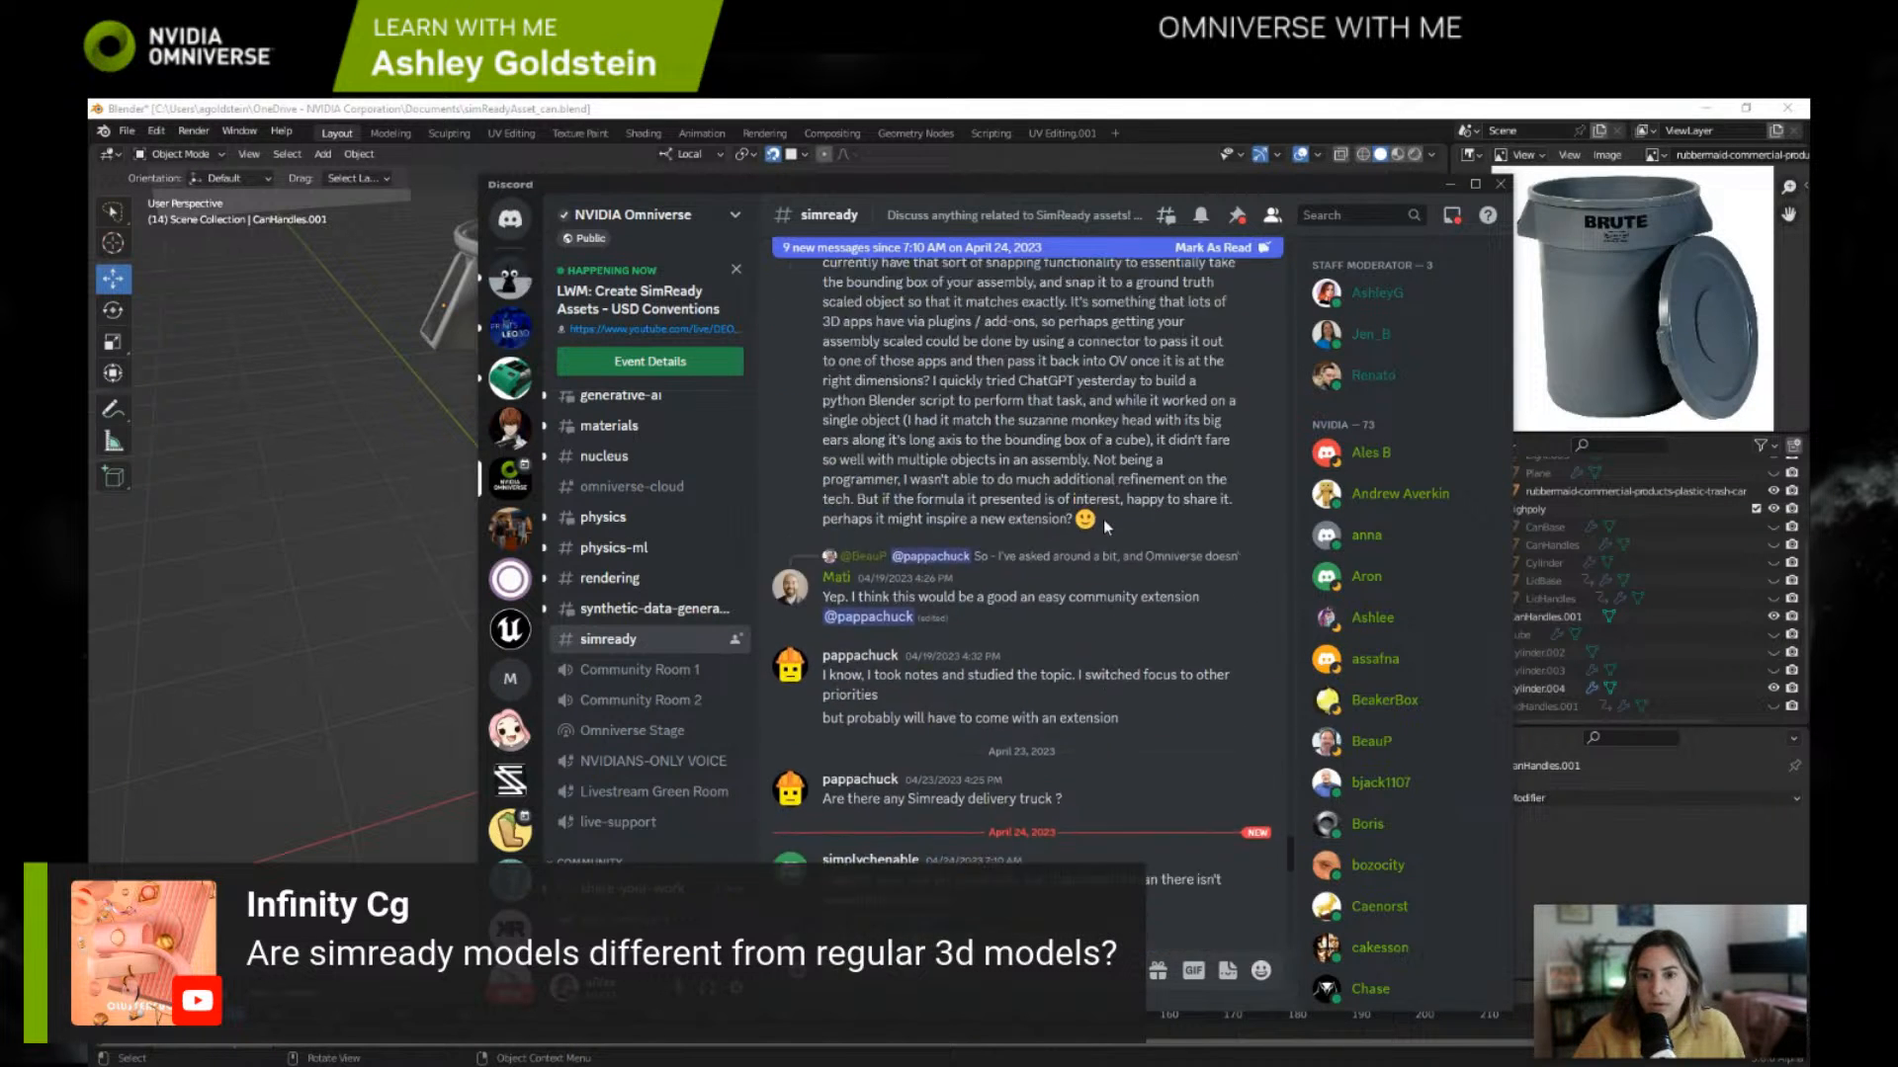
scroll(1103, 519, "up", 5)
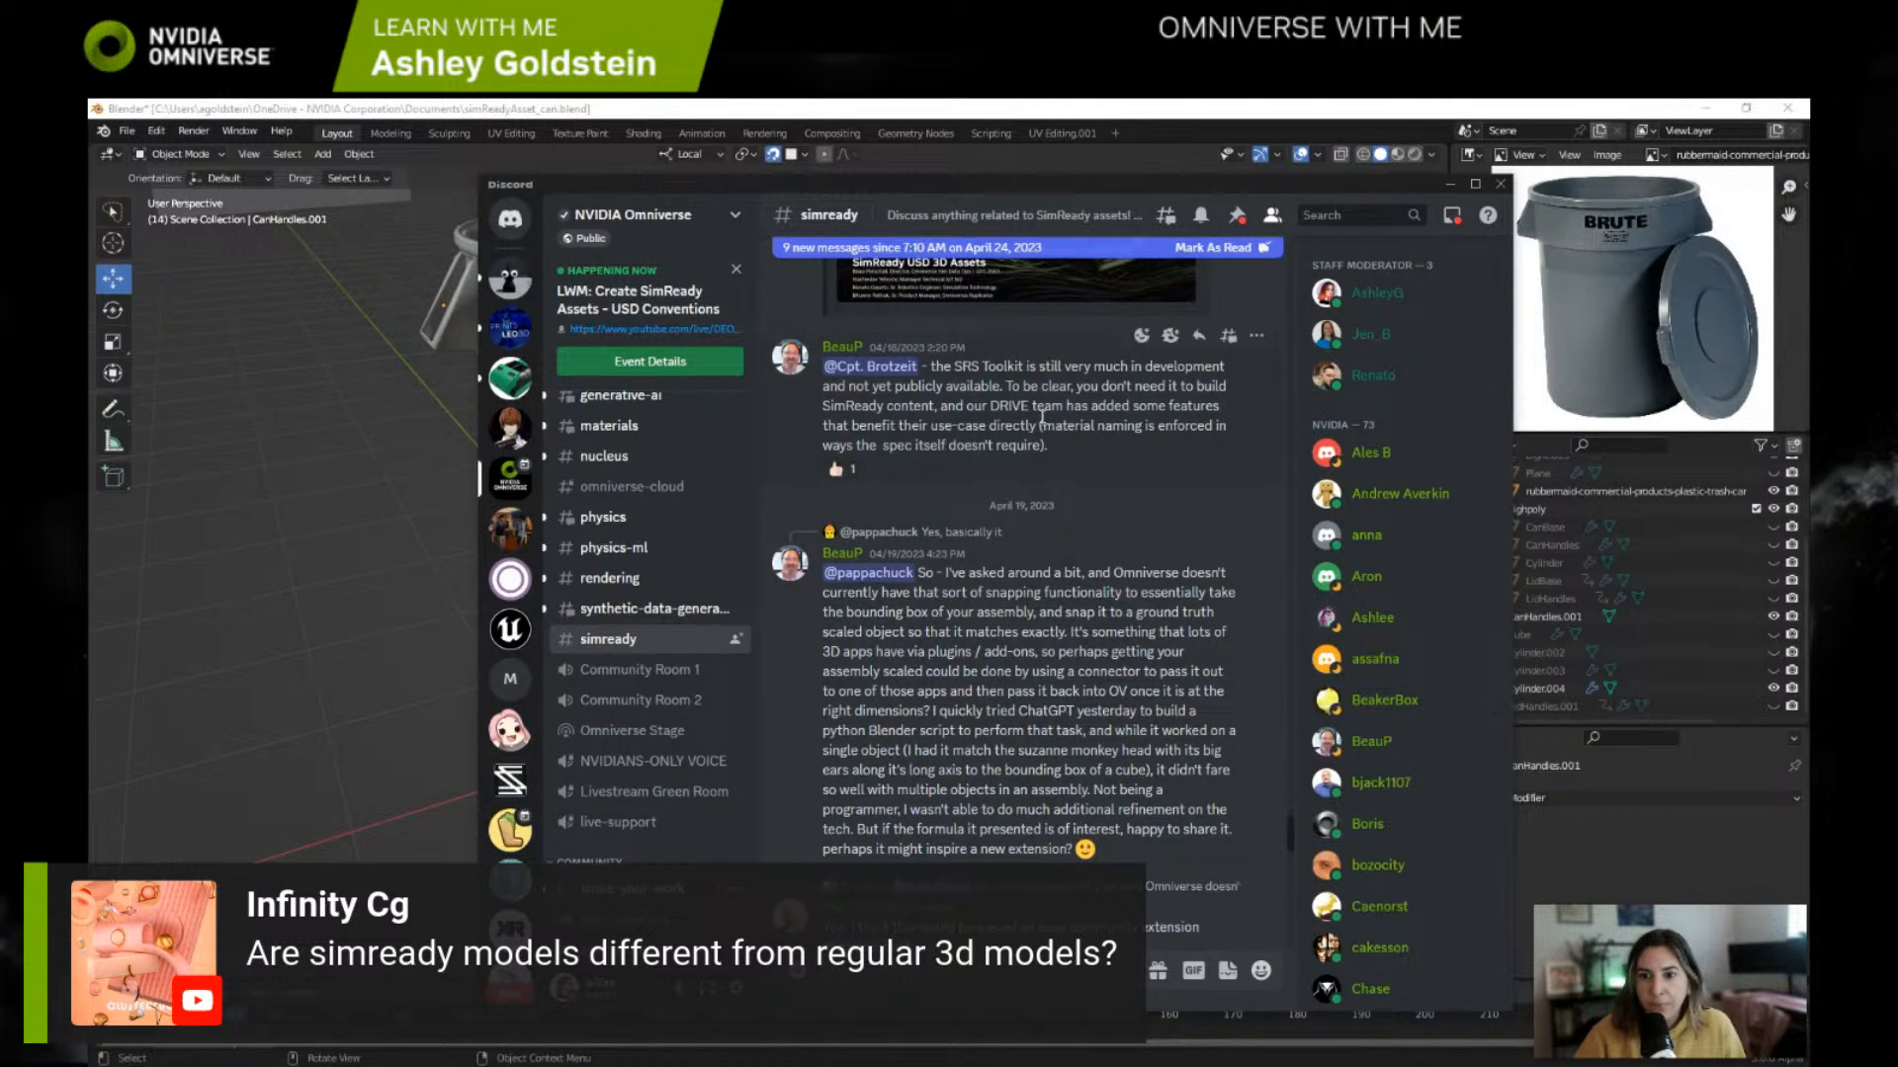
scroll(968, 380, "up", 1)
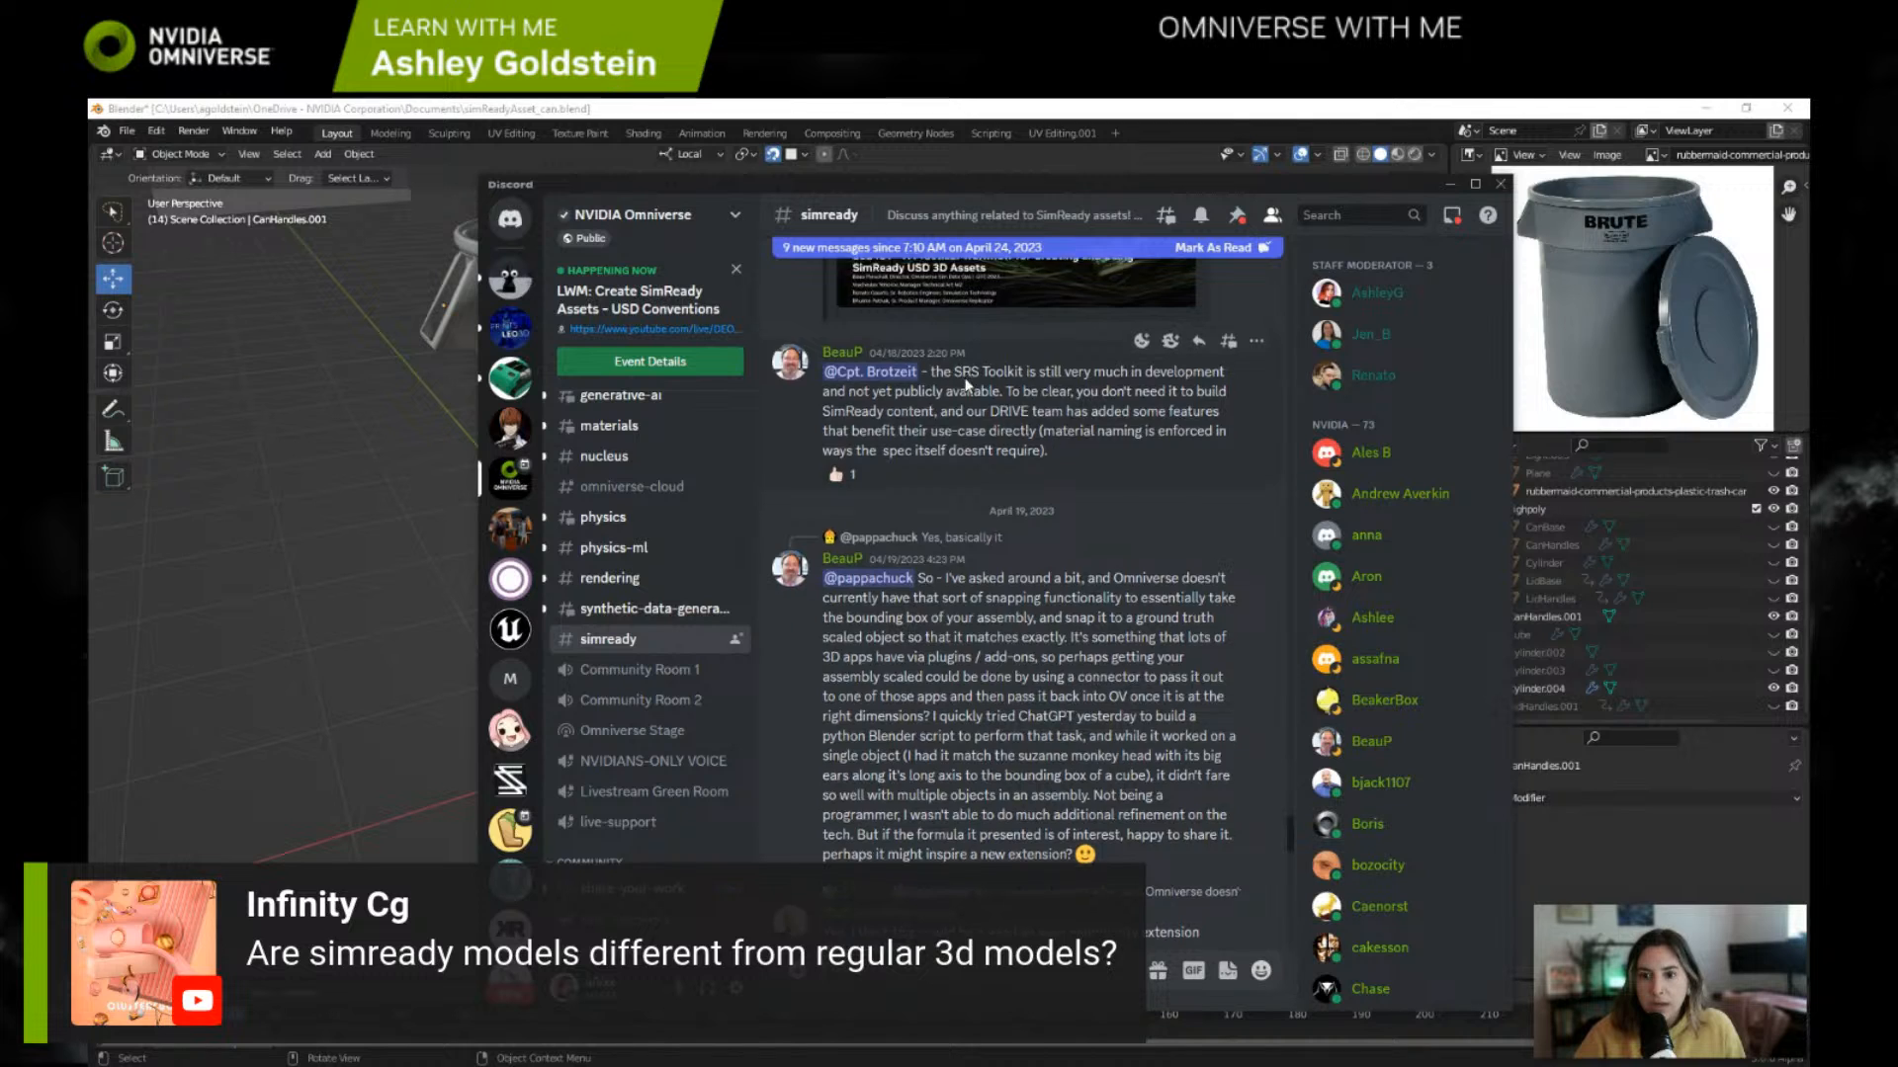
scroll(968, 383, "up", 3)
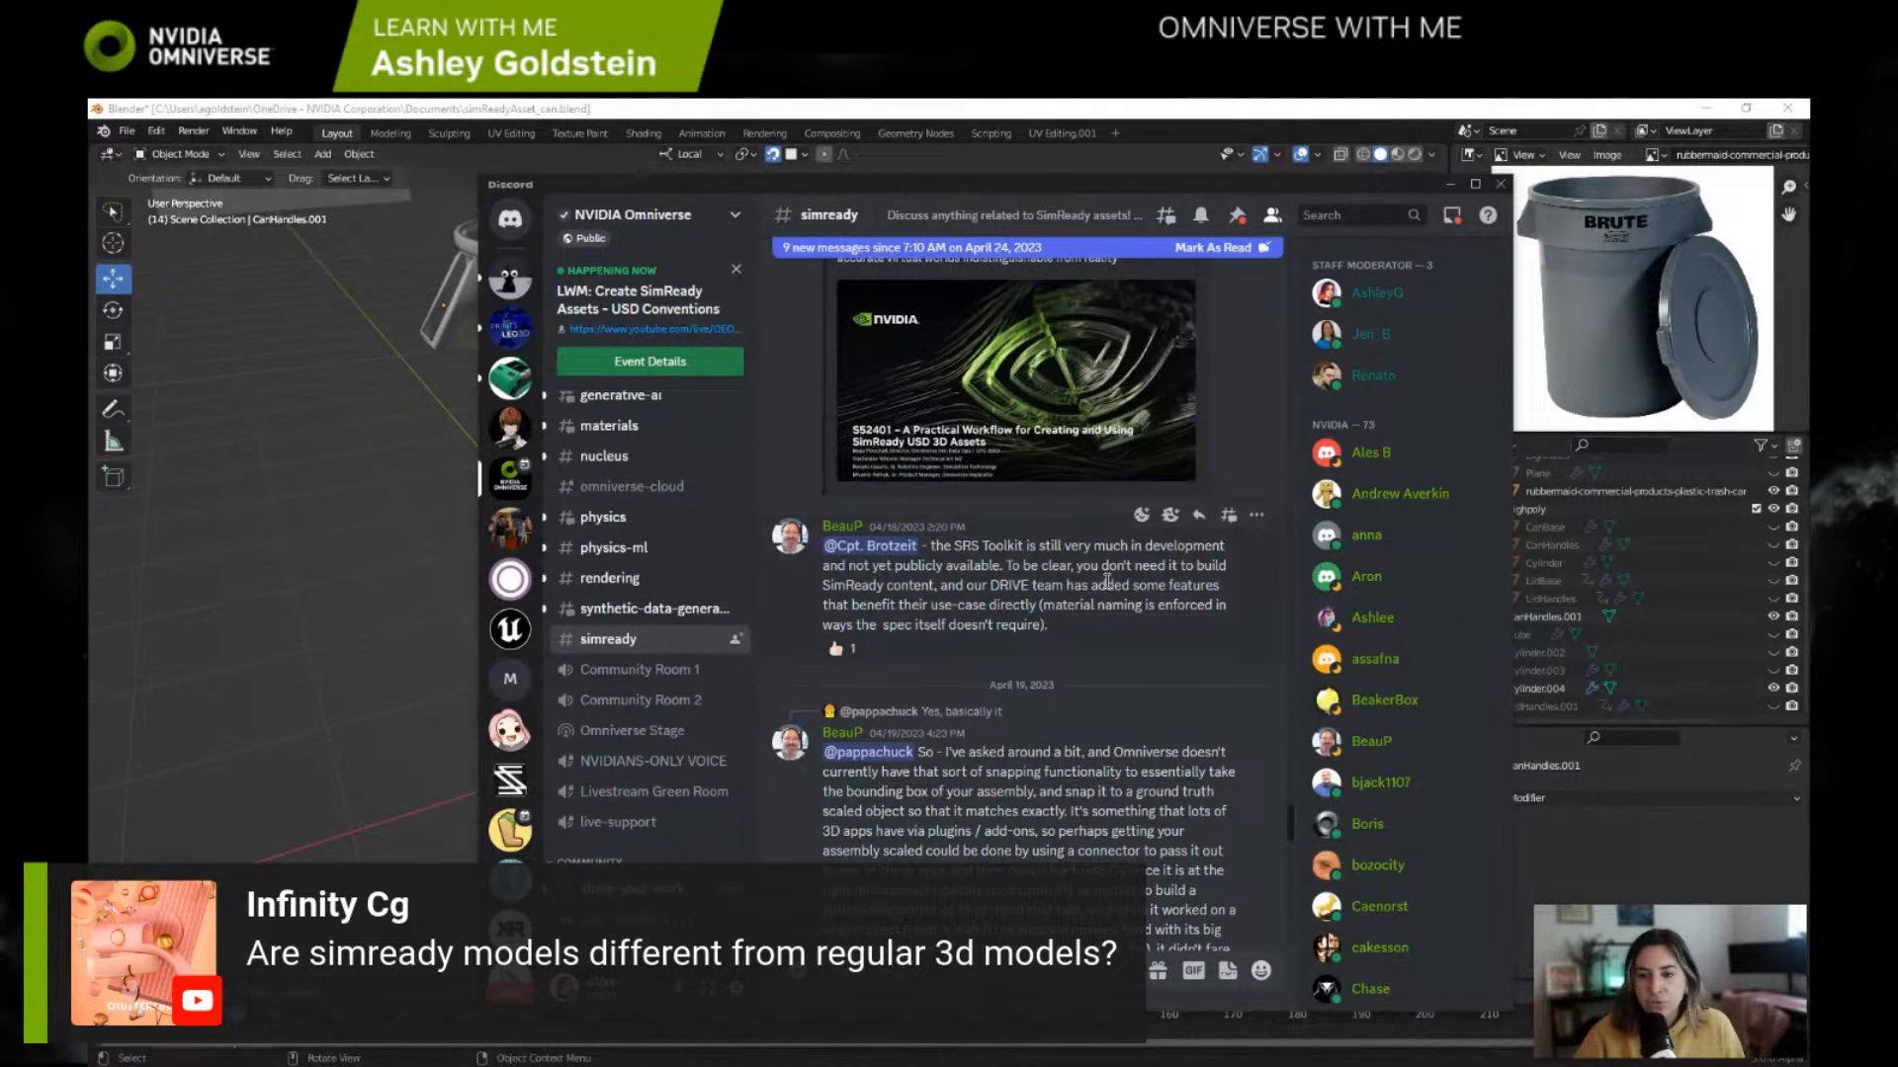
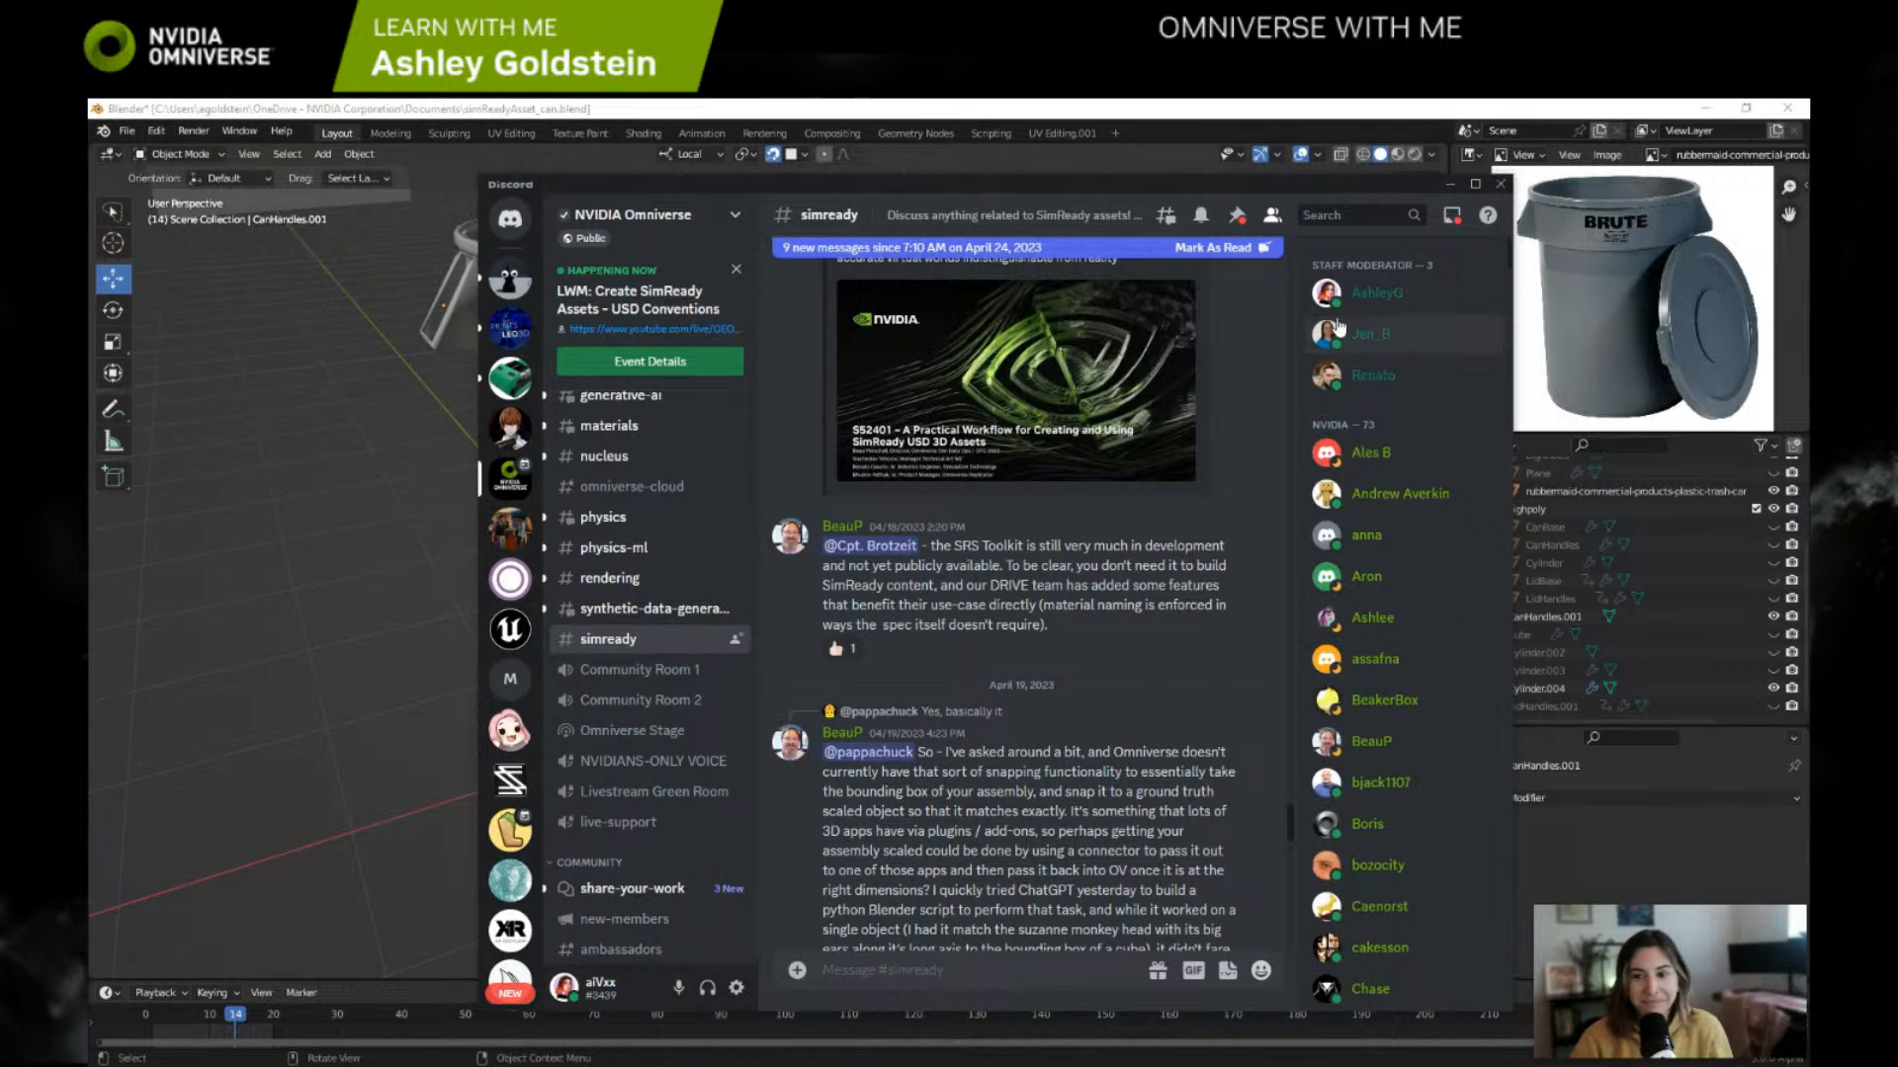
Step: Return to Blender and move the lid, Cylinder.004, from the can's base up to just above its rim
left_click_drag(1291, 187, 89, 187)
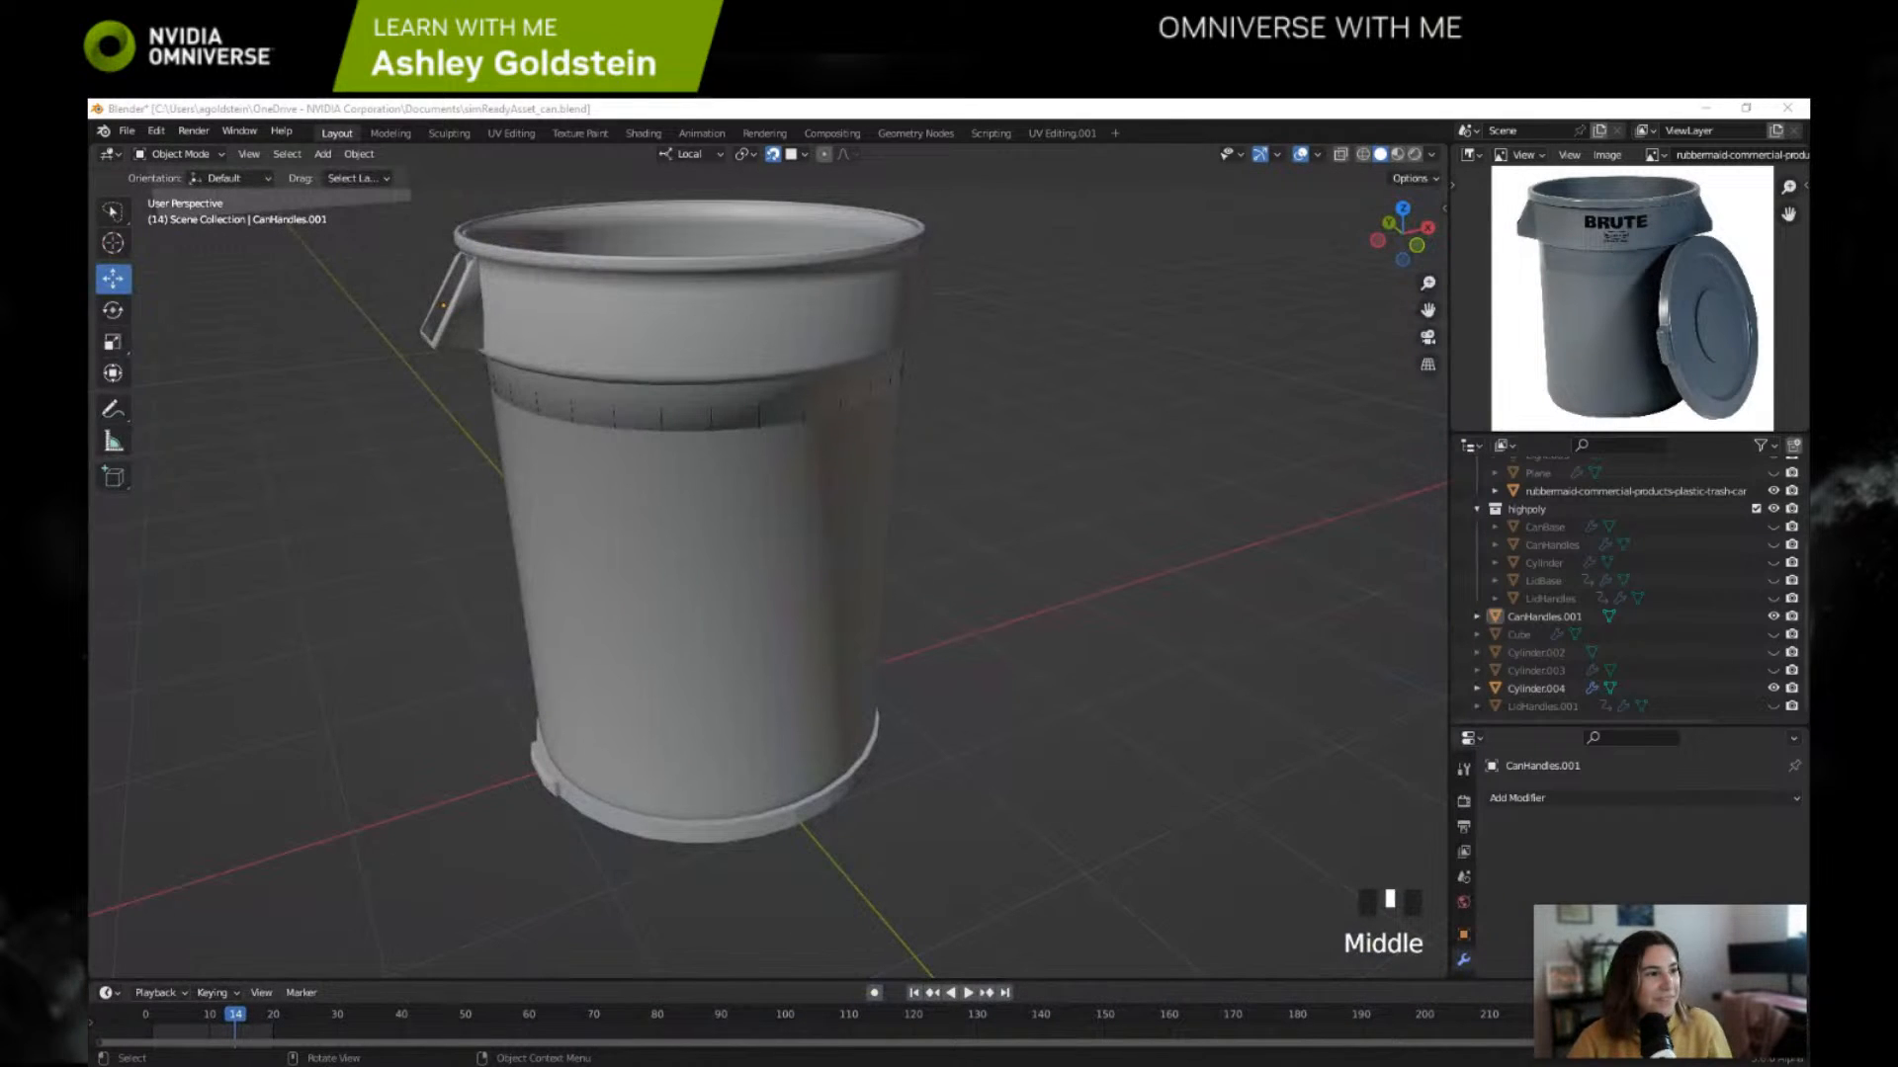
middle_click_drag(877, 445, 902, 495, "shift")
left_click(525, 371)
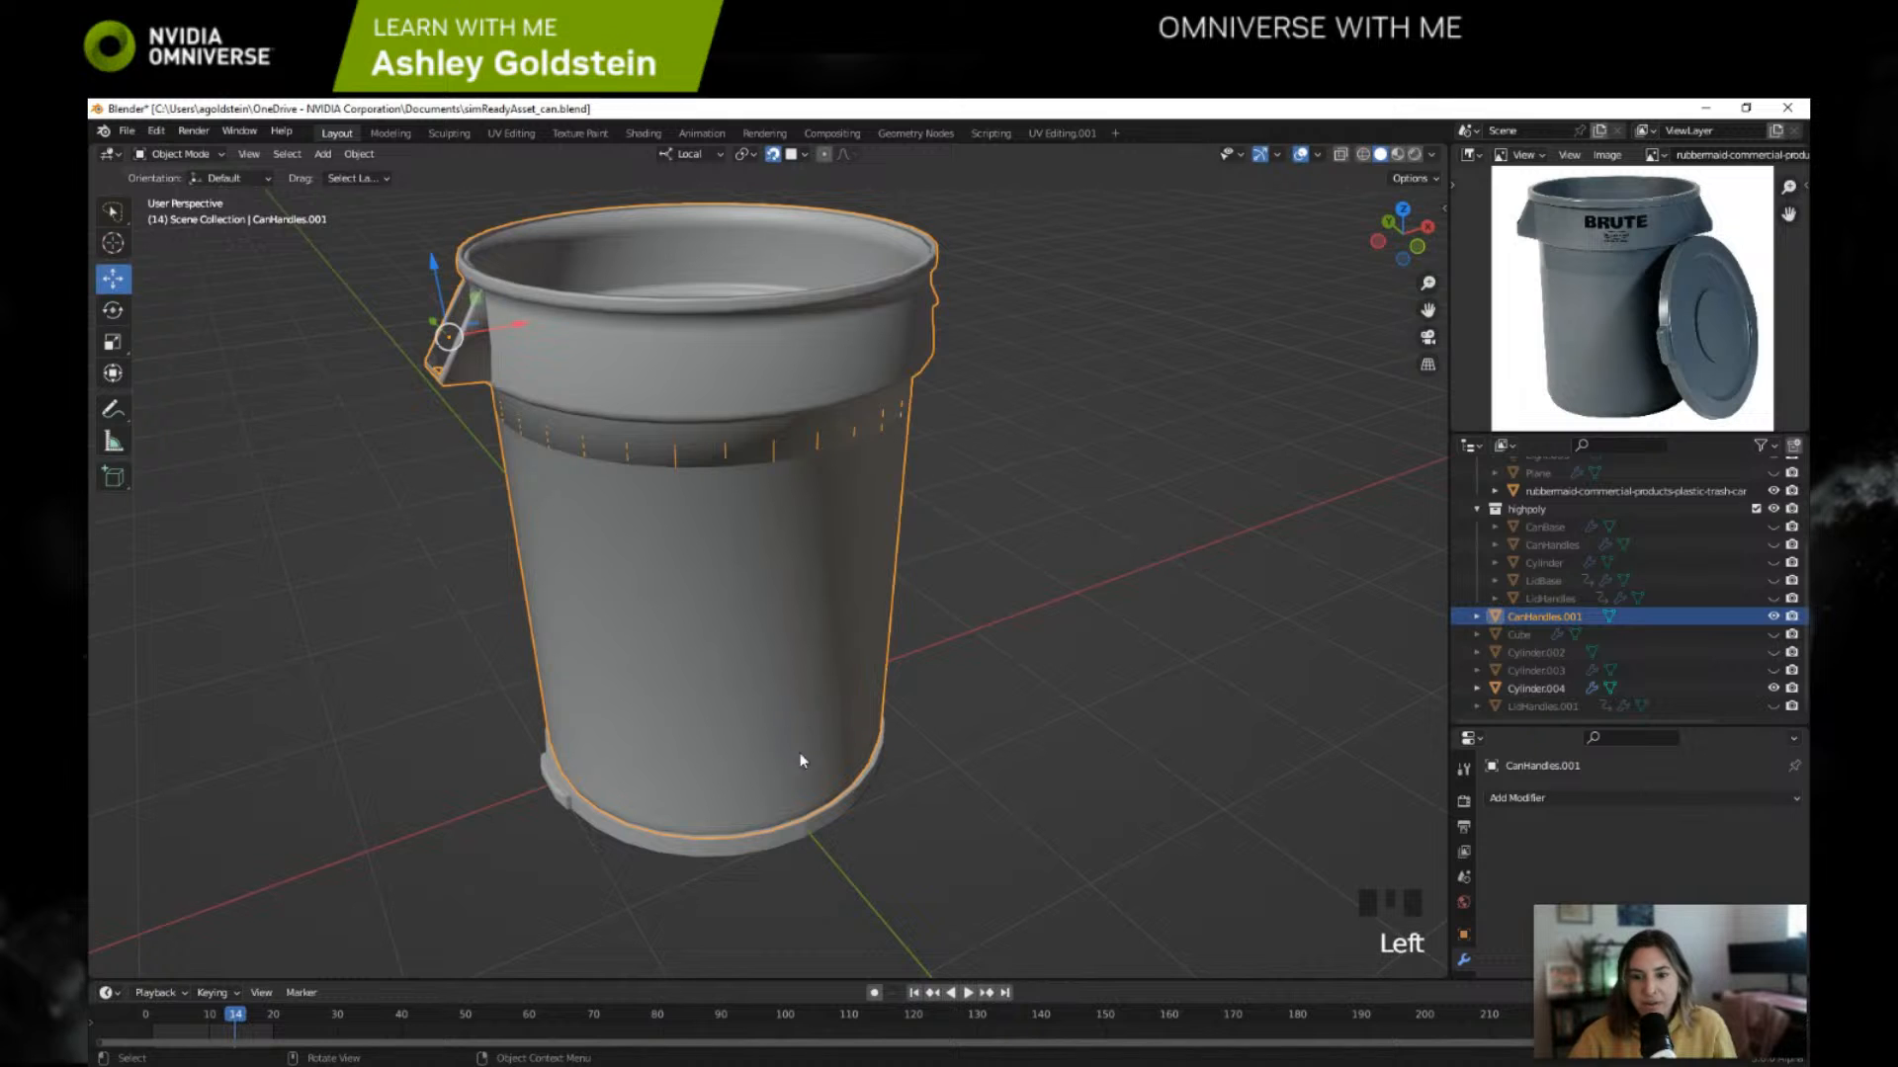
left_click(792, 839)
left_click_drag(697, 682, 679, 151)
middle_click_drag(889, 455, 882, 390, "shift")
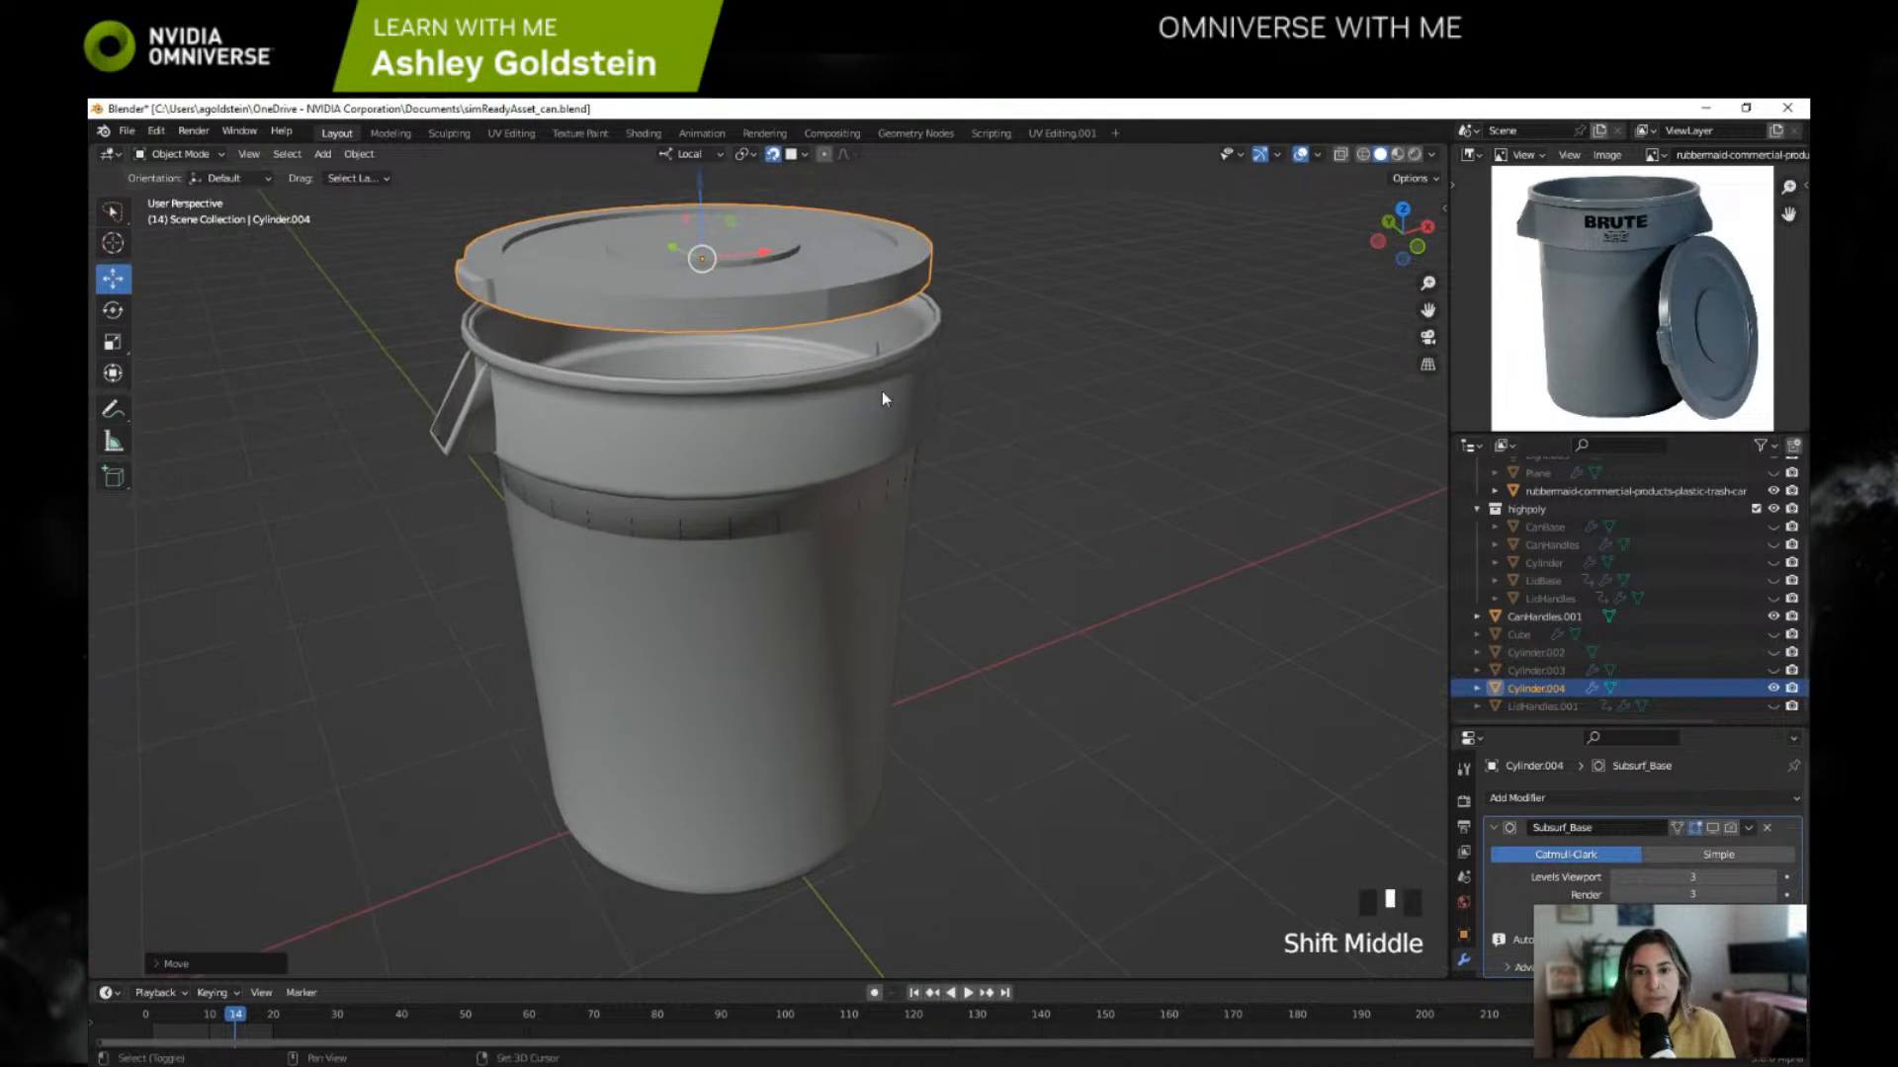
Step: Select all geometry of the joined can in Edit Mode and unwrap its UVs in the UV Editing workspace
left_click(792, 482)
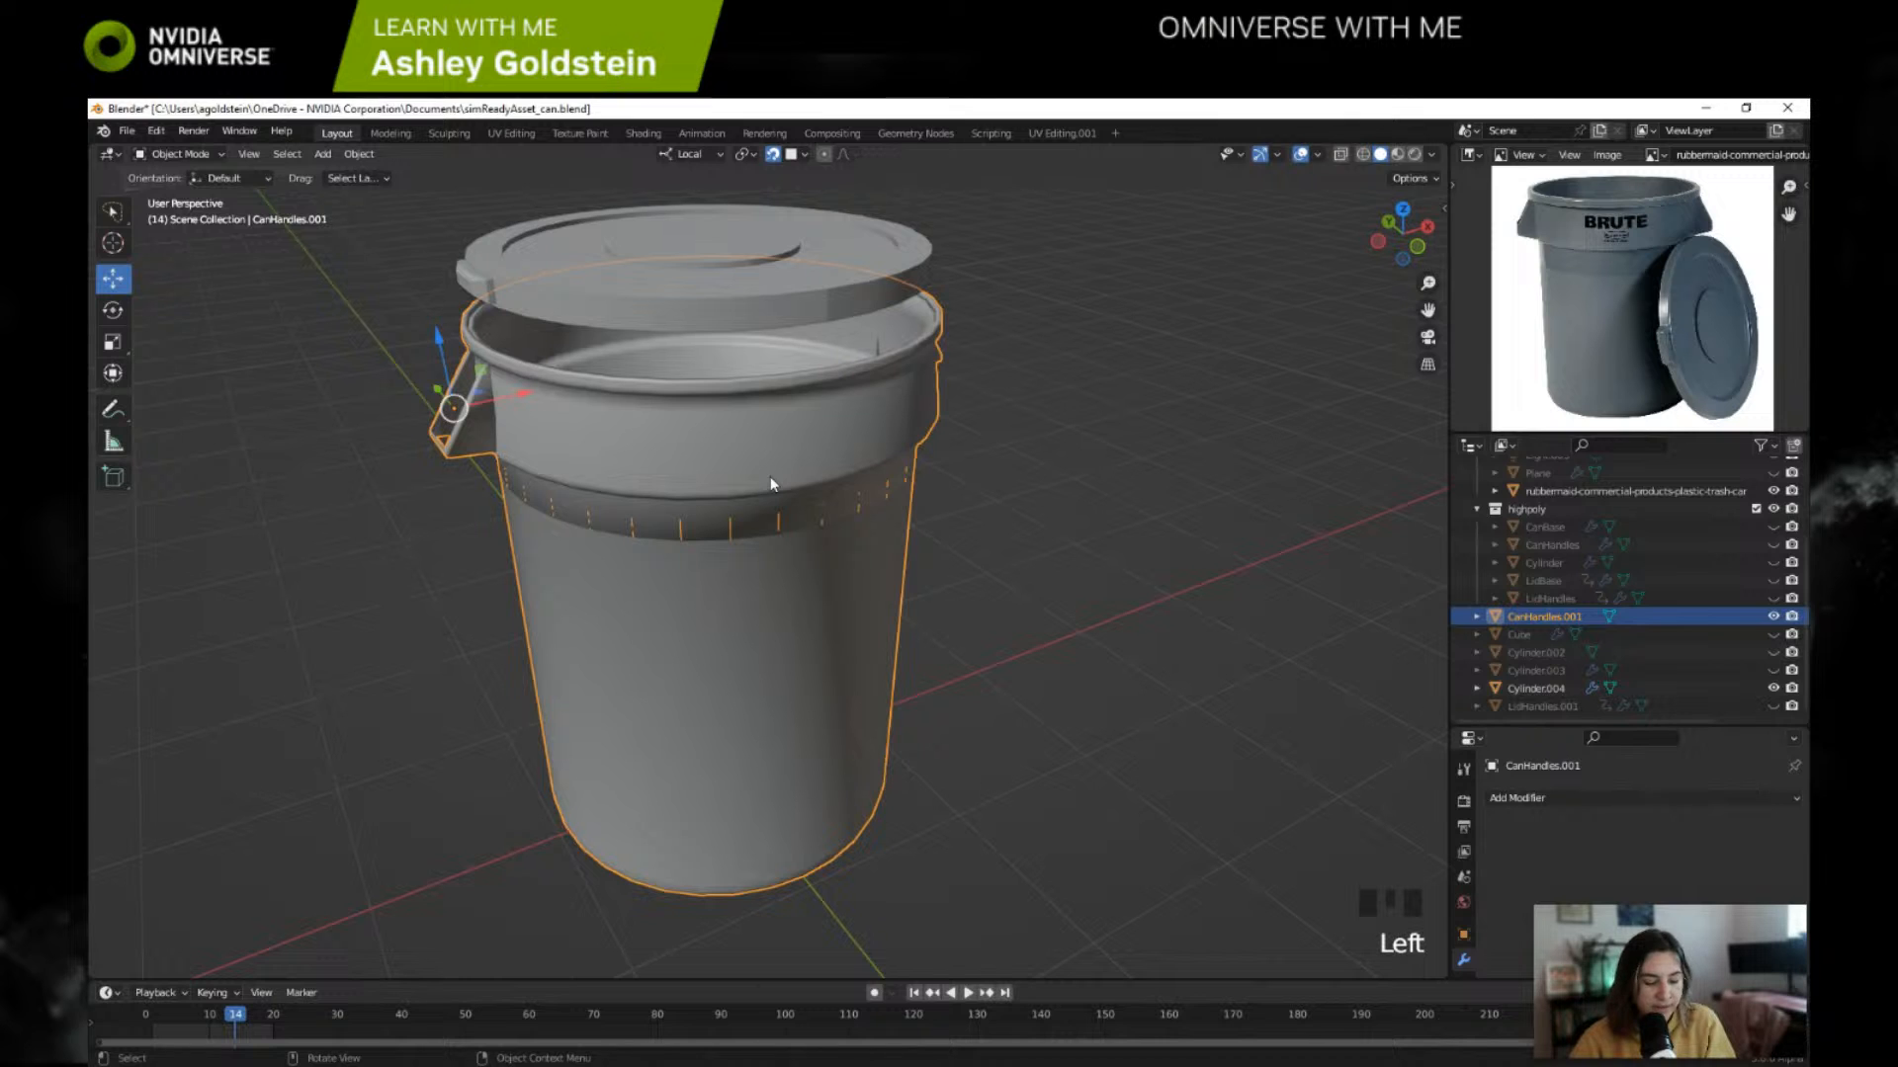
left_click(178, 154)
left_click(173, 197)
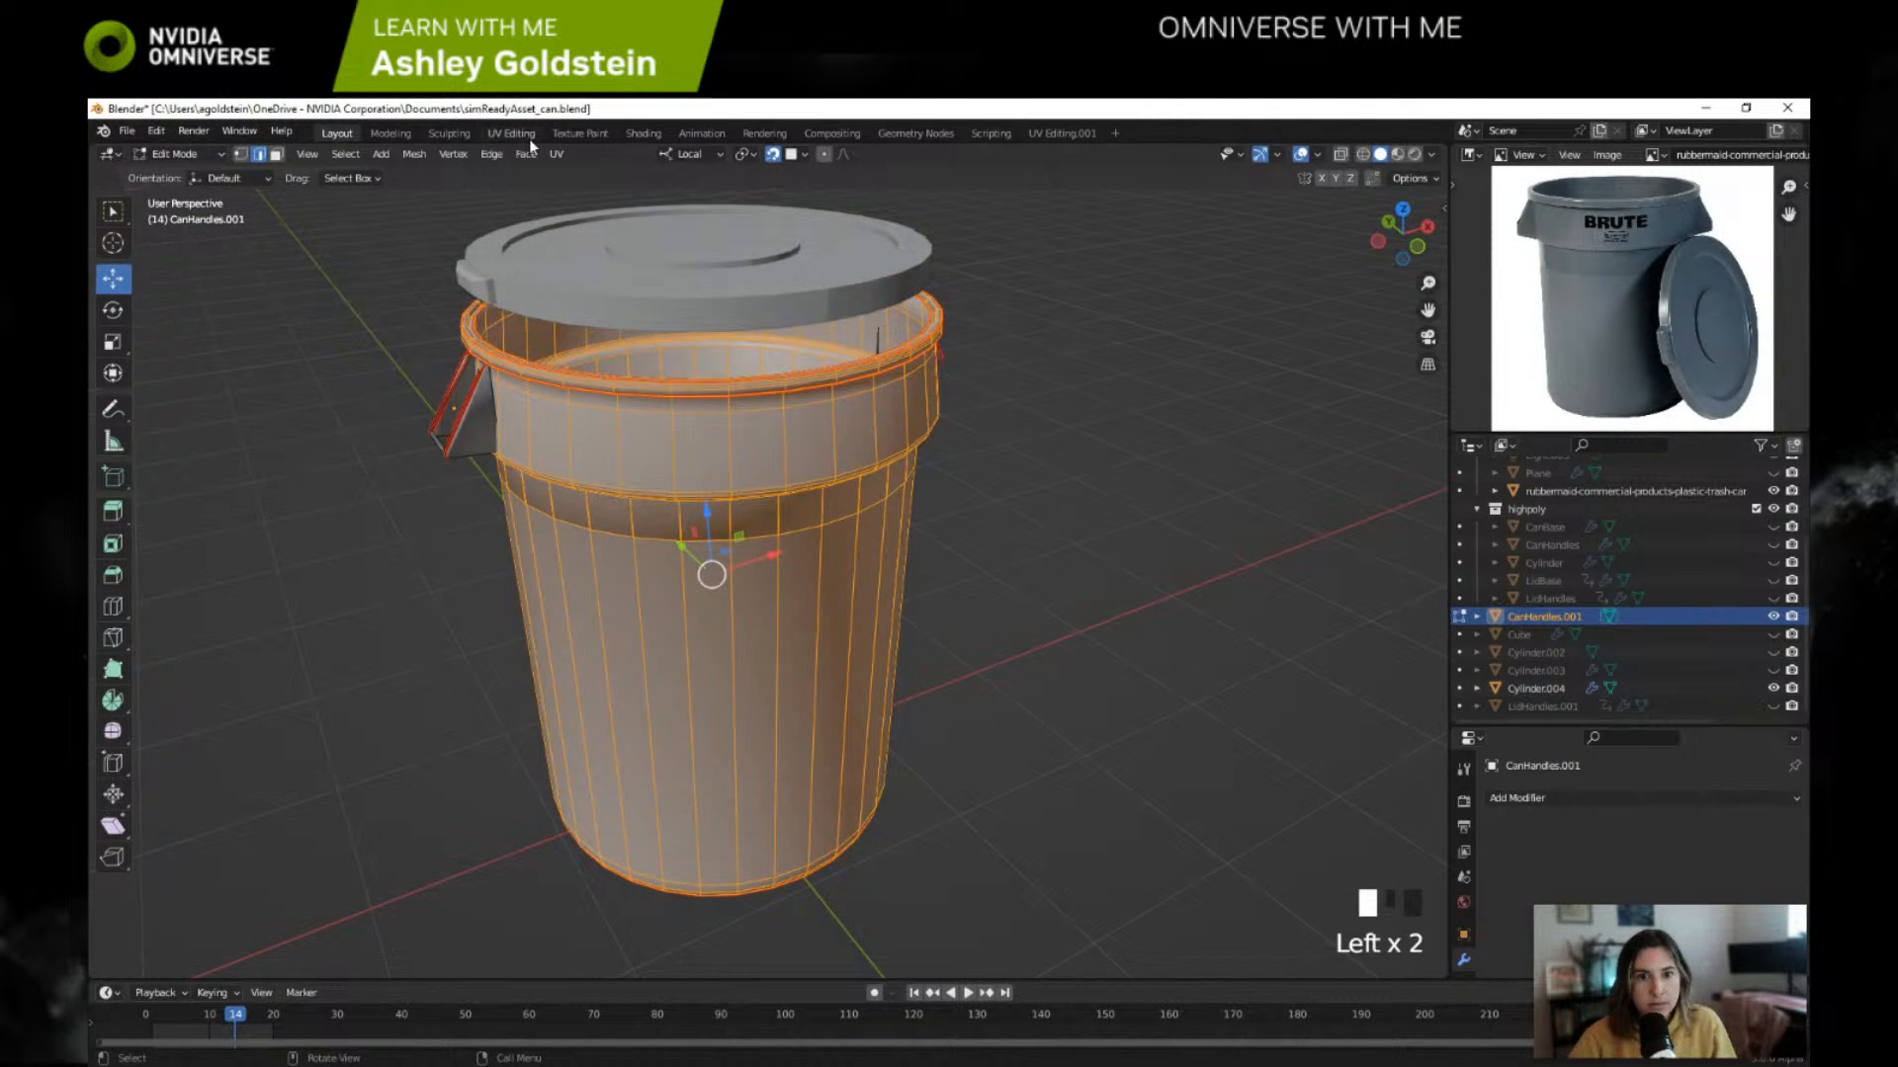
left_click(511, 132)
scroll(1040, 528, "down", 6)
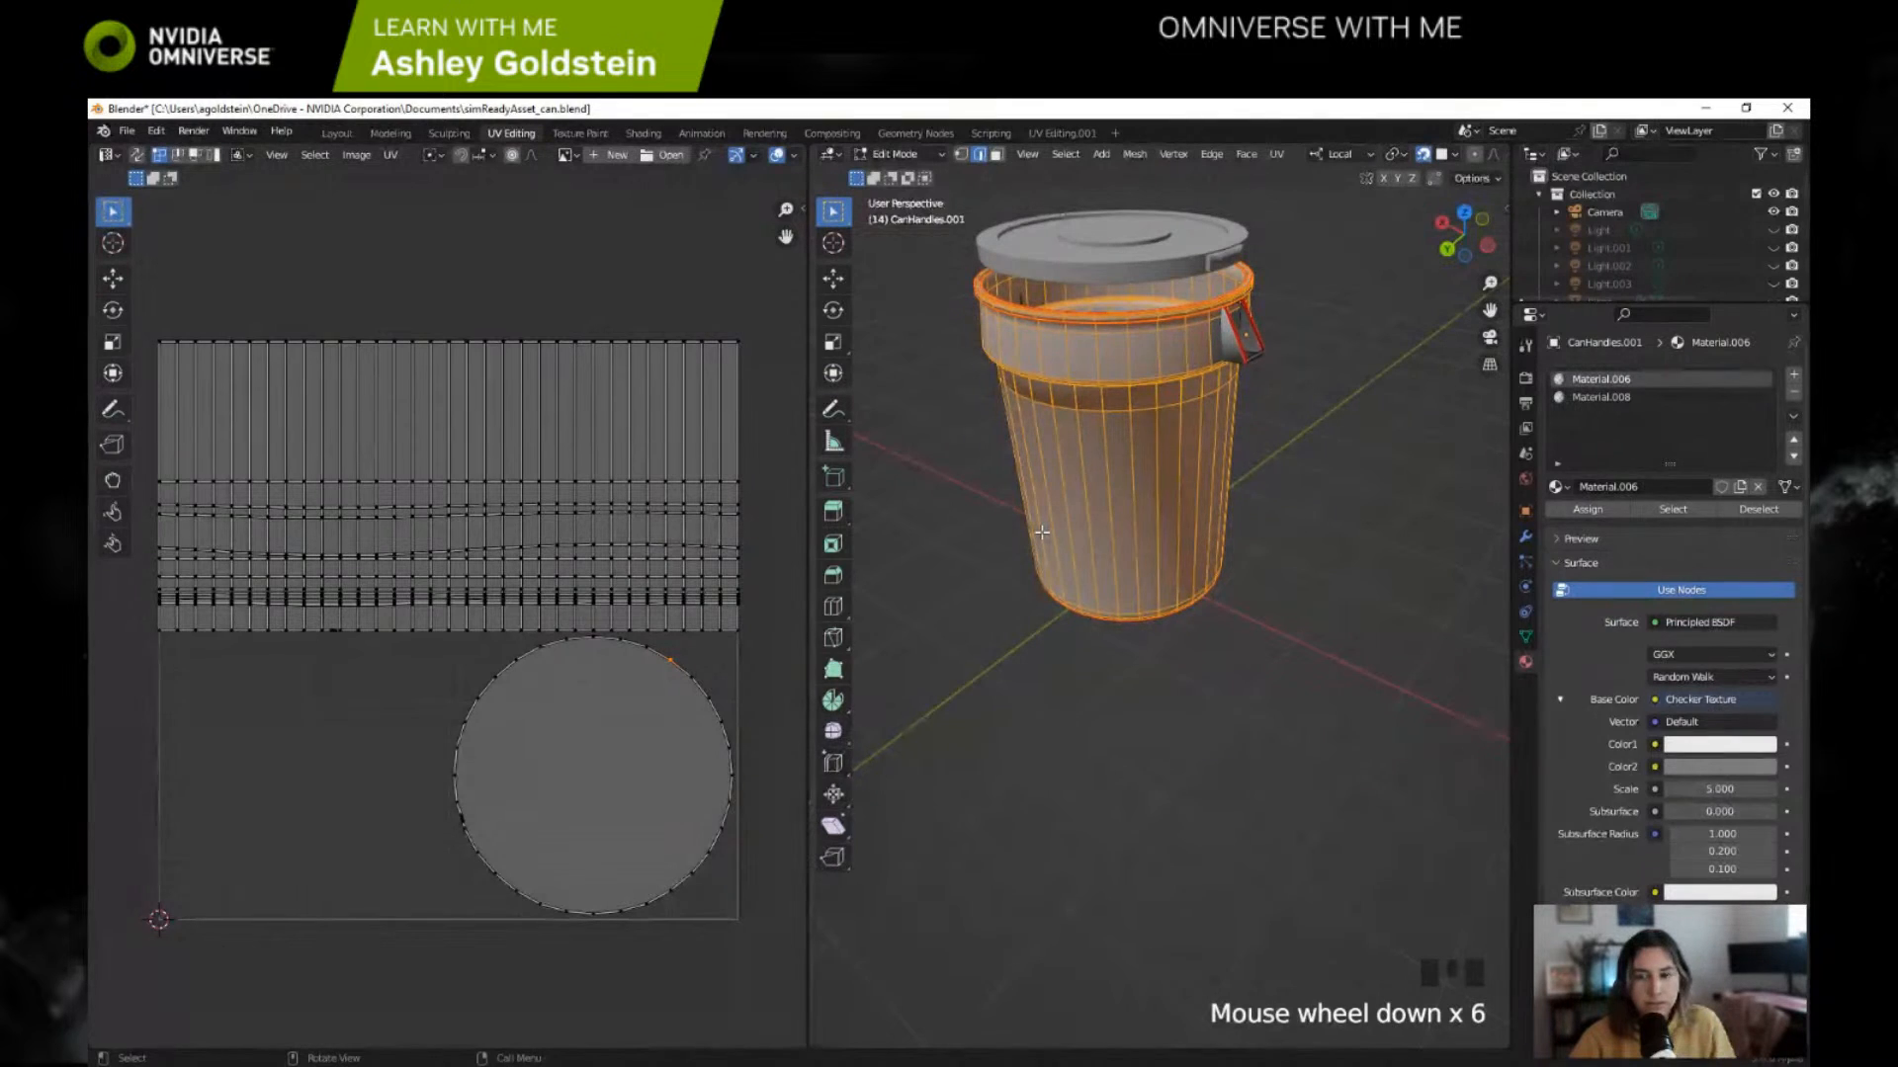
key("a")
key("a")
key("a")
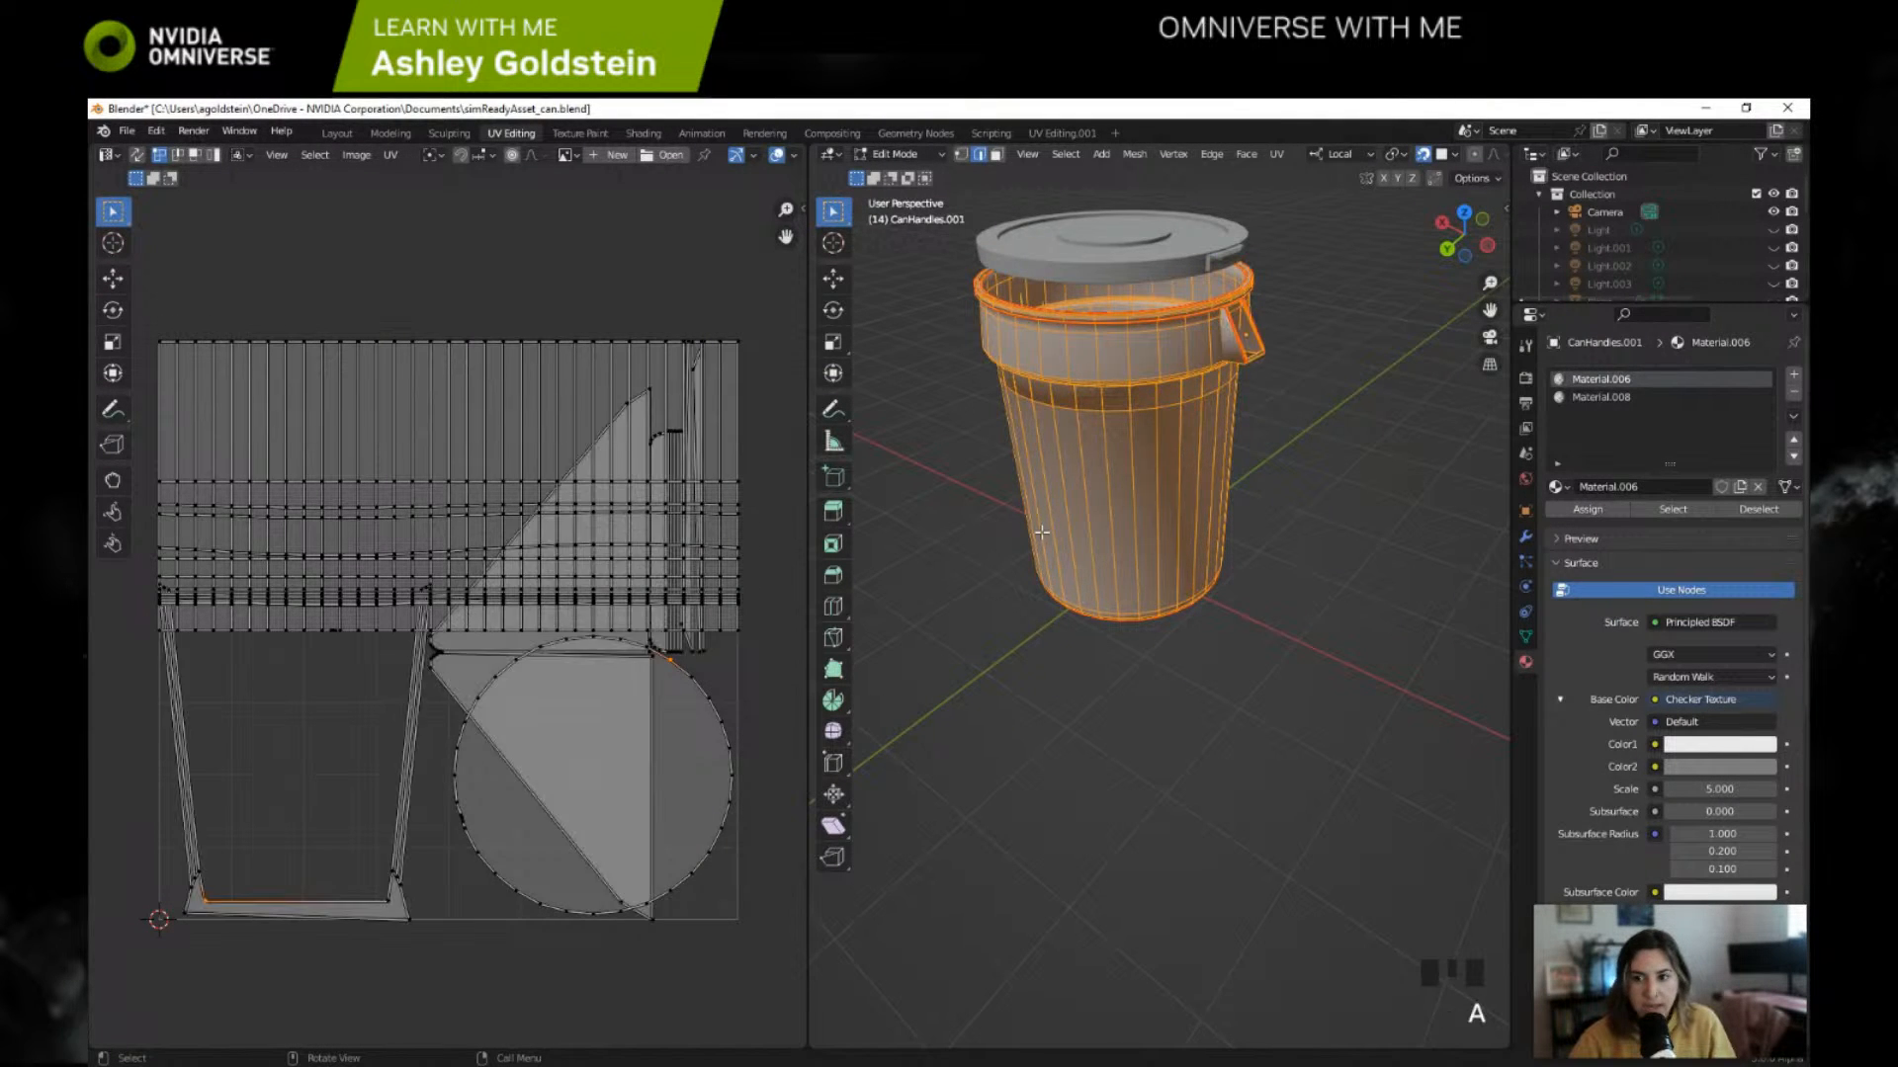
key("a")
key("u")
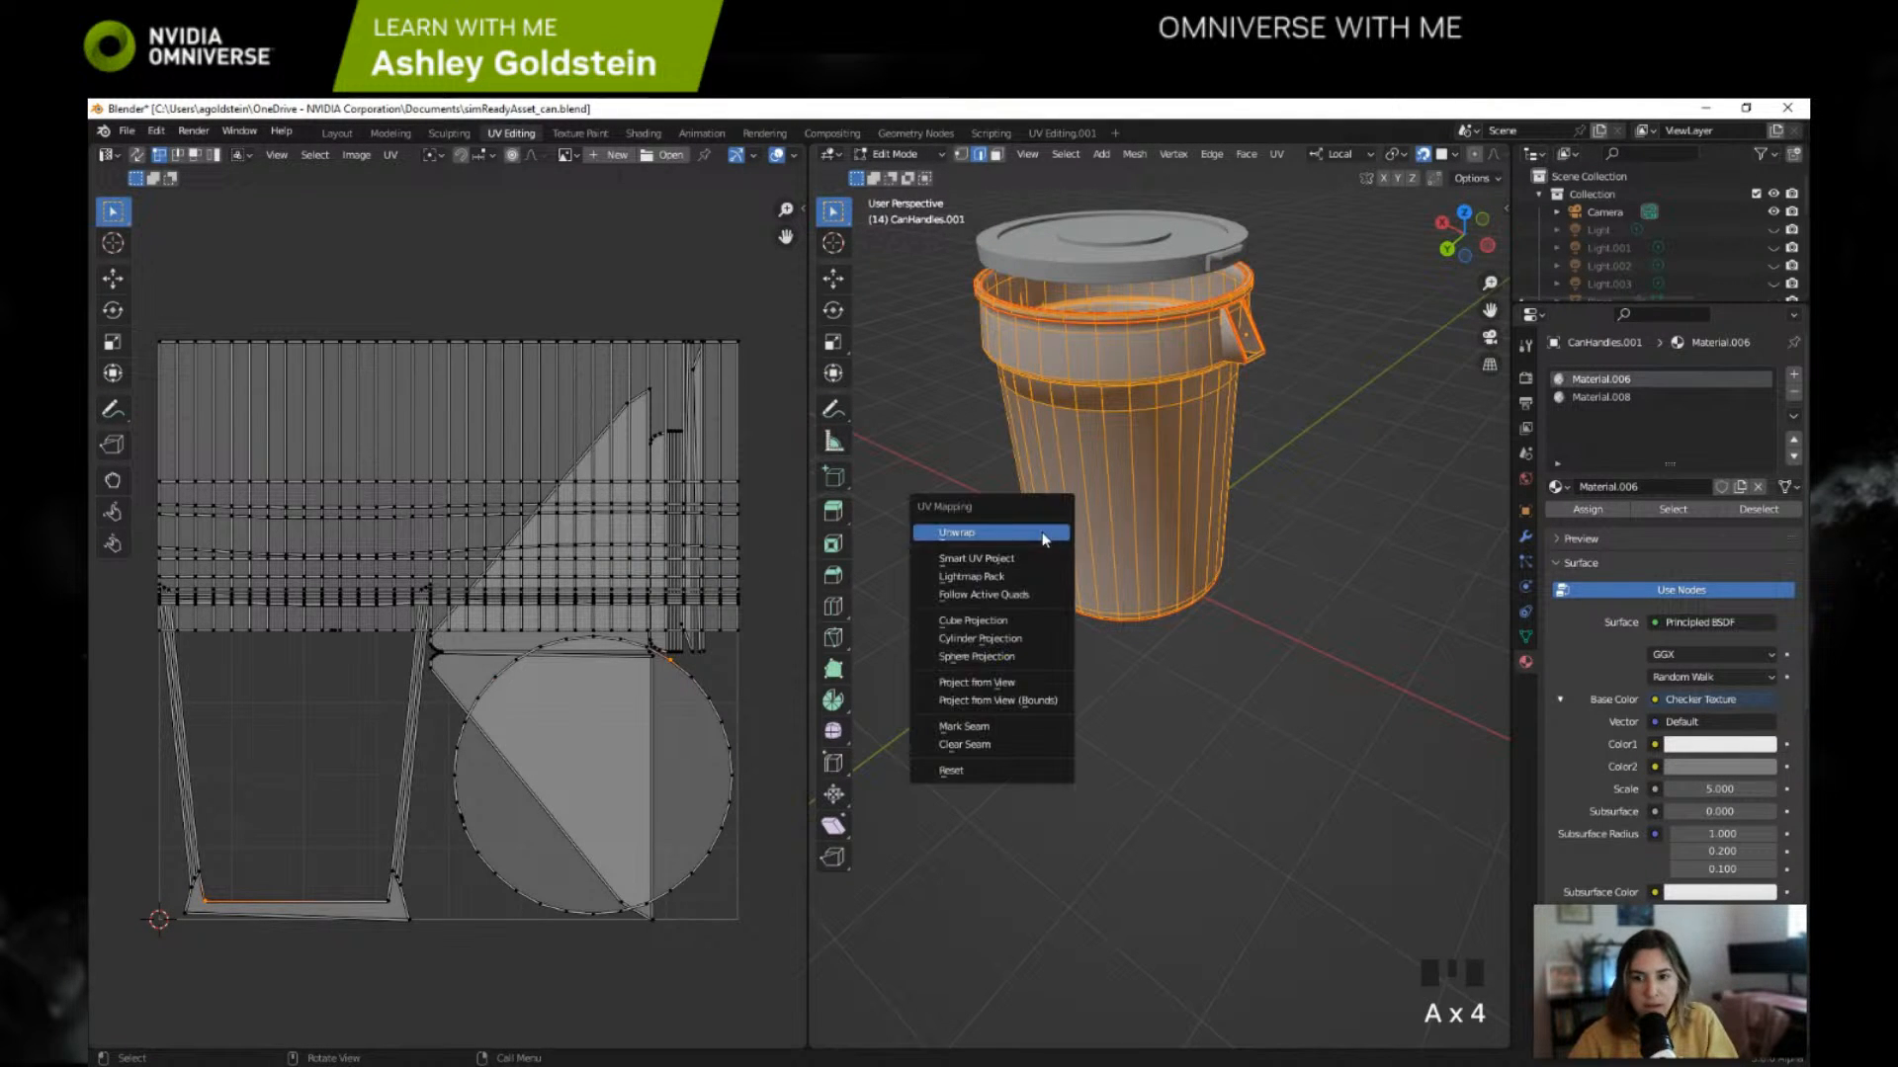
left_click(1042, 532)
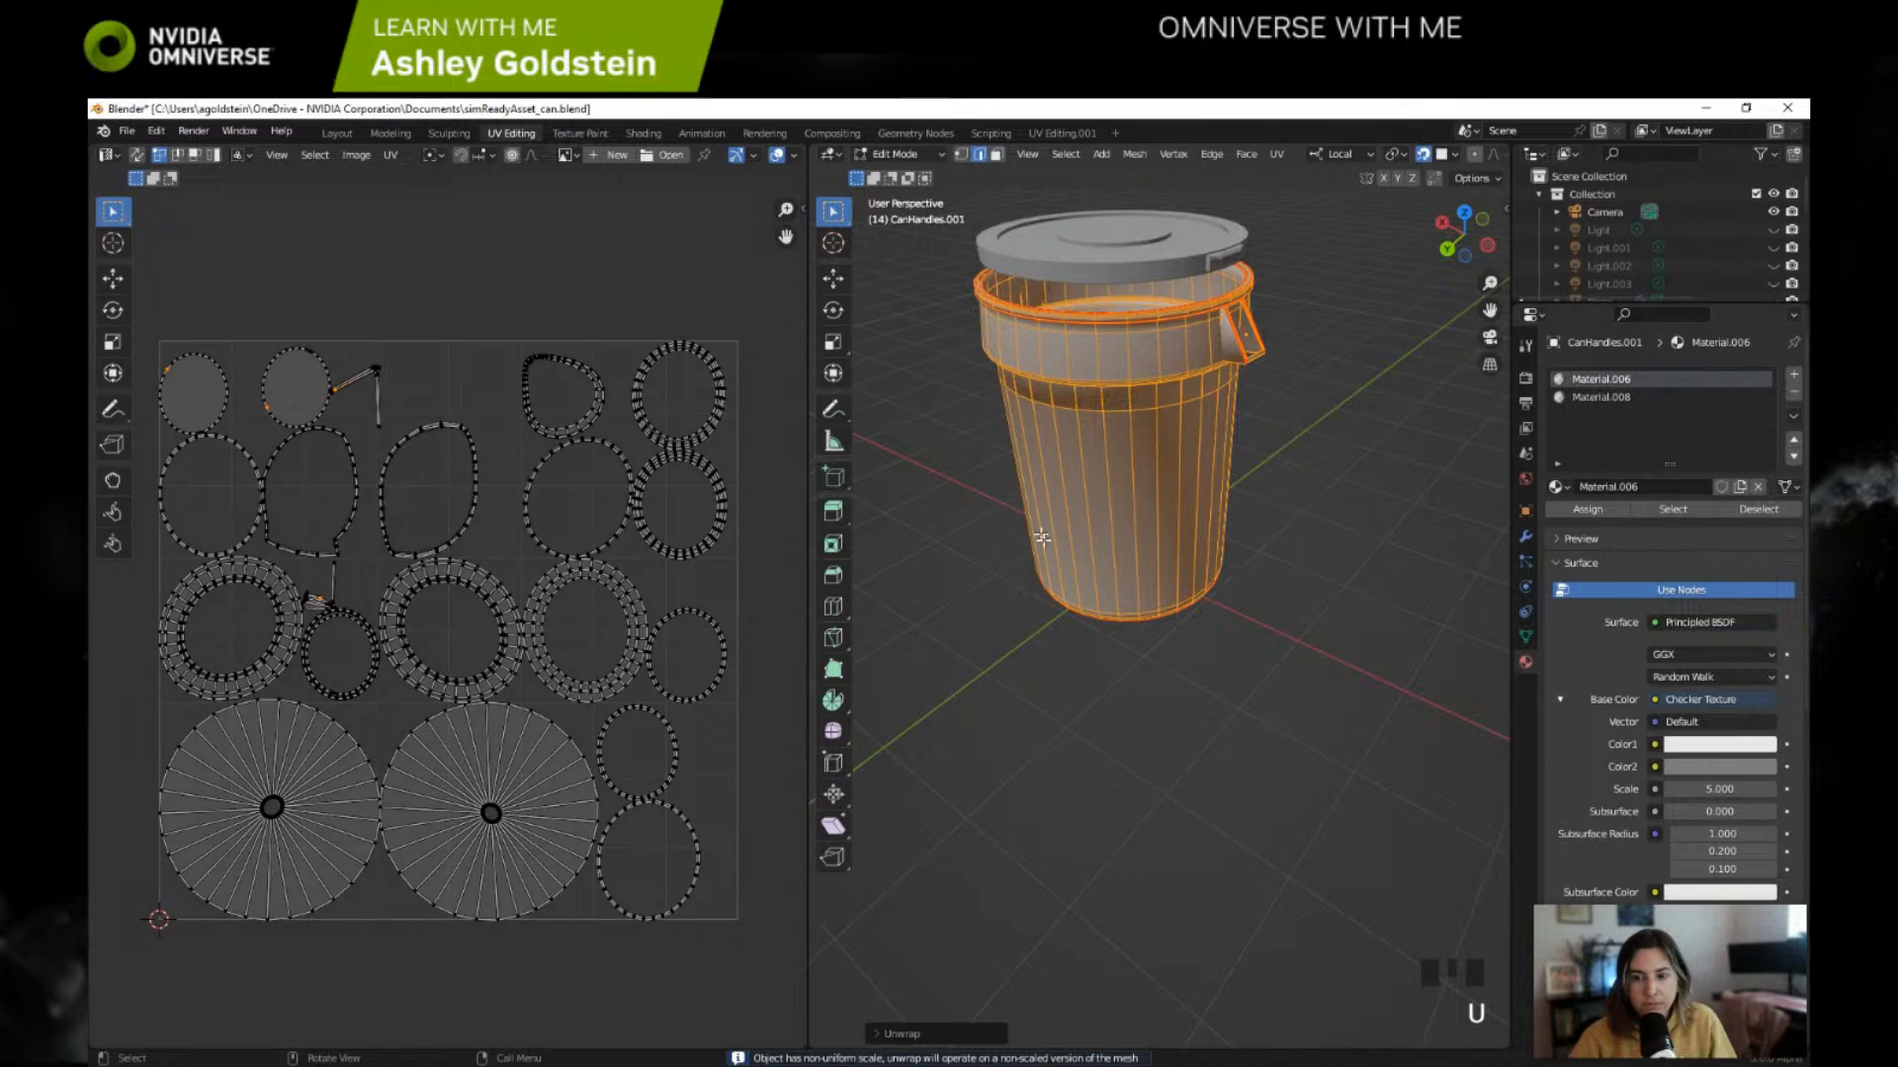
Step: Inspect the checker texture on the unwrapped can from base to rim in the Modeling workspace
left_click(407, 133)
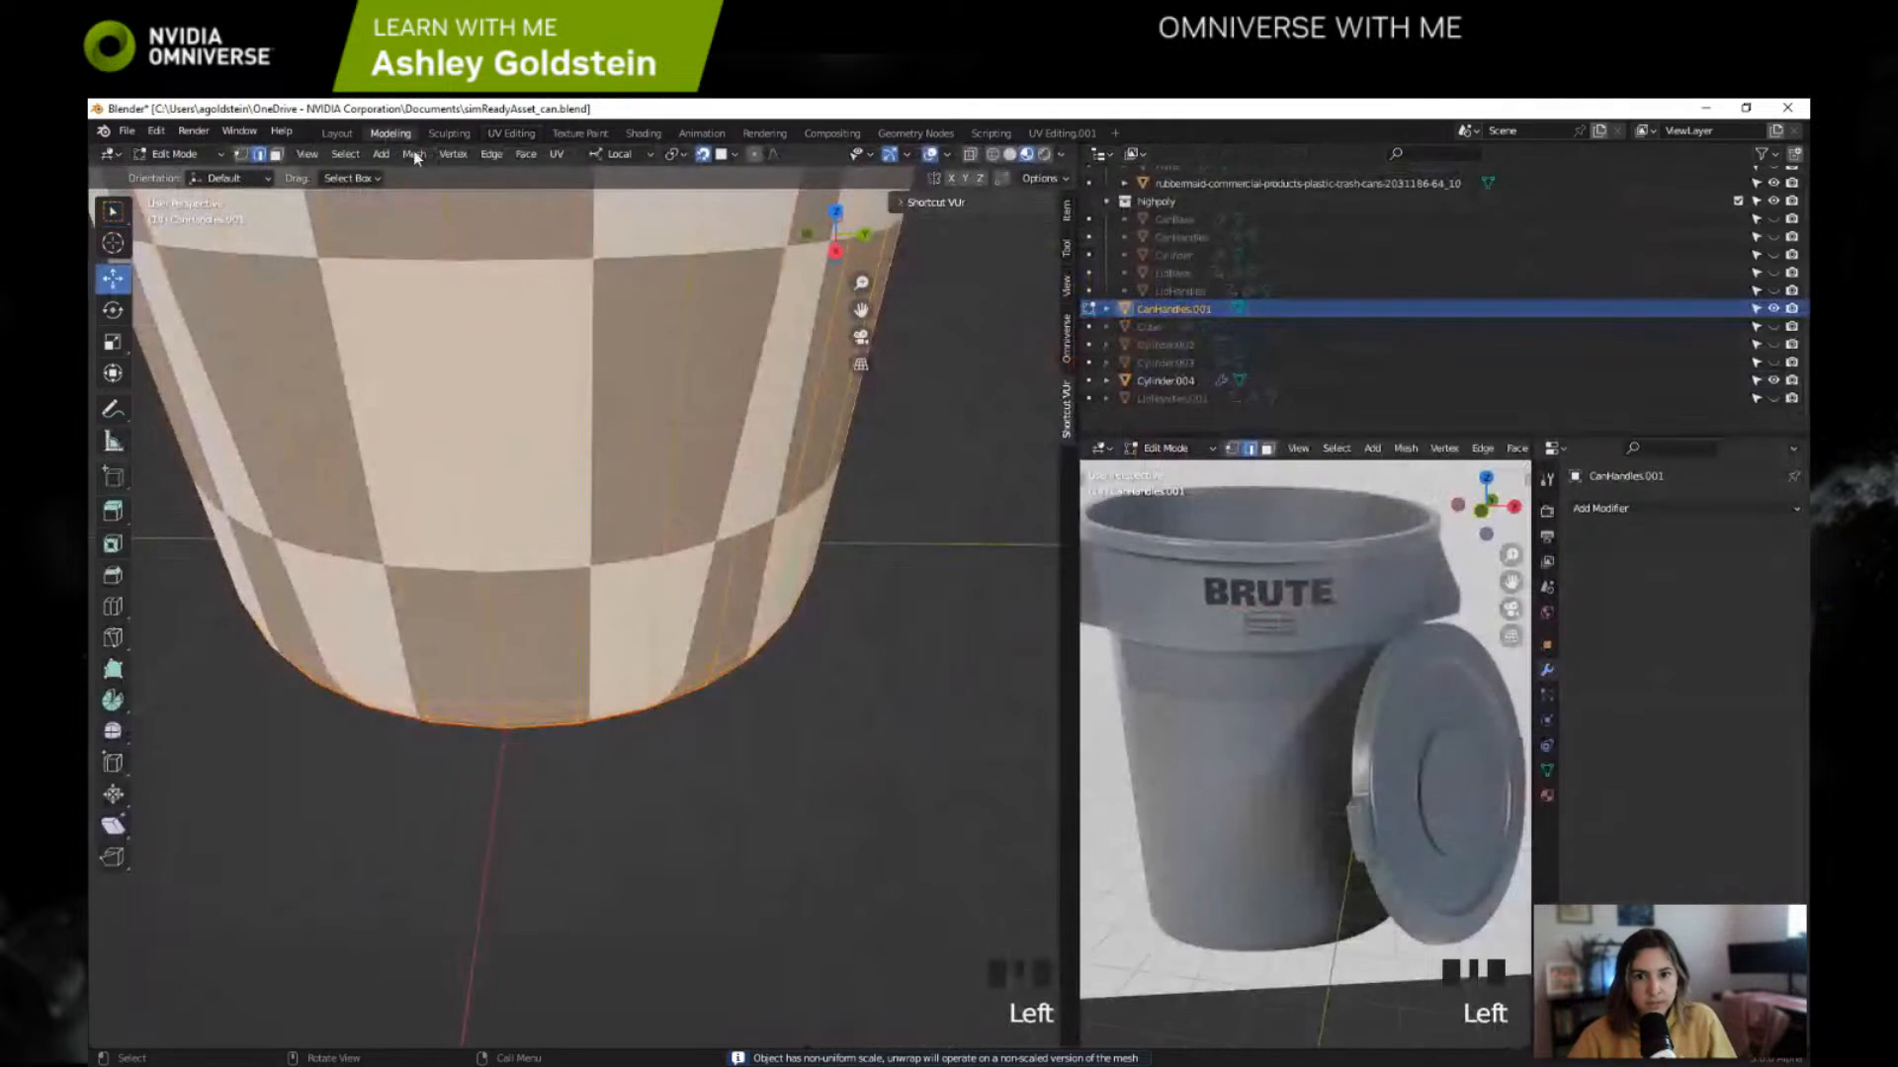
scroll(682, 465, "down", 5)
middle_click_drag(682, 466, 528, 794, "shift")
scroll(787, 501, "up", 2)
scroll(788, 501, "down", 2, "shift")
scroll(573, 553, "up", 1)
scroll(590, 547, "down", 2)
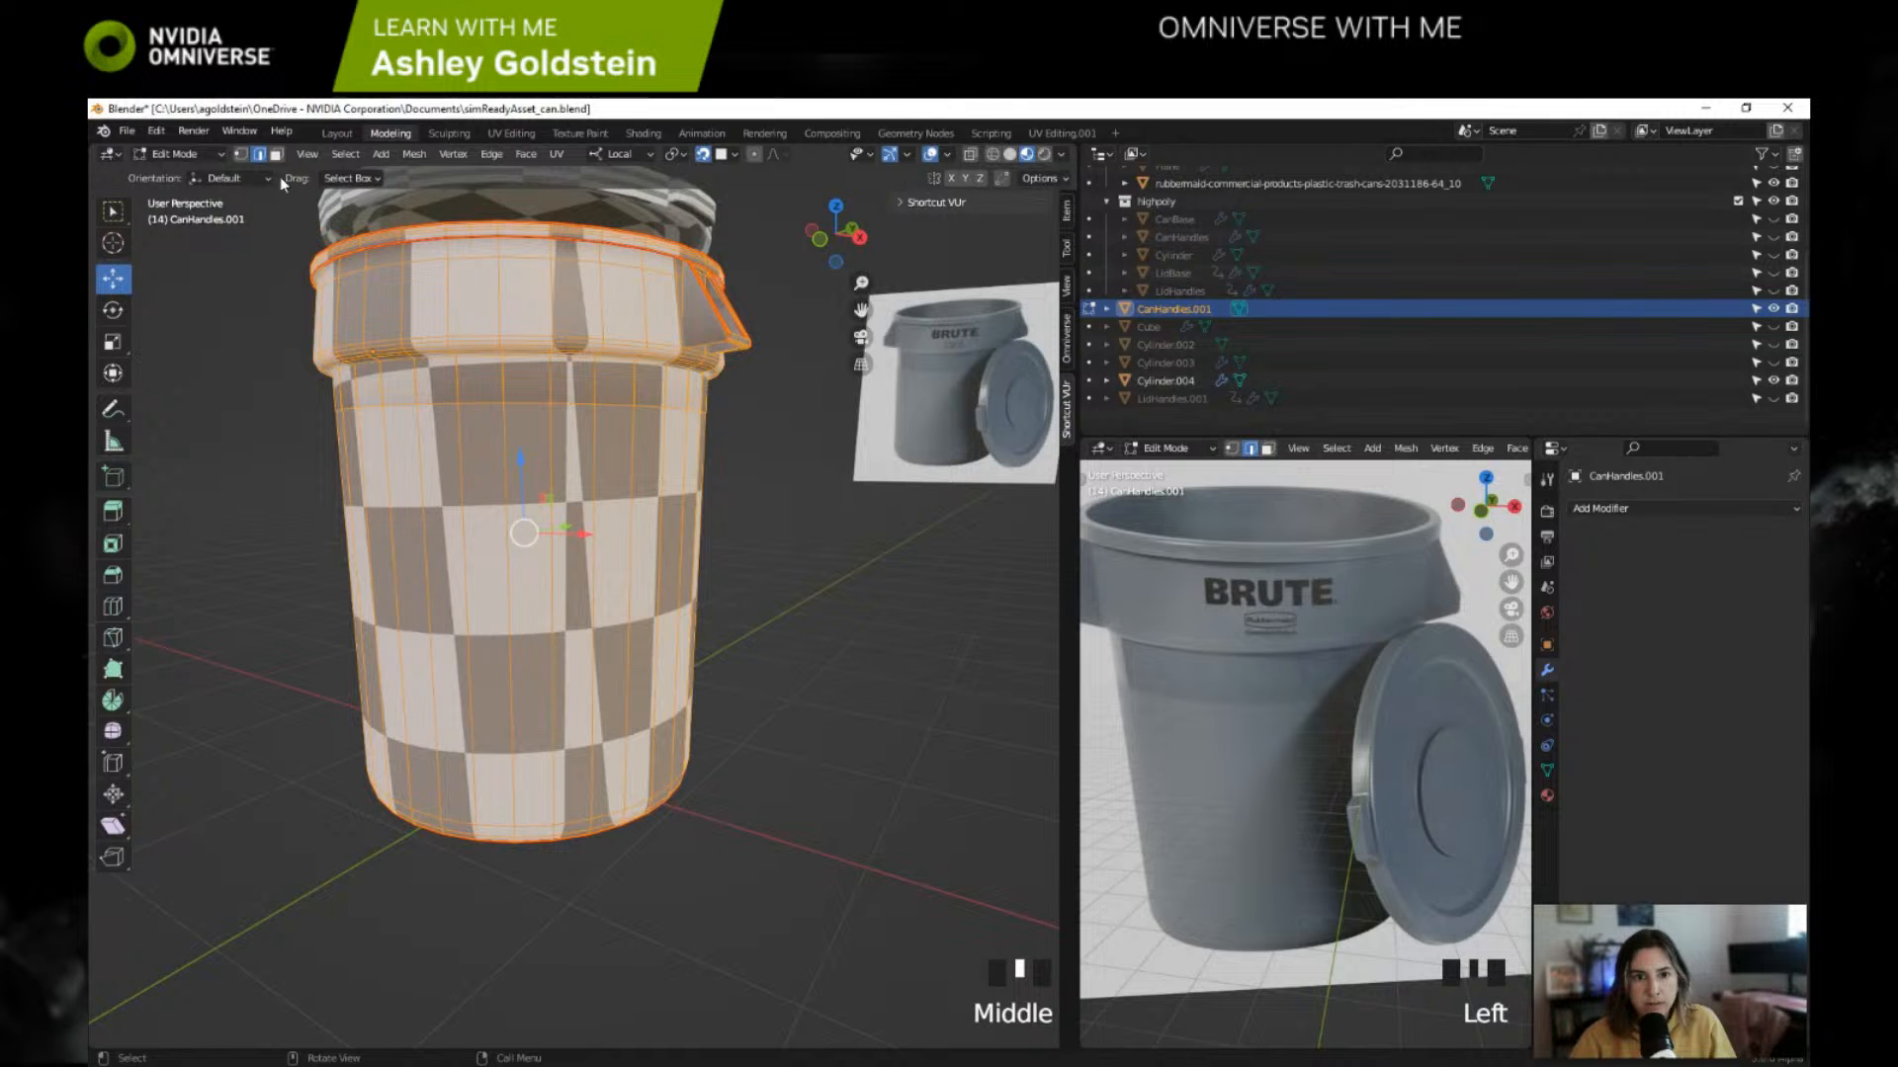
Step: Review the can's new UV layout and examine the checker squares along its body up close for distortion
left_click(511, 132)
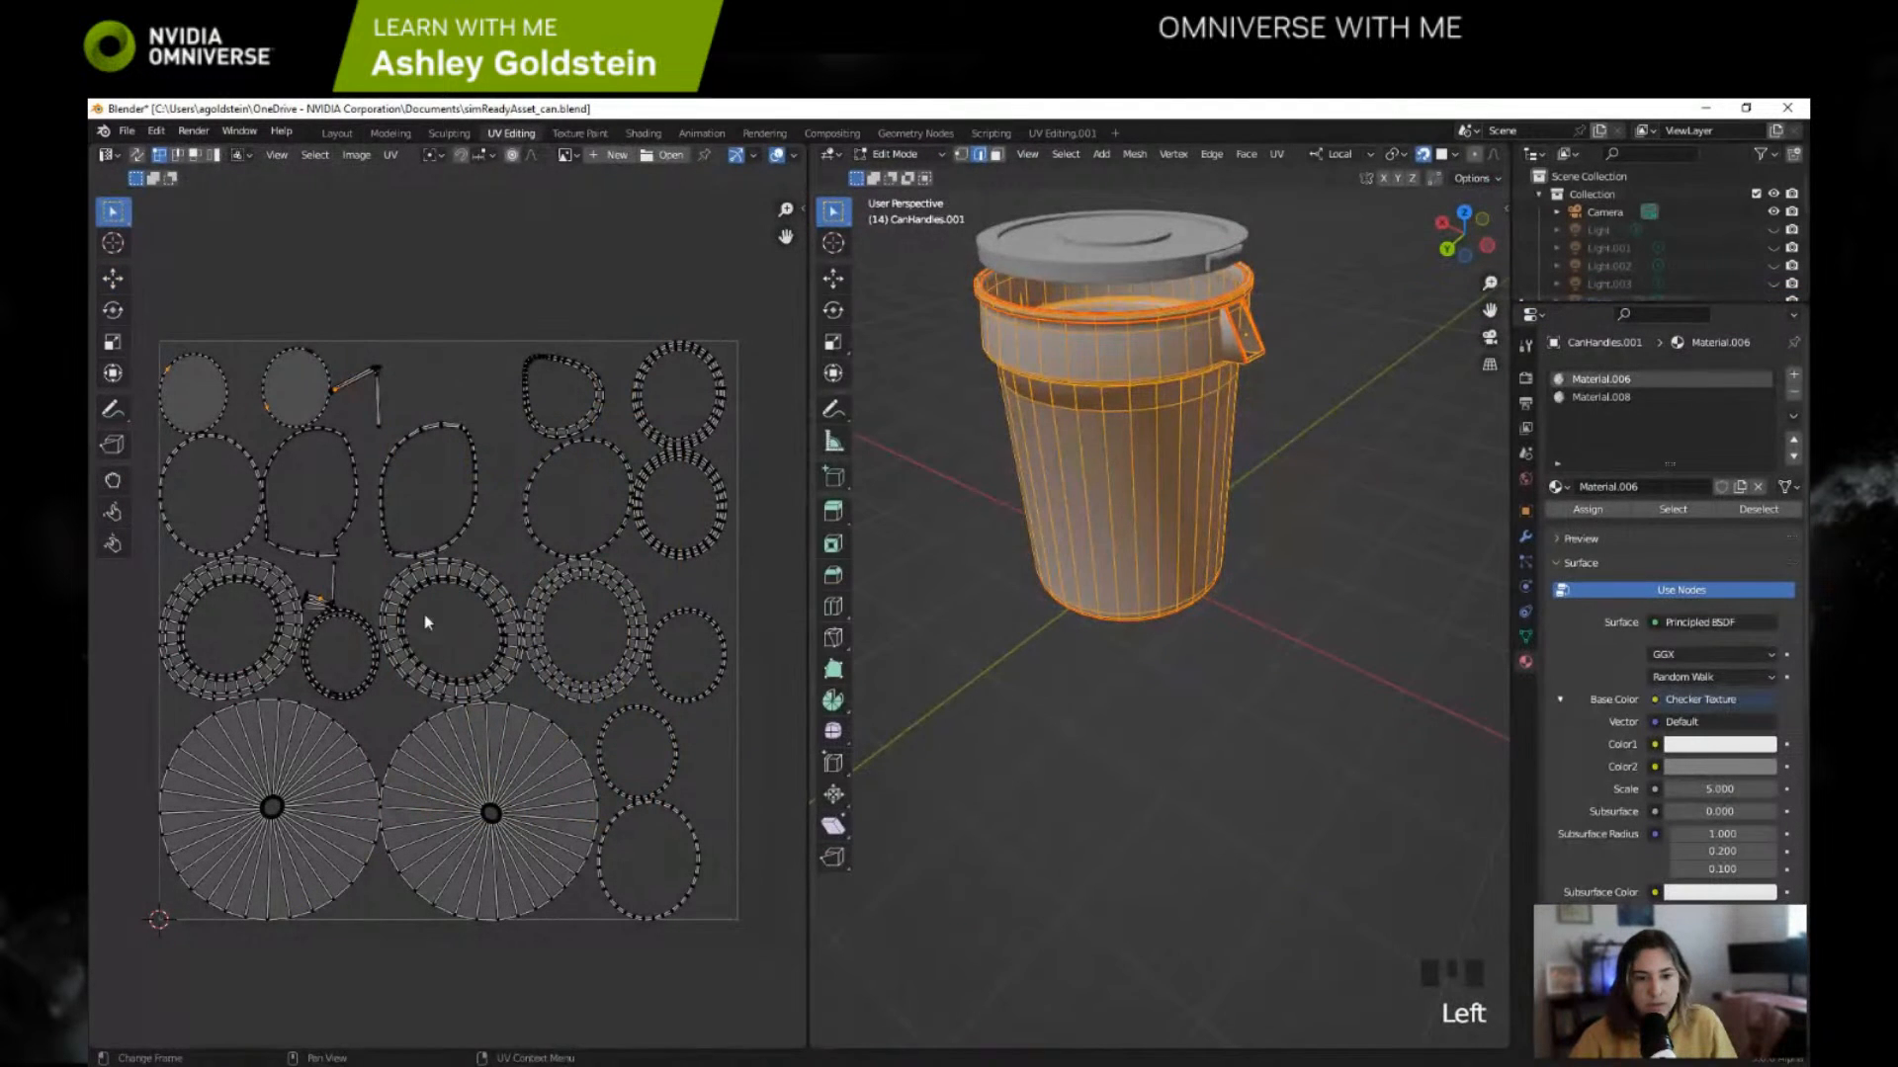
scroll(1094, 457, "up", 2)
middle_click_drag(1093, 457, 1145, 435)
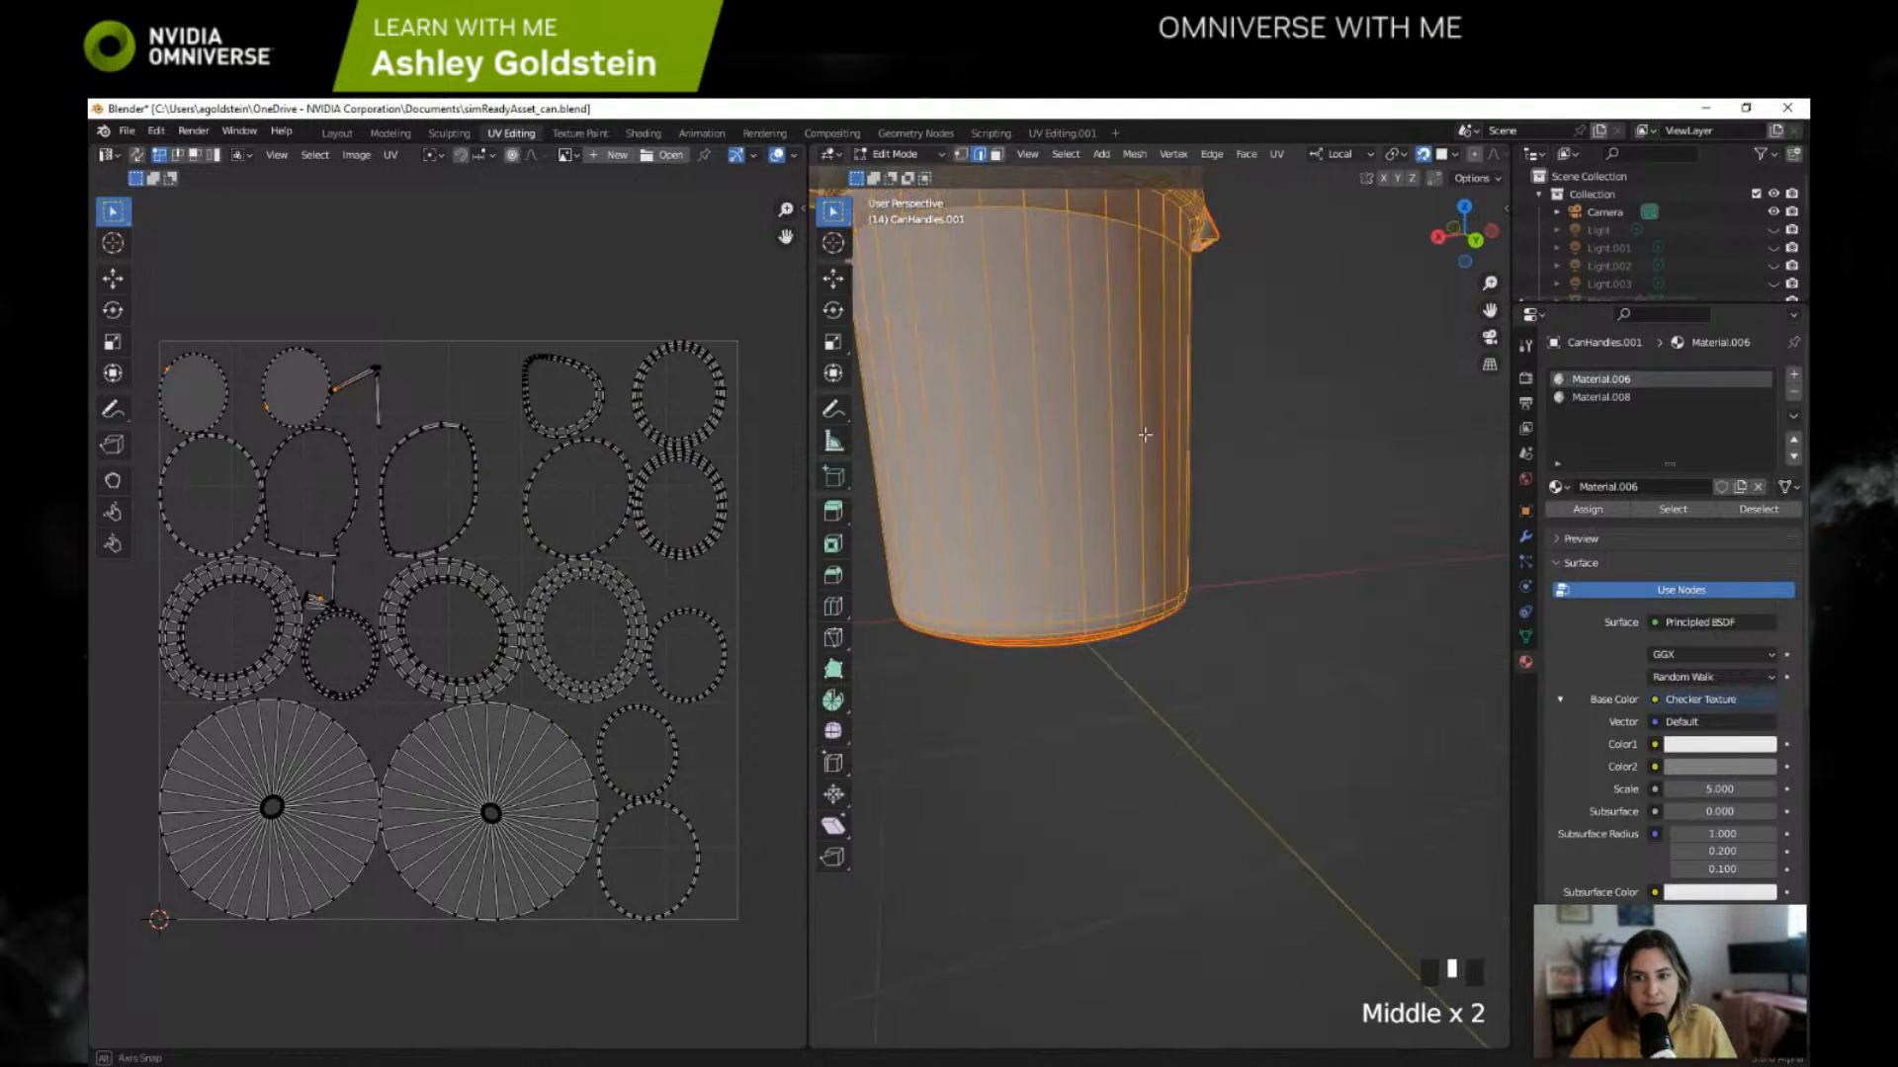
scroll(1144, 435, "down", 2)
left_click(375, 132)
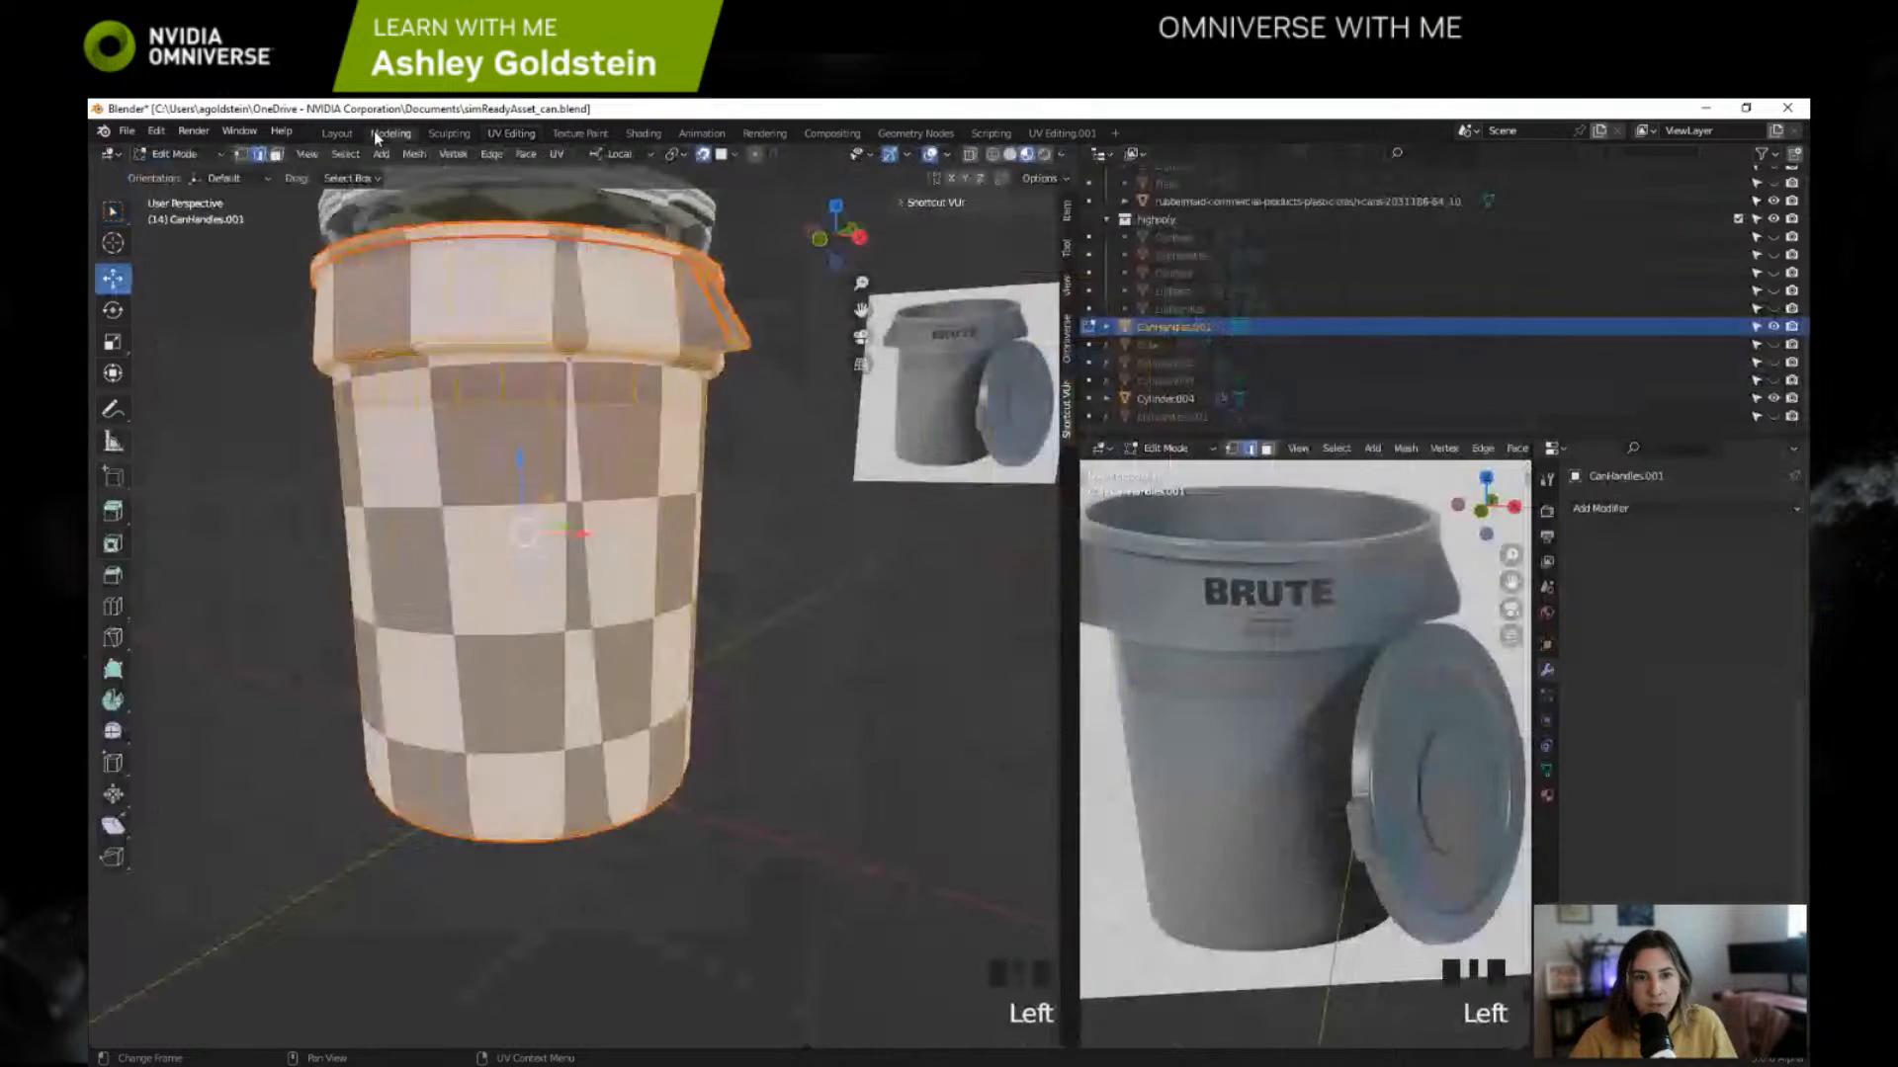
middle_click_drag(573, 553, 590, 533, "shift")
scroll(590, 532, "up", 2)
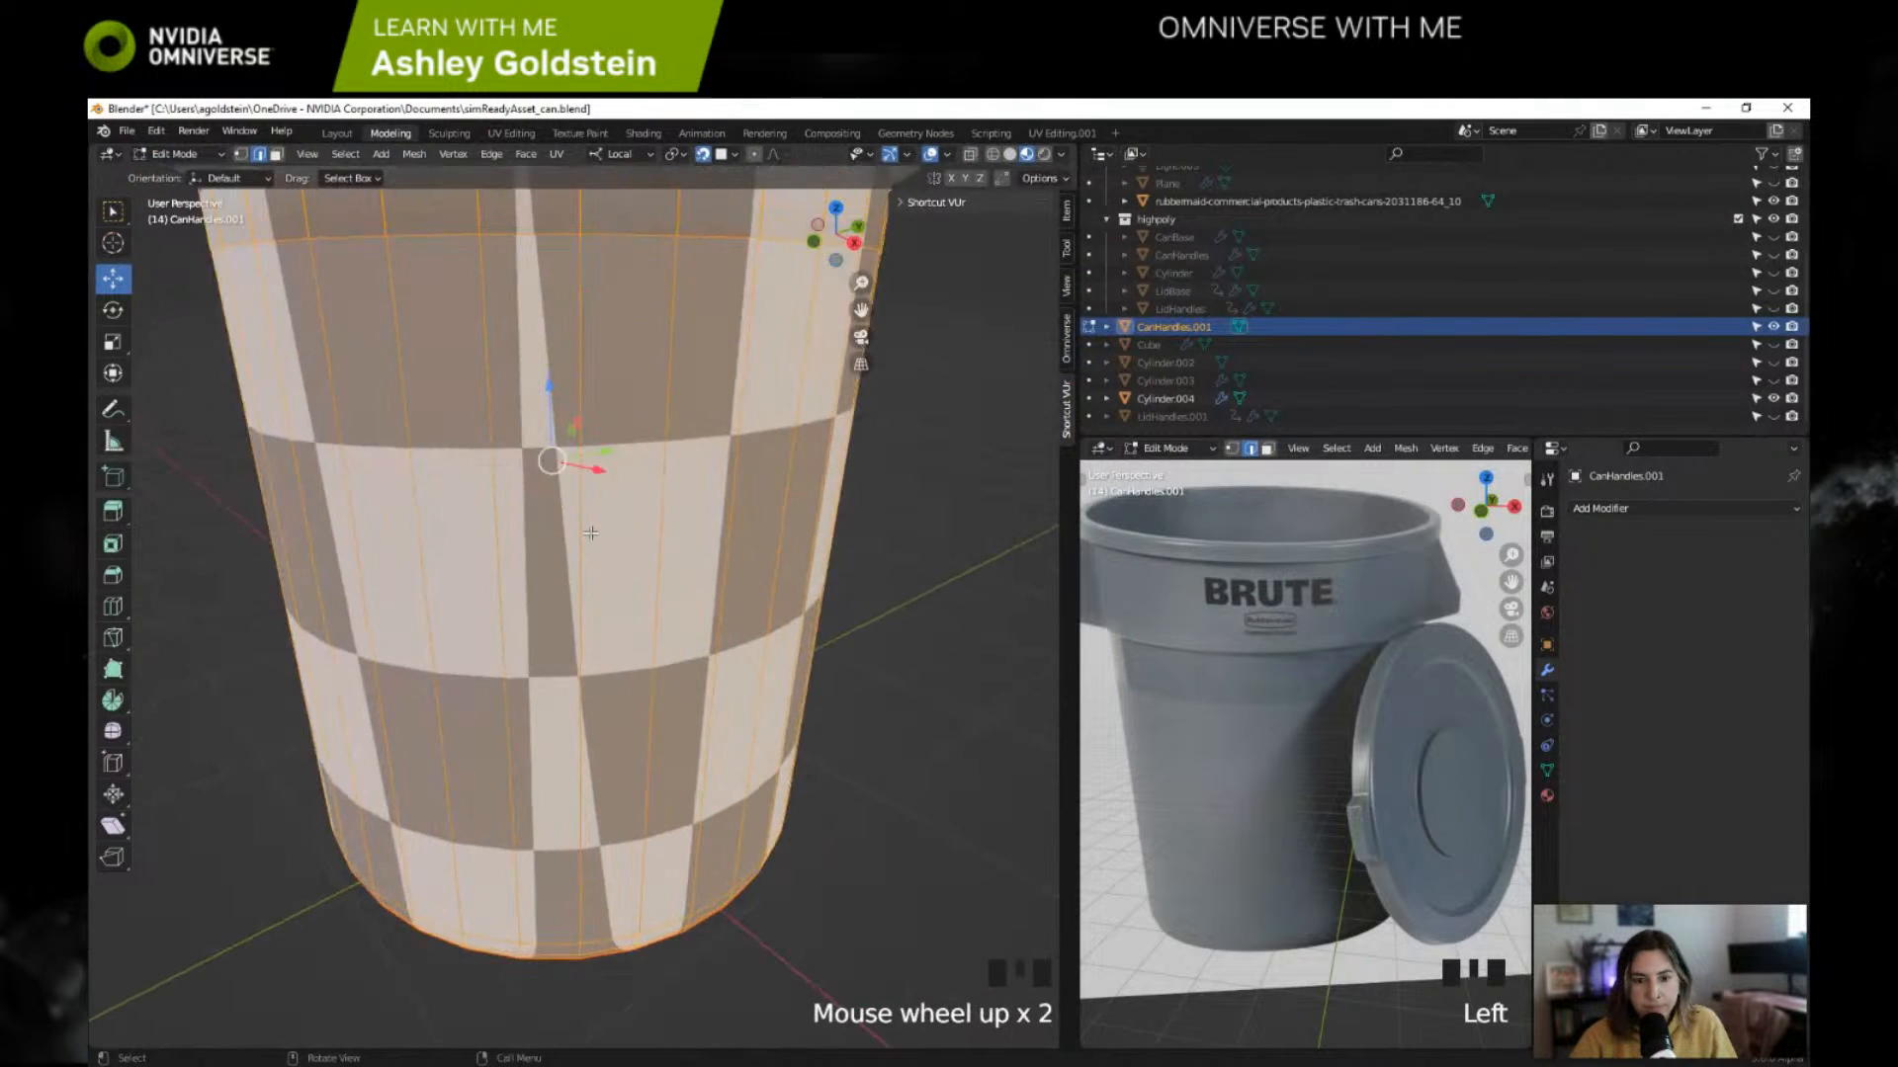
scroll(590, 533, "up", 1)
scroll(565, 539, "down", 3)
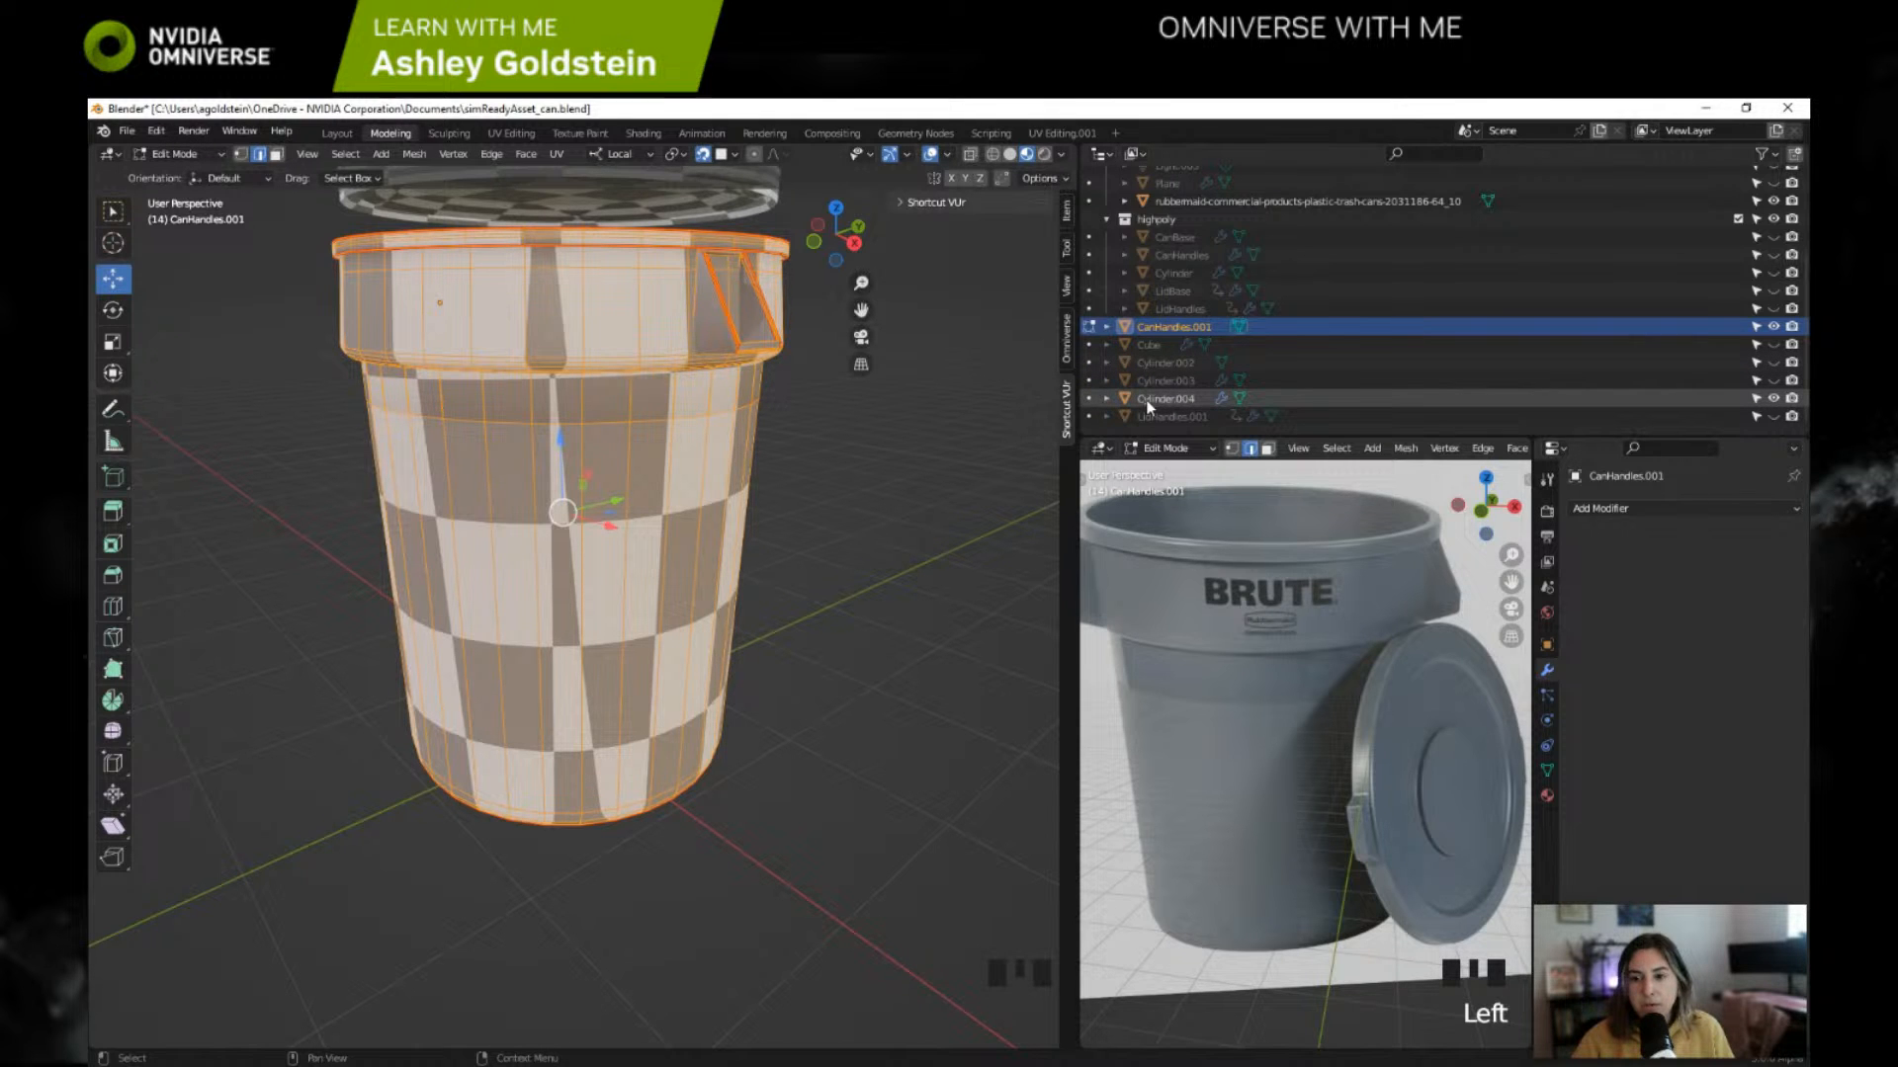
Step: Restore Blender to a smaller window and arrange it beside the web browser
left_click(1746, 108)
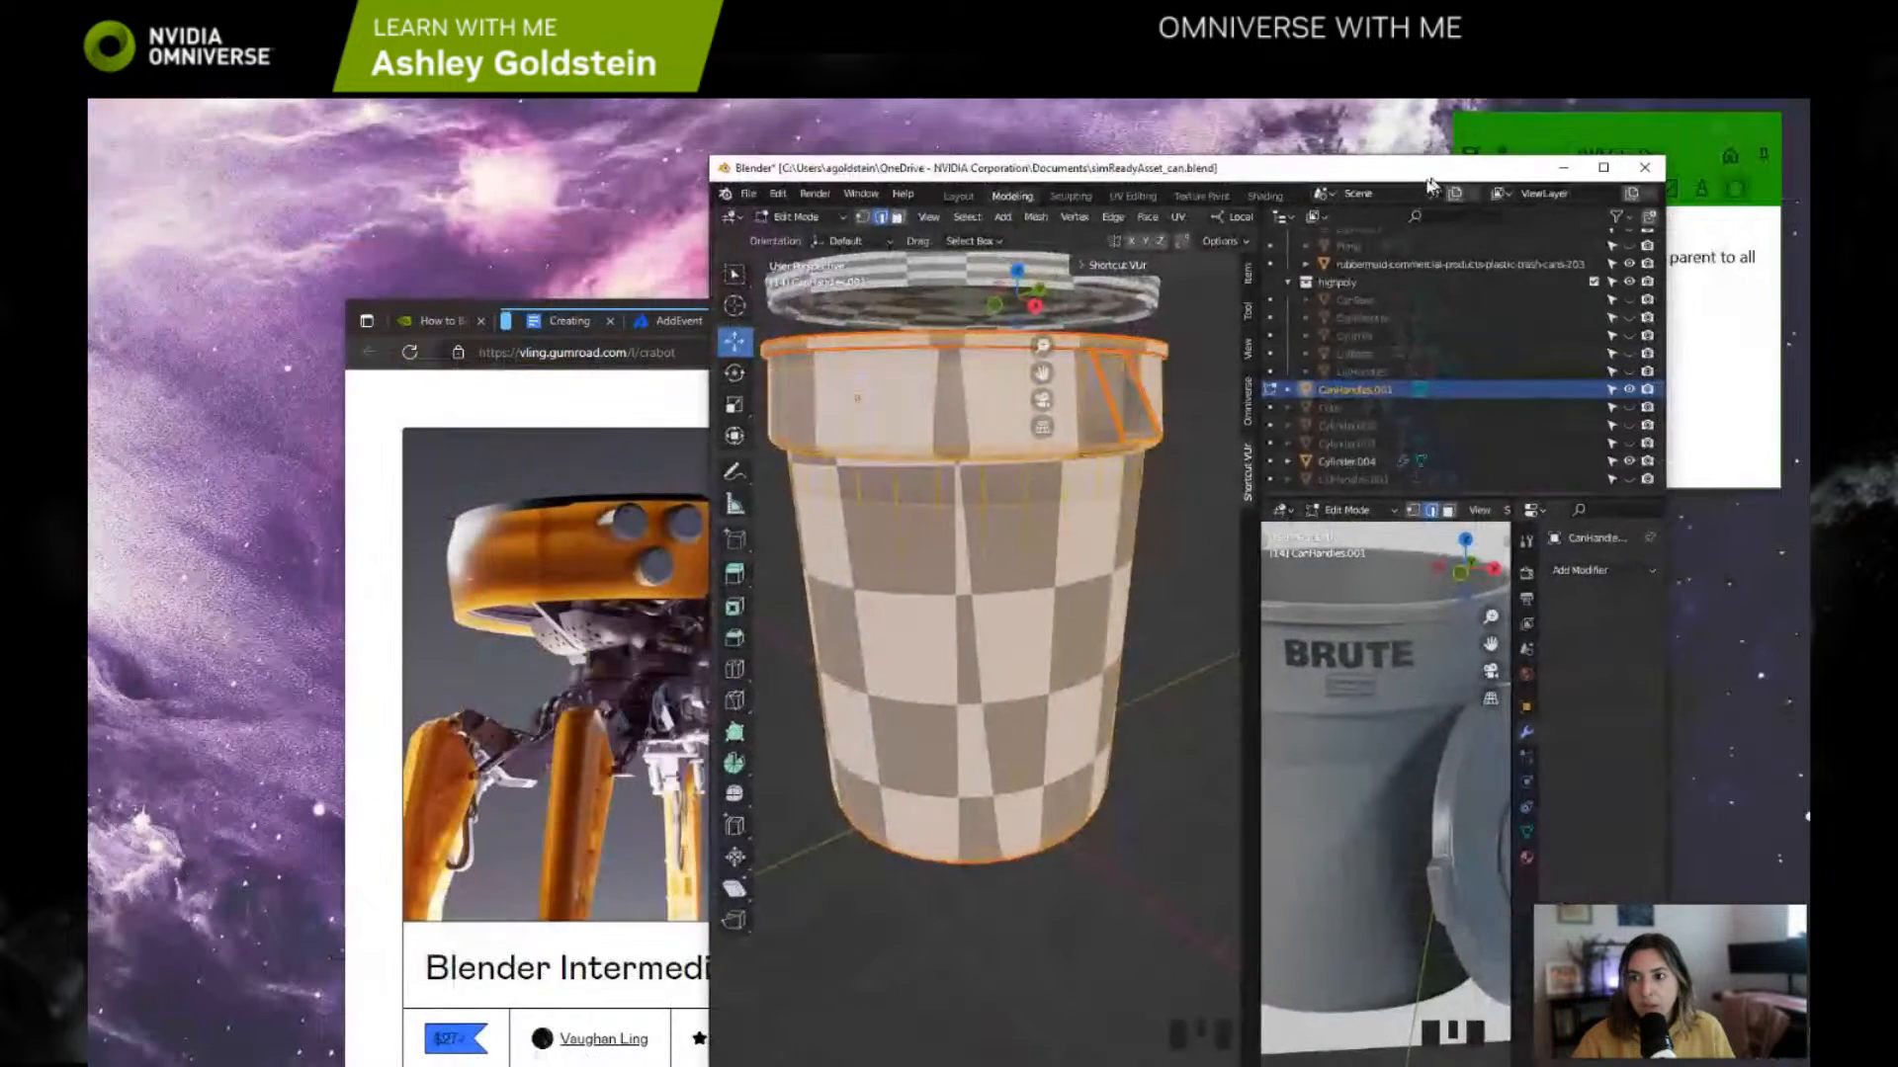
left_click_drag(1428, 179, 807, 131)
left_click_drag(1214, 320, 1366, 185)
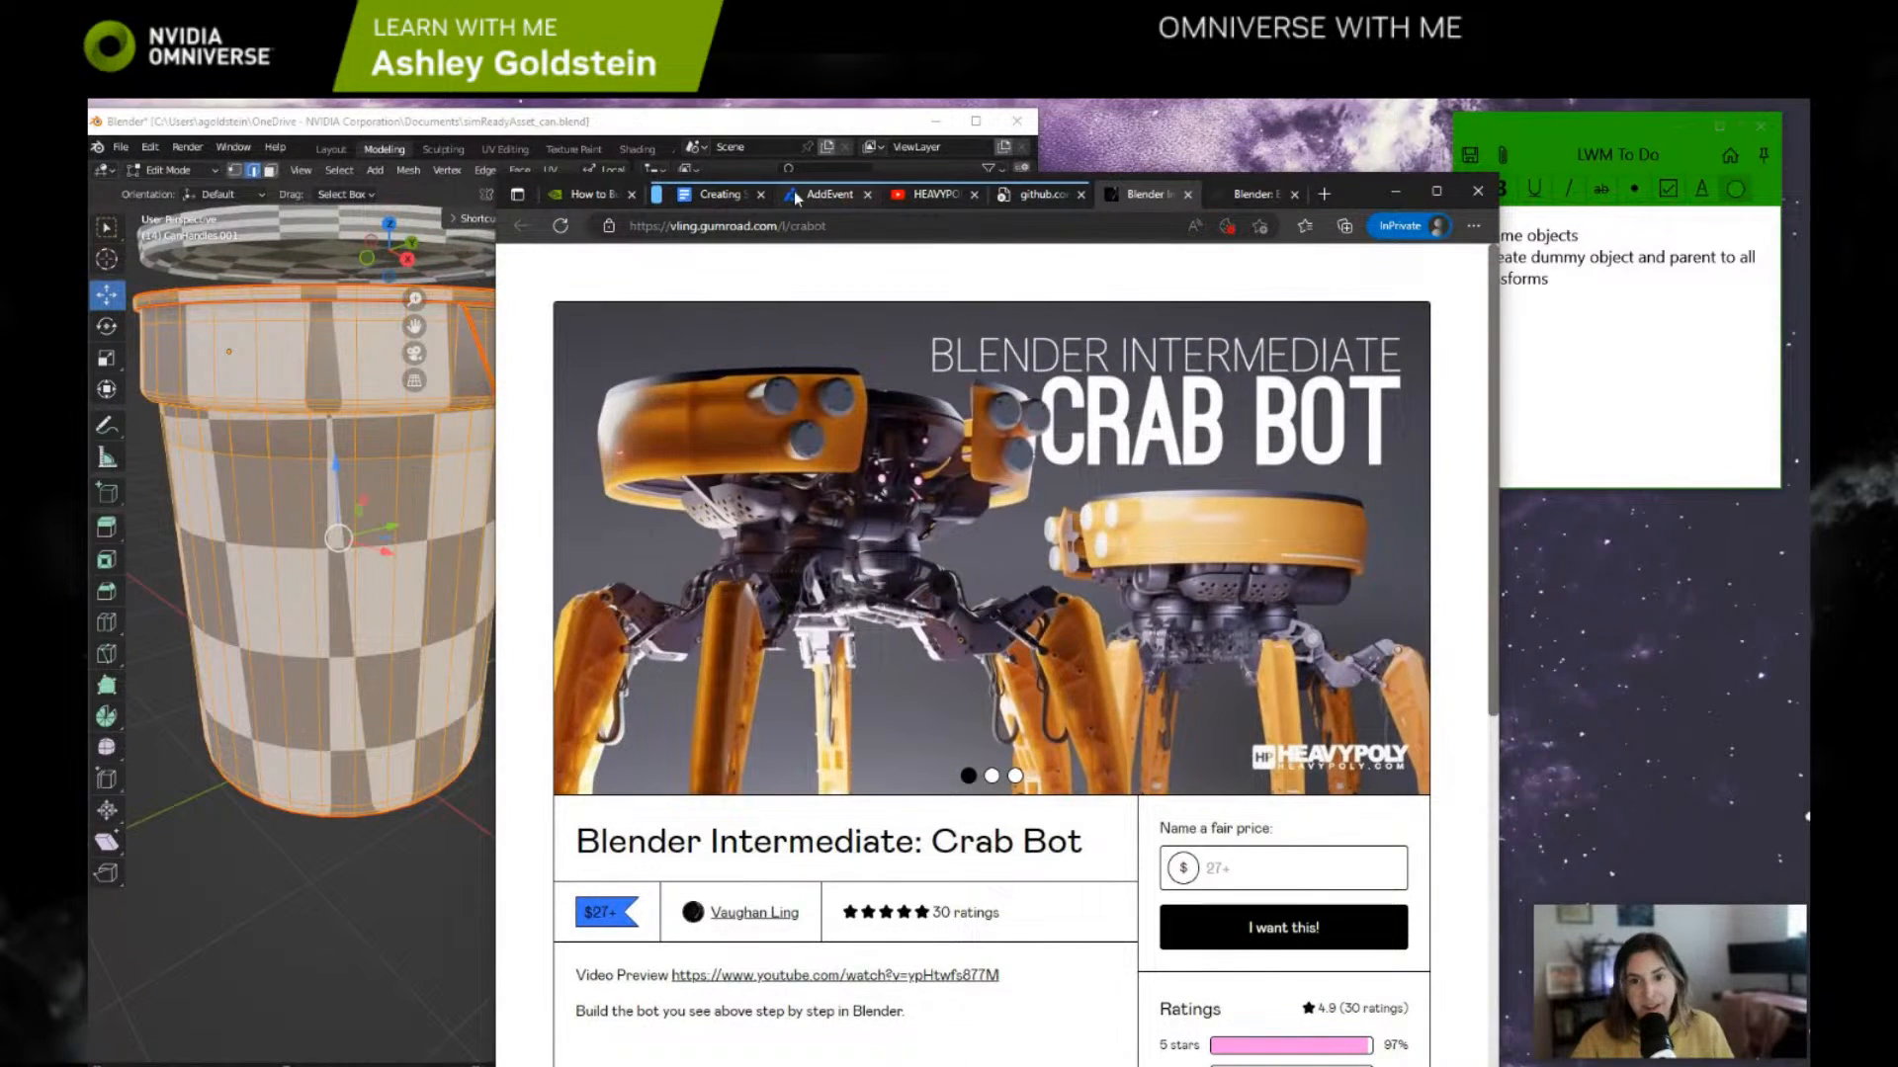
Step: Open the "How to Build Simulation-Ready USD 3D Assets" session in the browser and watch its object-naming part full screen, pausing at 15:24
left_click(608, 194)
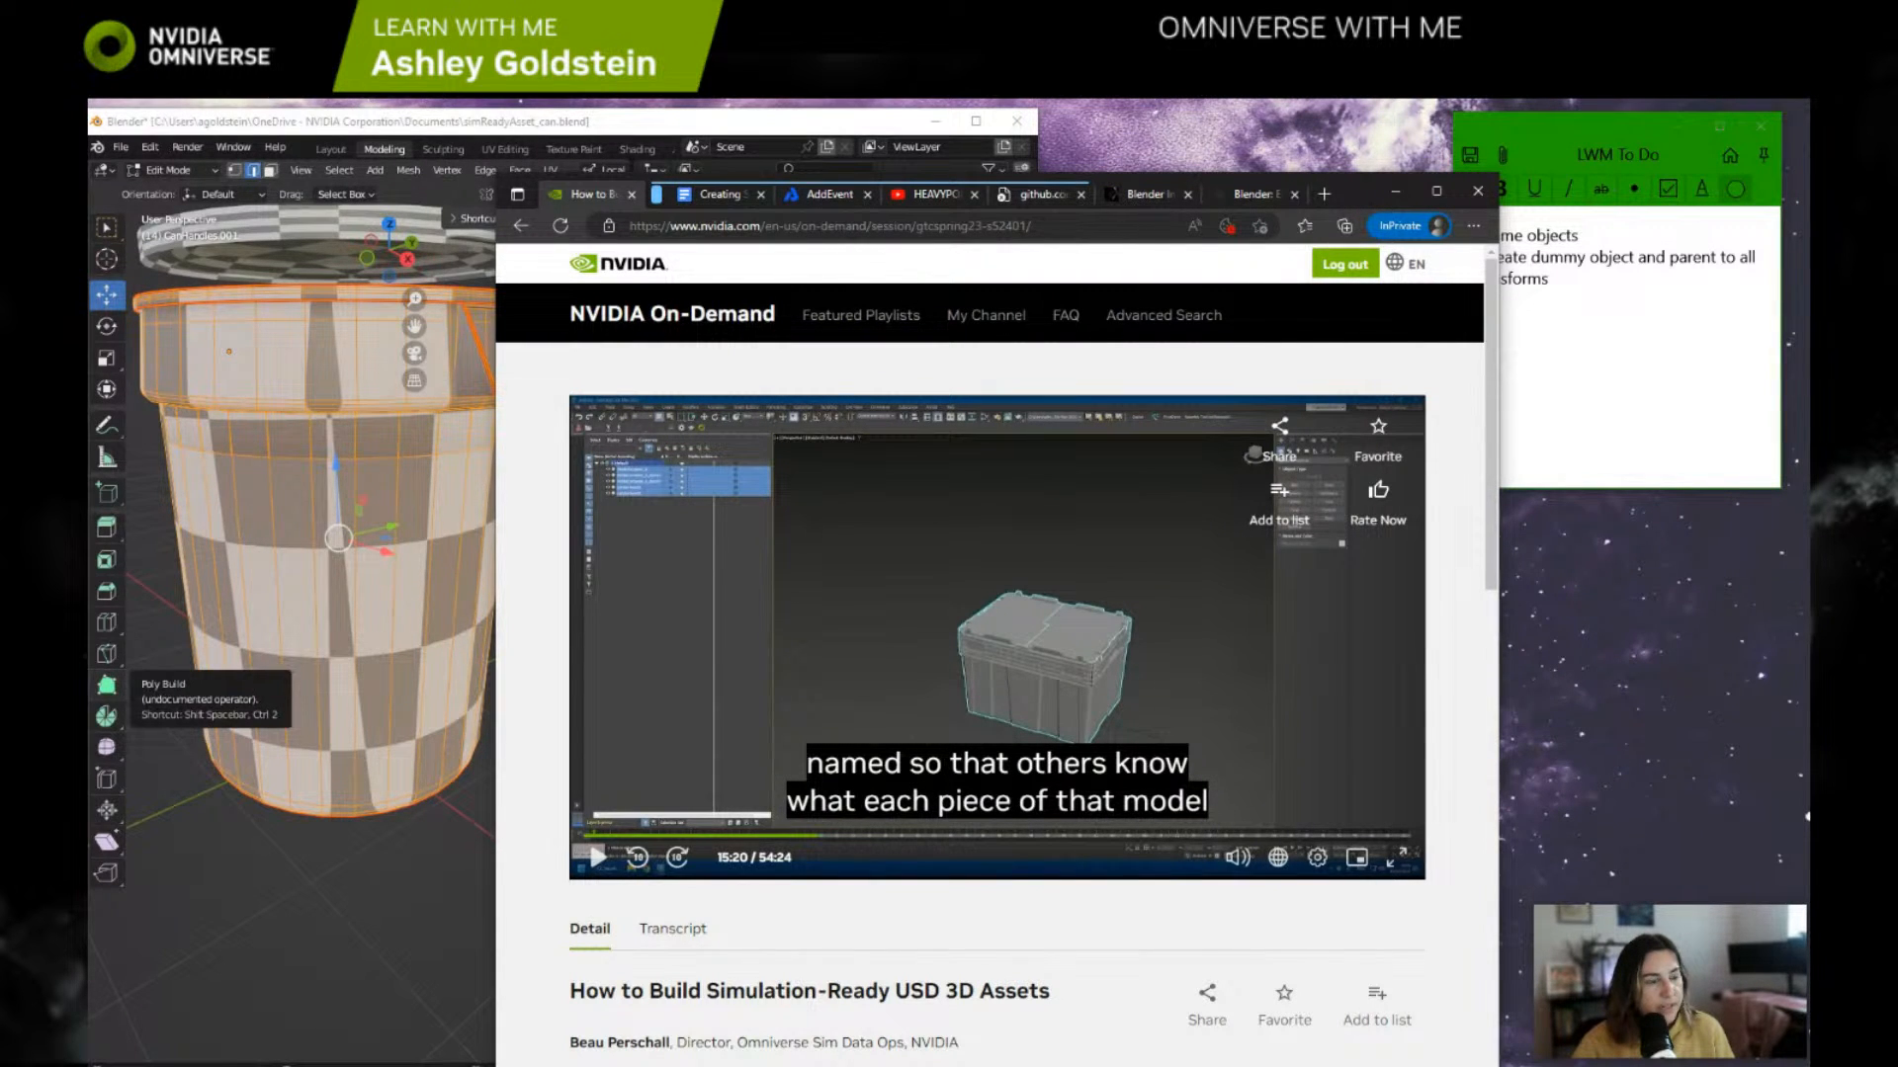
left_click(830, 225)
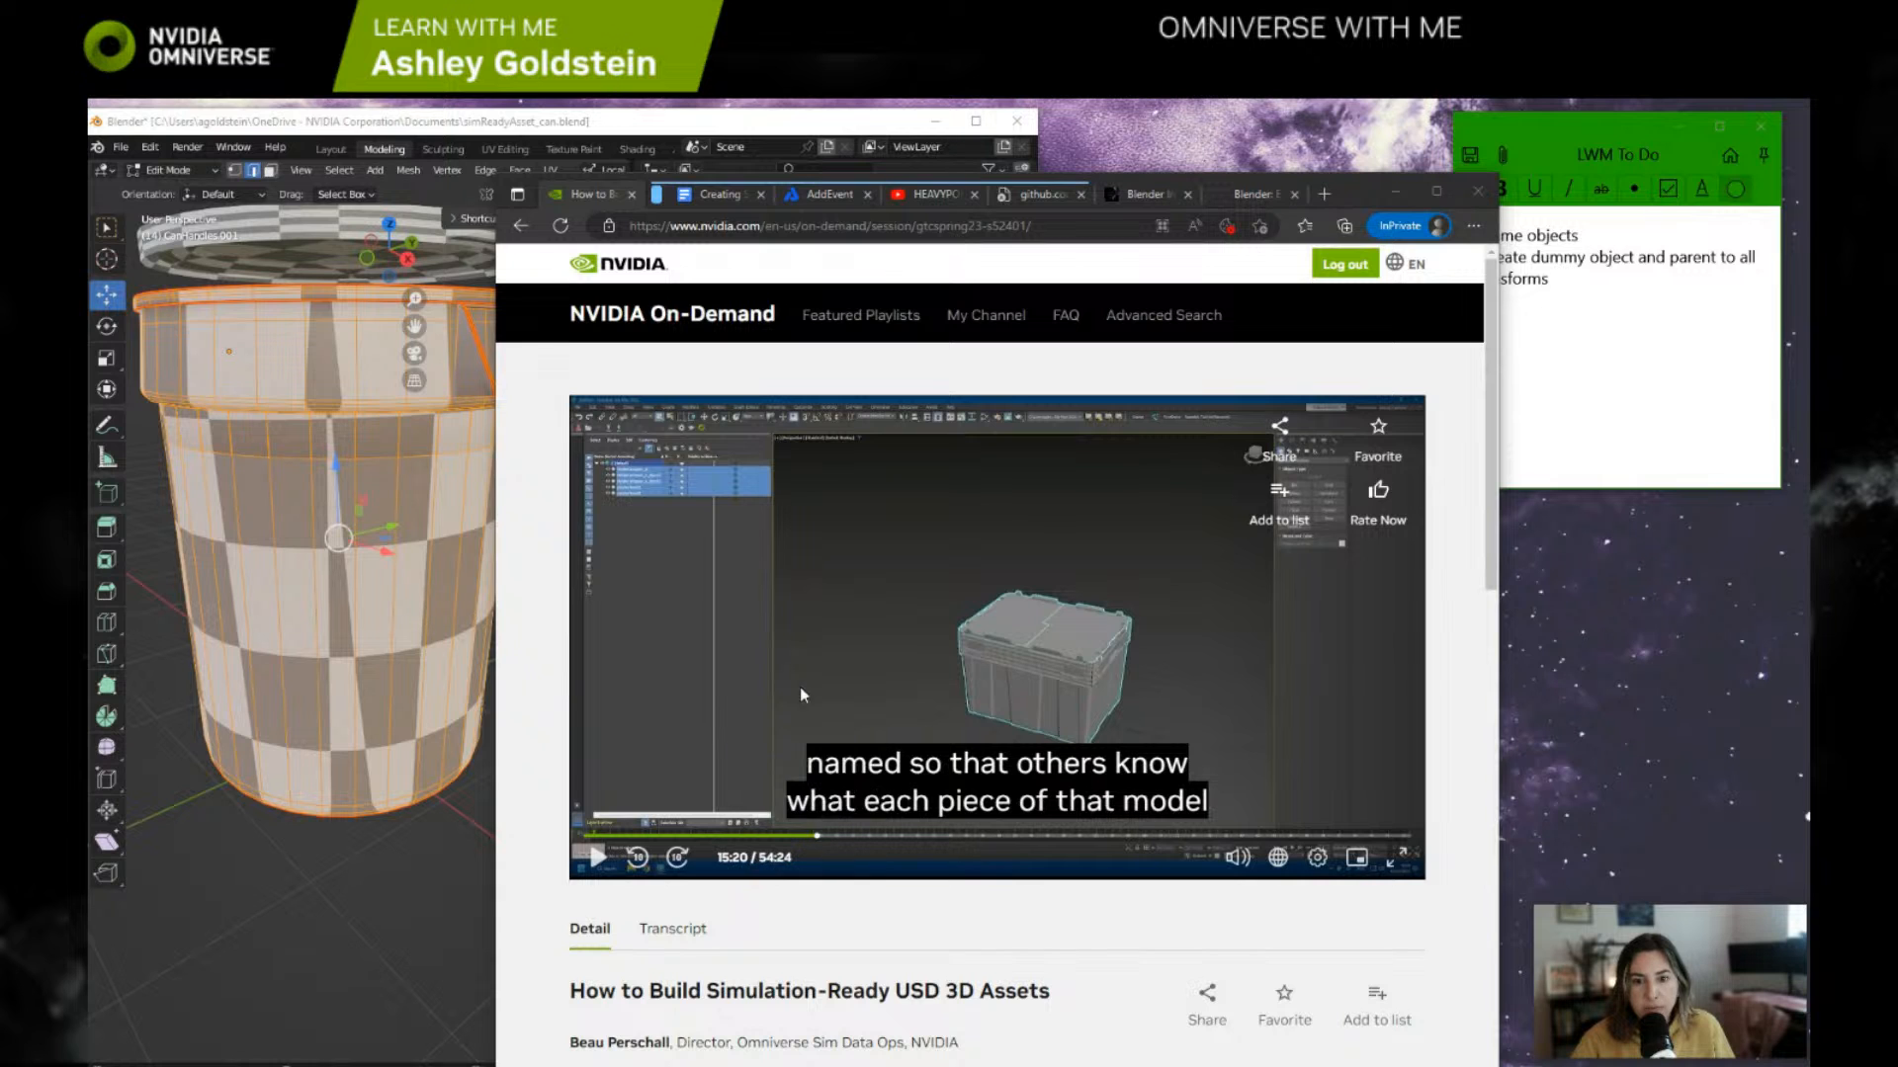
left_click(1436, 191)
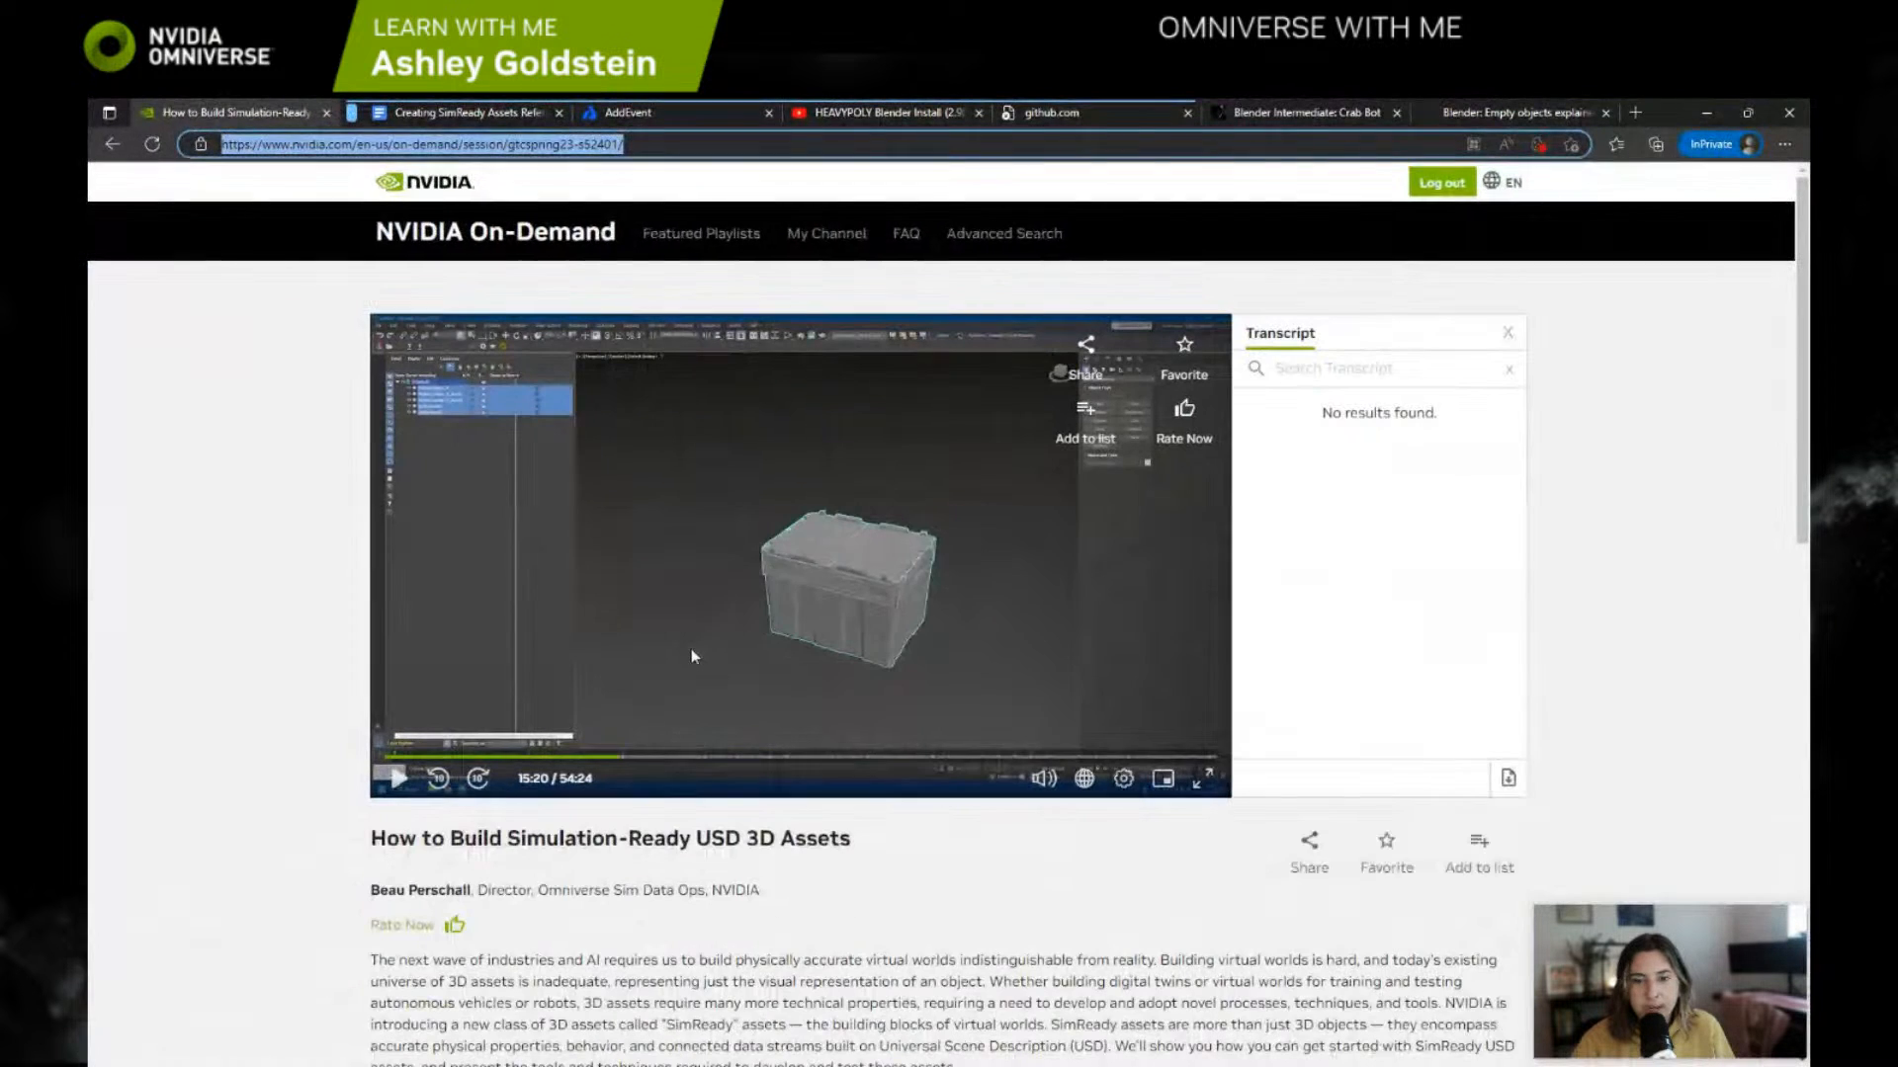
left_click(1208, 778)
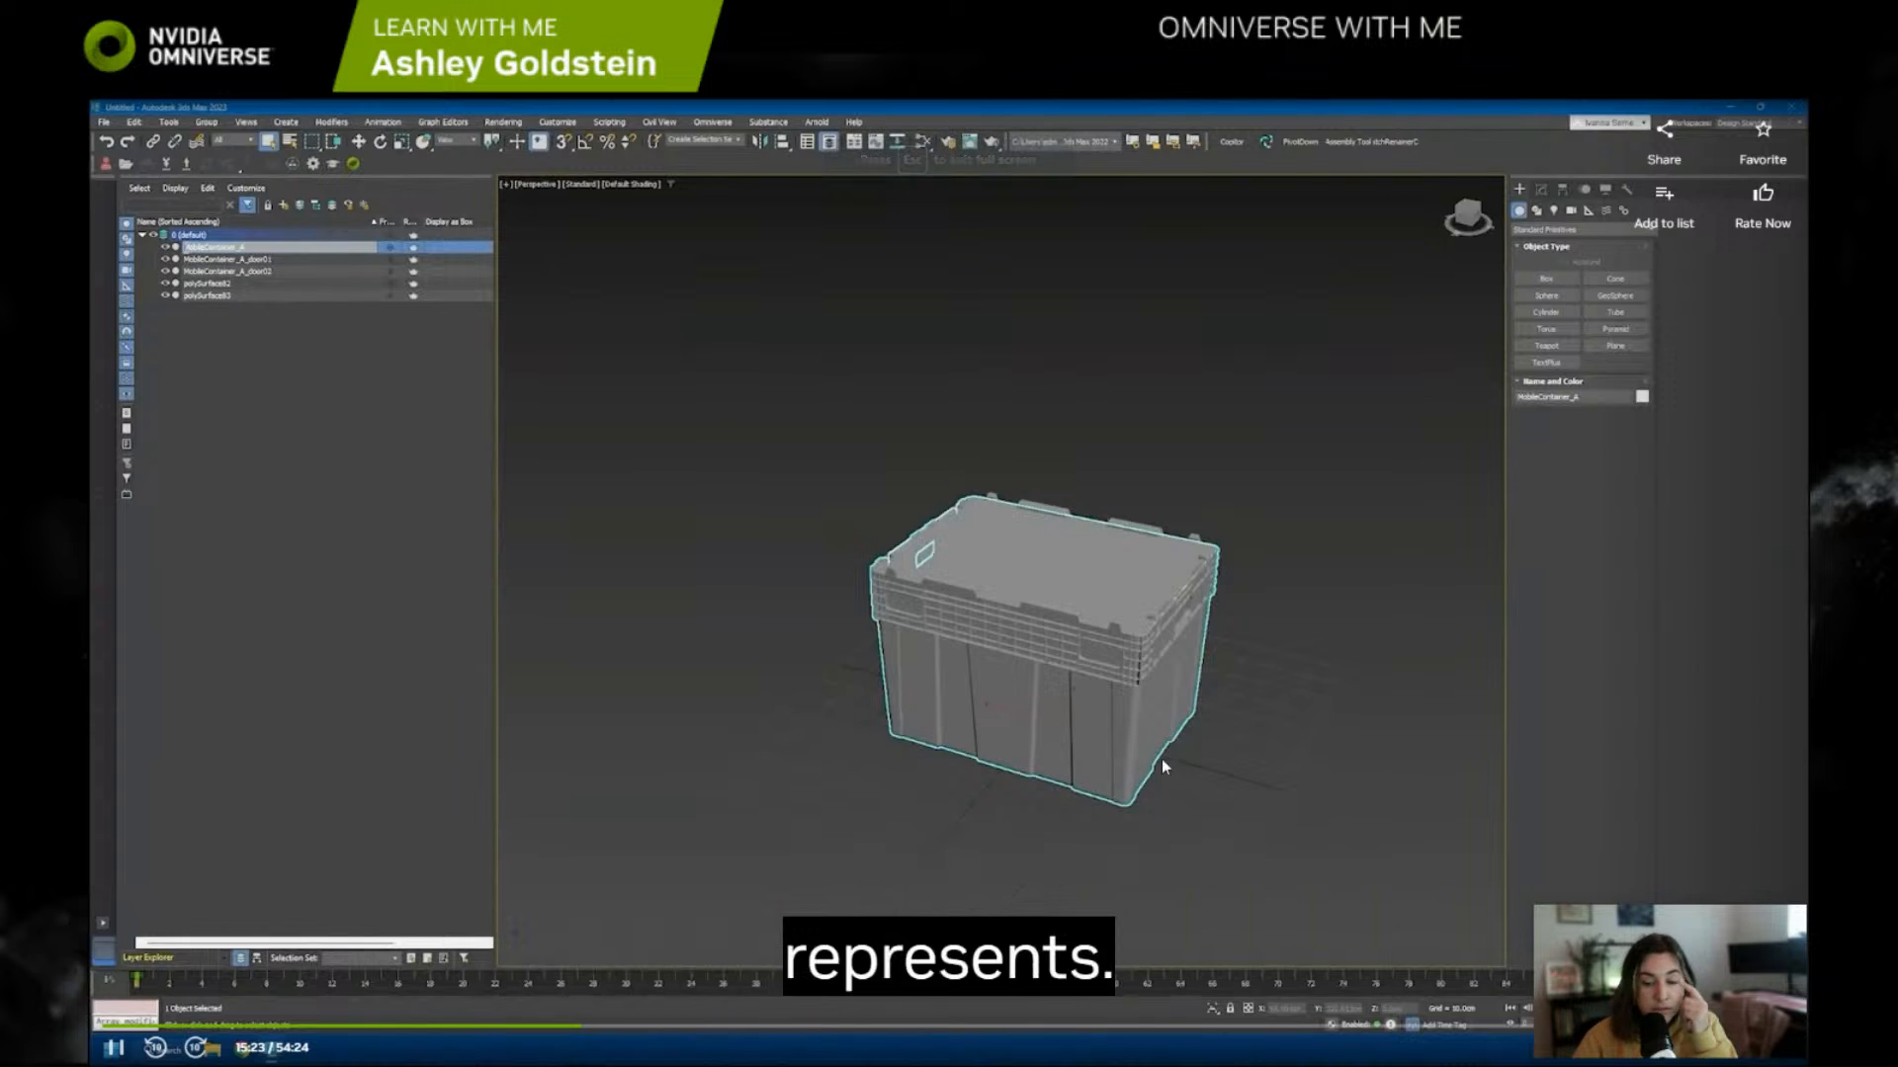
left_click(1042, 703)
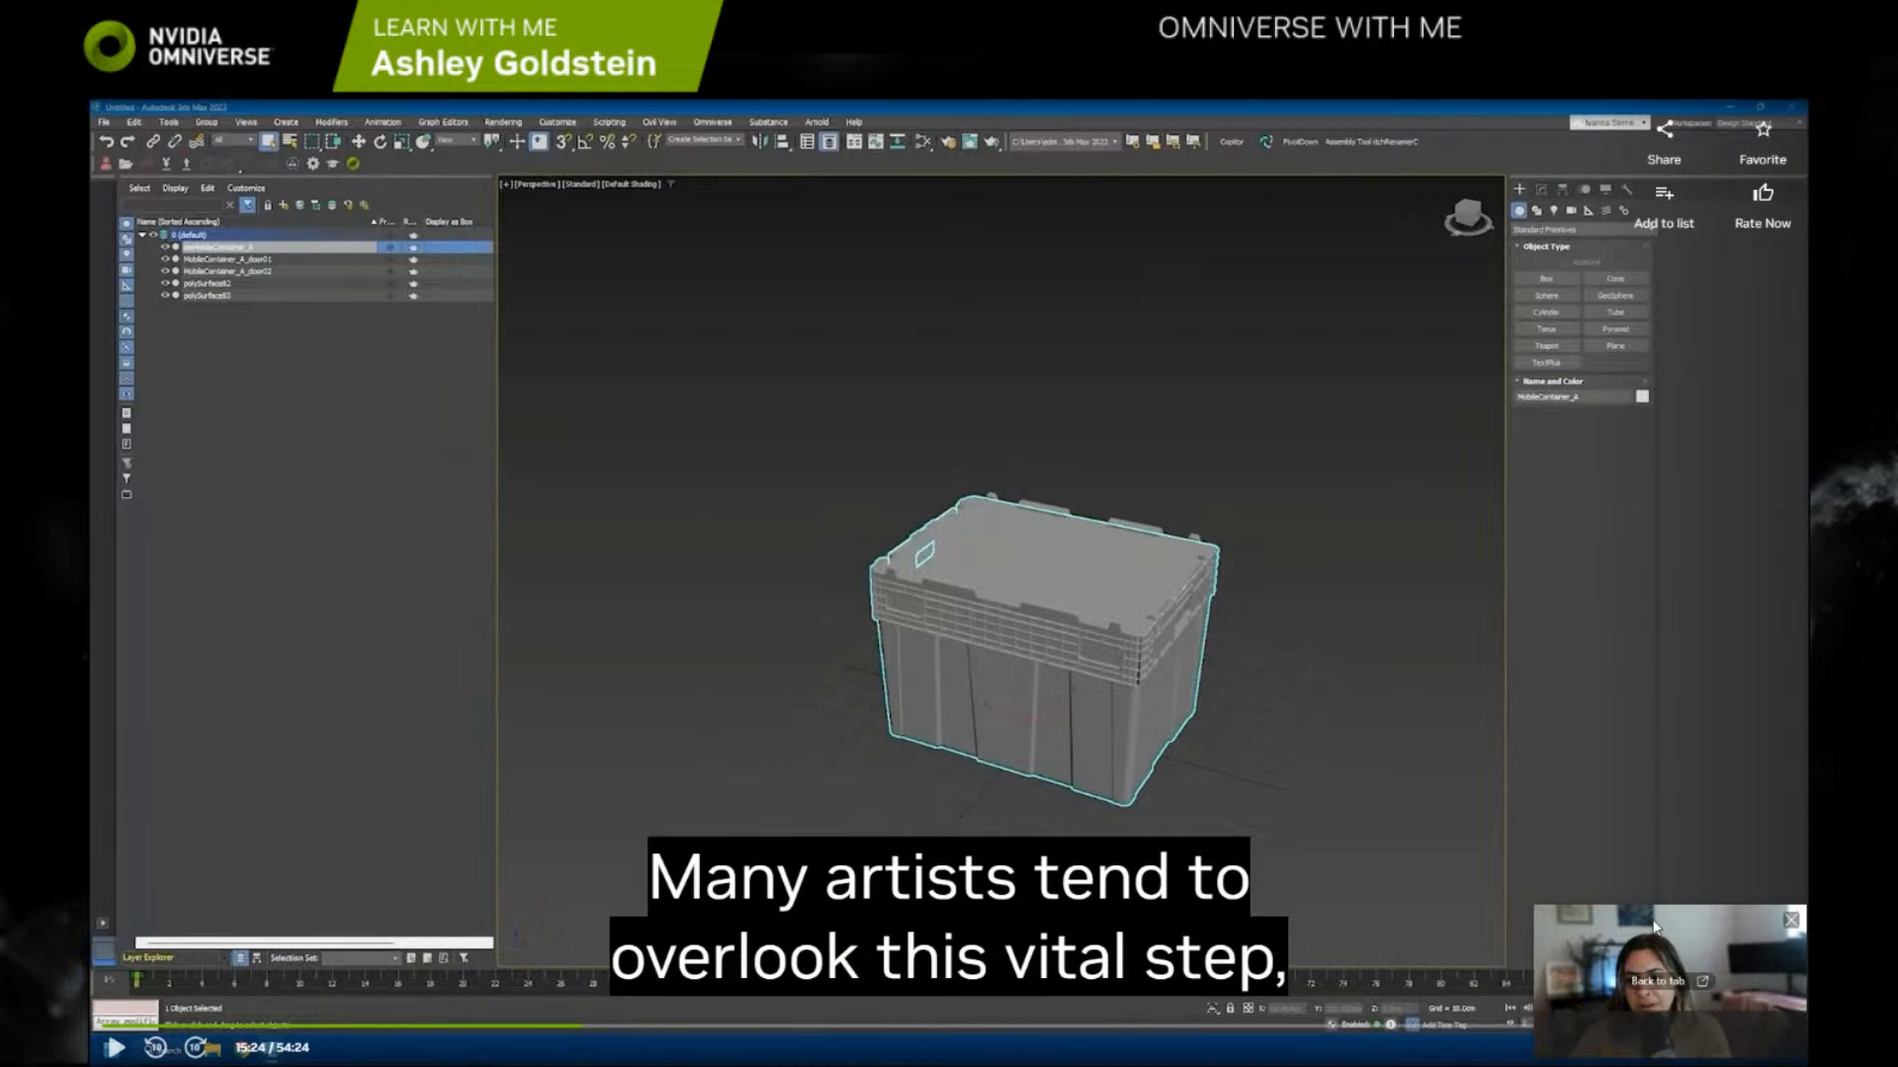
left_click(1778, 1048)
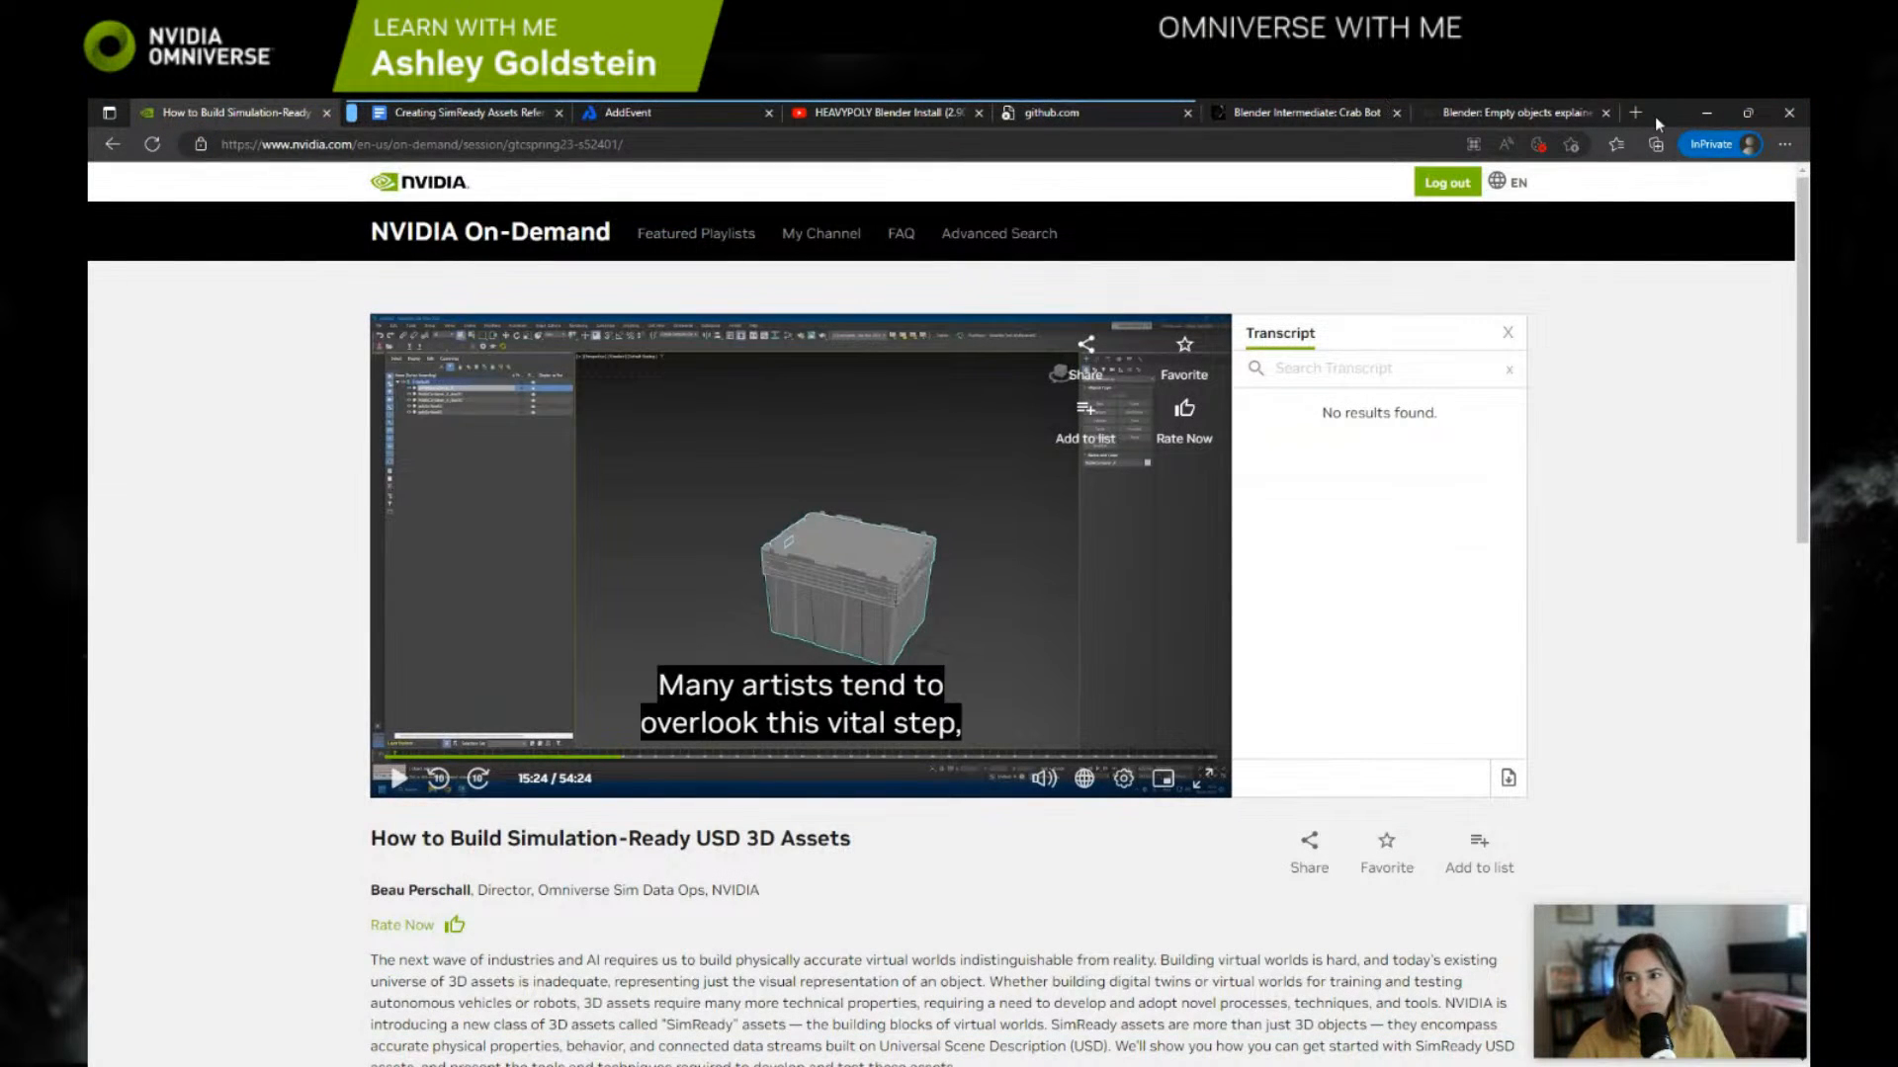
Step: Restore the browser to a smaller window and bring it forward beside Blender
left_click(1747, 112)
left_click(614, 126)
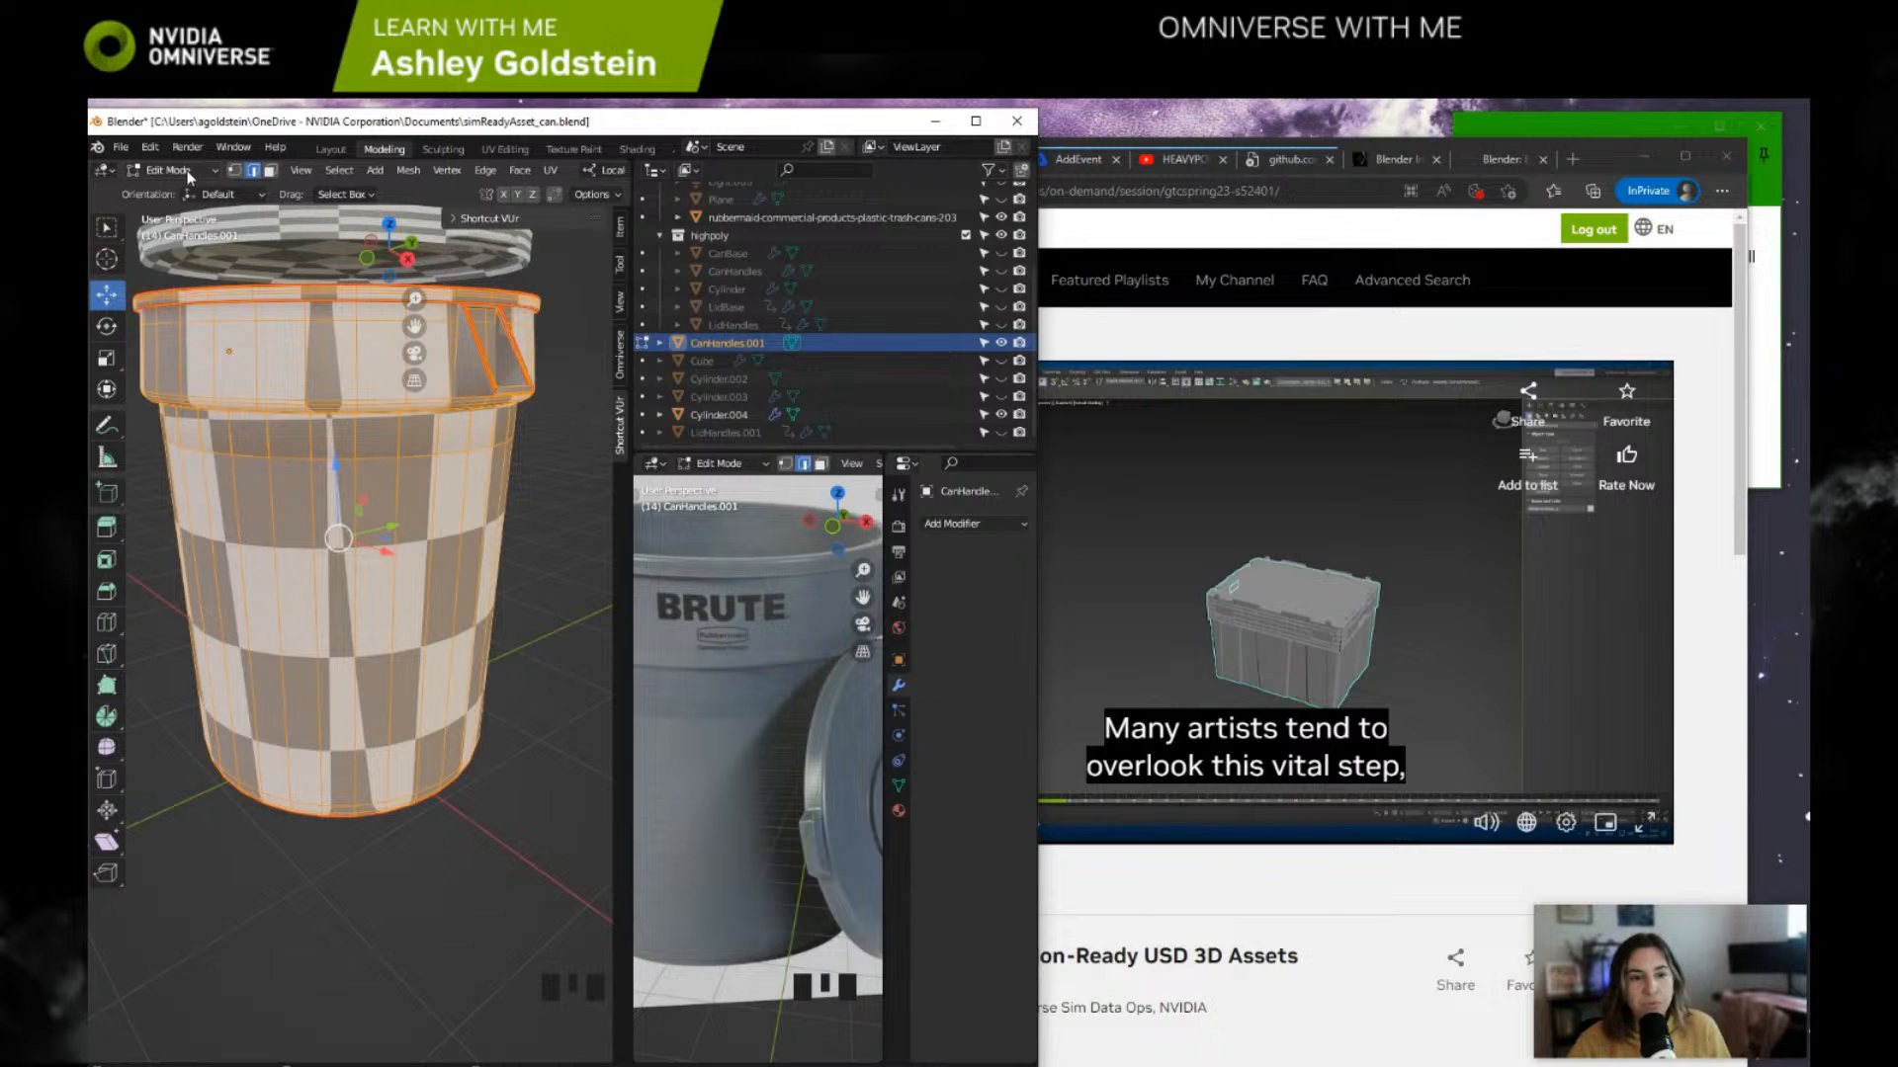
left_click(1190, 351)
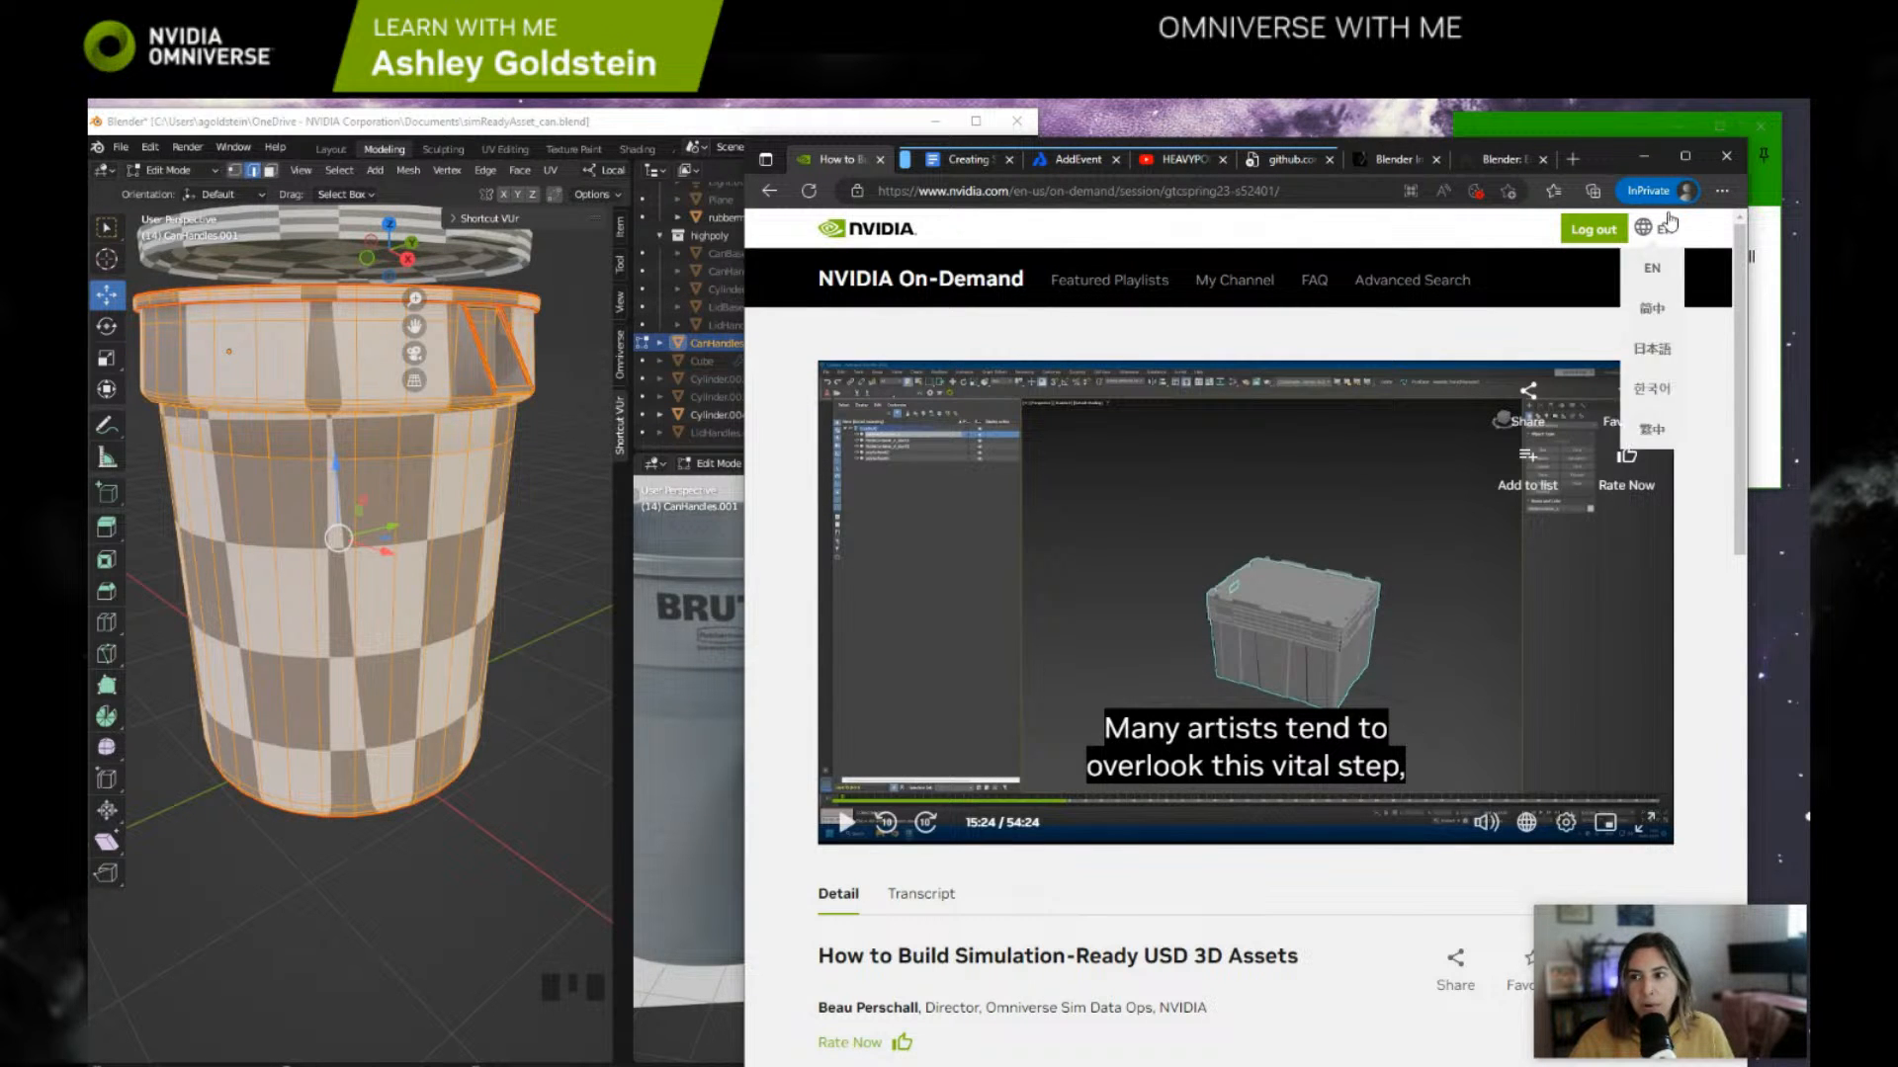
Step: Resume the session full screen from the object-naming part and skip ahead to the material naming conventions
left_click(1686, 156)
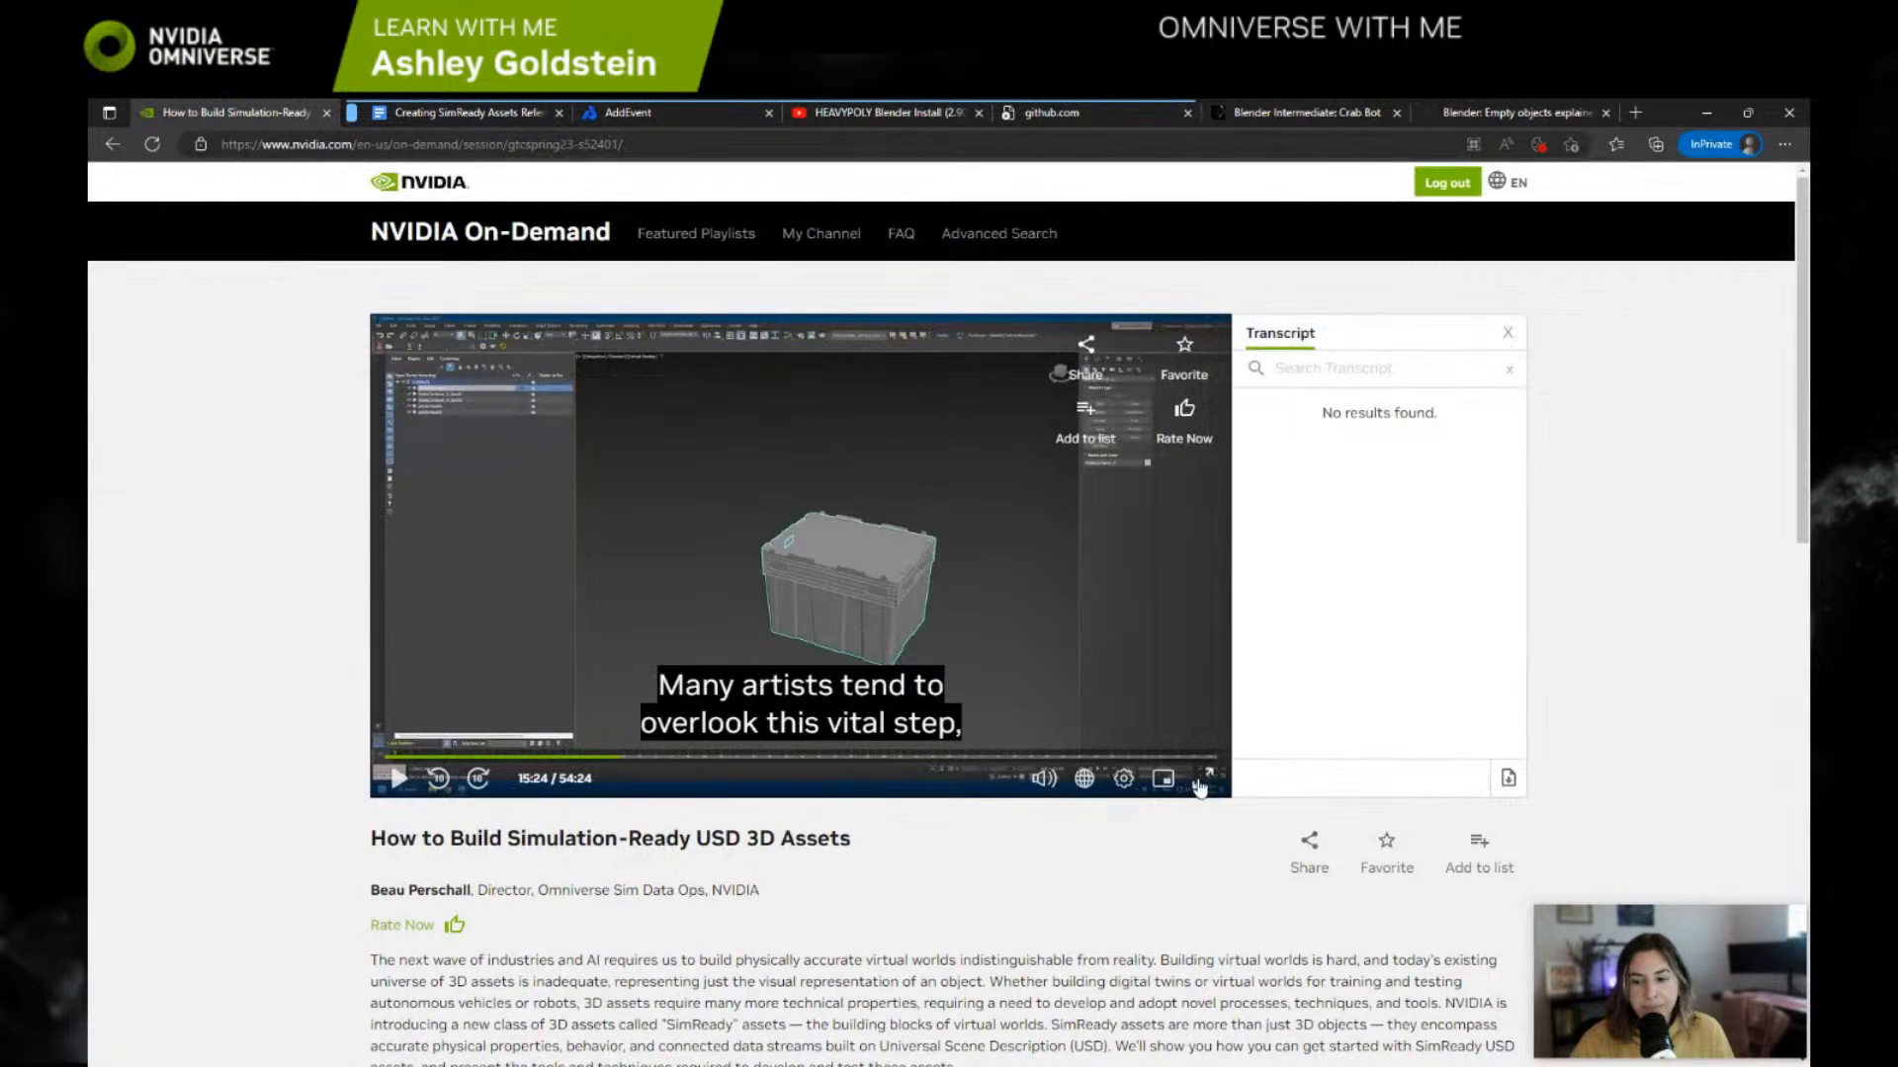
left_click(1202, 778)
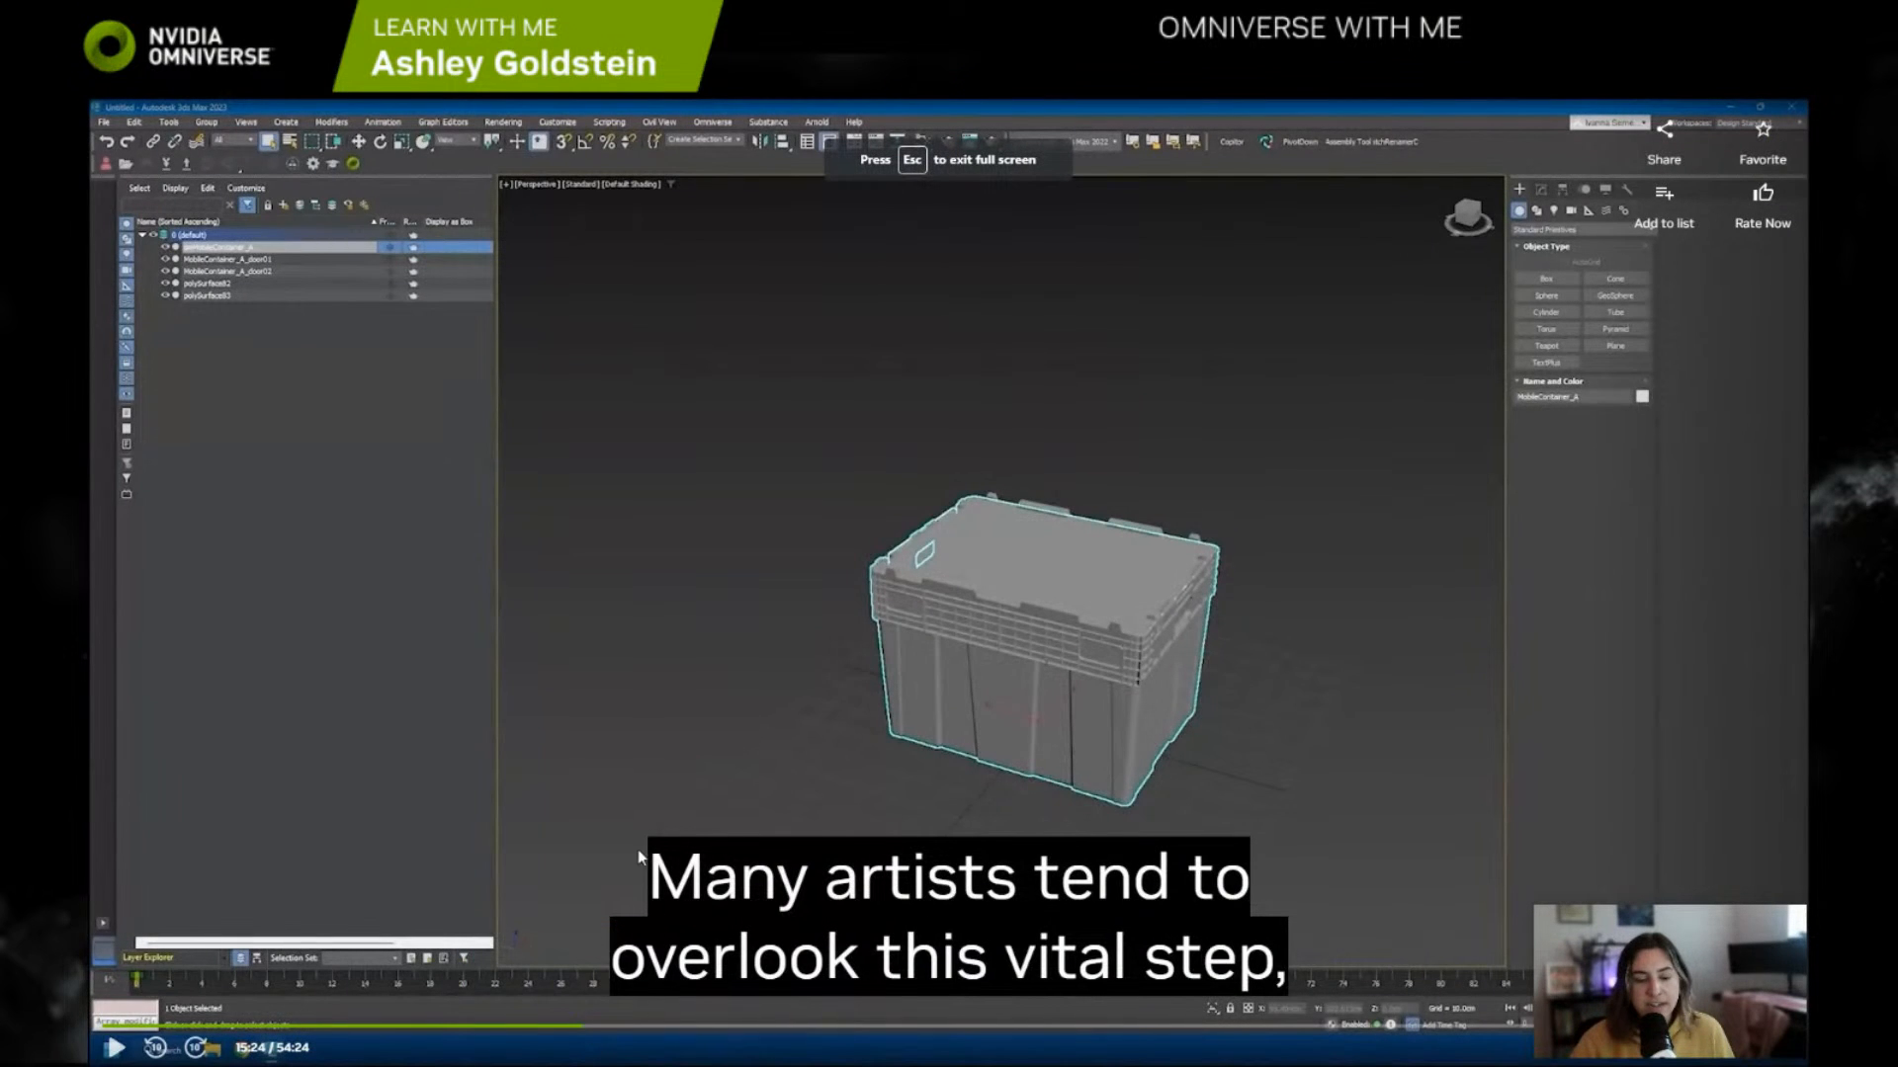
left_click(116, 1048)
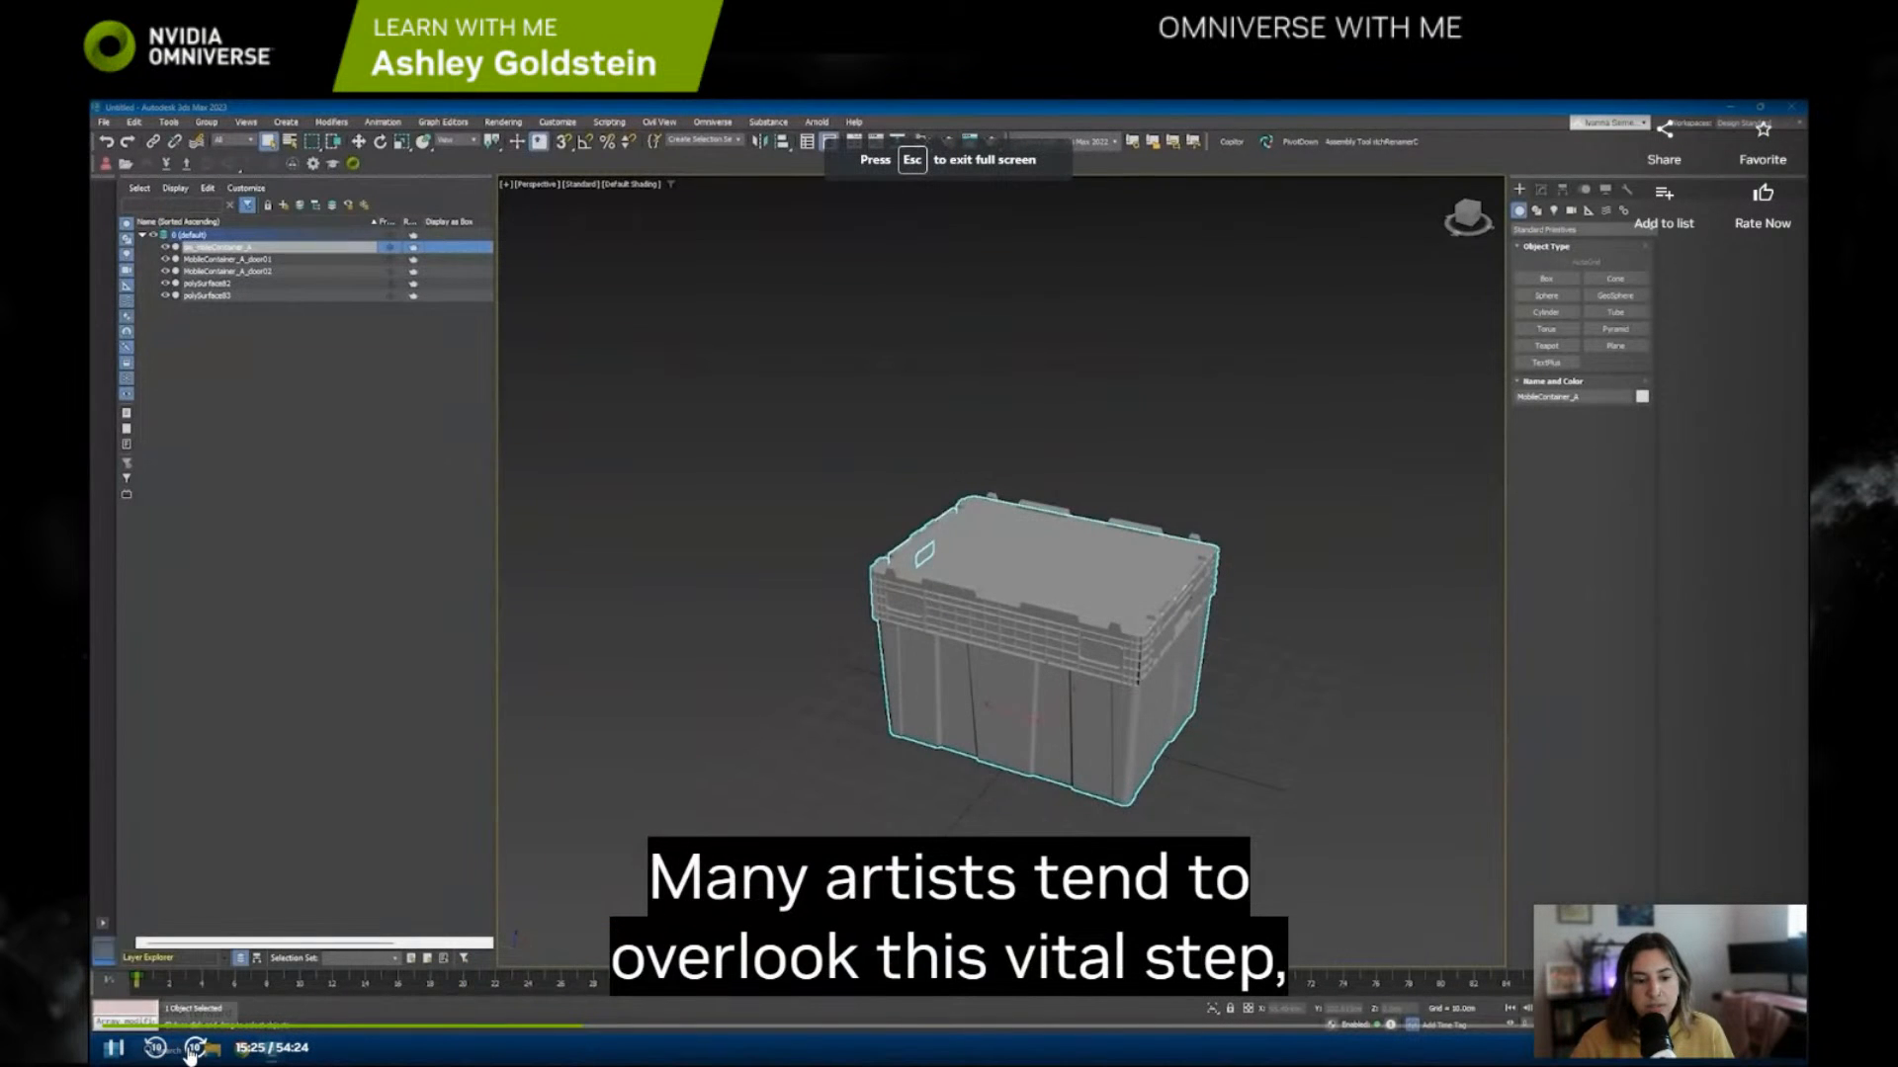
left_click(193, 1048)
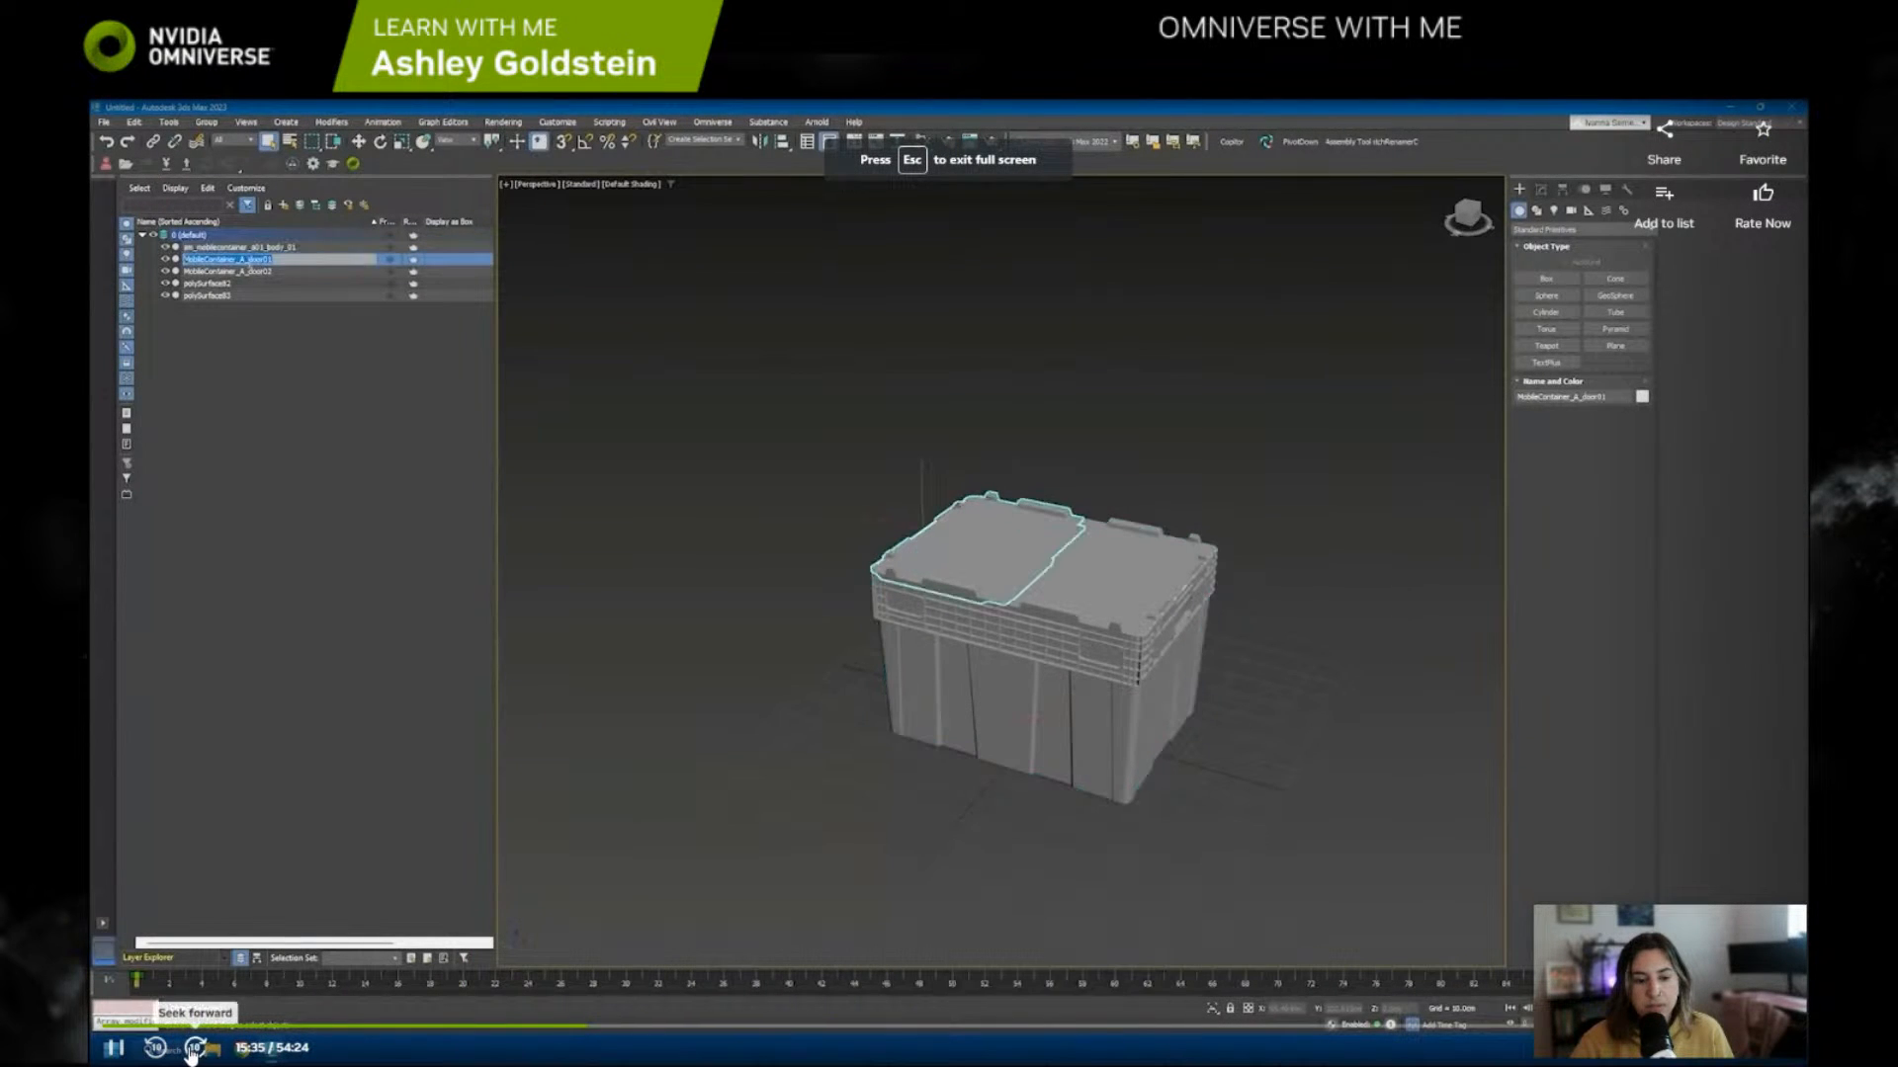
left_click(194, 1048)
left_click(194, 1048)
left_click(193, 1049)
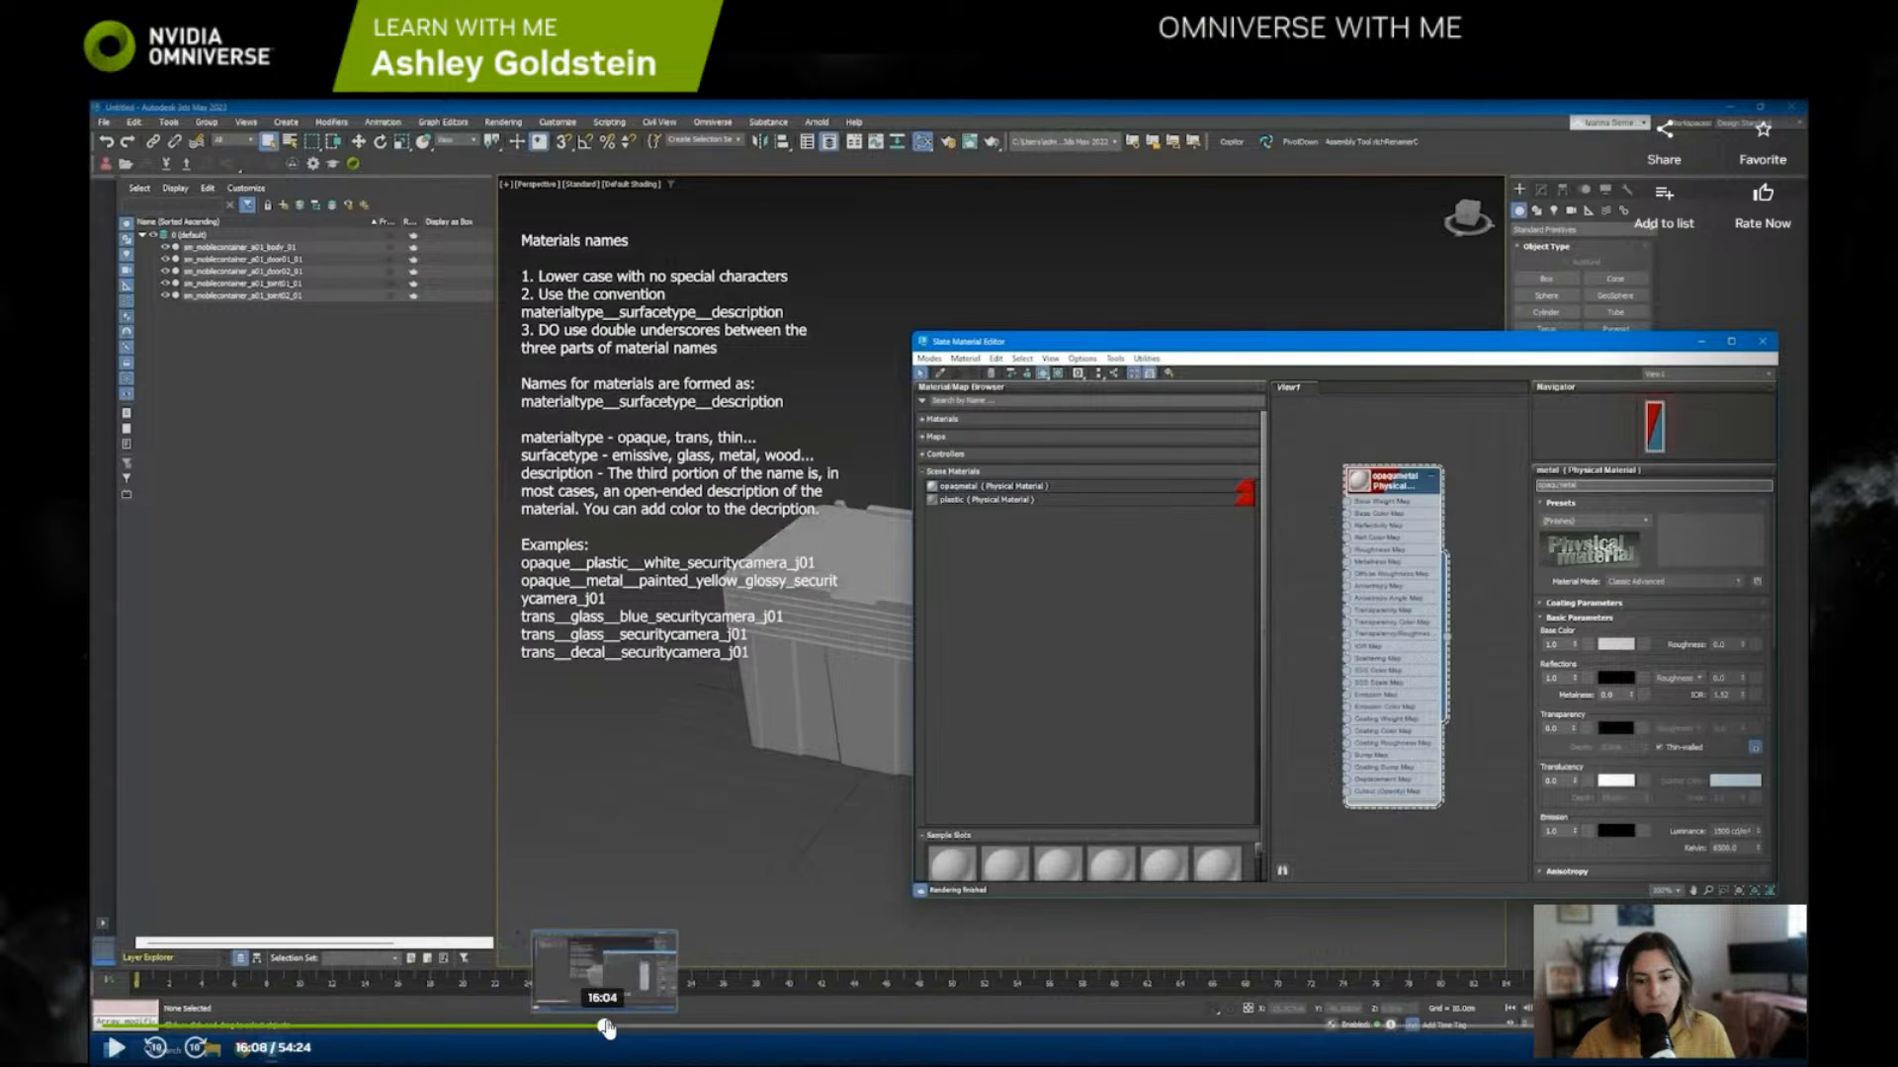
Step: Watch the session's dummy object part up to 16:39, then leave full screen and shrink the browser window beside Blender
left_click(197, 1049)
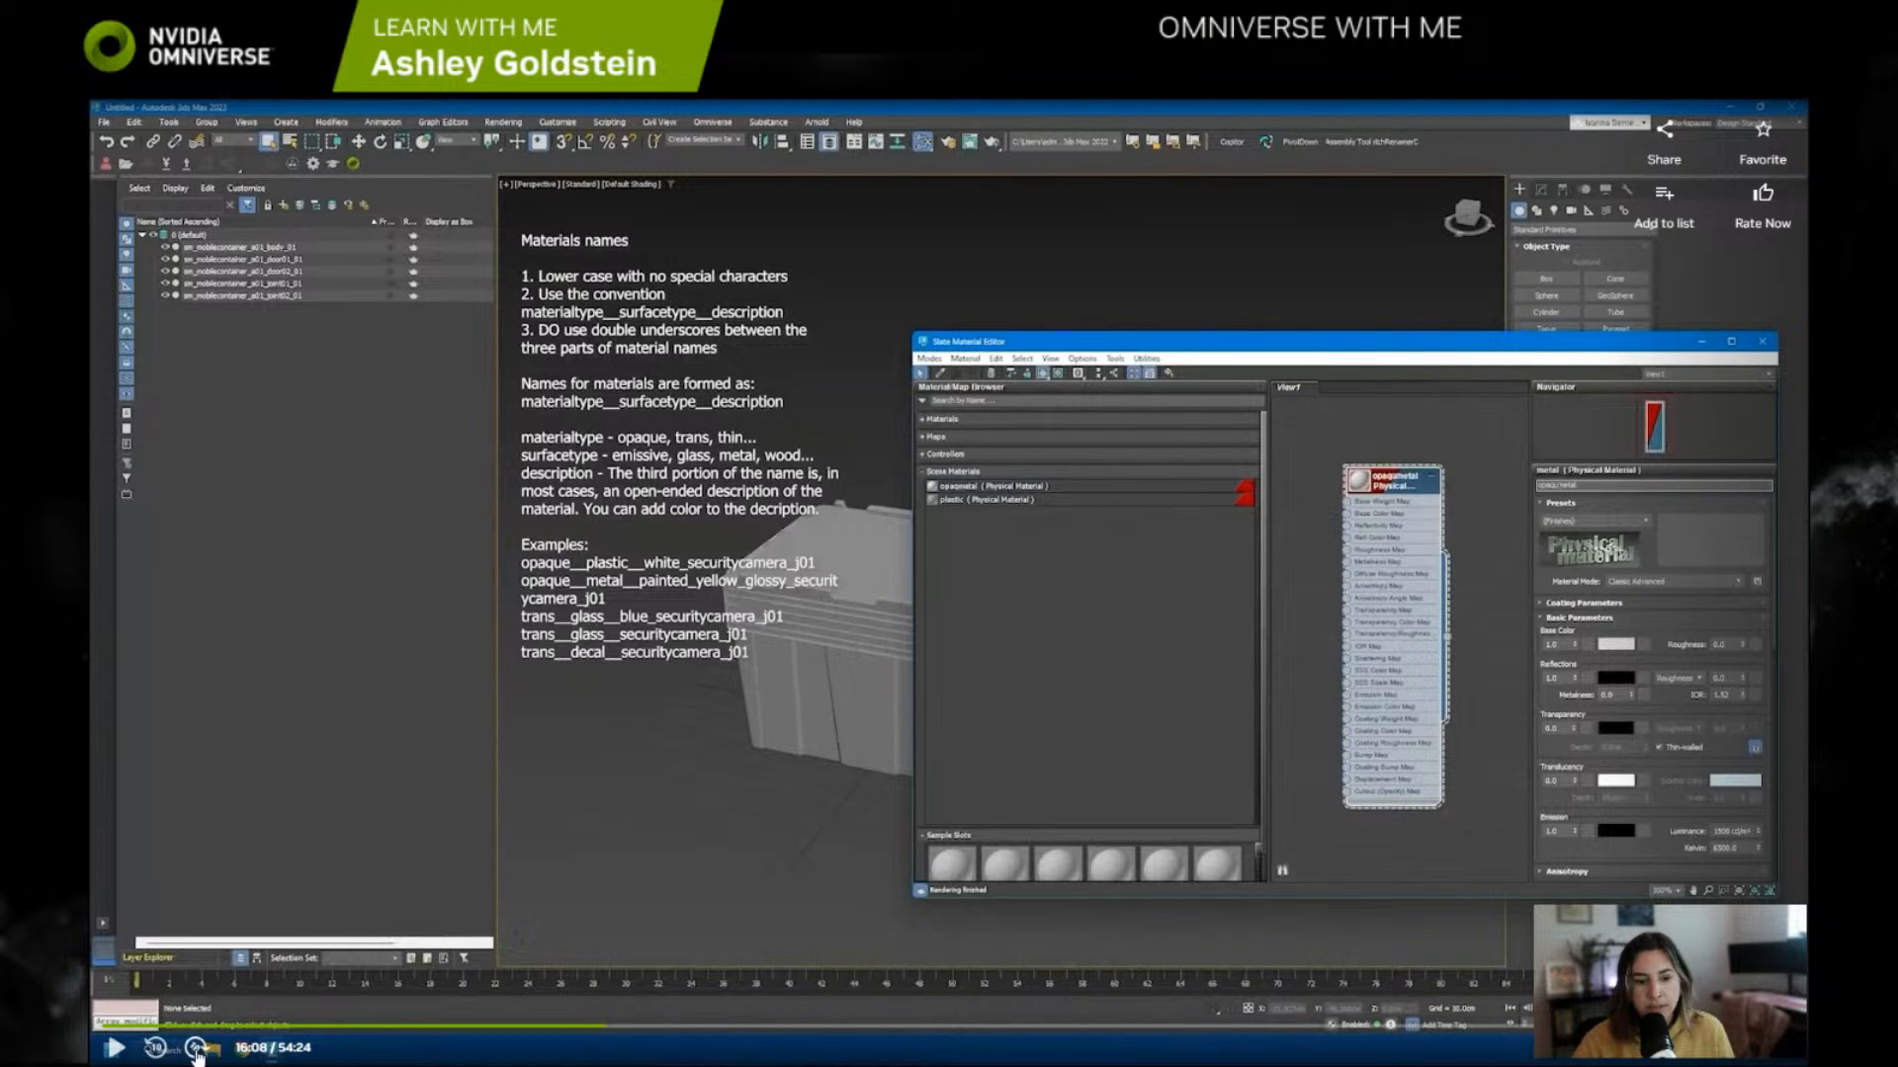
left_click(197, 1049)
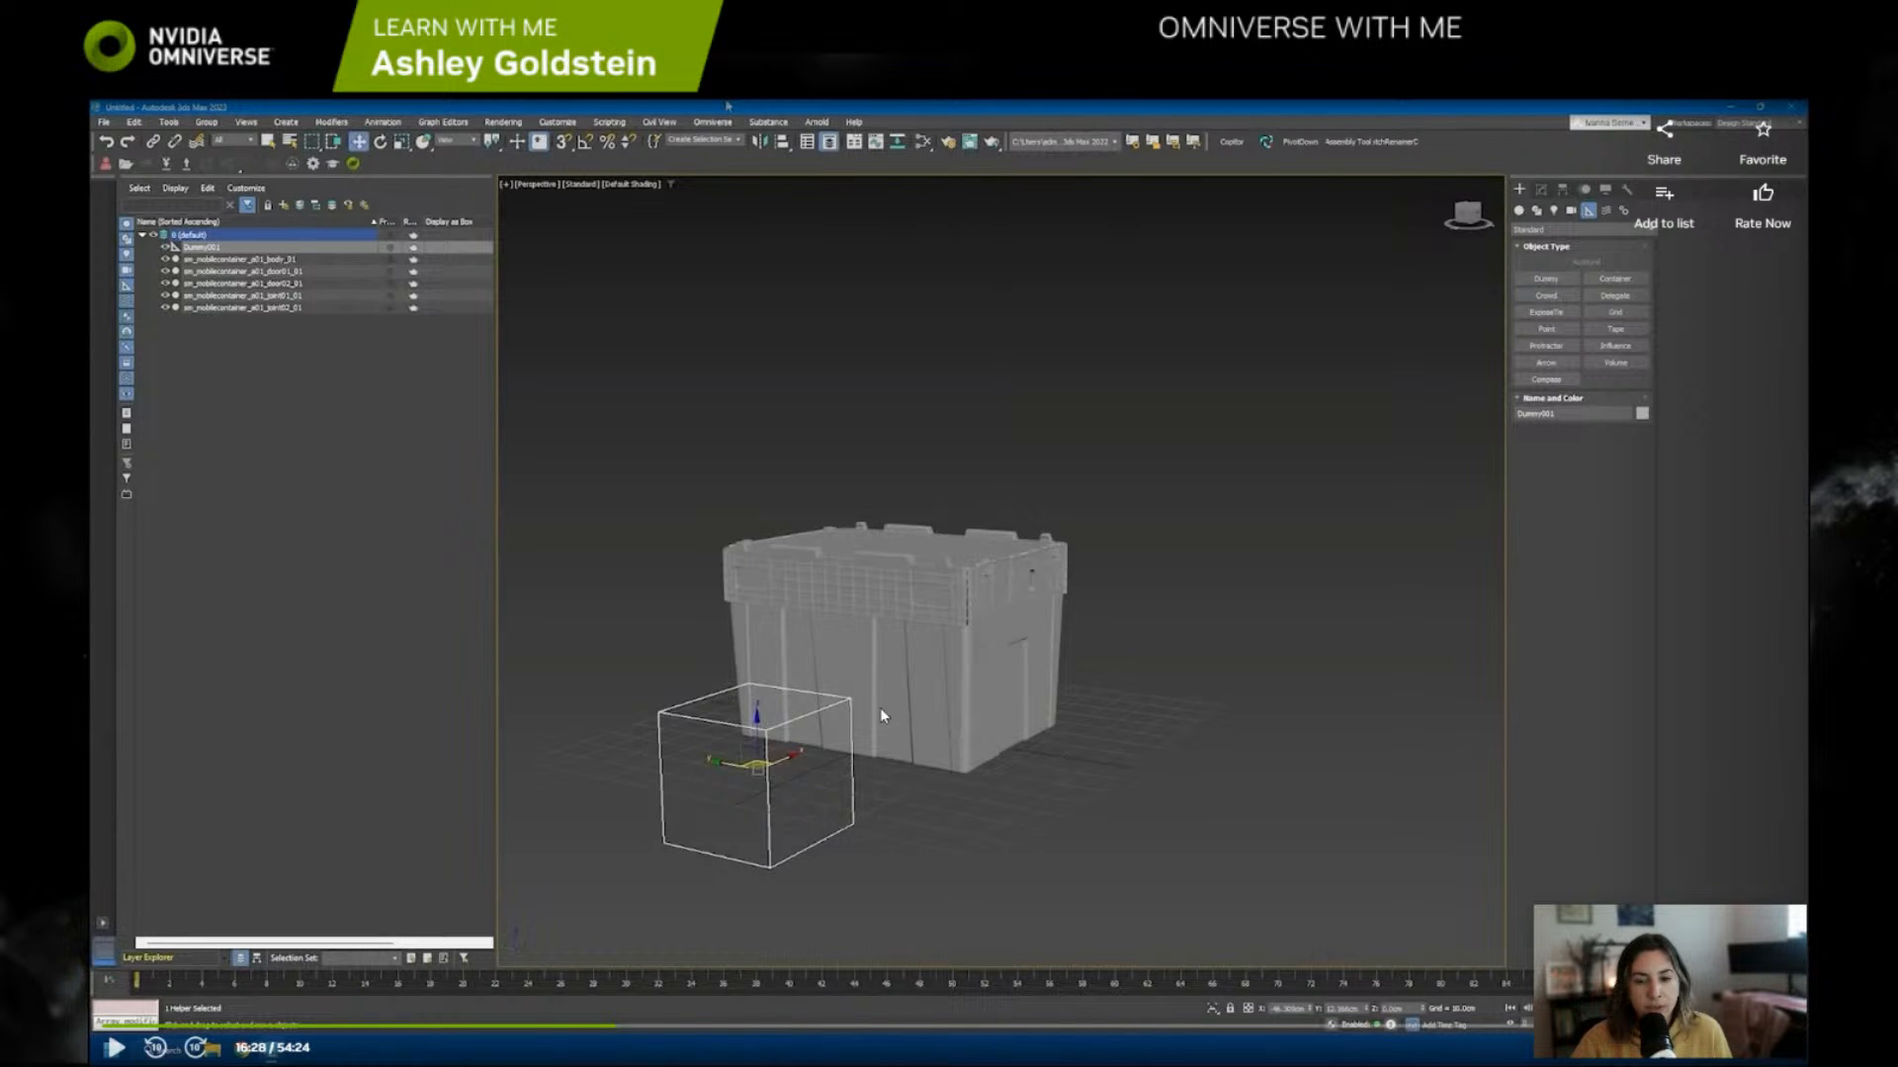
left_click(868, 587)
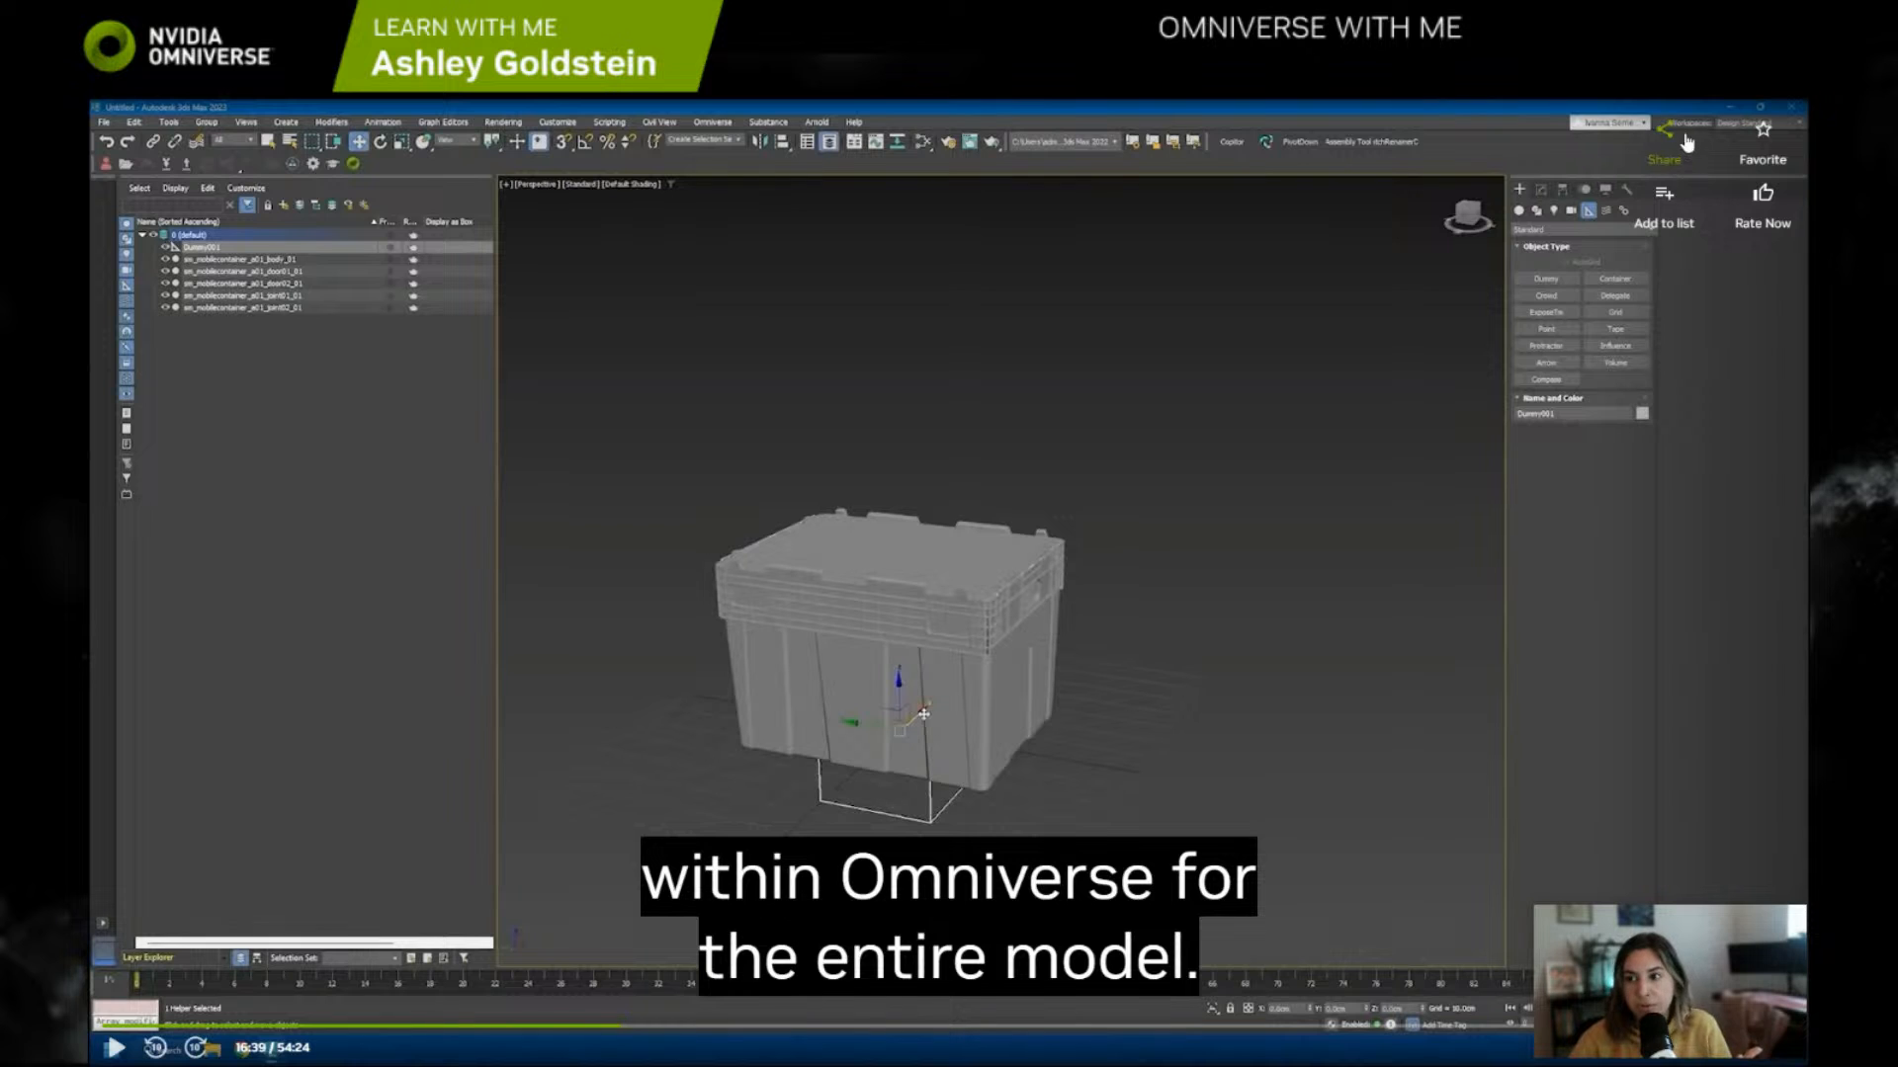
key("Escape")
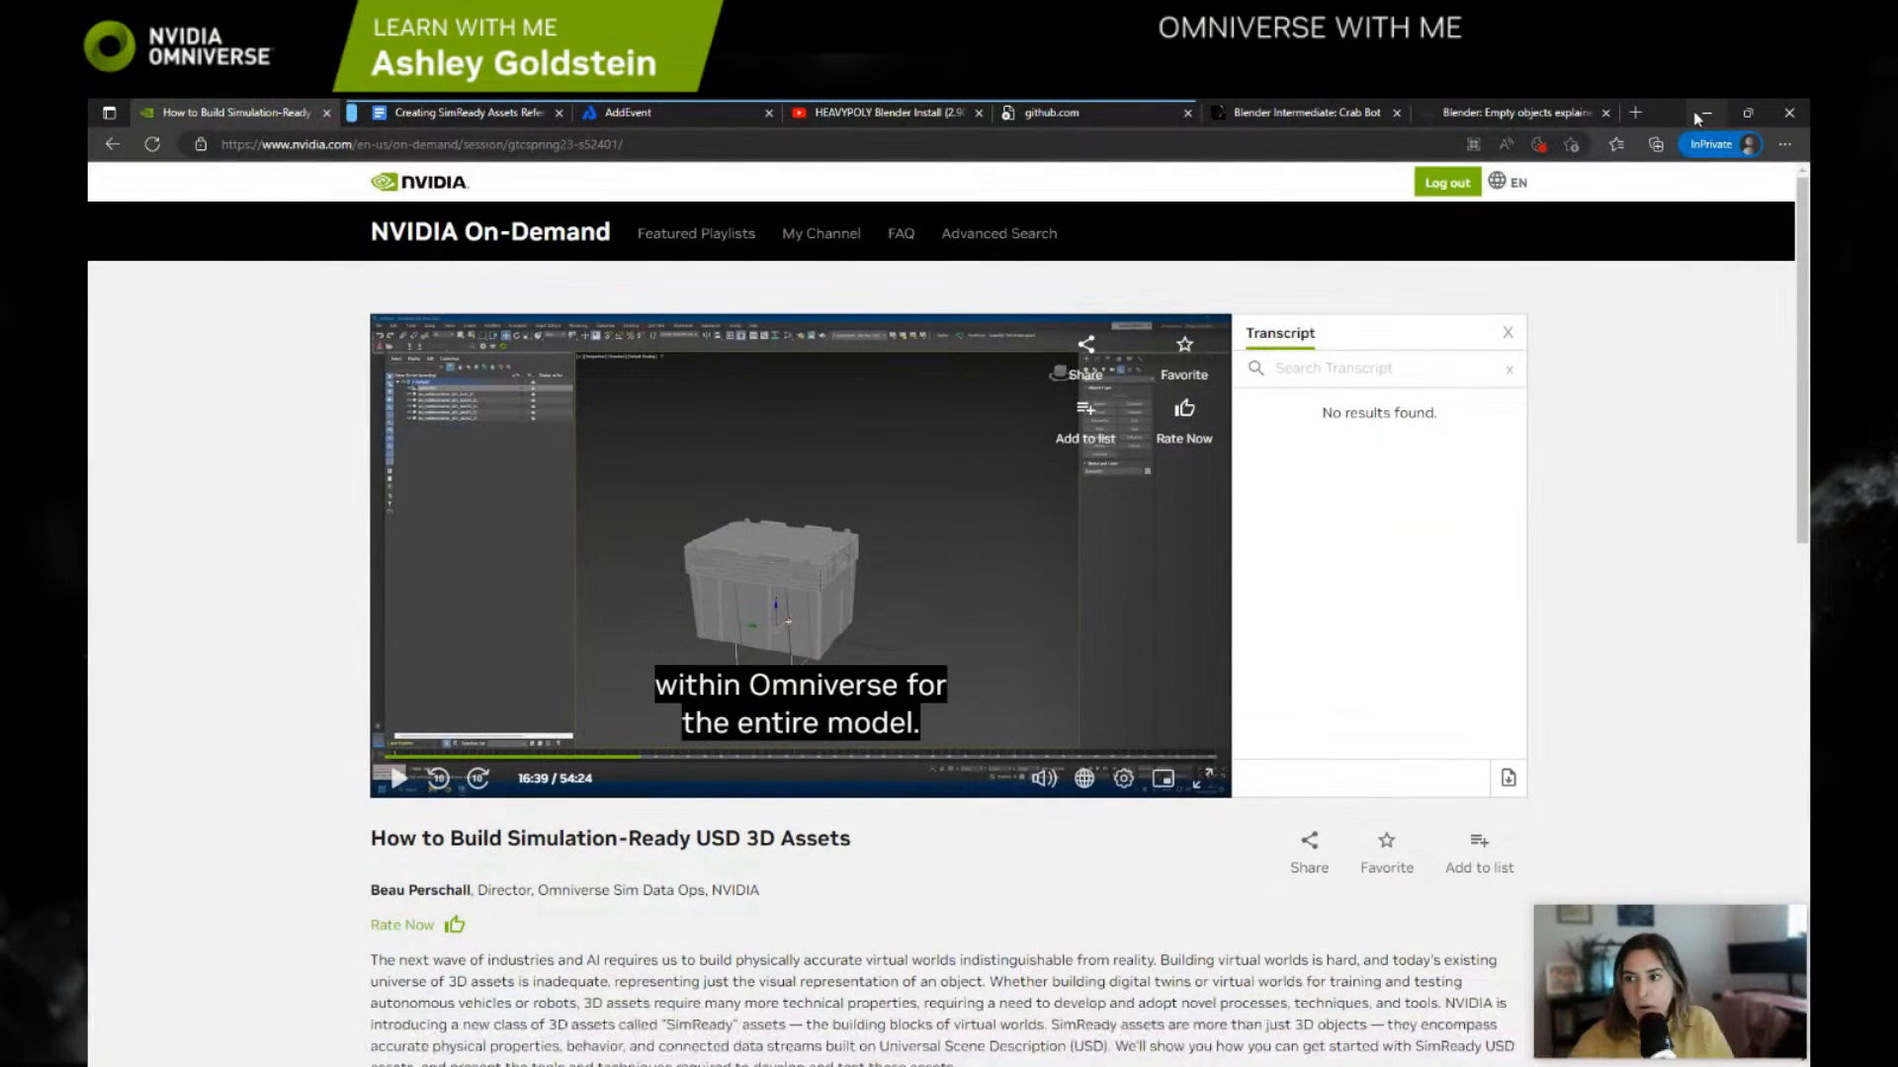
double_click(1665, 117)
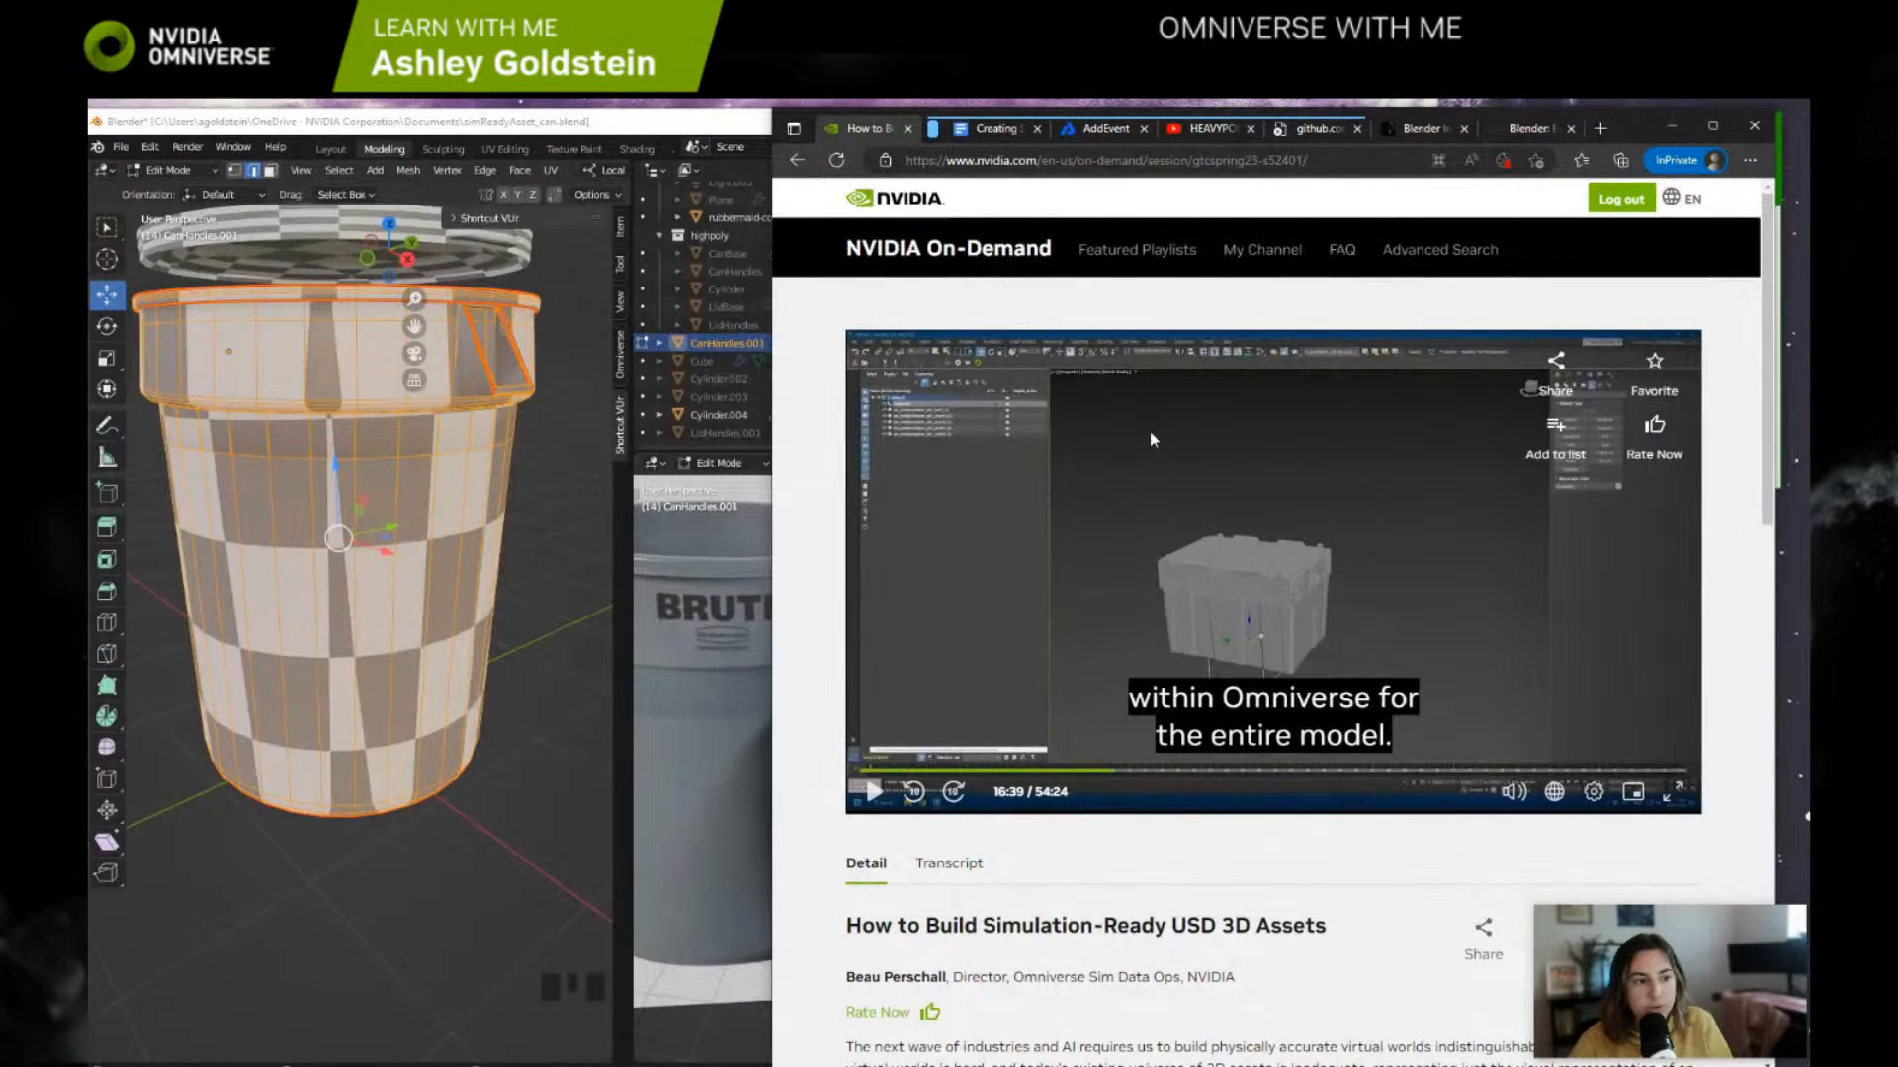
Step: Read the browser article on Blender empty objects, down to the section on using an empty as a parent object
left_click(1530, 129)
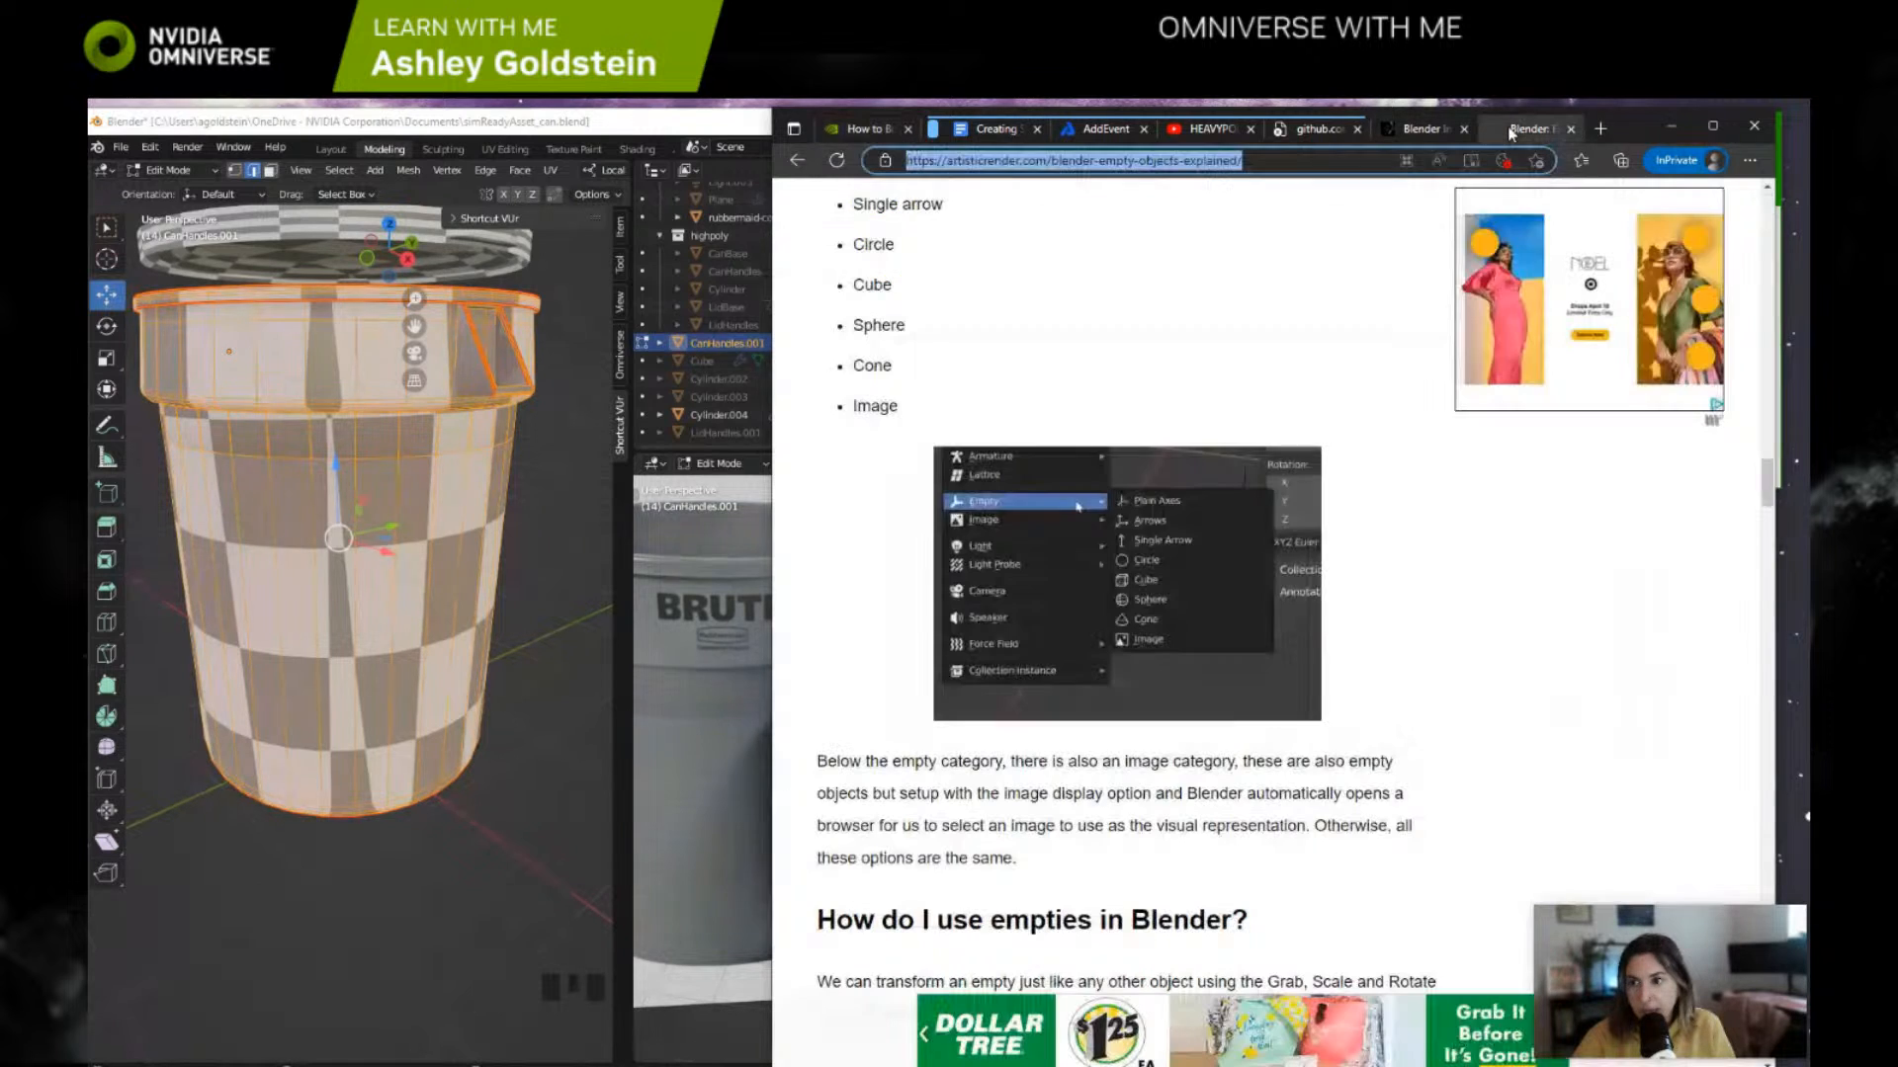
left_click(1014, 134)
left_click(1522, 129)
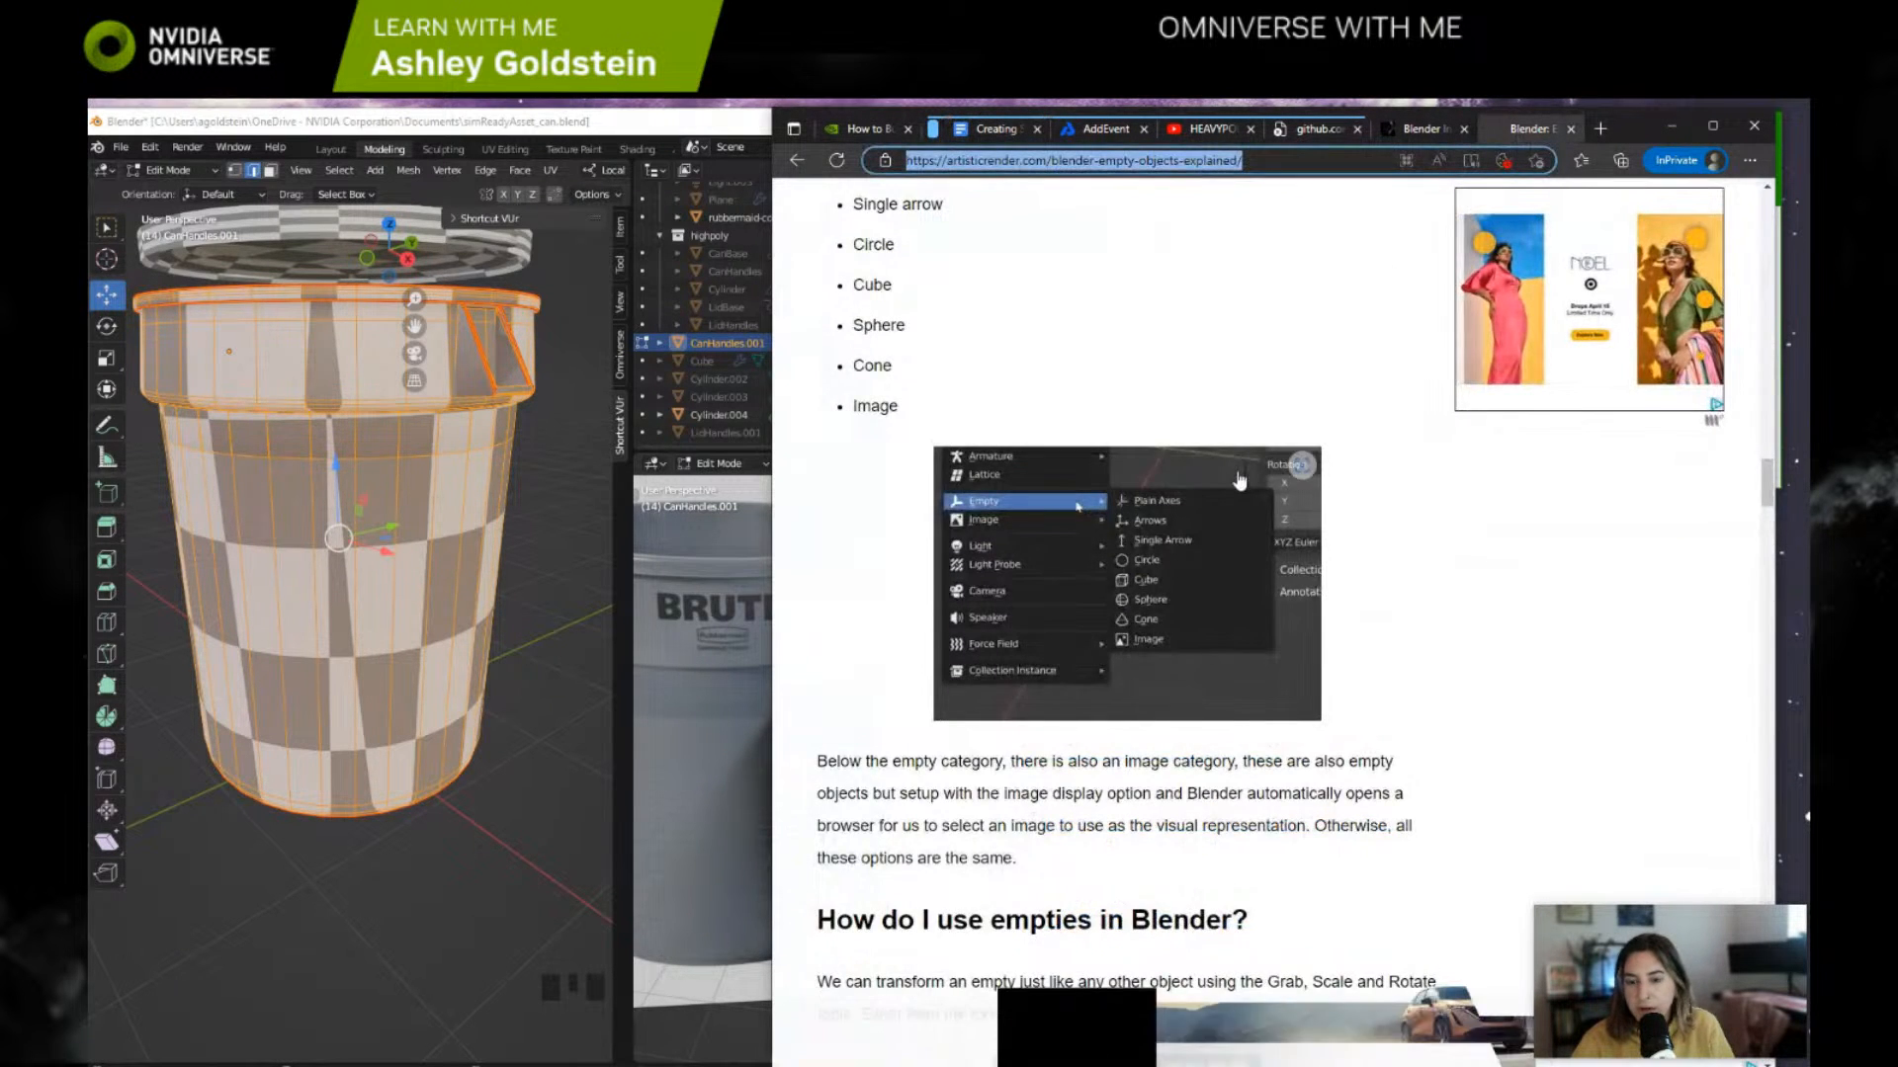
scroll(1213, 255, "up", 5)
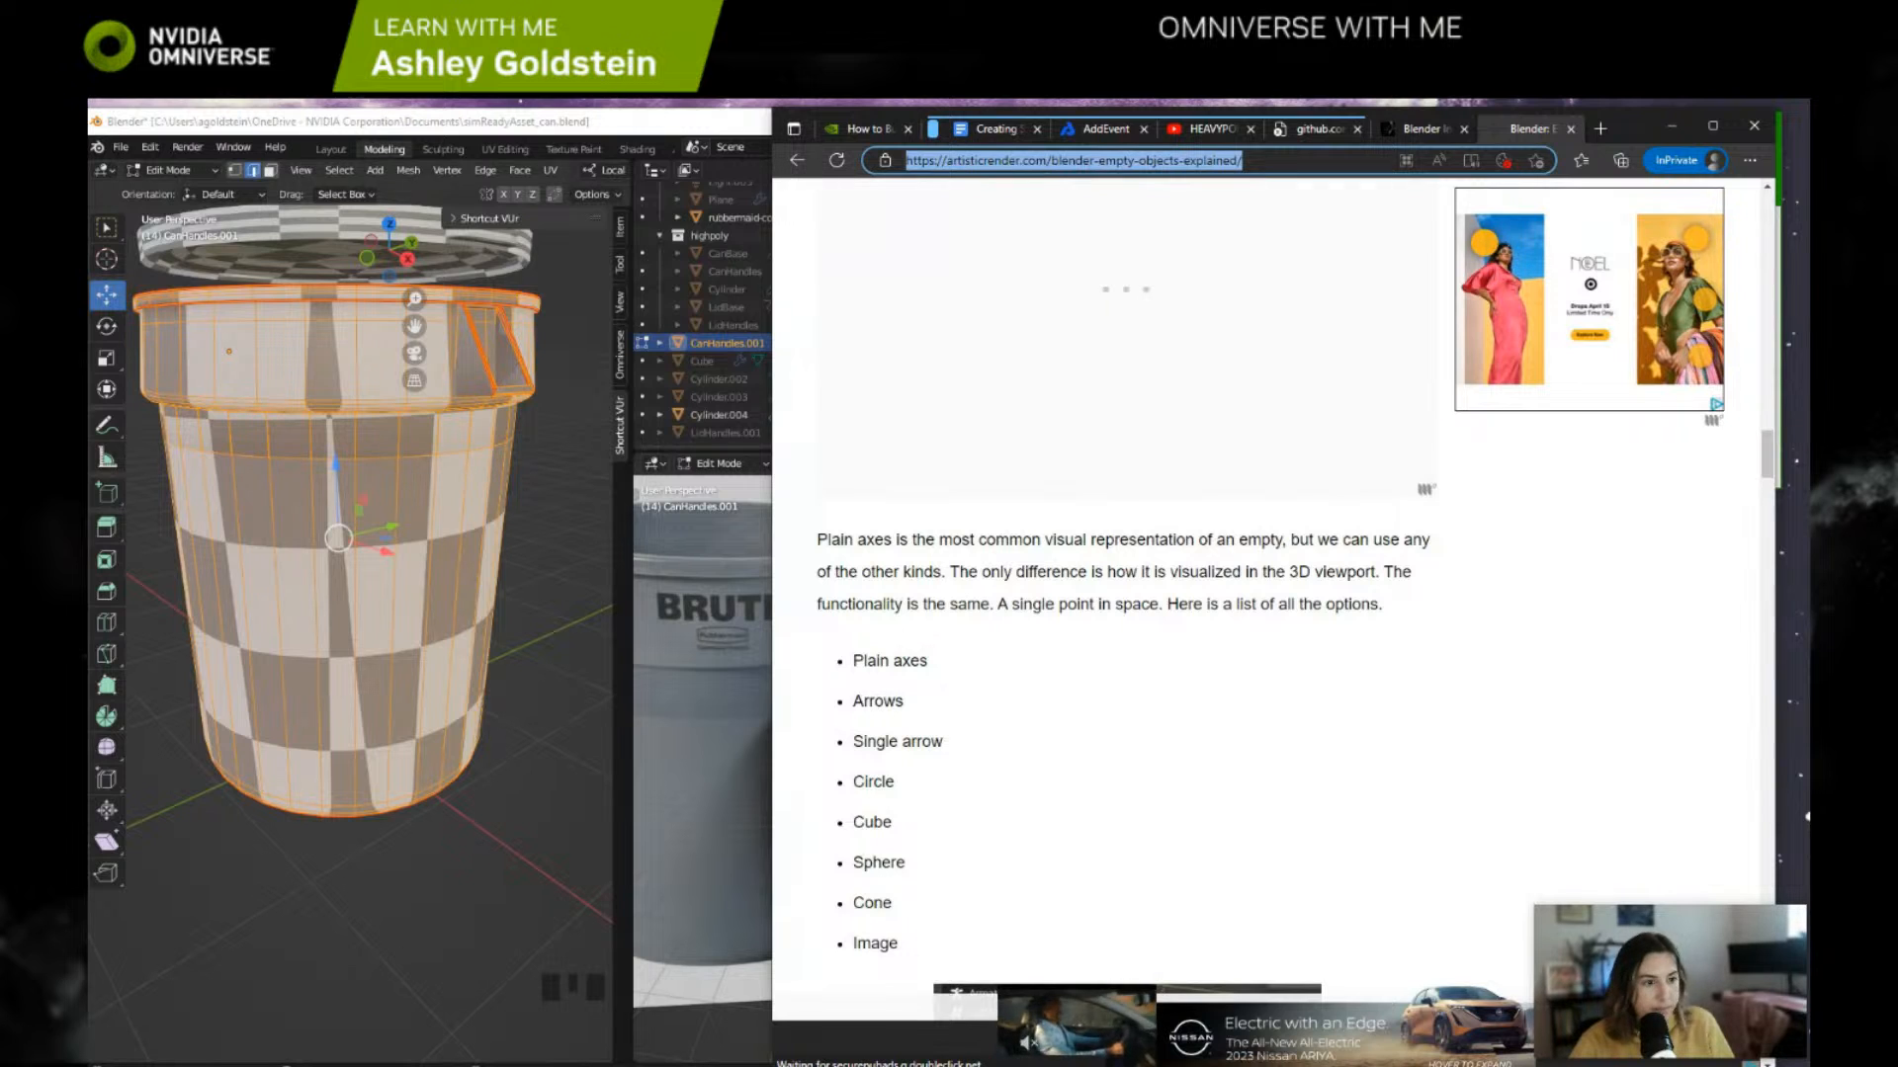
key("alt+Tab")
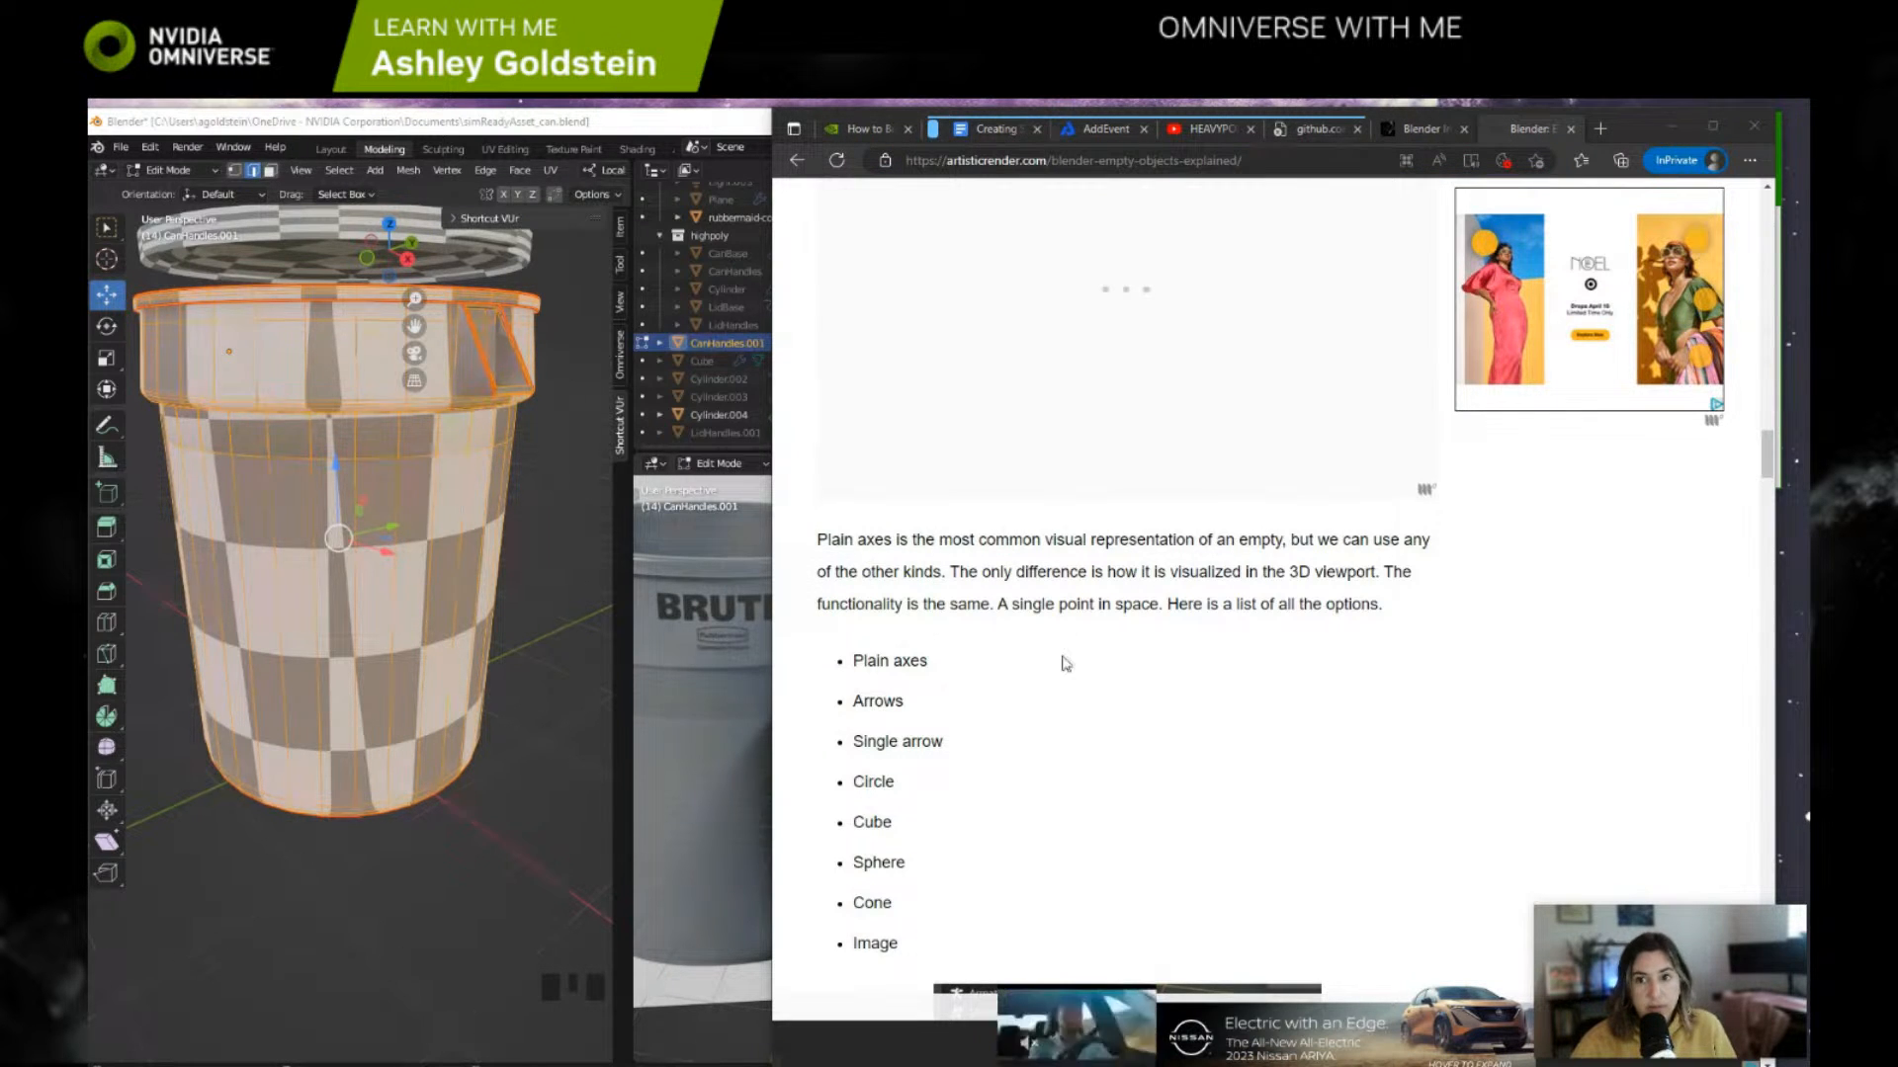
scroll(1224, 571, "down", 6)
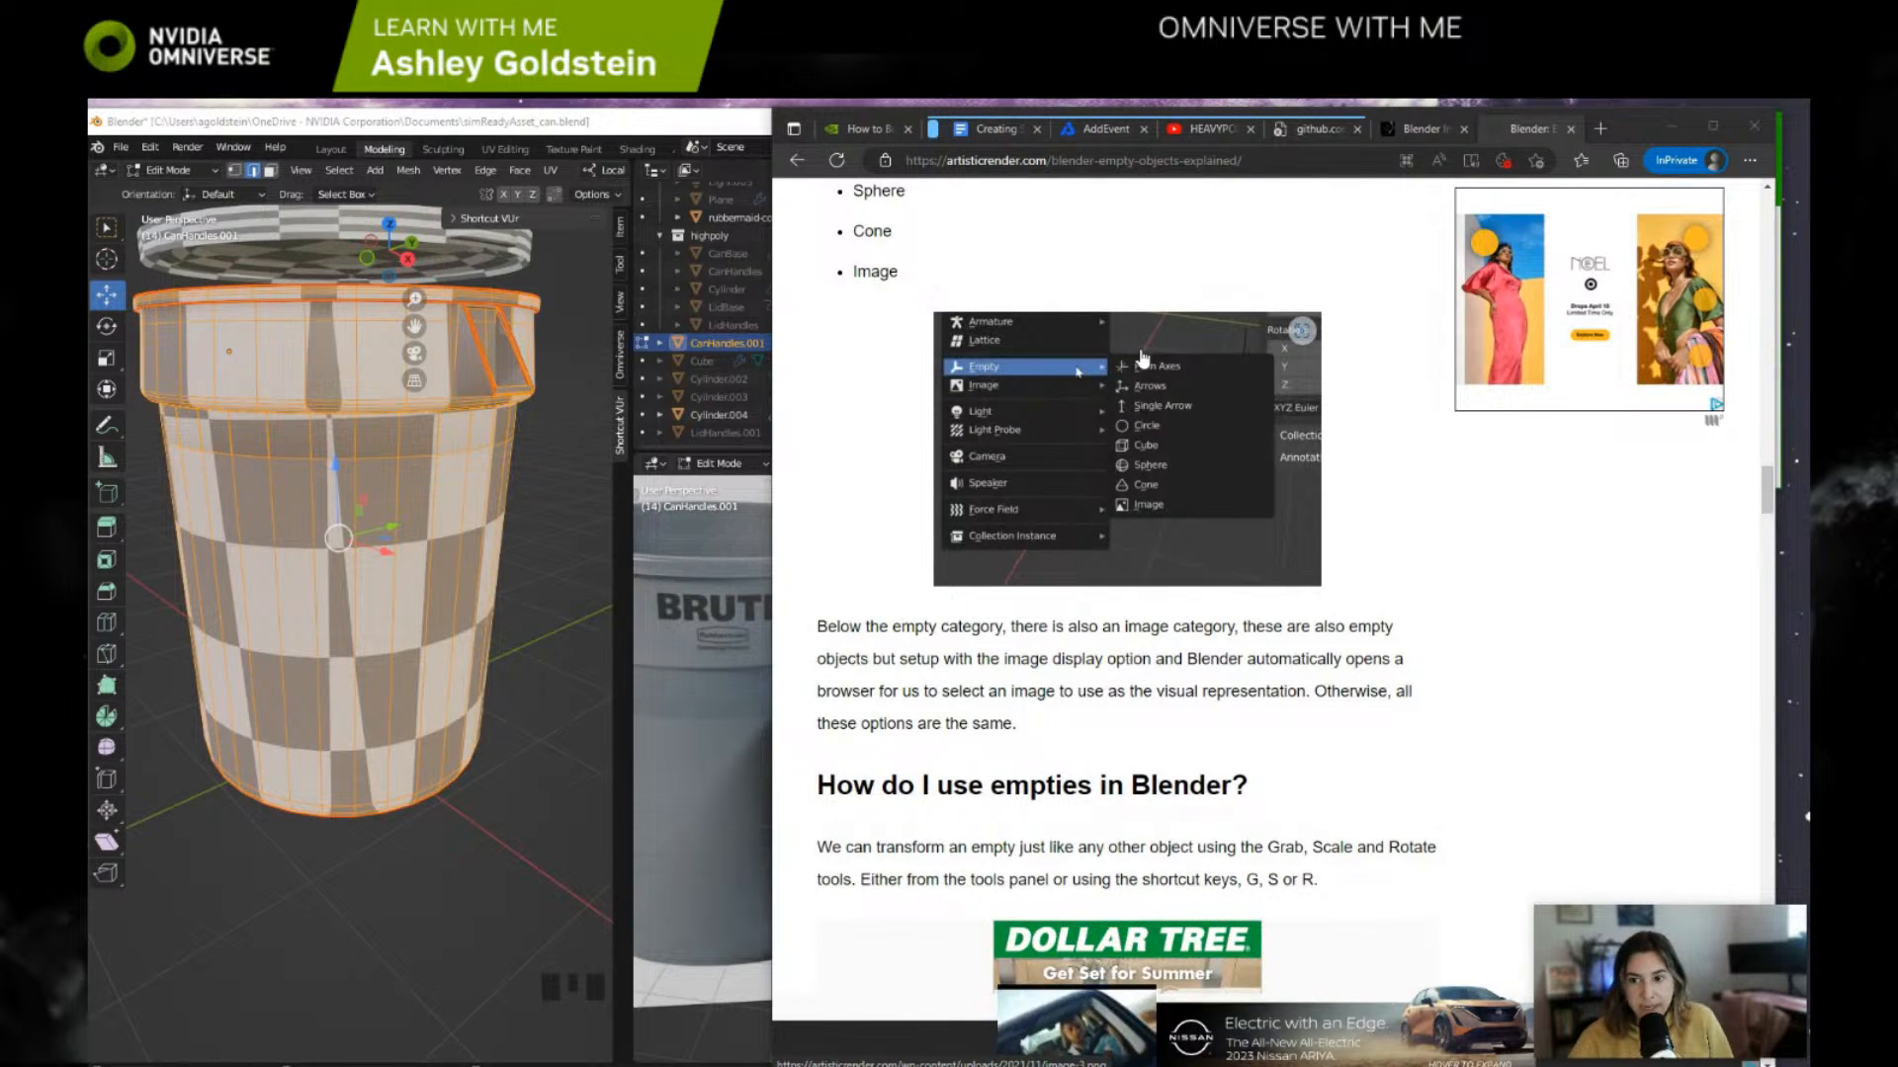
scroll(1158, 415, "down", 8)
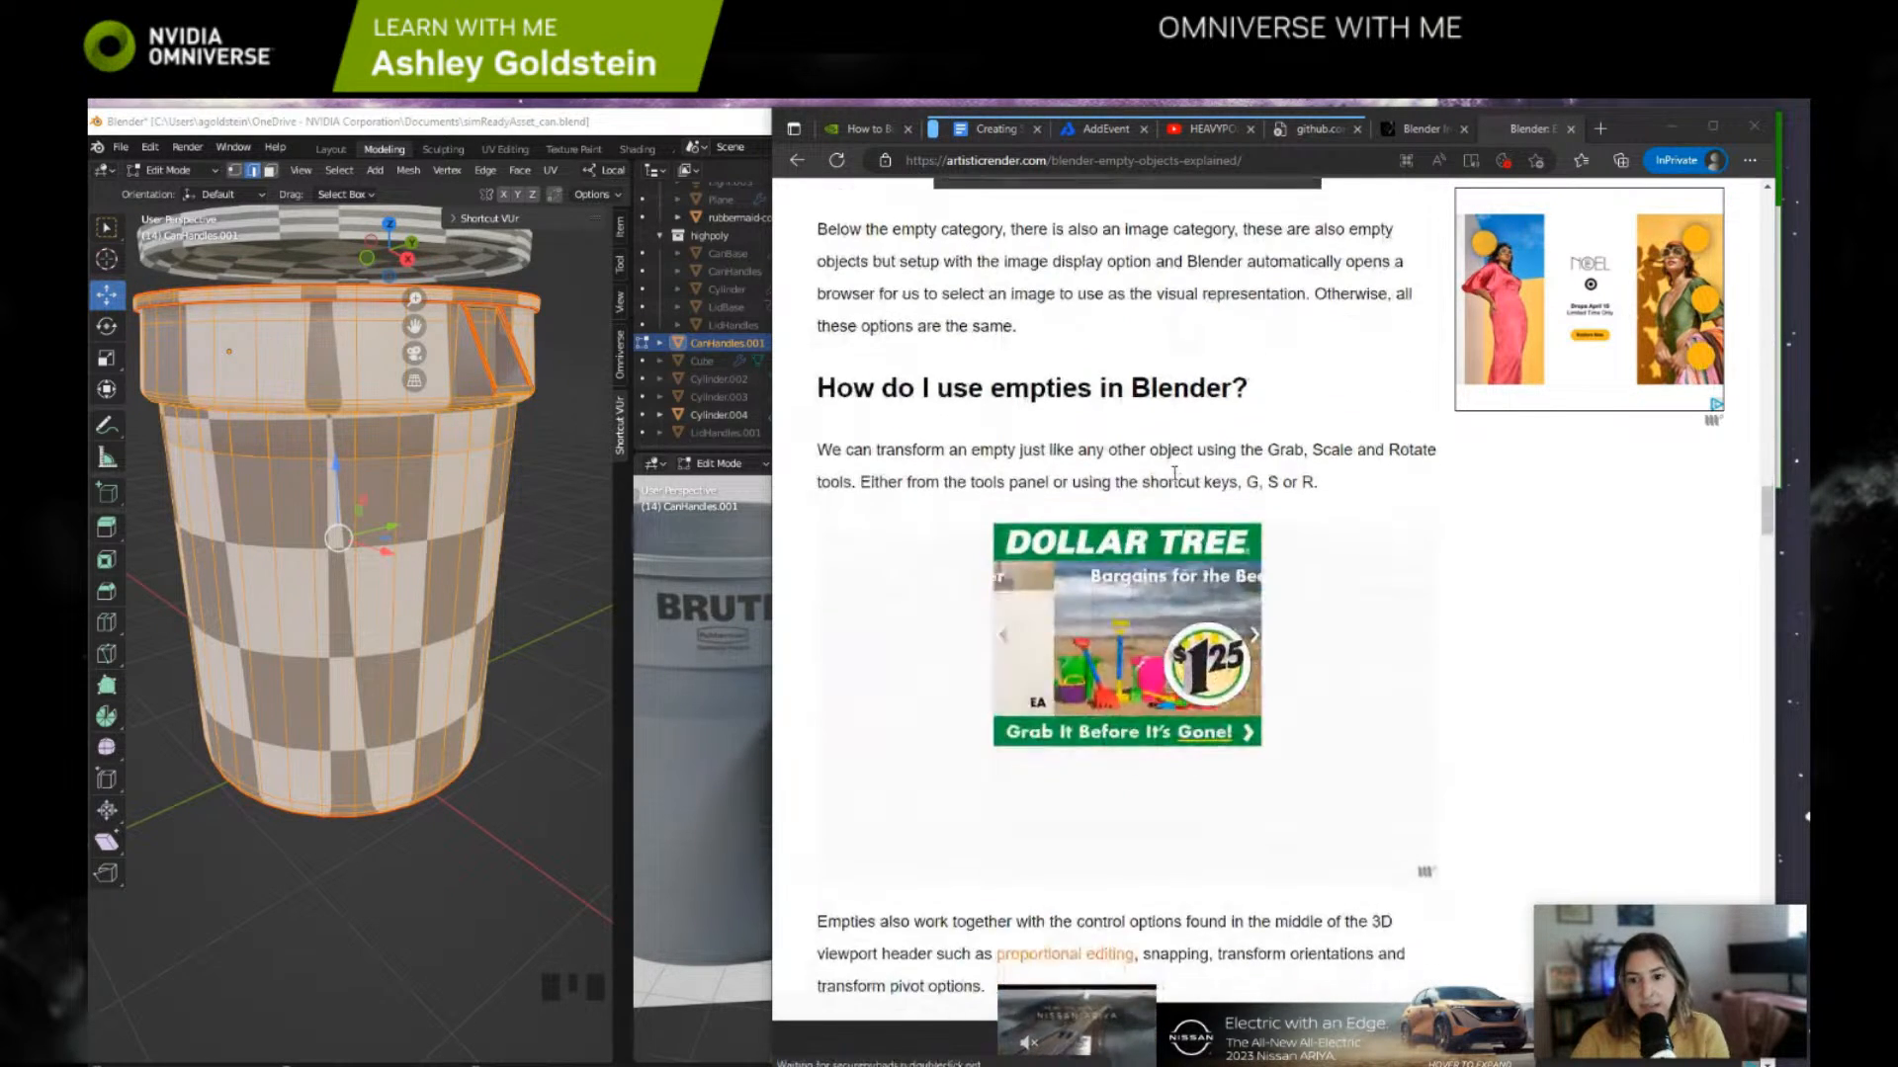
scroll(1162, 490, "down", 3)
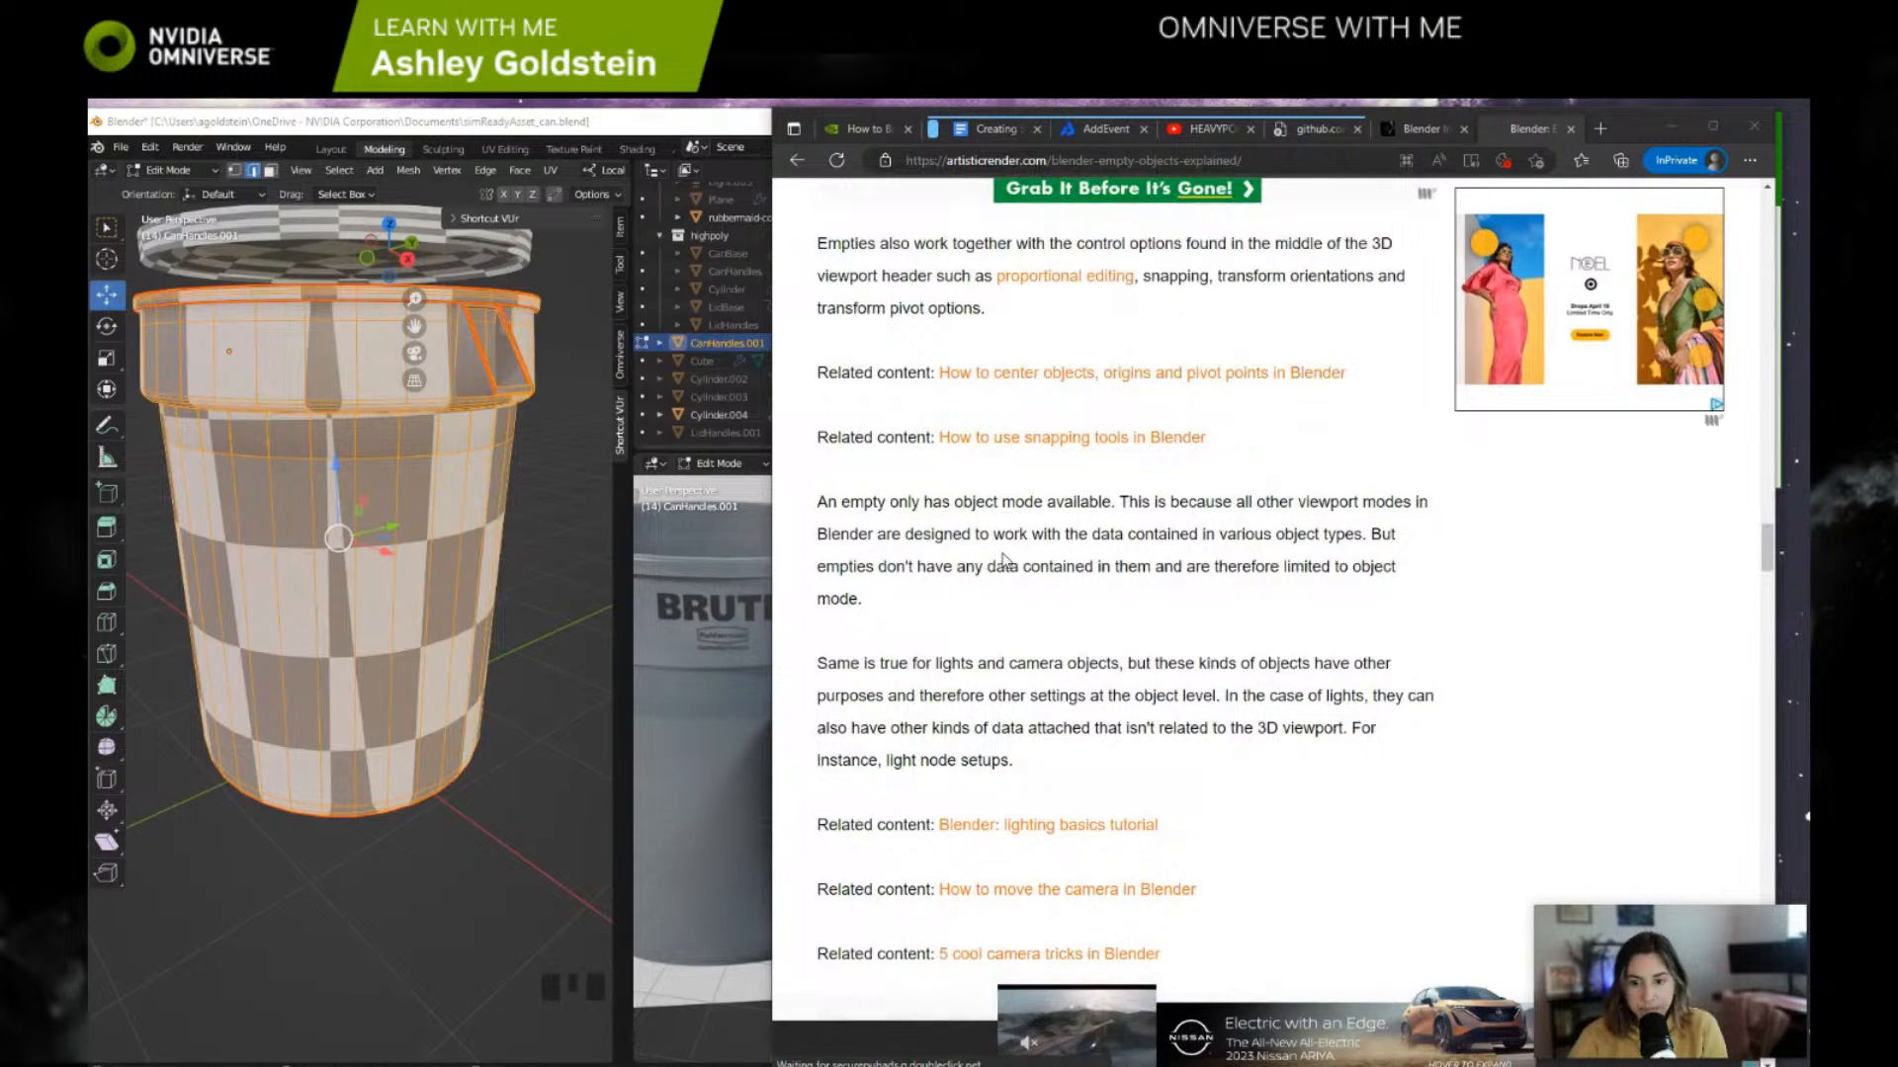
scroll(1019, 571, "down", 8)
scroll(1018, 572, "down", 18)
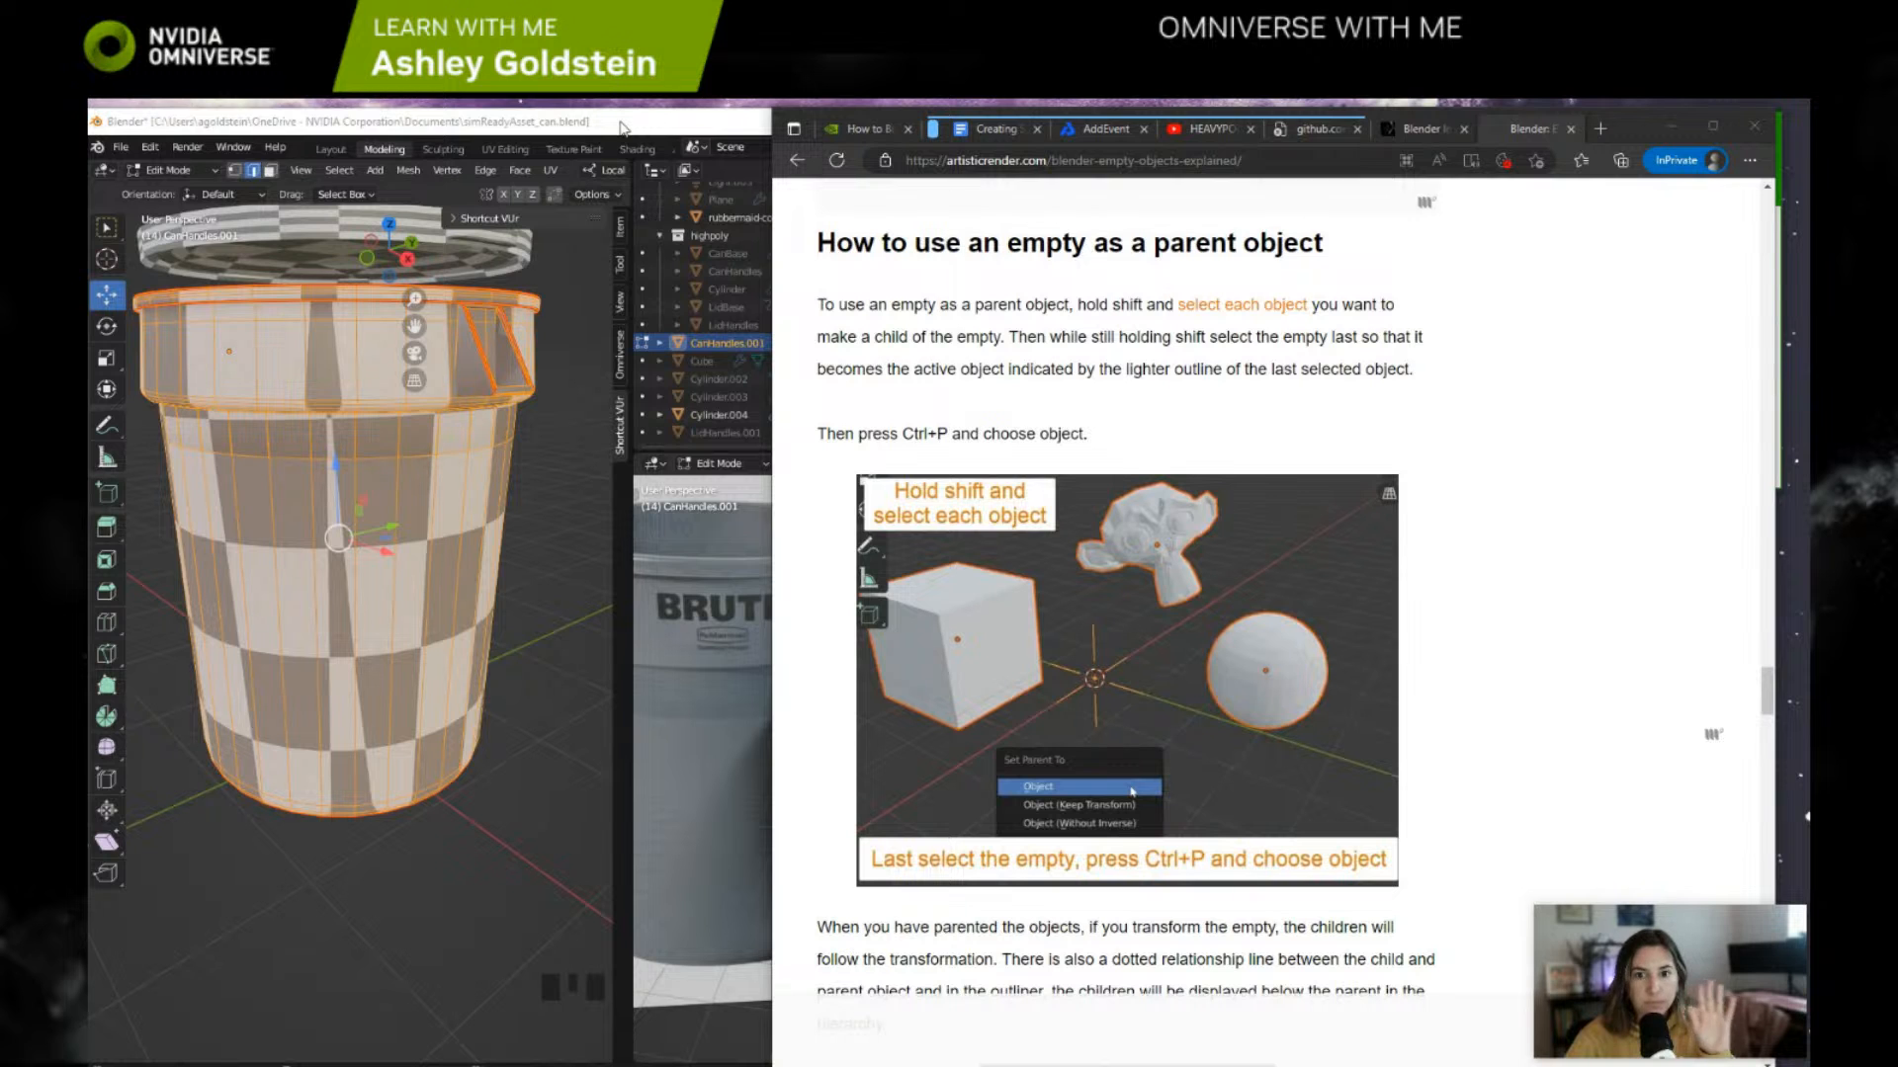
Step: Shift the browser window aside and review the dummy object and parenting entry in the LWM To Do note
left_click_drag(1628, 130, 1622, 221)
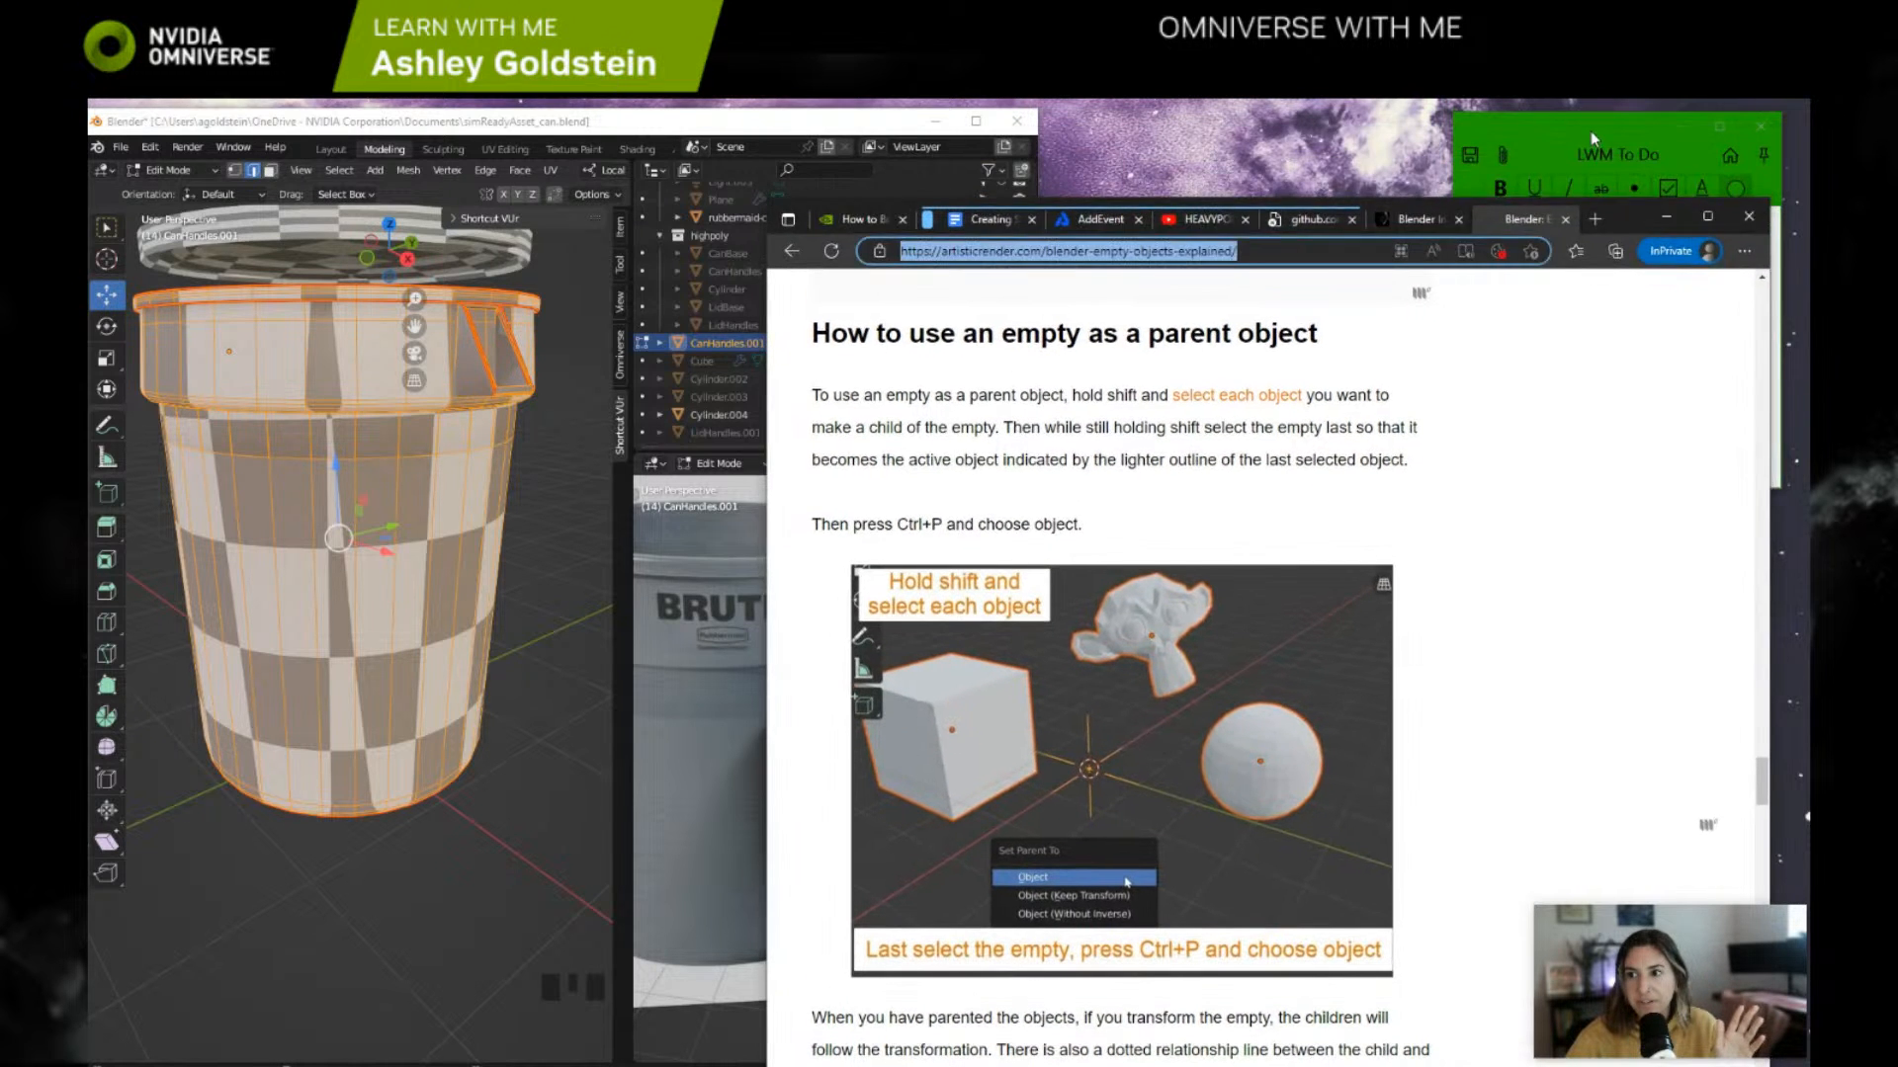
left_click(1589, 131)
mouse_move(1491, 235)
left_mouse_down()
mouse_move(1575, 235)
mouse_move(1556, 278)
mouse_move(1520, 258)
left_mouse_up()
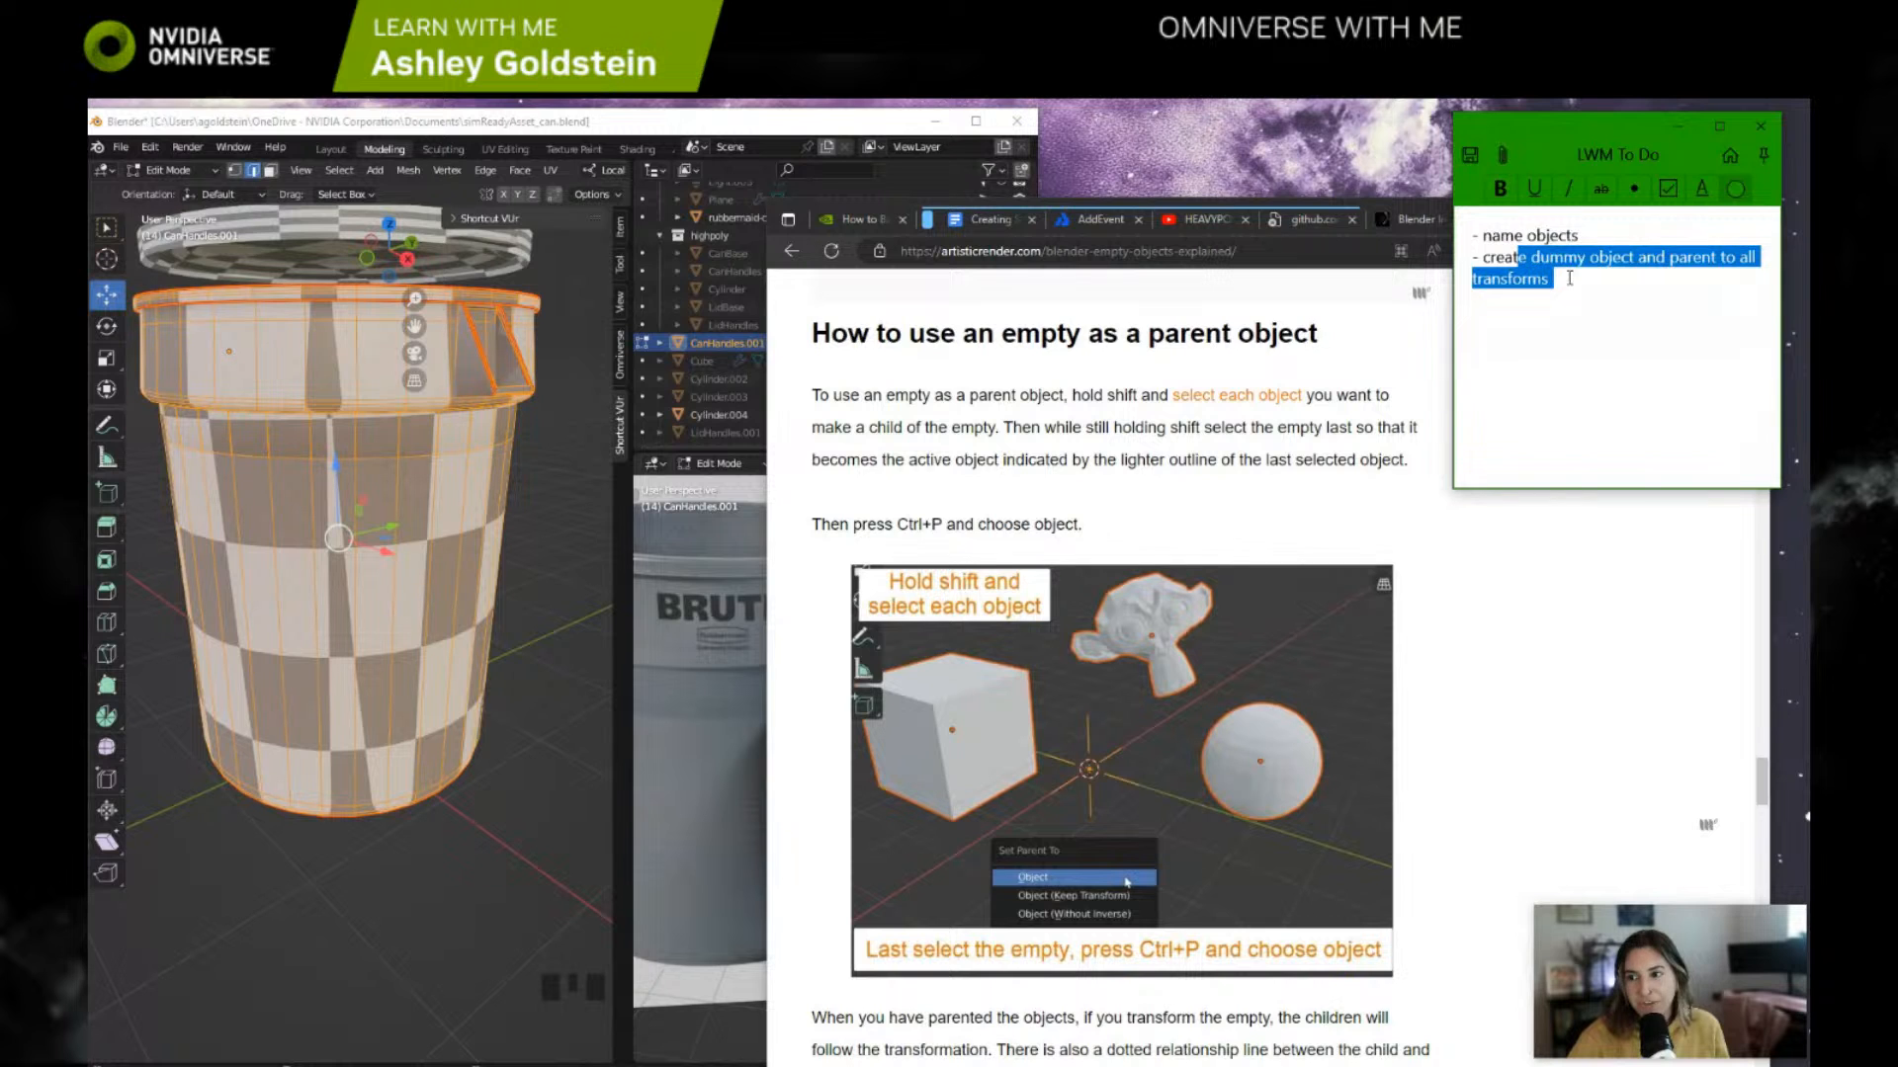
left_click(1336, 288)
Step: Switch back to Blender and maximize its window
left_click_drag(1623, 214, 1638, 173)
left_click(774, 126)
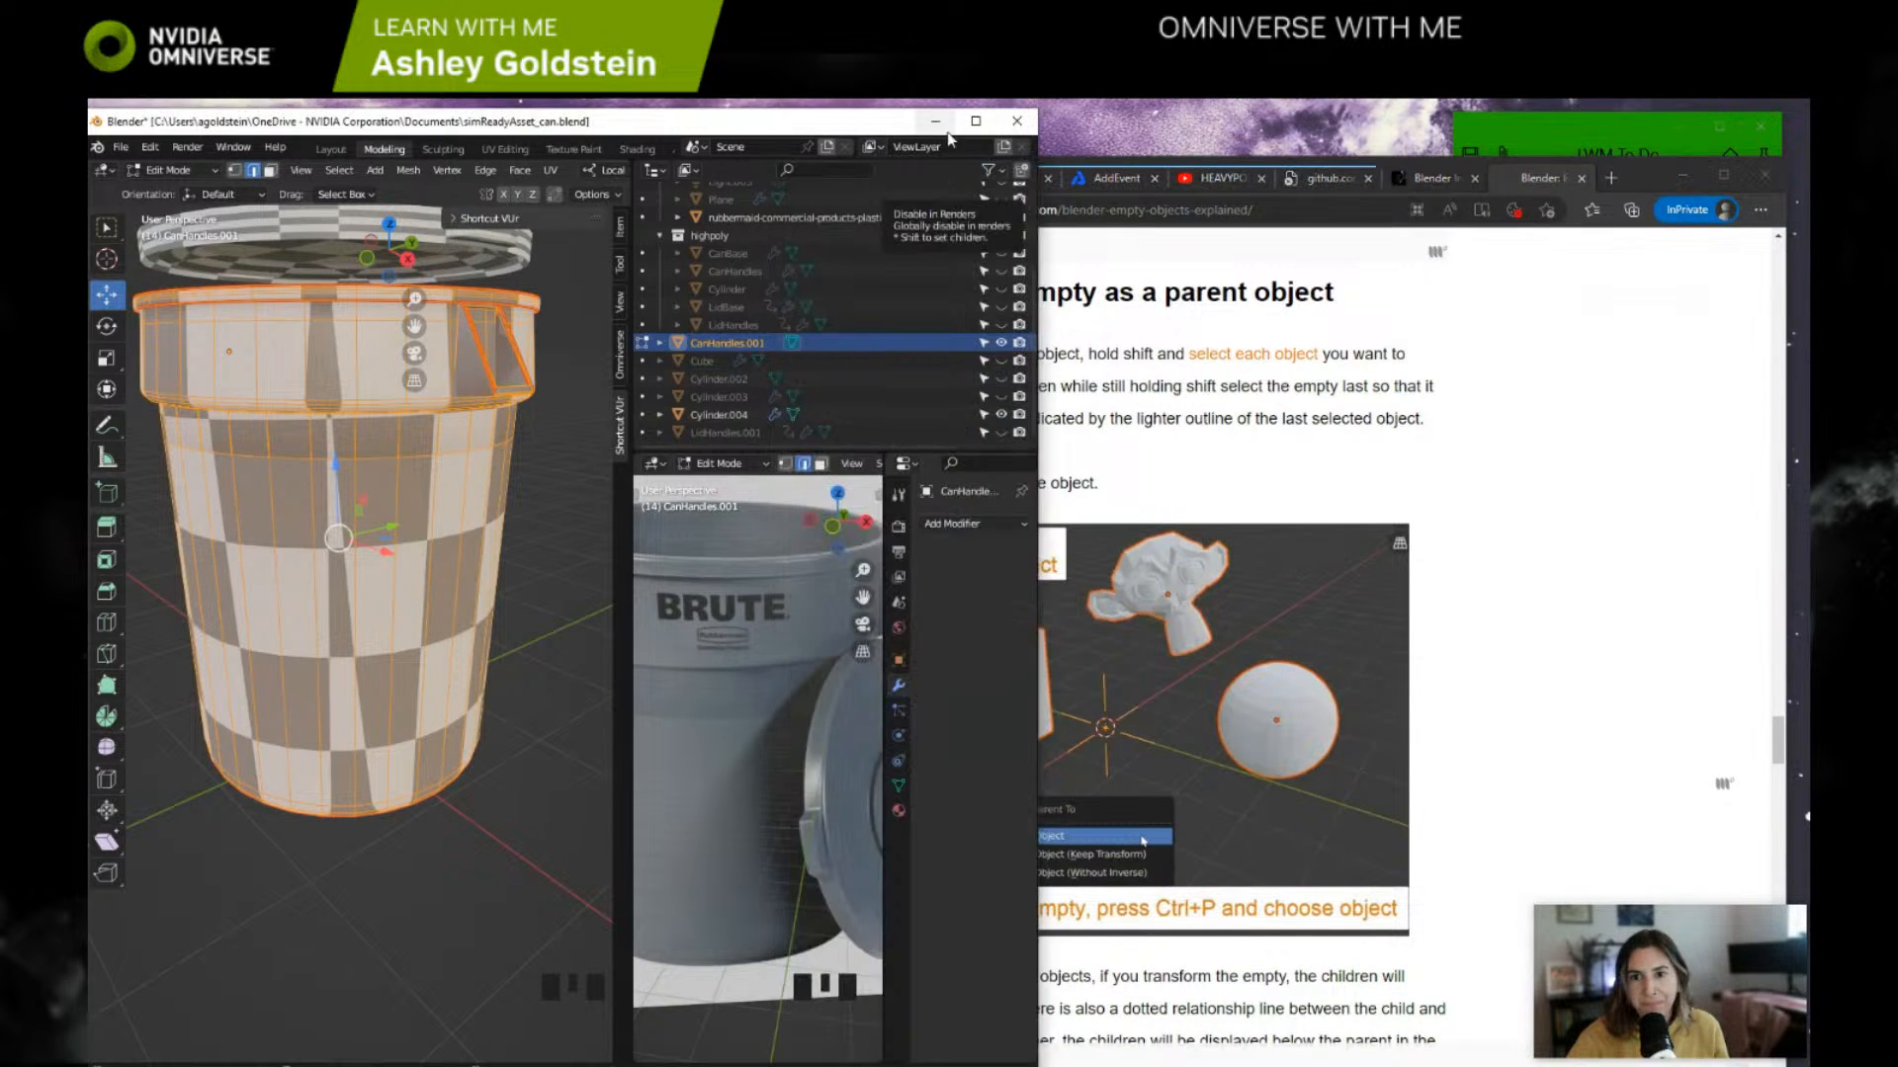
left_click(974, 121)
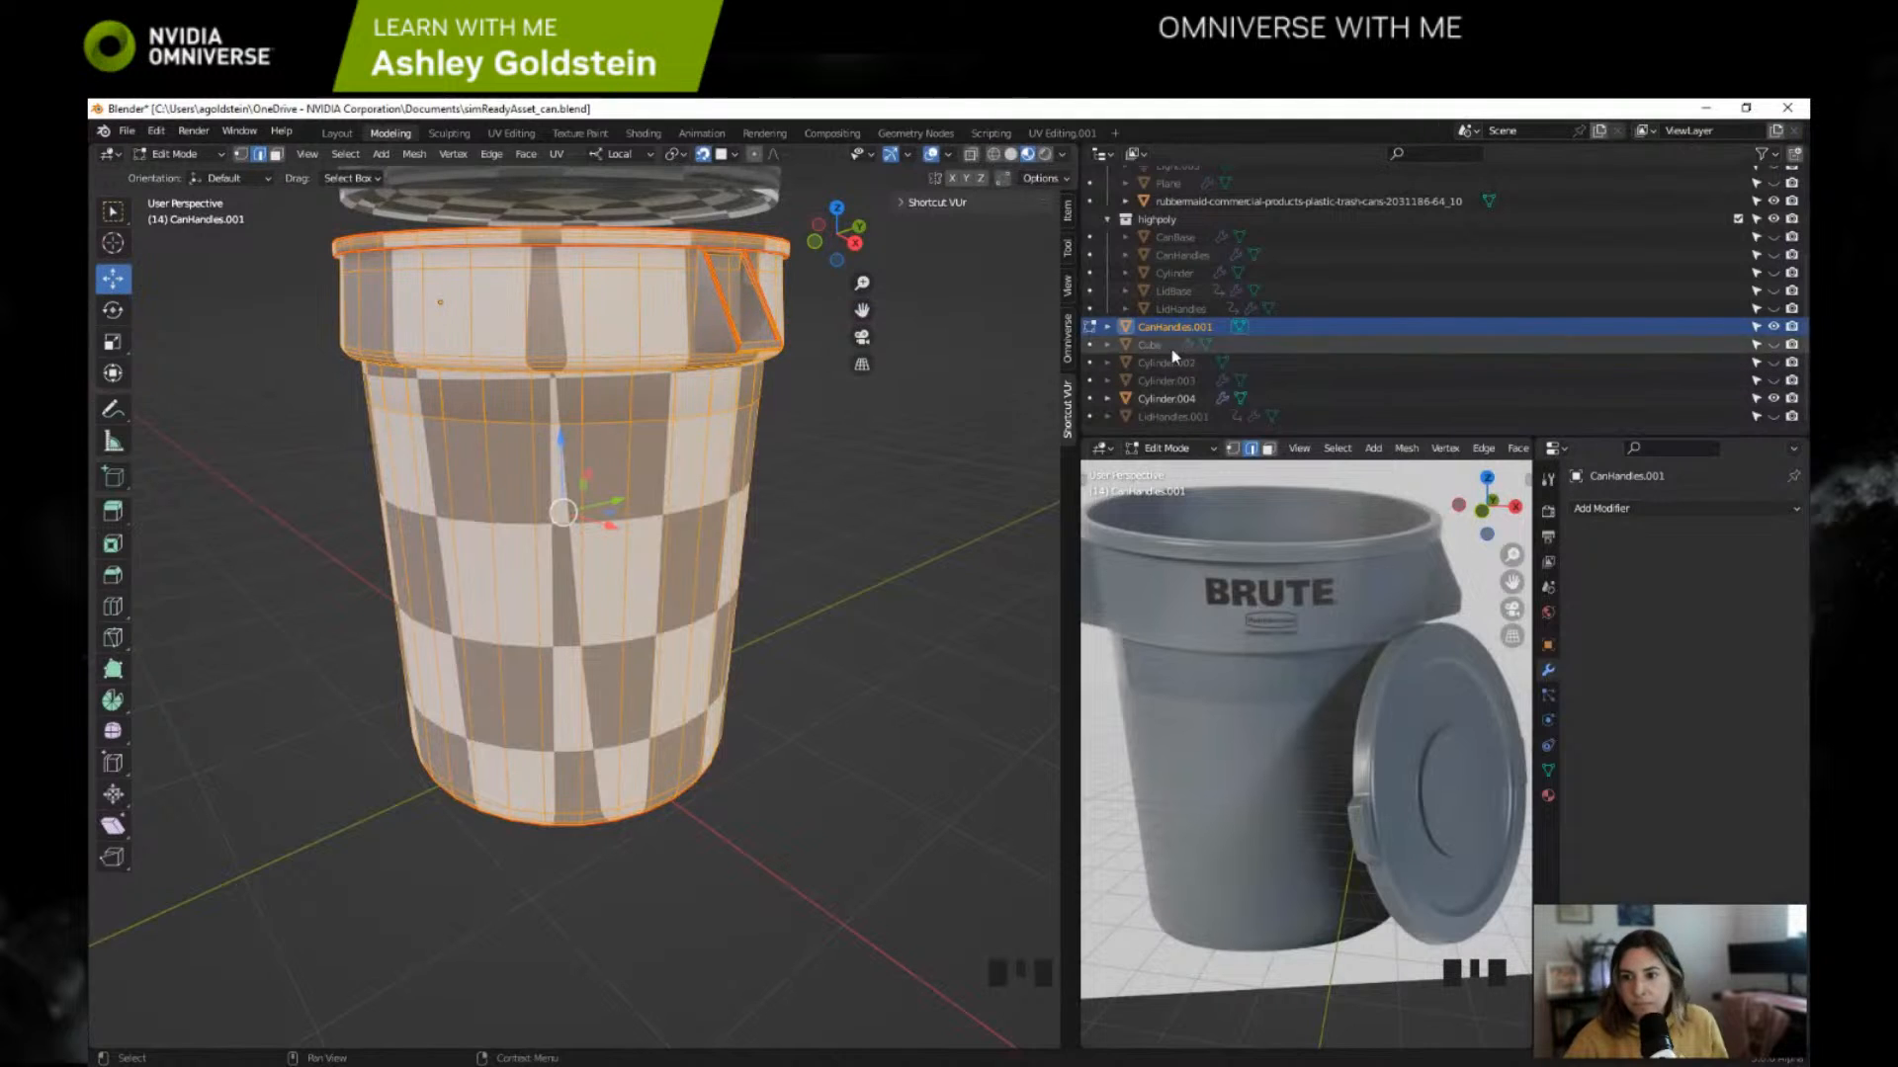
left_click(172, 155)
left_click(184, 175)
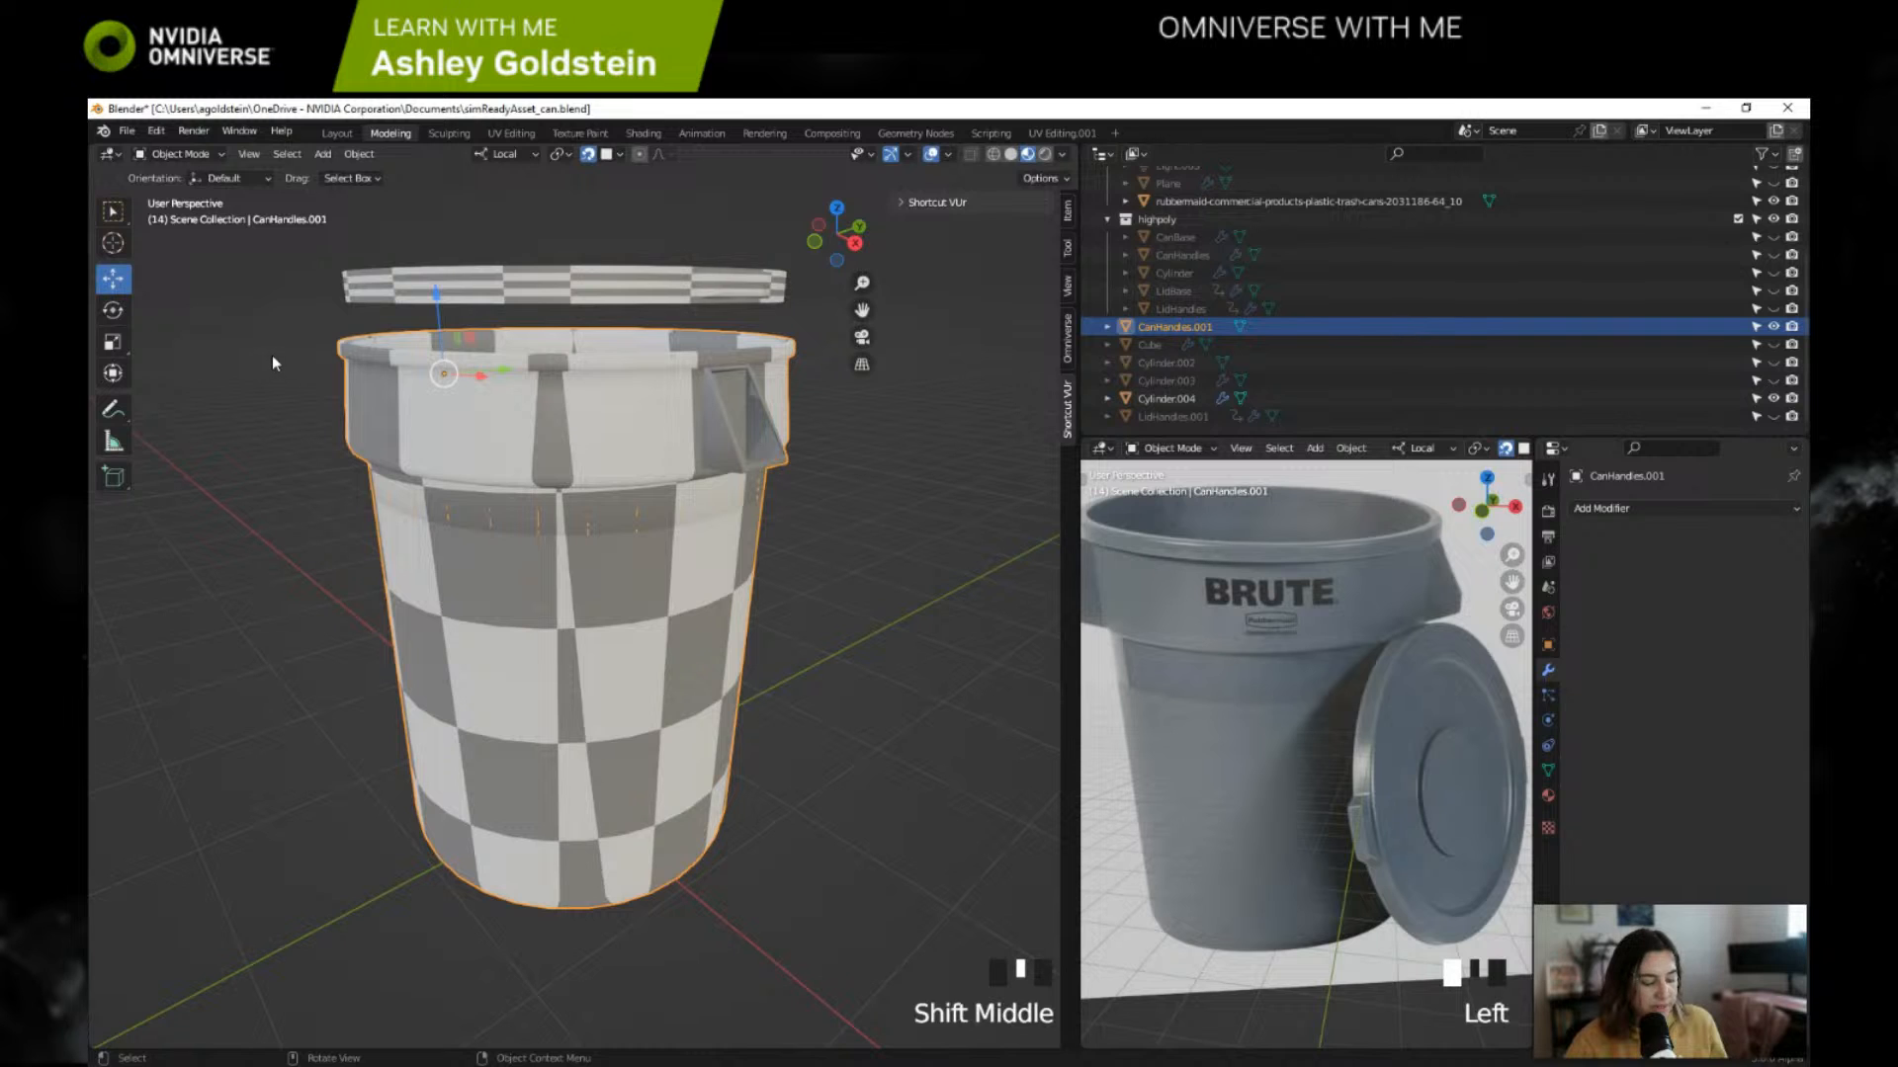
key("Tab")
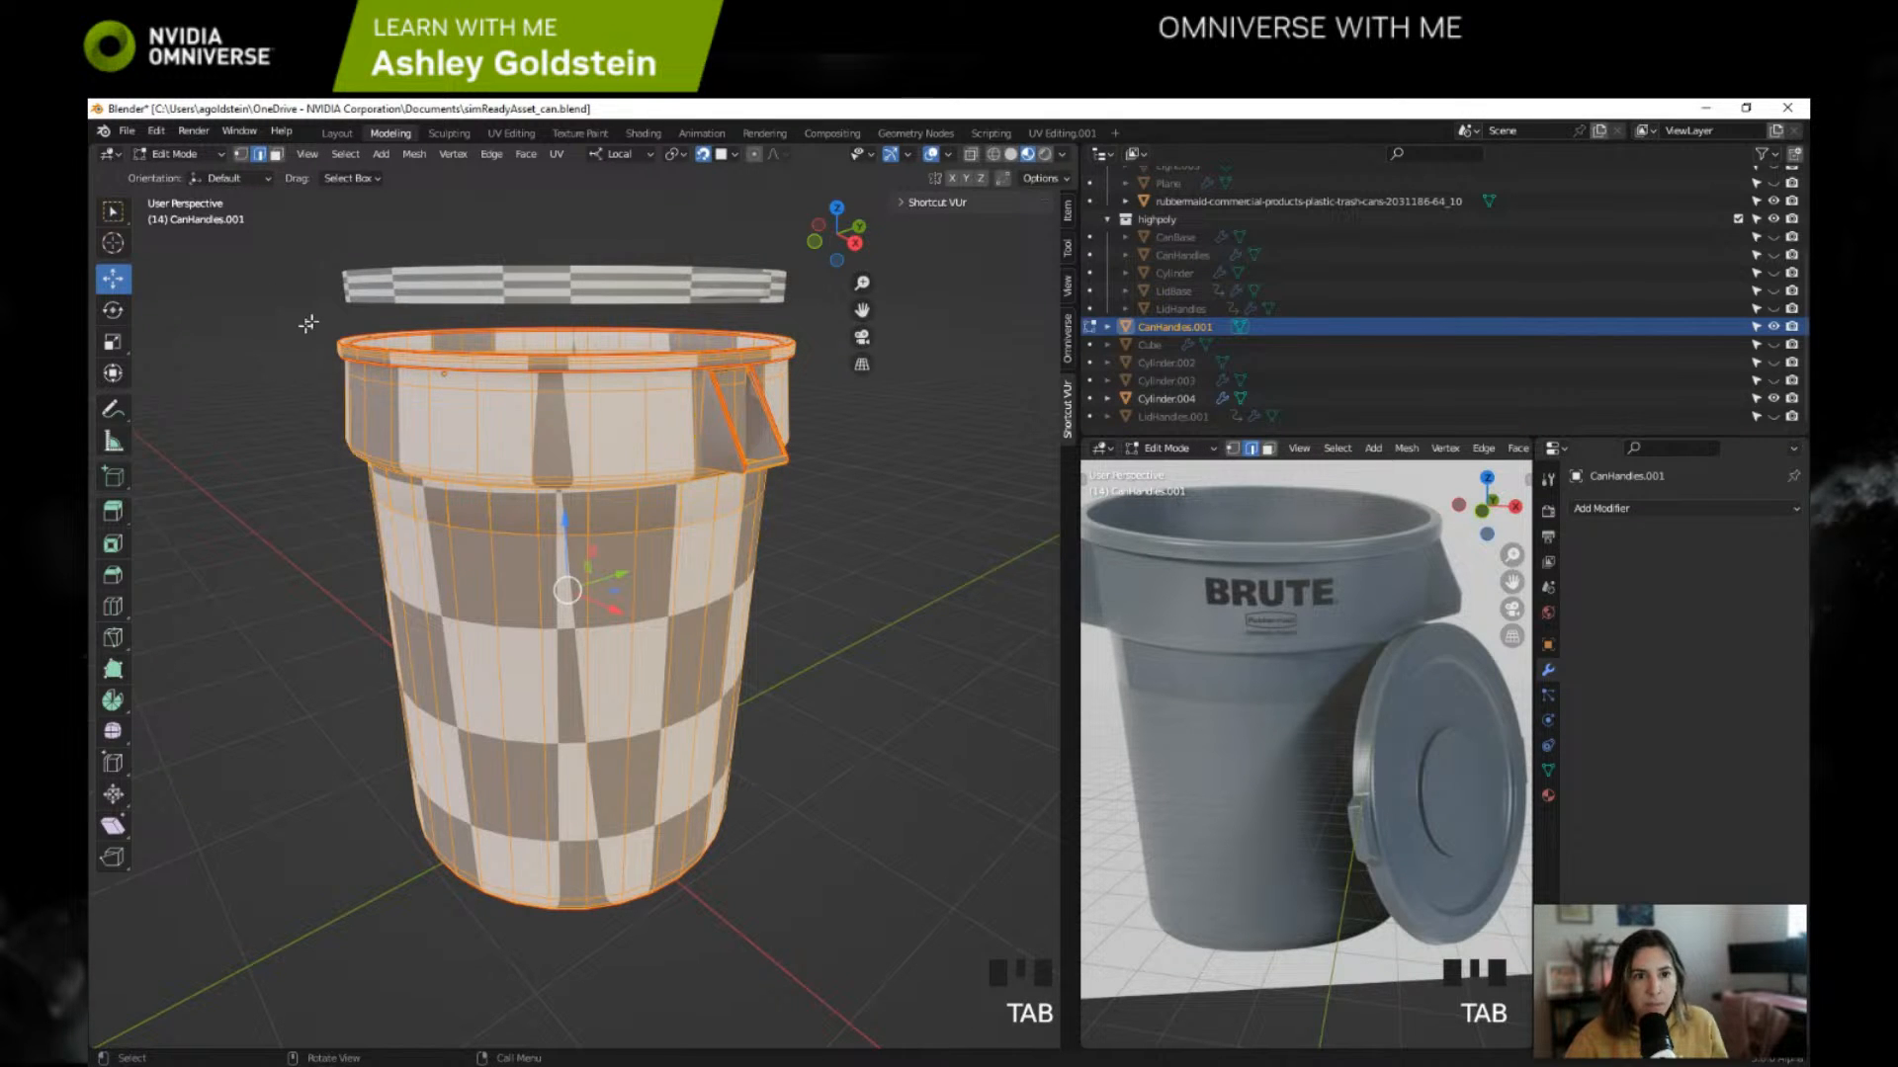
key("Tab")
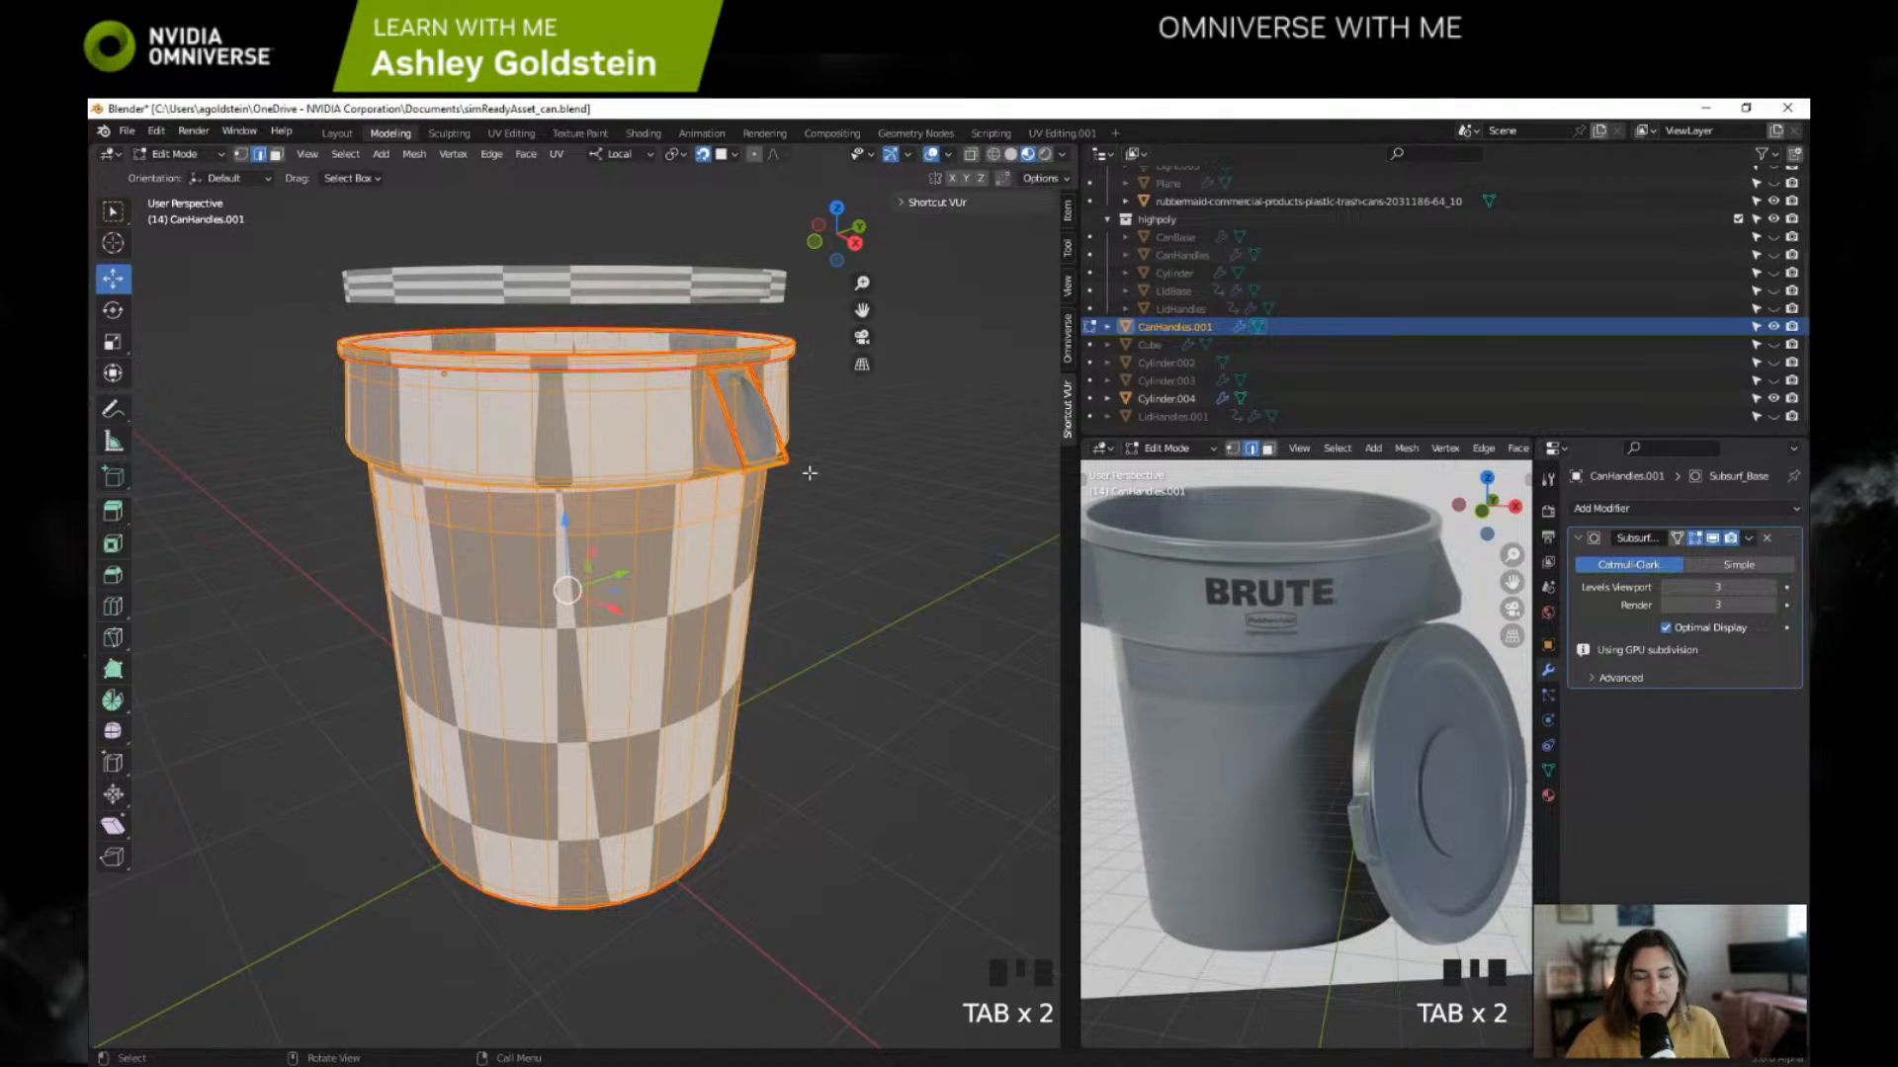
scroll(731, 405, "up", 2)
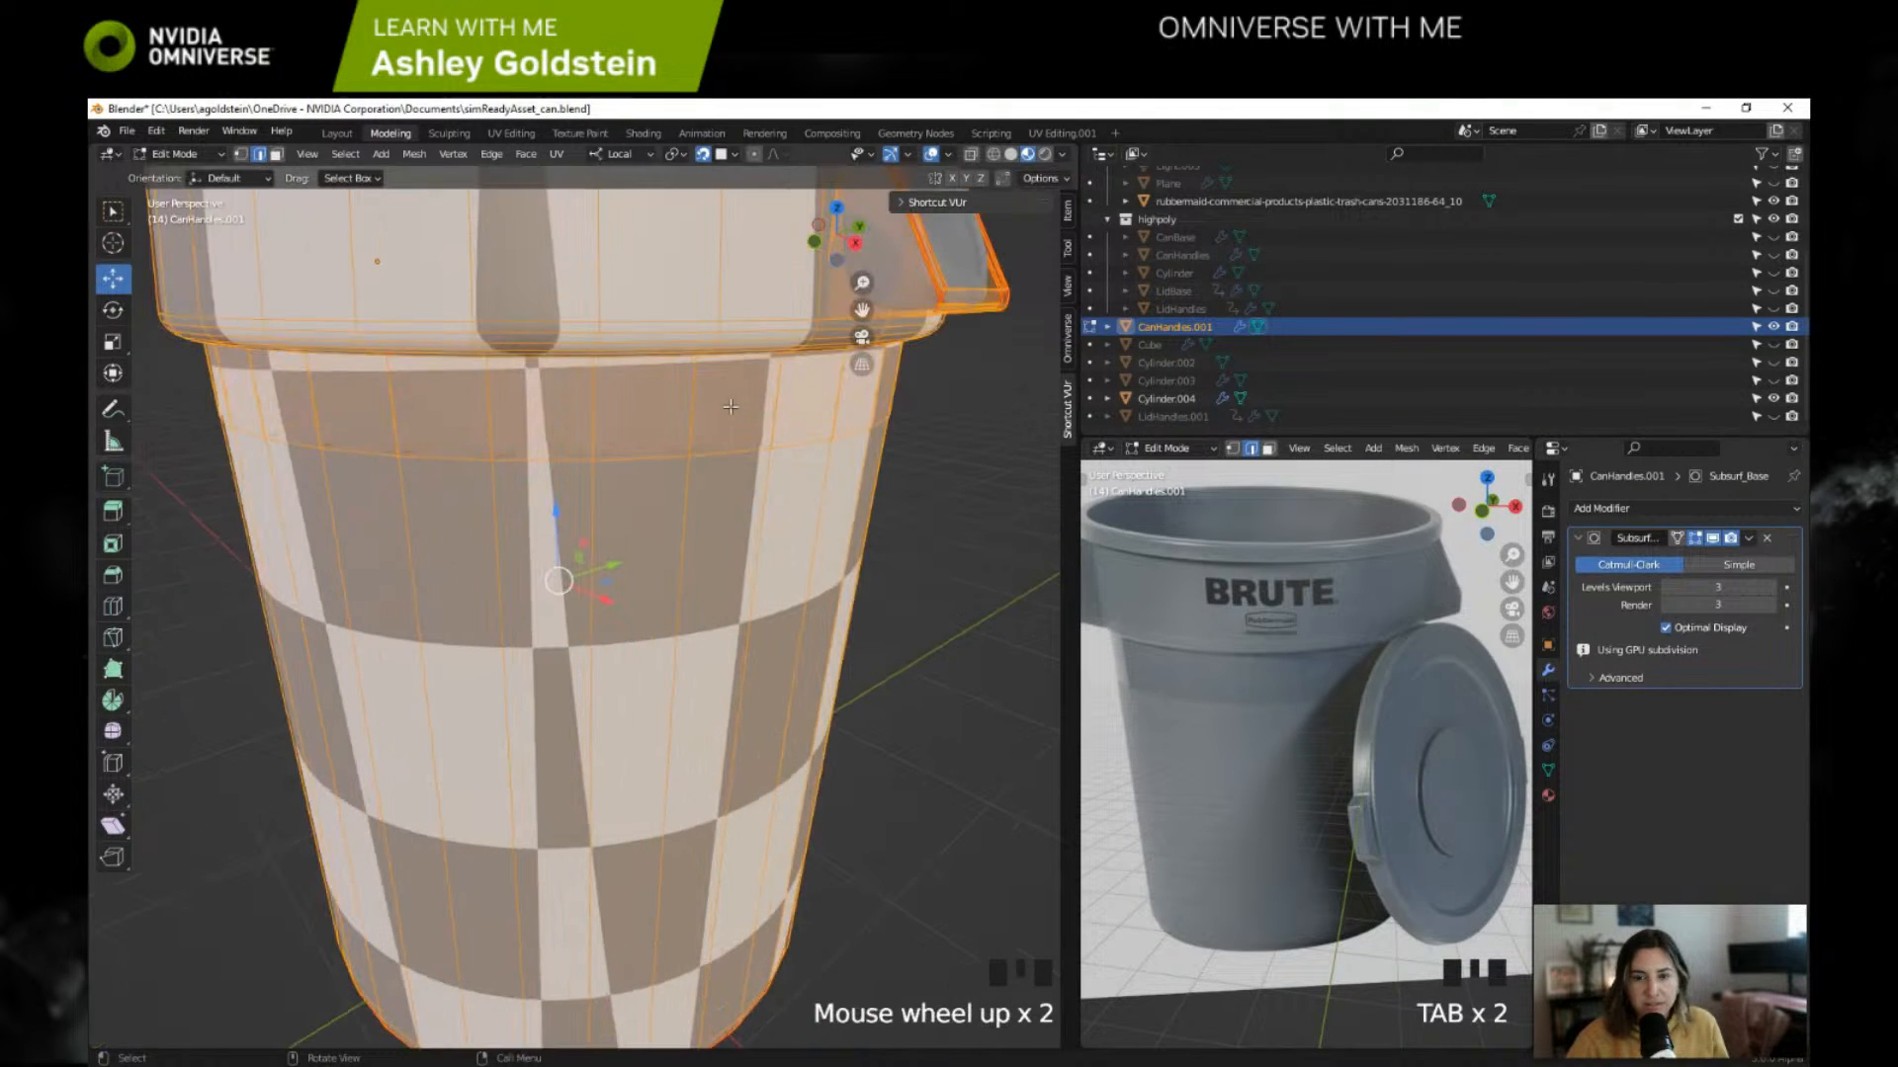
scroll(873, 435, "down", 2)
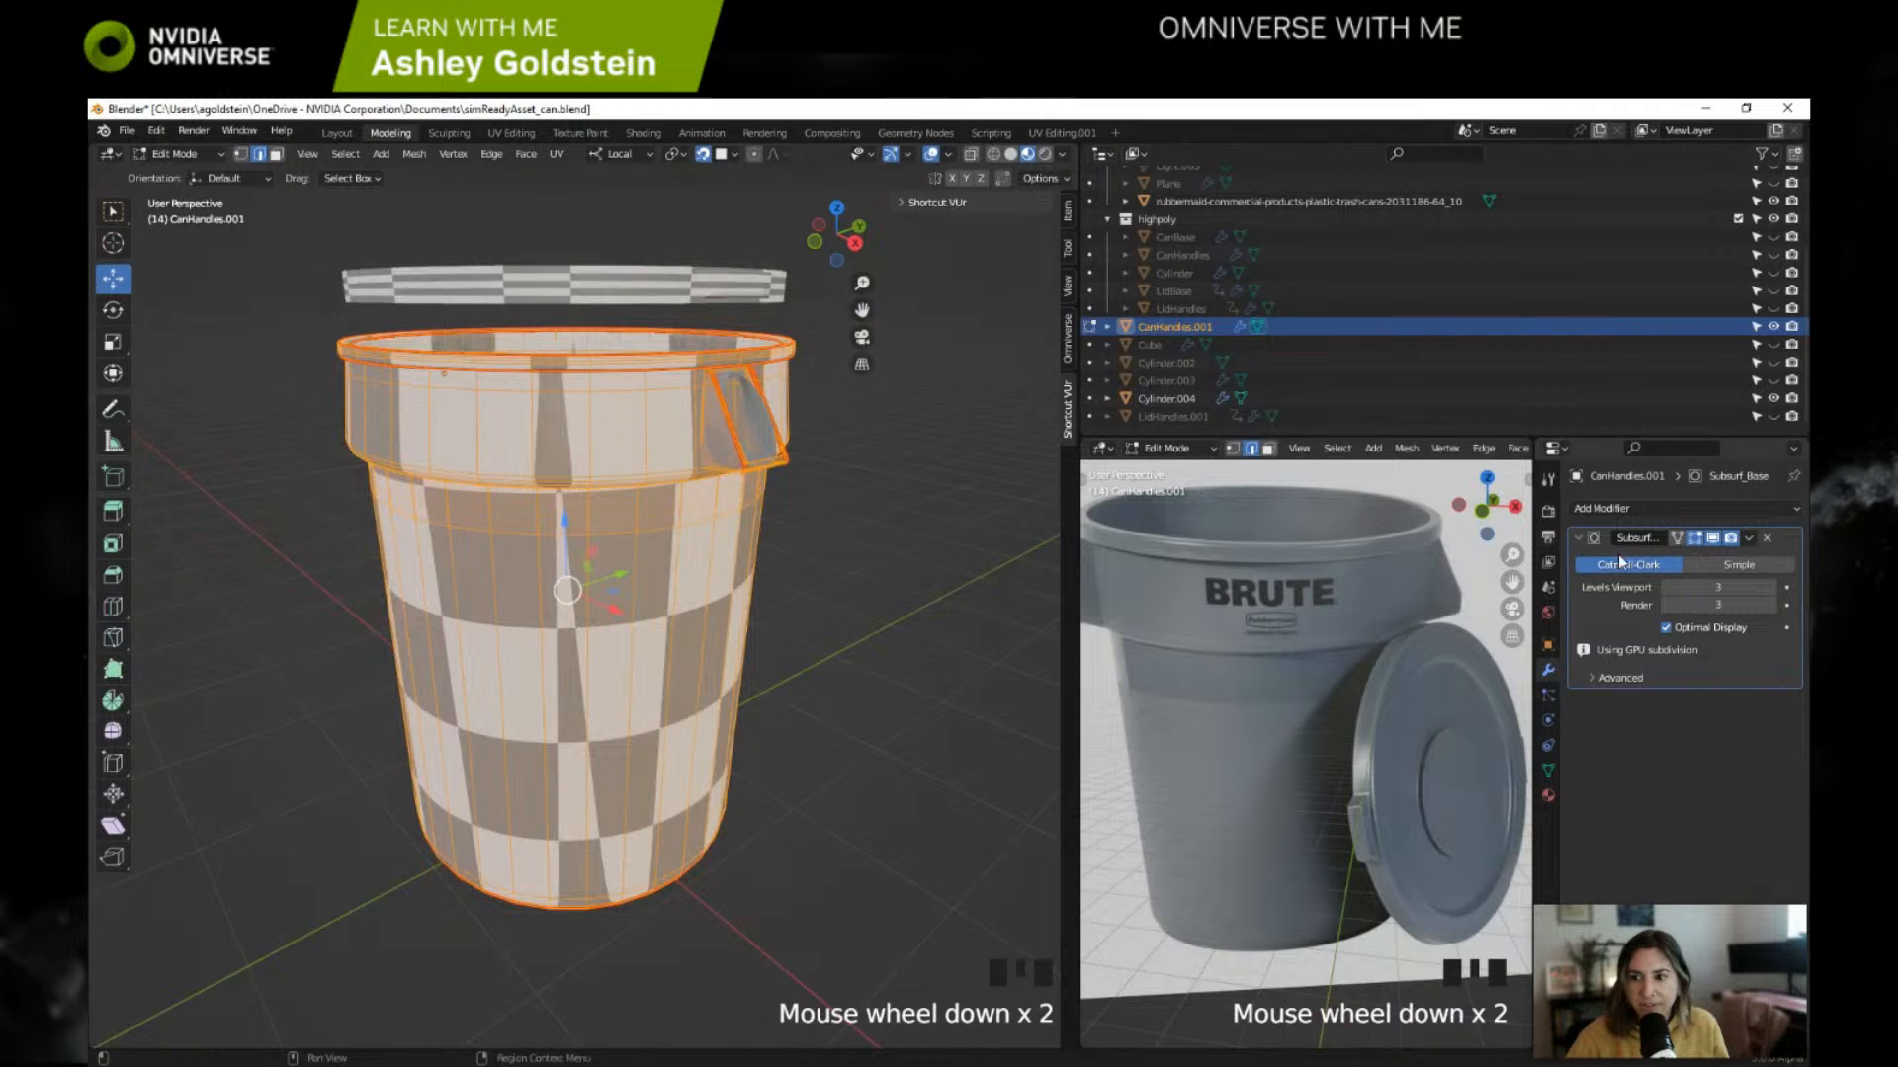
key("Tab")
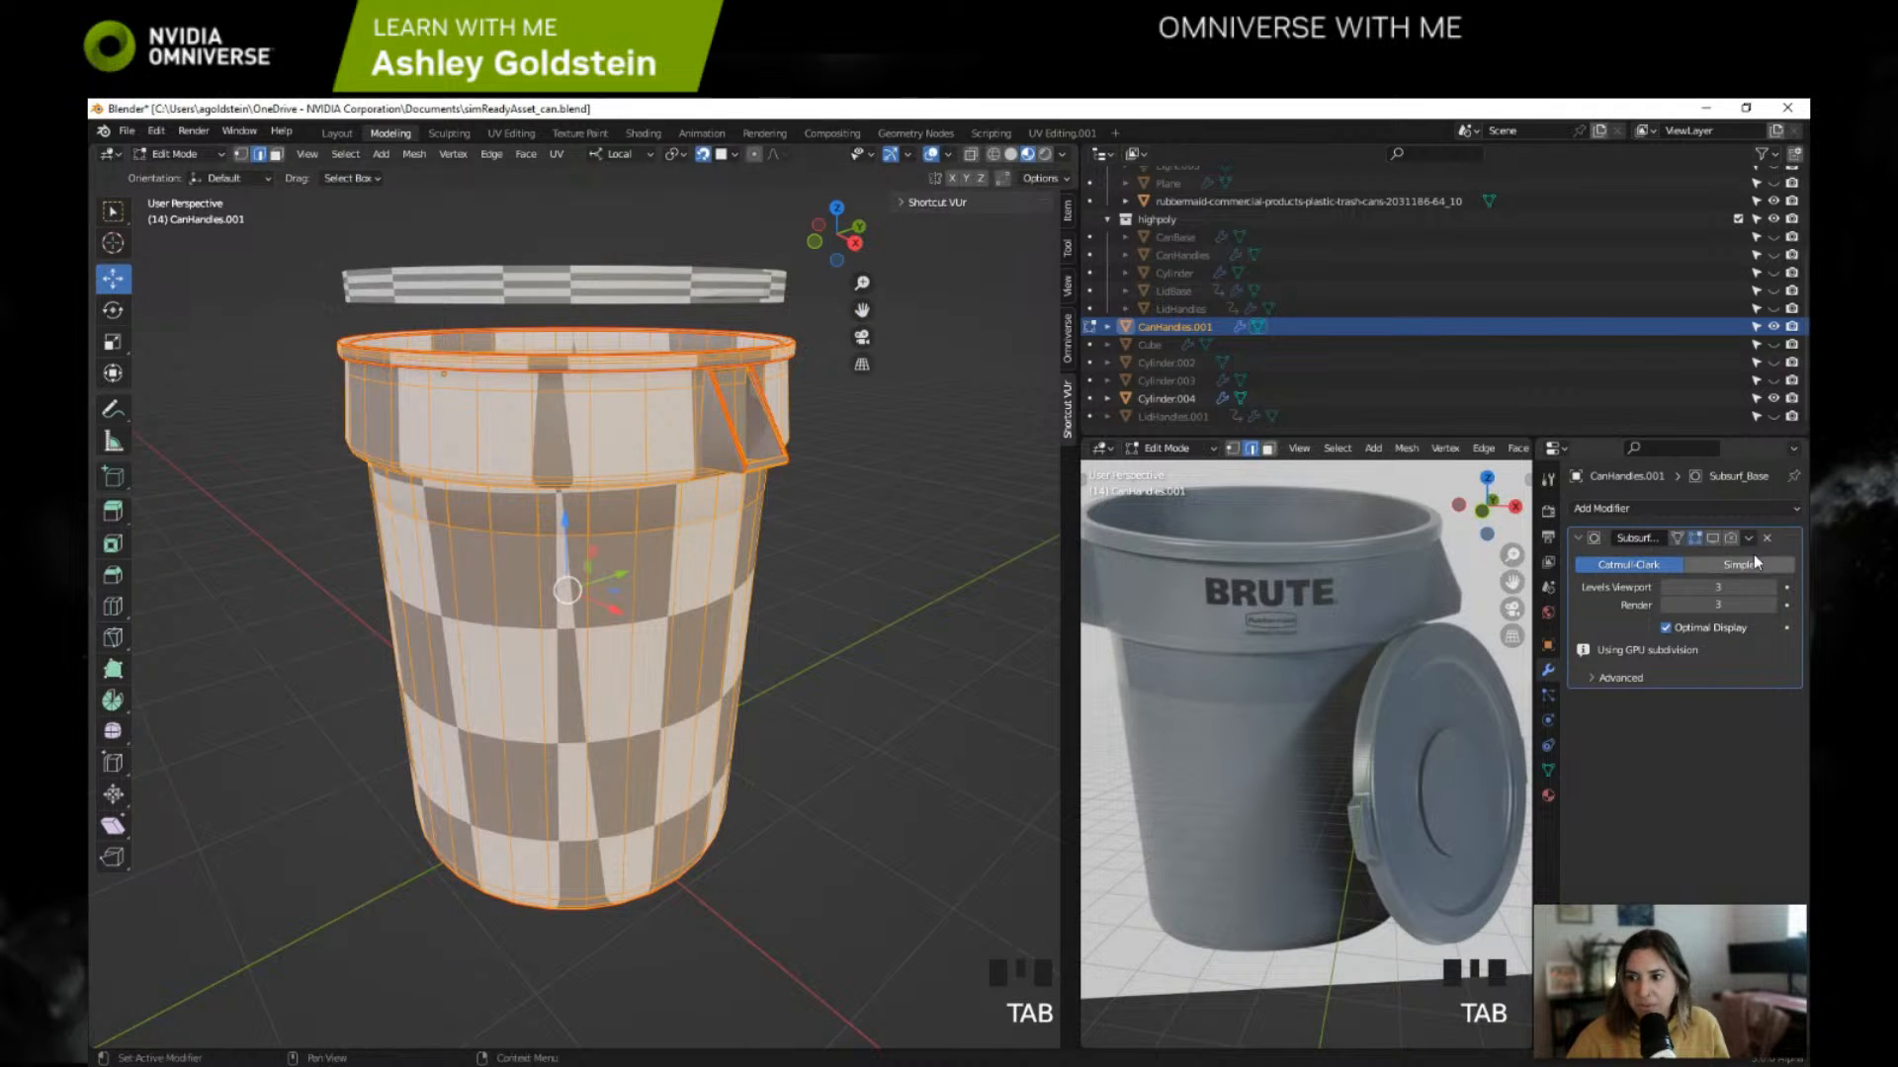
left_click(1766, 538)
Step: Switch the trash can body from Edit Mode to Object Mode
left_click(156, 155)
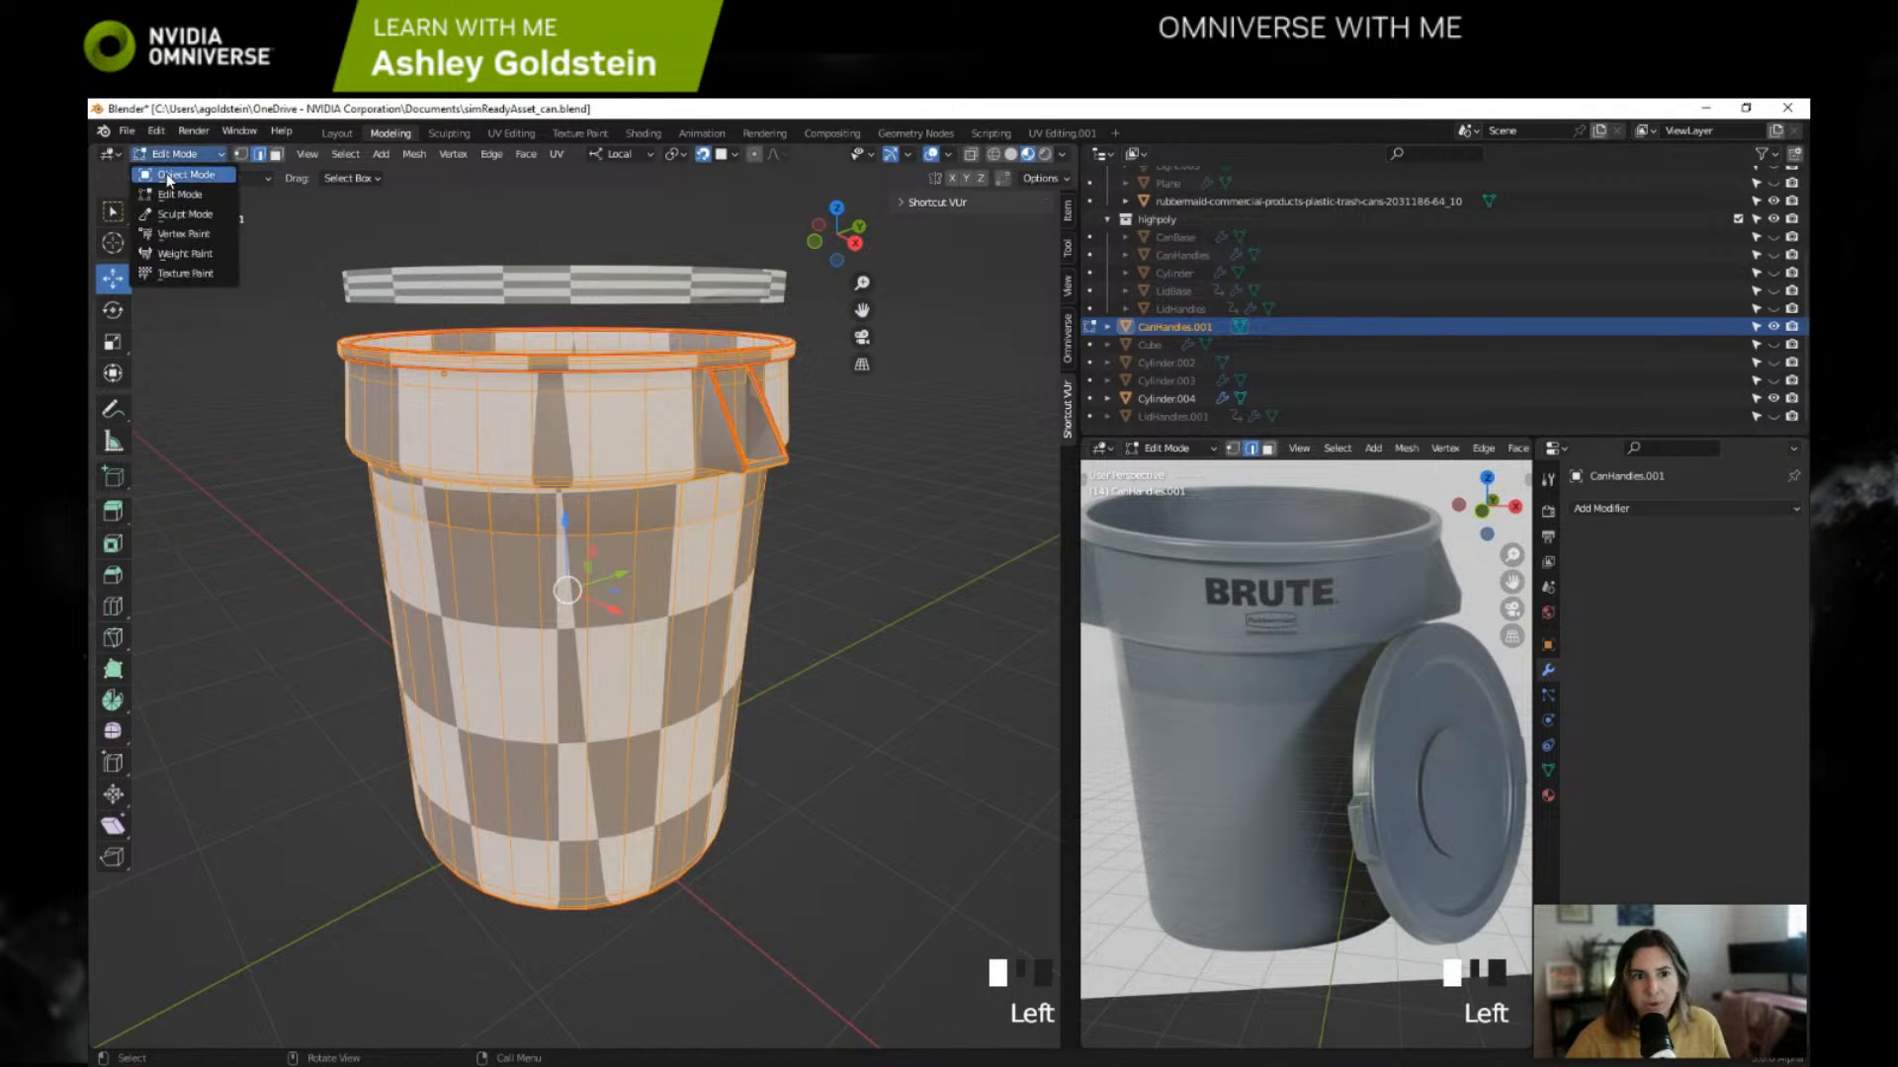
left_click(178, 176)
middle_click_drag(637, 473, 644, 378, "shift")
key("ctrl+z")
key("ctrl+z")
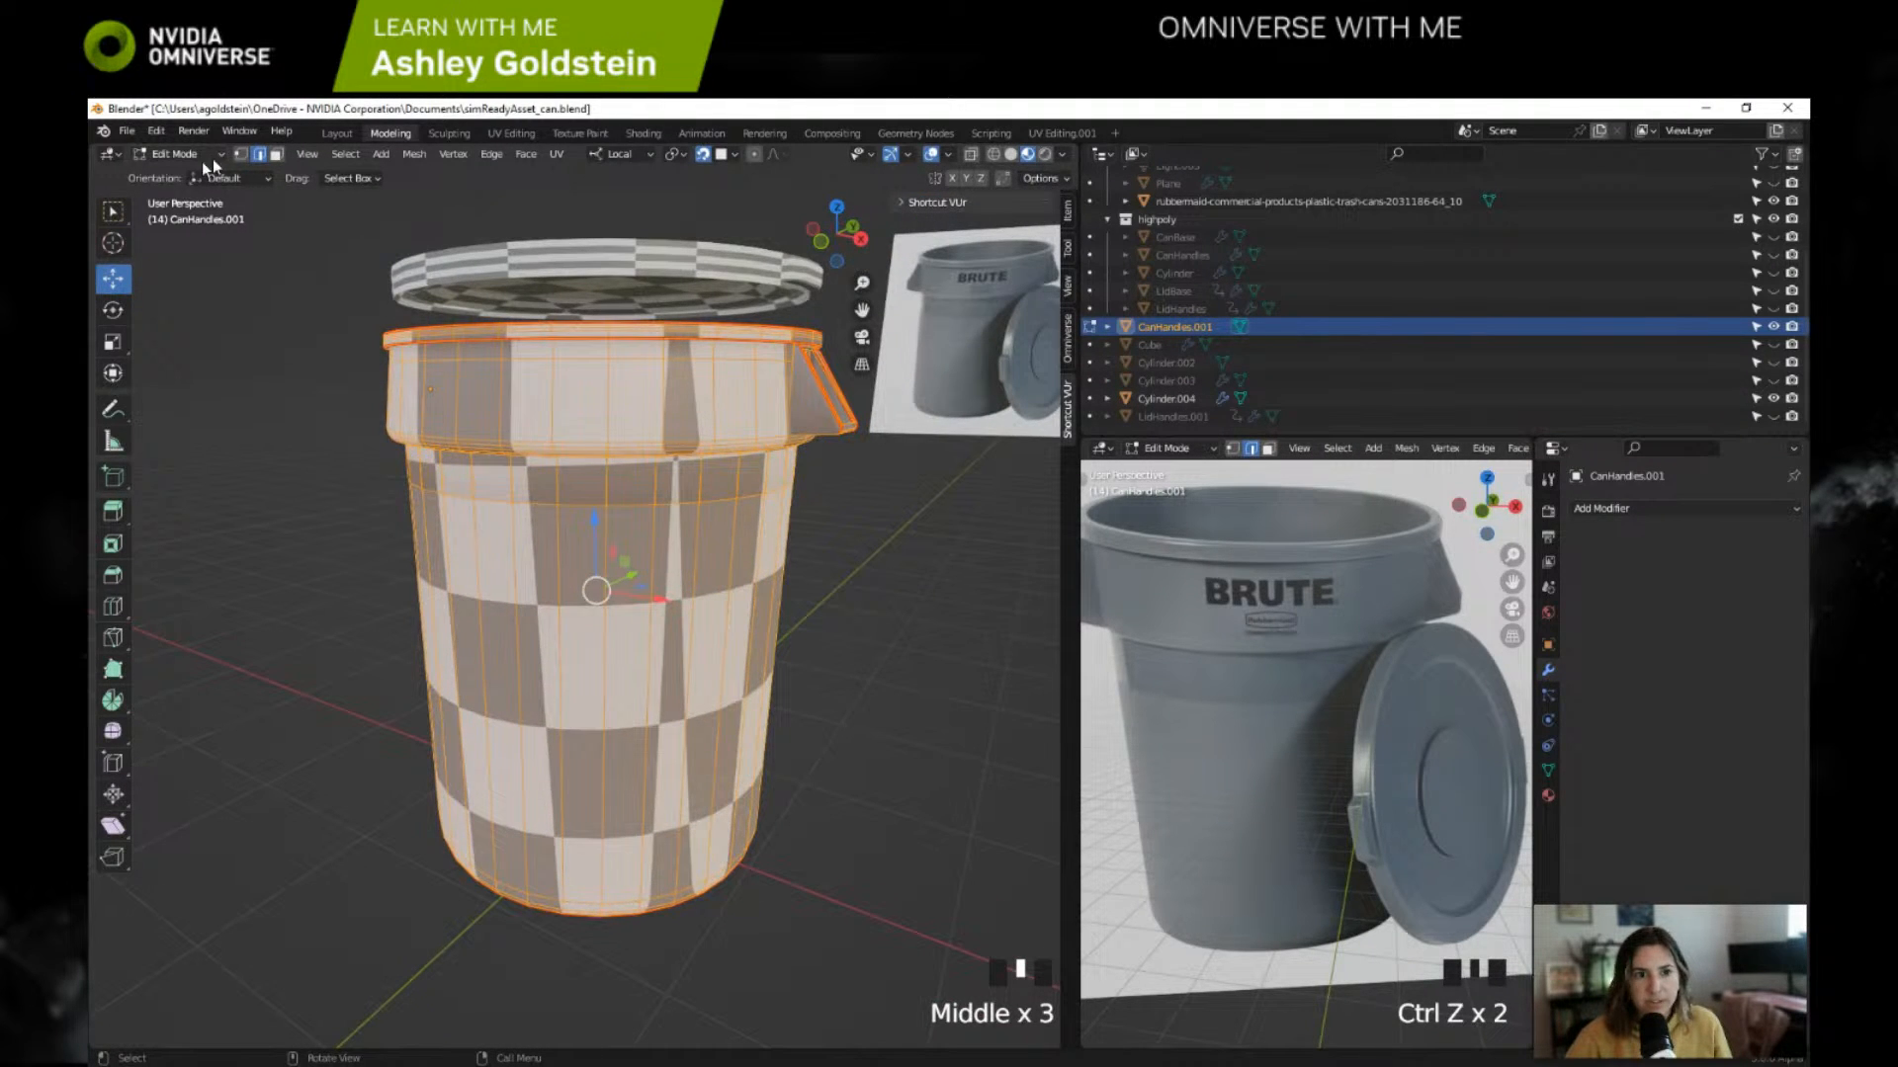
left_click_drag(178, 154, 182, 183)
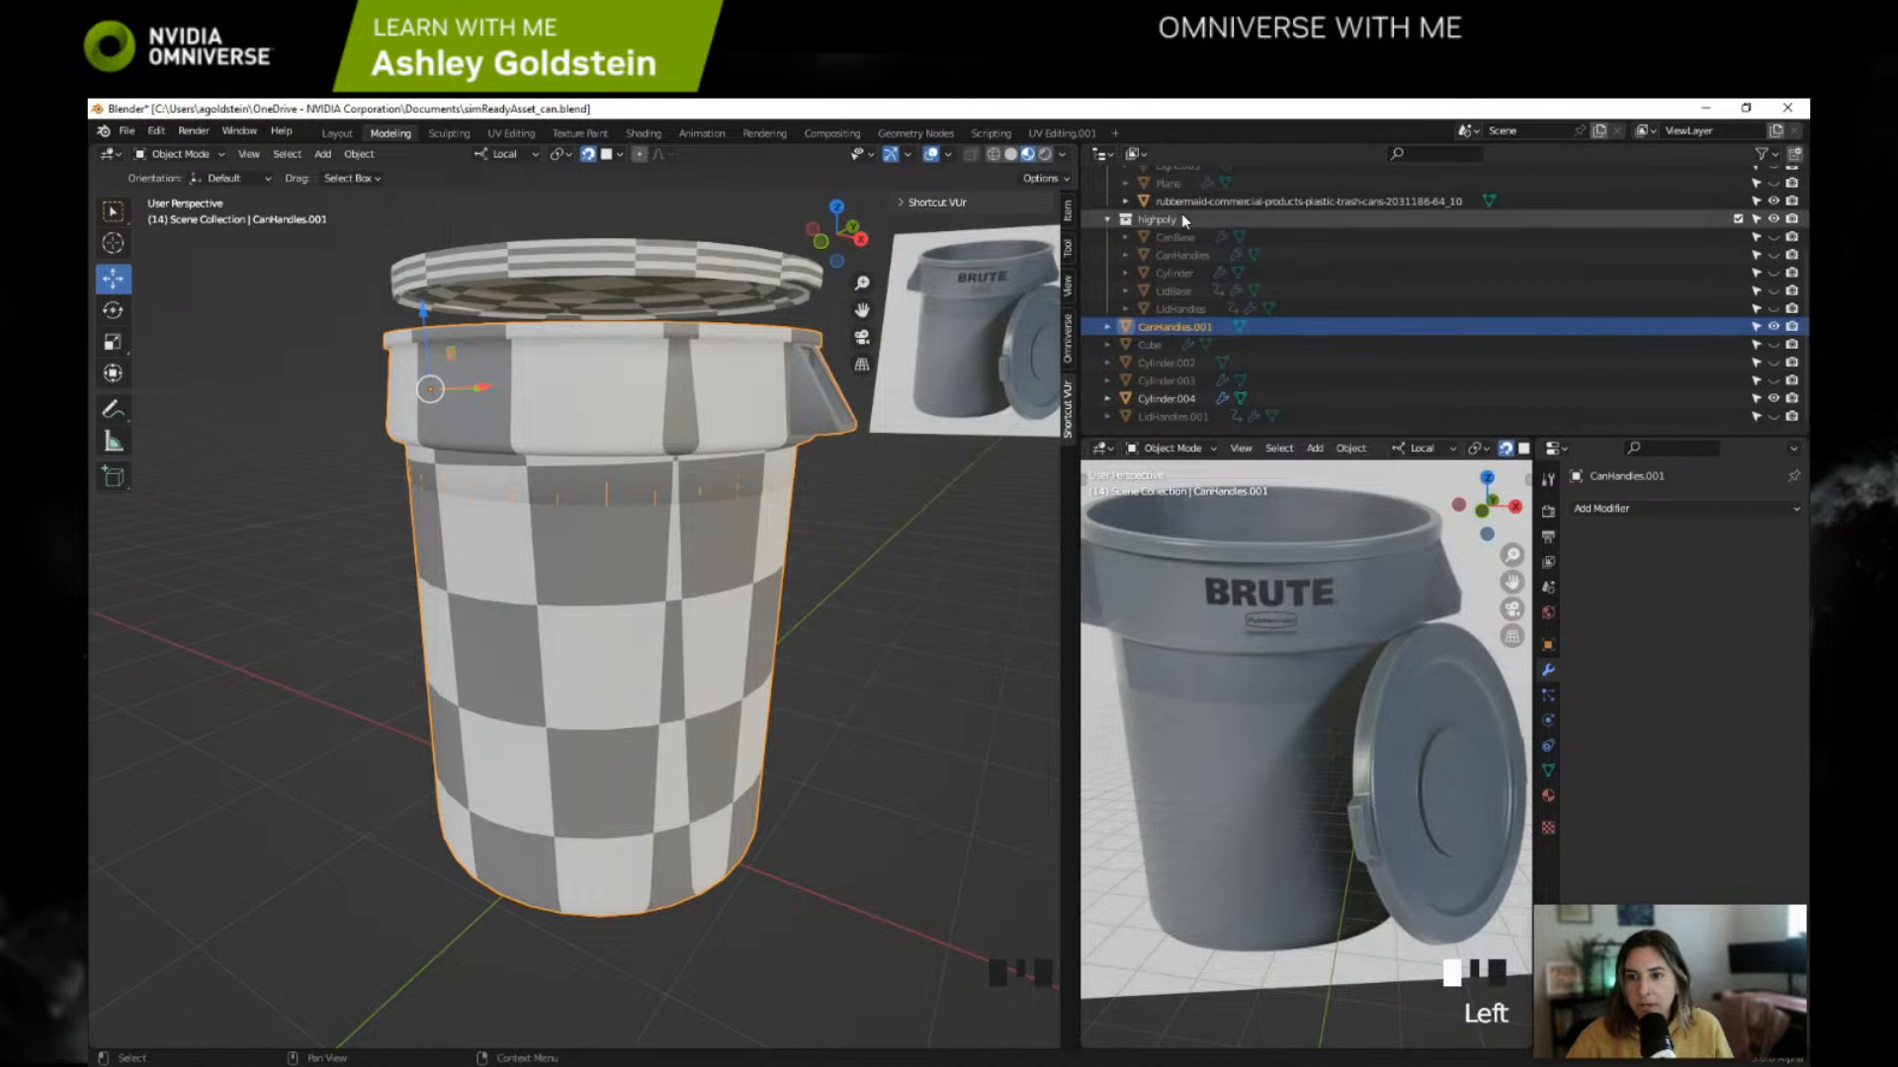
Step: Collapse the highpoly and Collection groups in the scene hierarchy
left_click(1107, 218)
scroll(1118, 228, "up", 1)
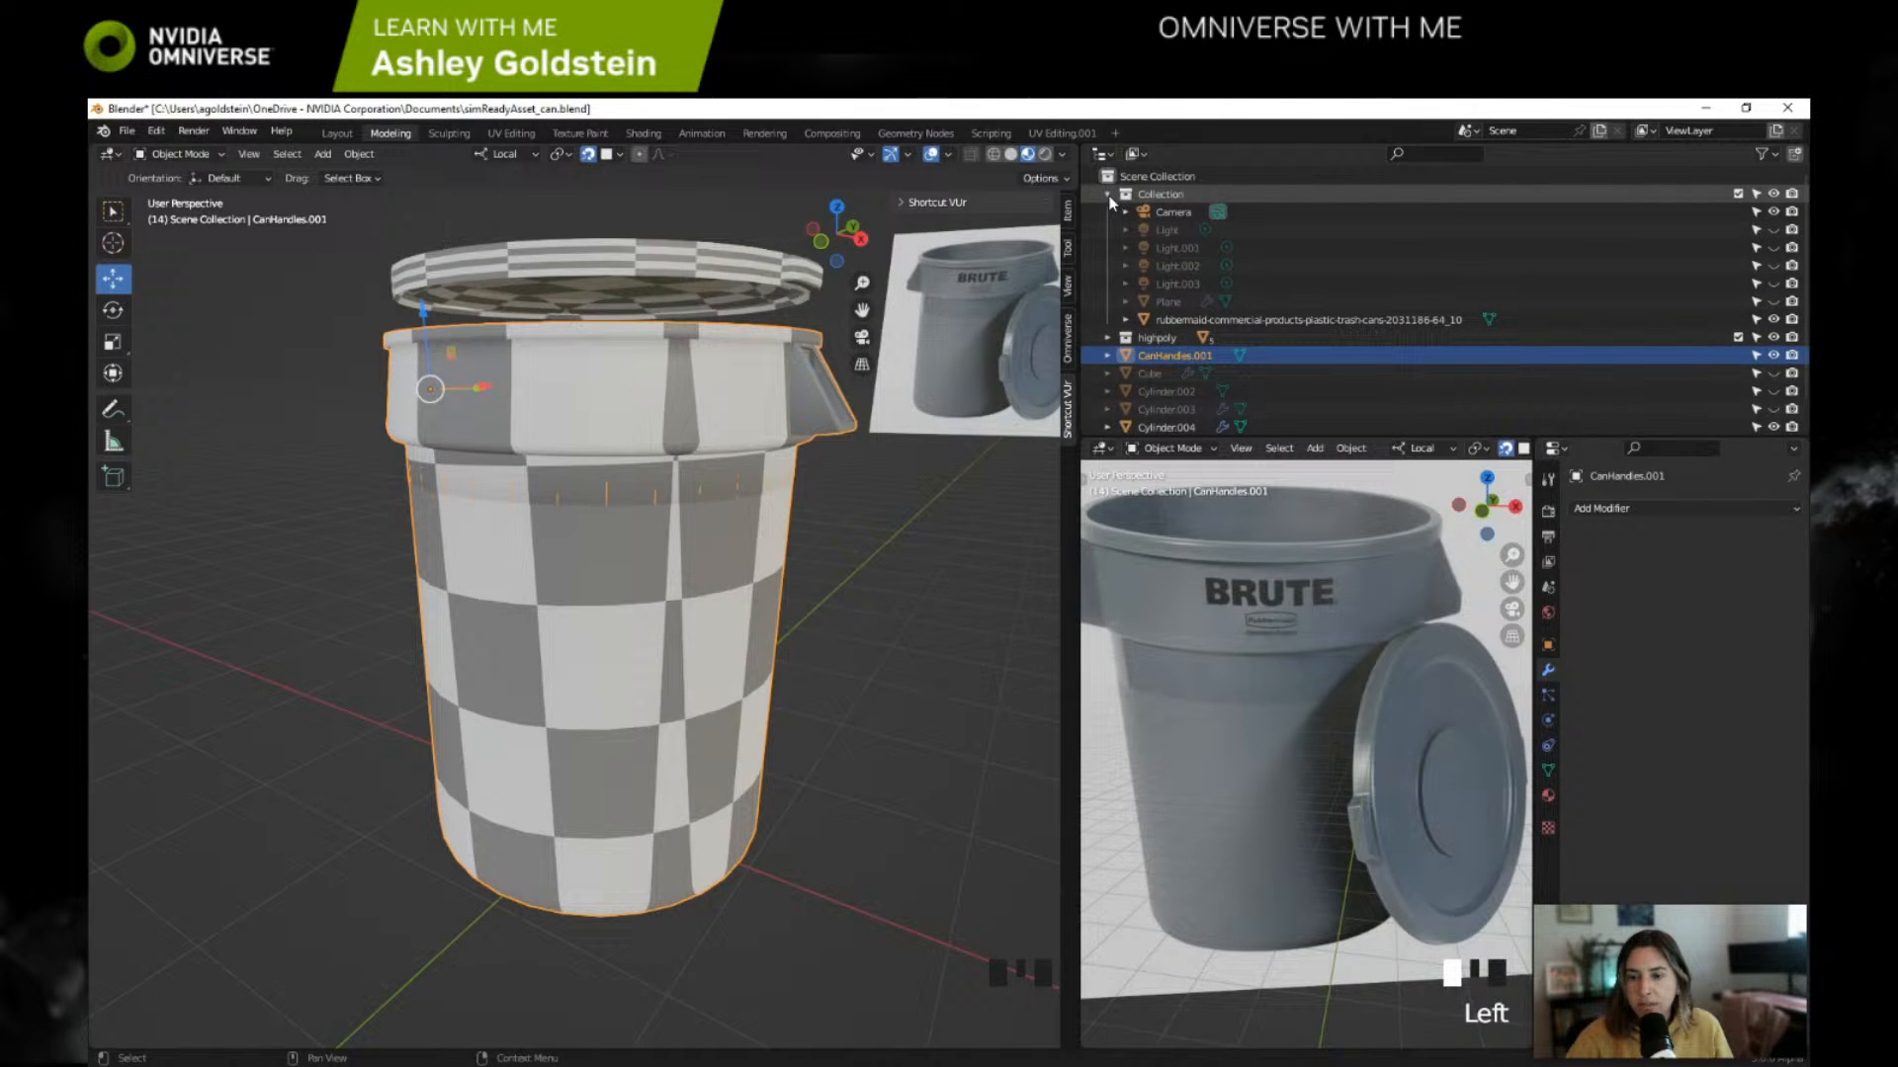
left_click(1108, 195)
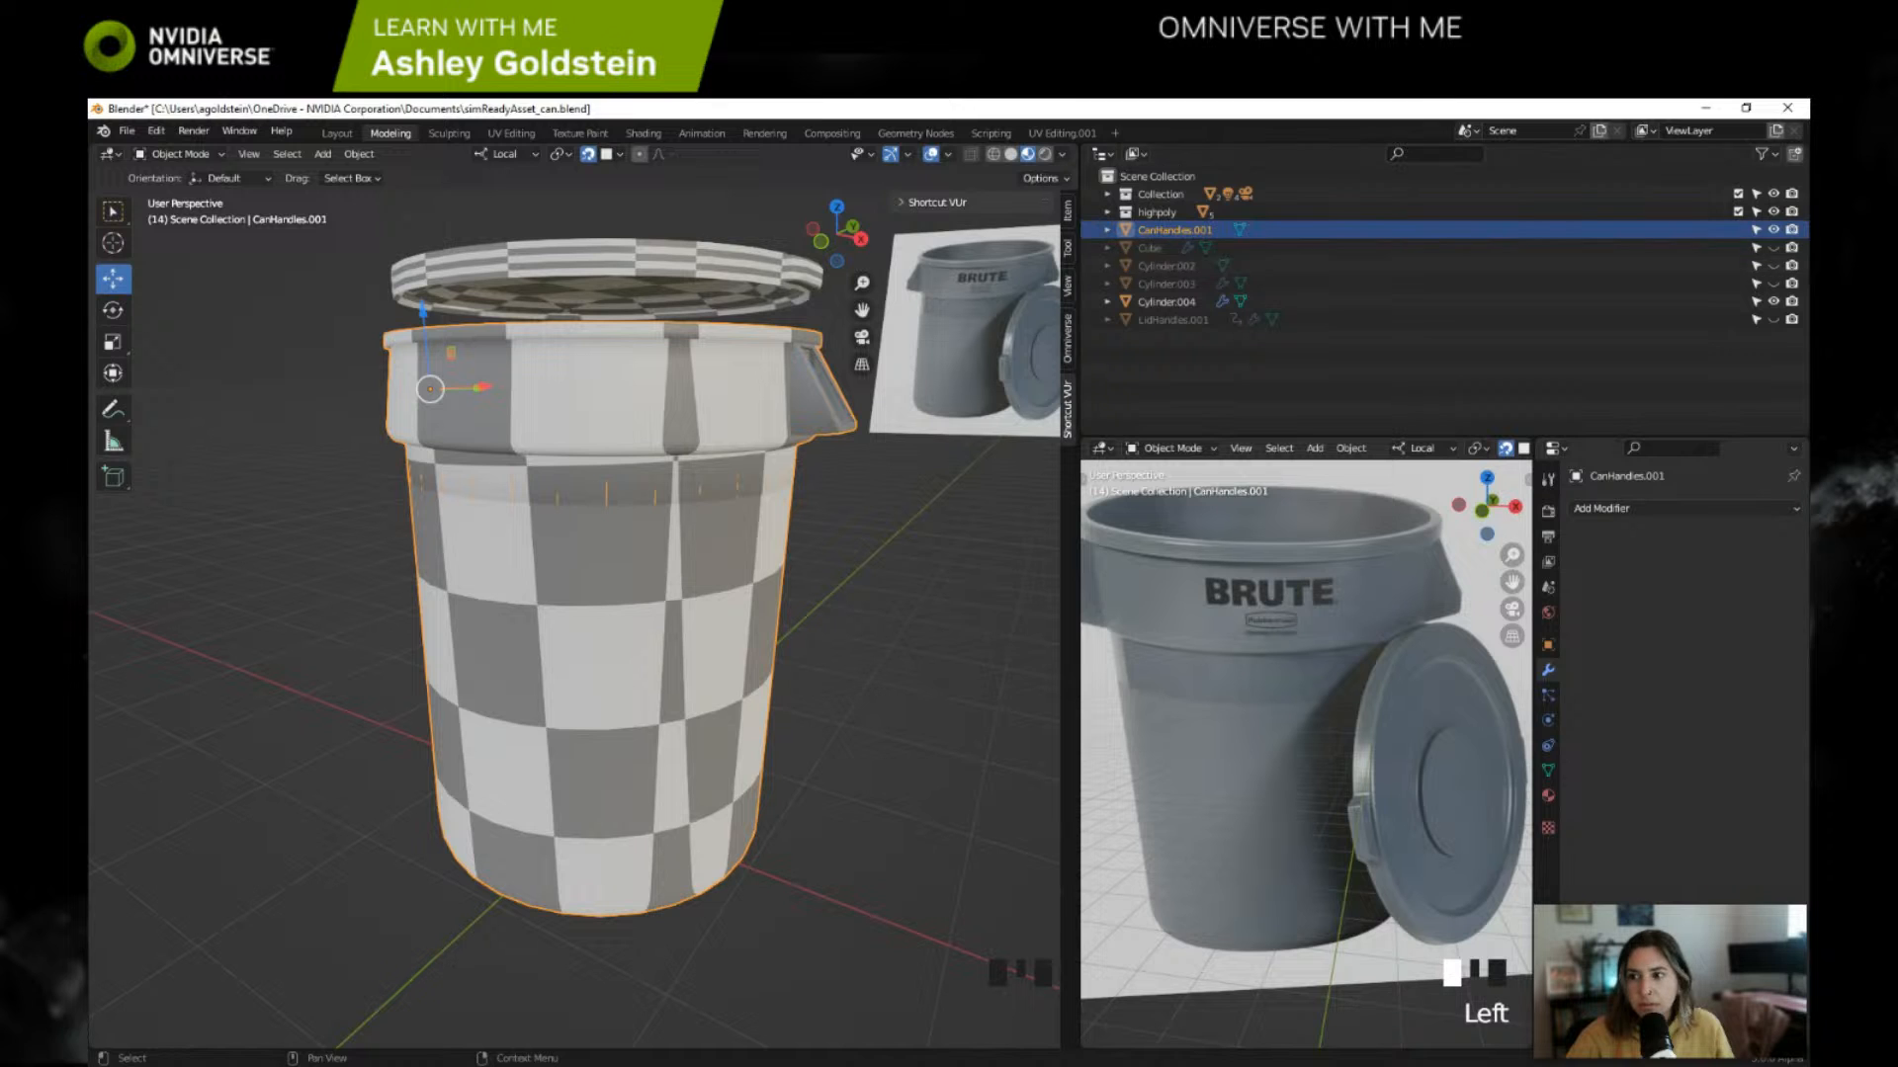
Step: Delete the hidden leftover objects Cube, Cylinder.002, Cylinder.003 and LidHandles.001 from the scene
right_click(1136, 247)
left_click(1157, 250)
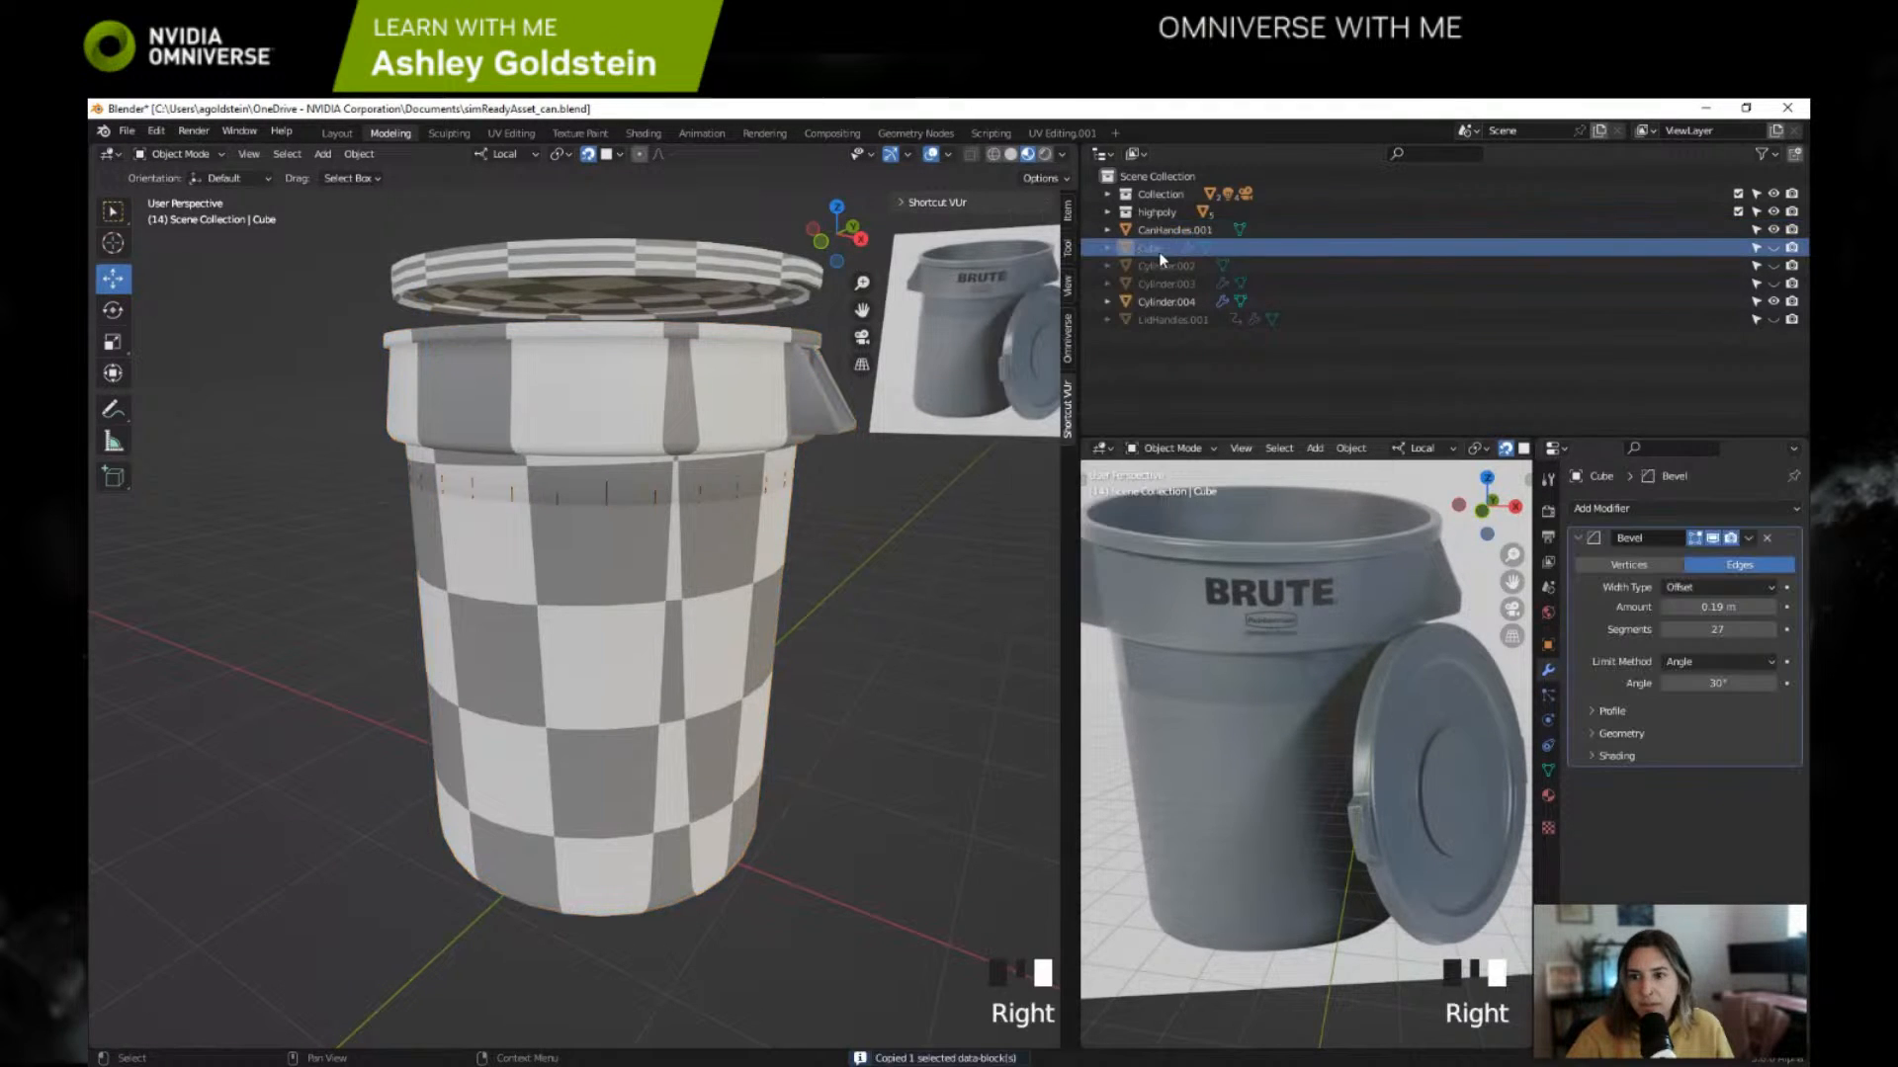
key("Delete")
left_click(1160, 249)
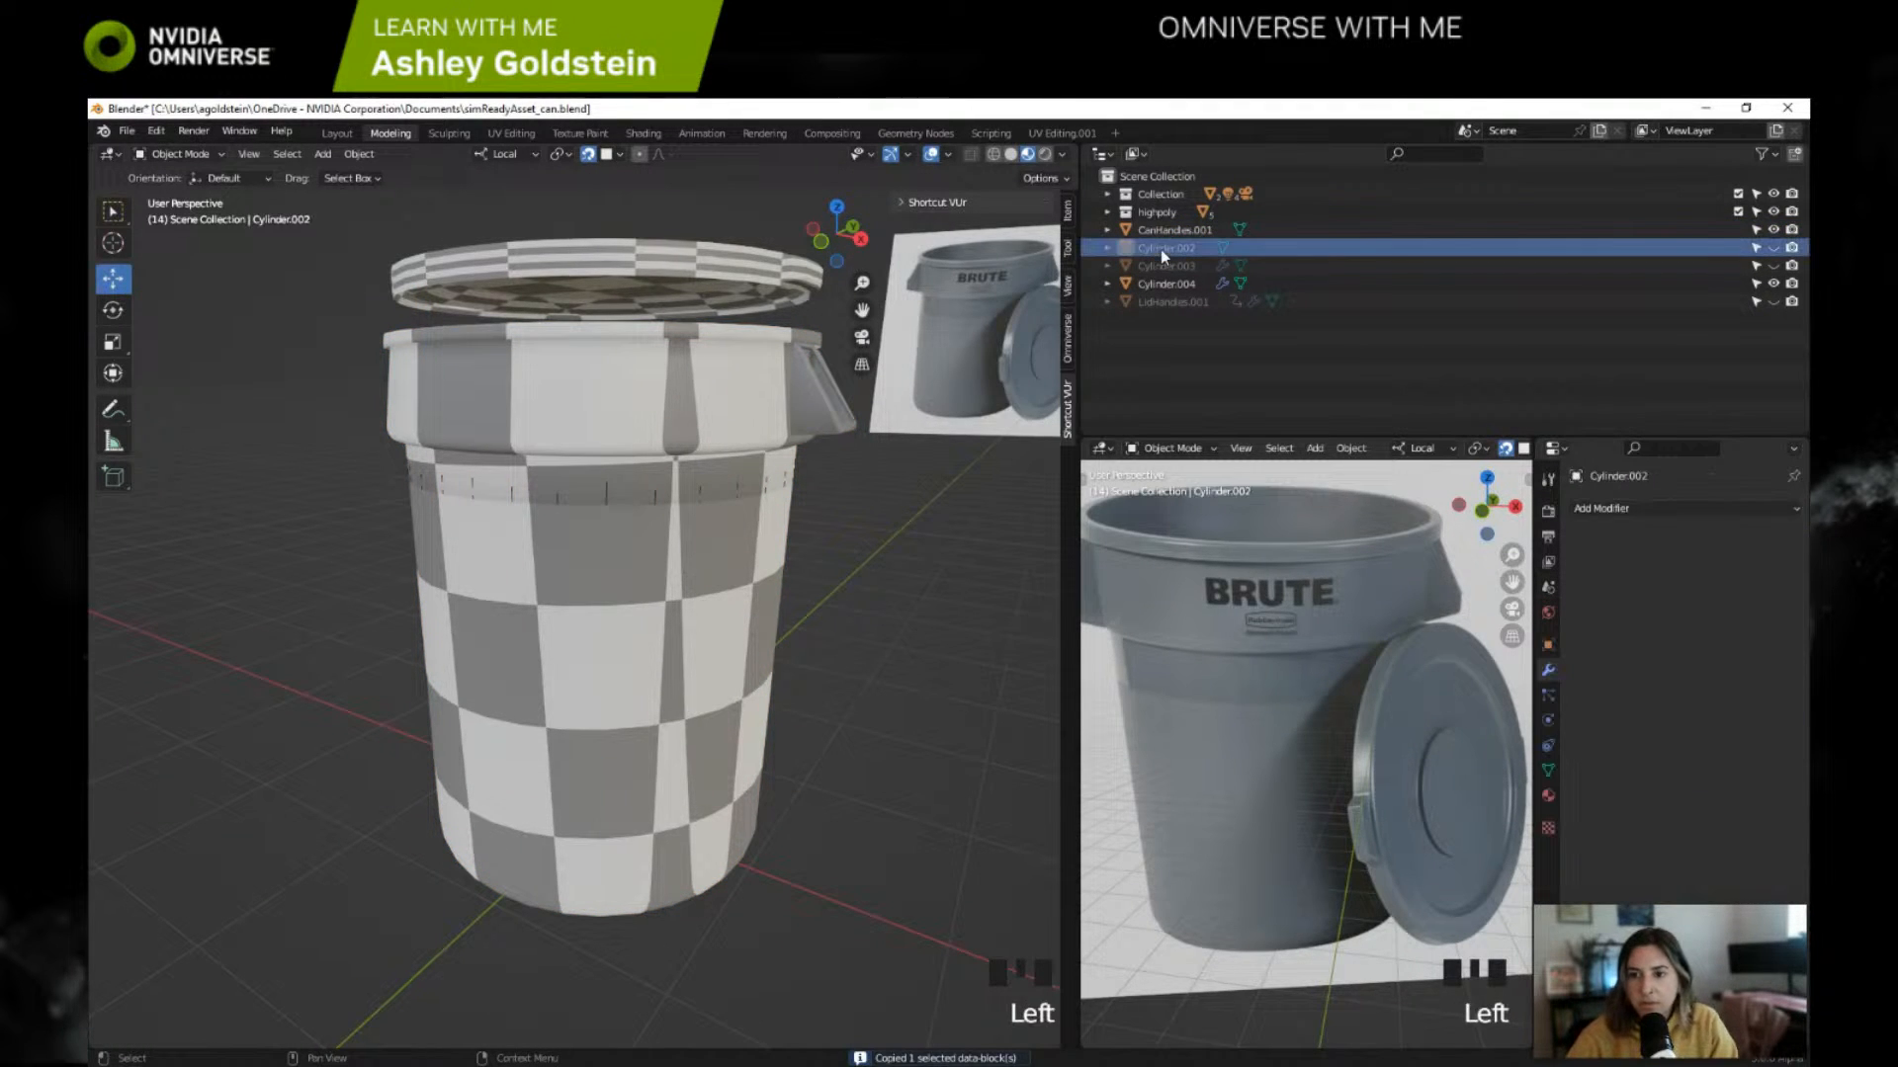
key("Delete")
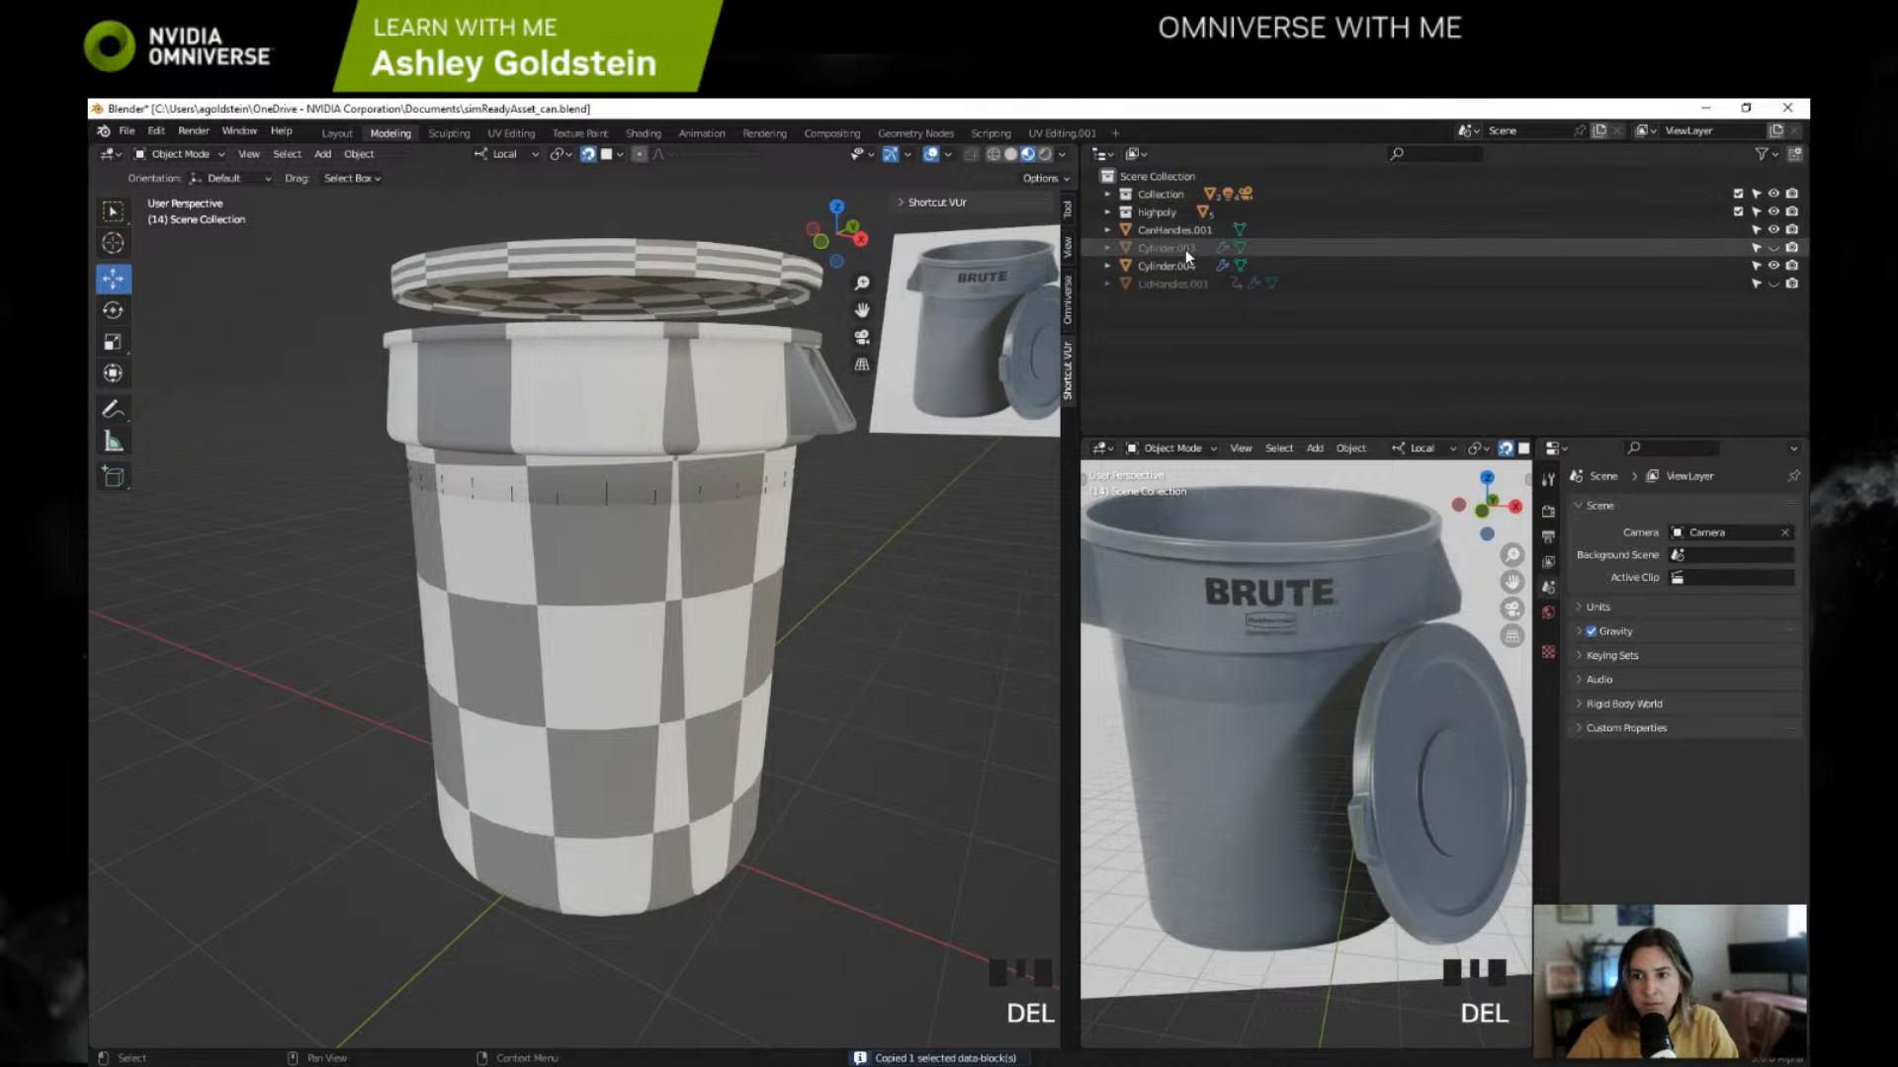
left_click(1184, 249)
key("Delete")
left_click(1172, 265)
key("Delete")
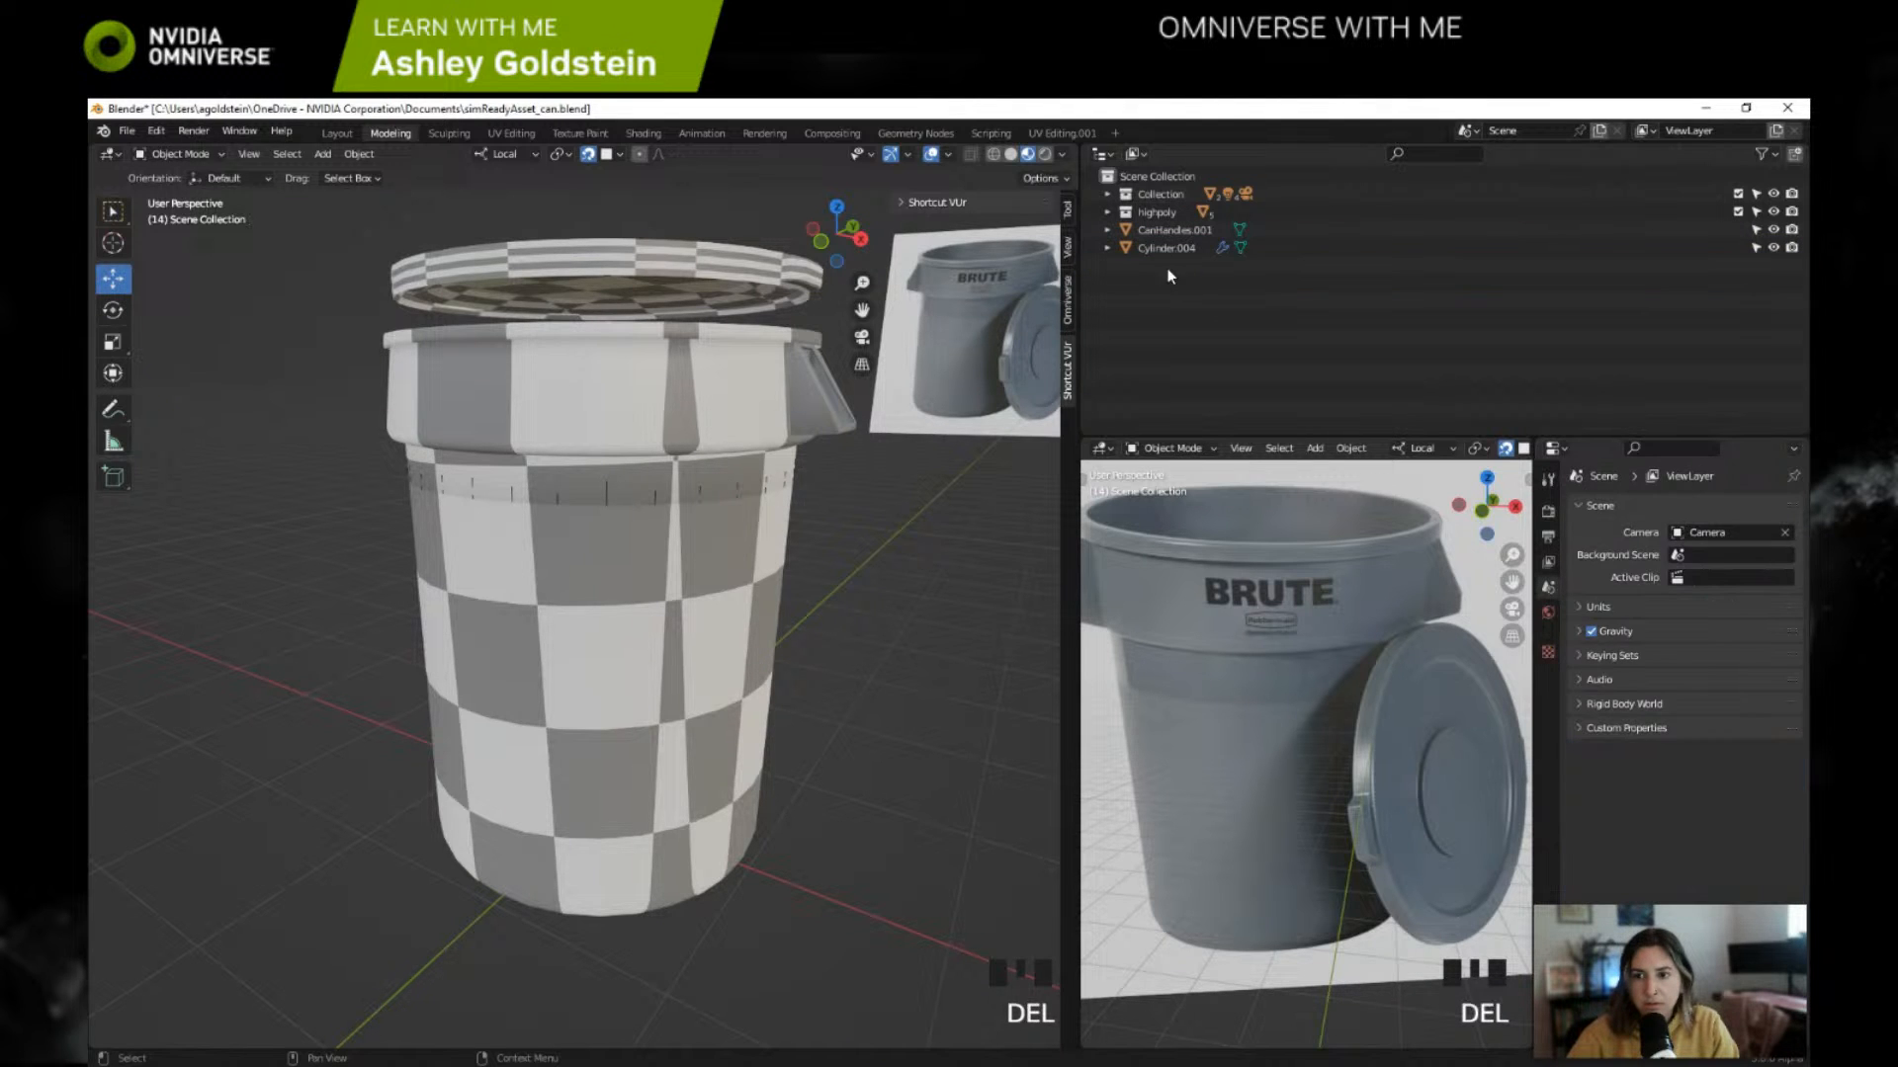
Step: Rename the lid object Cylinder.004 to sm_trashcan_lid
left_click(1166, 248)
left_click(1168, 230)
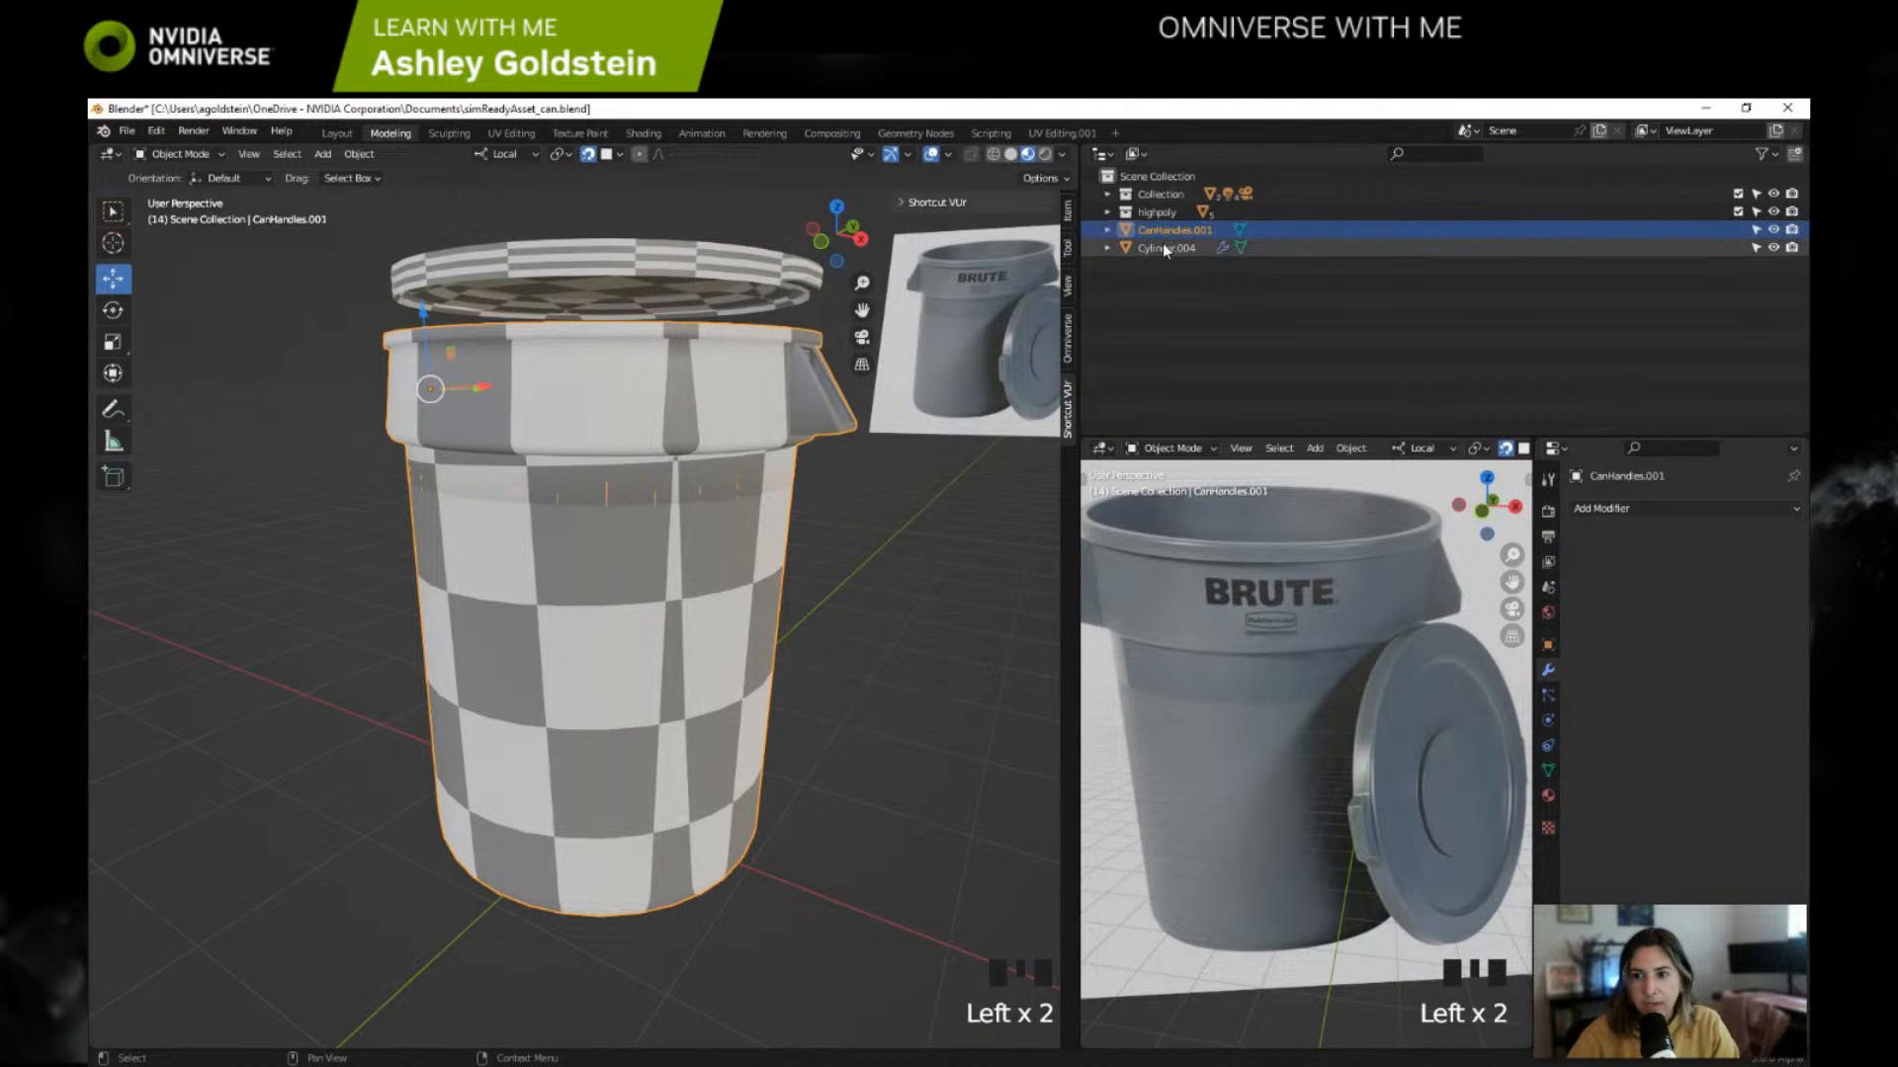
left_click(1167, 247)
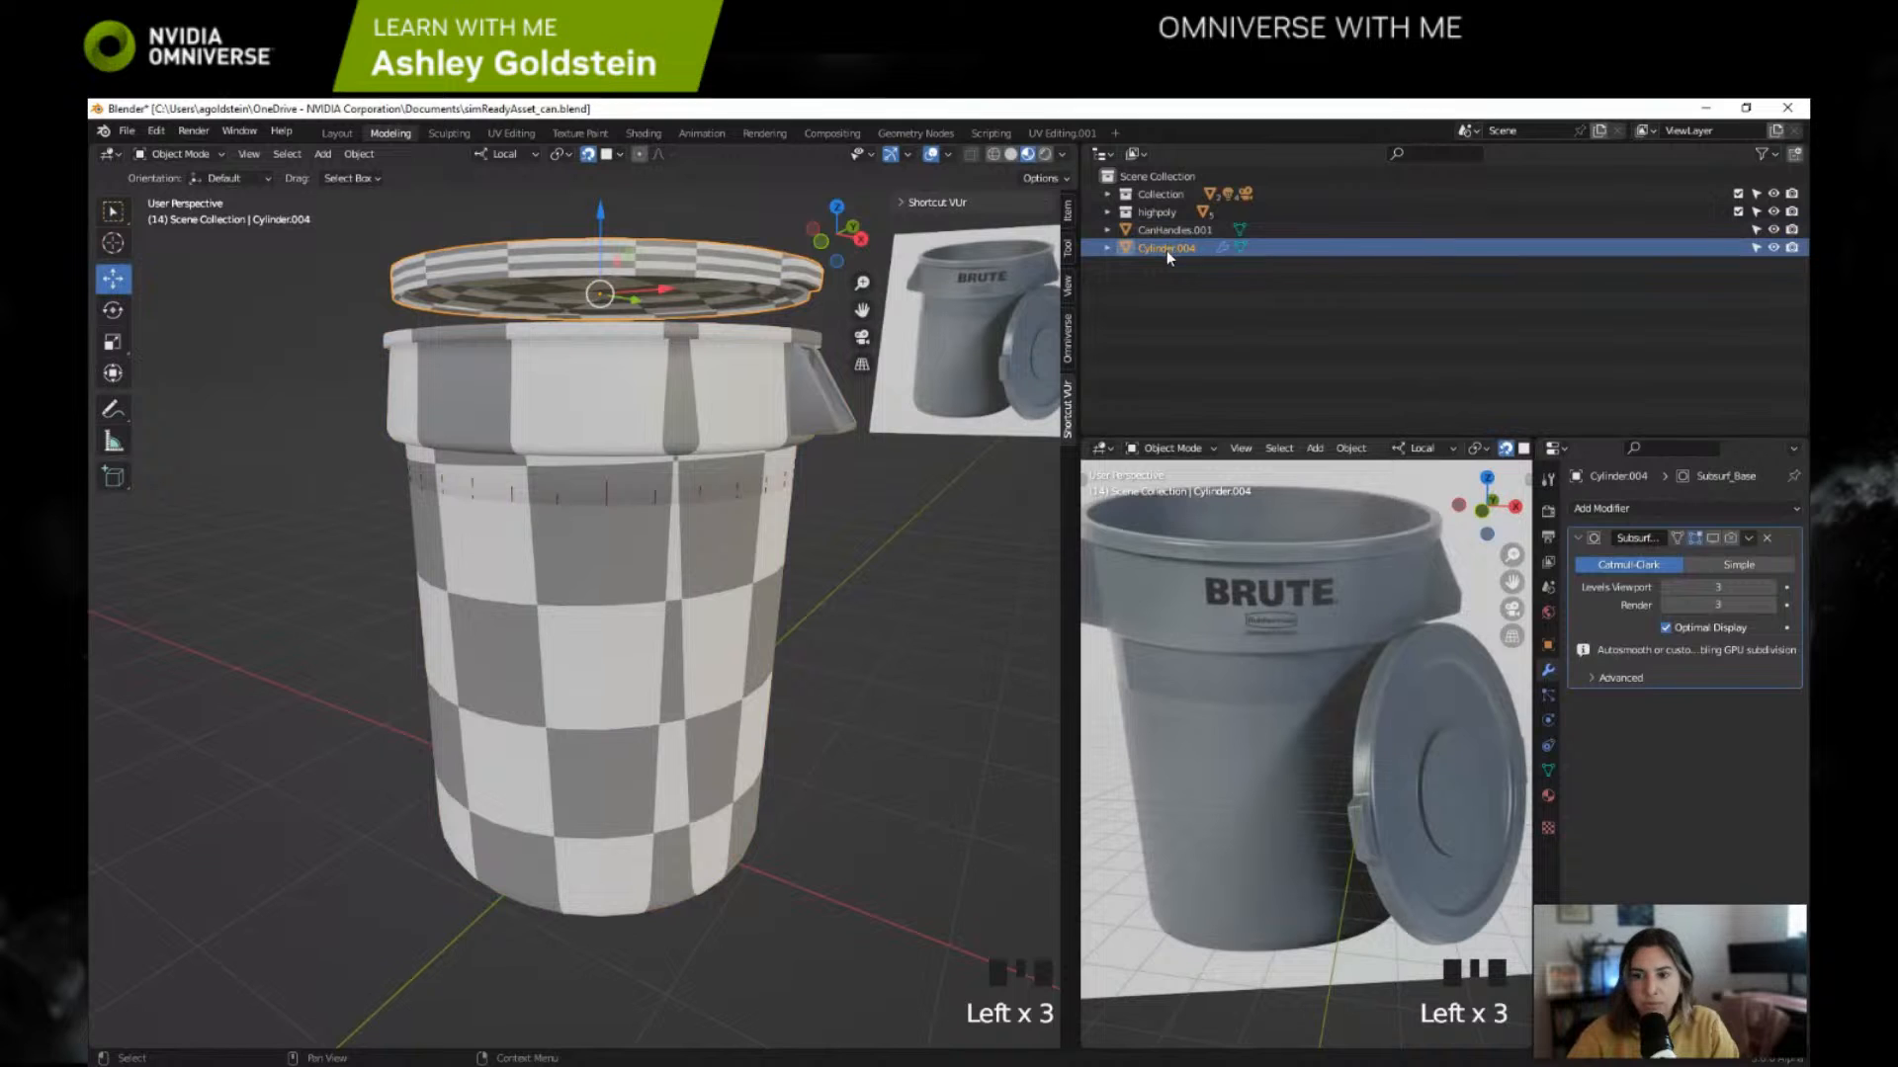
left_click(1166, 249)
left_click(1171, 249)
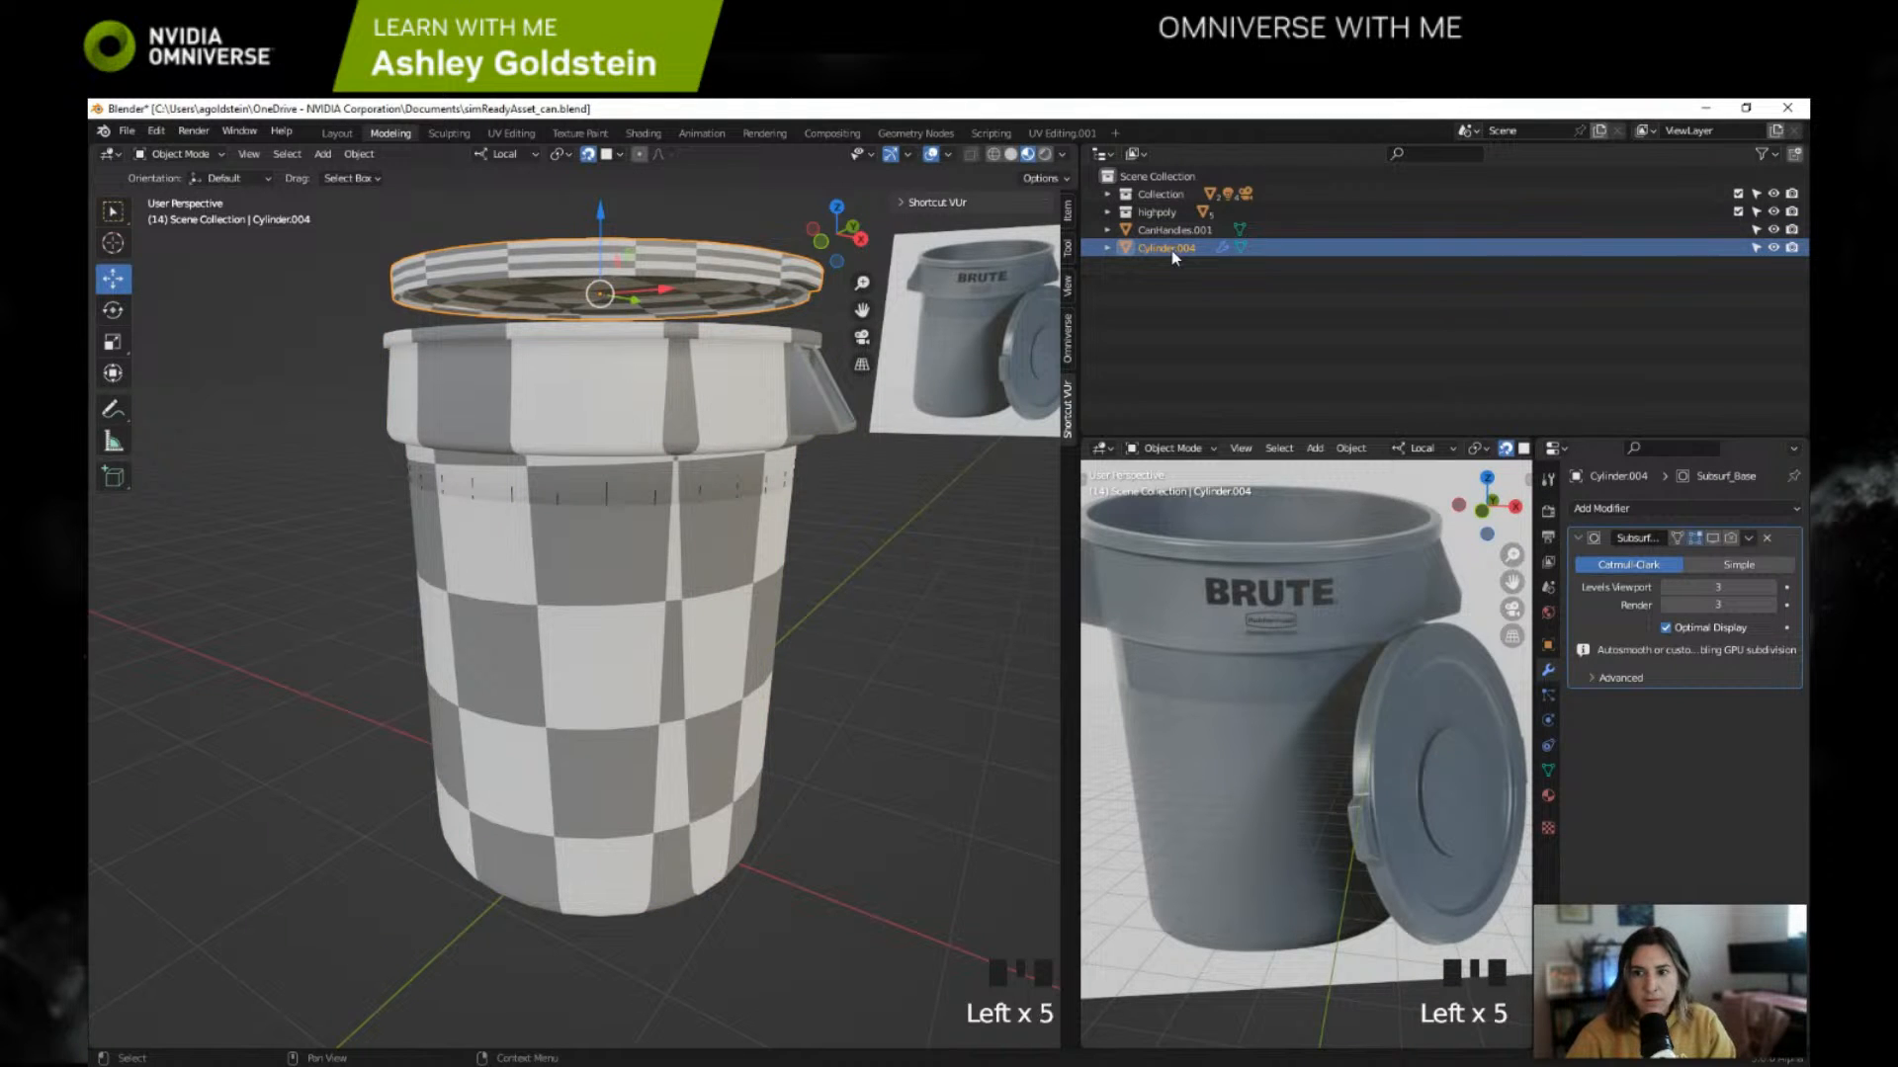
left_click(1171, 250)
double_click(1173, 249)
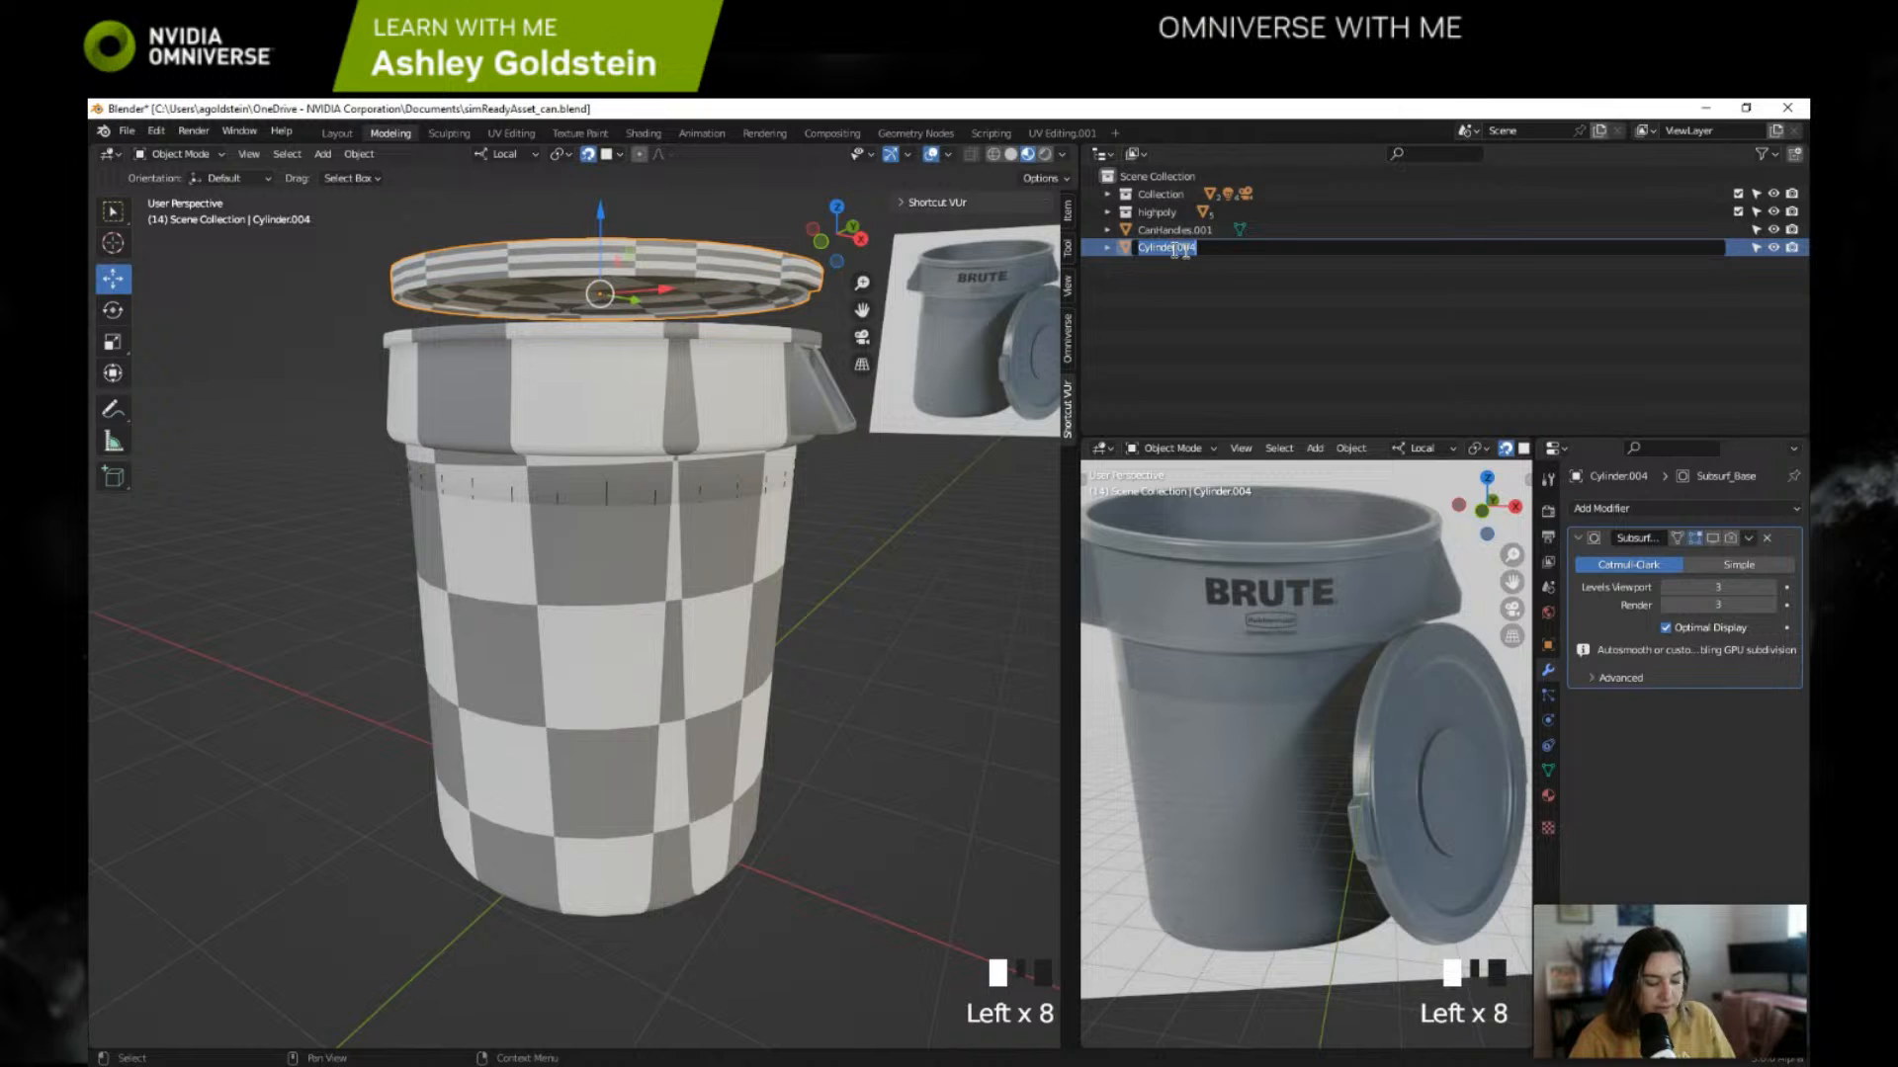
type("sm_")
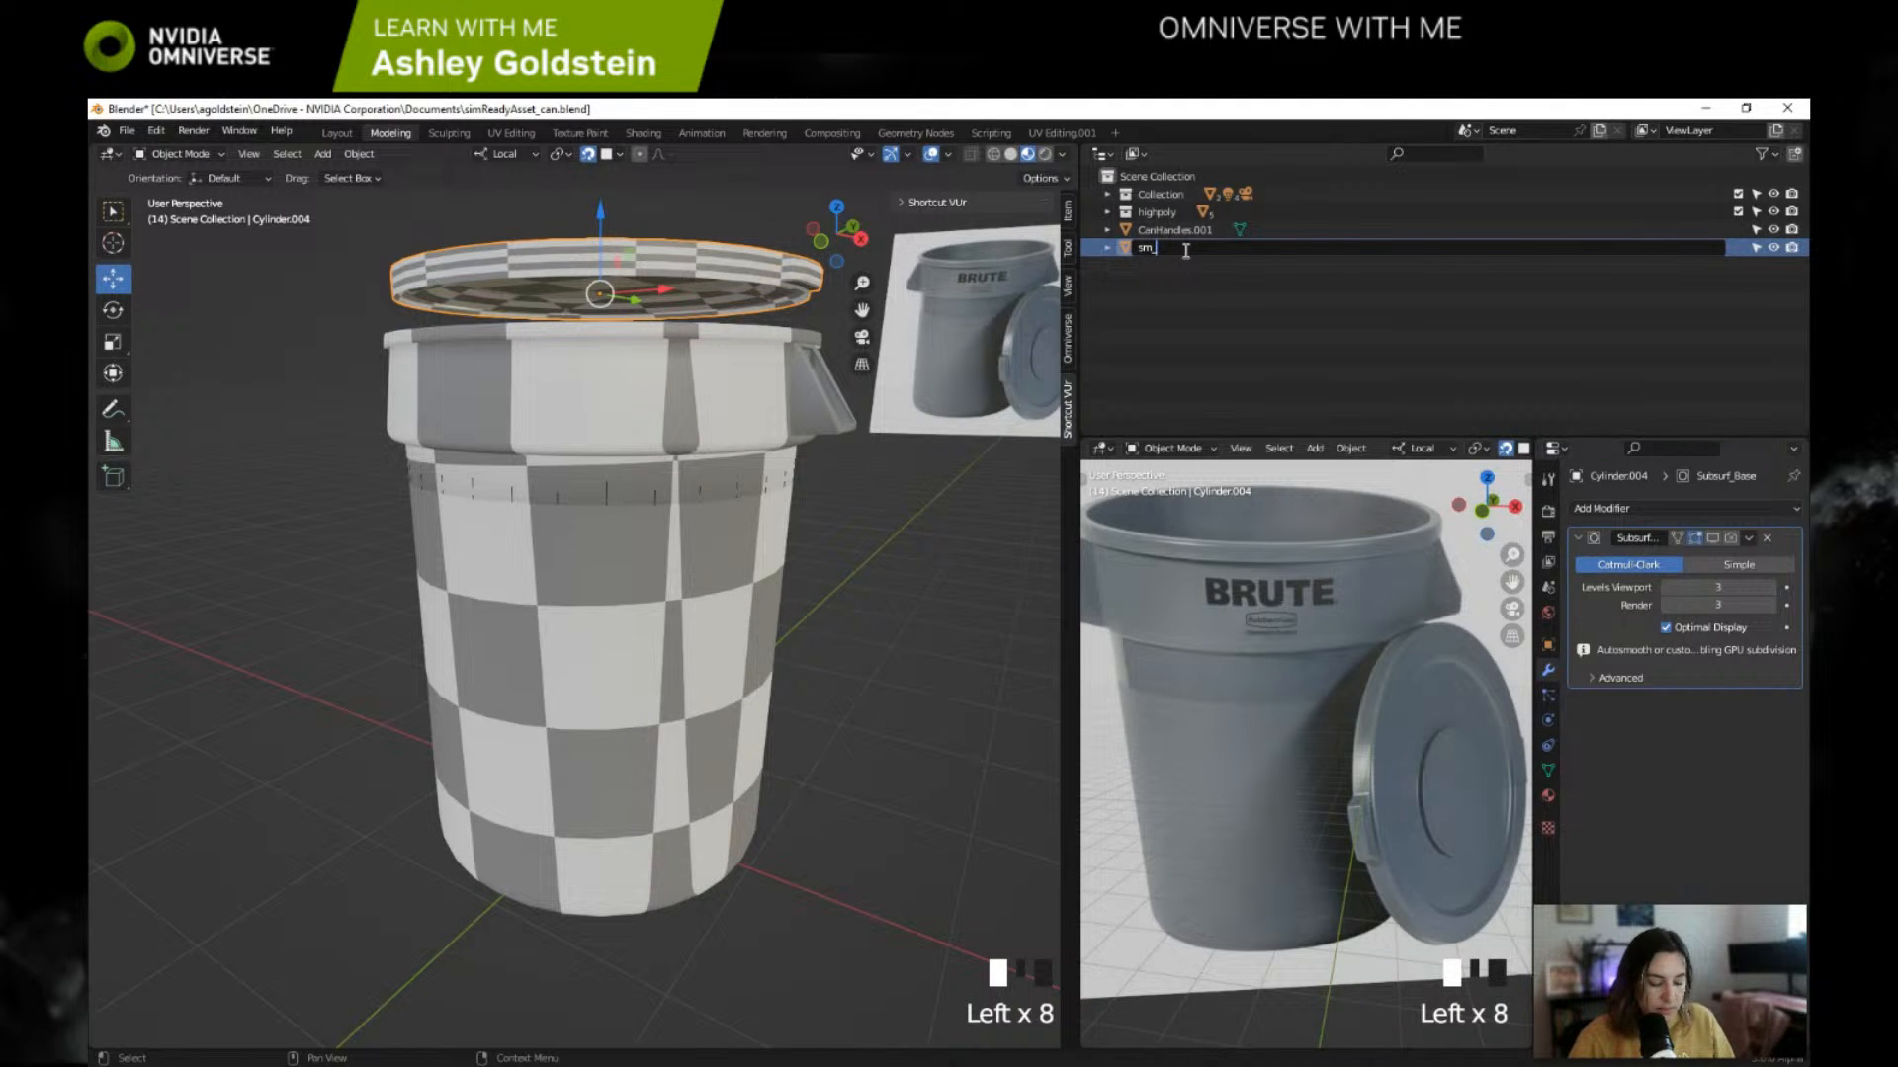
type("trash")
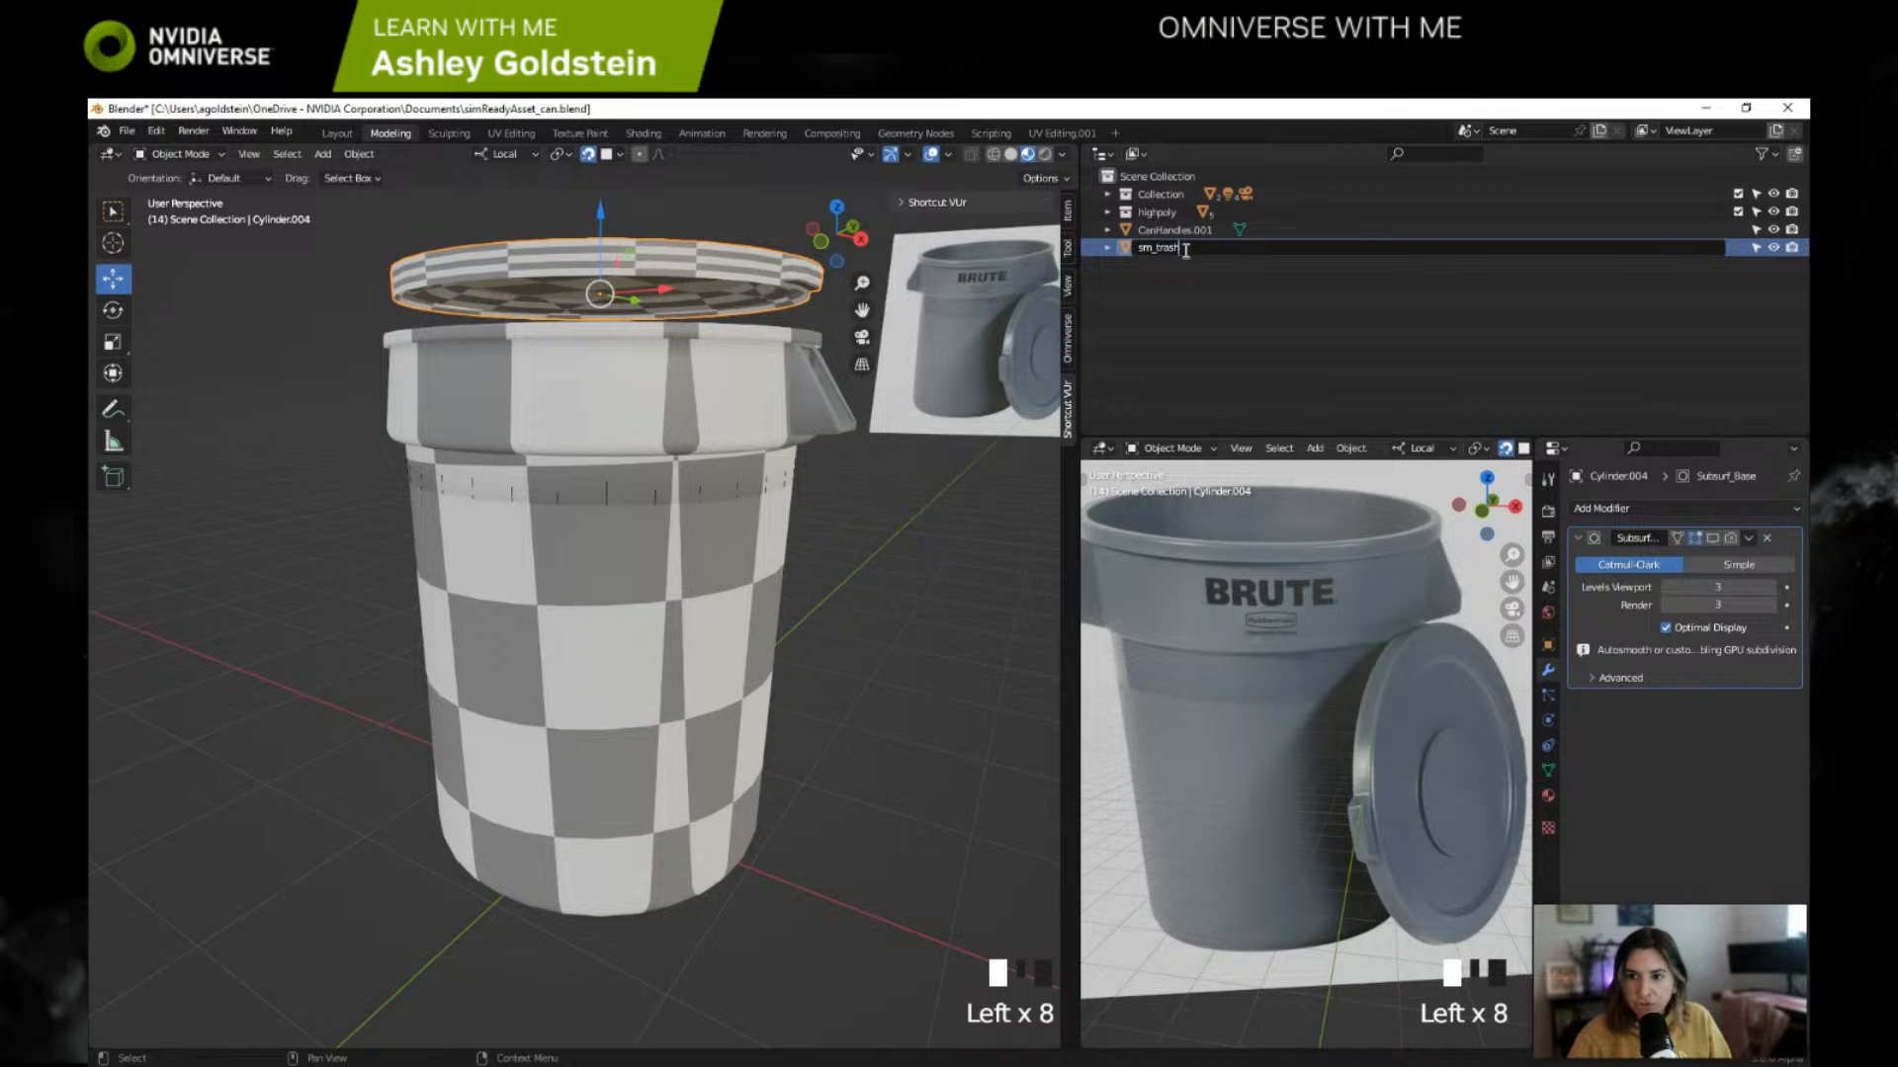
type("Can_lid")
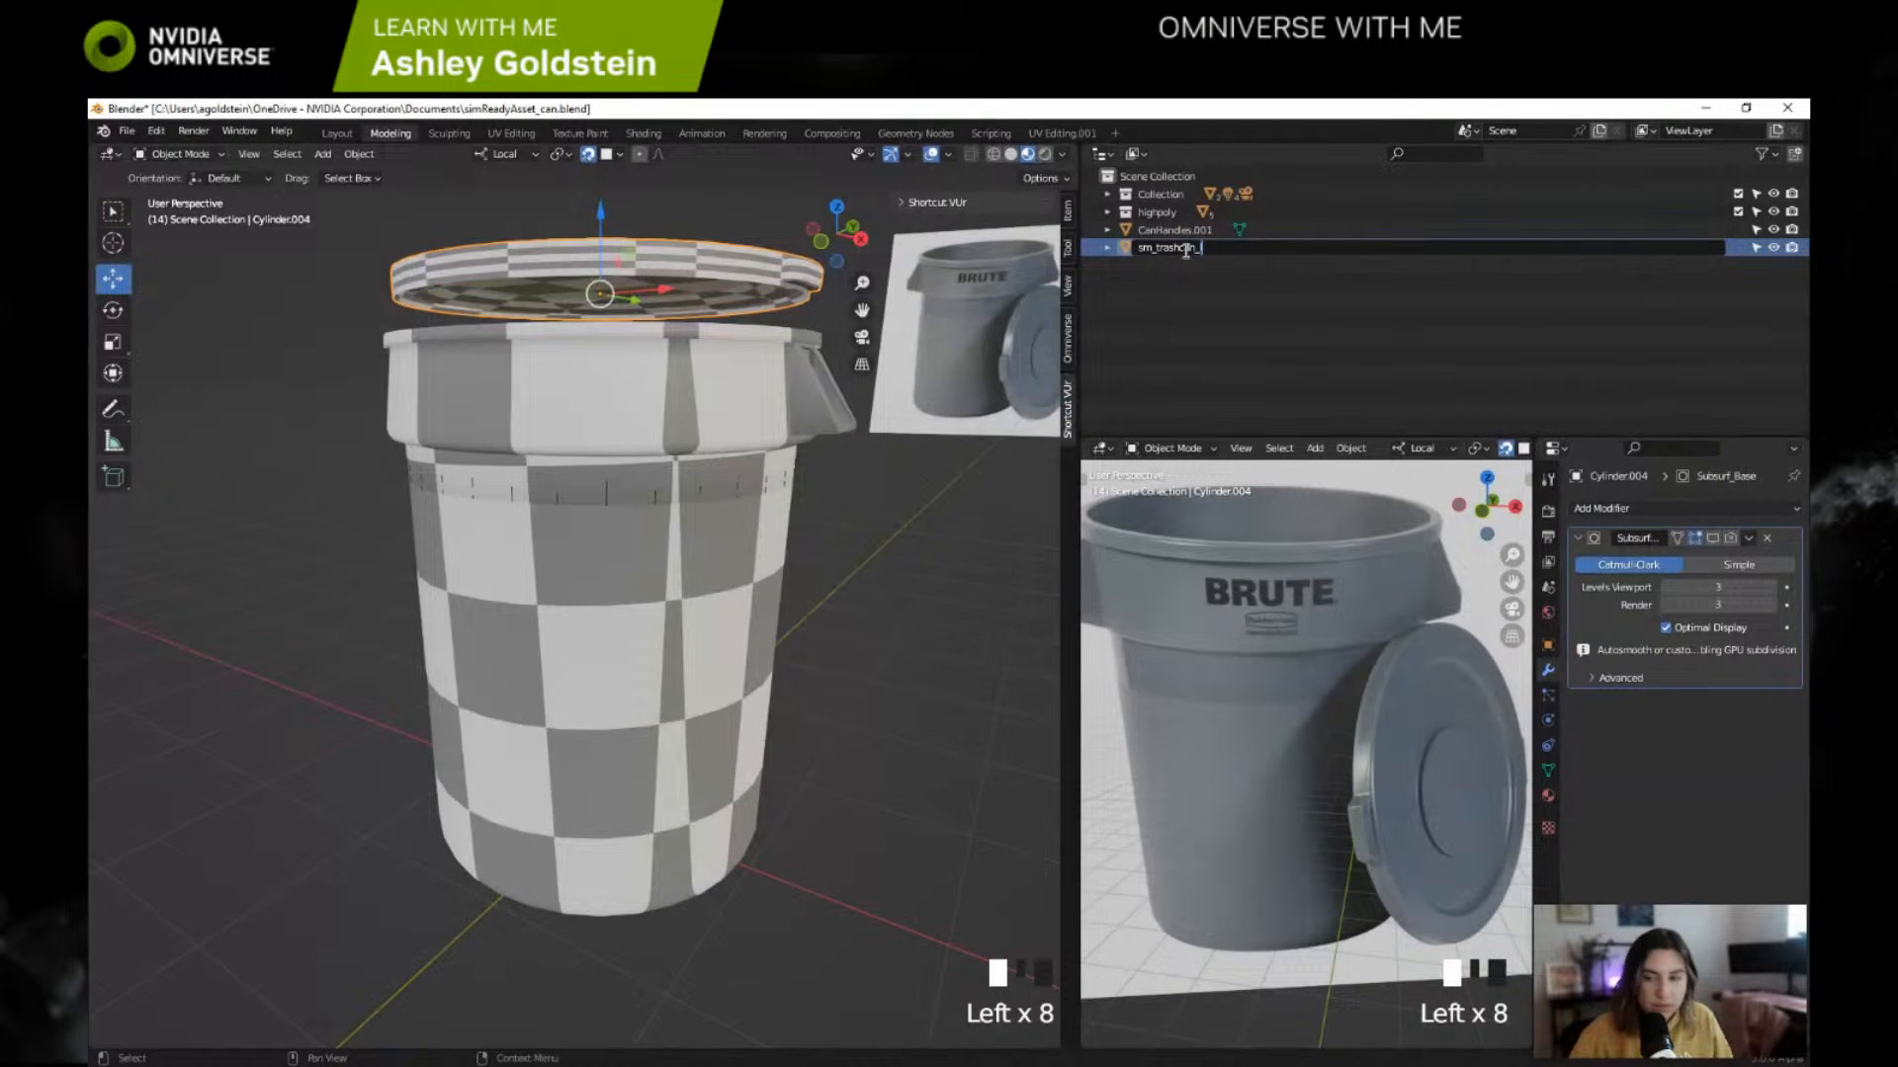
key("Return")
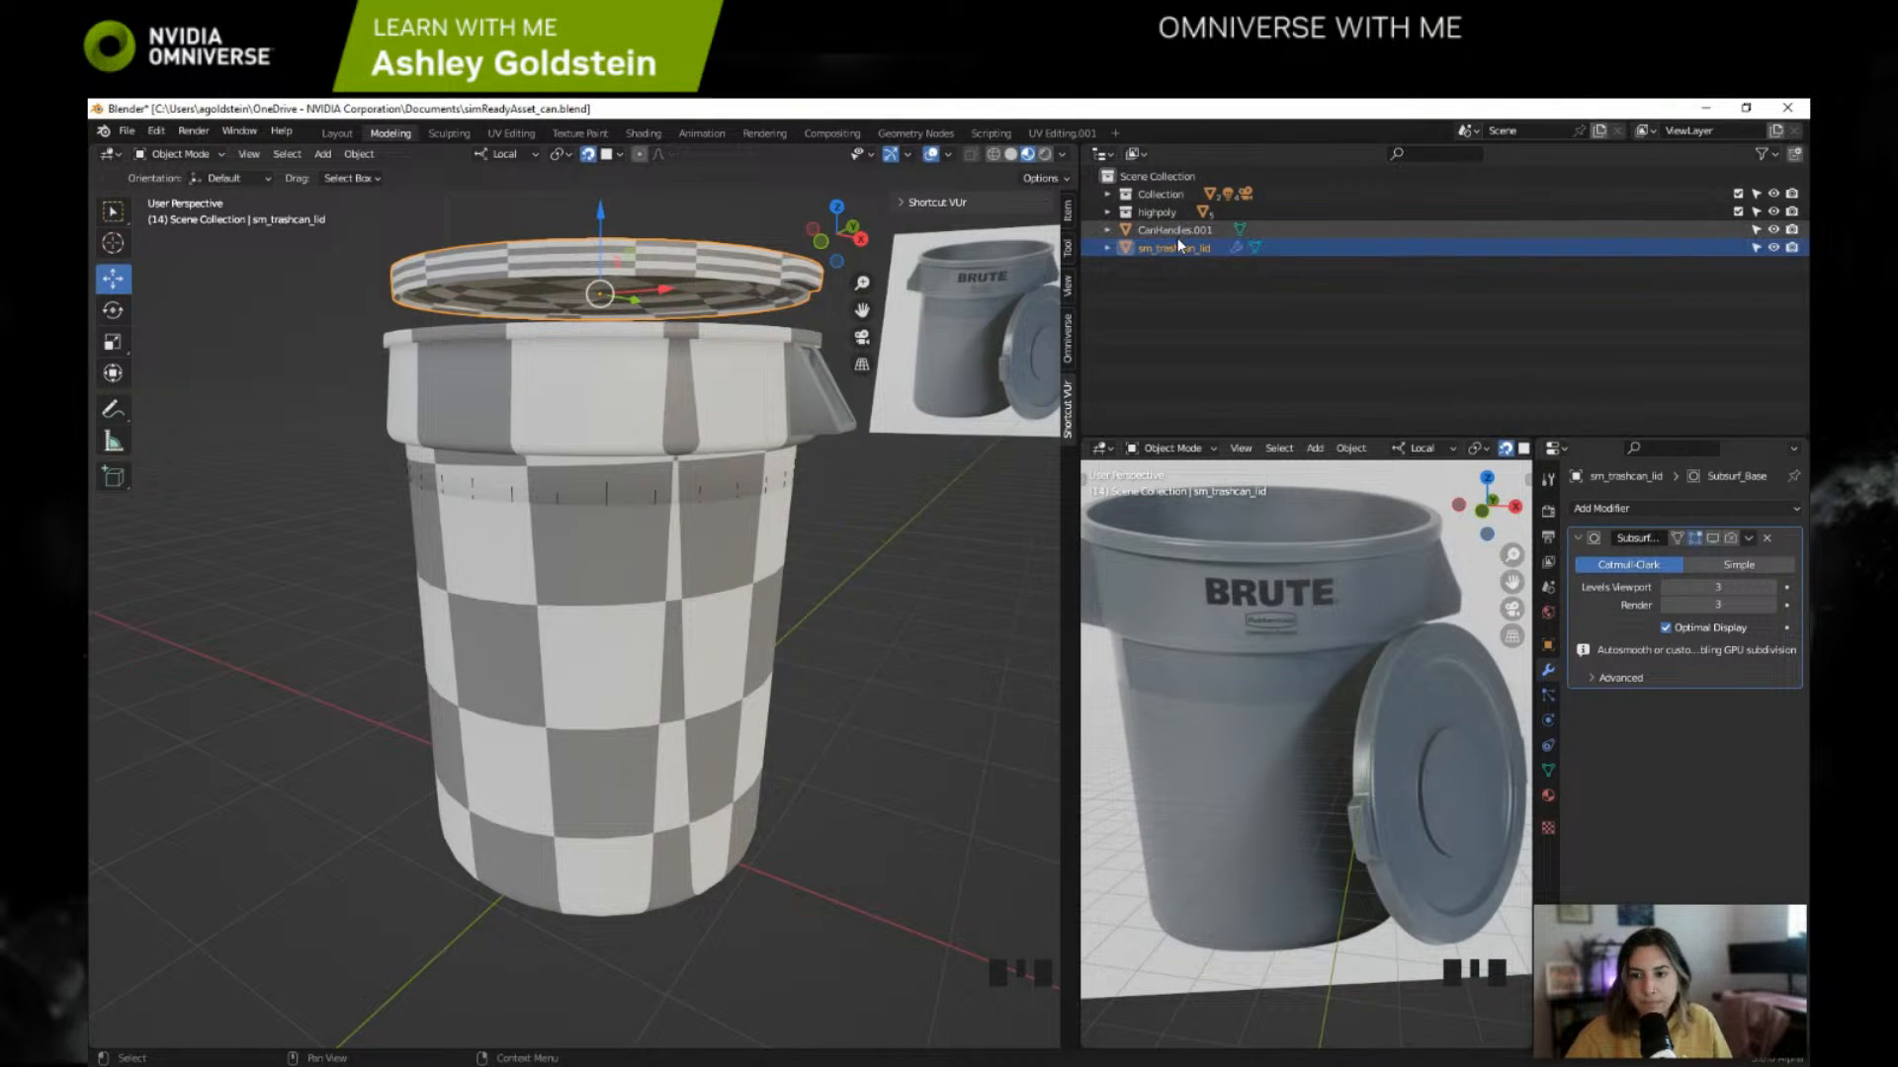
Step: Remove the Subdivision modifier from the lid object sm_trashcan_lid
left_click(1176, 232)
left_click(1177, 248)
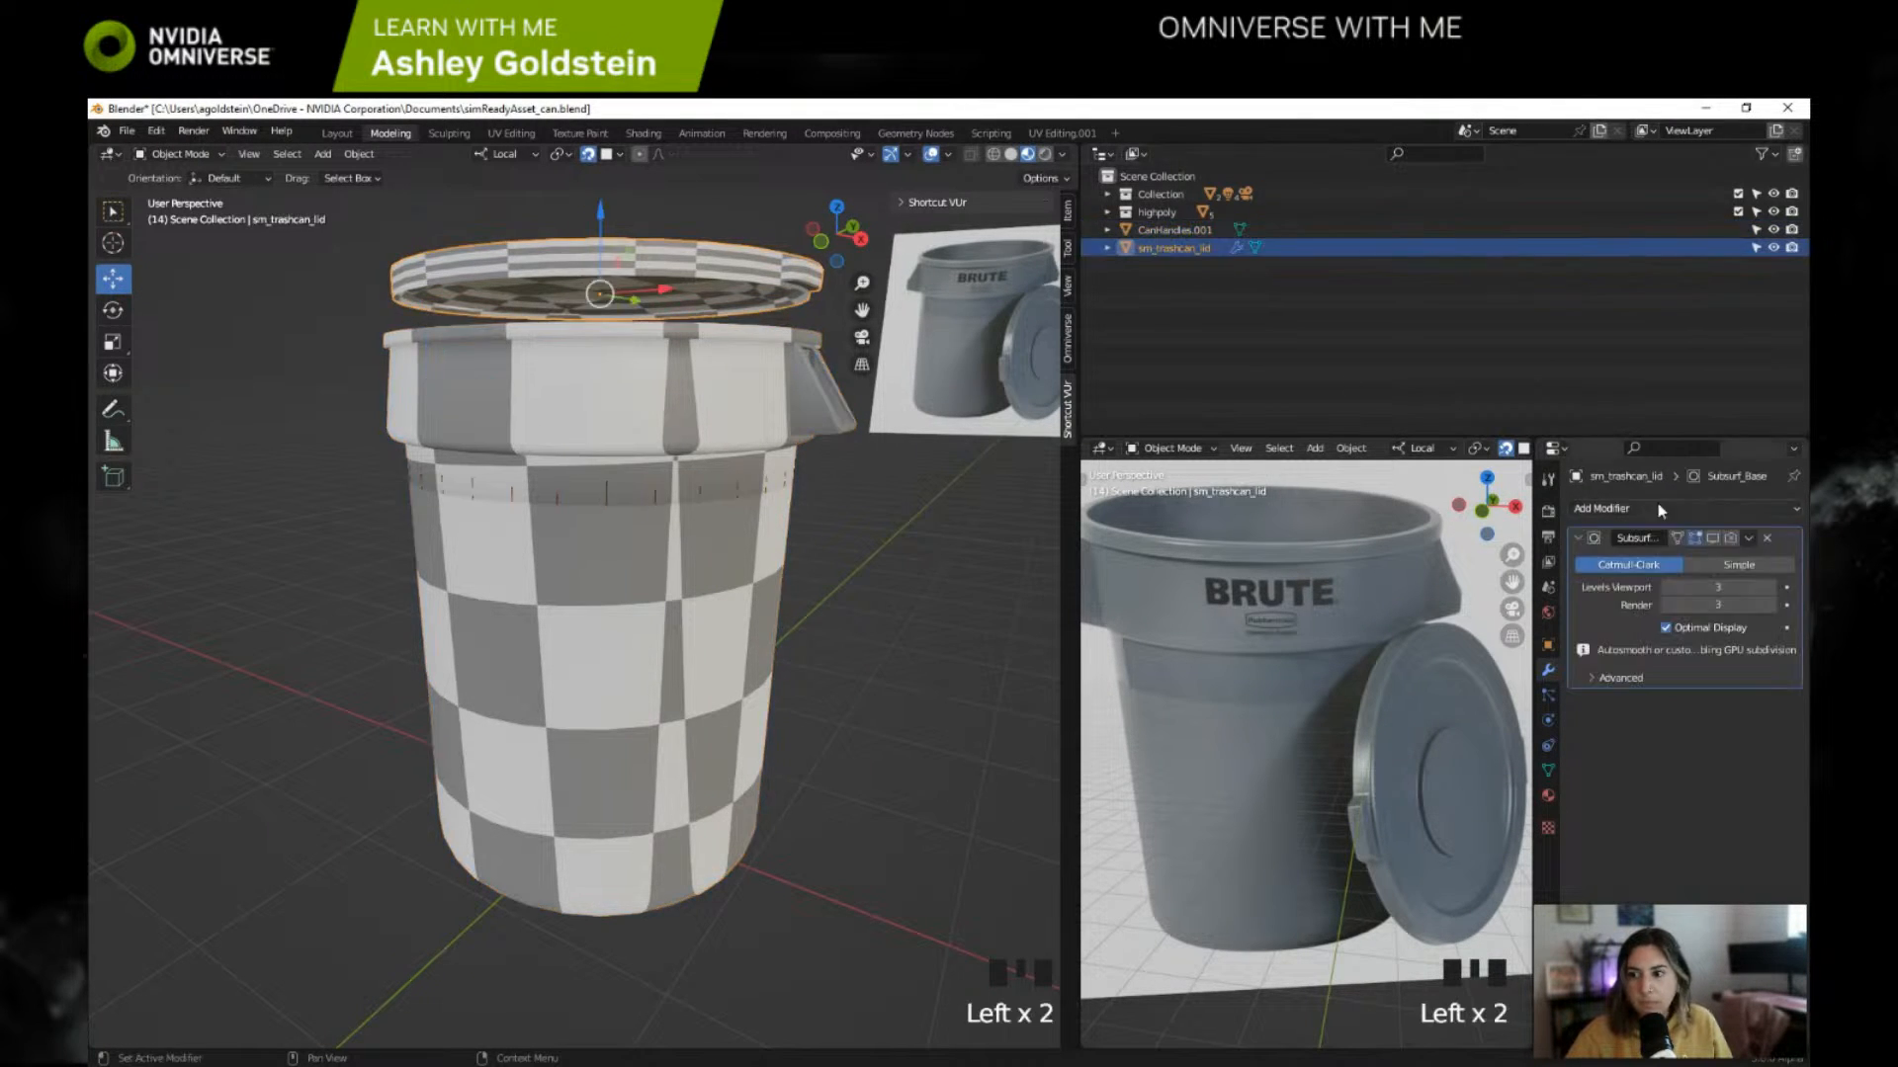
left_click(1769, 543)
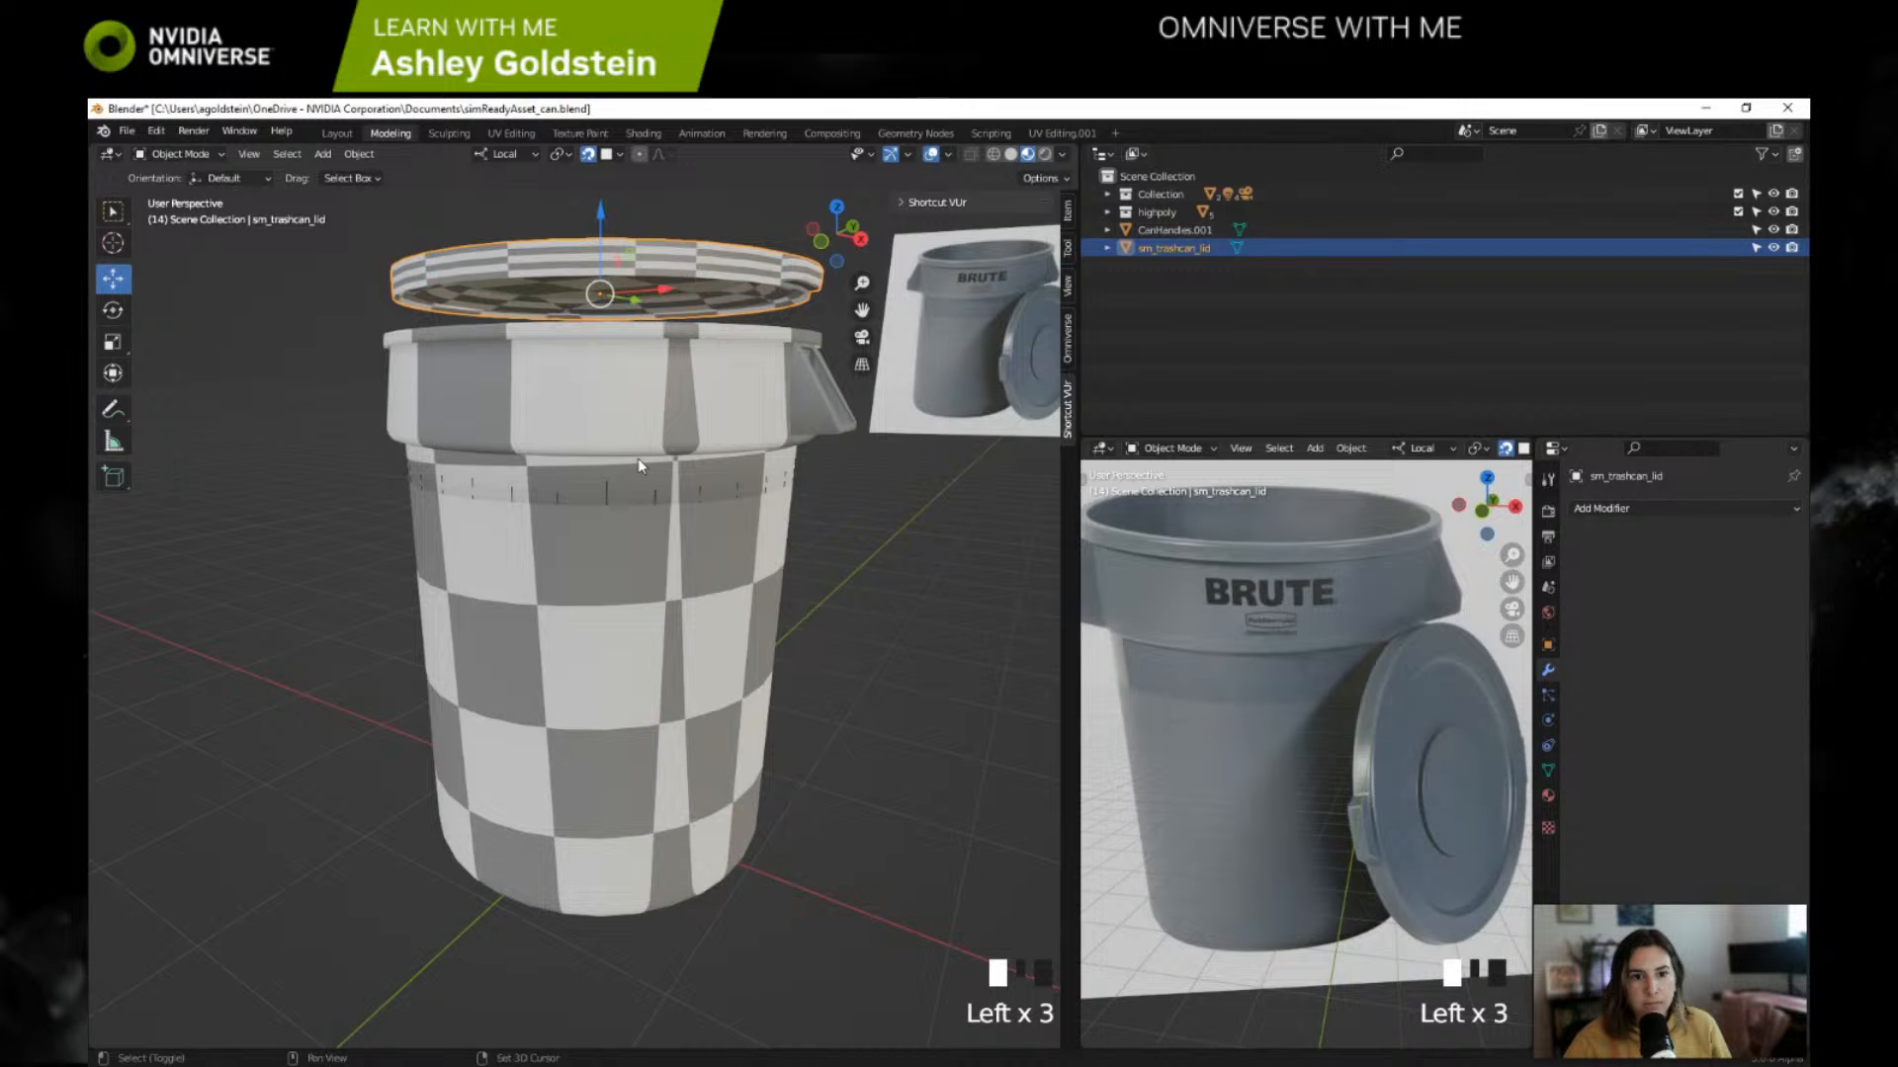
middle_click_drag(636, 467, 639, 486, "shift")
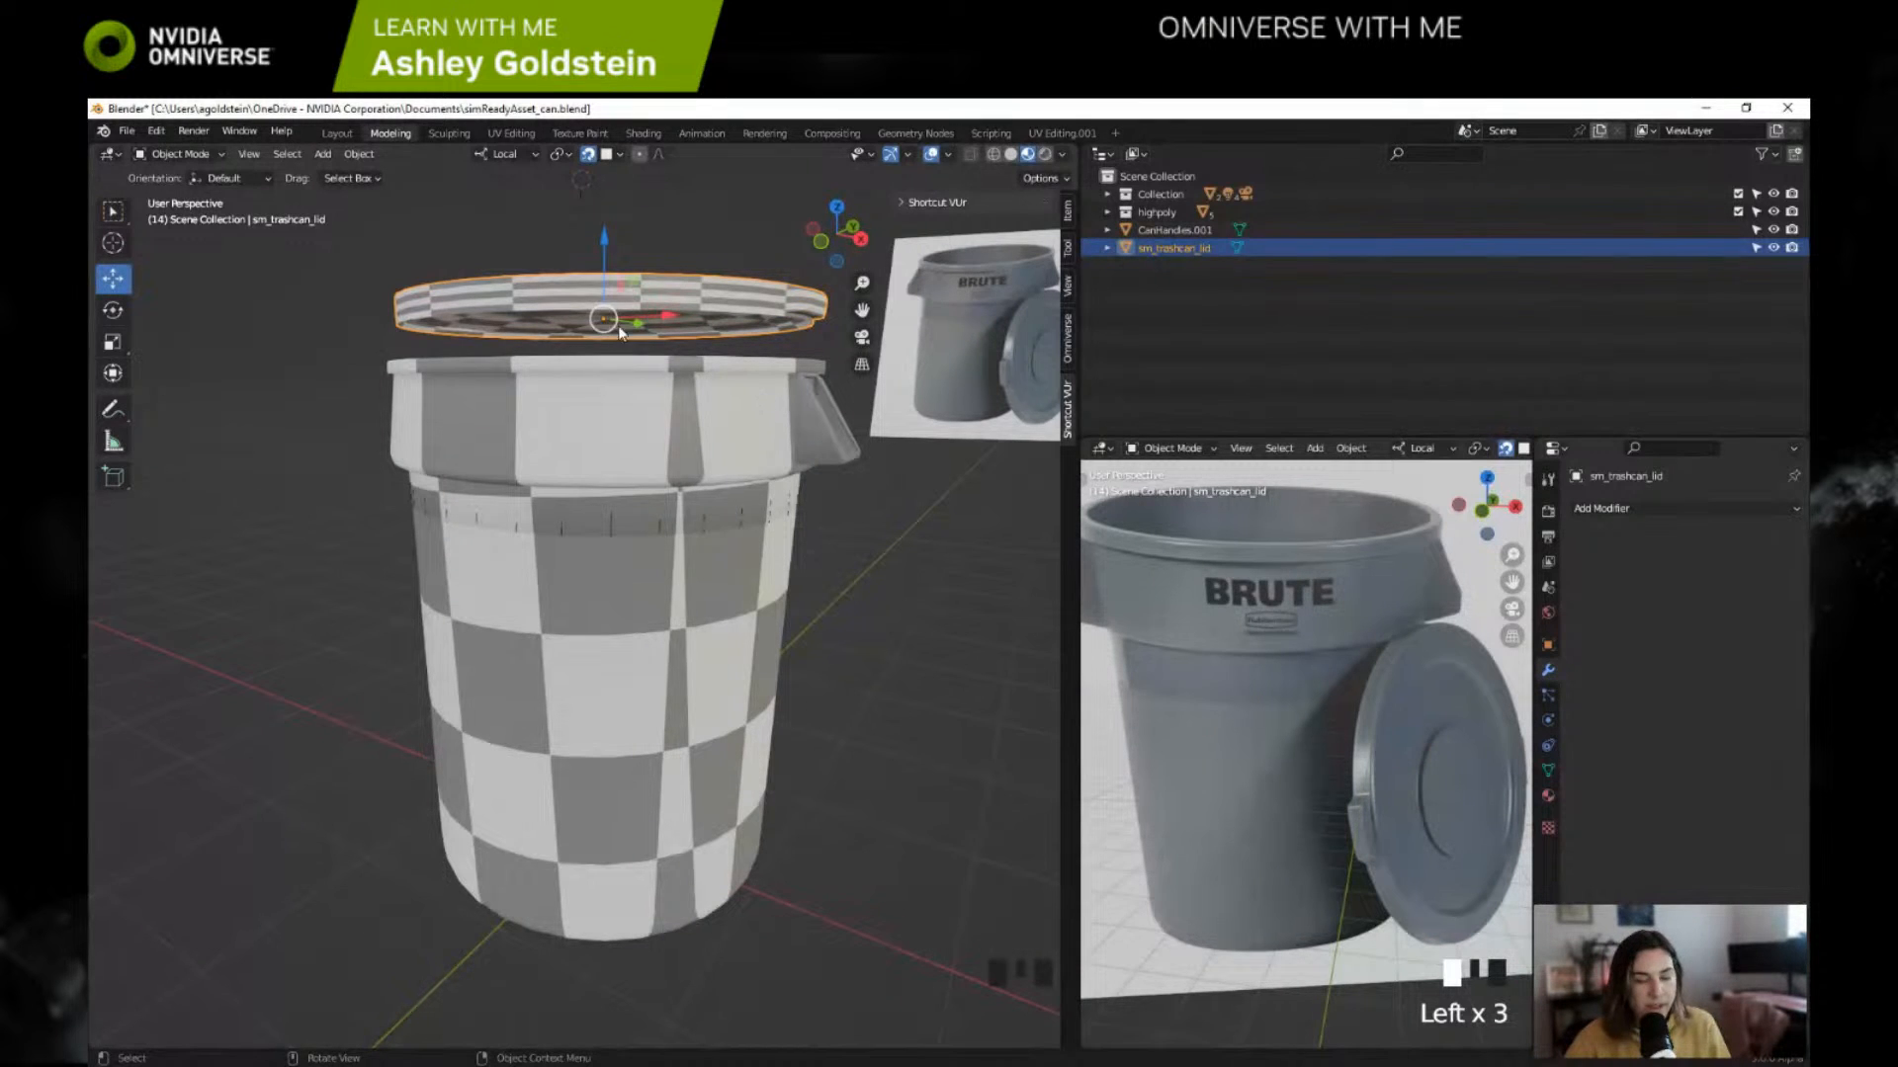
left_click(208, 161)
left_click(210, 164)
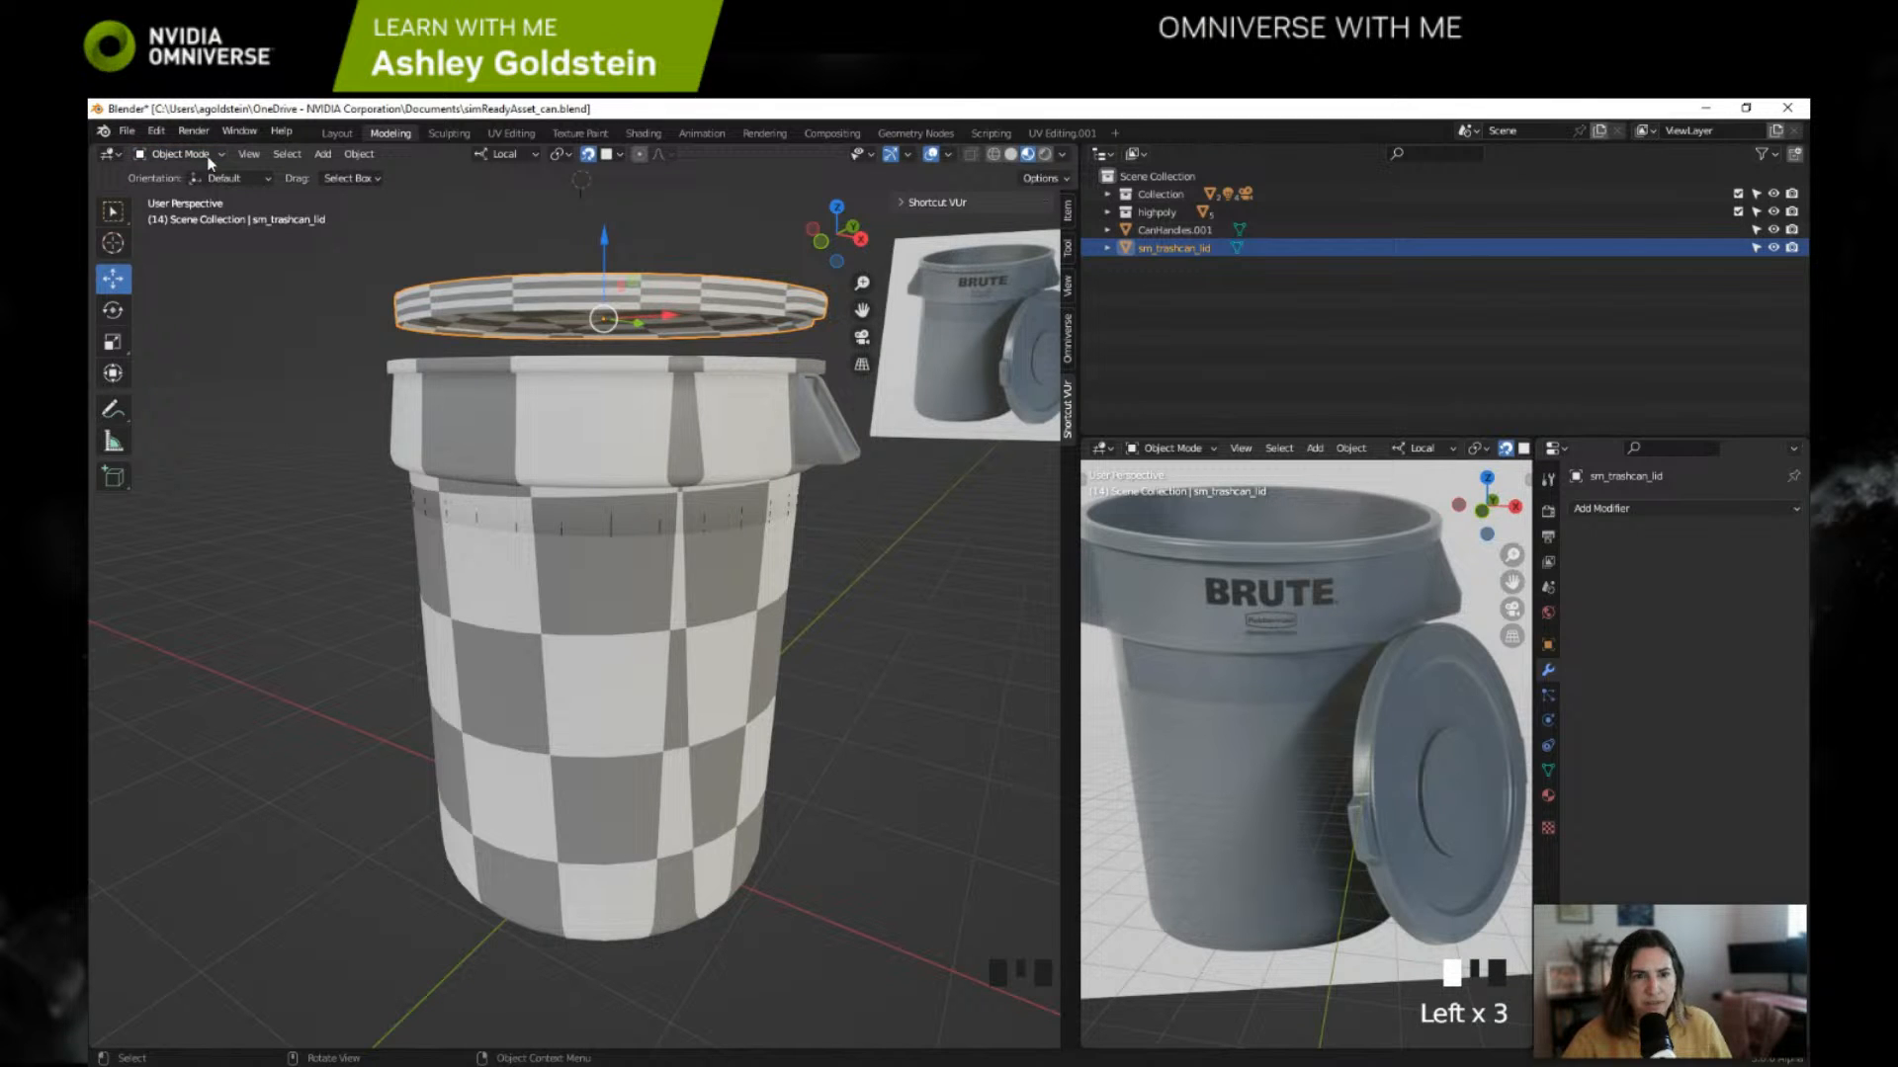
key("Tab")
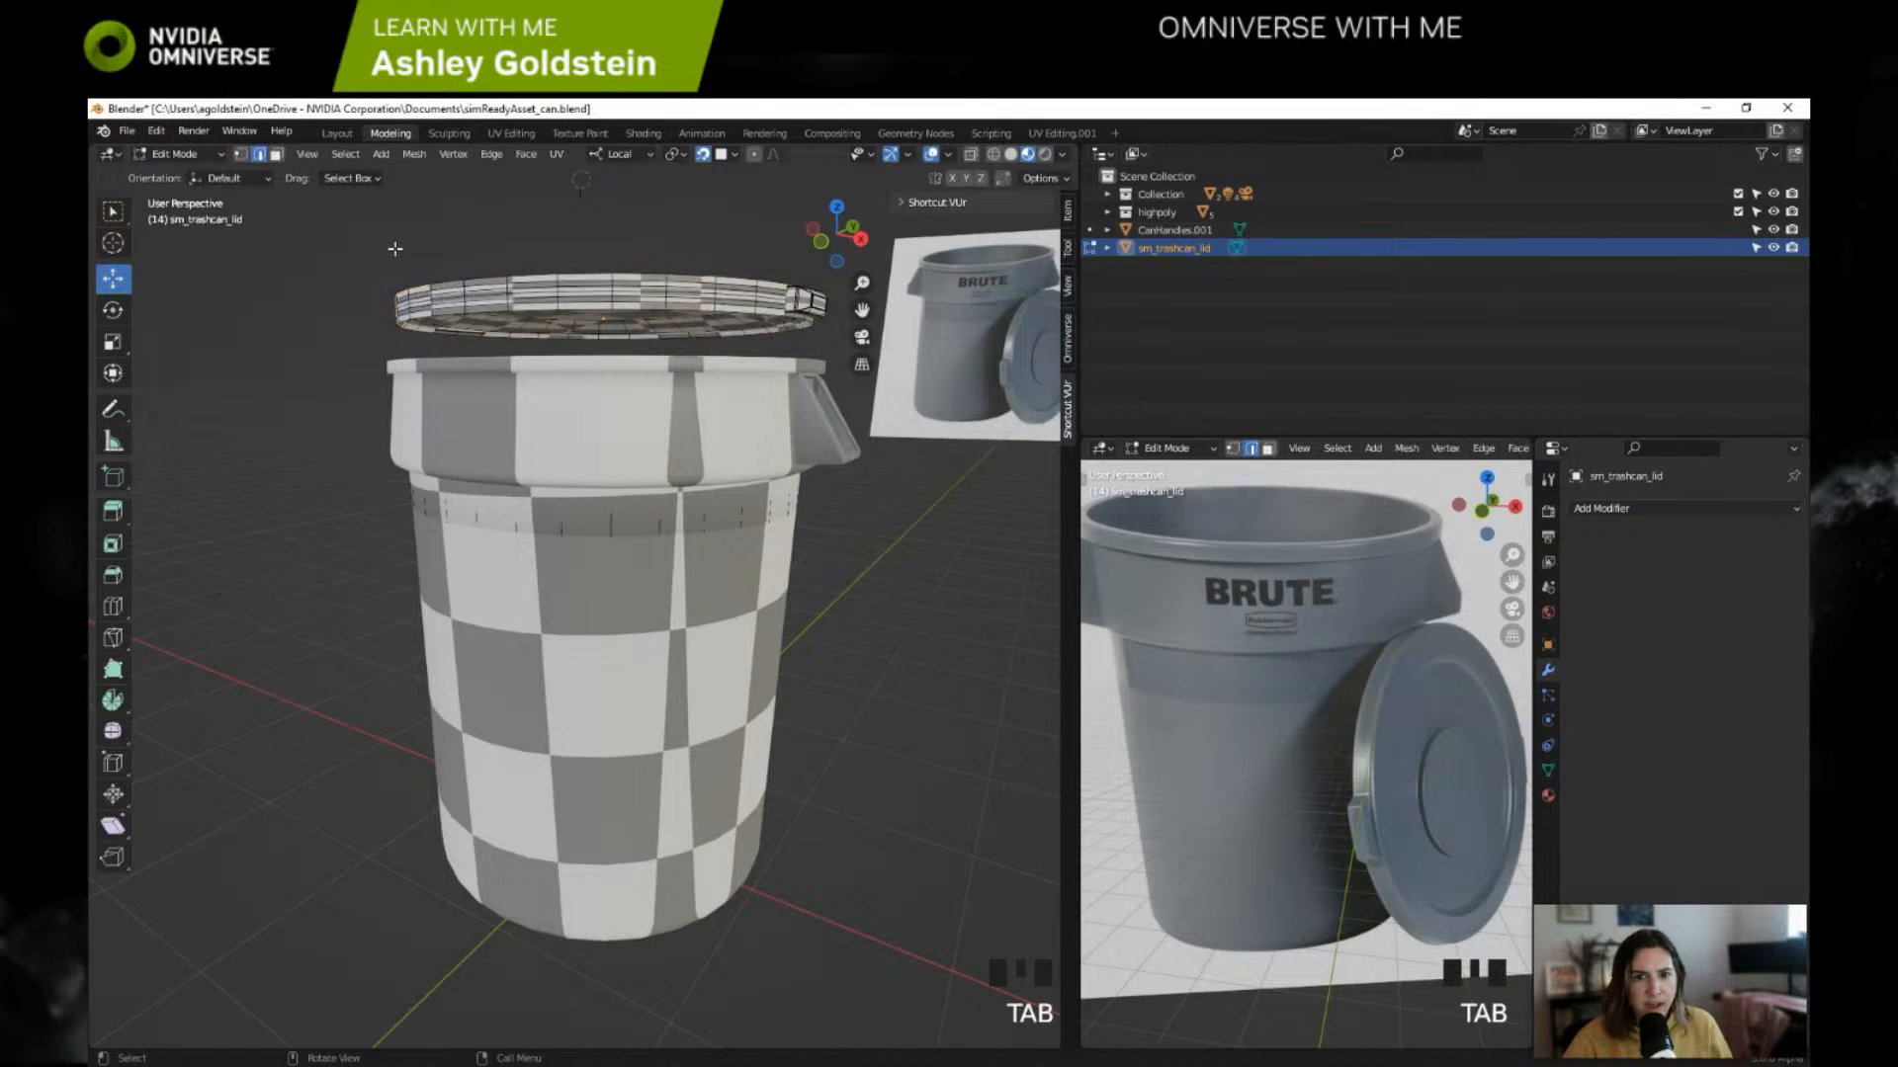
left_click(212, 154)
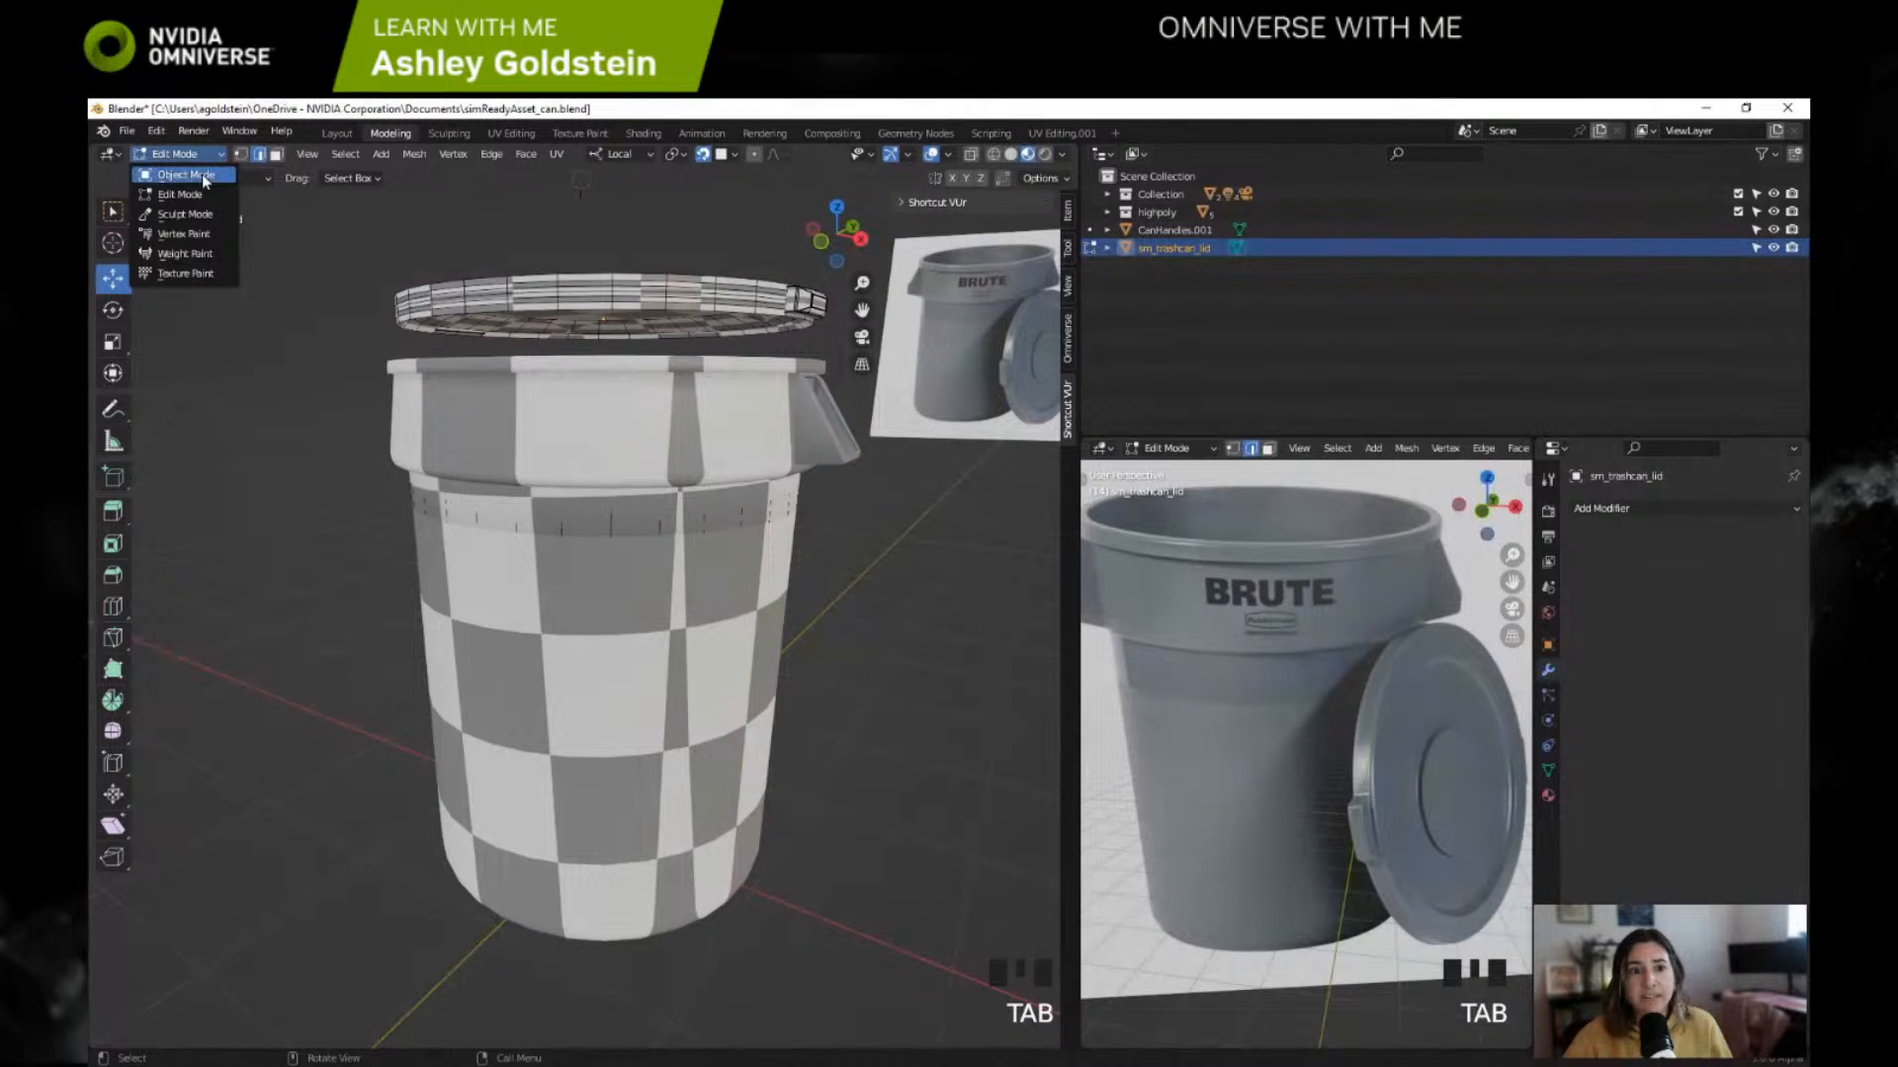
left_click(201, 174)
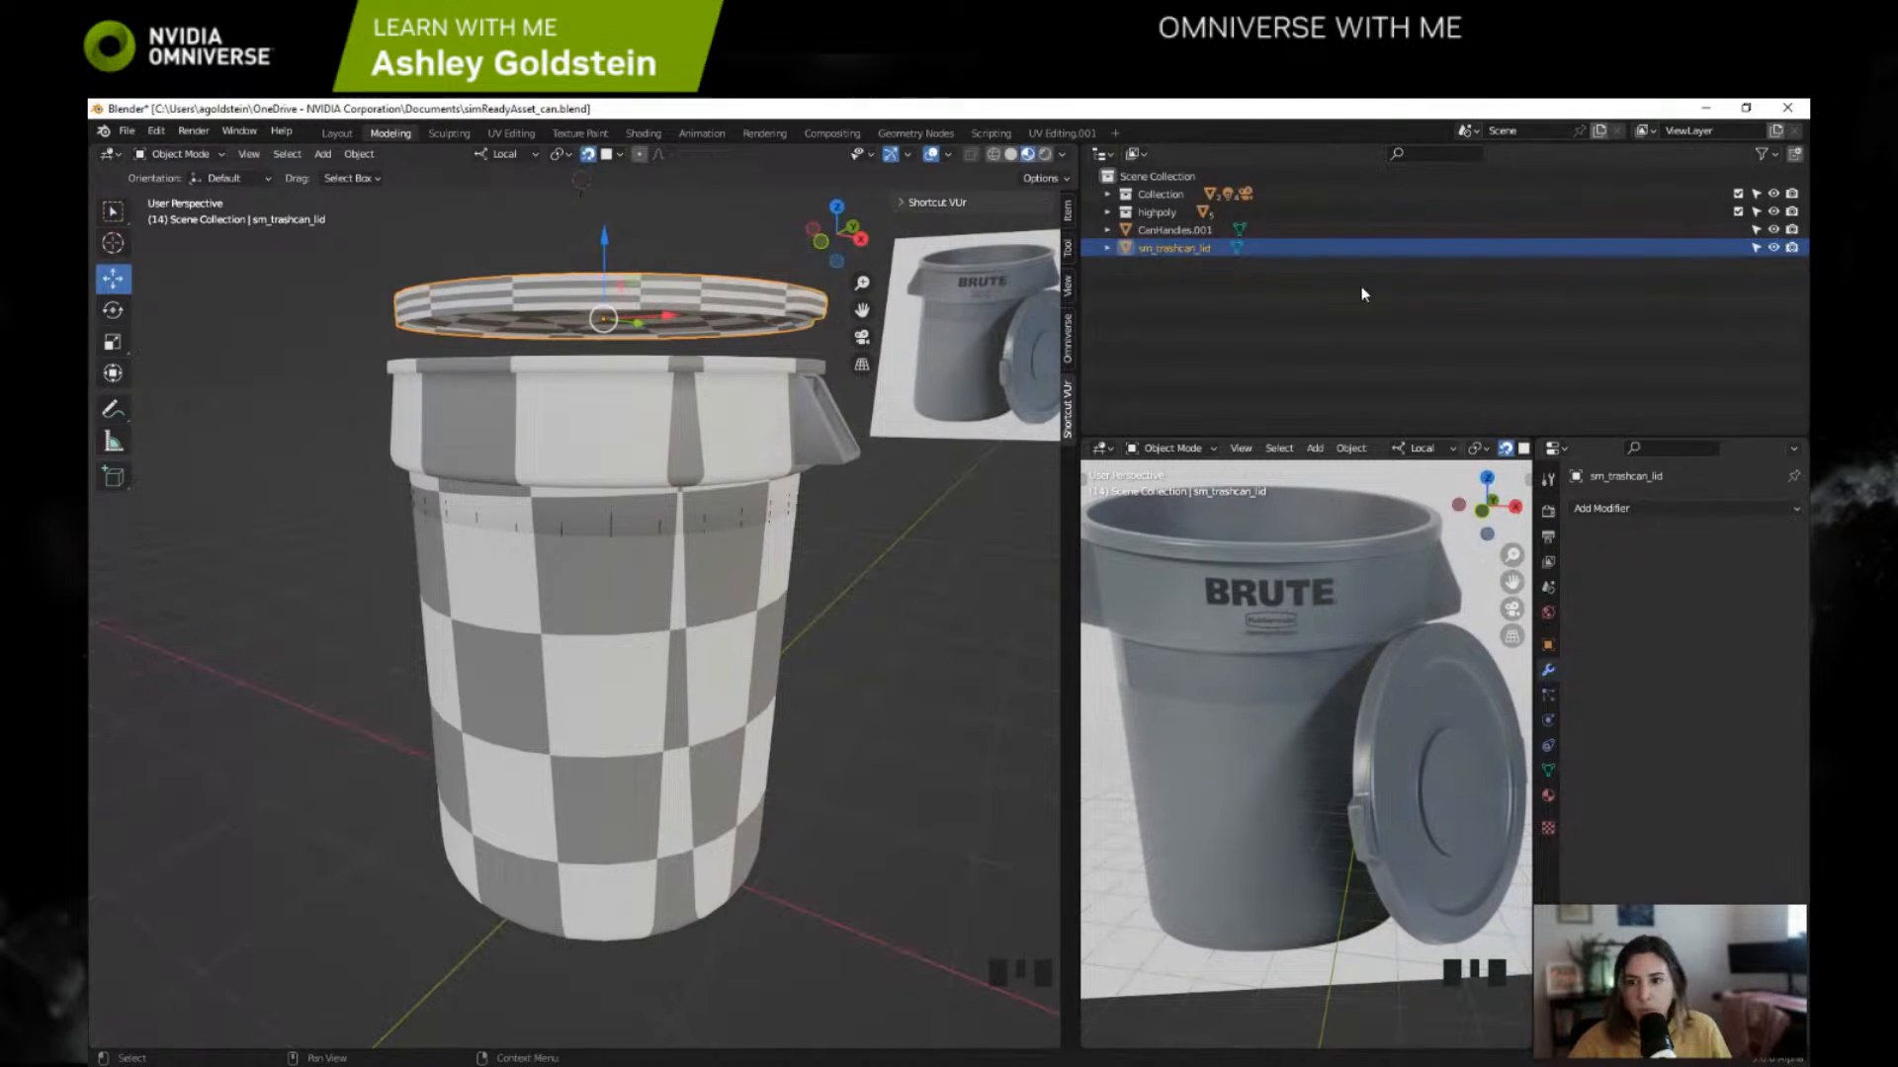
Step: Rename the lid object sm_trashcan_lid to sm_trashcanlid_a001
left_click(1202, 249)
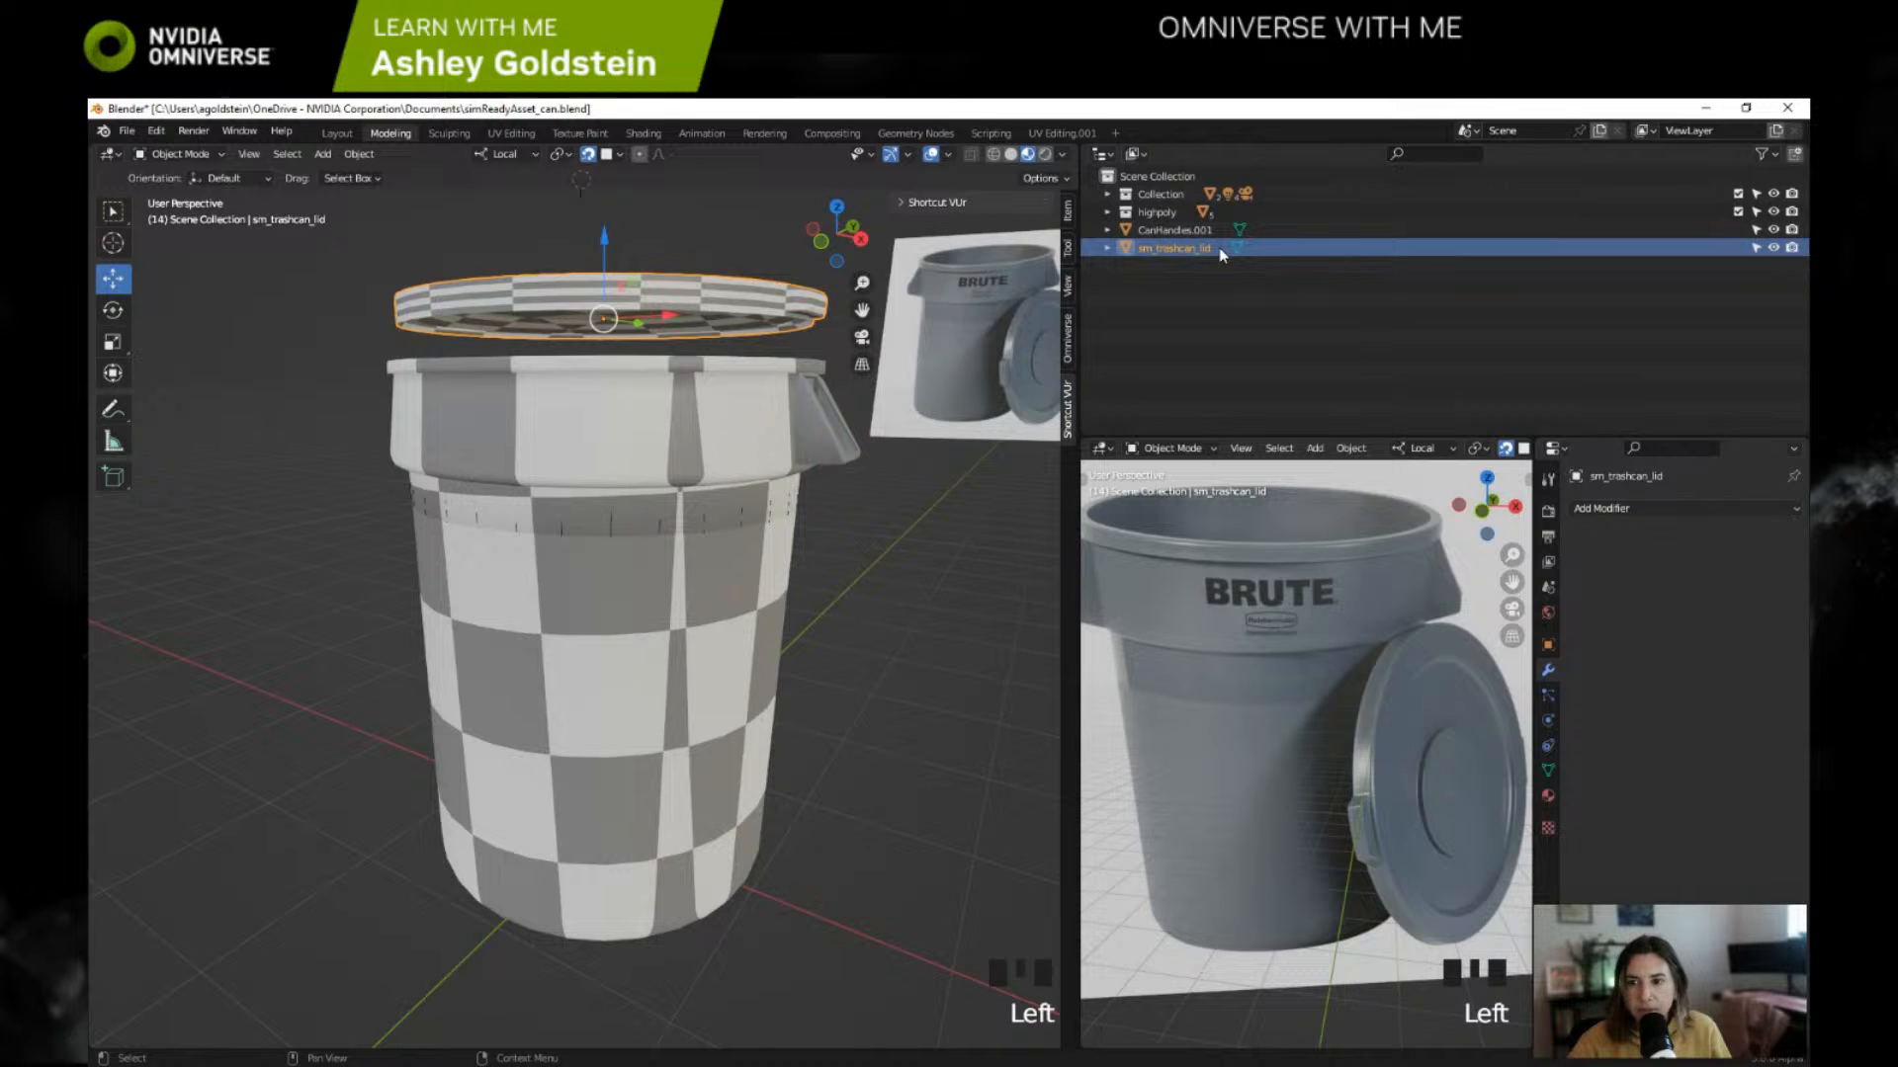
left_click(1196, 247)
double_click(1196, 247)
left_click(1198, 247)
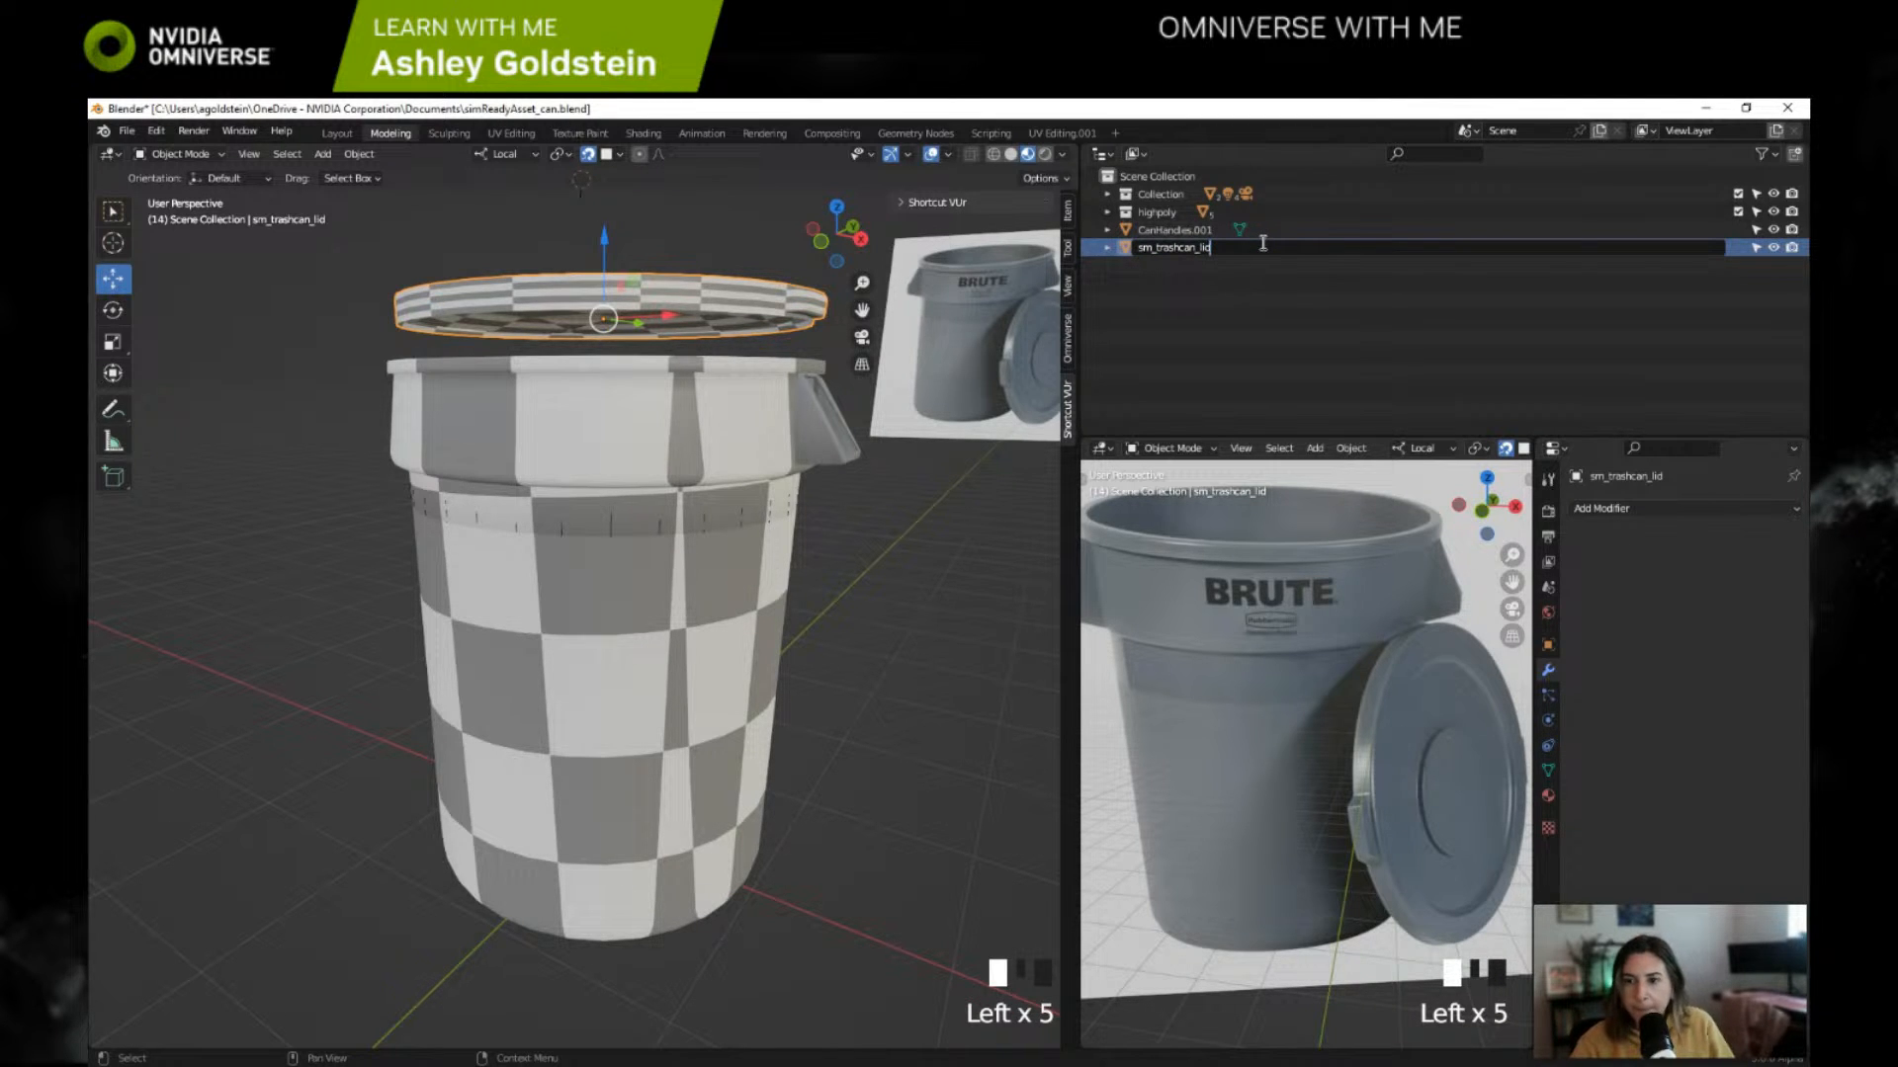
key("BackSpace")
key("BackSpace")
key("BackSpace")
key("BackSpace")
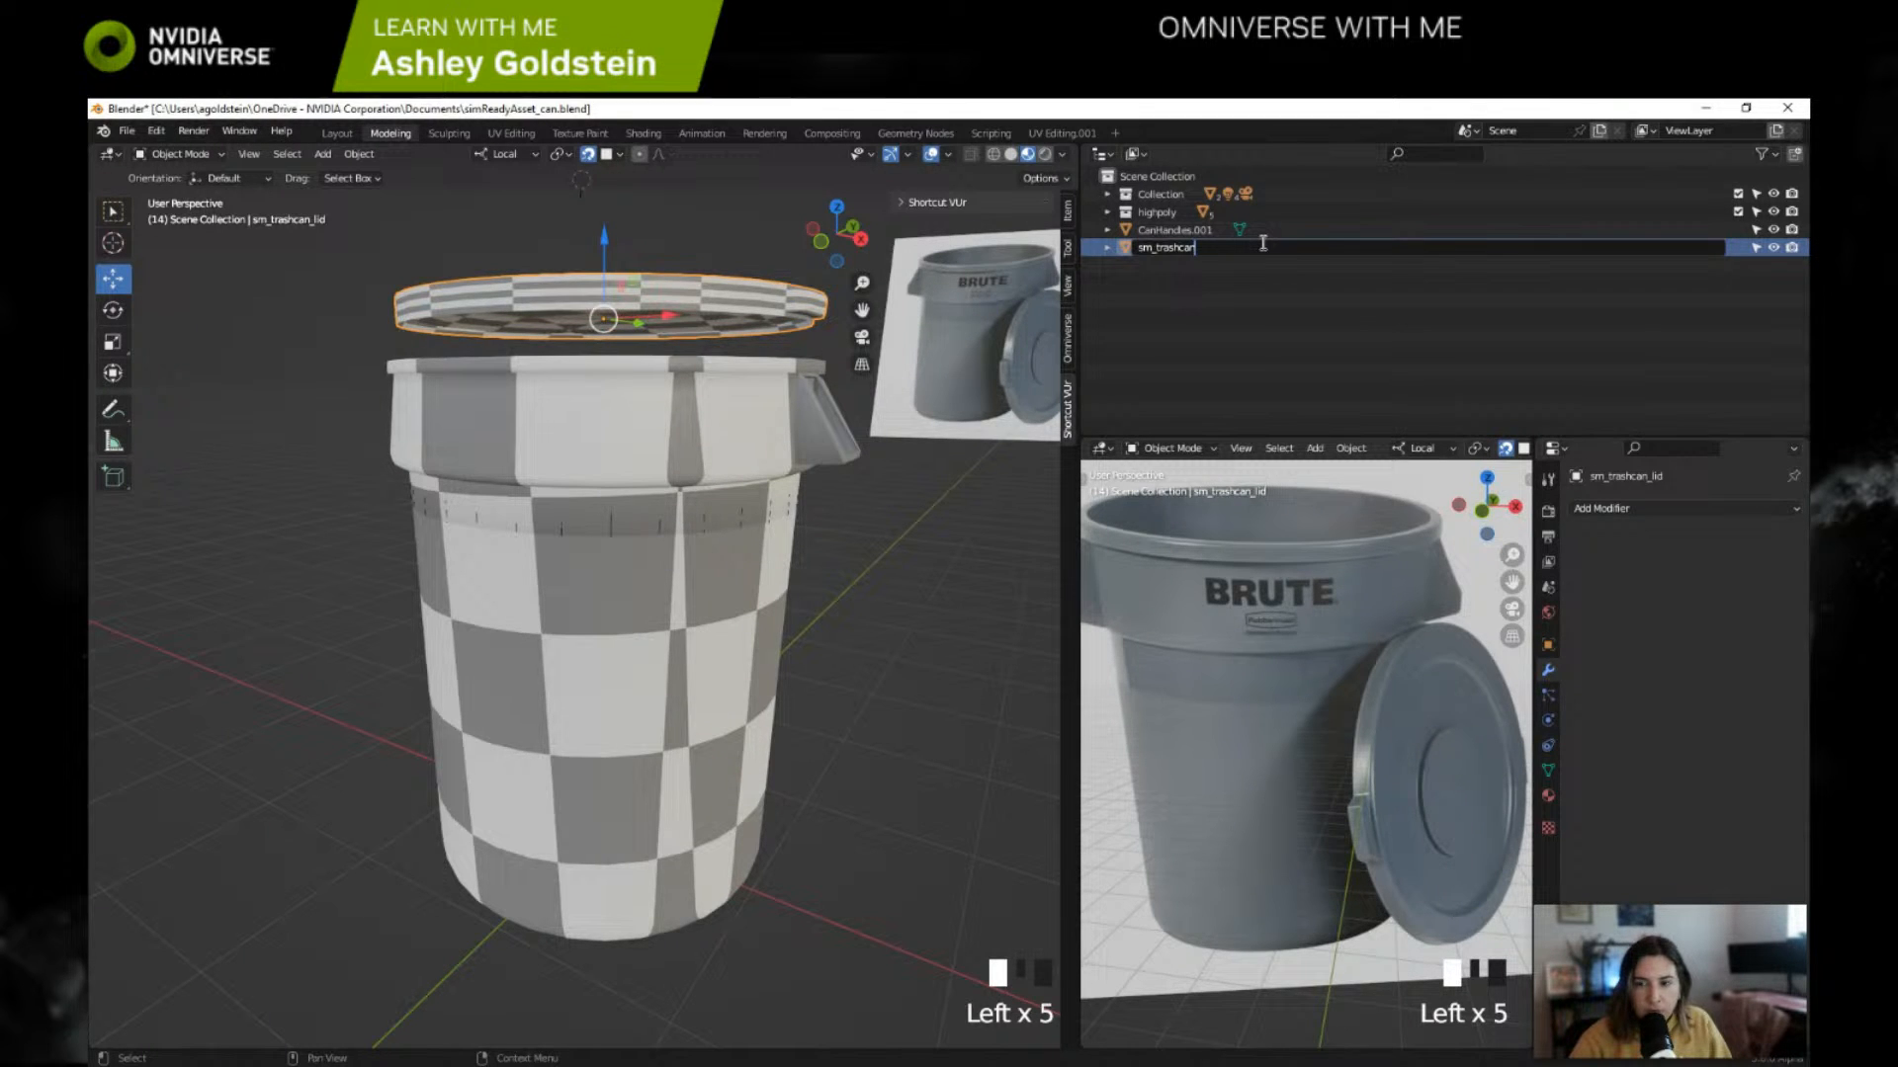
type("lid")
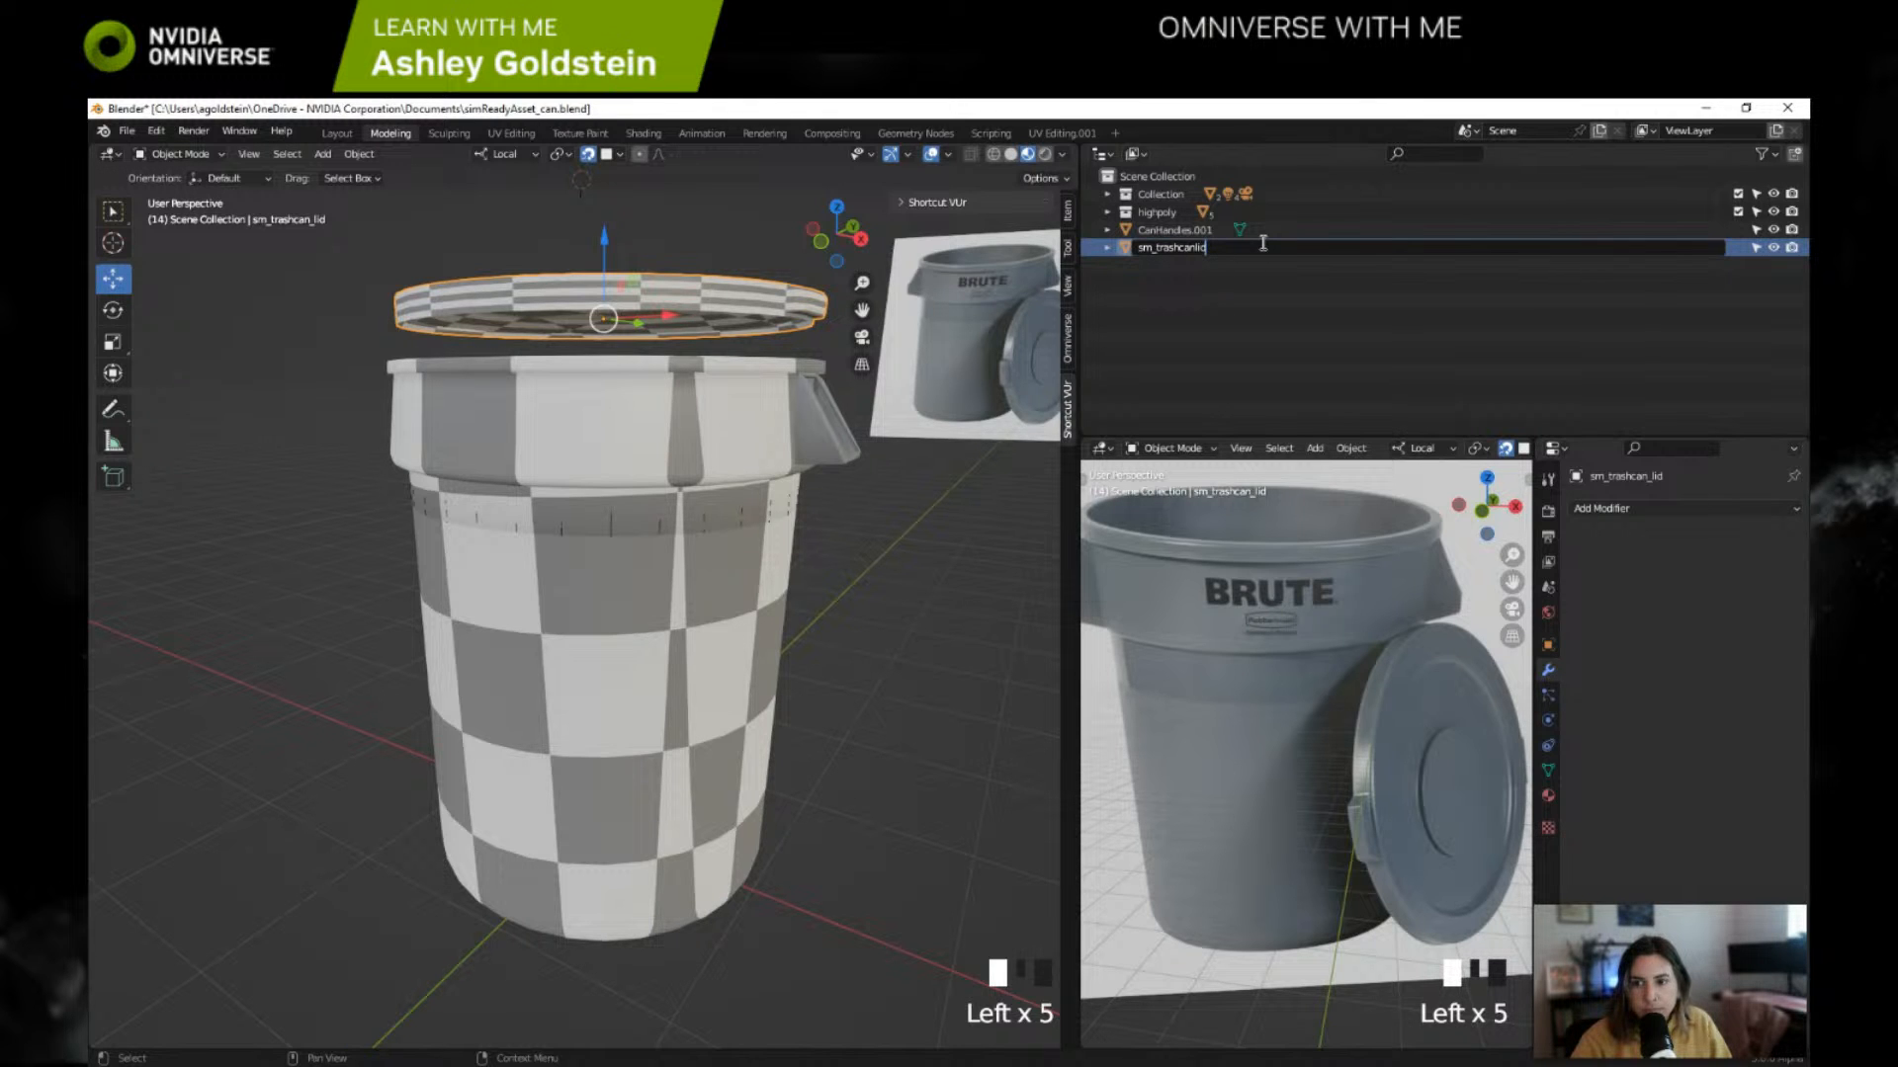
key("BackSpace")
key("BackSpace")
key("BackSpace")
type("lid")
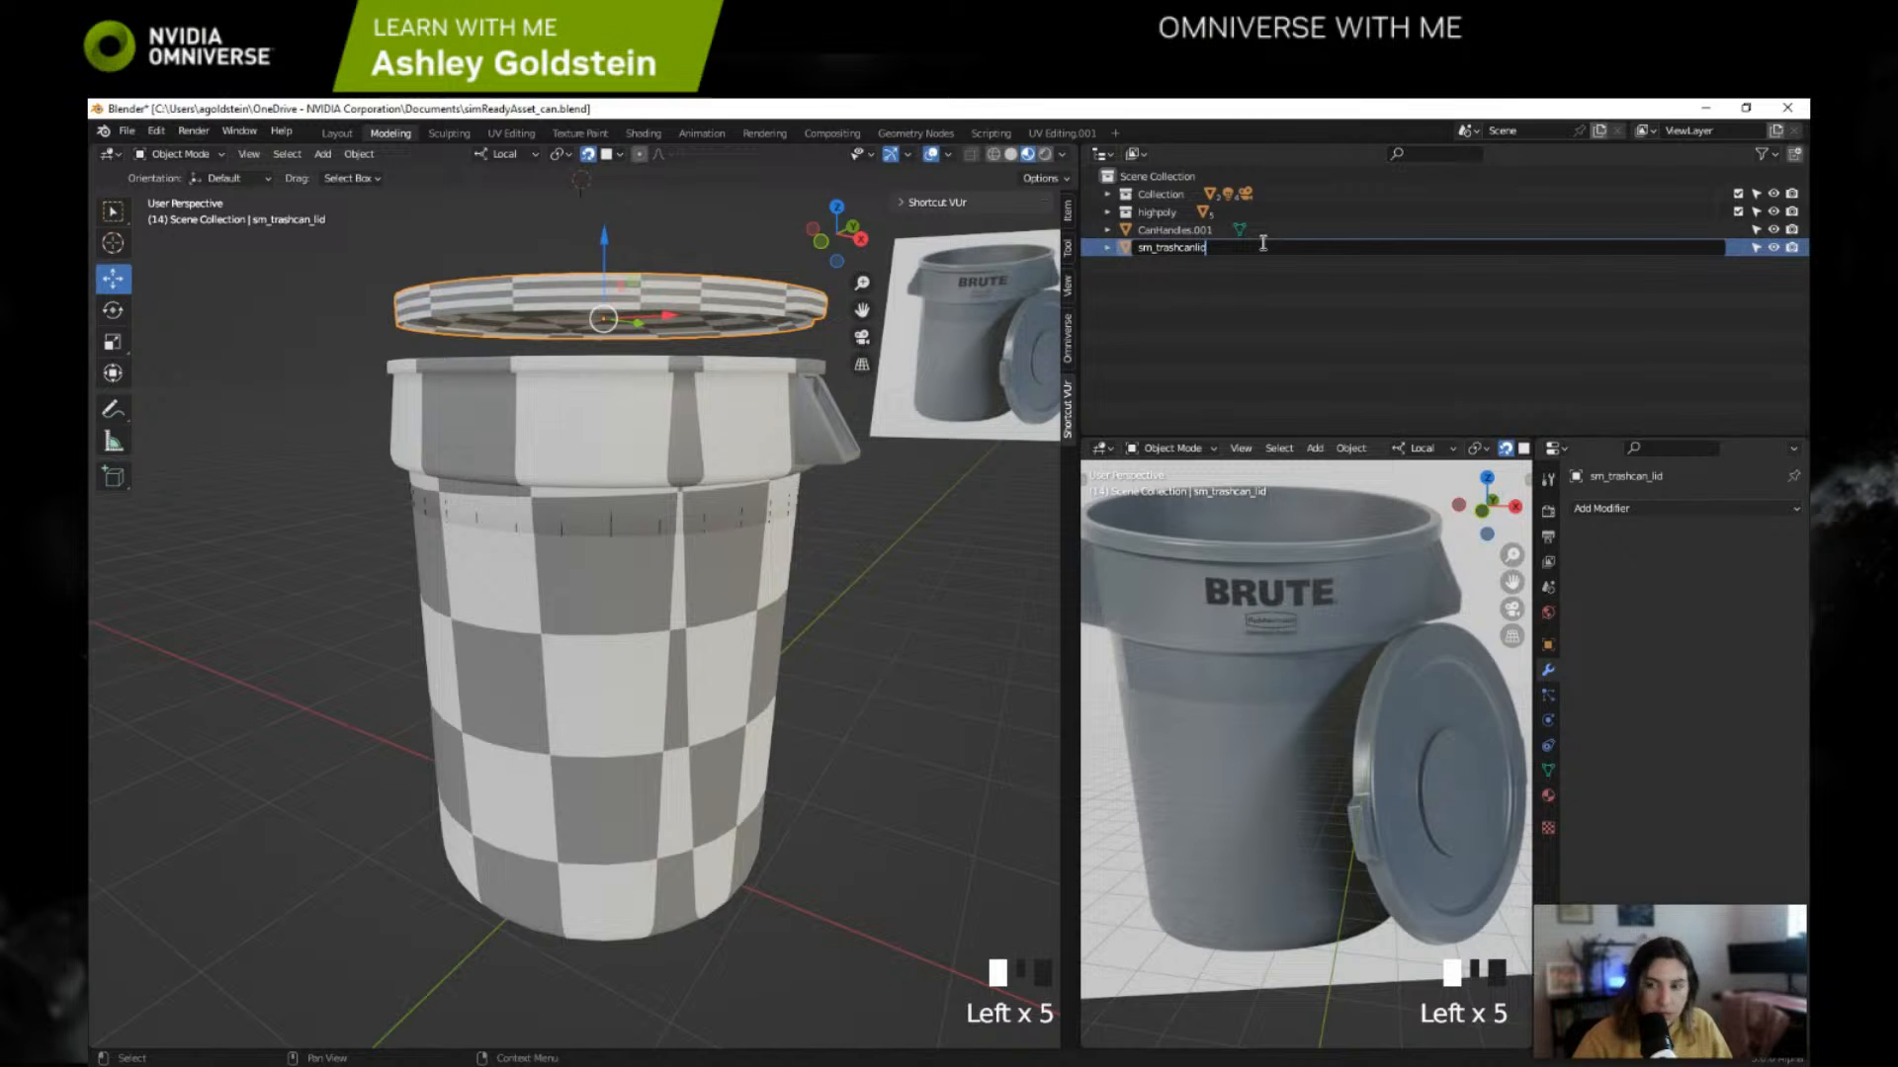
type("_")
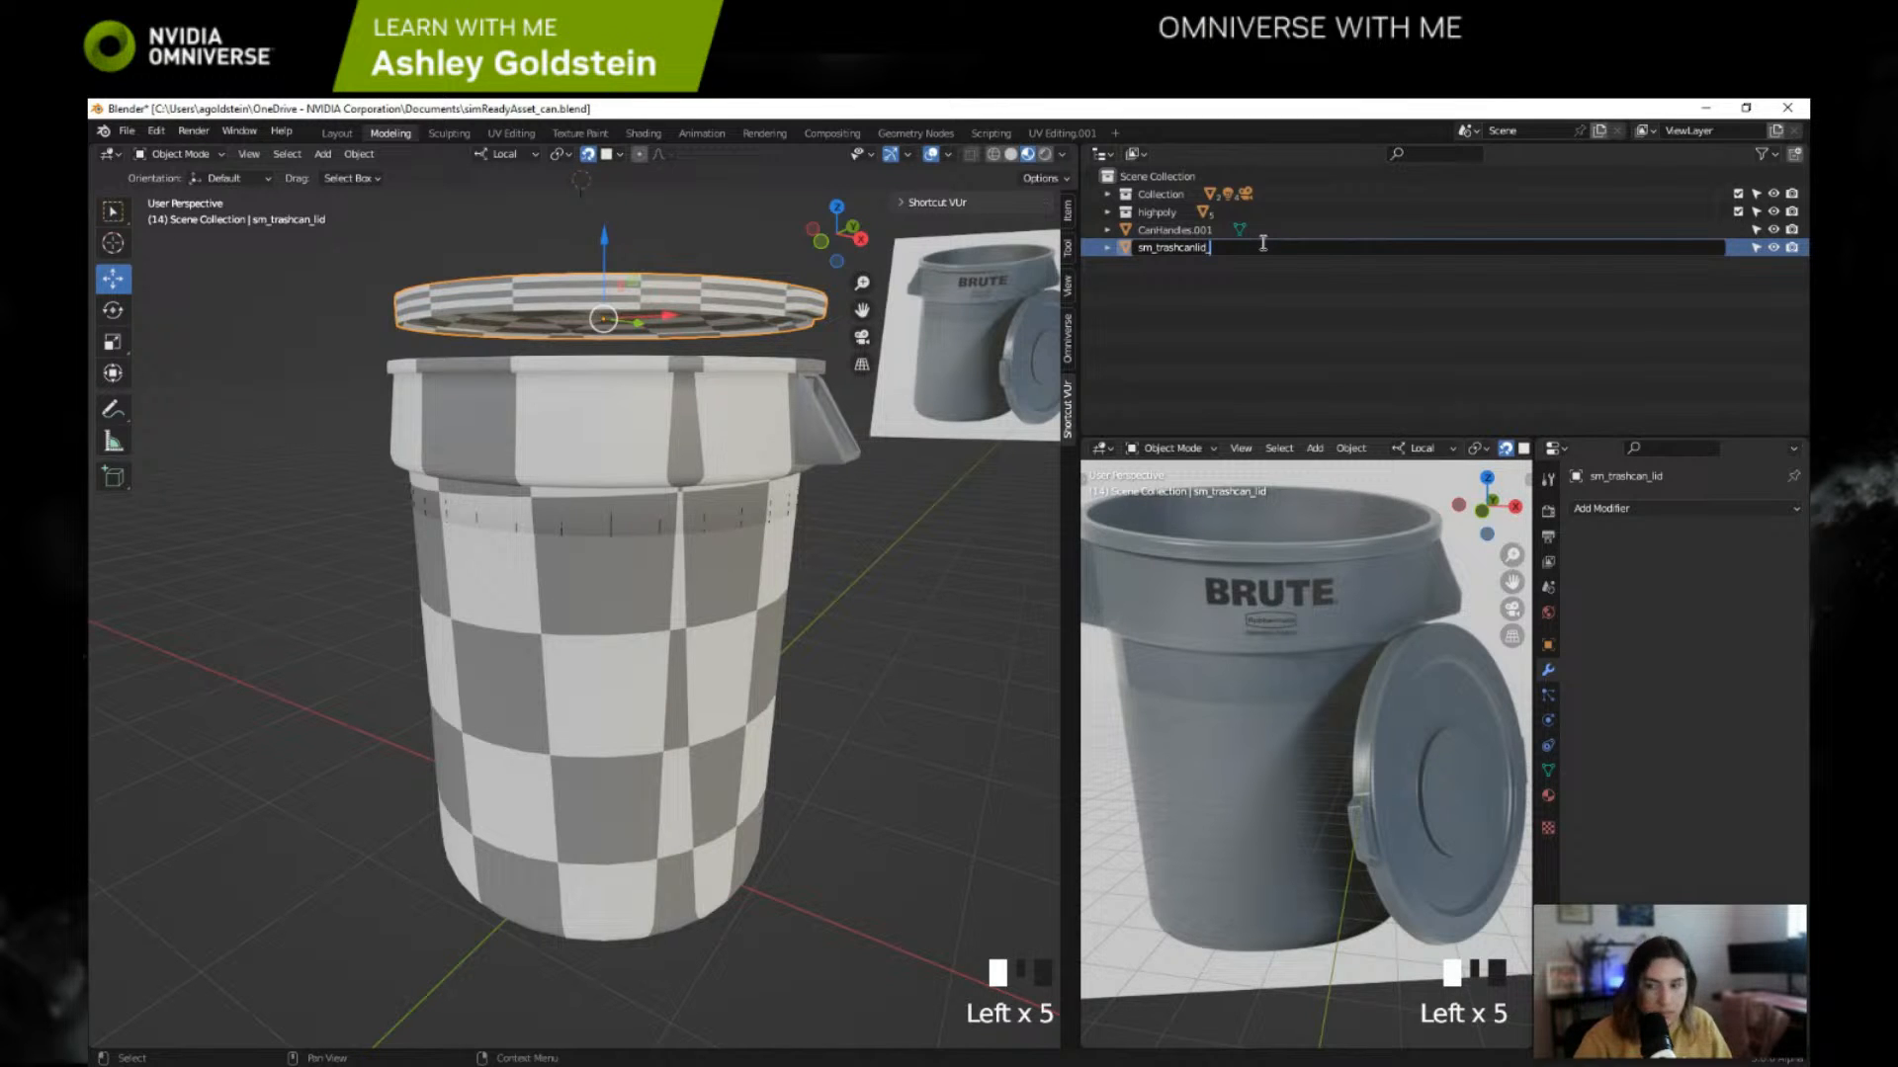
type("g001")
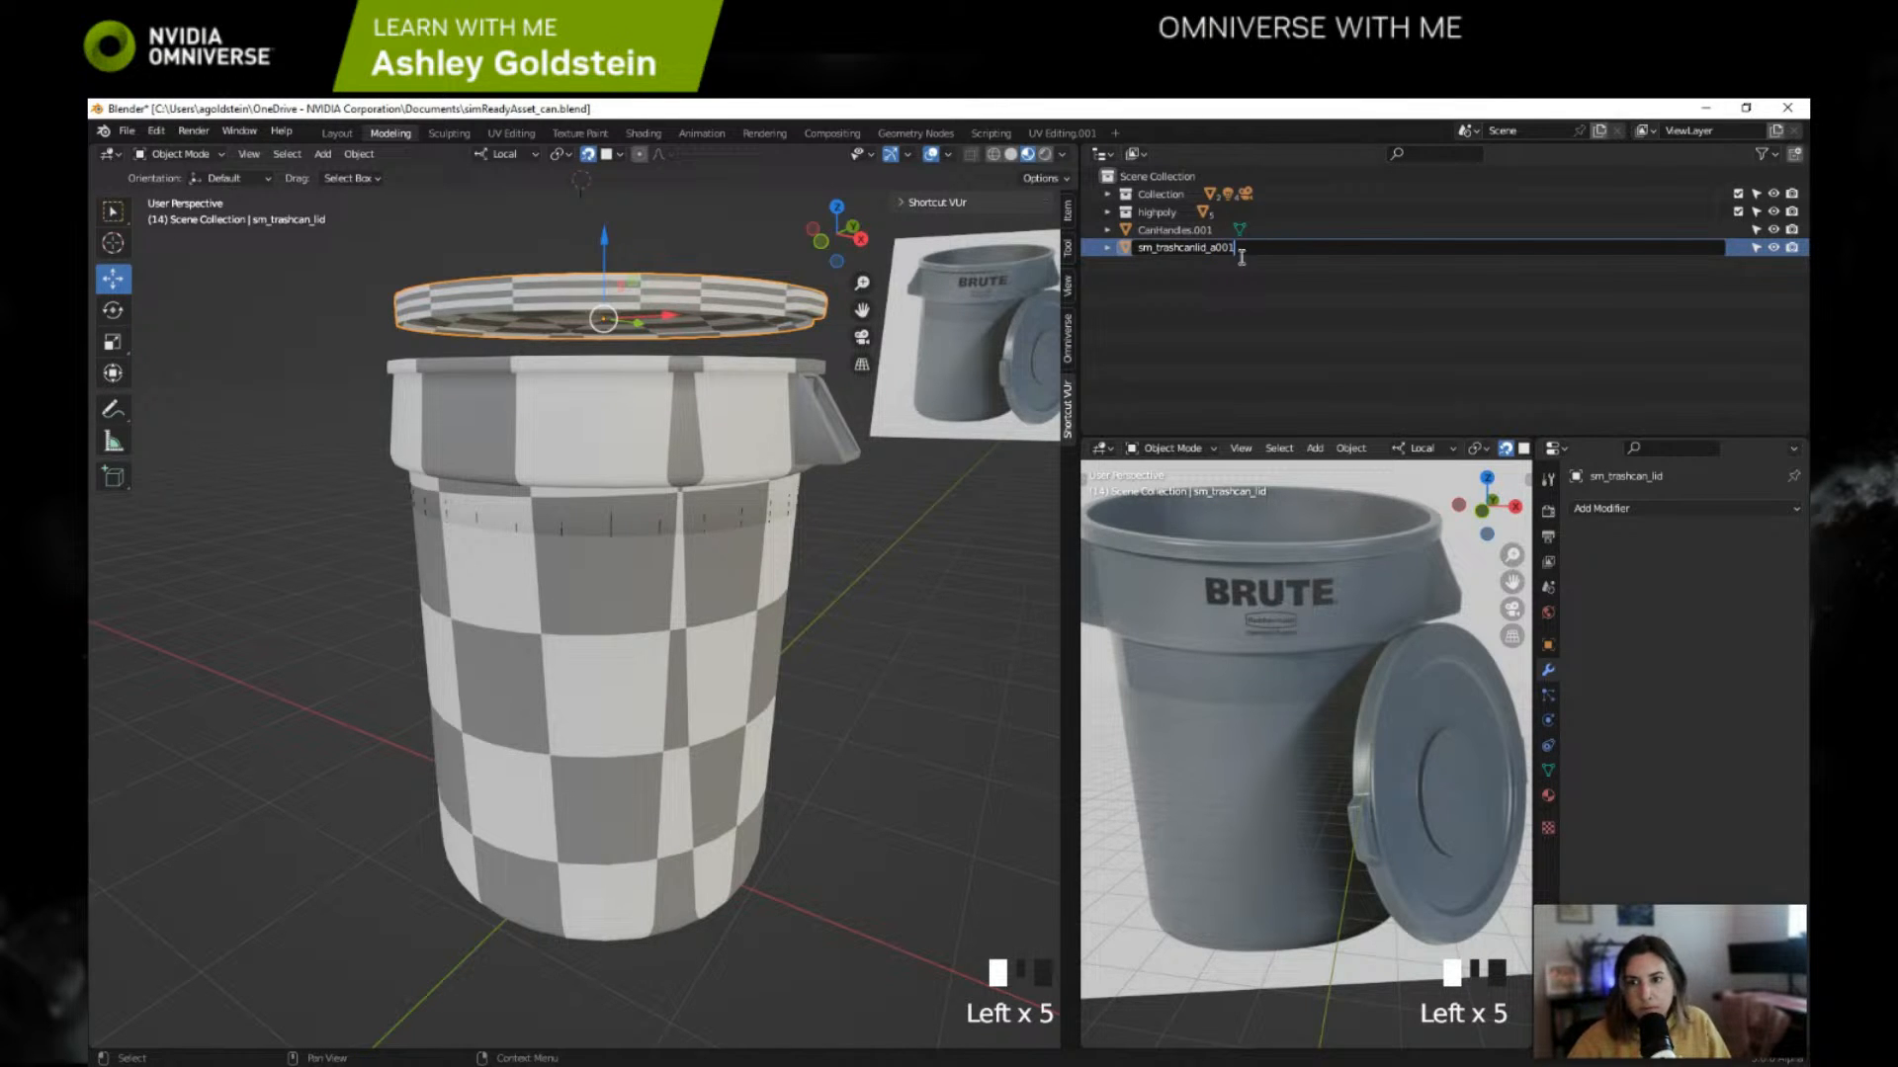
key("Return")
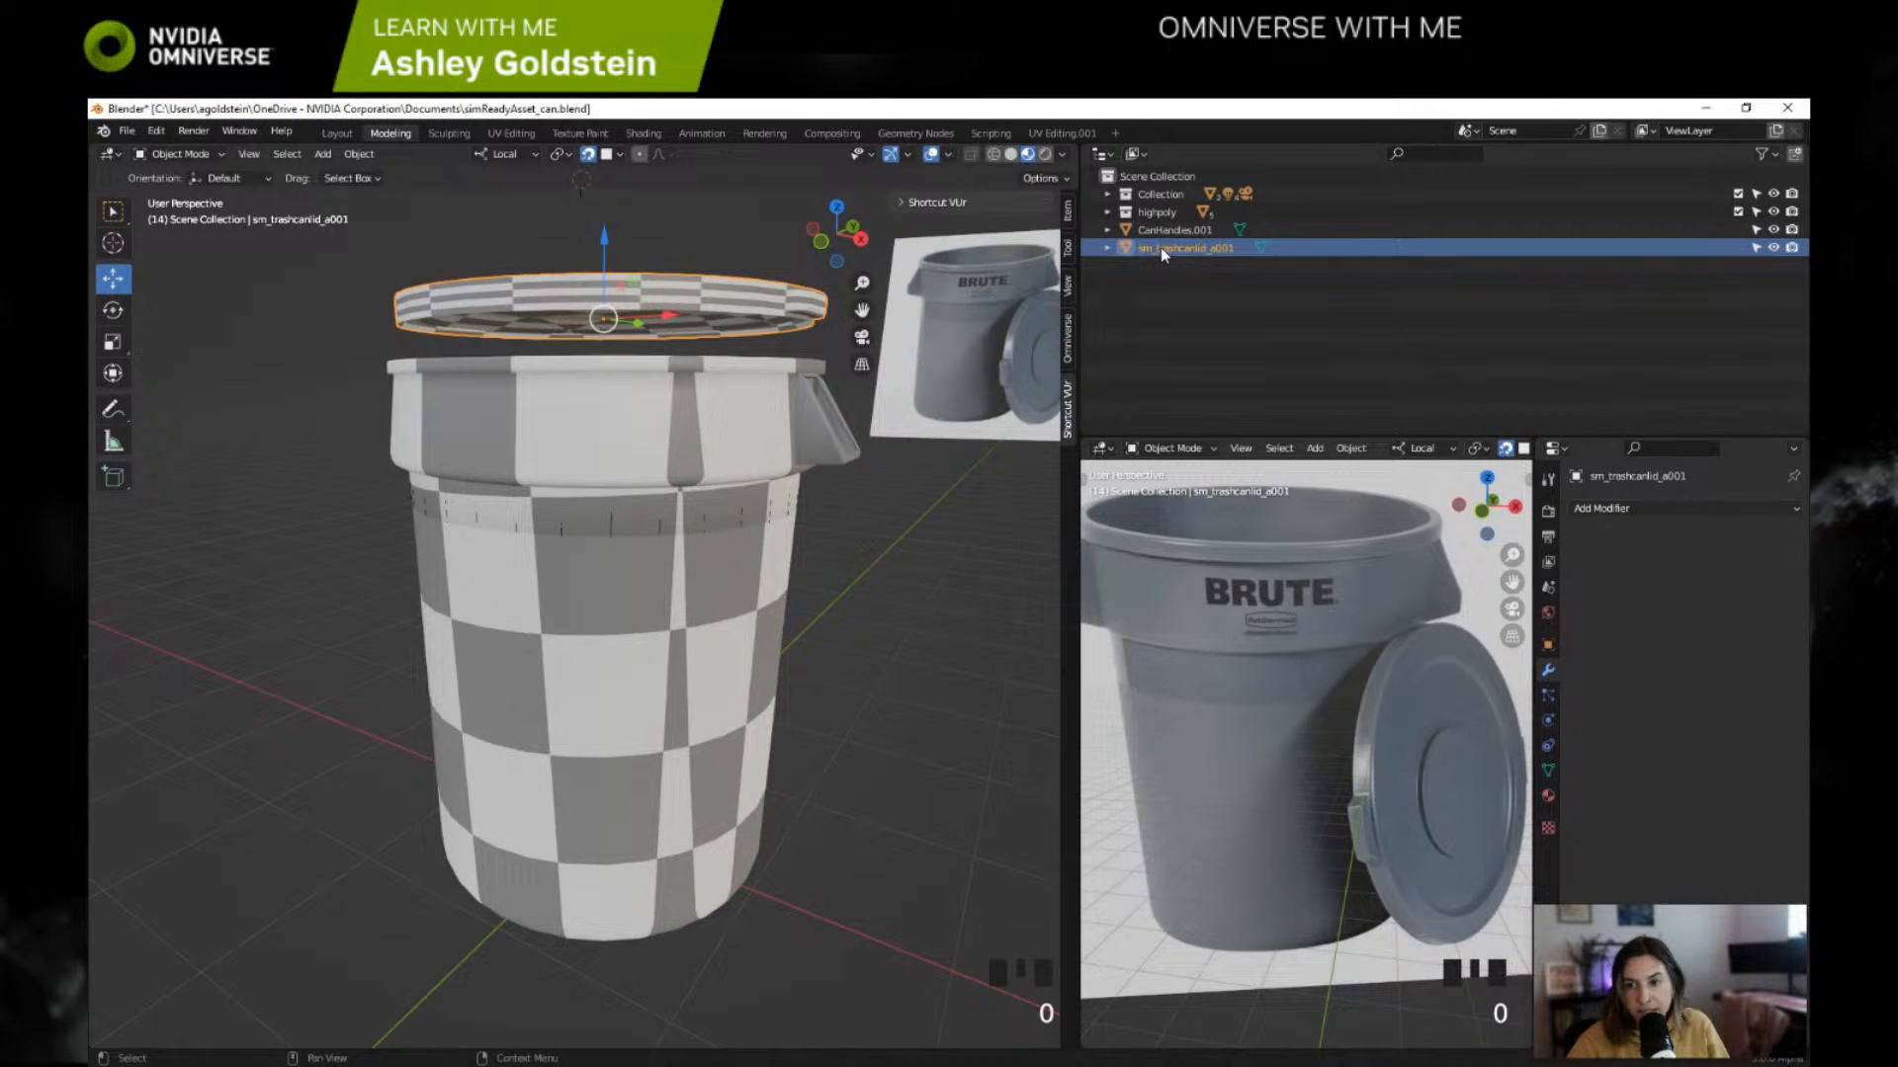
Step: Rename the trash can body object CanHandles.001 to sm_trashcanbase_a001
left_click(1171, 247)
left_click(1218, 249)
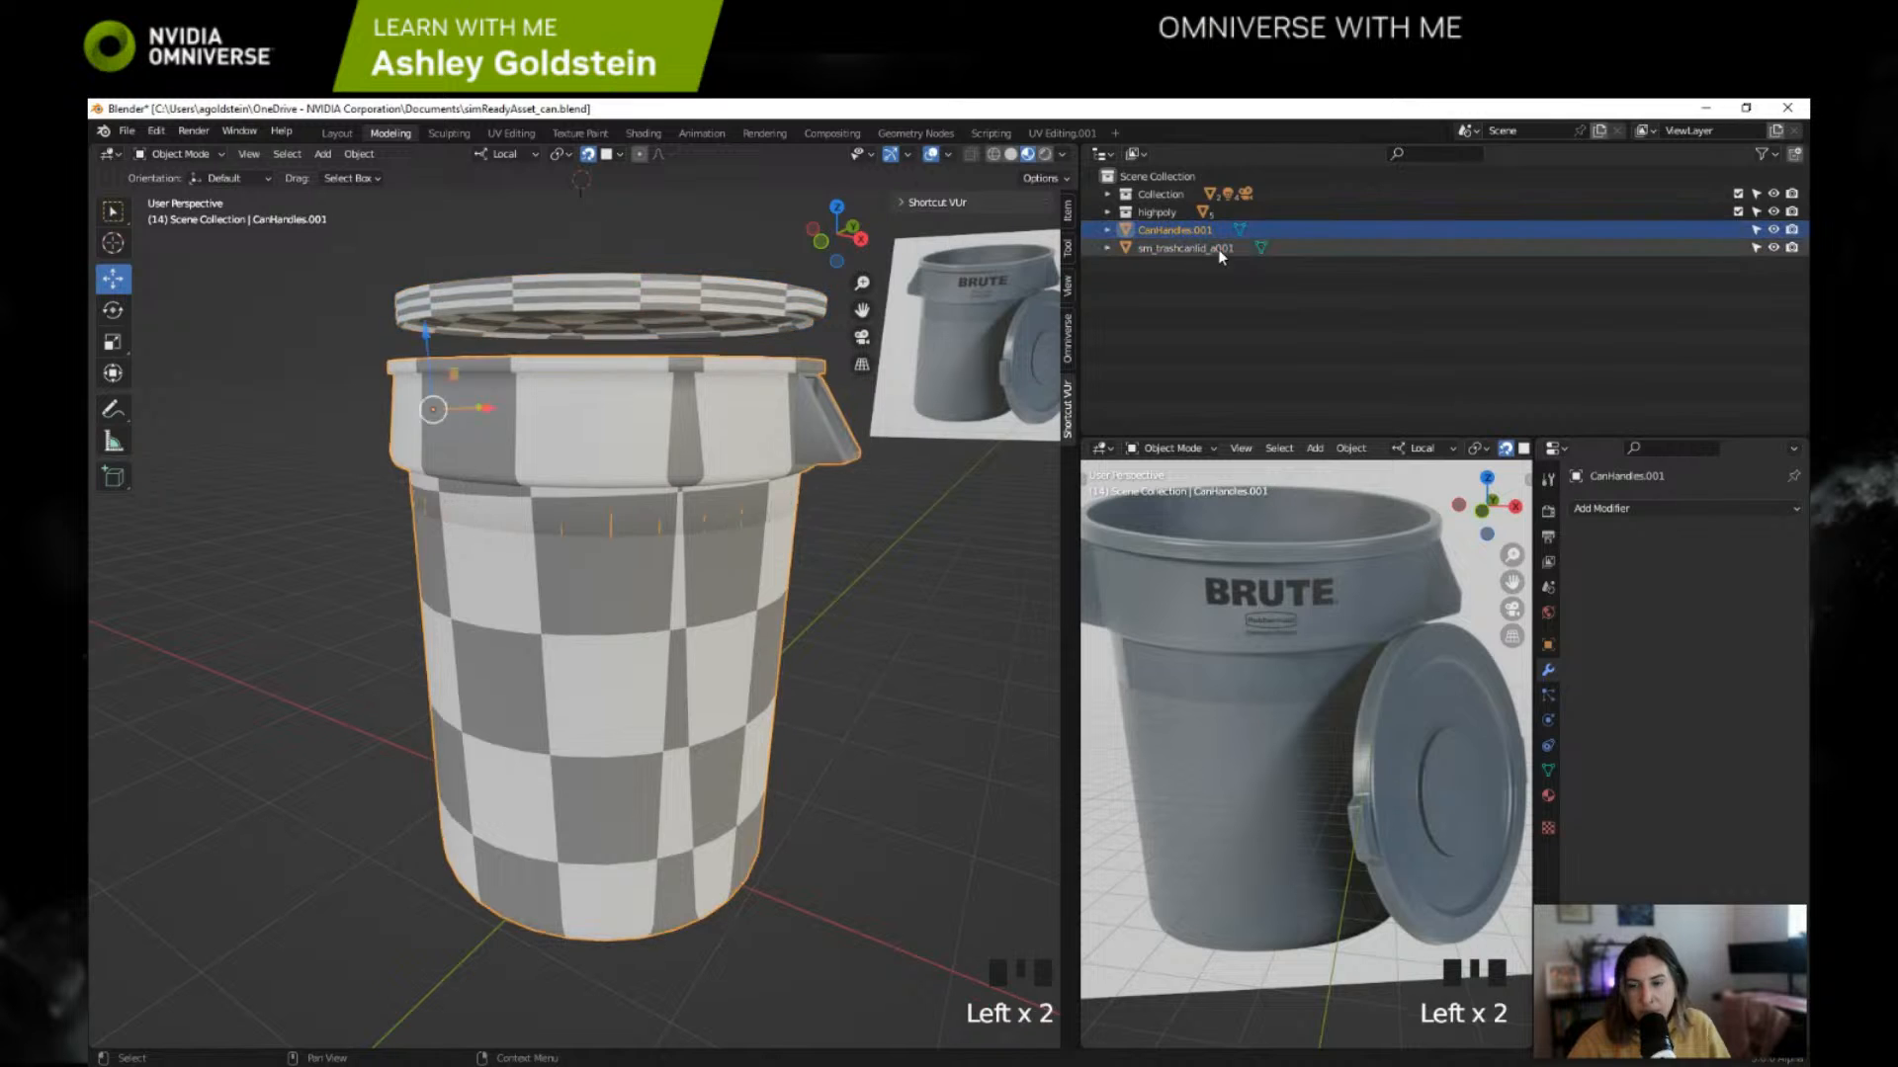
left_click(1157, 253)
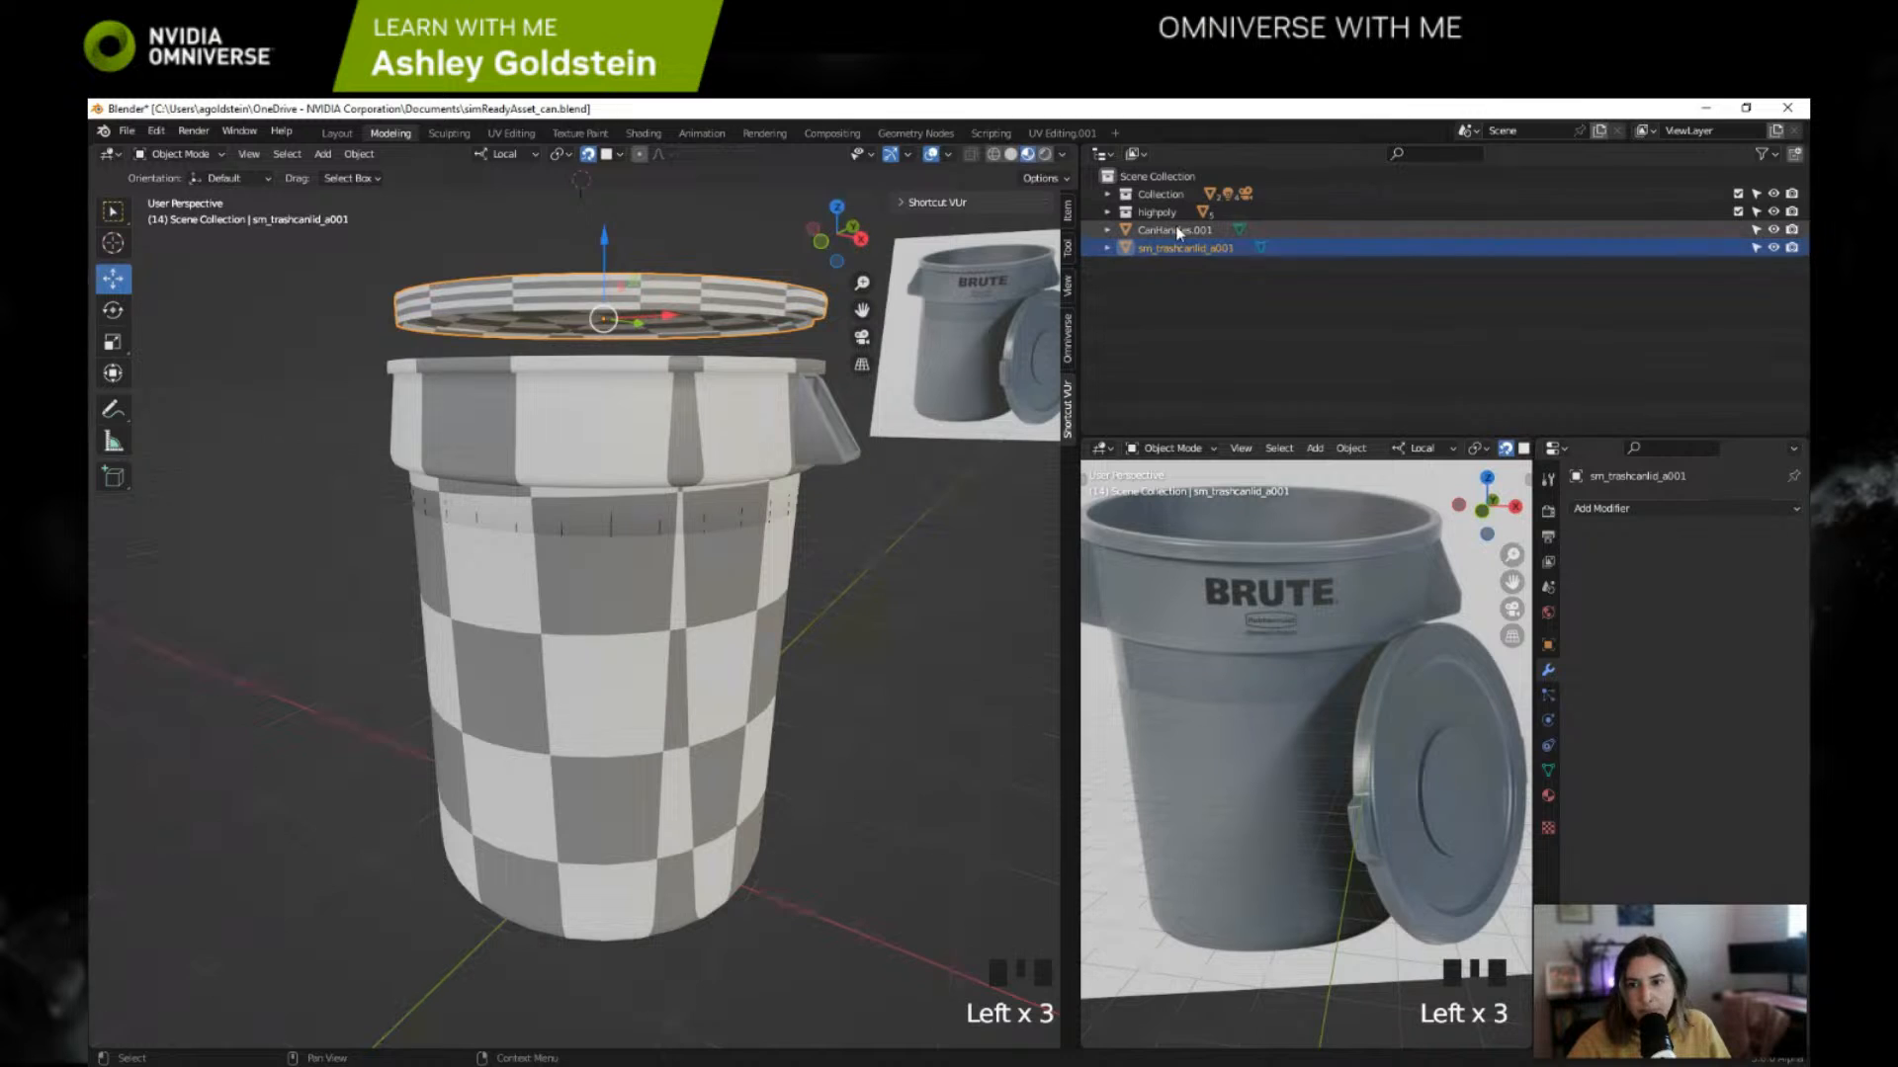
left_click(1178, 235)
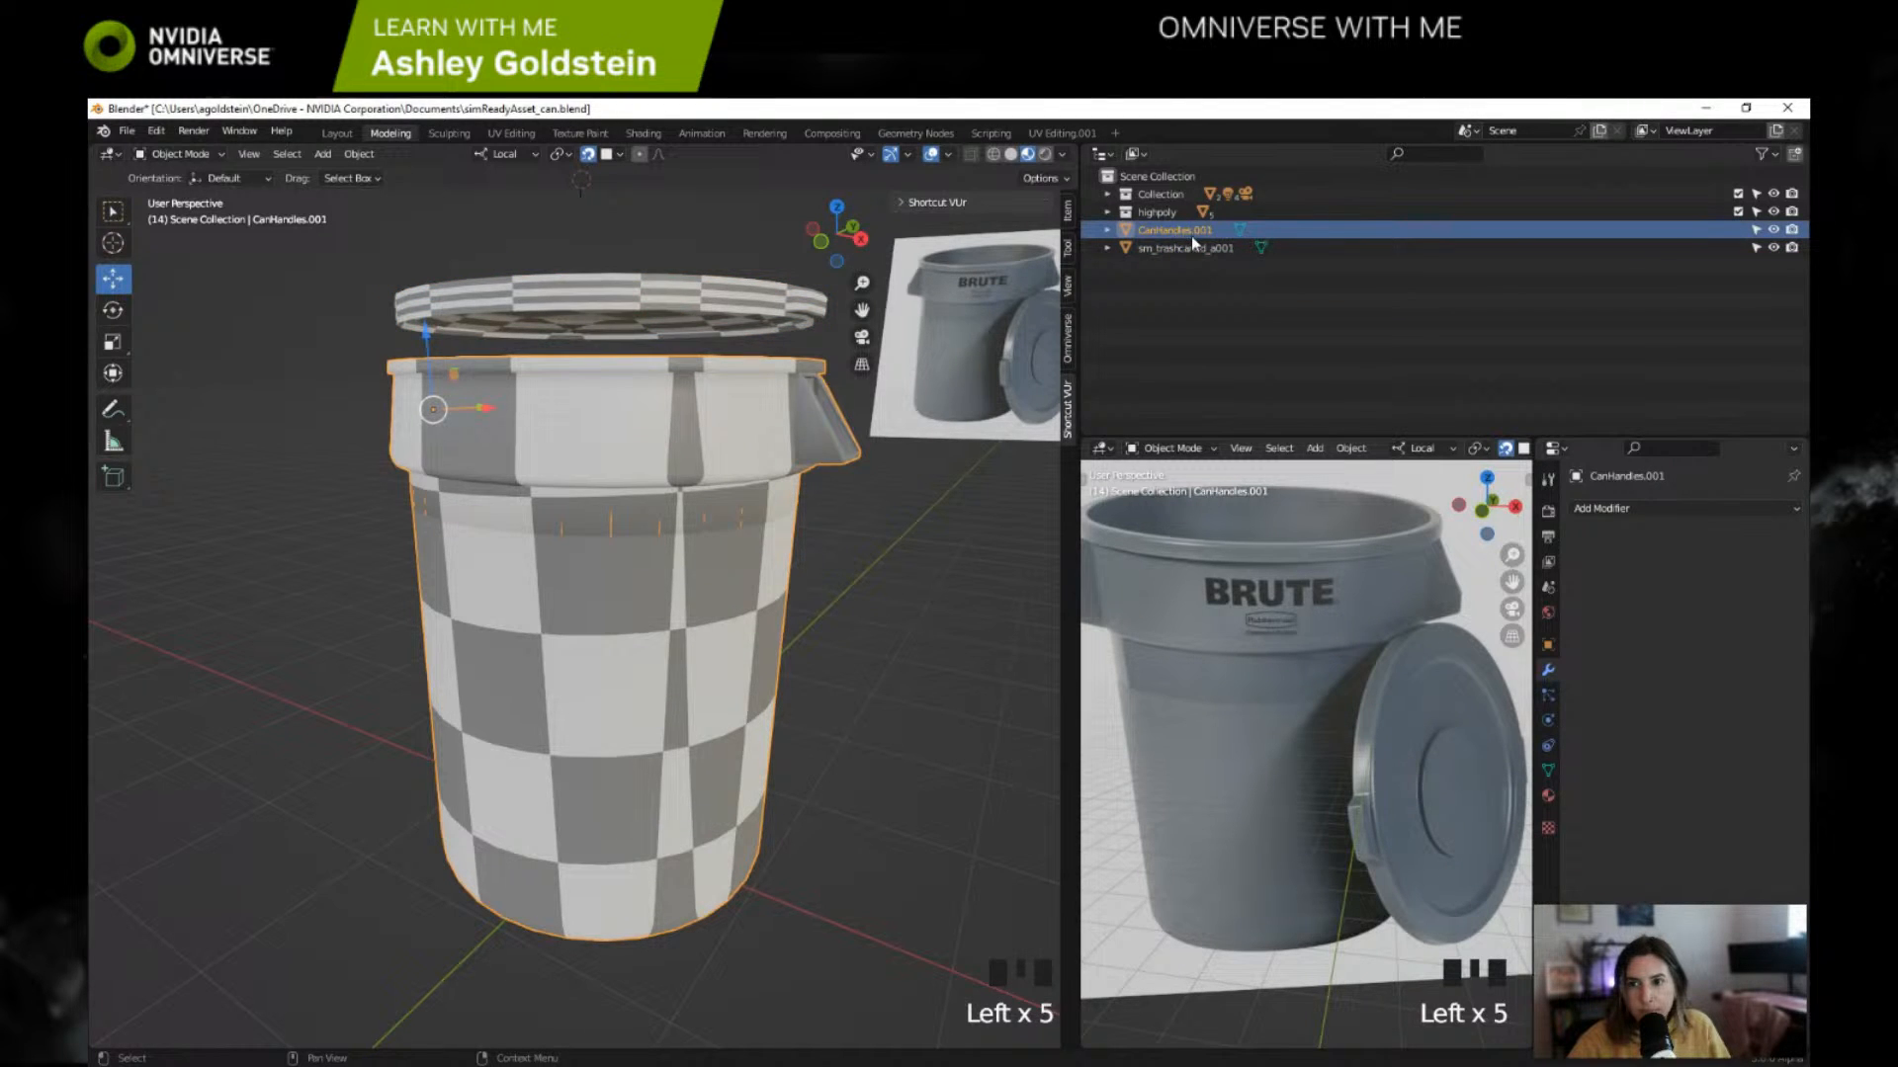
left_click(1194, 238)
left_click(1199, 233)
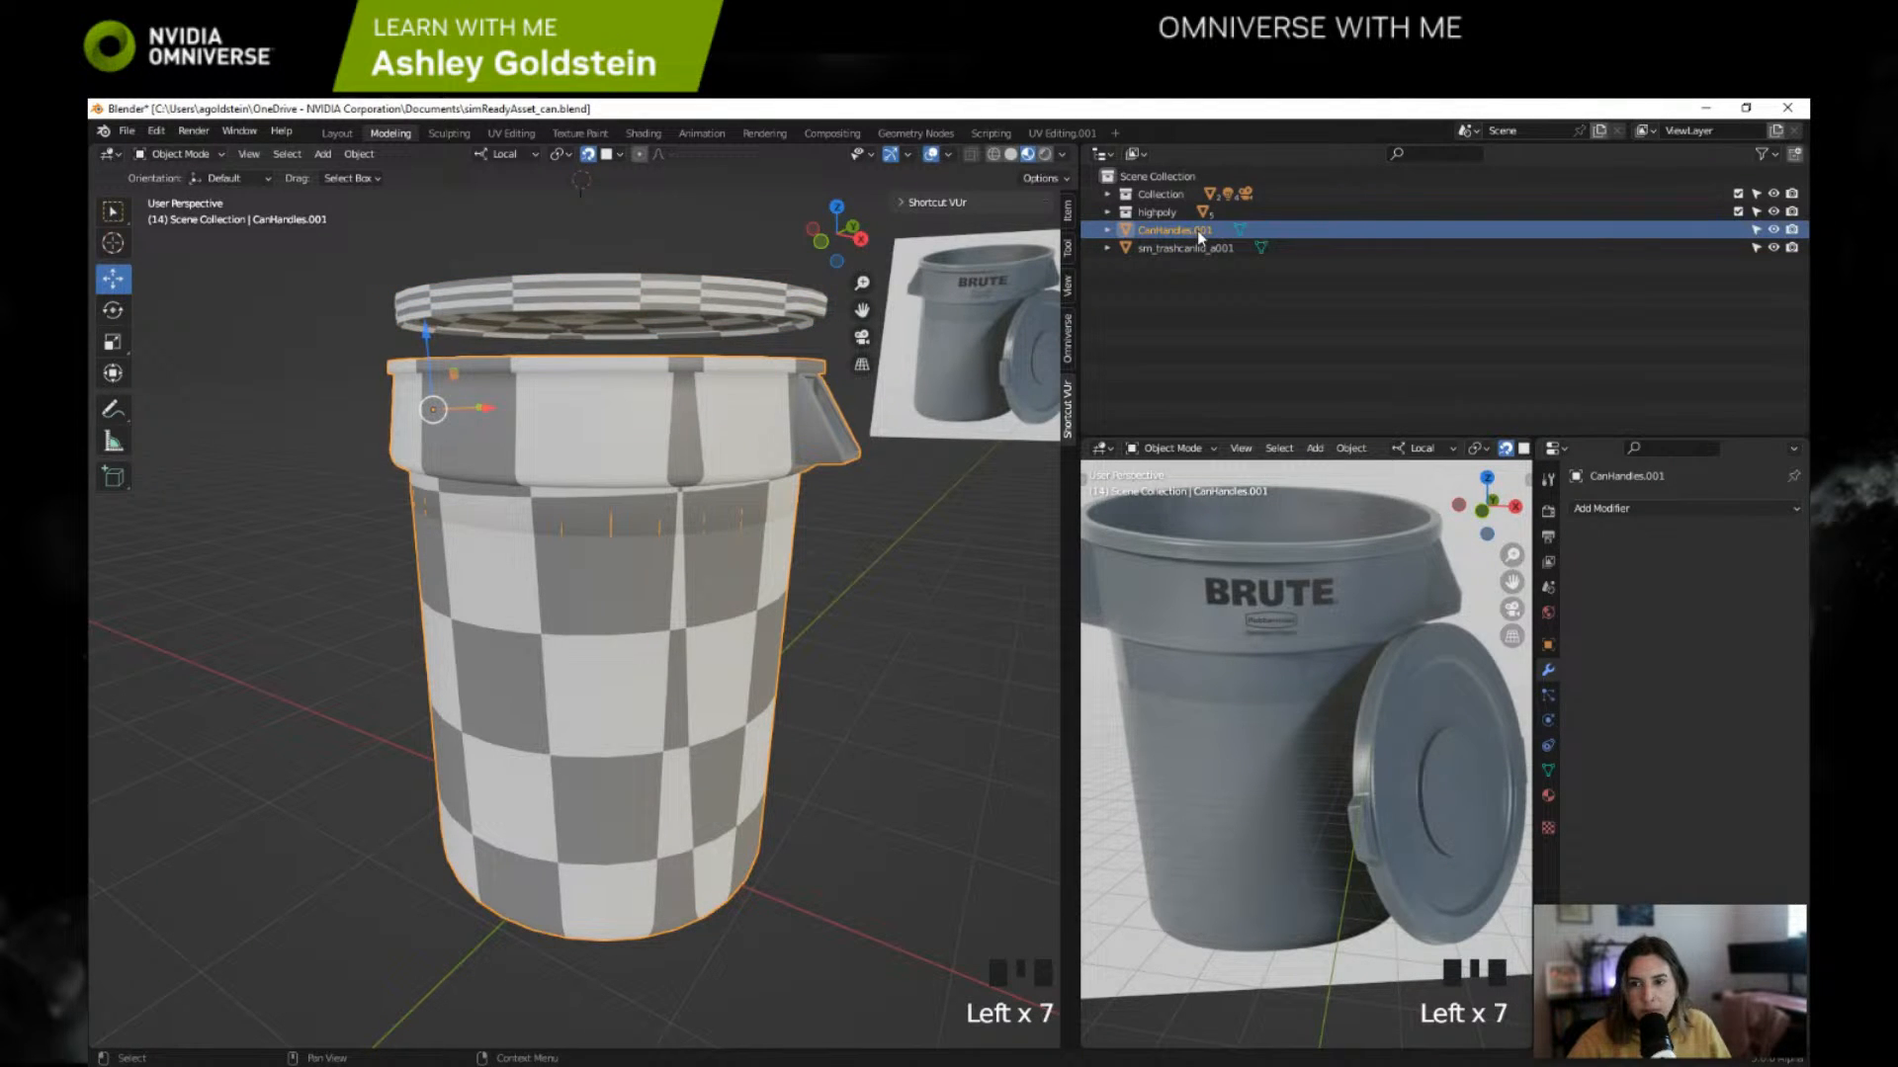
triple_click(1199, 233)
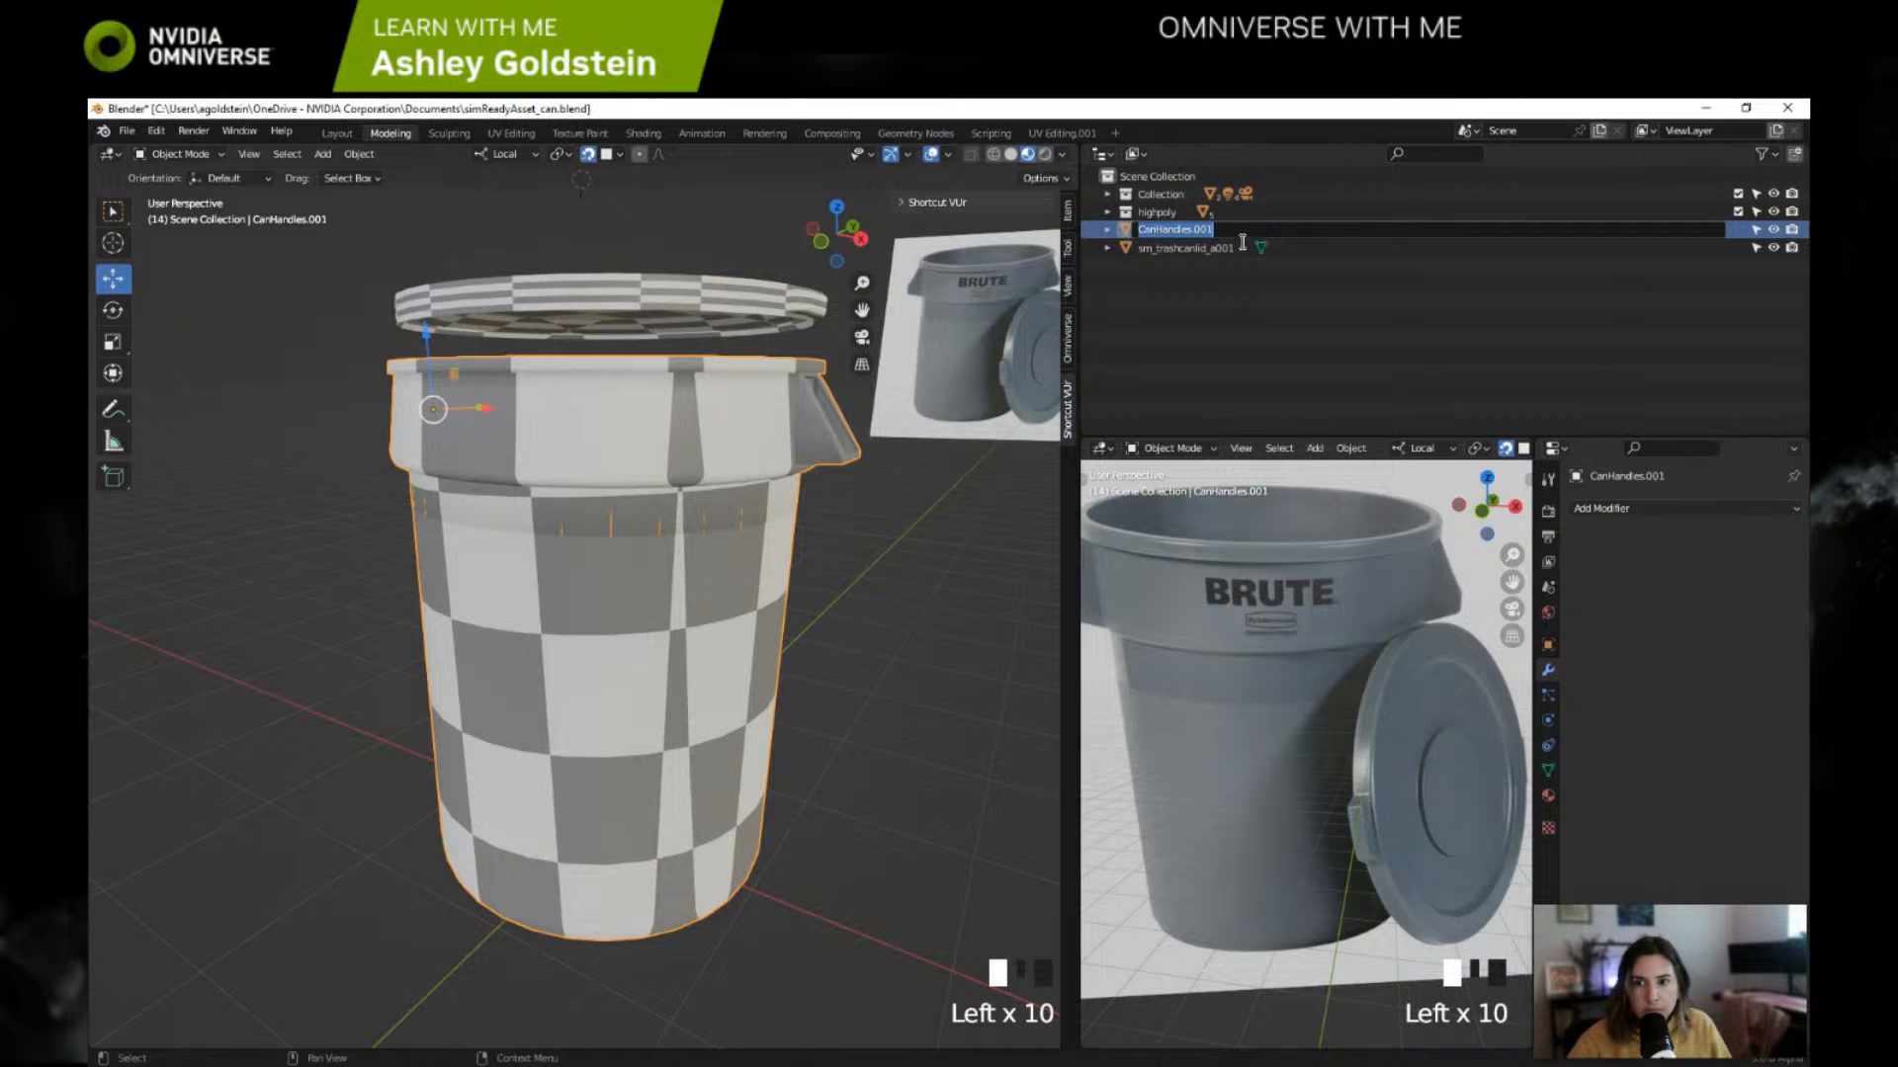
type("sm_trashcanba")
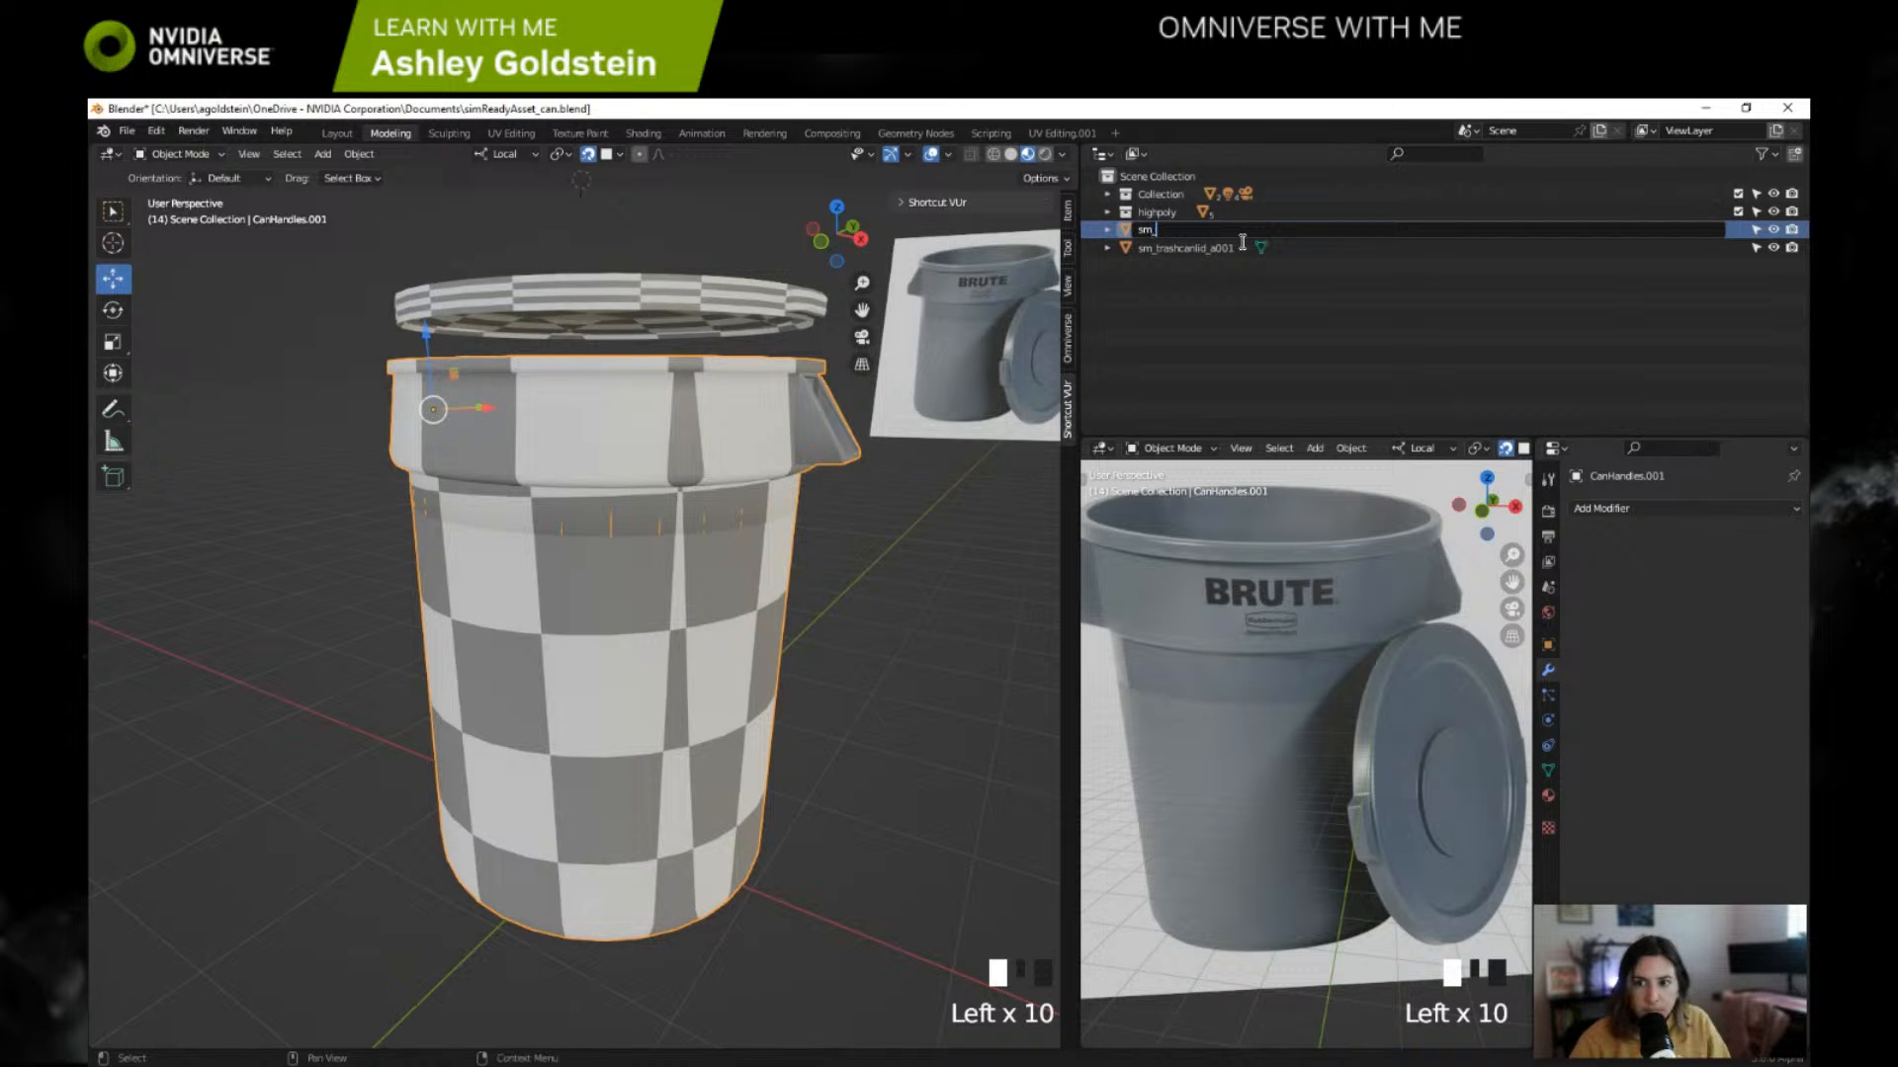
type("se")
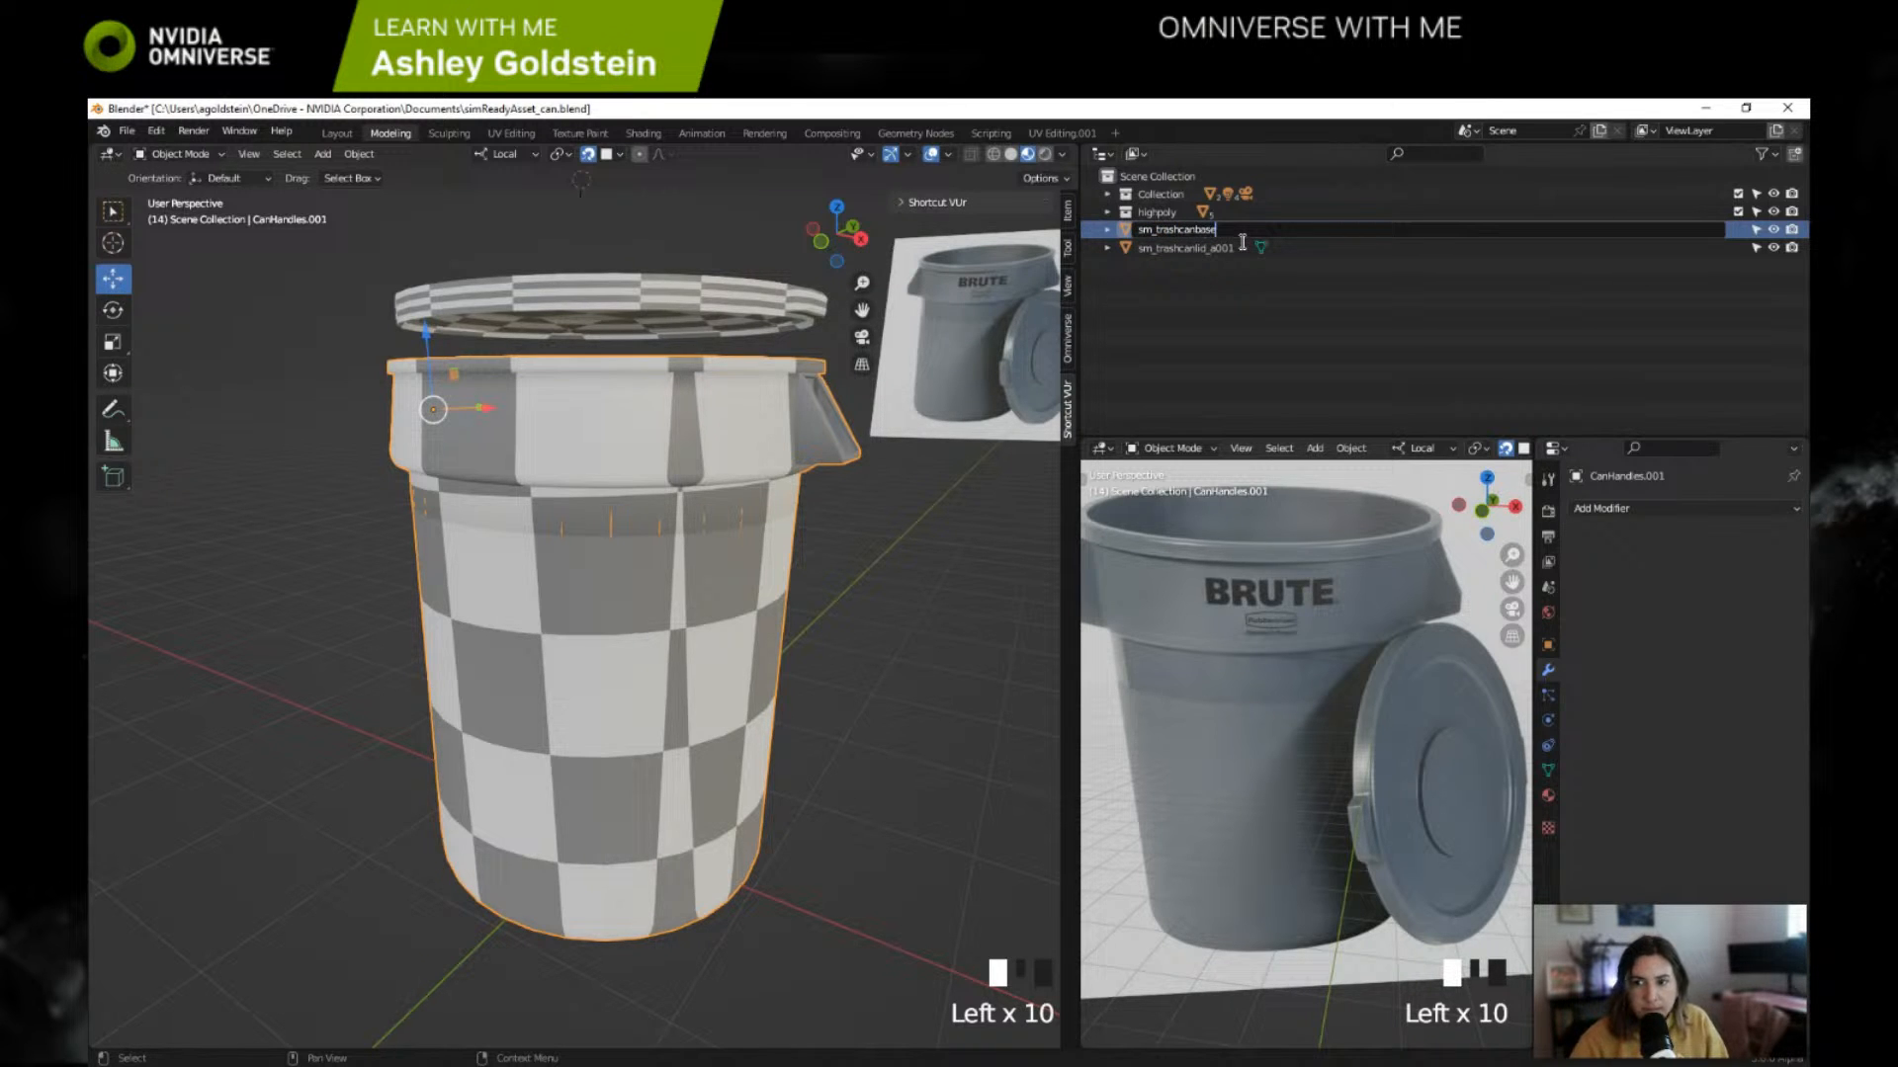
type("_a001")
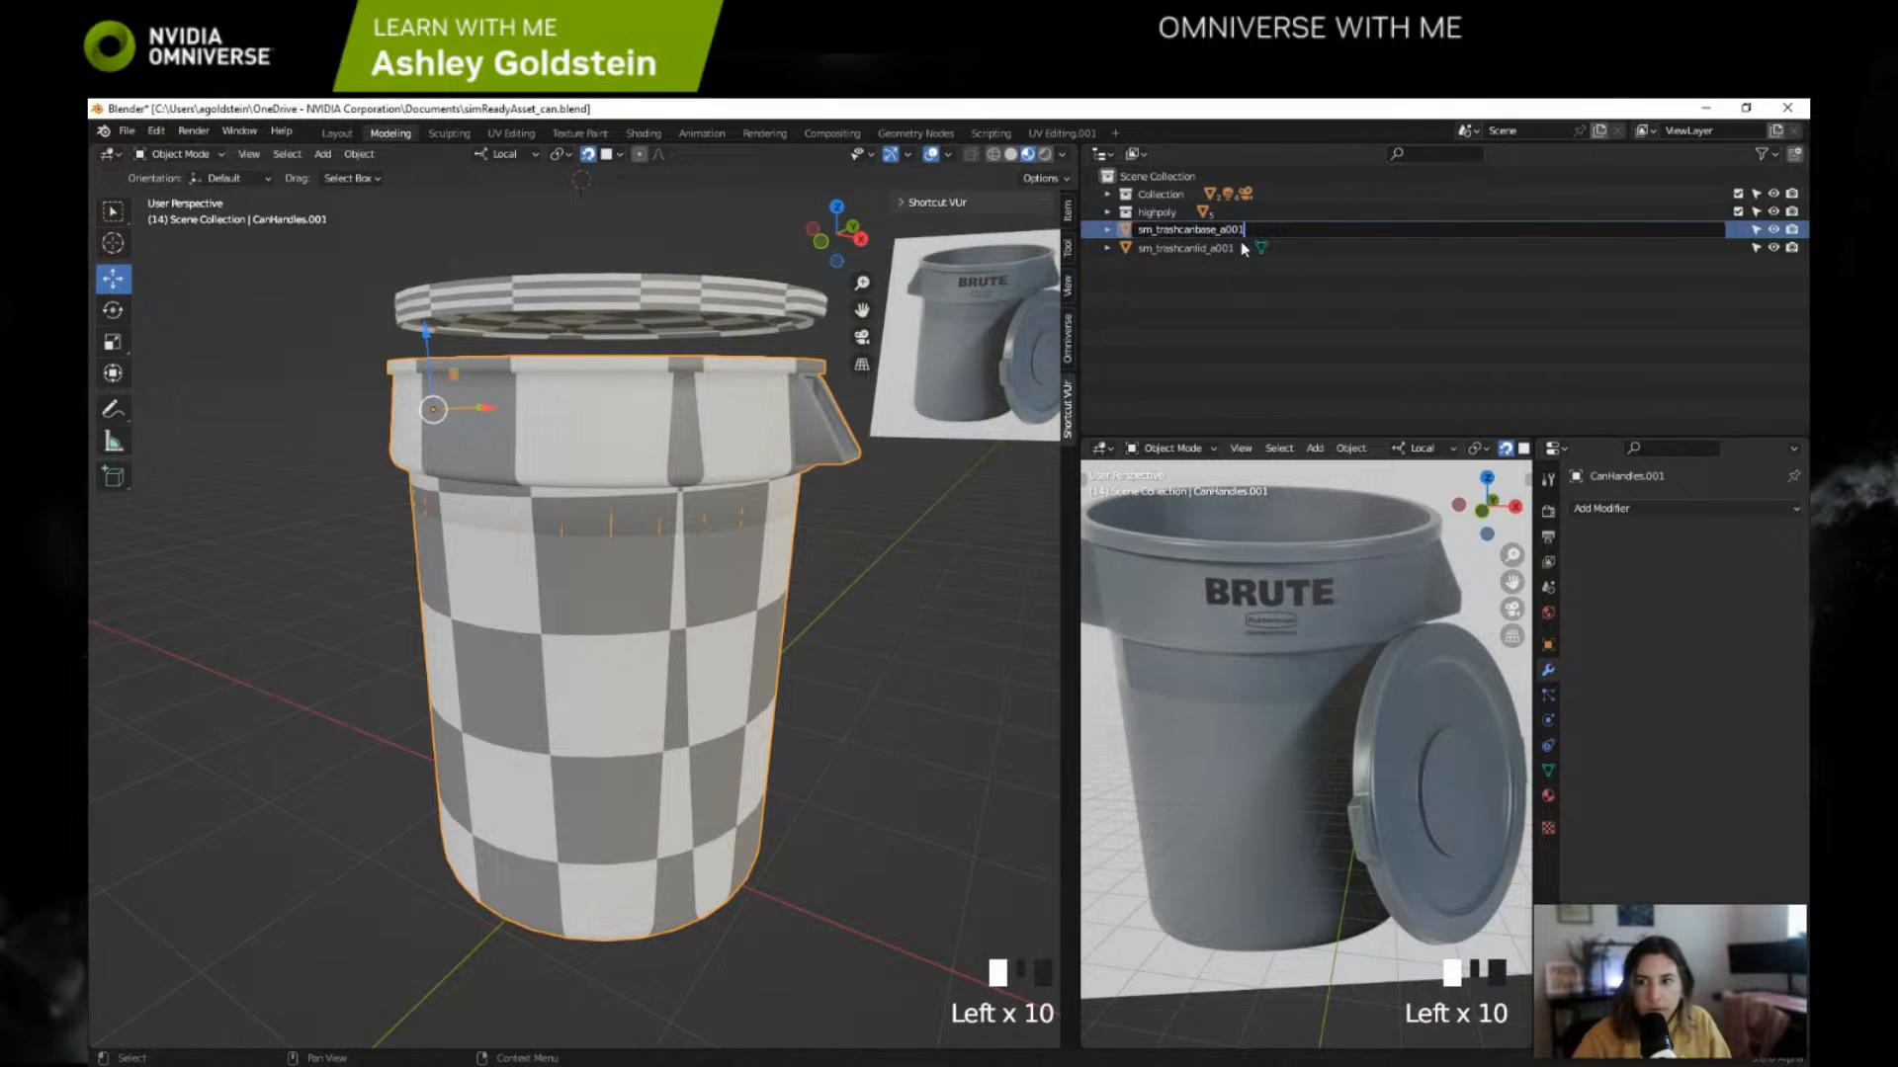
key("Return")
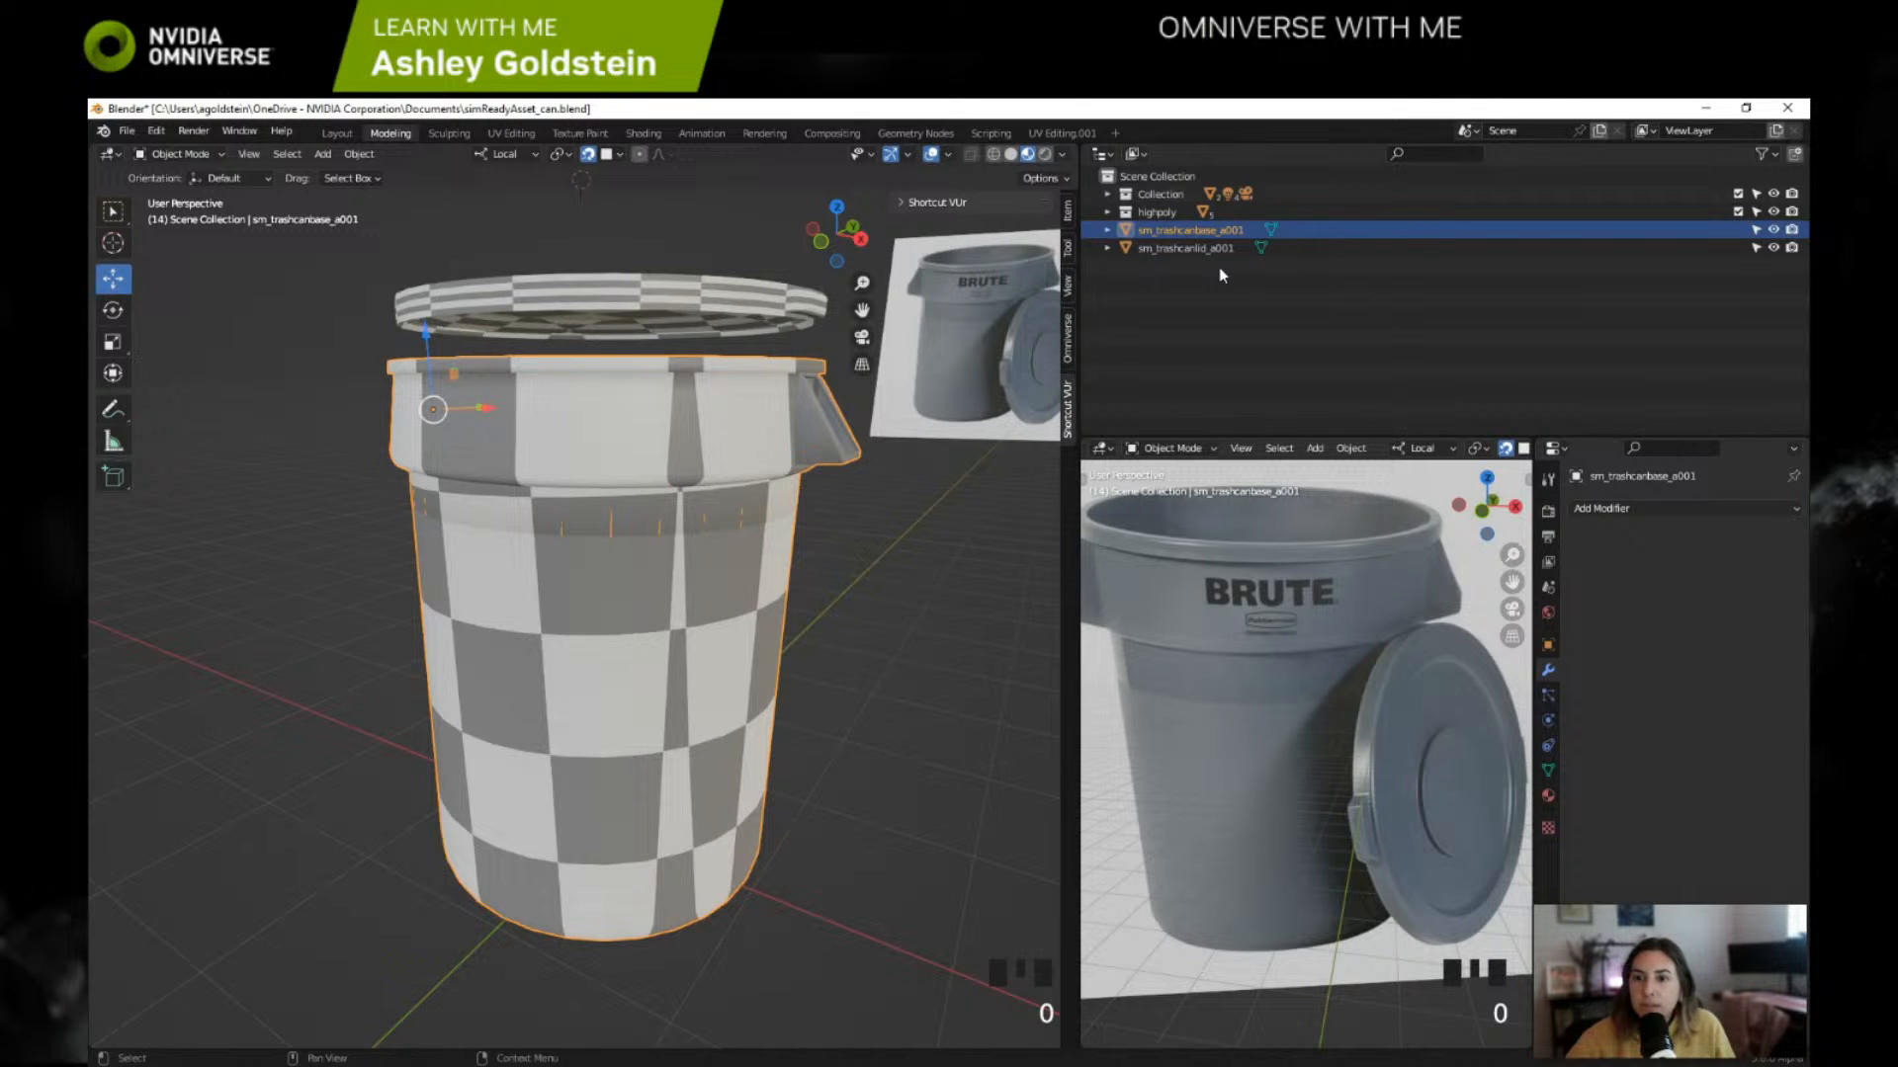
Step: Add a Plain Axes empty to the scene with nothing else selected
left_click(385, 685)
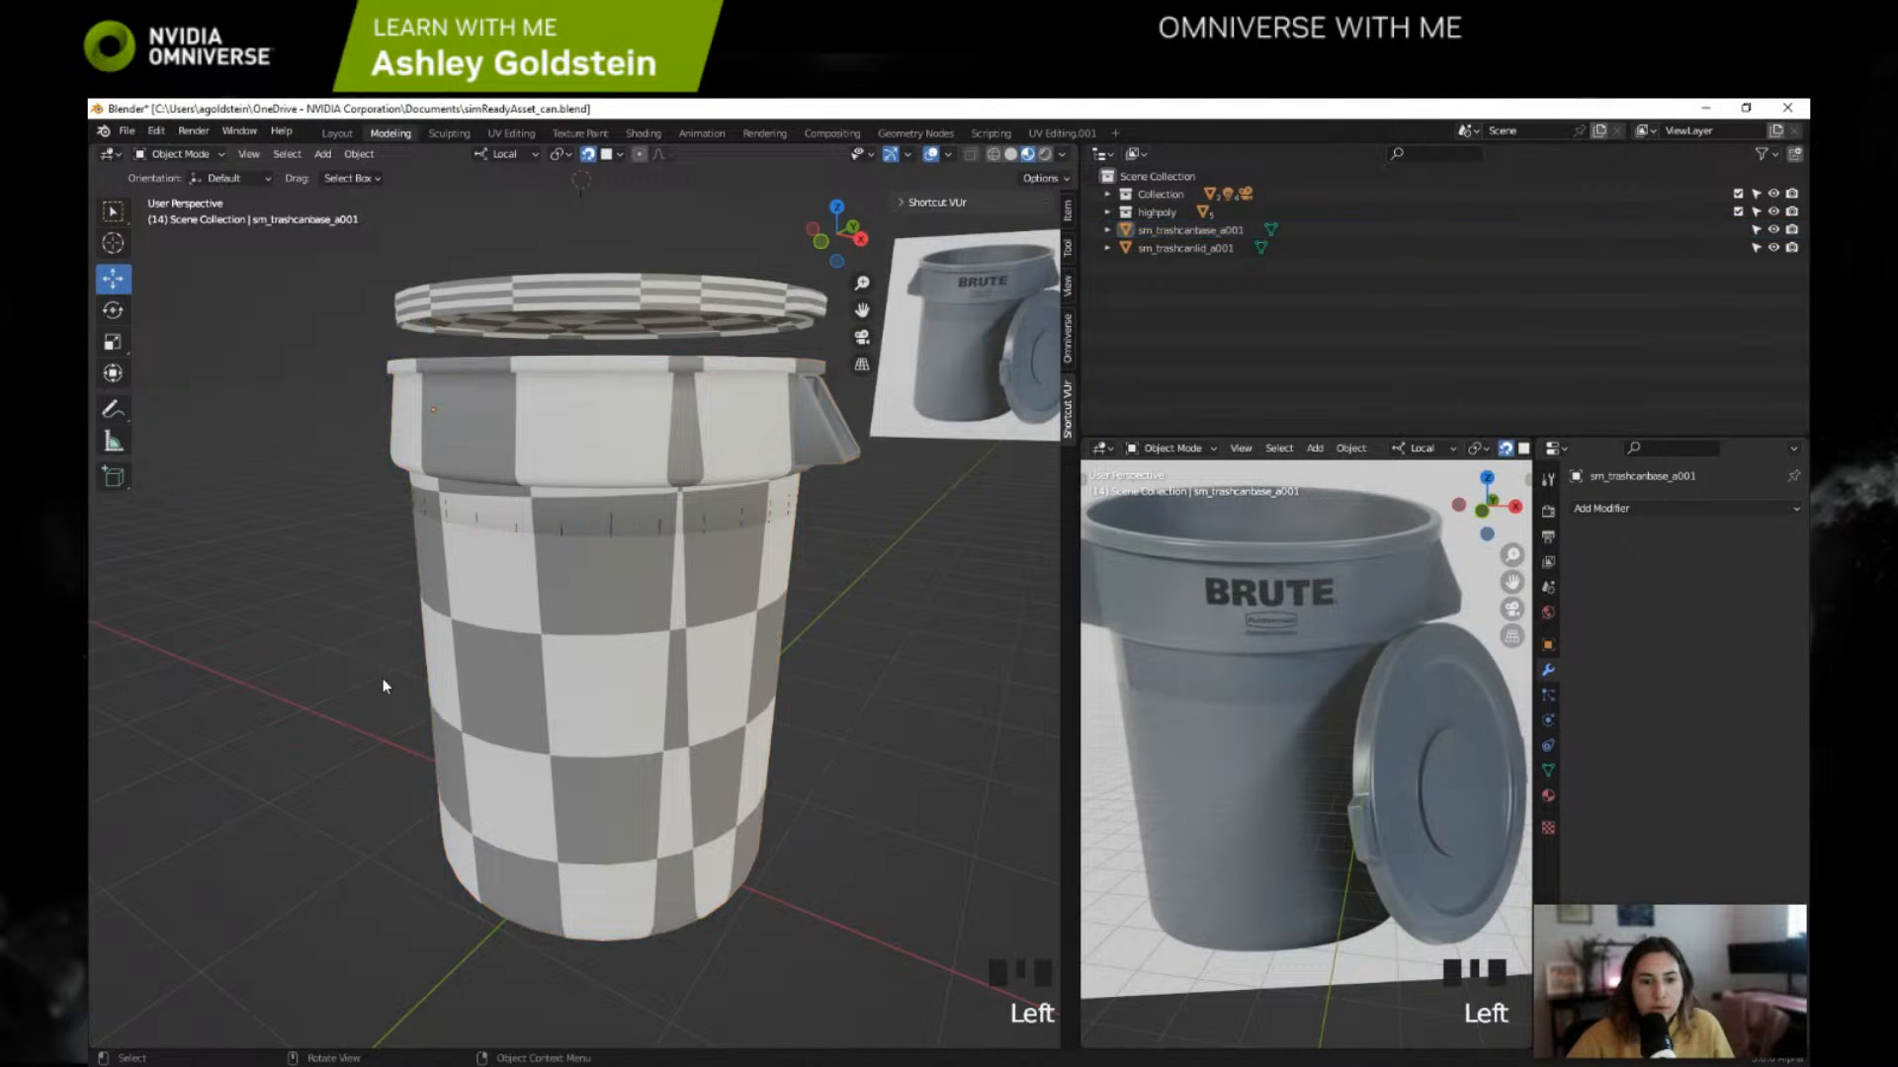
key("shift+a")
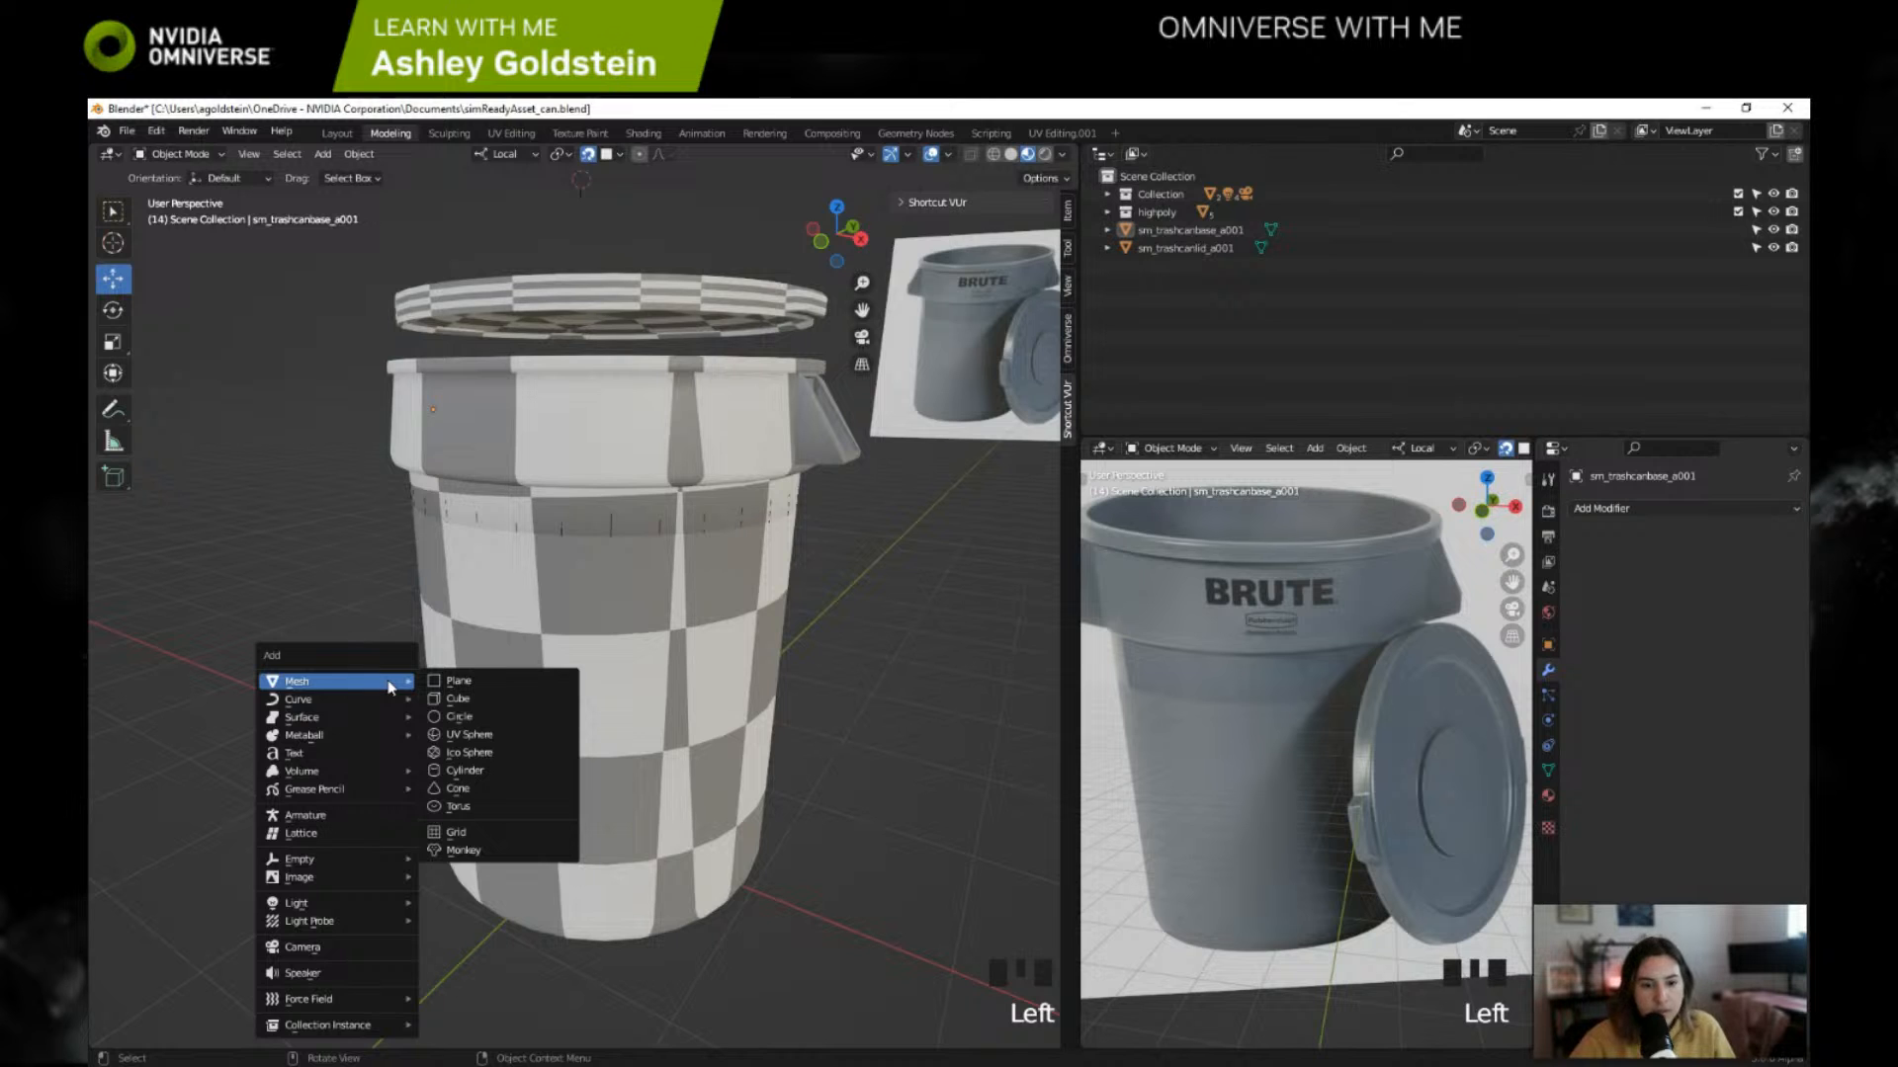
mouse_move(348, 856)
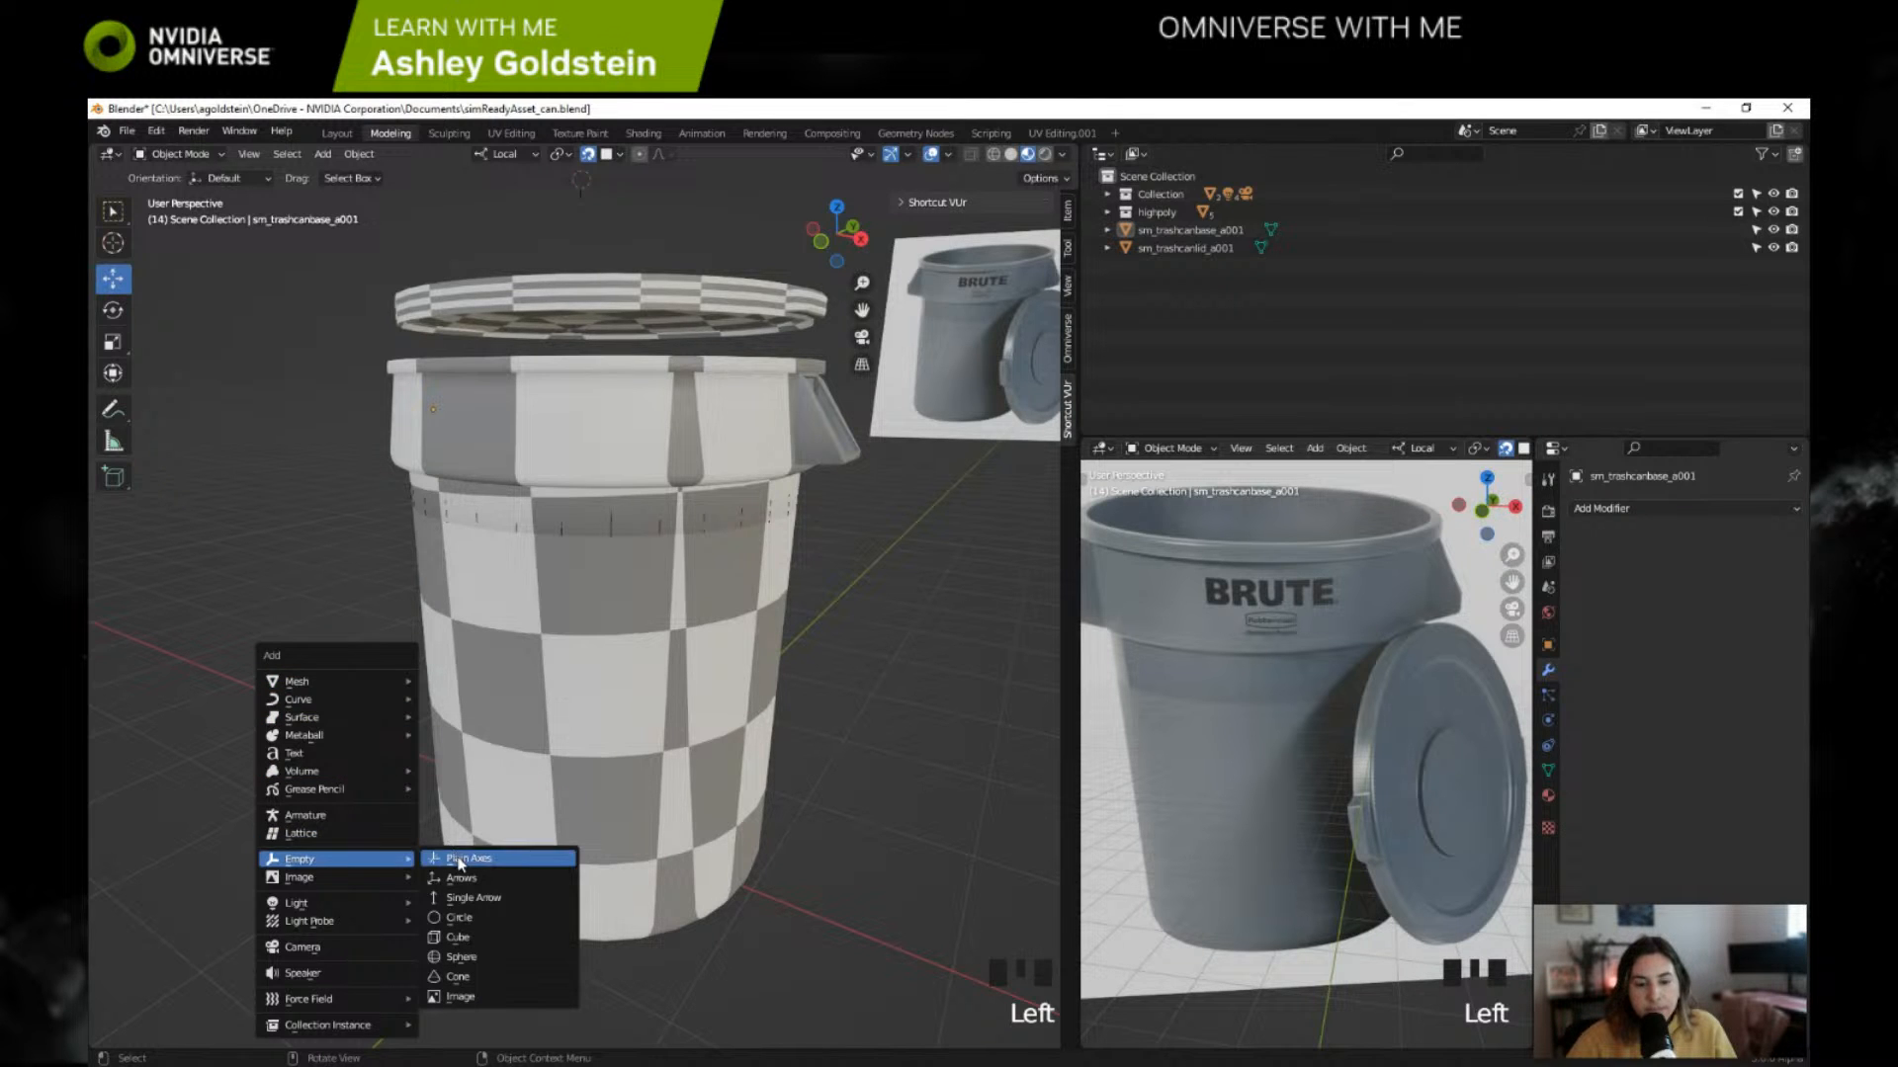
left_click(499, 856)
scroll(591, 208, "down", 2)
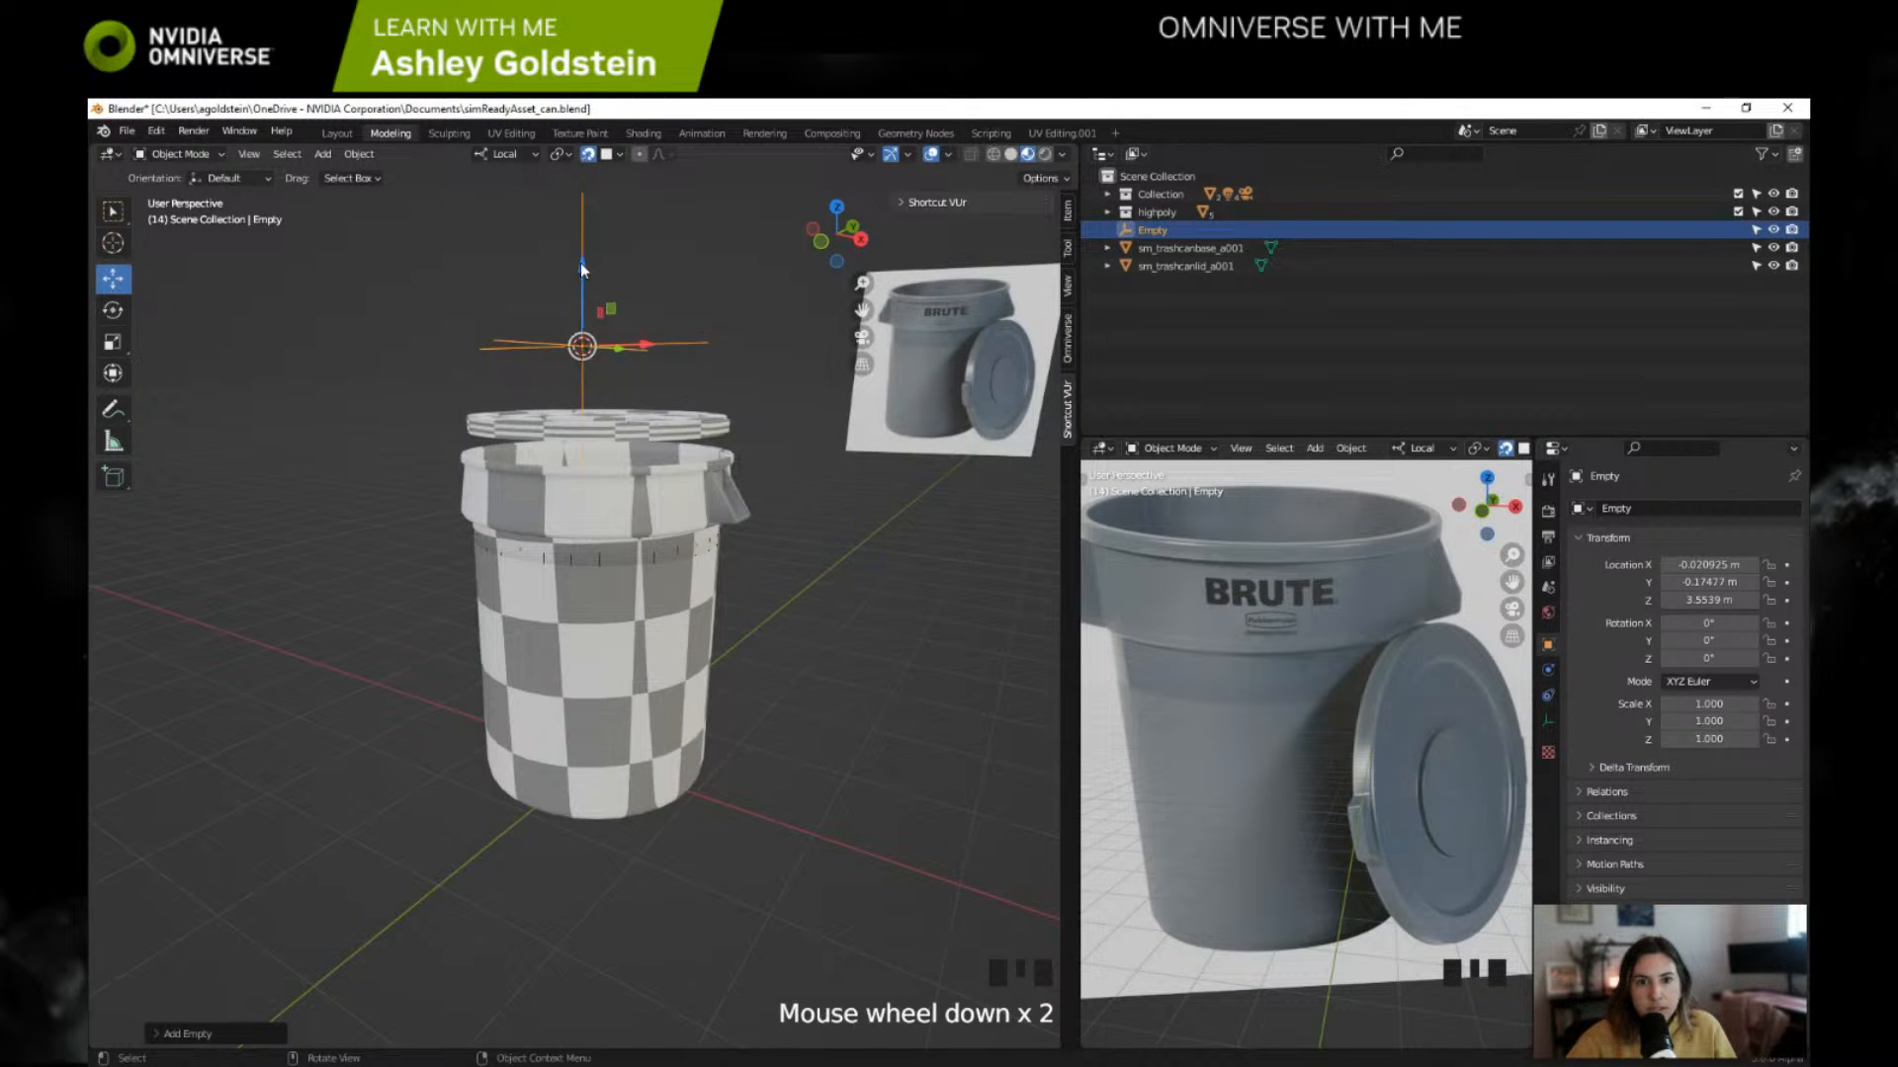
Step: Move the empty straight down along its Z axis to the base of the trash can
left_click_drag(581, 267, 538, 679)
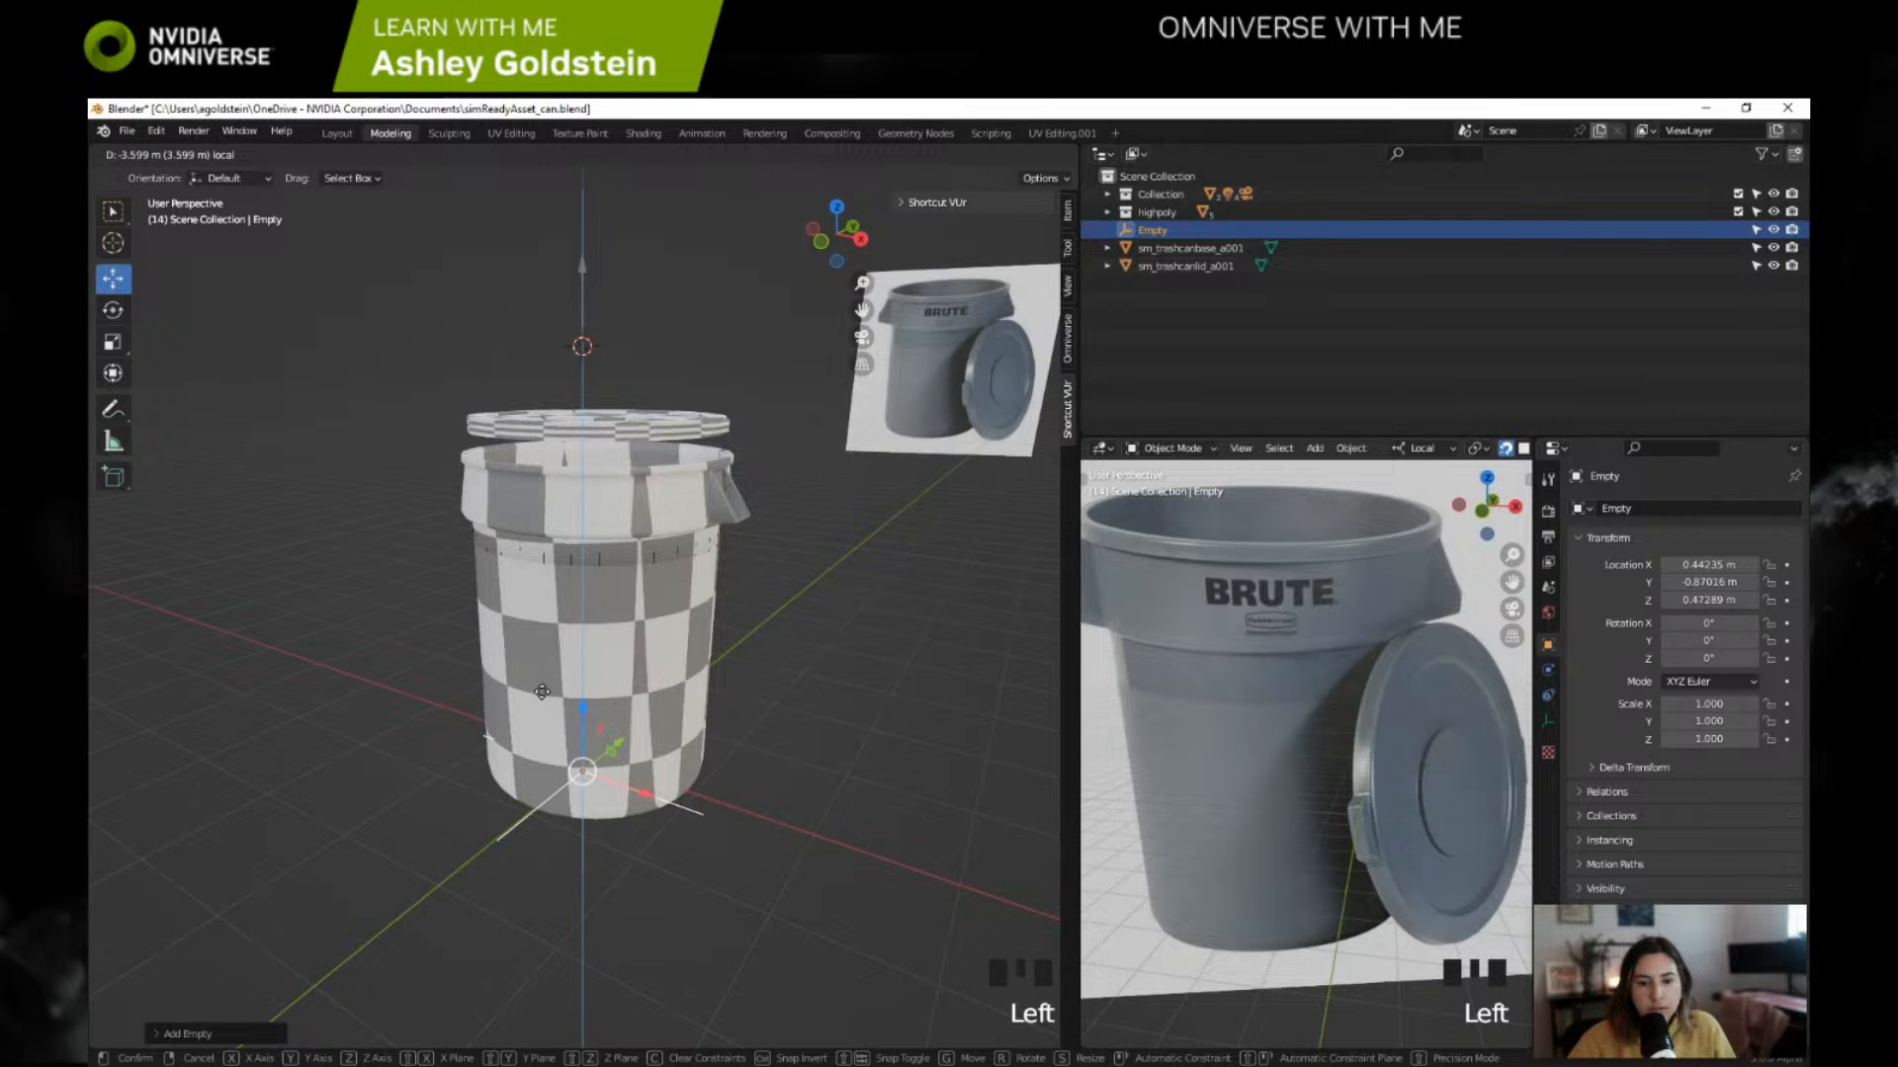
middle_click_drag(543, 697, 573, 638)
left_click_drag(602, 649, 618, 696)
middle_click_drag(619, 697, 621, 653)
left_click_drag(618, 655, 617, 664)
middle_click_drag(617, 664, 603, 713)
Step: Try to parent the empty and the can base to the lid with the Object option, and undo the parenting
left_click(627, 638, "shift")
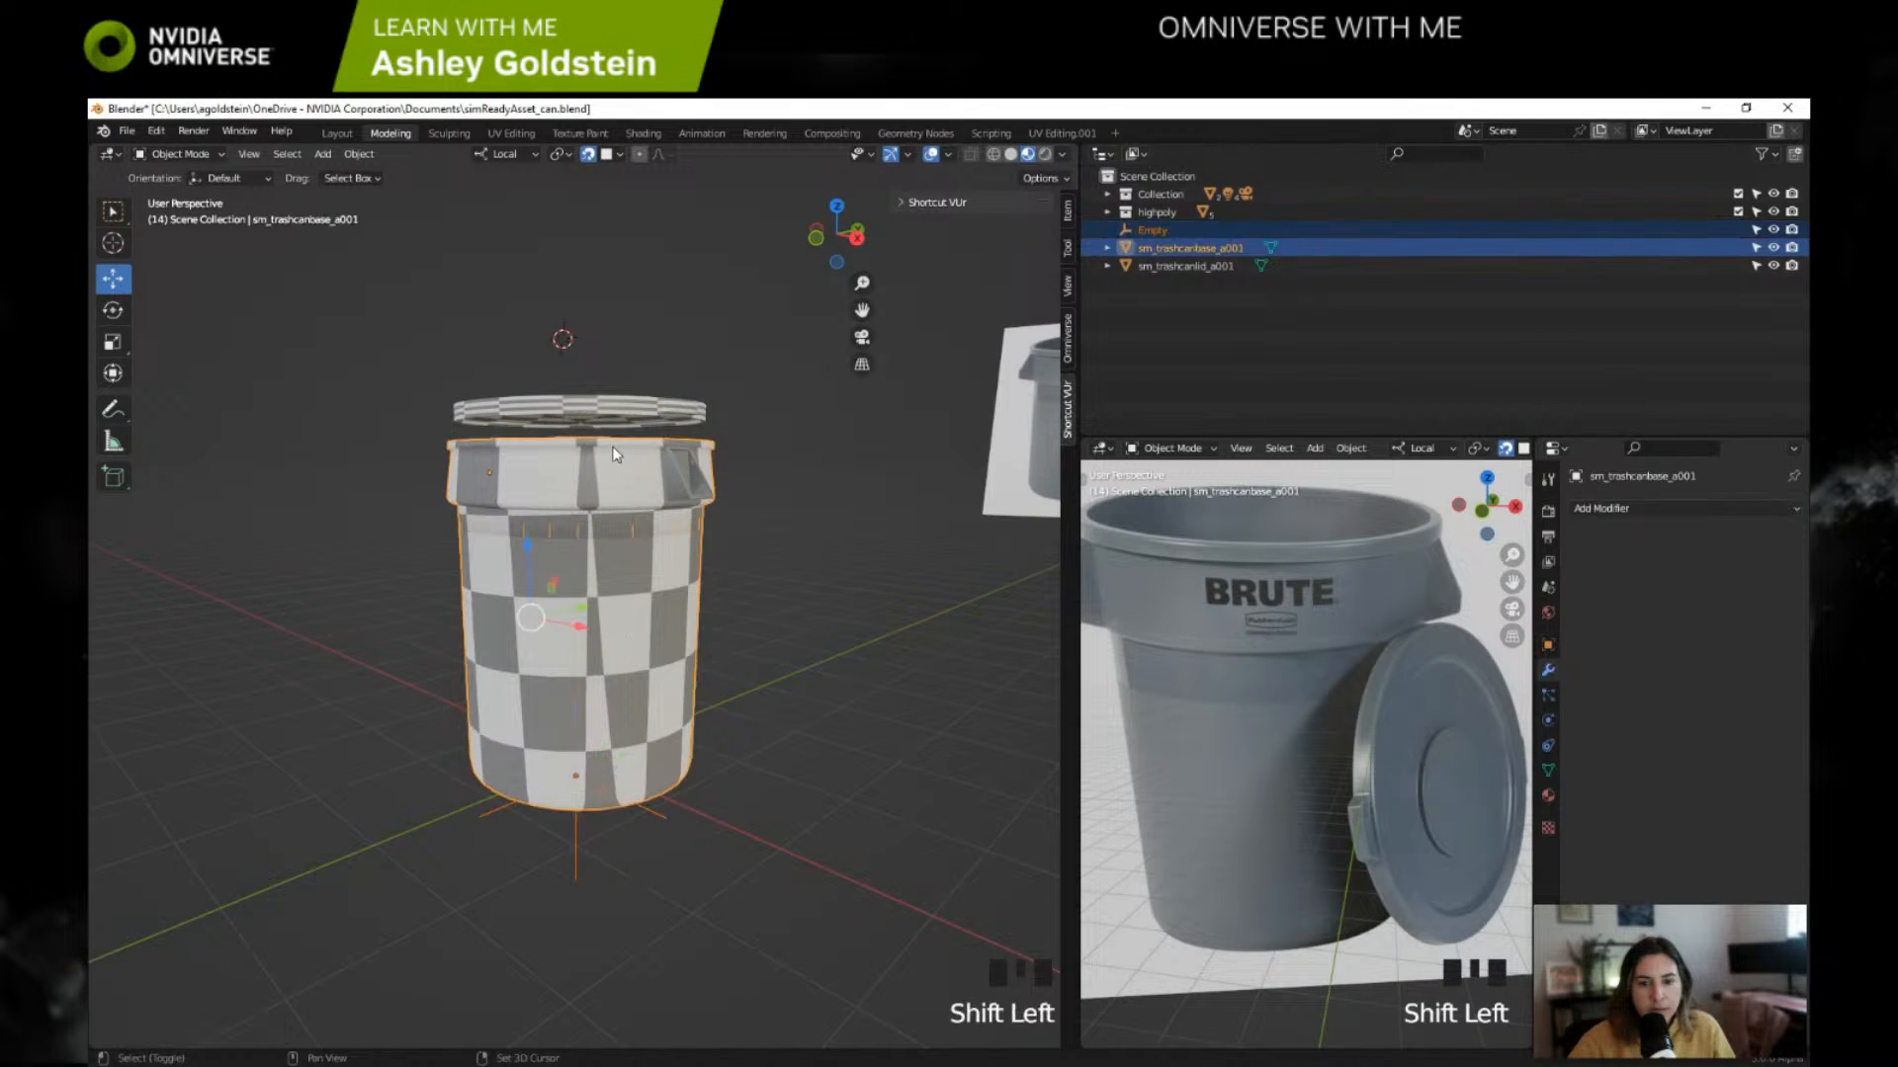
left_click(608, 415, "shift")
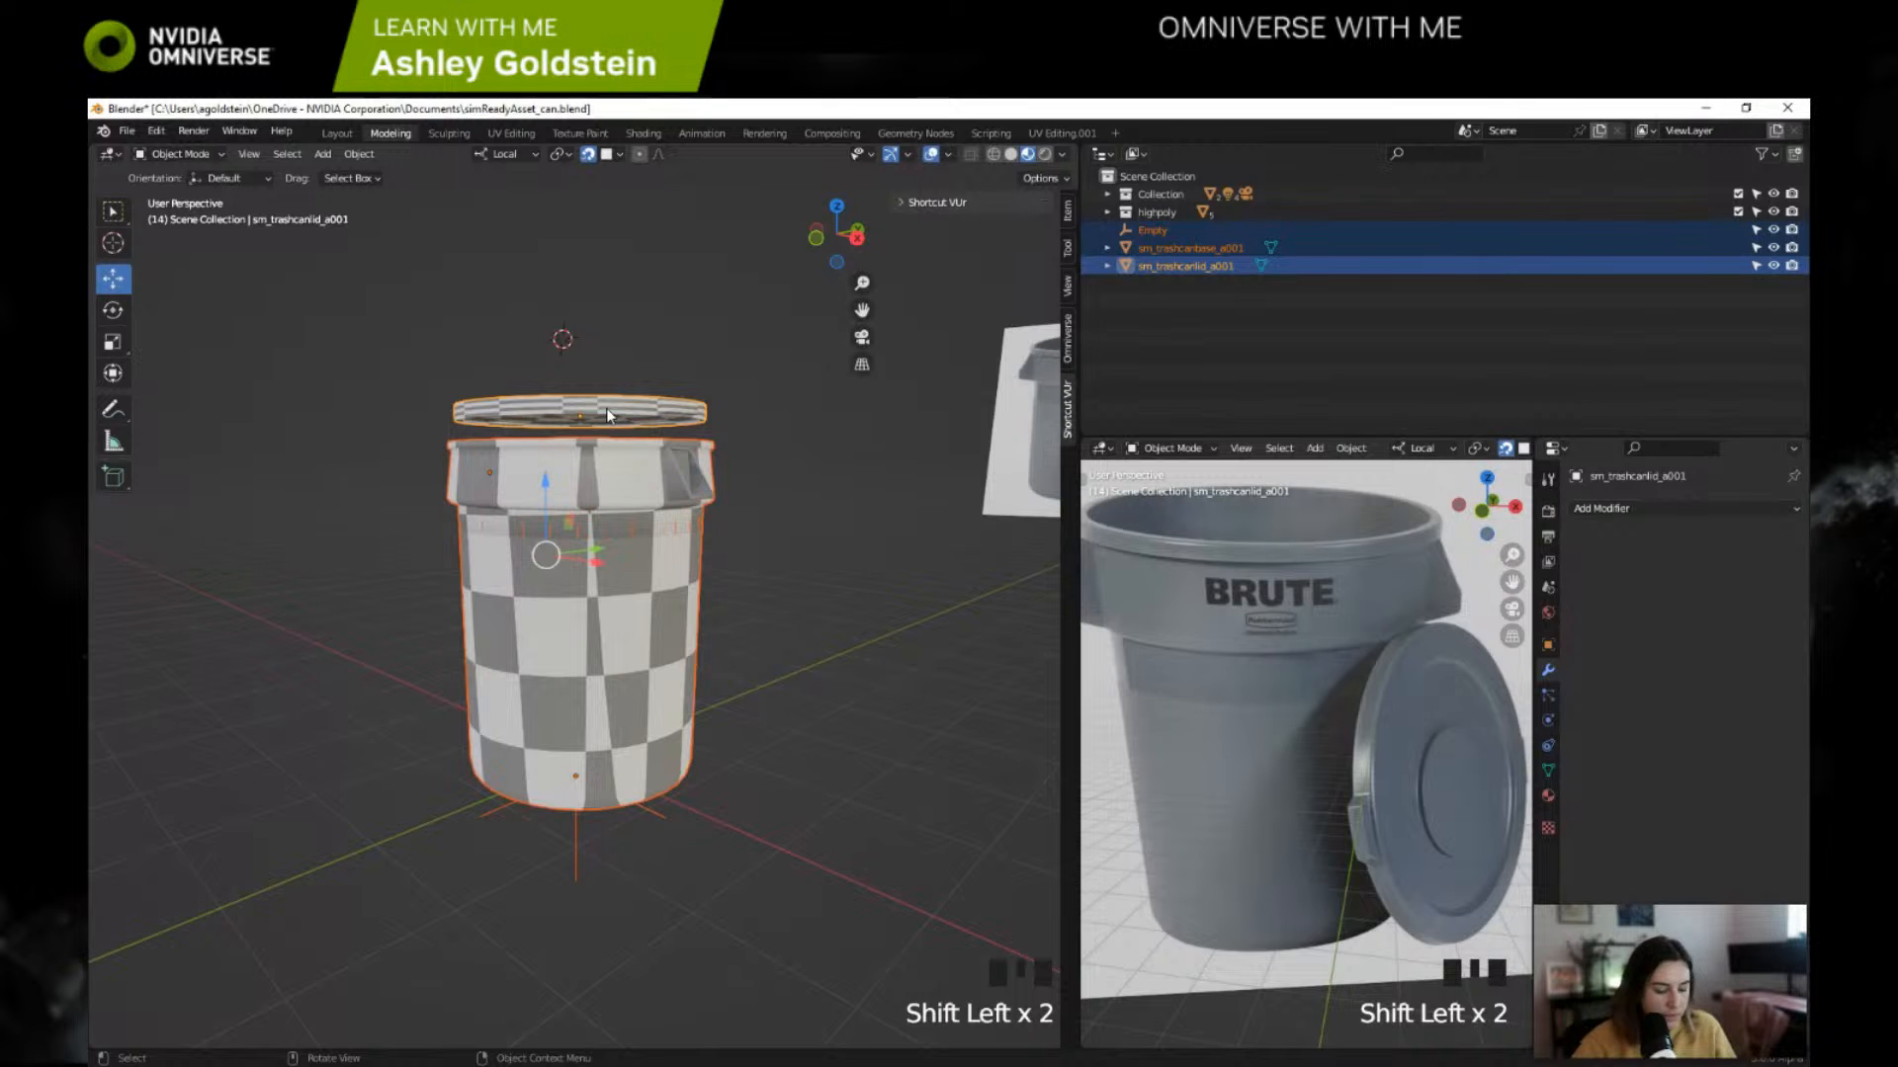
key("ctrl+p")
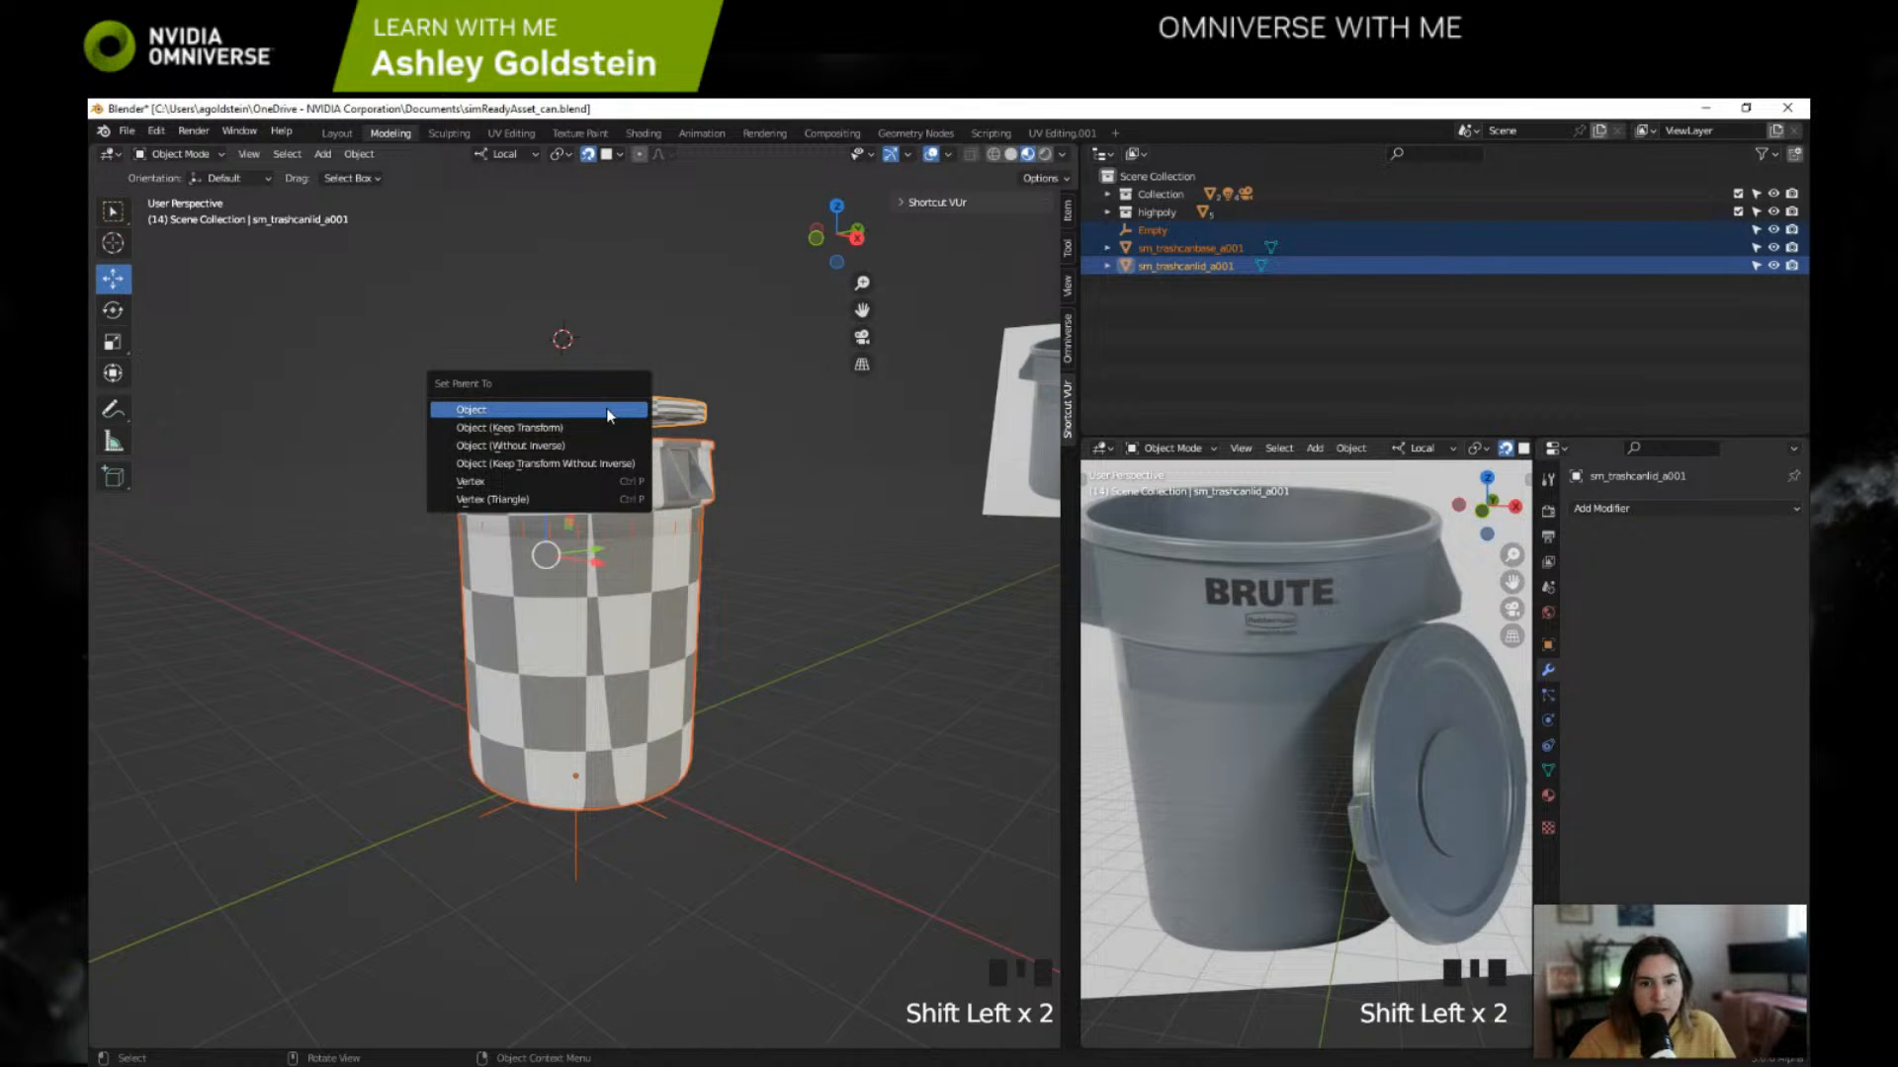
left_click(608, 411)
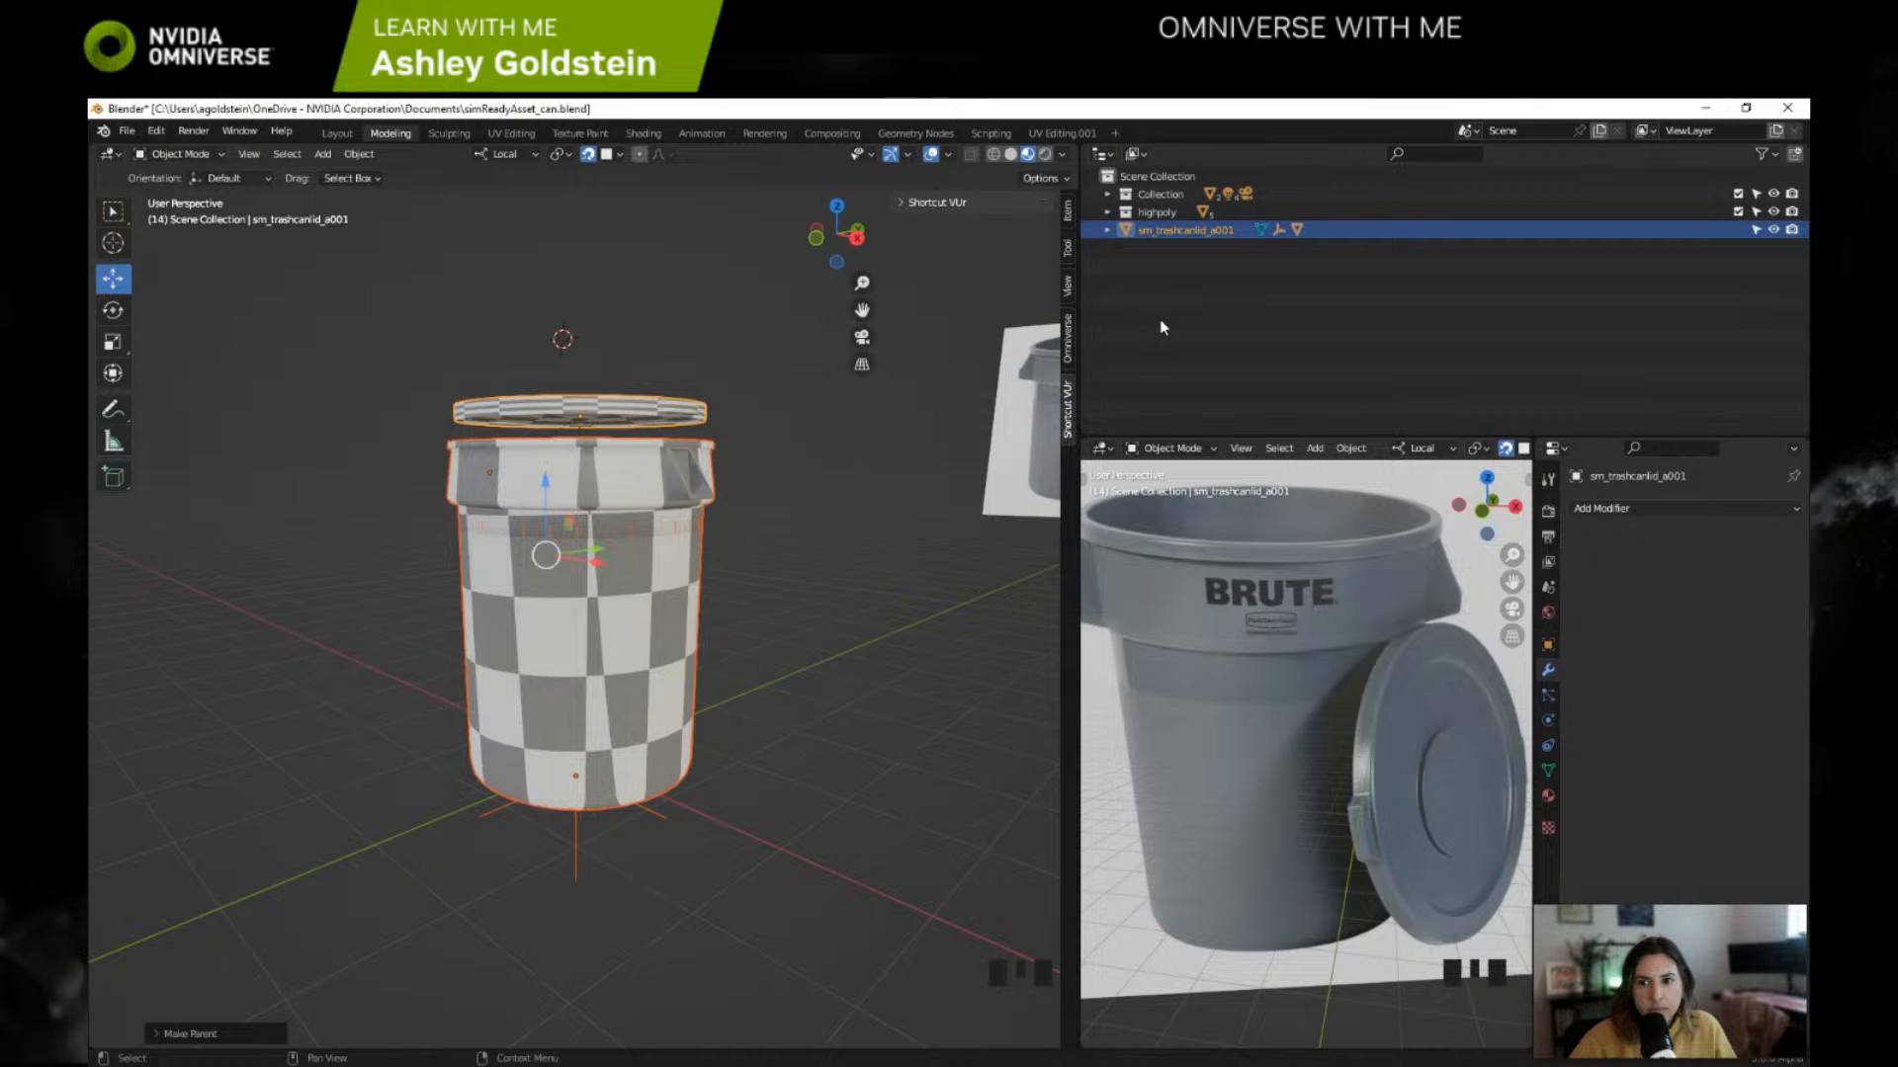
key("ctrl+z")
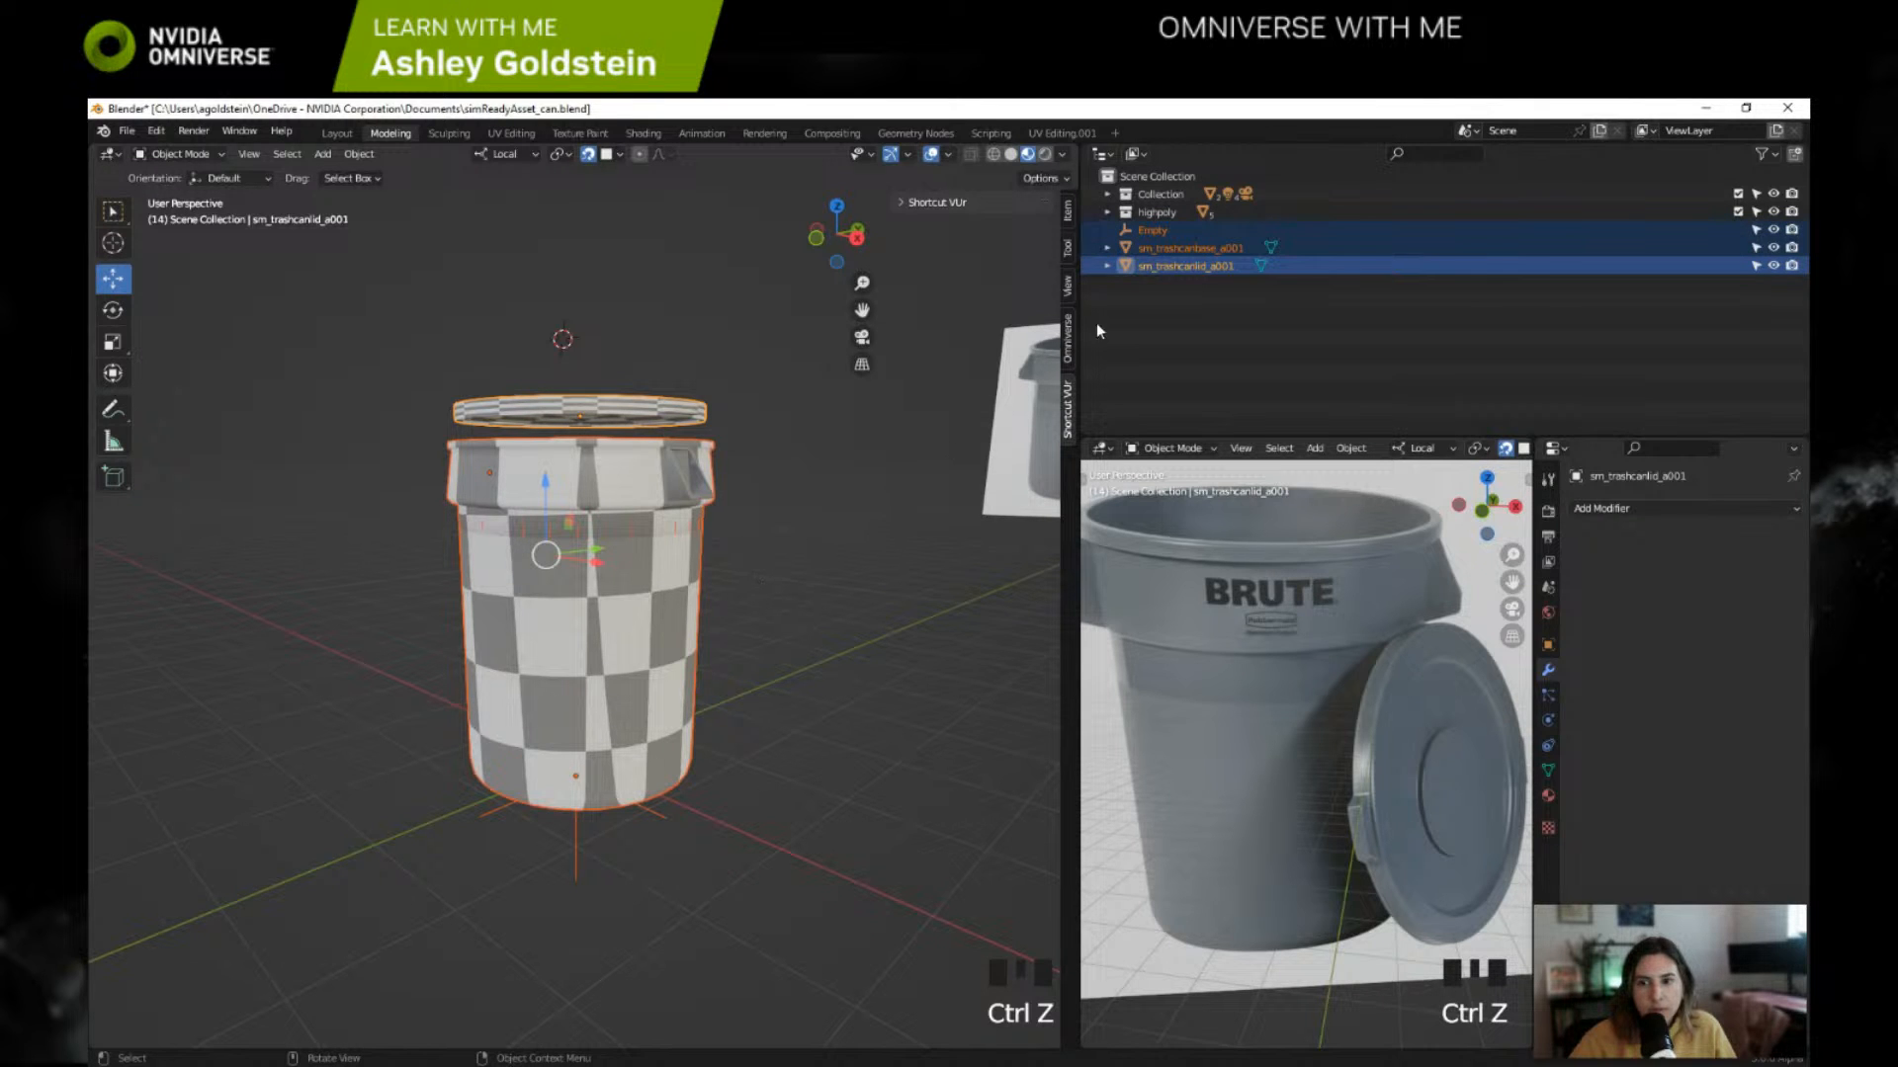
Step: Parent the trash can lid and base to the empty with the Object option, and expand the empty's hierarchy in the outliner
left_click(709, 574)
left_click(600, 420)
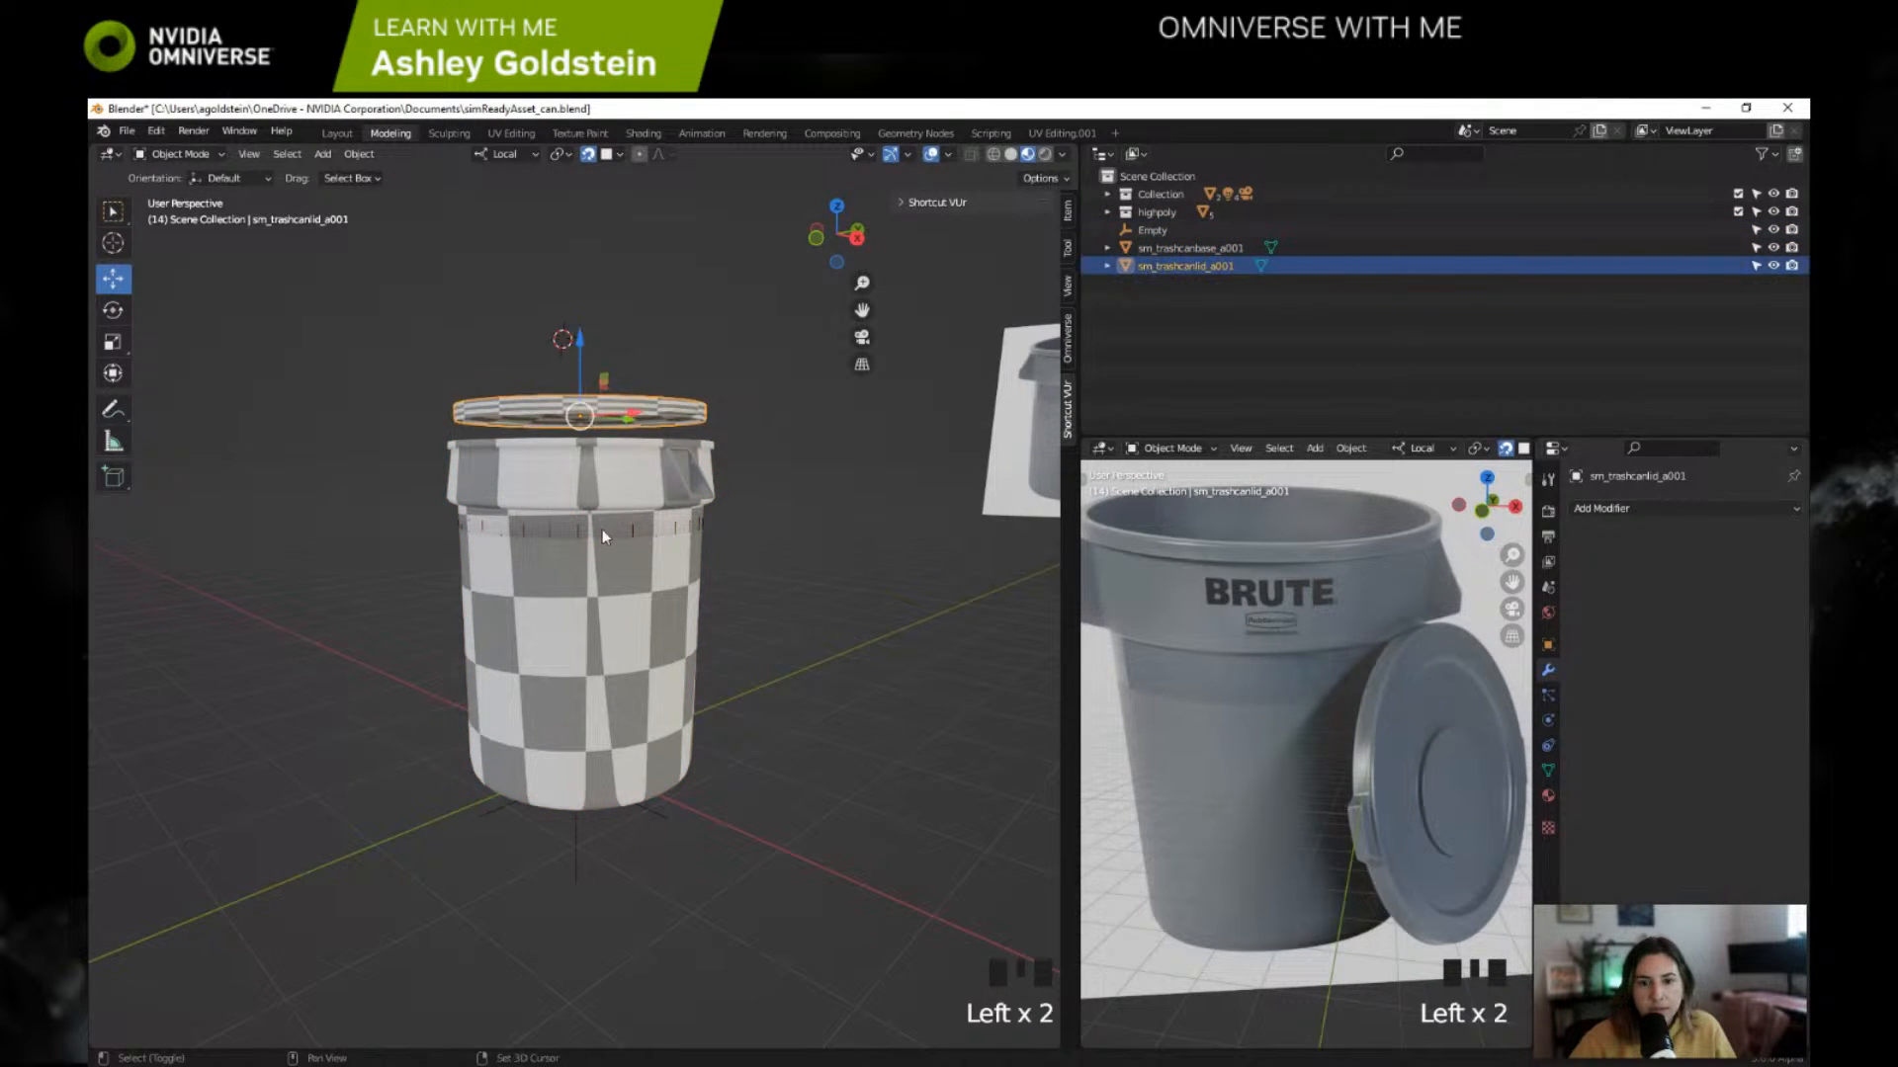
left_click(593, 573, "shift")
left_click(577, 833, "shift")
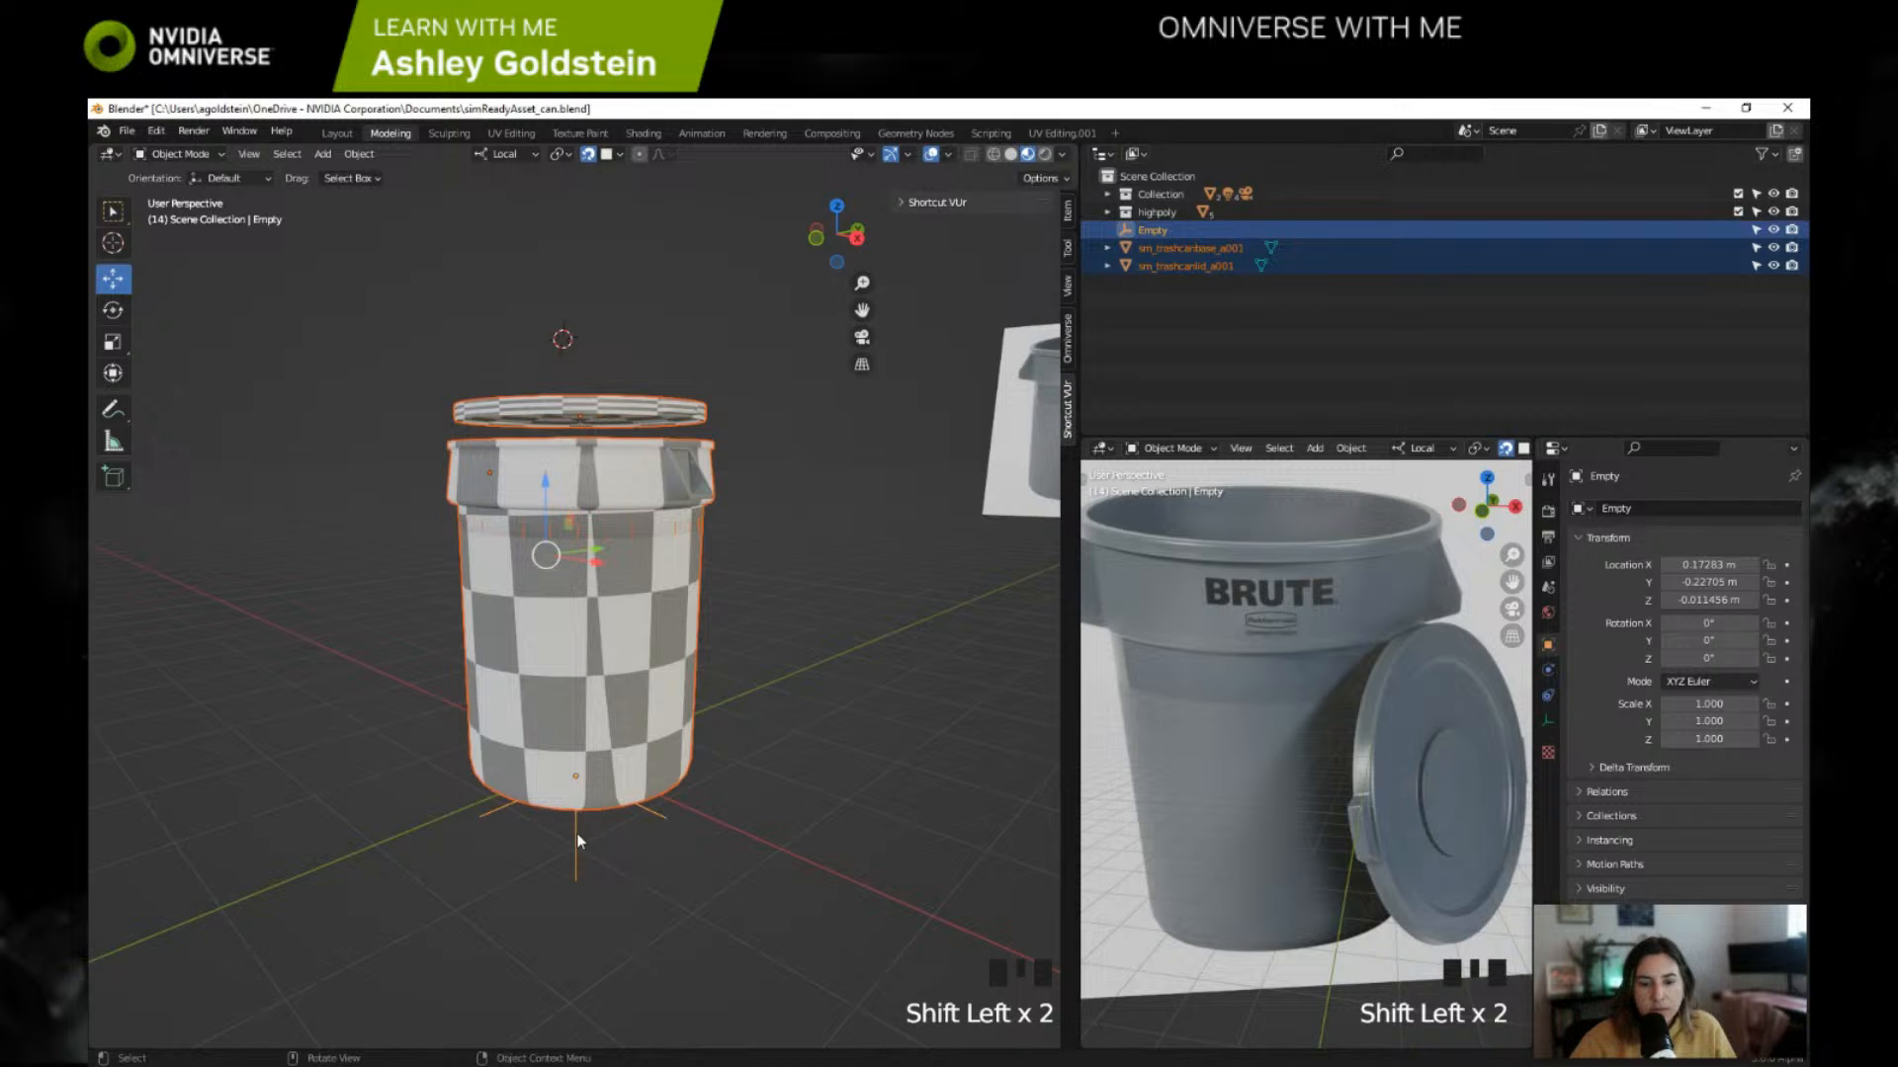
key("ctrl+p")
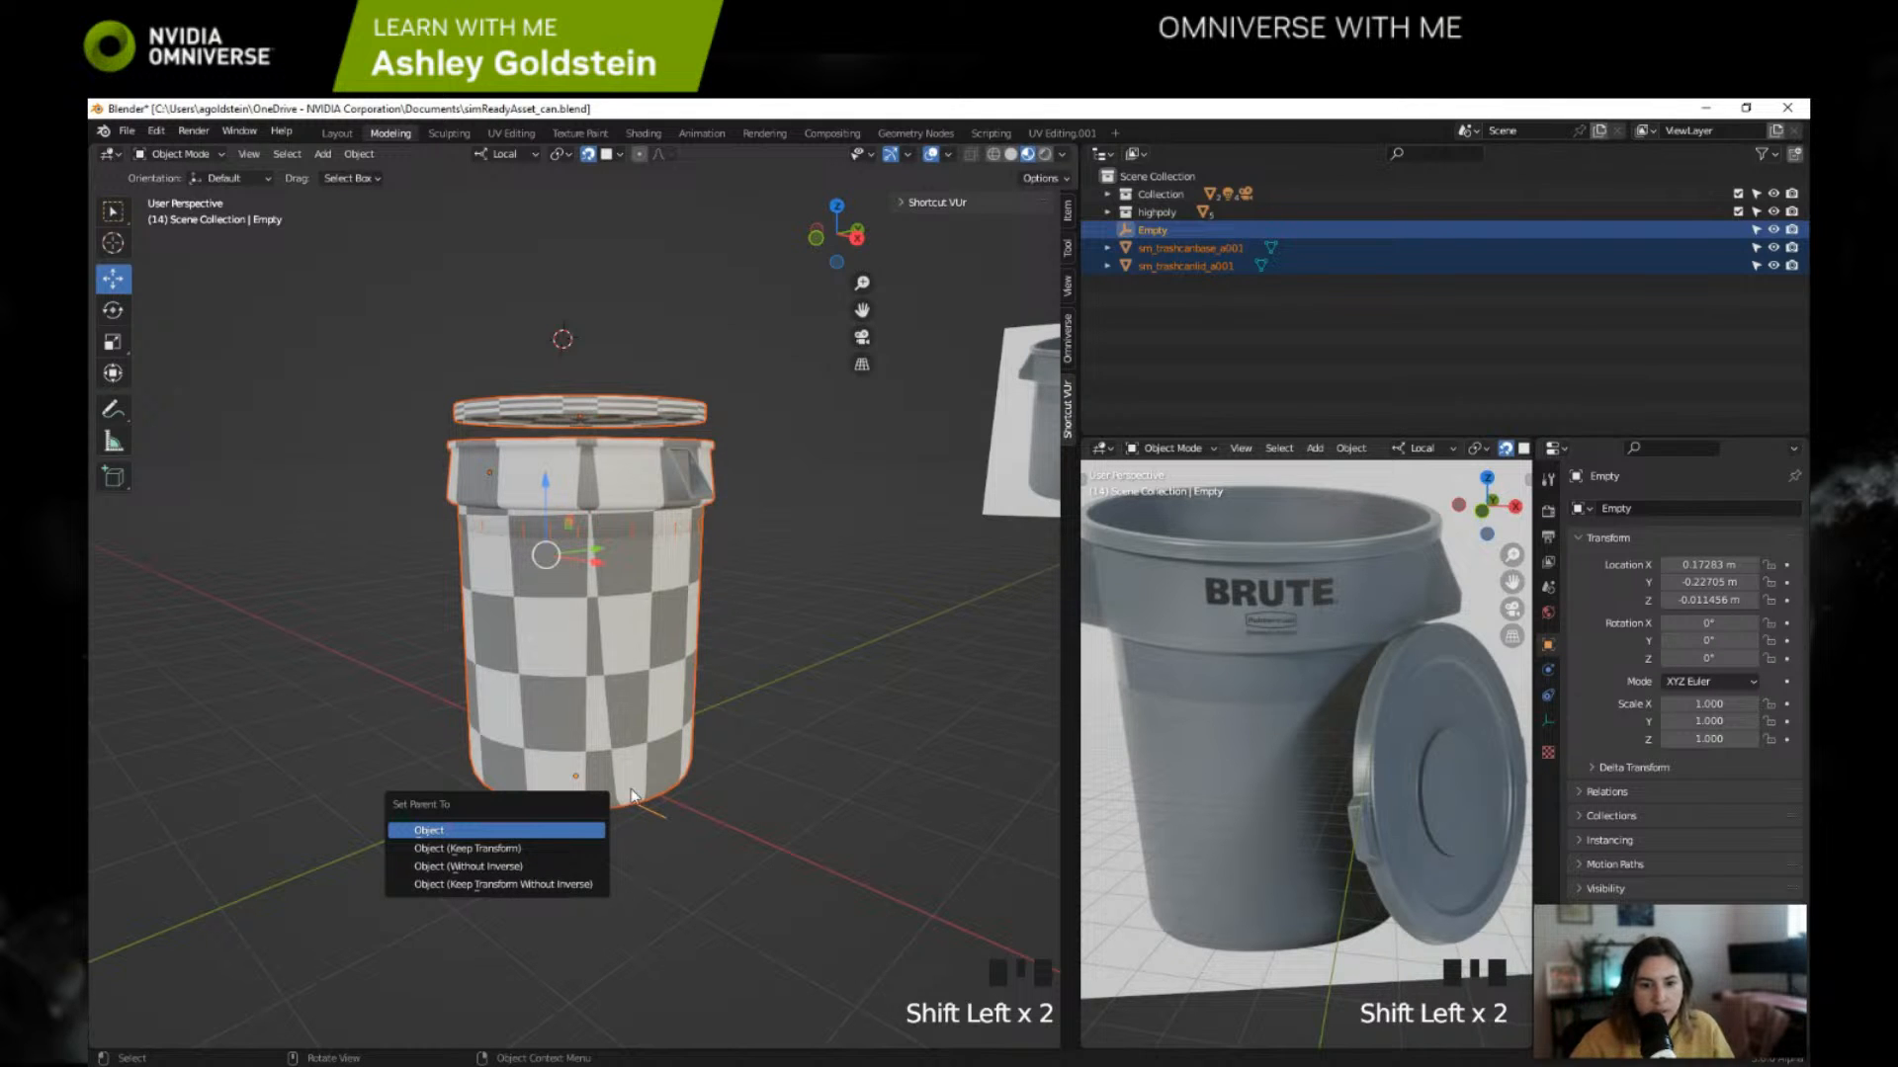
left_click(520, 828)
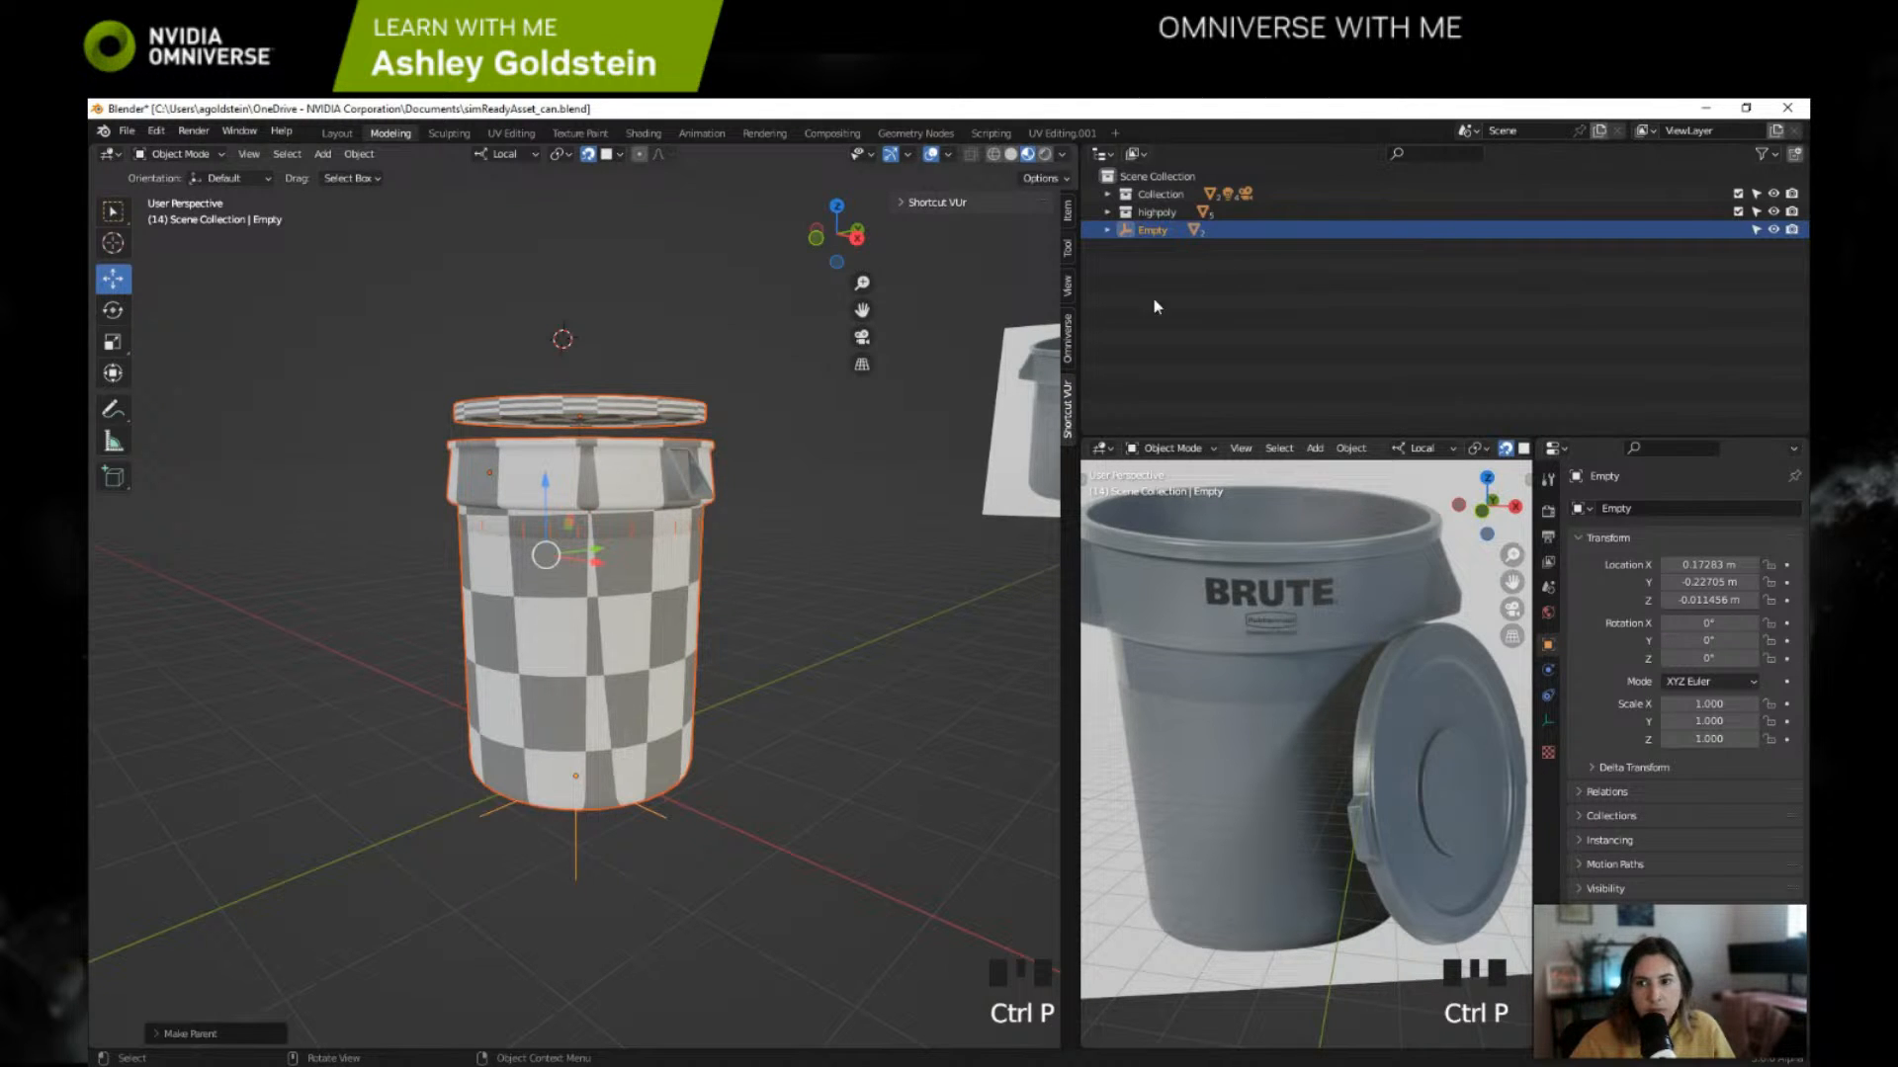
left_click(1108, 230)
left_click(1168, 294)
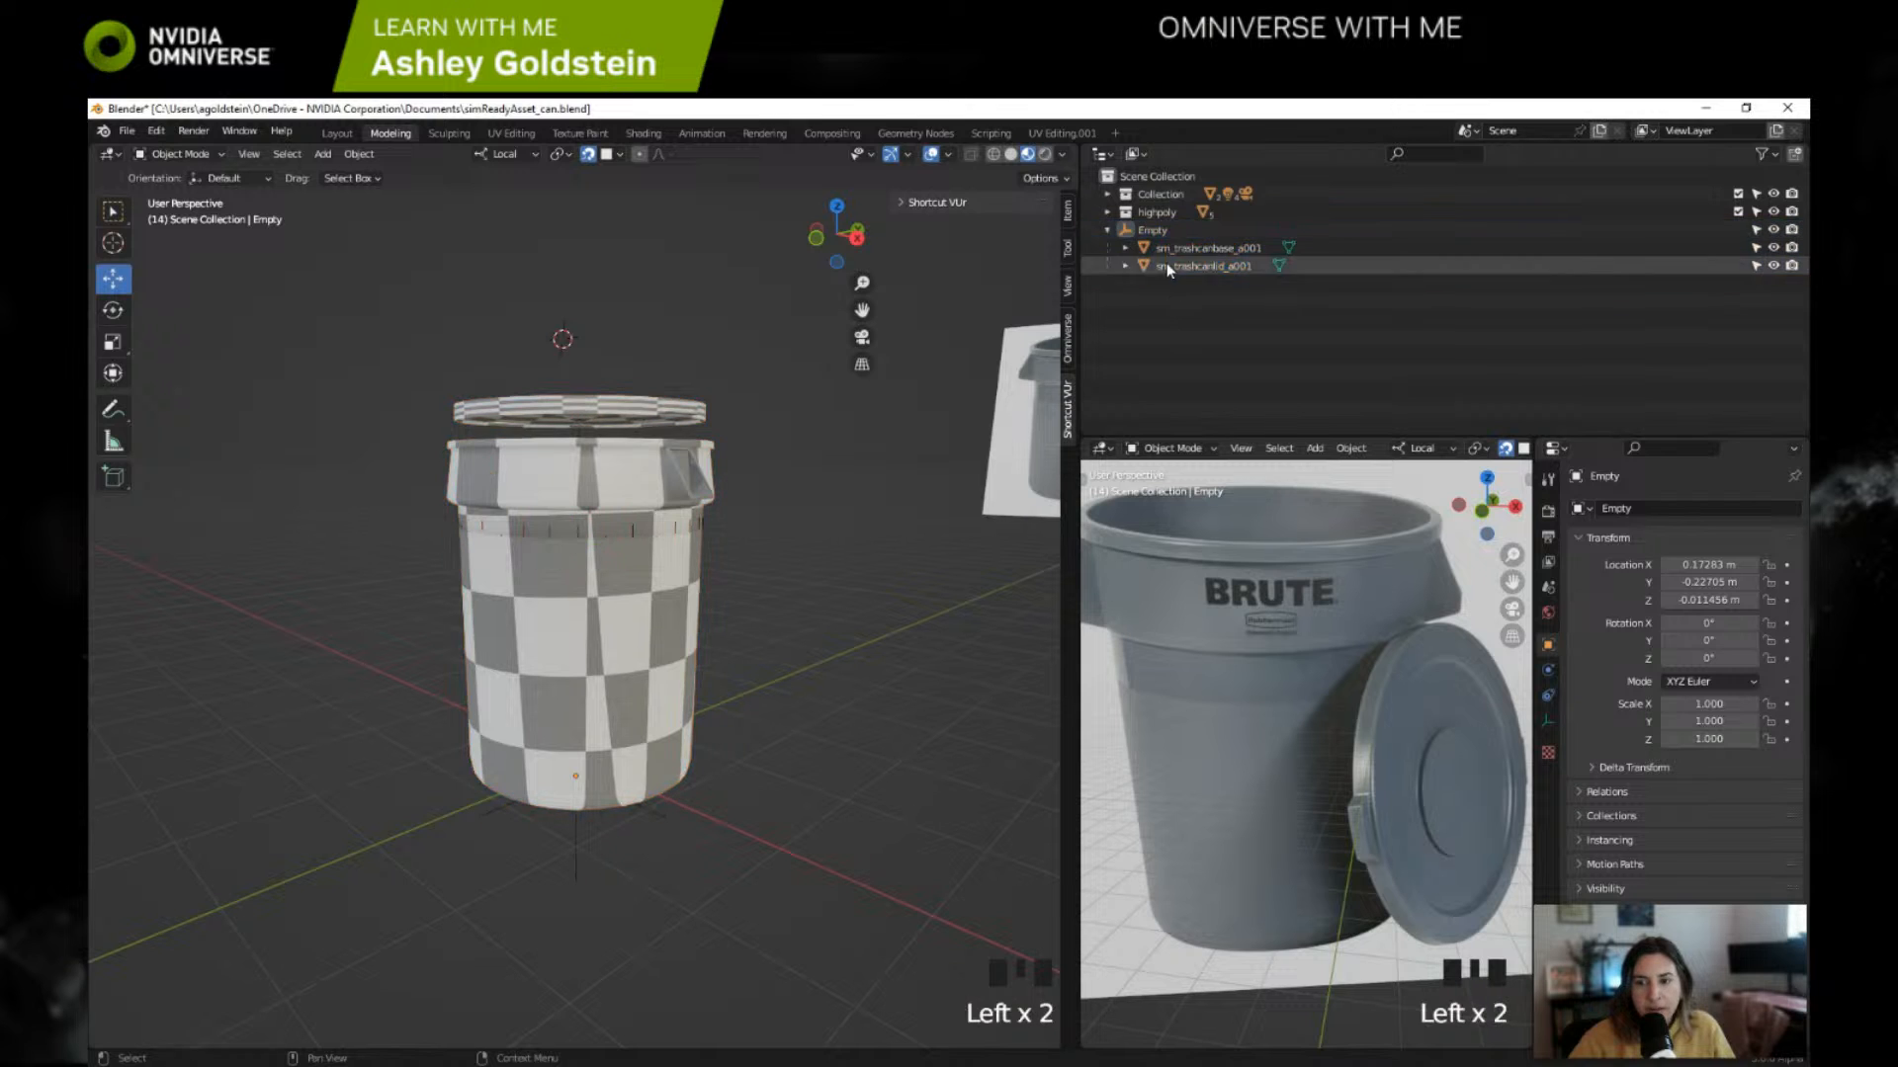
Step: Try moving the empty up along its Z axis to test the parenting, and undo the move
left_click(1161, 235)
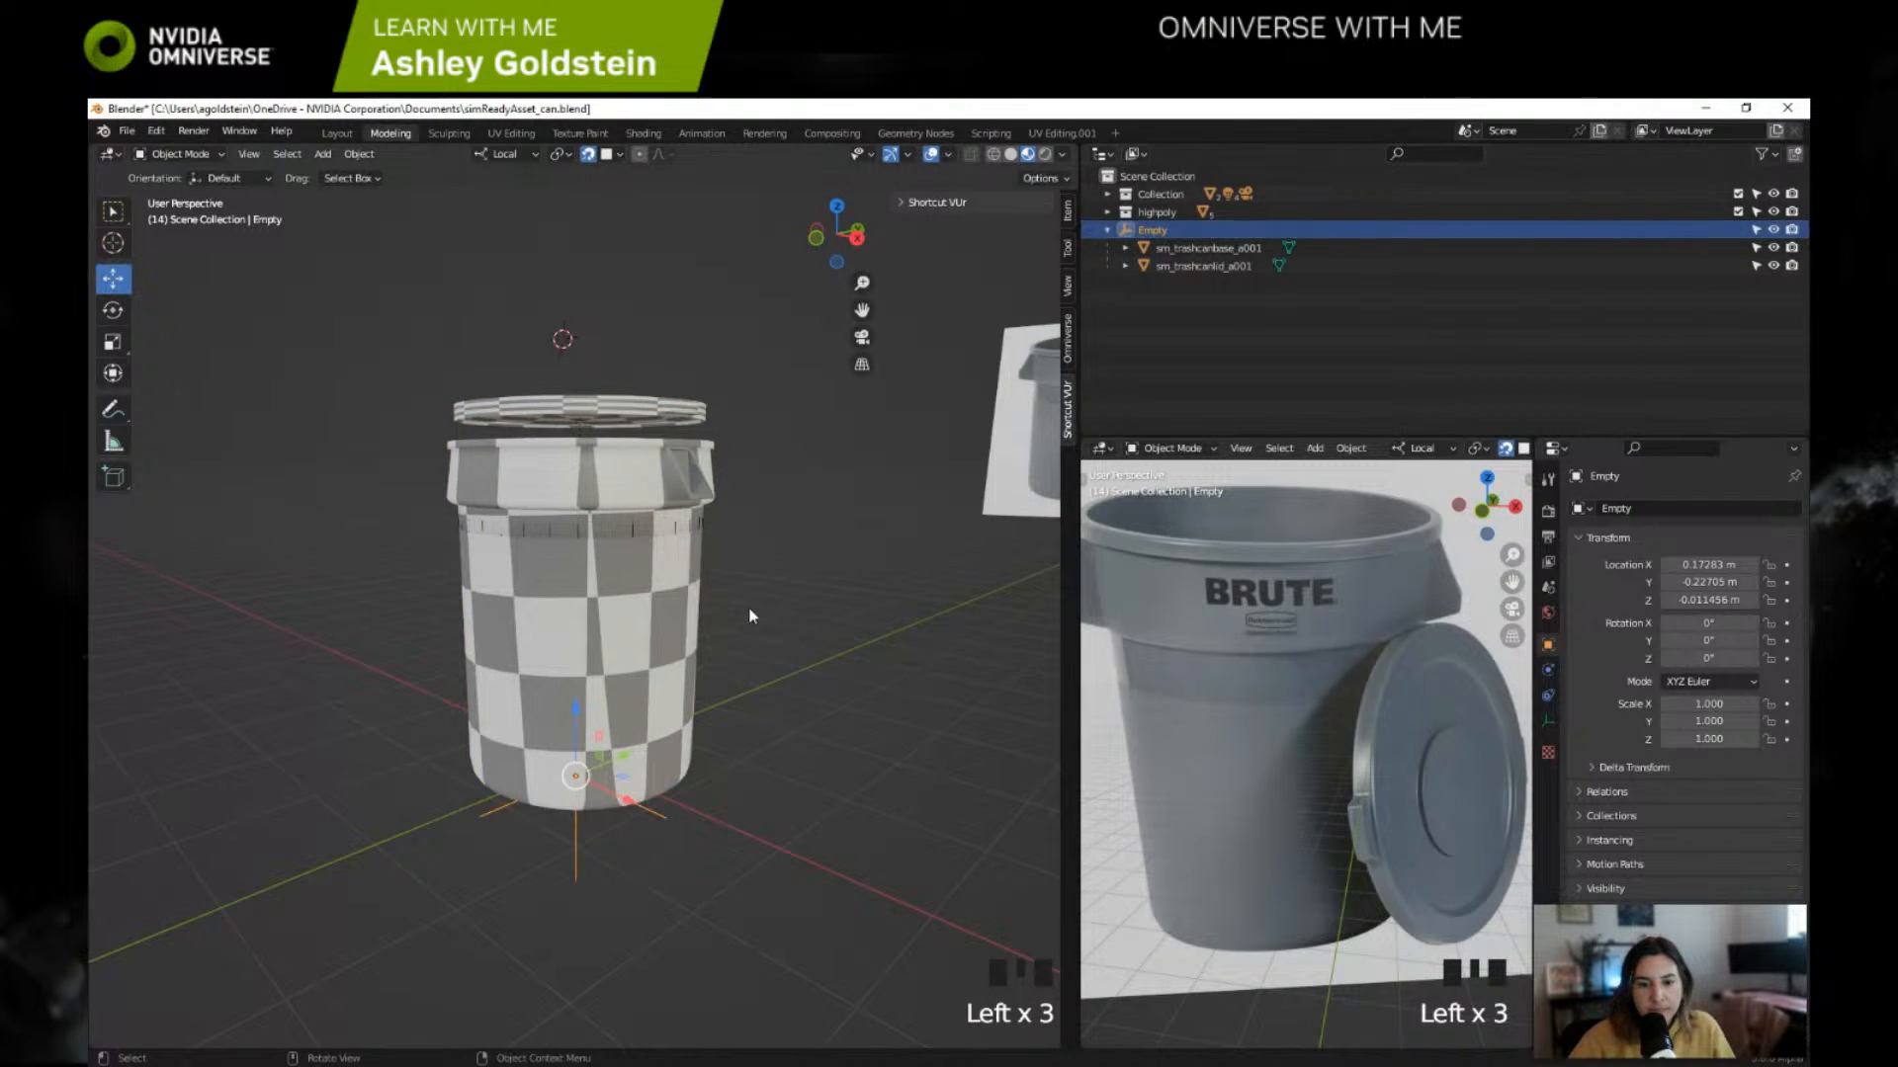
mouse_move(749, 607)
middle_mouse_down()
mouse_move(784, 536)
mouse_move(715, 607)
middle_mouse_up()
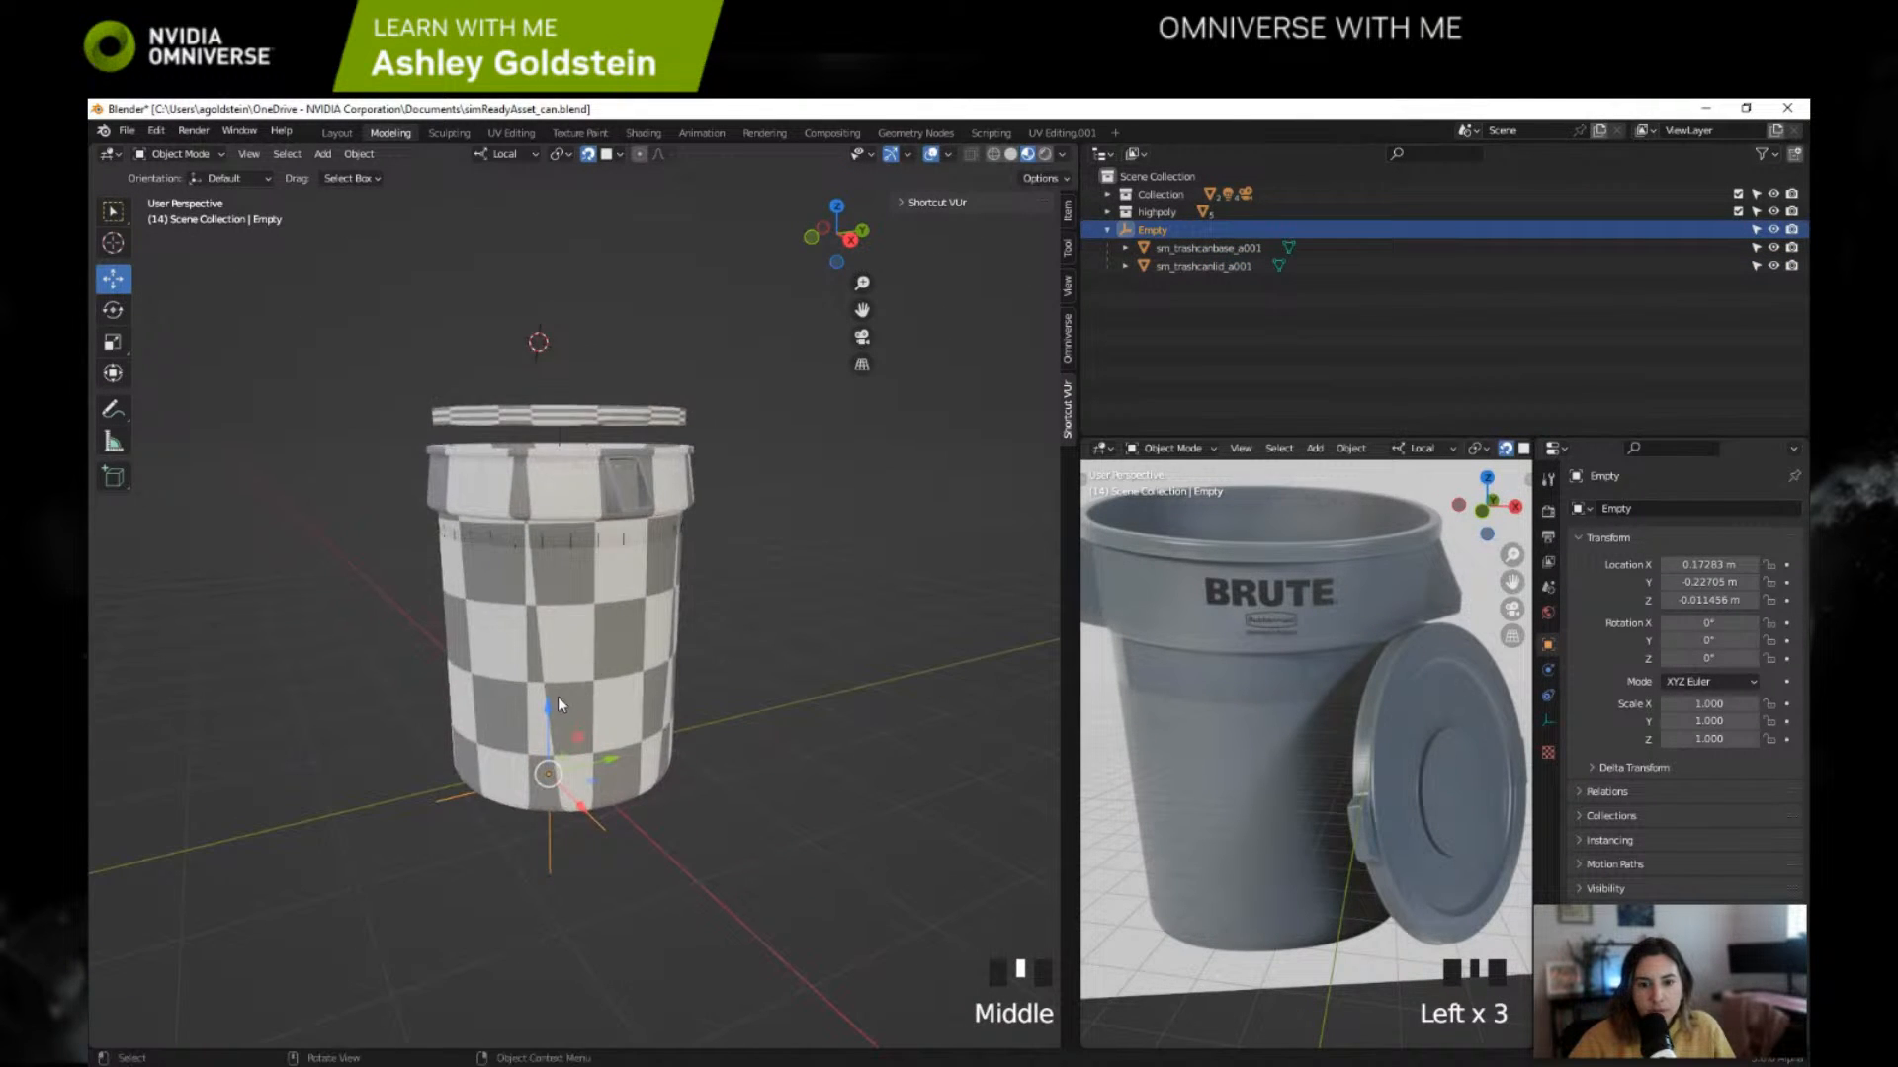
mouse_move(550, 699)
left_mouse_down()
mouse_move(567, 653)
mouse_move(568, 677)
left_mouse_up()
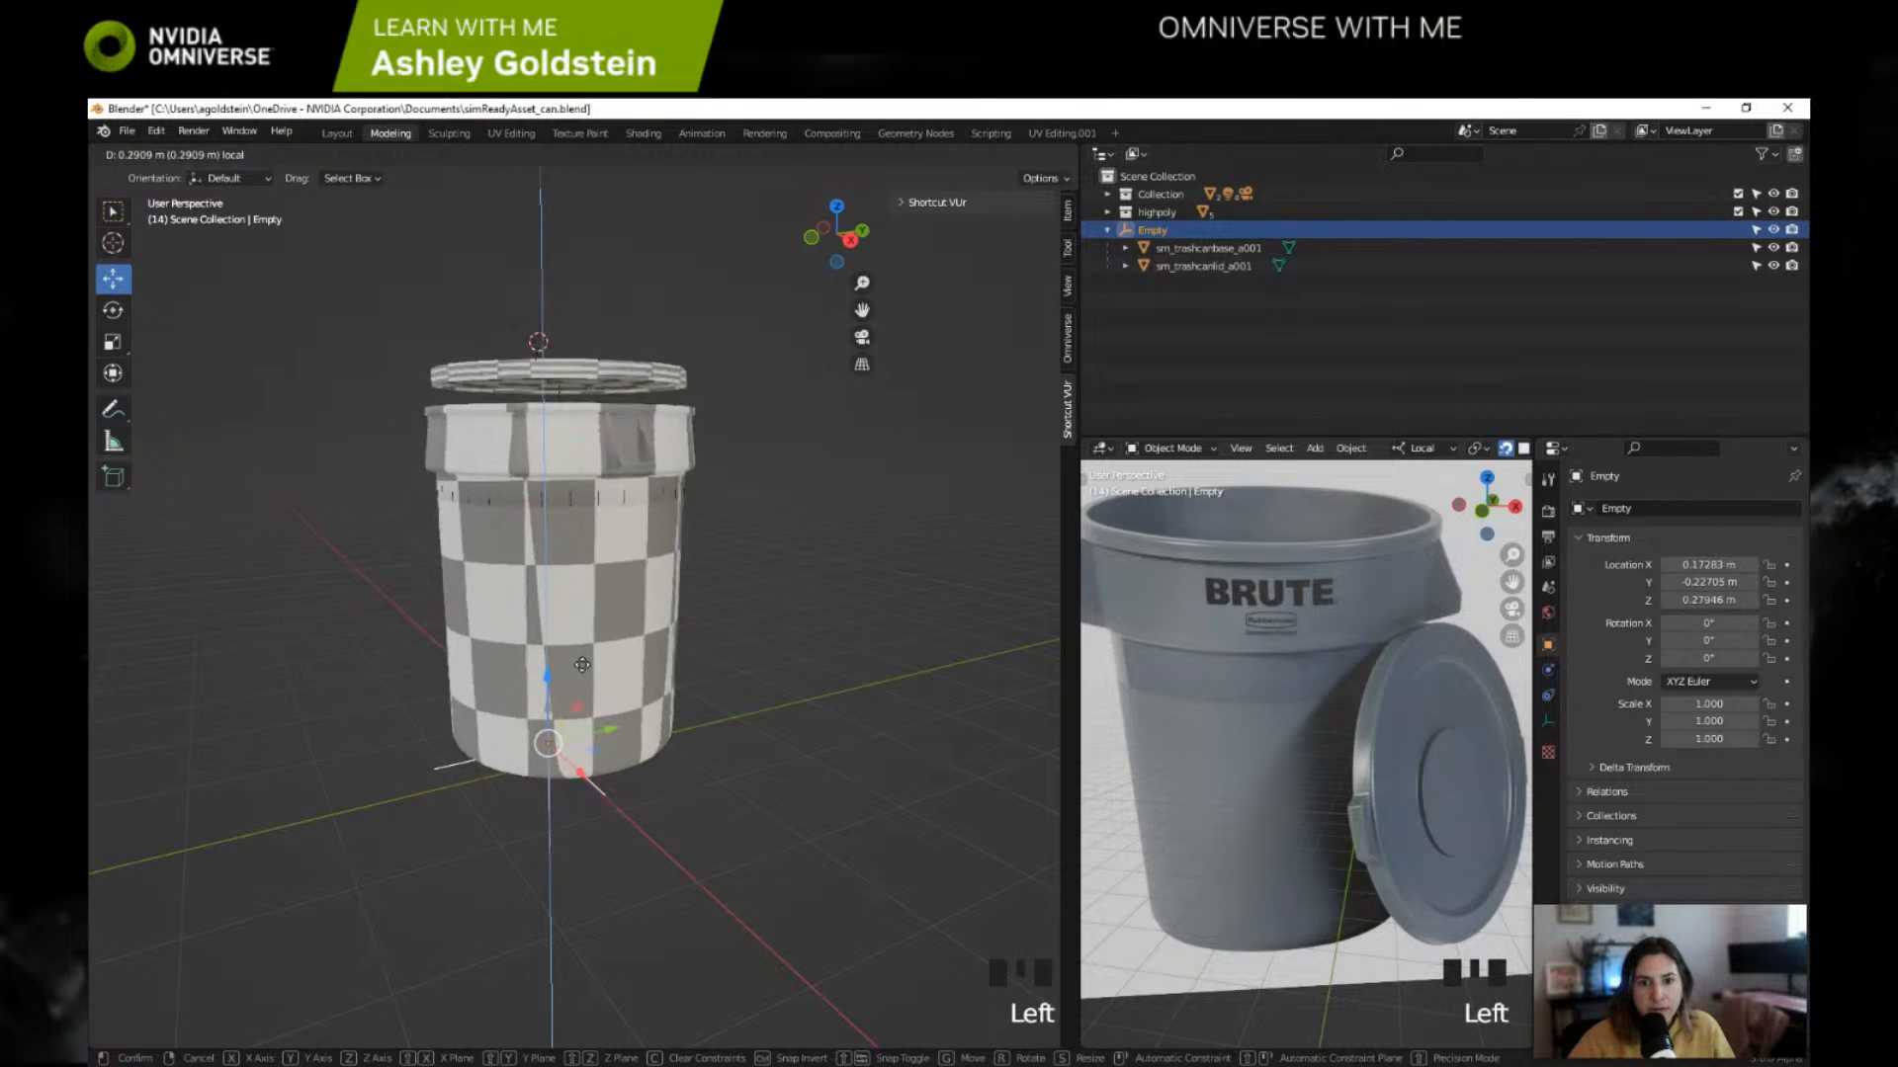
middle_click_drag(572, 682, 692, 682)
key("ctrl+z")
Step: Select sm_trashcanlid_a001 and try moving it along its Z axis onto the can's rim, undoing each move
left_click(1174, 267)
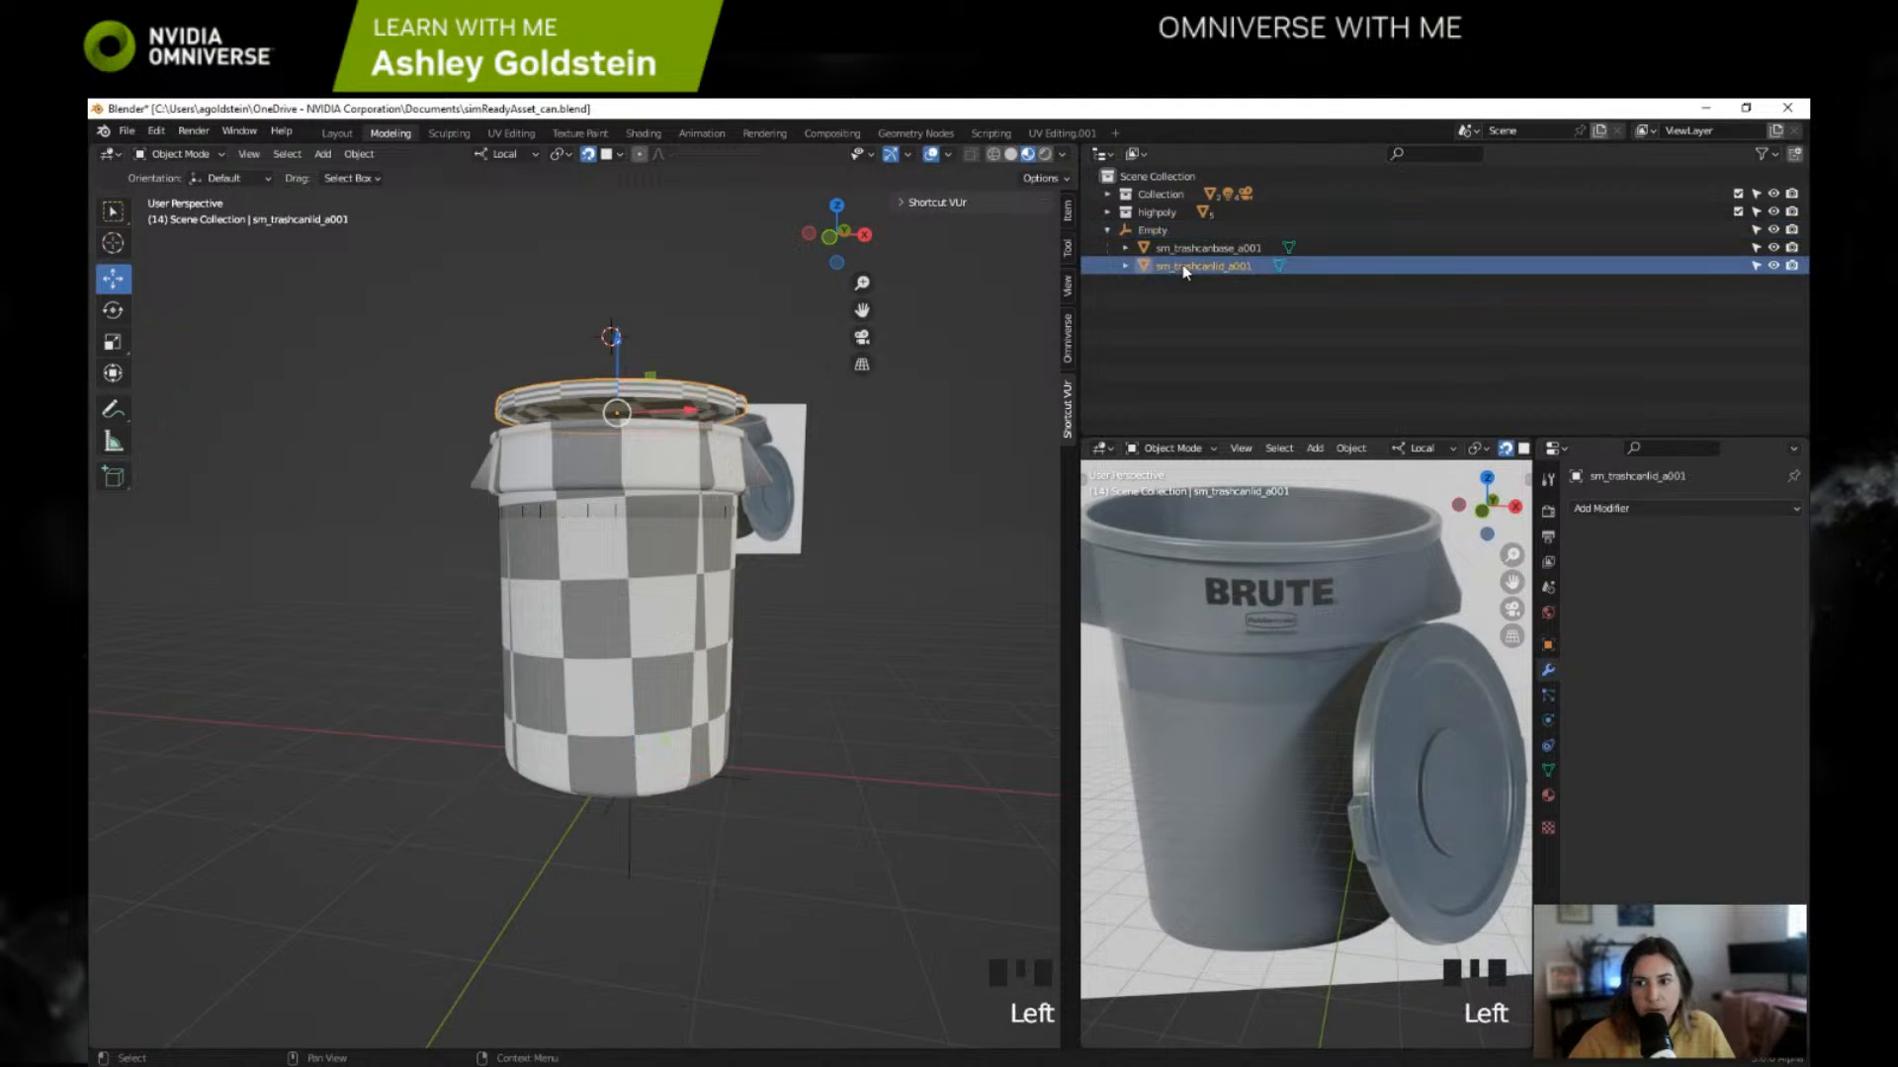
left_click_drag(625, 336, 660, 354)
middle_click_drag(661, 358, 583, 456)
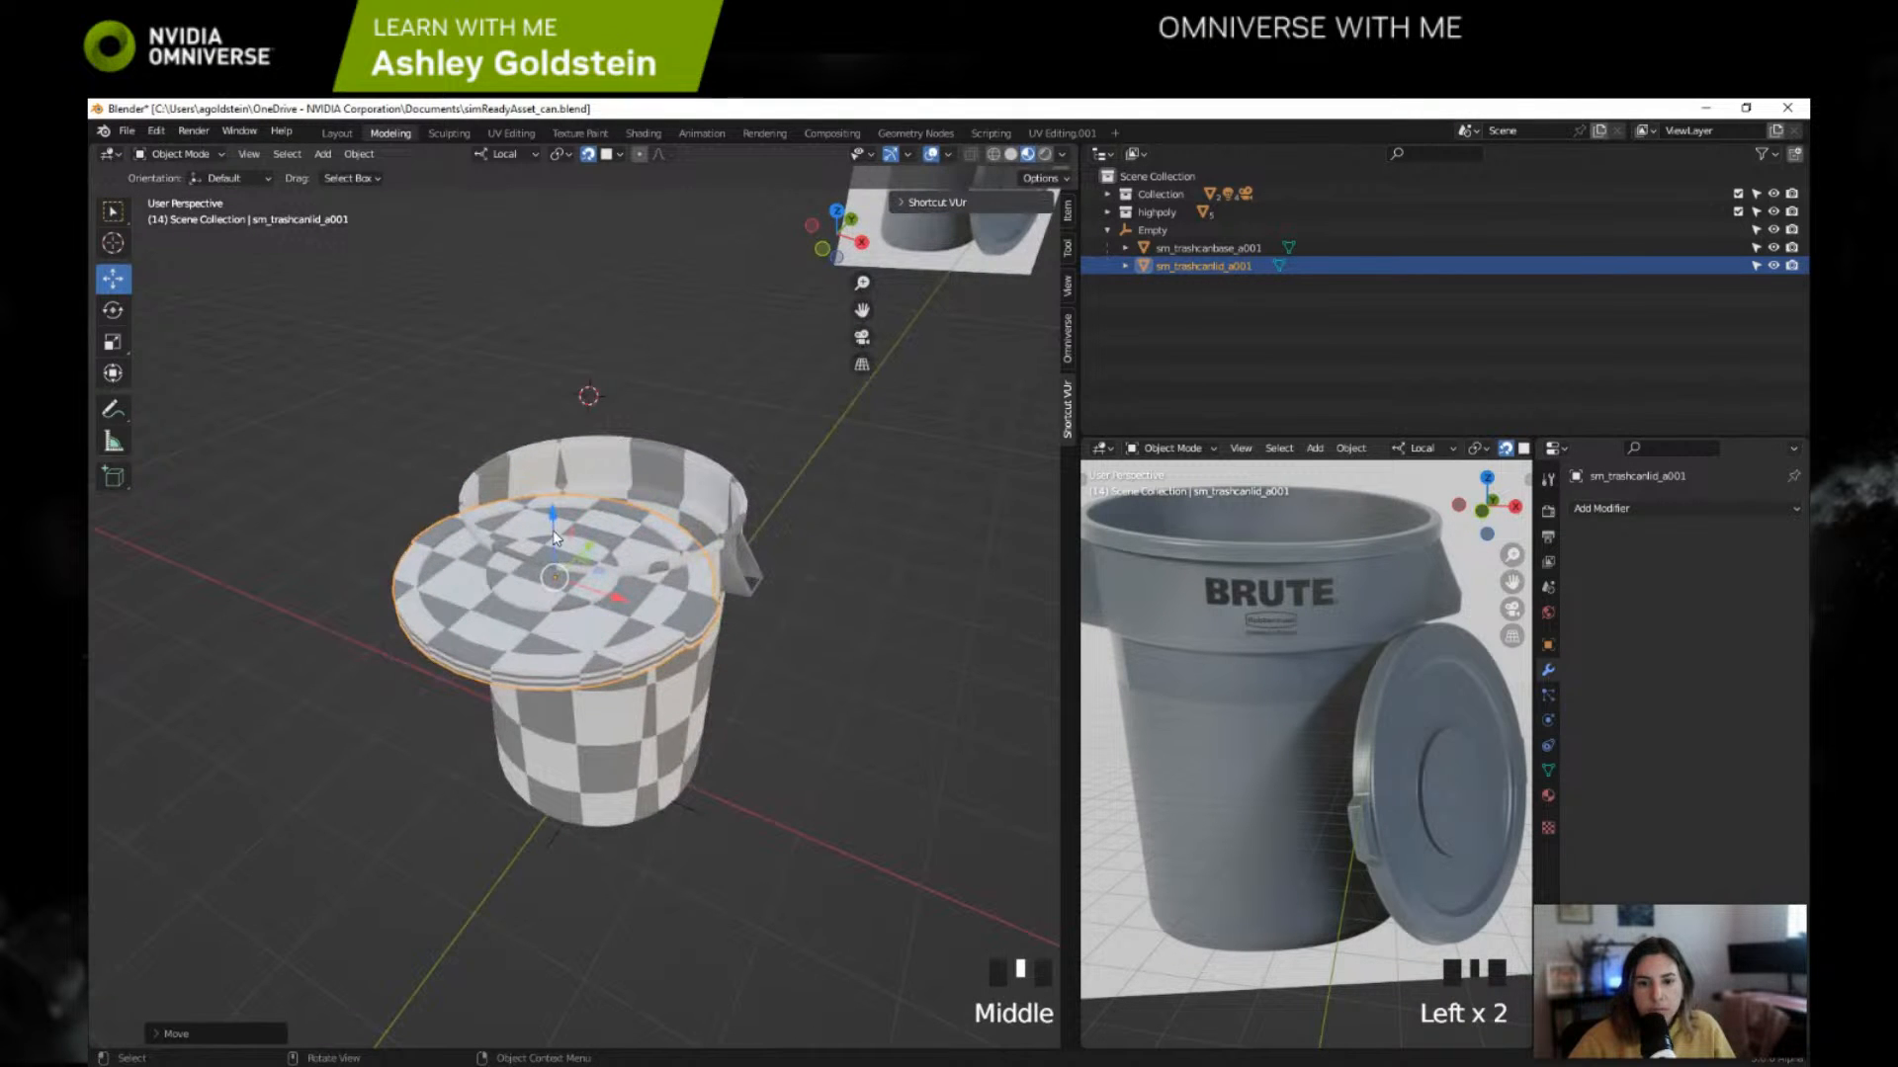
middle_click_drag(554, 534, 600, 469)
key("ctrl+z")
left_click_drag(604, 398, 603, 423)
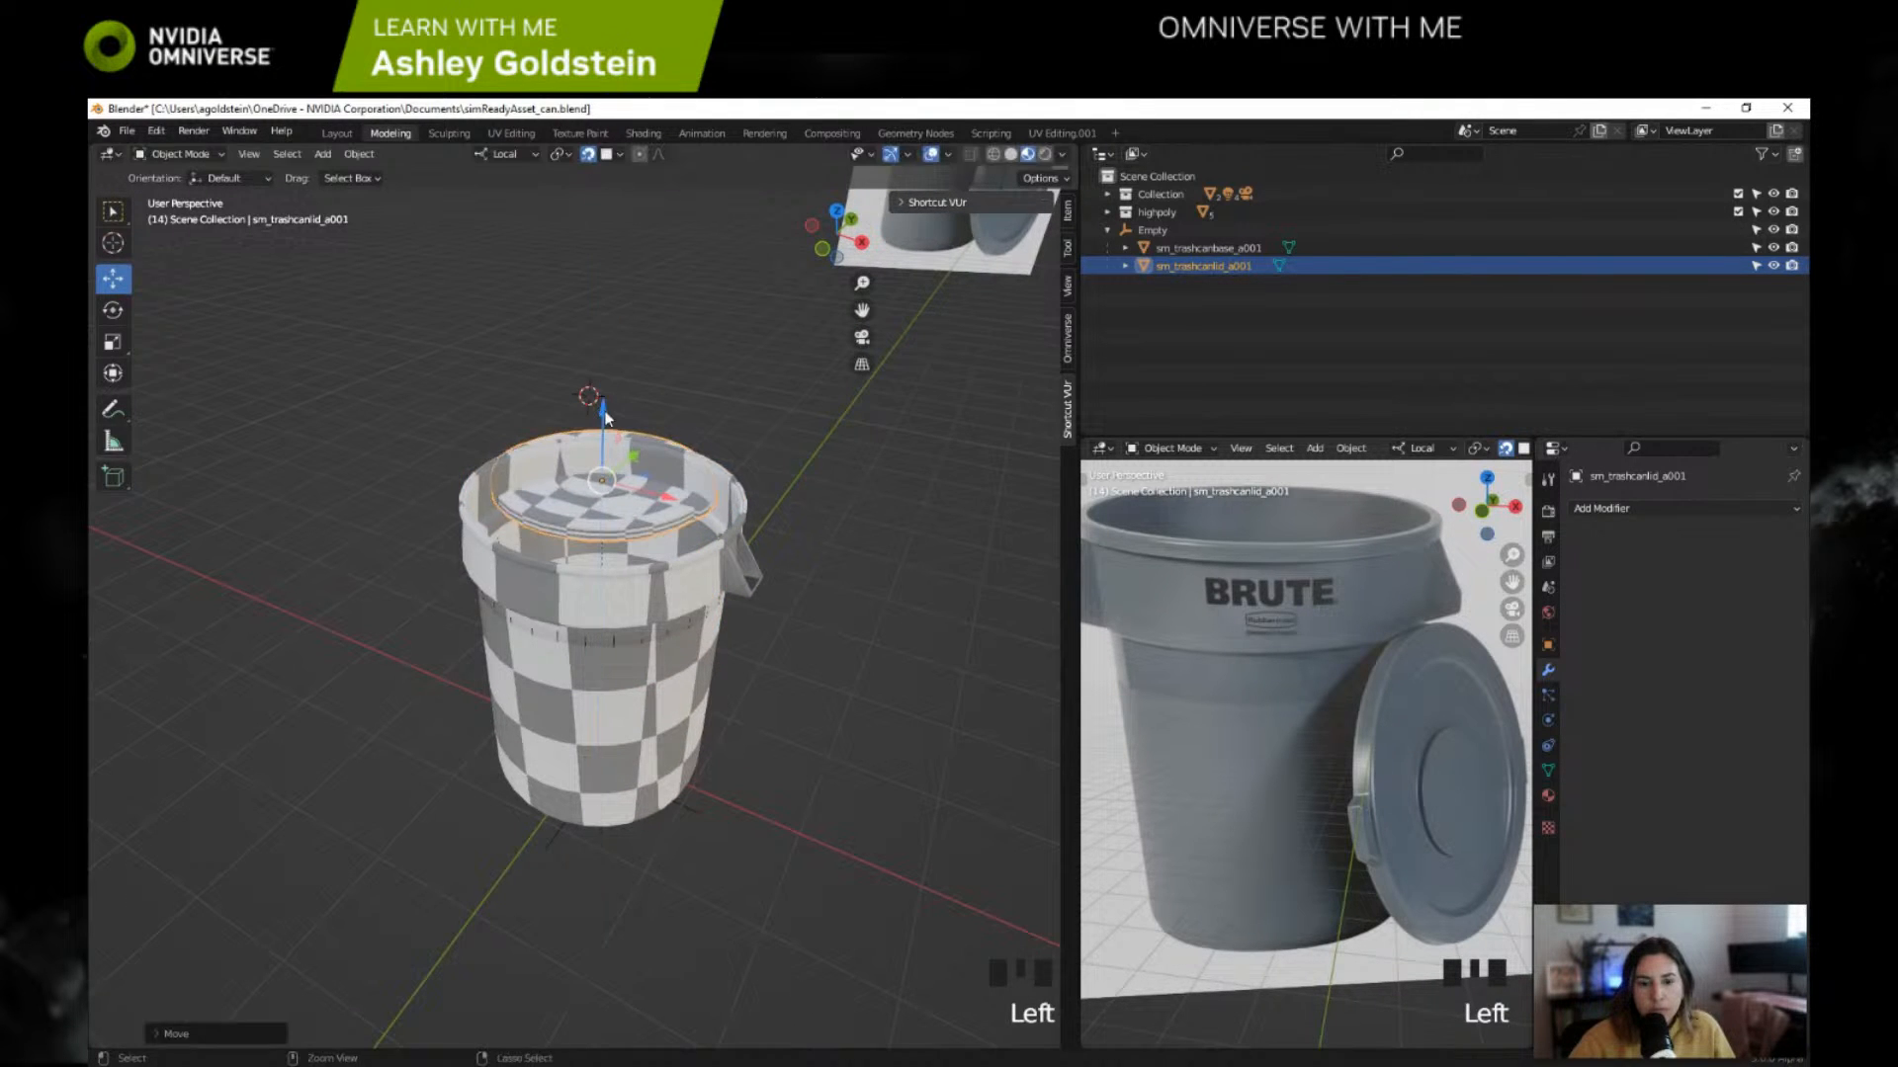
key("ctrl+z")
middle_click_drag(608, 425, 696, 458)
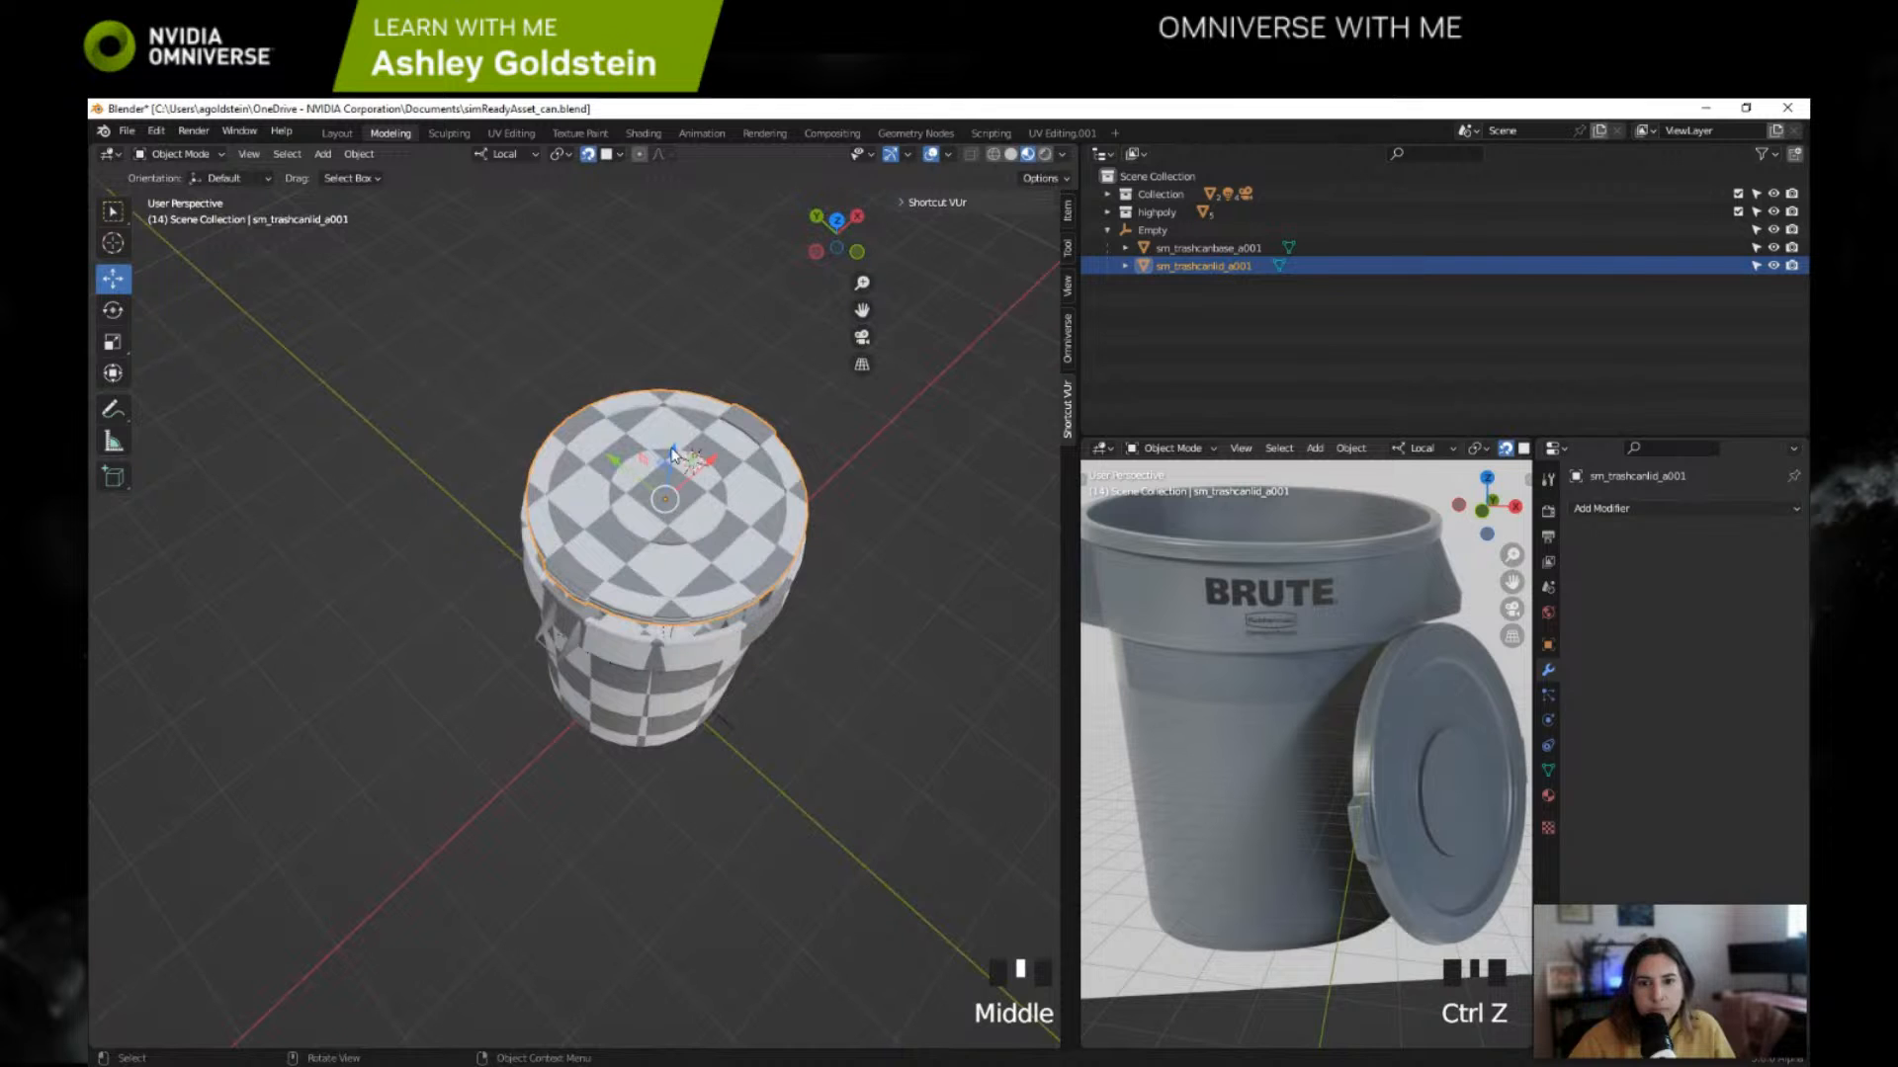
left_click_drag(672, 454, 673, 485)
key("ctrl+z")
middle_click_drag(673, 455, 636, 337)
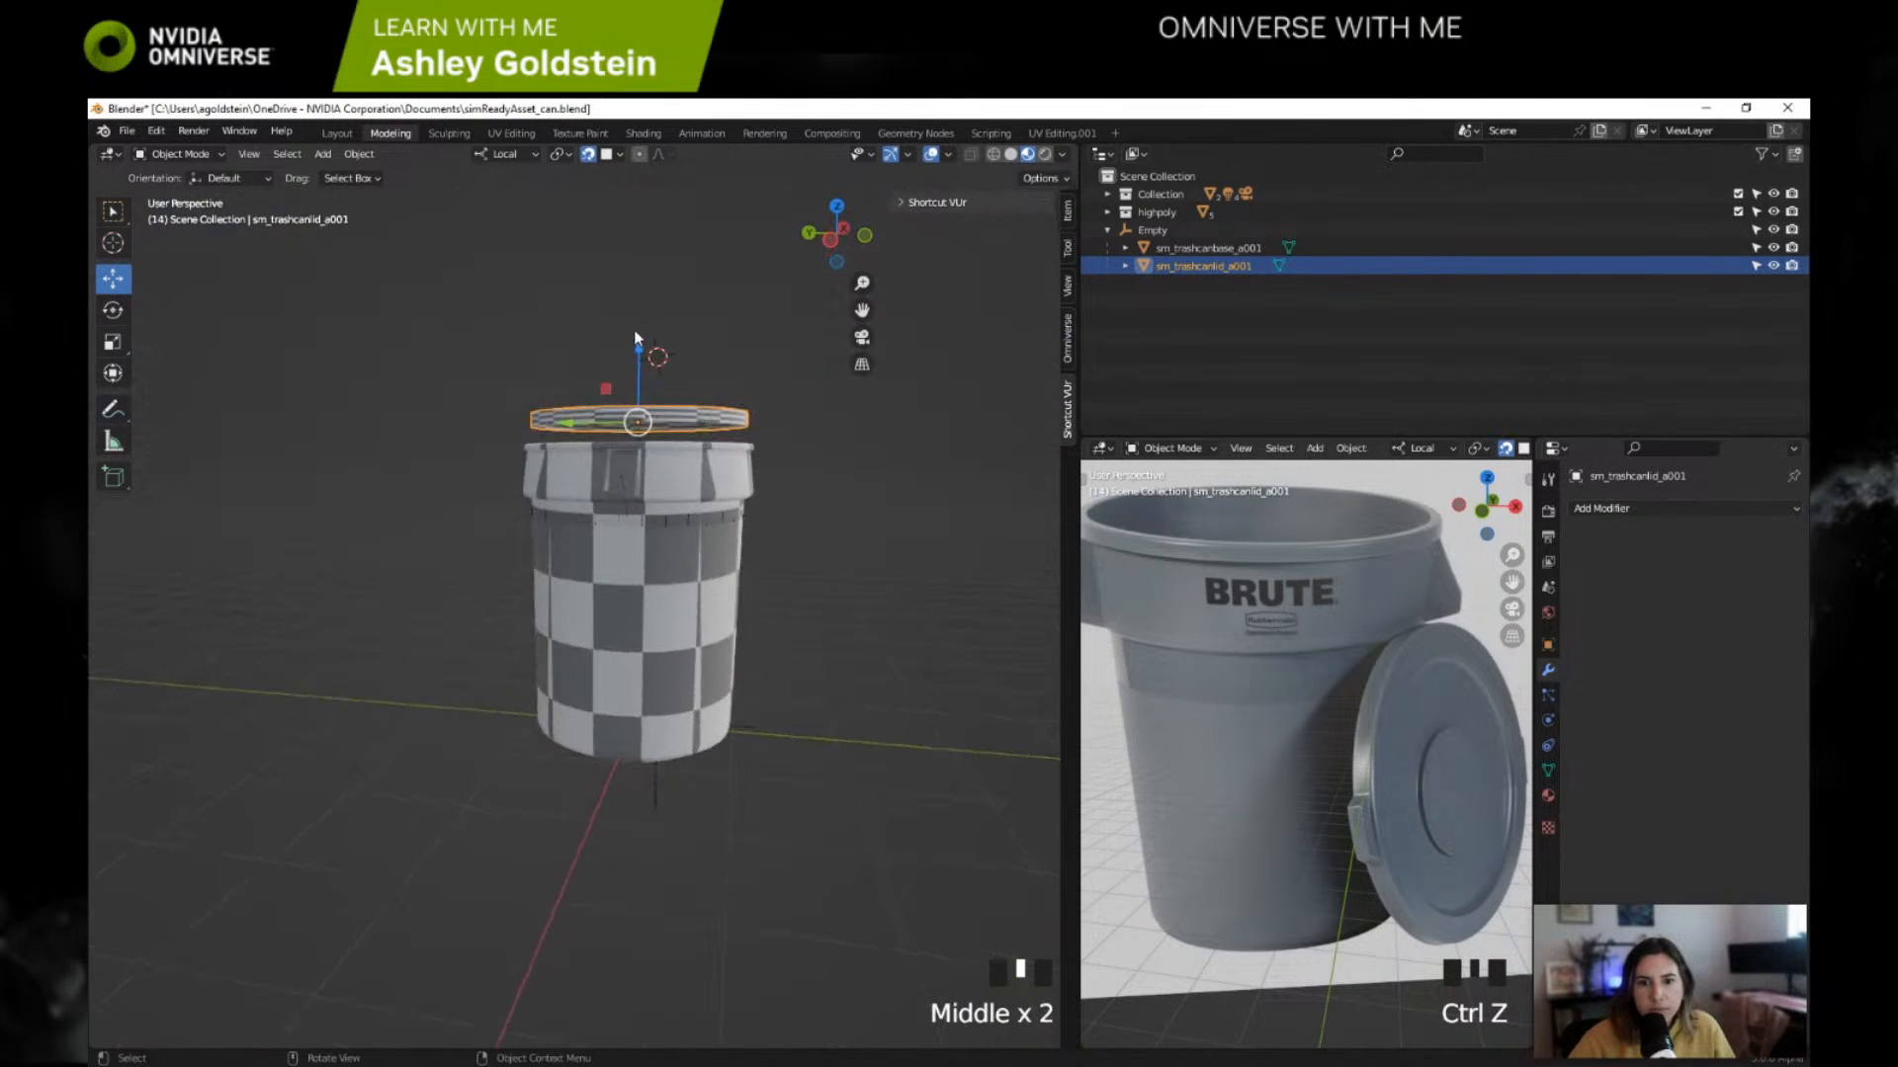
Step: Place the 3D cursor on the lower part of the can and try lowering only the lid along its Z axis
left_click(625, 721, "shift")
right_click(625, 722, "shift")
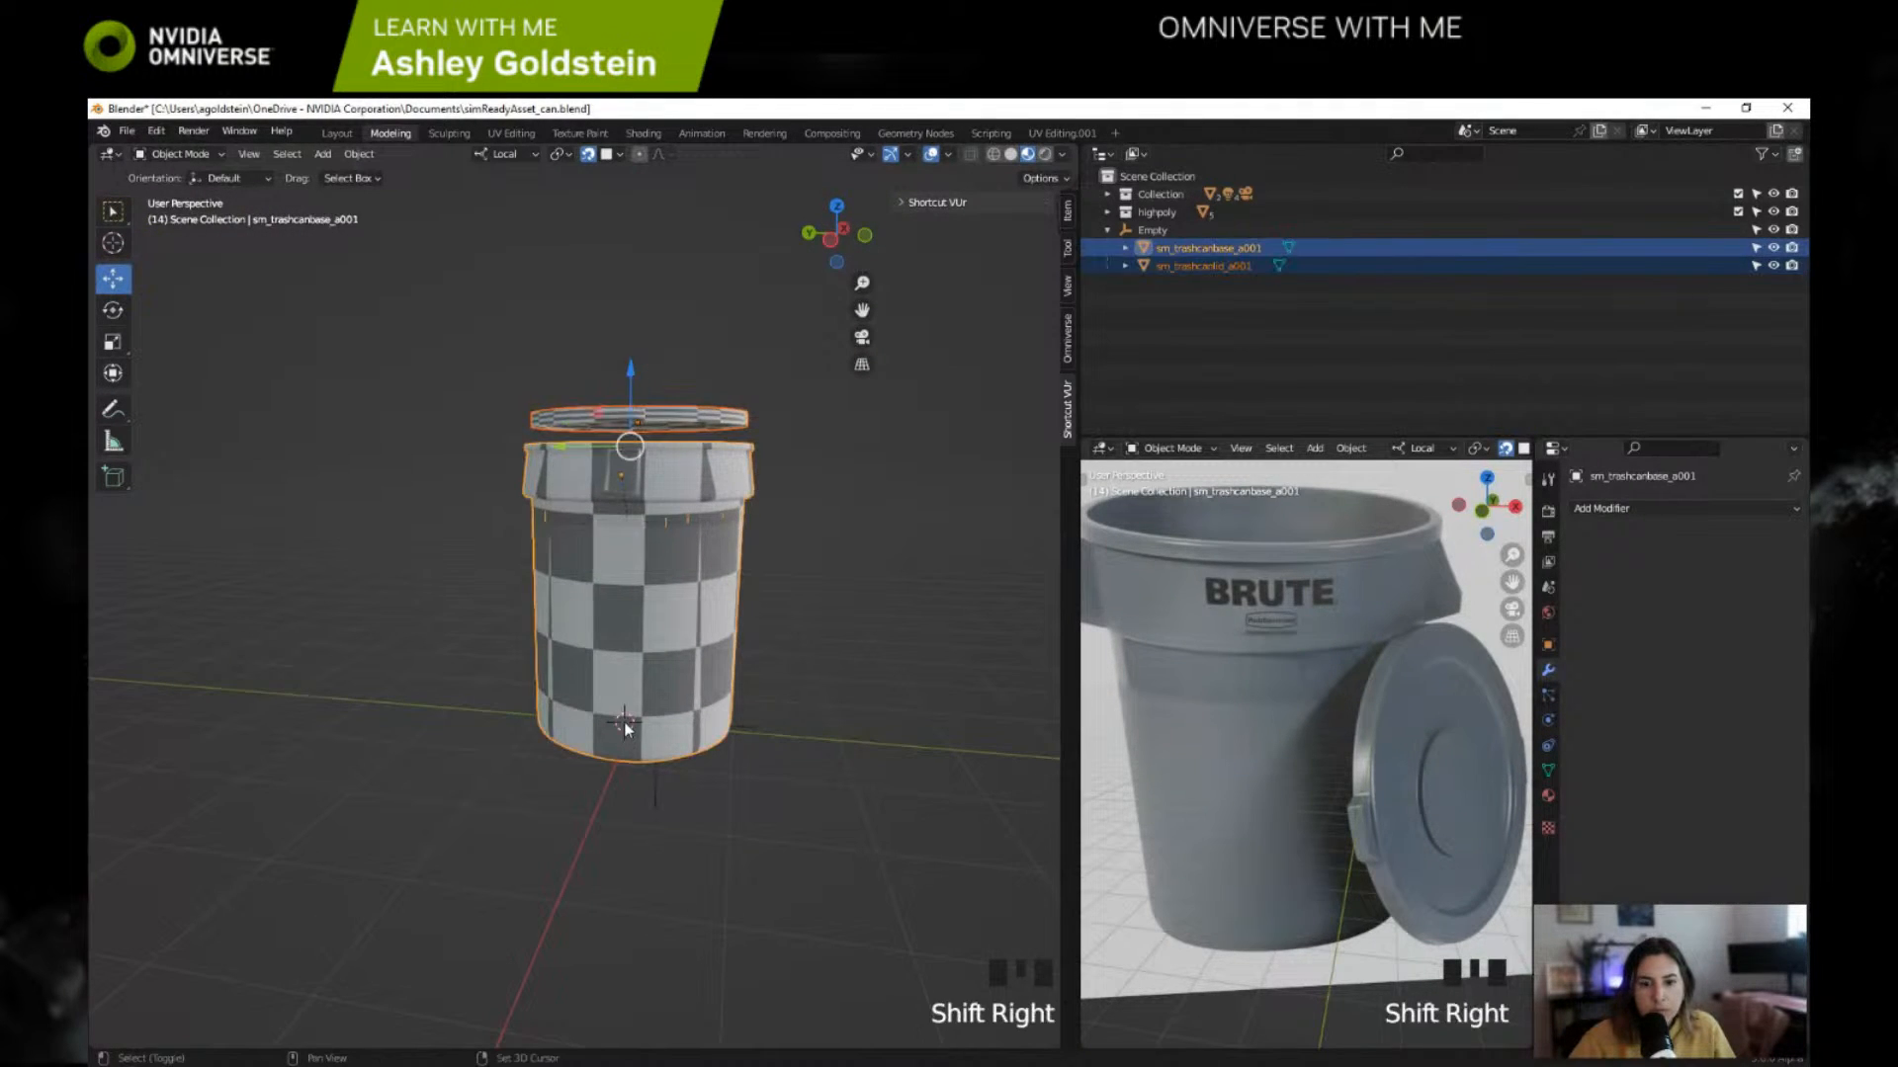
left_click(632, 373)
left_click(636, 421)
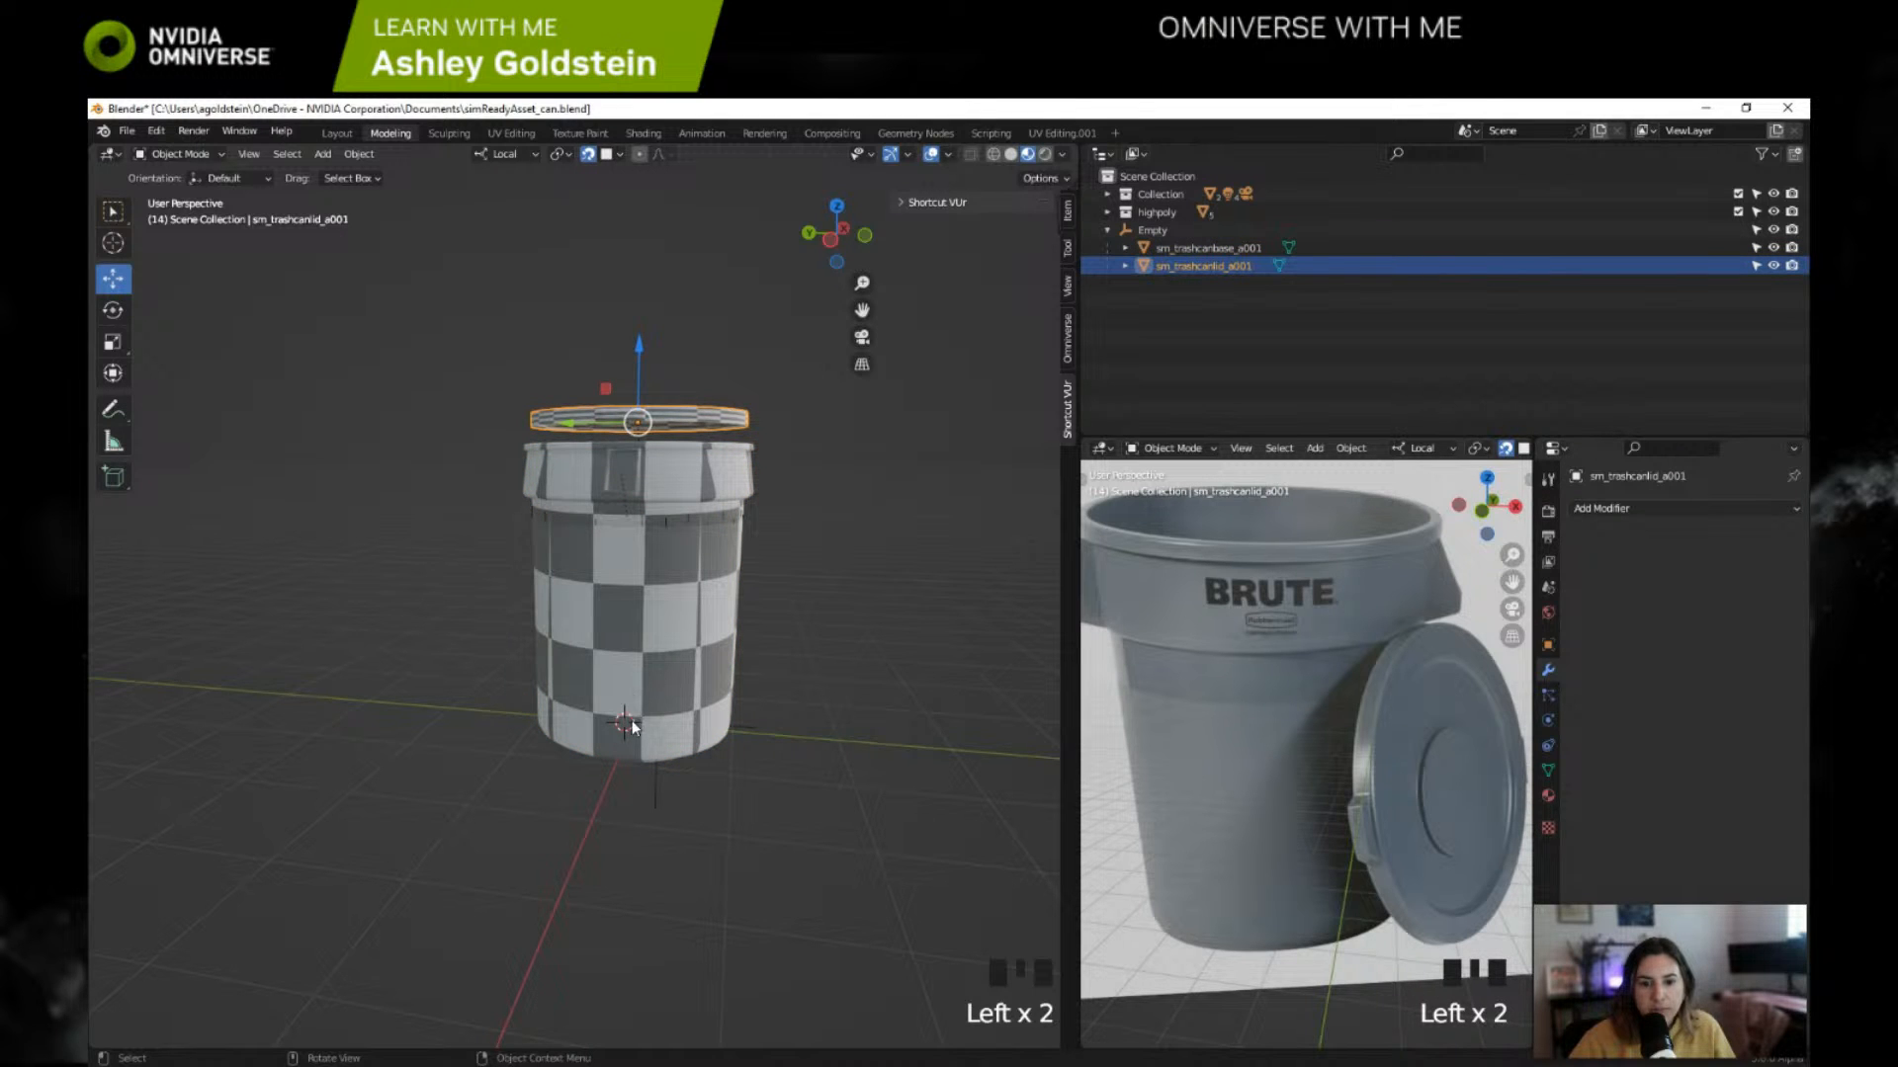
left_click_drag(641, 348, 641, 367)
middle_click_drag(640, 367, 640, 741)
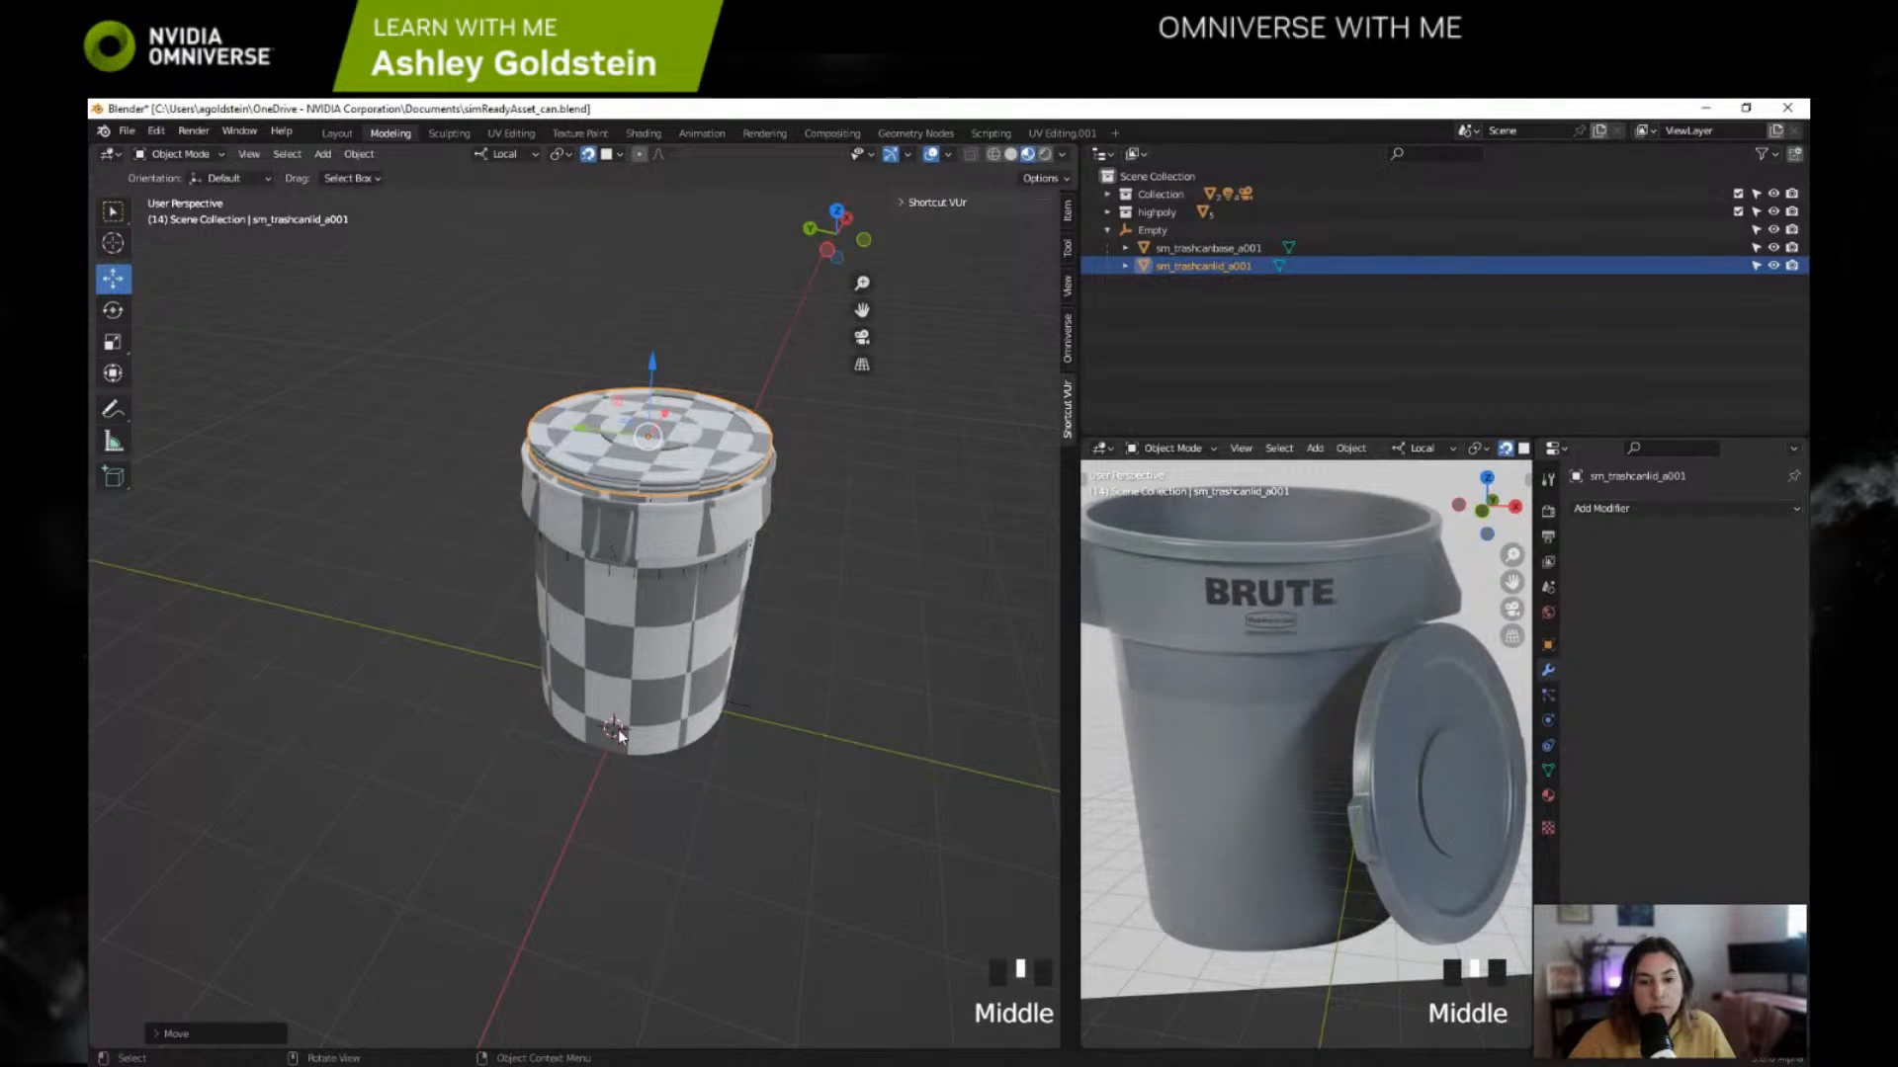
Step: Try raising the lid along its Z axis with the 3D cursor placed above the can, and undo the lid moves
right_click(594, 330, "shift")
left_click_drag(652, 358, 653, 318)
middle_click_drag(654, 341, 501, 344)
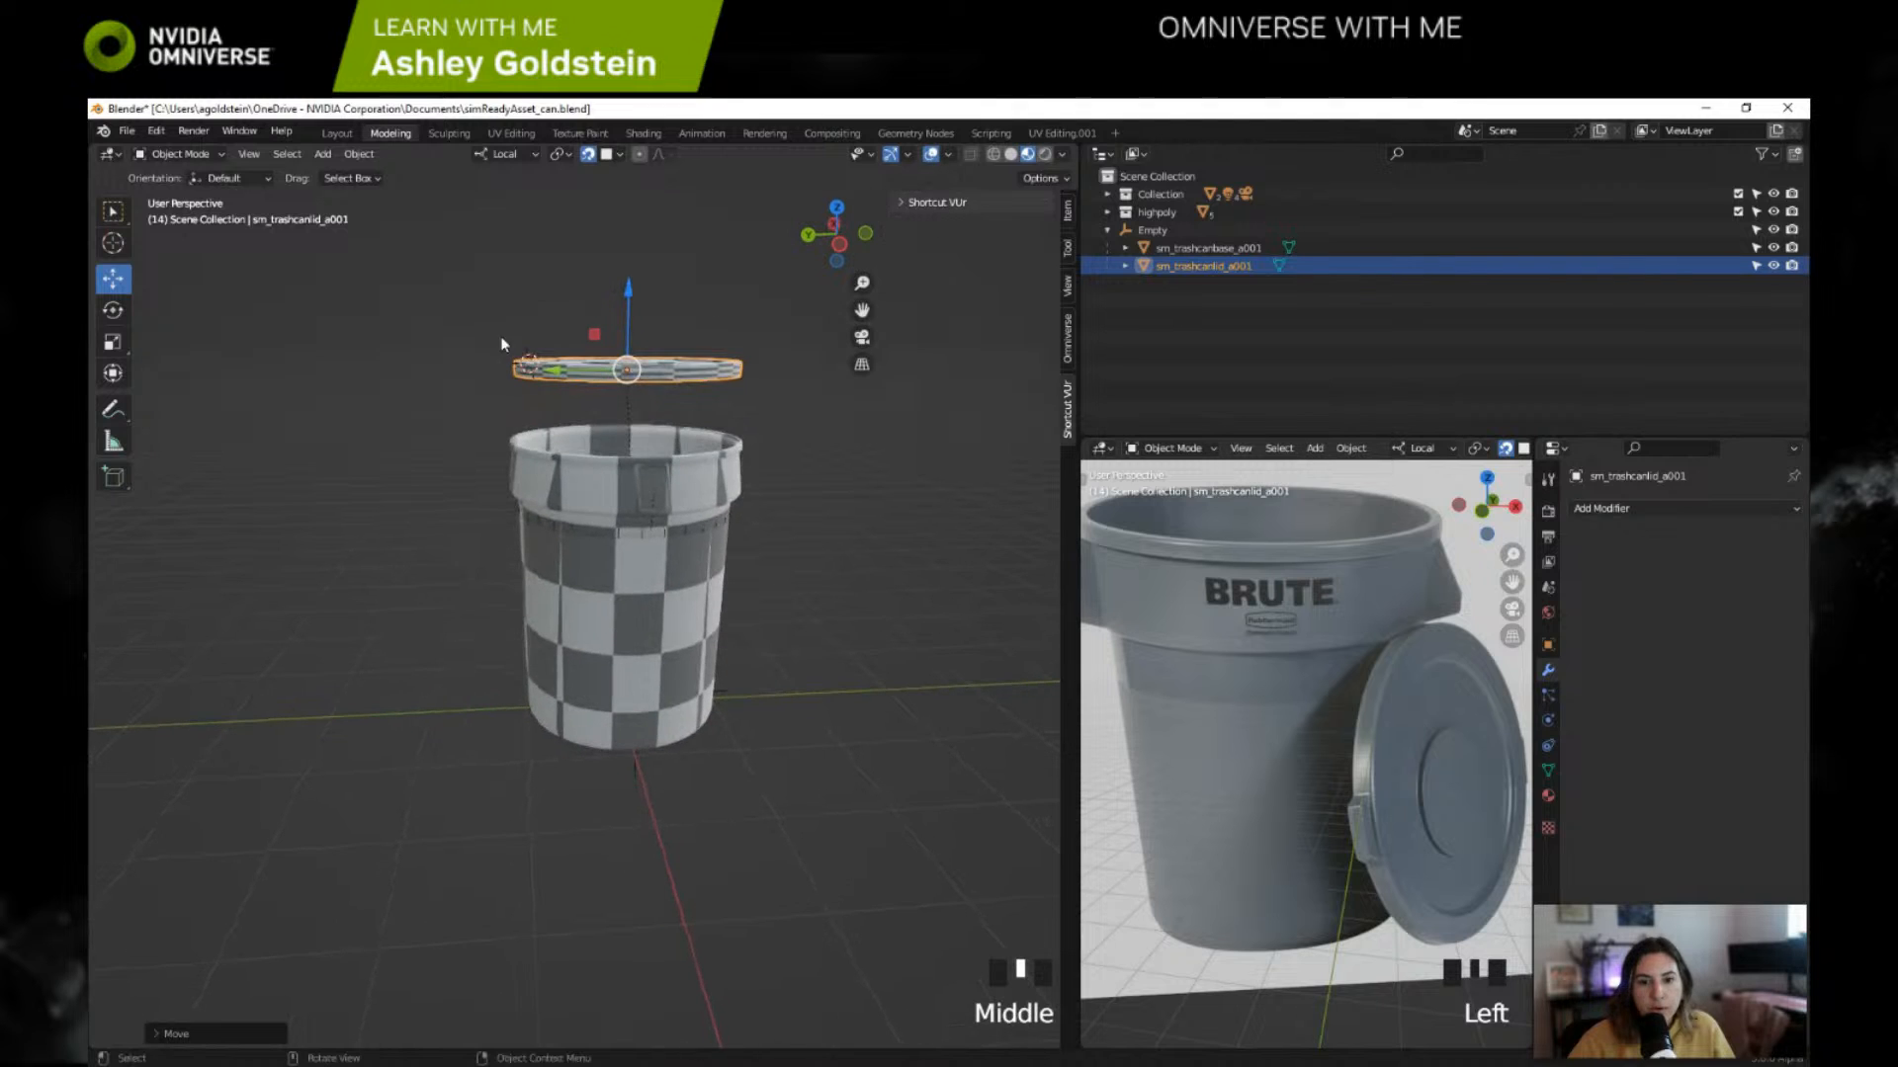
right_click(562, 252, "shift")
left_click_drag(631, 291, 630, 260)
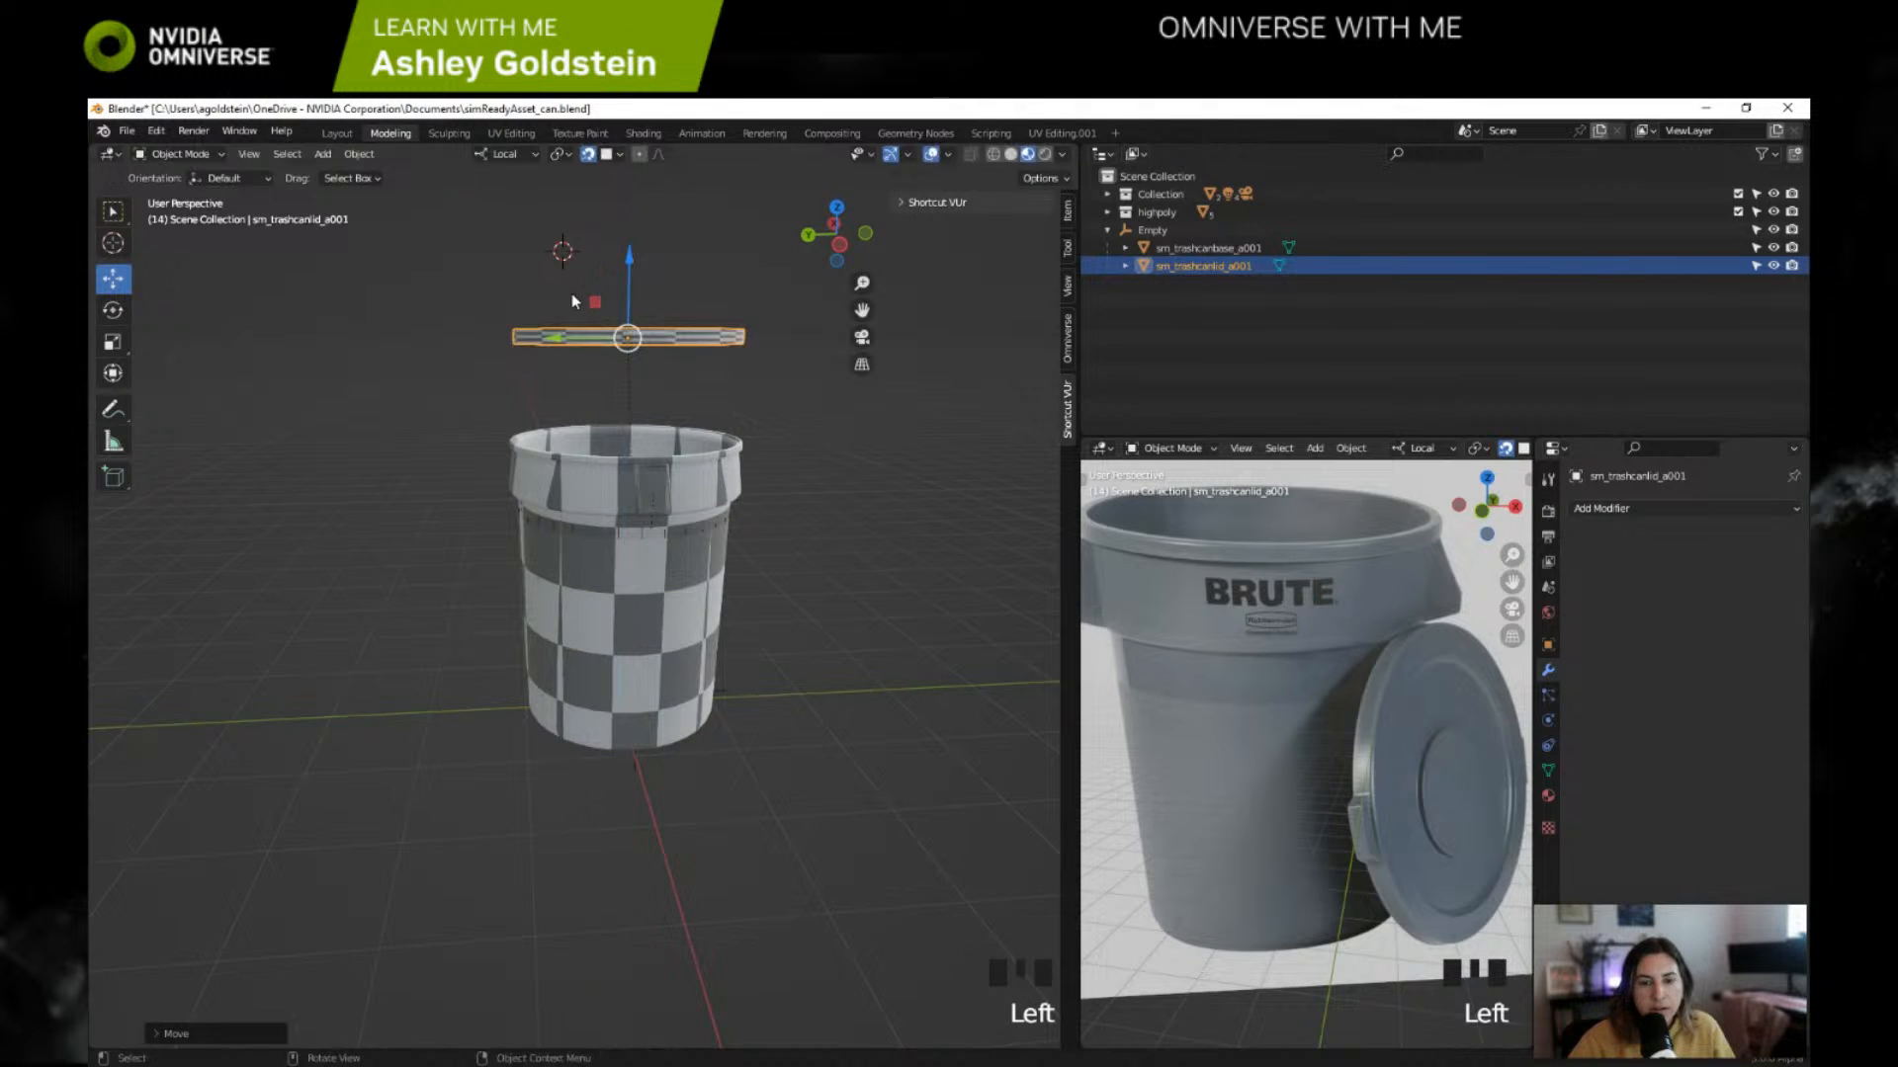
key("ctrl+z")
key("ctrl+z")
key("ctrl+z")
key("ctrl+z")
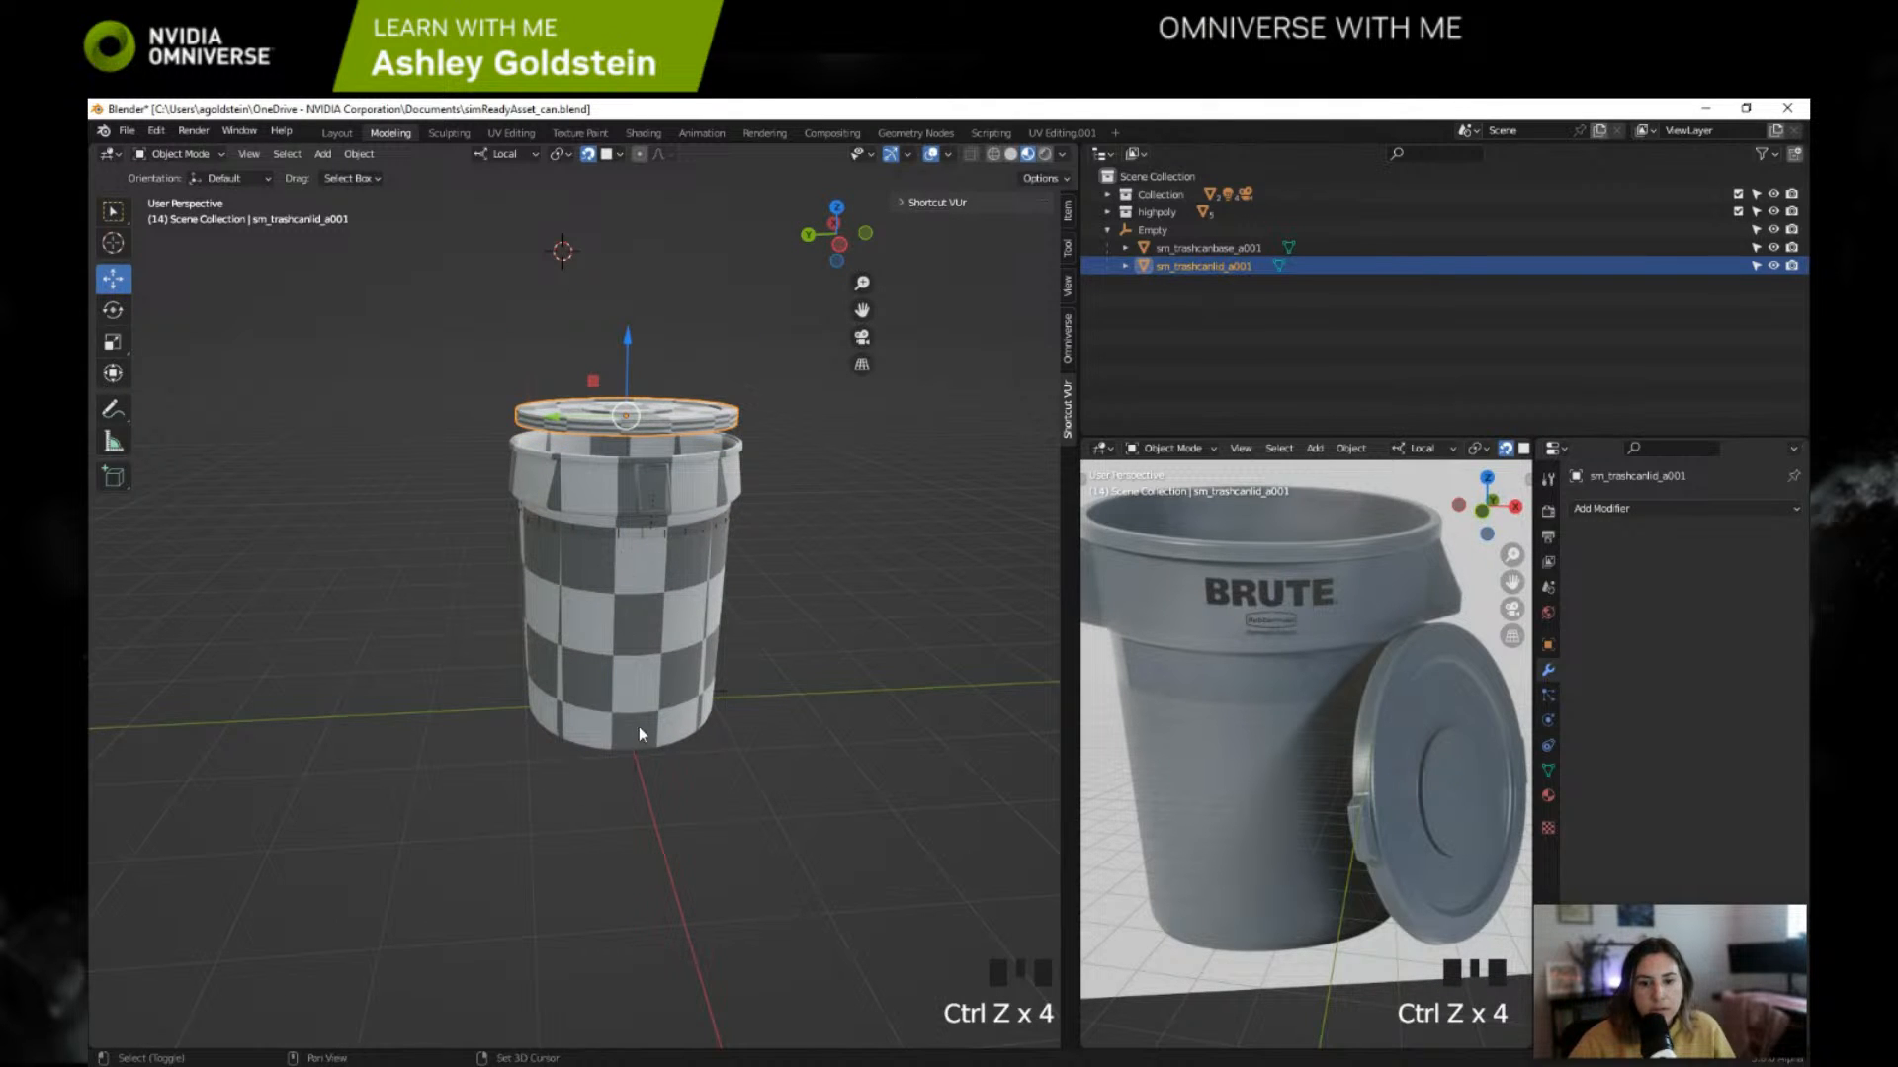
Step: Place the 3D cursor at the centre of the can's bottom face
right_click(621, 704, "shift")
middle_click_drag(620, 703, 640, 755)
right_click(679, 671, "shift")
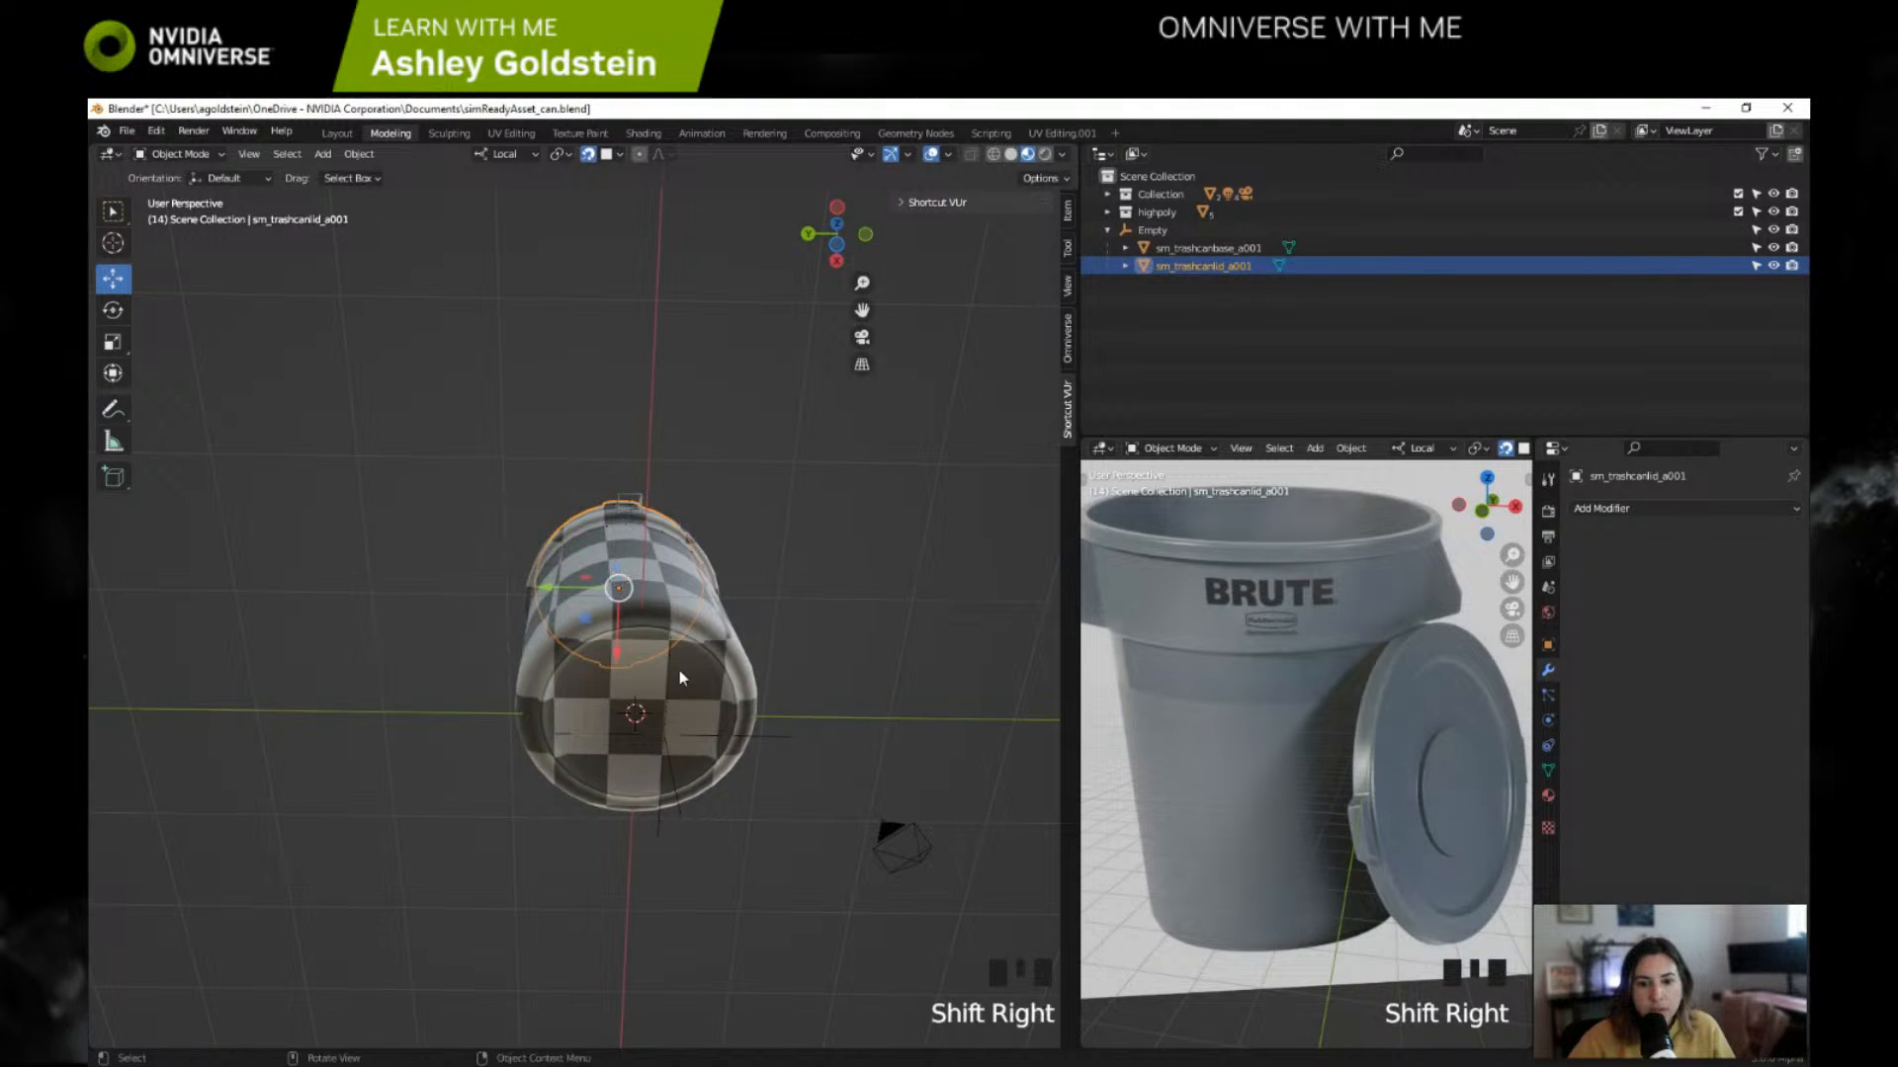
Step: Try lowering the lid onto the can, undo the move, and check the lid's alignment in the top view
middle_click_drag(679, 670, 664, 519)
left_click_drag(644, 357, 645, 383)
middle_click_drag(646, 383, 642, 415)
left_click_drag(650, 417, 654, 492)
key("ctrl+z")
middle_click_drag(662, 595, 632, 781)
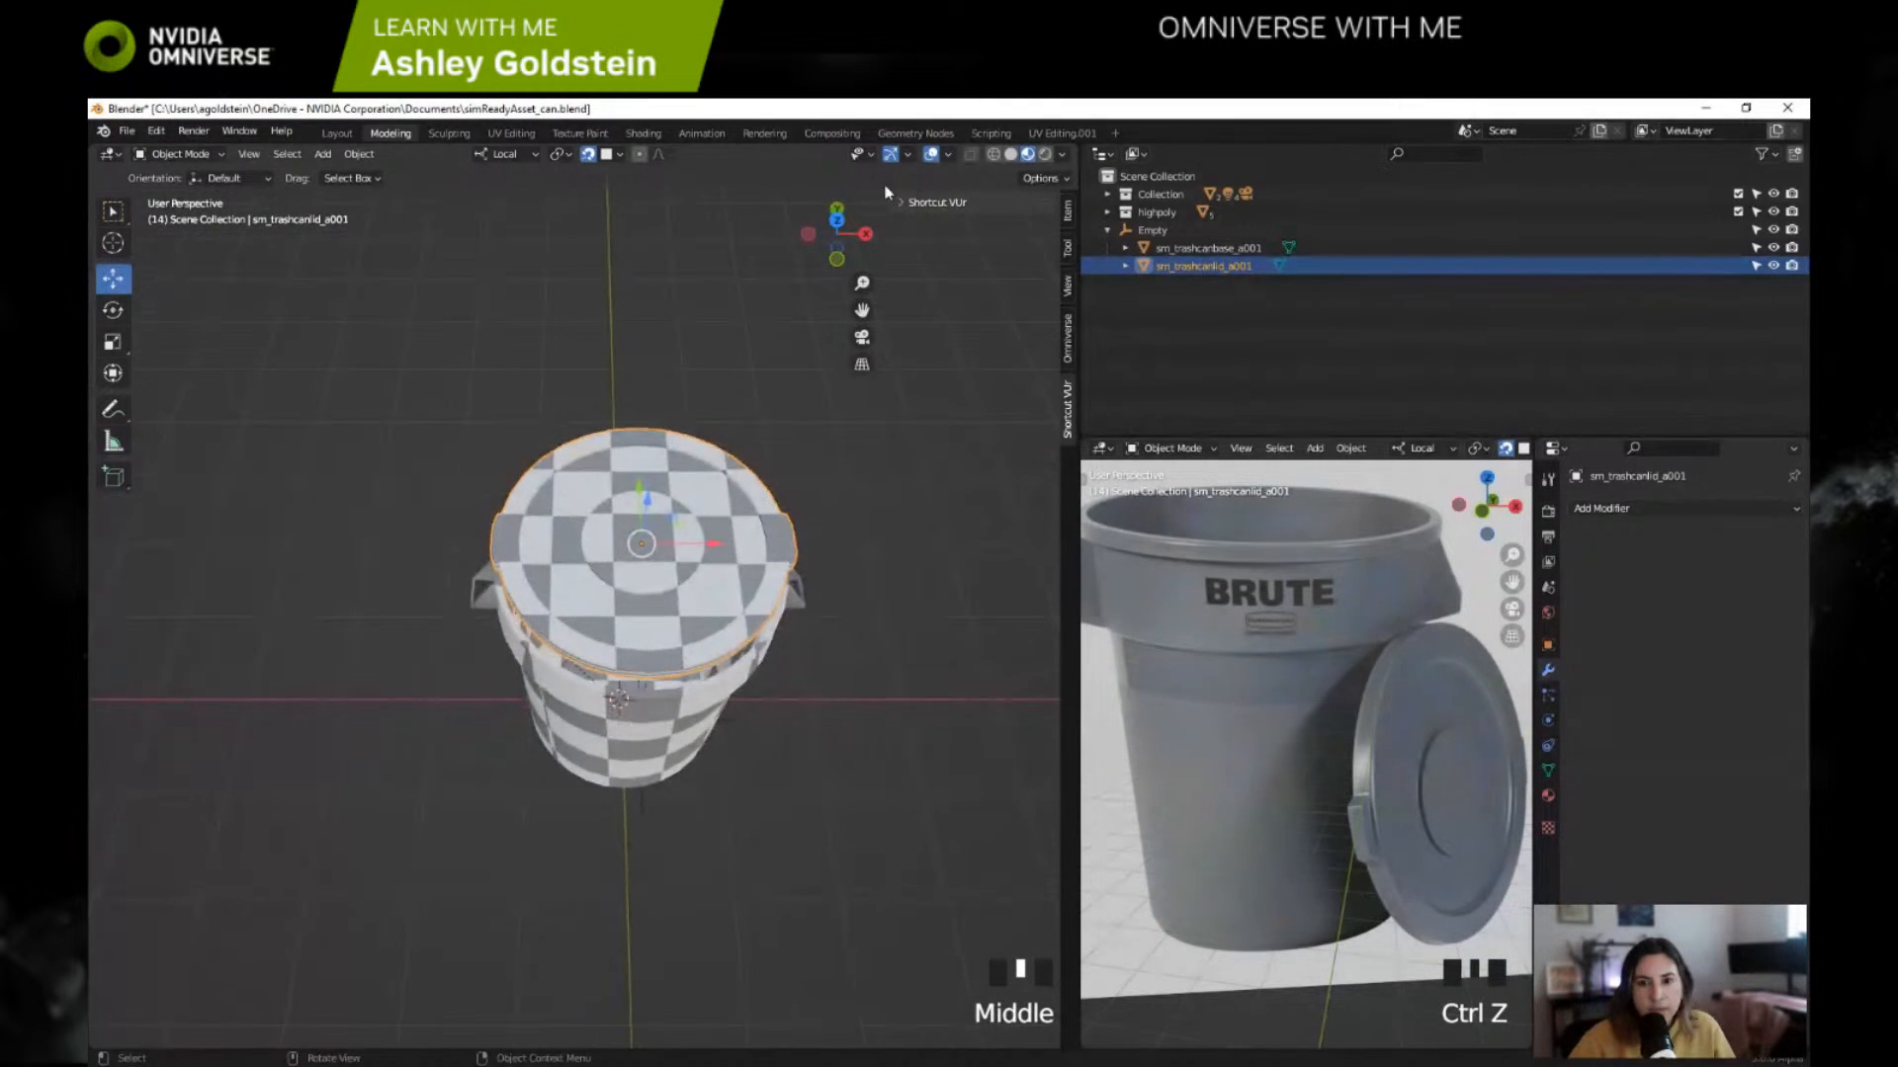
left_click(836, 220)
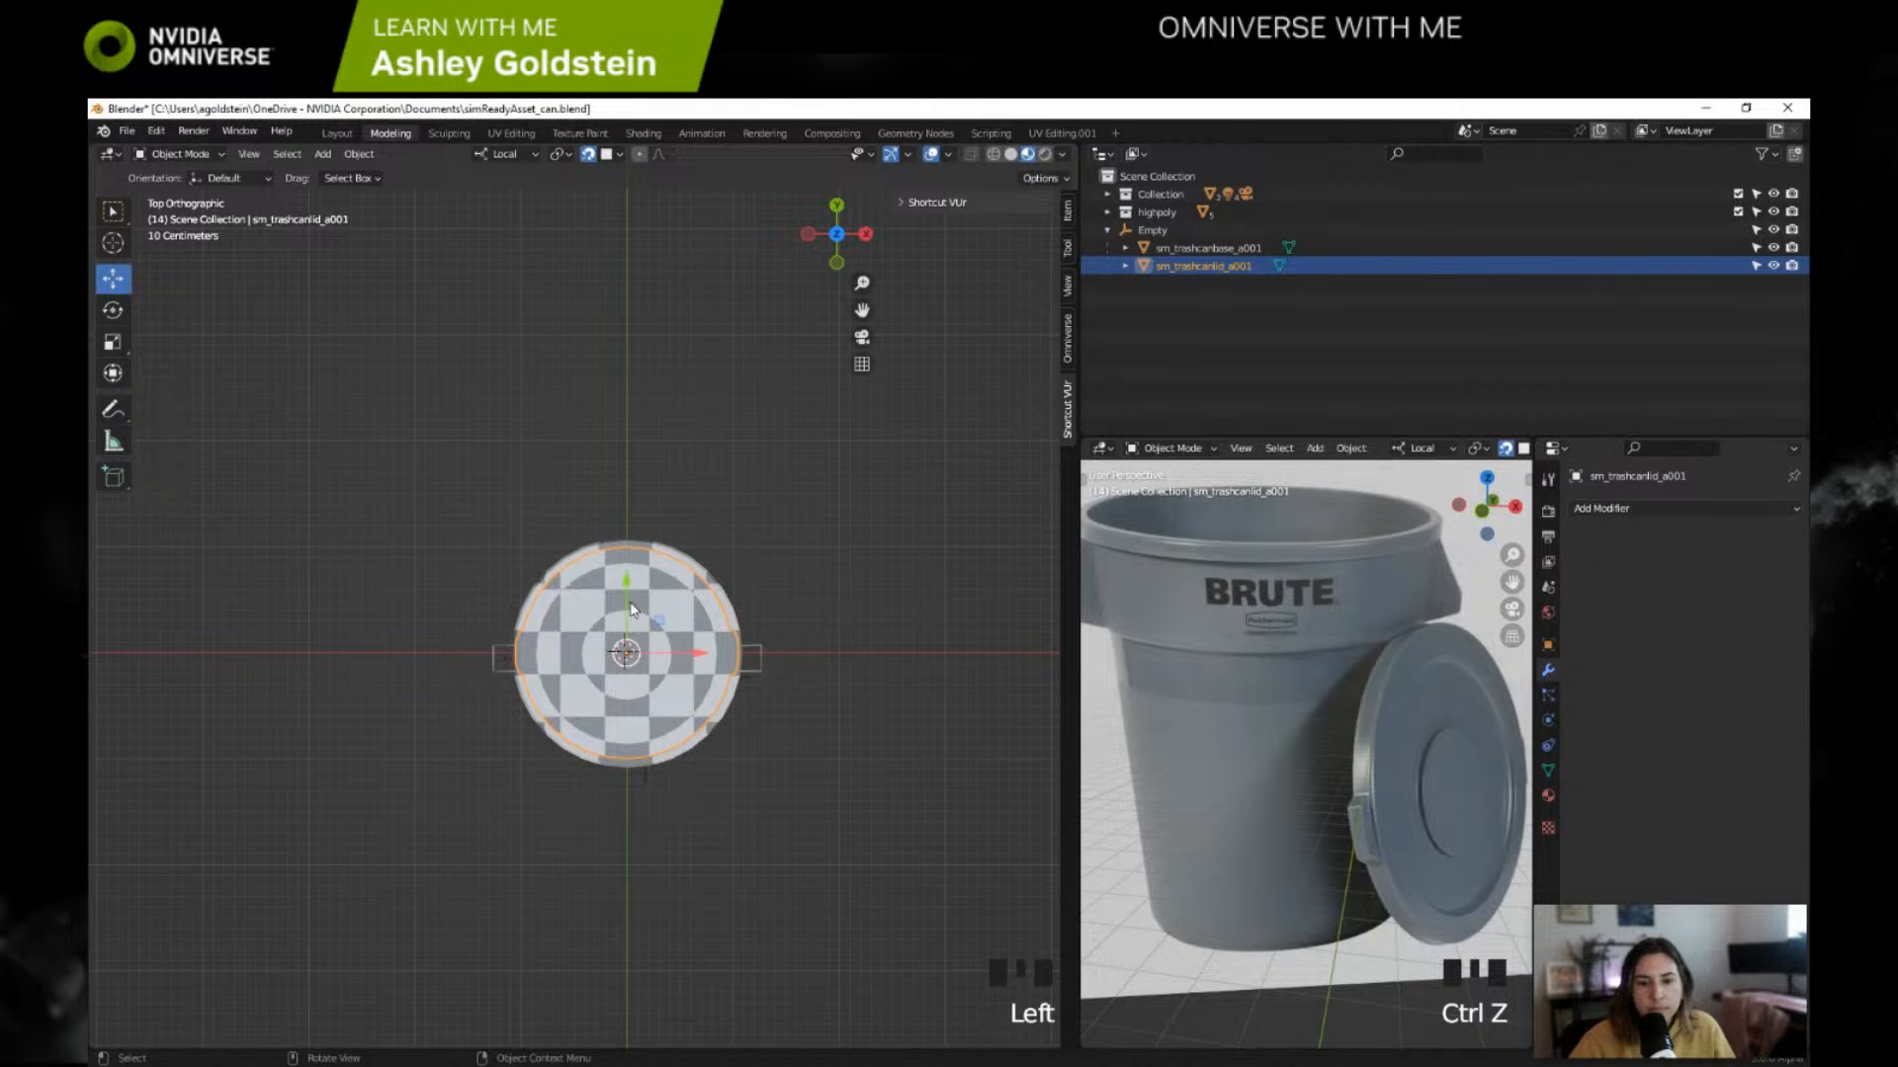
Step: Try small vertical moves of the lid, undo them, and inspect the lid and can in wireframe display
middle_click_drag(698, 539, 658, 324)
left_click_drag(647, 346, 654, 356)
key("ctrl+z")
middle_click_drag(654, 356, 563, 361)
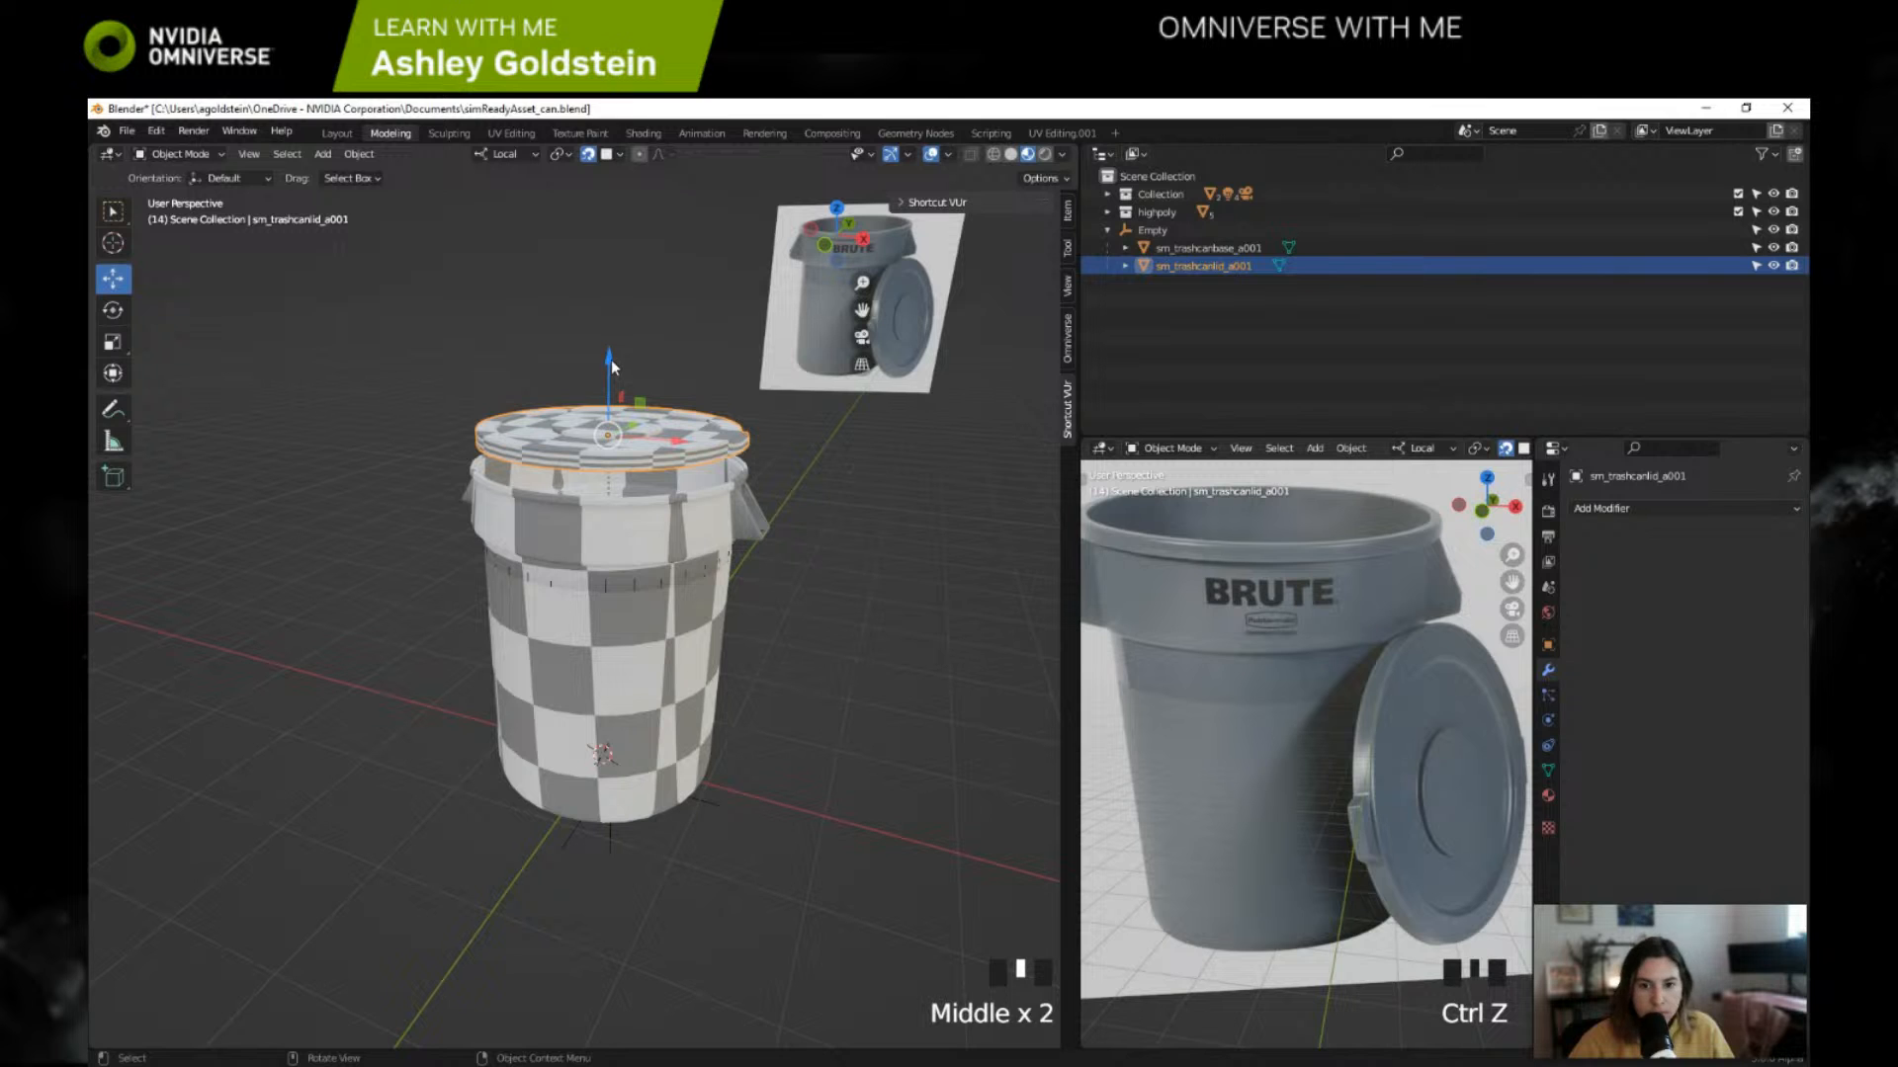
left_click_drag(609, 357, 607, 364)
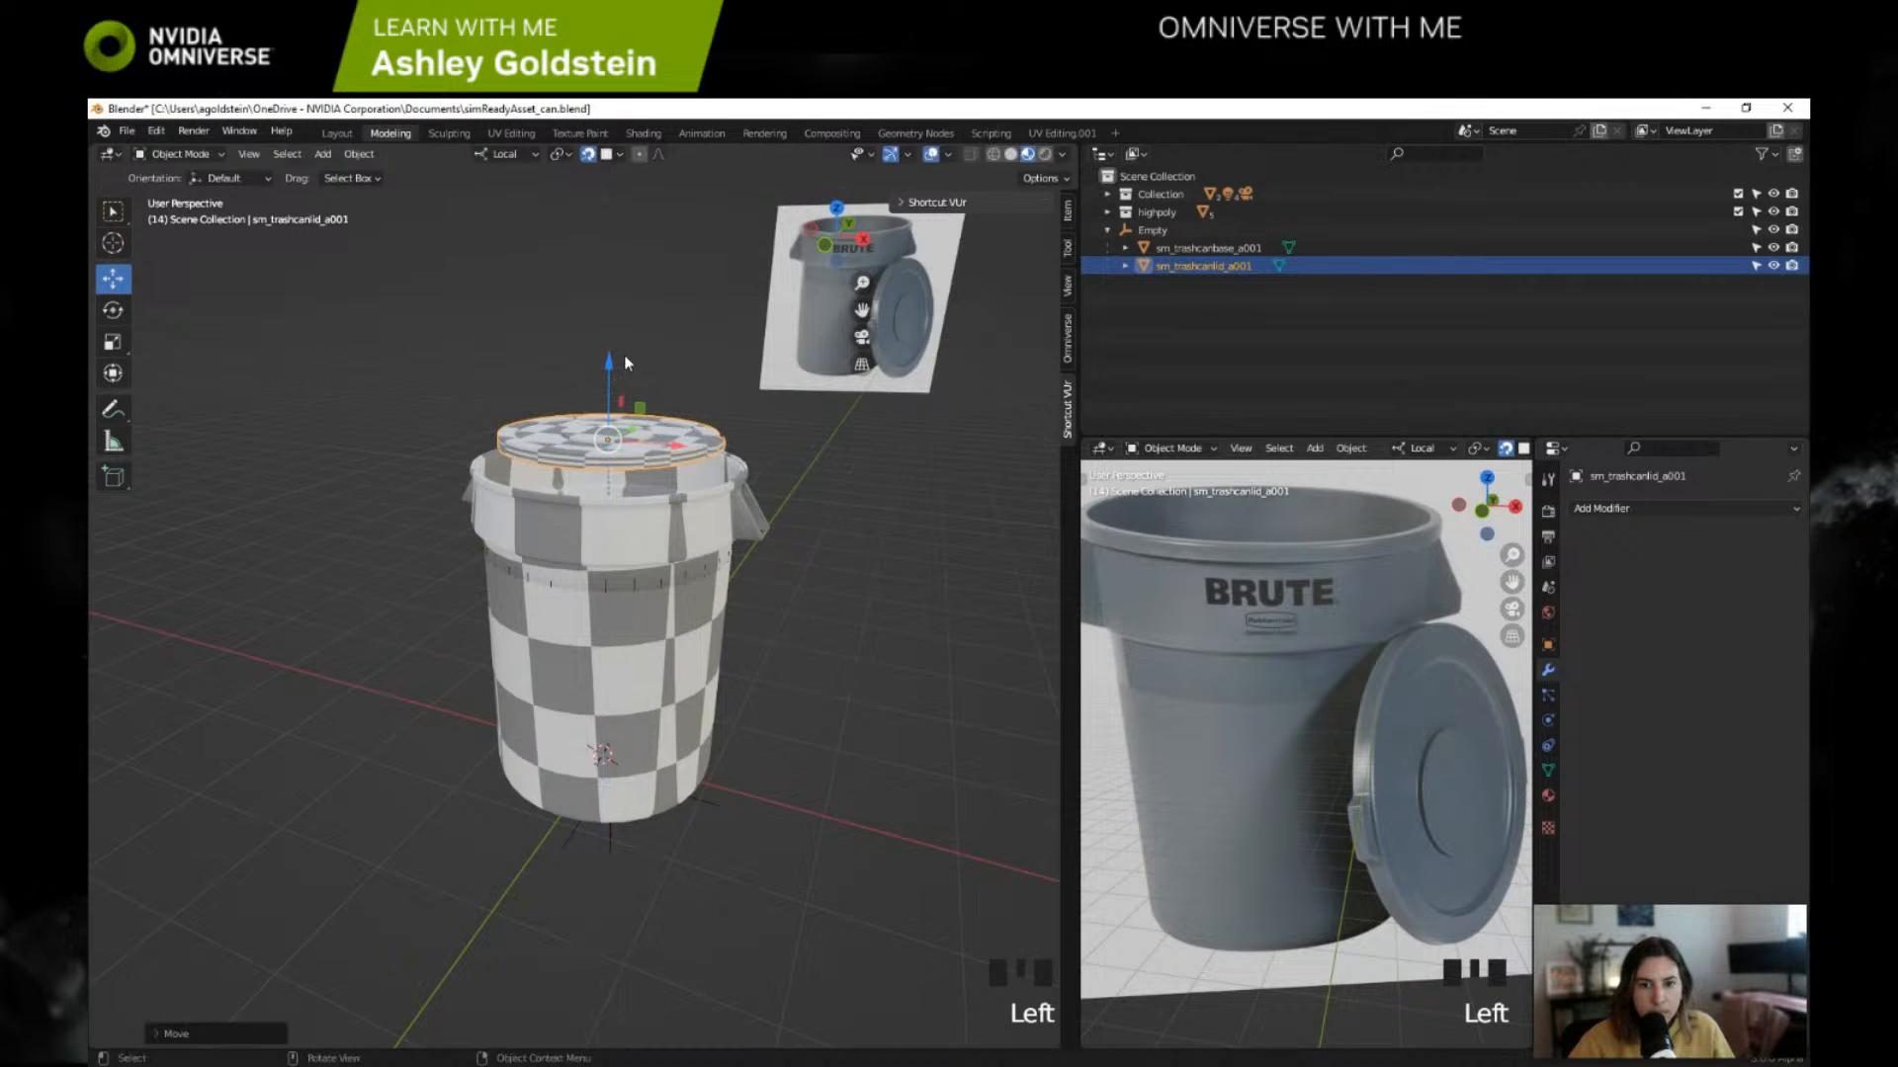
key("ctrl+z")
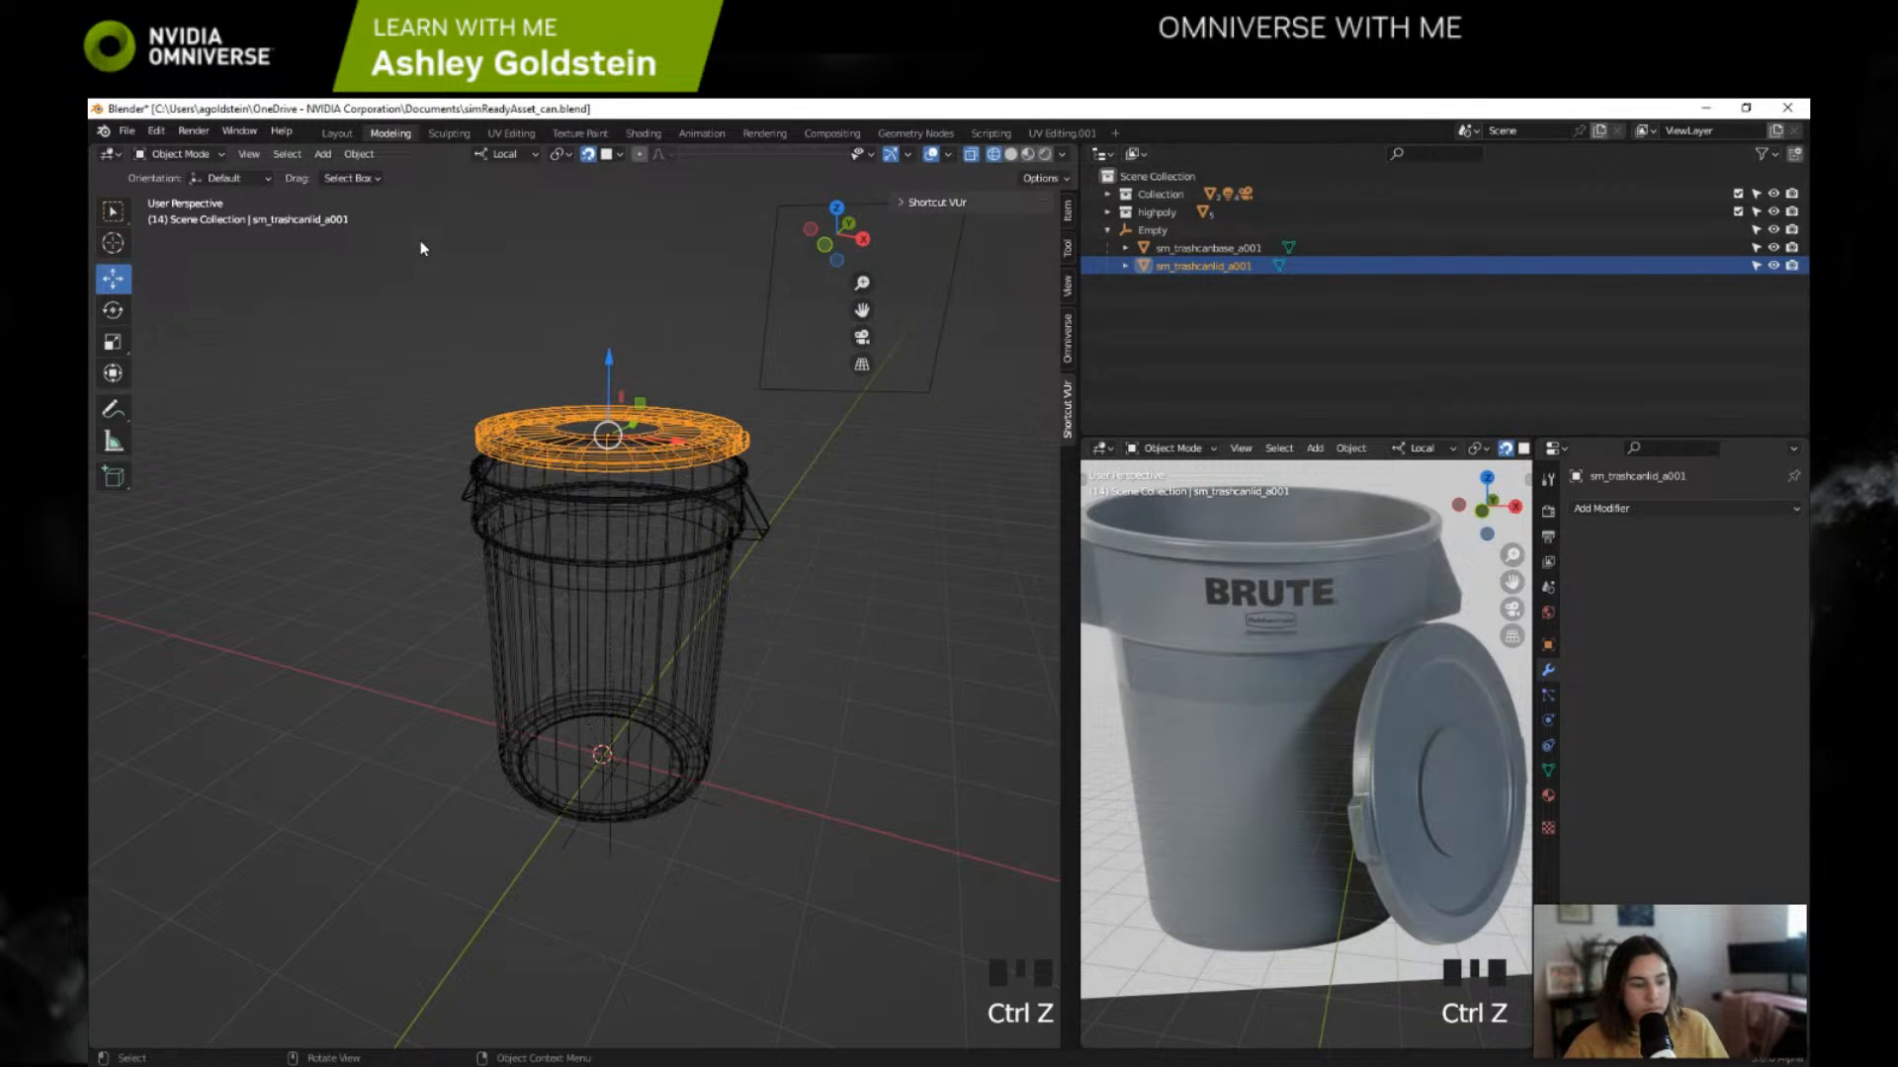
key("shift+z")
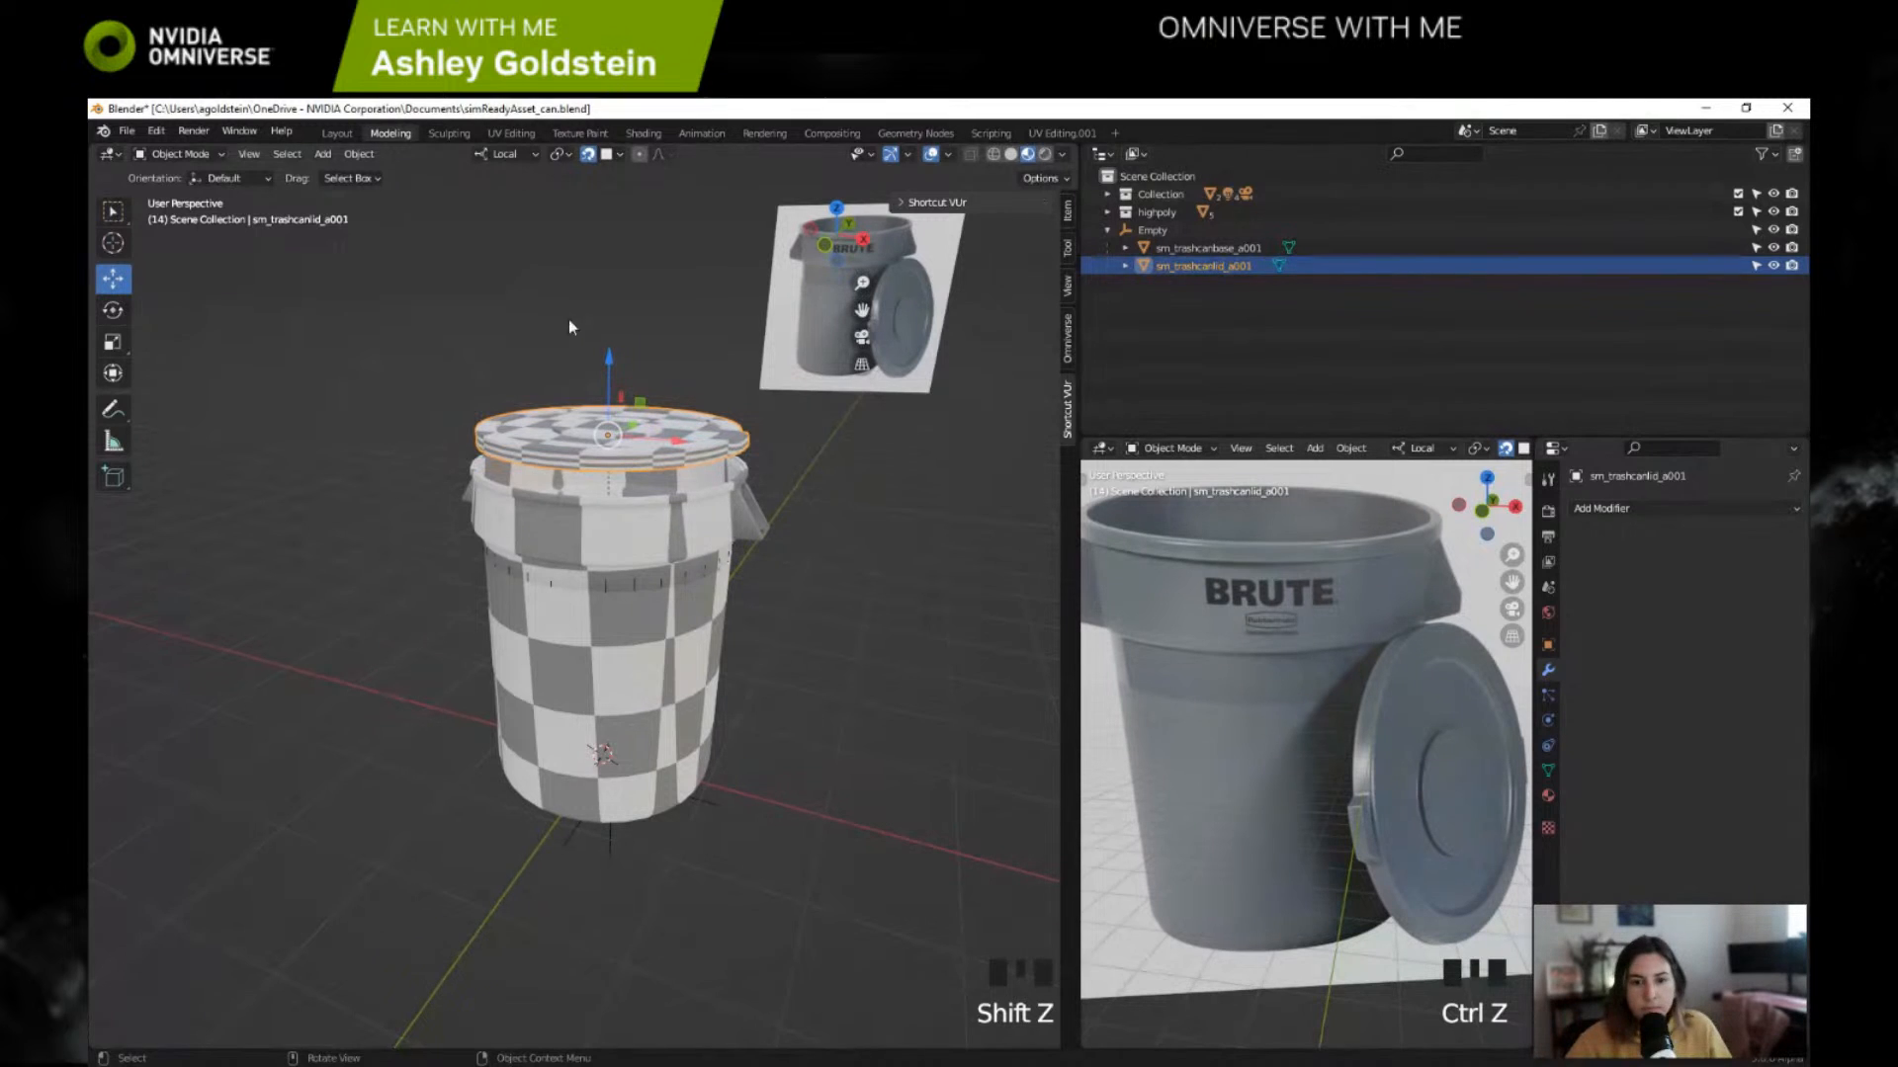
Step: Try shifting the lid vertically and sideways off the can, and undo all of these moves
left_click_drag(611, 365, 612, 371)
middle_click_drag(611, 380, 425, 371)
left_click_drag(710, 473, 645, 471)
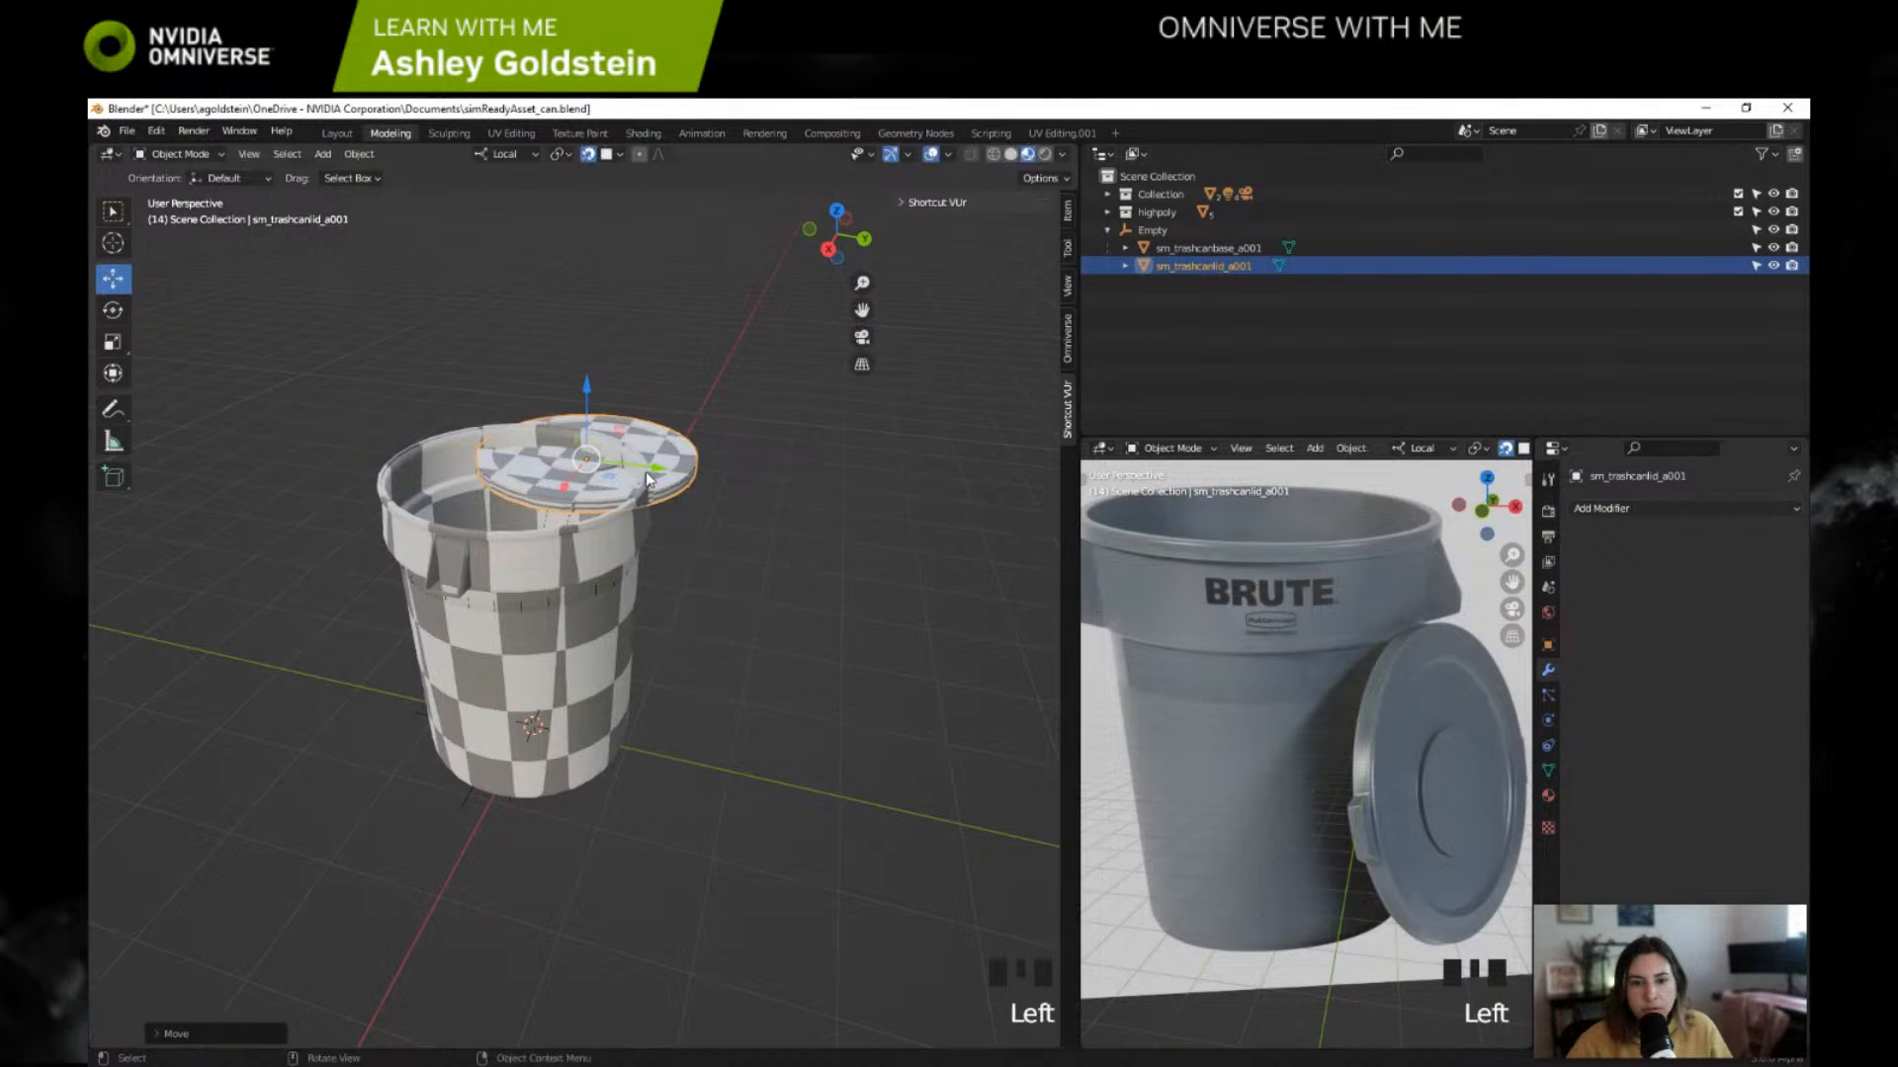
key("ctrl+z")
middle_click_drag(649, 471, 593, 533)
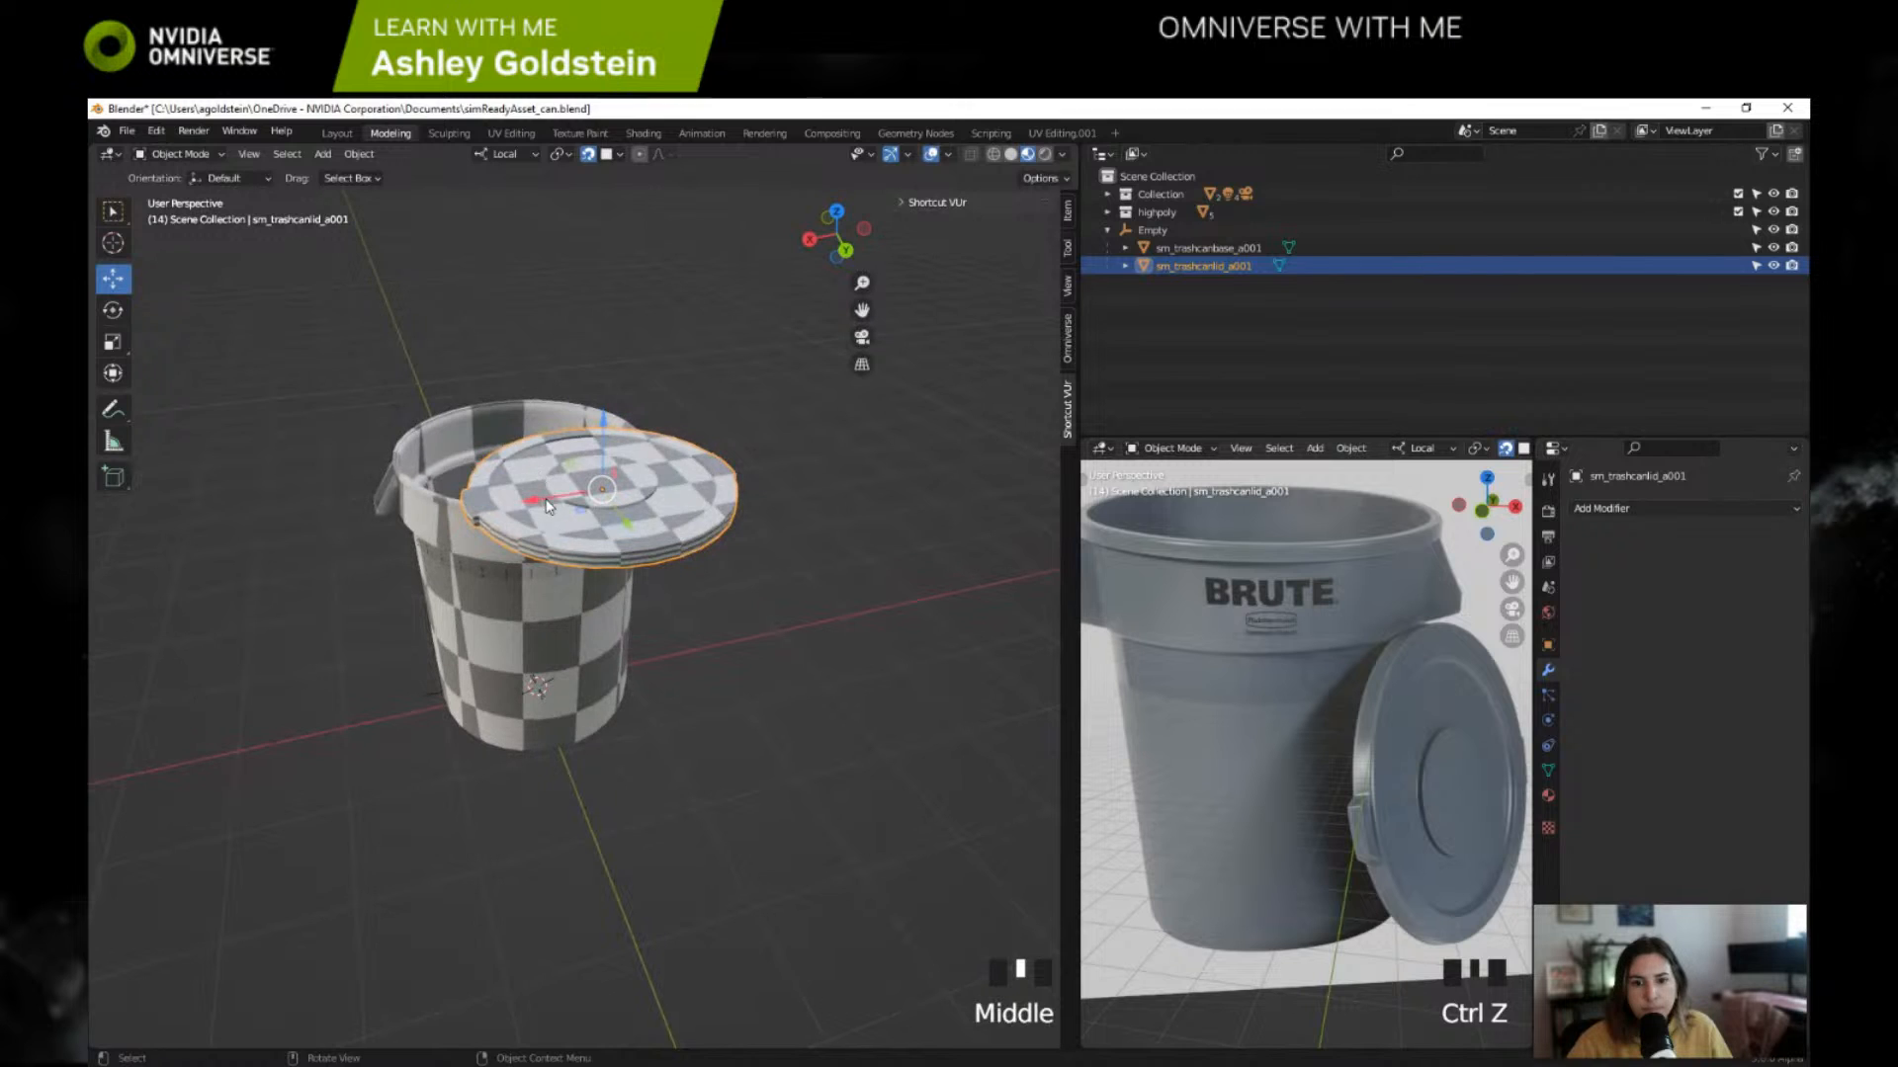
left_click_drag(593, 534, 484, 510)
key("ctrl+z")
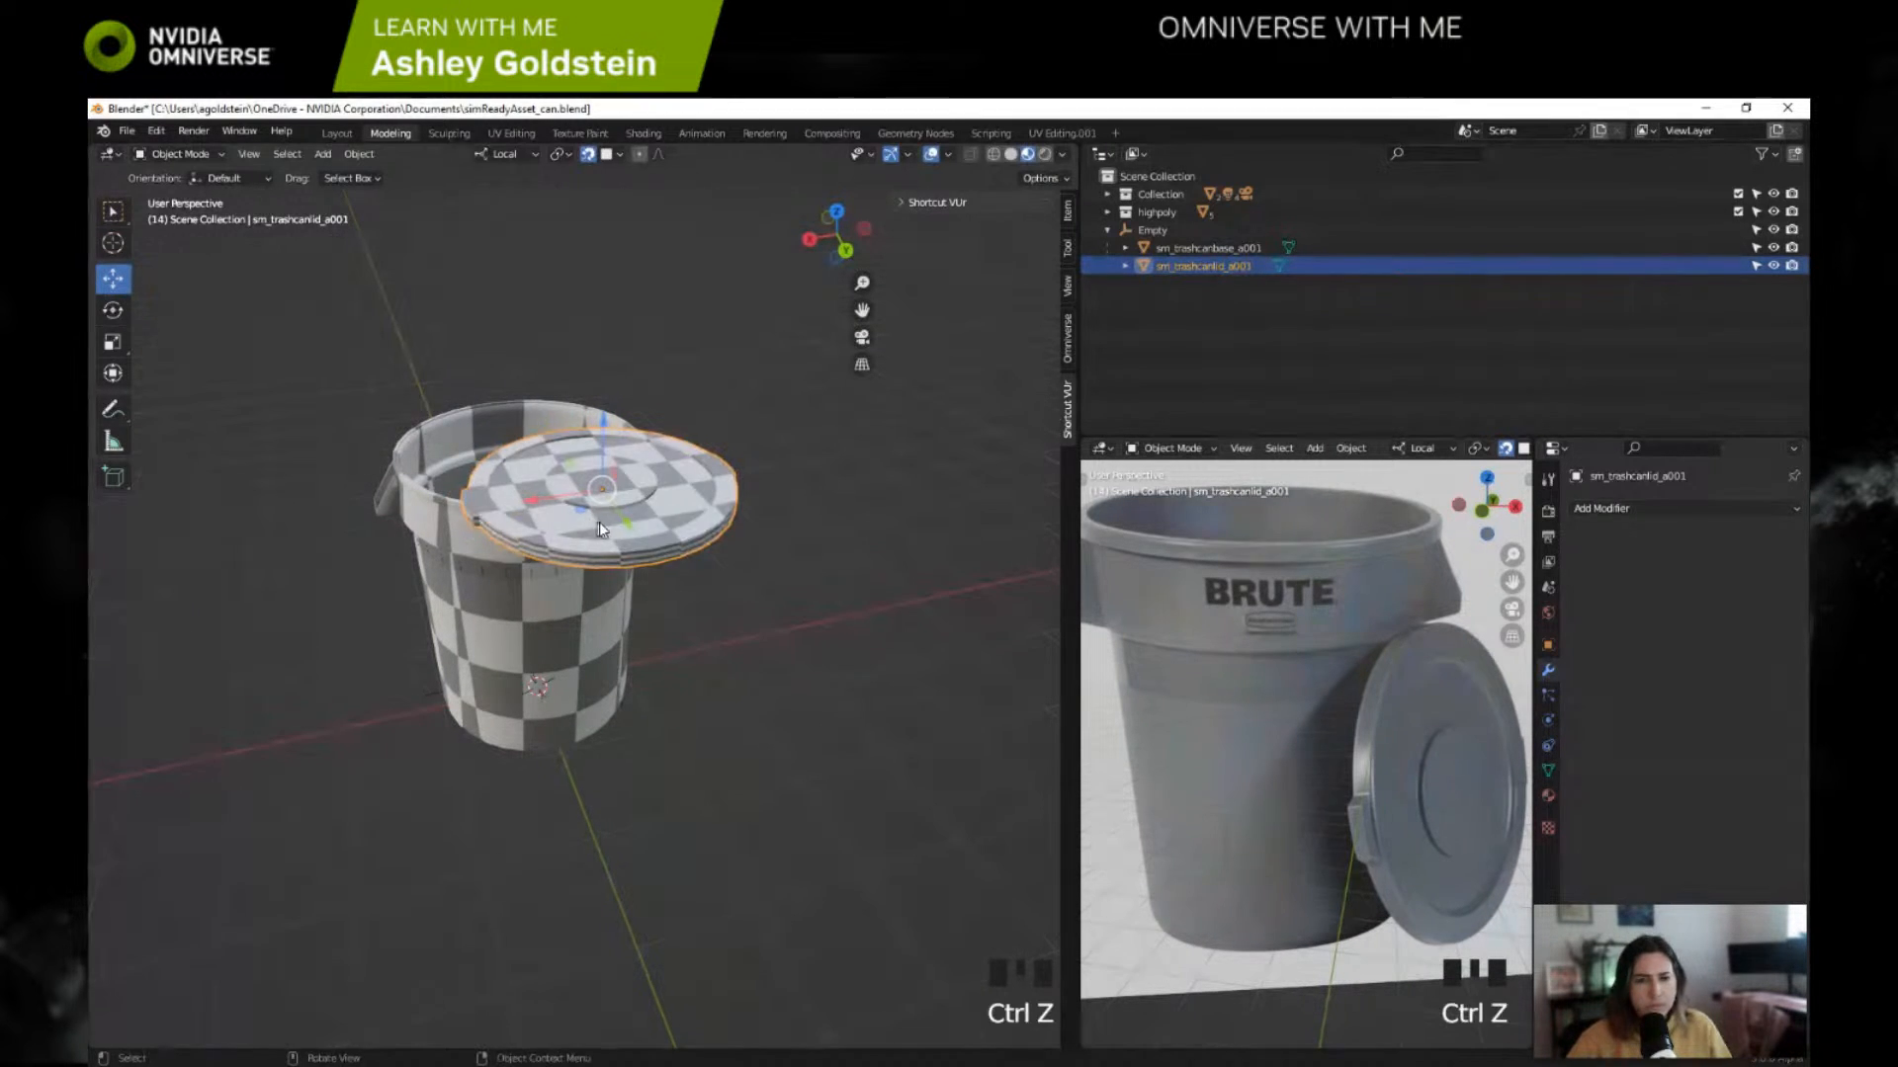
key("ctrl+z")
Step: Select the empty and collapse and re-expand its hierarchy to check the parented base and lid
middle_click_drag(568, 318, 509, 405)
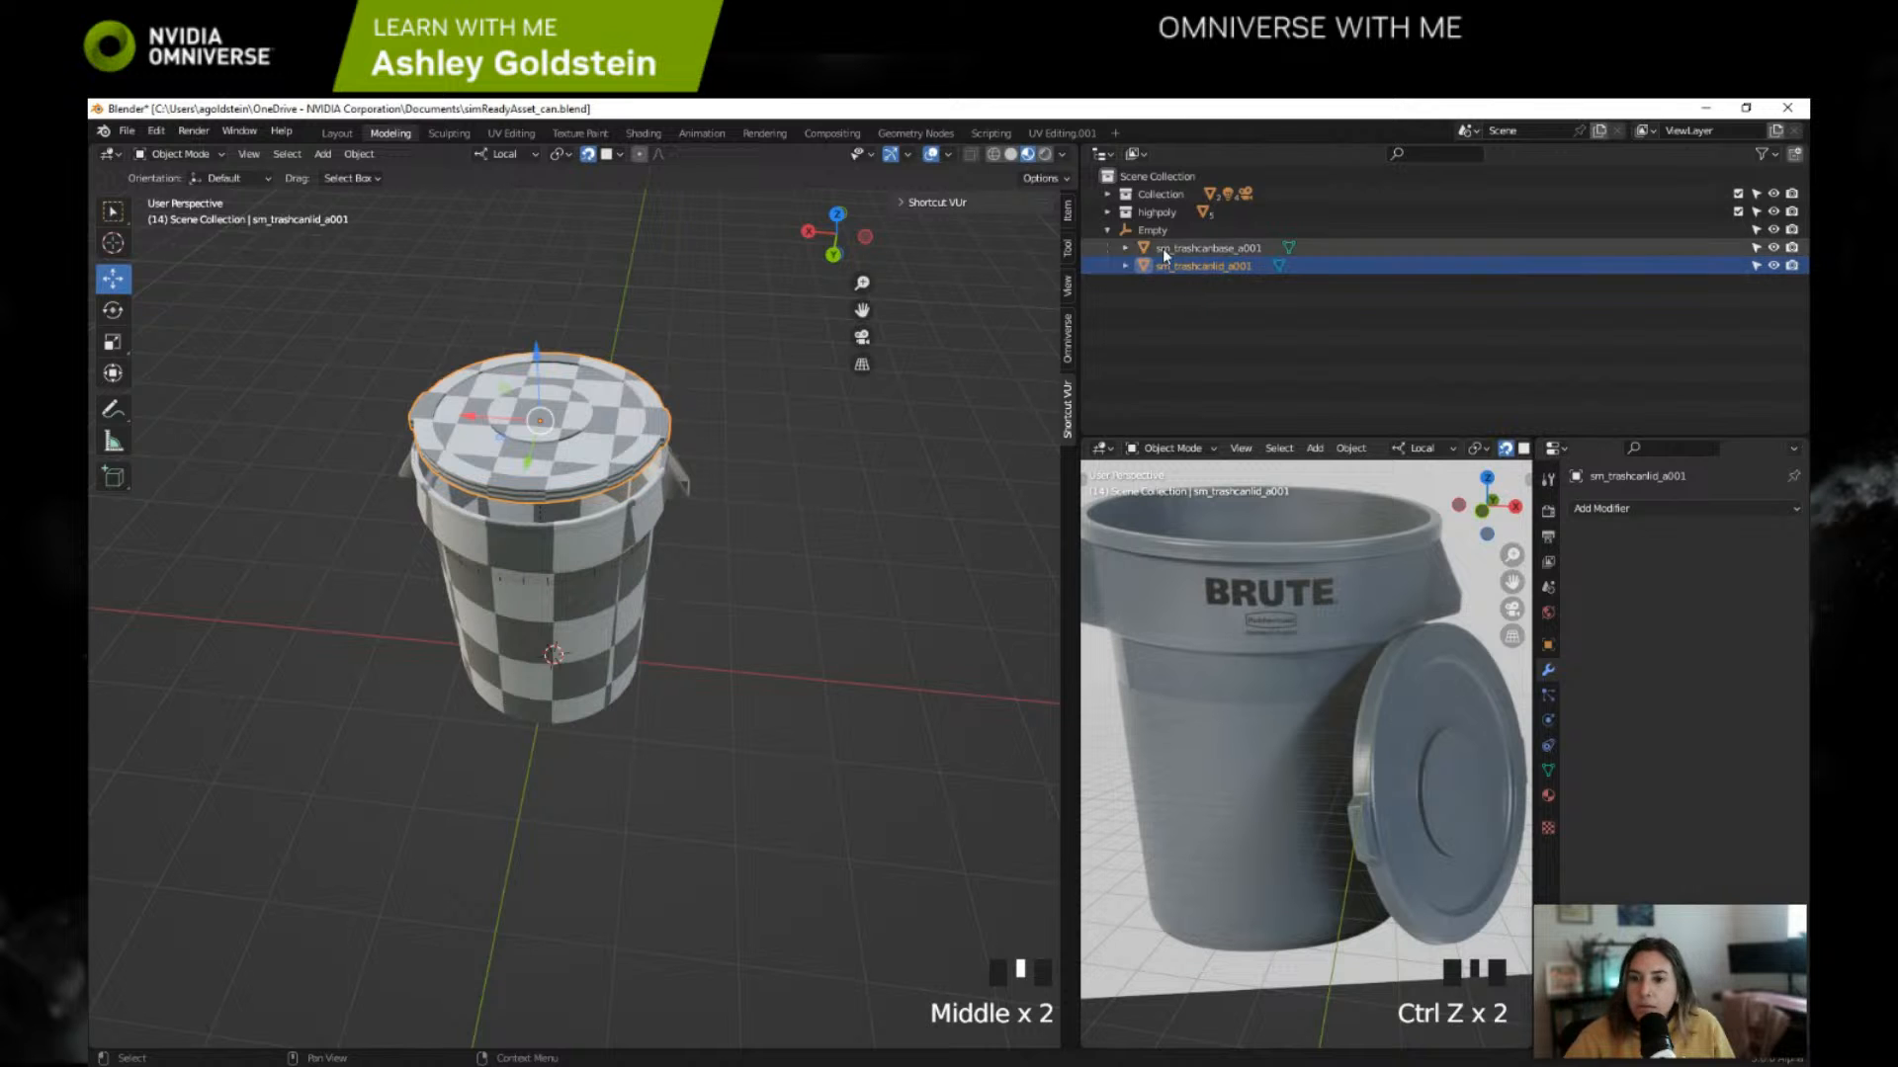
left_click(1124, 233)
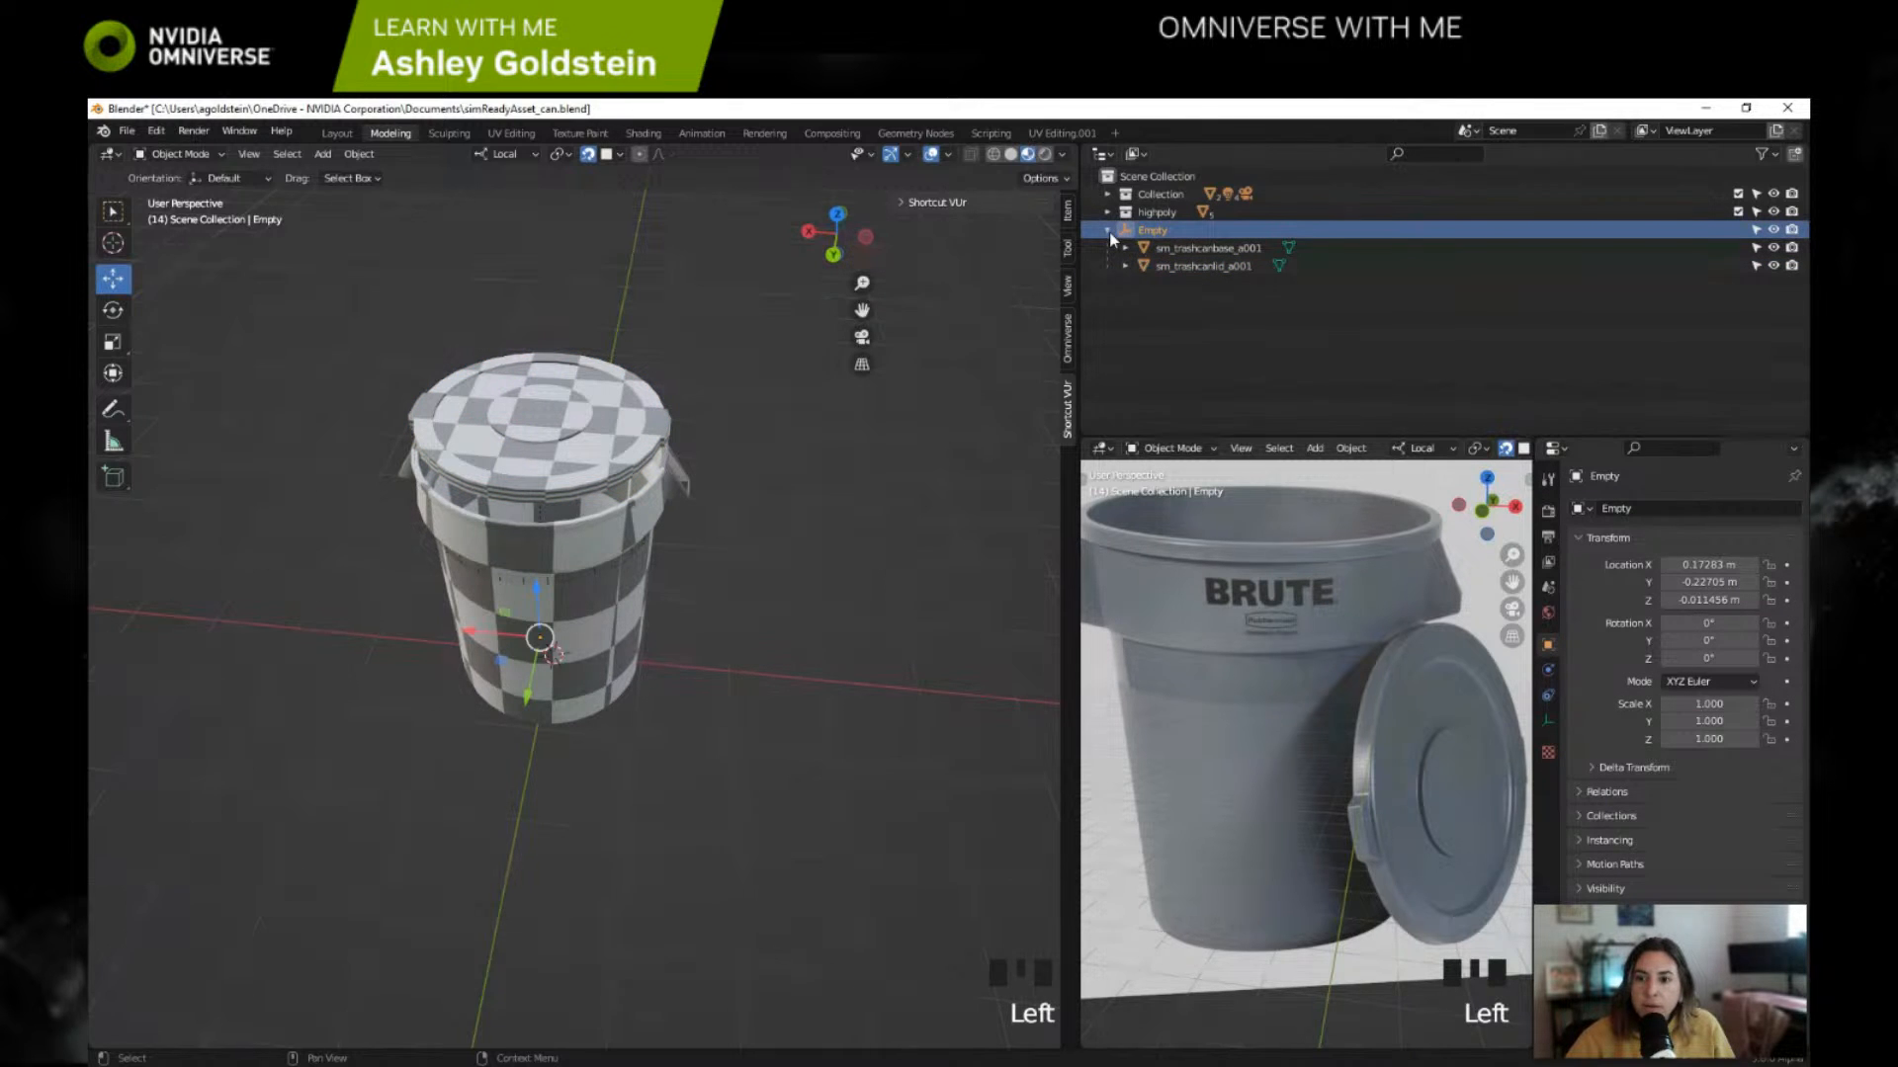
left_click(1108, 230)
left_click(1108, 231)
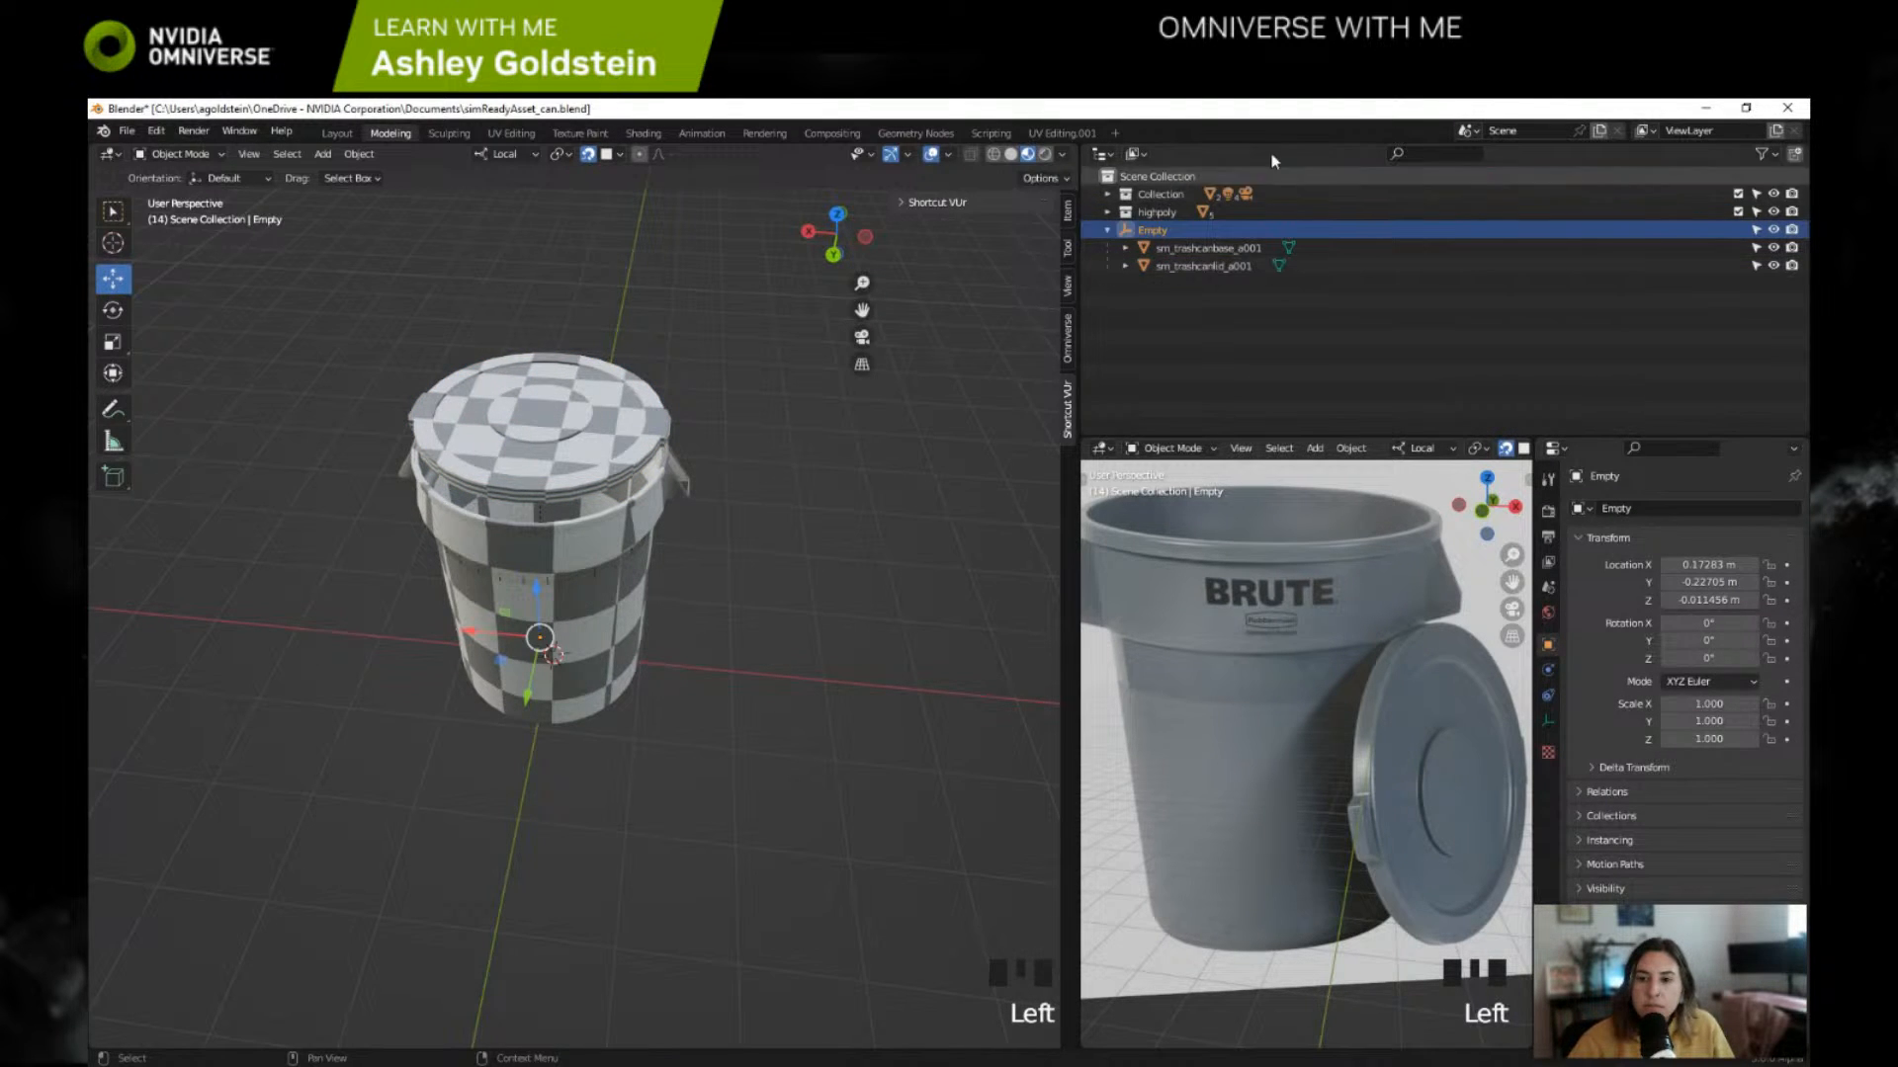
Step: Switch to the browser and show the NVIDIA On-Demand session "How to Build Simulation-Ready USD 3D Assets" in full screen
left_click_drag(1534, 115, 771, 159)
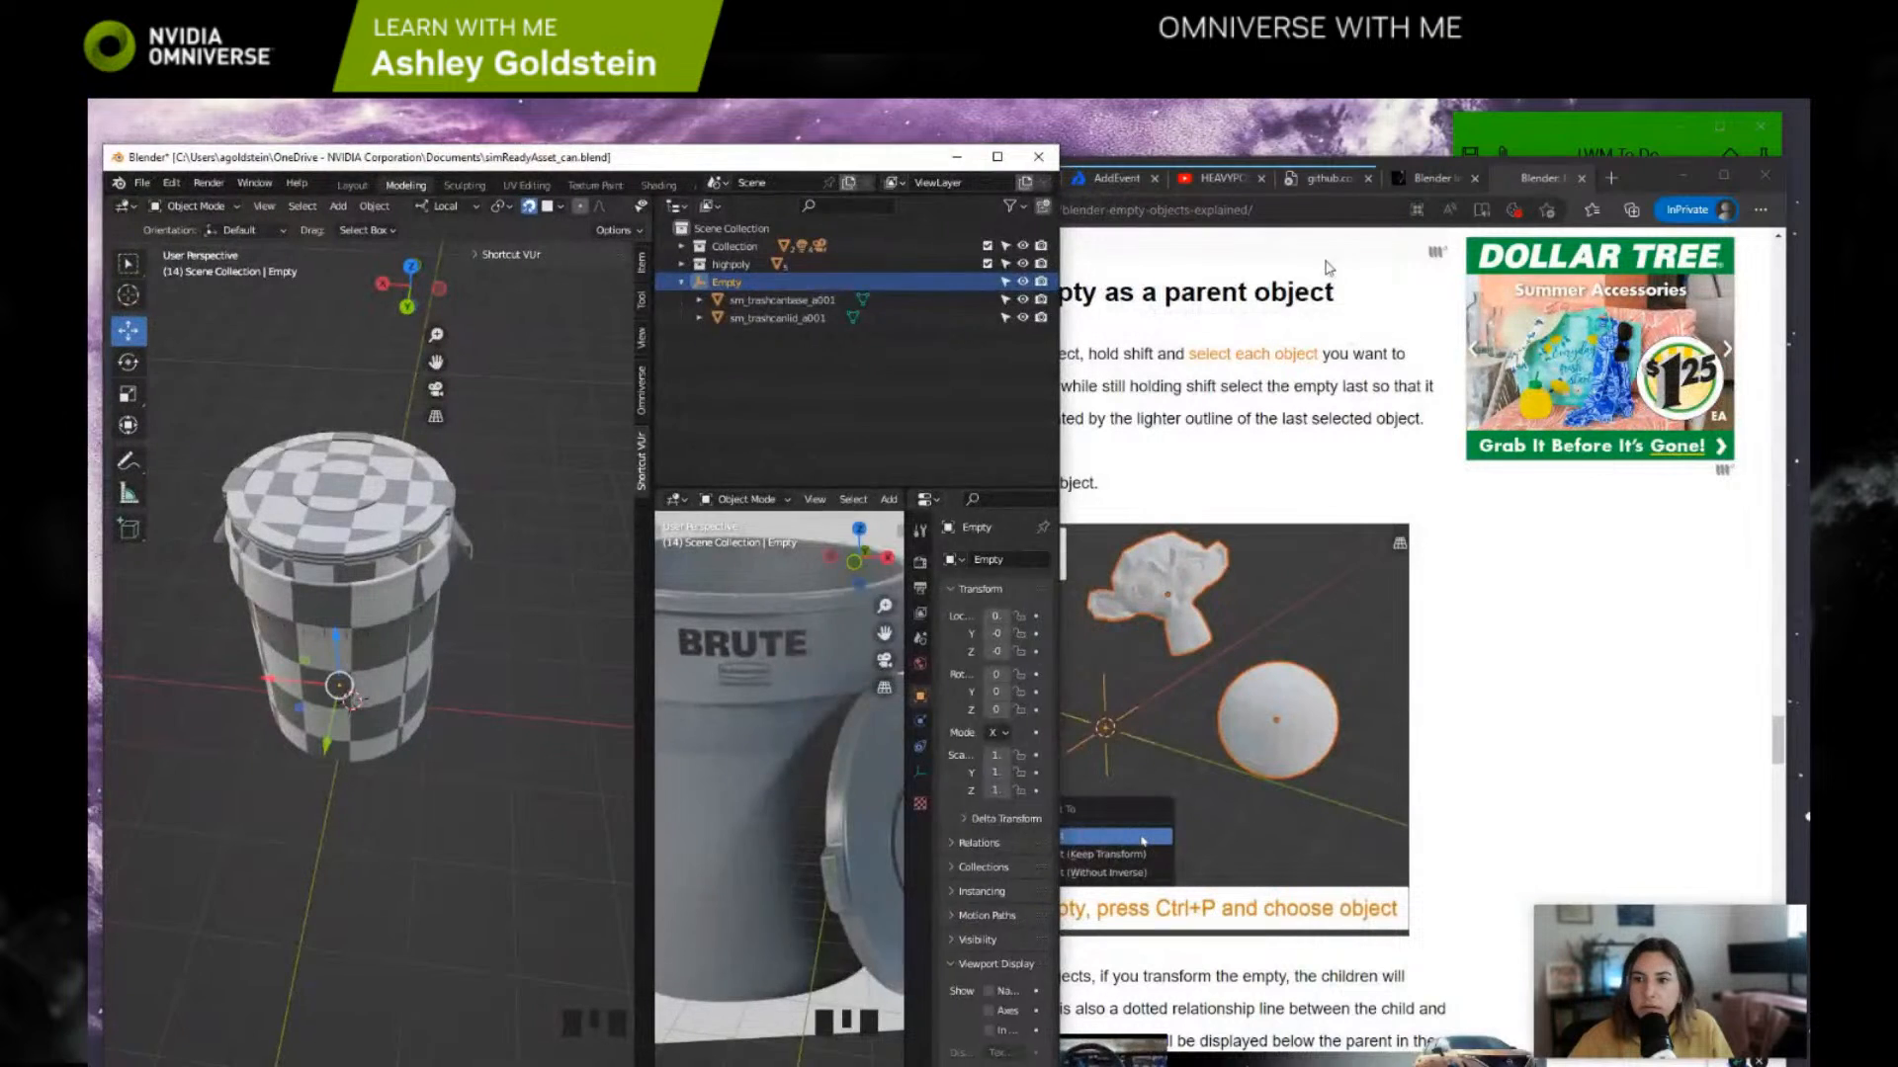
left_click(1328, 266)
left_click(870, 178)
left_click(1724, 176)
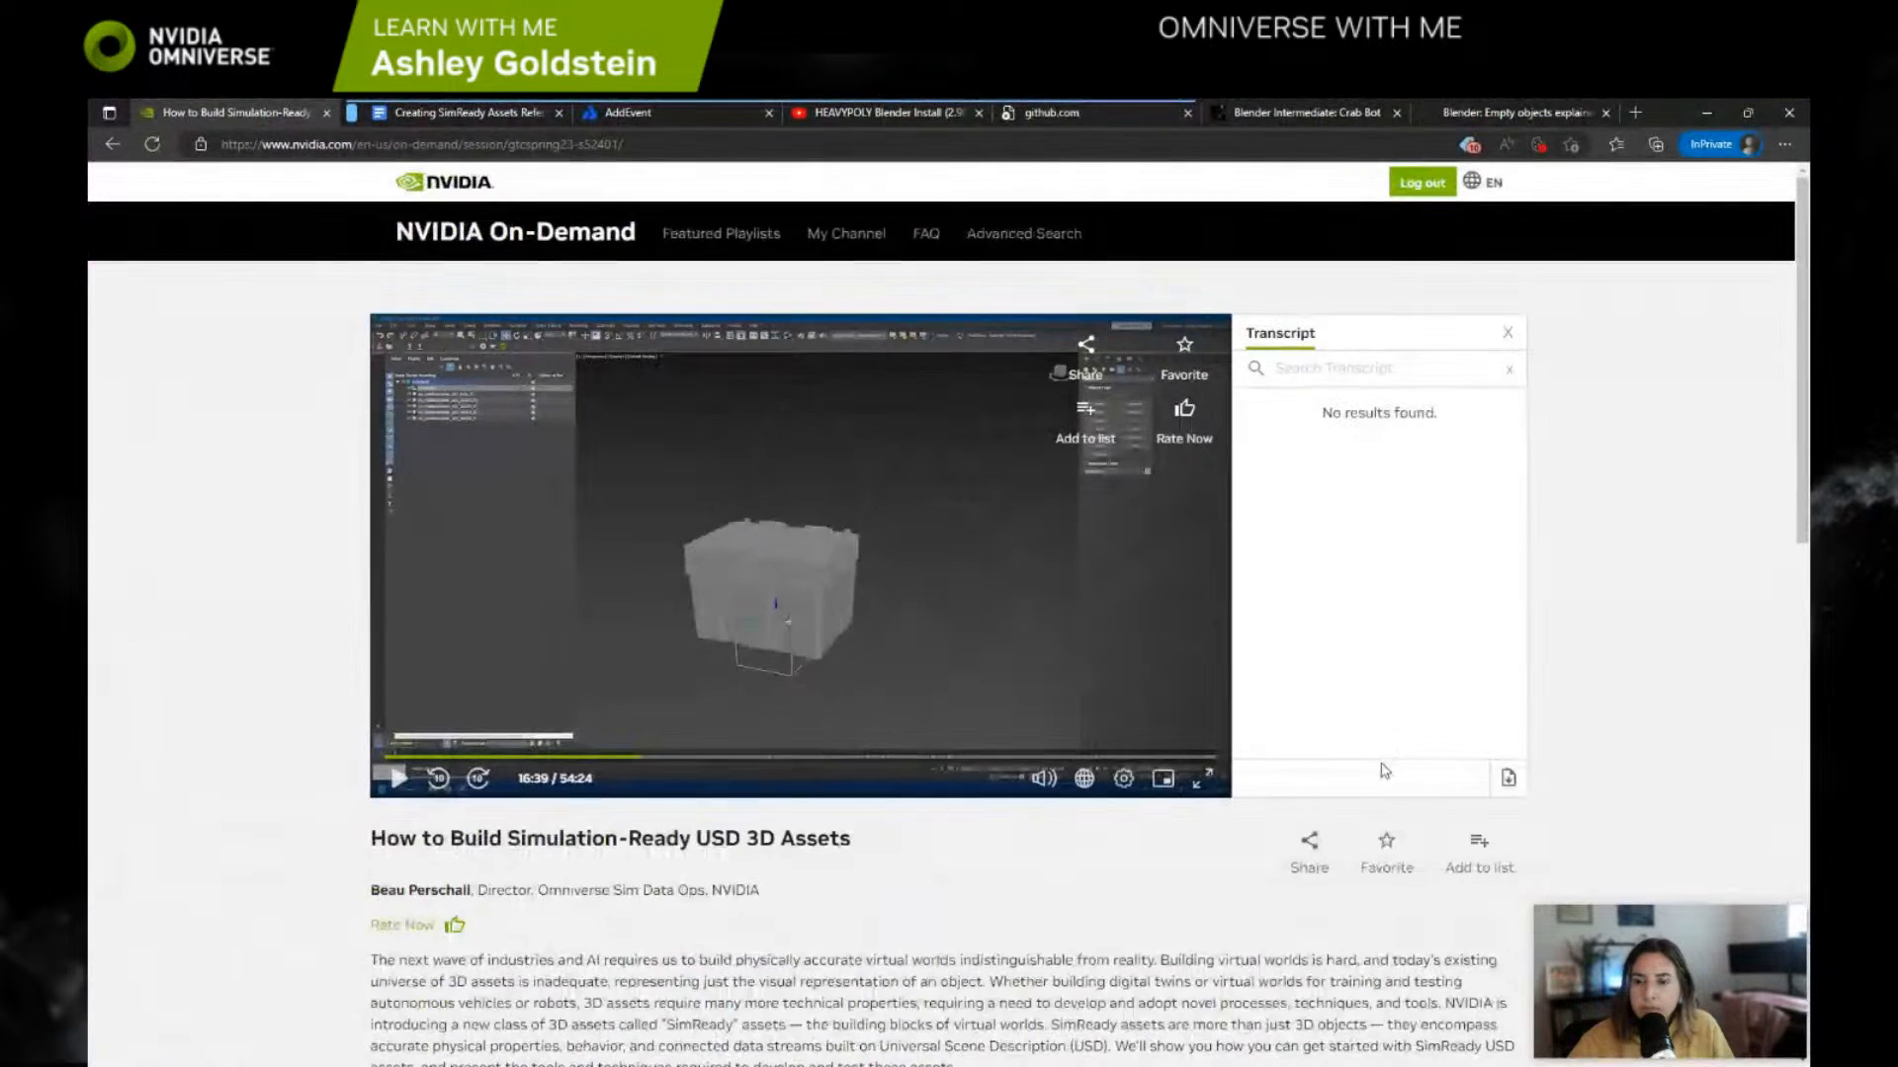
left_click(1202, 777)
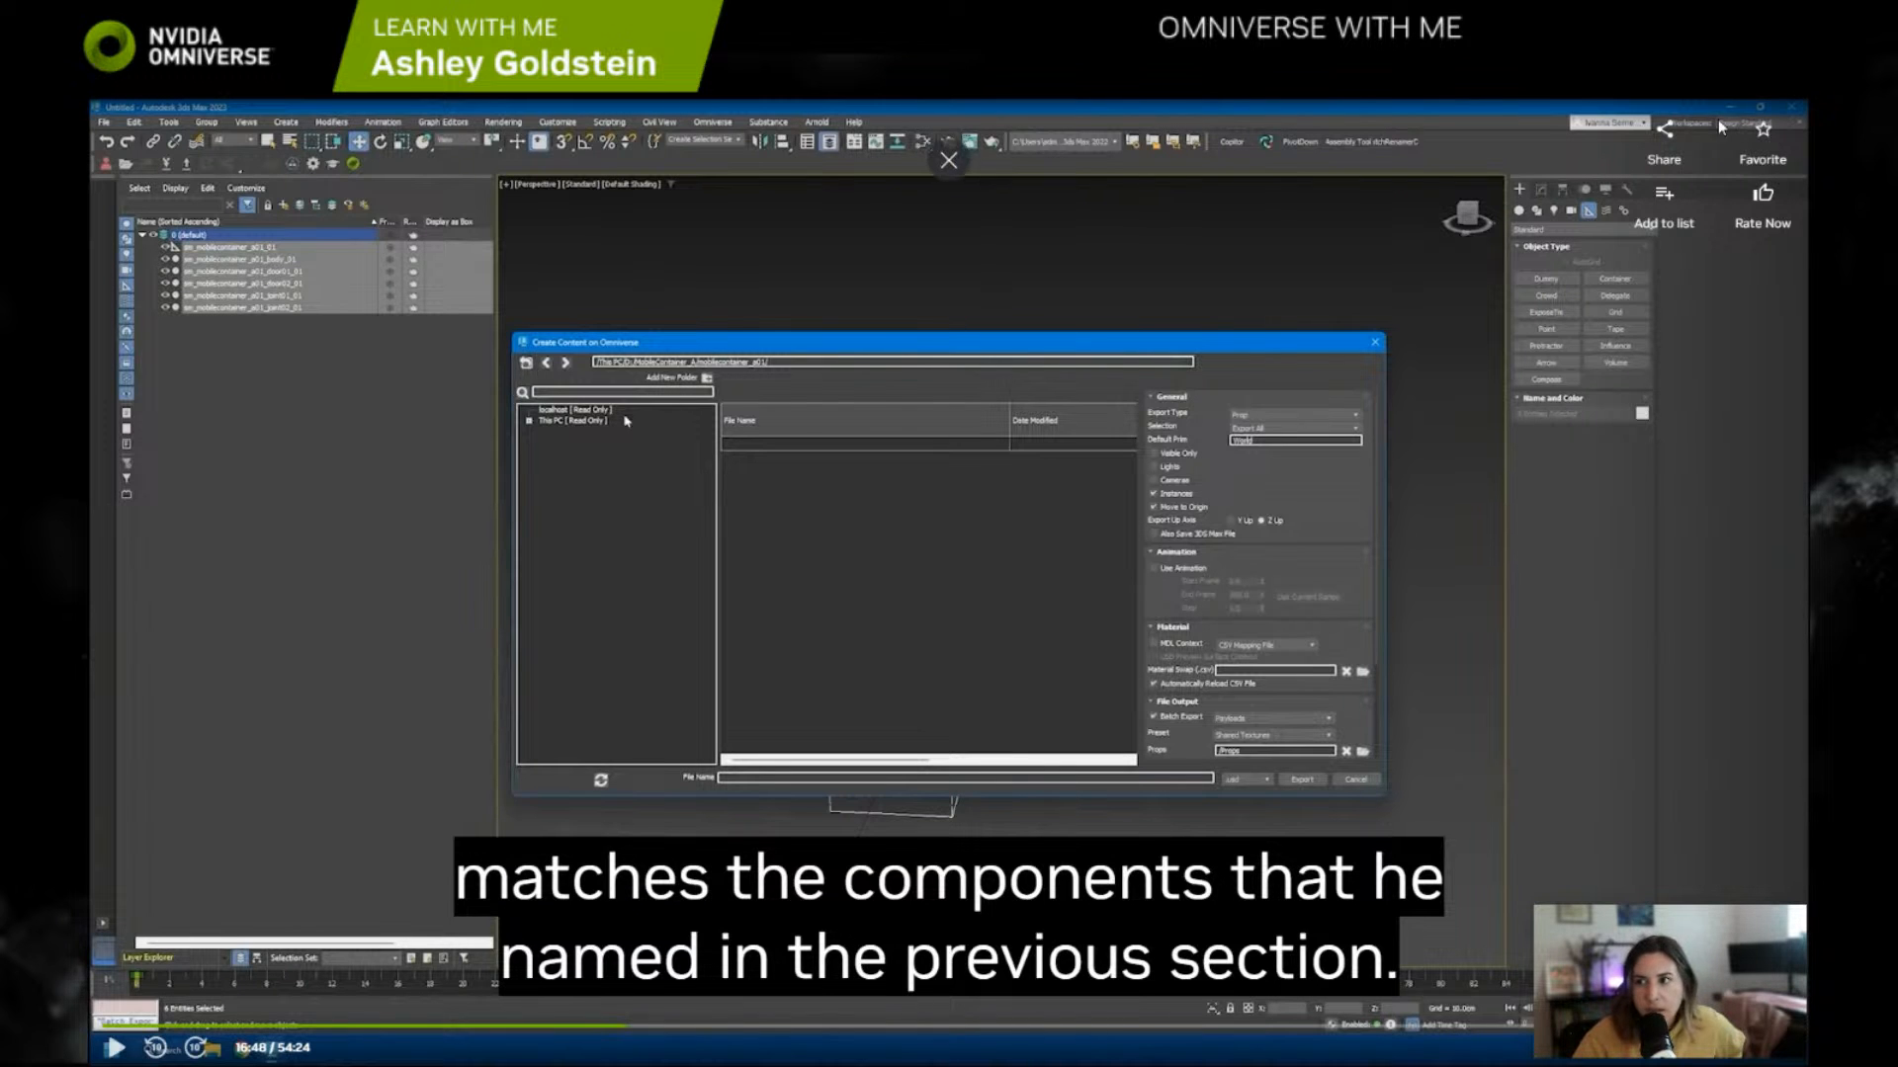
Step: Leave the session video's full screen, switch back to Blender and maximize its window
key("Escape")
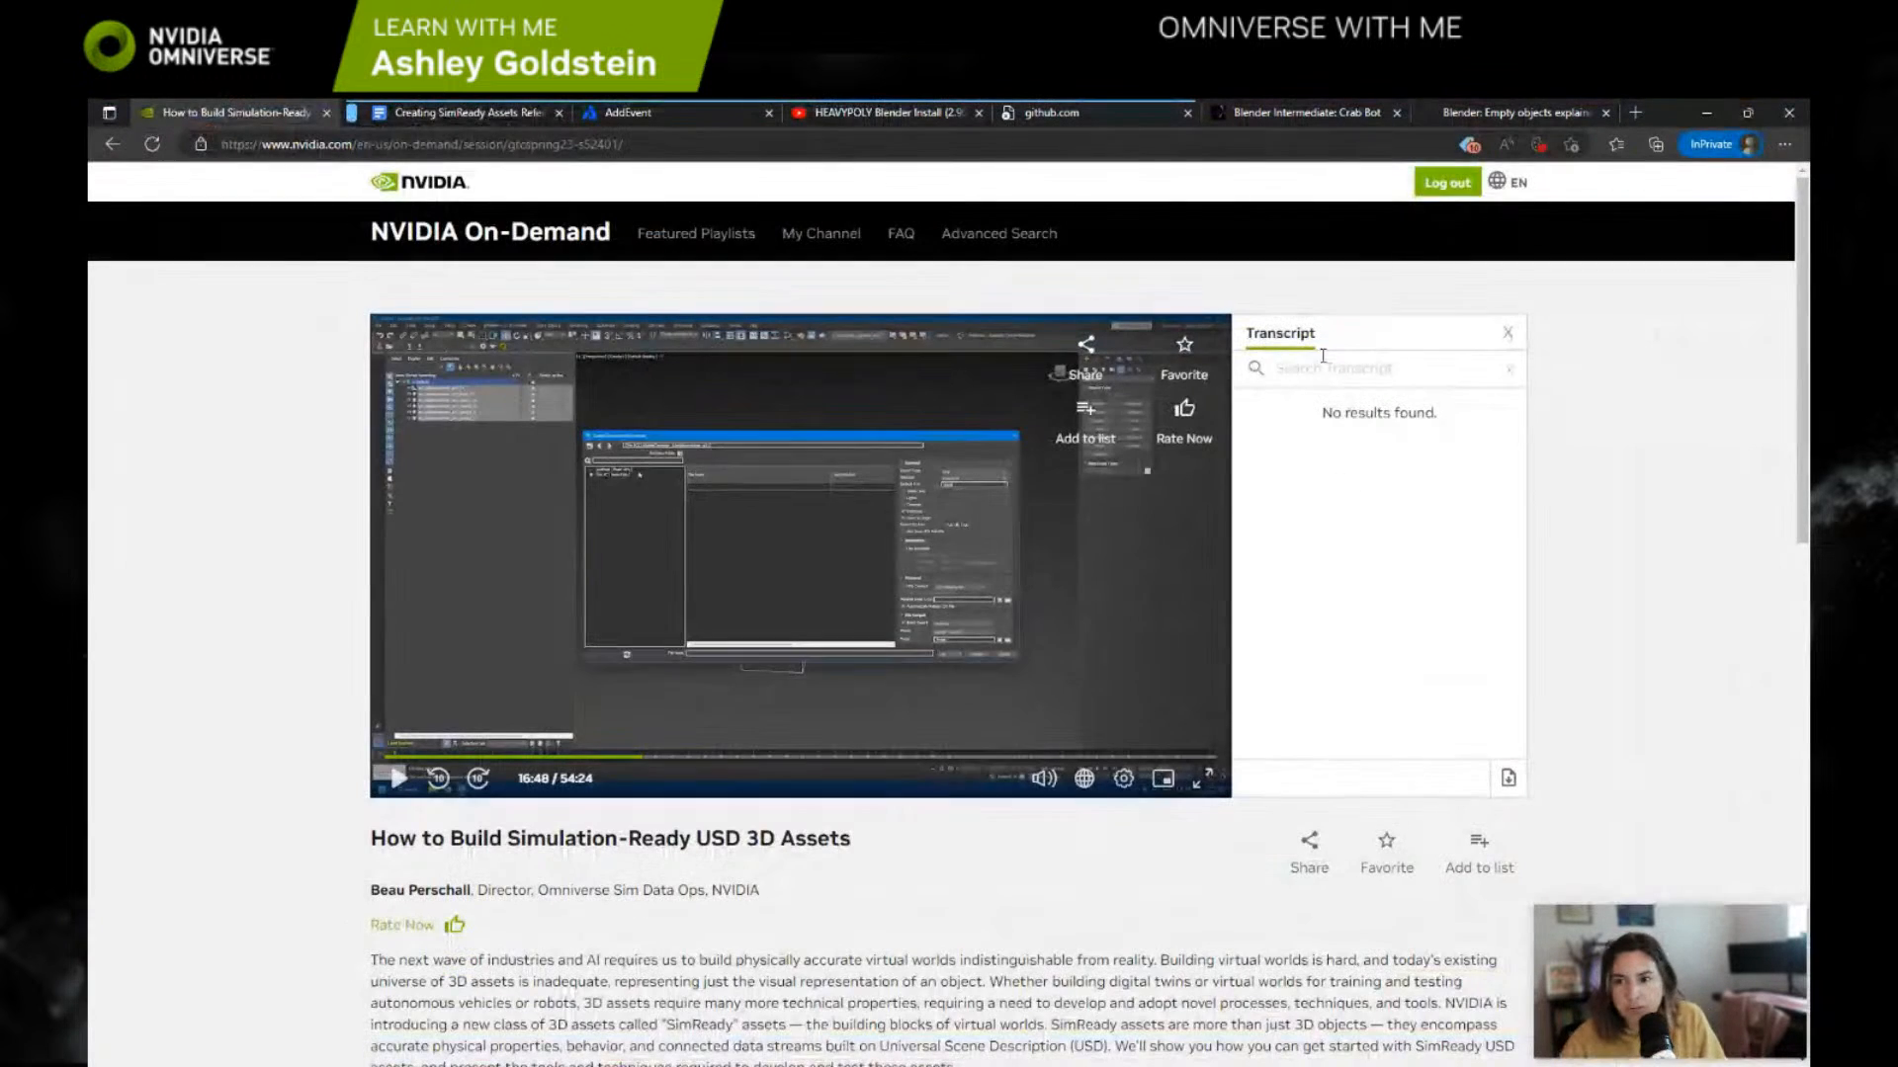
left_click(1696, 114)
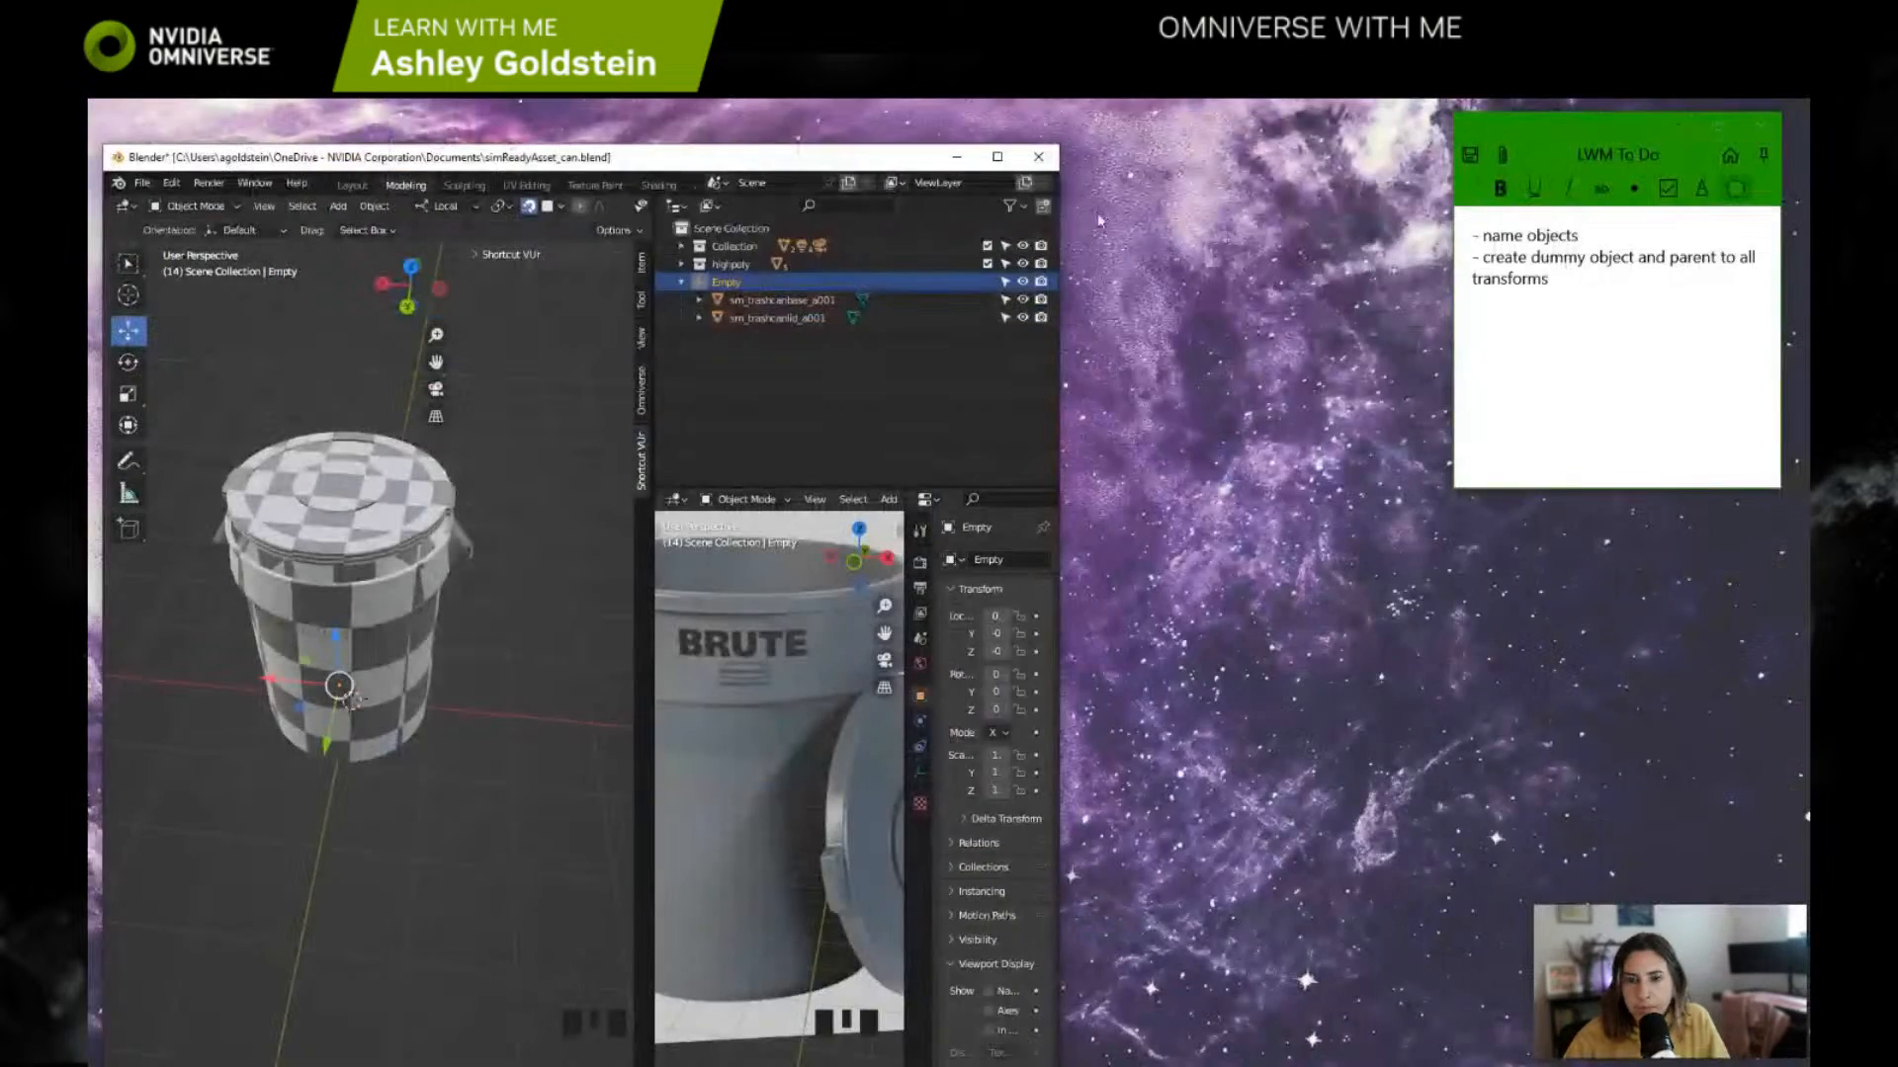
left_click(1018, 162)
Step: Rename the trash can base object as sm_trashcan_a01_base_a001
double_click(1199, 248)
key("Left")
key("Left")
key("Left")
key("Left")
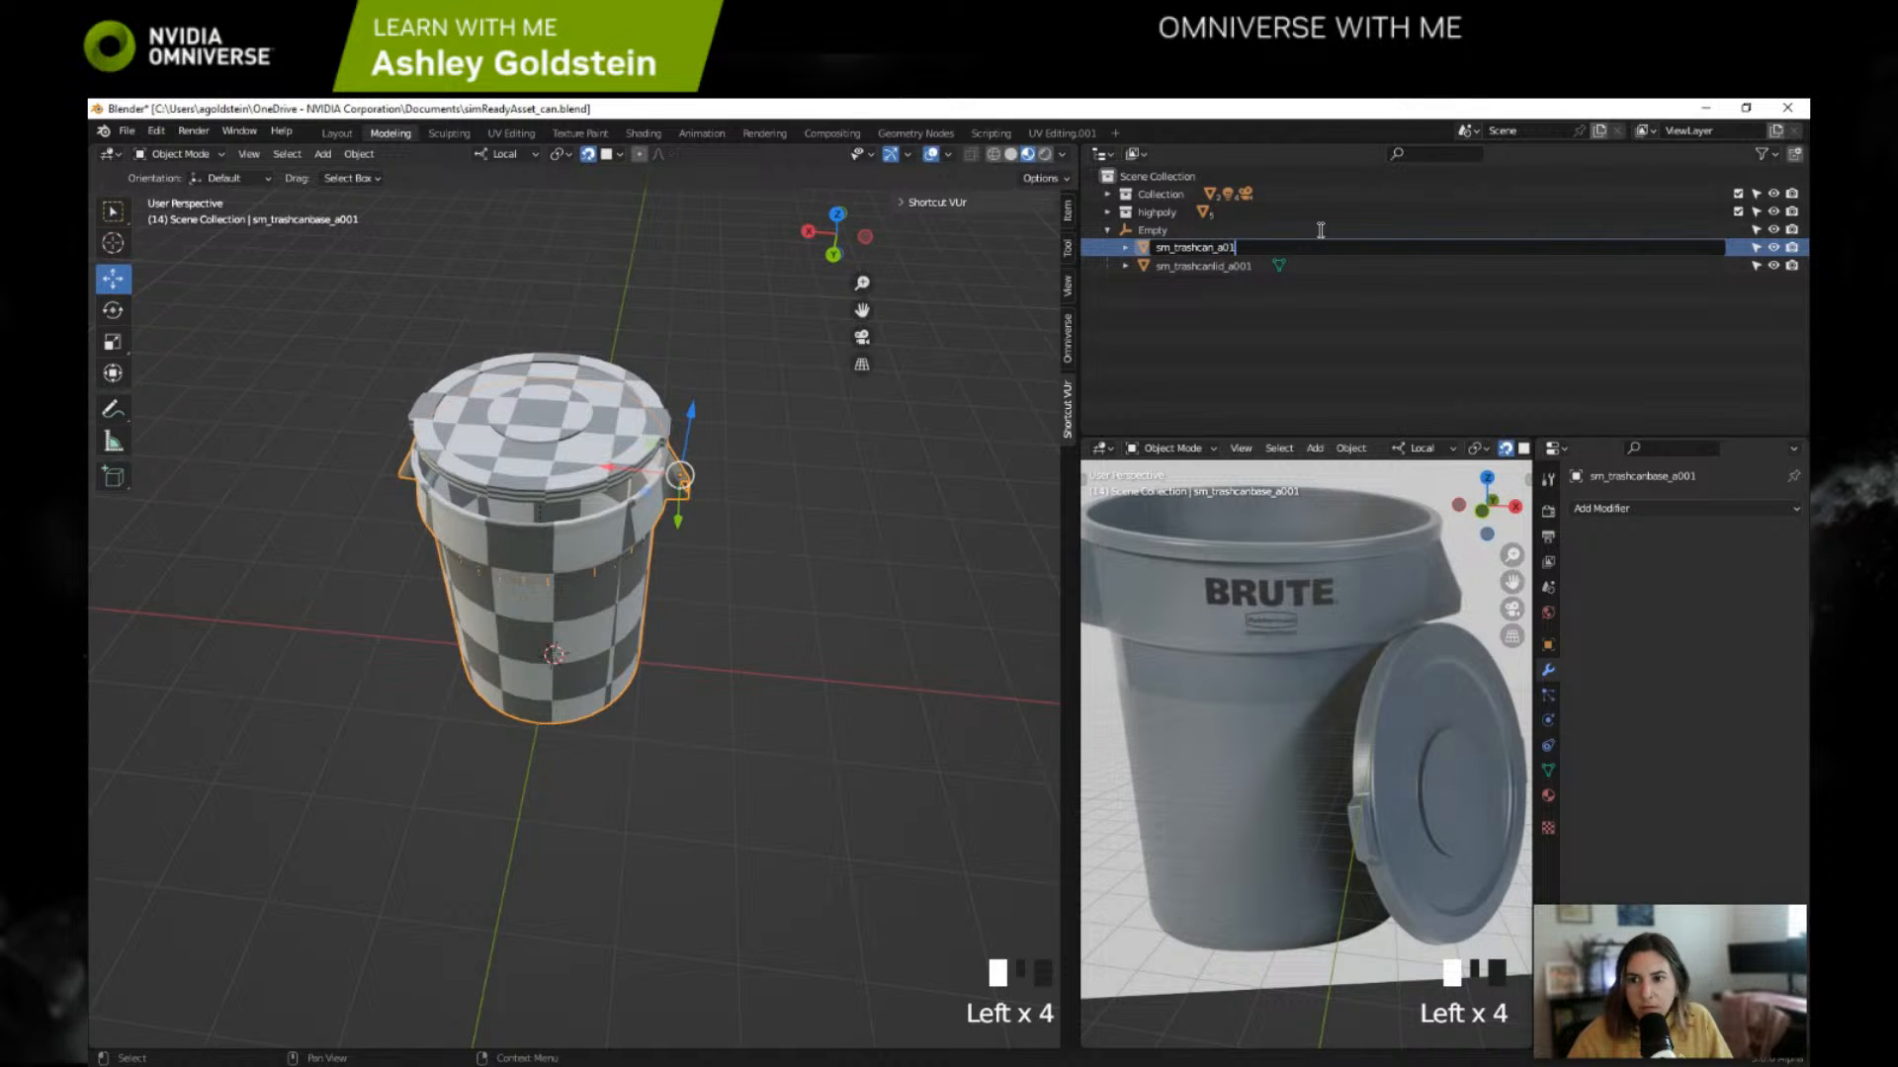
type("_")
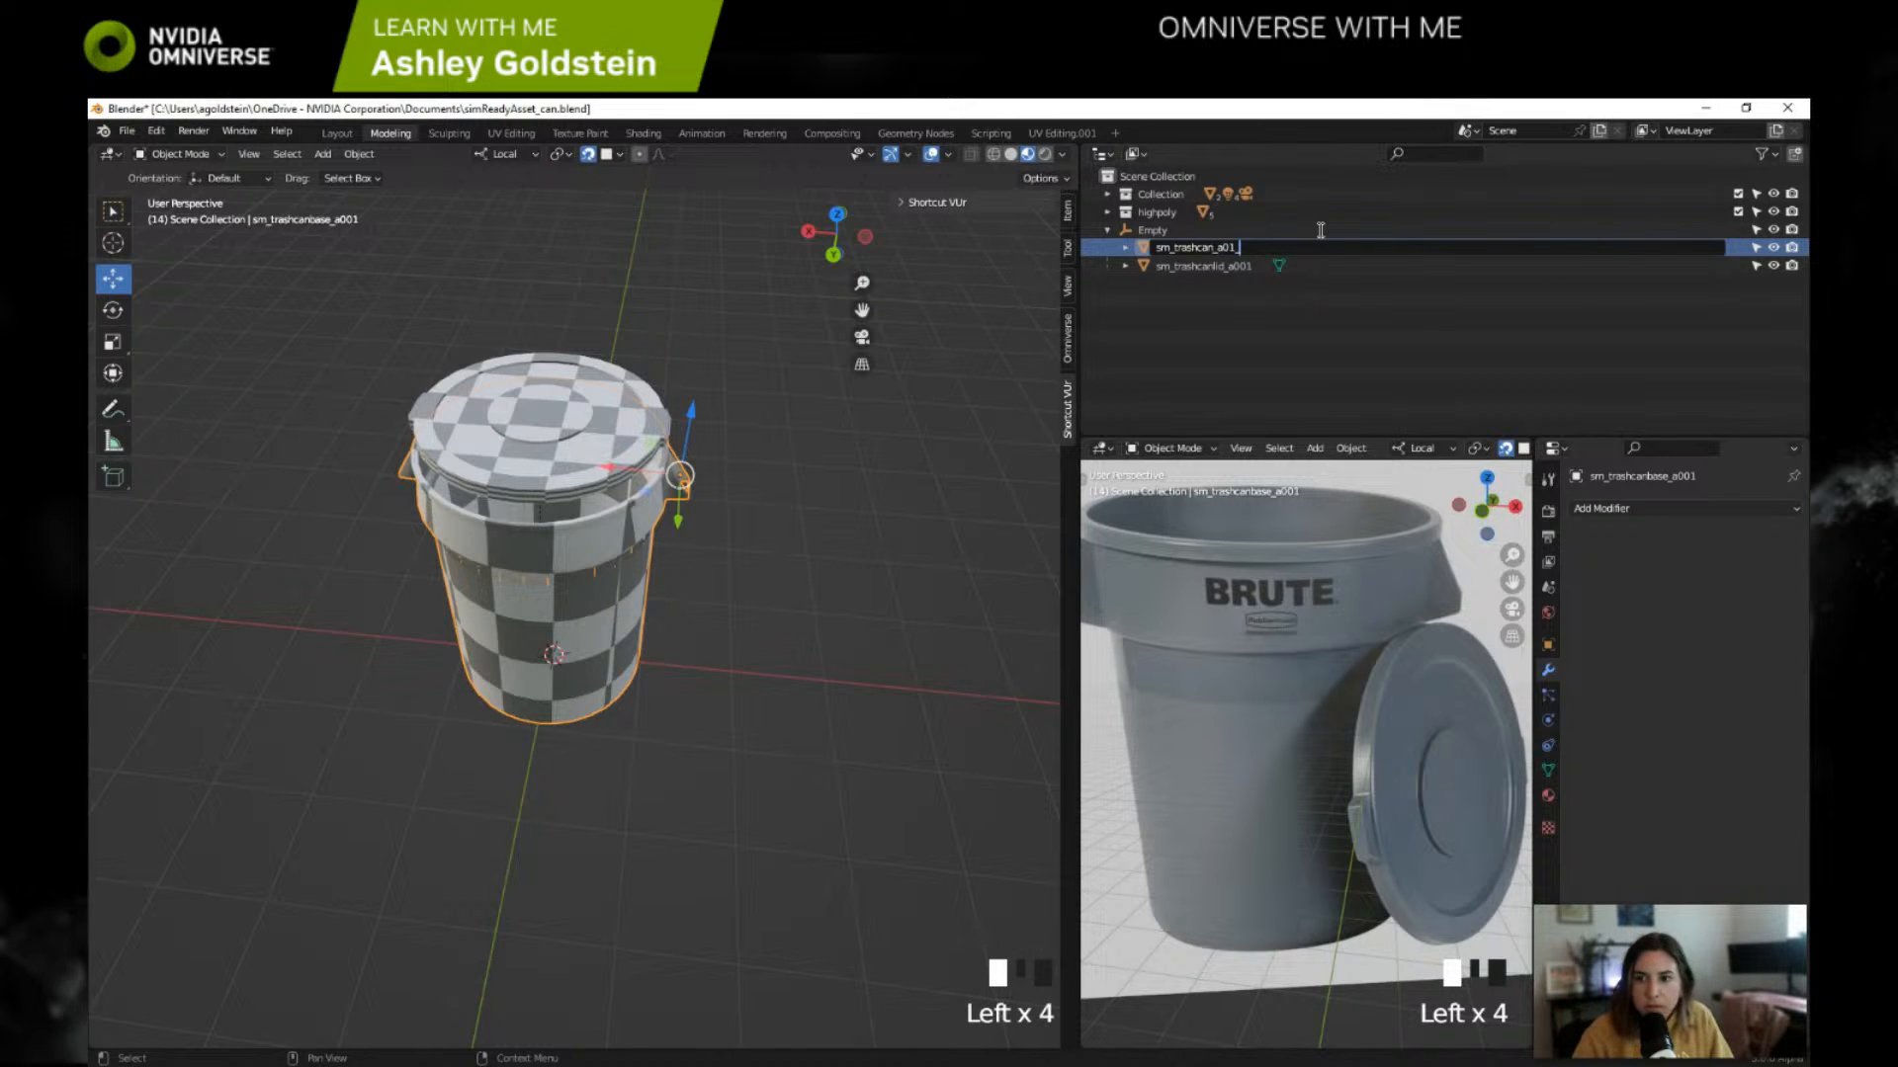
type("base")
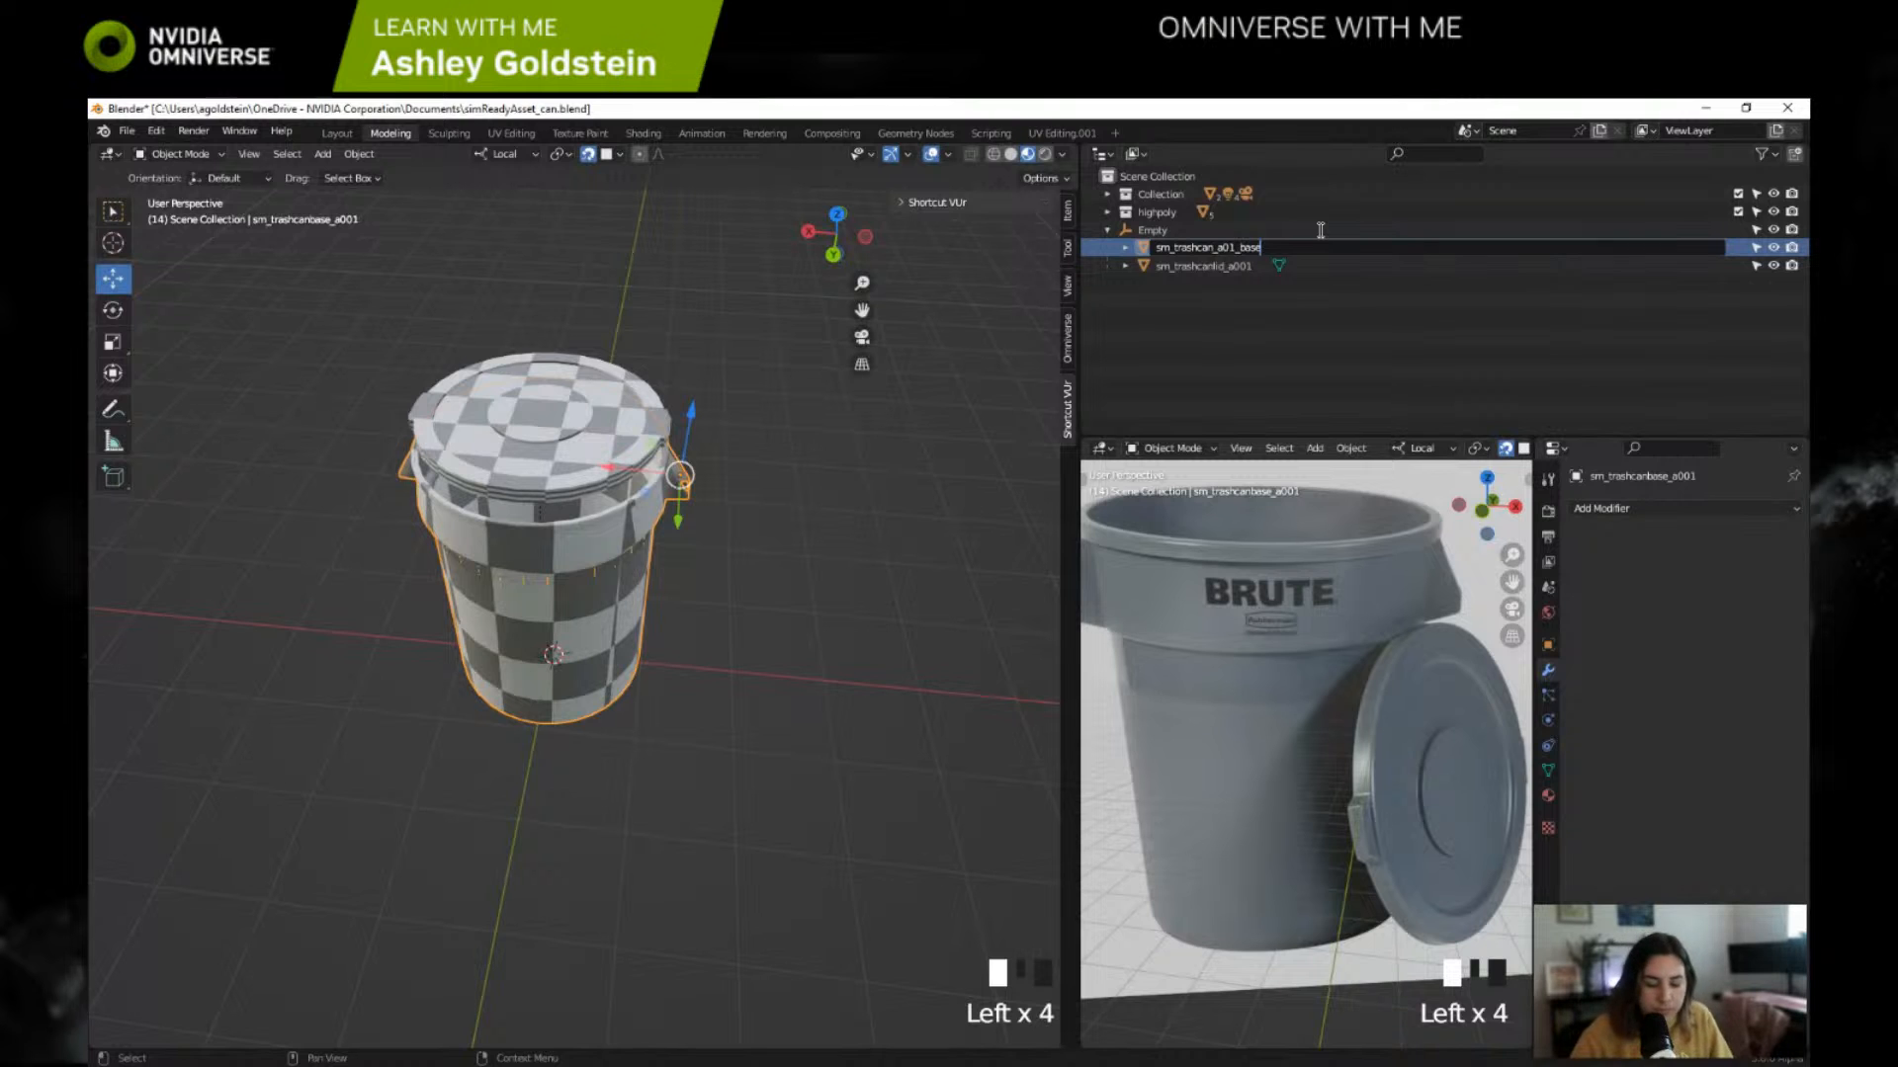
type("_")
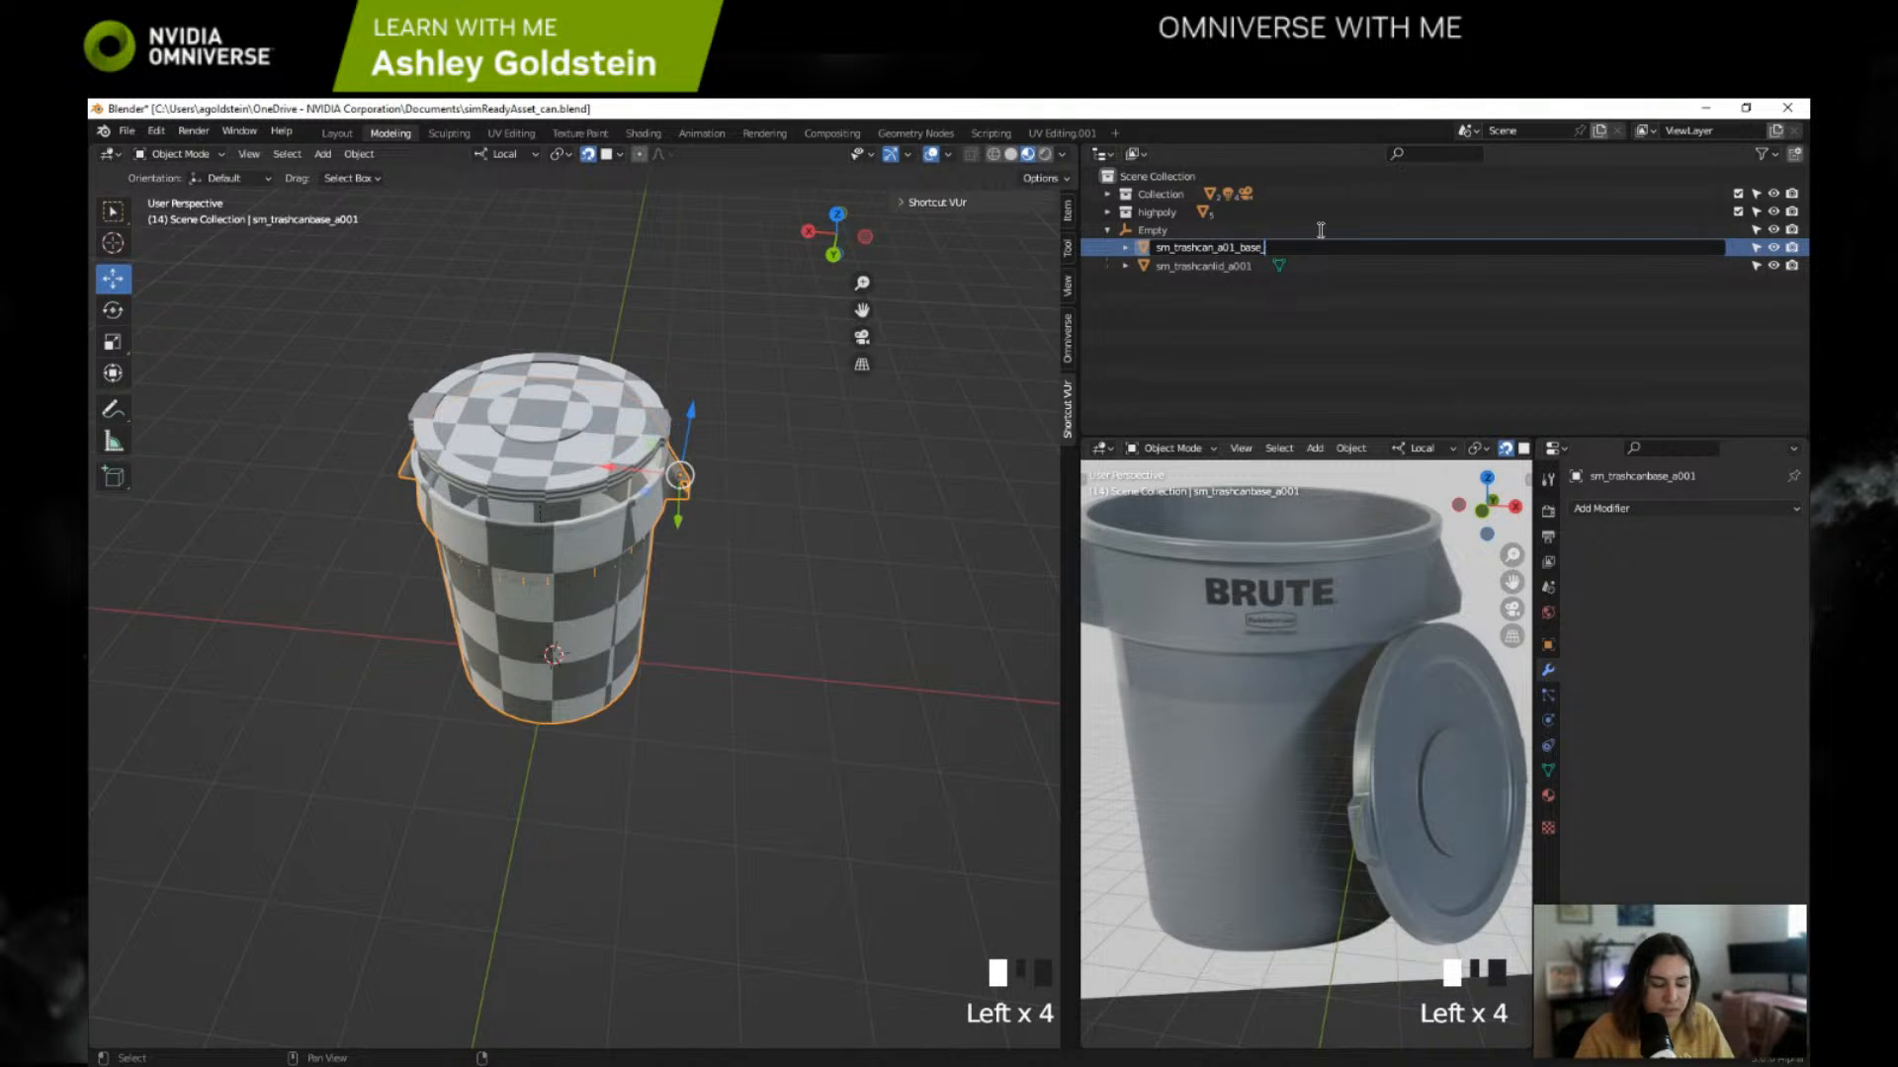
type("a001")
key("Return")
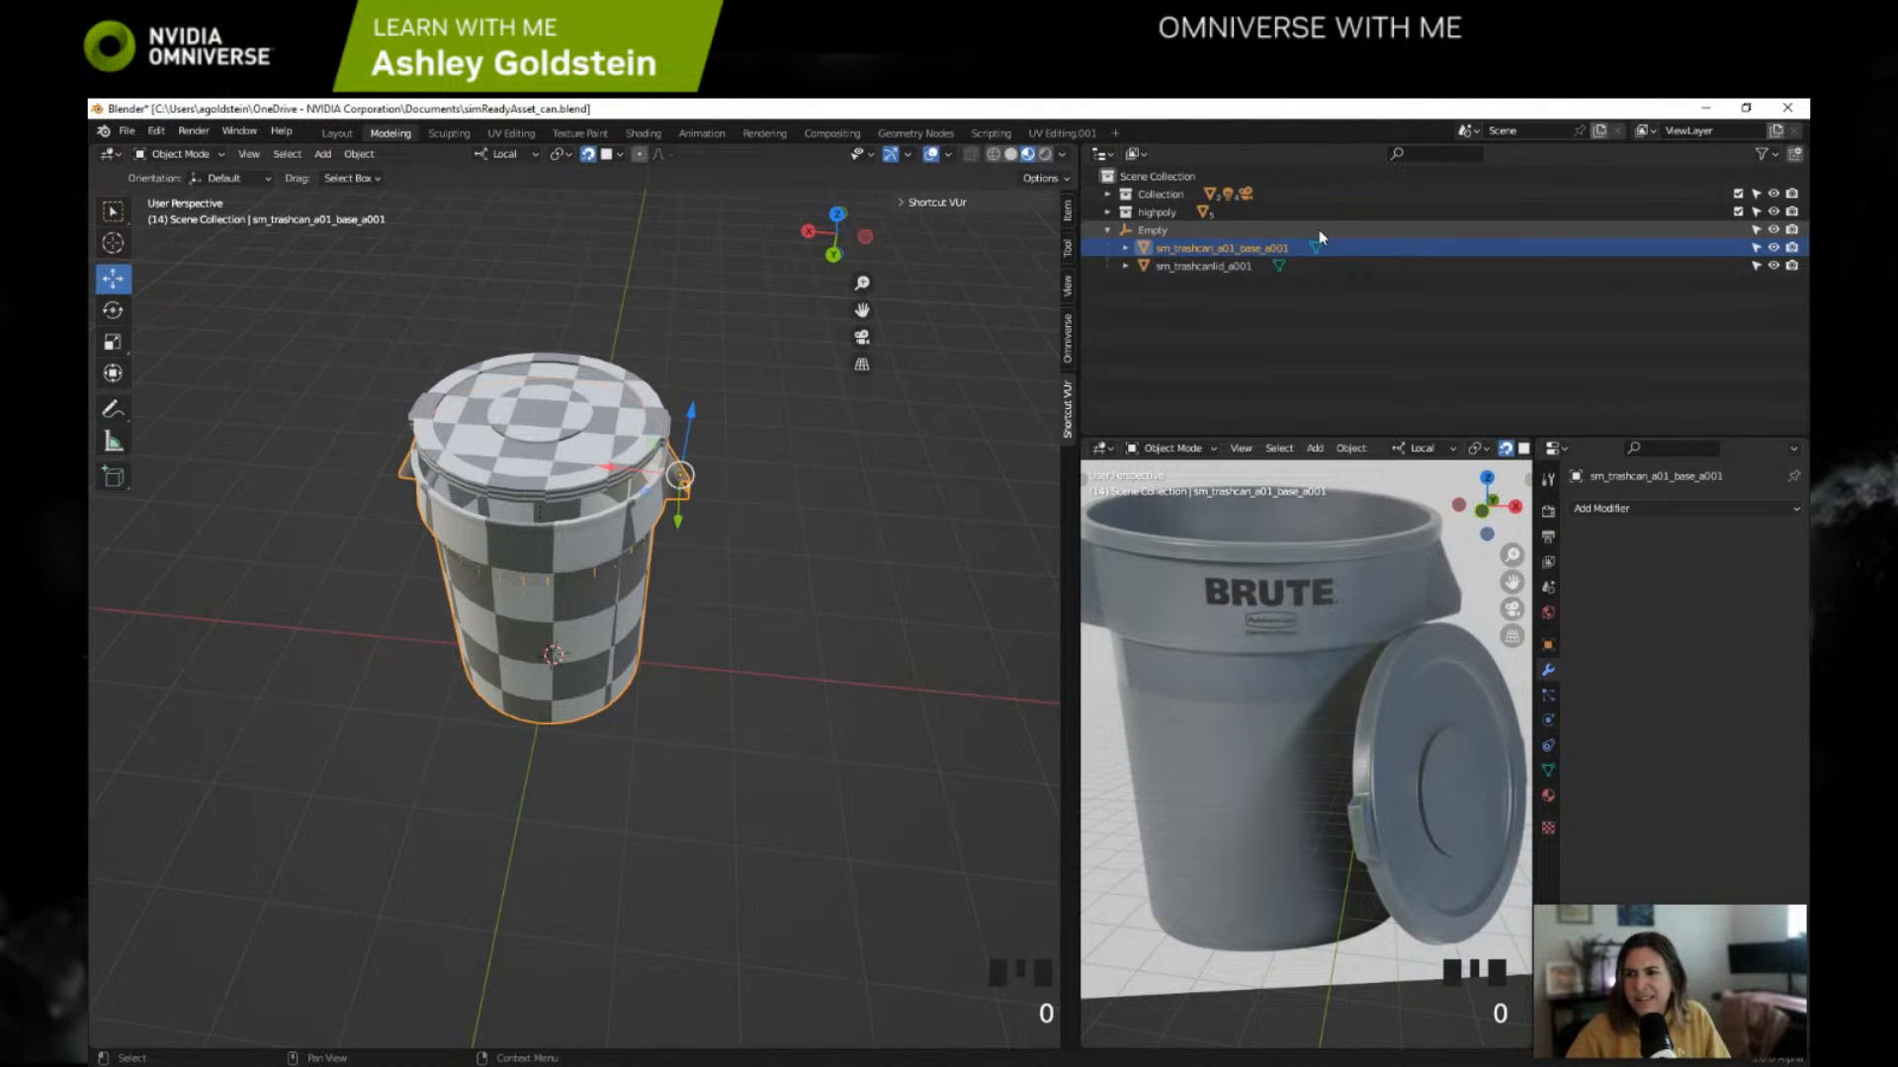
Step: Switch to the browser and view the paused reference session in full screen to examine its component names
left_click_drag(1271, 109, 1067, 193)
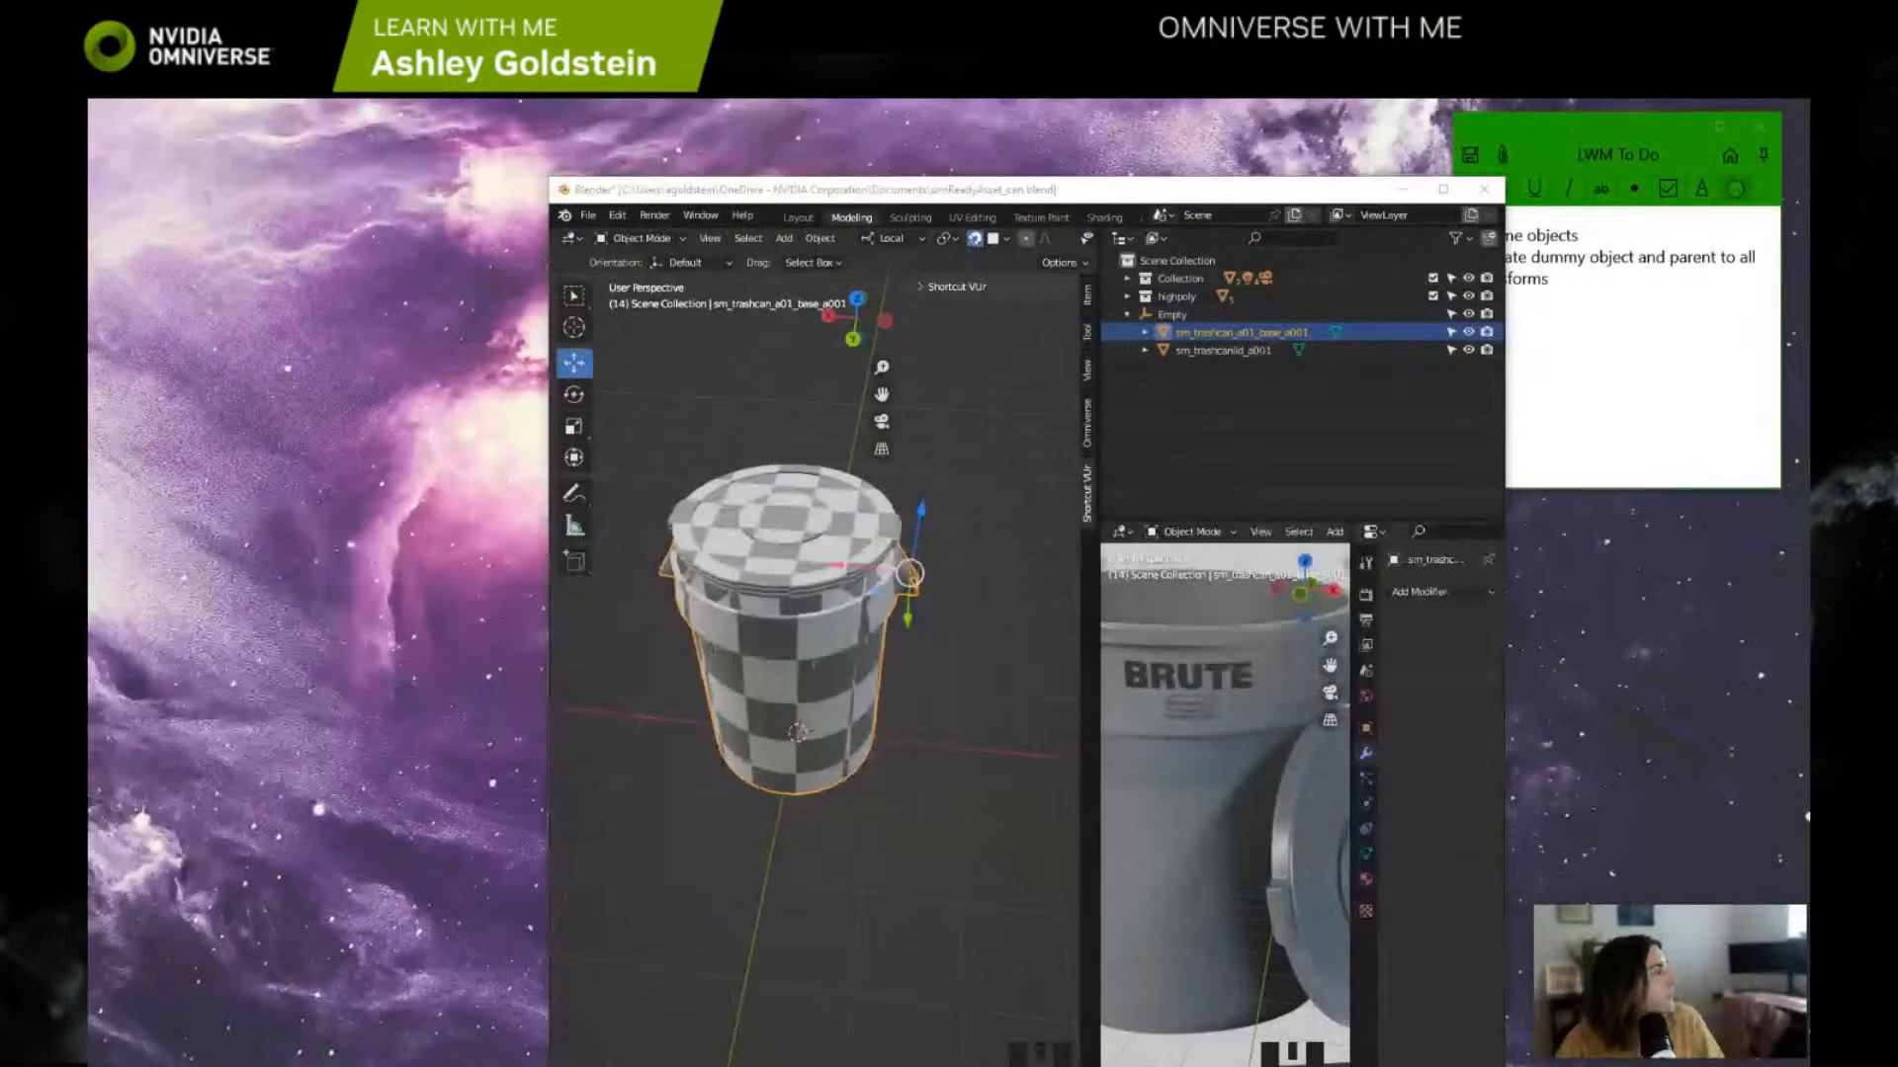
key("alt+Tab")
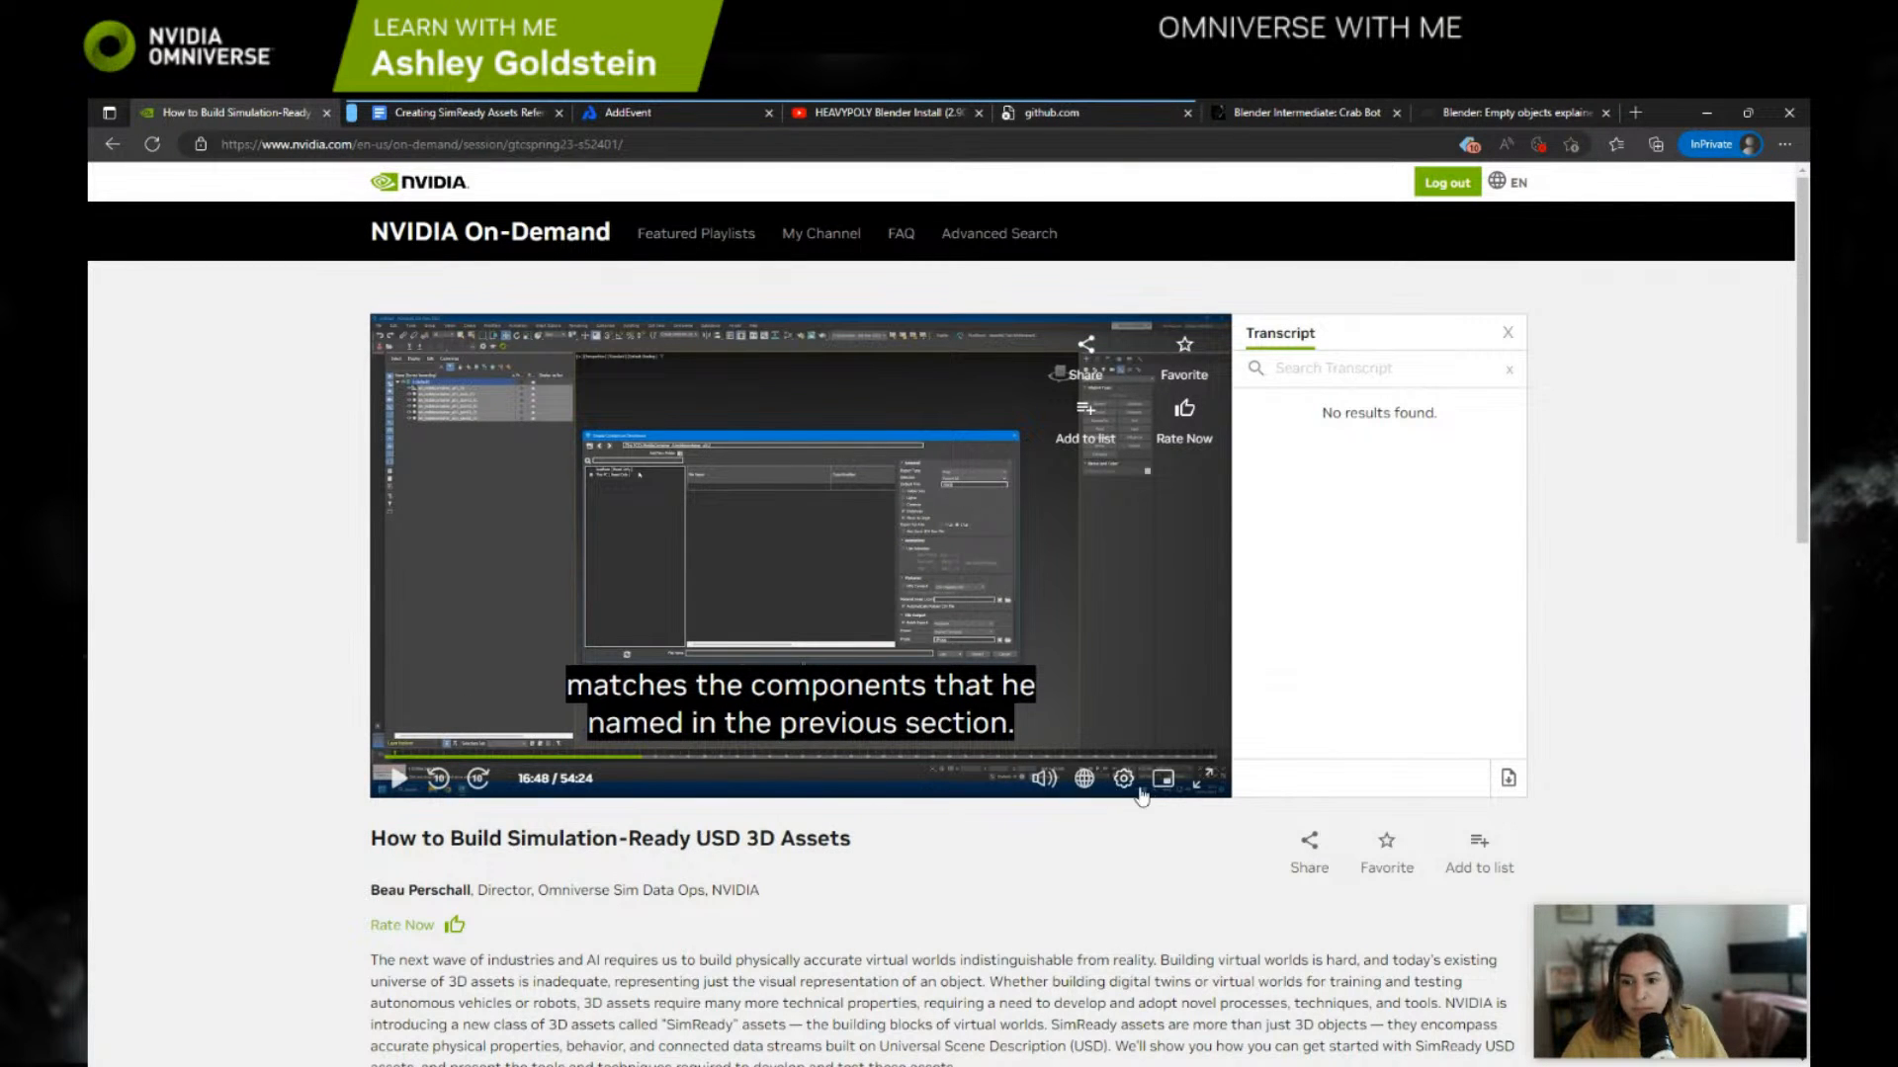
left_click(1203, 784)
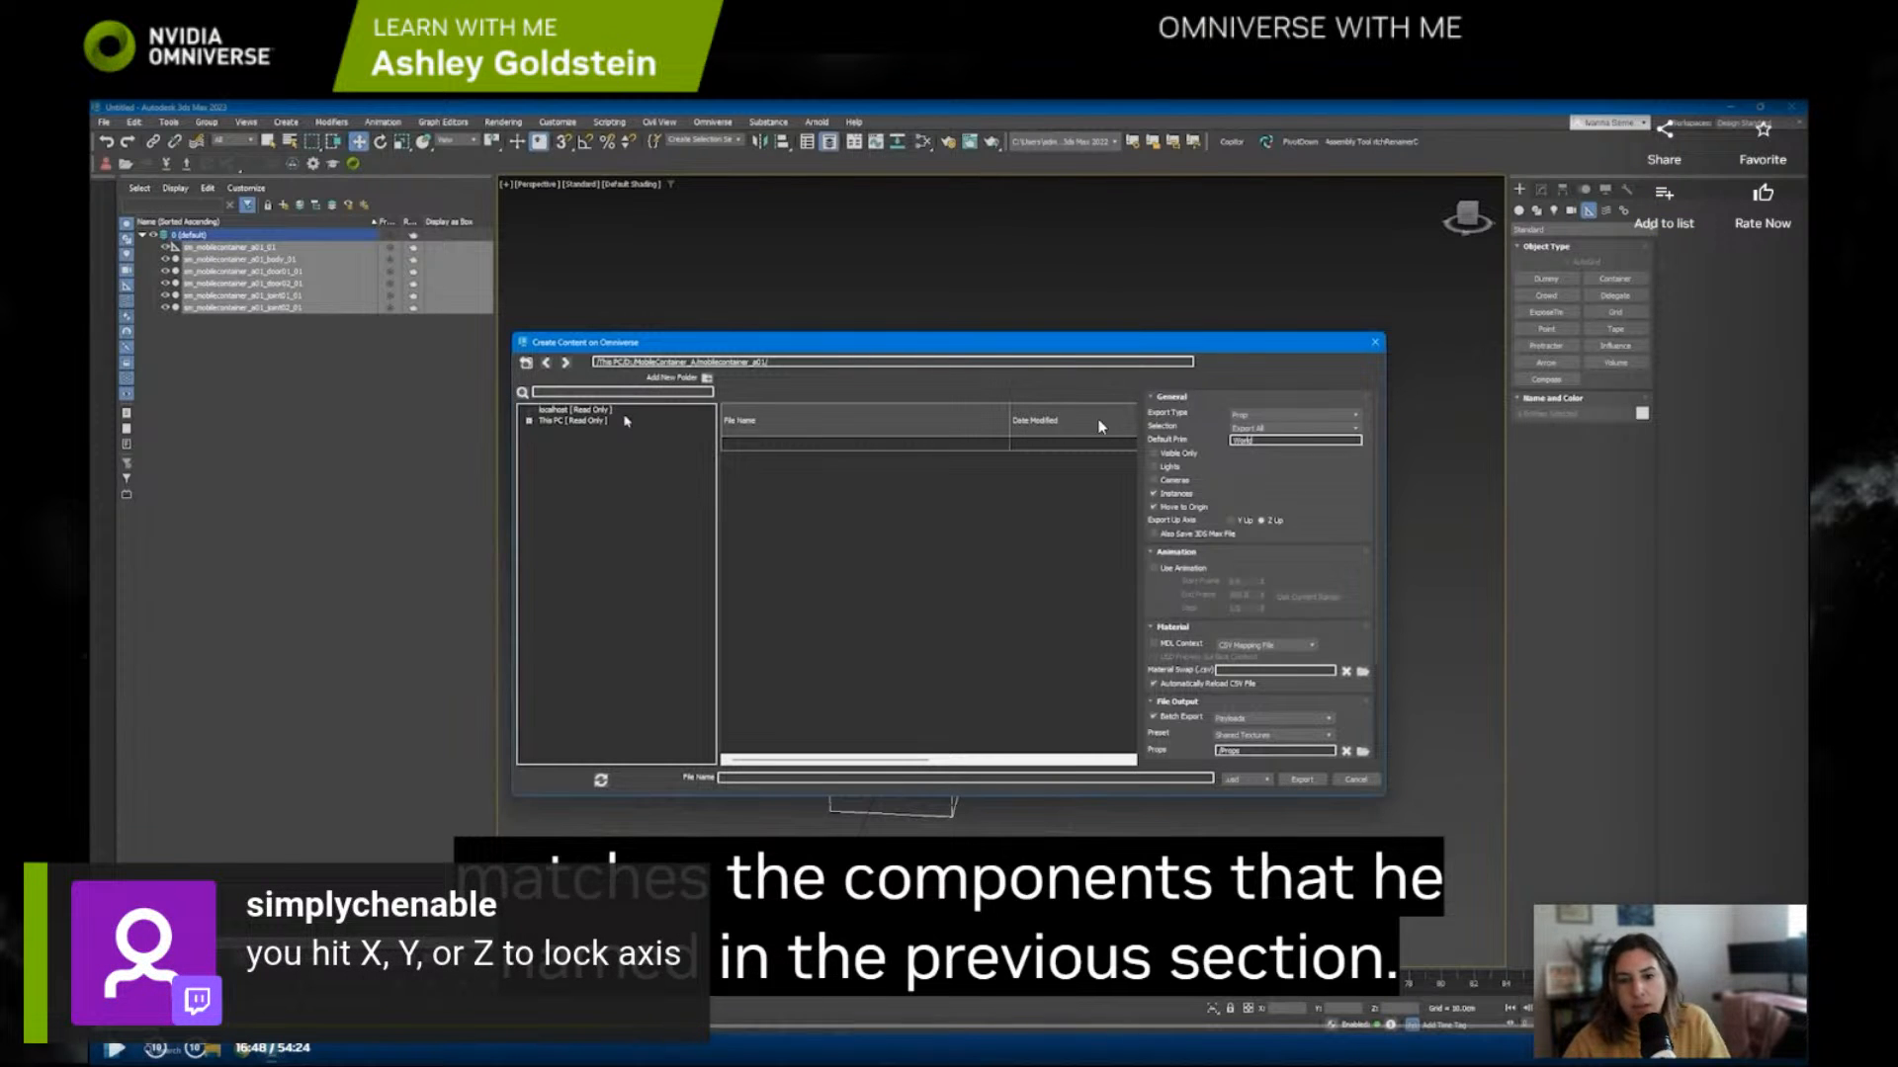
double_click(1140, 324)
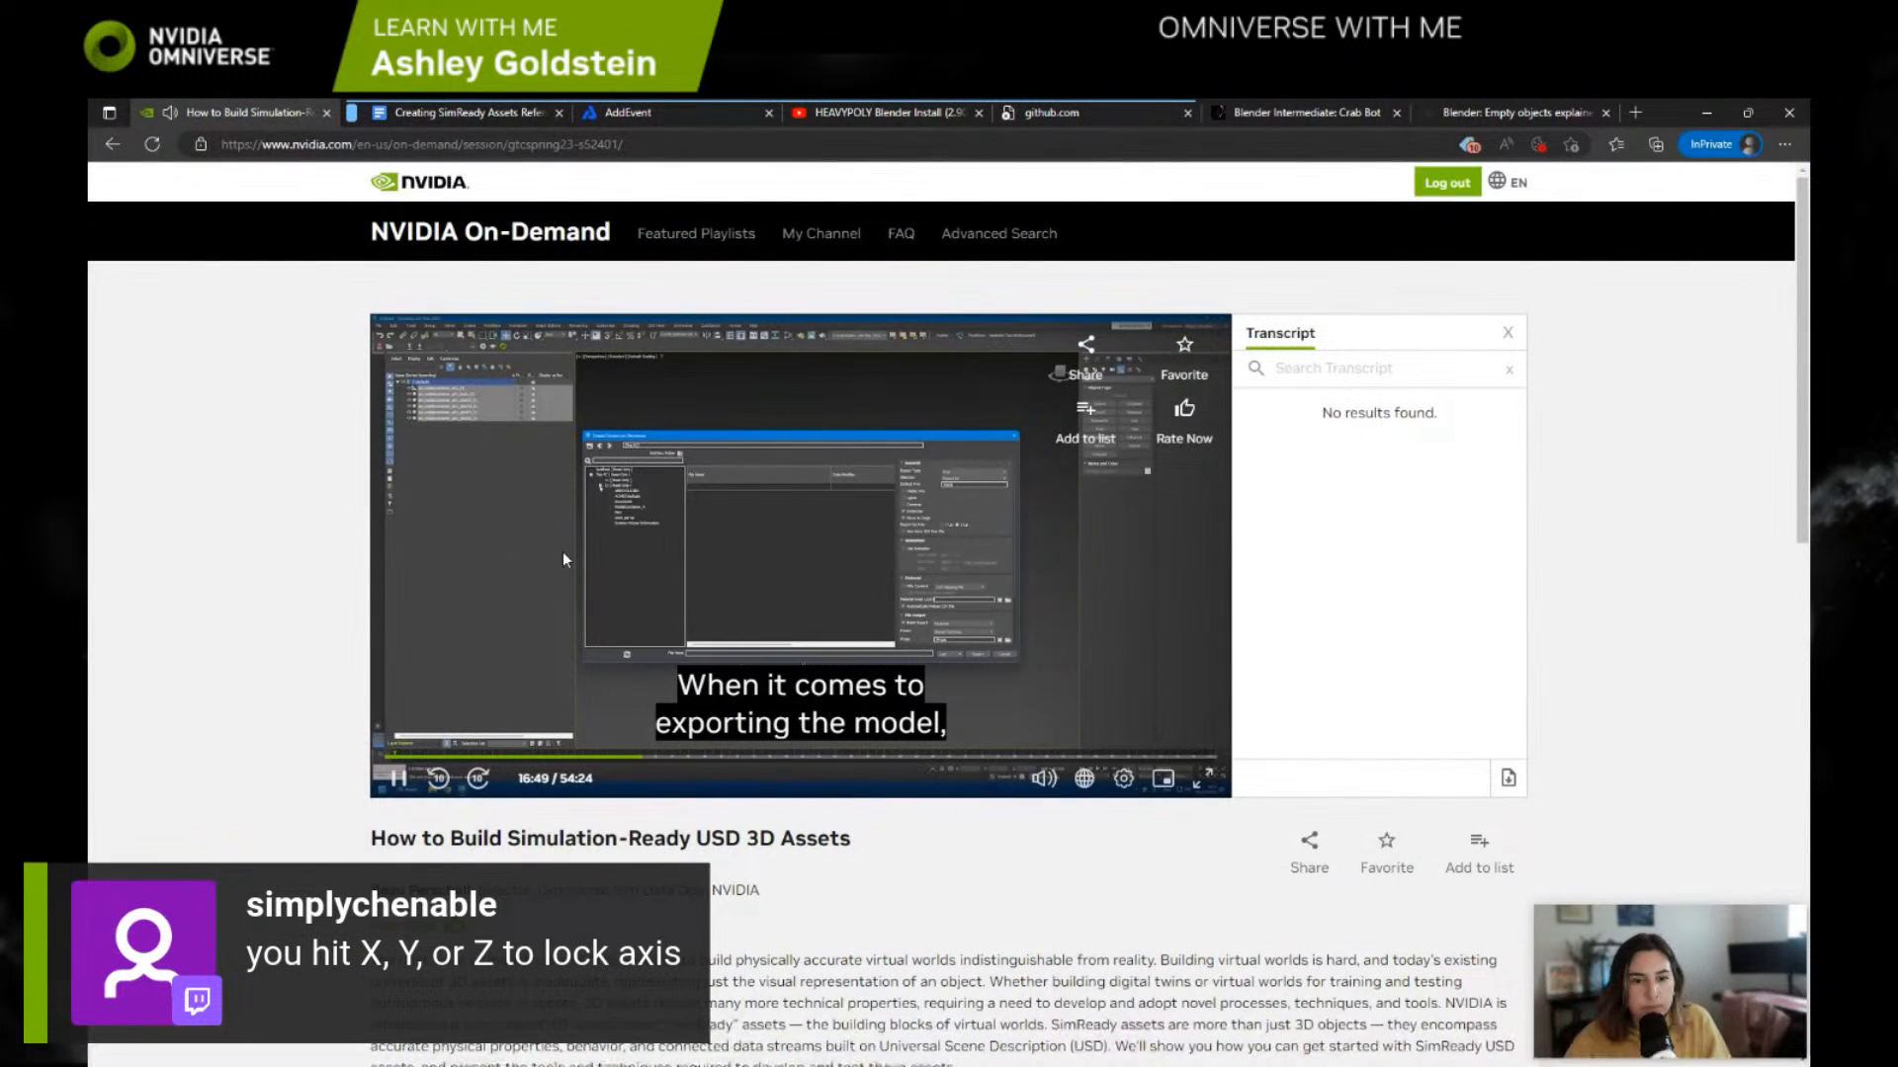
left_click_drag(1659, 108, 1660, 170)
Step: Switch back to Blender in a maximized window, select the lid and set the viewport shading to solid
left_click(787, 189)
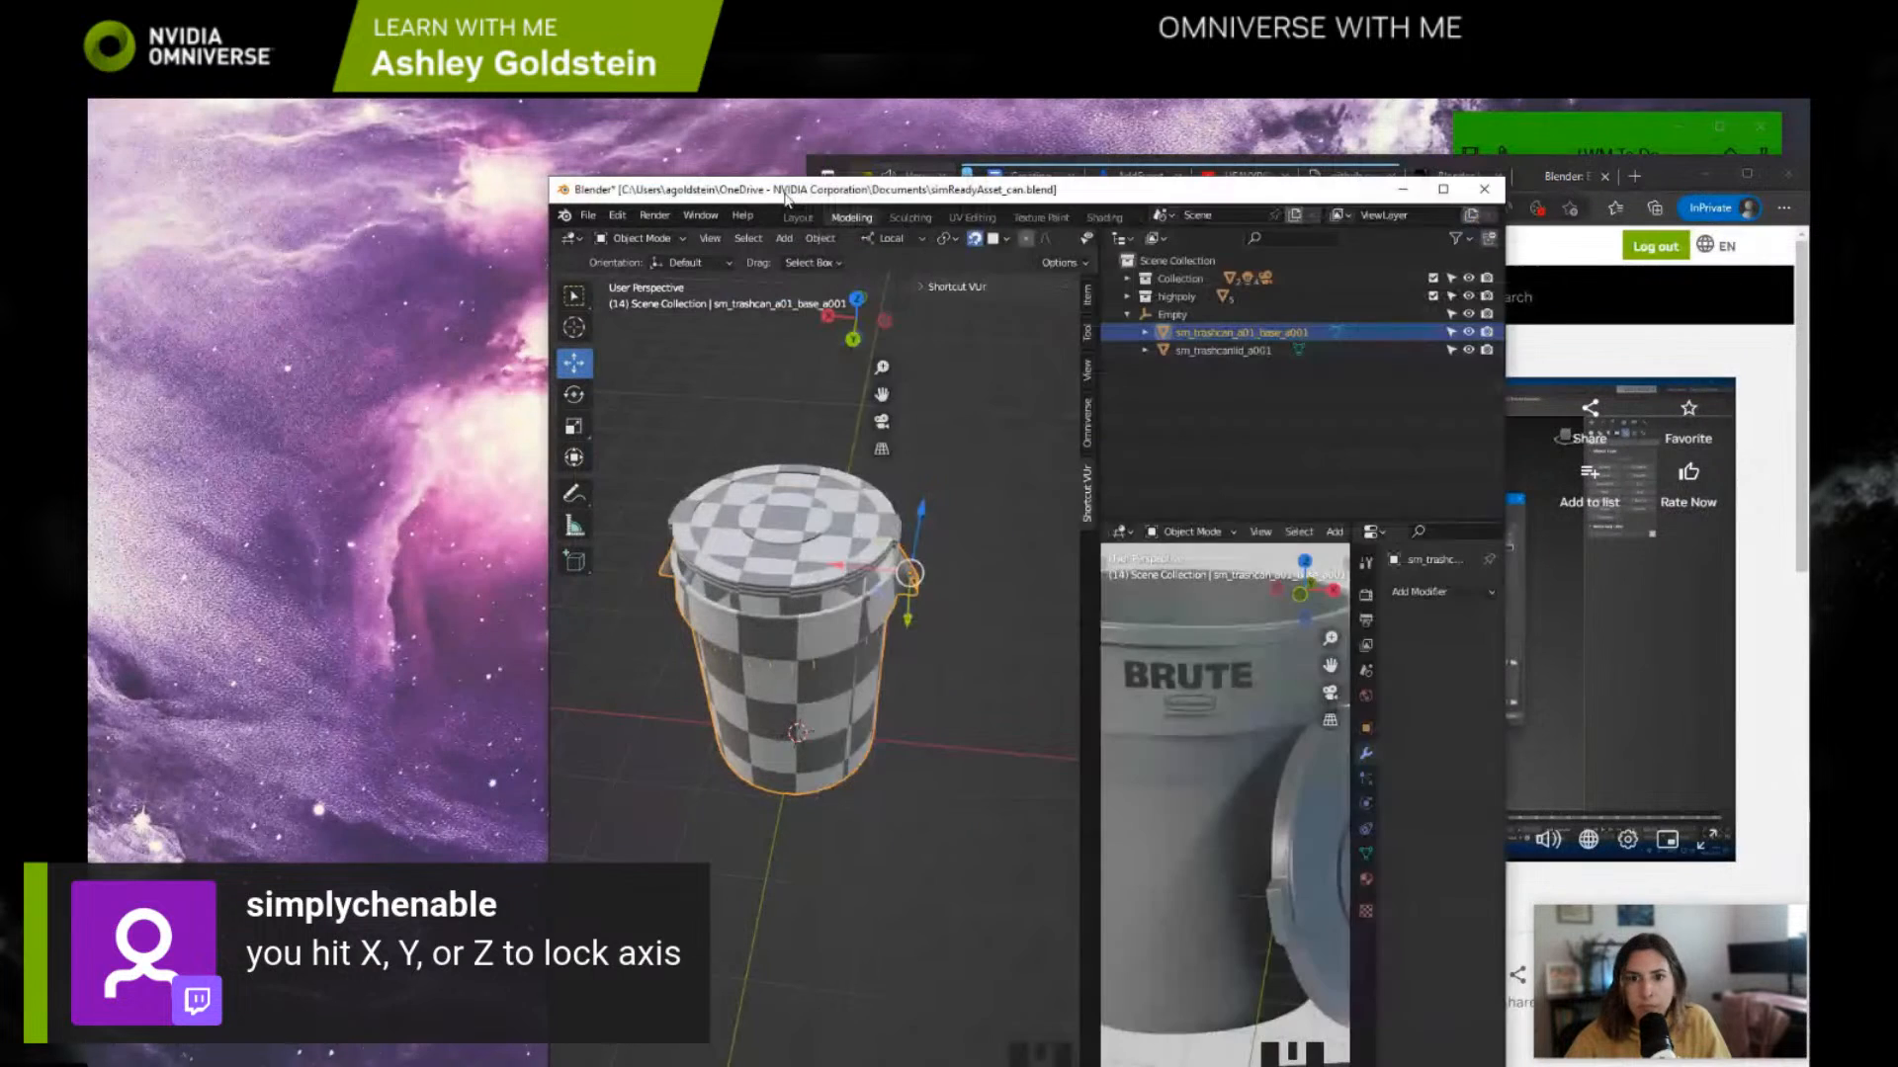
left_click(1442, 188)
left_click(613, 435)
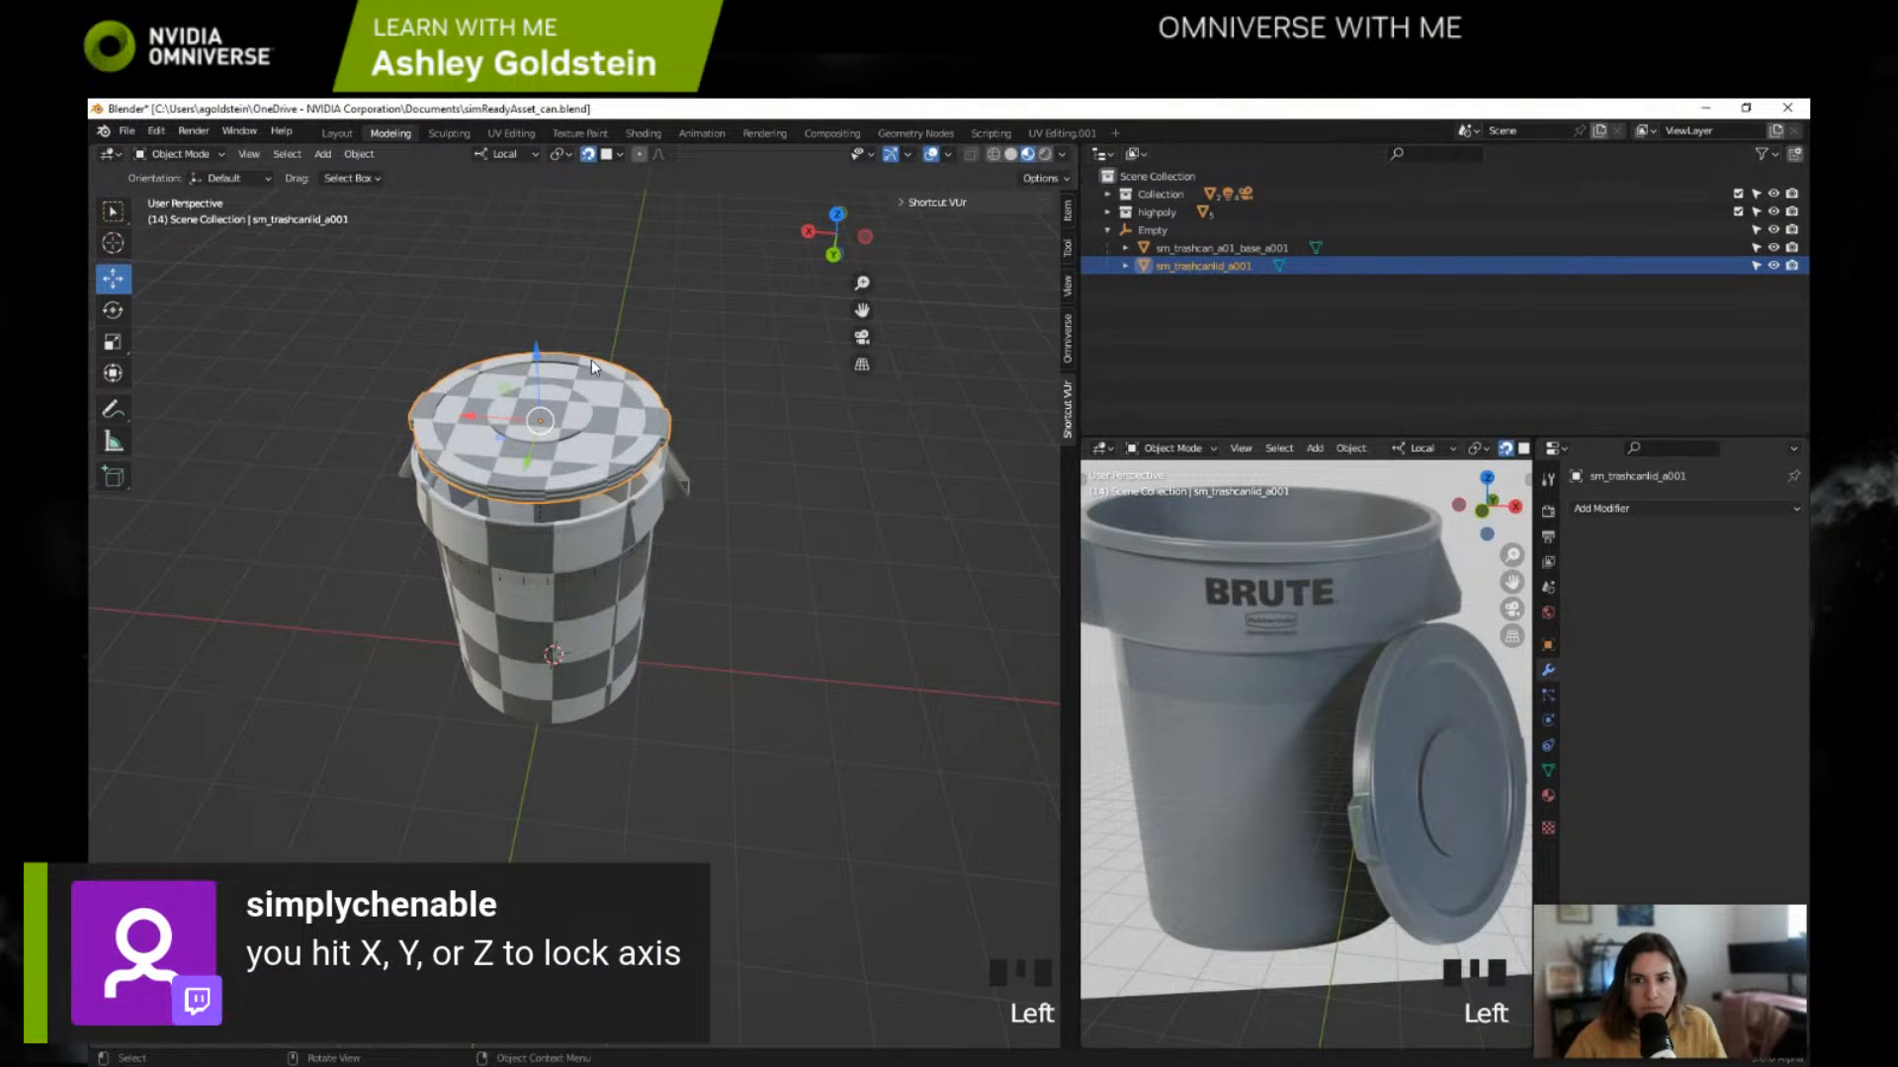
key("z")
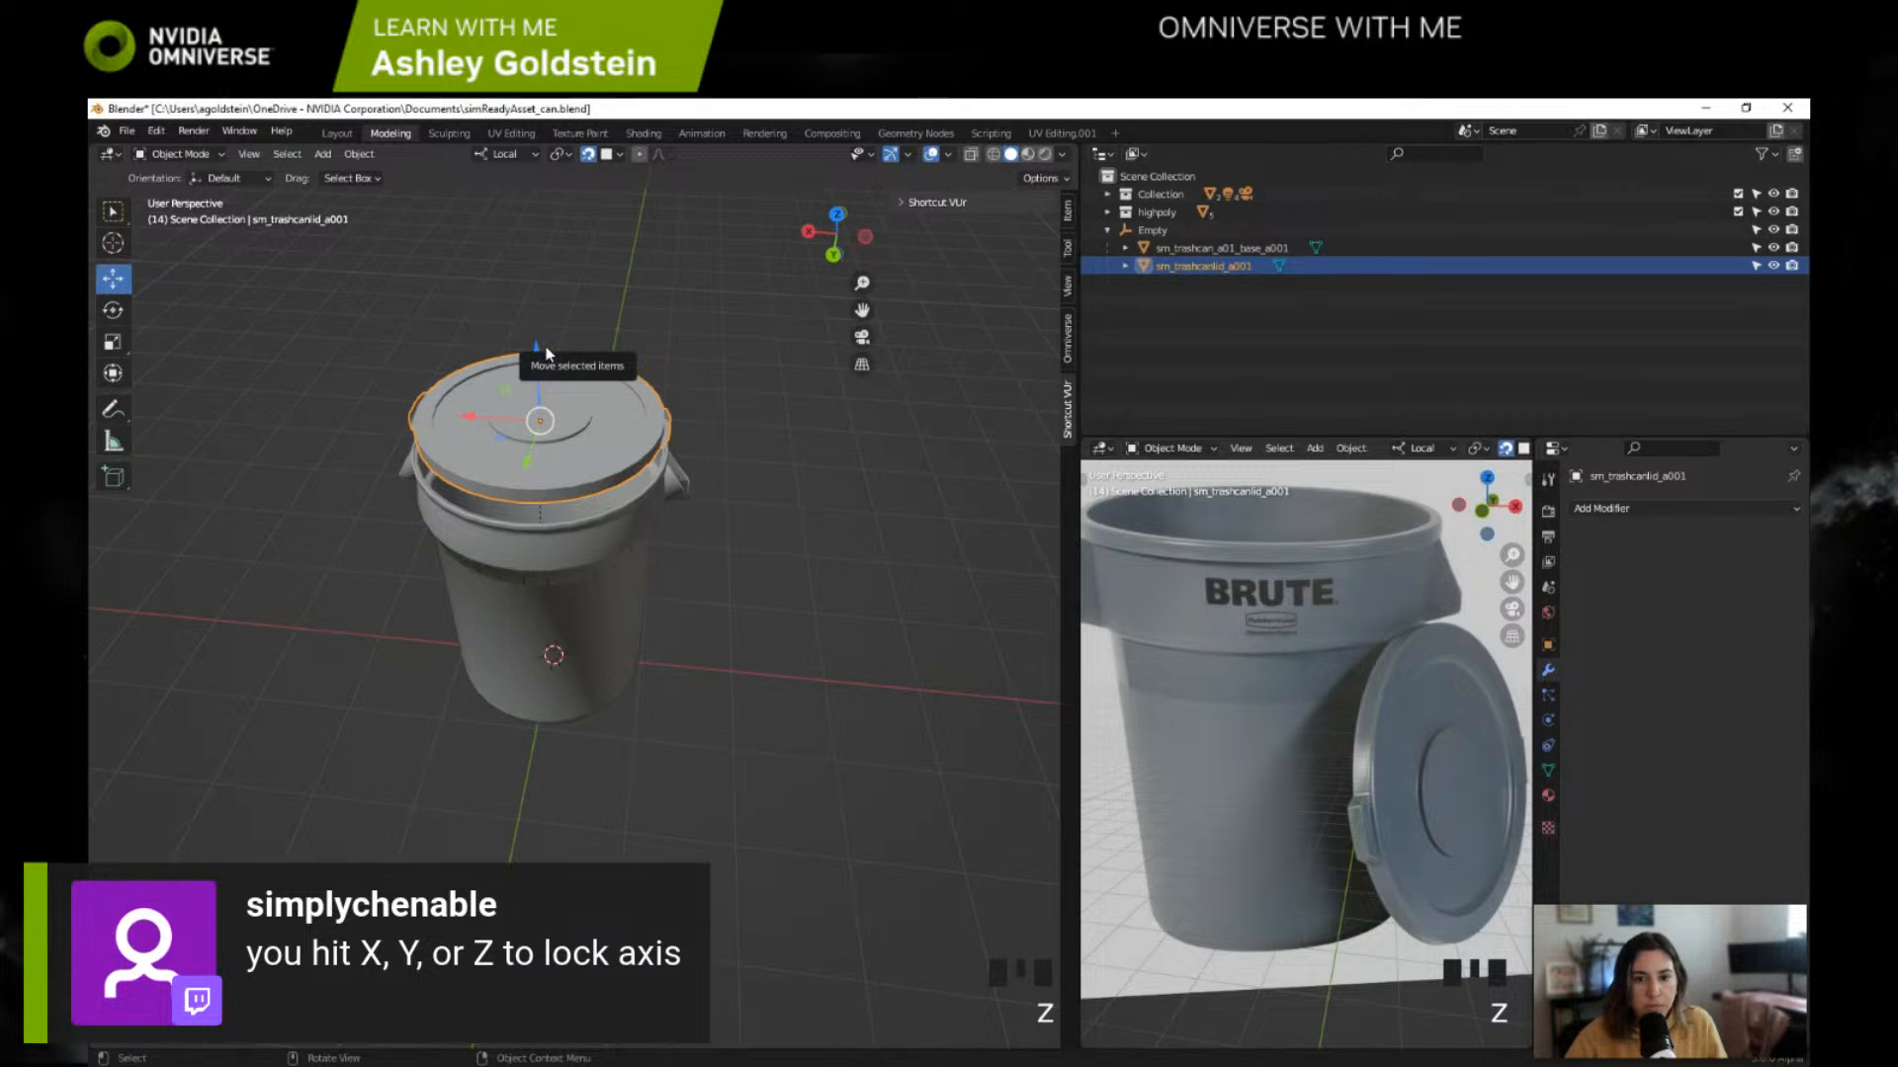
key("z")
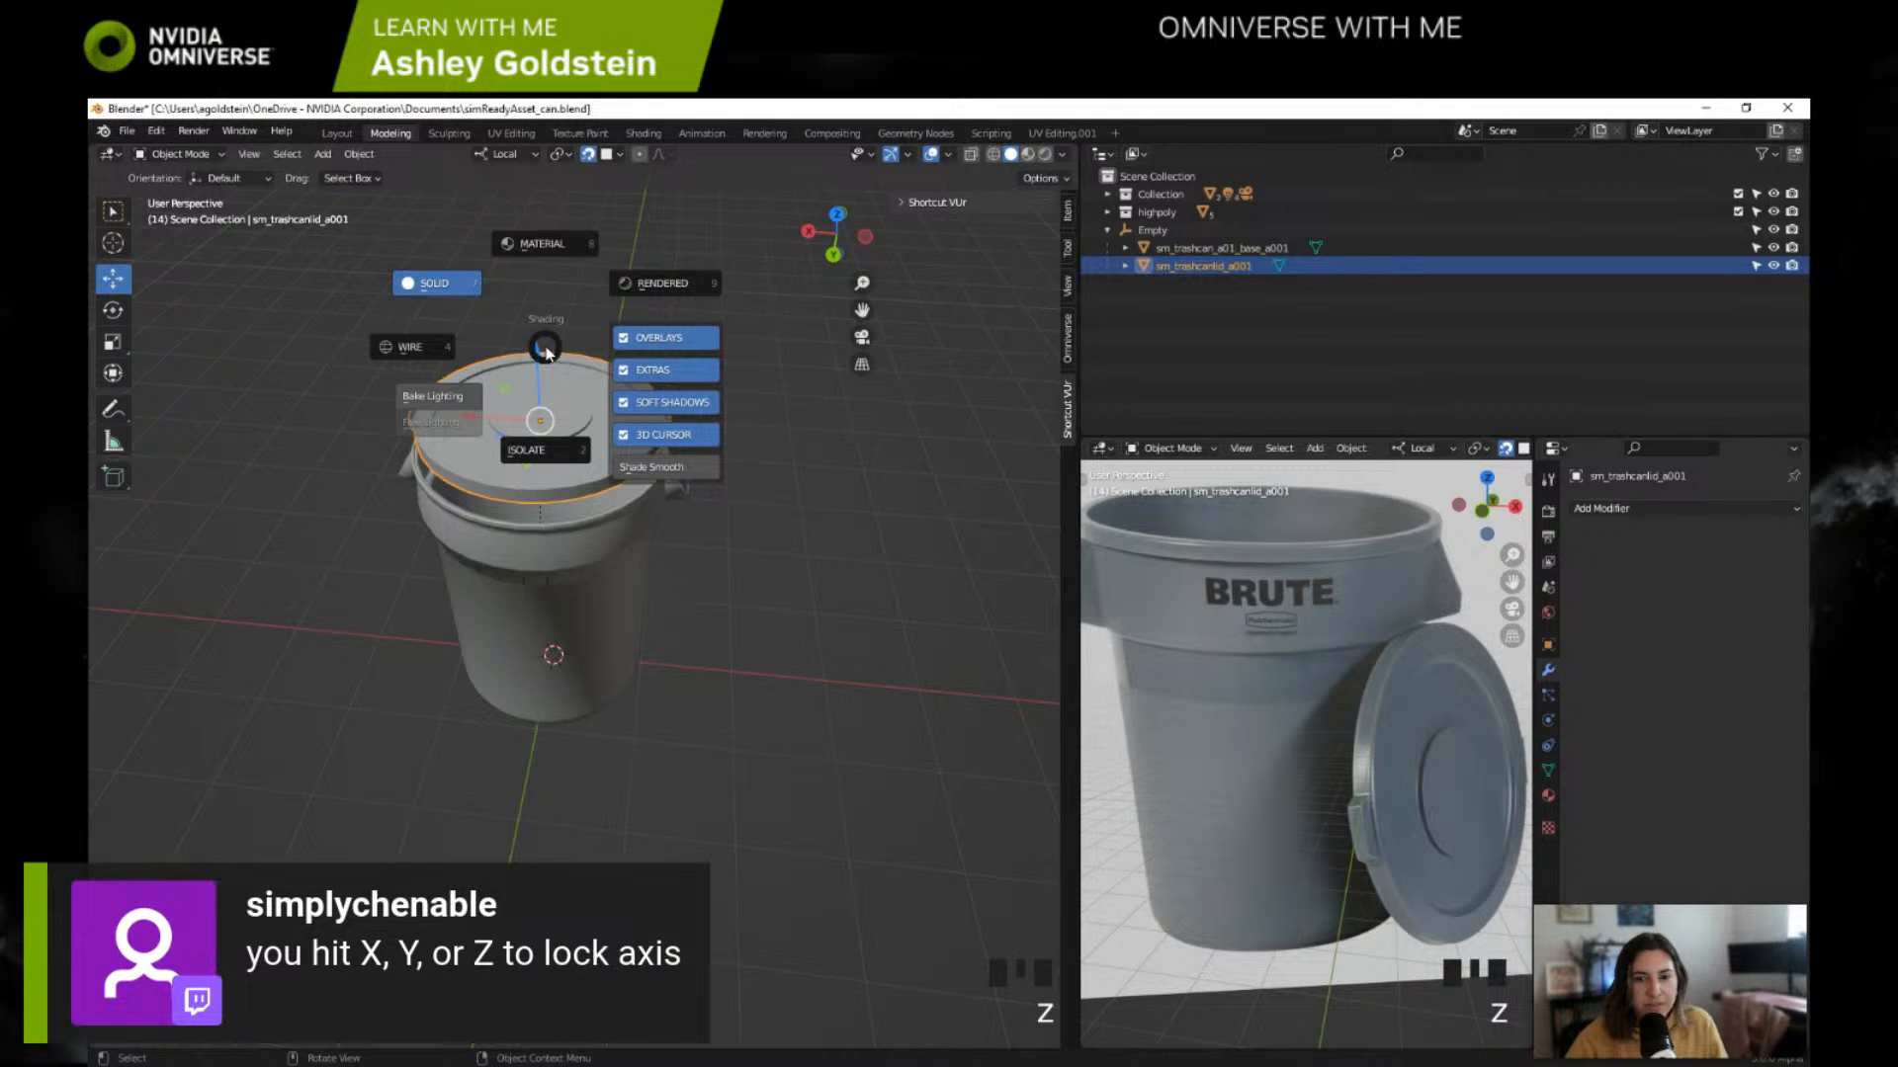
Step: Try small vertical moves of the lid along its local Z axis, inspecting the gap above the can from several angles
mouse_move(547, 351)
middle_mouse_down()
mouse_move(573, 304)
mouse_move(531, 373)
middle_mouse_up()
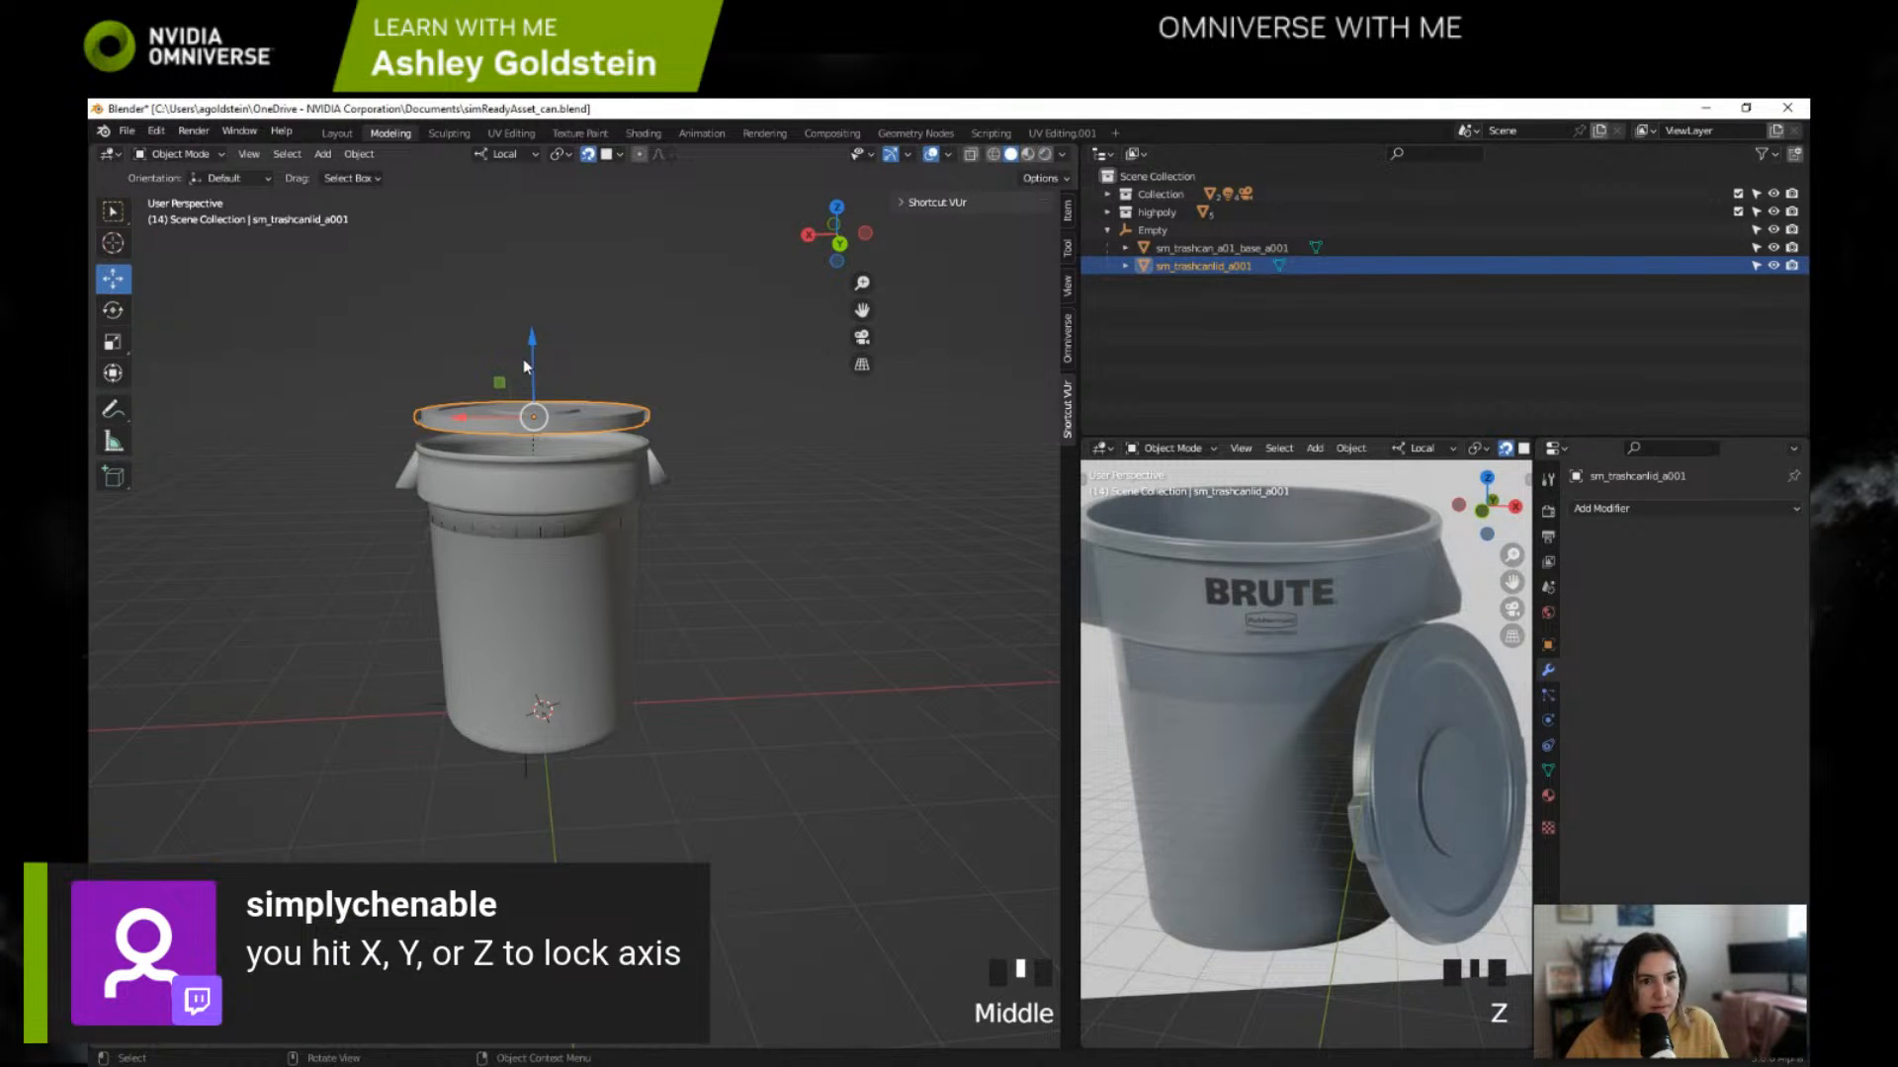
mouse_move(531, 339)
left_mouse_down()
mouse_move(539, 310)
mouse_move(535, 326)
mouse_move(560, 316)
mouse_move(501, 339)
mouse_move(544, 348)
left_mouse_up()
key("z")
middle_click_drag(554, 351, 555, 406)
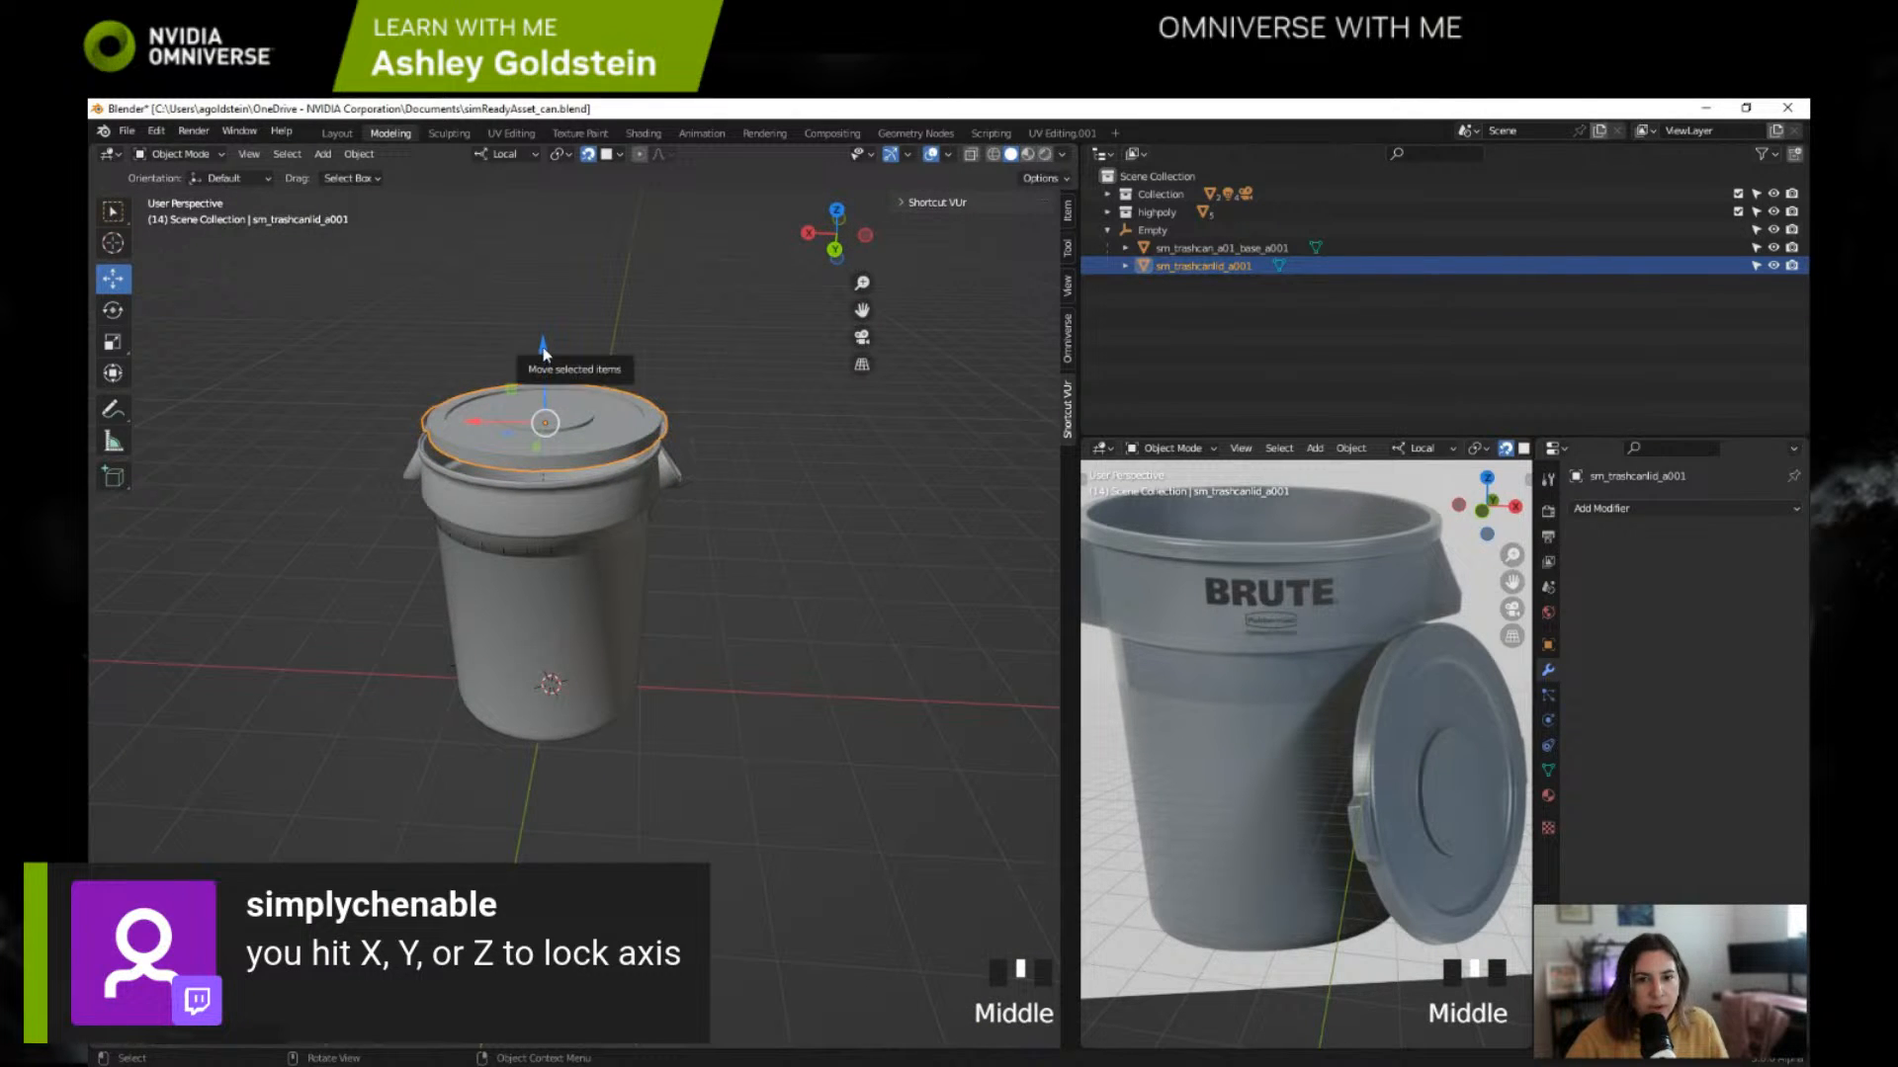
mouse_move(543, 347)
left_mouse_down()
mouse_move(554, 303)
mouse_move(550, 336)
left_mouse_up()
mouse_move(549, 336)
middle_mouse_down()
mouse_move(762, 362)
mouse_move(525, 346)
middle_mouse_up()
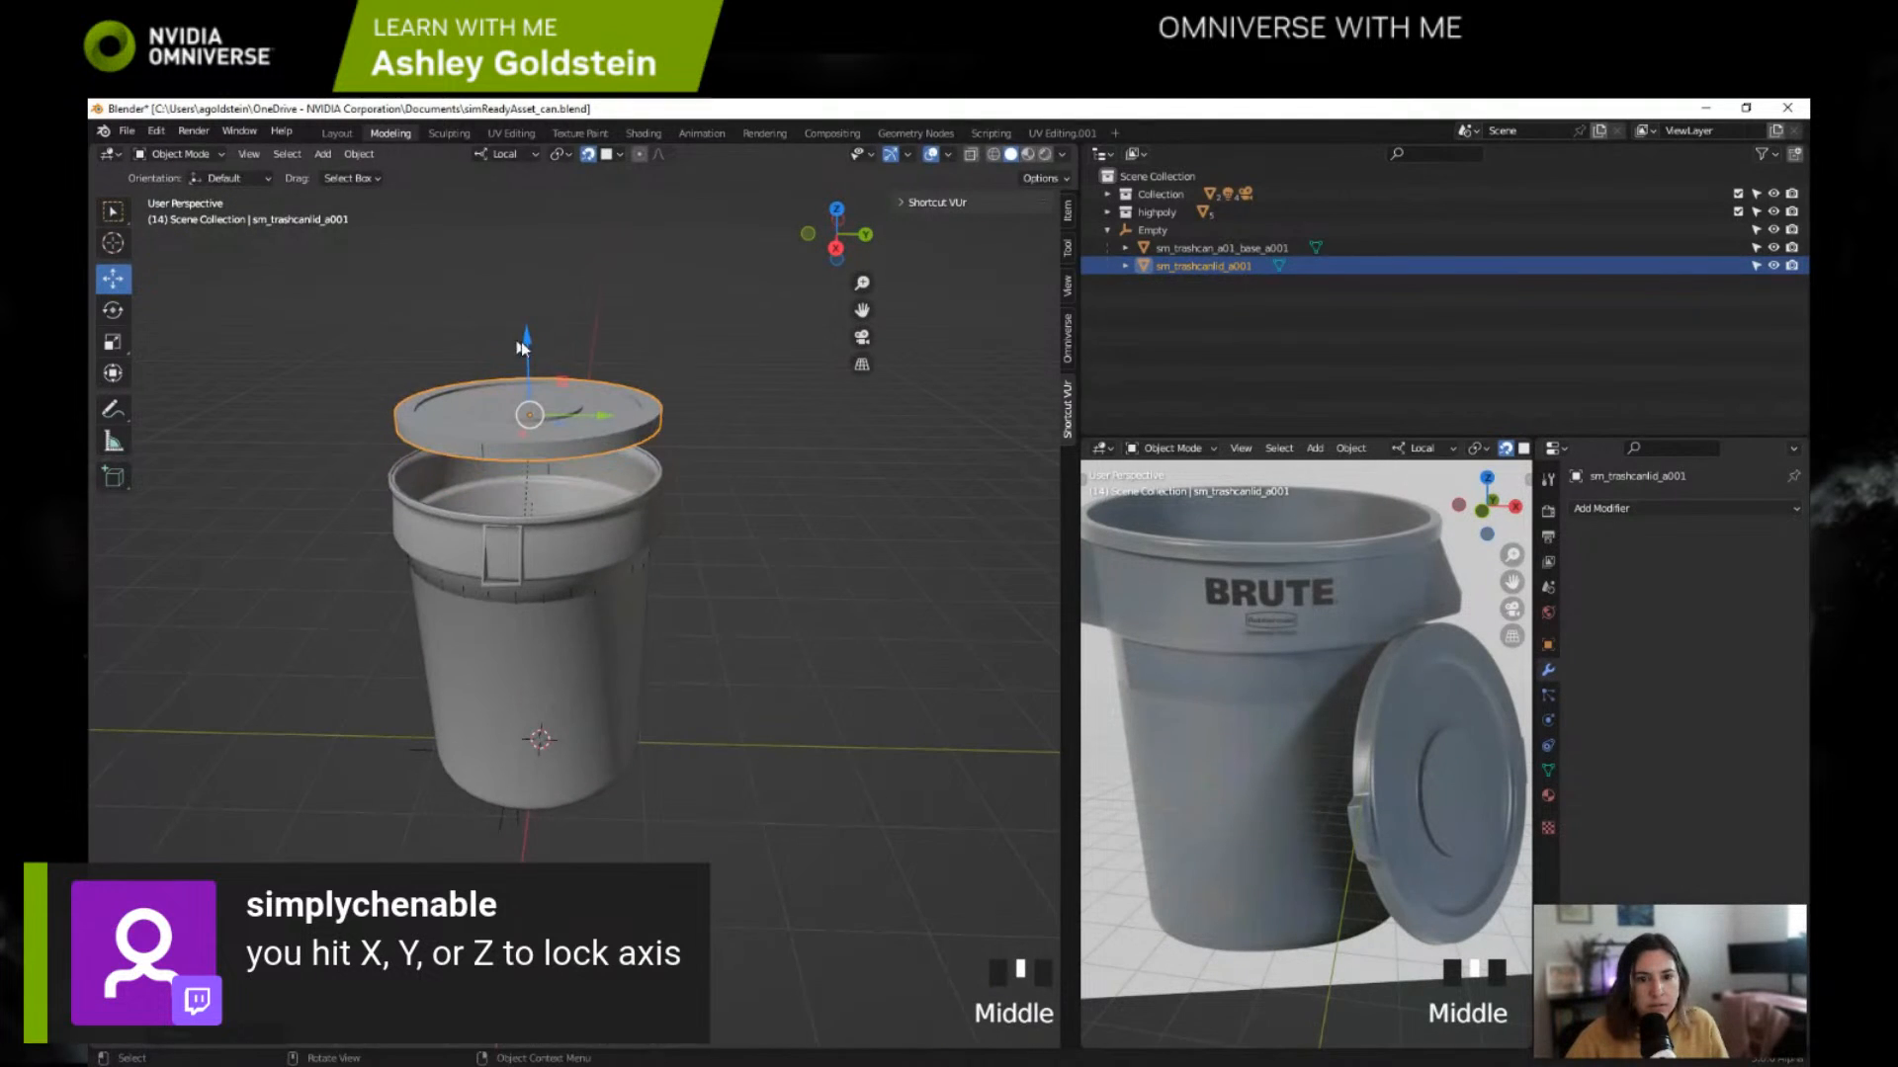
left_click_drag(524, 346, 522, 341)
middle_click_drag(522, 341, 467, 376)
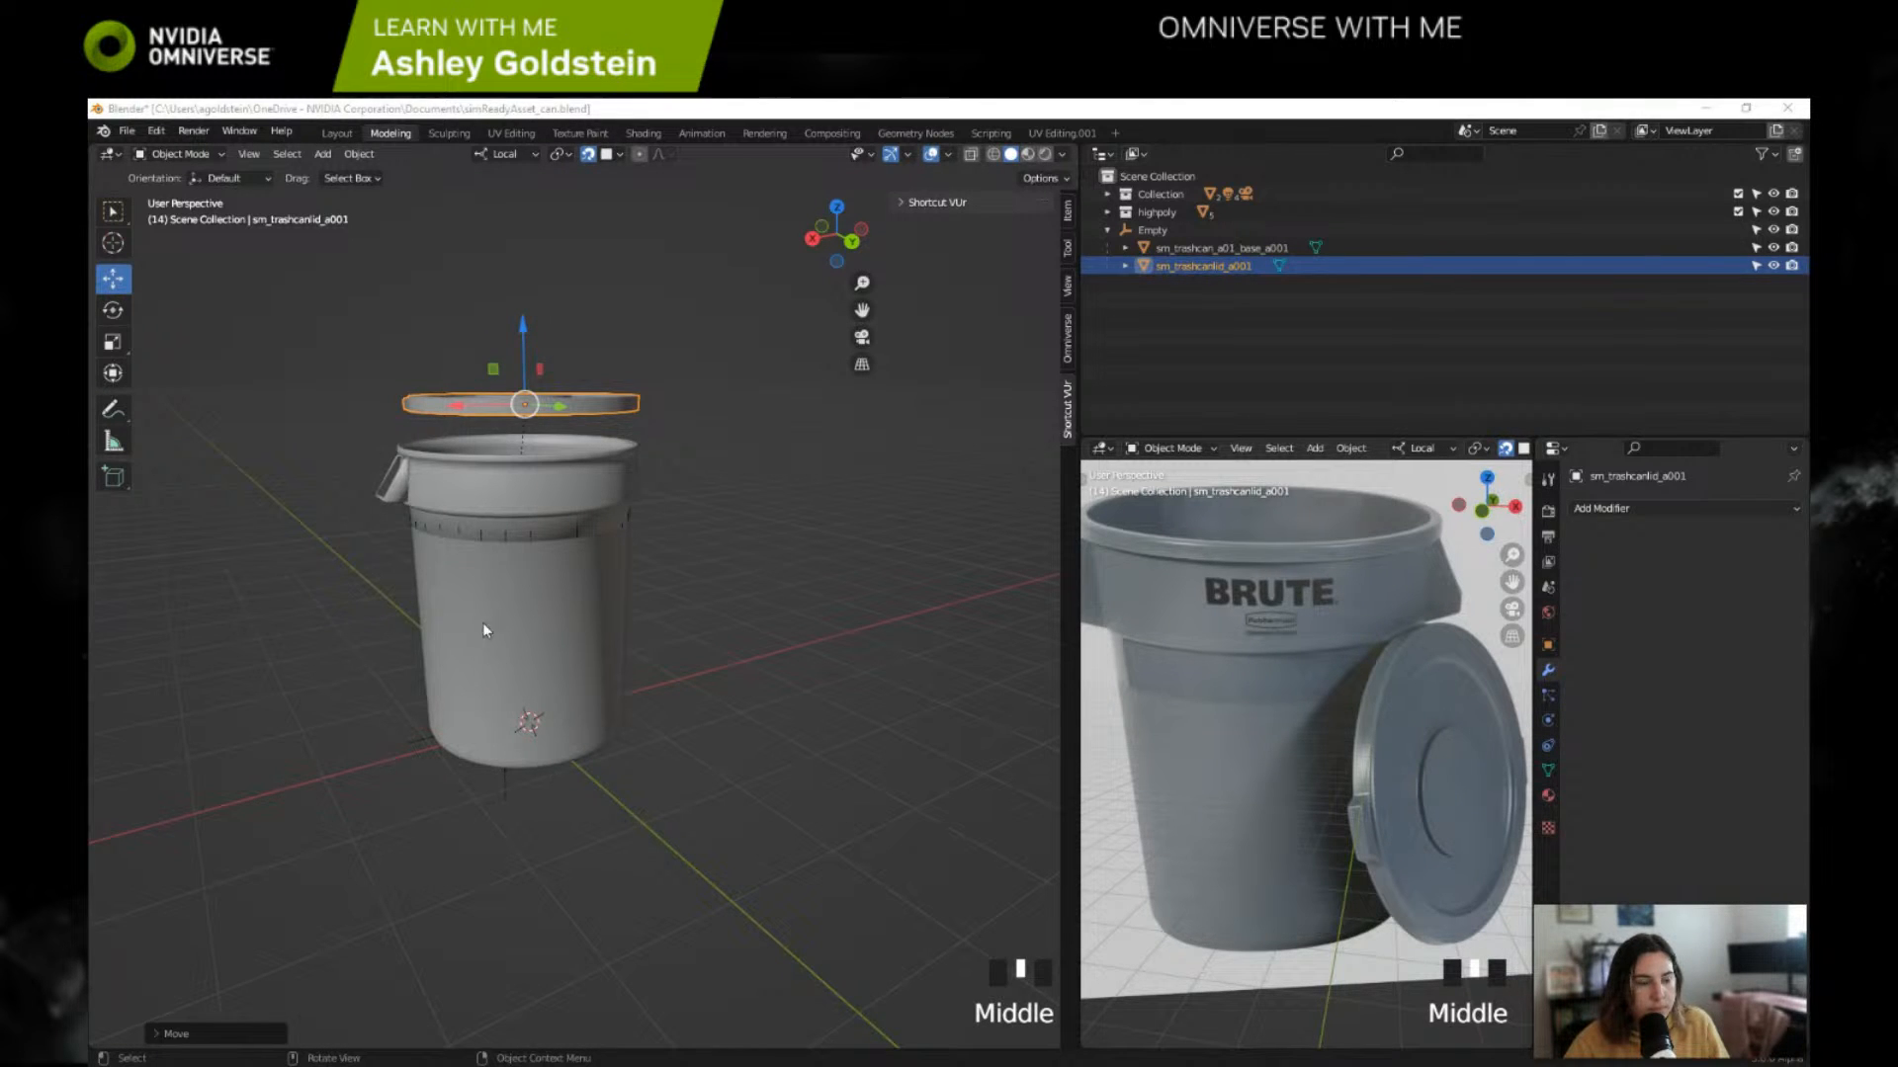
Step: Set the last move's Axis Ortho to Z and lower the lid onto the can by about 0.22 m
left_click(174, 1034)
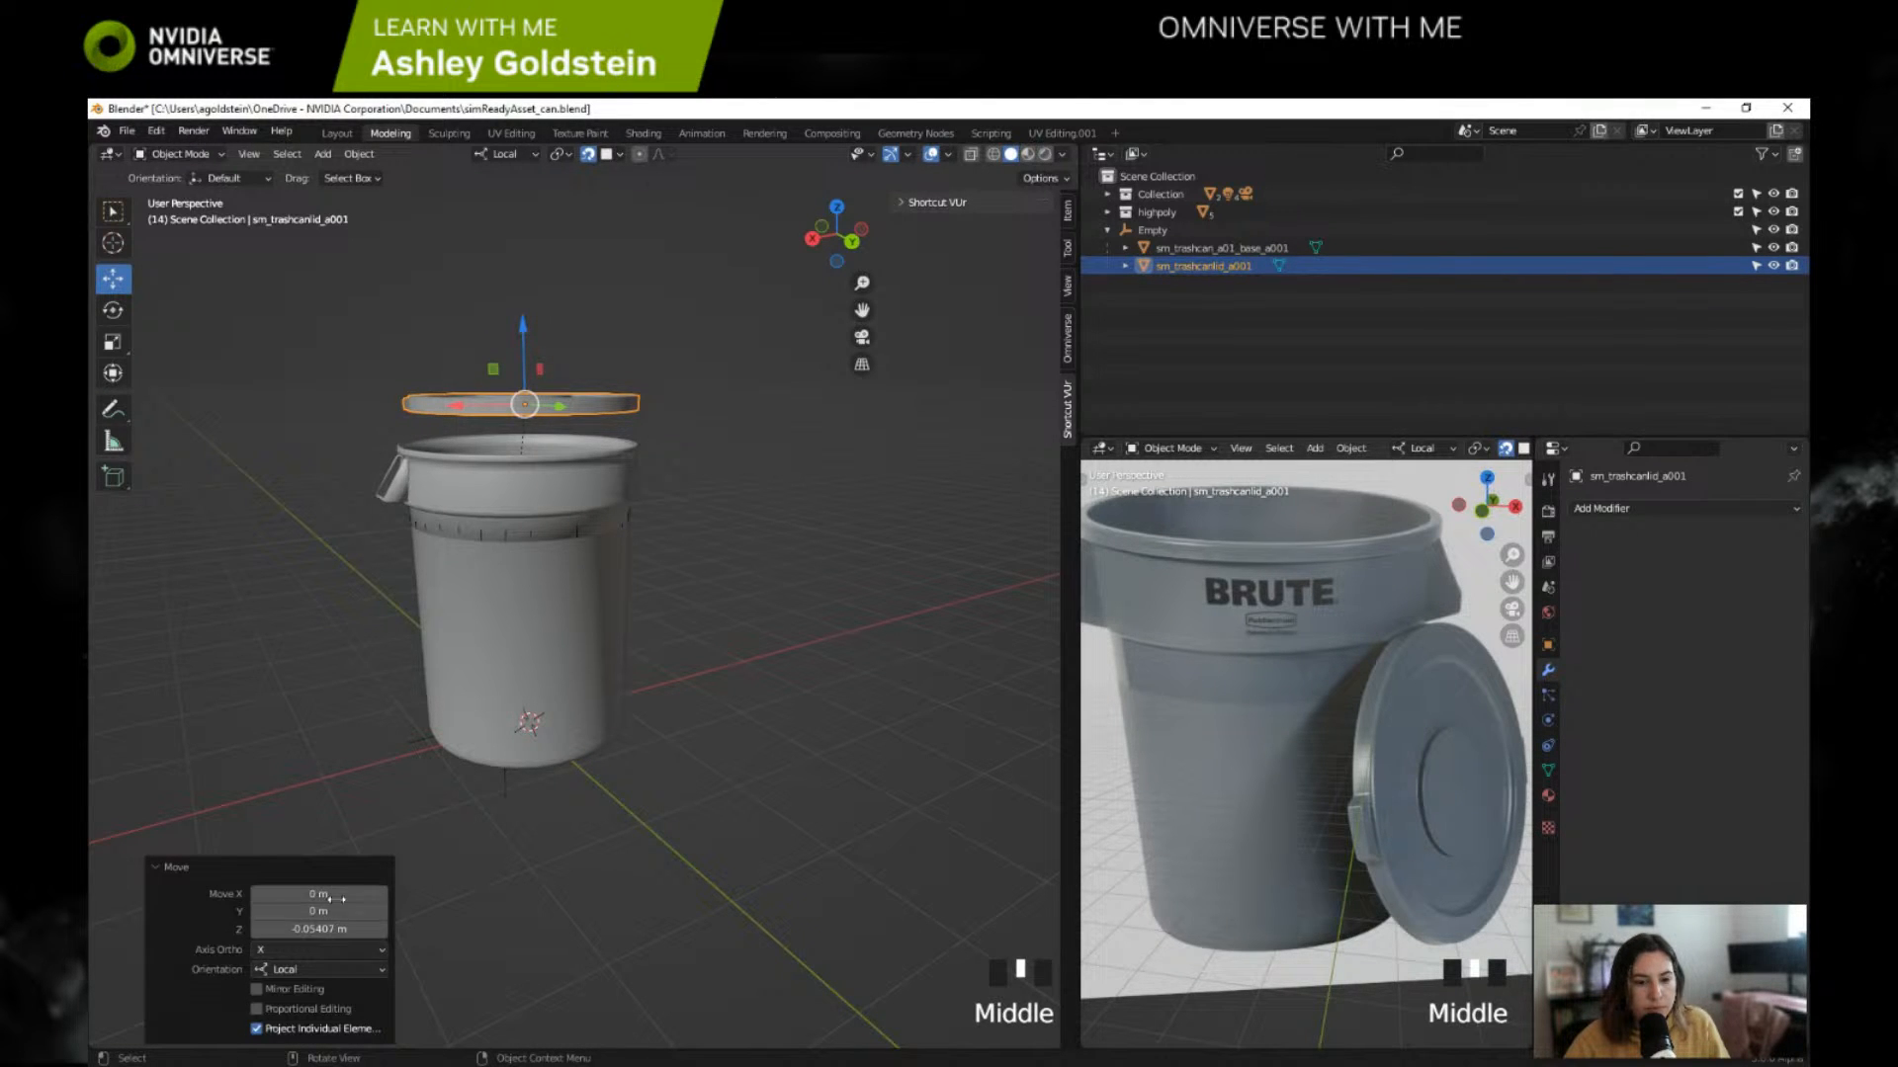
left_click(309, 951)
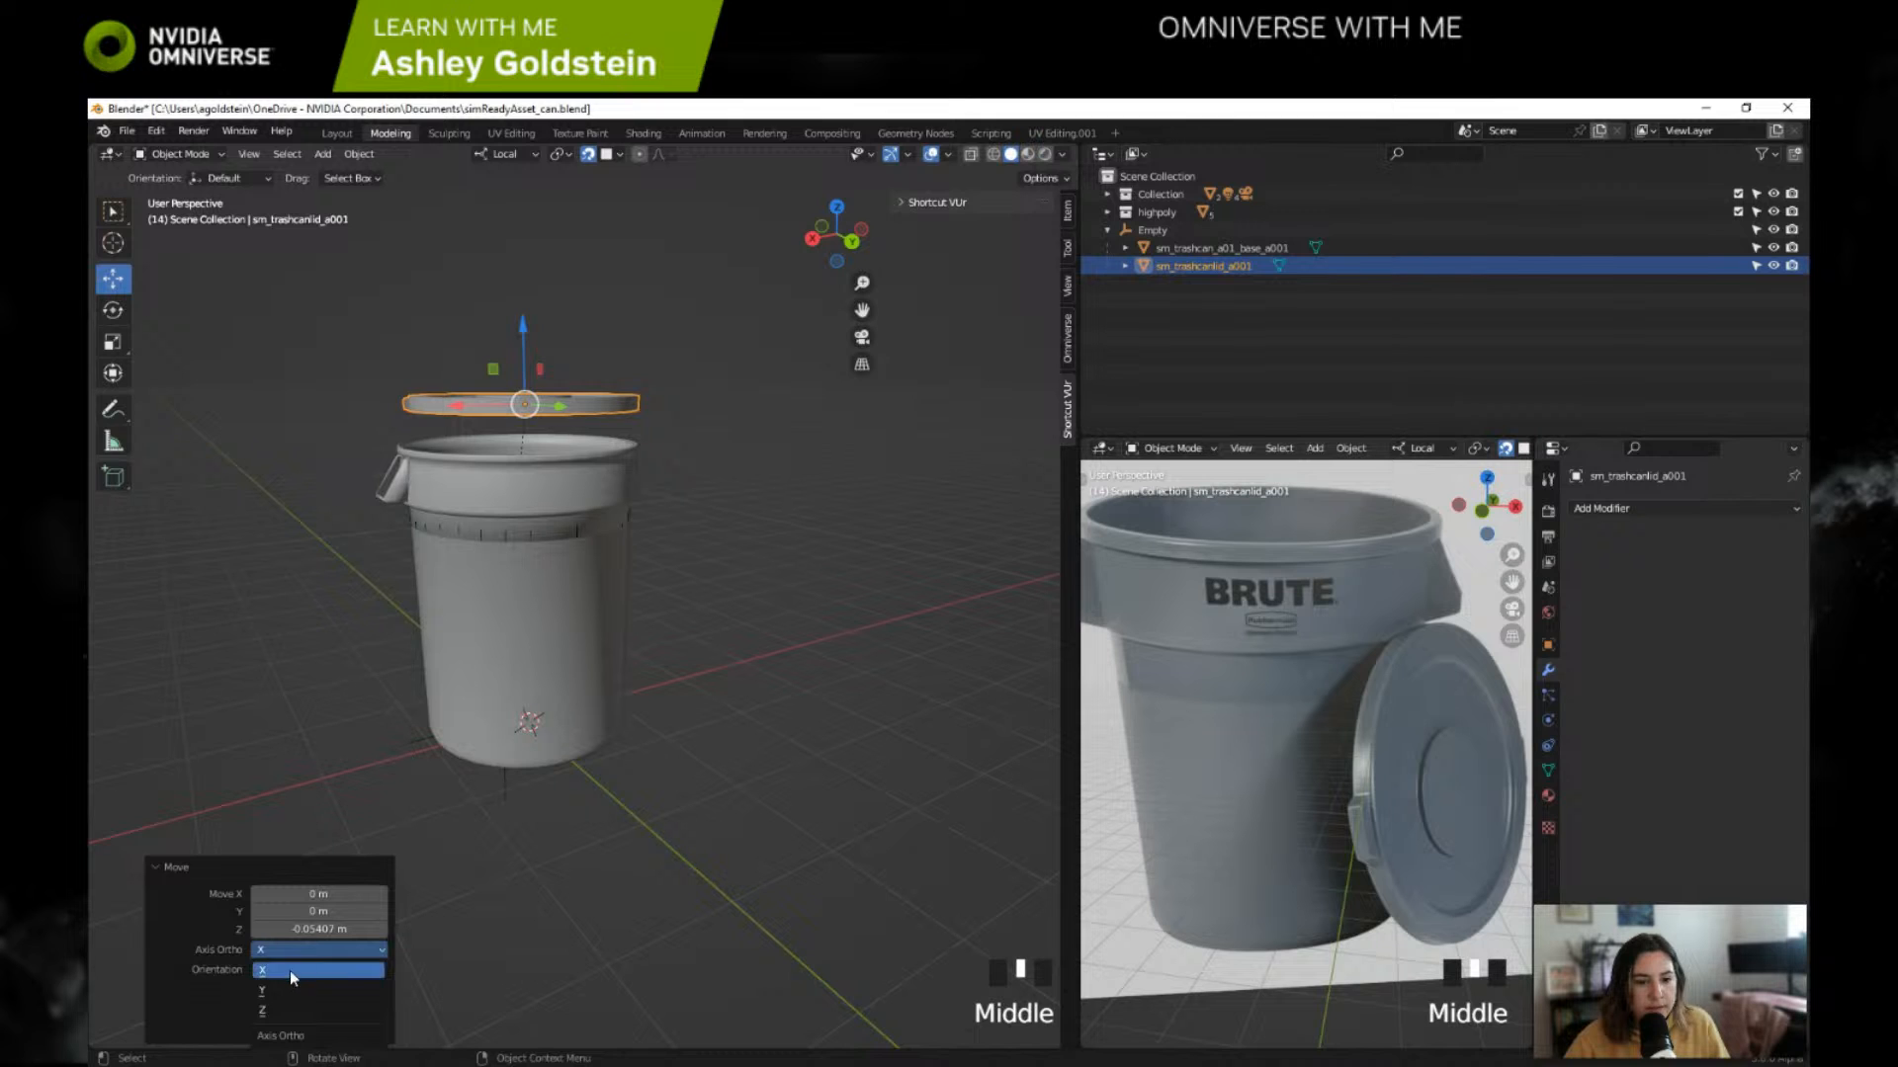
left_click(276, 1006)
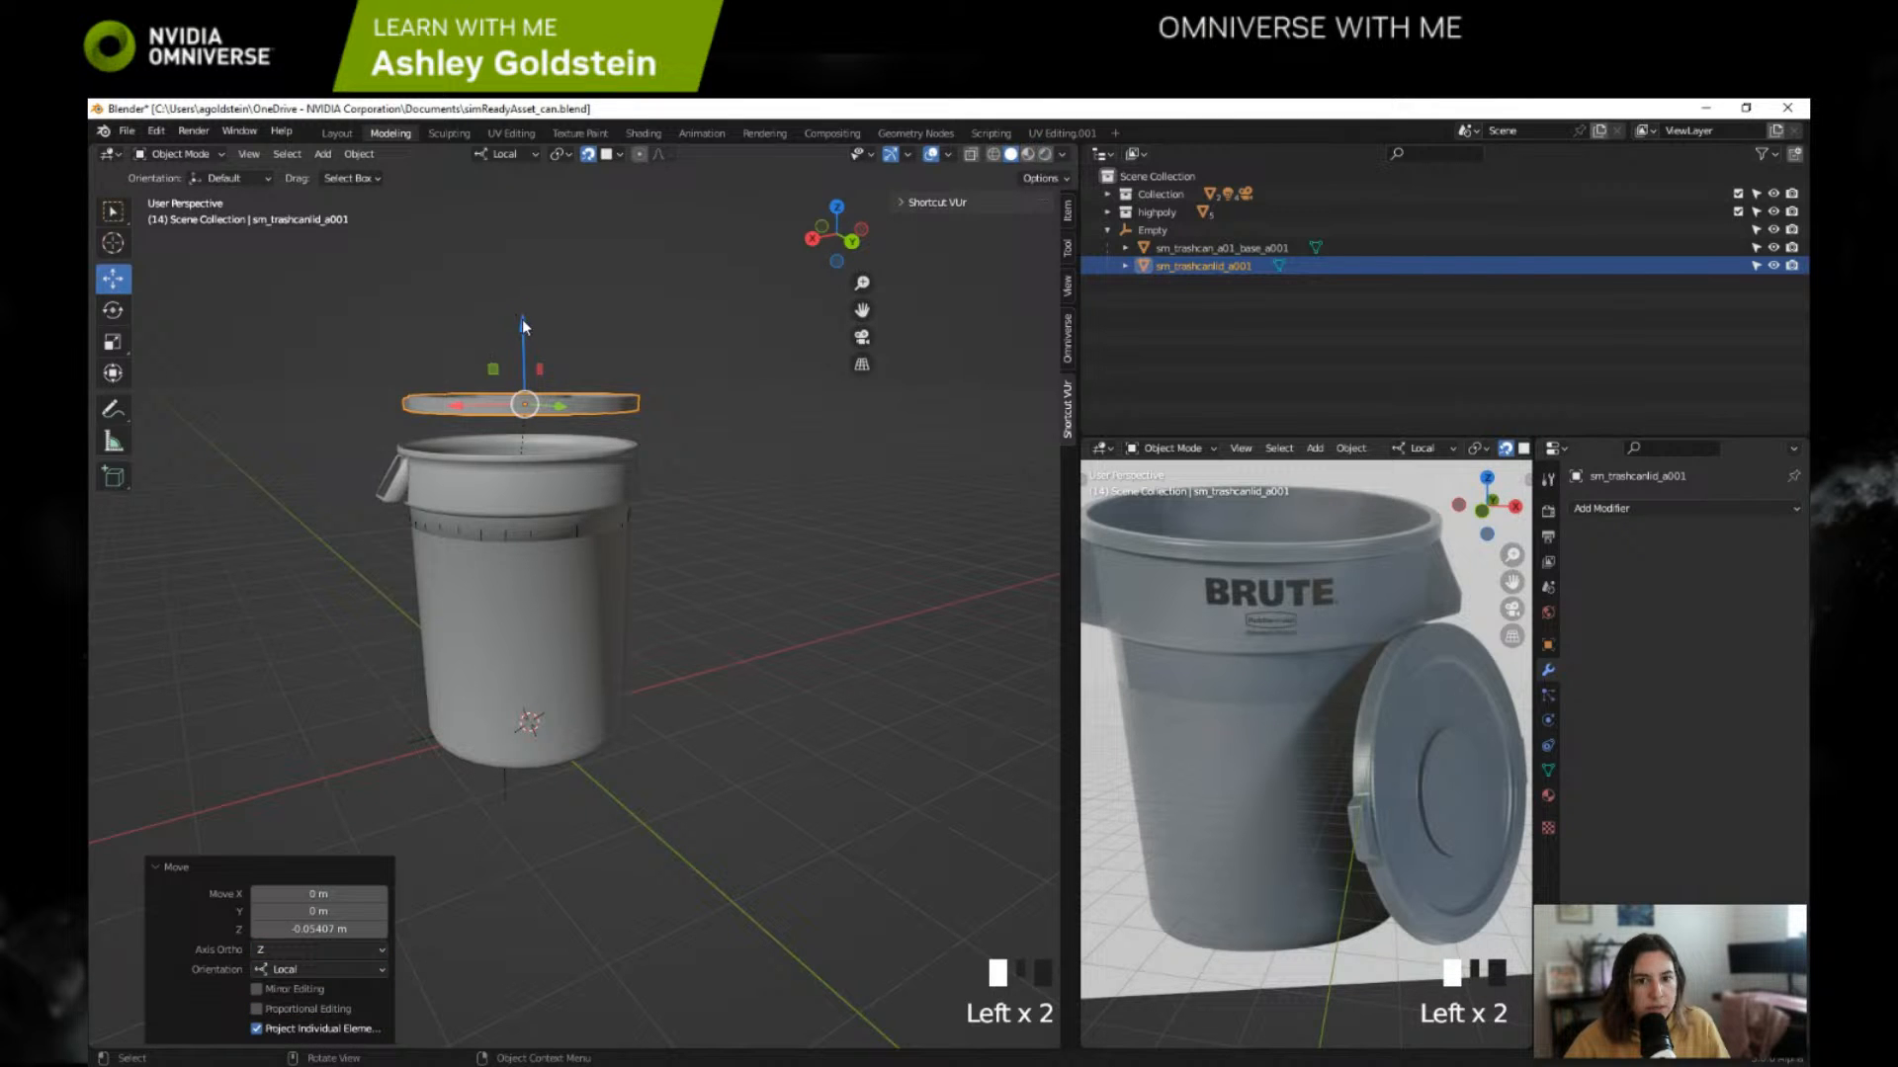
left_click_drag(522, 318, 516, 351)
middle_click_drag(516, 351, 462, 465)
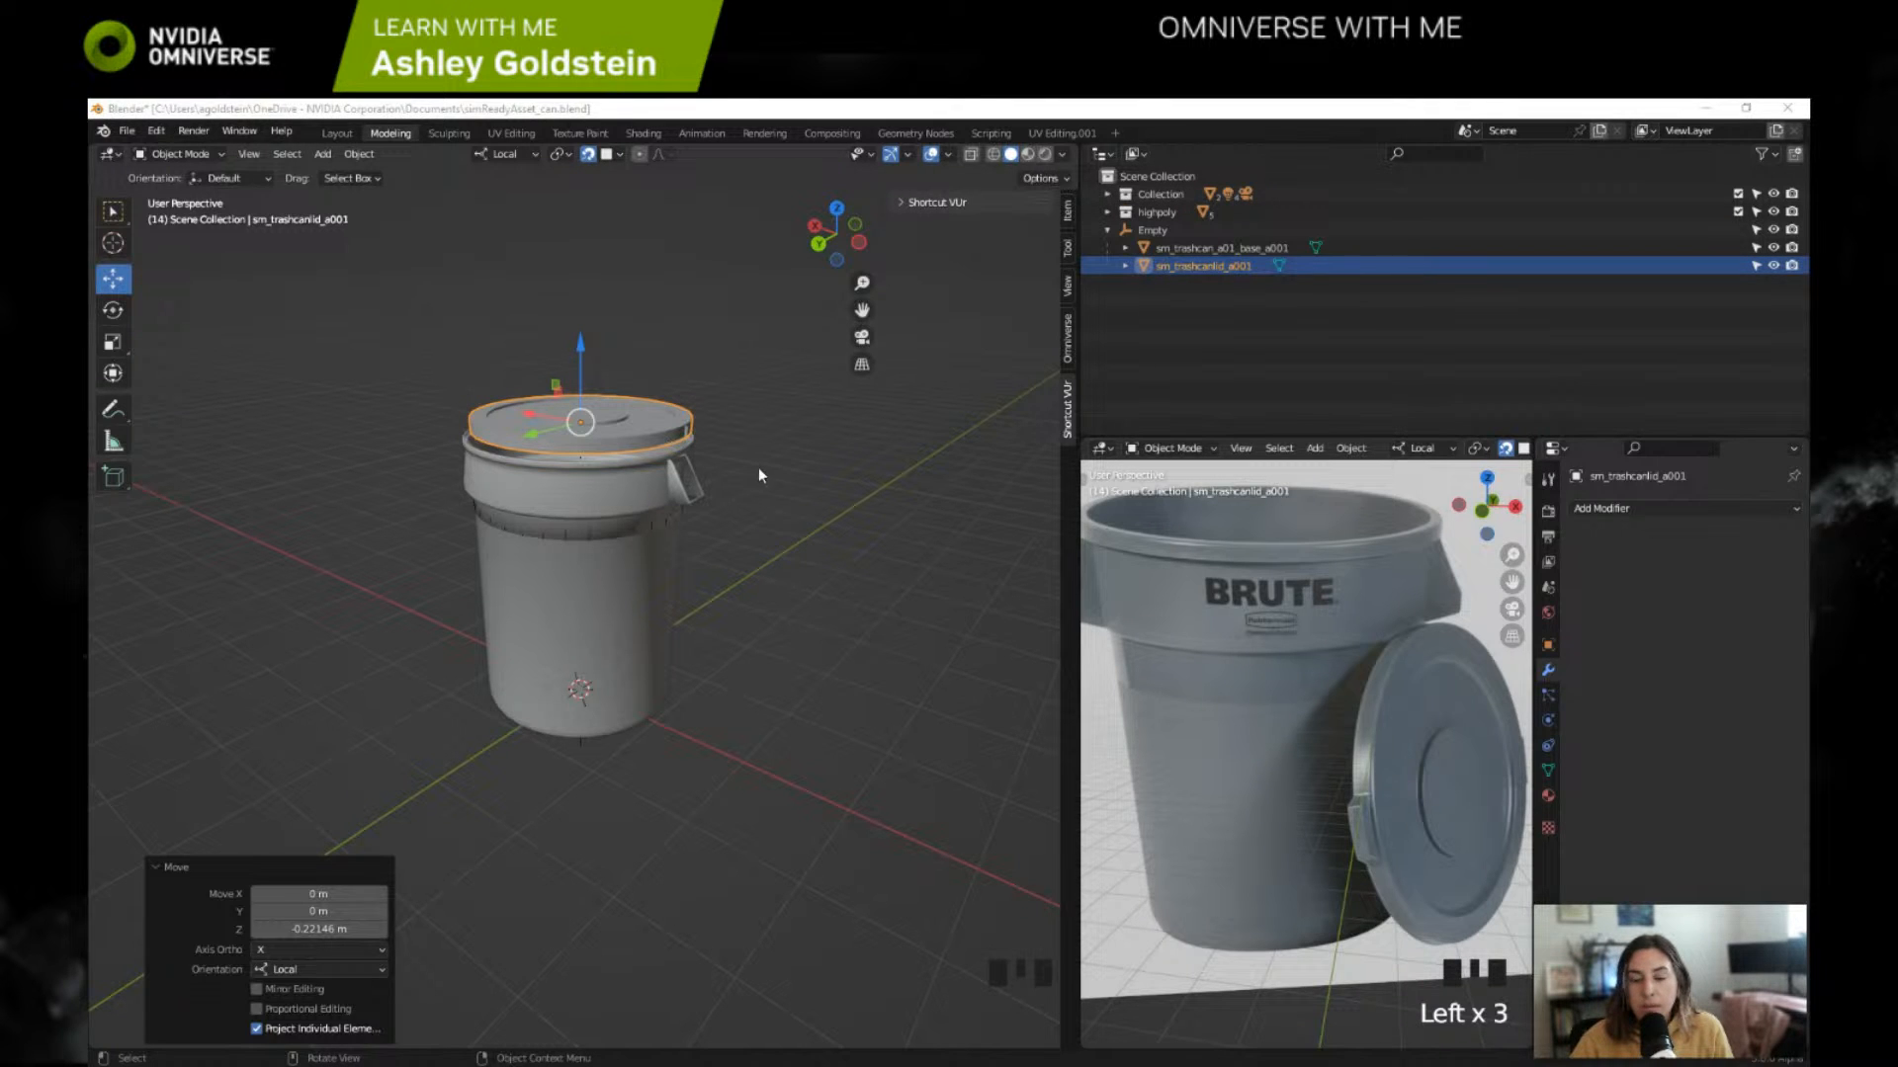
Step: Rename the trash can base object as sm_trashcan_a01_base_01
double_click(1265, 247)
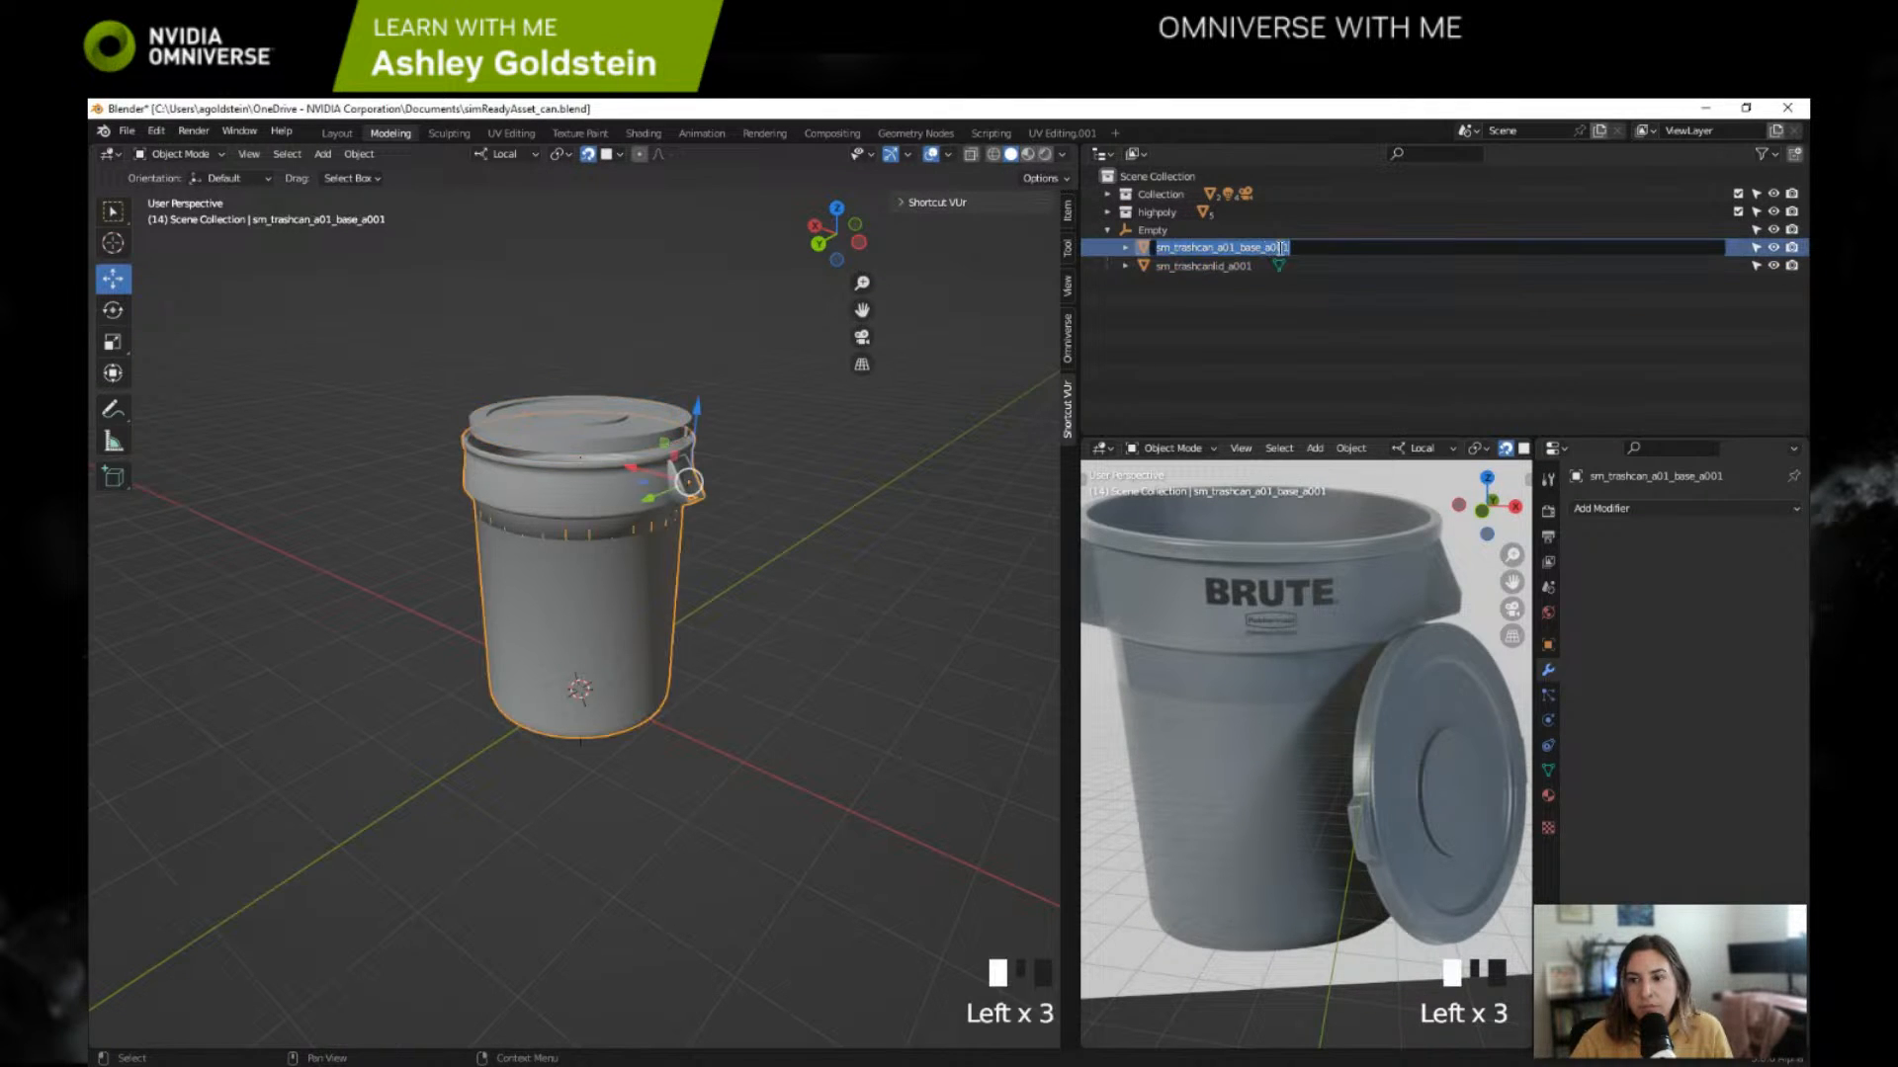
left_click(1296, 247)
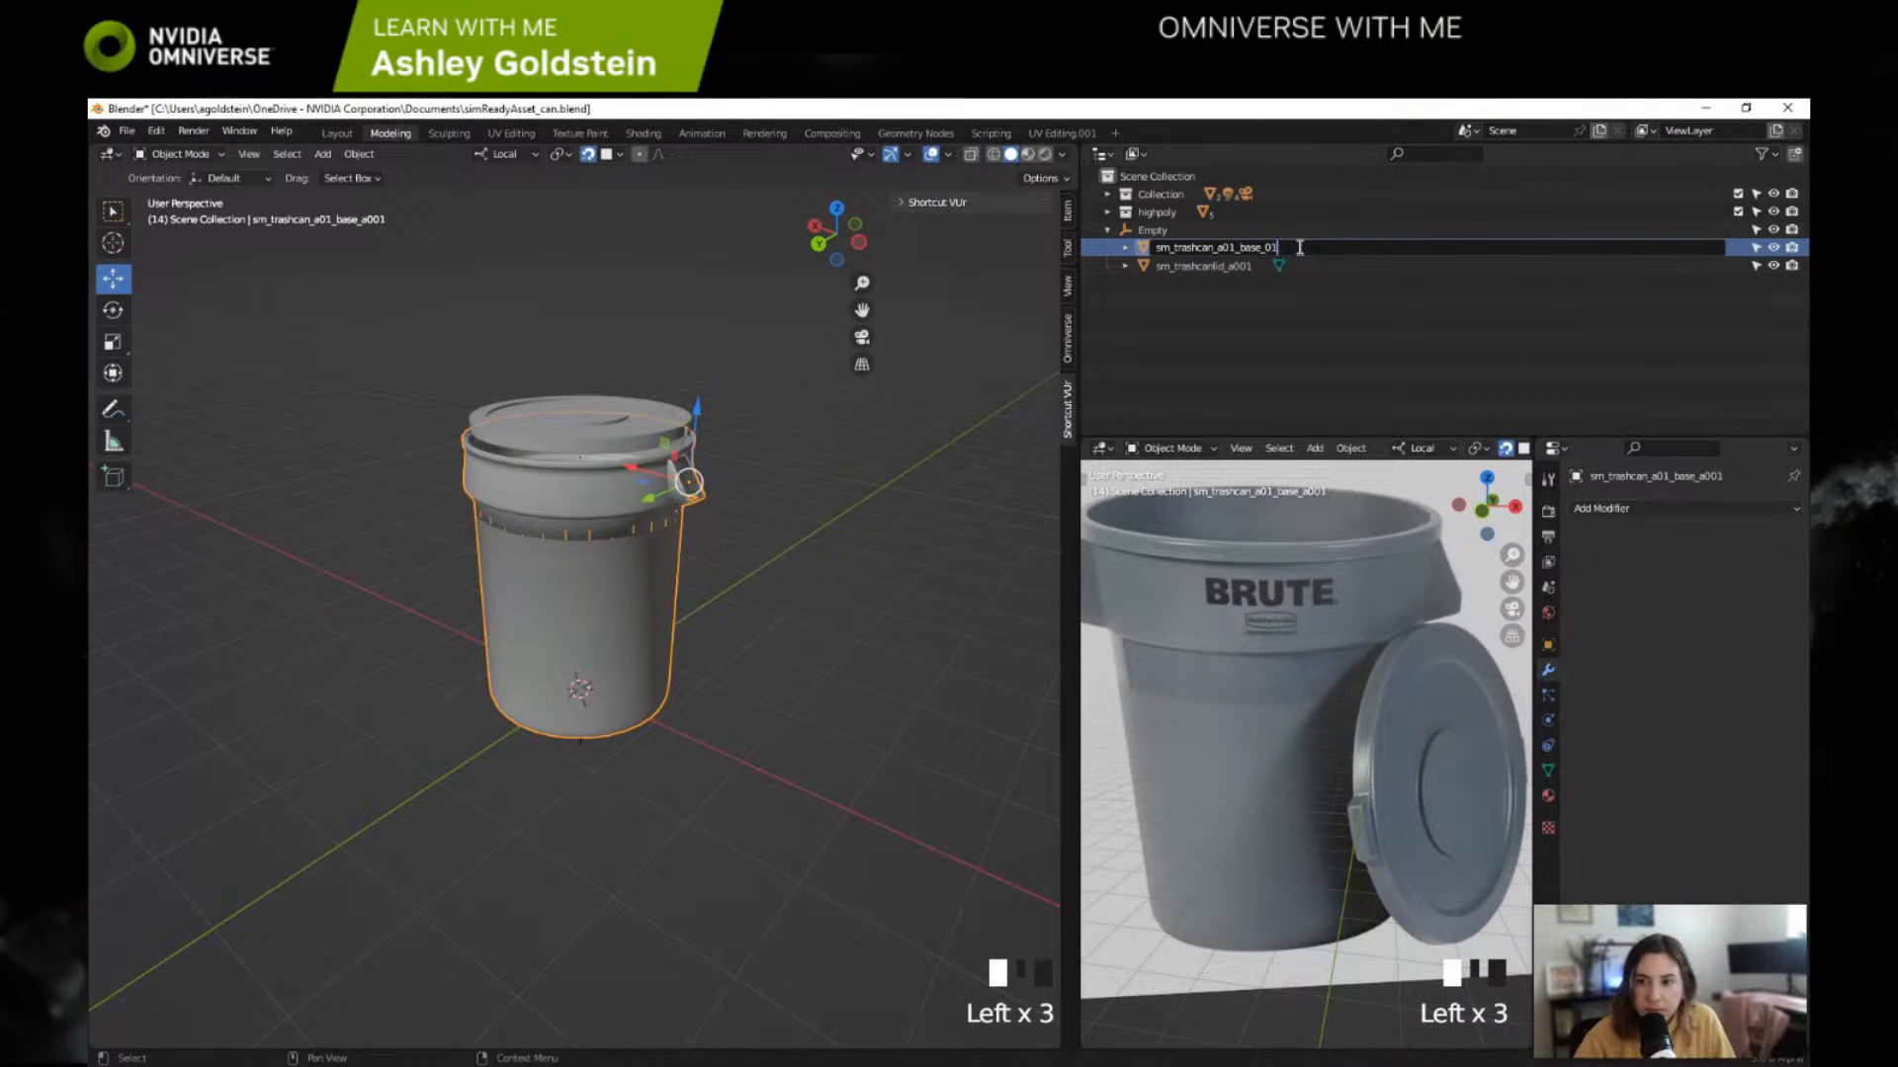
key("Return")
Step: Rename the lid object as sm_trashcan_a01_lid_01
double_click(1212, 265)
left_click(1289, 271)
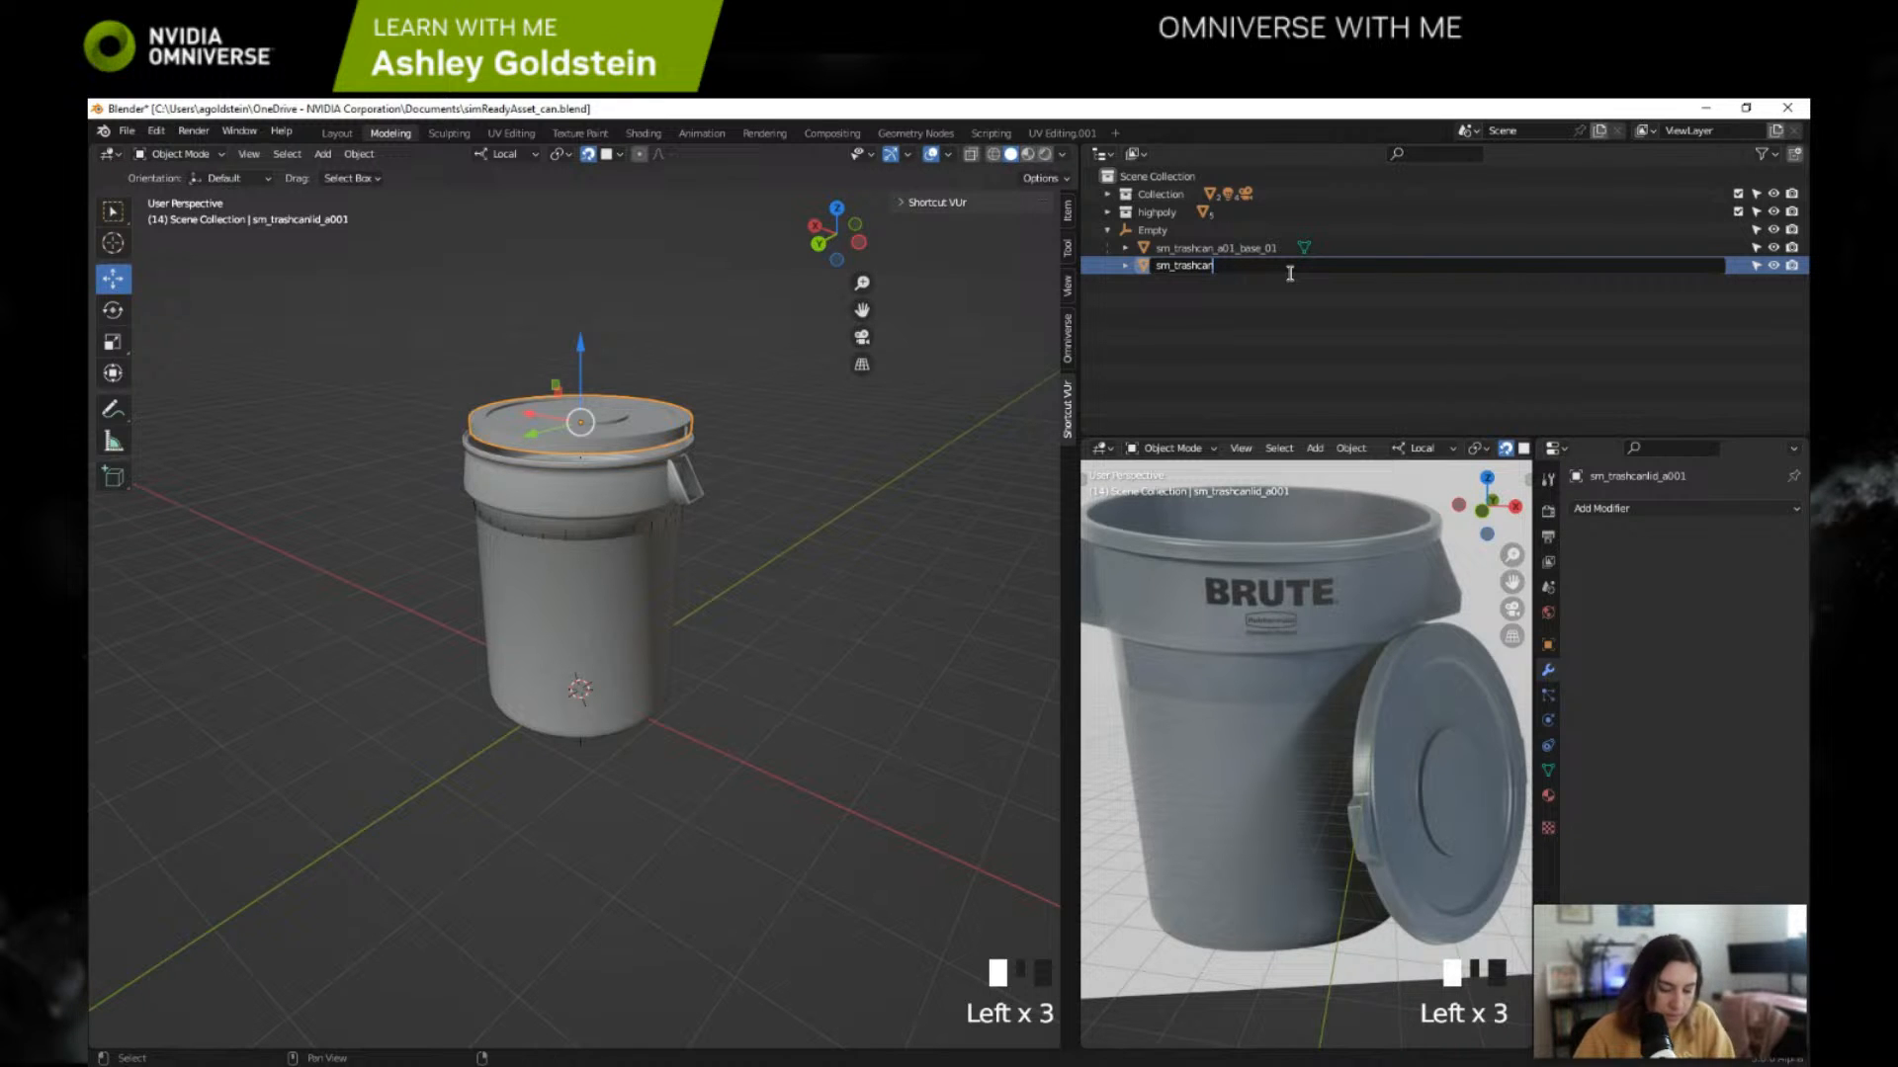
type("_a01_")
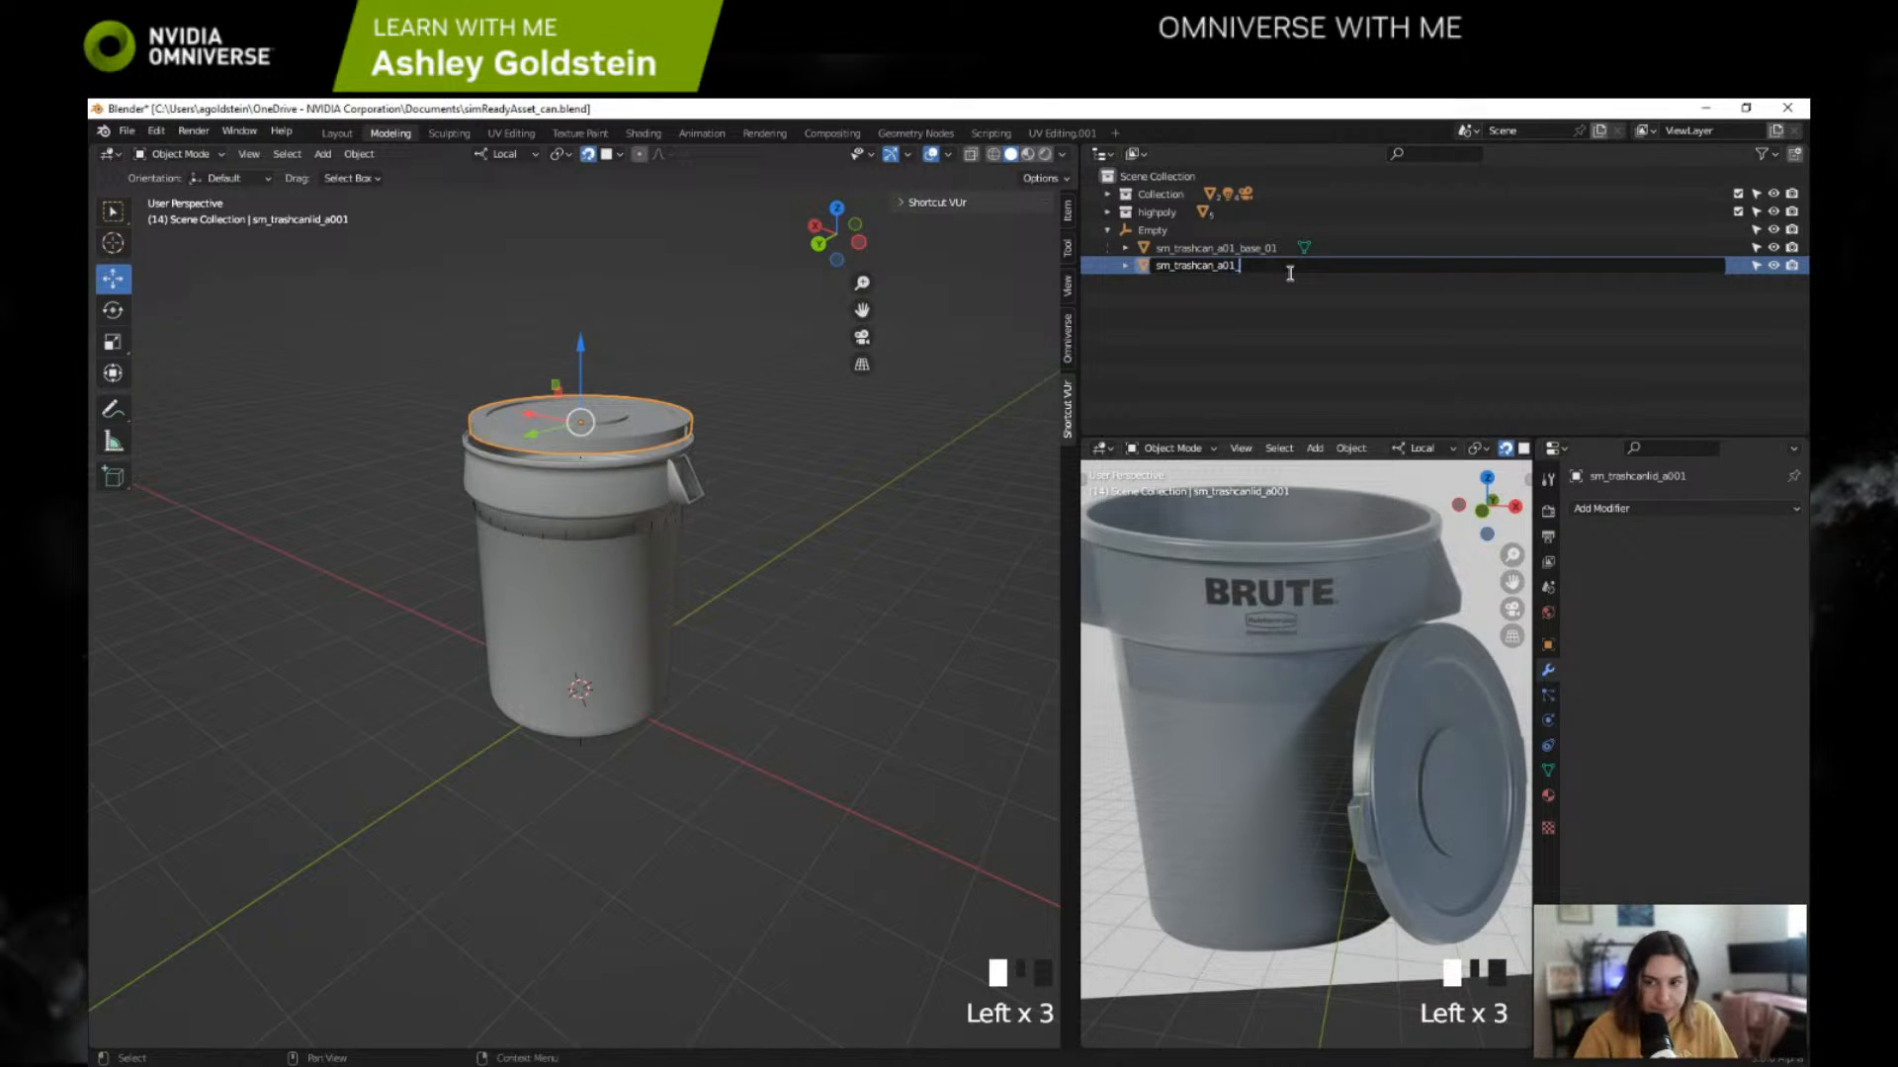
type("lid_01")
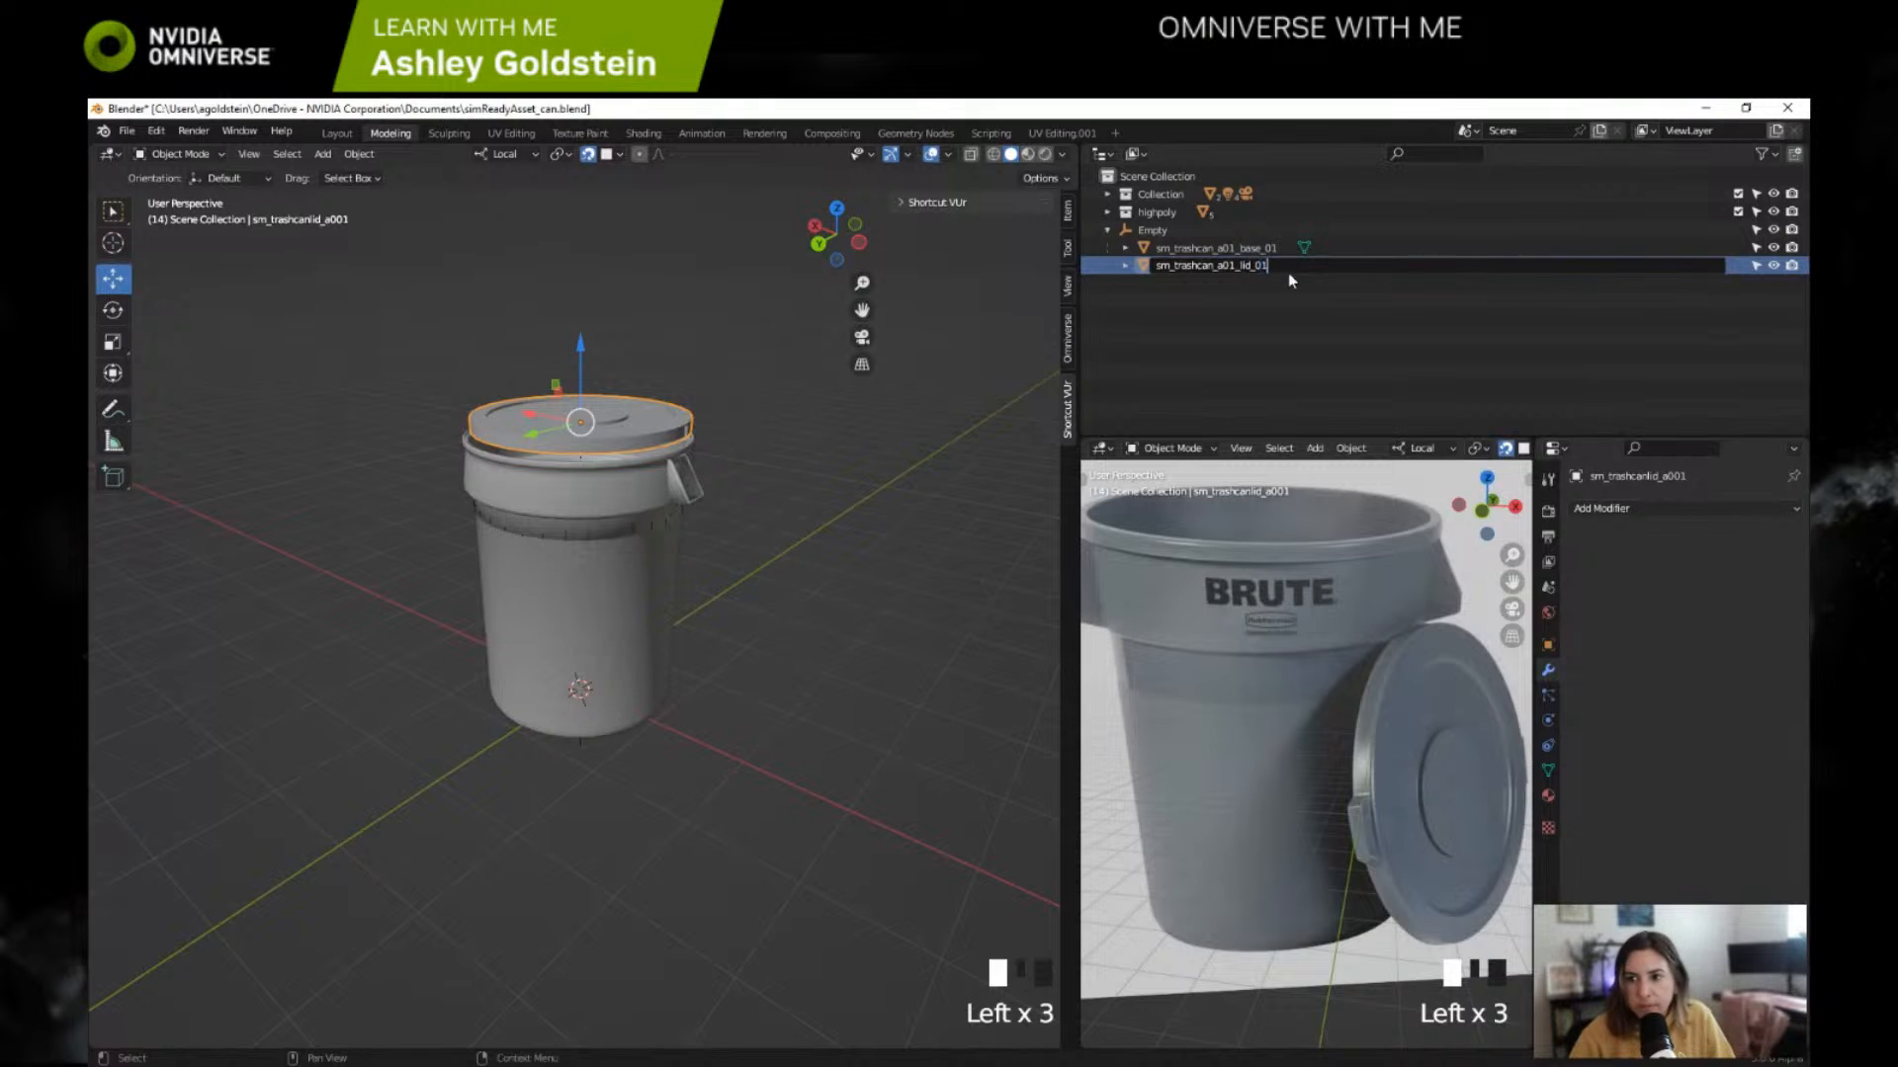
key("Return")
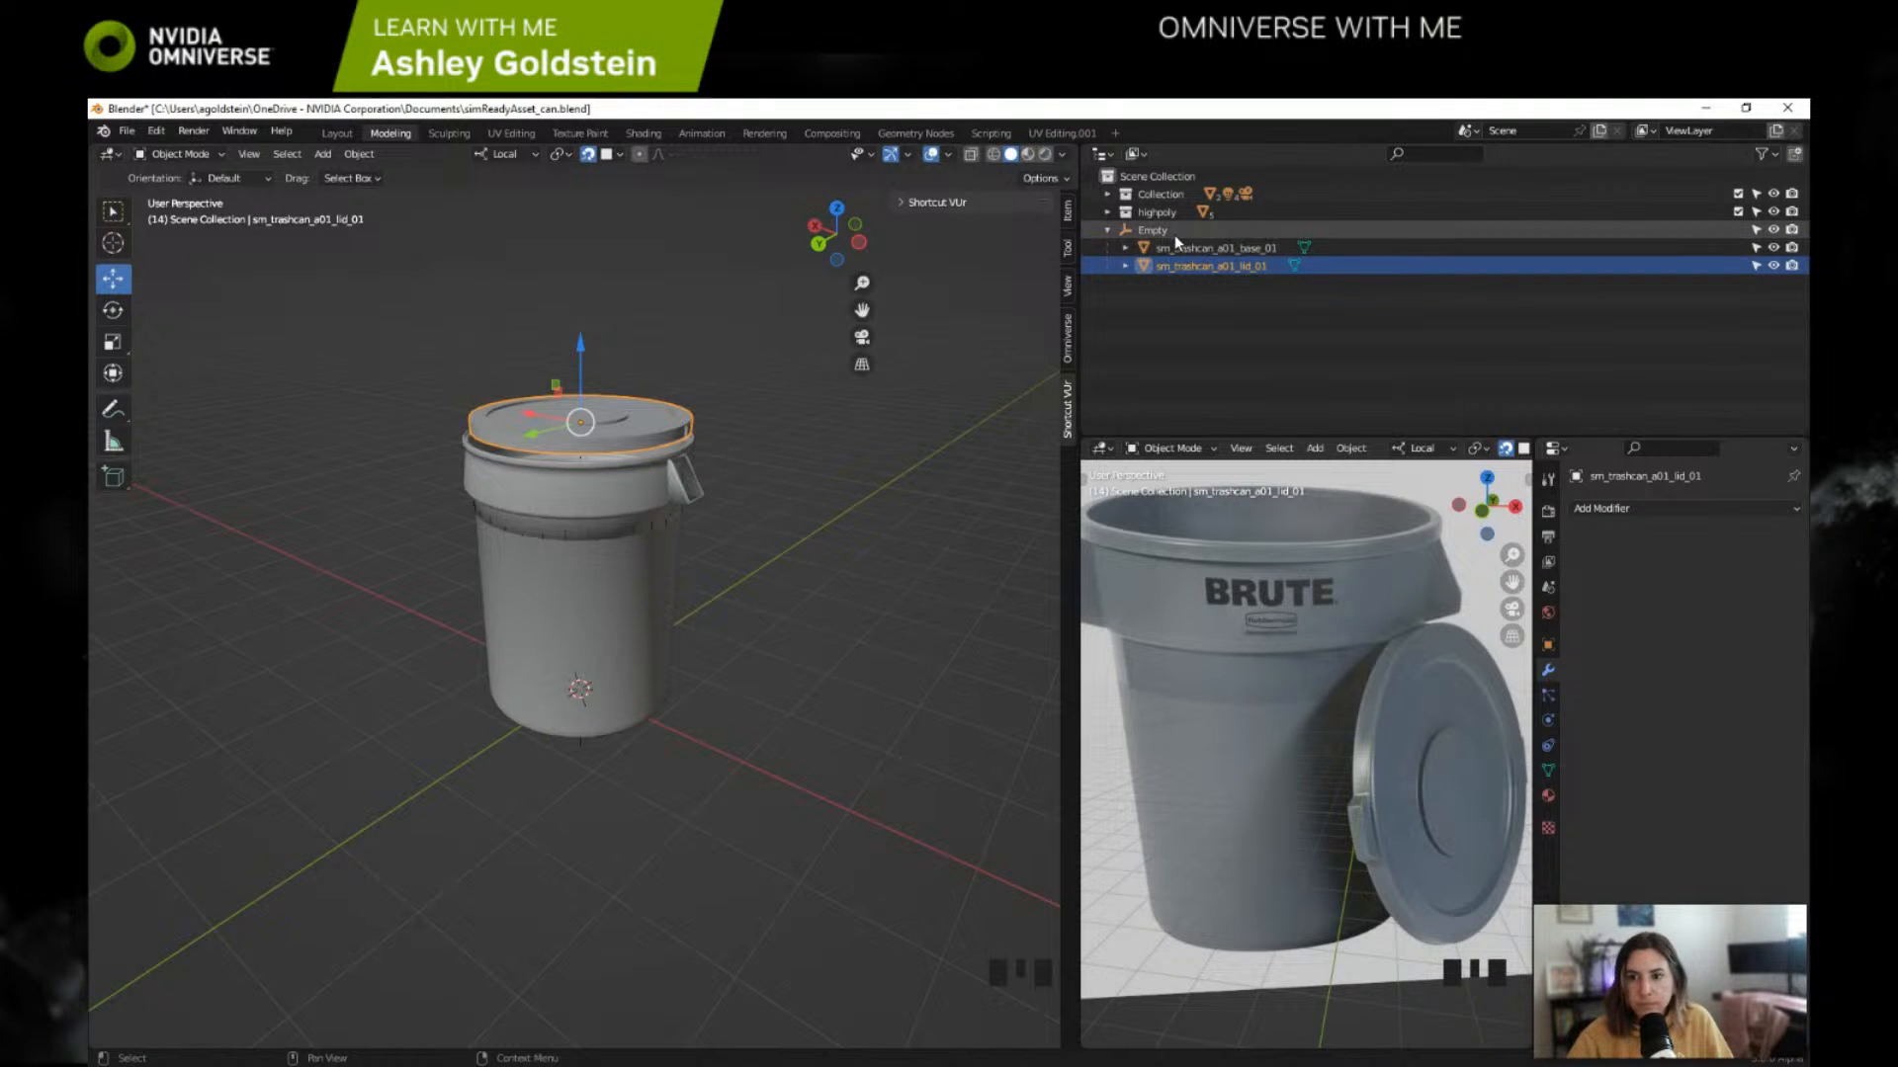
Step: Rename the parent empty as sm_trashcan_a01_01
left_click(1174, 233)
double_click(1170, 231)
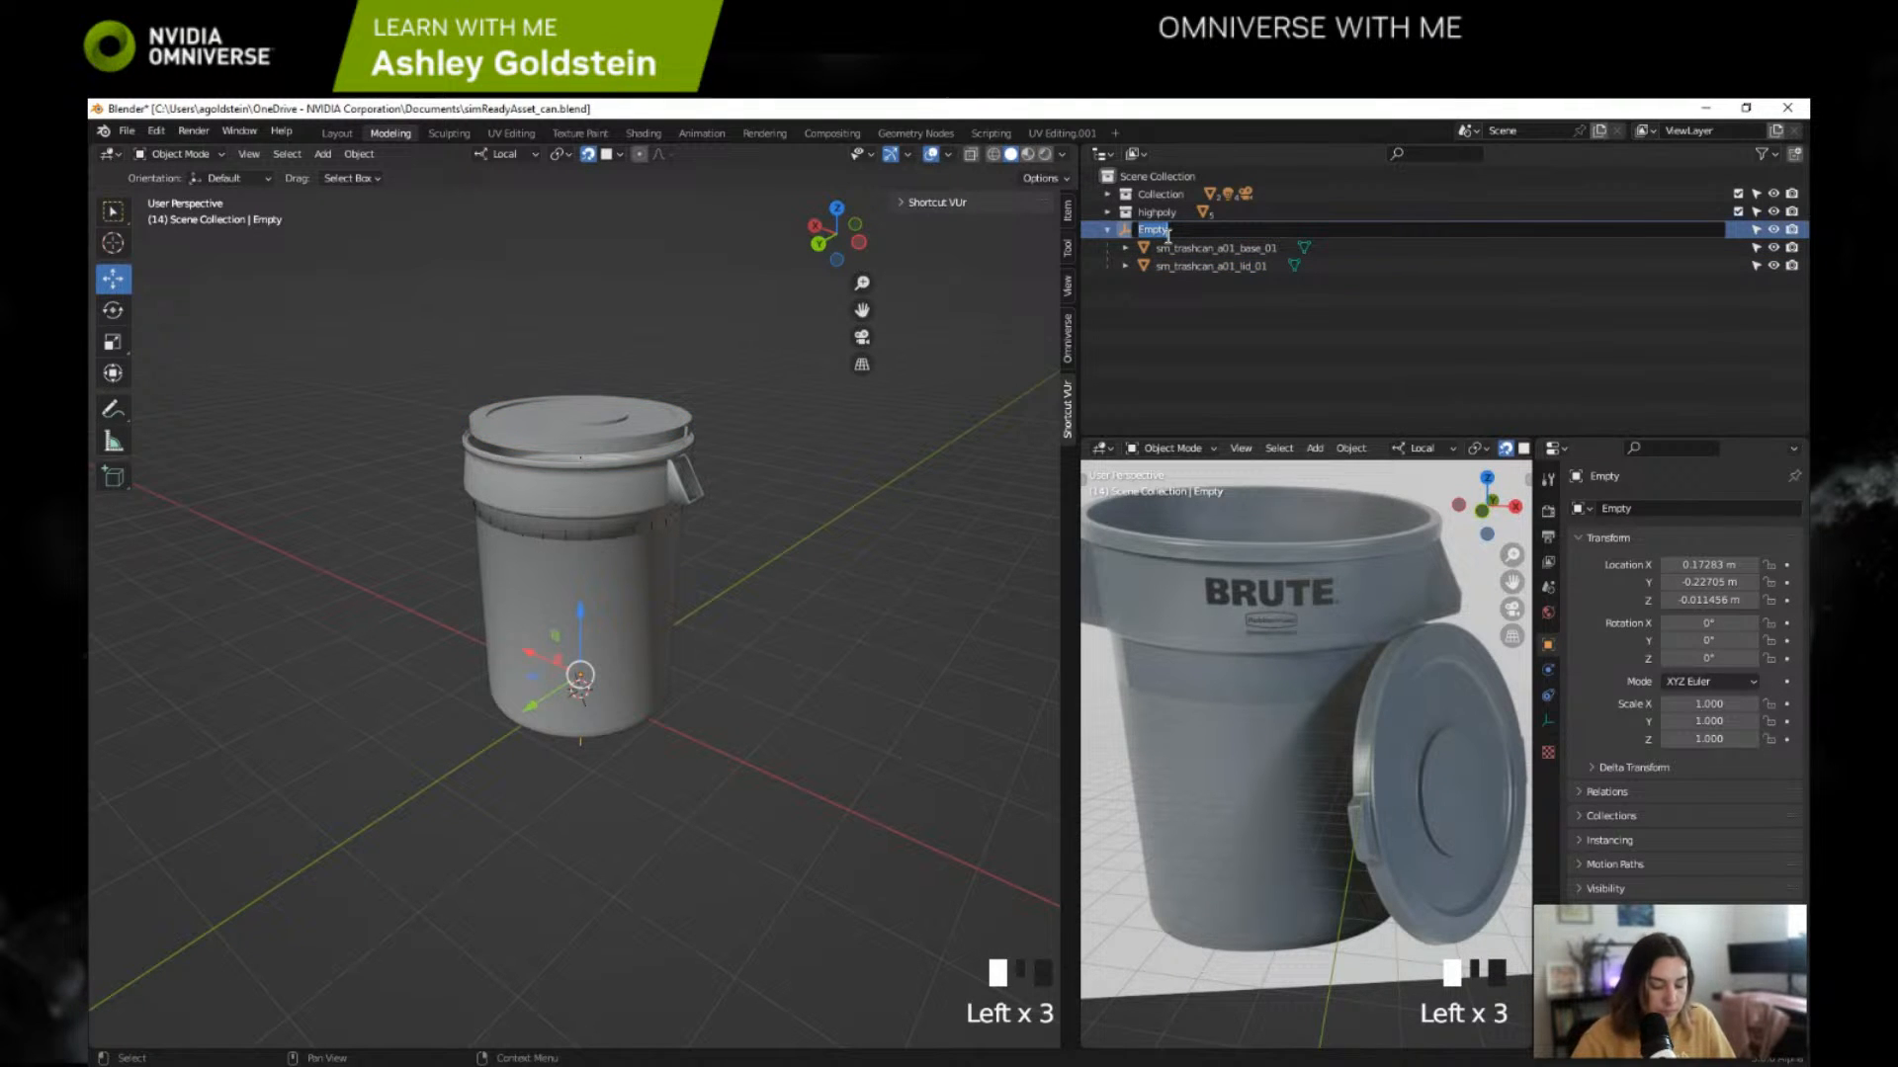
type("sm_tr")
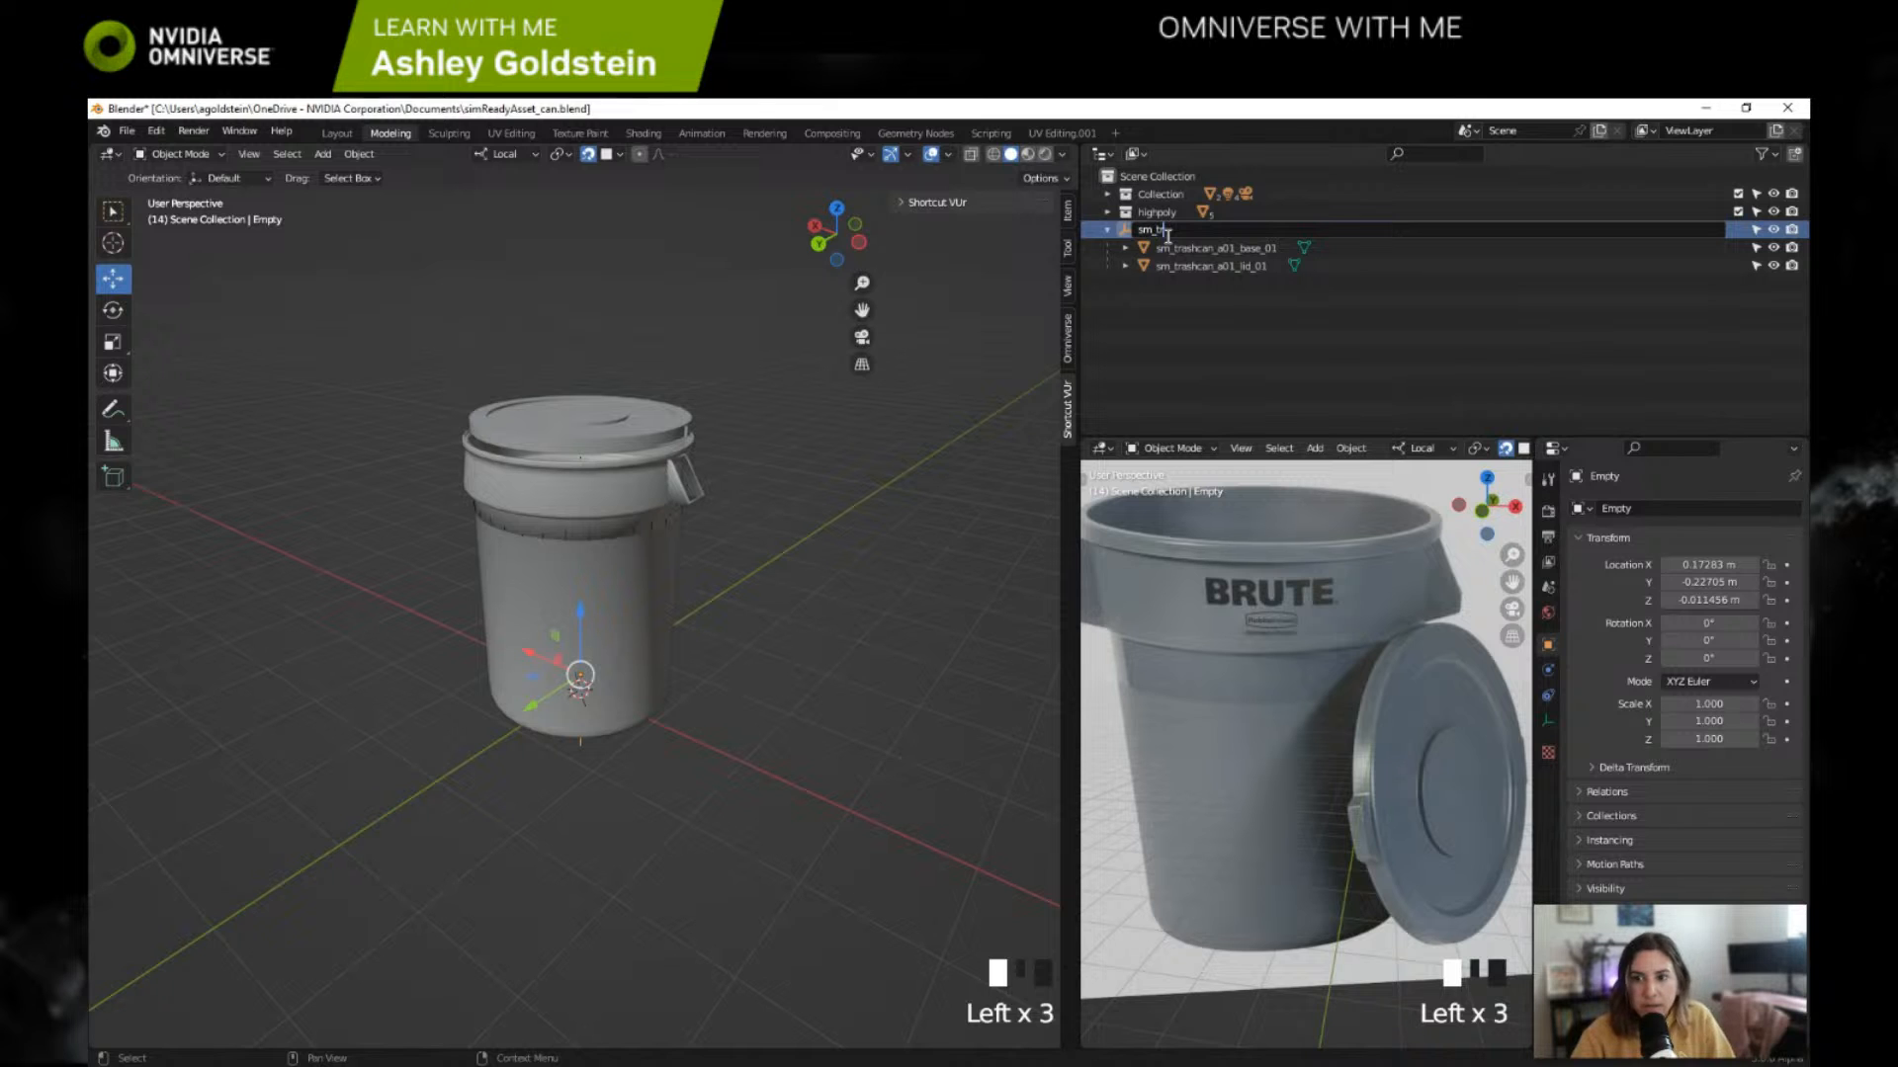
type("ashcan_")
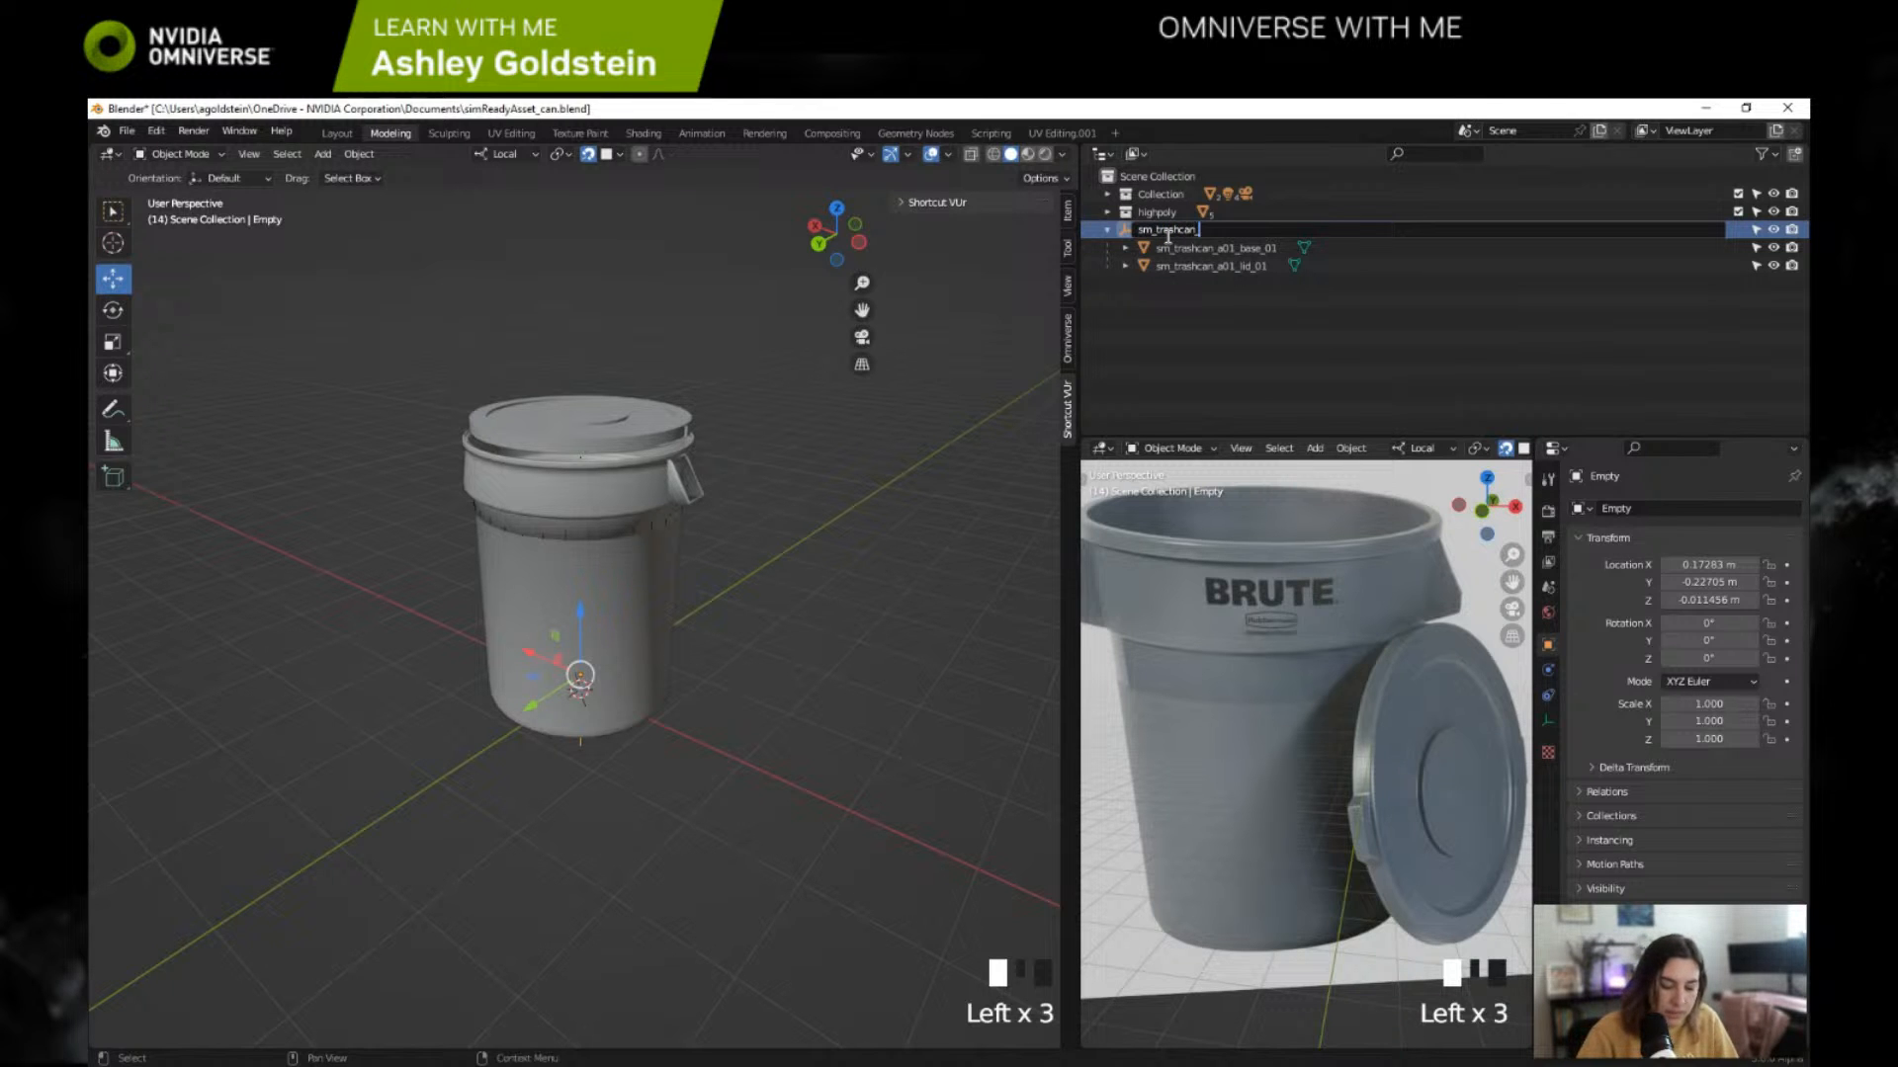
type("a01_01")
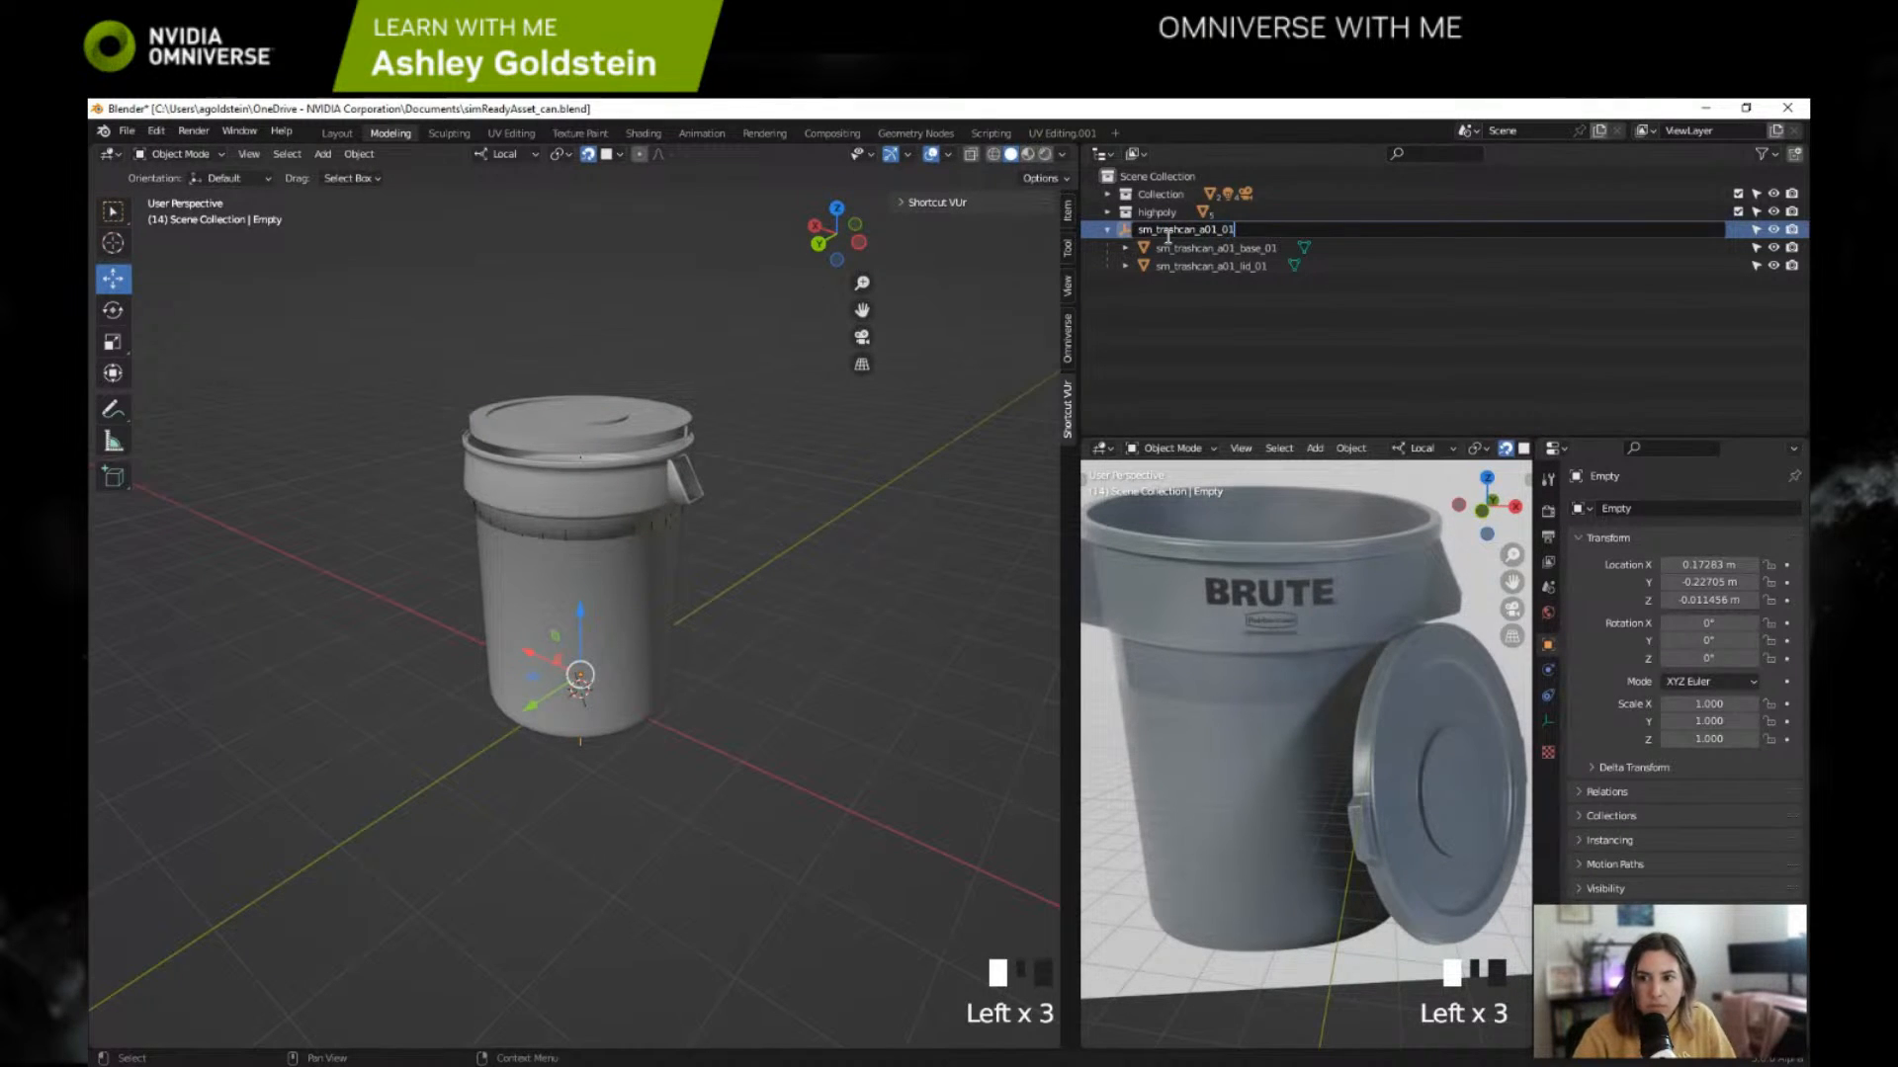
key("Return")
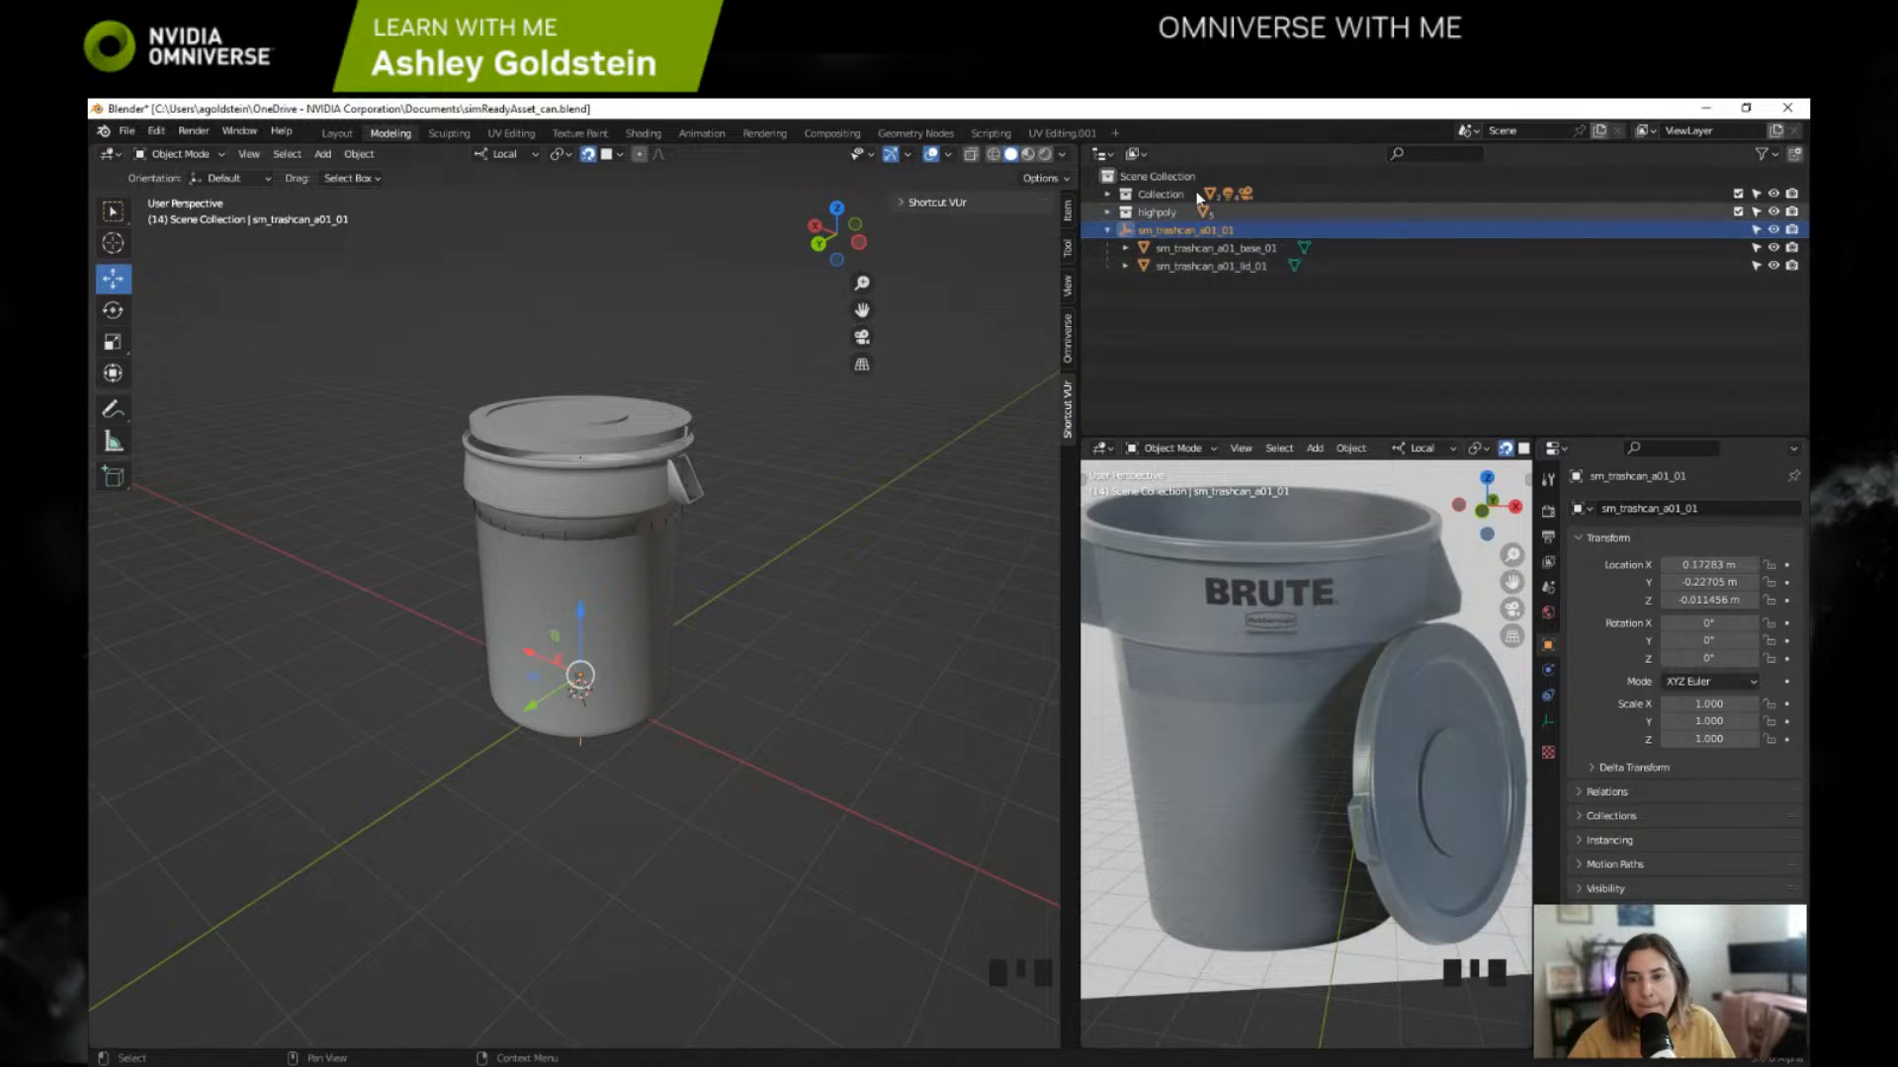
Step: Switch to the browser and play the NVIDIA reference session full screen to examine its model export settings, pausing at 17:00
left_click_drag(1231, 109, 595, 115)
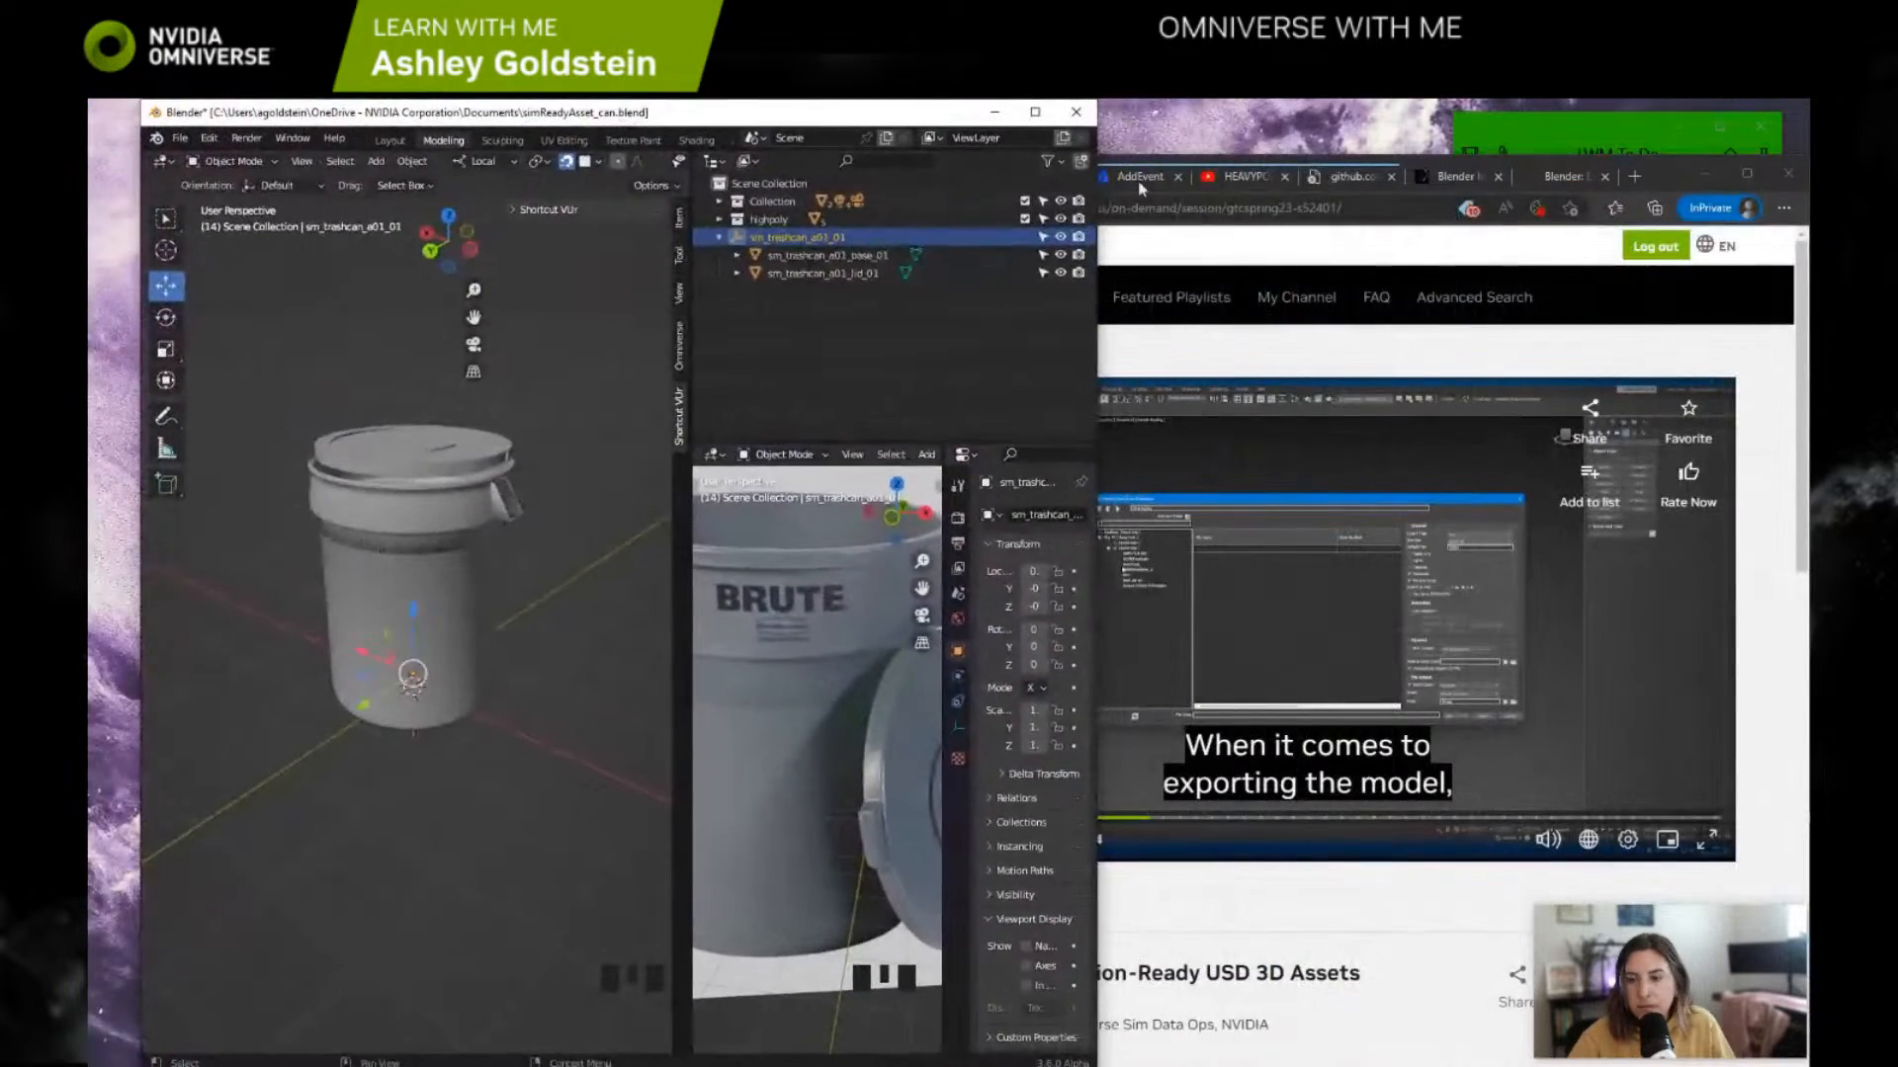
left_click(1747, 174)
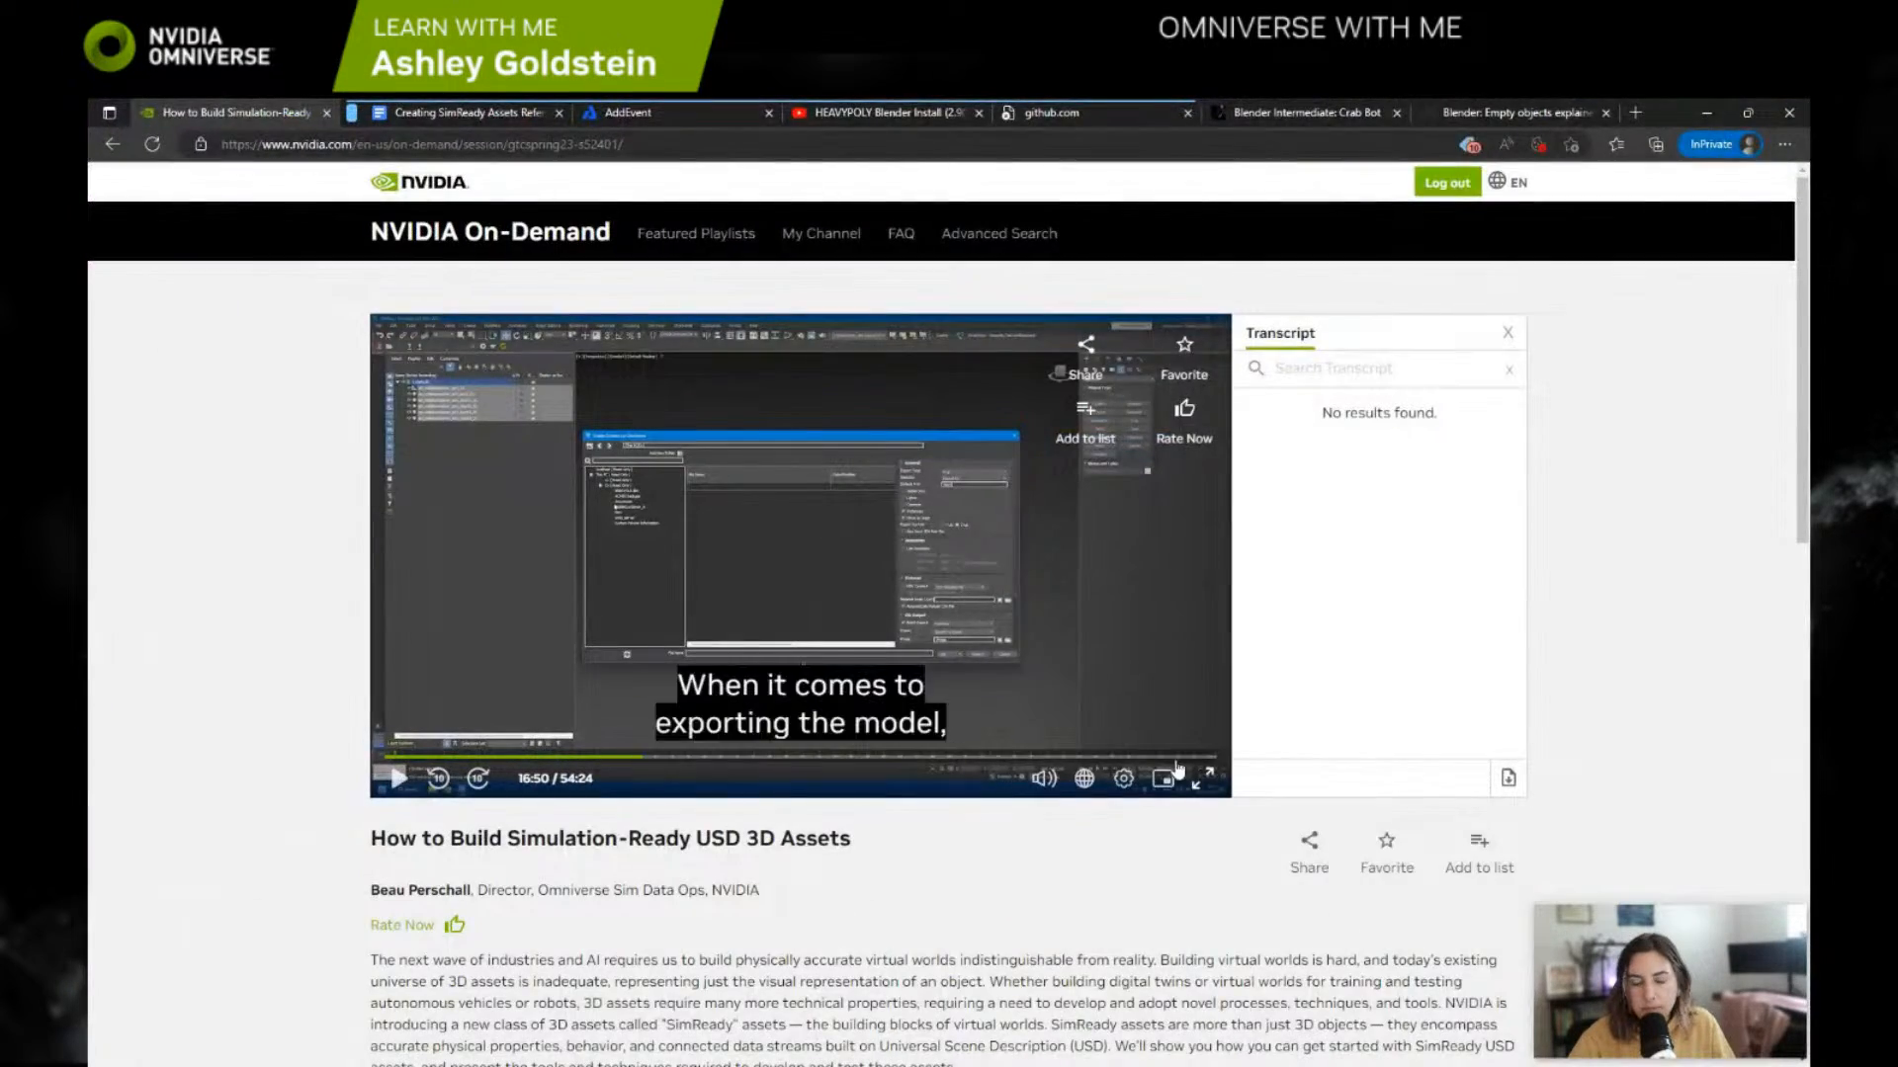
left_click(1202, 778)
left_click(689, 929)
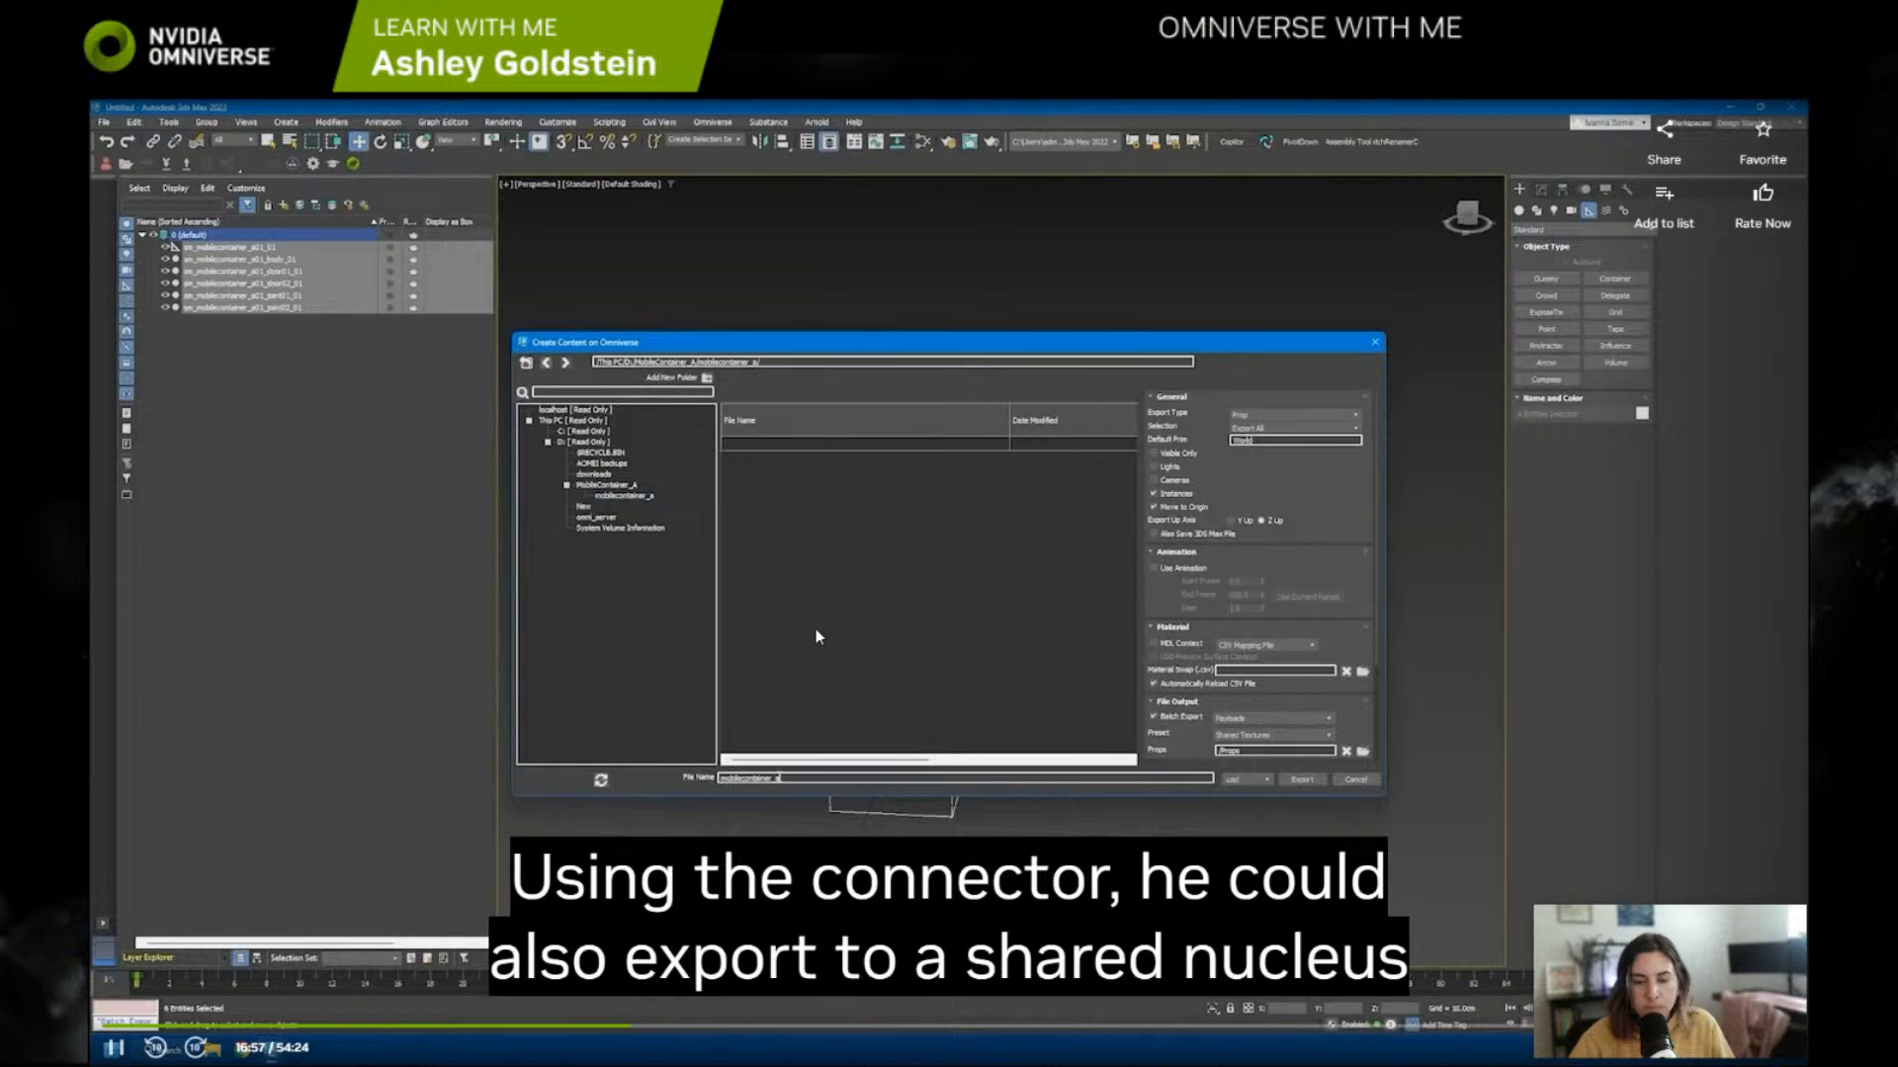
left_click(648, 602)
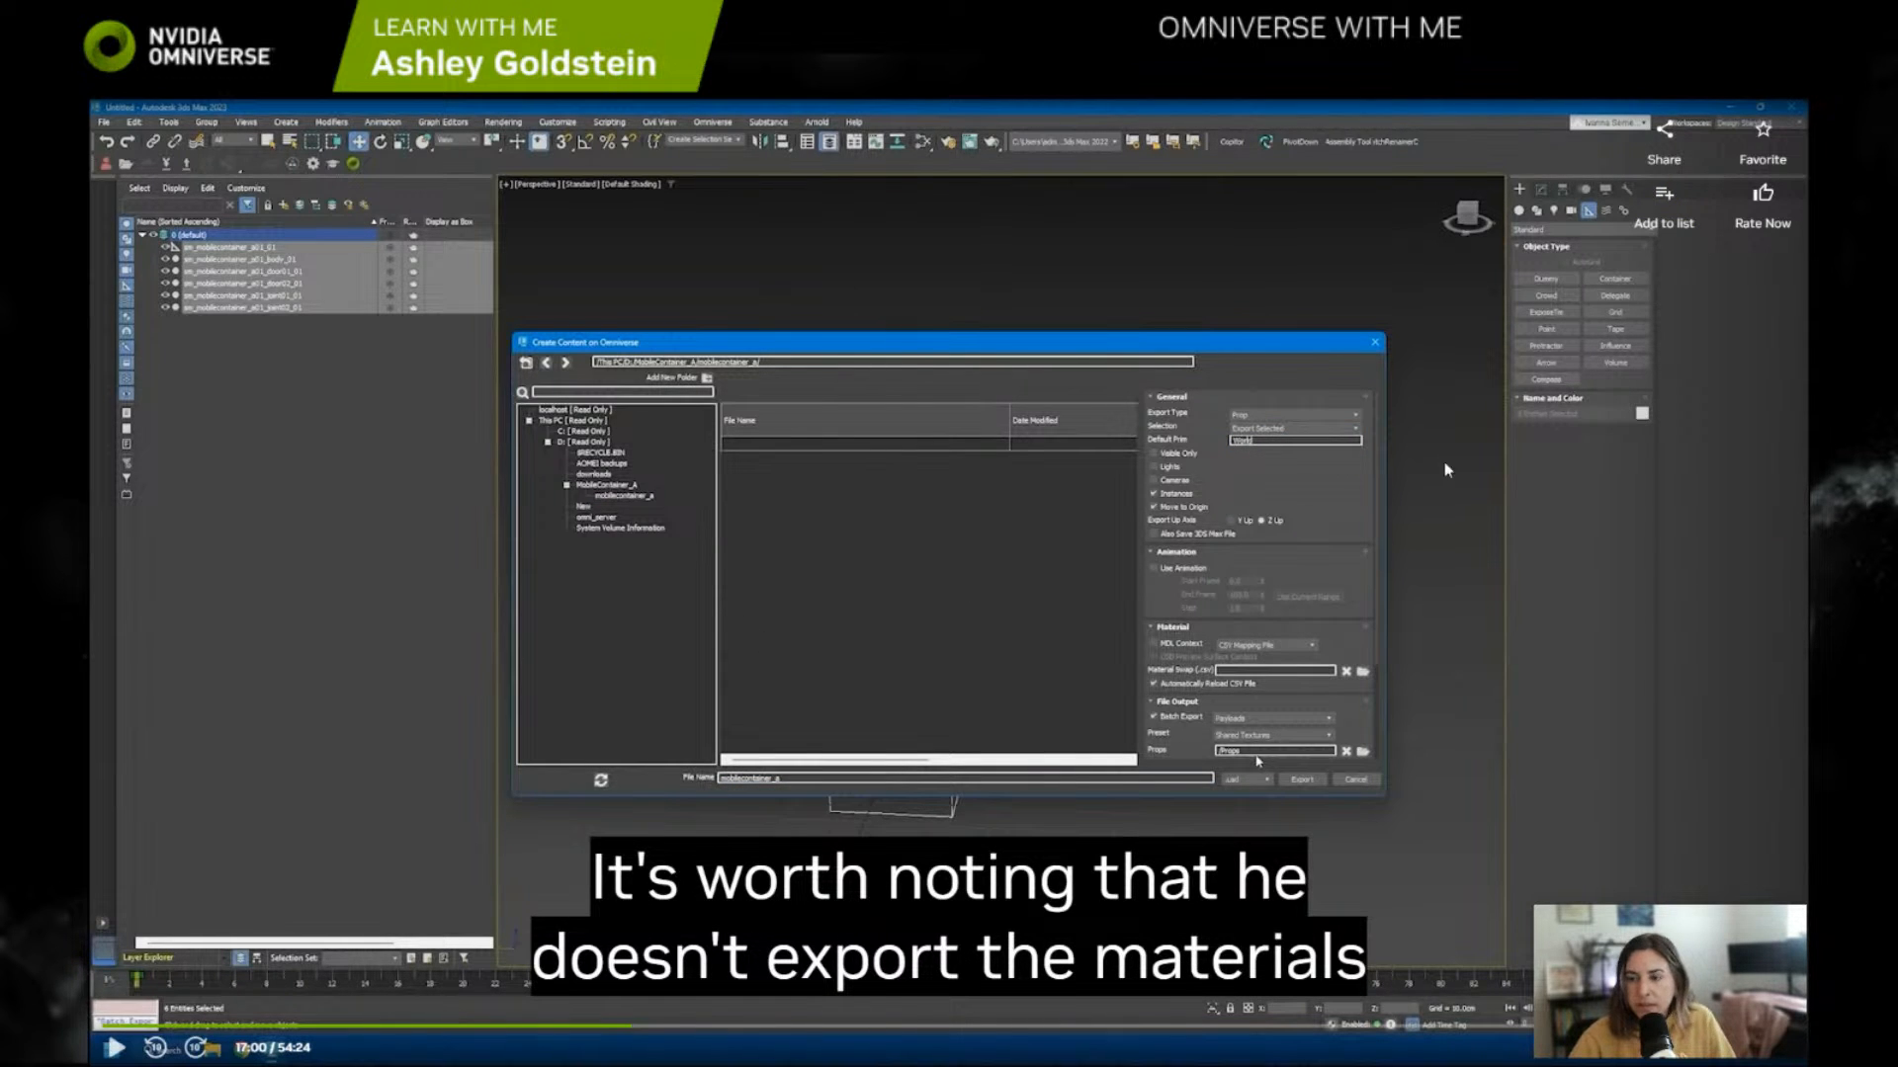
key("Escape")
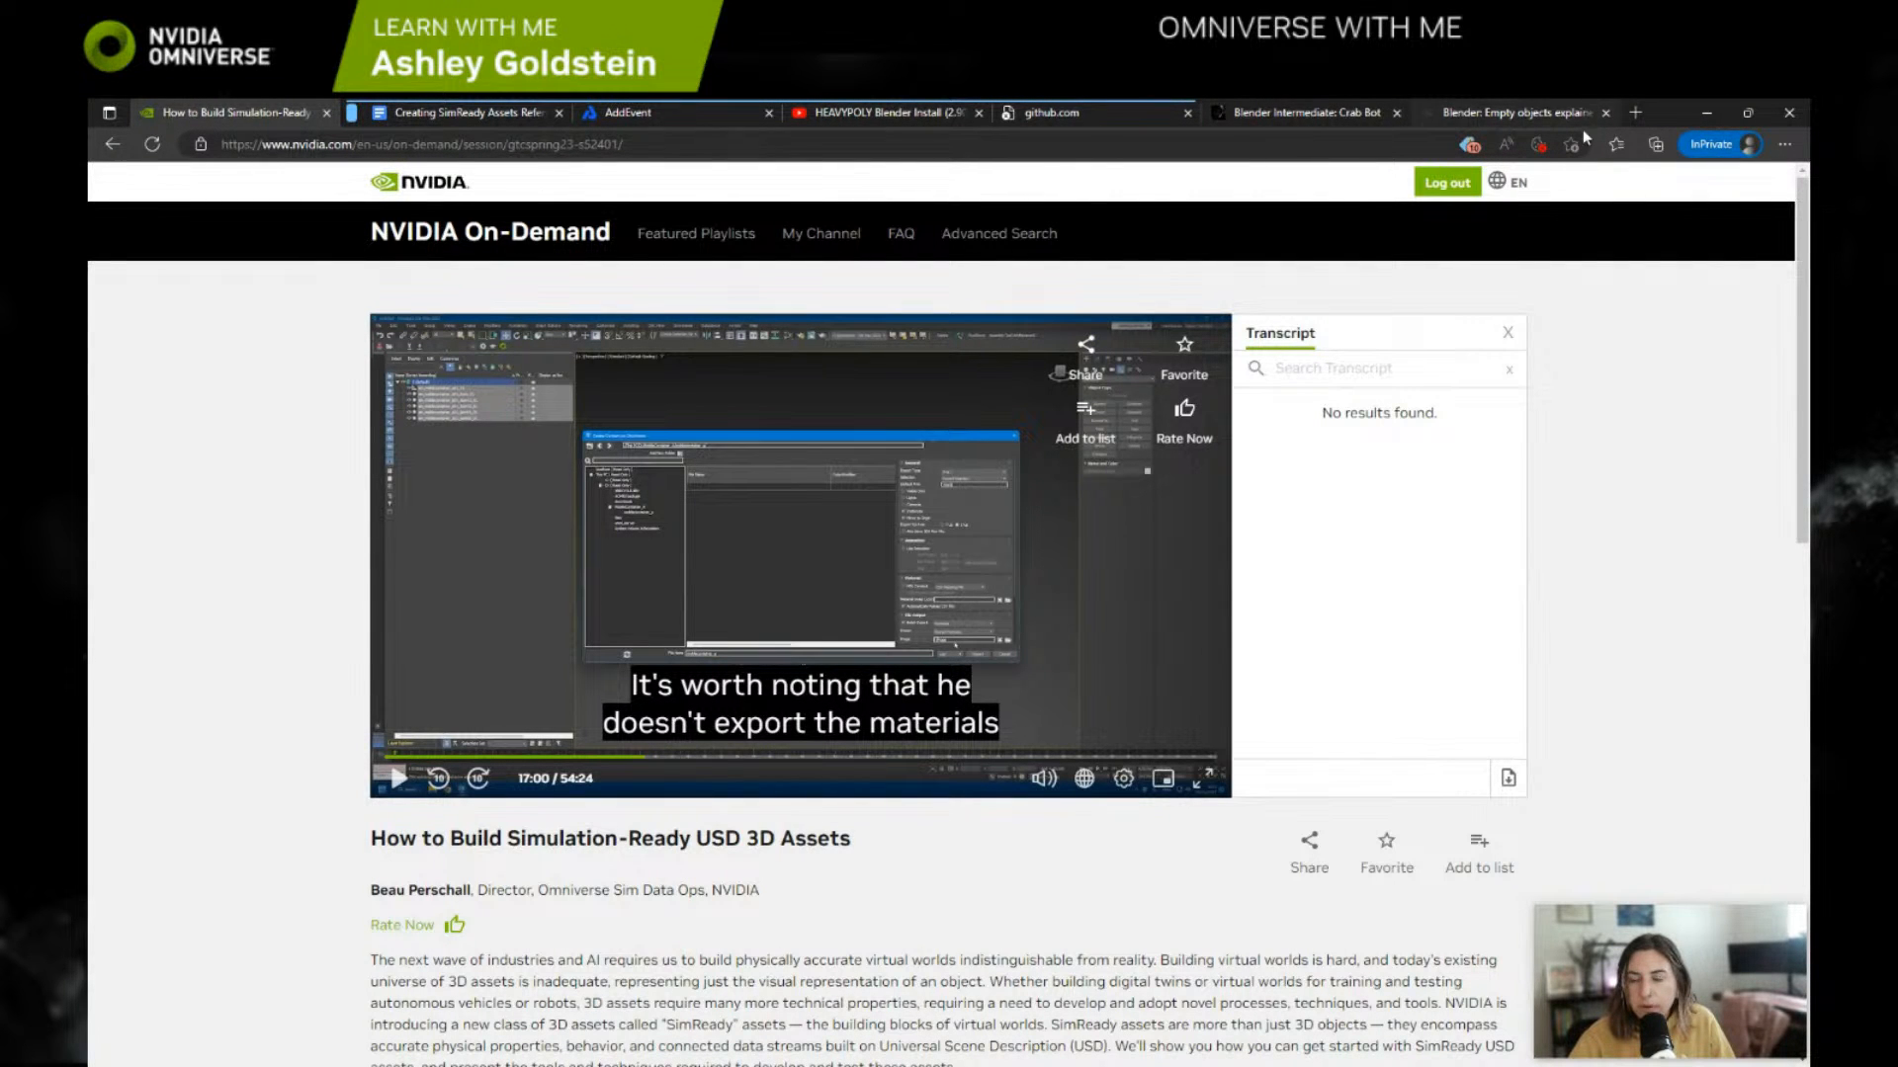
Step: Return to Blender, start an Omniverse Nucleus USD export and select omniverse://localhost as the location
left_click_drag(1667, 114, 1429, 219)
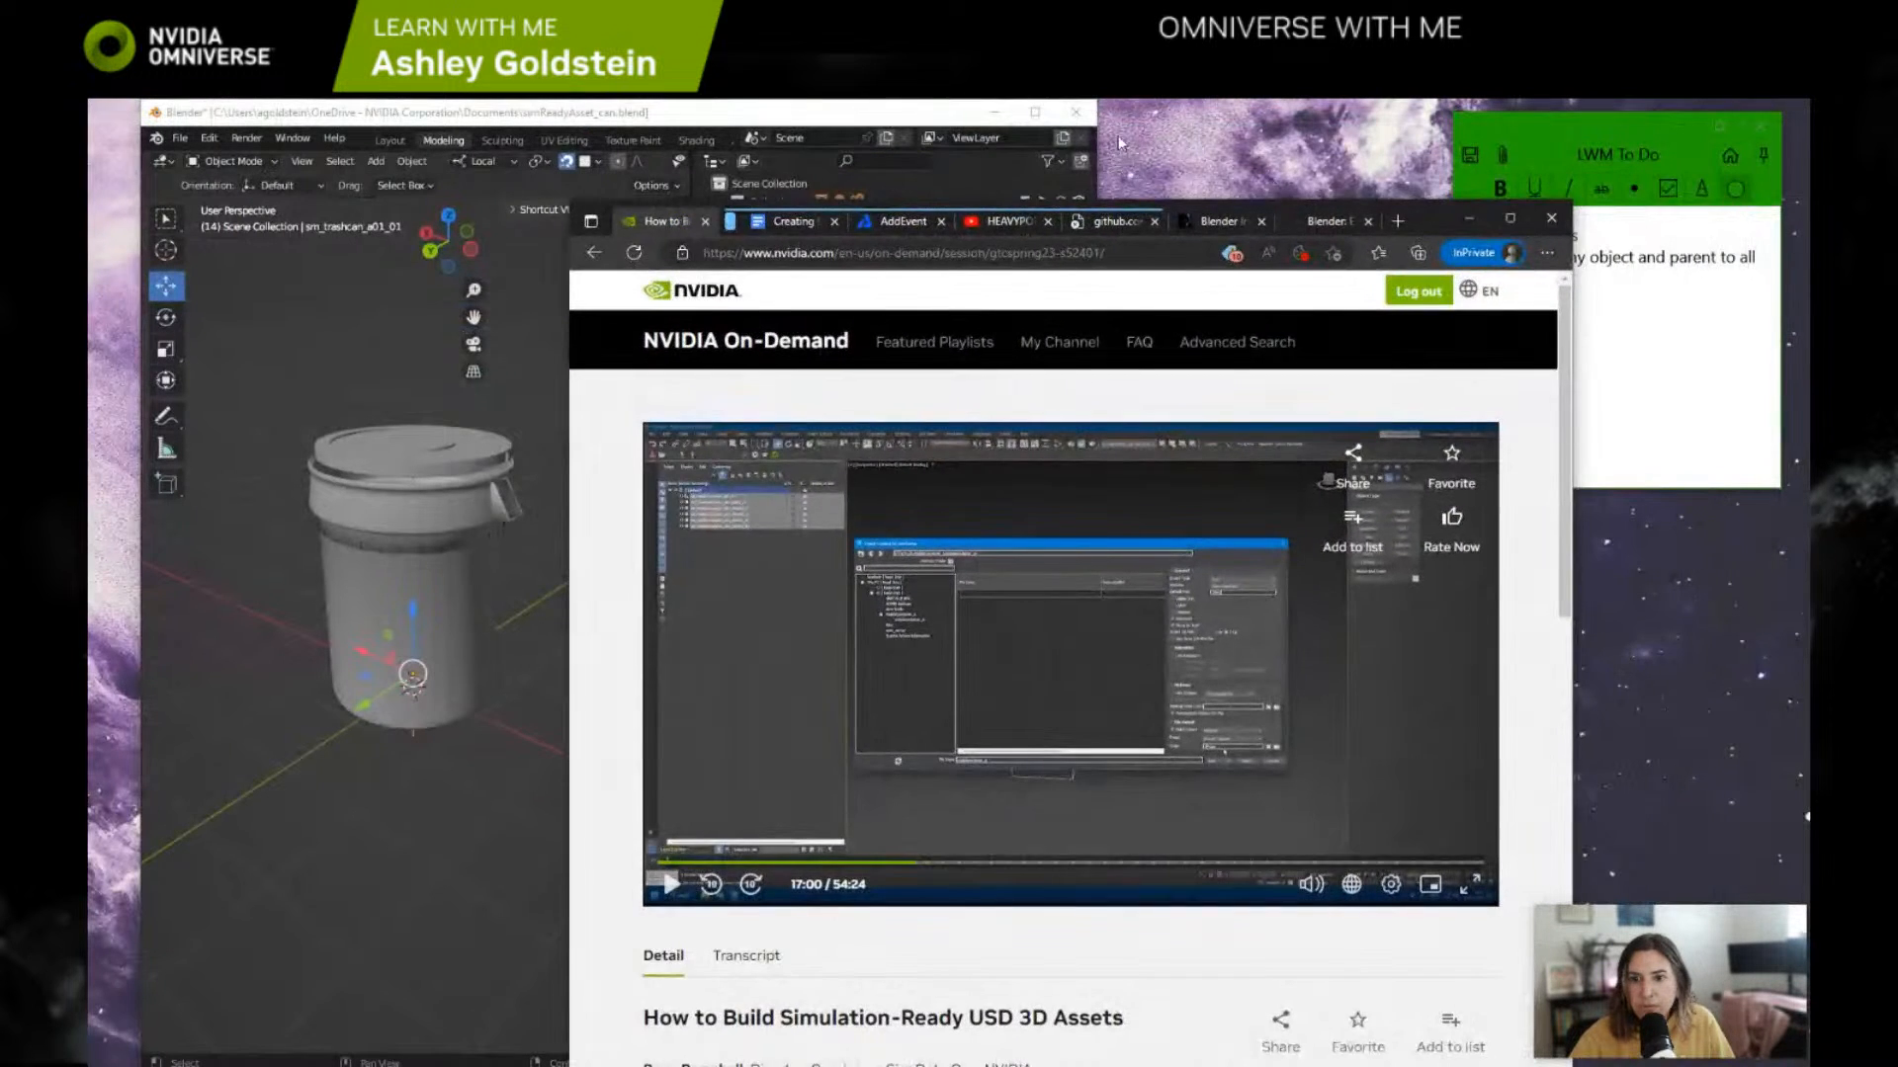
left_click(881, 108)
left_click(1036, 112)
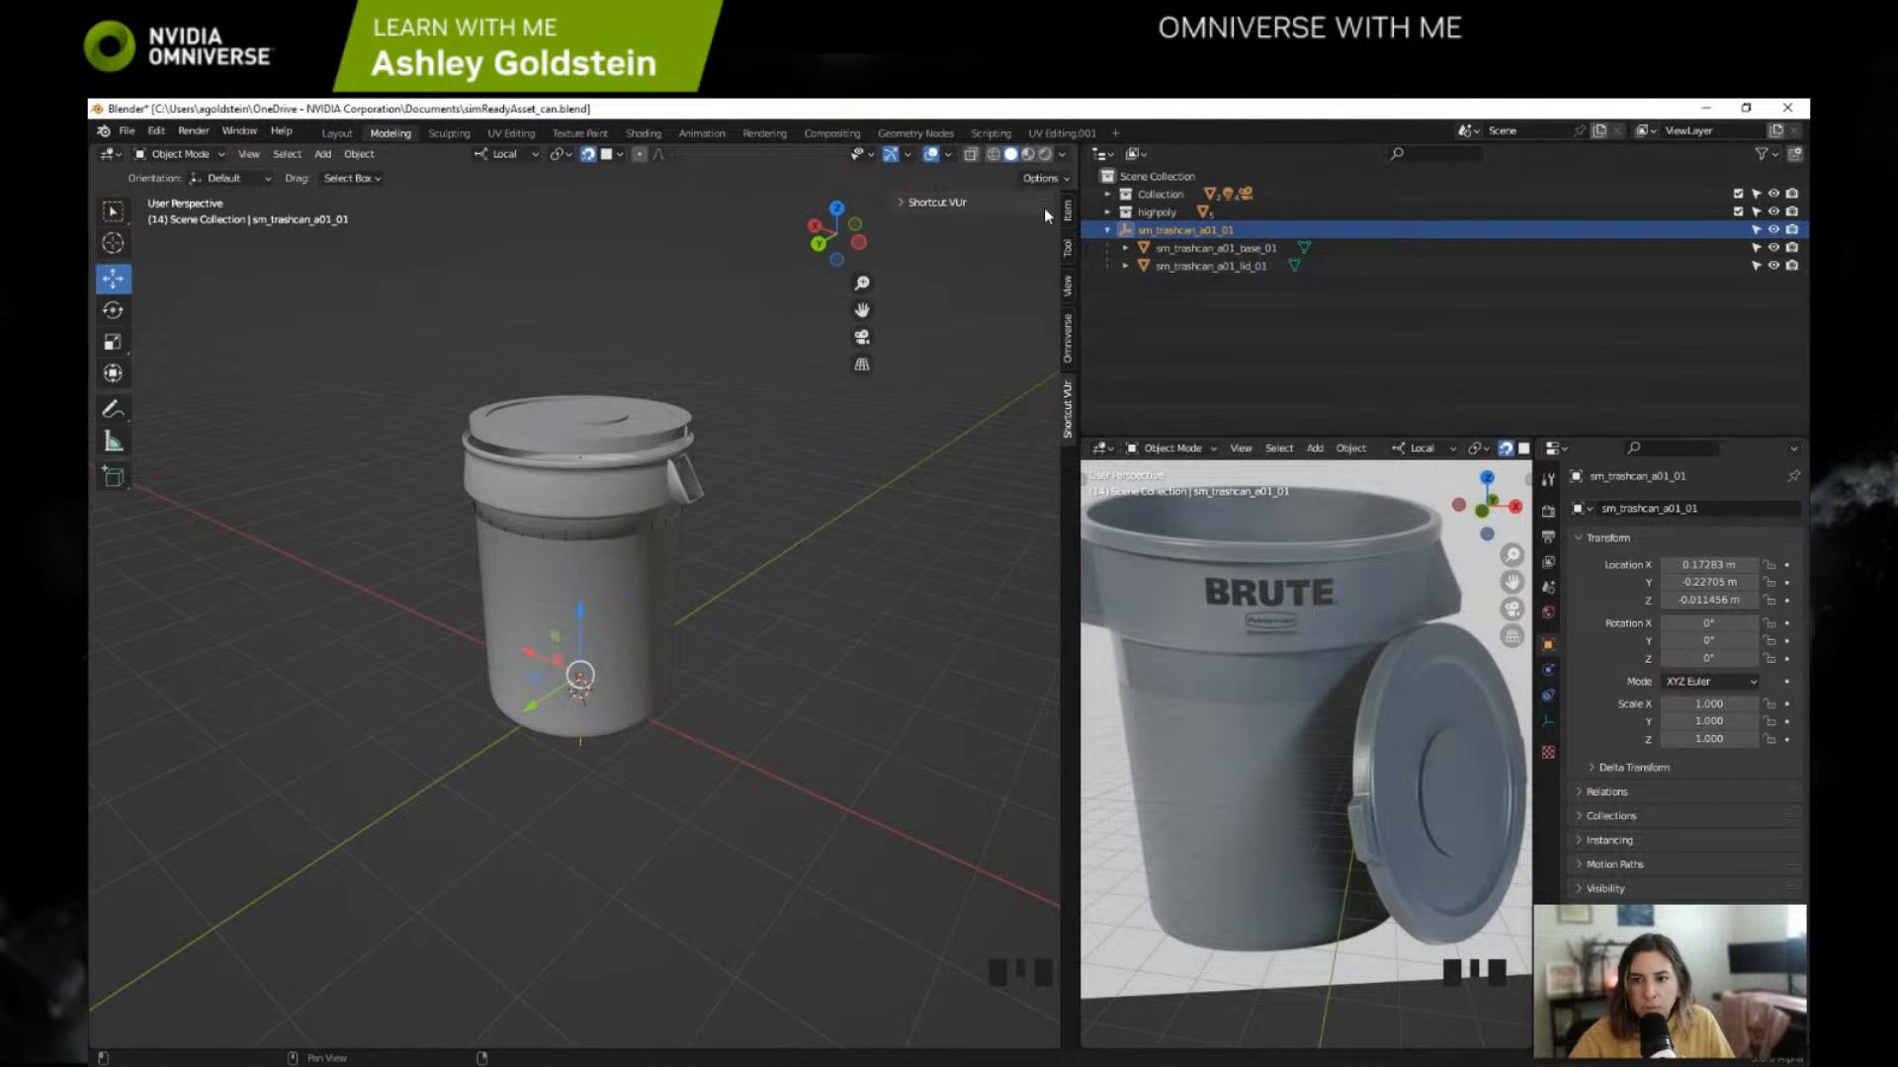
left_click(1068, 341)
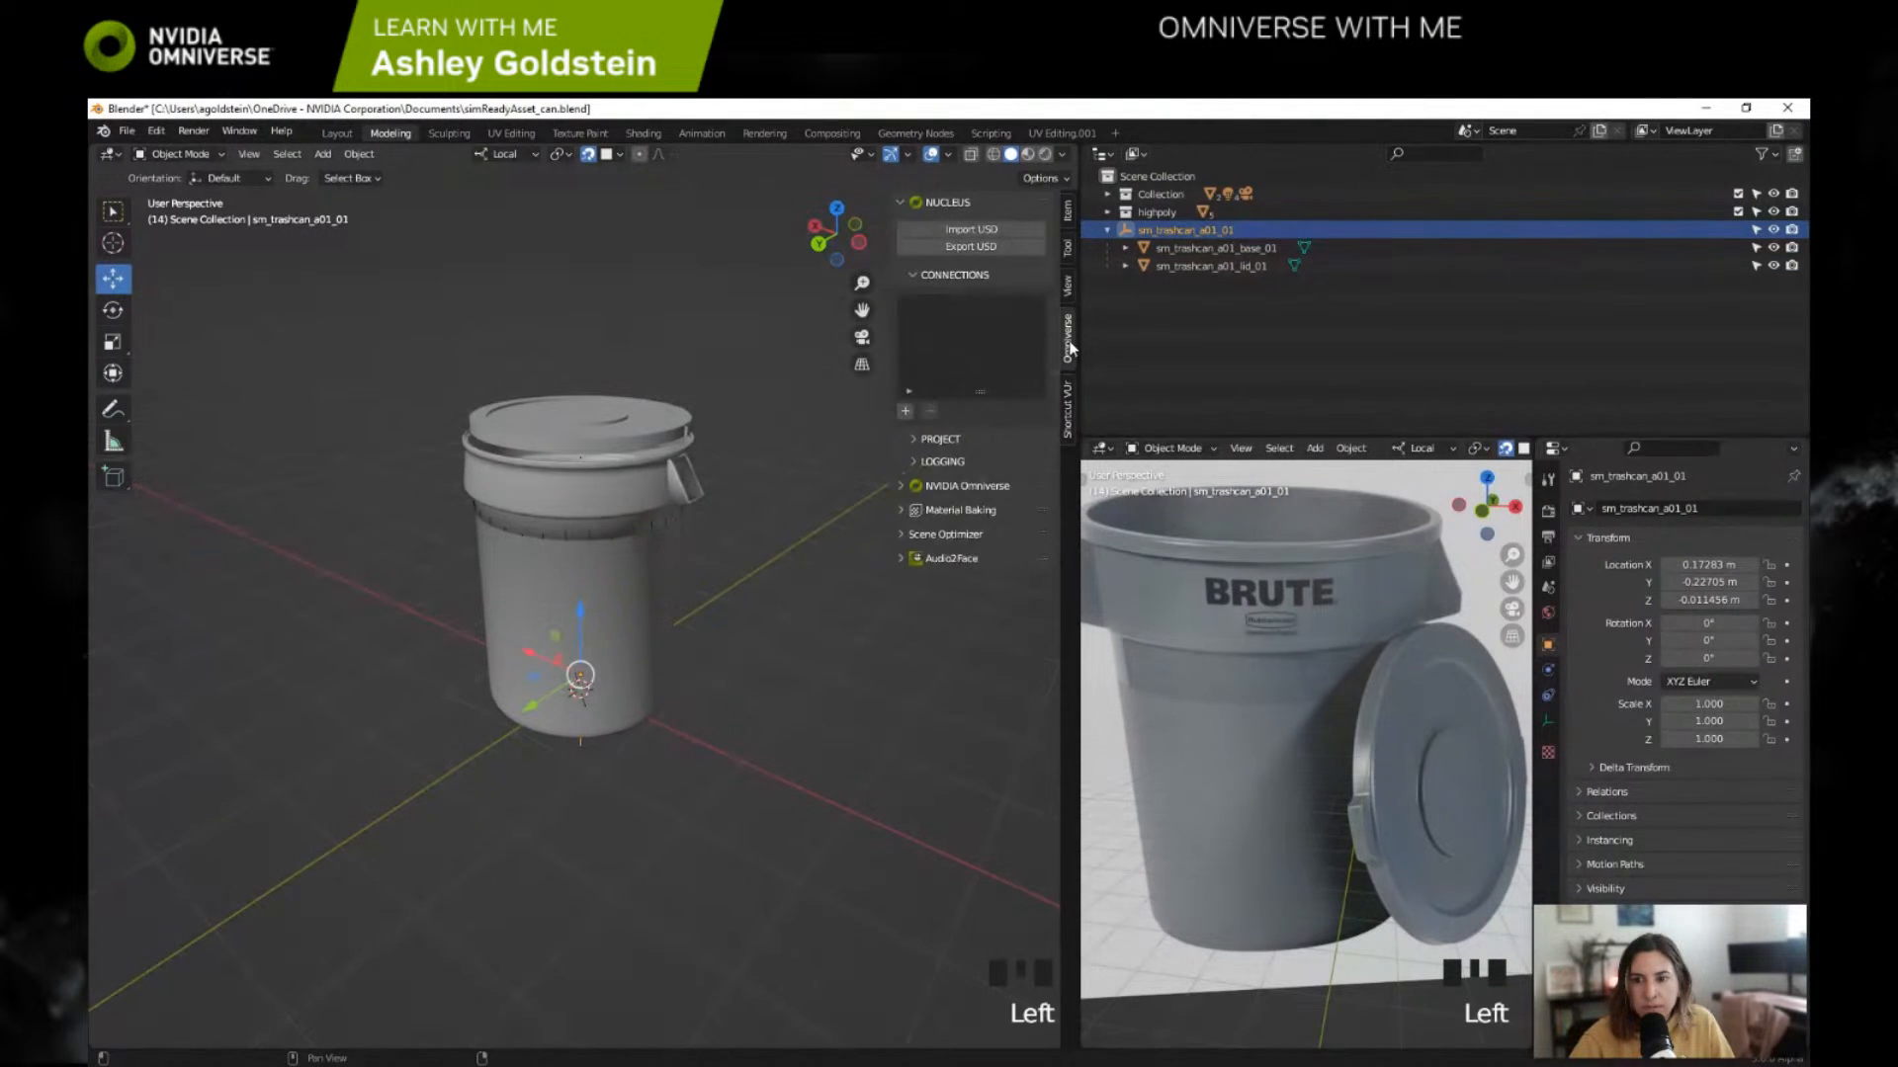
left_click(982, 247)
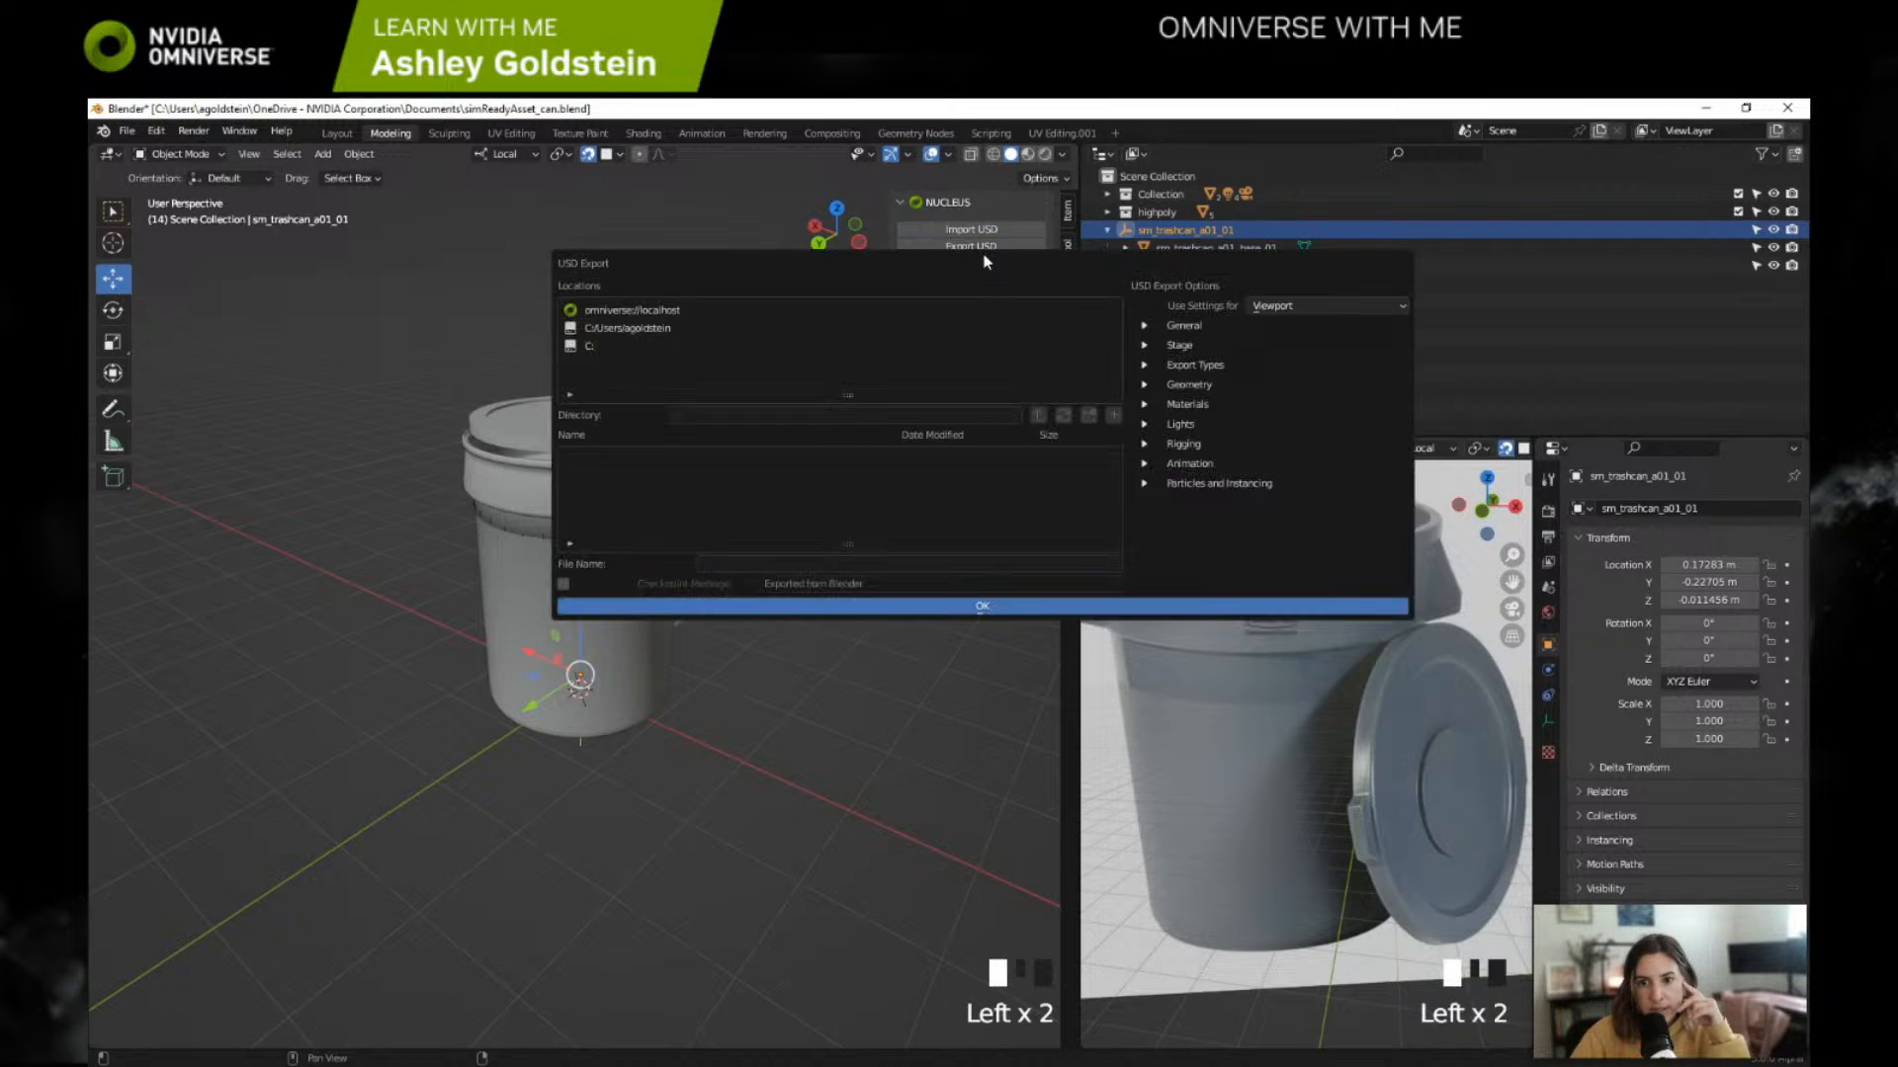
left_click(680, 309)
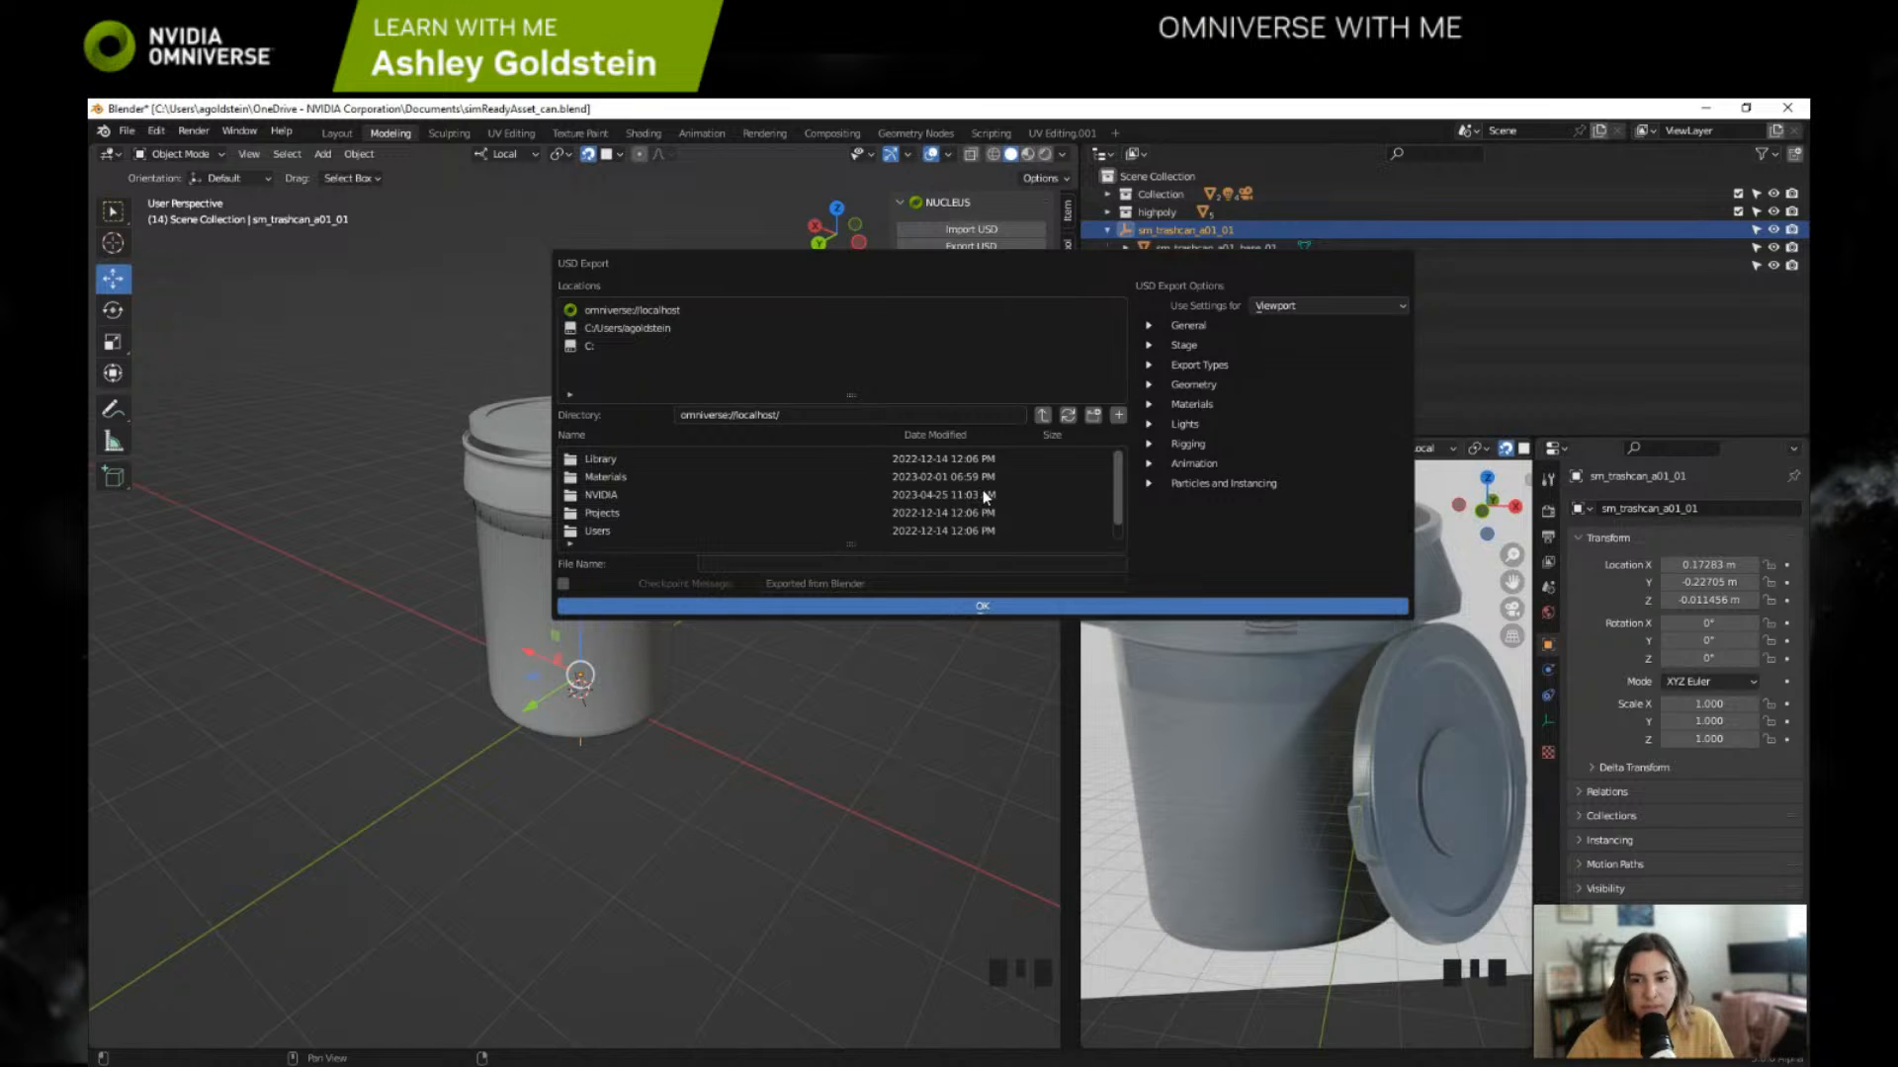
double_click(599, 512)
double_click(639, 494)
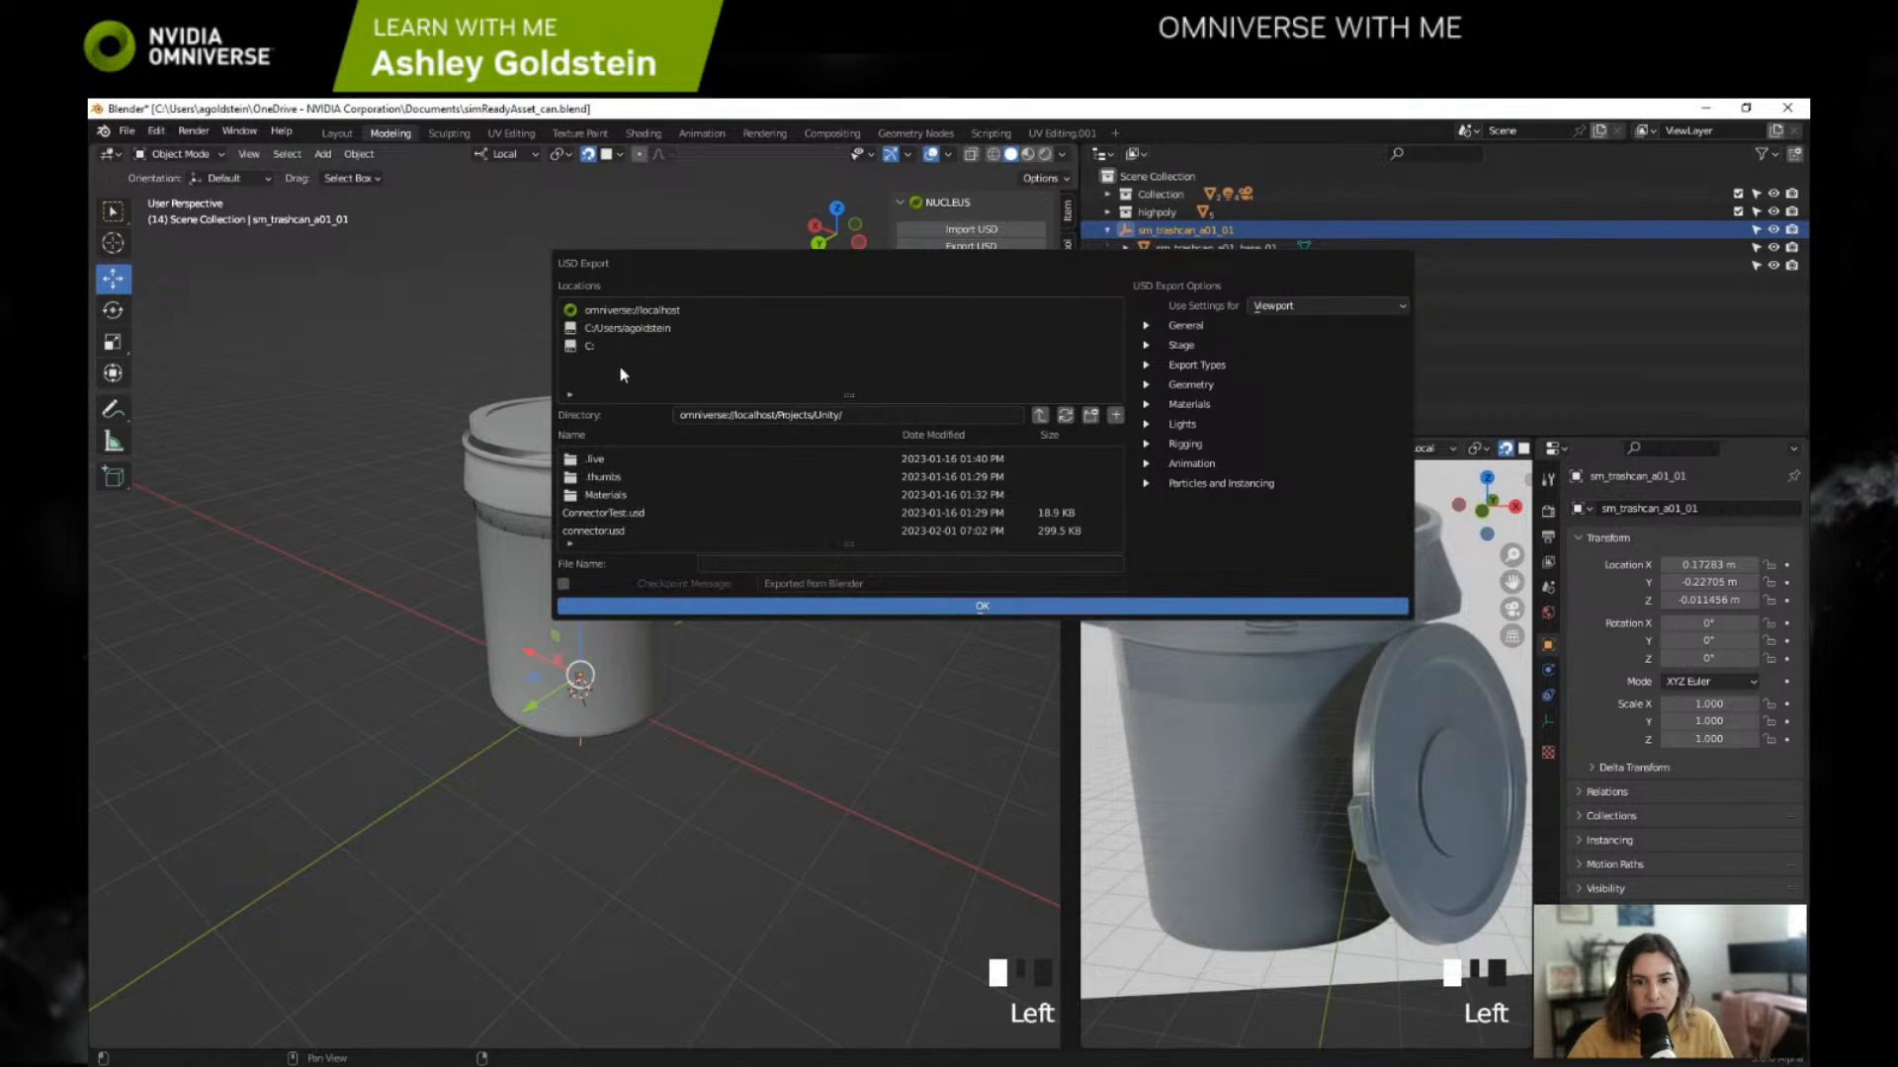
left_click(657, 311)
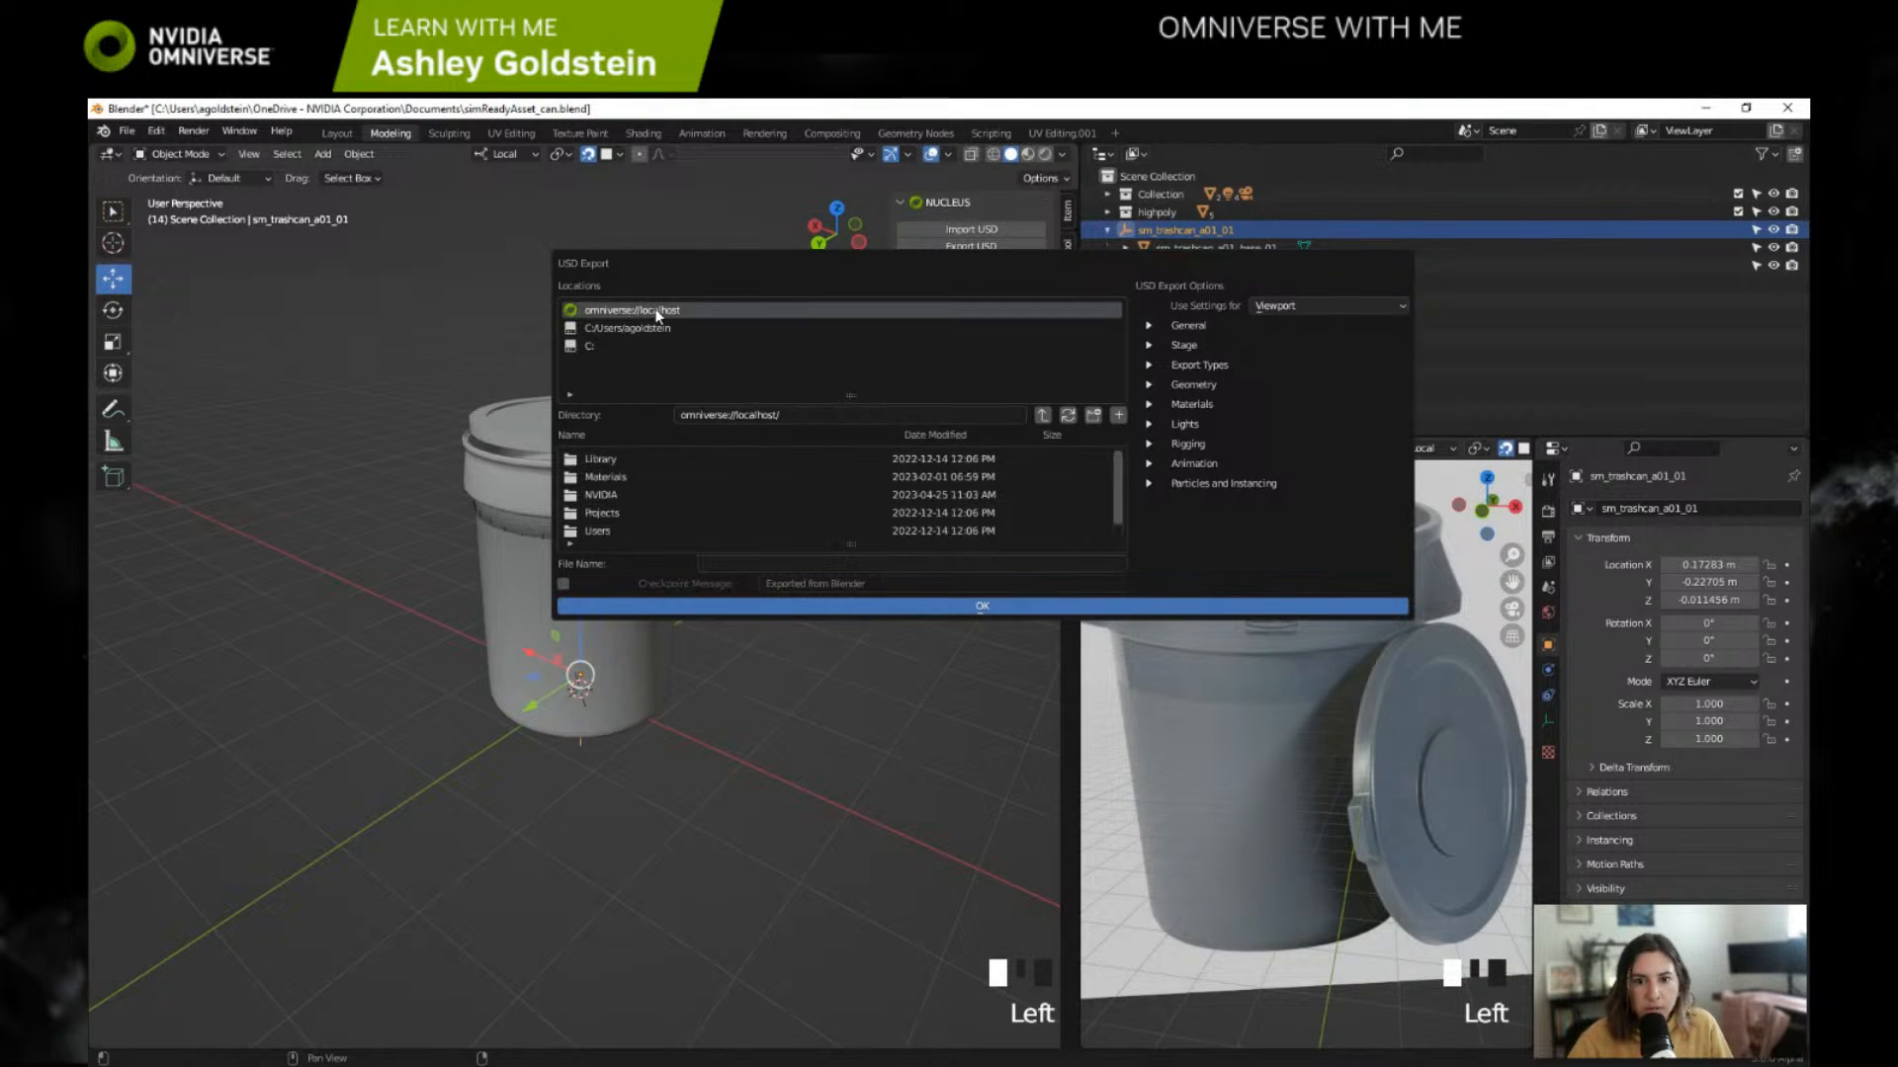
Step: Create a new folder named Blender inside the Projects directory on omniverse://localhost as the export destination
double_click(608, 512)
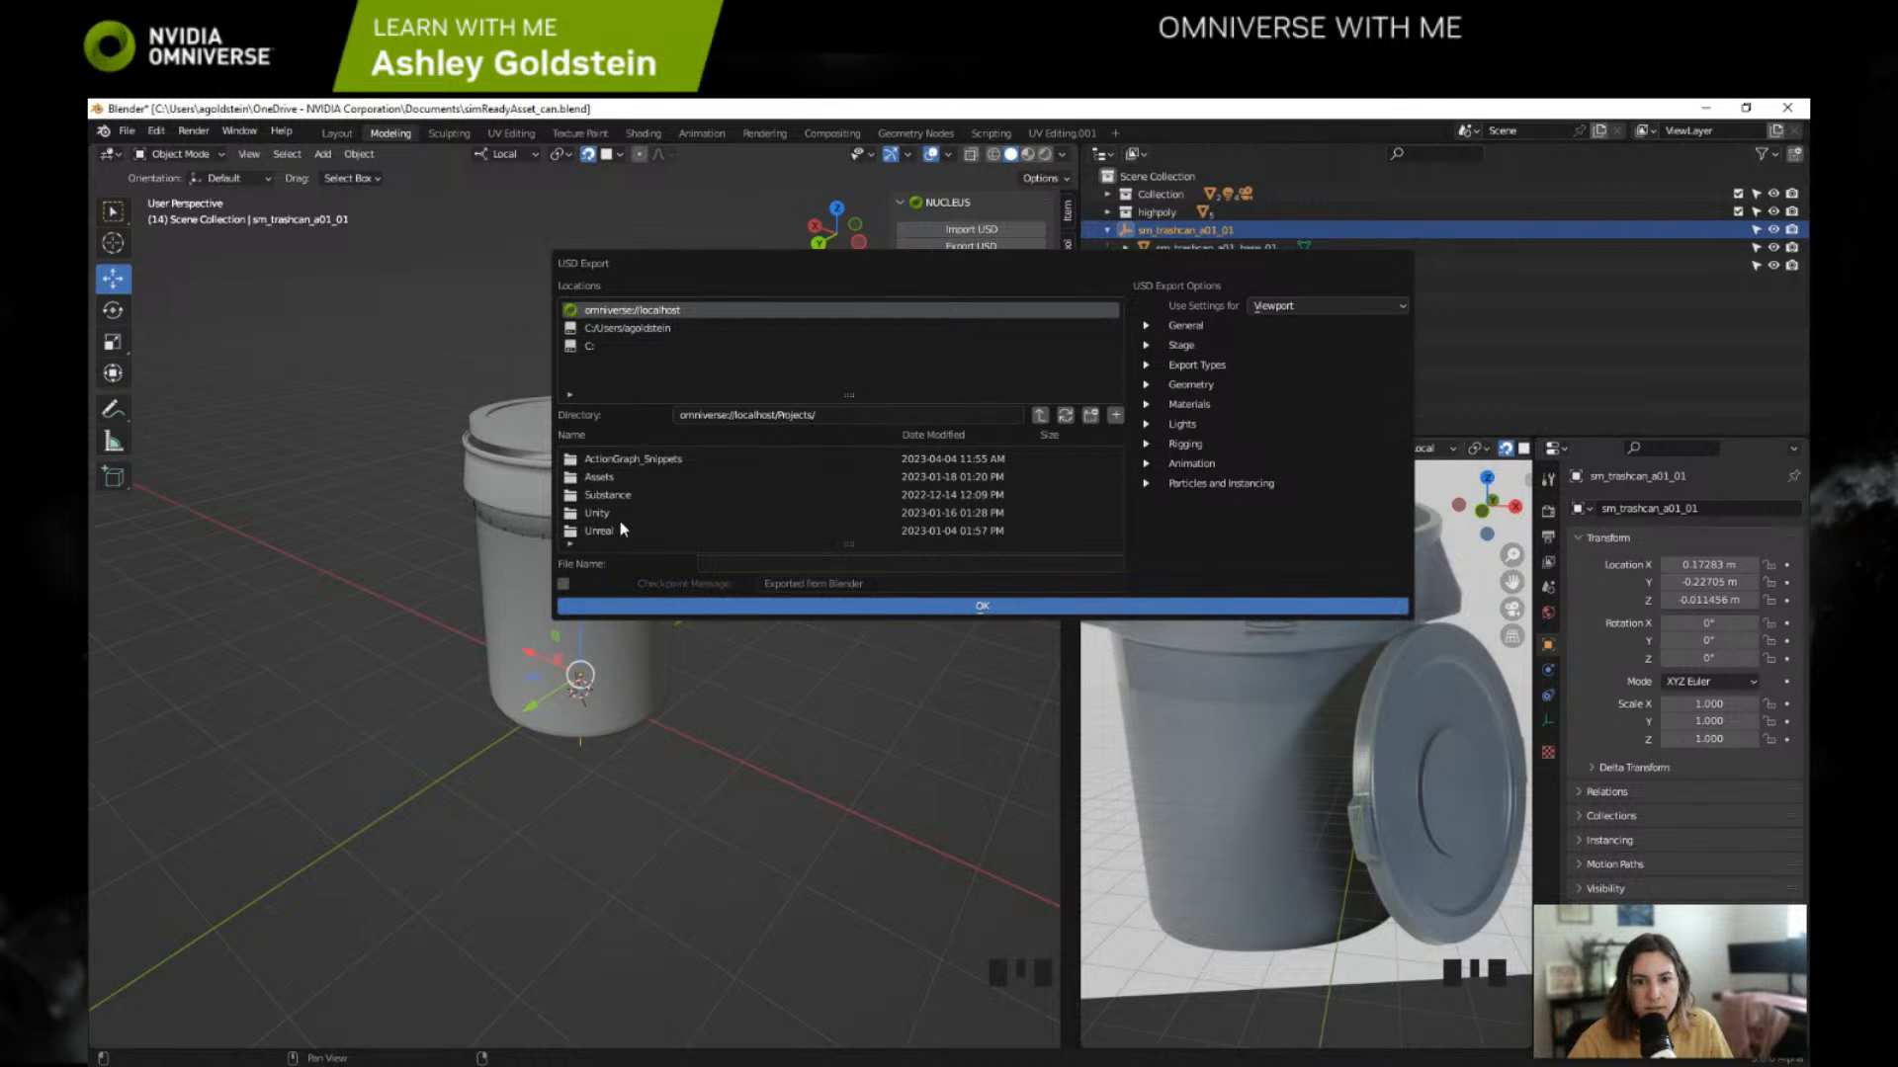
left_click(1090, 416)
double_click(1004, 443)
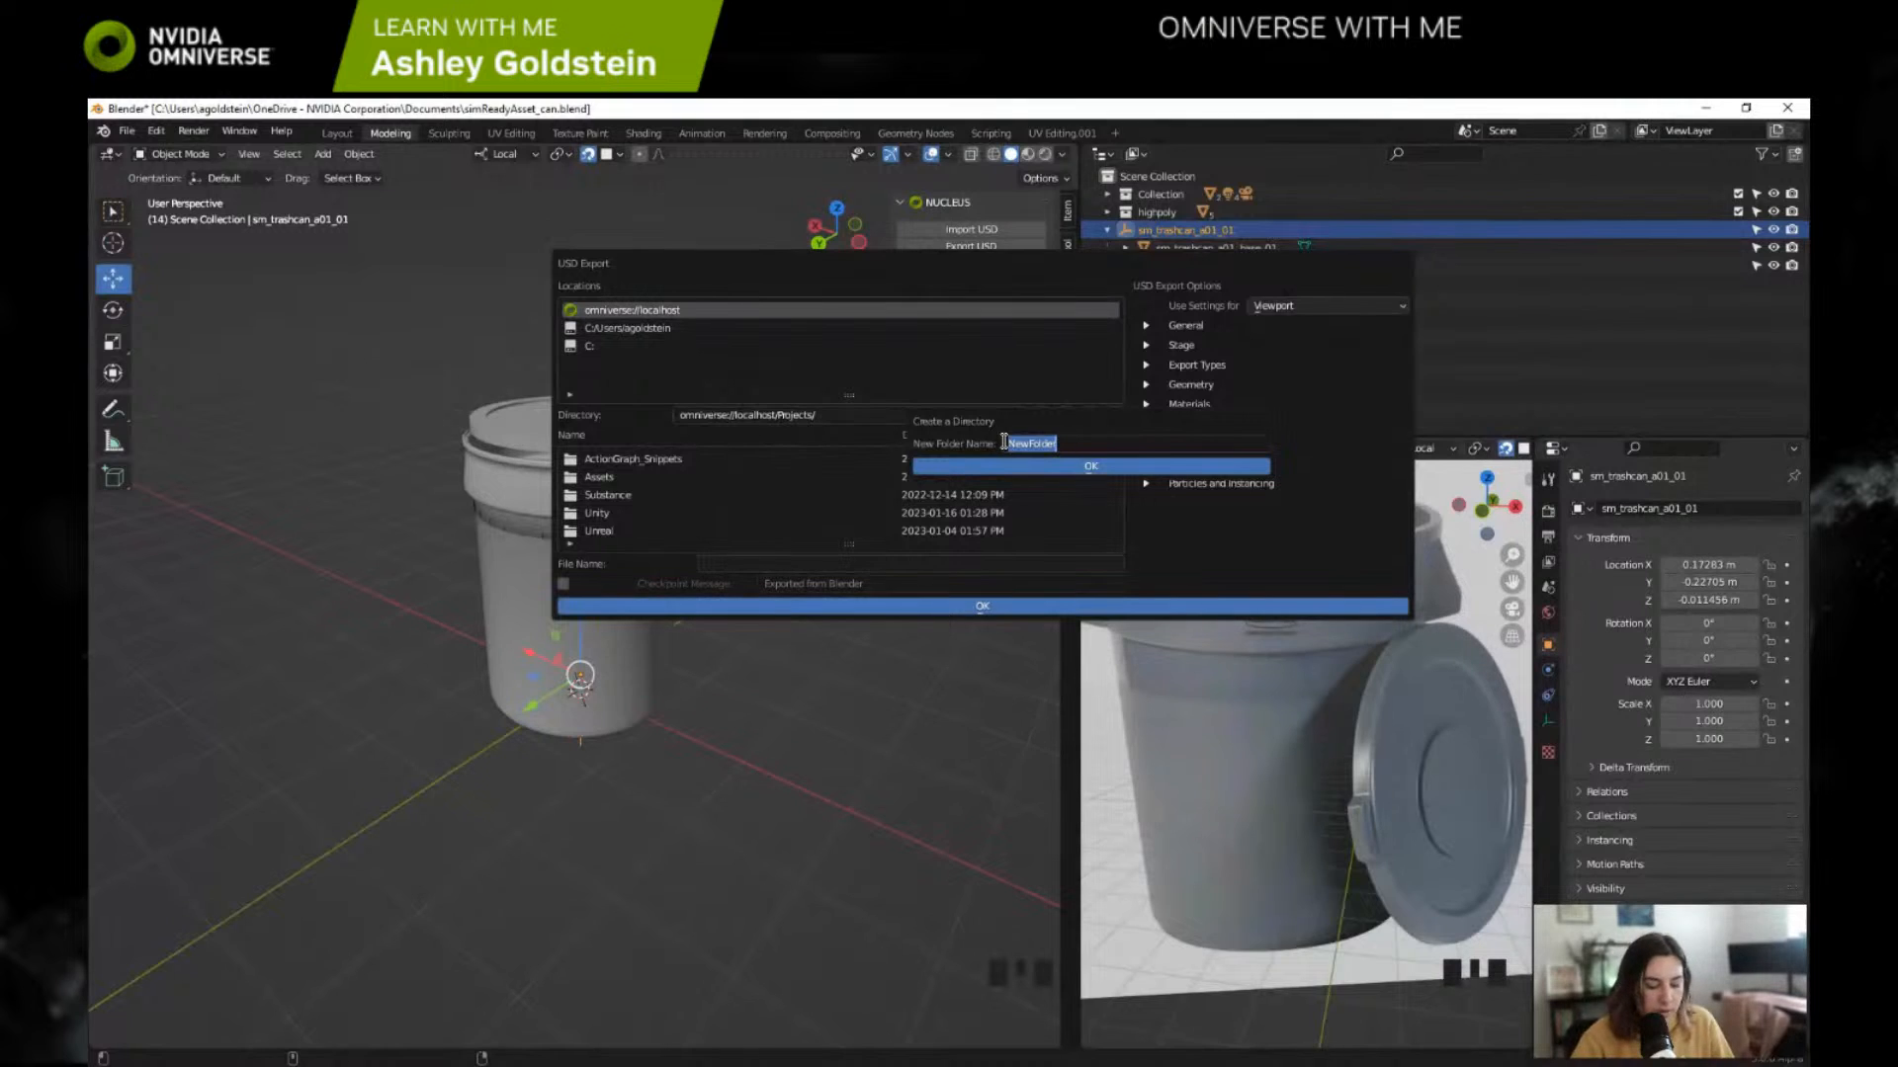
type("Blender")
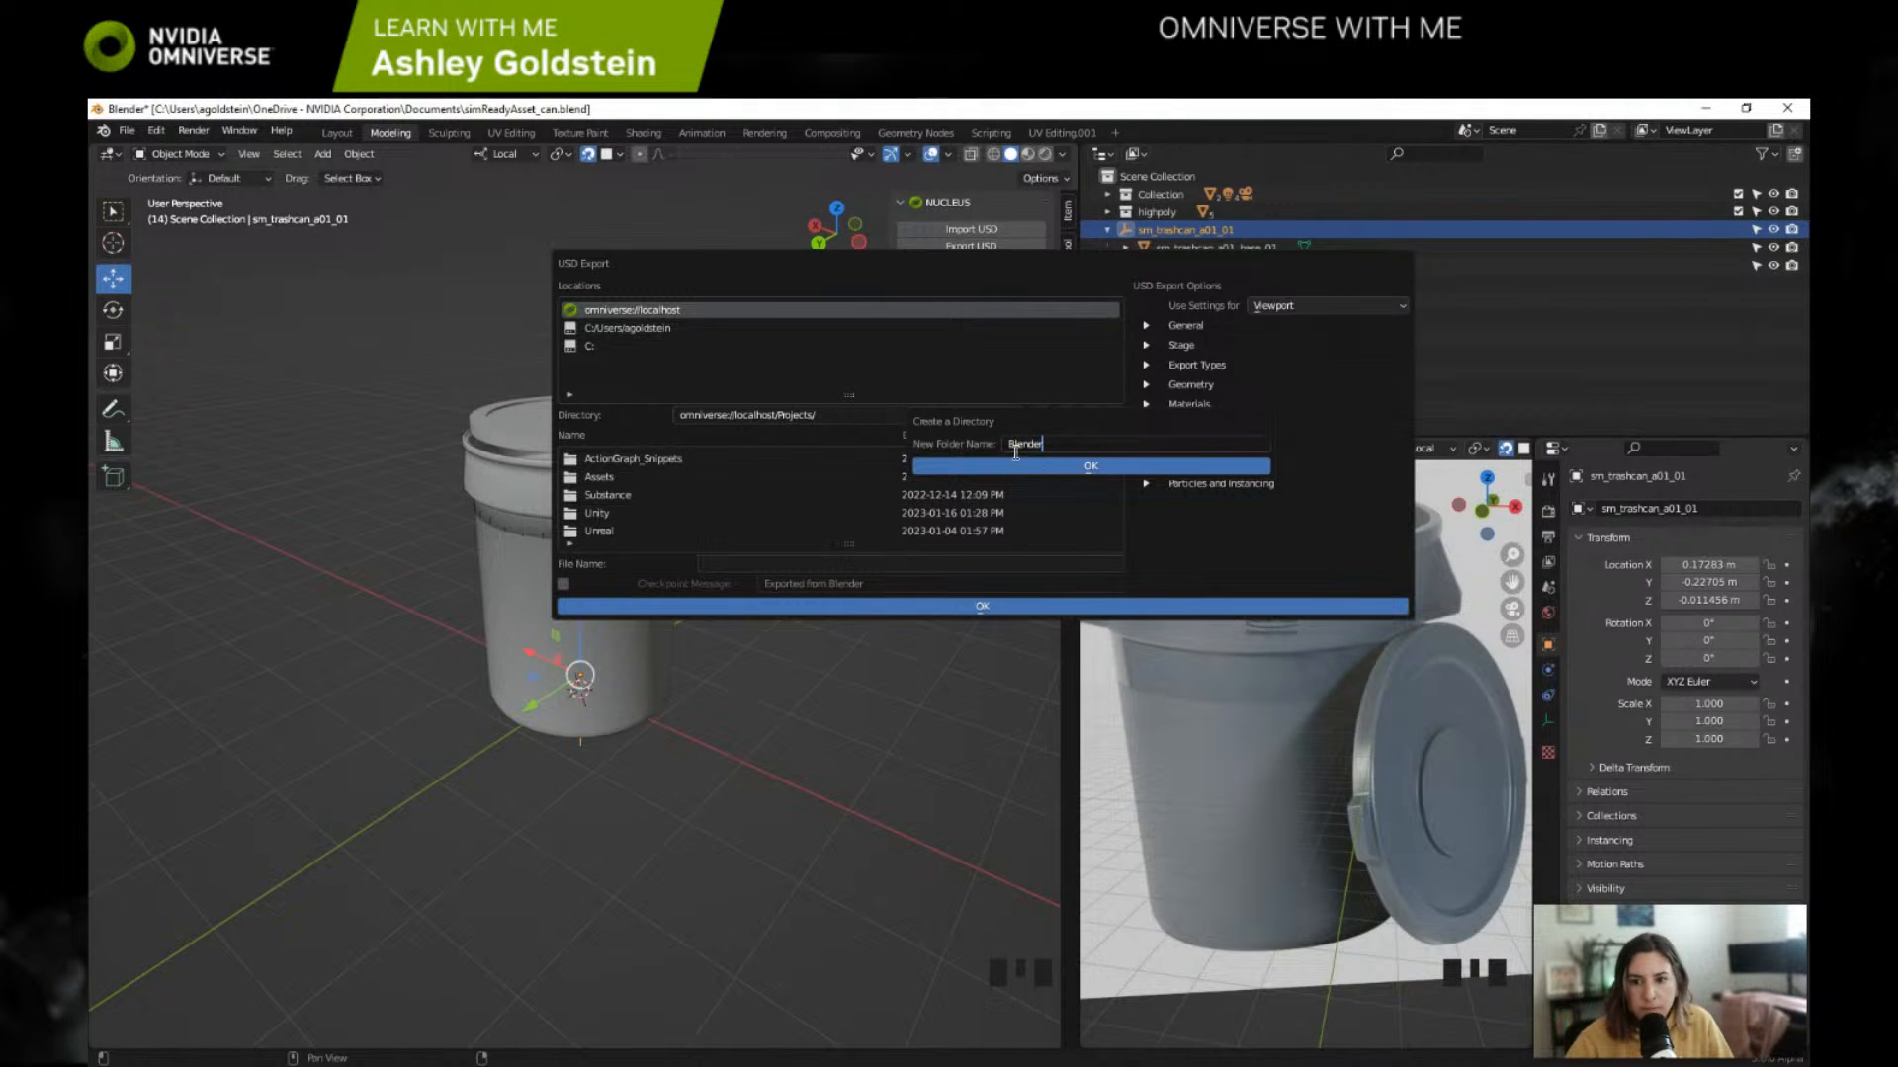
left_click(1034, 471)
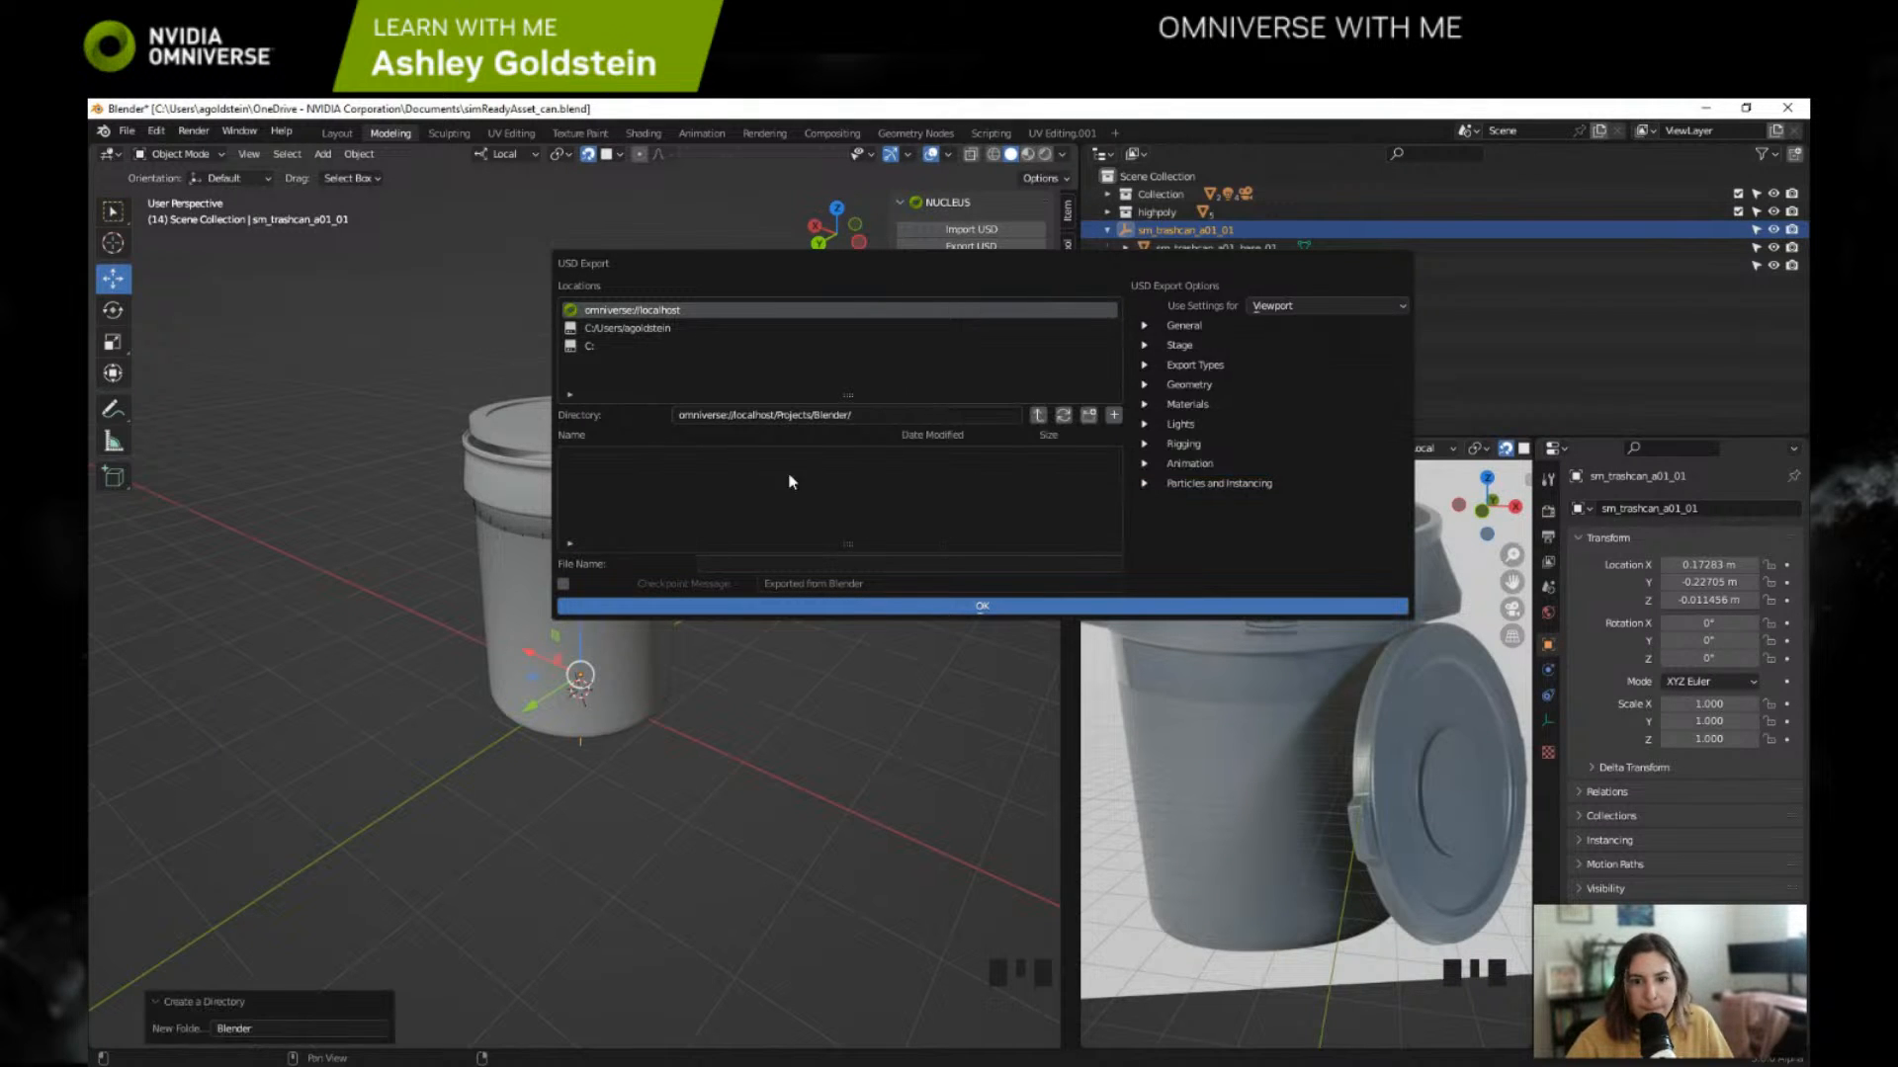
Step: Set the USD export file name to sm_tashcan_a01_01
left_click(813, 566)
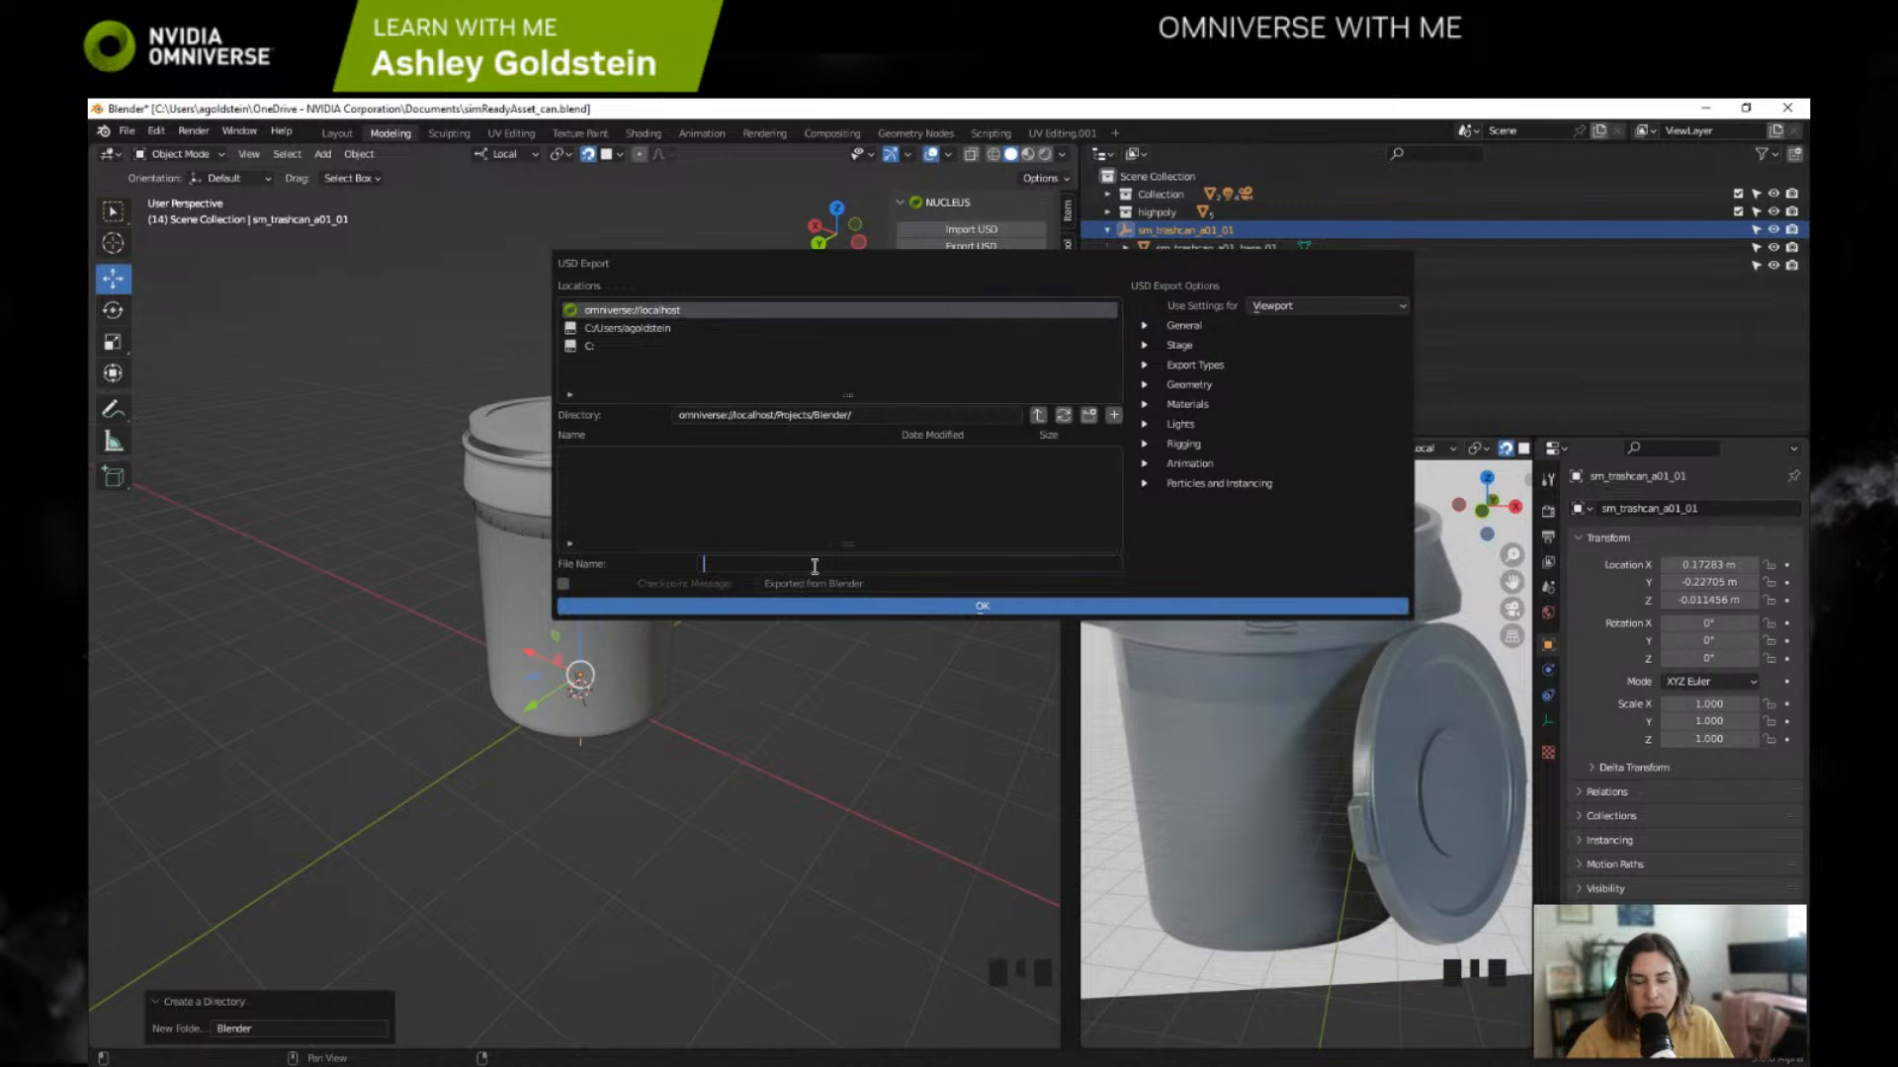
type("sm")
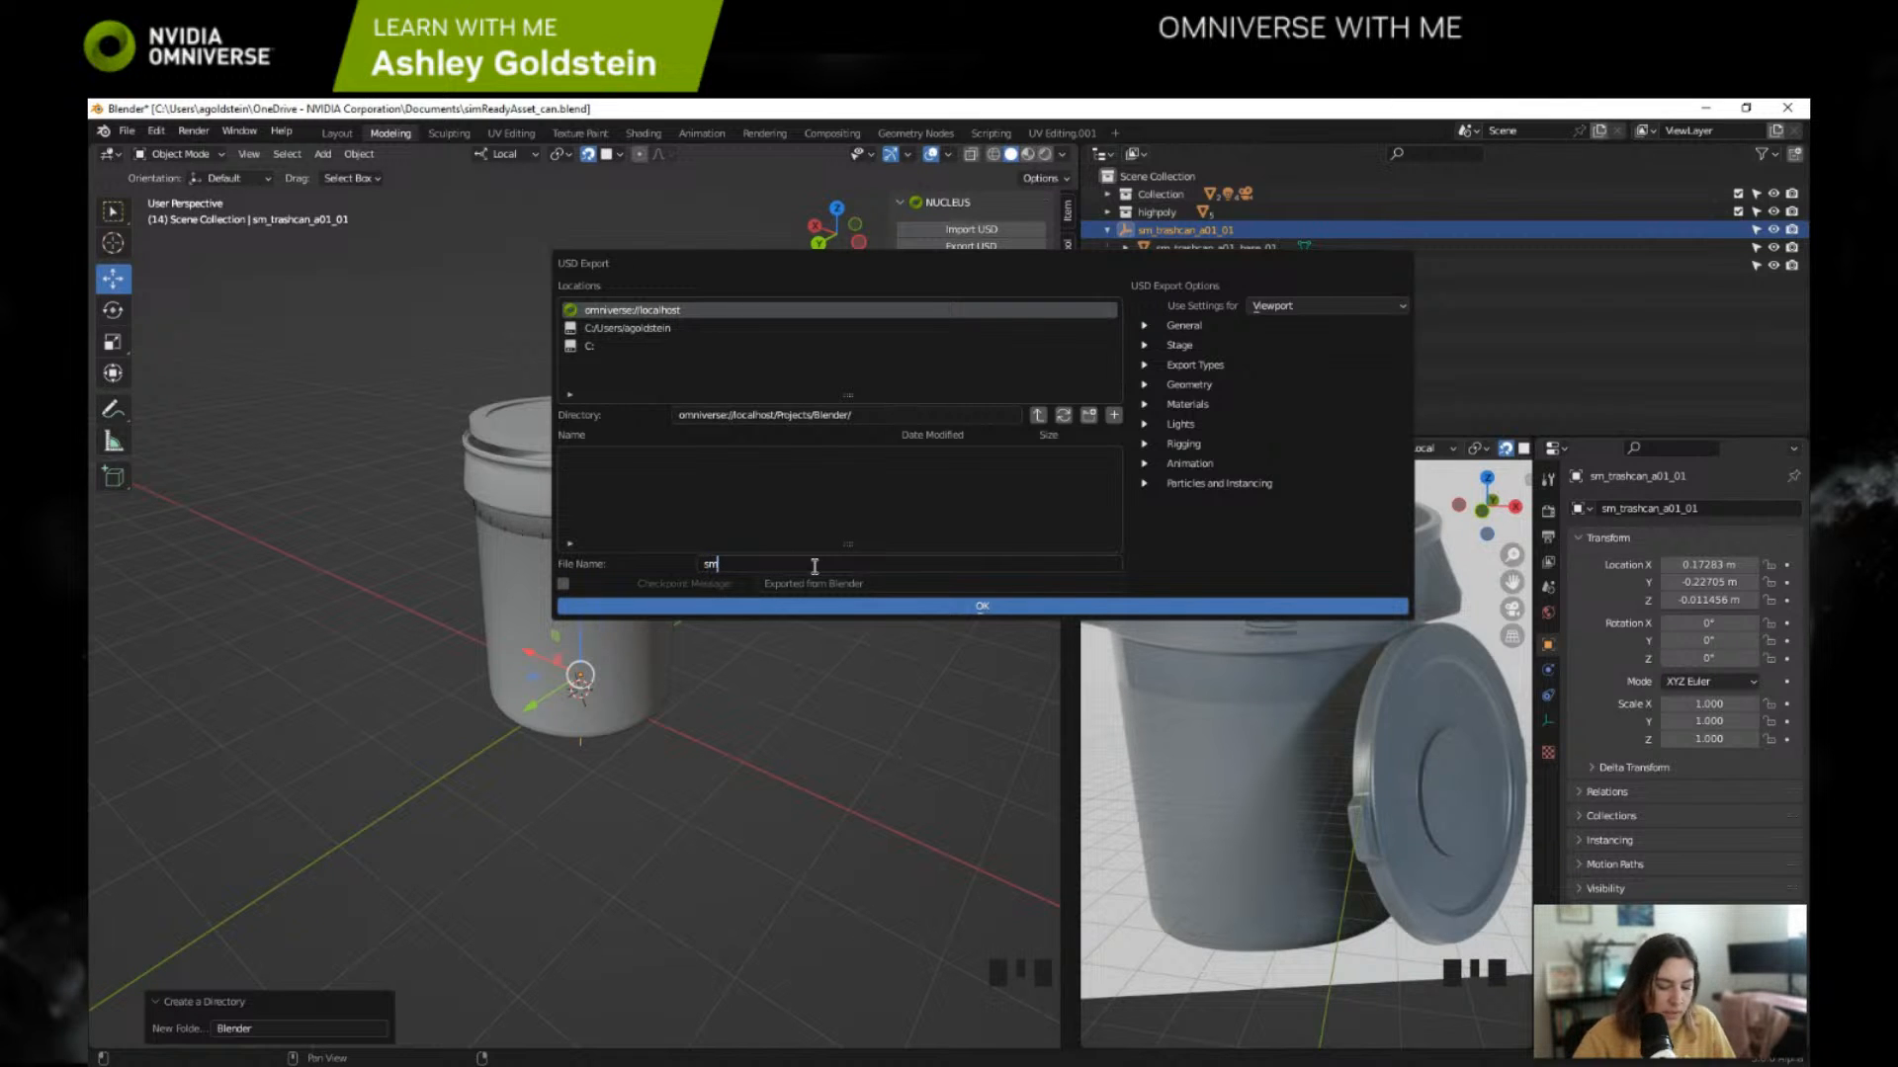
type("_ta")
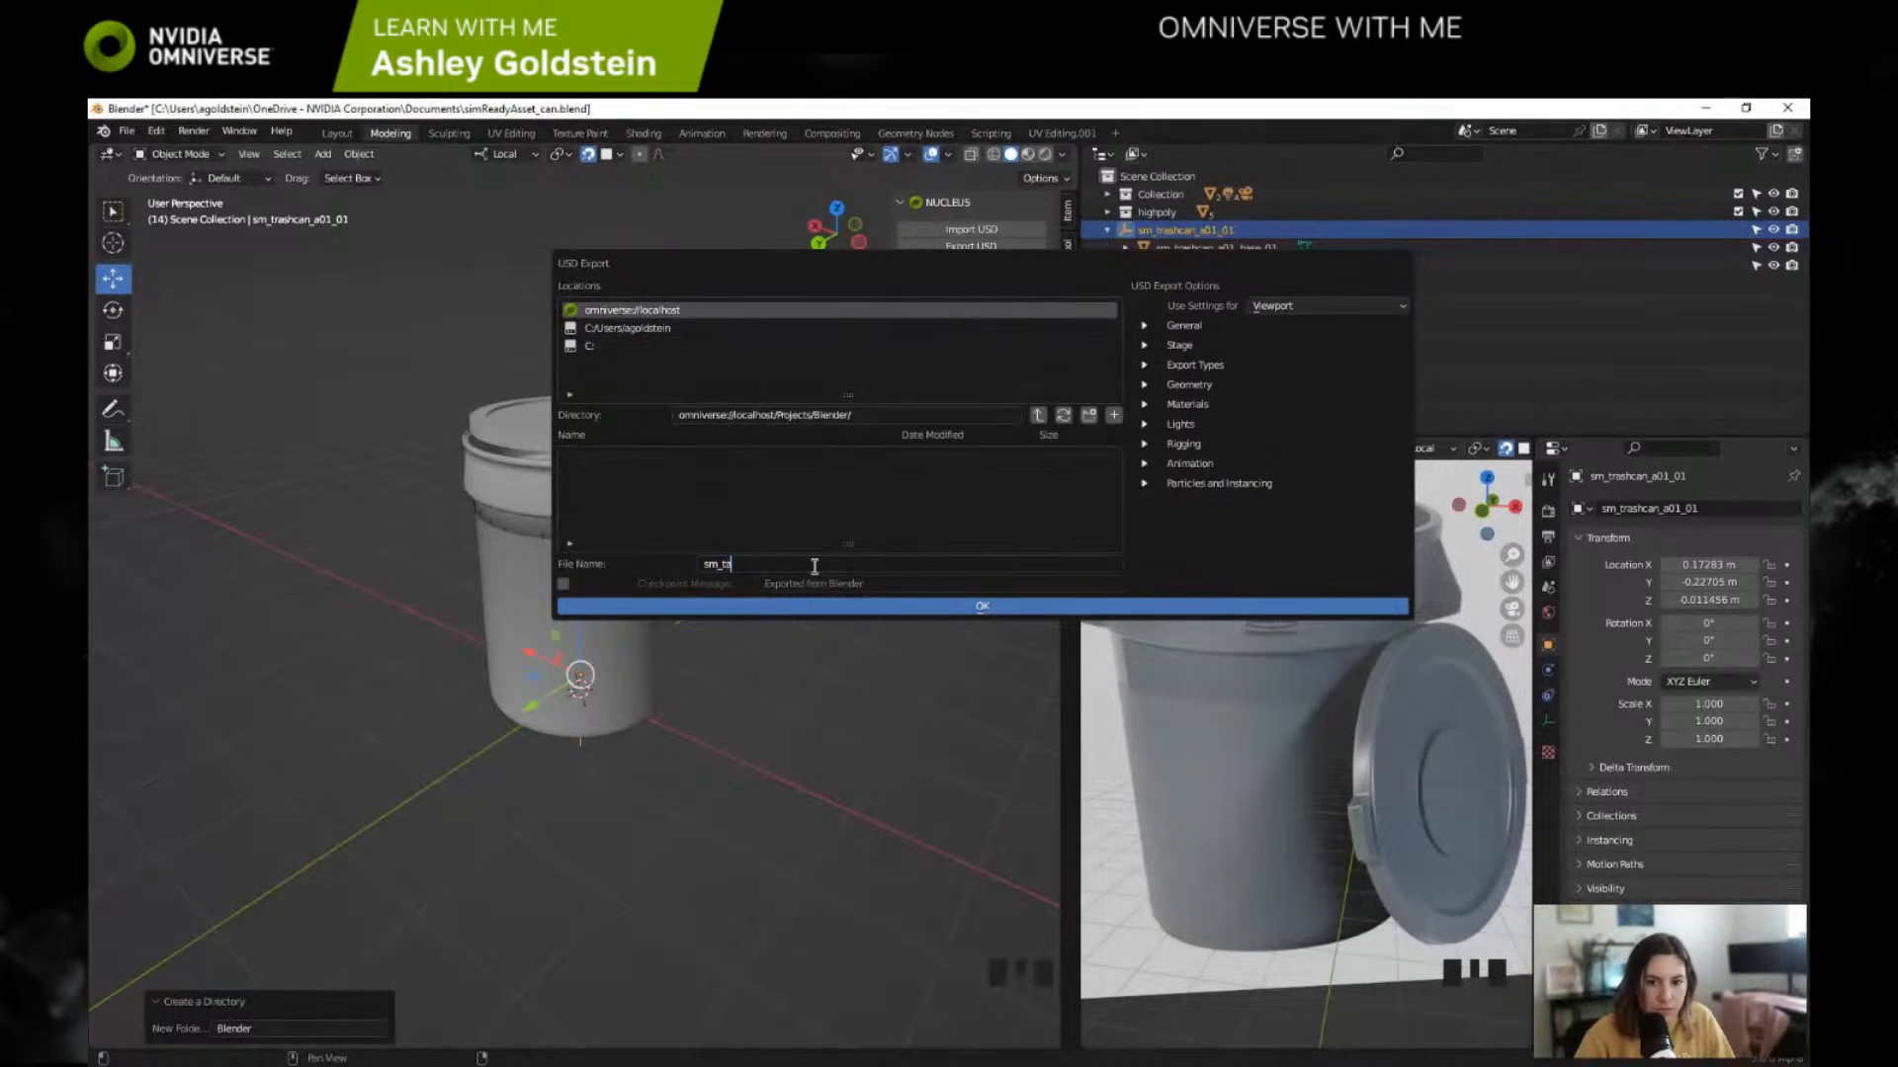
type("shca")
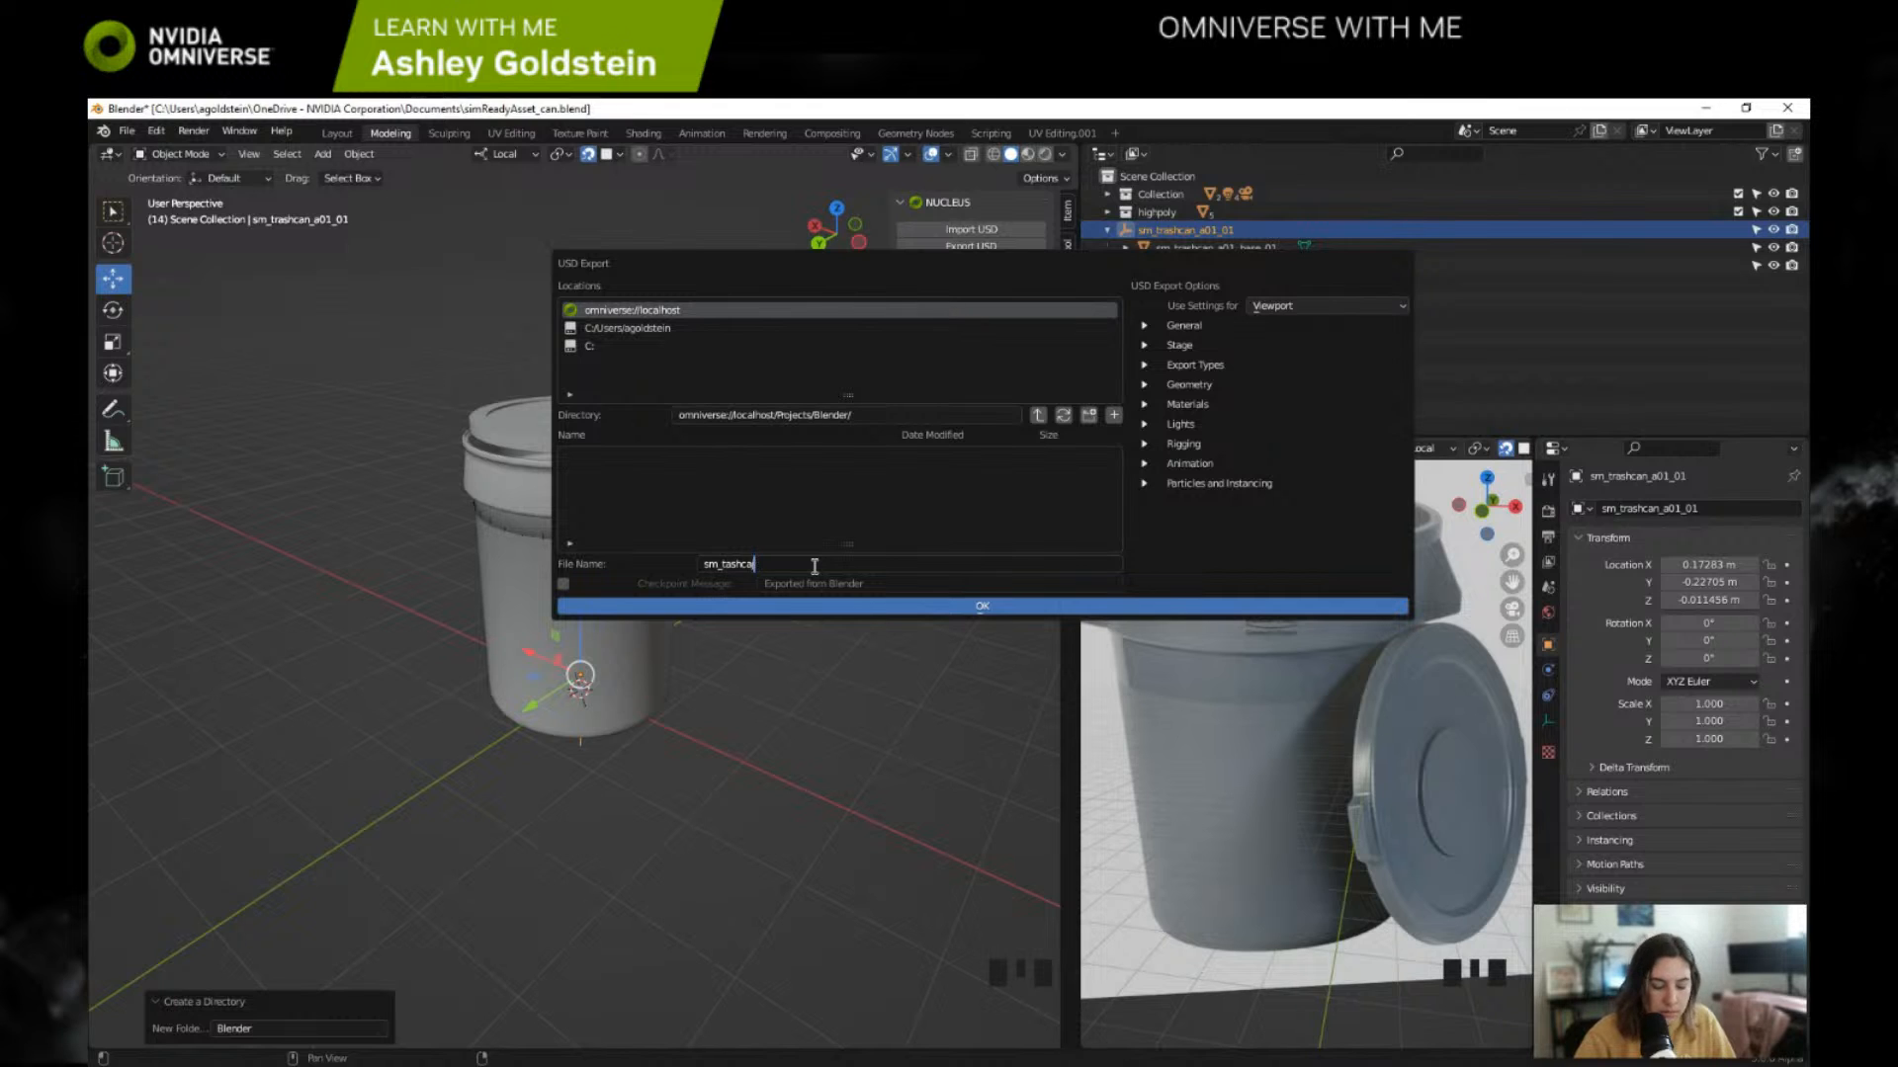
type("n_a01")
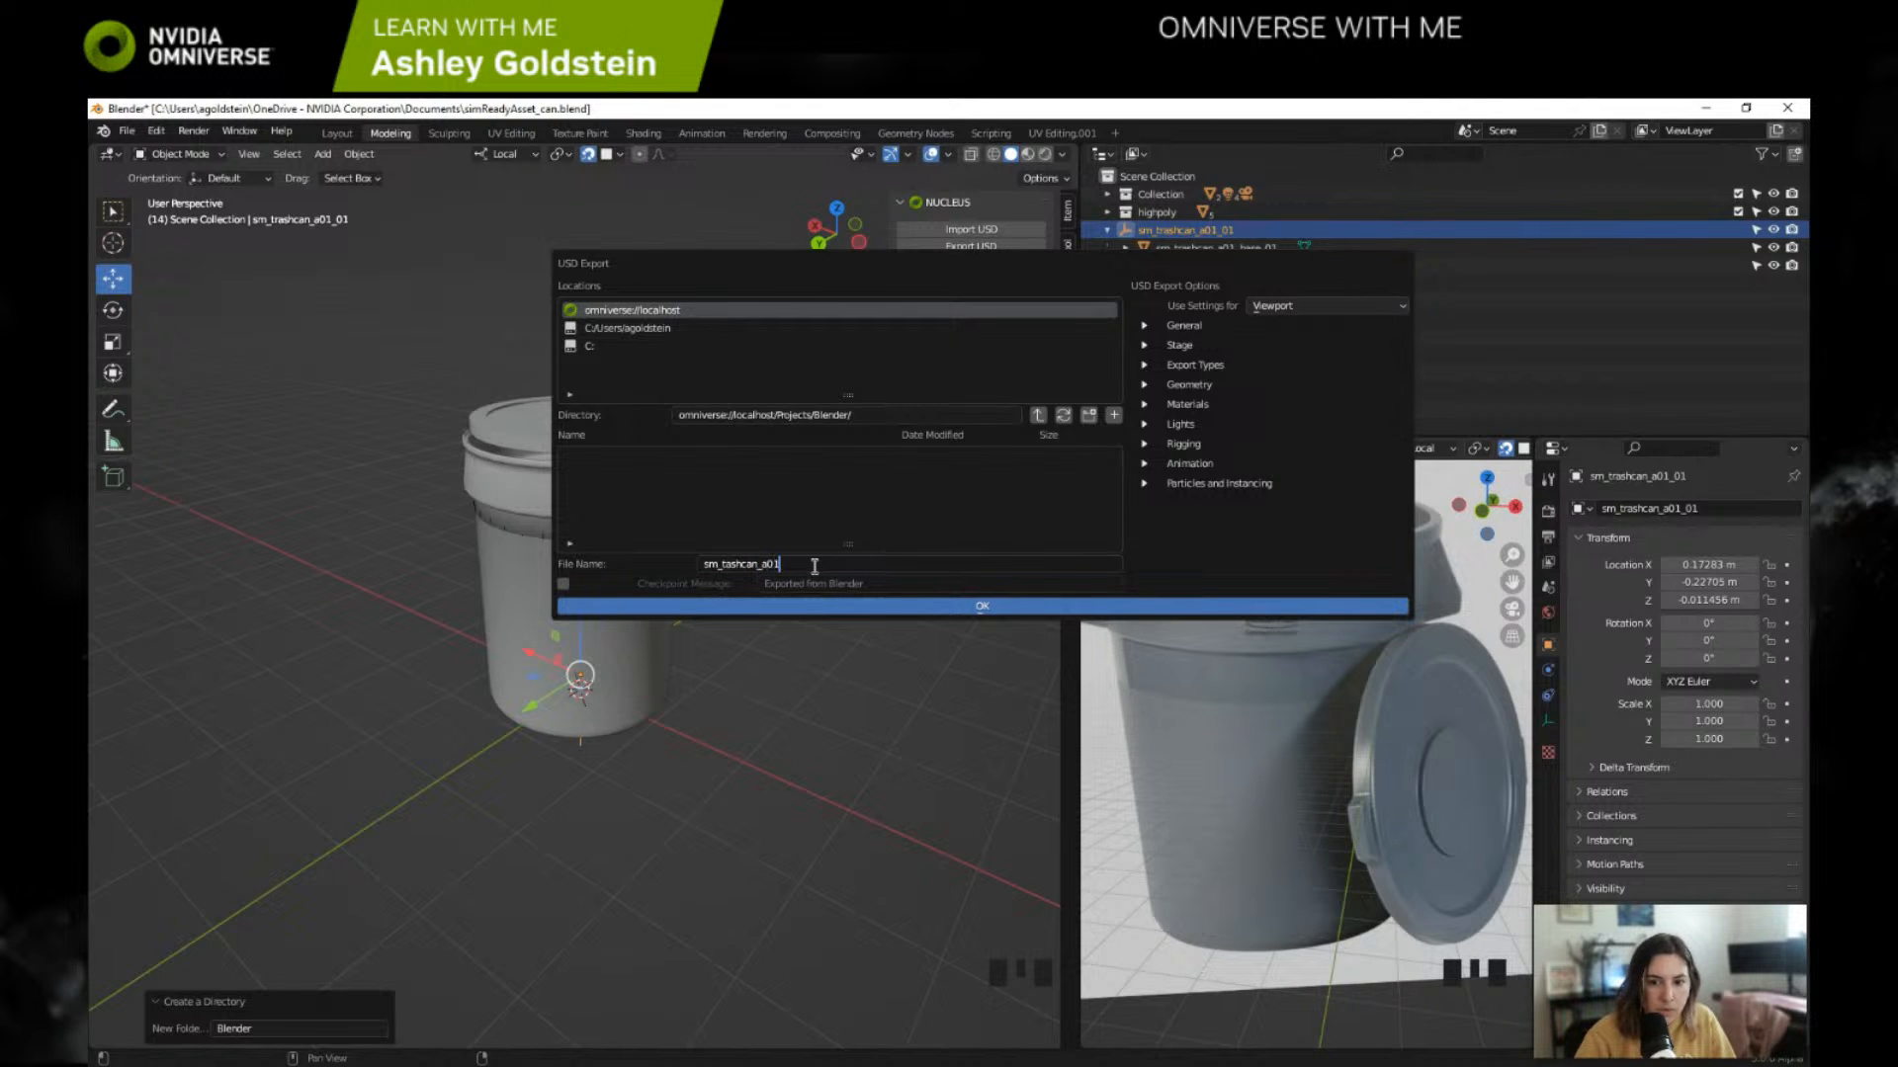
type("_01")
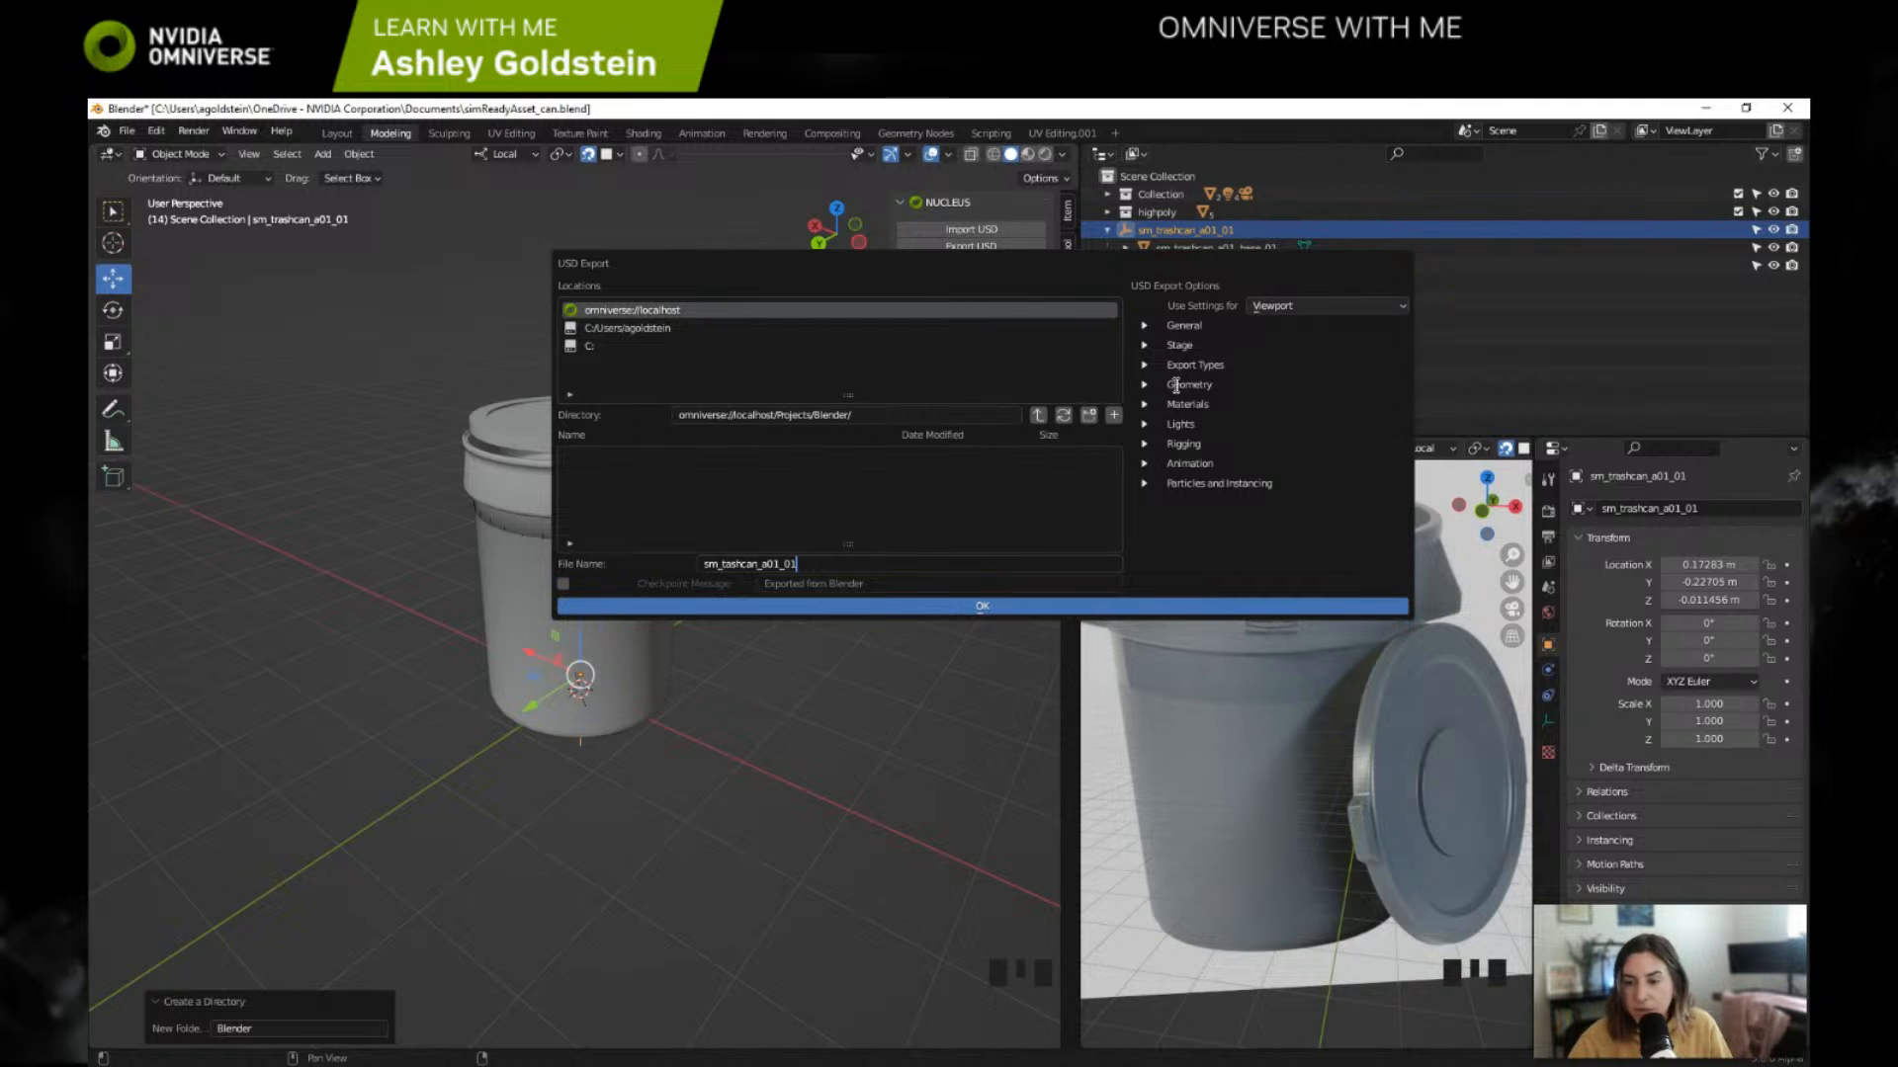
Step: Expand the general export options, then hide the highpoly collection and Collection so only the sm_trashcan_a01_01 hierarchy is visible
left_click(1147, 326)
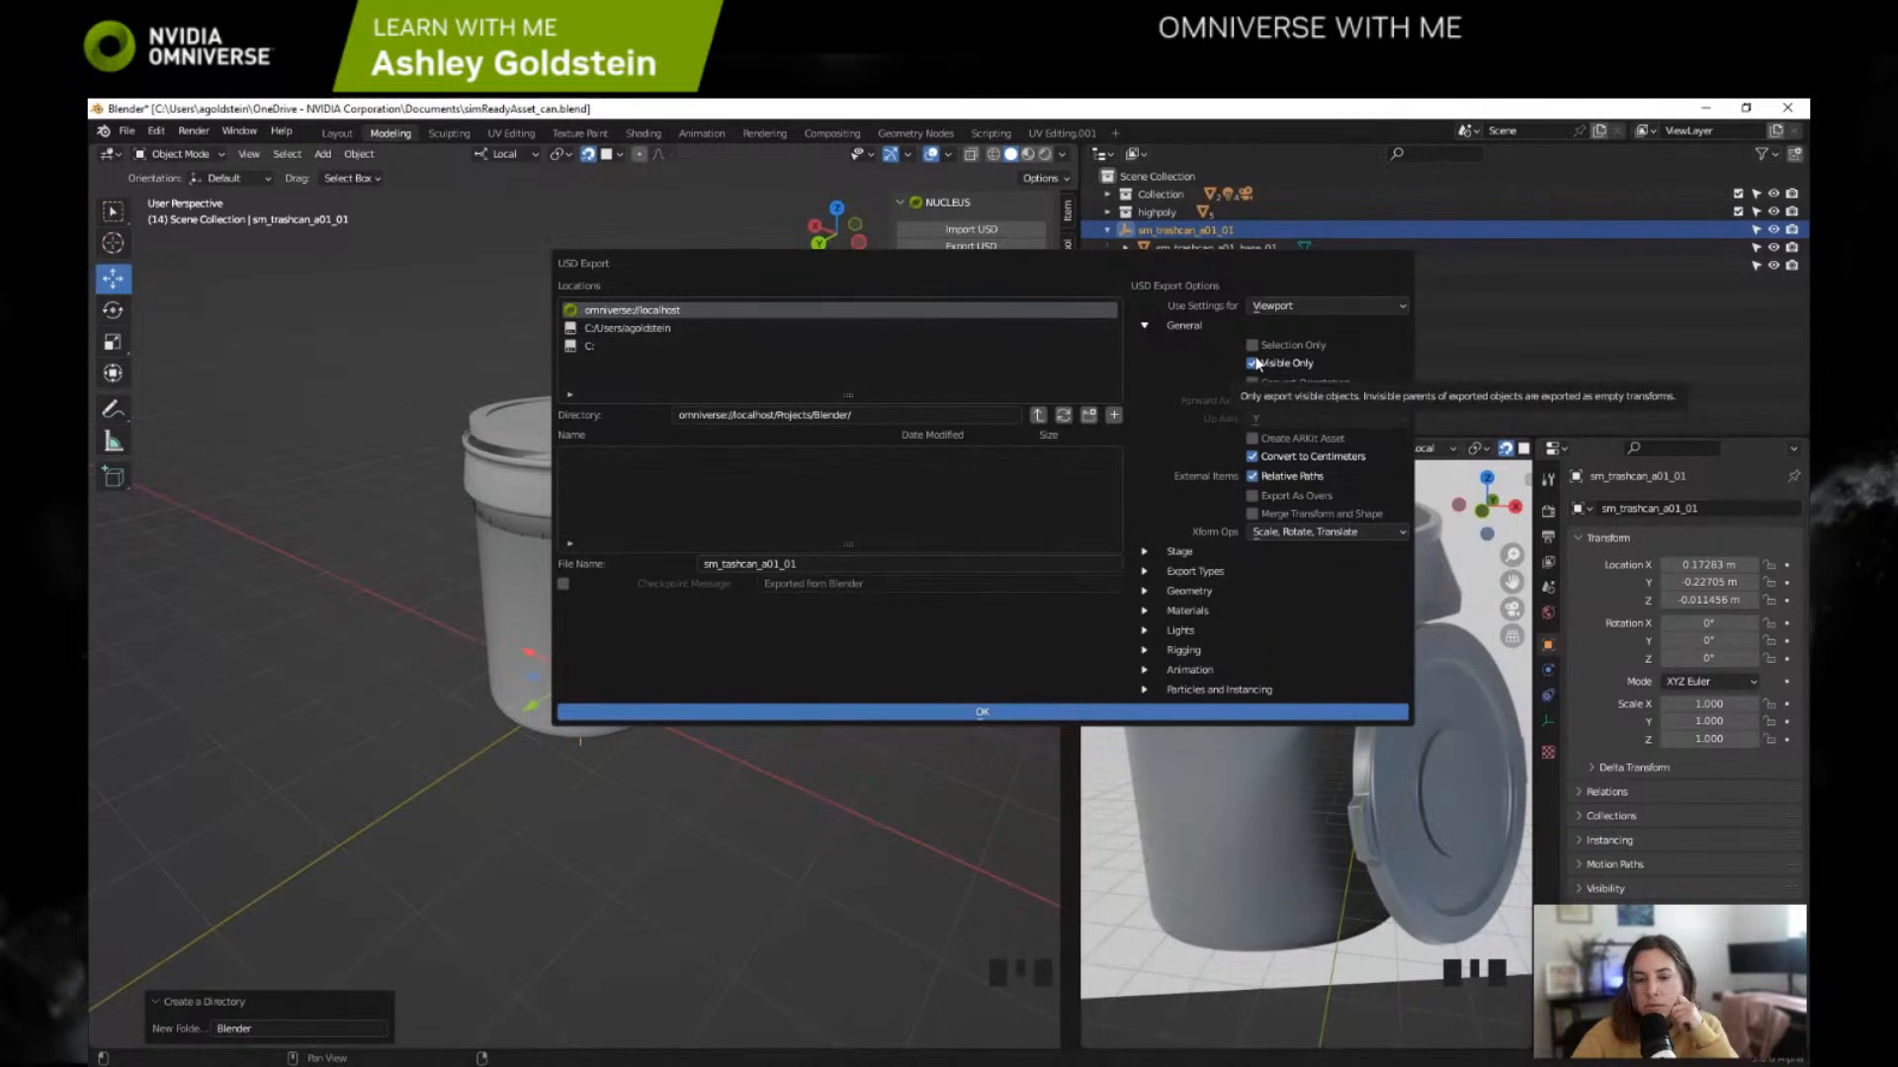
left_click_drag(1258, 261, 1029, 254)
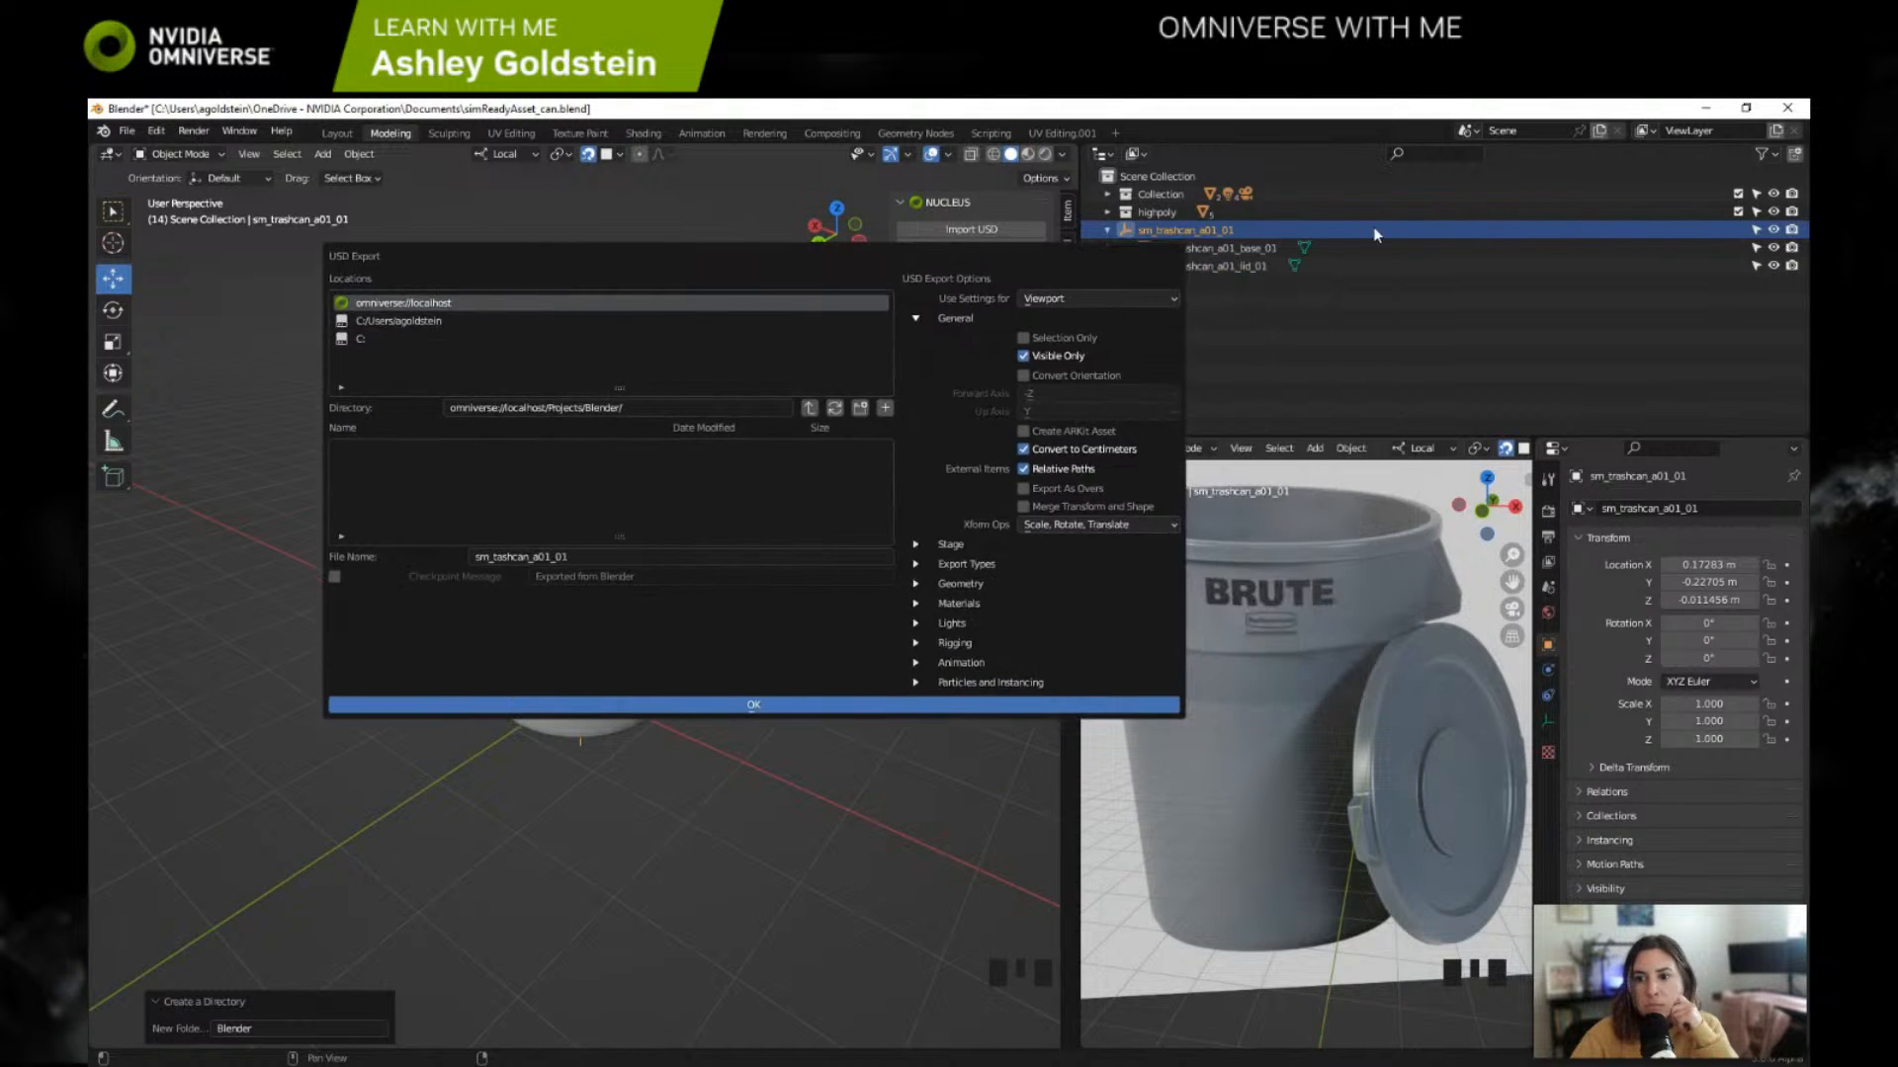
left_click(1776, 211)
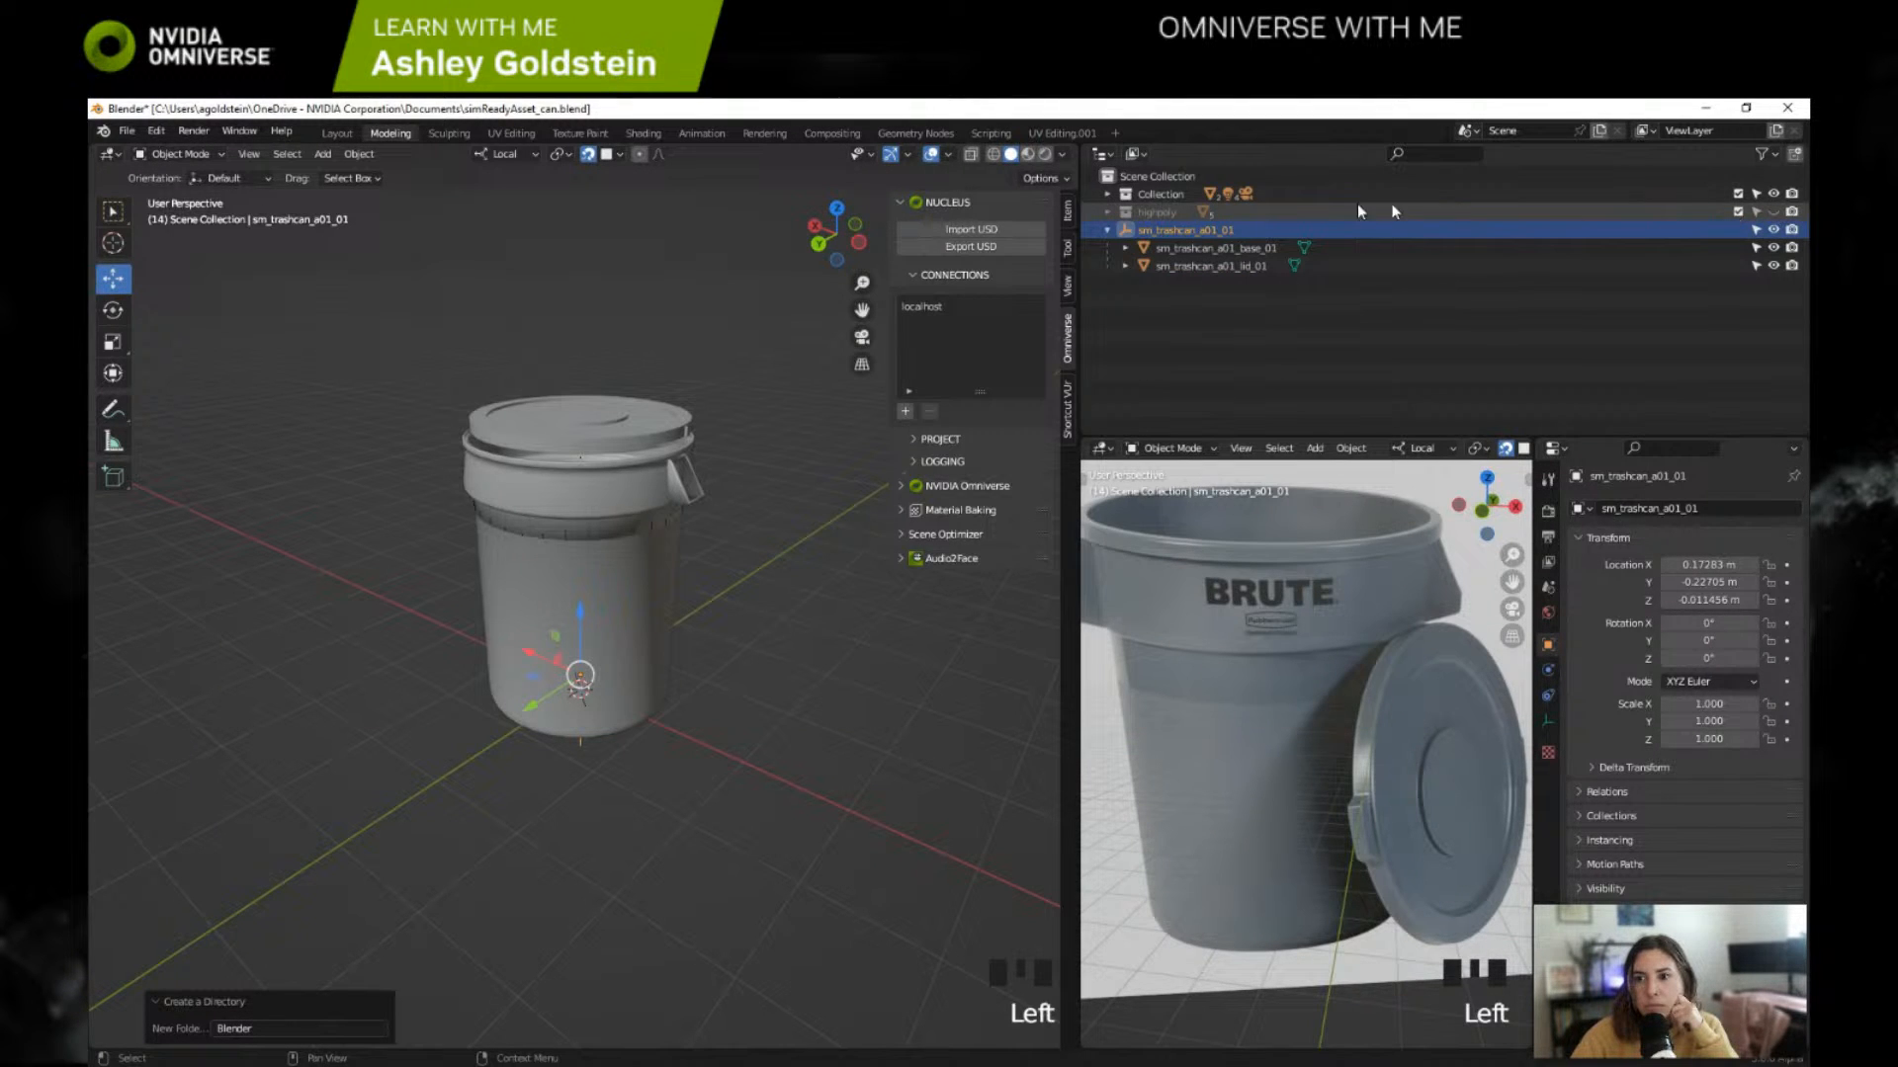
left_click(1773, 194)
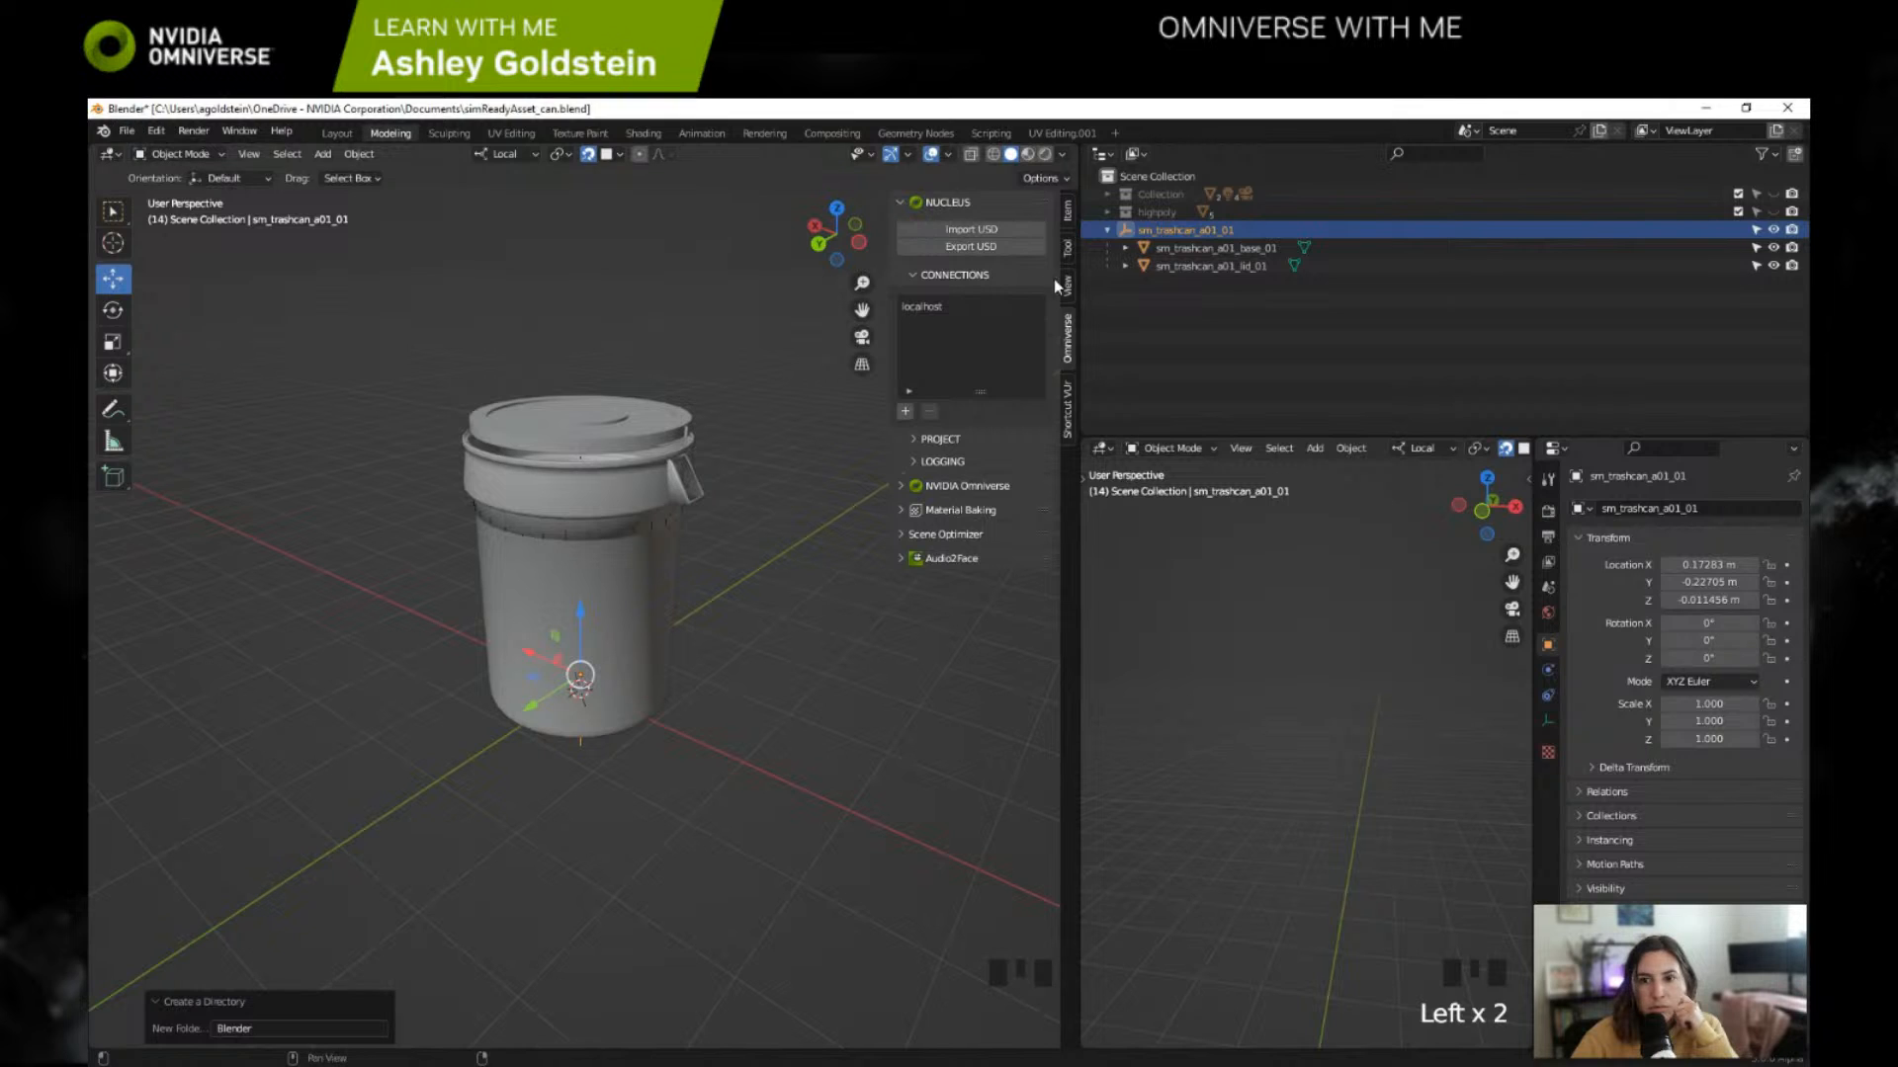
Step: Reopen the USD export and disable Convert to USD Preview Surface, Export Cycles Shaders, Convert to MDL and Export Textures
left_click(984, 247)
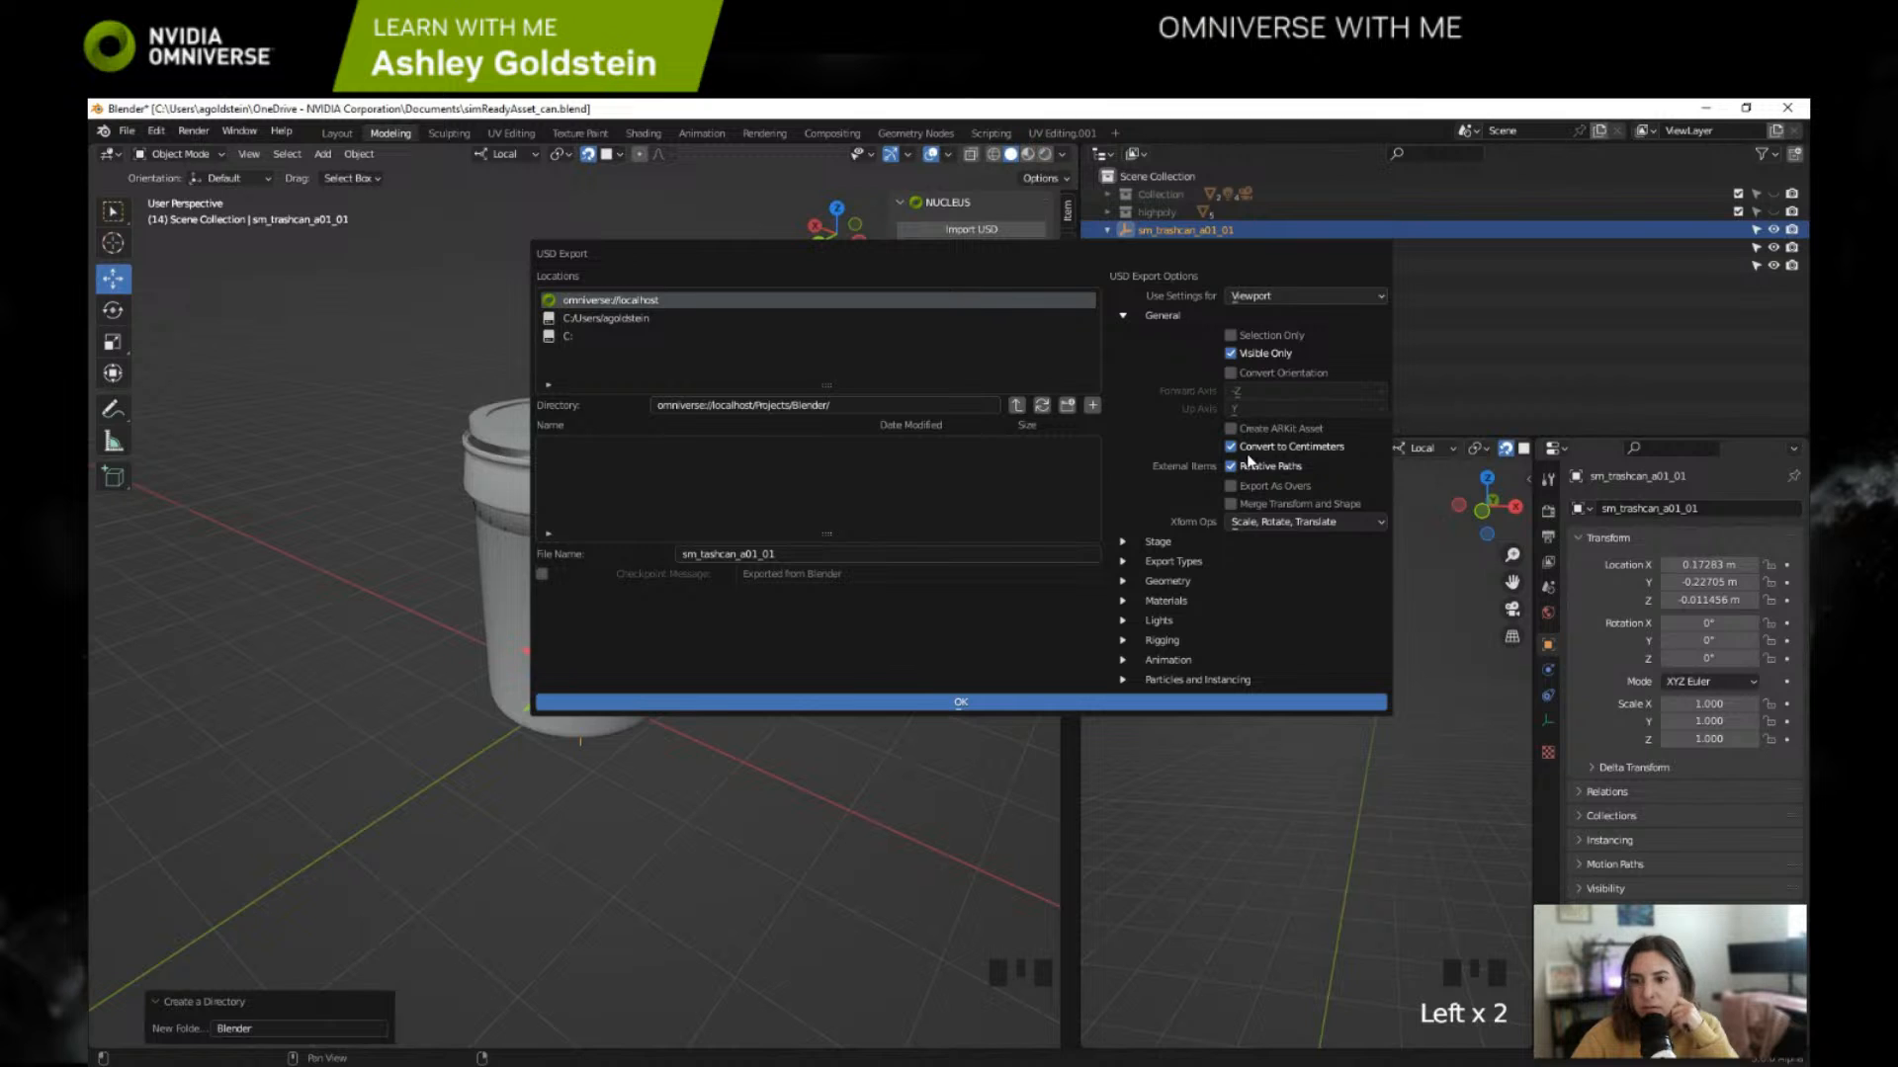
left_click(1122, 542)
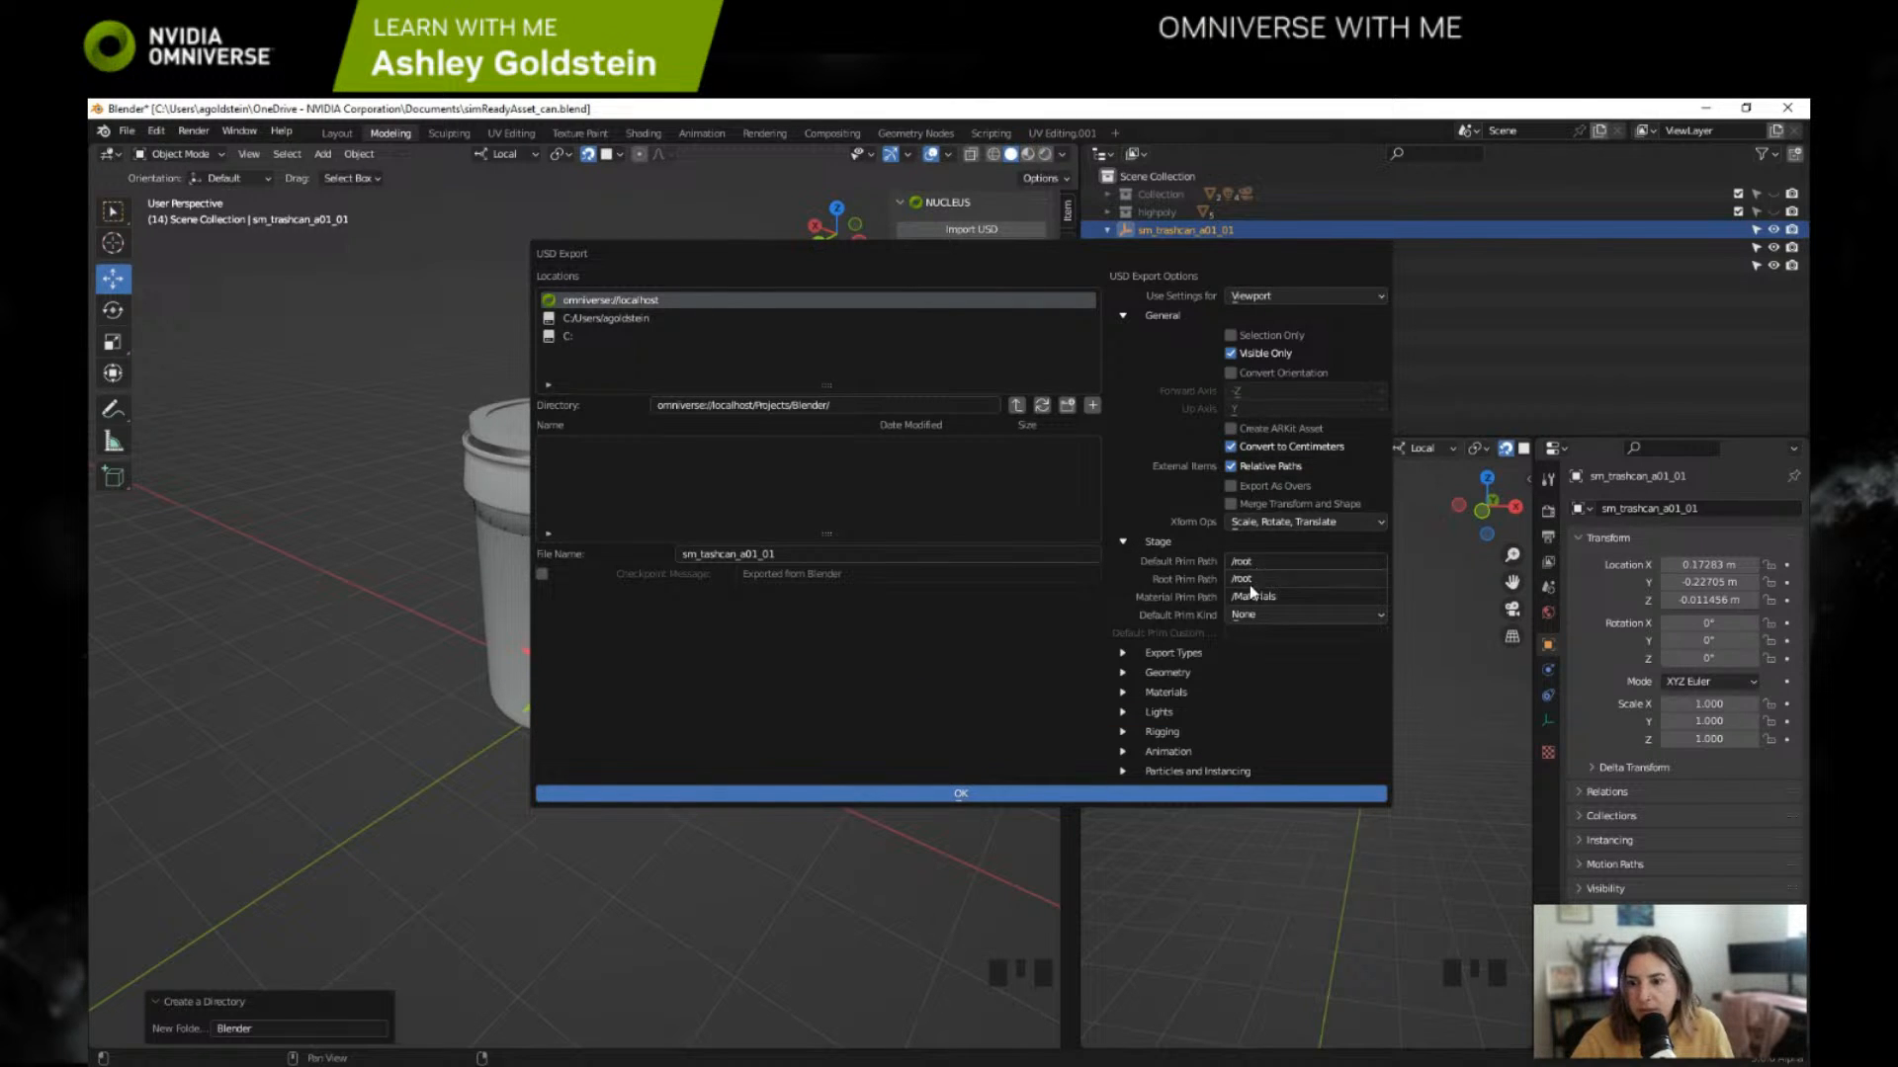
left_click(1123, 692)
left_click_drag(1236, 713, 1230, 771)
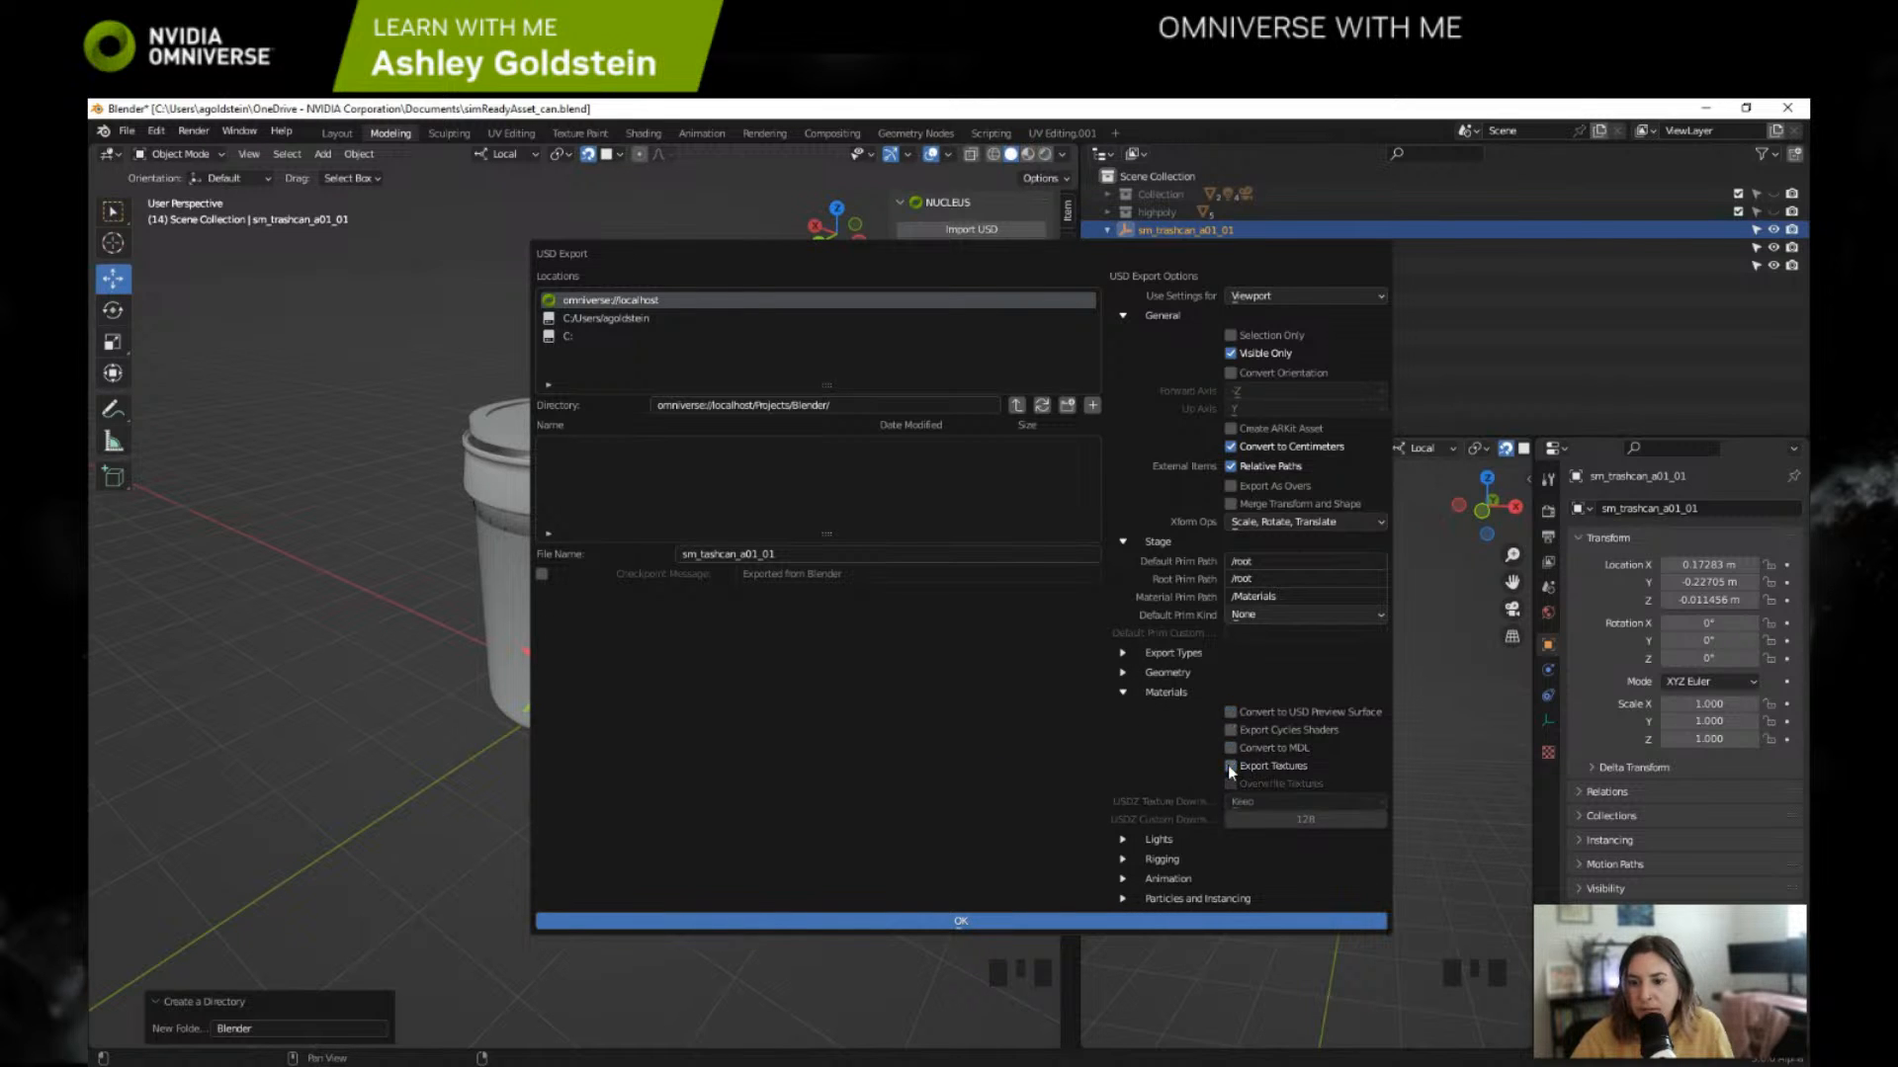
Step: Turn off Apply Subdiv, Vertex Colors and Vertex Groups in the geometry export options
left_click(1123, 674)
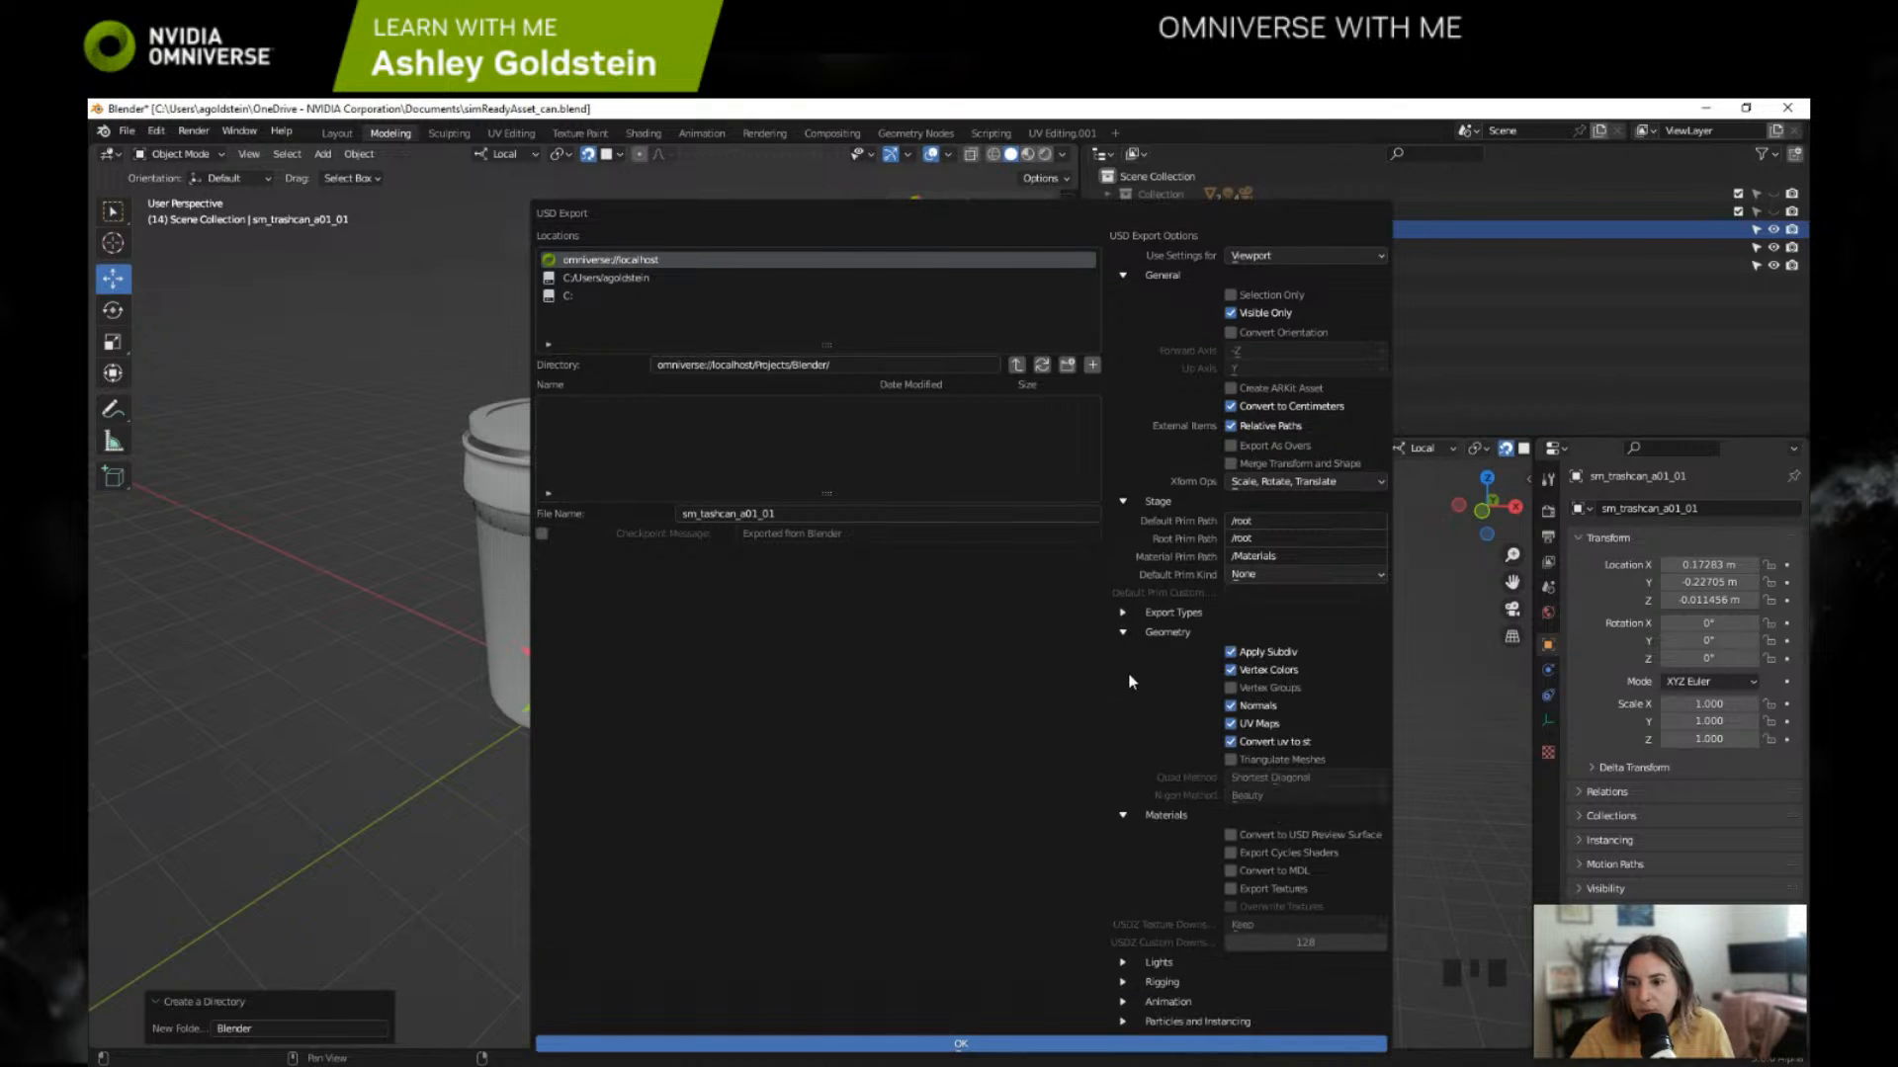
left_click(1230, 652)
left_click(1230, 670)
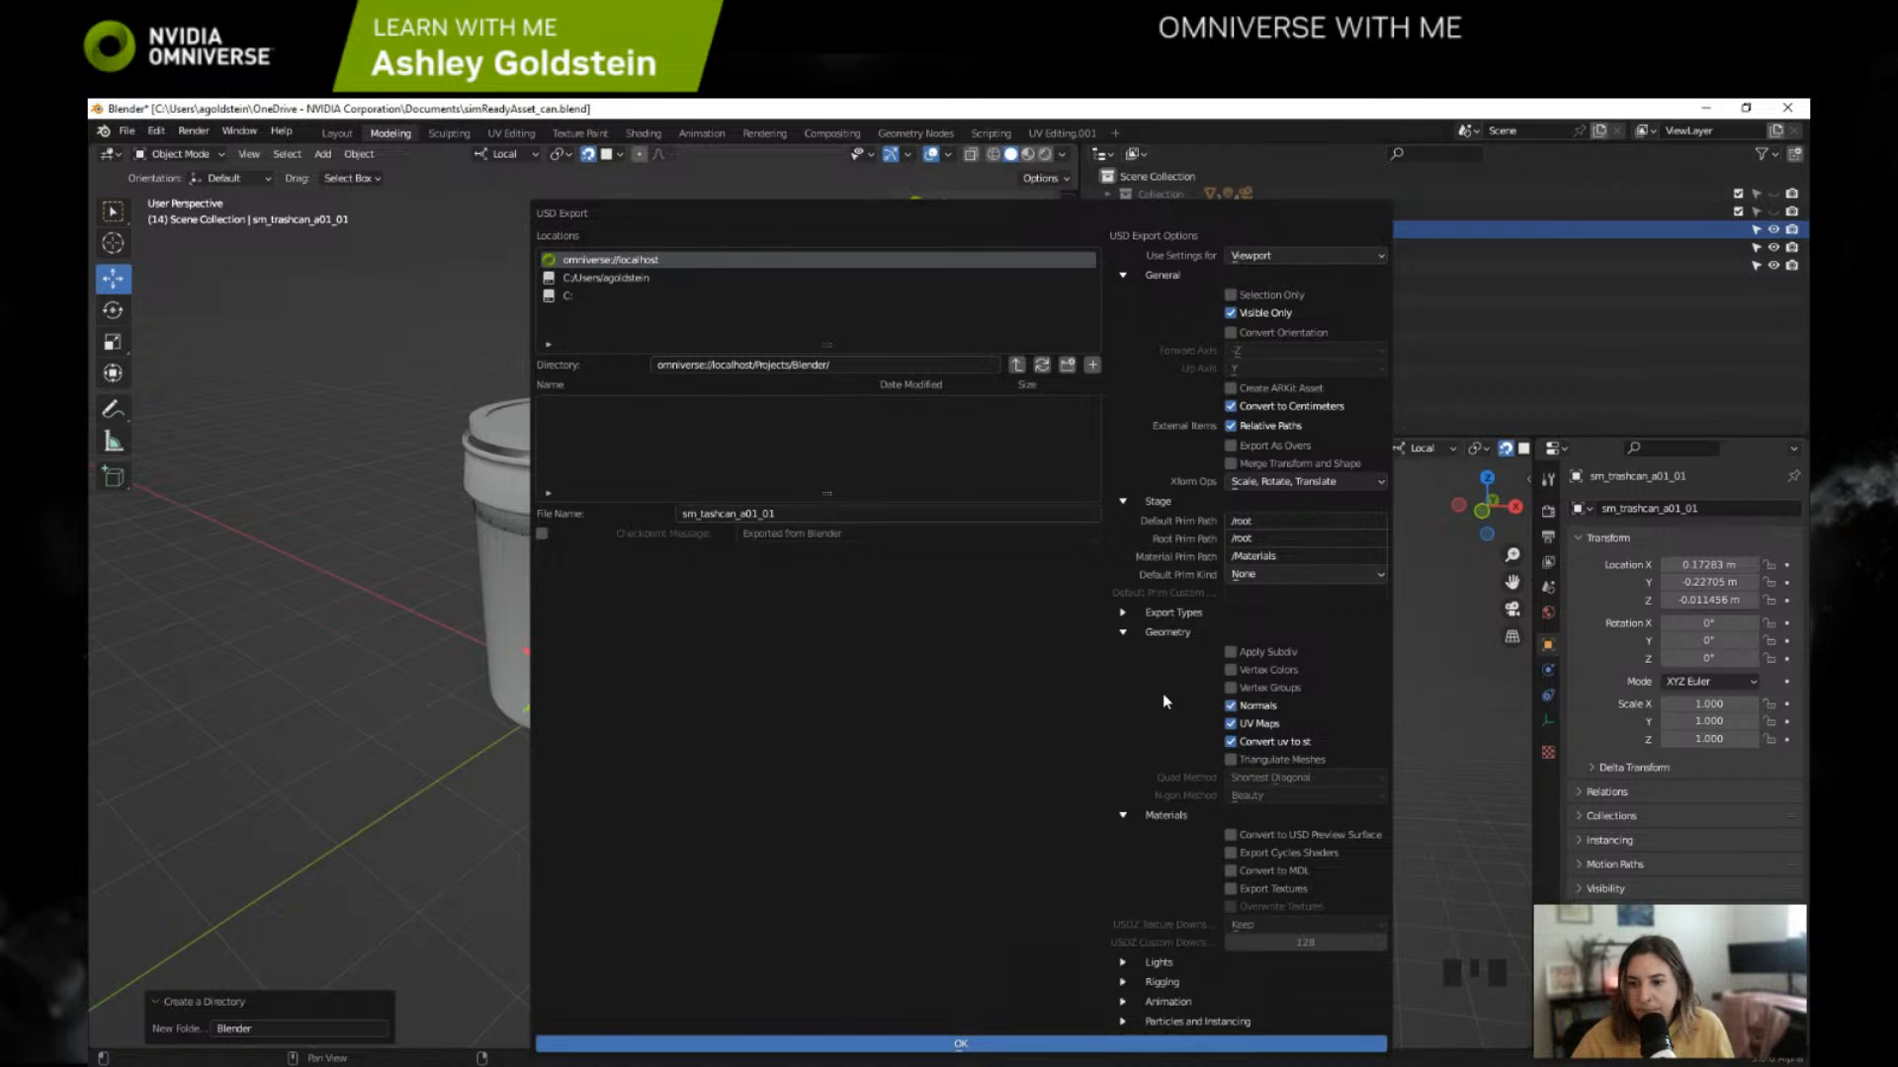
left_click(1125, 634)
Step: Exclude Cameras, Lights and Materials from the export types, and show the light export options
left_click(1124, 614)
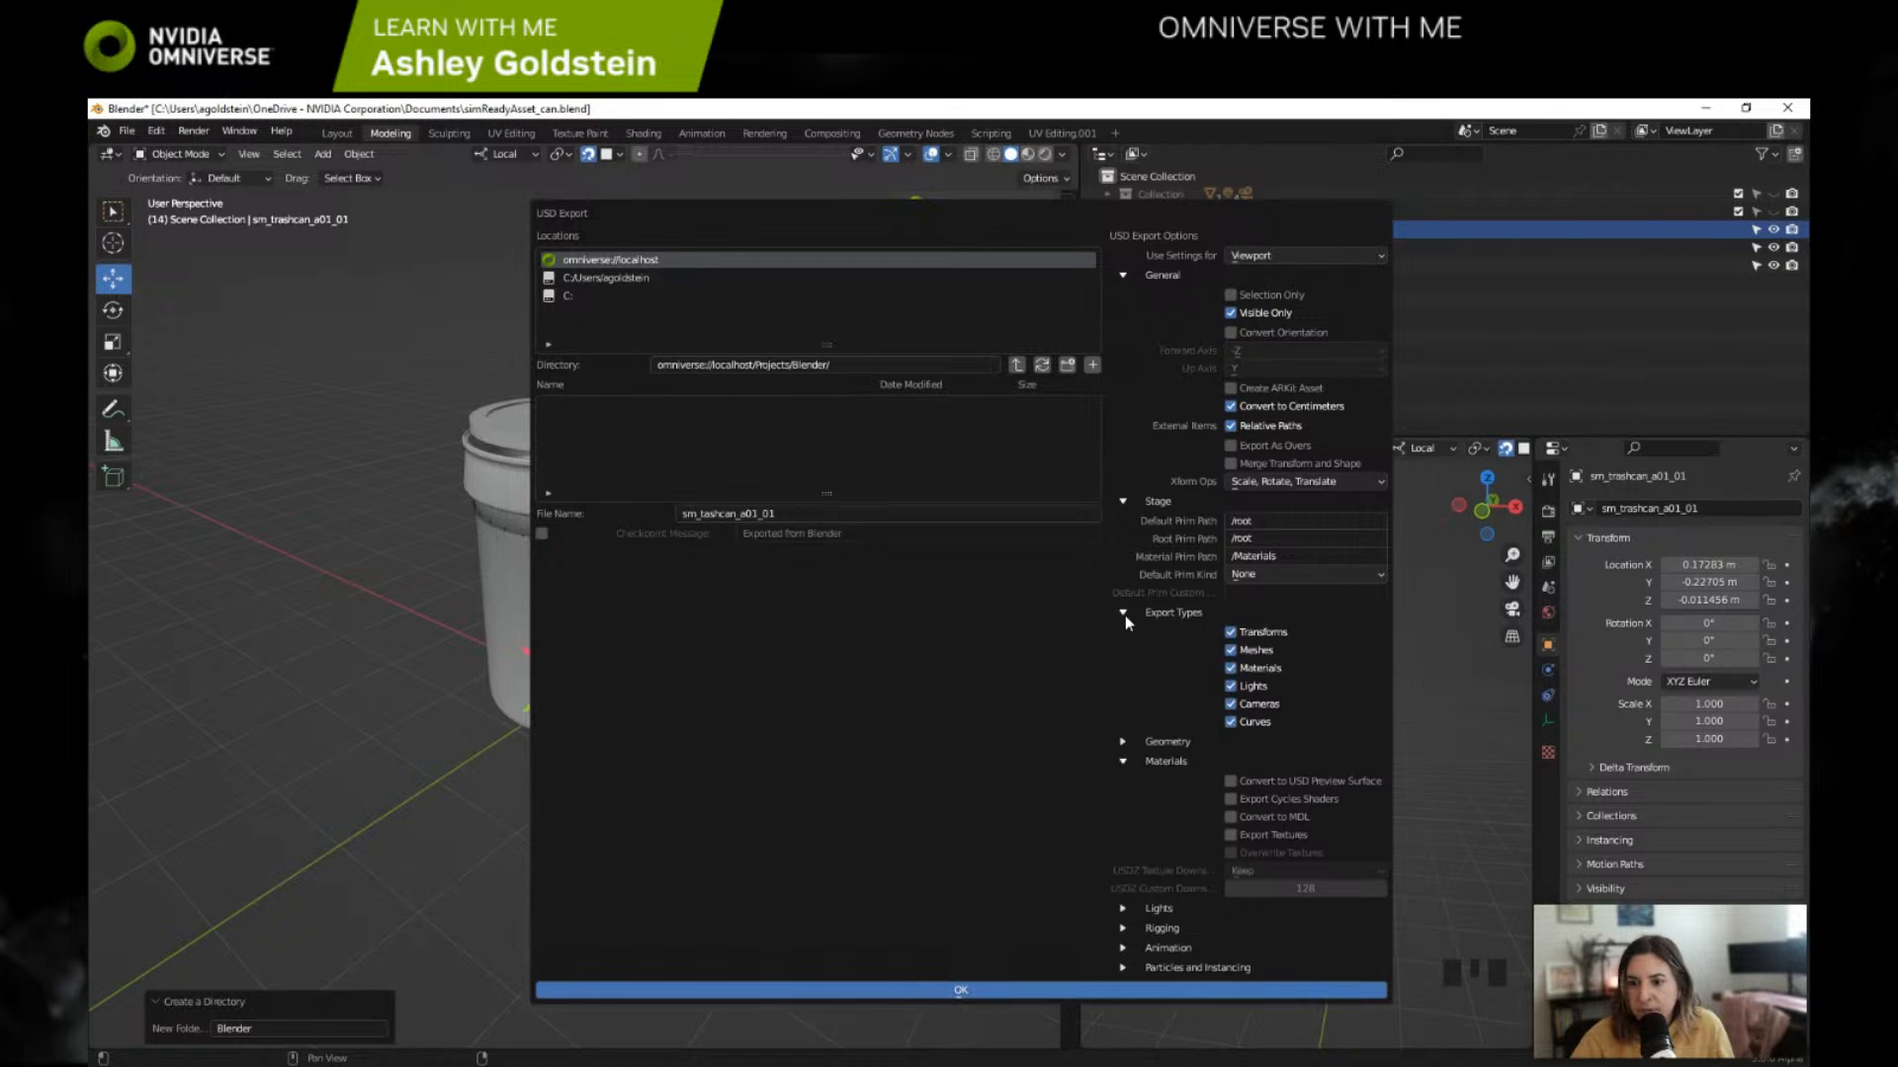
left_click(1231, 705)
left_click(1232, 687)
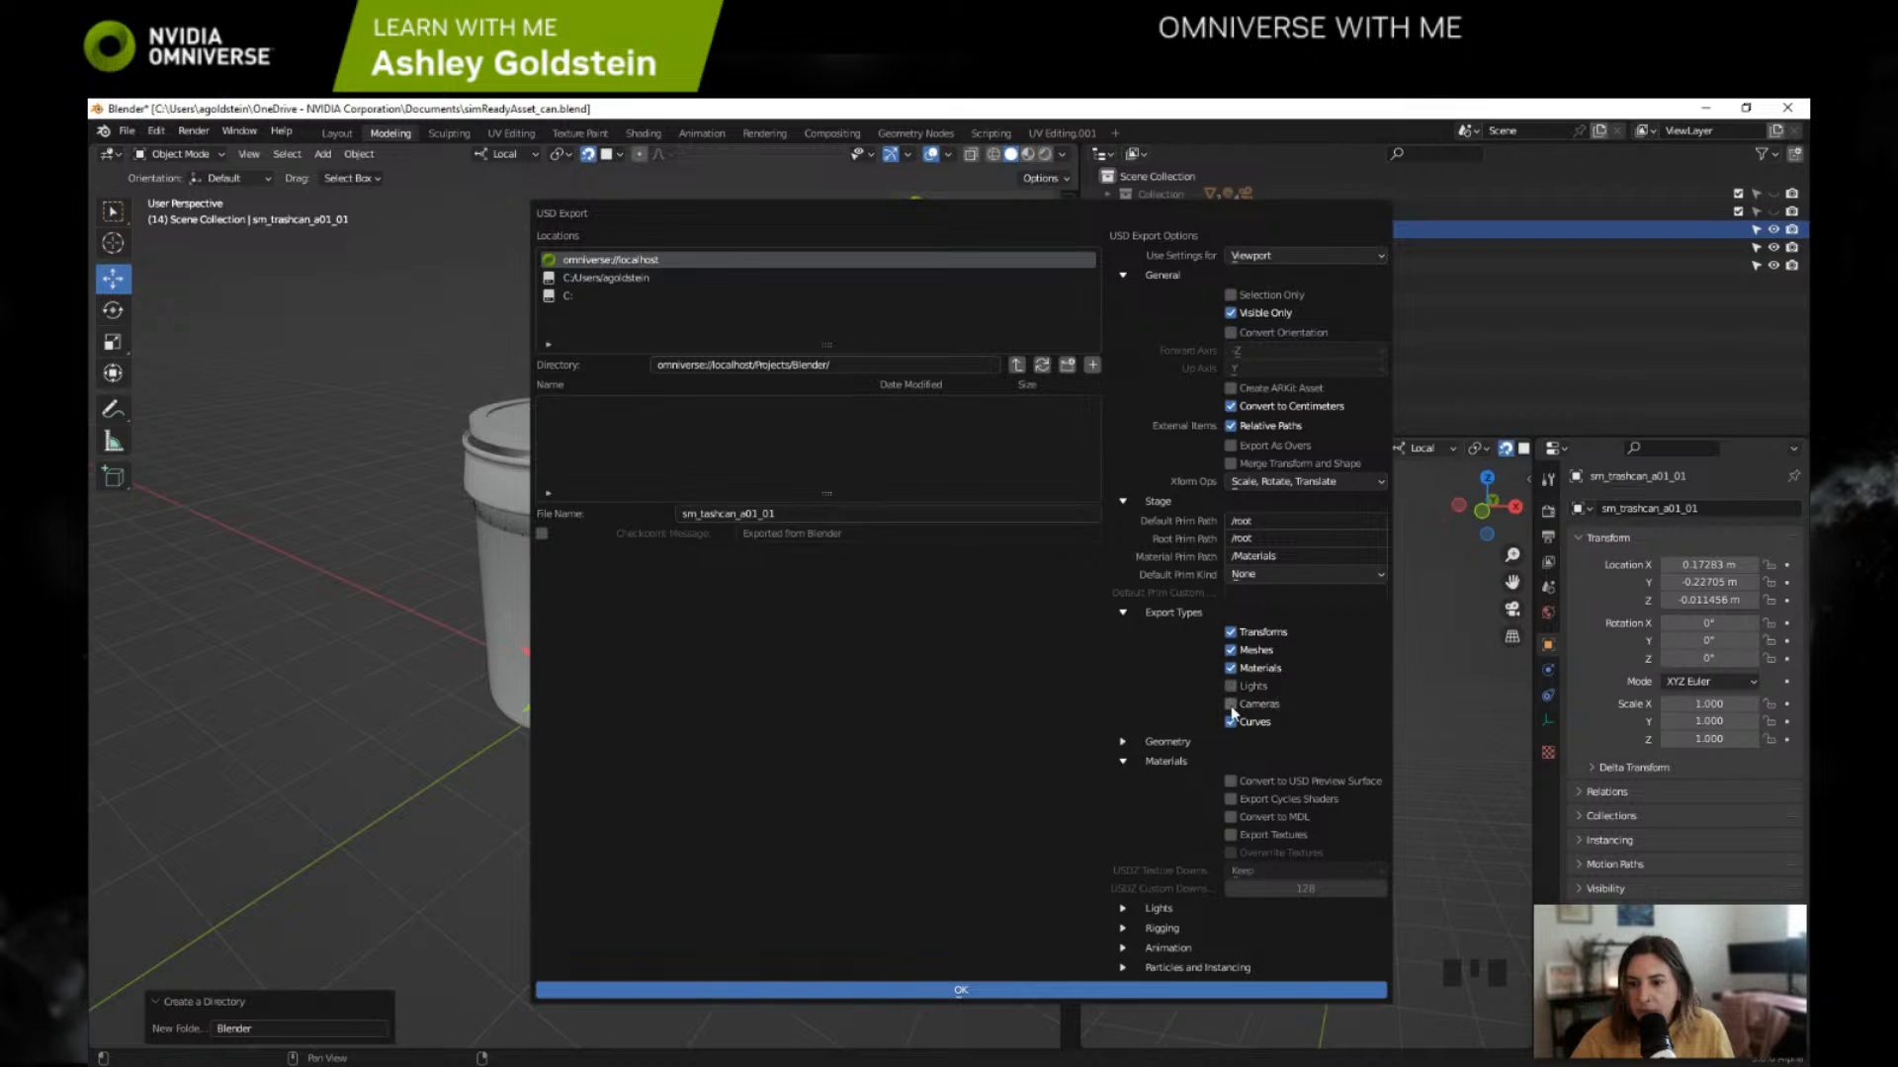
left_click(1230, 667)
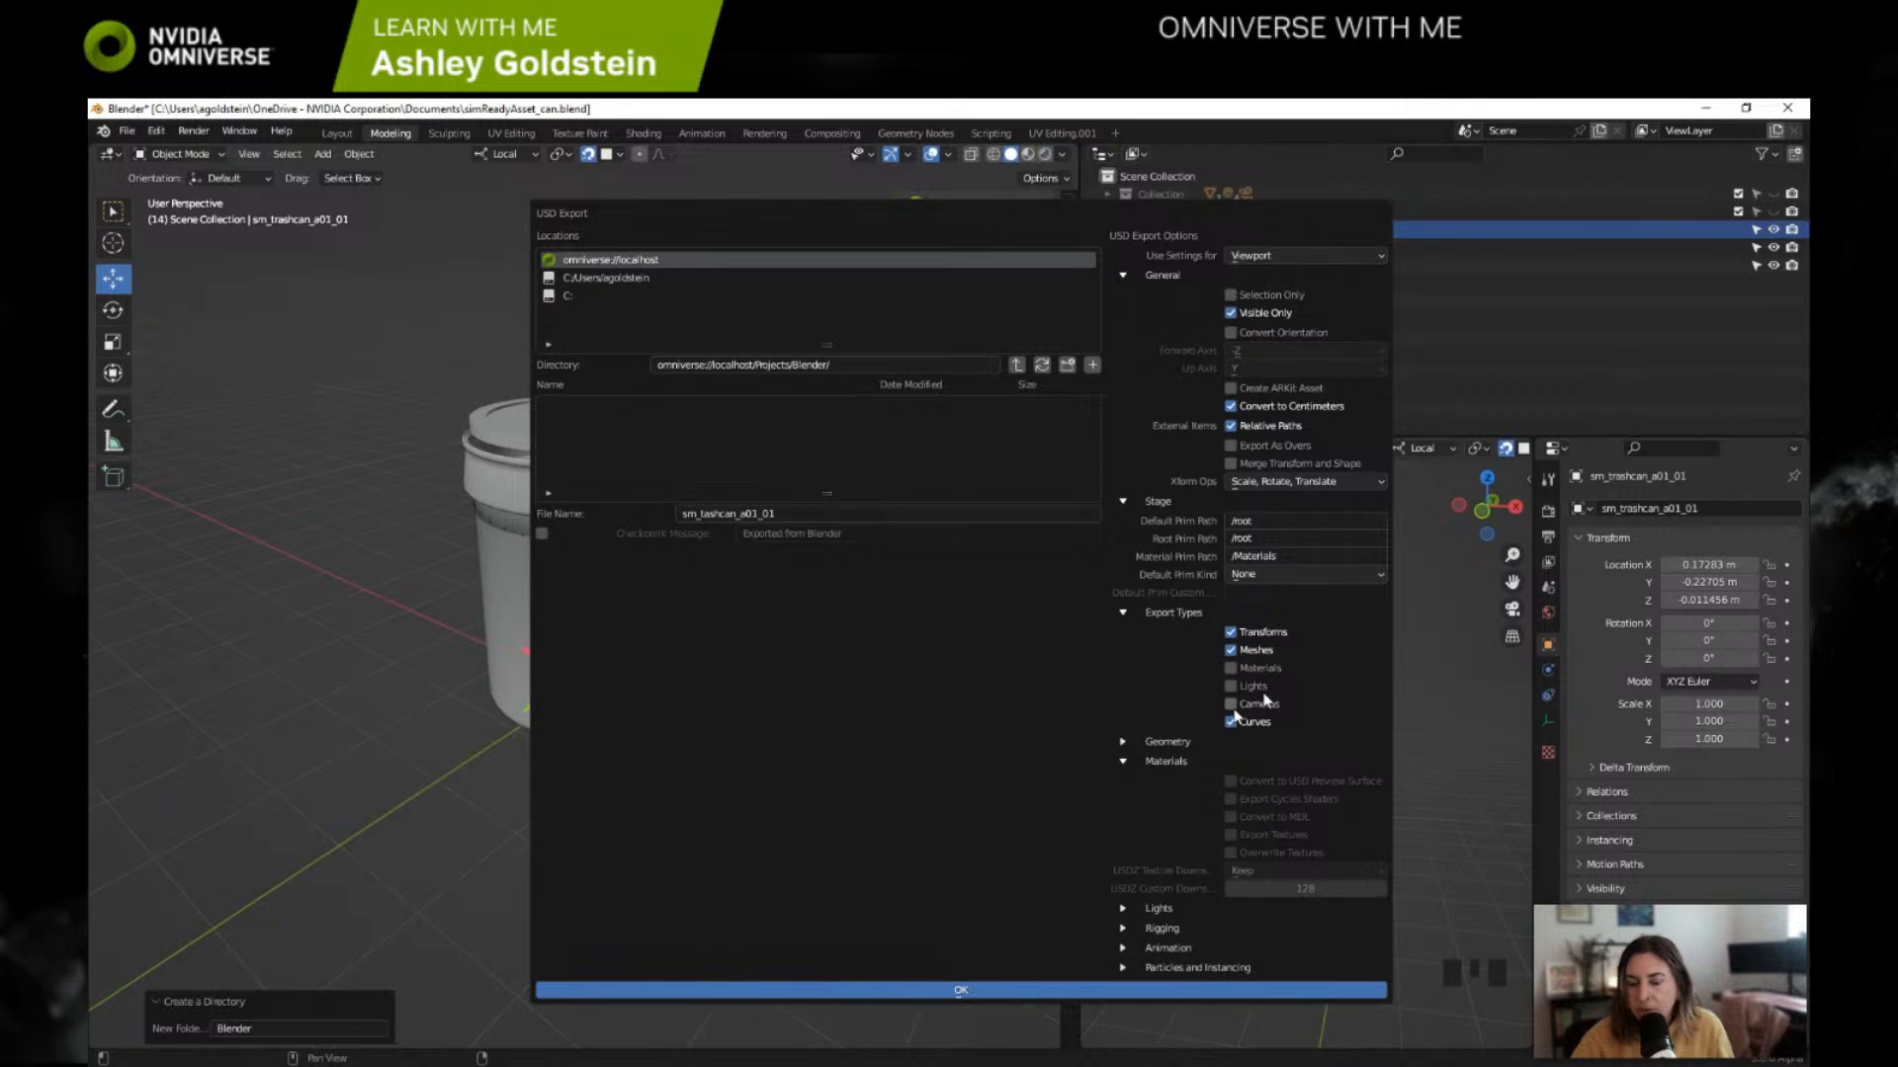
left_click(1127, 614)
left_click(1122, 800)
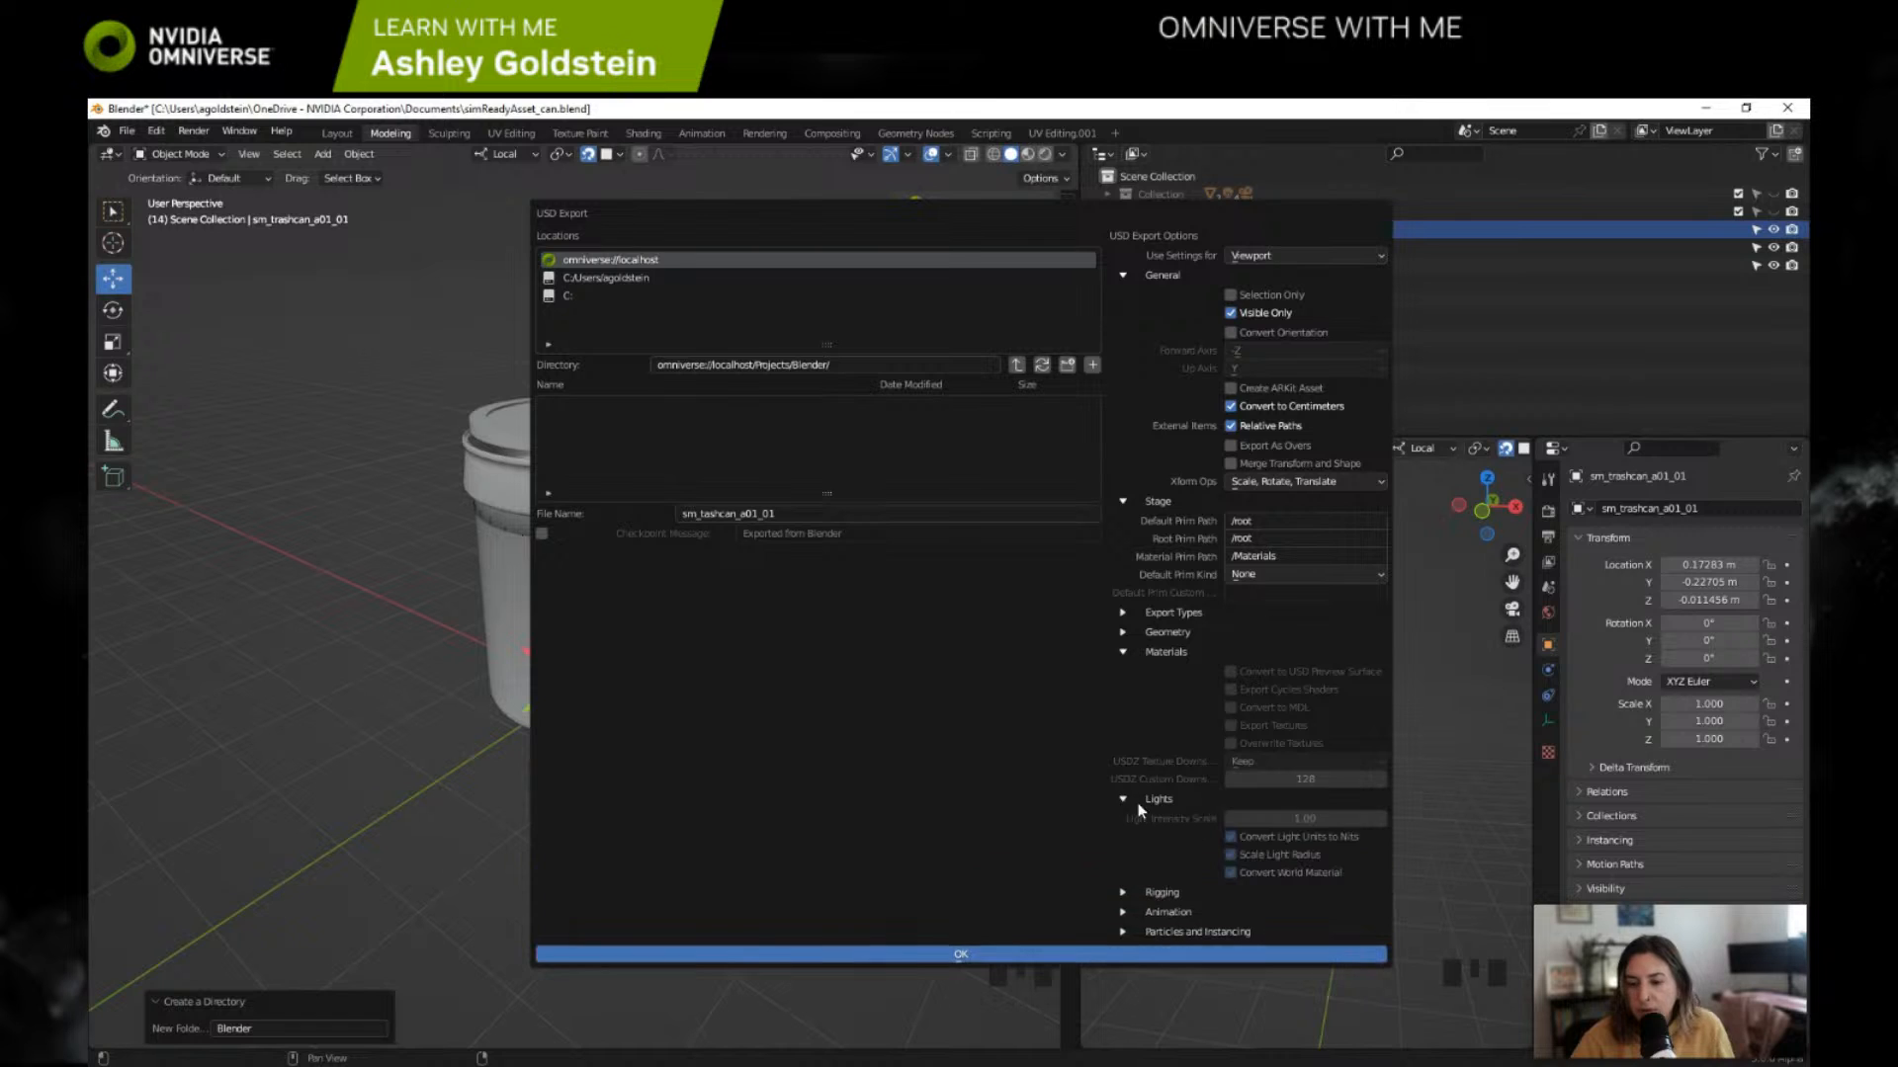
Step: Check the Rigging and Animation export options, then turn off Particles and Hair under Particles and Instancing
left_click(1125, 799)
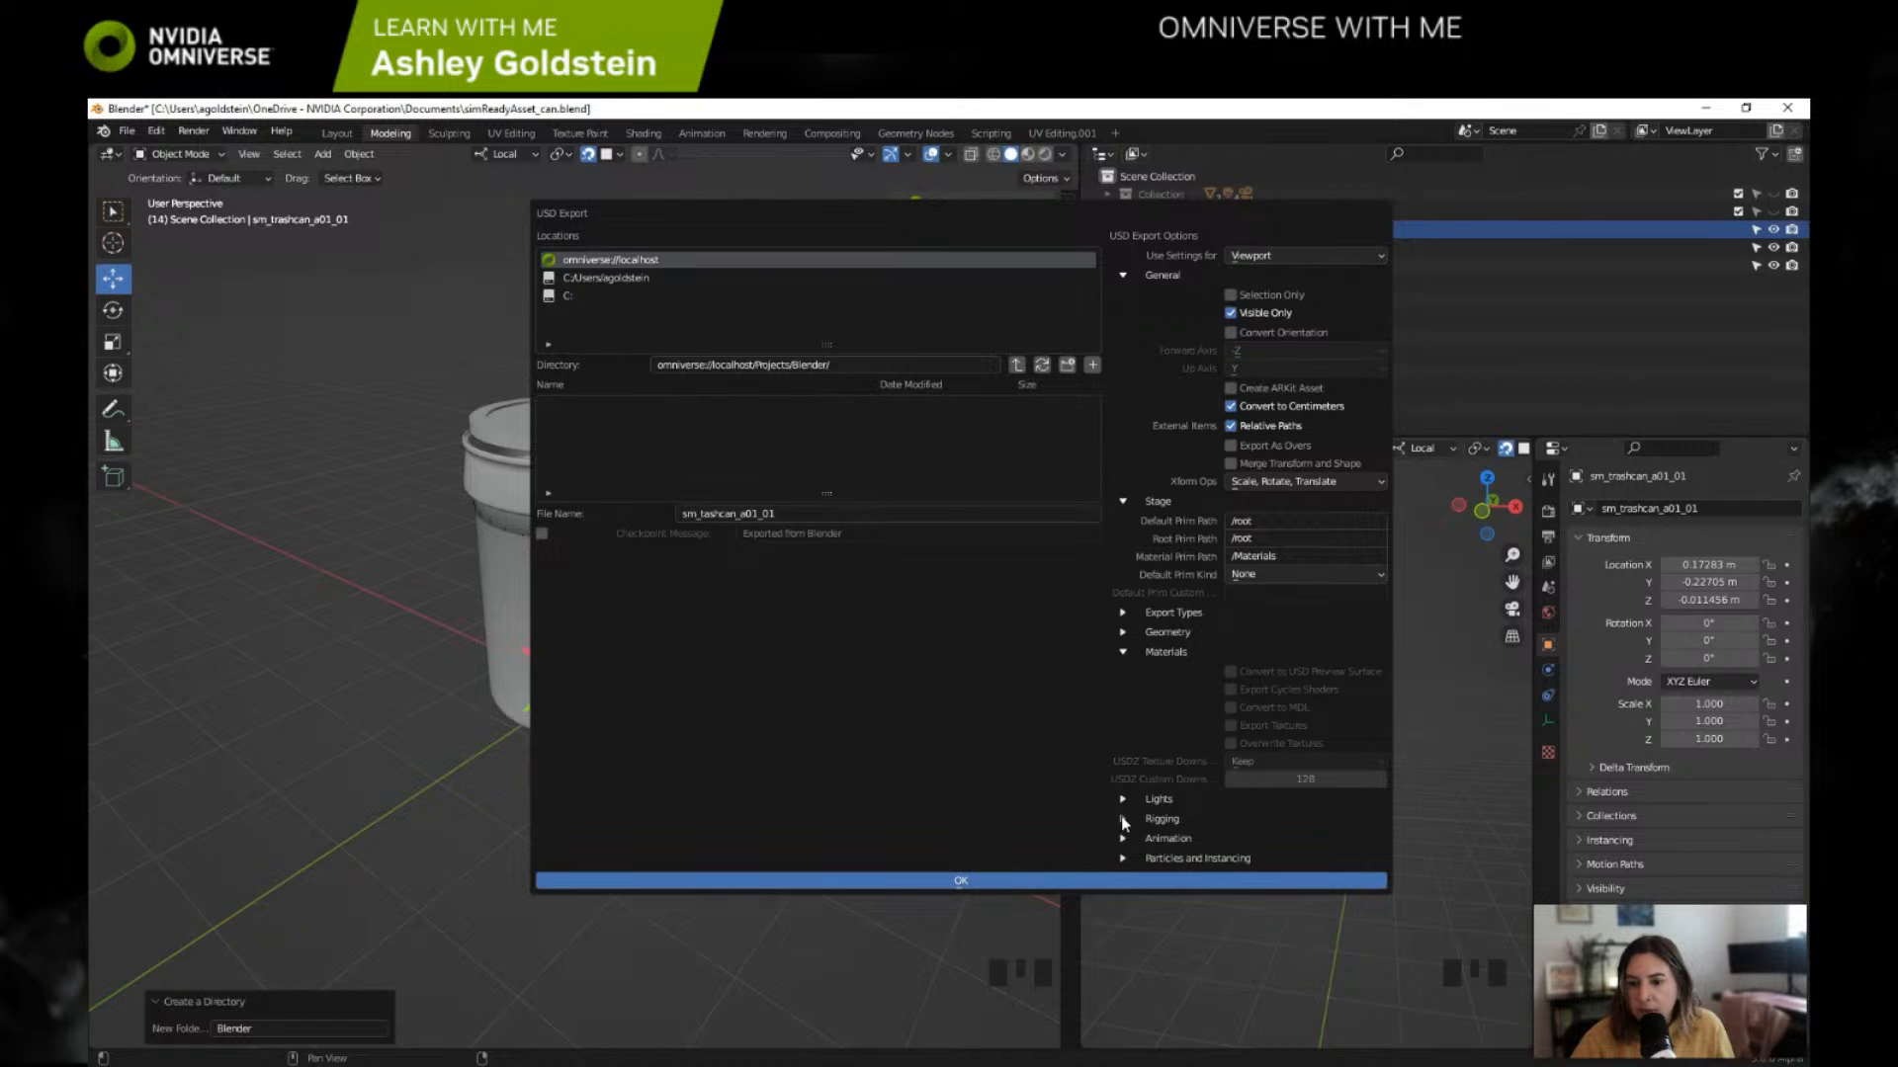
left_click(1124, 819)
left_click(1127, 819)
left_click(1125, 839)
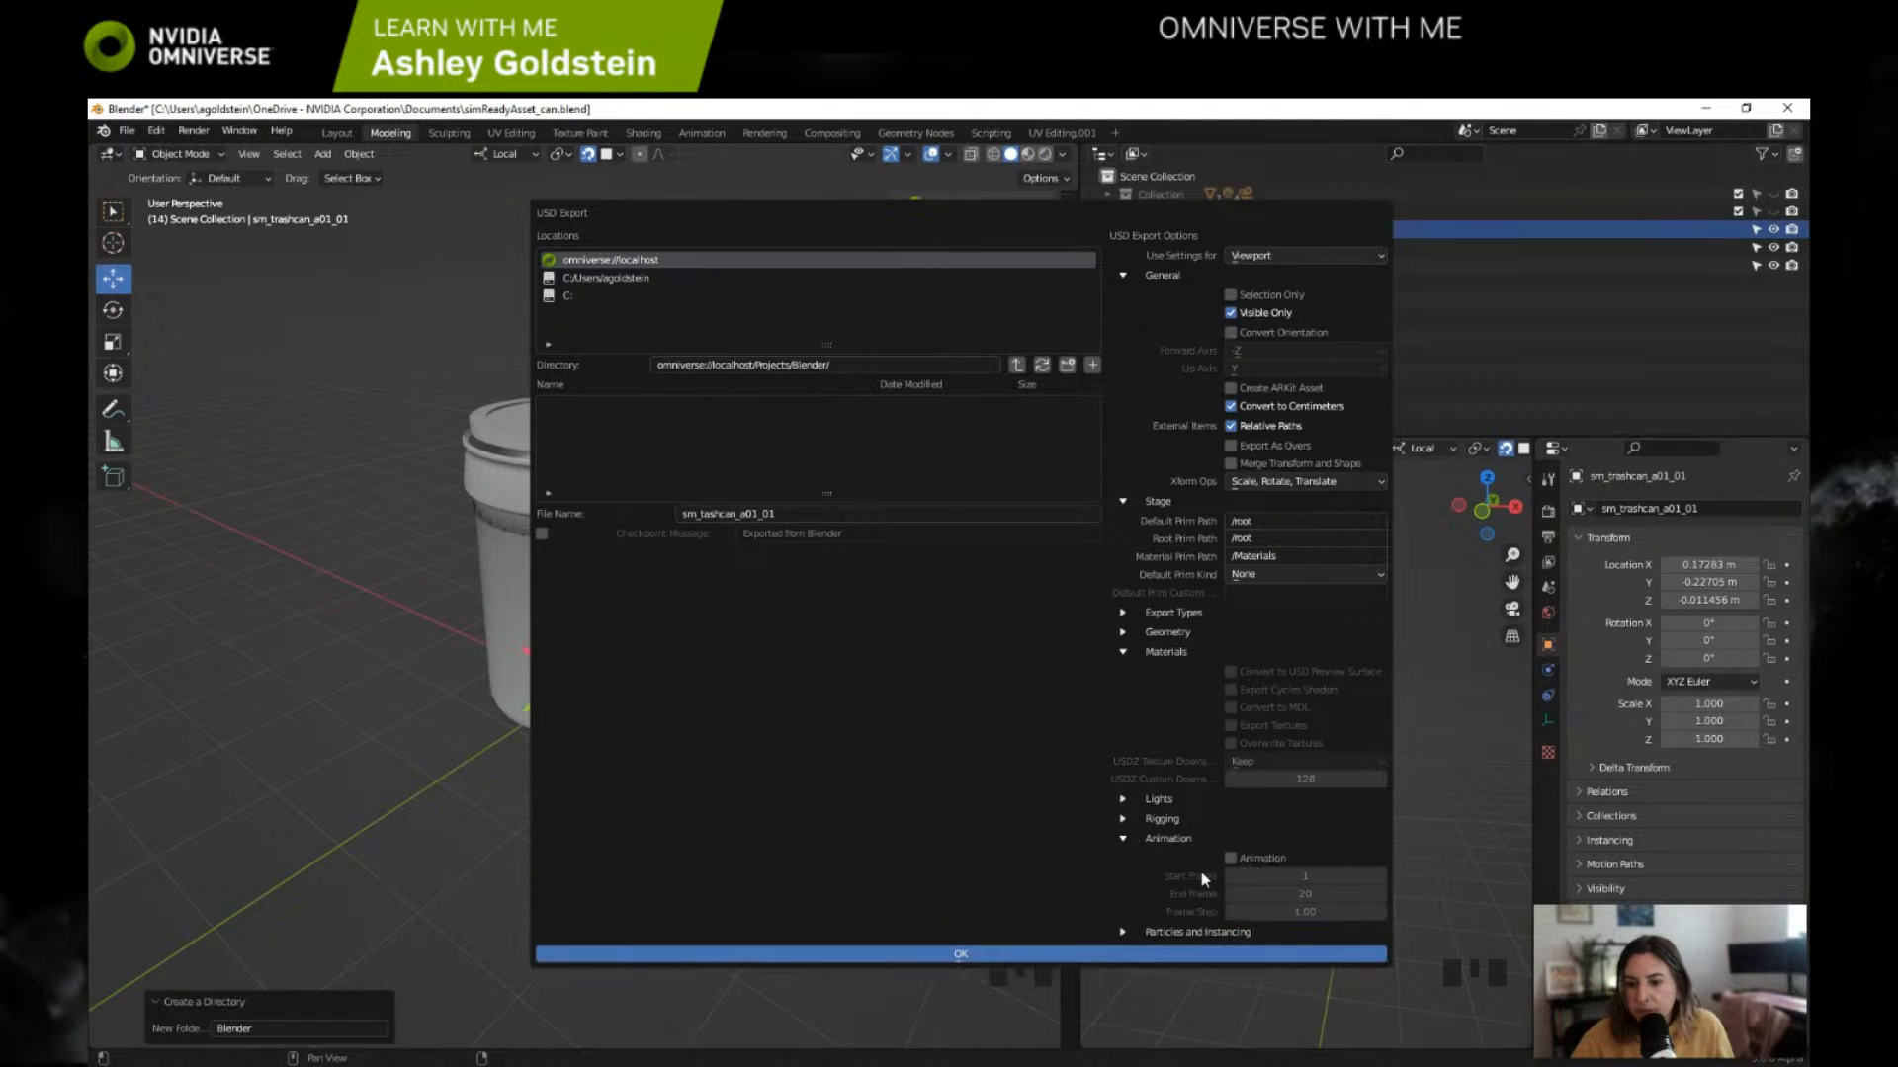
left_click(1124, 840)
left_click(1123, 858)
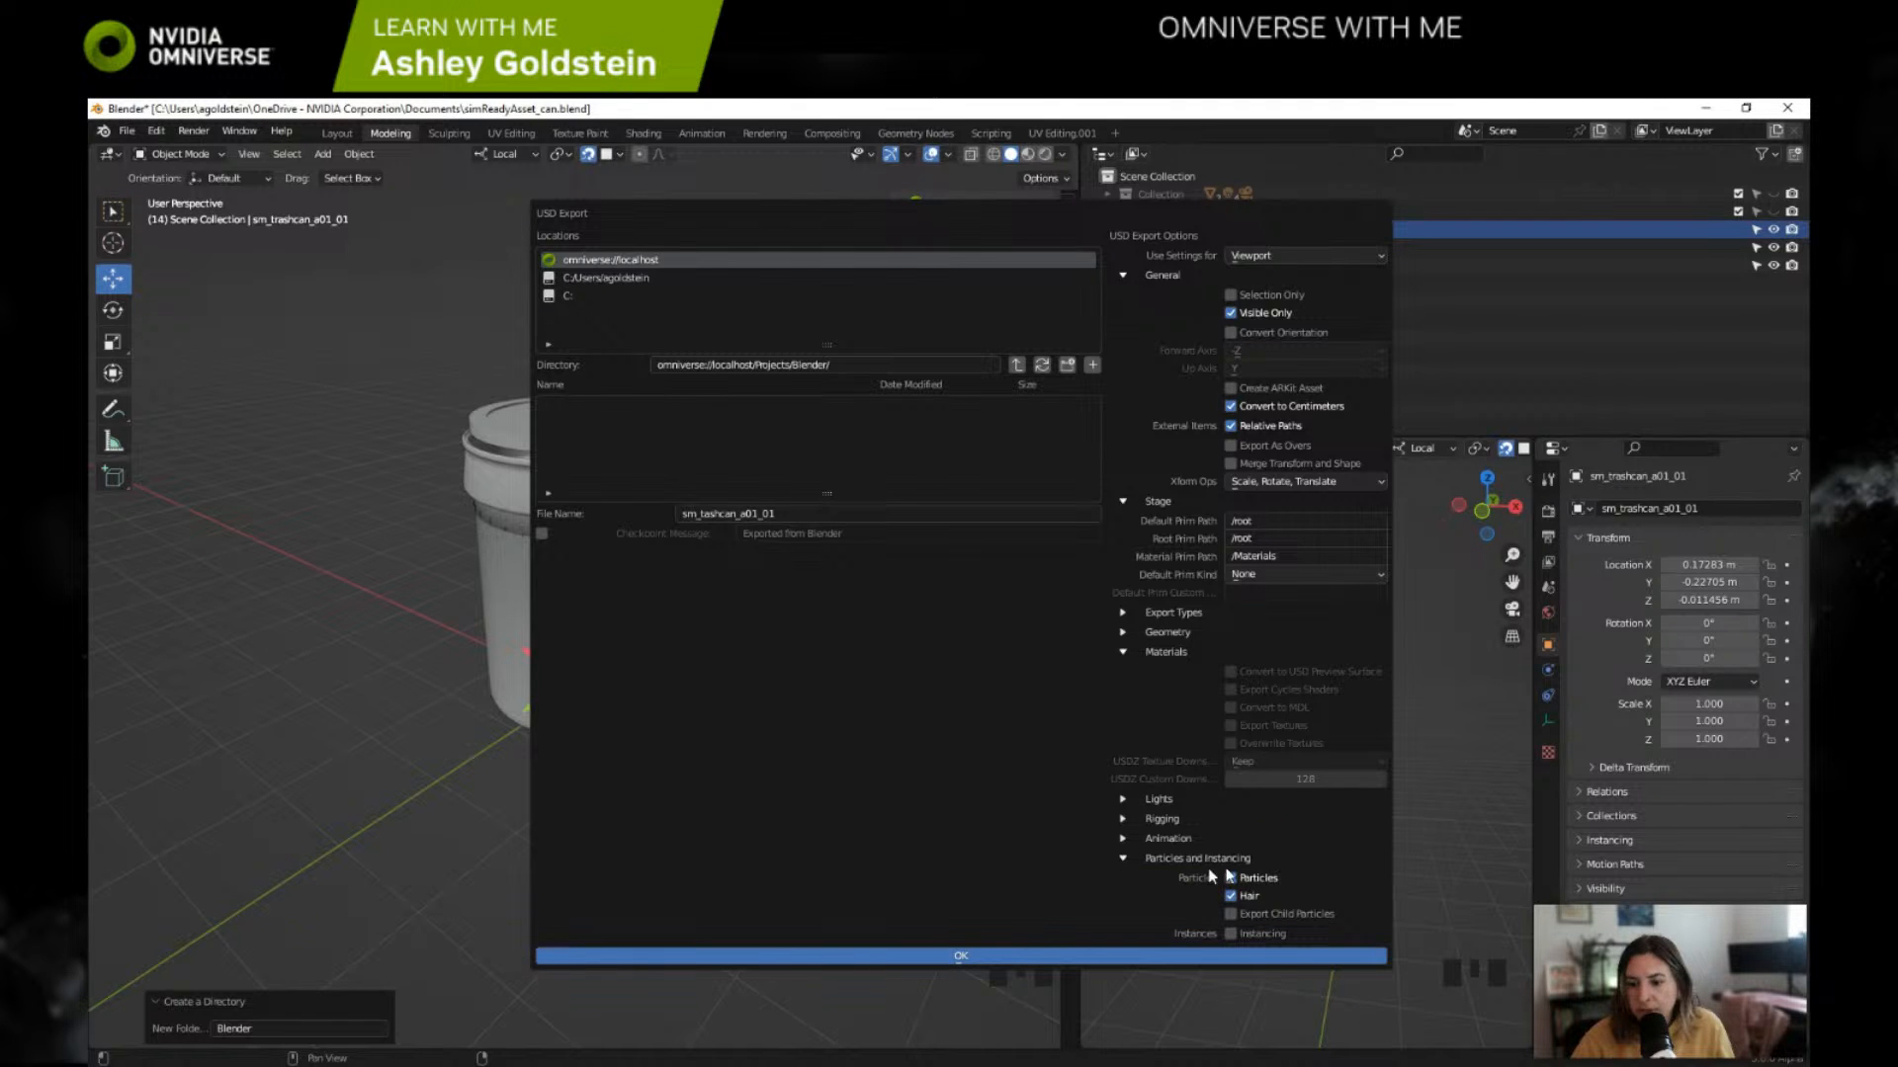
left_click(1230, 877)
left_click(1230, 895)
left_click(1125, 857)
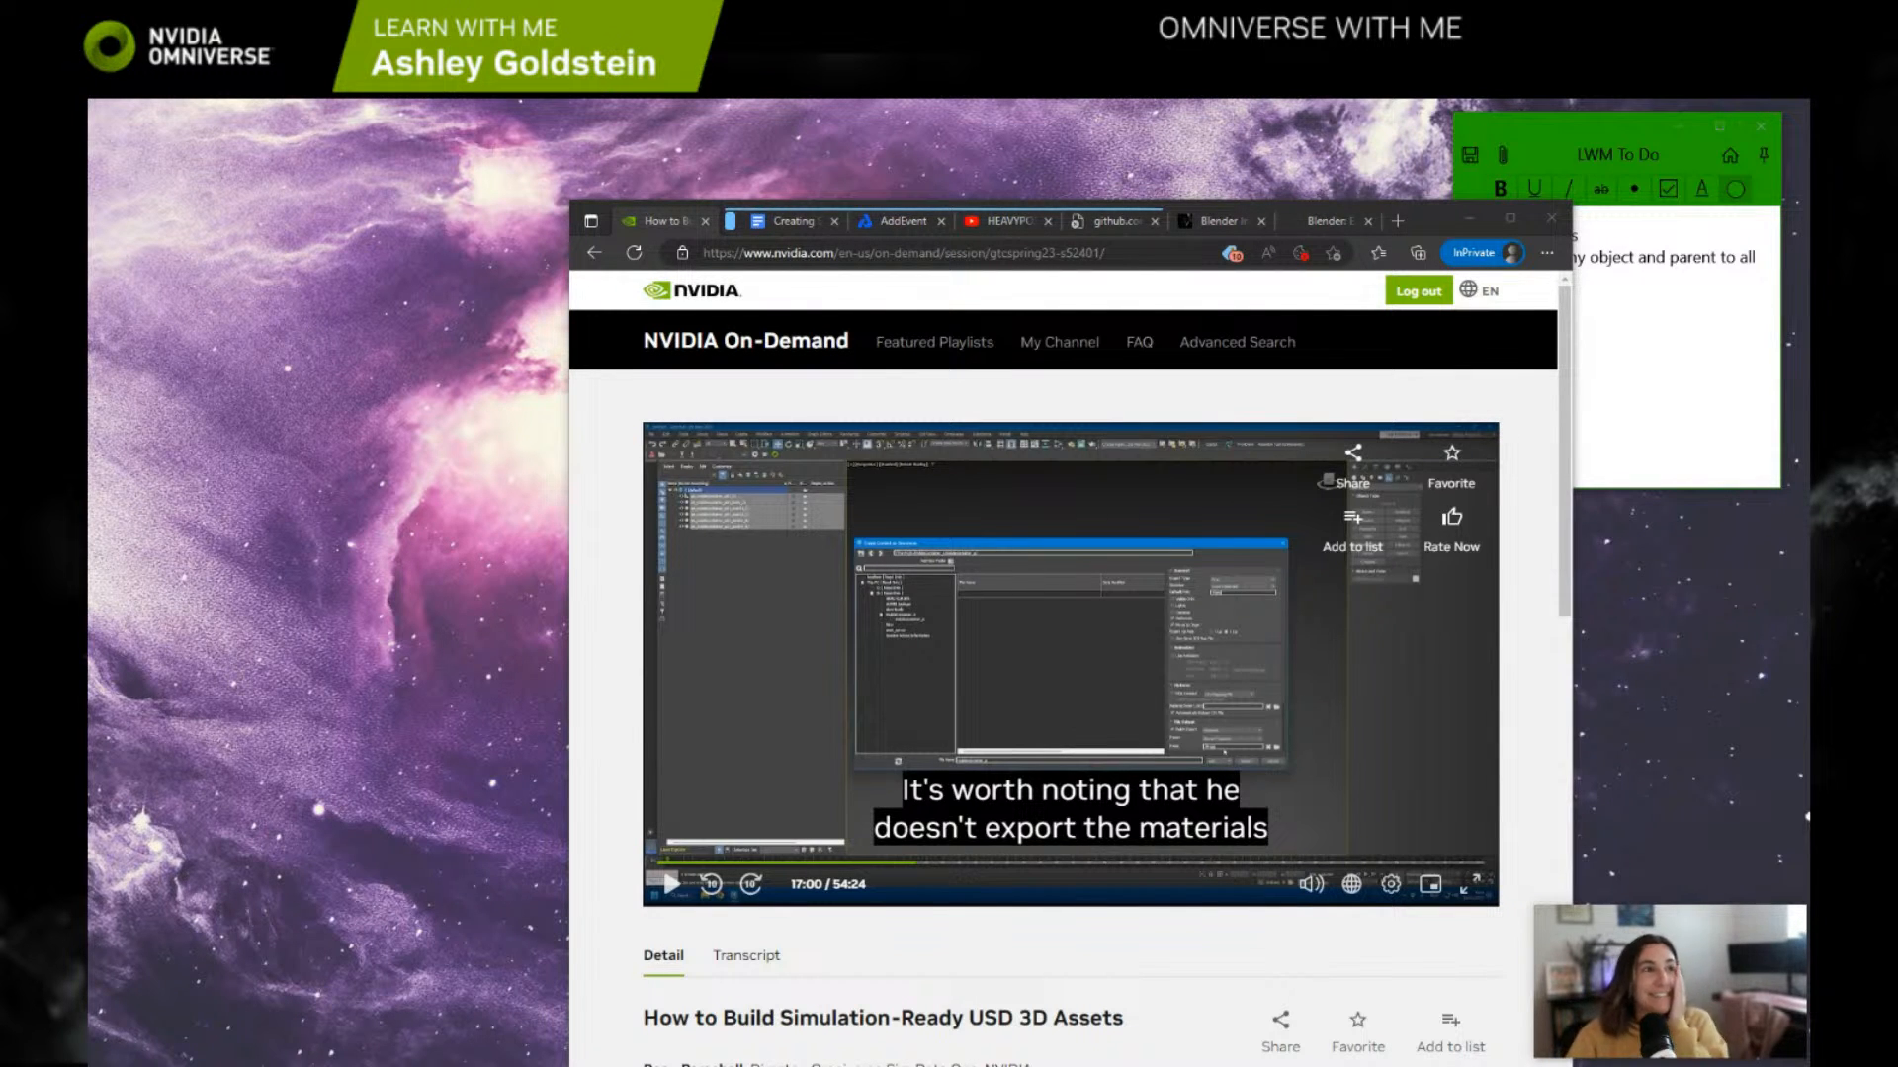
Step: Switch to the Omniverse Launcher and launch the prod-Blender 3.6 alpha USD branch
left_click_drag(88, 362, 1114, 286)
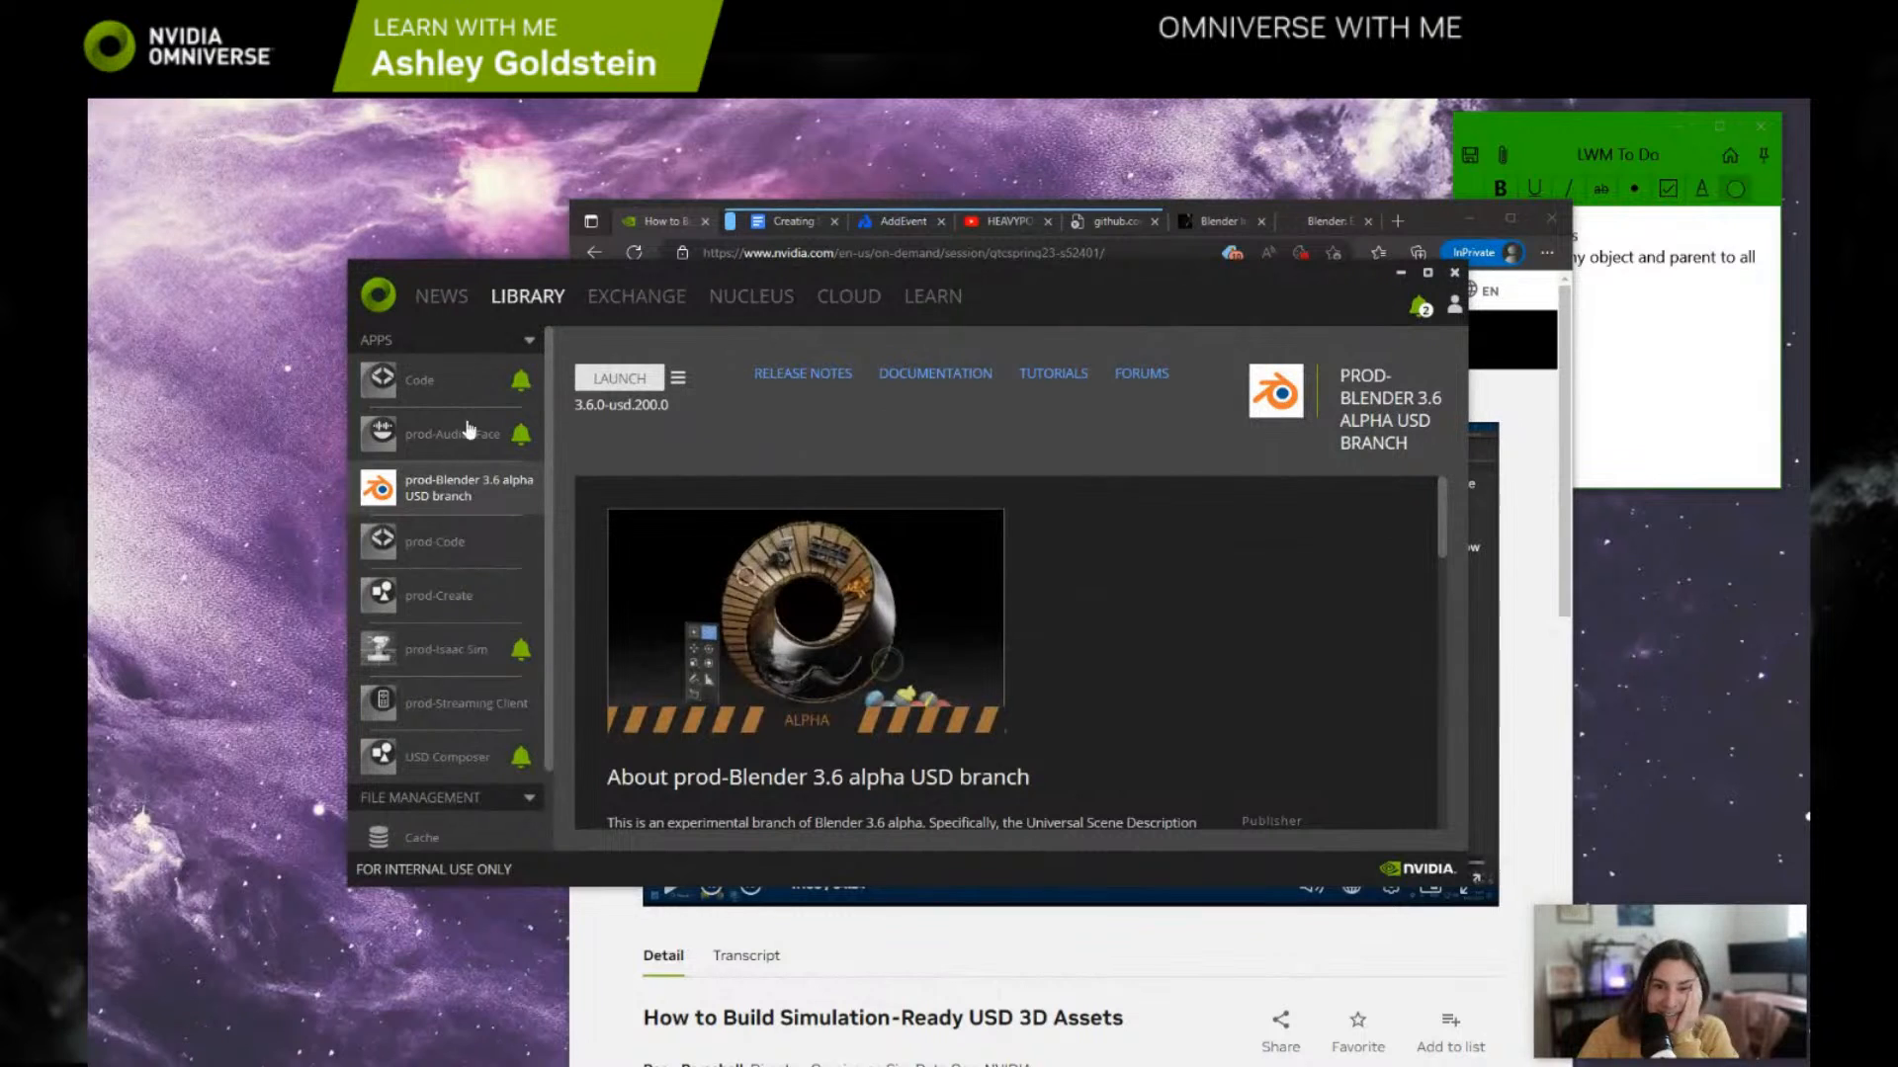
left_click(635, 386)
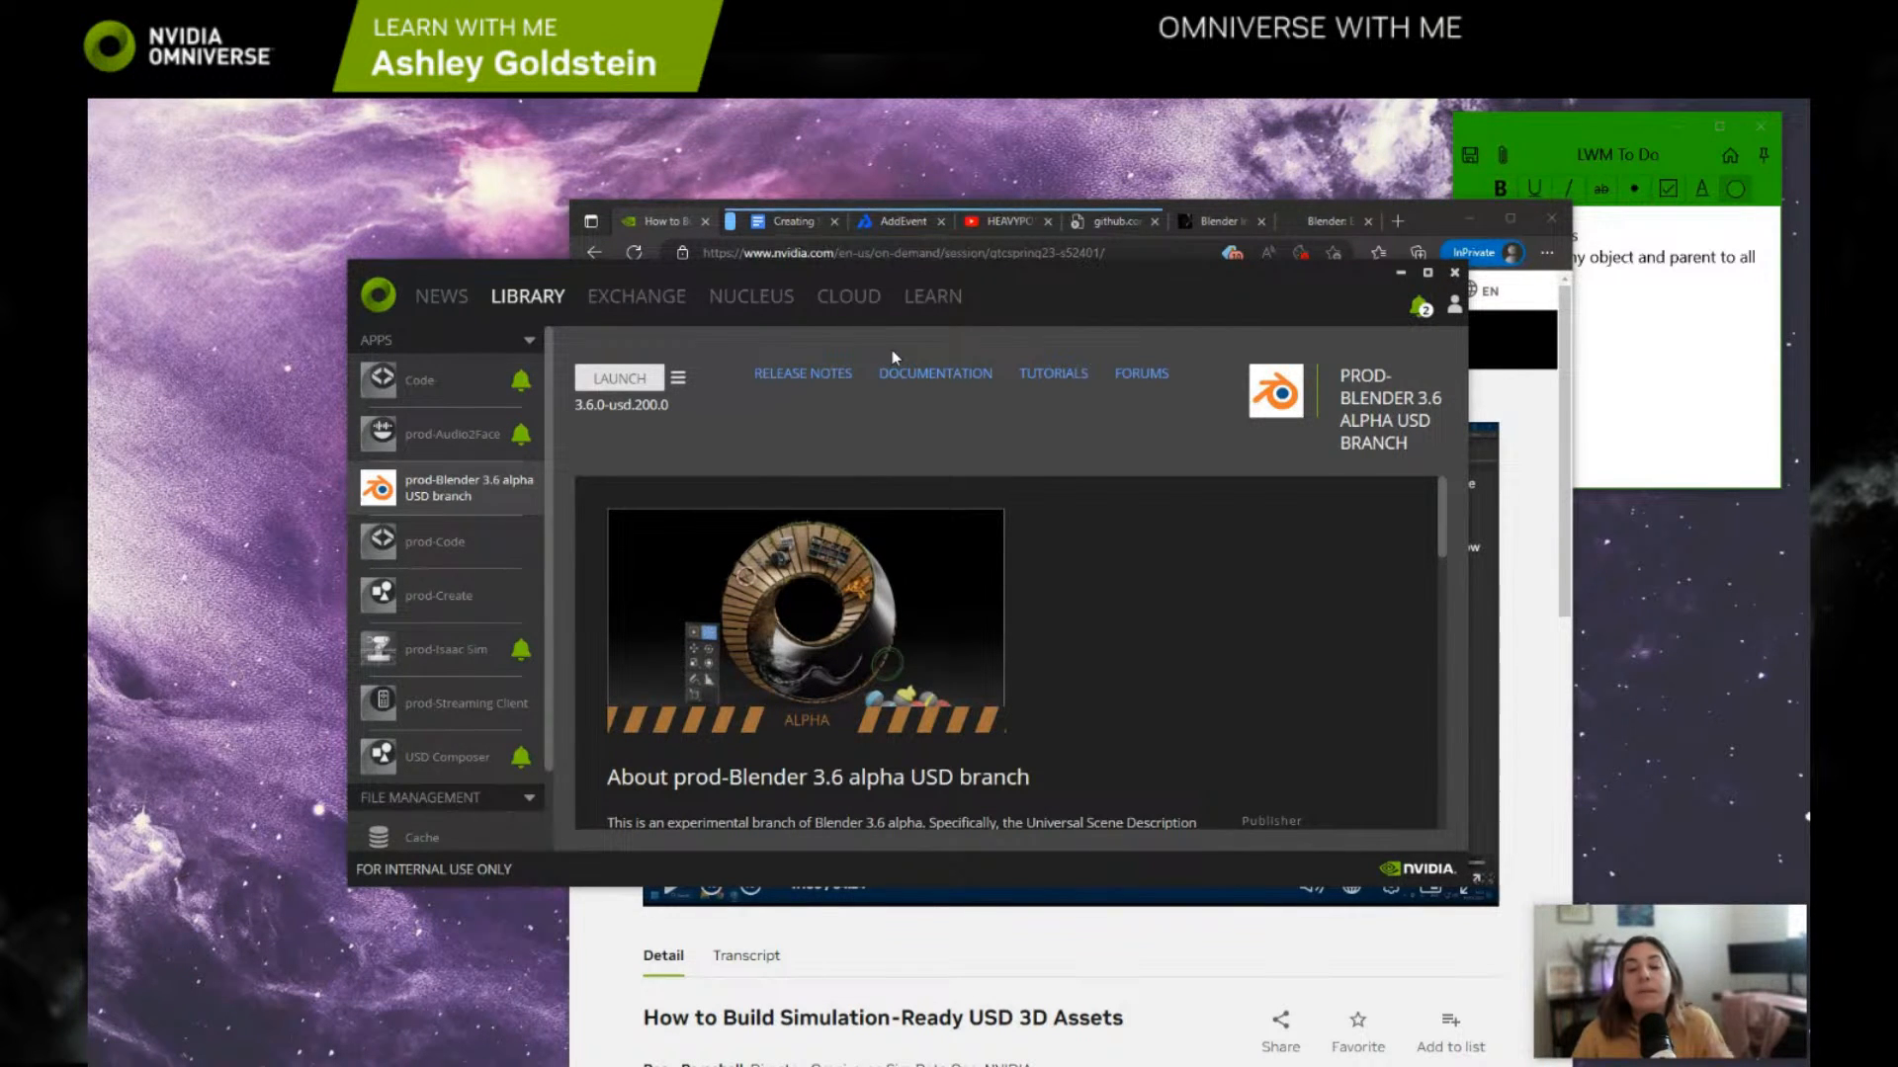
Step: Try to open the localhost server in the Nucleus file browser
left_click(753, 302)
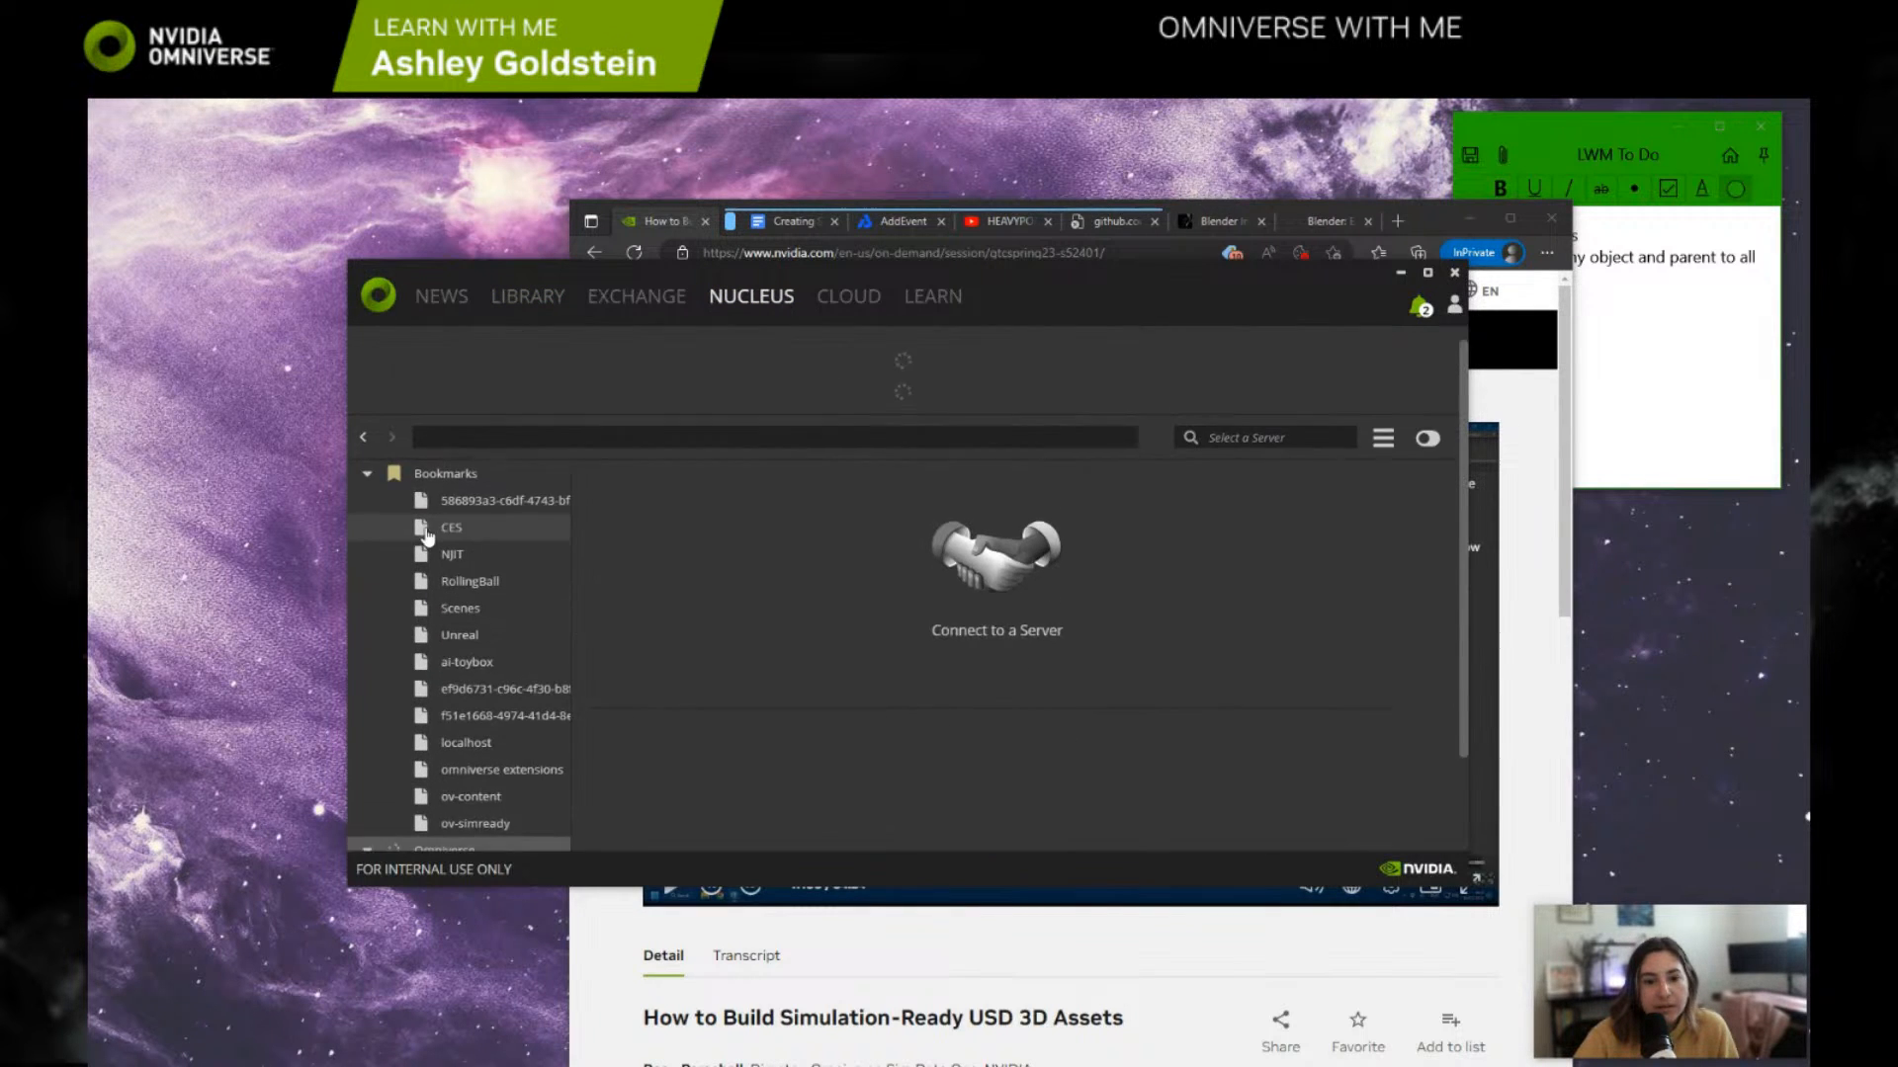
left_click(367, 491)
left_click(396, 516)
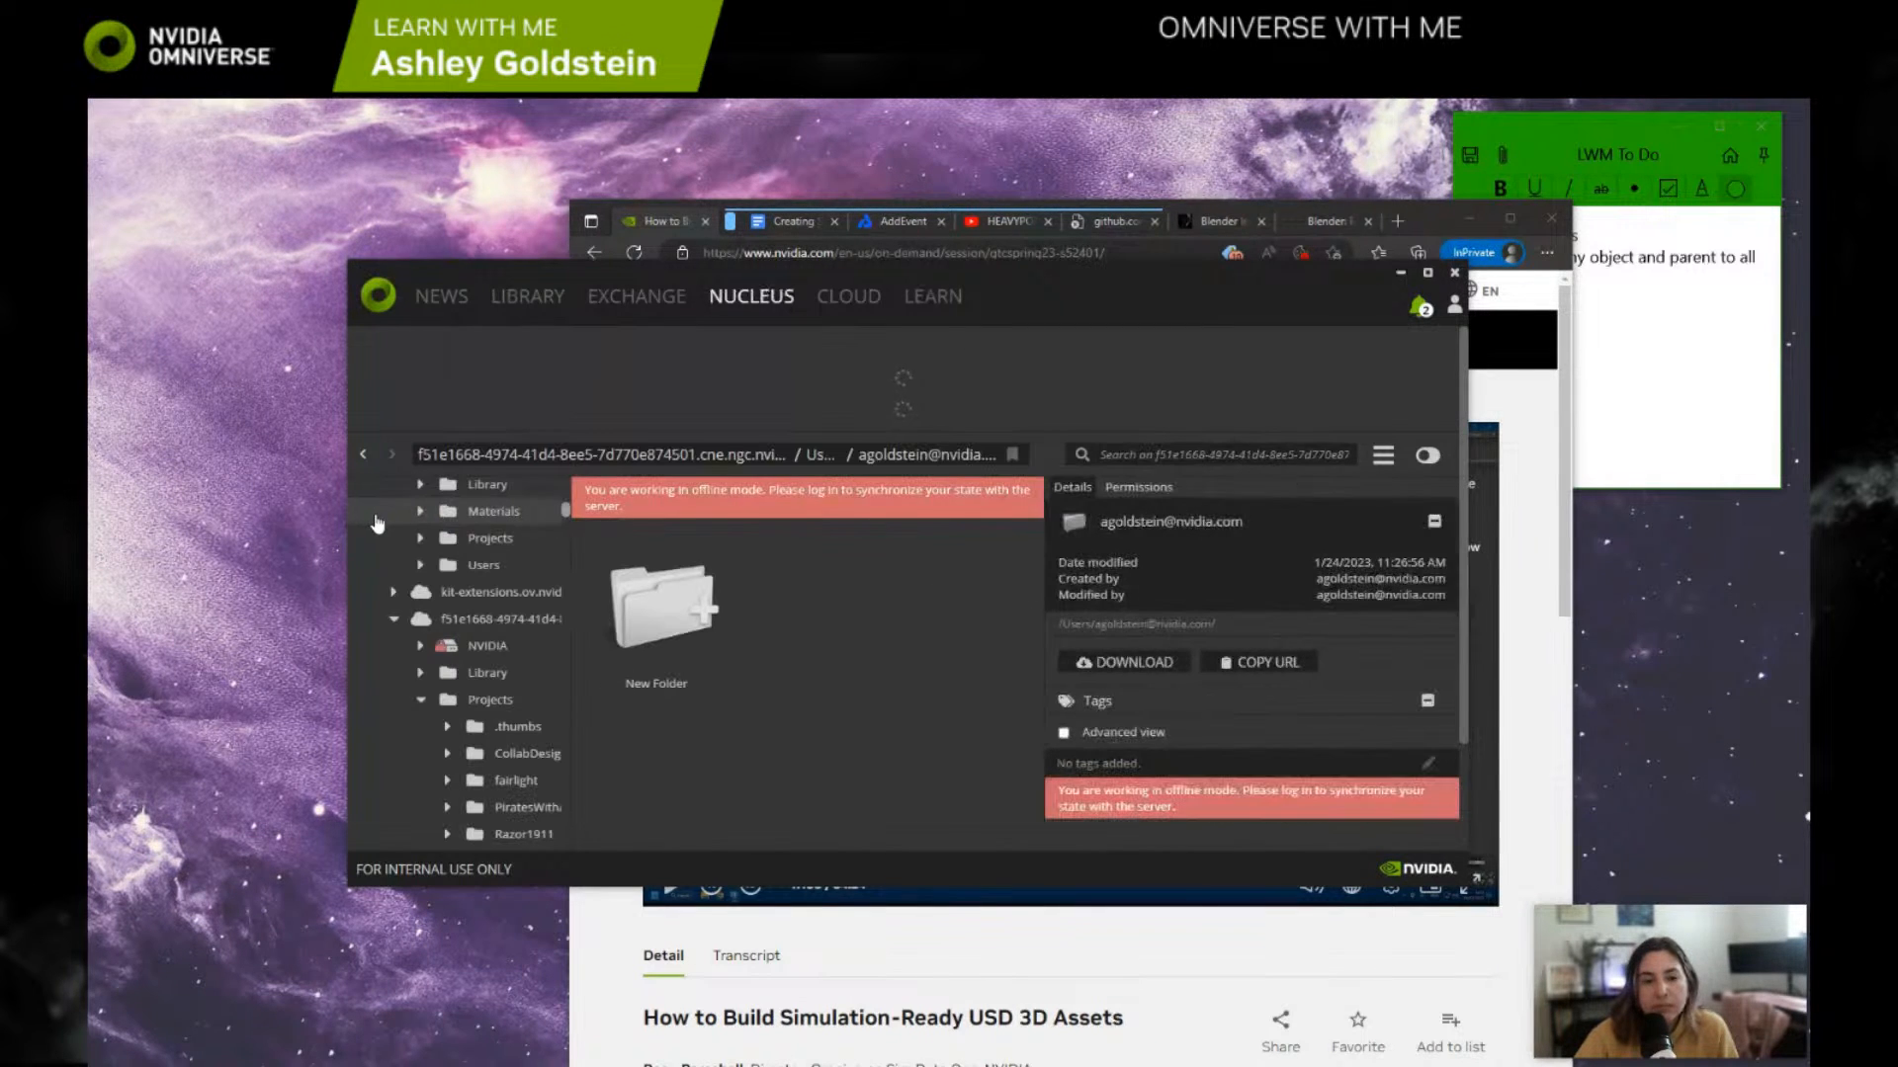
scroll(491, 542, "up", 5)
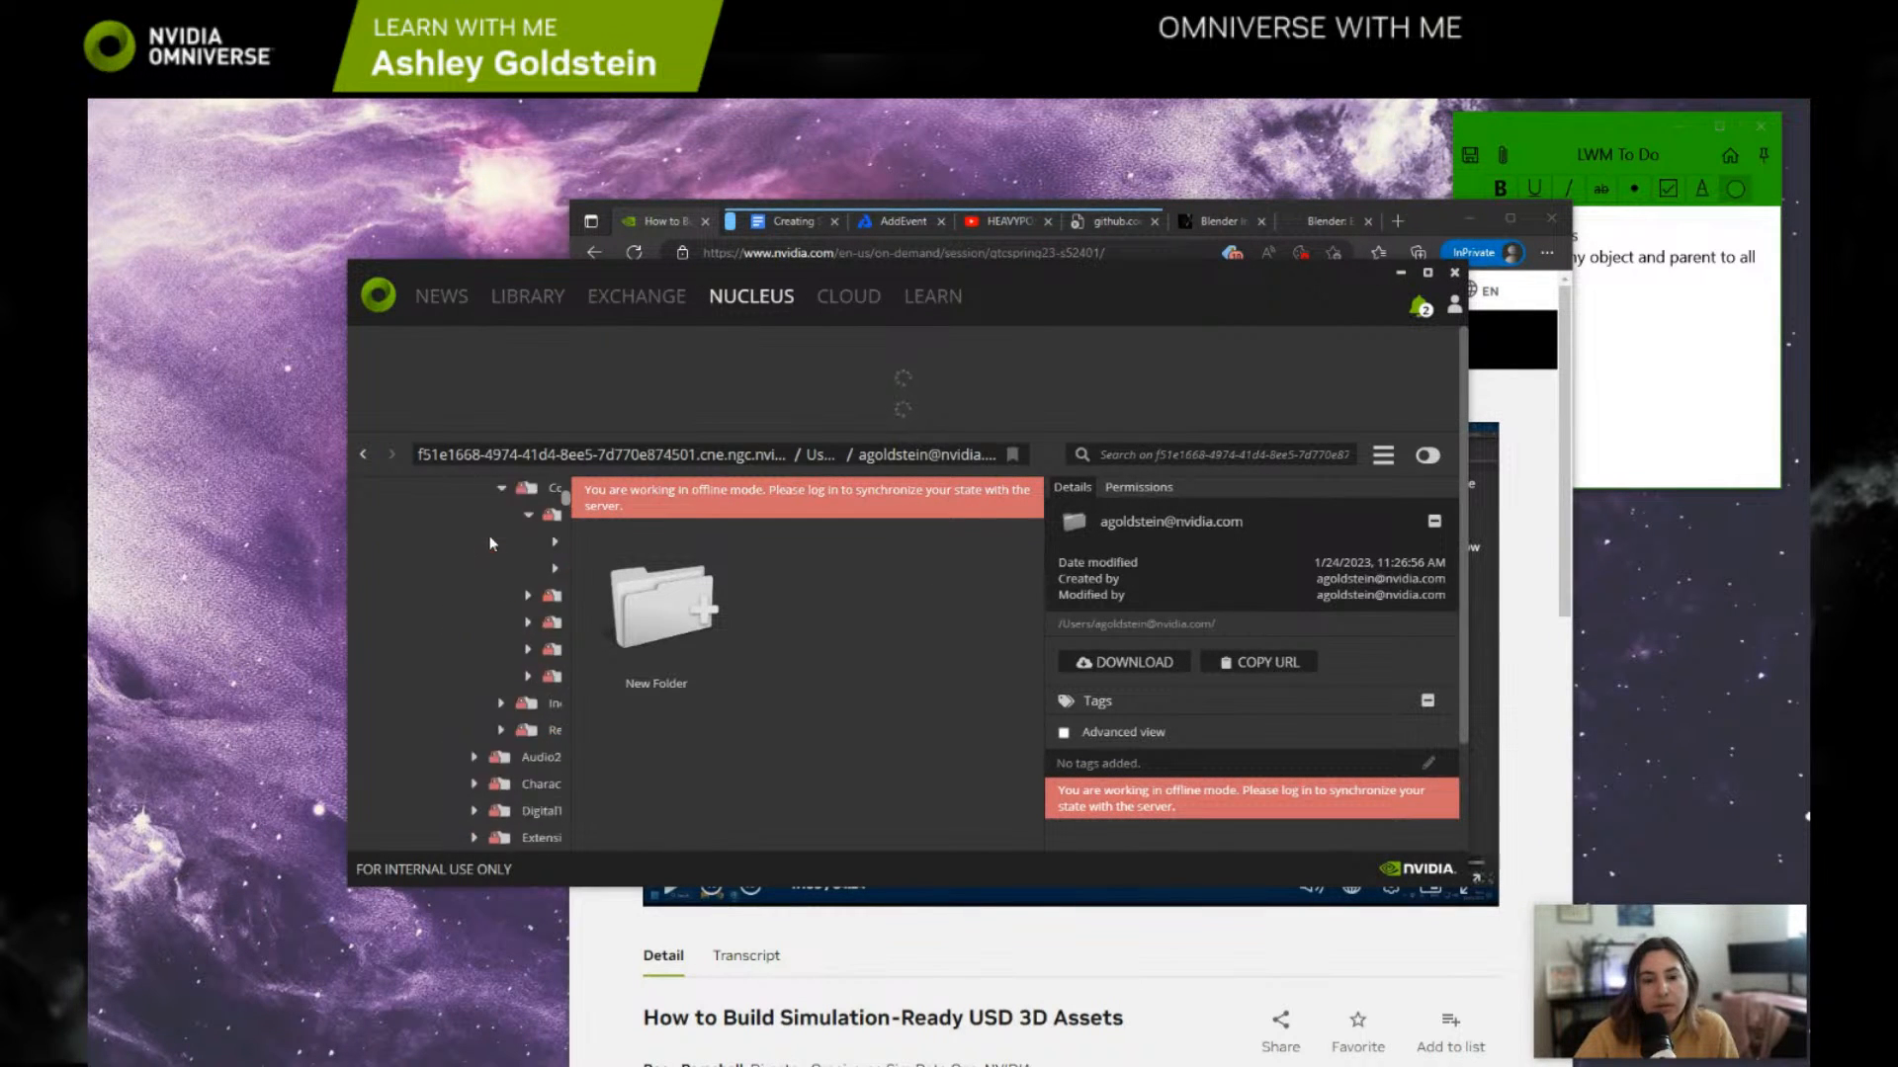
scroll(466, 770, "down", 2)
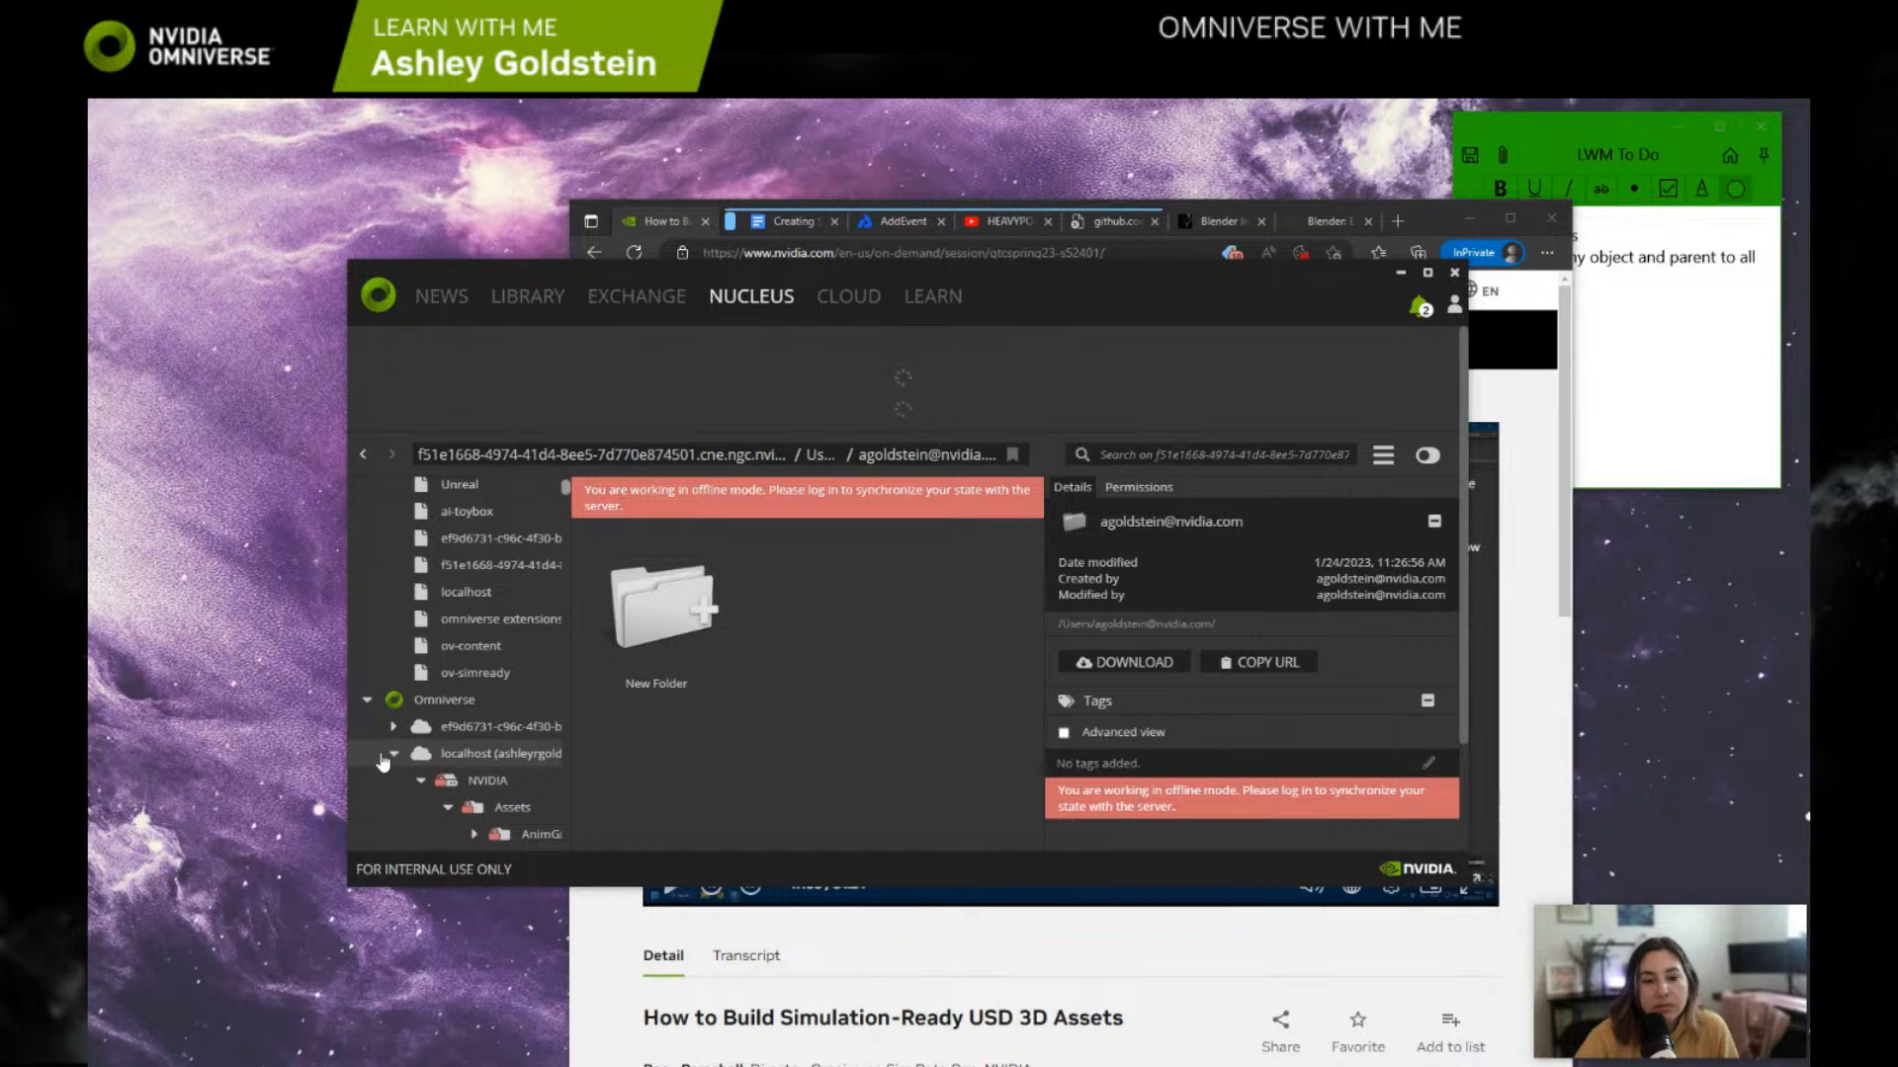
left_click(466, 763)
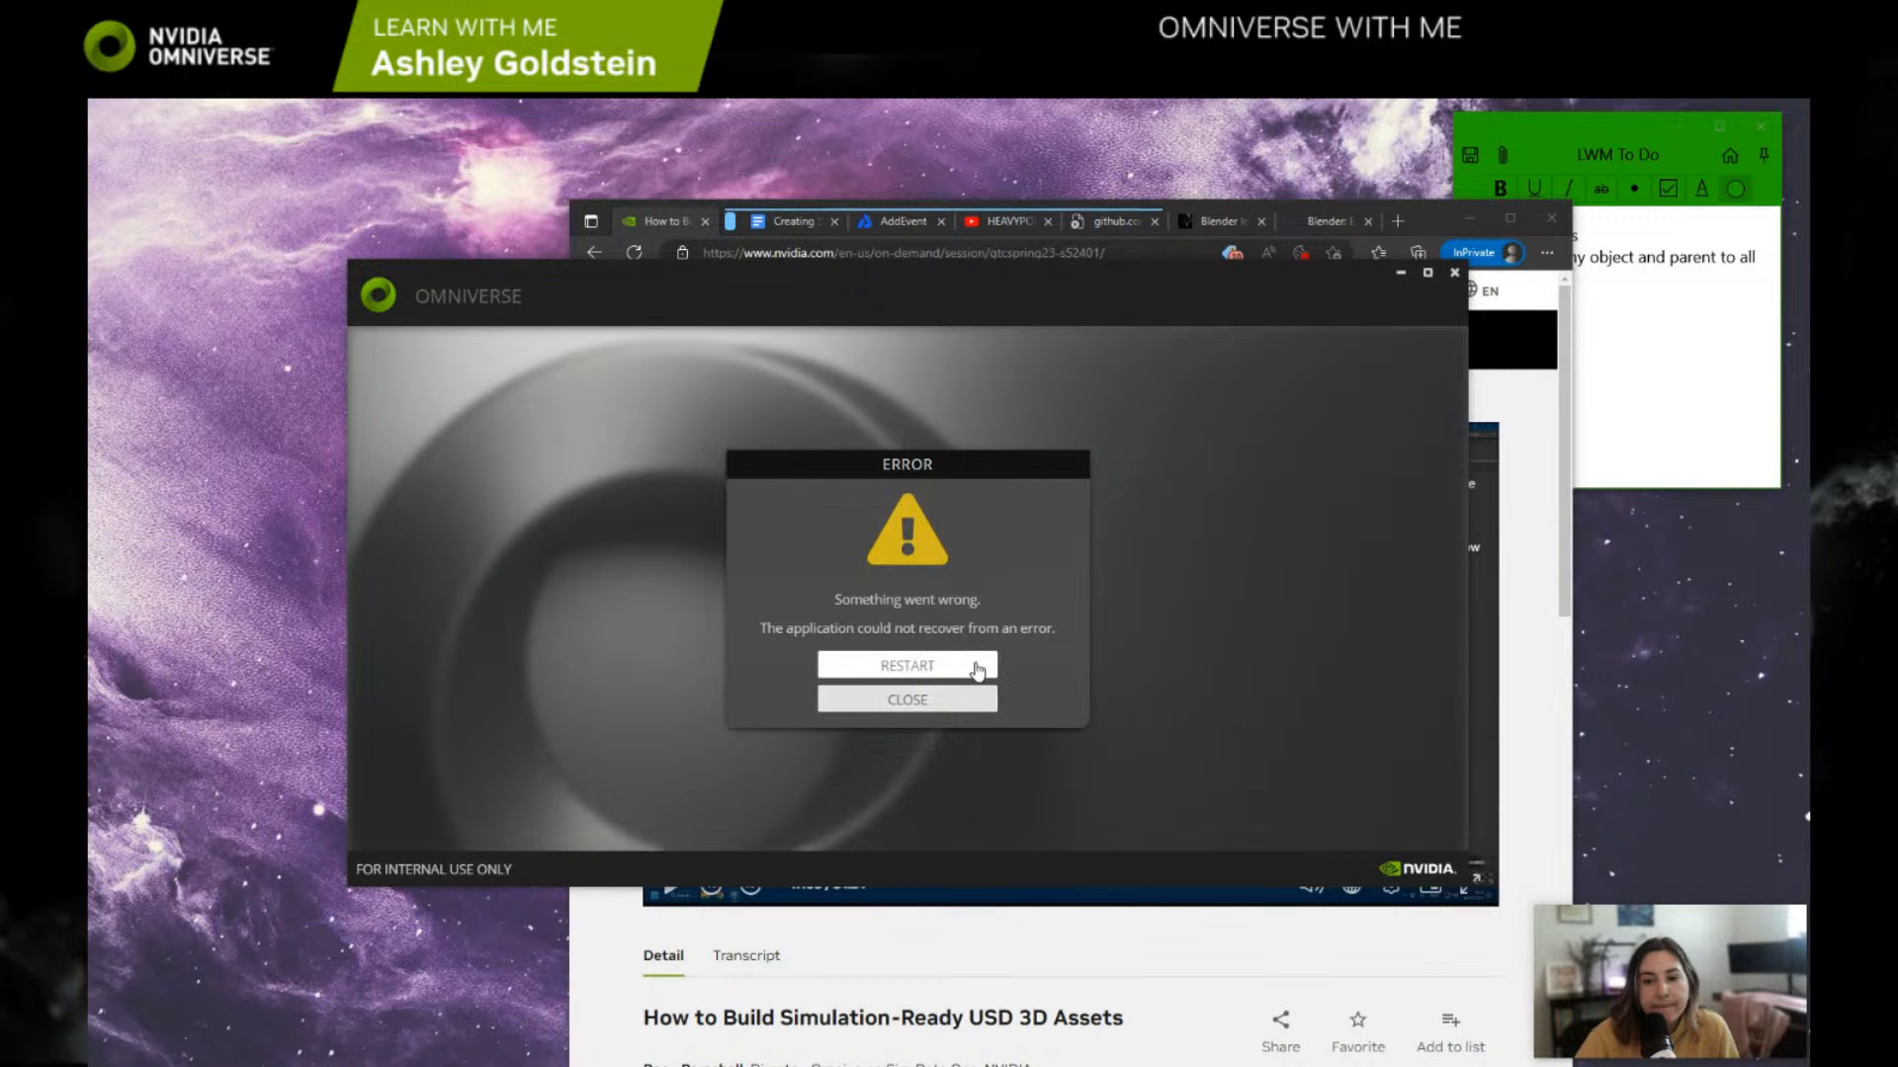
Step: Restart the Omniverse Launcher and accept the full English license agreement
left_click(977, 667)
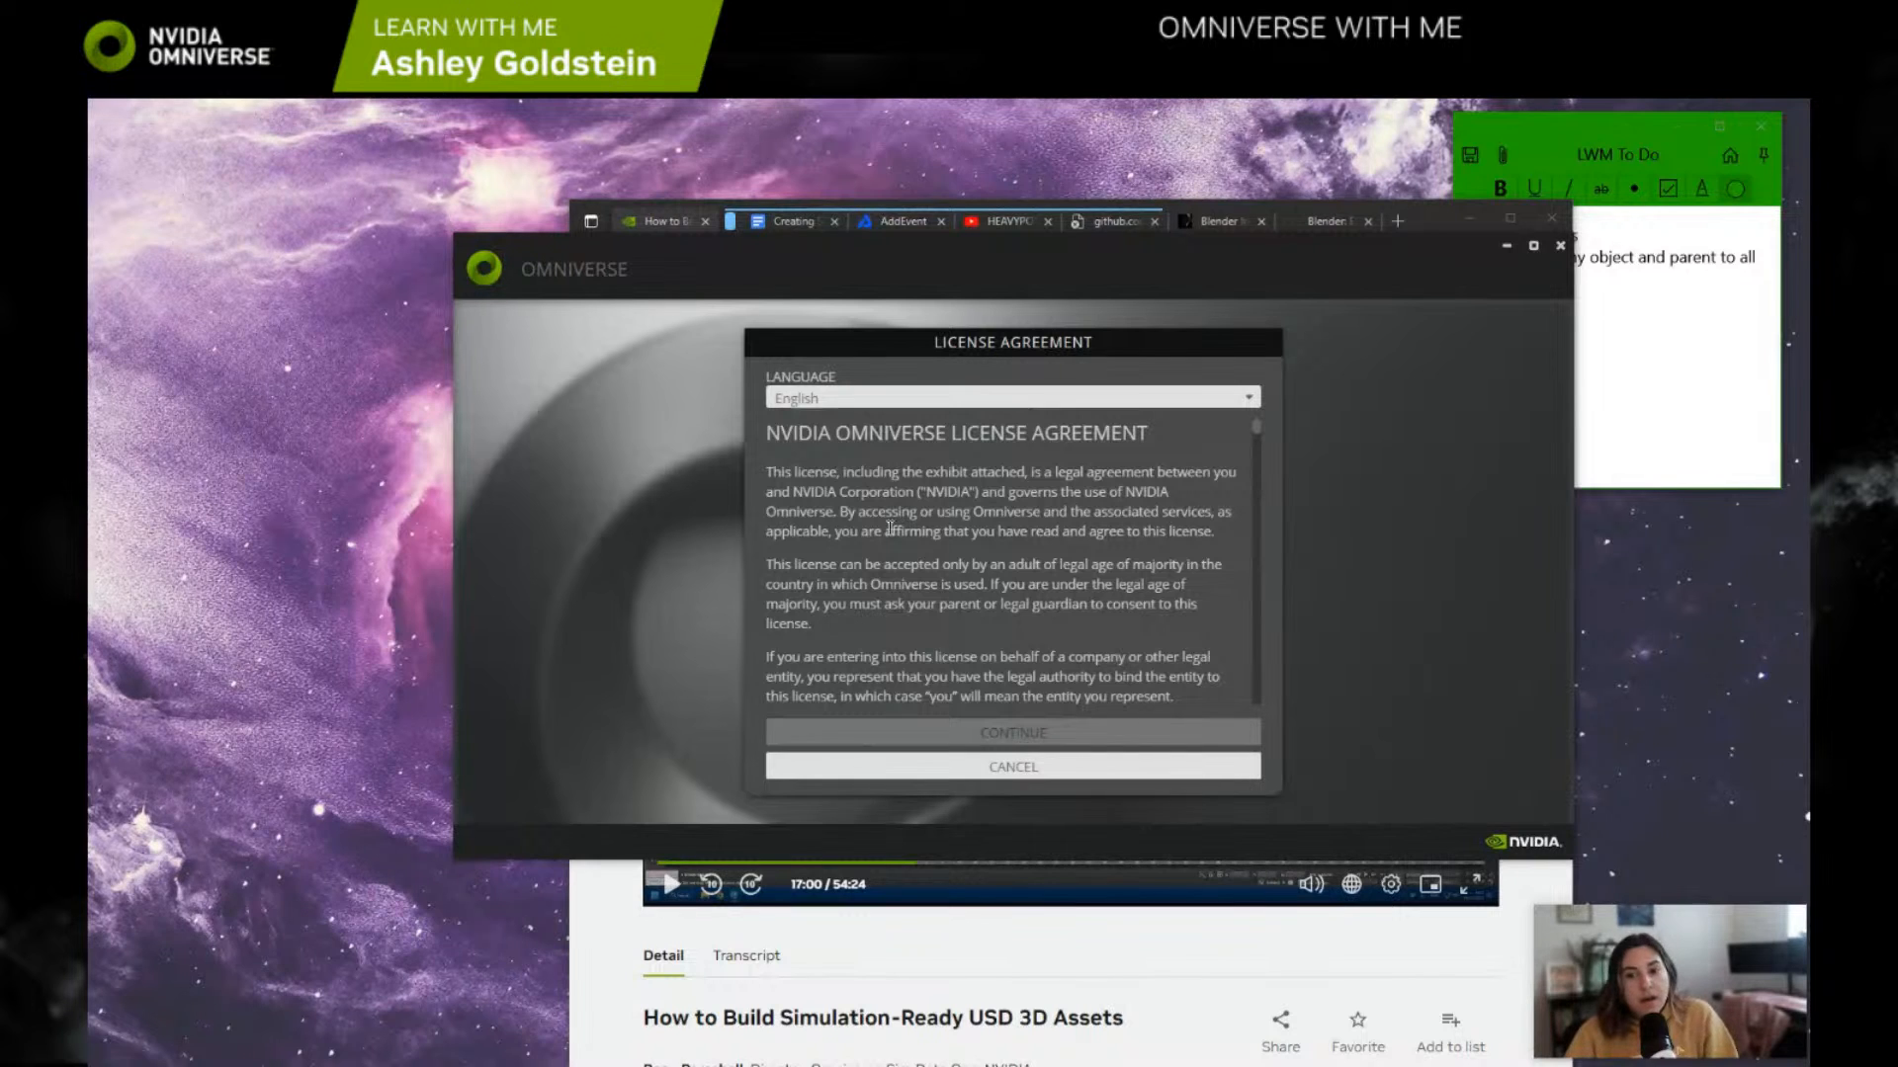
scroll(1033, 692, "down", 15)
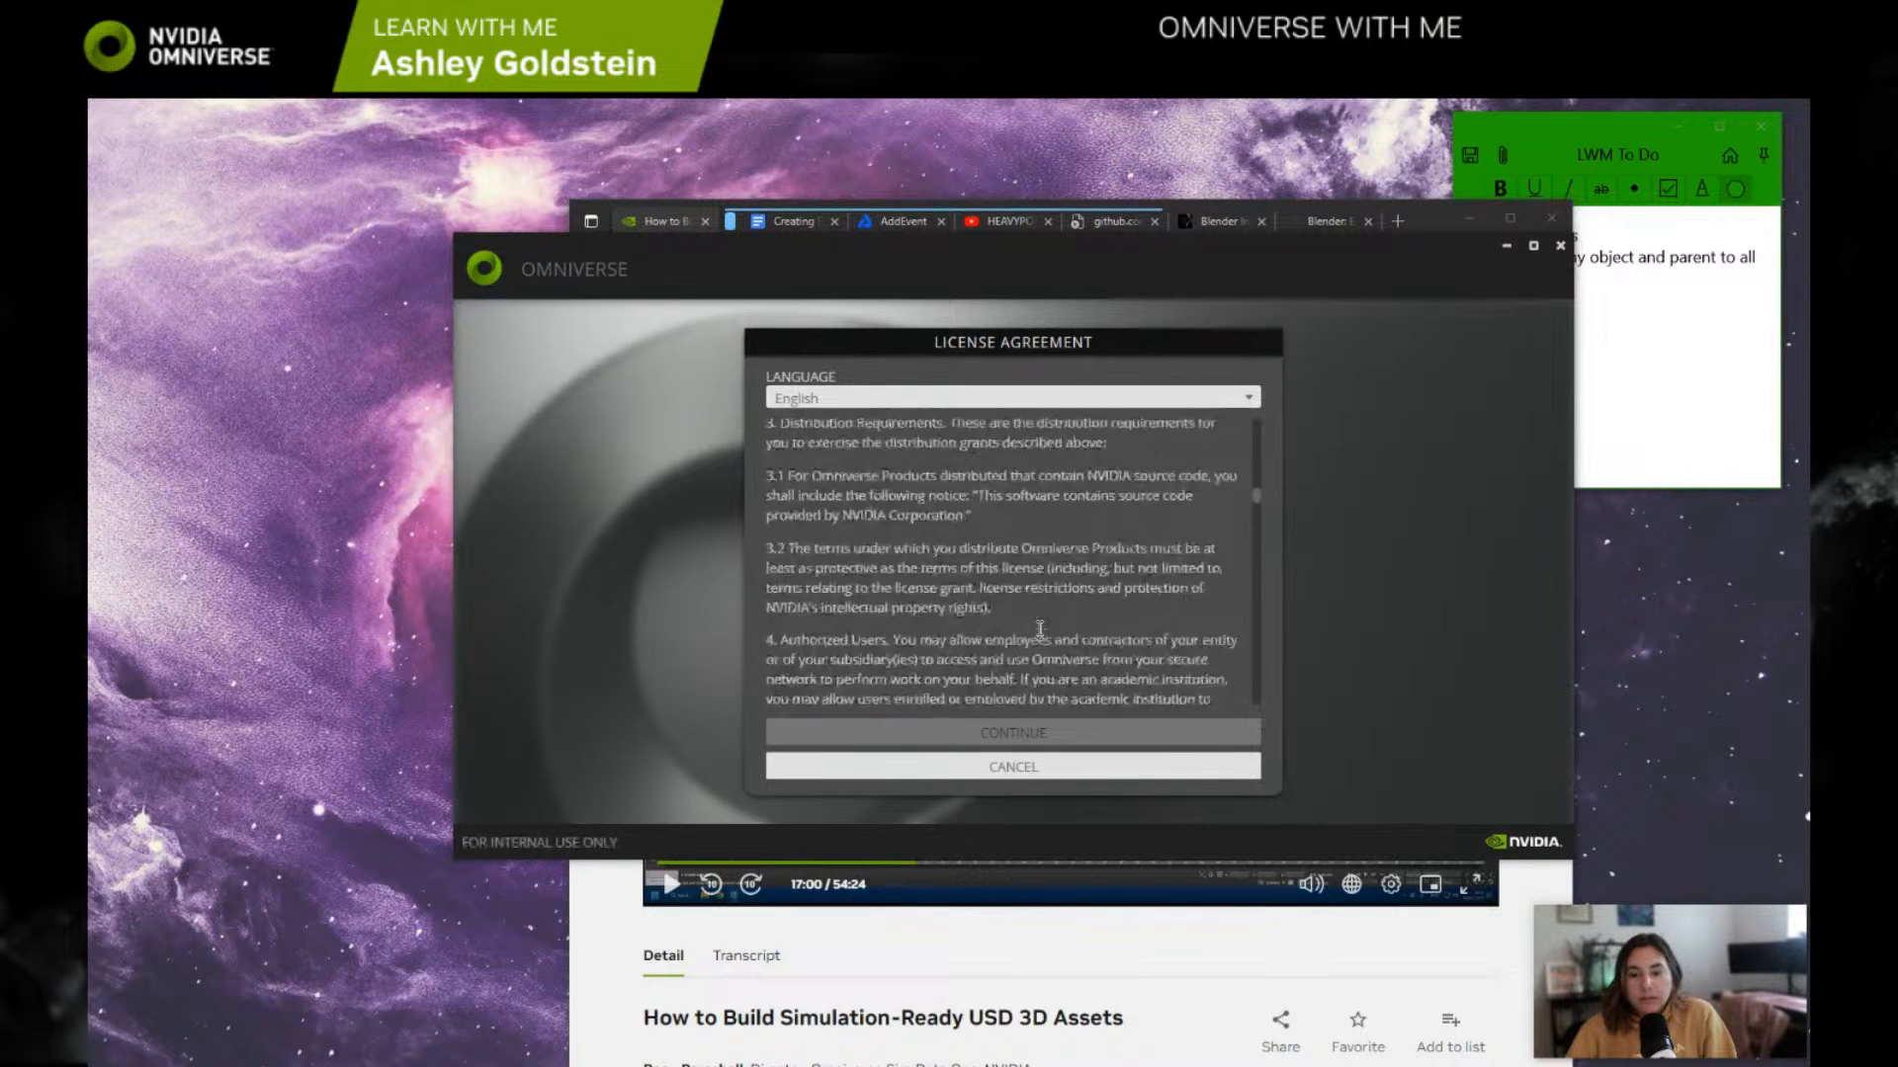
scroll(1038, 640, "down", 5)
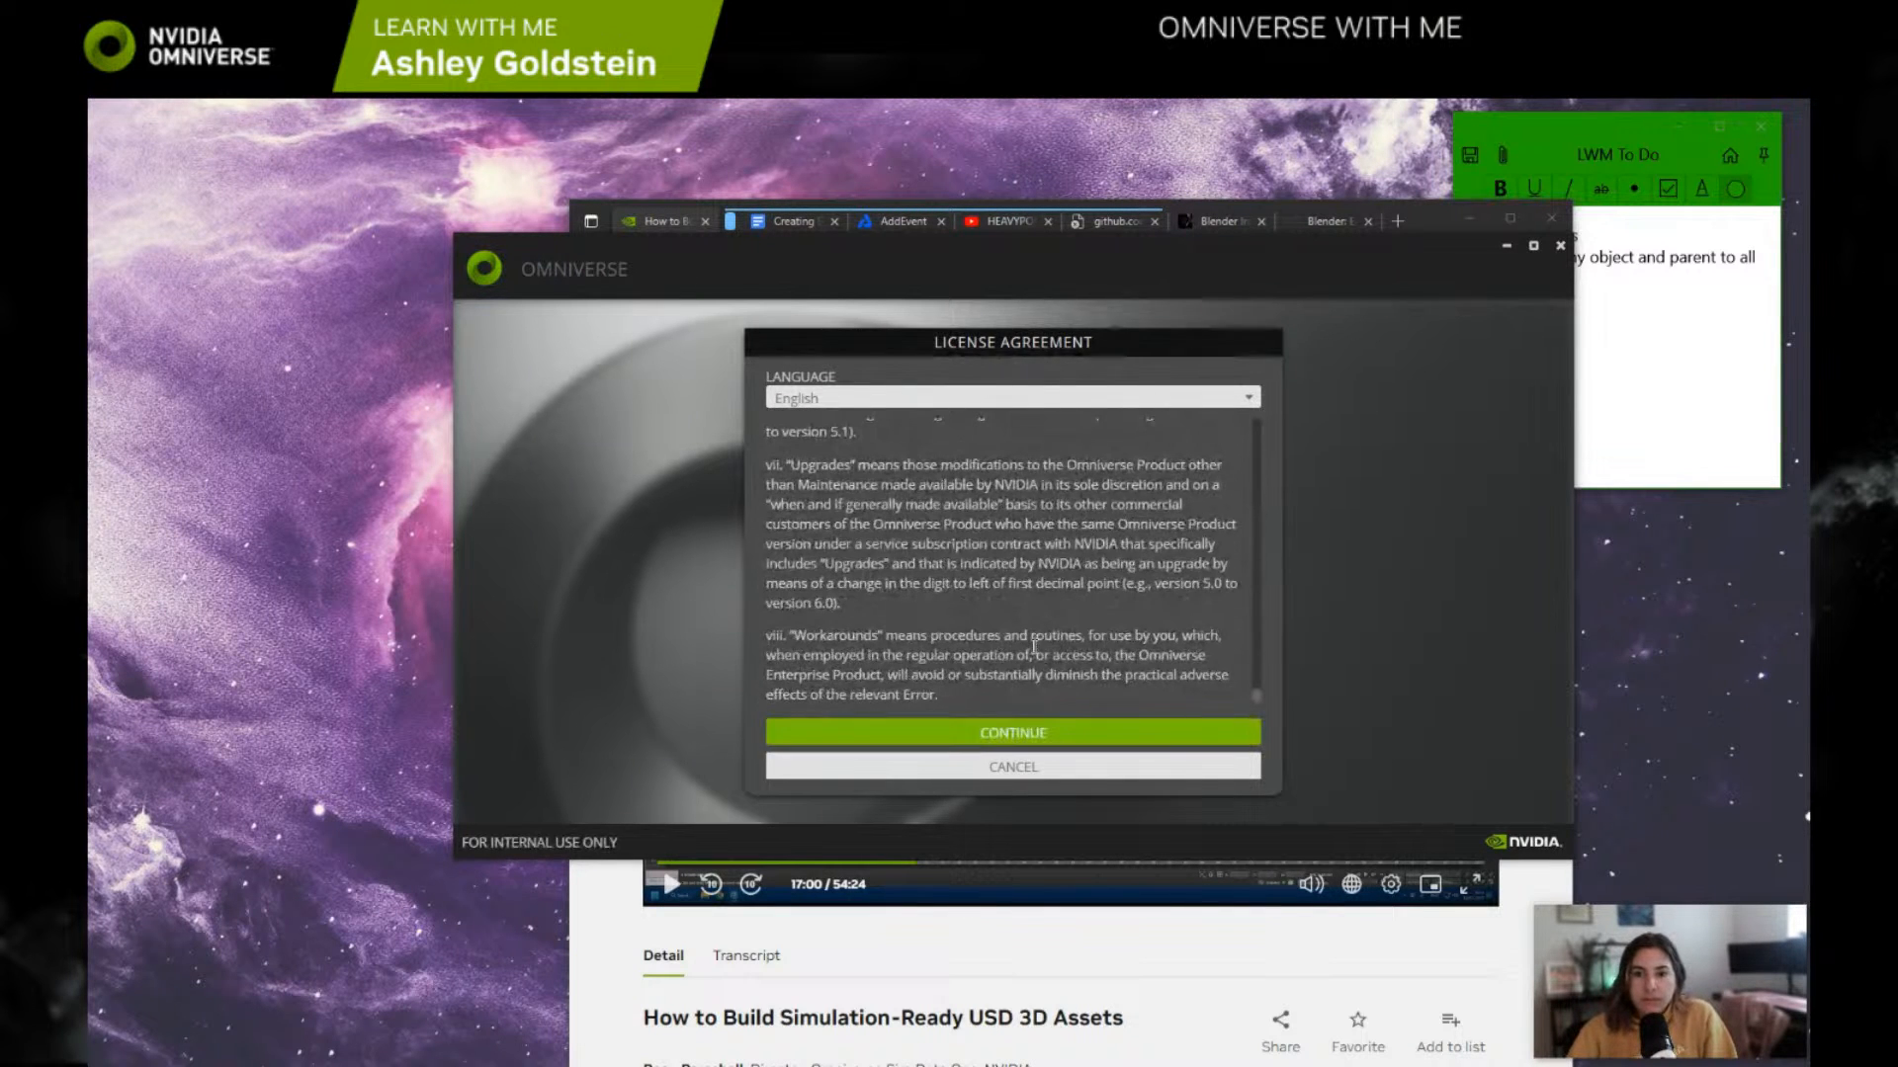
left_click(1040, 732)
left_click(1068, 660)
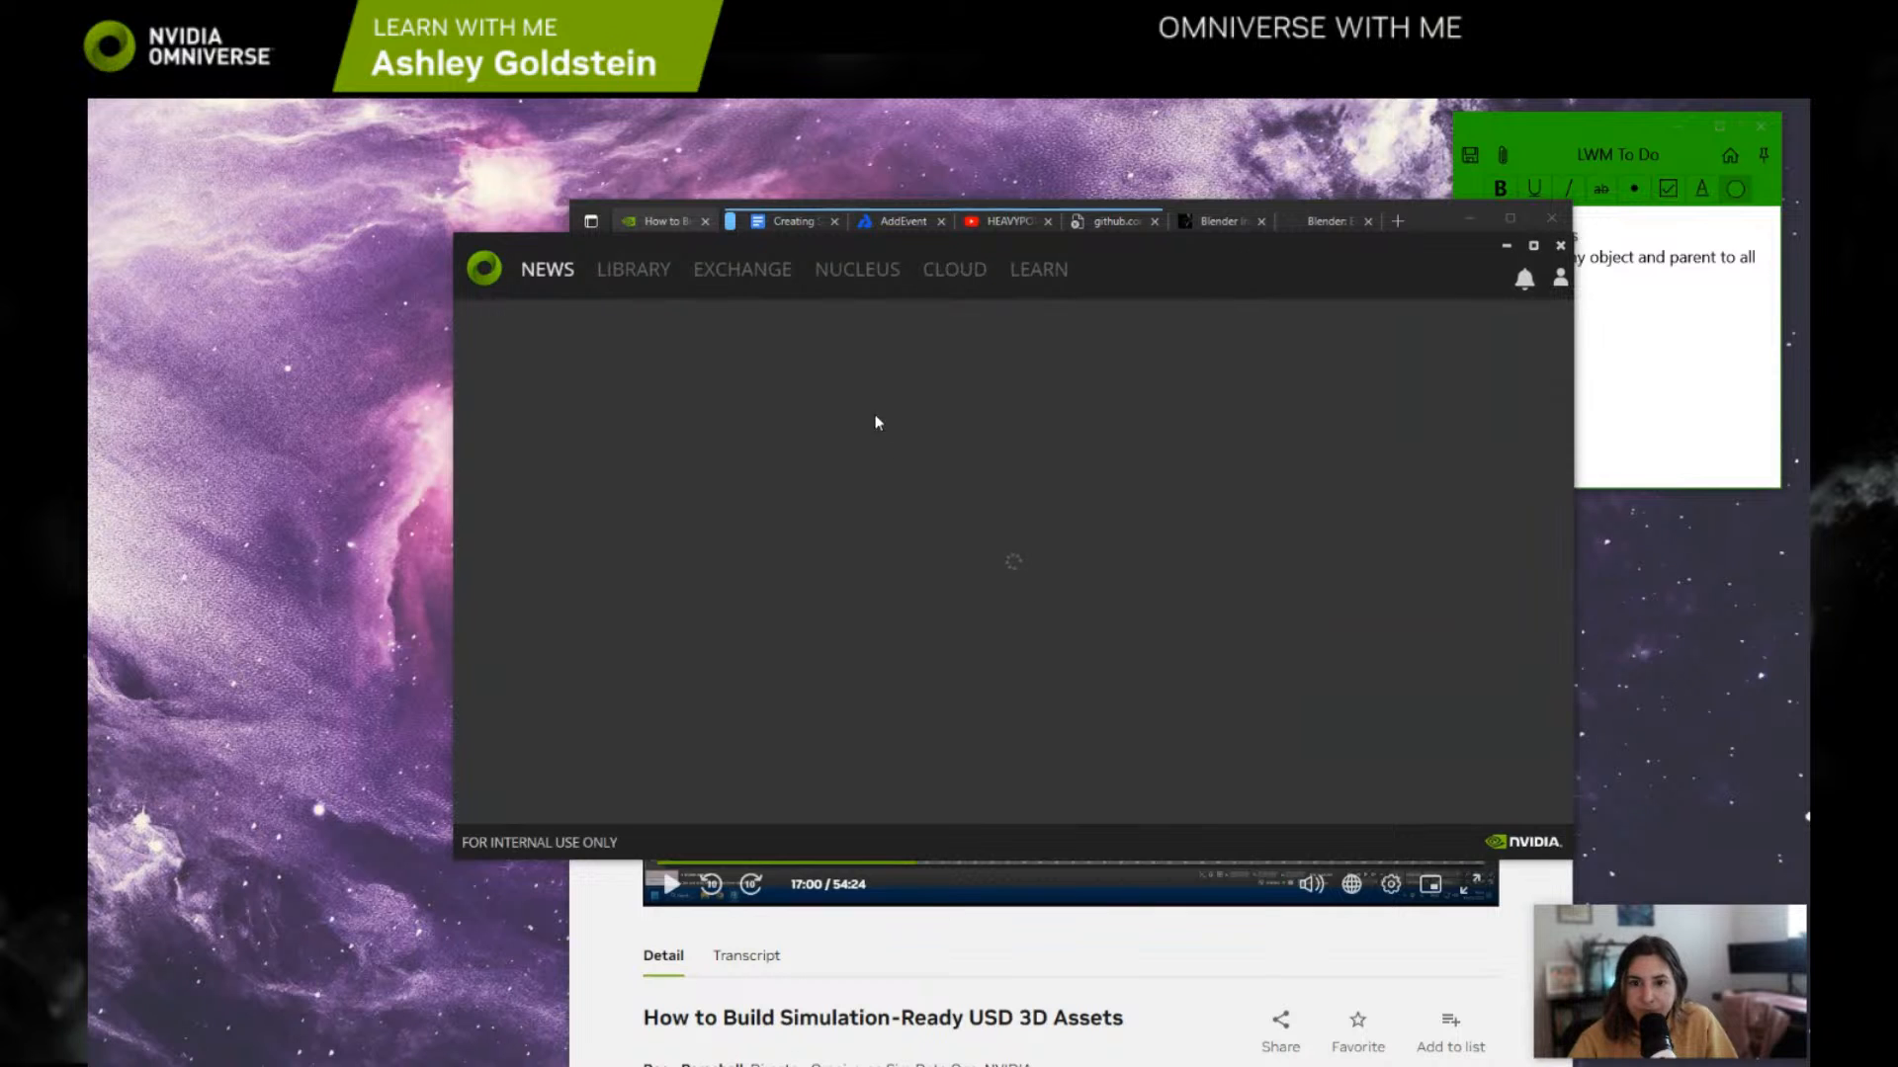
Step: Browse the localhost Nucleus server to the Projects/Blender folder and check its contents
left_click(1559, 278)
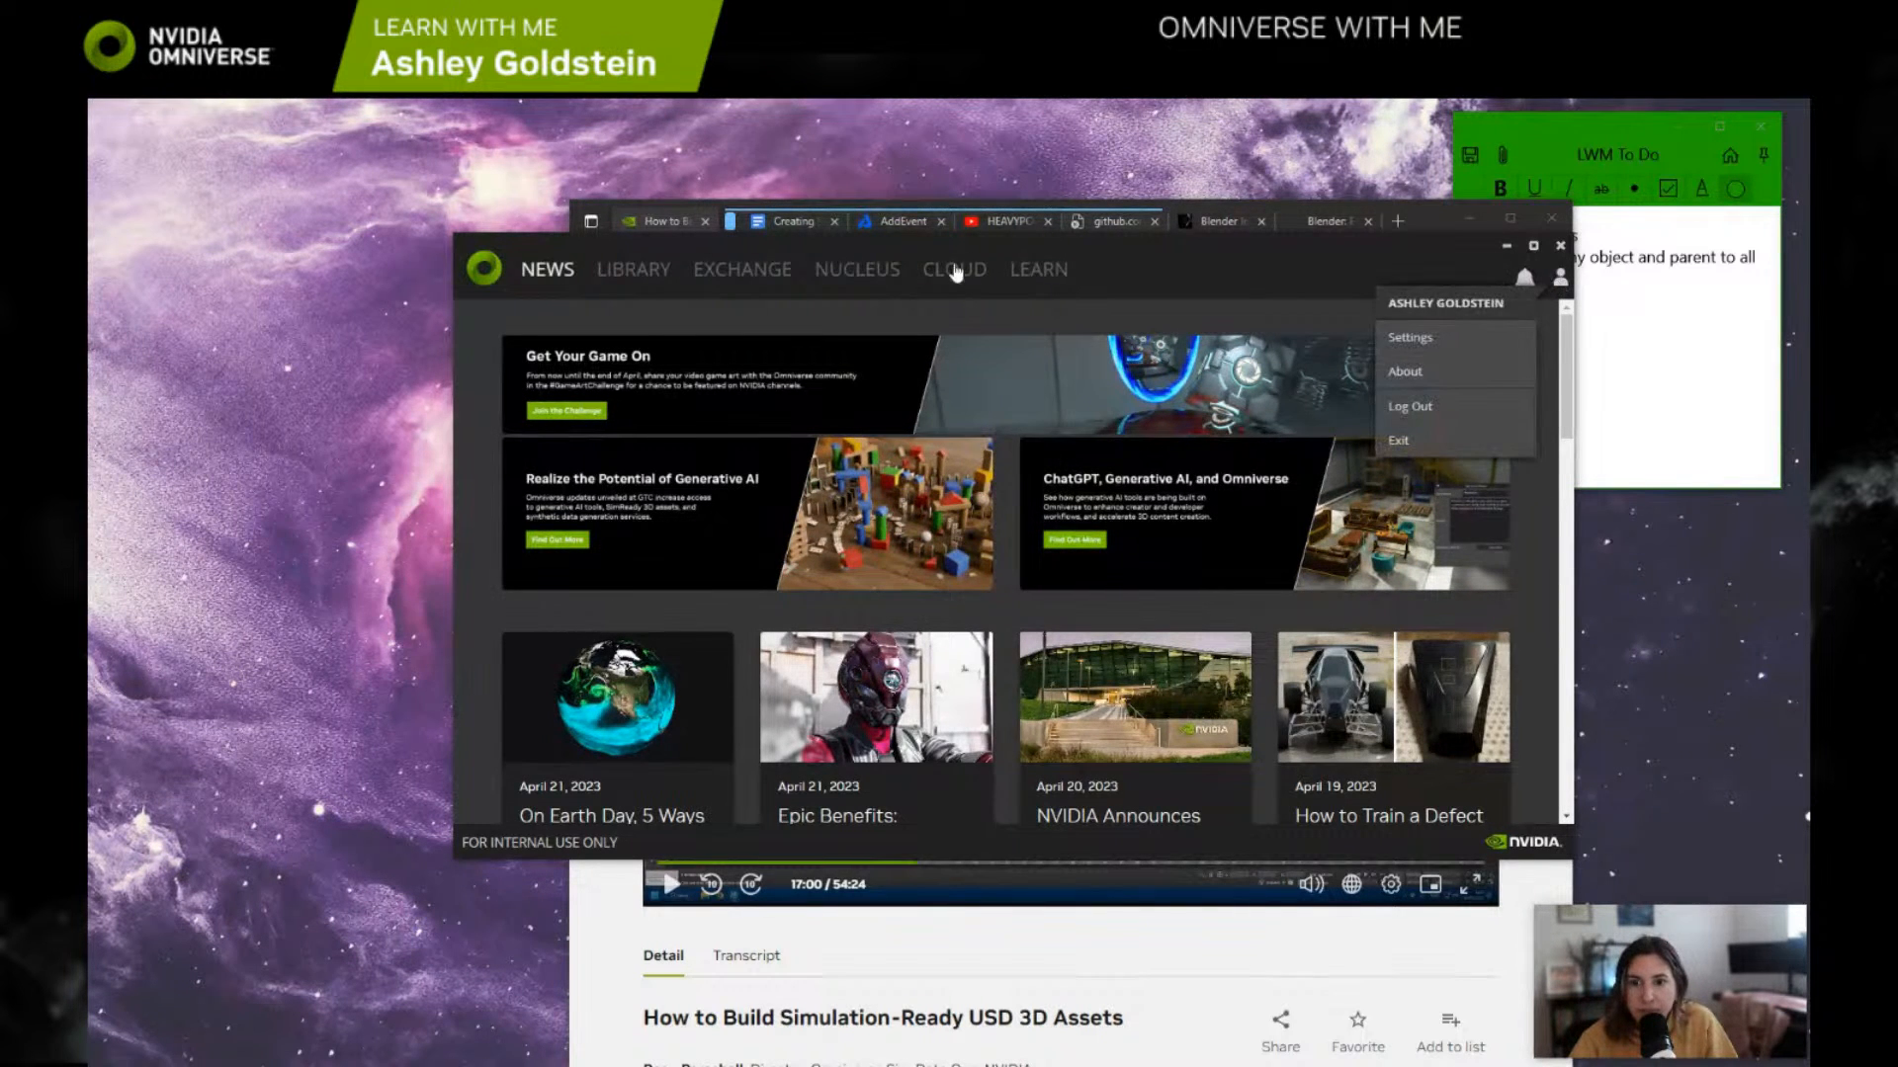
left_click(874, 274)
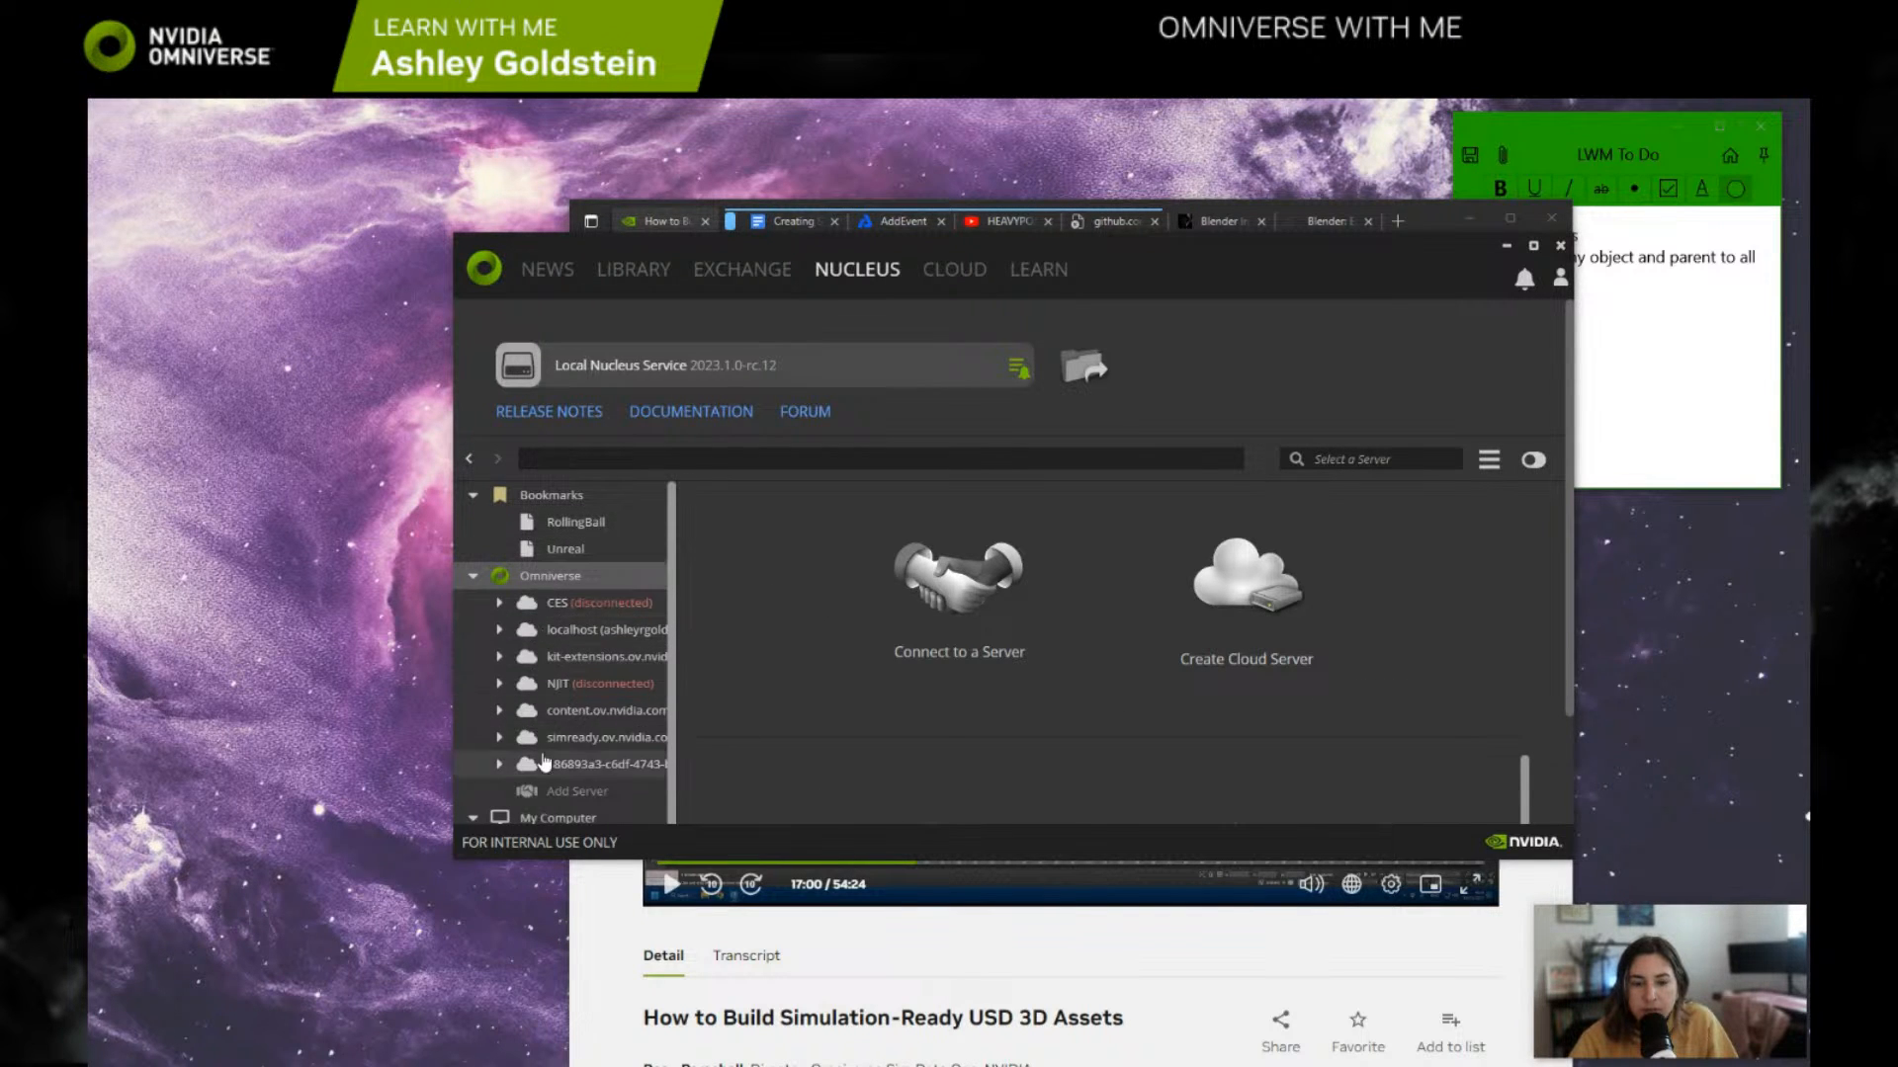
scroll(576, 767, "down", 1)
scroll(583, 668, "up", 1)
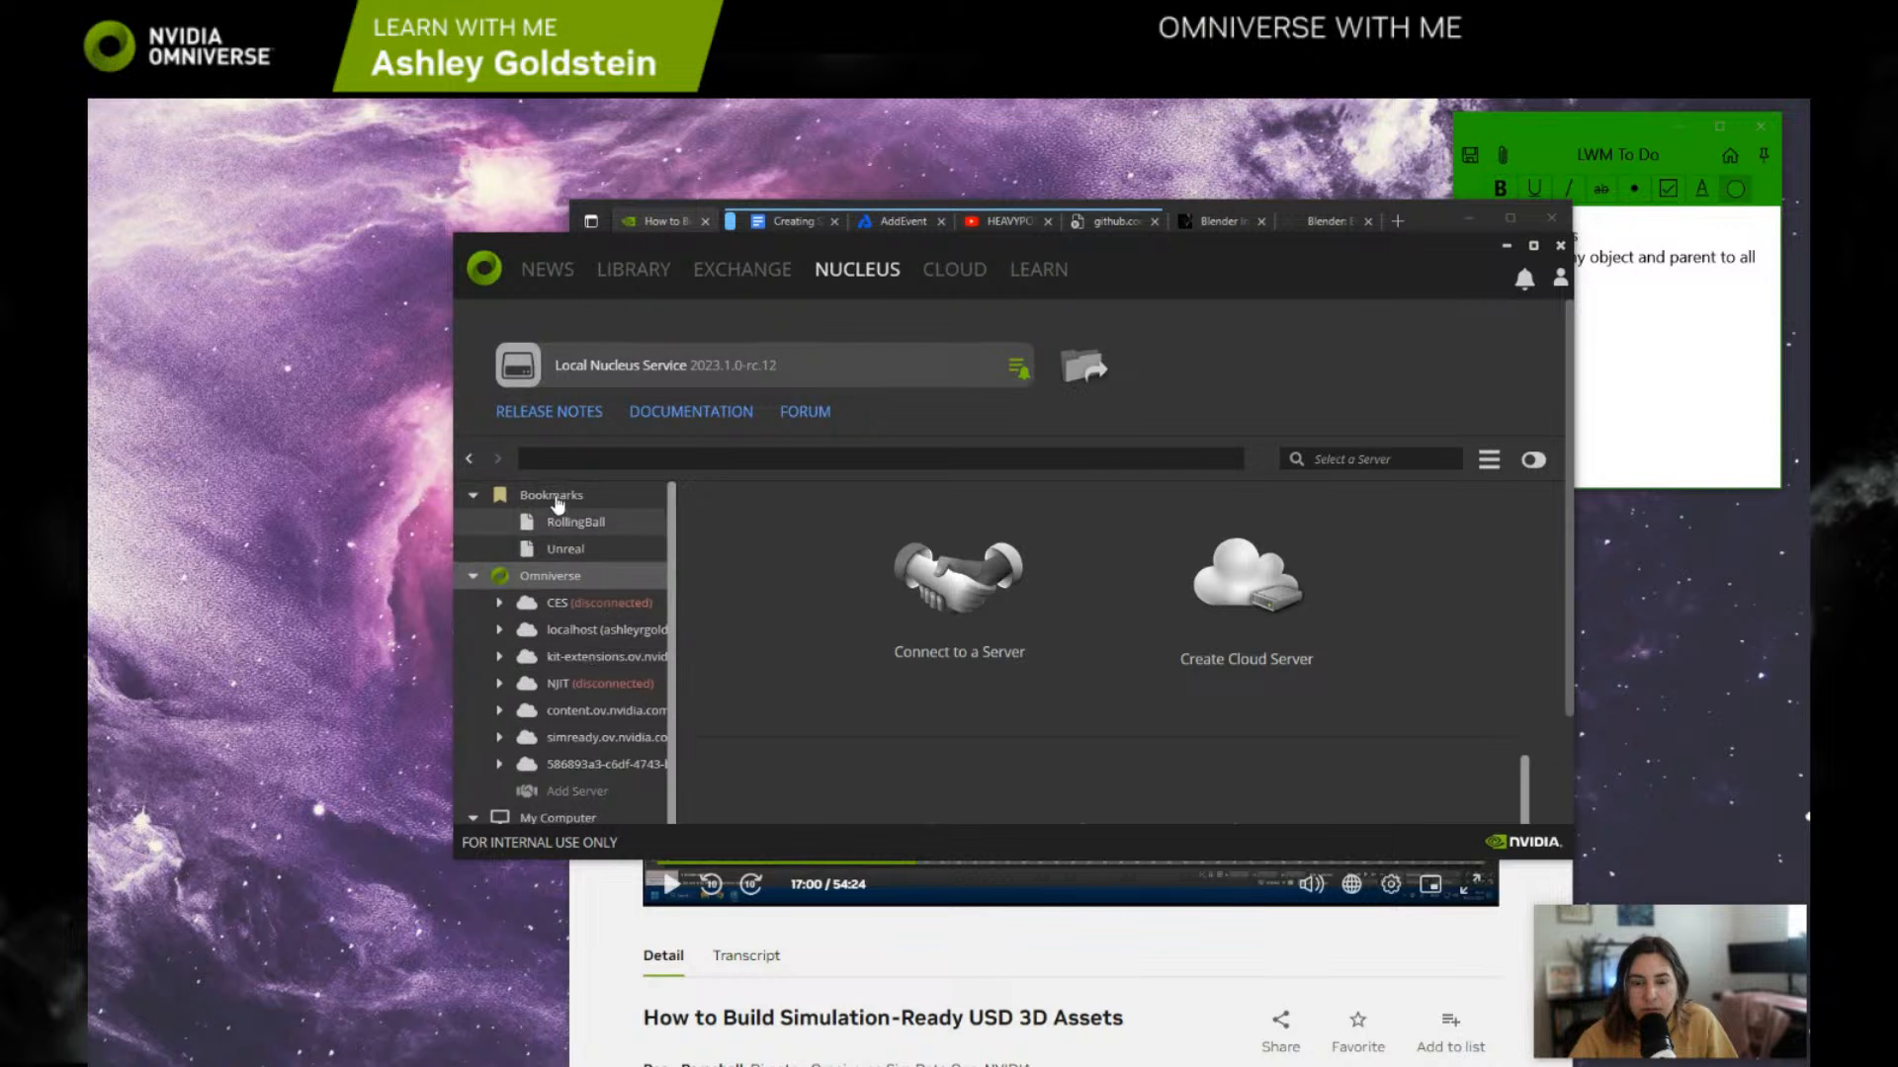
left_click(570, 546)
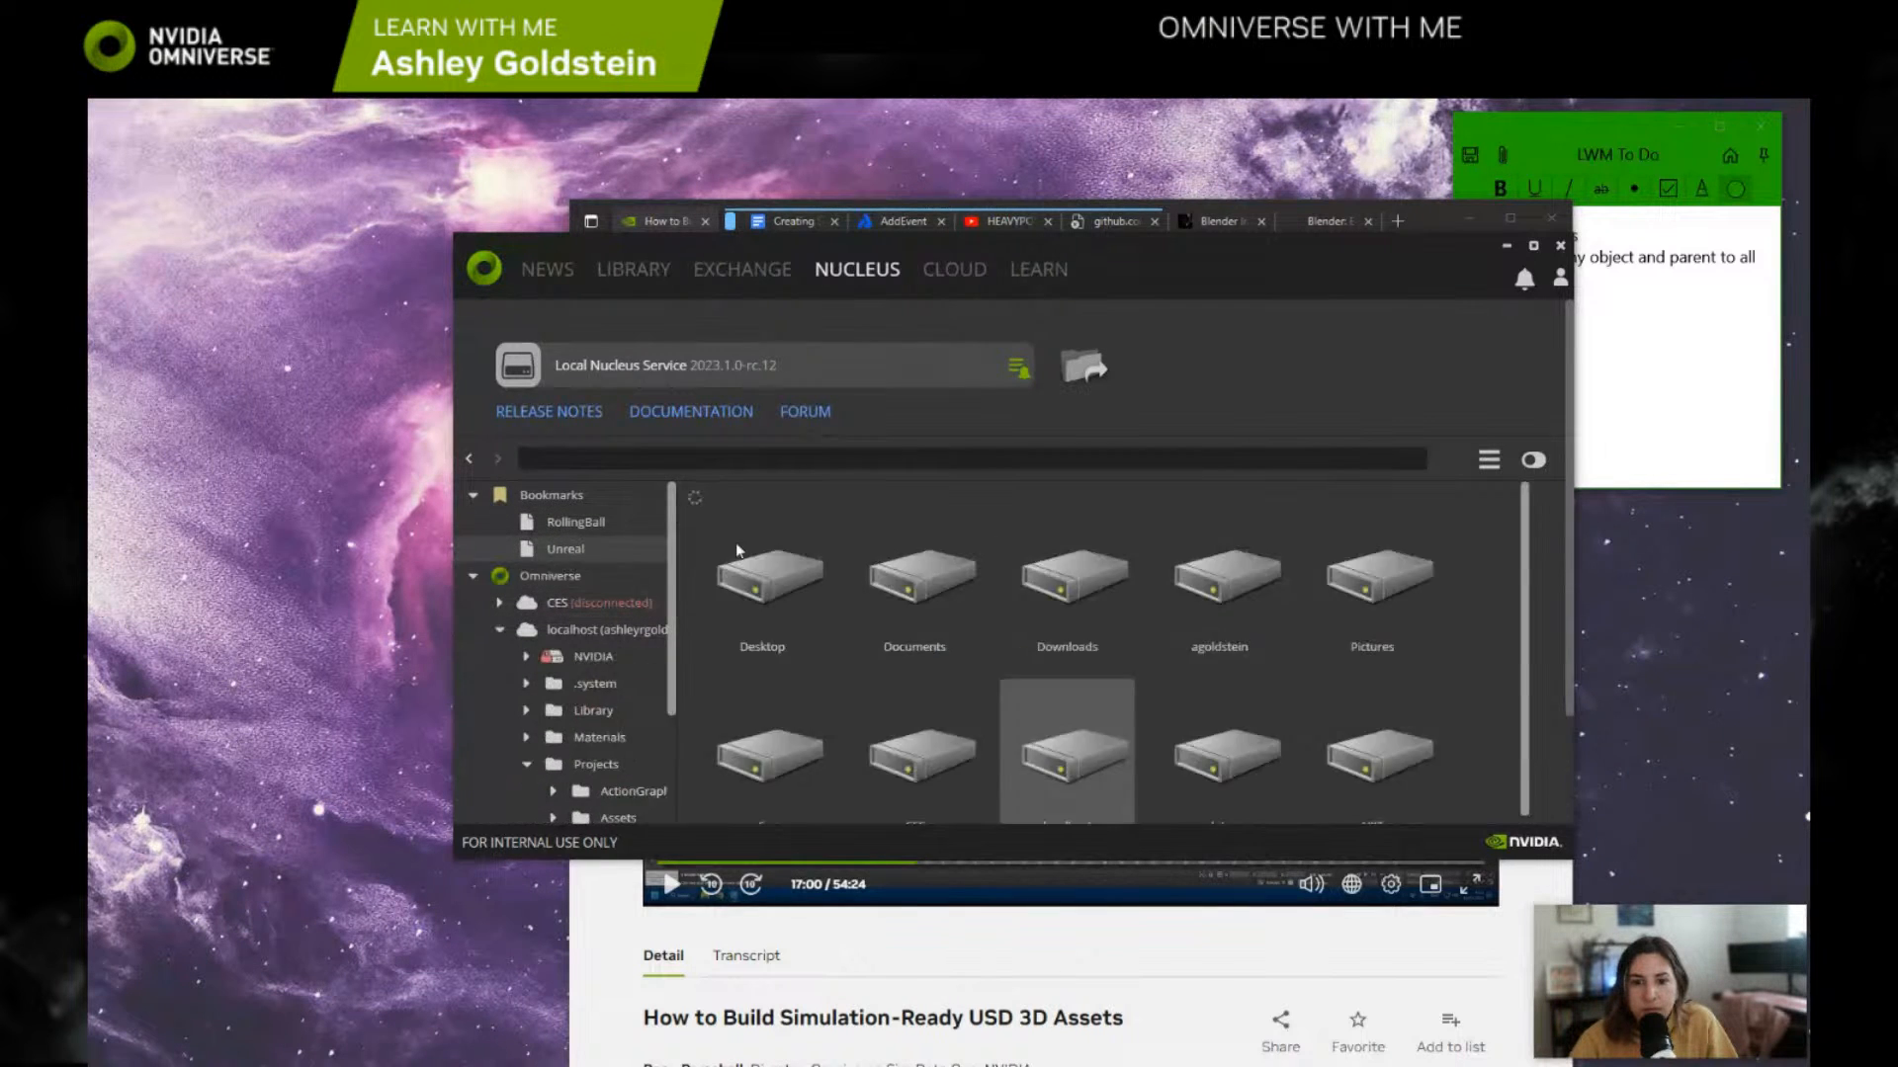
left_click(623, 459)
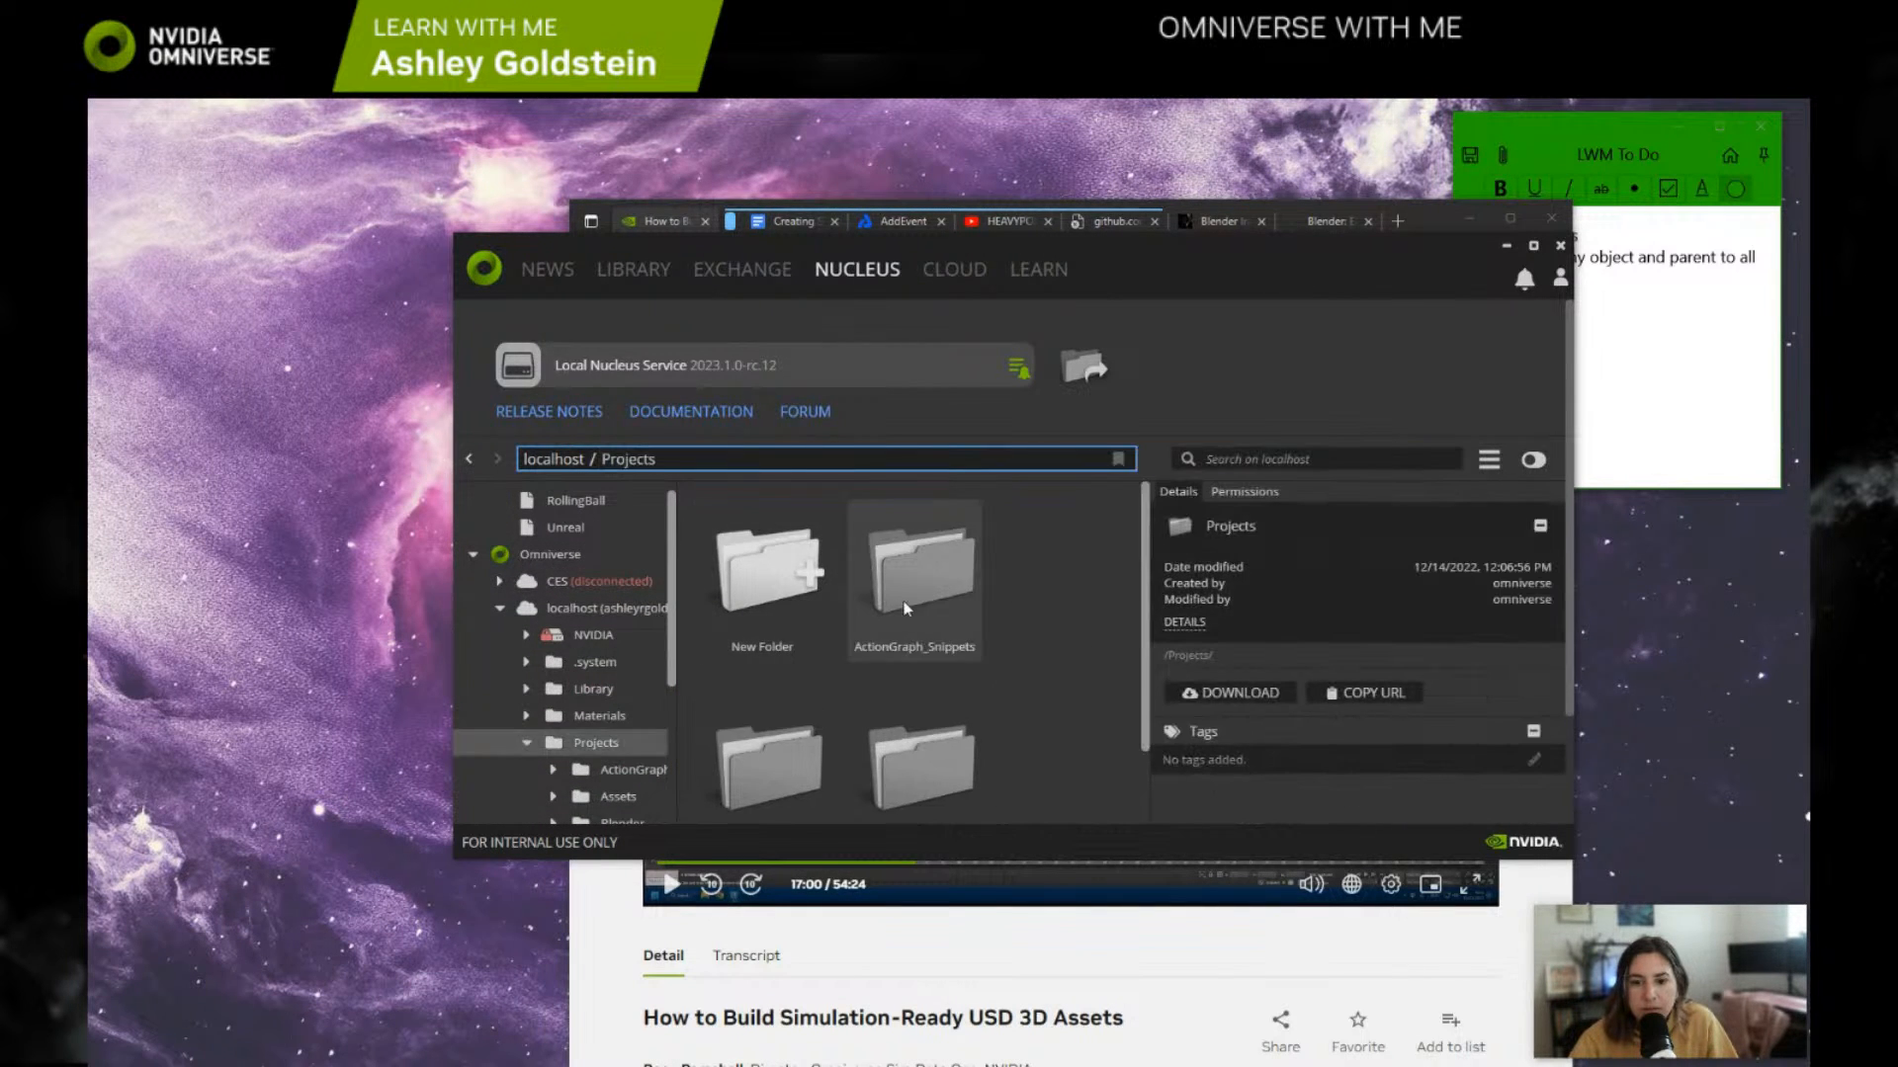
scroll(926, 649, "down", 2)
double_click(917, 596)
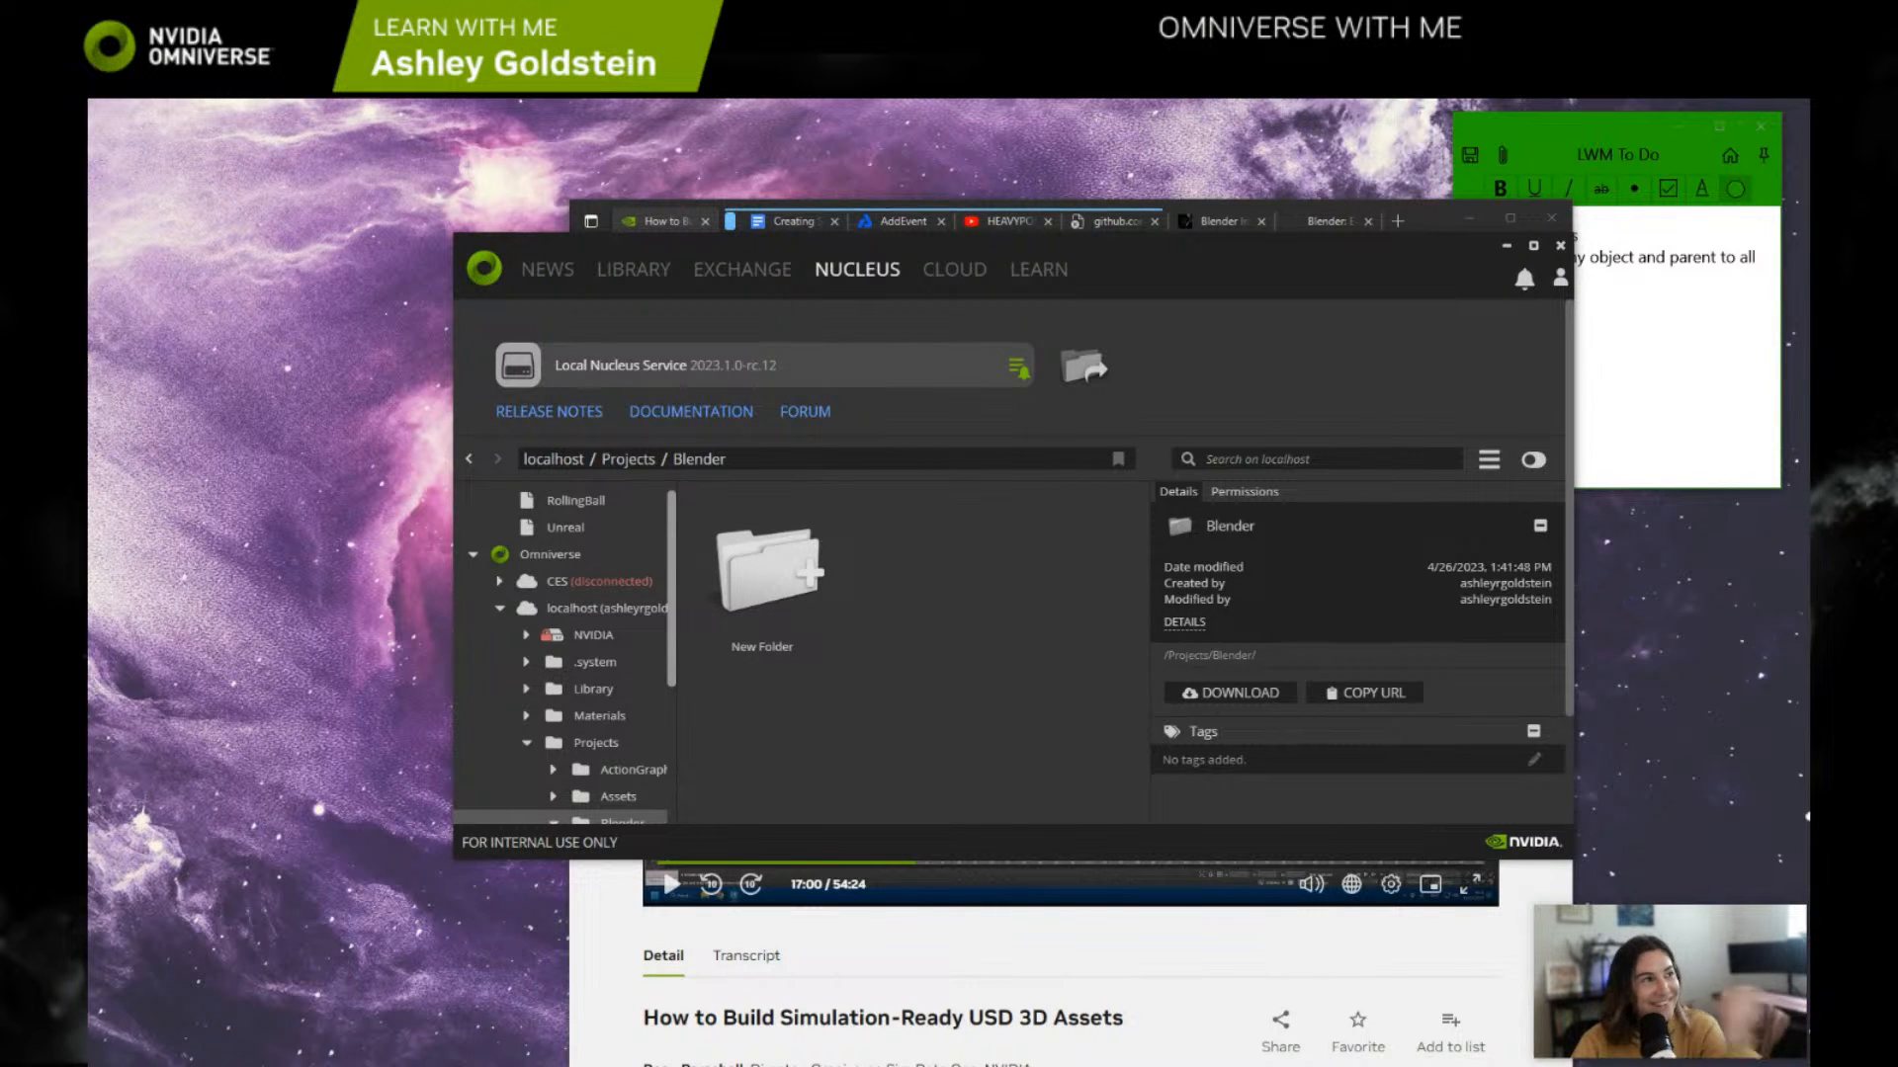
Step: Switch to the newly launched Blender, maximize its window and try to recover the last session
left_click_drag(91, 178, 1207, 122)
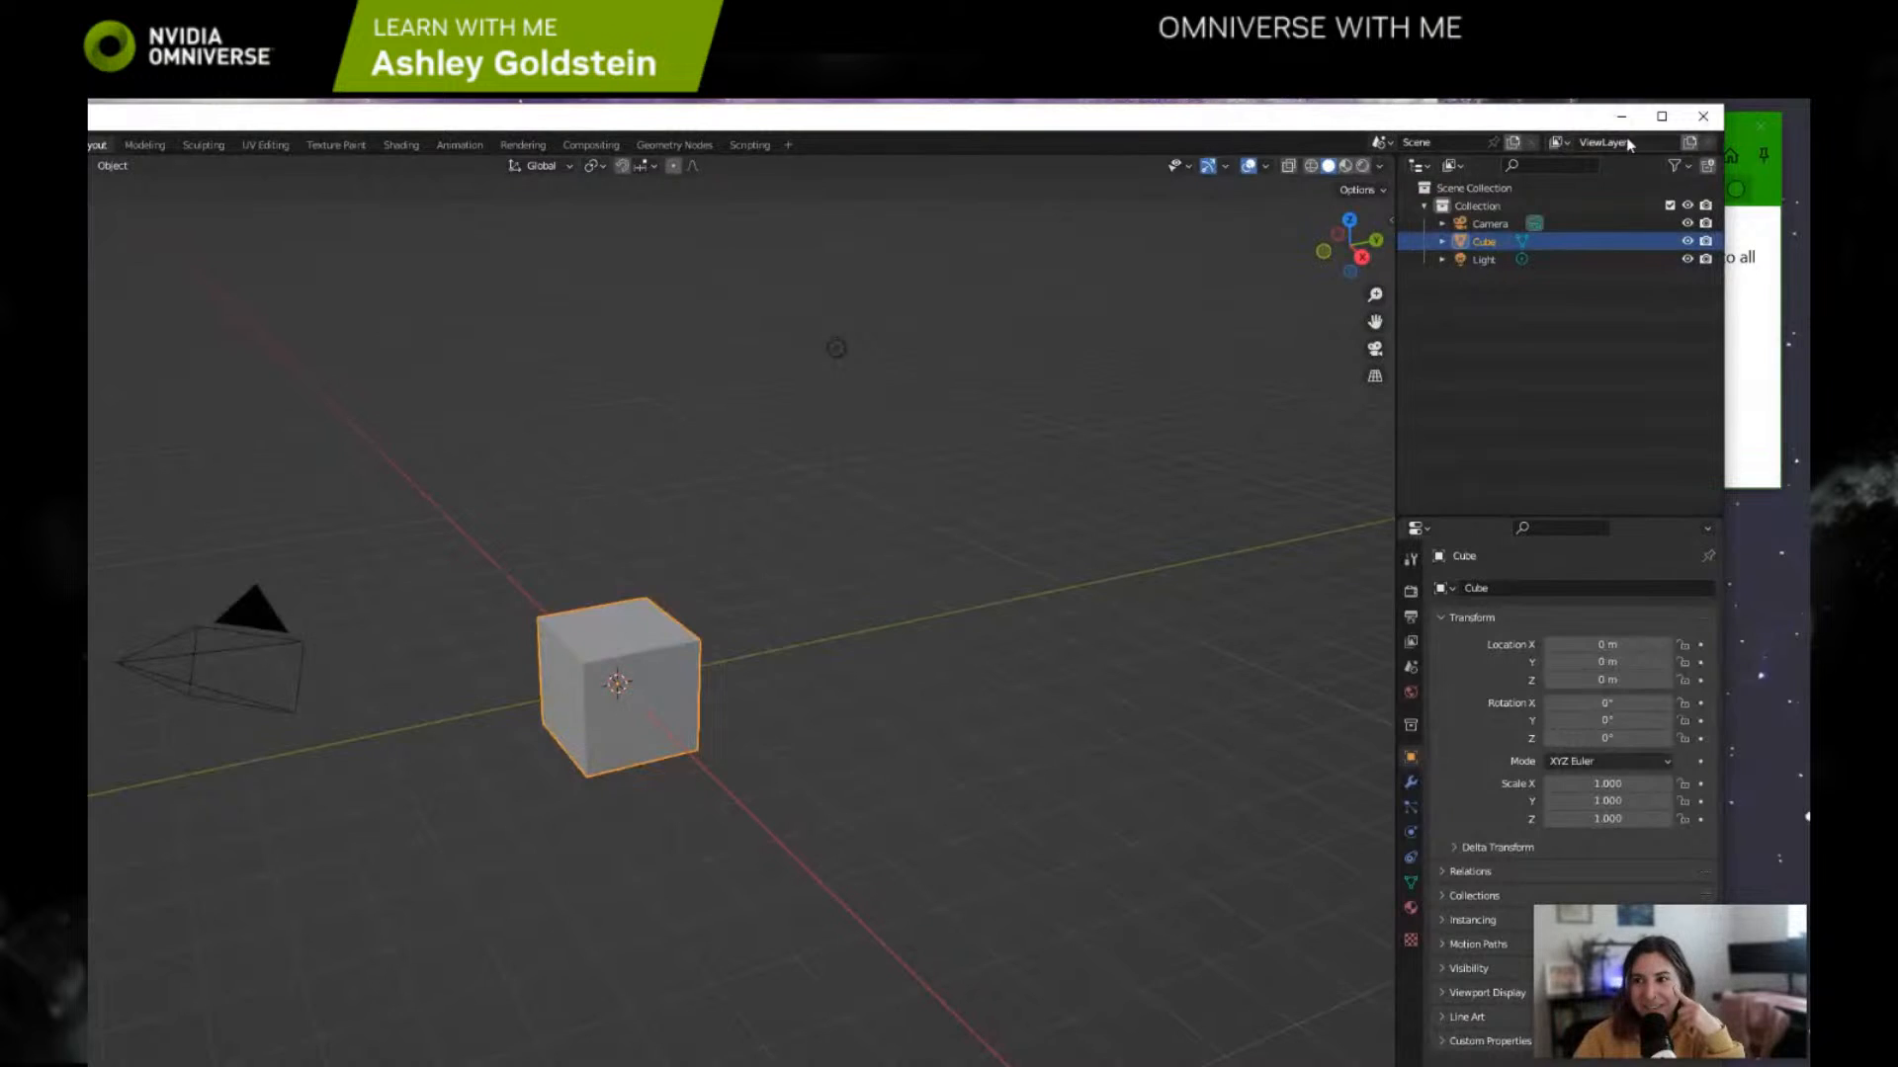
left_click(1658, 124)
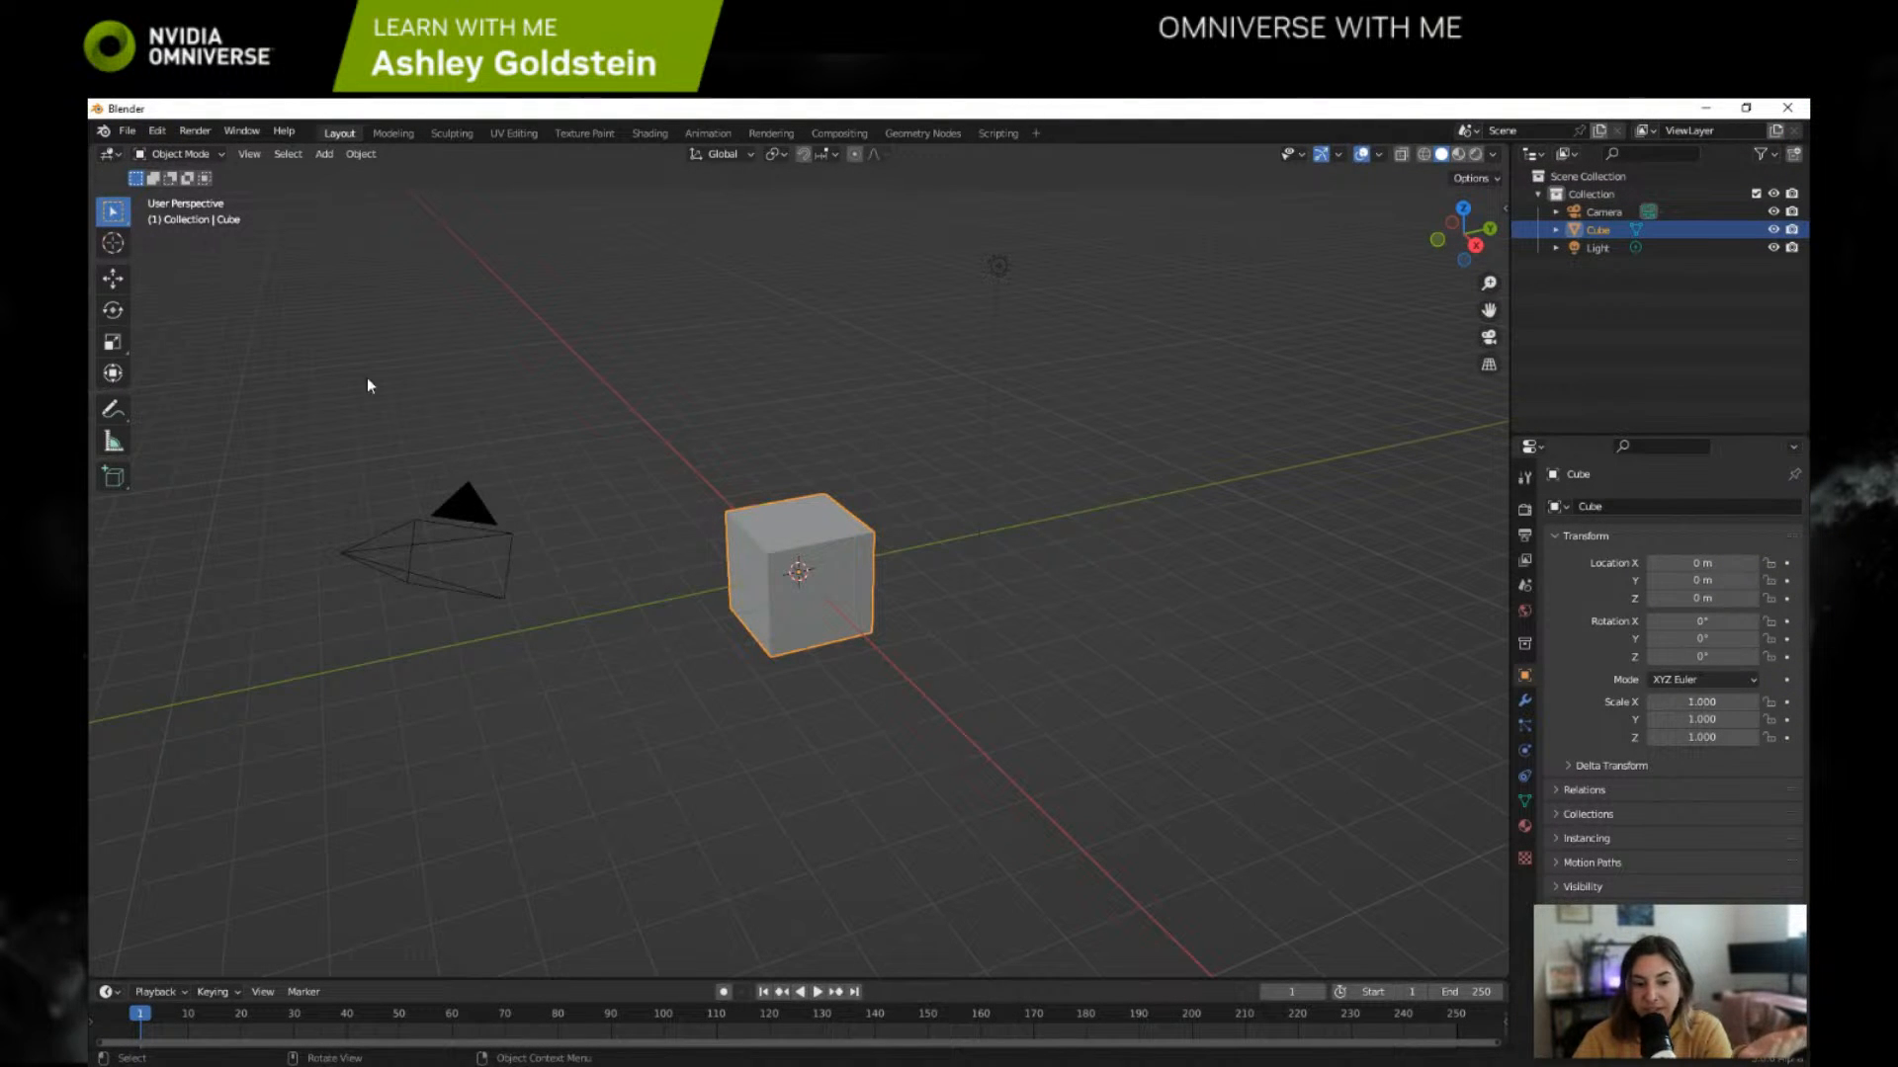
left_click(127, 131)
mouse_move(193, 223)
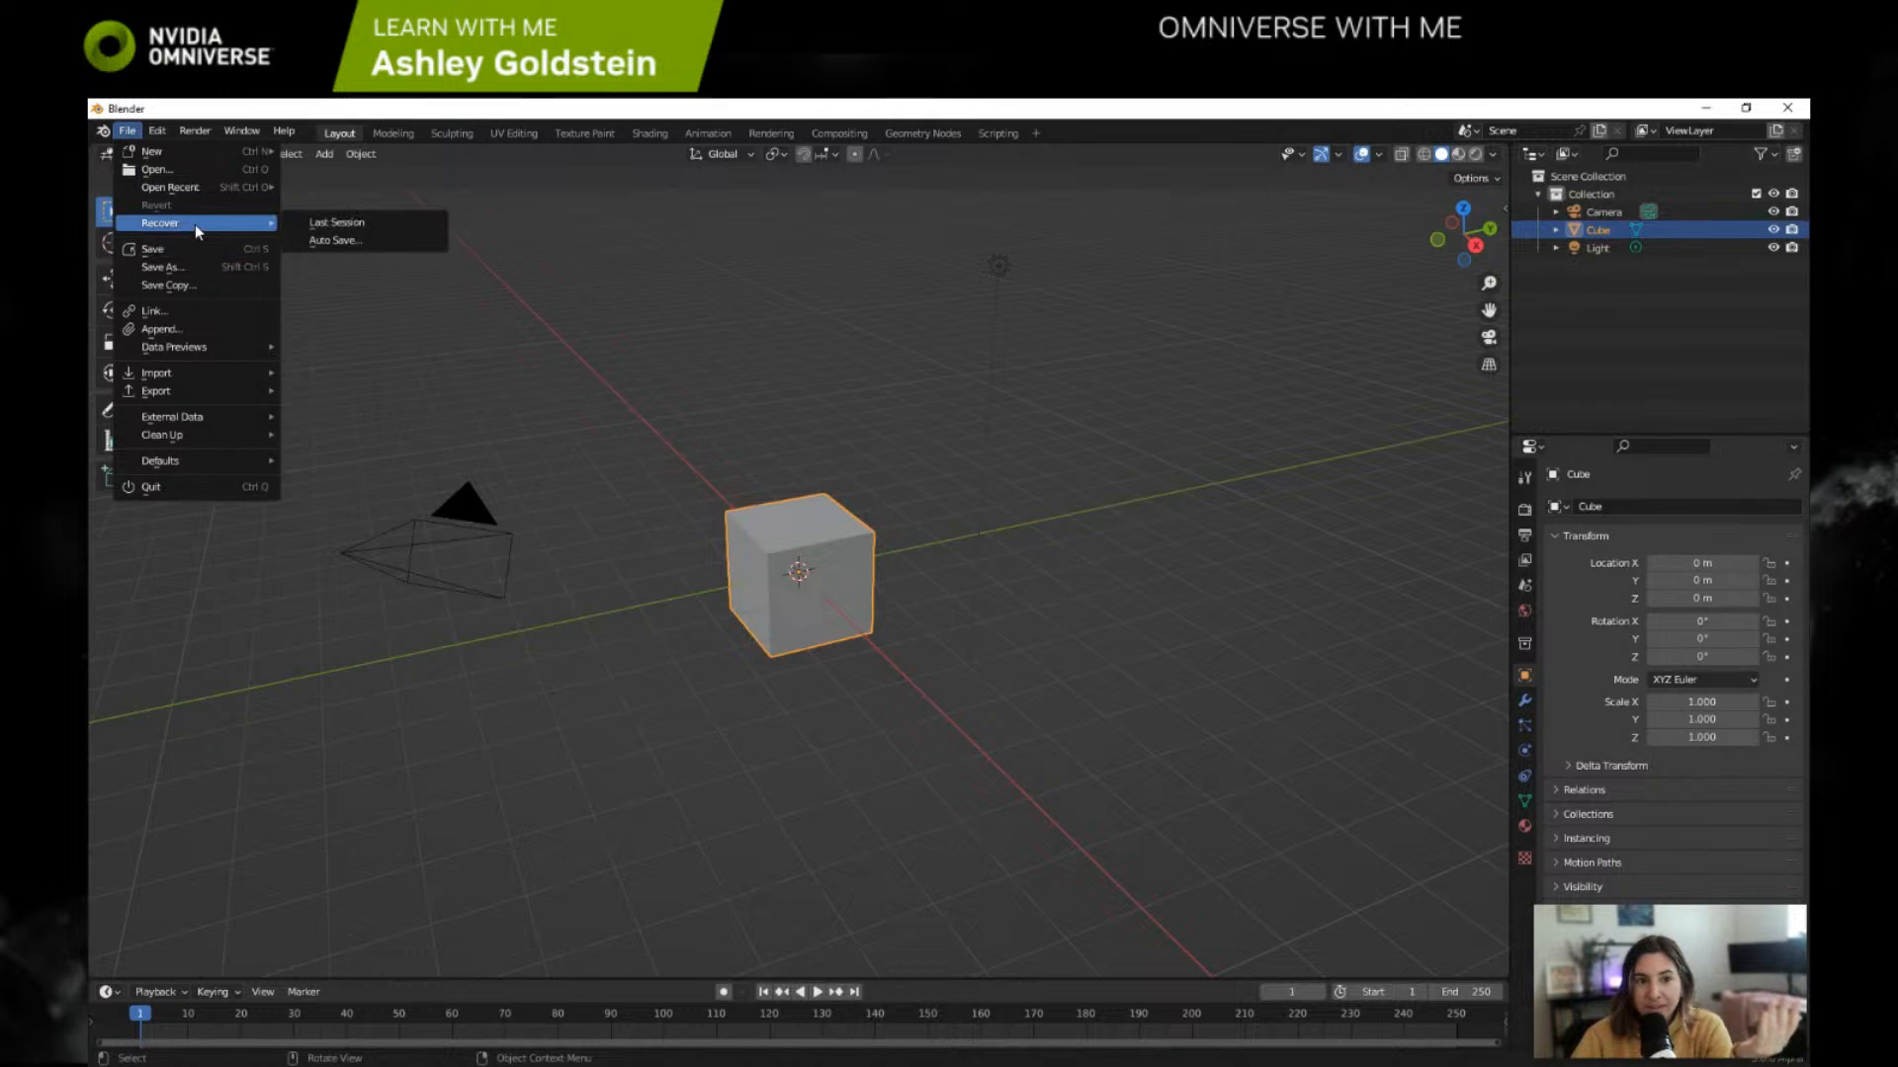
left_click(311, 222)
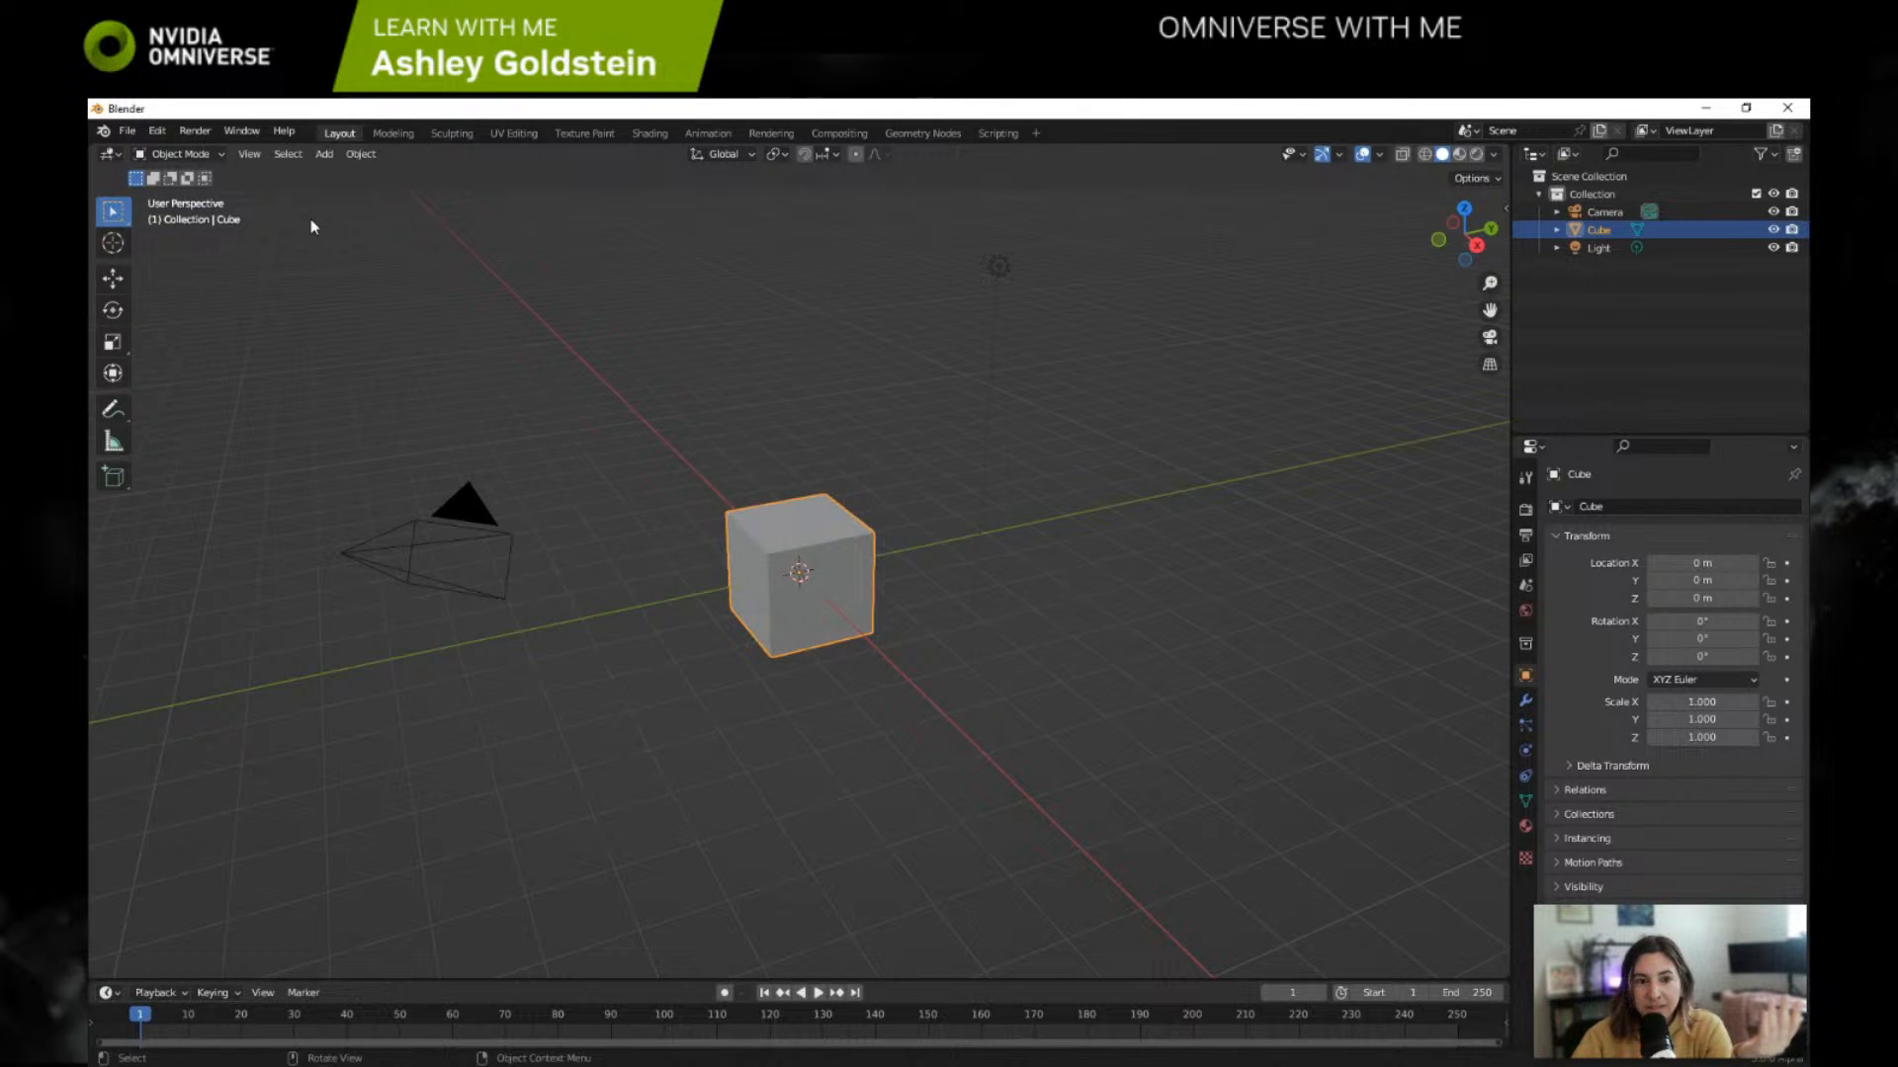
Step: Recover the trash can project from the auto save simReadyAsset_can_32744_autosave.blend
left_click(126, 130)
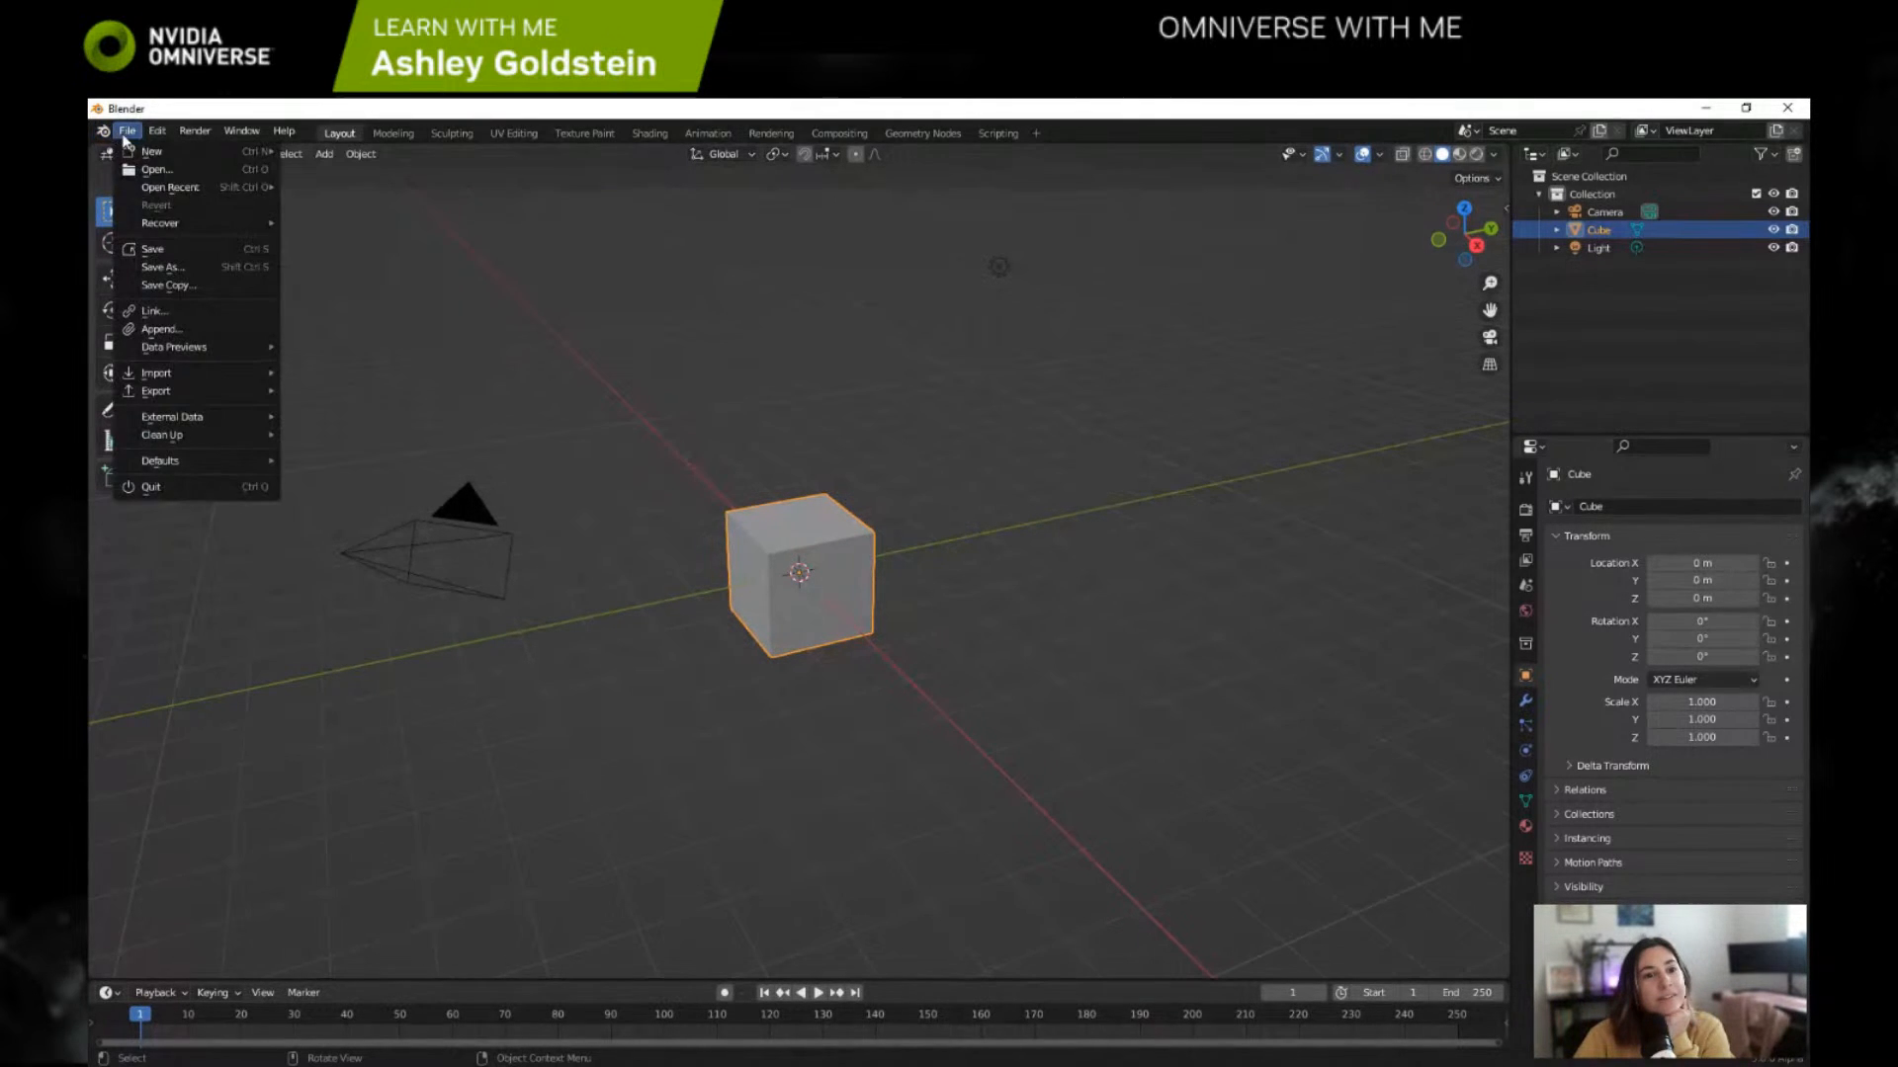
mouse_move(194, 223)
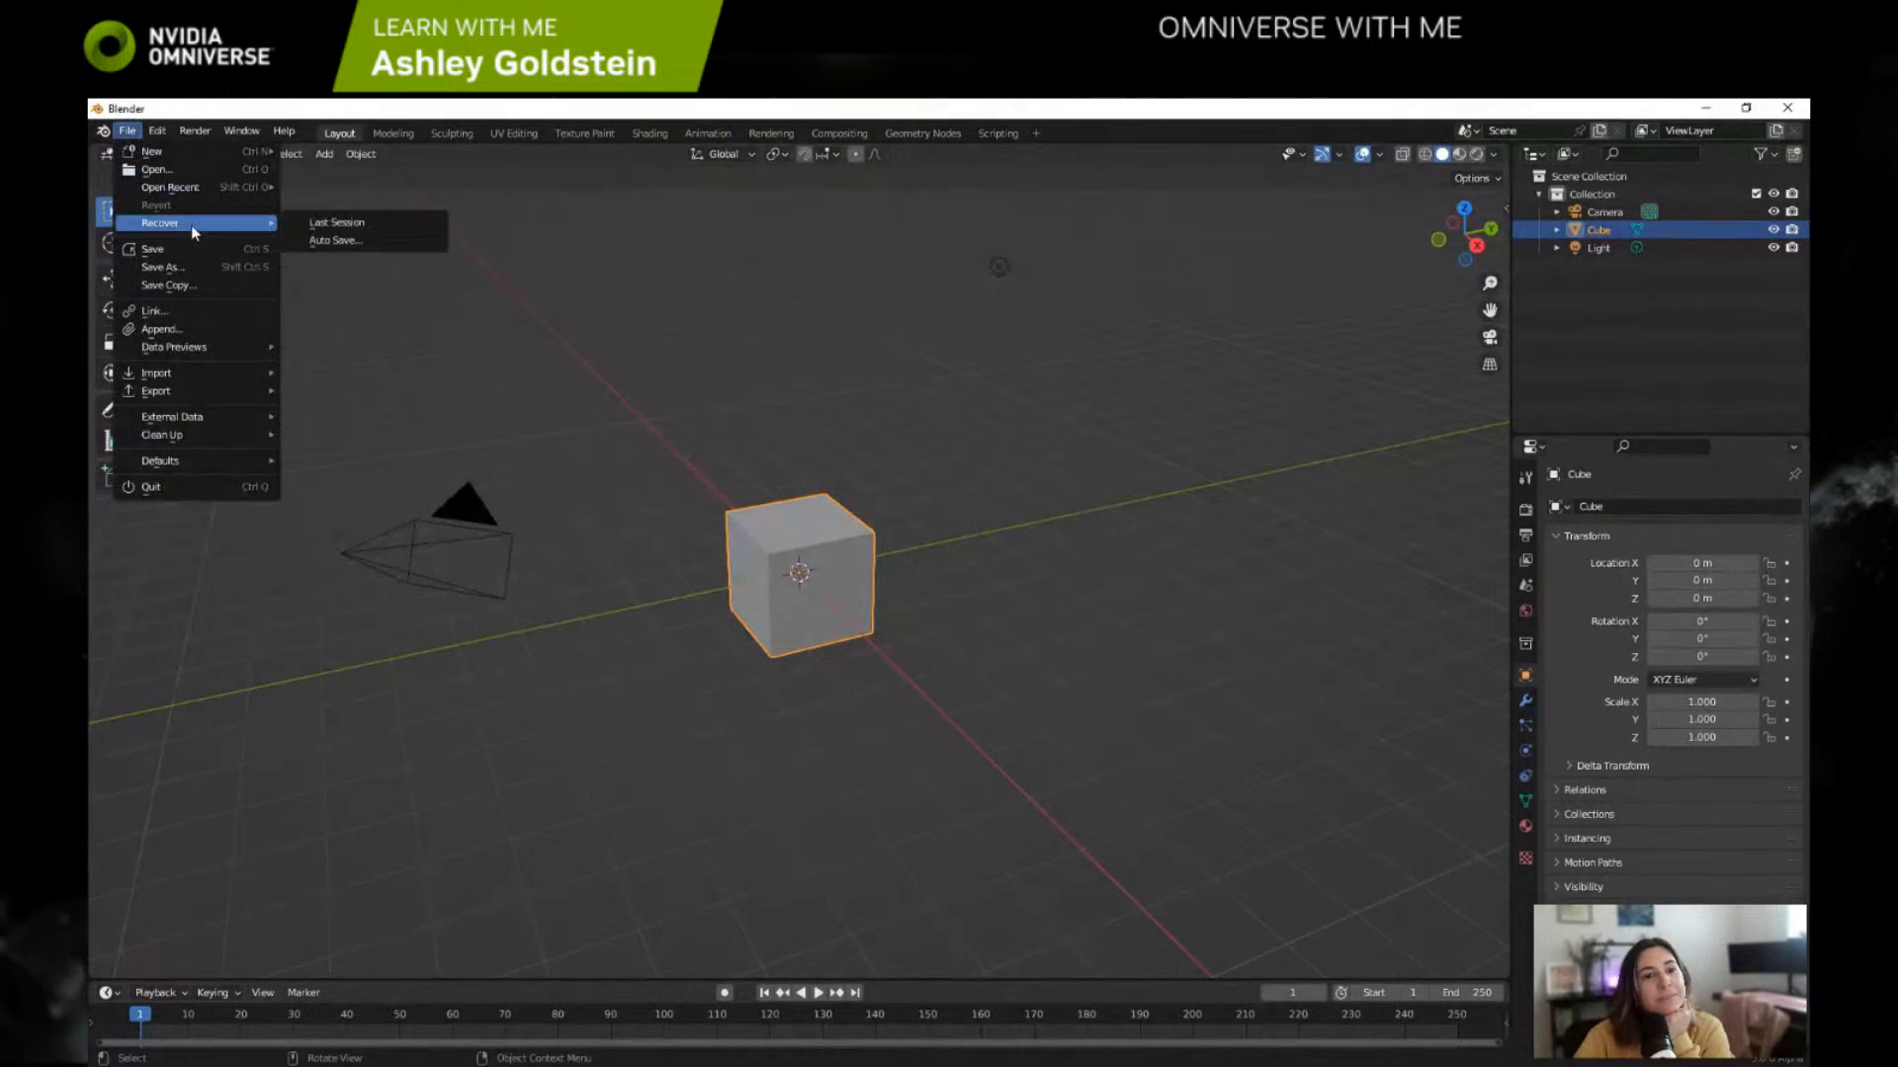
left_click(332, 240)
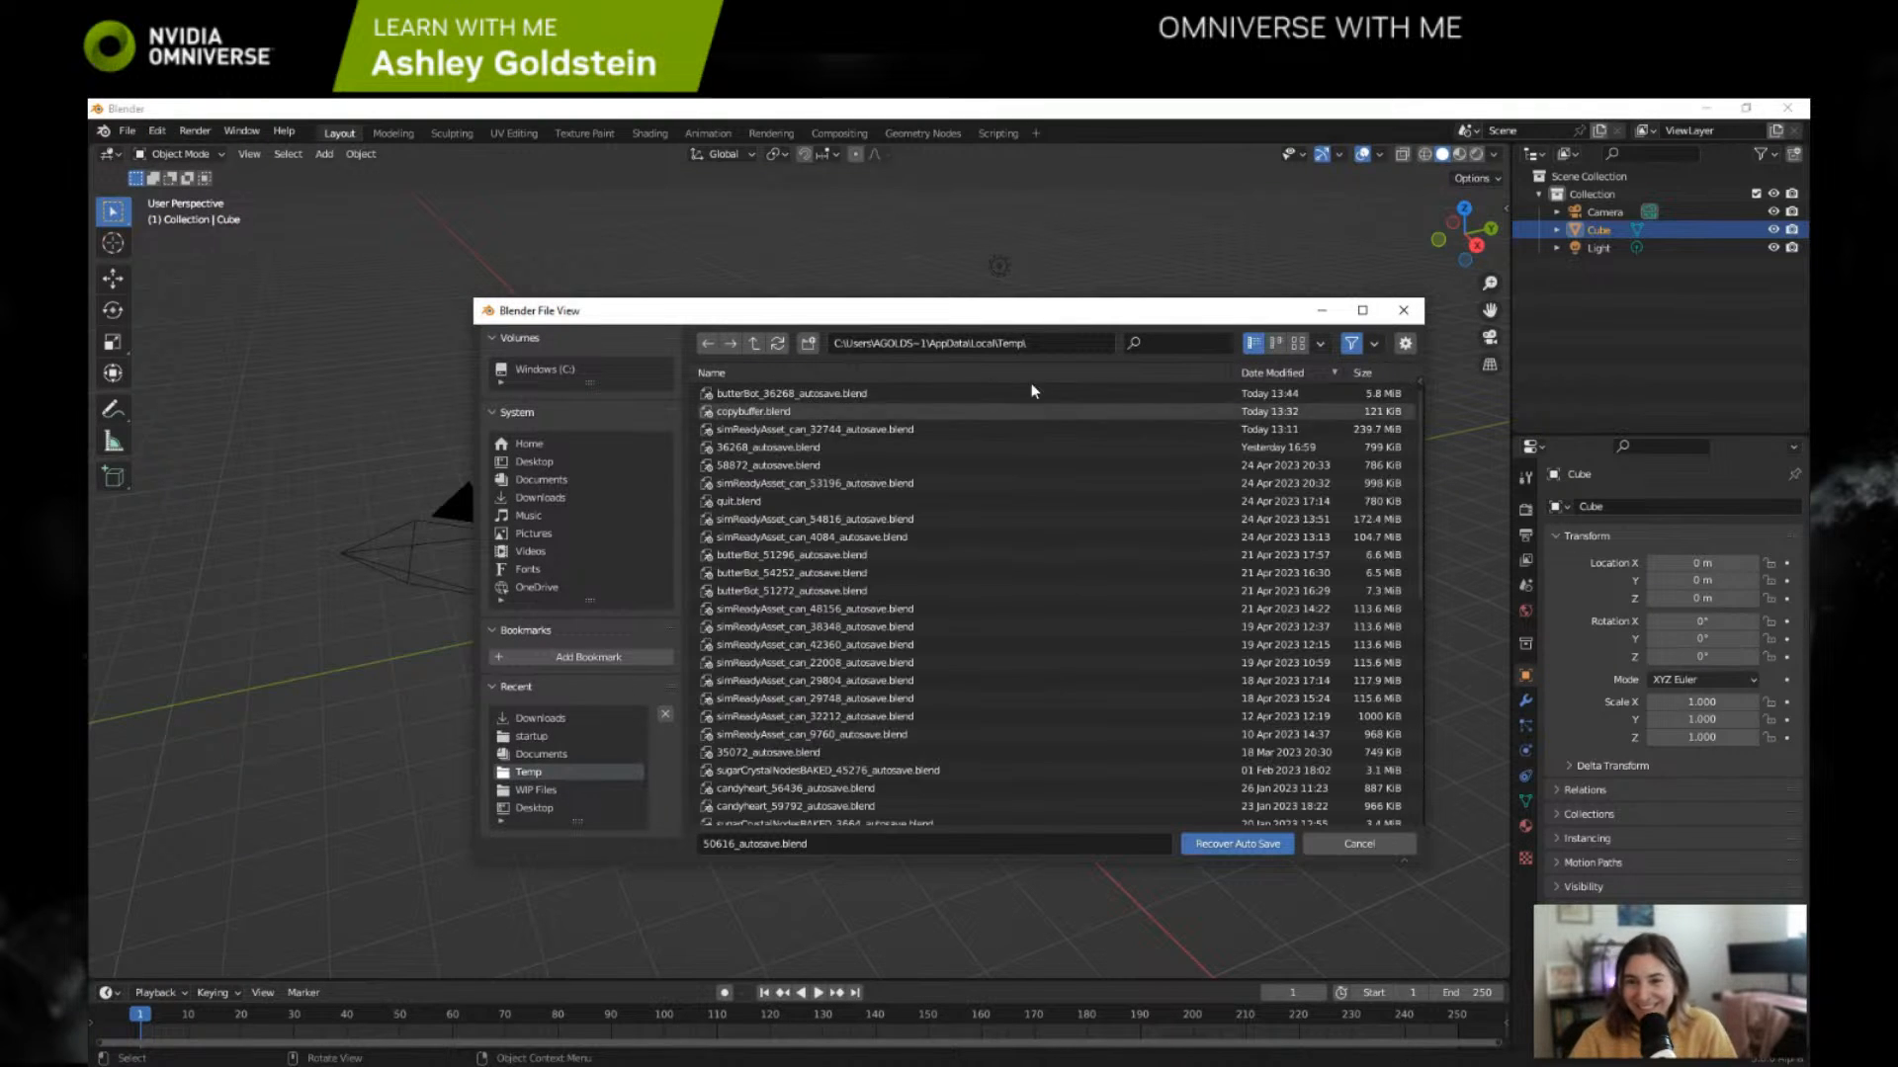
left_click(1280, 433)
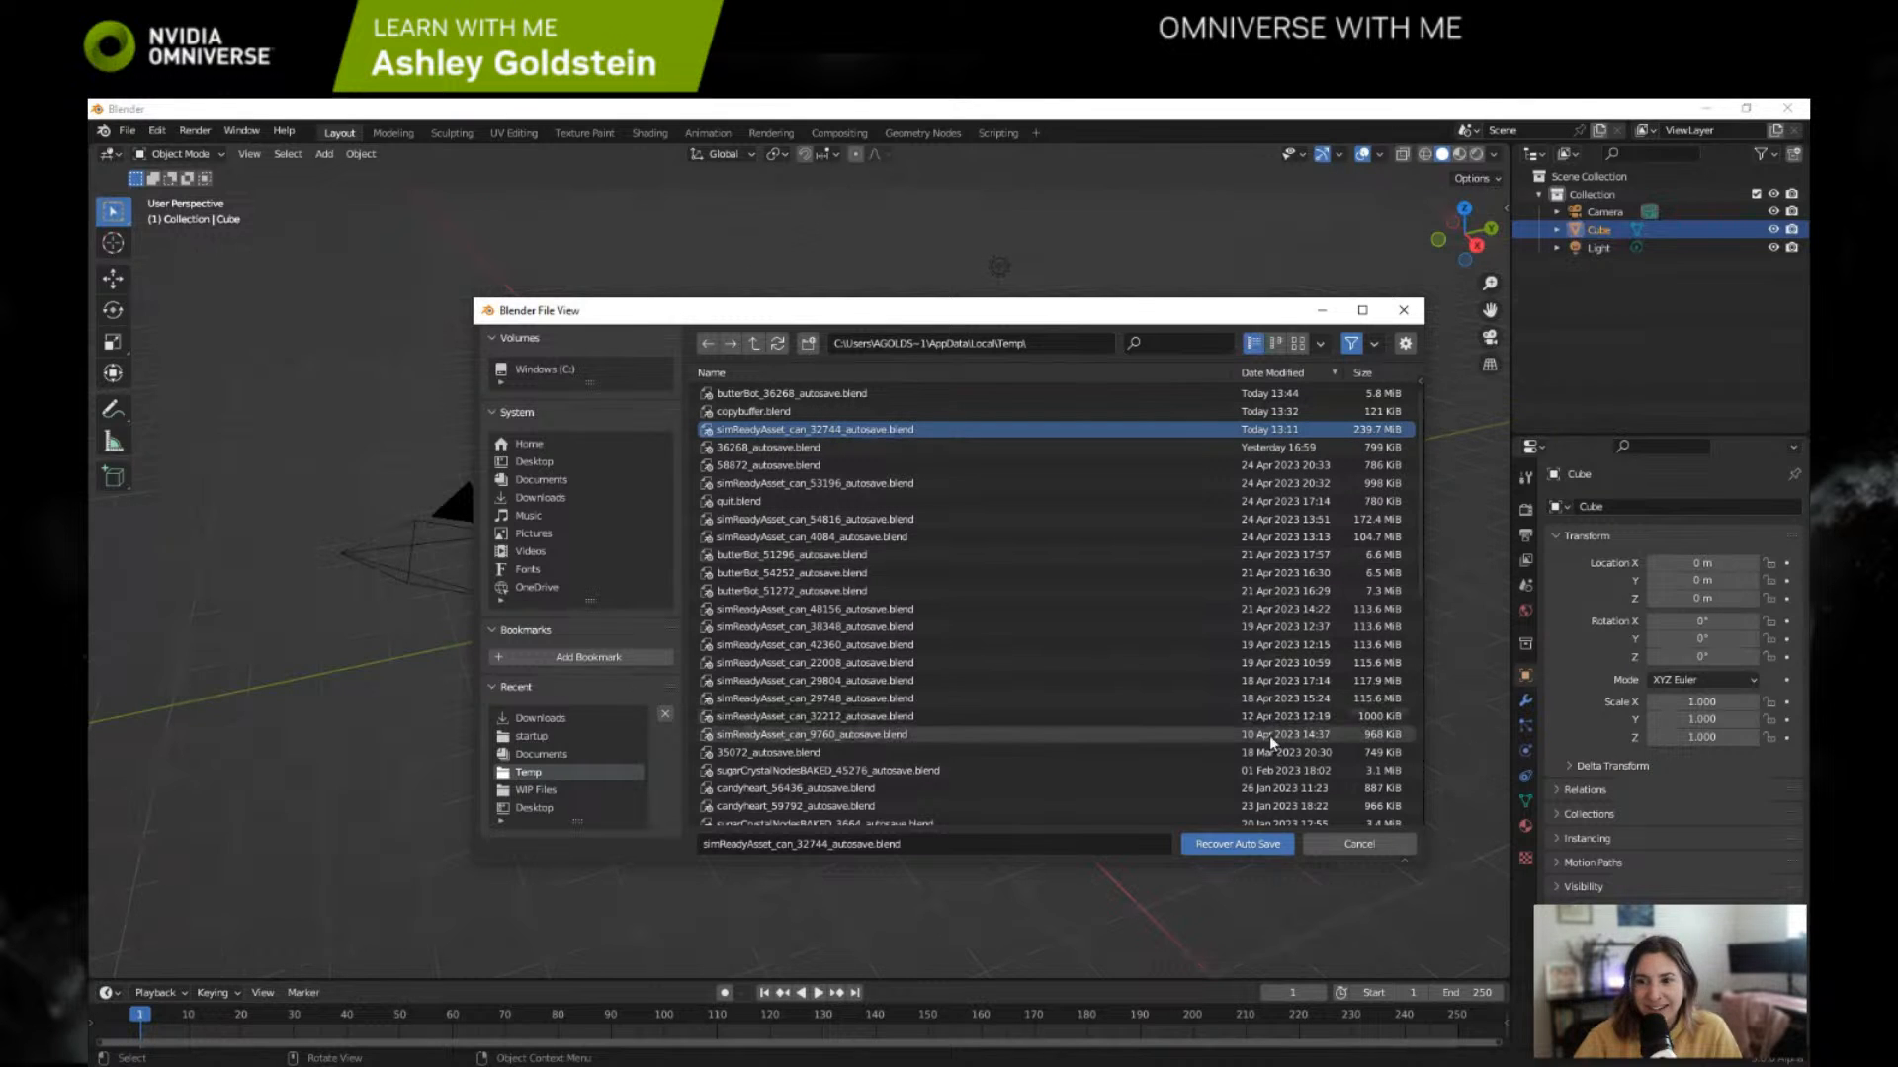
left_click(1237, 845)
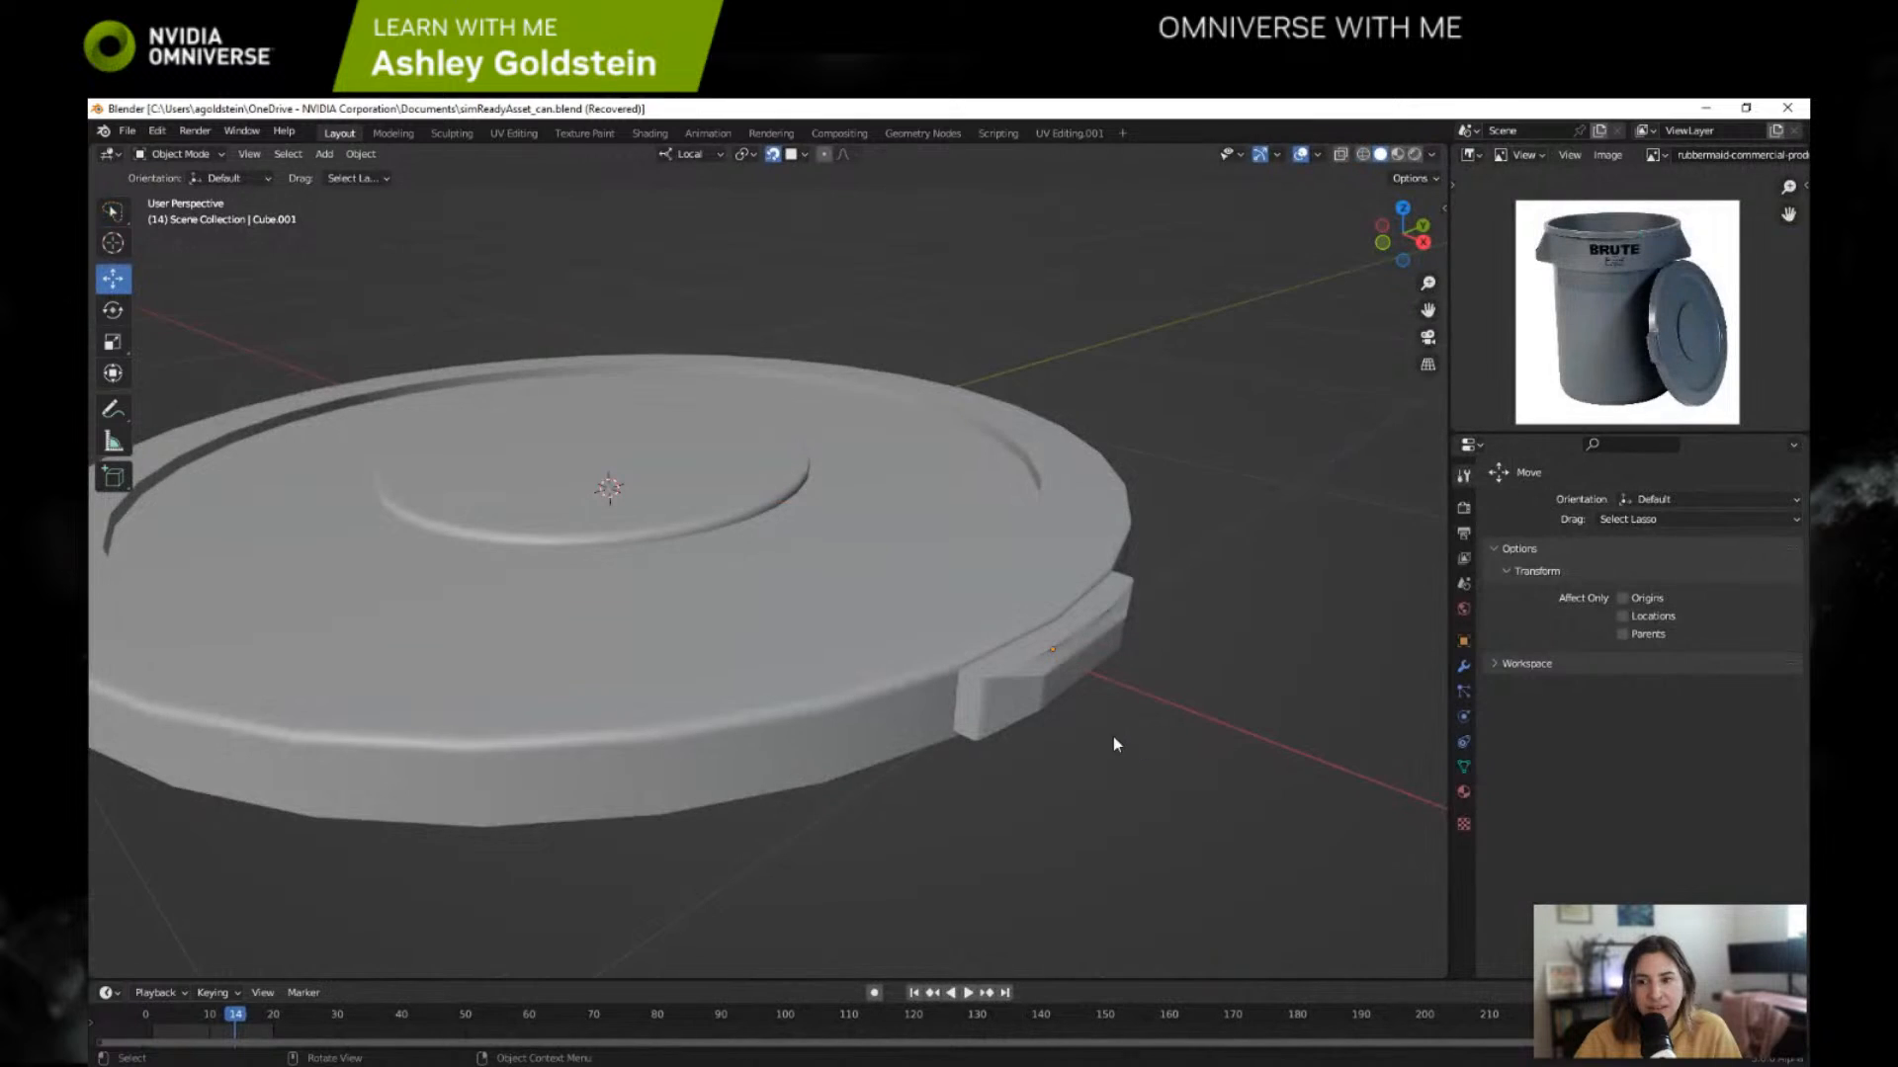
Step: Split the properties editor horizontally into two stacked areas of roughly equal height
scroll(1111, 733, "down", 5)
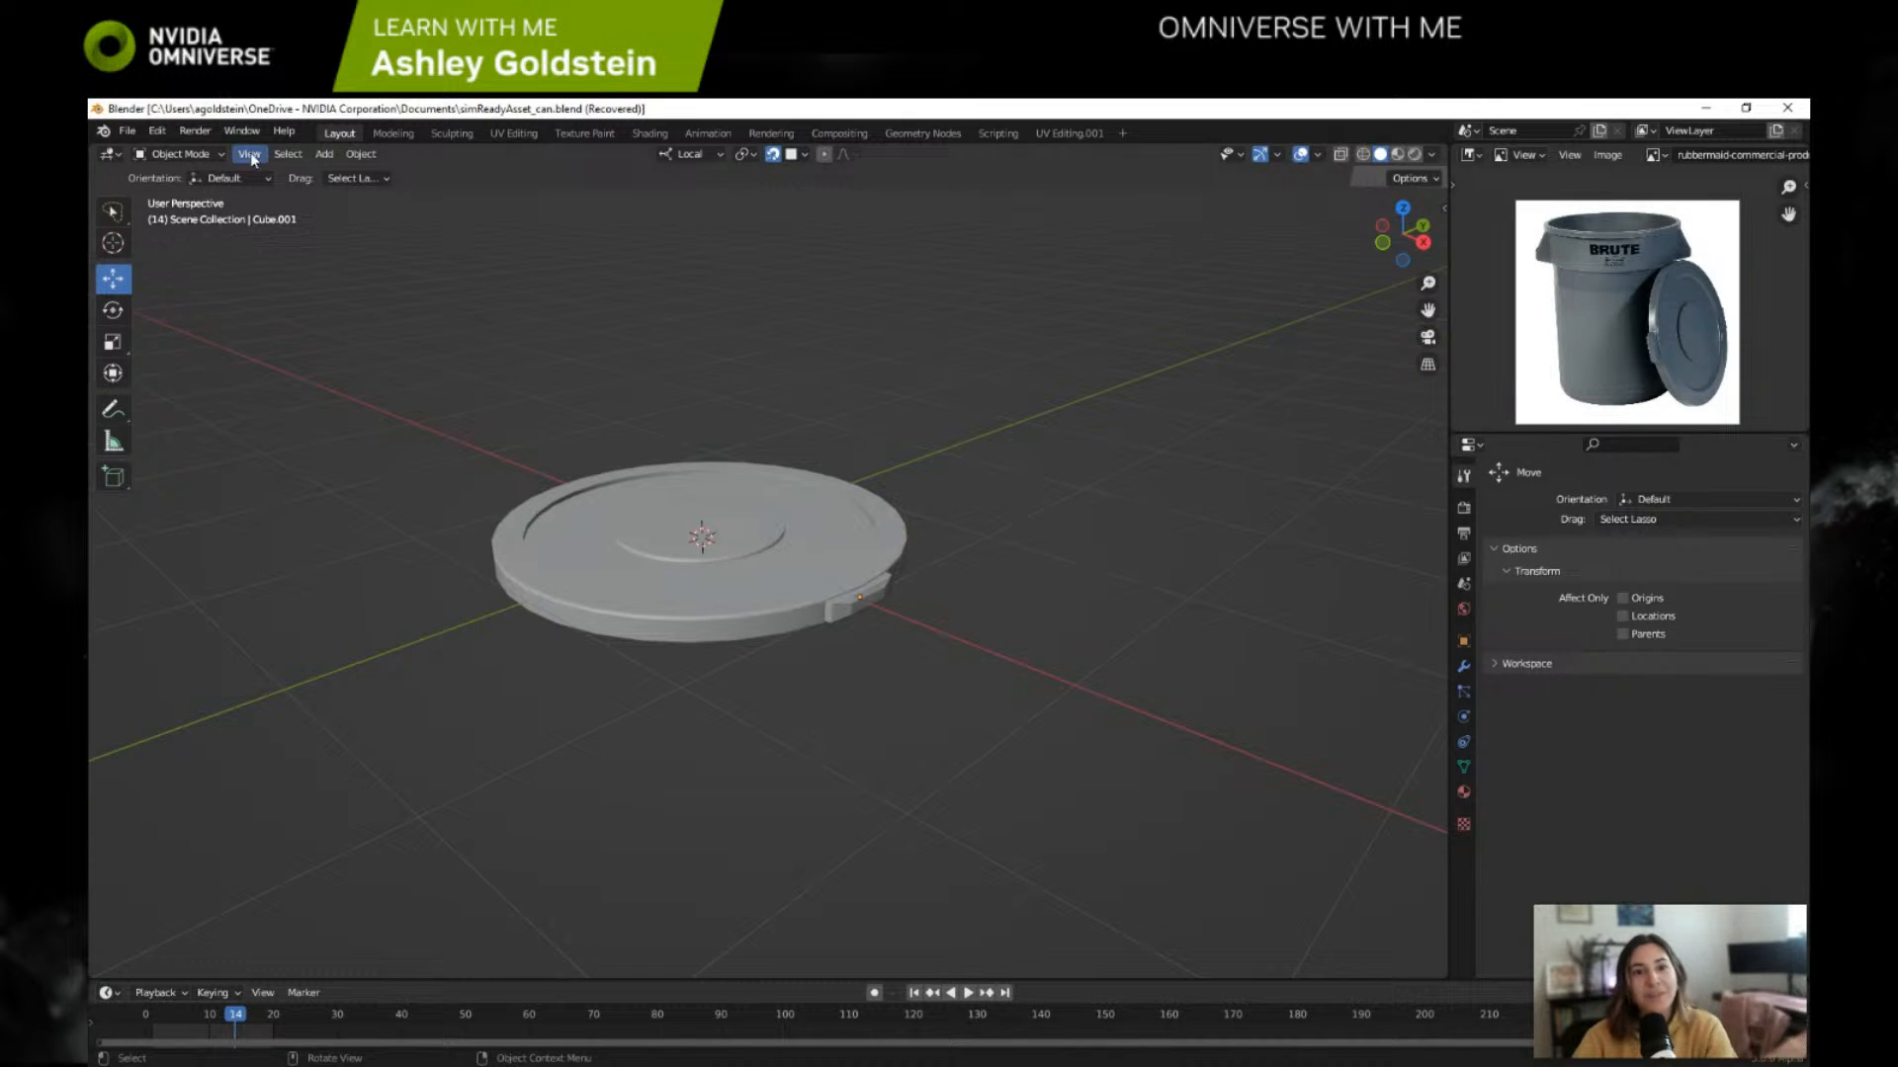
right_click(1456, 435)
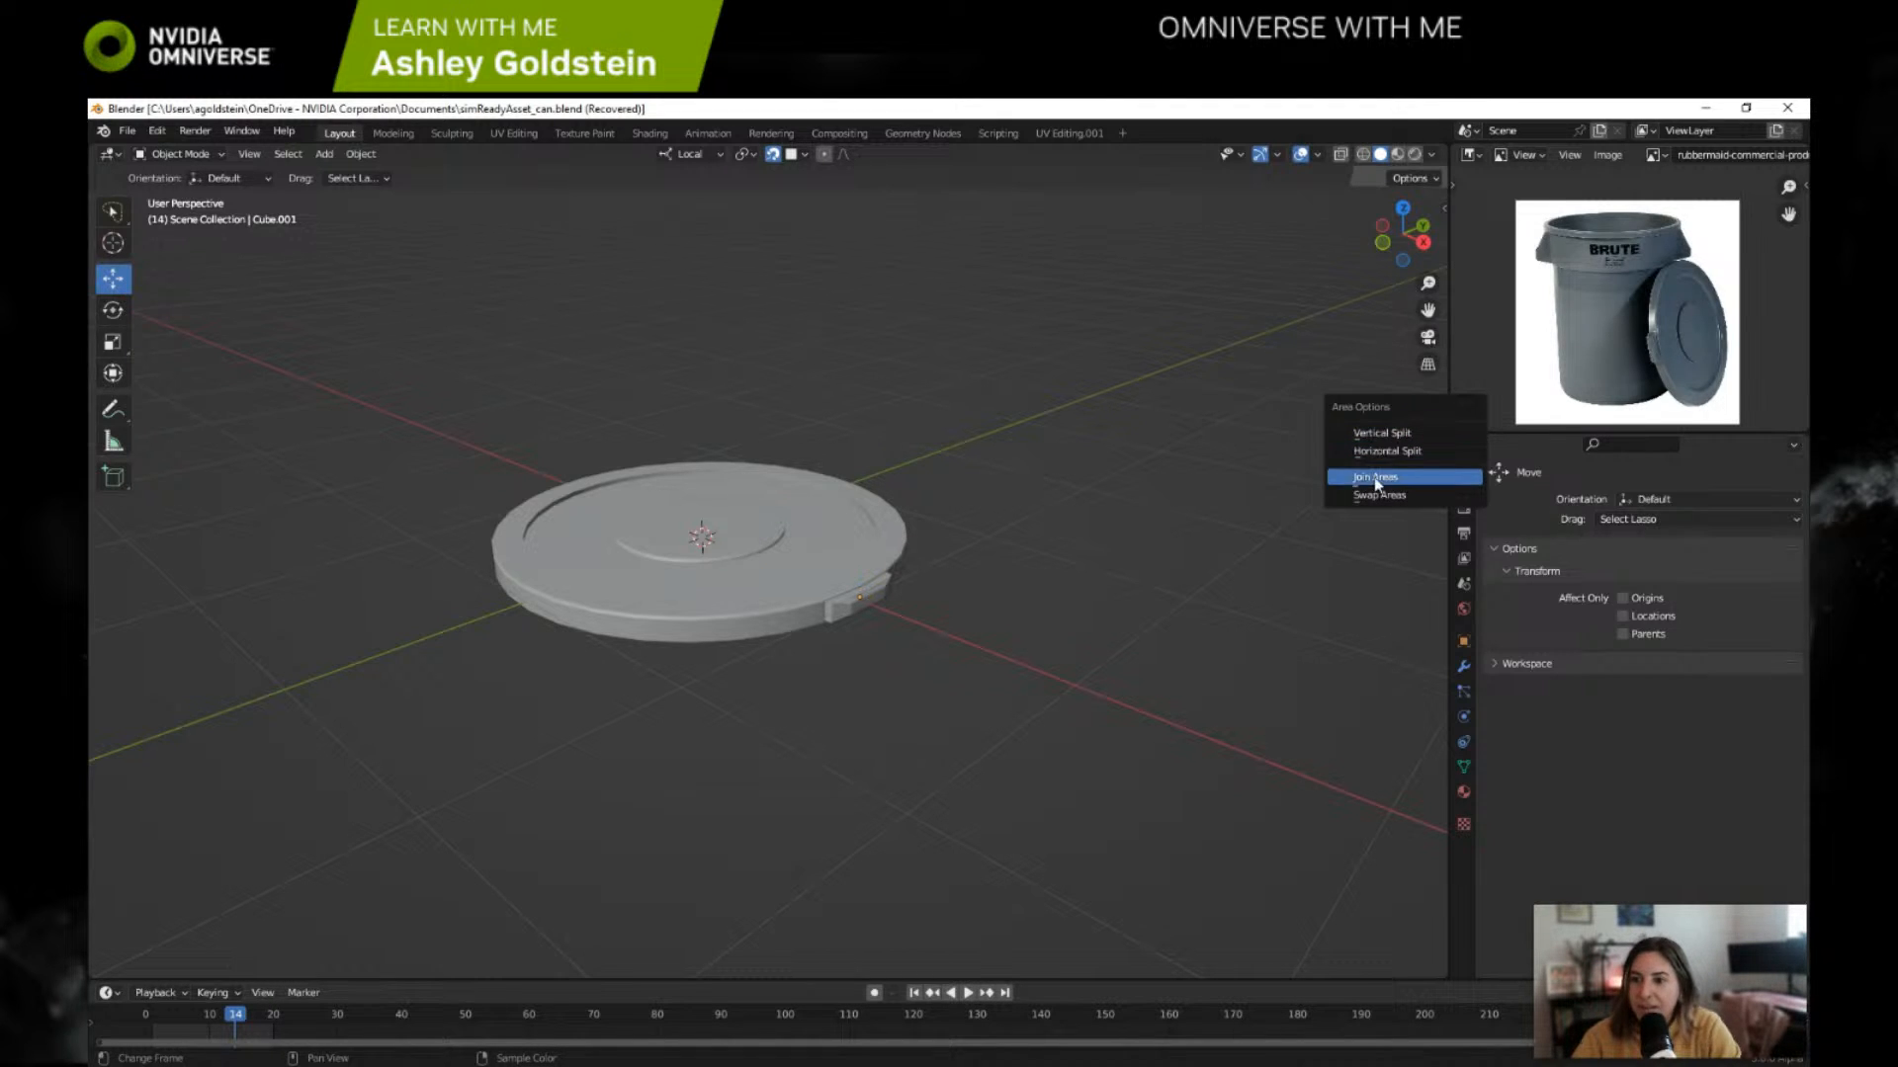
left_click(1386, 452)
left_click(1499, 600)
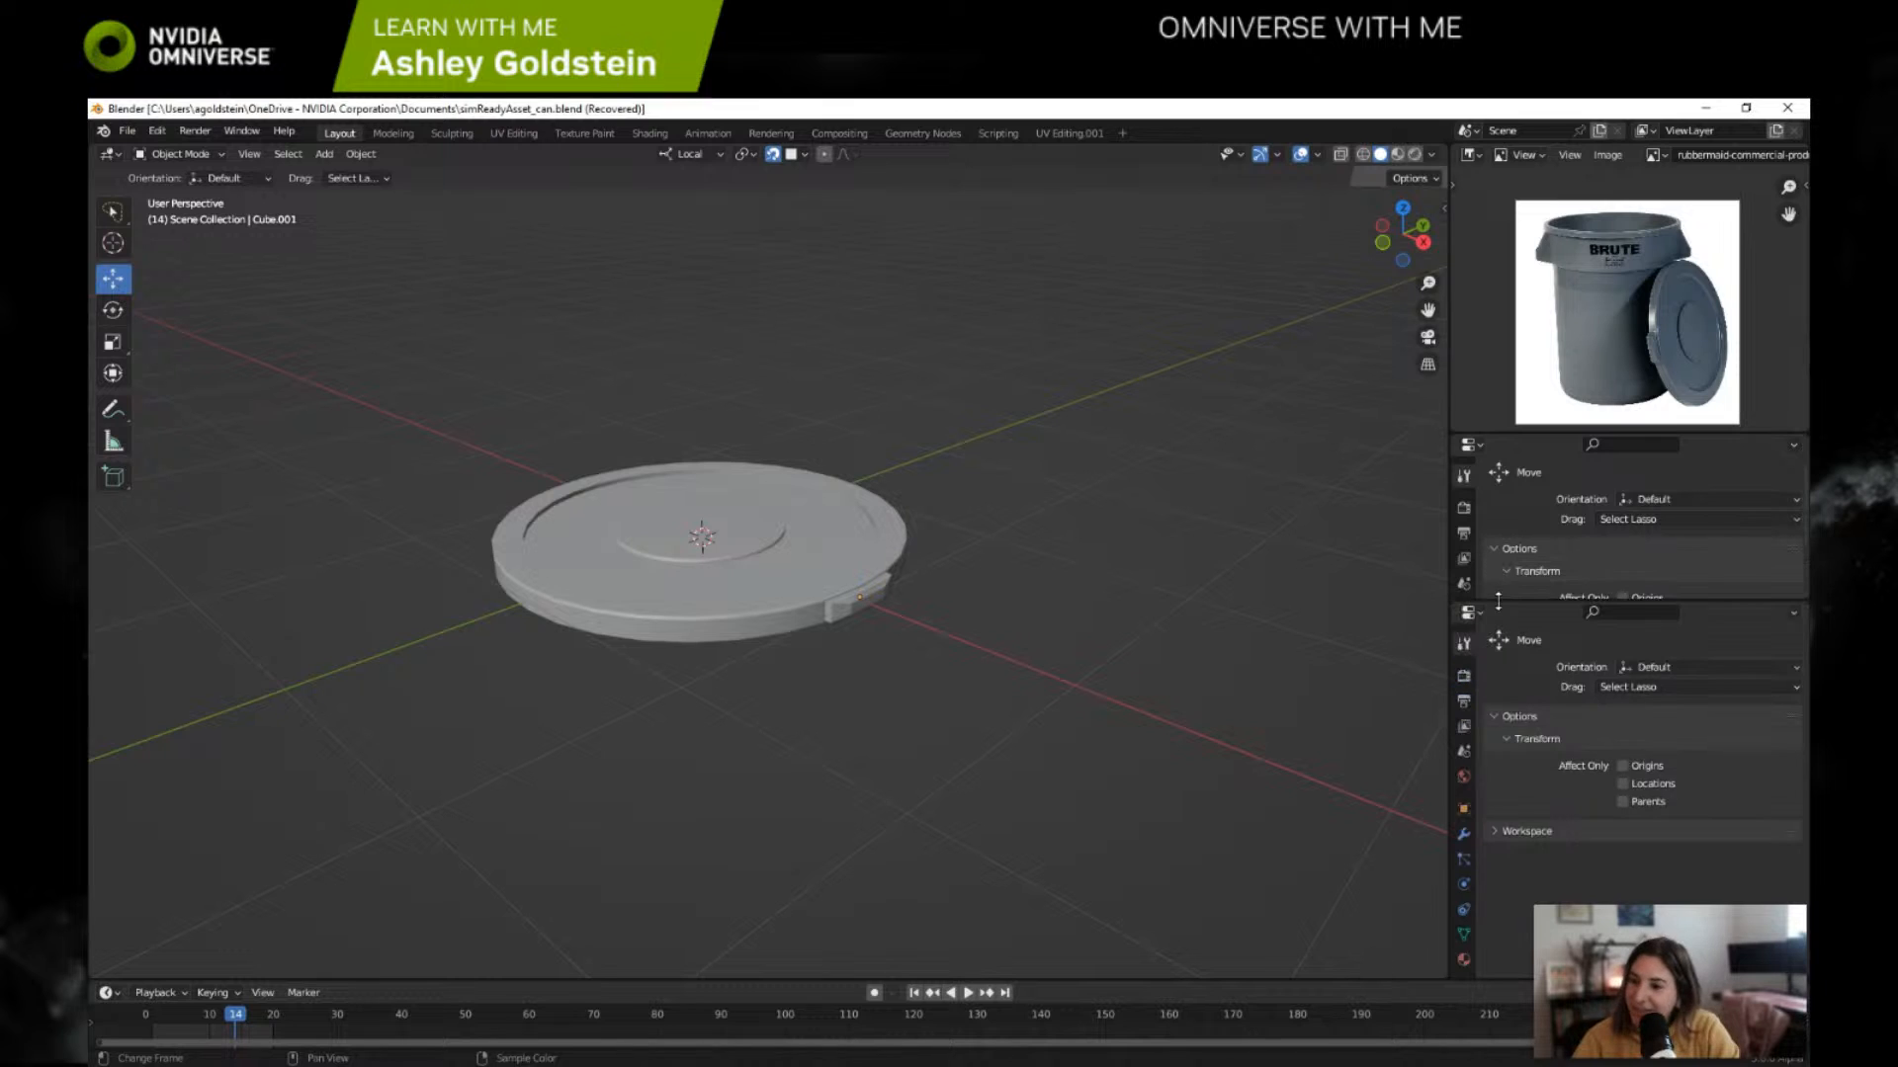
left_click_drag(1499, 596, 1498, 714)
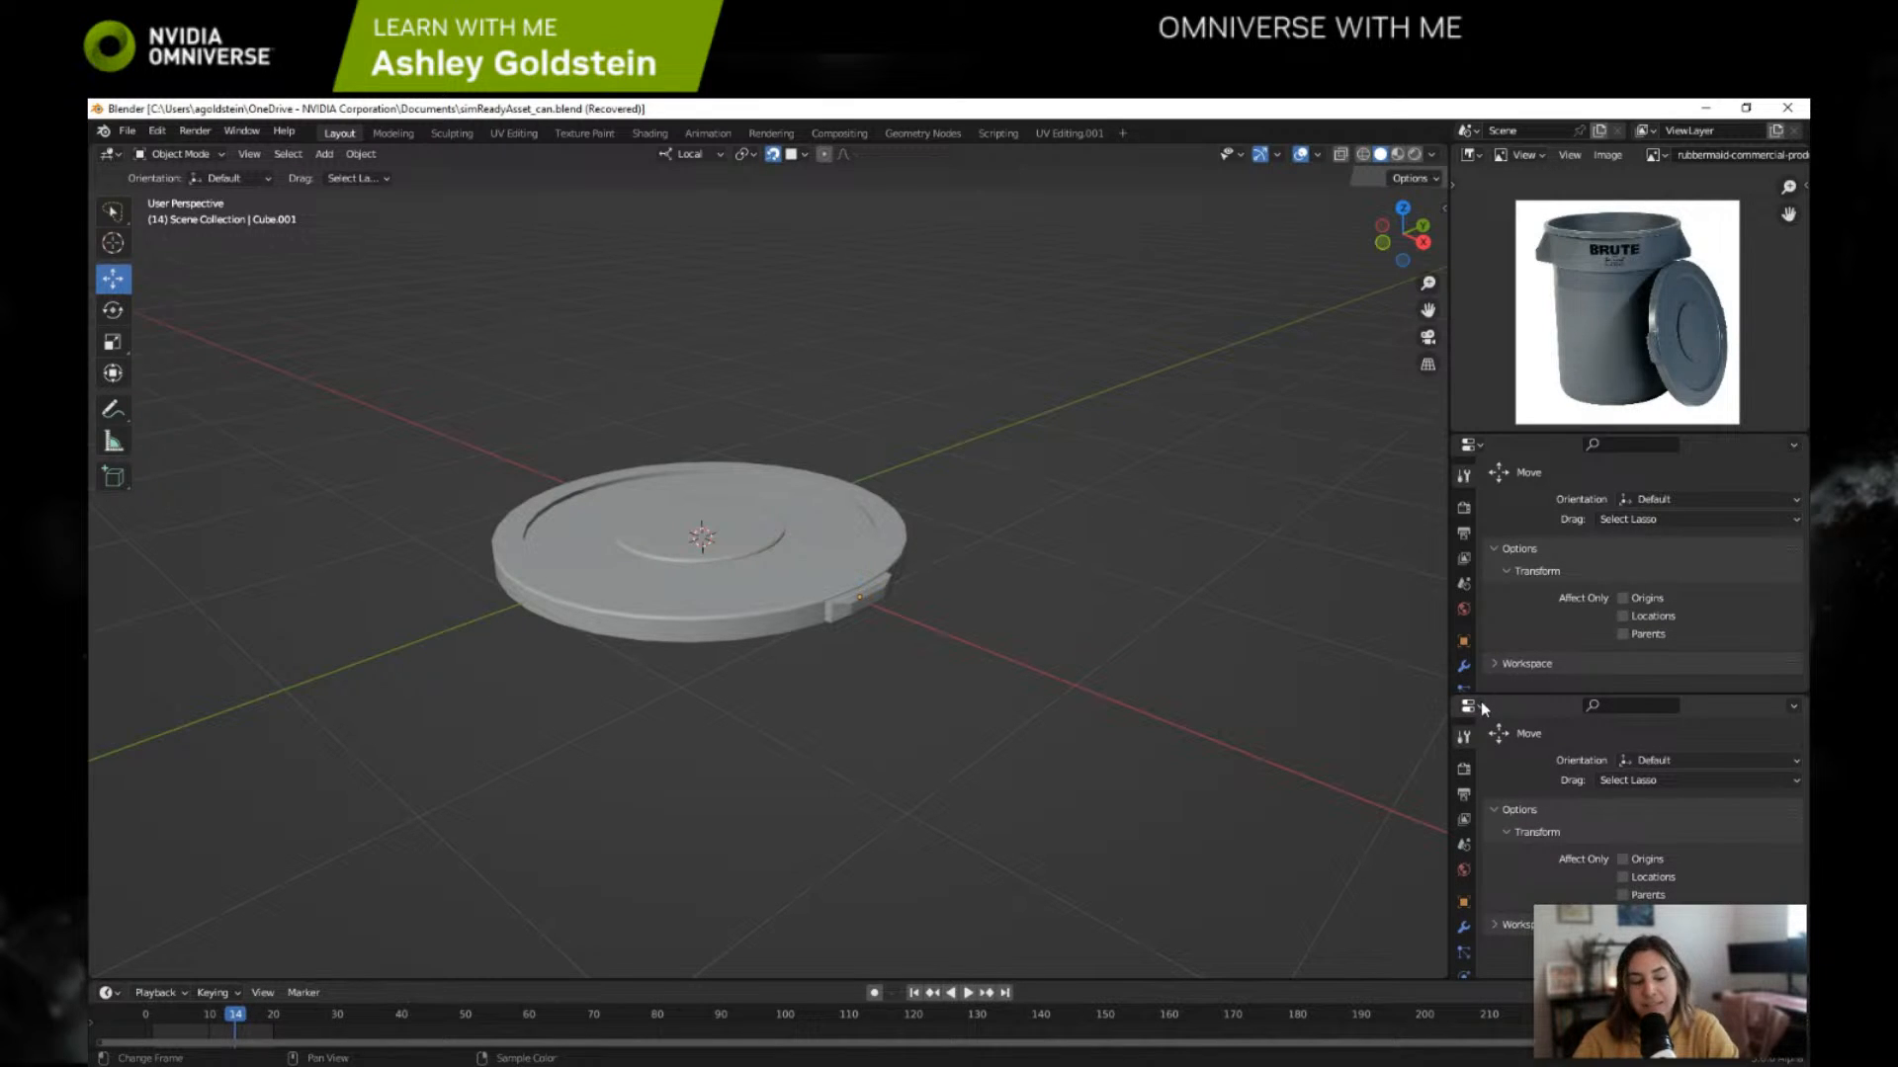
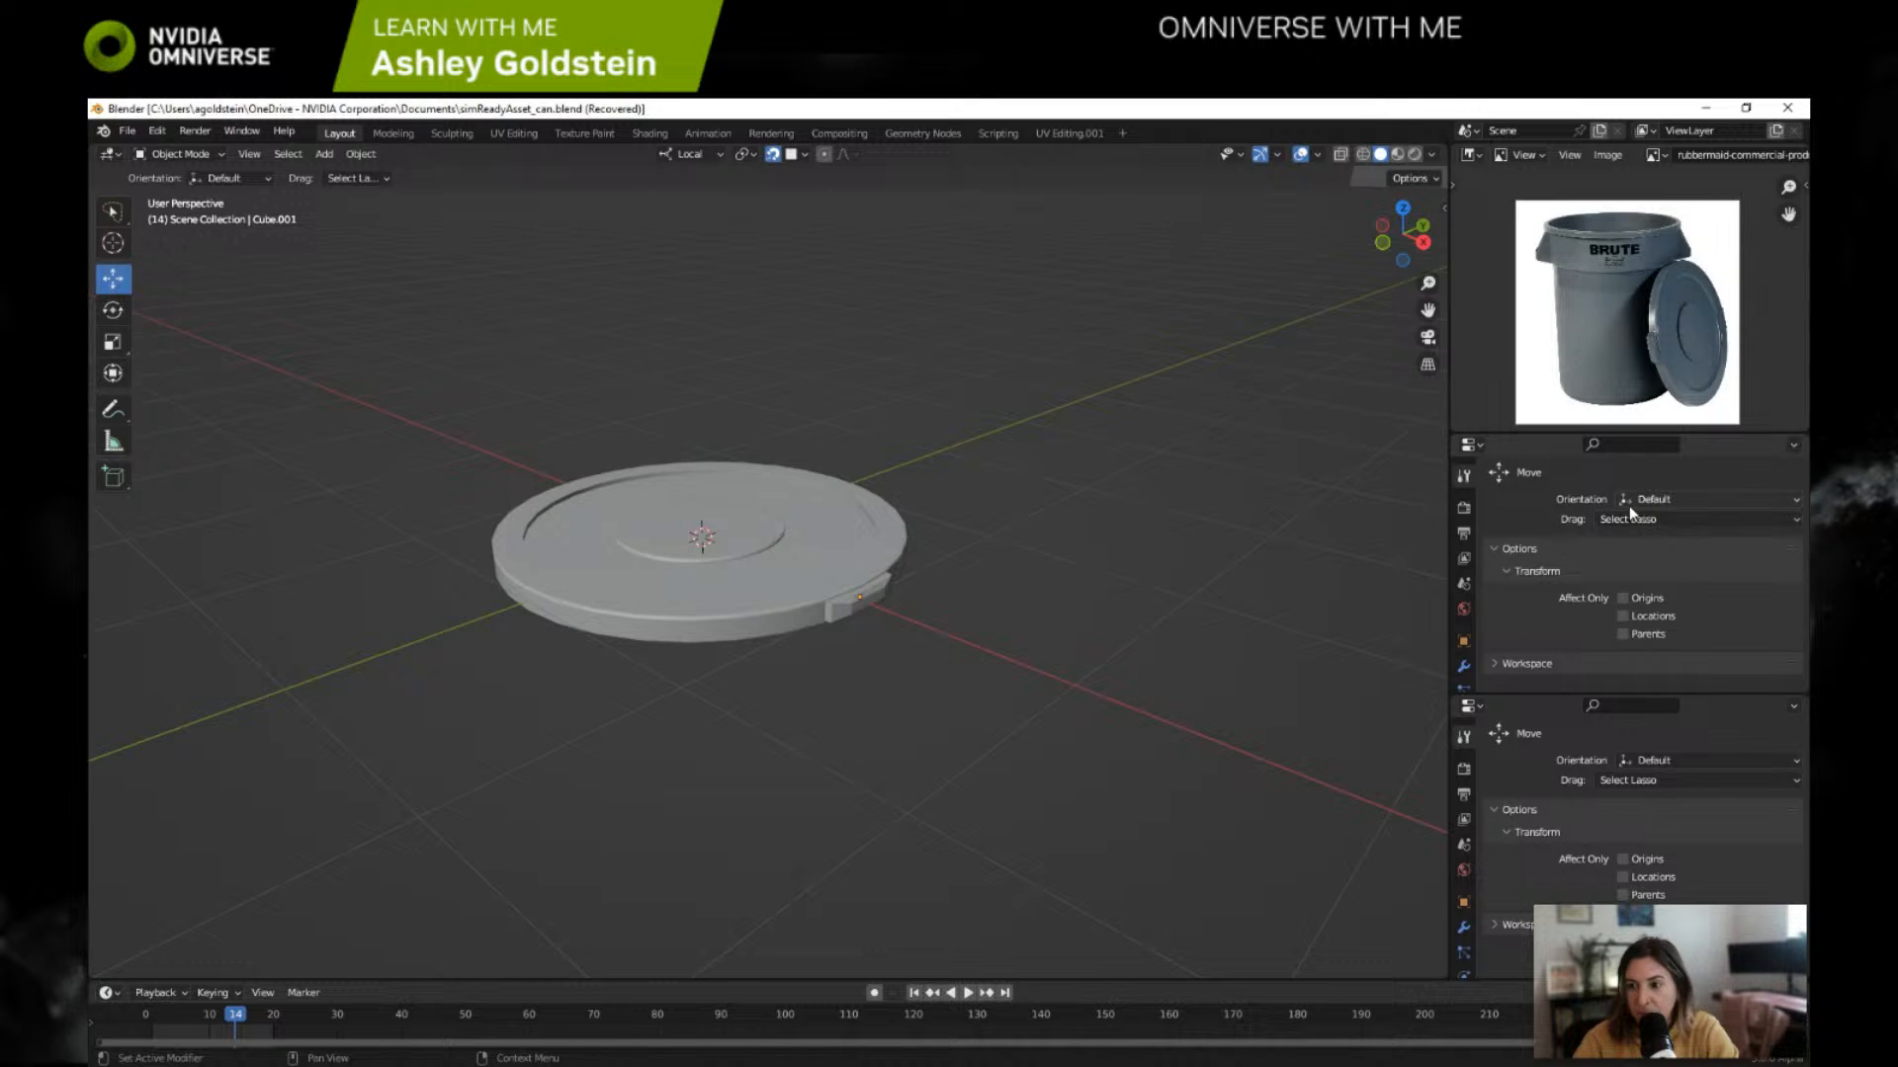
Step: Turn the upper of the two stacked properties areas into an Outliner and select Cylinder.003 in it
left_click(1479, 445)
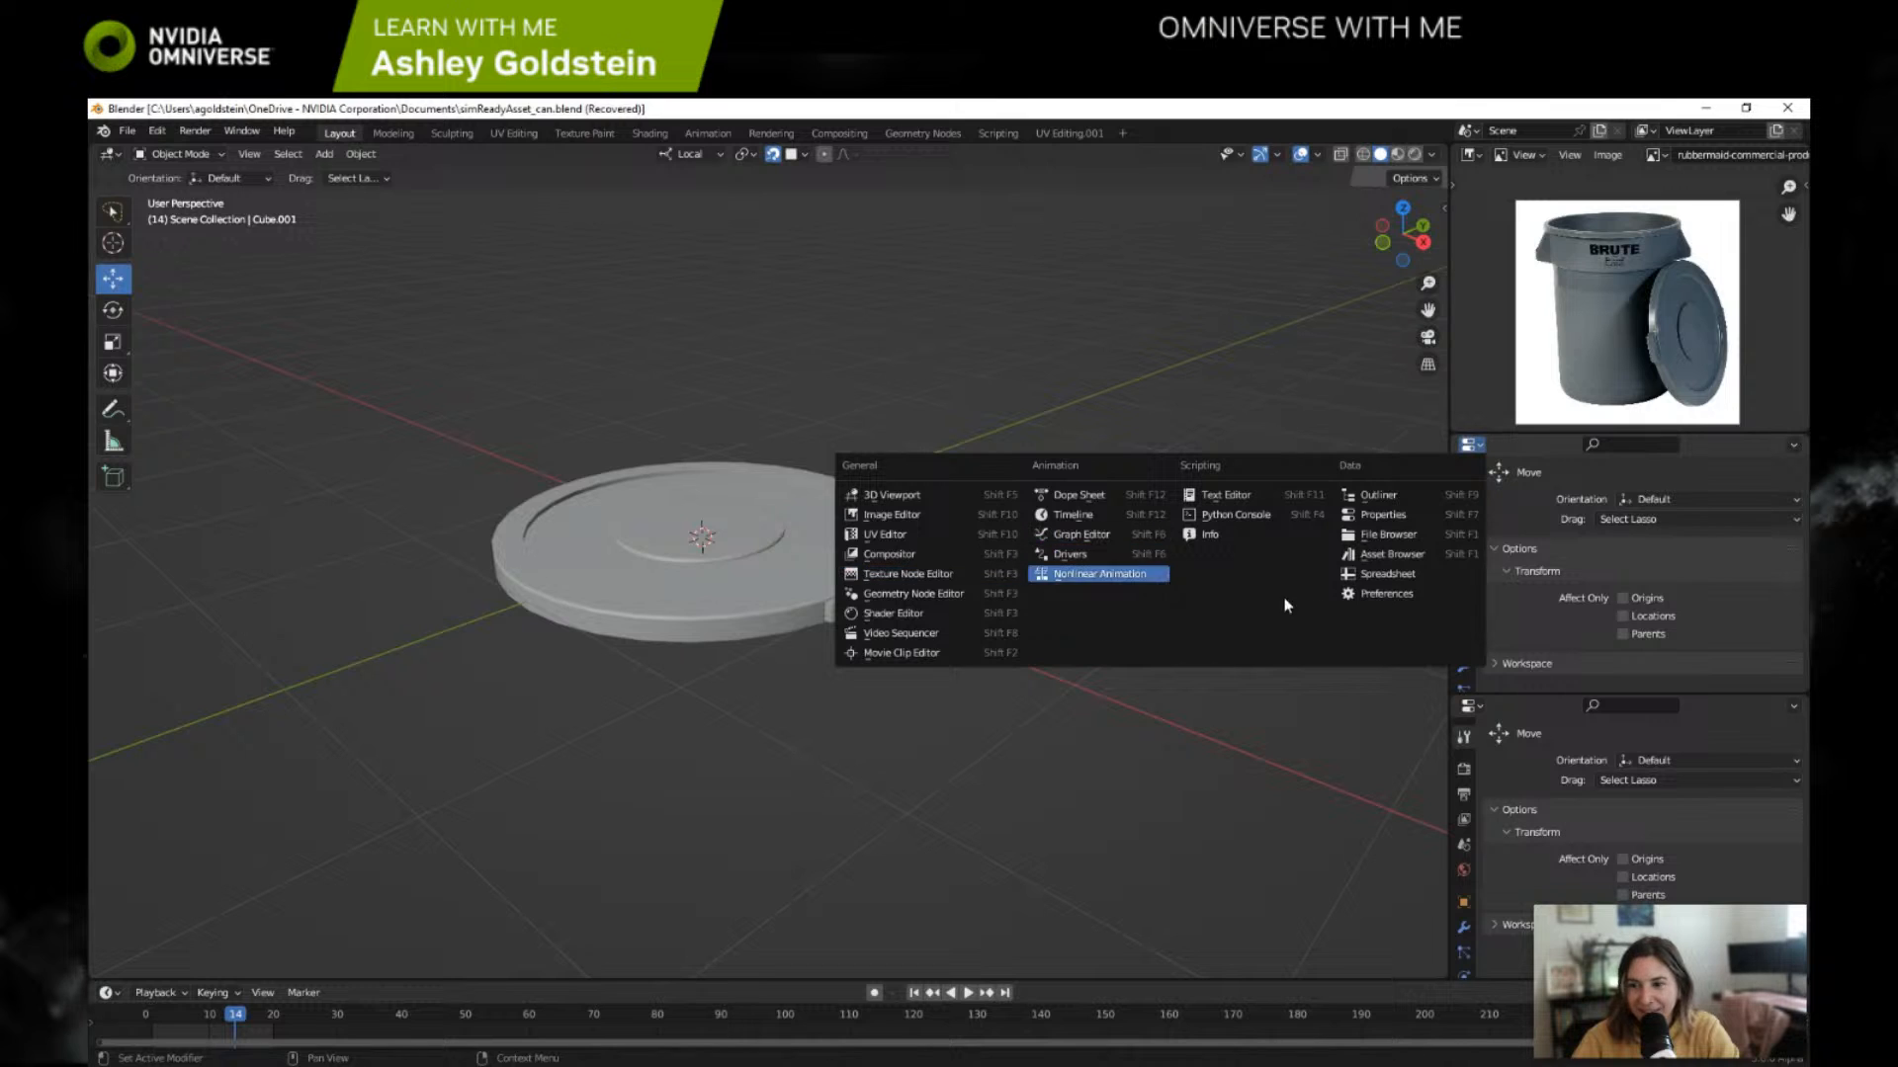
left_click(1398, 507)
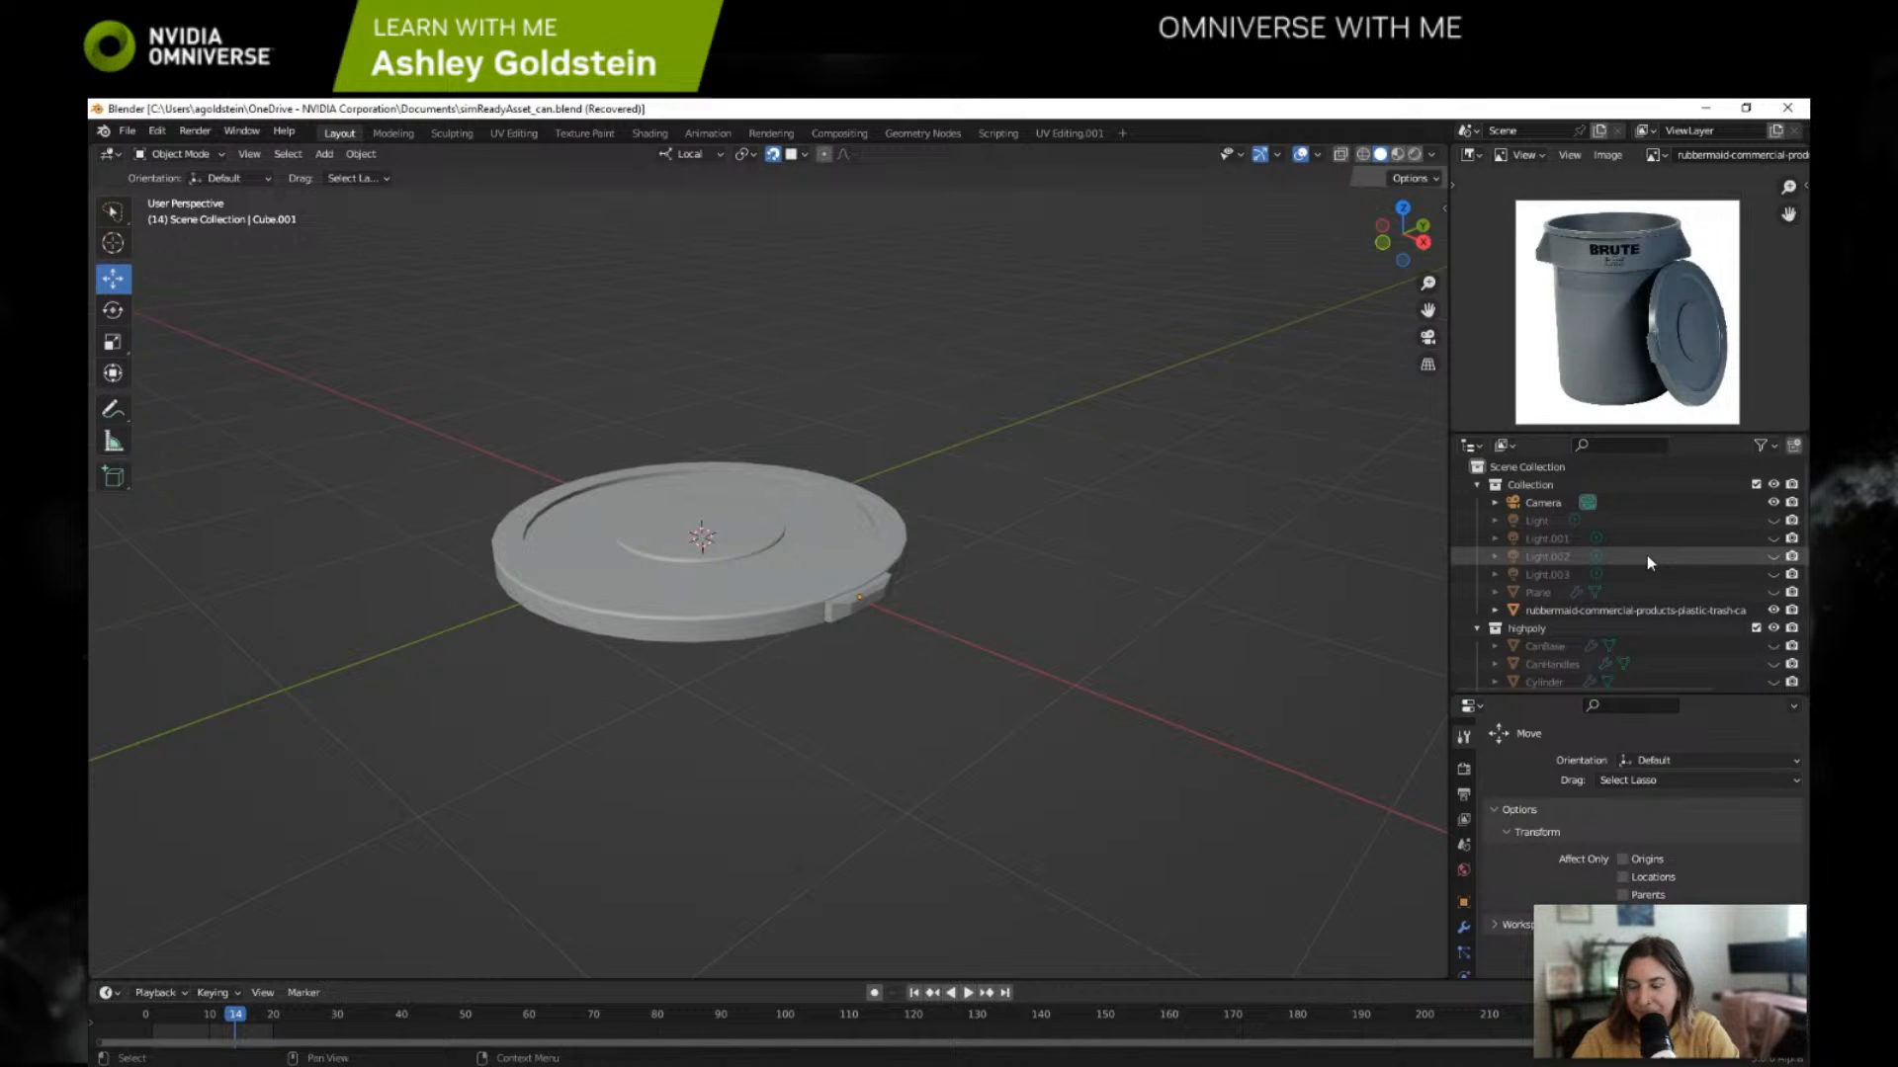
scroll(1621, 578, "down", 2)
left_click(1534, 639)
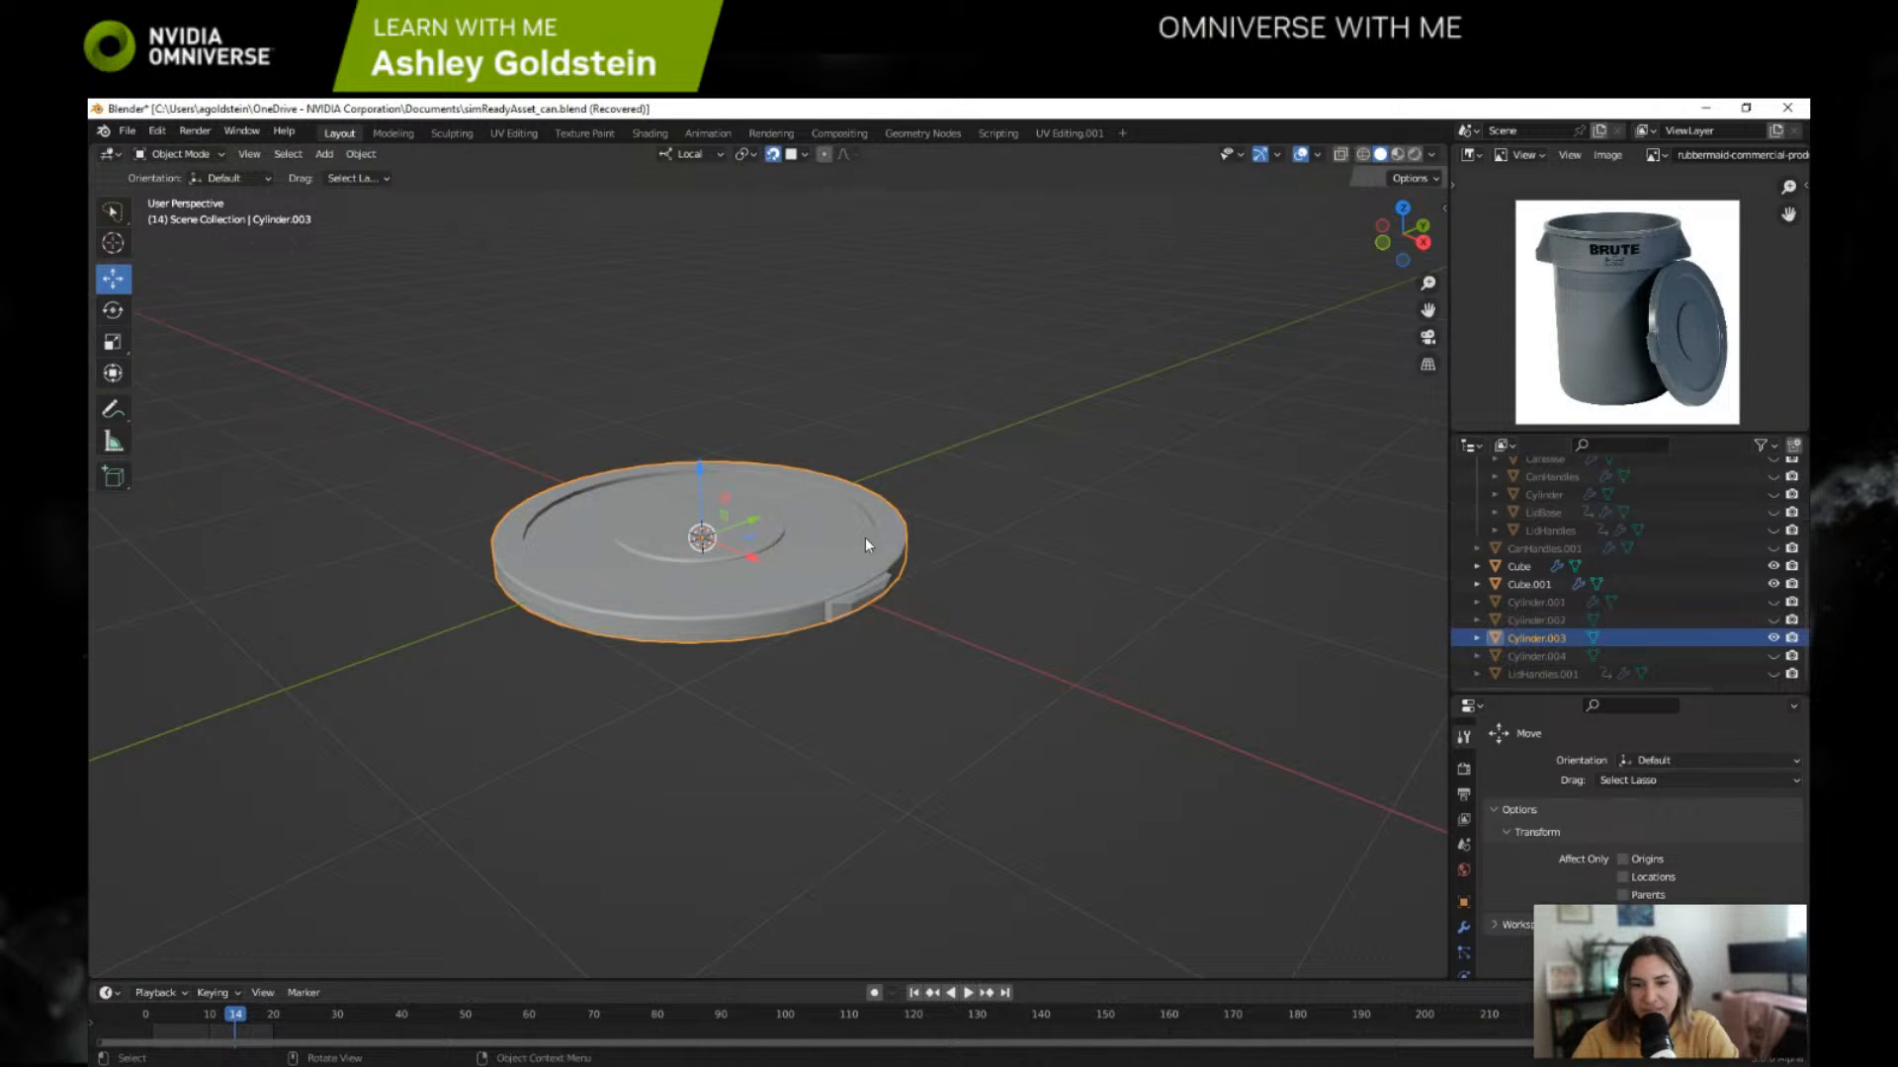
Step: Inspect the Cylinder.003 lid and its mesh, and identify the Cube.001 handles
scroll(852, 540, "up", 1)
scroll(852, 540, "down", 1)
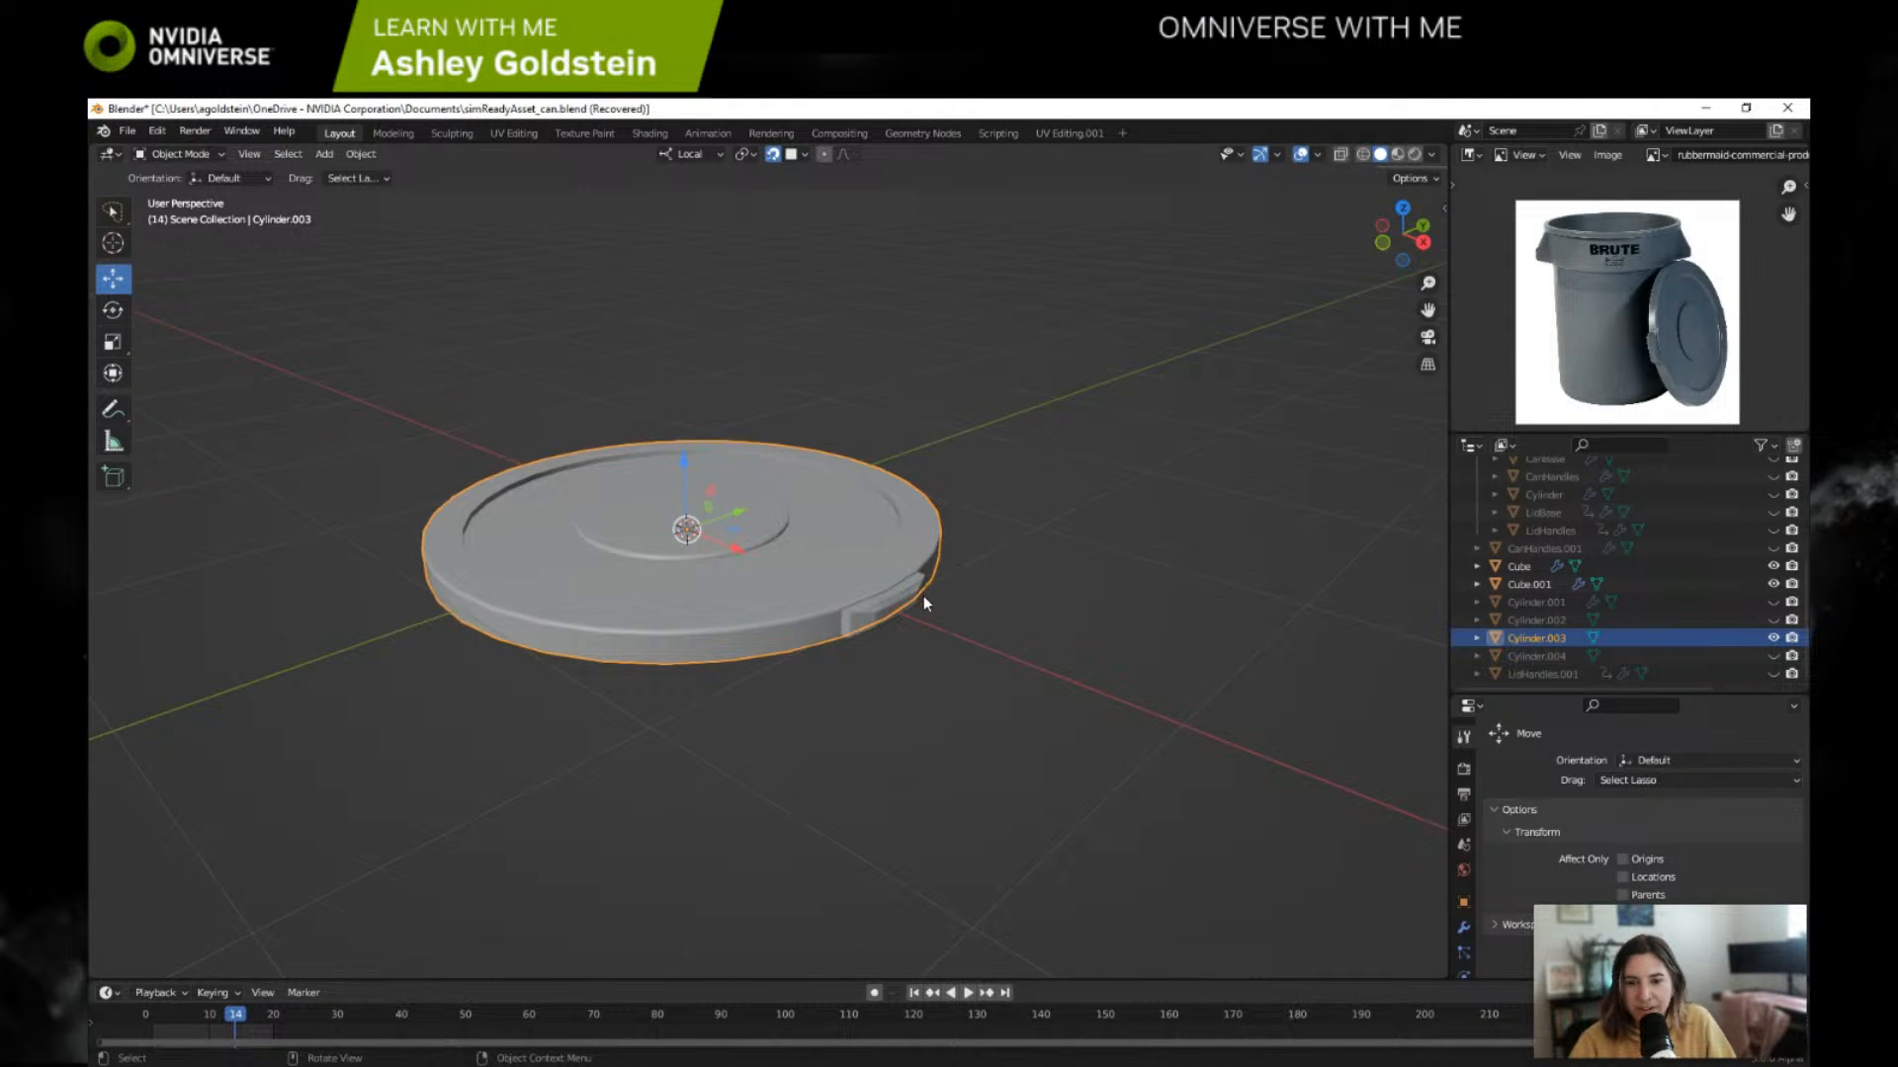
key("Tab")
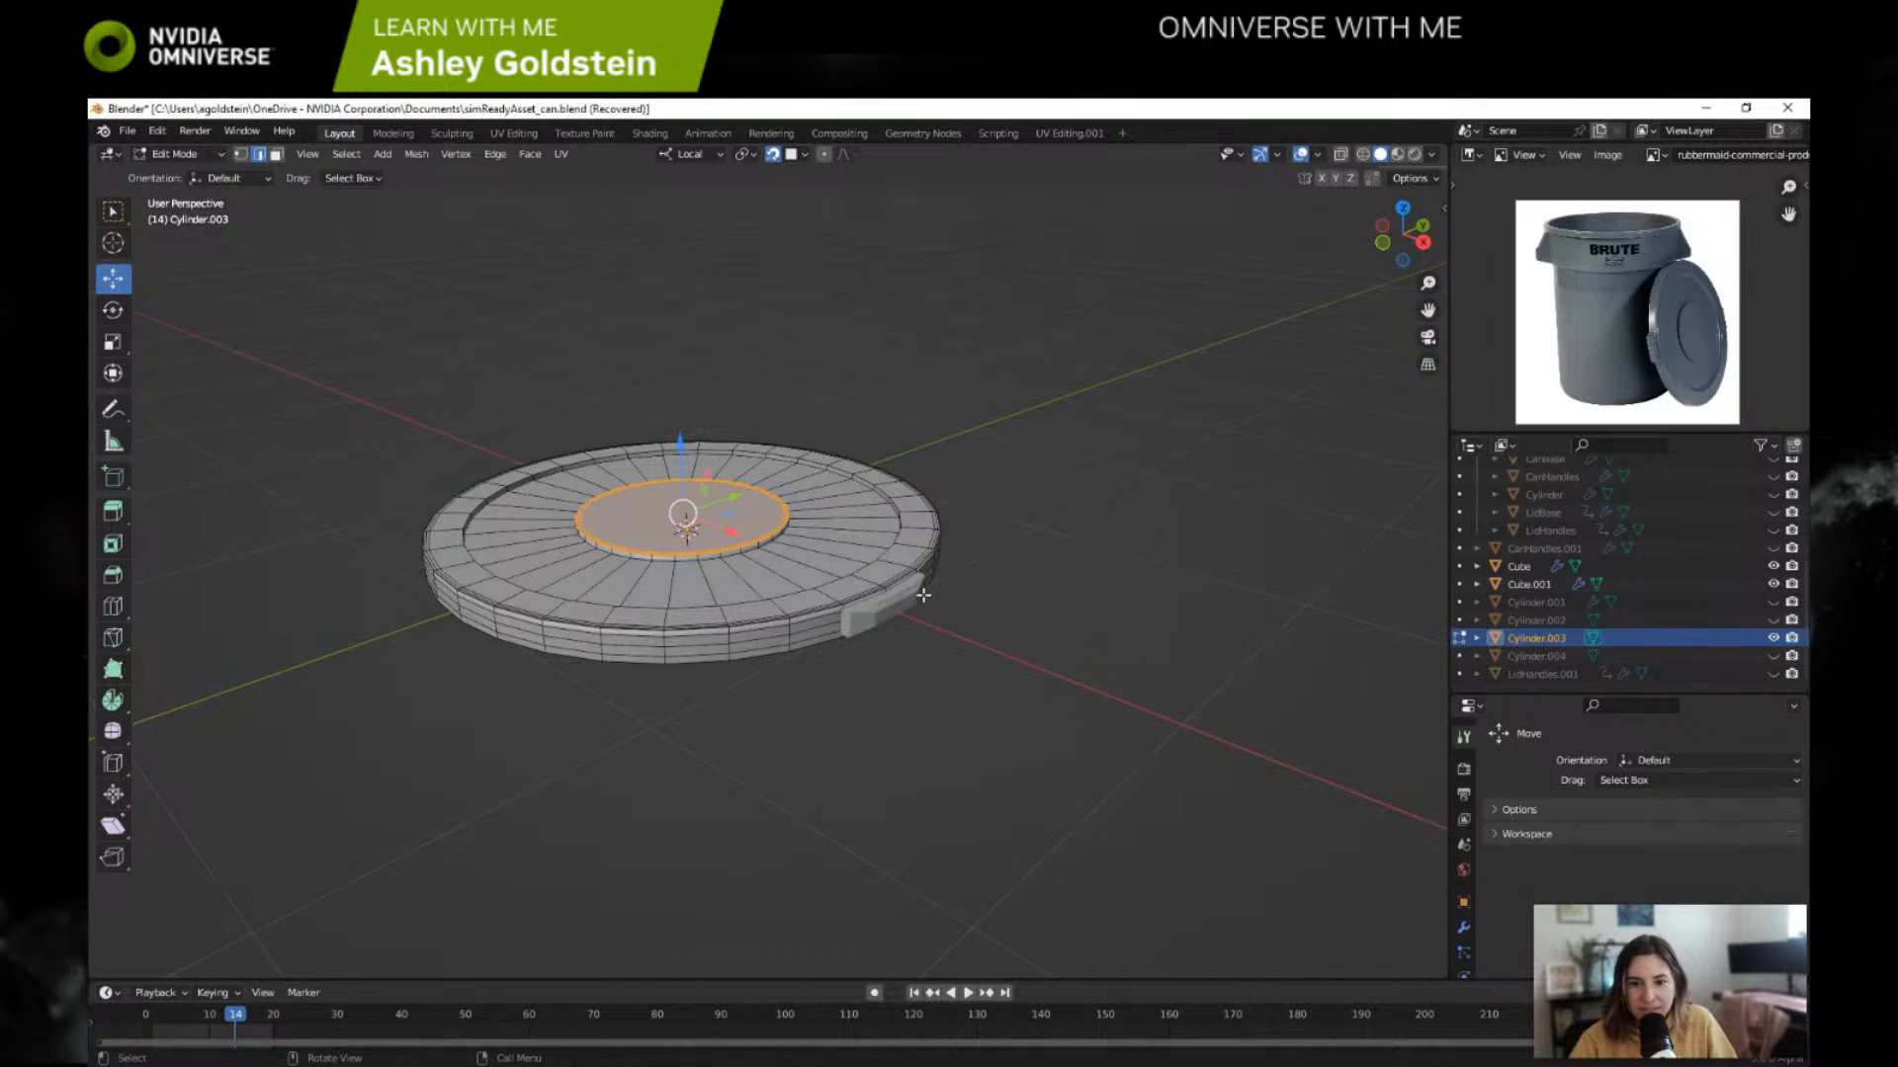
key("Tab")
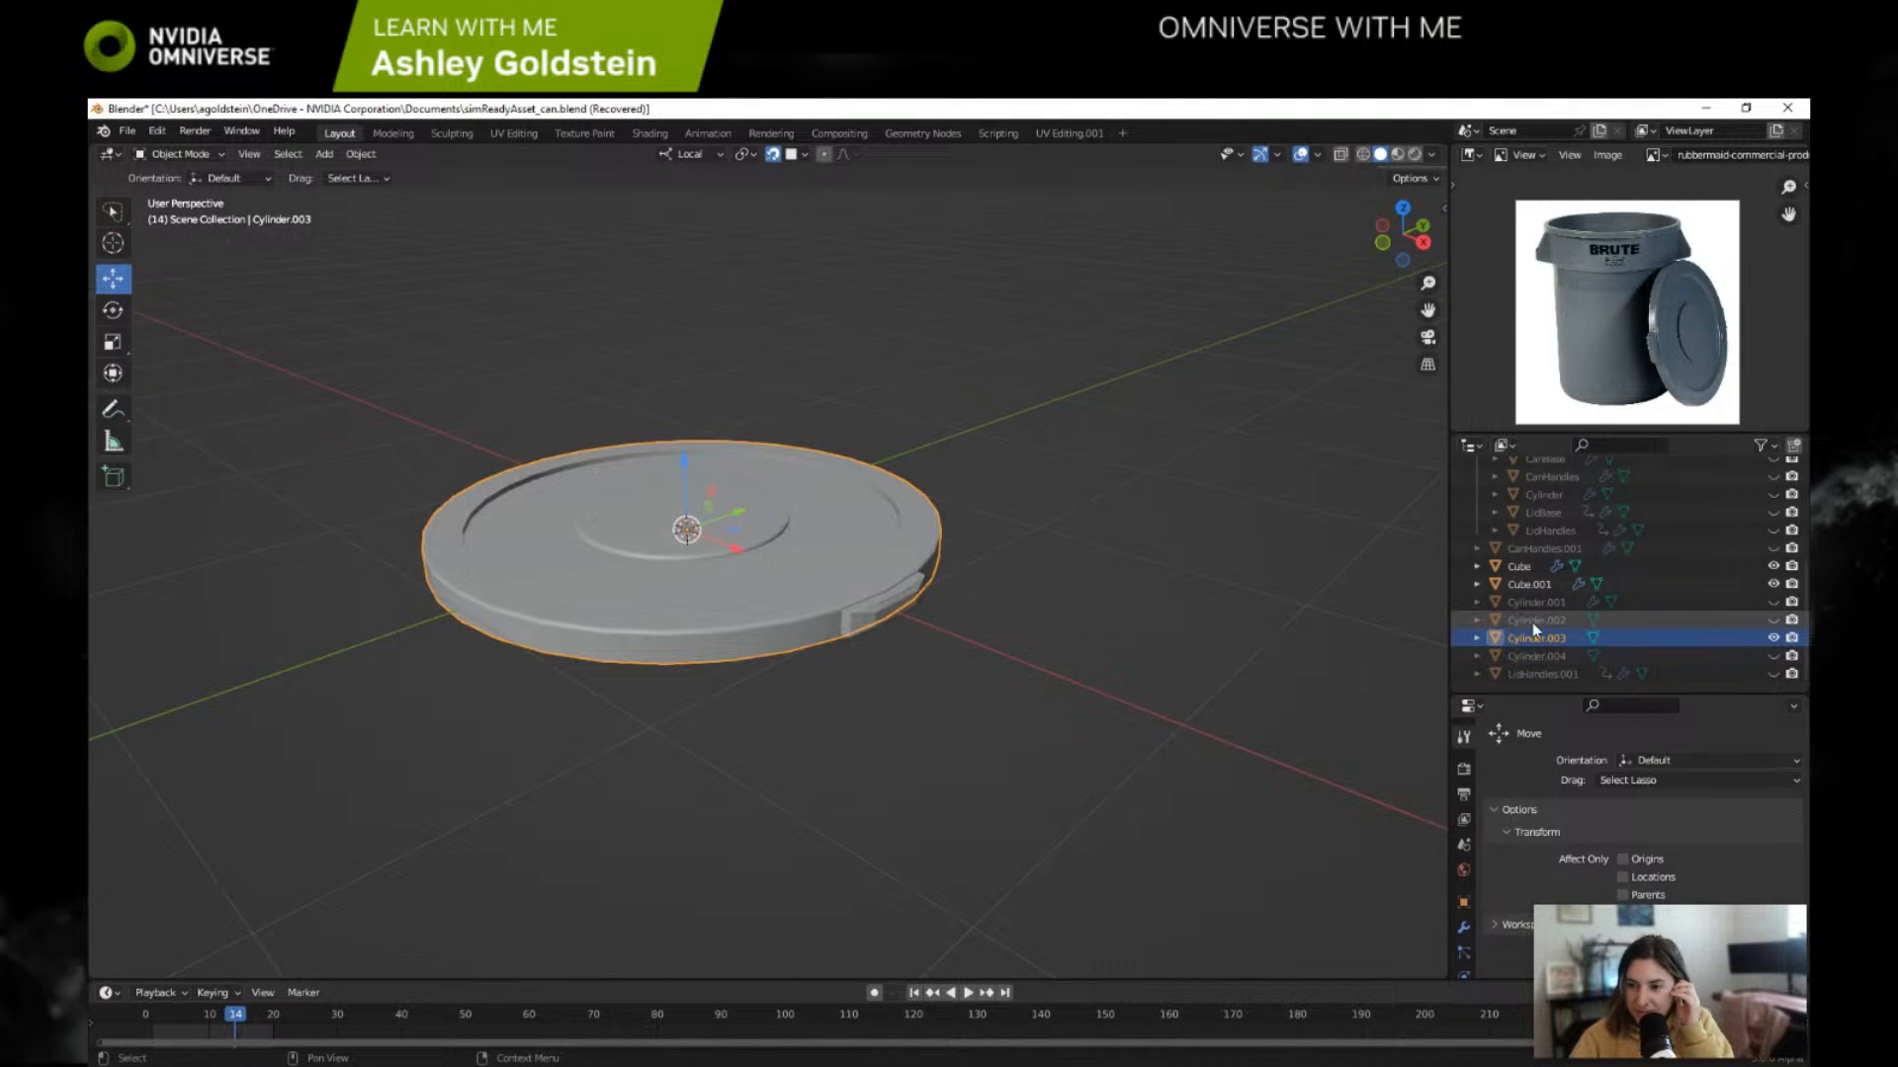
left_click(1548, 585)
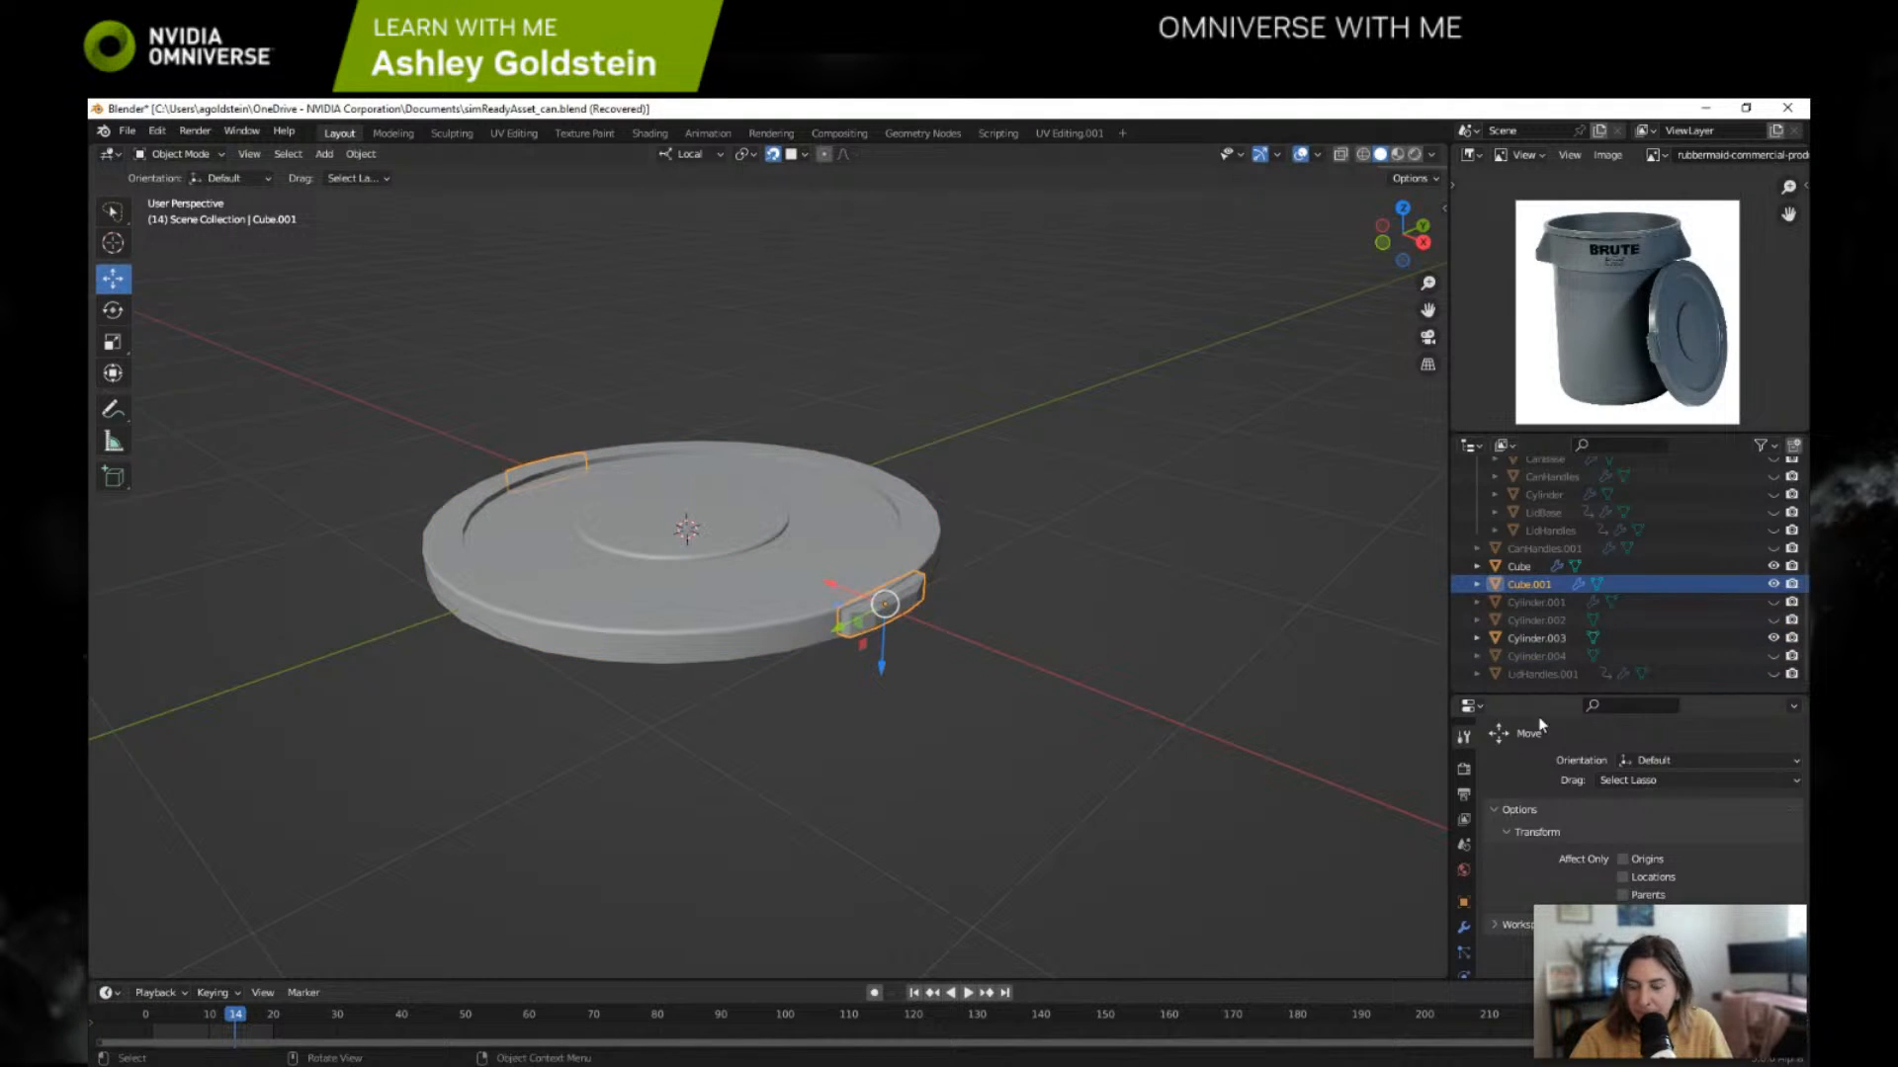
Step: Hide the Cylinder.003 lid and unhide Cylinder.004 in the viewport
left_click(1566, 654)
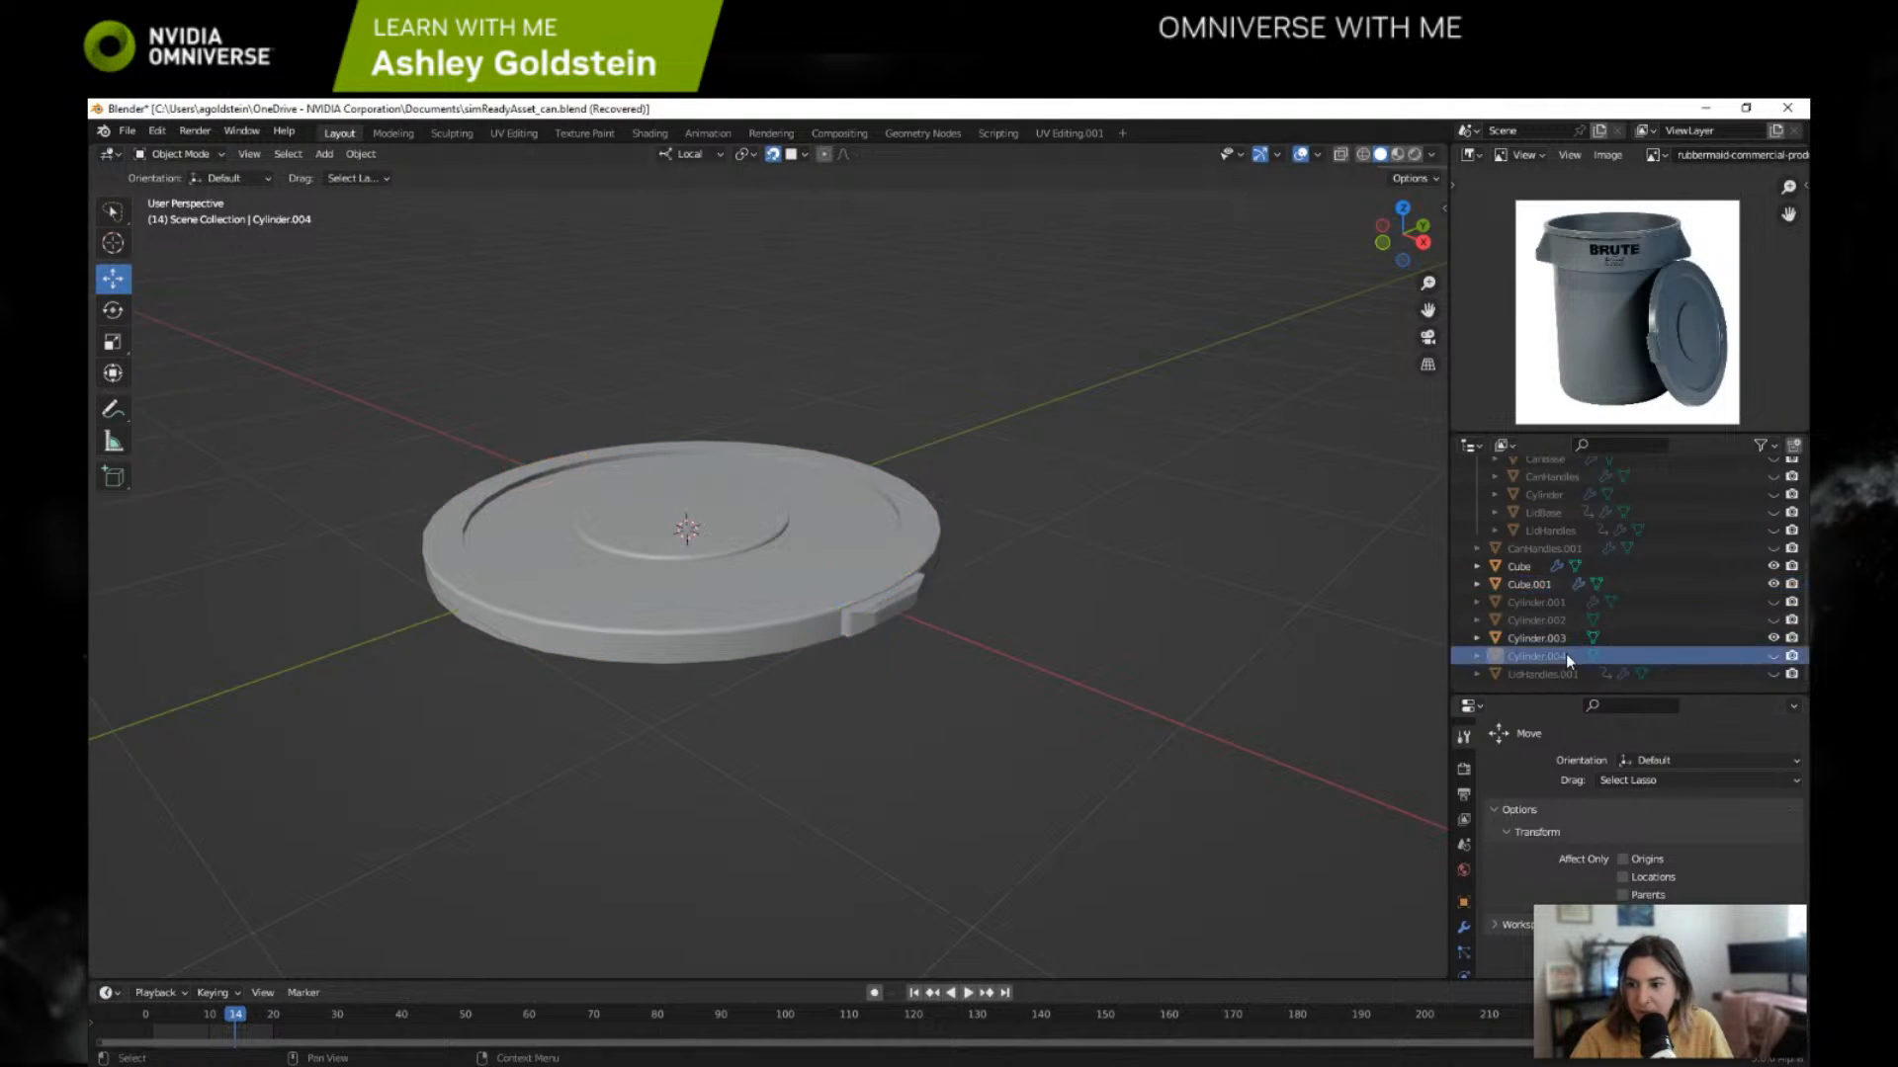
left_click(1772, 639)
left_click(1772, 655)
scroll(831, 516, "down", 4)
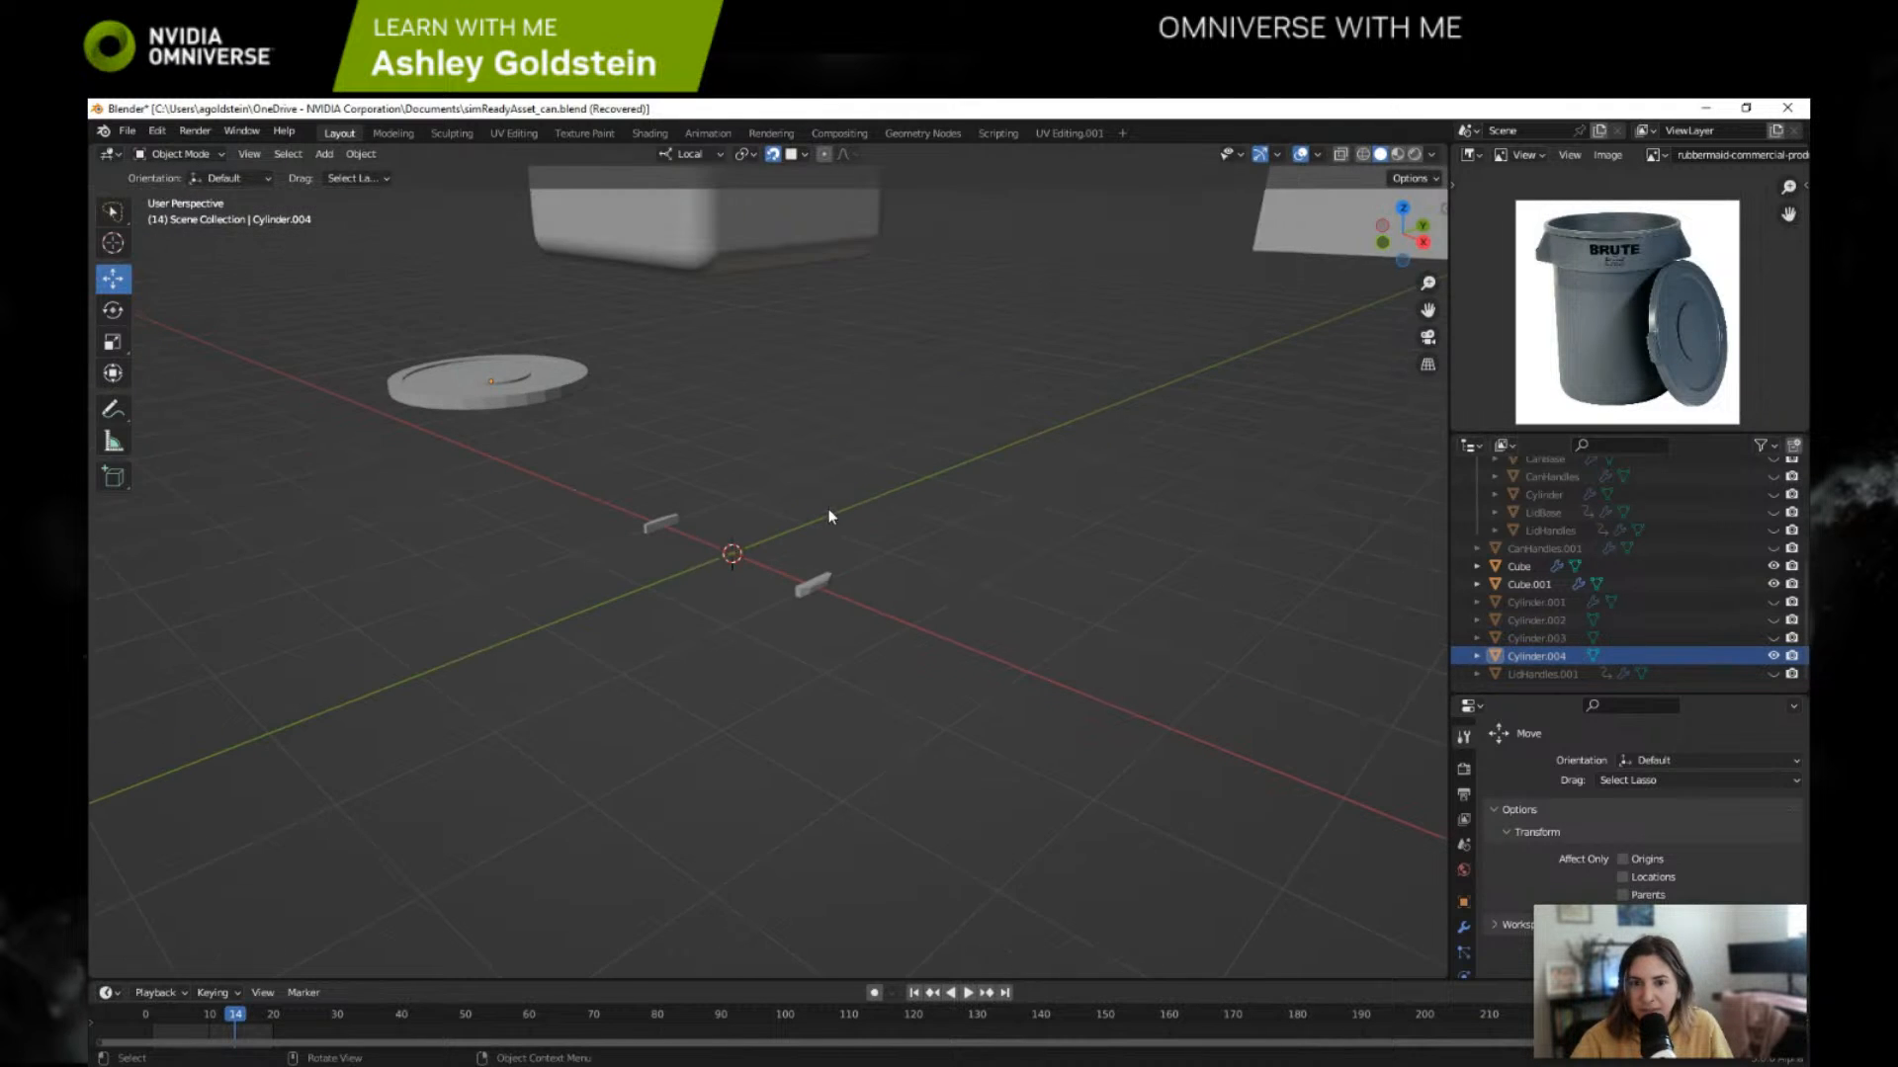
Step: Move the Cylinder.004 lid from its far position to the world origin between the two handles
left_click(486, 383)
left_click_drag(504, 392, 746, 566)
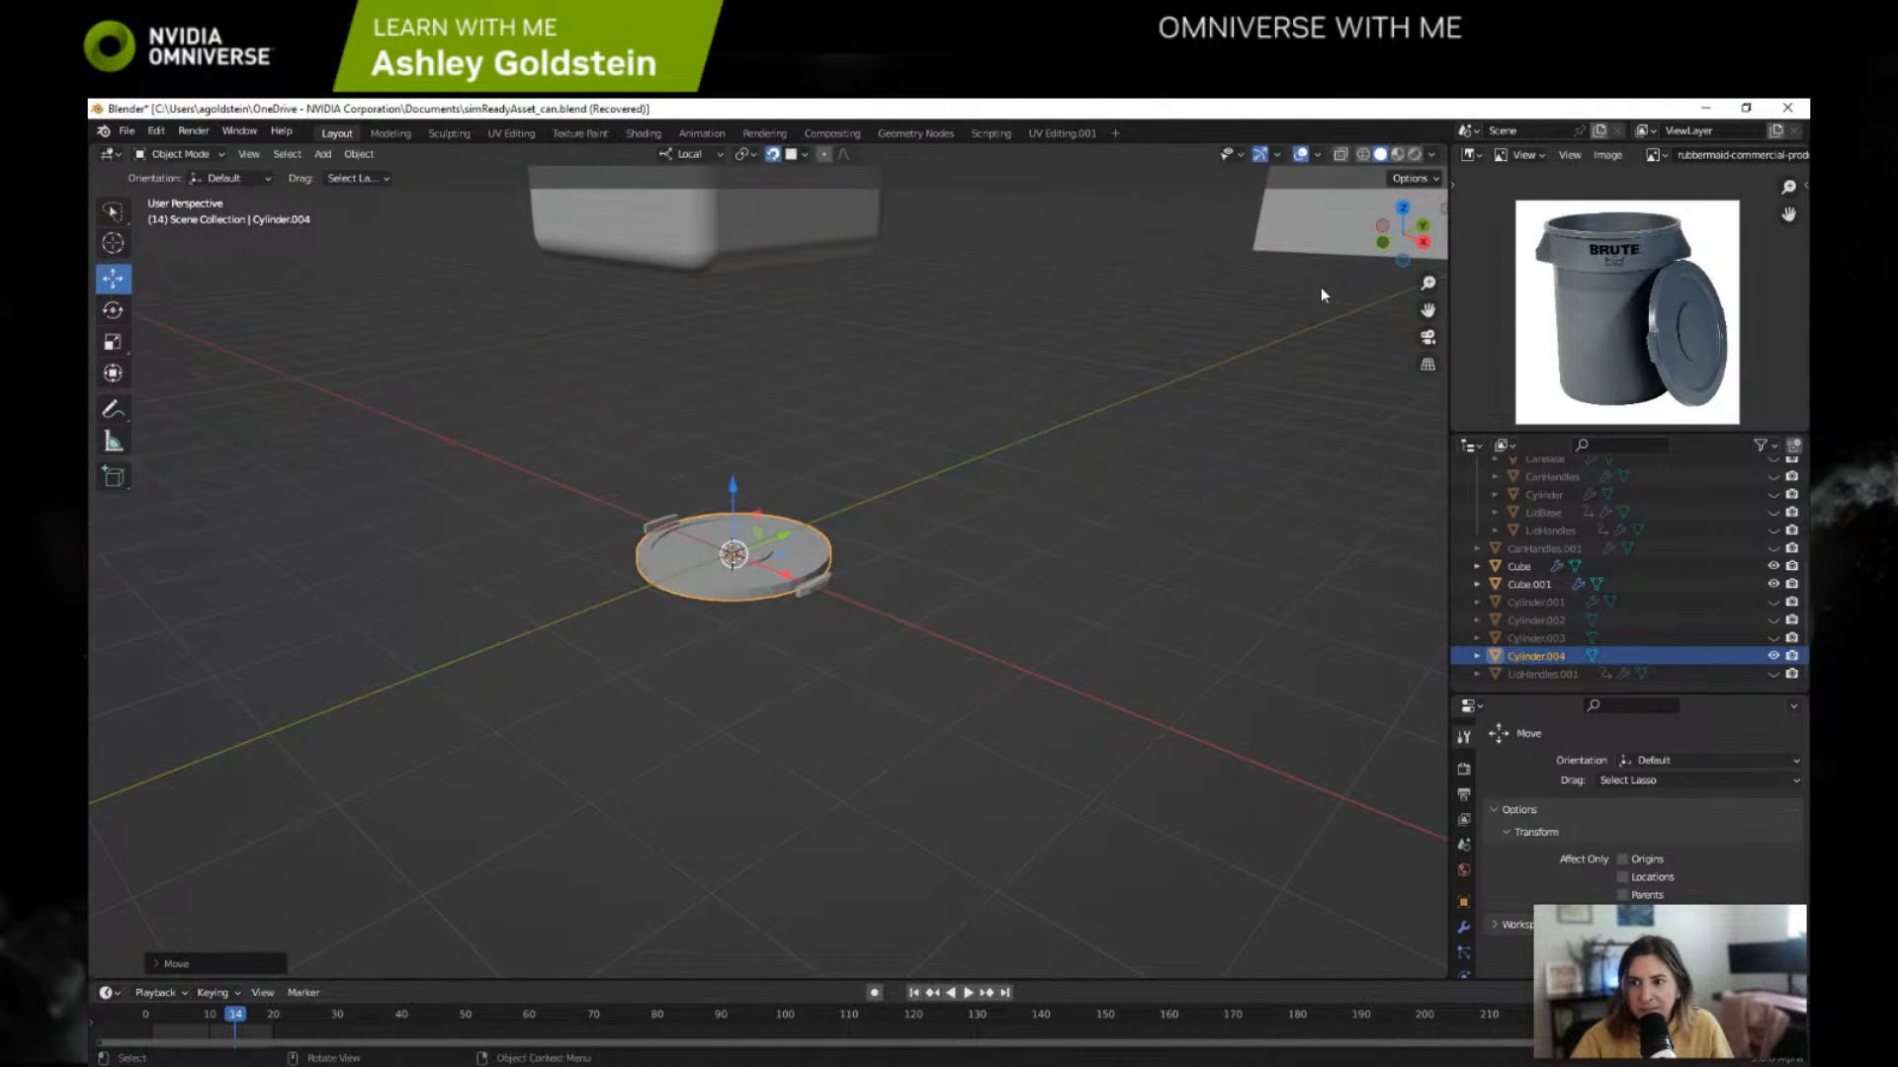
left_click(1423, 241)
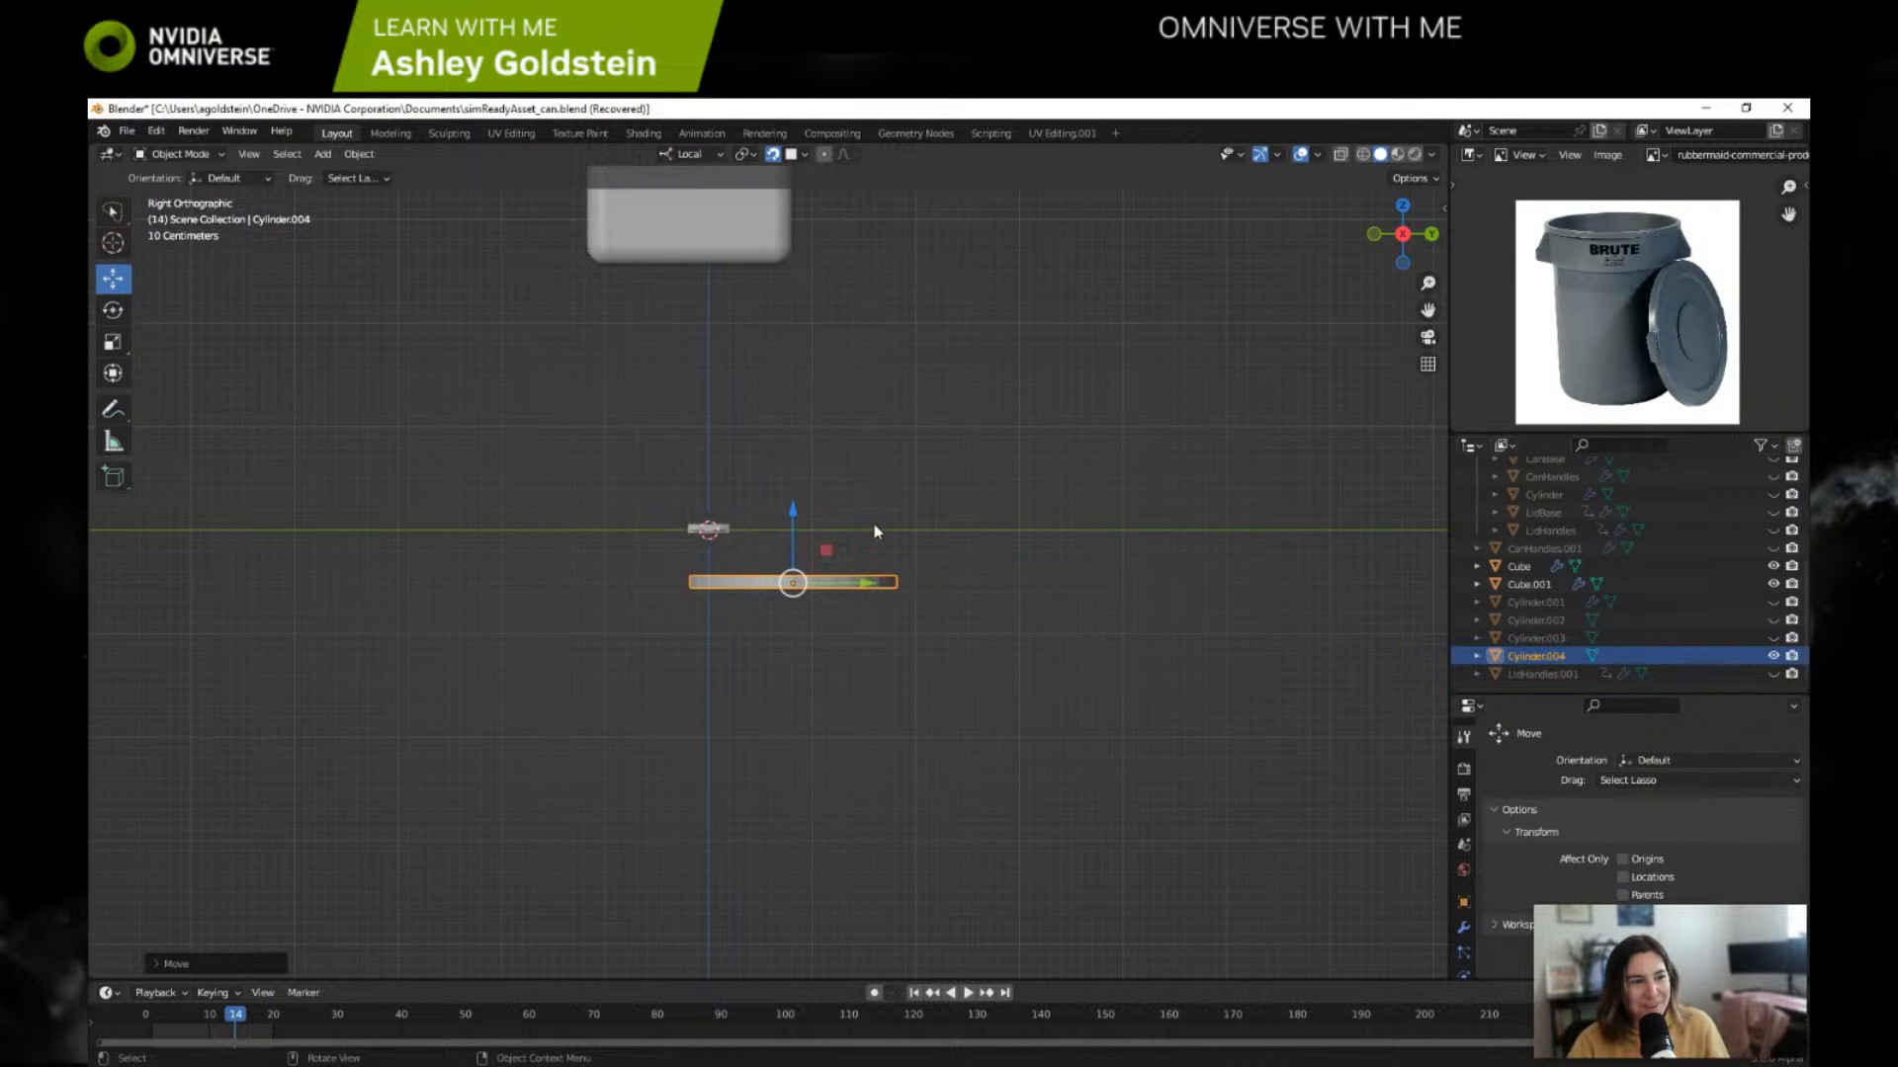
middle_click_drag(1072, 546, 786, 585)
left_click_drag(787, 585, 766, 456)
left_click_drag(695, 528, 689, 528)
middle_click_drag(755, 516, 796, 595)
left_click_drag(797, 593, 658, 491)
scroll(791, 487, "up", 2)
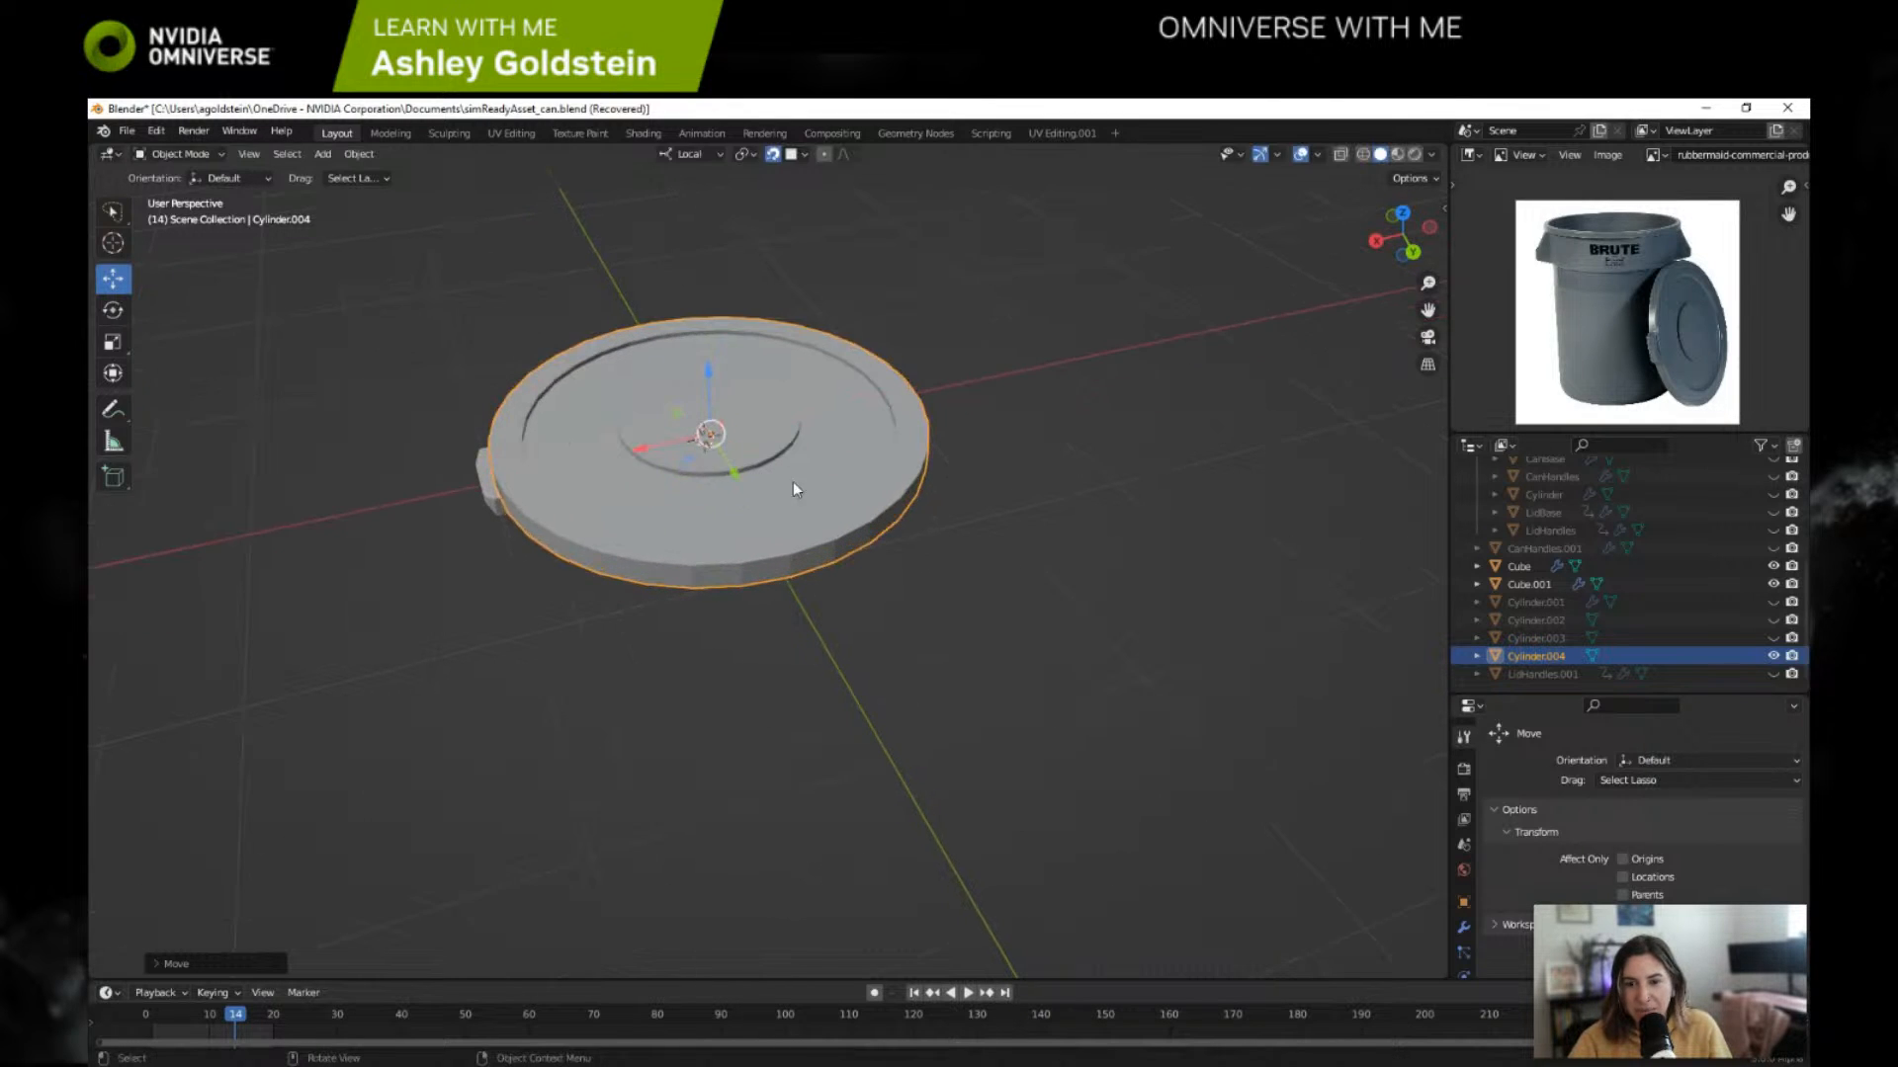
Step: Lower the Cylinder.004 lid to the handles' height and adjust its X and Y position around the origin
left_click(1379, 242)
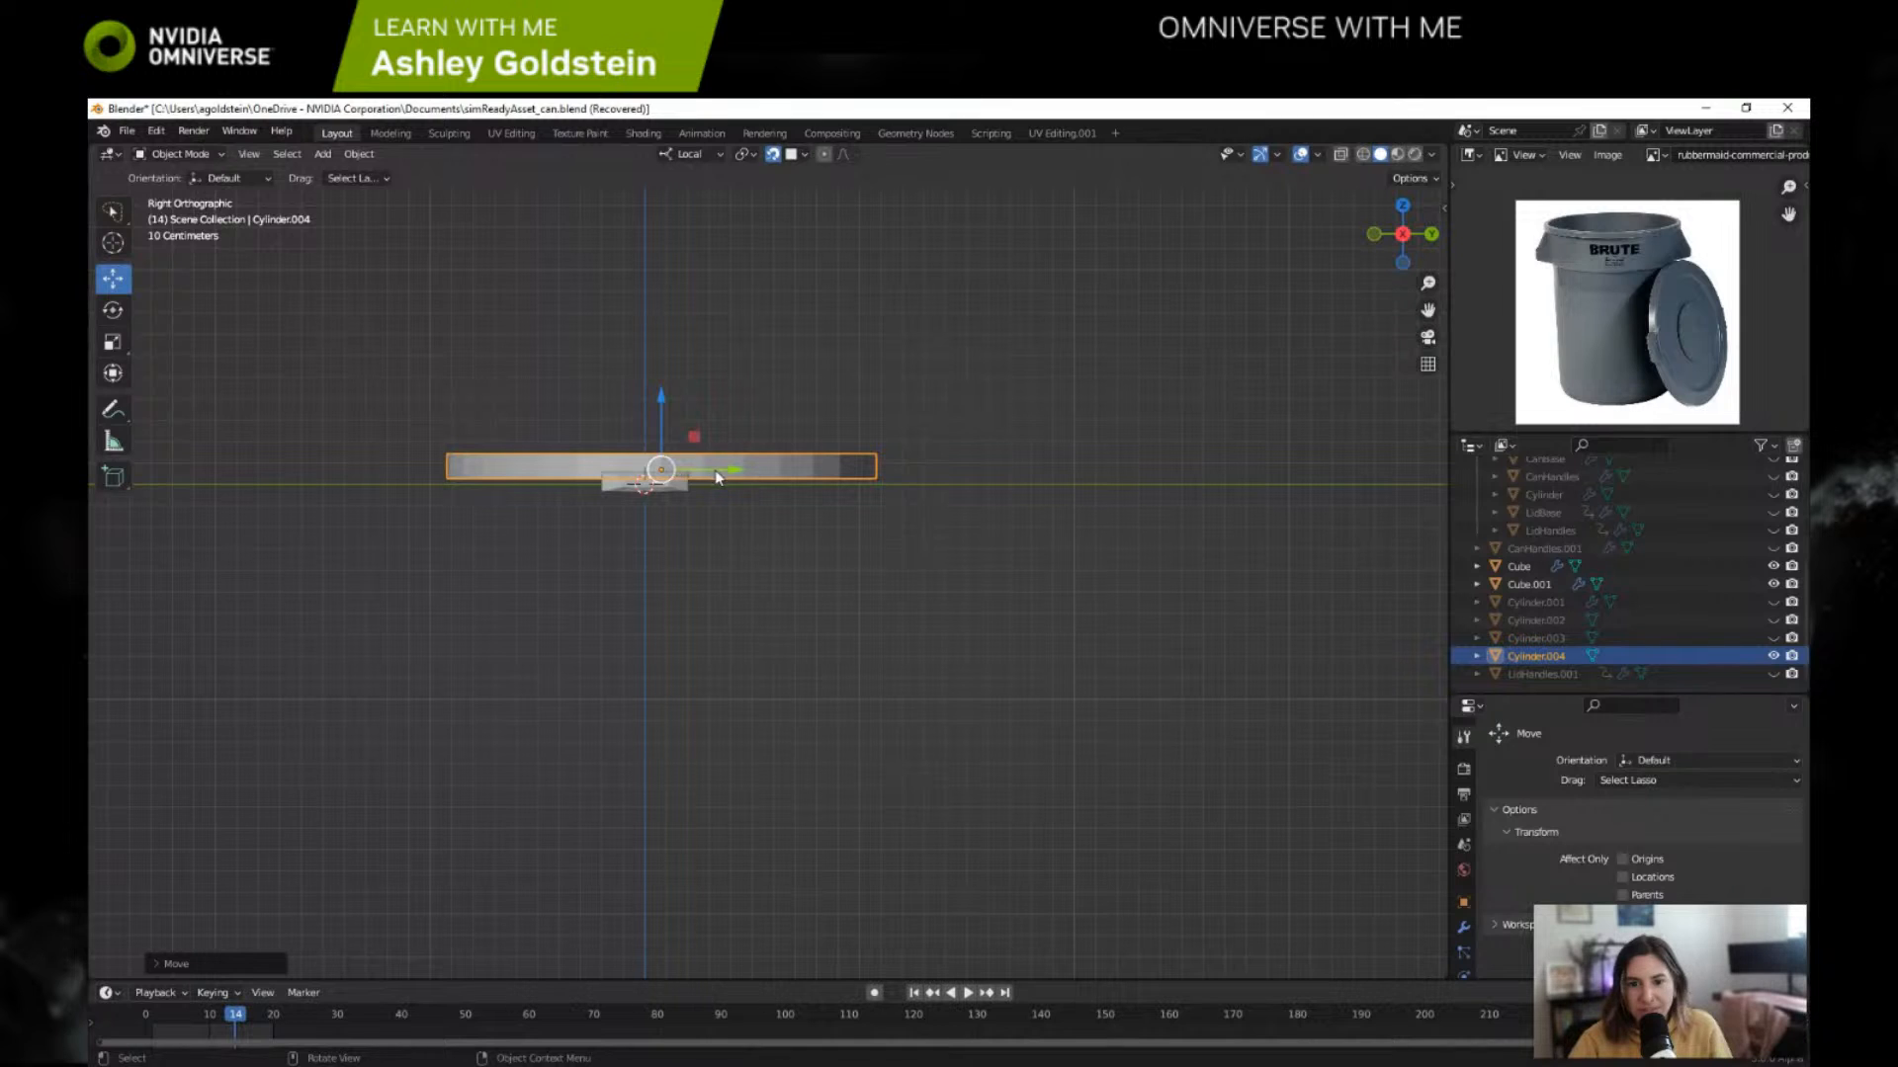
left_click_drag(662, 401, 663, 425)
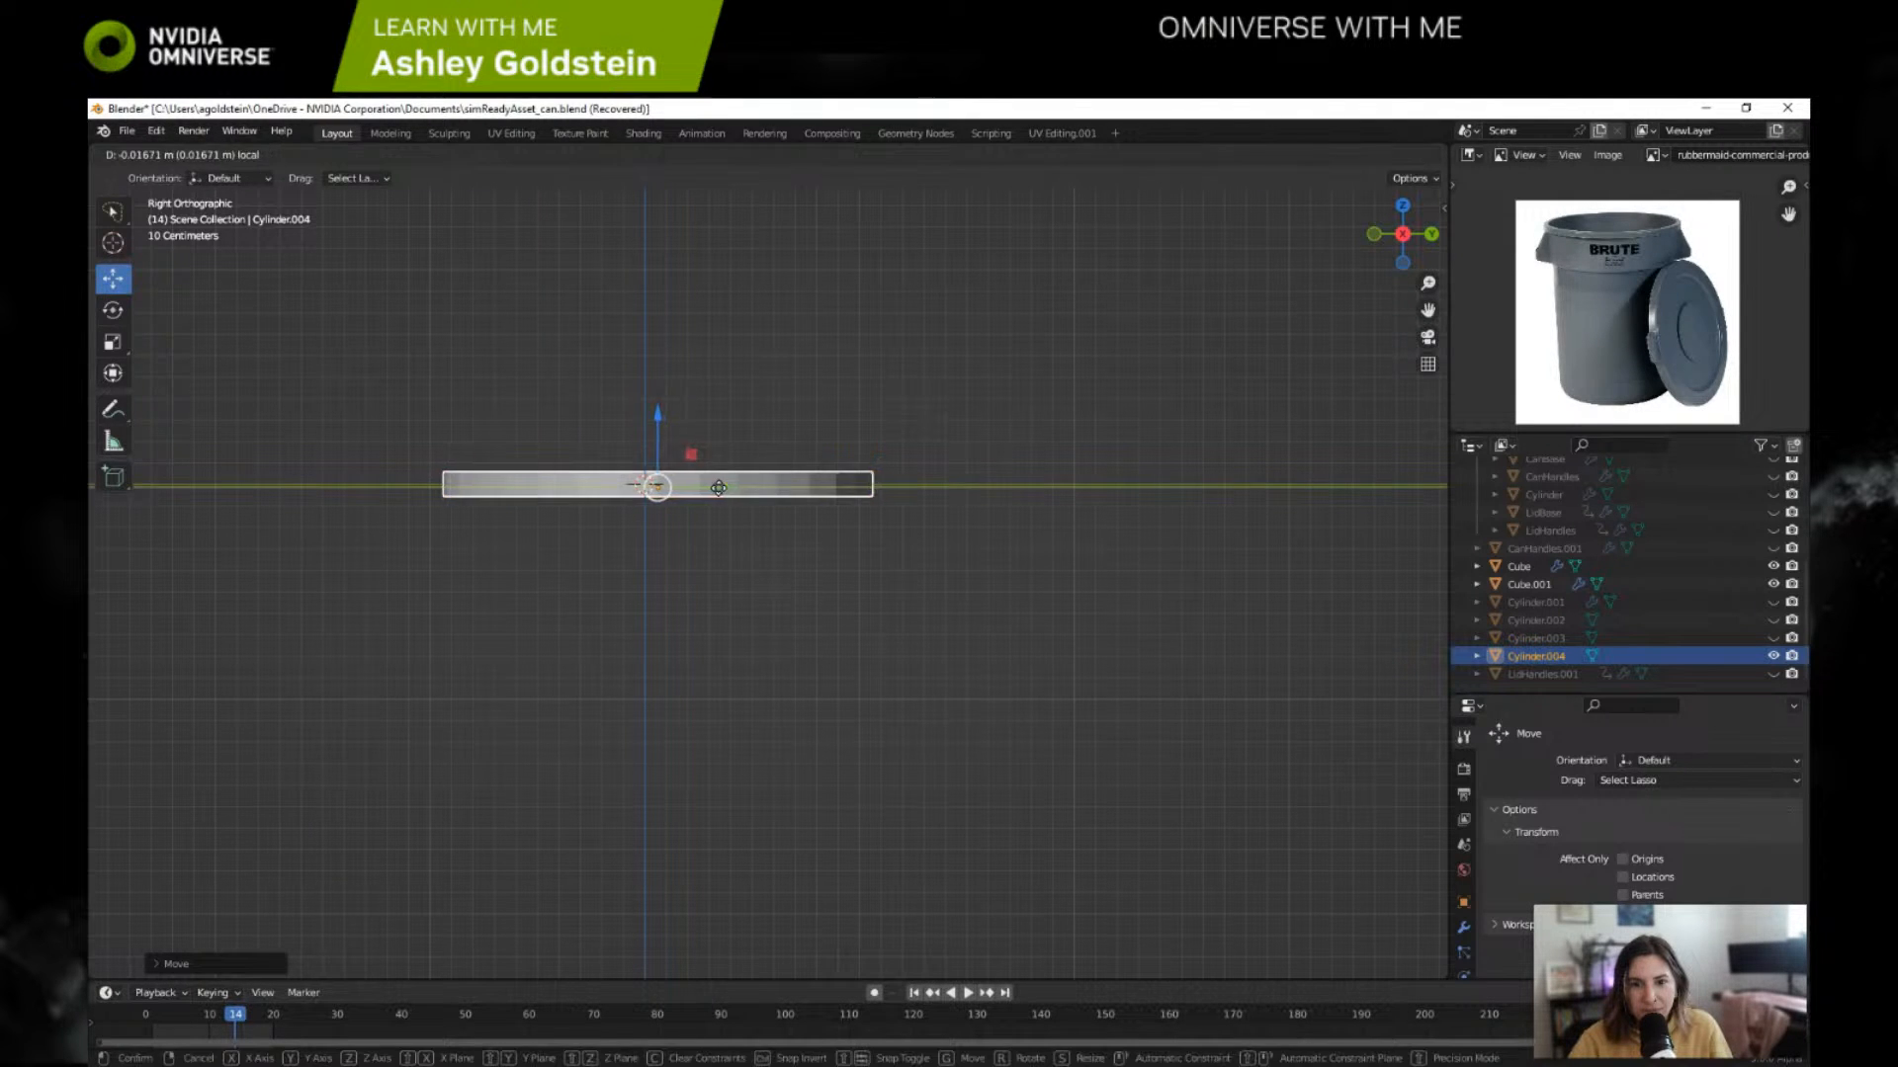
middle_click_drag(657, 488, 892, 550)
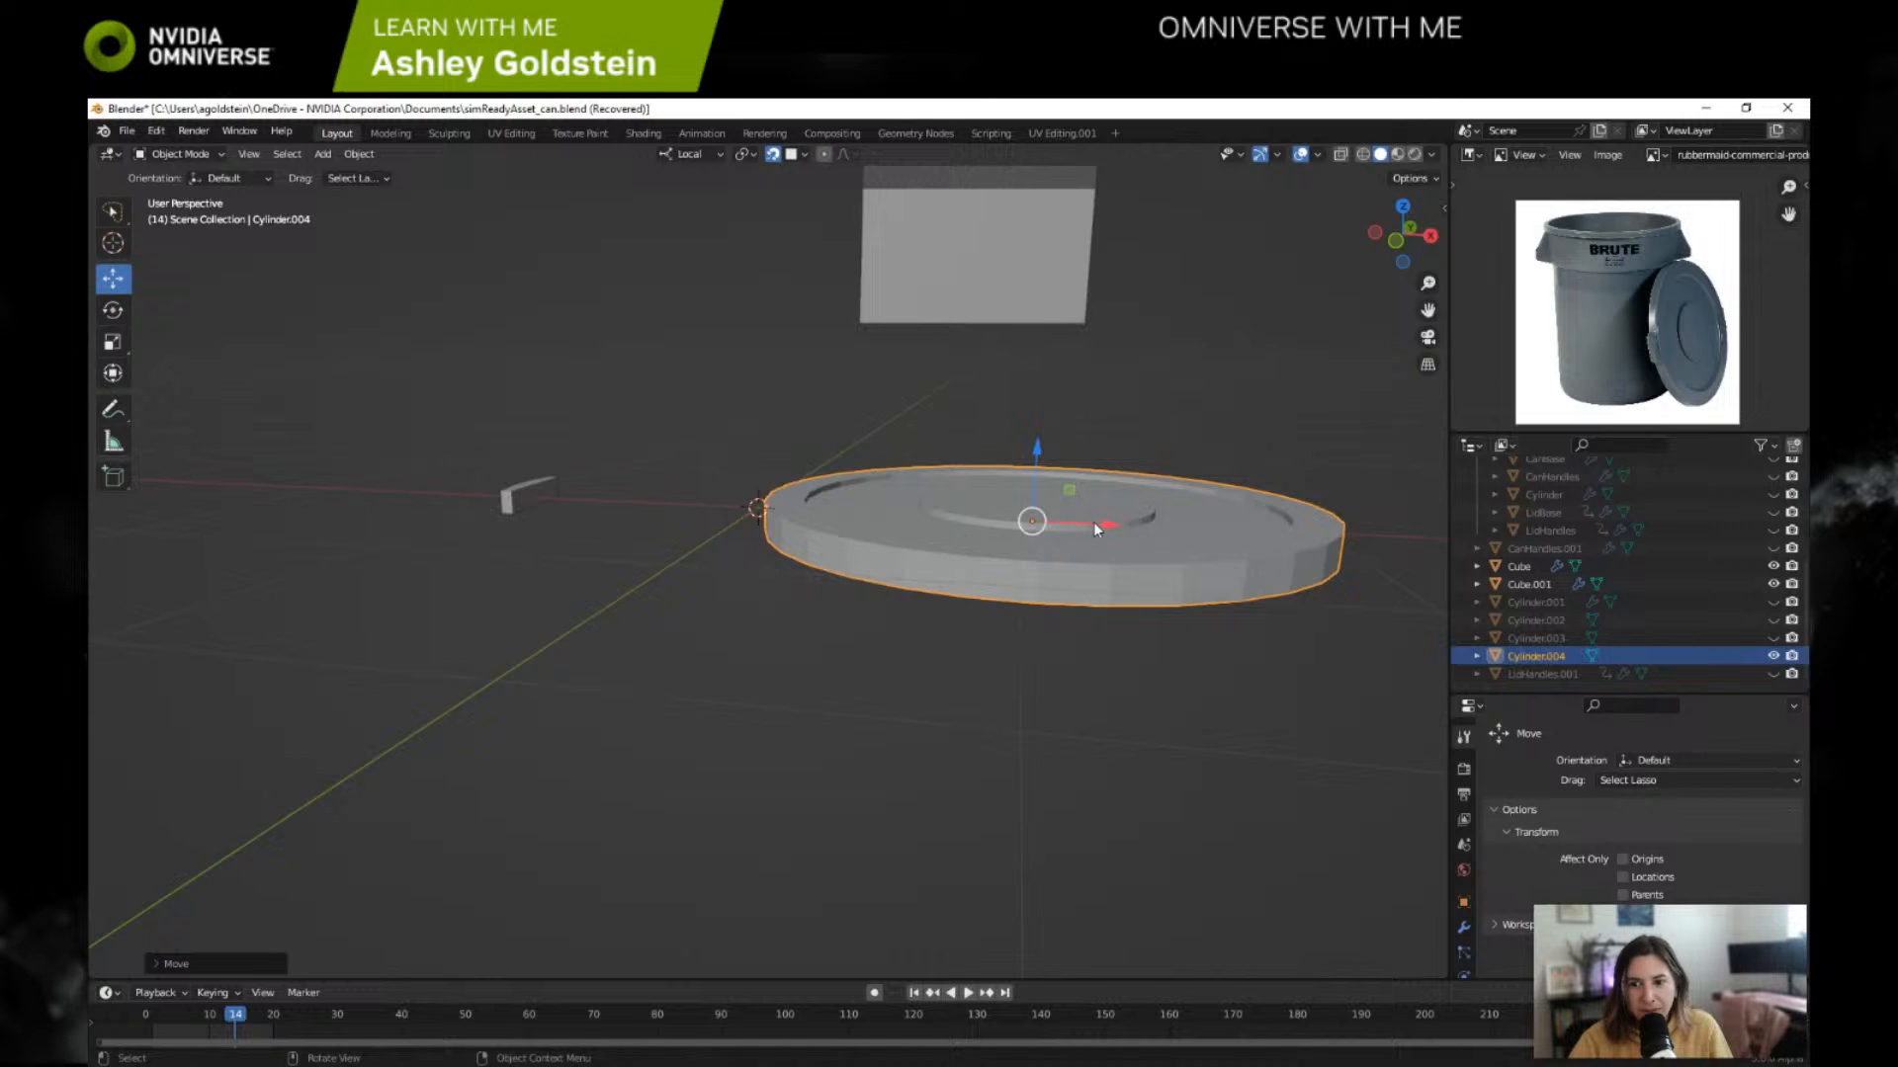
left_click_drag(1094, 529, 819, 525)
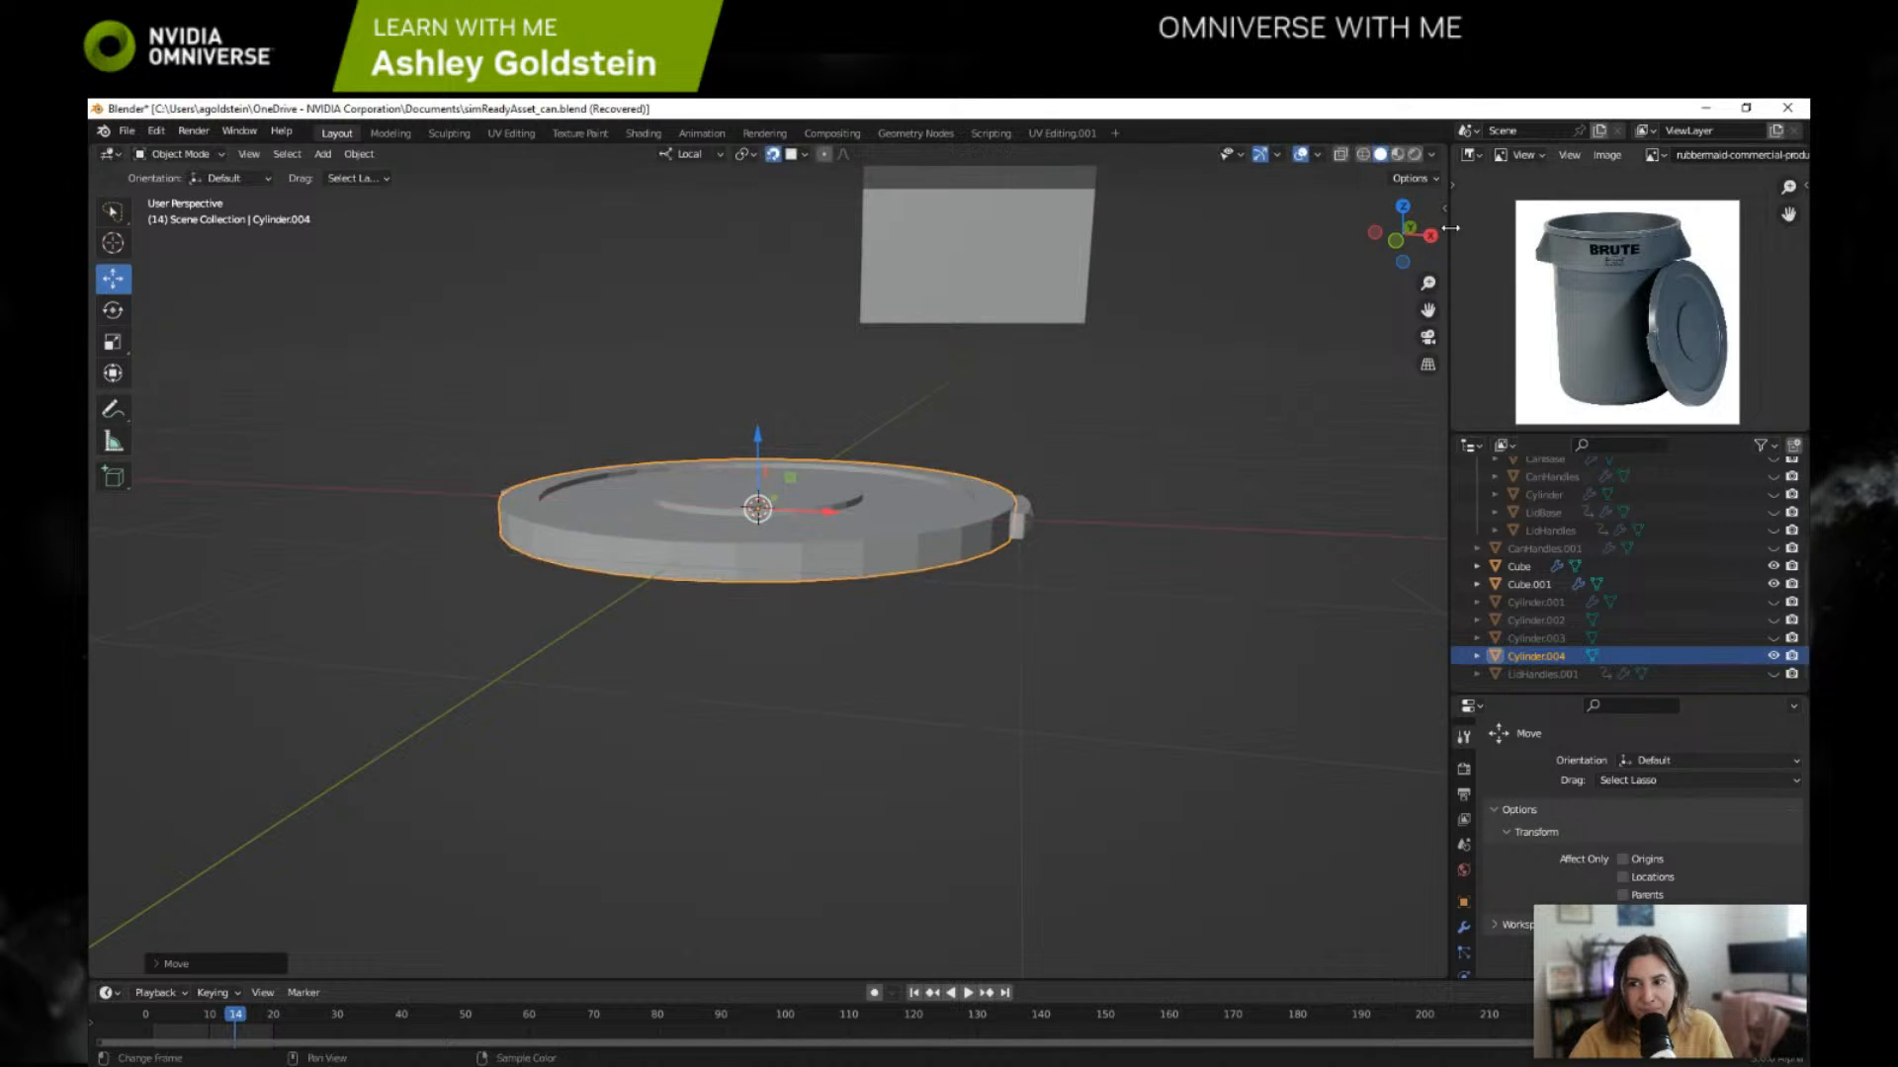
left_click(1430, 235)
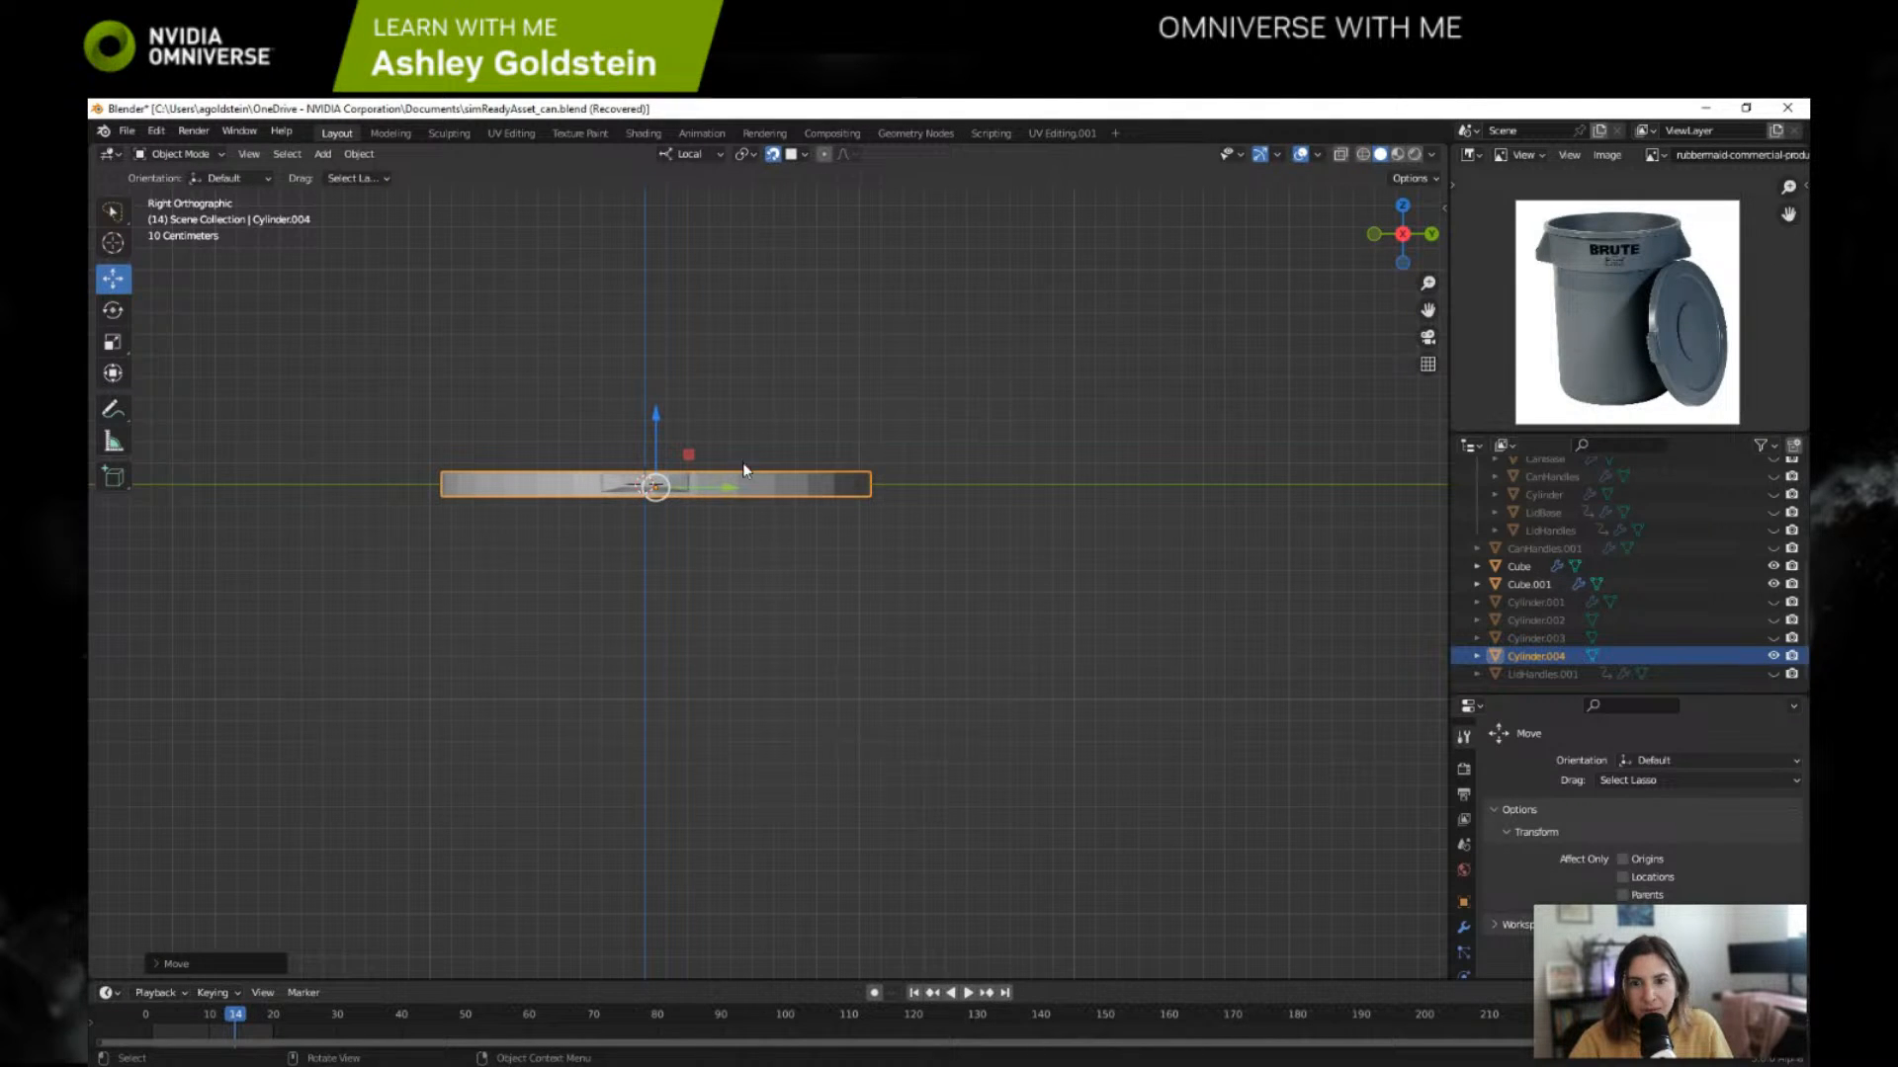
left_click_drag(734, 488, 735, 487)
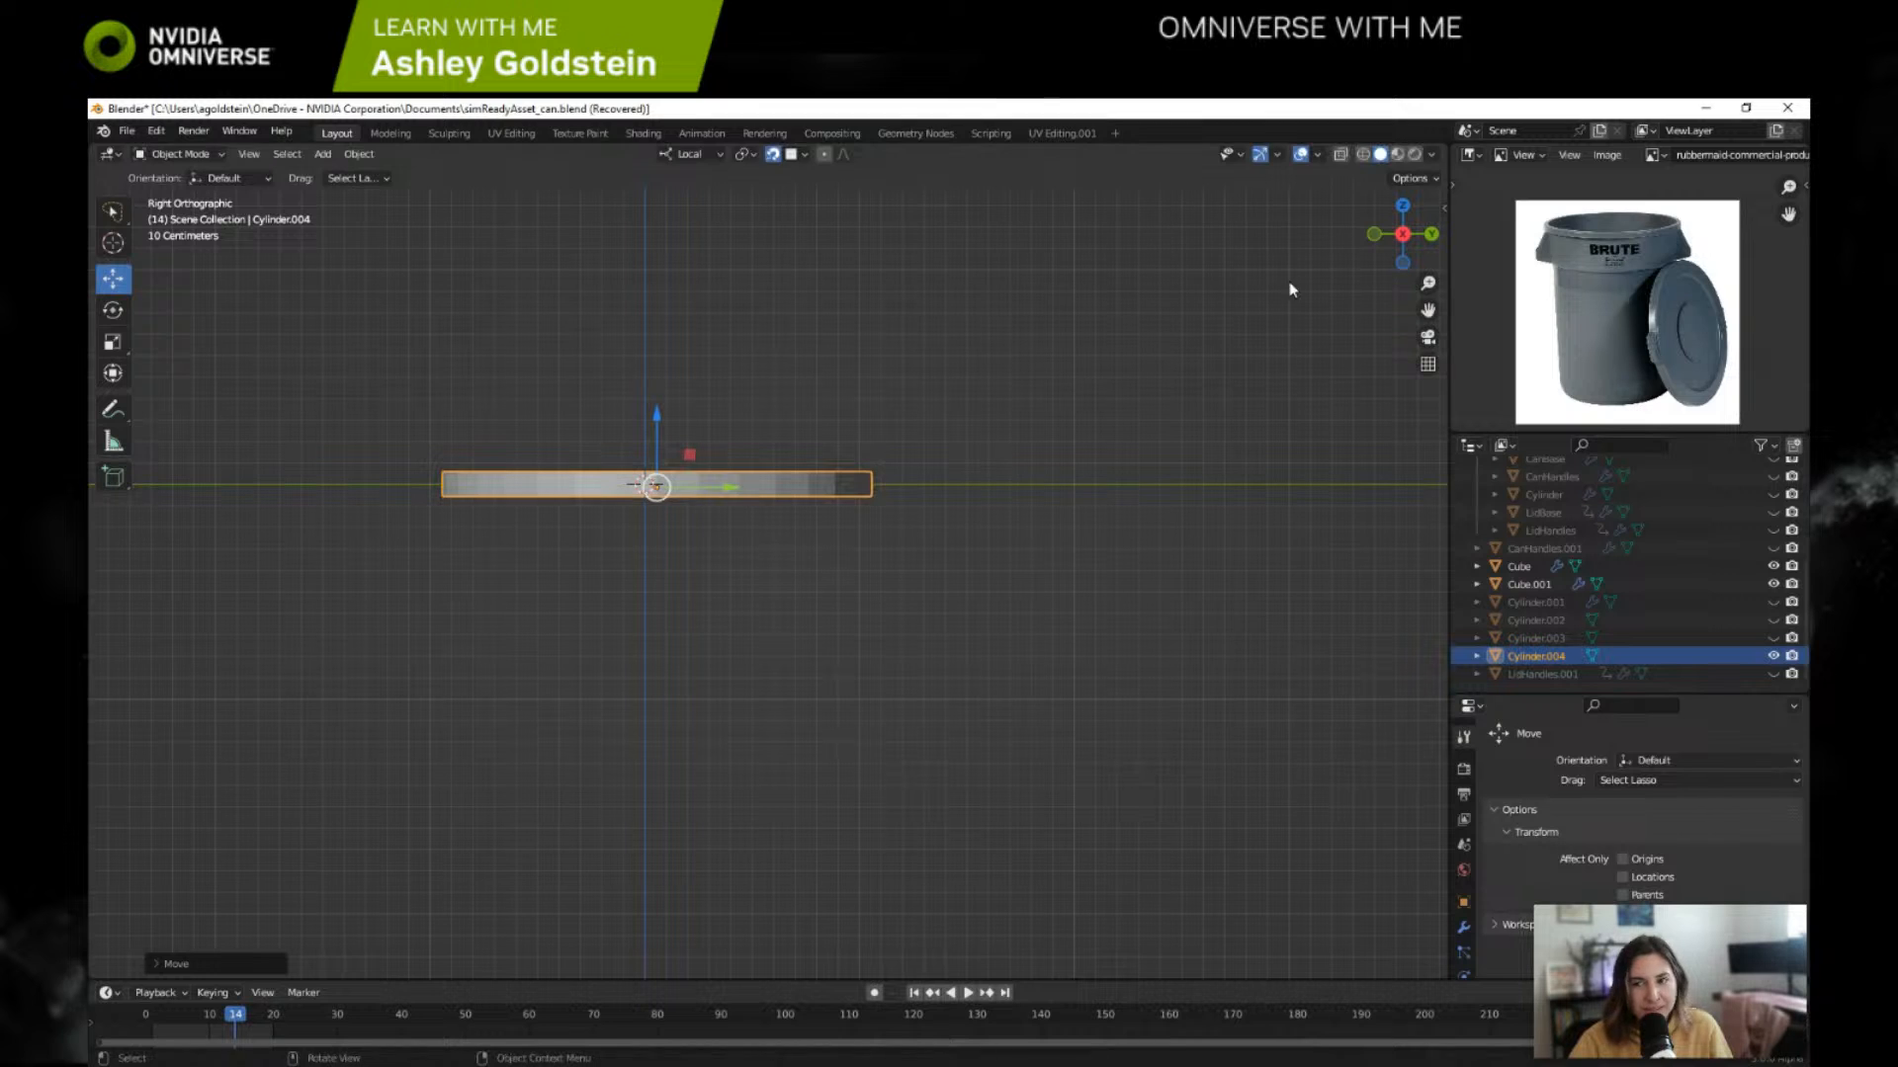
Step: Hide the Cube object and centre the Cylinder.004 lid on the origin between the handles in top view
left_click(1402, 206)
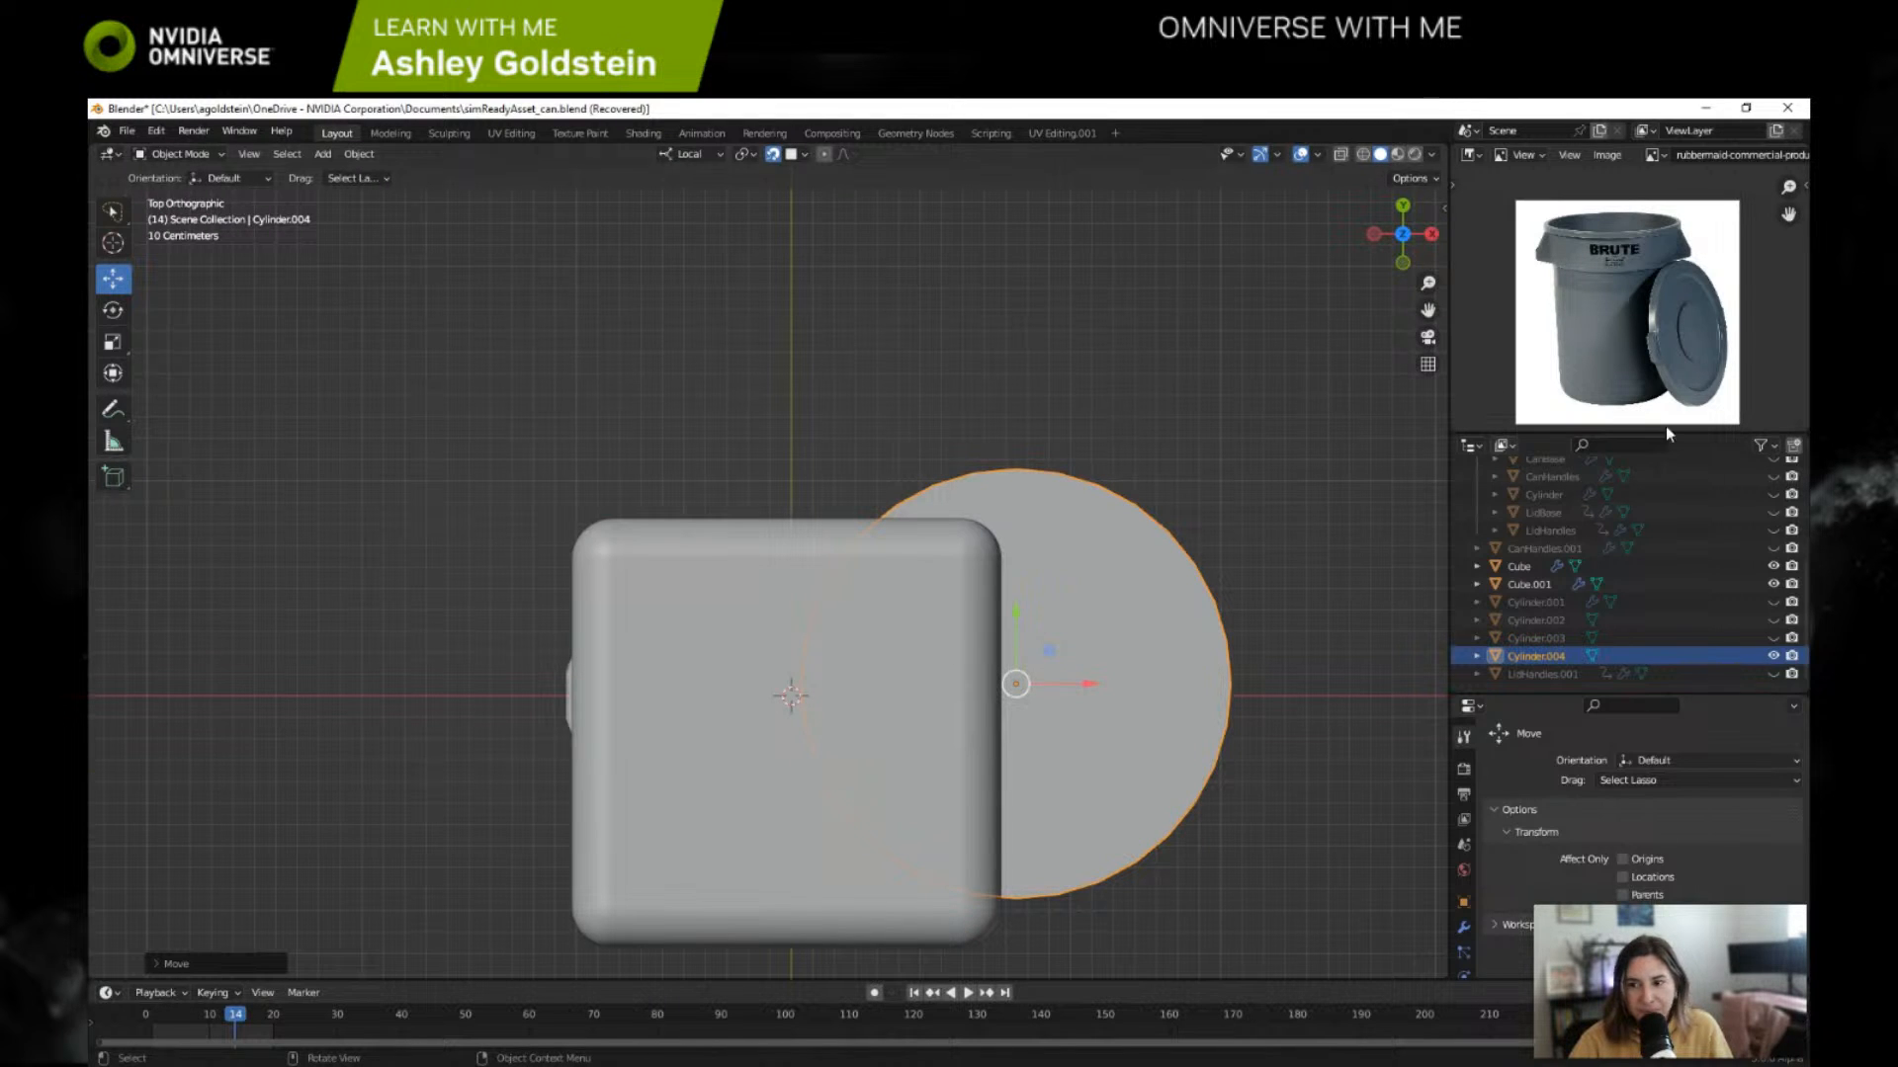
left_click(1773, 566)
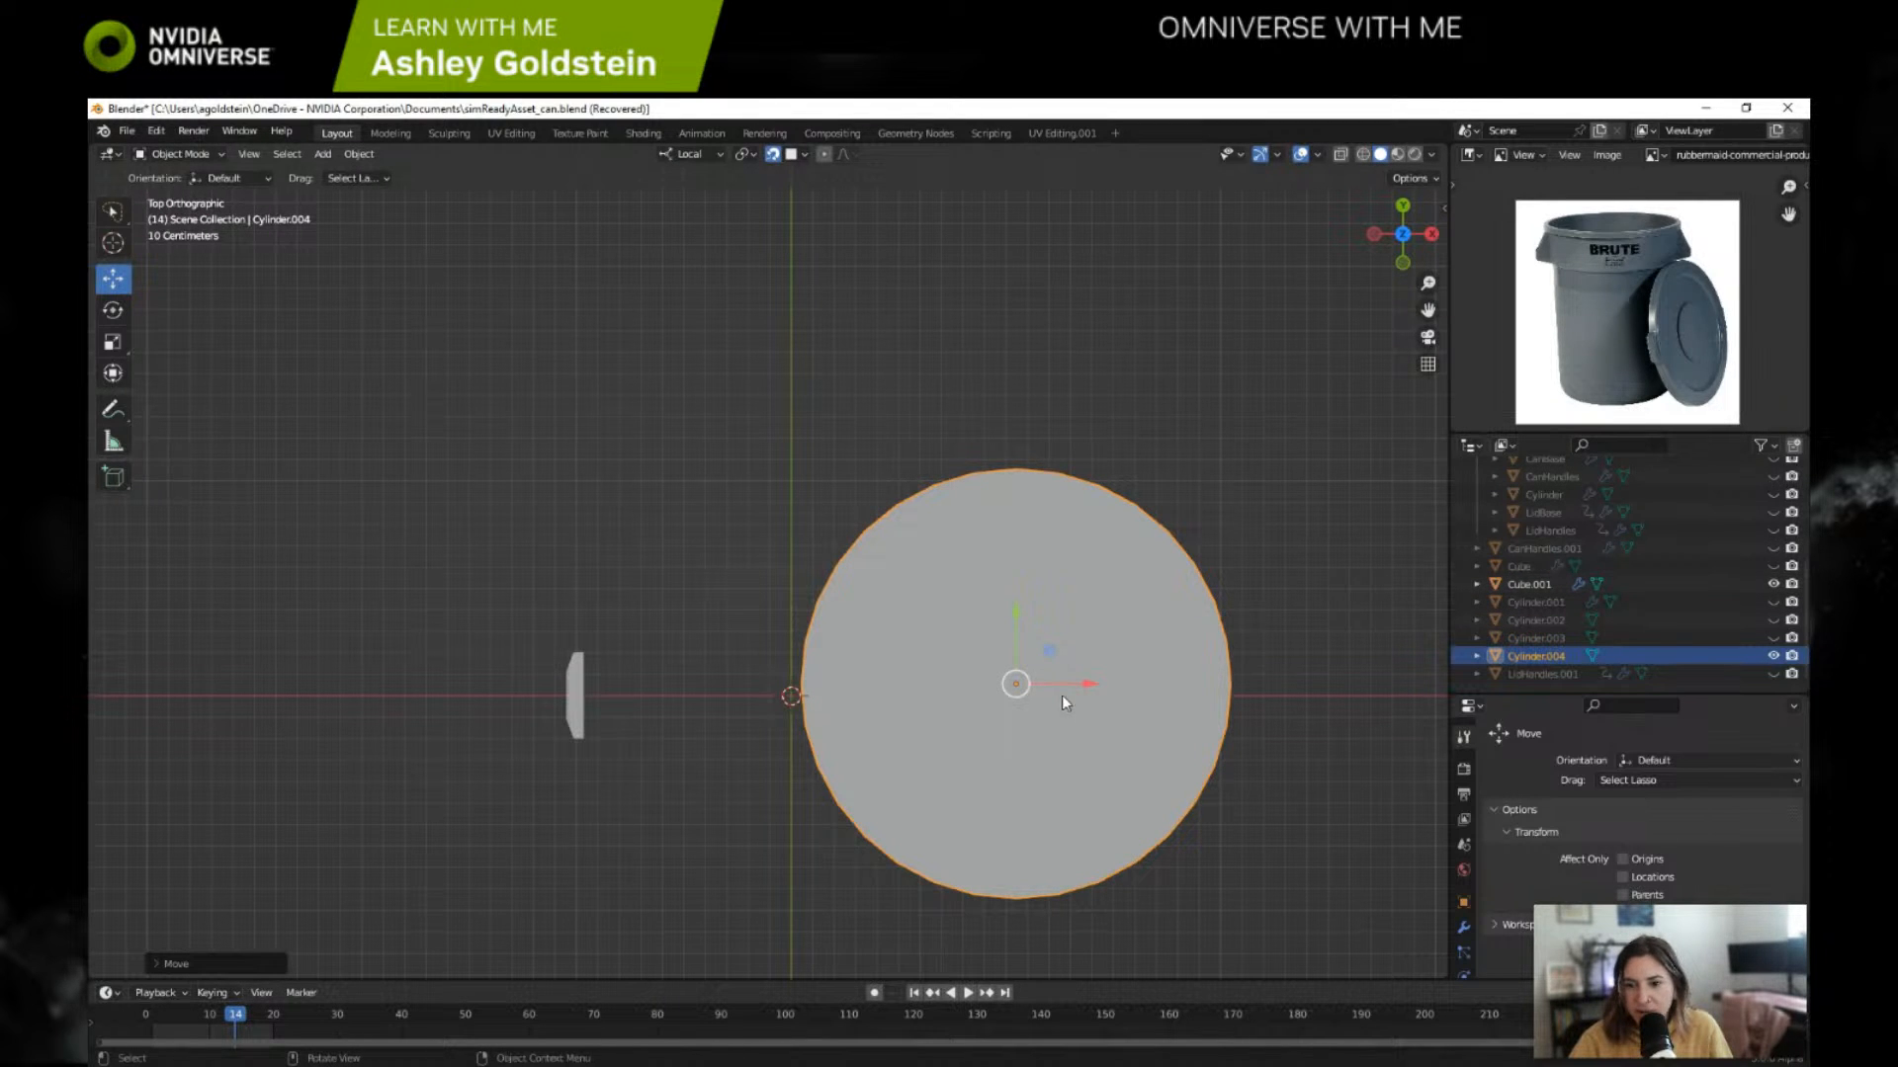
left_click_drag(1080, 681, 789, 633)
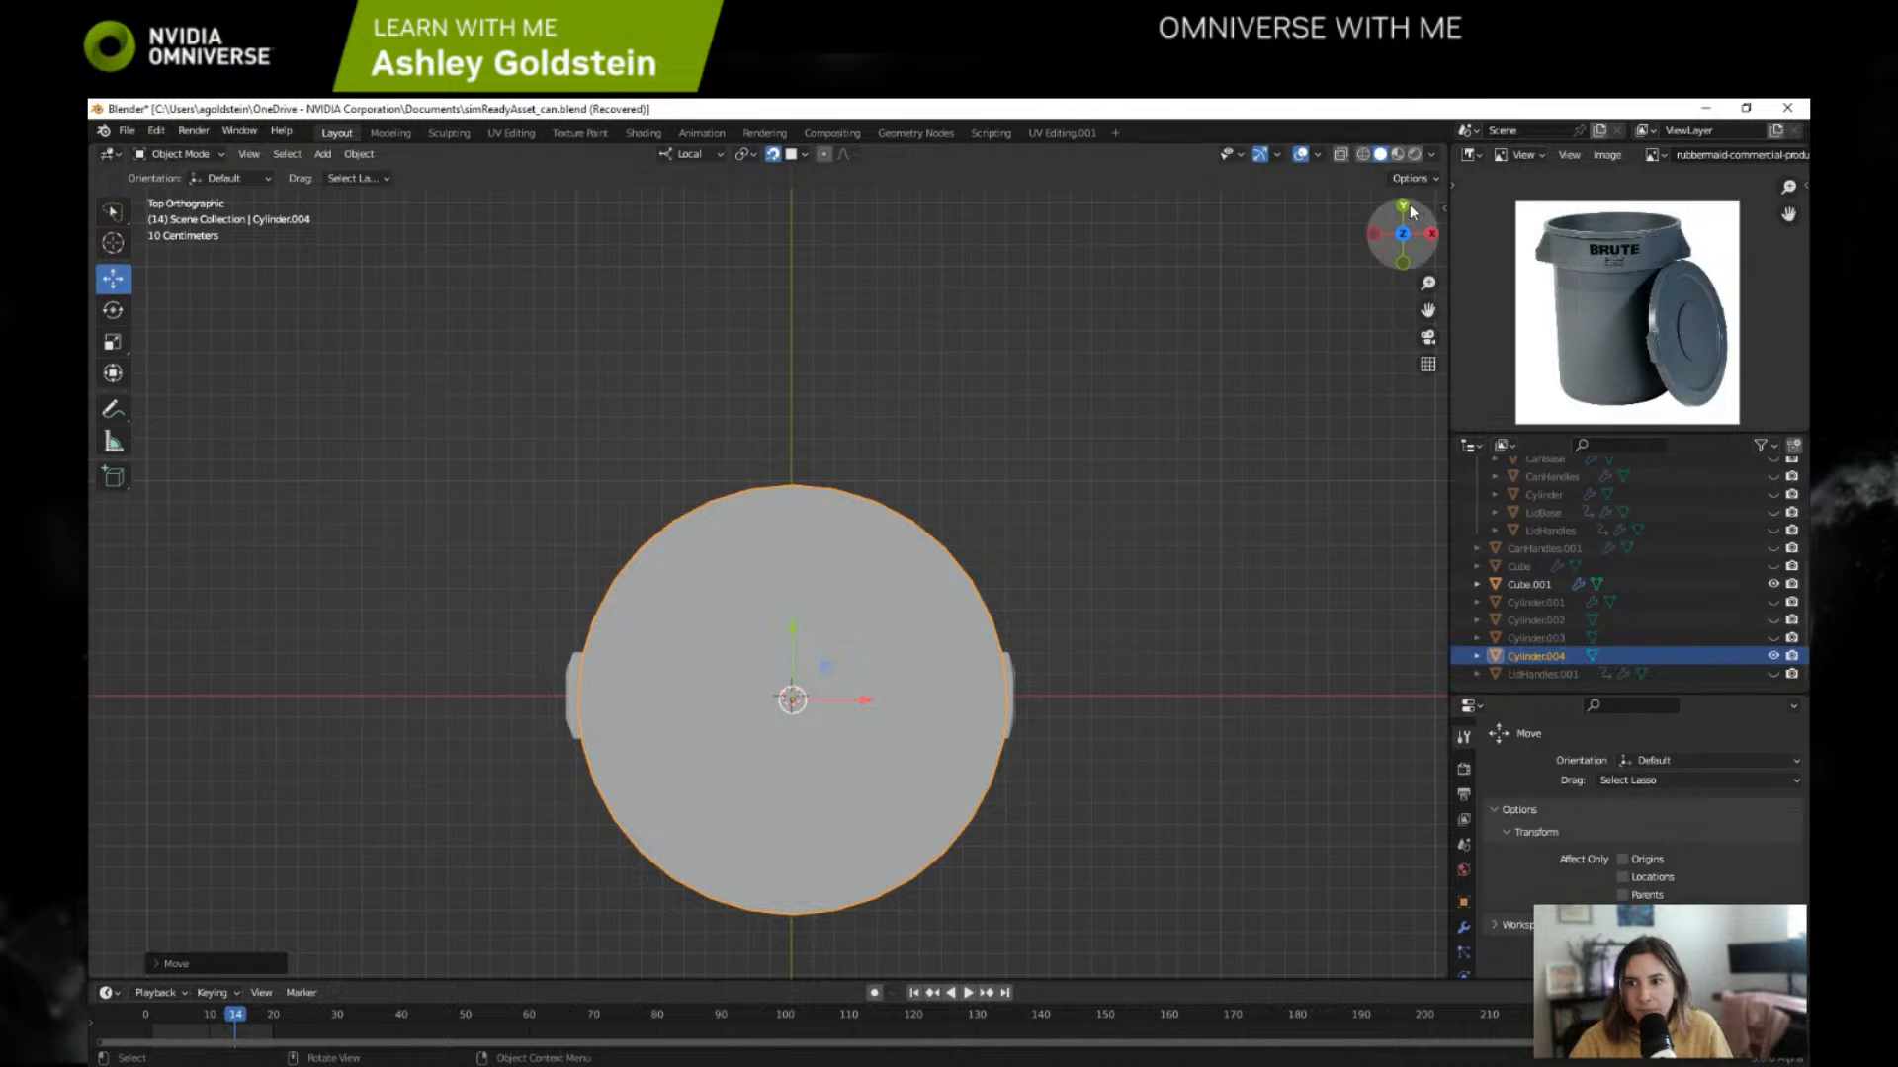
Step: Fine-tune the Cylinder.004 lid's height against the handles and check its alignment from the back and side views
left_click(1405, 207)
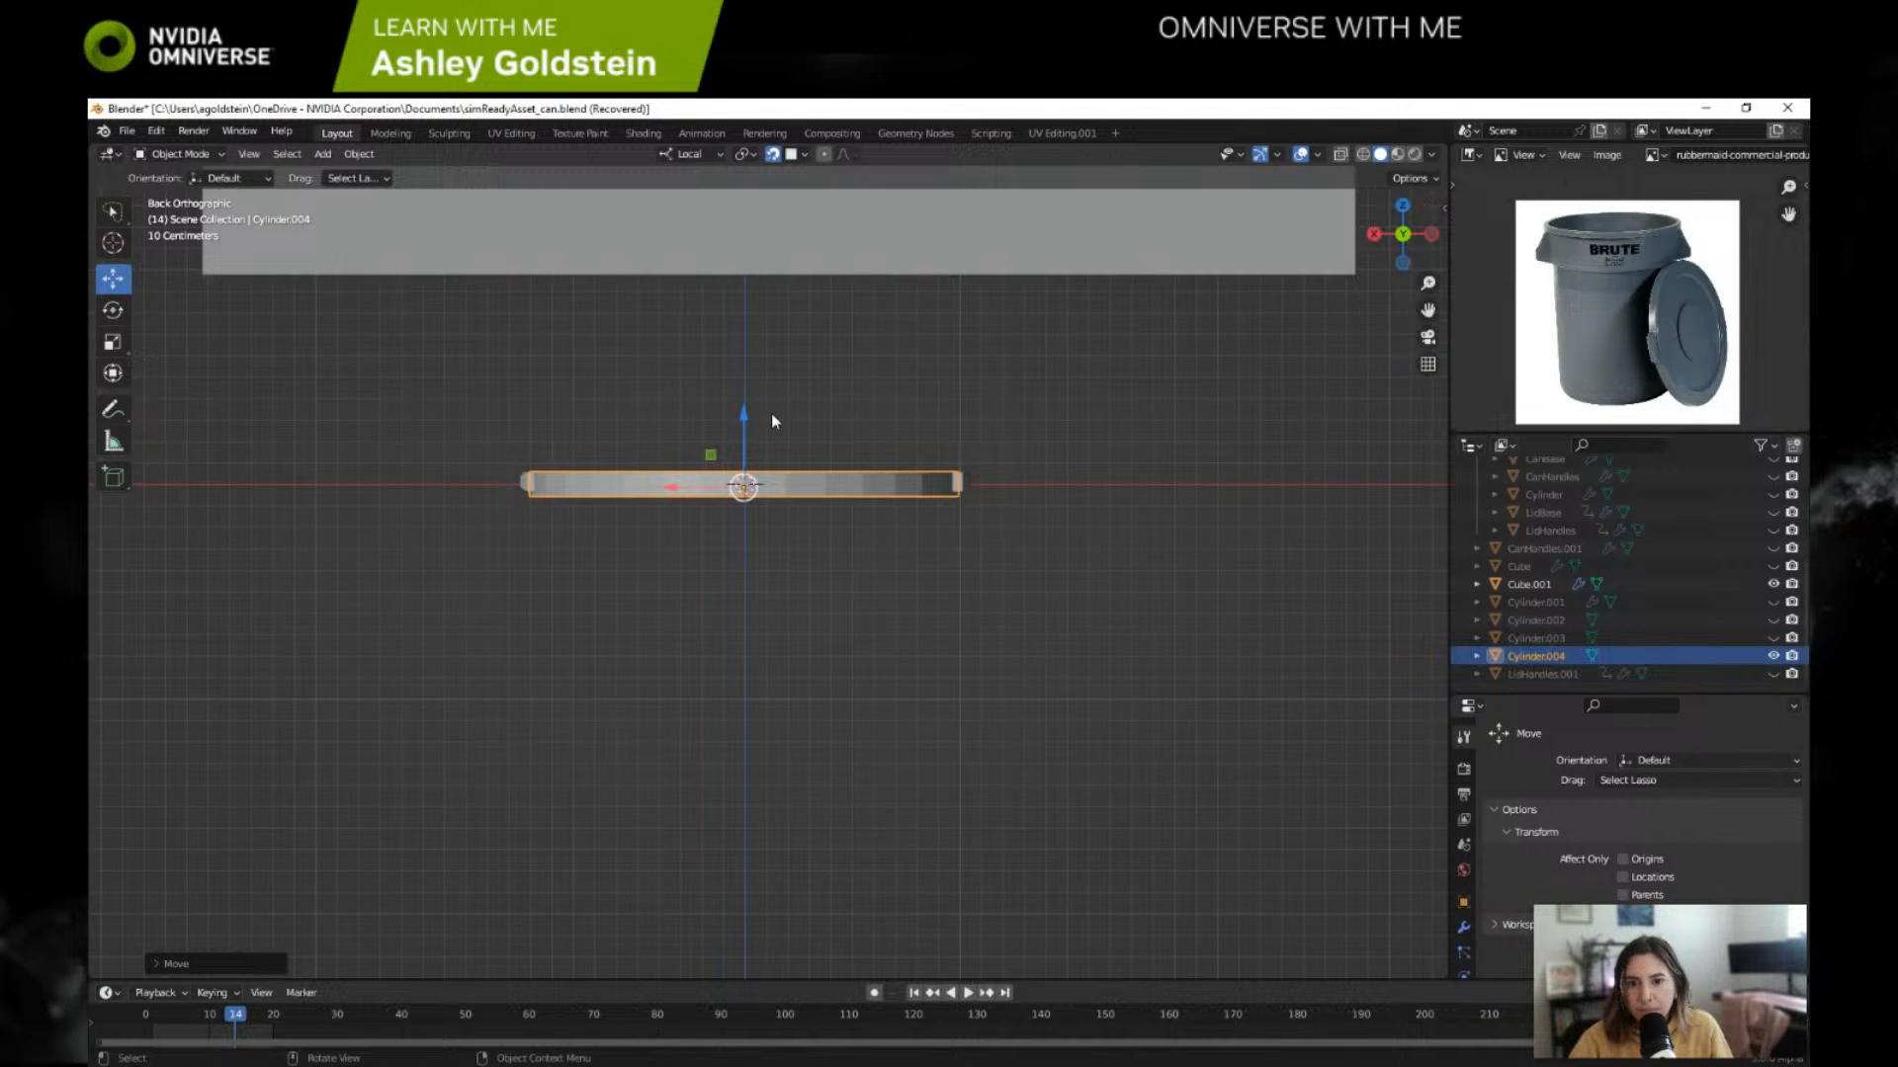
left_click_drag(748, 422, 748, 419)
left_click(1322, 348)
left_click(1431, 234)
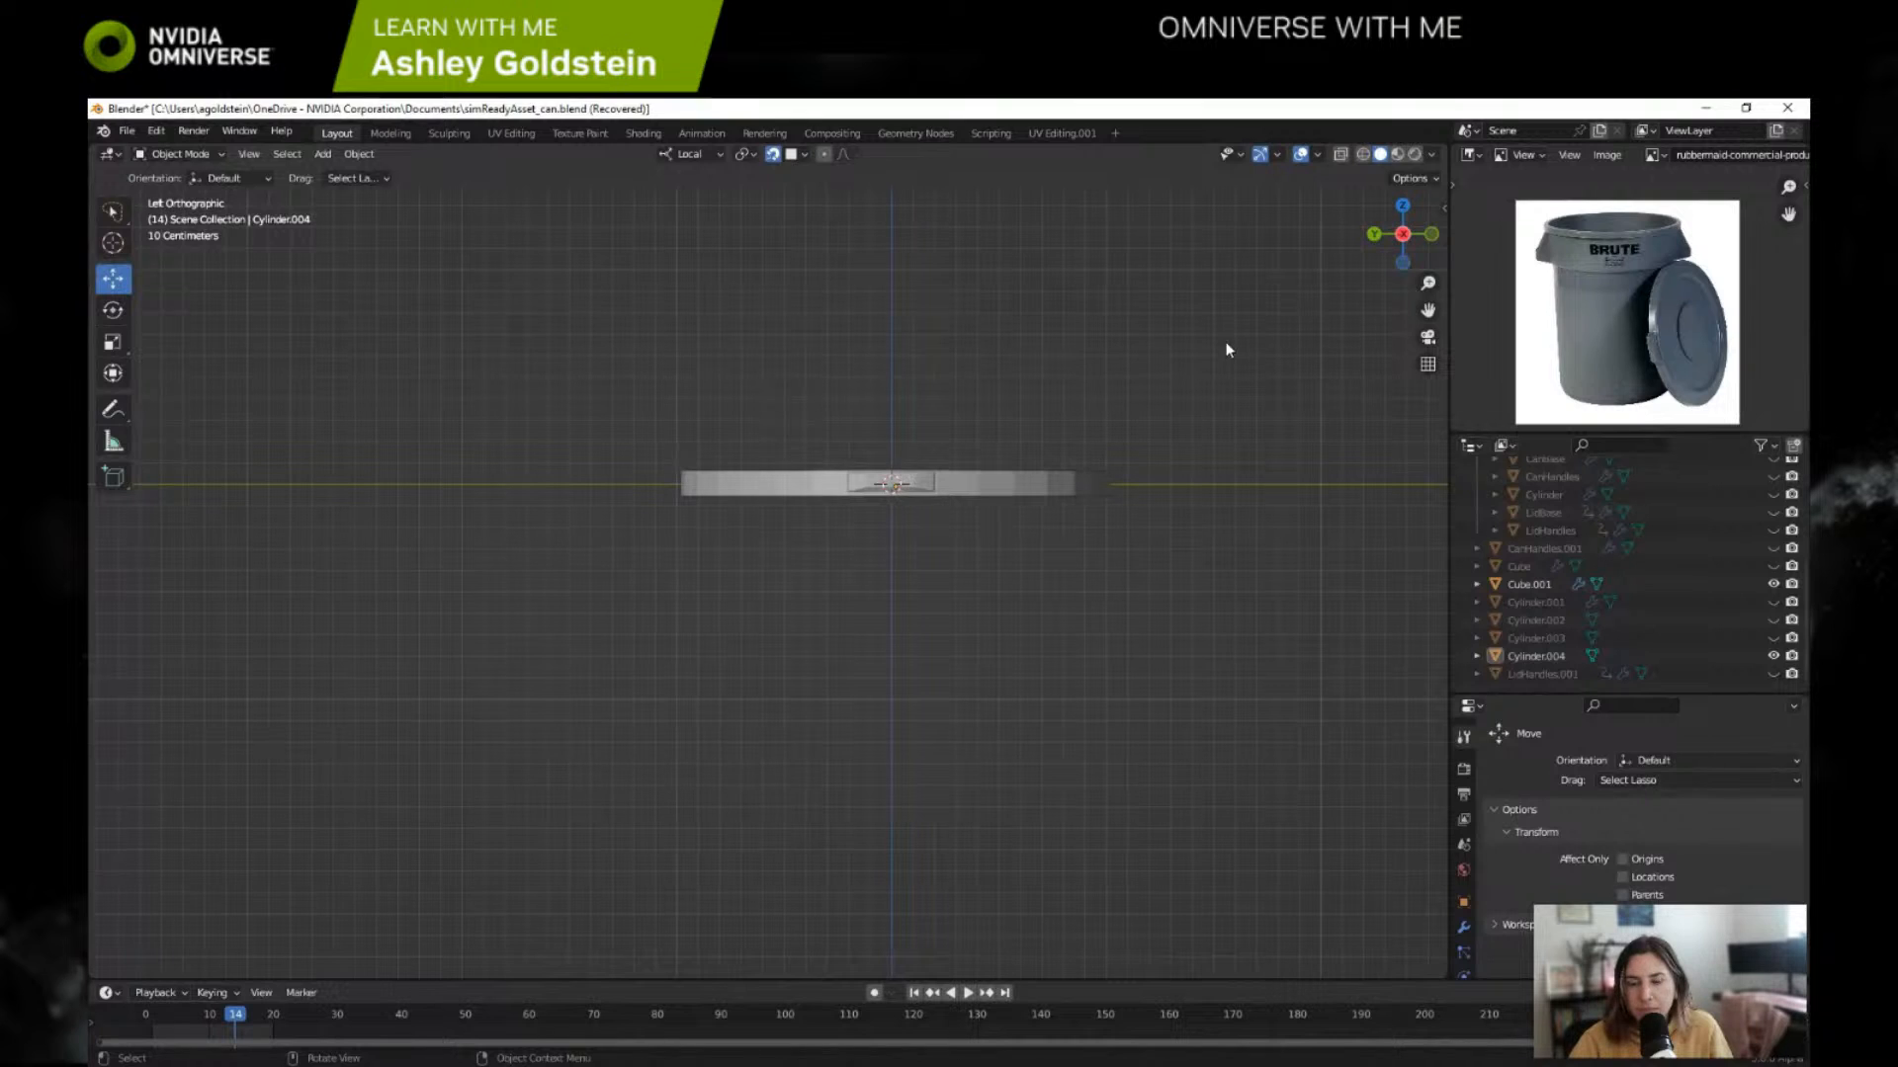
left_click(1105, 482)
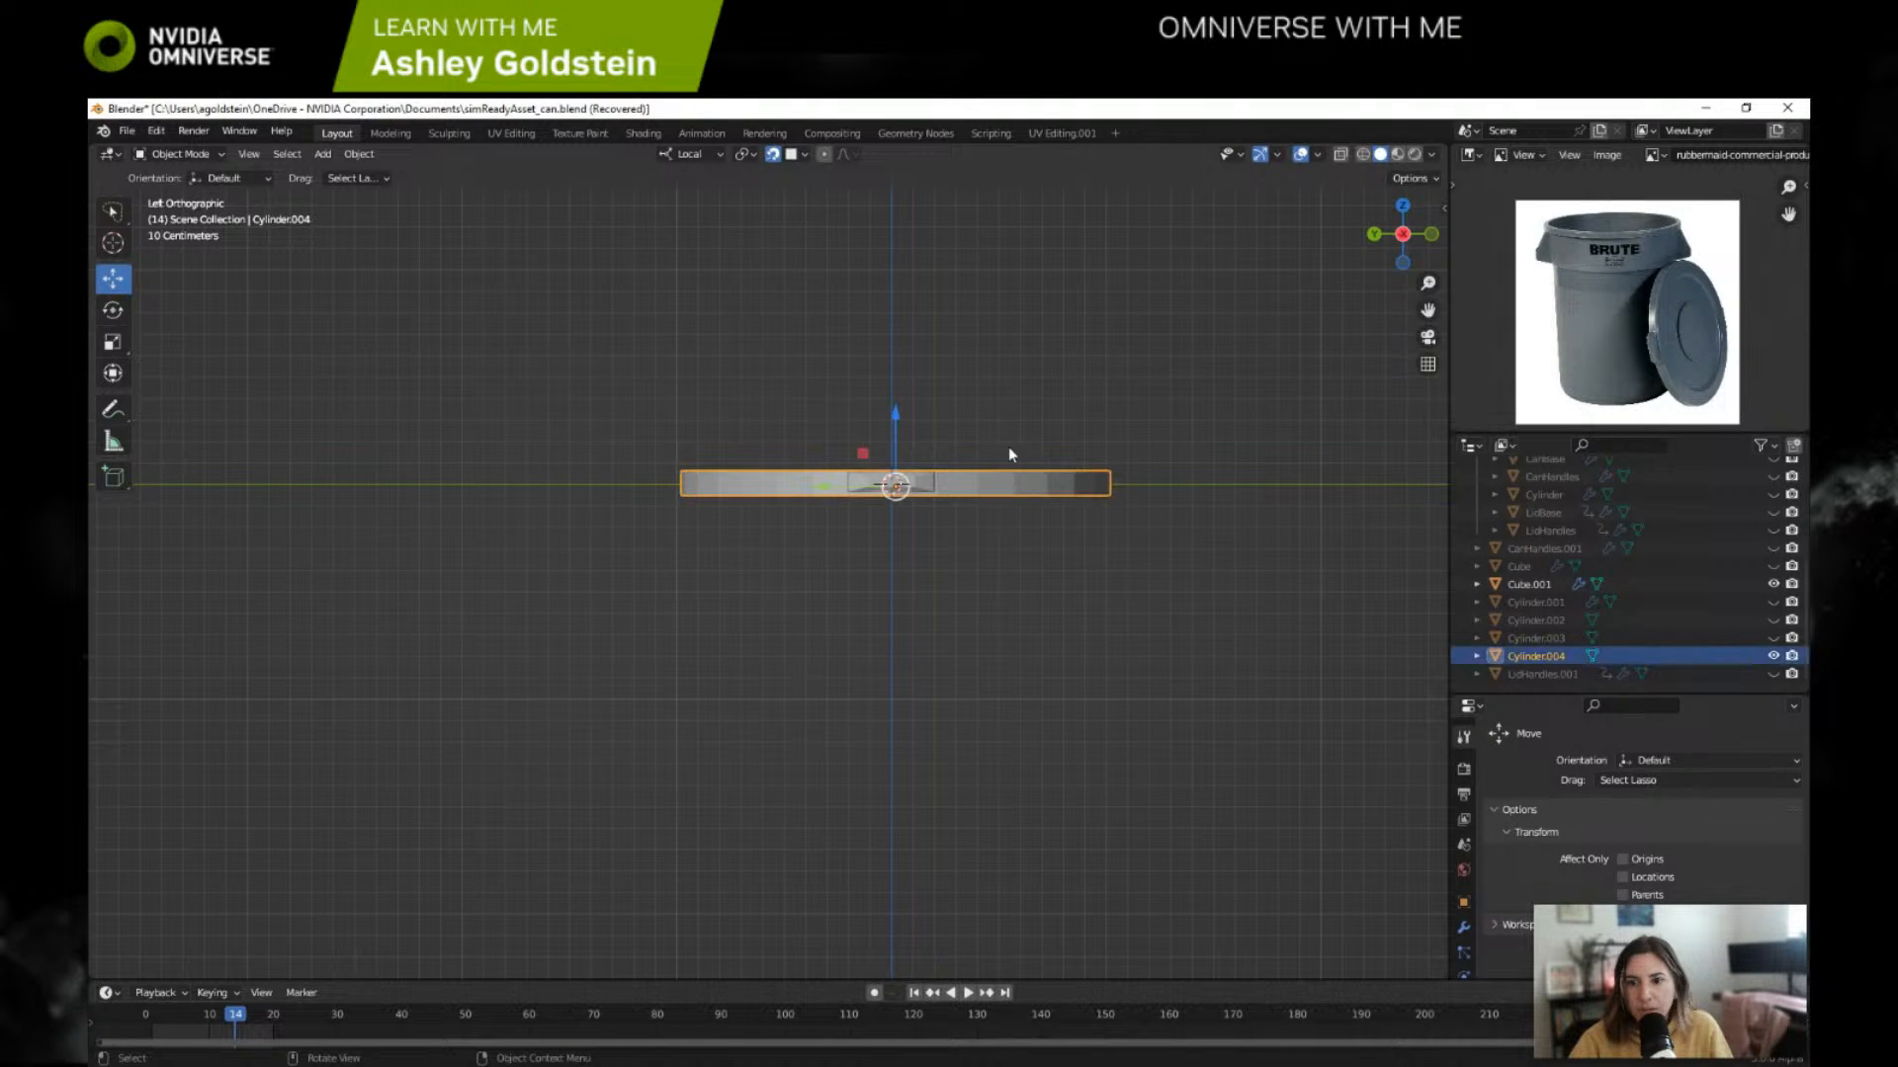
left_click_drag(897, 406, 899, 408)
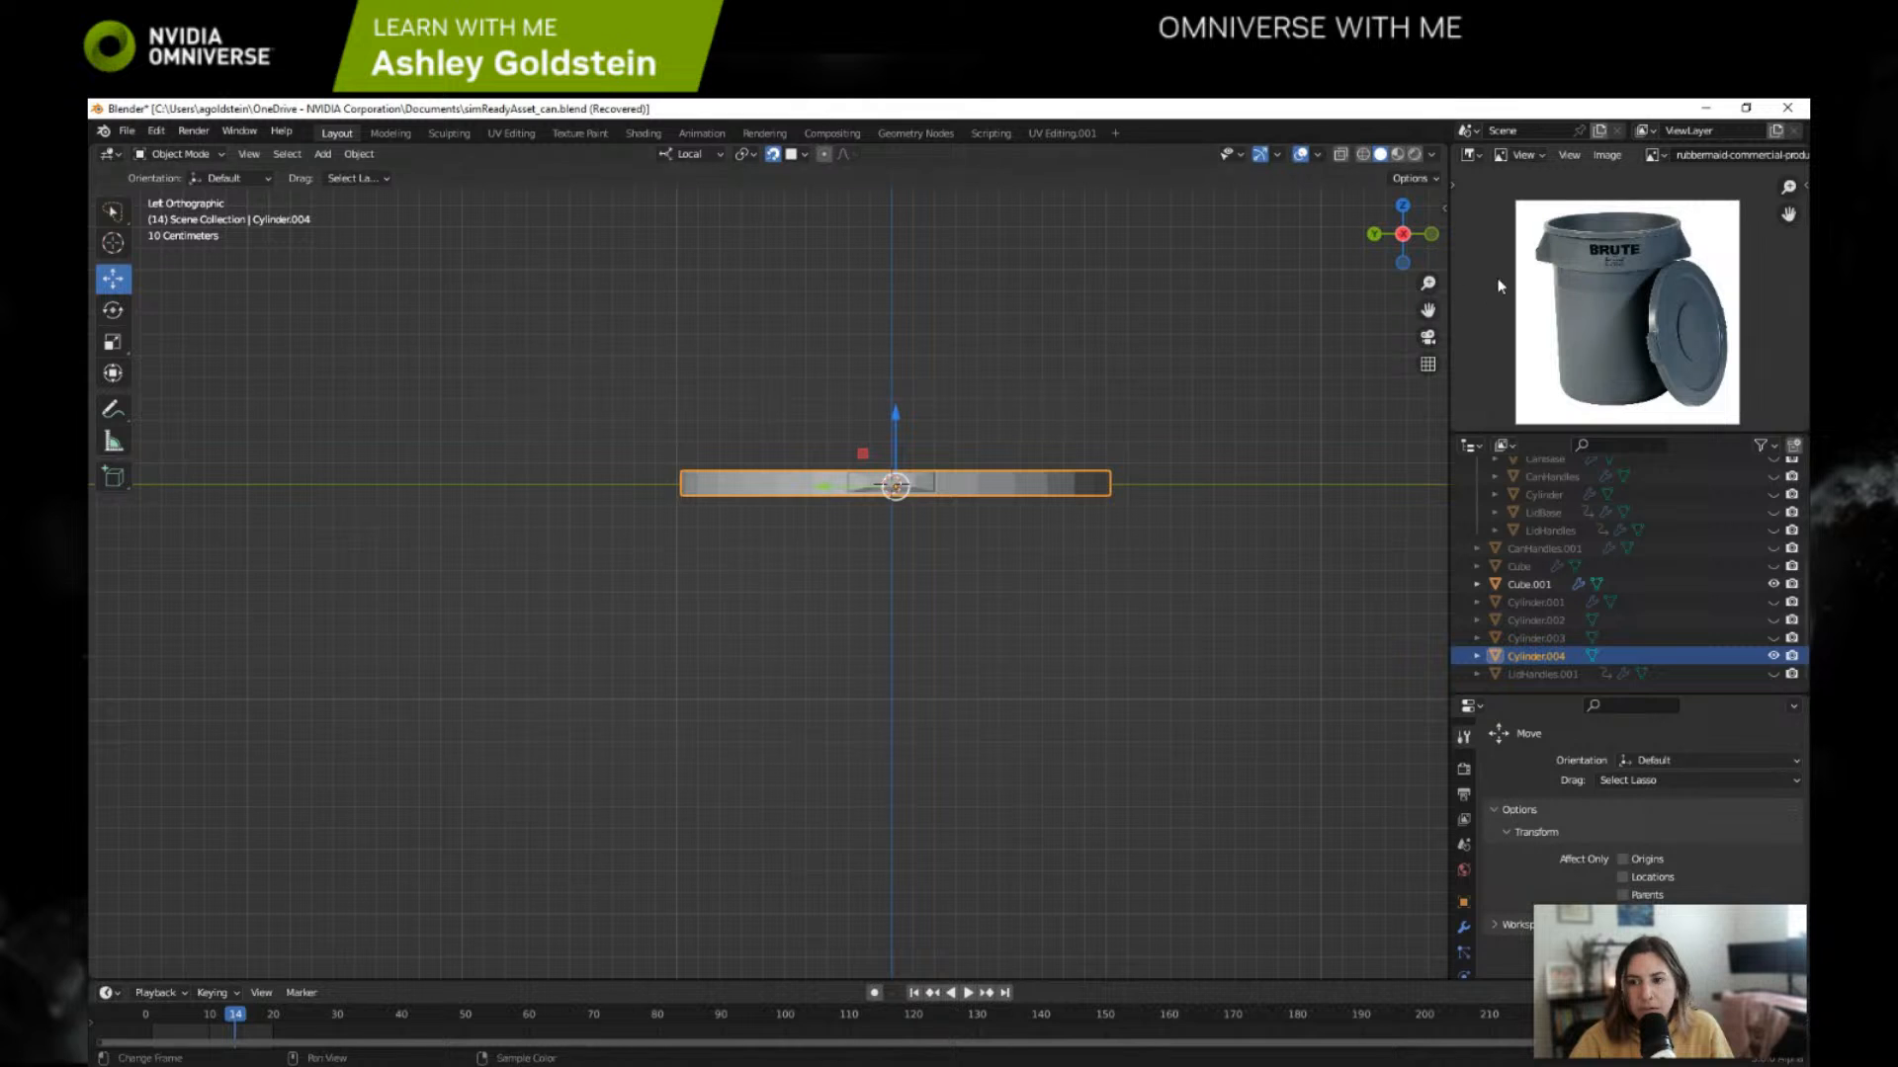
left_click(1374, 234)
middle_click_drag(994, 350, 860, 413)
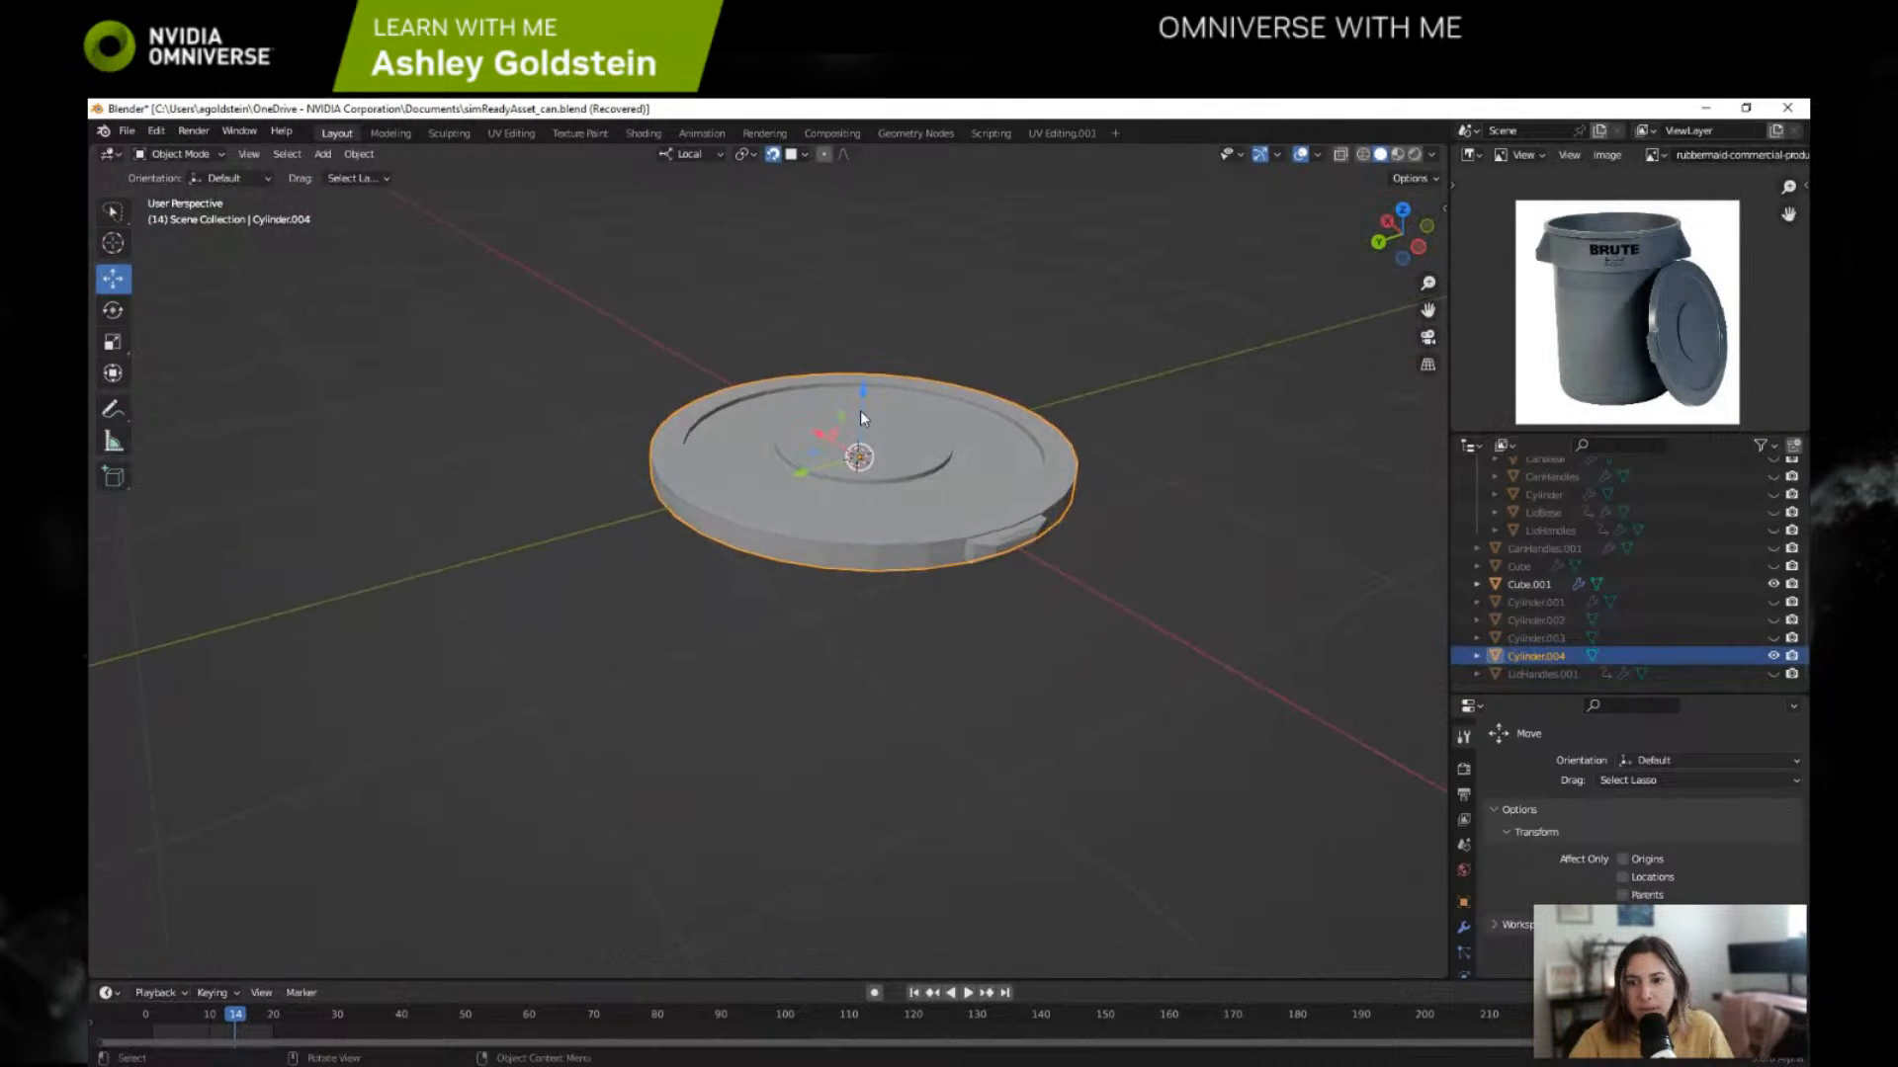
Step: Save the project, apply Shade Auto Smooth to the Cylinder.004 lid and save again
key("ctrl+s")
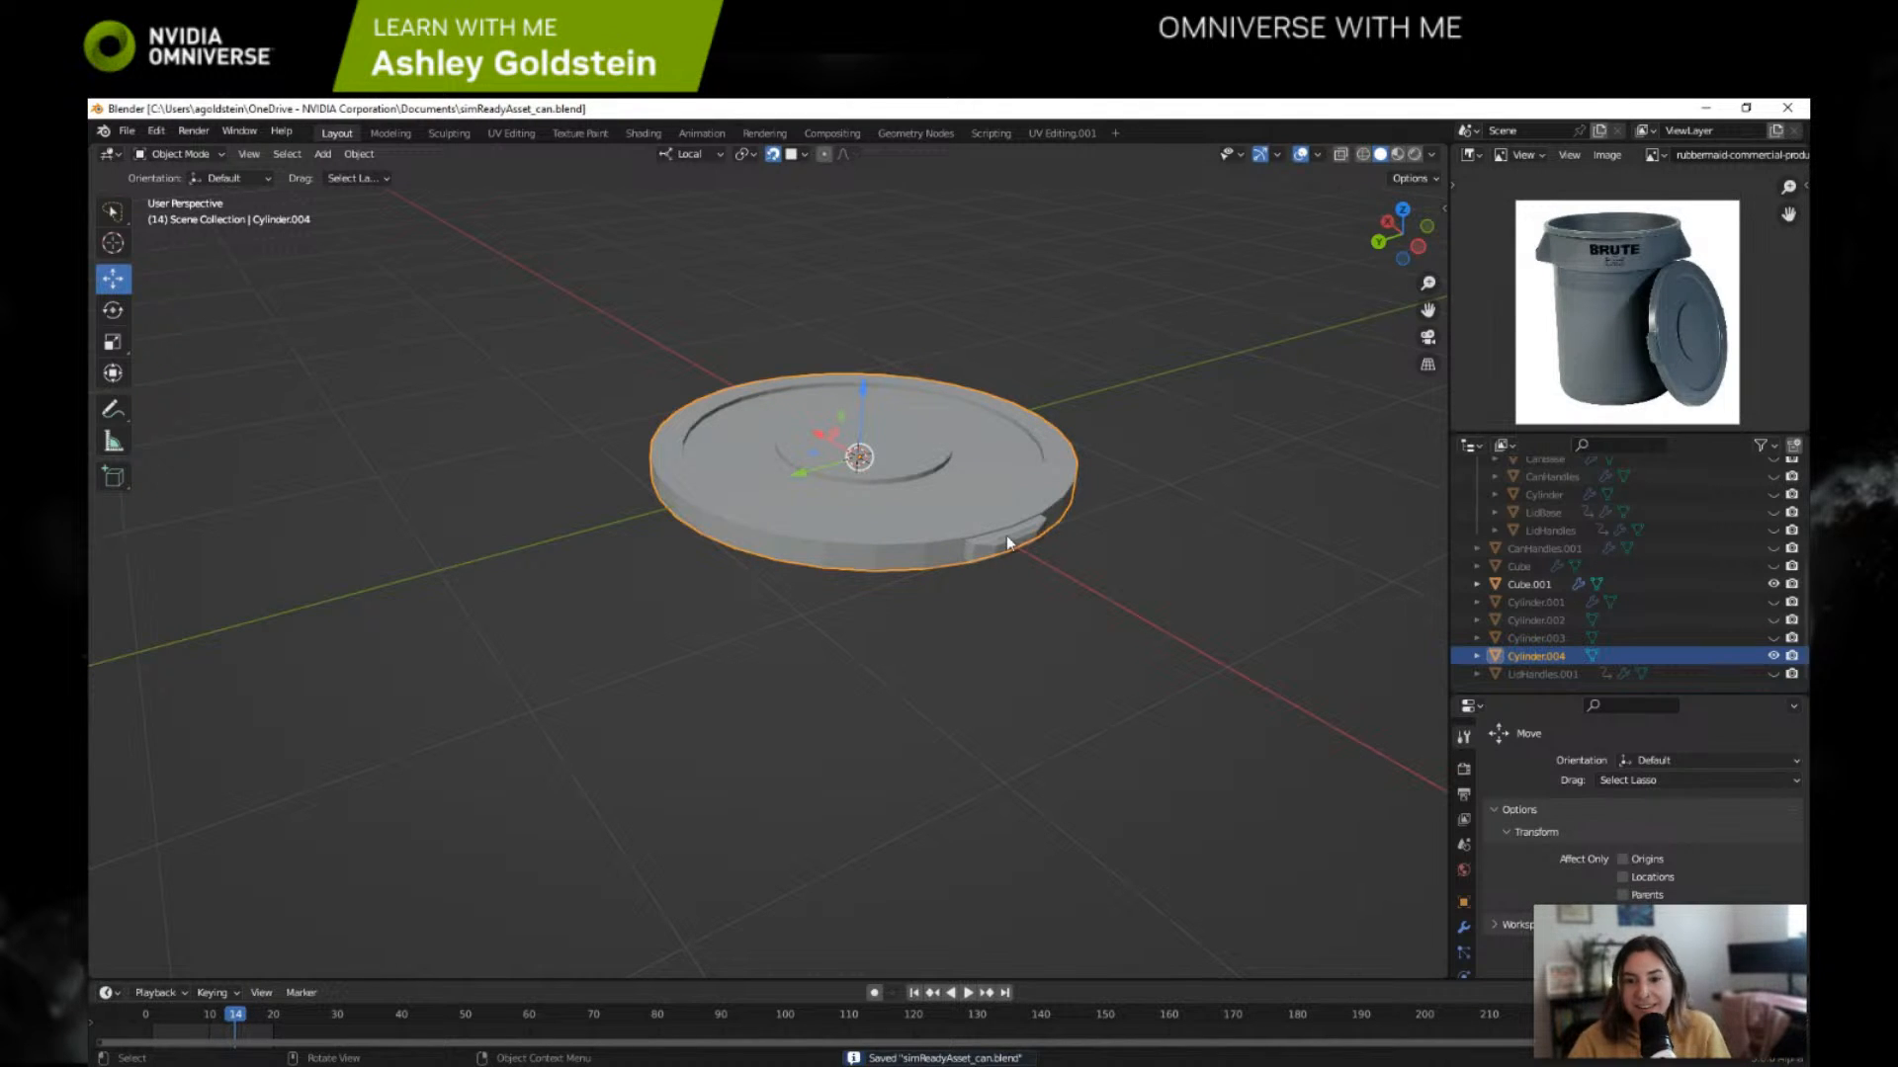
right_click(953, 526)
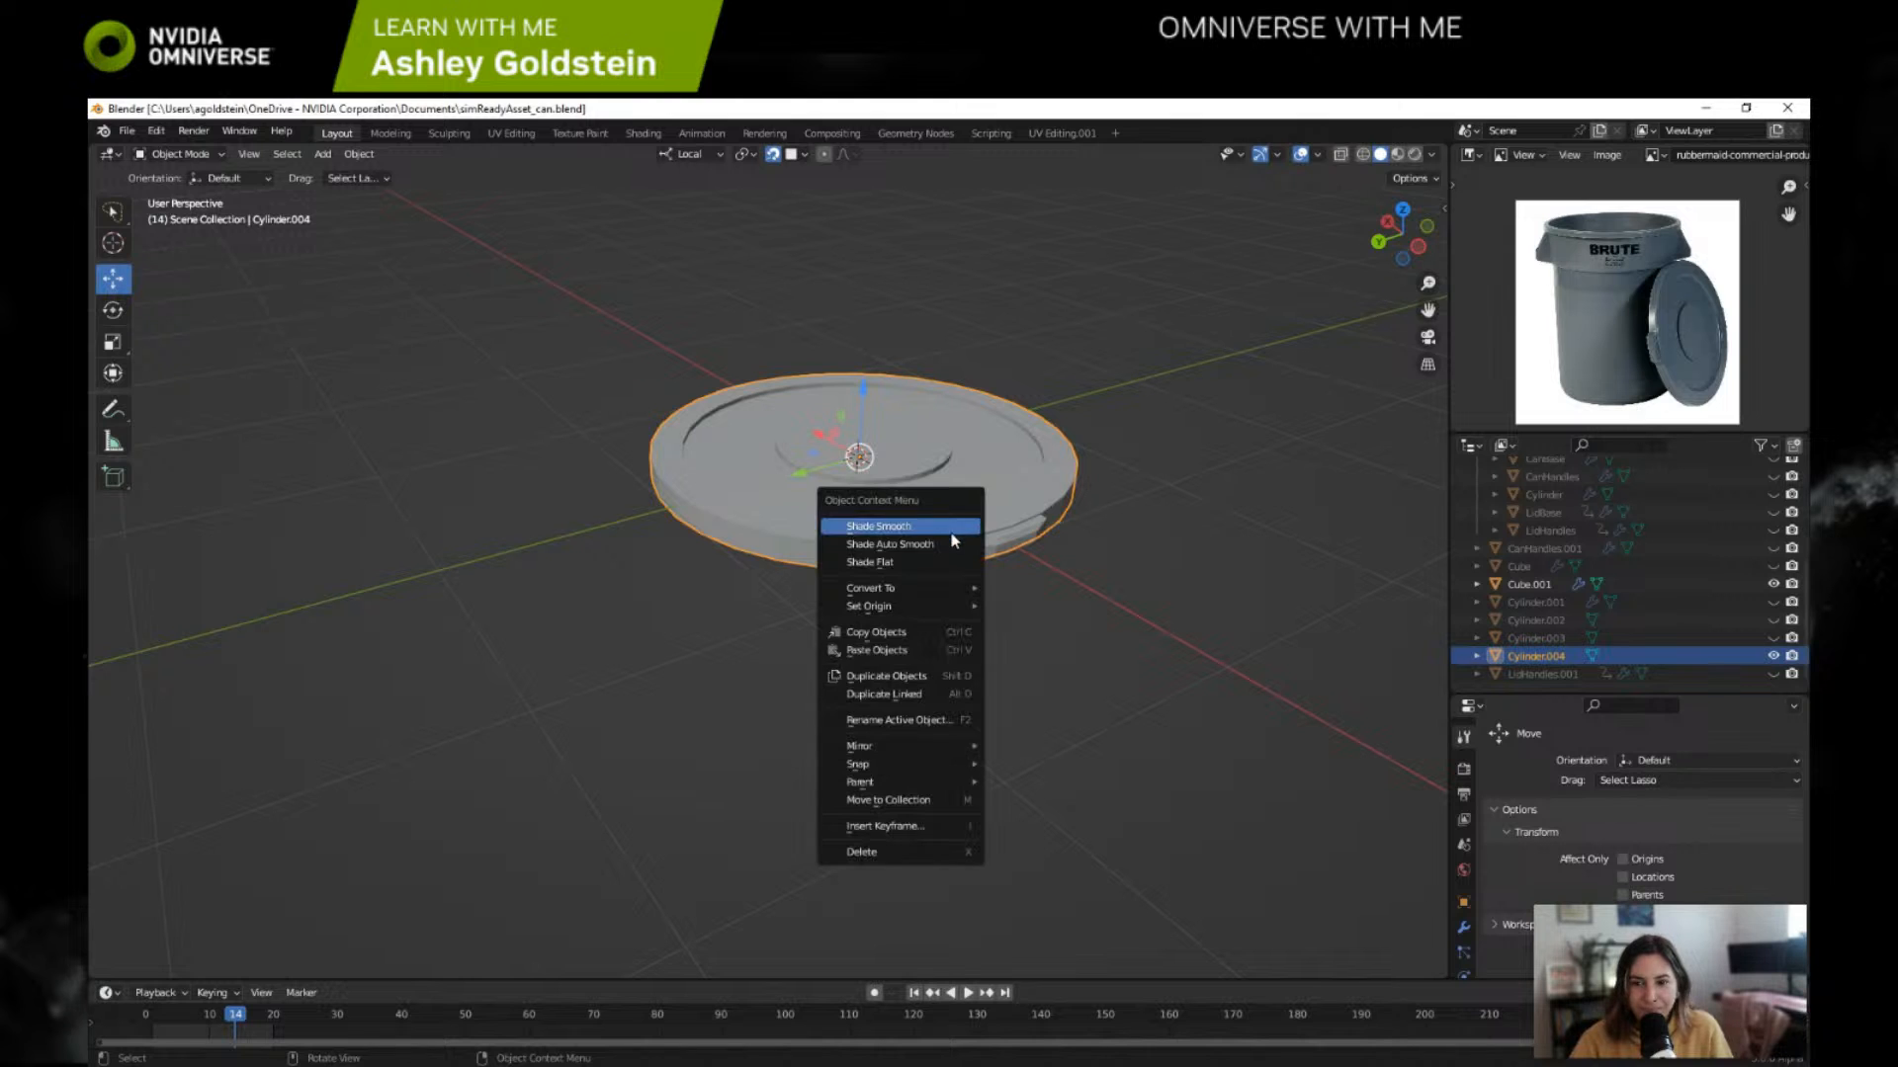
left_click(946, 541)
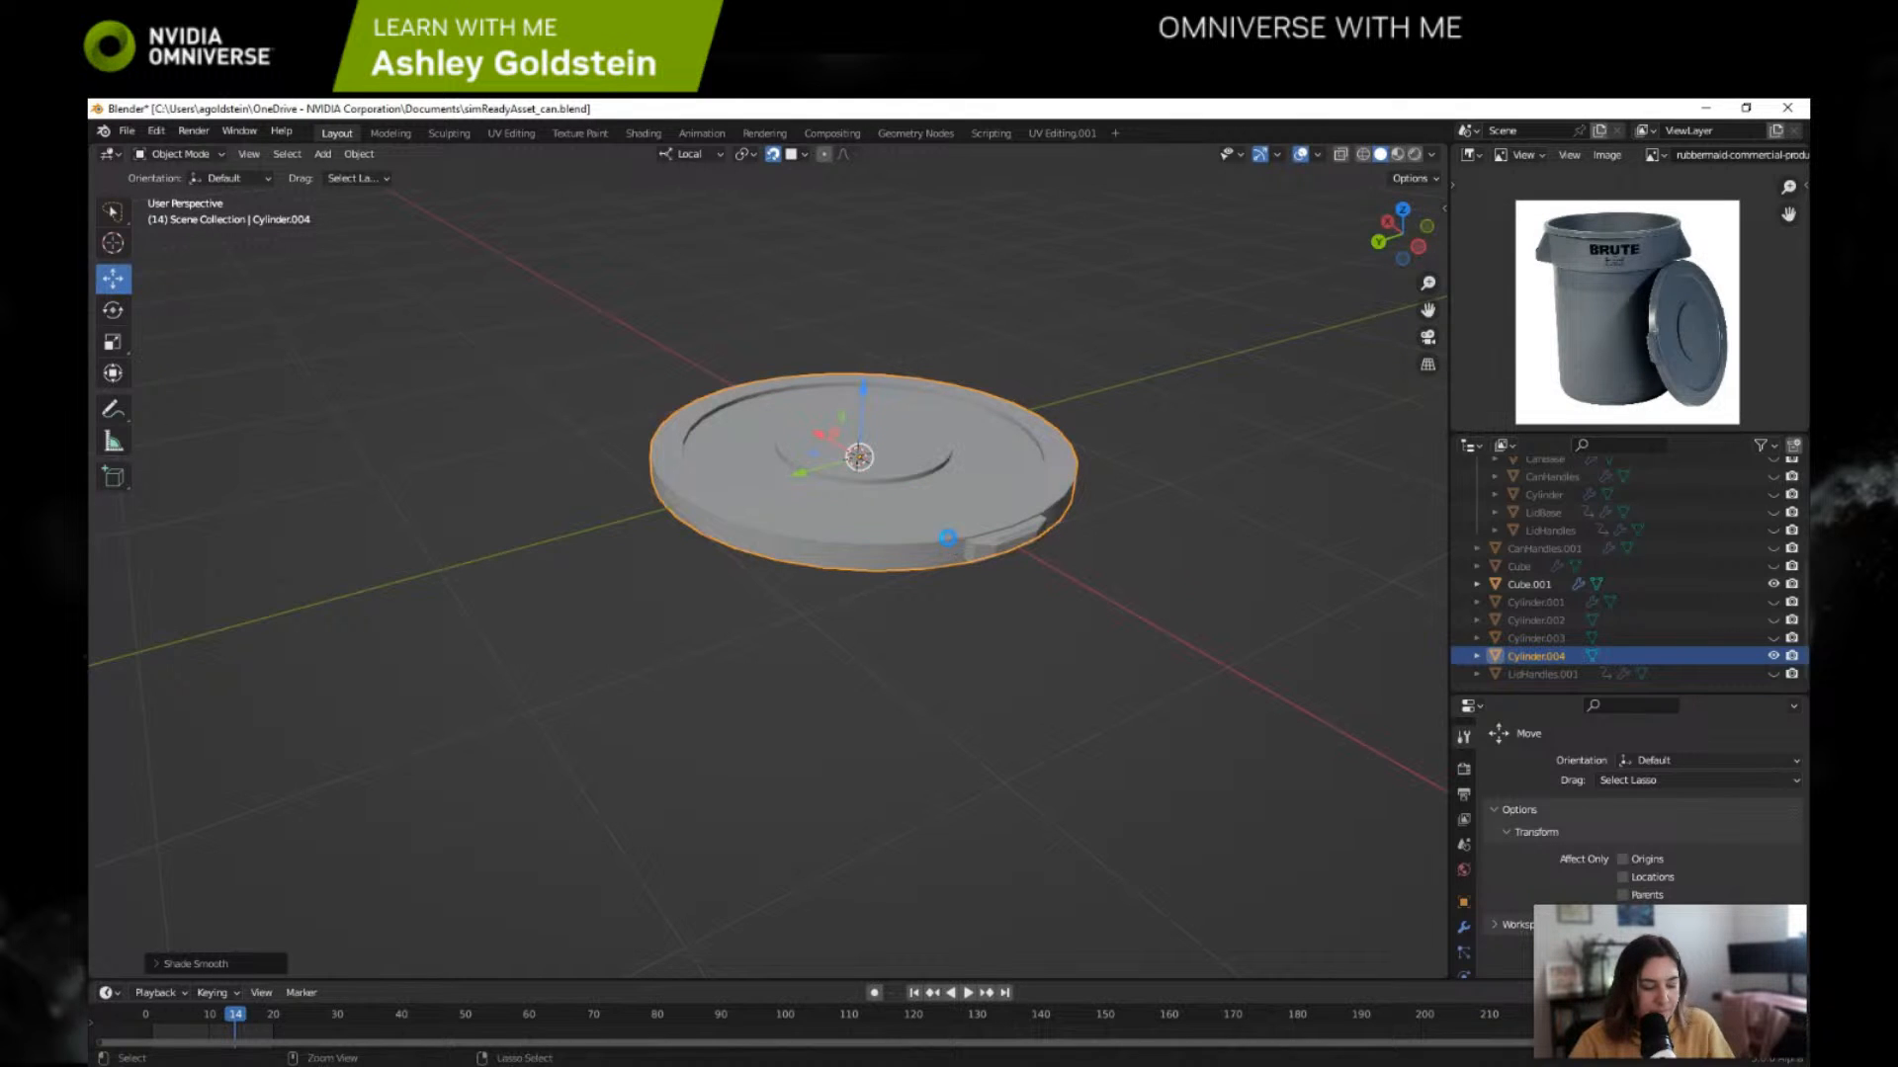
key("ctrl+s")
mouse_move(963, 536)
middle_mouse_down()
mouse_move(1022, 516)
mouse_move(970, 543)
middle_mouse_up()
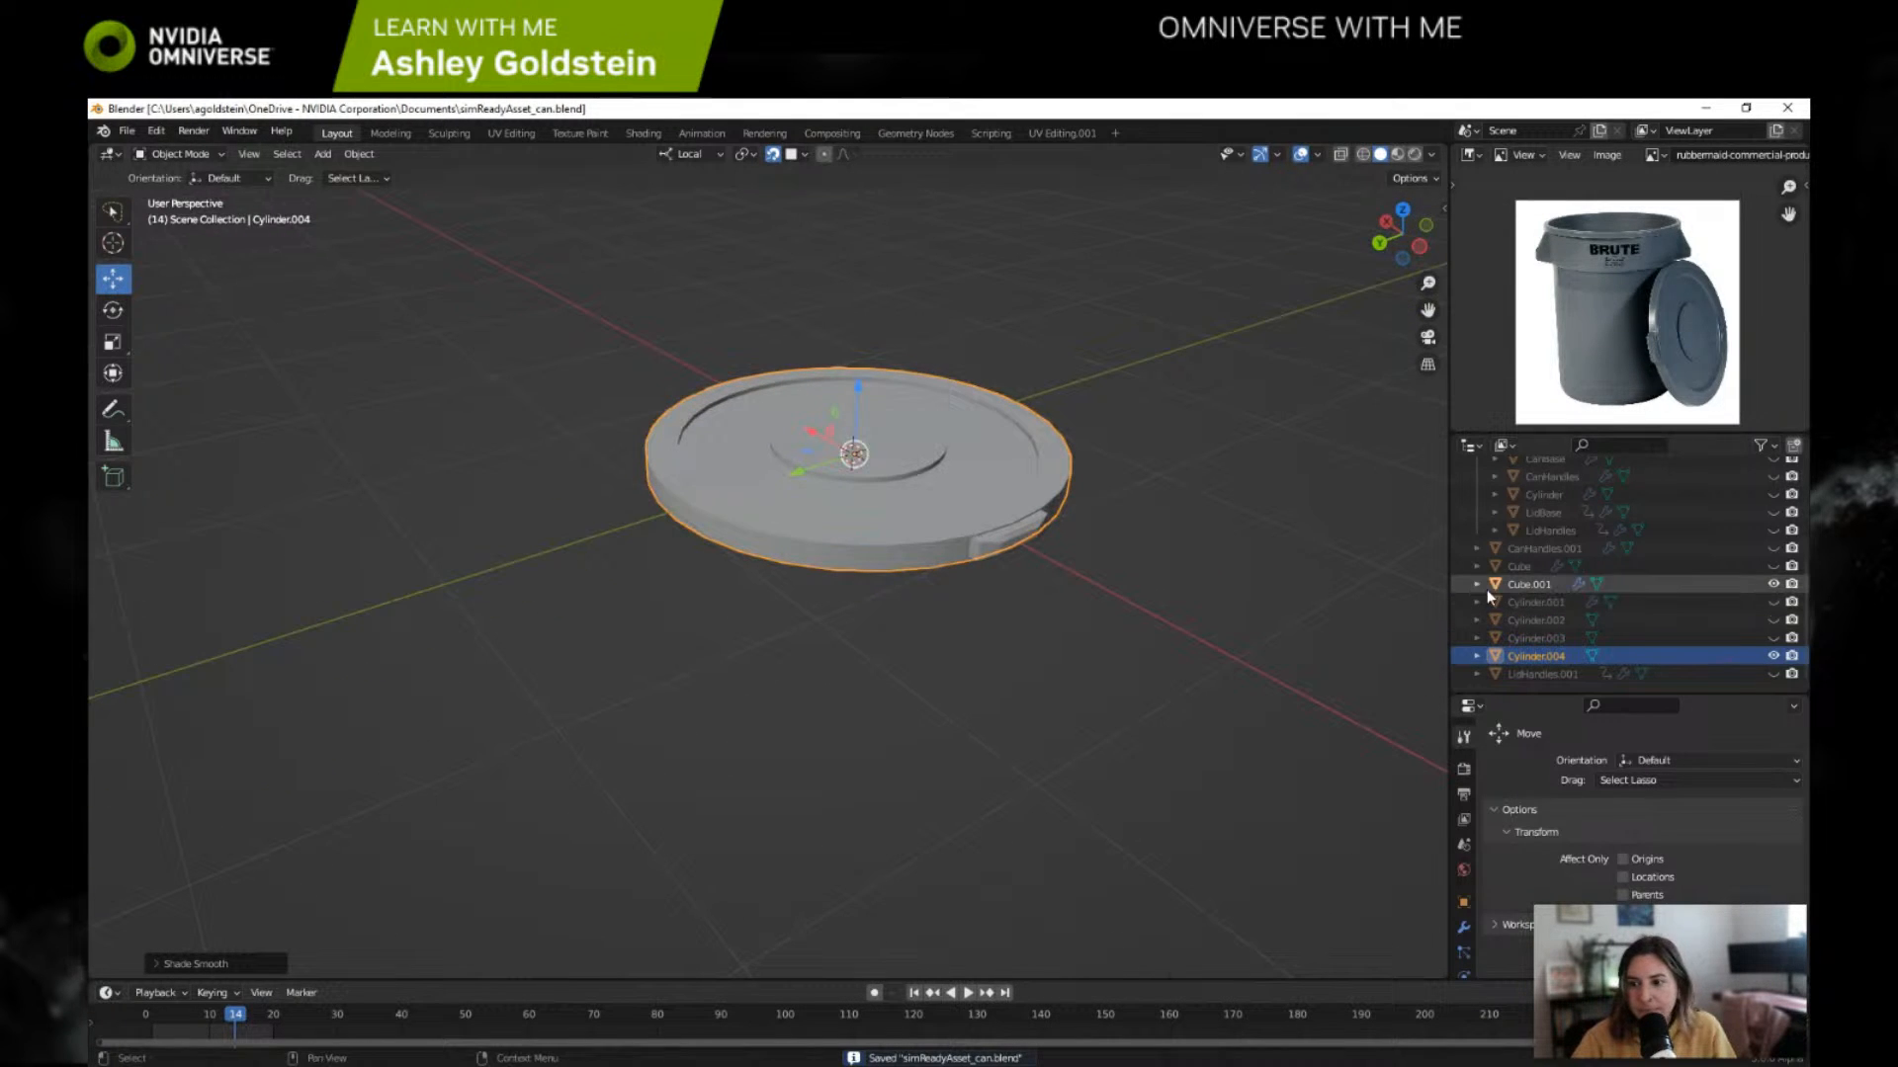
Step: Apply the Cube.001 handles' first modifier and their Bevel modifier, and remove Subsurf_Base
left_click(1528, 585)
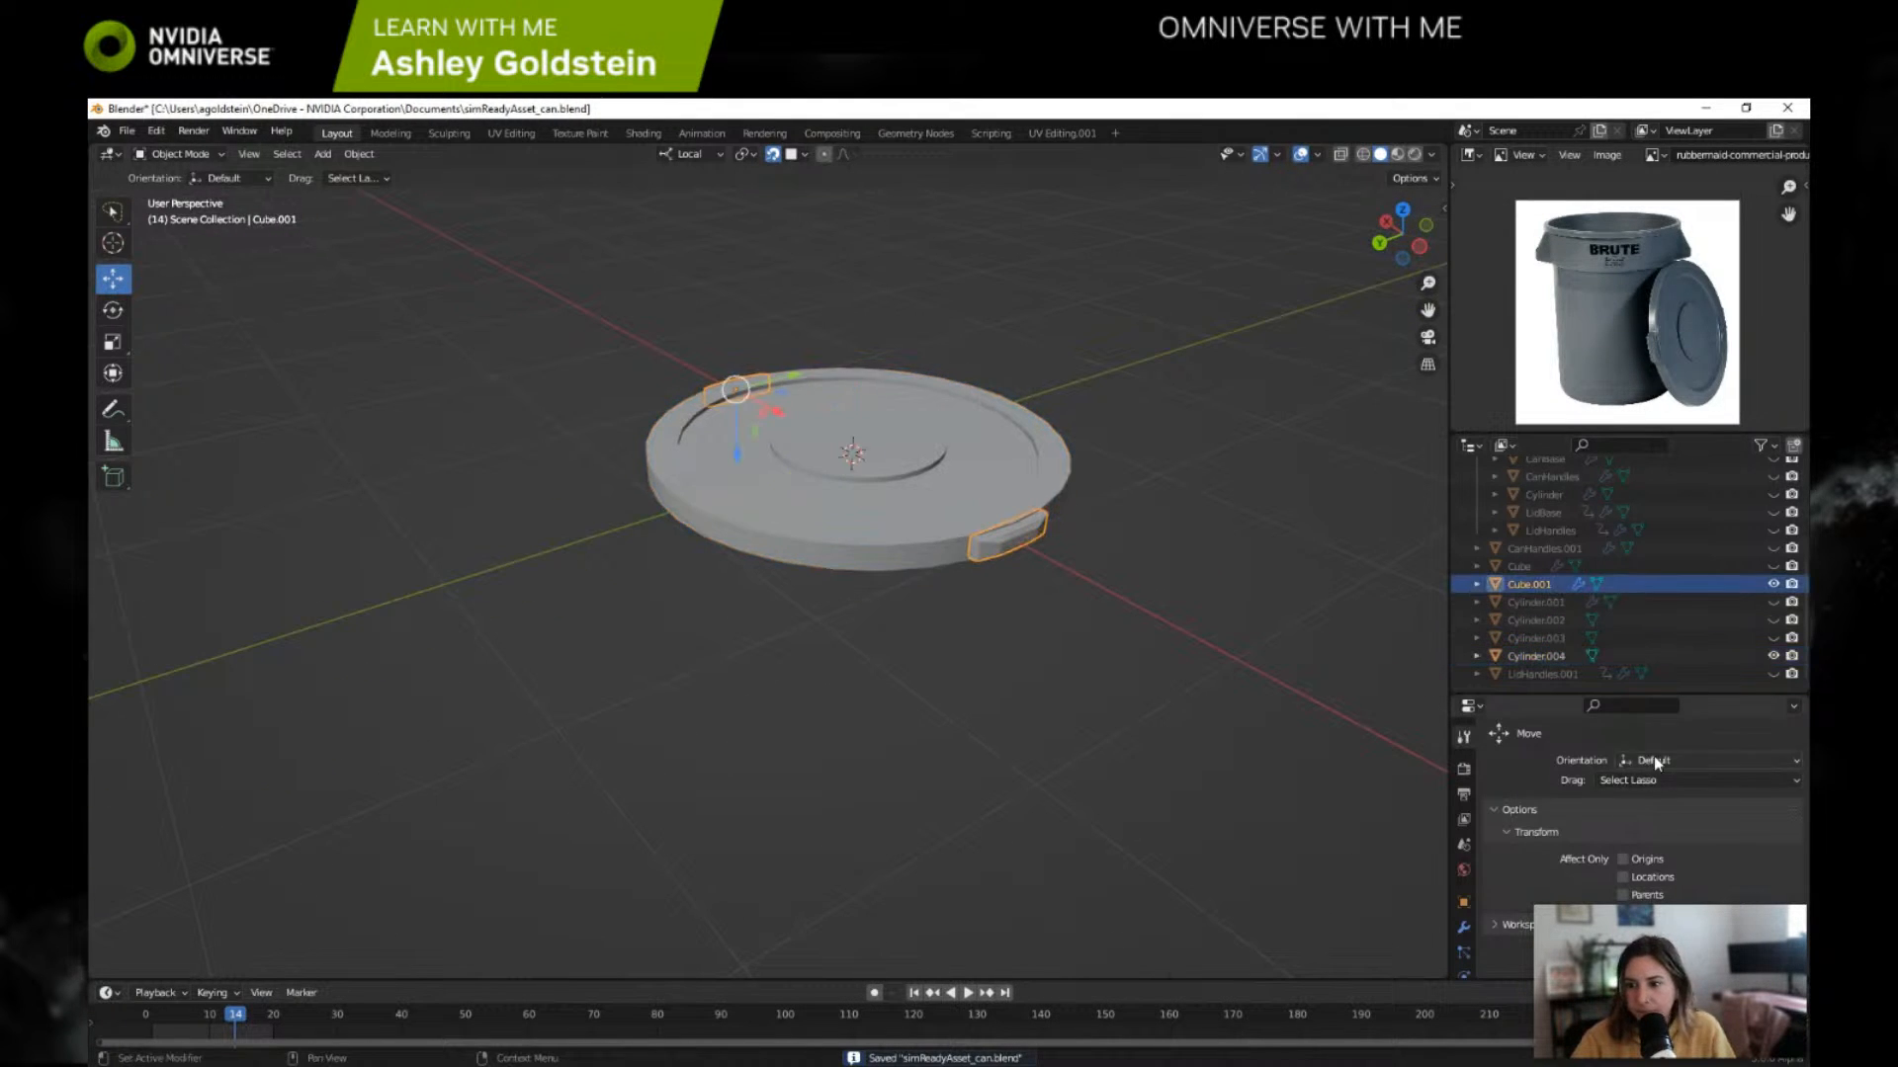
left_click(1464, 927)
left_click(1748, 797)
left_click(1670, 815)
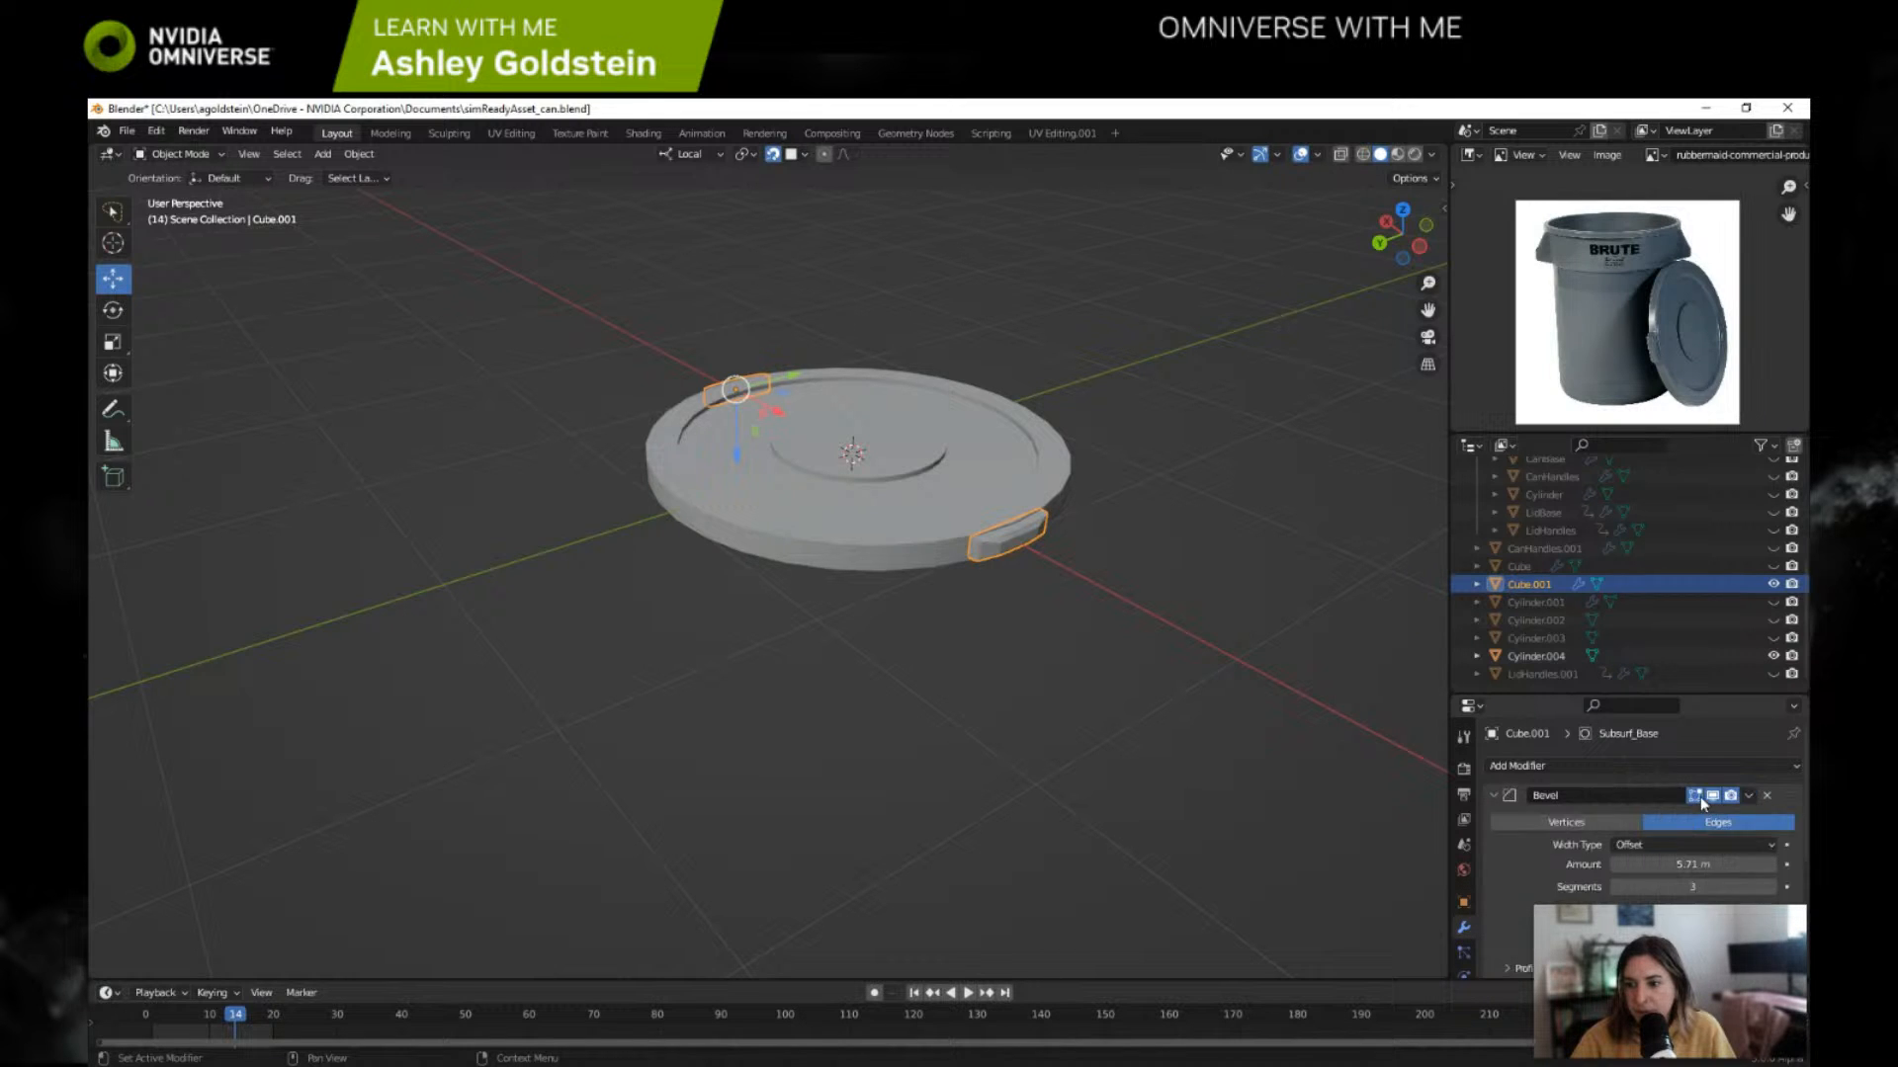
scroll(1700, 797, "down", 2)
left_click(1748, 725)
left_click(1732, 741)
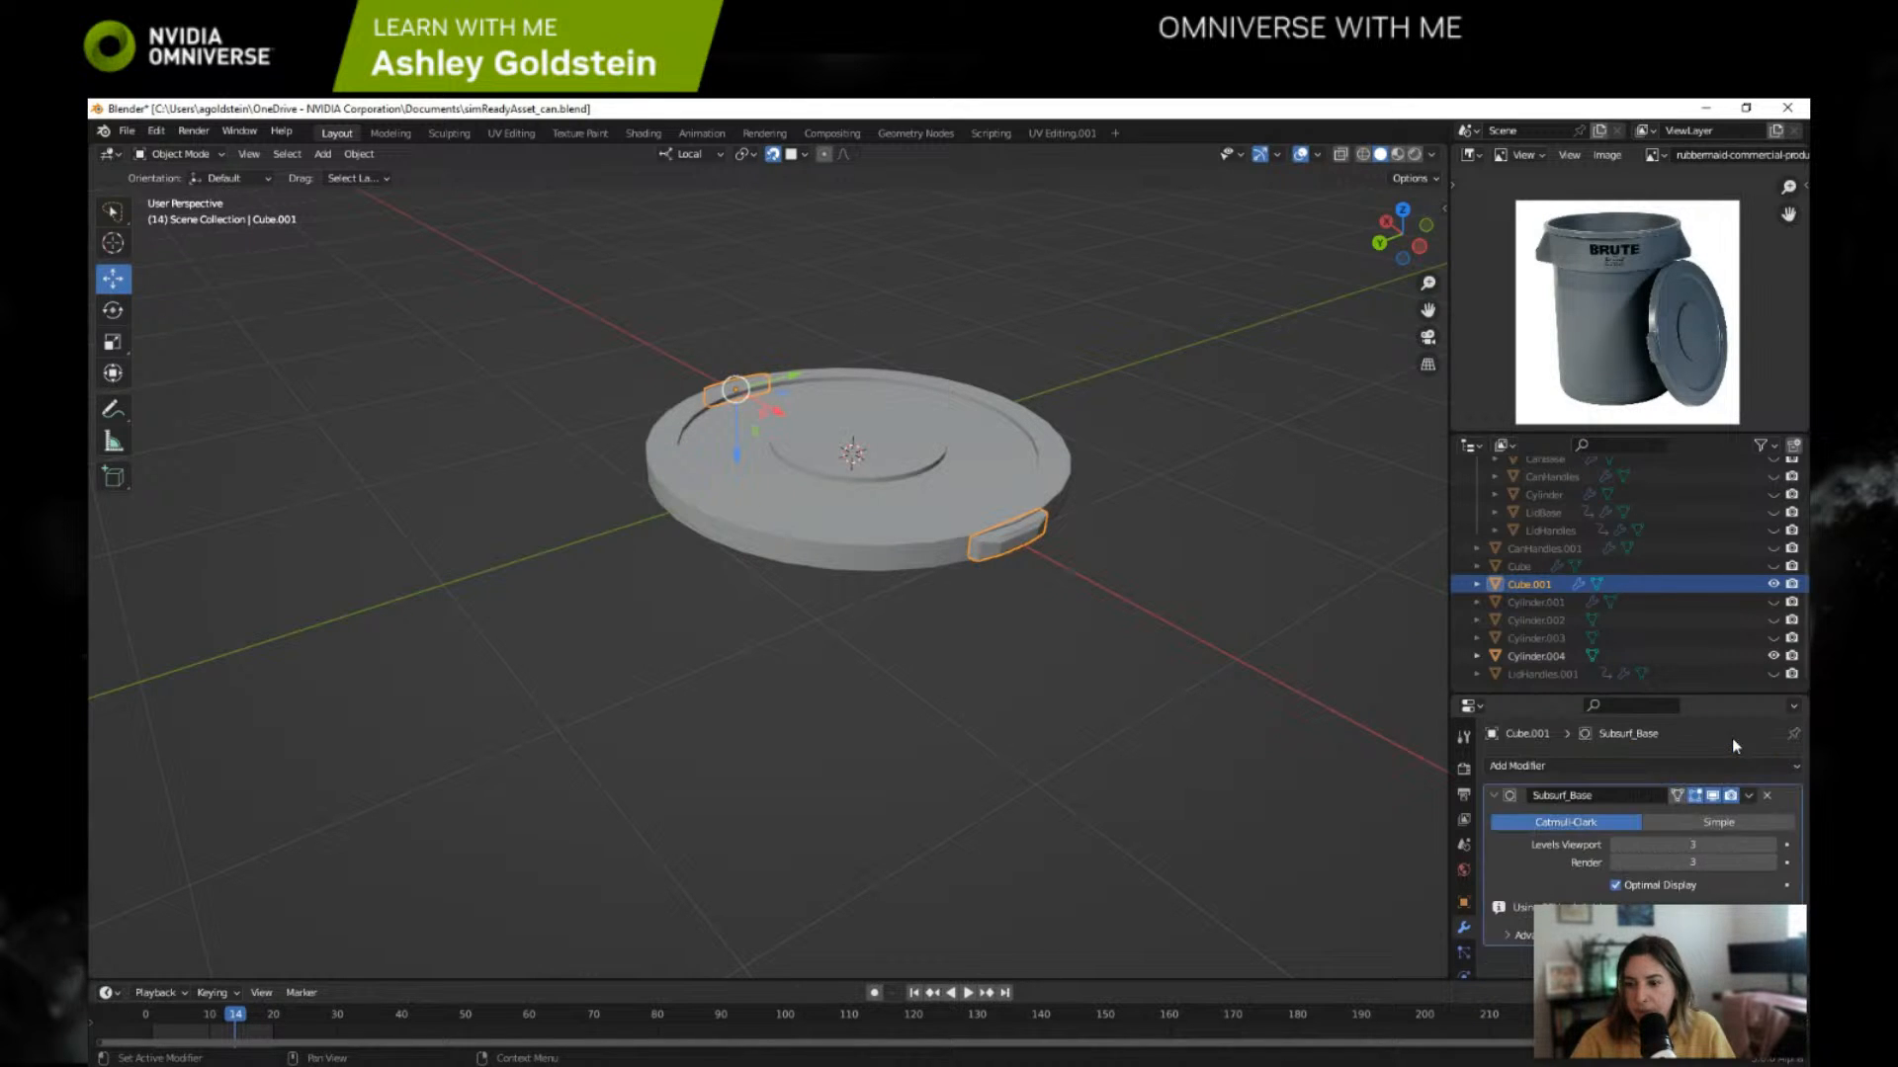
left_click(1765, 797)
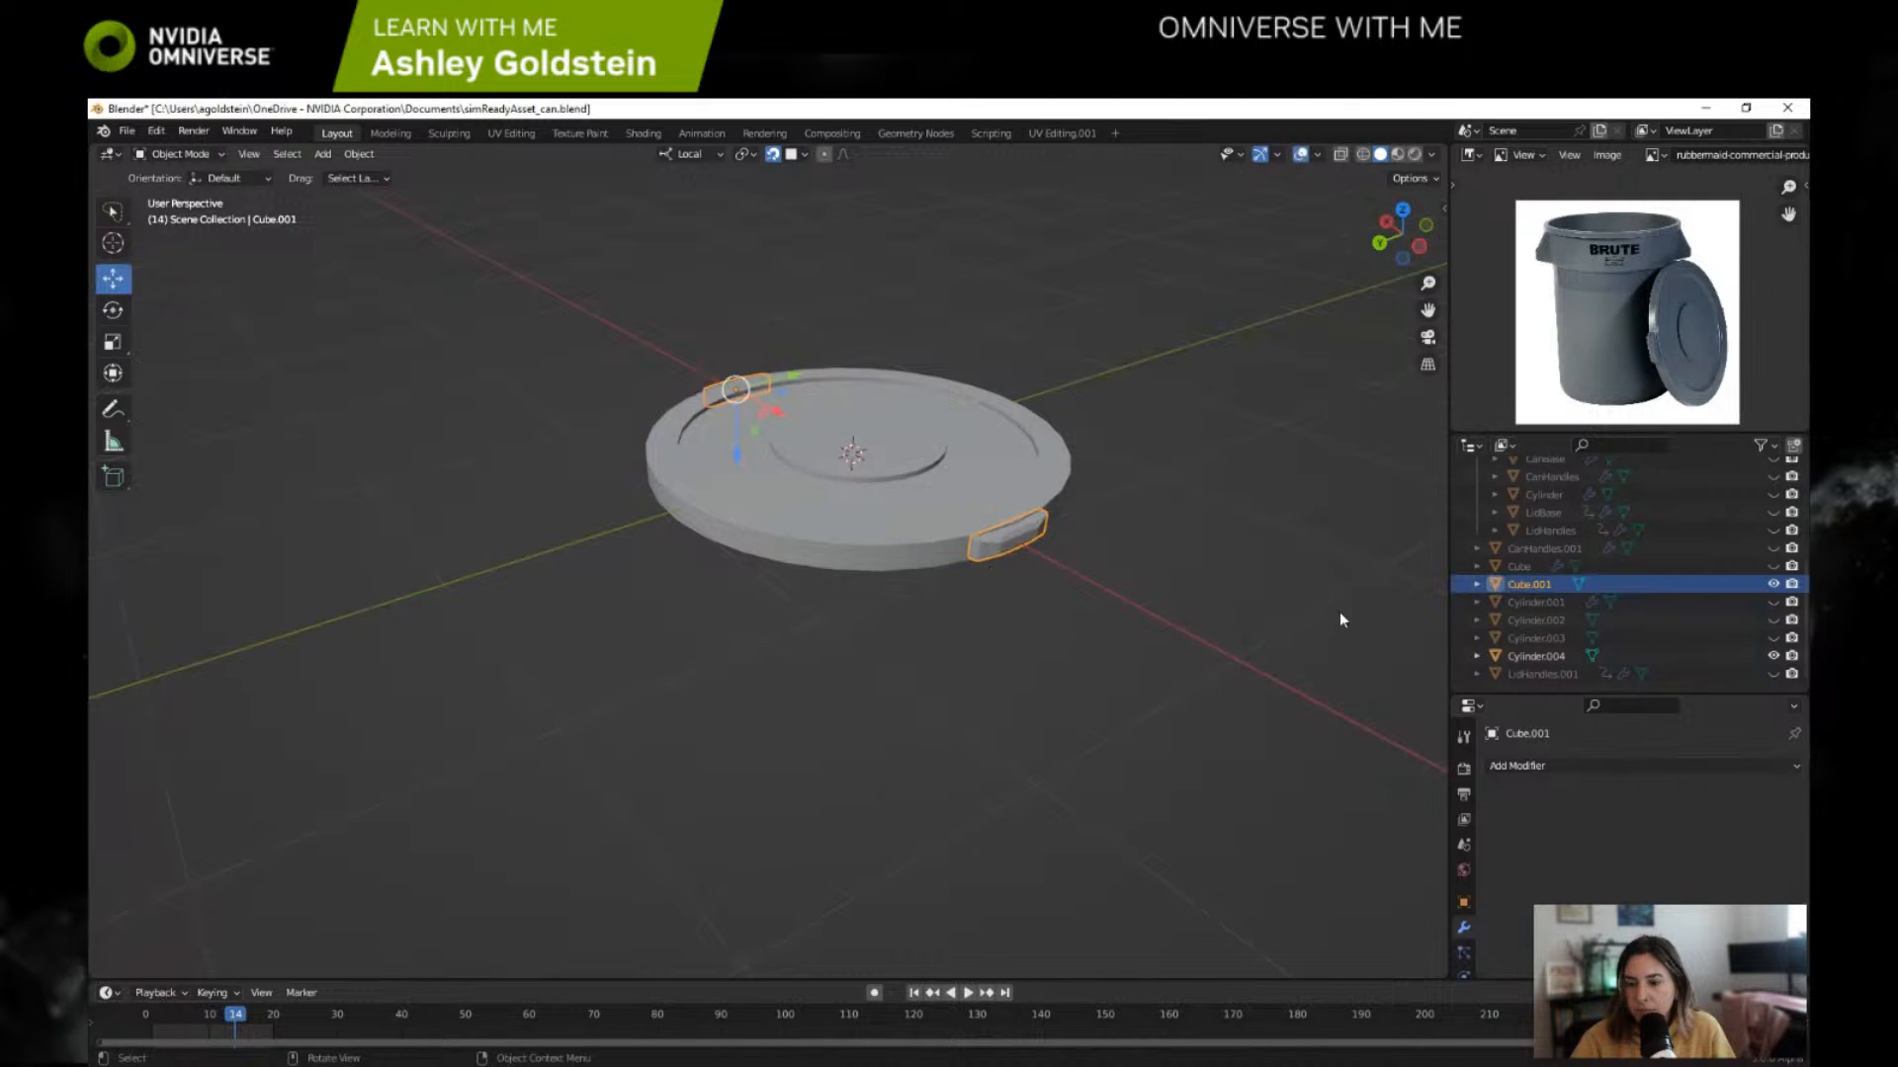
Step: Try joining the Cylinder.004 lid into the Cube.001 handles with the handles as the active object, and undo the join
left_click(1564, 657, "ctrl")
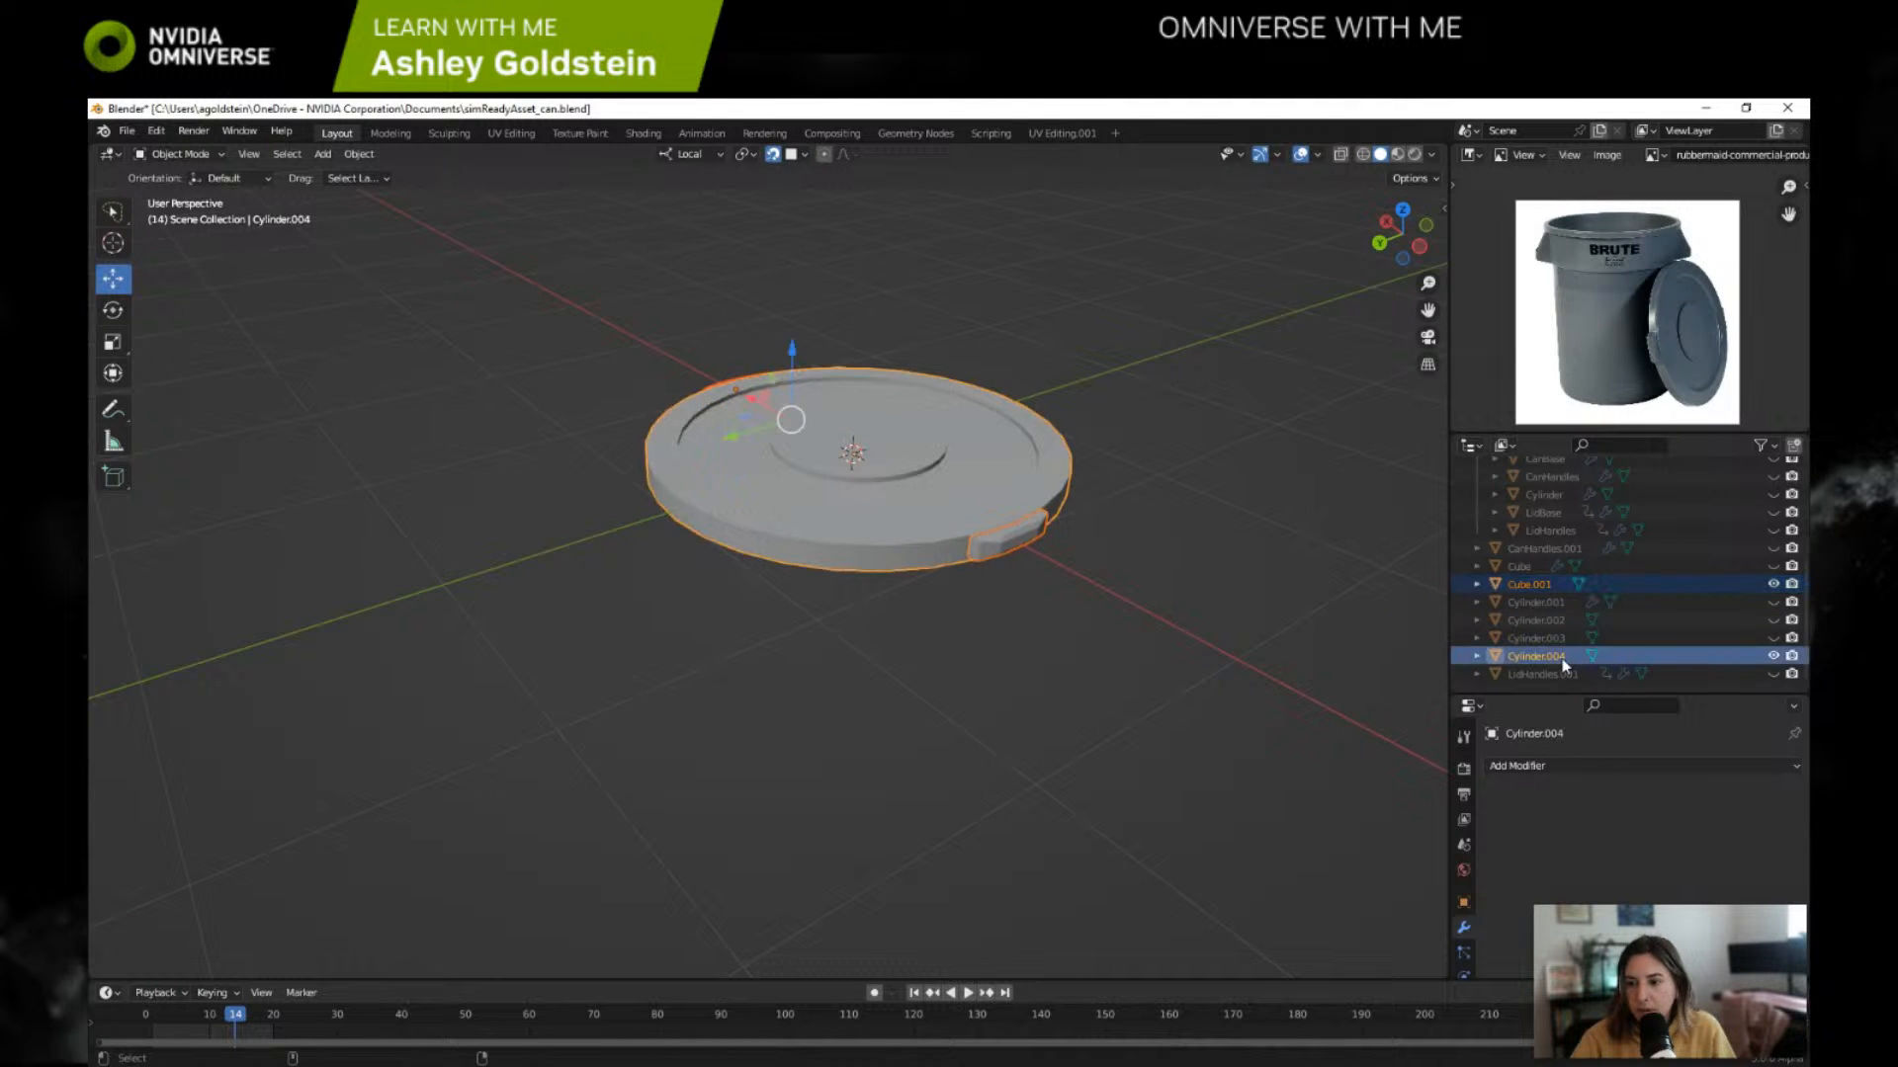
left_click(1536, 584, "ctrl")
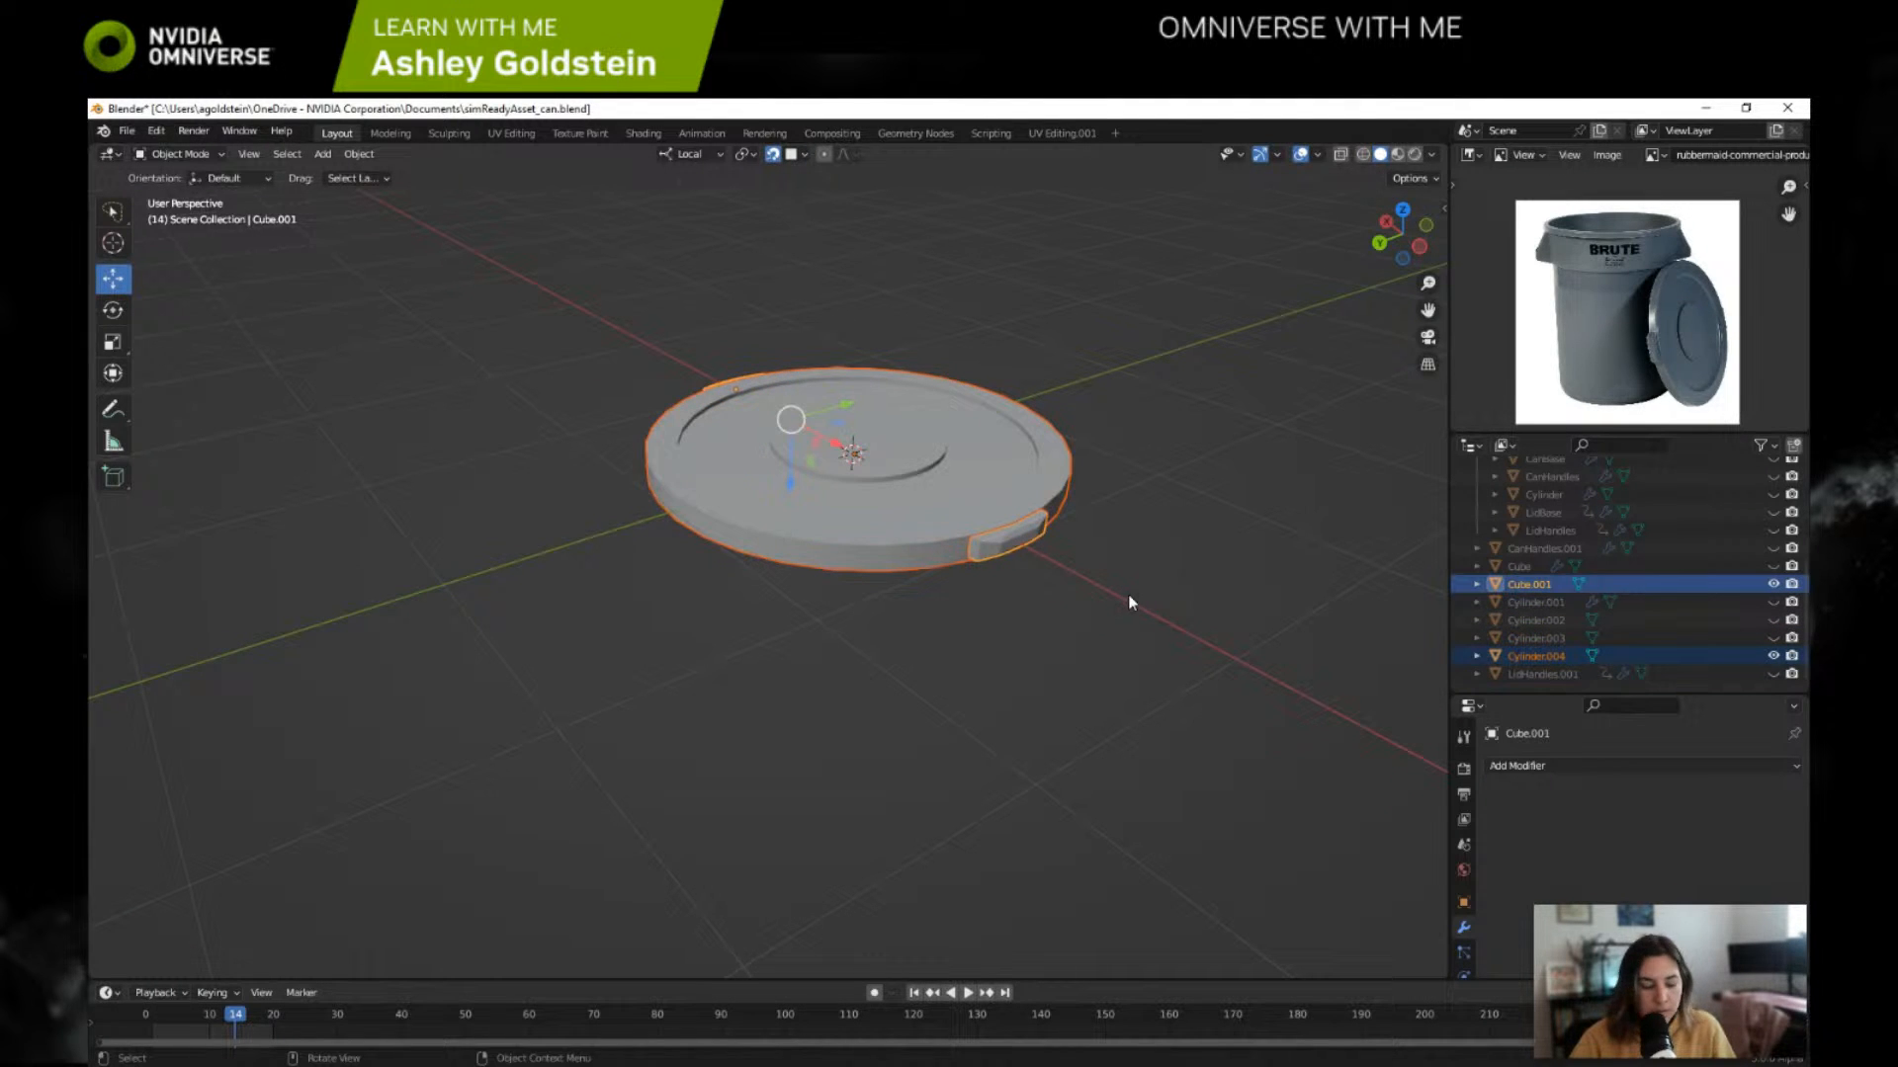
key("ctrl+j")
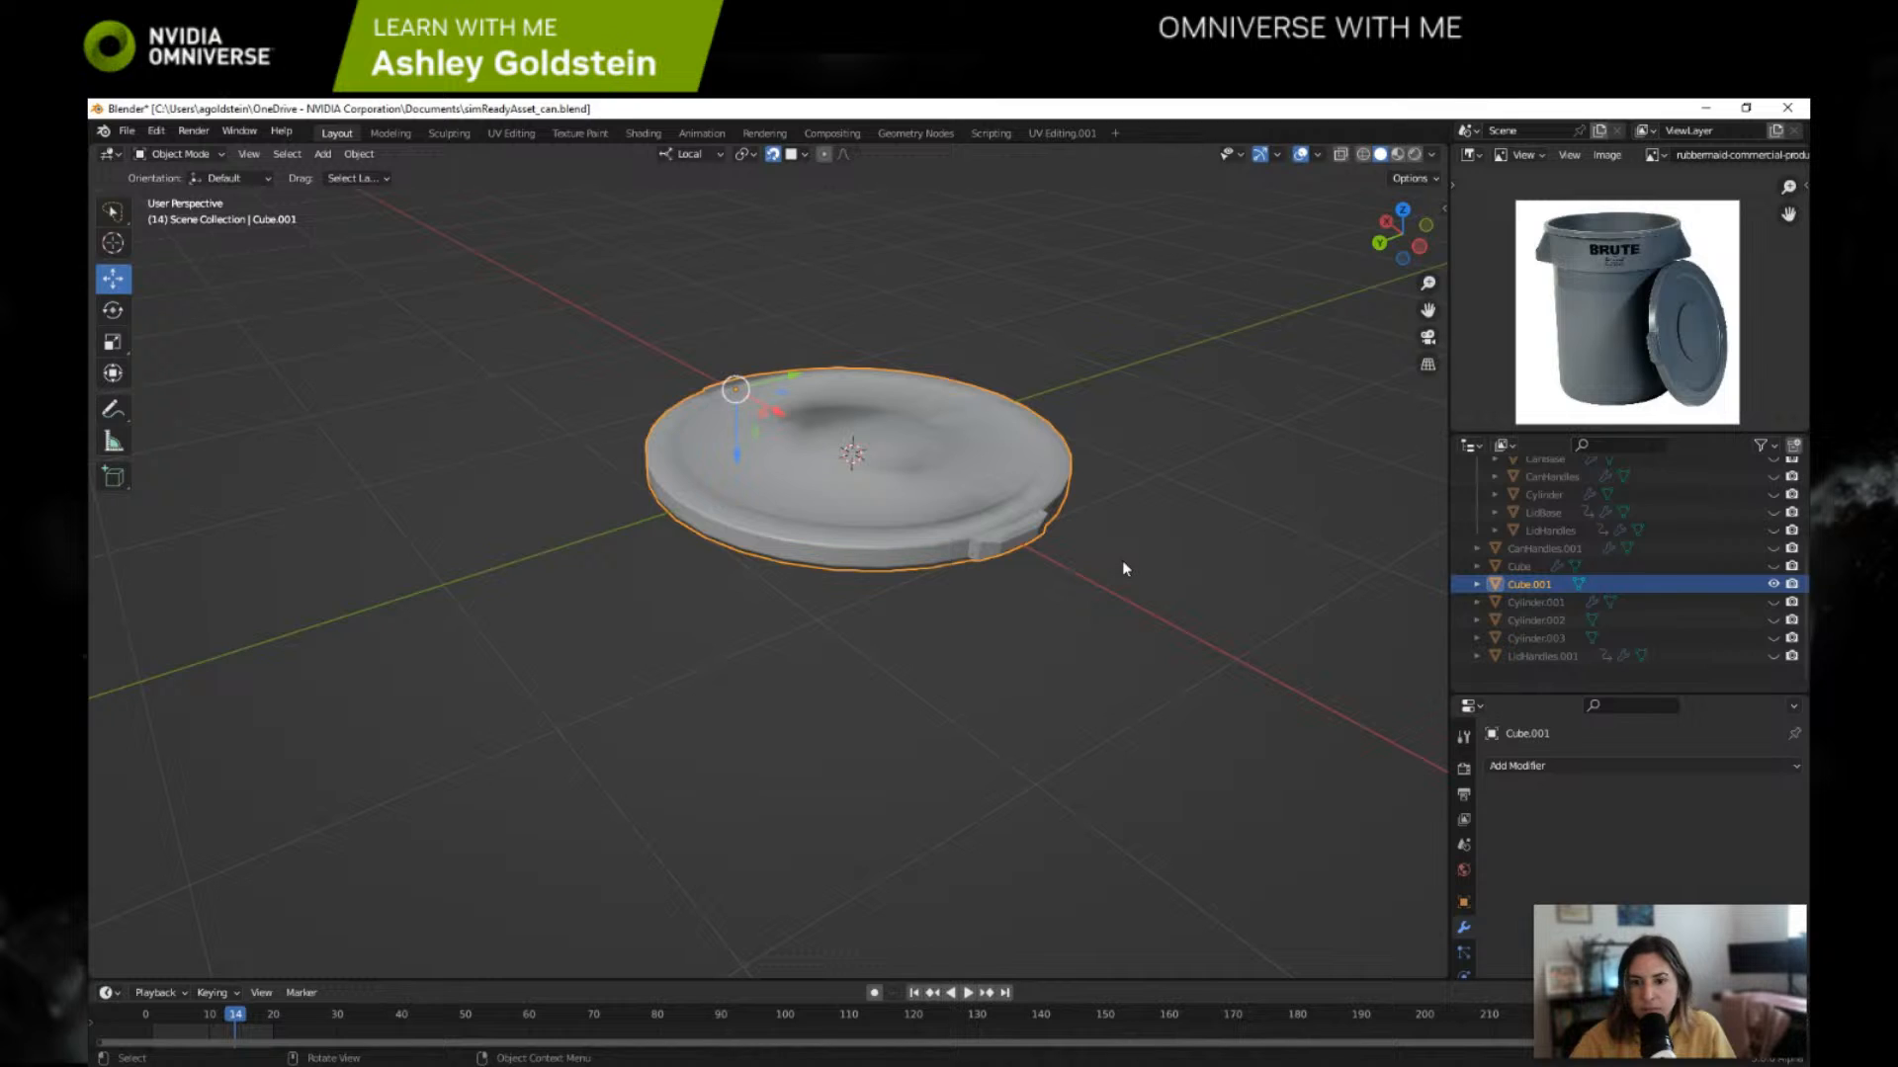
key("ctrl+z")
Step: Turn on the Shortcut VUr on-screen key display for the viewport and collapse its settings
left_click(1445, 210)
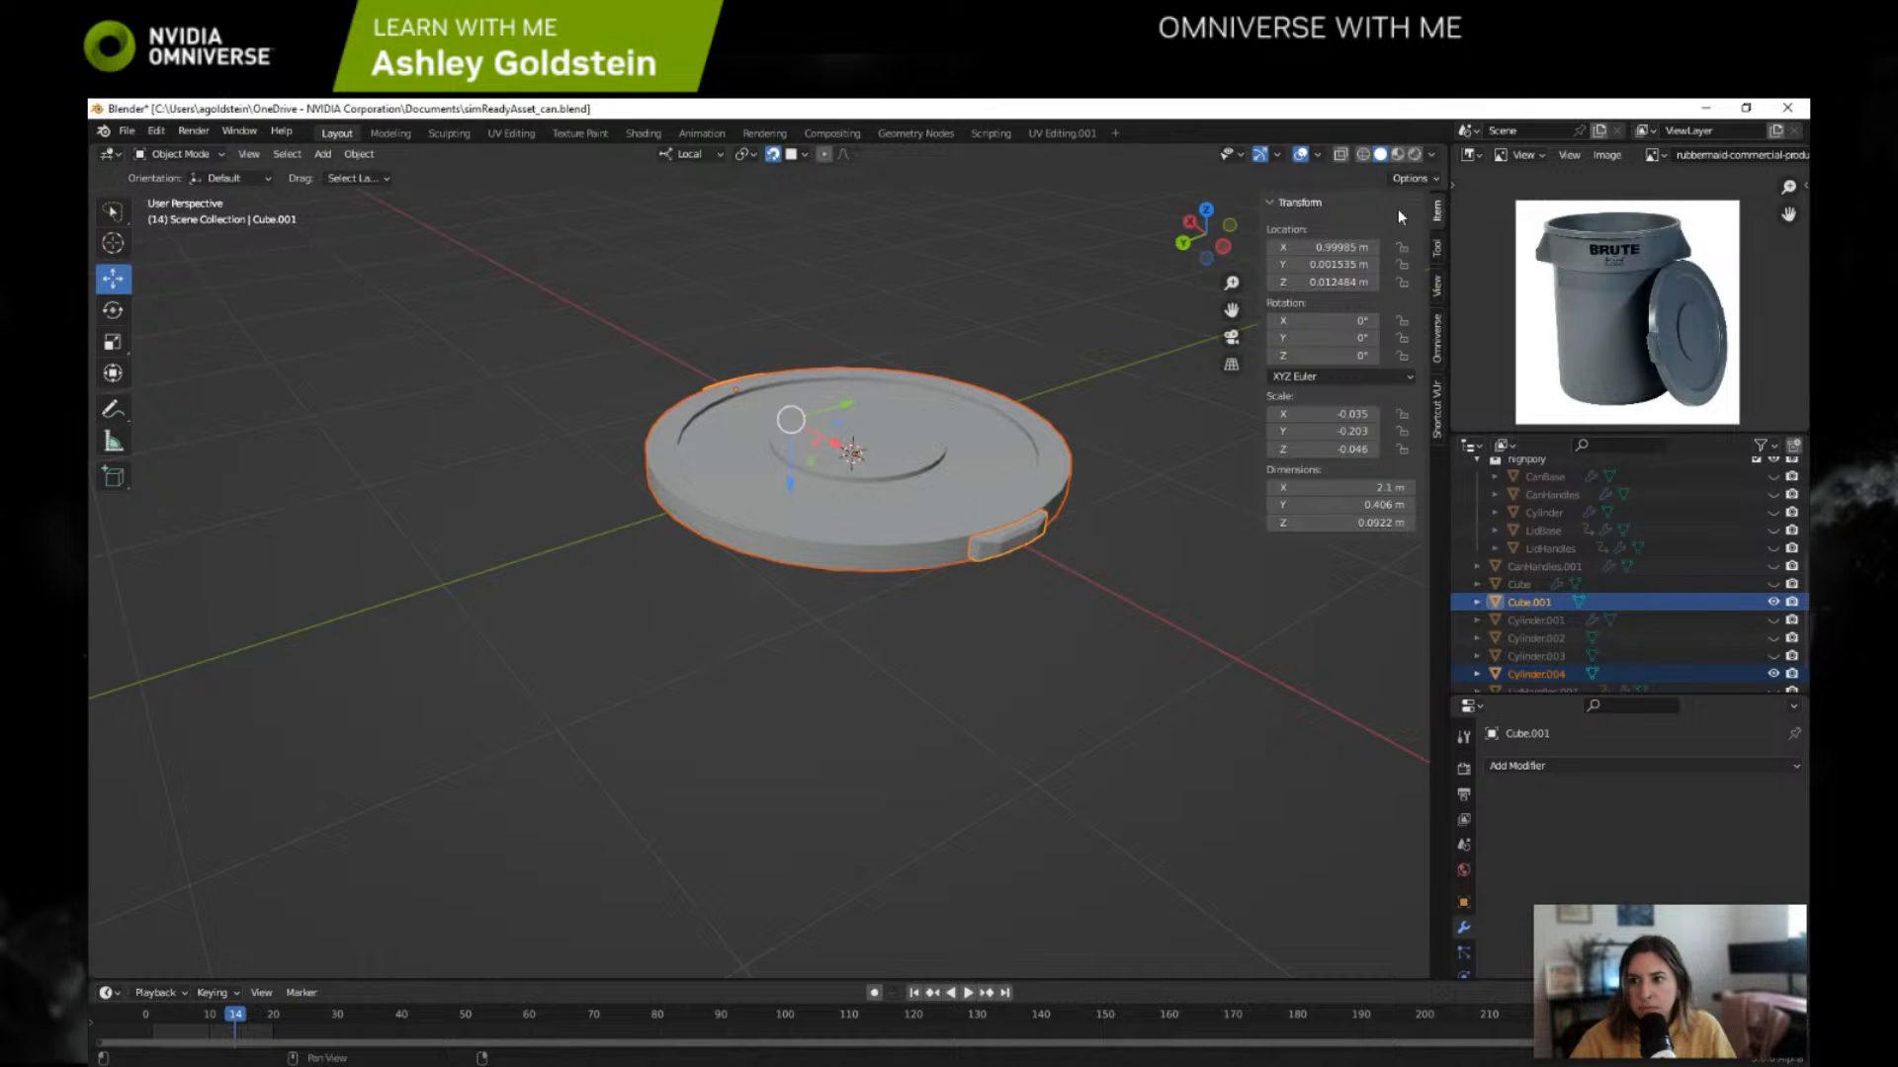
left_click(1437, 405)
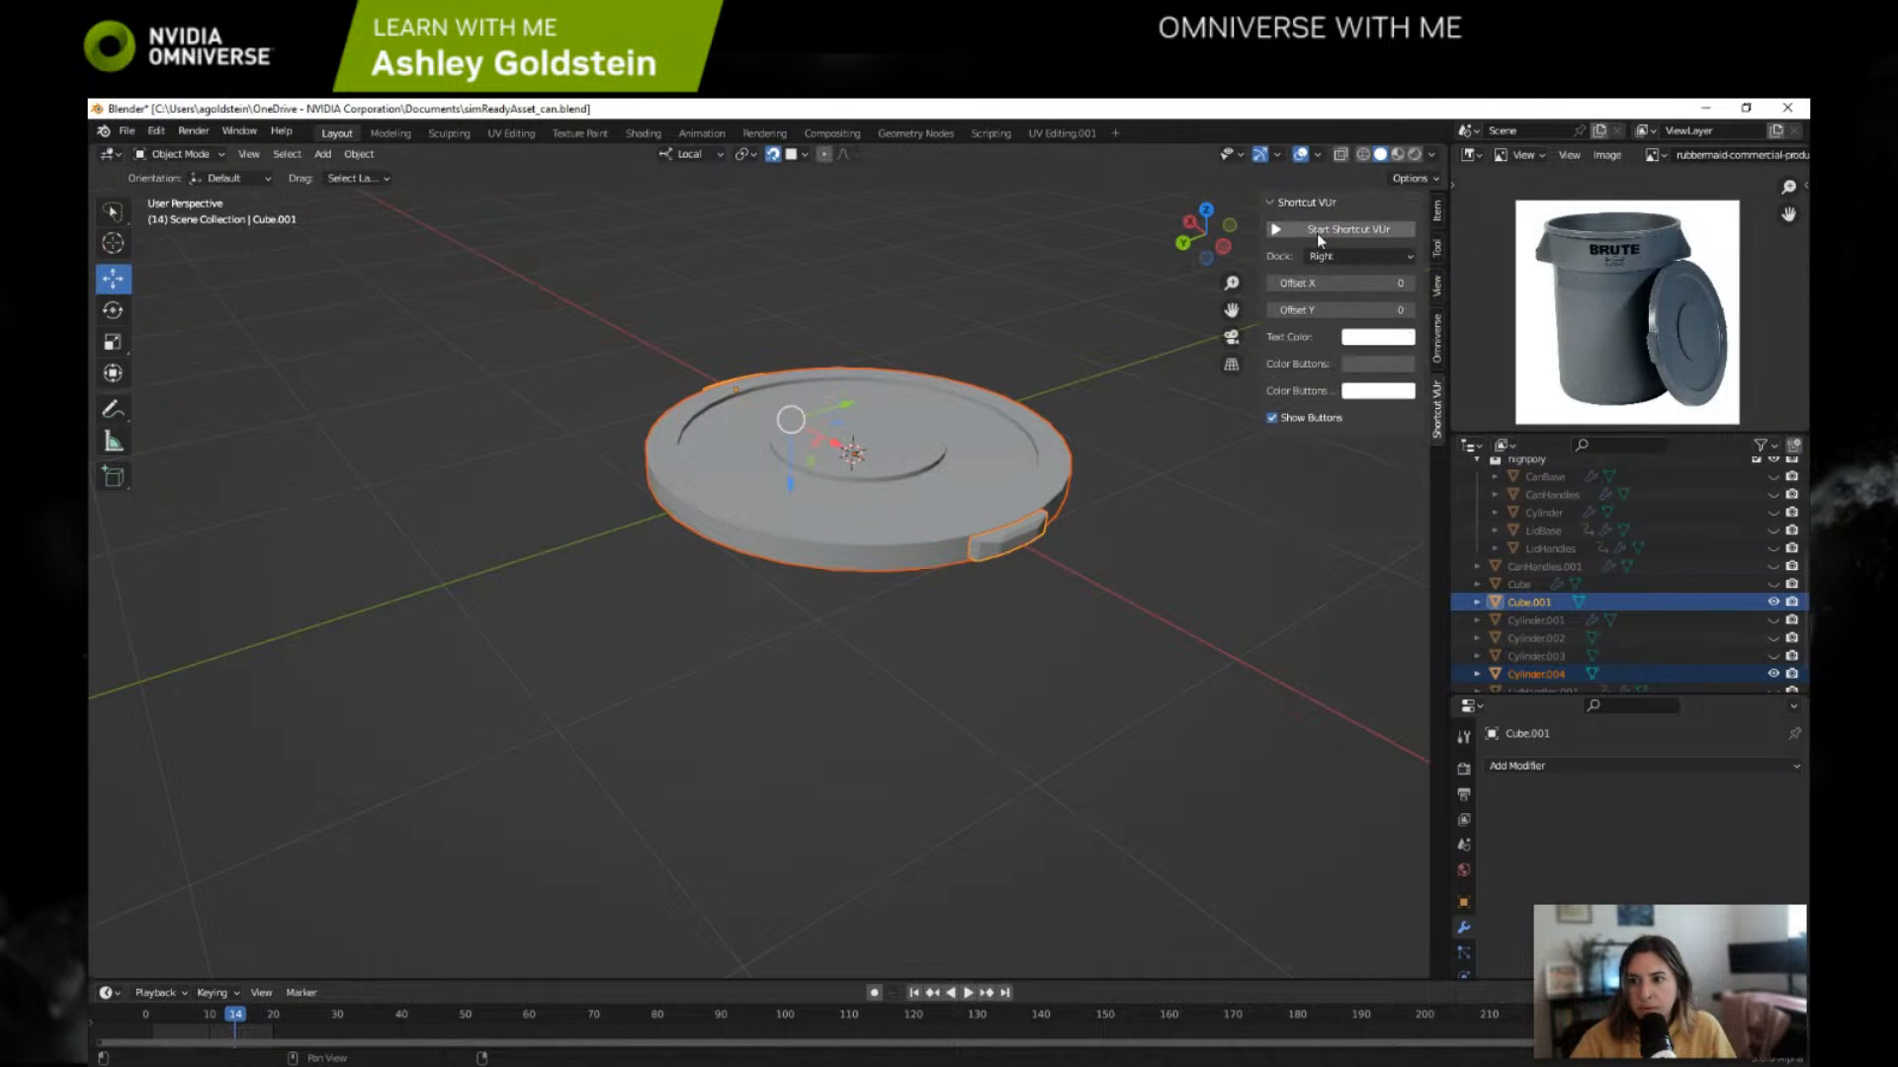
left_click(1274, 203)
Step: Try joining the lid and handles into Cube.001 again with Shade Smooth applied, and undo both operations
left_click(1538, 673)
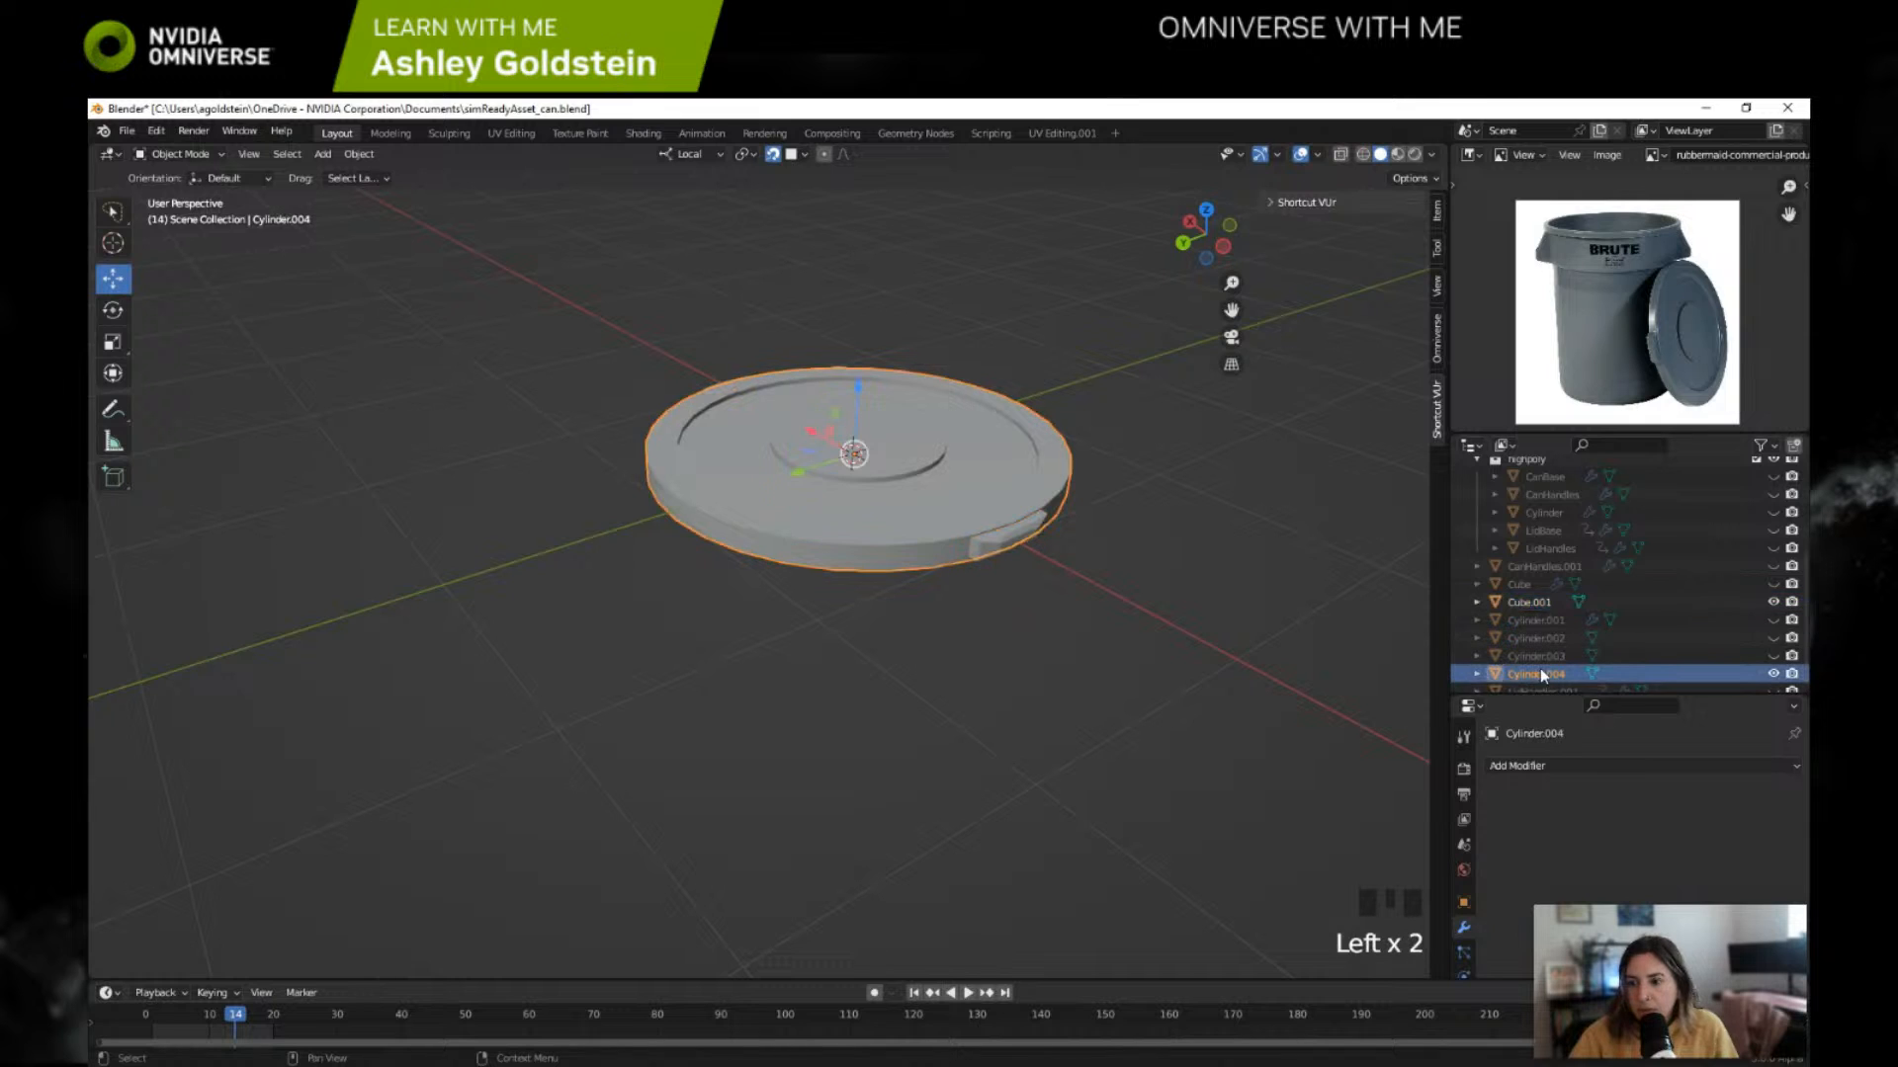
left_click(1538, 601, "ctrl")
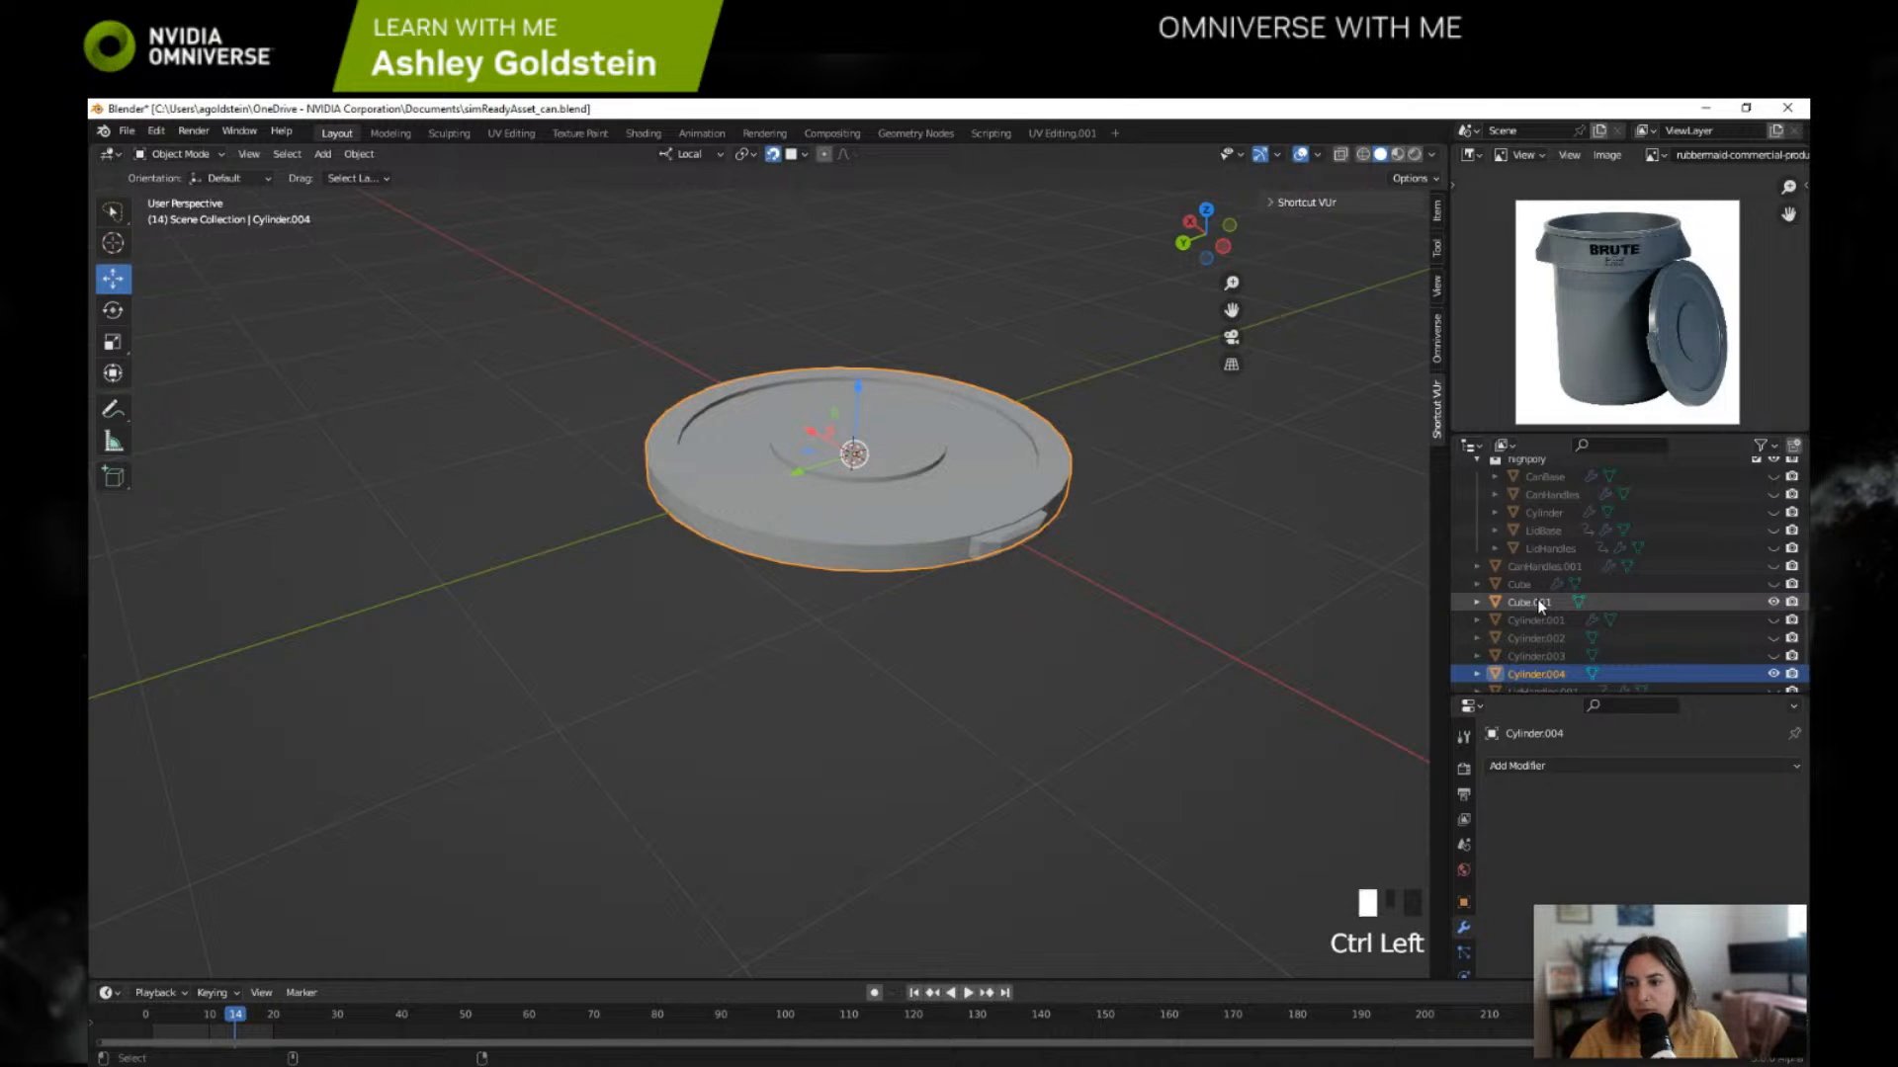
key("ctrl+j")
right_click(1257, 646)
left_click(1214, 624)
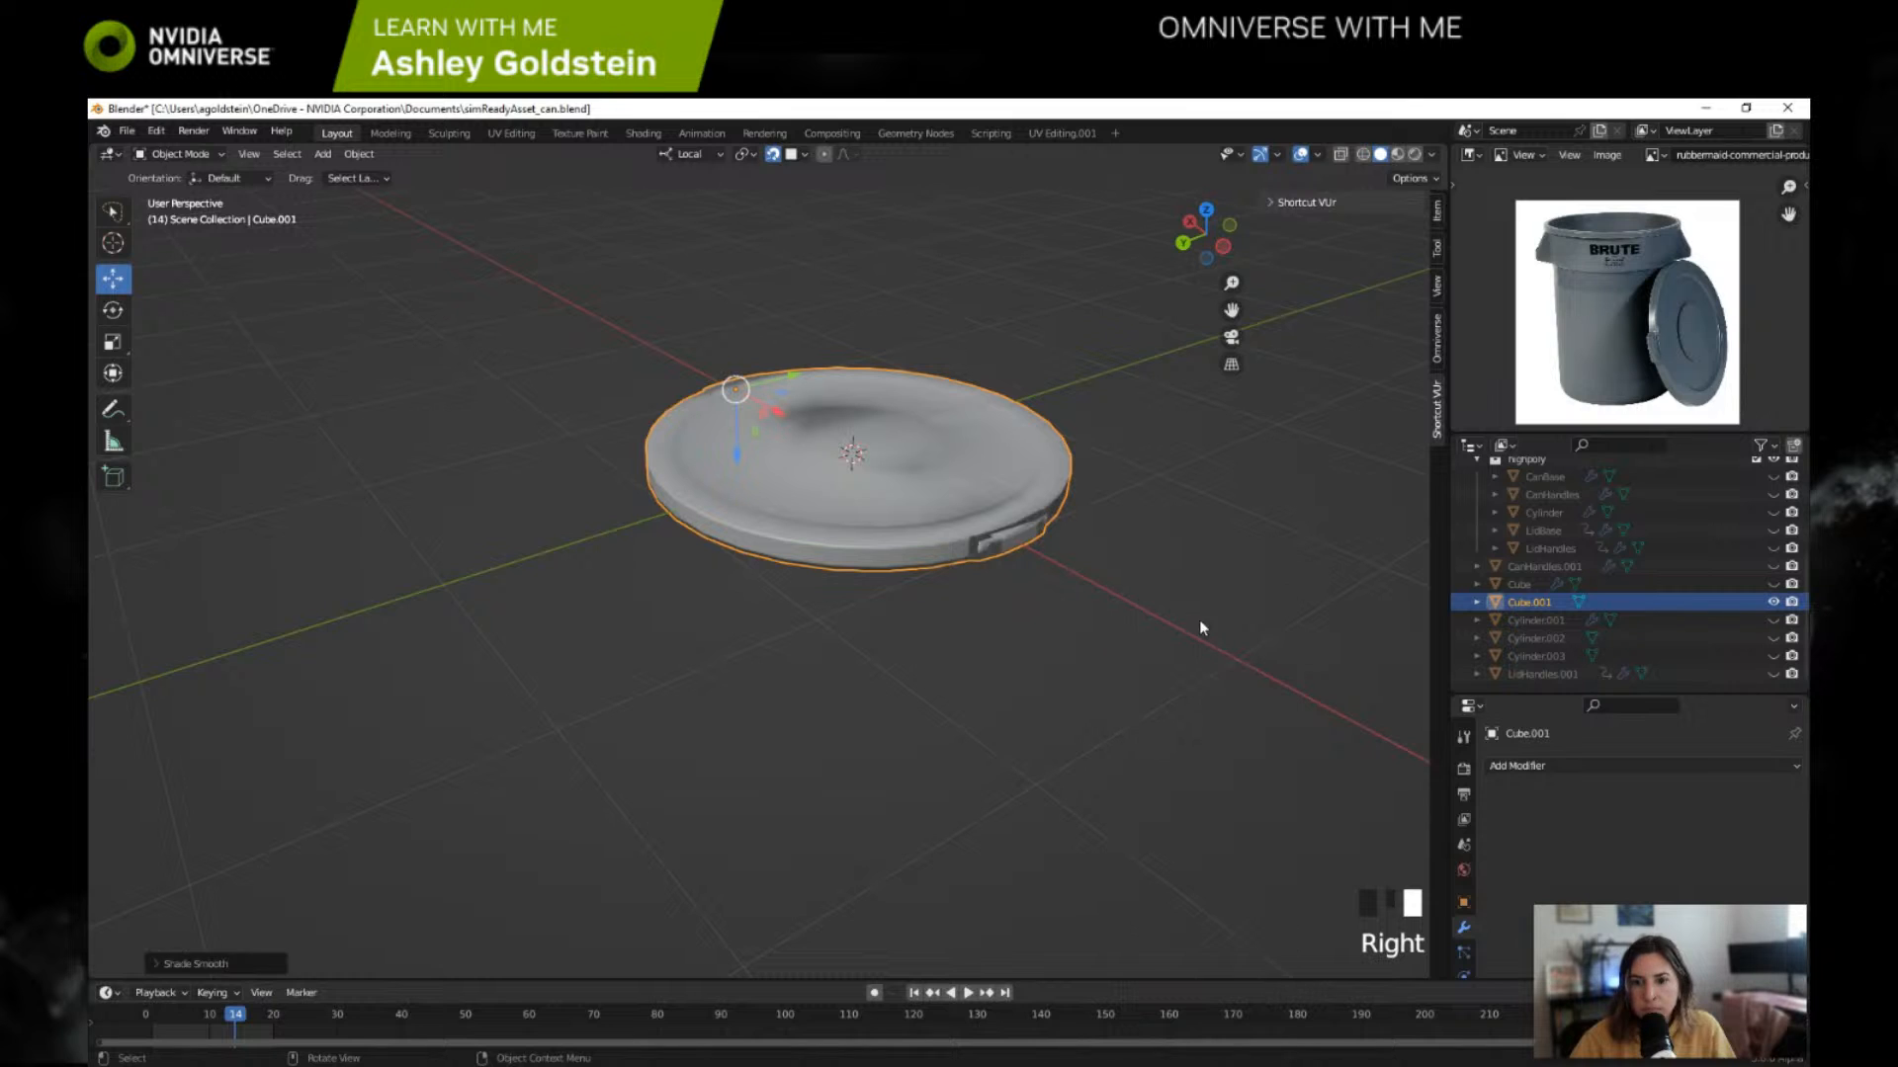
key("ctrl+z")
key("ctrl+z")
Step: Recalculate the normals of the entire Cylinder.004 lid mesh in Edit Mode and return to Object Mode
left_click(1540, 604)
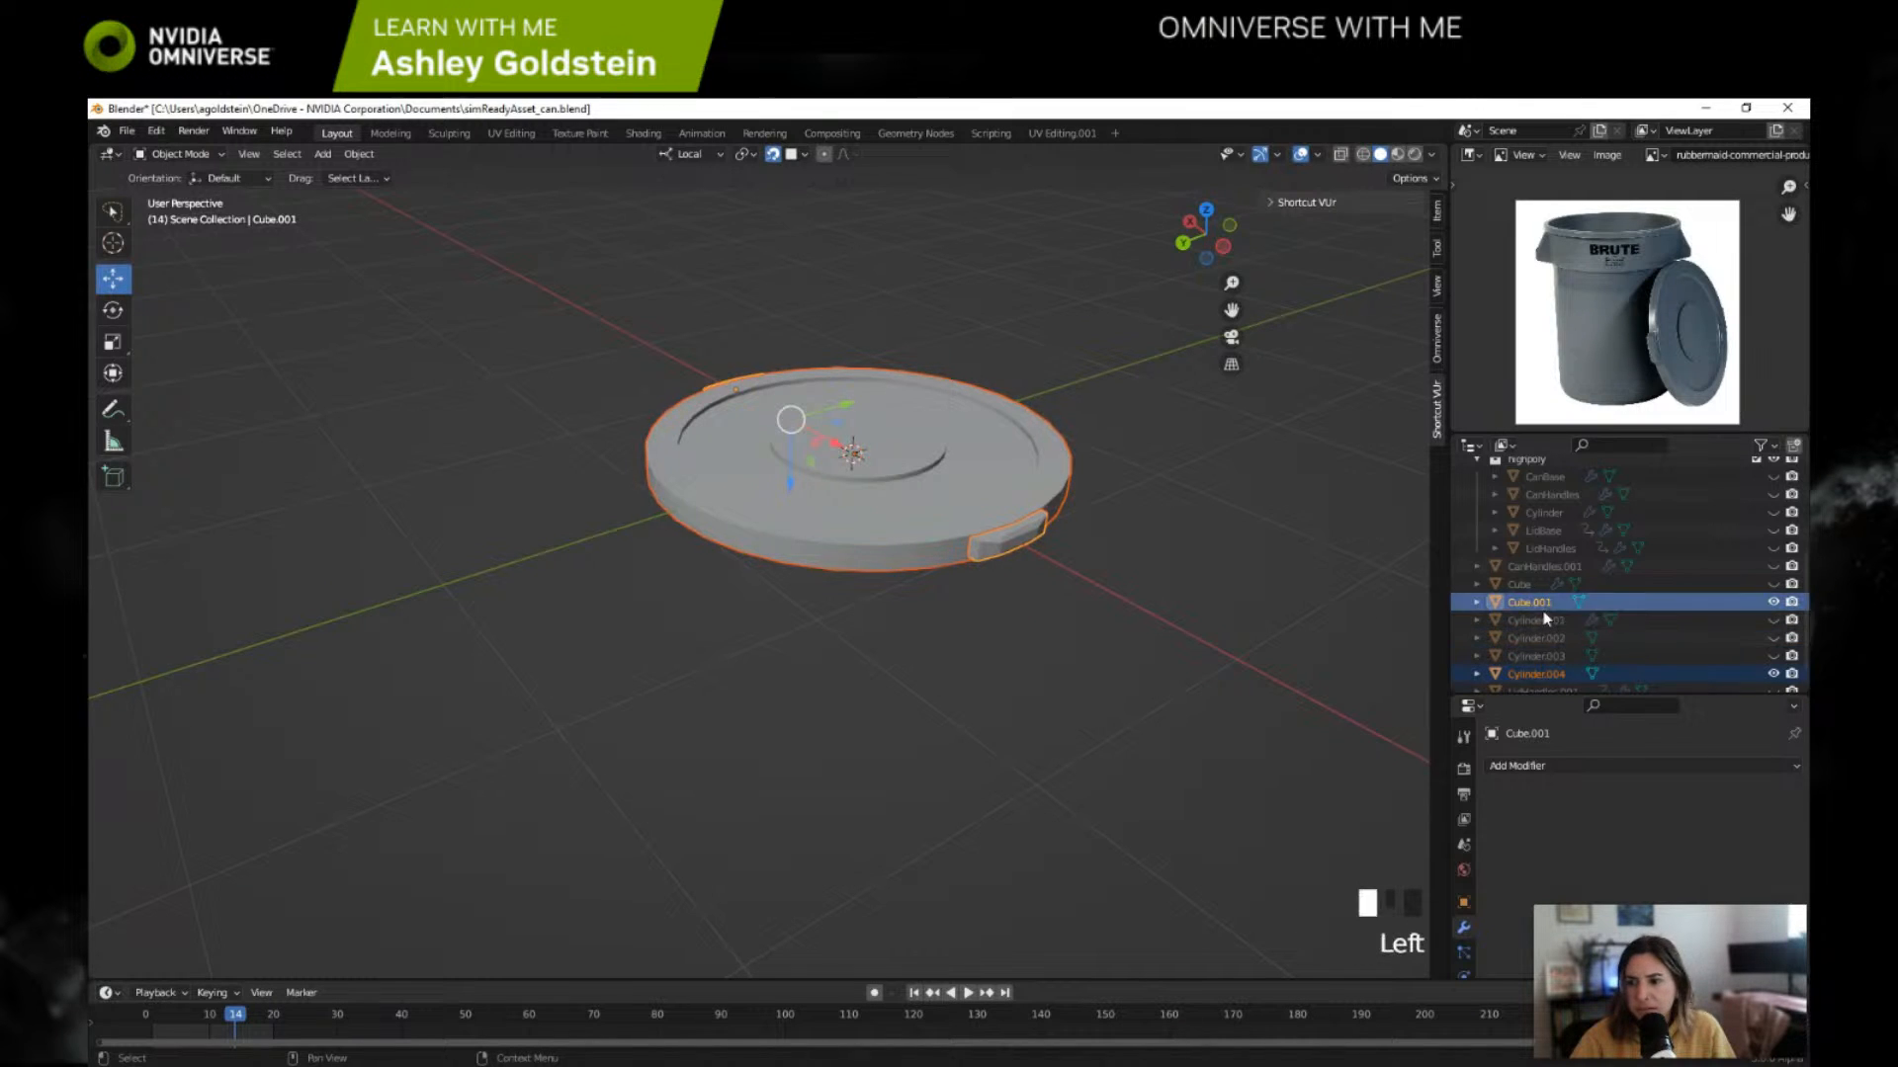
left_click(1536, 675, "ctrl")
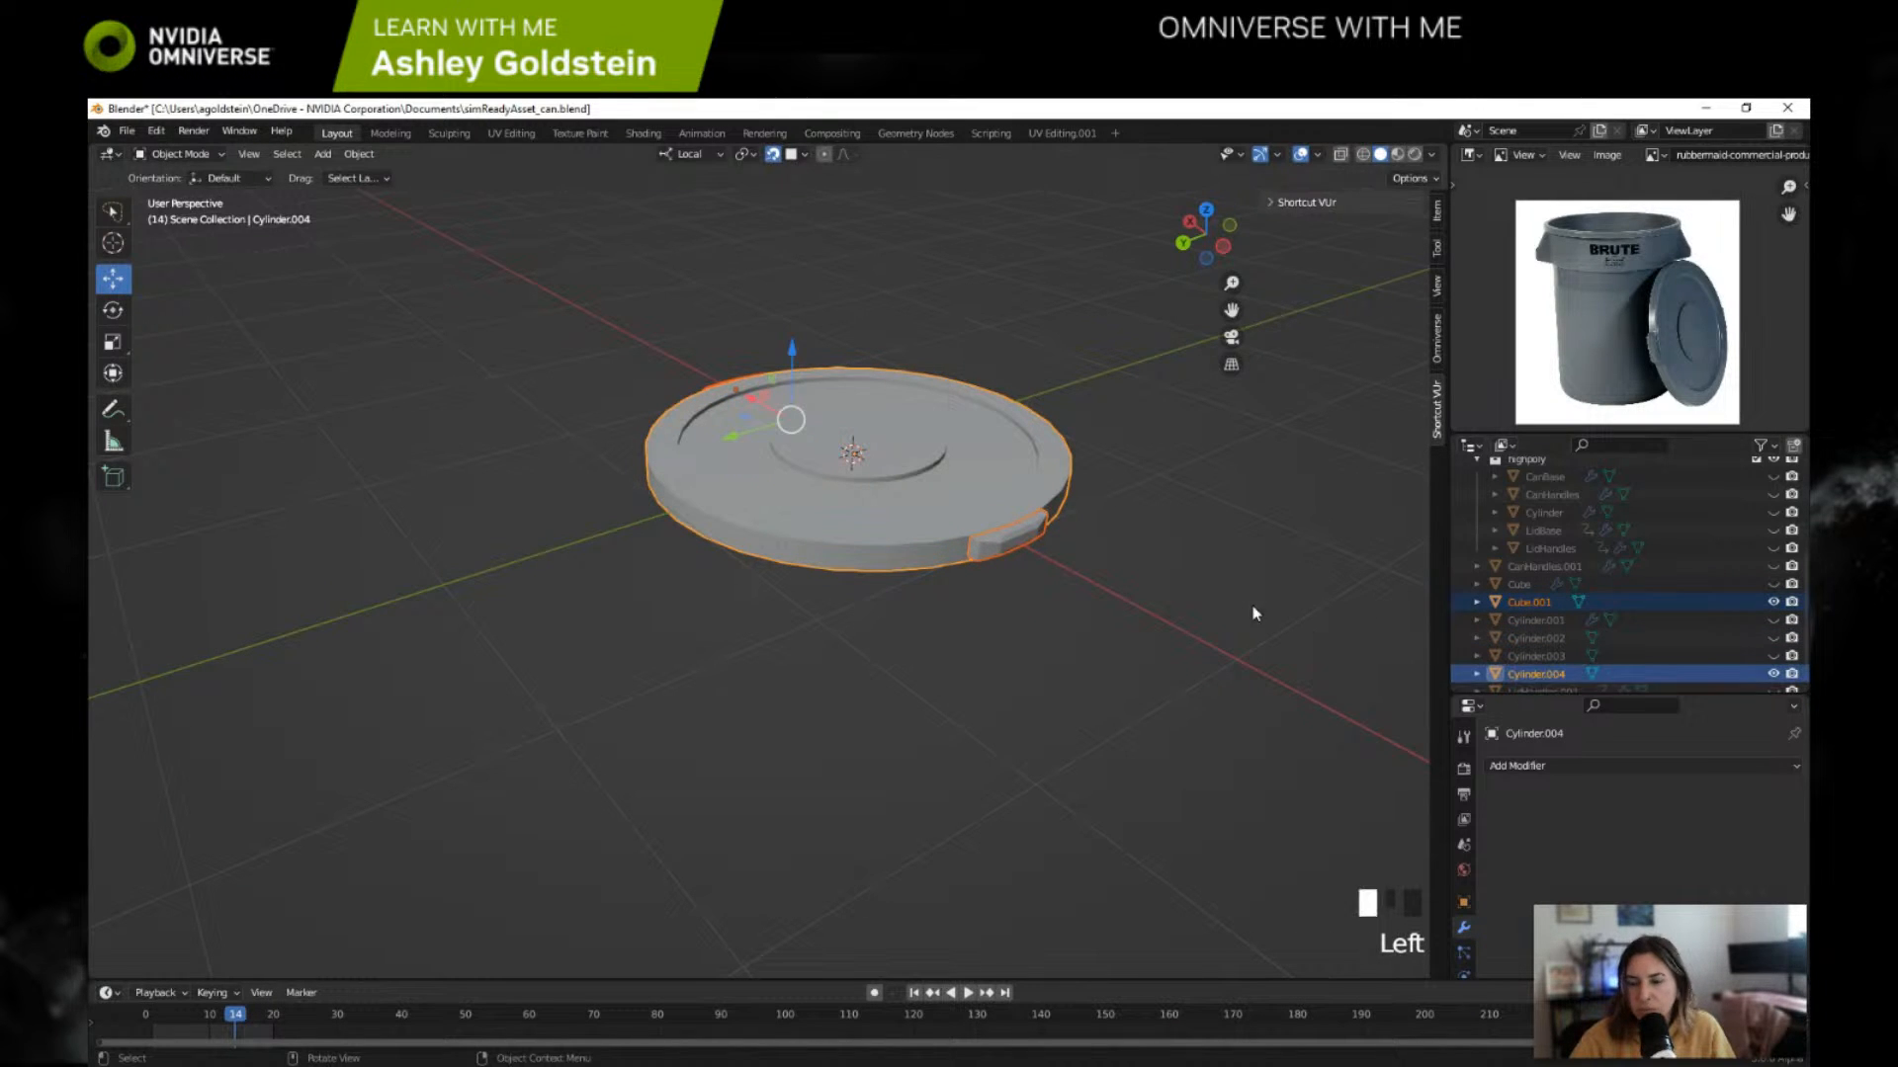
left_click(1226, 605)
left_click(1536, 675)
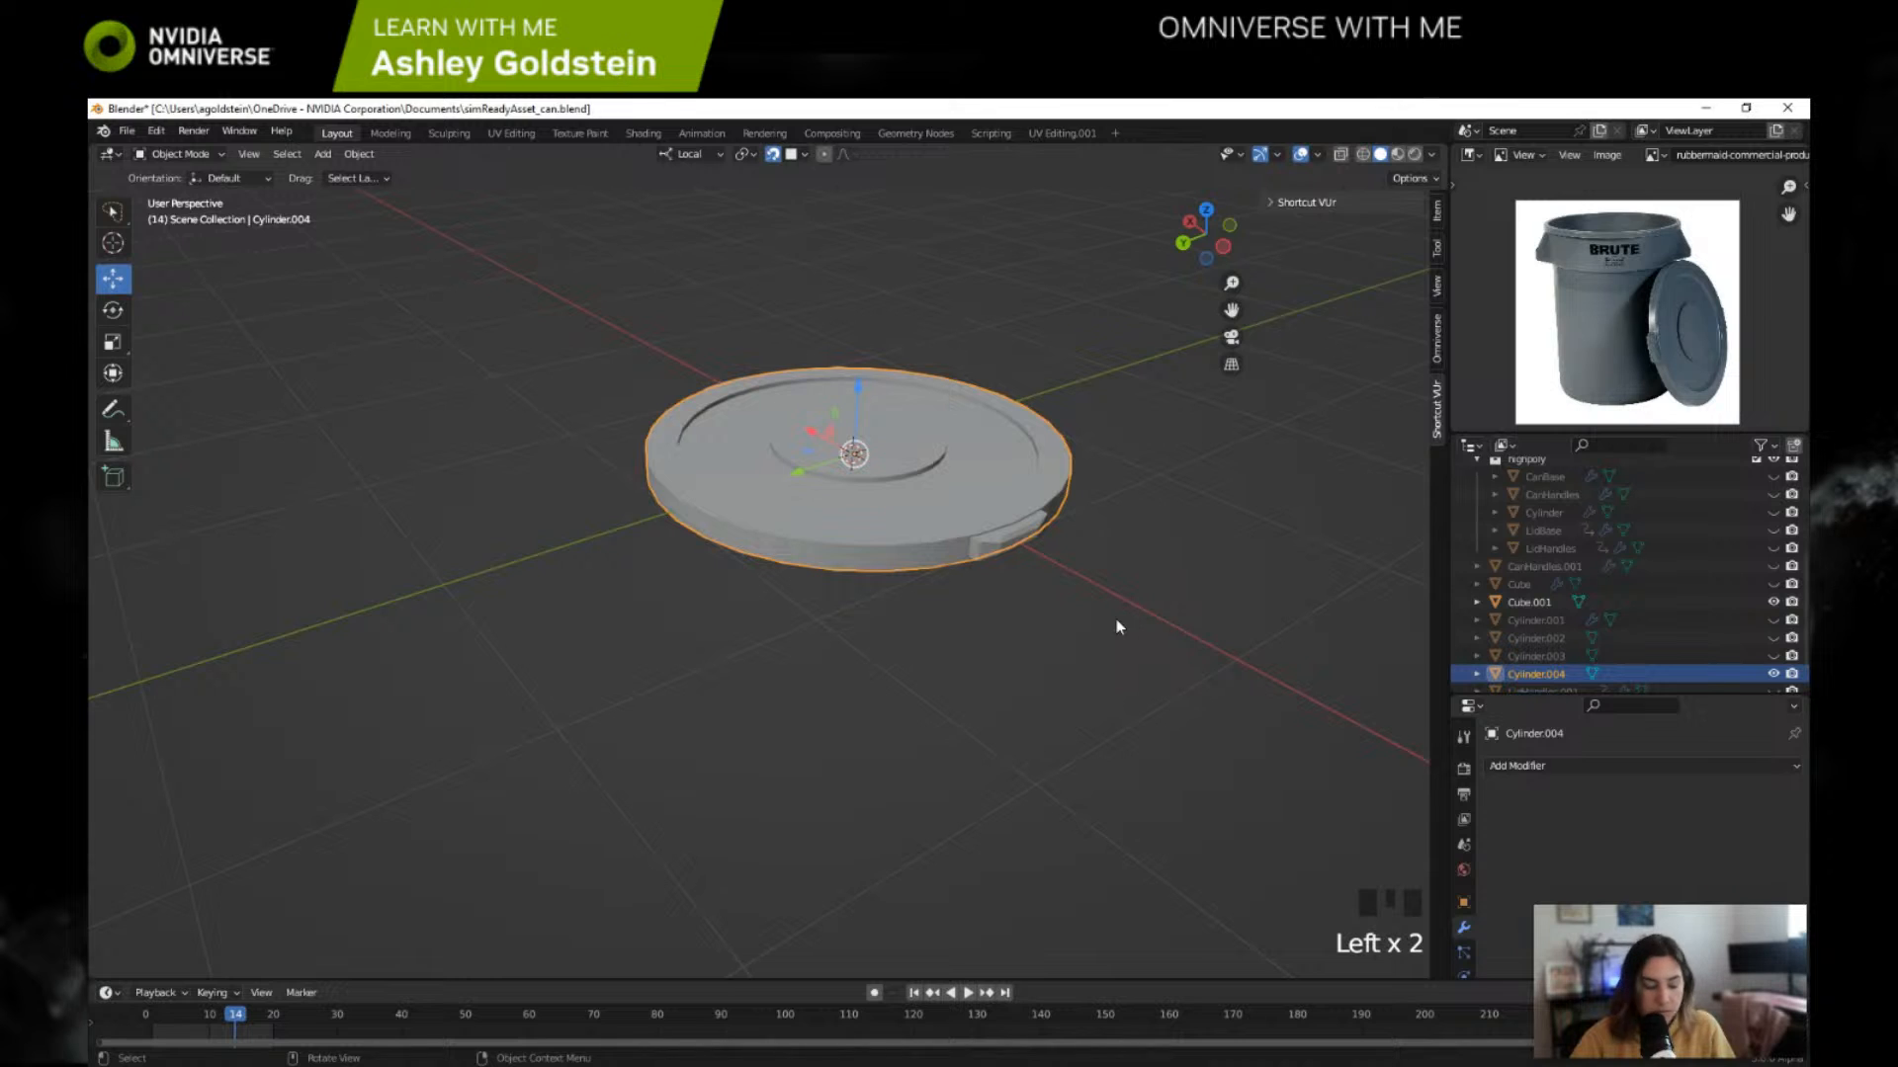
key("shift+n")
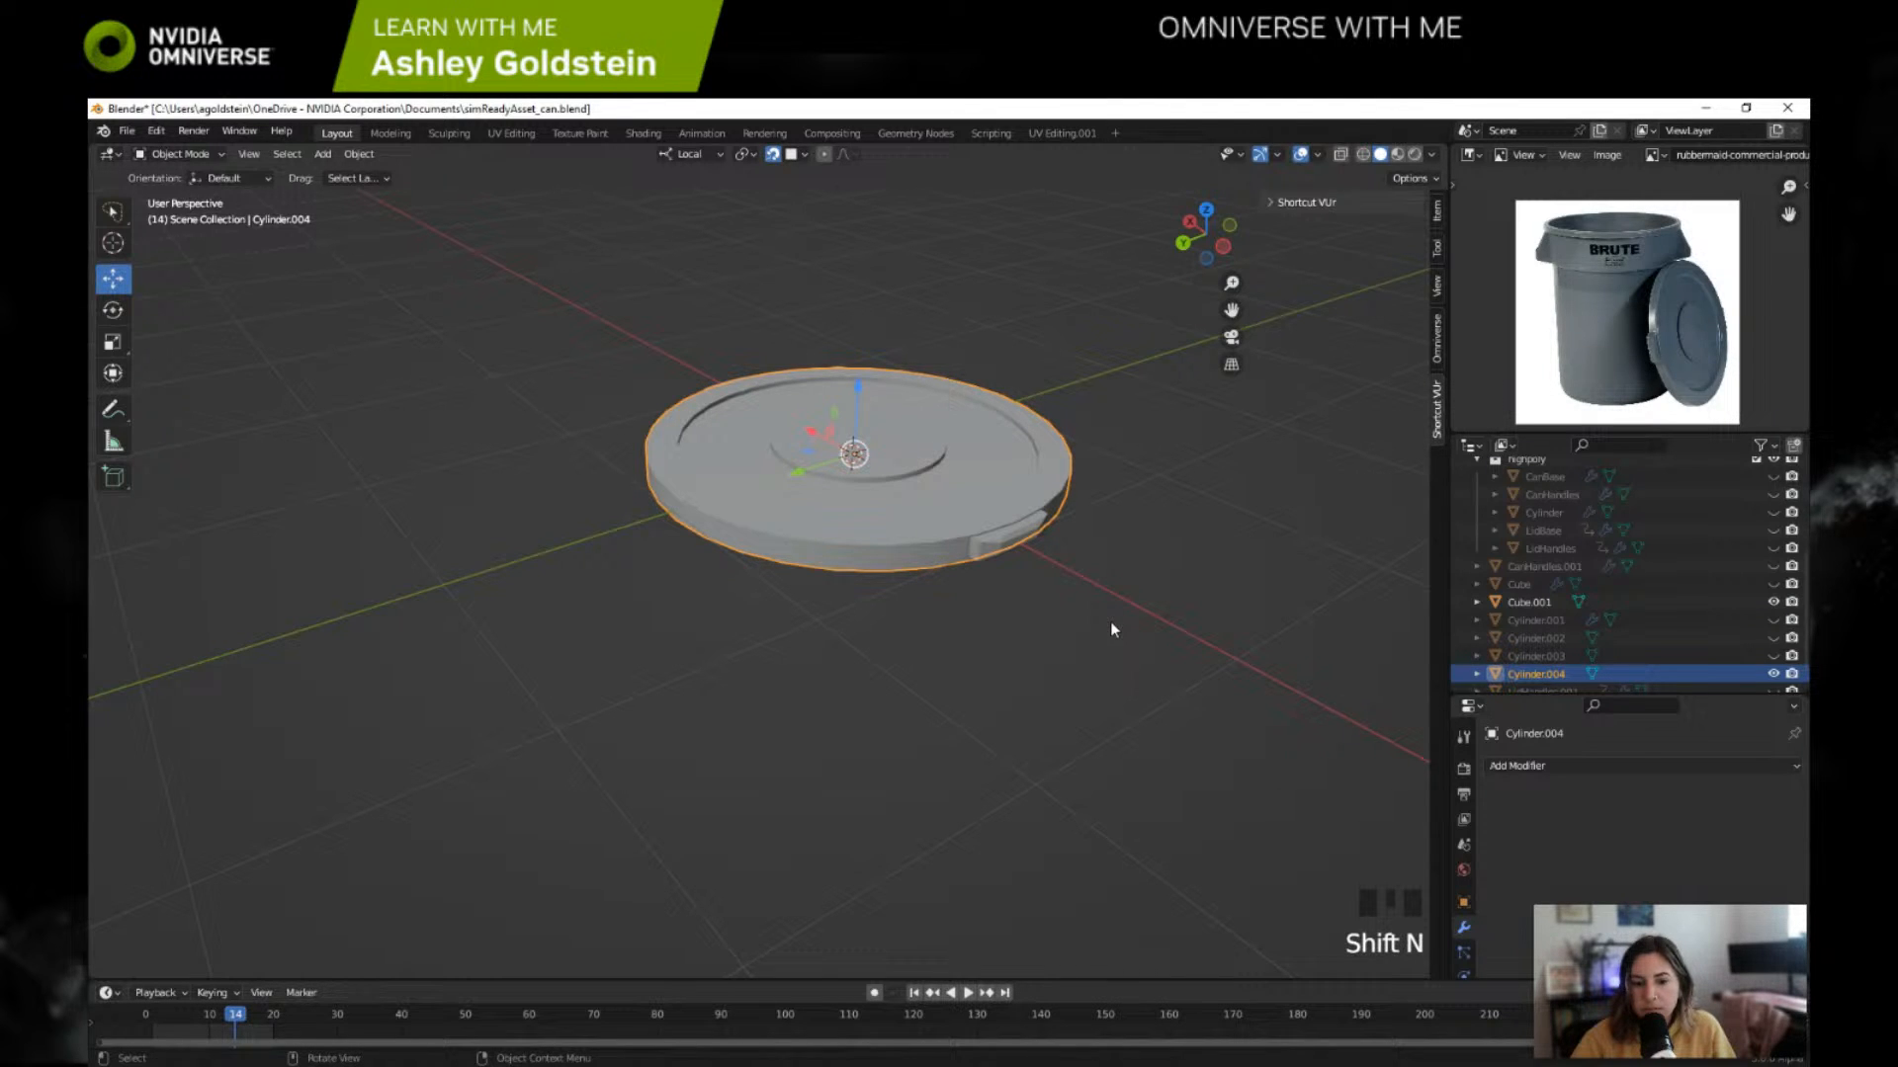
key("Tab")
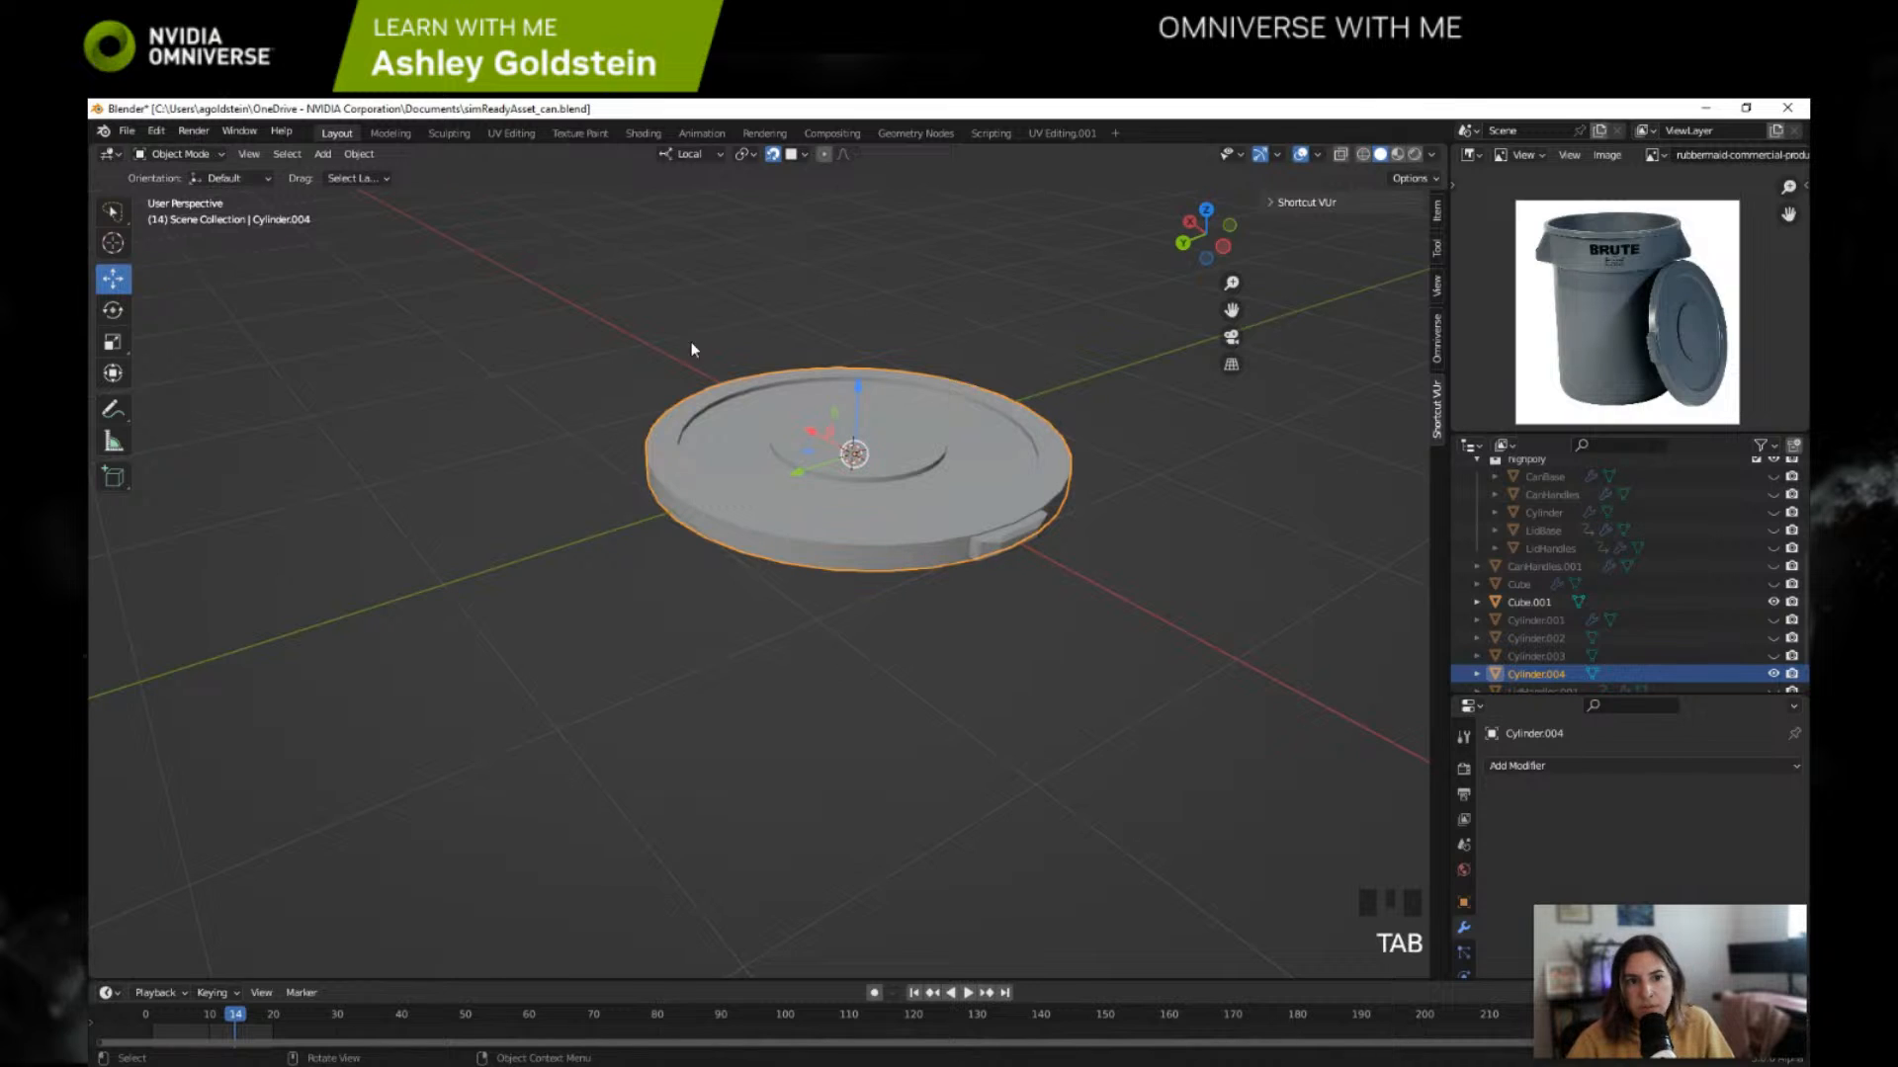
left_click(211, 156)
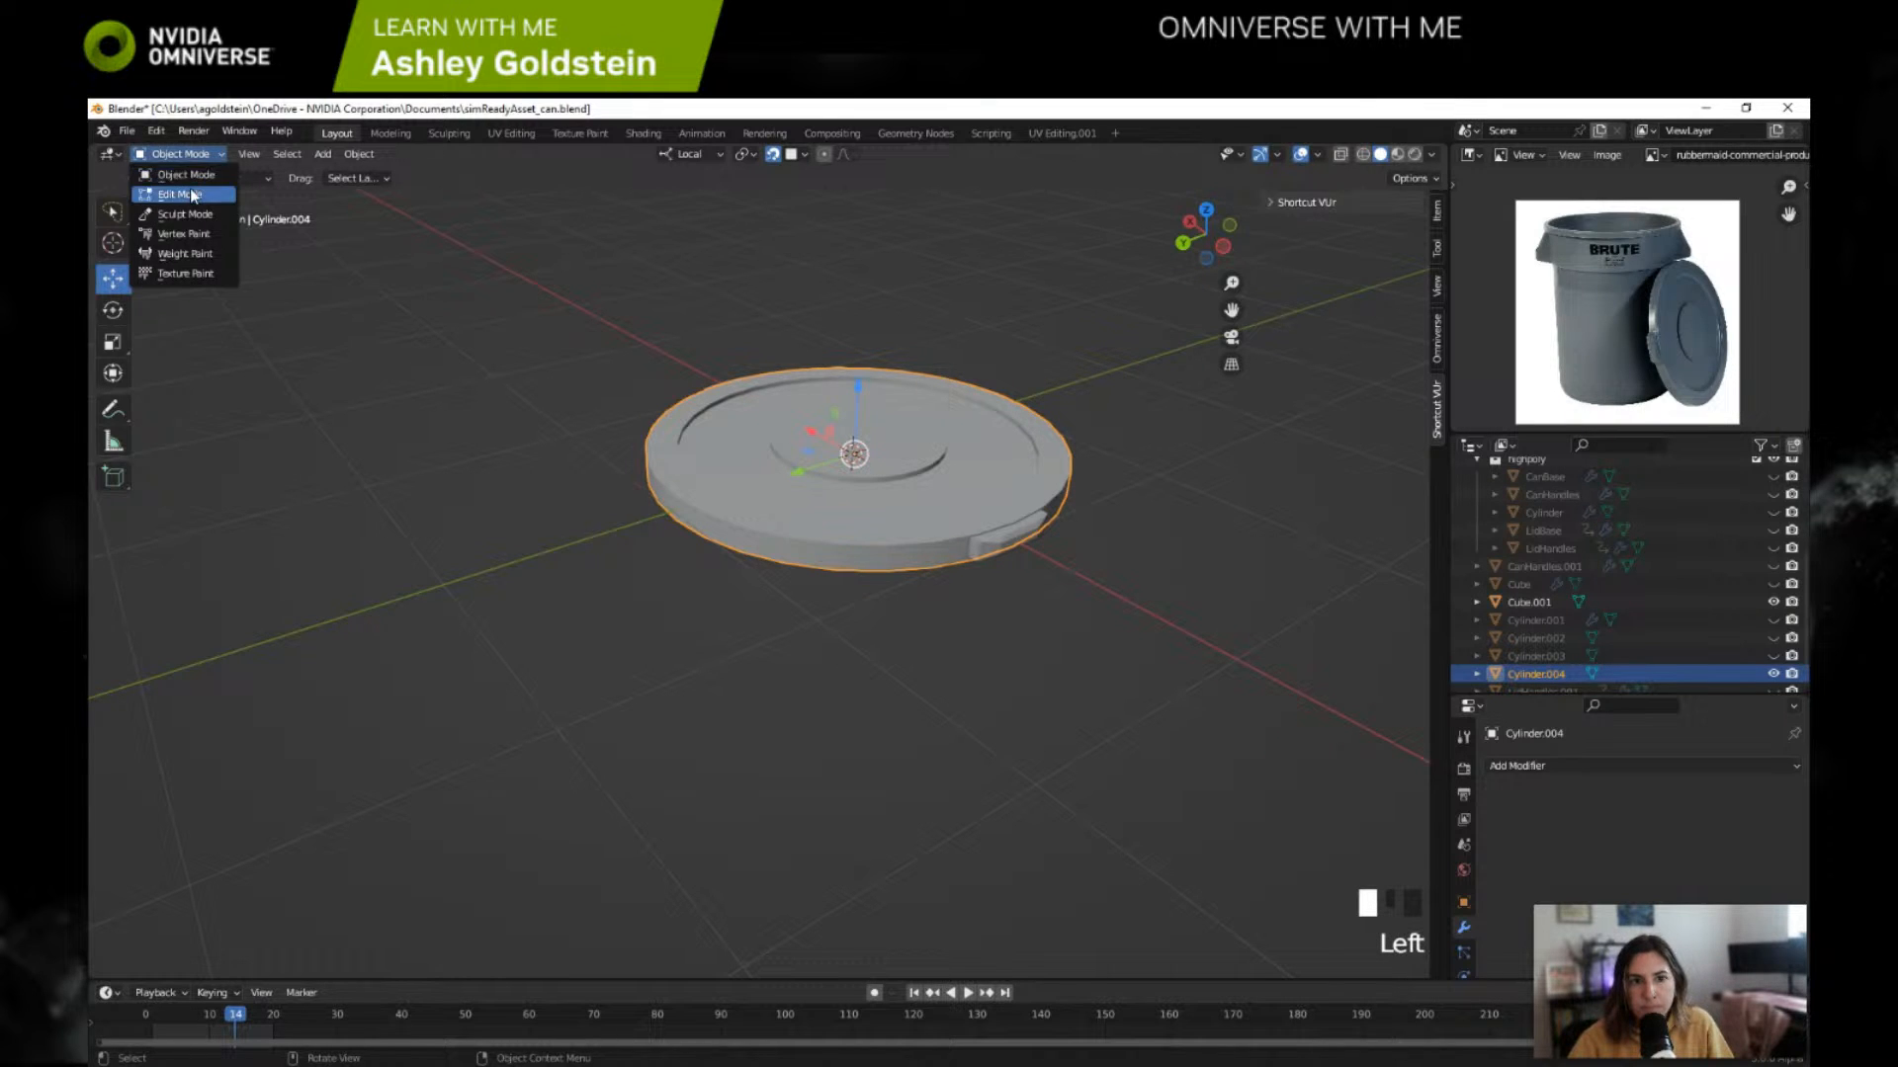
left_click(188, 191)
key("a")
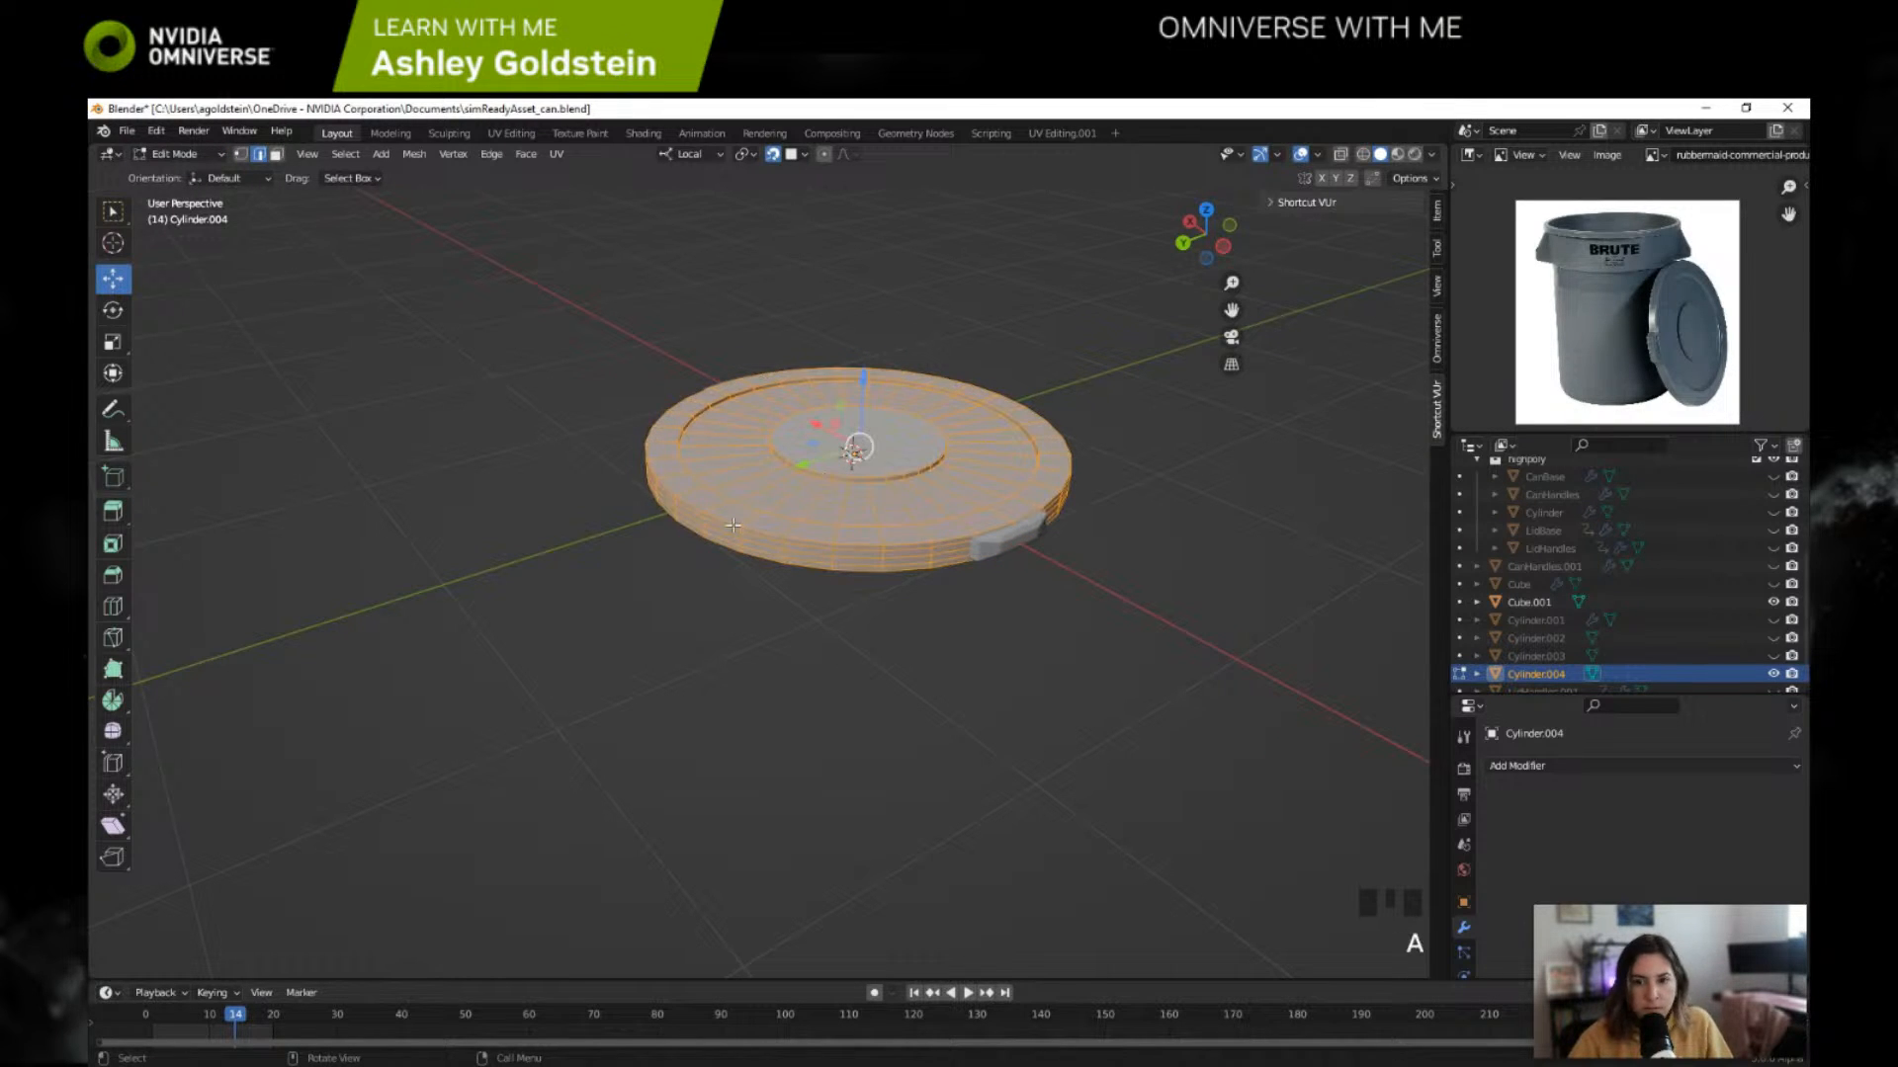
key("shift+n")
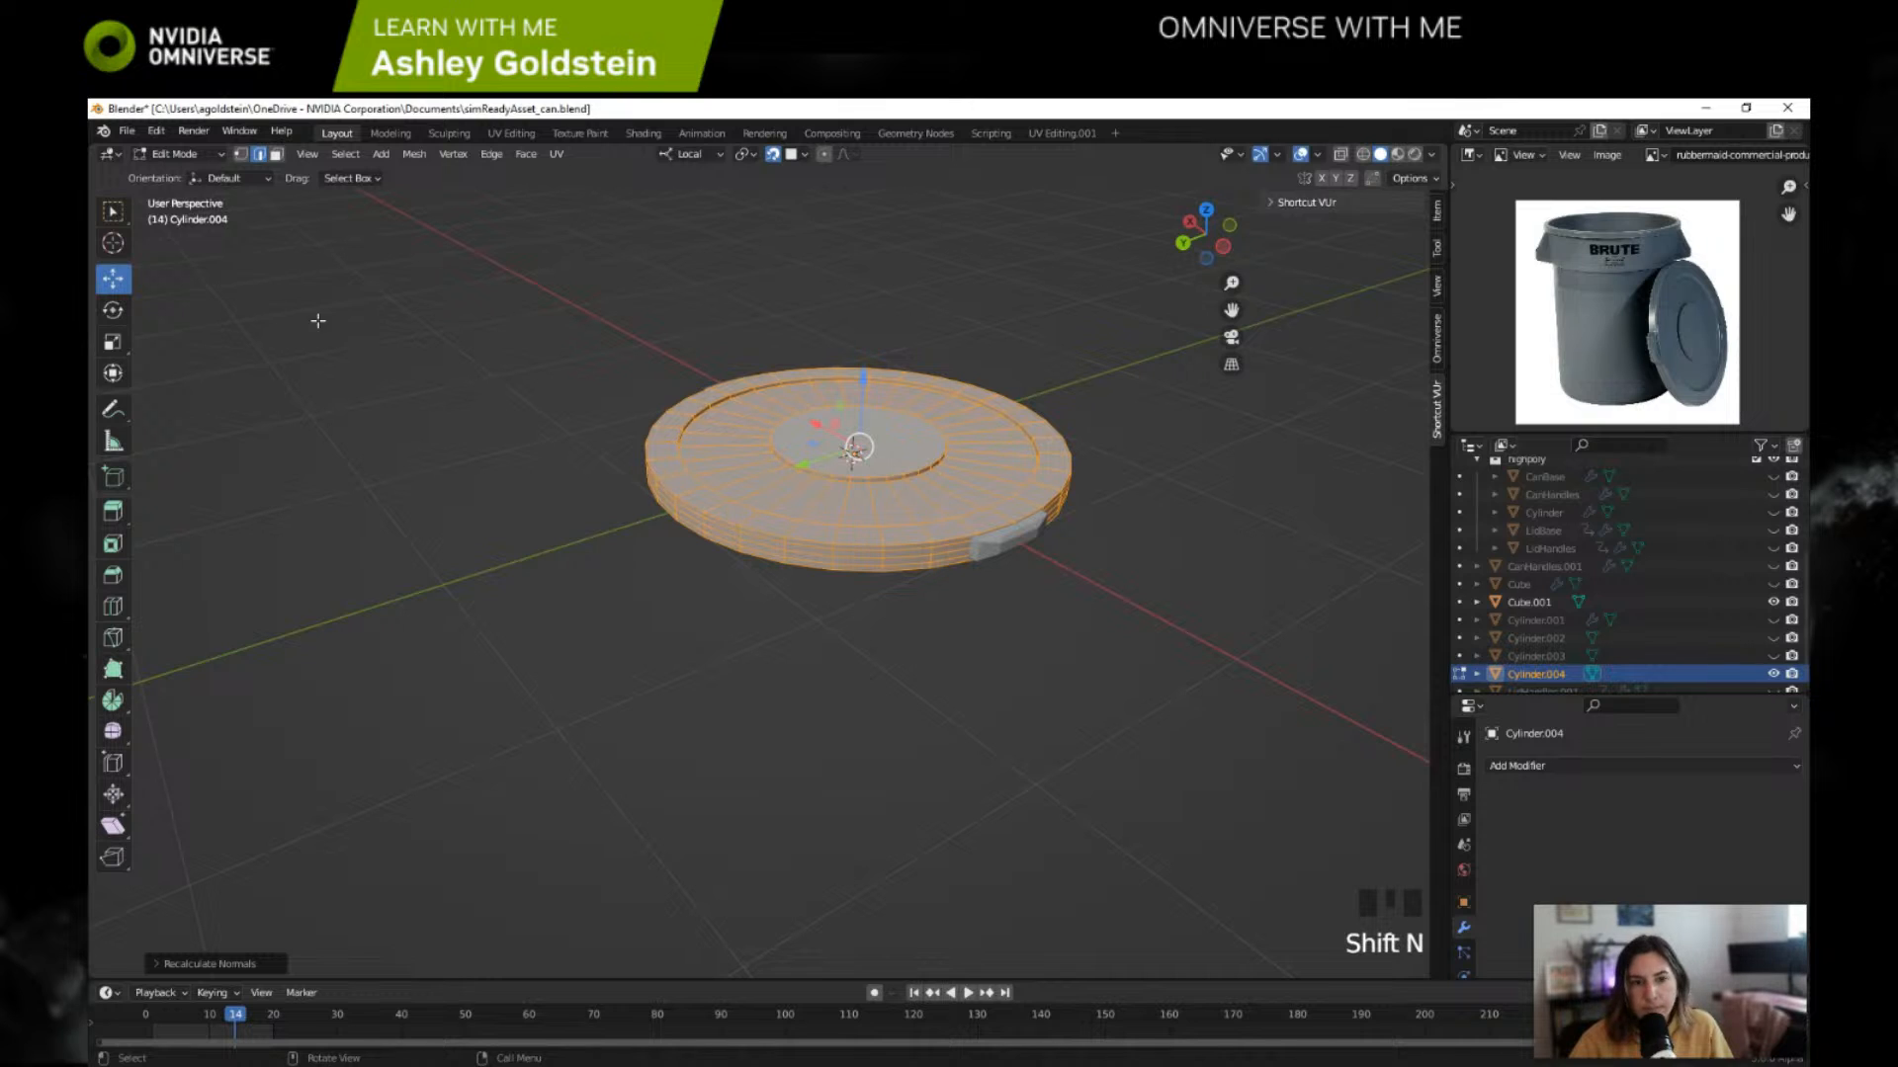
left_click(178, 154)
left_click(188, 175)
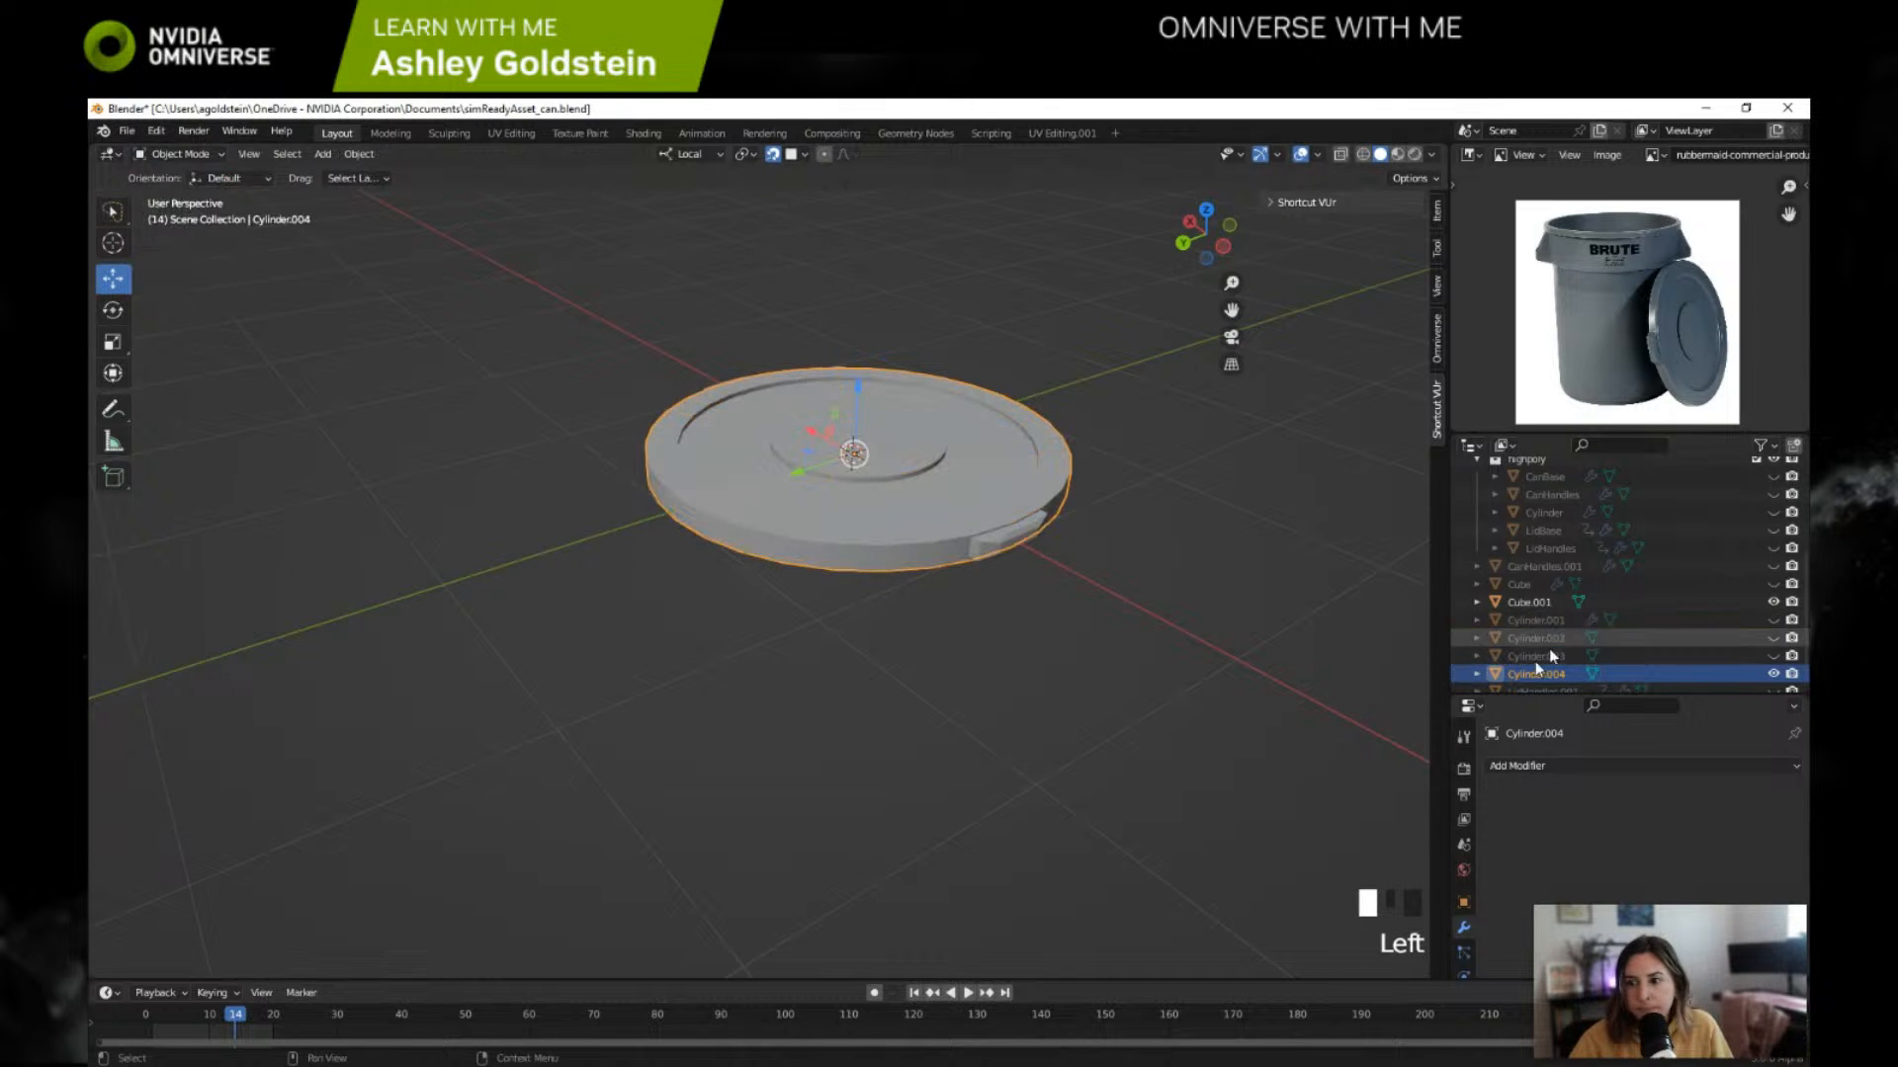
Step: Try joining the lid with recalculated normals into Cube.001, inspect it from the side, and undo the join
left_click(1530, 603, "ctrl")
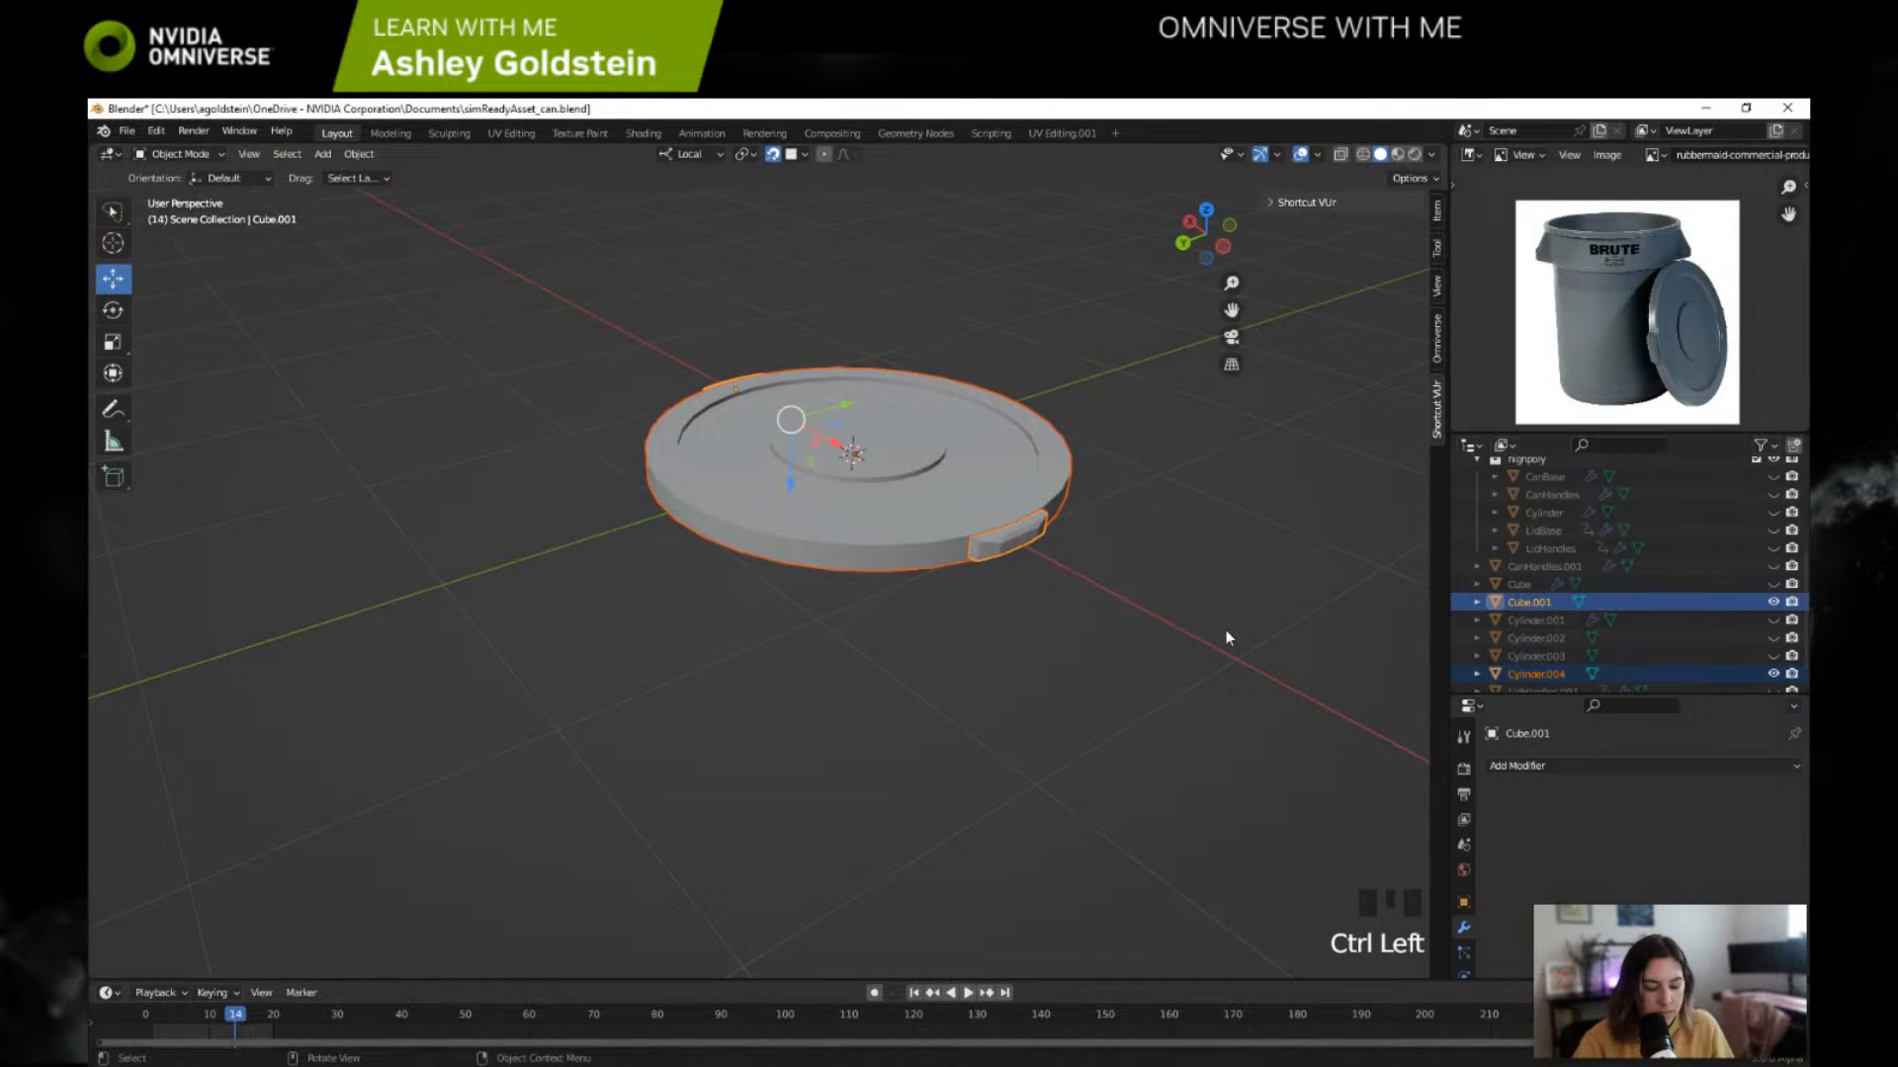
key("ctrl+j")
middle_click_drag(1226, 638, 868, 598)
key("ctrl+z")
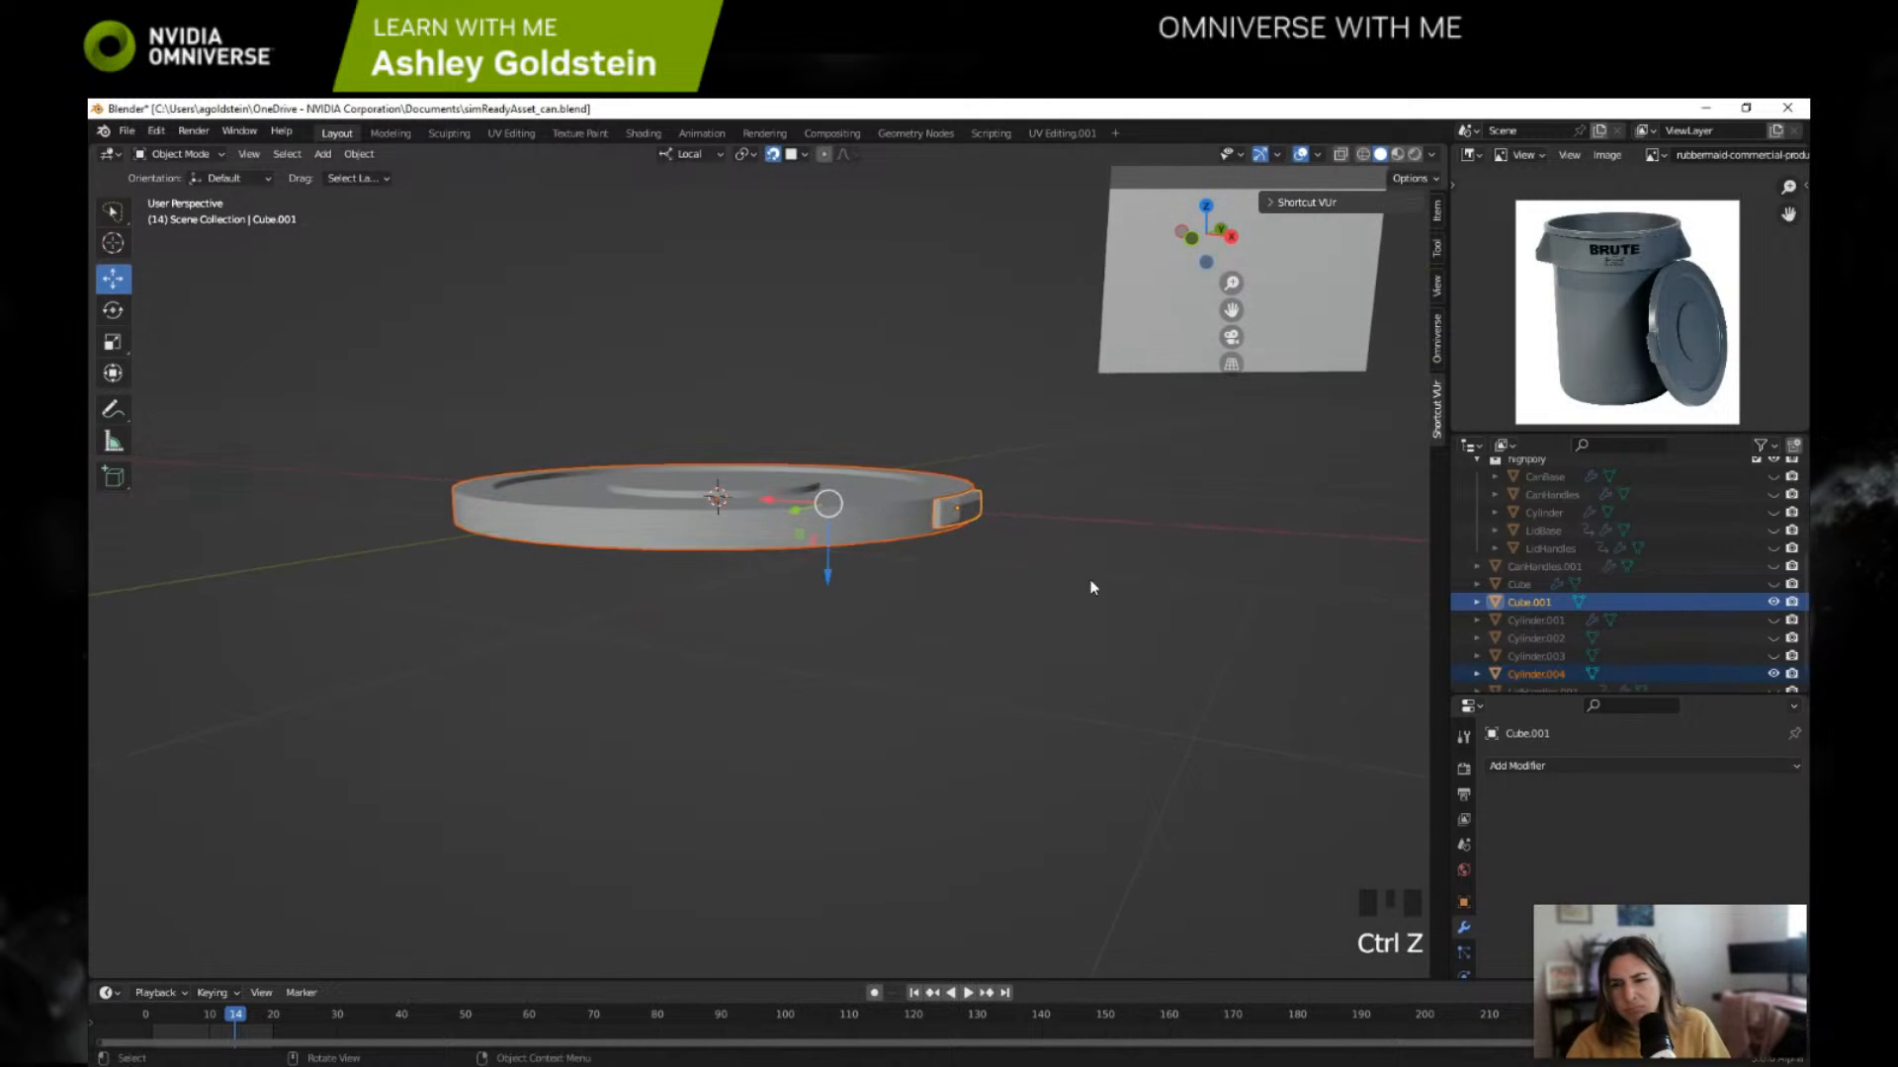
Step: Join the Cube.001 handles into the Cylinder.004 lid, keeping Cylinder.004 as the active object, and inspect the shading
left_click(1509, 608)
left_click(1535, 673, "ctrl")
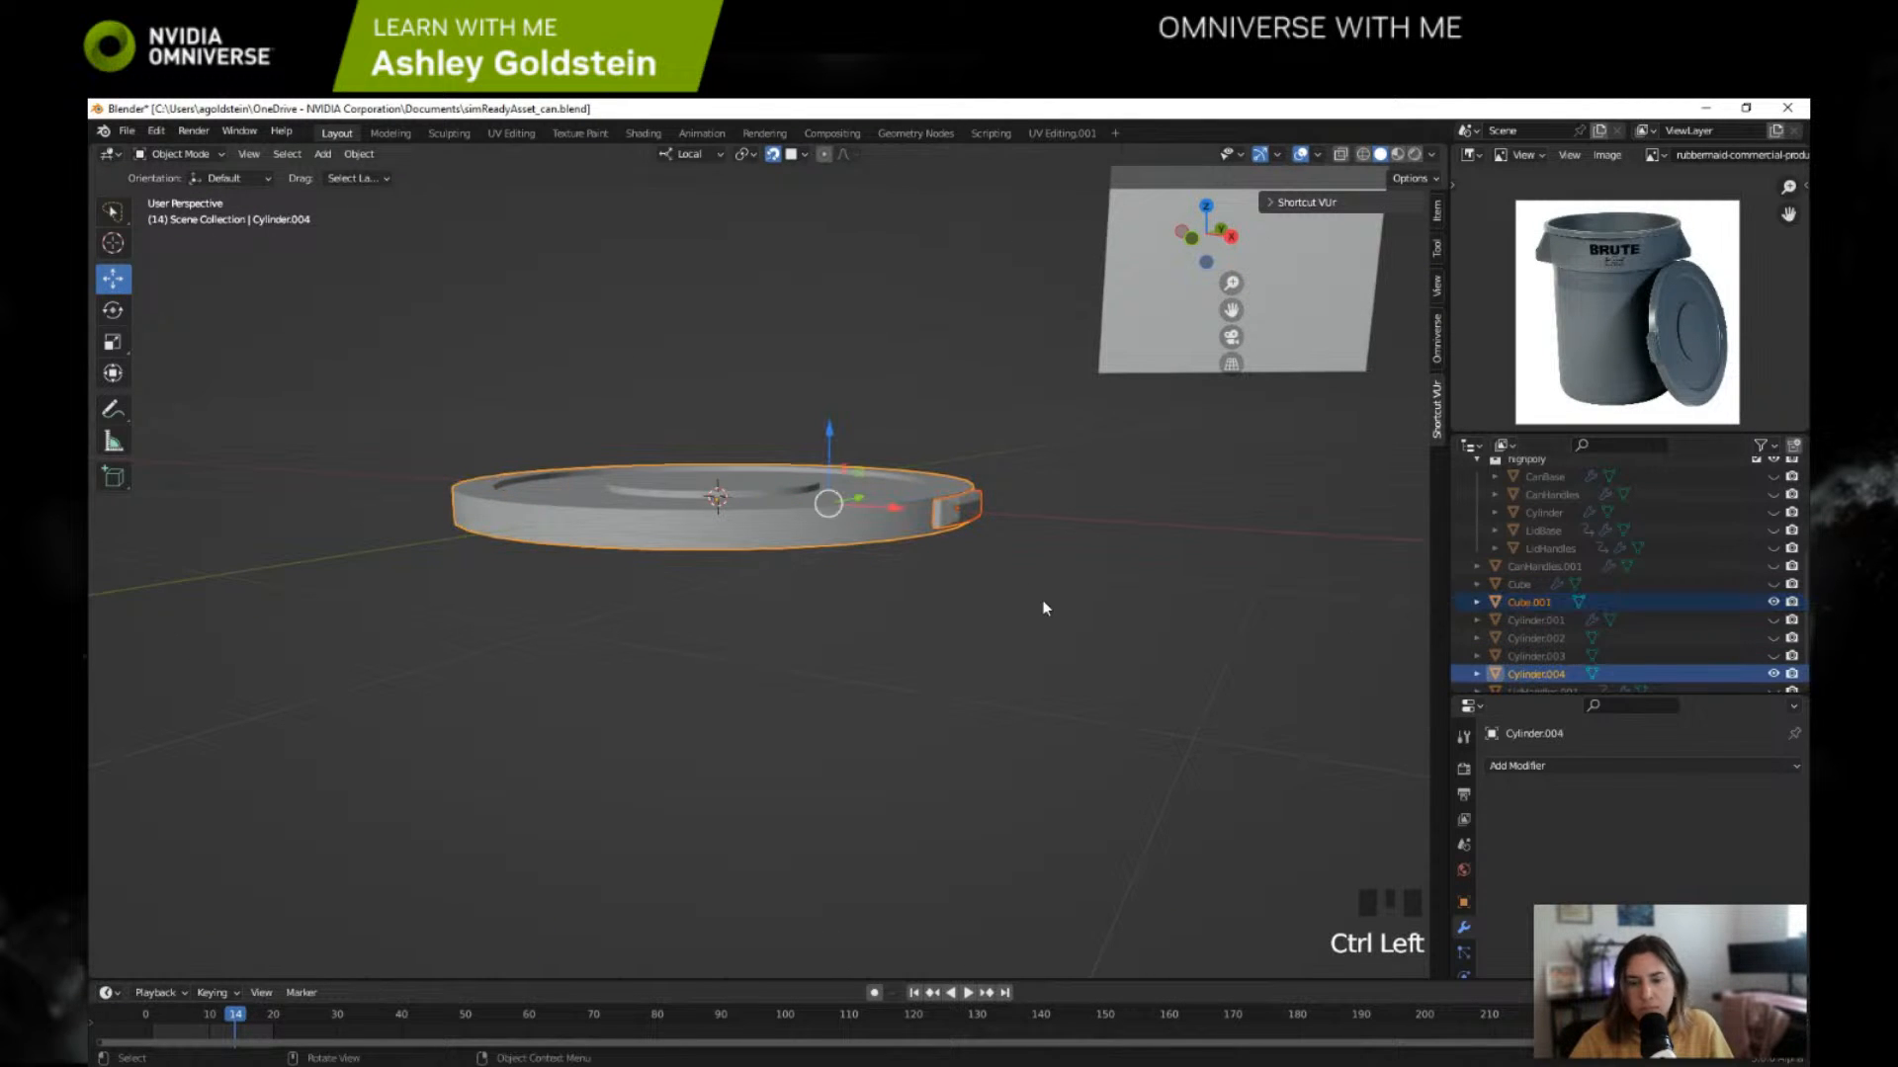
key("ctrl+j")
middle_click_drag(1029, 606, 1012, 666)
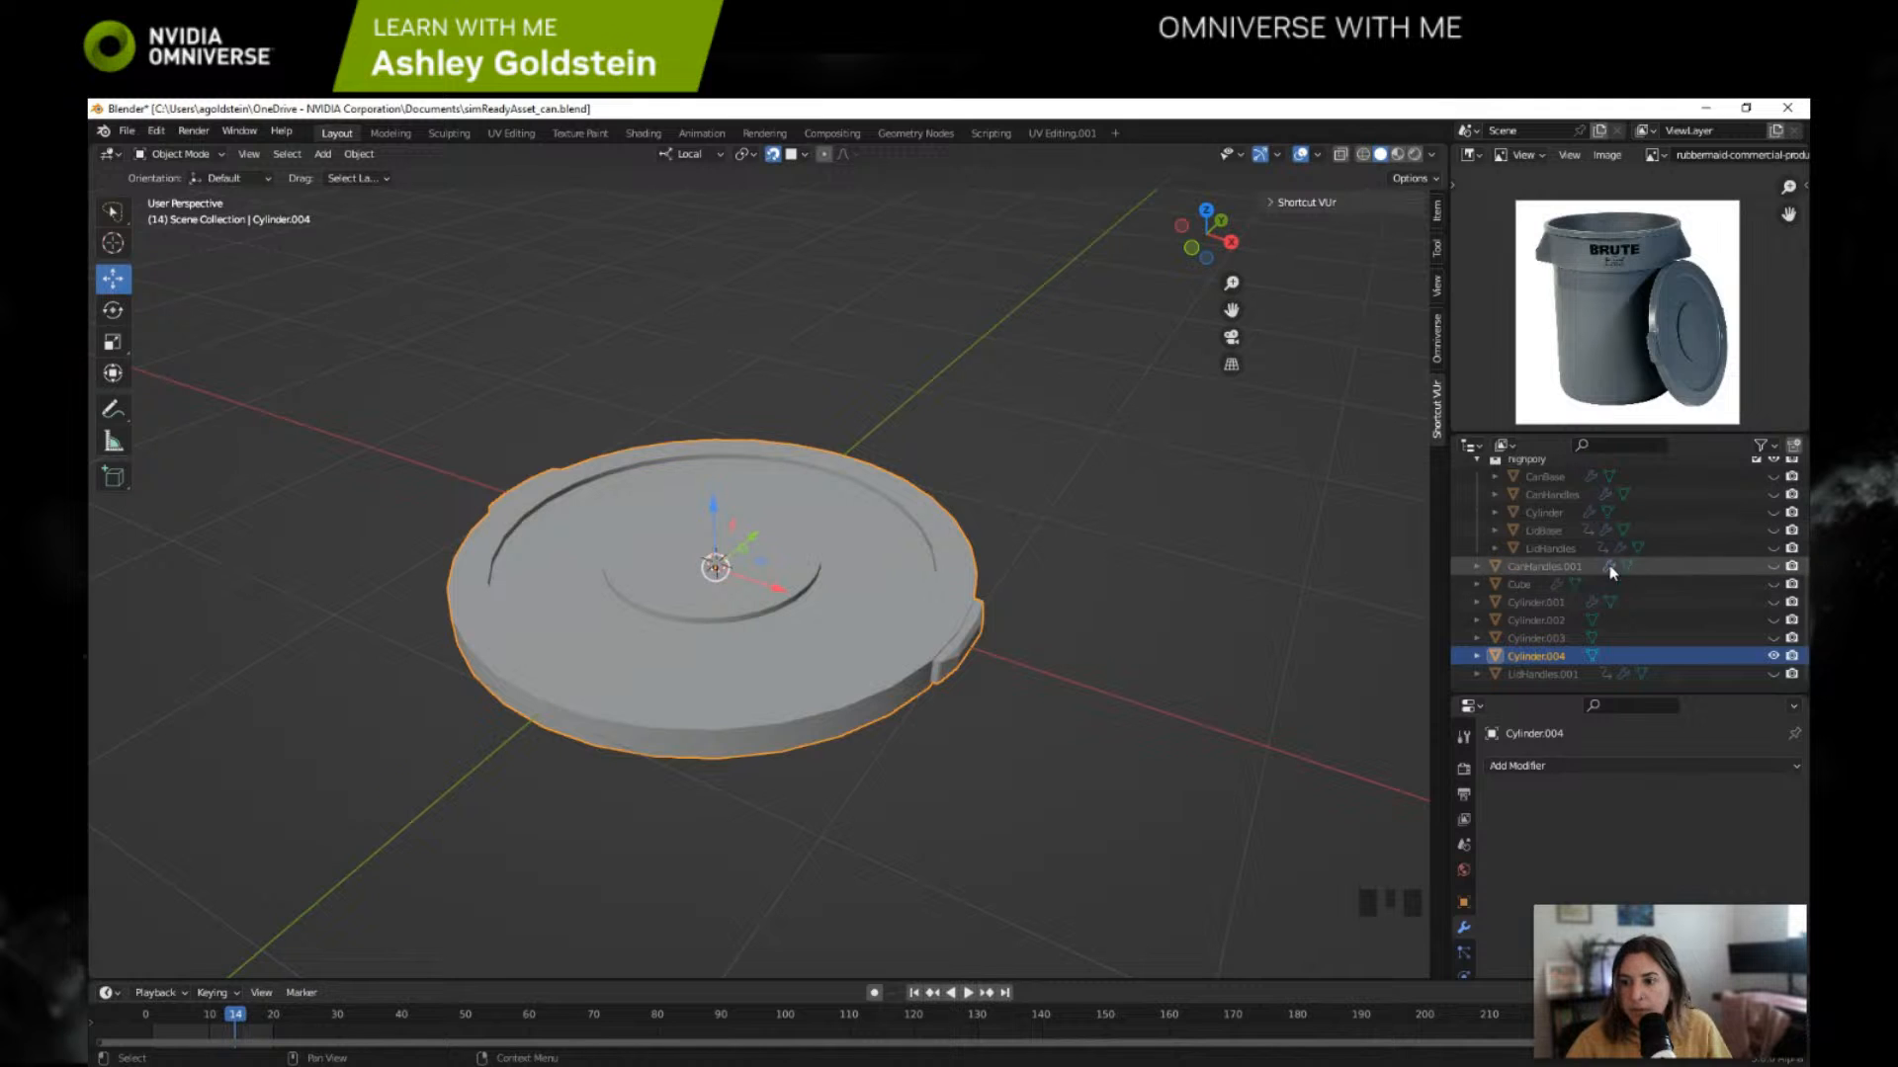
Step: Temporarily show CanHandles.001 to check which part it is, and hide it again
left_click(1773, 568)
scroll(1055, 492, "down", 5)
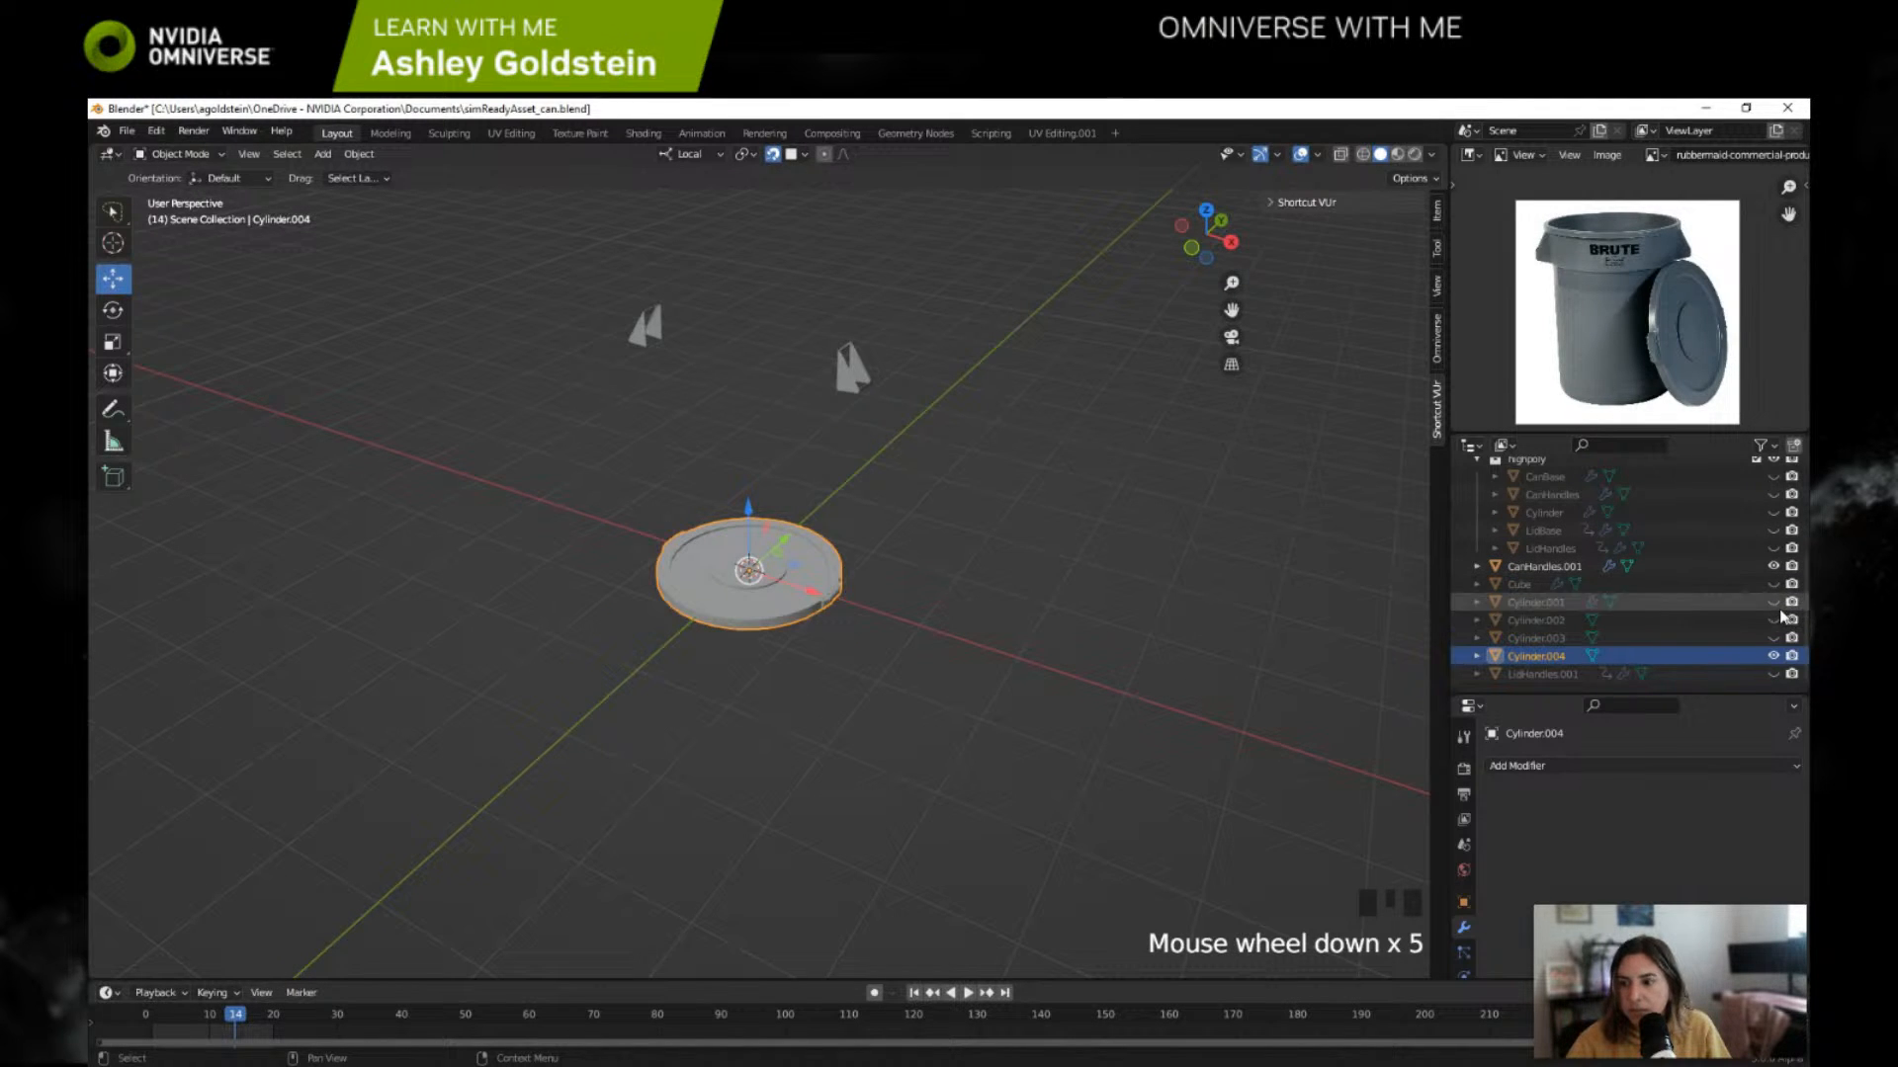
left_click(1774, 568)
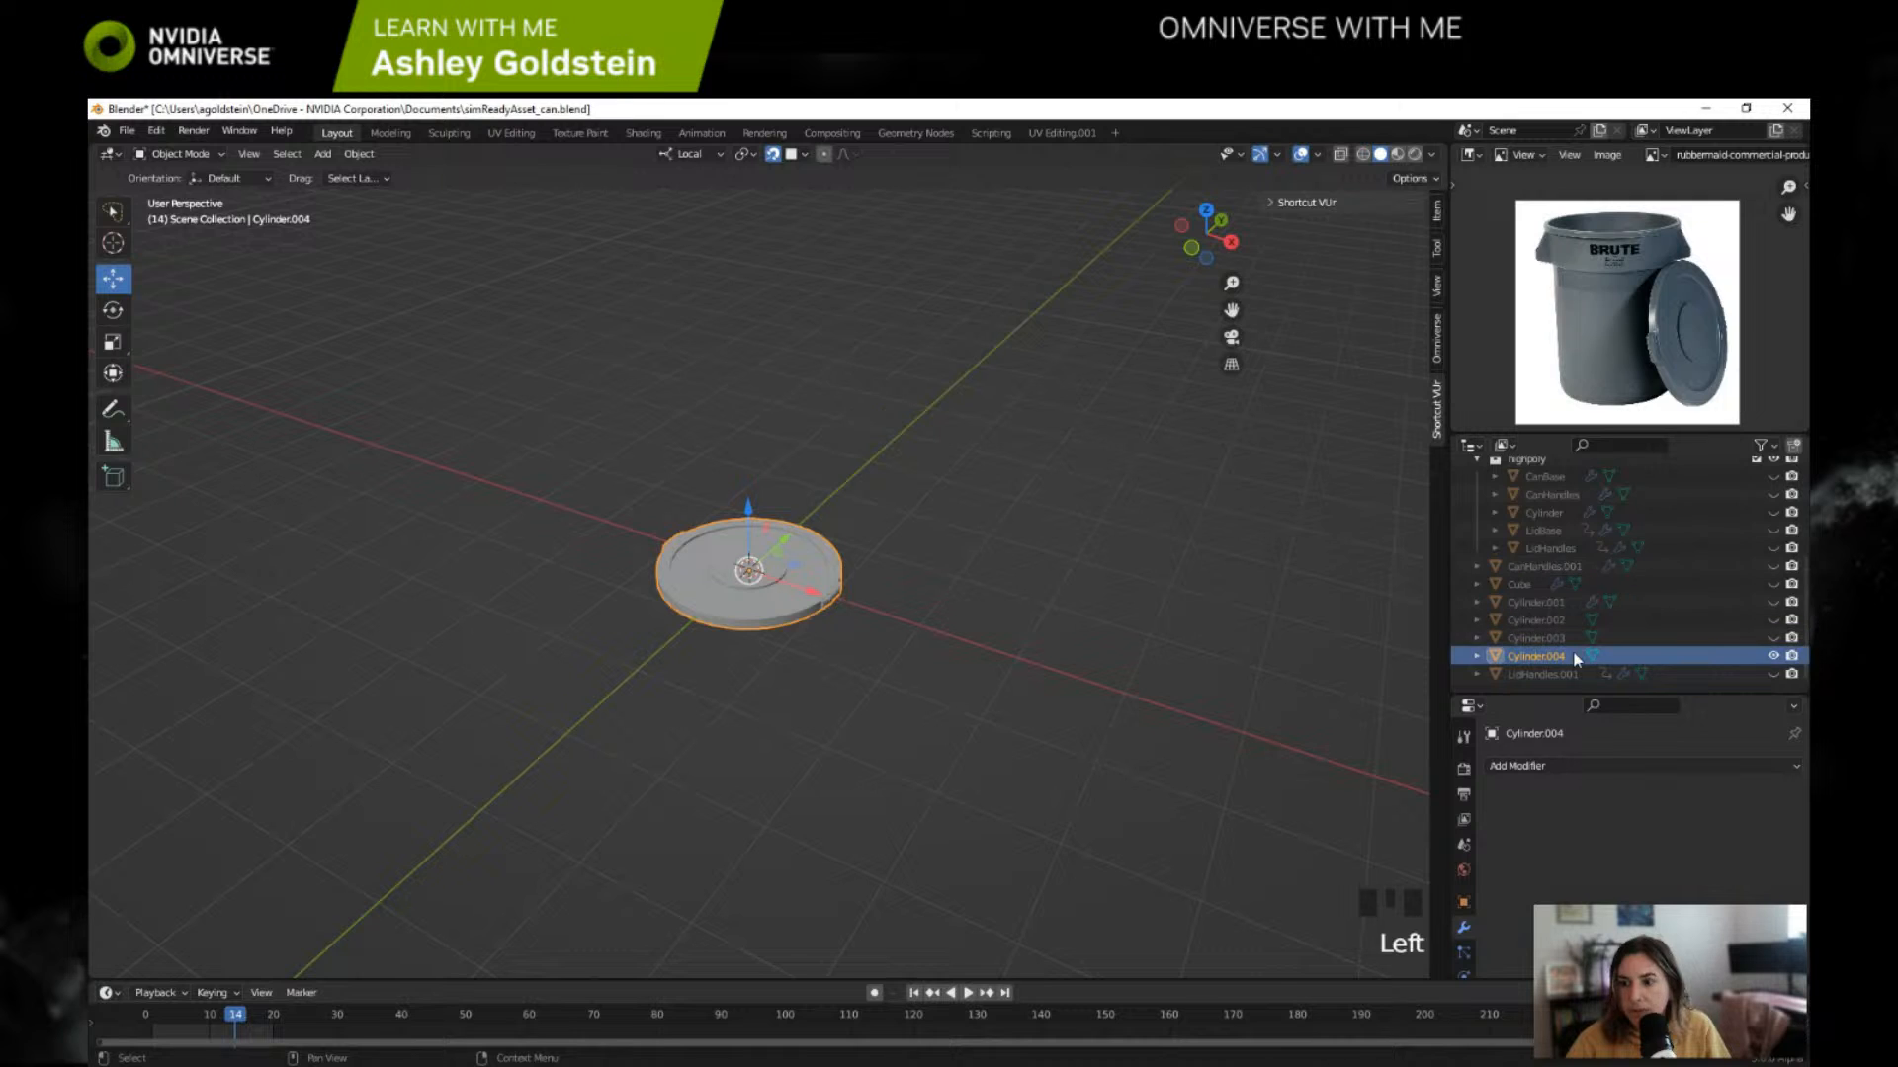
Step: UV unwrap the entire joined Cylinder.004 mesh, check its UV layout in the UV Editing workspace, and return to Layout
left_click(1542, 657)
key("Tab")
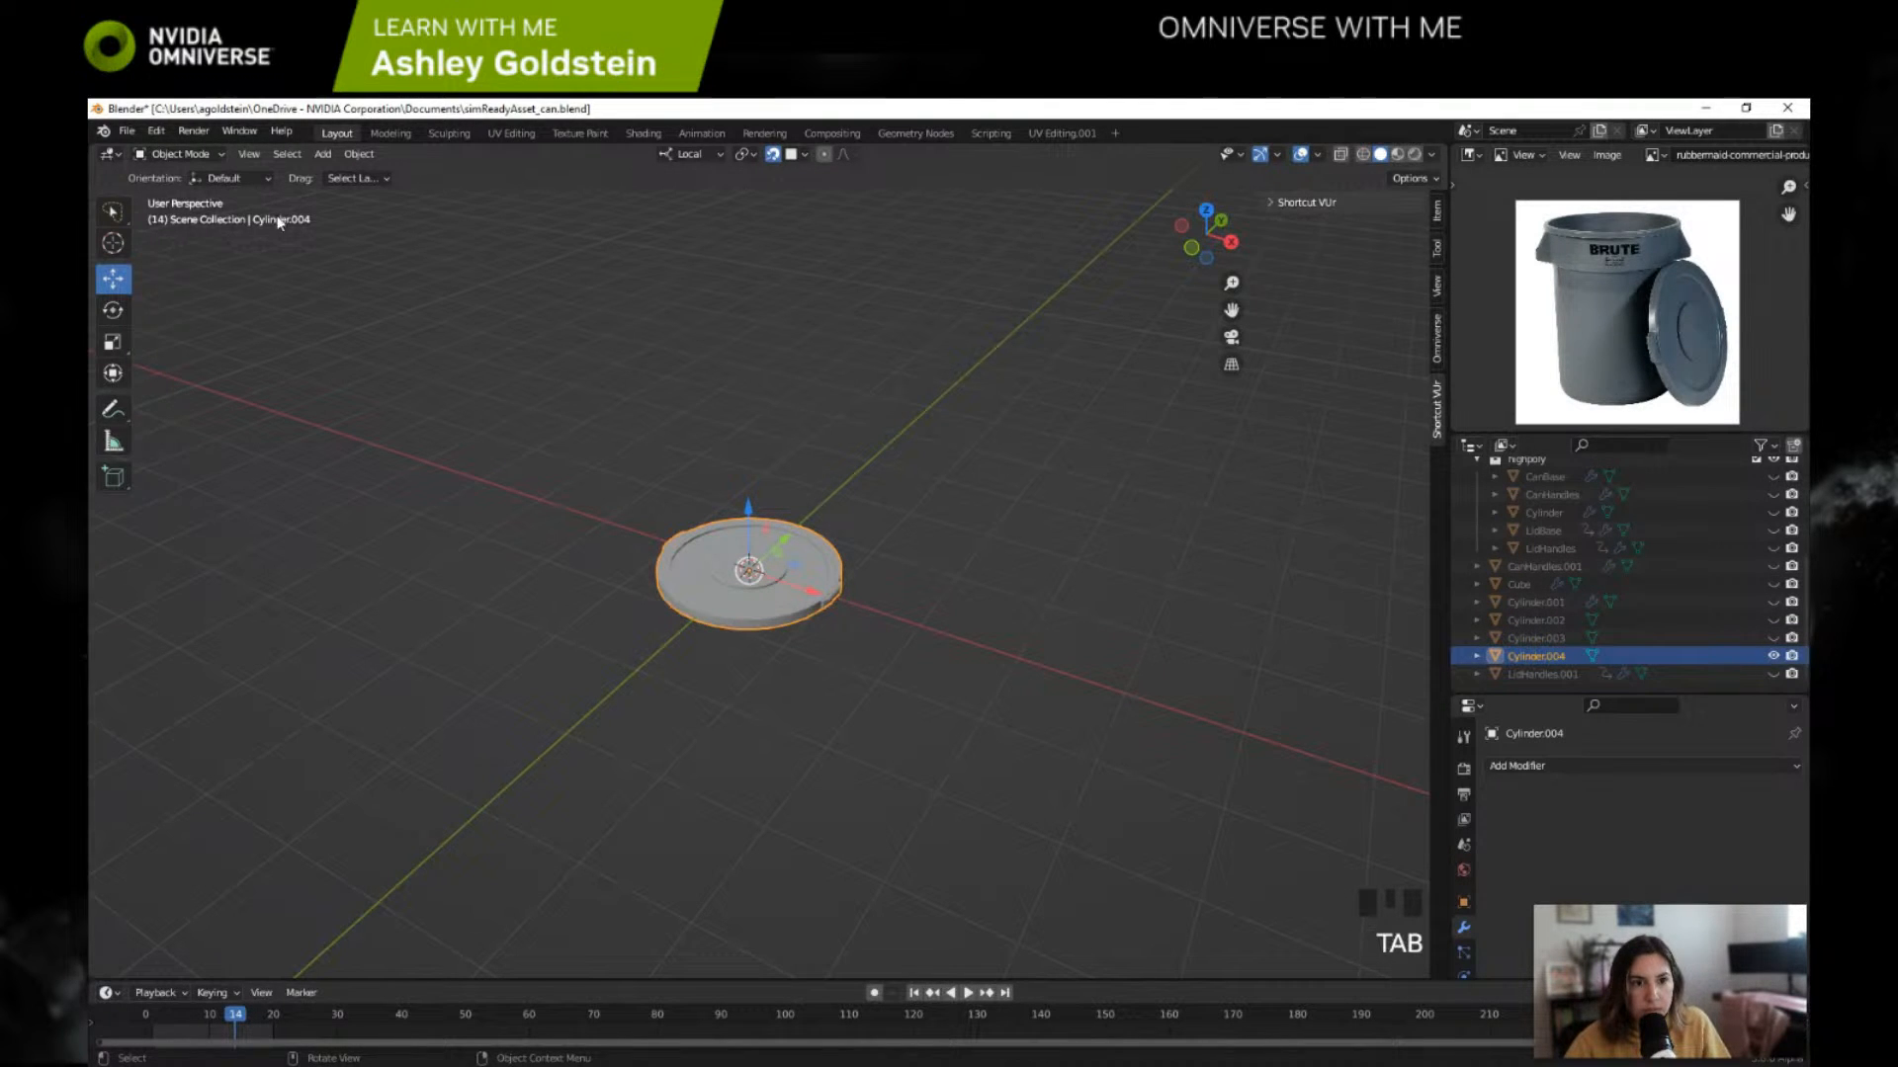
key("Tab")
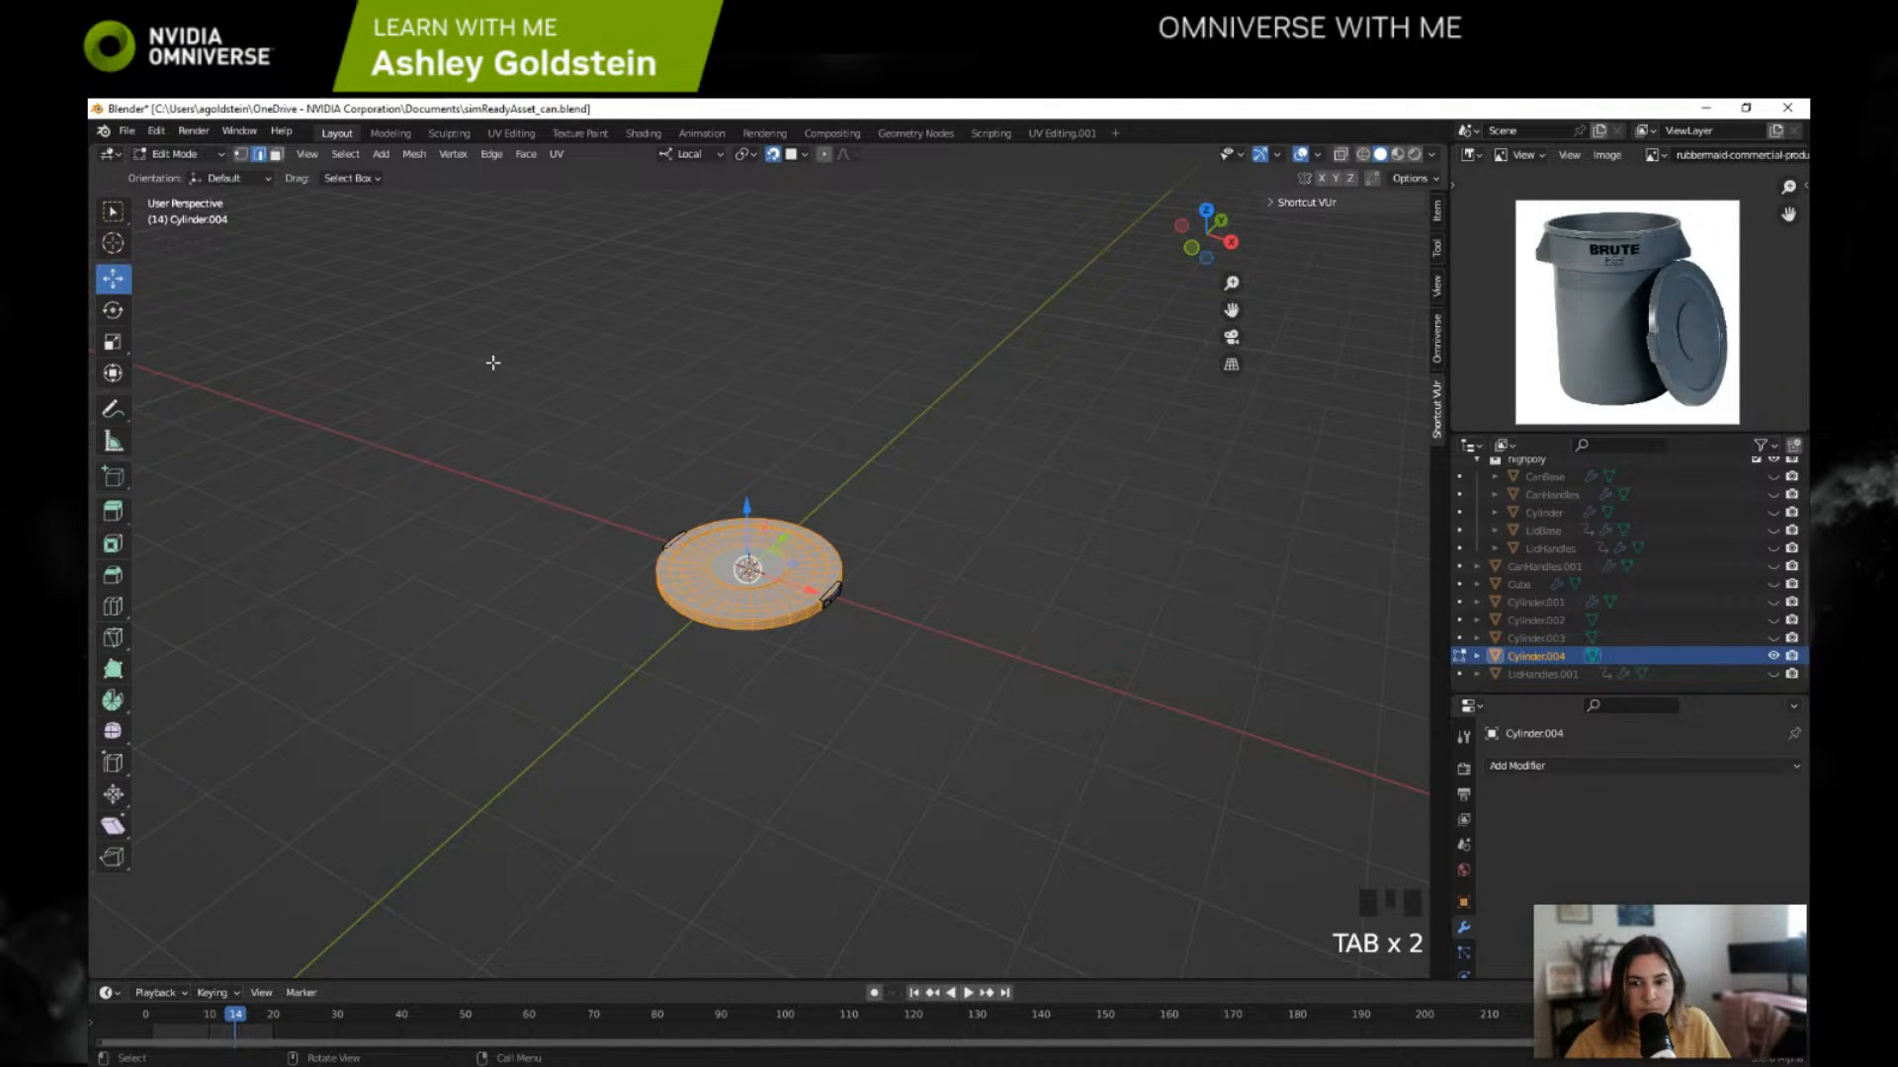
key("a")
key("u")
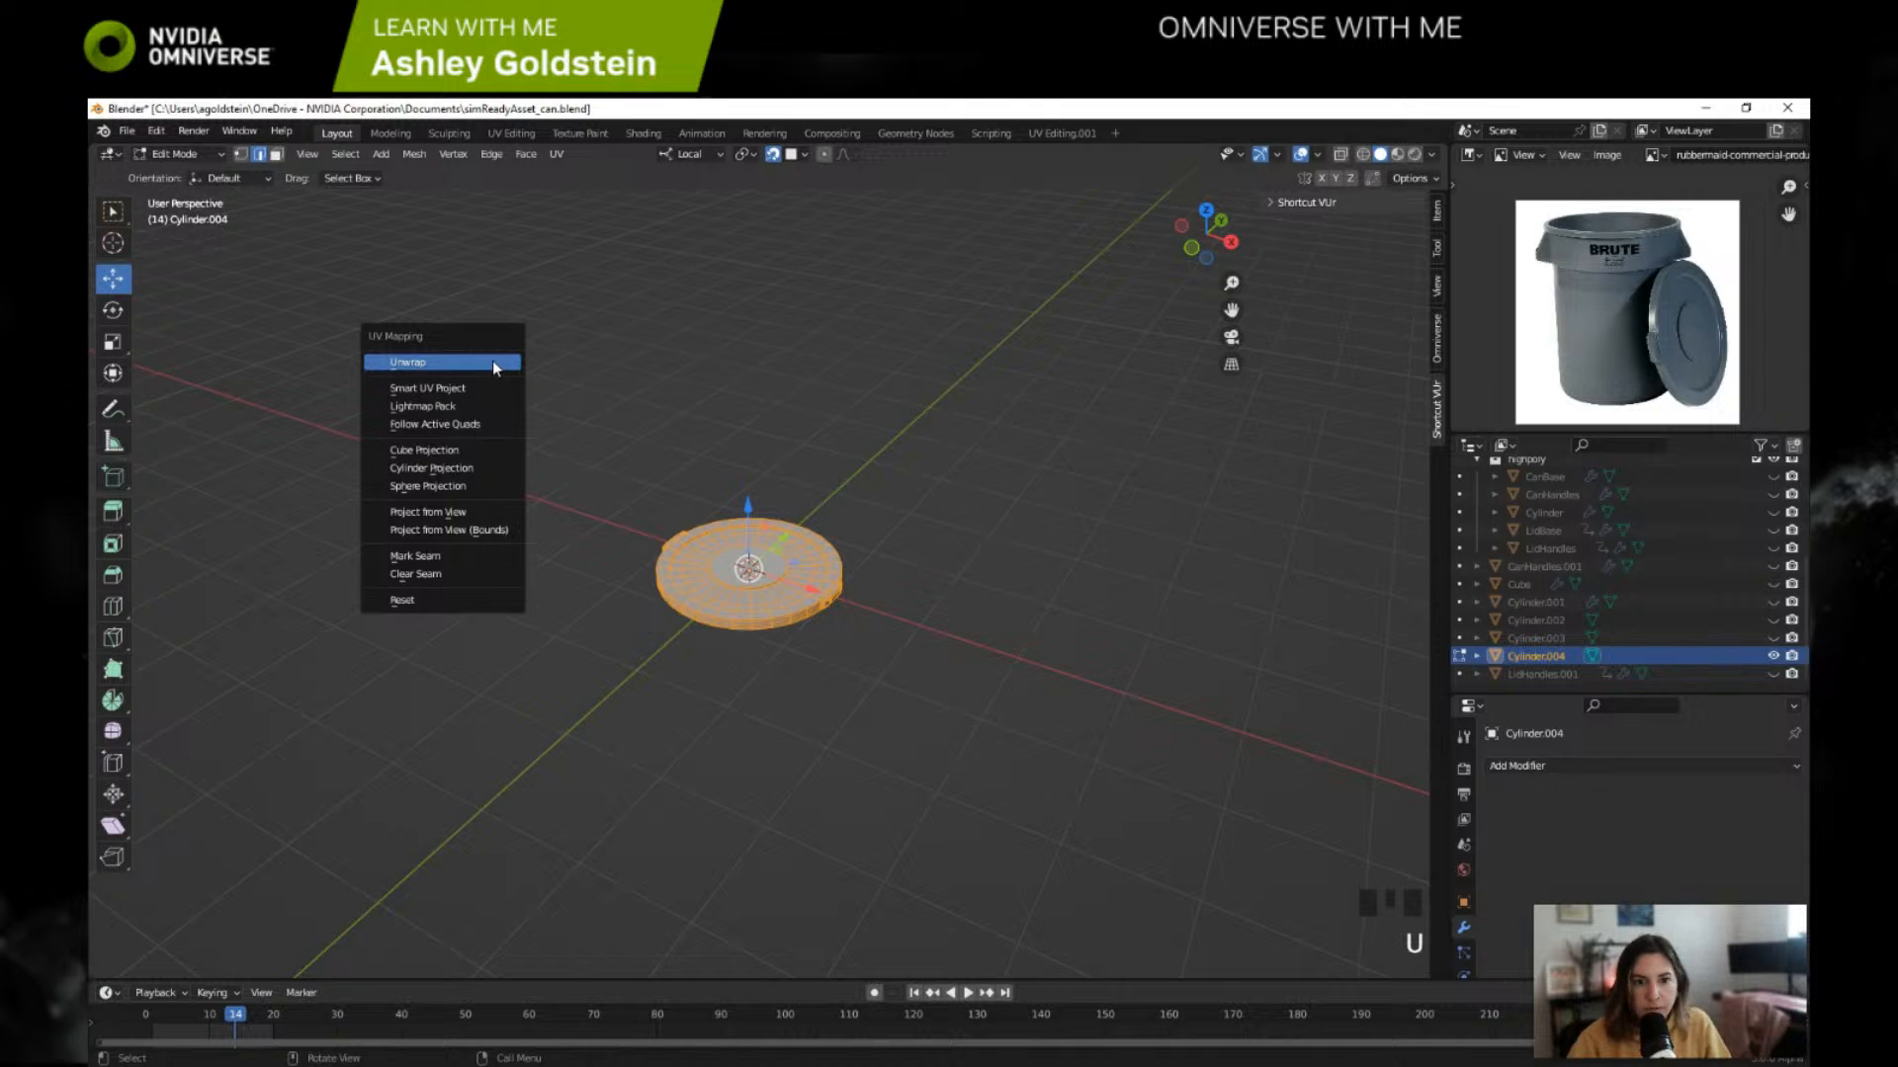
left_click(492, 362)
left_click(511, 133)
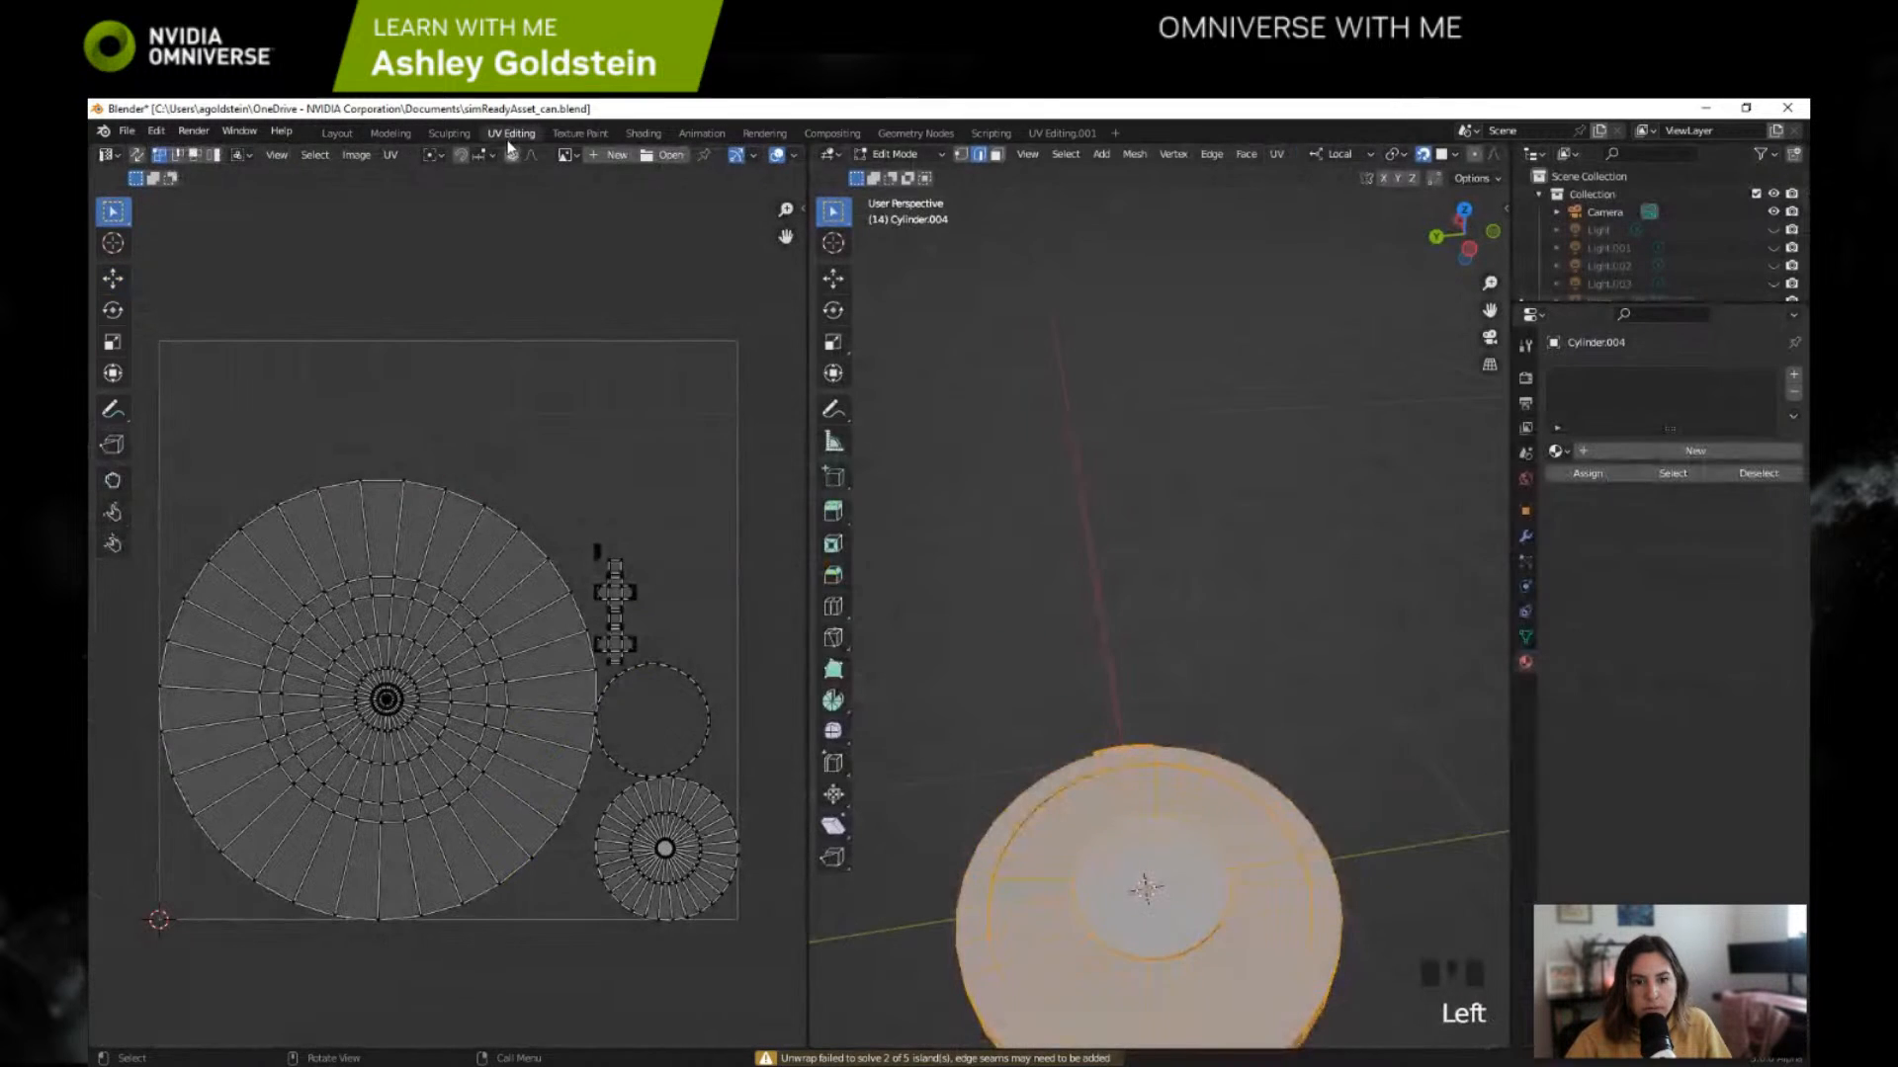
scroll(1038, 606, "down", 2)
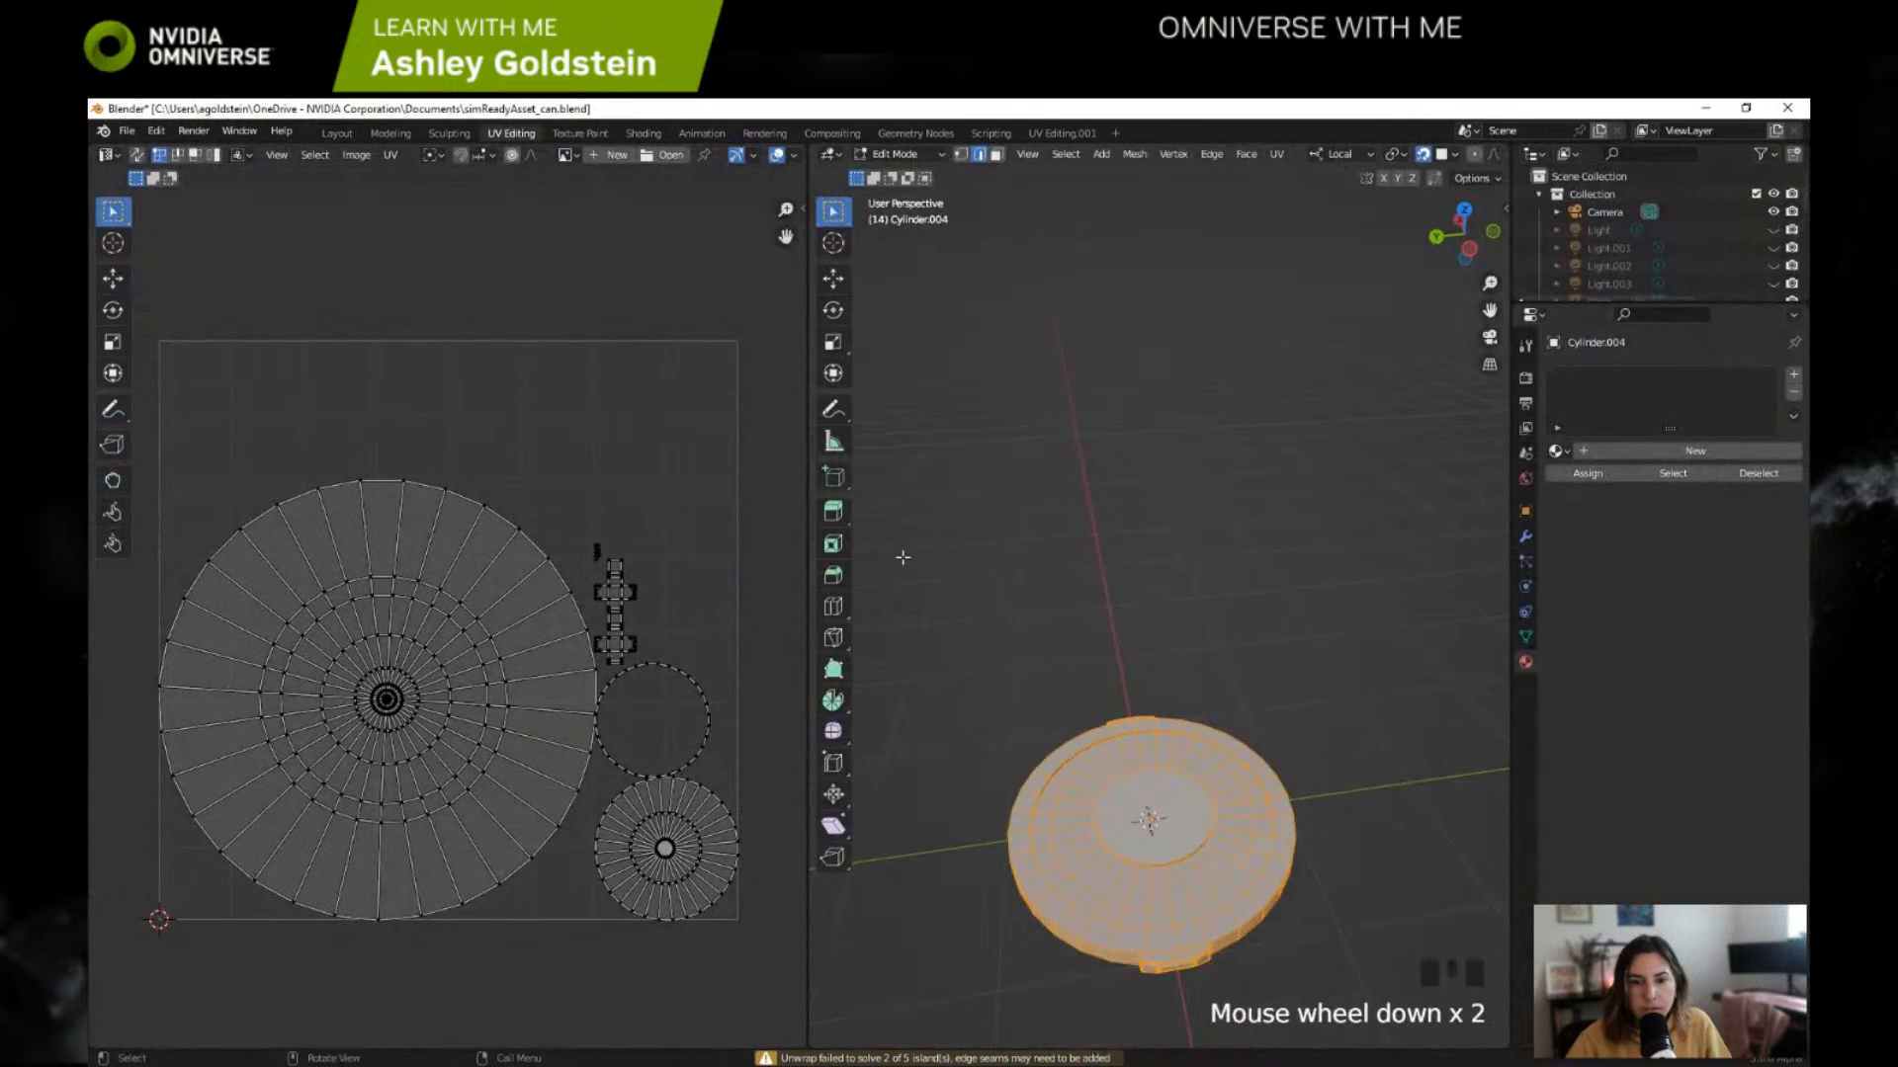
left_click(348, 134)
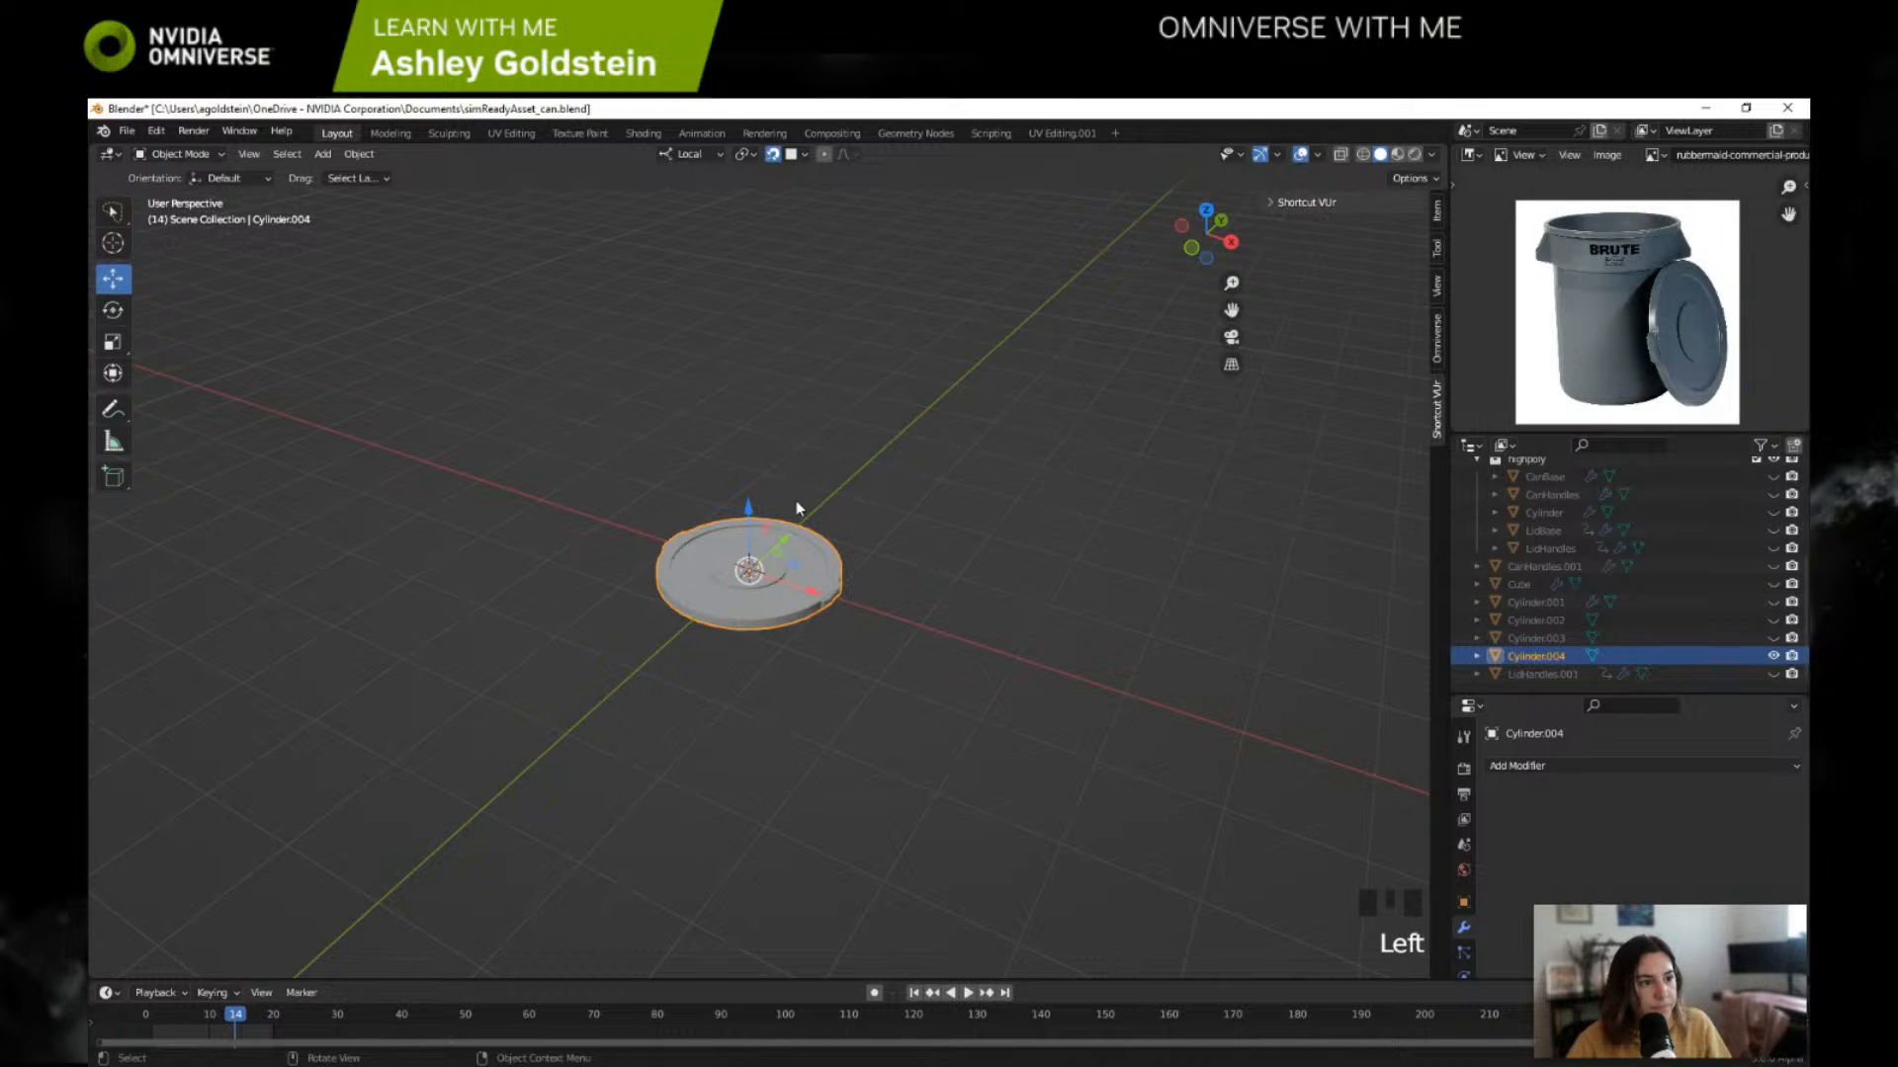
Step: Save the project and view the finished lid from the front
scroll(842, 481, "up", 1)
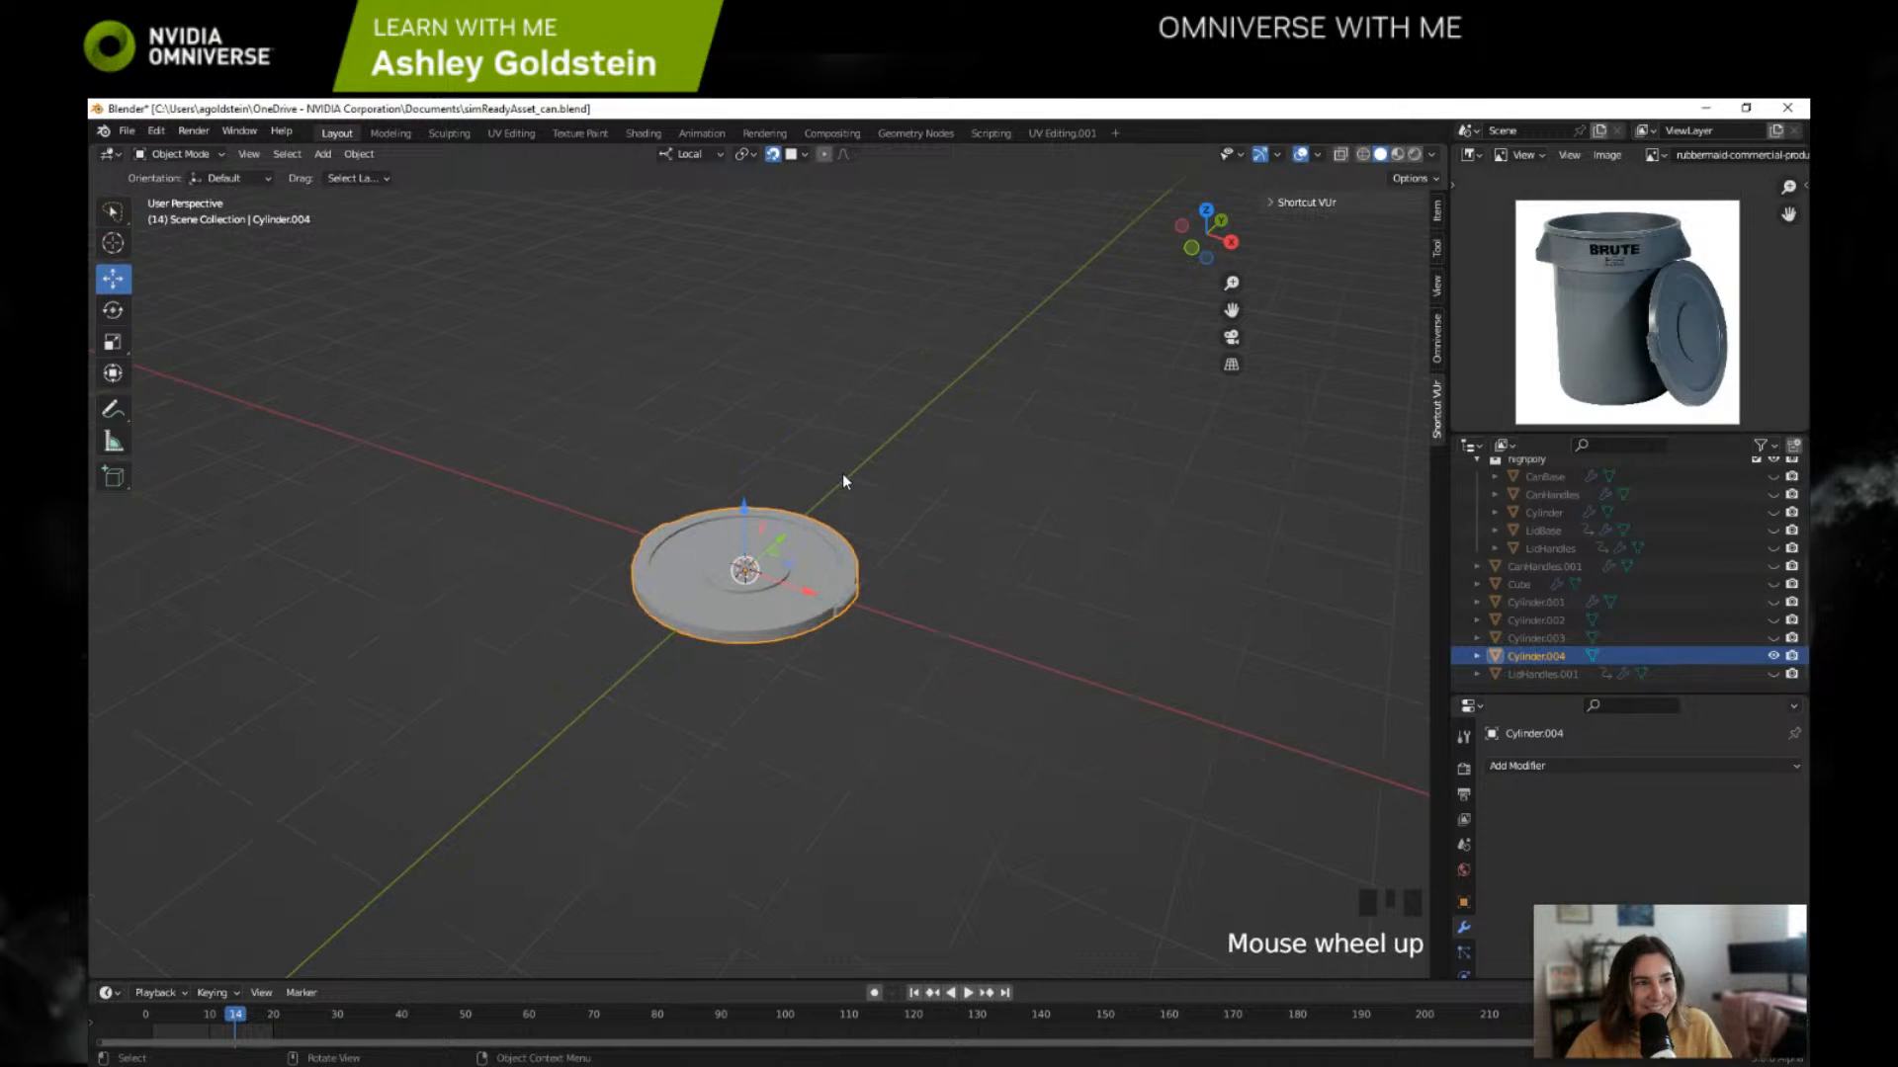
key("ctrl+s")
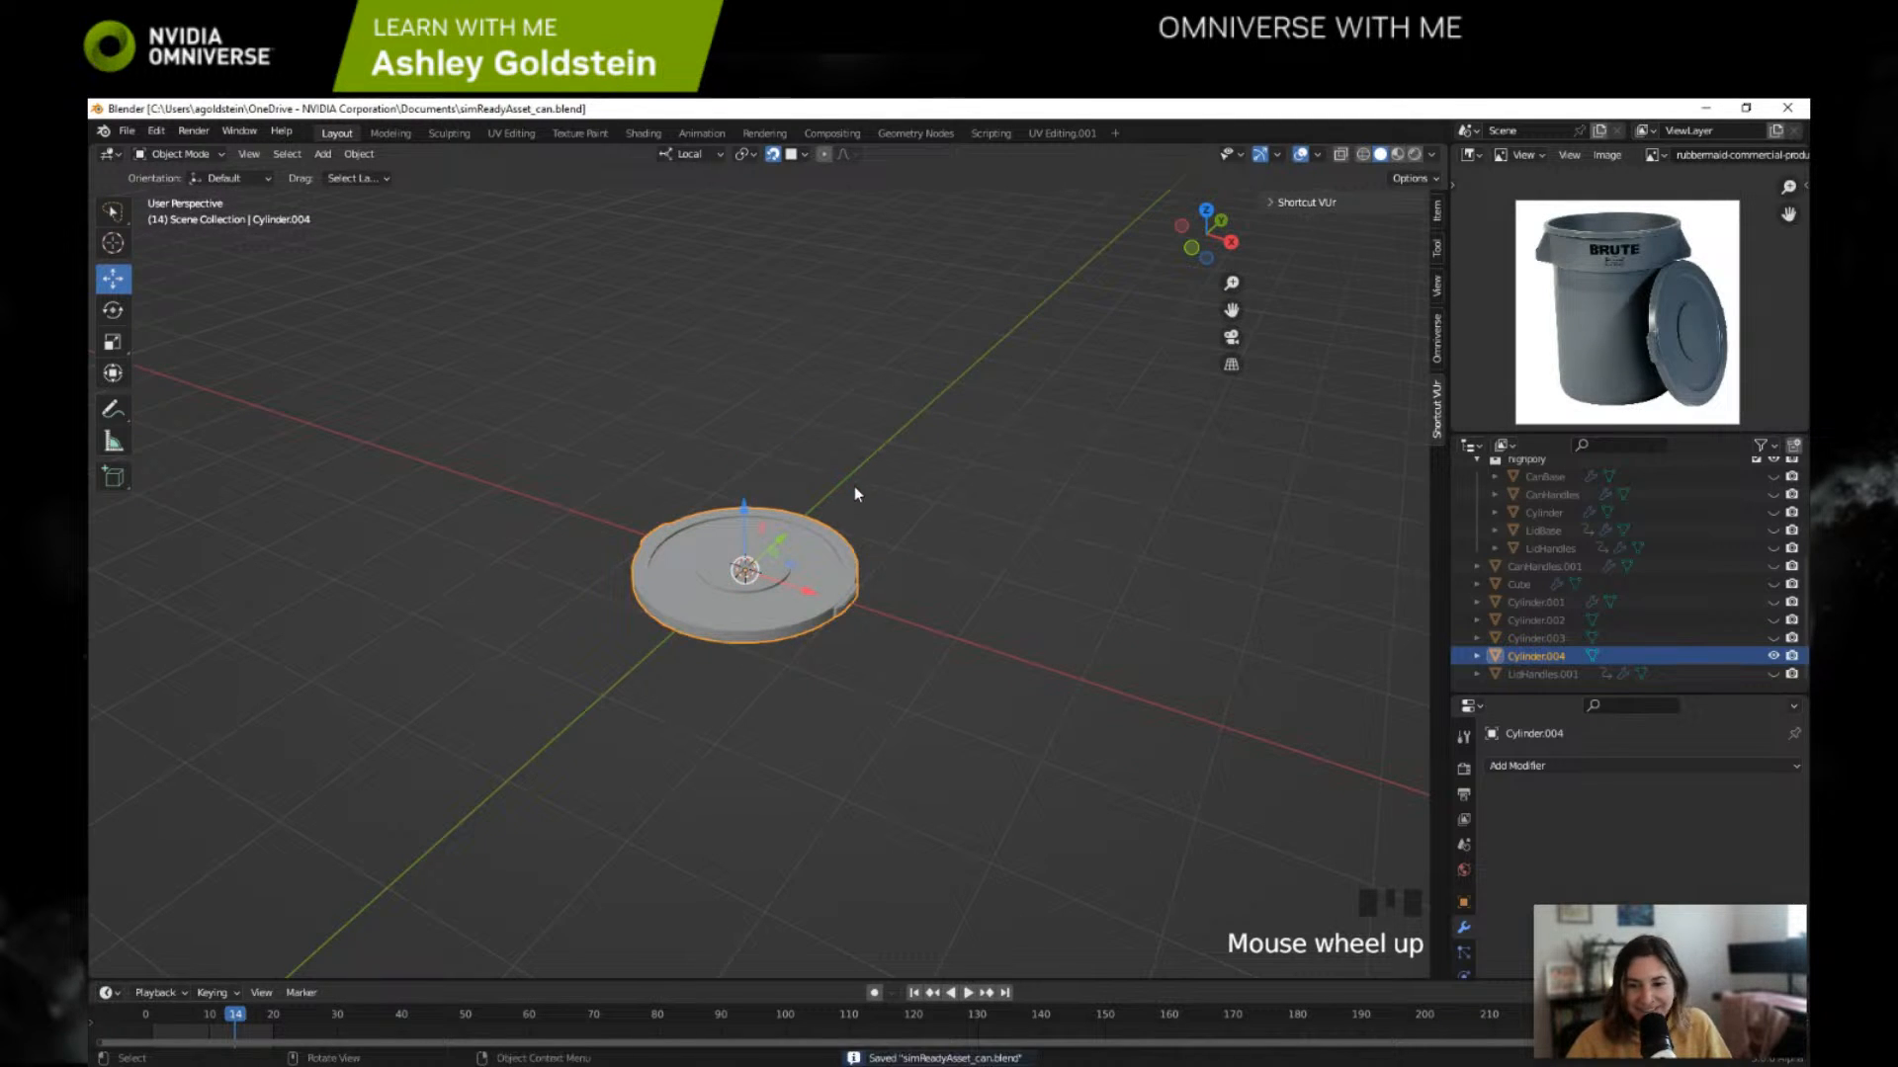
middle_click_drag(856, 489, 920, 509)
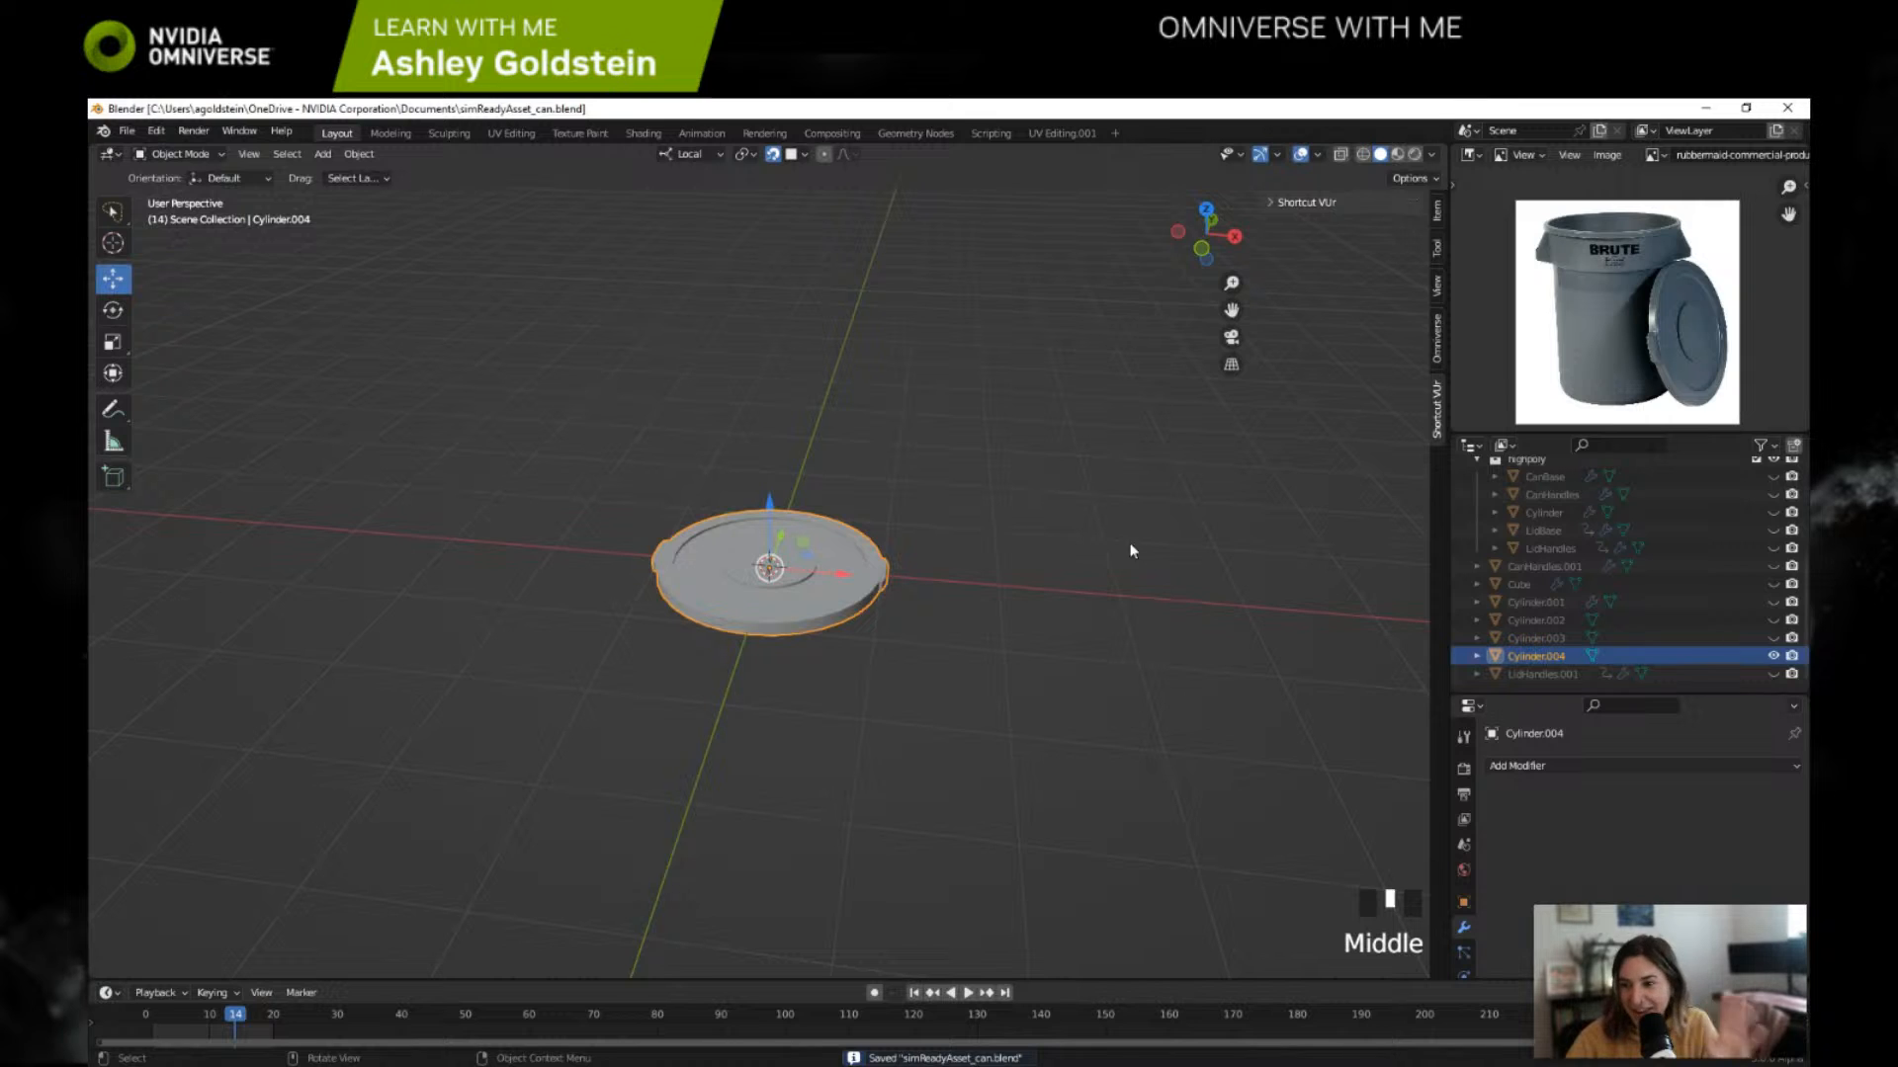
Step: Select CanHandles.001 and make it visible with the lid, briefly toggling the visibility of LidHandles.001
left_click(1551, 568)
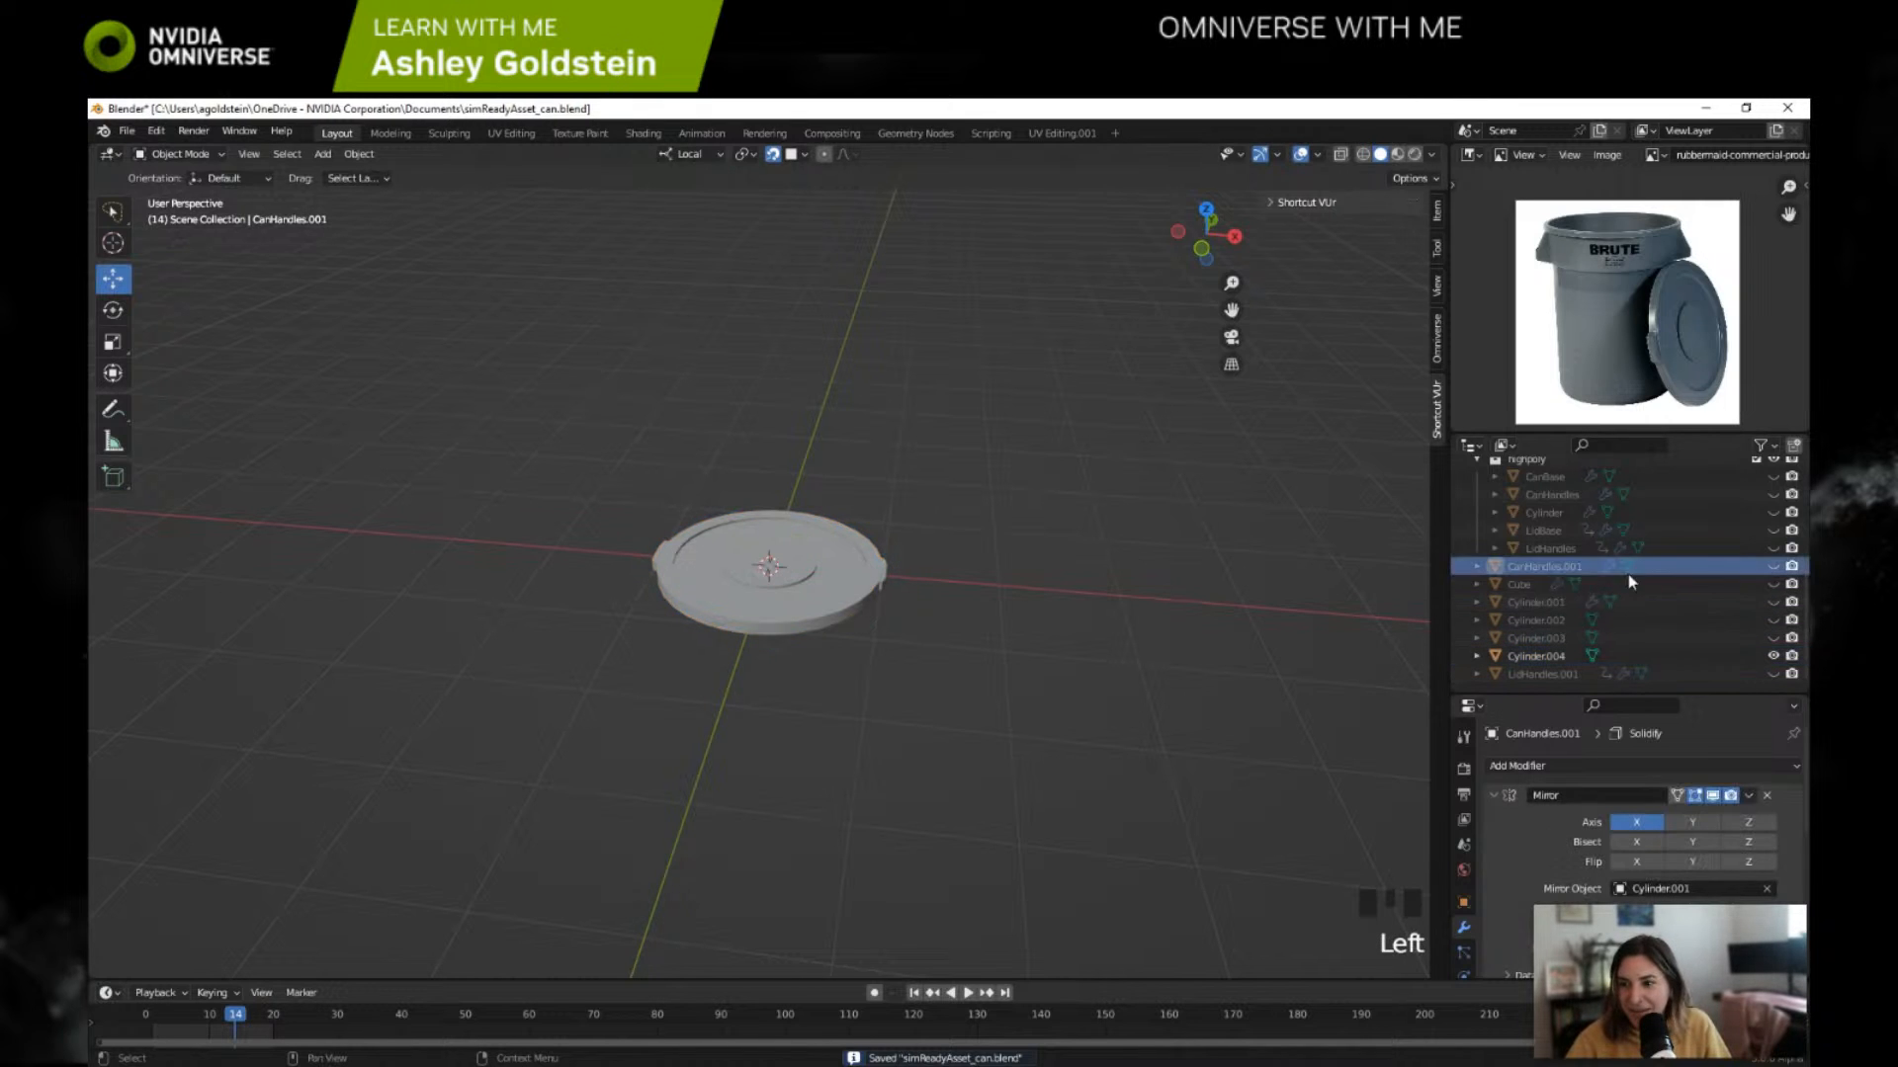
left_click(1773, 566)
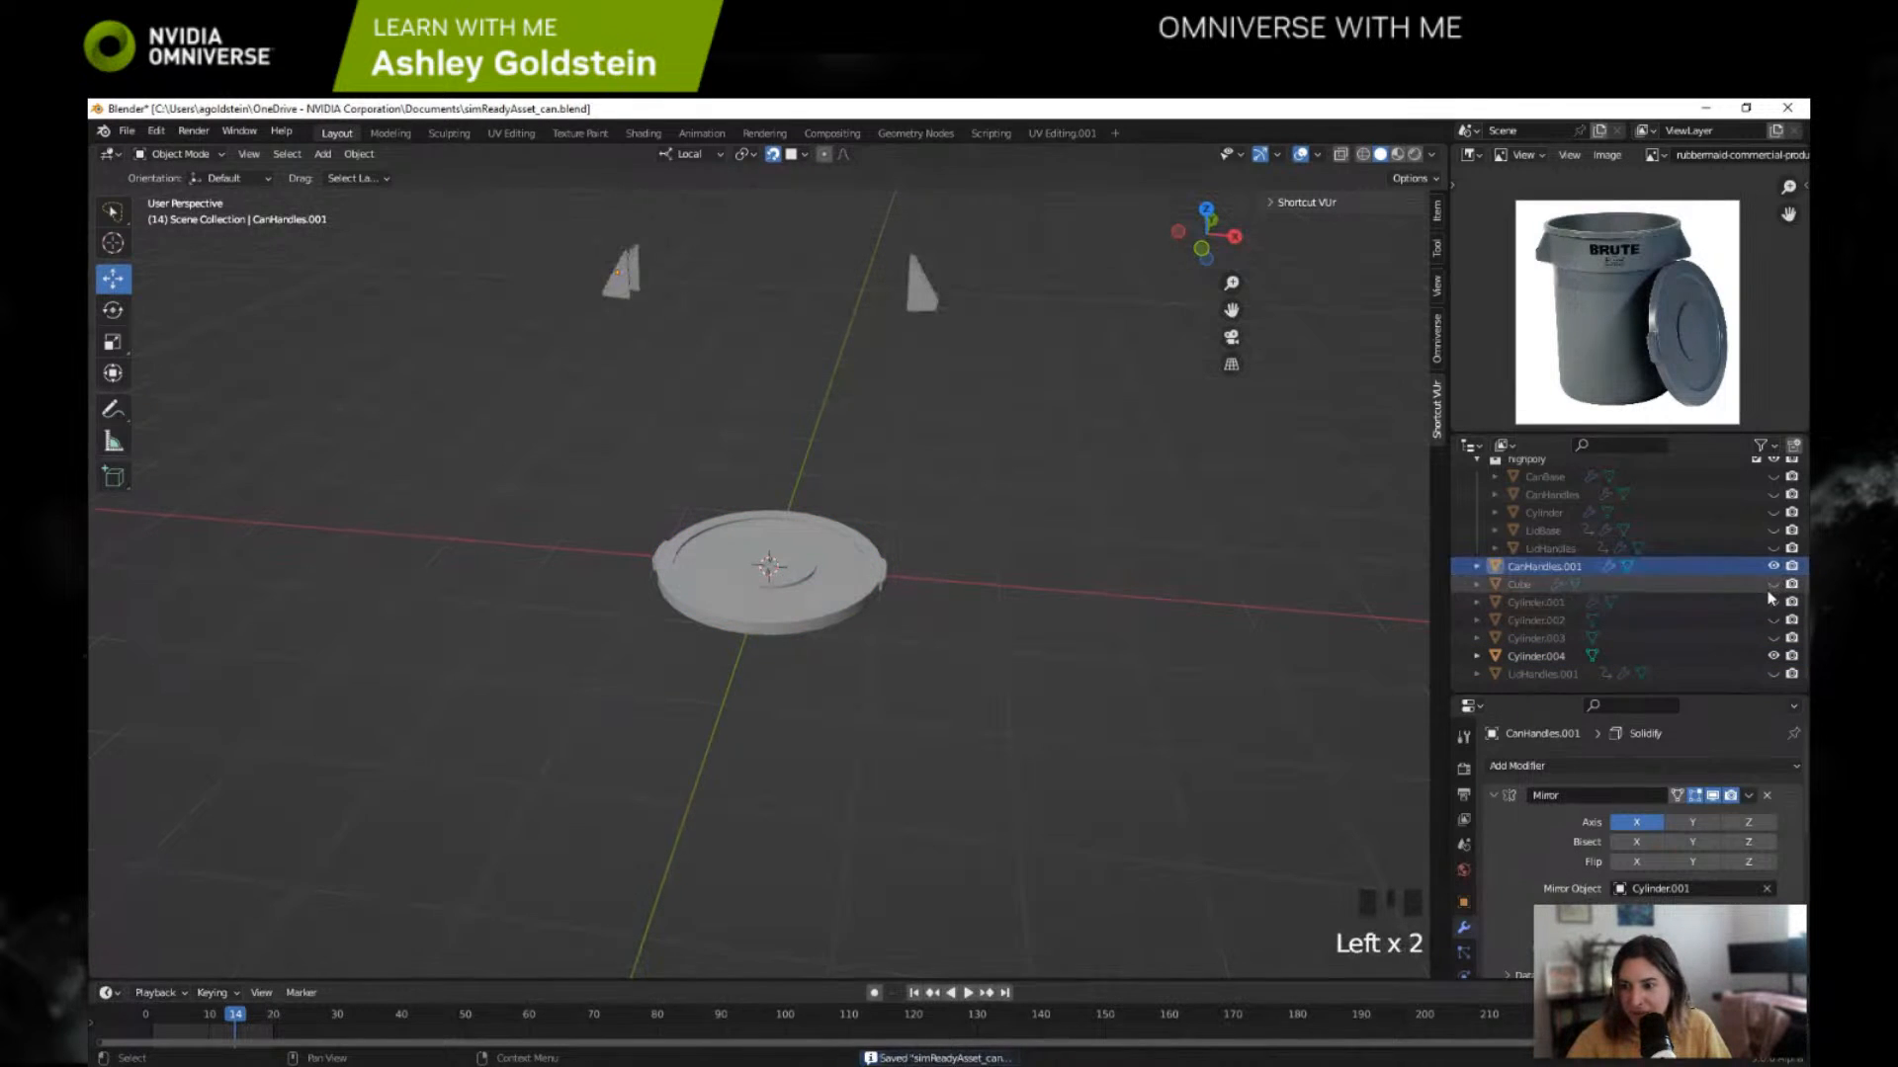
left_click(1774, 674)
left_click(1774, 674)
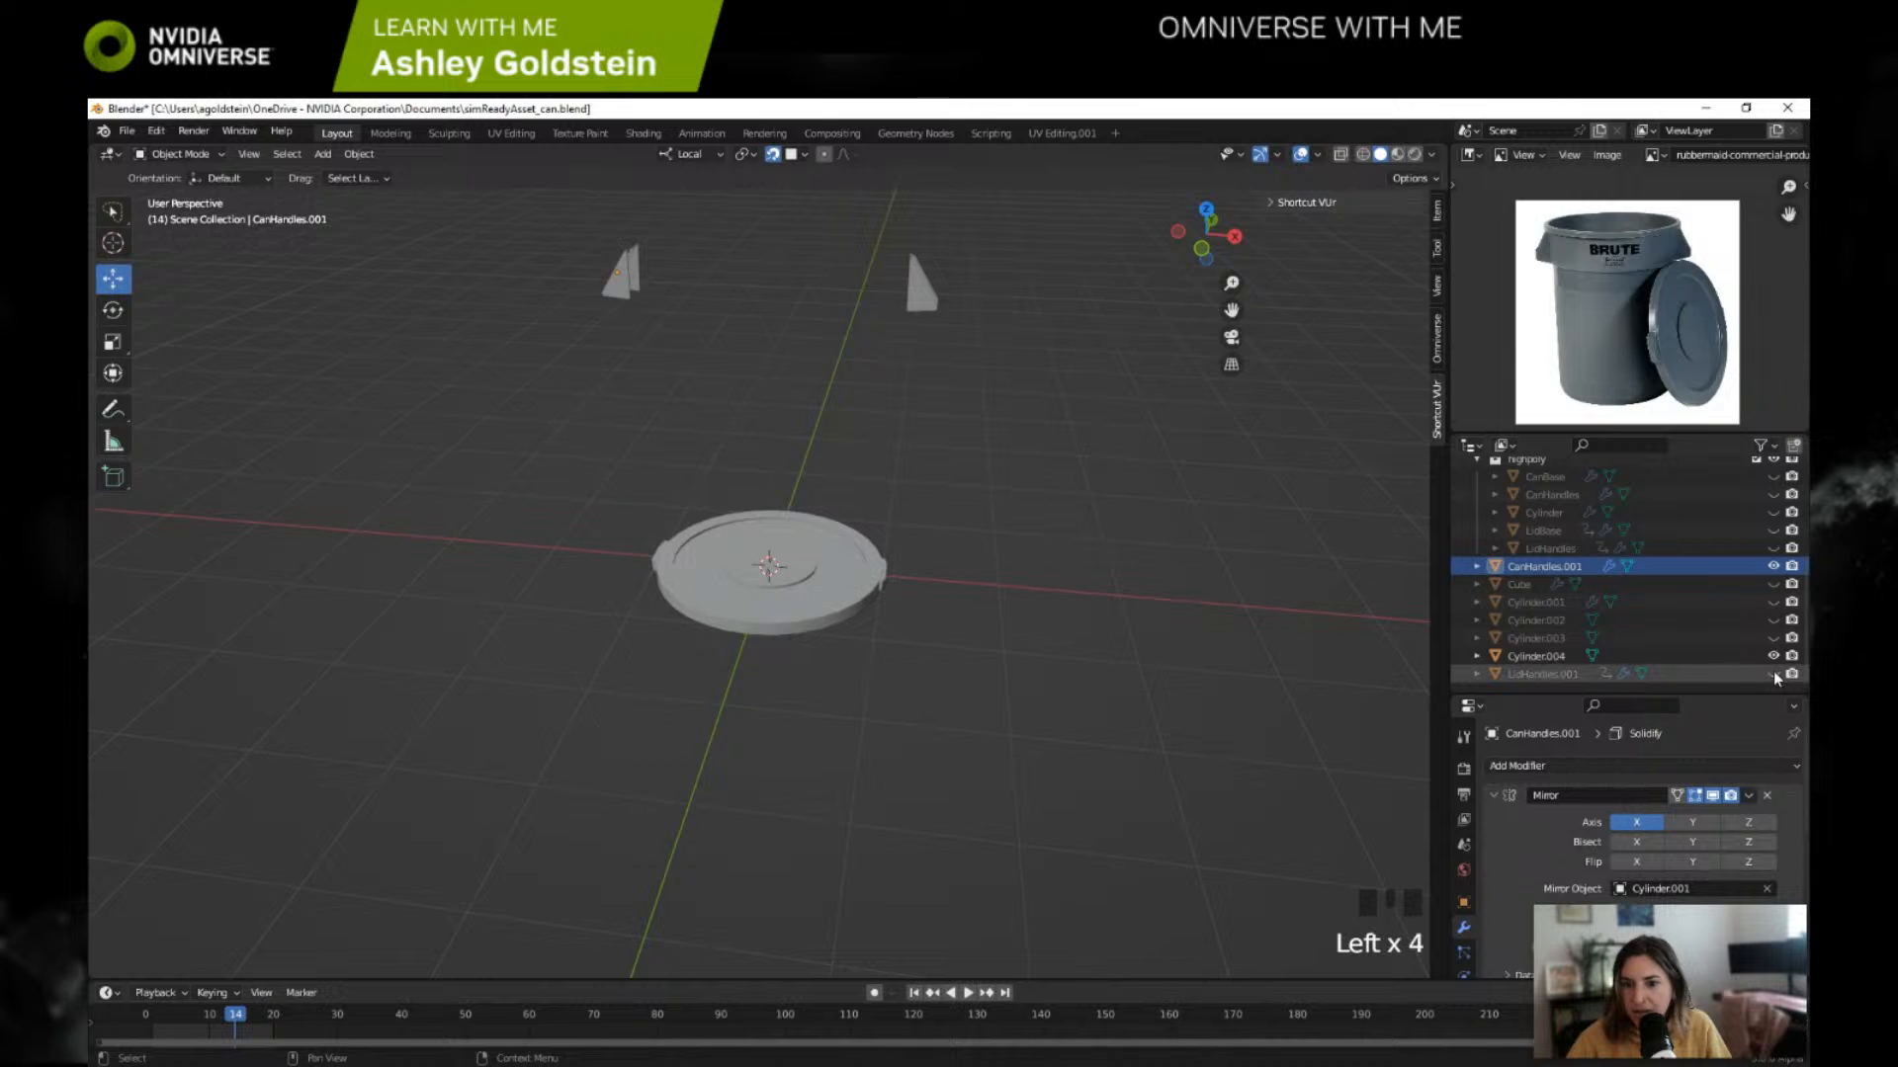
Step: Make the can body Cylinder.001 visible alongside the can handles and lid, keeping Cylinder.002 and Cylinder.003 hidden
left_click(1773, 638)
left_click(1773, 639)
left_click(1773, 639)
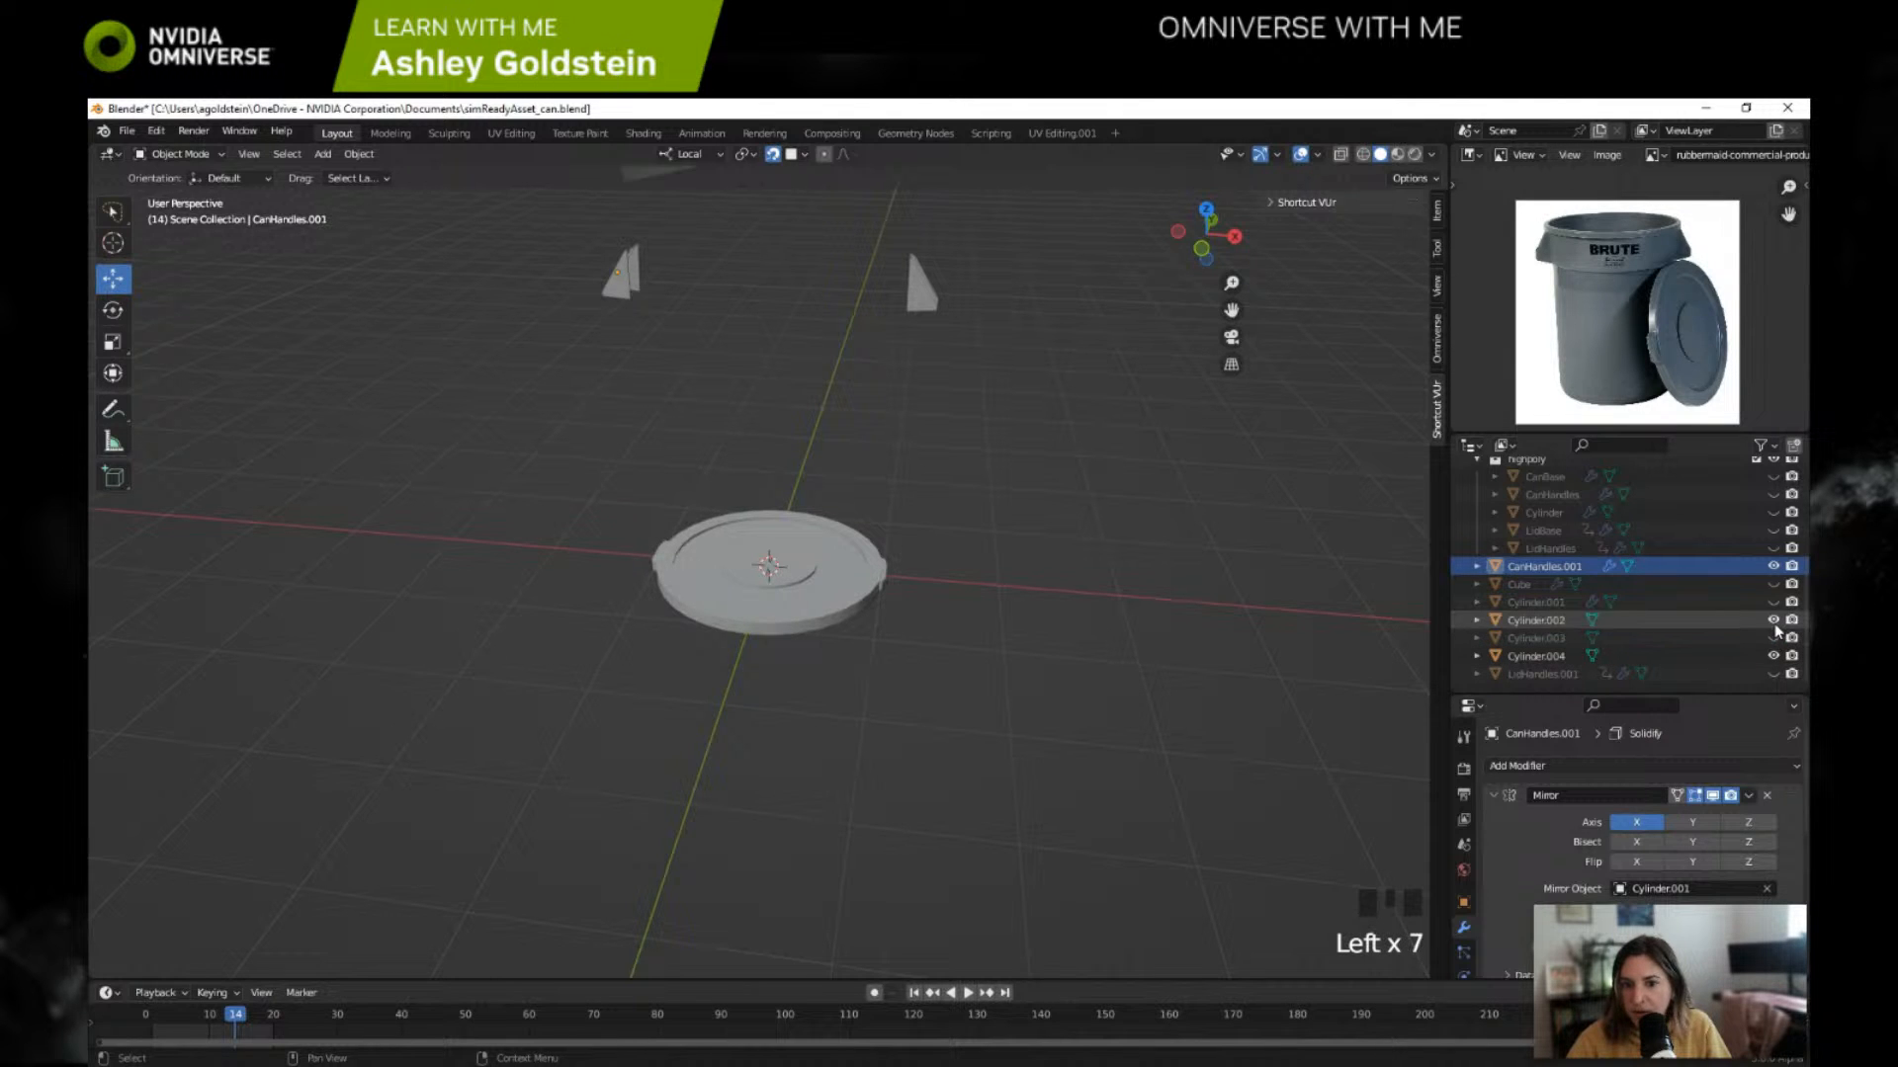
left_click(1774, 639)
left_click(1773, 602)
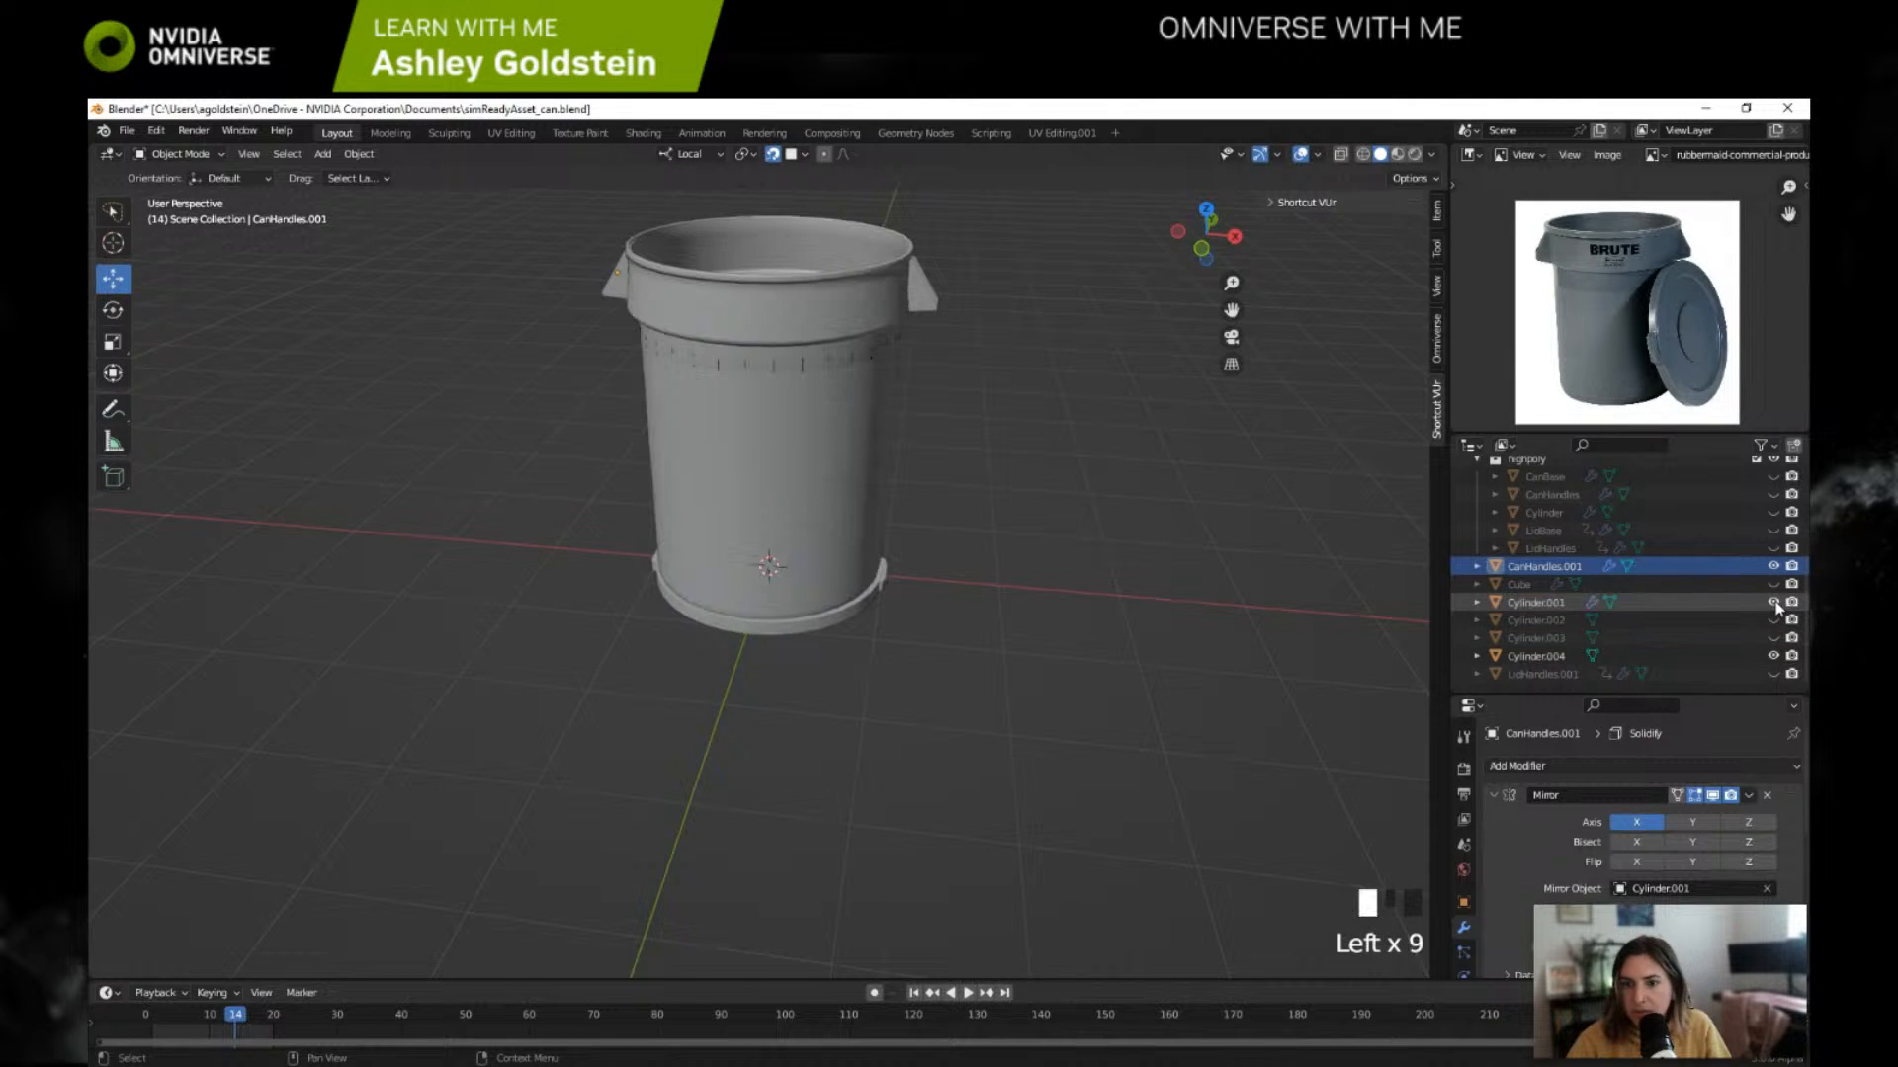
Step: Apply the Mirror and Solidify modifiers on CanHandles.001
left_click(1538, 567)
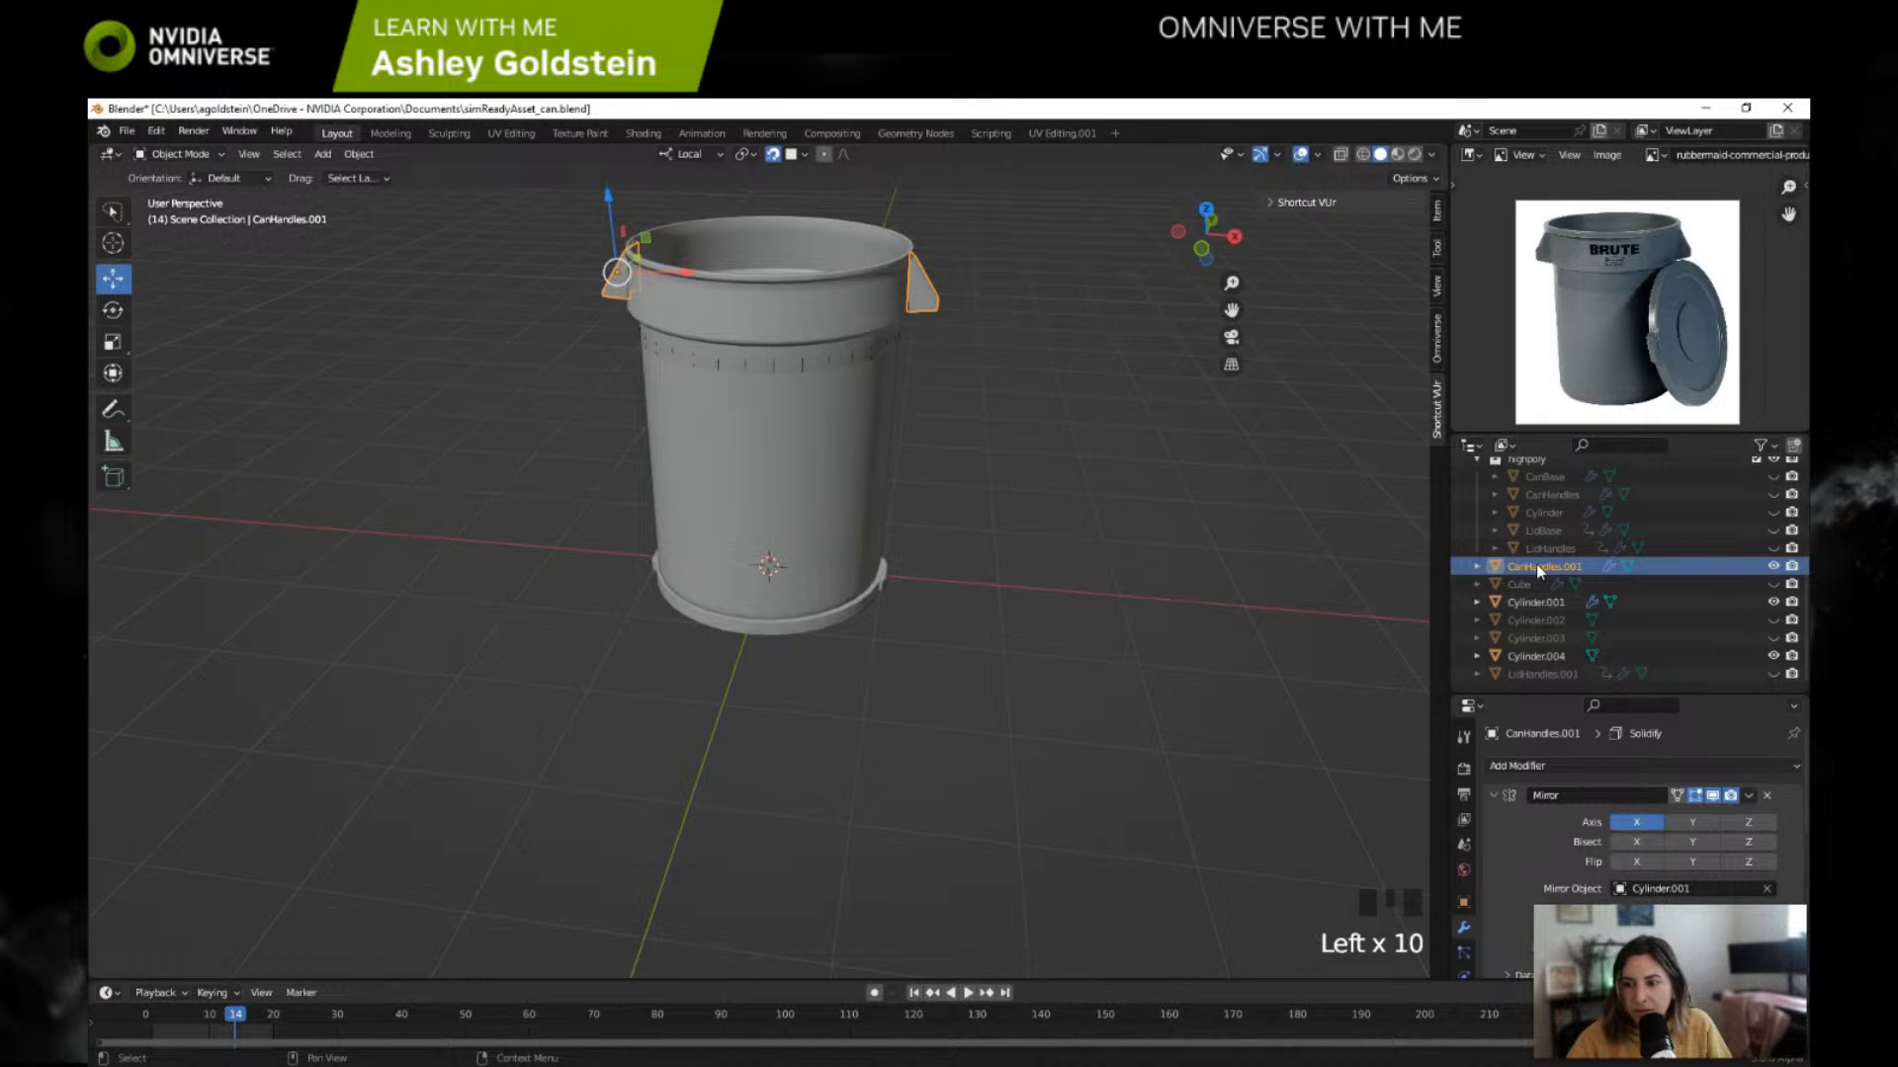
left_click(1748, 795)
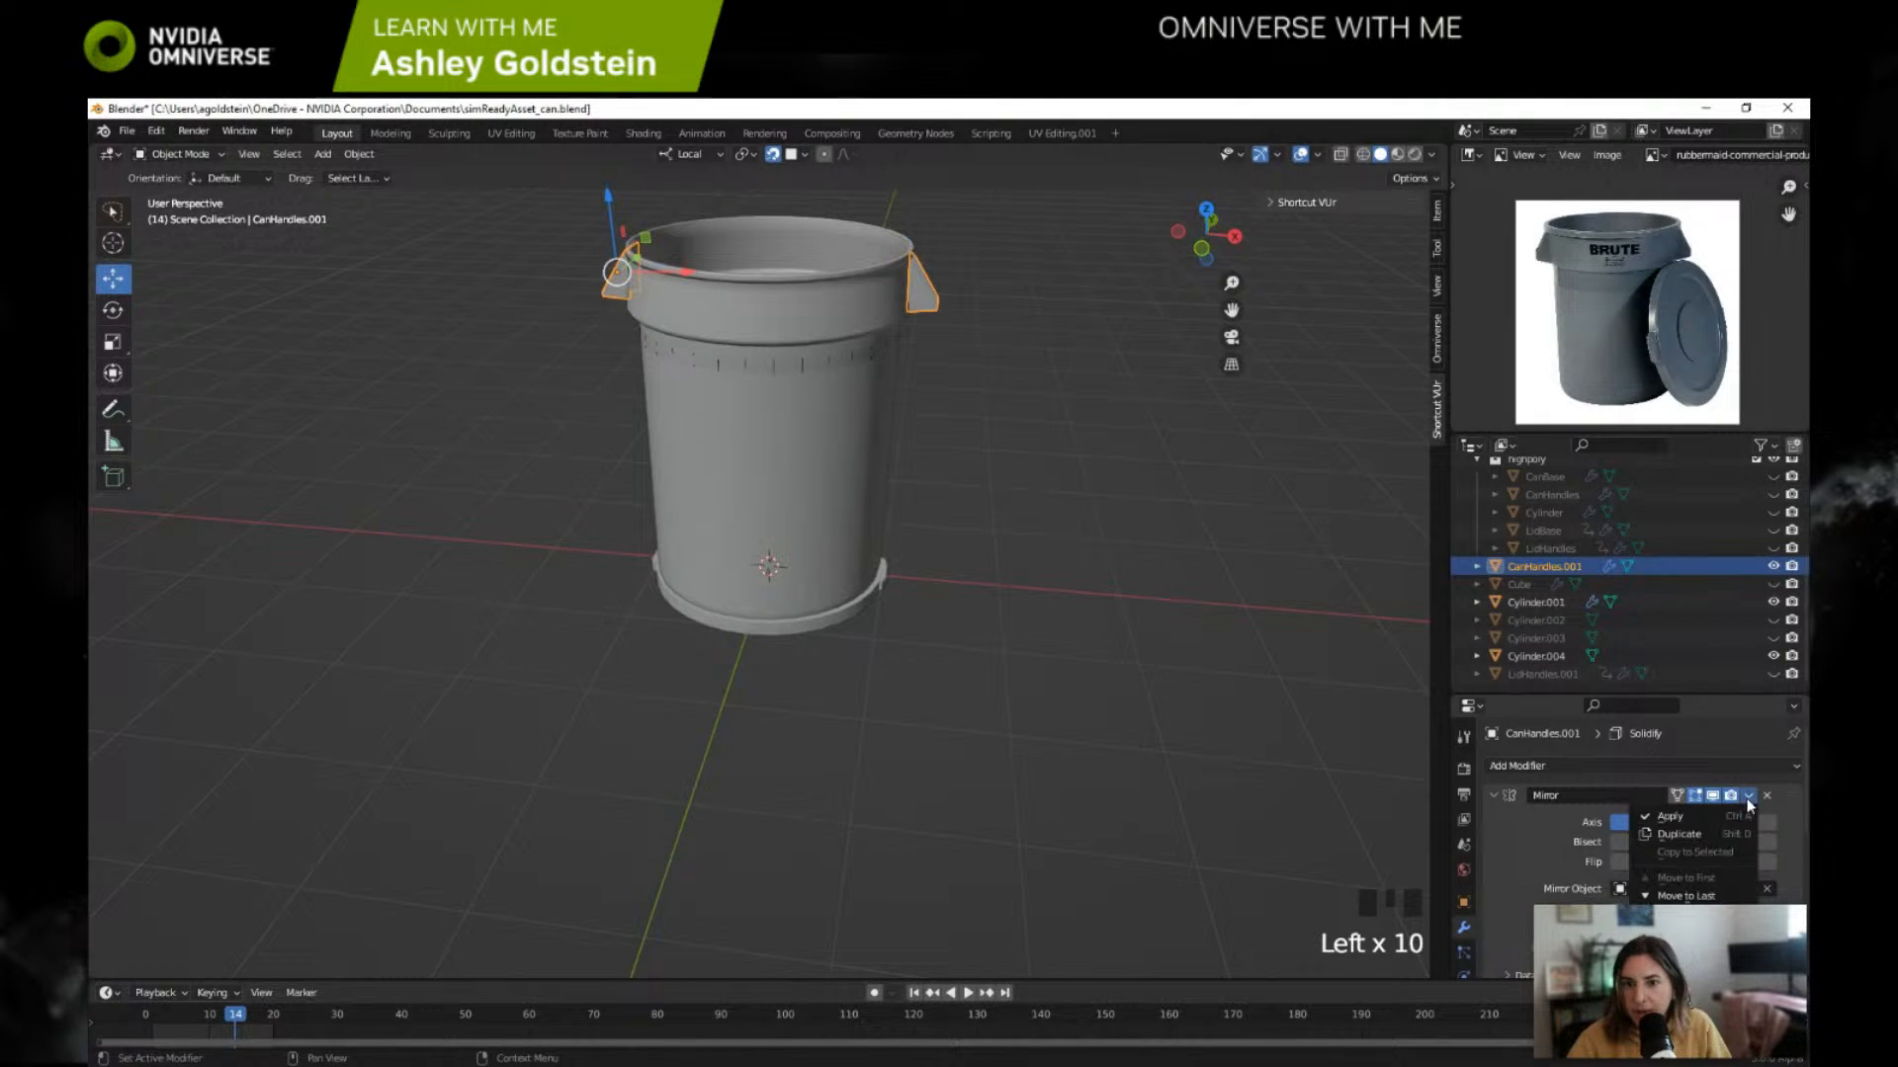
left_click(1701, 824)
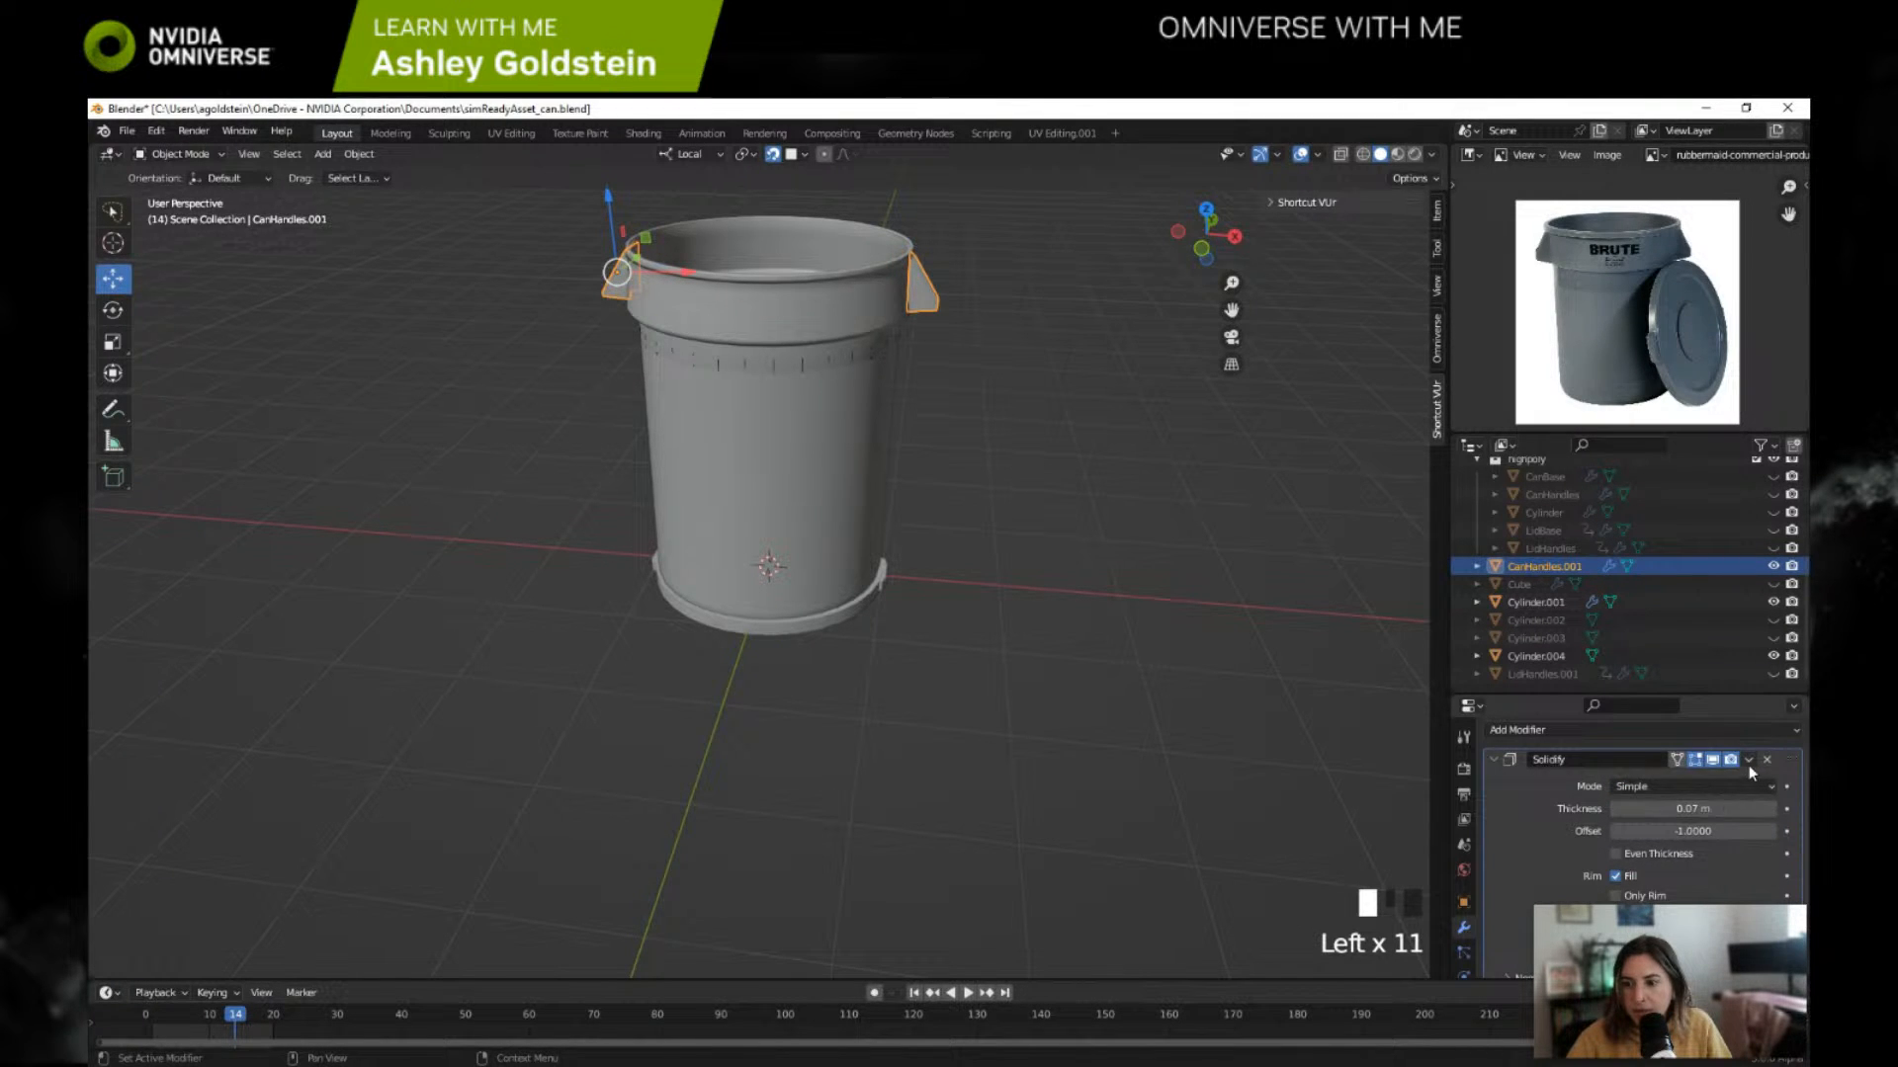
left_click(1747, 778)
left_click(1685, 799)
Step: Apply the Solidify and WeightedNormal modifiers on the can body Cylinder.001
left_click(1562, 602)
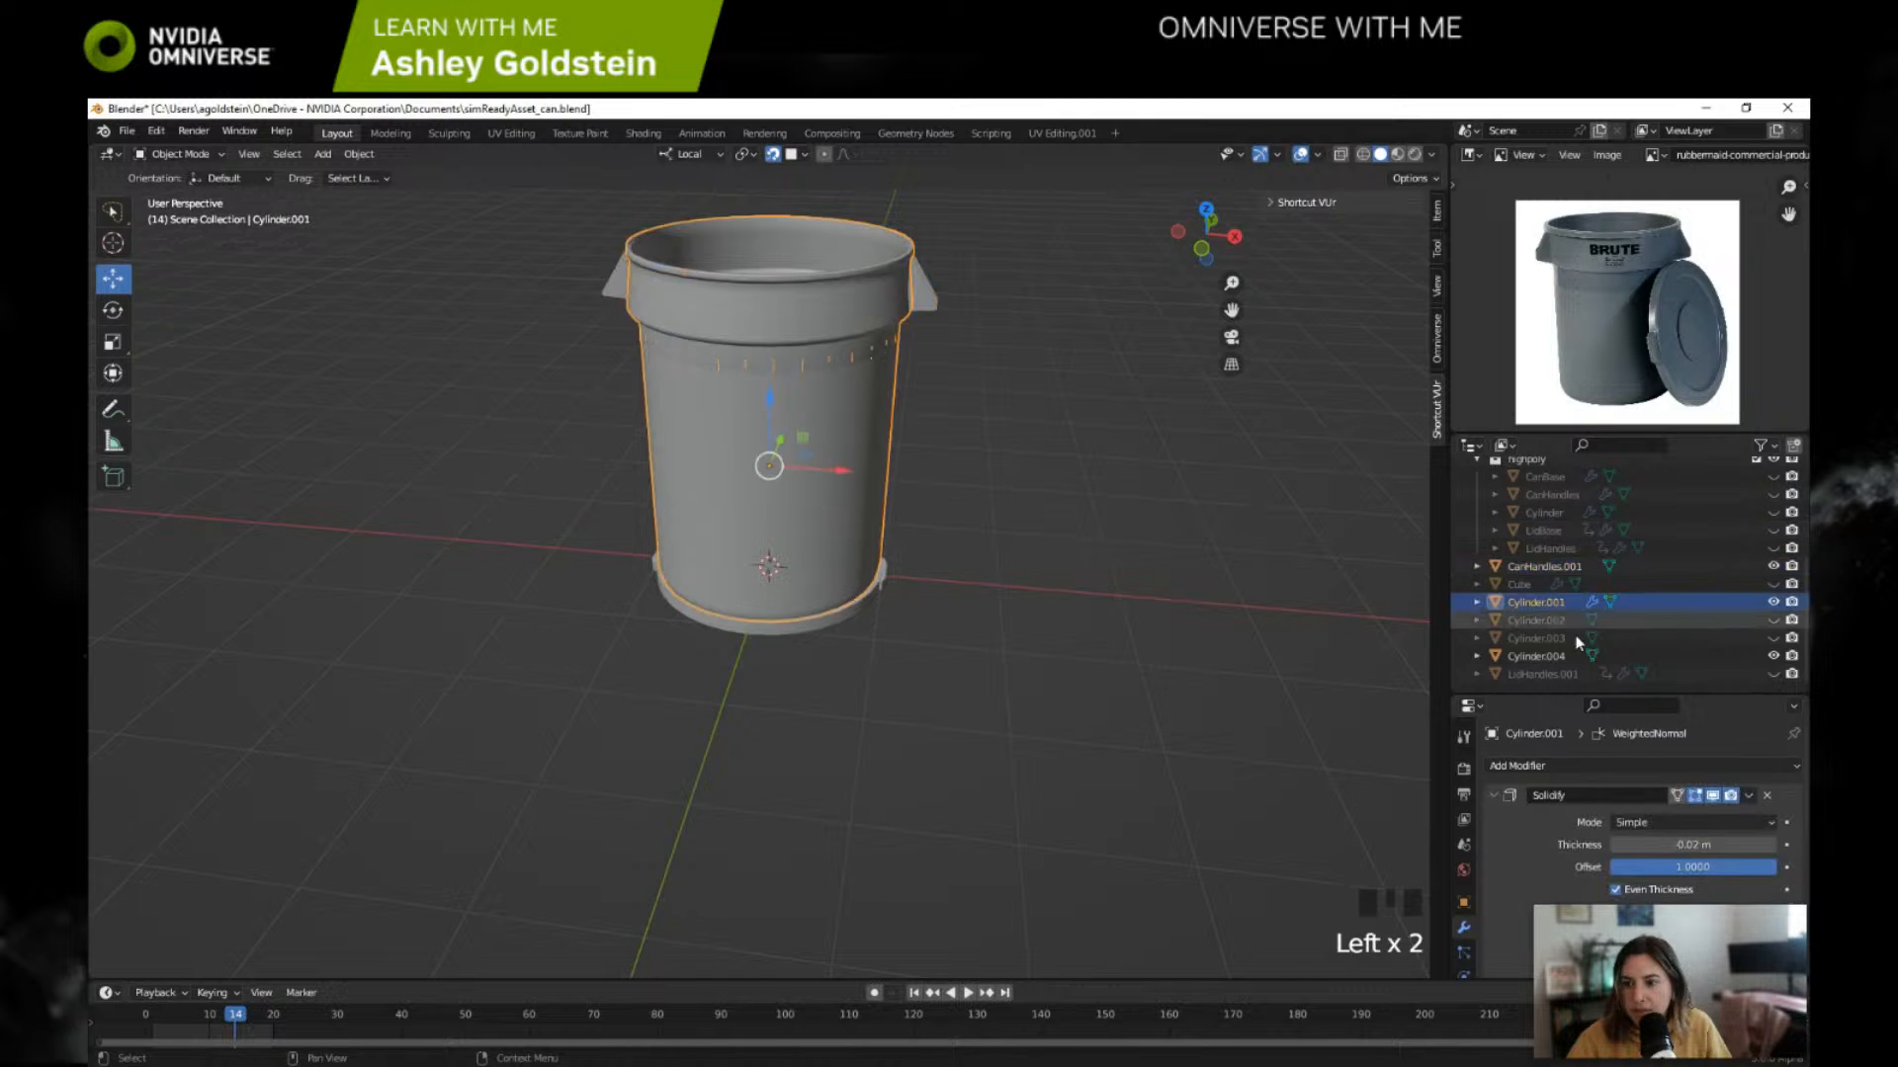
left_click(1748, 797)
left_click(1729, 817)
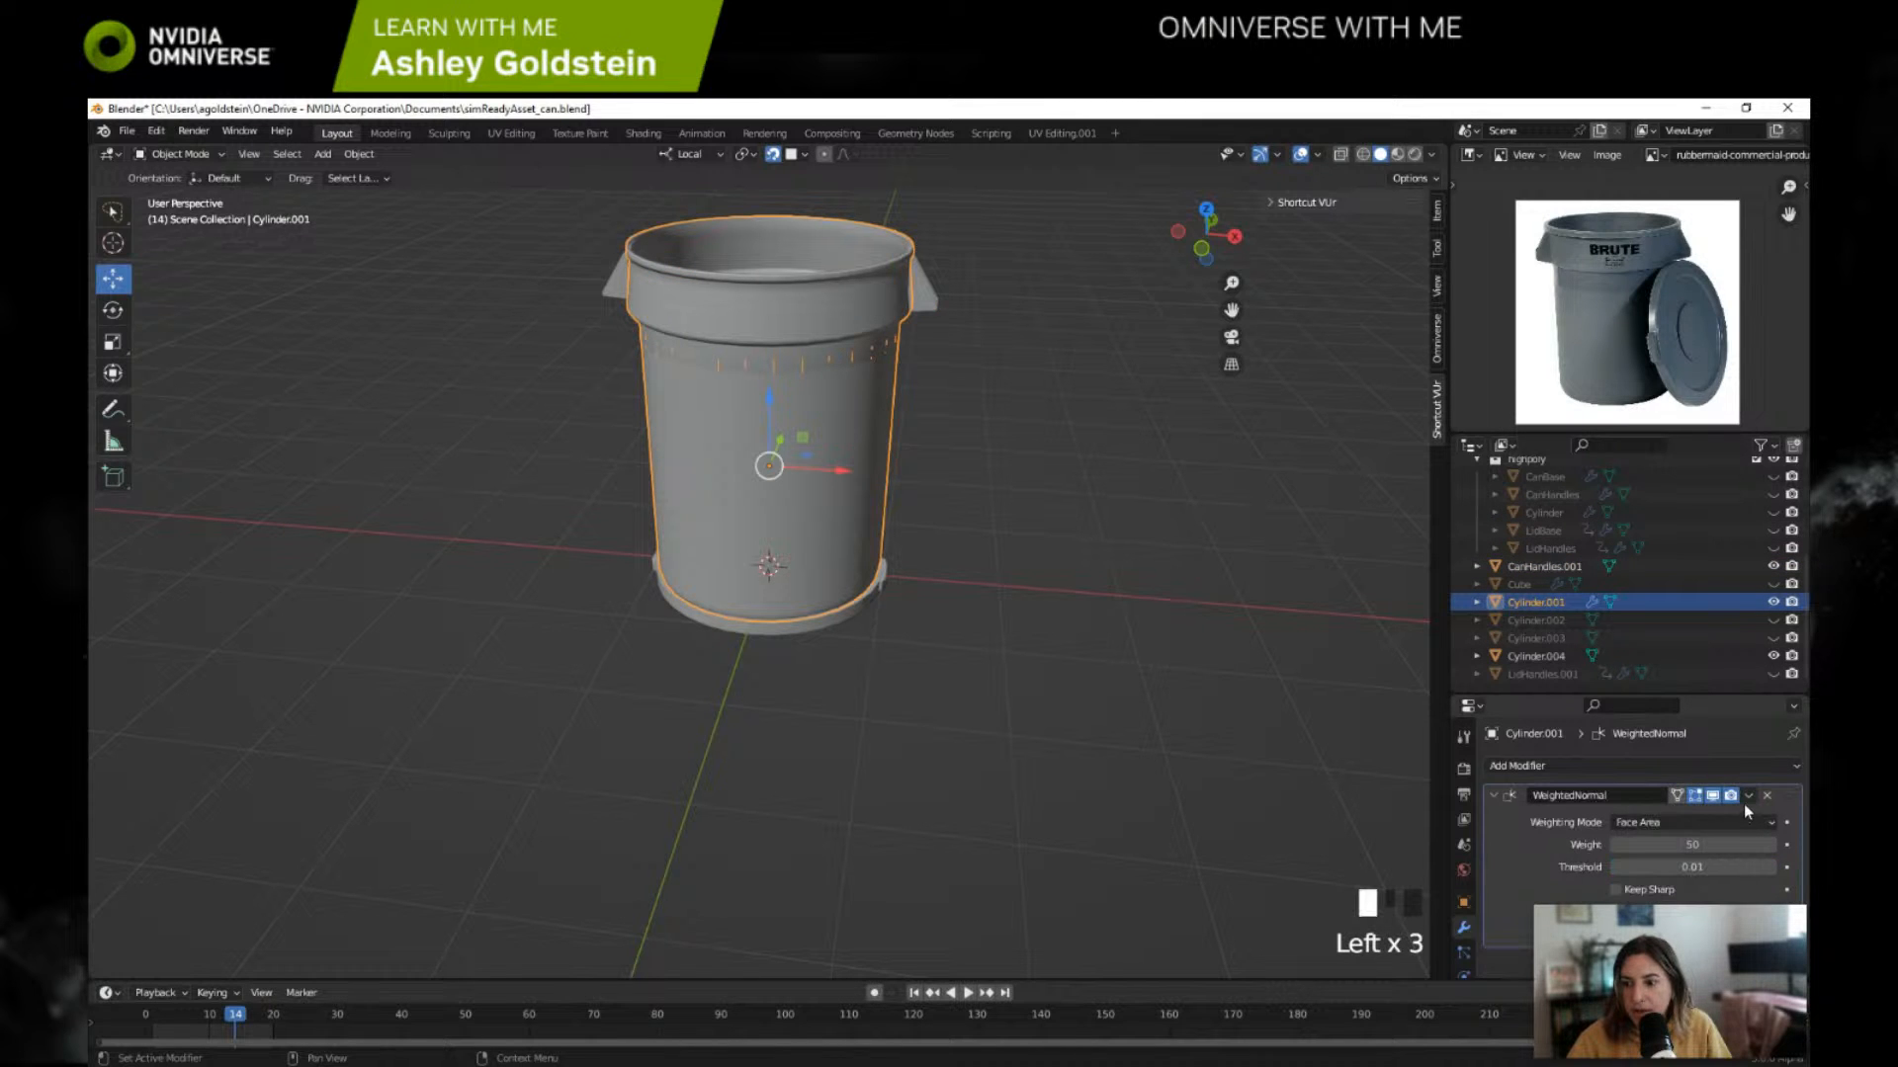
left_click(1749, 796)
left_click(1696, 816)
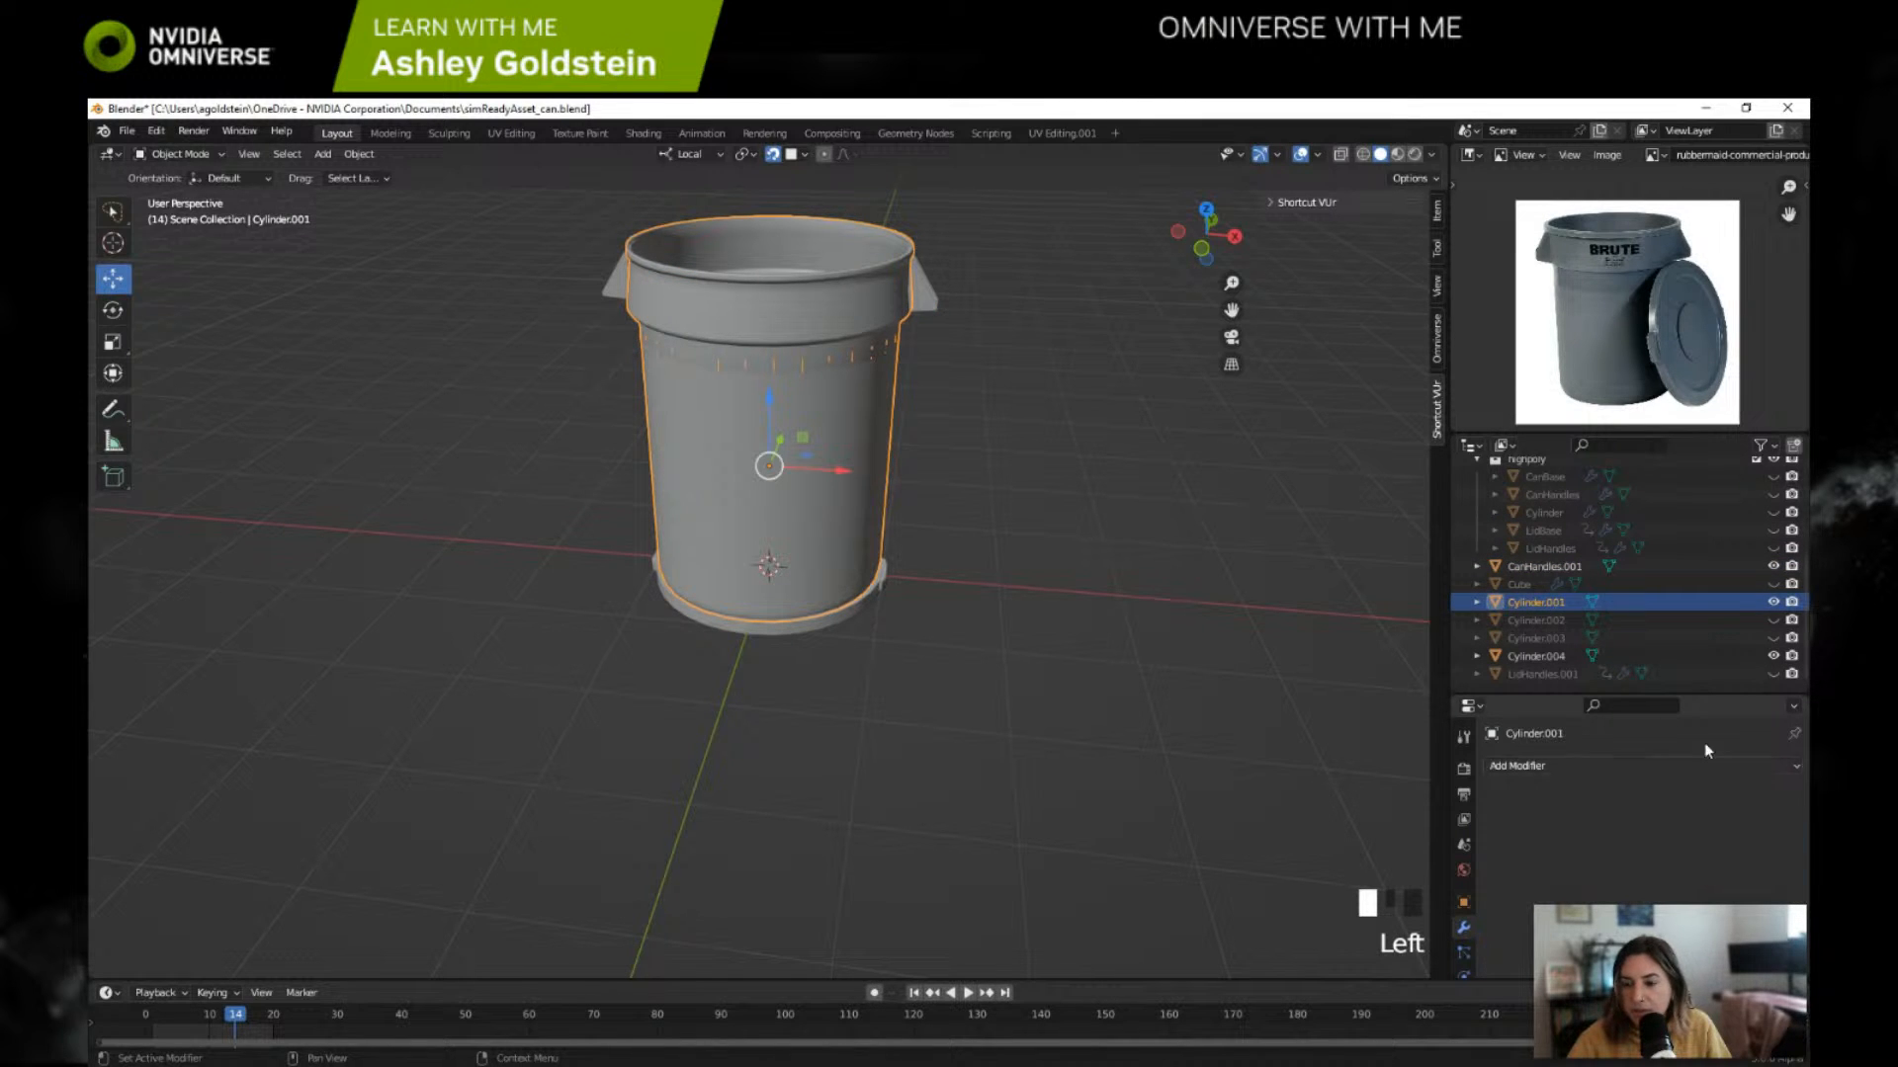
Step: Join Cylinder.001 into CanHandles.001 and shade the joined can smooth
left_click(1567, 574, "ctrl")
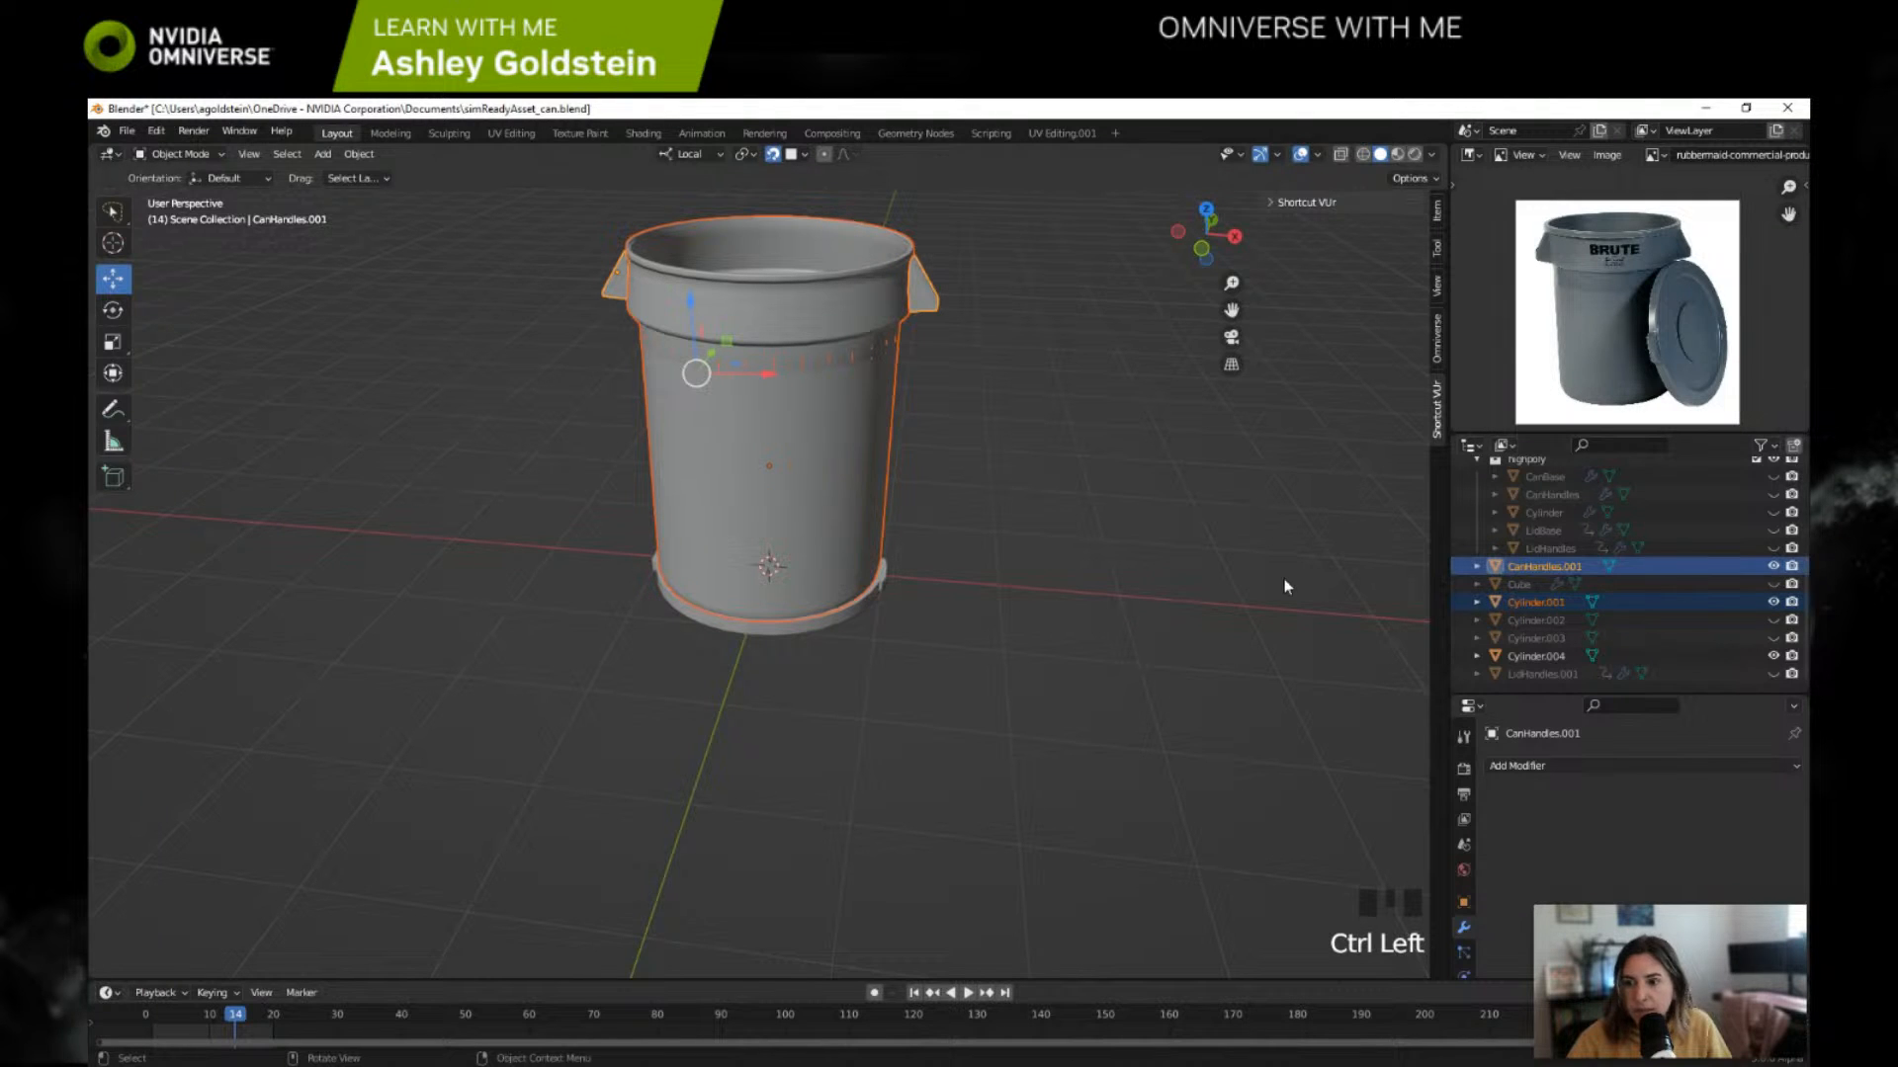
key("ctrl+j")
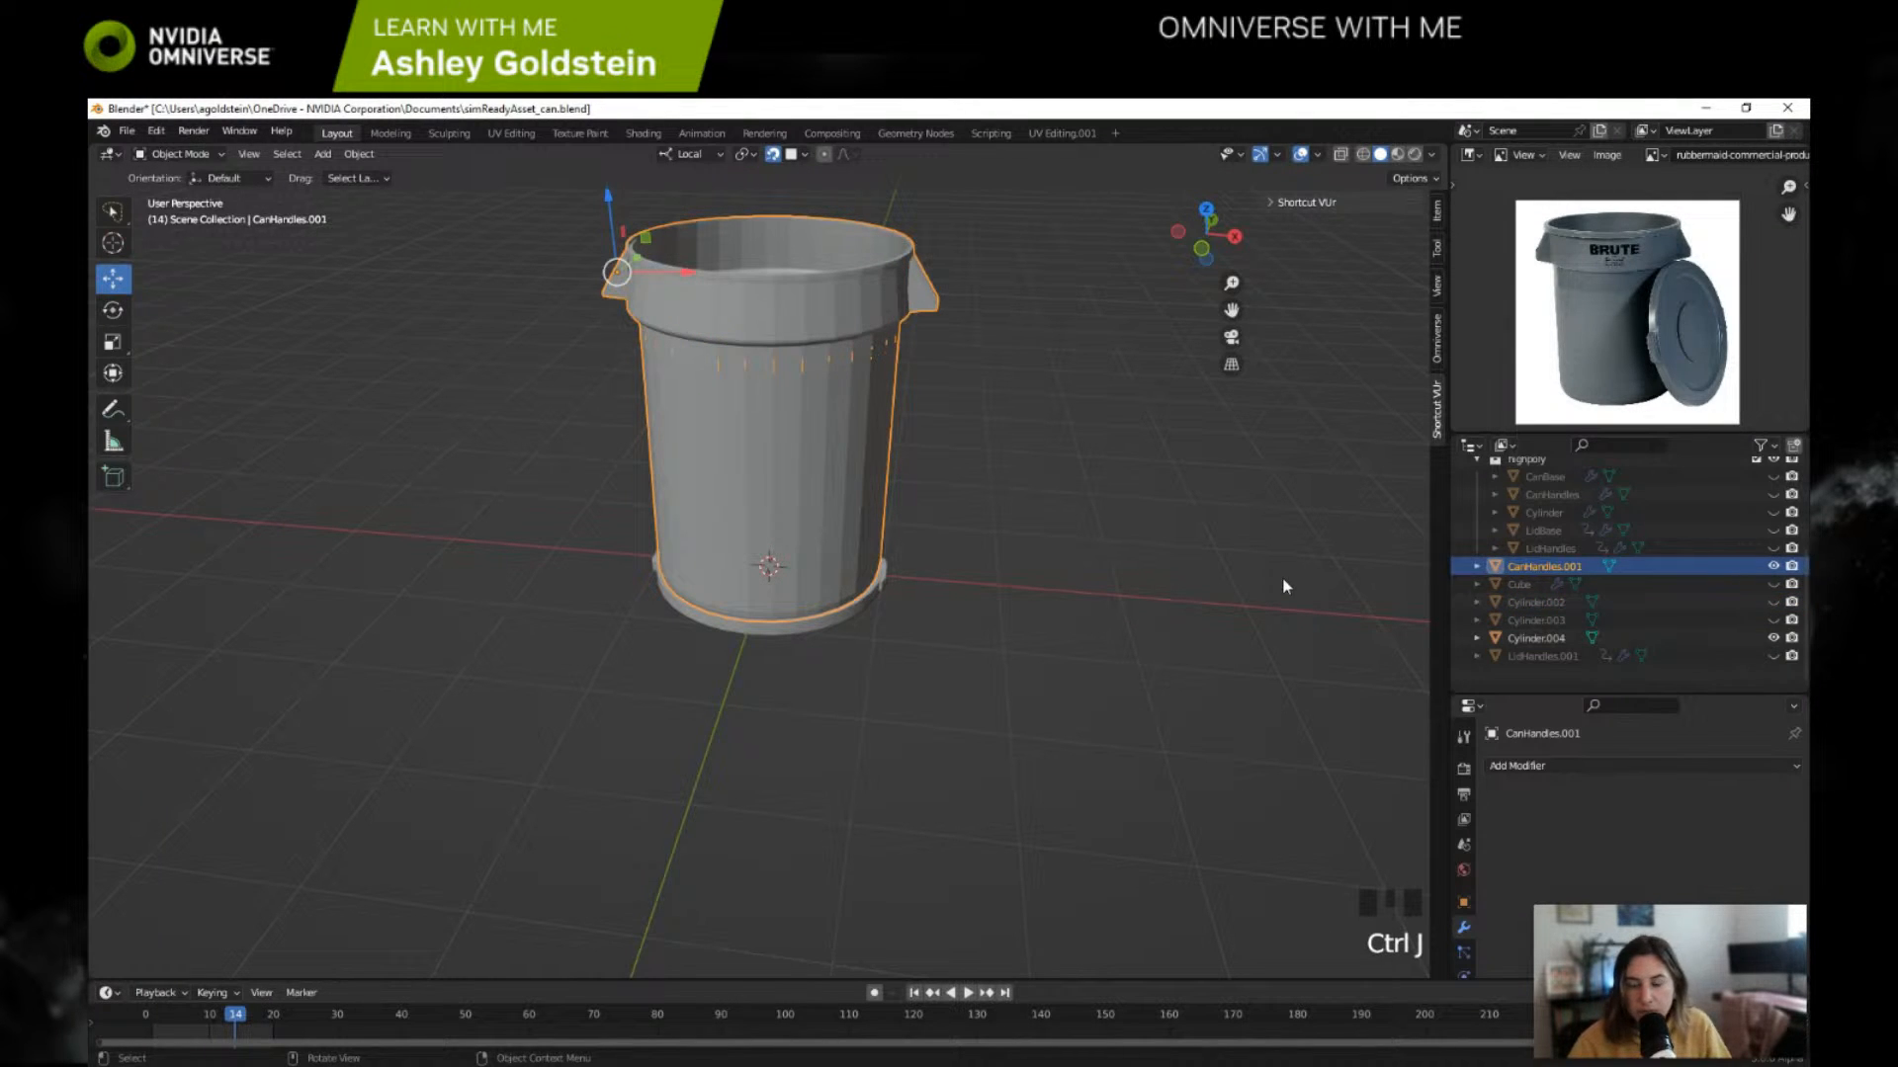
right_click(877, 341)
left_click(878, 341)
middle_click_drag(889, 359, 887, 410)
Step: Select the whole joined CanHandles.001 mesh and UV unwrap it with Unwrap
key("Tab")
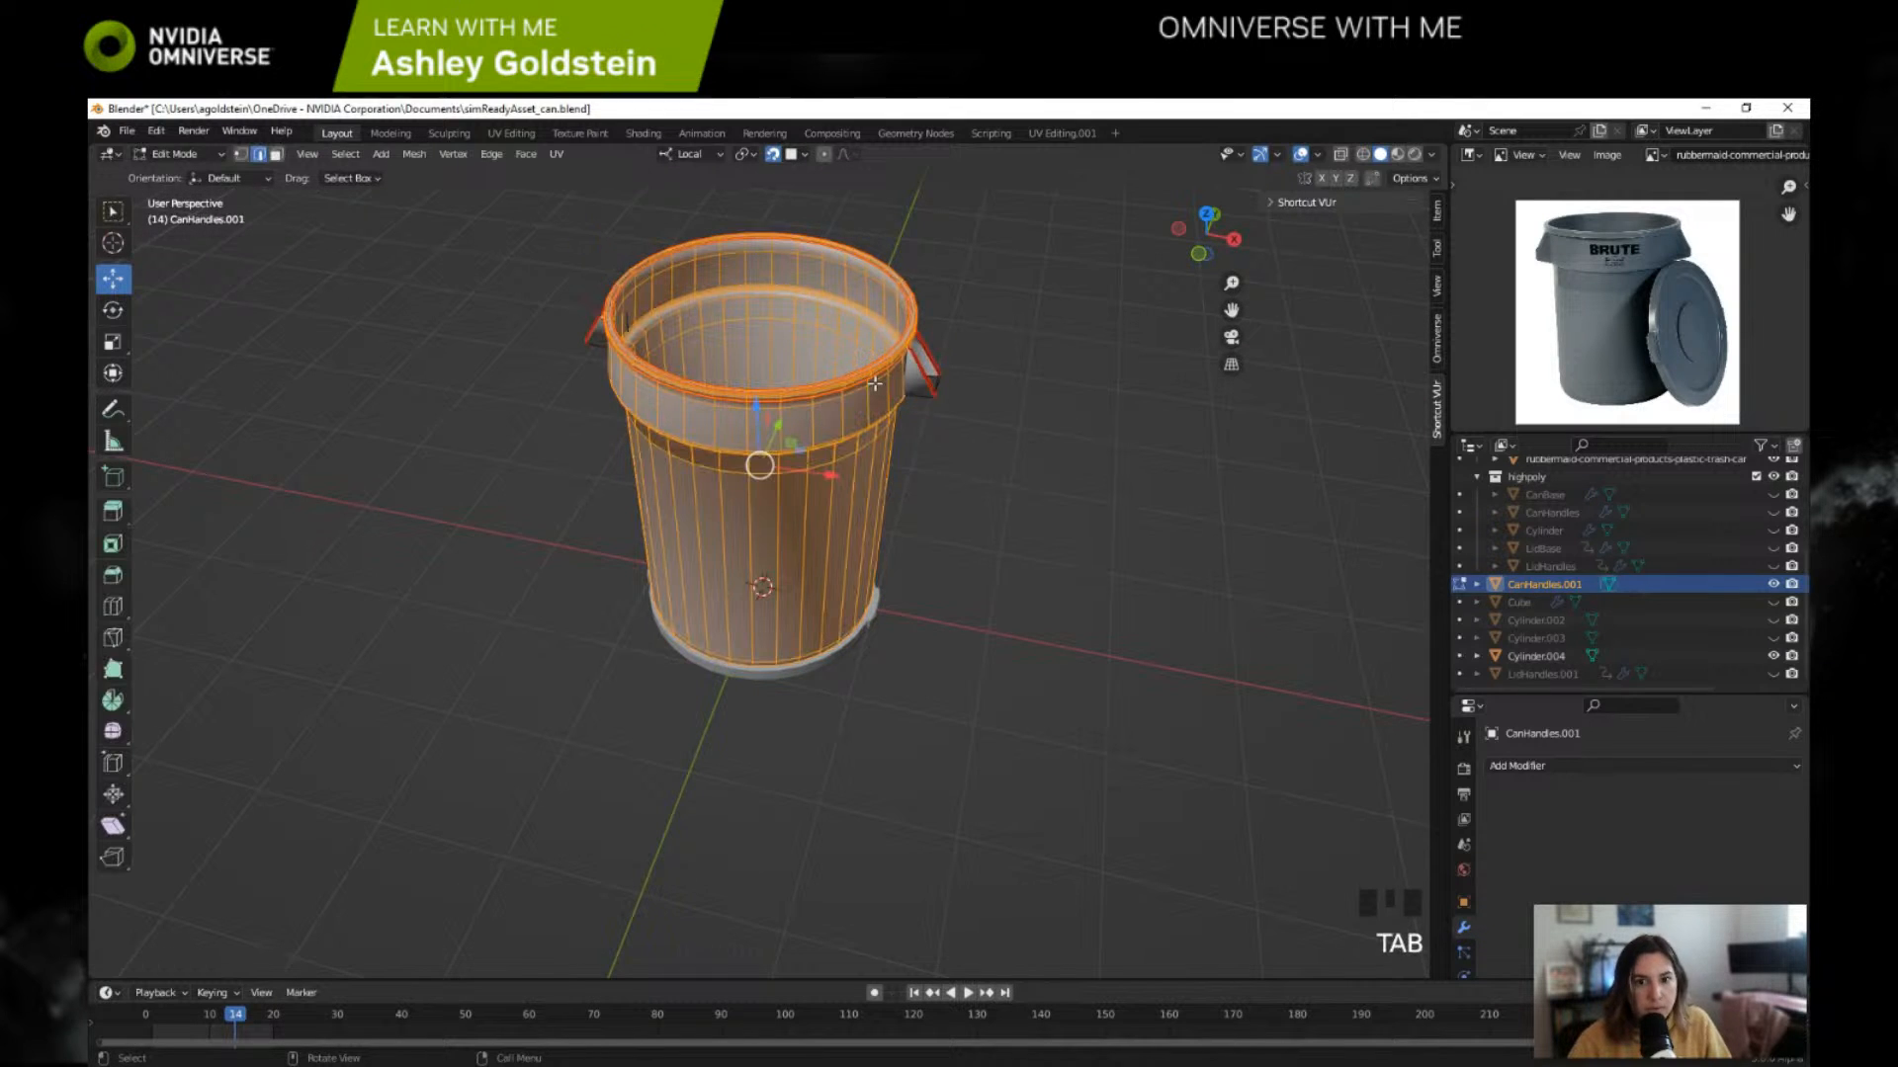
key("a")
key("u")
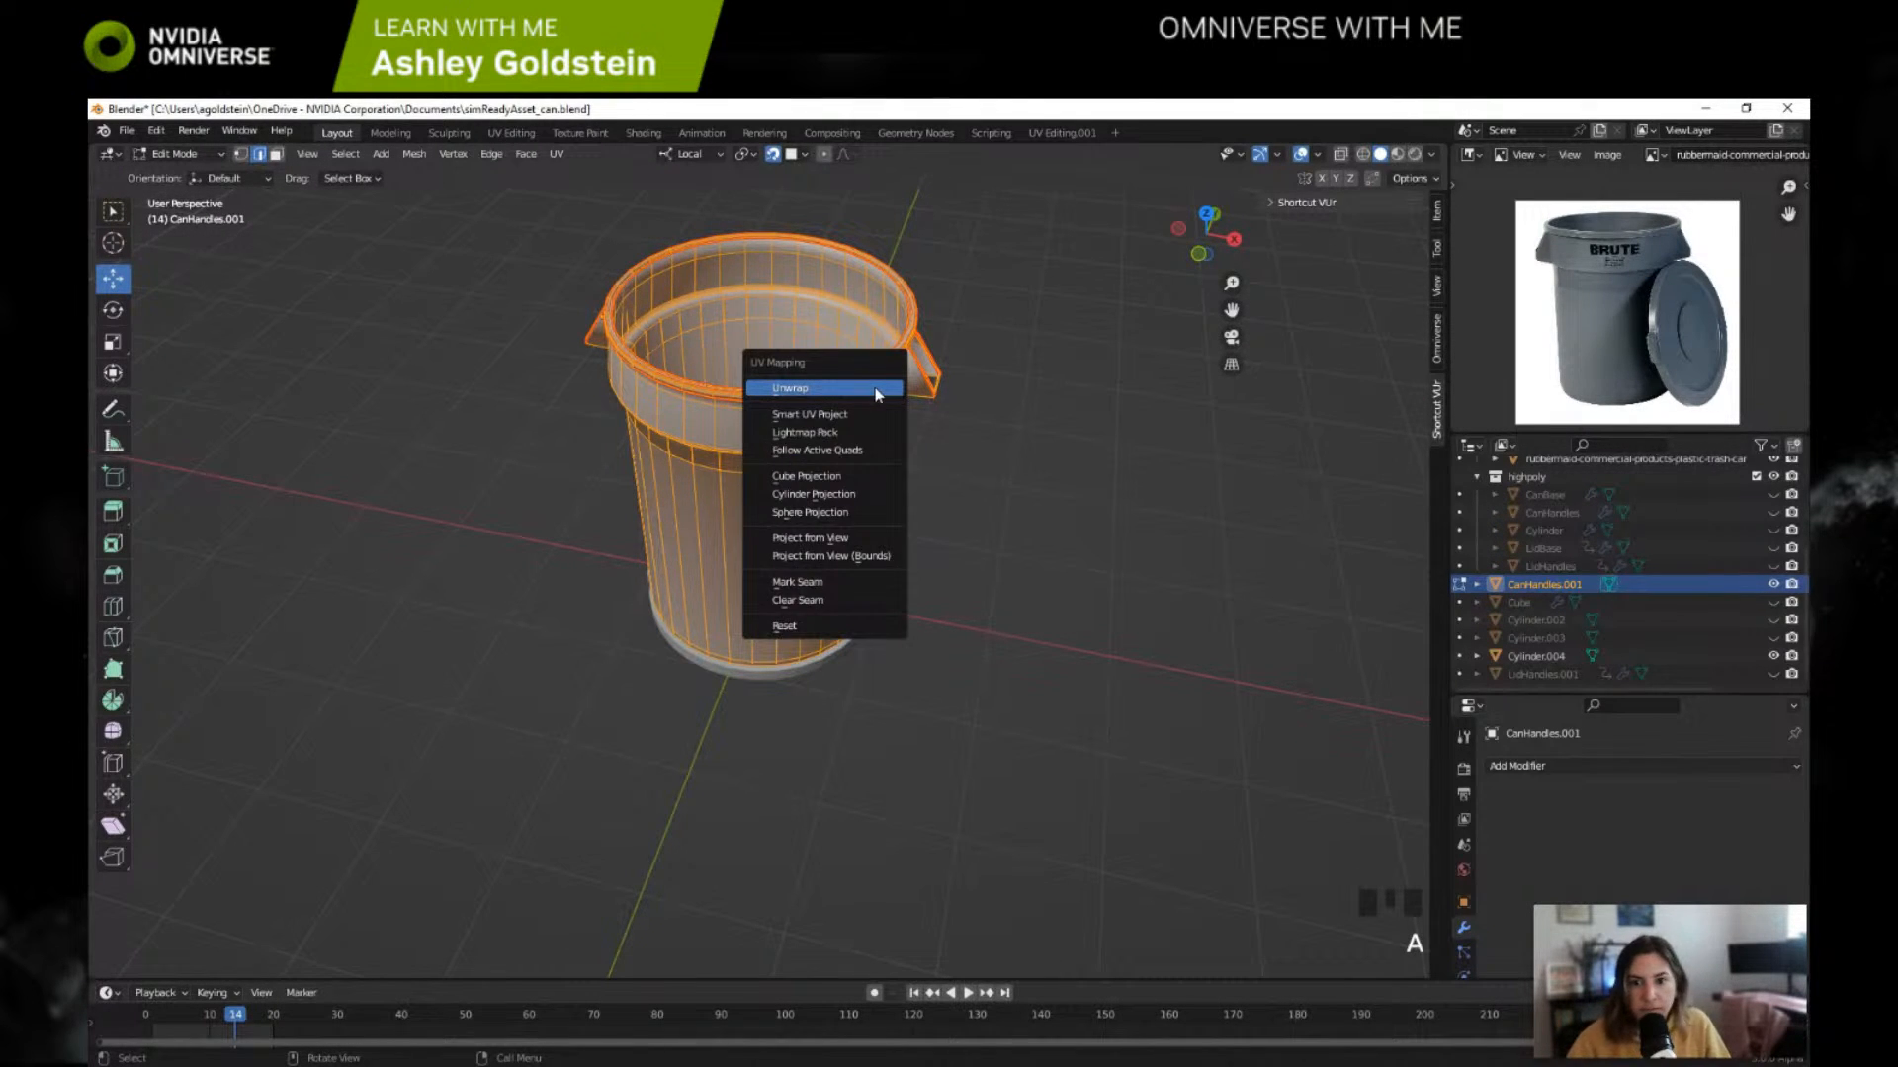
left_click(875, 387)
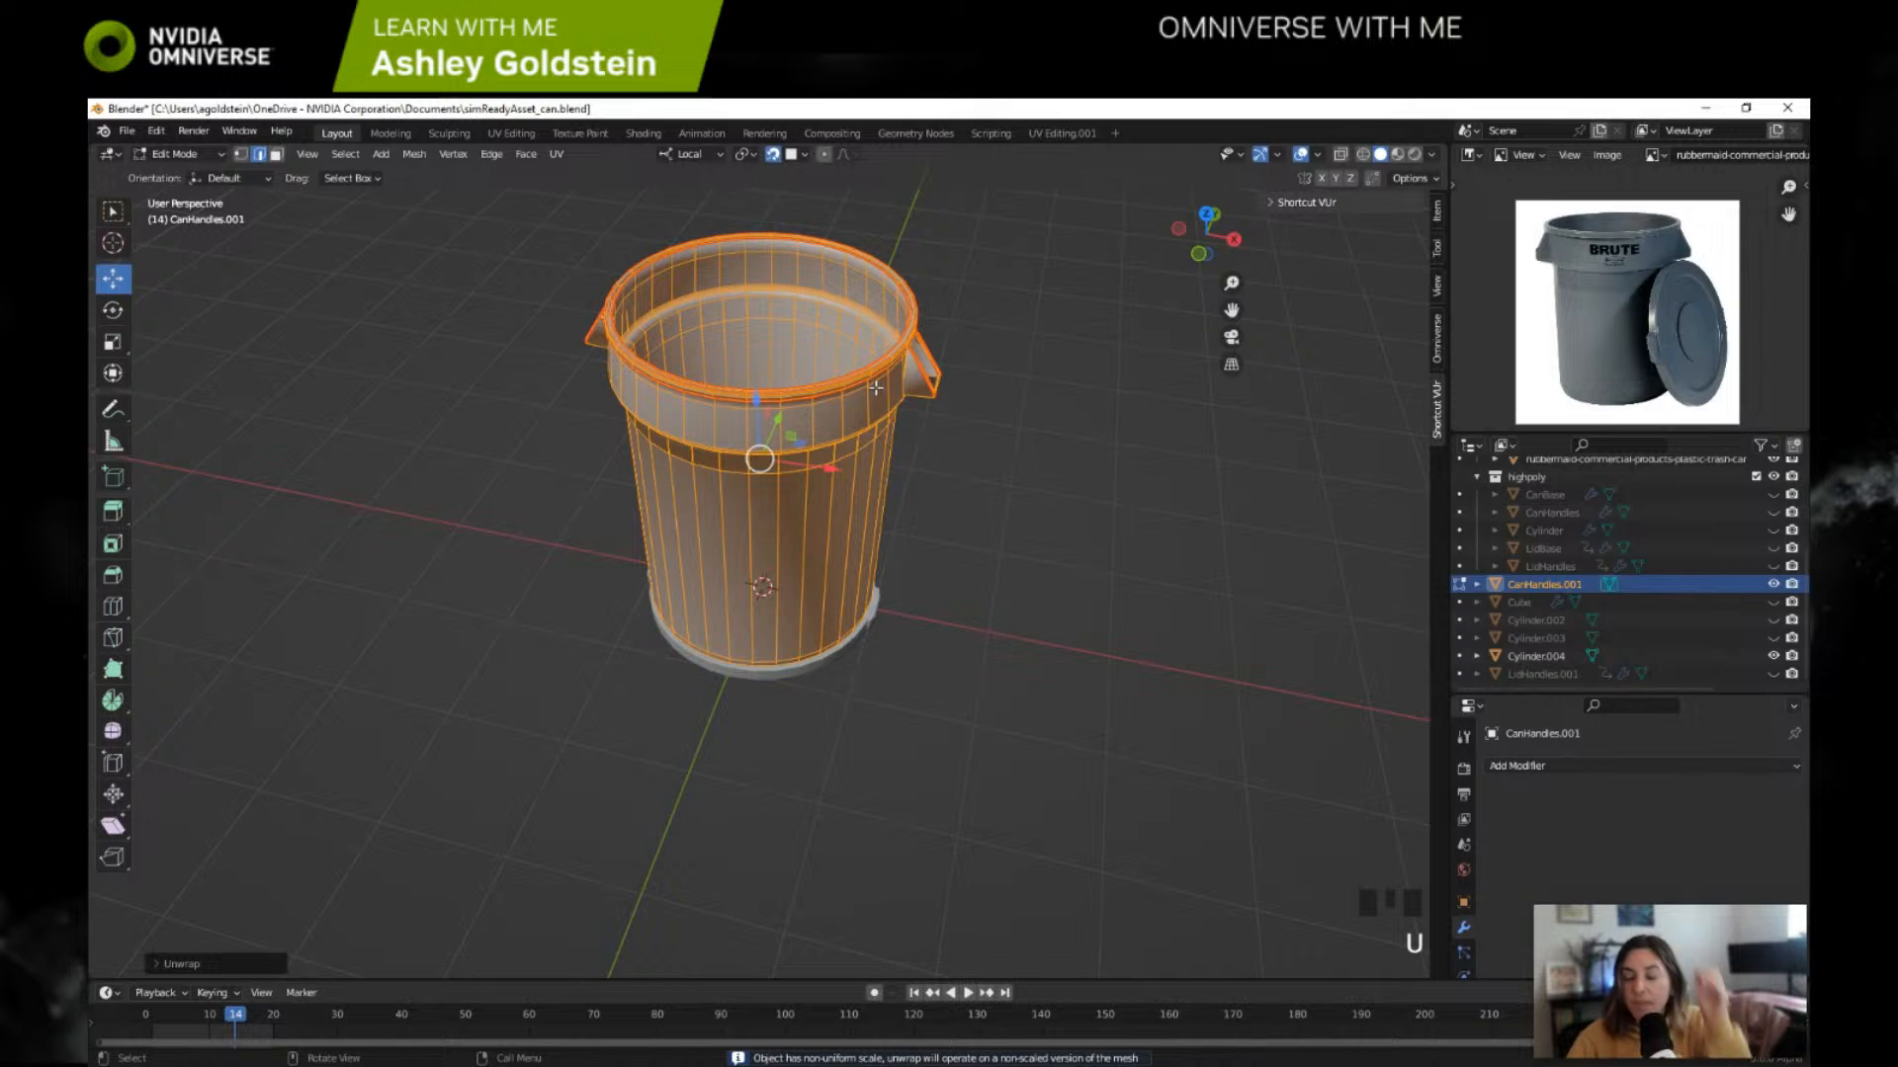
key("Tab")
middle_click_drag(917, 488, 1014, 540)
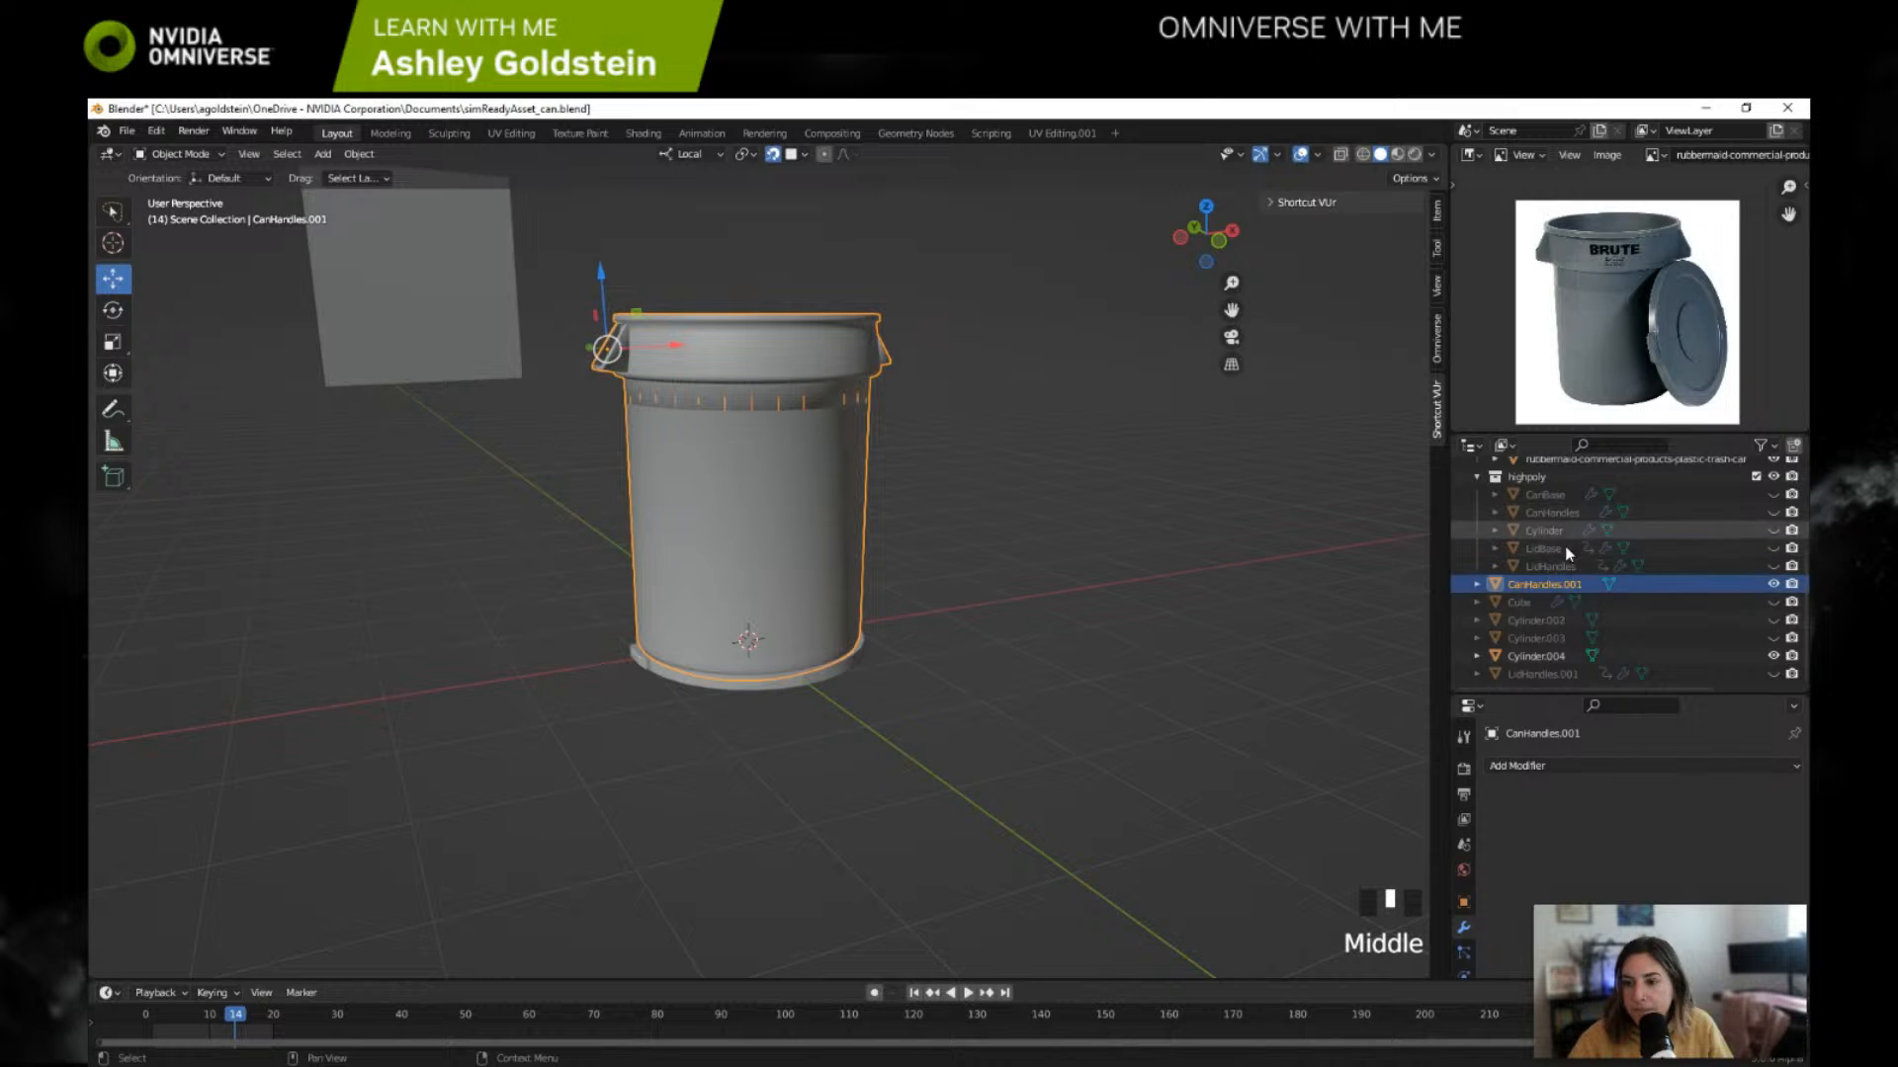
Step: Check the UV layout of CanHandles.001 in the UV Editing workspace and return to Layout in Object Mode
left_click(1532, 605)
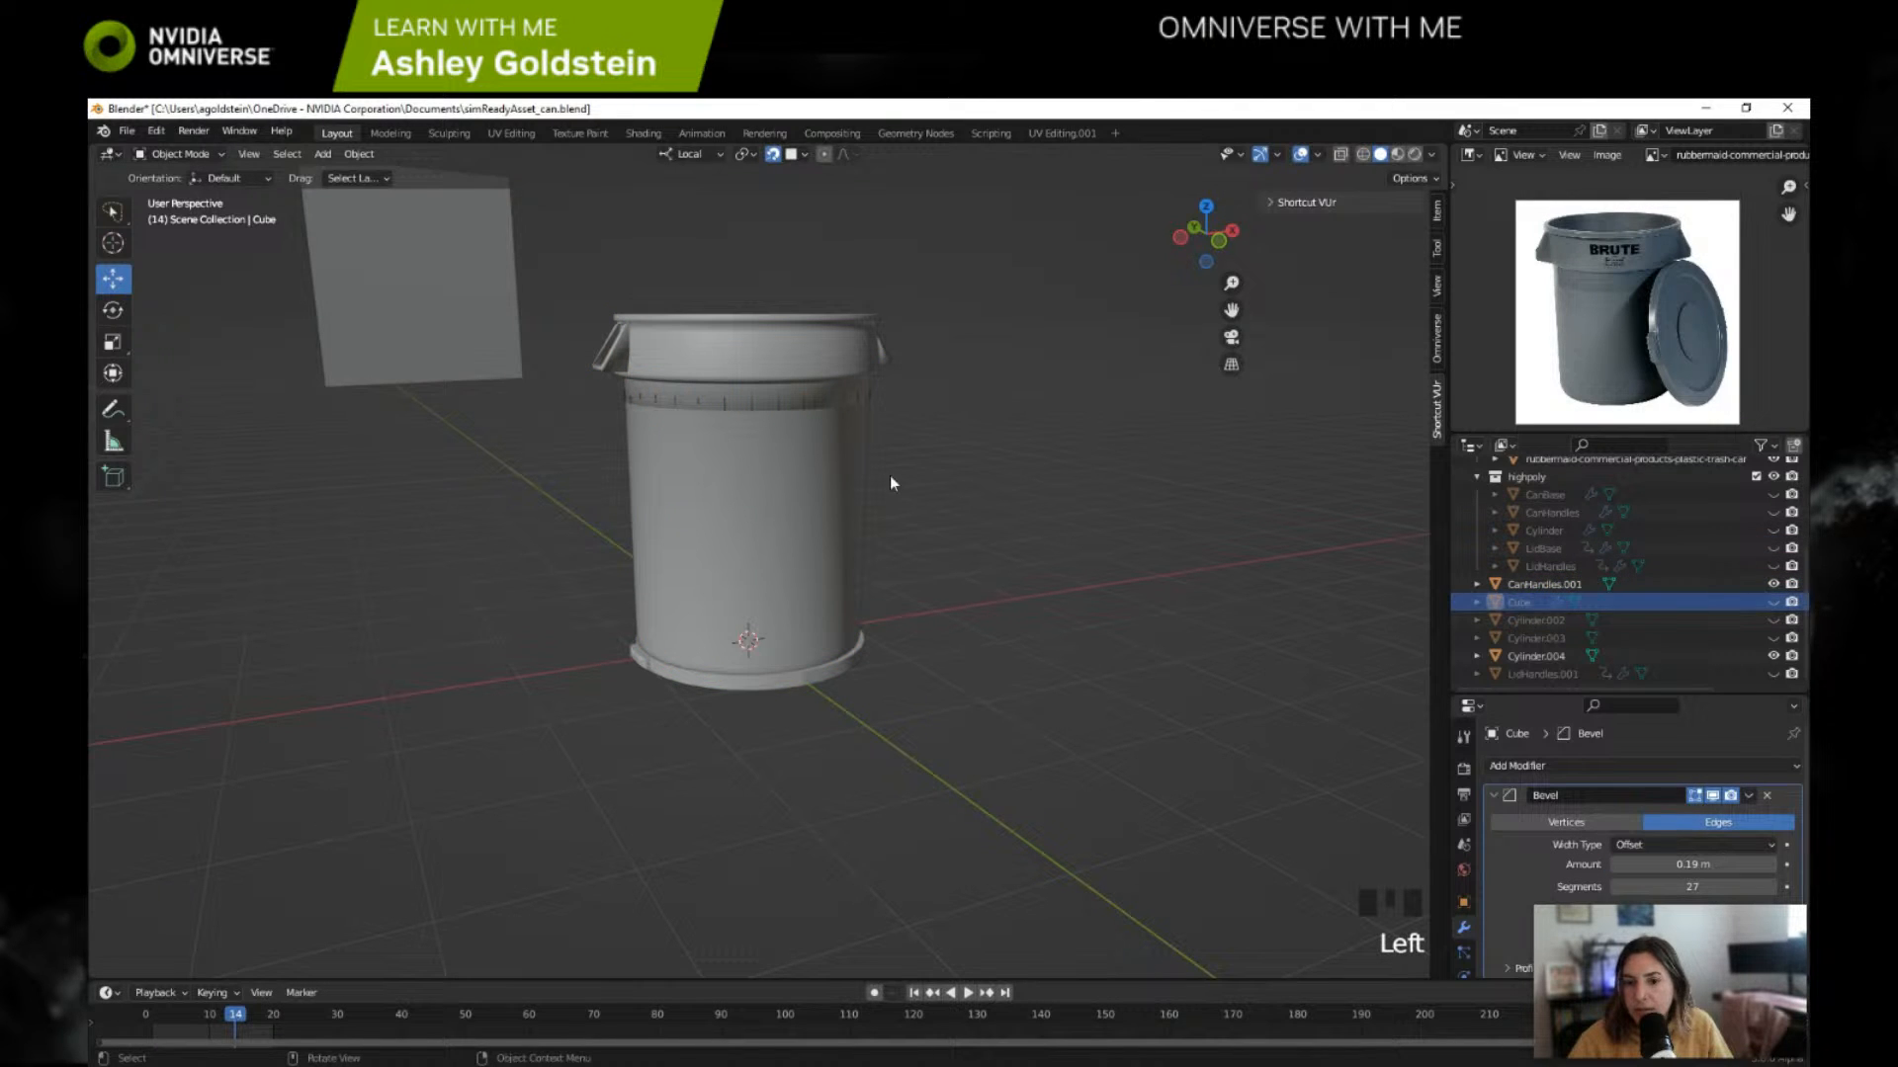
left_click(1522, 584)
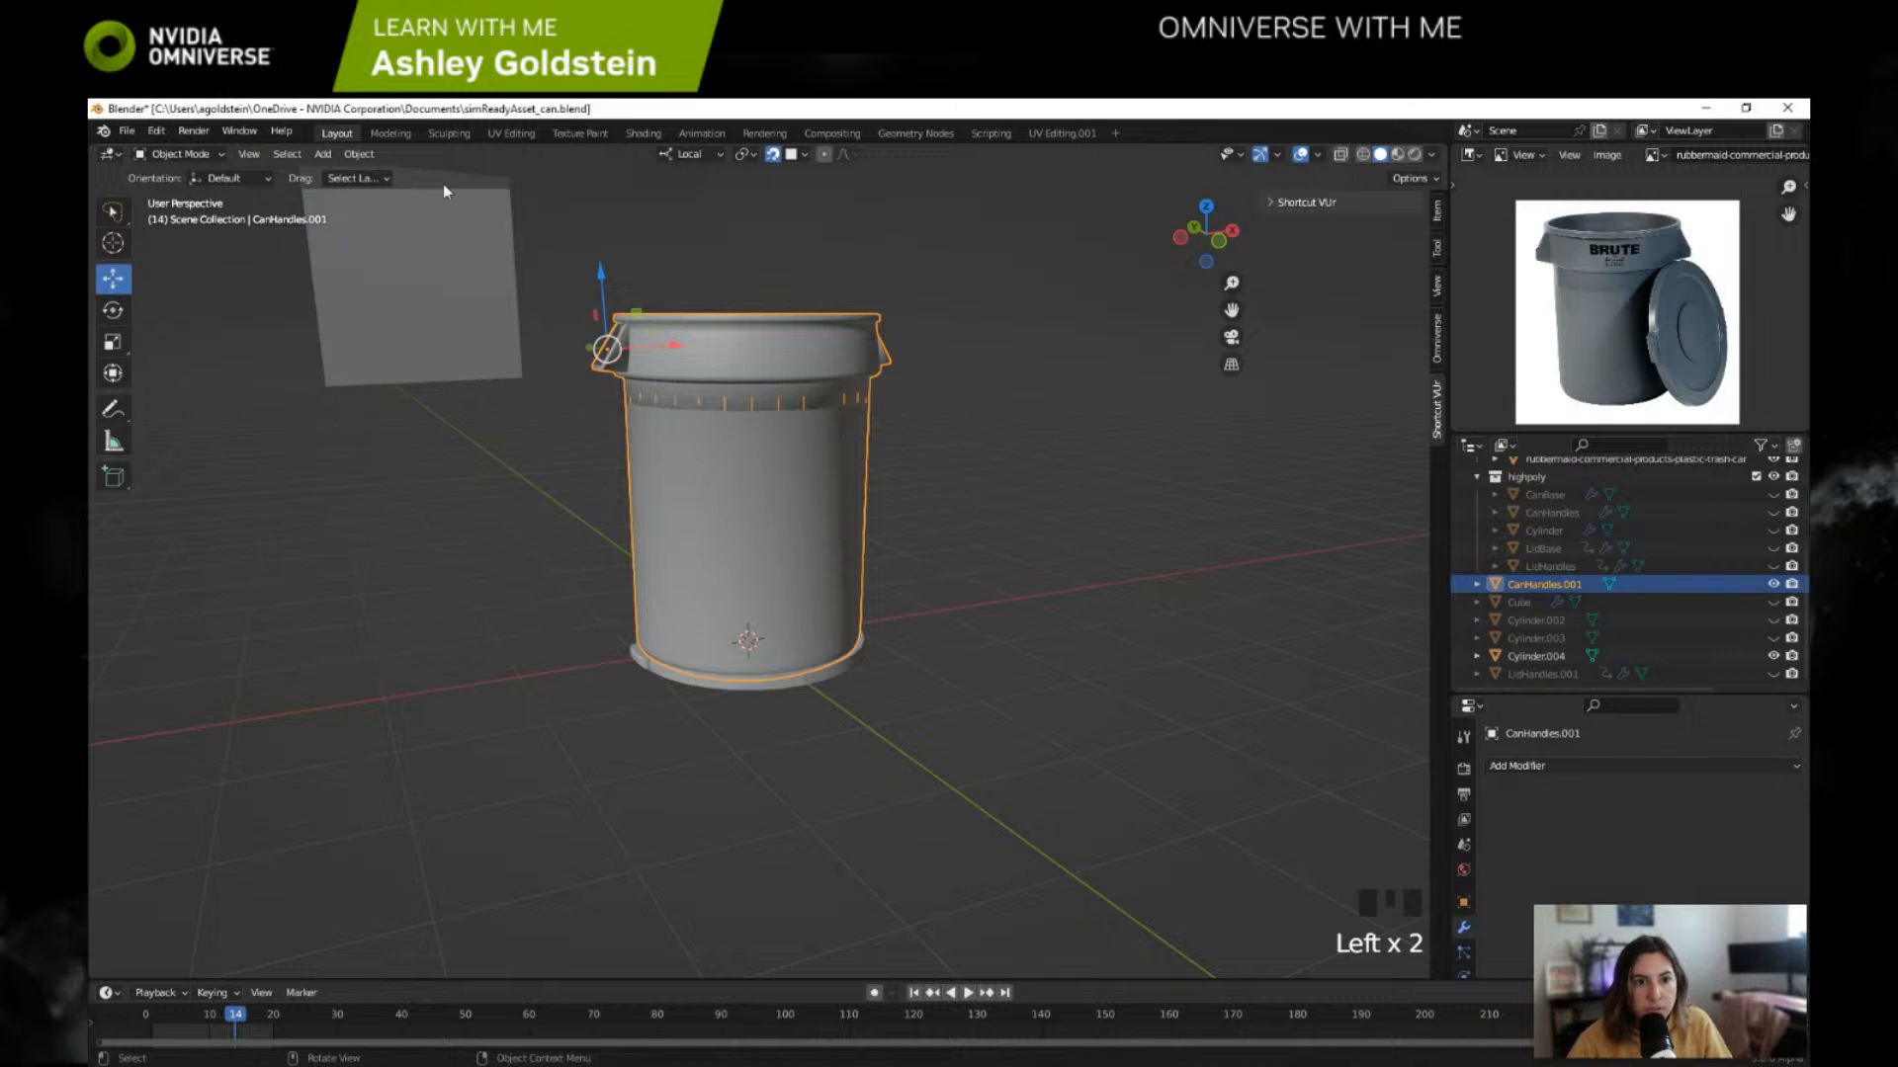
key("Tab")
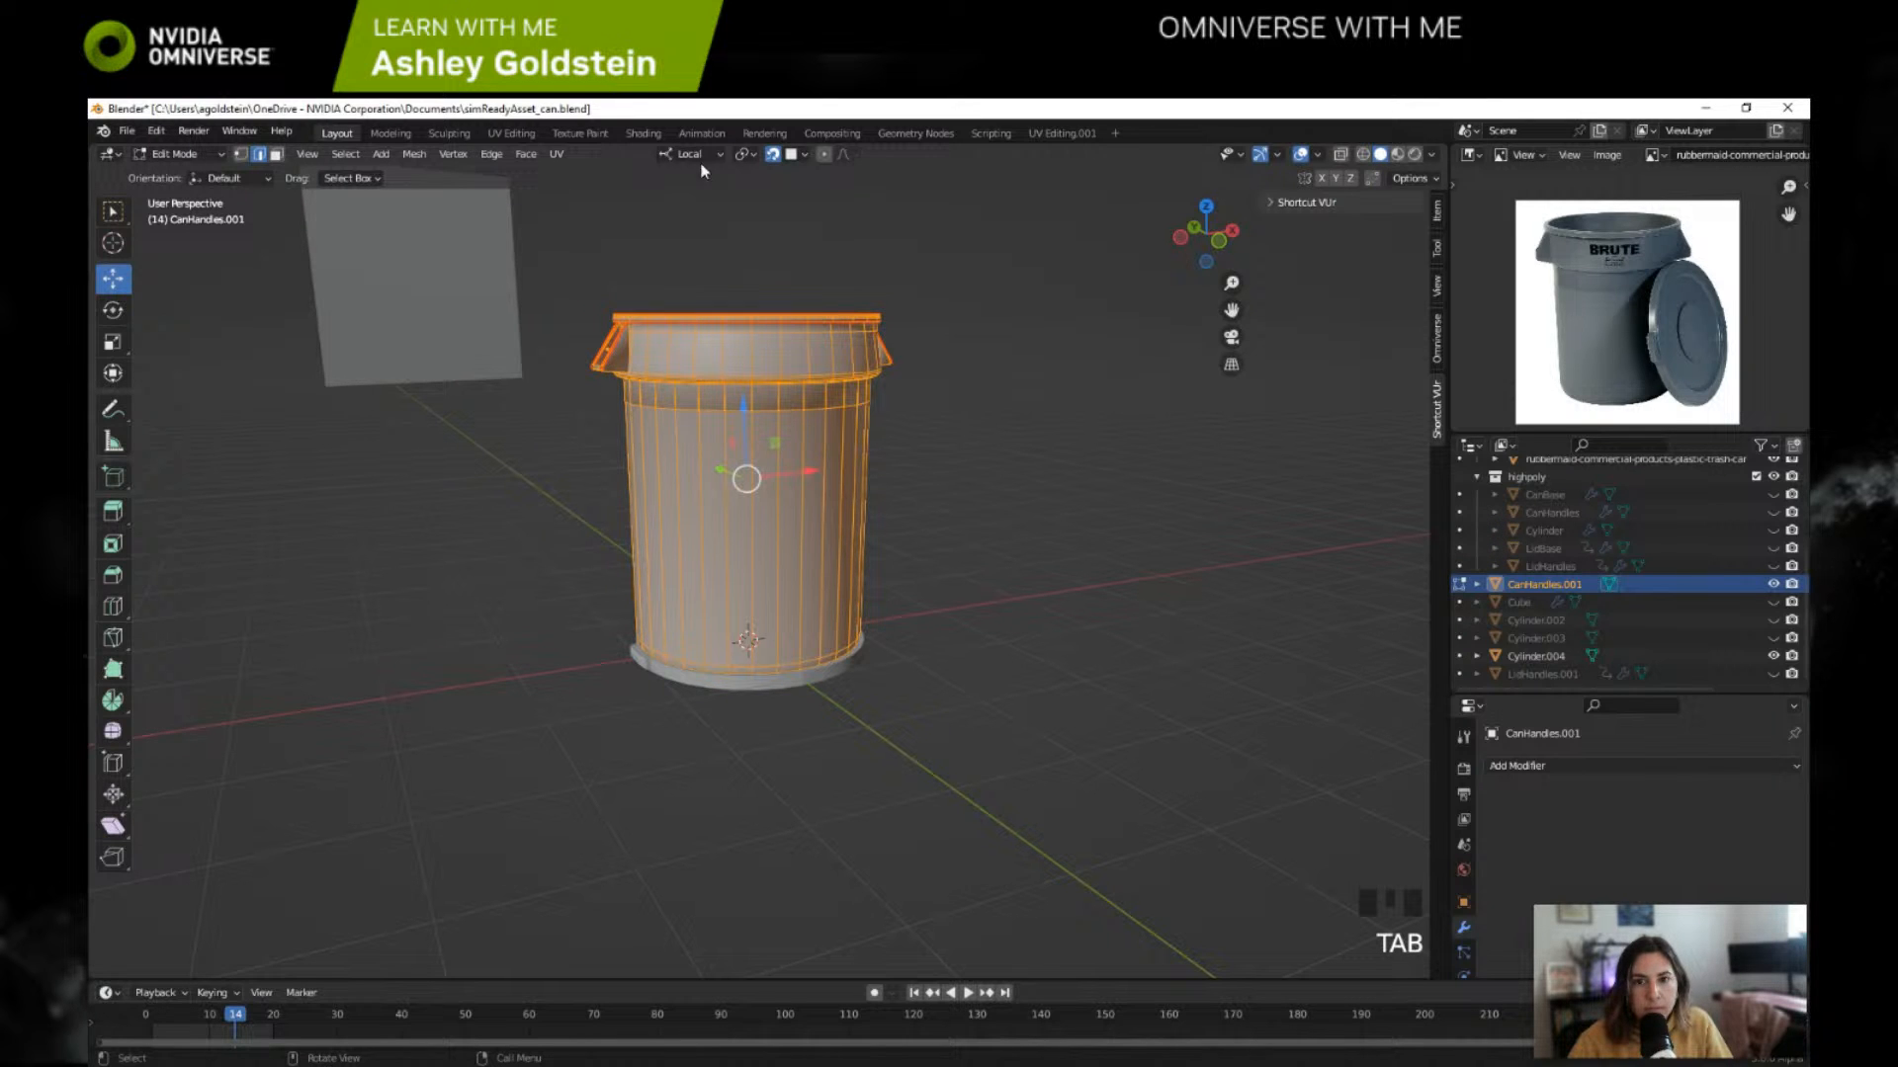
left_click(511, 134)
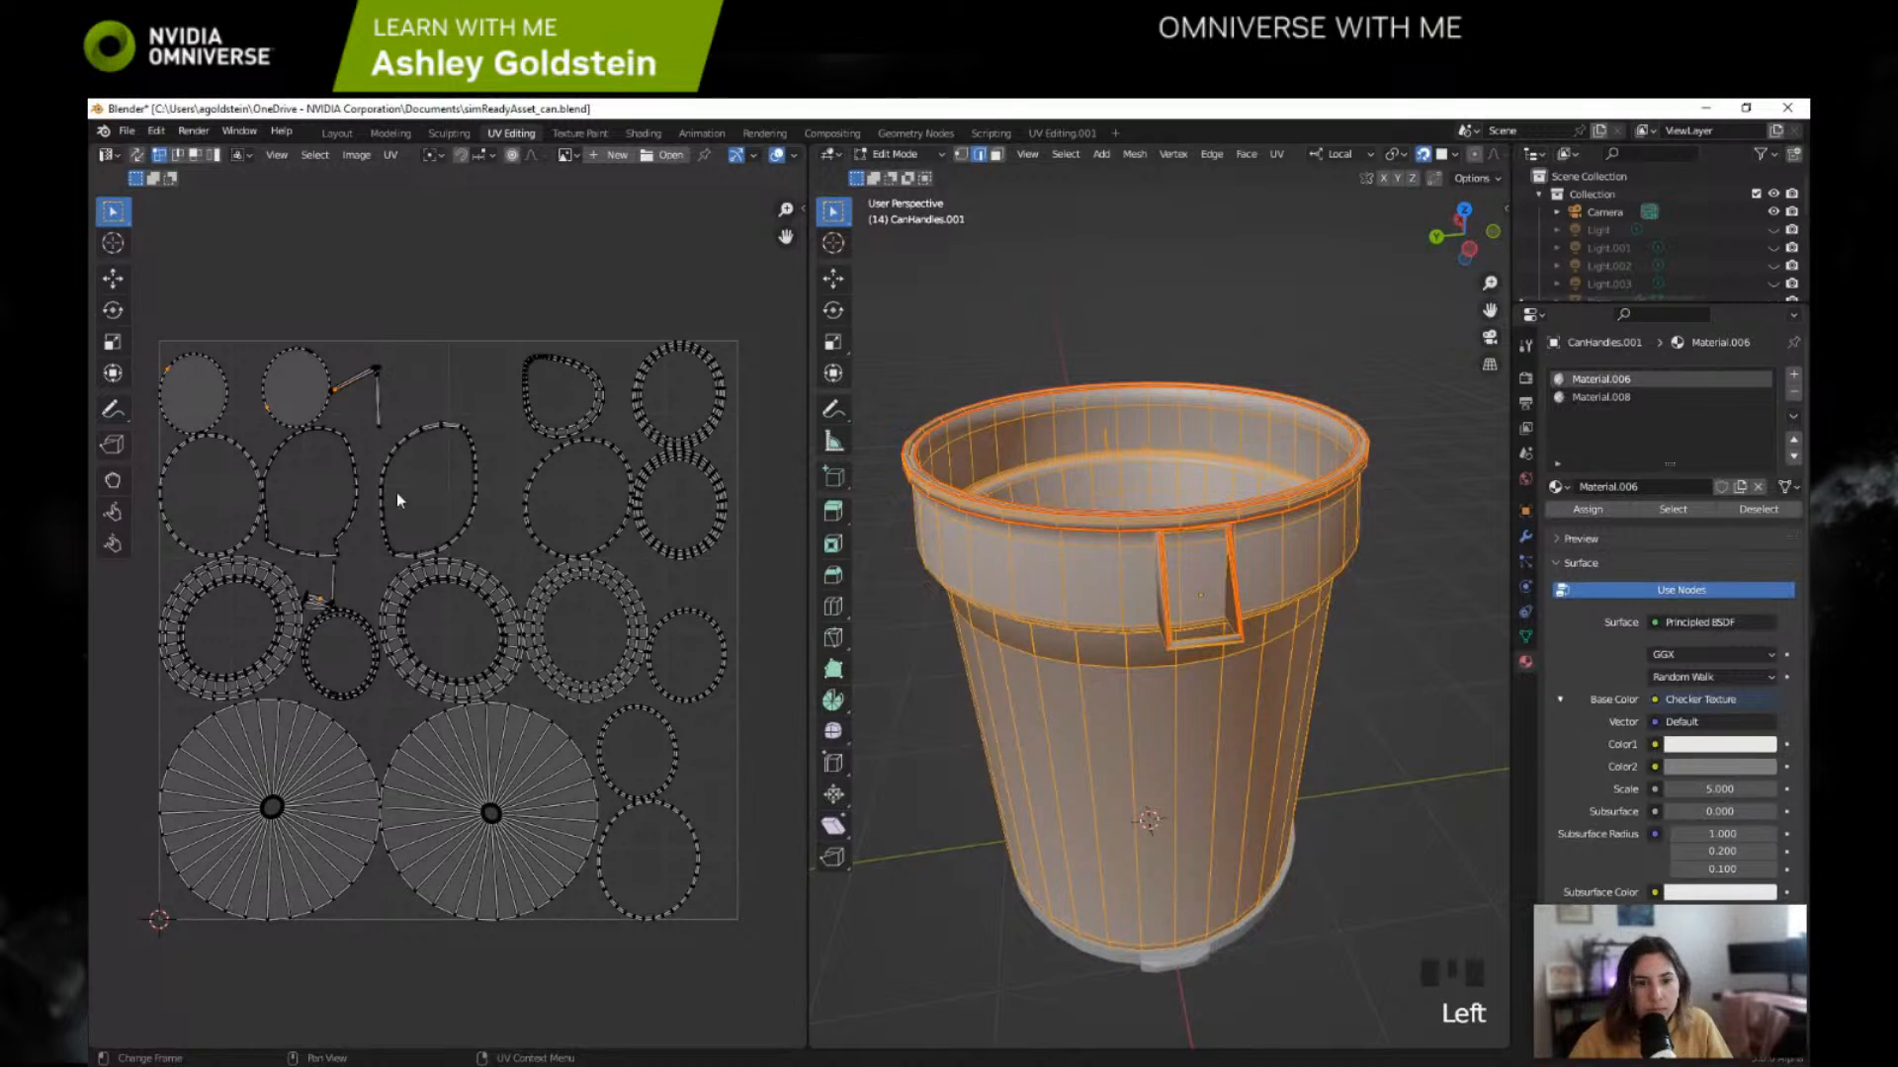
left_click(337, 134)
key("Tab")
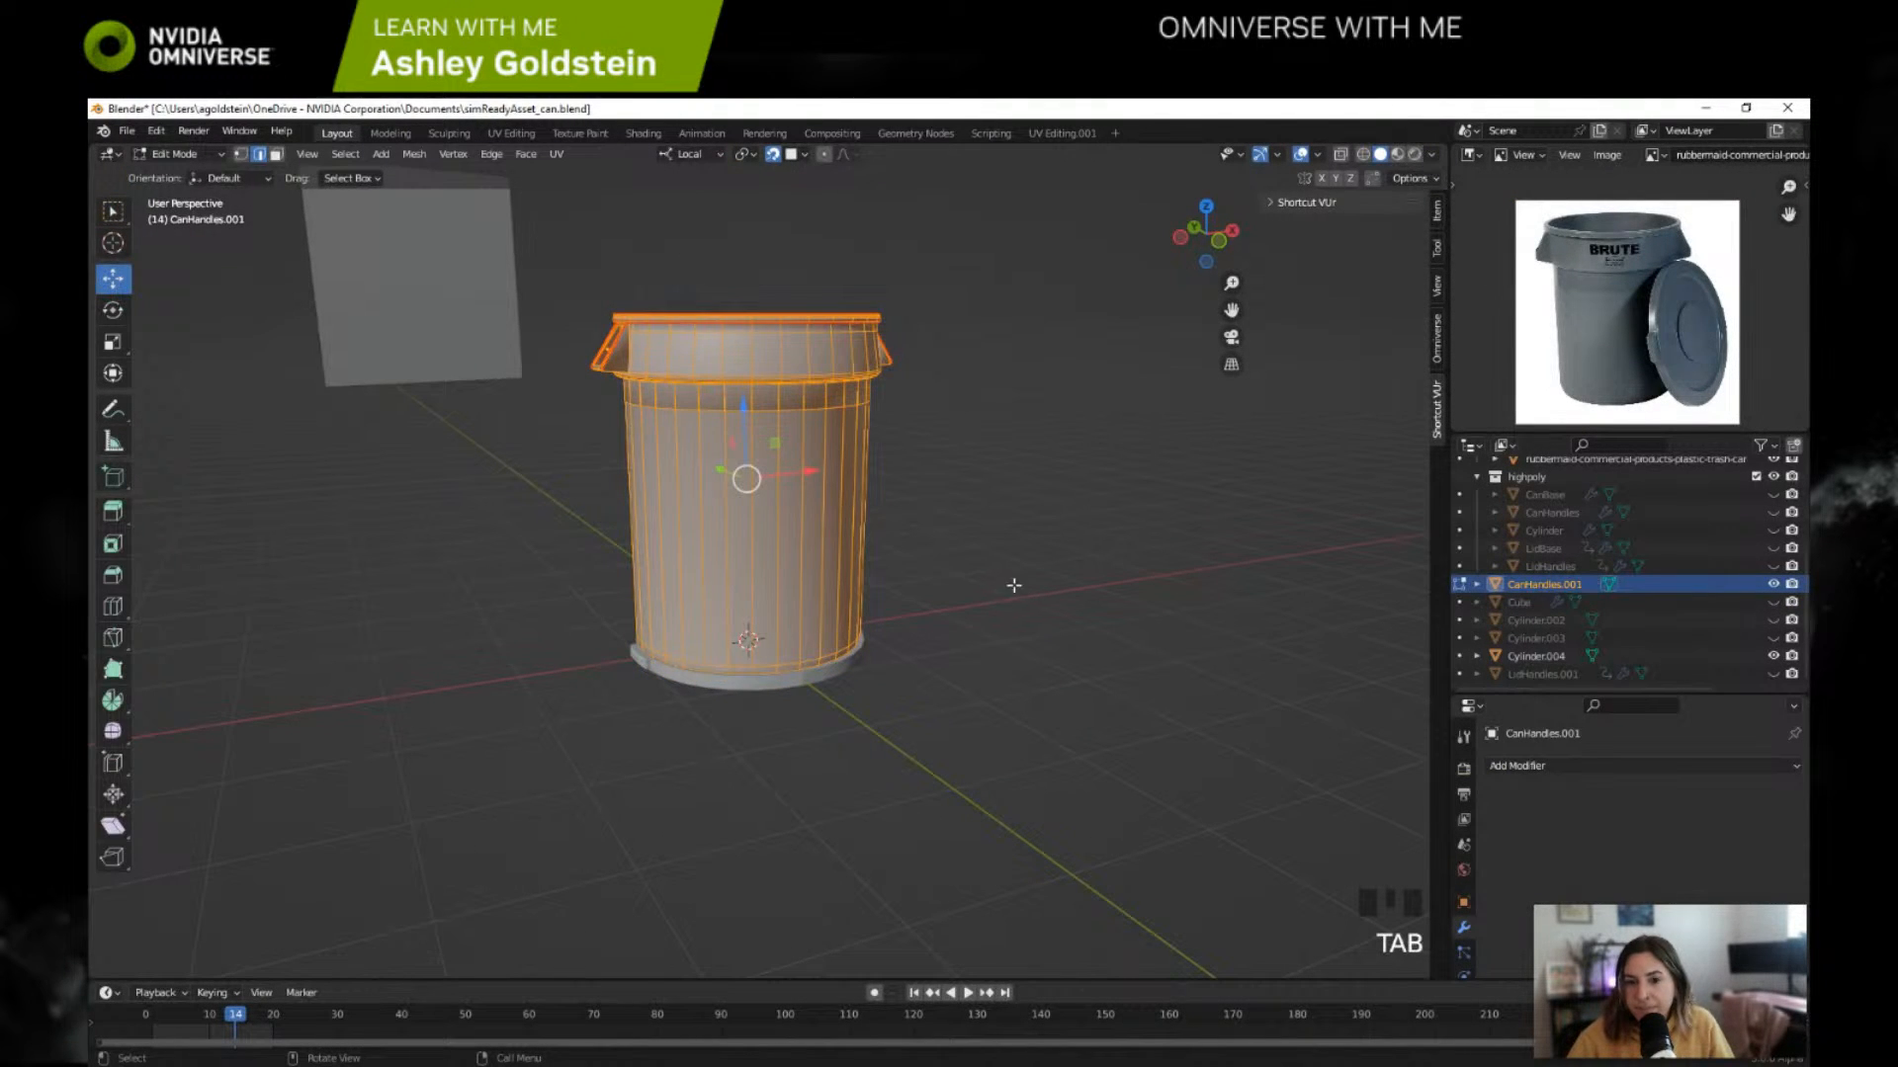
key("Tab")
Step: Delete the leftover hidden objects Cube, Cylinder.003, Cylinder.002 and LidHandles.001
left_click(1537, 638)
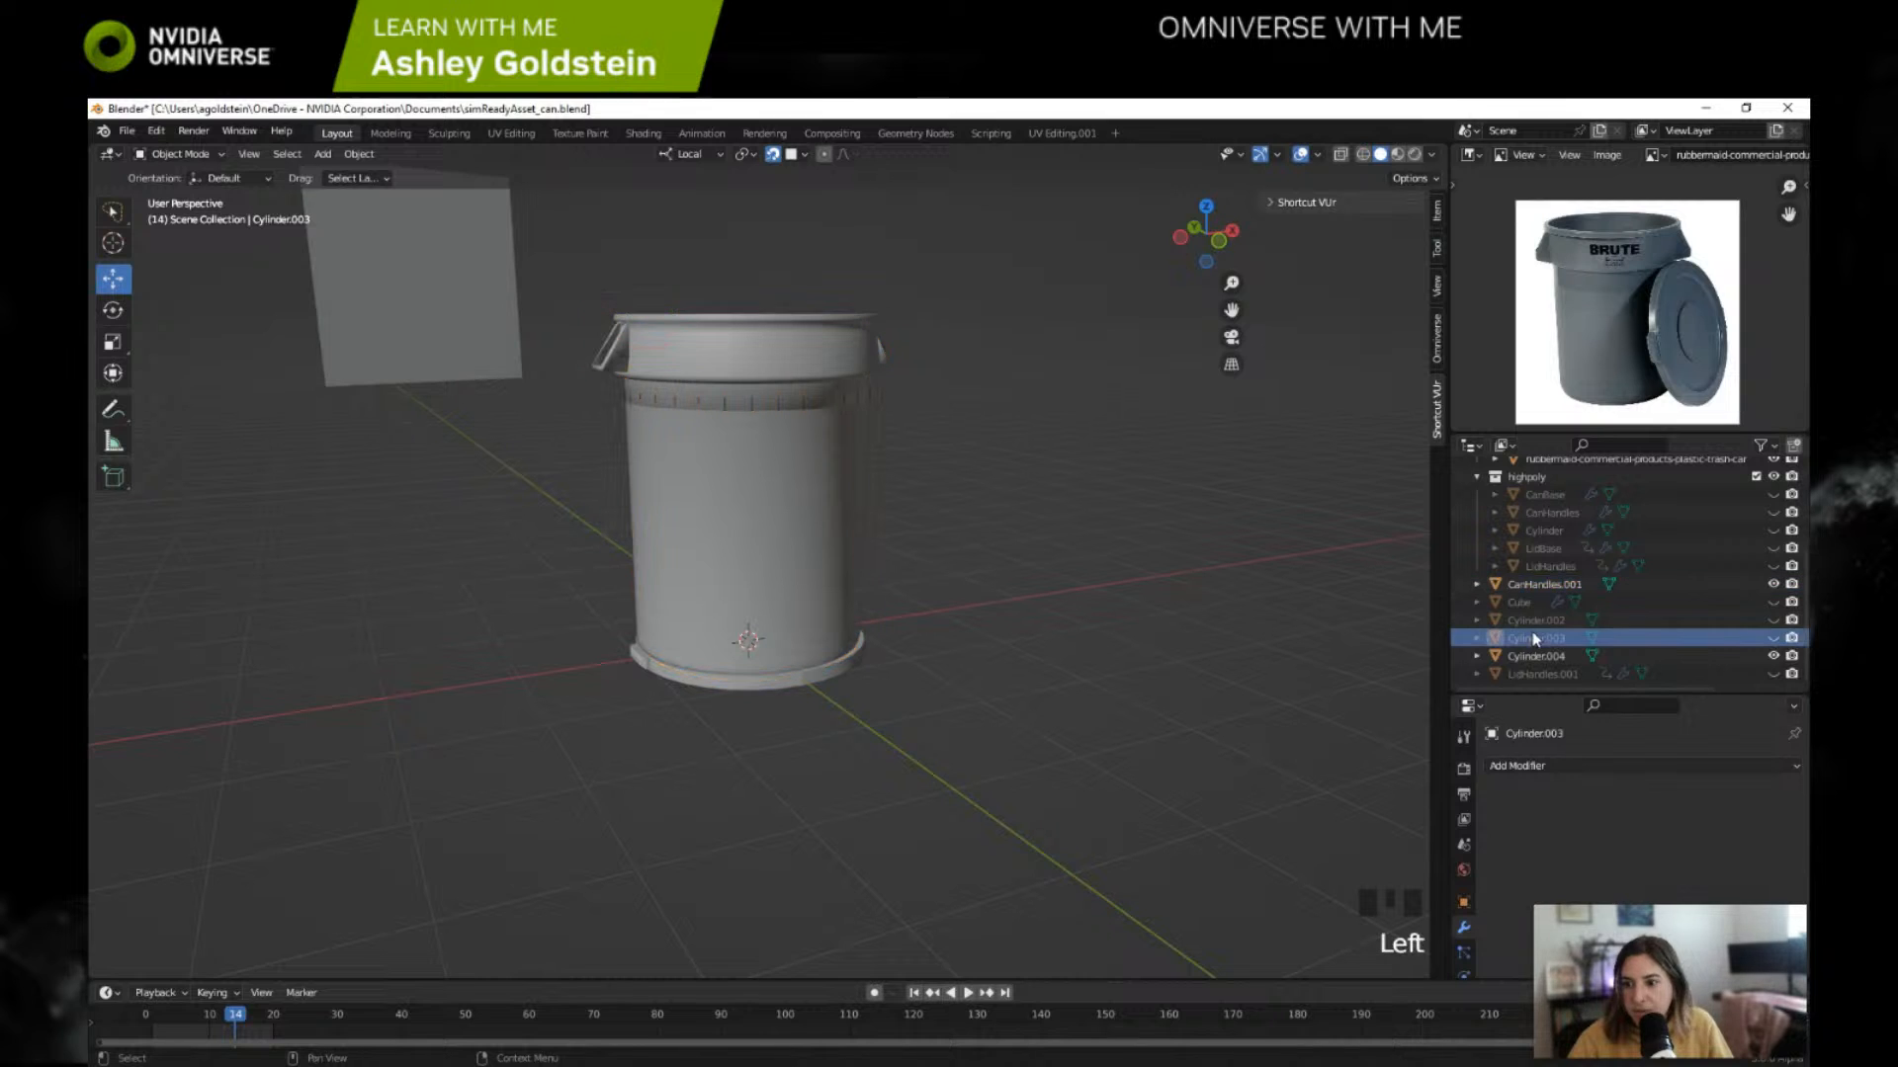
key("Delete")
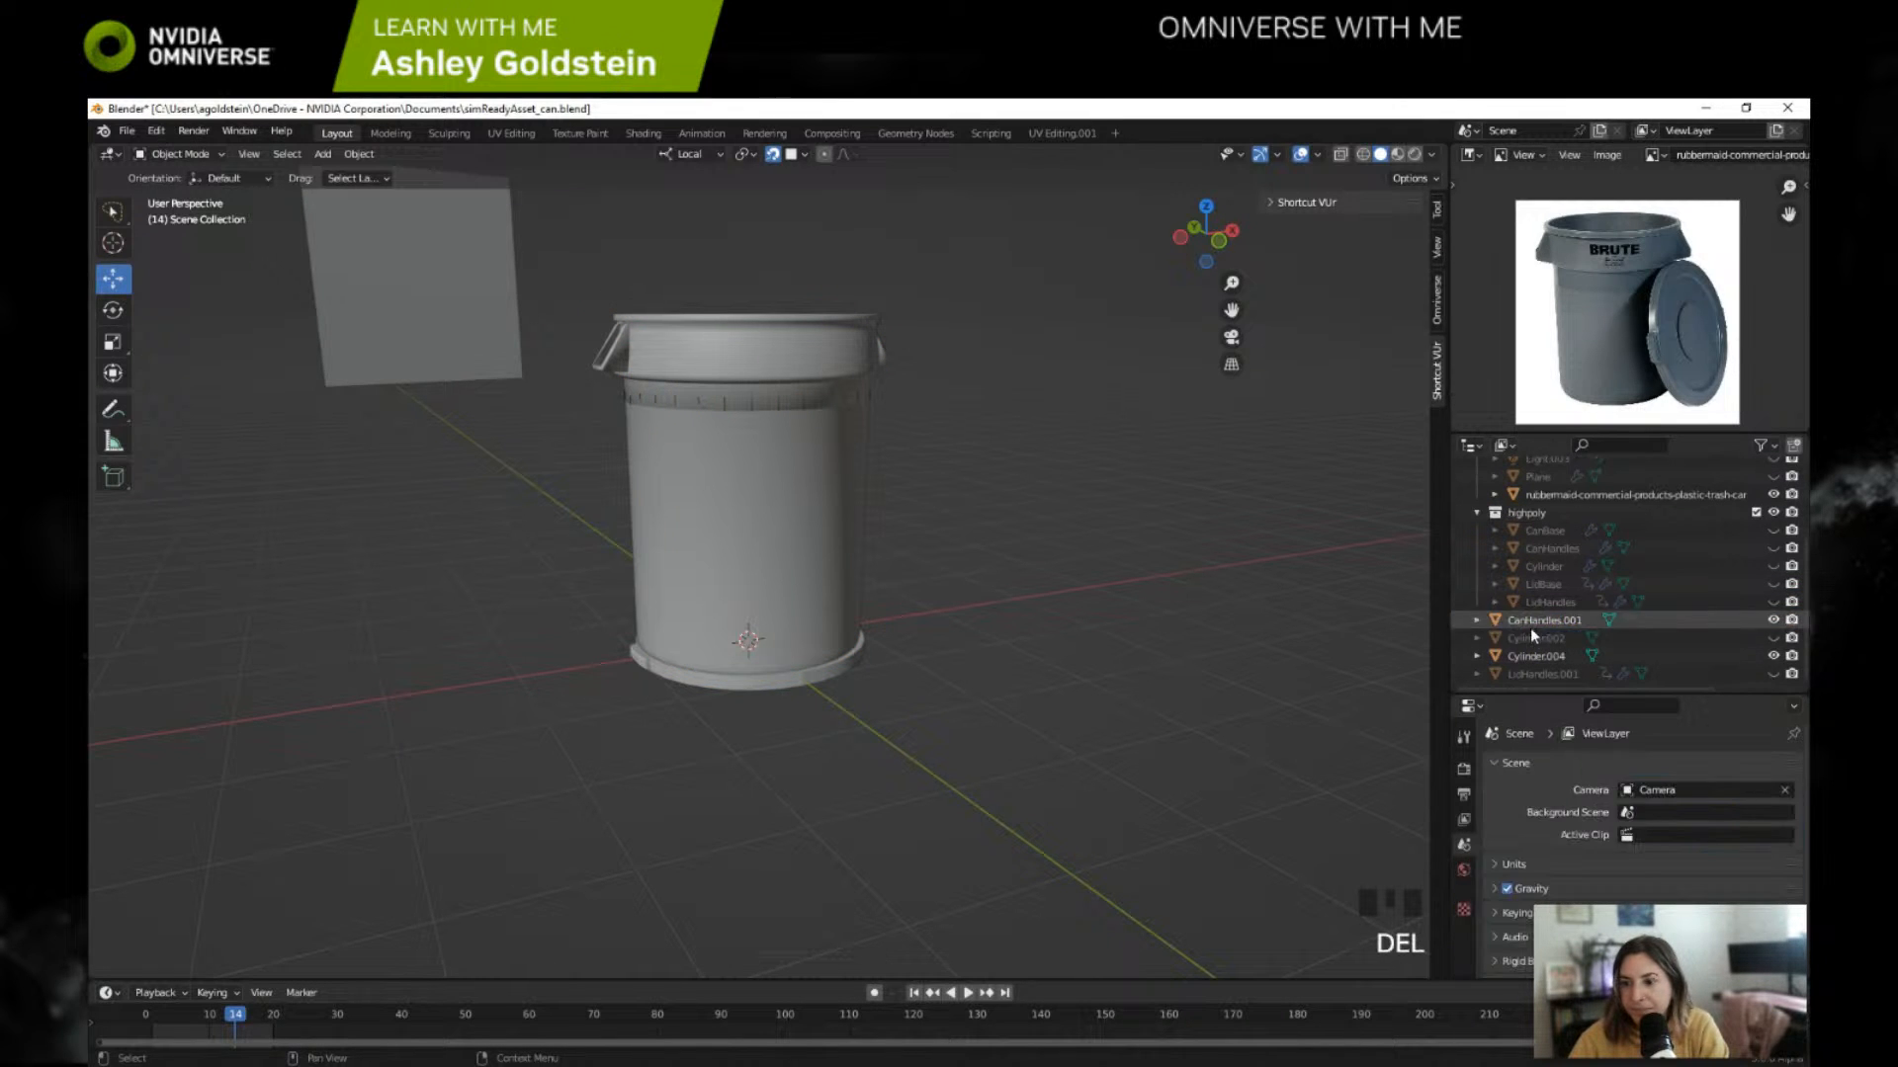
left_click(1533, 639)
key("Delete")
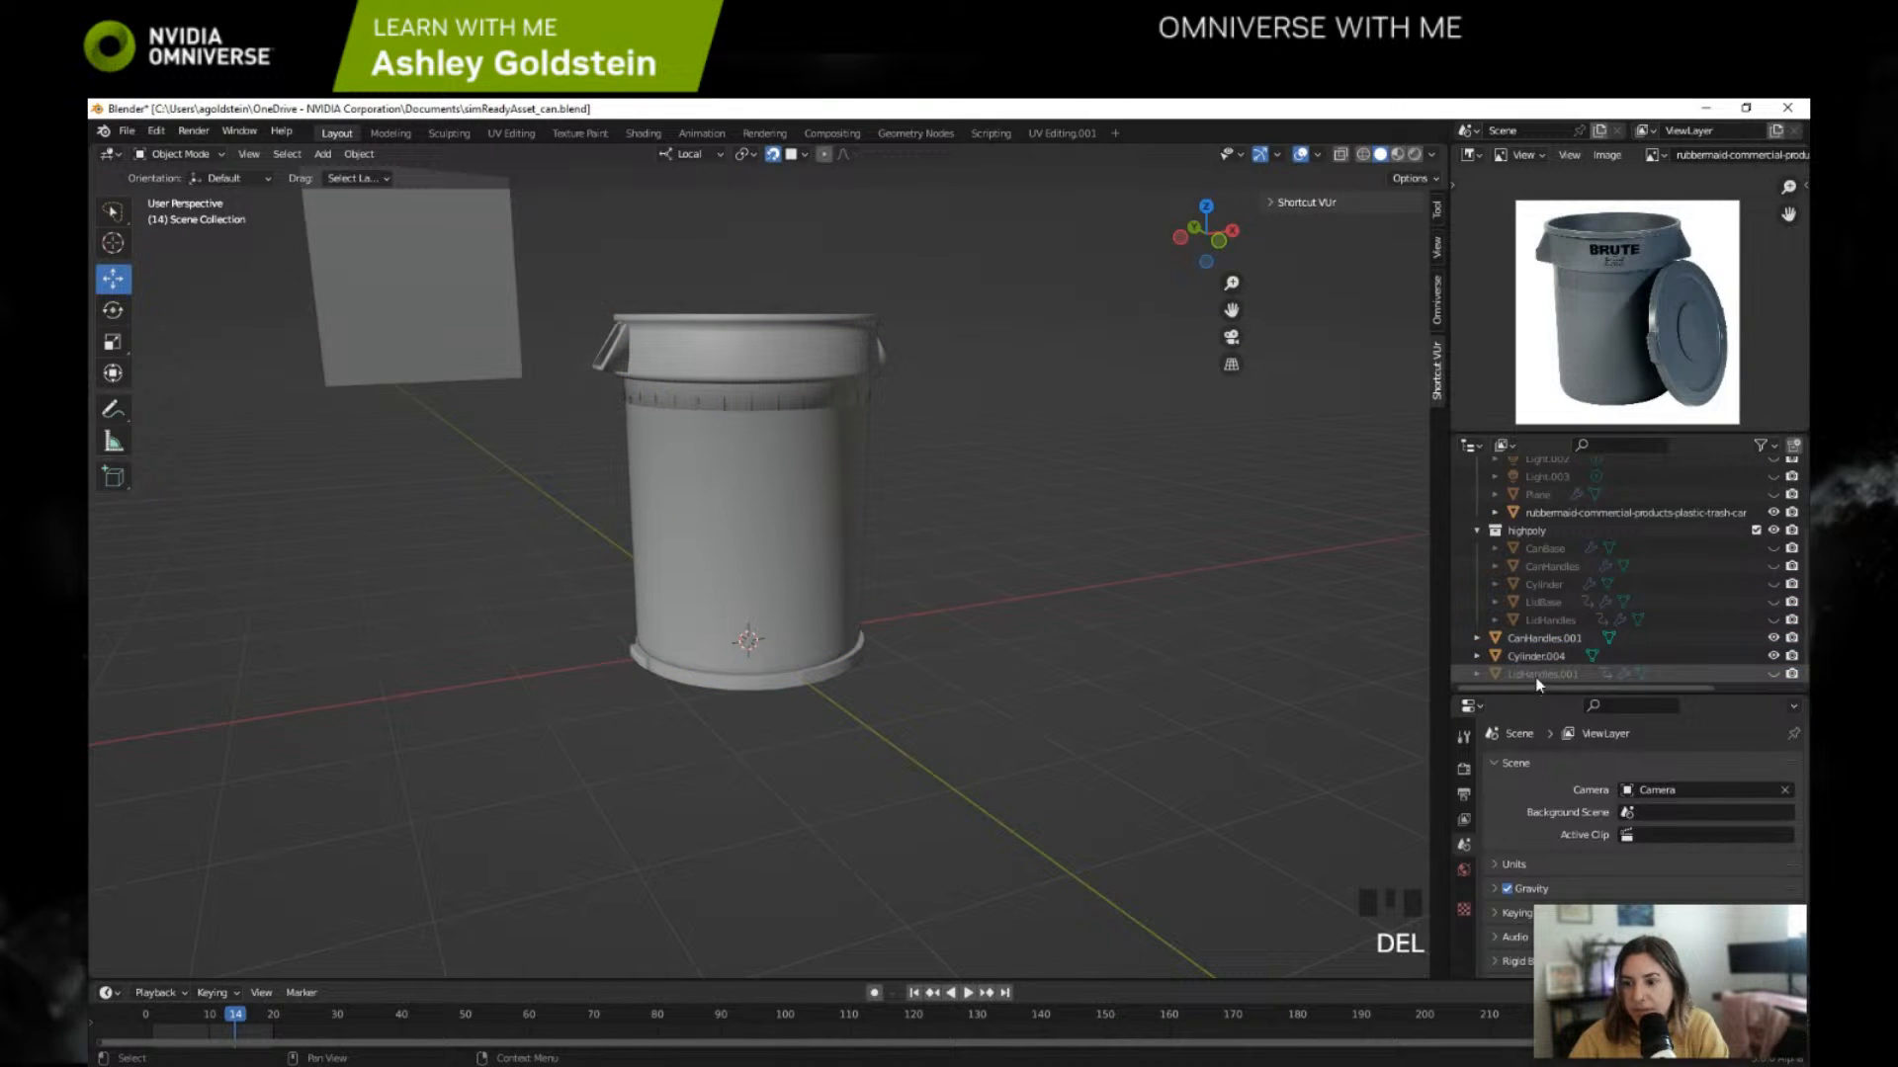
left_click(1535, 675)
key("Delete")
Step: Hide and collapse the highpoly collection and the collection with the camera and lights
left_click(1774, 549)
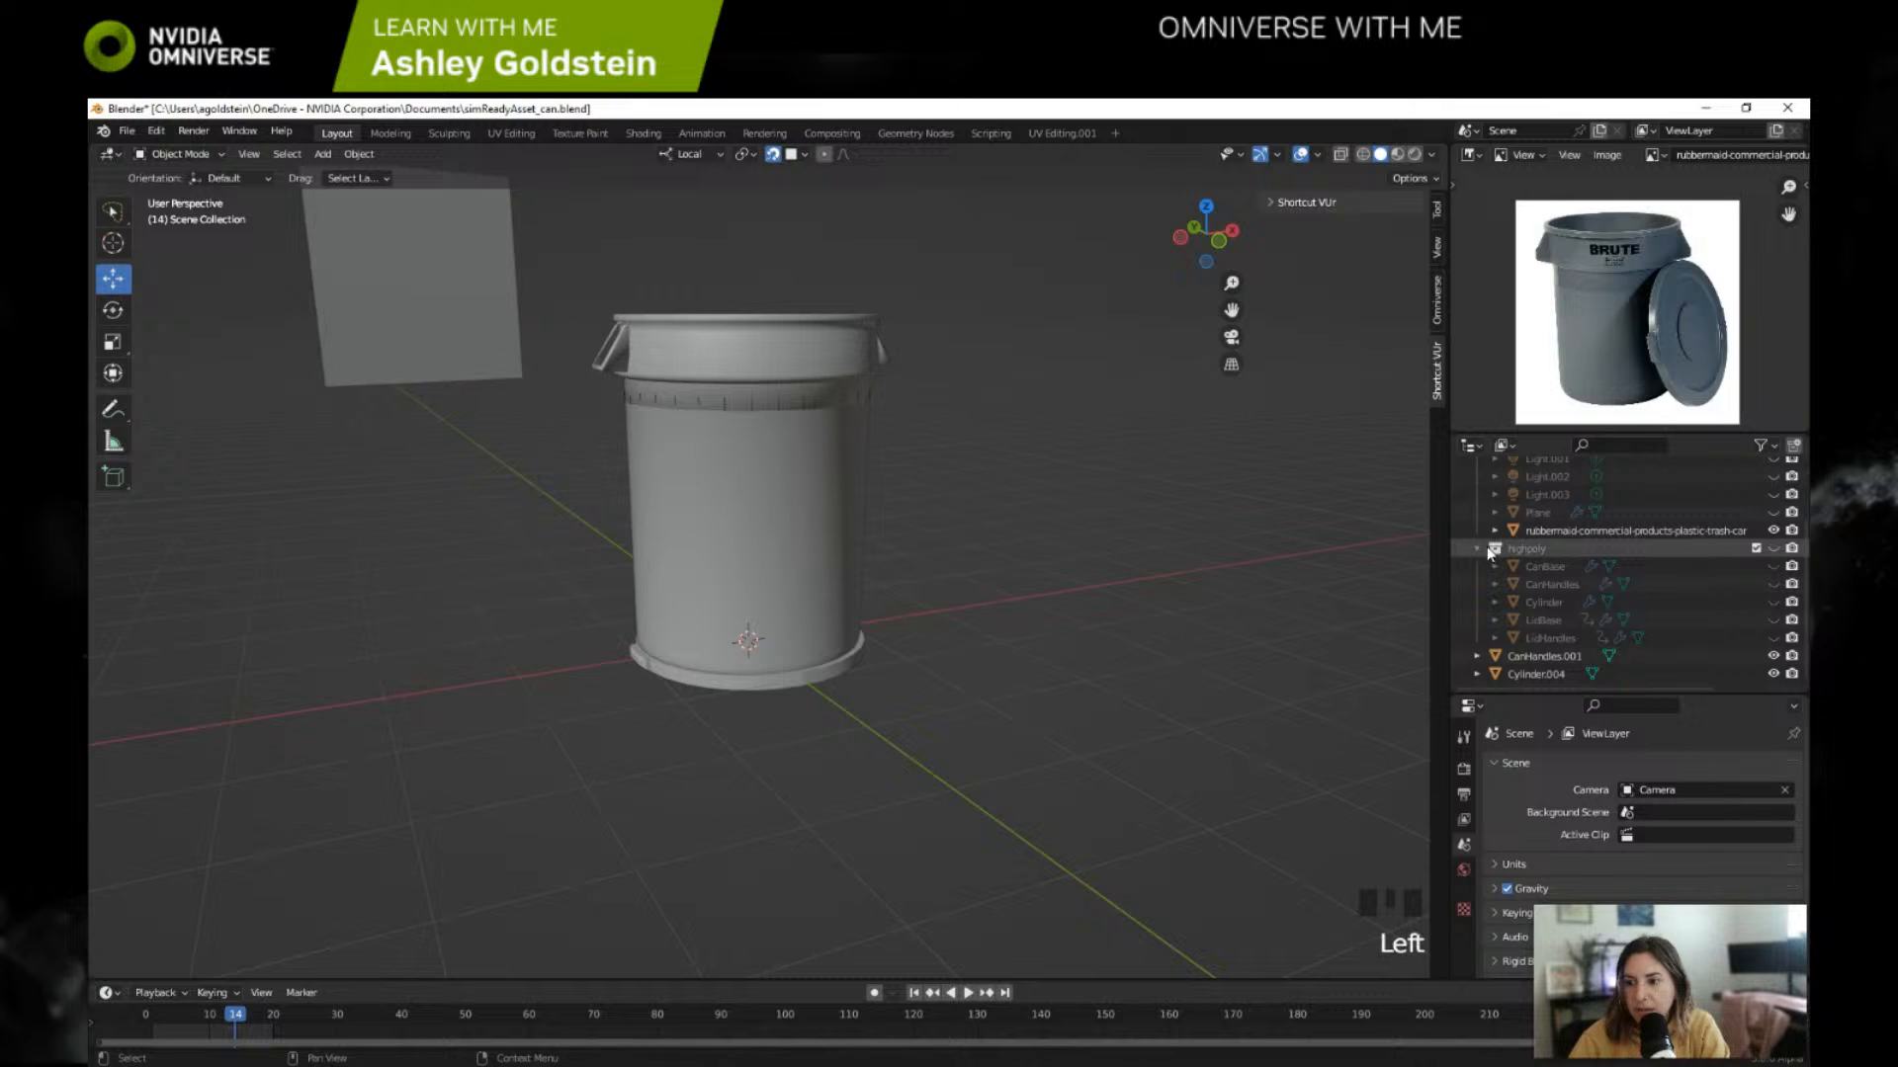
left_click(1478, 549)
left_click(1773, 484)
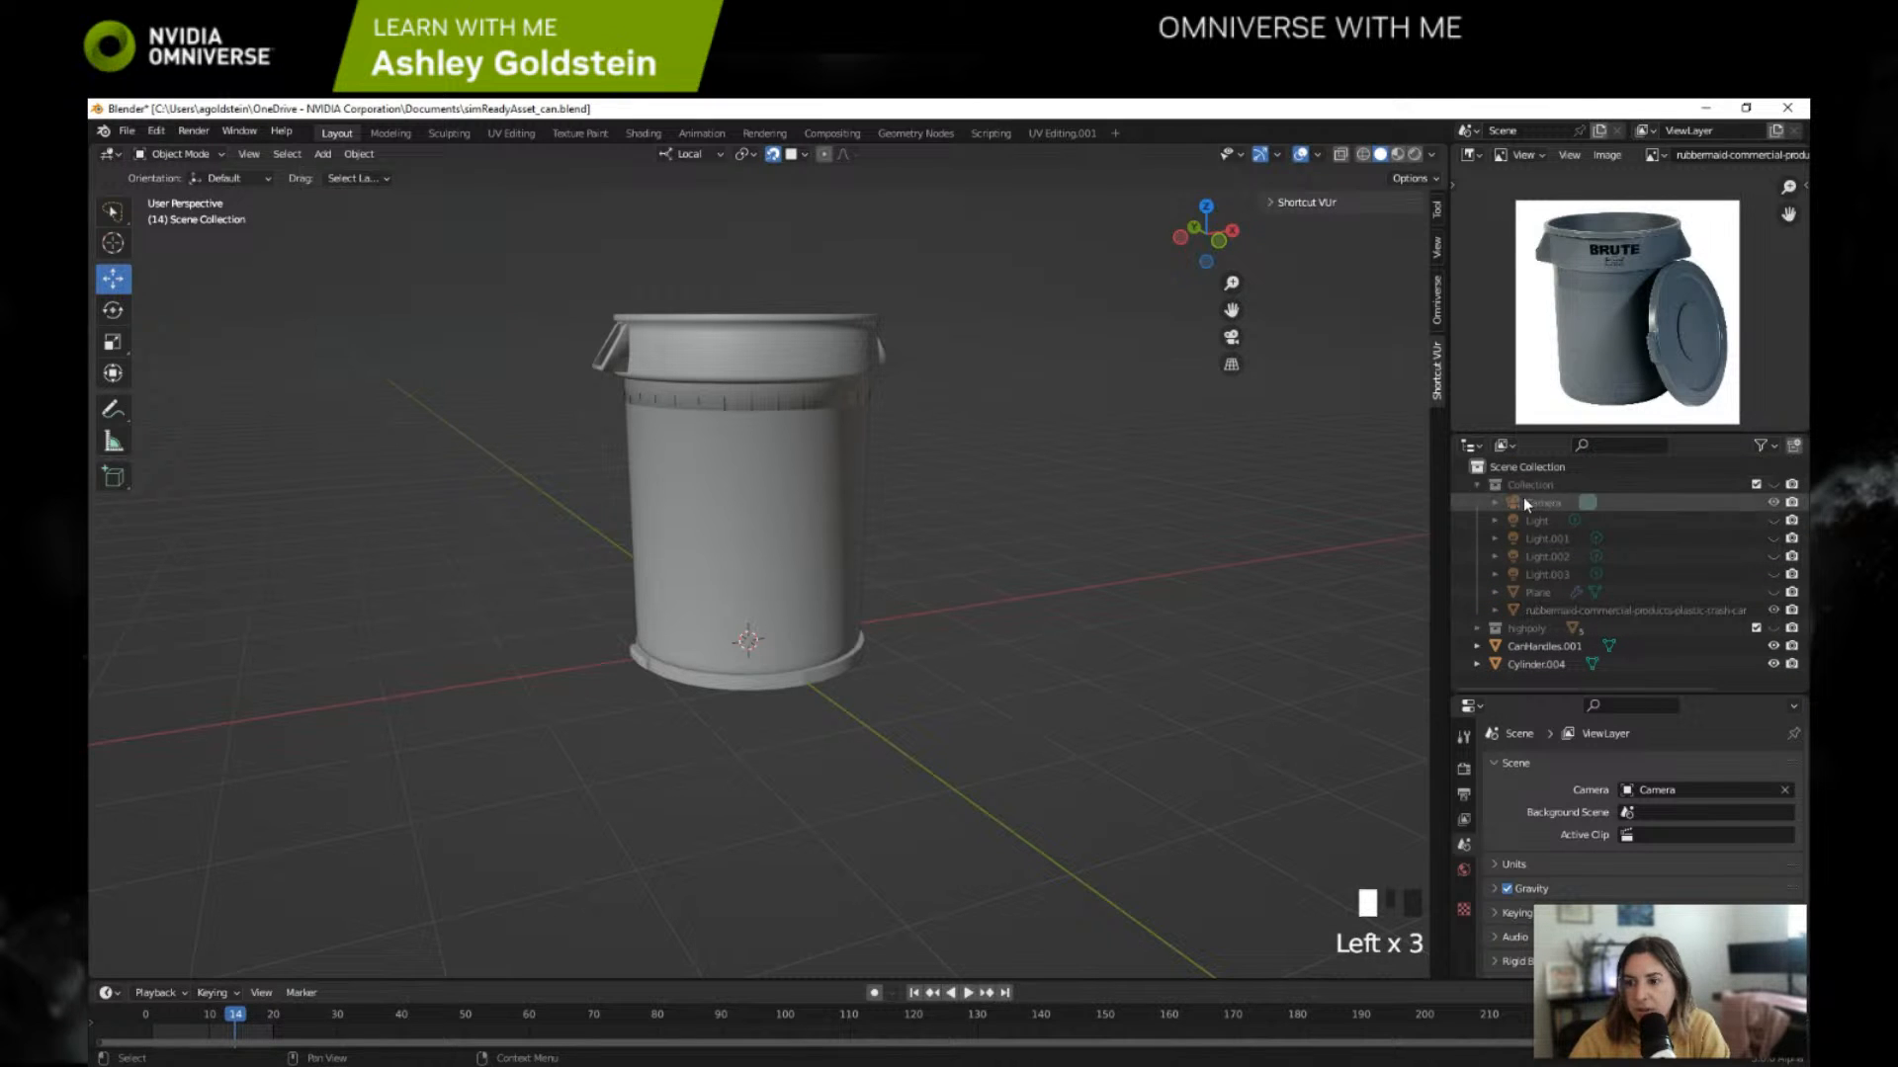
left_click(1522, 486)
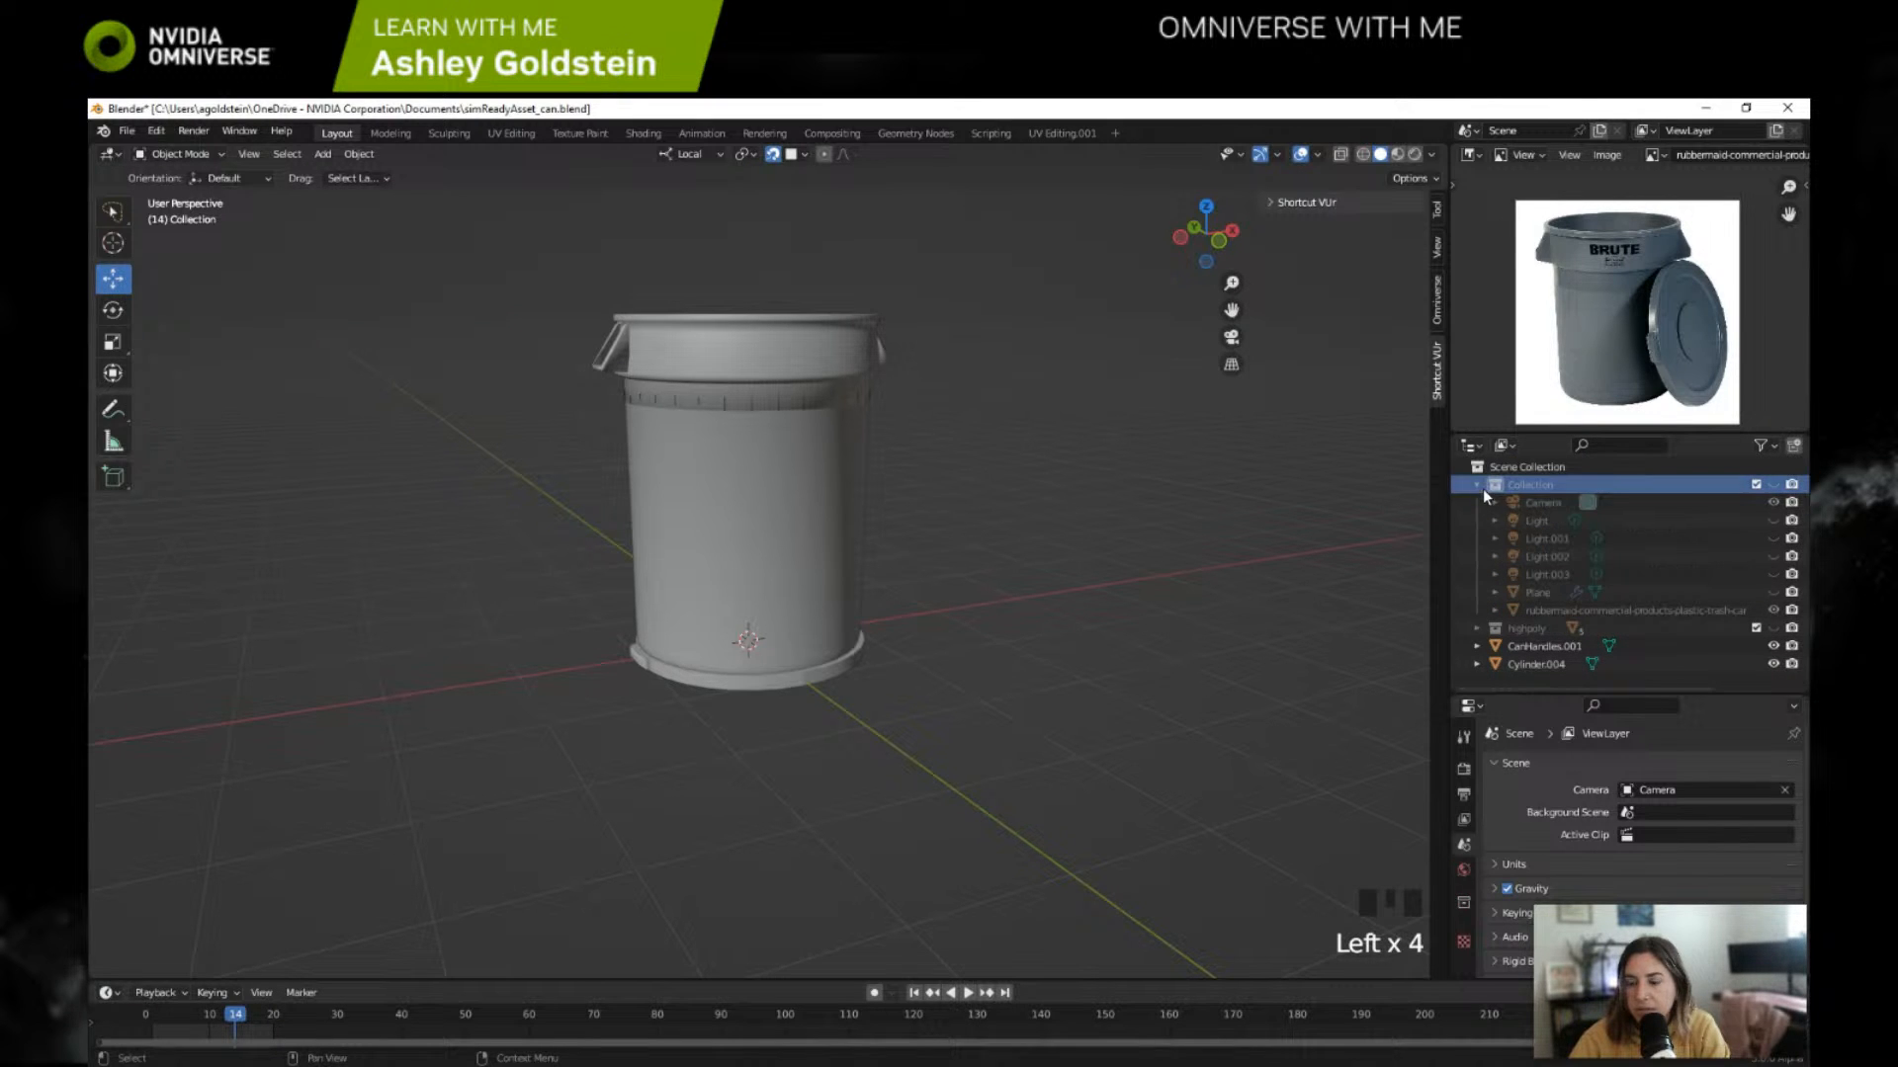
left_click(1478, 486)
Step: Rename the joined can mesh CanHandles.001 as sm_tashcan_a01_base_01
left_click(1519, 522)
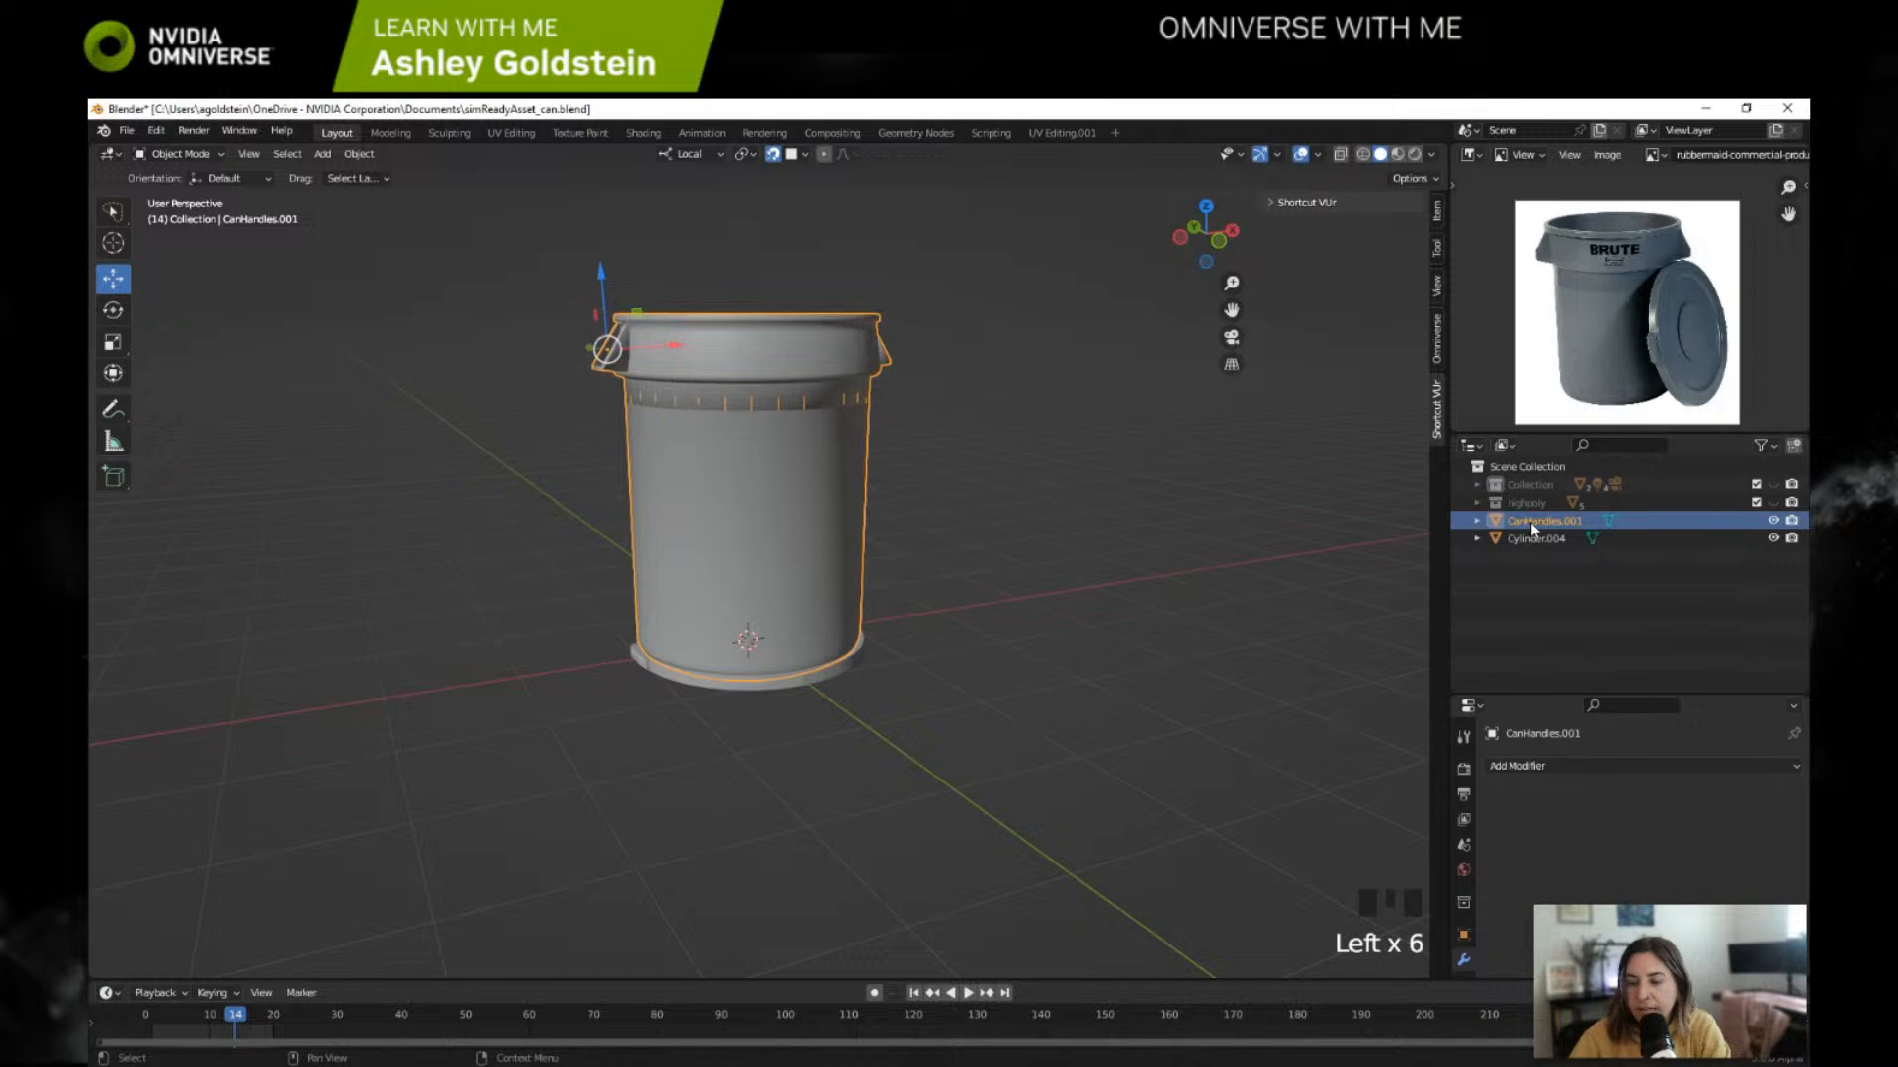
double_click(1530, 522)
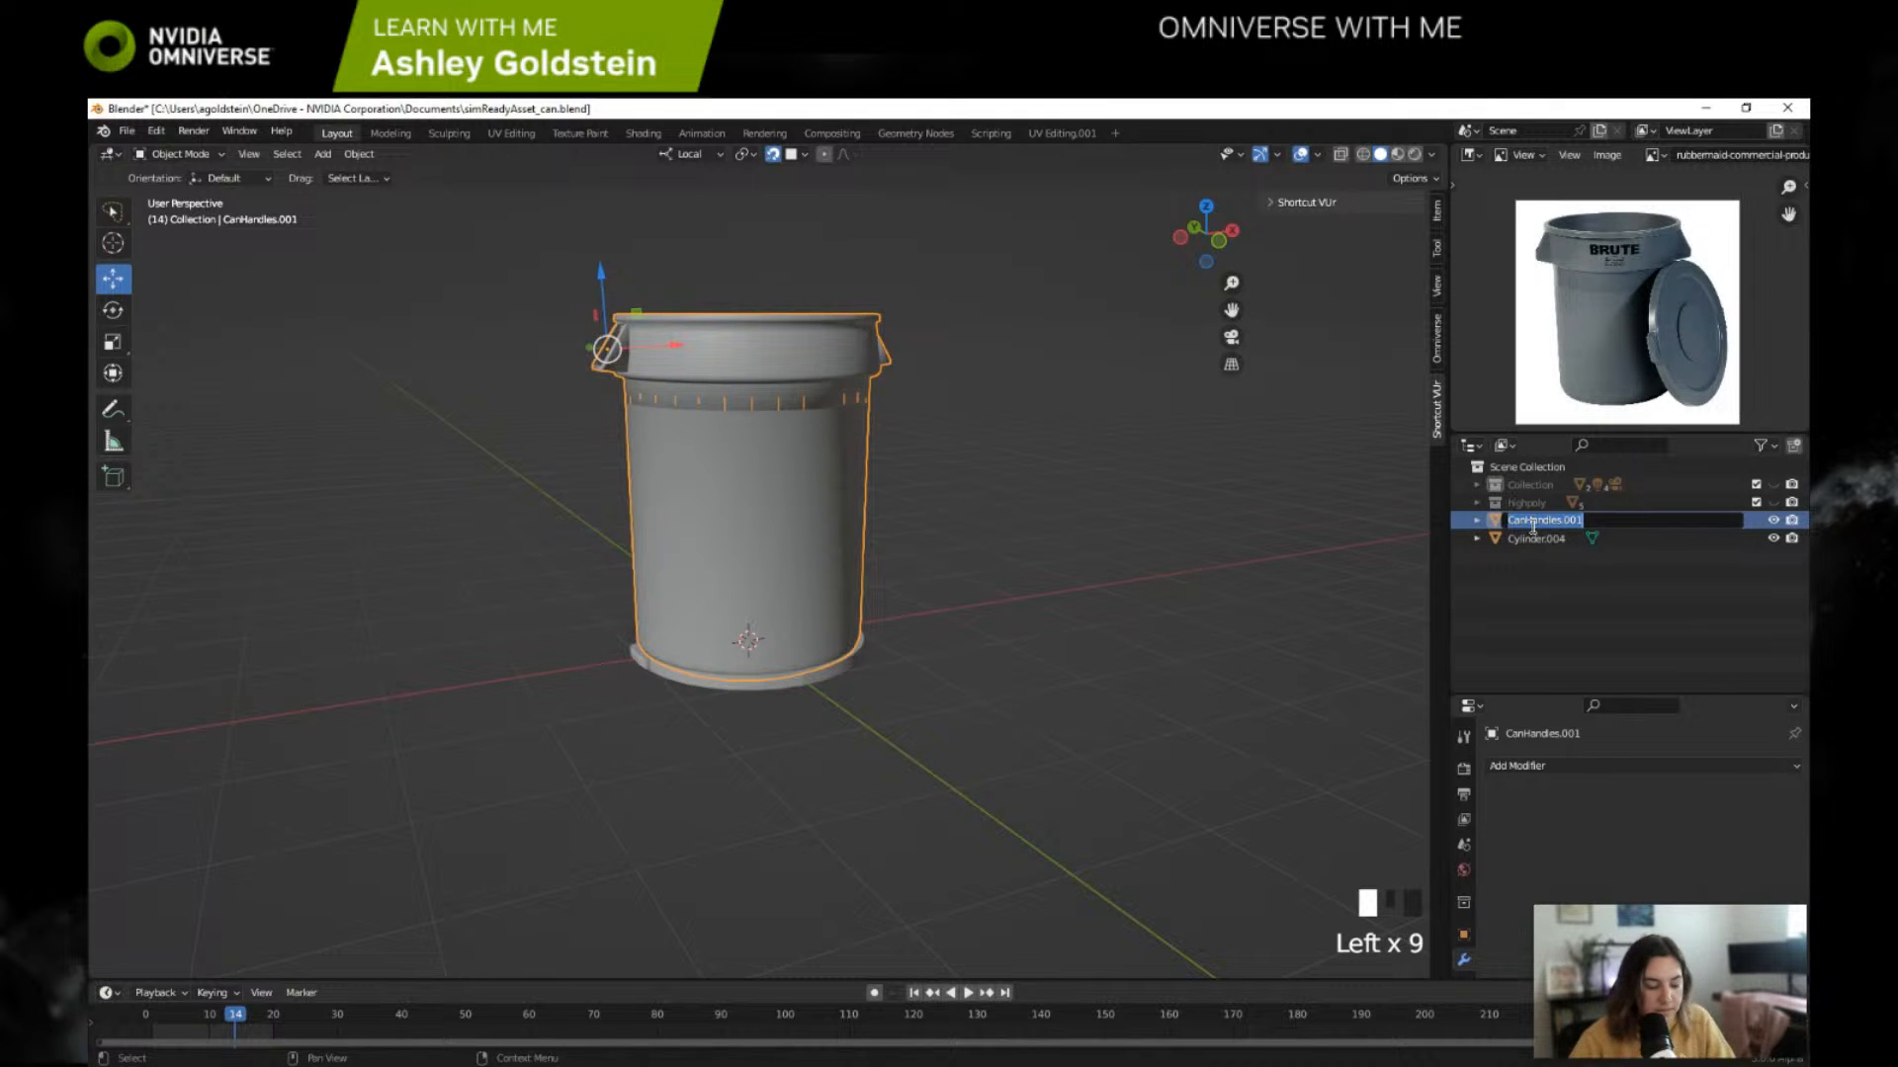
type("sm_trash")
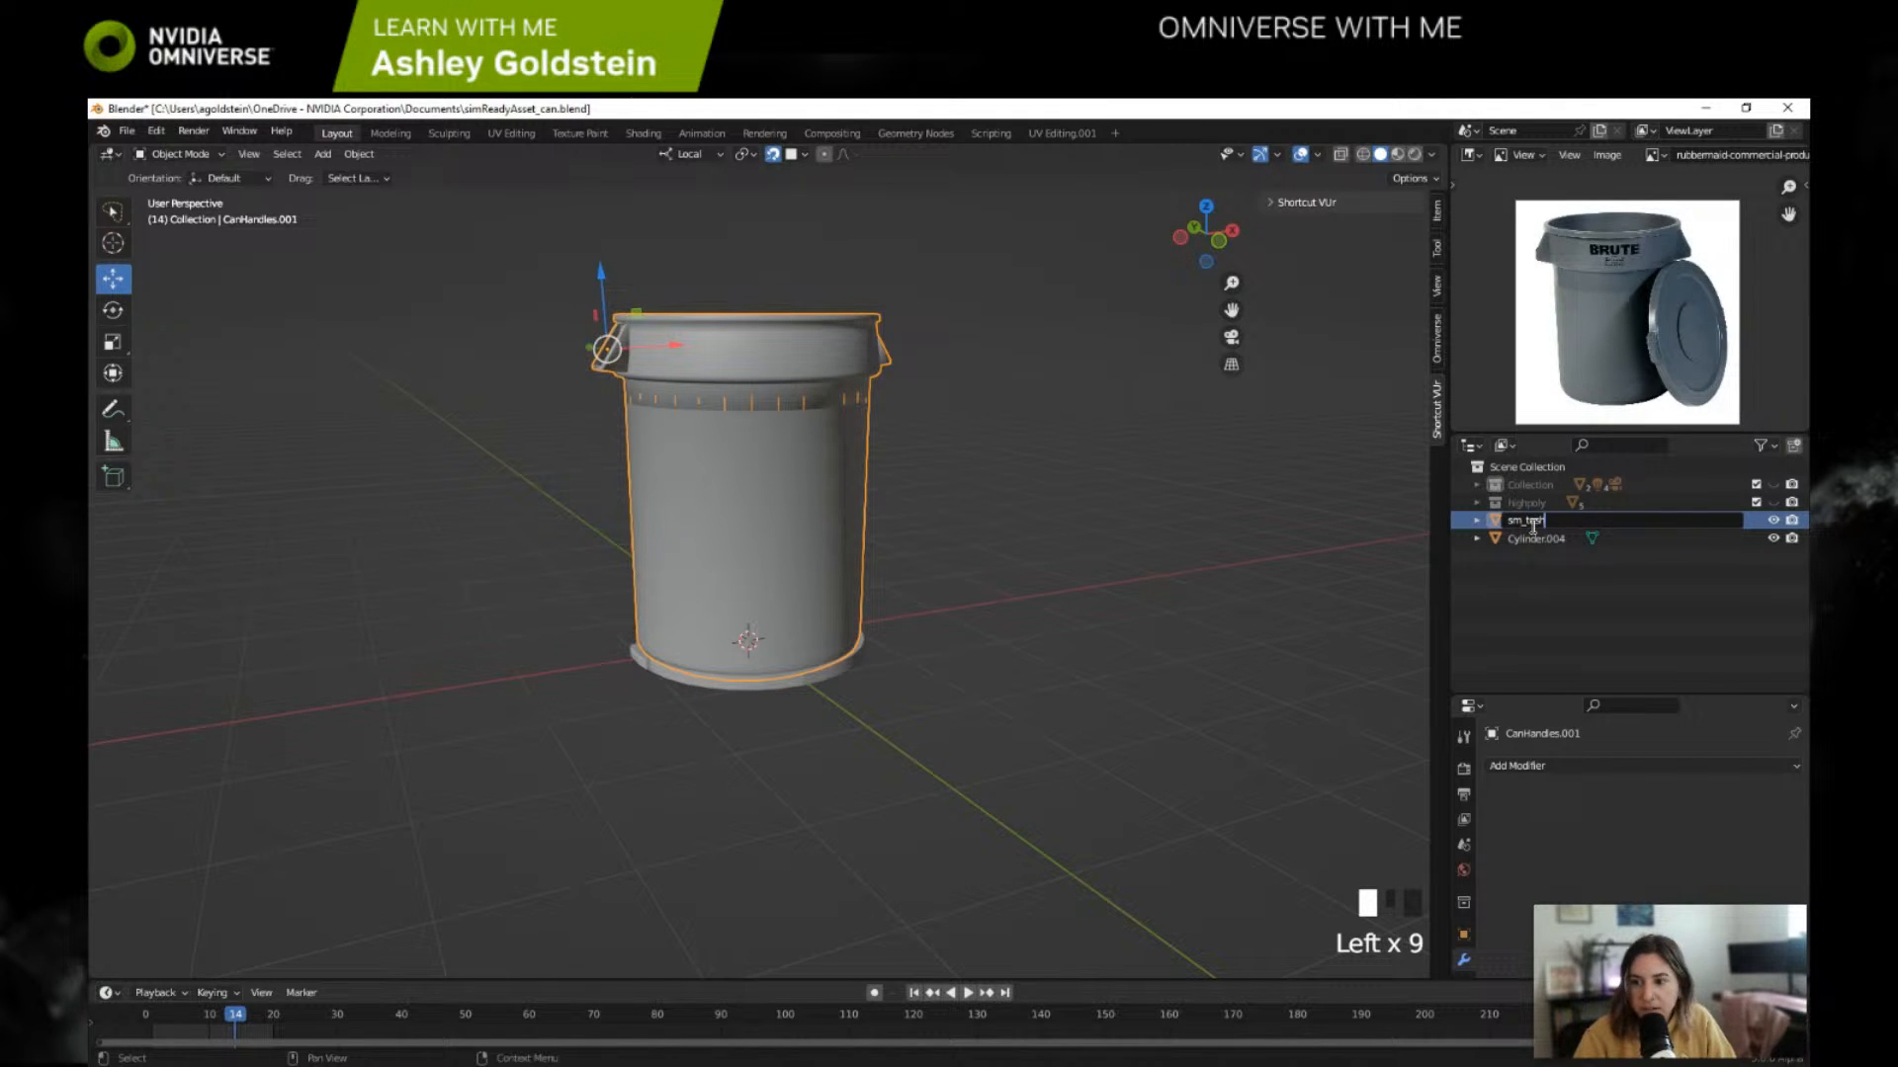
type("can_a01_")
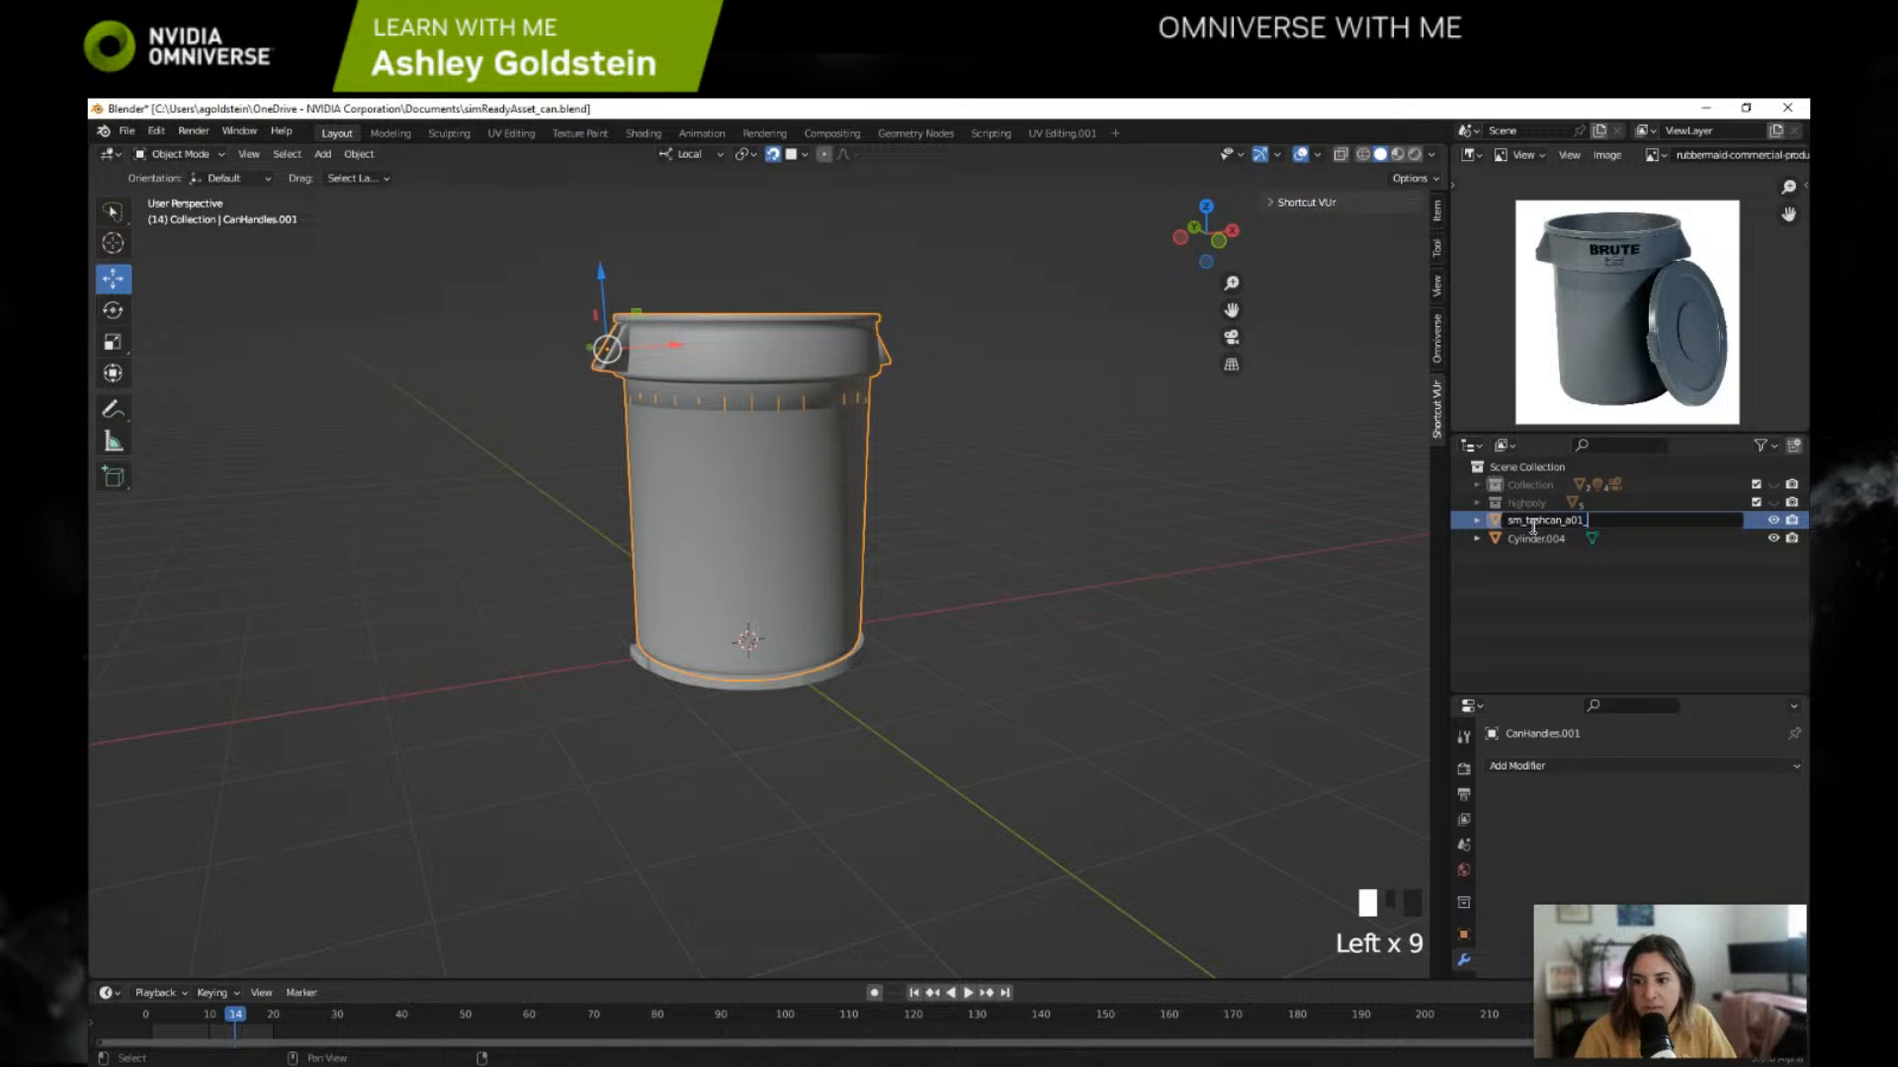
type("base_")
type("01")
key("Return")
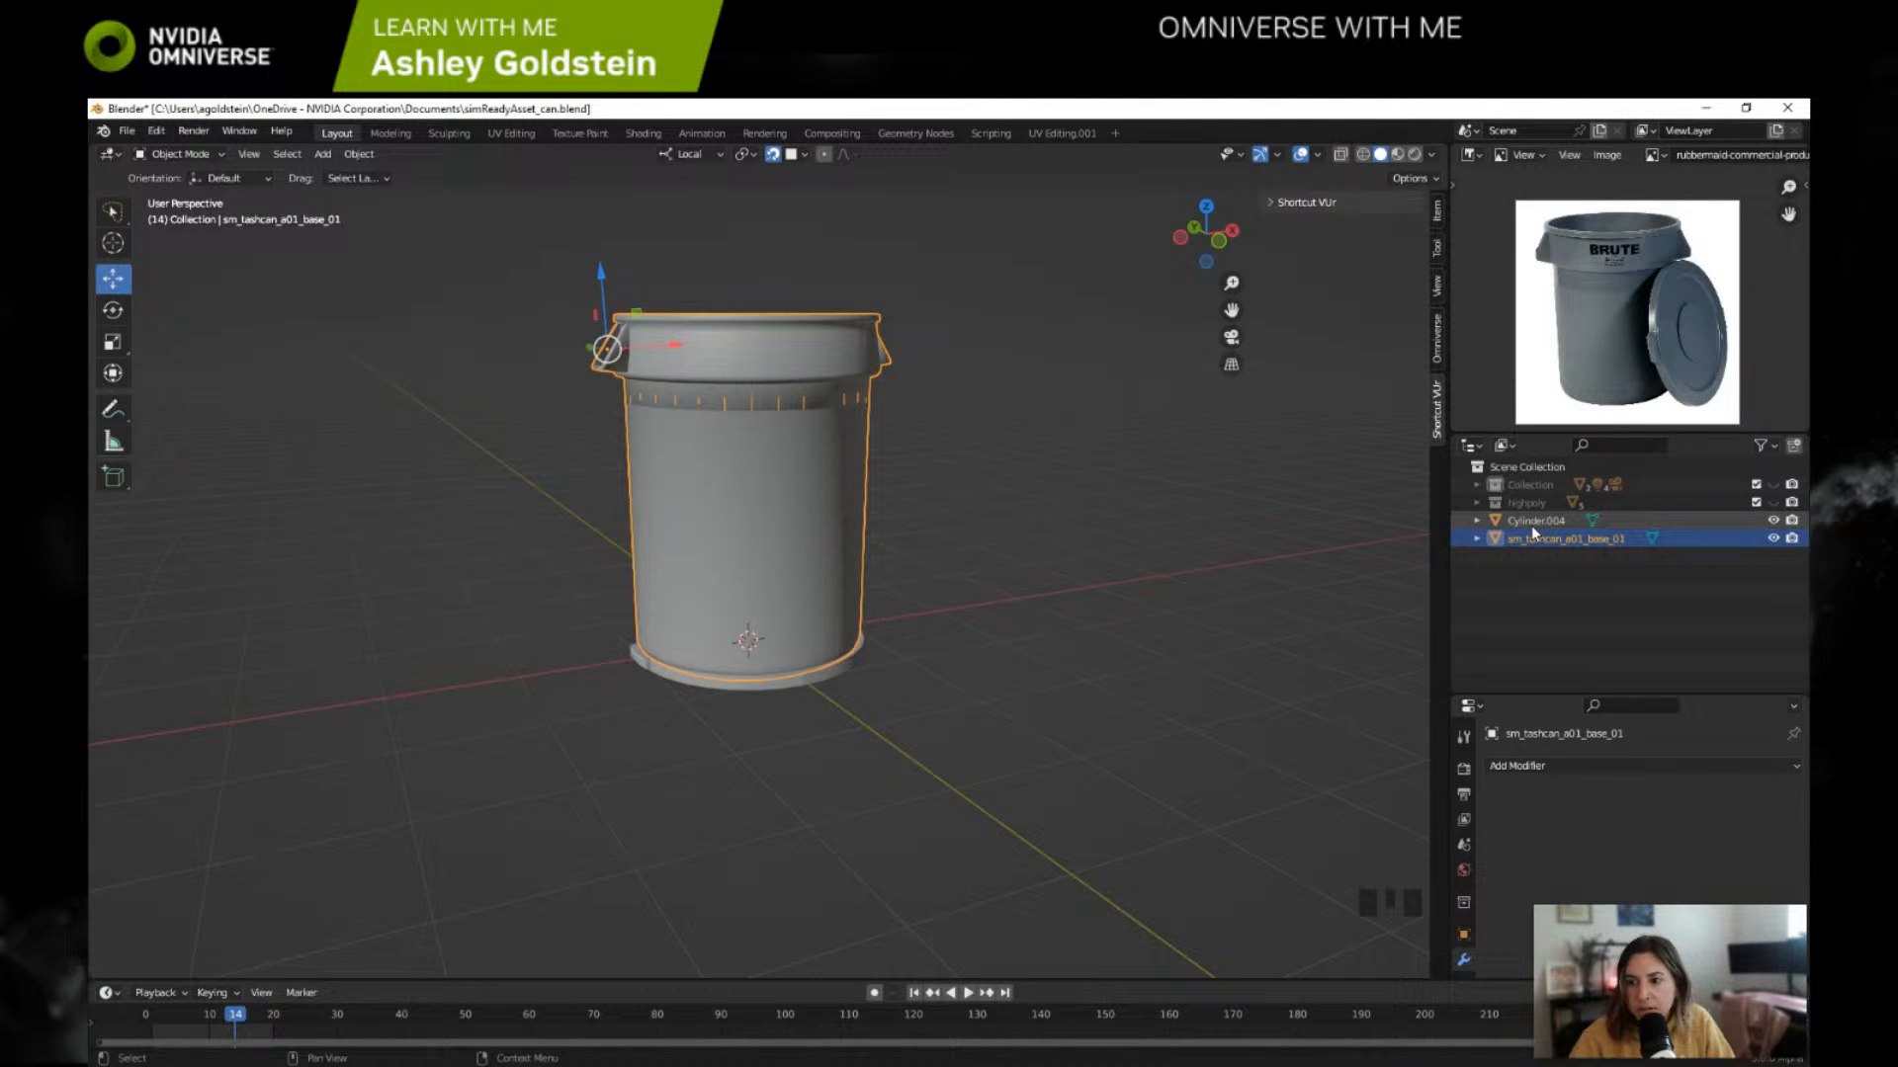
Step: Rename the lid mesh Cylinder.004 as sm_tashcan_a01_lid_01
left_click(1532, 521)
double_click(1532, 521)
type("sm_tashcan_a01_")
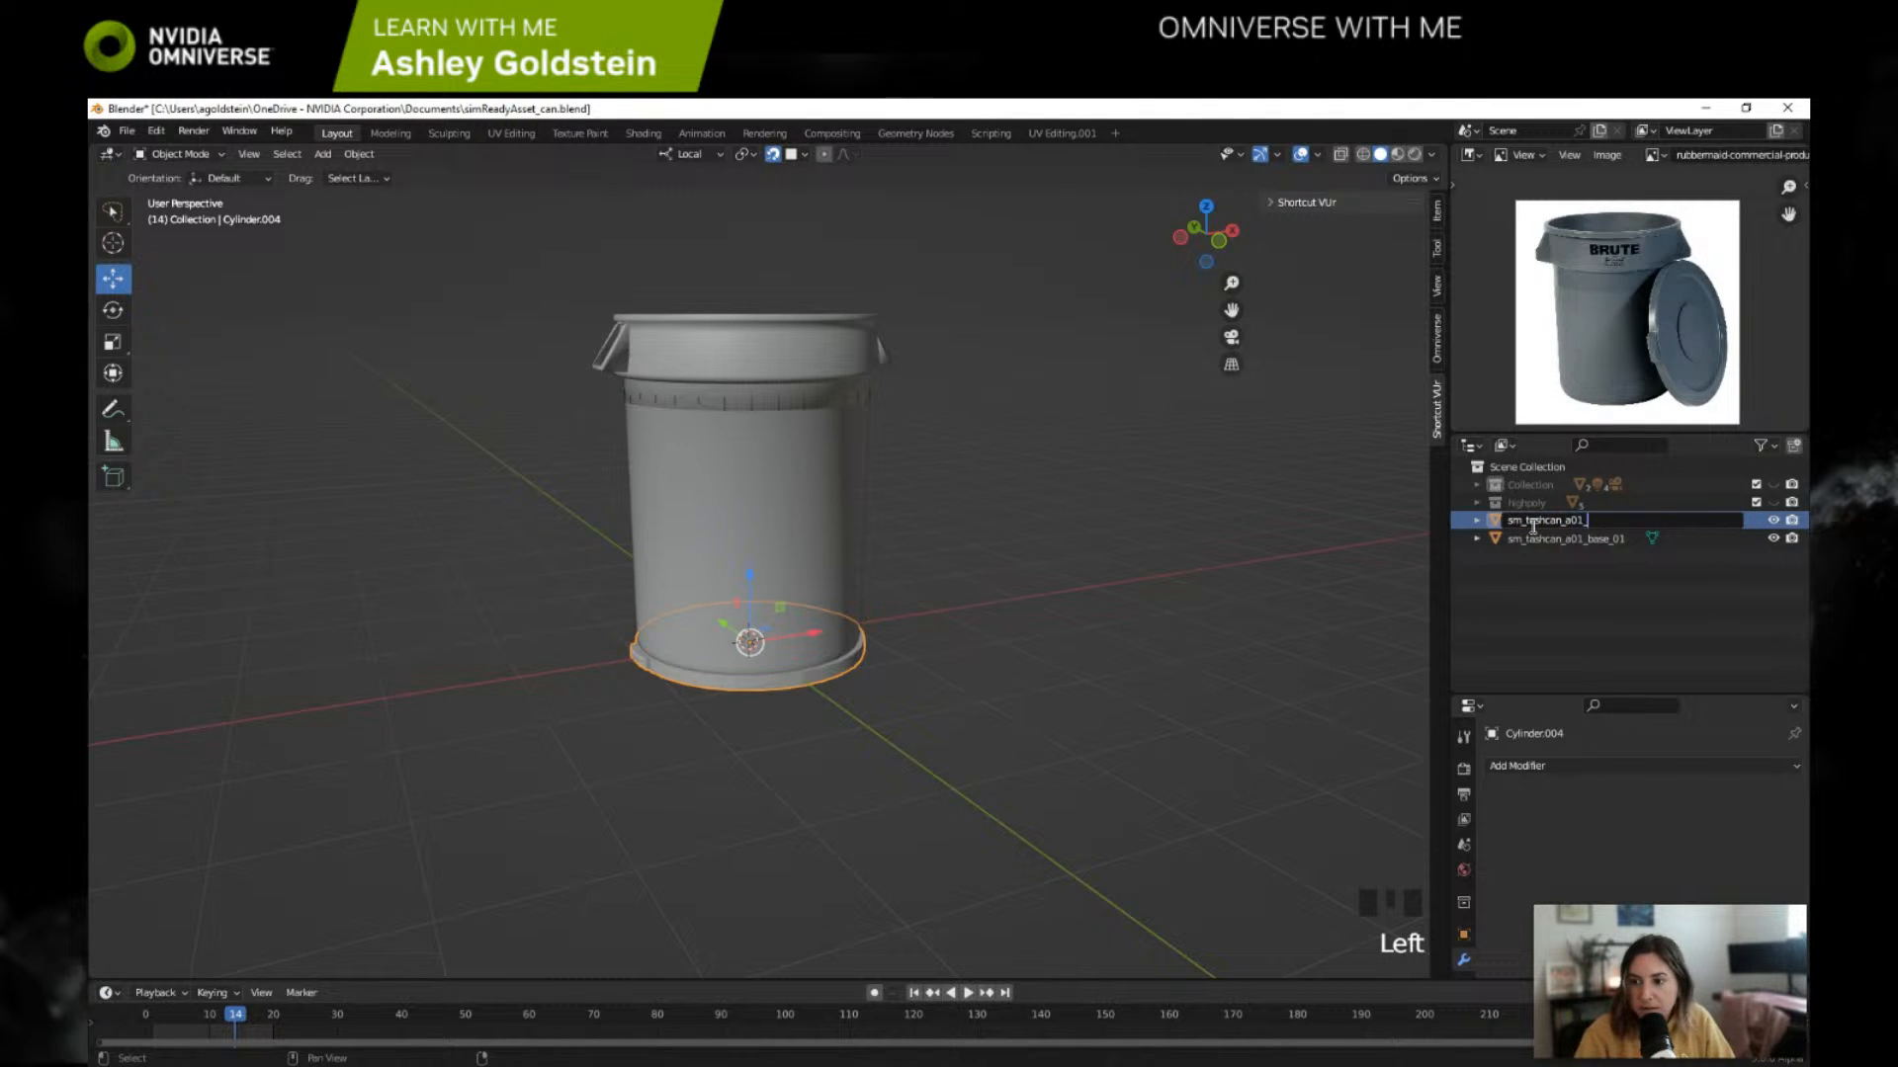
type("lid_01")
key("Return")
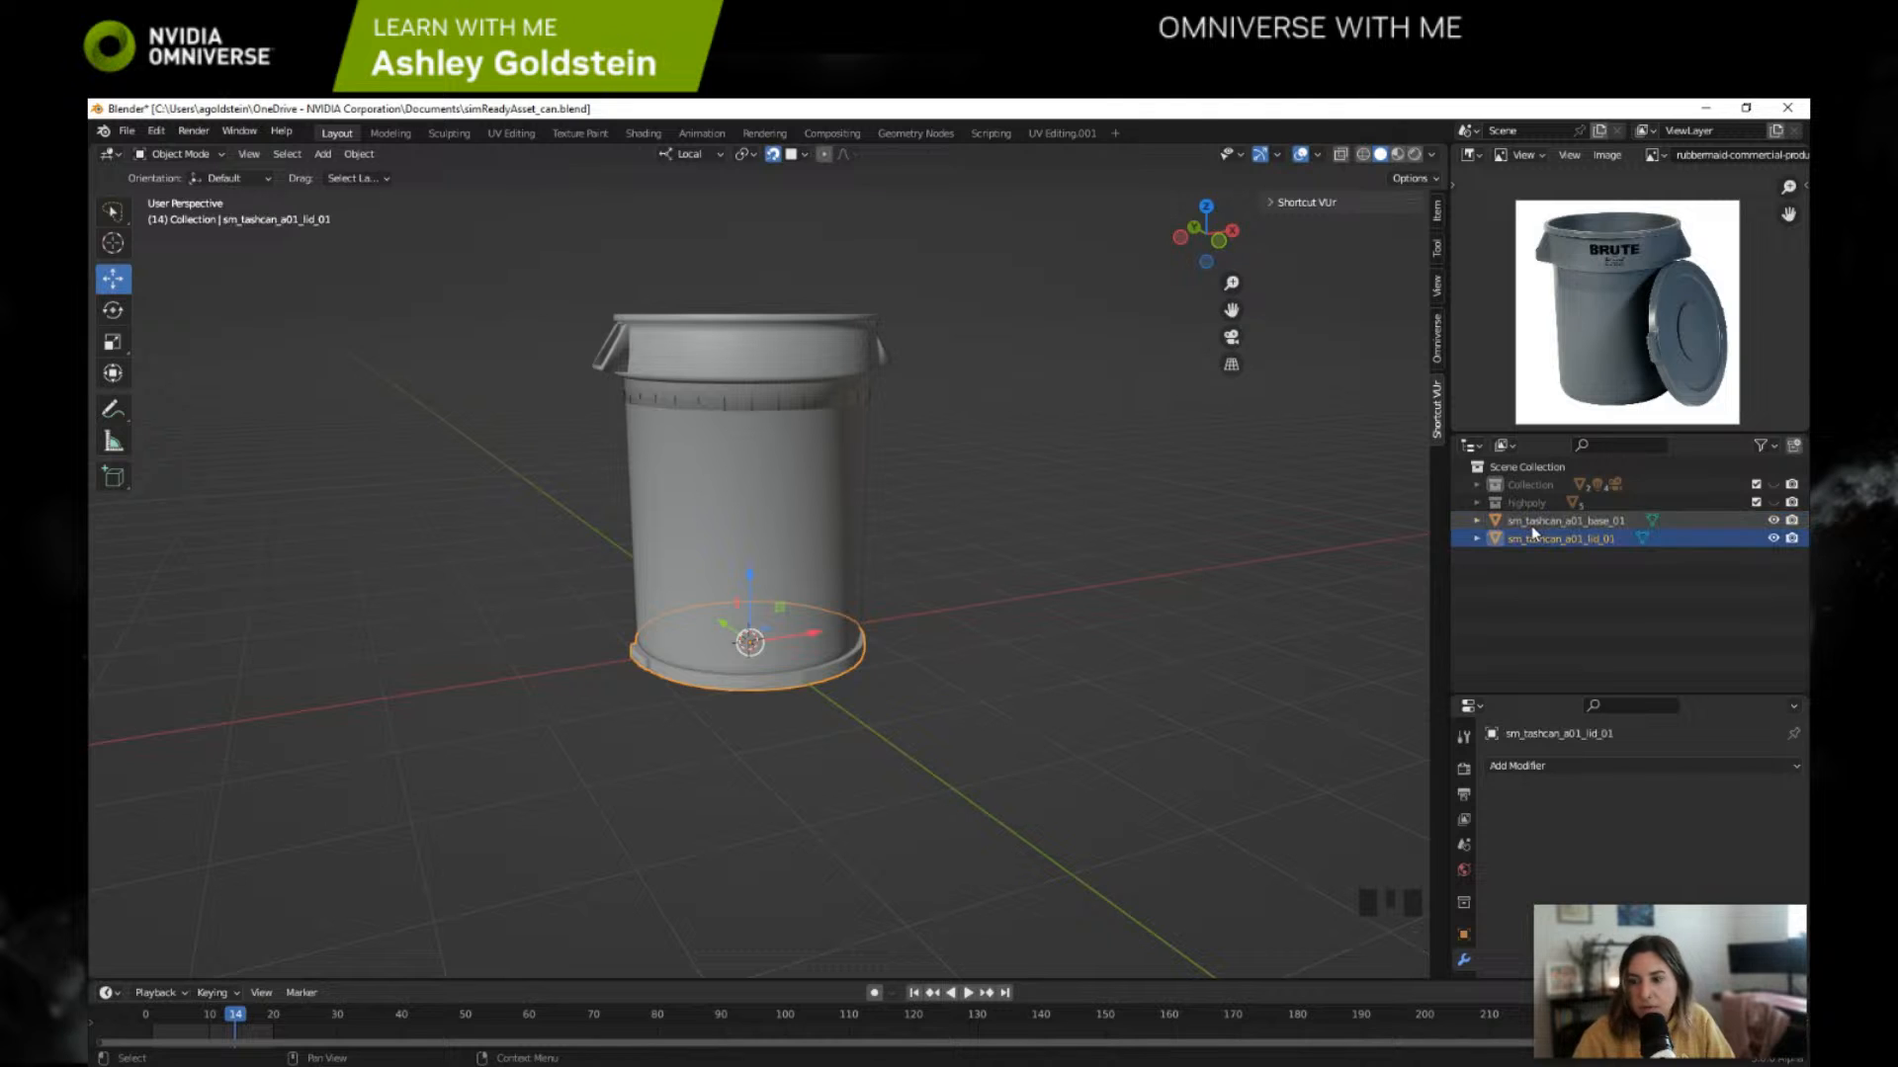
Step: Clear the selection and add an Empty object to the scene
left_click(704, 415)
left_click(534, 488)
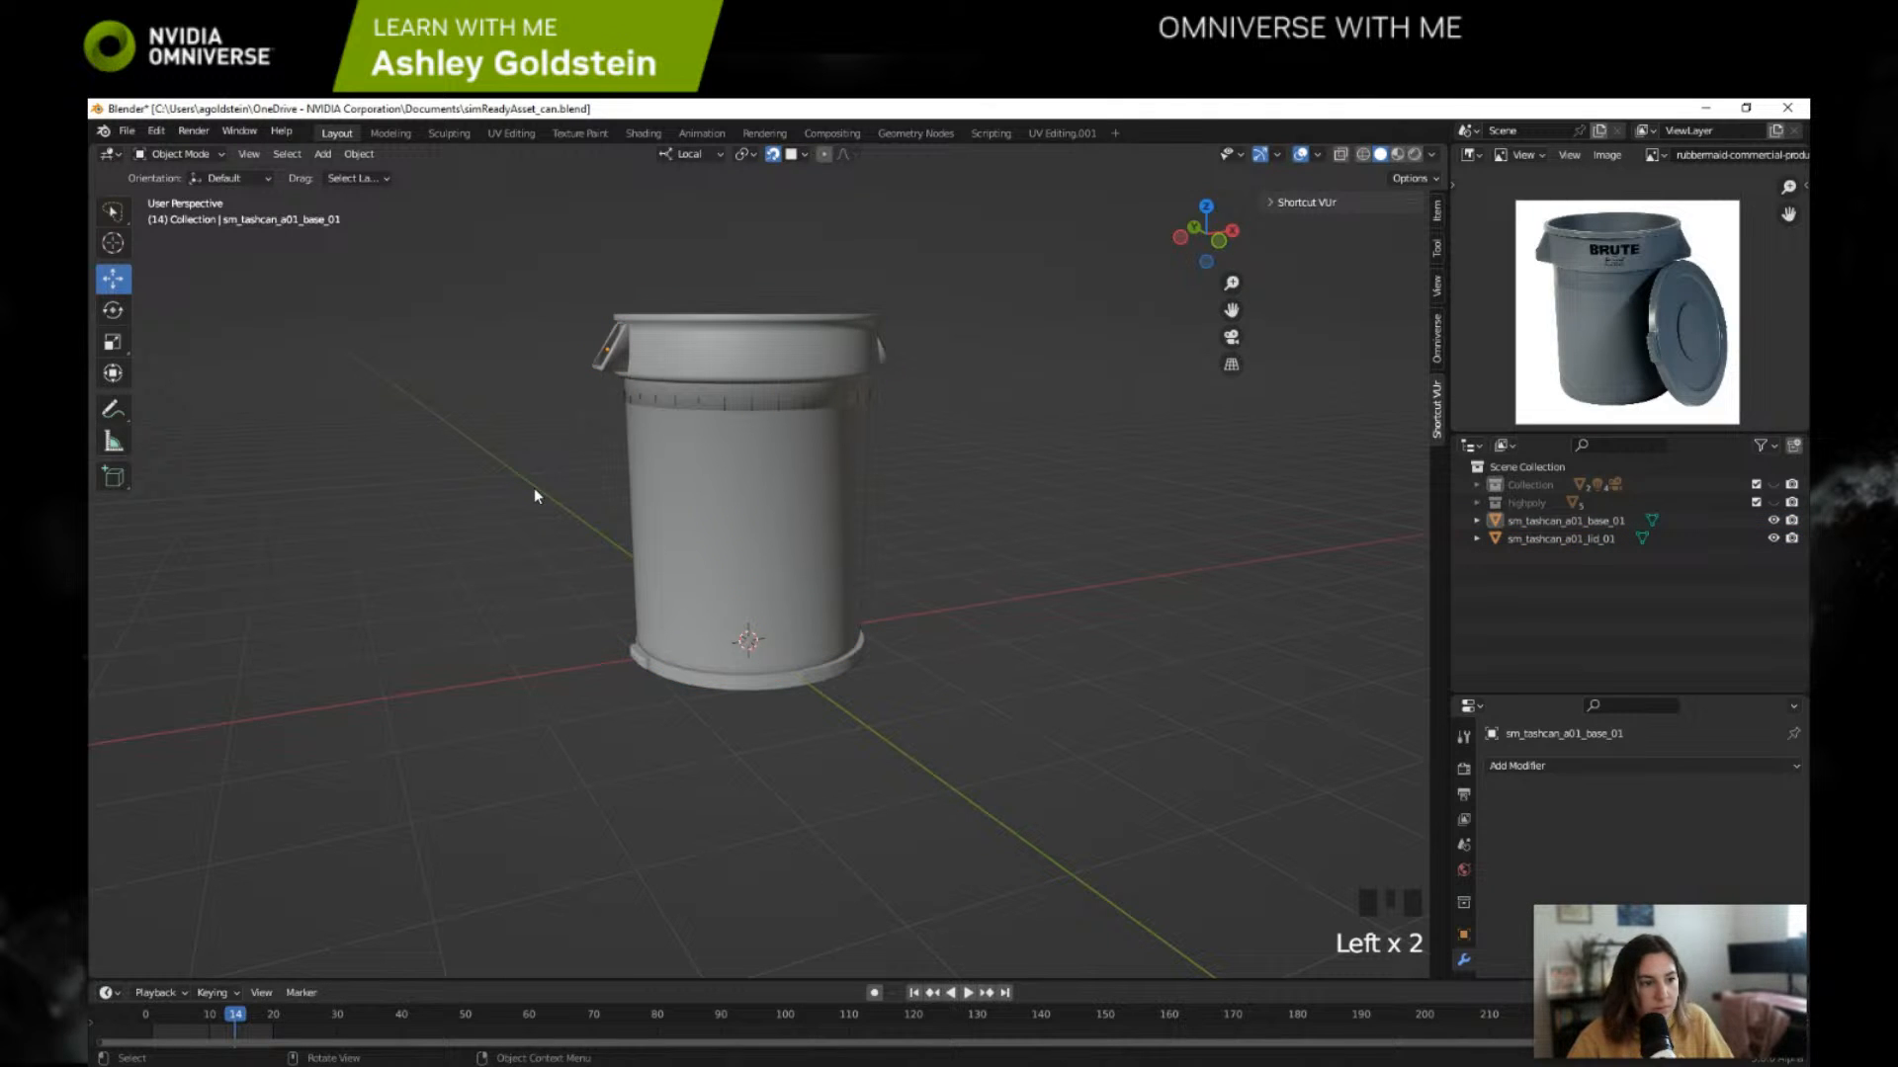
key("shift+a")
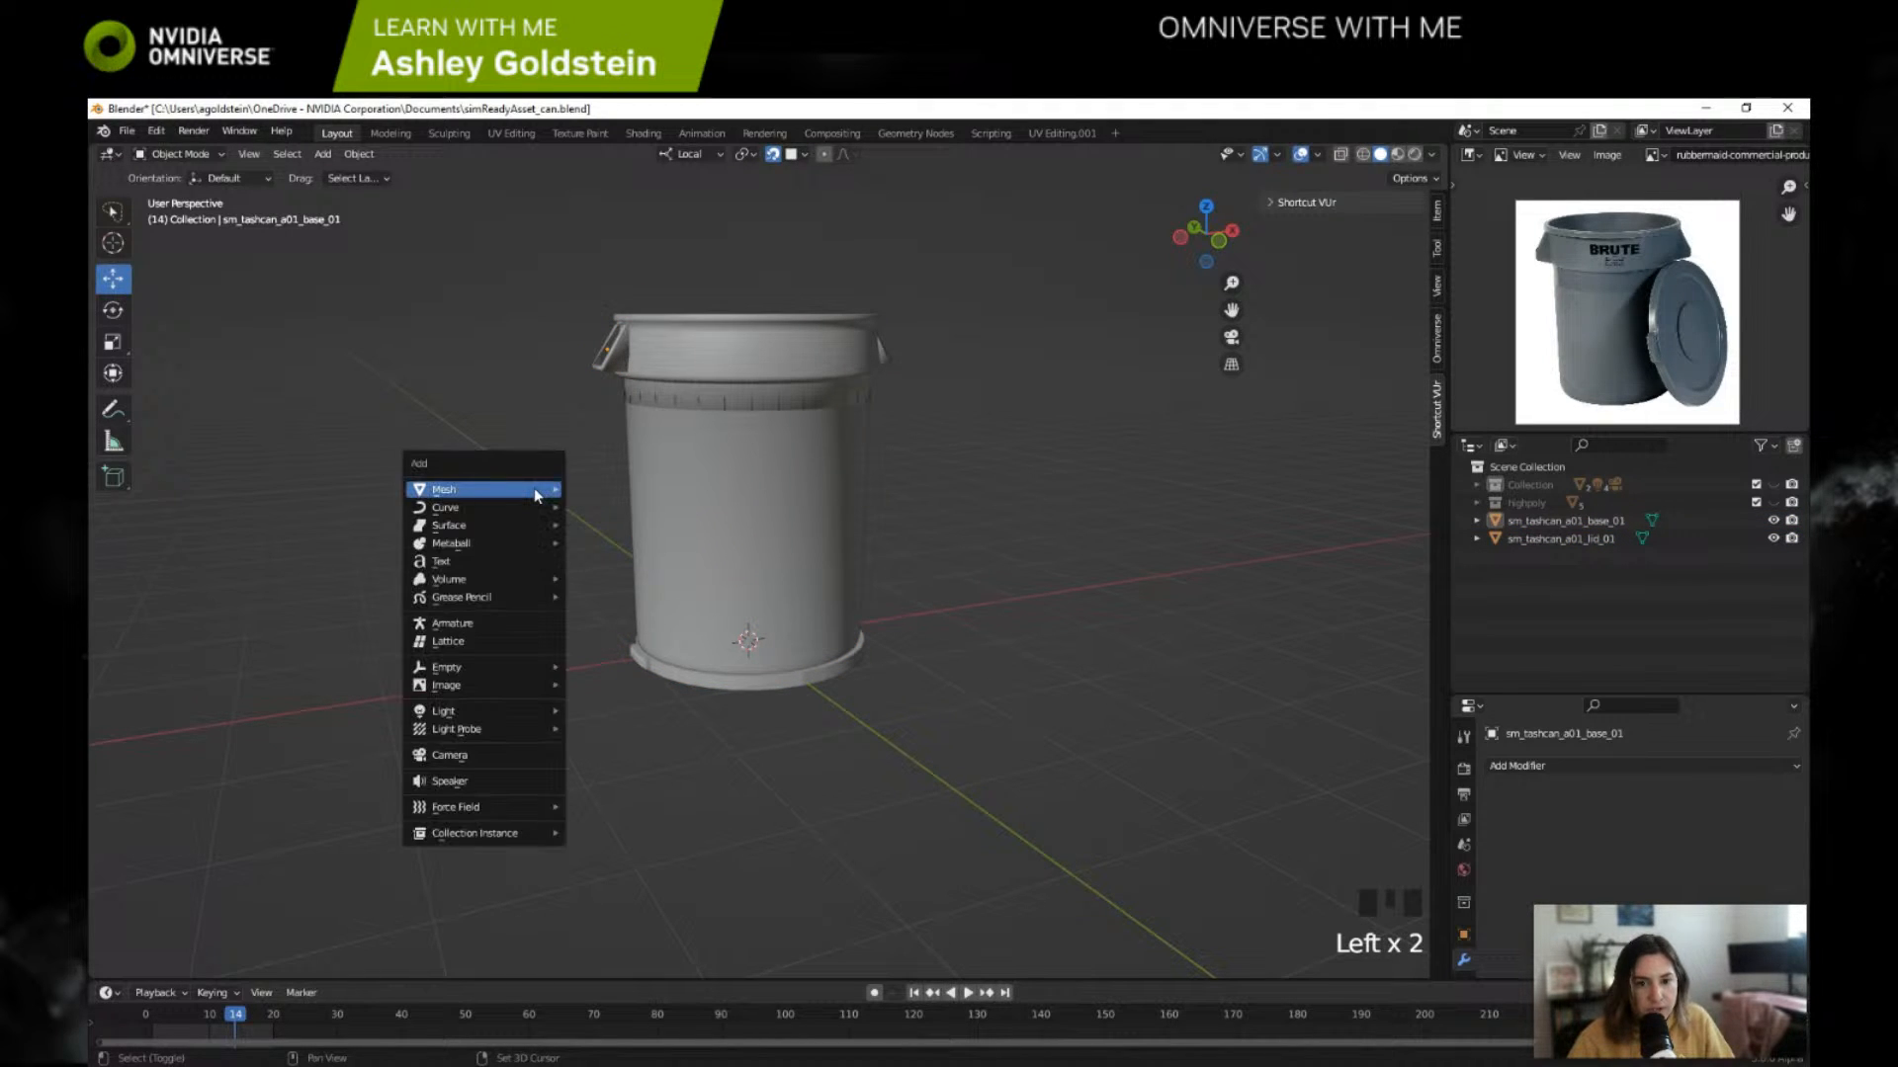
mouse_move(502, 668)
left_click(605, 667)
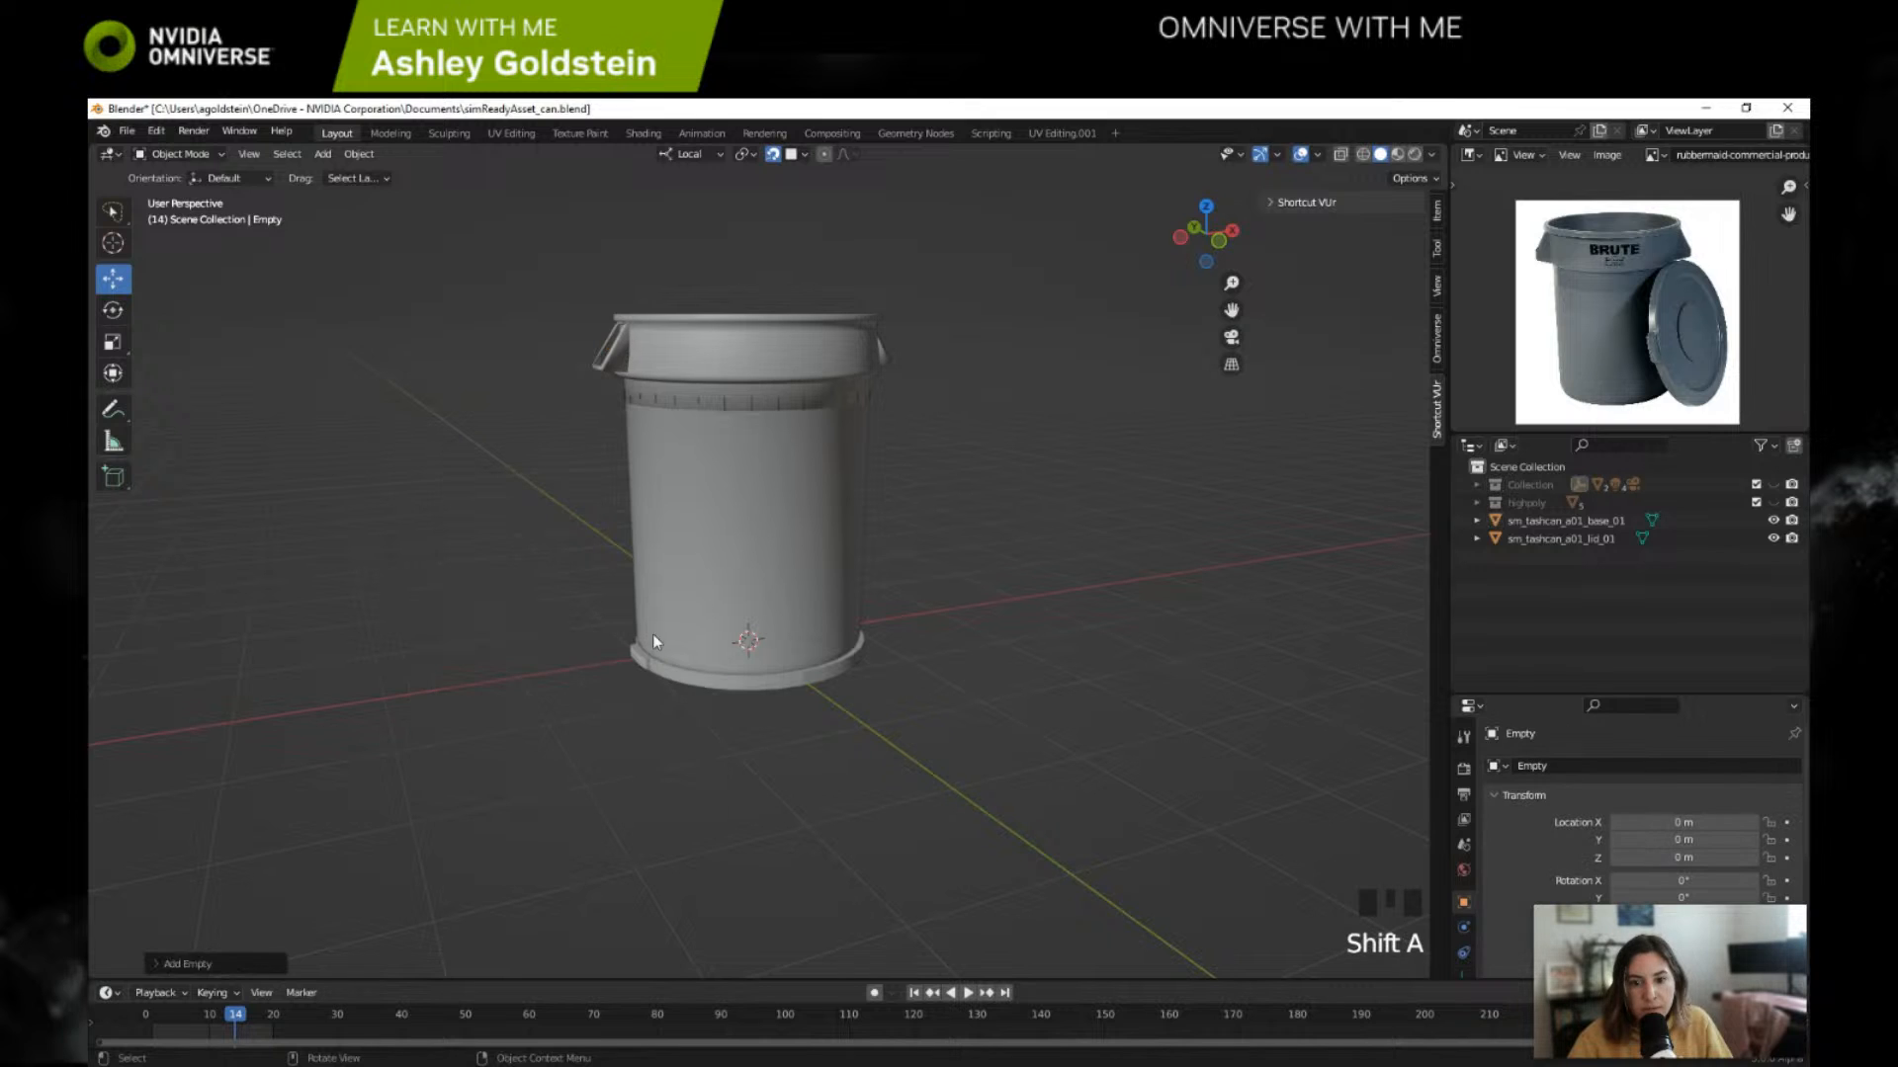
Step: Move the Empty out of the camera-and-lights collection to the scene root beside the base and lid meshes
scroll(869, 557, "down", 3)
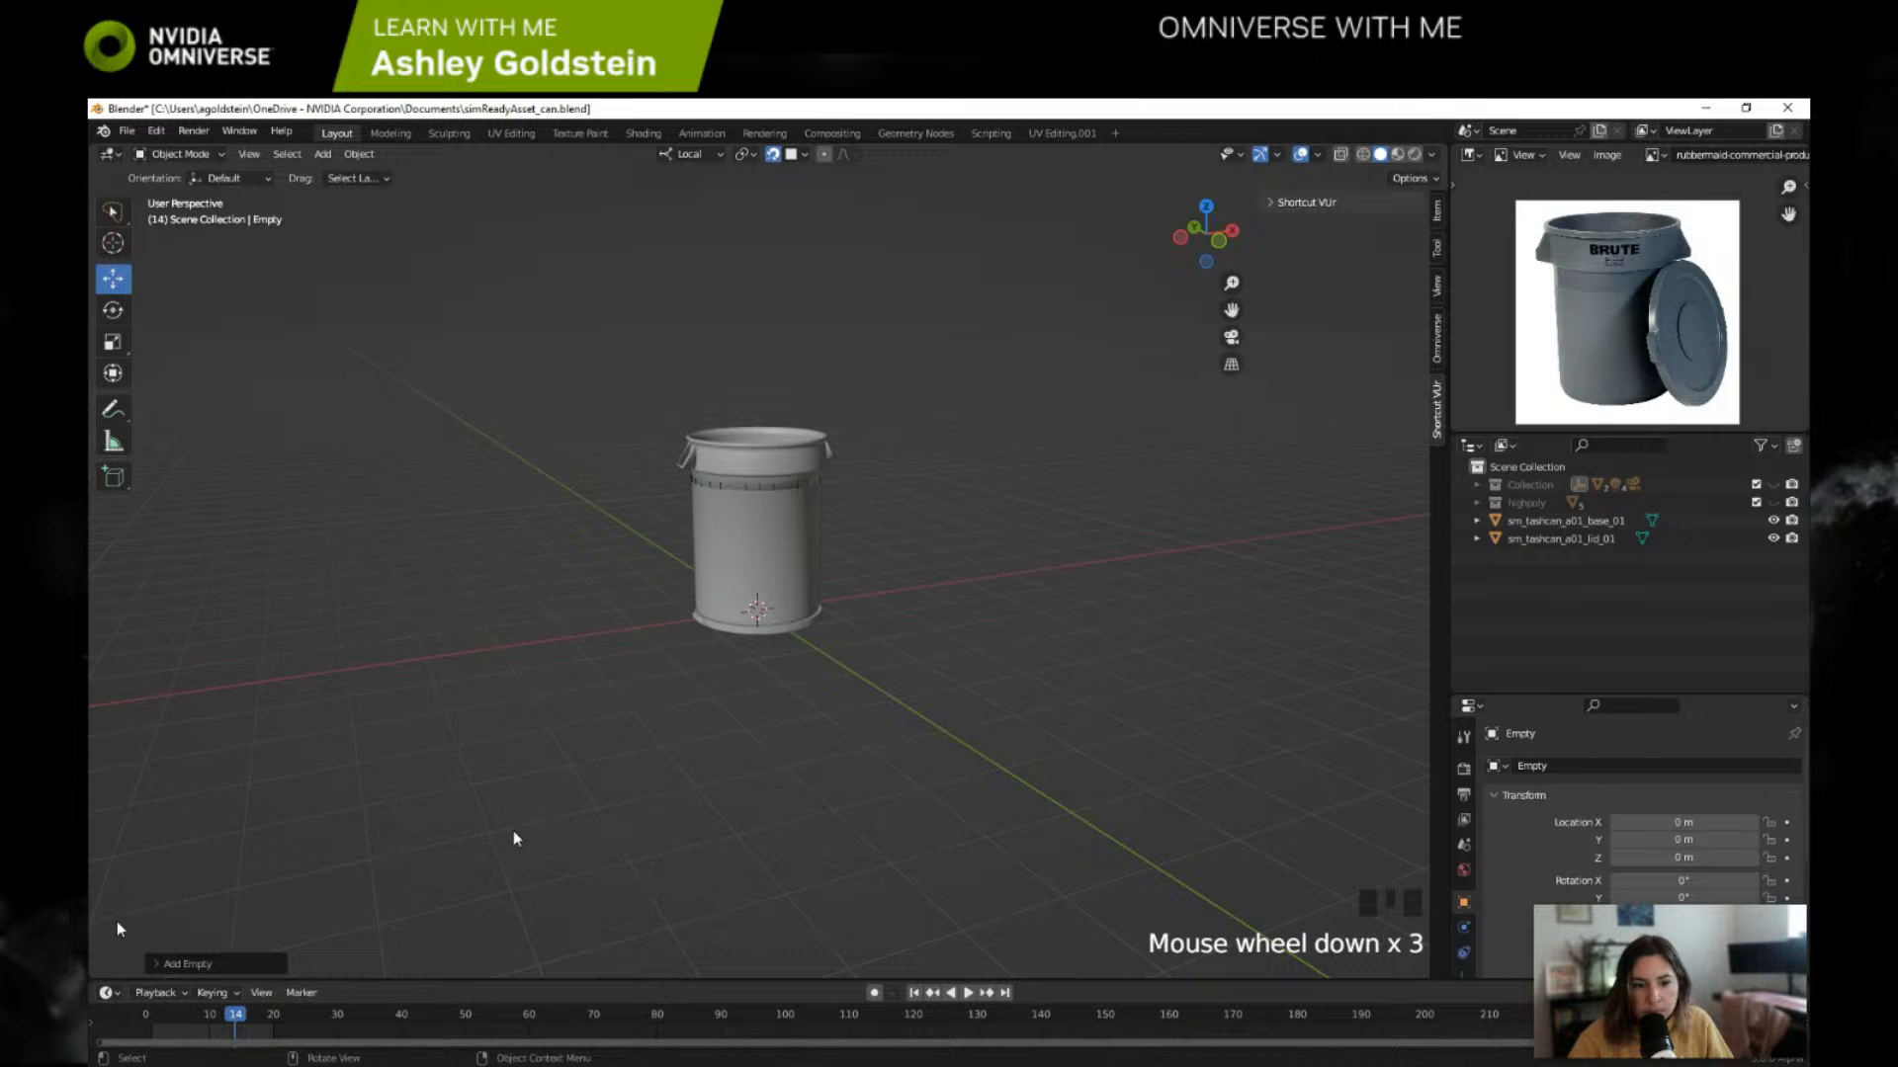
left_click(163, 964)
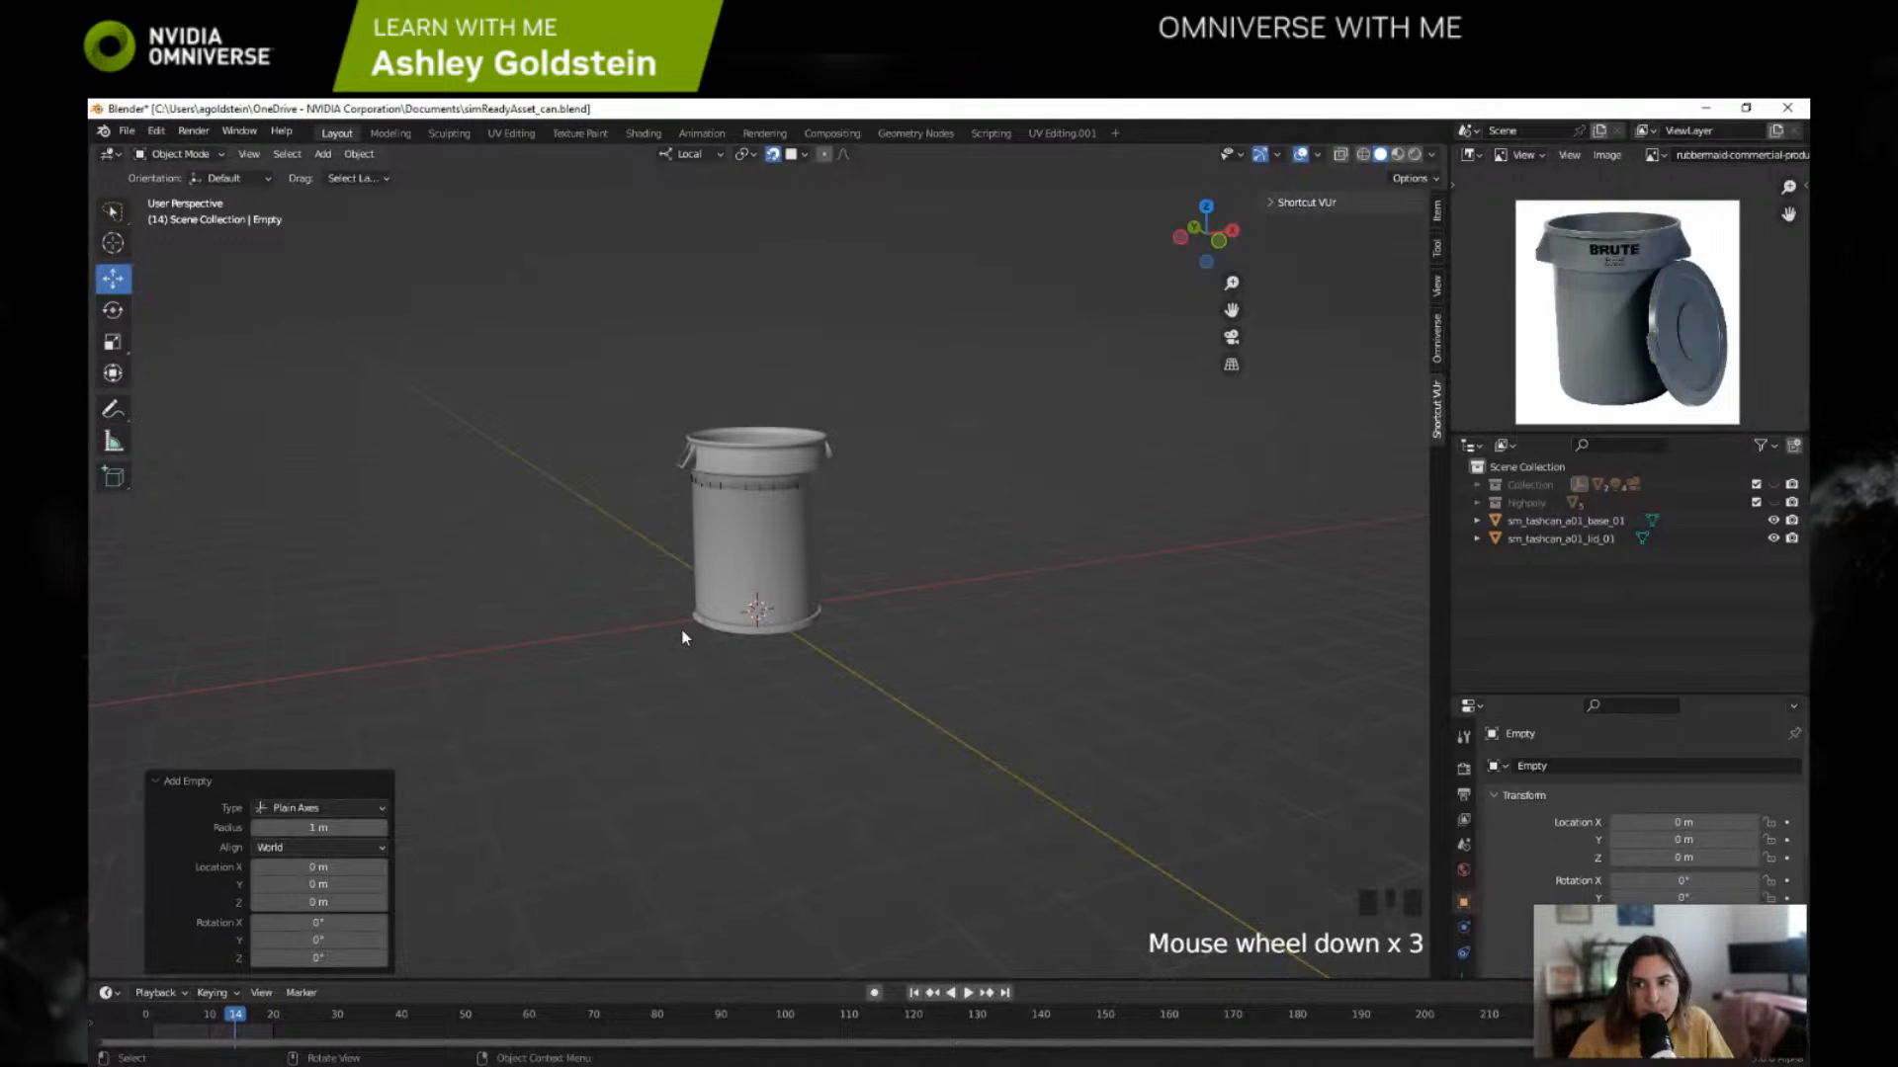
middle_click_drag(682, 655, 863, 623)
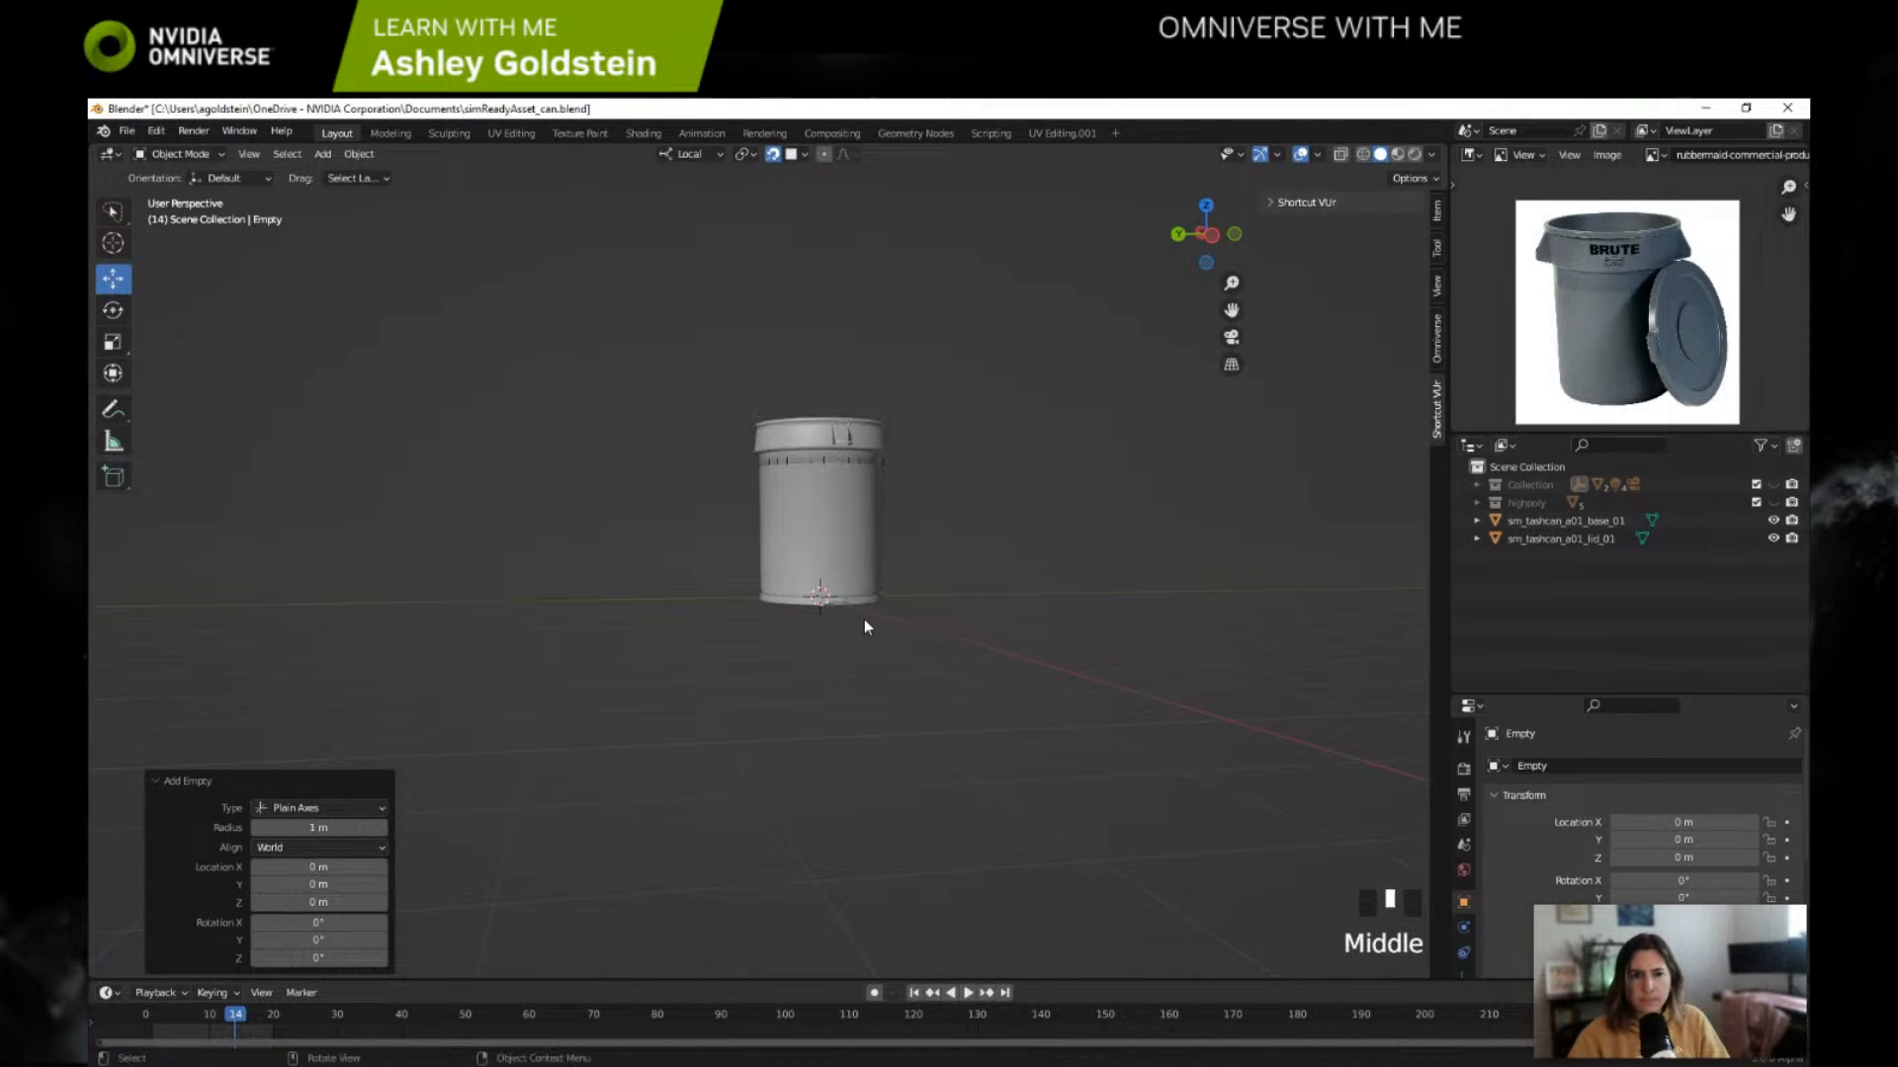
left_click(864, 623)
left_click(1477, 503)
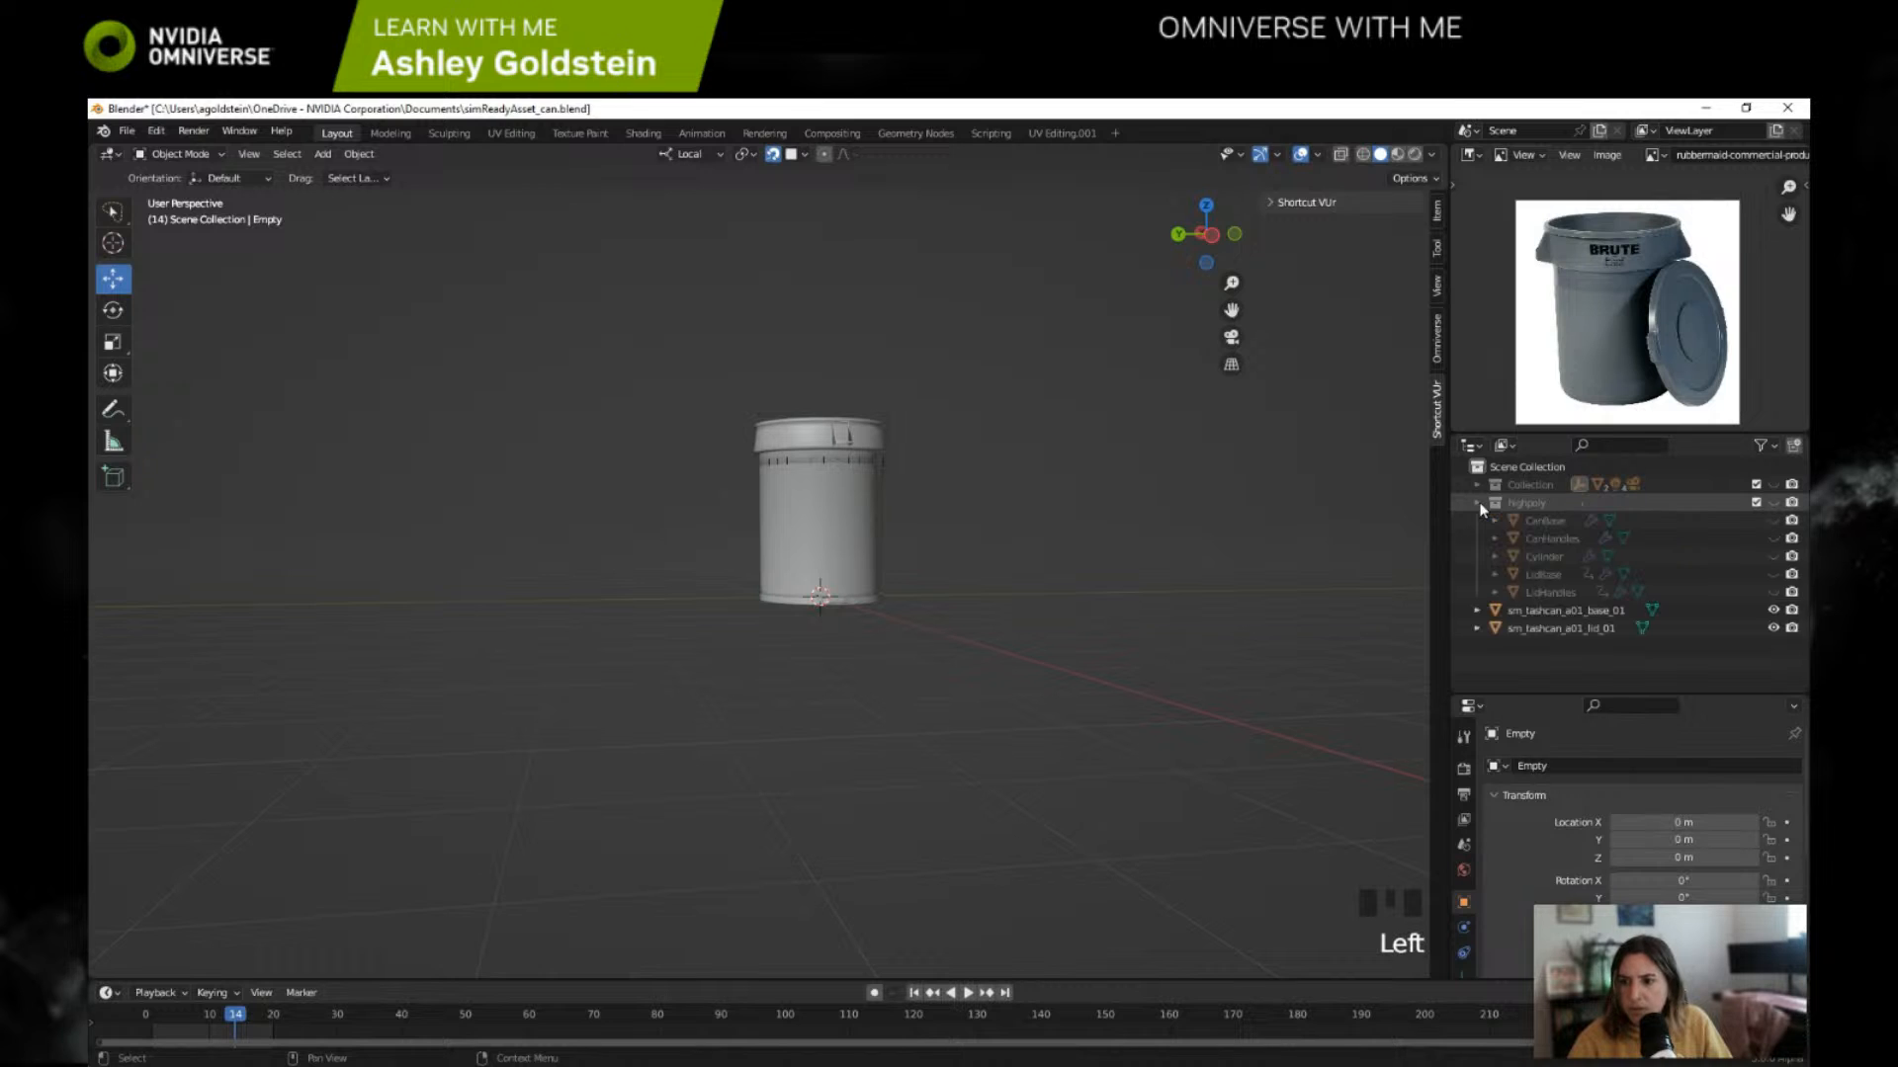
left_click(1478, 503)
left_click(1481, 484)
left_click(1478, 484)
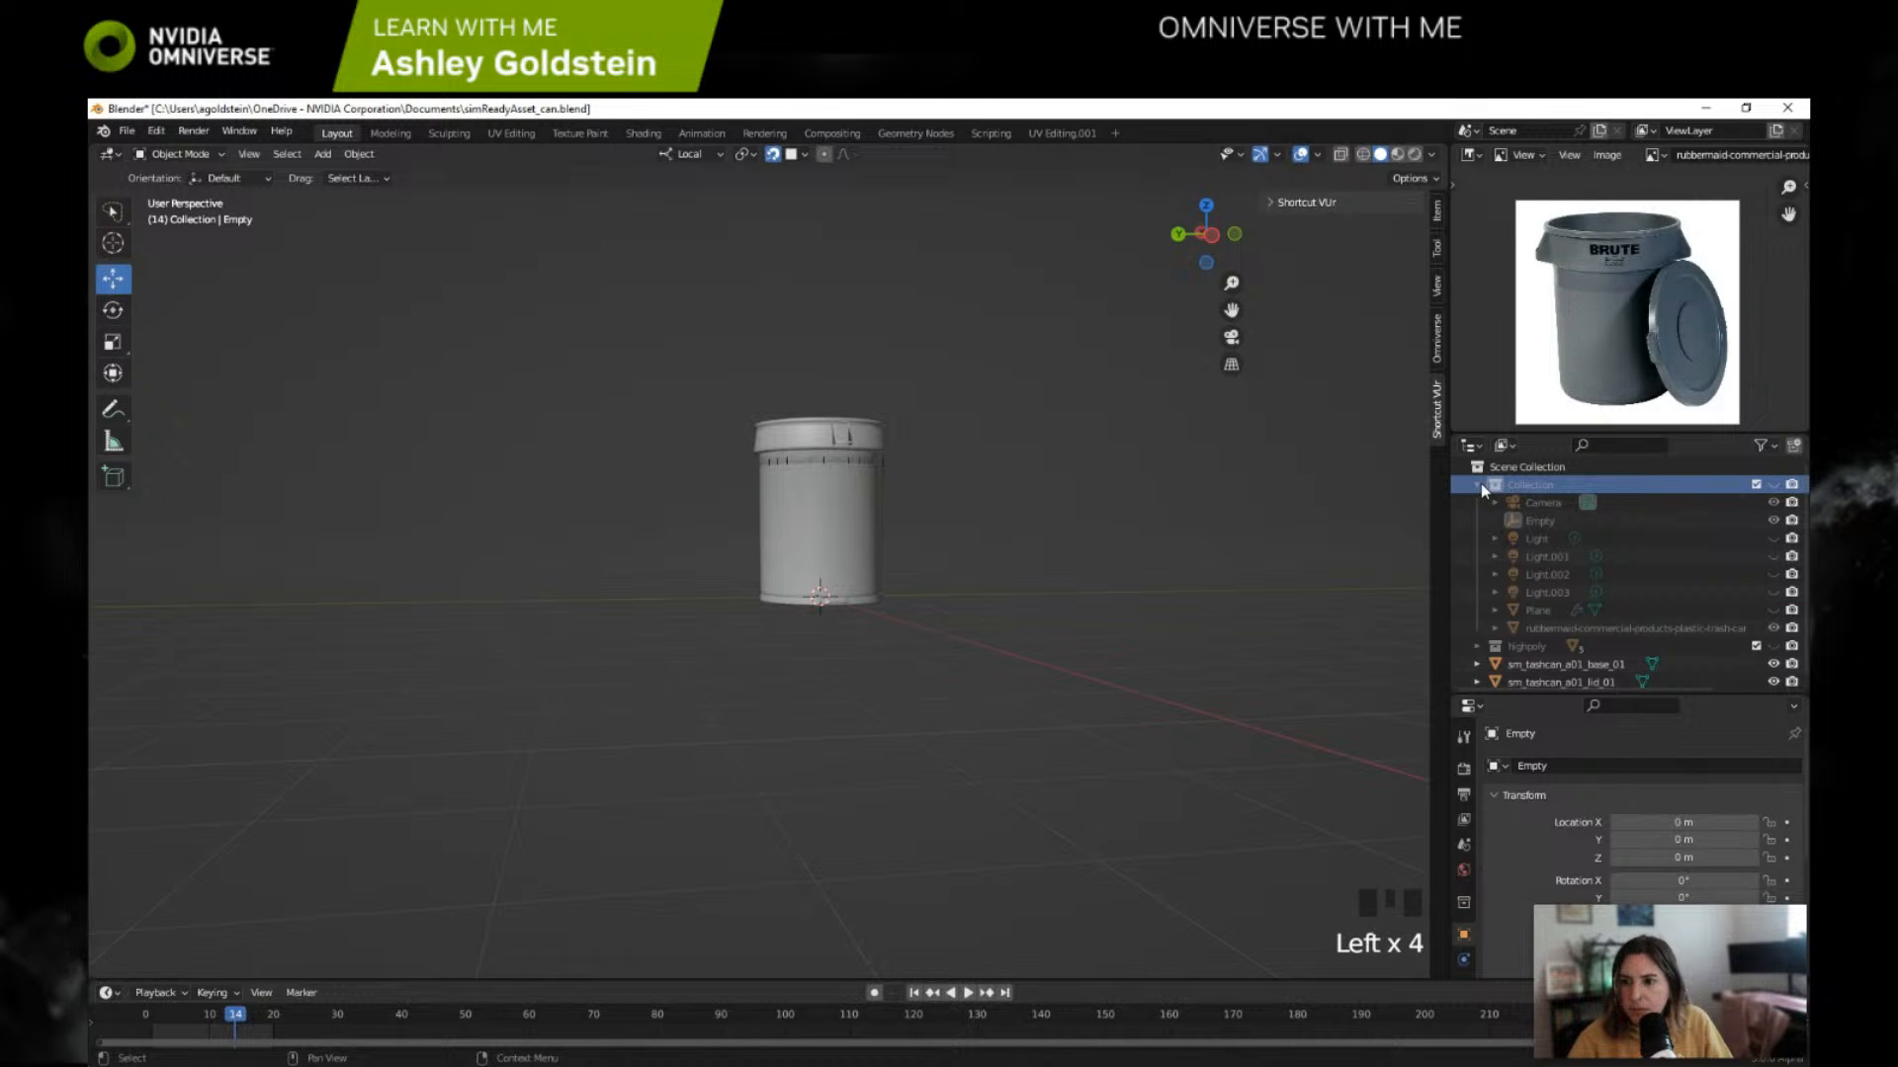
left_click(1538, 521)
left_click_drag(1539, 521, 1522, 690)
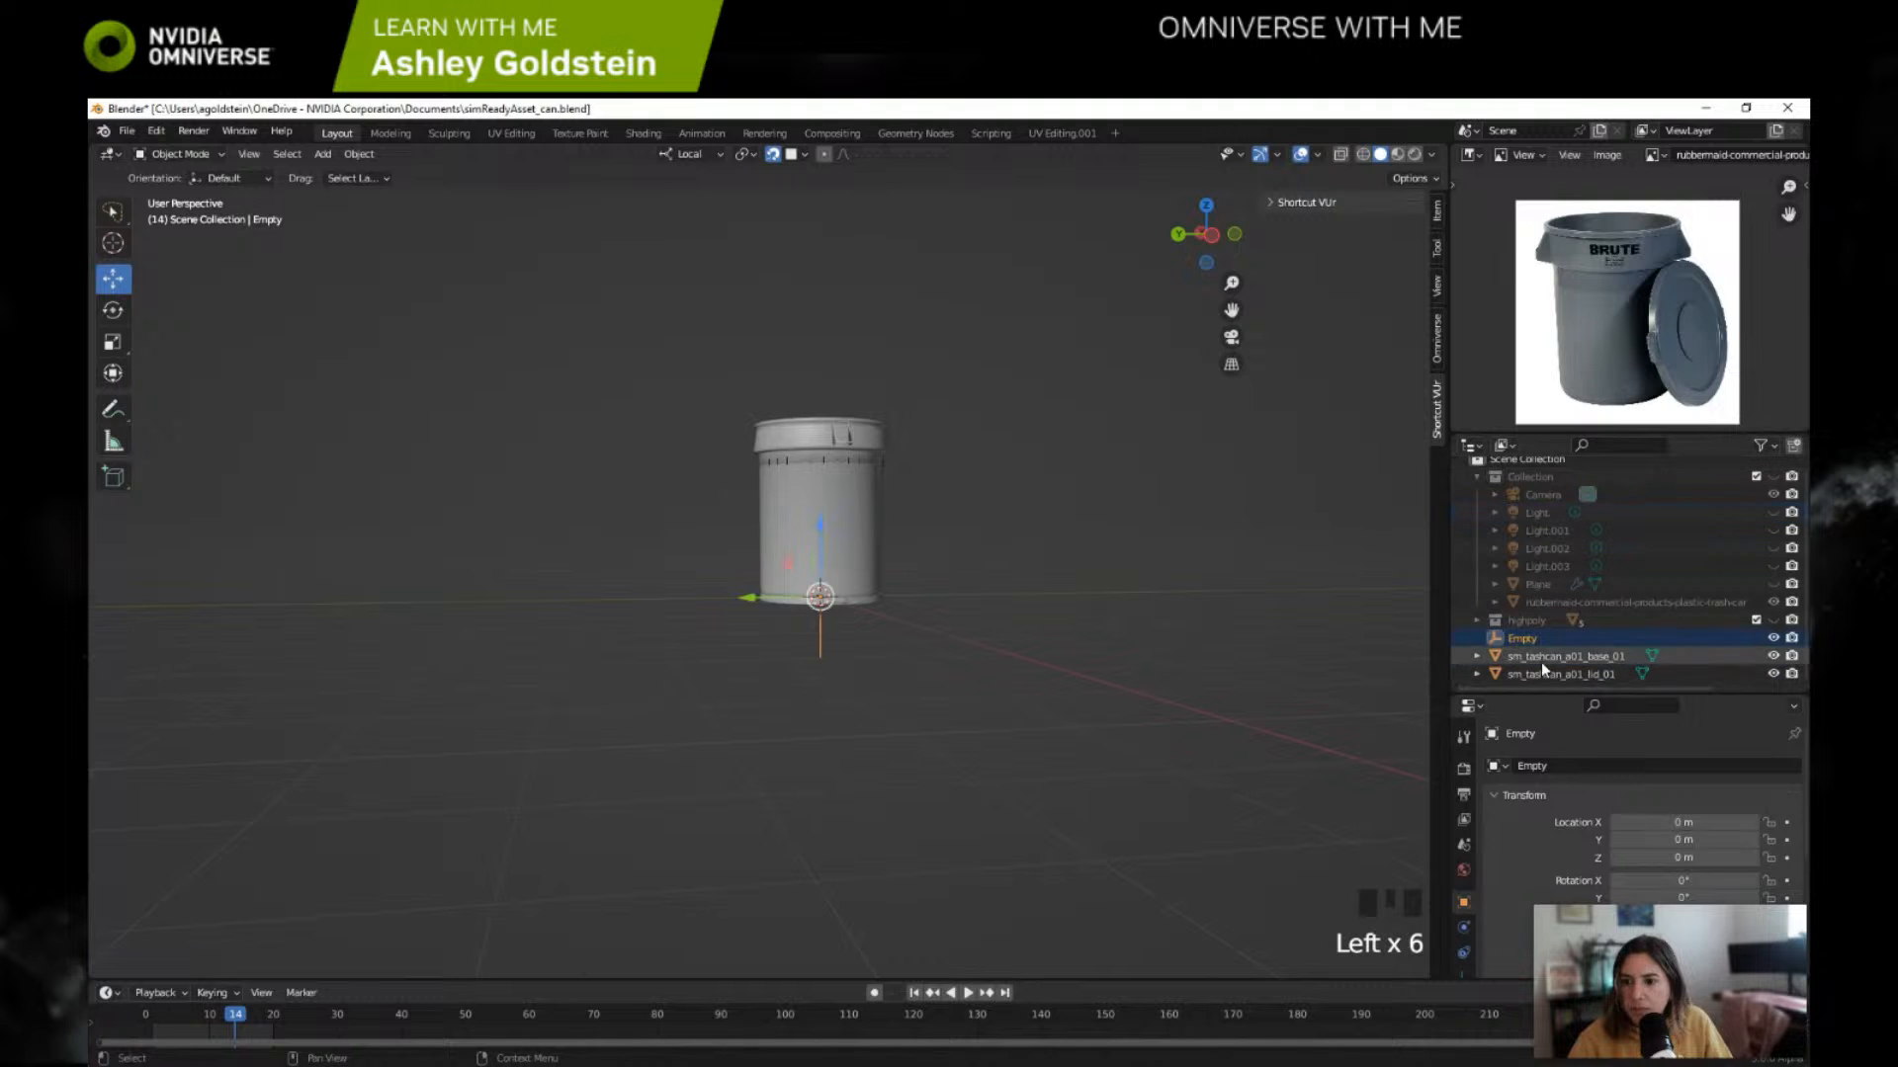
Step: Reposition the Empty at the can's base, at about X 0.25 m, Y -0.10 m, Z -0.01 m
scroll(856, 549, "up", 4)
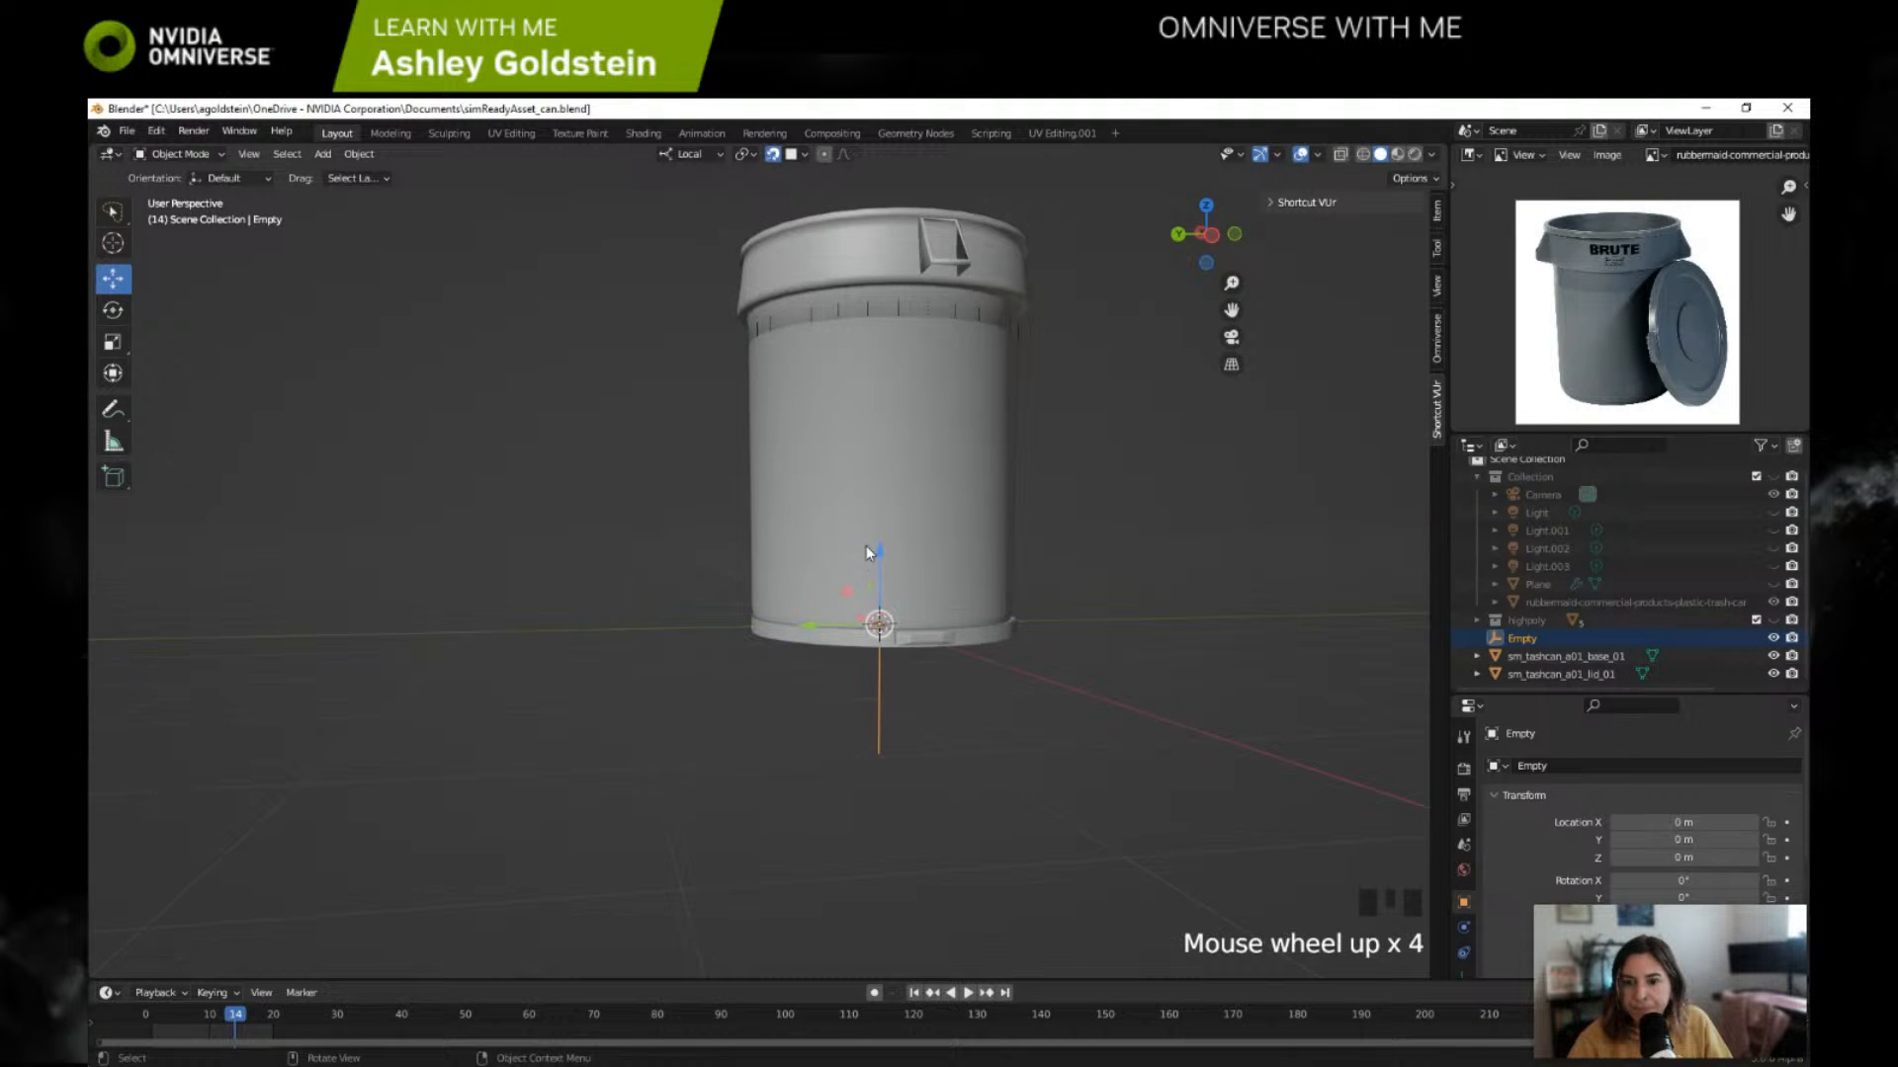
middle_click_drag(857, 555, 878, 510)
left_click_drag(881, 534, 905, 529)
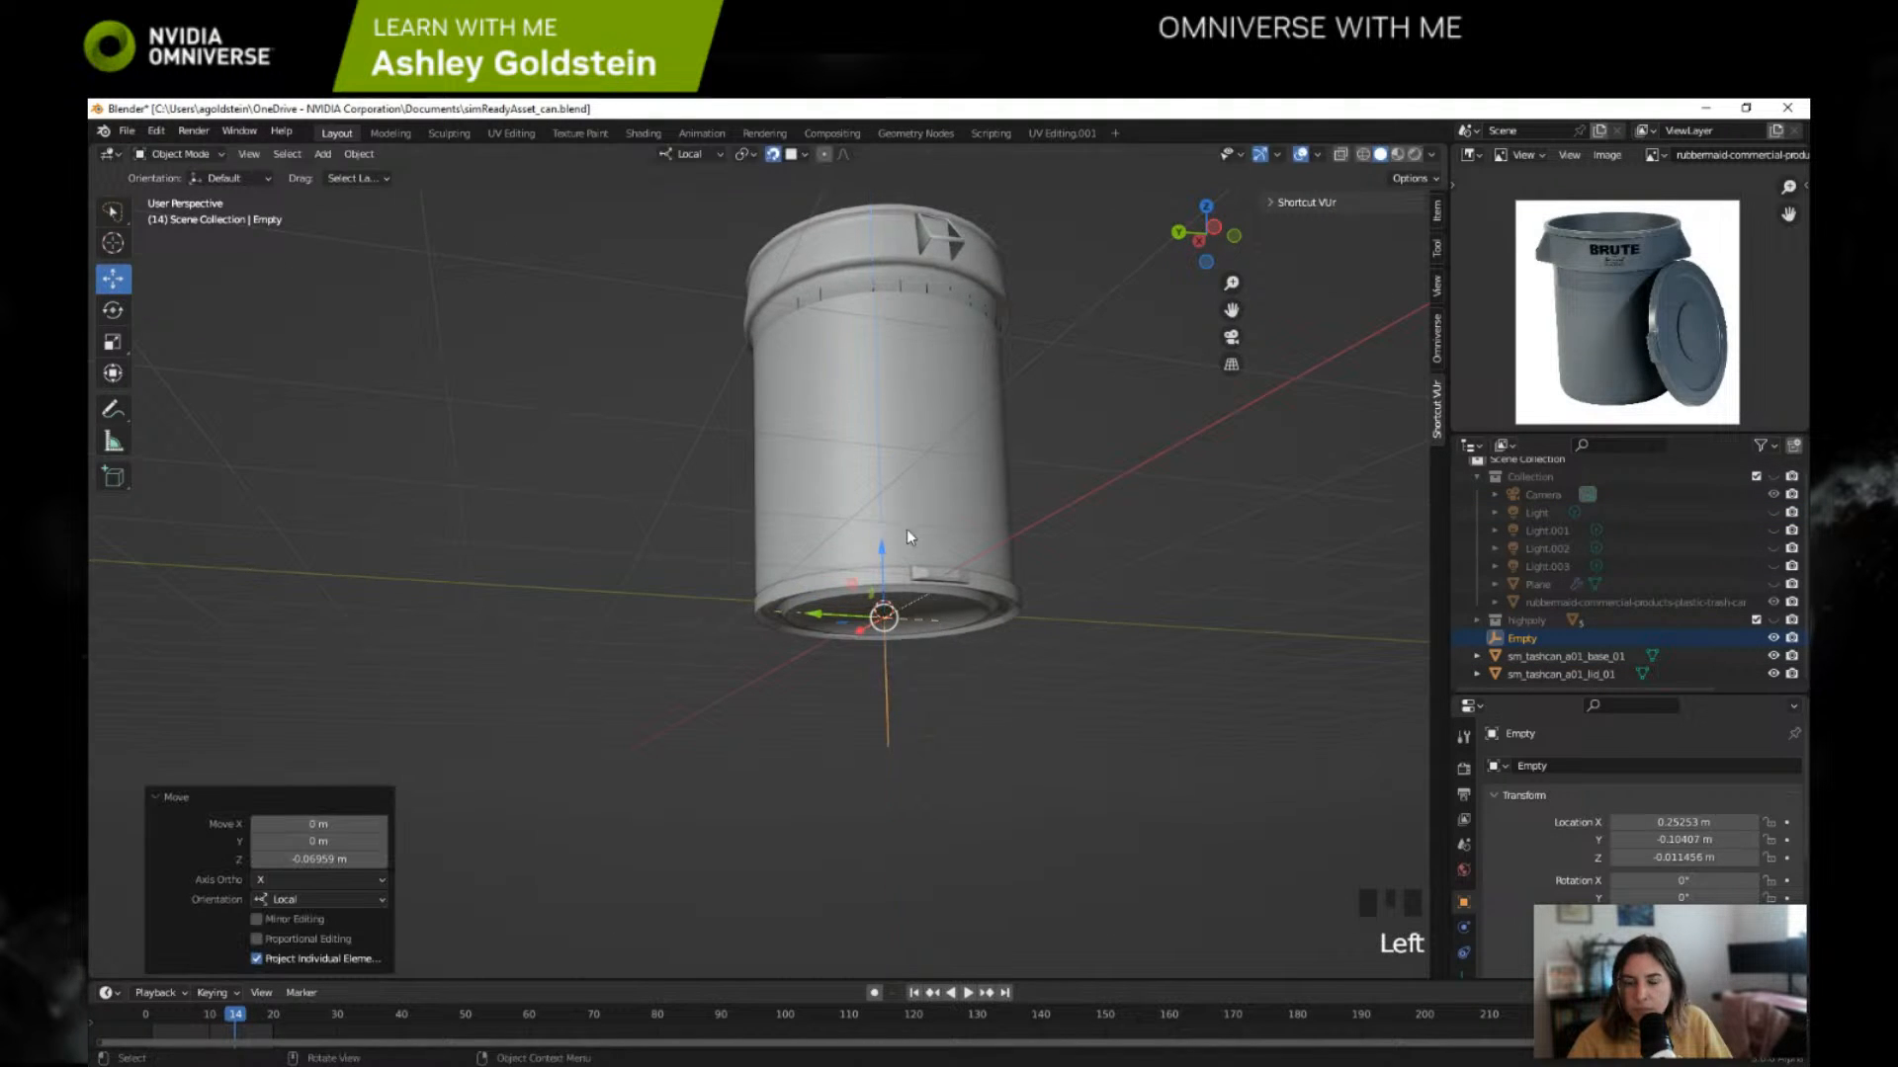
middle_click_drag(906, 529, 877, 593)
Step: Try parenting the Empty and the can base to the lid with the Object option, and undo it
left_click(1563, 657)
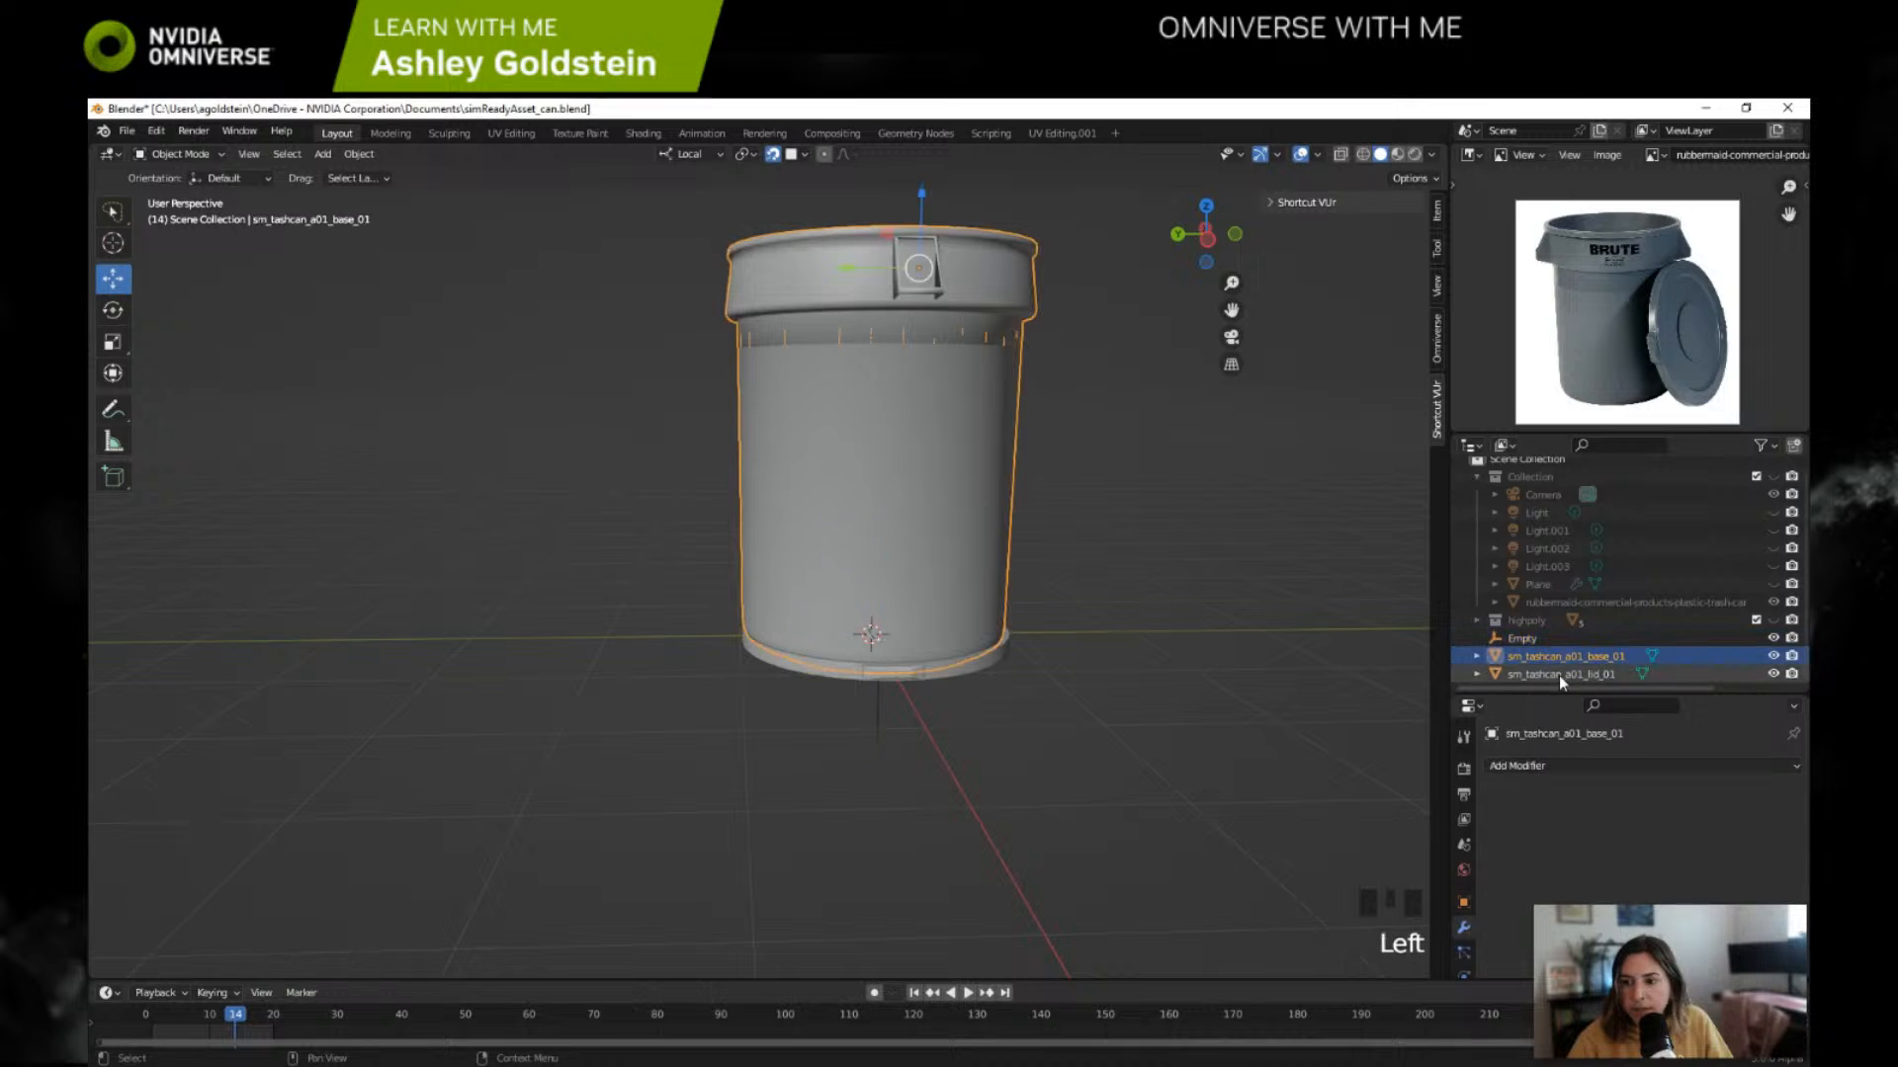
left_click(1558, 676, "shift")
left_click(1533, 641, "shift")
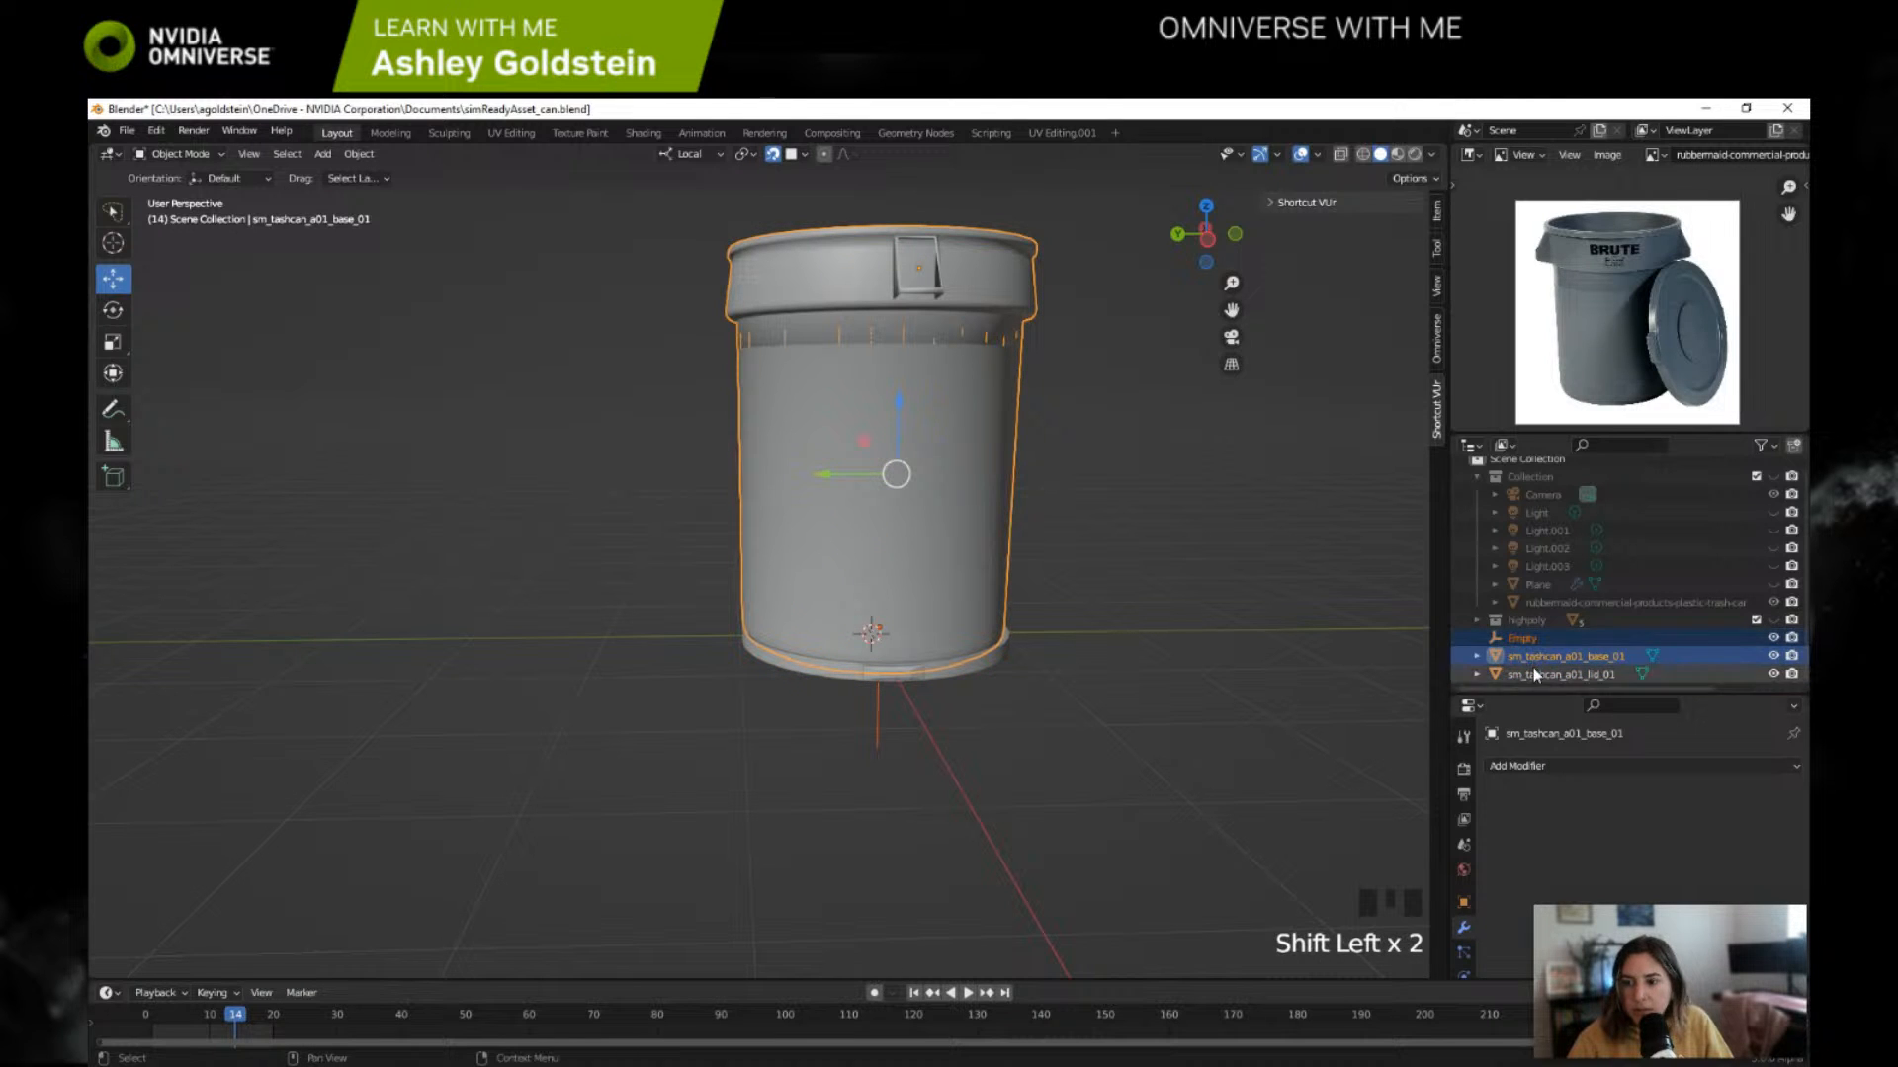
left_click(1536, 660)
left_click(1536, 676, "shift")
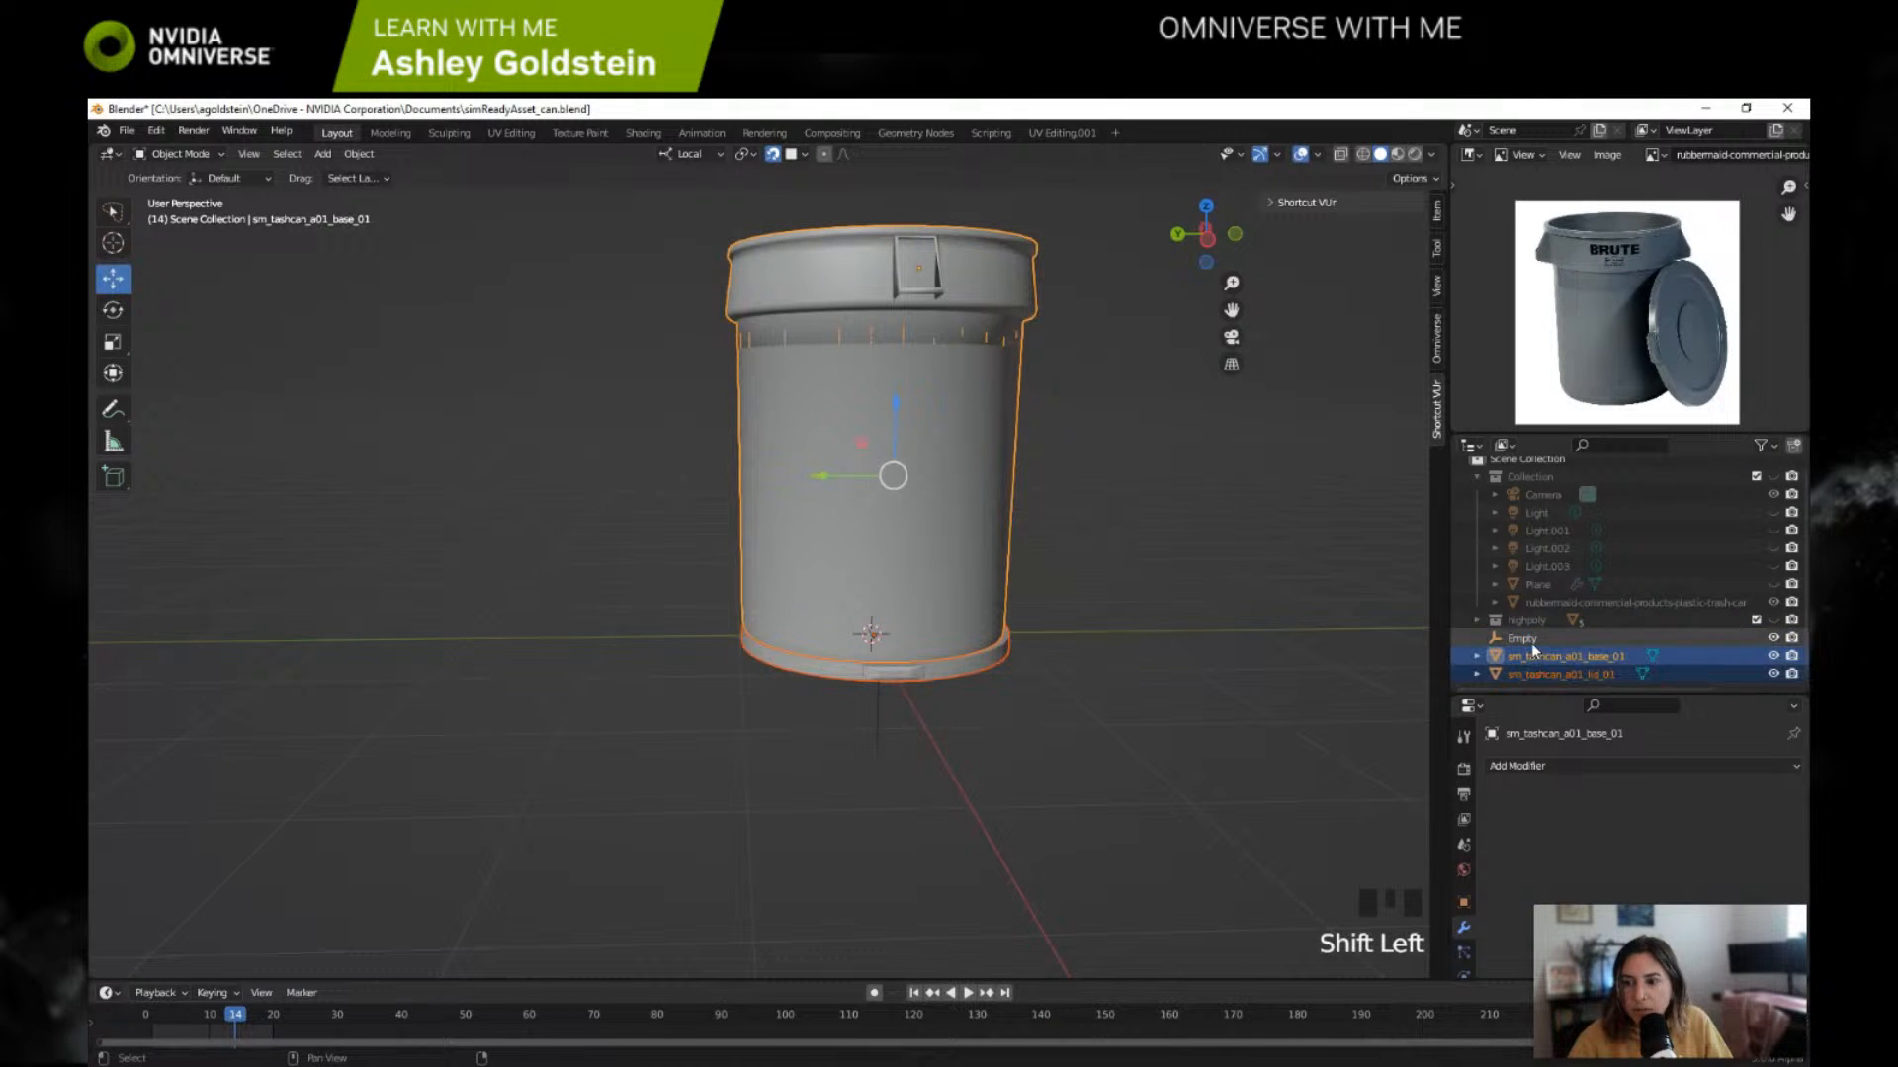
left_click(1532, 642, "shift")
left_click(1537, 674)
left_click(1528, 644, "shift")
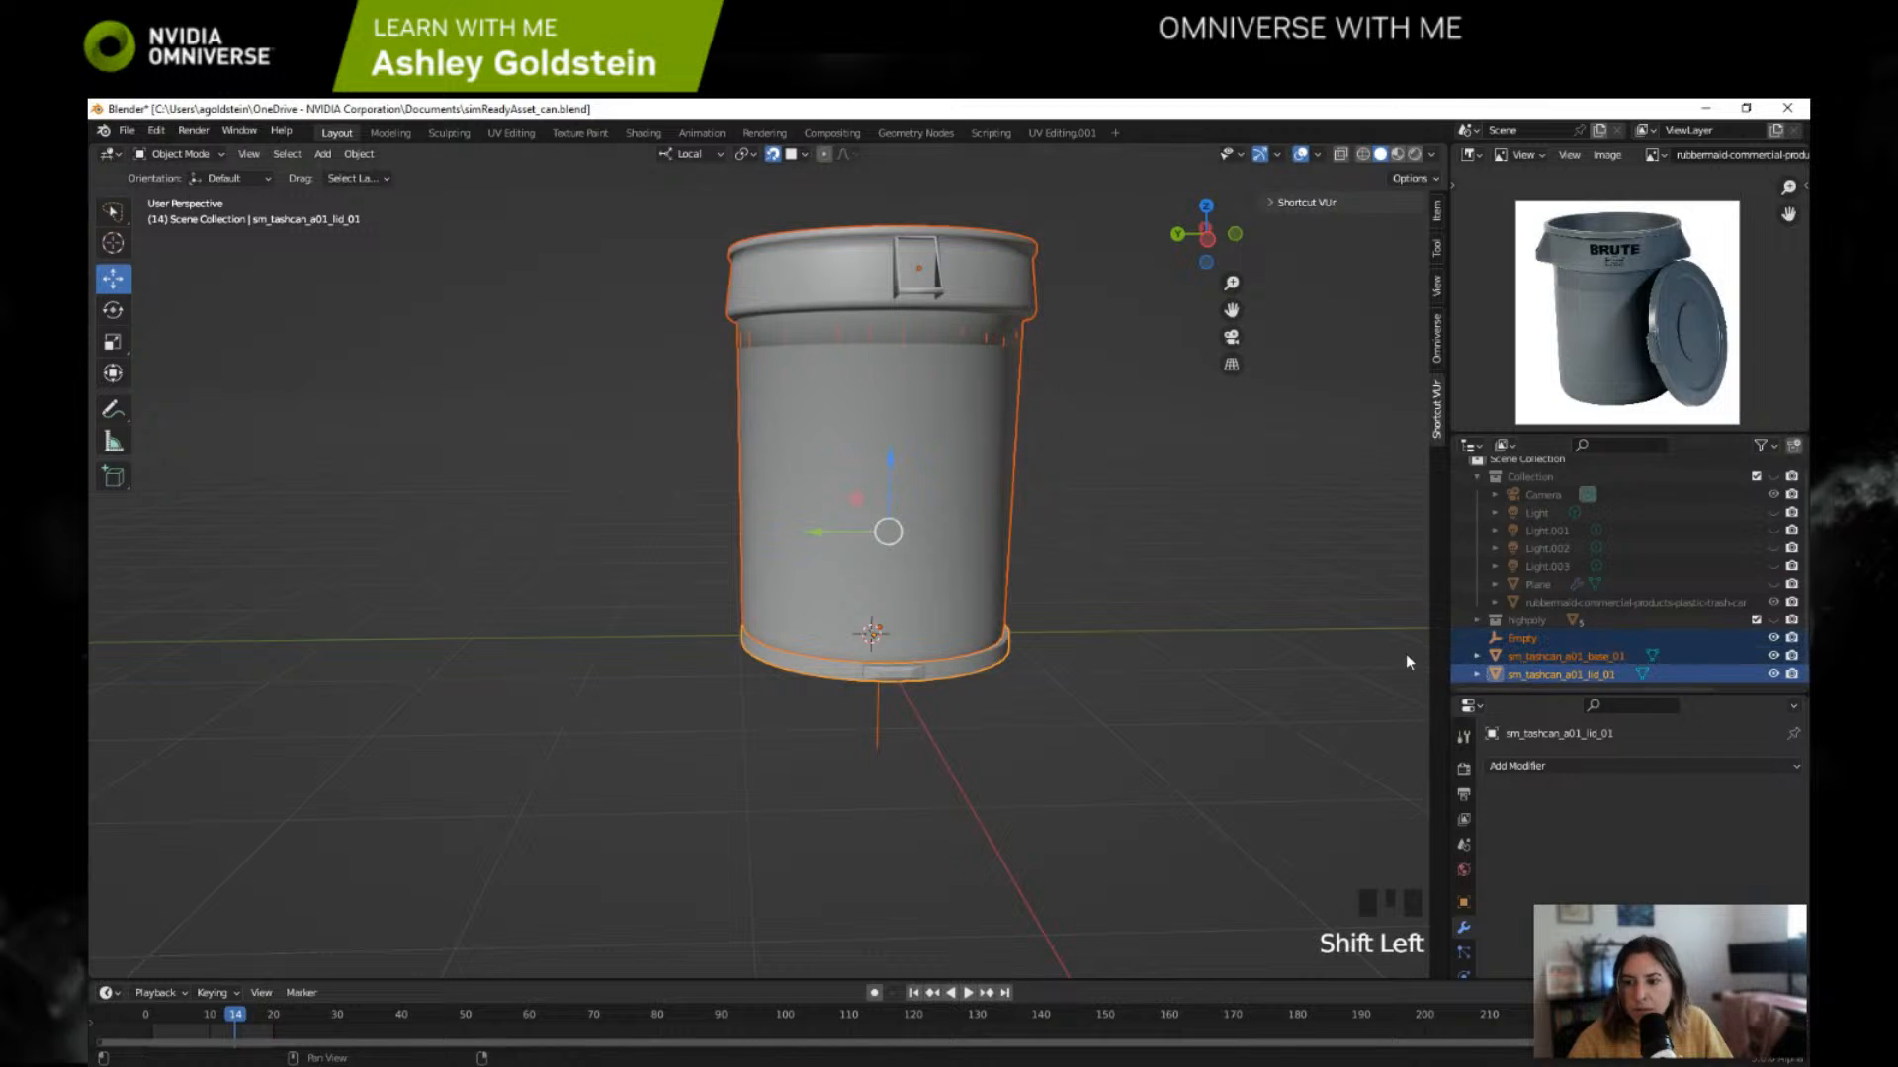
key("ctrl+p")
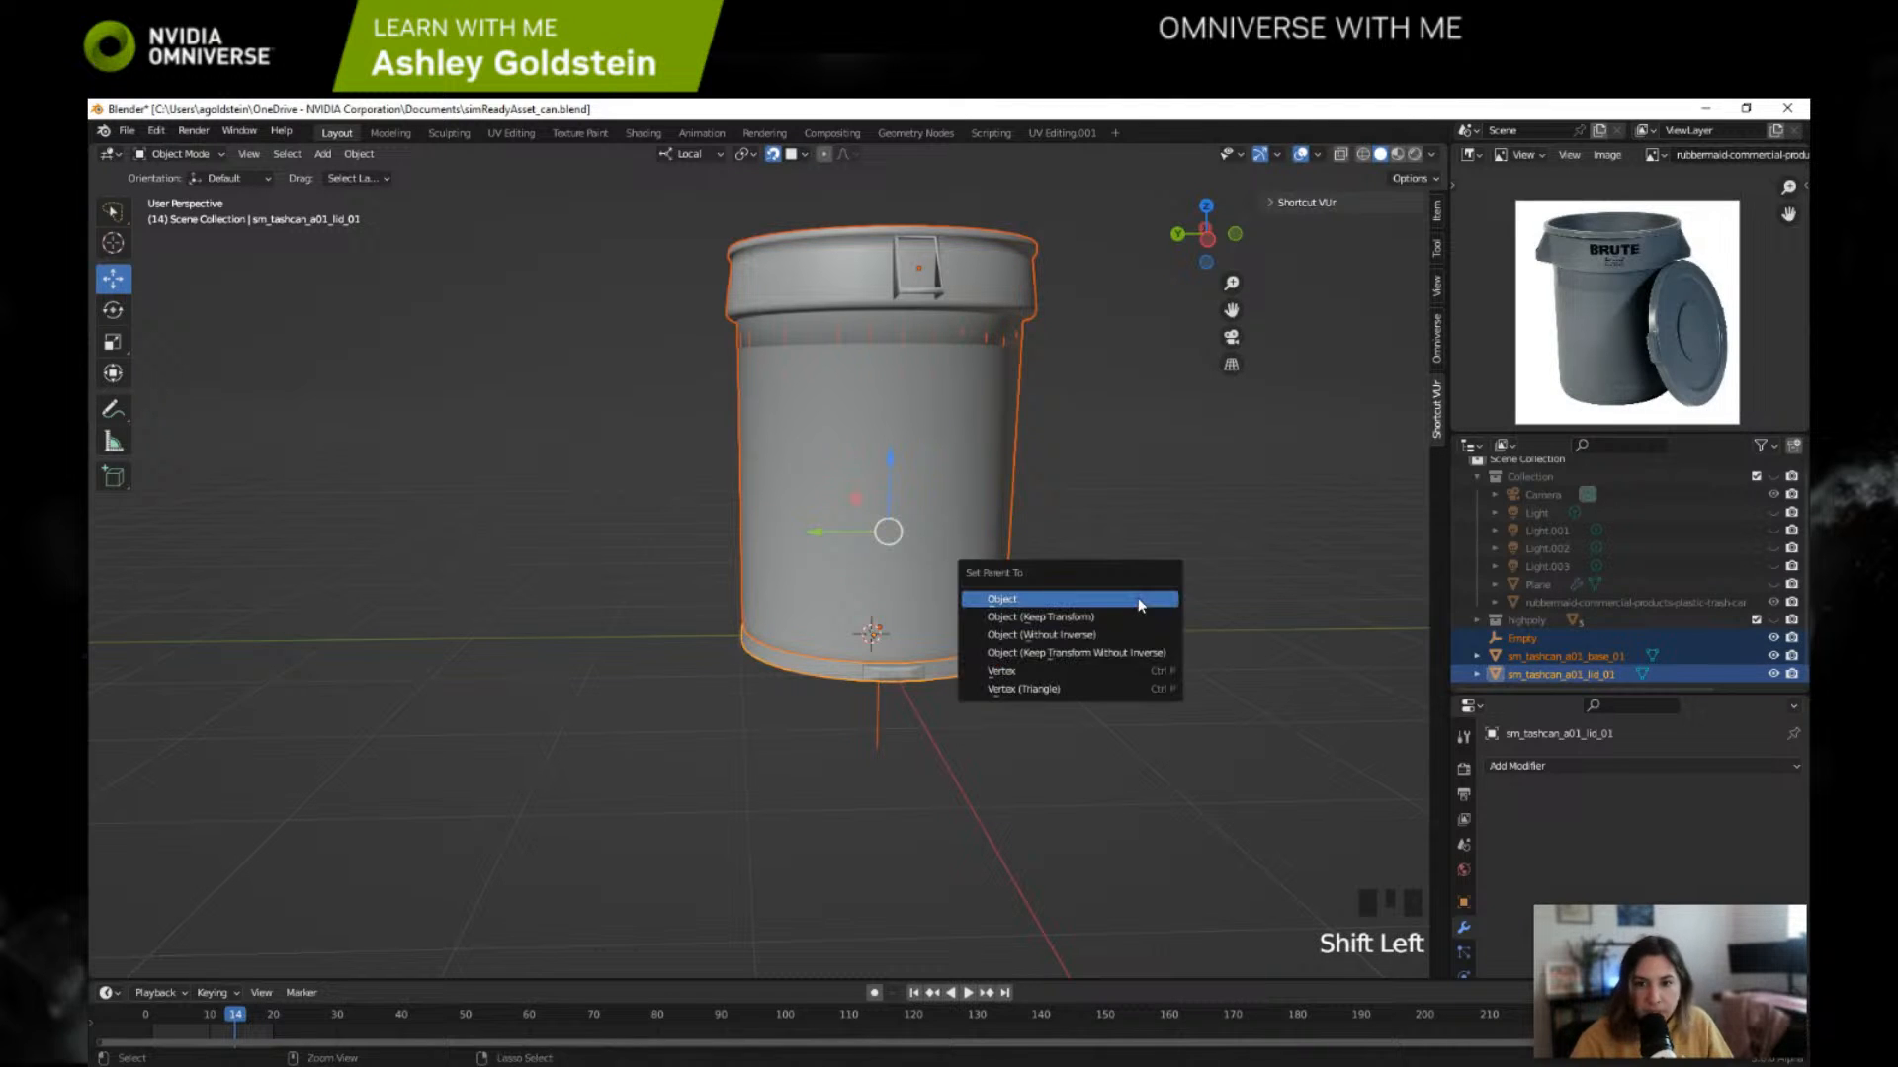
left_click(1136, 599)
scroll(1527, 659, "up", 1)
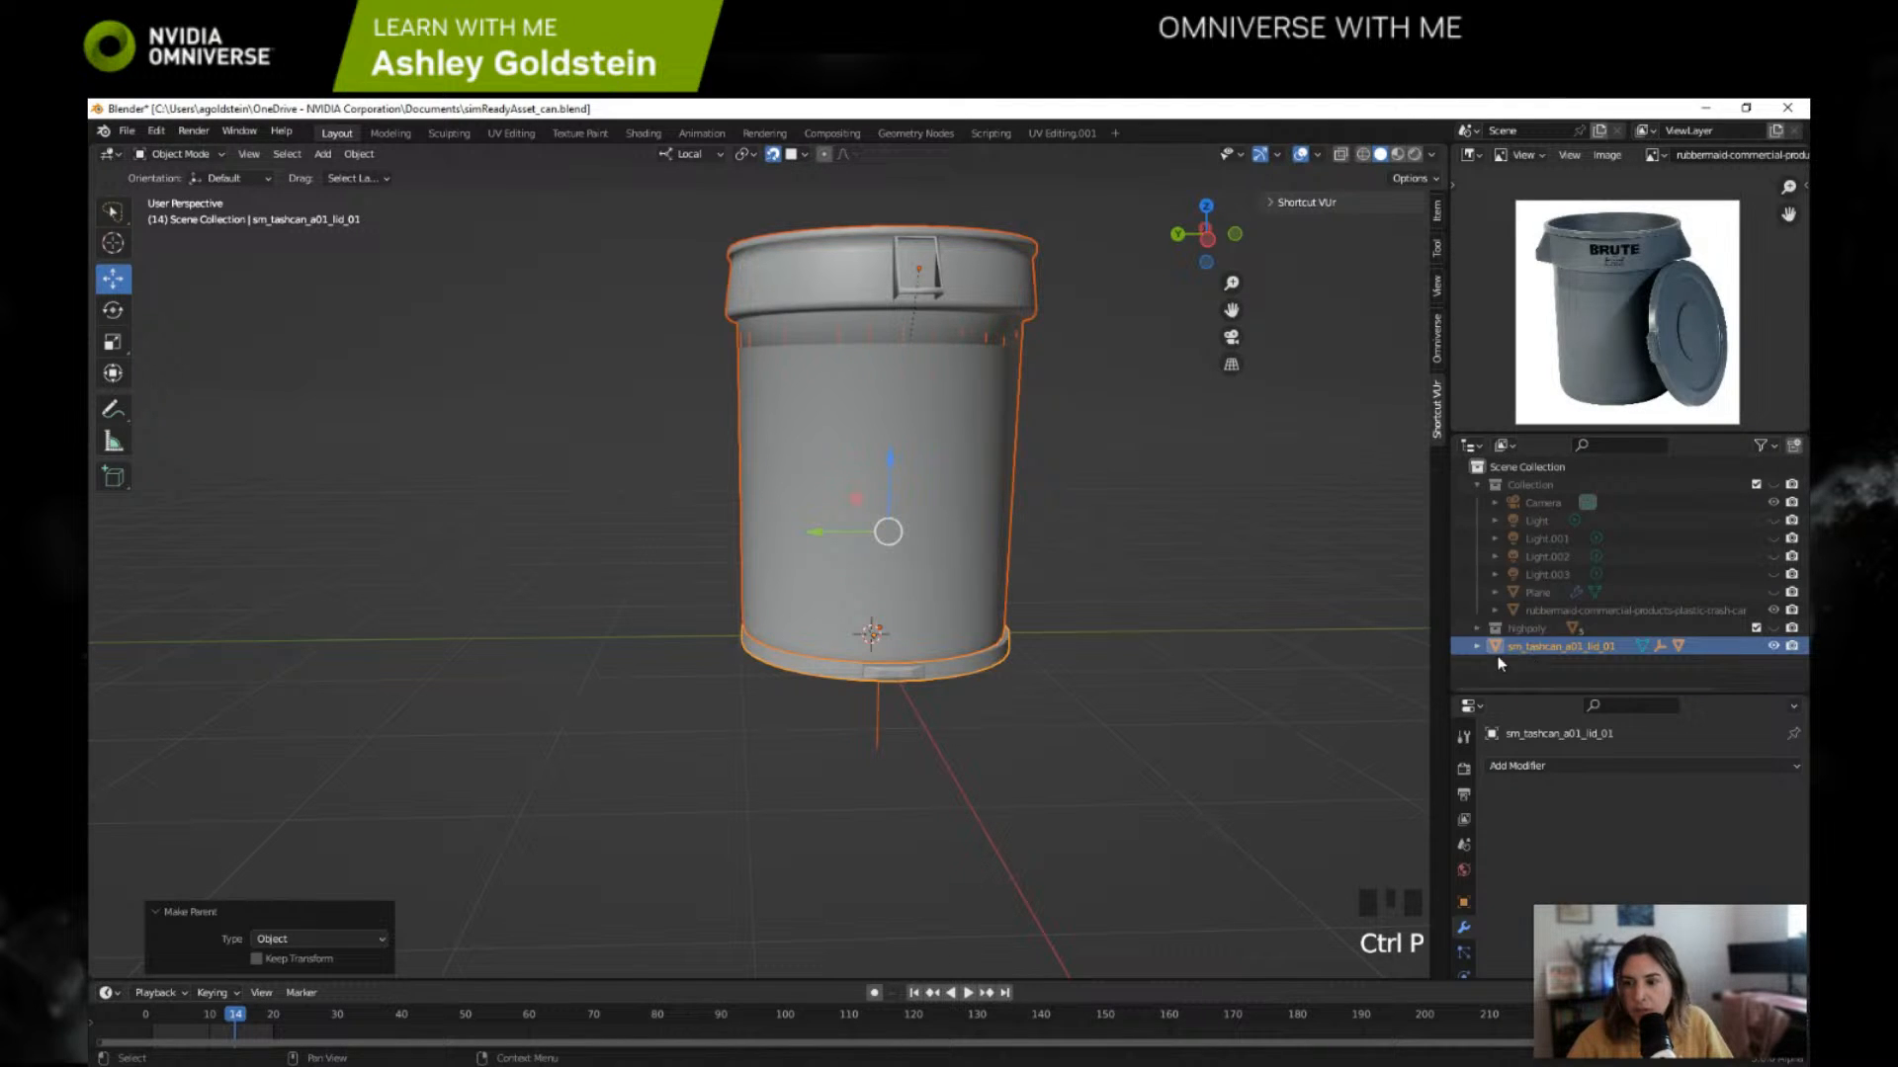
key("ctrl+z")
Step: Parent the lid and base meshes to the Empty using the Object option and expand its hierarchy
left_click(1522, 647)
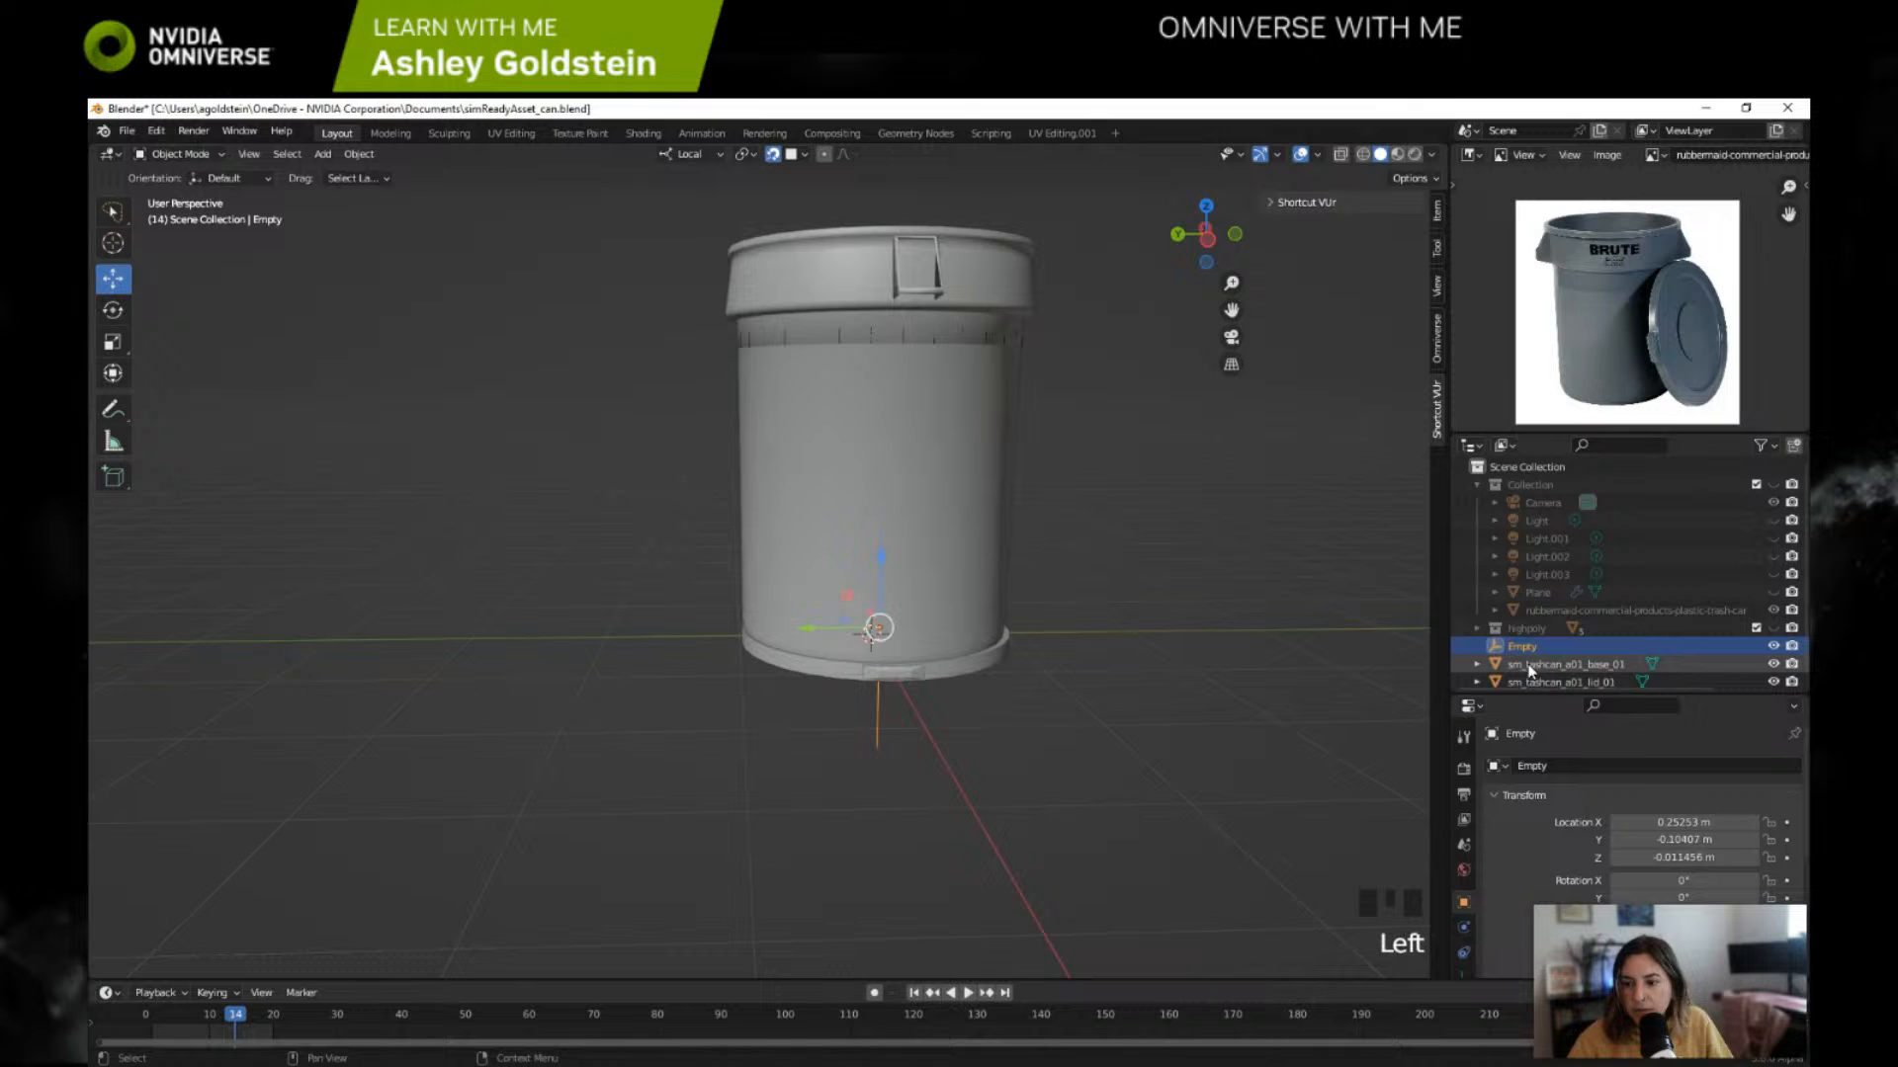
scroll(1530, 668, "down", 1)
left_click(1530, 668)
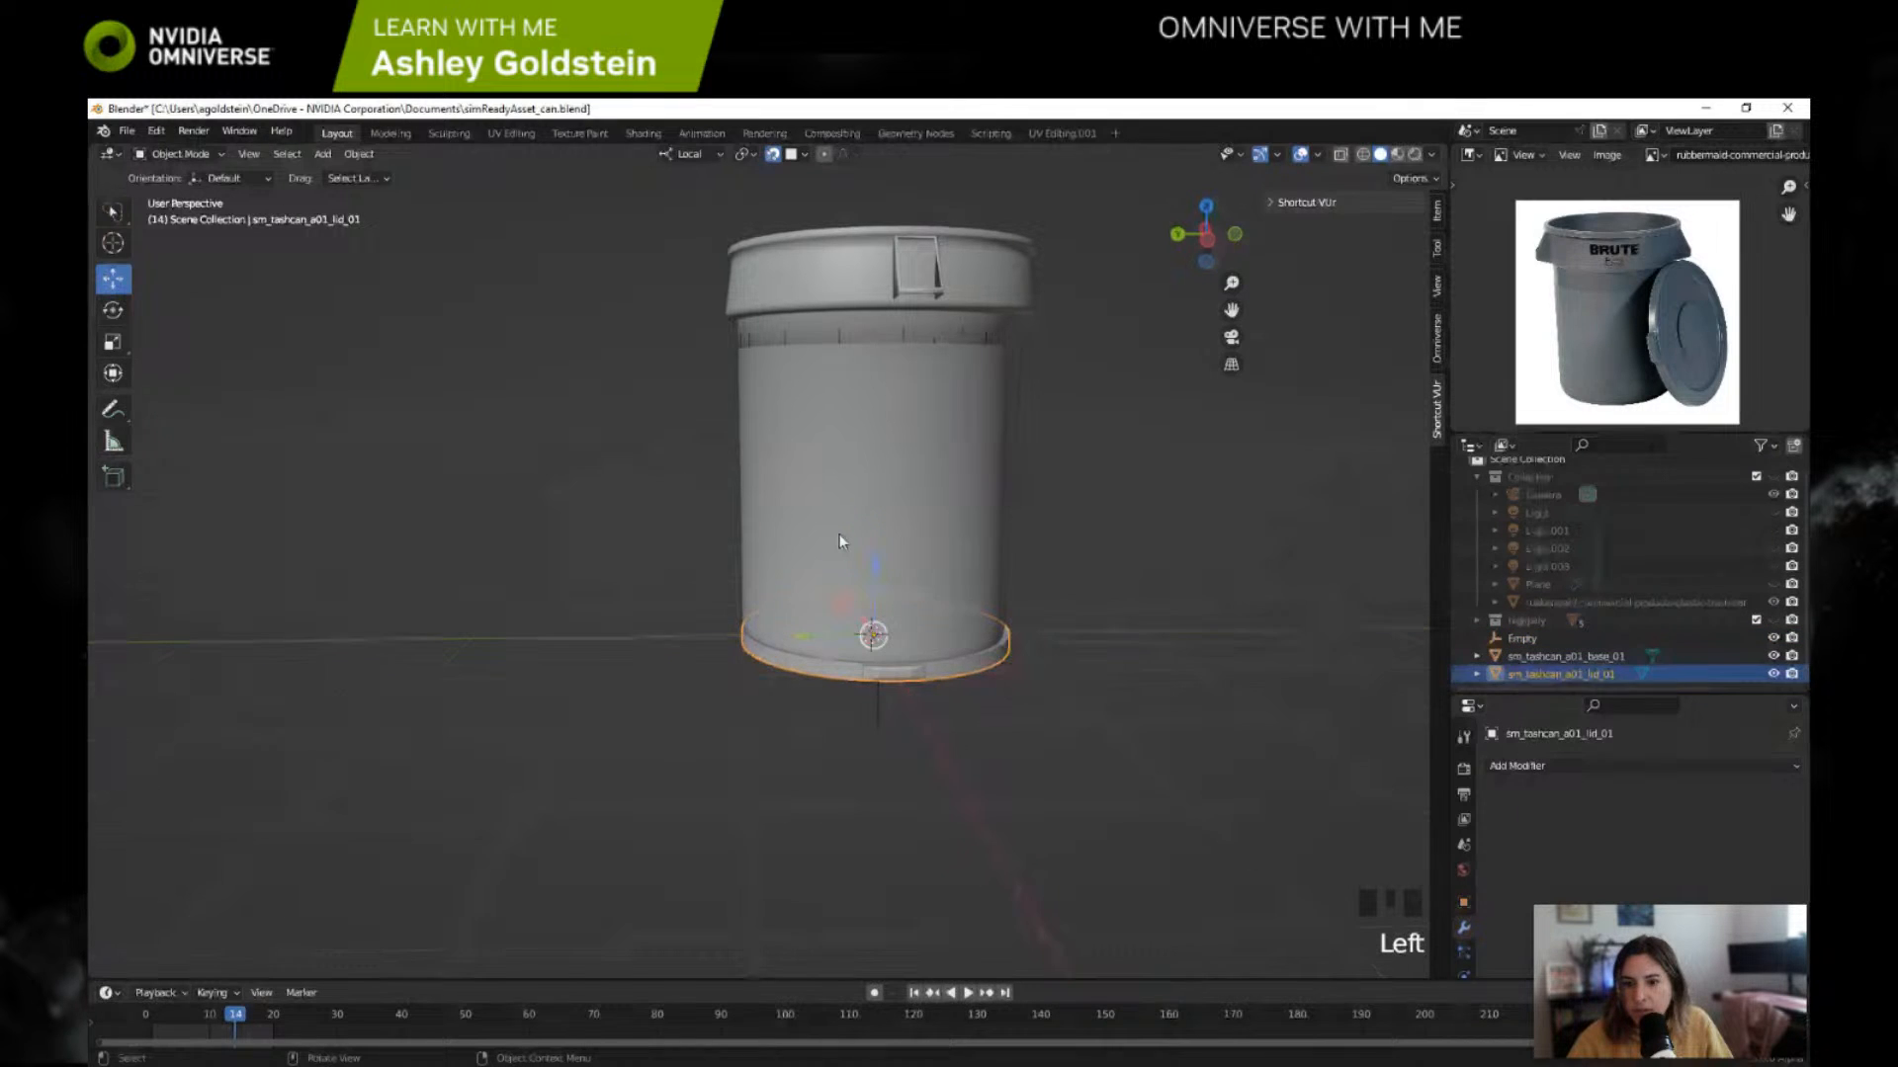
left_click(839, 533)
left_click(924, 684, "shift")
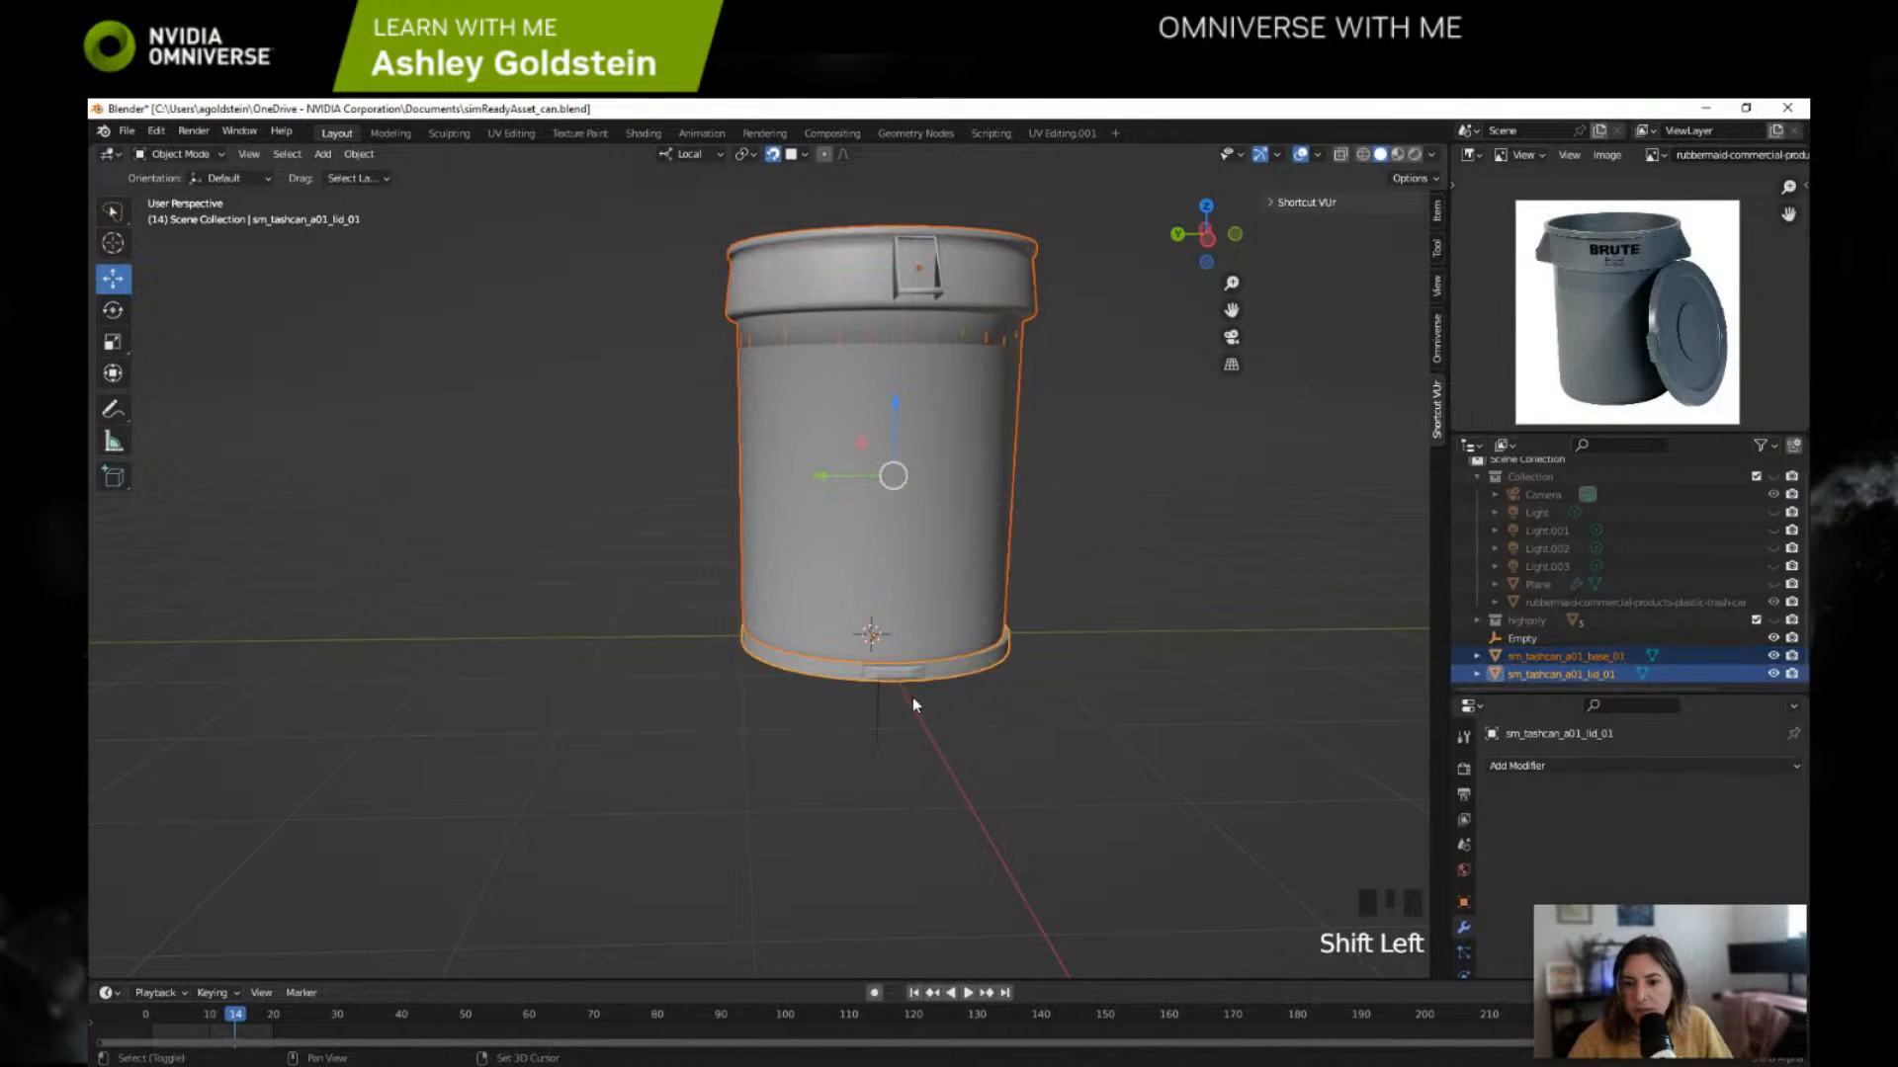
left_click(877, 702, "shift")
key("ctrl+p")
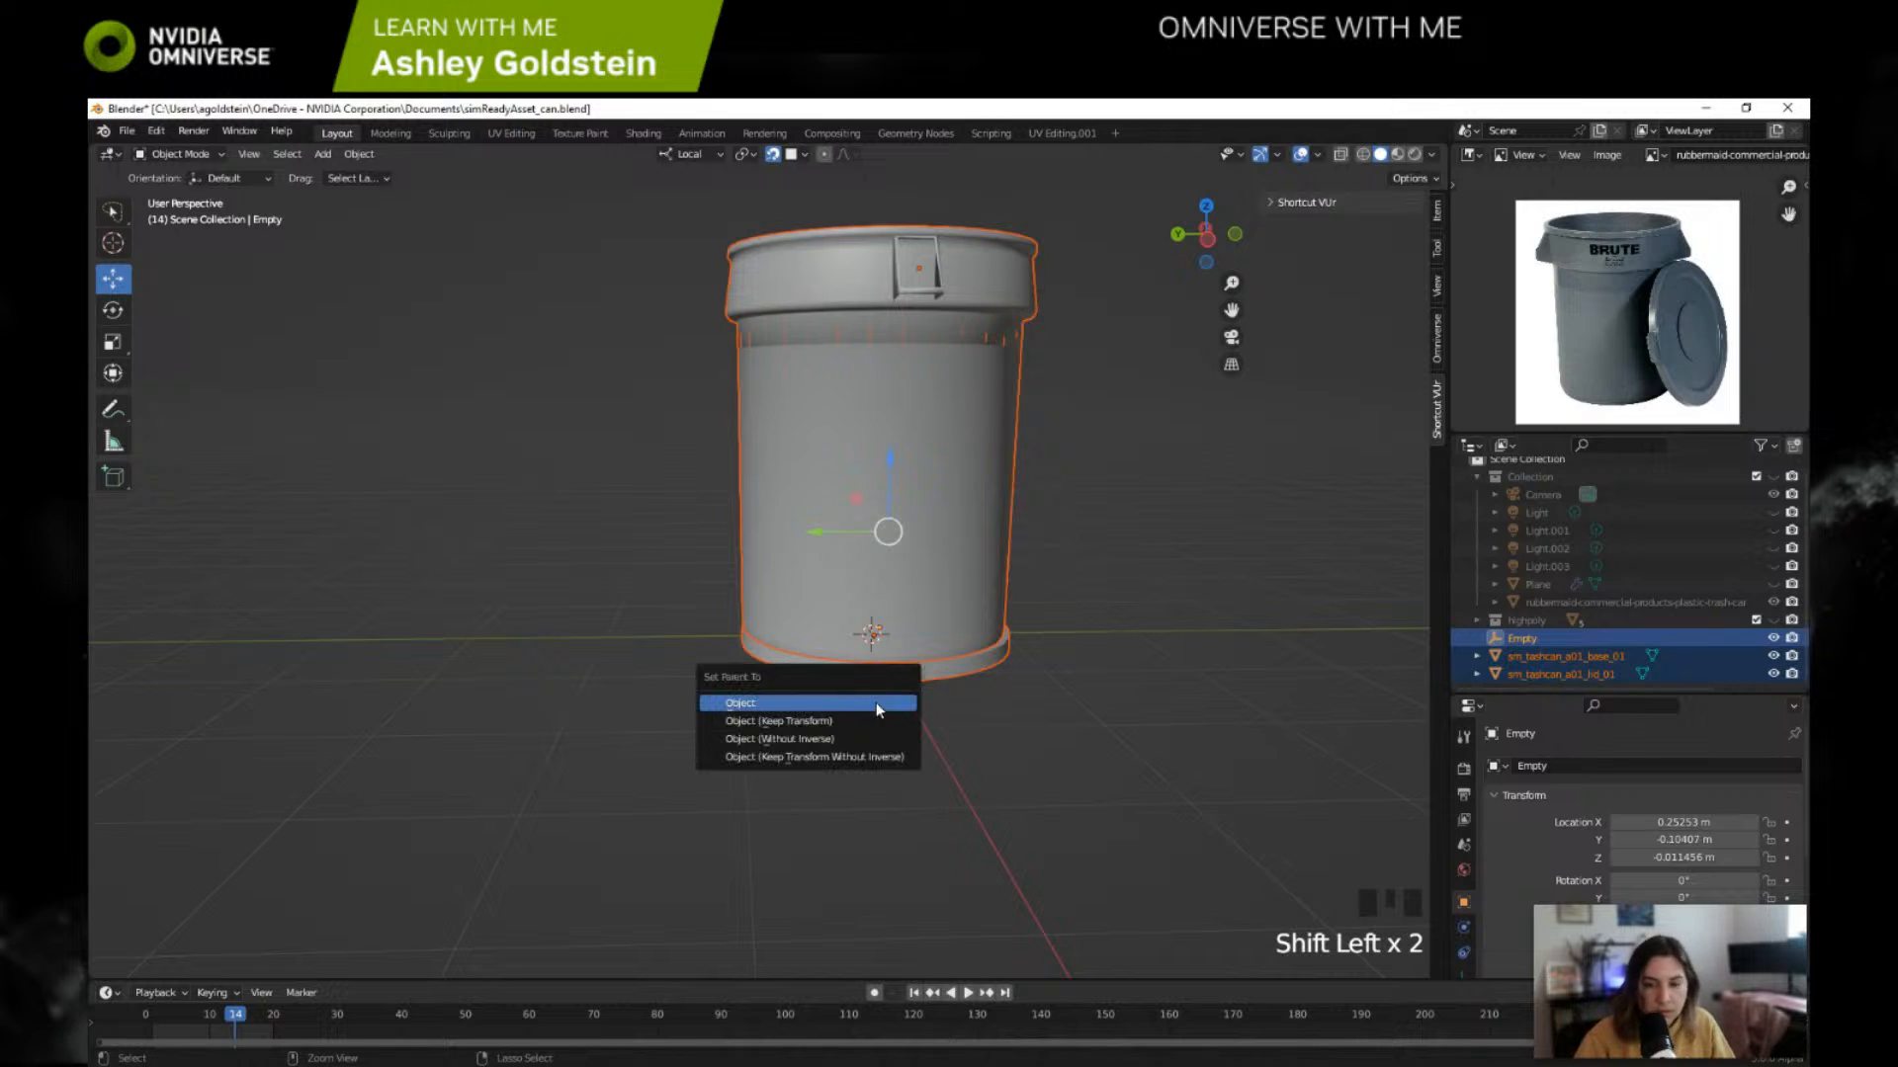
left_click(876, 702)
scroll(1463, 653, "up", 1)
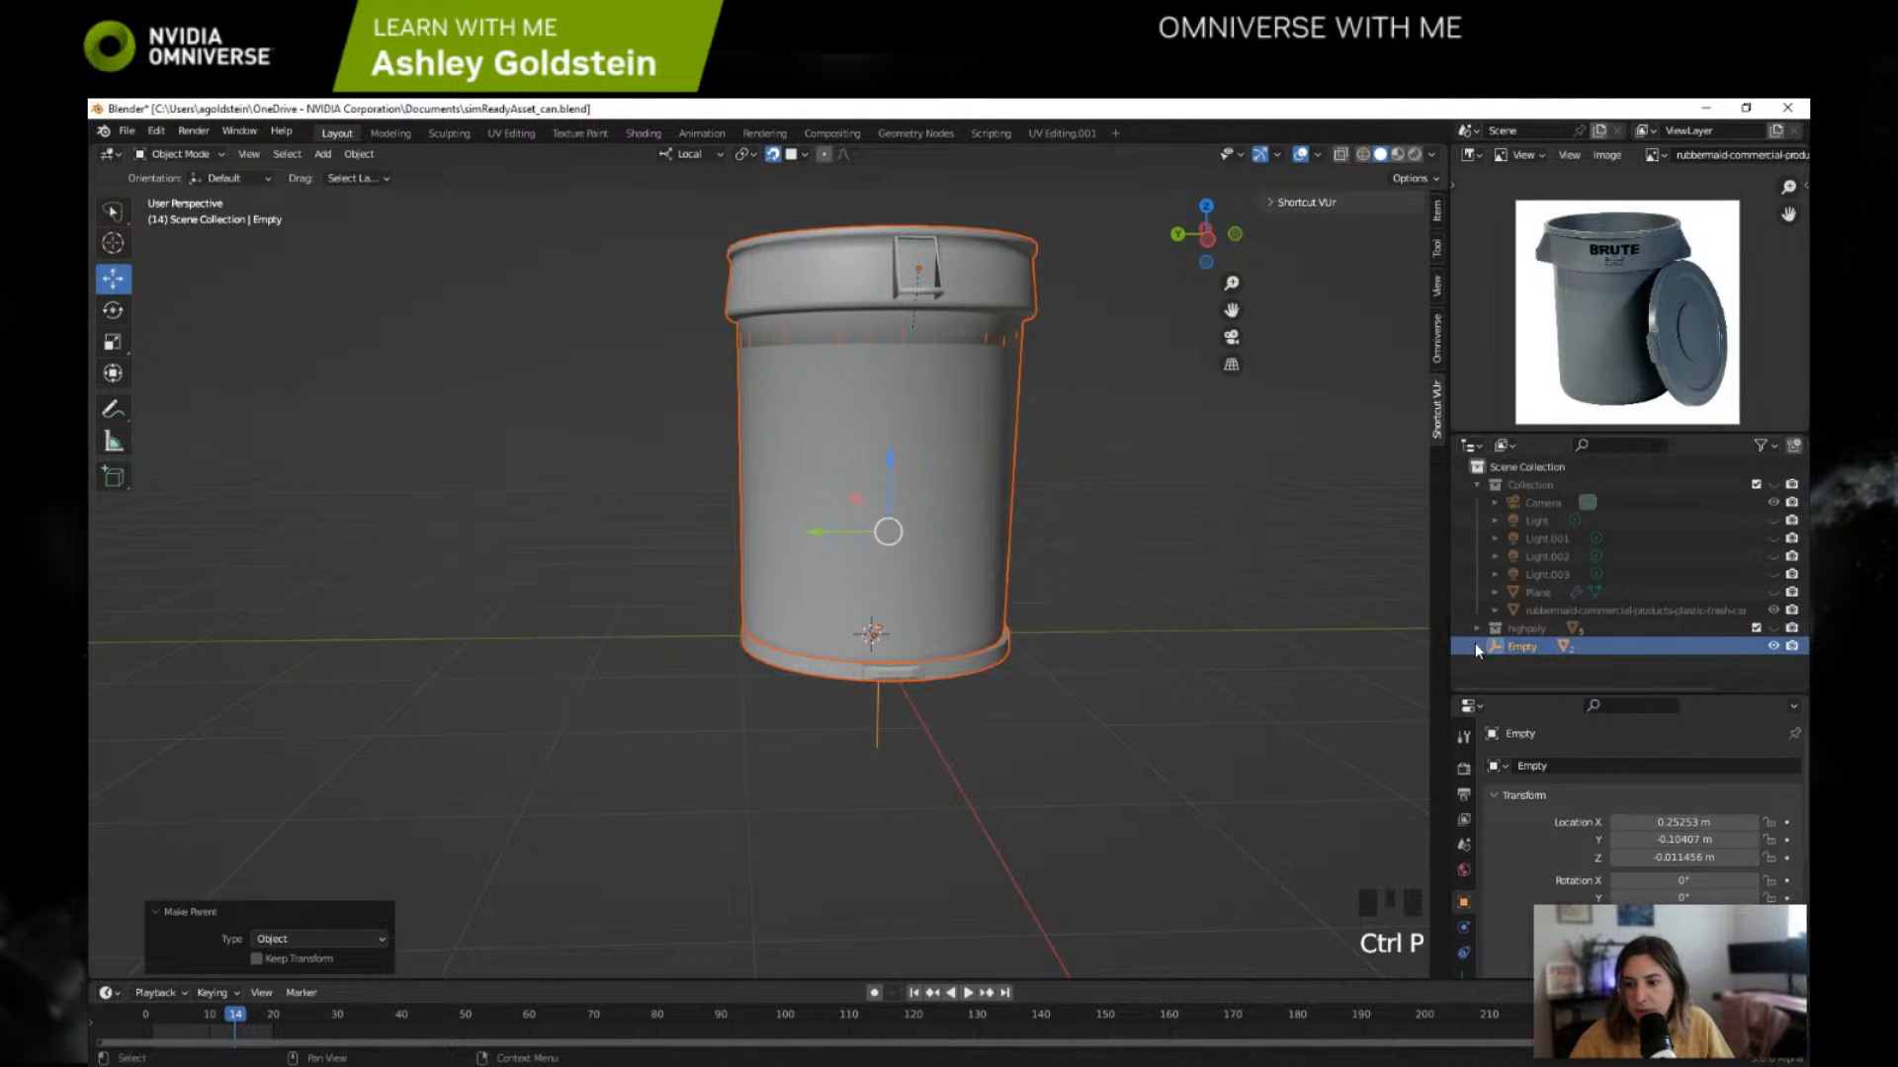
left_click(1476, 644)
scroll(1552, 658, "down", 1)
Step: Rename the parent Empty as sm_tashcan_a01_01 and save the Blender file
left_click(1544, 644)
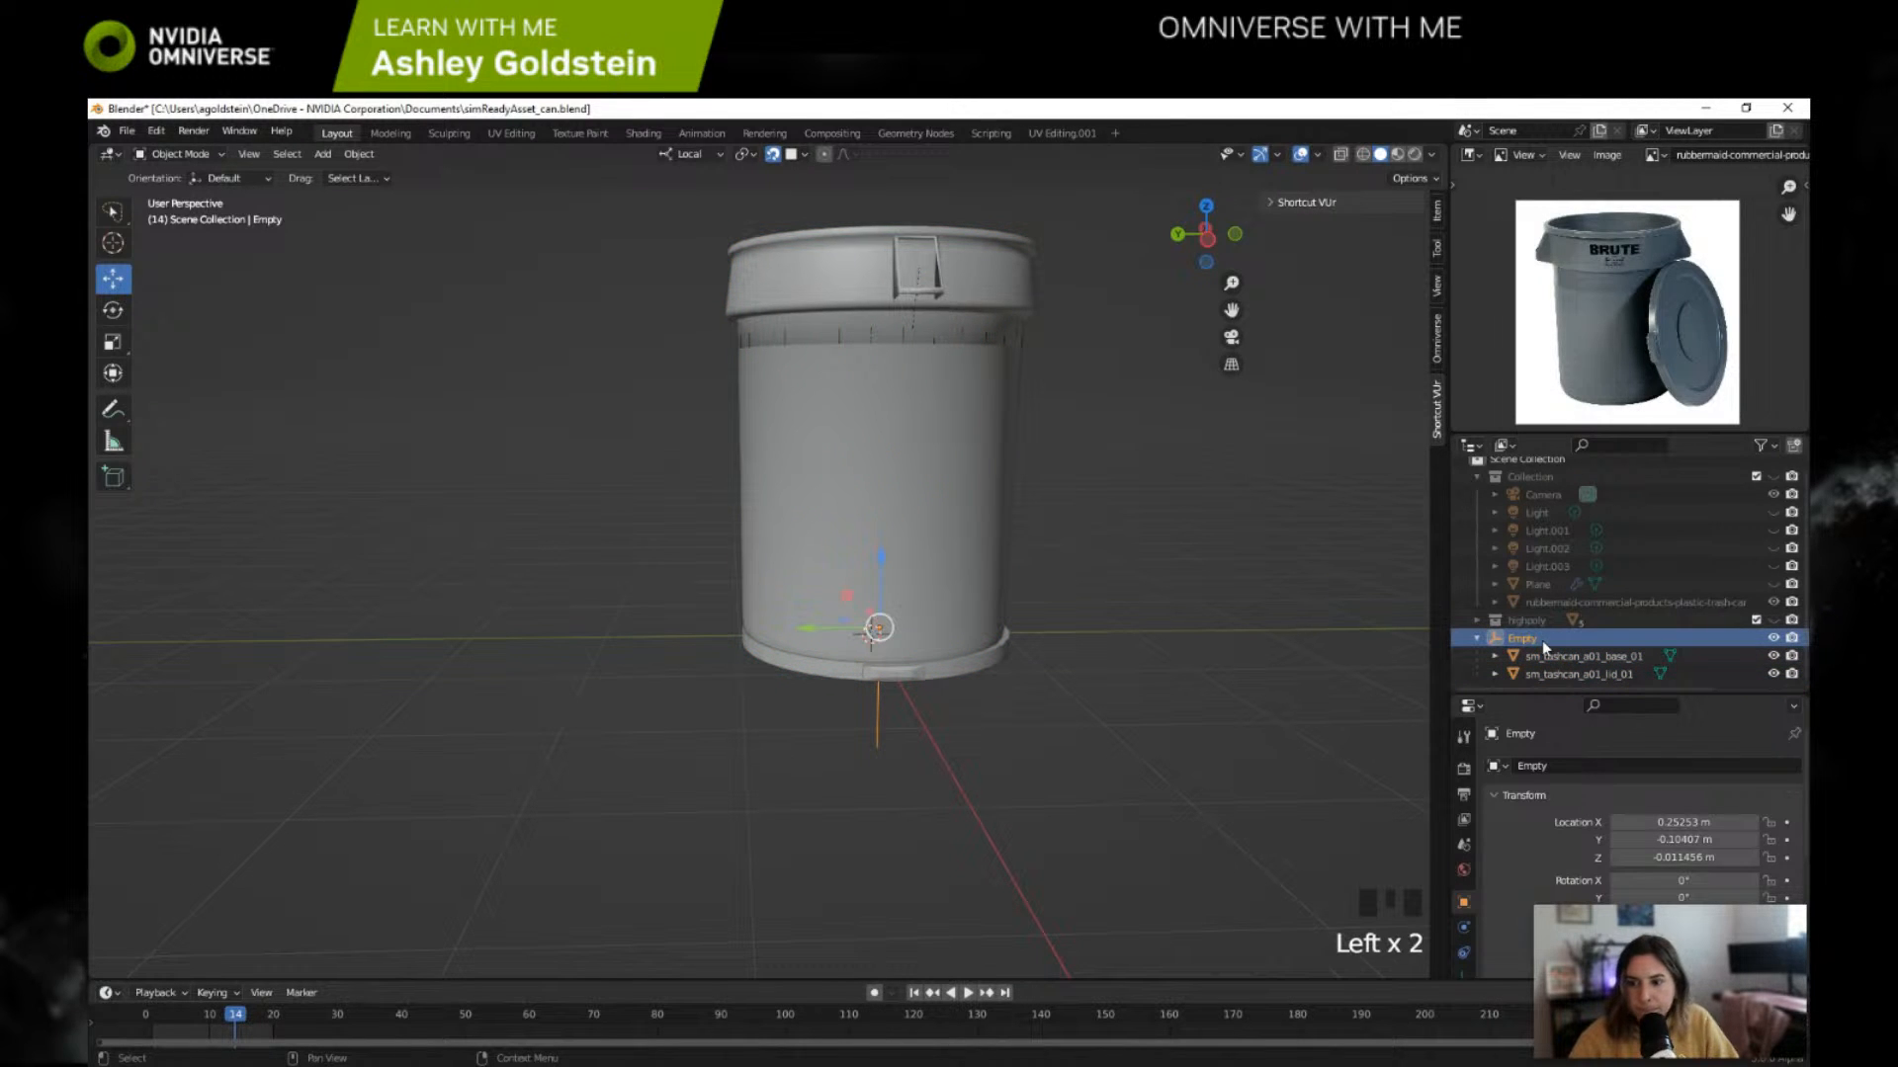
left_click(1537, 638)
left_click(1533, 637)
left_click(1533, 637)
double_click(1533, 638)
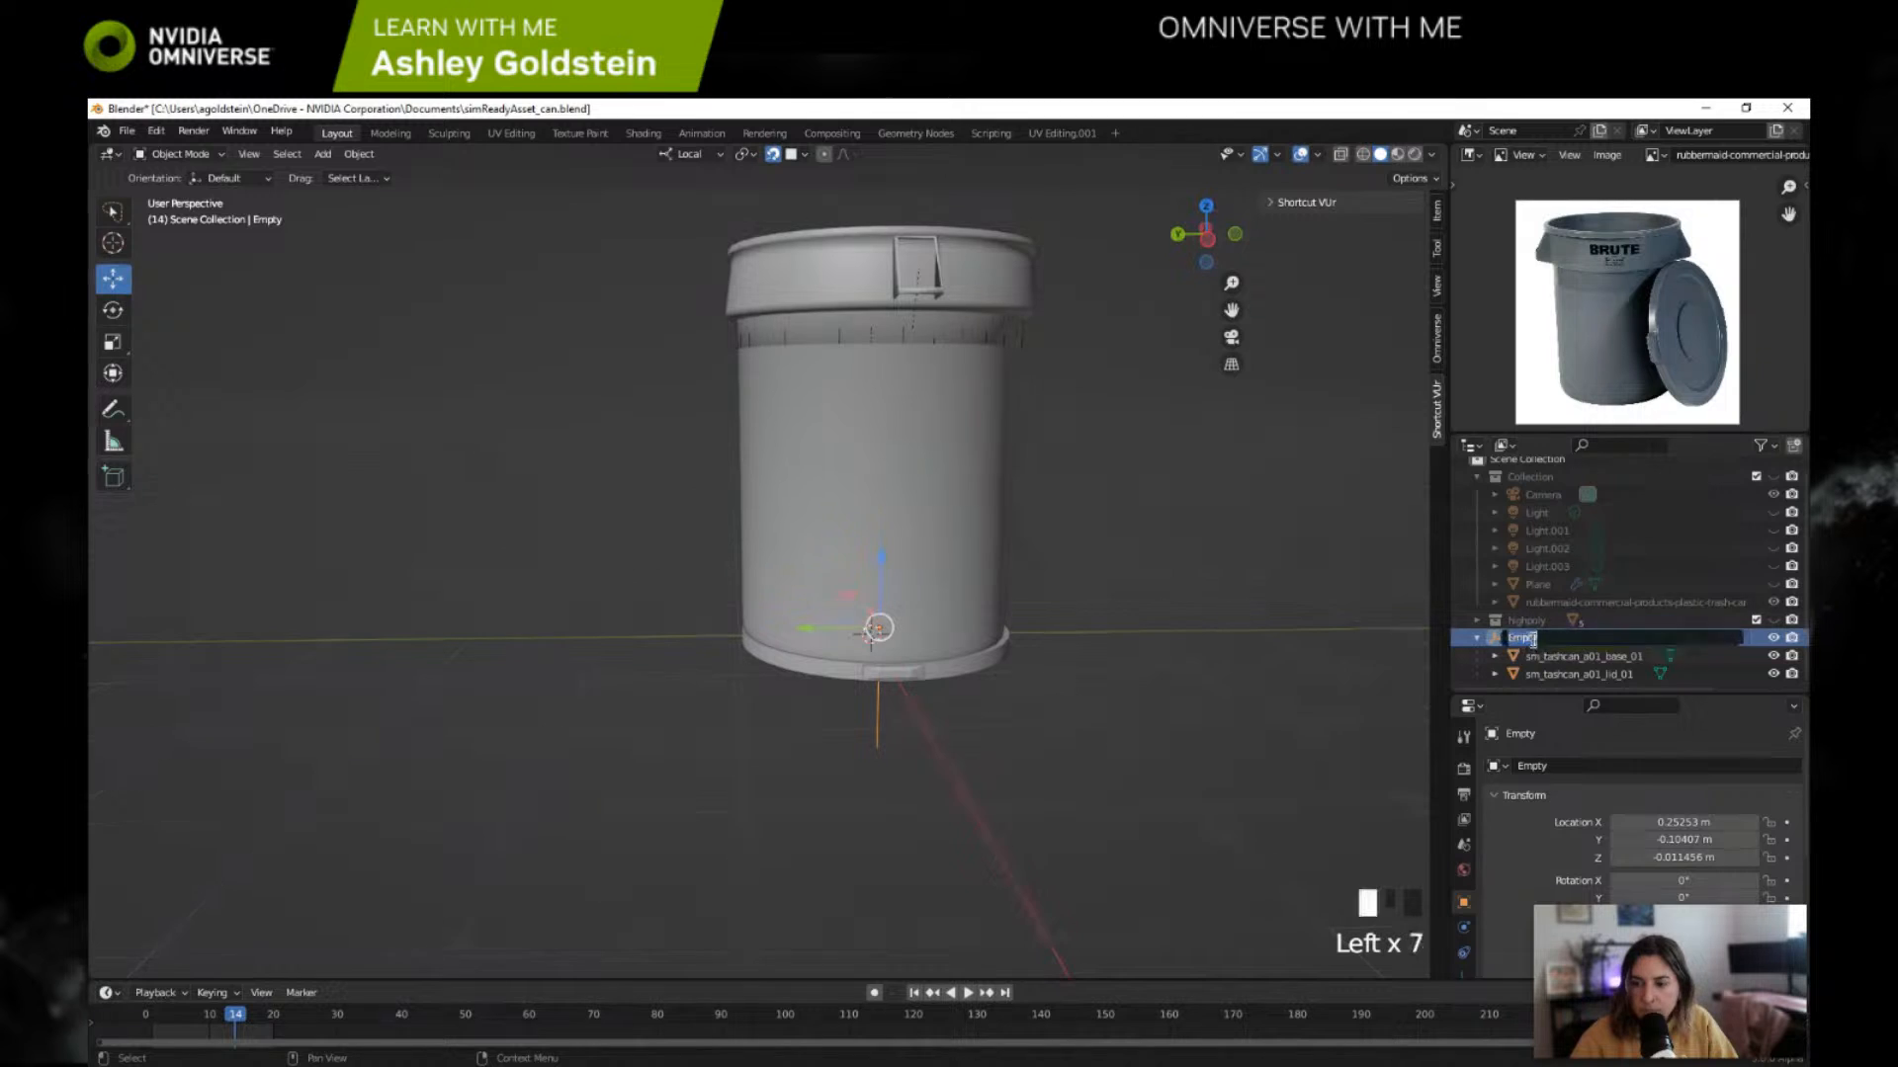
type("sm_tash")
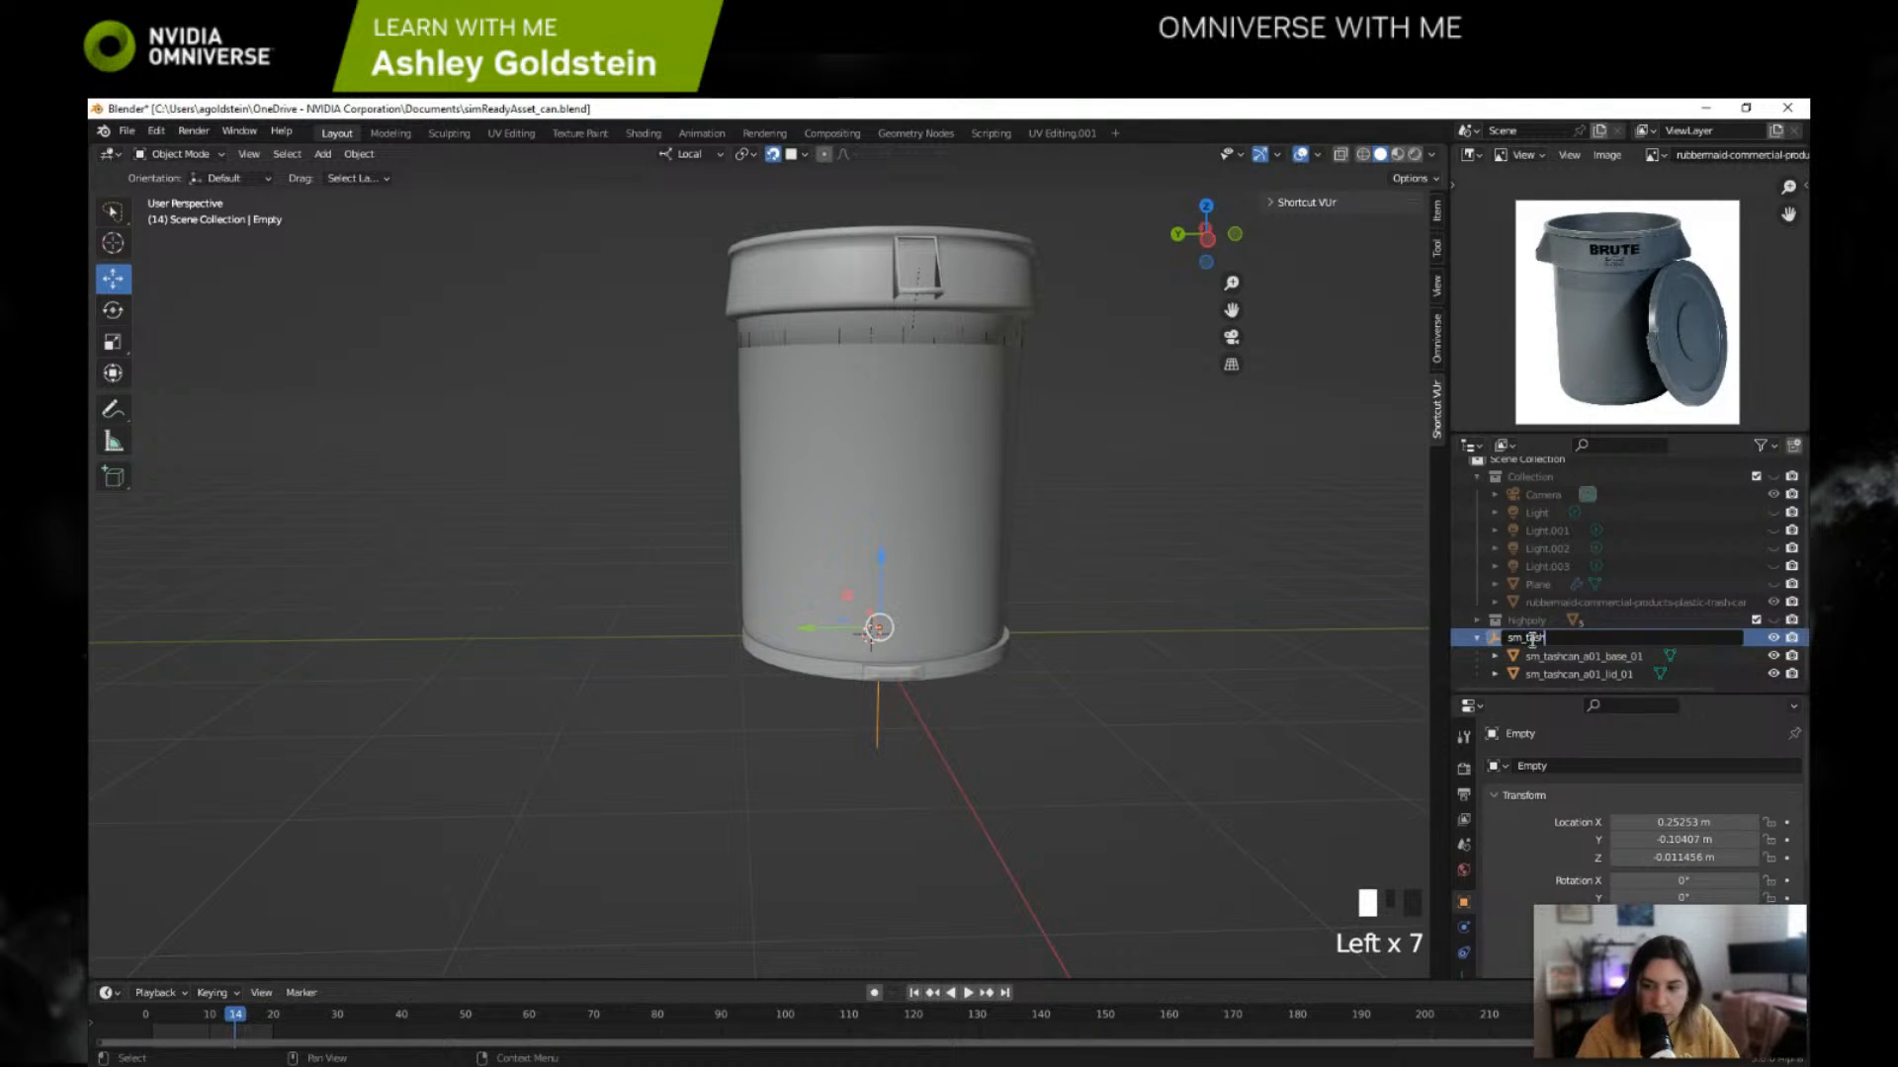
type("can_A")
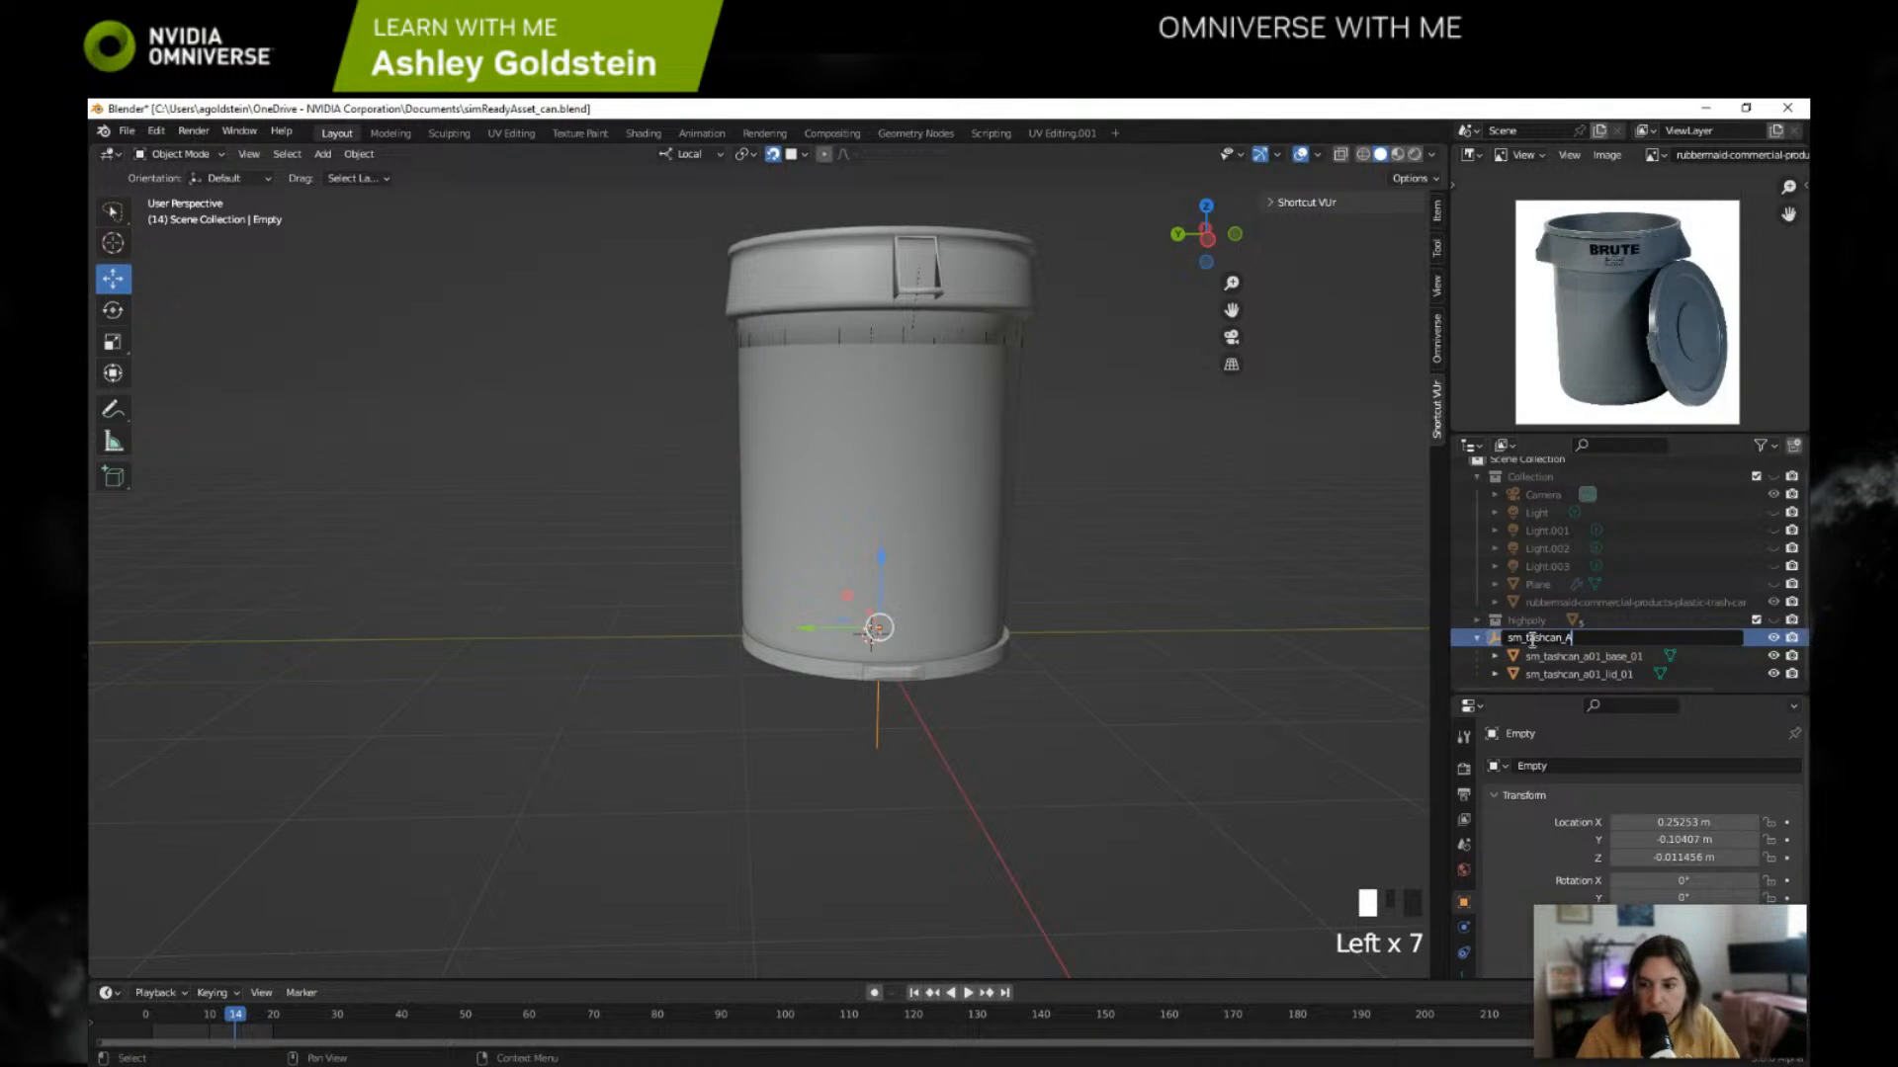
key("BackSpace")
type("a01_")
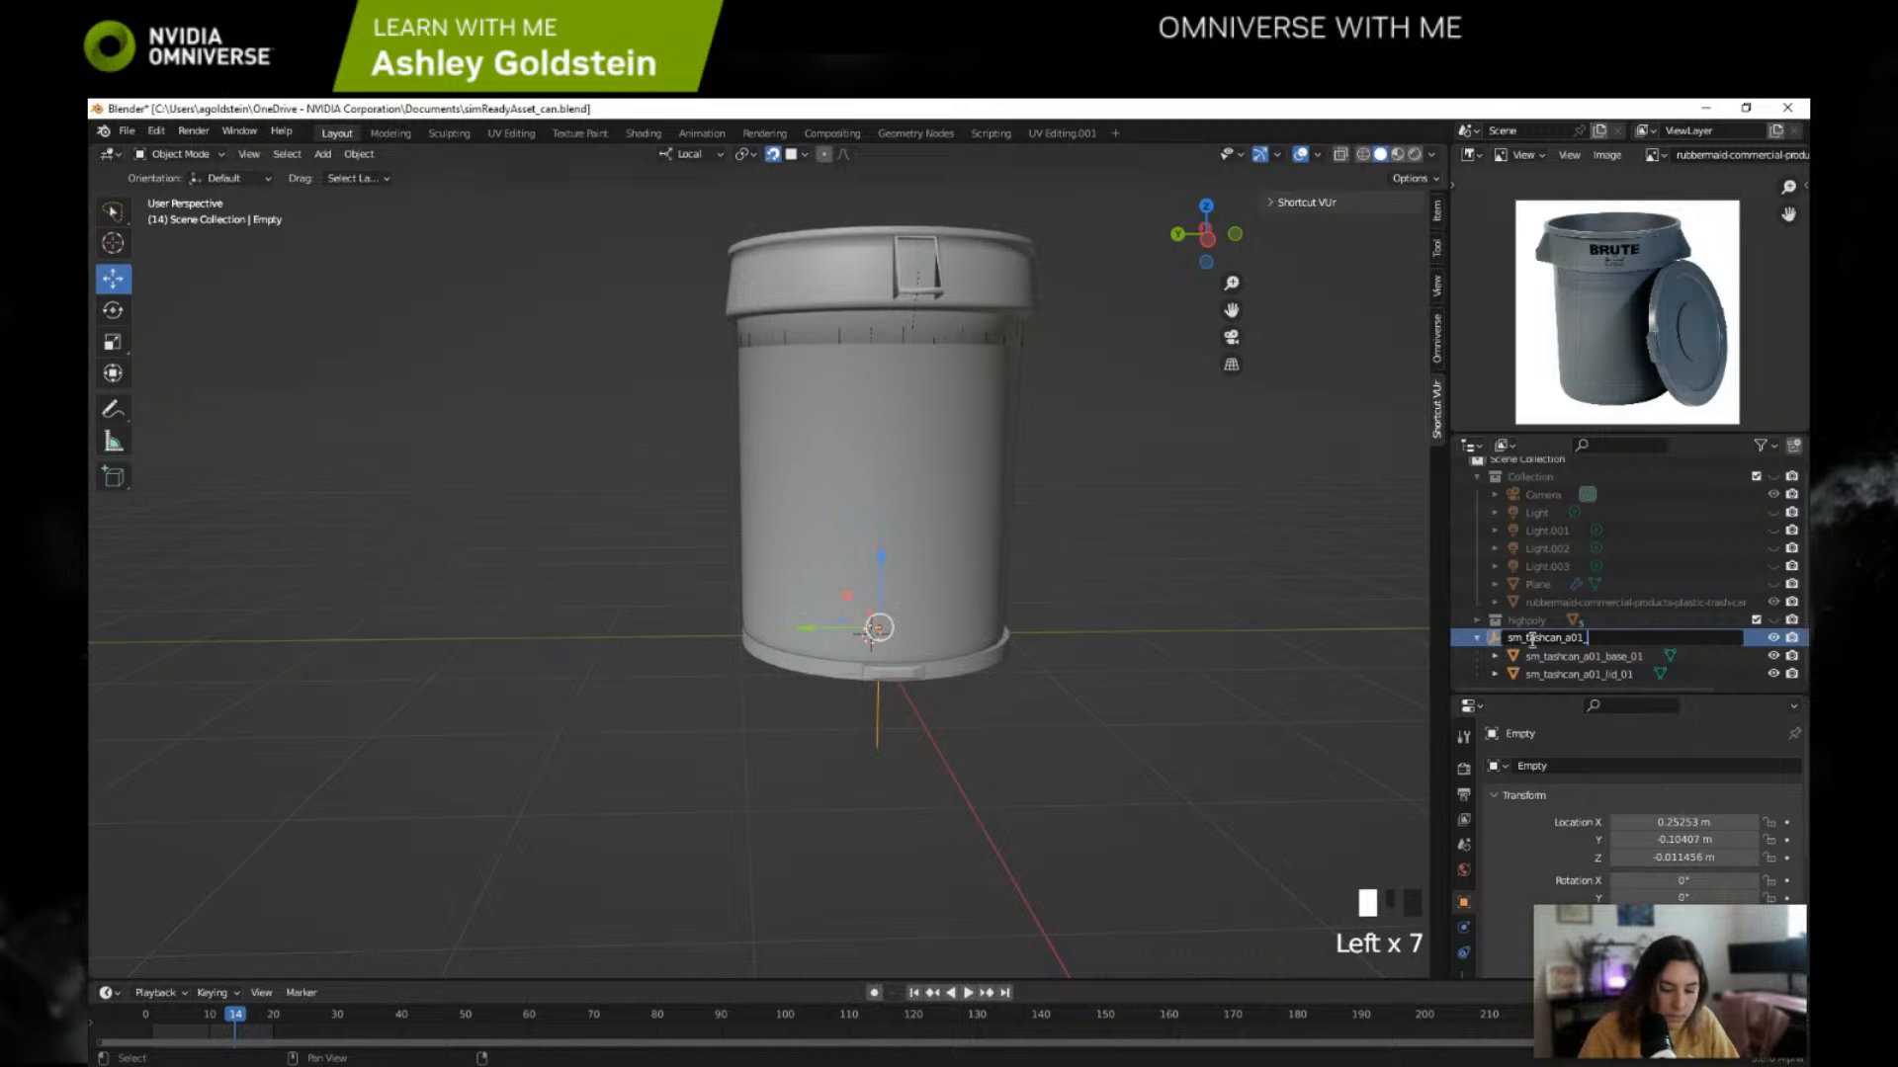
type("01")
key("Return")
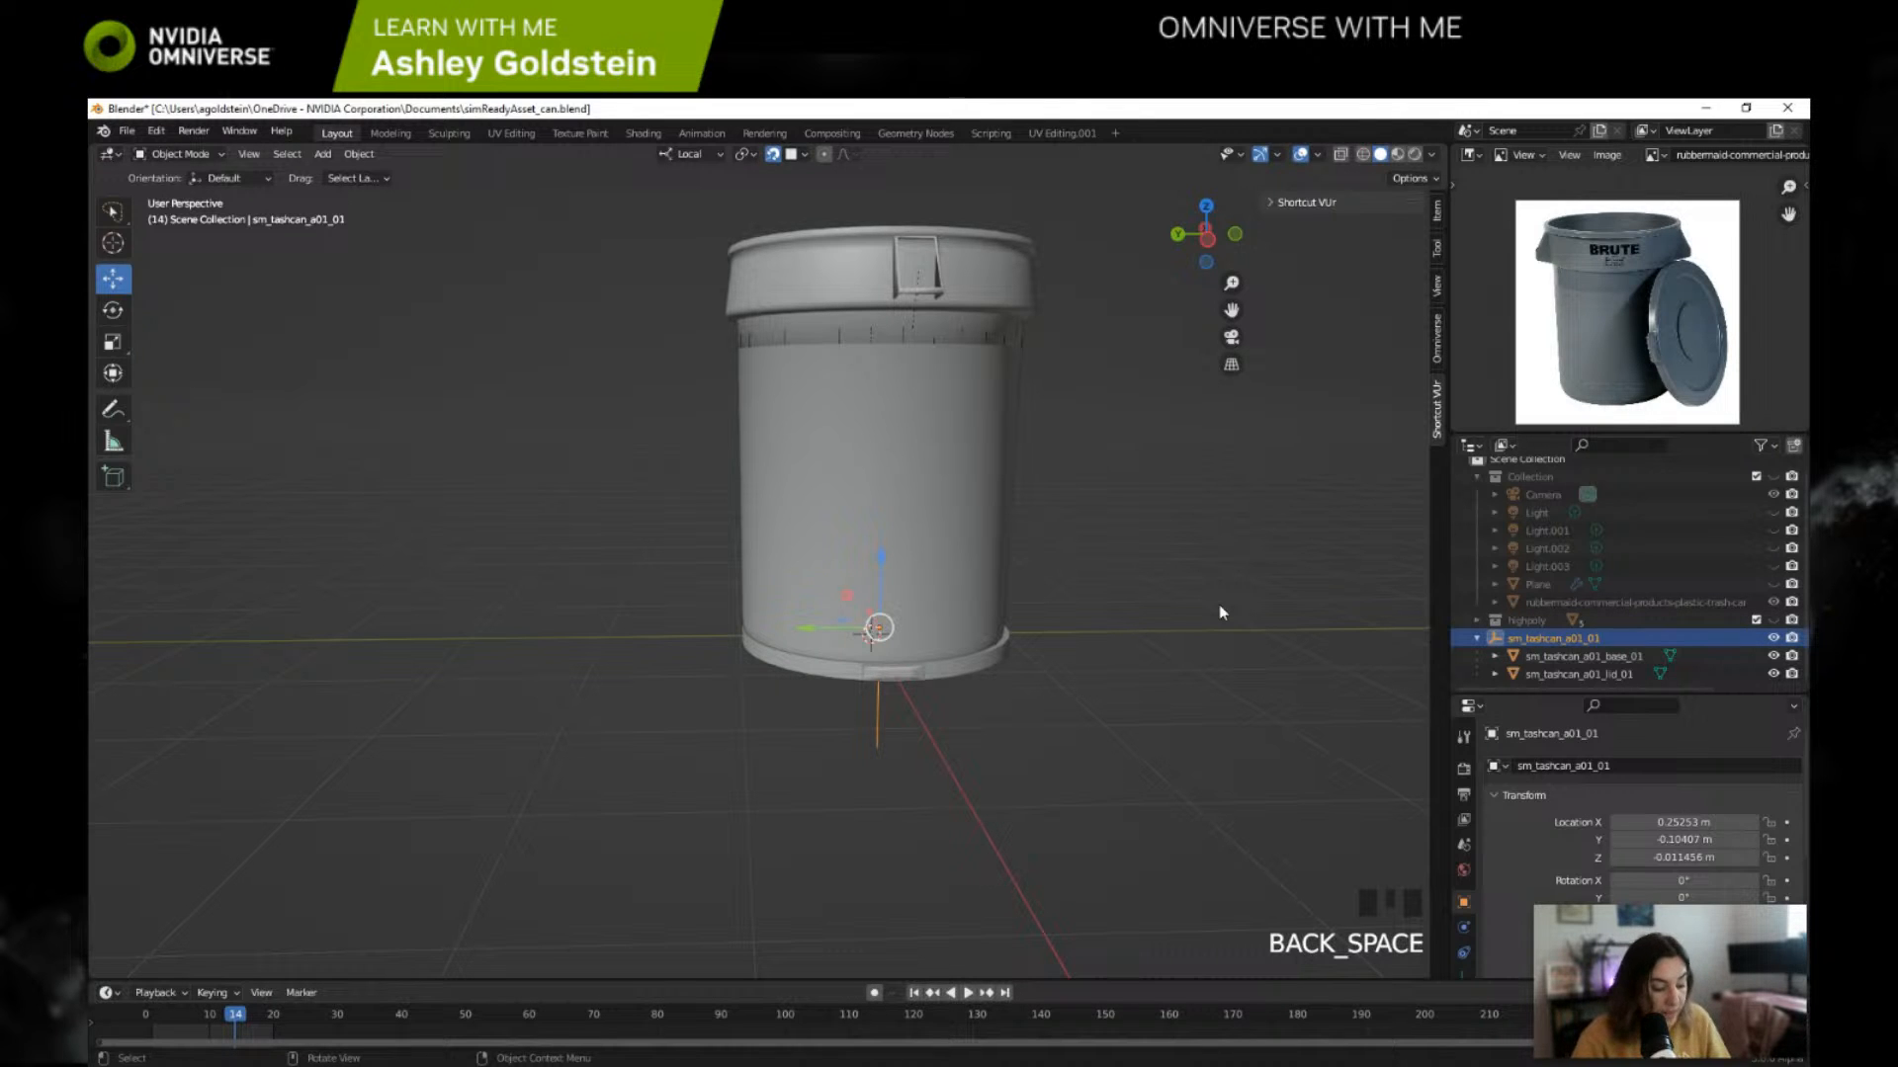
key("ctrl+s")
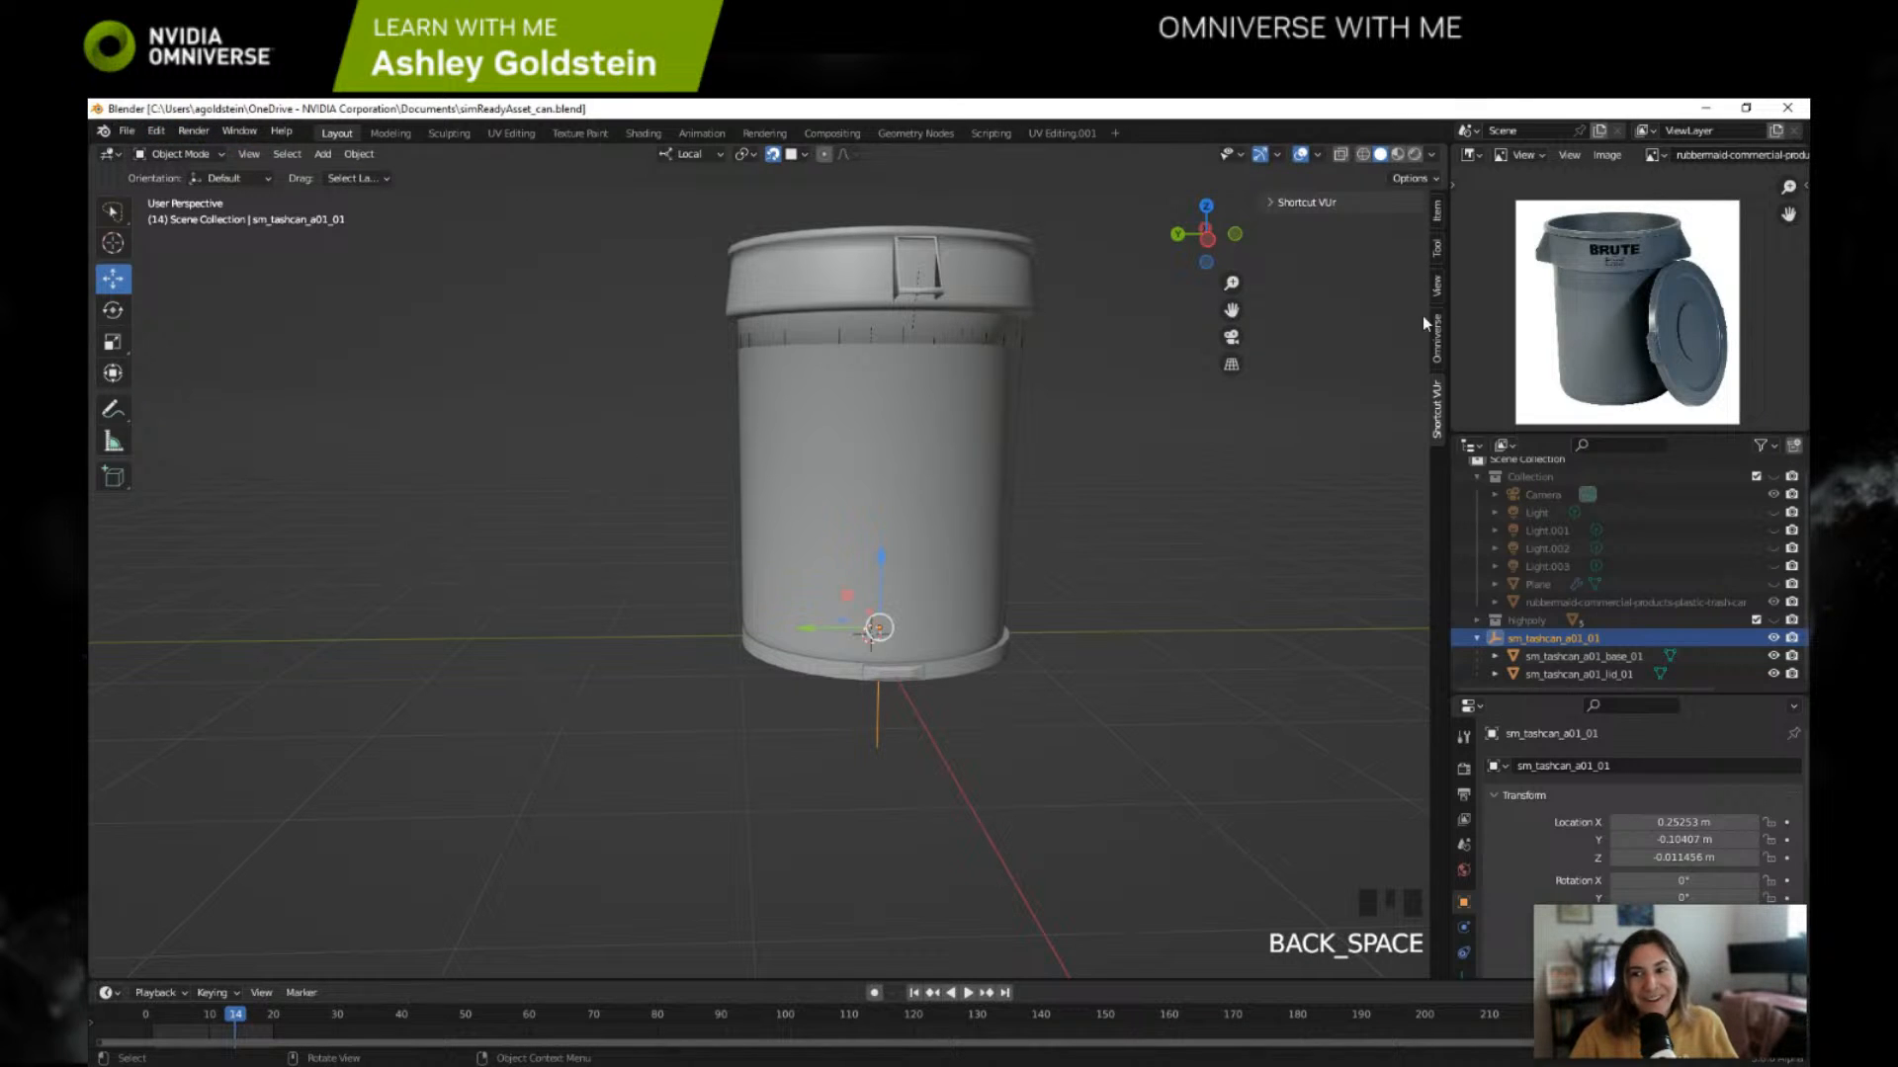
Step: Stop the Shortcut VUr input display
left_click(1437, 338)
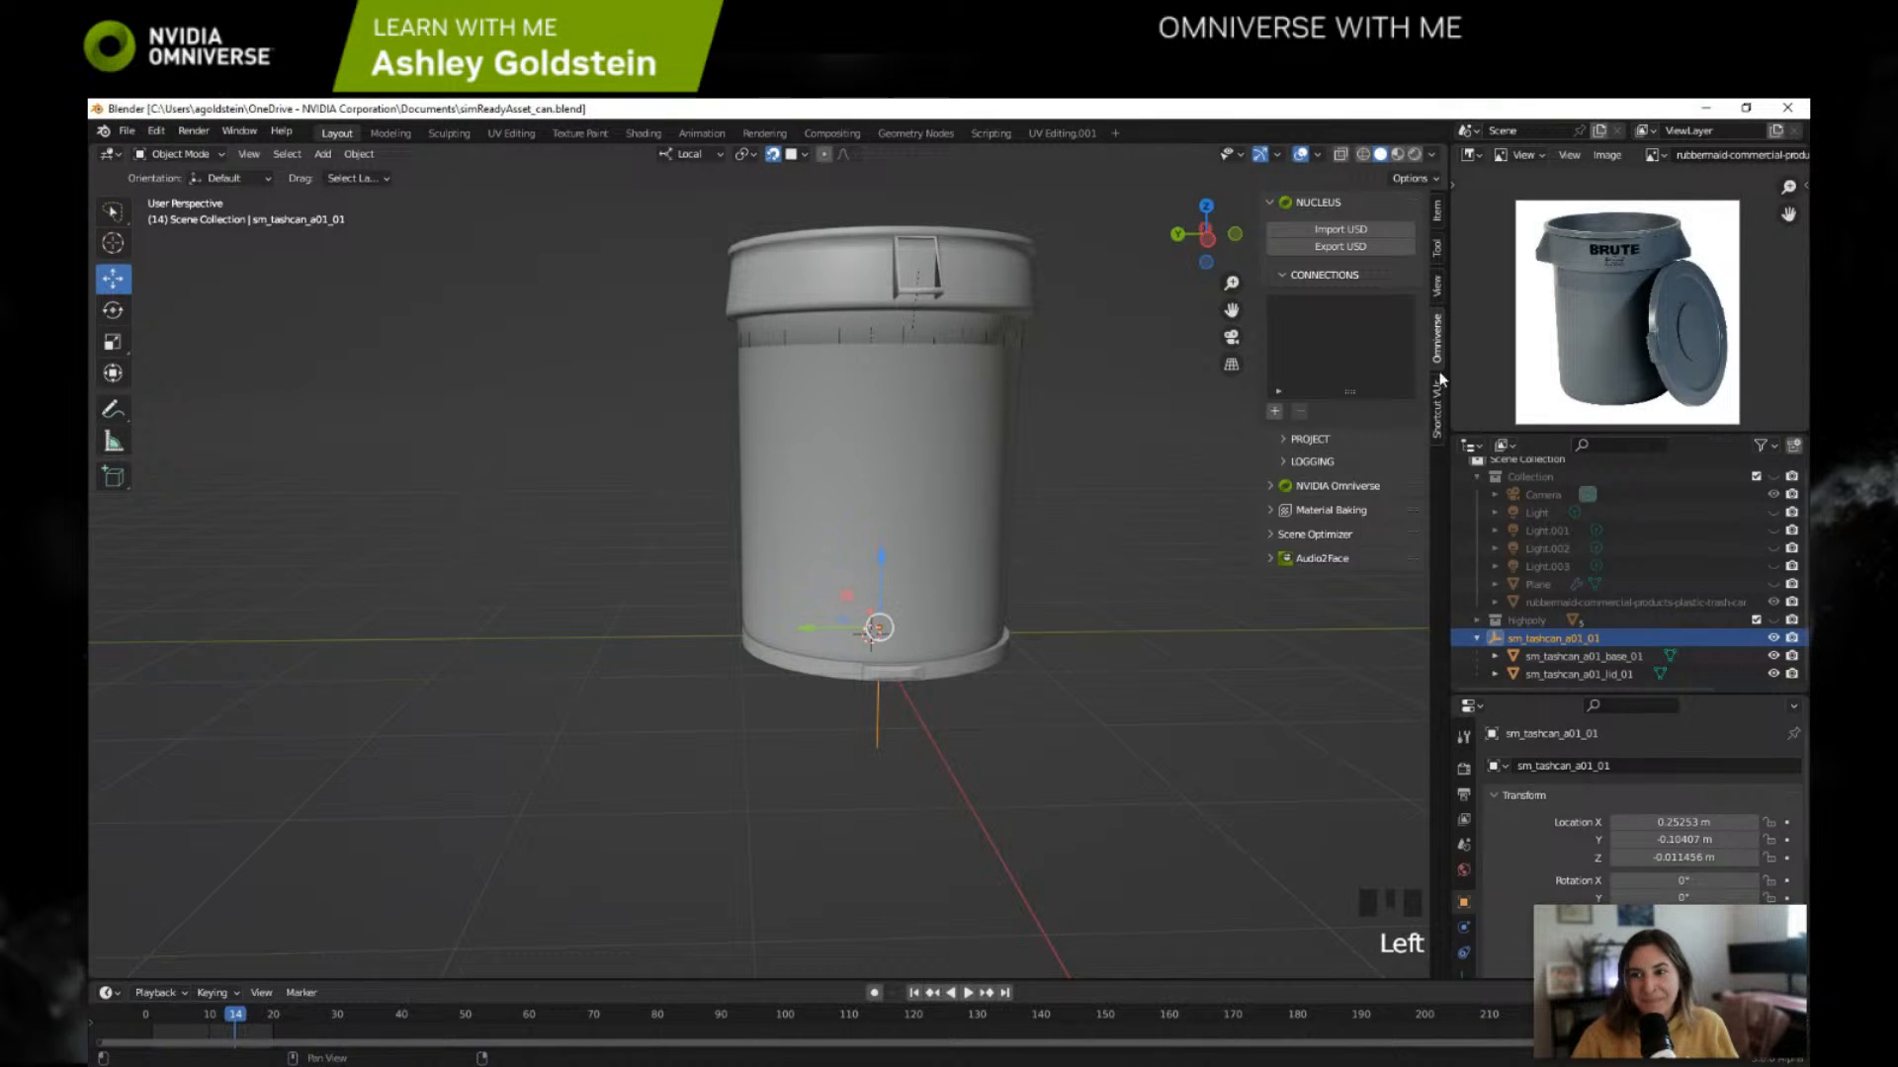
left_click(1437, 407)
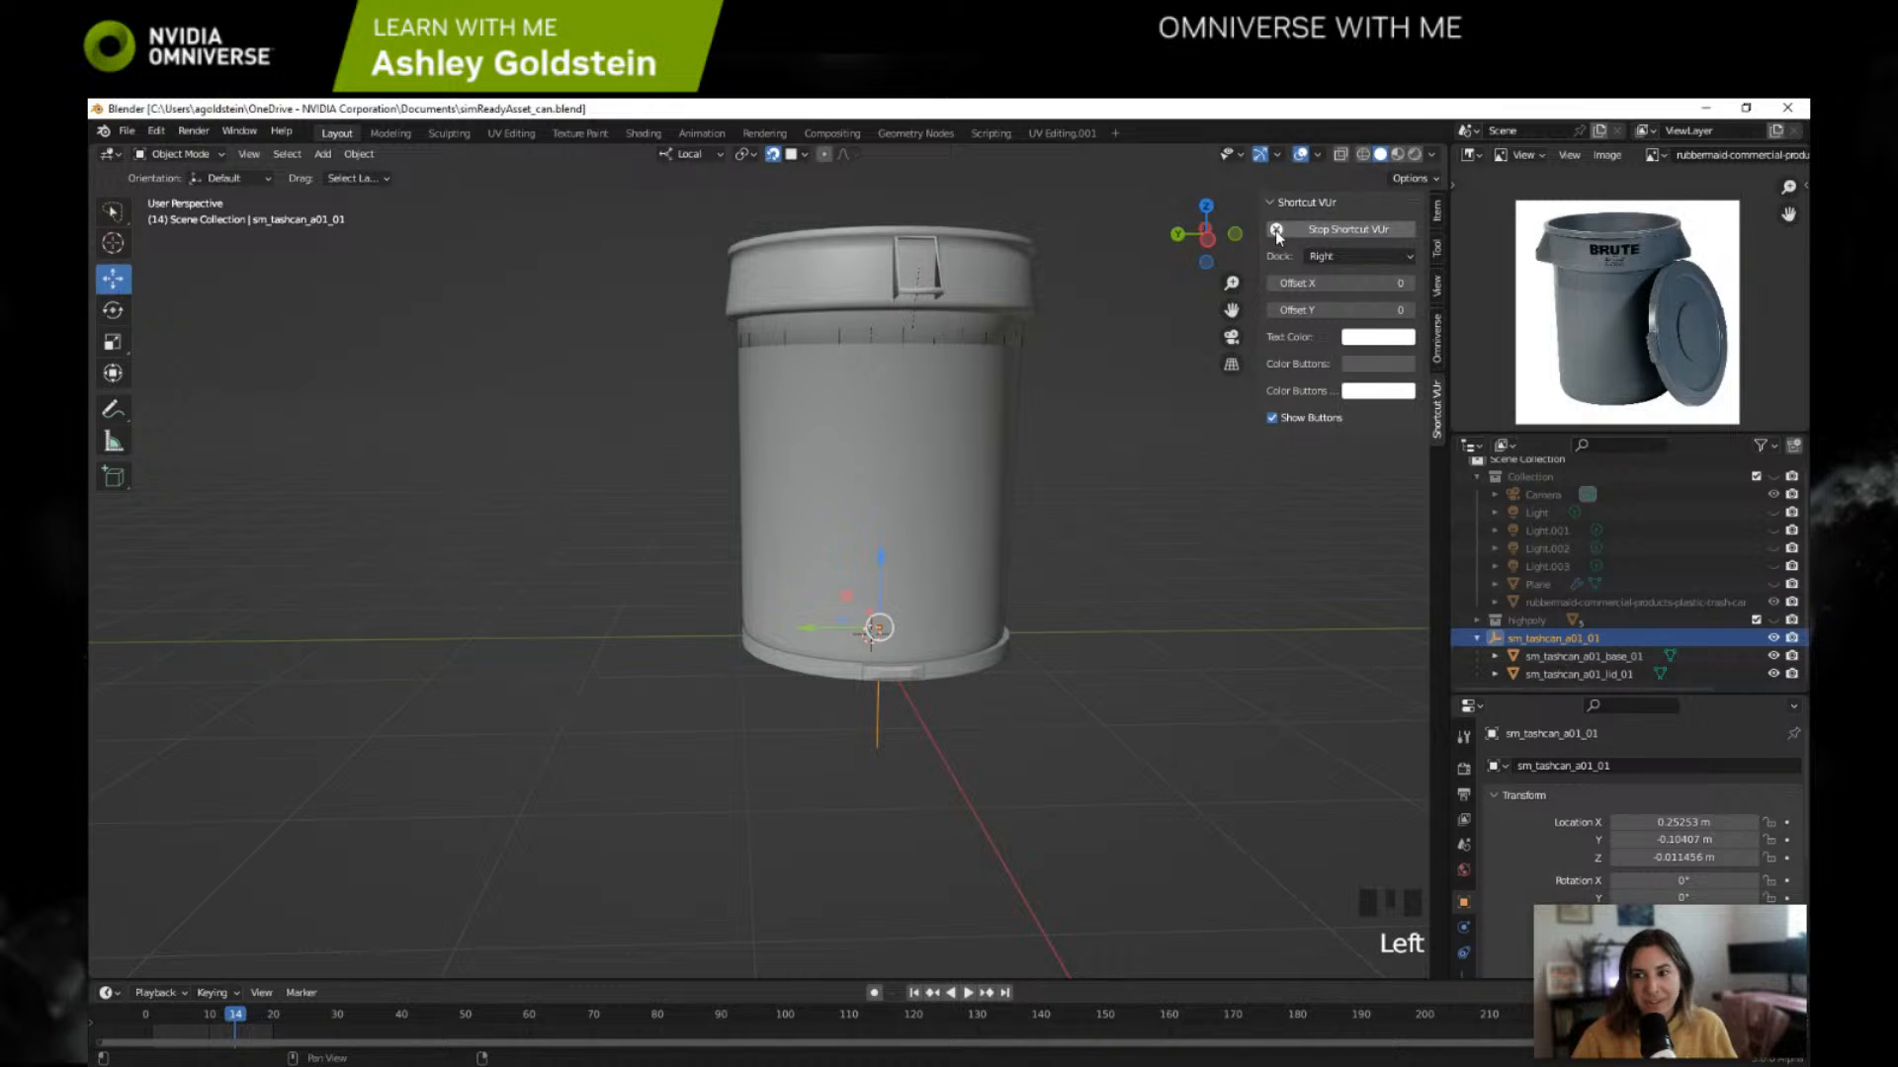
left_click(1275, 230)
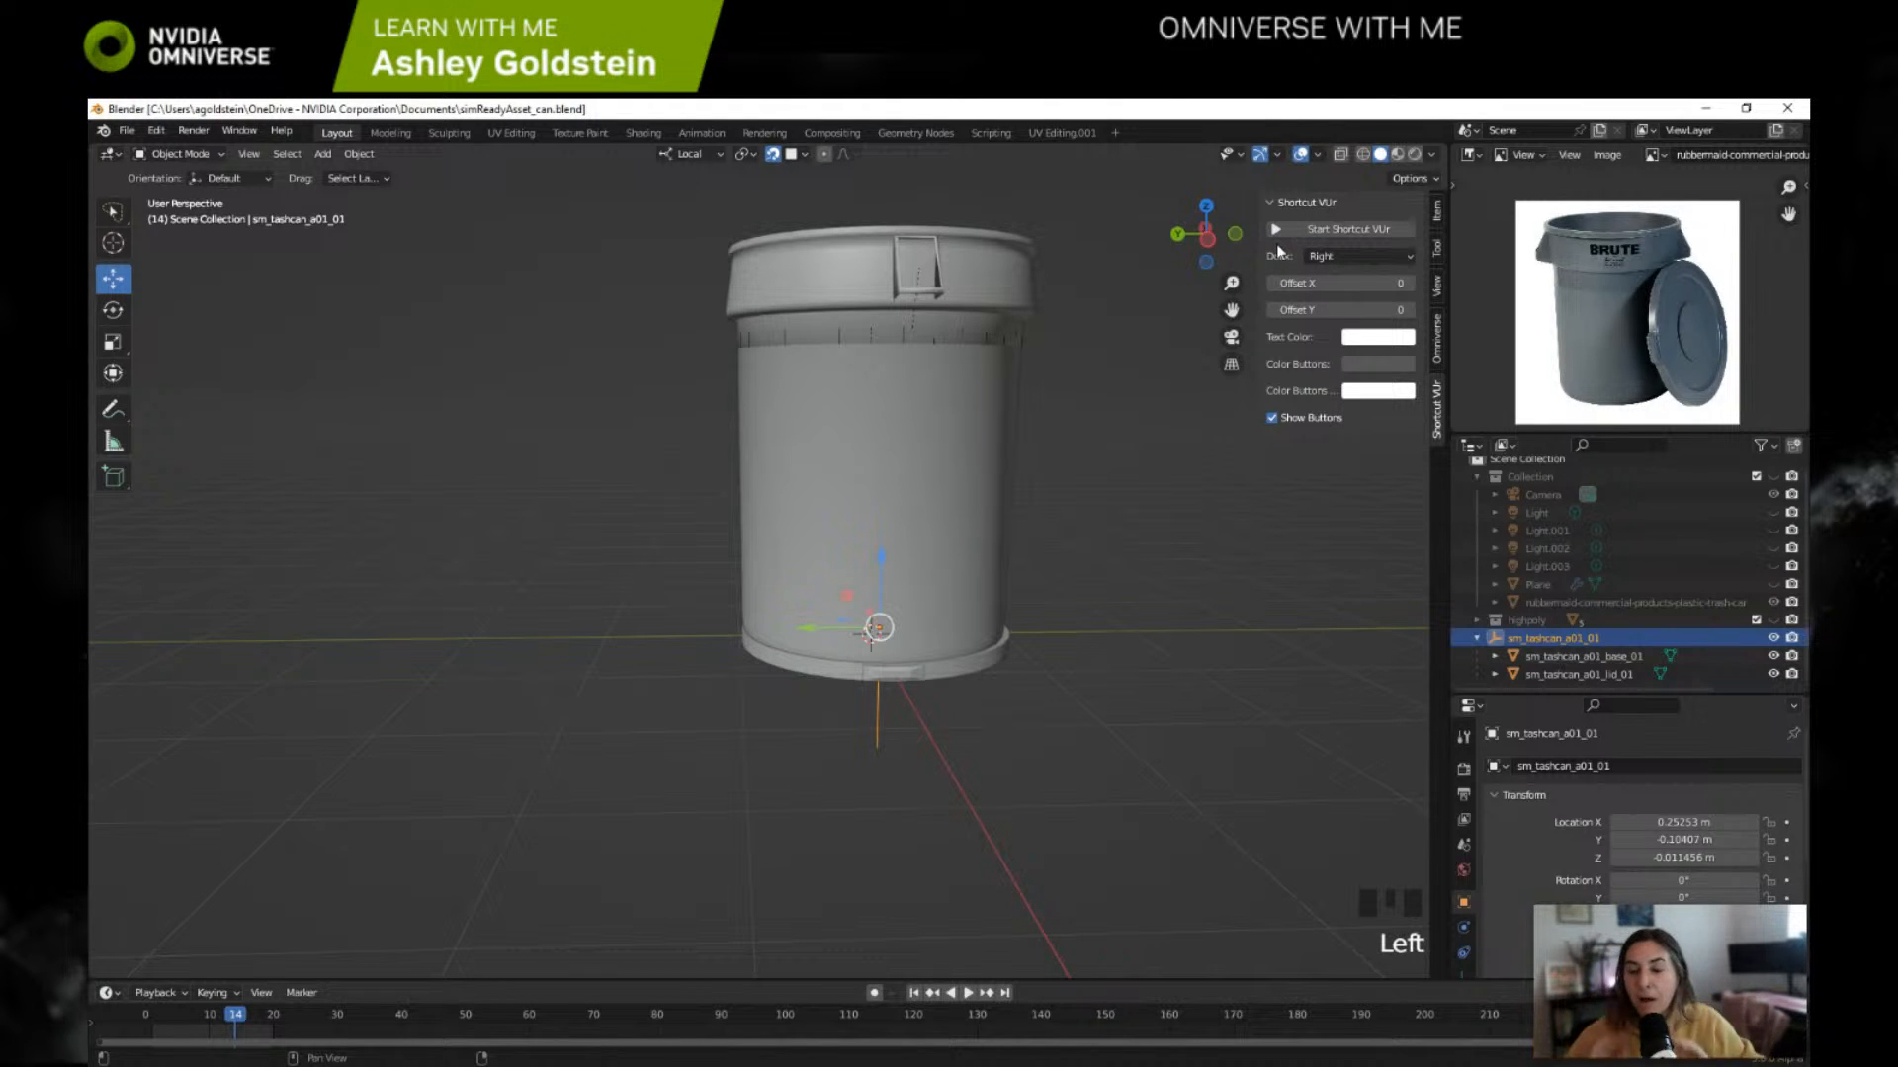
Step: Try to export the asset as USD to Projects/Blender on the localhost Nucleus server with the file name sm_tashcan_a01_01
left_click(1438, 341)
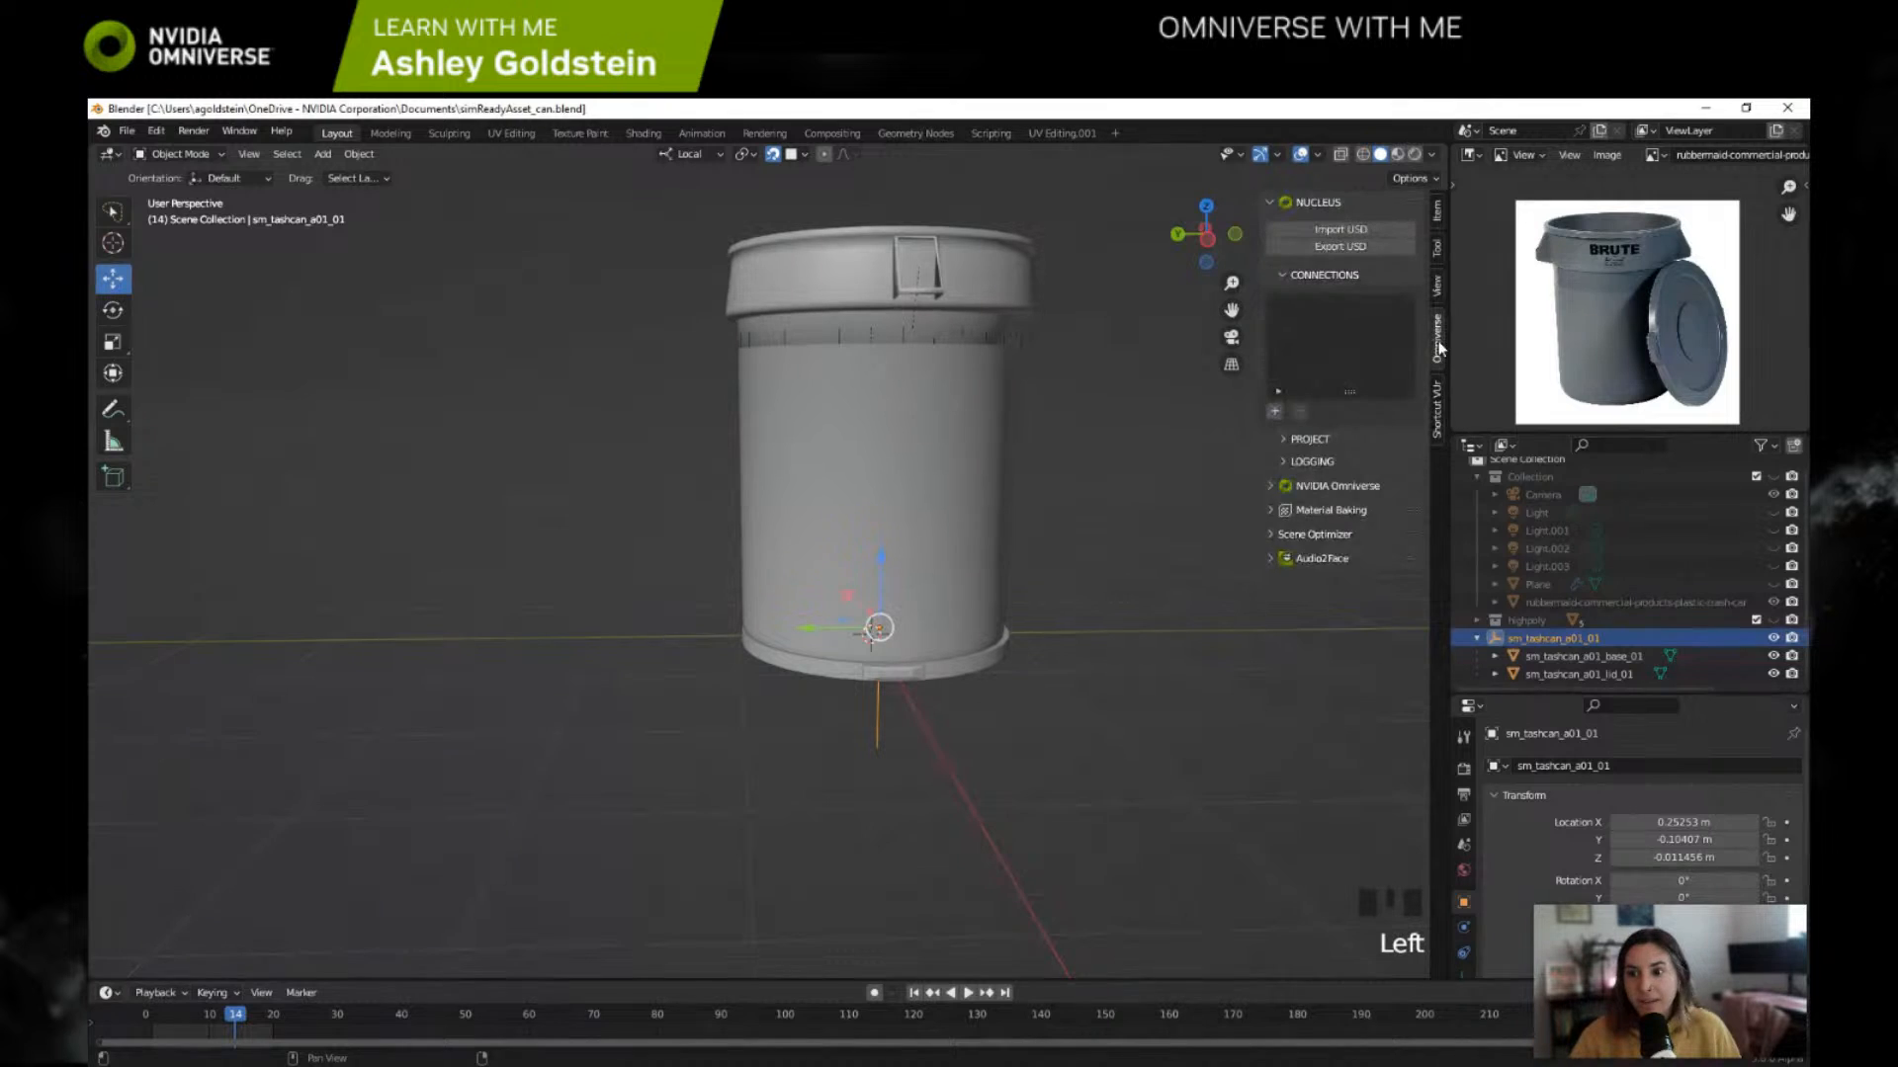
left_click(1327, 246)
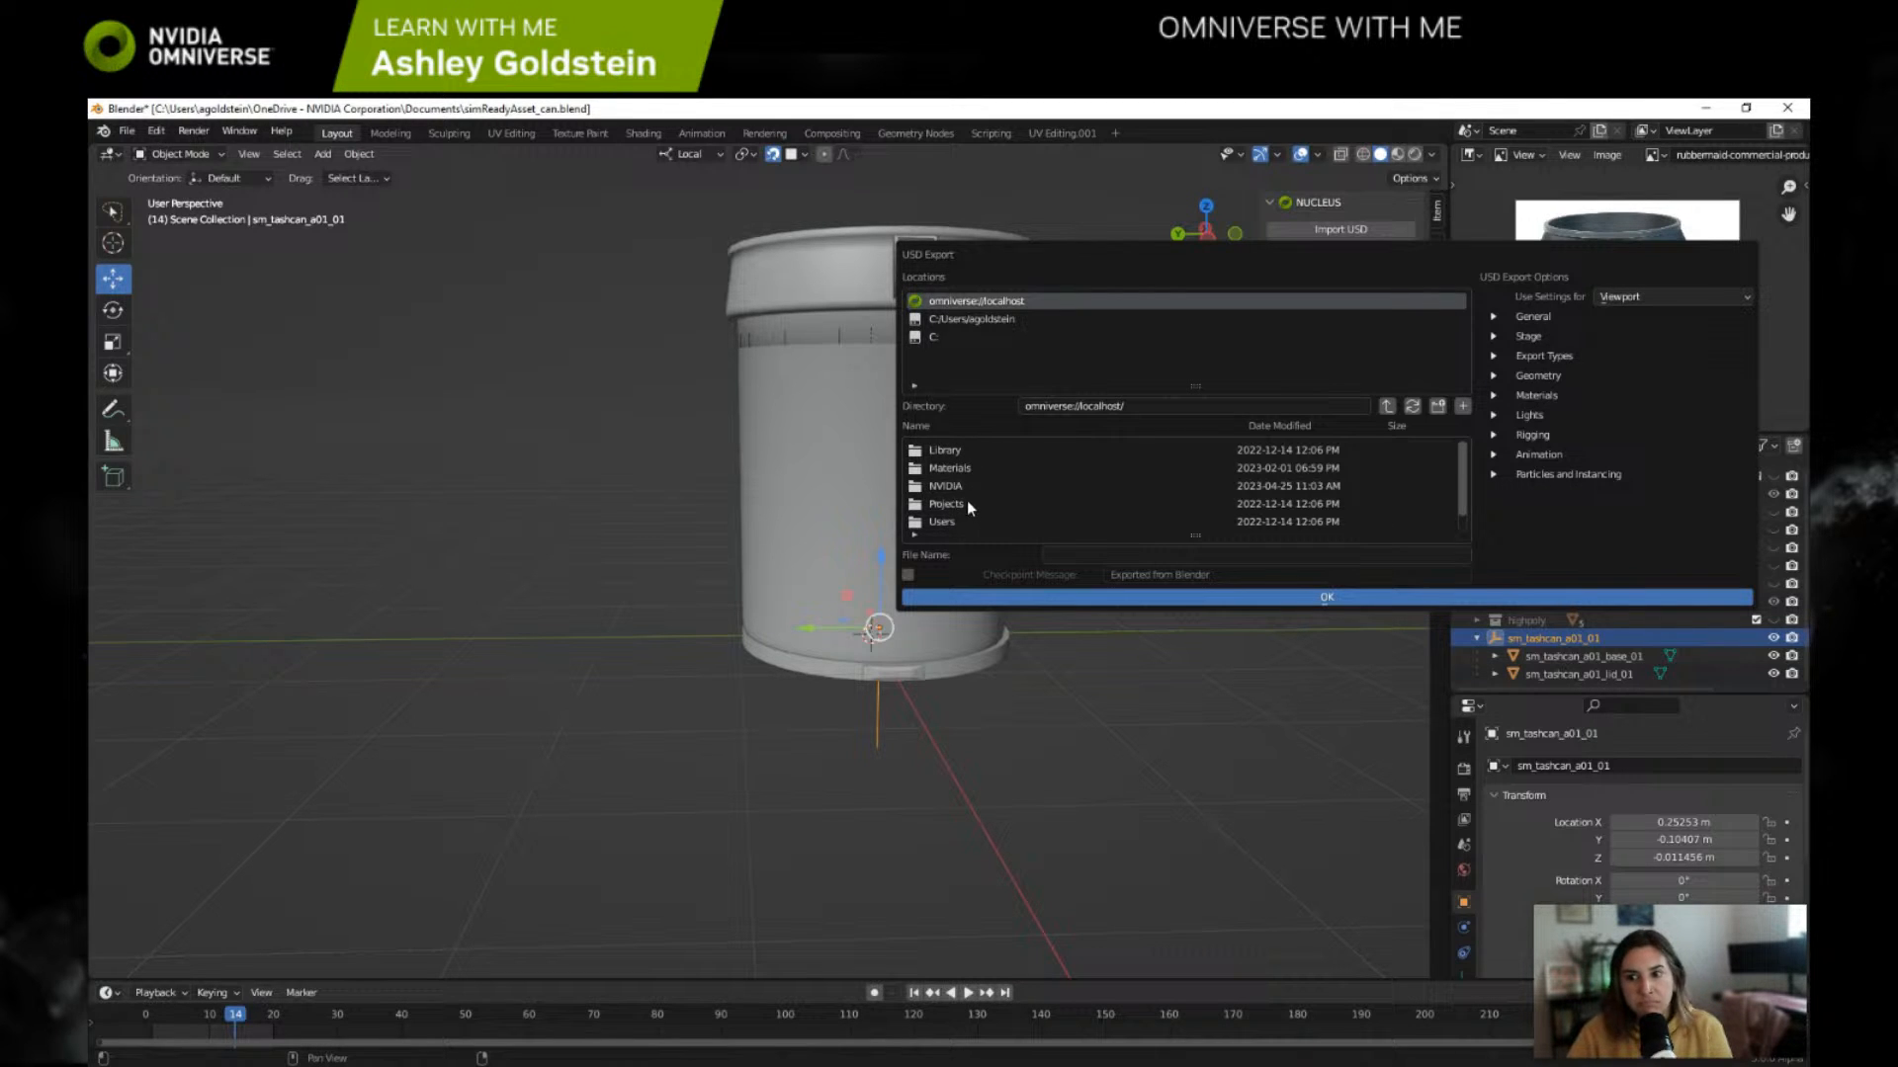
scroll(977, 492, "down", 1)
scroll(976, 488, "up", 1)
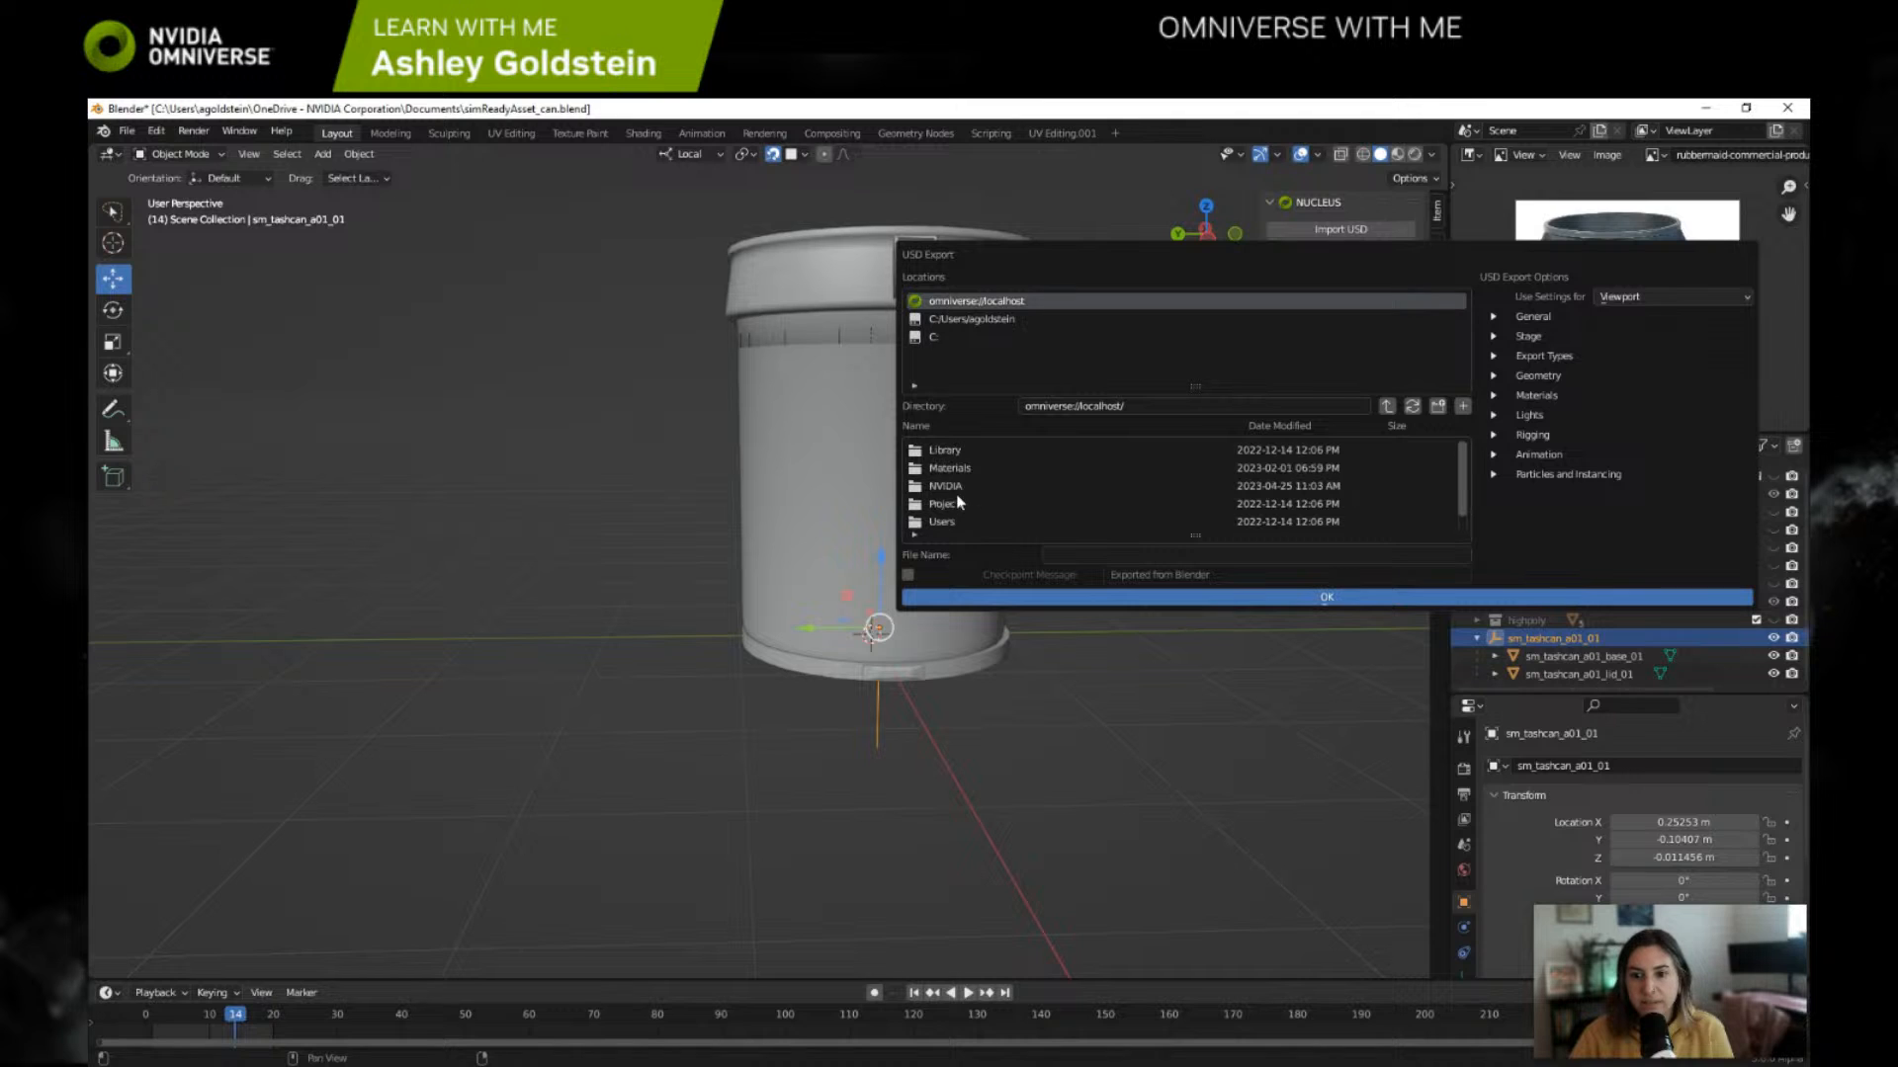
double_click(947, 505)
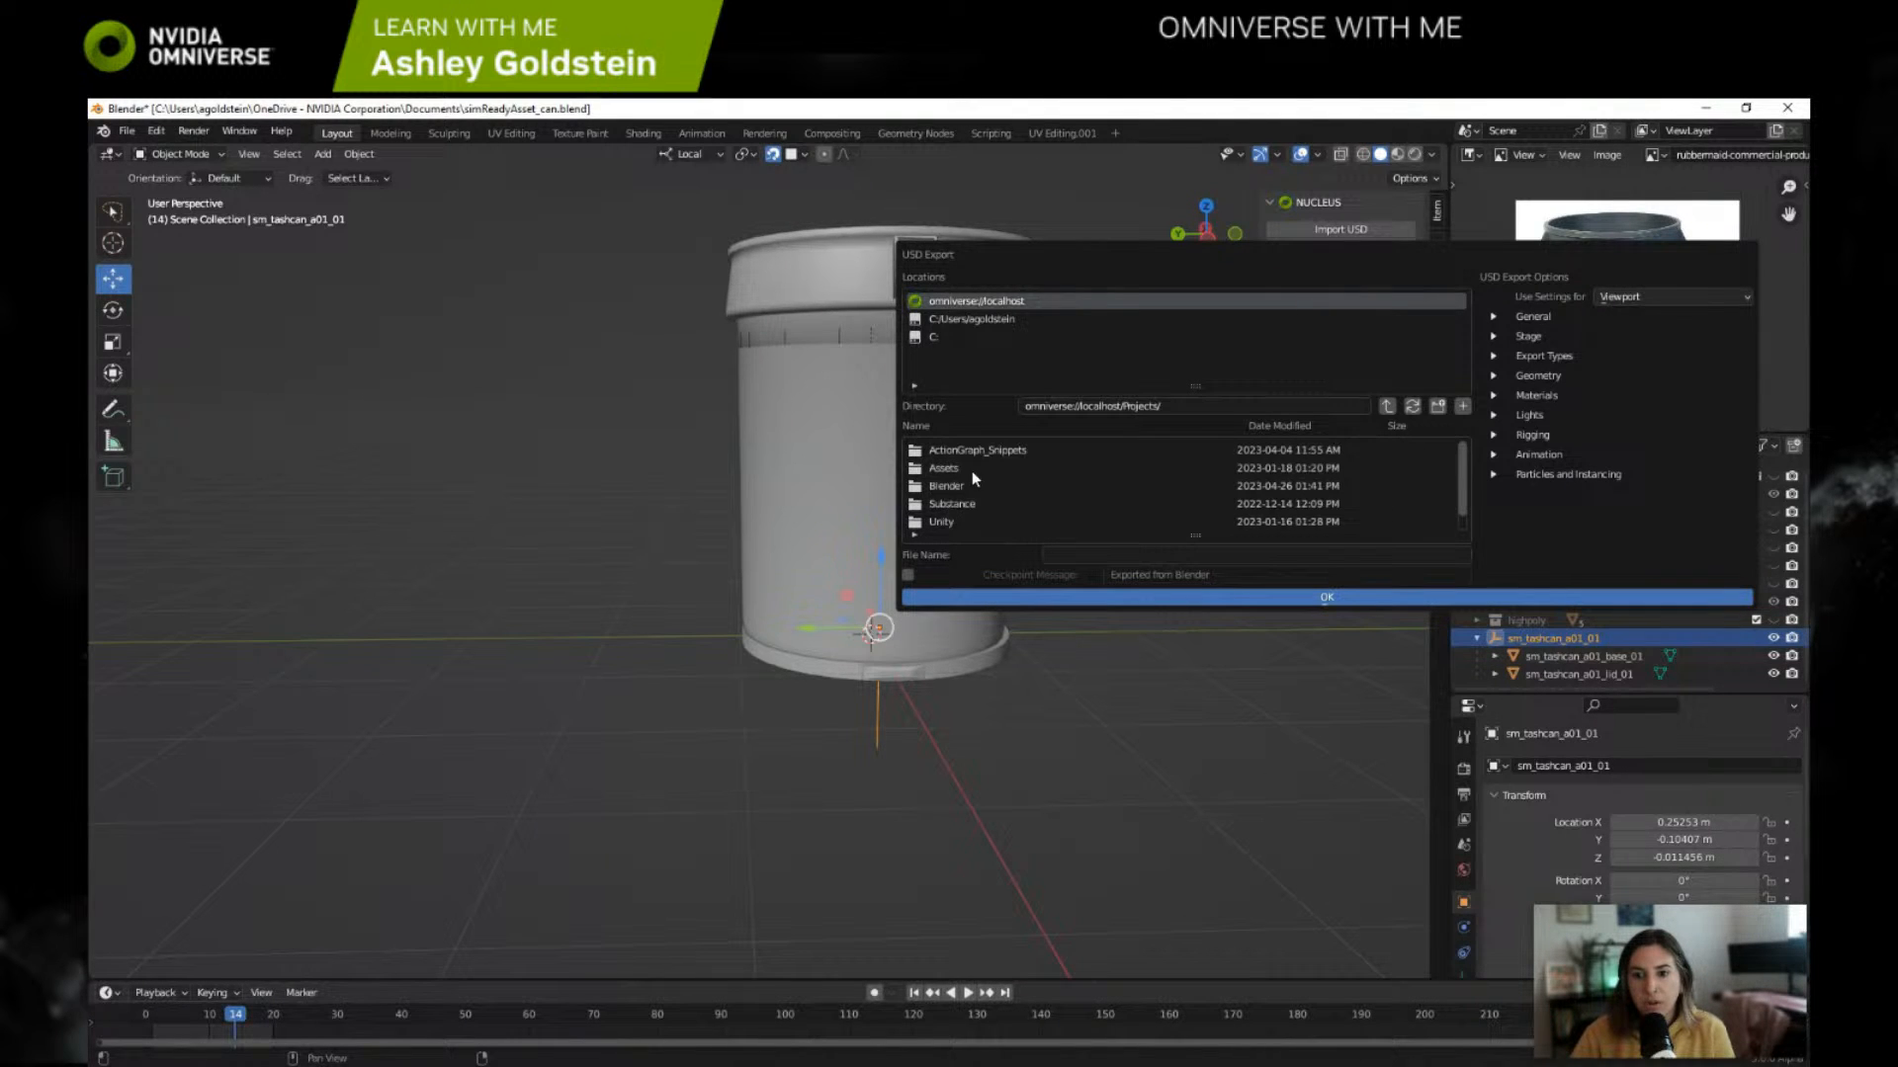
double_click(971, 469)
left_click(1065, 558)
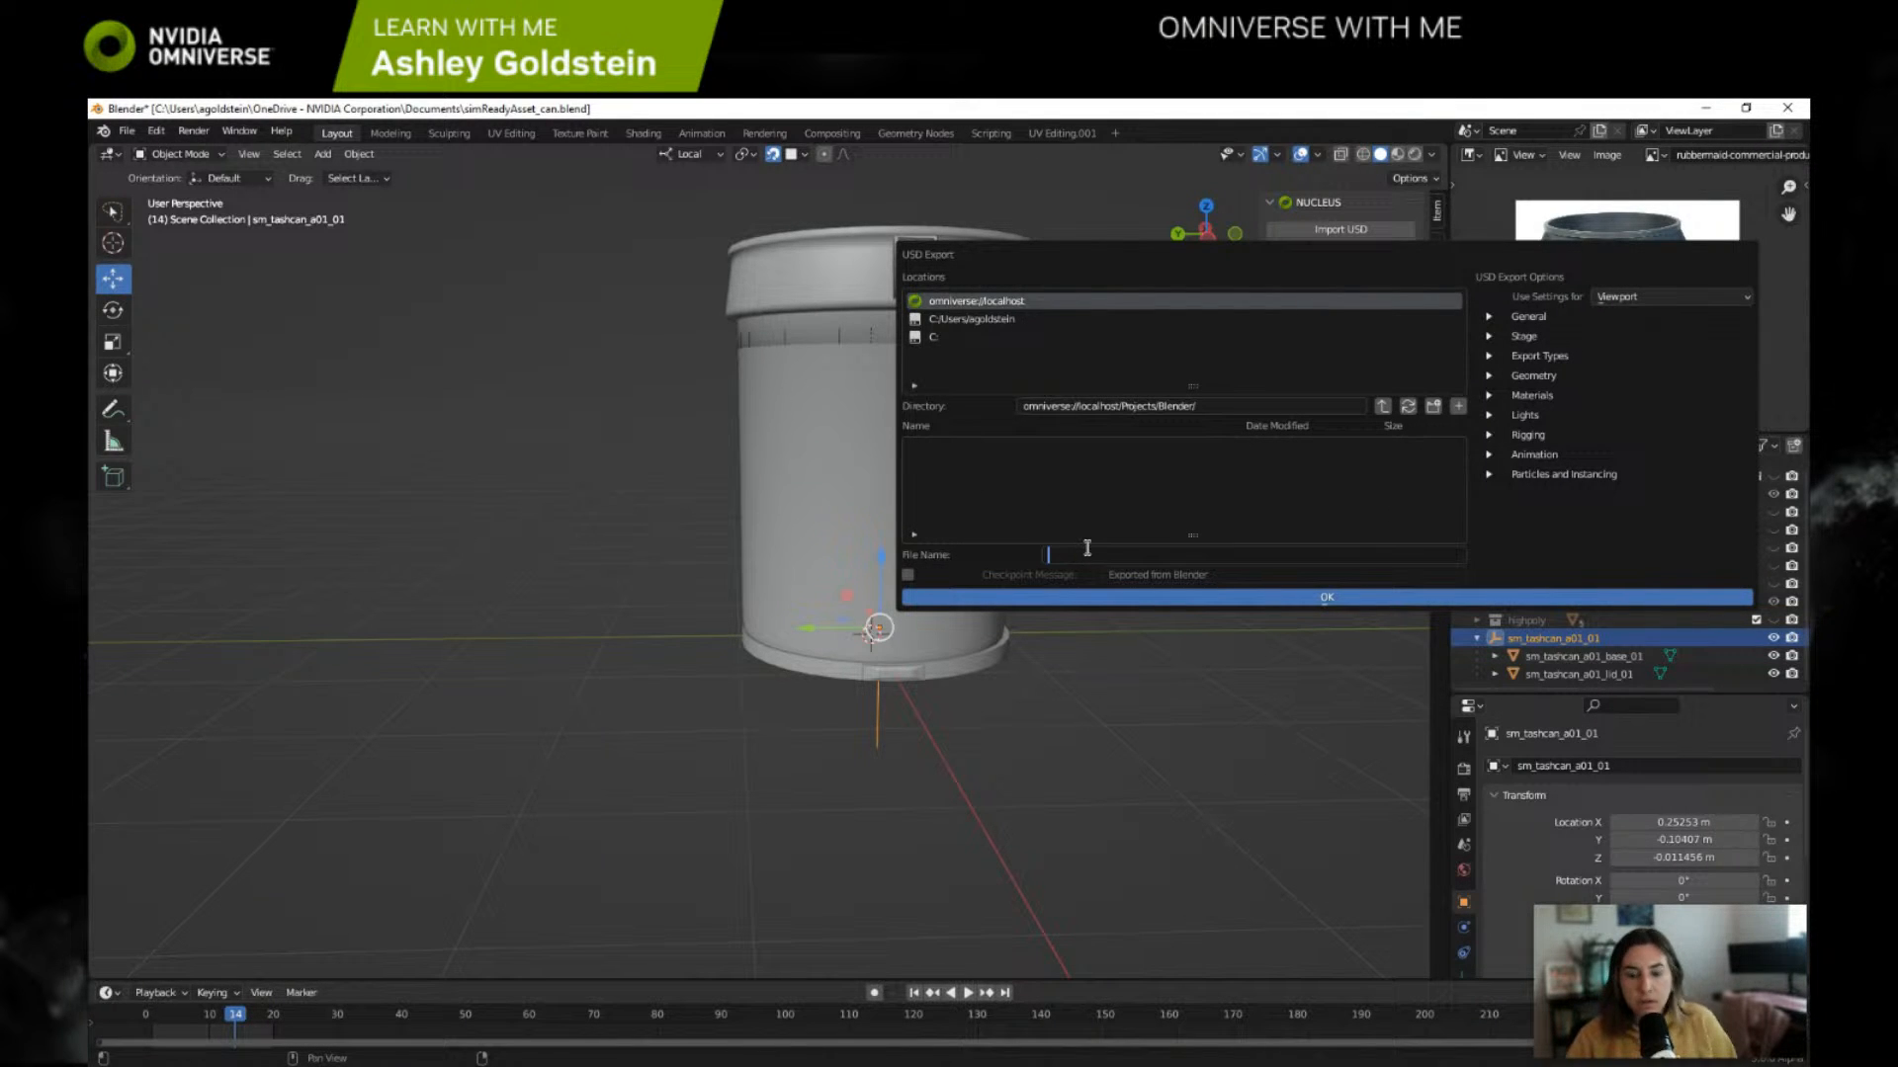
type("sm_tashcan")
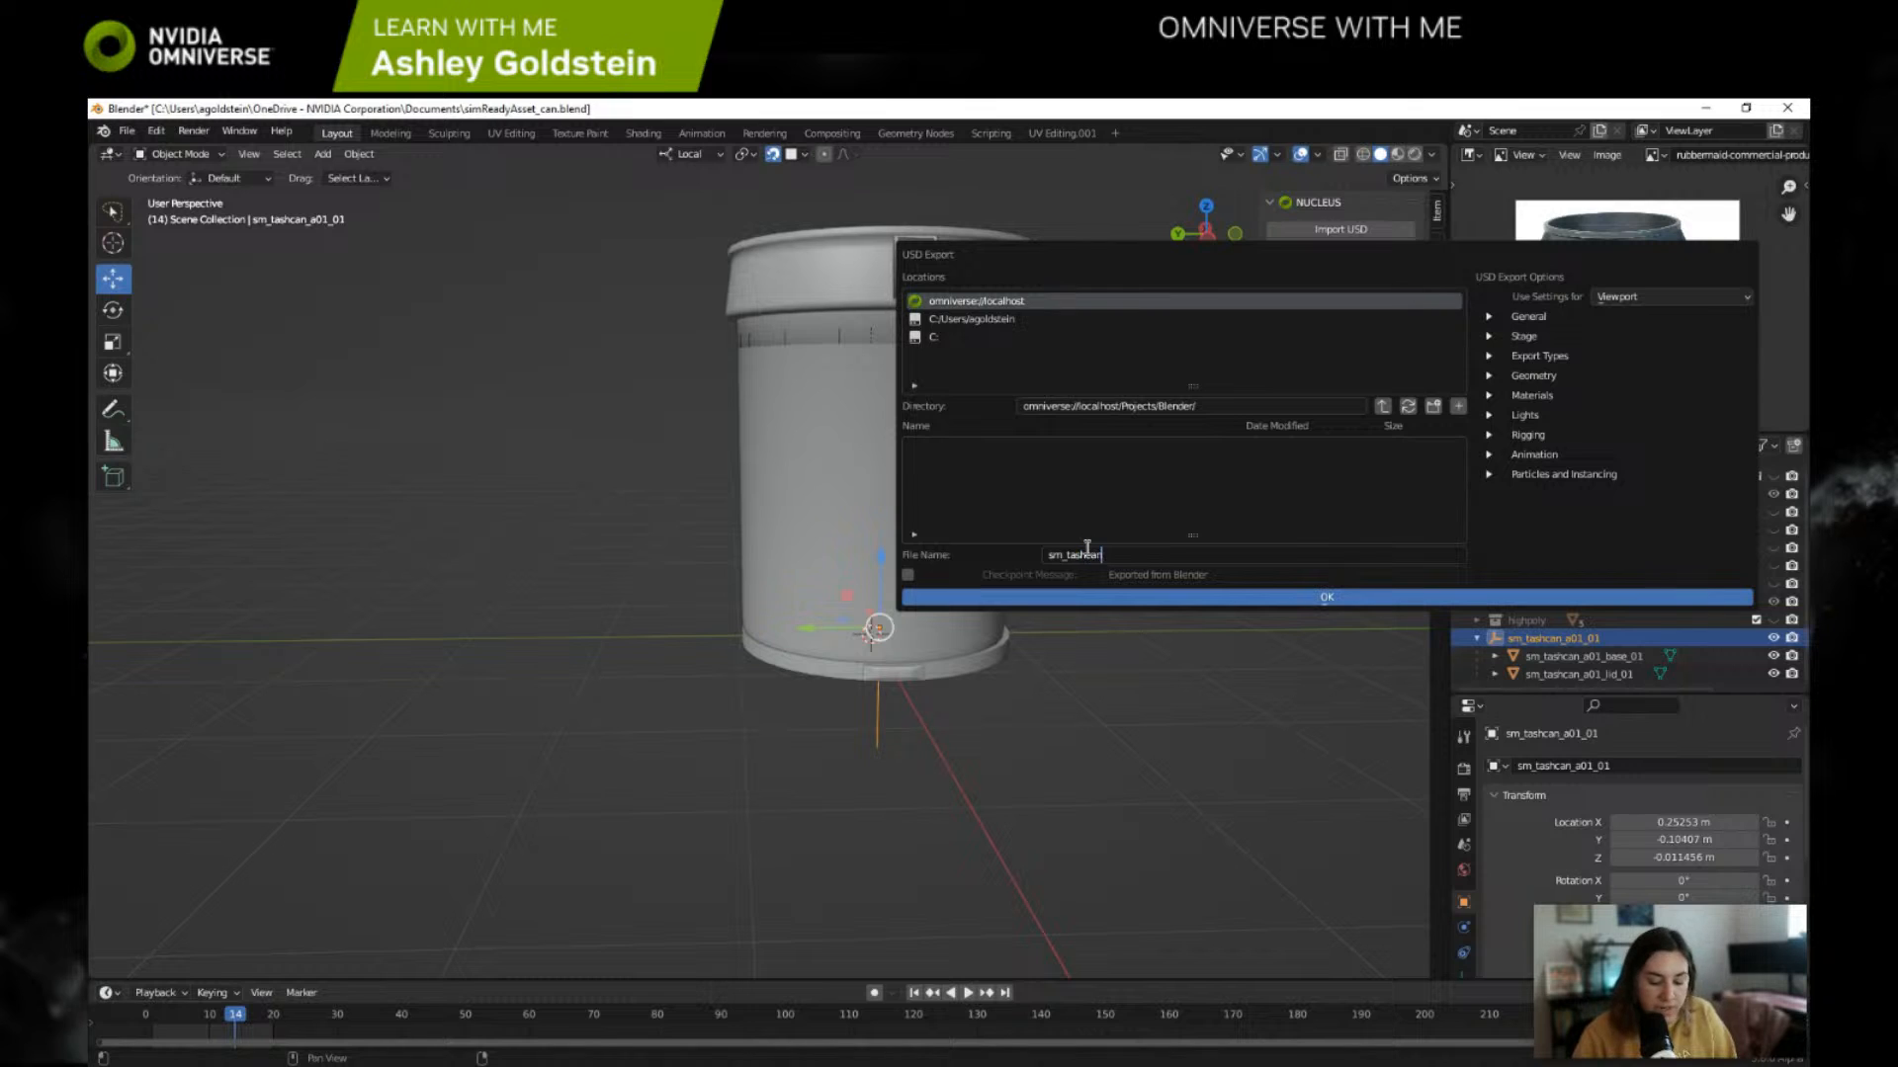
type("_a01_01")
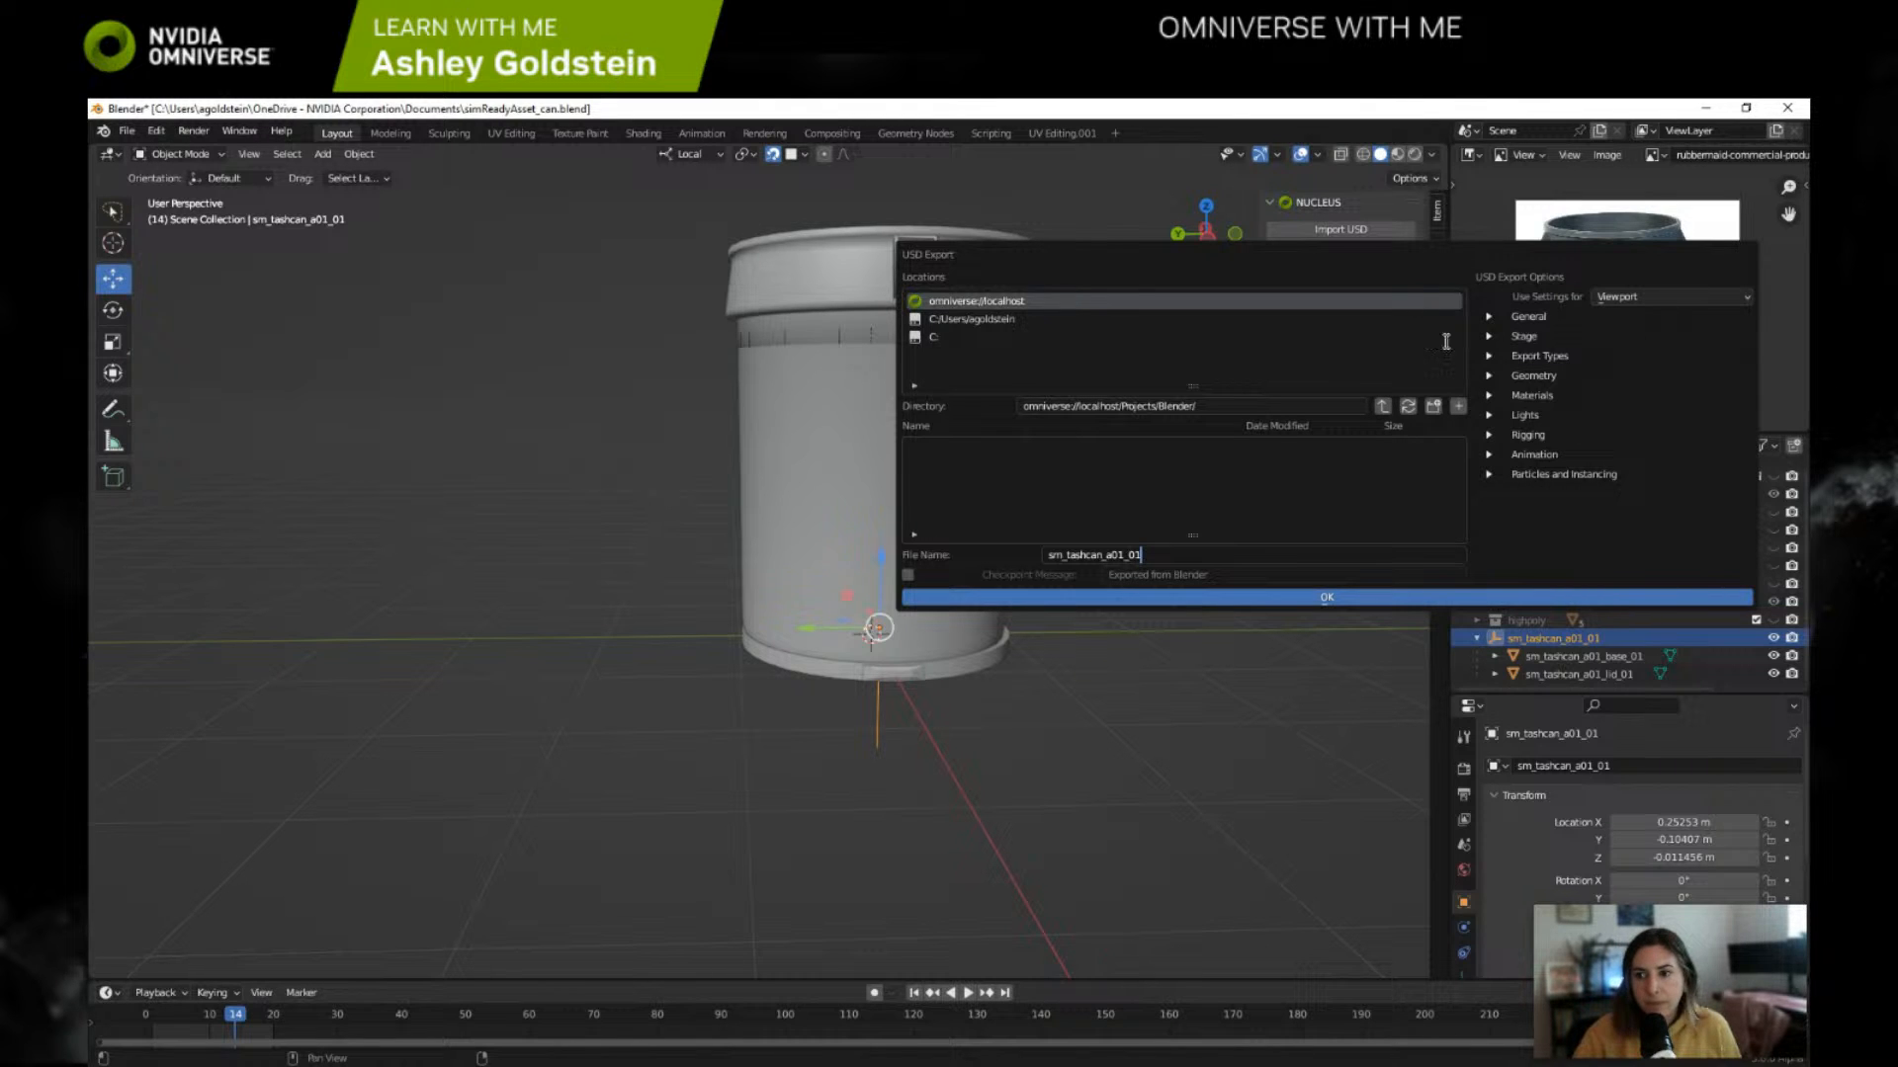
Step: Save a copy of the Blender file in Documents as simReadyAsset_can_backup.blend
left_click(126, 130)
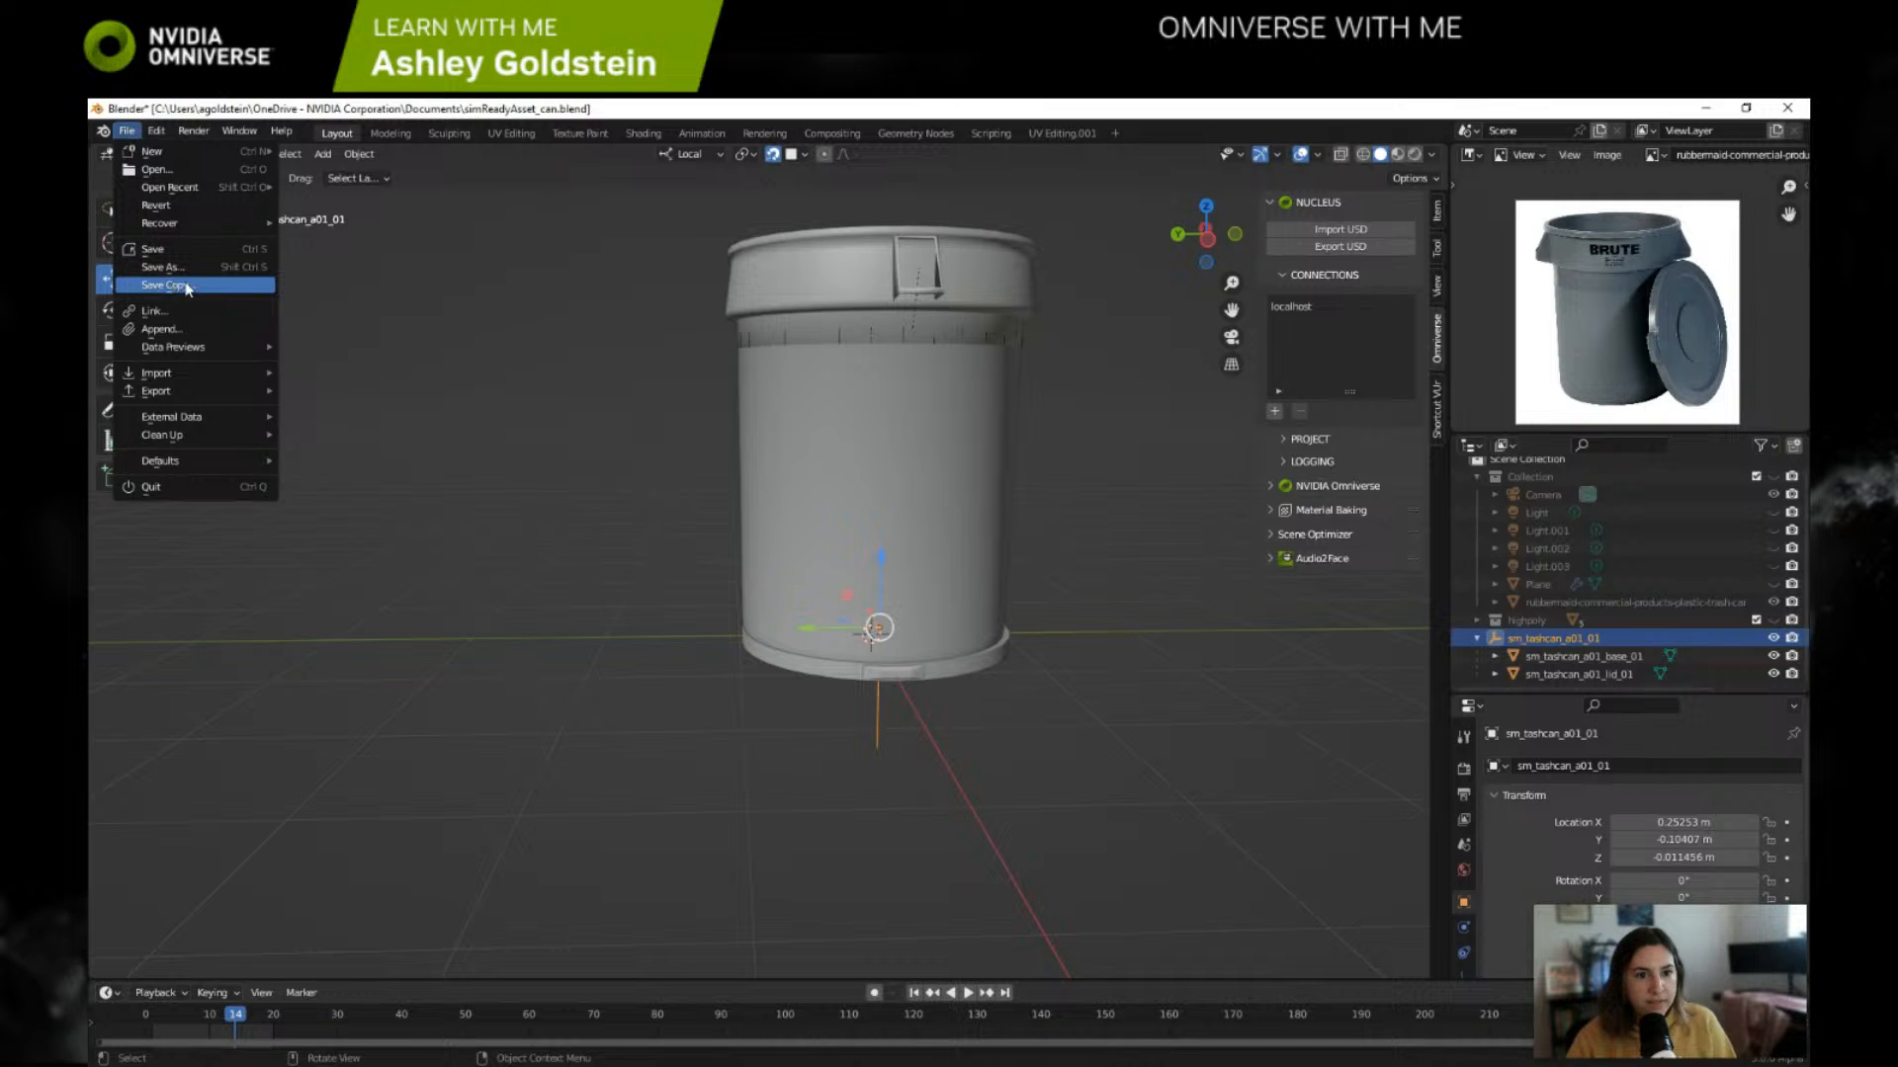
left_click(186, 285)
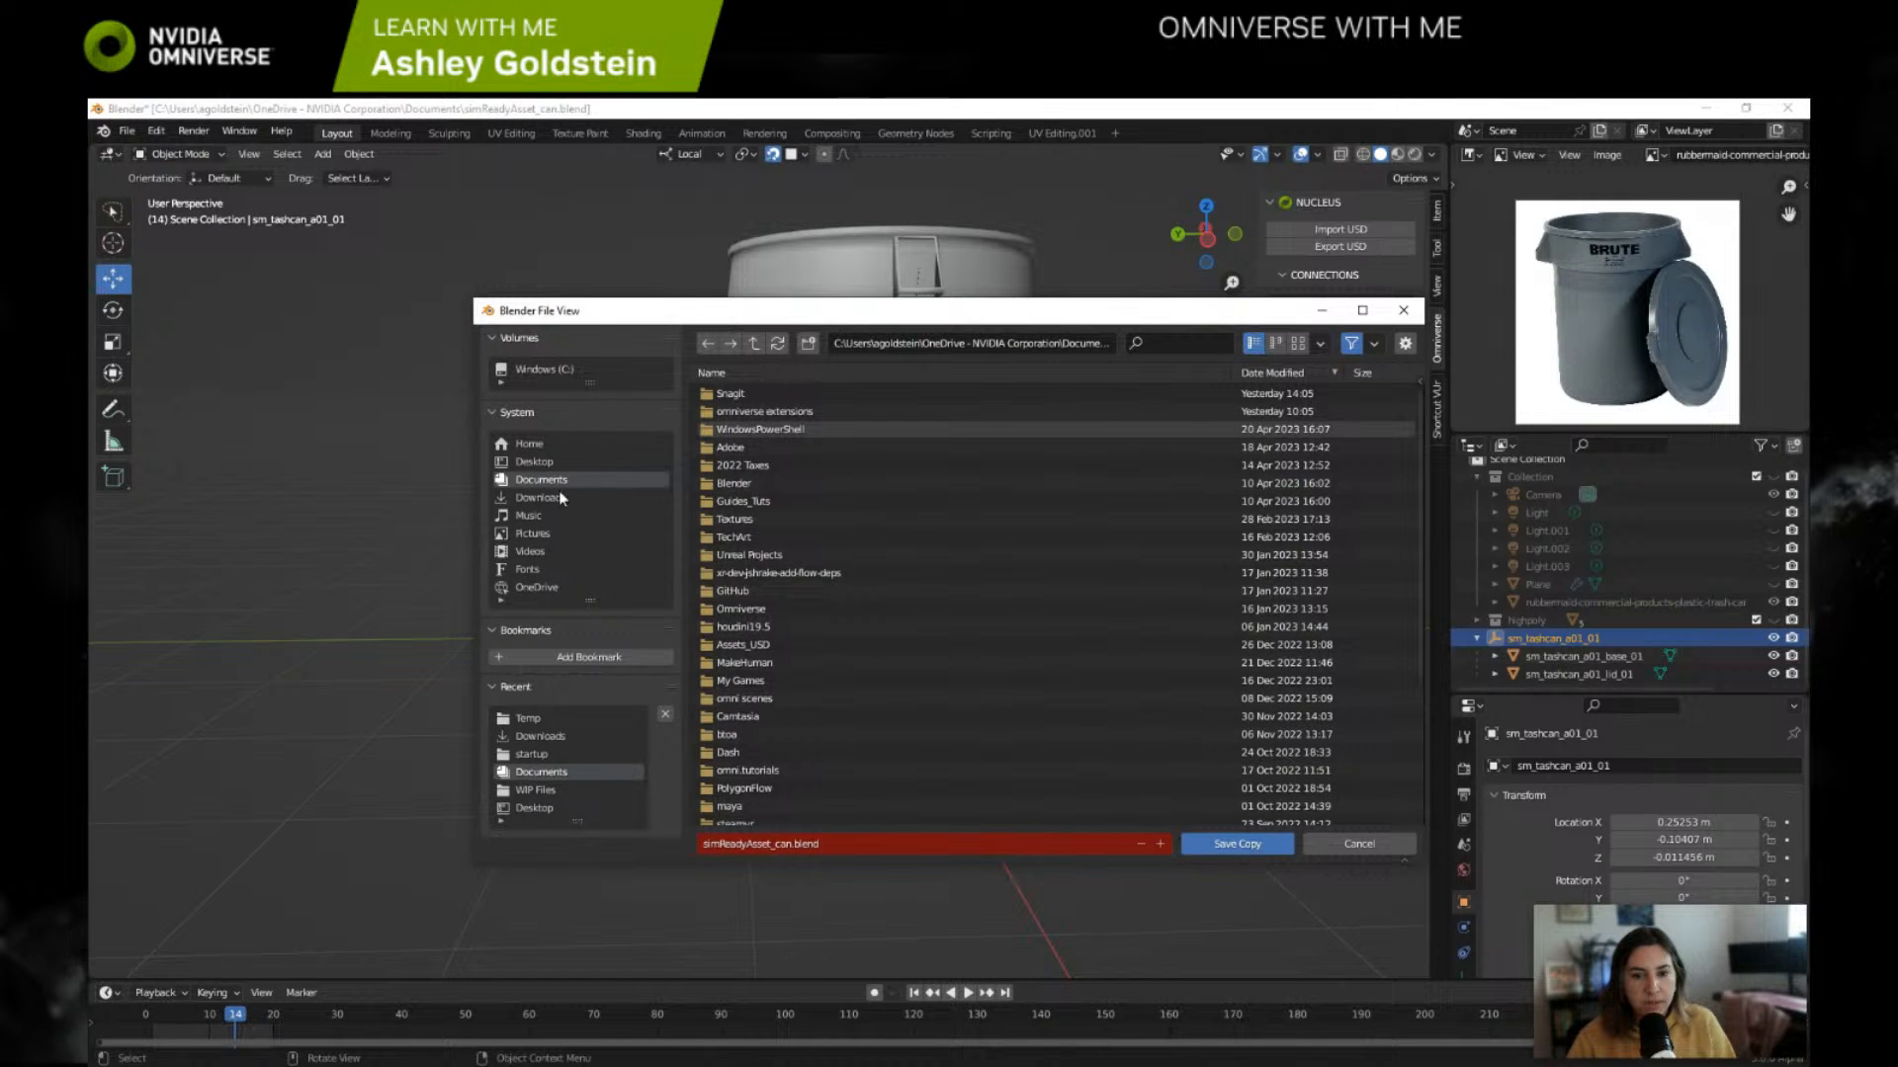
left_click(852, 841)
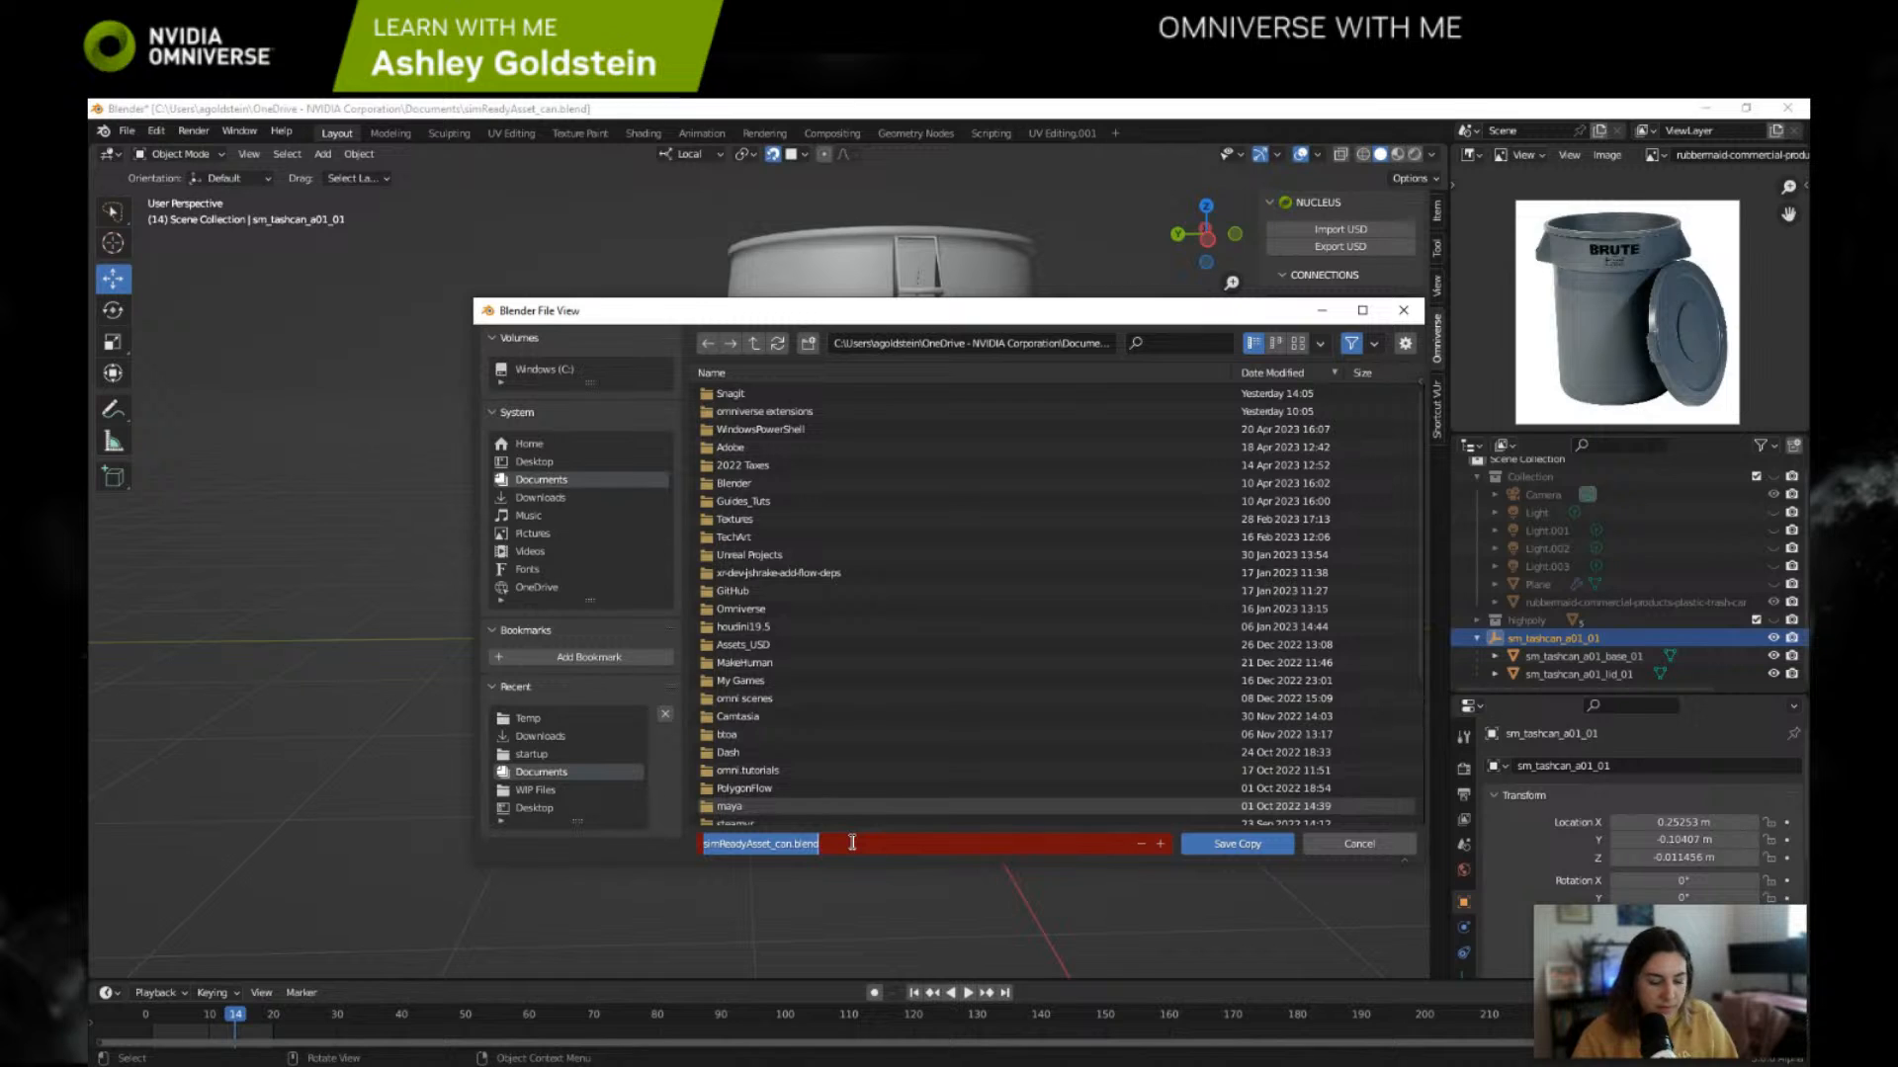
left_click(852, 843)
left_click(792, 845)
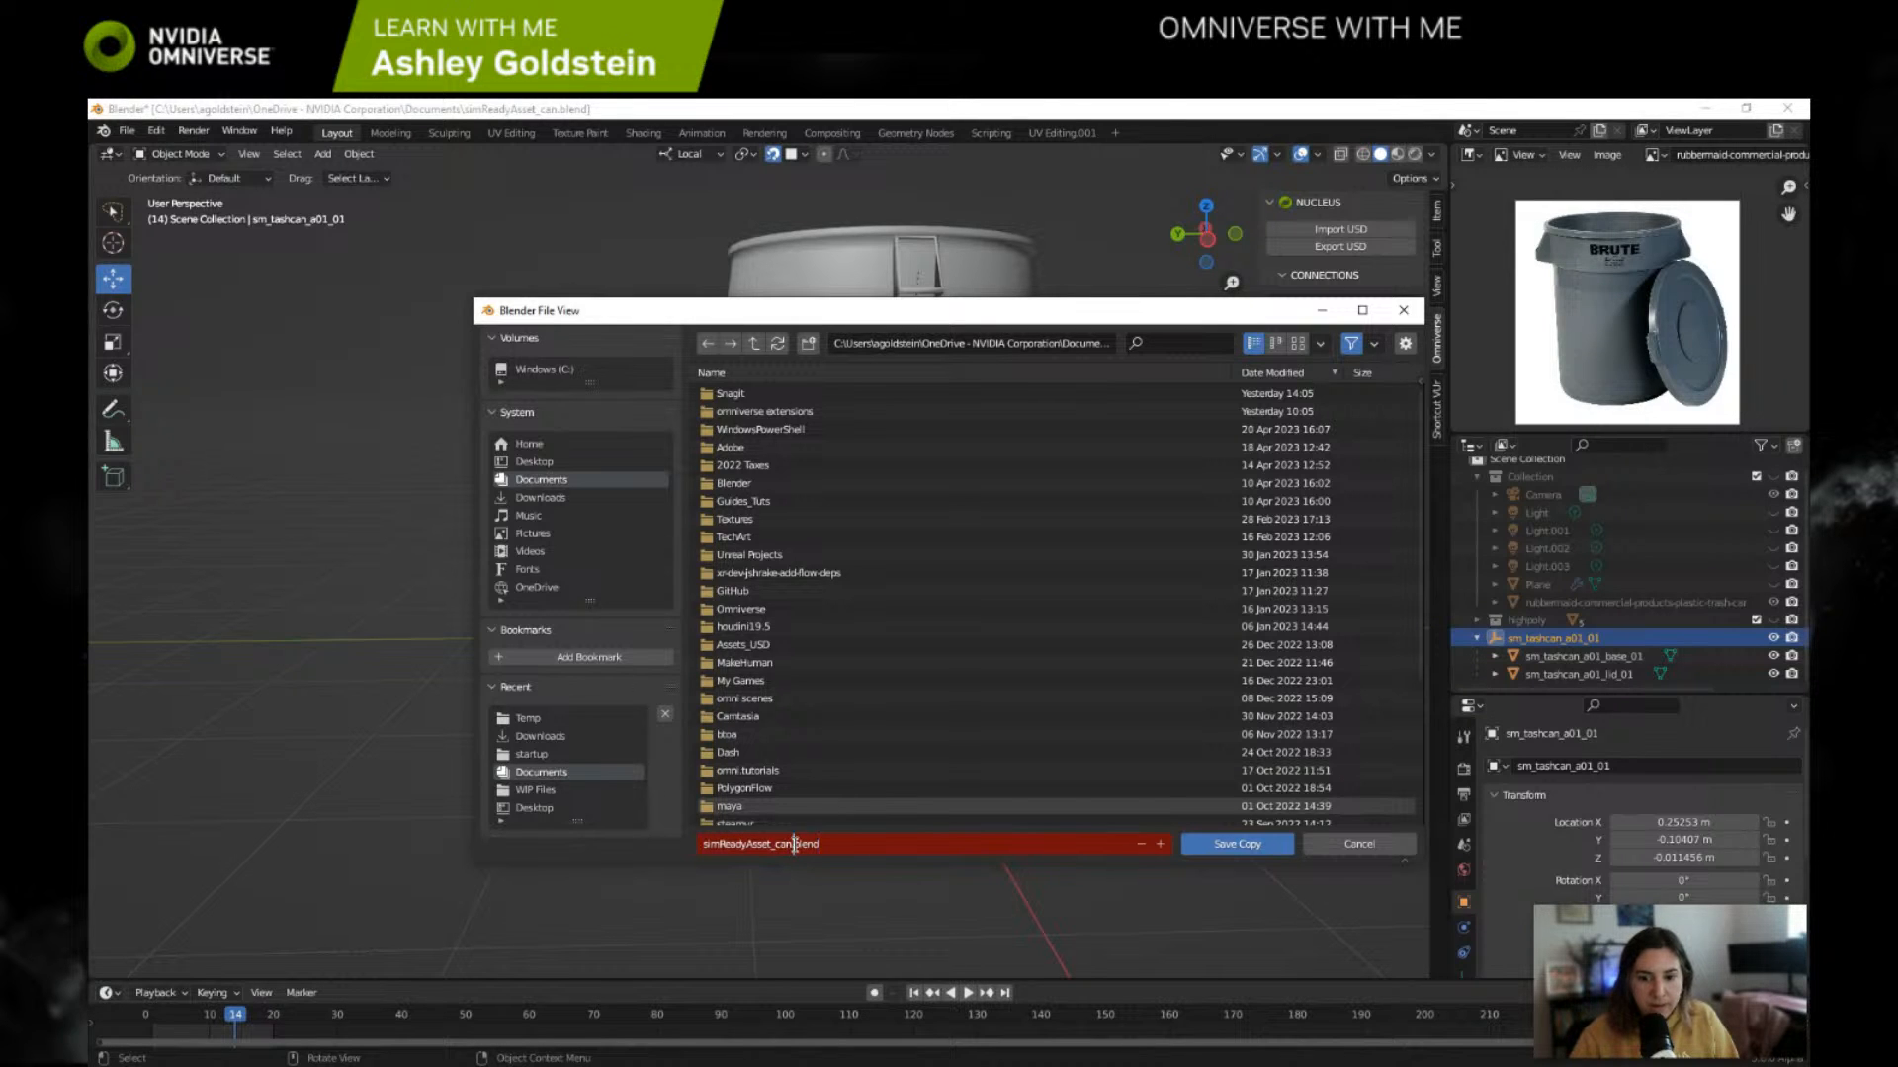
type("_back")
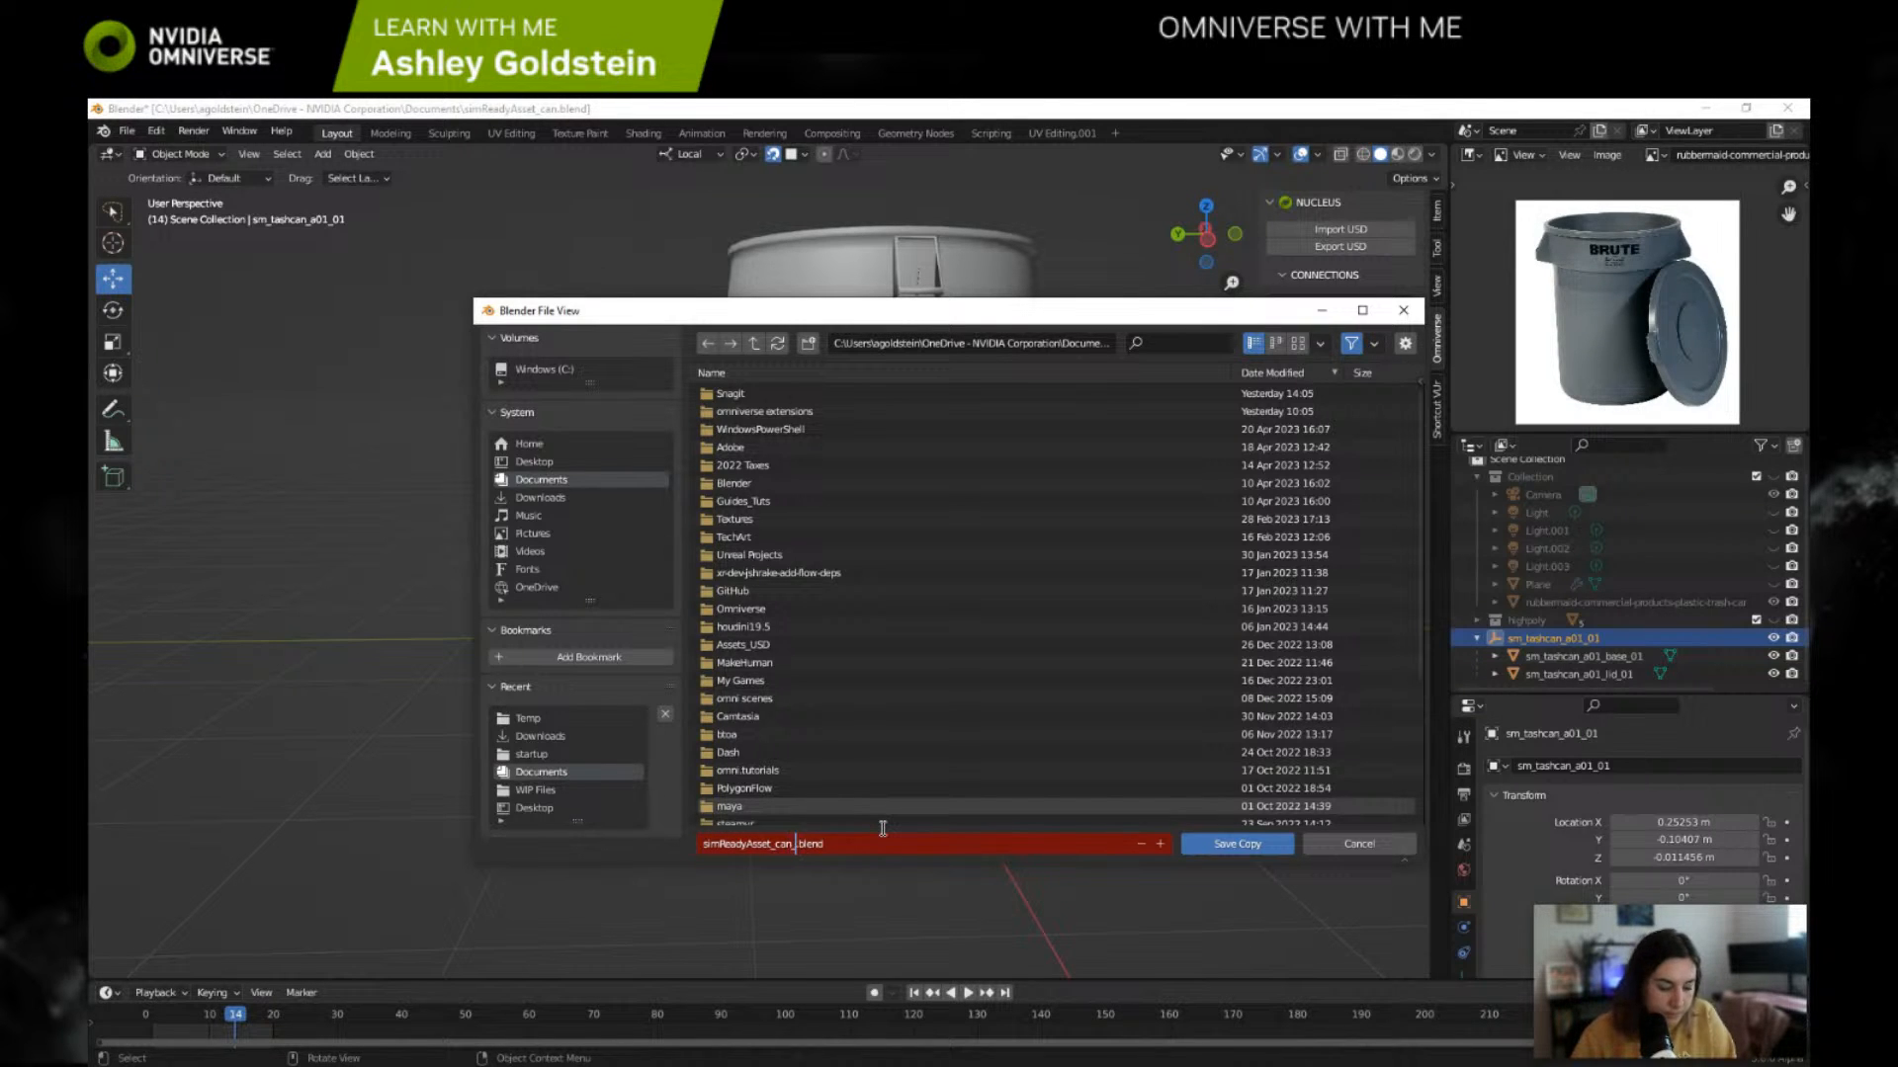
type("up")
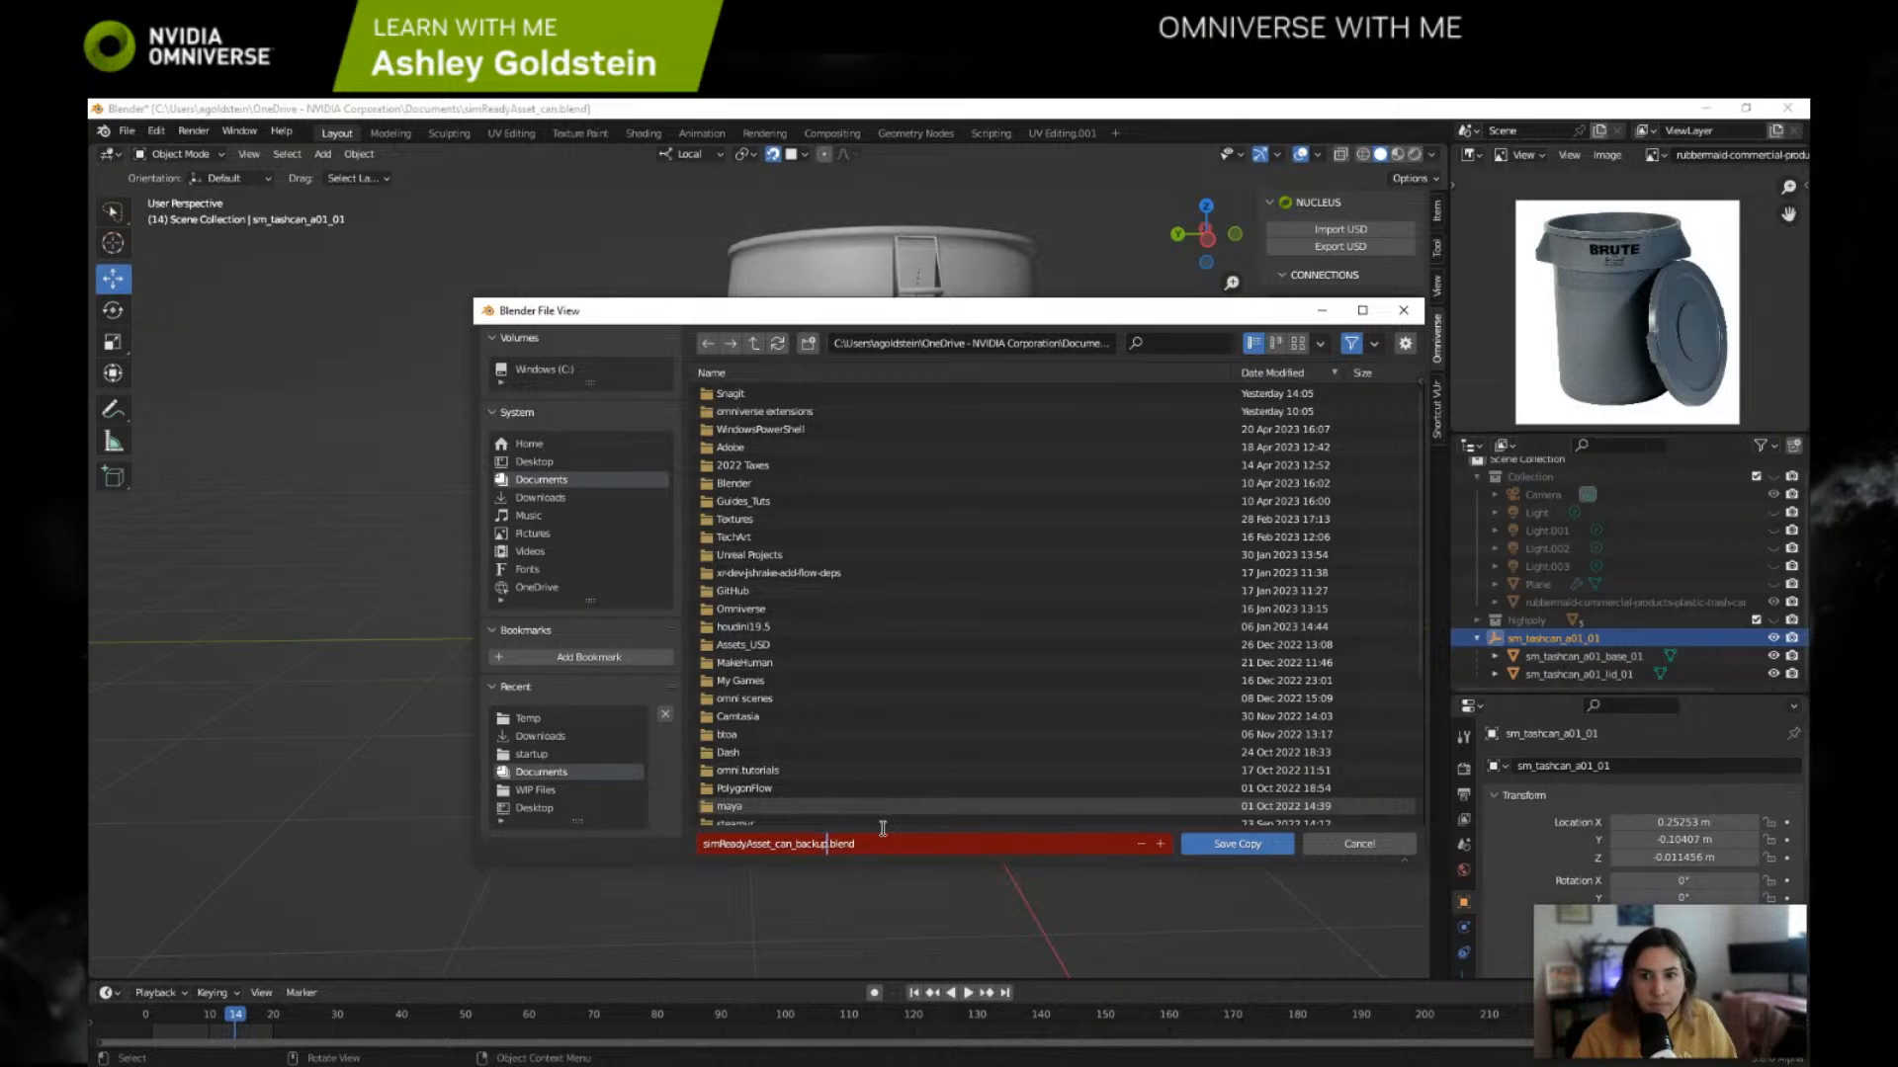
left_click(1207, 846)
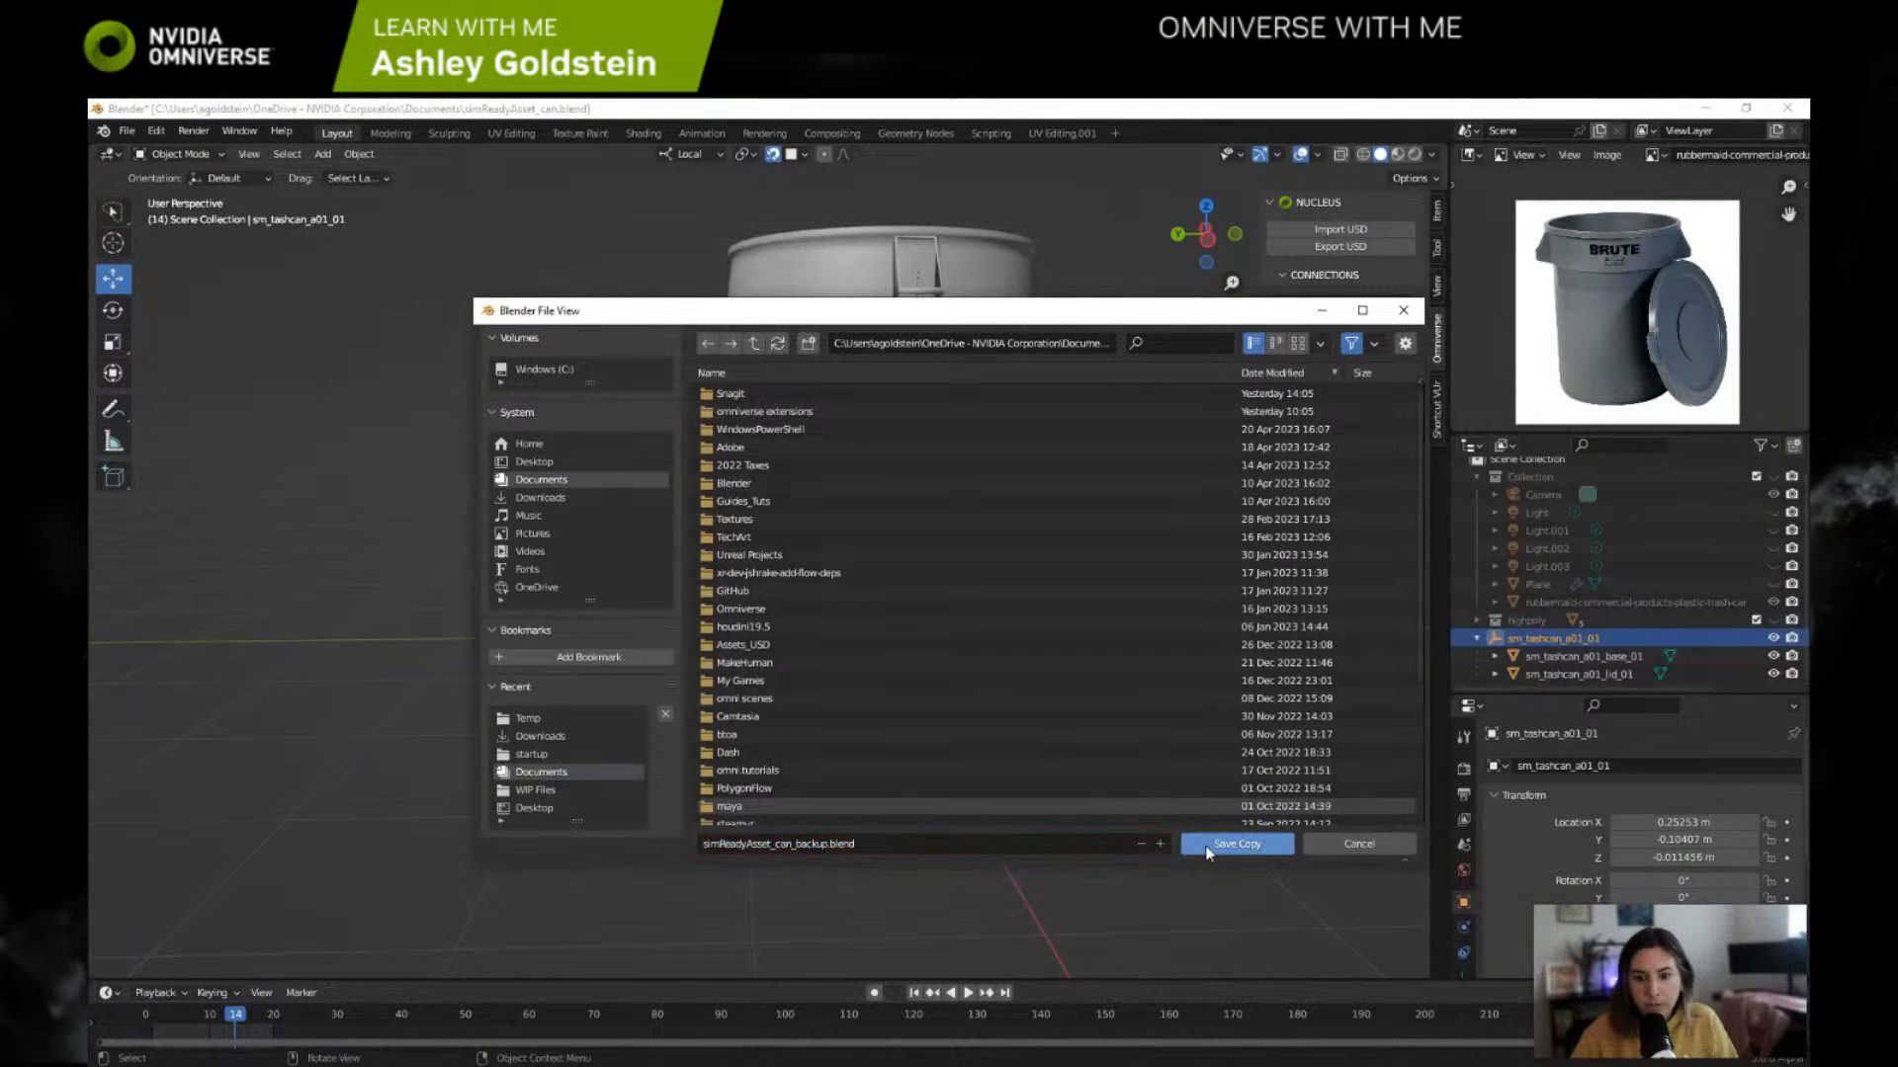
left_click(1219, 847)
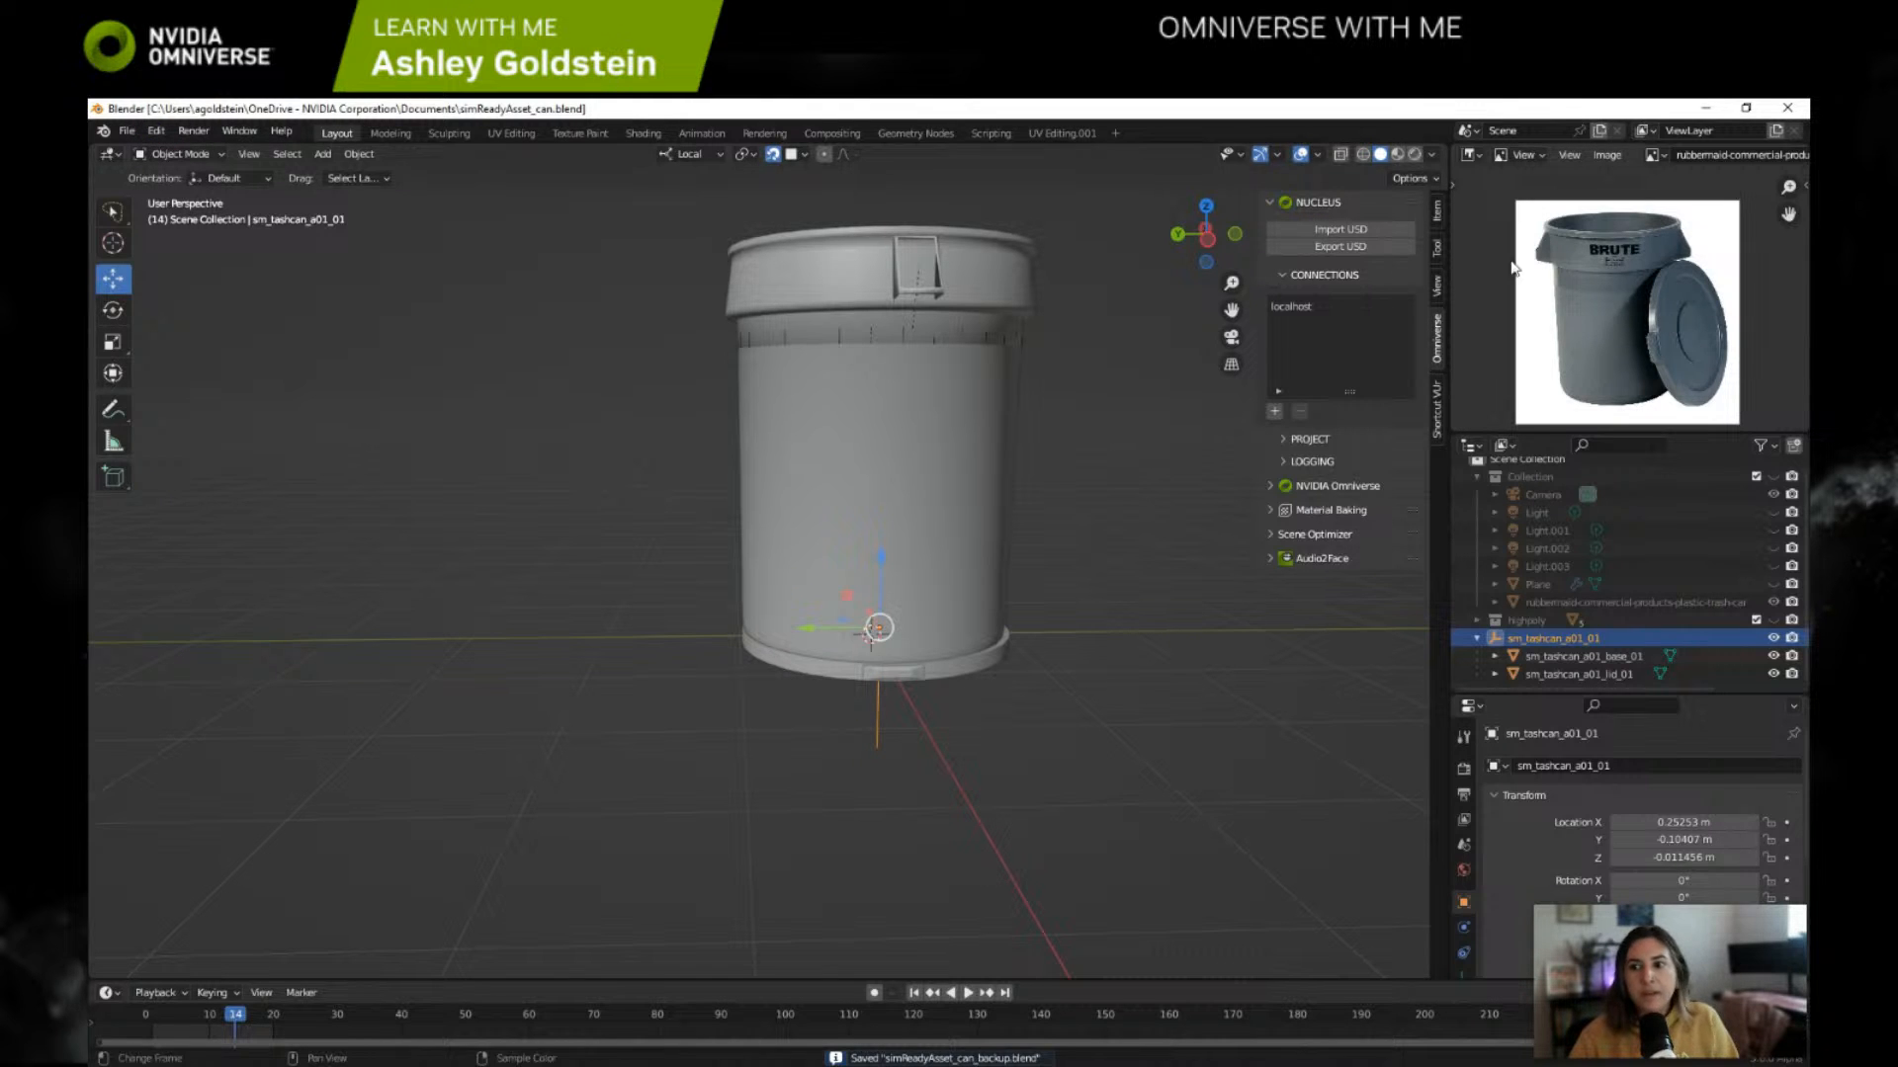
Step: Retry the Nucleus USD export, choosing omniverse://localhost/Projects/Blender/ again and keeping the file name sm_tashcan_a01_01
left_click(1347, 248)
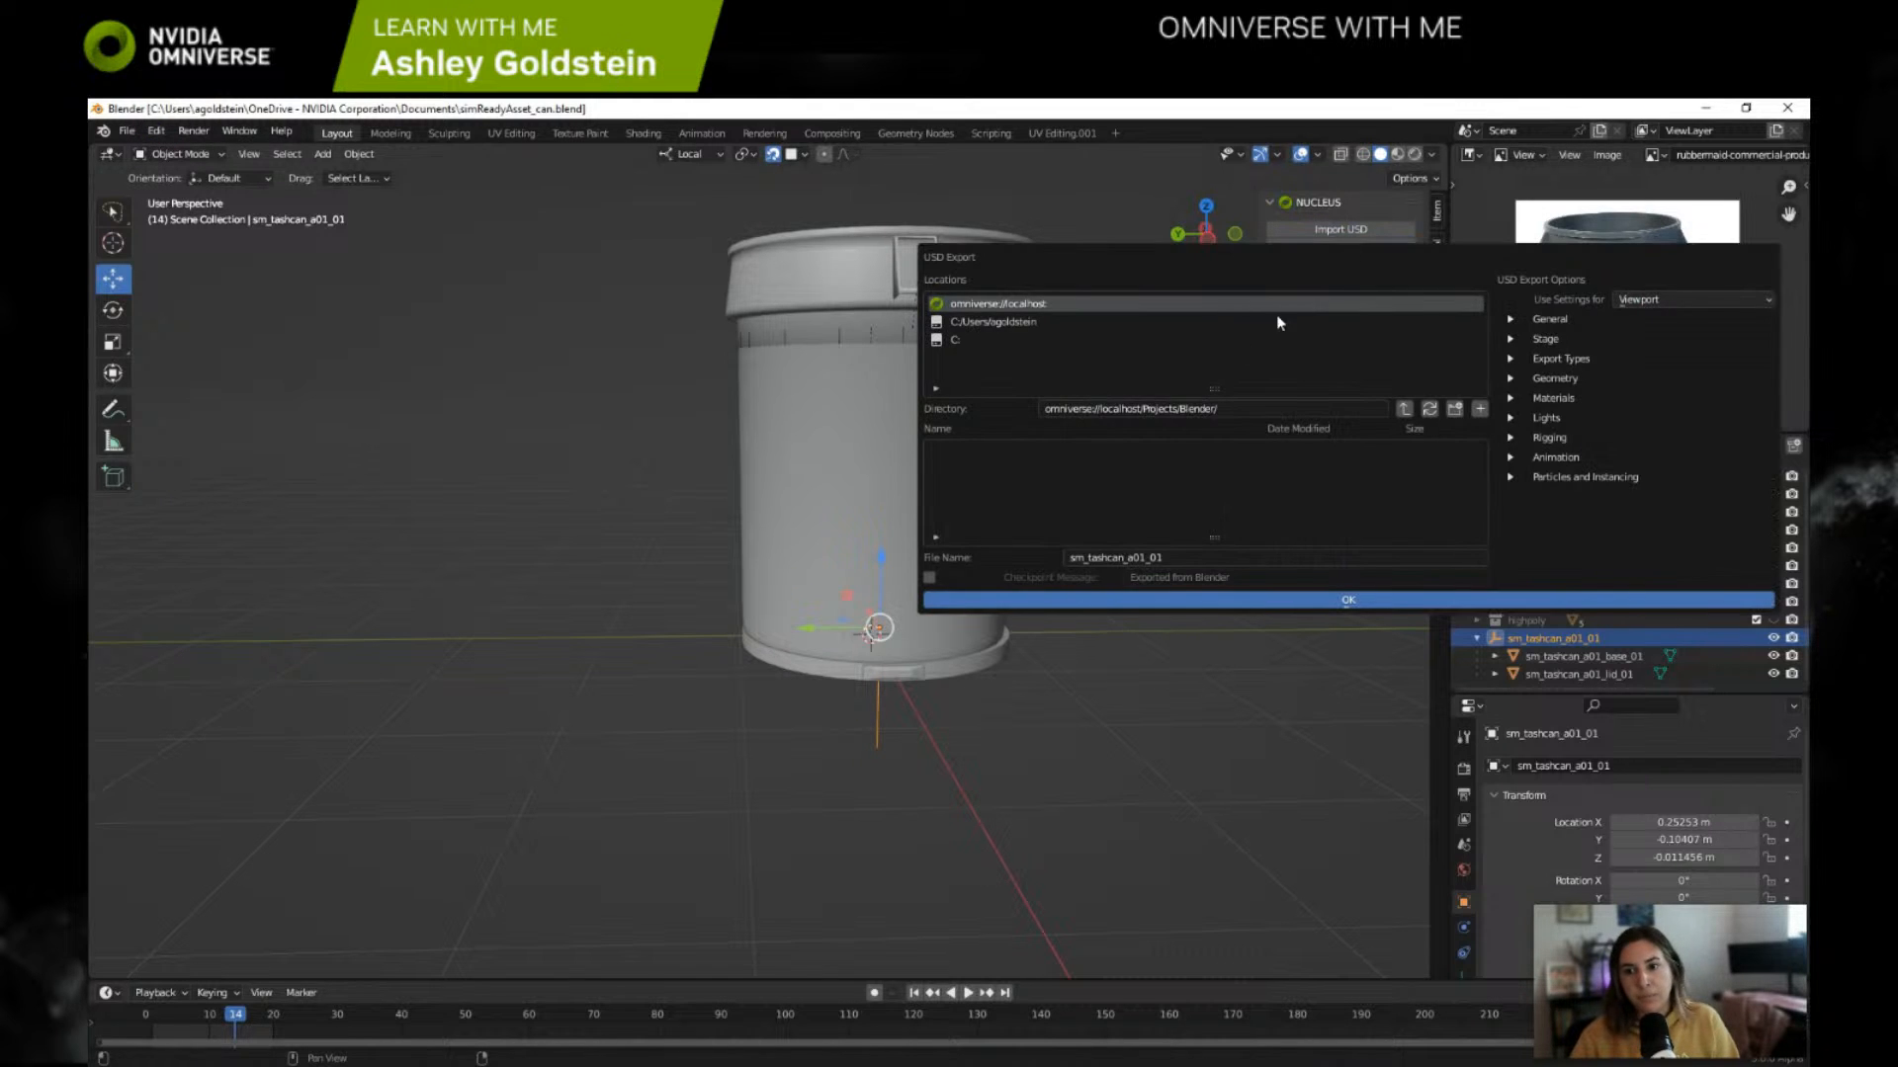
left_click(1041, 304)
double_click(967, 506)
double_click(978, 504)
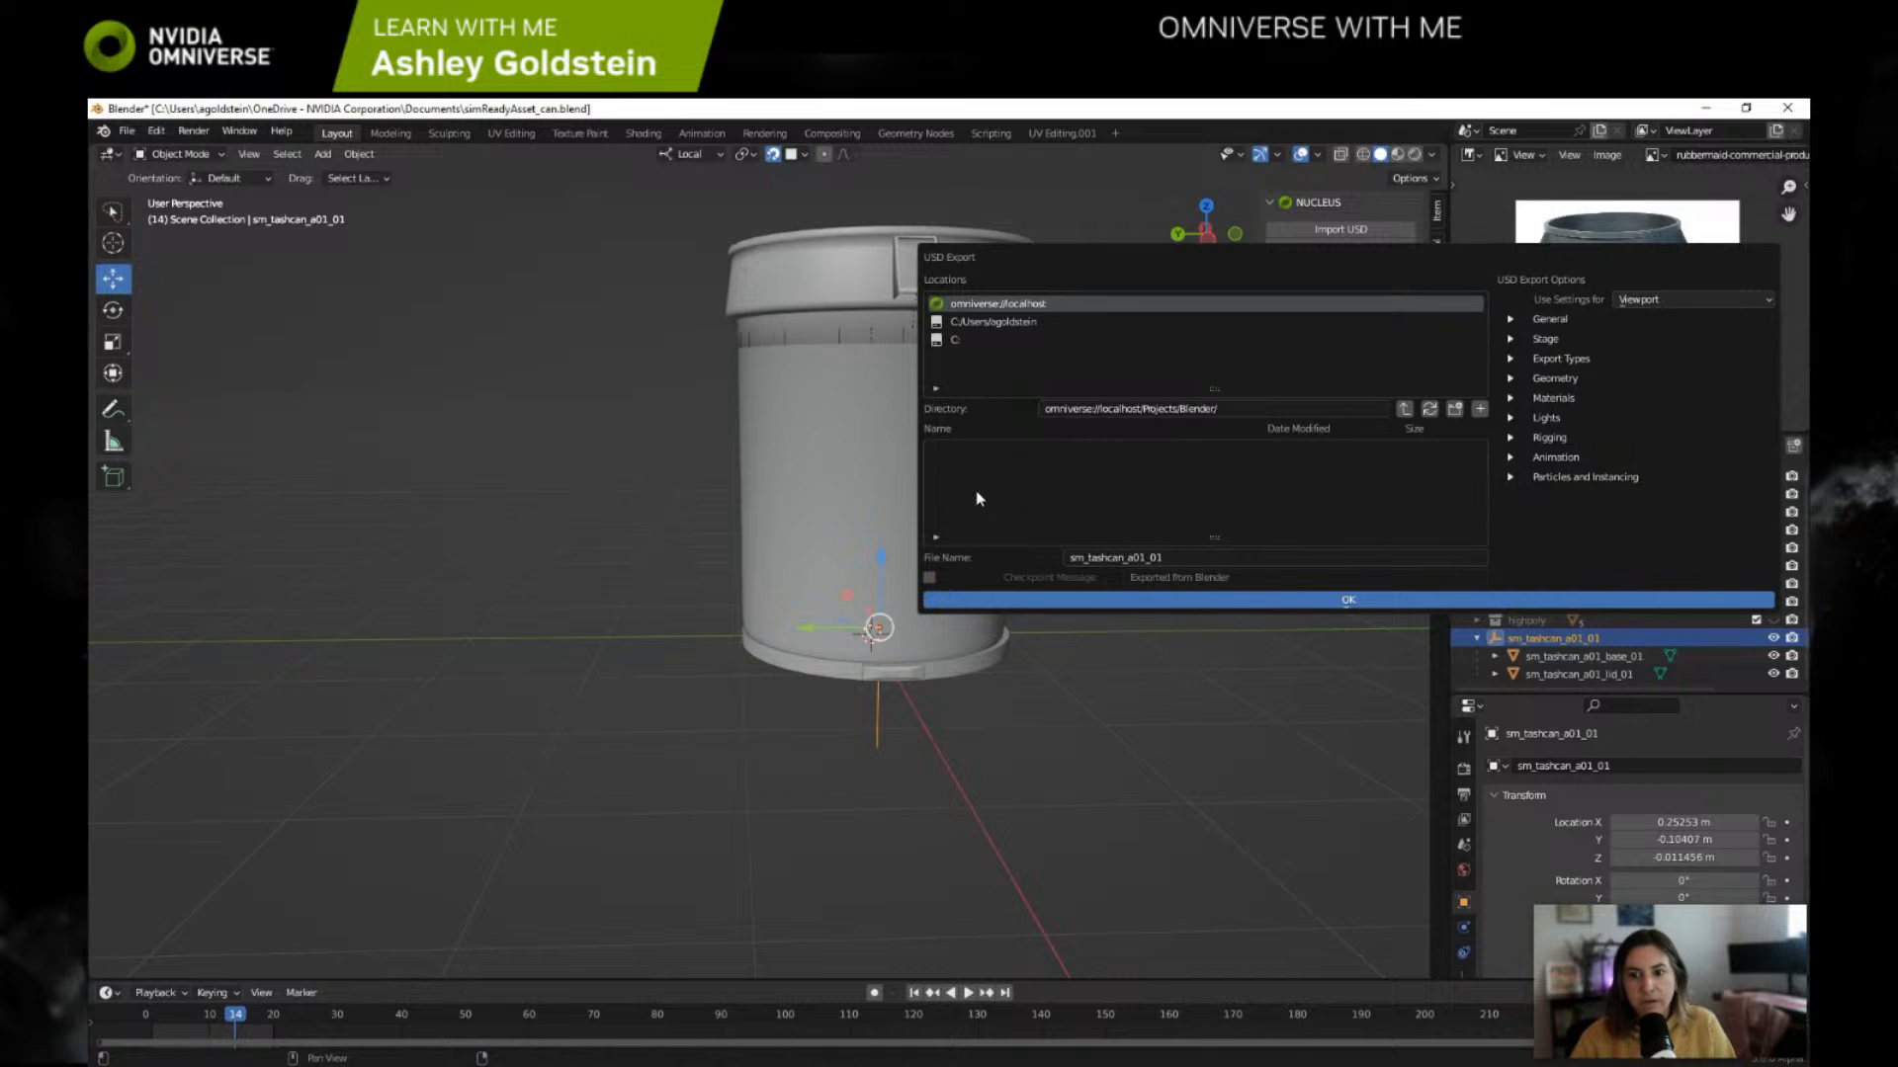
left_click(1214, 557)
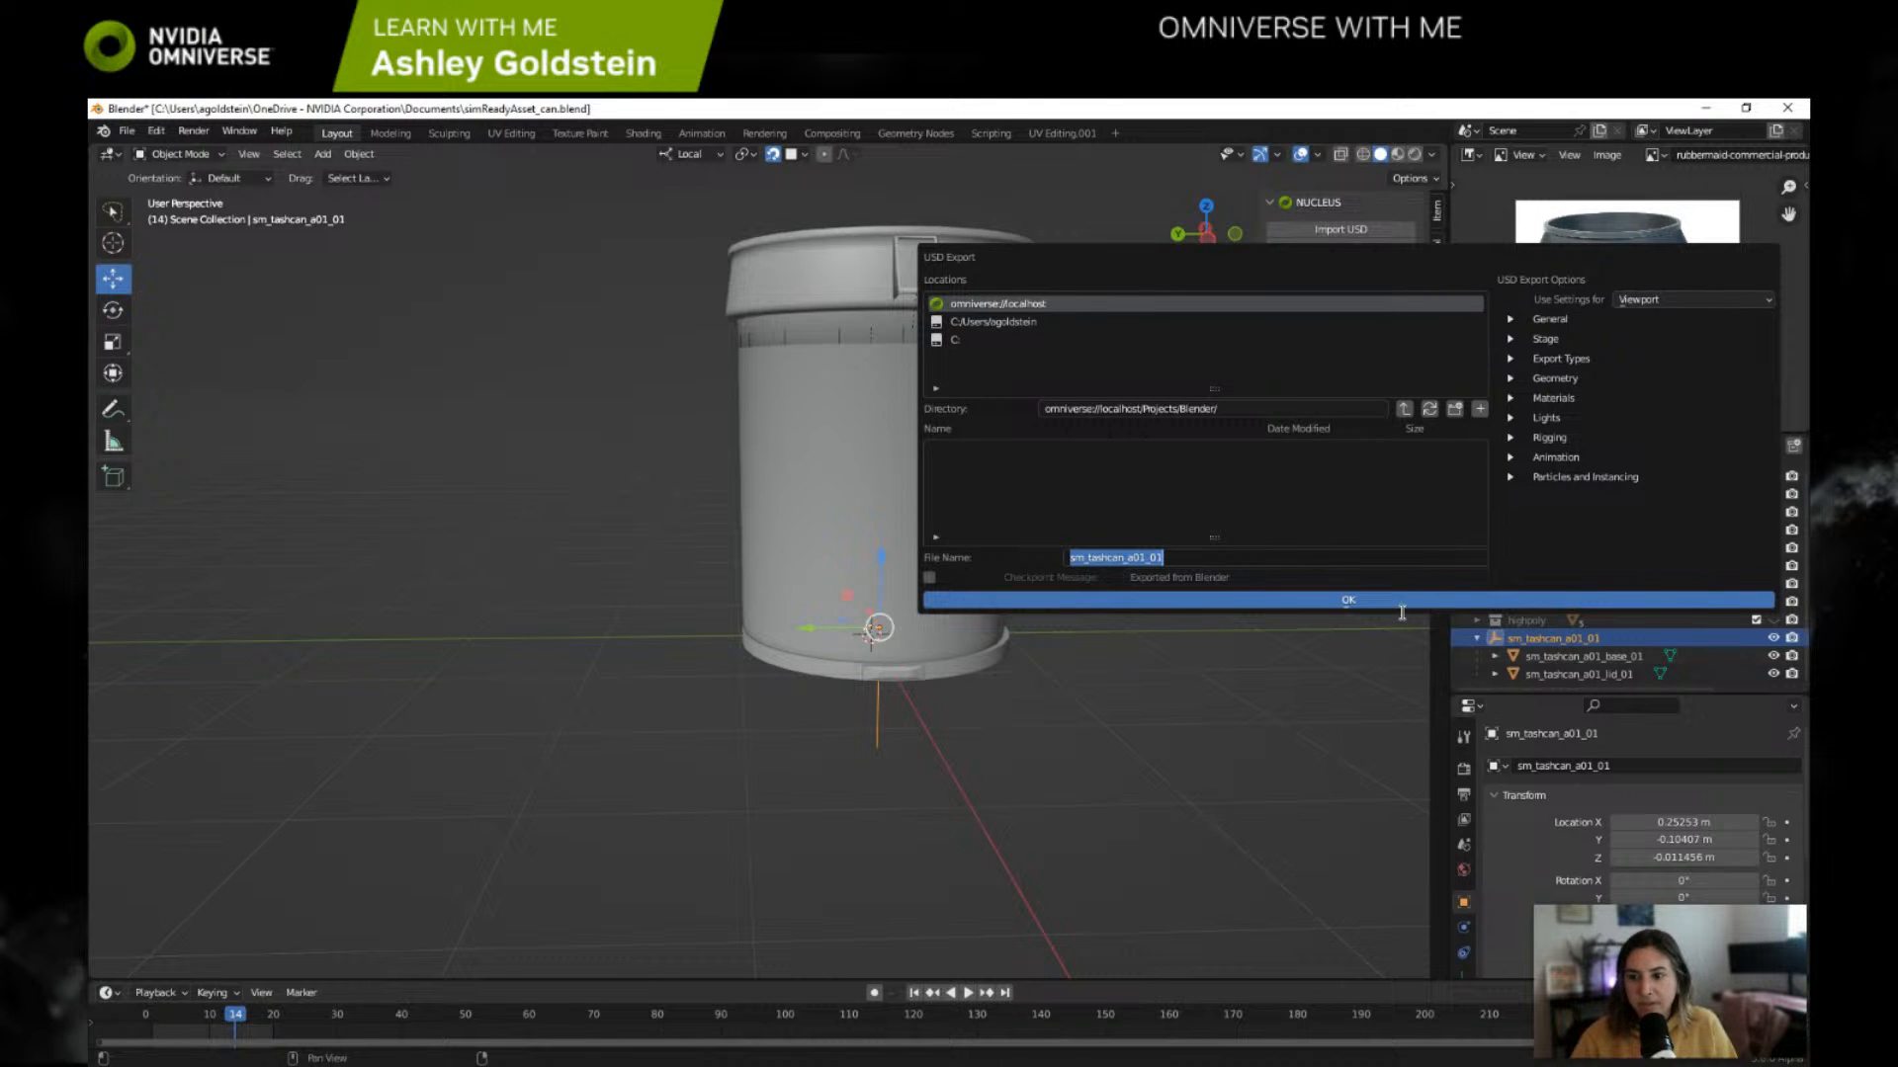
left_click(1516, 319)
left_click(1516, 319)
left_click(1516, 318)
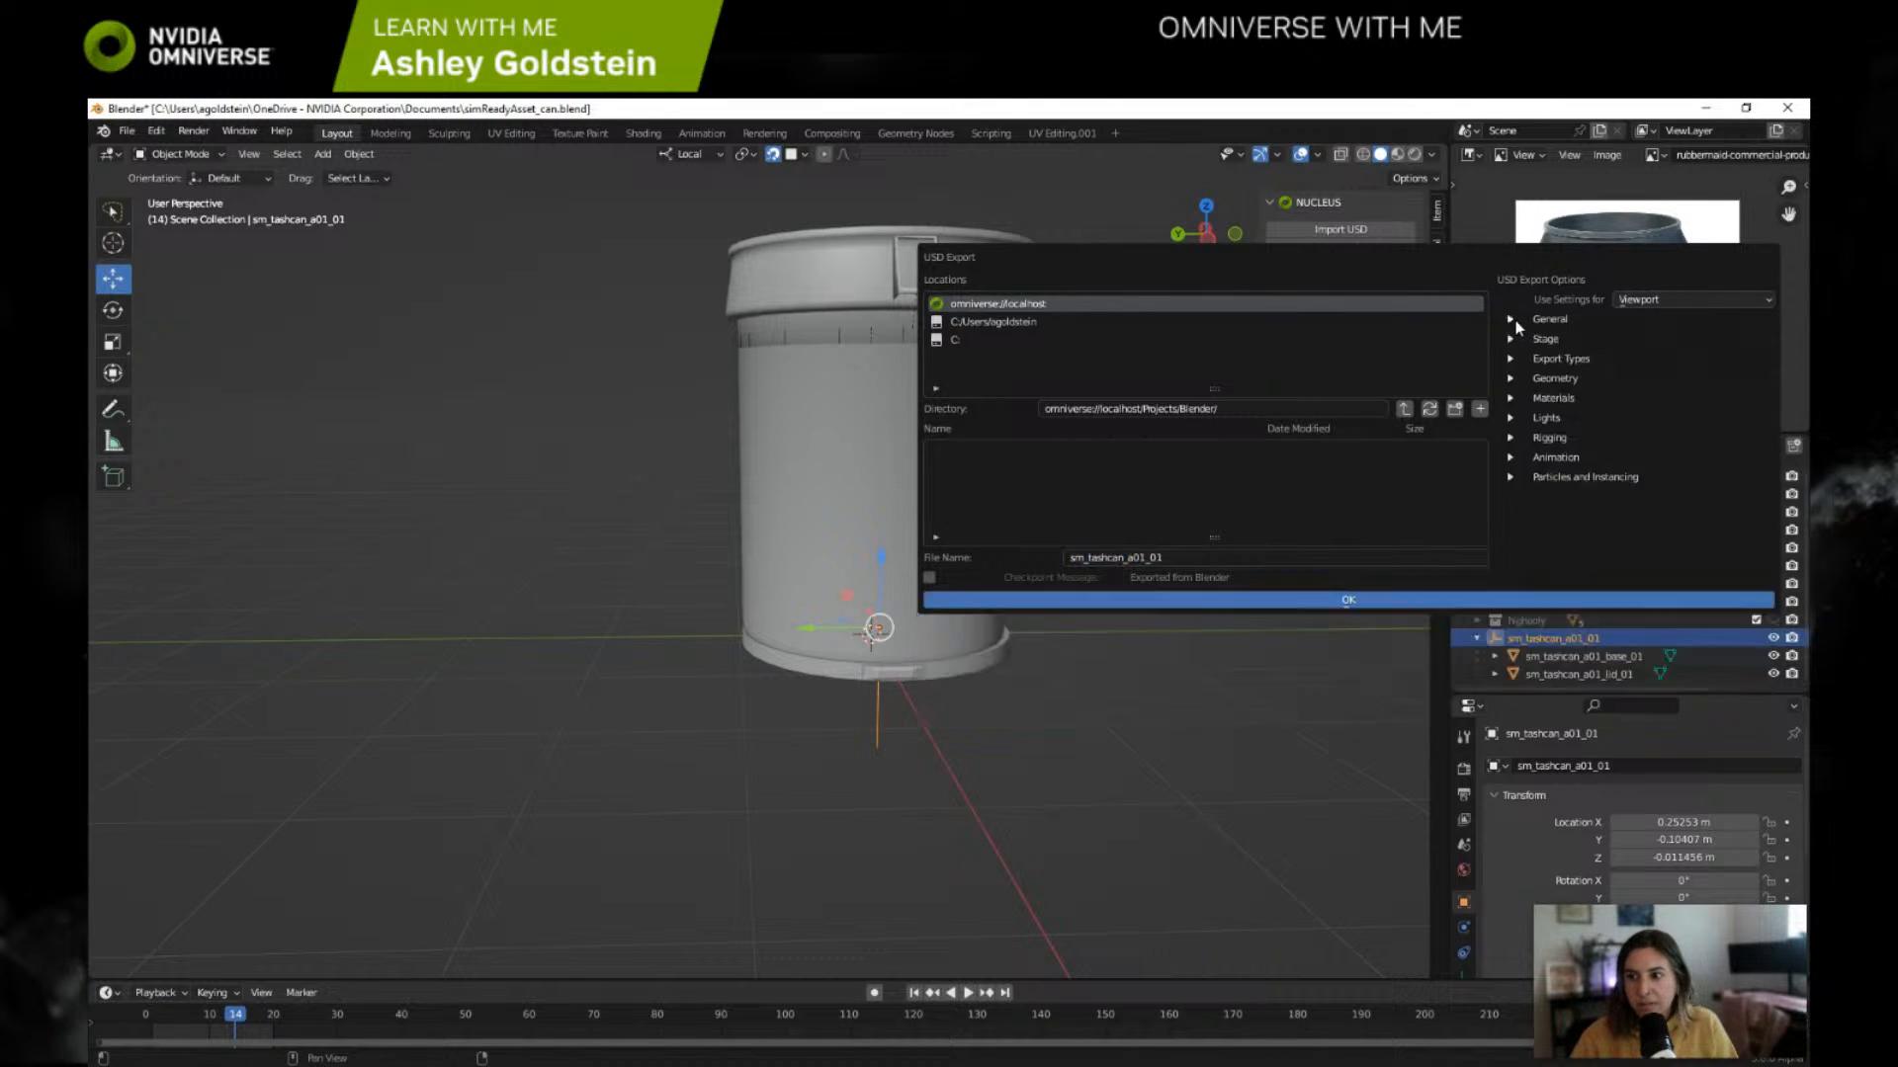
left_click(1354, 601)
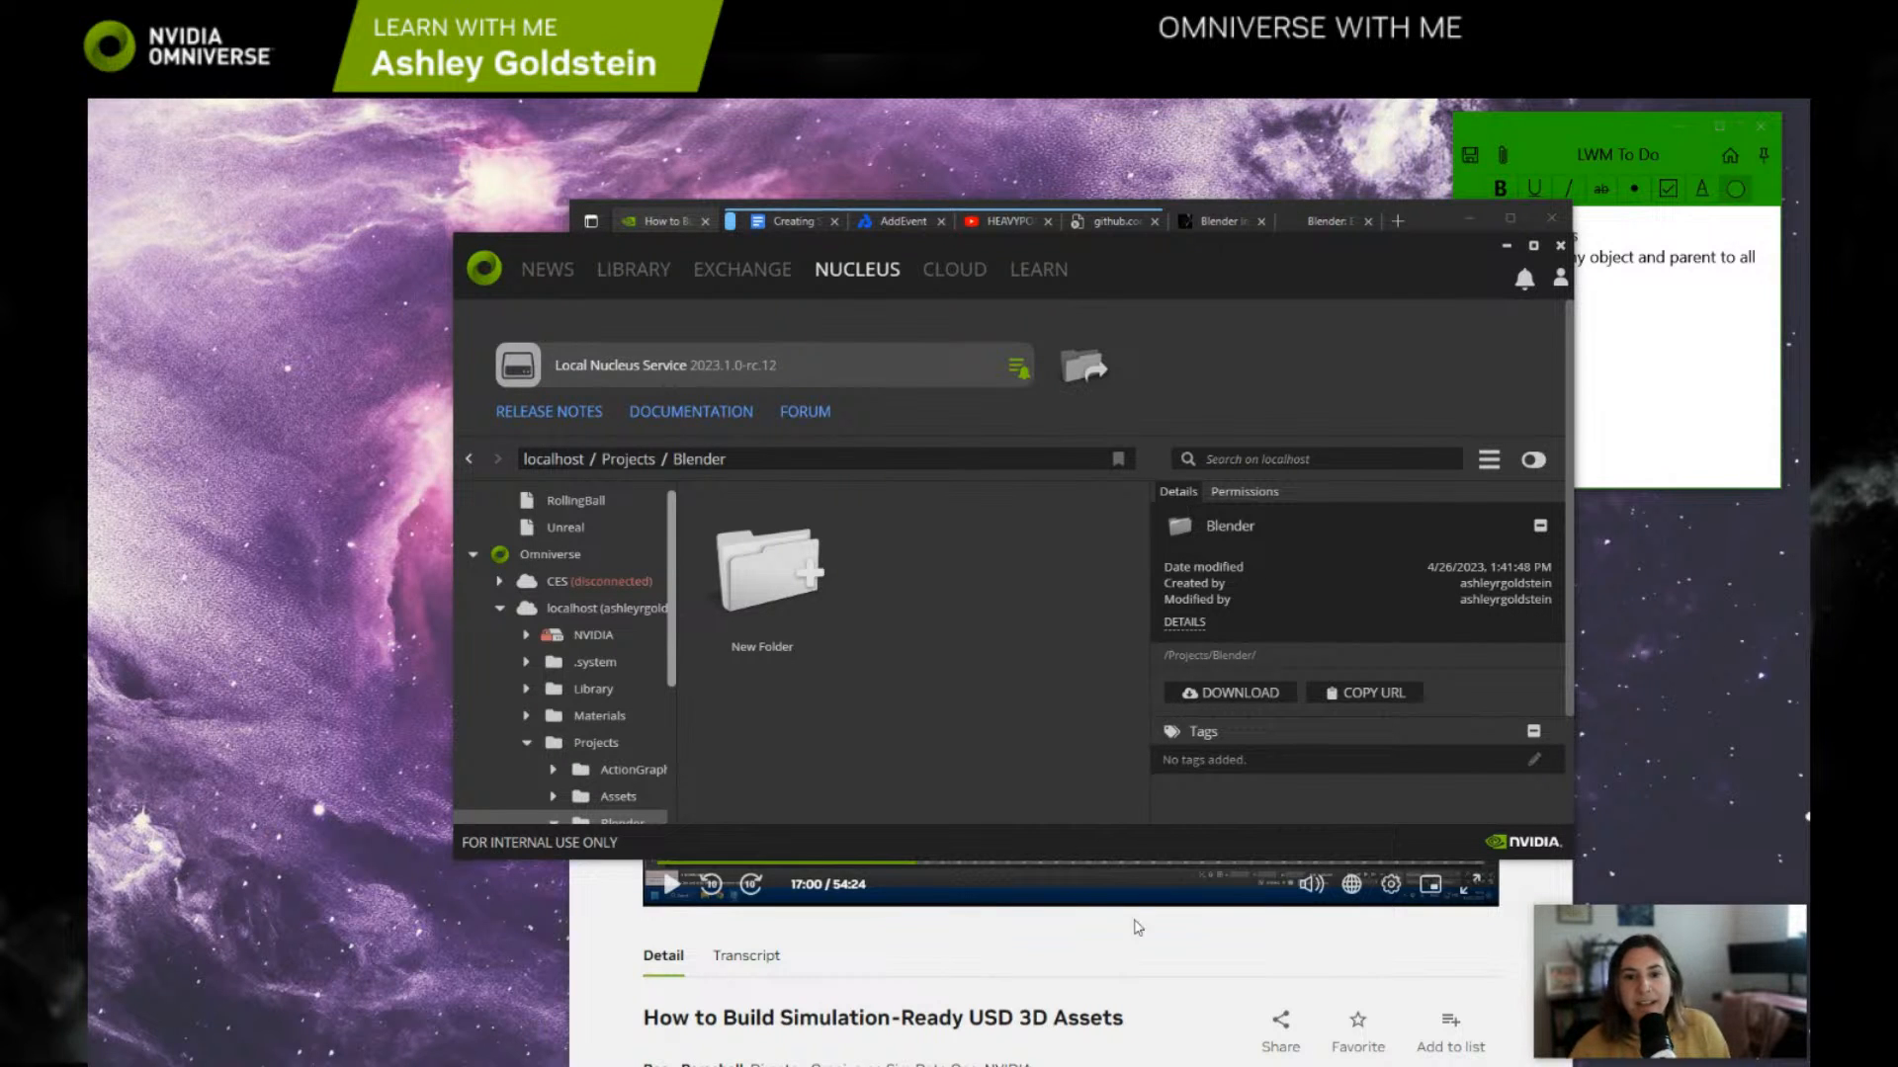
Step: Launch the prod-Blender 3.6 alpha USD branch from the Omniverse Launcher library and open the recent file simReadyAsset_can.blend
left_click(664, 272)
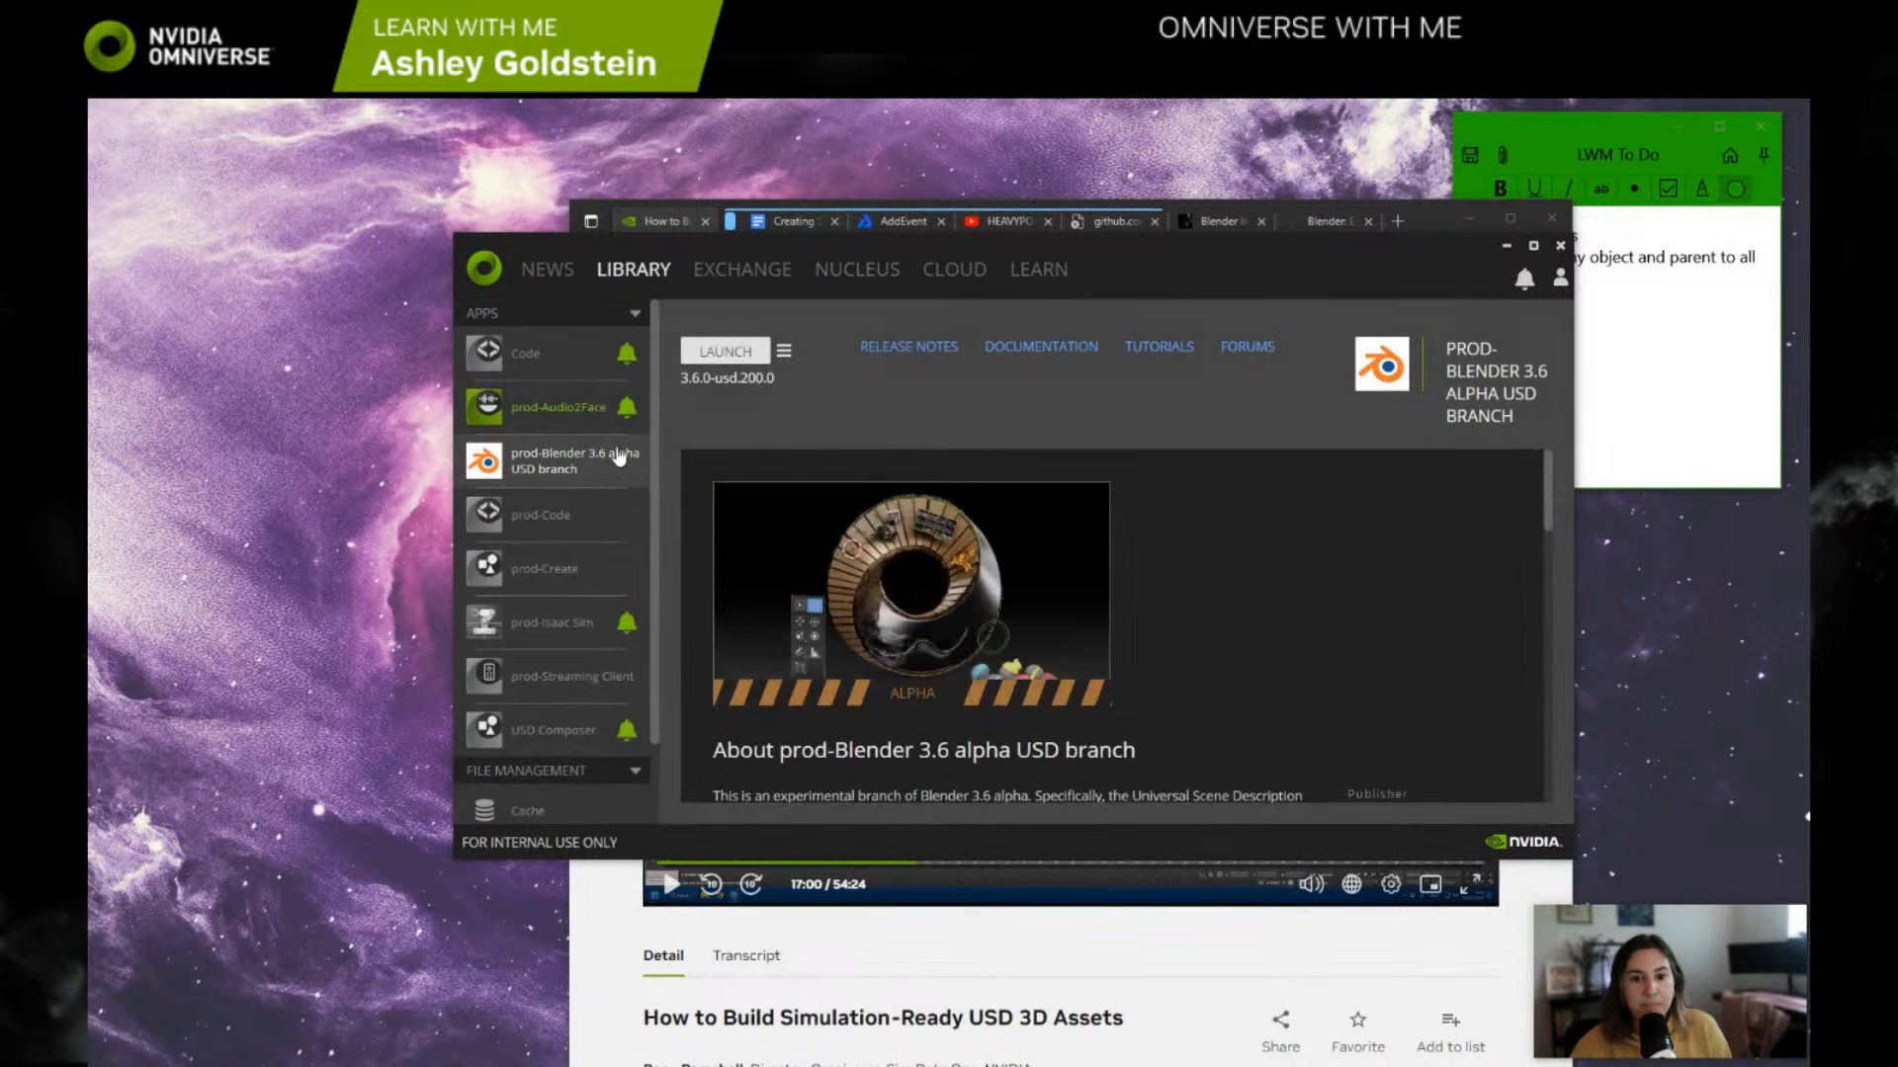
left_click(735, 358)
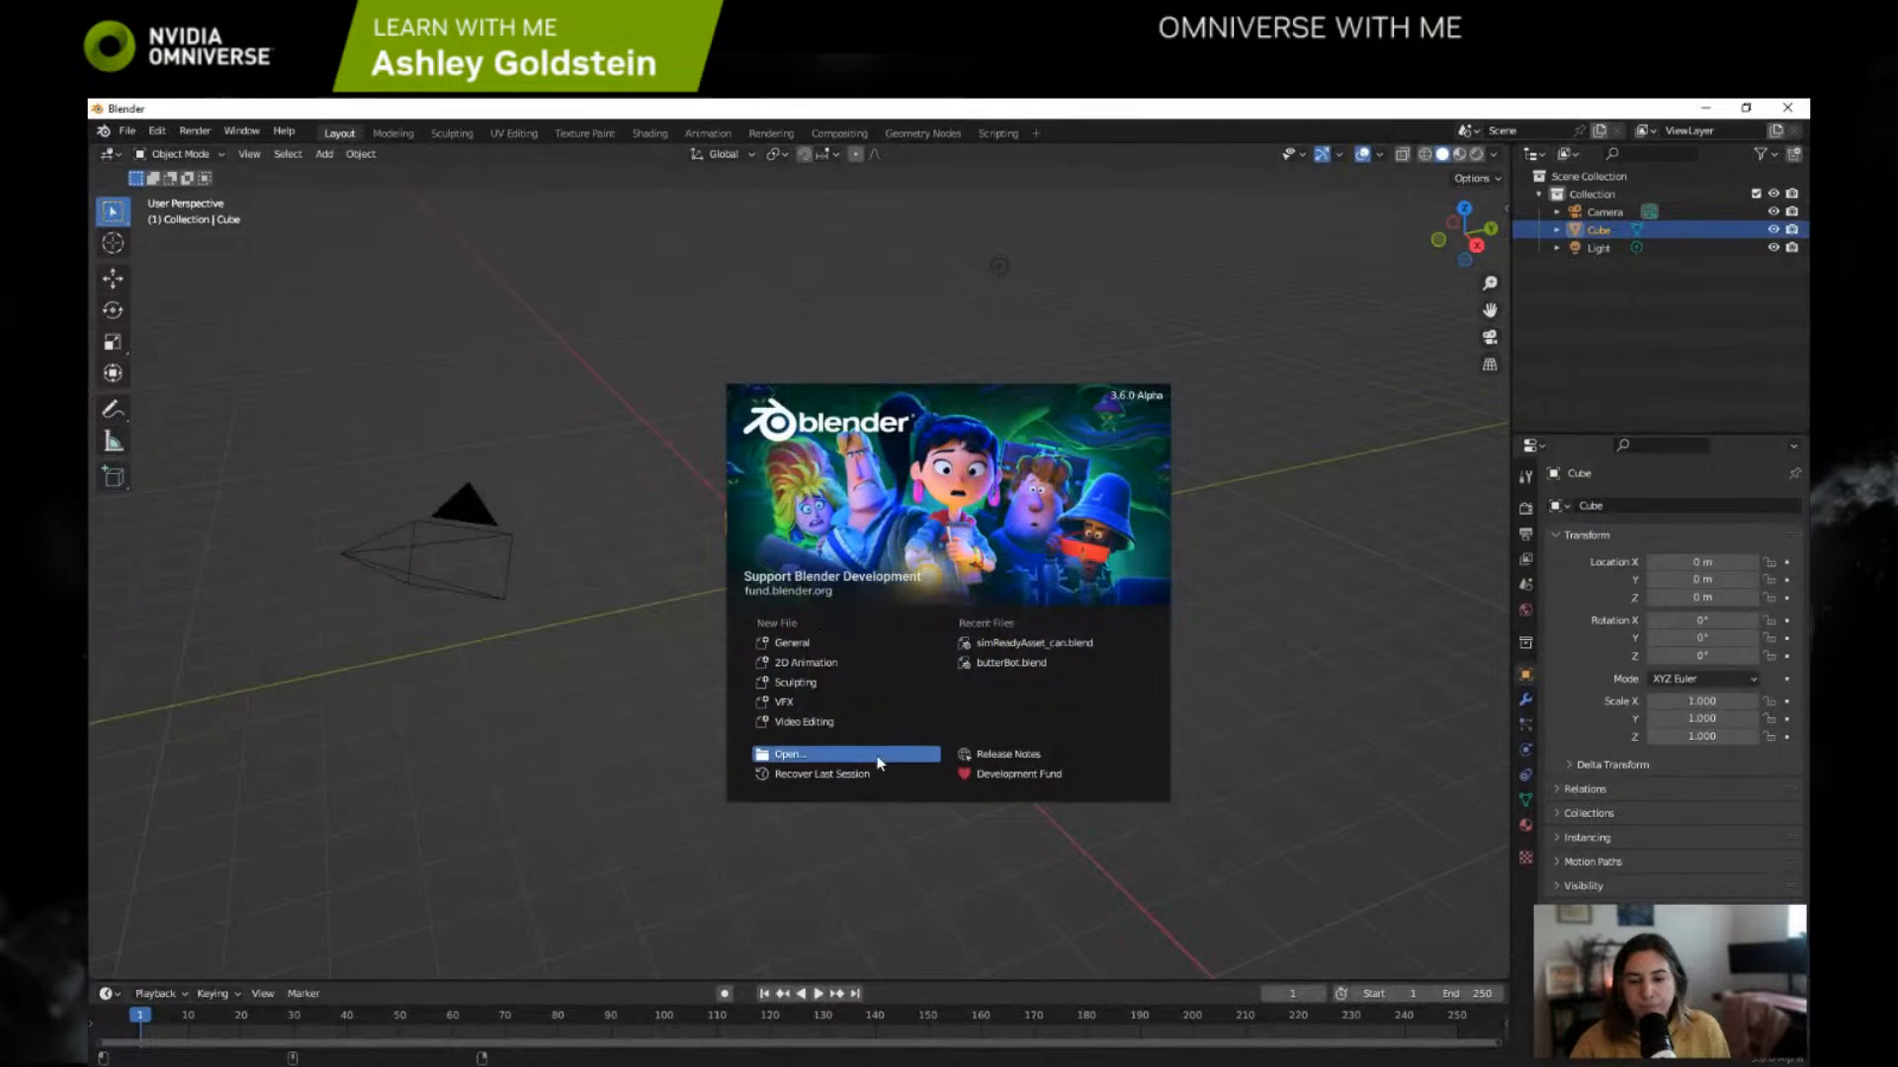
left_click(1018, 643)
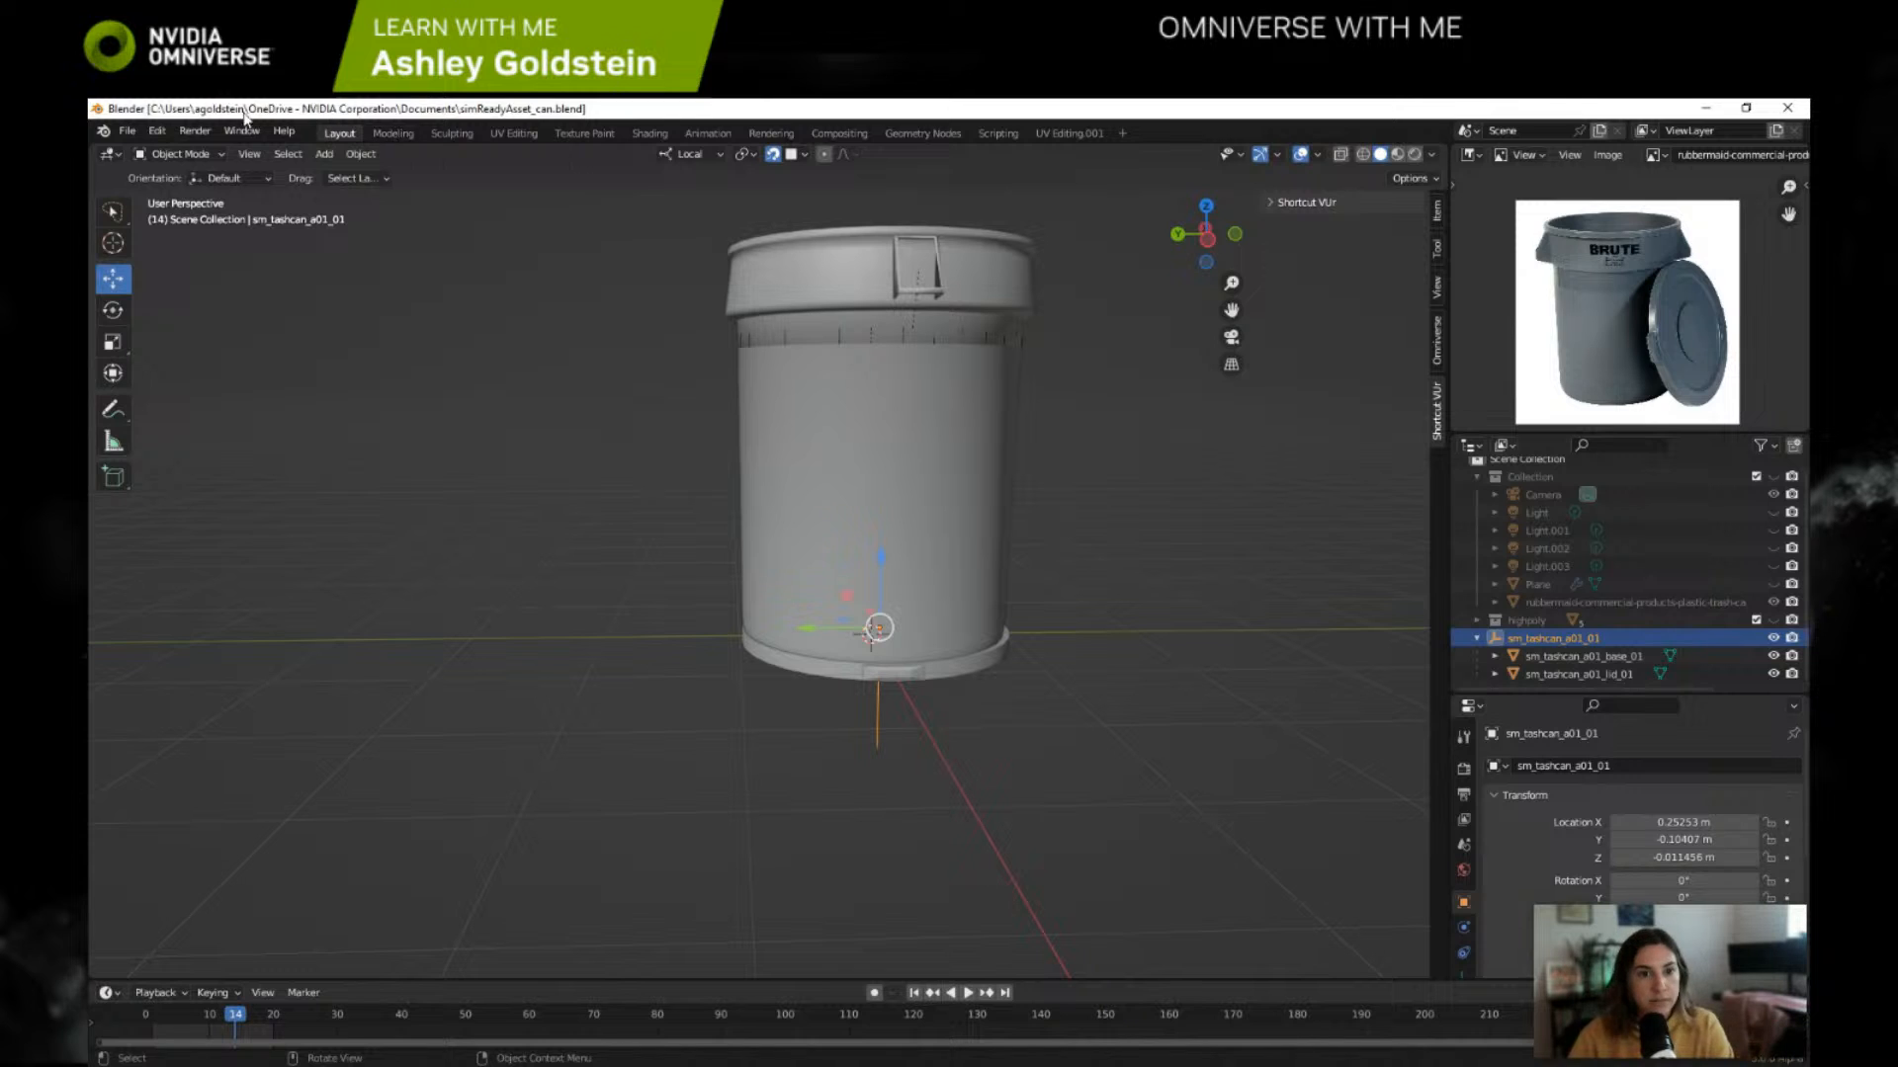
Step: Export the scene as Universal Scene Description to the local Downloads folder as simReadyAsset_can.usd
left_click(127, 130)
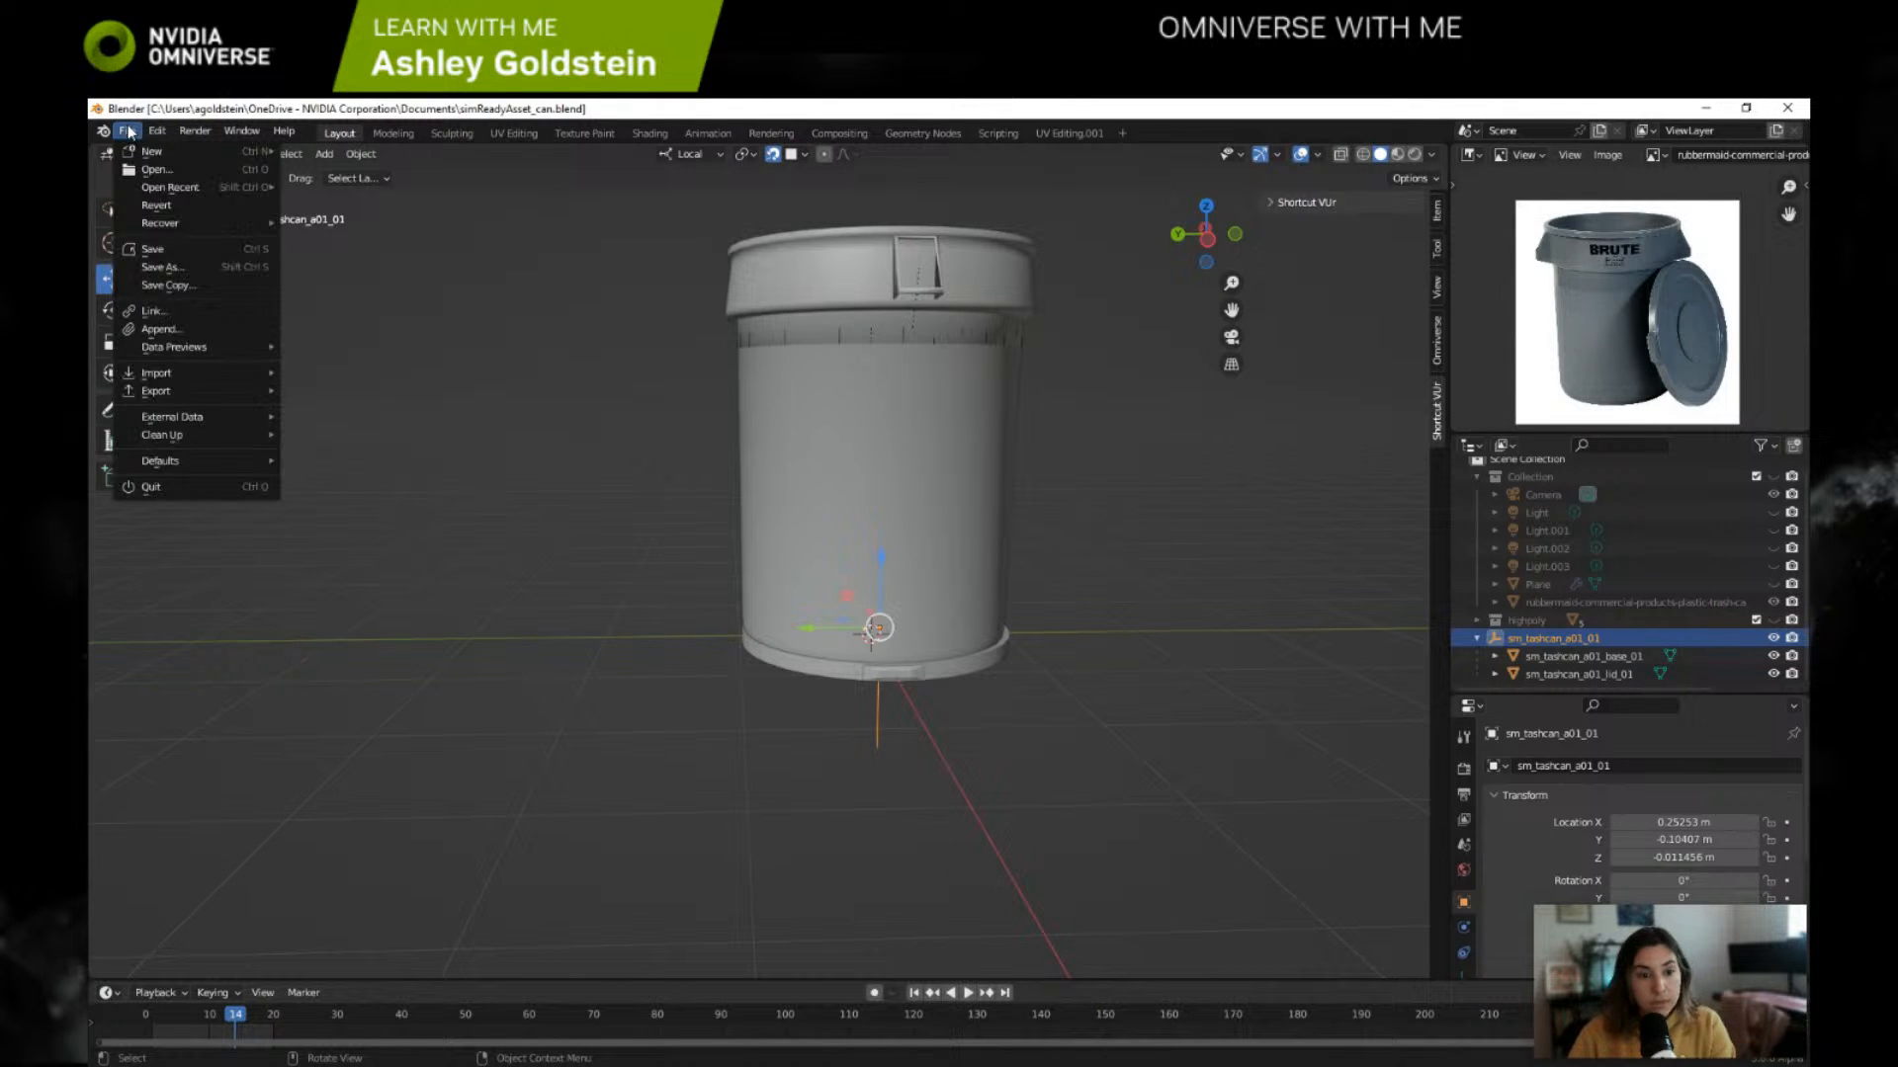
mouse_move(185, 394)
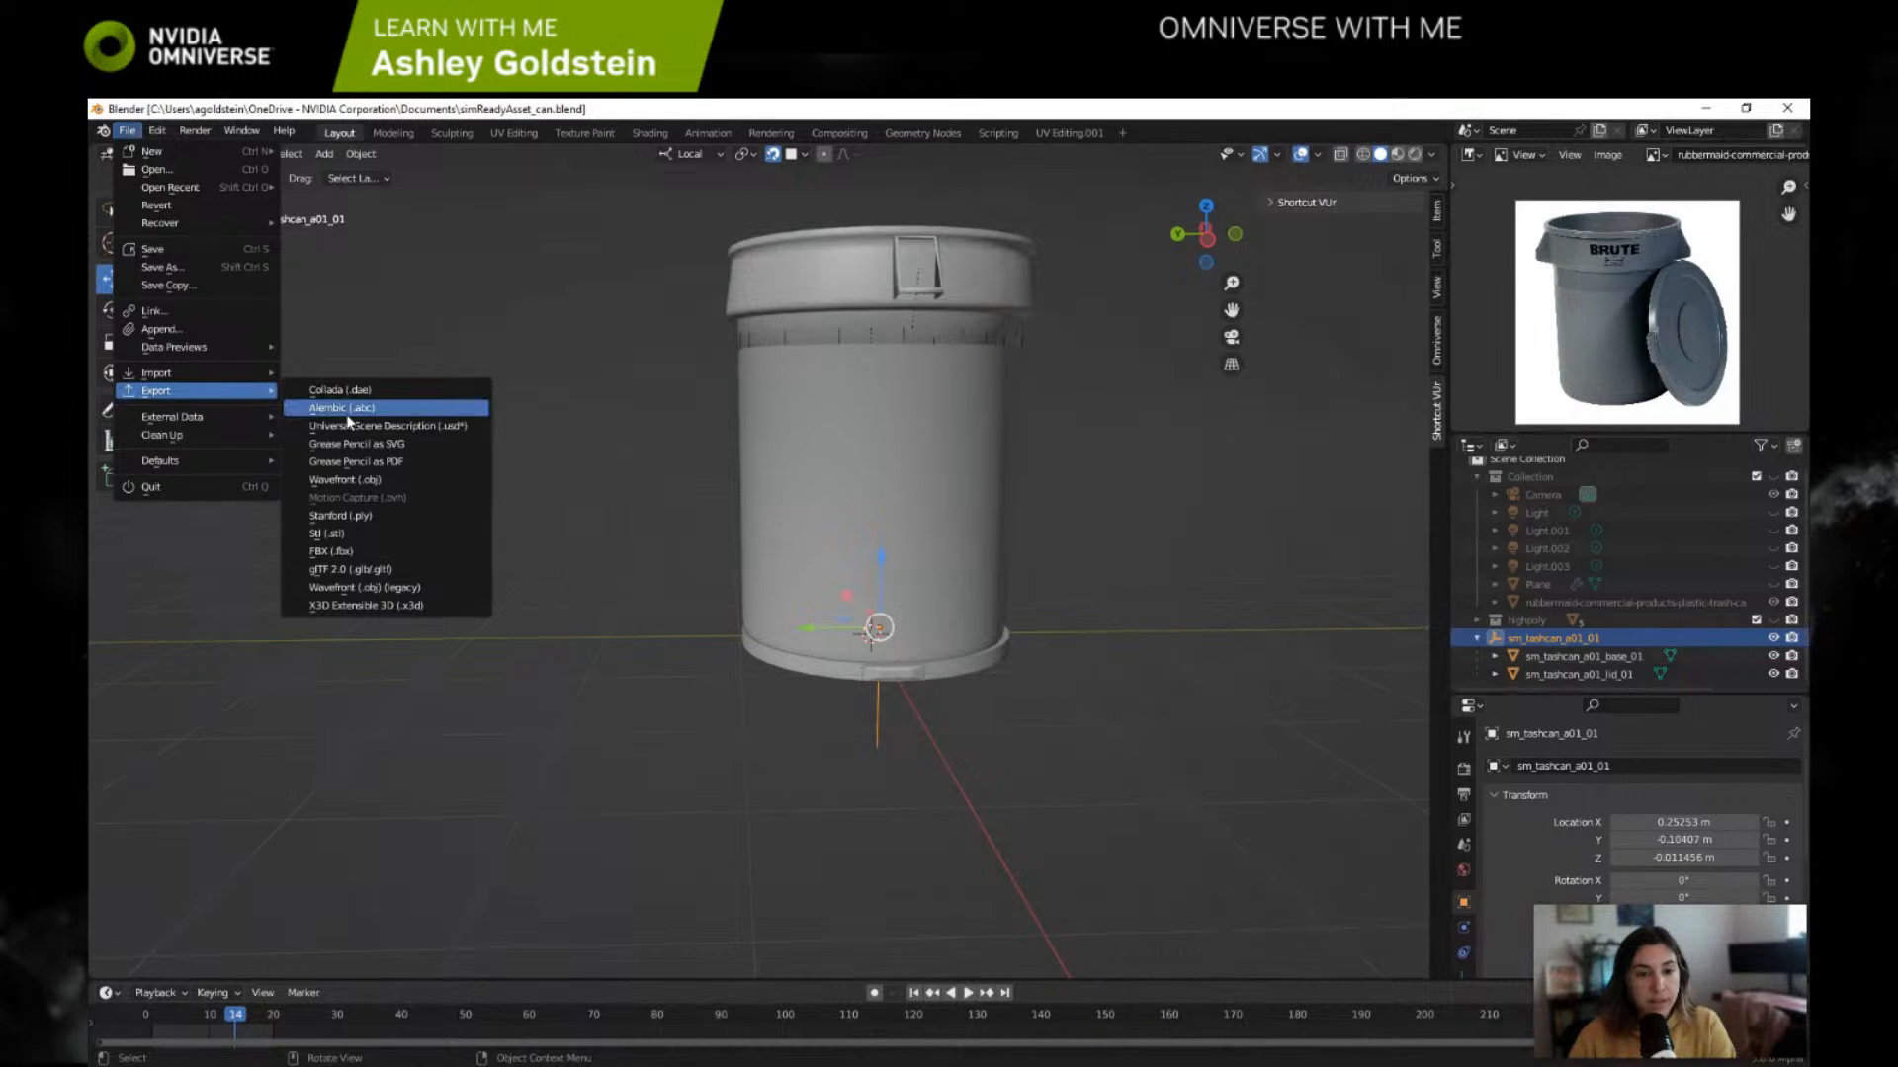
left_click(429, 426)
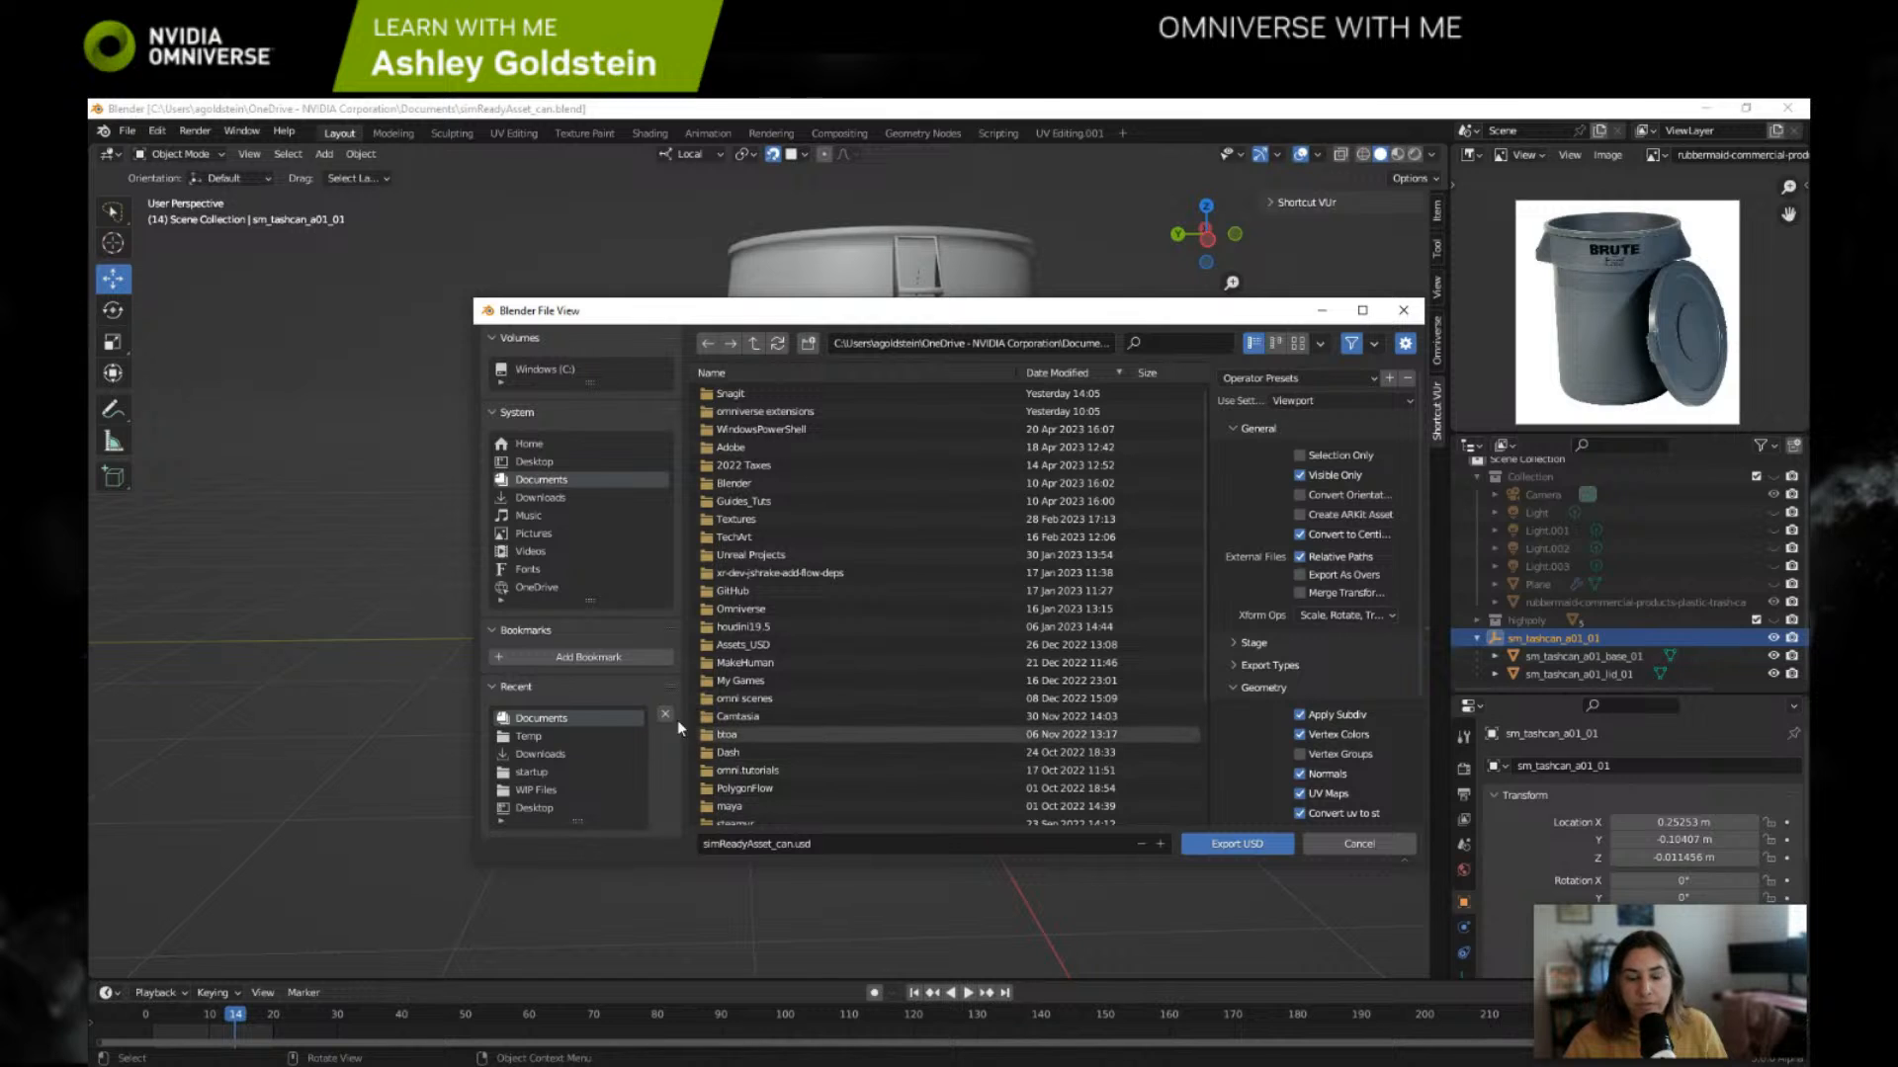
left_click(563, 500)
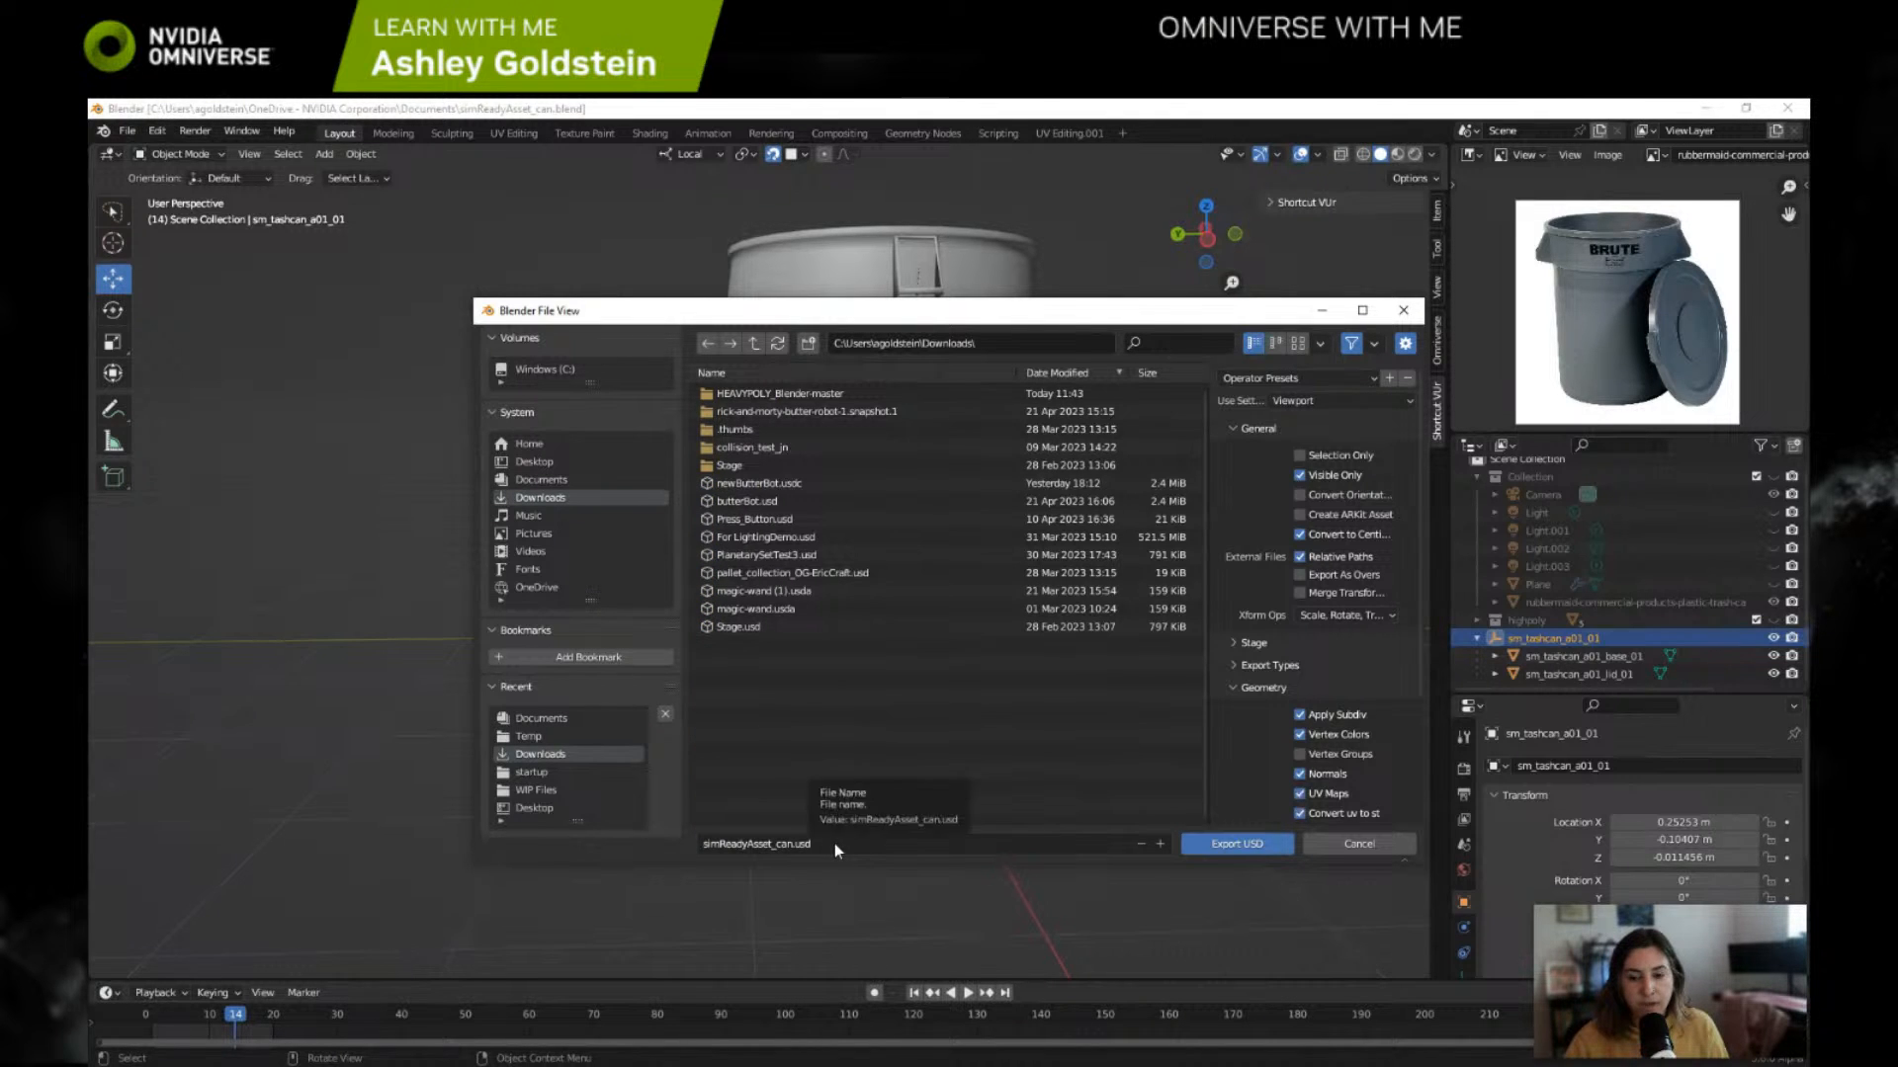
left_click(1242, 843)
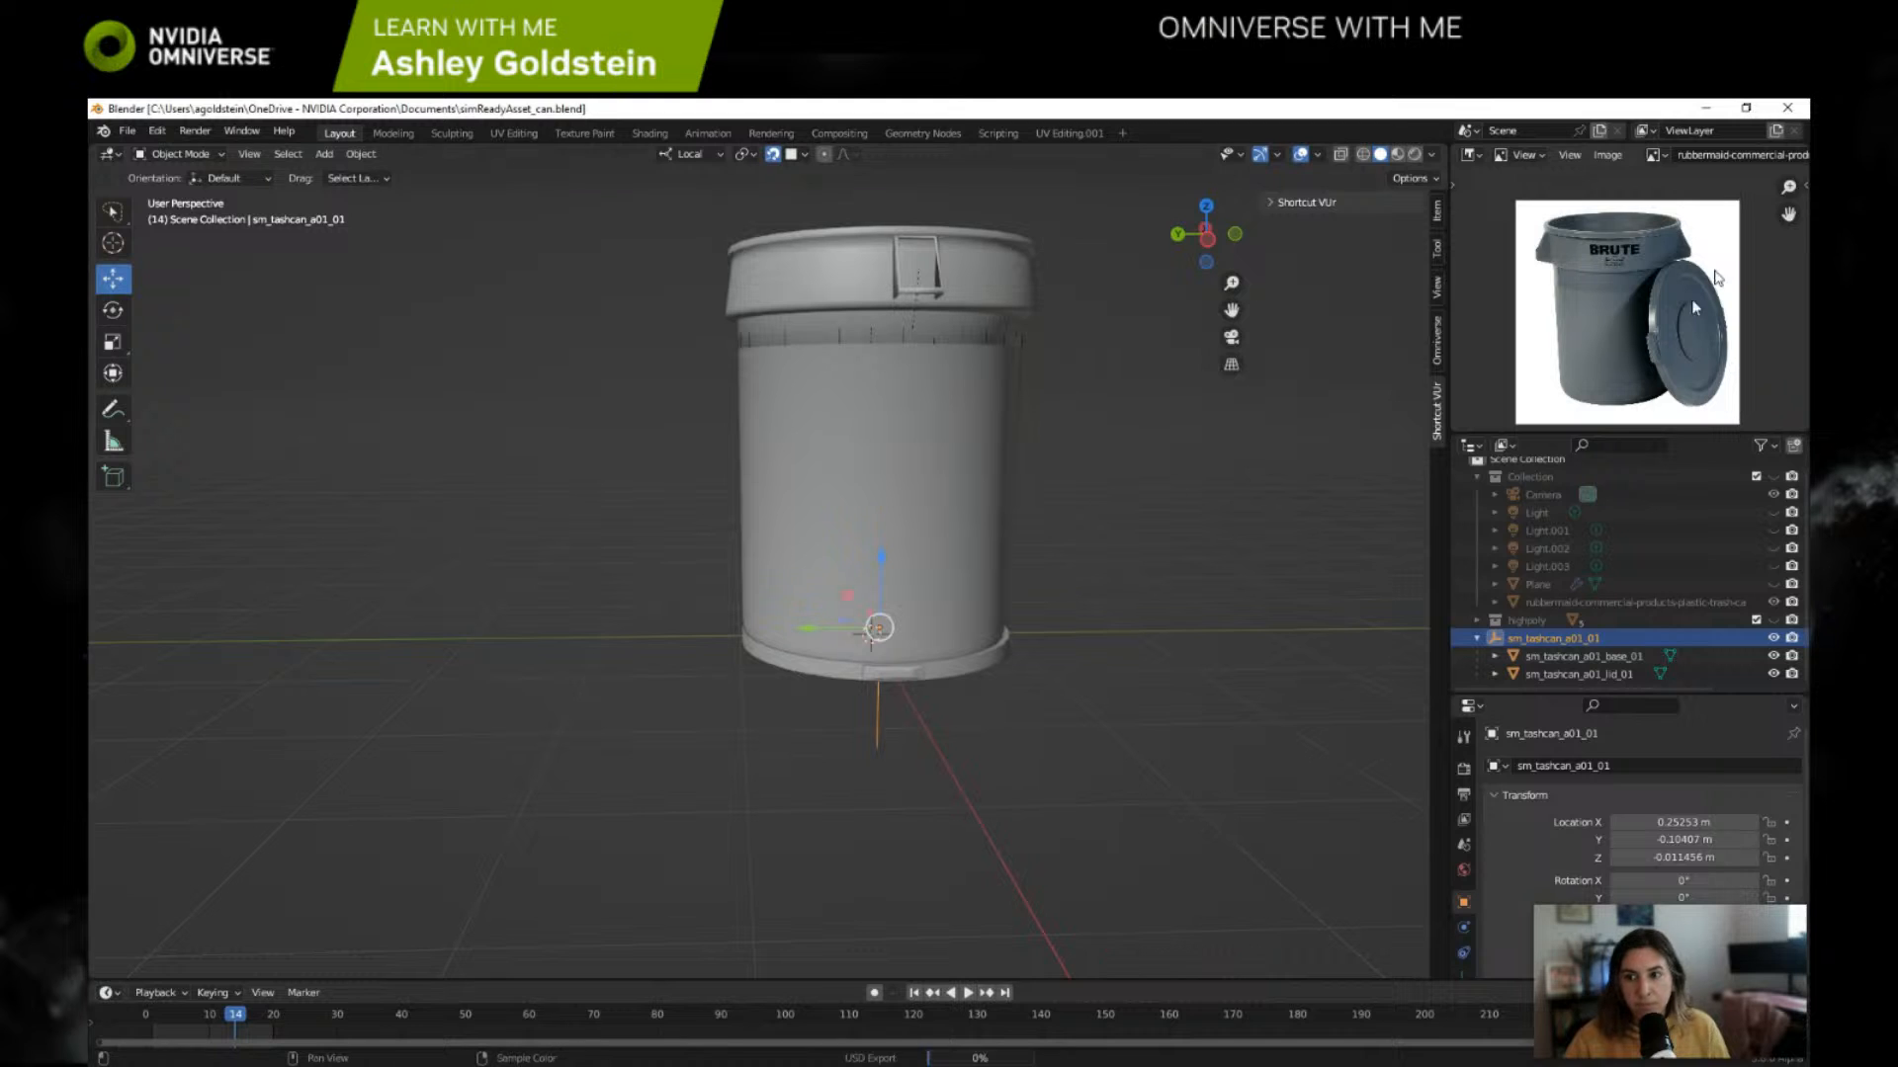
Step: Switch to the Omniverse Launcher, launch prod-Create, maximize its window and close the VS Code Link window
left_click(1706, 108)
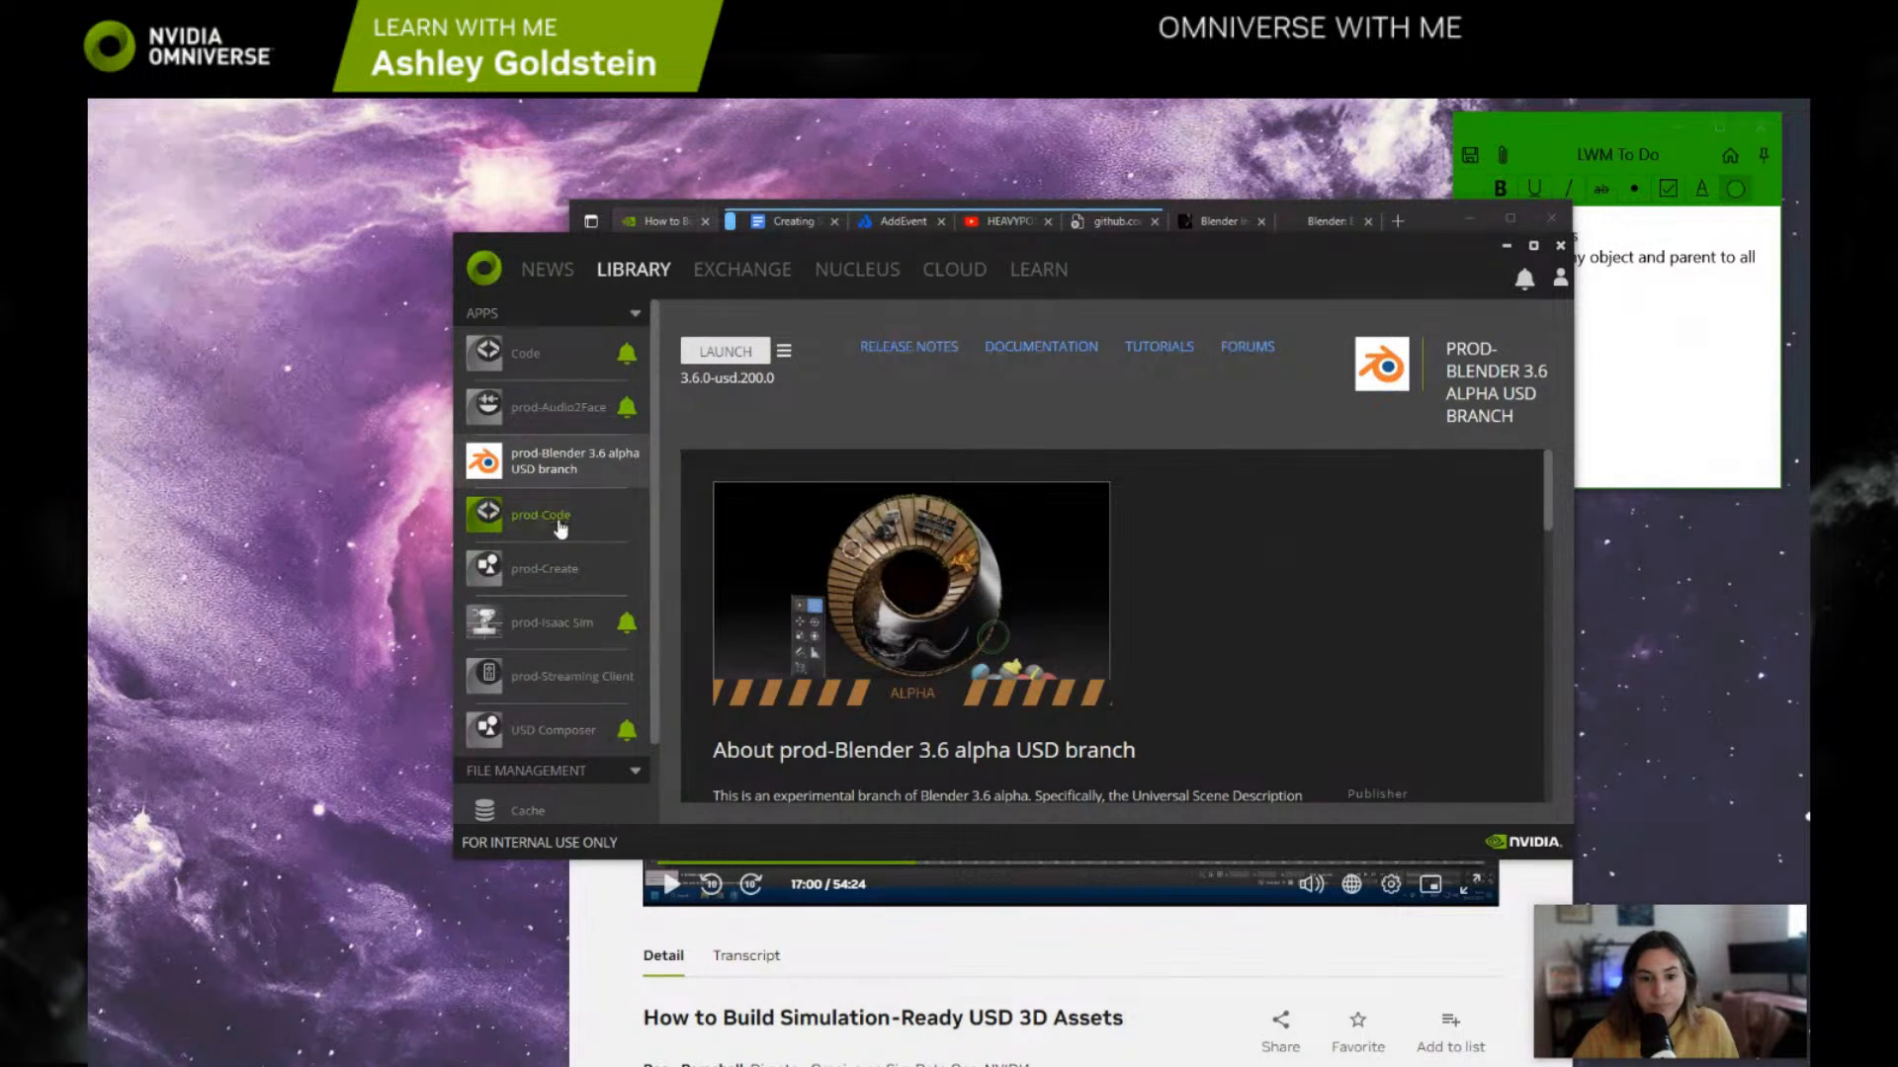
left_click(553, 565)
left_click(722, 352)
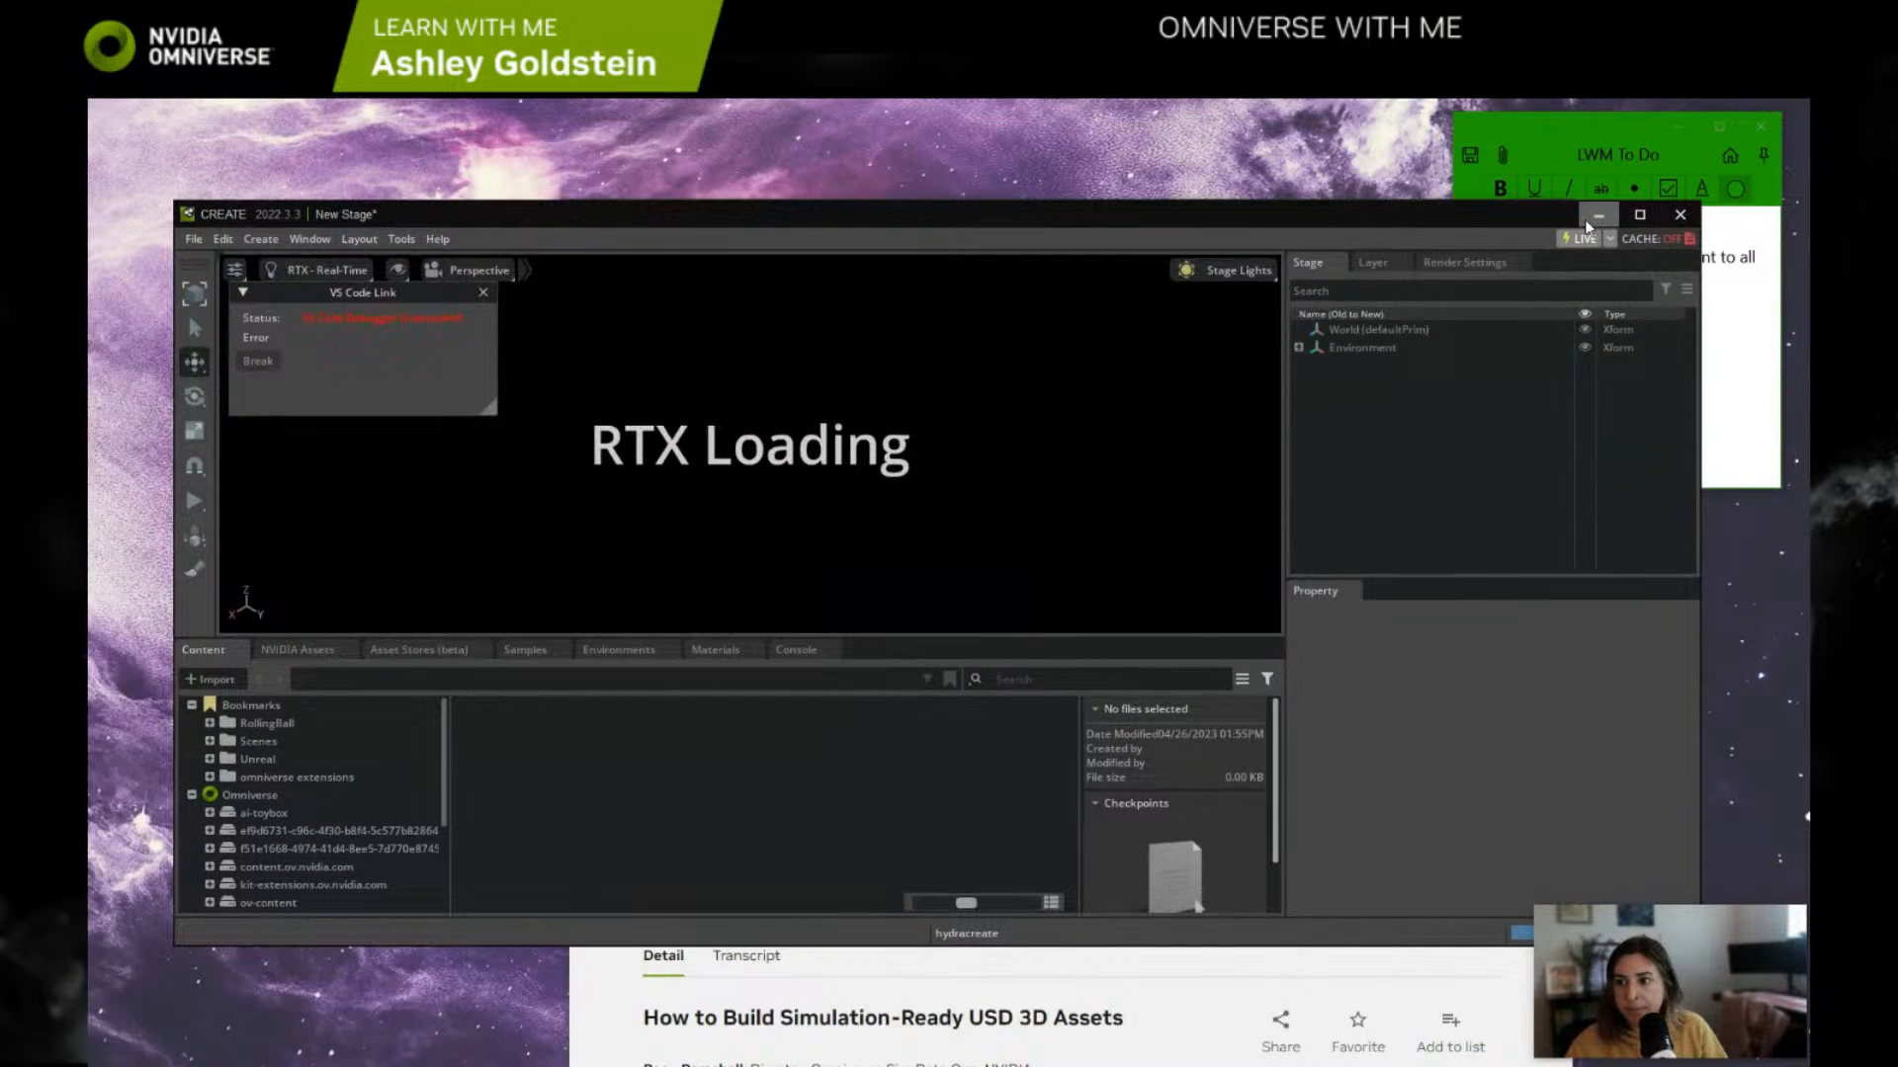
left_click(1638, 215)
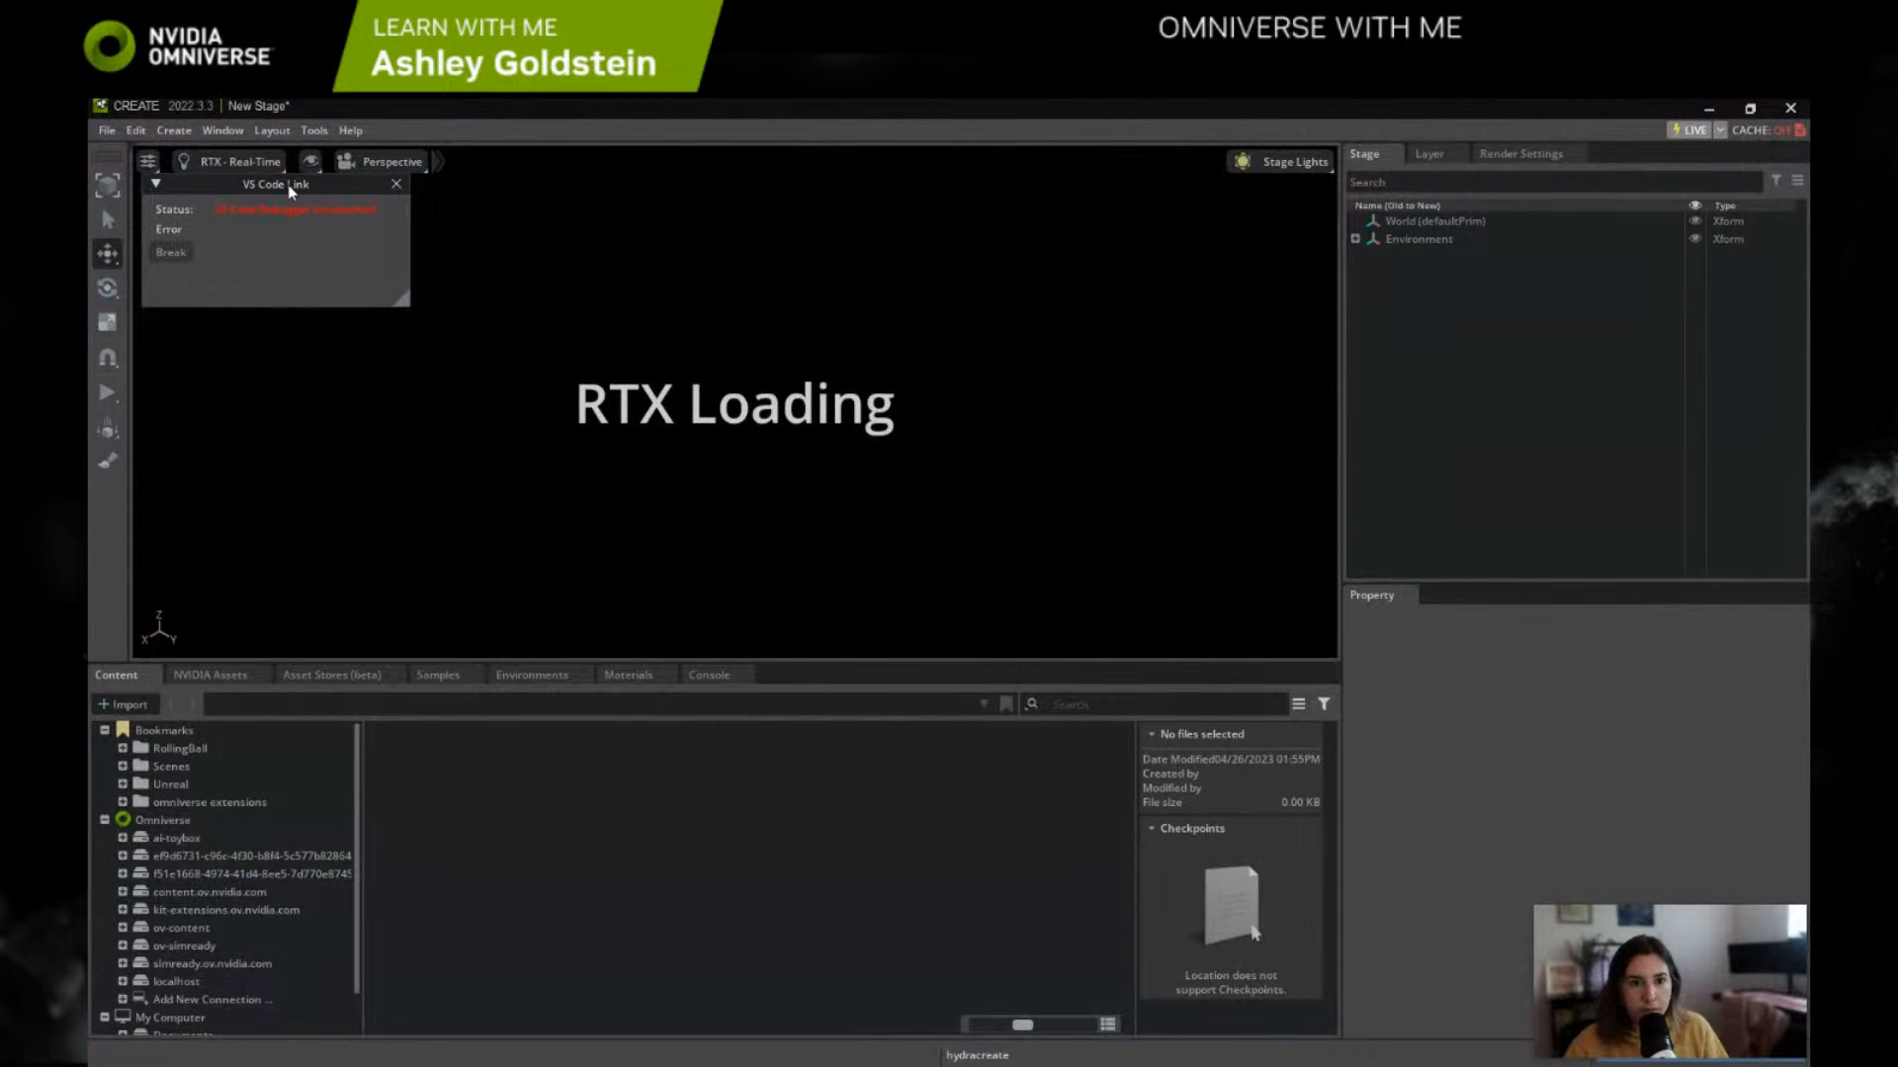
left_click(395, 185)
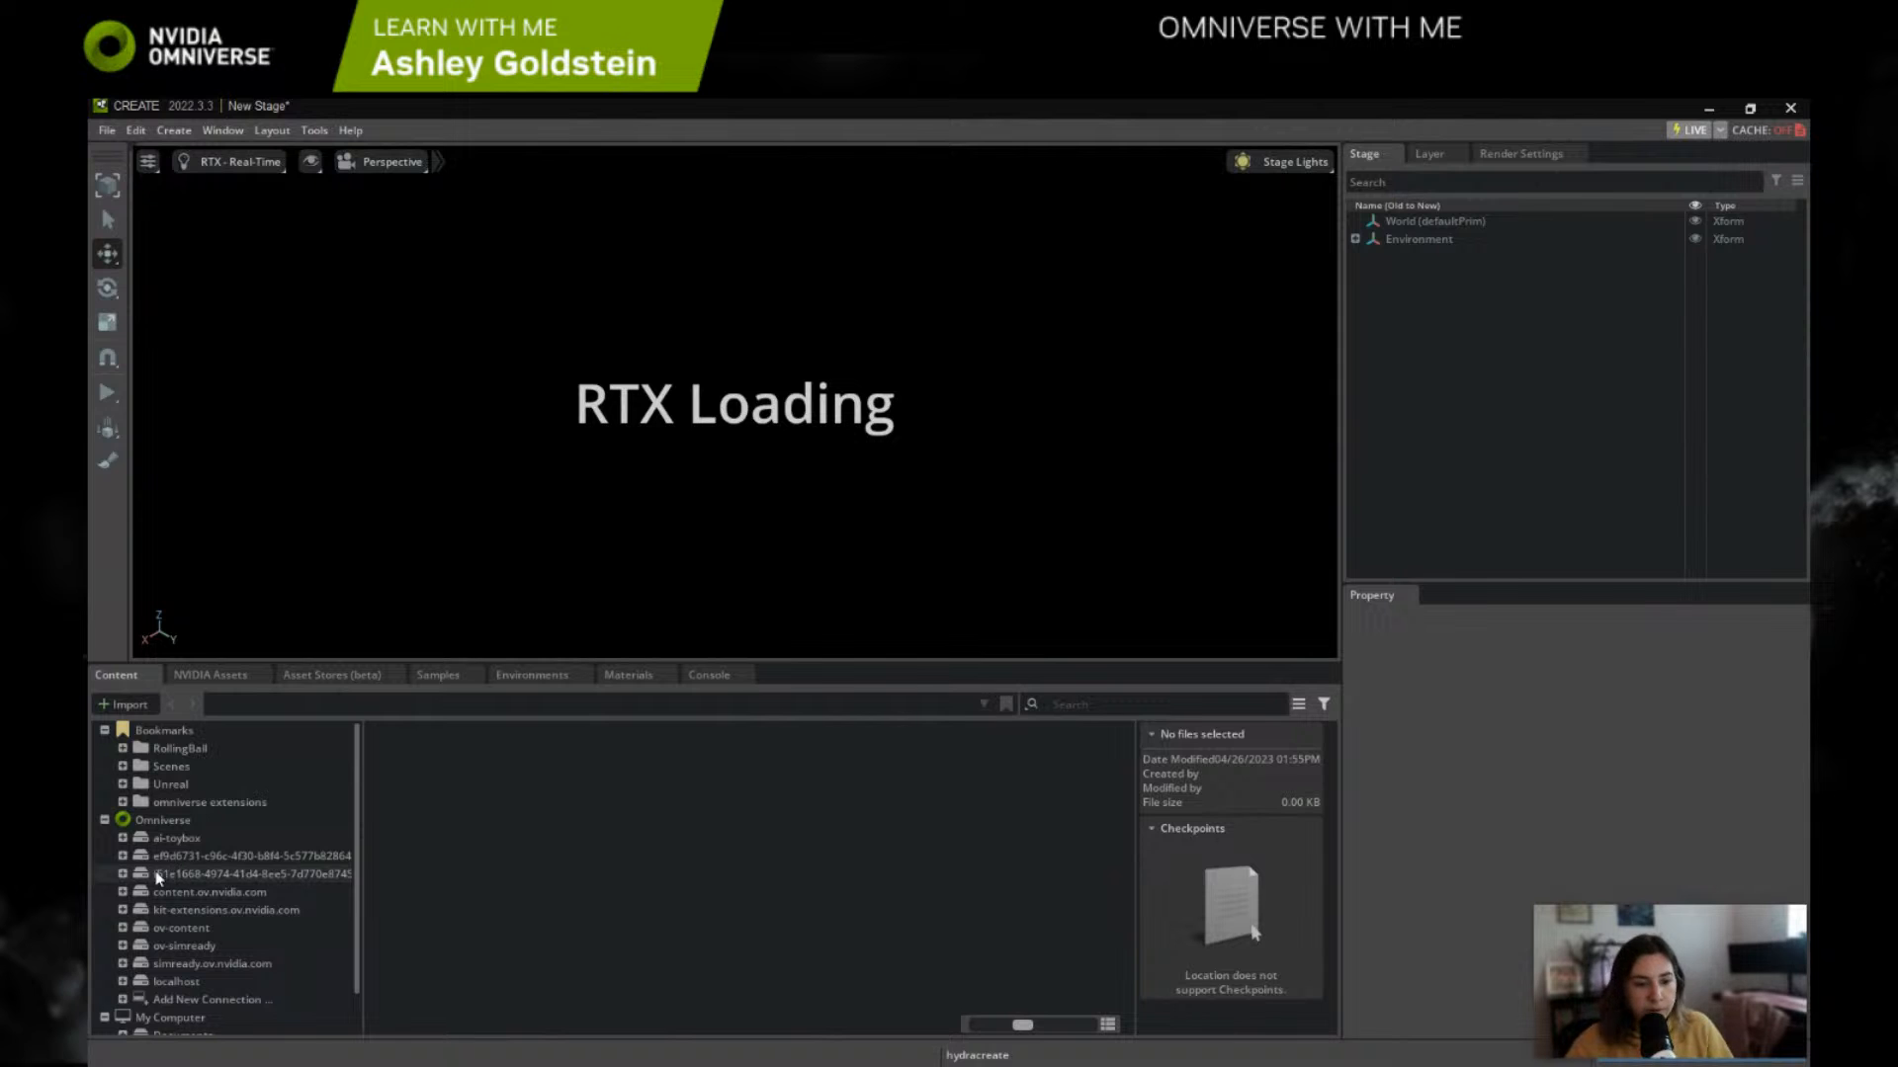
Step: Open simReadyAsset_can.usd from the local Downloads folder, discarding the current stage without saving it
scroll(205, 964, "down", 1)
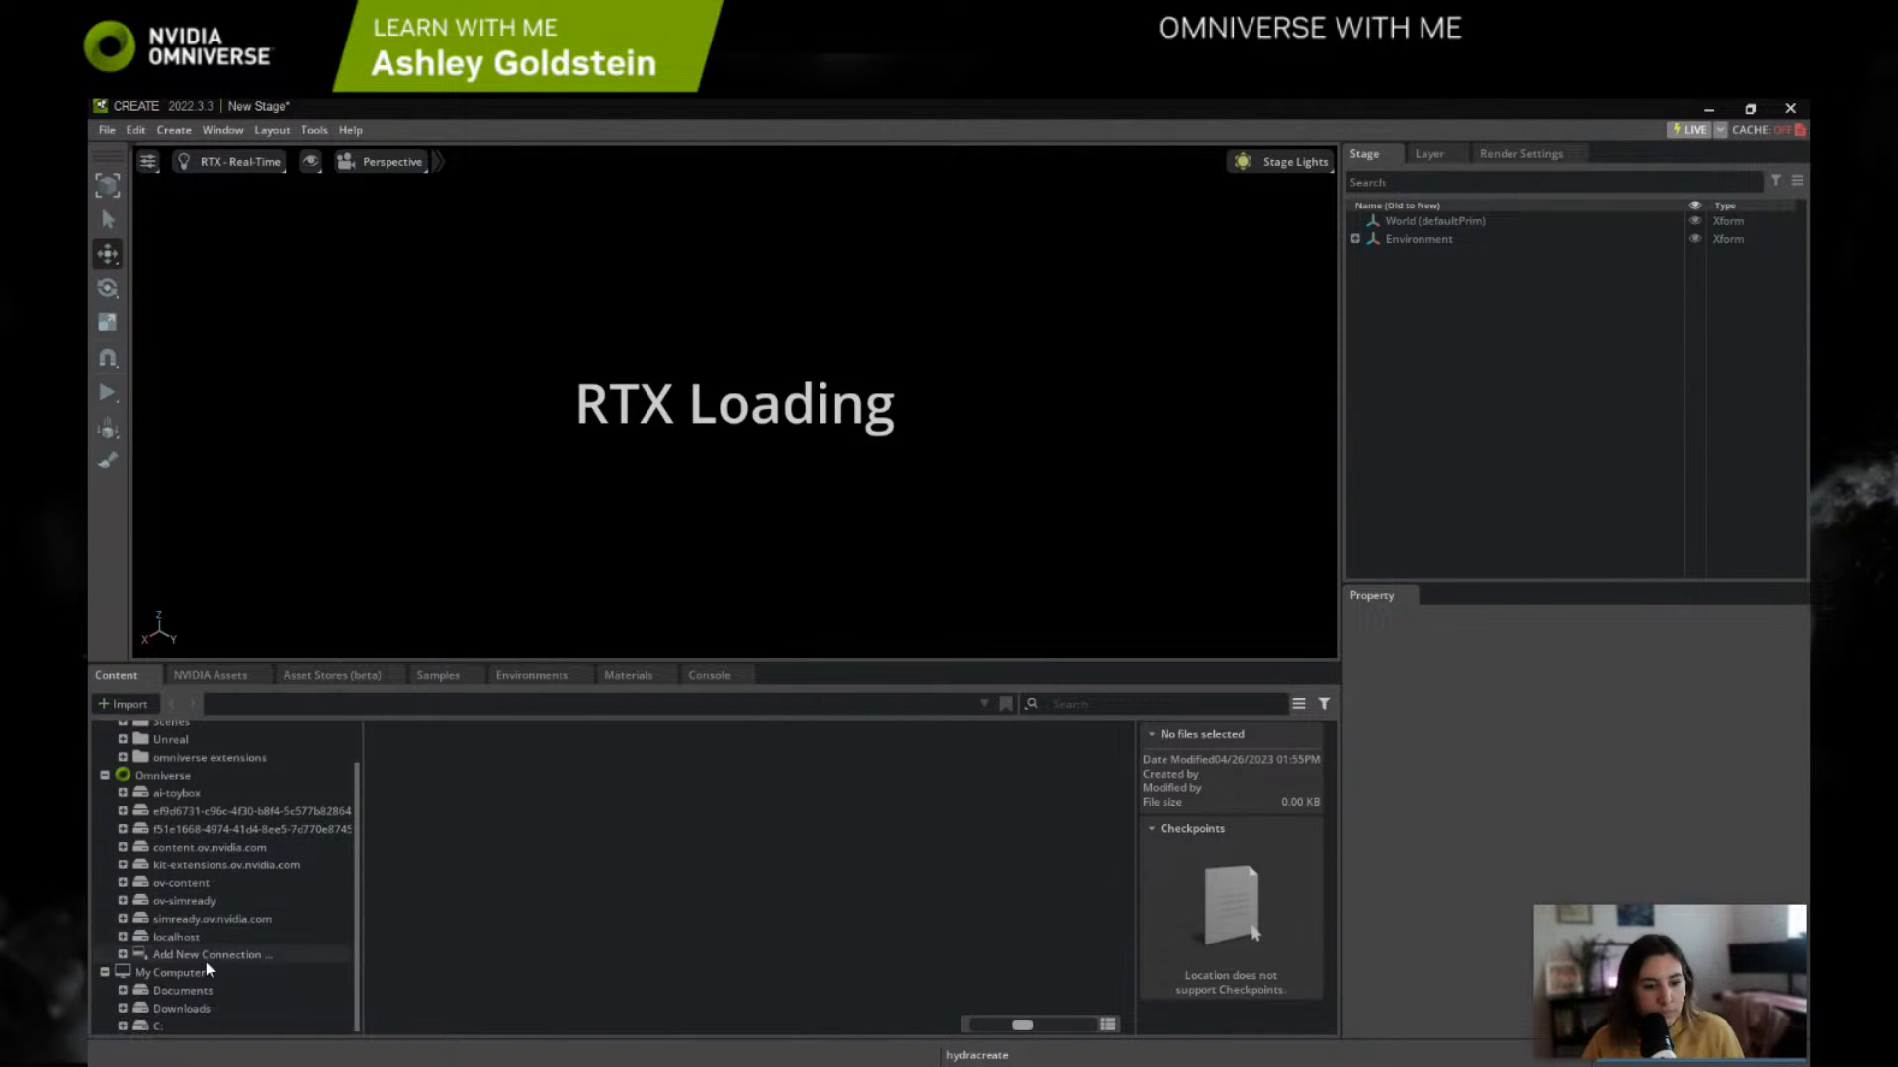
left_click(184, 1009)
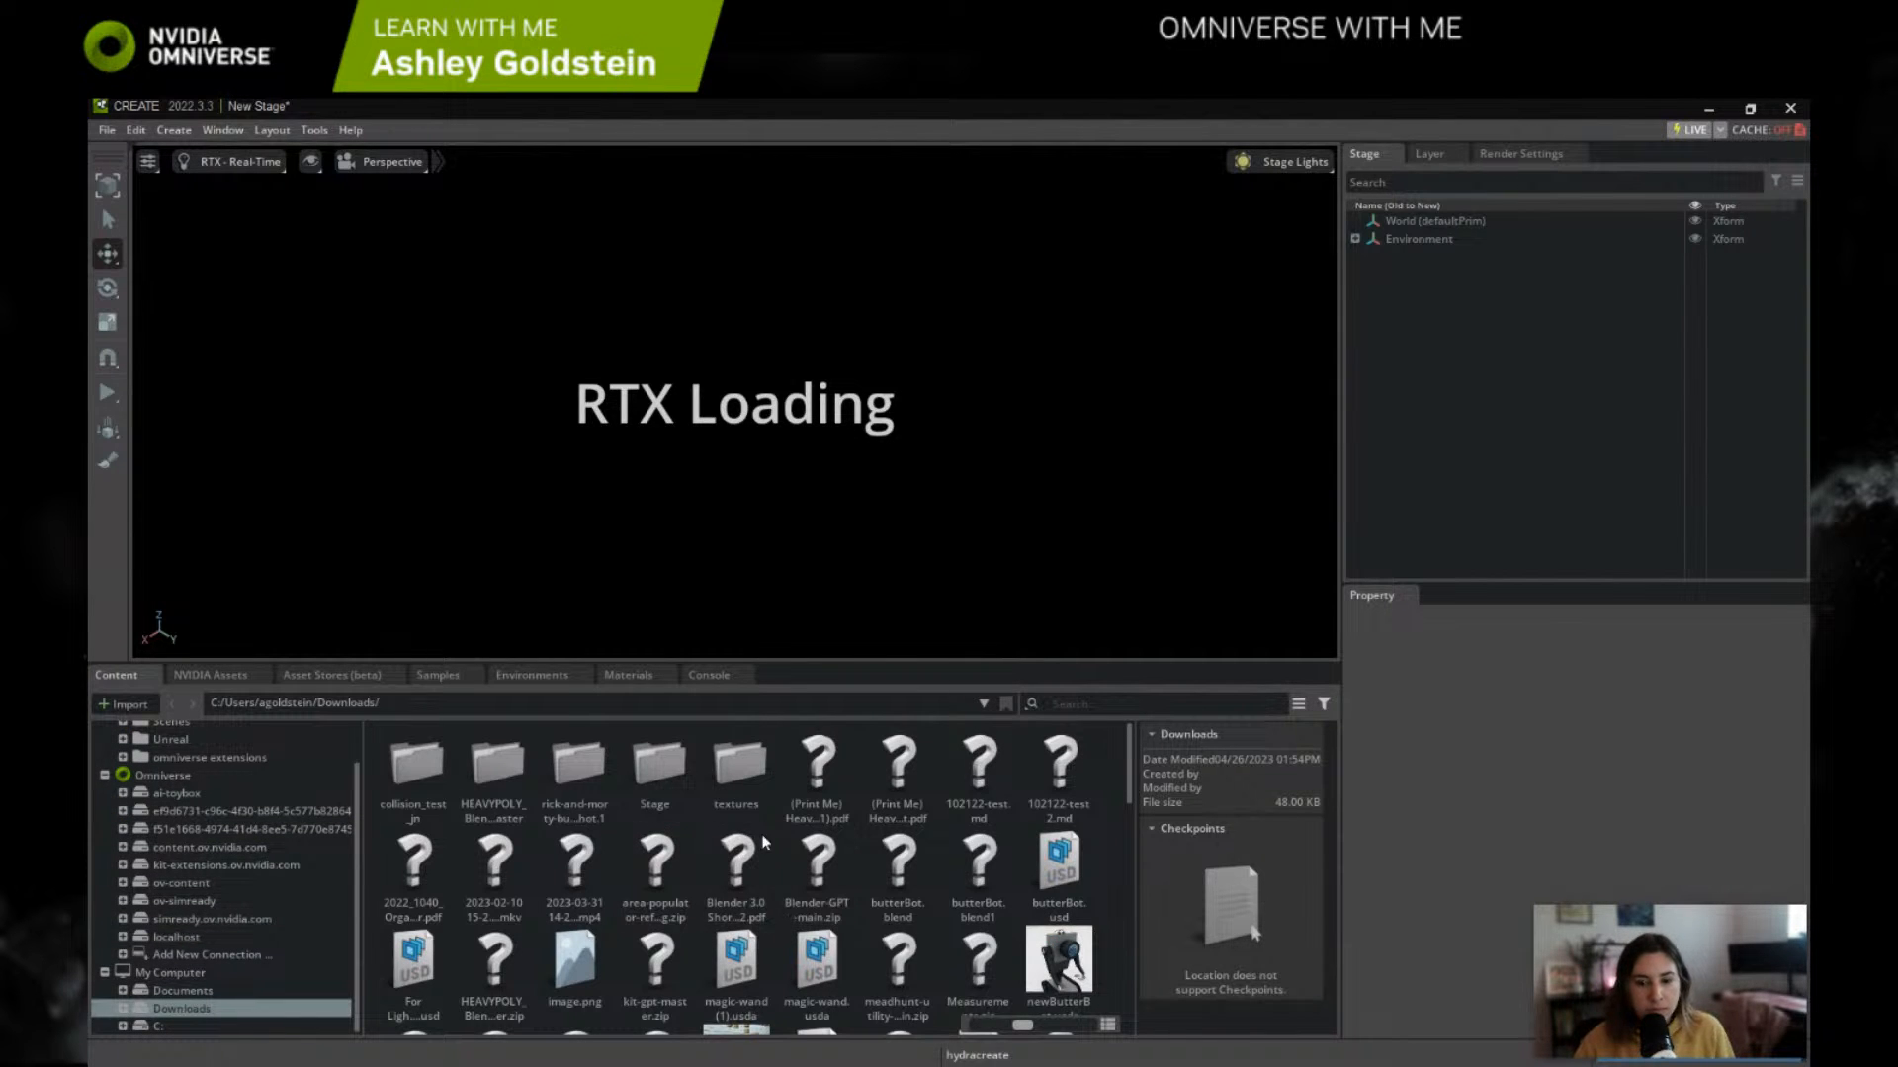
scroll(1080, 858, "down", 10)
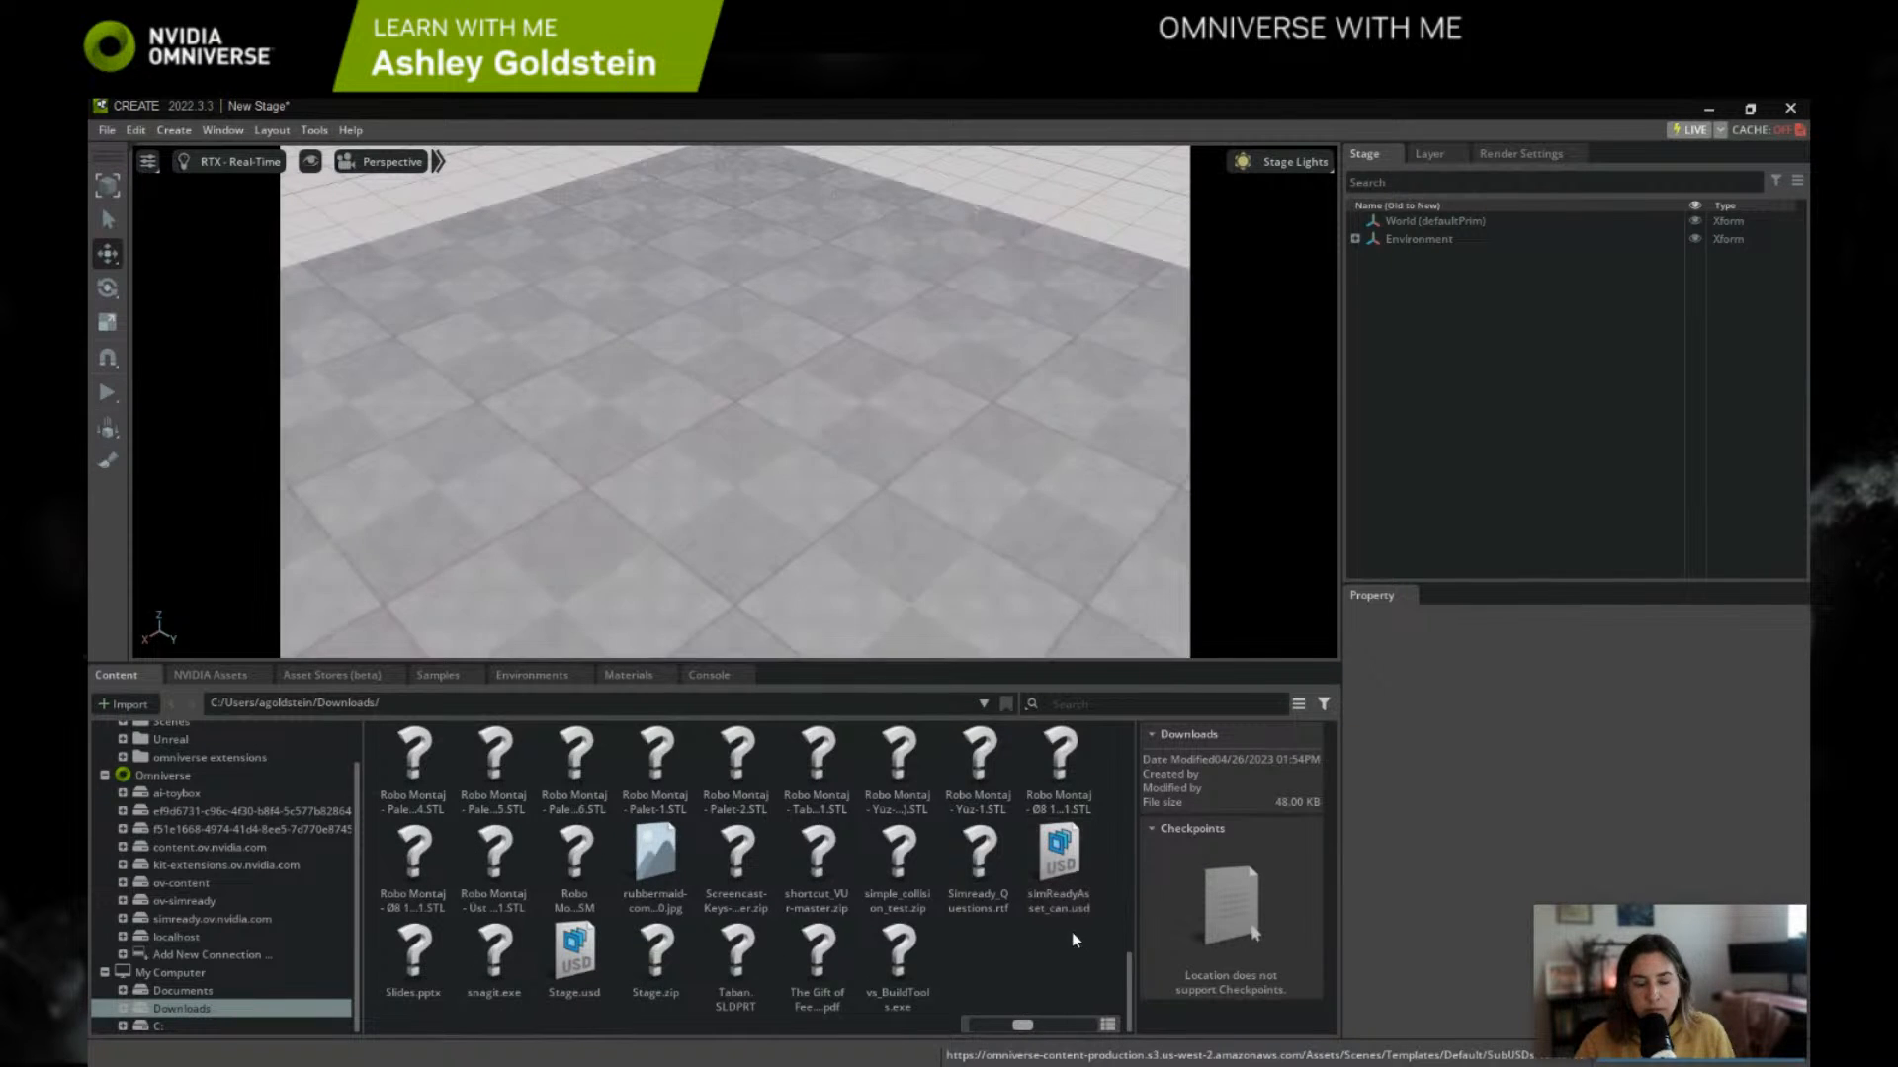
double_click(1060, 870)
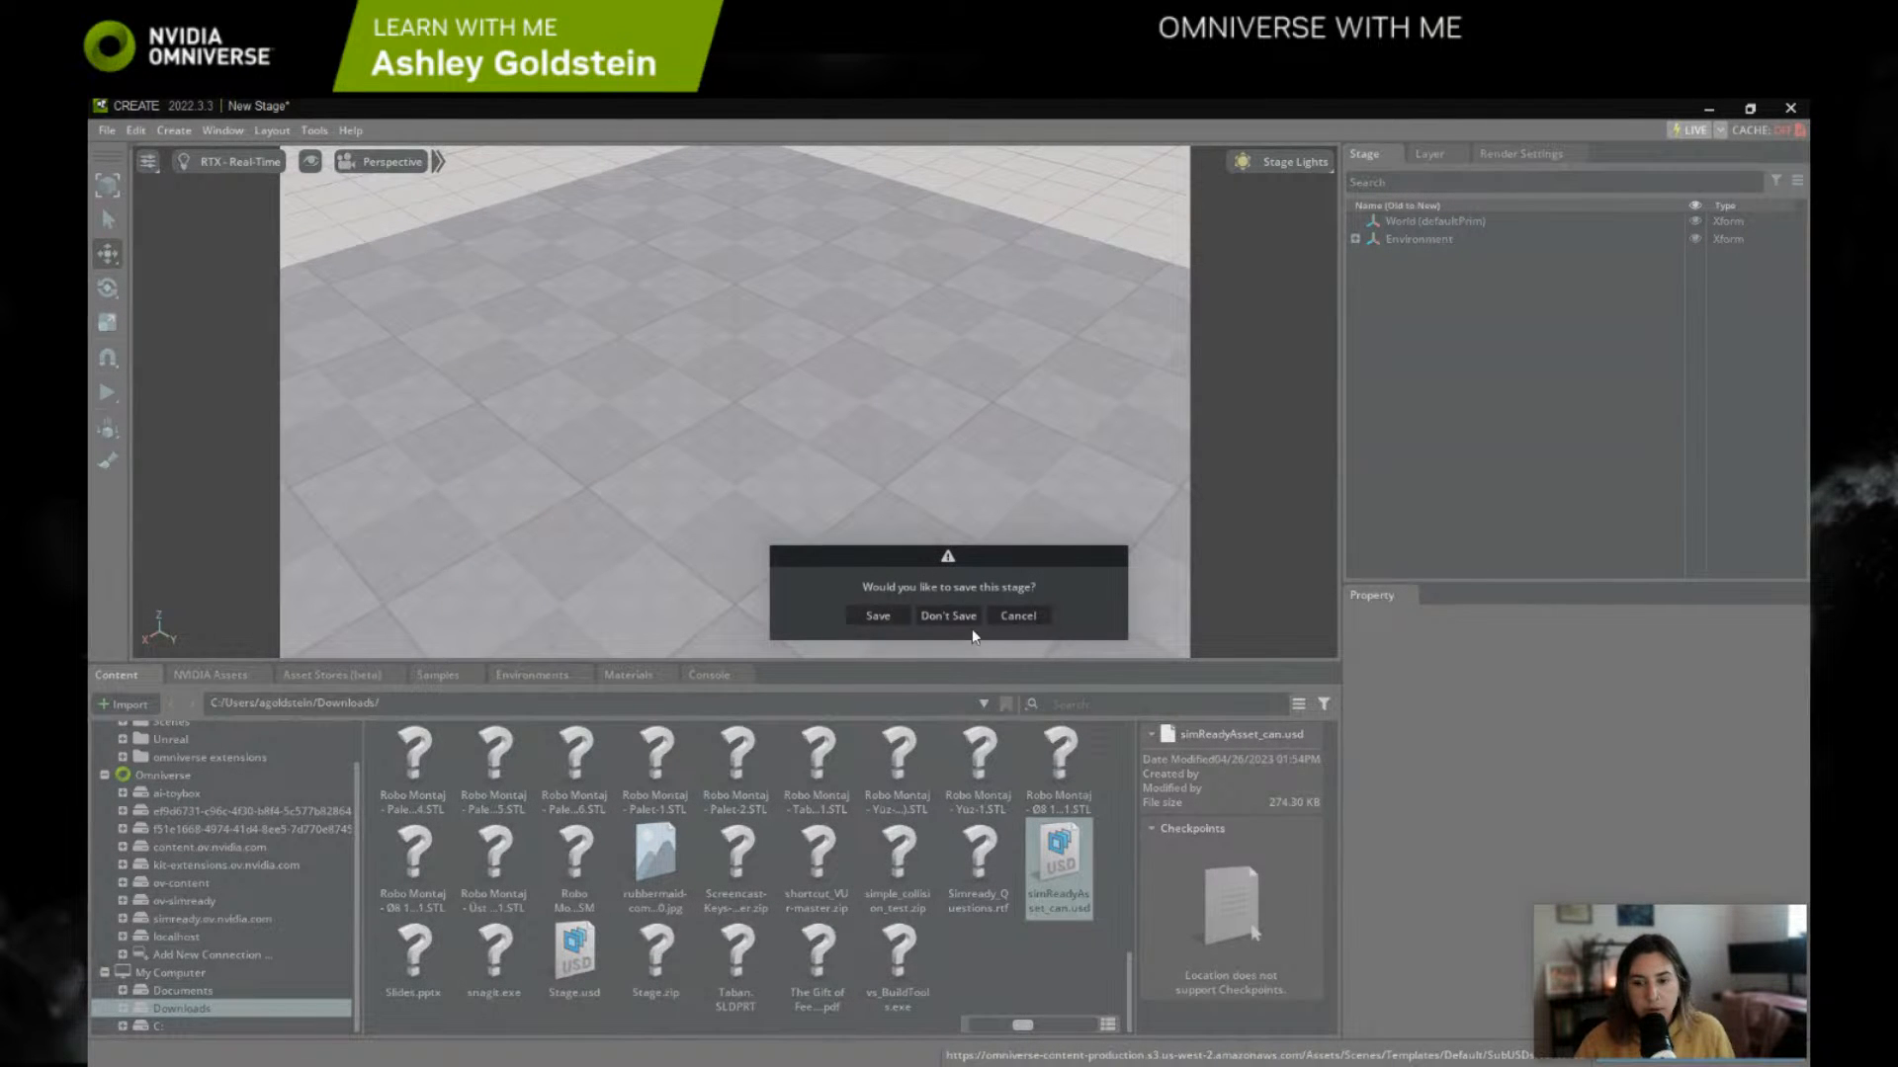
left_click(966, 616)
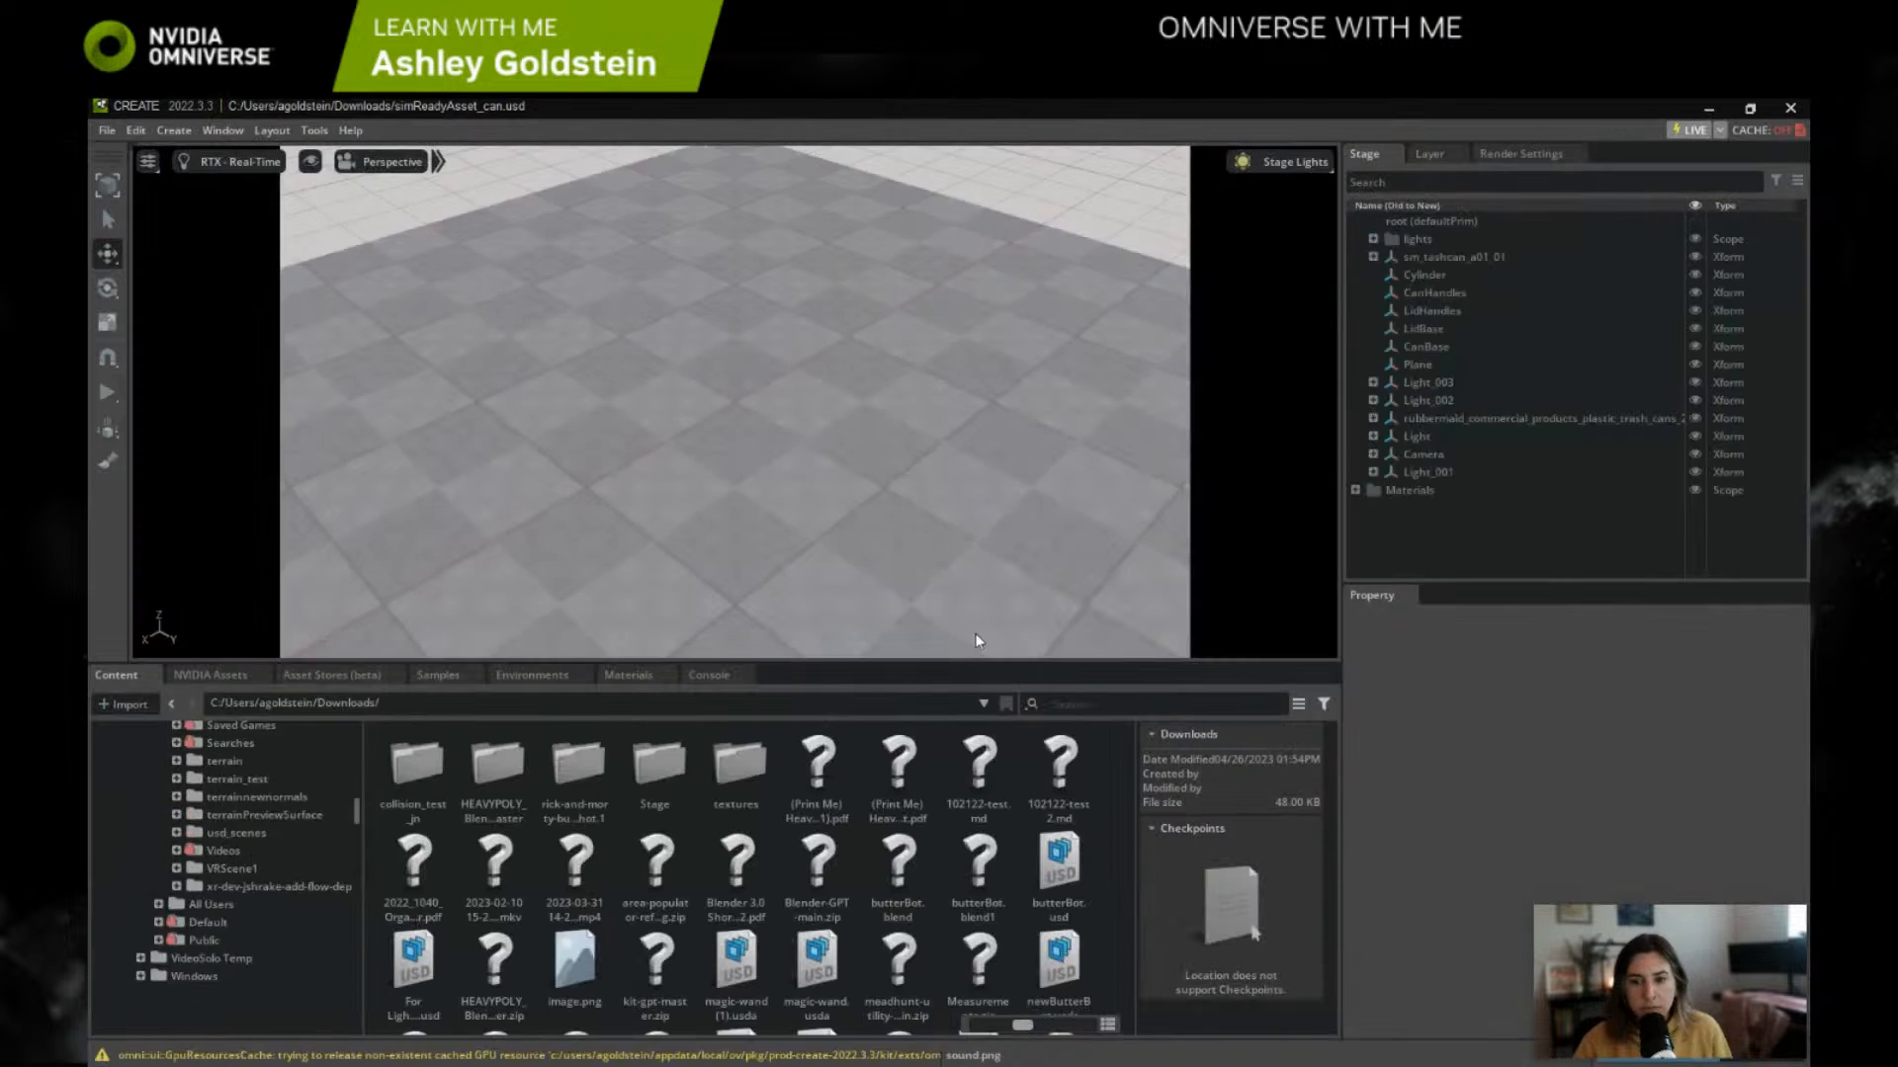
Step: Inspect the trash can from several angles and expand sm_tashcan_a01_01 to examine its lid, base mesh and Material_006 subset
scroll(909, 437, "down", 1)
scroll(876, 454, "up", 3)
scroll(981, 443, "down", 1)
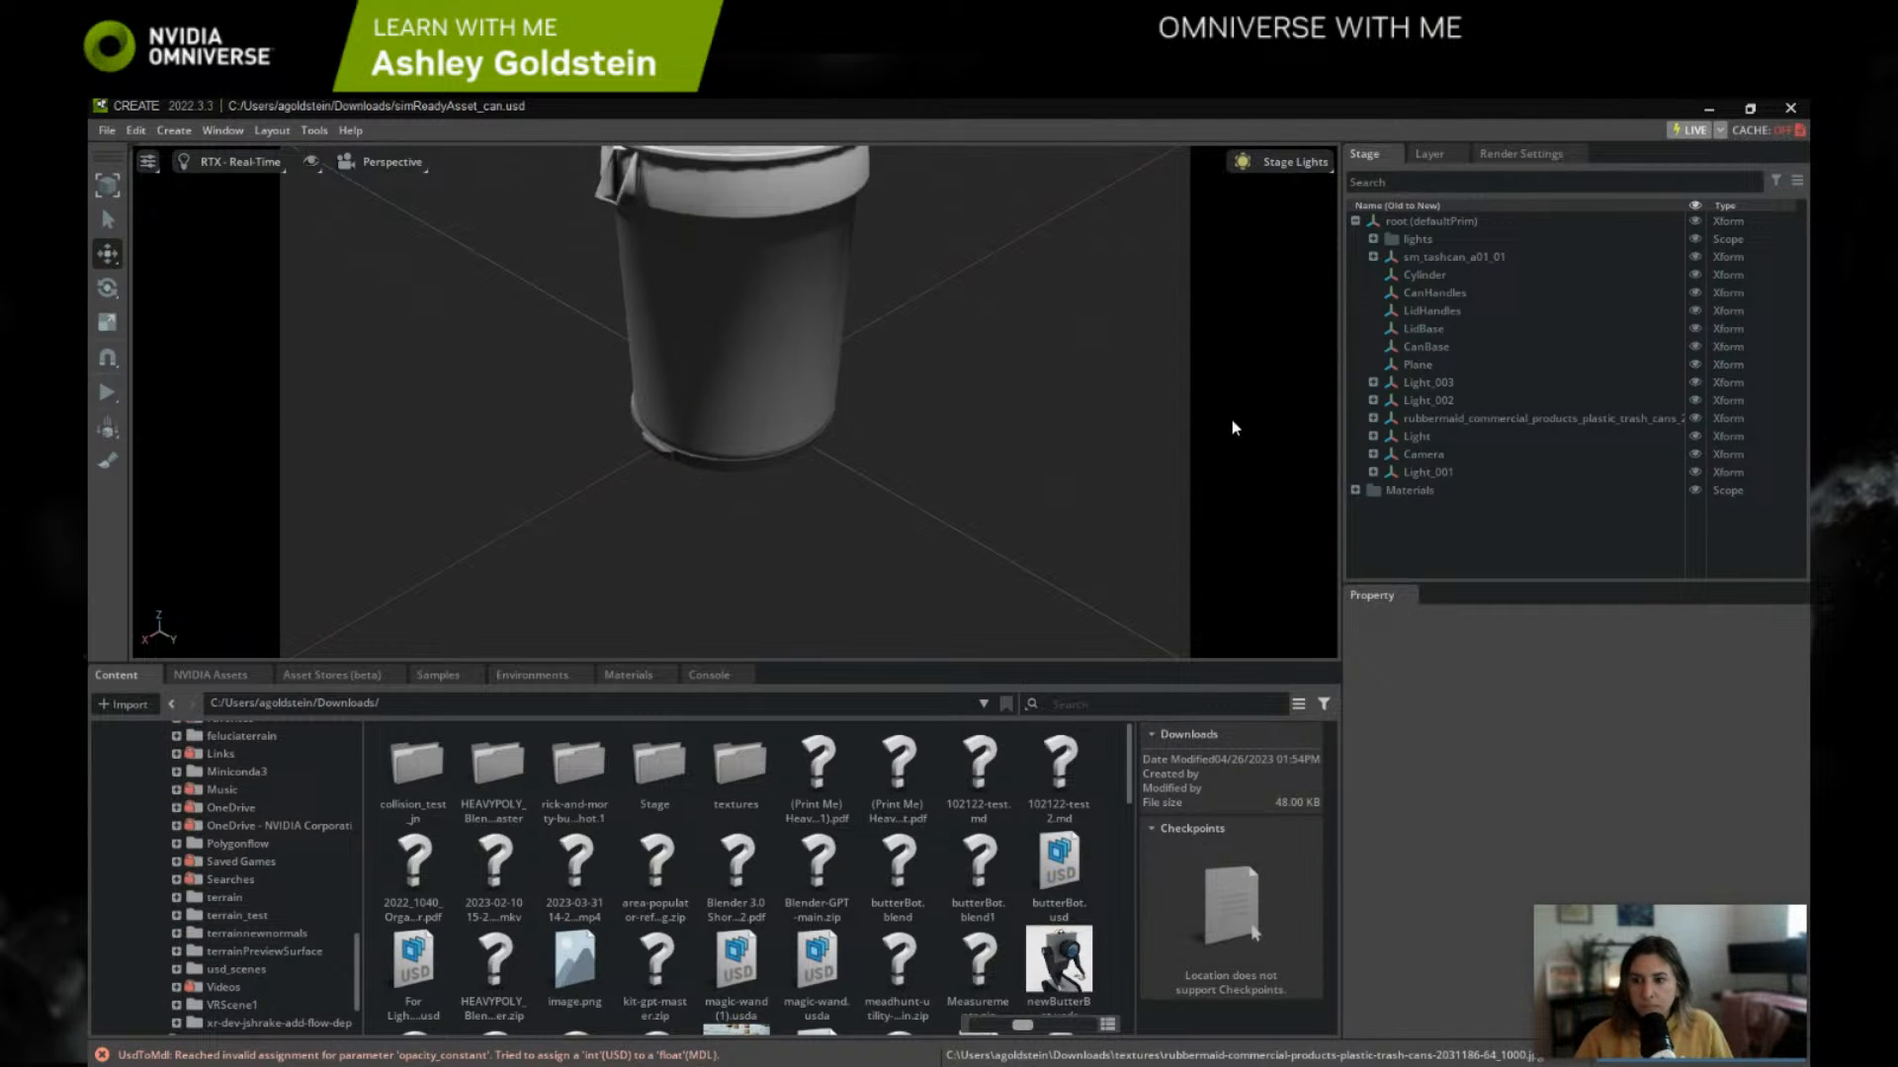
left_click_drag(1076, 358, 1134, 383, "alt")
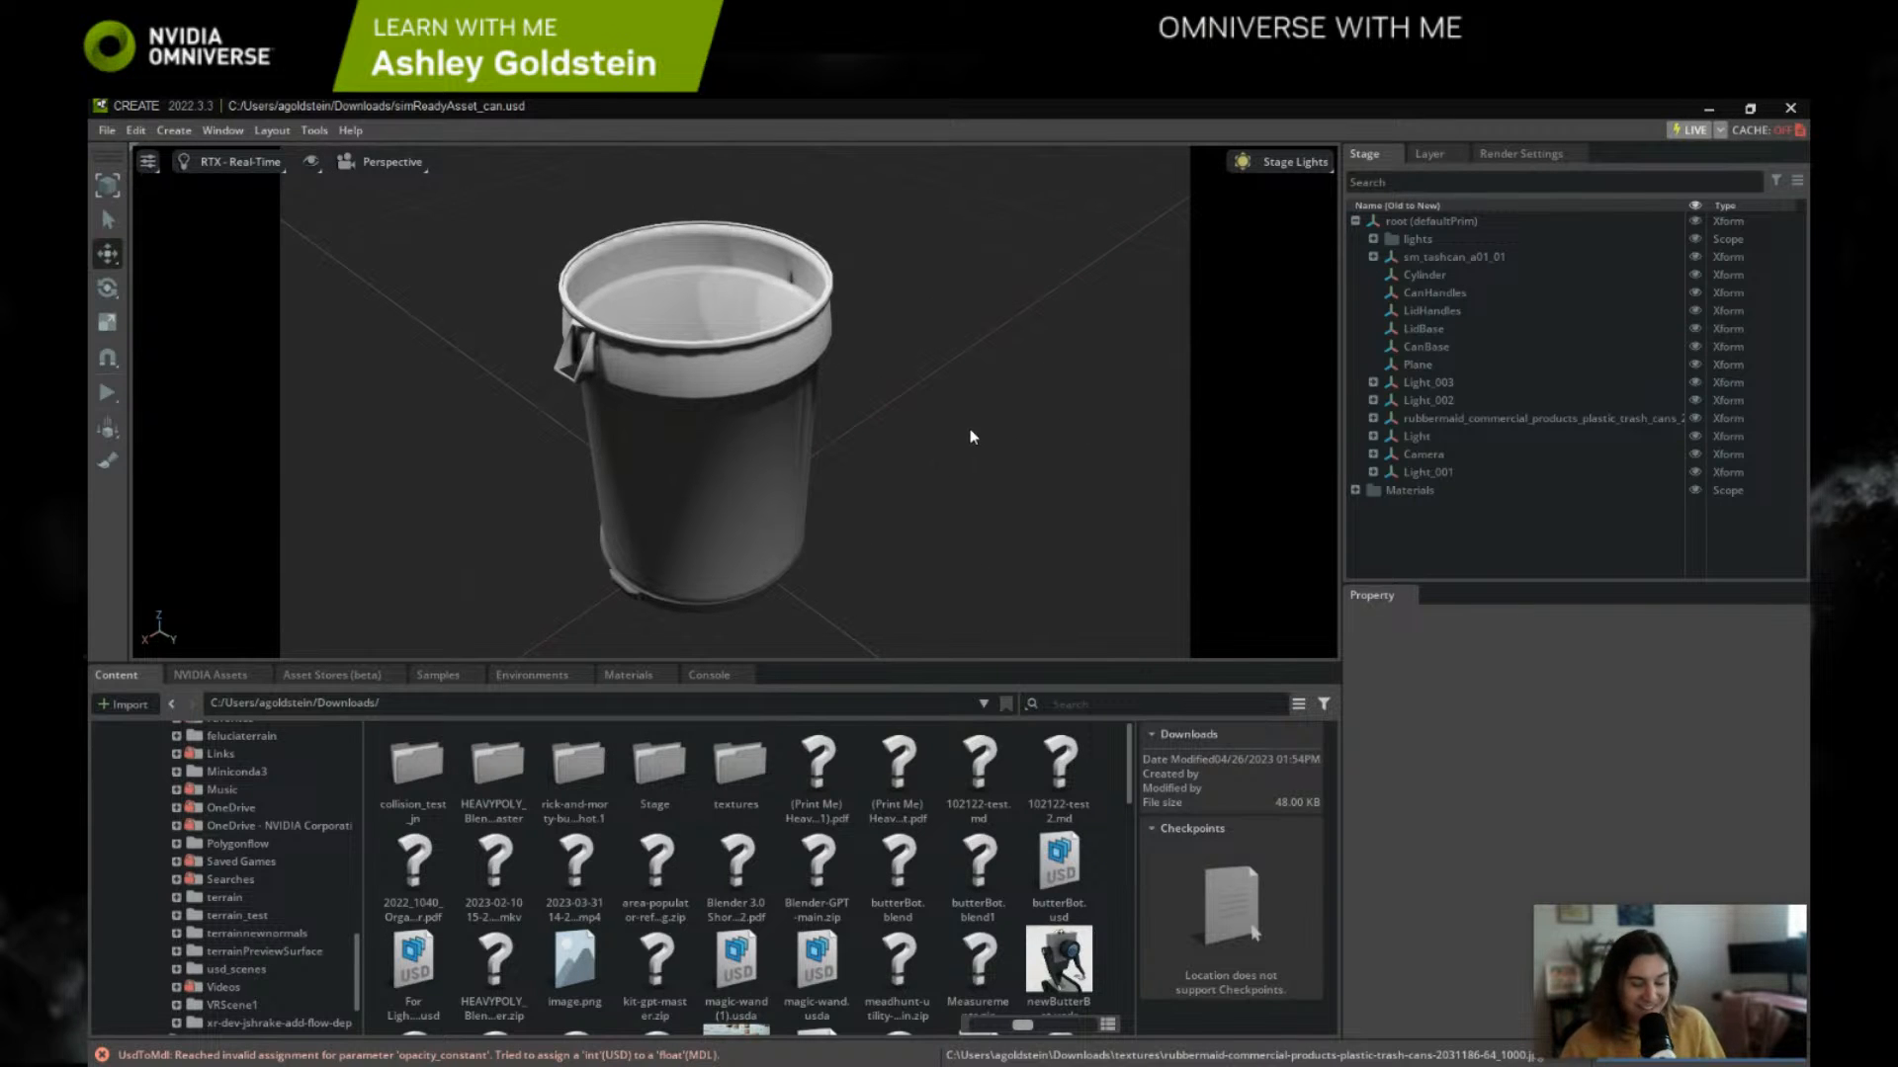
middle_click_drag(892, 505, 911, 464)
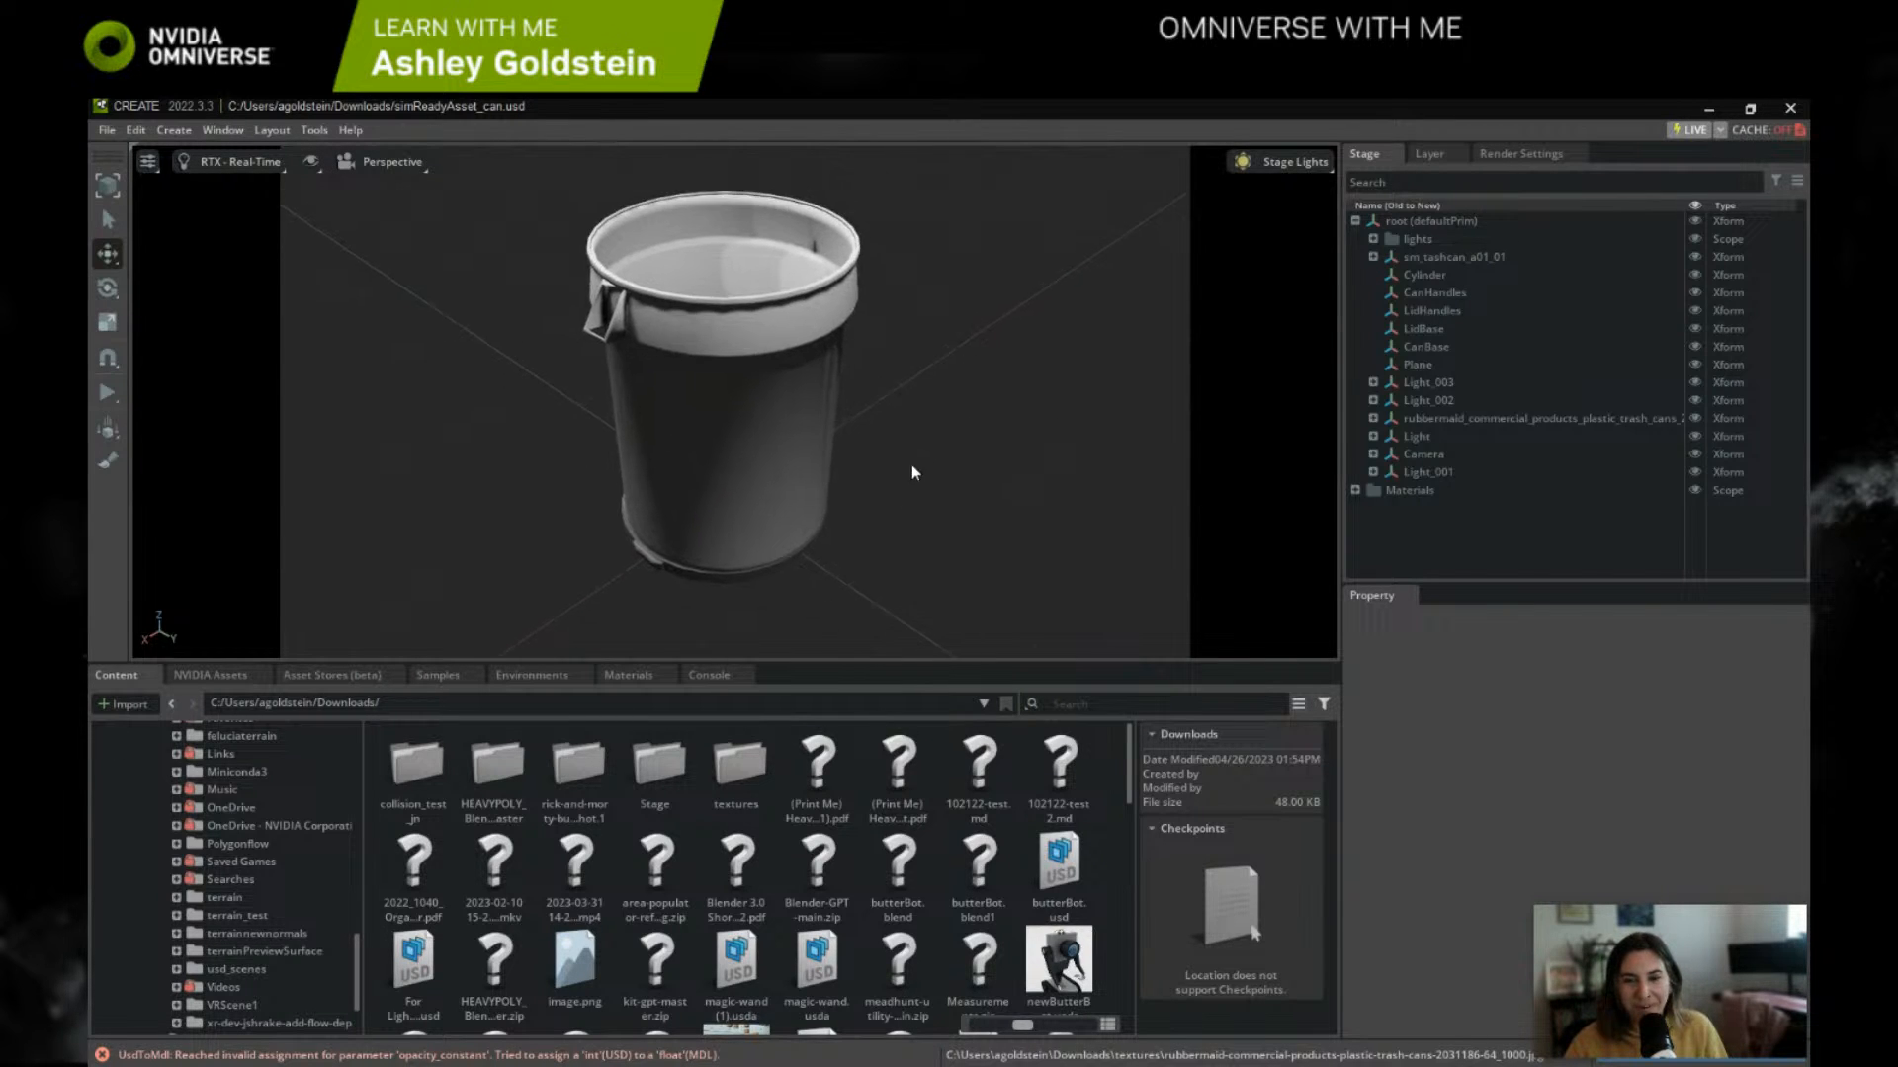
right_click_drag(911, 464, 941, 425)
middle_click_drag(941, 425, 1088, 227)
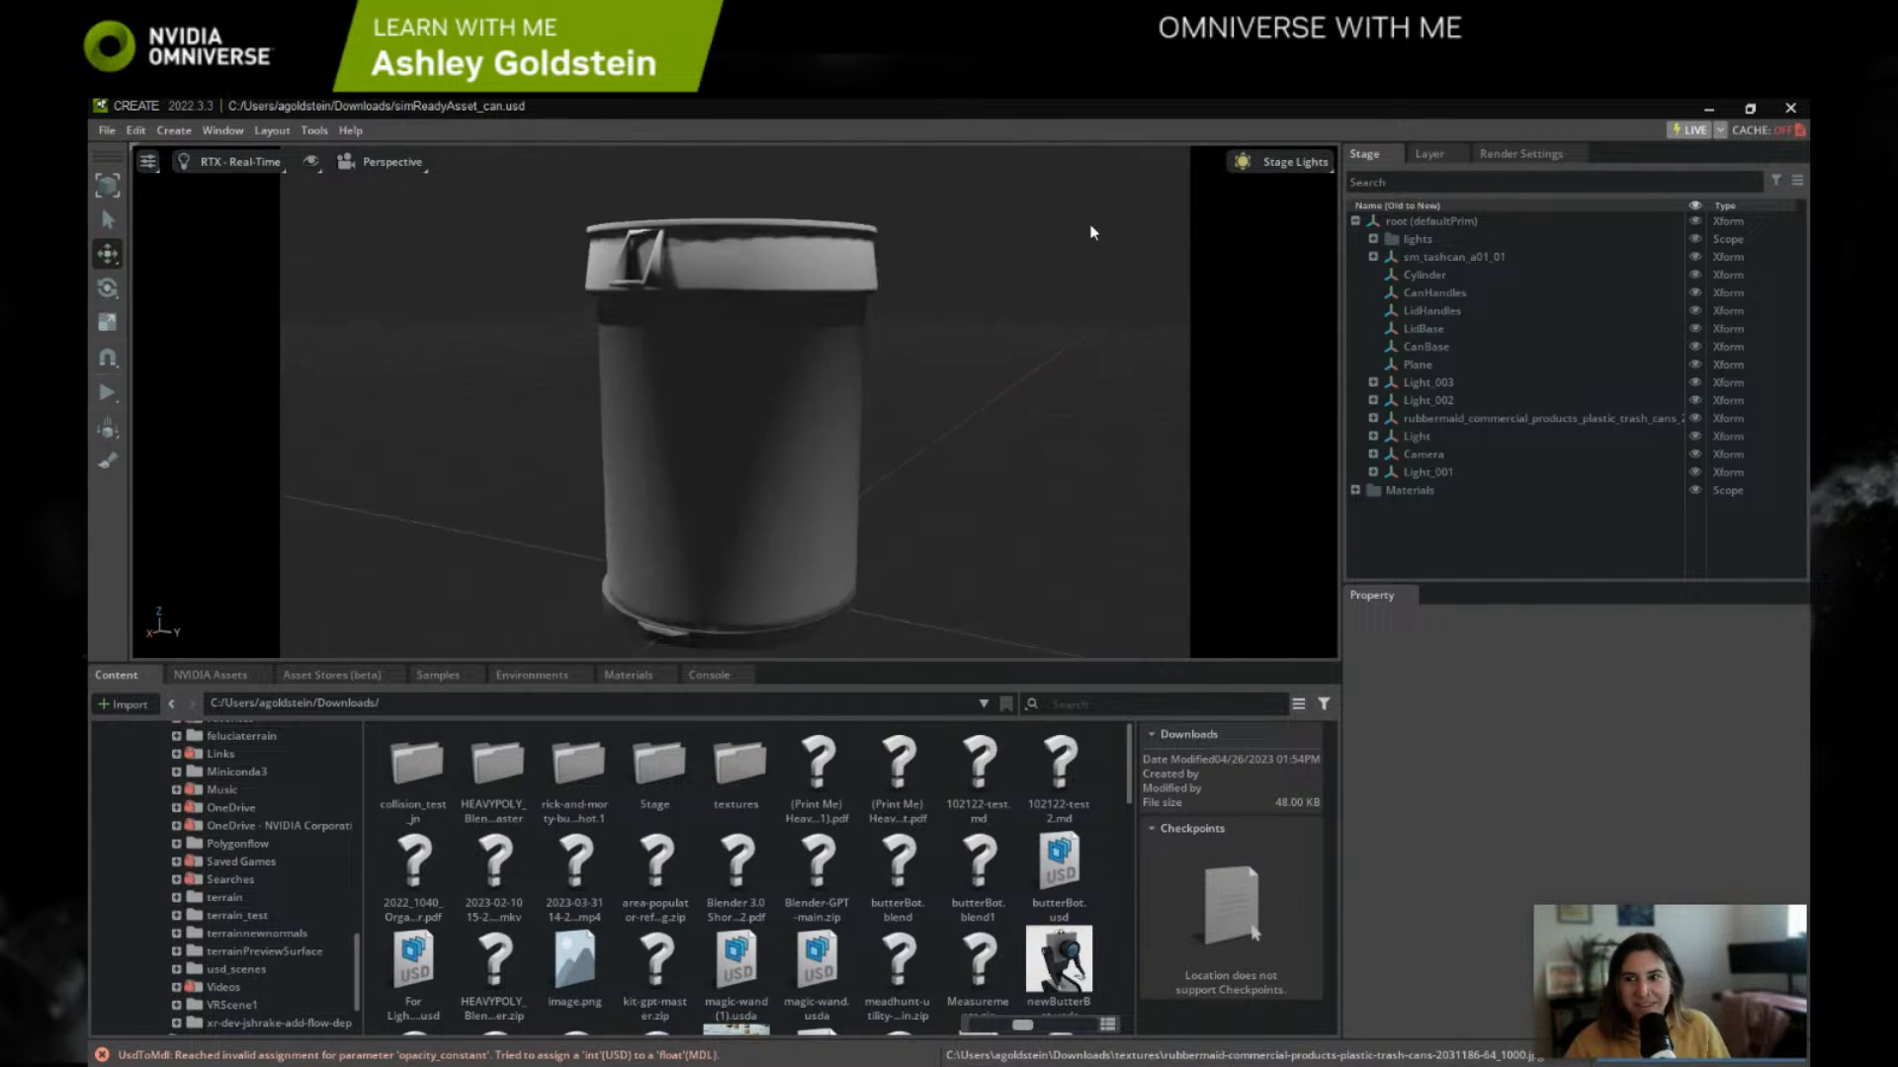
left_click(1415, 258)
left_click(1372, 257)
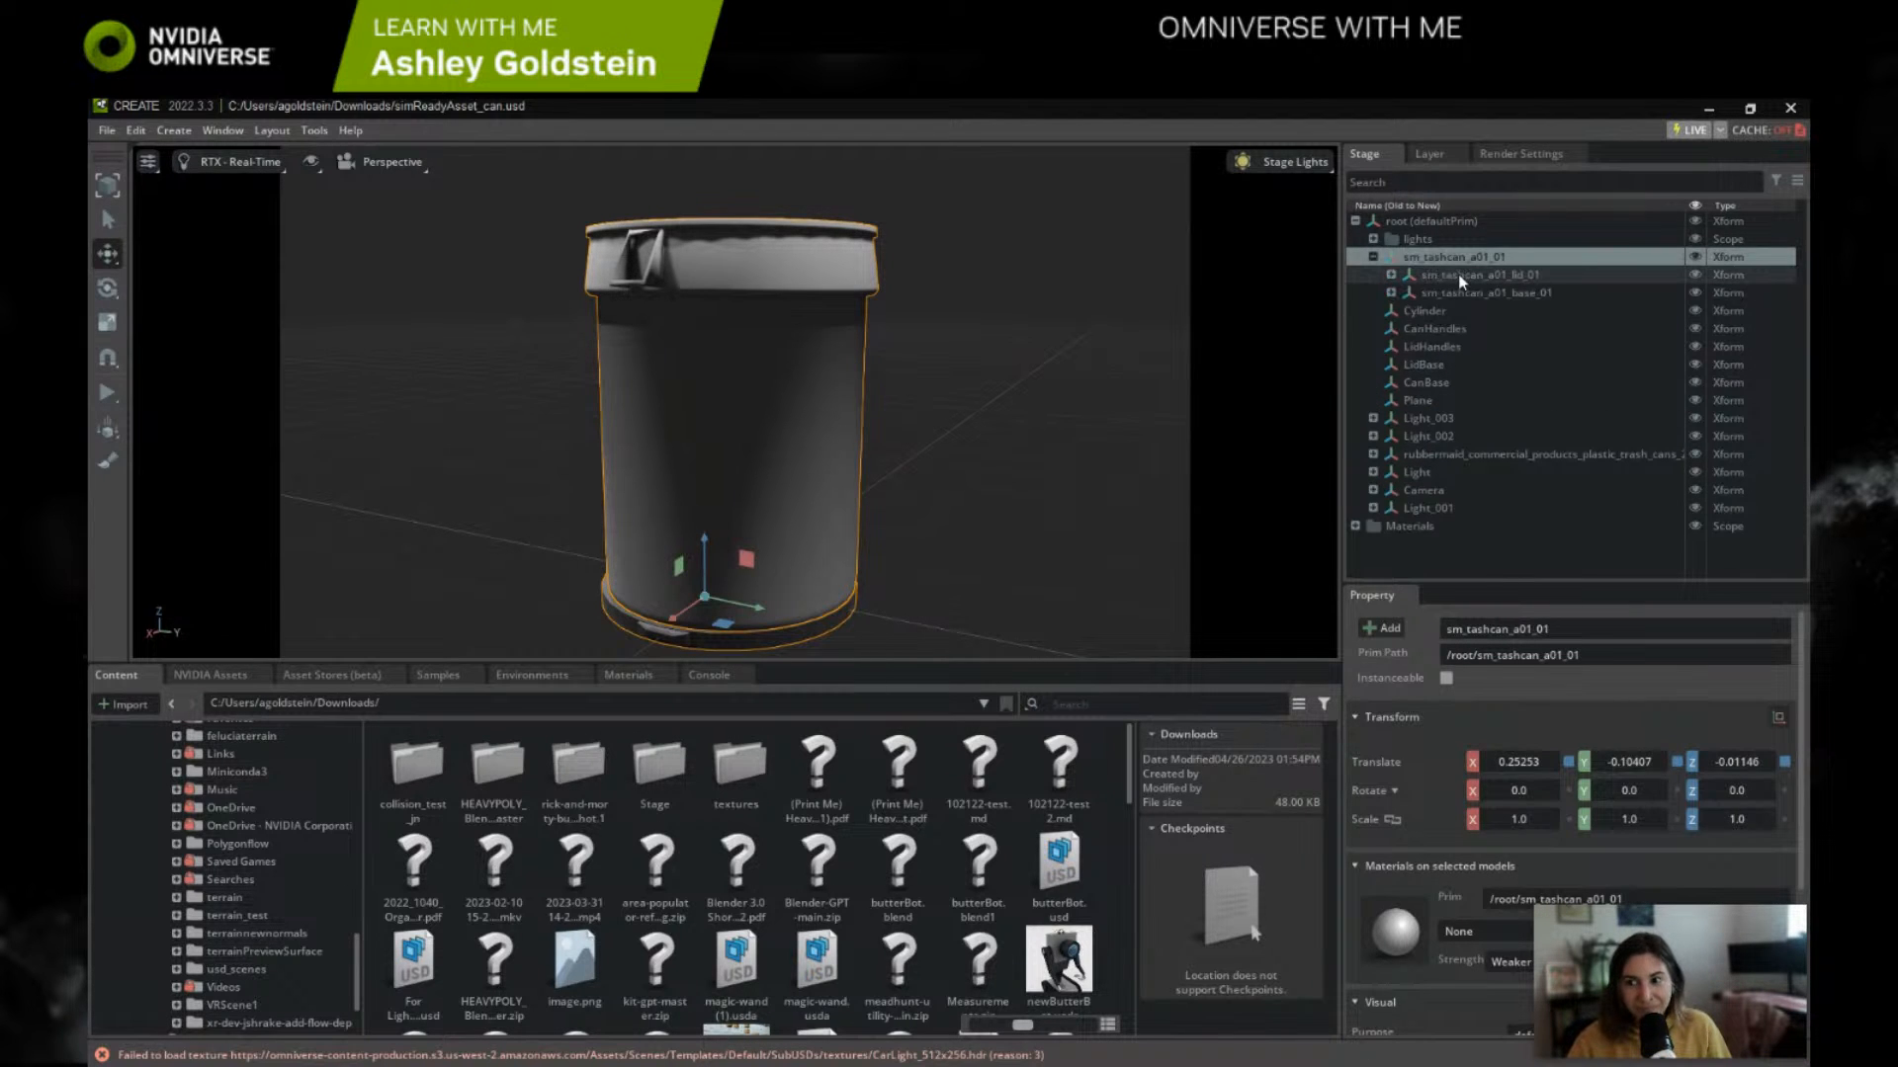
left_click(1460, 280)
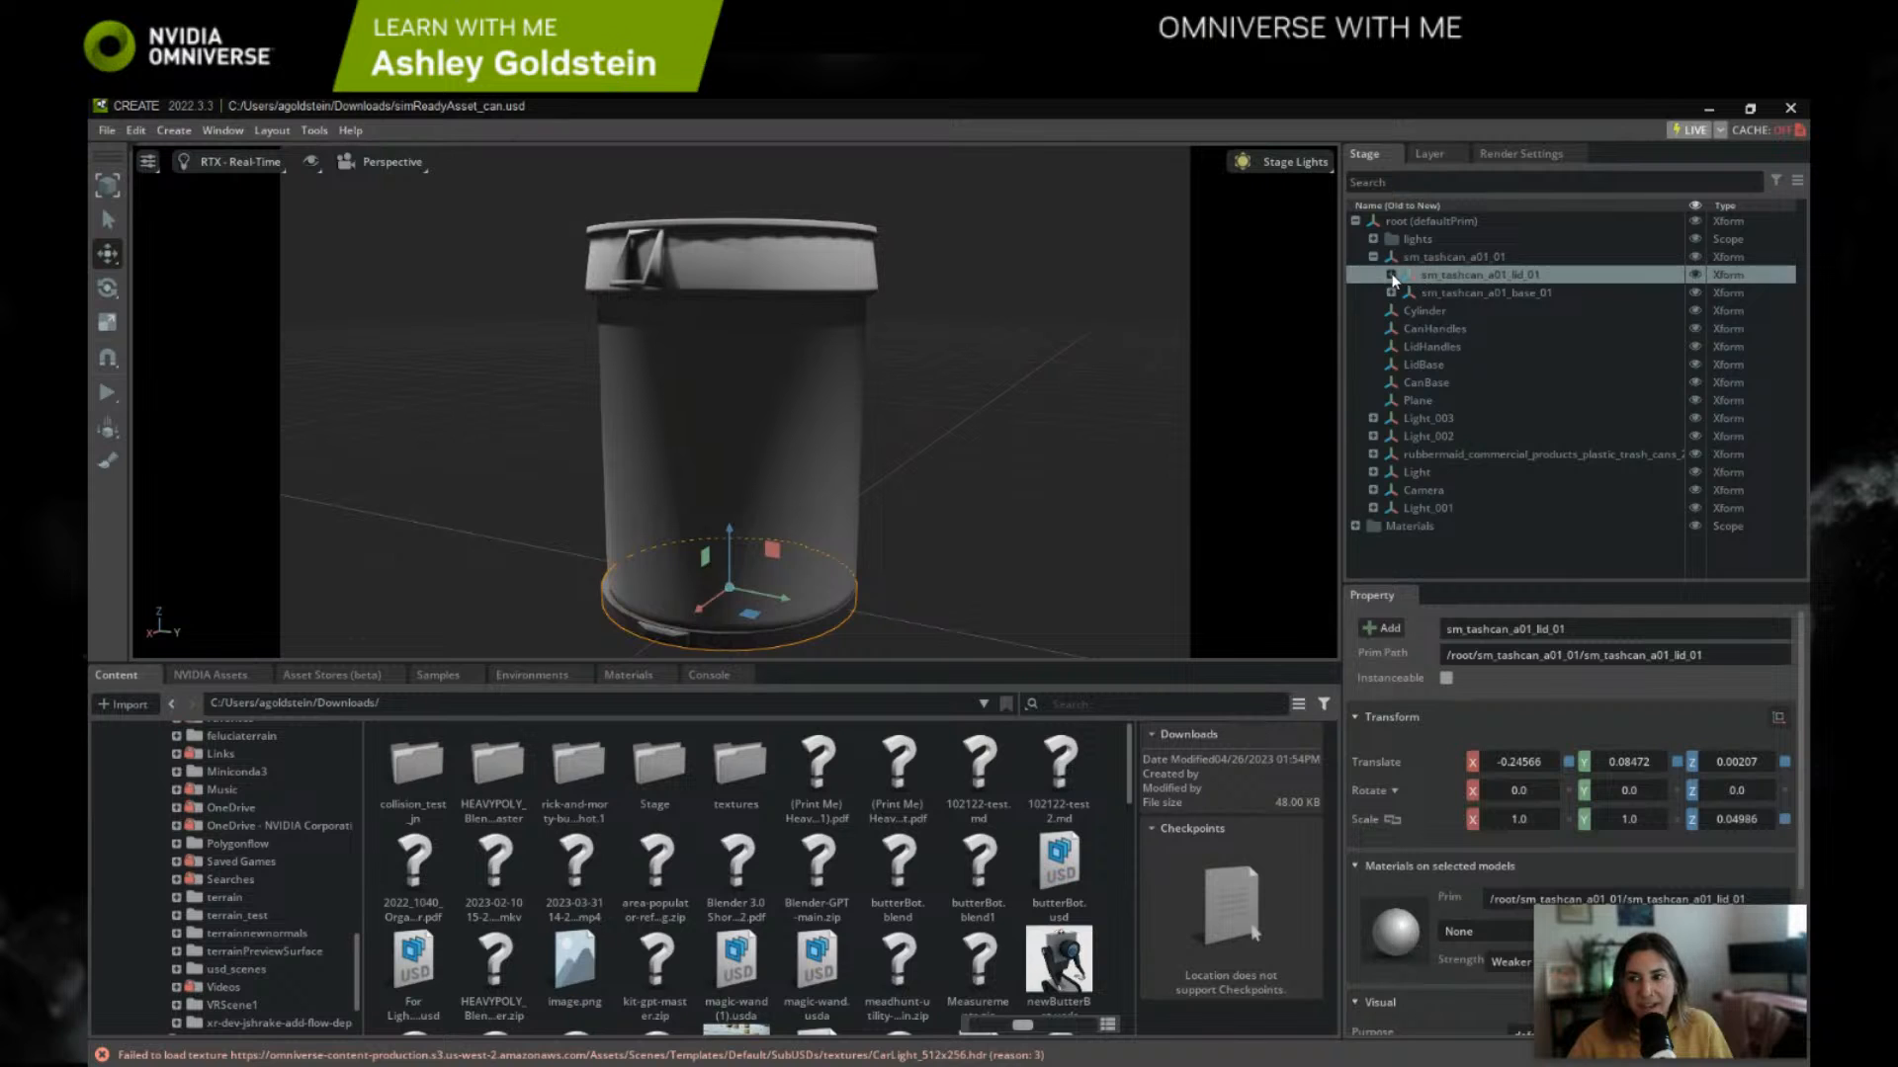
left_click(1458, 329)
left_click(1410, 330)
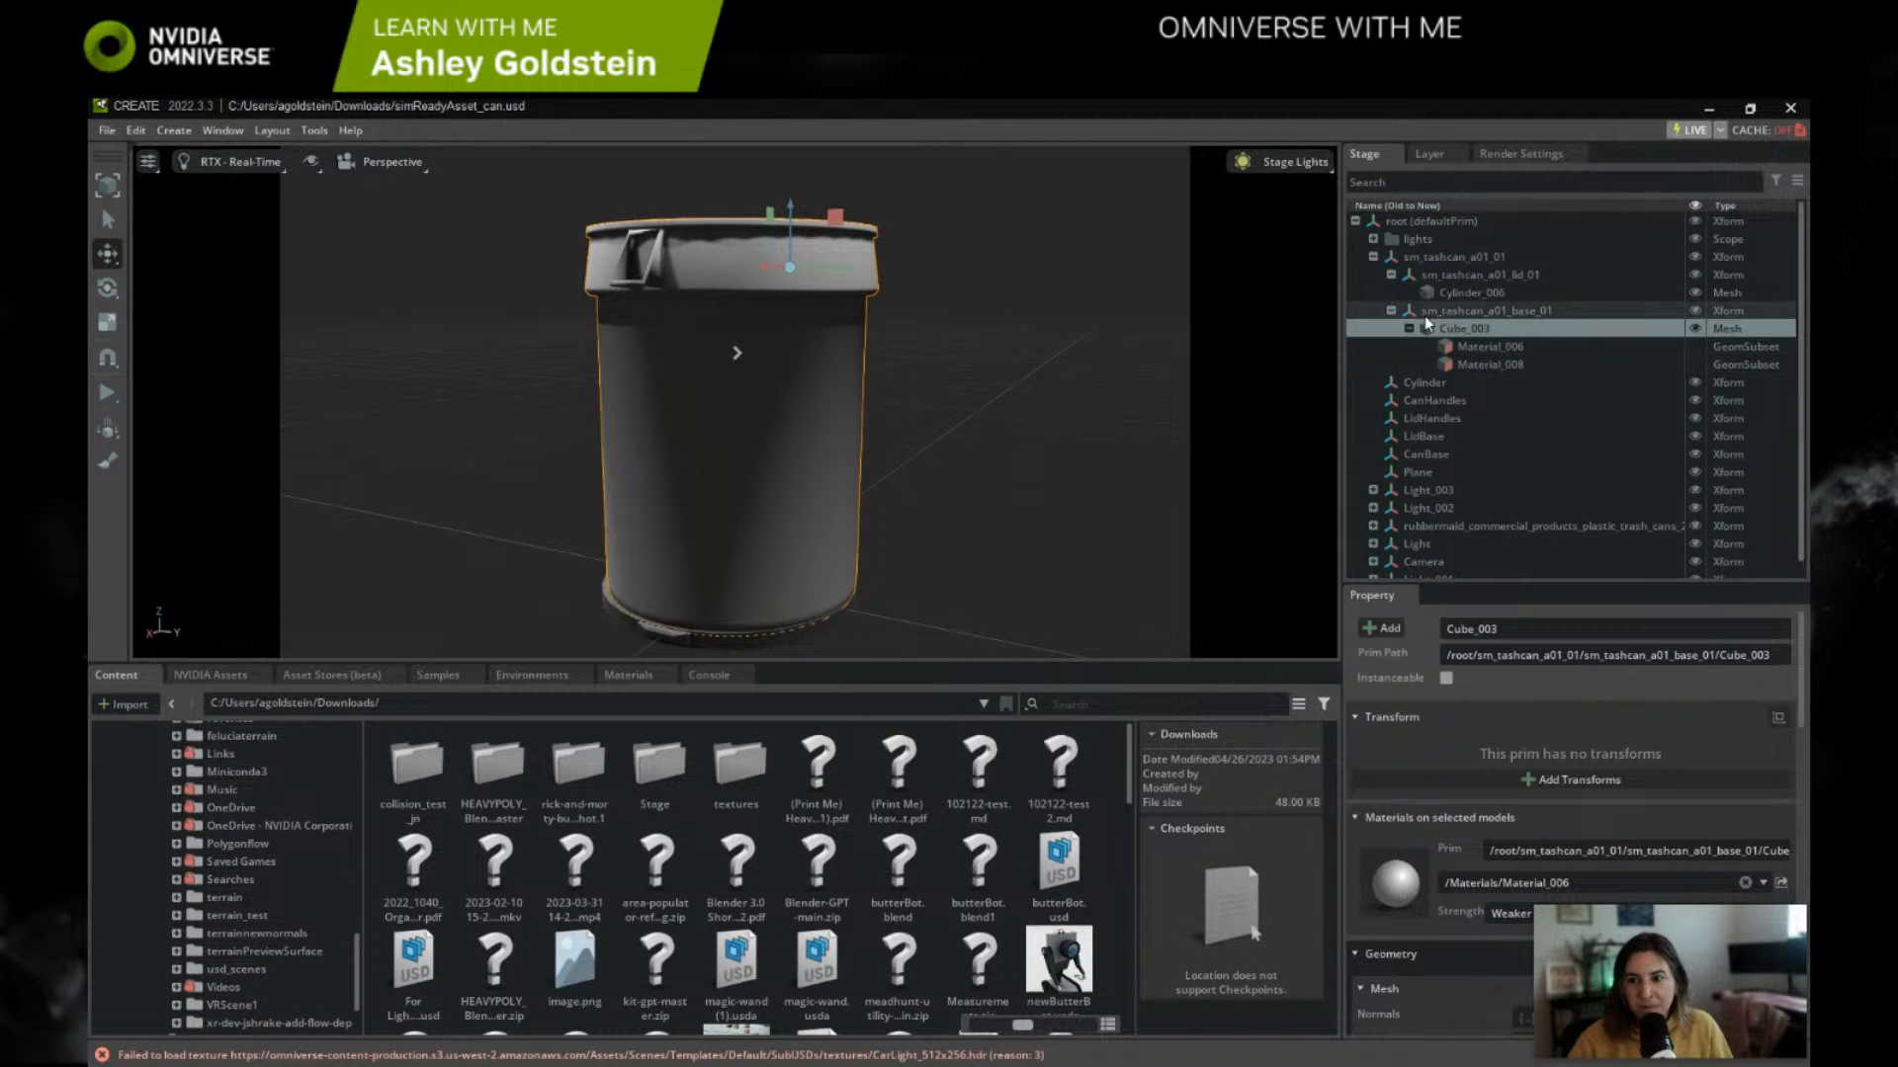
left_click(1467, 348)
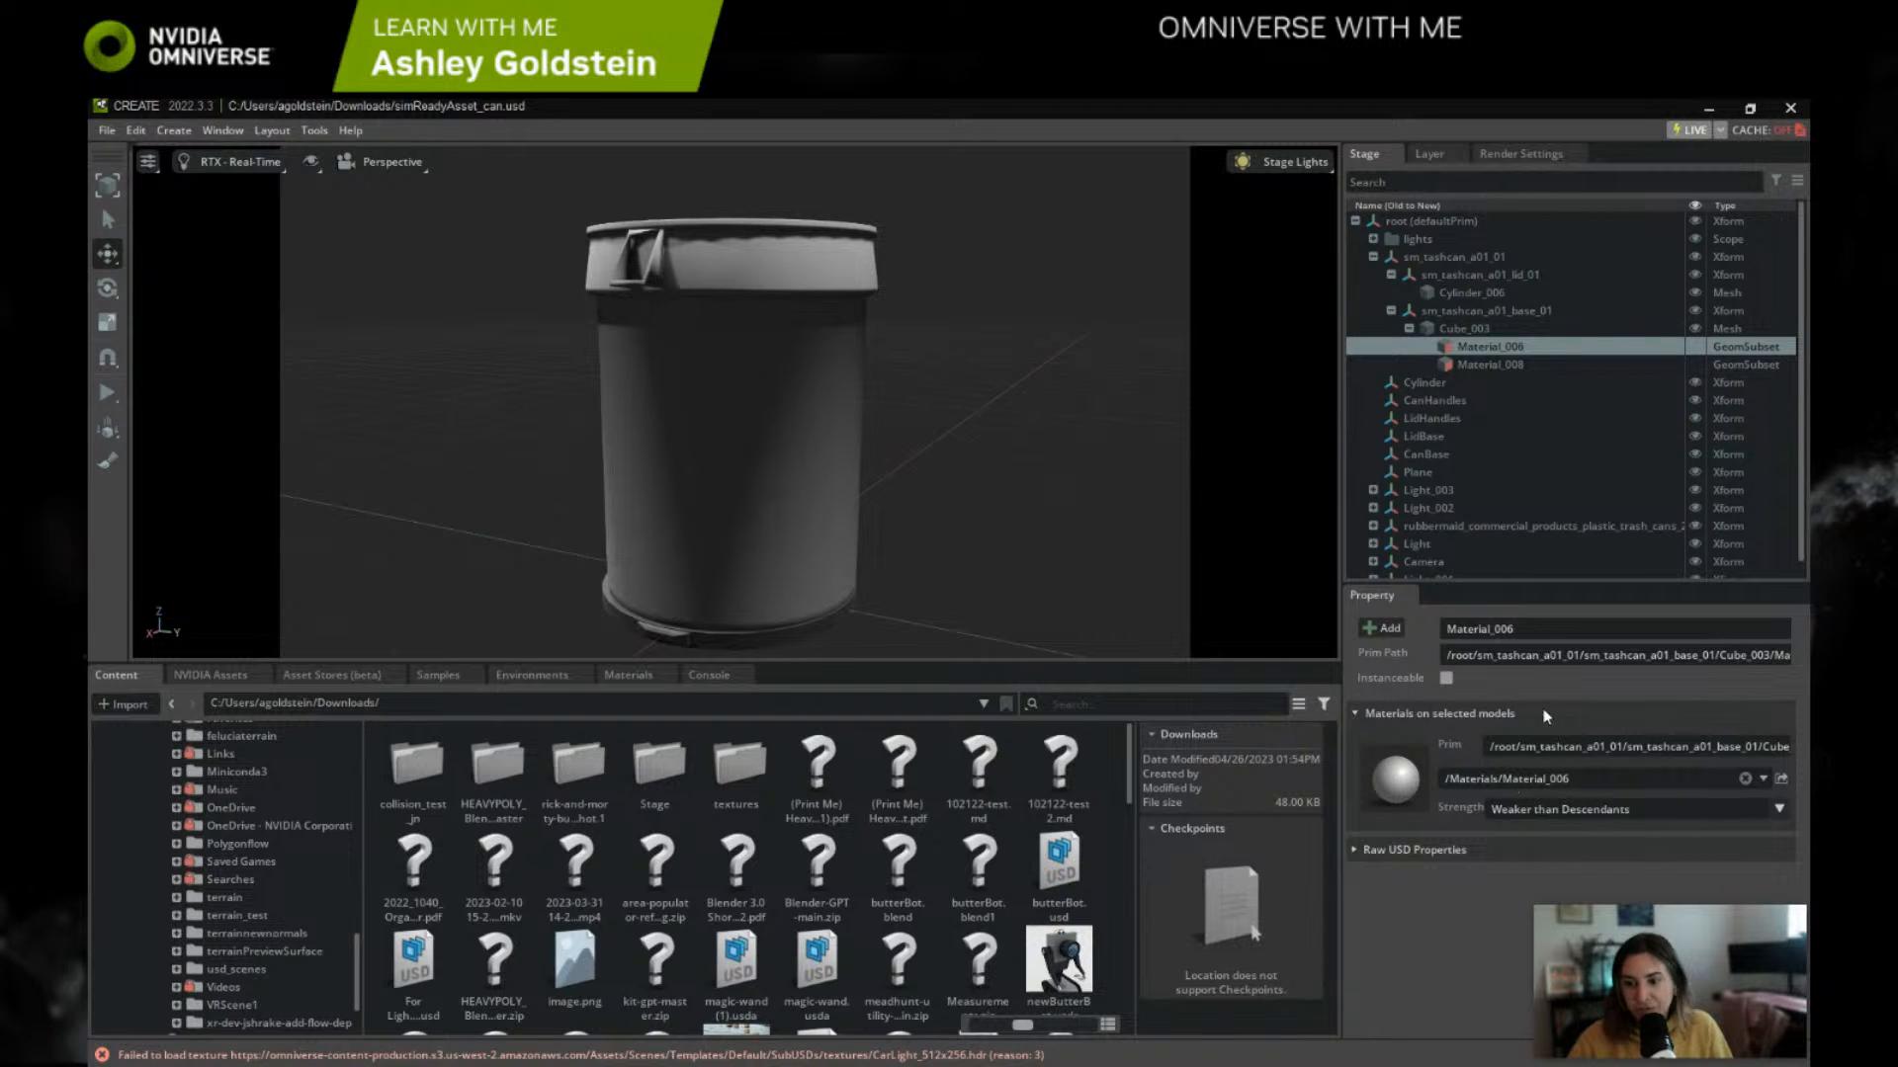
Step: Delete the leftover Cylinder, CanHandles, LidHandles, LidBase and CanBase Xforms from the stage
left_click(1403, 383)
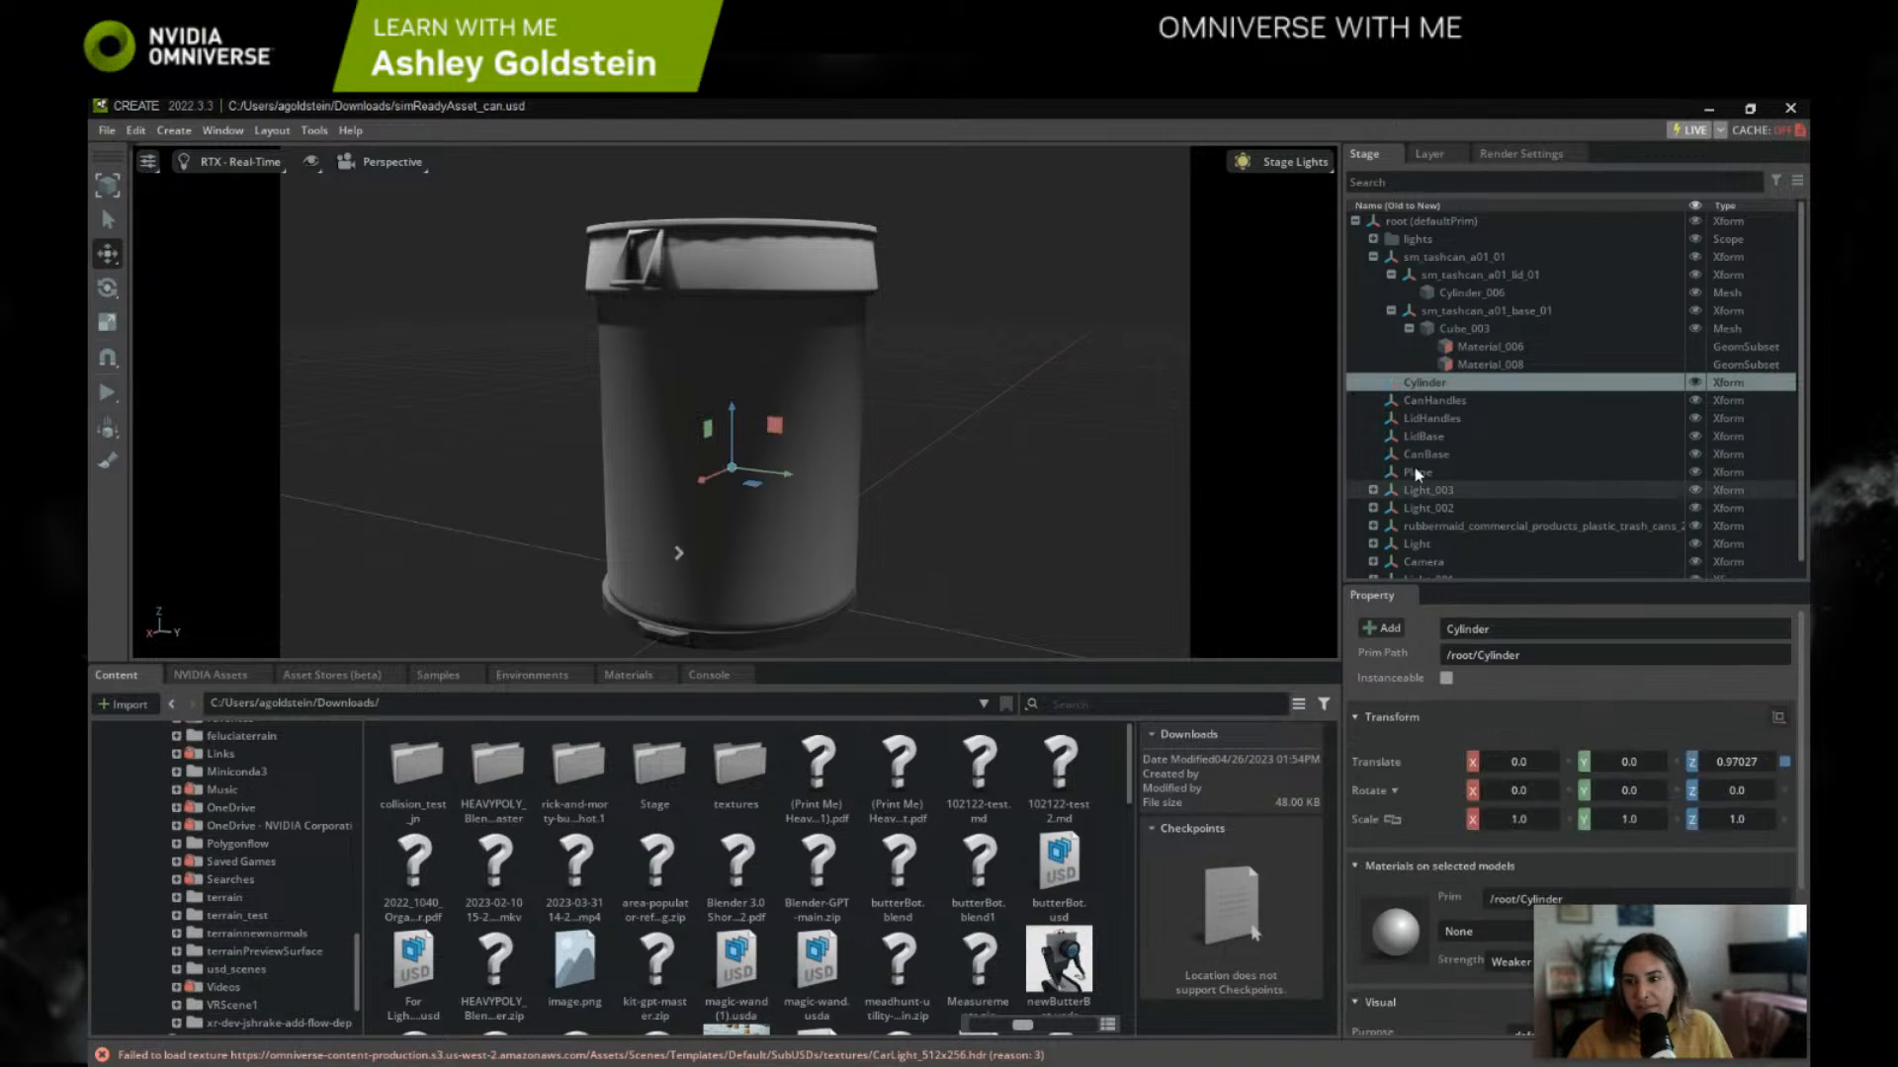
key("Delete")
left_click(1431, 383)
key("Delete")
left_click(1432, 383)
key("Delete")
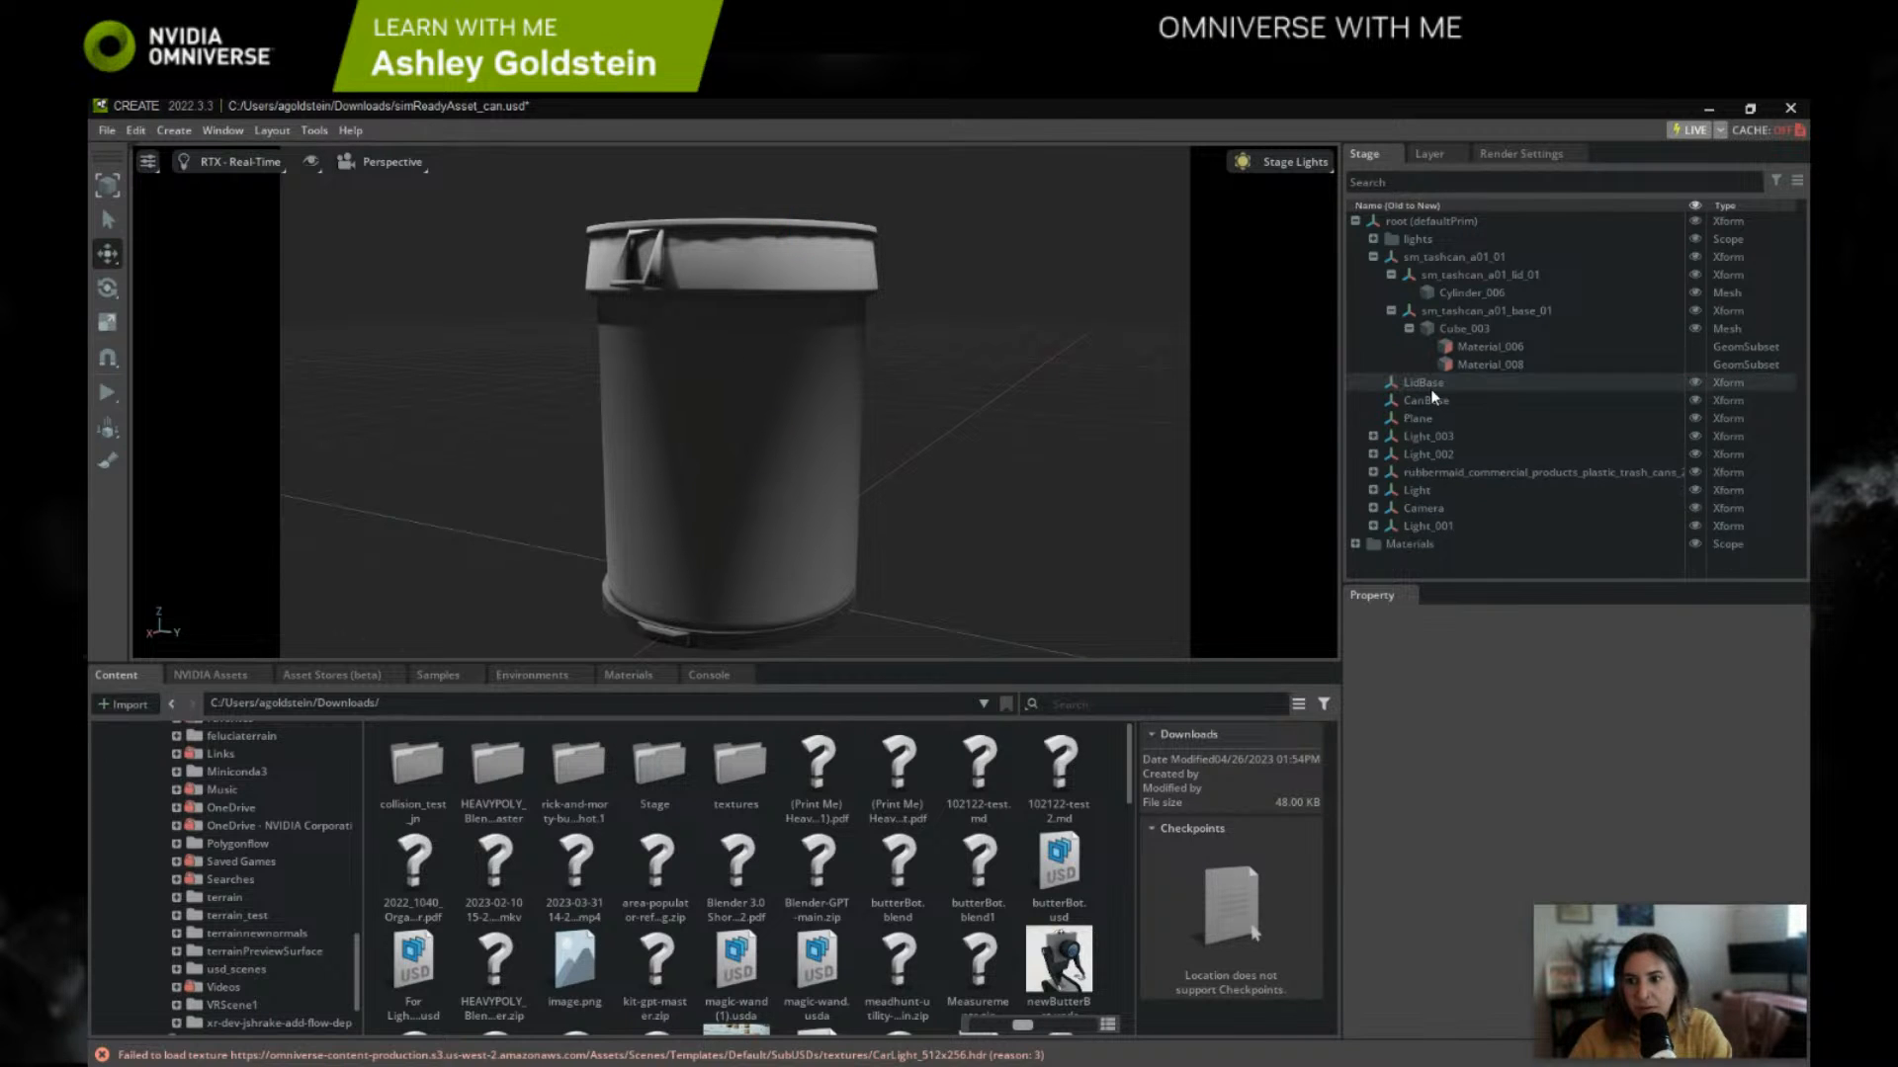
left_click(1431, 388)
key("Delete")
left_click(1429, 390)
key("Delete")
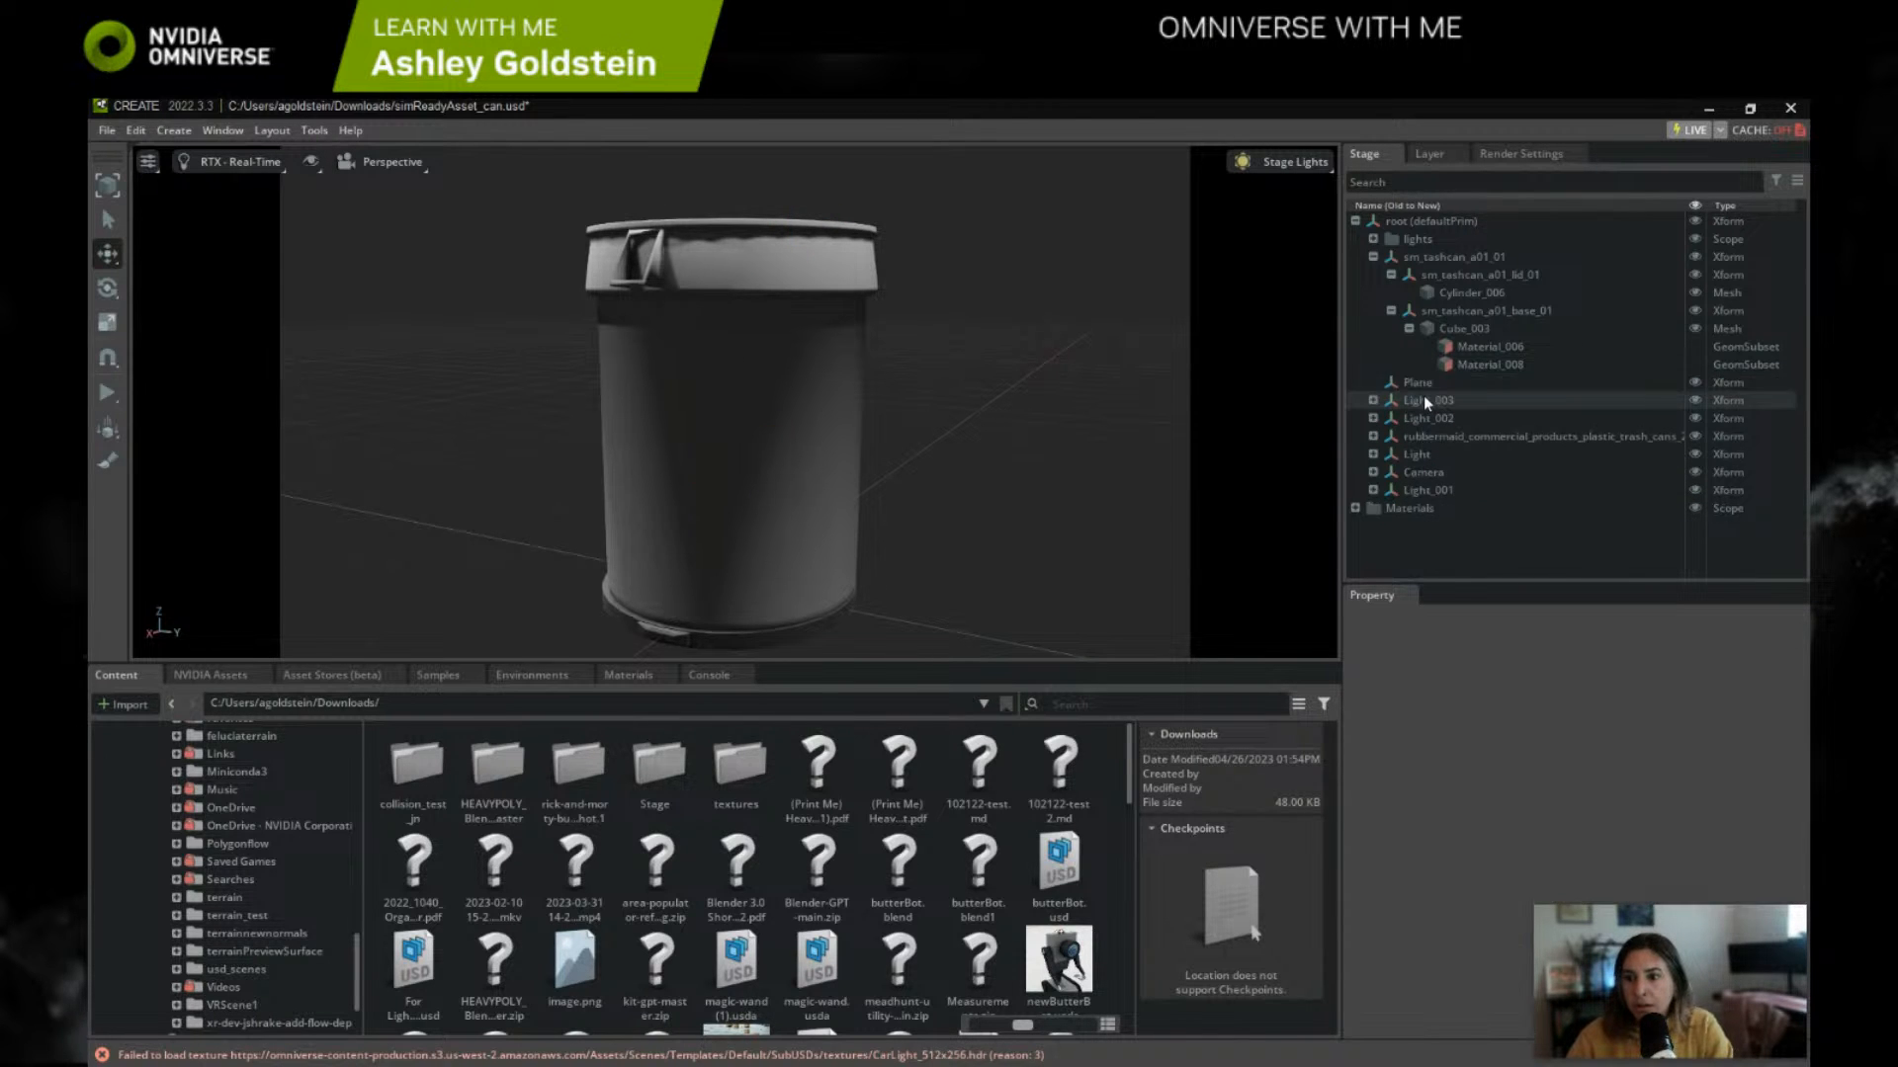
Step: Delete the Plane, Light_002, Light_003 and rubbermaid_commercial_products_plastic_trash_cans Xforms from the stage
left_click(1426, 388)
key("Delete")
left_click(1426, 393)
key("Delete")
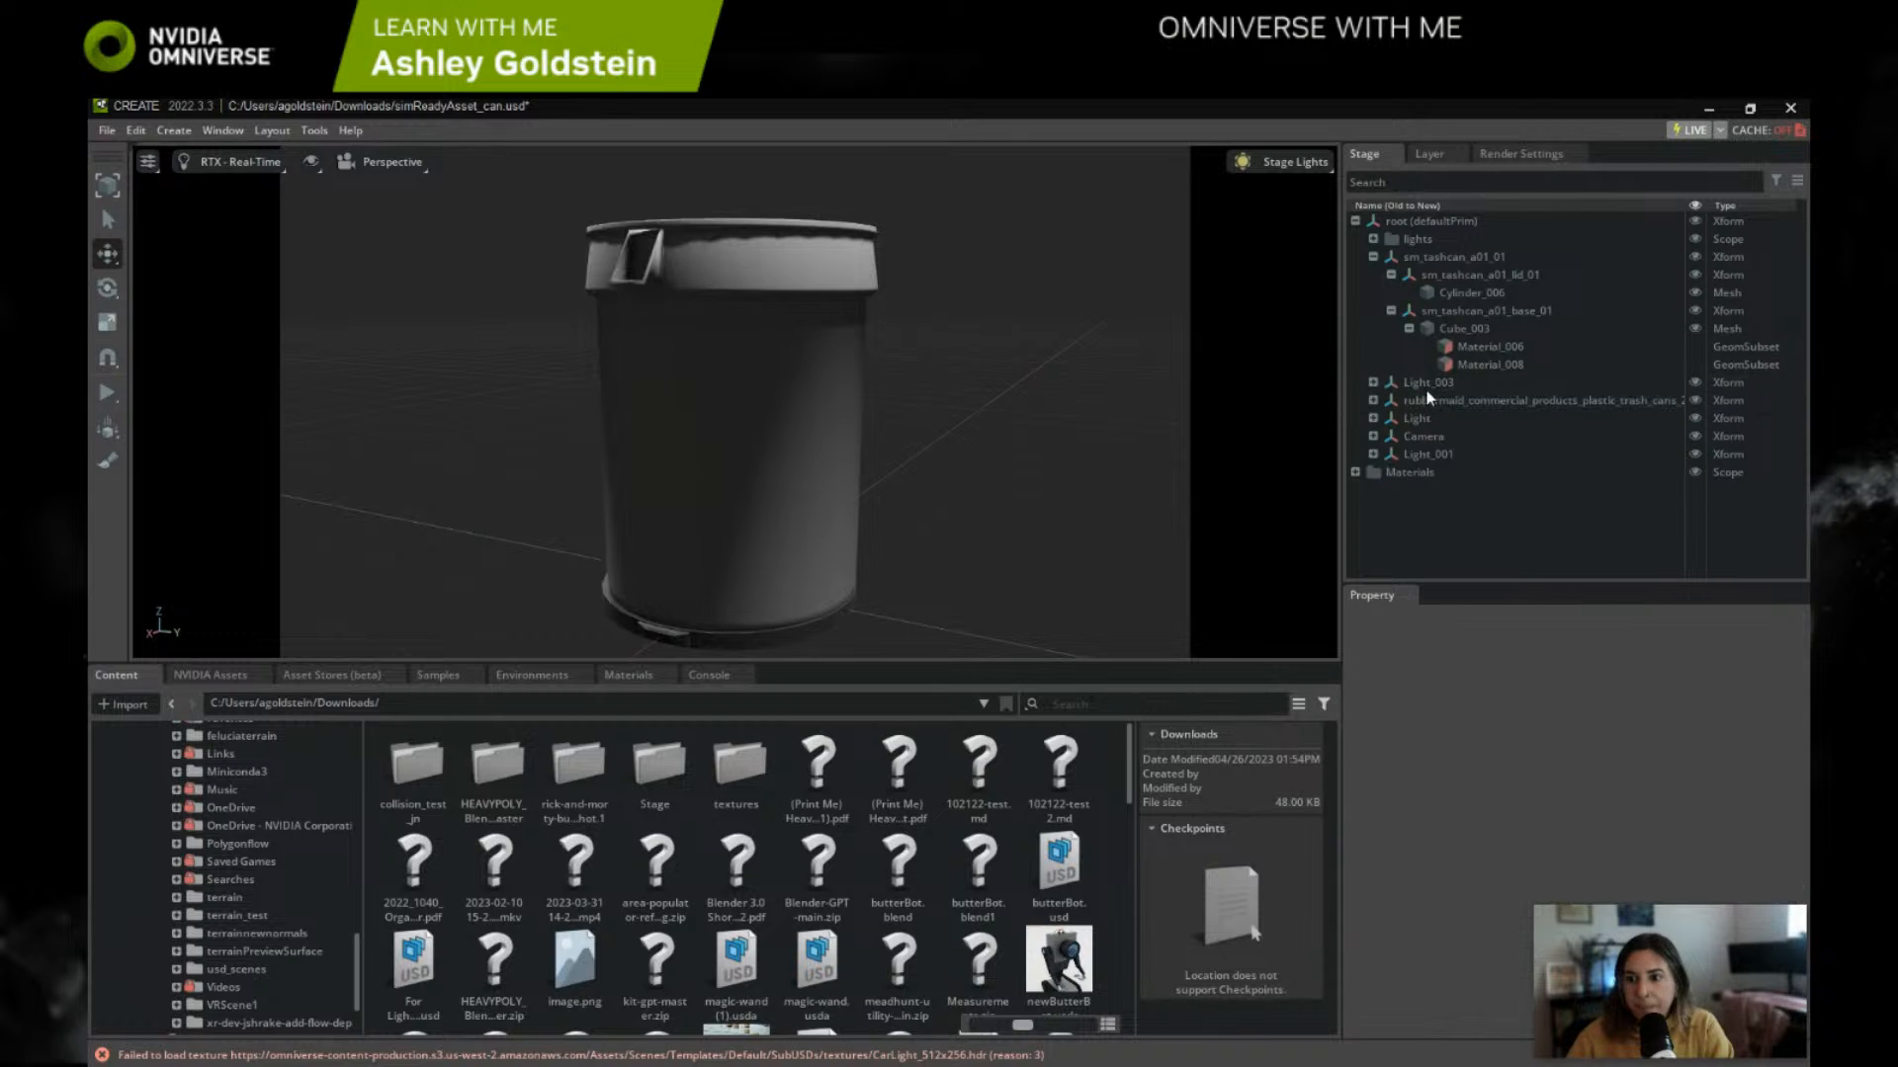
left_click(1427, 394)
key("Delete")
left_click(1426, 394)
key("Delete")
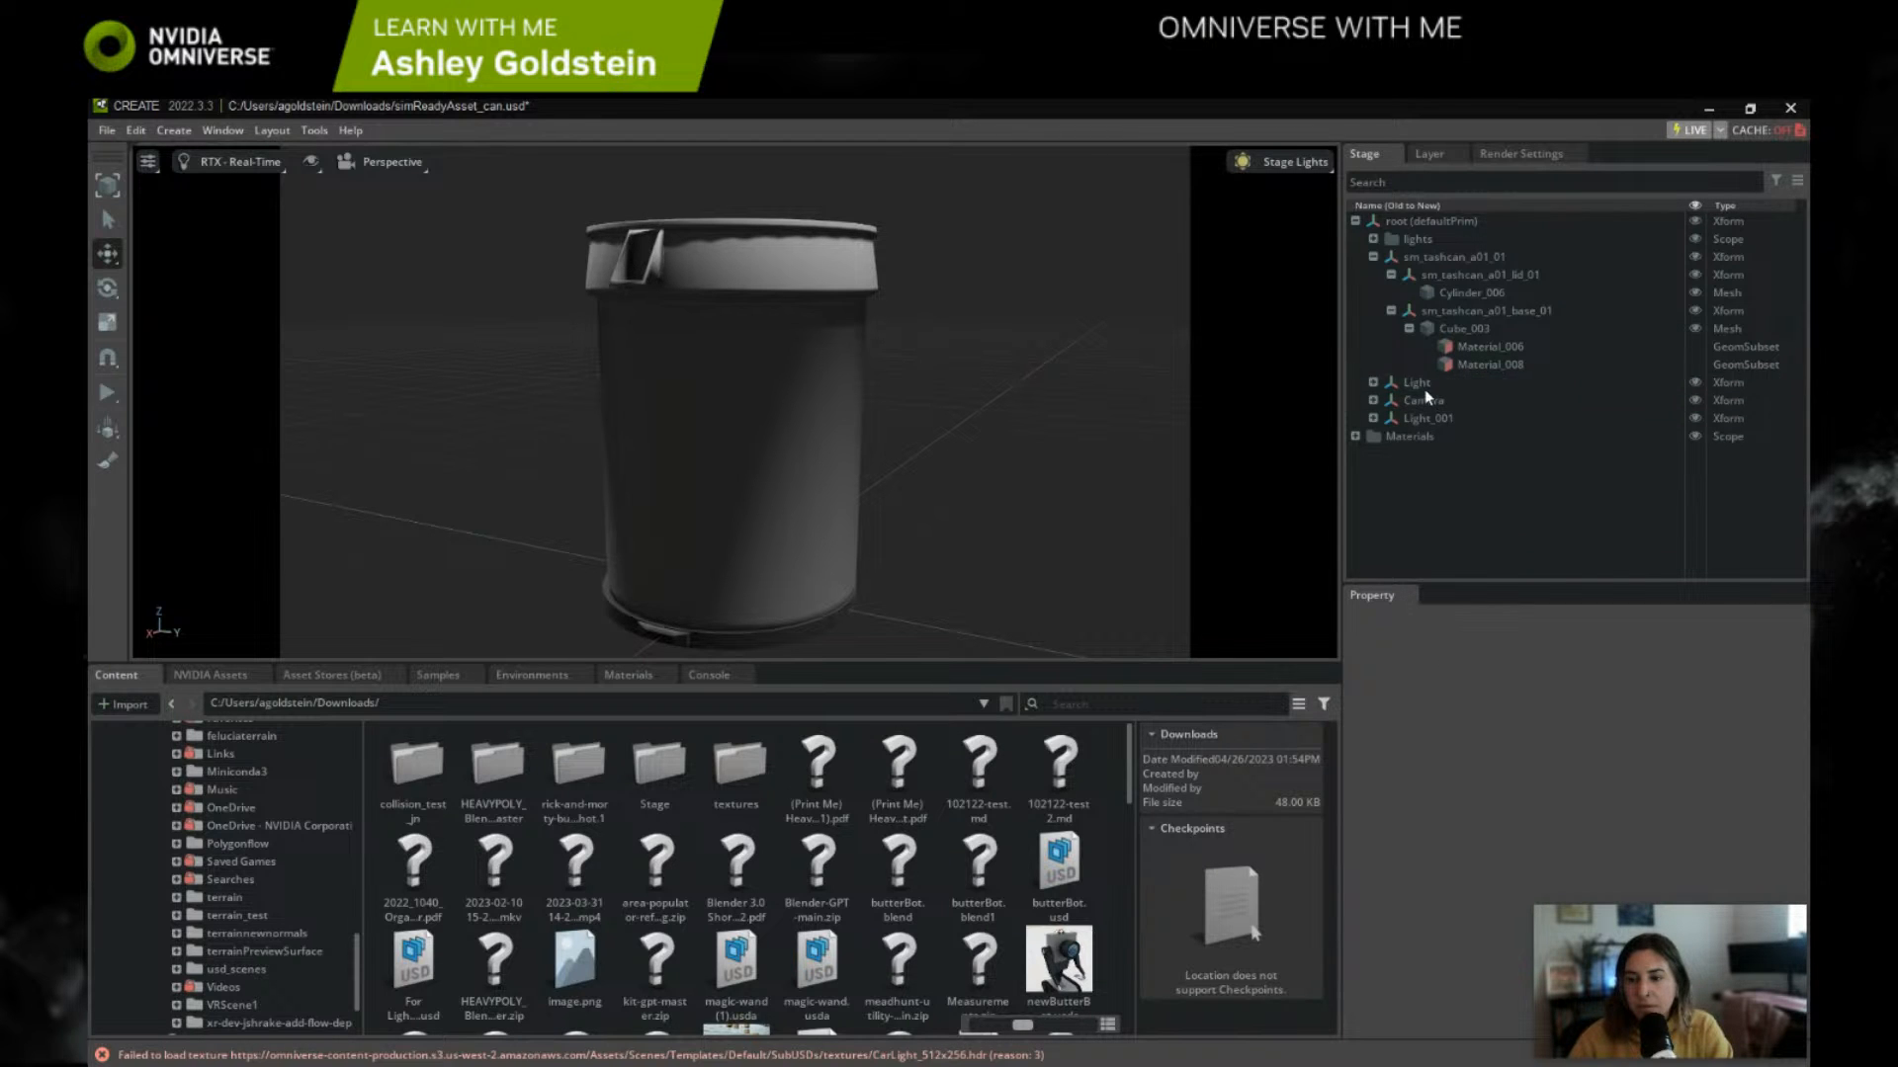
Step: Delete the remaining Light, Camera and Light_001 Xforms under the root prim
left_click(1424, 396)
key("Delete")
left_click(1424, 391)
key("Delete")
left_click(1424, 388)
key("Delete")
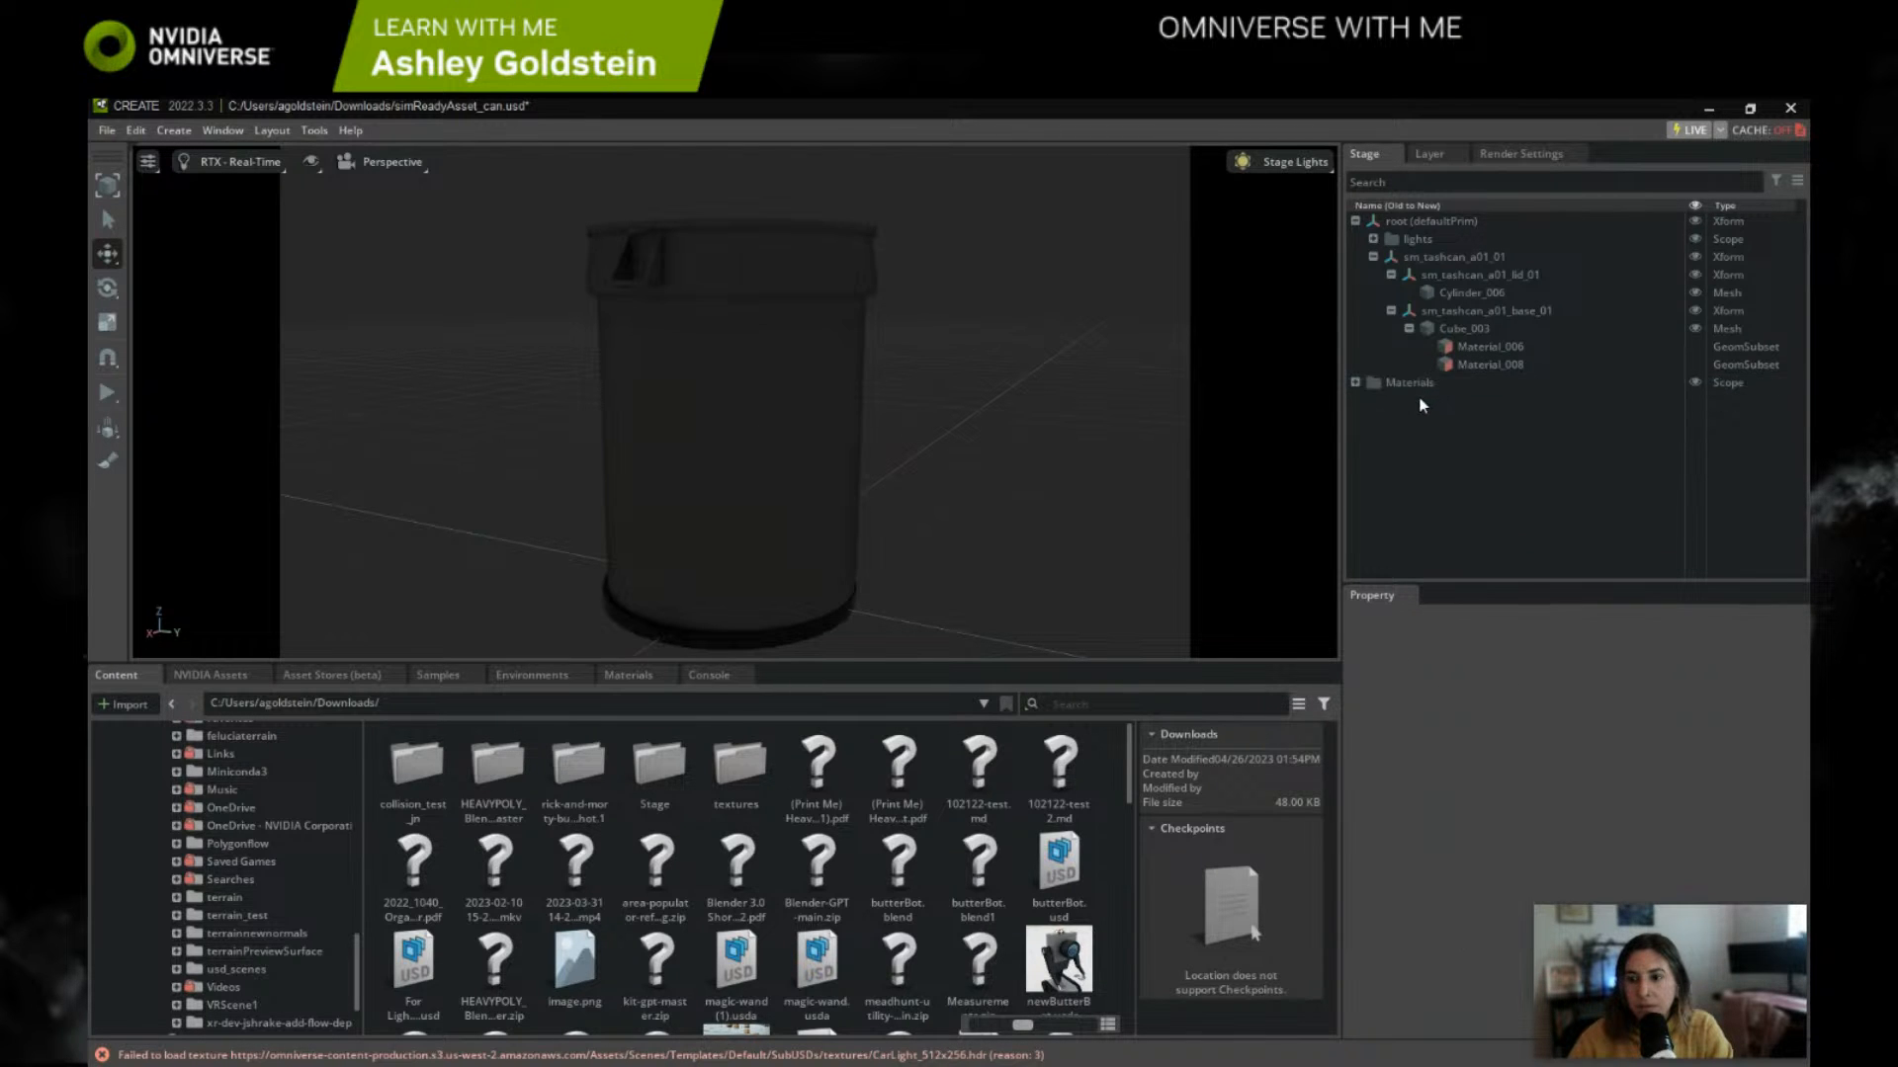
Step: Delete the Materials scope and the Material_006 and Material_008 subsets under the base's Cube_003 mesh
left_click(1415, 384)
key("Delete")
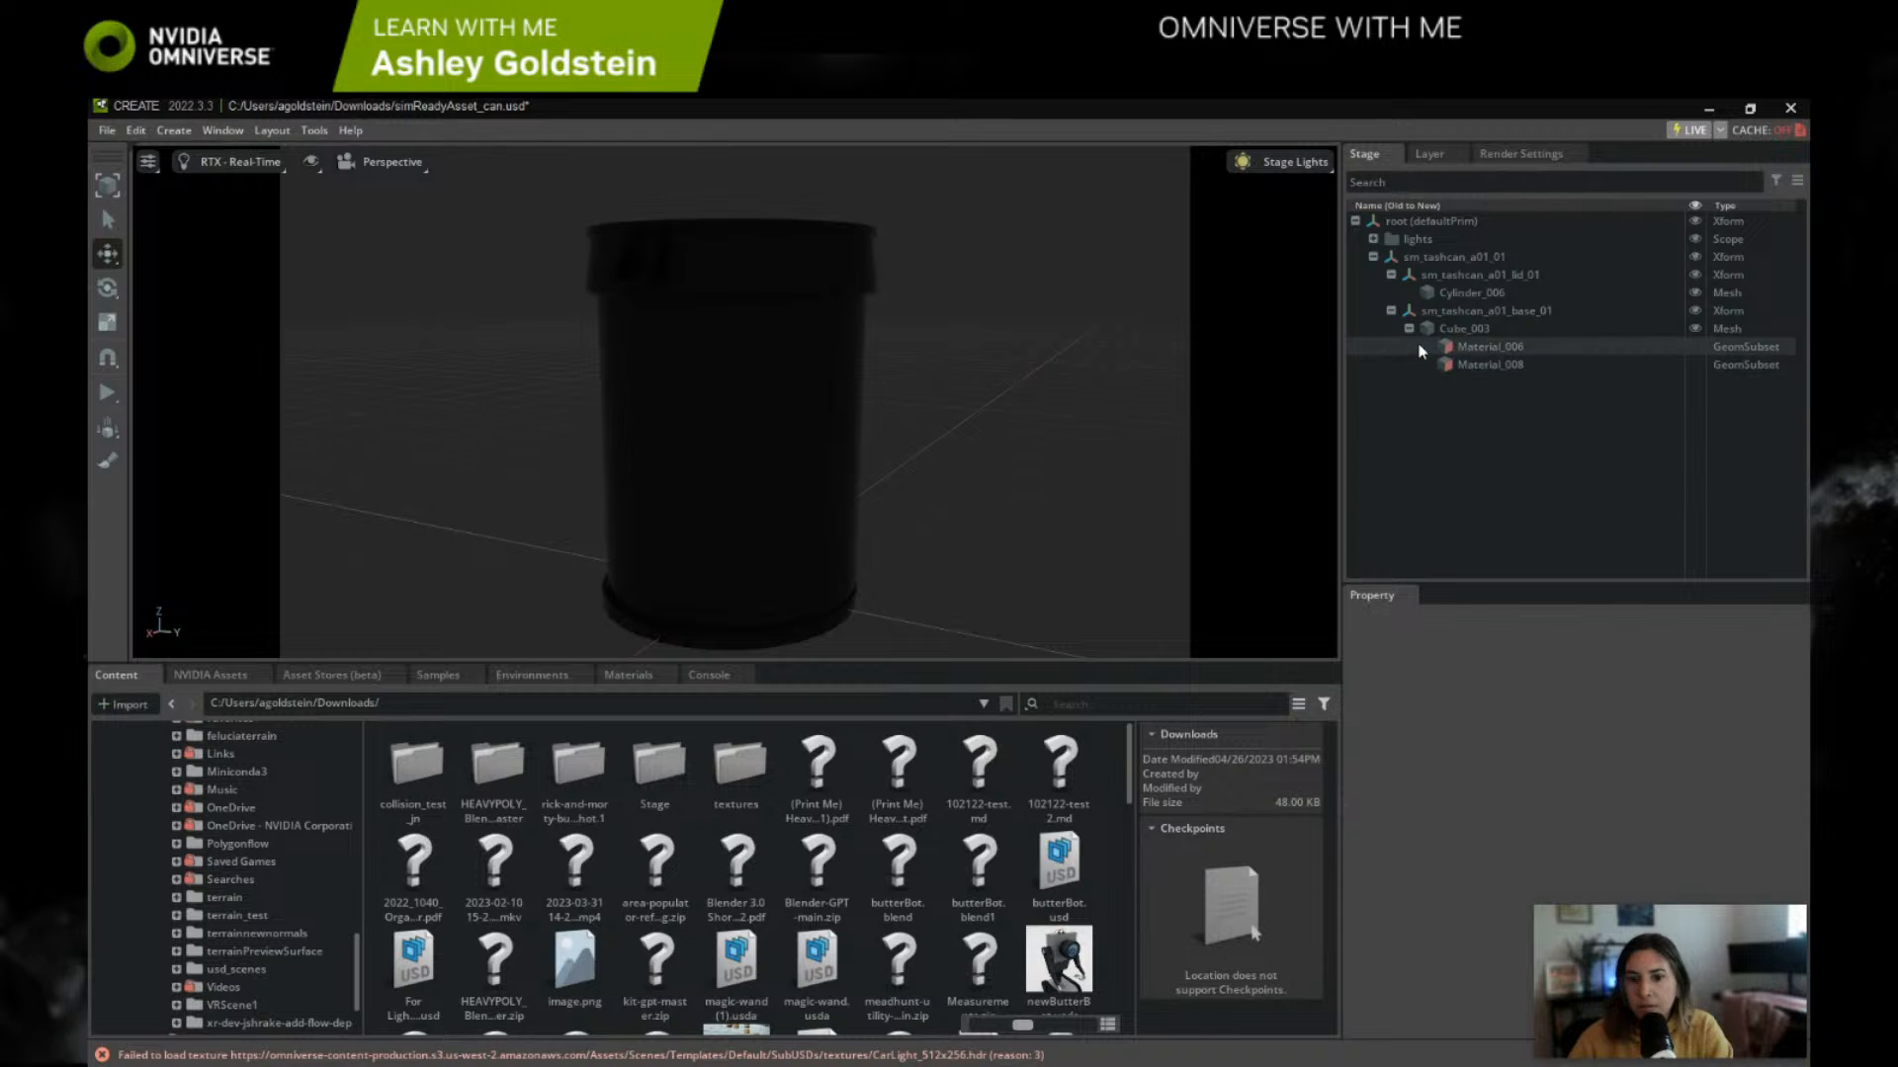
left_click(1457, 346)
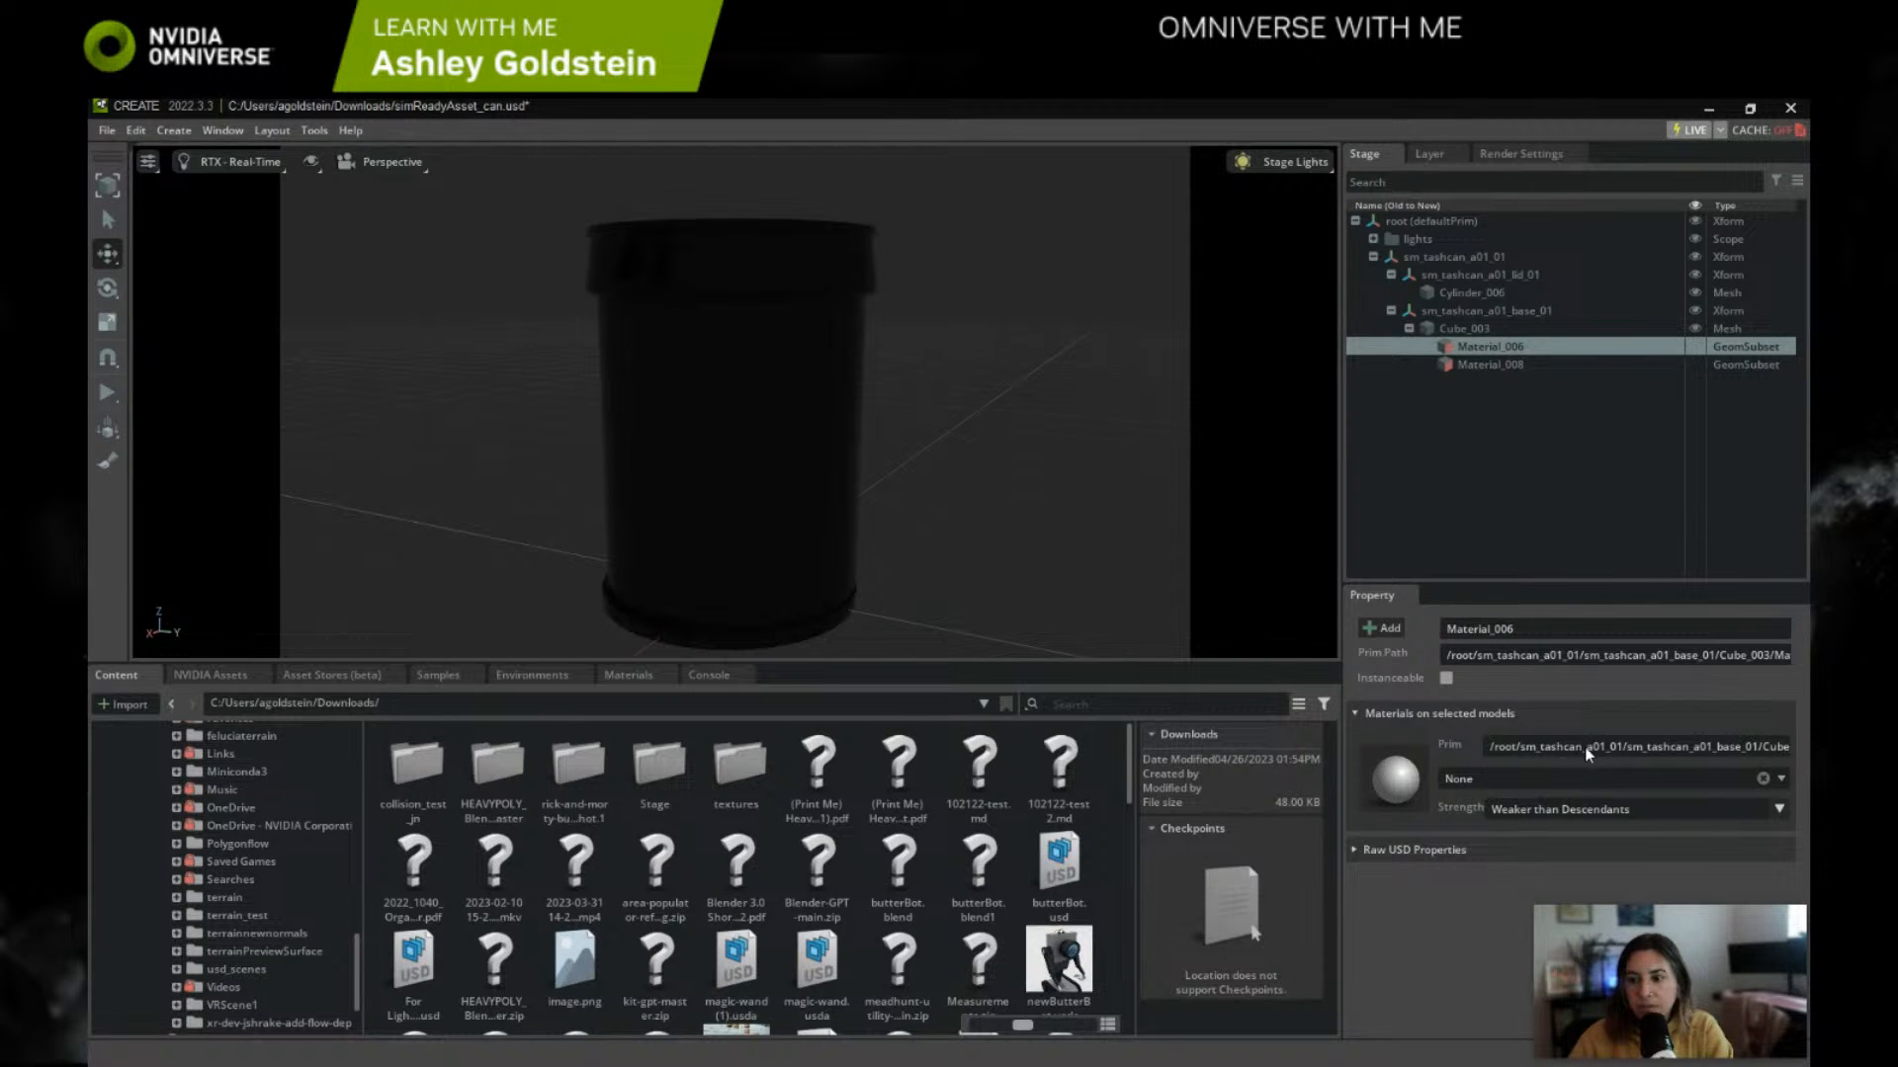
key("Delete")
left_click(1500, 350)
key("Delete")
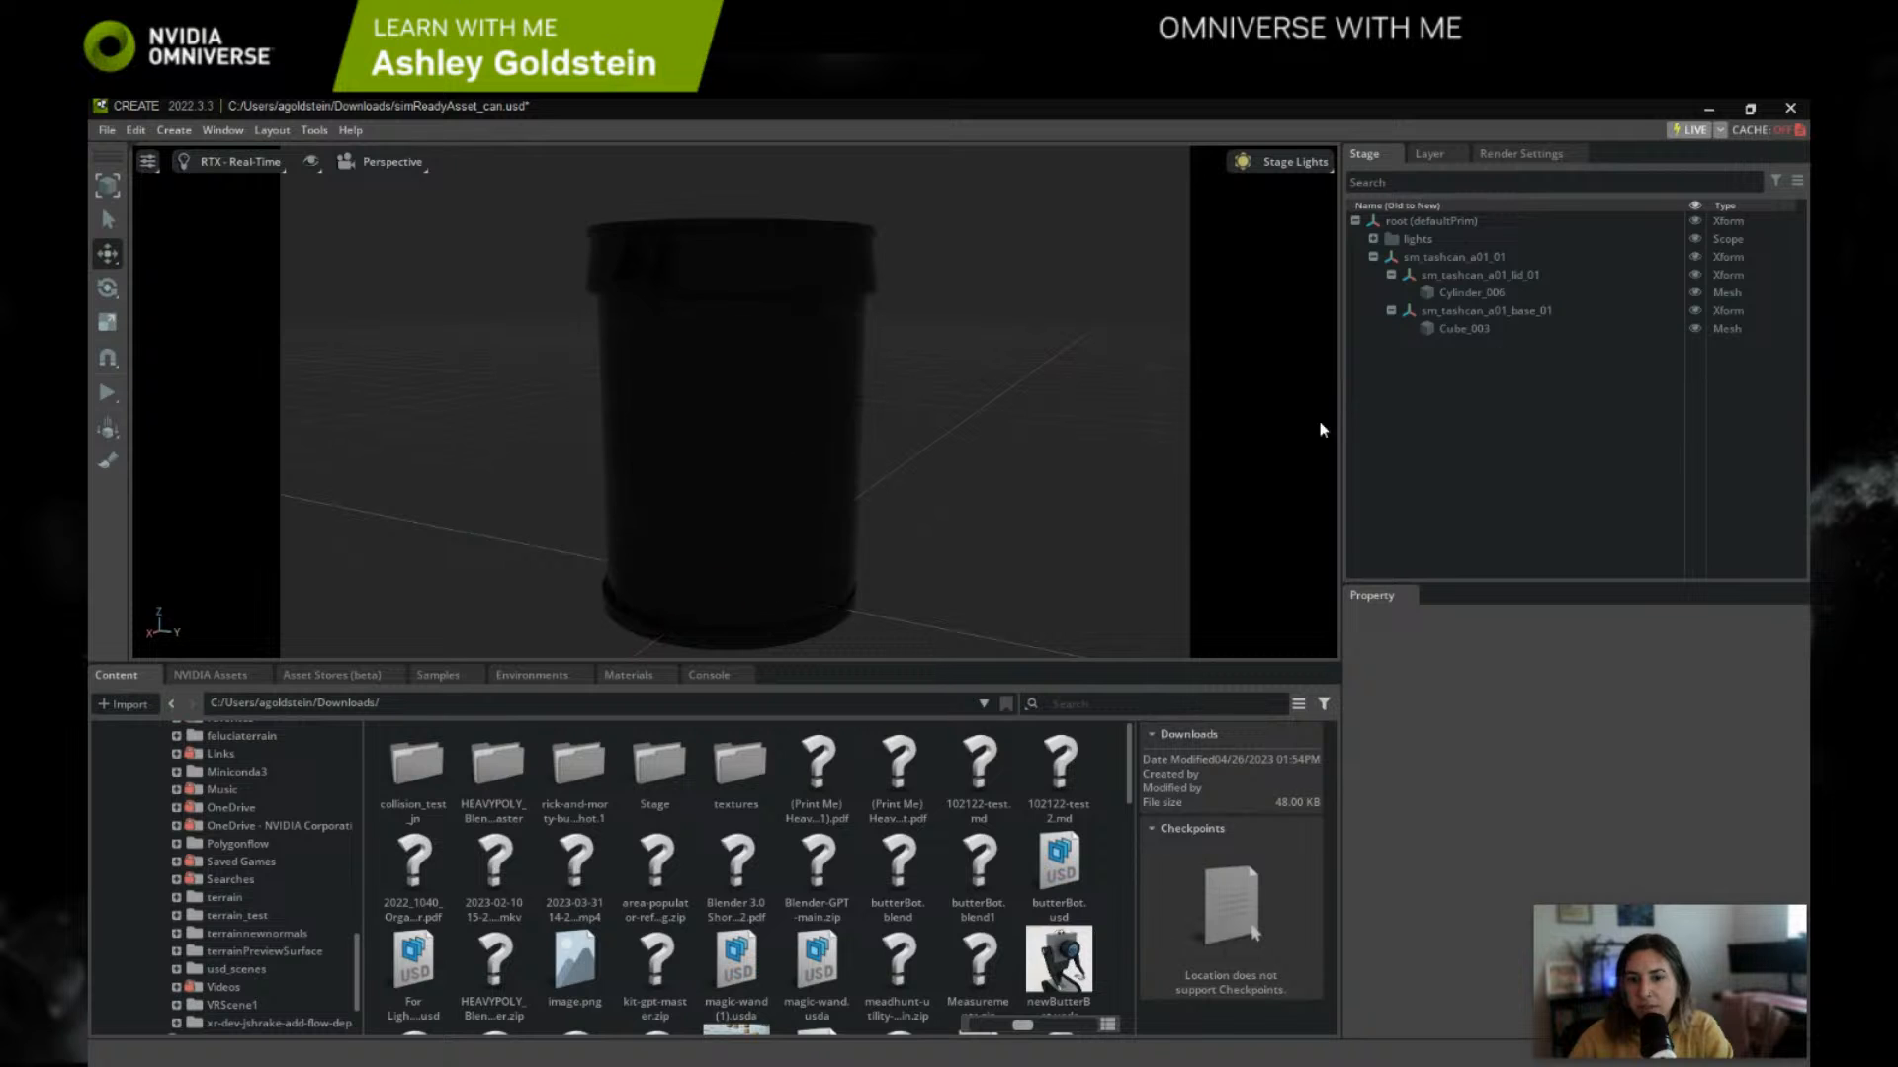
Step: Replace the imported lights scope with a new Dome Light that illuminates the trash can
left_click(1419, 239)
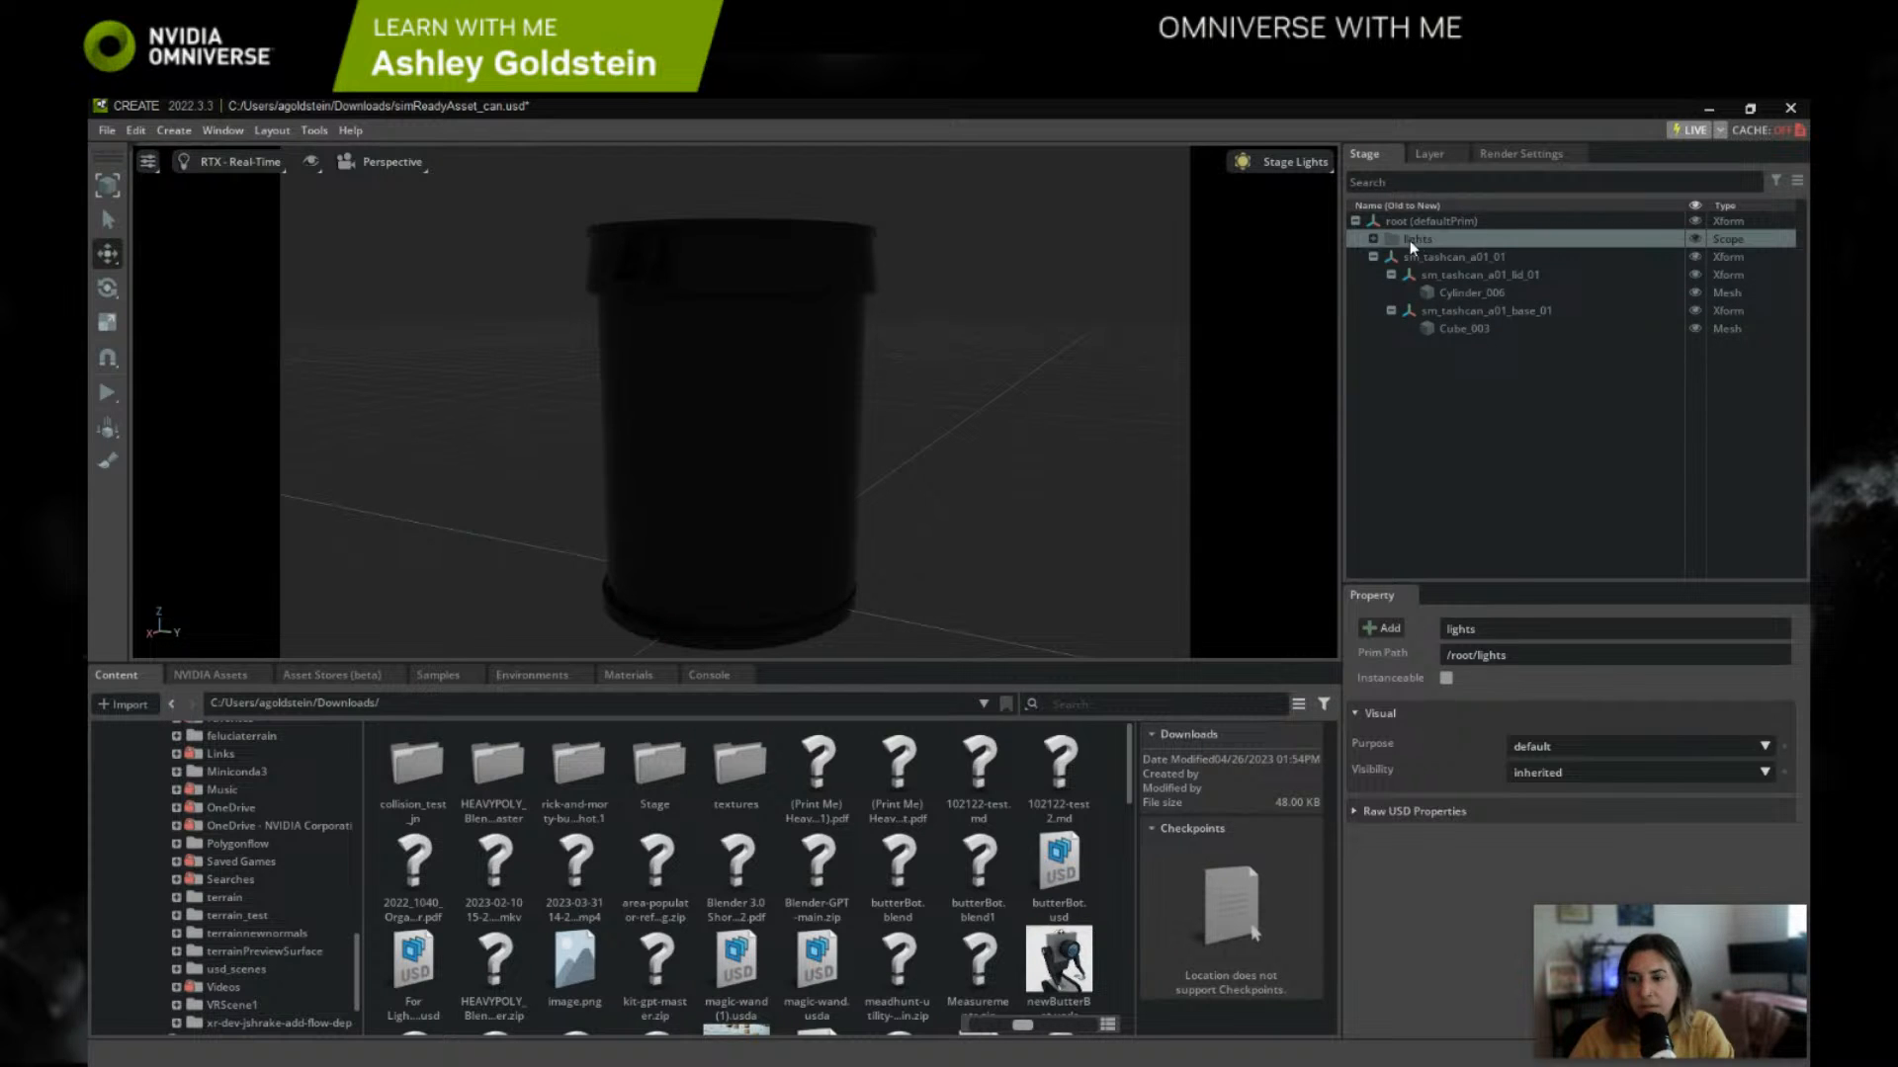
key("Delete")
right_click(1027, 297)
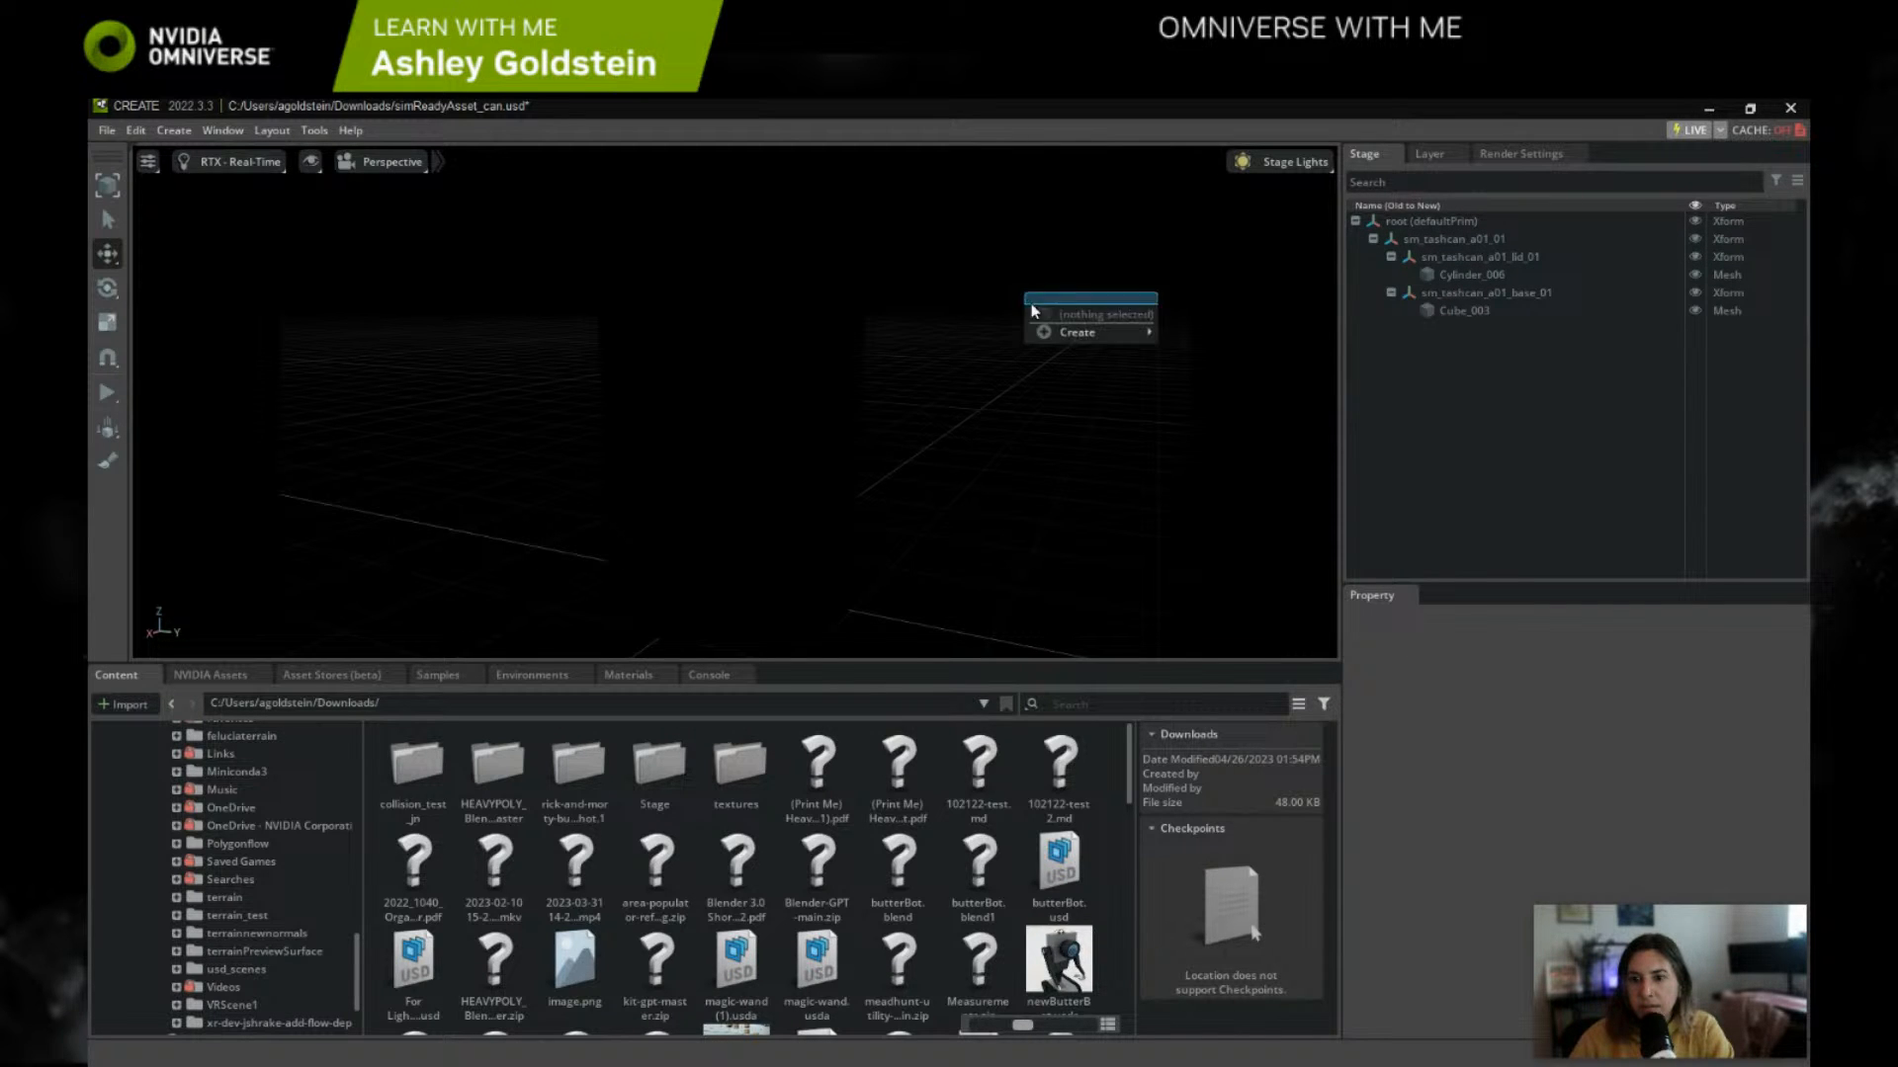
mouse_move(1050, 334)
mouse_move(1206, 370)
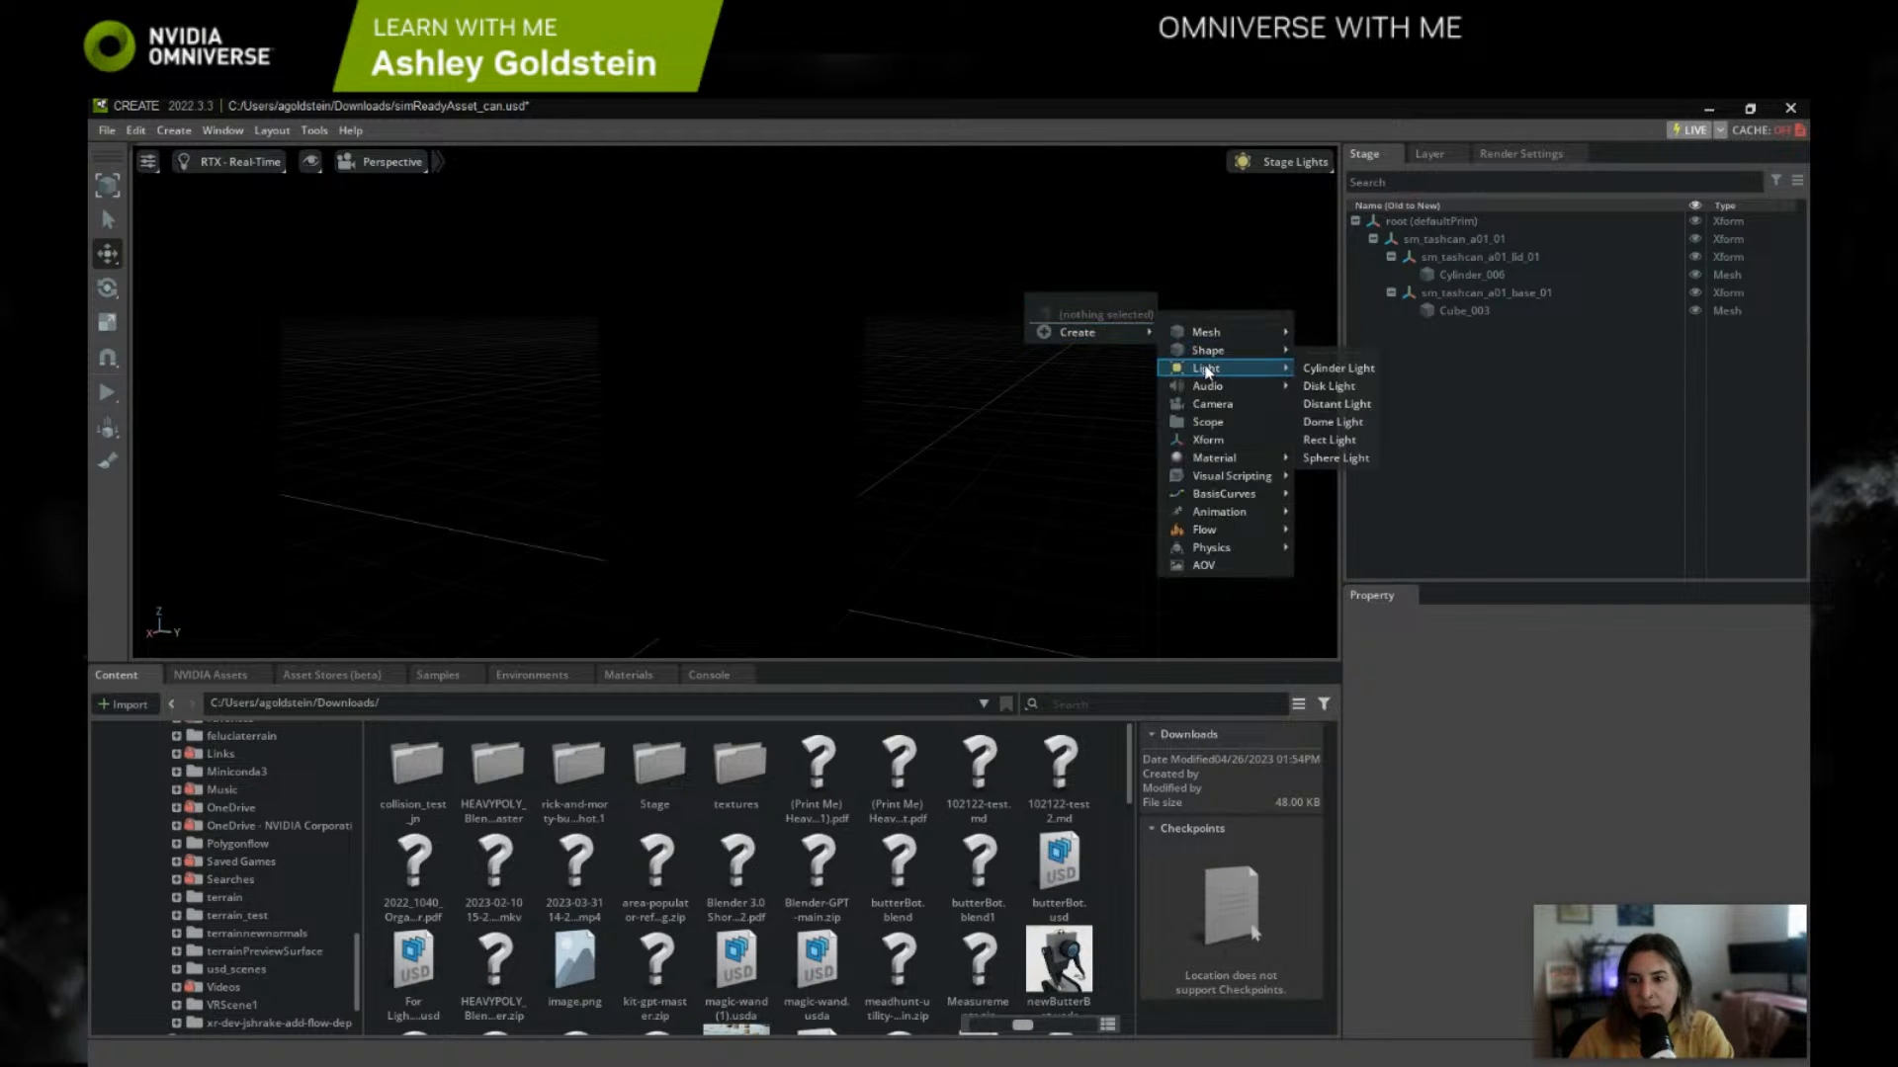
left_click(1332, 423)
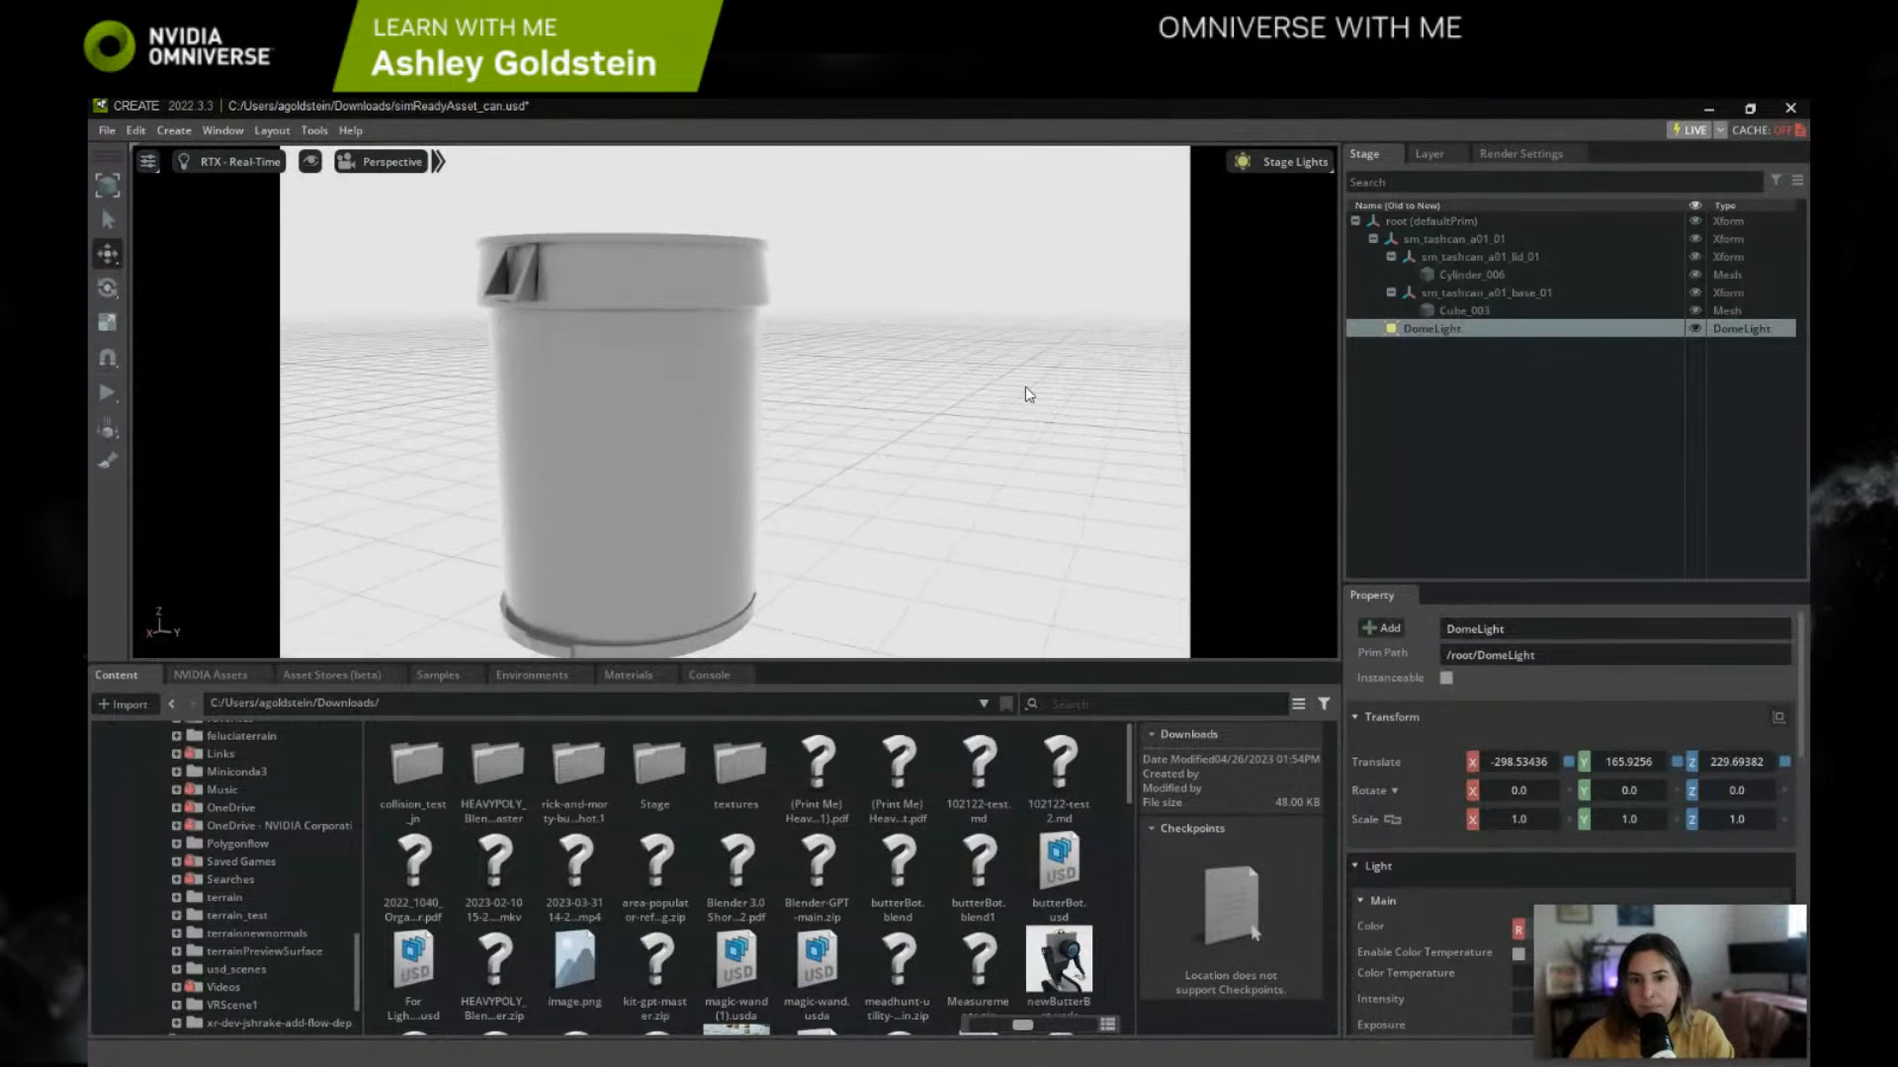
right_click_drag(1002, 395, 840, 405)
middle_click_drag(841, 406, 659, 364)
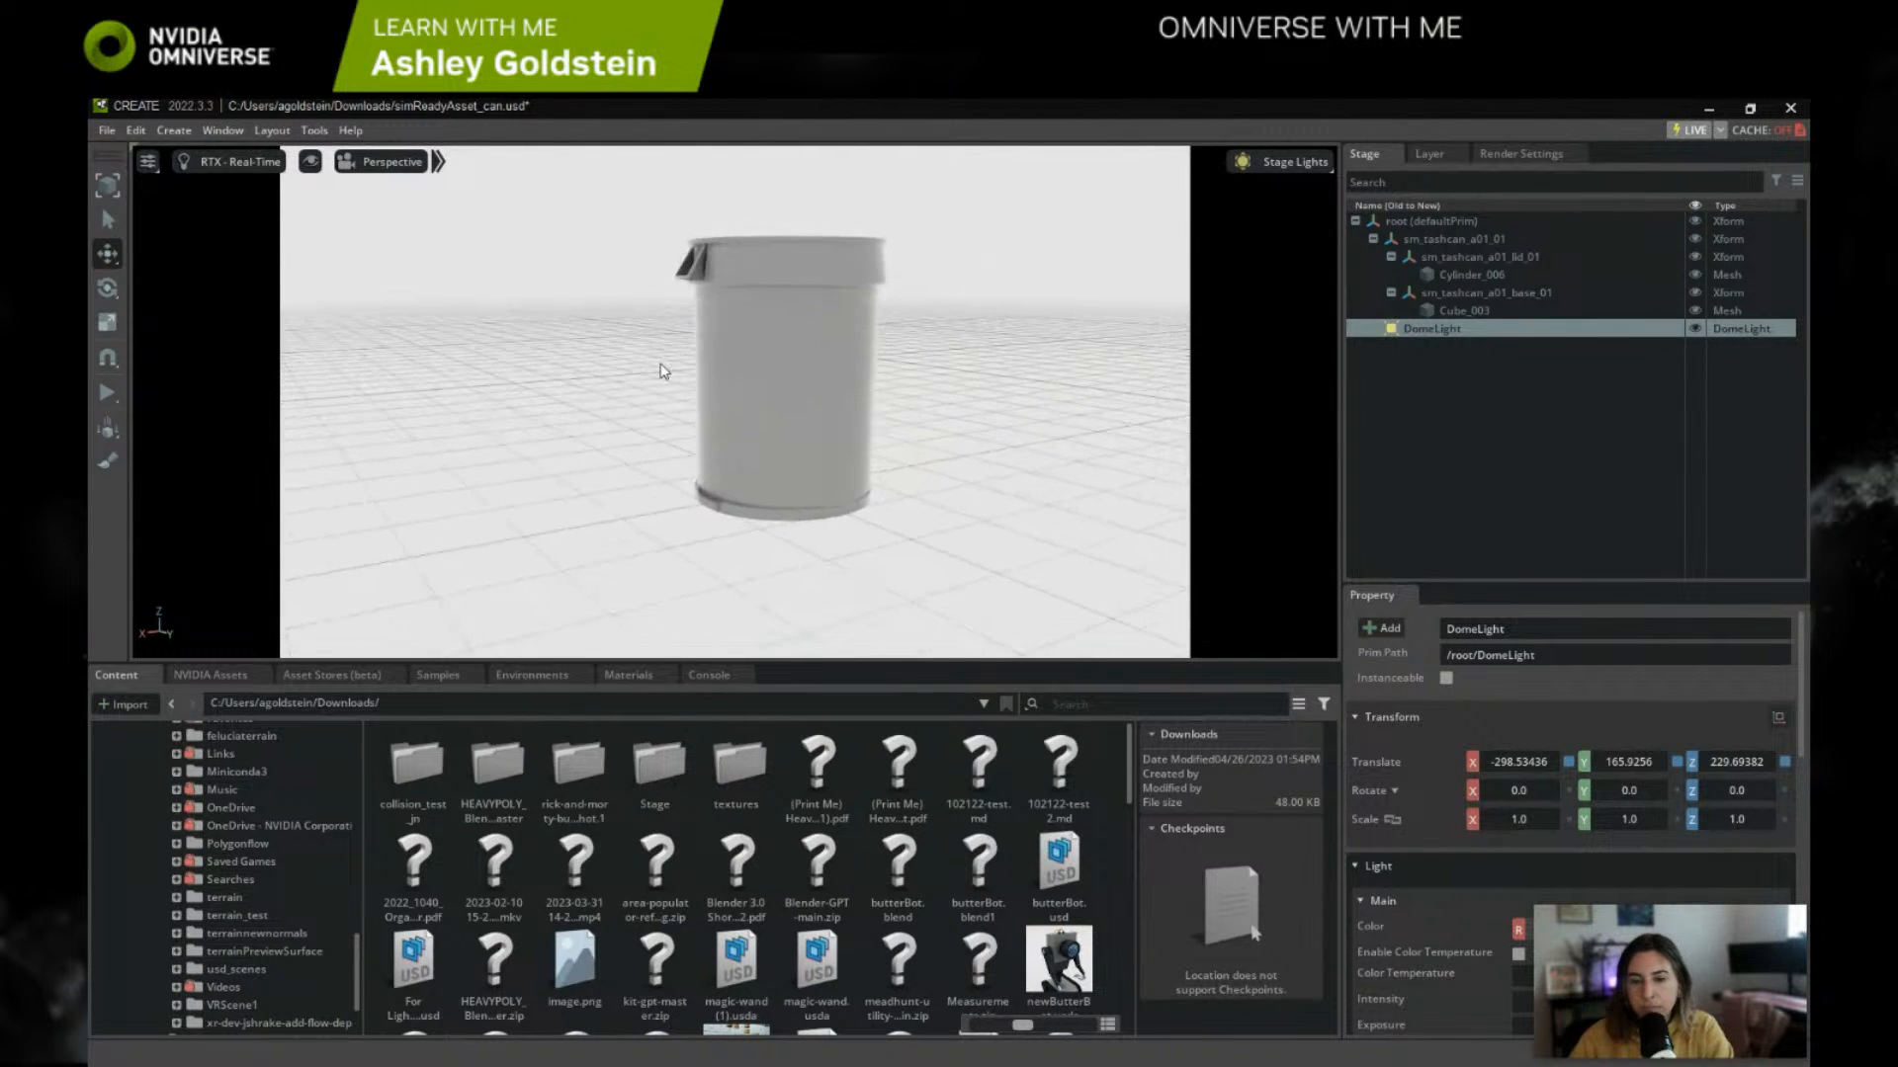
scroll(861, 392, "up", 3)
middle_click_drag(966, 423, 923, 550)
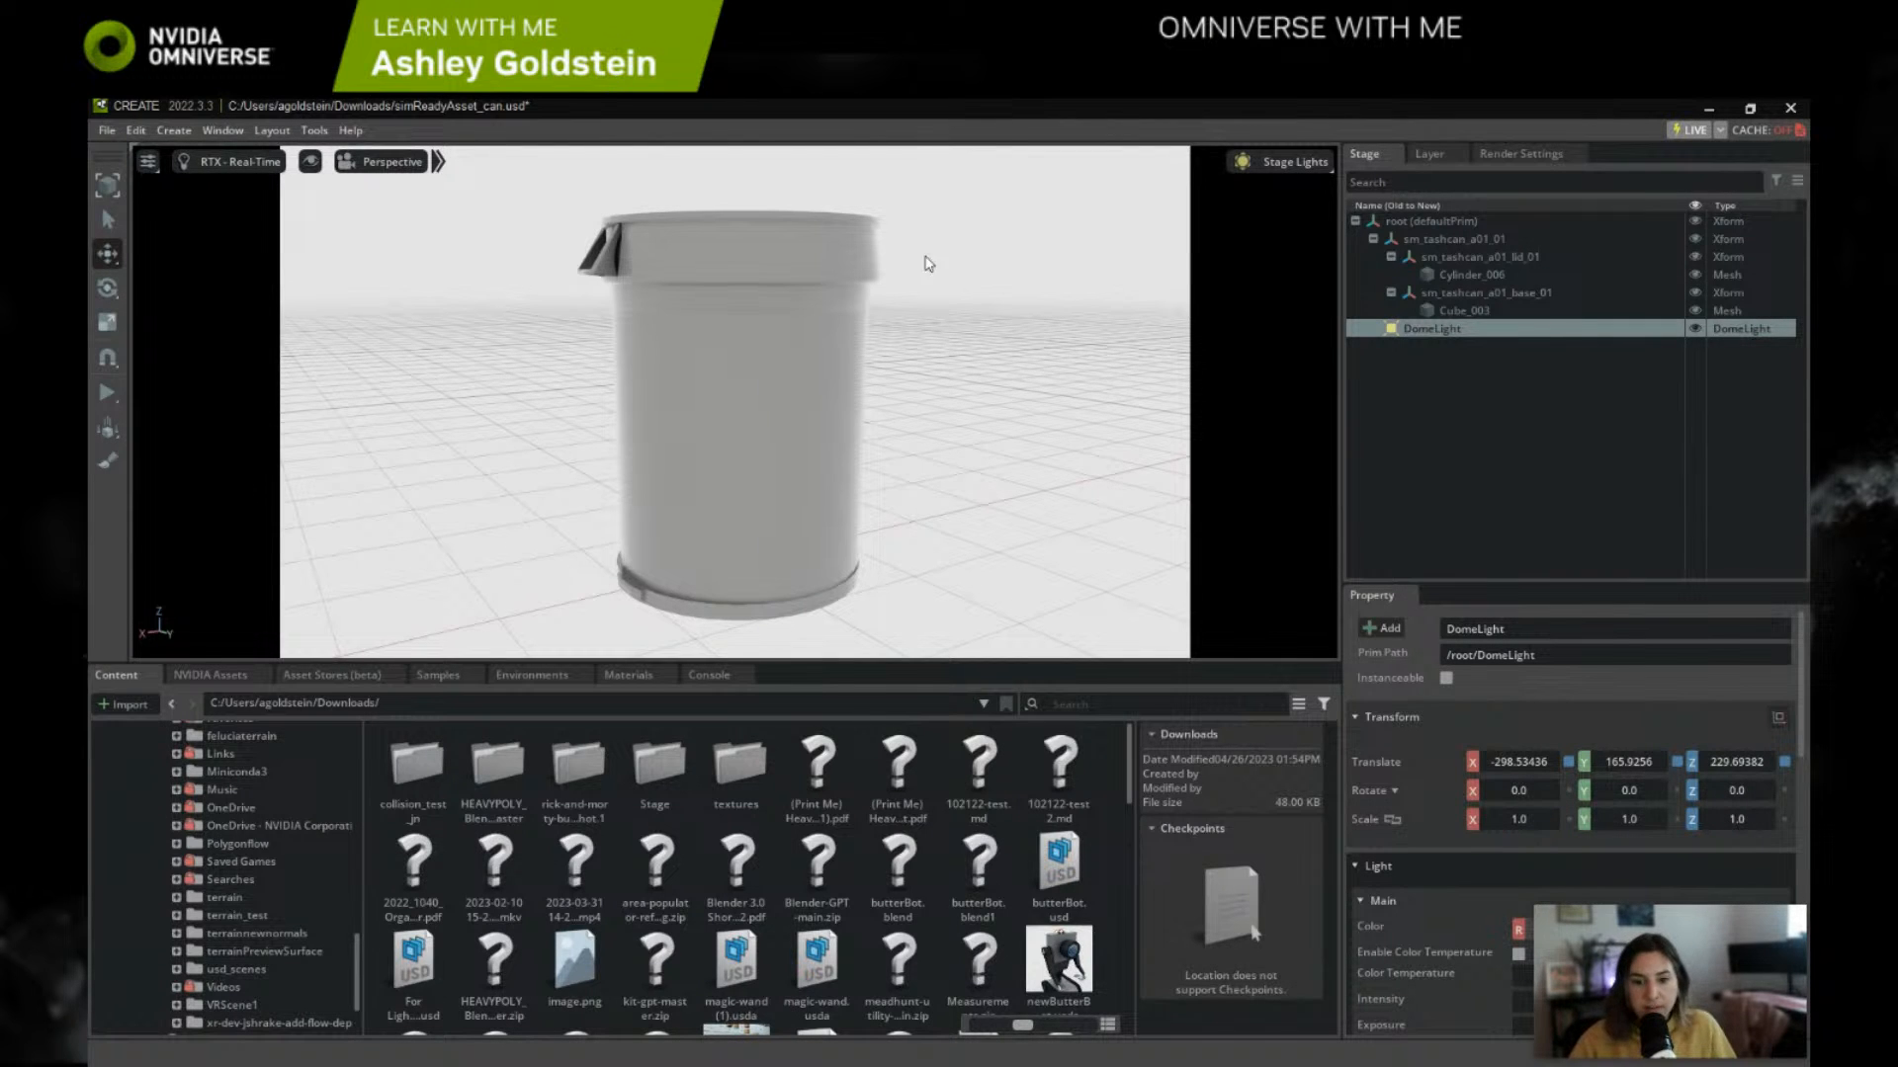
Step: Search the material library for plastic and apply plastic_light_gray to the trash can's base mesh Cube_003
left_click(633, 676)
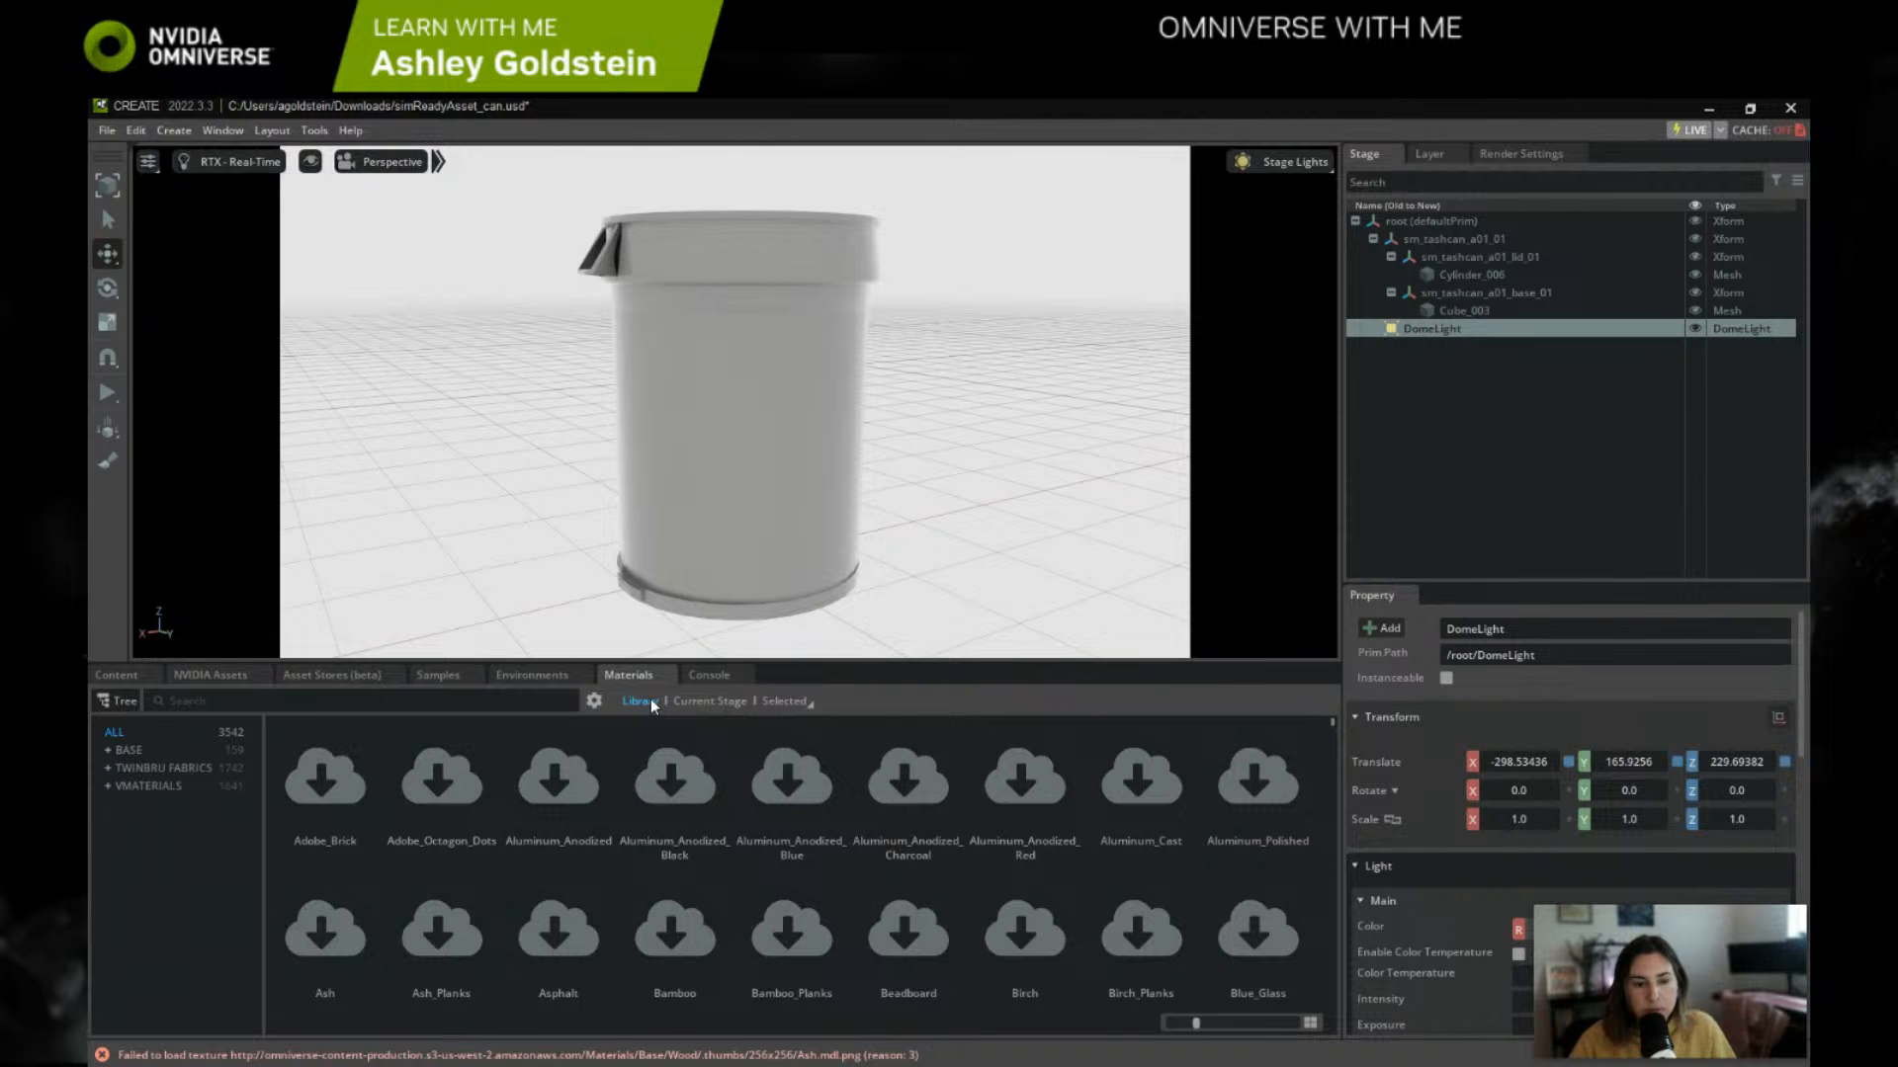
scroll(773, 795, "down", 1)
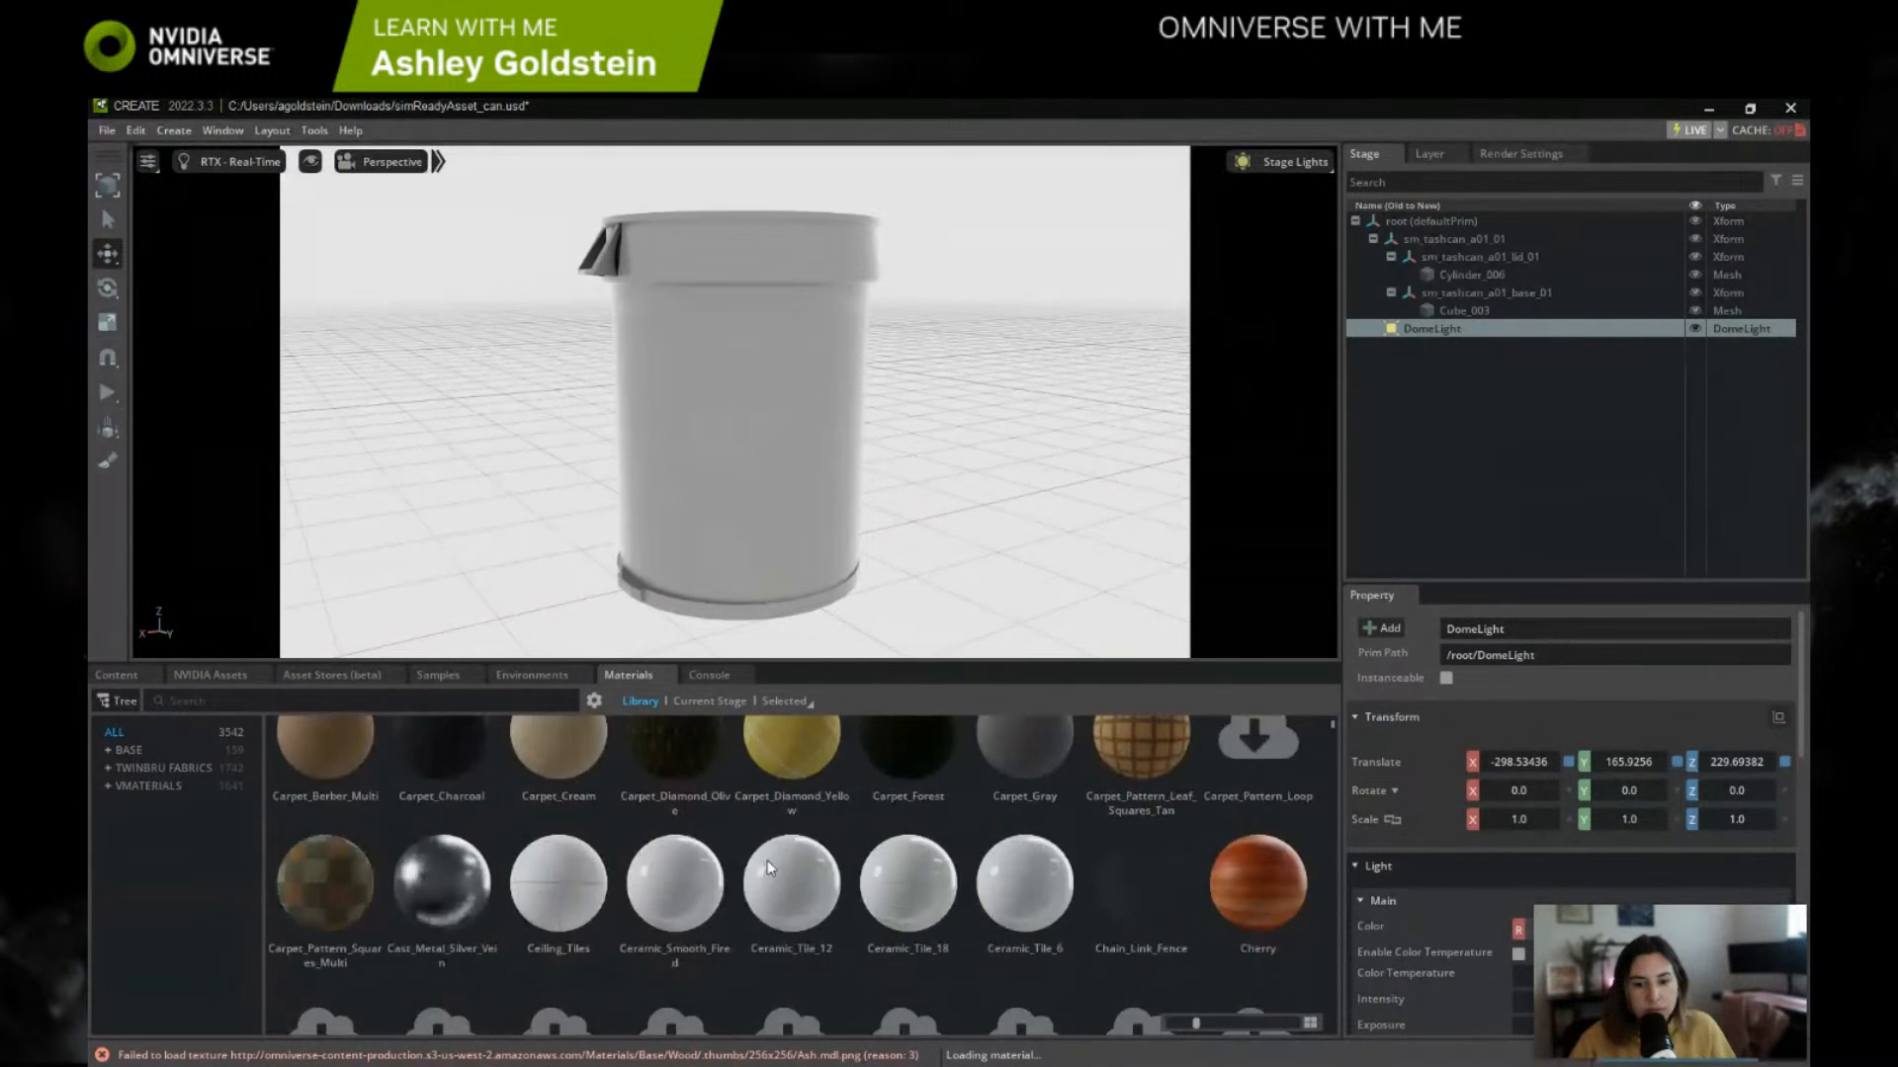
scroll(744, 884, "down", 1)
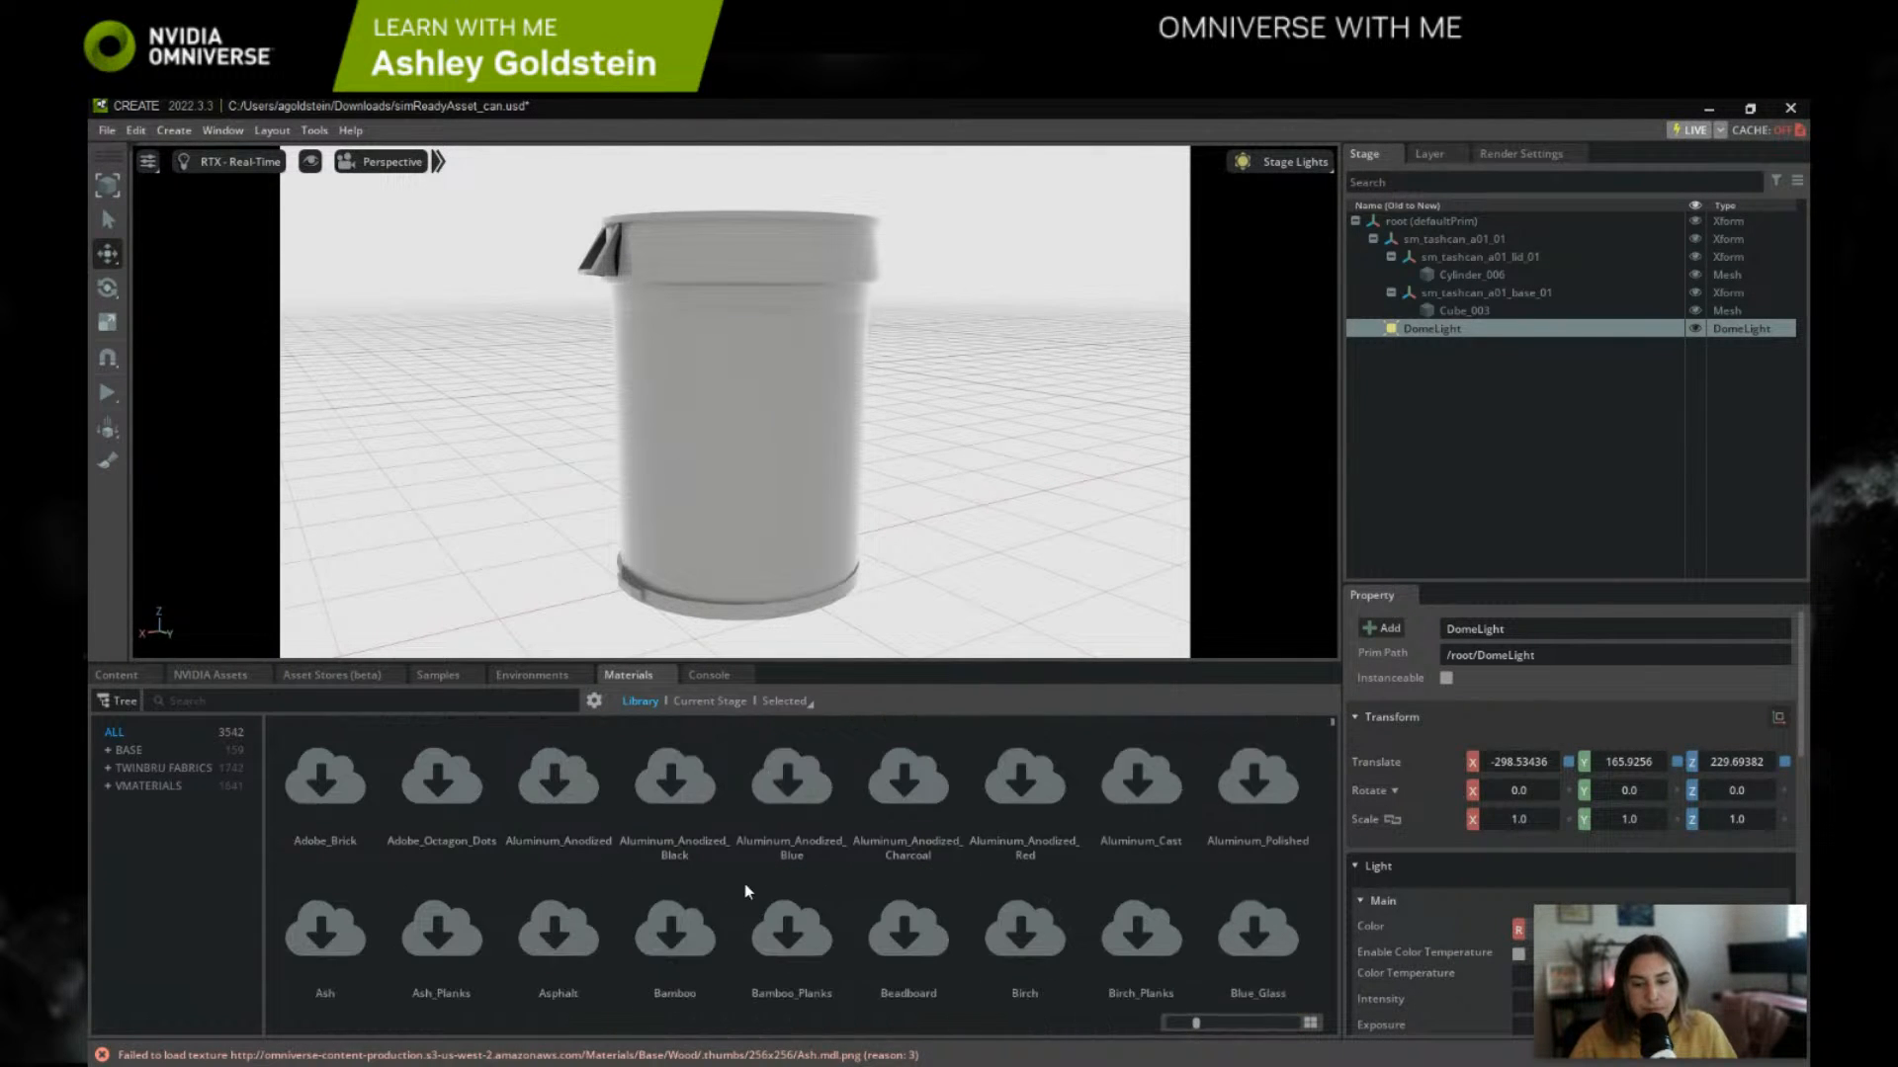
scroll(749, 878, "down", 4)
scroll(1176, 919, "down", 1)
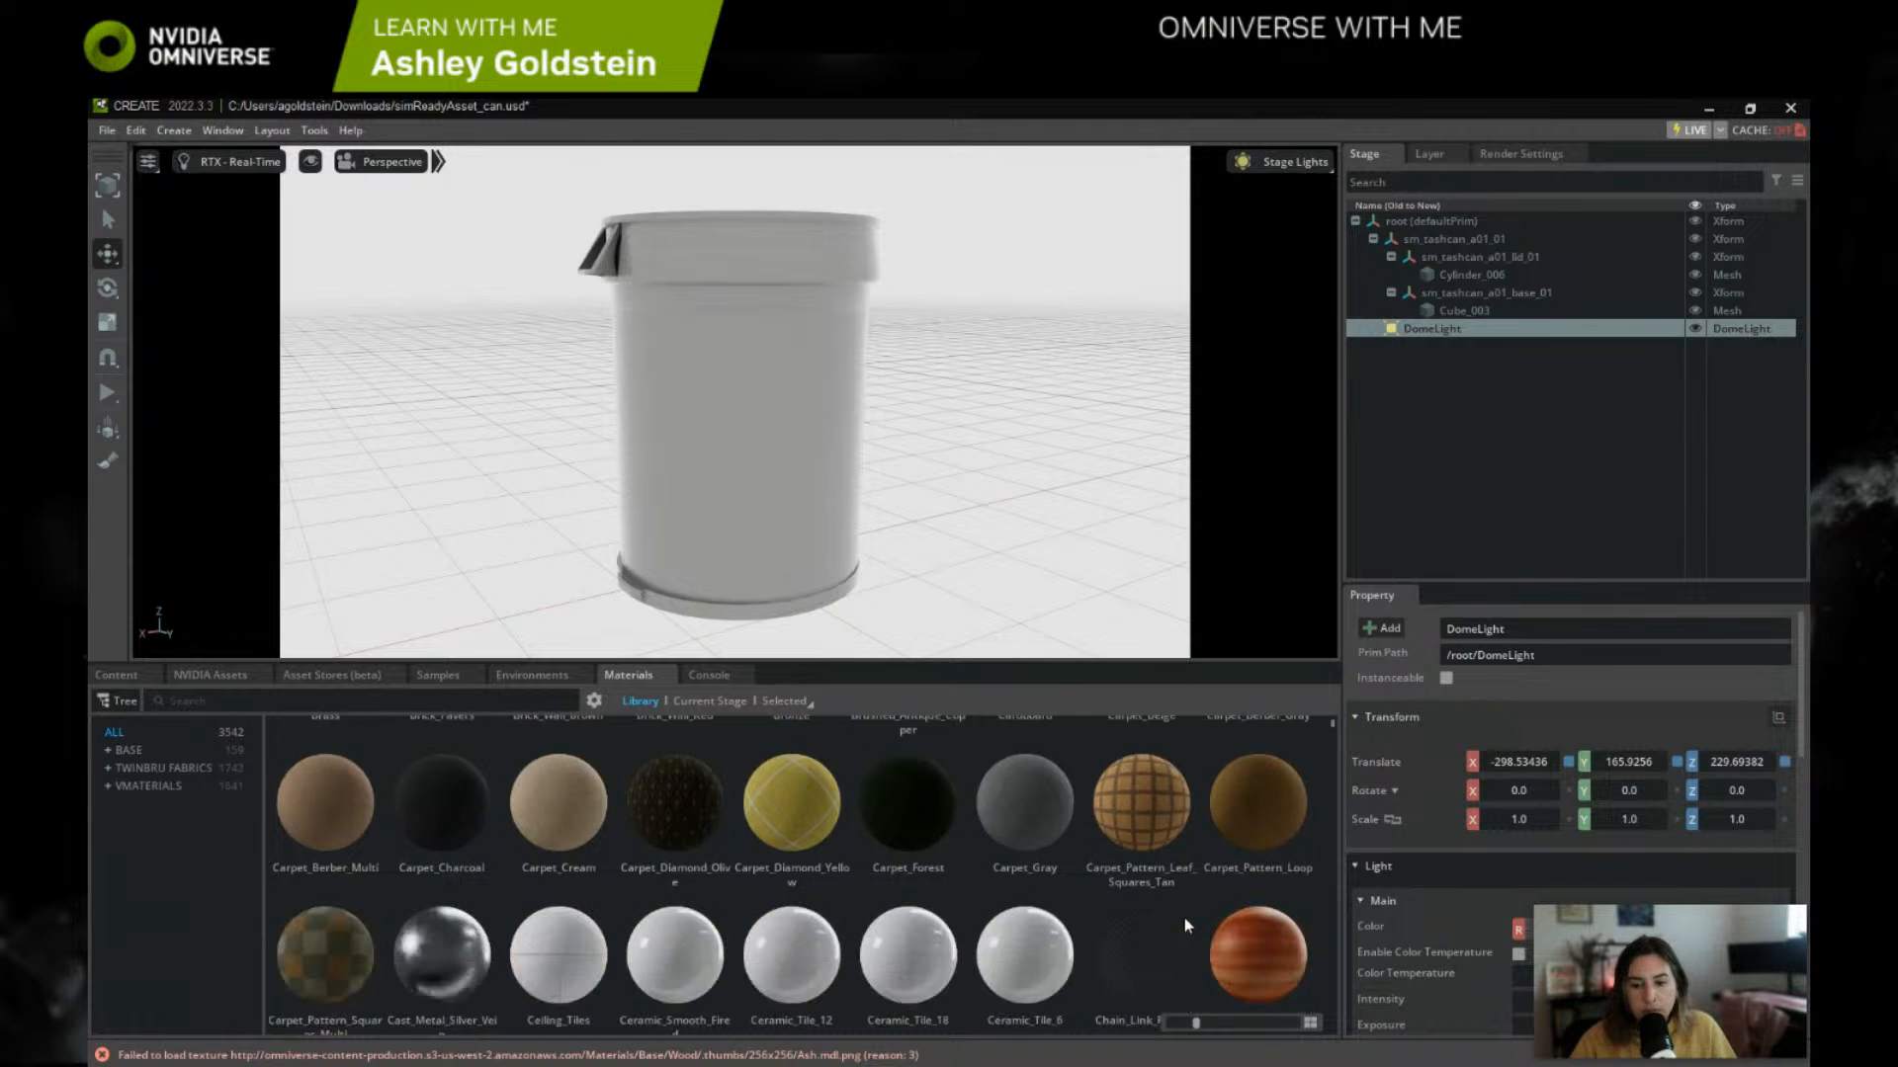
left_click(227, 702)
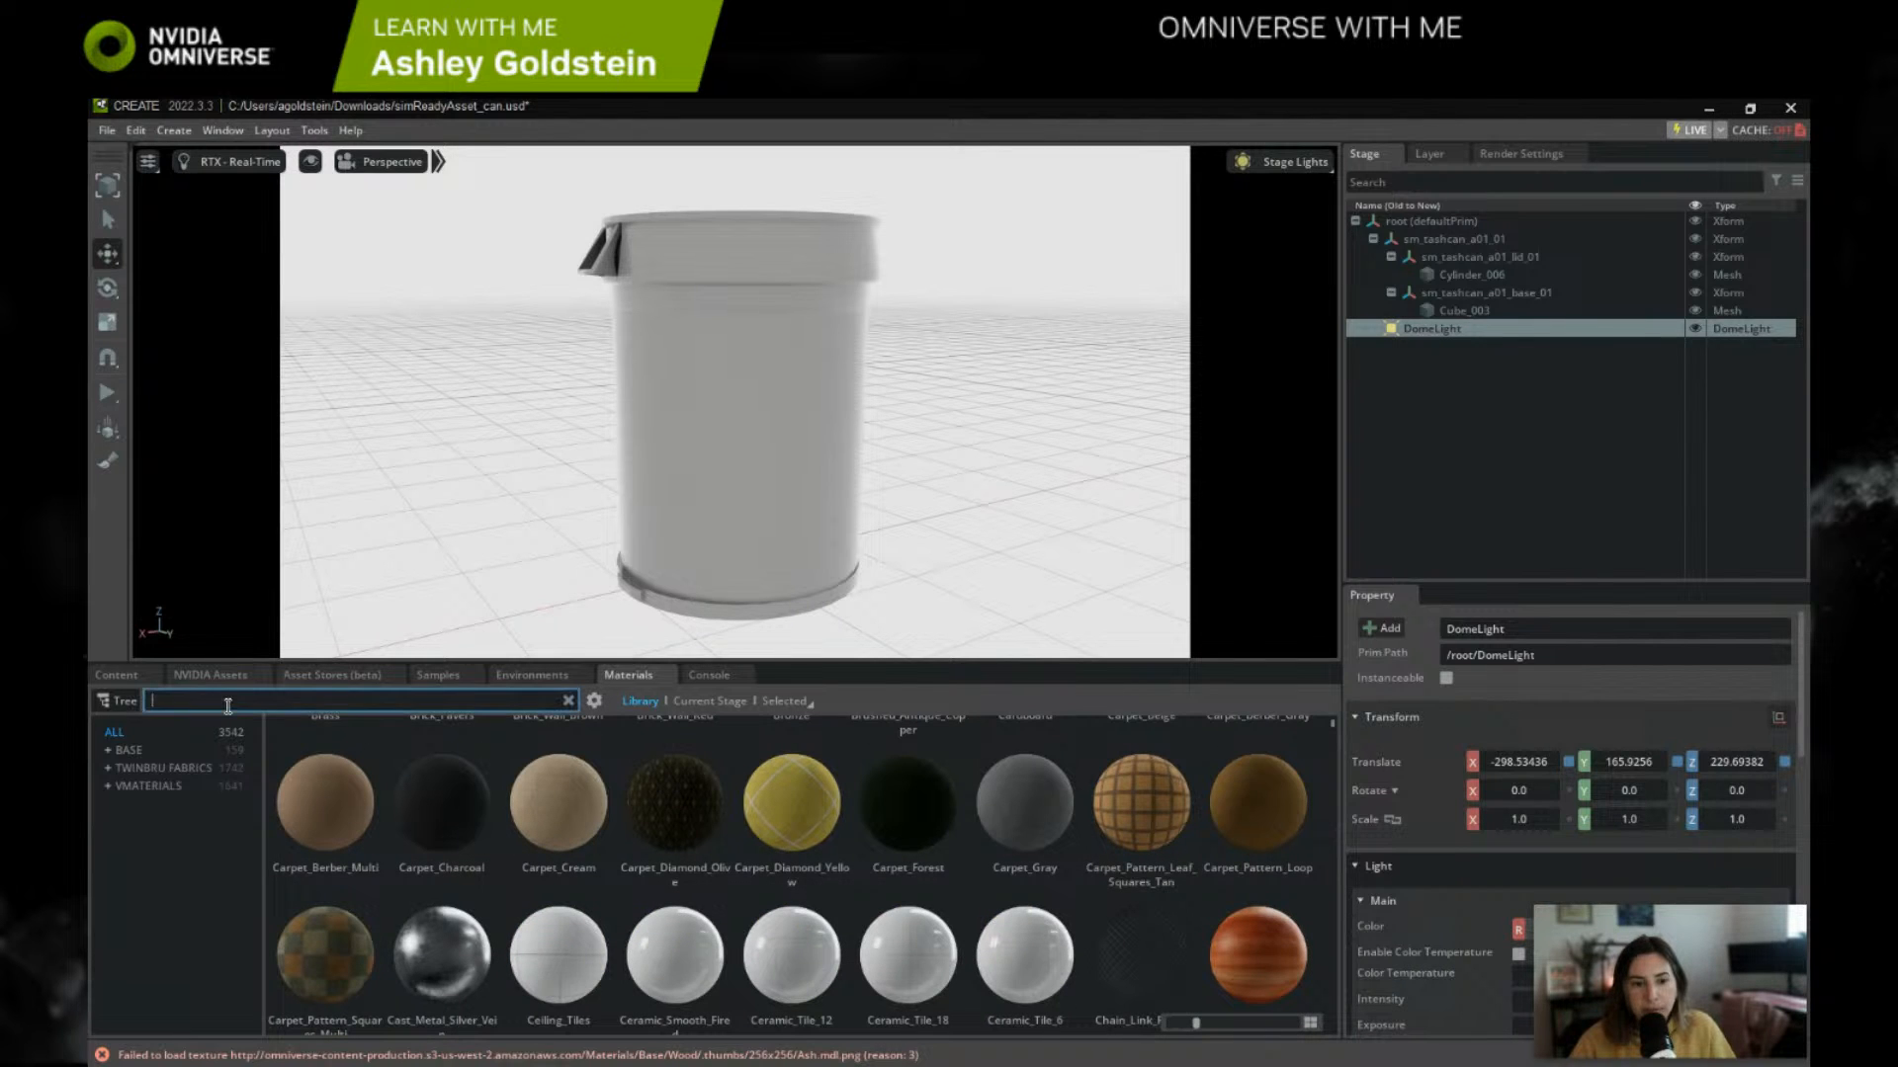
type("plastic")
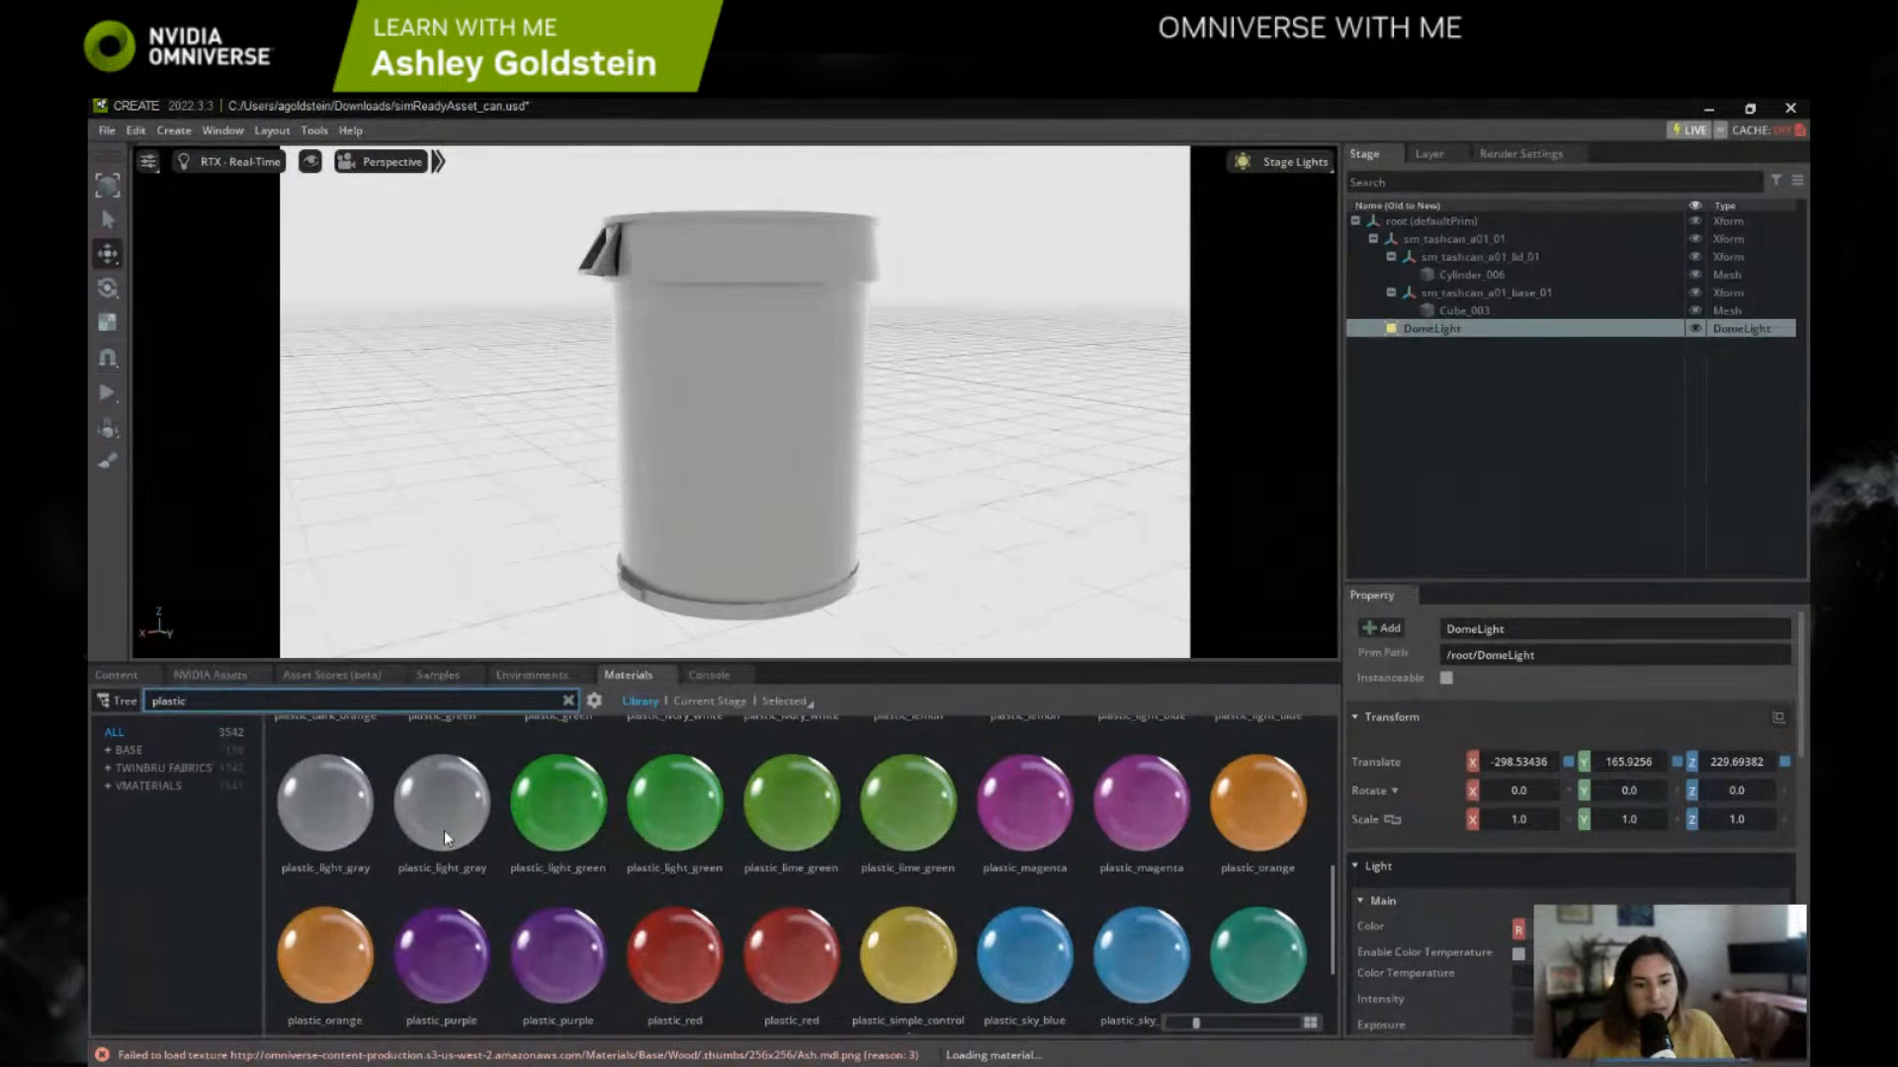
scroll(445, 830, "up", 1)
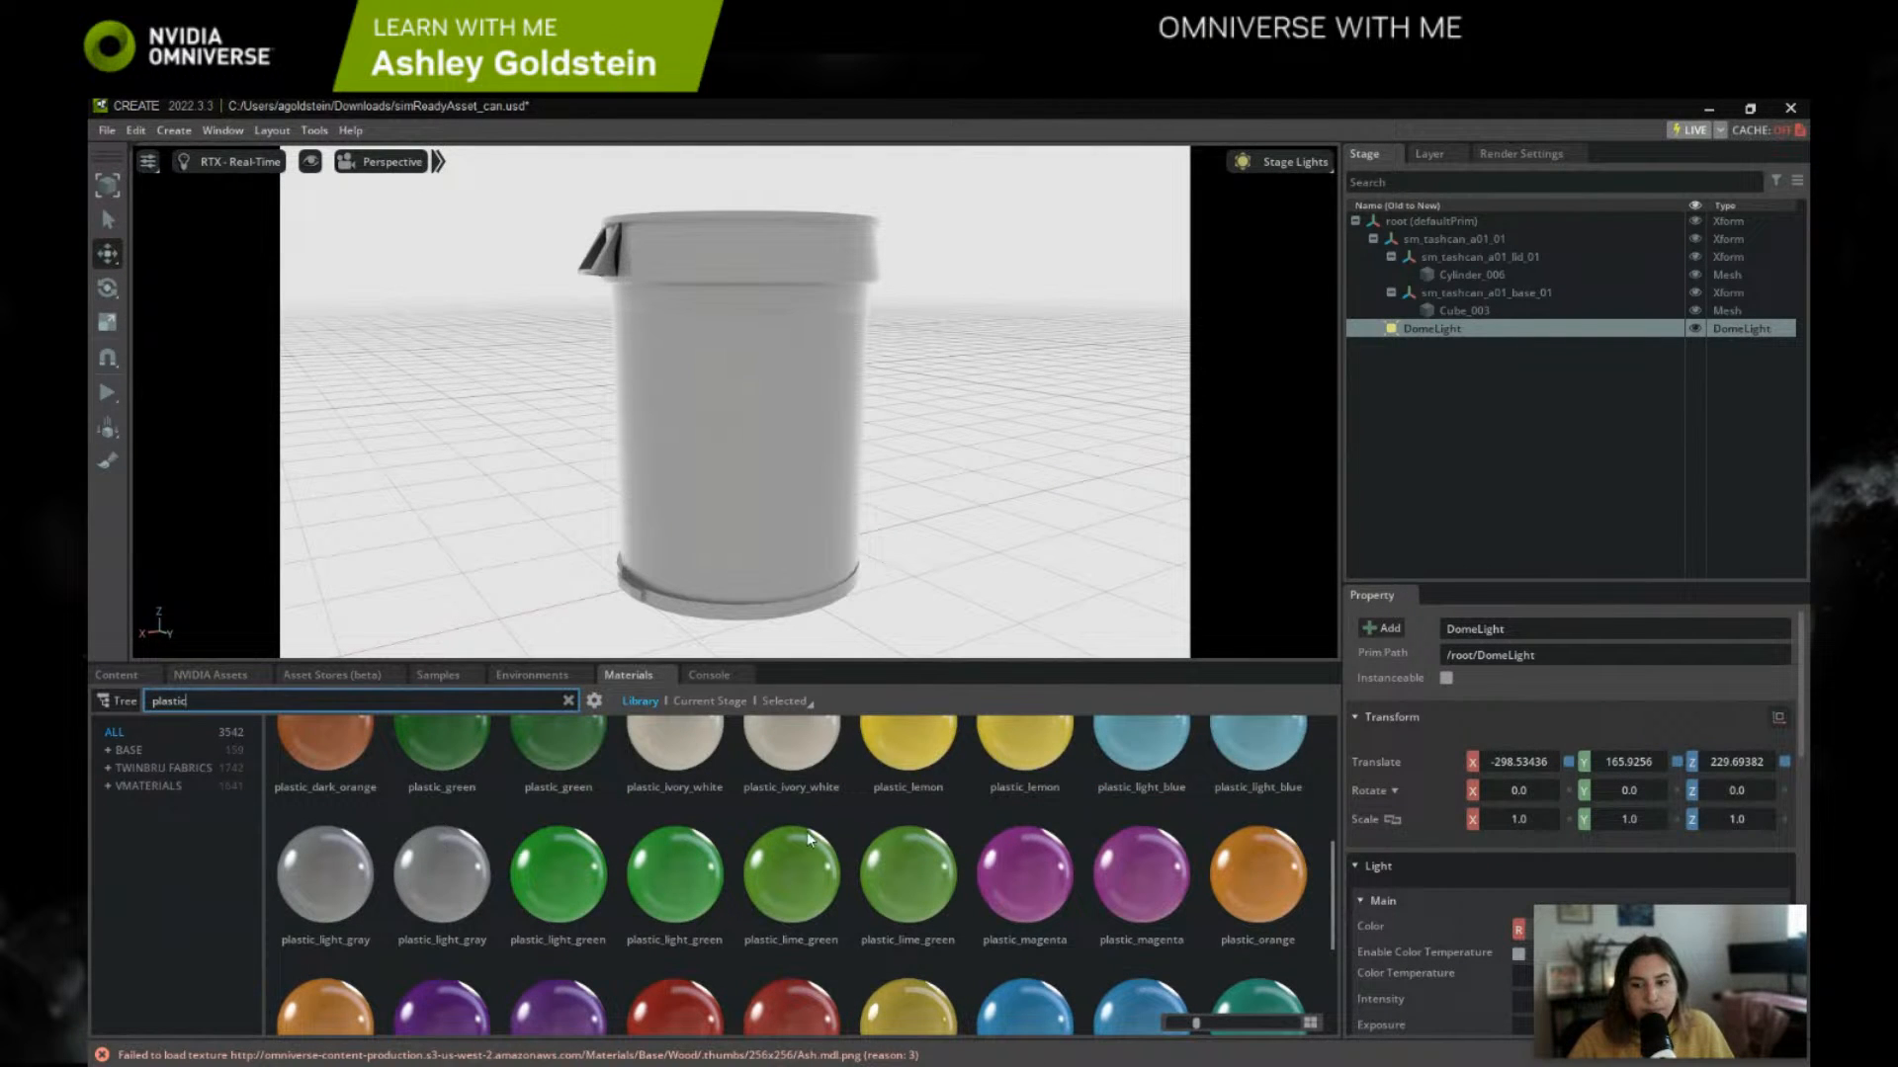
scroll(447, 875, "up", 1)
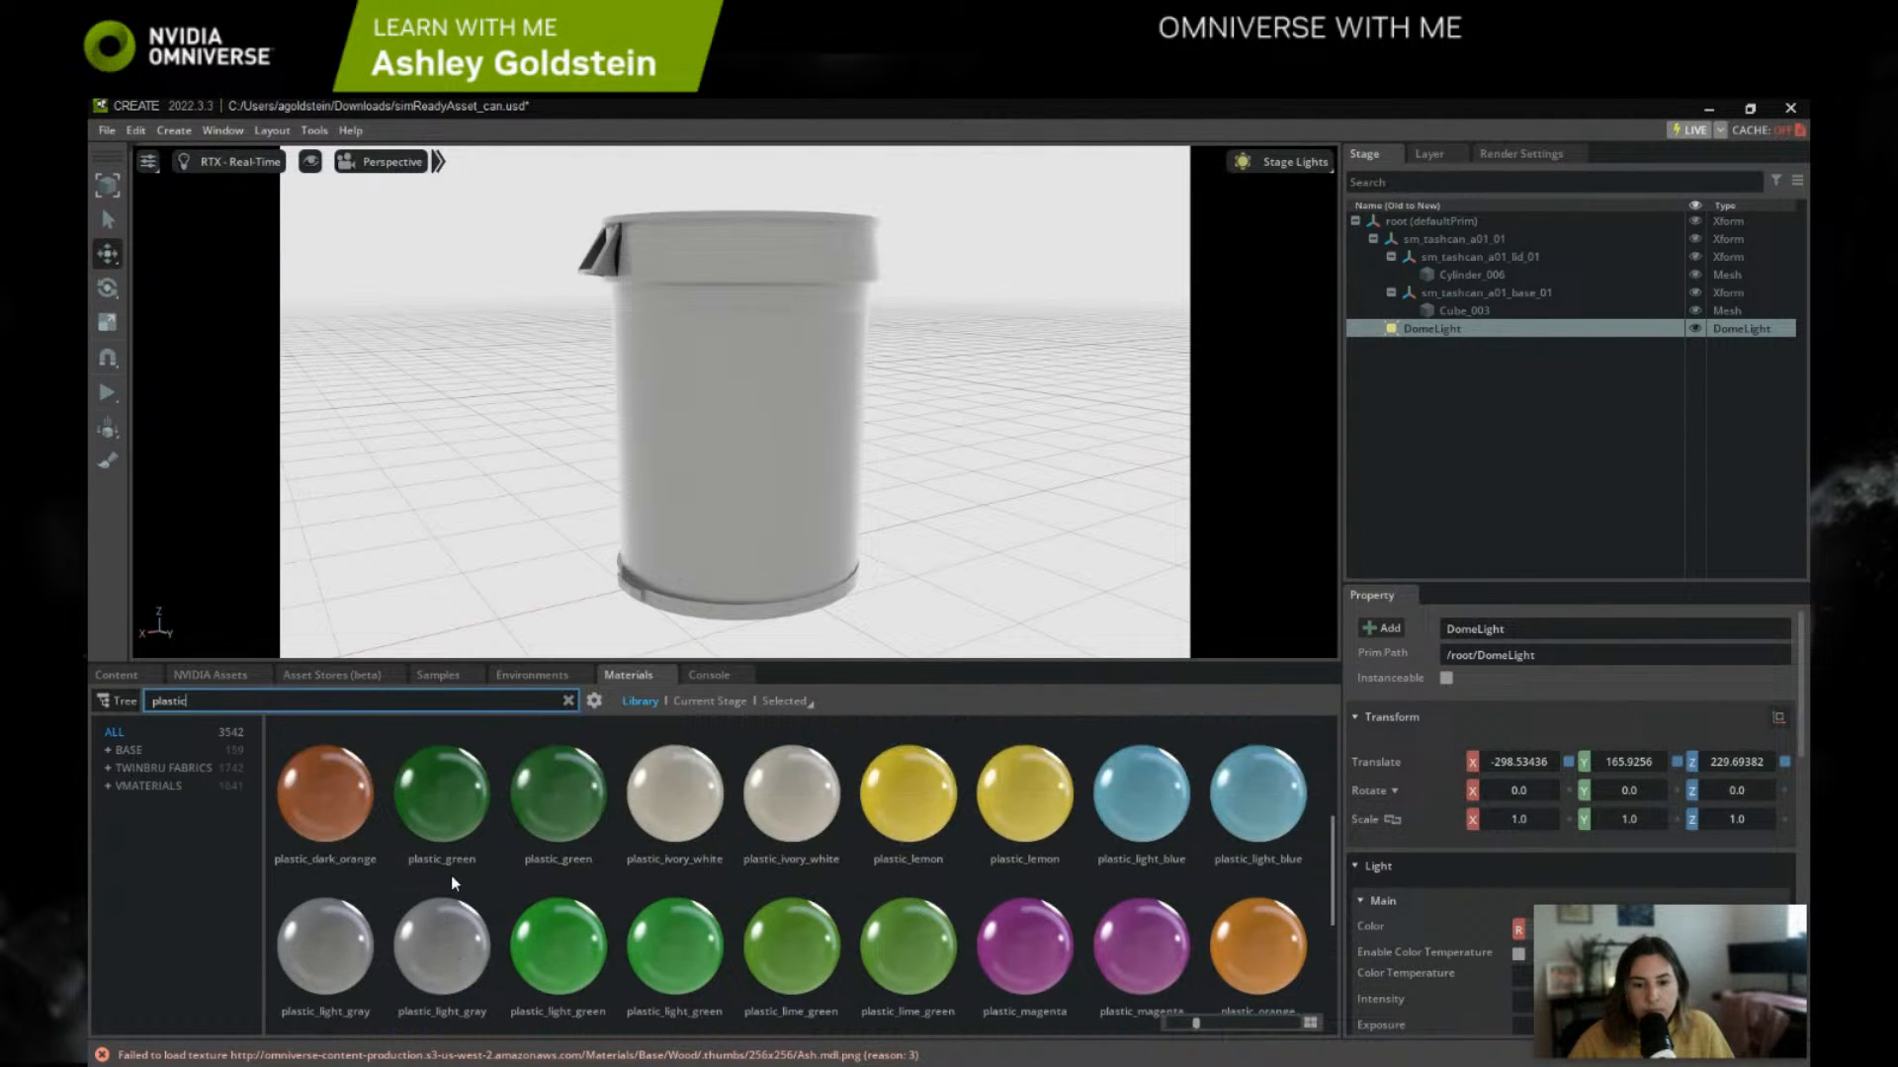
left_click_drag(342, 943, 781, 378)
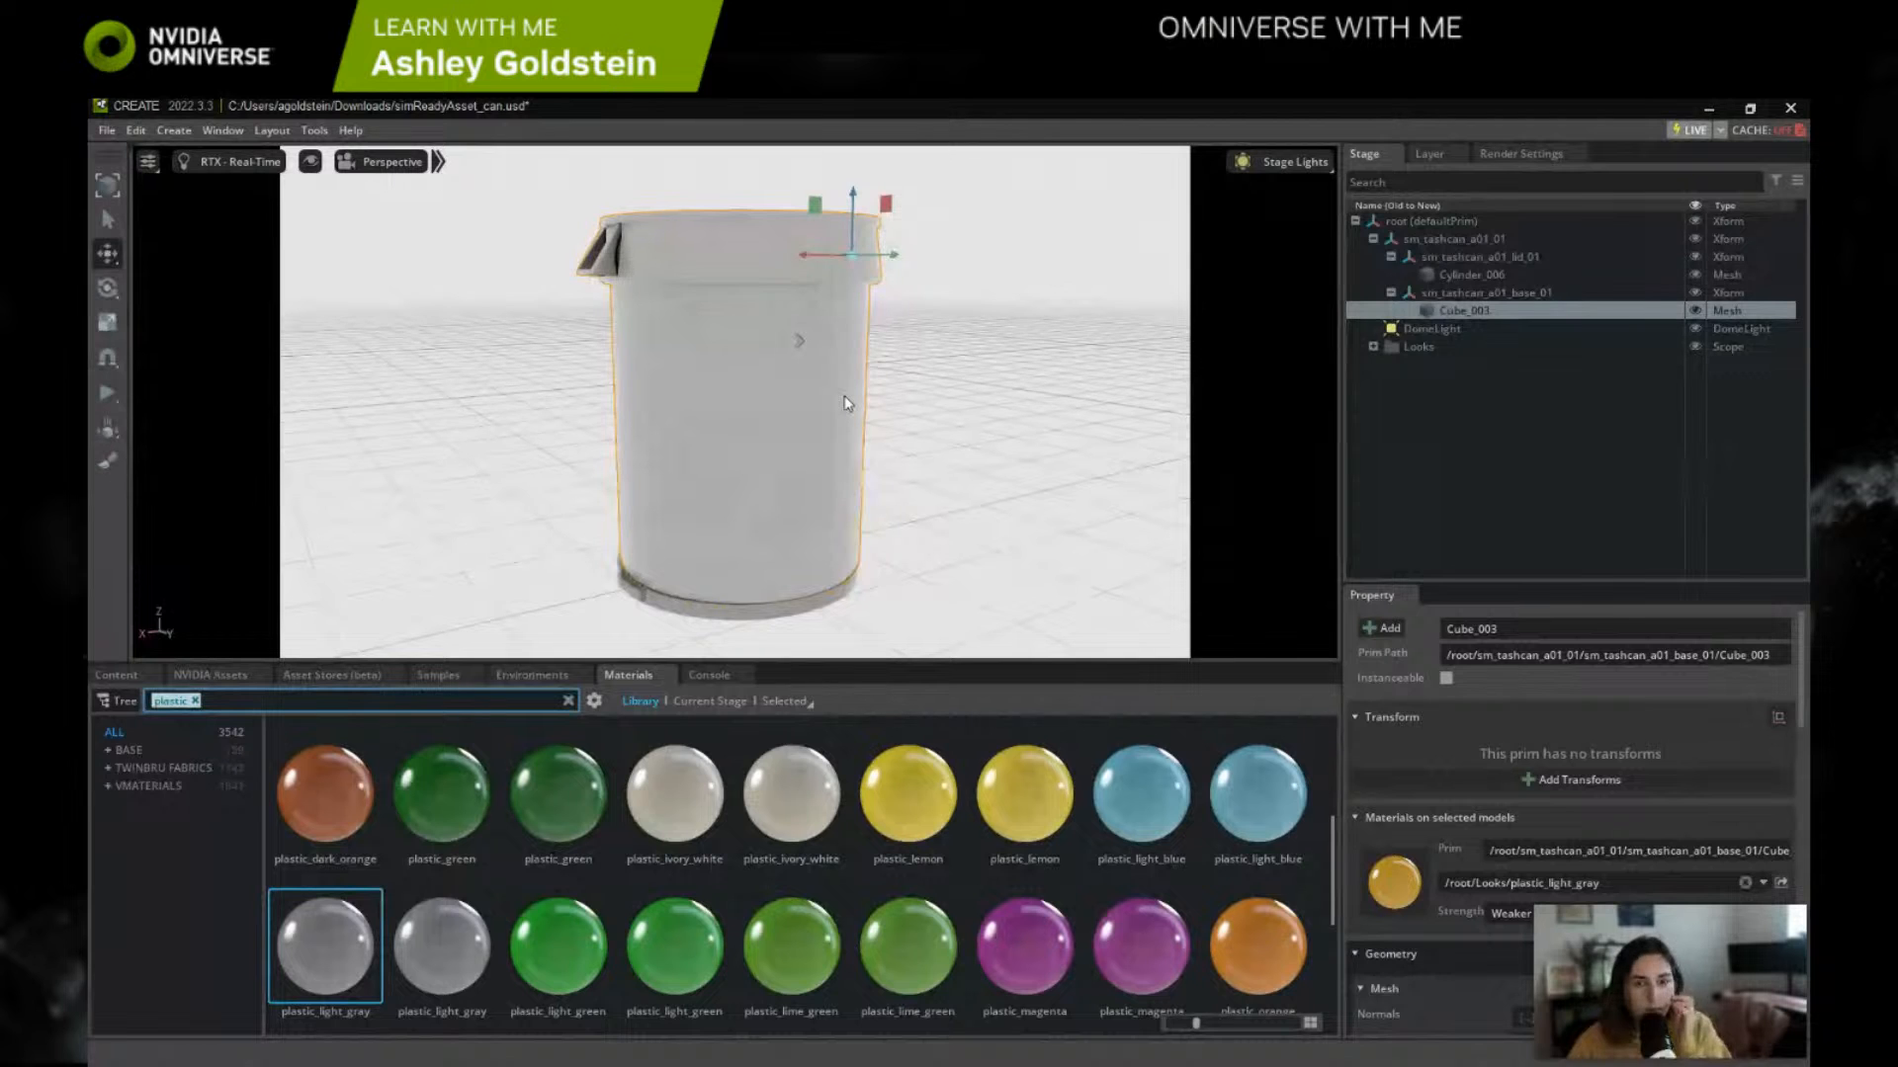
Step: Set the plastic_light_gray material's diffuse color to dark gray #484343 and its roughness to 0.09
middle_click_drag(836, 393, 797, 398)
right_click_drag(917, 452, 834, 498)
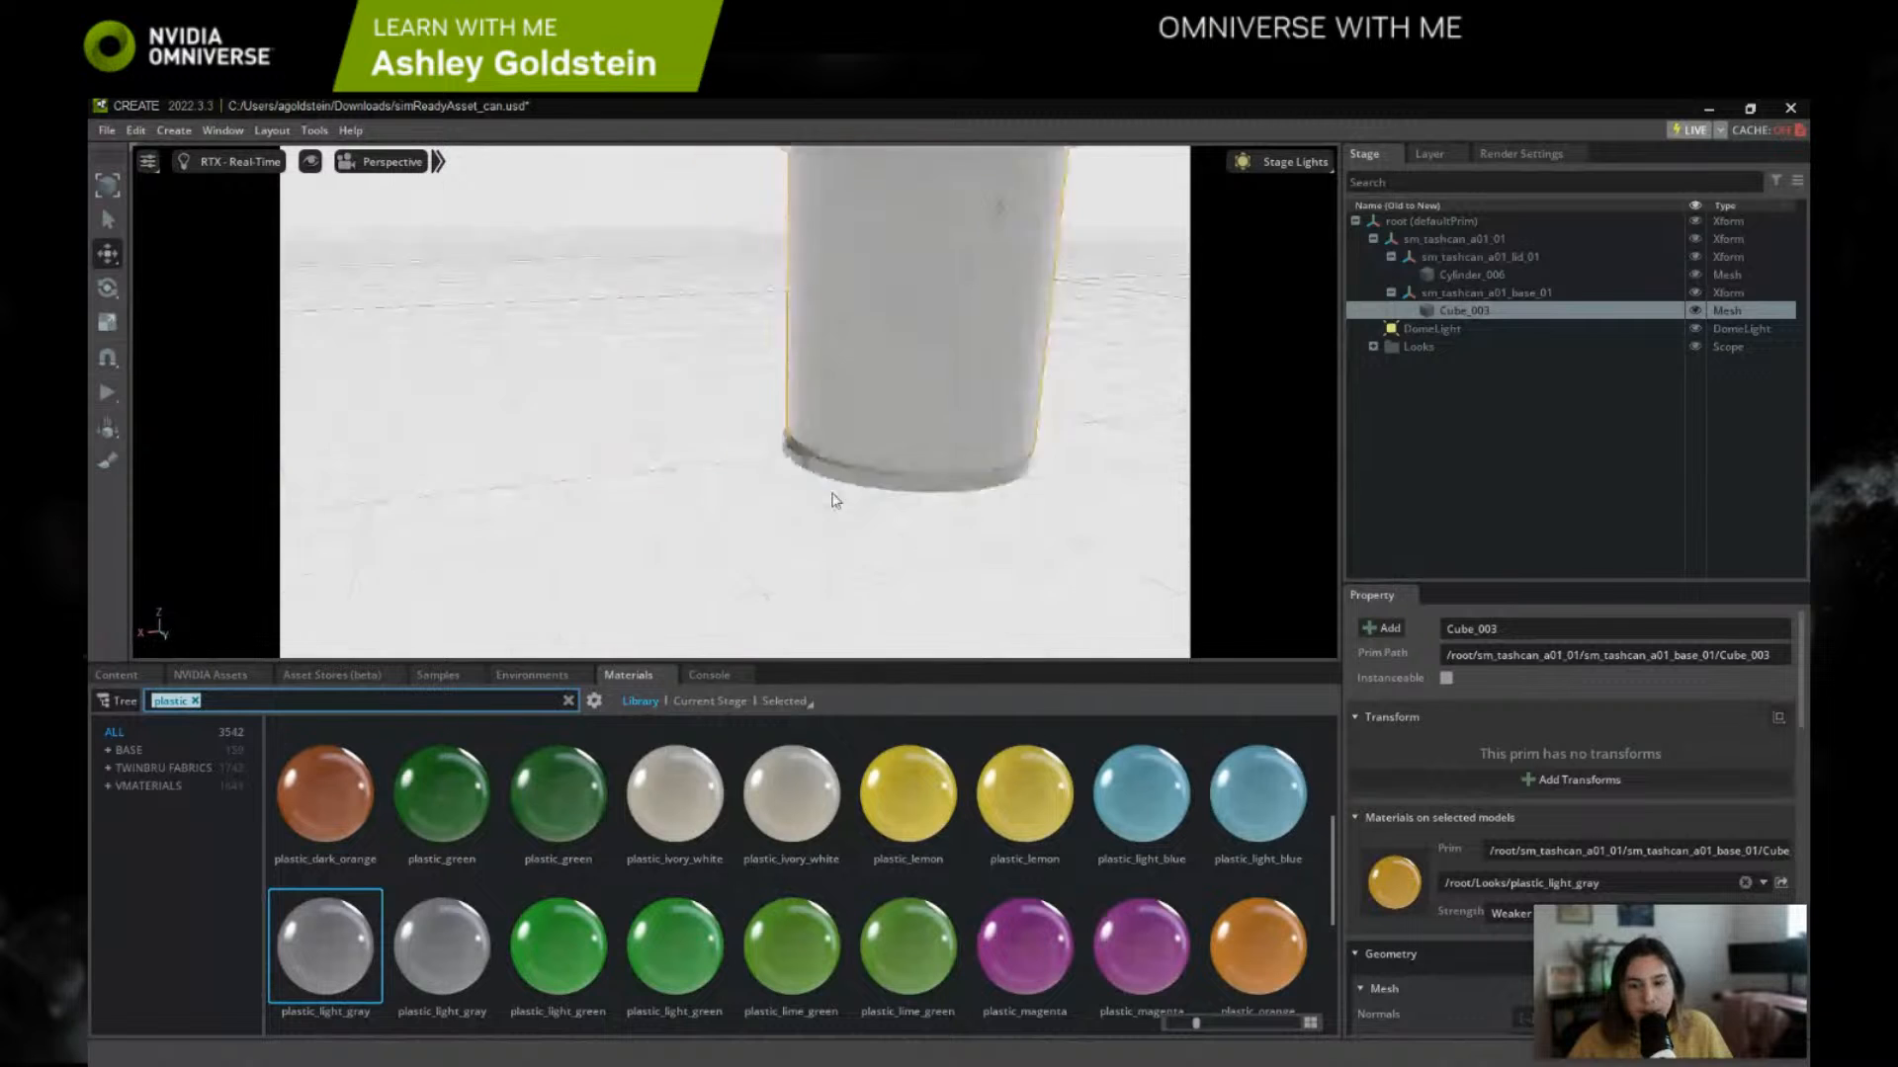
middle_click_drag(797, 448, 685, 472)
right_click_drag(685, 472, 570, 445)
middle_click_drag(571, 451, 603, 417)
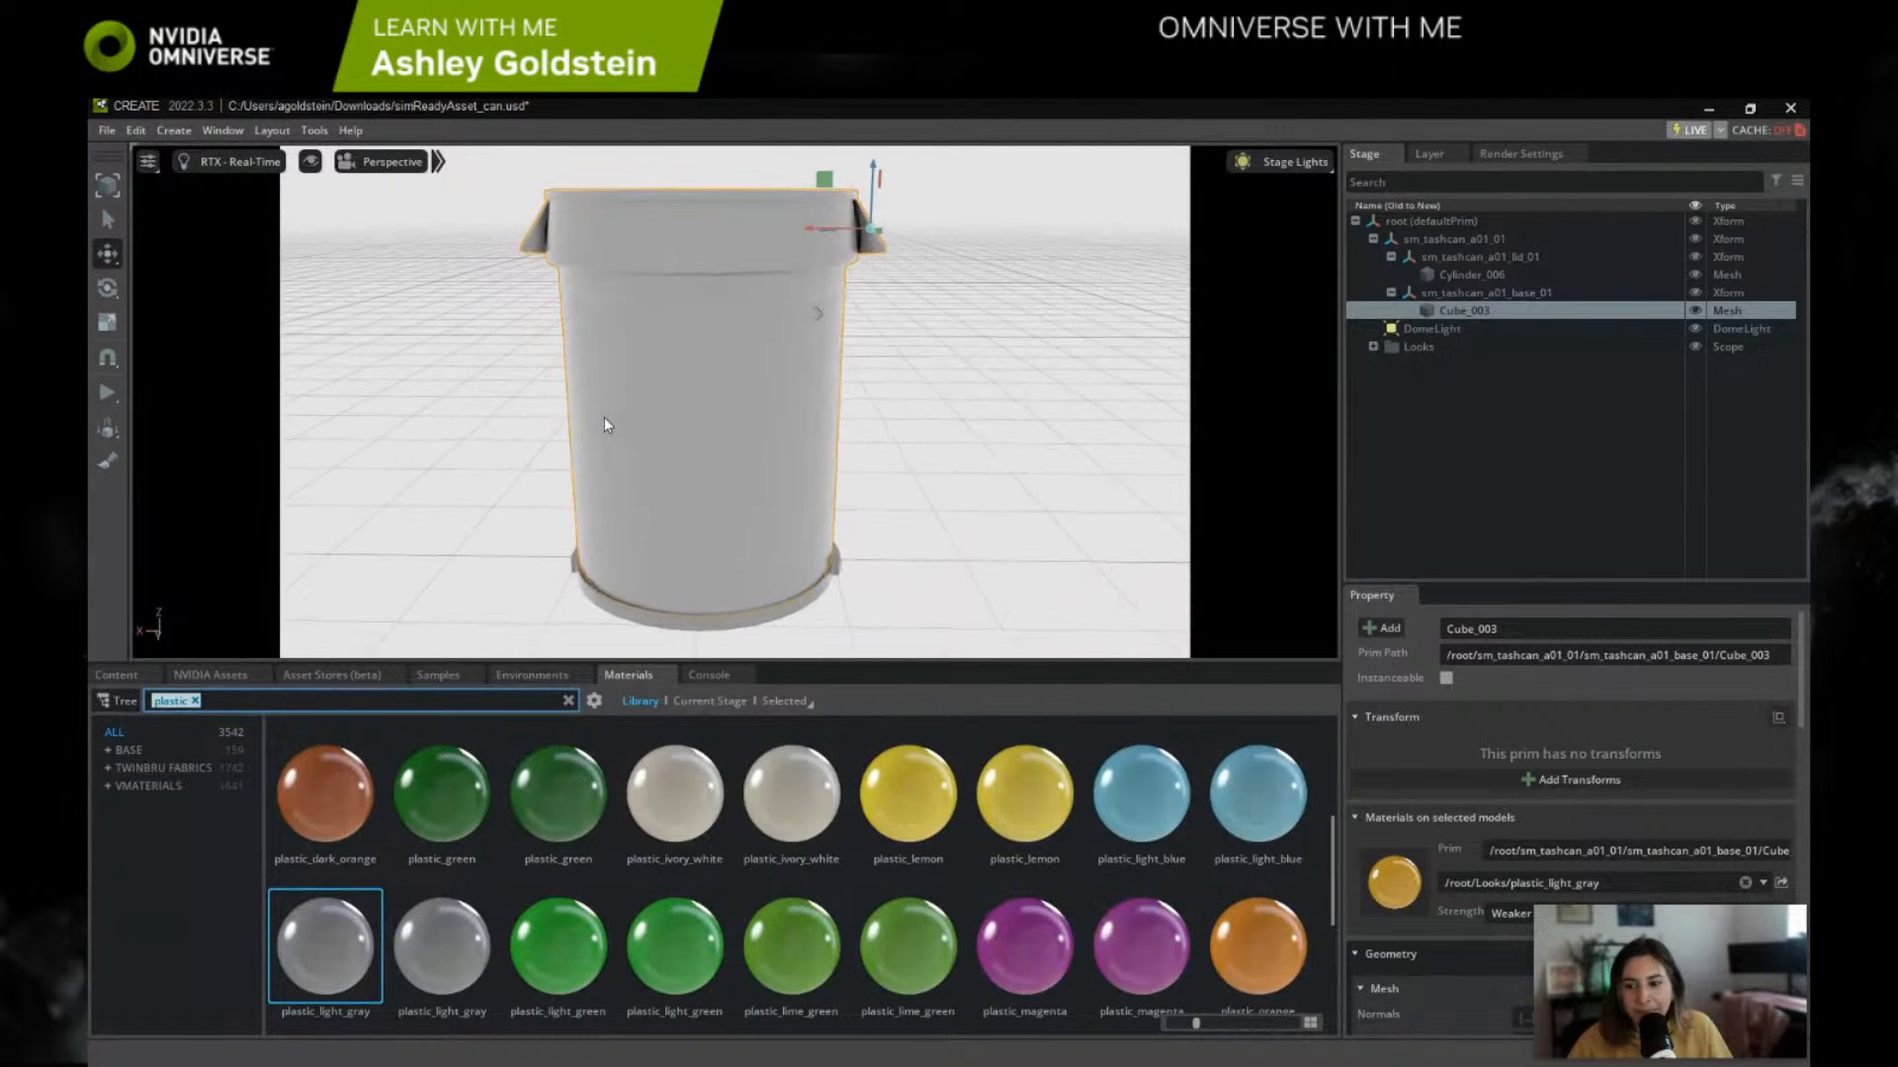
left_click_drag(1699, 953, 1680, 457)
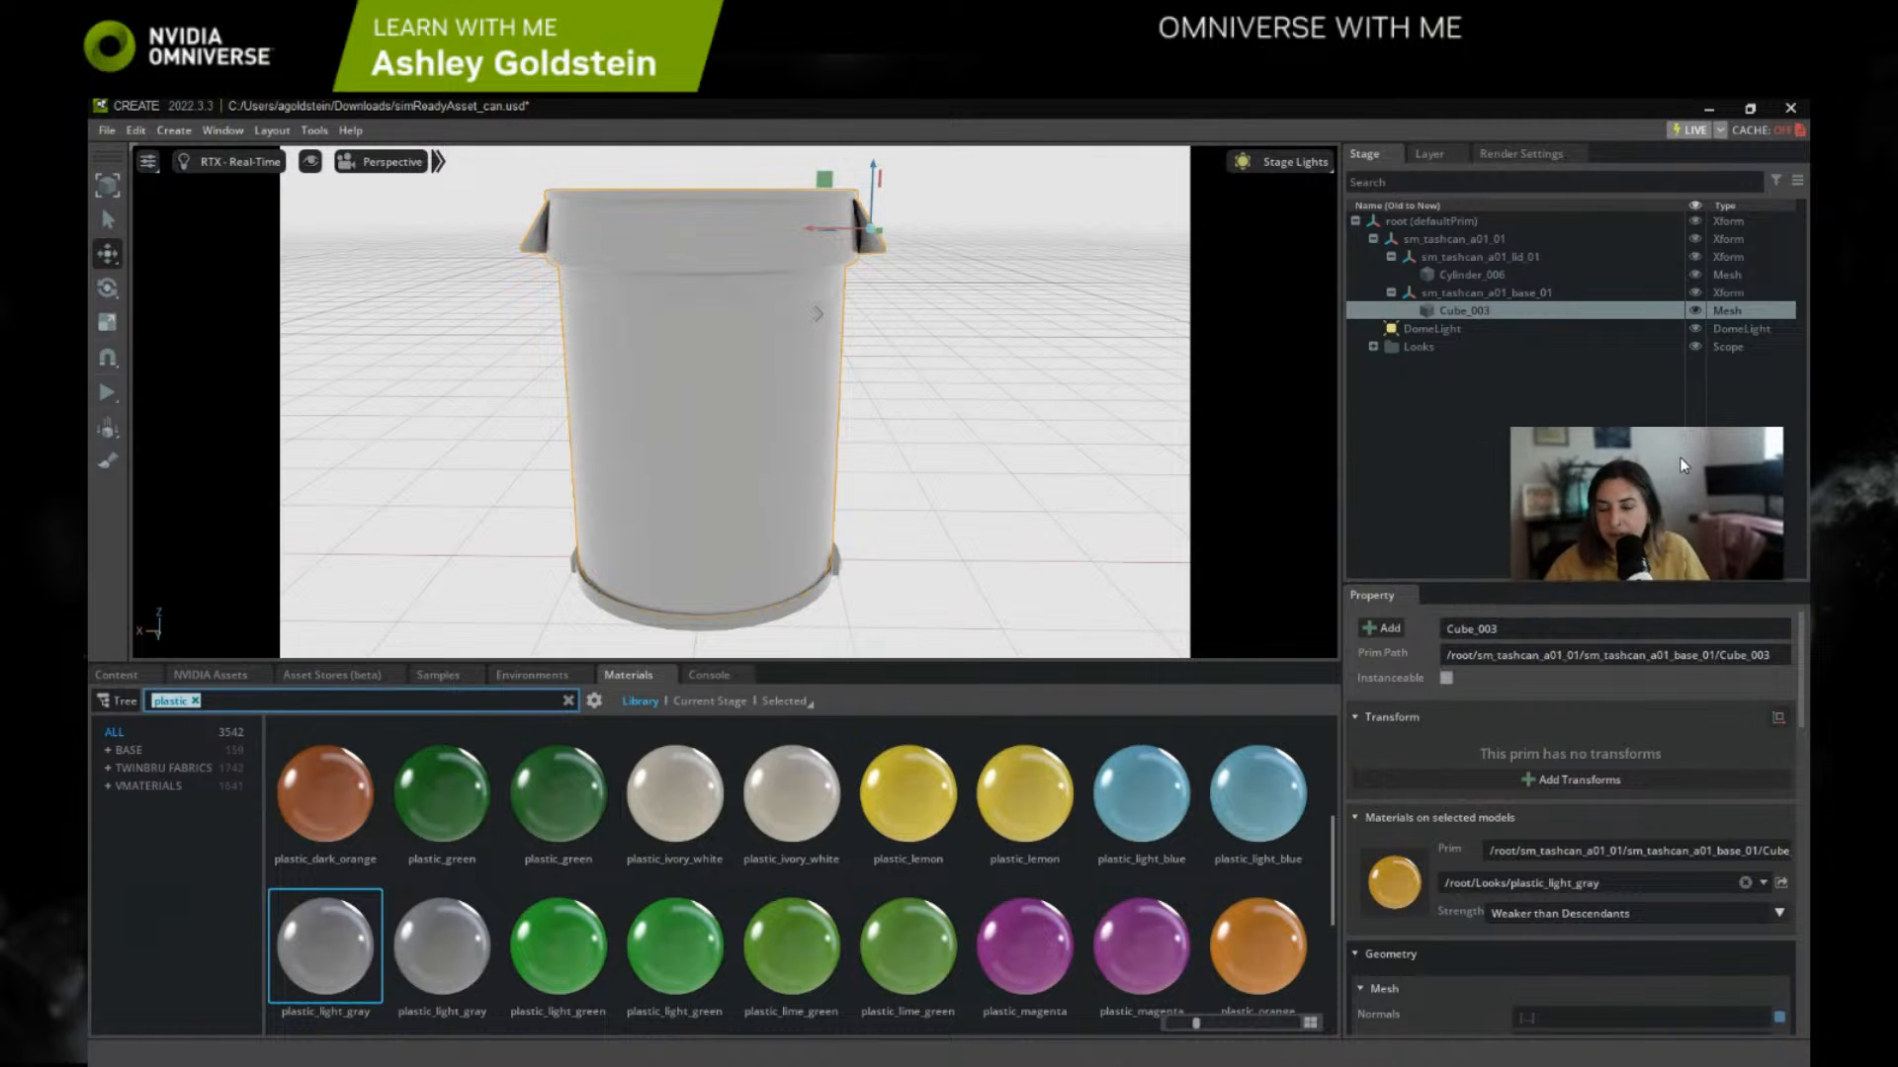
scroll(1613, 903, "down", 3)
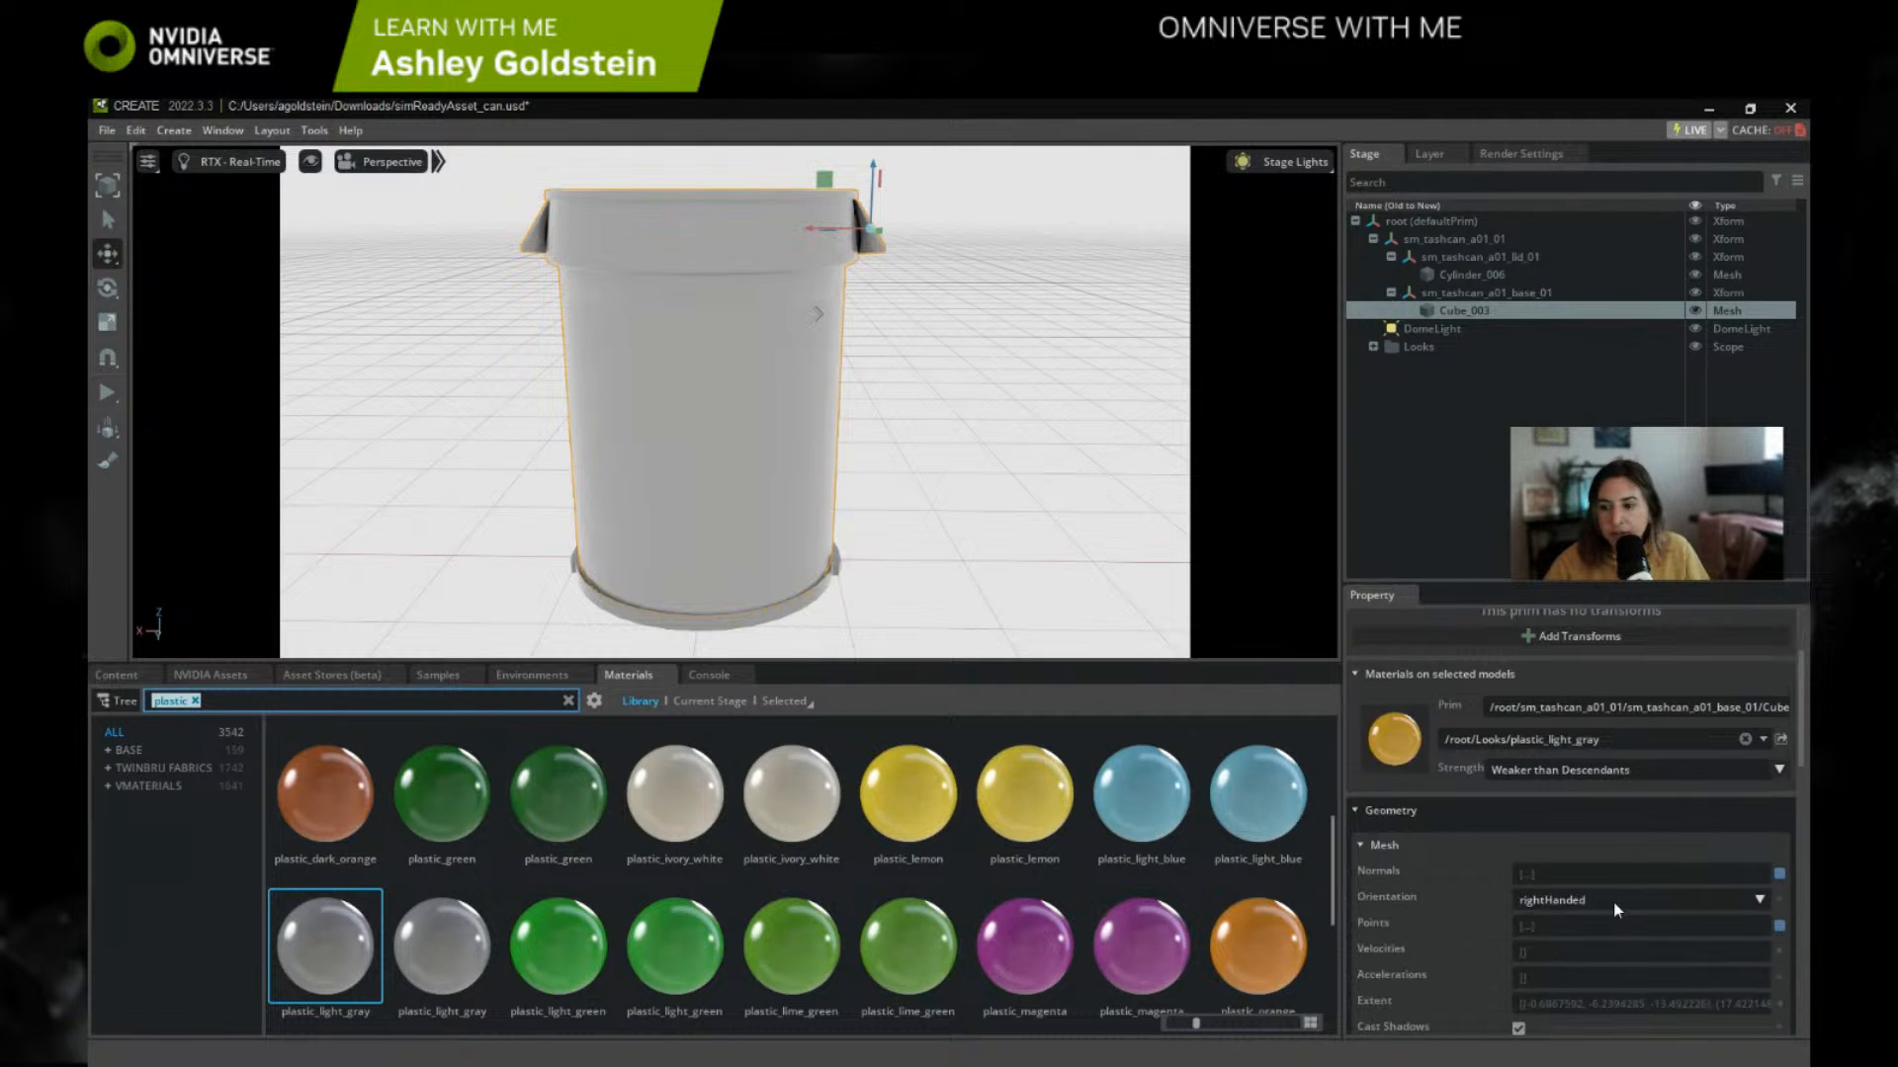
left_click(1391, 740)
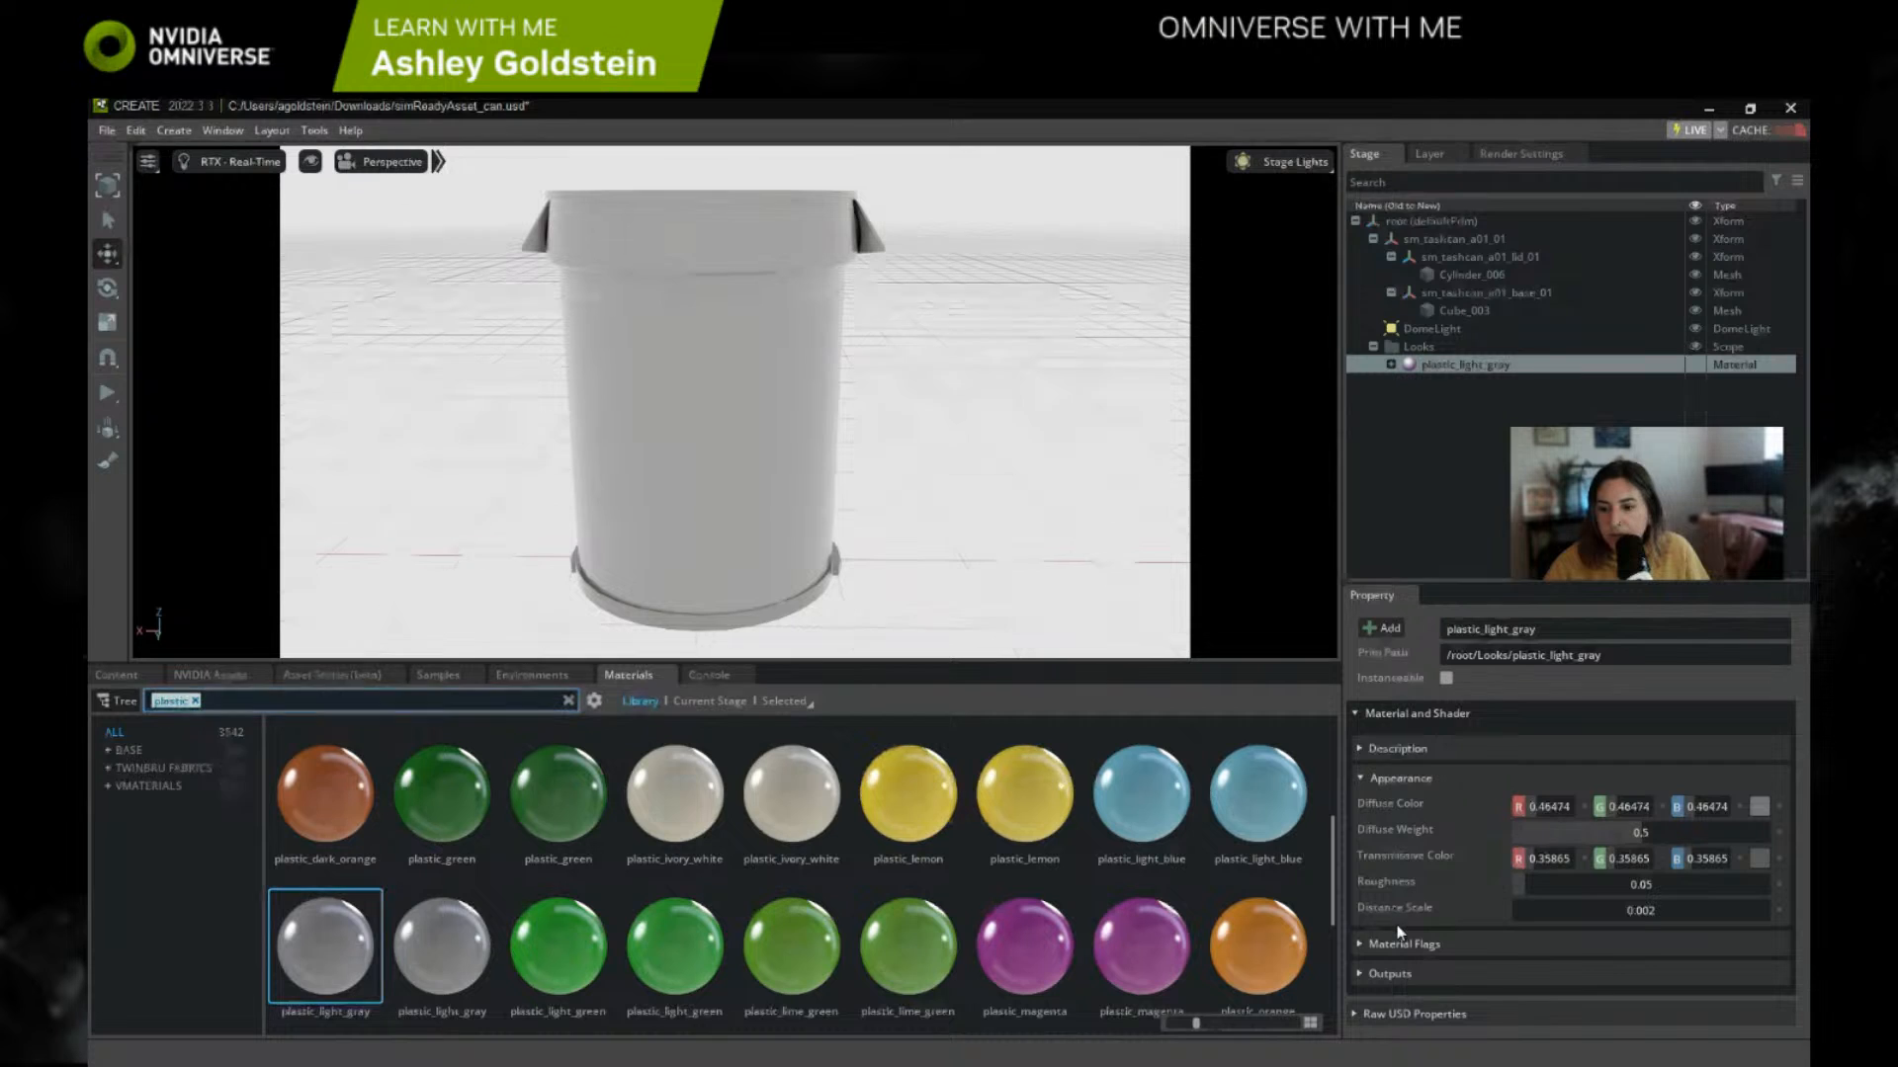
left_click(1759, 807)
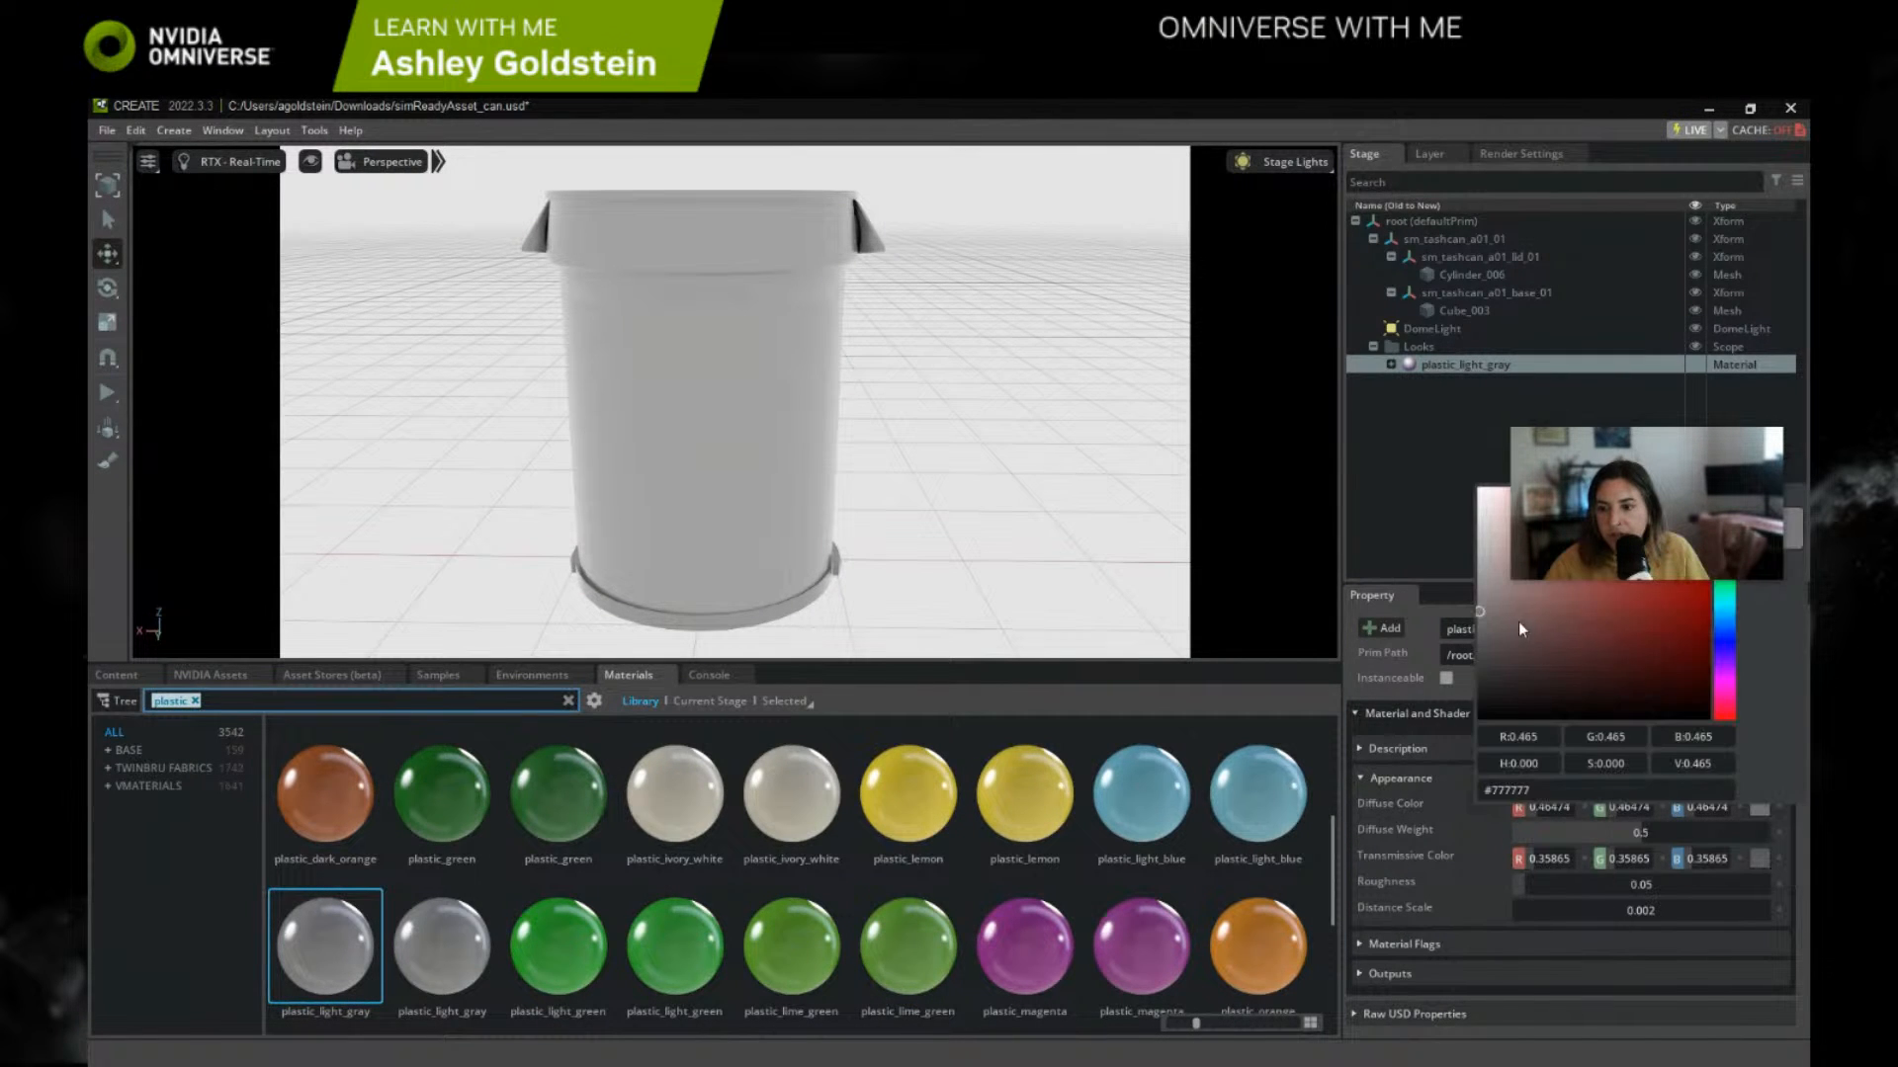
mouse_move(1498, 632)
left_mouse_down()
mouse_move(1500, 687)
mouse_move(1494, 654)
left_mouse_up()
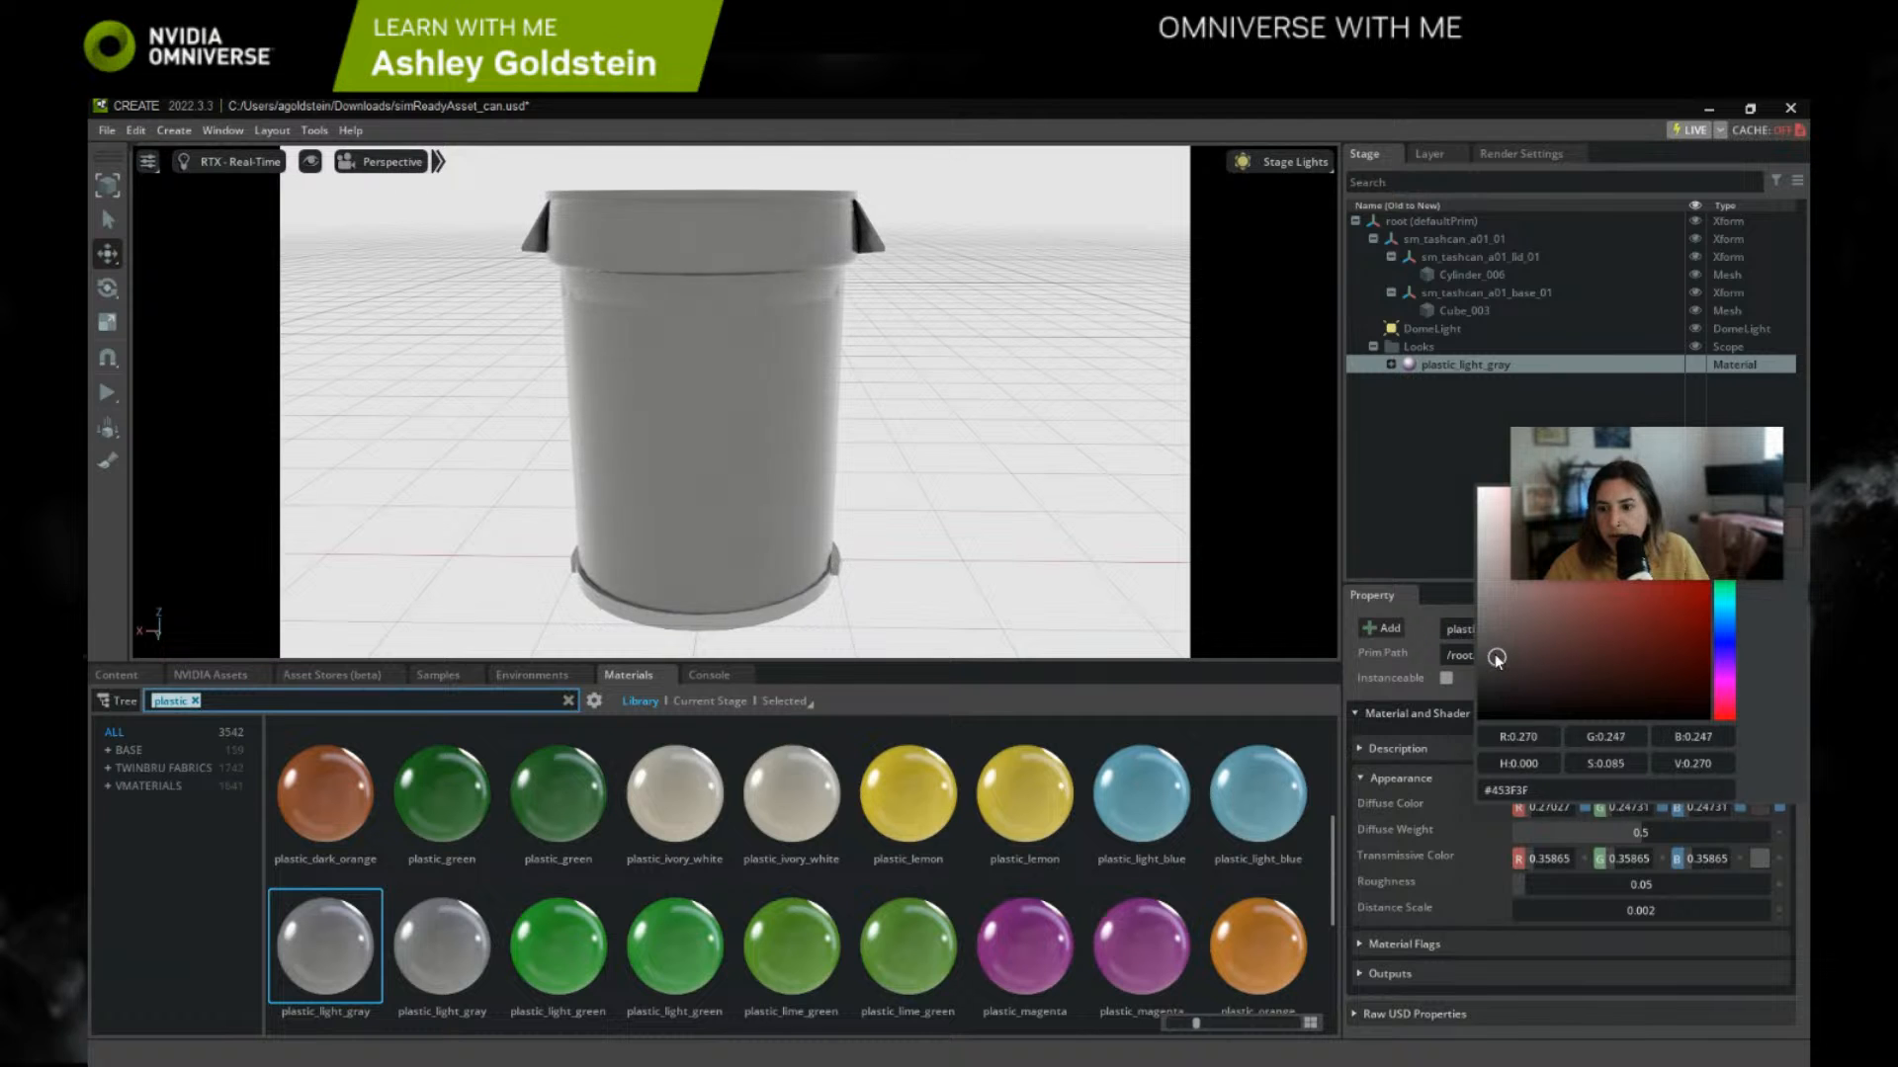
left_click(1793, 867)
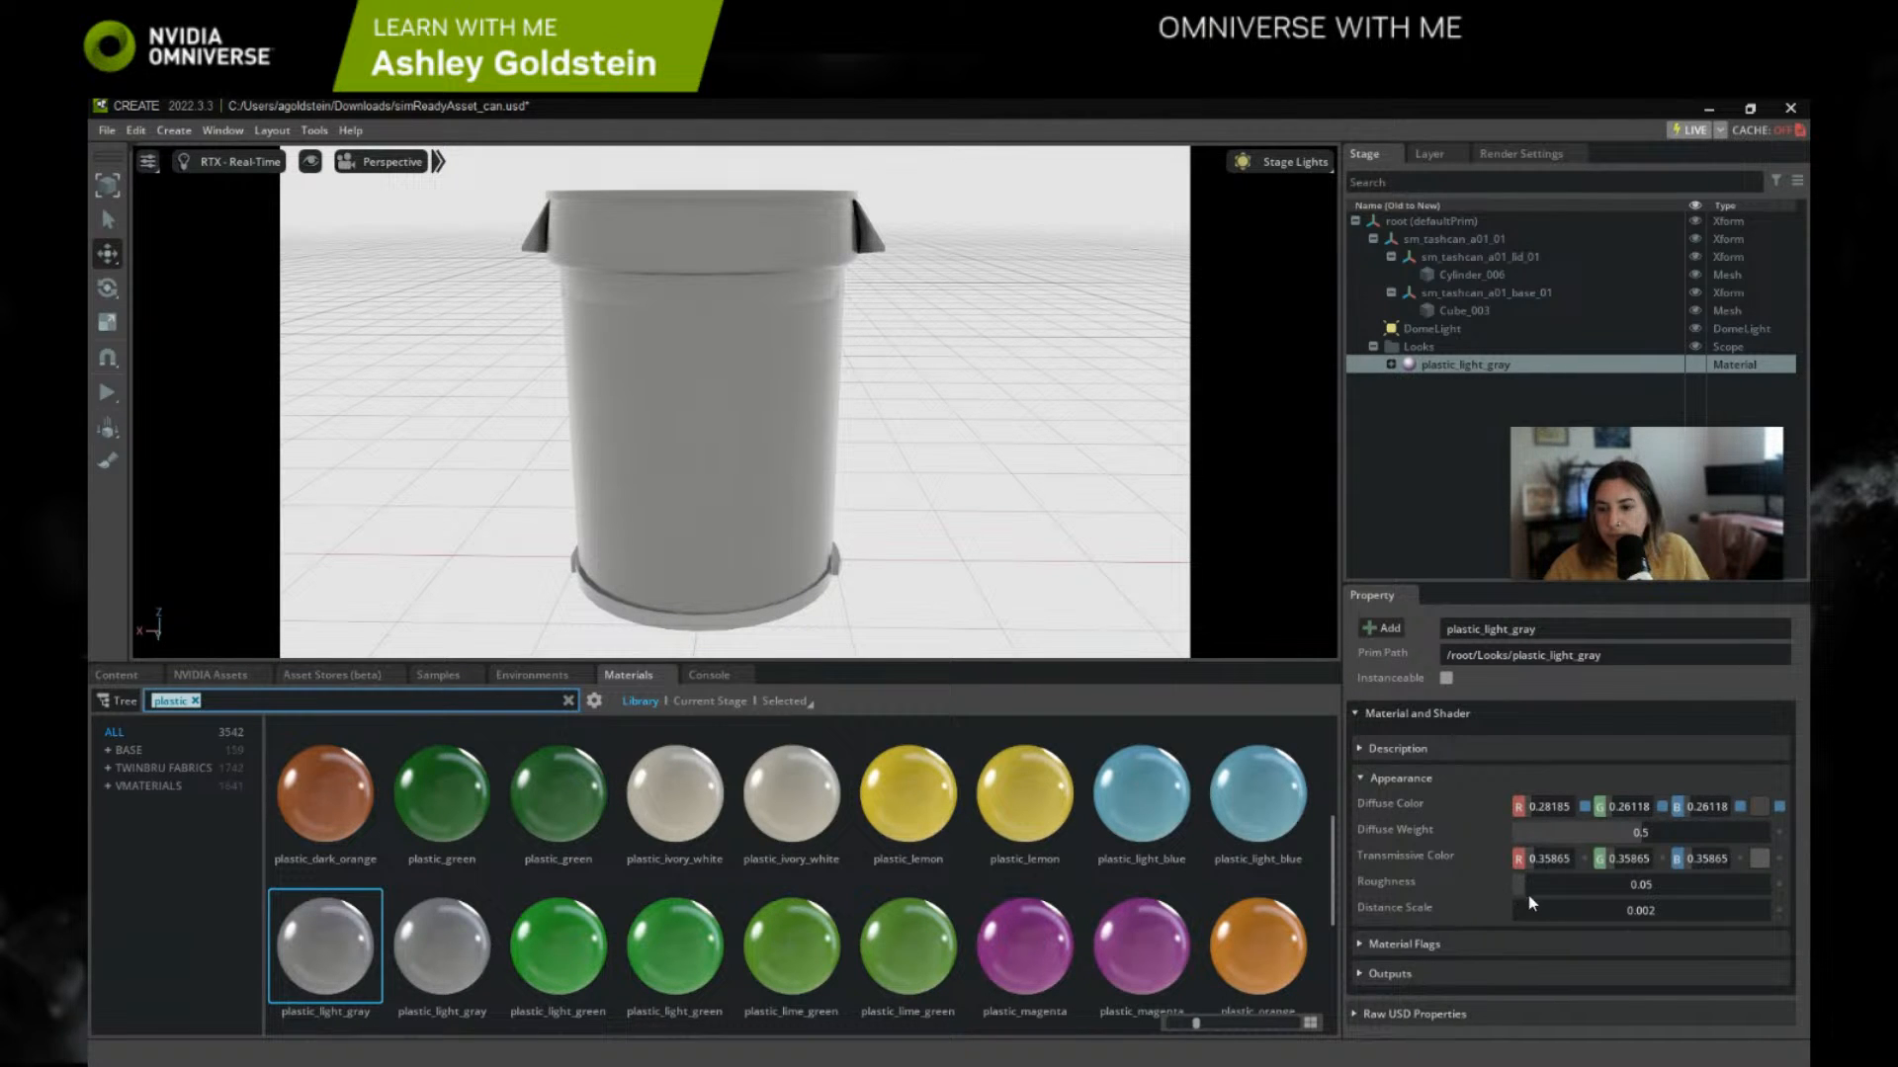
left_click_drag(1535, 892, 1540, 884)
right_click_drag(882, 453, 1032, 431)
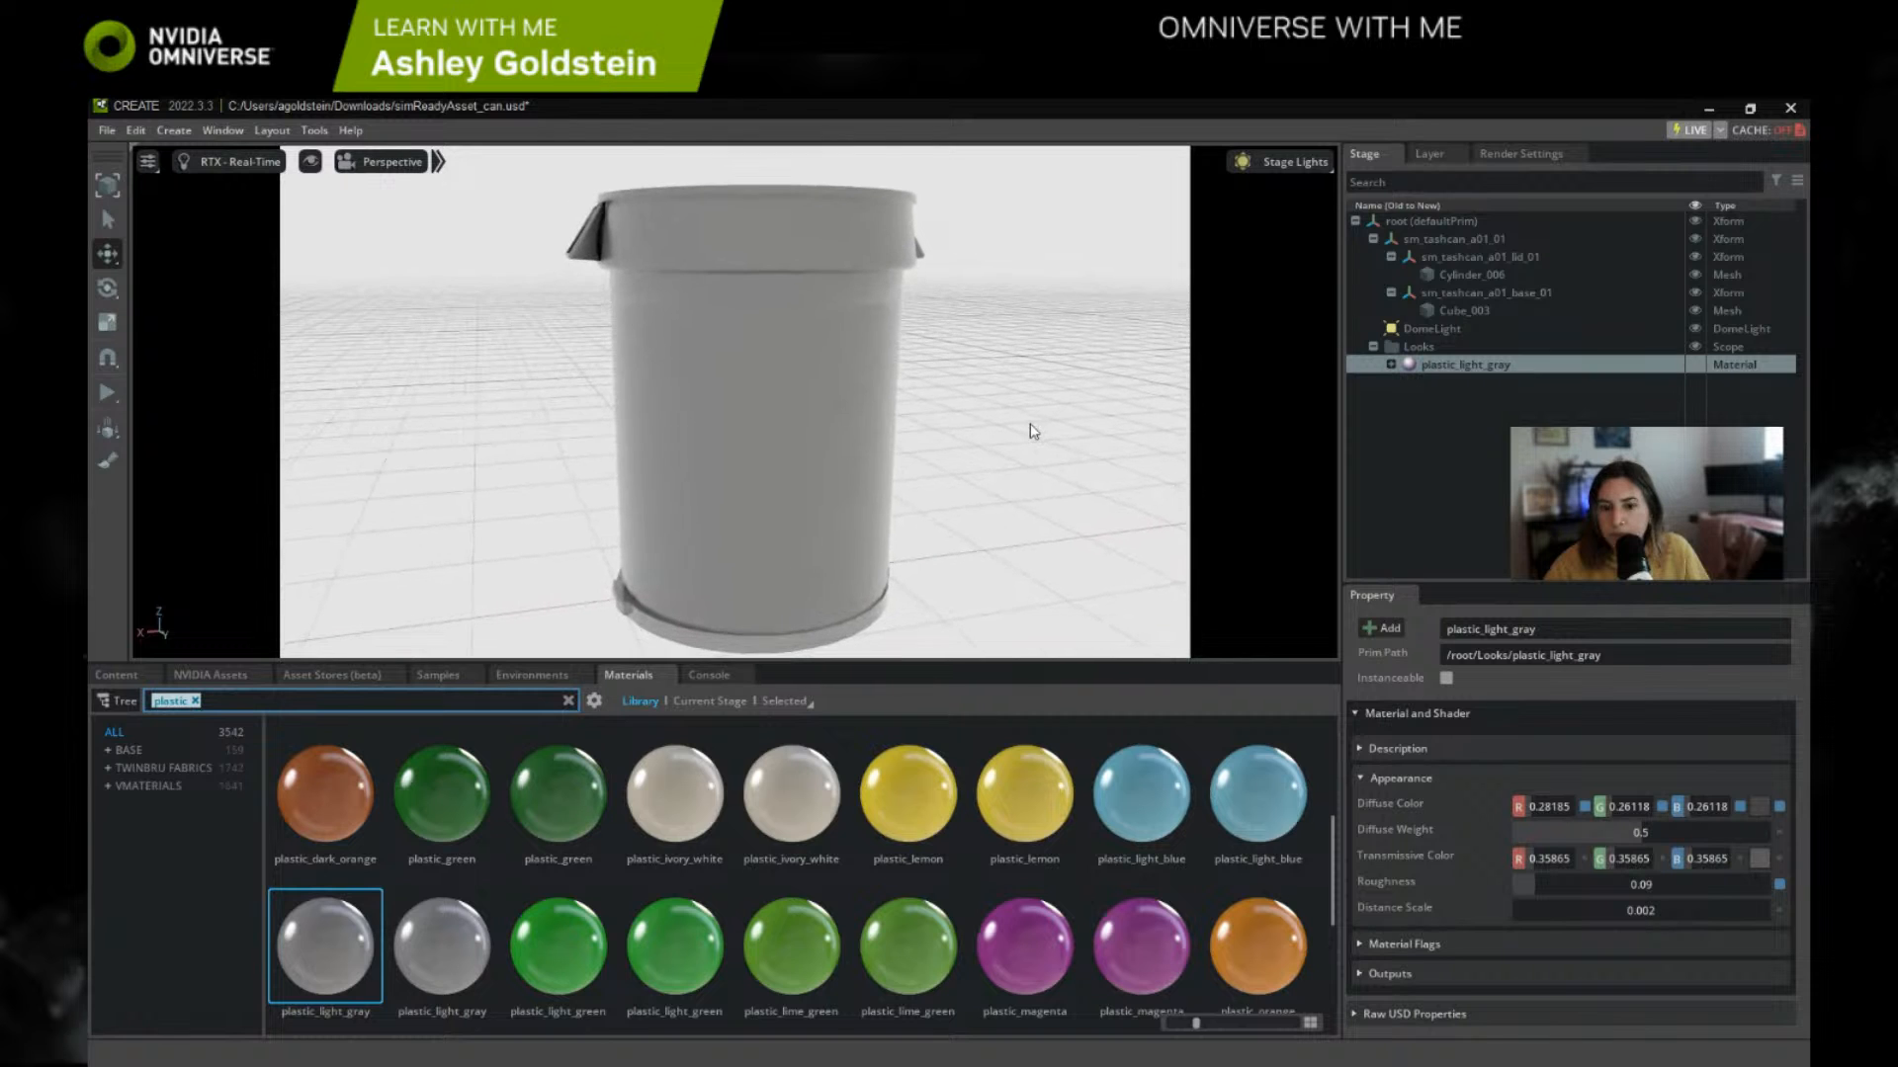
Step: Raise the lid Xform from the can's bottom to just above the rim, at about 2.92 in Z
left_click(868, 638)
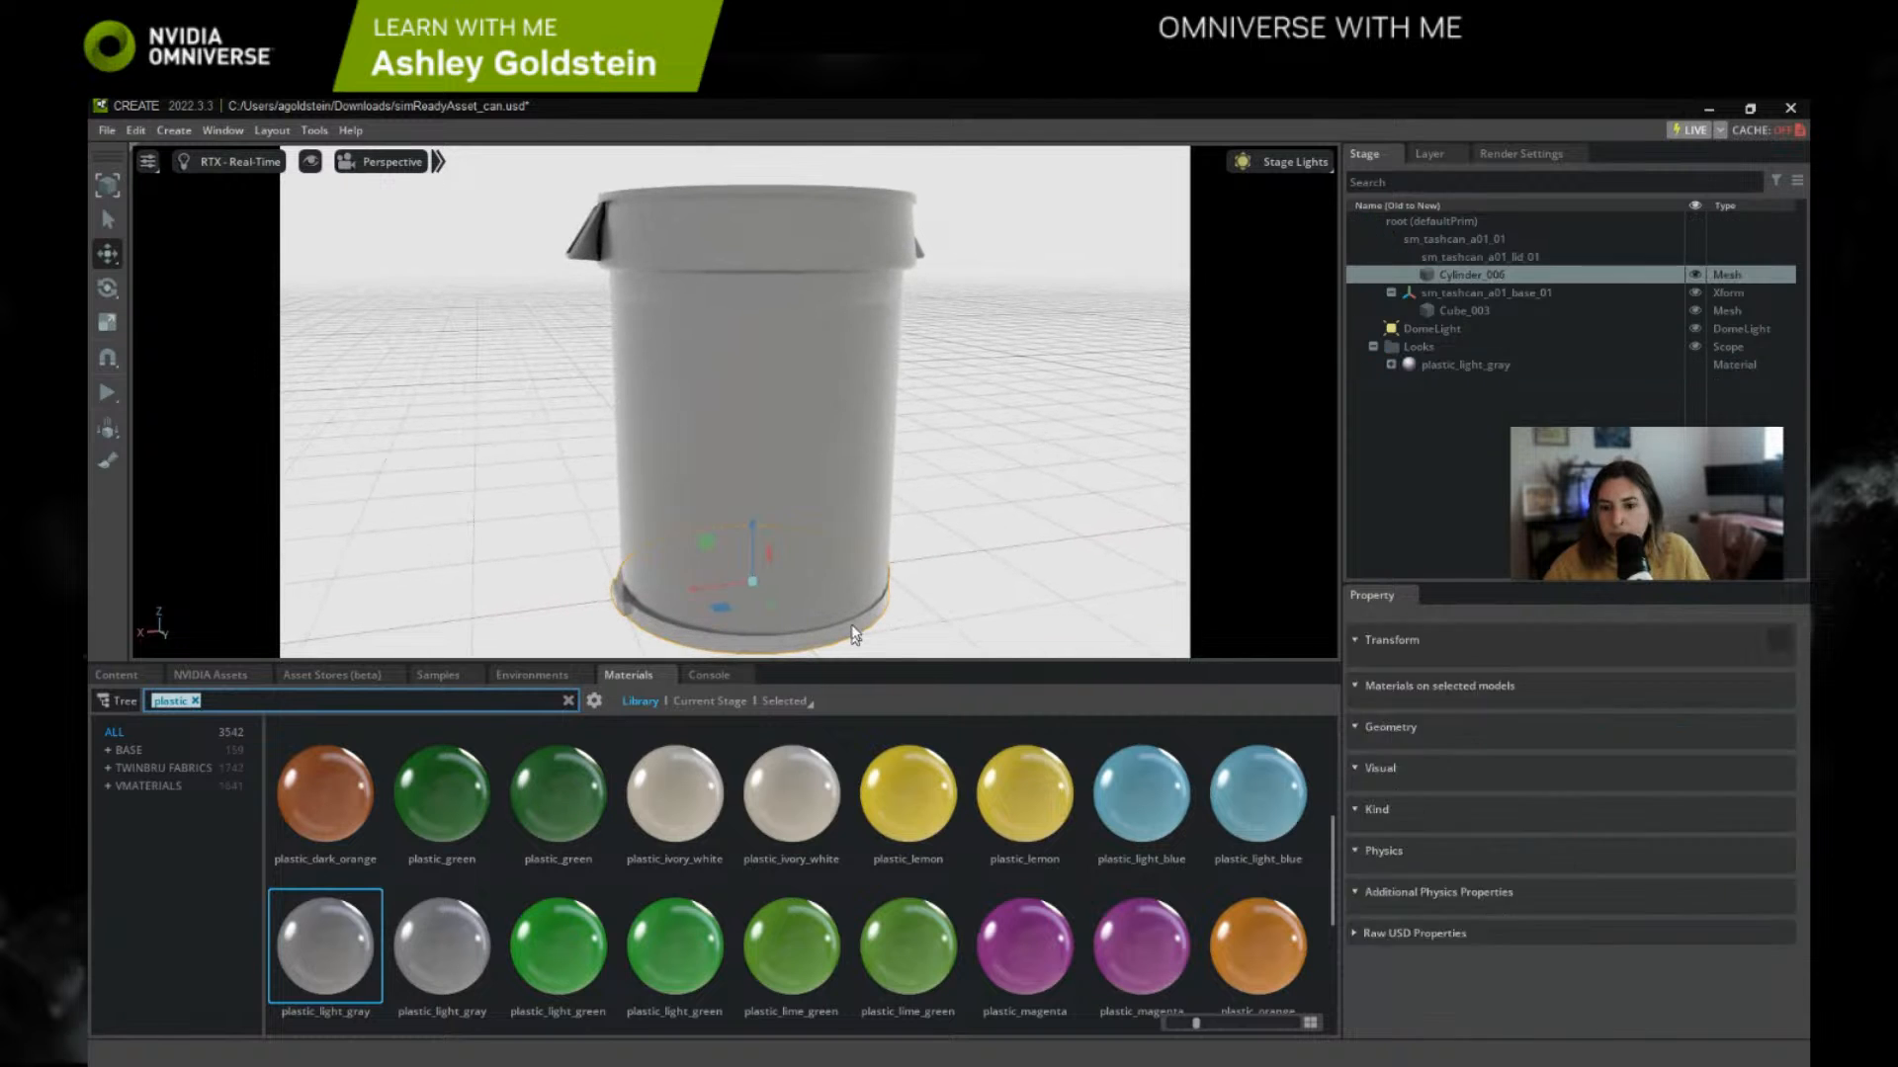
left_click(749, 525)
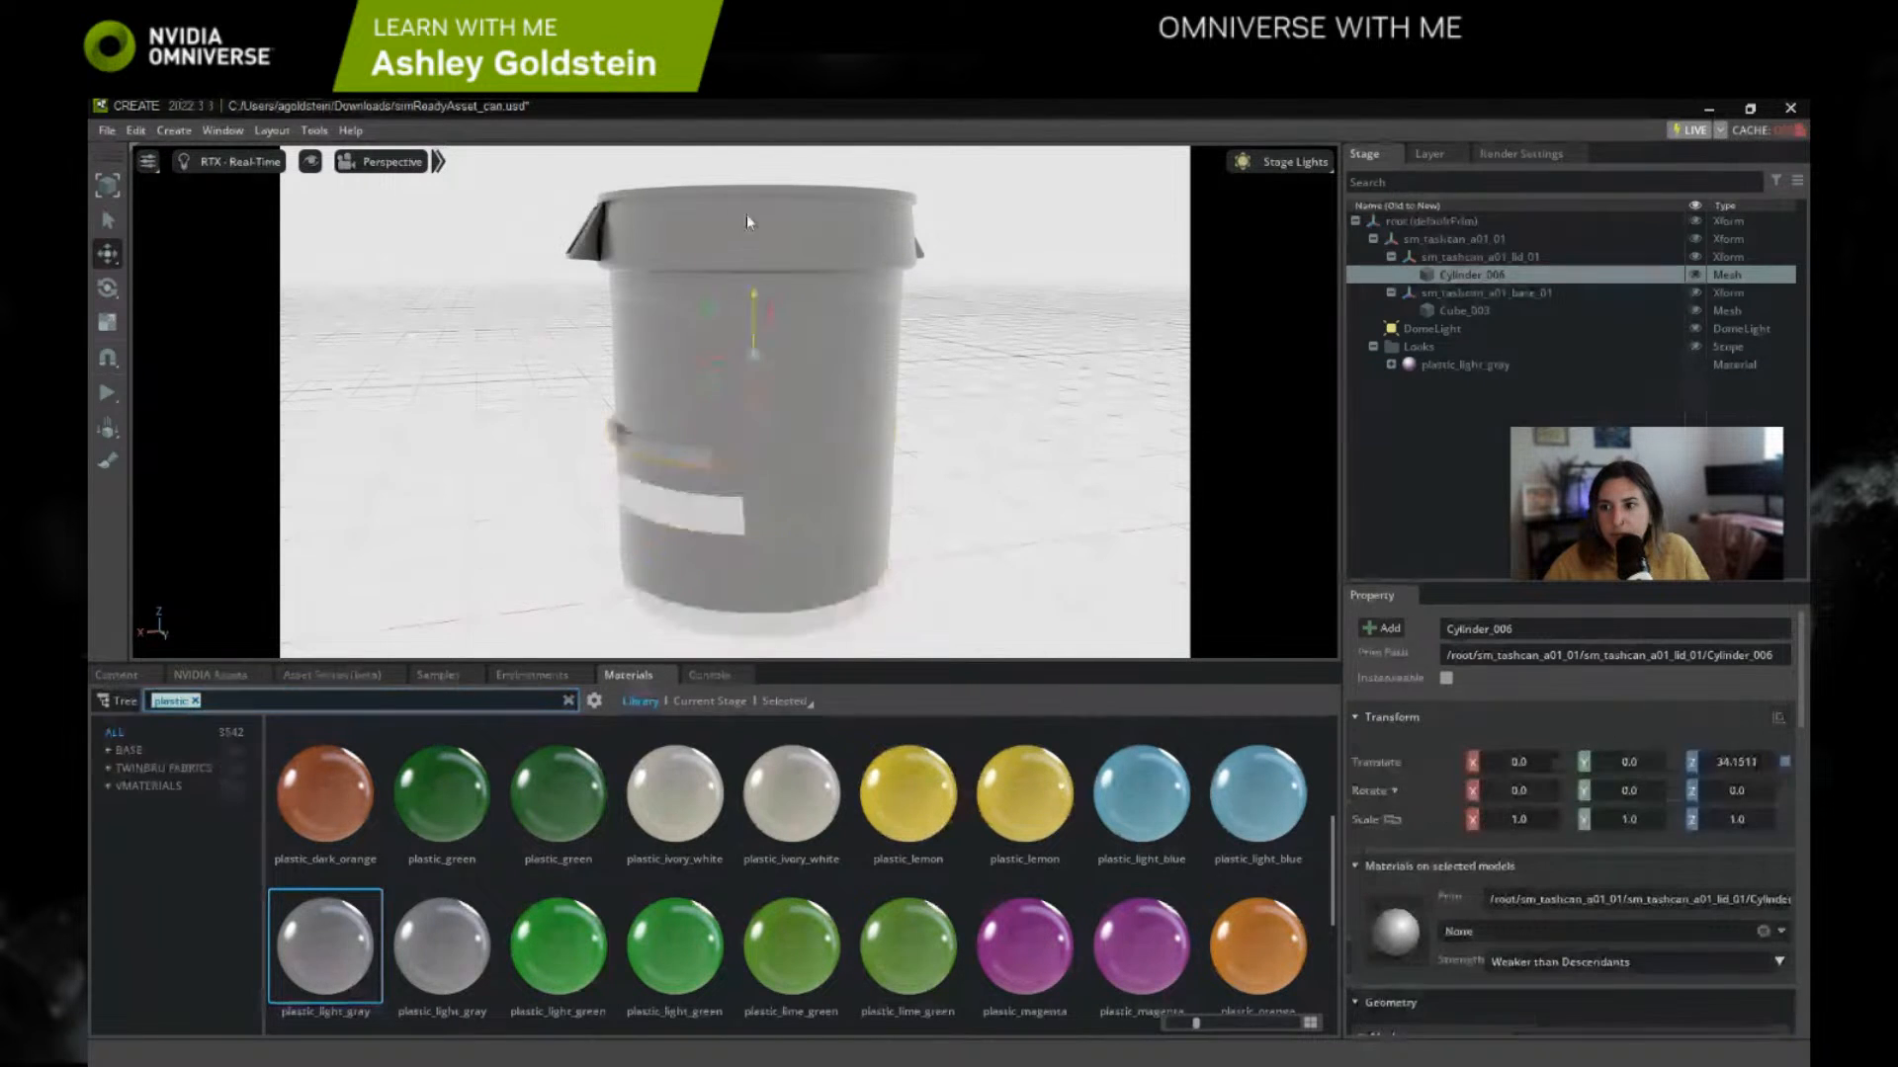
left_click(1456, 259)
left_click_drag(750, 532, 748, 118)
middle_click_drag(790, 323, 771, 413)
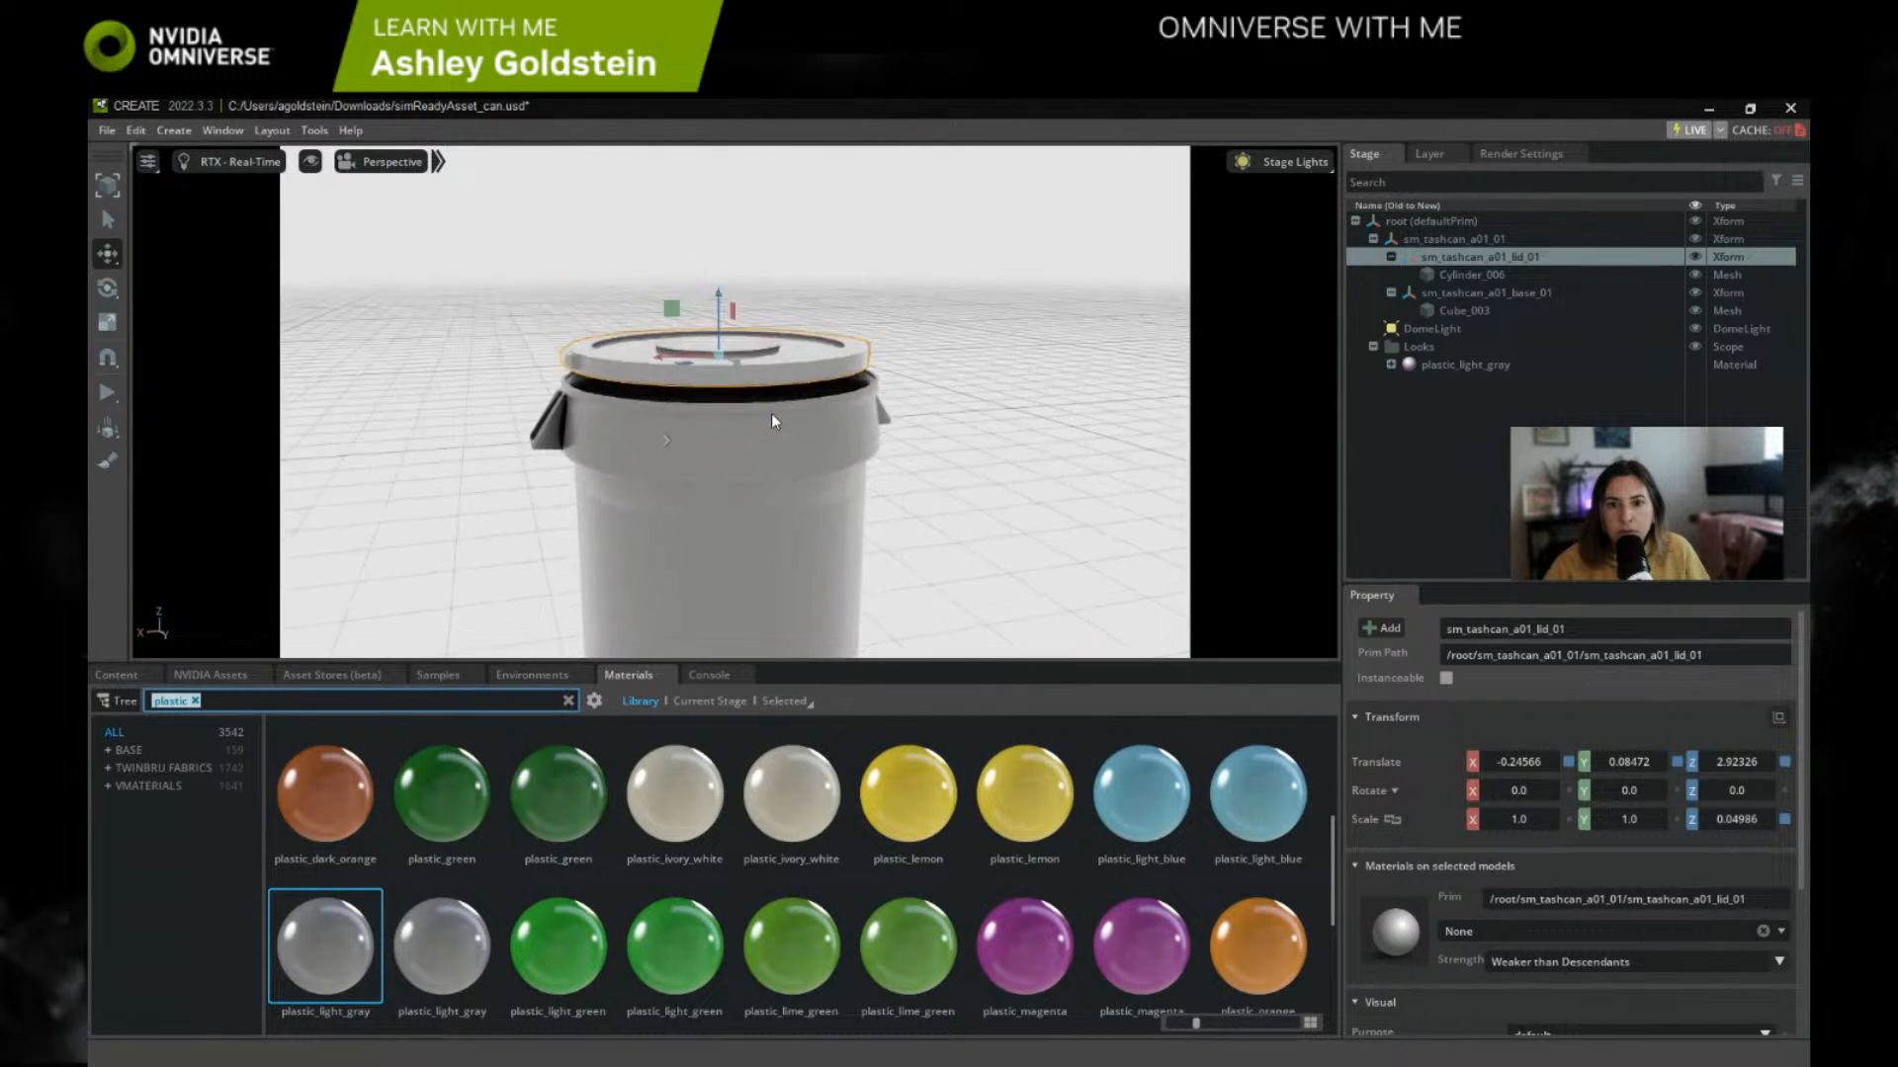
left_click_drag(771, 413, 769, 431, "alt")
middle_click_drag(769, 431, 826, 543)
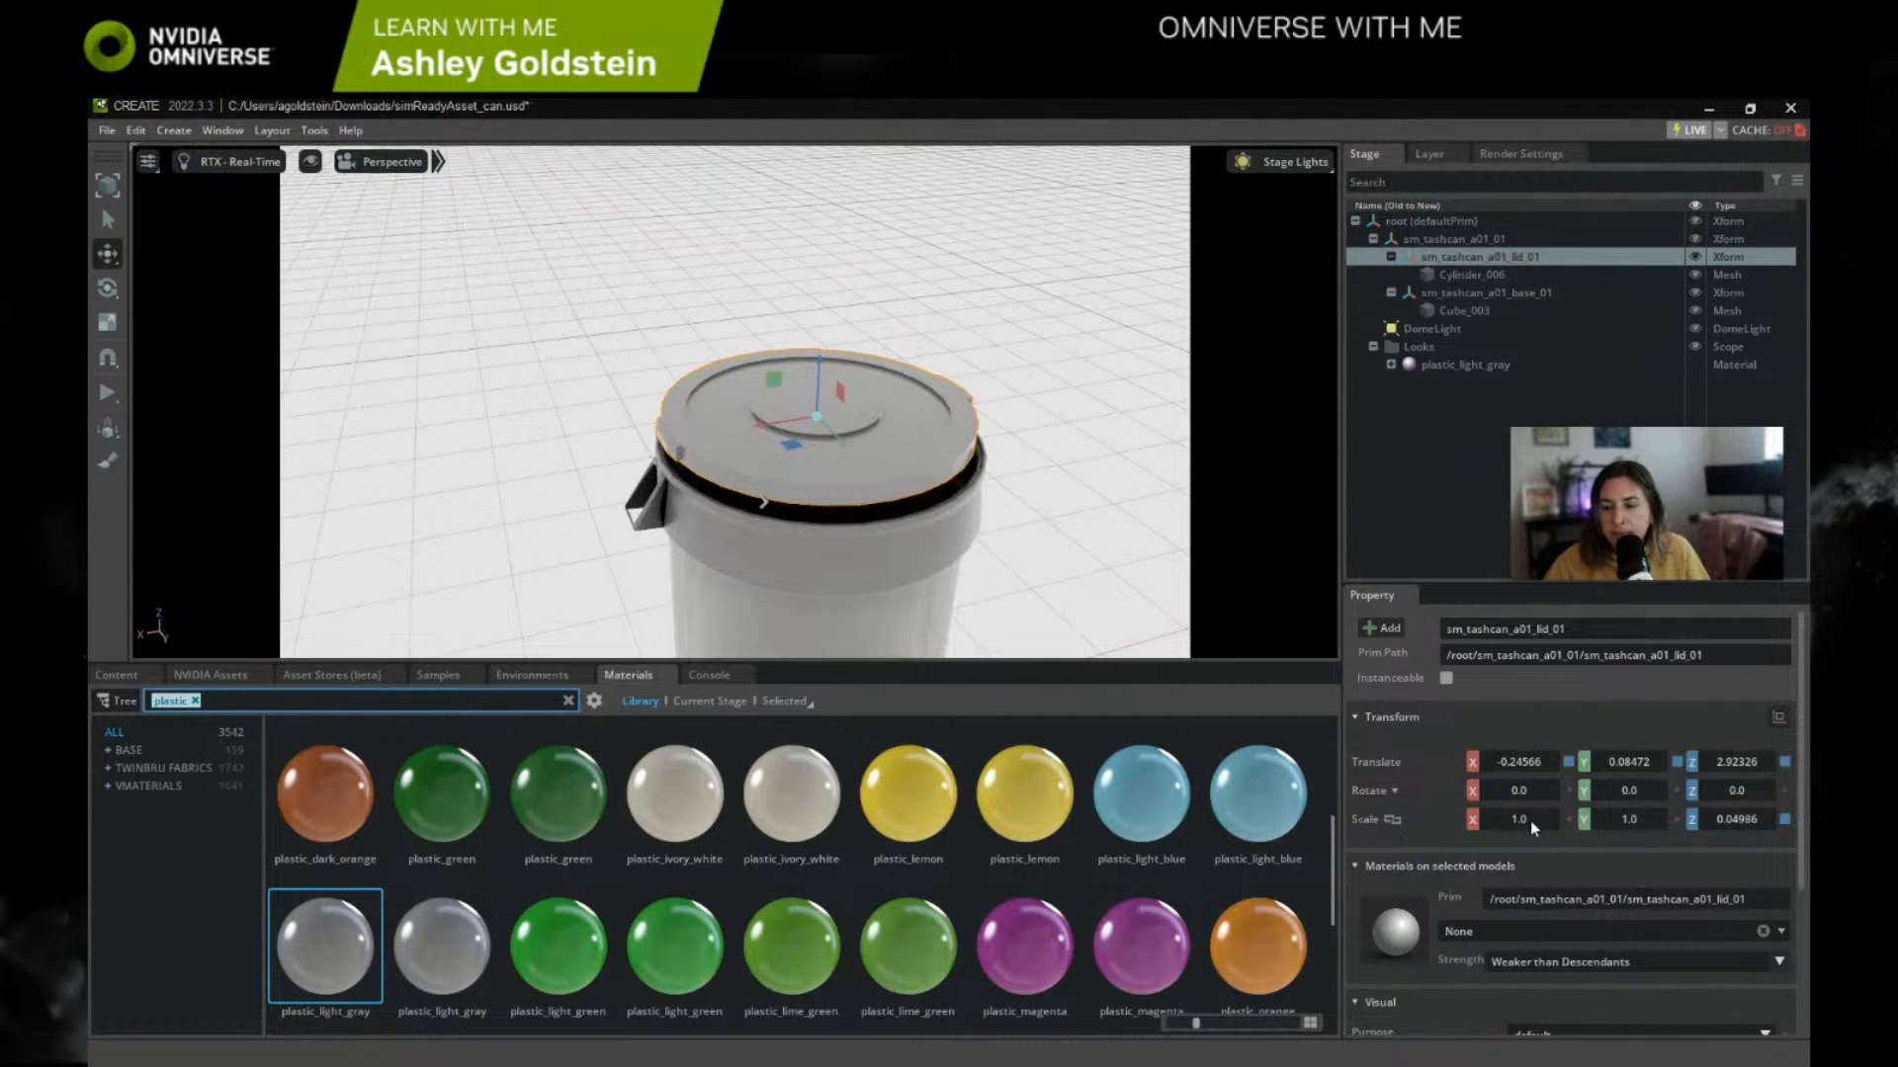
Step: Assign the existing plastic_light_gray material to the lid Xform
left_click(1492, 934)
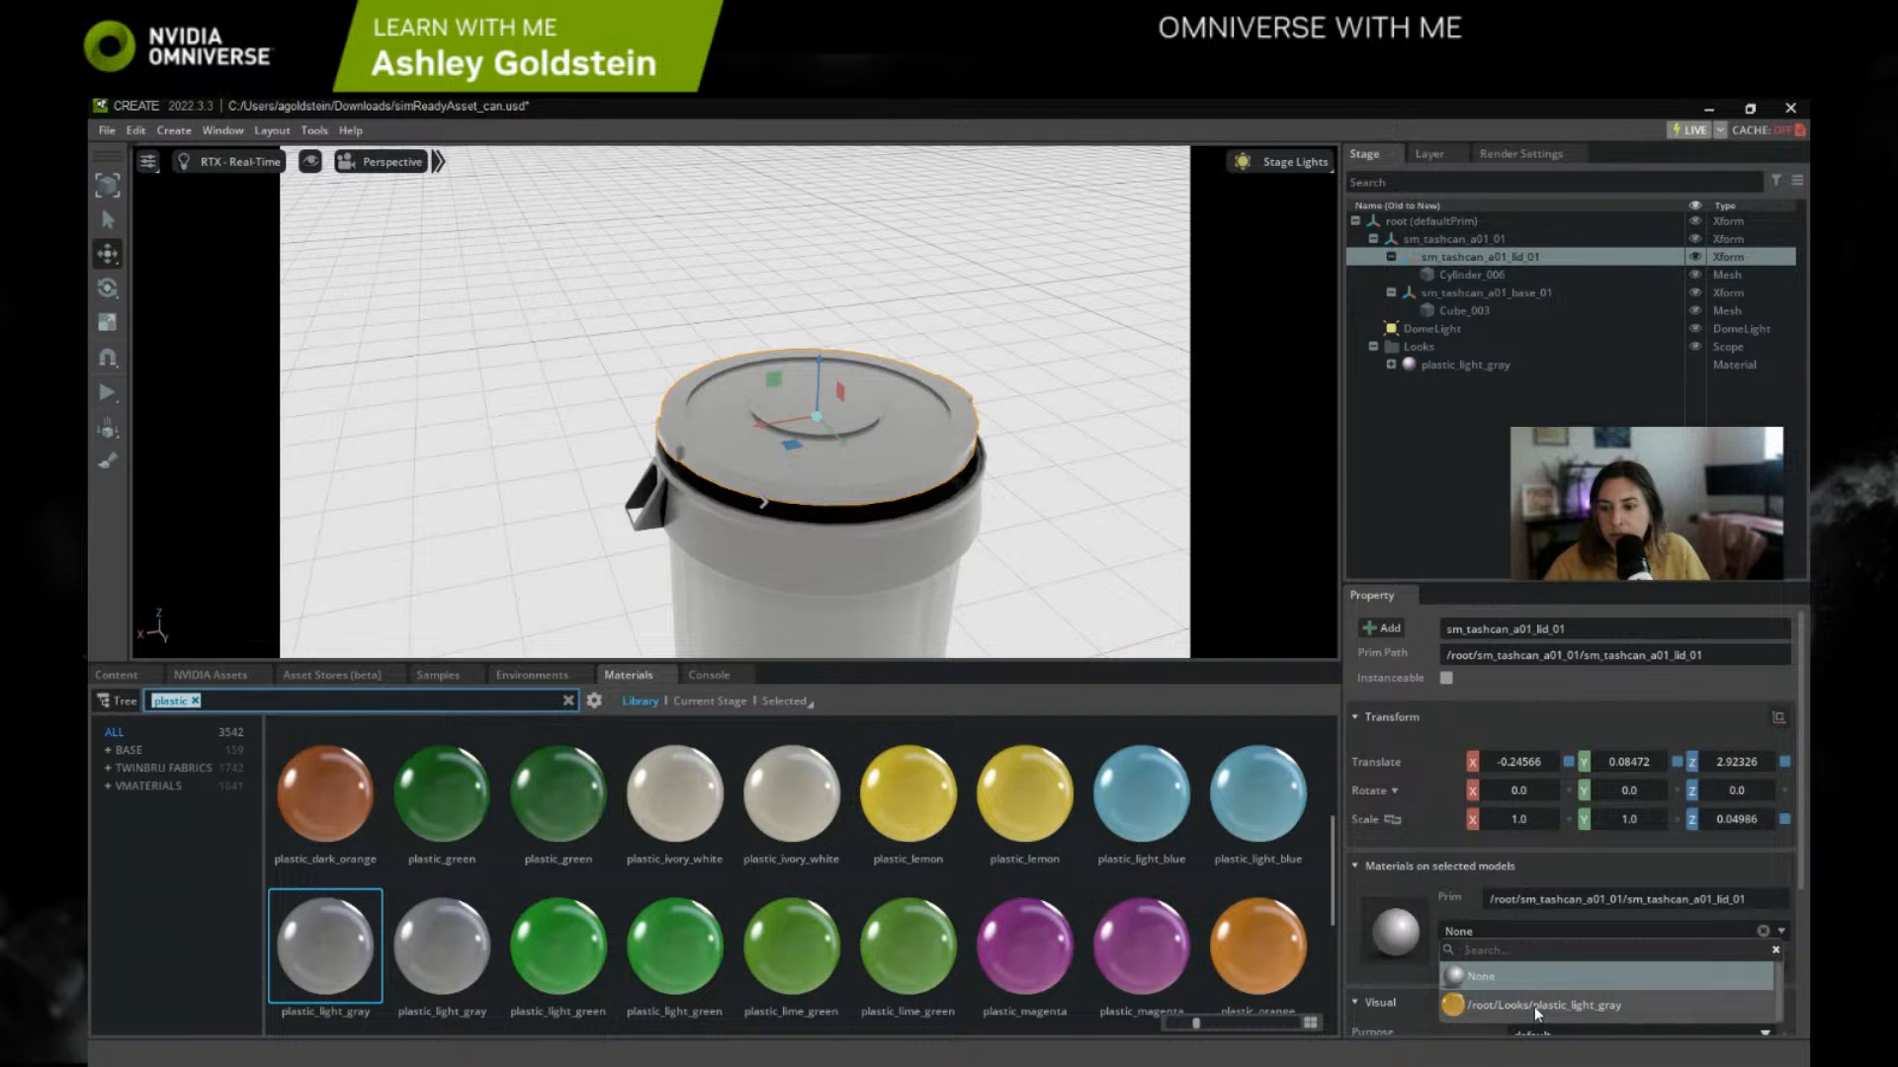
left_click(1534, 1008)
middle_click_drag(964, 632, 883, 460)
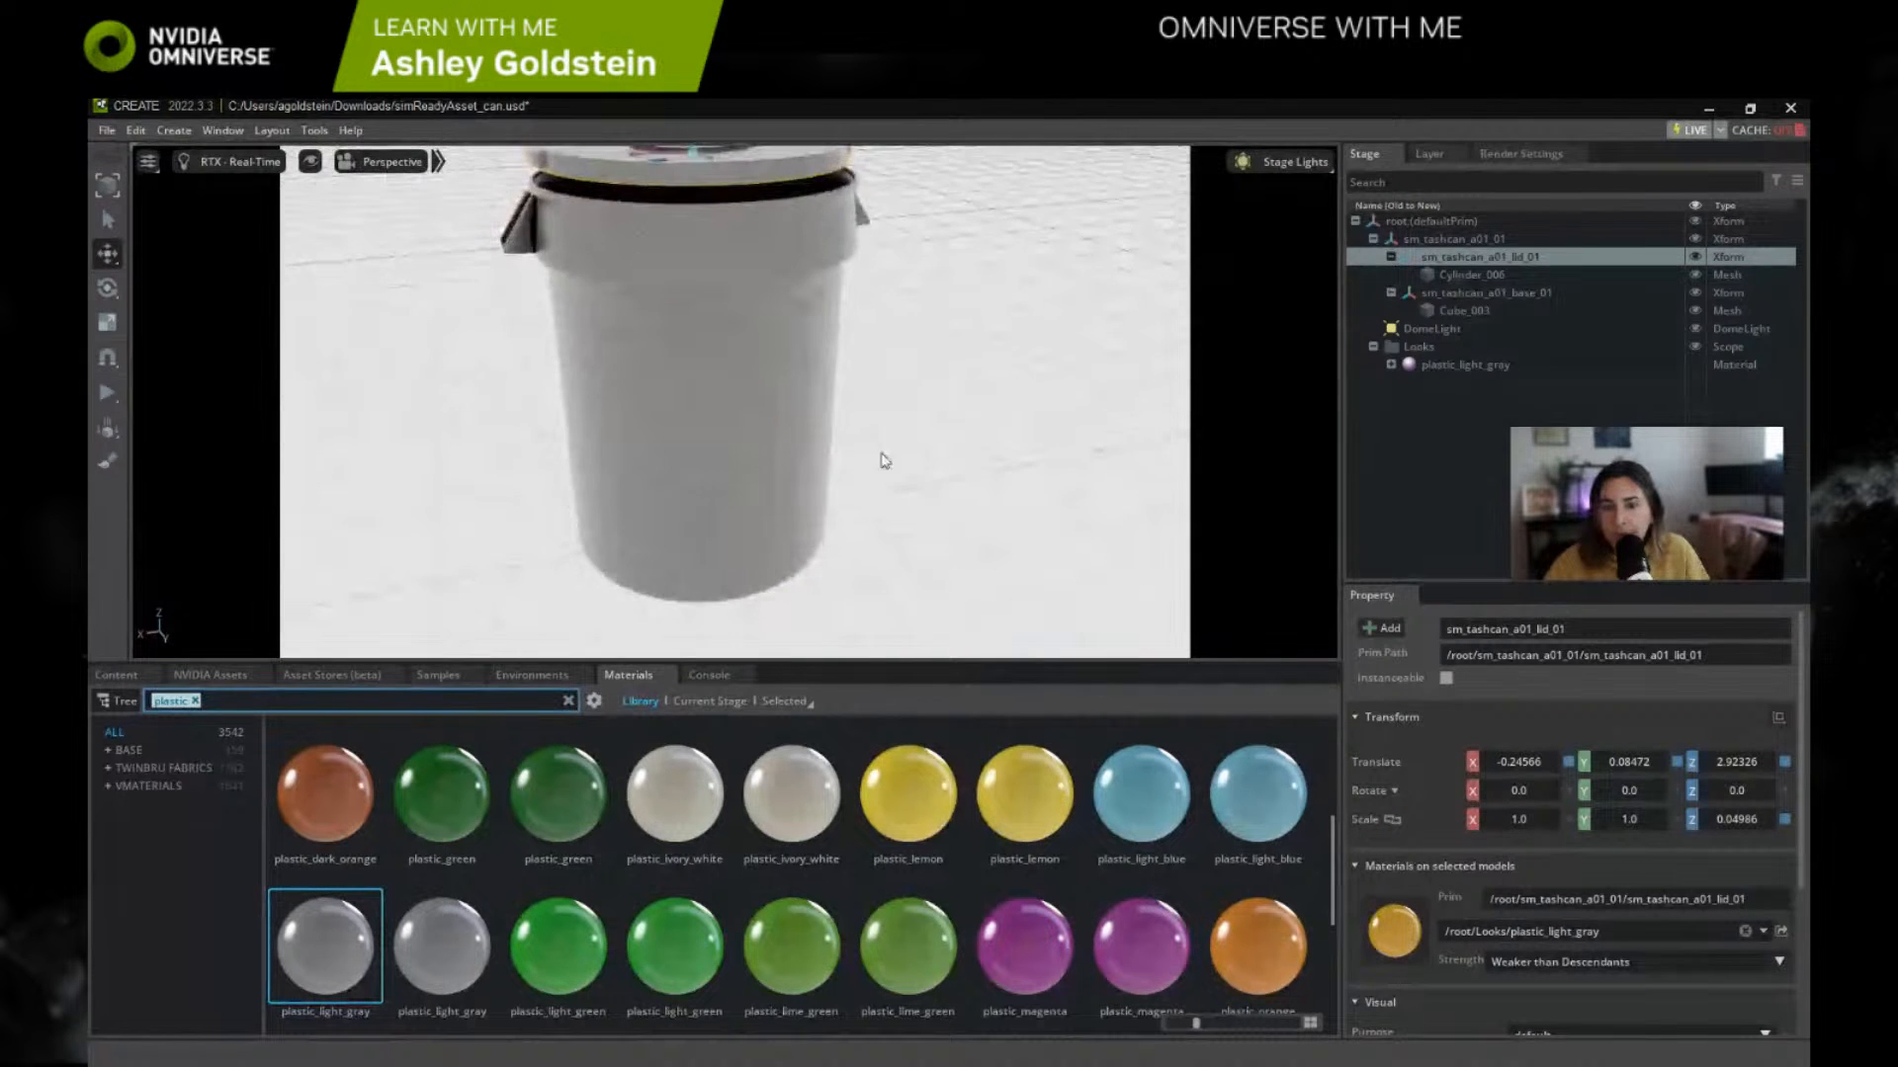
left_click_drag(887, 460, 910, 432, "alt")
middle_click_drag(910, 432, 910, 335)
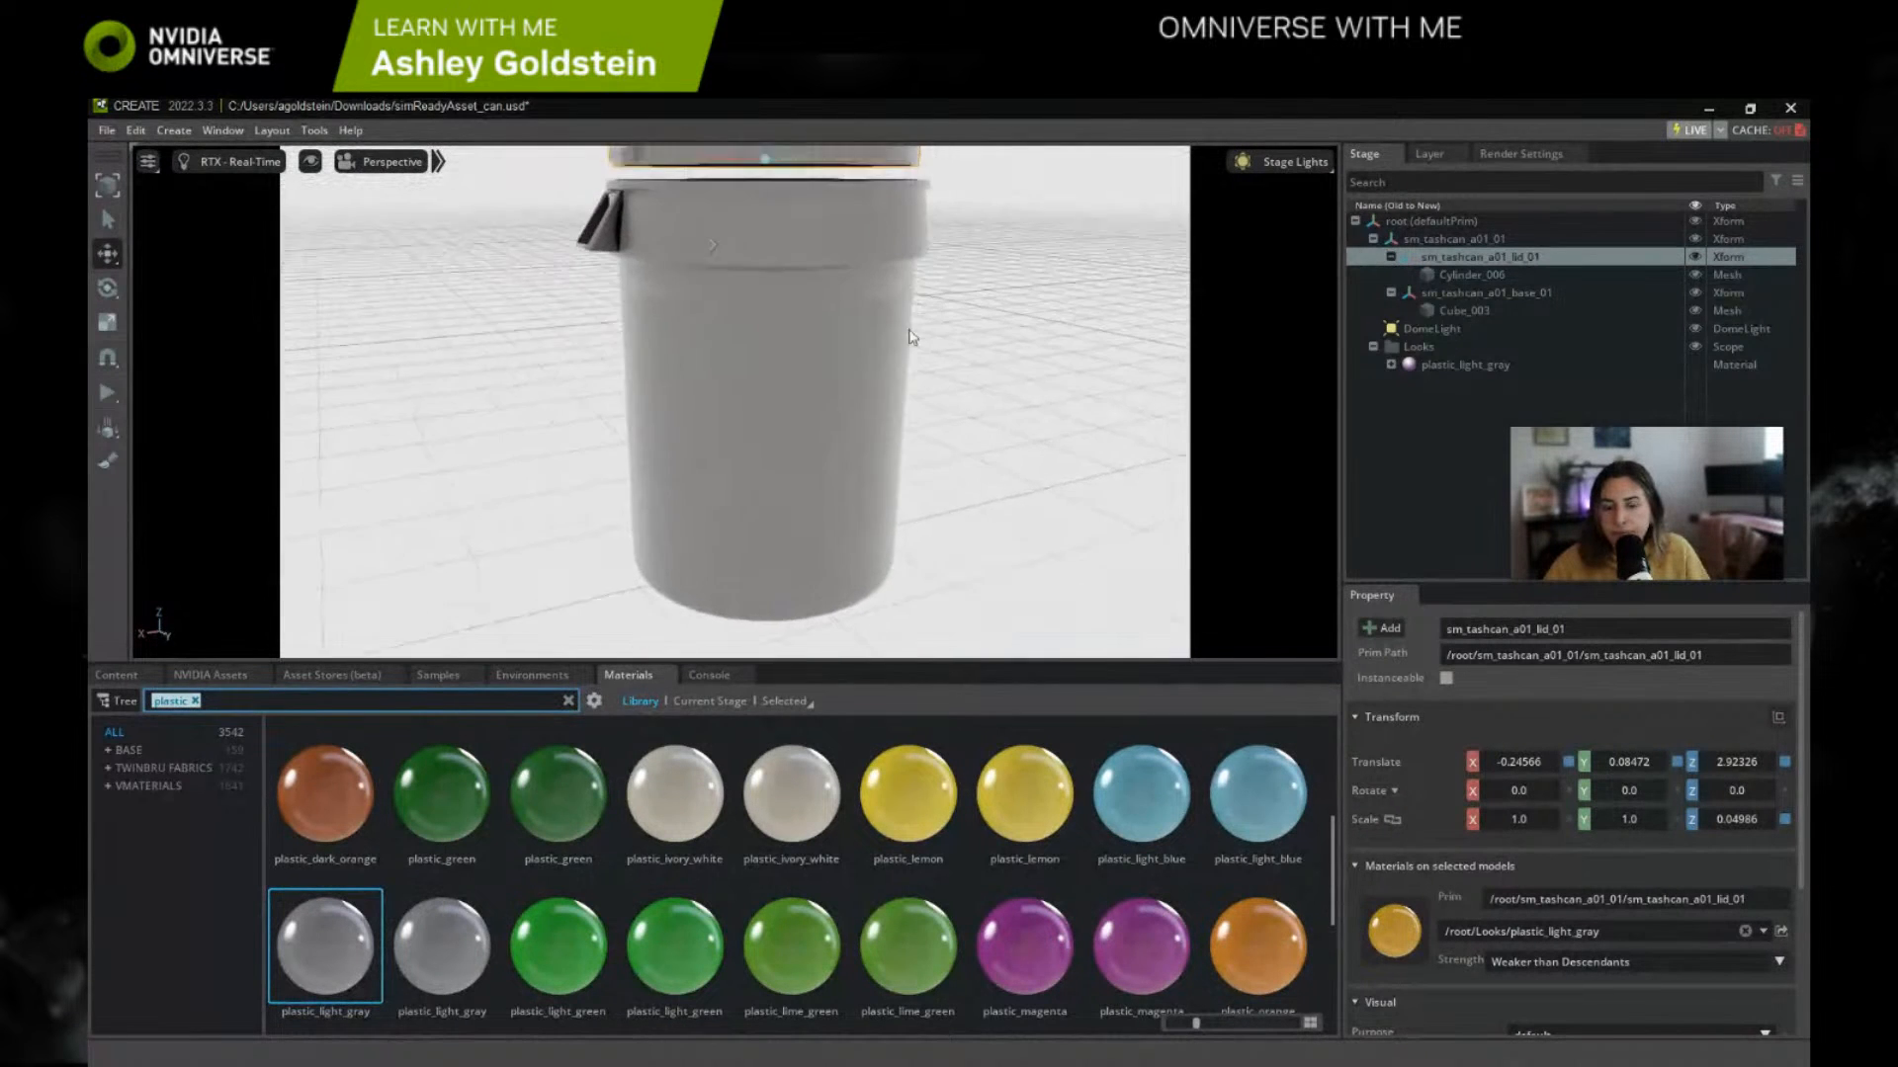
Step: Switch the viewport renderer to RTX - Interactive (Path Tracing) and clear the selection
left_click(262, 163)
left_click(273, 223)
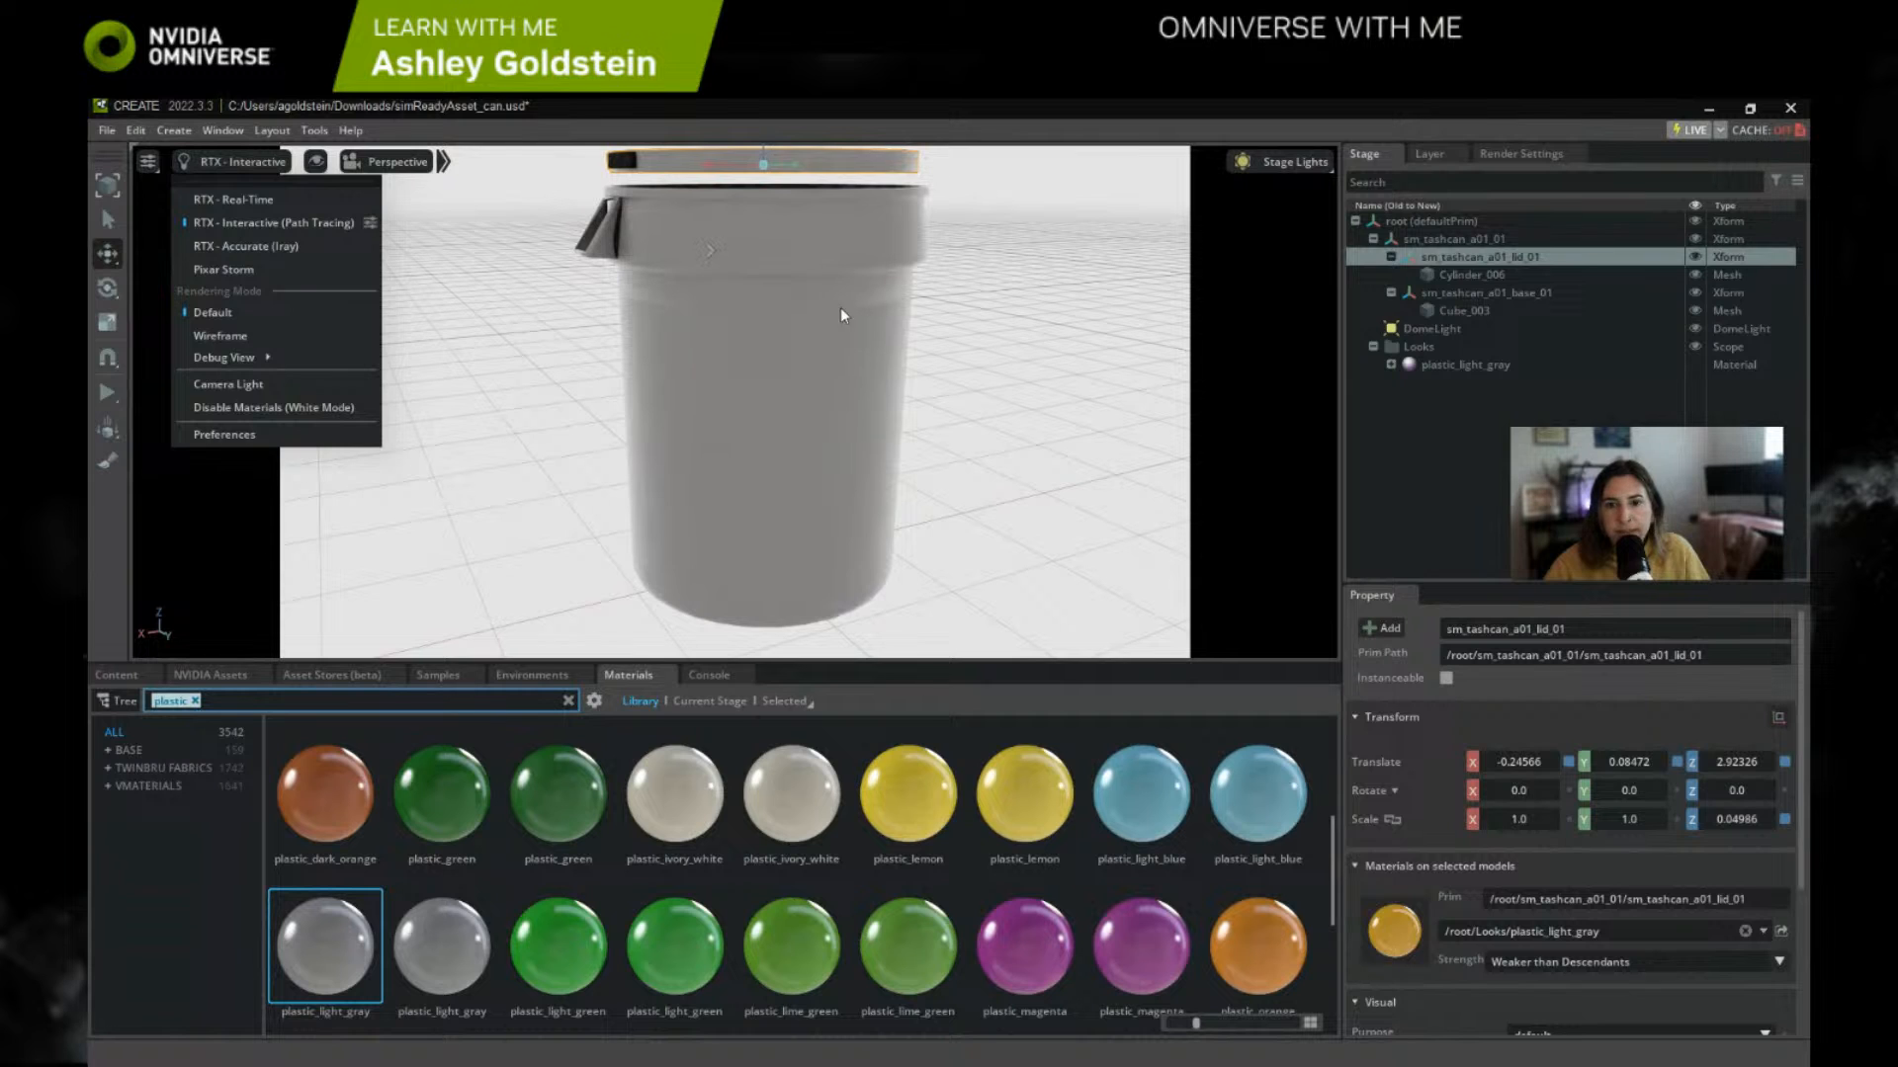
left_click(1018, 362)
Step: Browse the environment library and load the abandoned_parking_lot environment into the stage
left_click(532, 675)
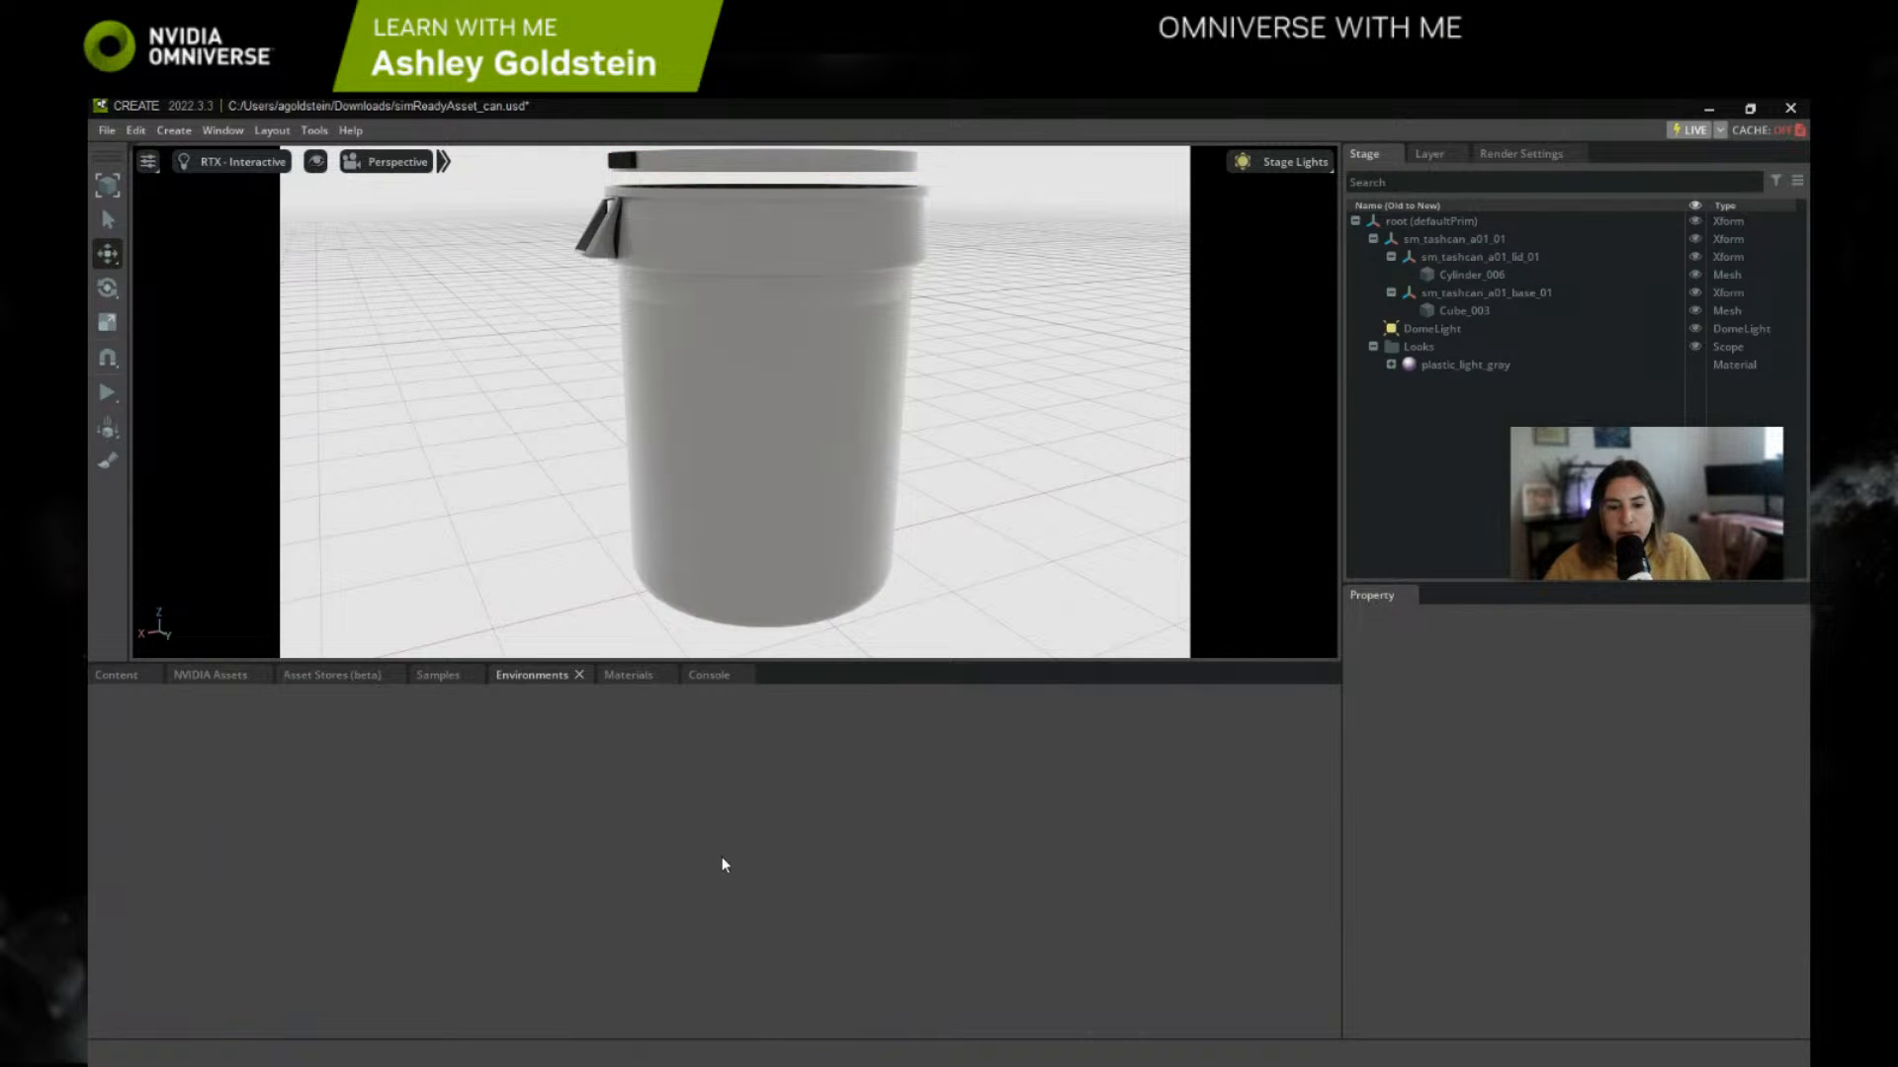
scroll(917, 892, "down", 5)
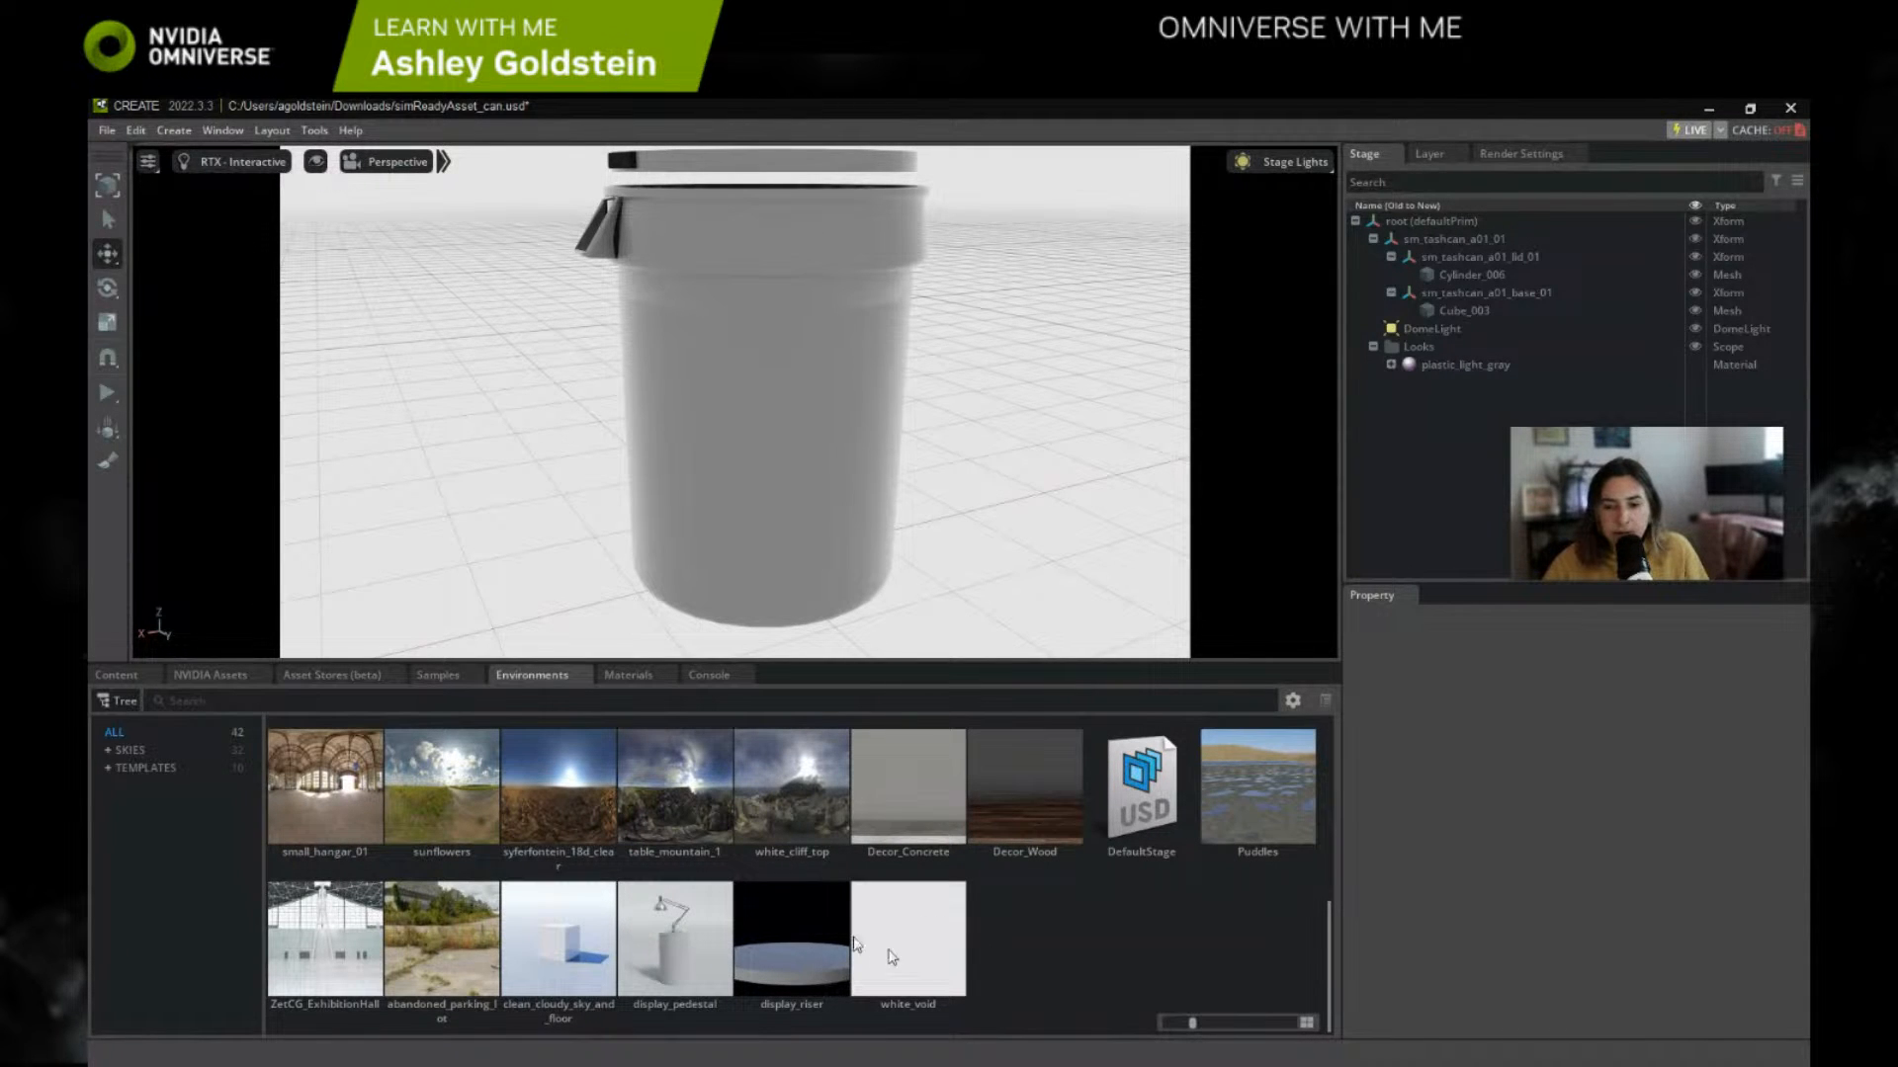
scroll(1162, 947, "up", 1)
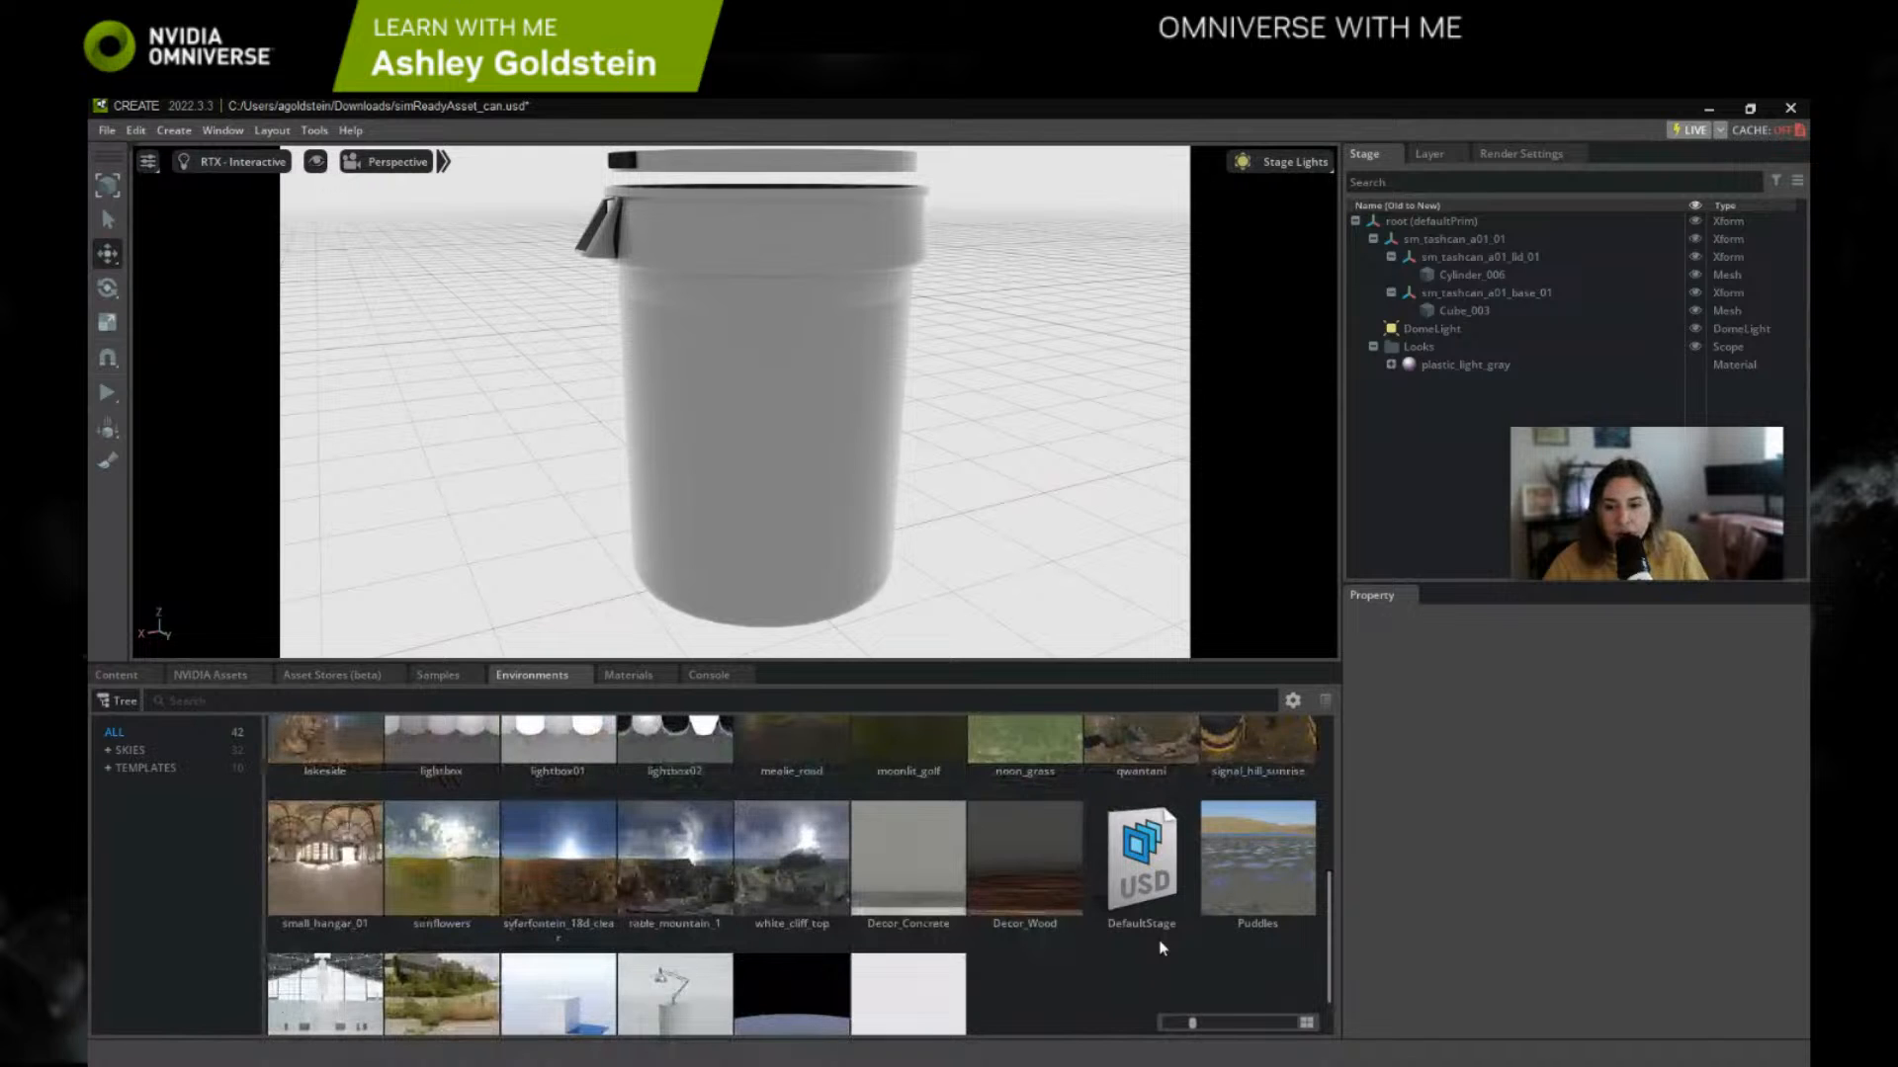
scroll(1126, 945, "up", 3)
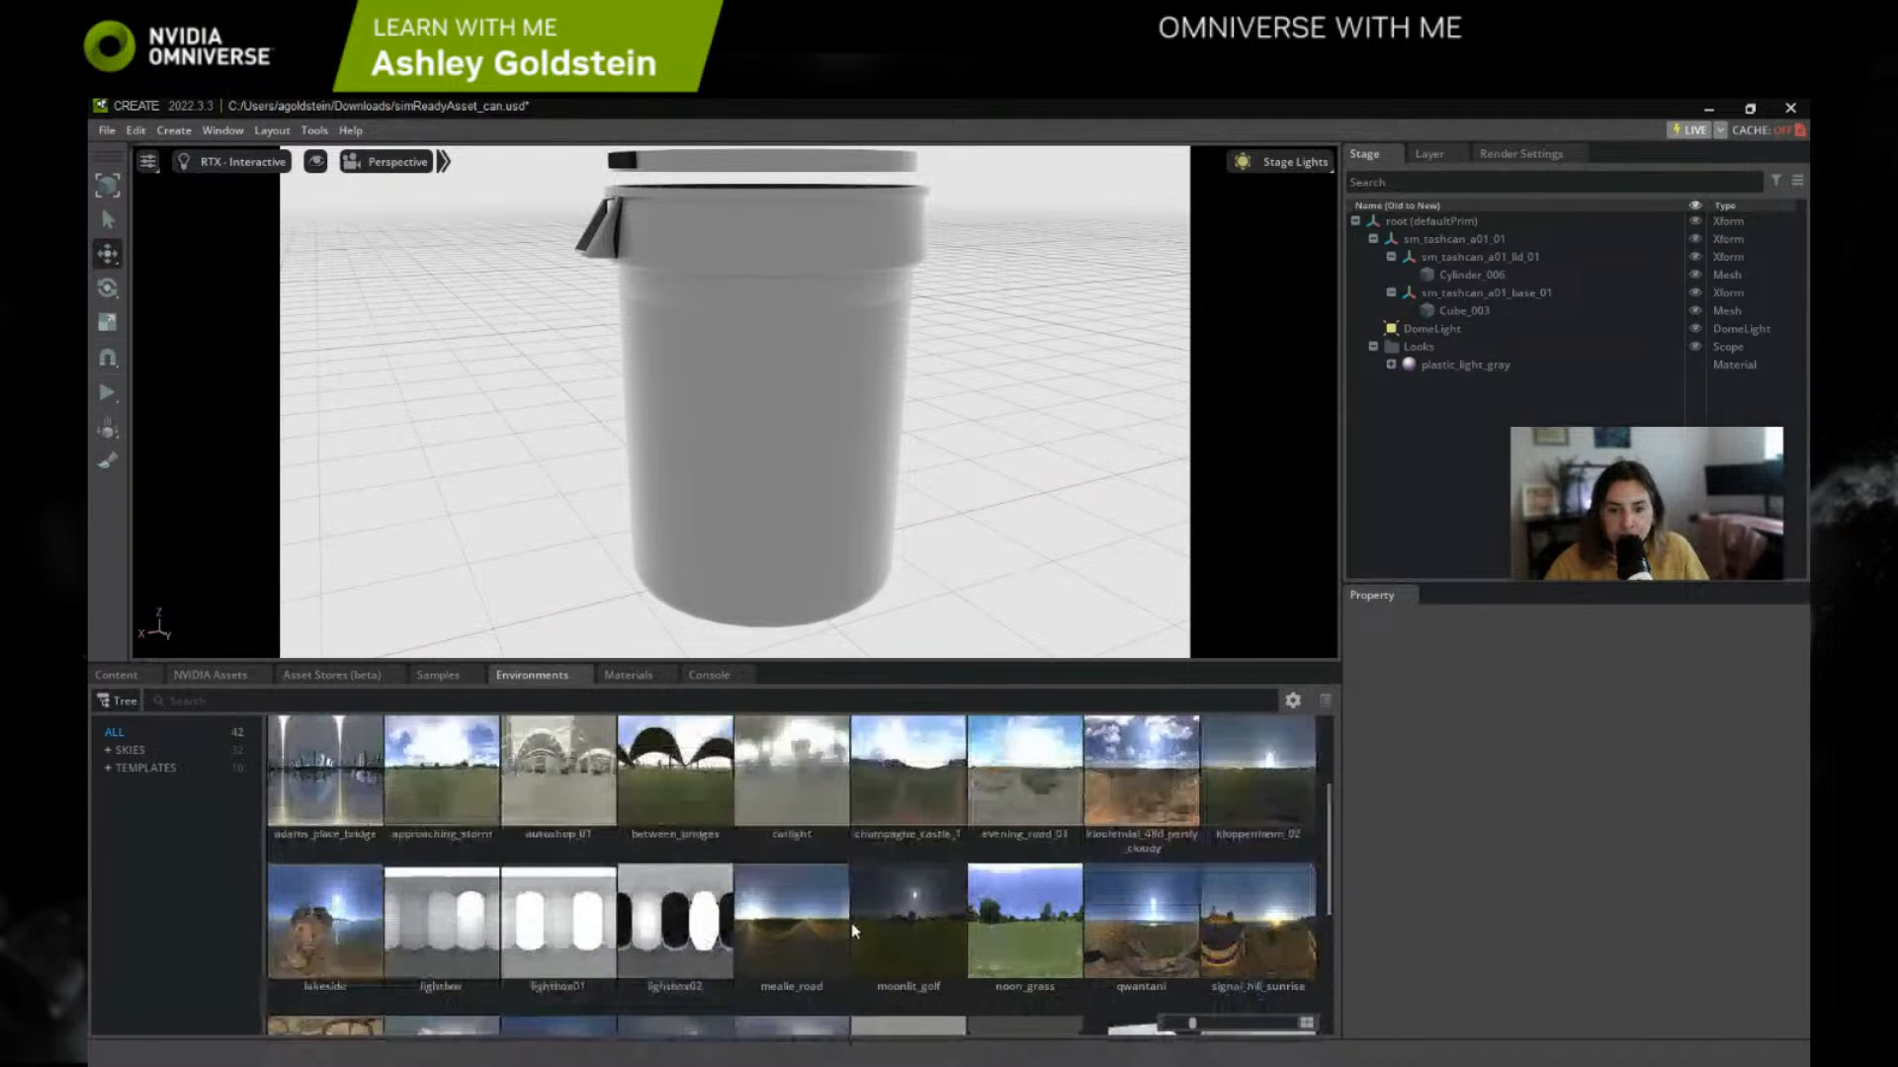
scroll(647, 872, "up", 2)
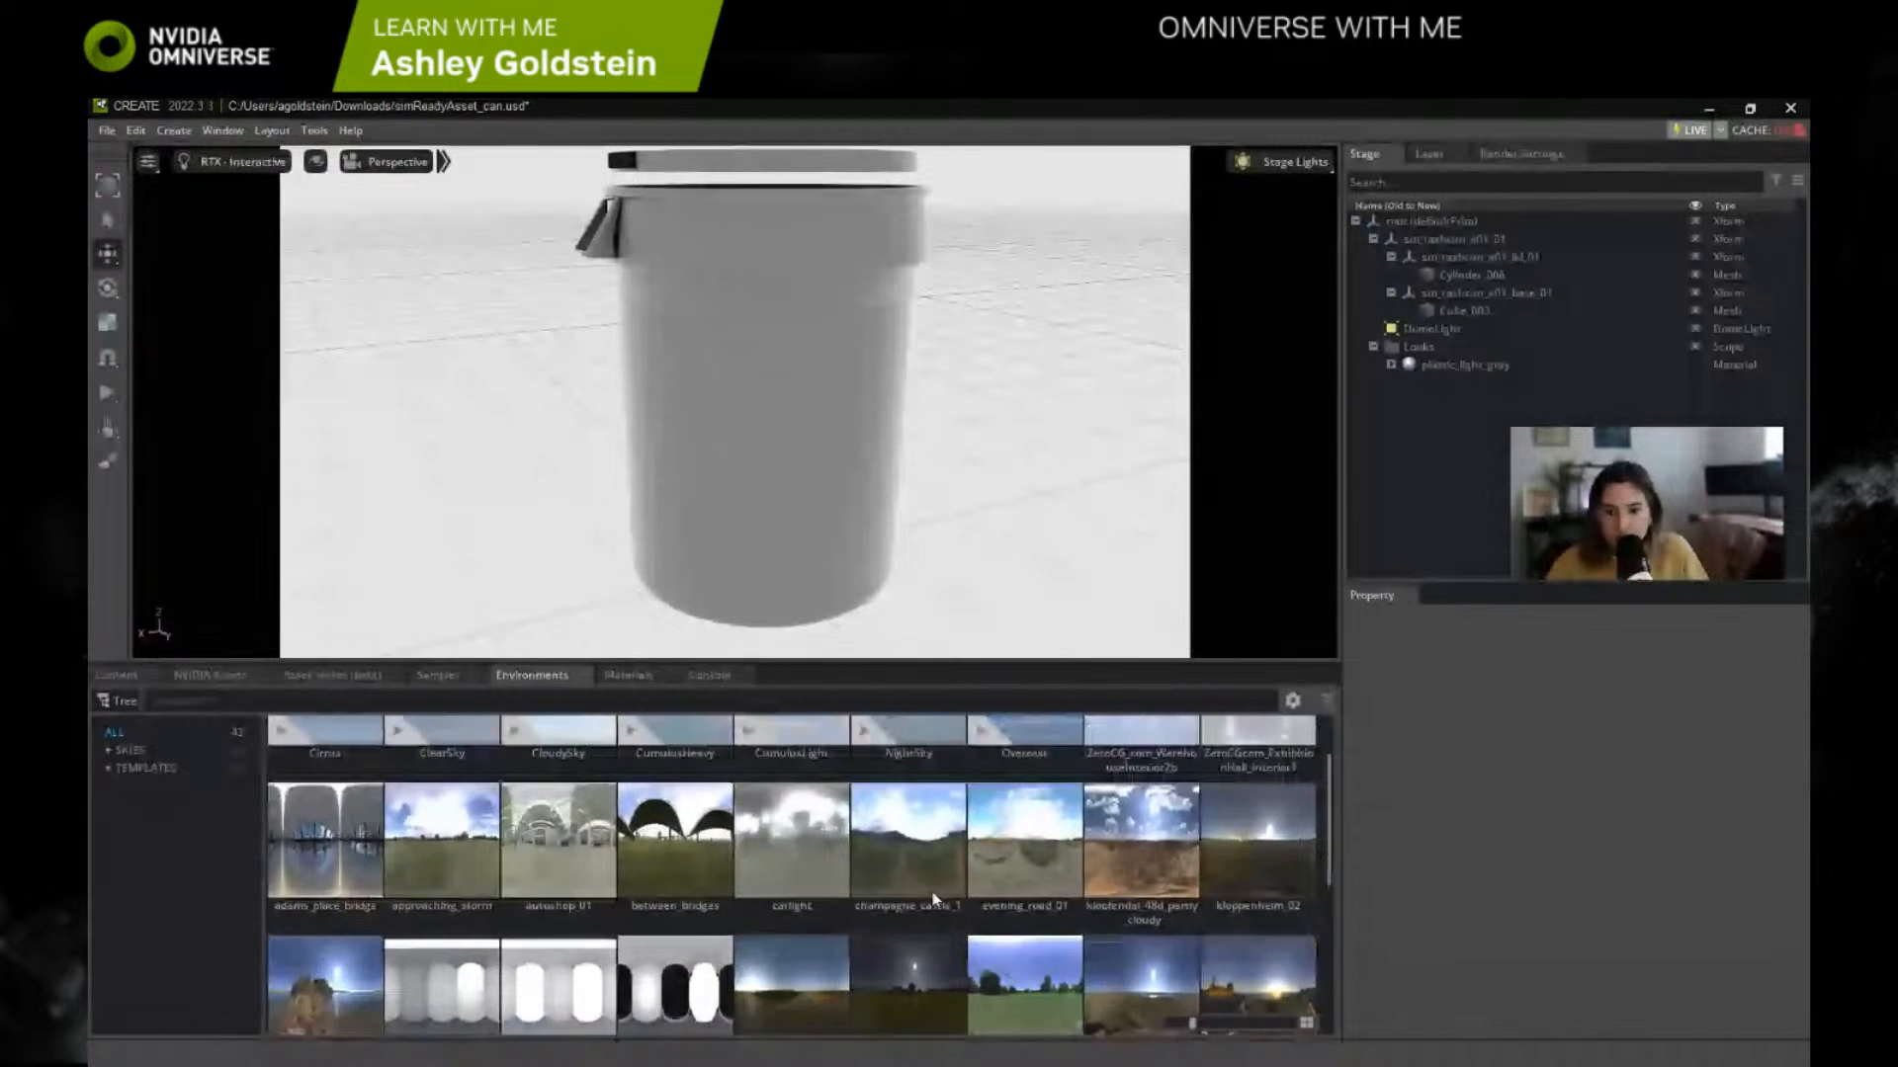
scroll(329, 957, "down", 6)
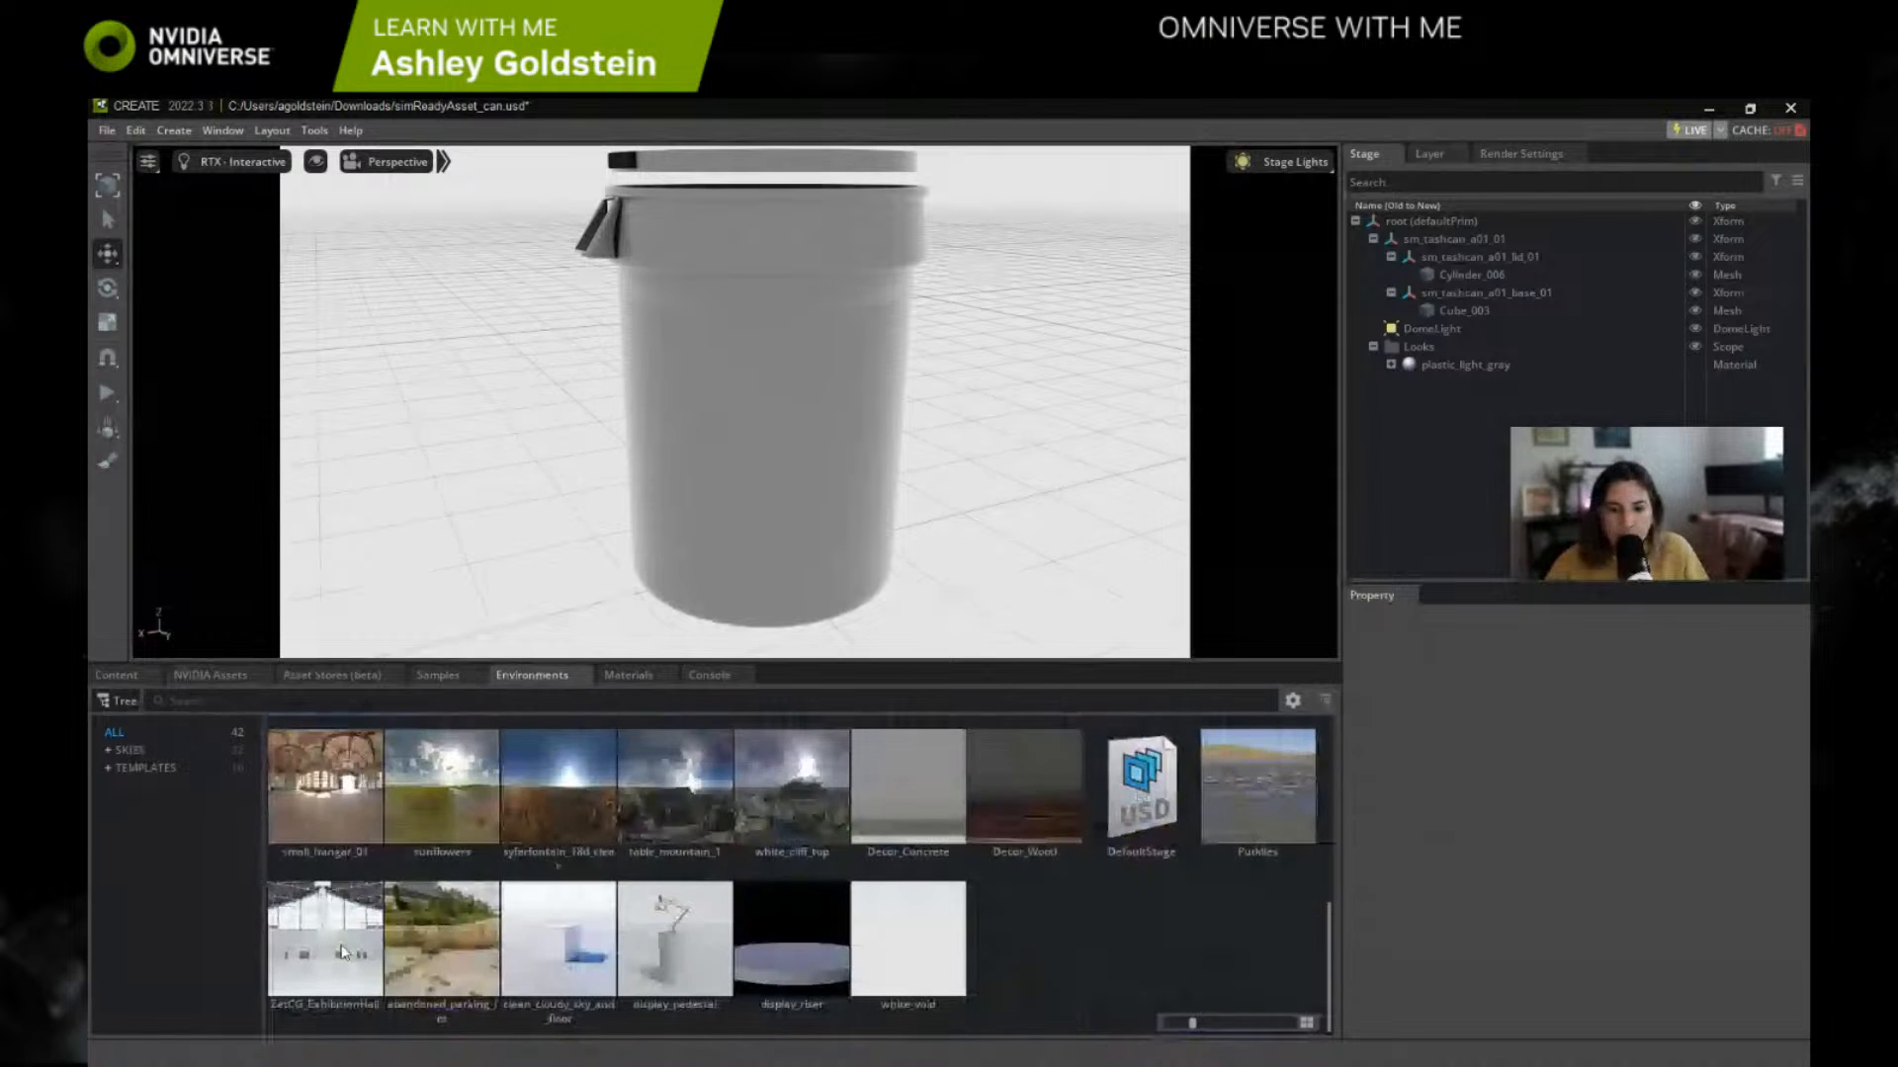
double_click(441, 952)
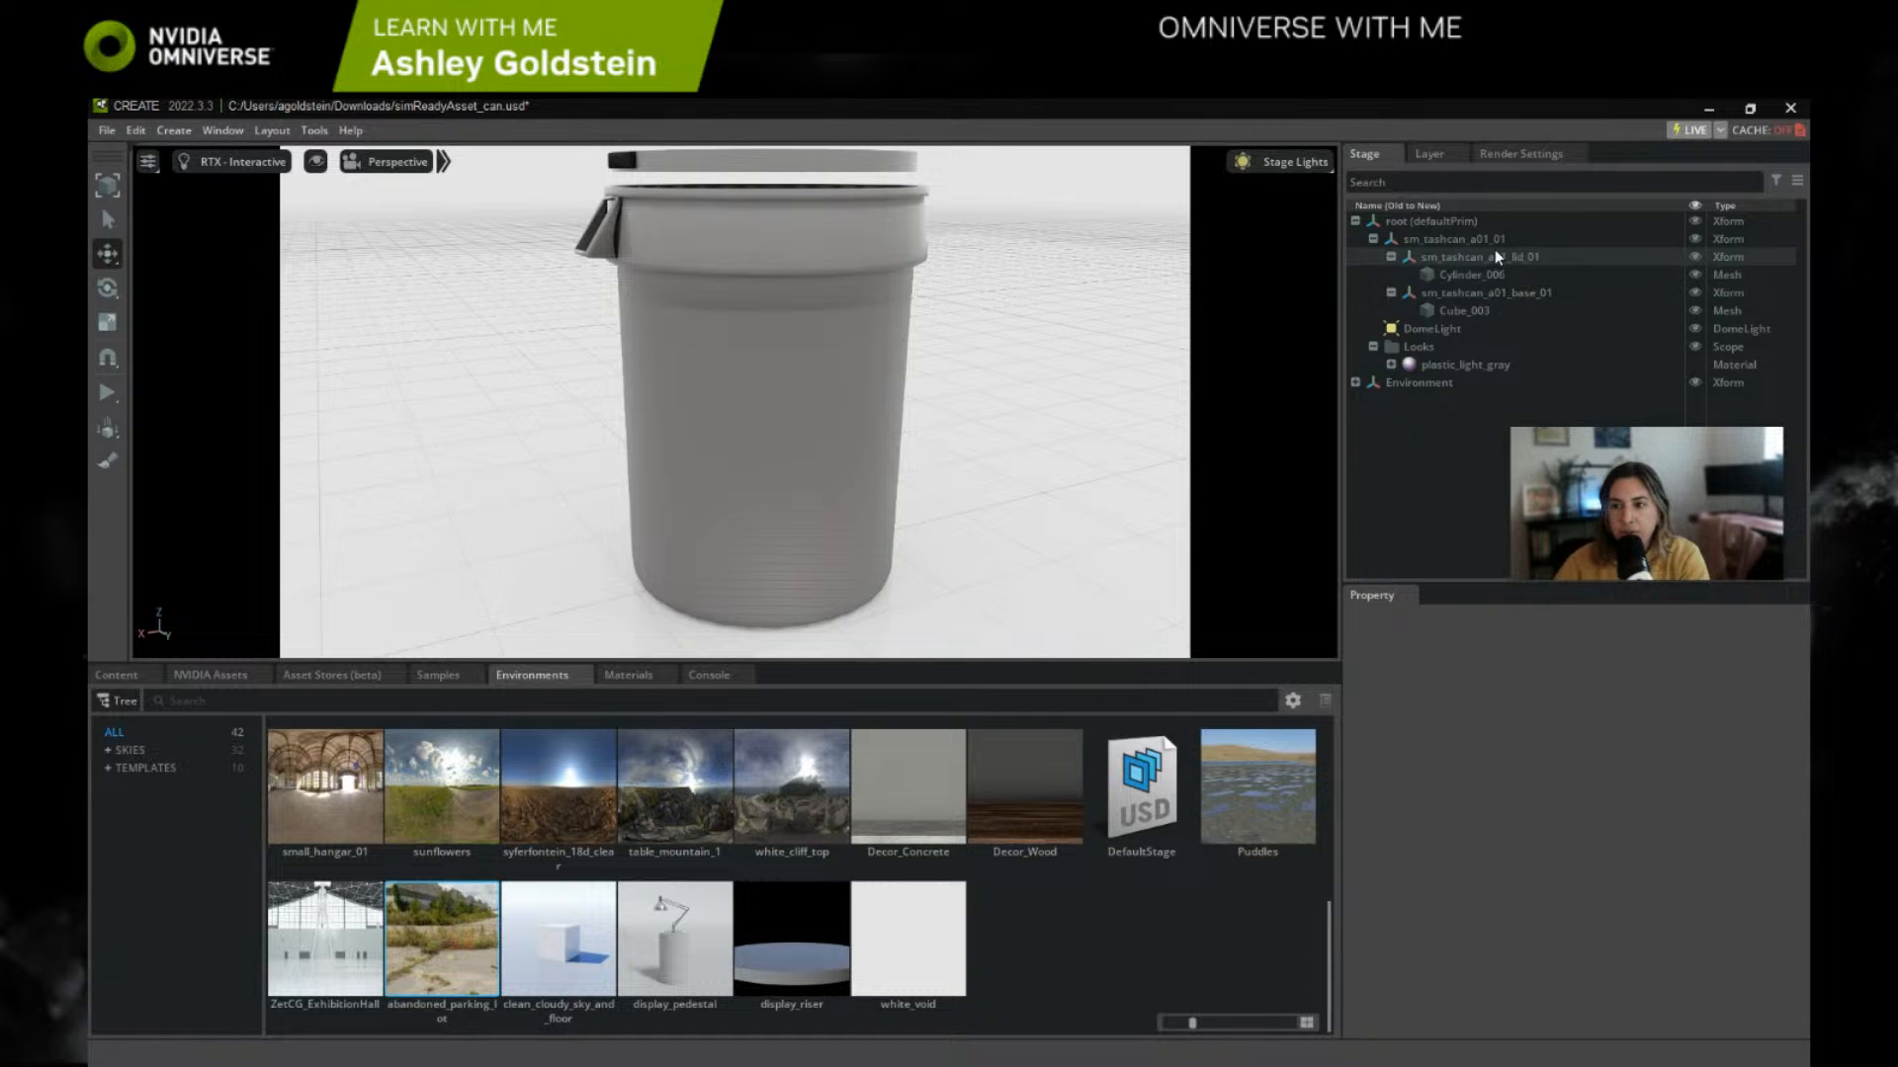
Step: Inspect the properties of the trash can's root Xform, its lid and base Xforms, and the lid mesh
left_click(1457, 243)
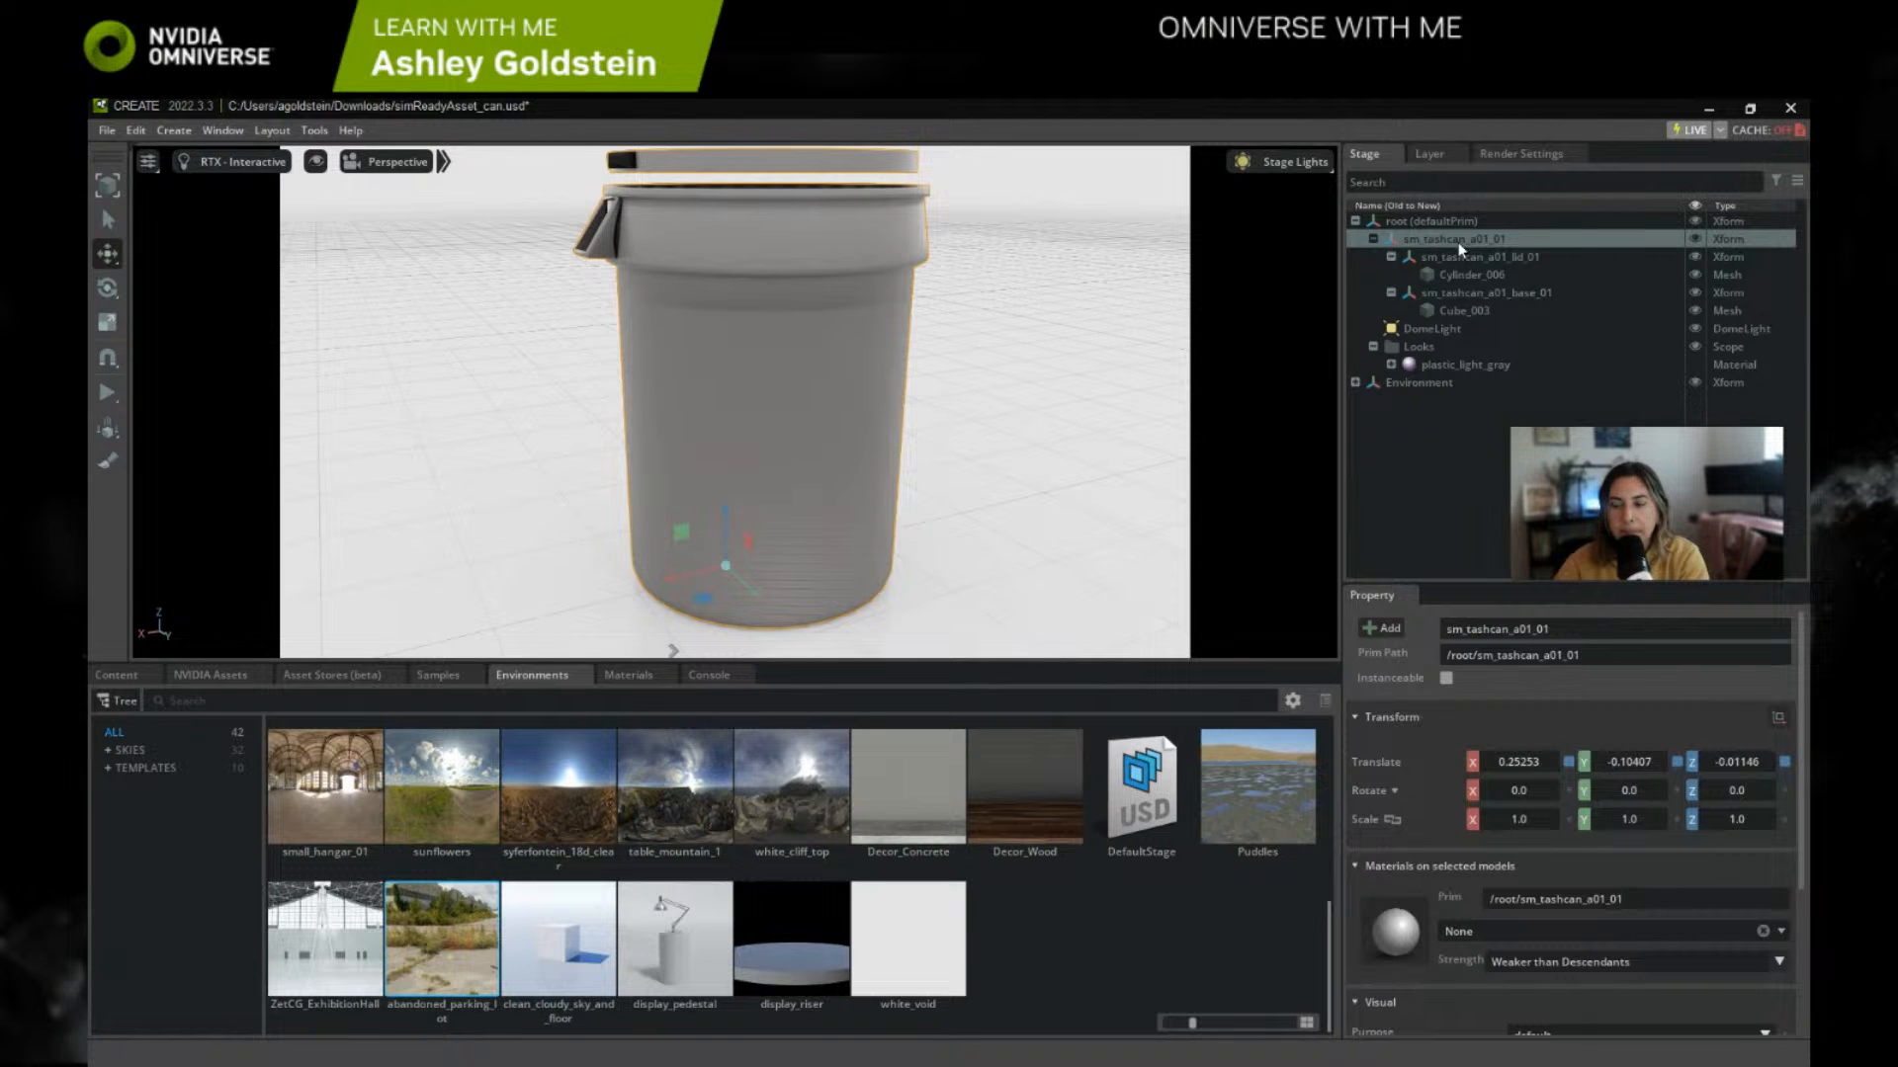
left_click(1518, 257)
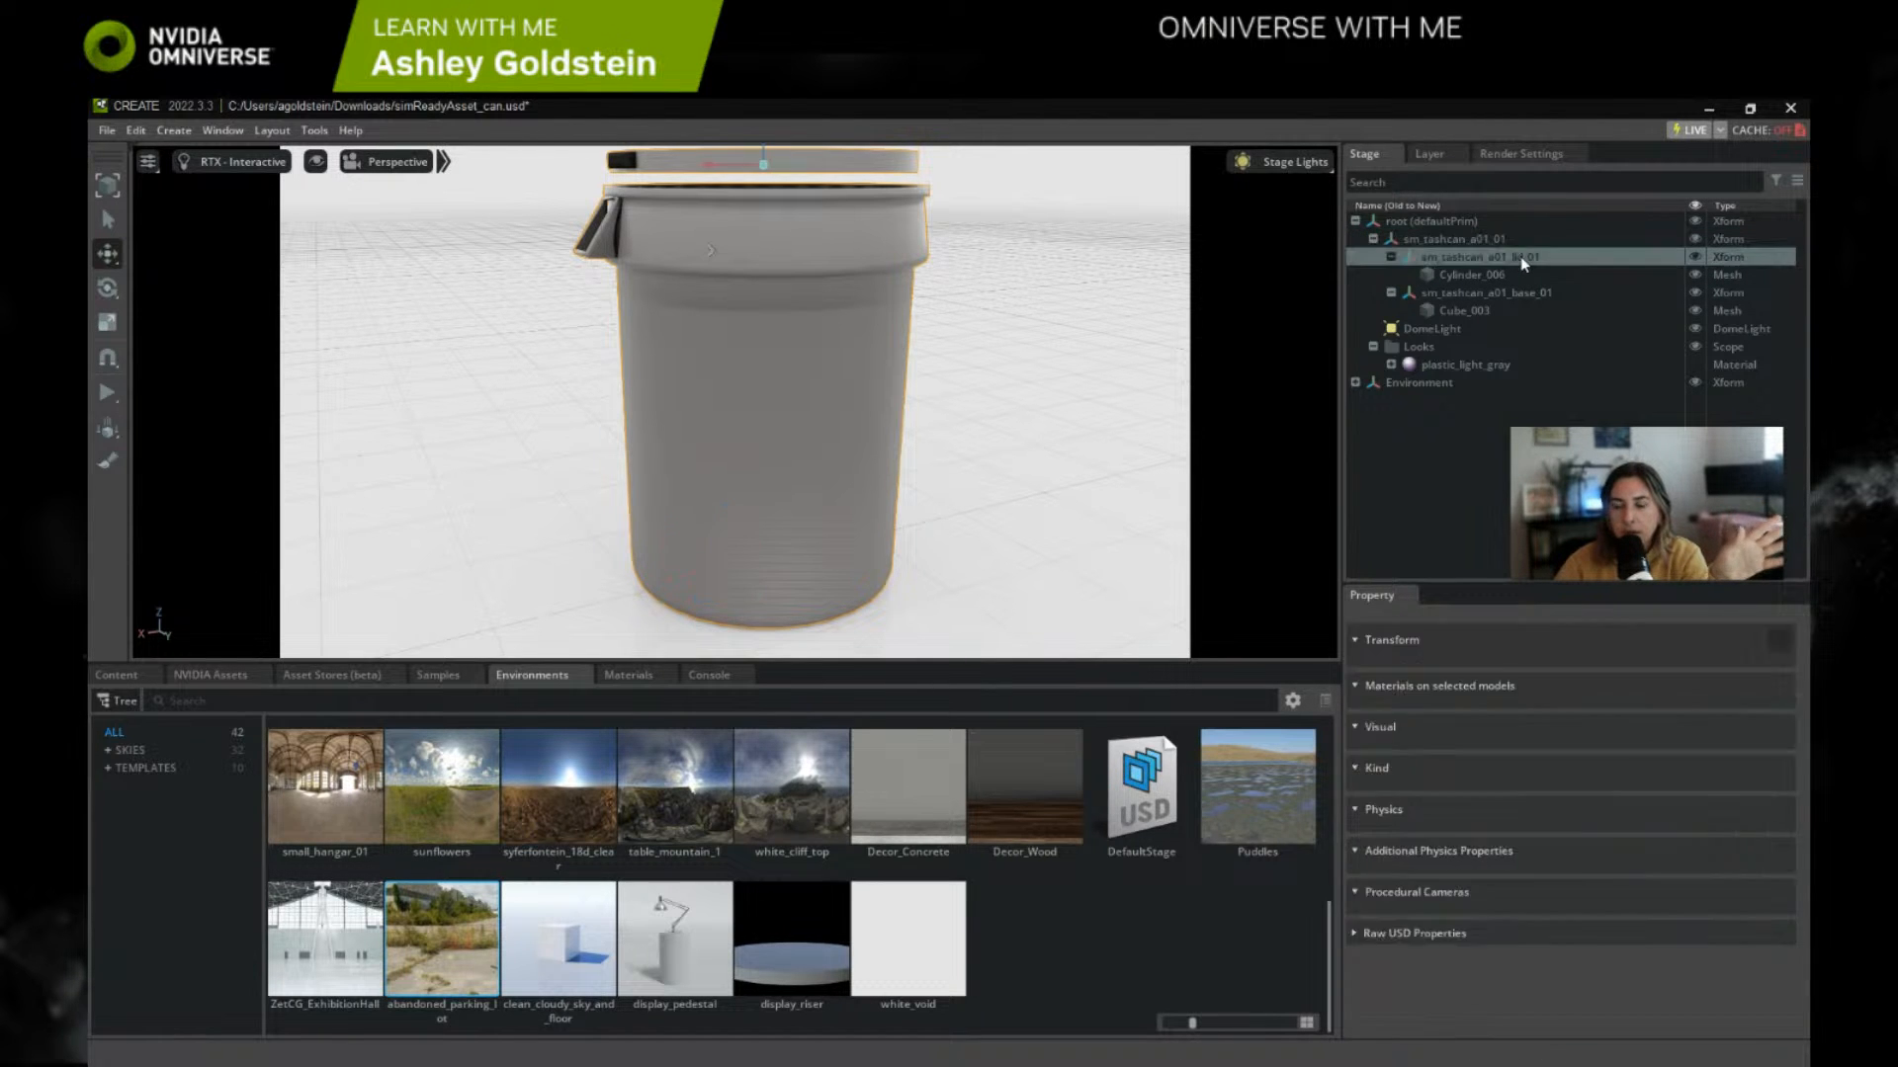
left_click(1486, 289)
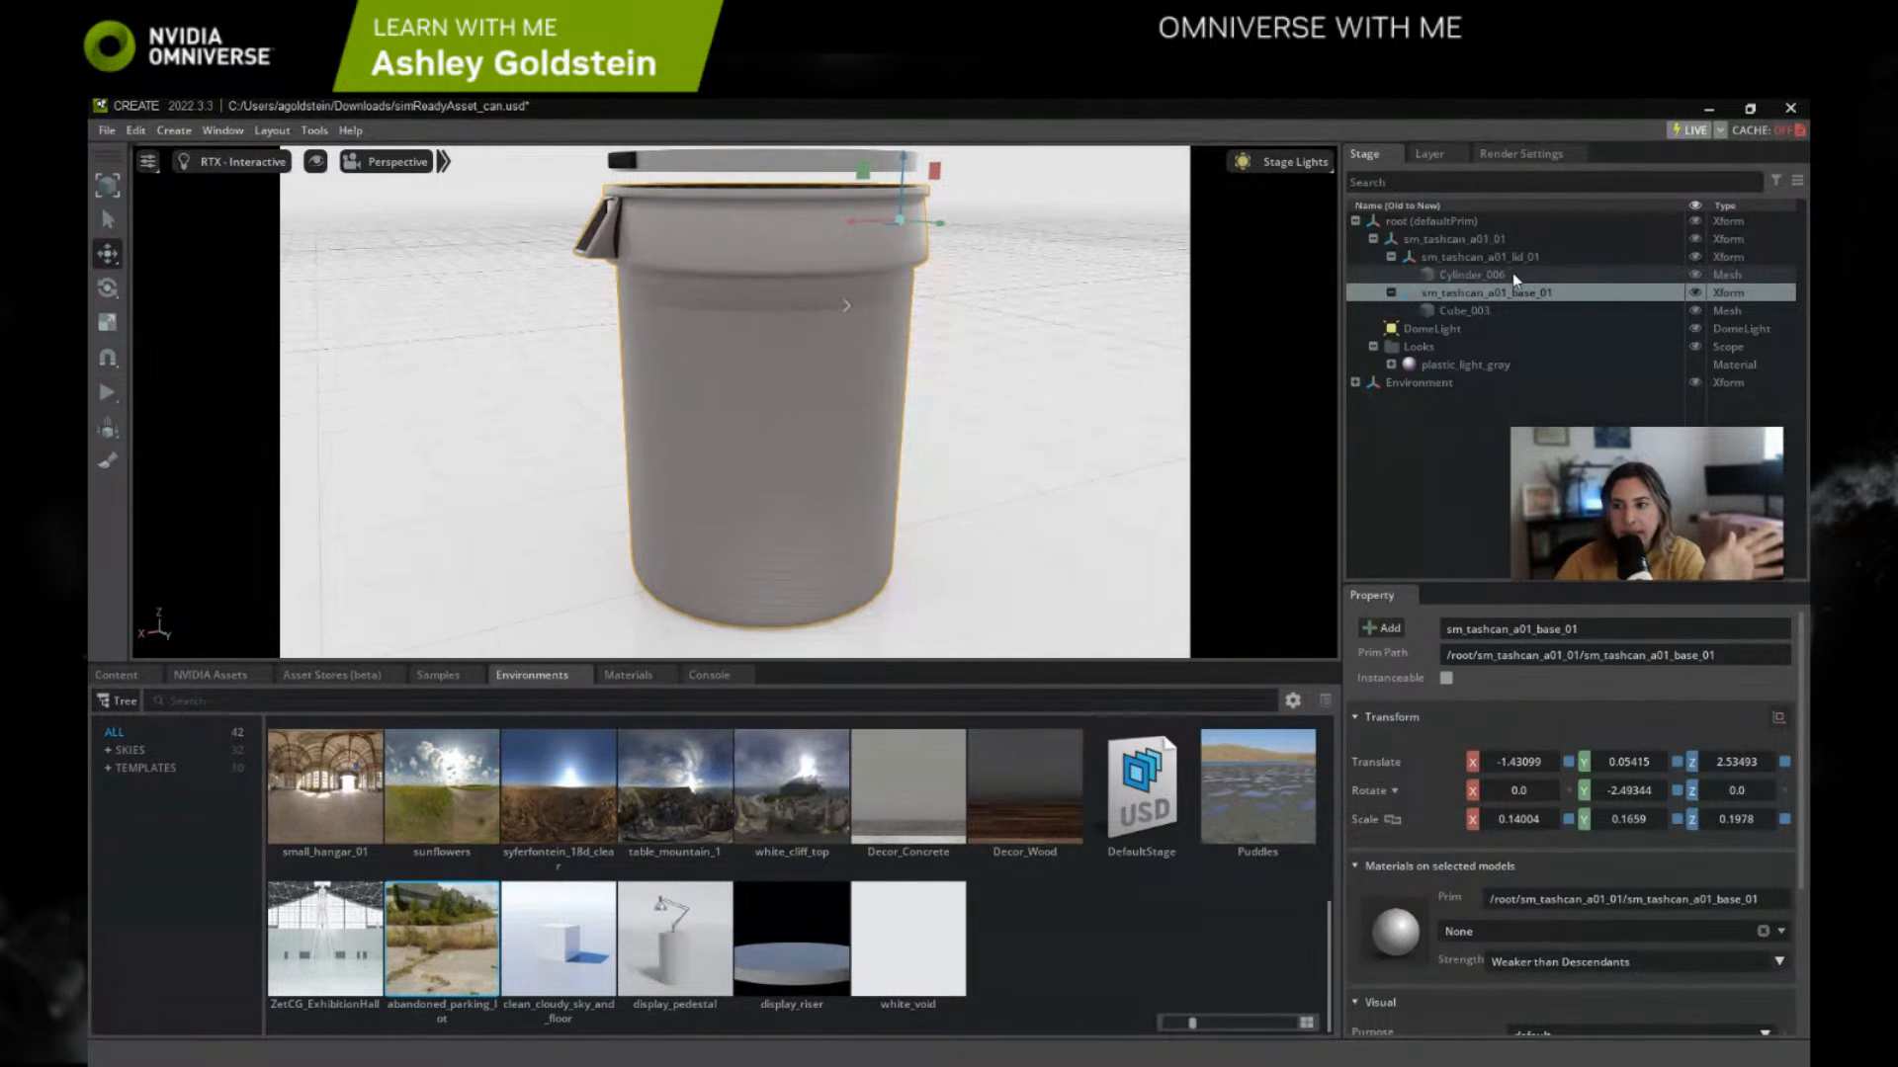
left_click(1512, 273)
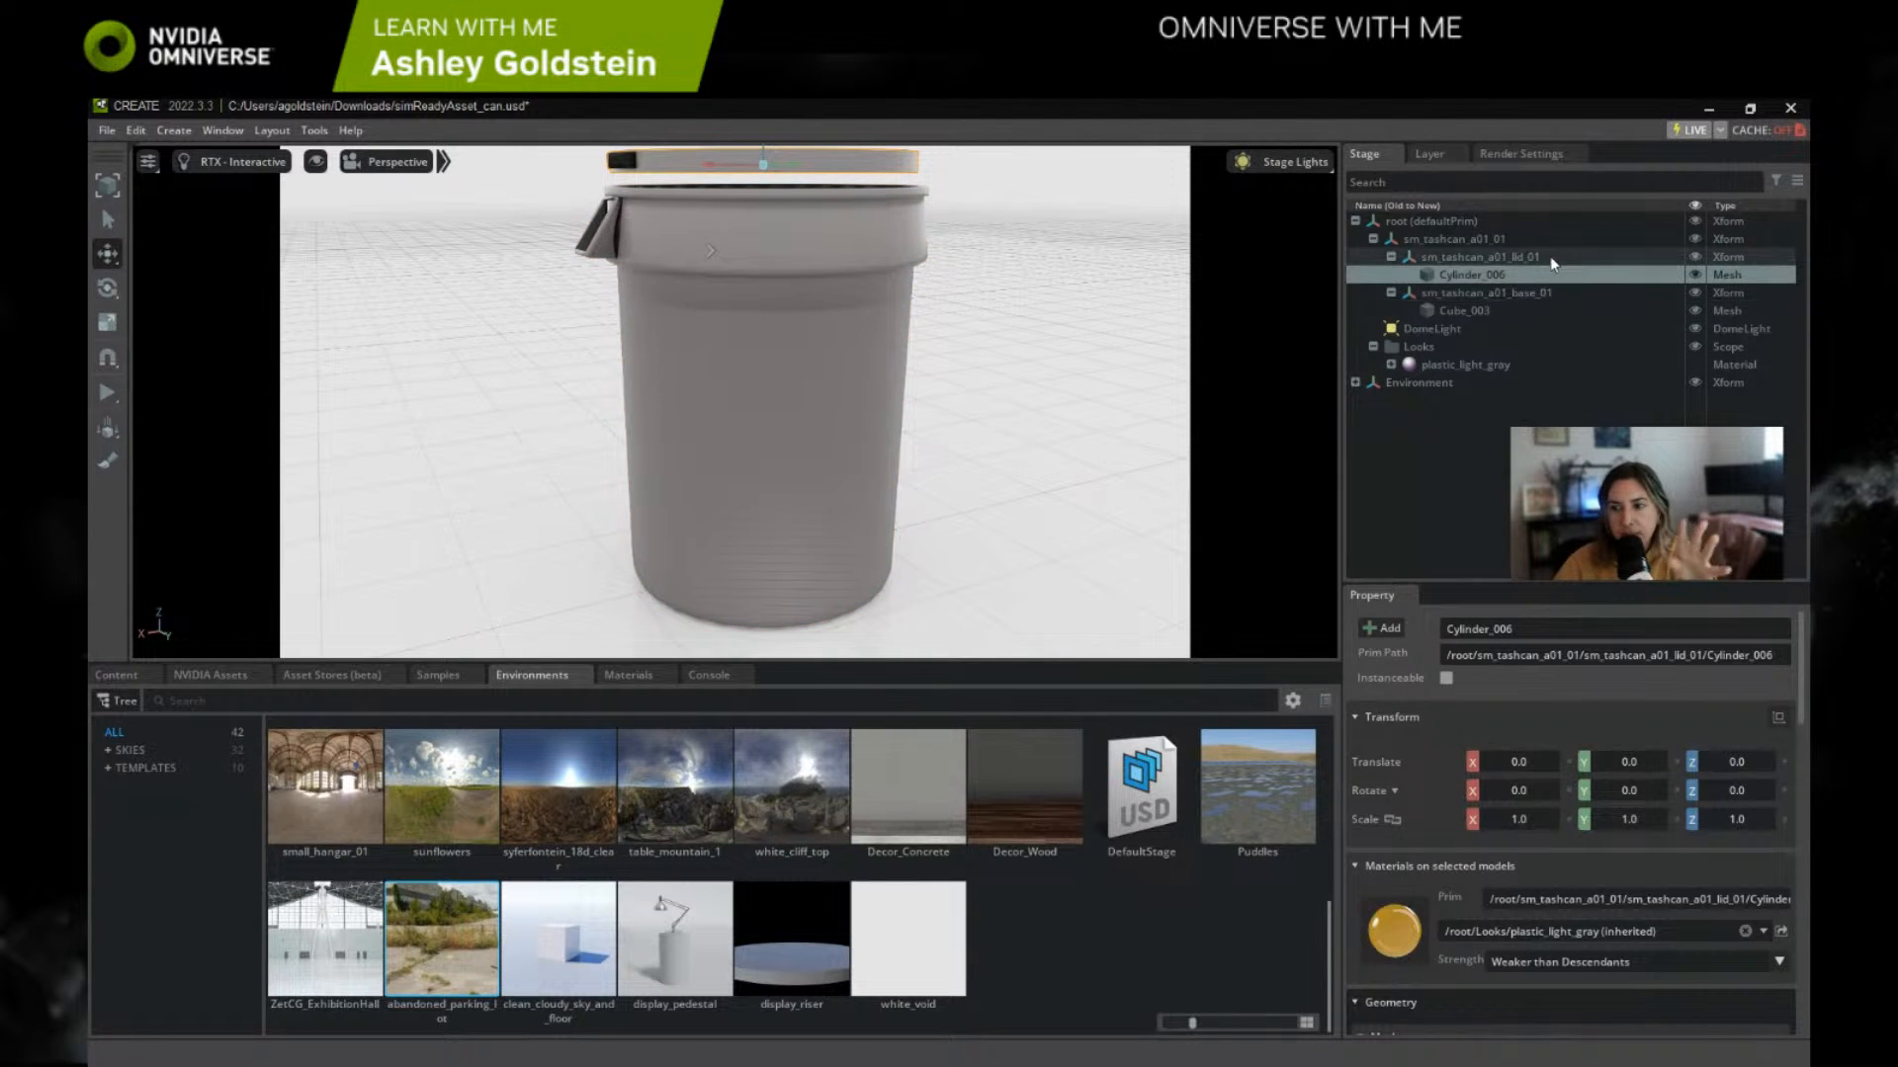
left_click(1487, 257)
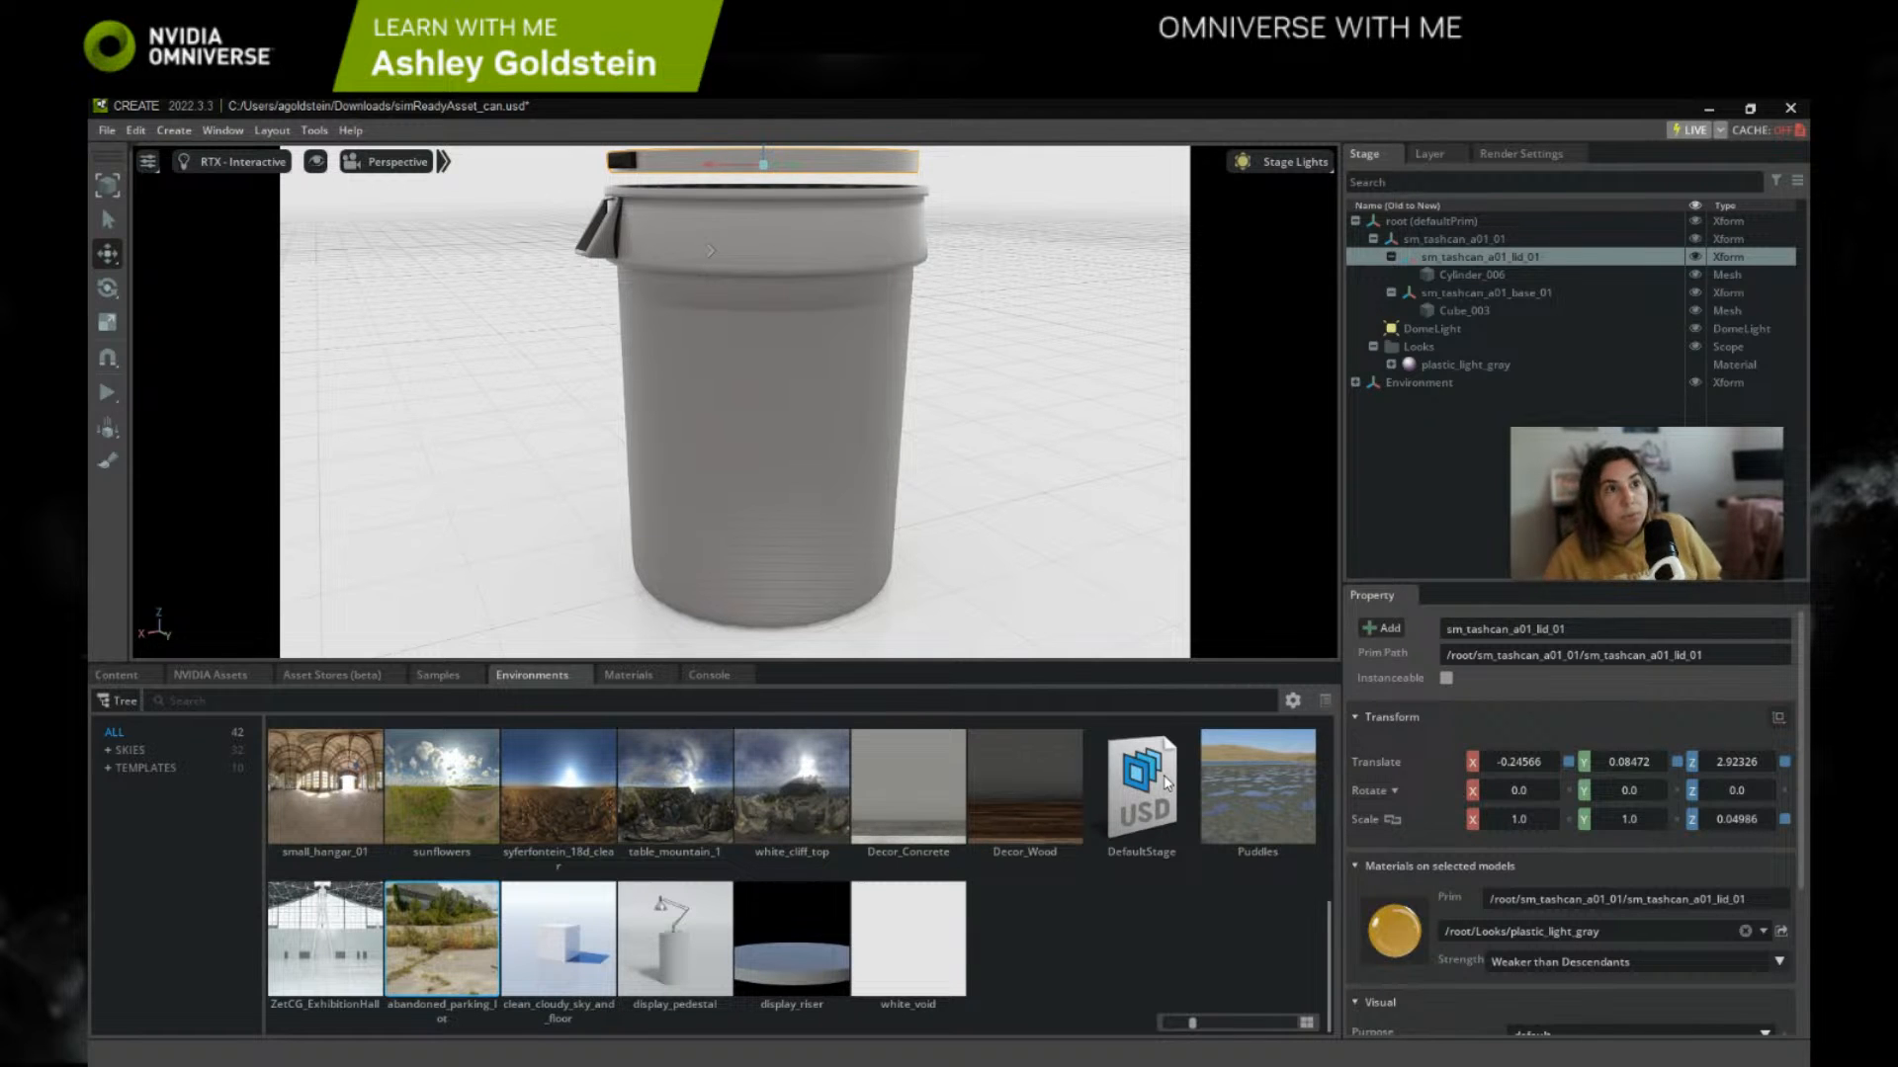
Step: Load the abandoned_parking_lot environment into the stage again around the trash can
scroll(1088, 356, "down", 4)
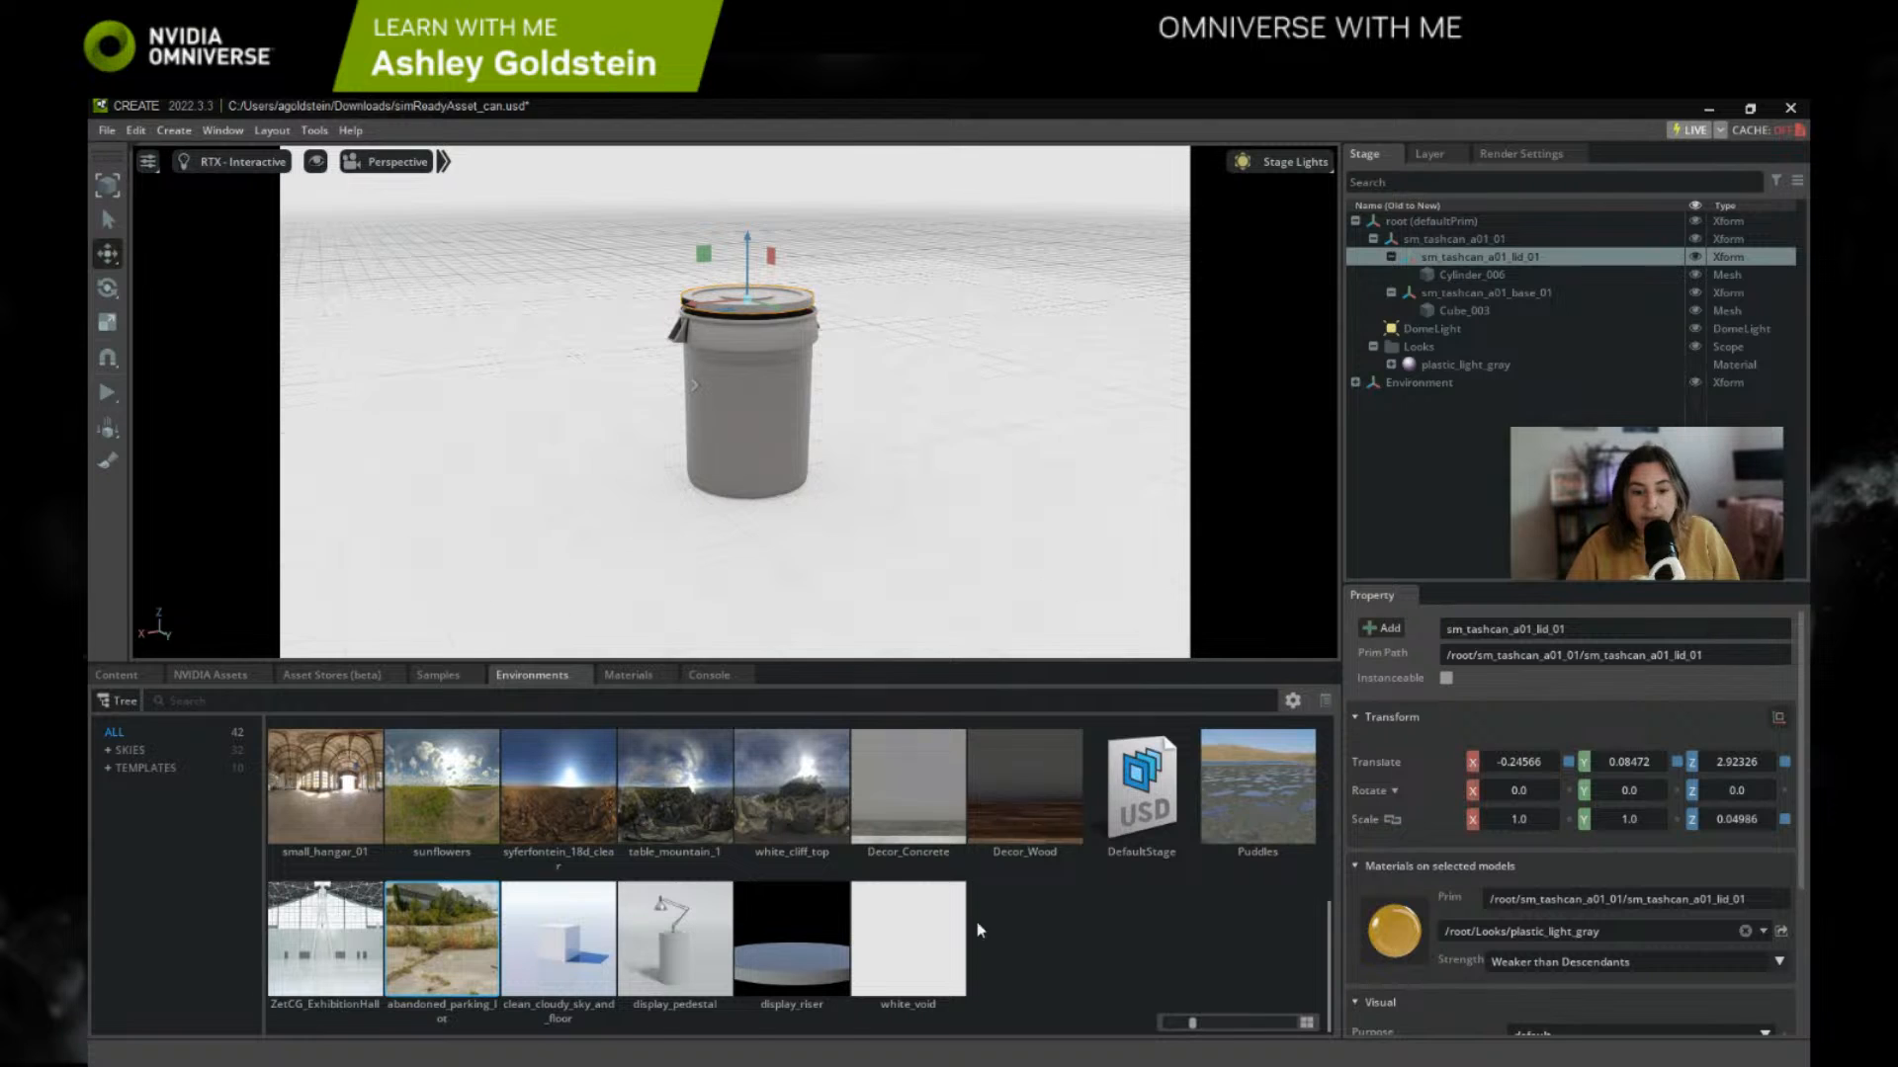
left_click_drag(427, 937, 662, 306)
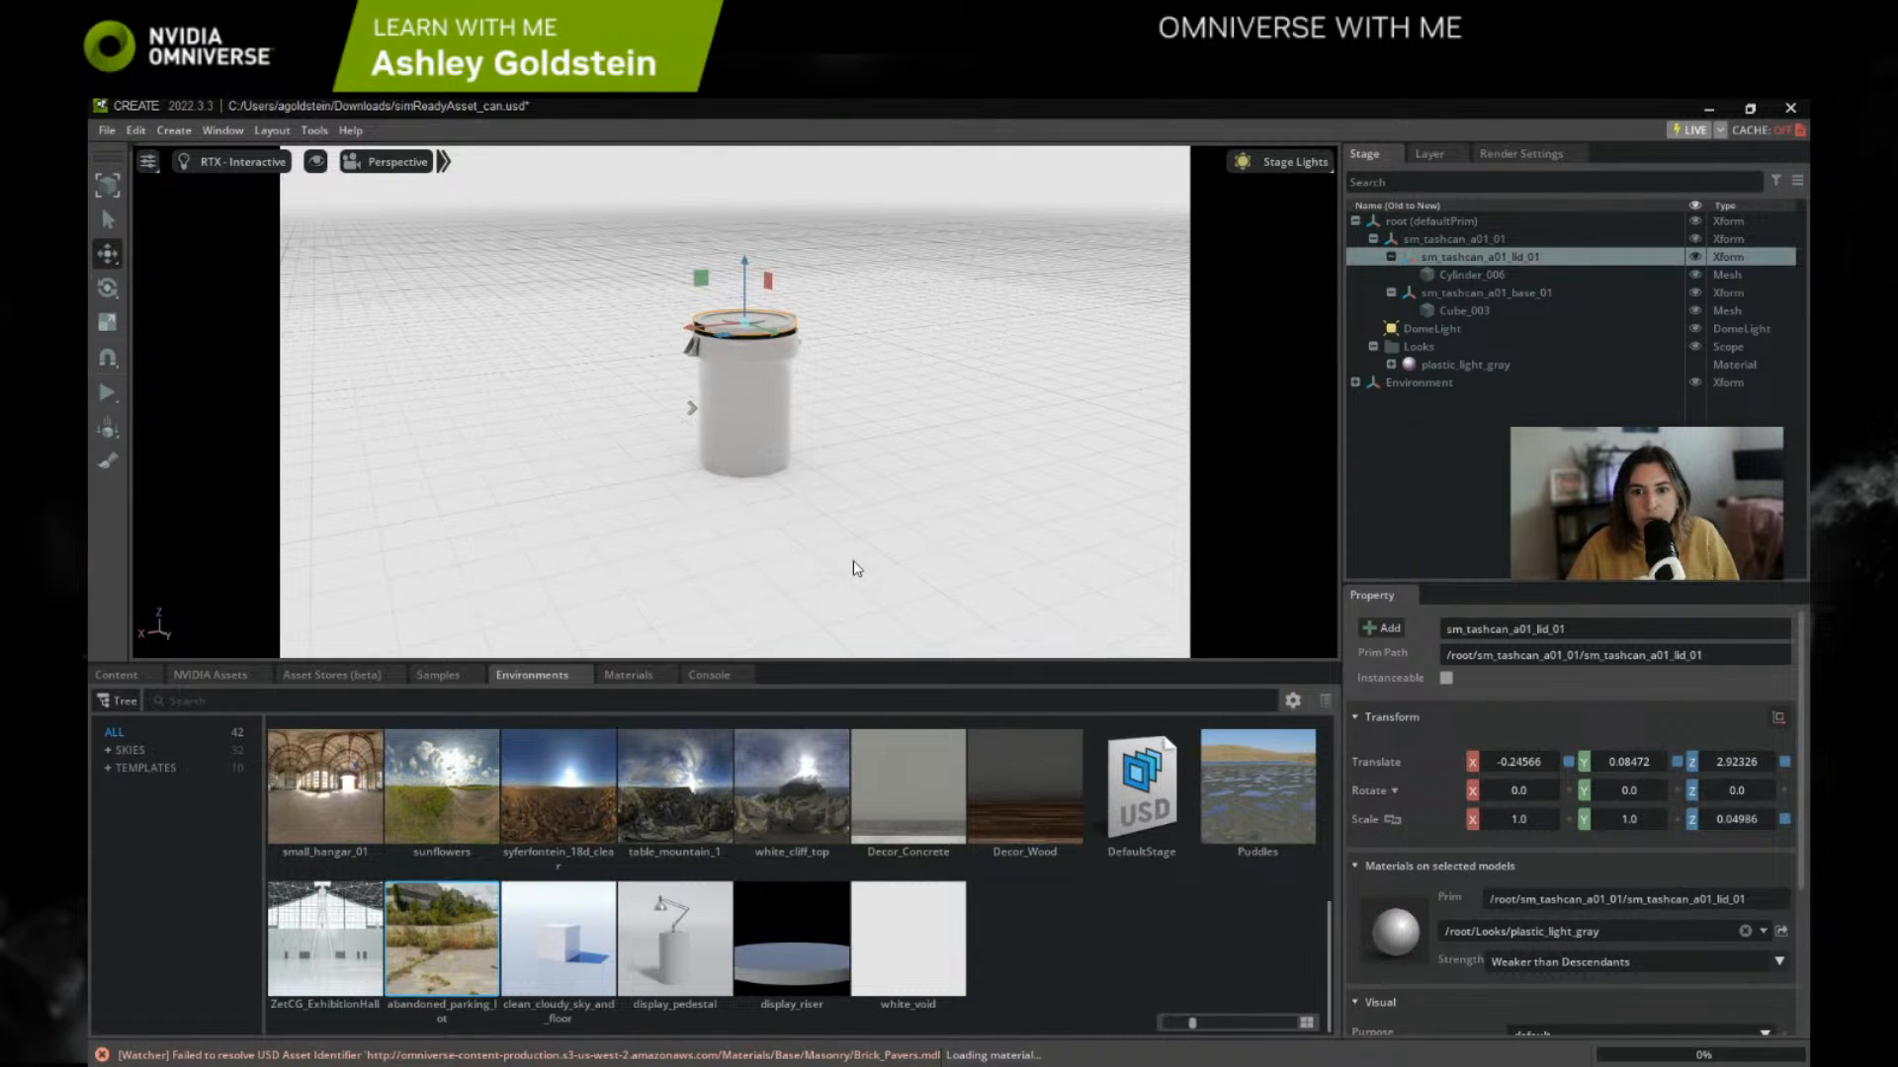
right_click_drag(853, 560, 982, 449)
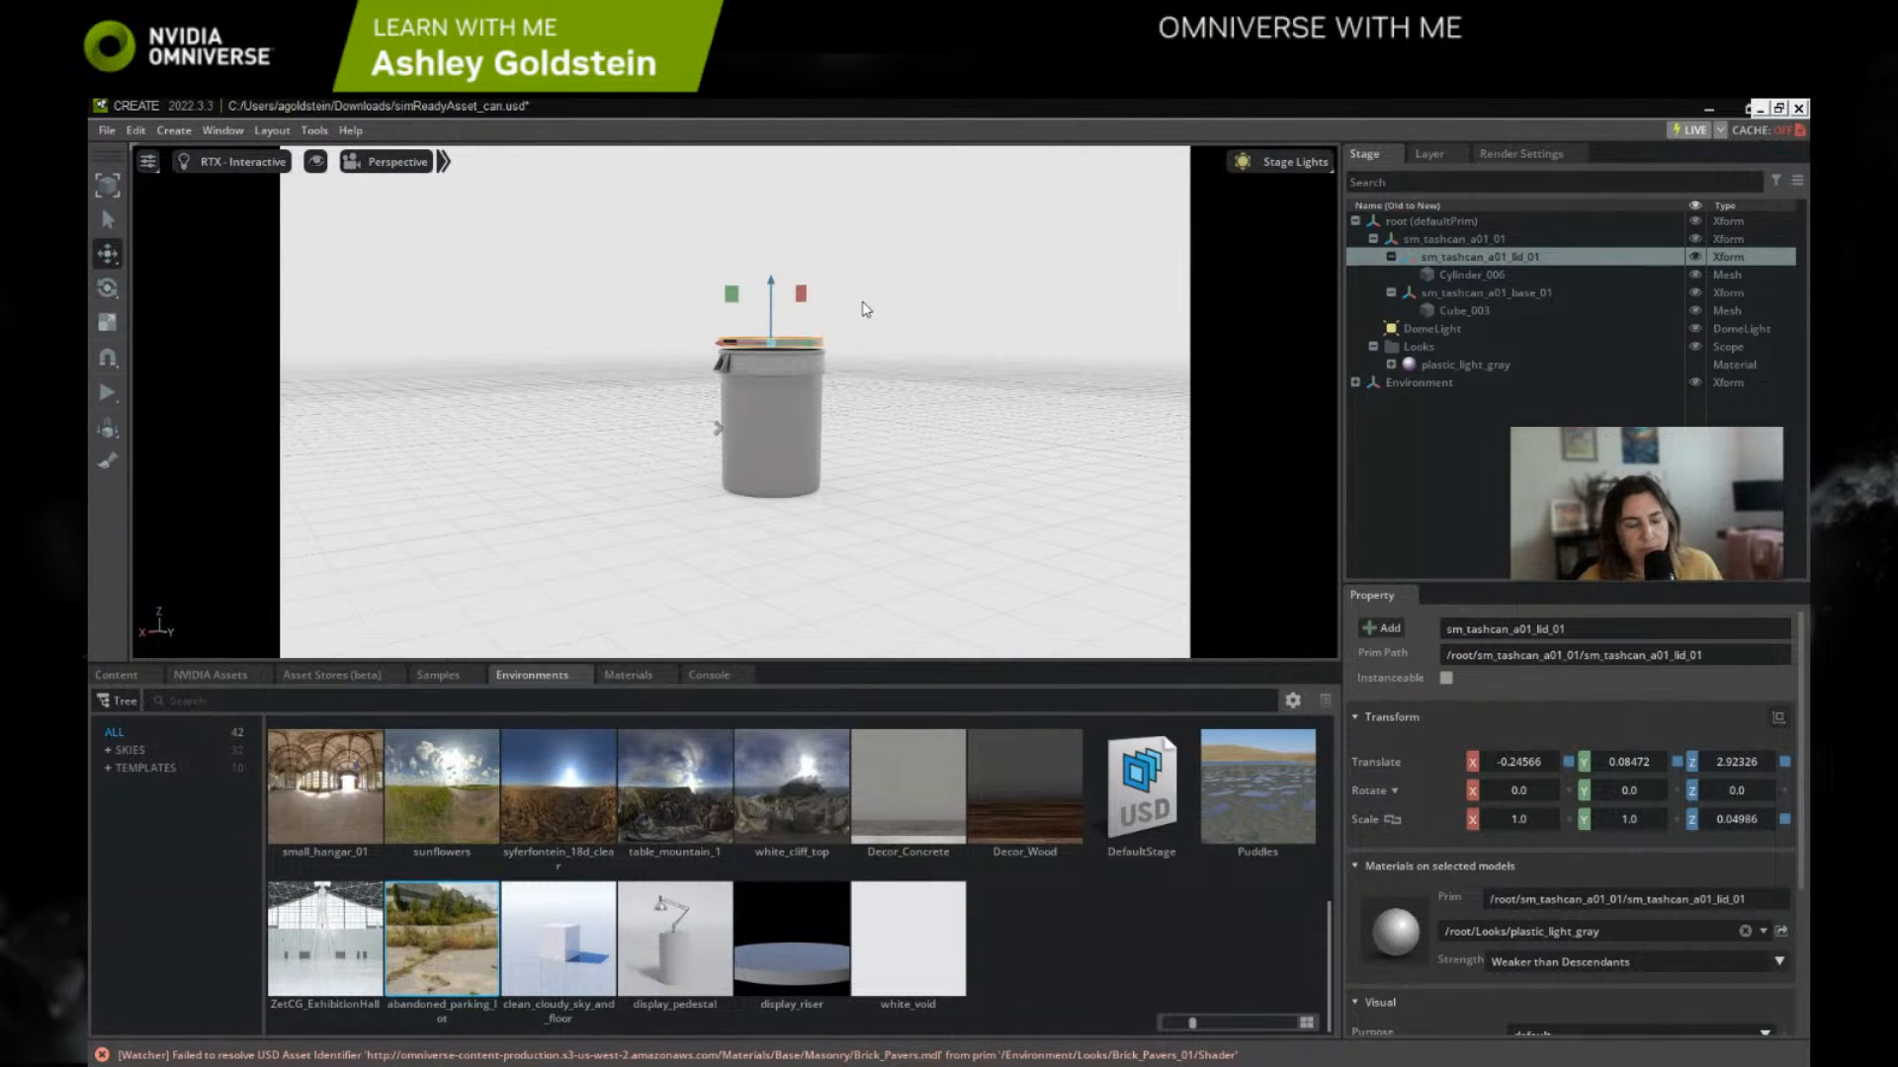
Step: Collapse the lid and base Xforms in the stage hierarchy and check how the root, lid and base are selected
left_click(1390, 293)
left_click(1391, 256)
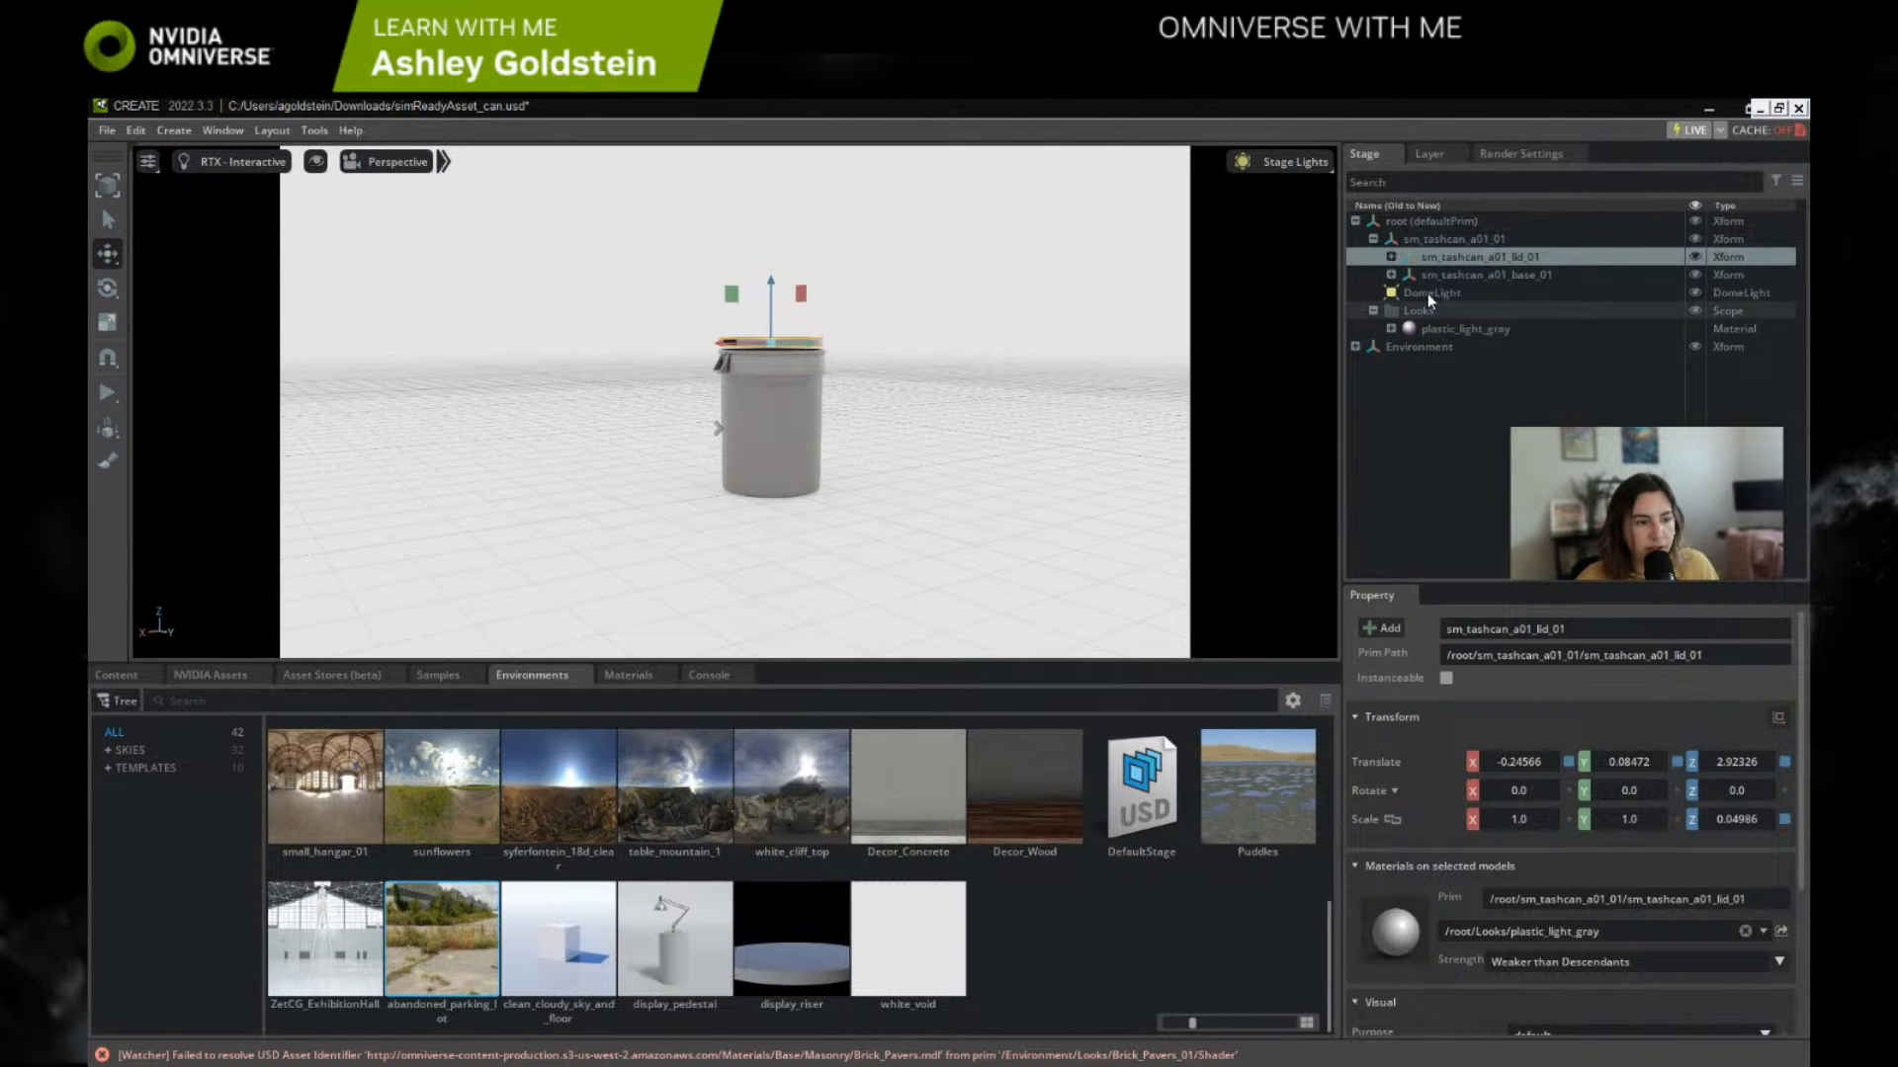
left_click(1427, 235)
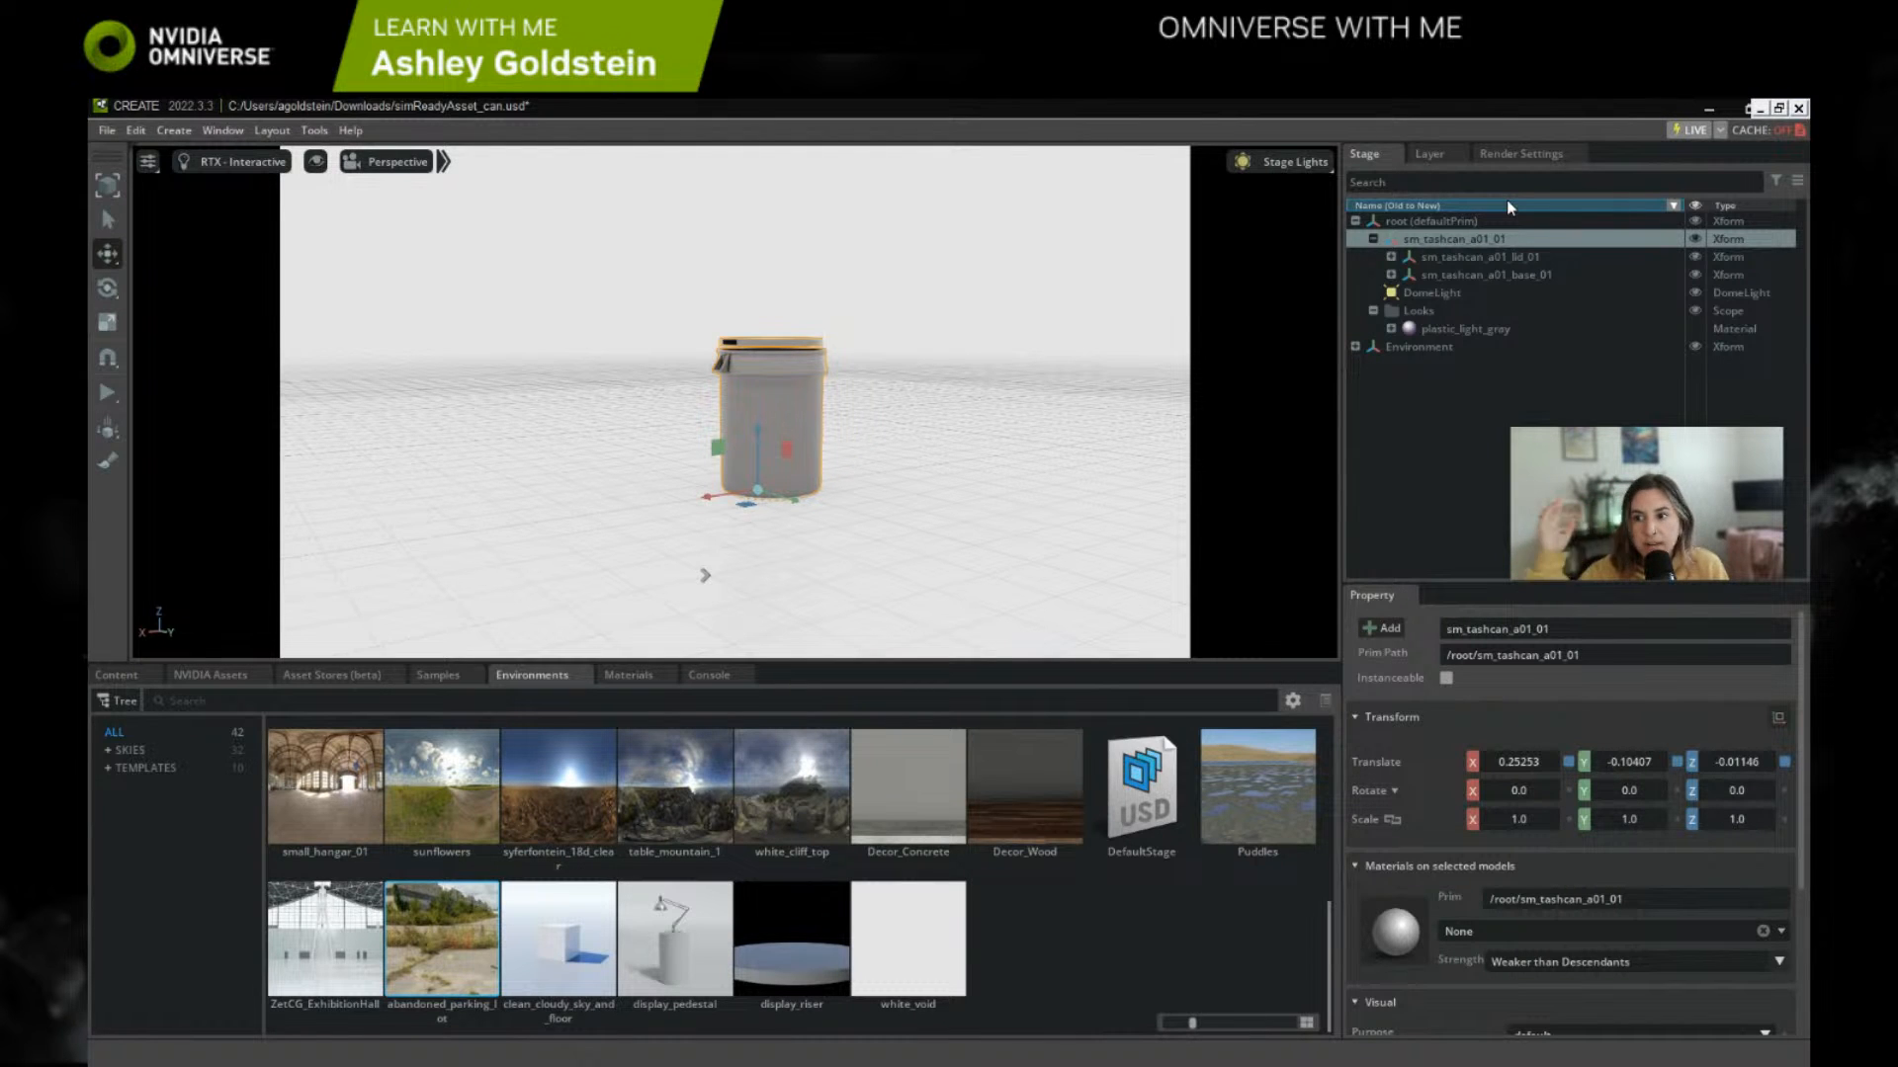
left_click(1503, 259)
left_click(1498, 276)
left_click(1461, 240)
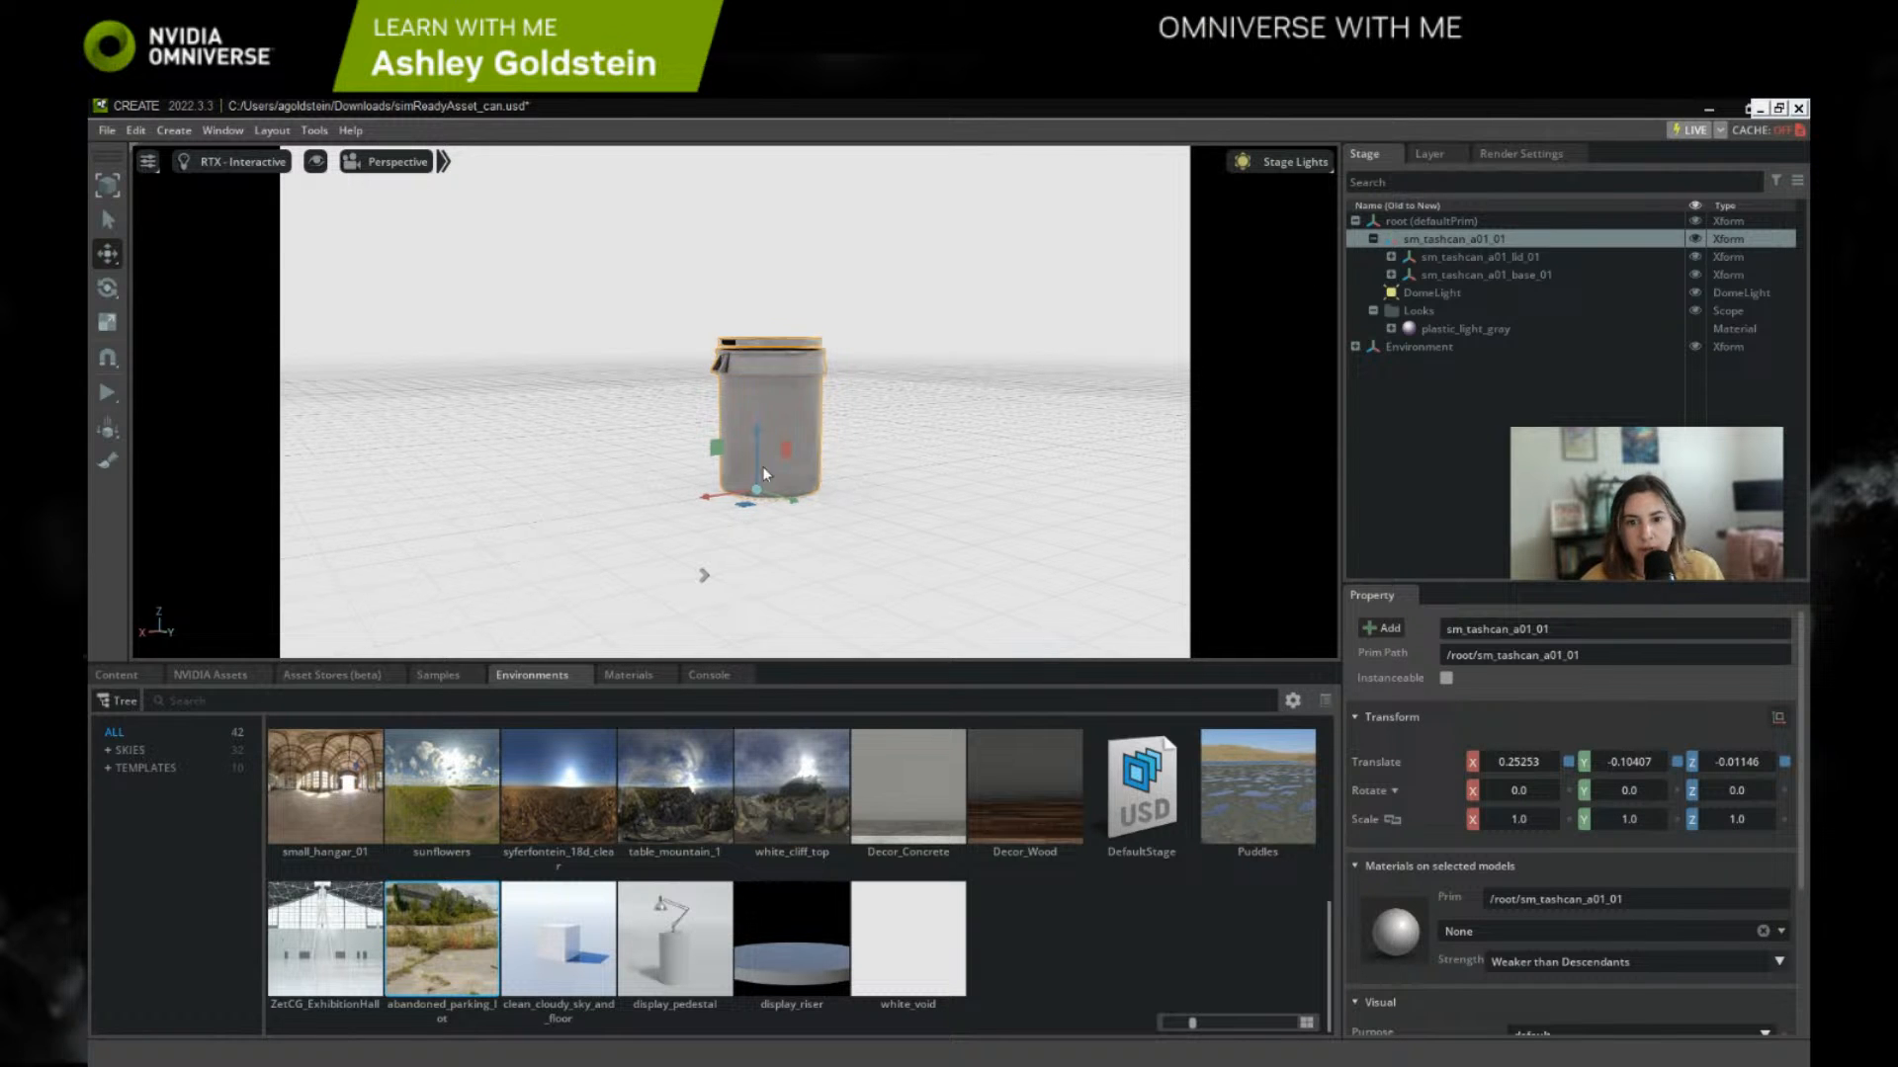
Step: Examine the trash can's base from the side and below to check its pivot position against the ground
right_click_drag(762, 467, 738, 467)
middle_click_drag(745, 465, 488, 426)
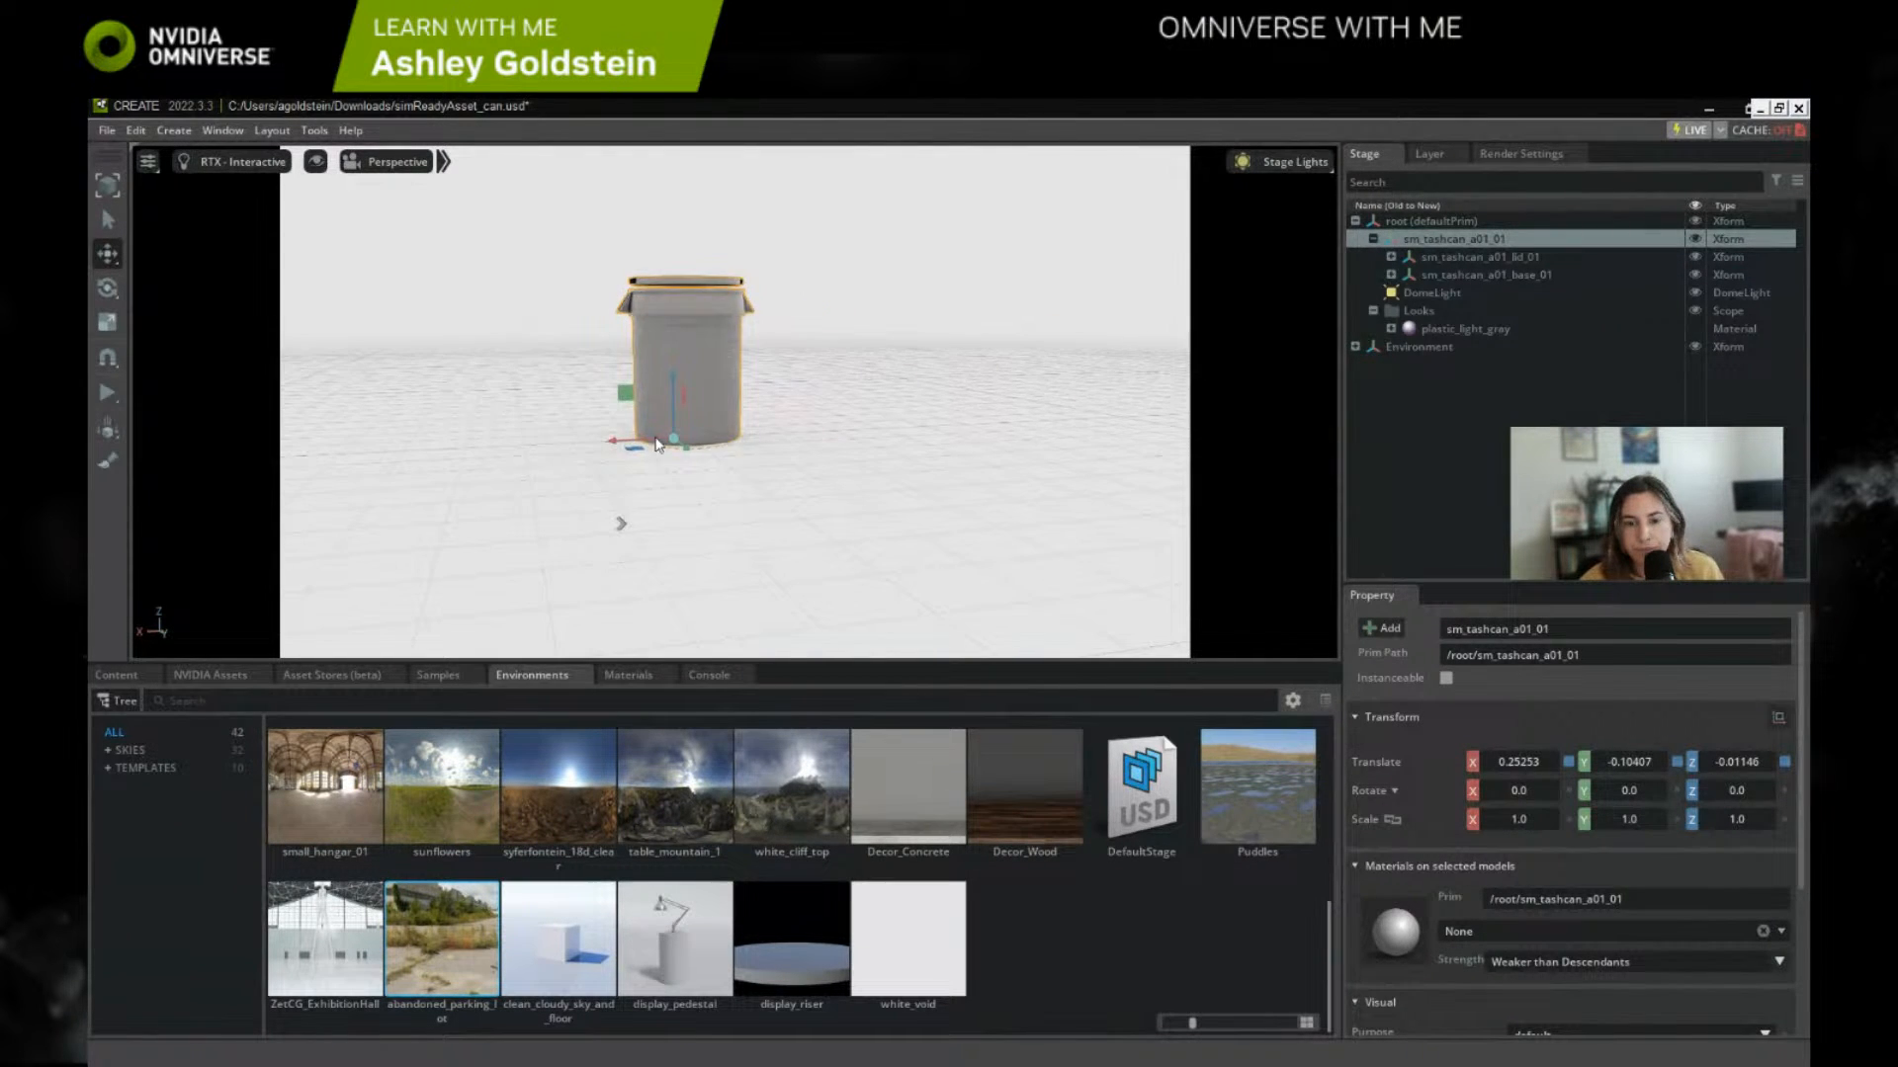
right_click_drag(805, 440, 755, 436)
middle_click_drag(754, 436, 592, 425)
scroll(631, 423, "up", 3)
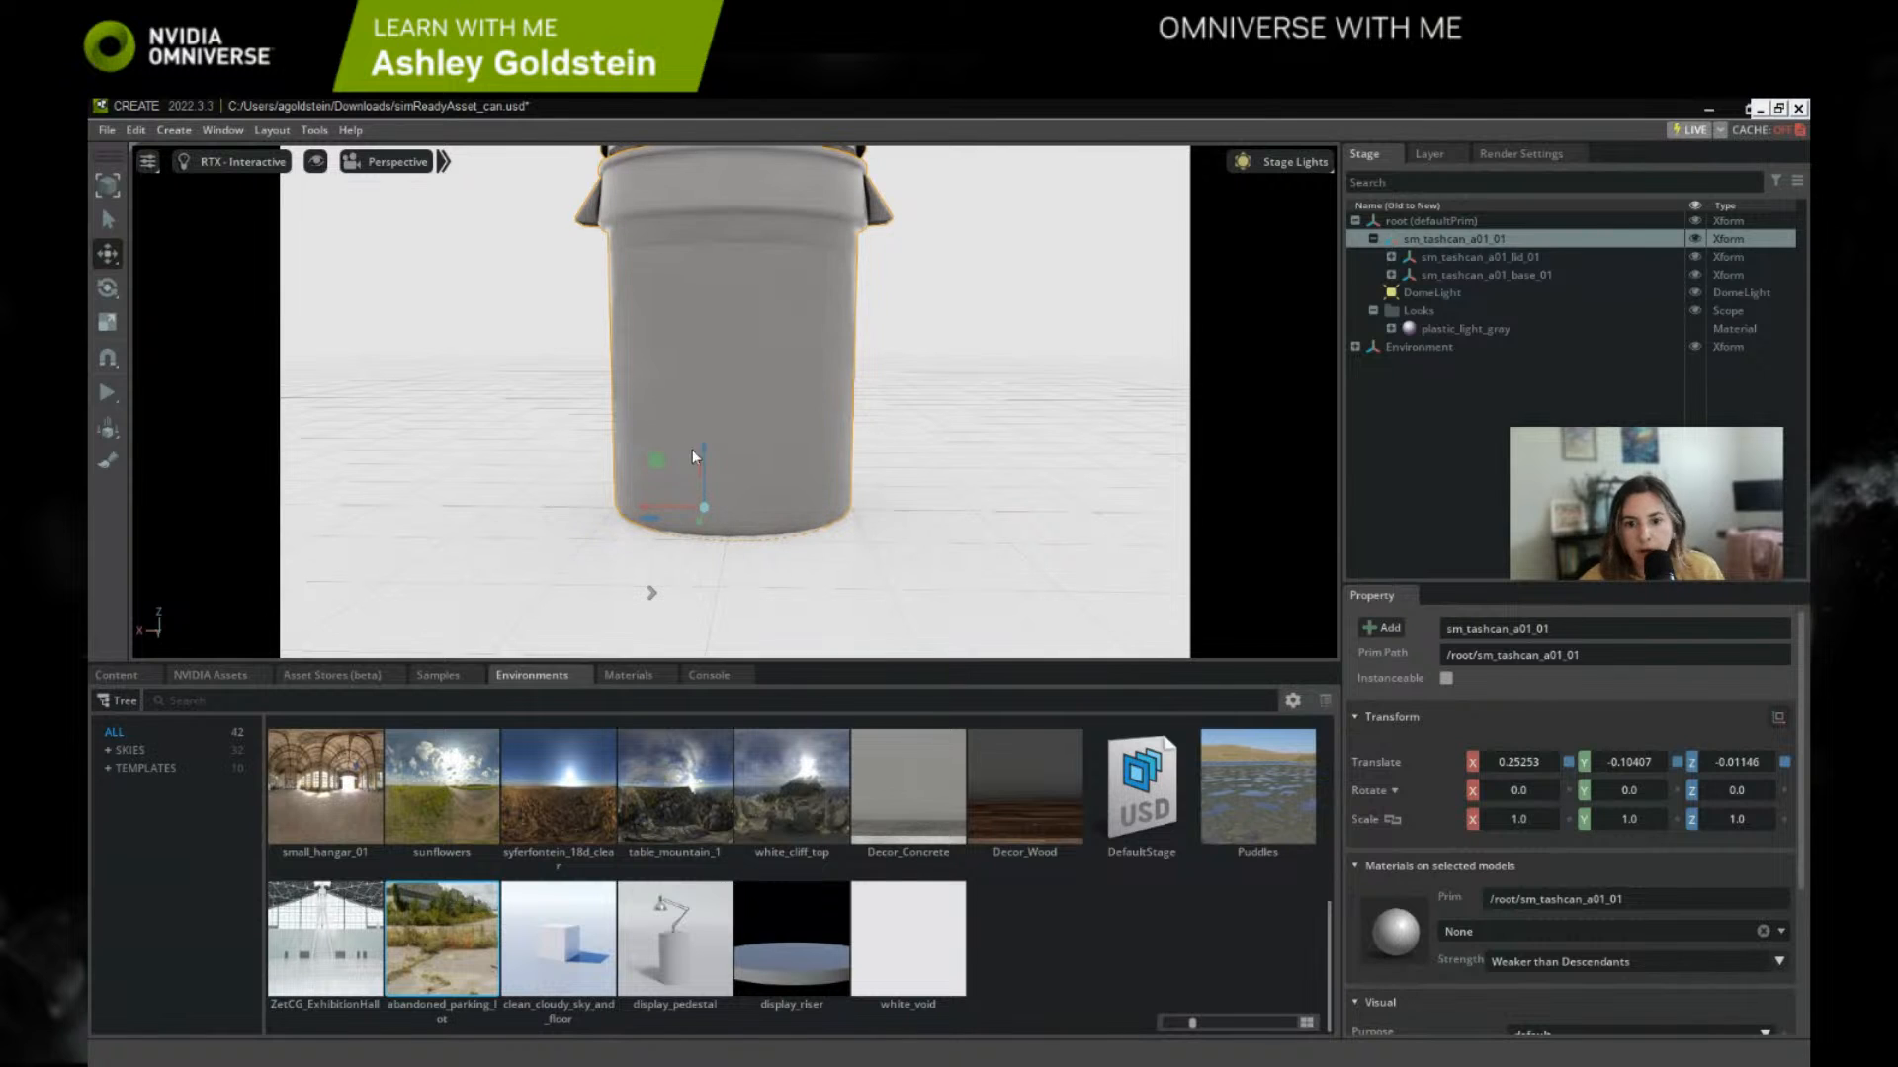
right_click_drag(744, 432, 716, 453)
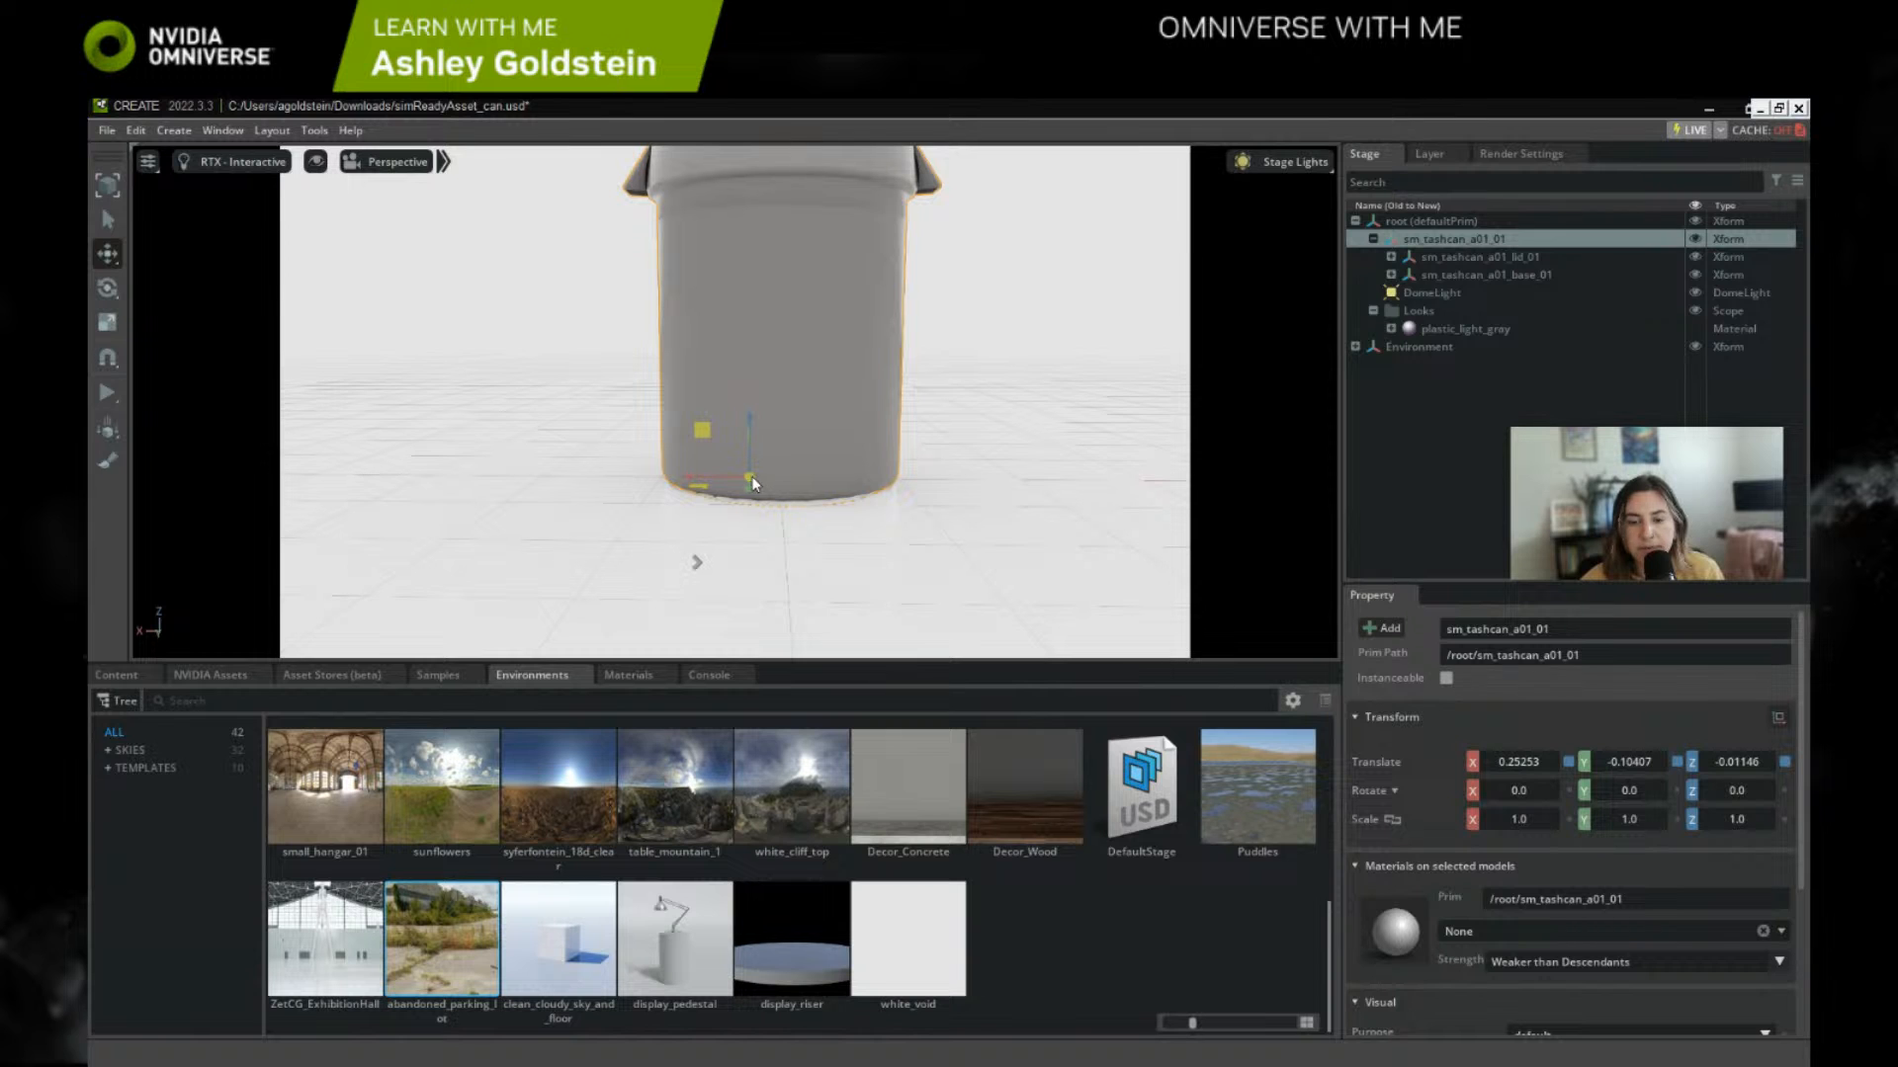
mouse_move(783, 501)
right_mouse_down()
mouse_move(791, 417)
mouse_move(791, 486)
right_mouse_up()
middle_click_drag(791, 487, 825, 240)
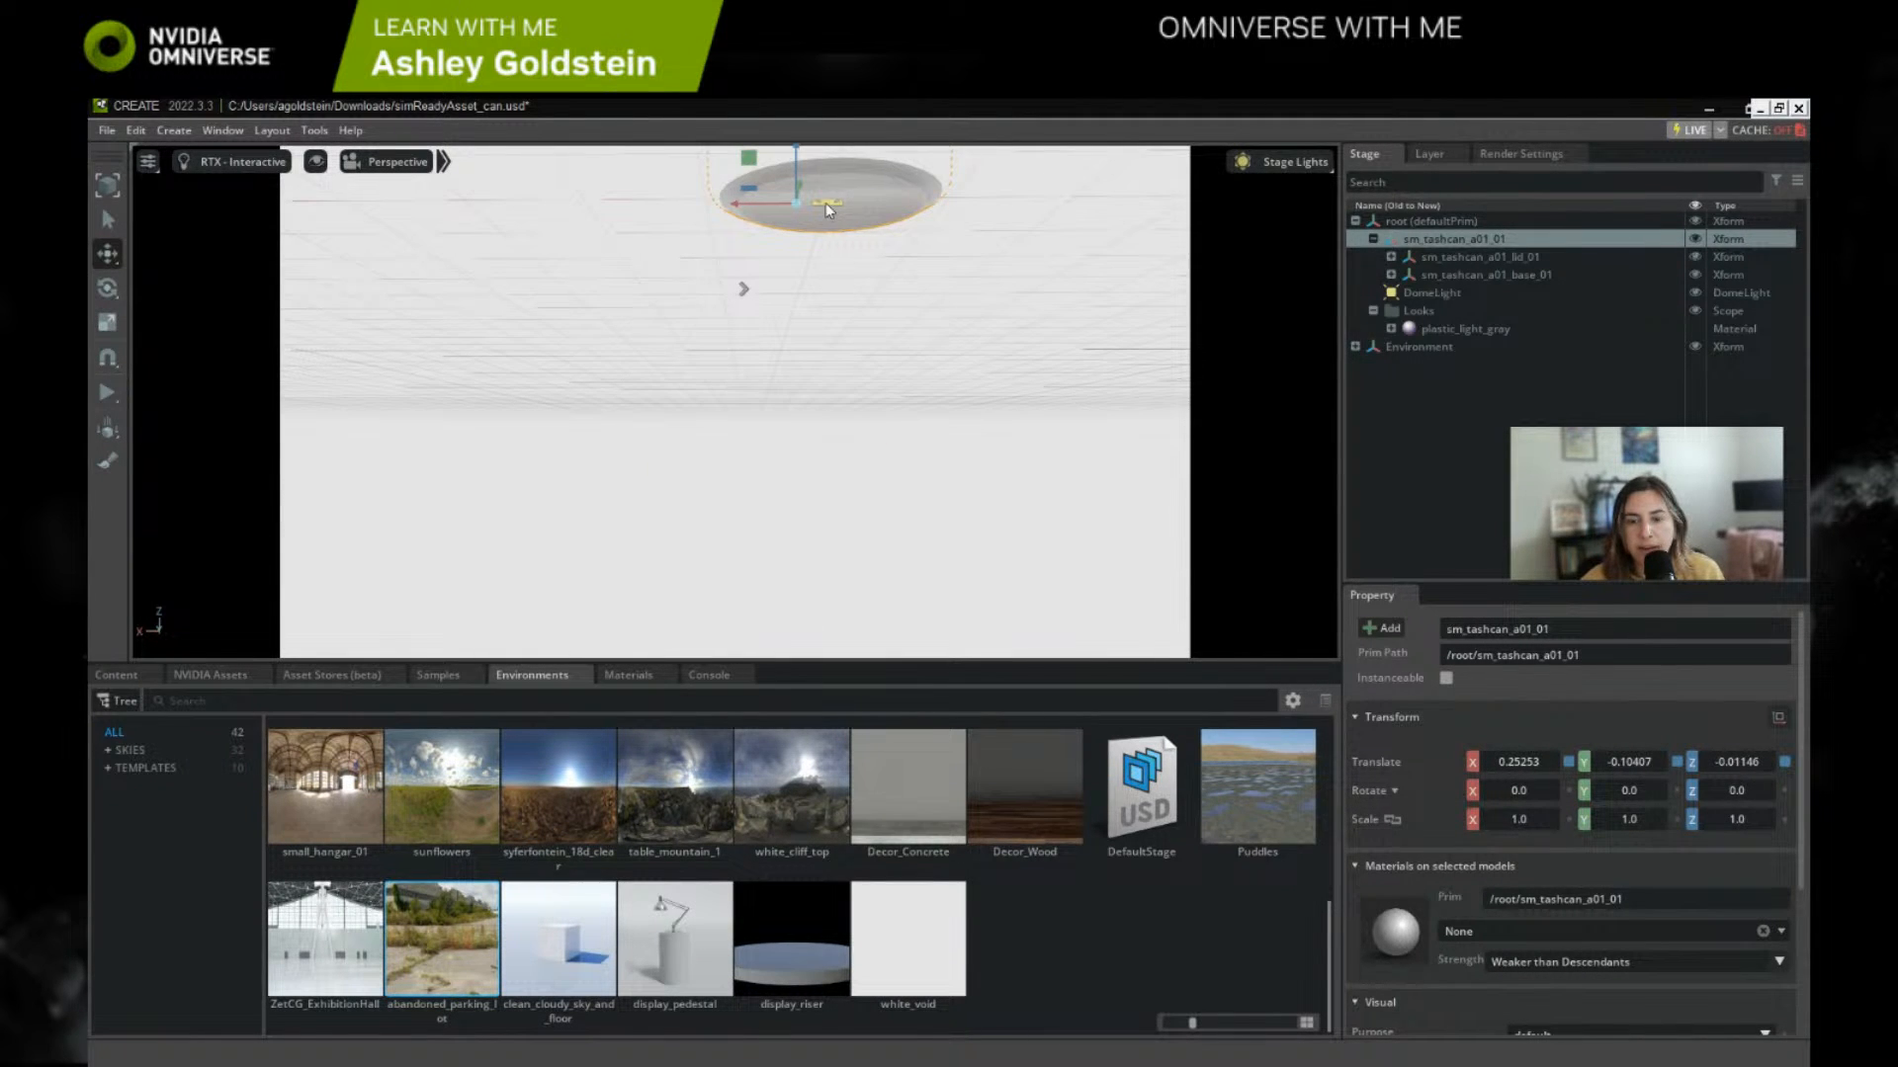
key("f")
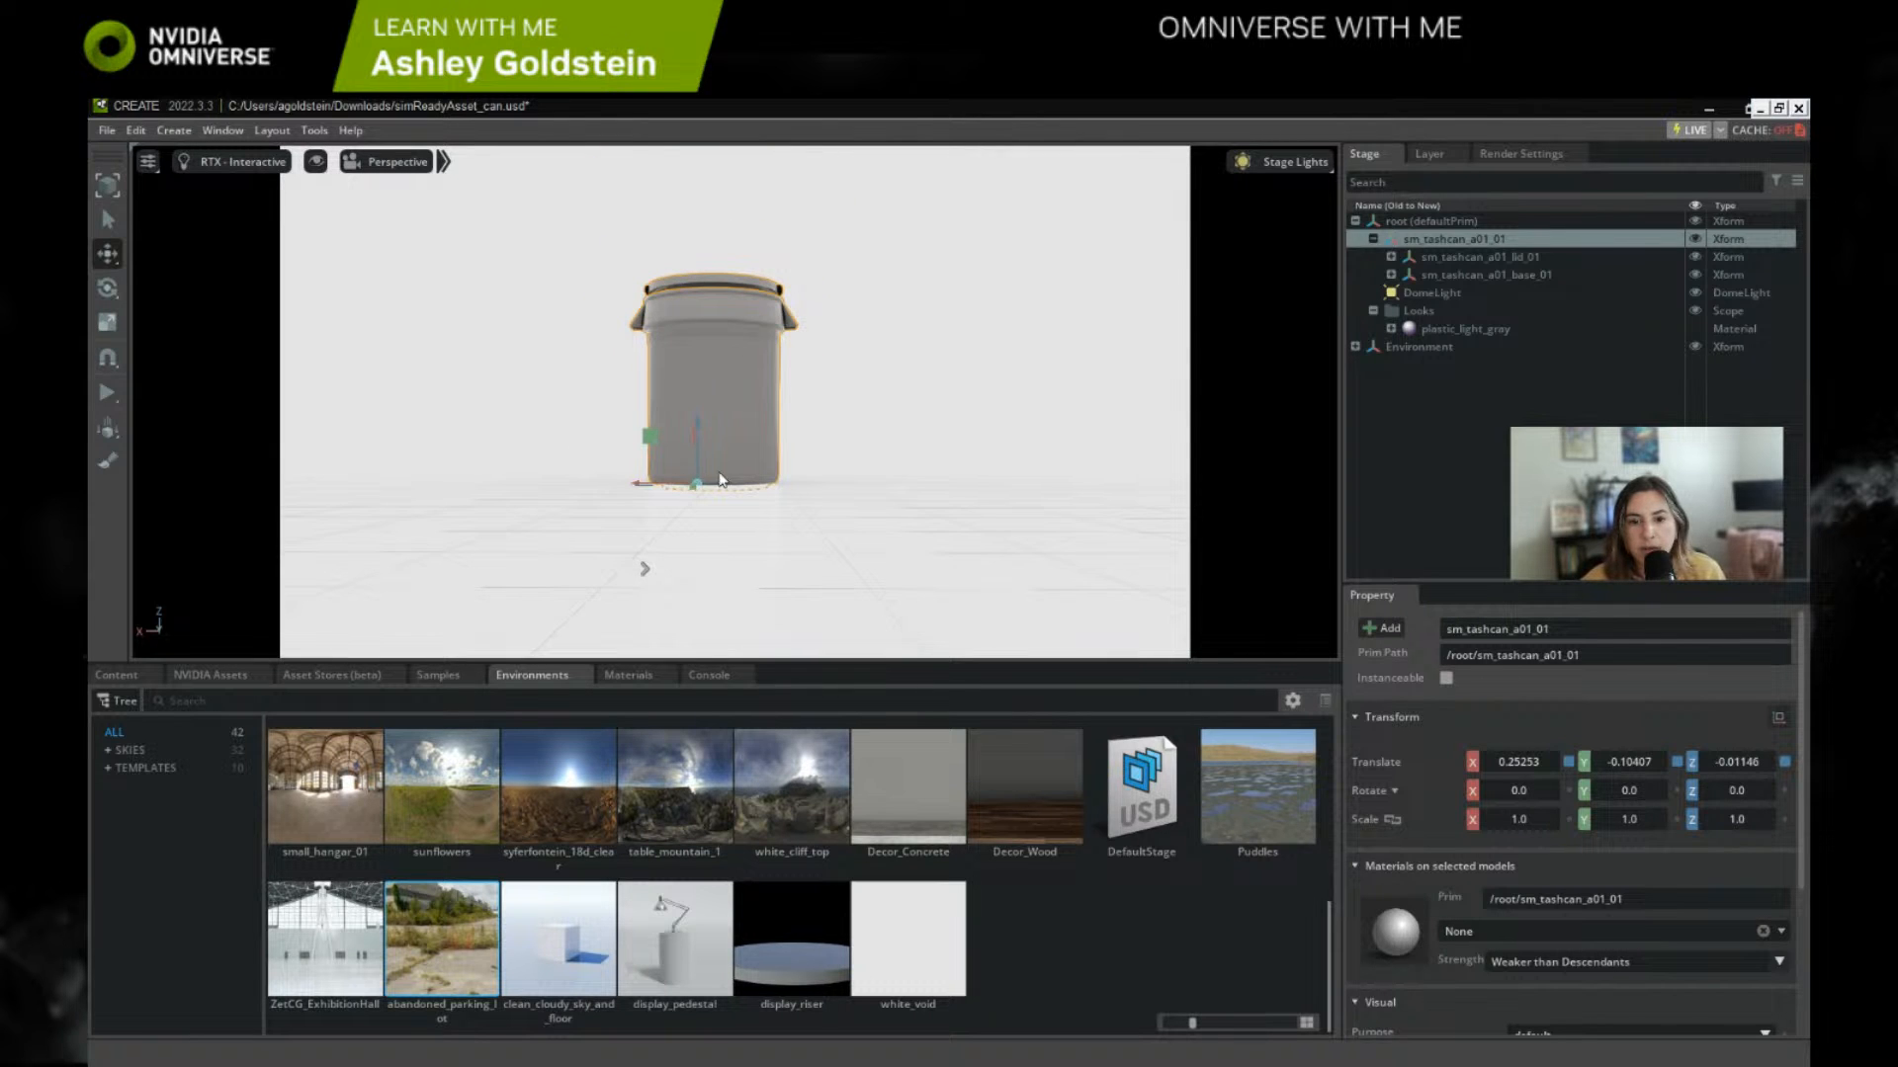
Step: Try moving the trash can's root Xform along X to about 0.144 and undo the move
right_click_drag(719, 435, 733, 463)
middle_click_drag(733, 463, 797, 588)
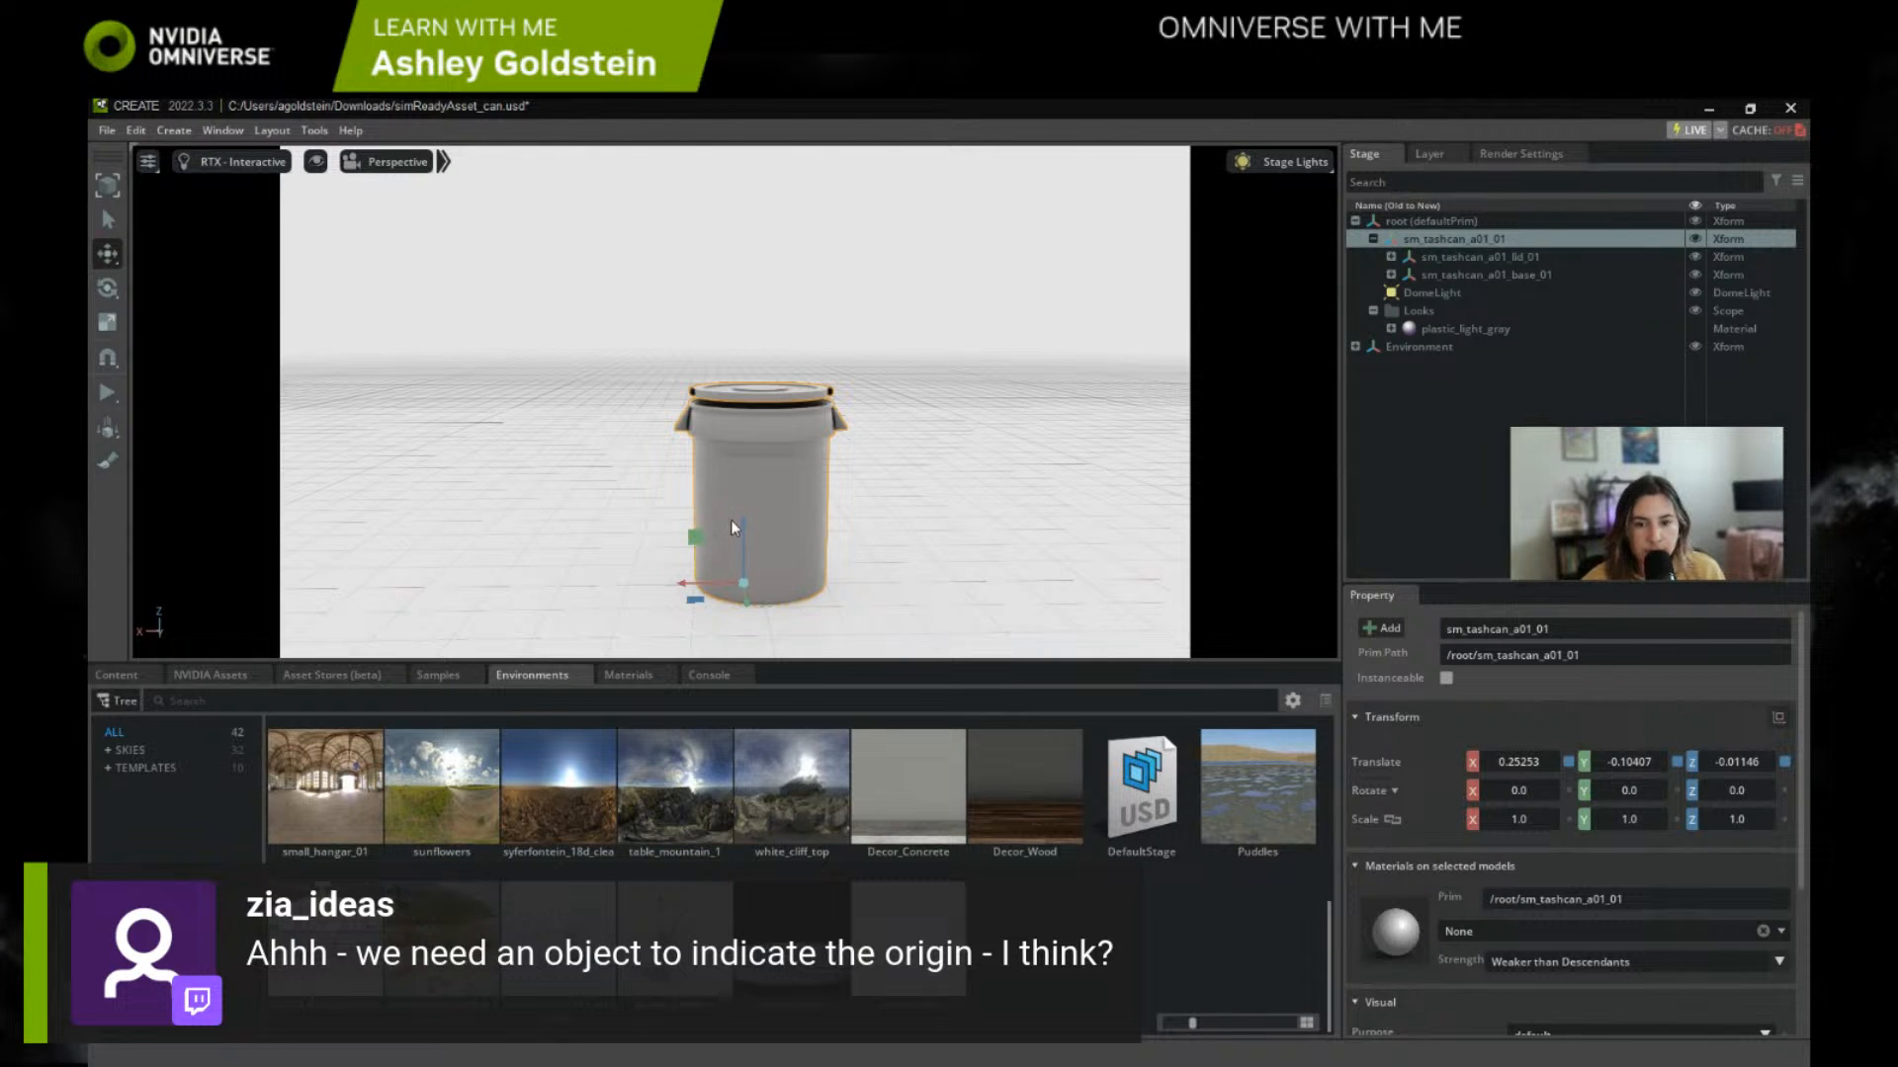
mouse_move(697, 593)
left_mouse_down()
mouse_move(506, 578)
mouse_move(727, 568)
mouse_move(613, 562)
mouse_move(691, 566)
left_mouse_up()
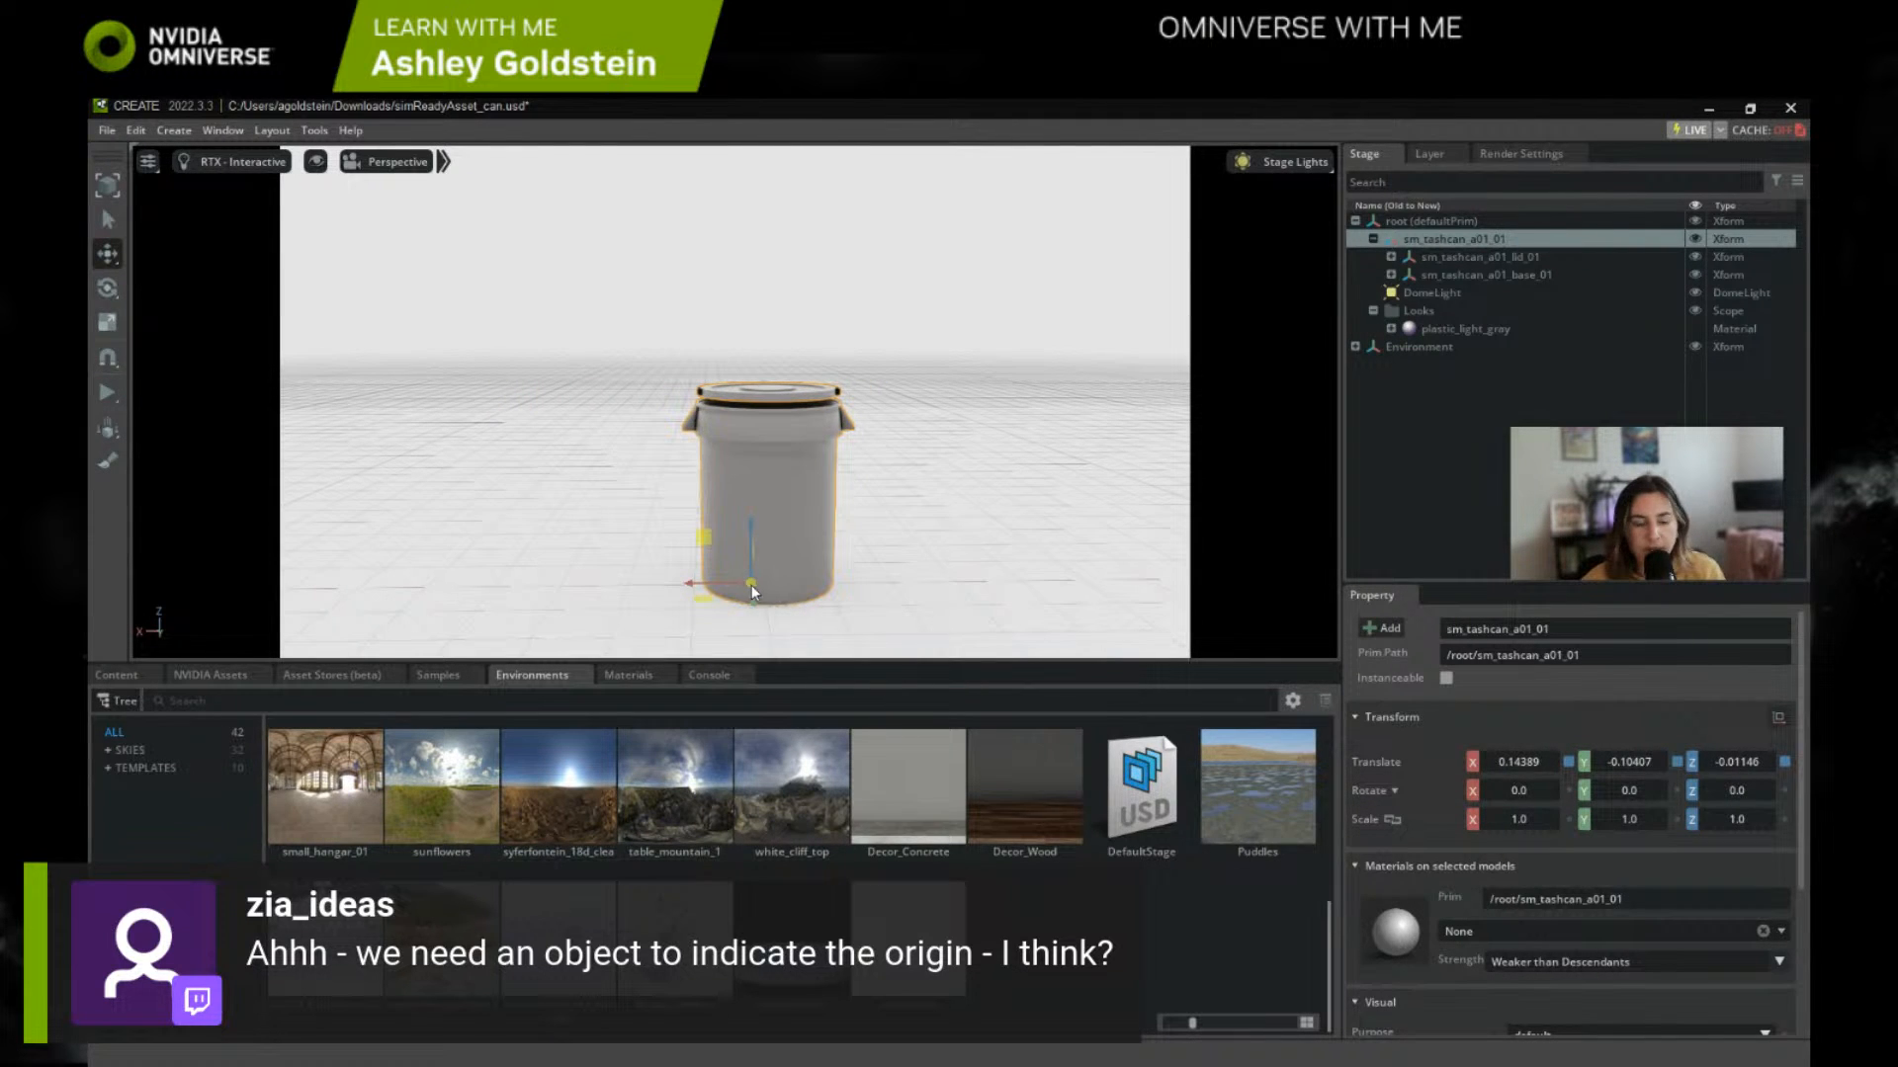
key("ctrl+z")
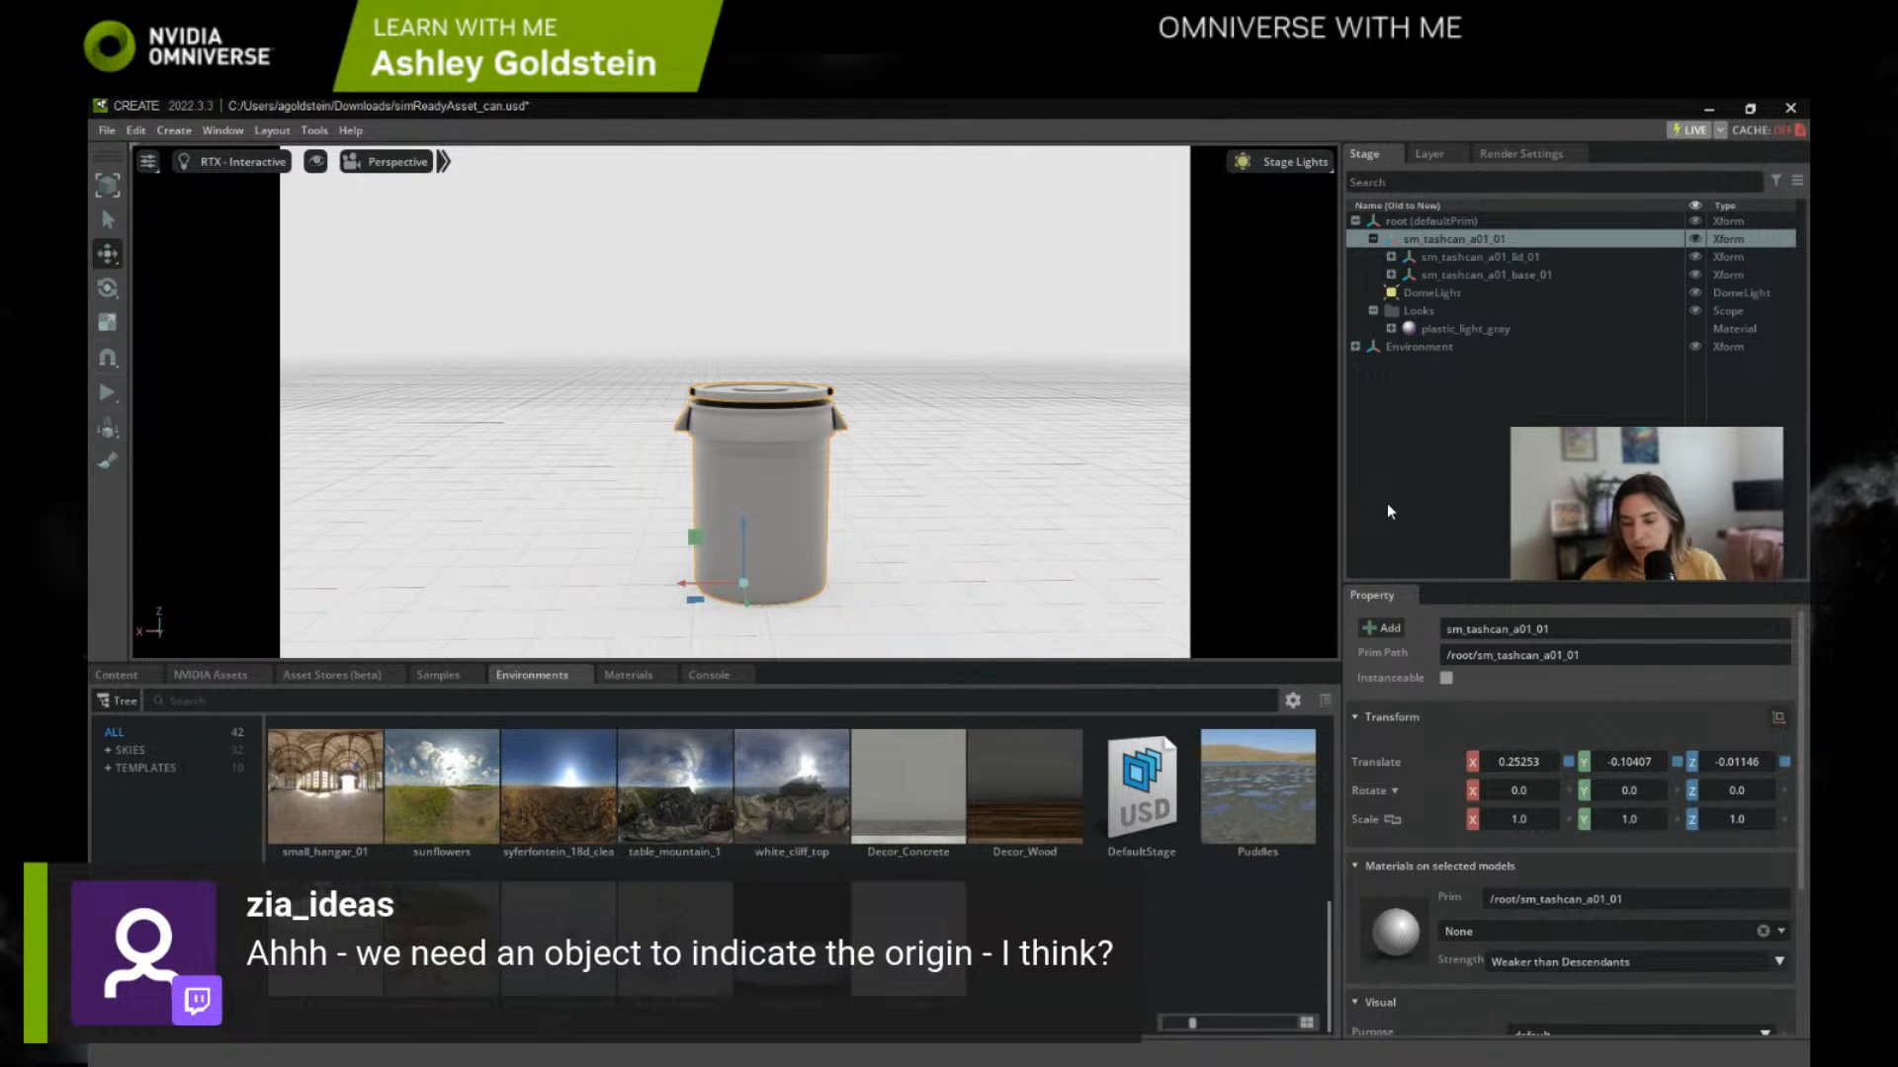
Step: Switch the viewport renderer to RTX - Real-Time and examine the can's lid, rim and body
left_click(234, 163)
left_click(234, 199)
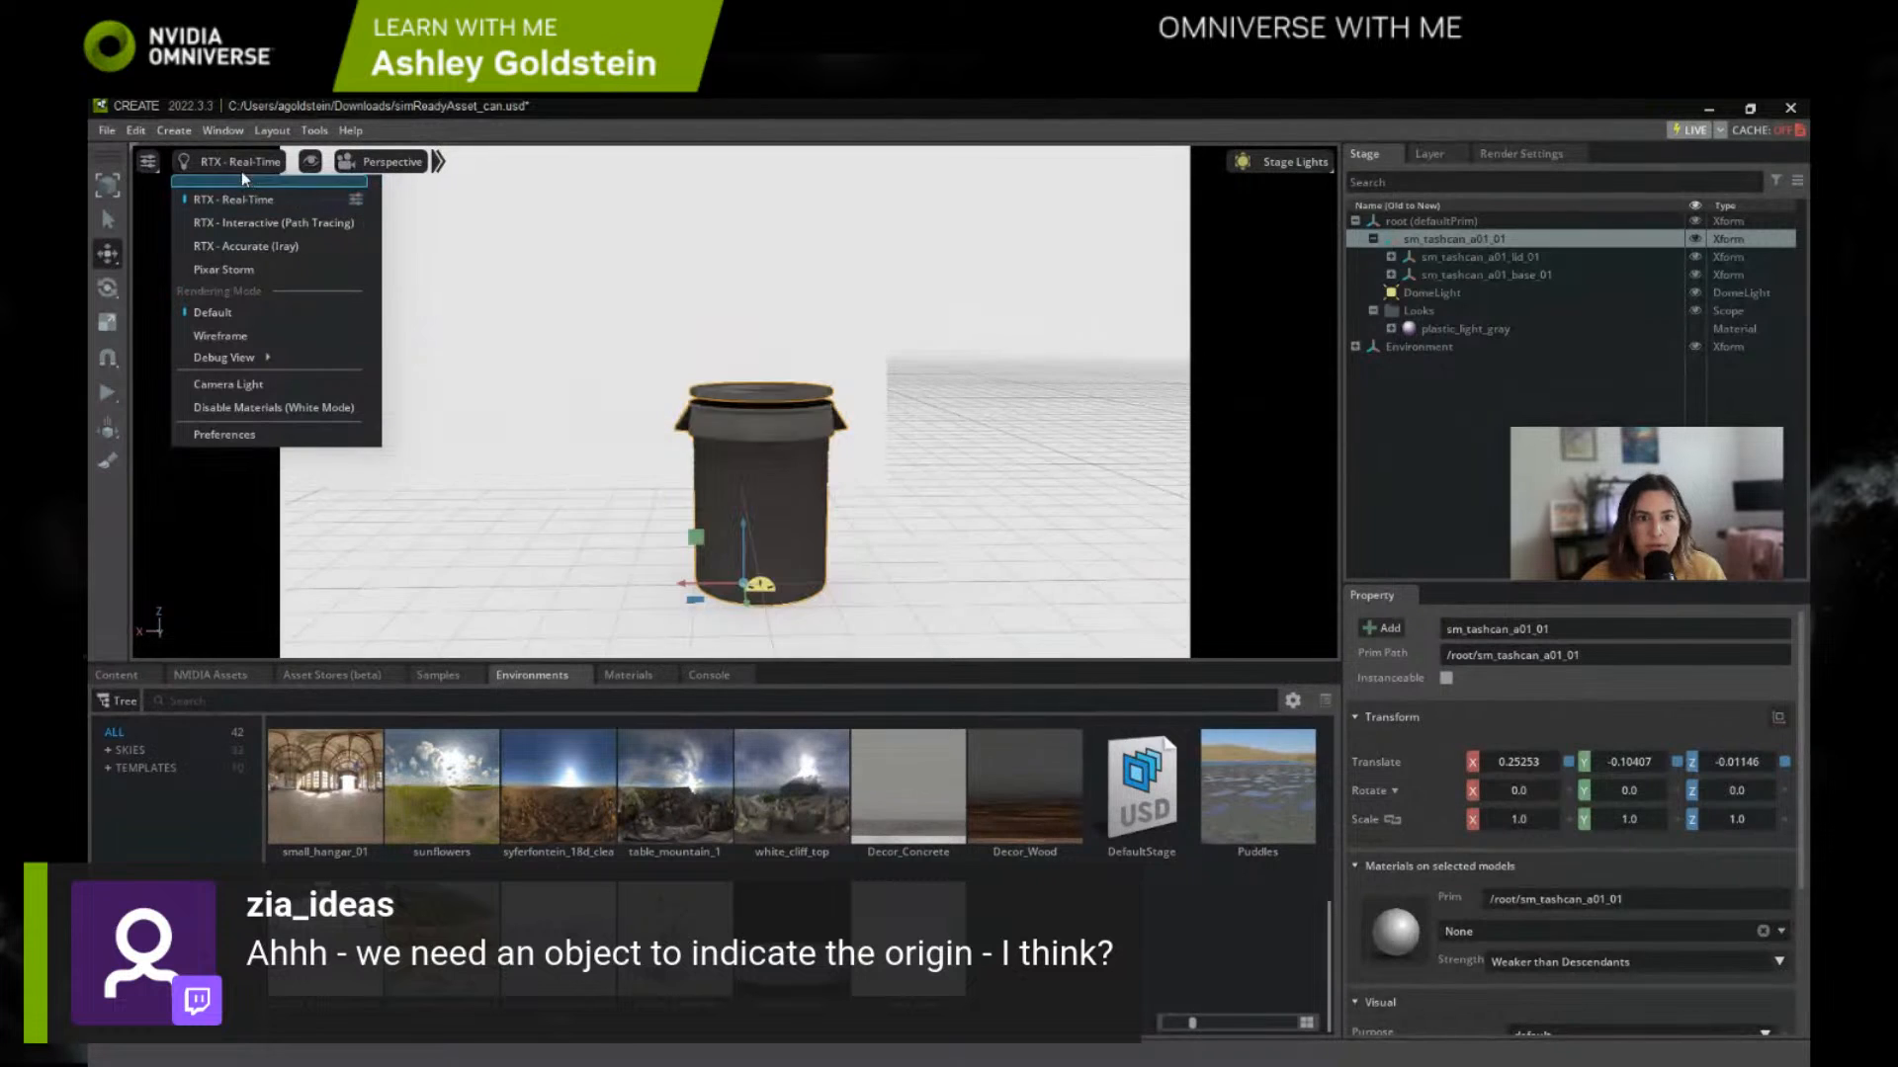
right_click_drag(654, 329, 719, 307)
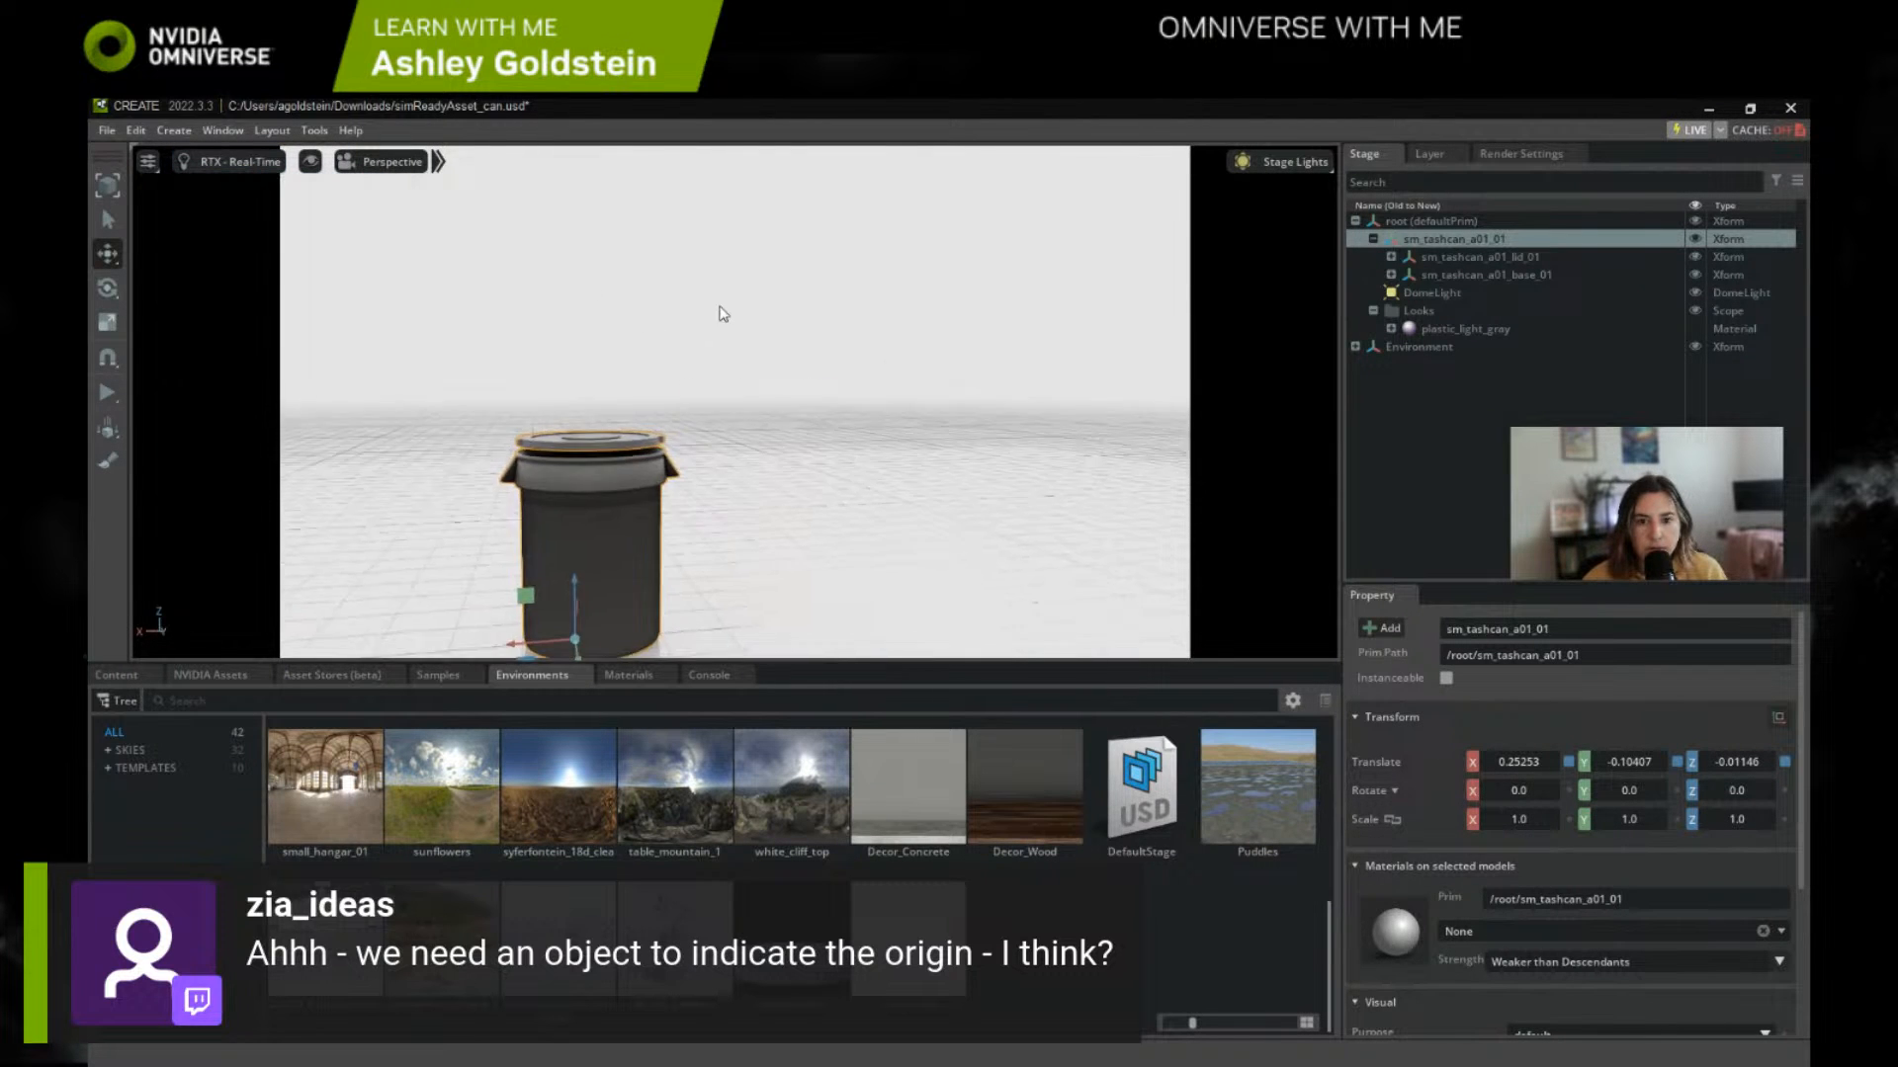
middle_click_drag(720, 307, 878, 233)
scroll(810, 352, "up", 4)
middle_click_drag(624, 363, 645, 381)
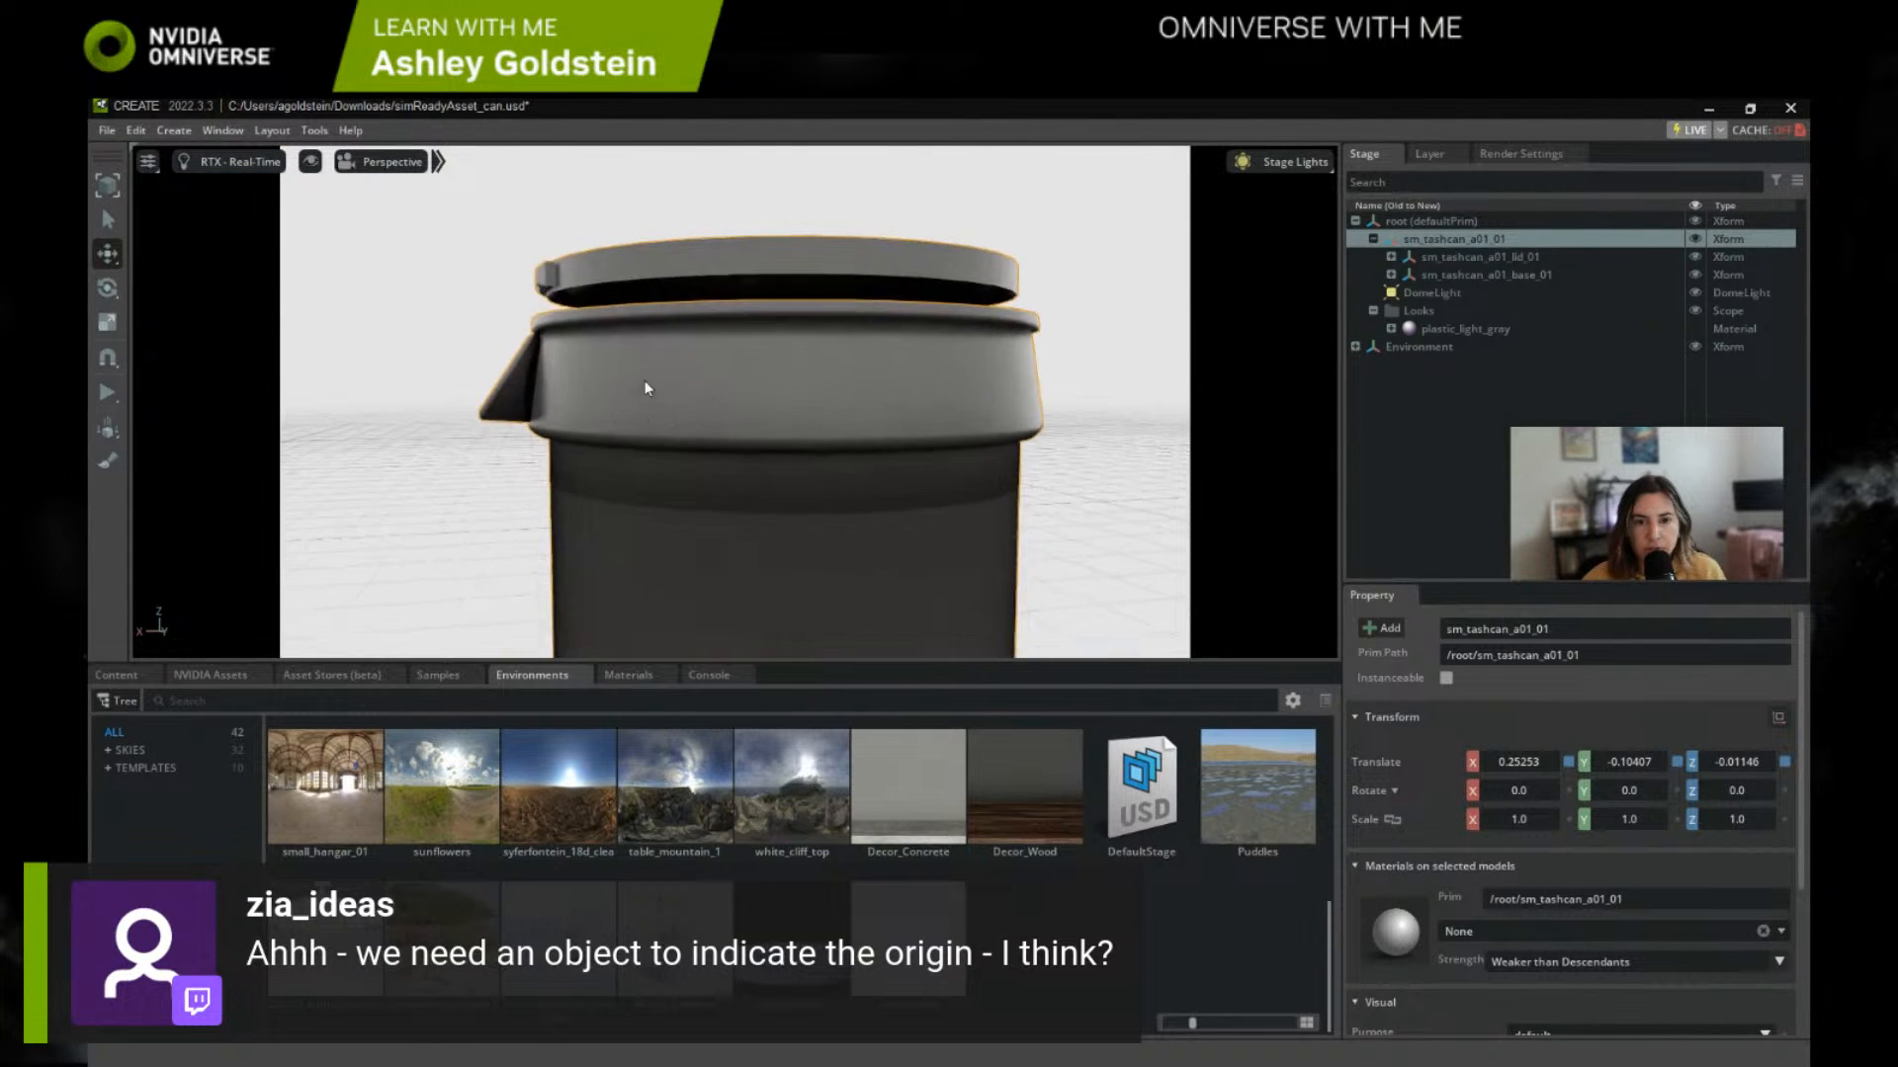
scroll(650, 389, "down", 4)
right_click_drag(652, 390, 872, 447)
middle_click_drag(873, 446, 972, 444)
scroll(972, 443, "down", 3)
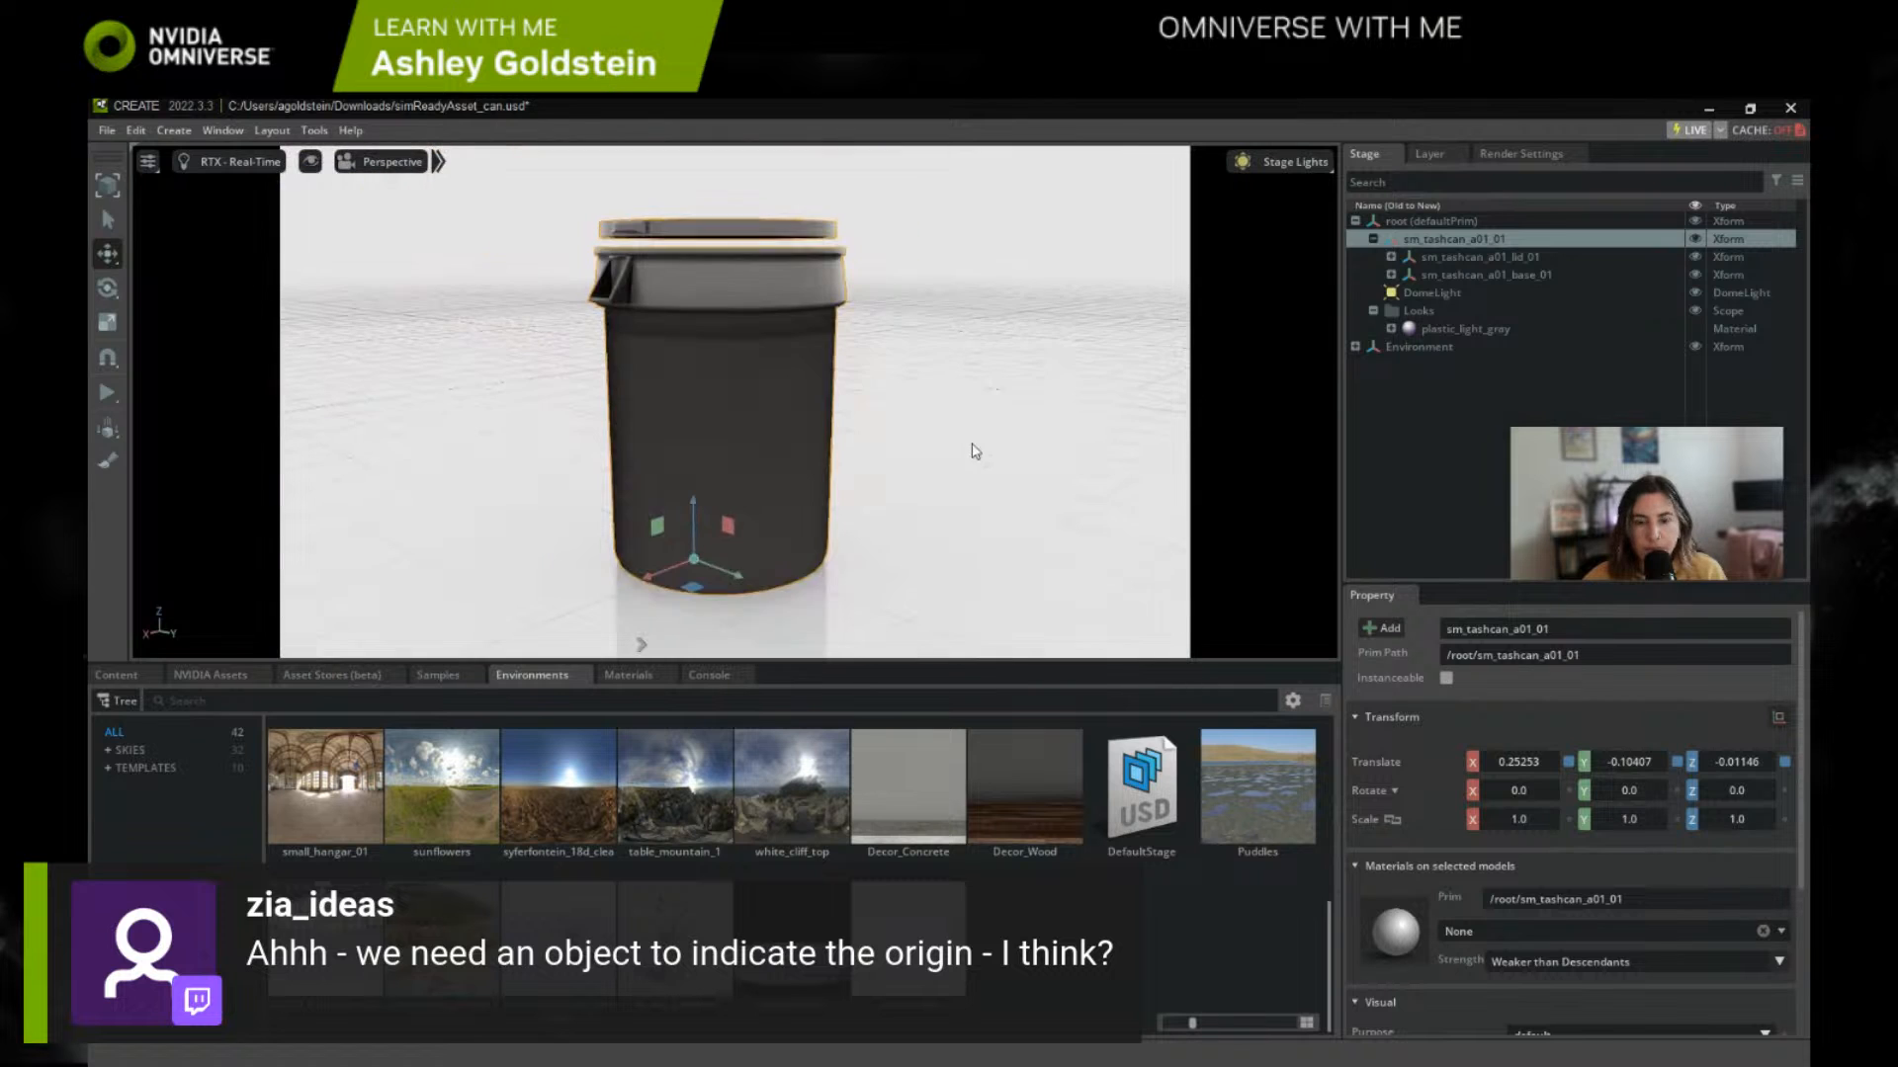
Step: Return the viewport renderer to RTX - Interactive (Path Tracing) and save the stage
left_click(240, 164)
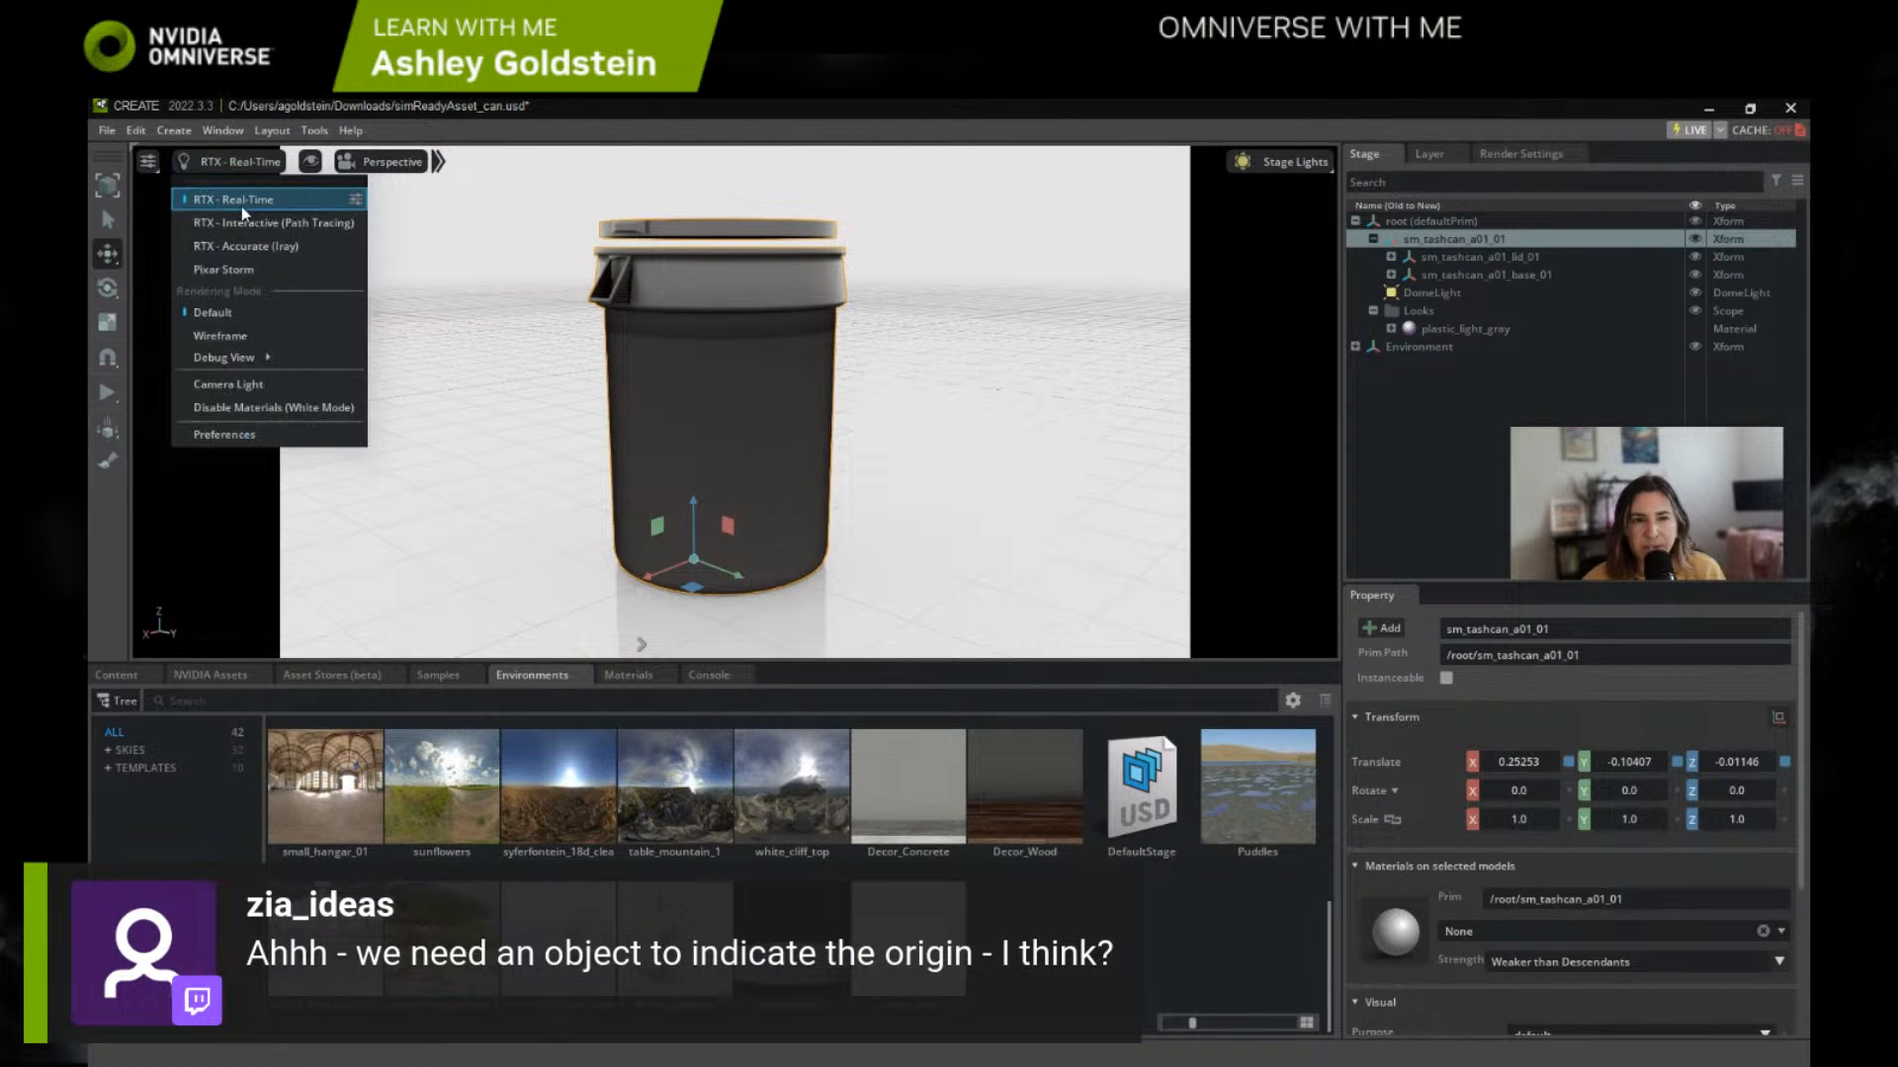
left_click(249, 222)
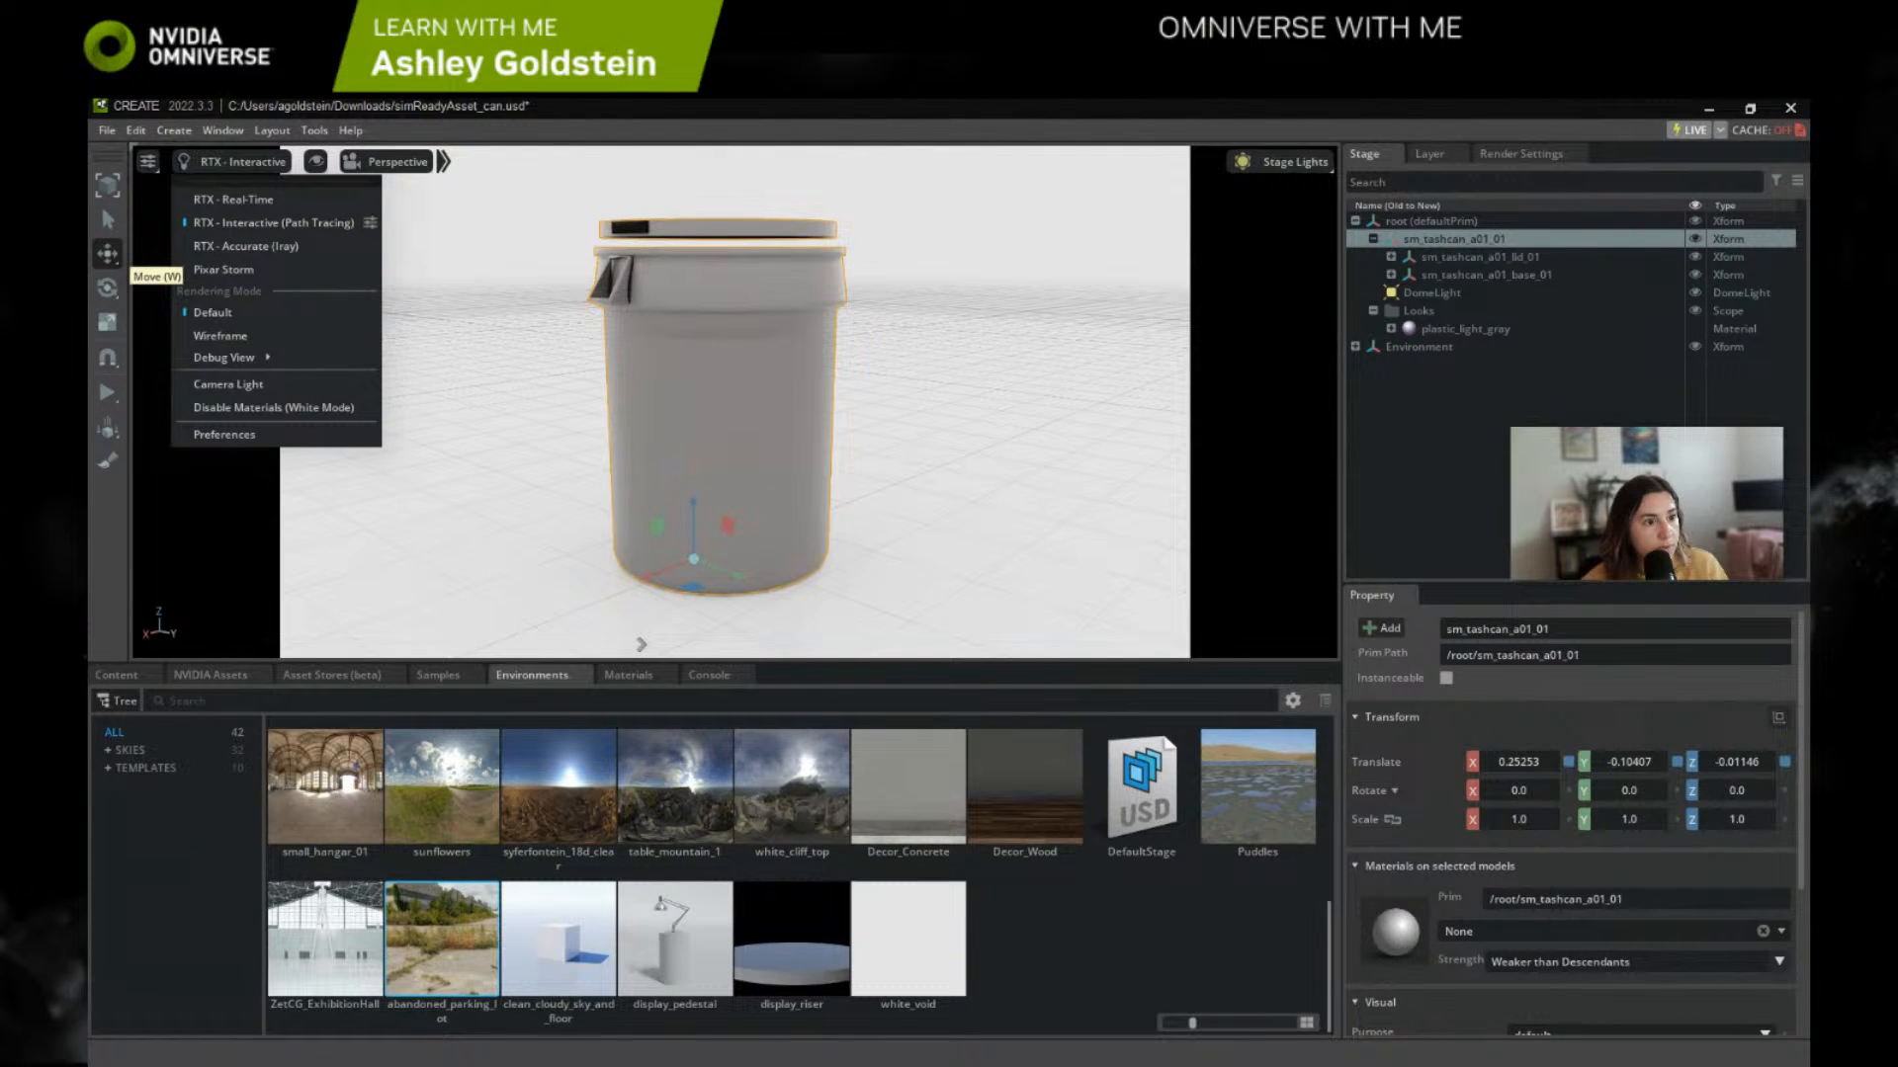
left_click(1076, 146)
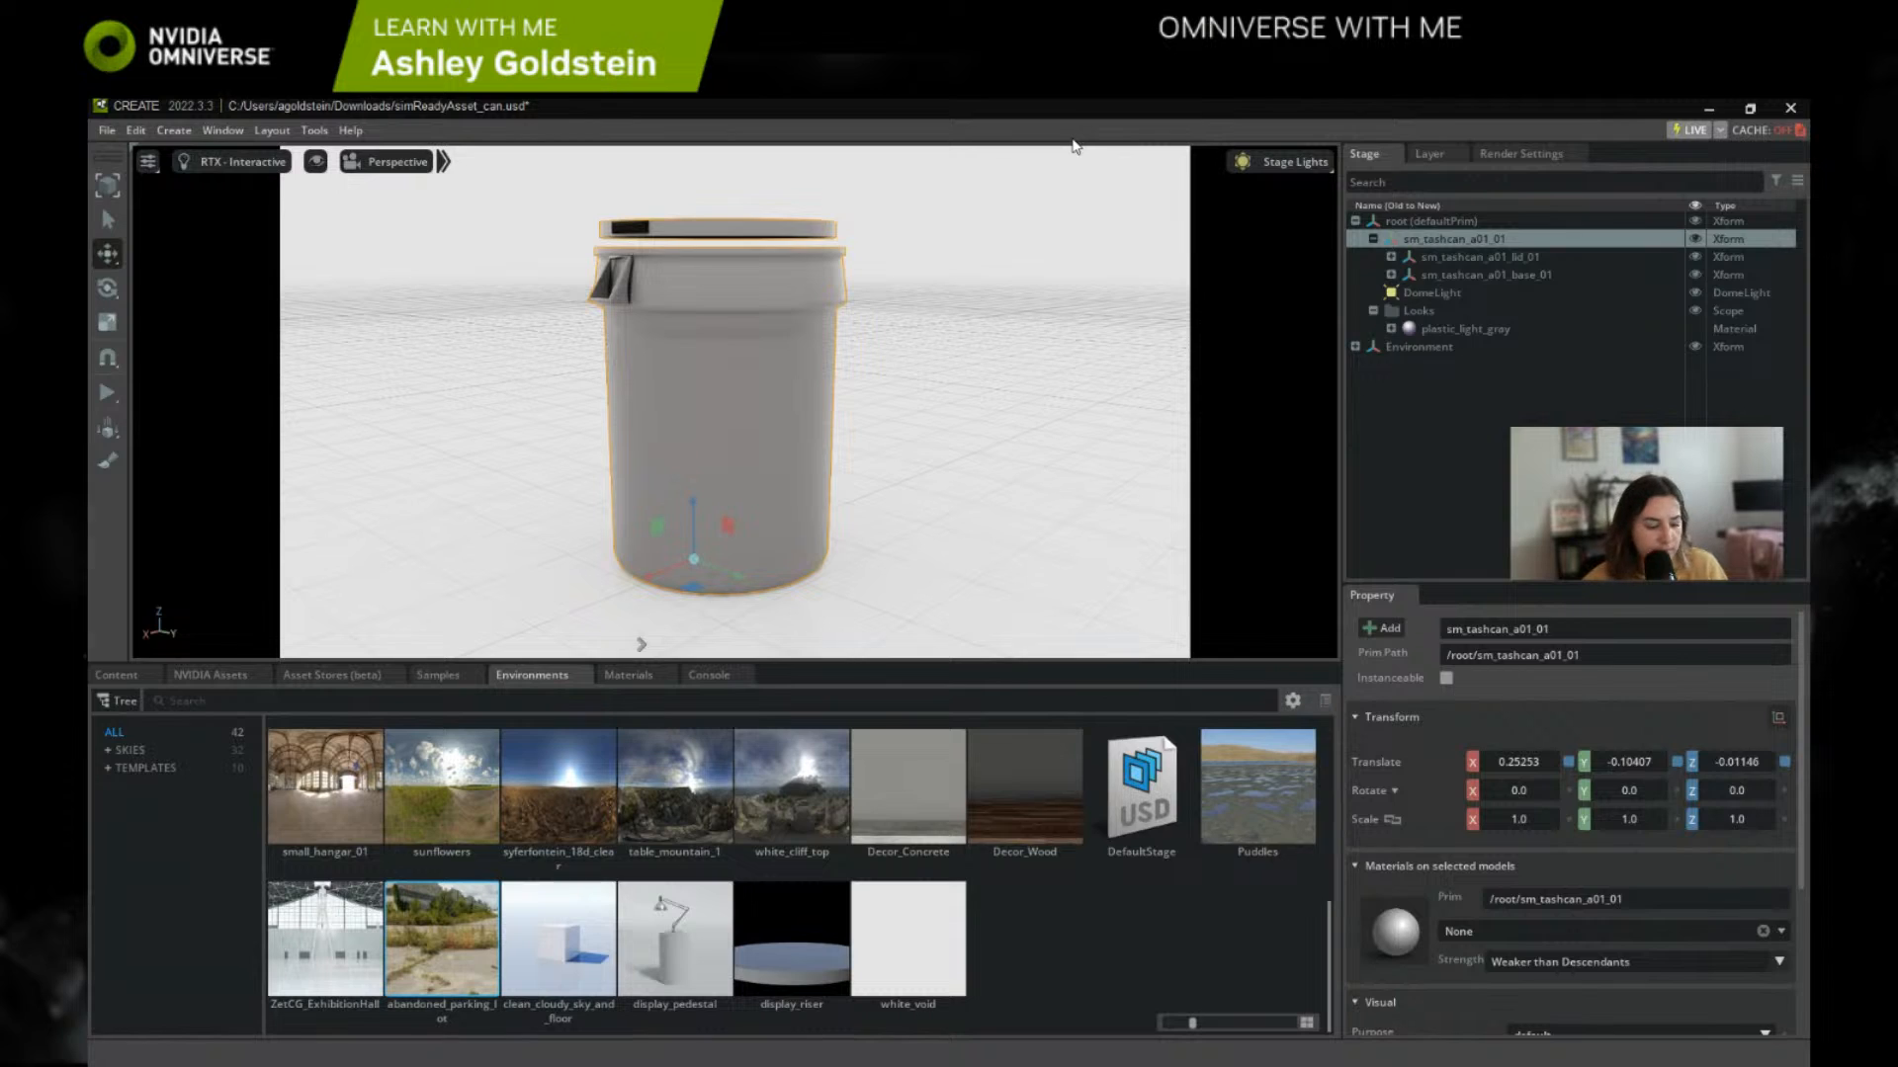
key("ctrl+s")
left_click(923, 720)
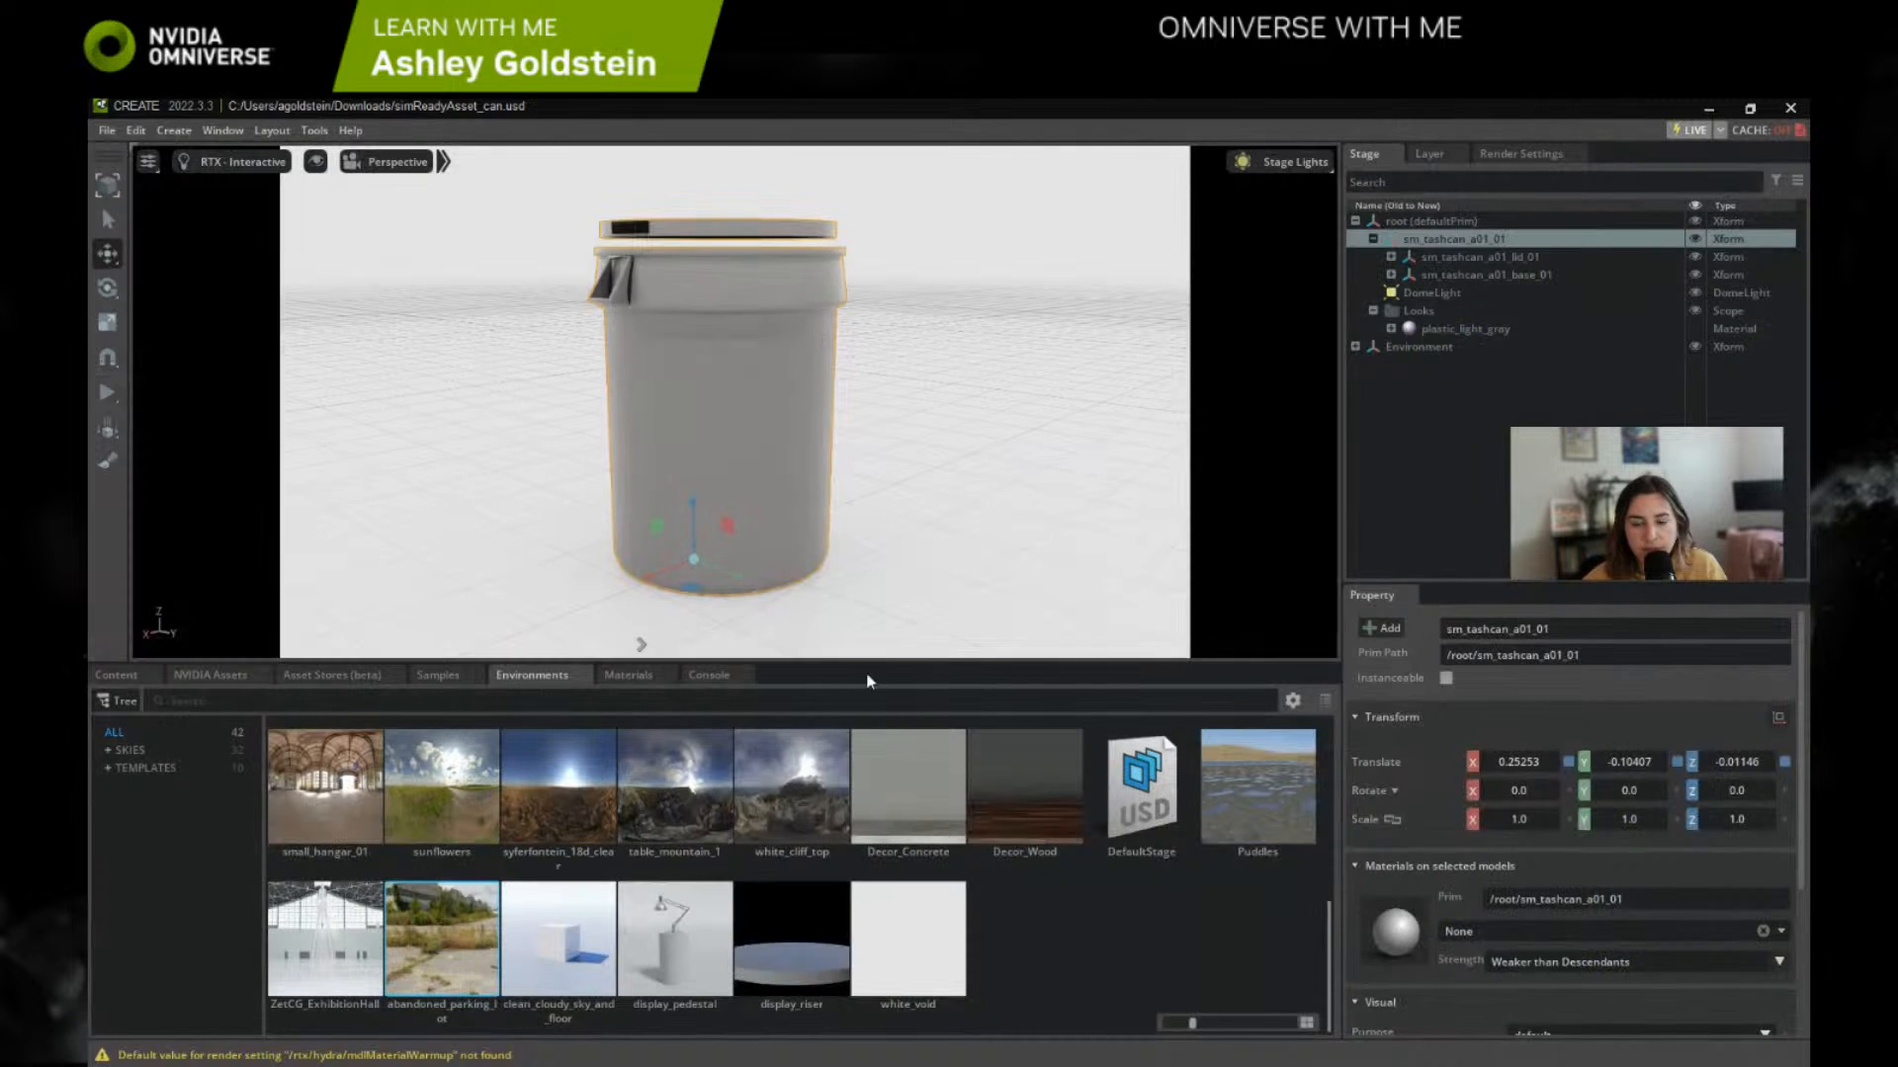